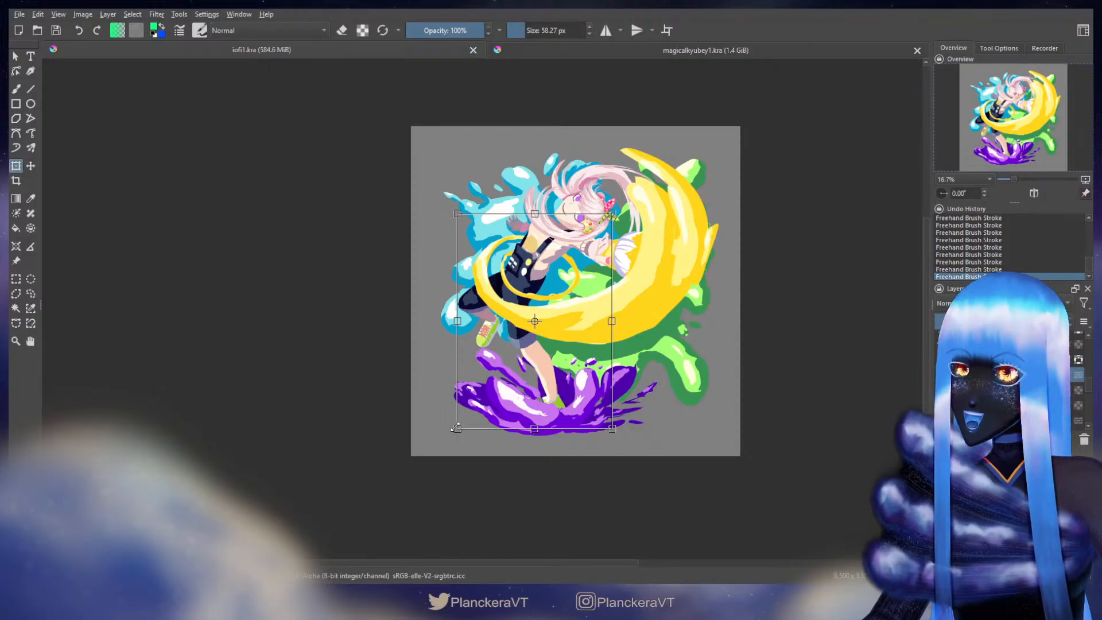
Step: Enlarge the figure's body layer slightly and nudge it into alignment with the head
{"action": "key", "text": "Return"}
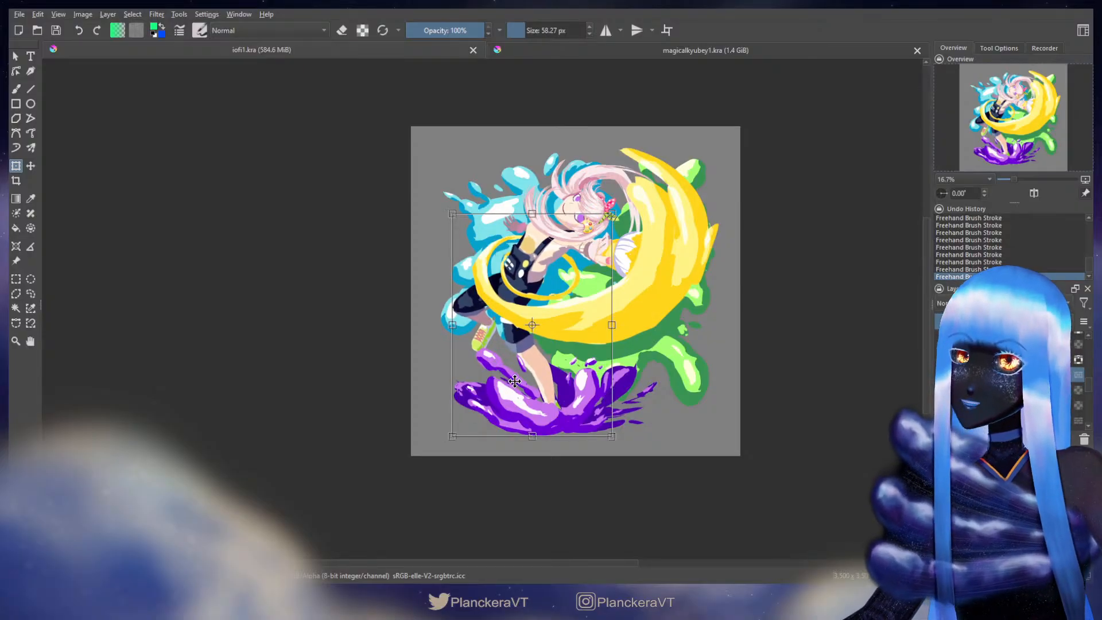
{"action": "key", "text": "b"}
{"action": "key", "text": "t"}
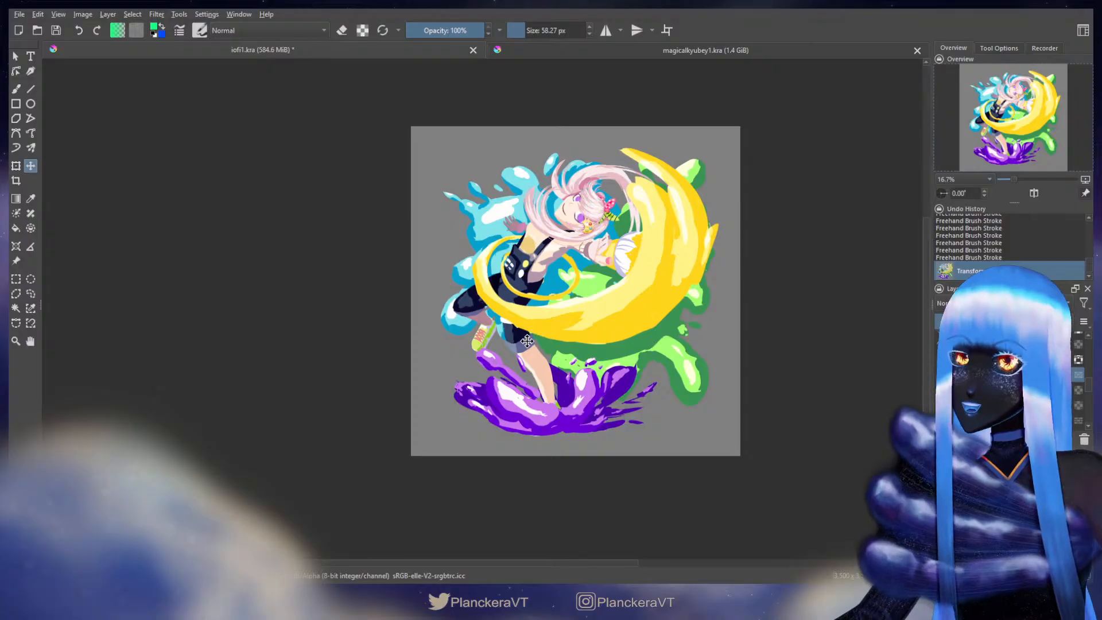
{"action": "scroll", "coordinate": [528, 333], "scroll_direction": "up", "scroll_amount": 1}
{"action": "left_click_drag", "start_coordinate": [528, 329], "coordinate": [523, 363]}
{"action": "left_click", "coordinate": [533, 319]}
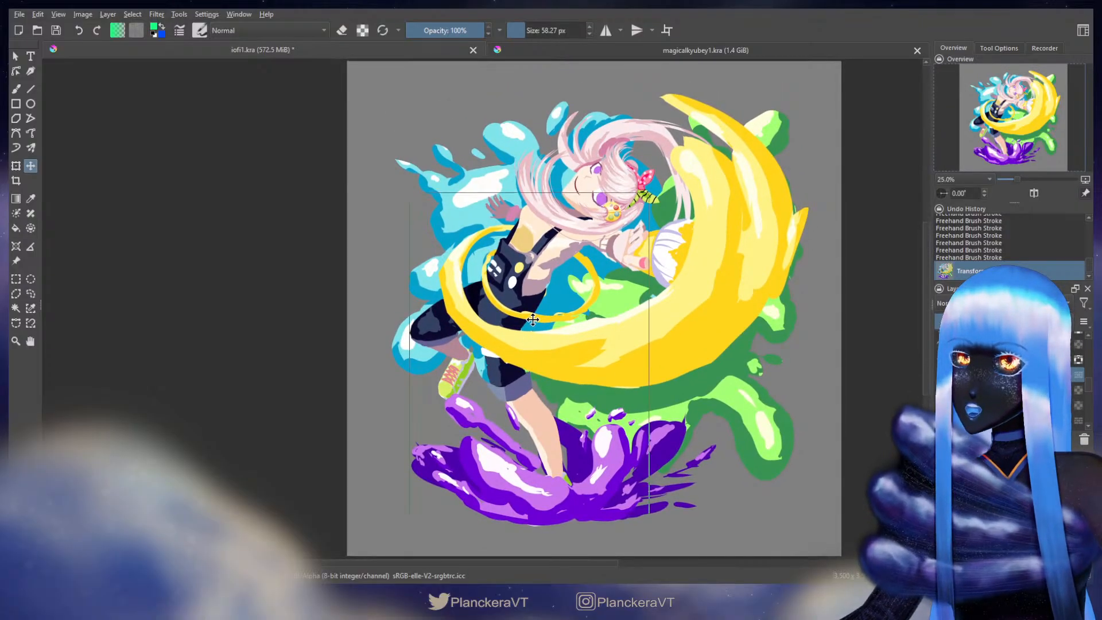
{"action": "left_click_drag", "start_coordinate": [532, 320], "coordinate": [533, 319]}
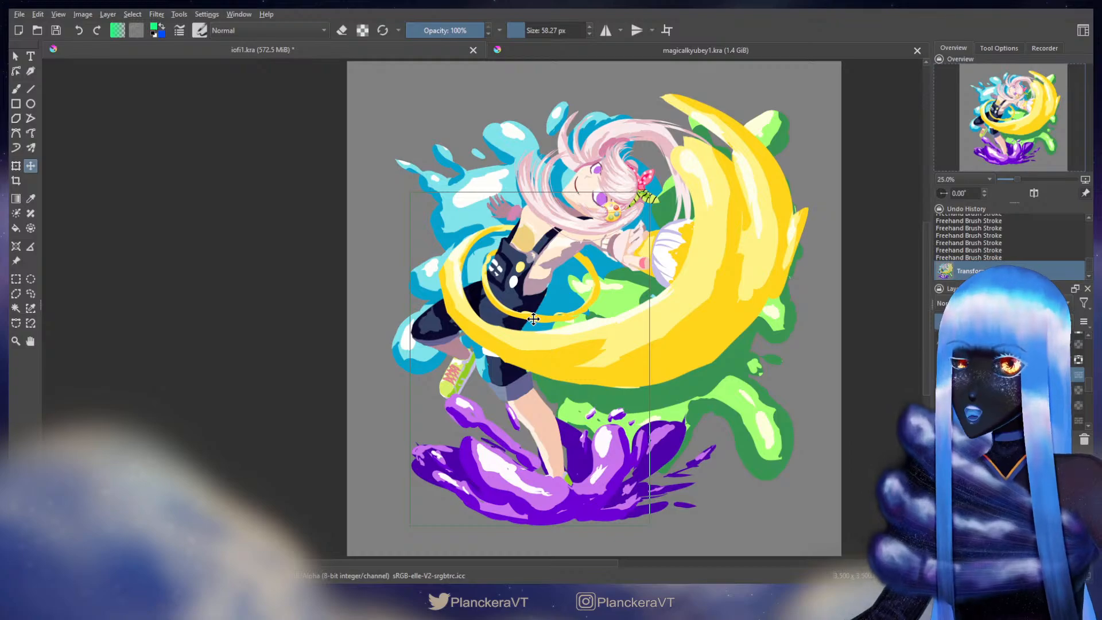
{"action": "left_click_drag", "start_coordinate": [533, 319], "coordinate": [534, 318]}
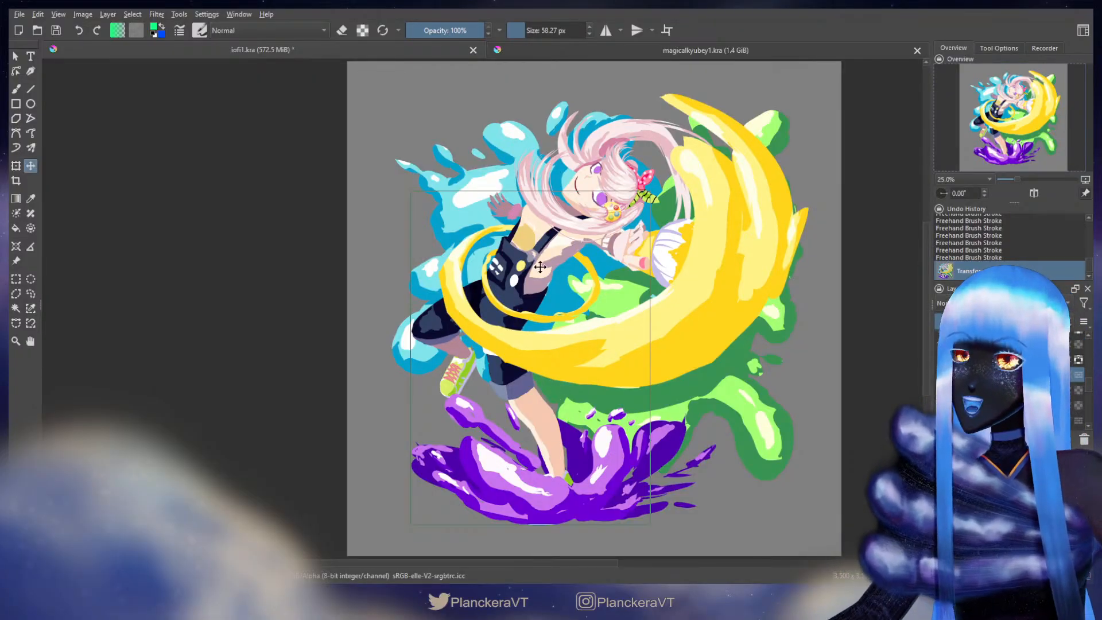
{"action": "left_click_drag", "start_coordinate": [549, 323], "coordinate": [546, 321]}
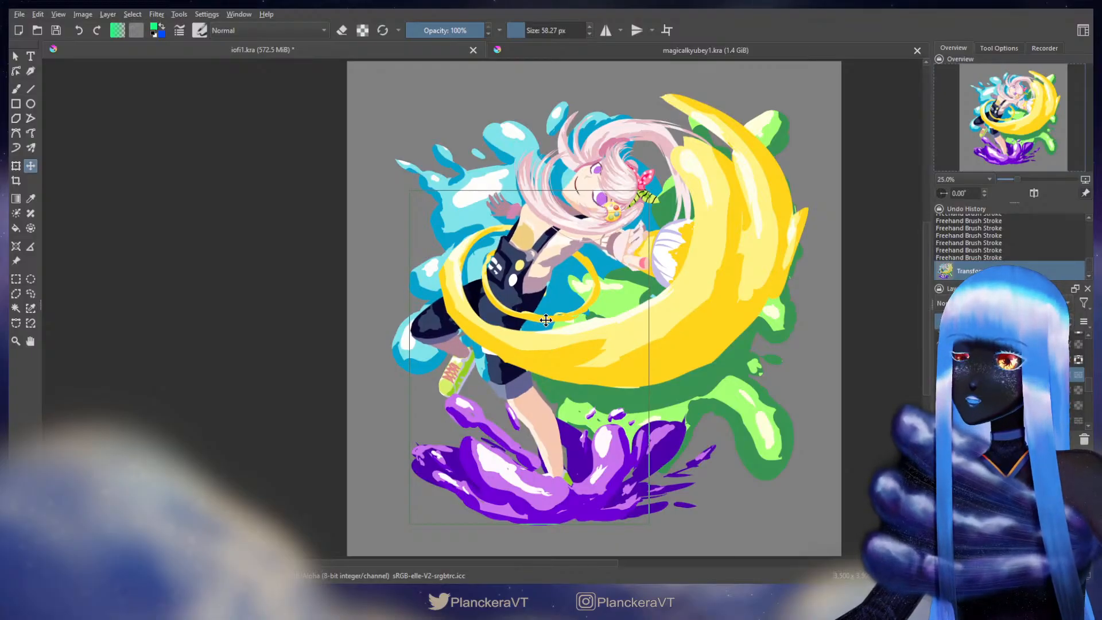
{"action": "key", "text": "b"}
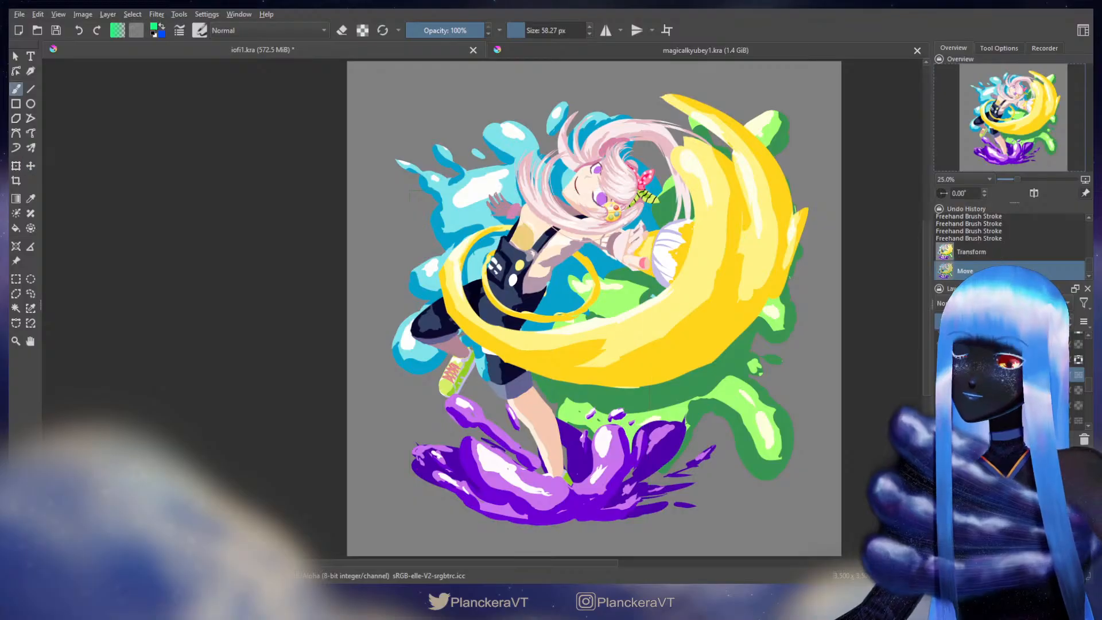
{"action": "left_click", "coordinate": [980, 238]}
{"action": "left_click", "coordinate": [980, 271]}
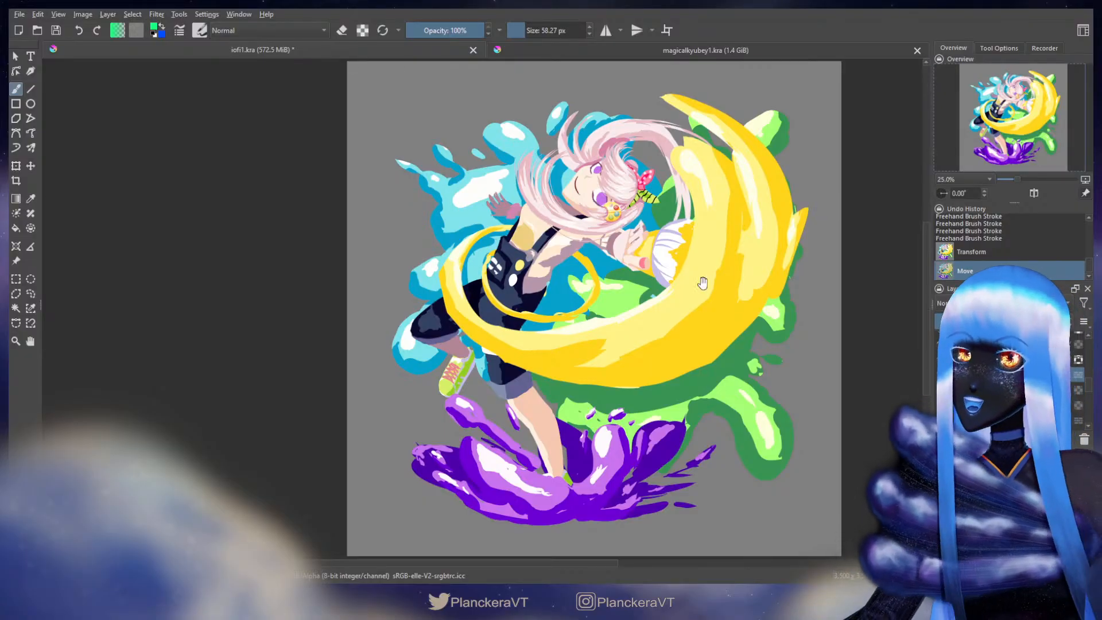
Step: Shrink the round yellow hair ornament beside the eye with a transform and reposition it on the hair
{"action": "left_click_drag", "start_coordinate": [703, 284], "coordinate": [663, 344]}
{"action": "scroll", "coordinate": [661, 316], "scroll_direction": "down", "scroll_amount": 1}
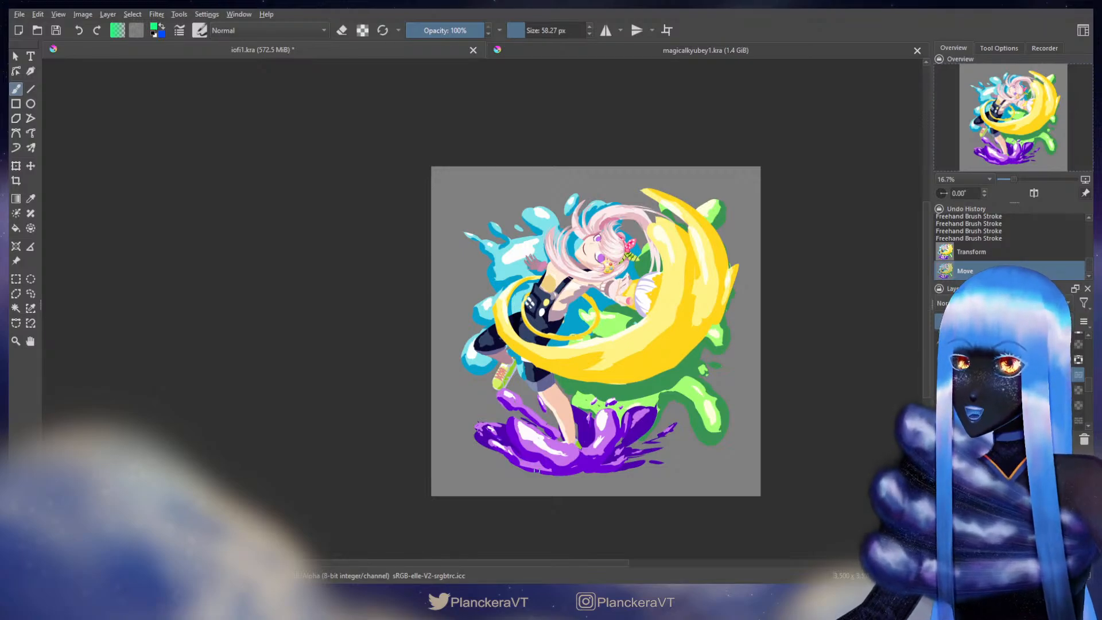
{"action": "scroll", "coordinate": [644, 340], "scroll_direction": "up", "scroll_amount": 3}
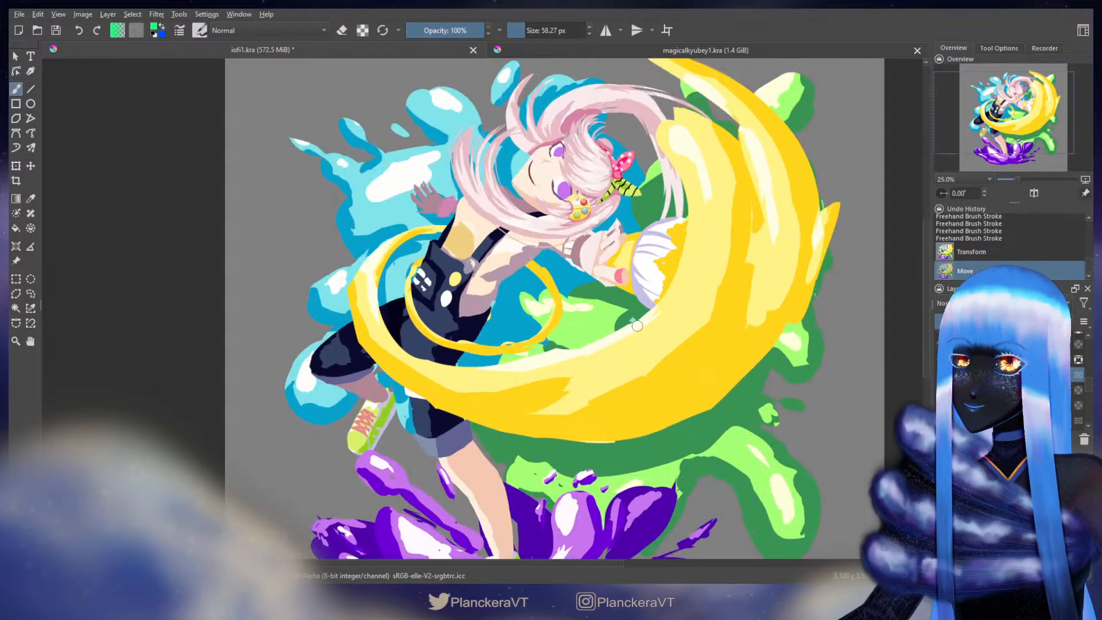
{"action": "left_click_drag", "start_coordinate": [643, 340], "coordinate": [674, 408]}
{"action": "scroll", "coordinate": [662, 390], "scroll_direction": "up", "scroll_amount": 1}
{"action": "scroll", "coordinate": [662, 390], "scroll_direction": "up", "scroll_amount": 1}
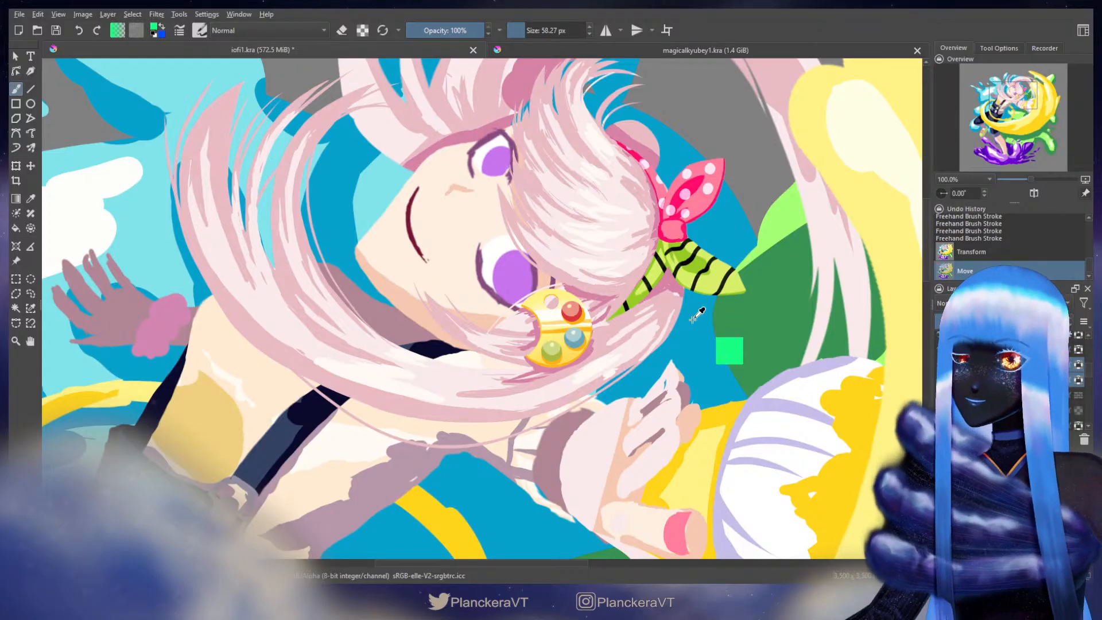
{"action": "key", "text": "ctrl+t"}
{"action": "left_click_drag", "start_coordinate": [598, 365], "coordinate": [574, 343]}
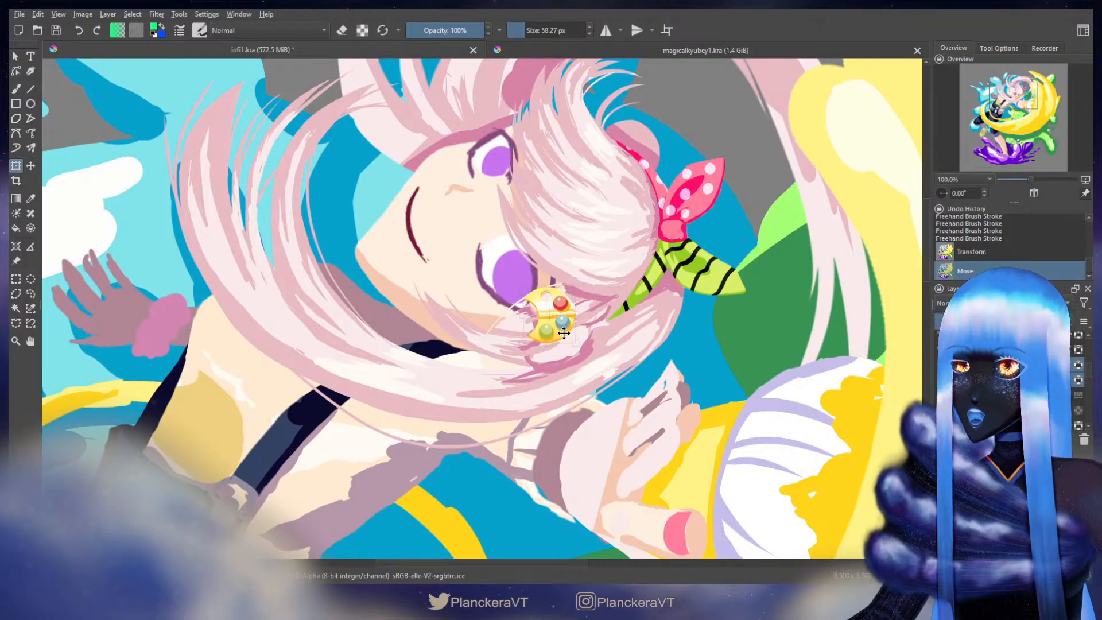
{"action": "mouse_move", "coordinate": [560, 337]}
{"action": "left_mouse_down"}
{"action": "mouse_move", "coordinate": [591, 323]}
{"action": "mouse_move", "coordinate": [562, 341]}
{"action": "left_mouse_up"}
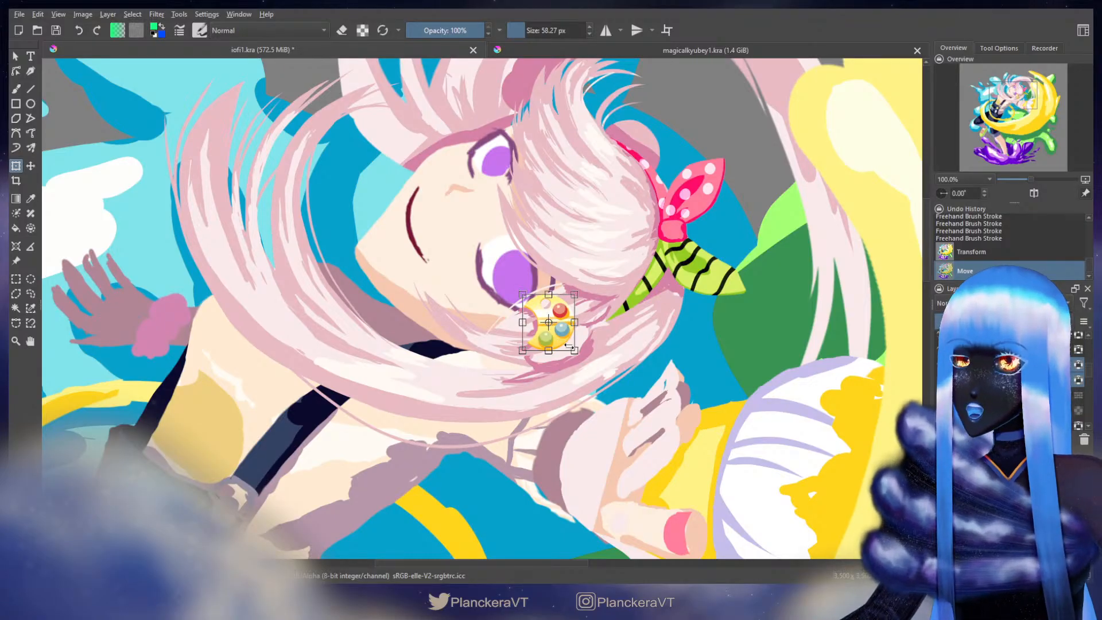
{"action": "left_click_drag", "start_coordinate": [576, 353], "coordinate": [571, 349]}
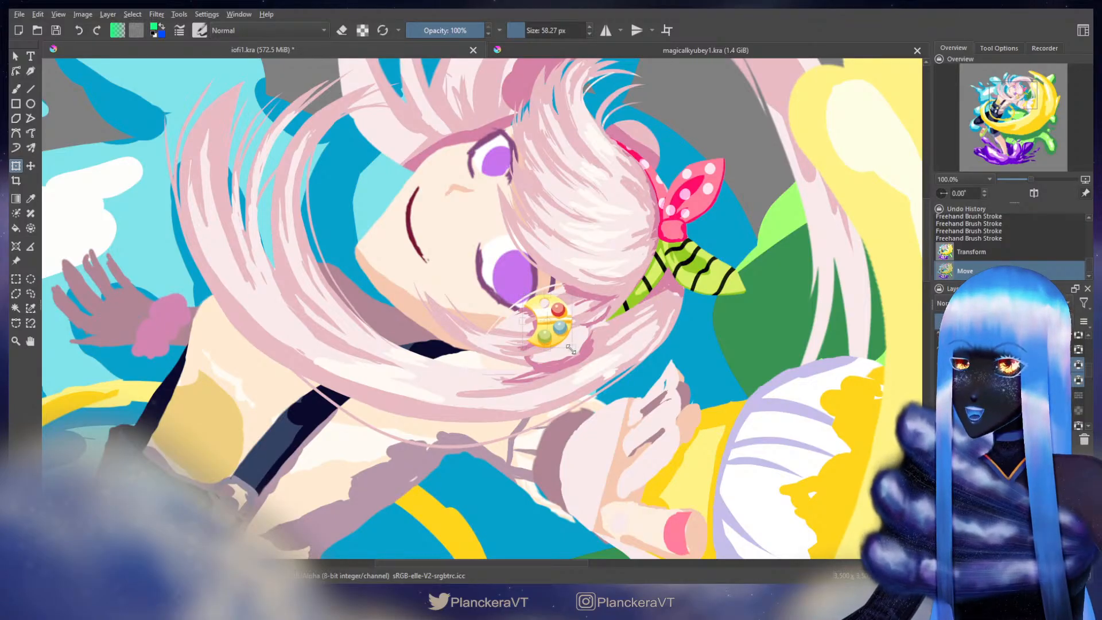
{"action": "key", "text": "b"}
Step: Scale the yellow hair ornament down slightly further and apply the transform
{"action": "key", "text": "minus"}
{"action": "key", "text": "minus"}
{"action": "key", "text": "minus"}
{"action": "key", "text": "minus"}
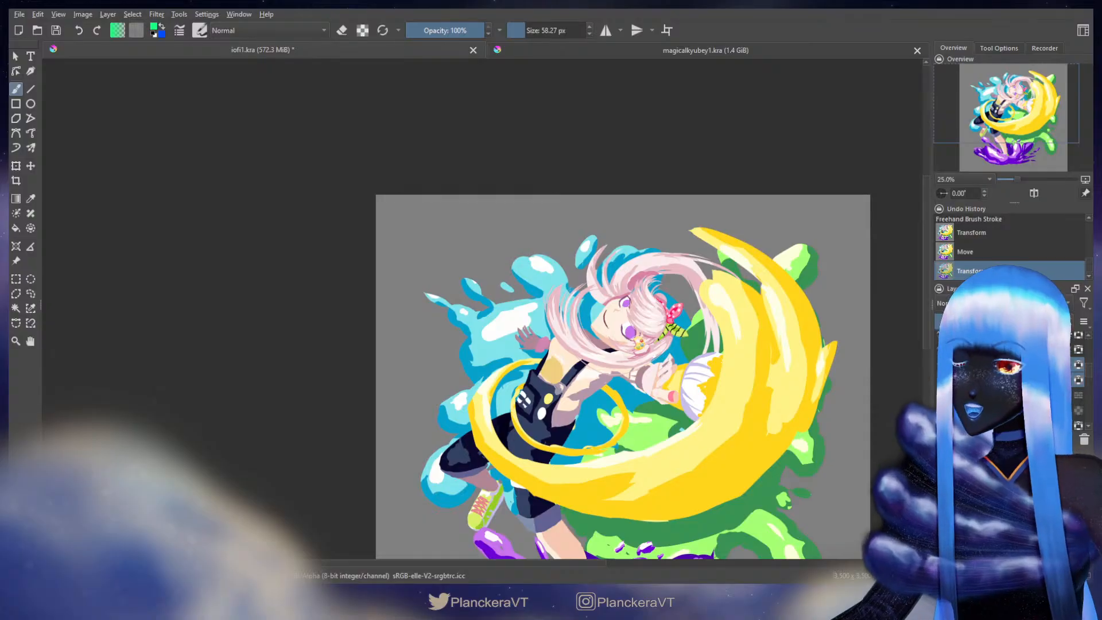
{"action": "scroll", "coordinate": [650, 320], "scroll_direction": "up", "scroll_amount": 4}
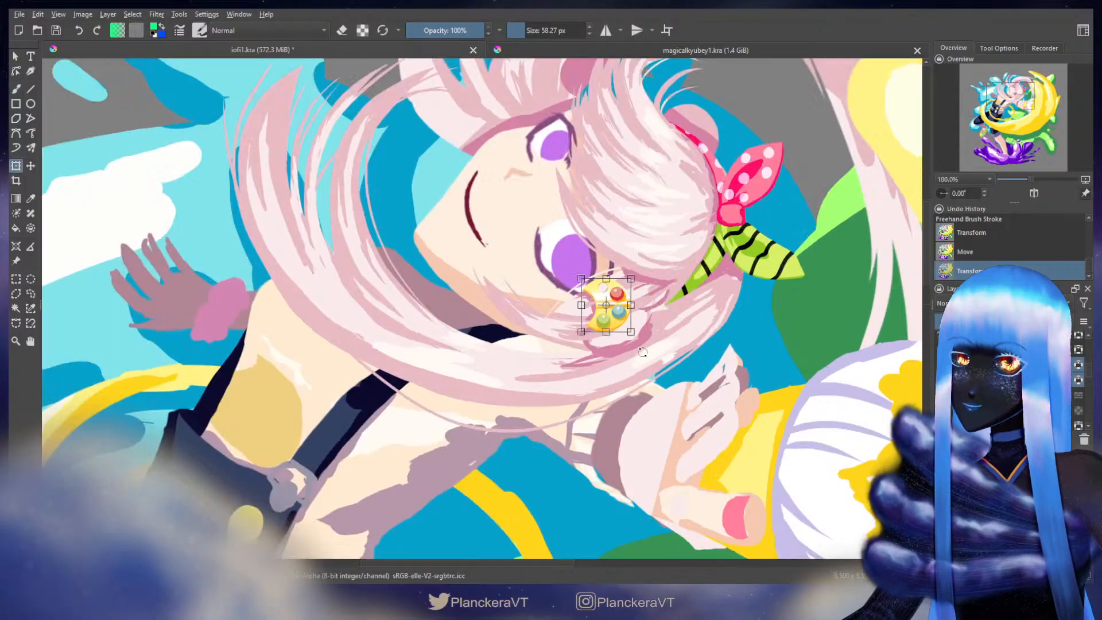
{"action": "key", "text": "ctrl+t"}
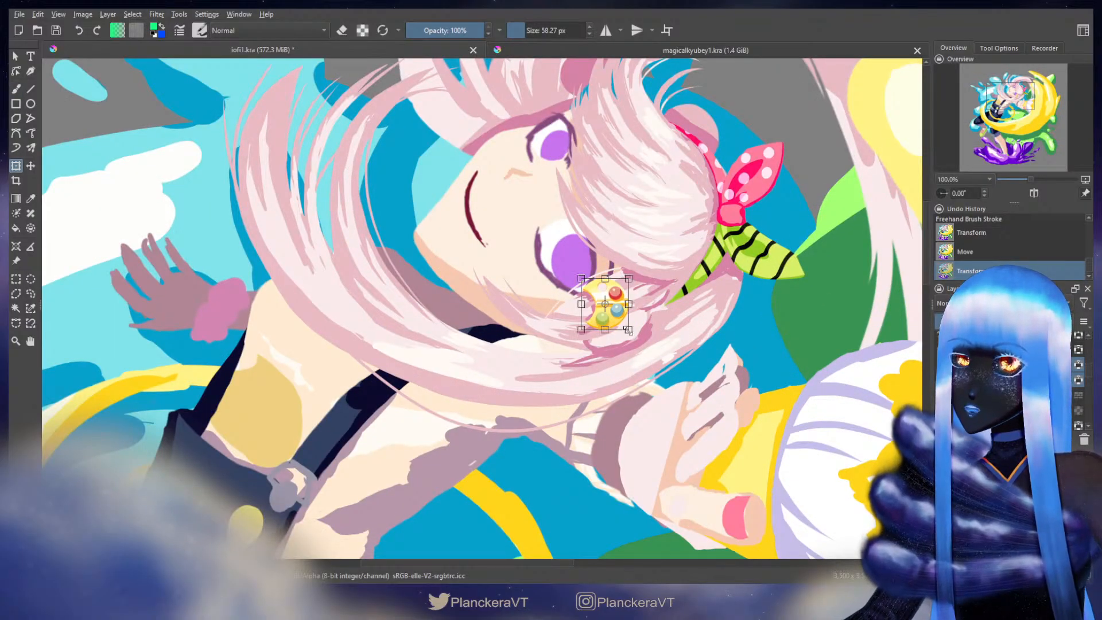
{"action": "key", "text": "Return"}
{"action": "key", "text": "b"}
Step: Move the hair ornament slightly away from the eye, towards the striped green ribbon
{"action": "scroll", "coordinate": [631, 328], "scroll_direction": "up", "scroll_amount": 2}
{"action": "scroll", "coordinate": [630, 328], "scroll_direction": "down", "scroll_amount": 4}
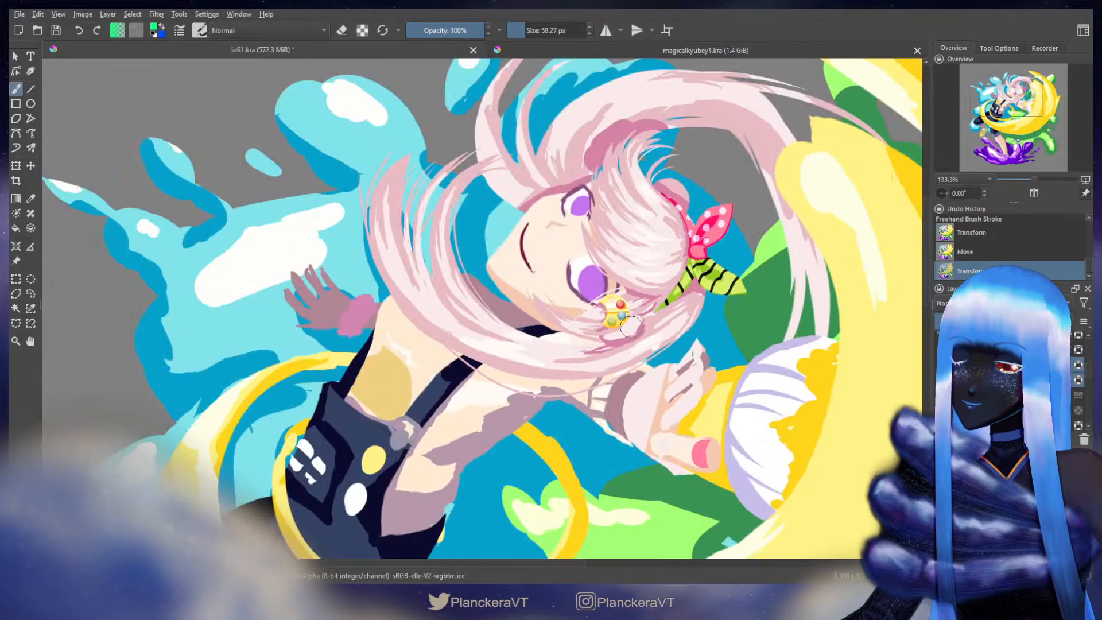
{"action": "left_click_drag", "start_coordinate": [707, 393], "coordinate": [733, 368]}
{"action": "scroll", "coordinate": [720, 351], "scroll_direction": "down", "scroll_amount": 1}
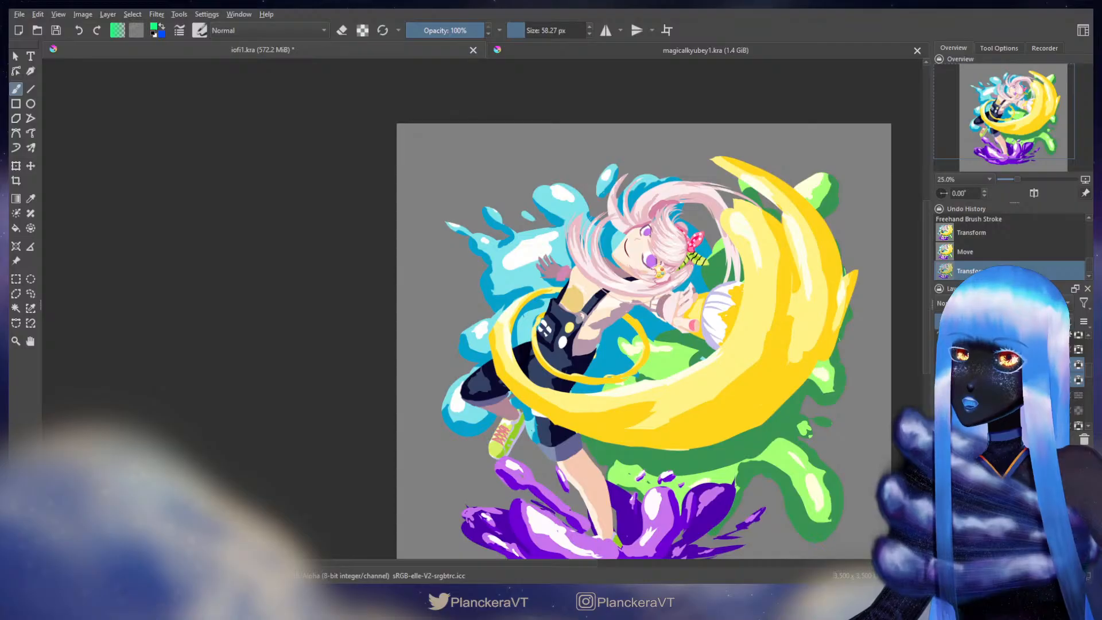
{"action": "scroll", "coordinate": [650, 418], "scroll_direction": "up", "scroll_amount": 4}
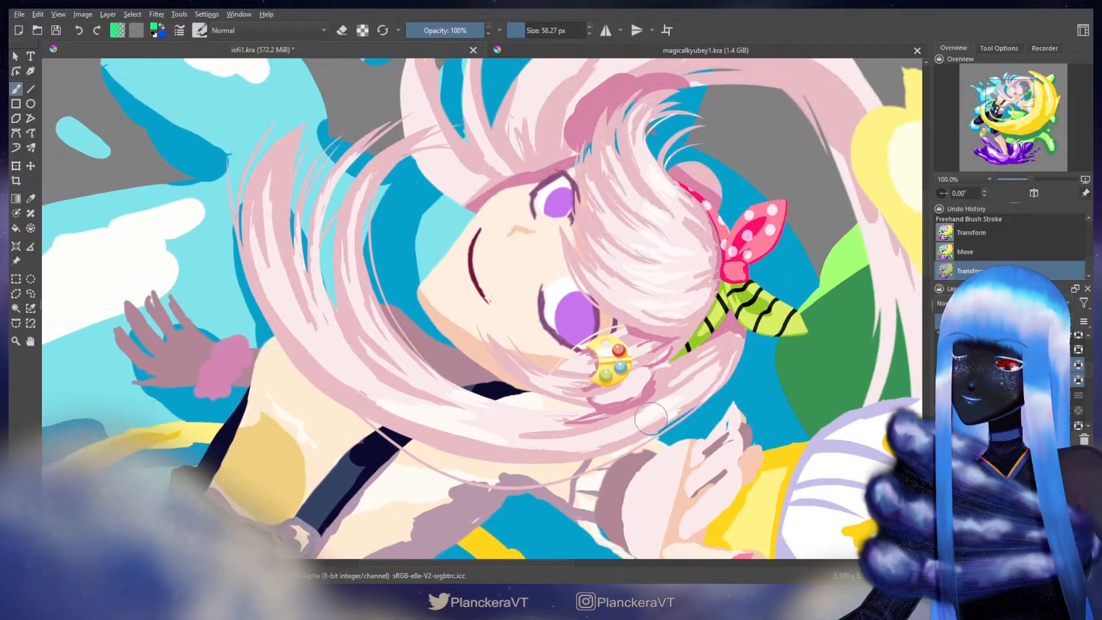
{"action": "key", "text": "t"}
{"action": "left_click_drag", "start_coordinate": [632, 359], "coordinate": [645, 354]}
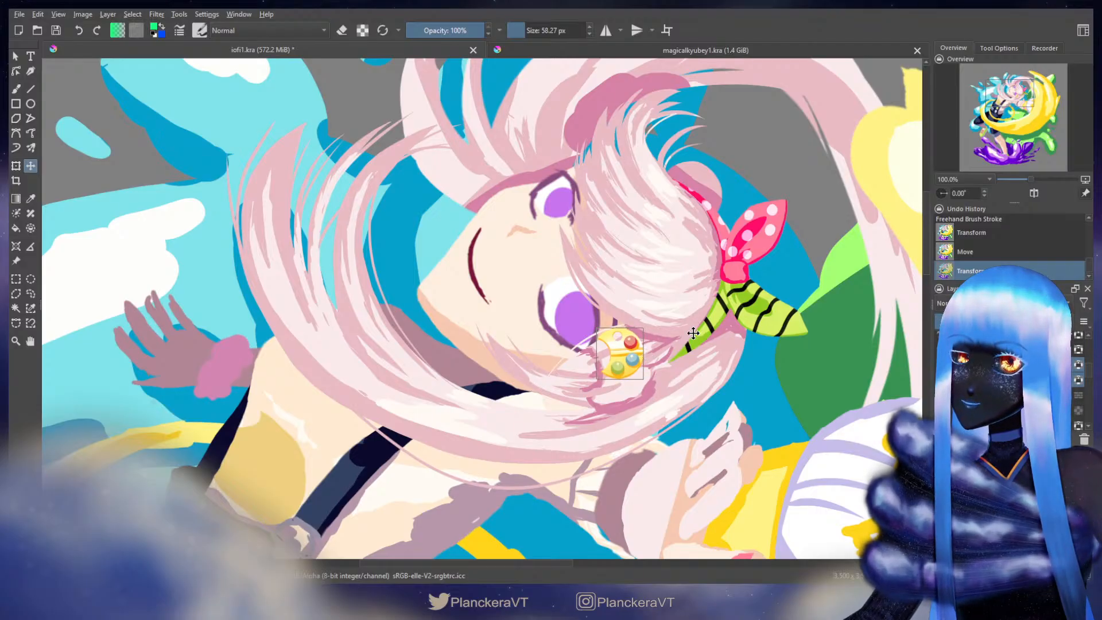
{"action": "key", "text": "b"}
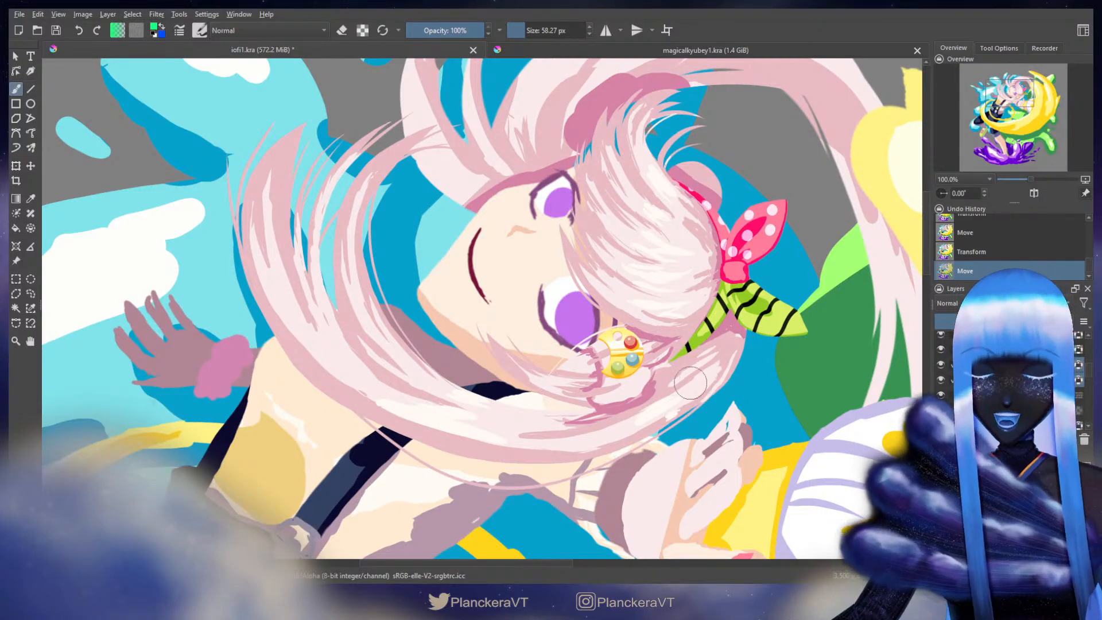
Step: Hide the layer with the near-white highlights on the character's bangs
{"action": "scroll", "coordinate": [692, 385], "scroll_direction": "down", "scroll_amount": 3}
{"action": "left_click_drag", "start_coordinate": [730, 391], "coordinate": [742, 303]}
{"action": "scroll", "coordinate": [731, 360], "scroll_direction": "down", "scroll_amount": 1}
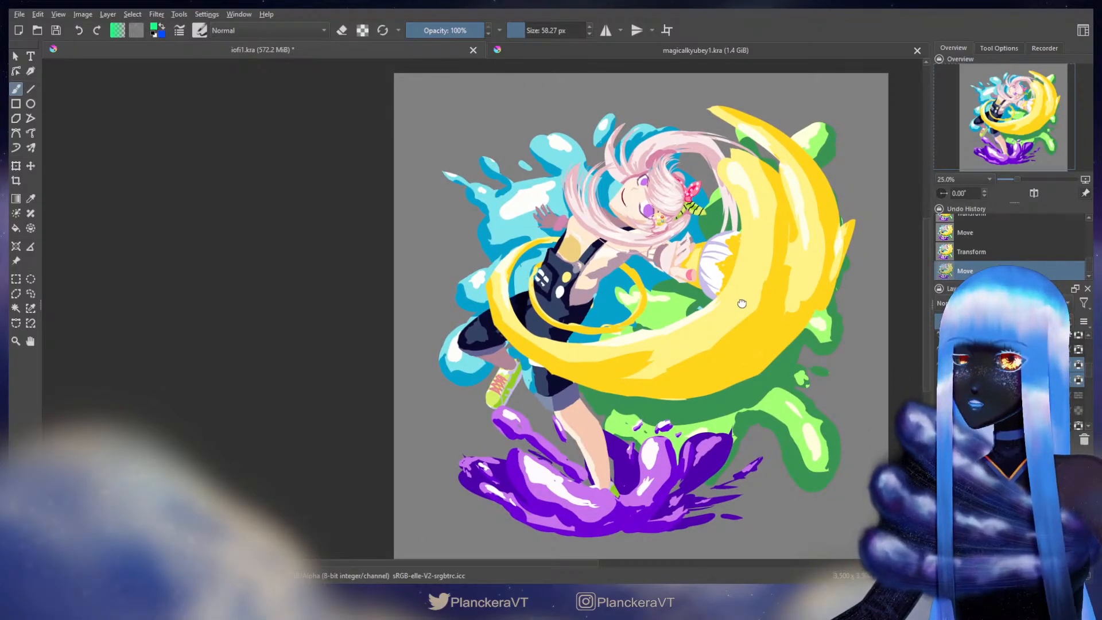
{"action": "left_click_drag", "start_coordinate": [742, 303], "coordinate": [729, 356]}
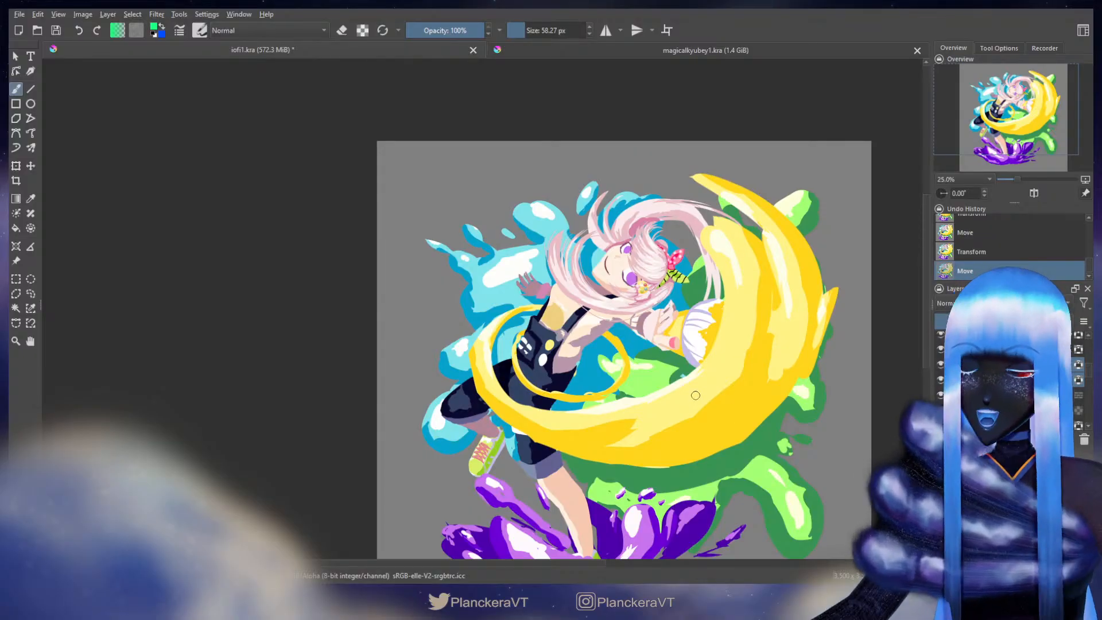
{"action": "scroll", "coordinate": [674, 313], "scroll_direction": "up", "scroll_amount": 5}
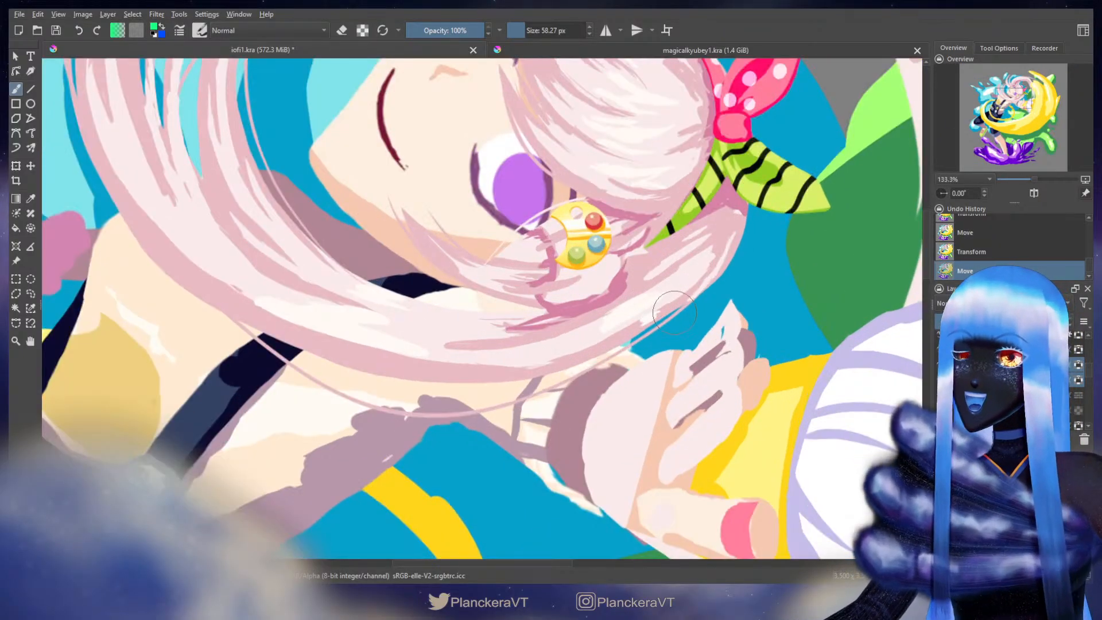
{"action": "left_click_drag", "start_coordinate": [764, 285], "coordinate": [778, 521]}
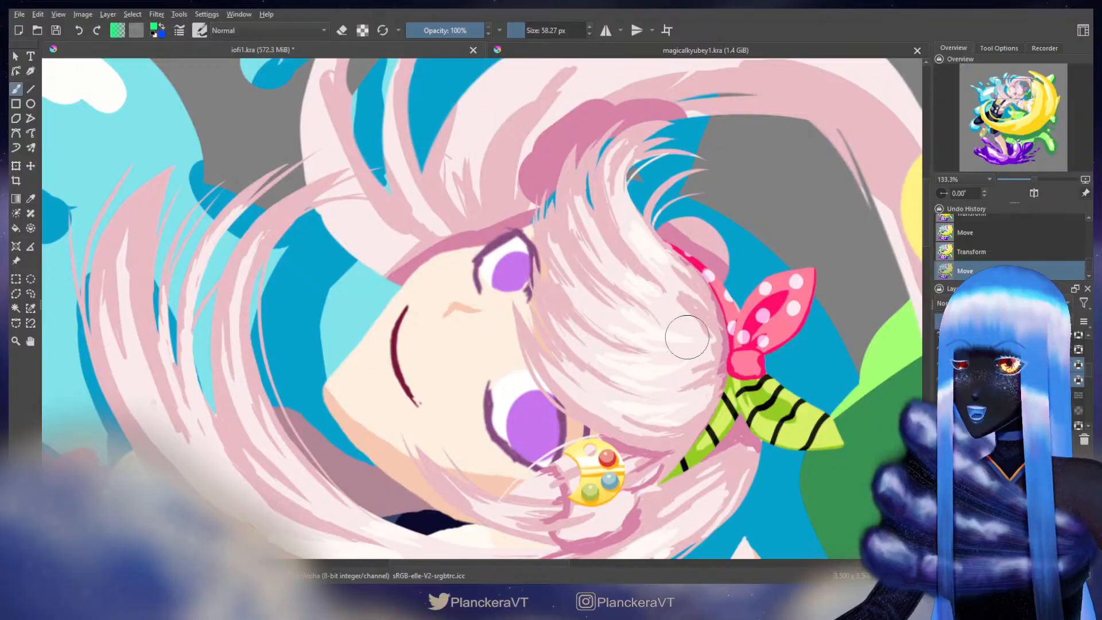
{"action": "scroll", "coordinate": [687, 337], "scroll_direction": "up", "scroll_amount": 1}
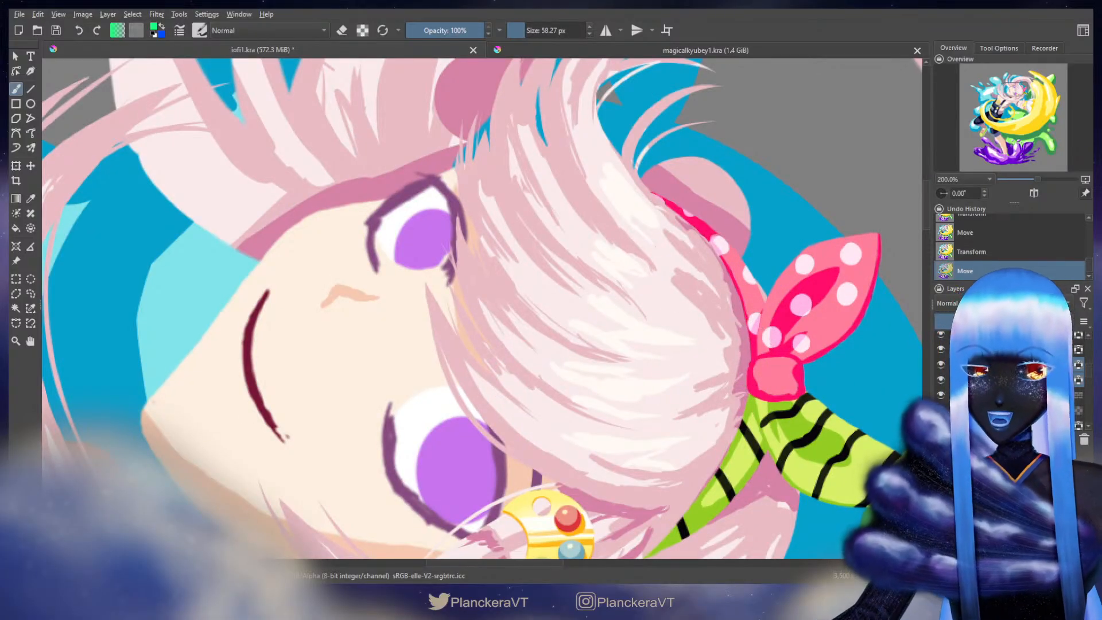
{"action": "left_click", "coordinate": [942, 371]}
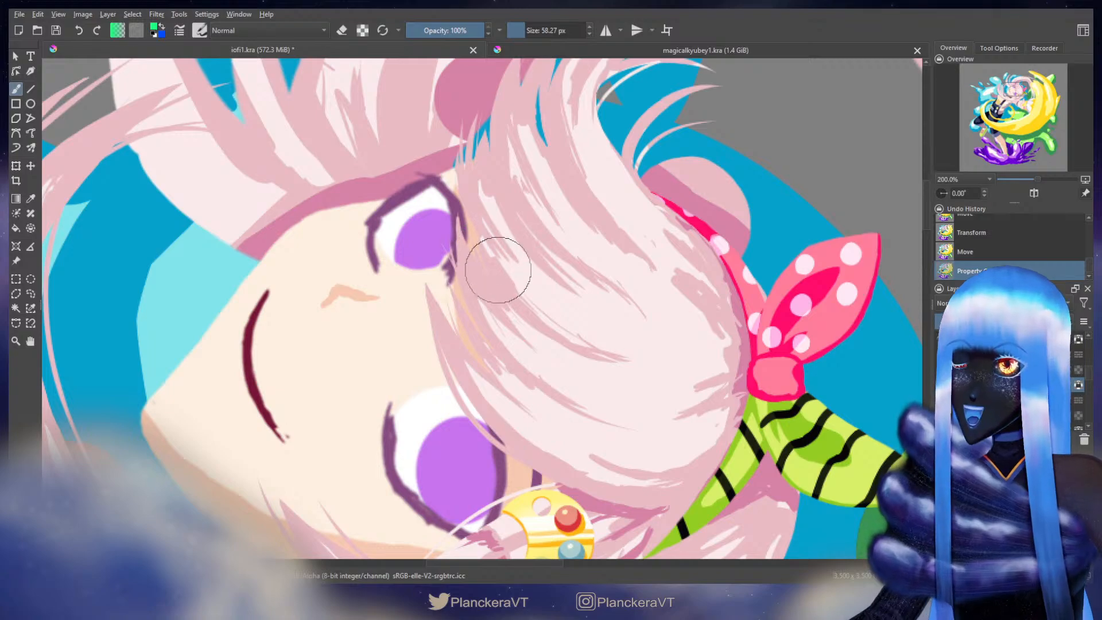
Step: Paint thin pink strands on the bangs beside the eyes, using sampled hair colours and a brush reduced to about 16 px
{"action": "left_click", "coordinate": [479, 261], "text": "ctrl"}
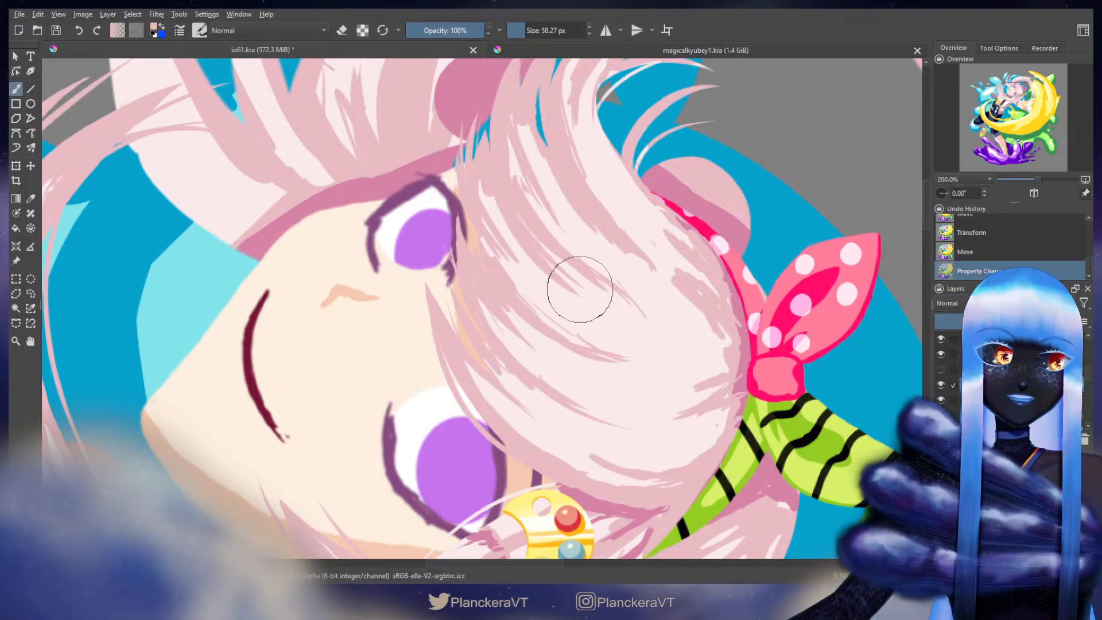
{"action": "key", "text": "x"}
{"action": "left_click", "coordinate": [623, 313], "text": "ctrl"}
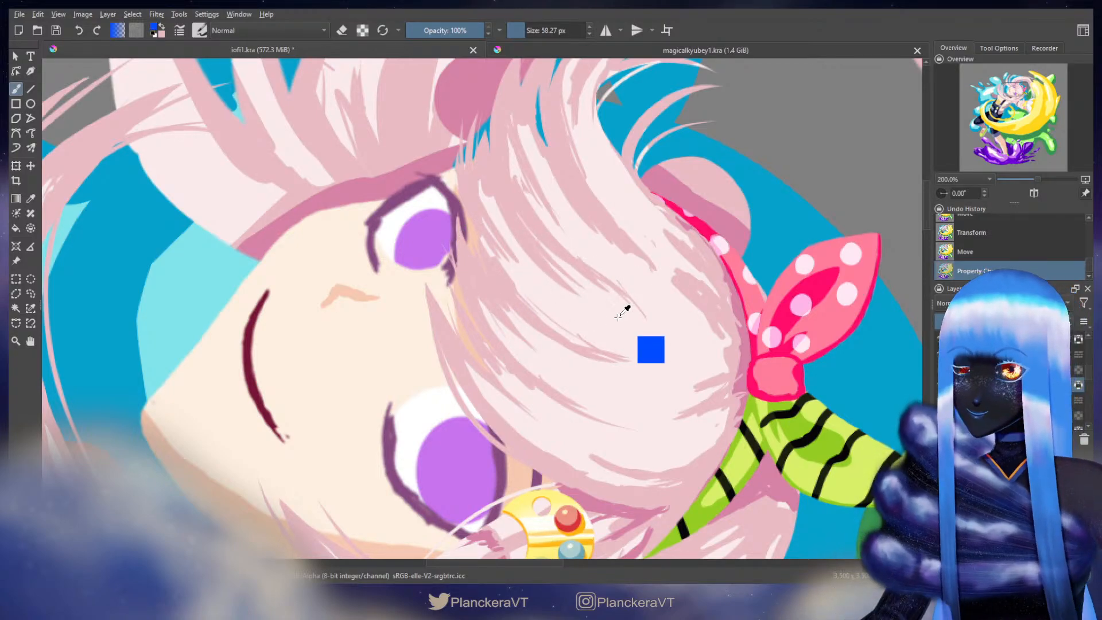
{"action": "key", "text": "bracketleft"}
{"action": "key", "text": "bracketleft"}
{"action": "key", "text": "bracketleft"}
{"action": "key", "text": "bracketleft"}
{"action": "key", "text": "bracketleft"}
{"action": "key", "text": "bracketleft"}
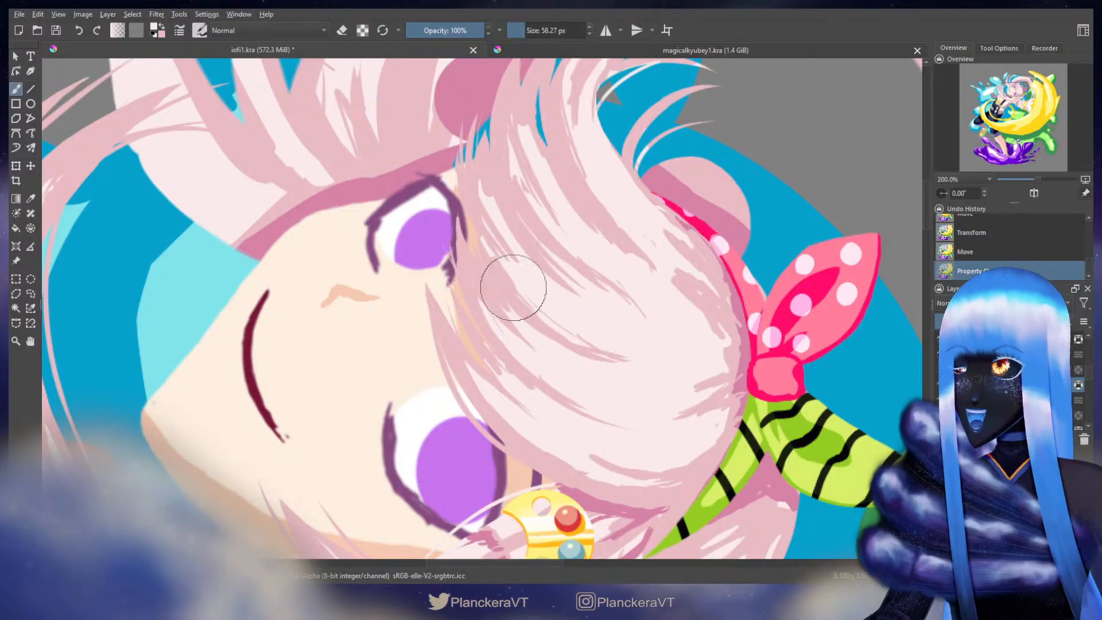
{"action": "key", "text": "bracketright"}
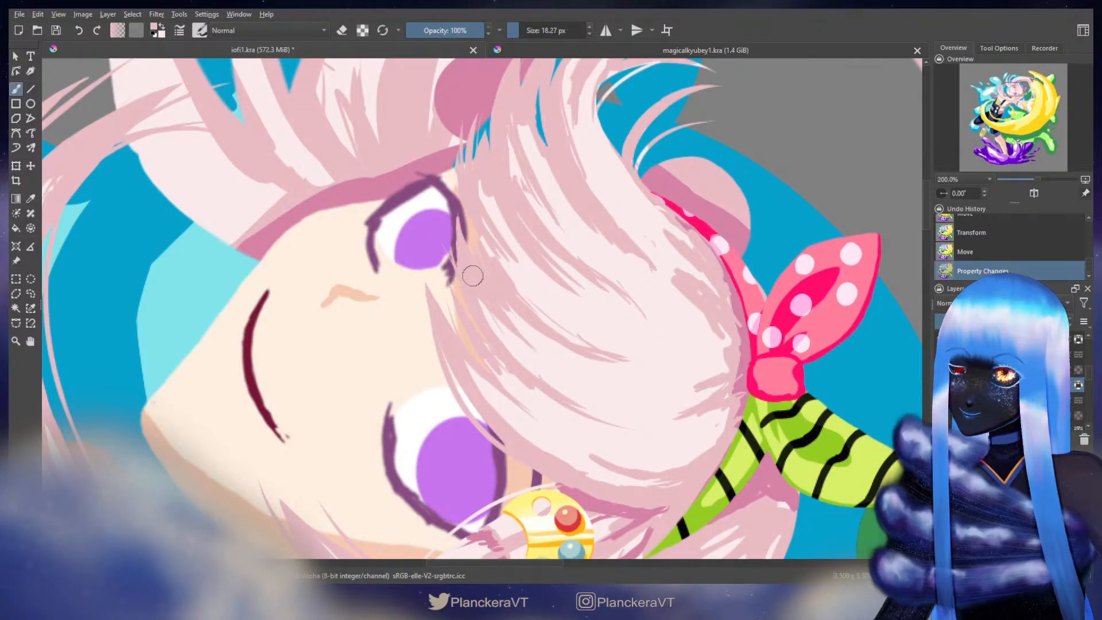
{"action": "left_click_drag", "start_coordinate": [473, 286], "coordinate": [478, 293]}
{"action": "left_click_drag", "start_coordinate": [481, 291], "coordinate": [515, 332]}
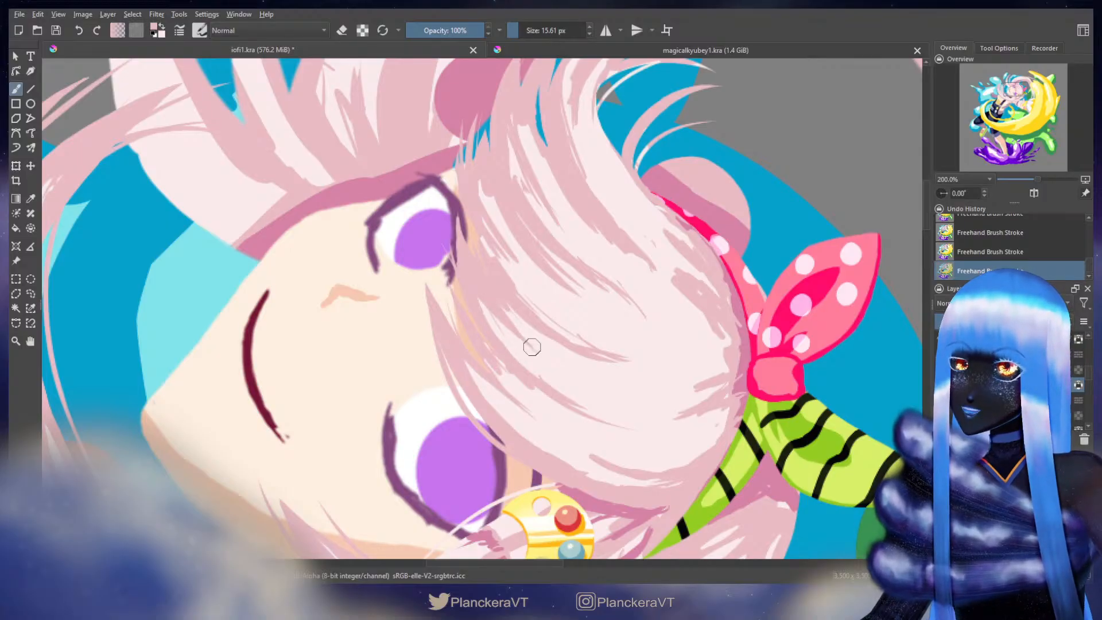
{"action": "scroll", "coordinate": [569, 213], "scroll_direction": "down", "scroll_amount": 3}
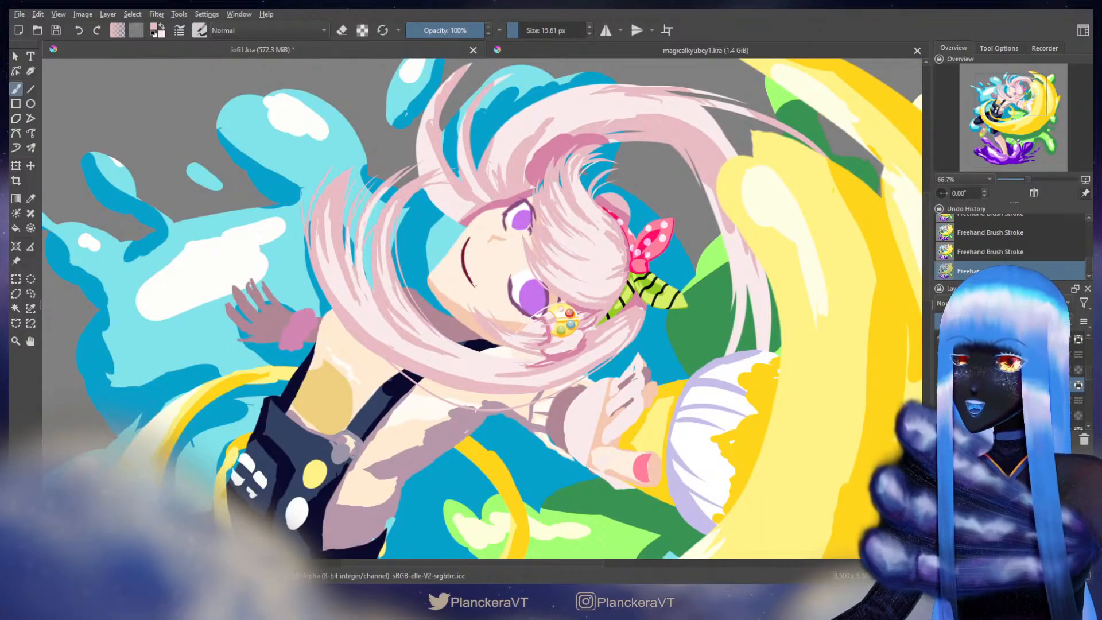
{"action": "scroll", "coordinate": [569, 213], "scroll_direction": "down", "scroll_amount": 3}
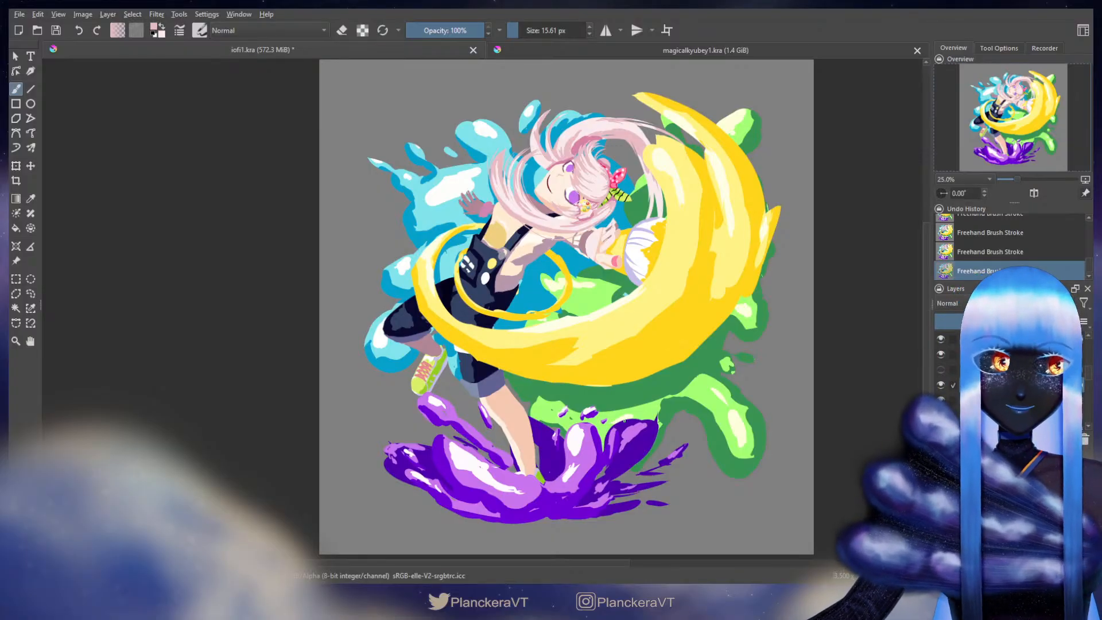
Step: Paint short light pink strokes along the thin bang strand on the face between the two eyes
{"action": "scroll", "coordinate": [612, 394], "scroll_direction": "up", "scroll_amount": 3}
{"action": "left_click_drag", "start_coordinate": [624, 328], "coordinate": [642, 474]}
{"action": "left_click_drag", "start_coordinate": [610, 152], "coordinate": [629, 465]}
{"action": "scroll", "coordinate": [606, 323], "scroll_direction": "up", "scroll_amount": 3}
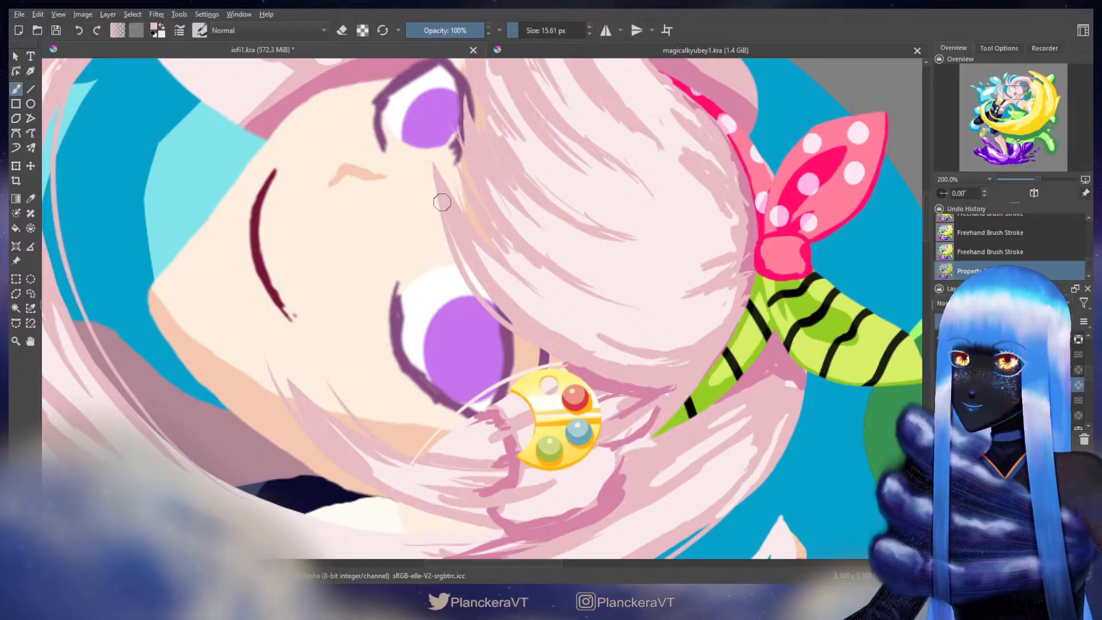
{"action": "left_click_drag", "start_coordinate": [442, 201], "coordinate": [444, 210]}
{"action": "left_click_drag", "start_coordinate": [443, 204], "coordinate": [443, 210]}
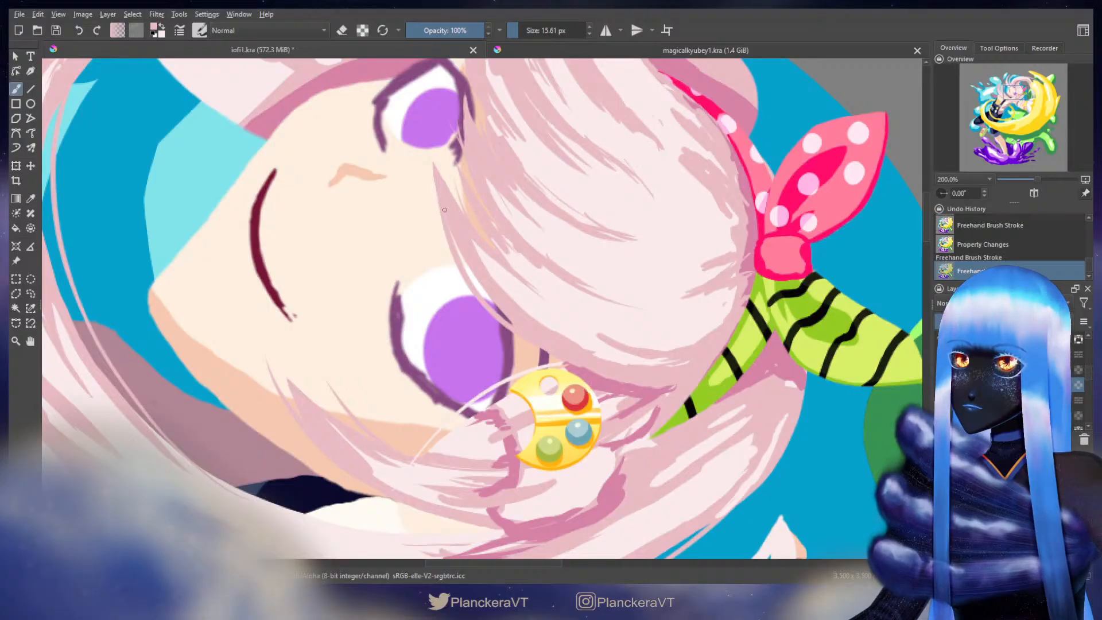
{"action": "left_click", "coordinate": [457, 241]}
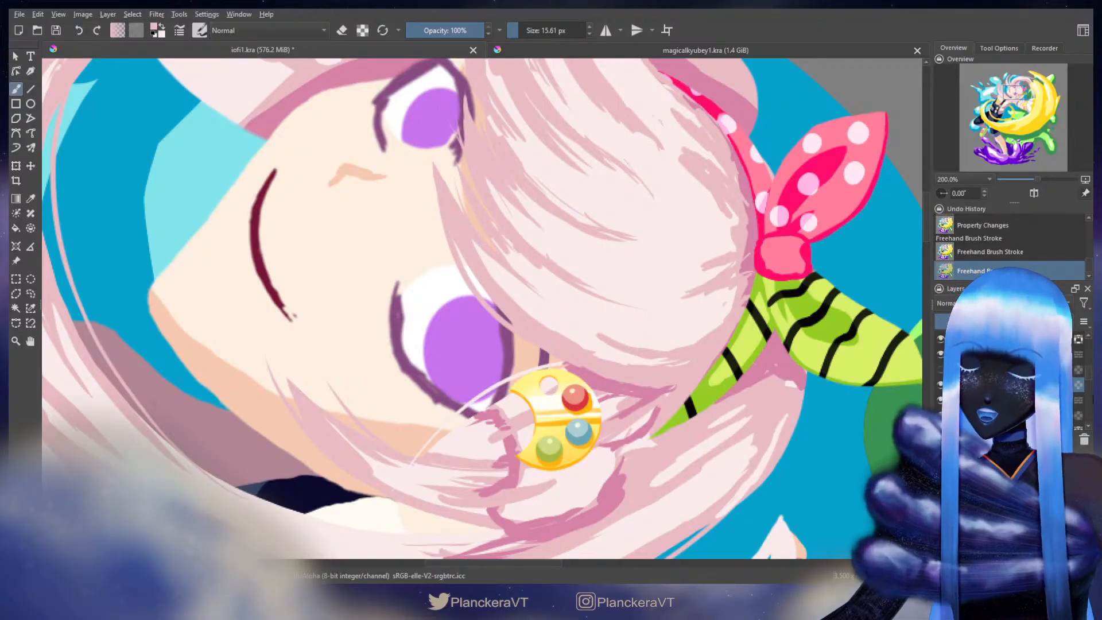
Step: Turn the hair layer's alpha lock back on and paint darker pink shading on the hair beside the yellow ornament
{"action": "left_click", "coordinate": [1078, 386]}
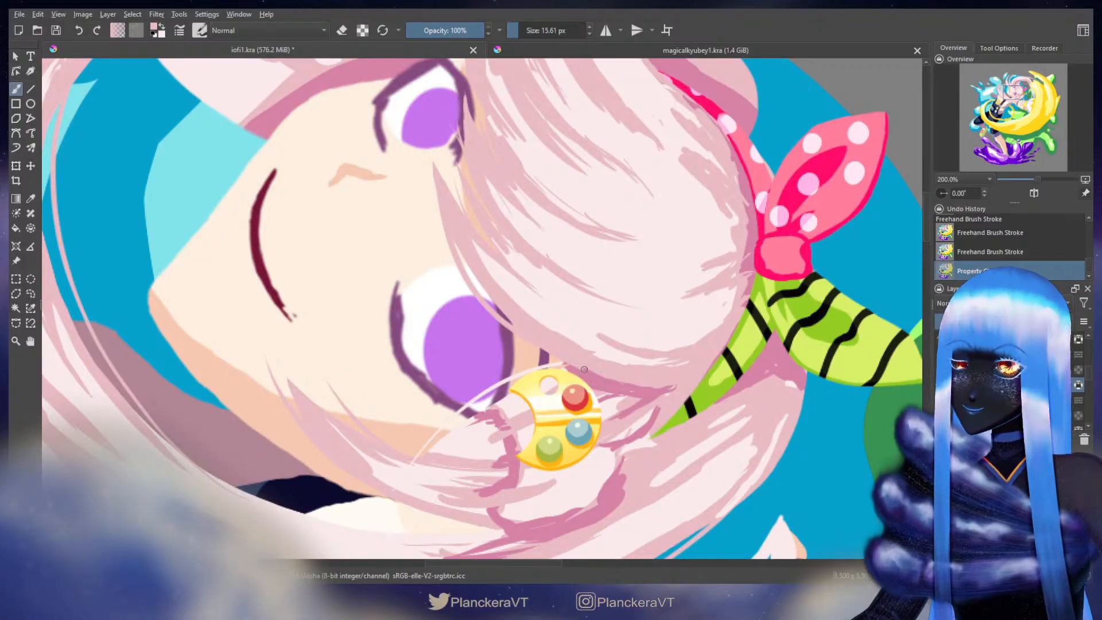
{"action": "left_click_drag", "start_coordinate": [585, 370], "coordinate": [613, 375]}
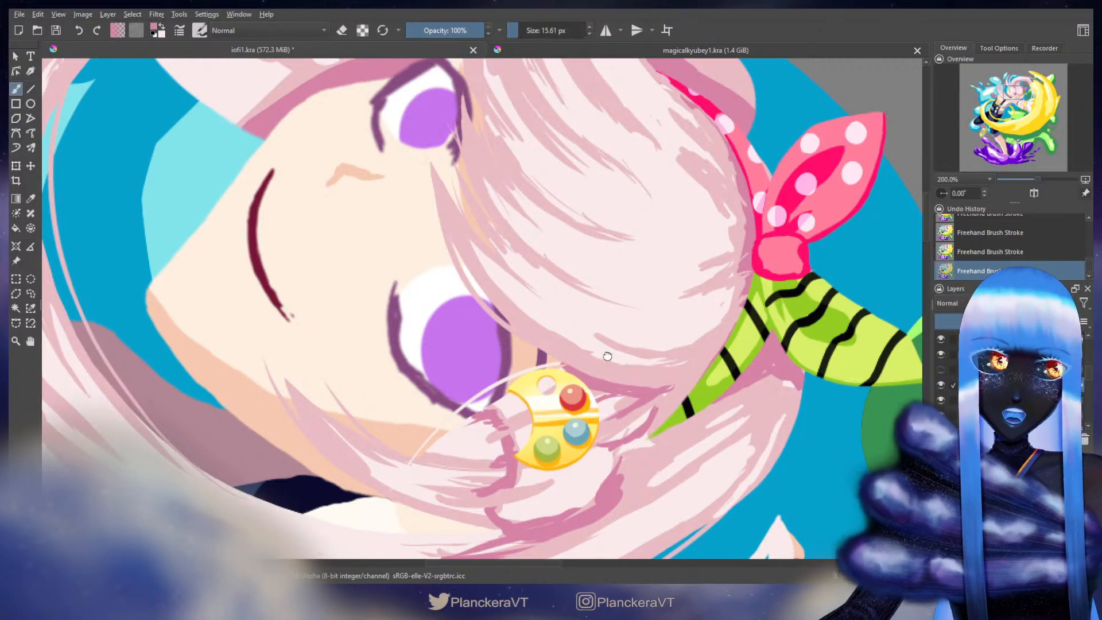
{"action": "left_click_drag", "start_coordinate": [605, 352], "coordinate": [555, 307]}
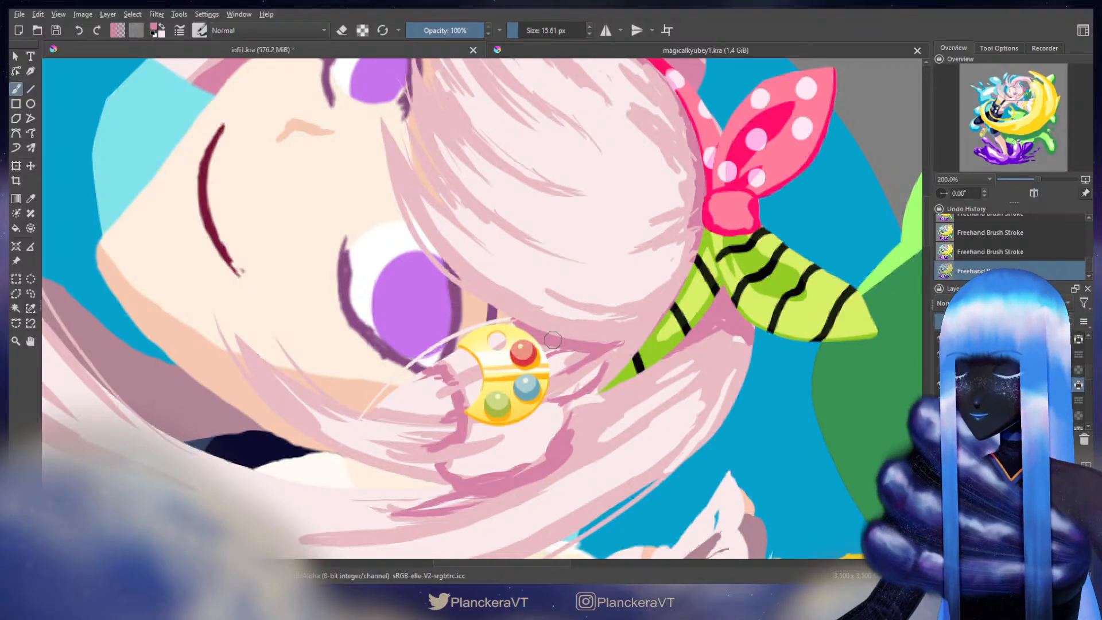
Step: Refine the strands above the lower eye with a sampled near-white hair colour and a brush reduced to about 13 px
{"action": "key", "text": "bracketleft"}
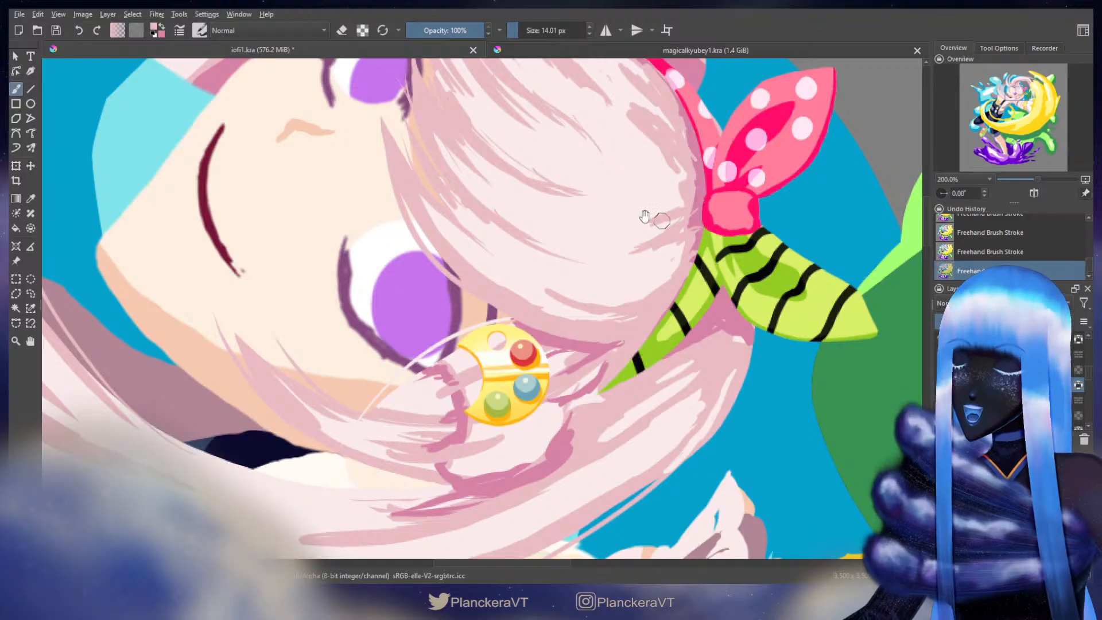
{"action": "left_click_drag", "start_coordinate": [646, 212], "coordinate": [636, 321]}
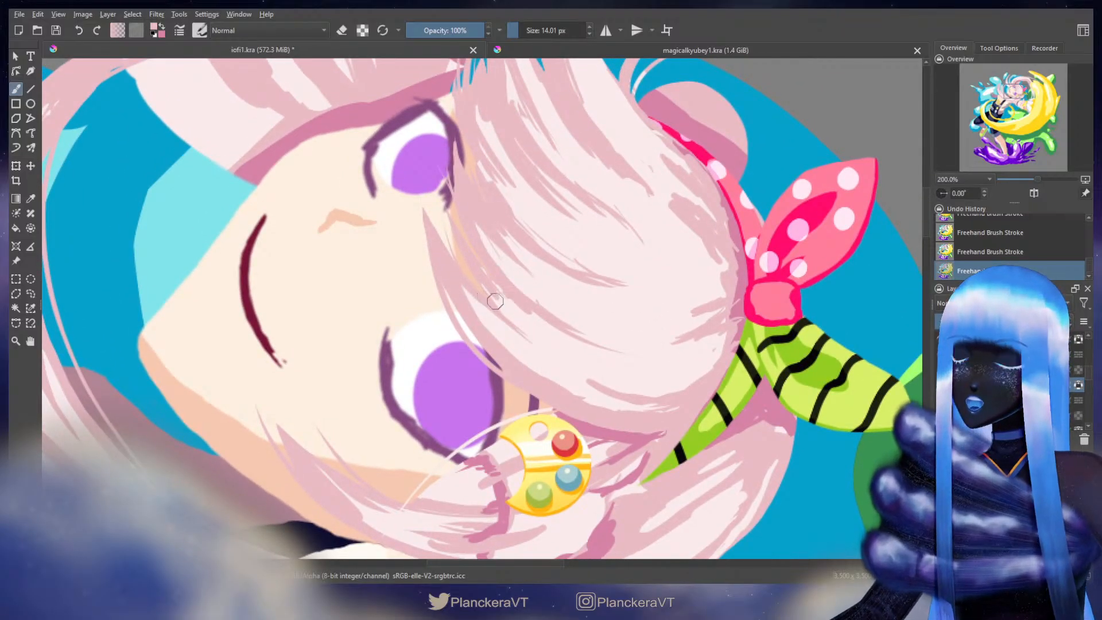
{"action": "left_click", "coordinate": [552, 347], "text": "ctrl"}
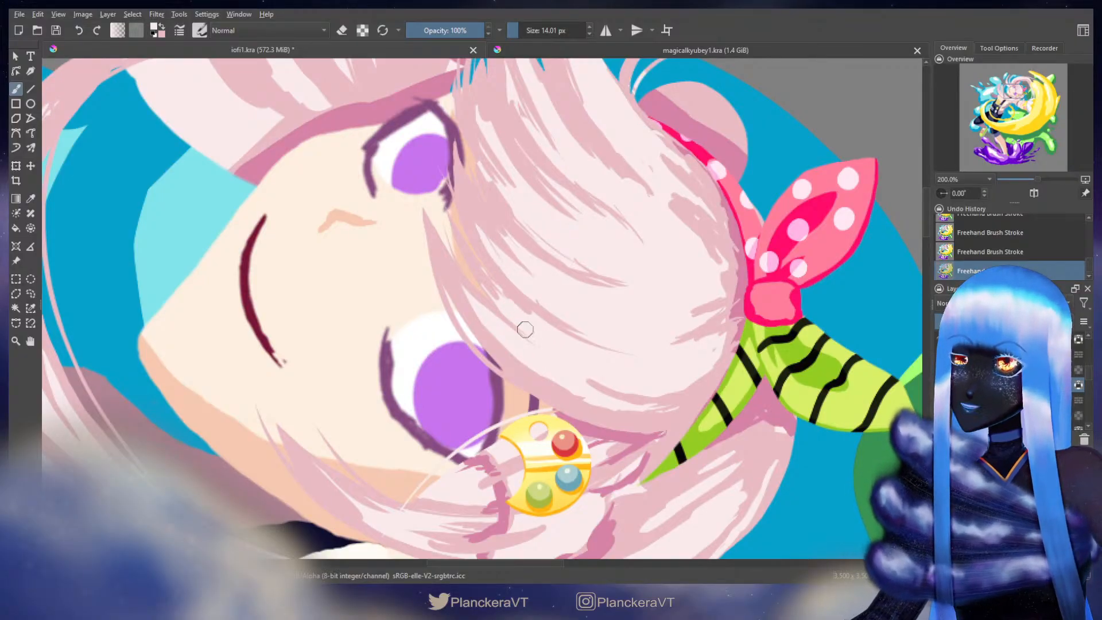
{"action": "key", "text": "bracketleft"}
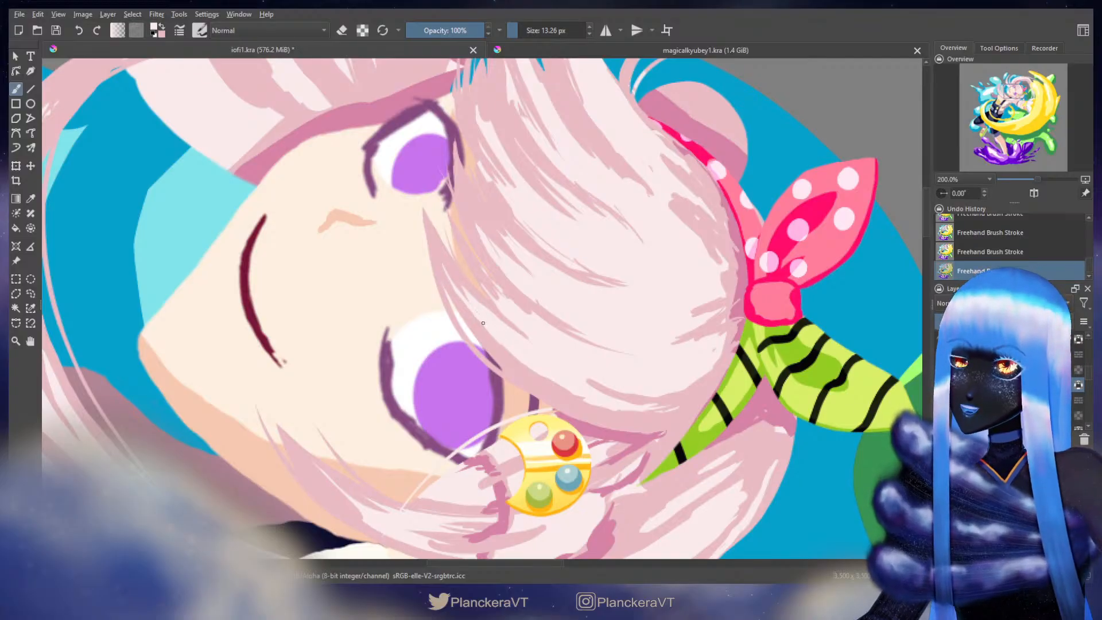
{"action": "key", "text": "ctrl+z"}
{"action": "key", "text": "ctrl+shift+z"}
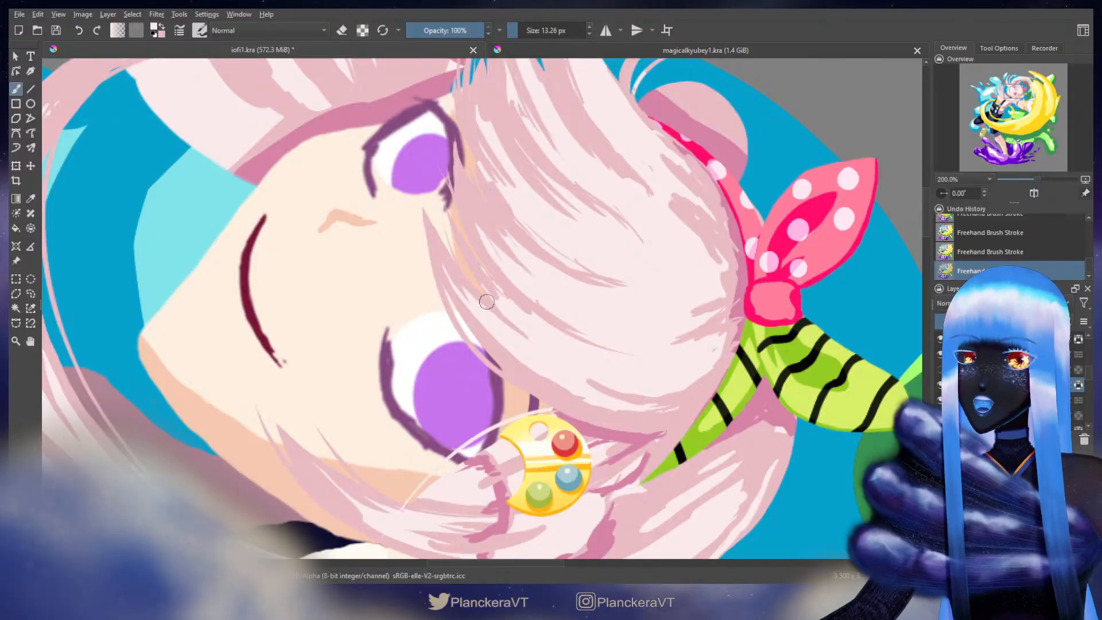
{"action": "left_click_drag", "start_coordinate": [516, 333], "coordinate": [508, 326]}
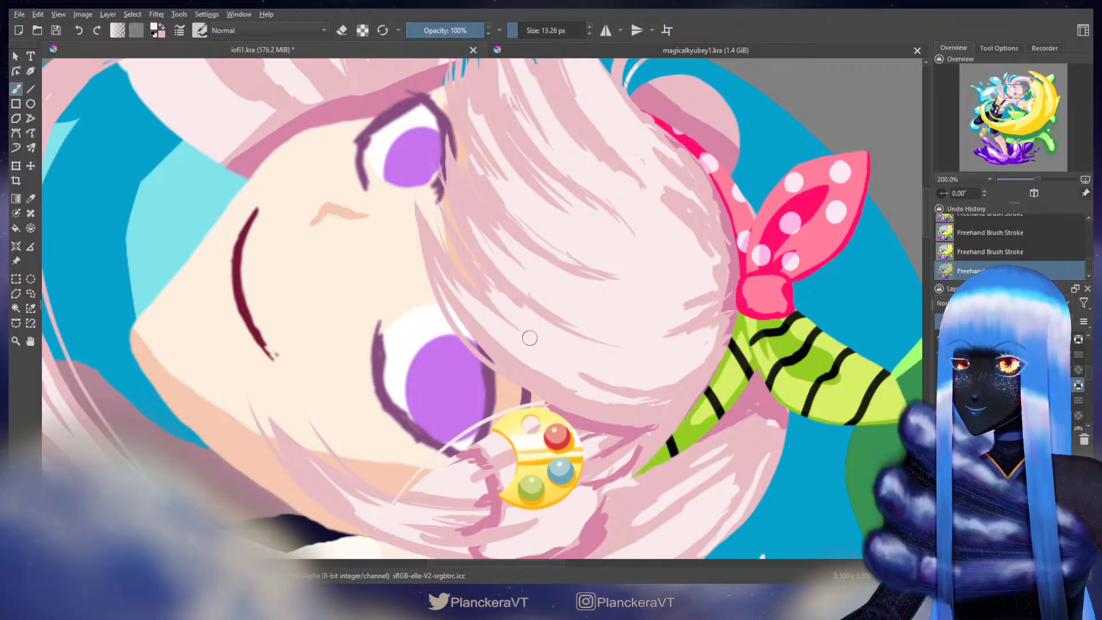
Step: Rework the bangs near the lower eye, alternating near-white and pink at brush sizes of about 14 to 16 px
{"action": "key", "text": "bracketright"}
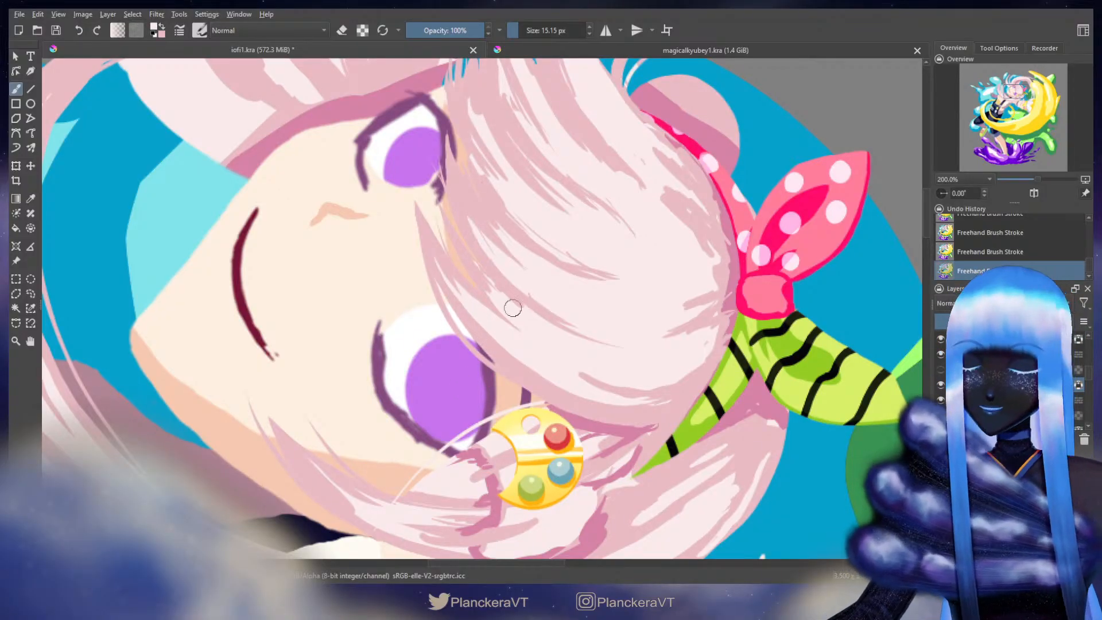
{"action": "key", "text": "bracketleft"}
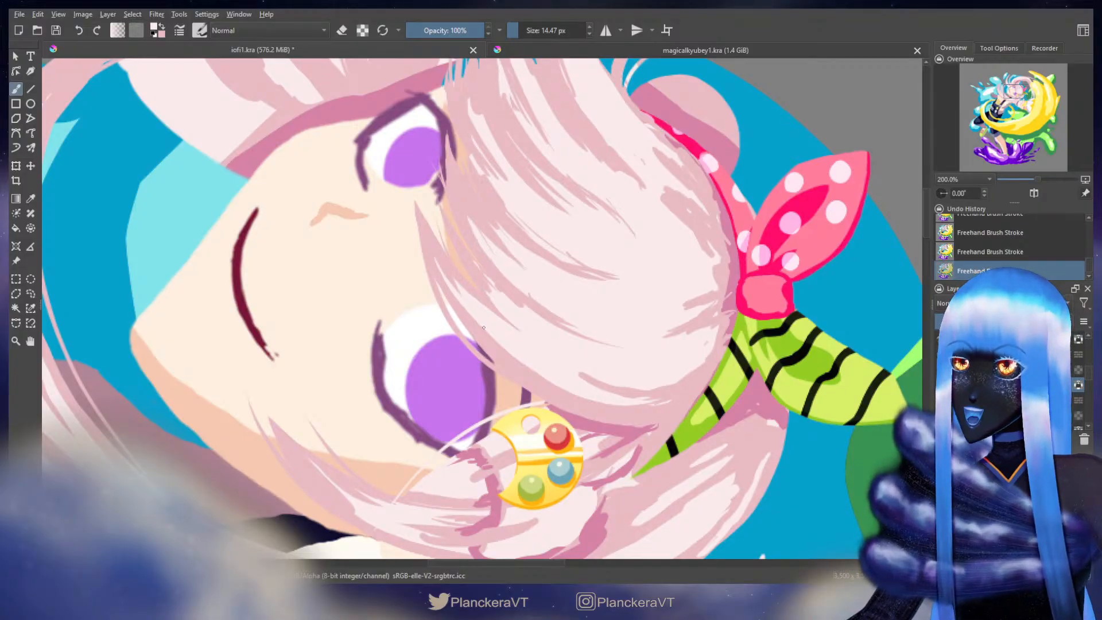
{"action": "mouse_move", "coordinate": [580, 388]}
{"action": "left_mouse_down"}
{"action": "mouse_move", "coordinate": [517, 298]}
{"action": "mouse_move", "coordinate": [526, 382]}
{"action": "left_mouse_up"}
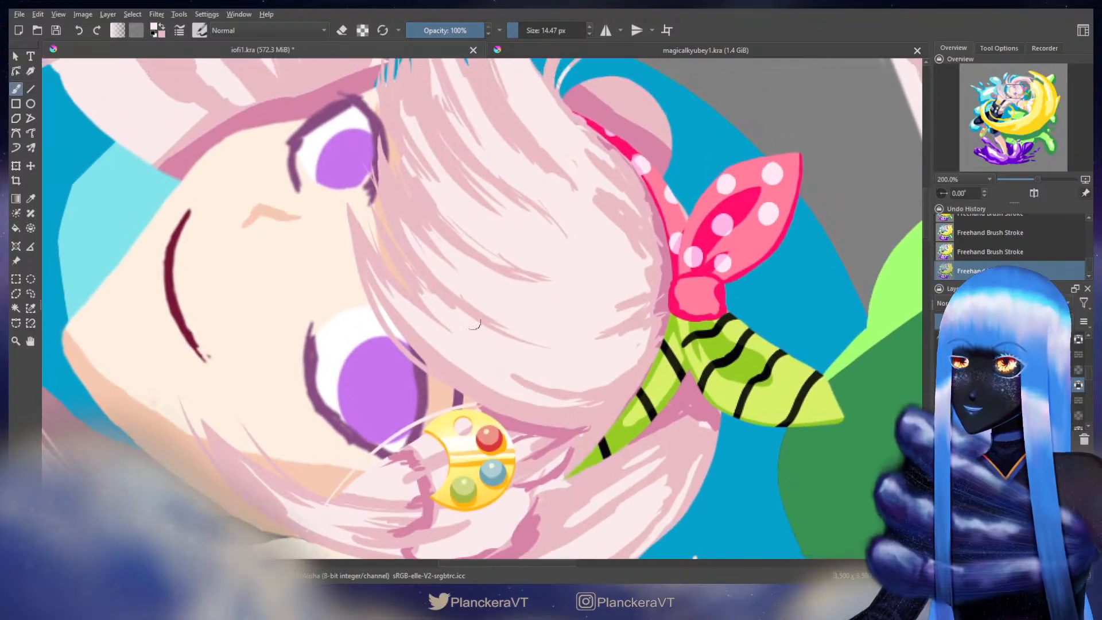
{"action": "key", "text": "x"}
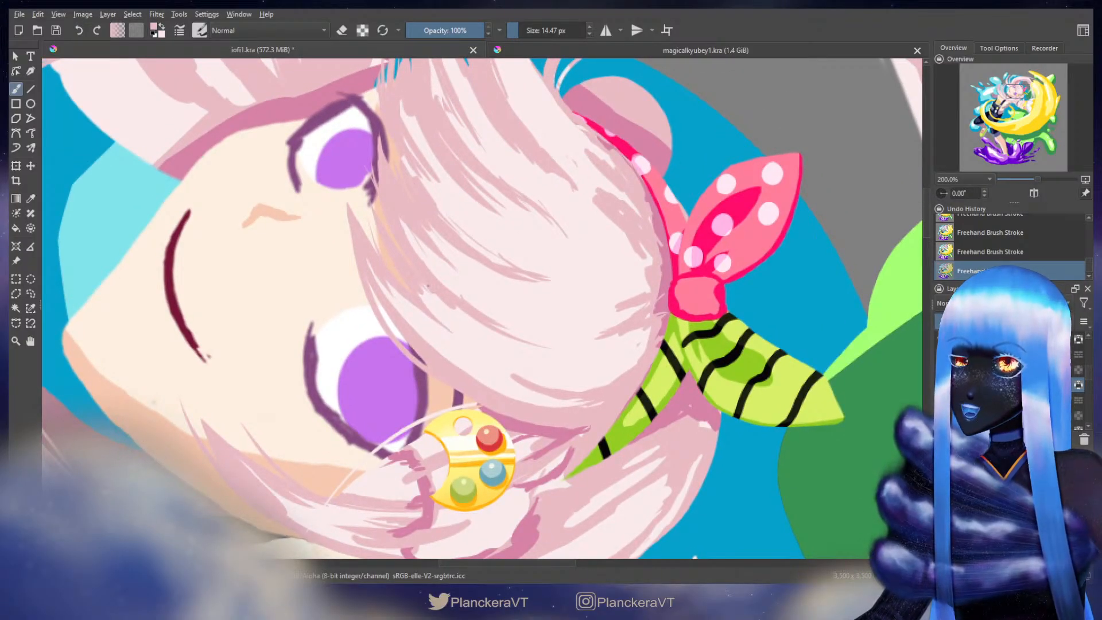
{"action": "key", "text": "bracketright"}
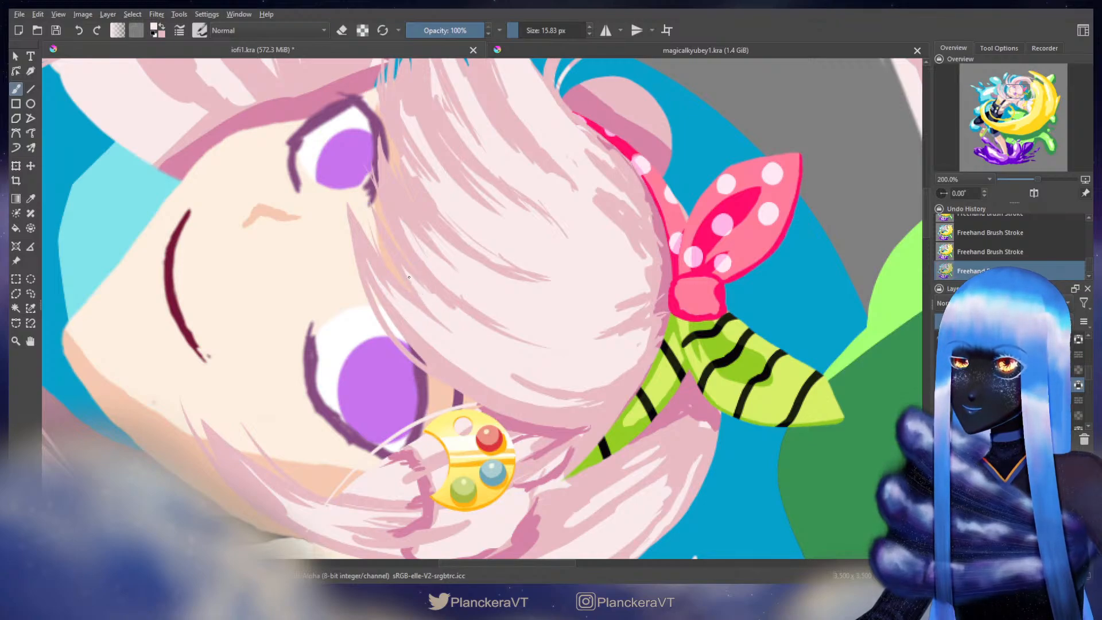
Step: Paint a strand through the middle of the bangs with the two hair colours, resampling the pink from the existing shading
{"action": "left_click_drag", "start_coordinate": [416, 282], "coordinate": [461, 315]}
{"action": "key", "text": "x"}
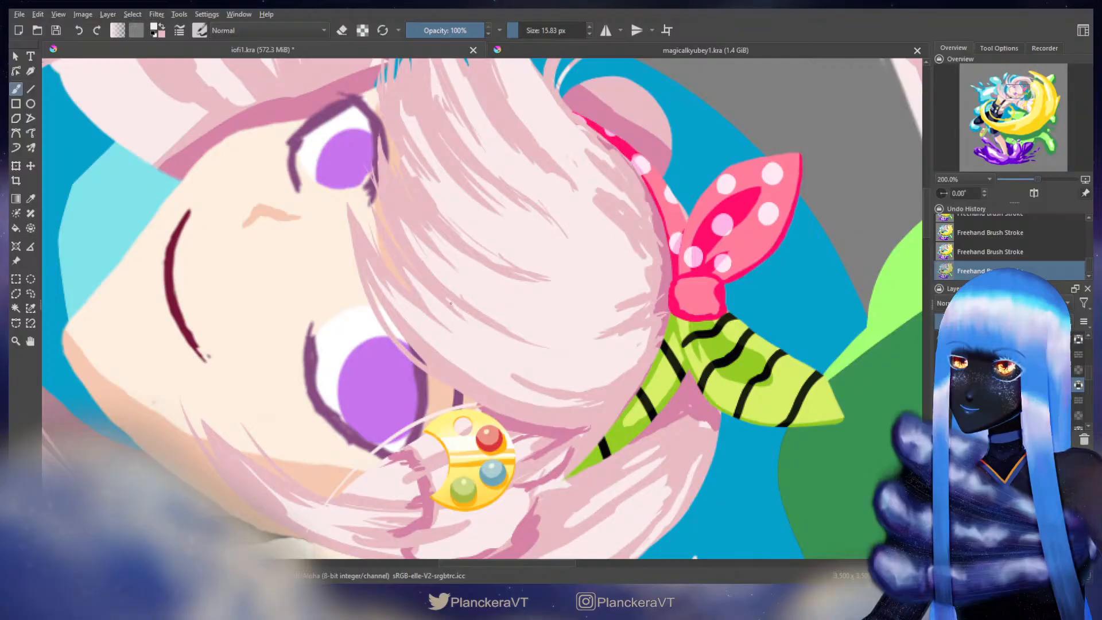
{"action": "left_click", "coordinate": [449, 304], "text": "ctrl"}
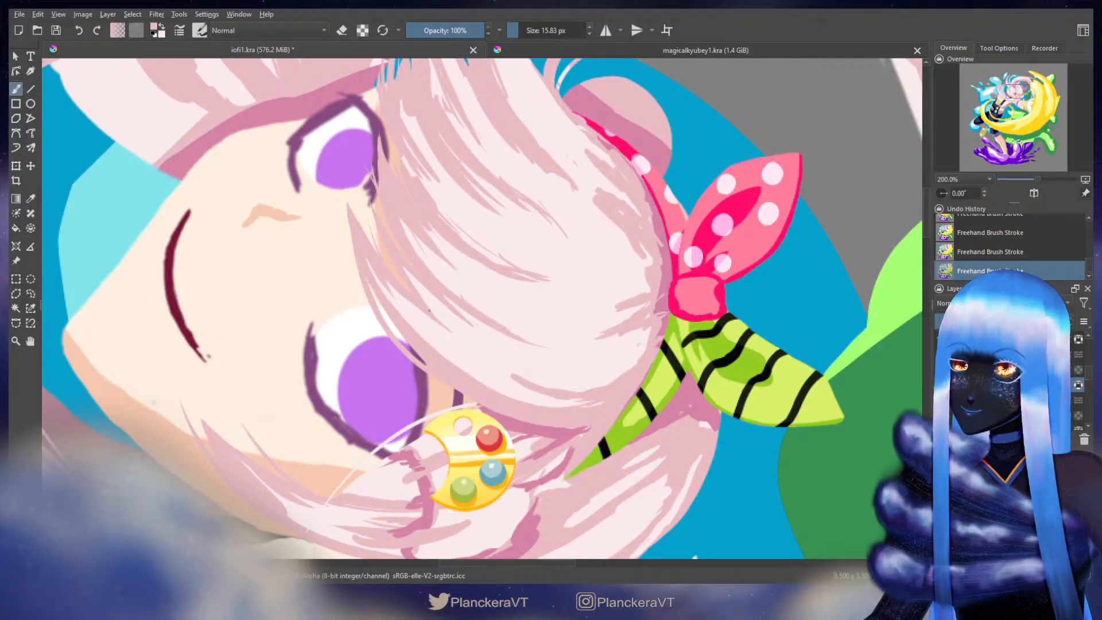
{"action": "left_click_drag", "start_coordinate": [446, 277], "coordinate": [473, 310]}
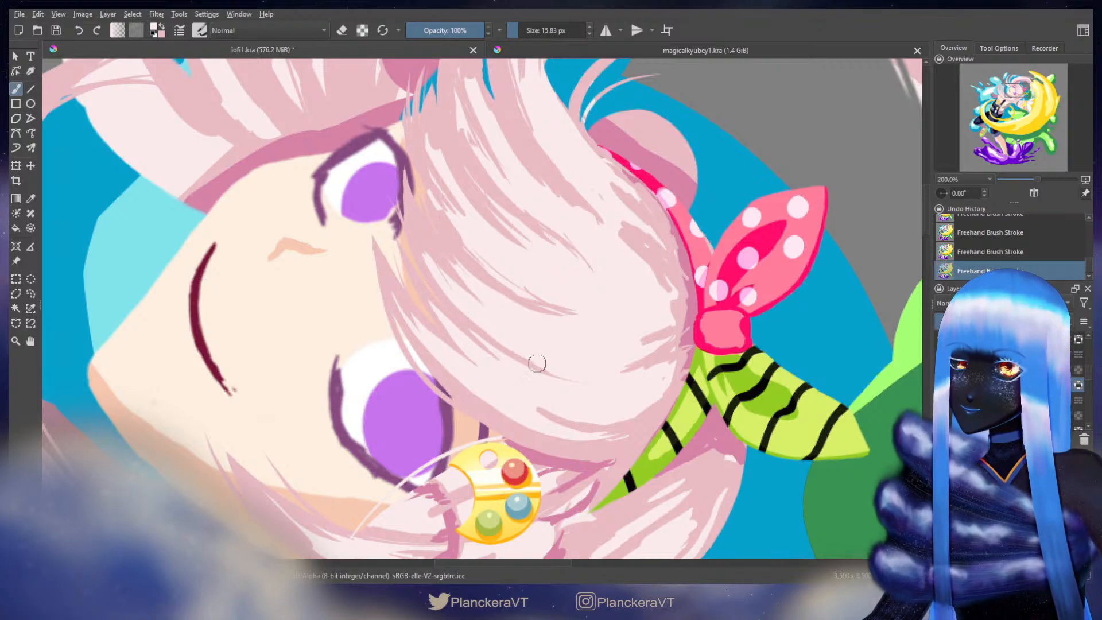
Step: Touch up the long lower strand of the bangs, switching between both hair colours and enlarging the brush to about 18 px
{"action": "key", "text": "x"}
{"action": "key", "text": "bracketleft"}
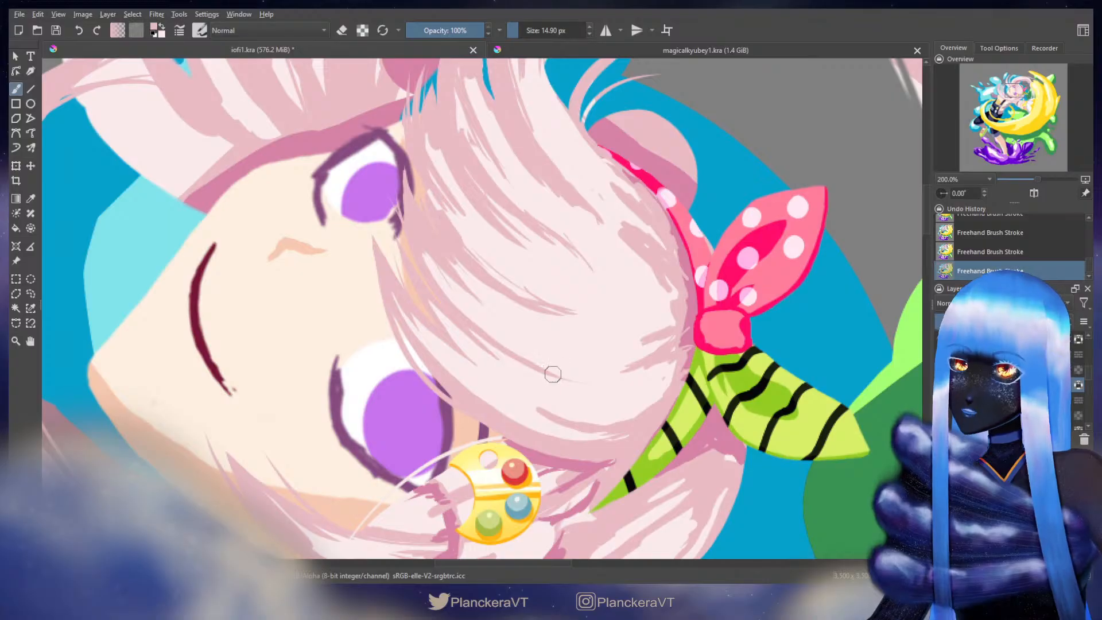
{"action": "key", "text": "x"}
{"action": "key", "text": "bracketright"}
{"action": "key", "text": "bracketright"}
{"action": "key", "text": "x"}
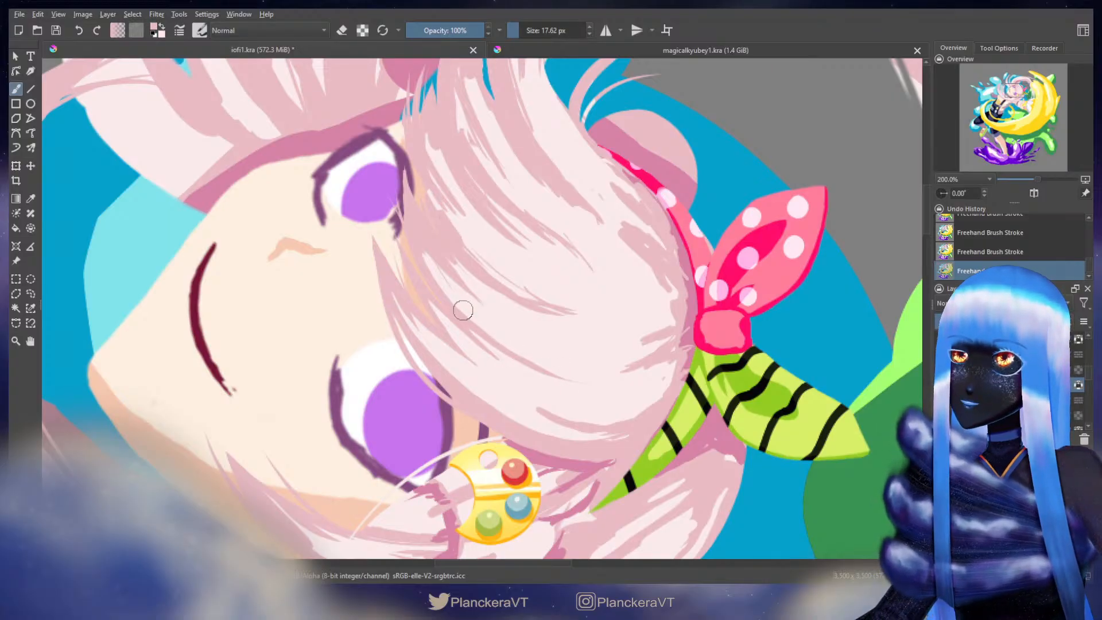
Step: Restore the undone stroke and paint finer pink strands on the bangs, reducing the brush to about 11 px
{"action": "left_click_drag", "start_coordinate": [526, 331], "coordinate": [511, 311], "text": "shift"}
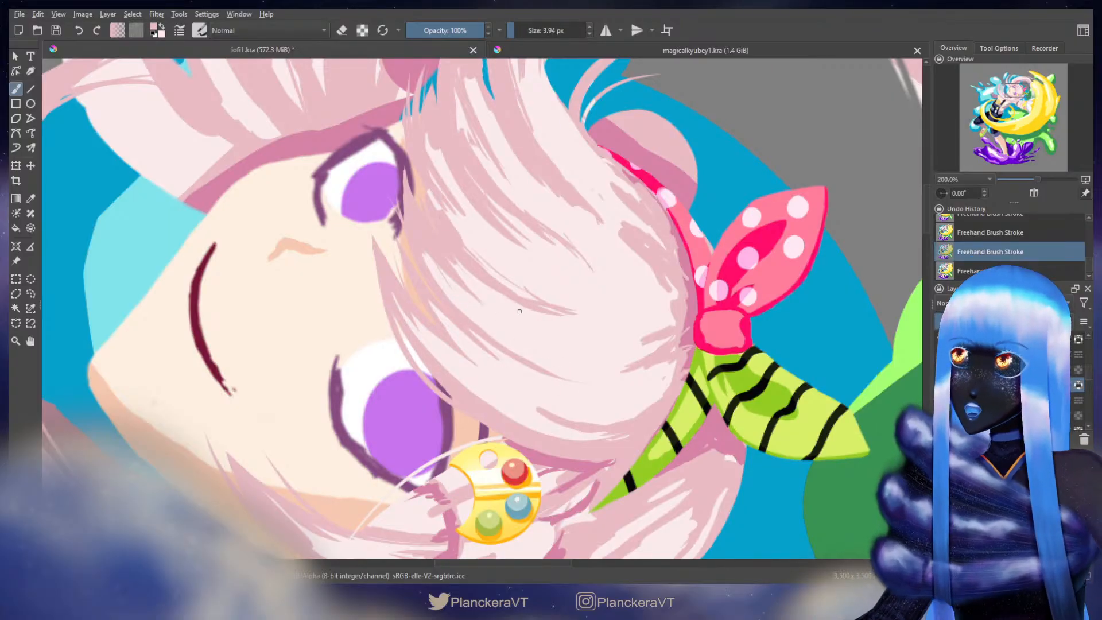
{"action": "left_click_drag", "start_coordinate": [508, 322], "coordinate": [517, 320], "text": "shift"}
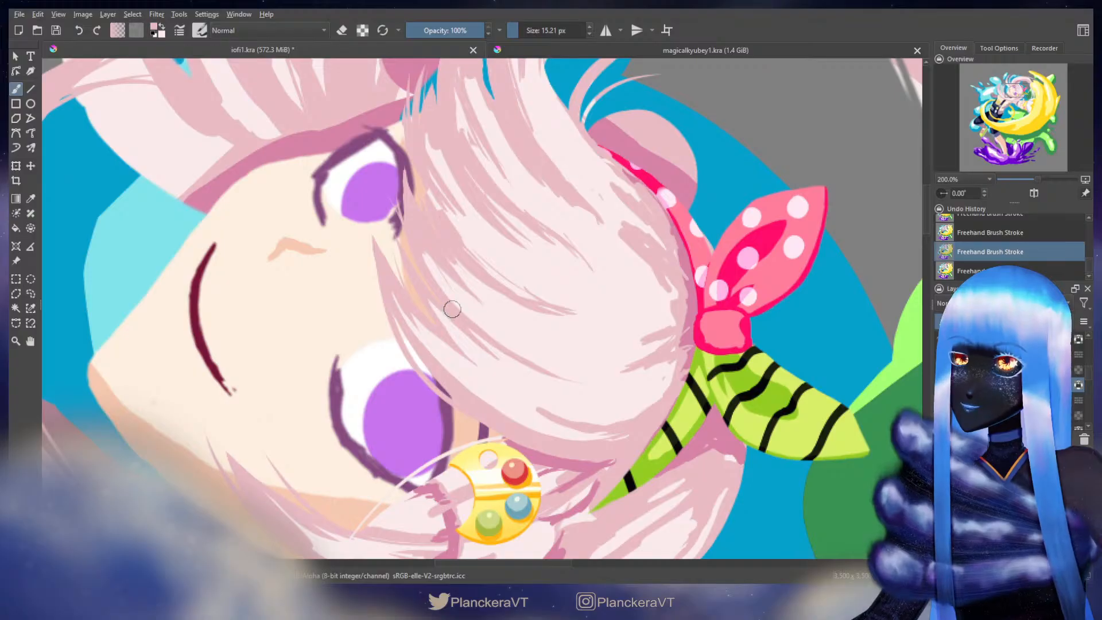
{"action": "key", "text": "ctrl+shift+z"}
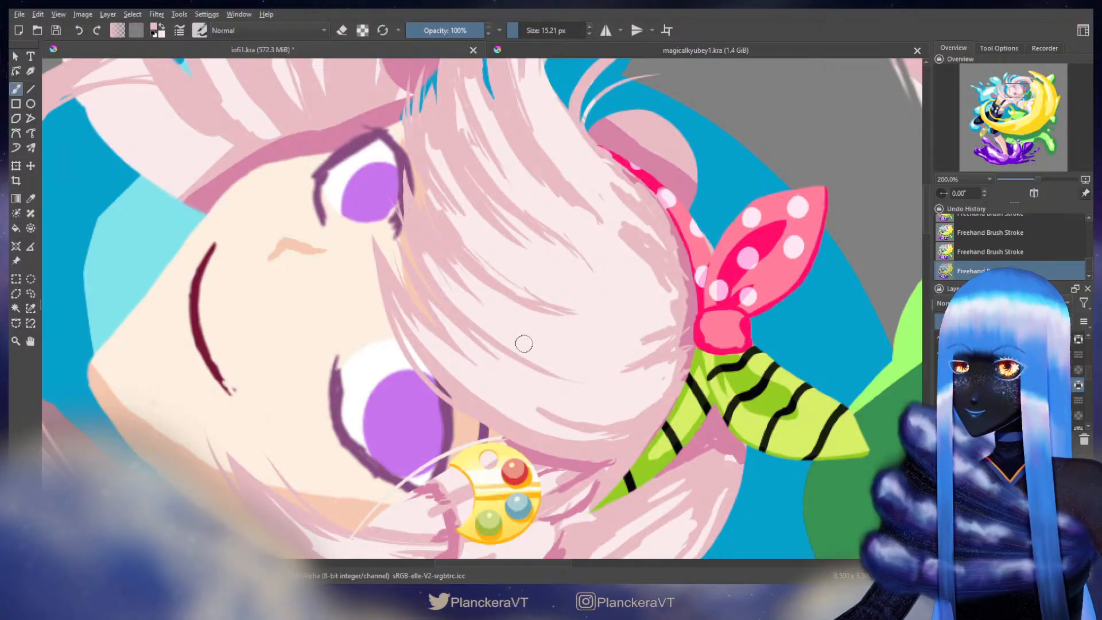
{"action": "left_click_drag", "start_coordinate": [537, 367], "coordinate": [531, 367], "text": "shift"}
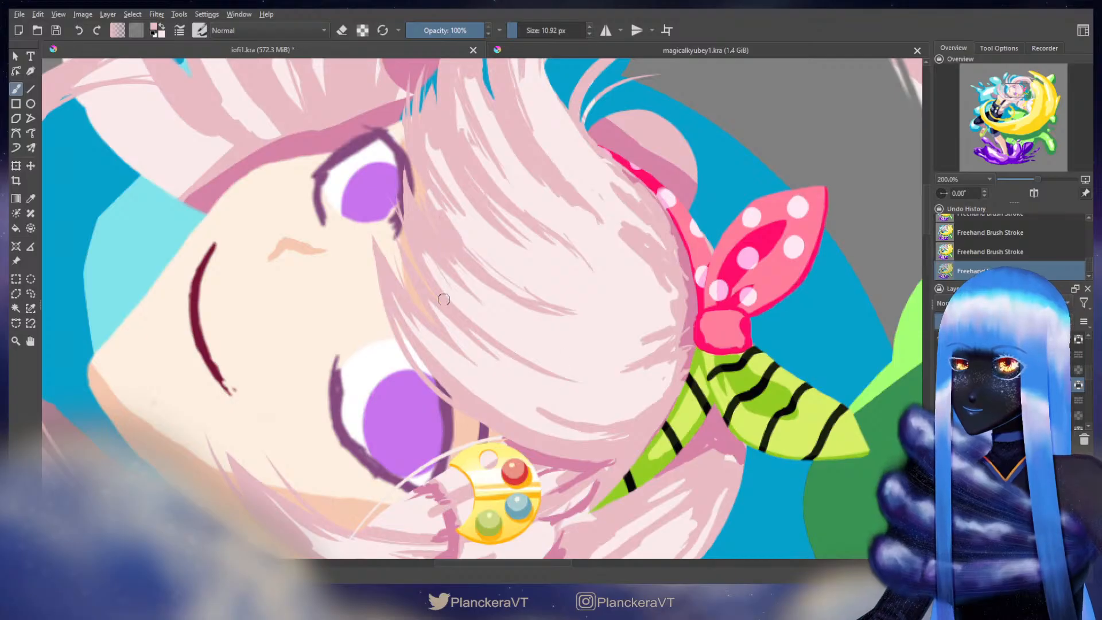
Step: Thin the pink shading in the middle of the bangs with near-white strokes from a brush of about 13 px
{"action": "key", "text": "x"}
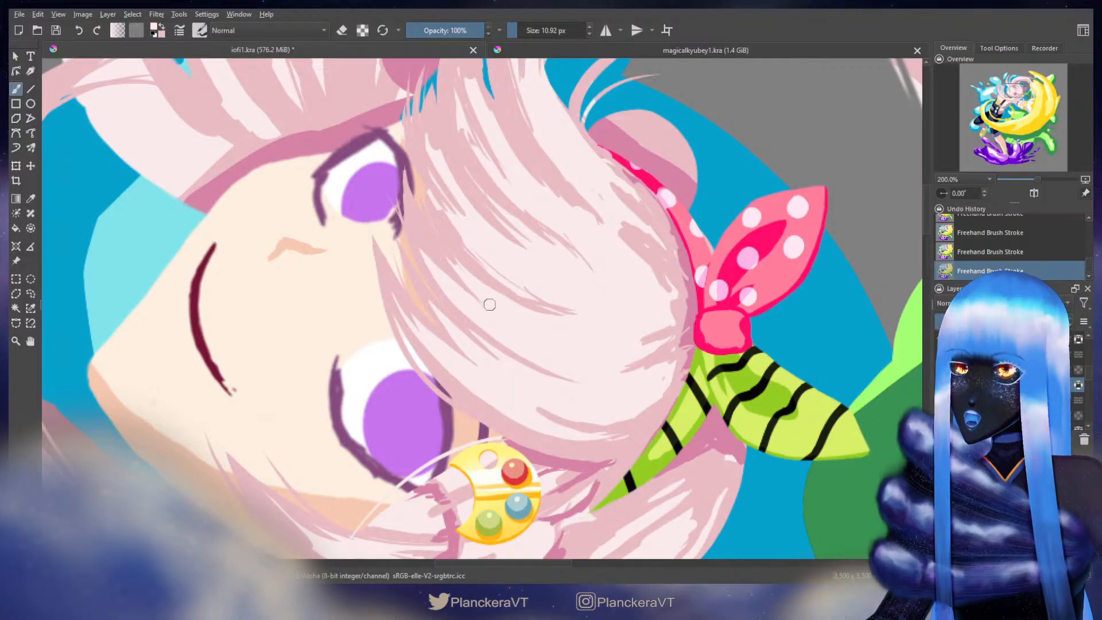
{"action": "key", "text": "bracketright"}
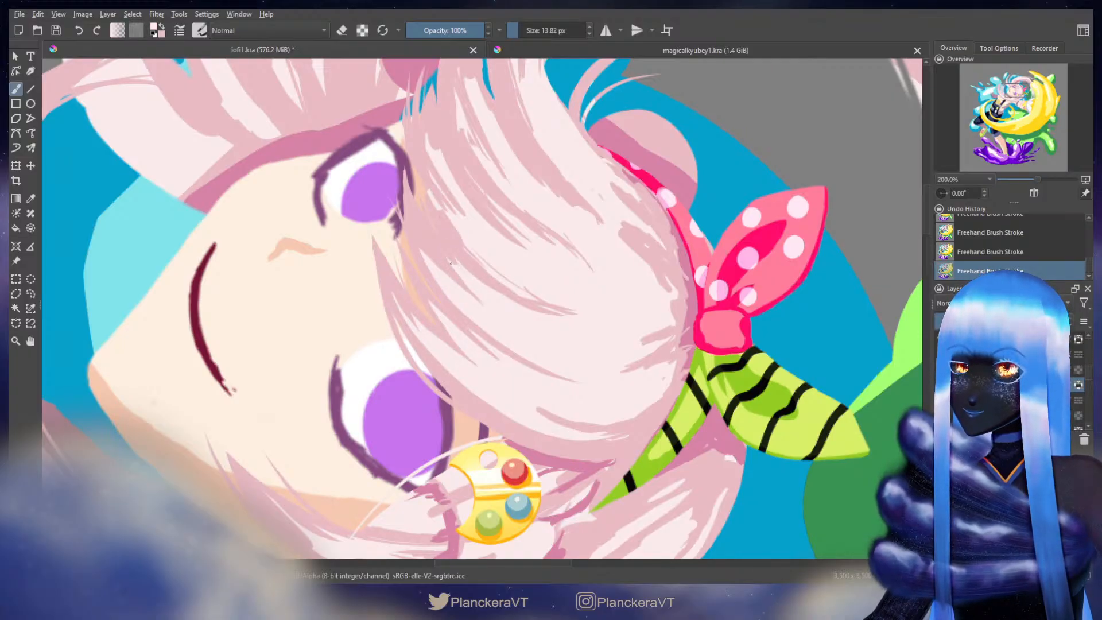
{"action": "key", "text": "bracketleft"}
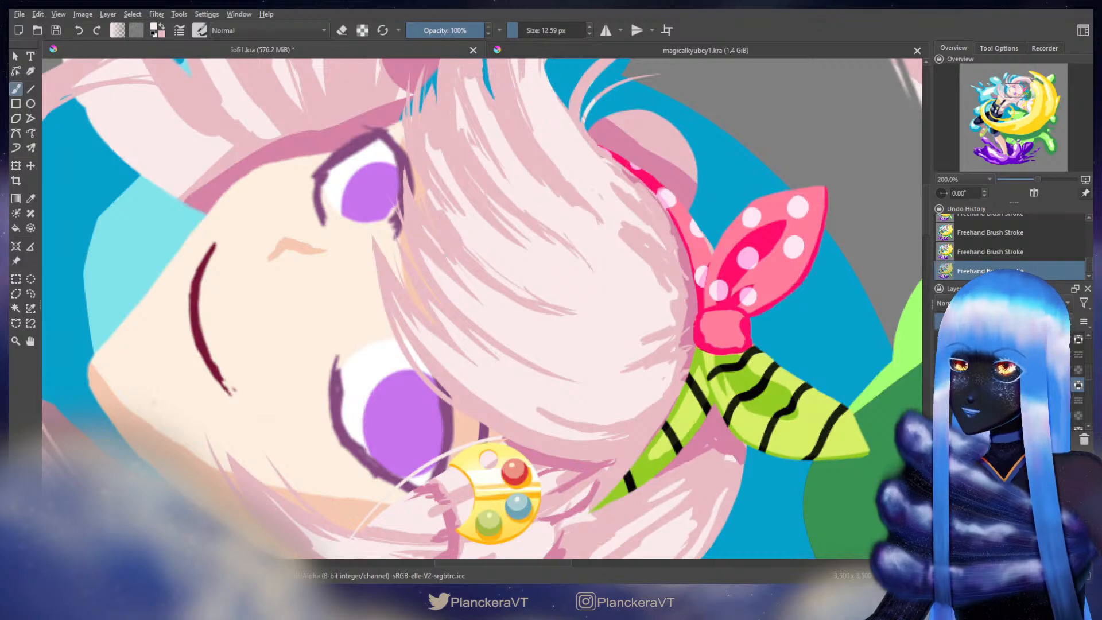
{"action": "key", "text": "ctrl+z"}
{"action": "key", "text": "ctrl+shift+z"}
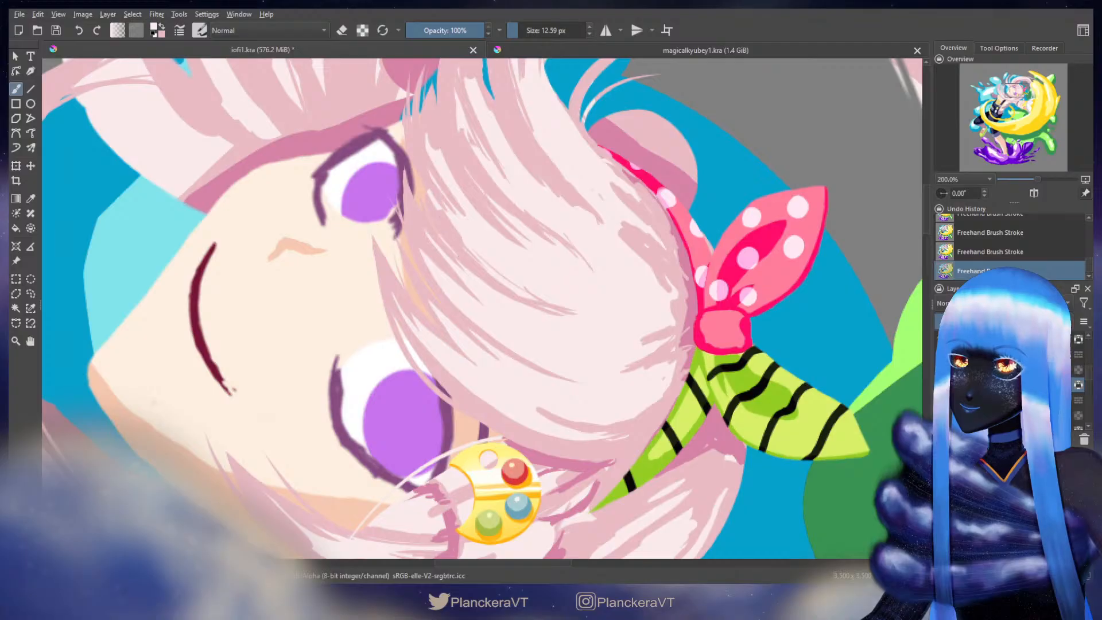
{"action": "left_click_drag", "start_coordinate": [451, 248], "coordinate": [491, 280]}
{"action": "key", "text": "ctrl+z"}
{"action": "key", "text": "ctrl+z"}
Step: Sample a hair colour and paint short strokes along the edge of the bangs beside the upper eye
{"action": "left_click", "coordinate": [445, 229], "text": "ctrl"}
{"action": "left_click_drag", "start_coordinate": [438, 227], "coordinate": [445, 242]}
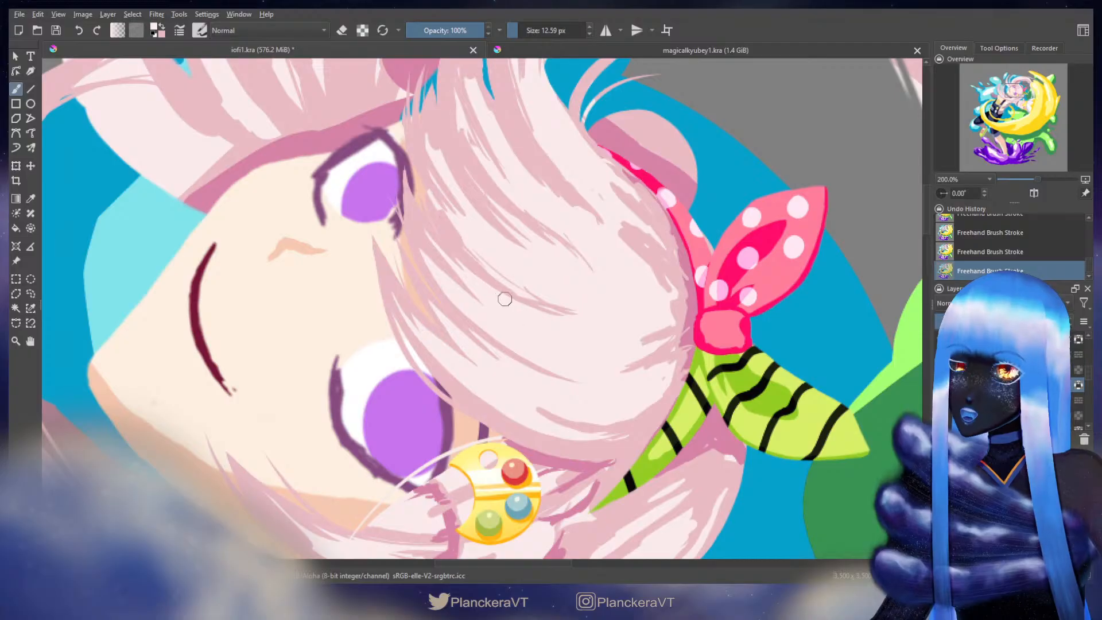
{"action": "left_click_drag", "start_coordinate": [472, 232], "coordinate": [489, 290]}
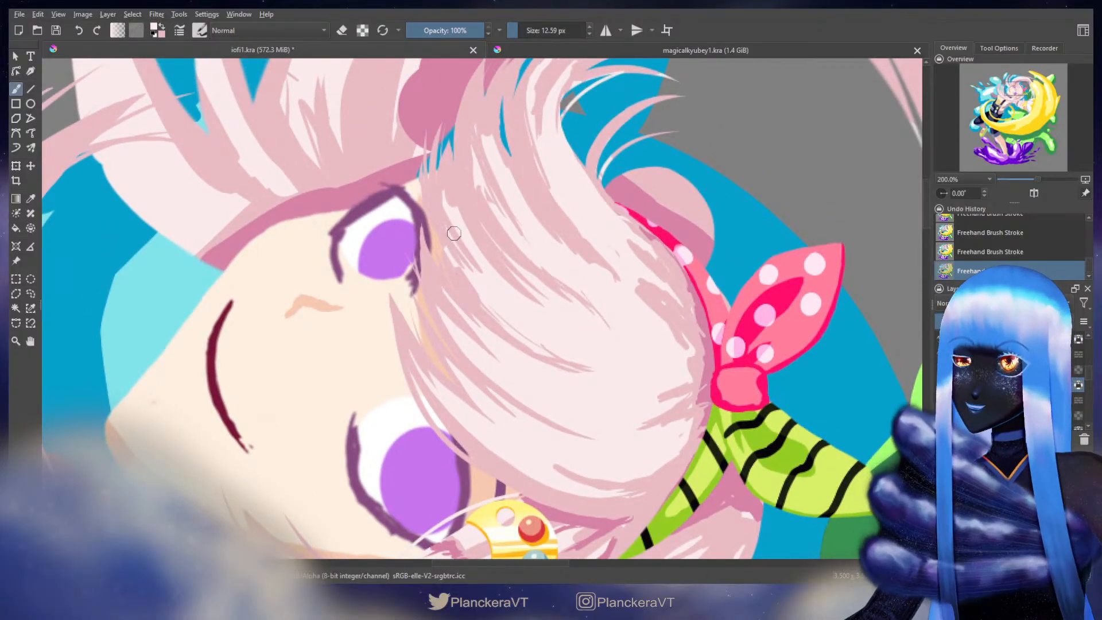
{"action": "left_click_drag", "start_coordinate": [447, 218], "coordinate": [454, 232]}
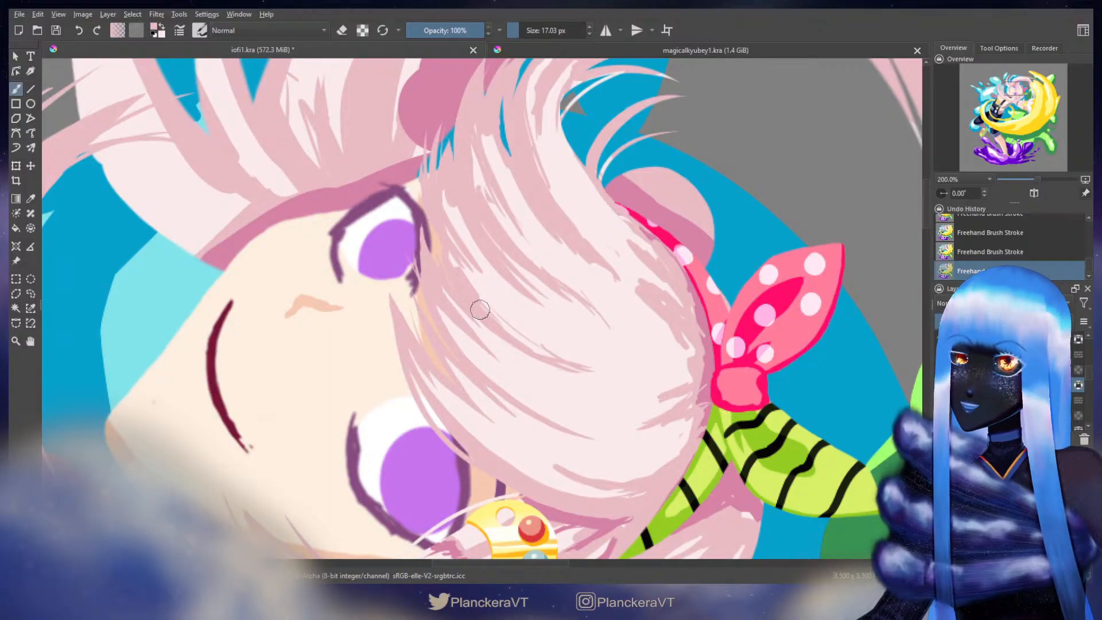
Step: Invert the hair layer's colours, sample the dark green, and paint short strands beside the upper eye with the layer's transparency unlocked
{"action": "key", "text": "ctrl+i"}
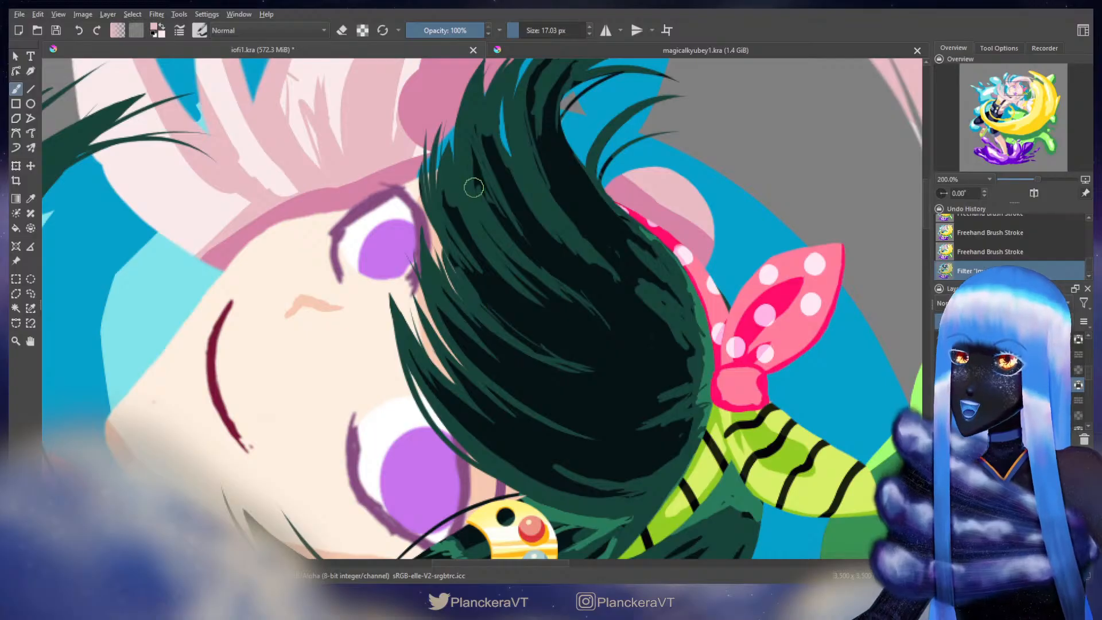
{"action": "left_click", "coordinate": [489, 263], "text": "ctrl"}
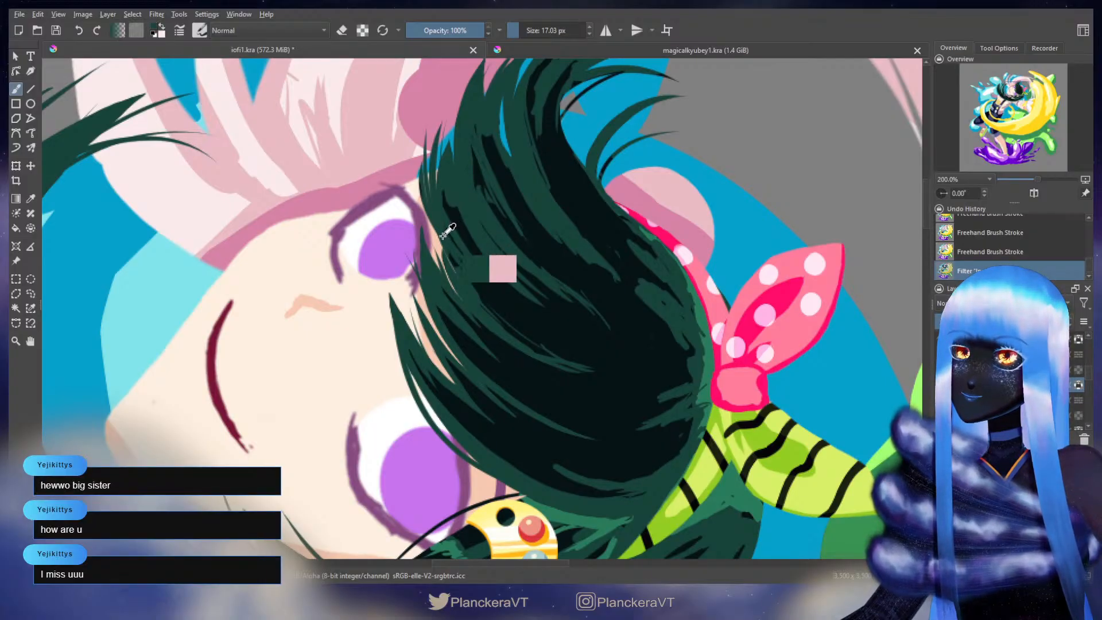
{"action": "left_click", "coordinate": [1080, 385]}
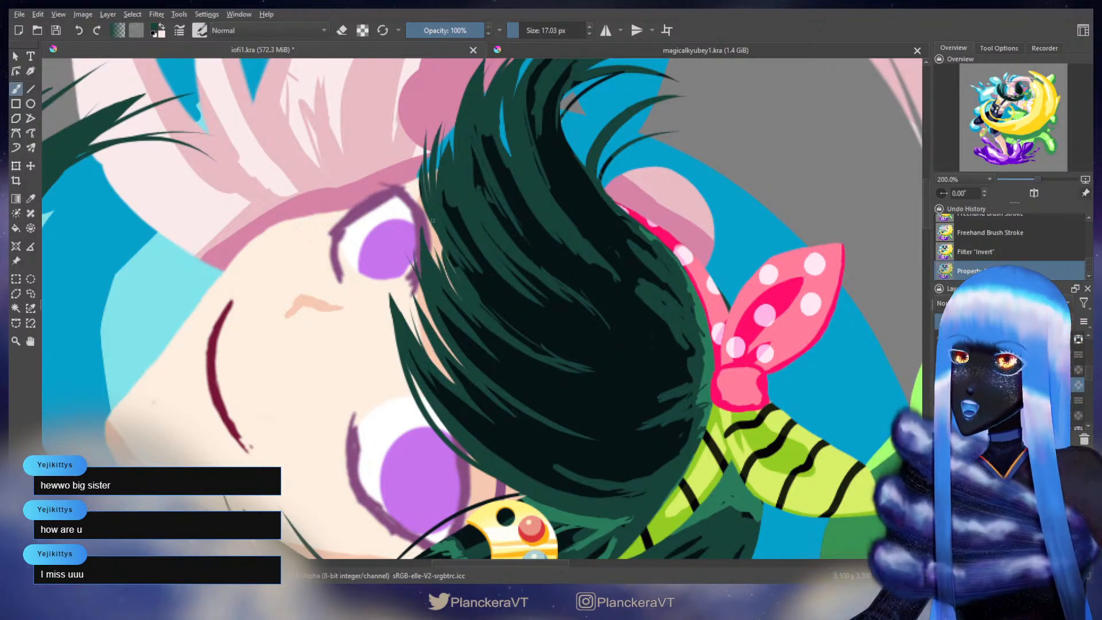
{"action": "left_click_drag", "start_coordinate": [438, 236], "coordinate": [447, 249]}
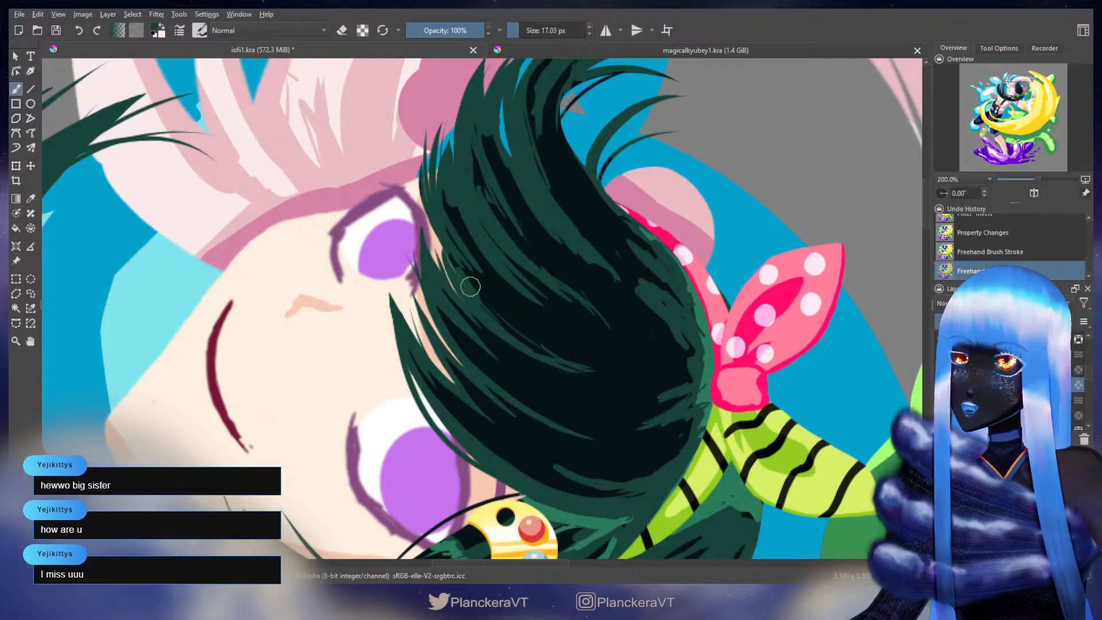
Step: Cut small gaps between the strand tips beside the upper eye with an eraser of about 14 px, undoing and redoing strokes
{"action": "key", "text": "e"}
{"action": "key", "text": "["}
{"action": "key", "text": "["}
{"action": "key", "text": "["}
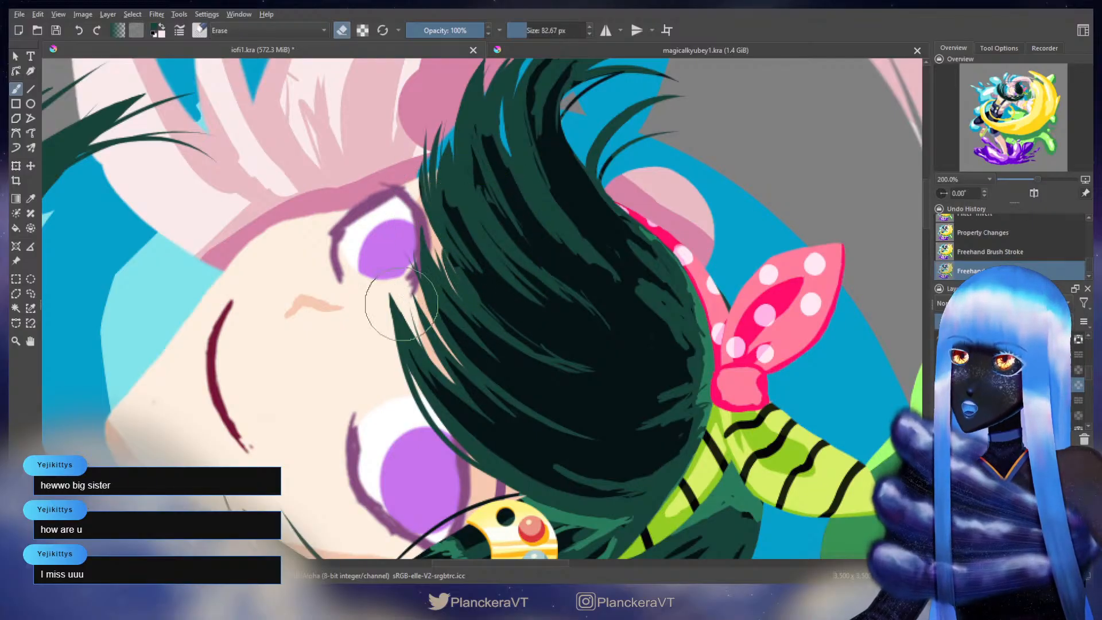
{"action": "key", "text": "bracketleft"}
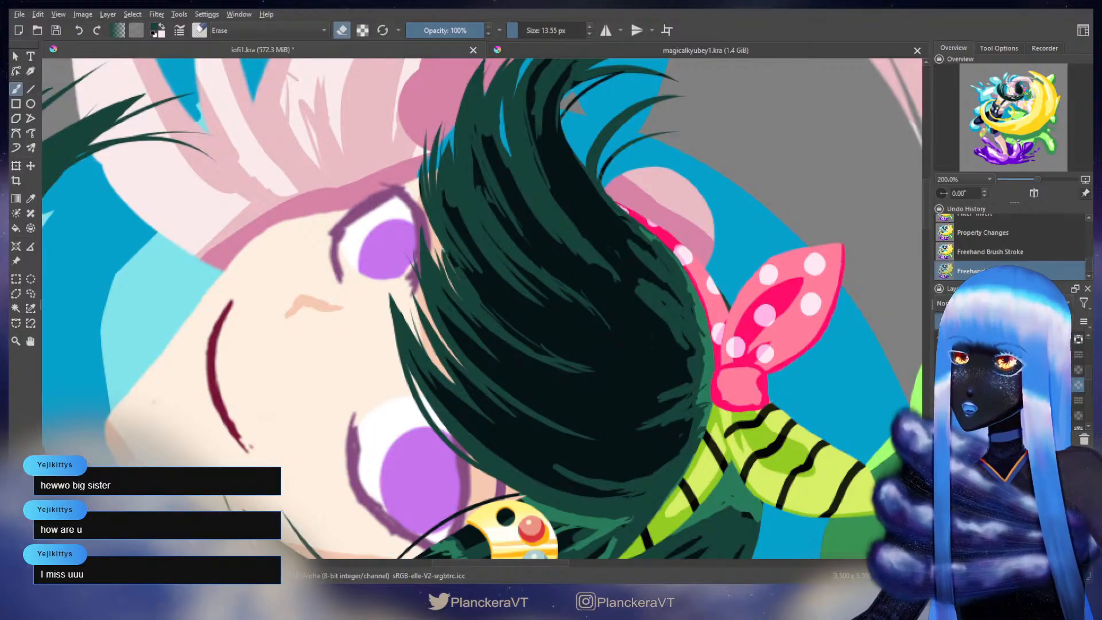
{"action": "mouse_move", "coordinate": [444, 249]}
{"action": "left_mouse_down"}
{"action": "mouse_move", "coordinate": [455, 271]}
{"action": "mouse_move", "coordinate": [448, 252]}
{"action": "left_mouse_up"}
{"action": "key", "text": "ctrl+z"}
{"action": "key", "text": "ctrl+z"}
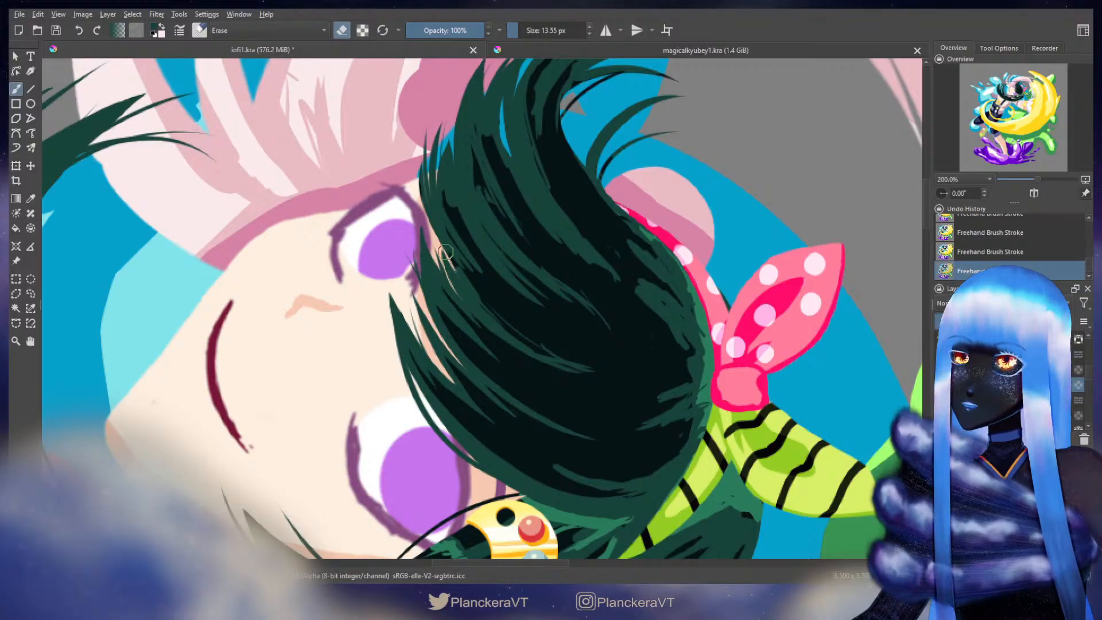
{"action": "key", "text": "ctrl+z"}
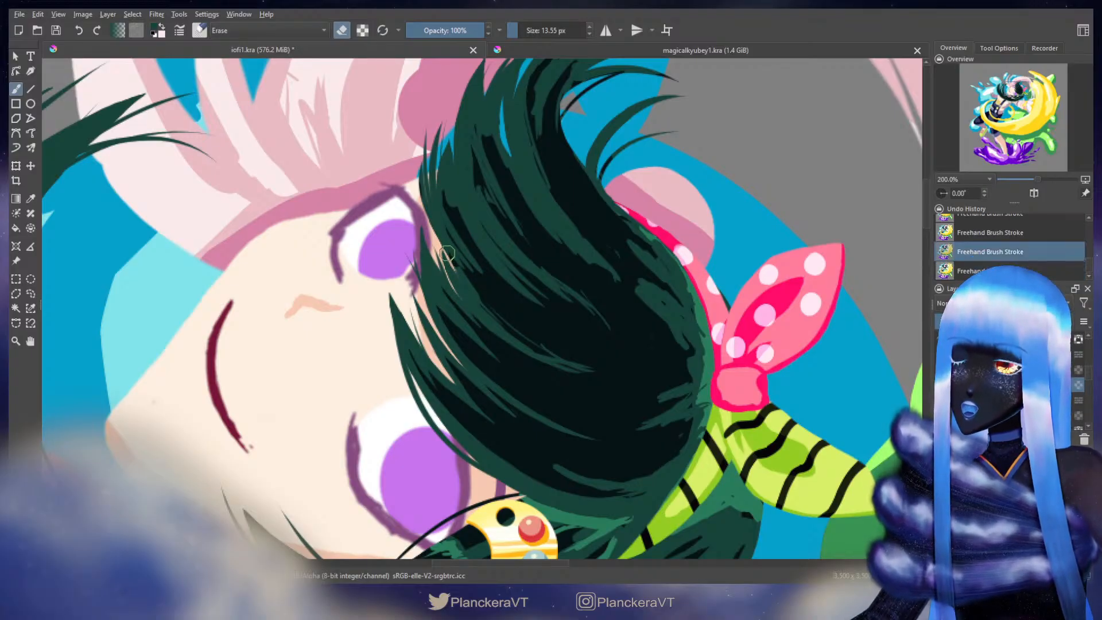
{"action": "left_click_drag", "start_coordinate": [445, 251], "coordinate": [451, 259]}
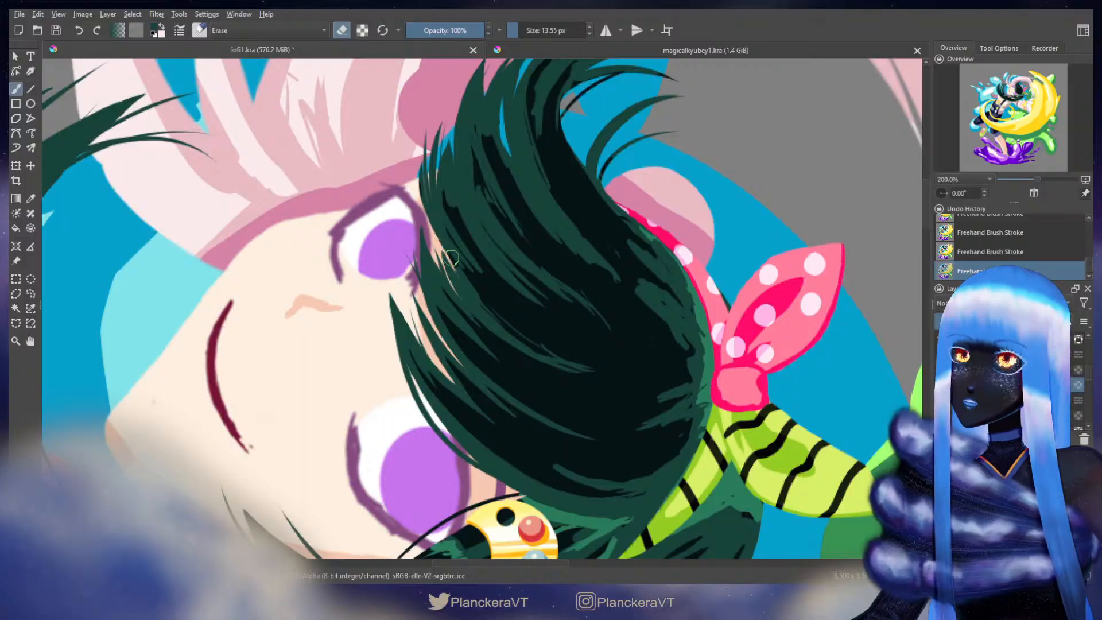
Step: Refine the gaps between the strand tips with an eraser of about 10 px and touch up the strands with a 17 px brush
{"action": "key", "text": "bracketleft"}
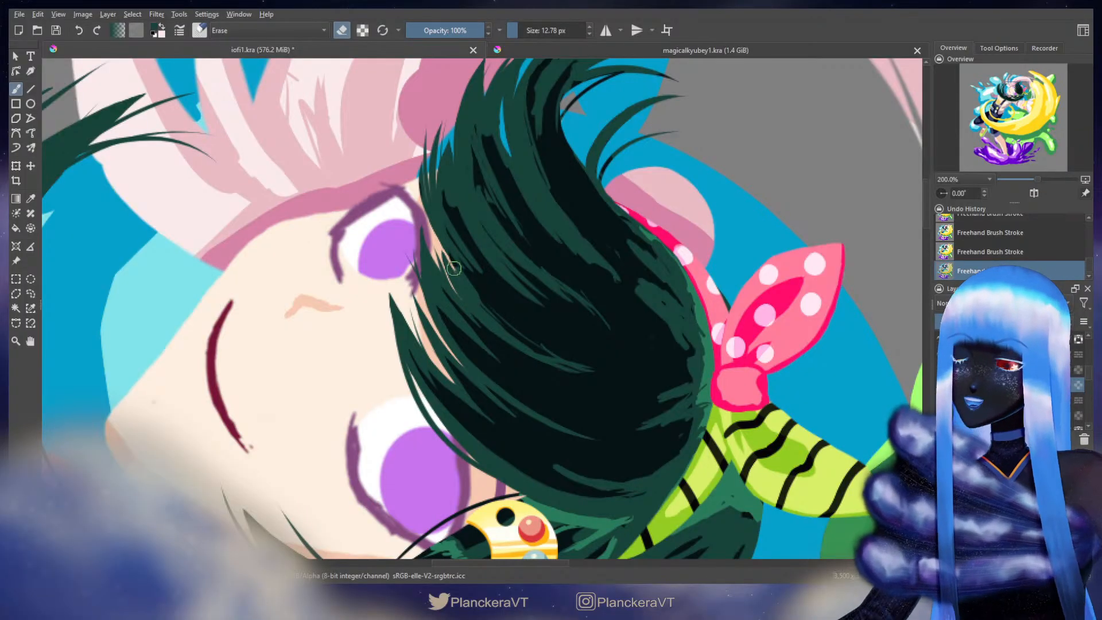
{"action": "key", "text": "bracketleft"}
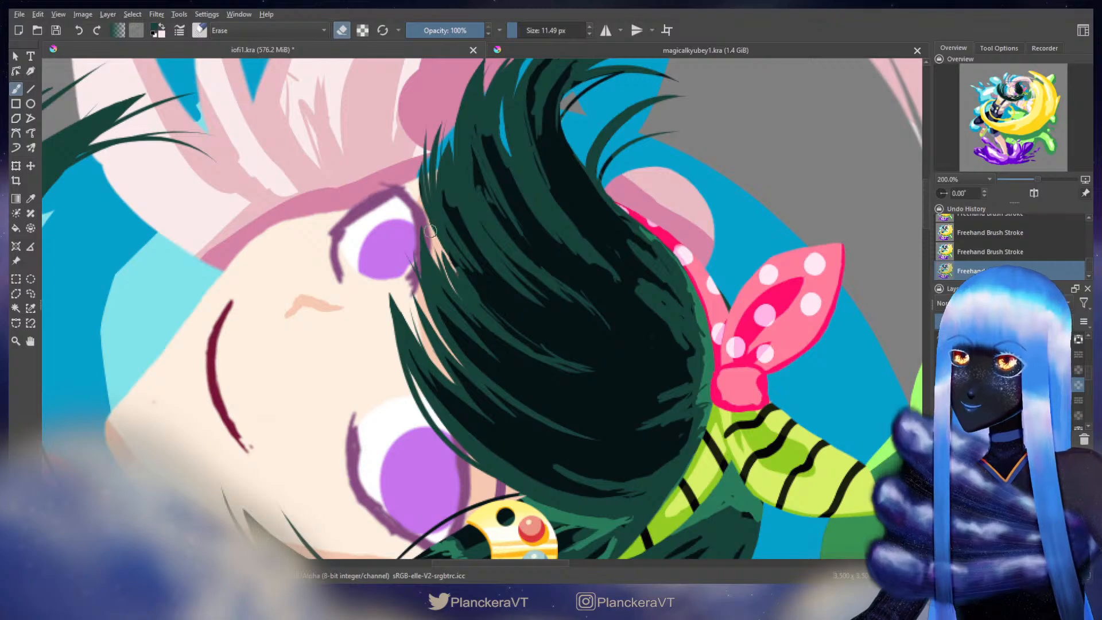
{"action": "key", "text": "bracketleft"}
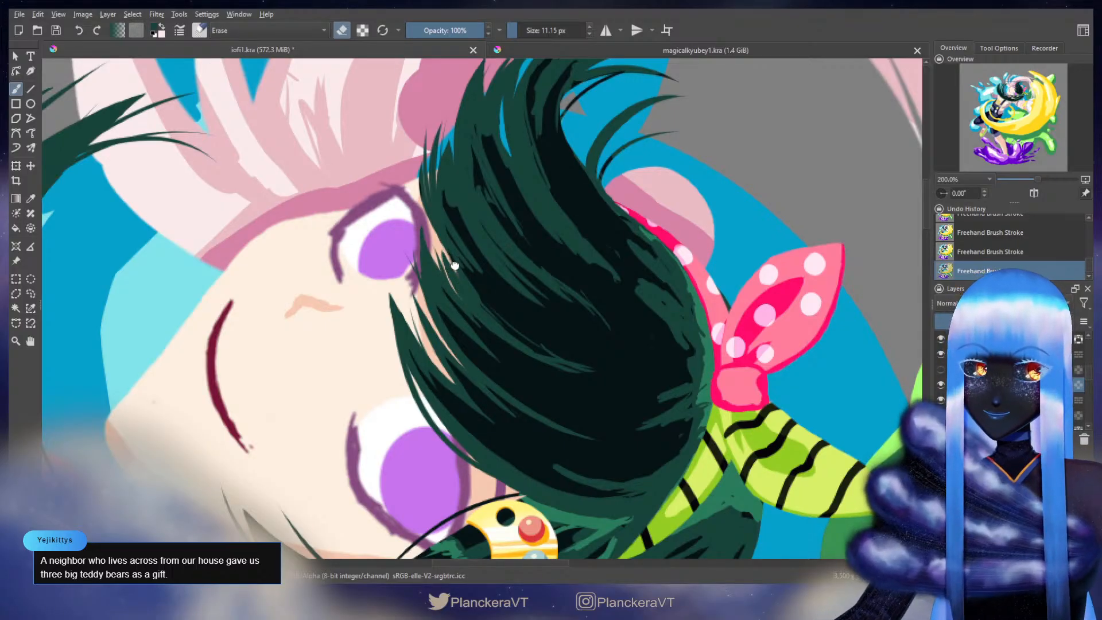
{"action": "left_click_drag", "start_coordinate": [455, 266], "coordinate": [479, 291]}
{"action": "key", "text": "bracketleft"}
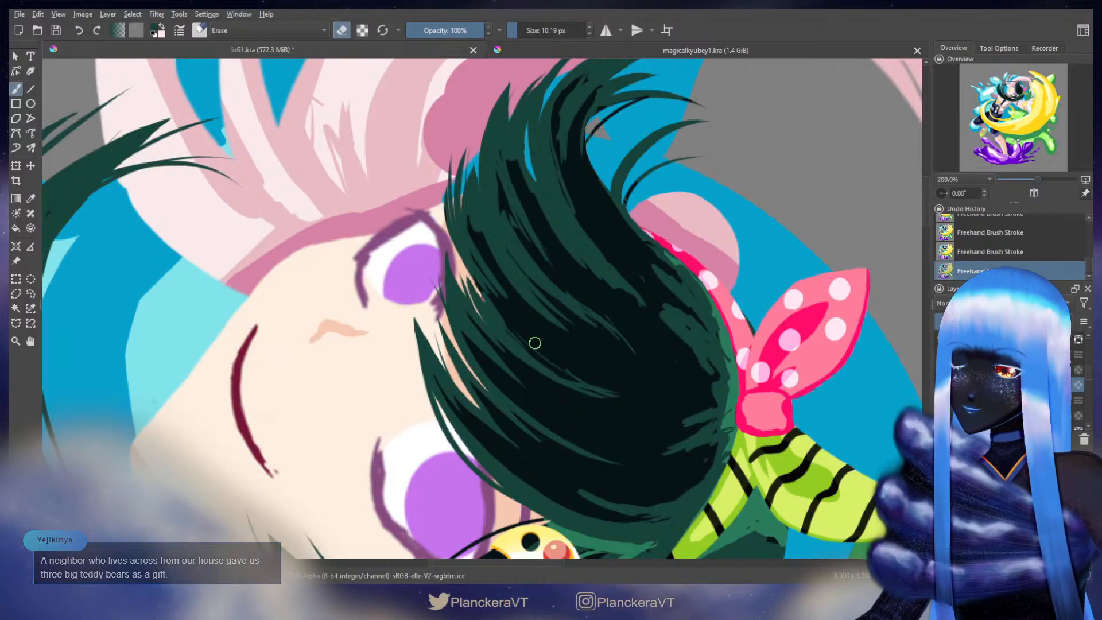
{"action": "key", "text": "e"}
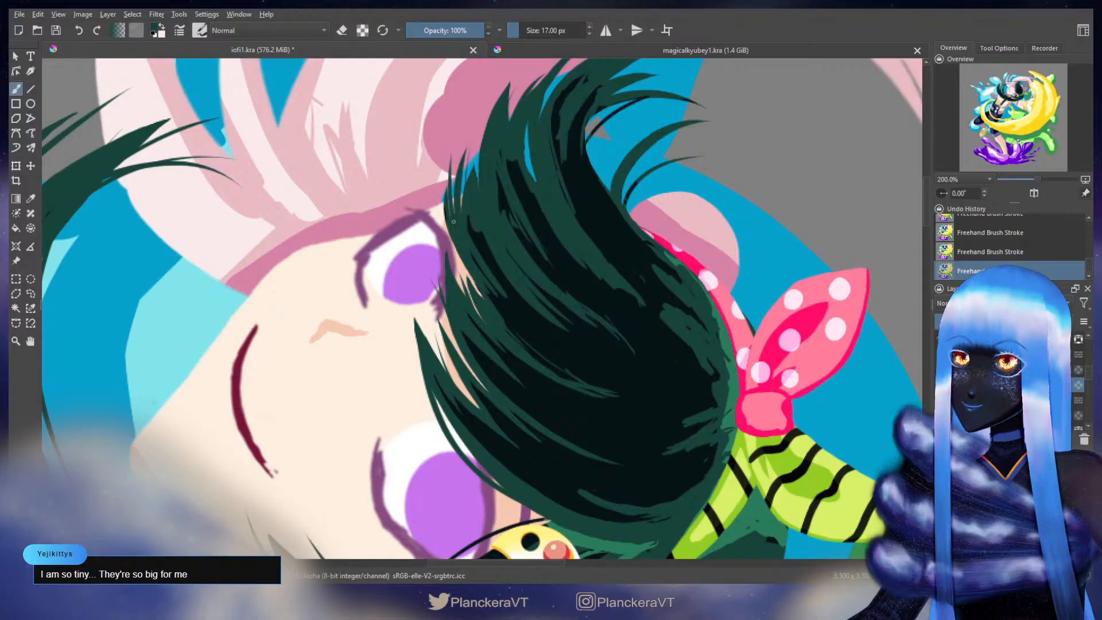
{"action": "left_click_drag", "start_coordinate": [622, 226], "coordinate": [631, 263]}
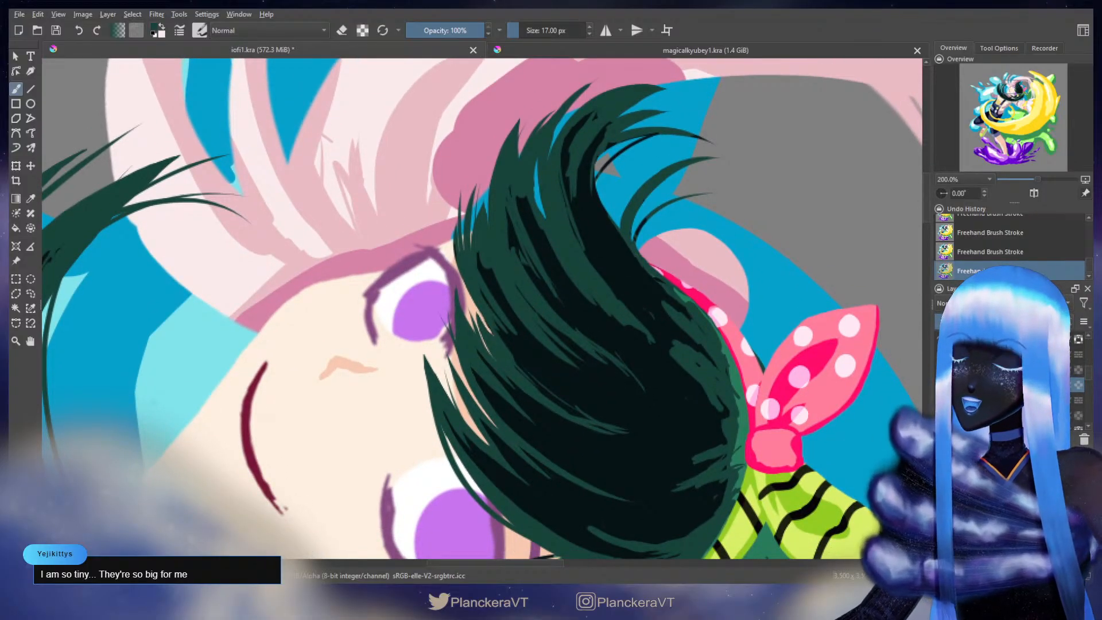
Step: Invert the hair back to its pink colours, hide the eyes, and invert the face's colours for contrast
{"action": "key", "text": "ctrl+i"}
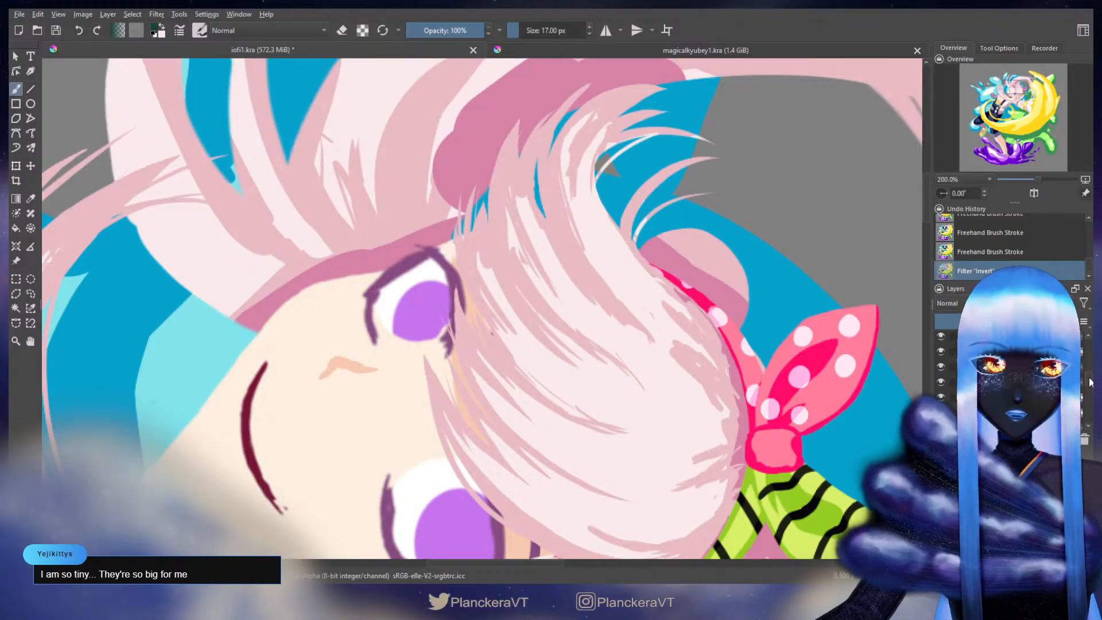
{"action": "left_click", "coordinate": [940, 361]}
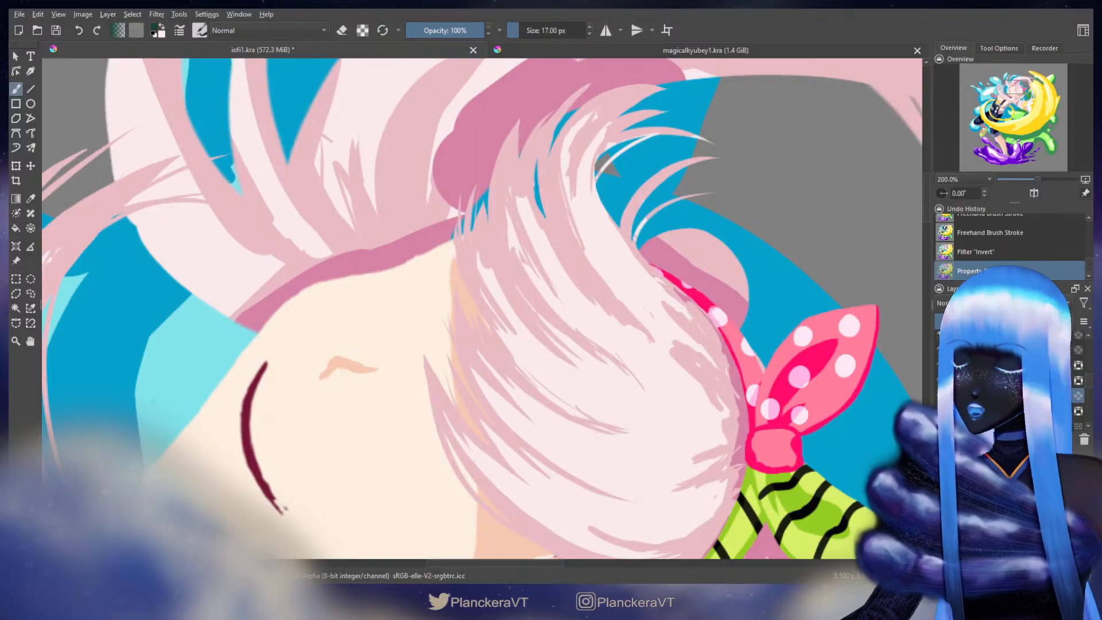
{"action": "key", "text": "ctrl+i"}
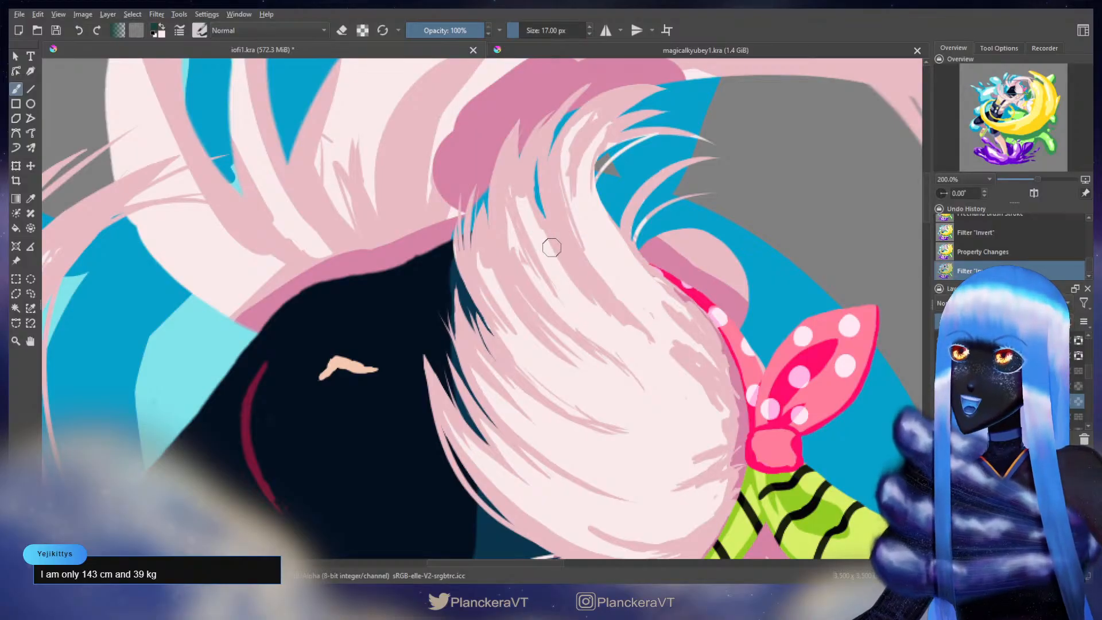
Step: Sample the pink hair shade and extend fine strand tips of the bangs over the dark face, leaving the hair's transparency unlocked
{"action": "key", "text": "ctrl"}
{"action": "left_click", "coordinate": [502, 215], "text": "ctrl"}
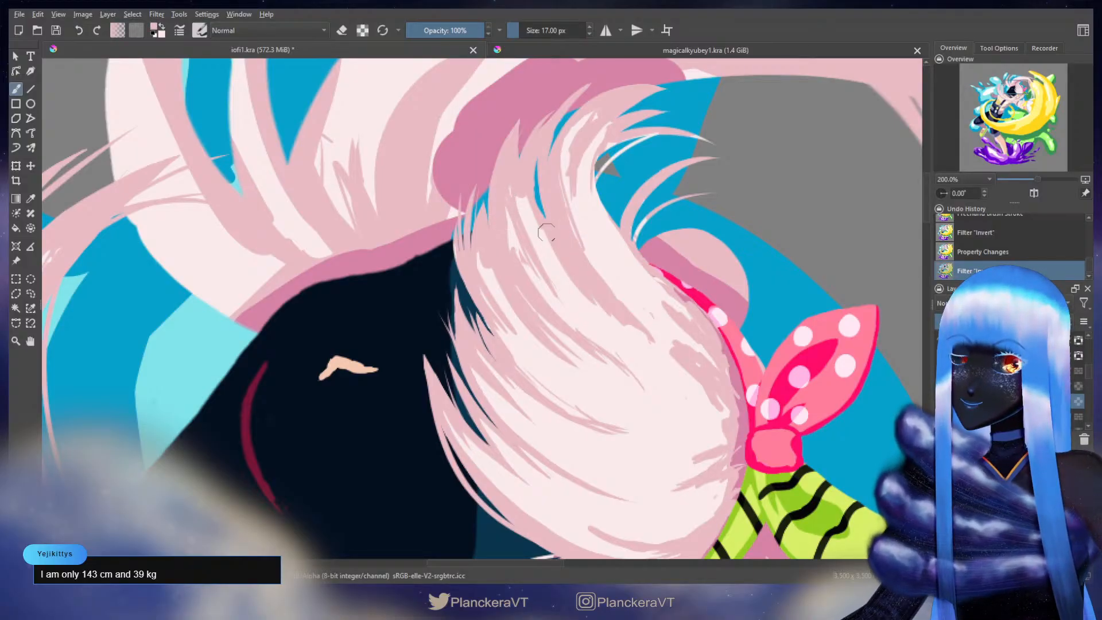
{"action": "left_click", "coordinate": [1078, 400]}
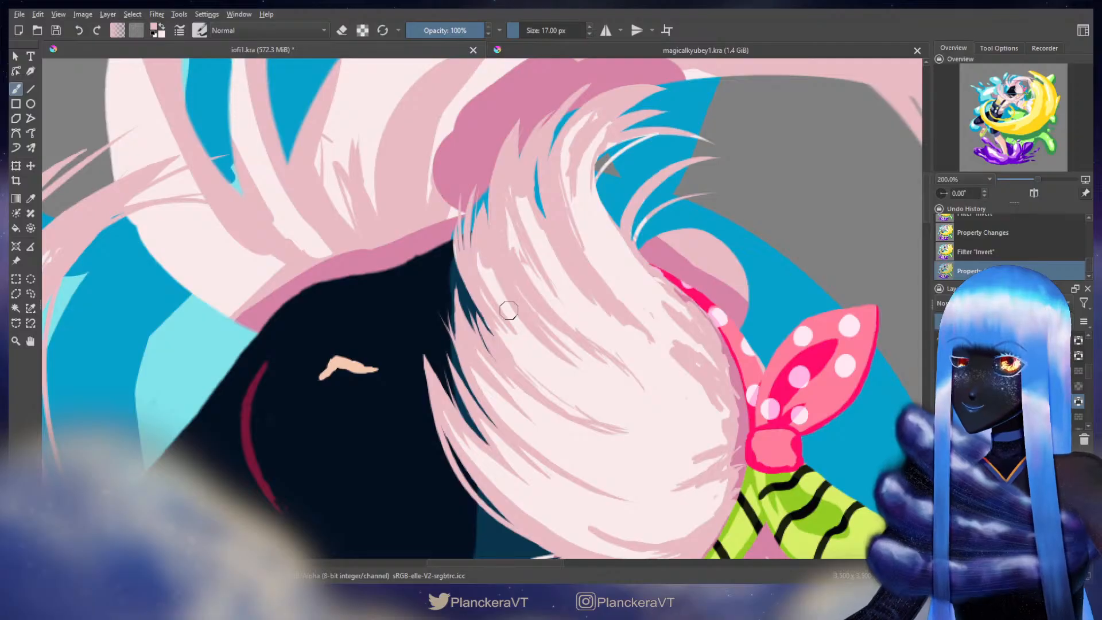
{"action": "scroll", "coordinate": [509, 310], "scroll_direction": "down", "scroll_amount": 2}
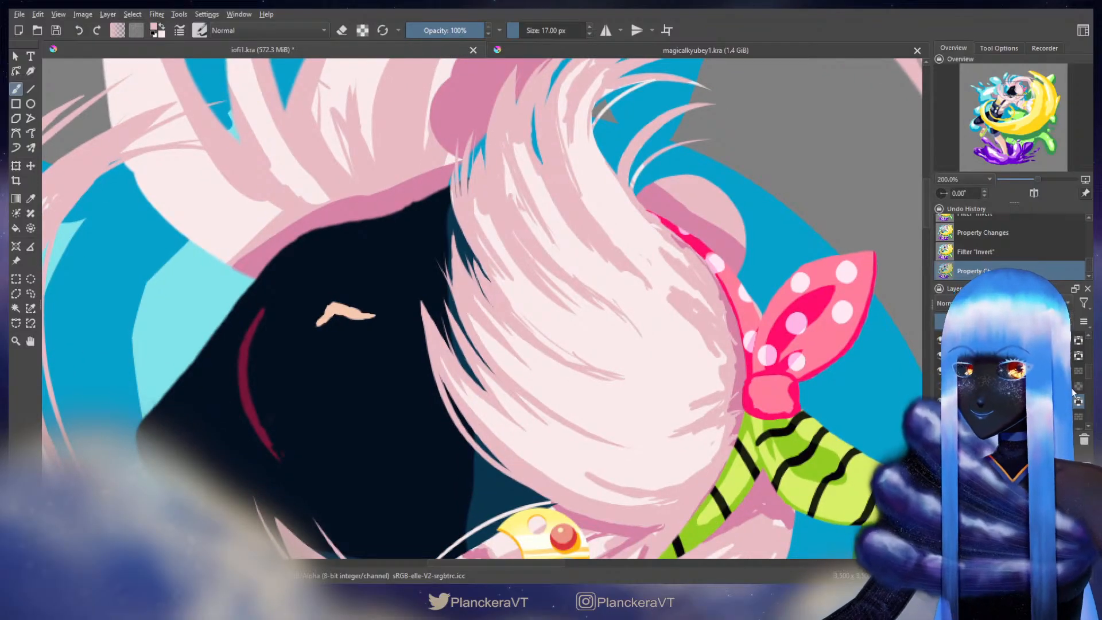
{"action": "key", "text": "ctrl+z"}
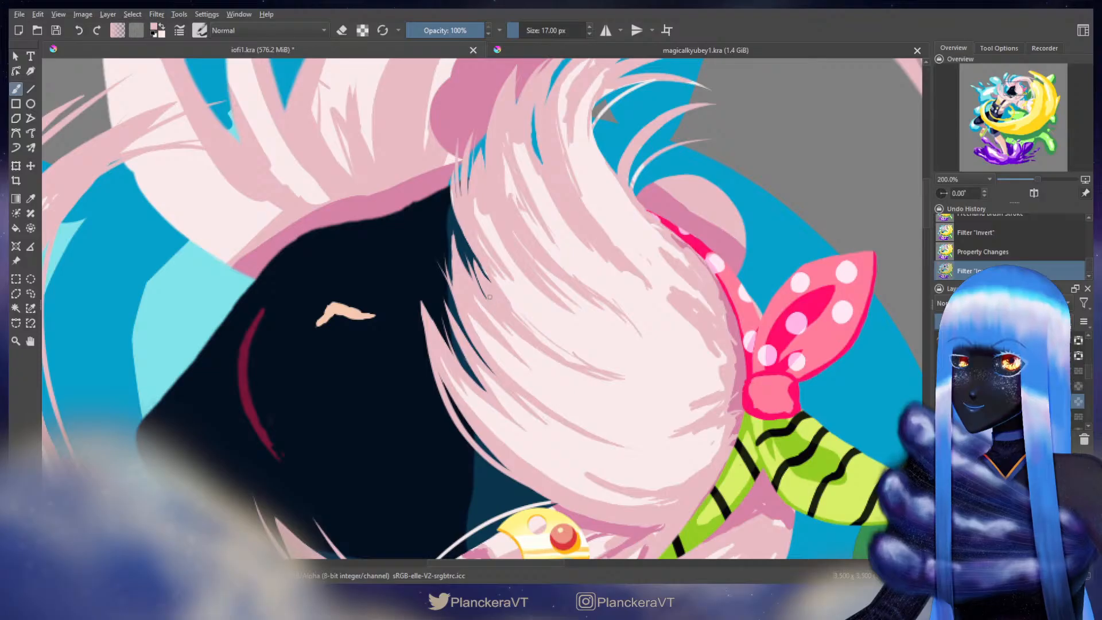
{"action": "left_click_drag", "start_coordinate": [489, 297], "coordinate": [492, 302]}
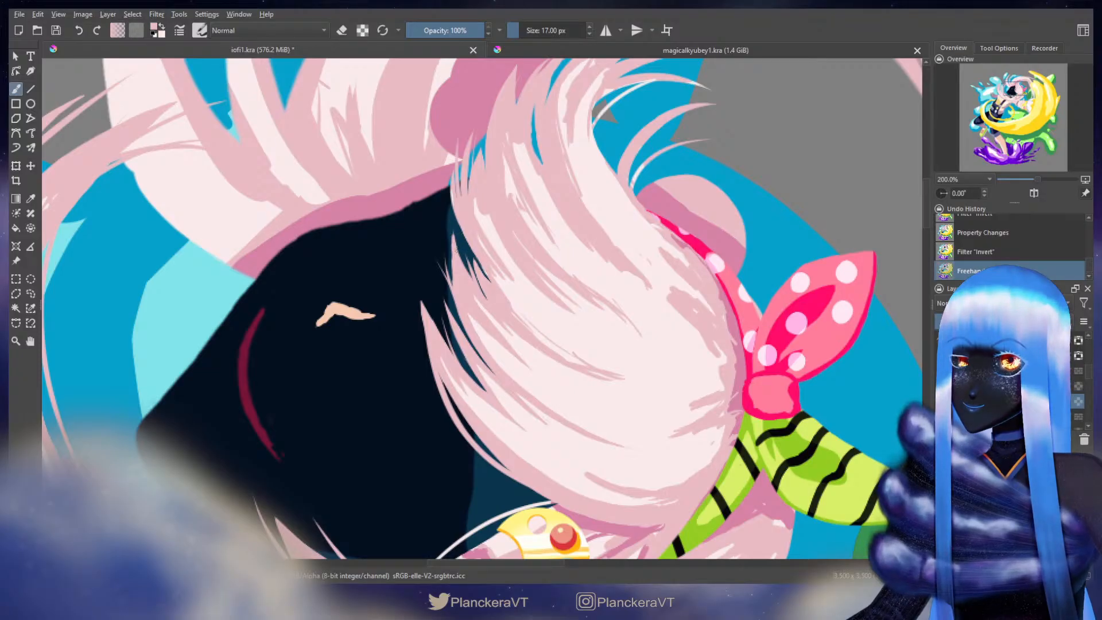
{"action": "left_click_drag", "start_coordinate": [457, 248], "coordinate": [472, 280]}
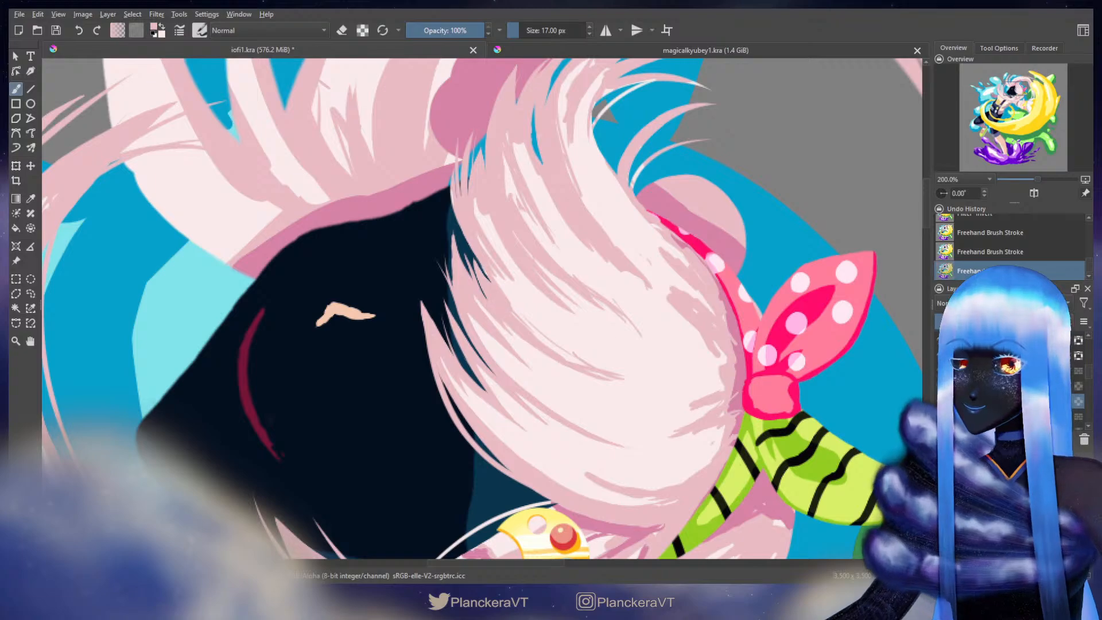
Step: Lock the hair layer's transparency and add pink strands along the face-side edge of the bangs, reducing the brush to about 16 px
{"action": "left_click", "coordinate": [1079, 402]}
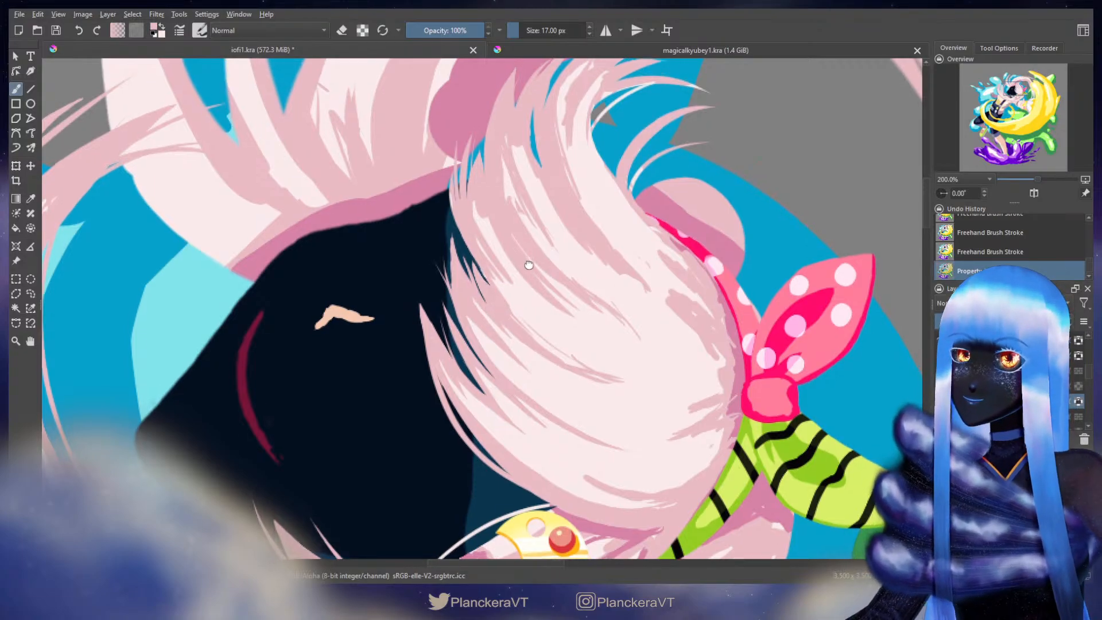
{"action": "left_click_drag", "start_coordinate": [526, 263], "coordinate": [544, 318]}
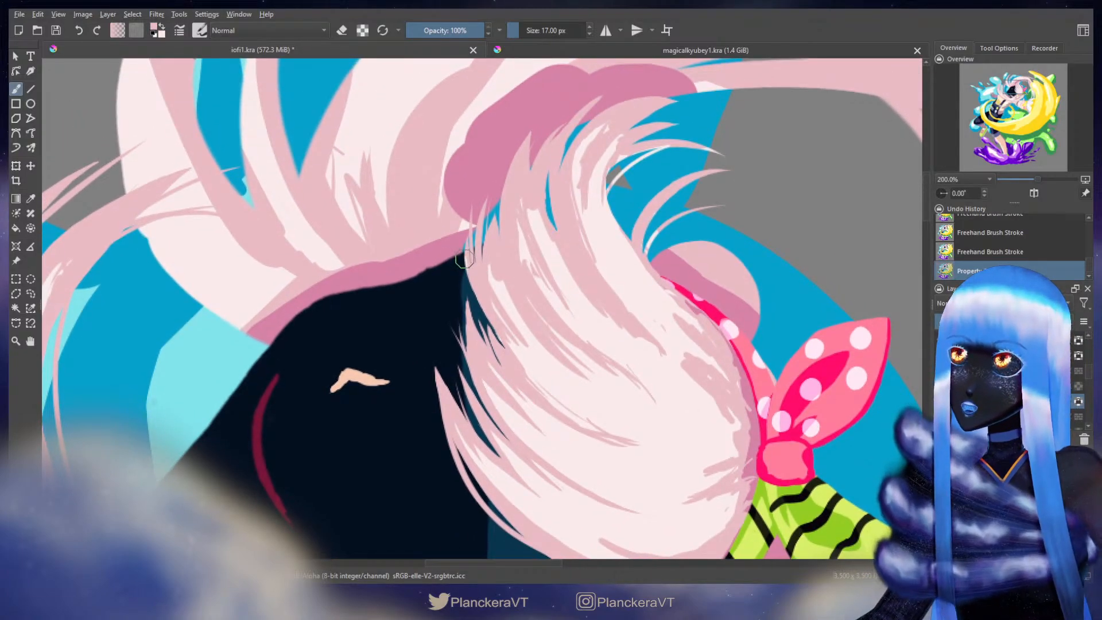
{"action": "left_click_drag", "start_coordinate": [467, 261], "coordinate": [474, 285]}
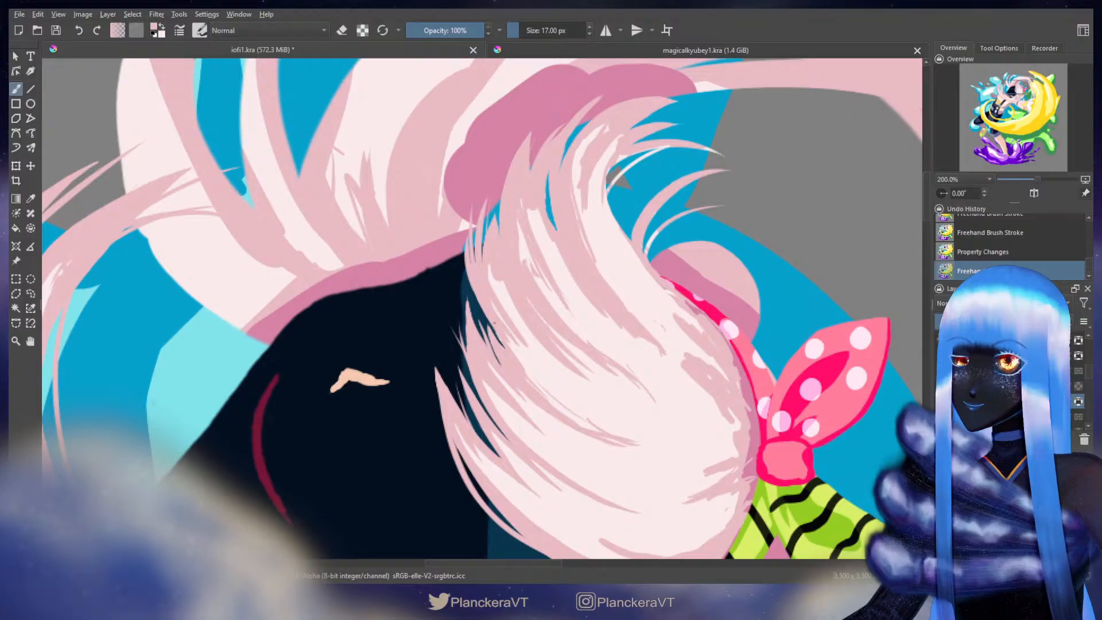
{"action": "left_click_drag", "start_coordinate": [492, 326], "coordinate": [510, 354]}
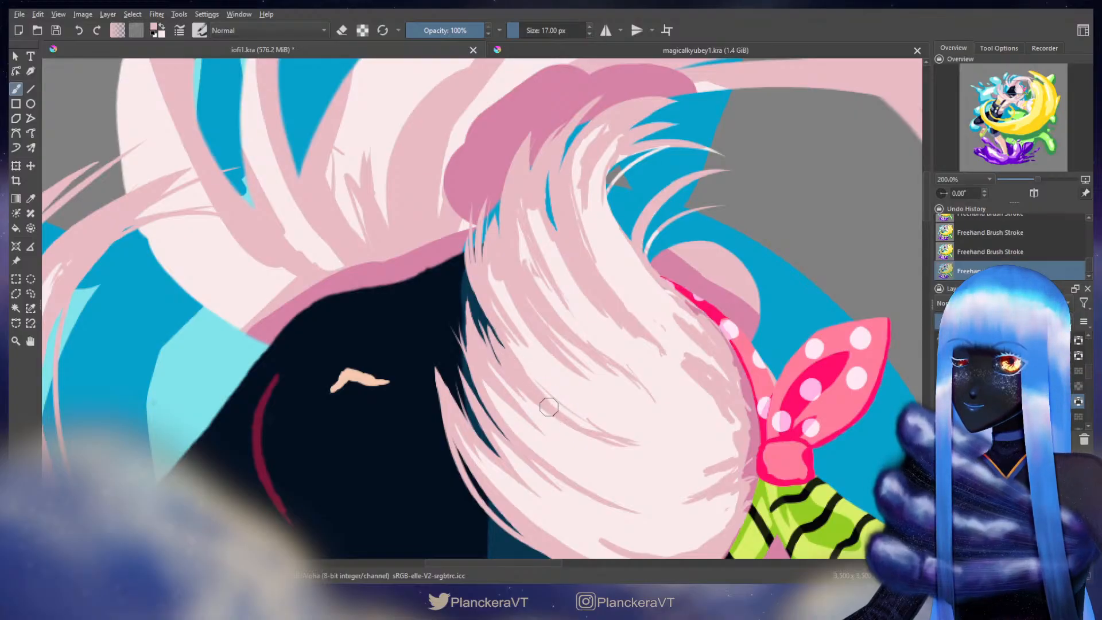
{"action": "key", "text": "bracketleft"}
{"action": "key", "text": "bracketleft"}
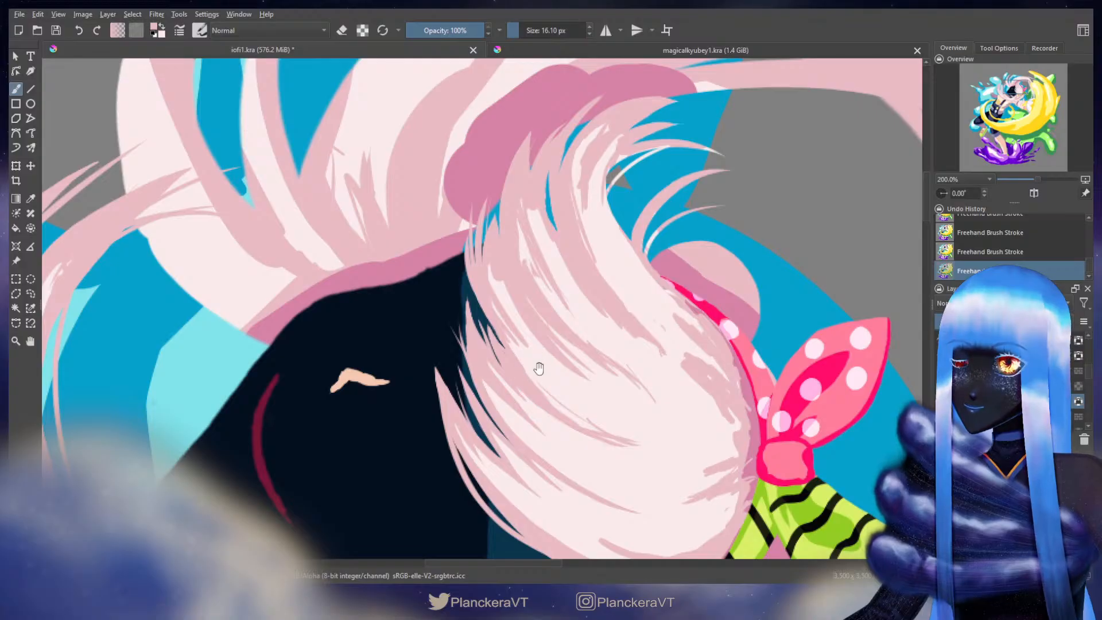
{"action": "left_click_drag", "start_coordinate": [537, 367], "coordinate": [536, 320]}
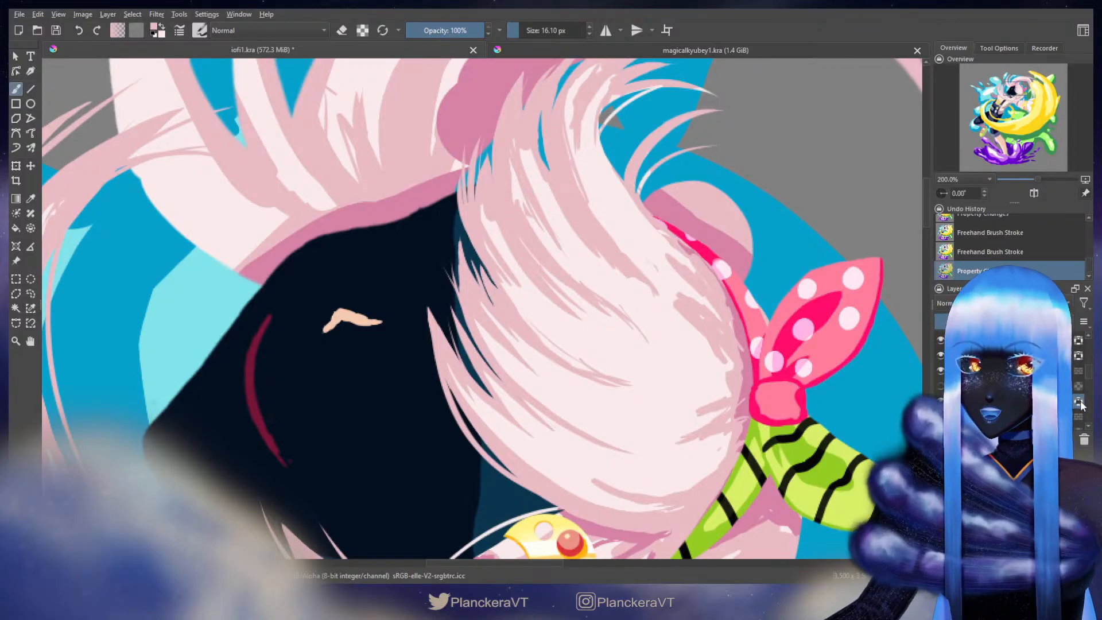
Step: Refine the strands across the bangs by alternating near-white and pink strokes, varying the brush between about 15 and 19 px
{"action": "key", "text": "x"}
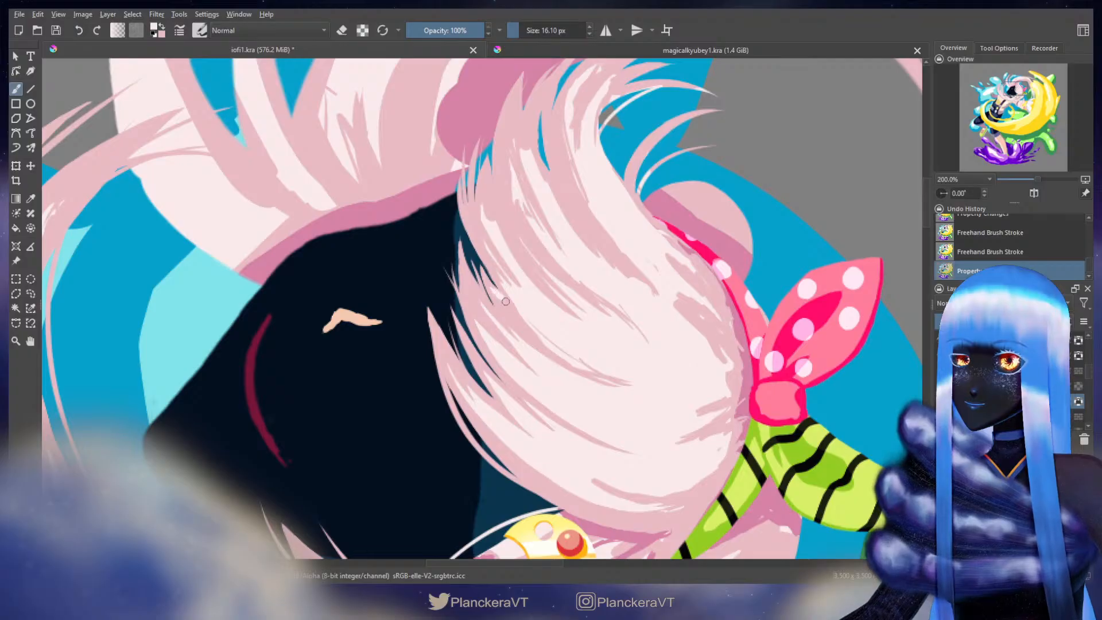
{"action": "mouse_move", "coordinate": [505, 302]}
{"action": "left_mouse_down"}
{"action": "mouse_move", "coordinate": [536, 336]}
{"action": "mouse_move", "coordinate": [493, 290]}
{"action": "left_mouse_up"}
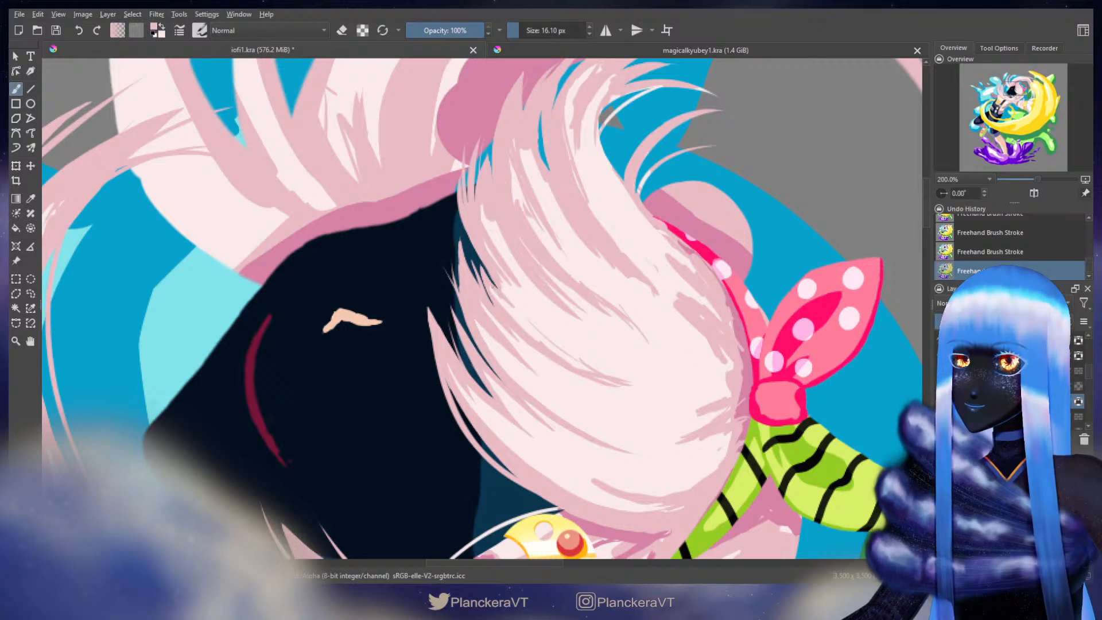
{"action": "key", "text": "x"}
{"action": "left_click_drag", "start_coordinate": [509, 295], "coordinate": [507, 295]}
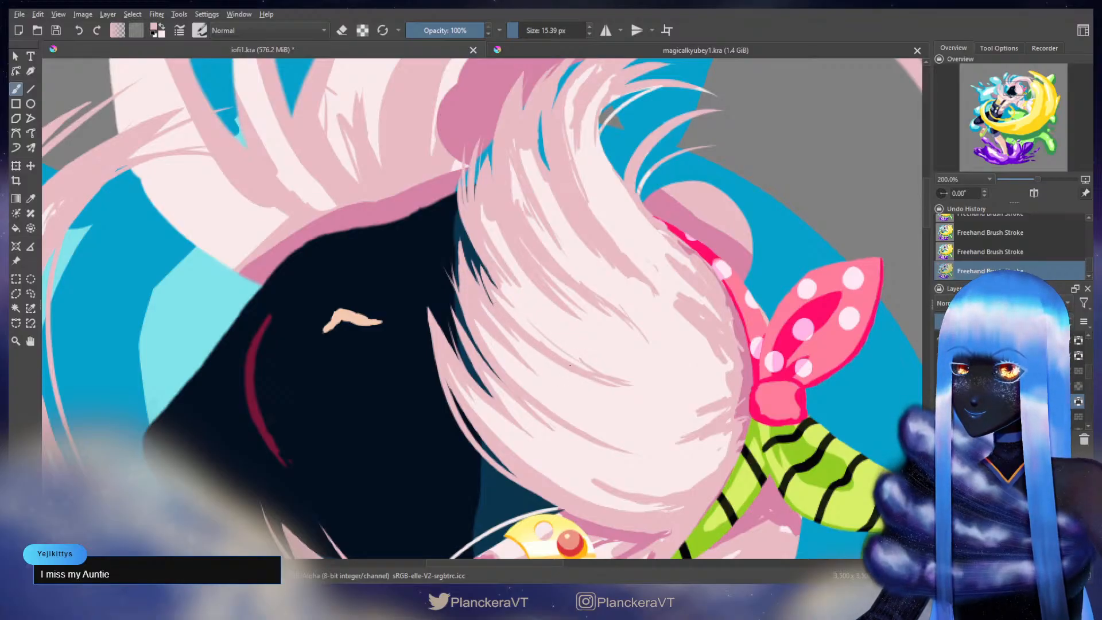
{"action": "key", "text": "]"}
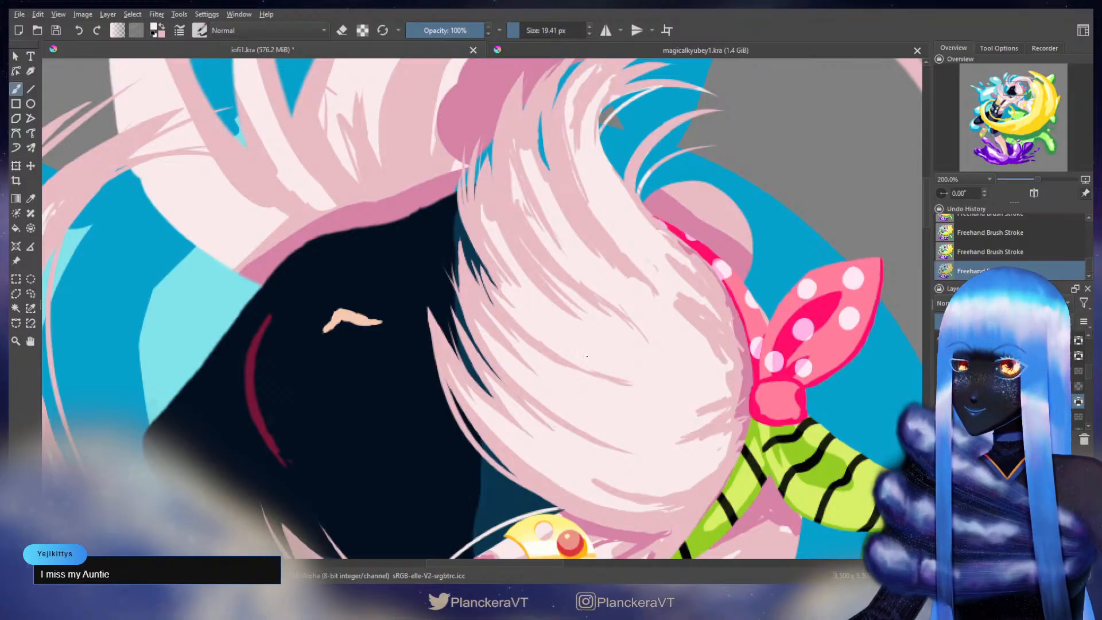
{"action": "key", "text": "["}
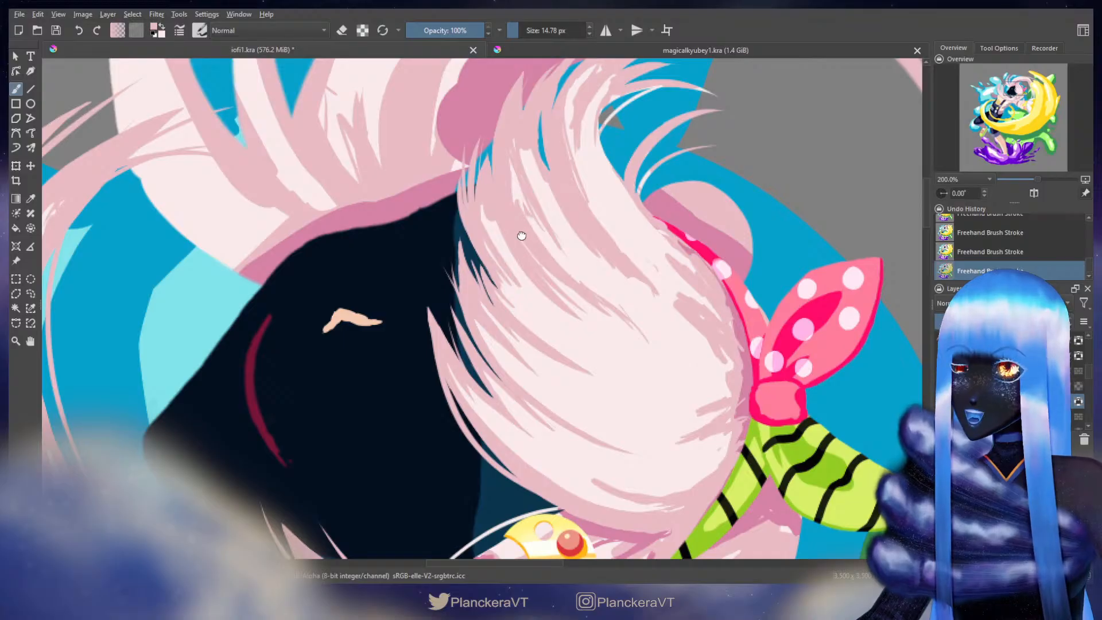
Step: Paint fine strands down the upper face-side part of the bangs, undoing one stroke and replacing it with a longer one
{"action": "left_click_drag", "start_coordinate": [524, 231], "coordinate": [525, 247]}
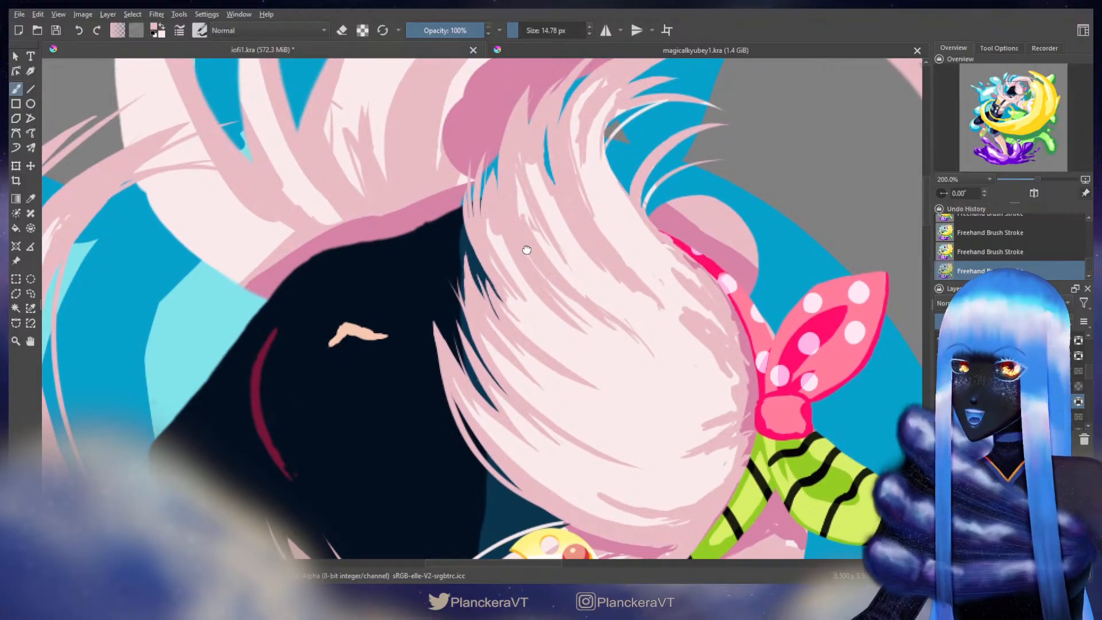
{"action": "left_click_drag", "start_coordinate": [527, 249], "coordinate": [523, 326]}
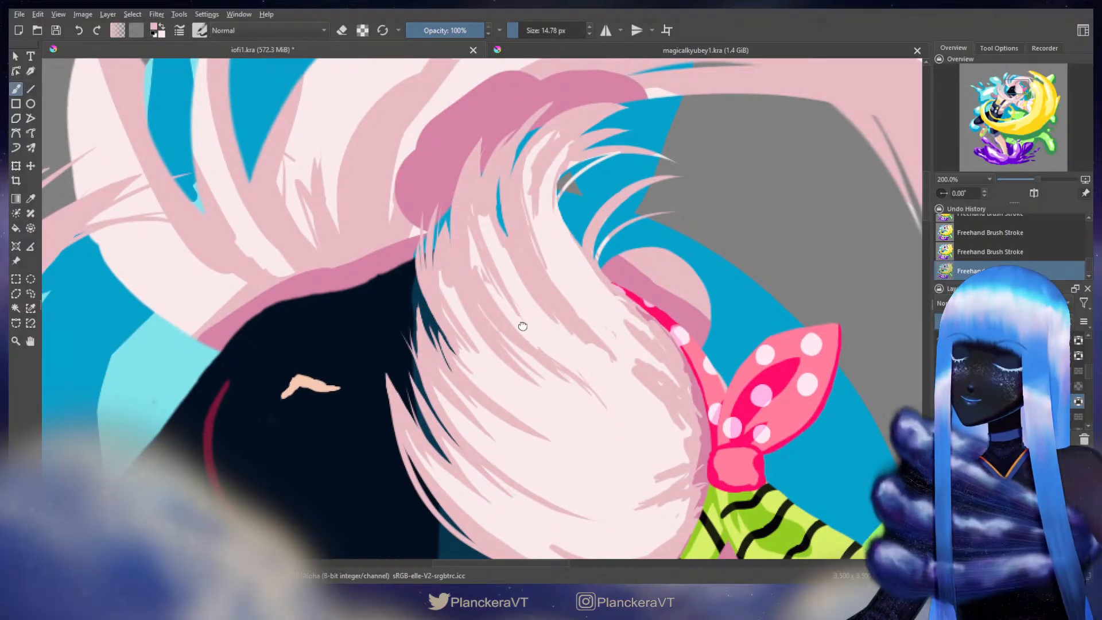
{"action": "left_click_drag", "start_coordinate": [522, 326], "coordinate": [525, 326]}
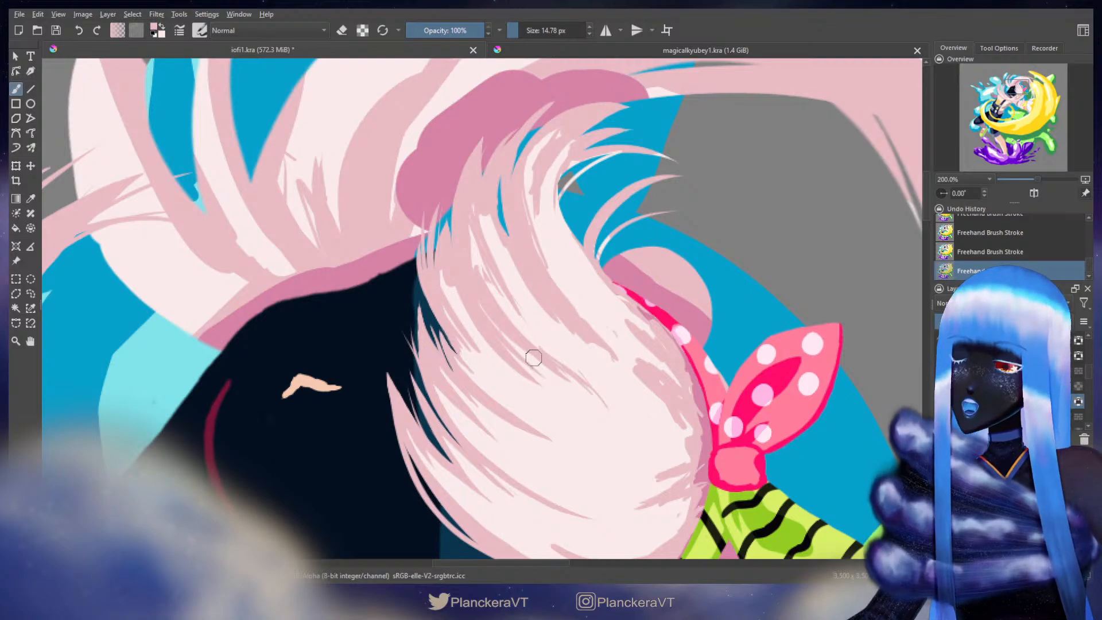
{"action": "left_click_drag", "start_coordinate": [533, 335], "coordinate": [581, 313]}
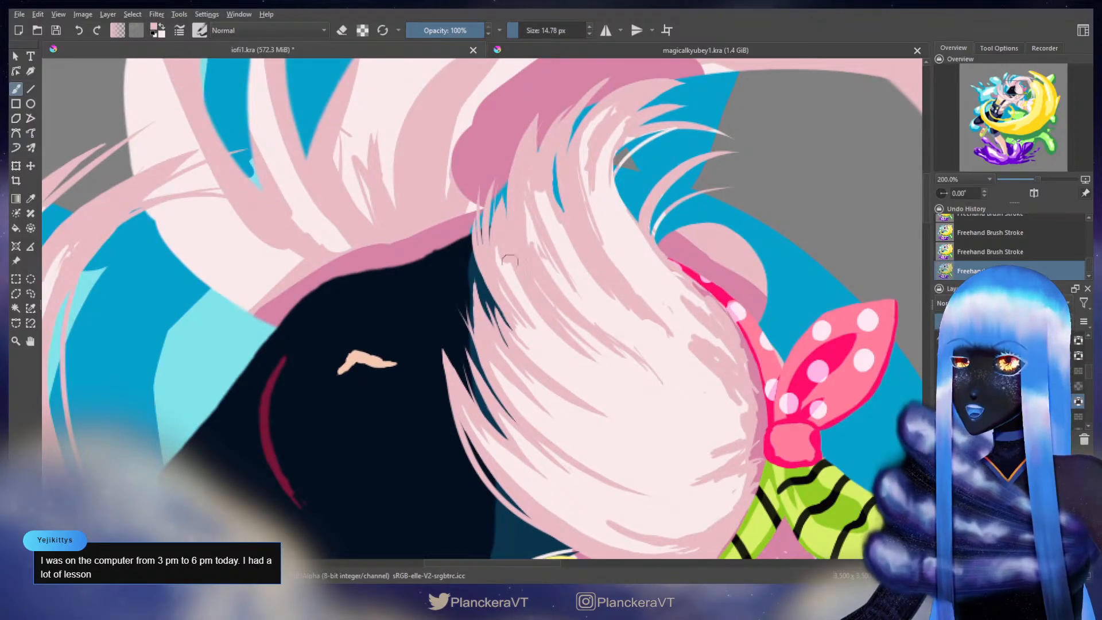
{"action": "left_click_drag", "start_coordinate": [501, 231], "coordinate": [525, 294]}
{"action": "key", "text": "ctrl+z"}
{"action": "mouse_move", "coordinate": [504, 256]}
{"action": "left_mouse_down"}
{"action": "mouse_move", "coordinate": [543, 321]}
{"action": "mouse_move", "coordinate": [581, 352]}
{"action": "left_mouse_up"}
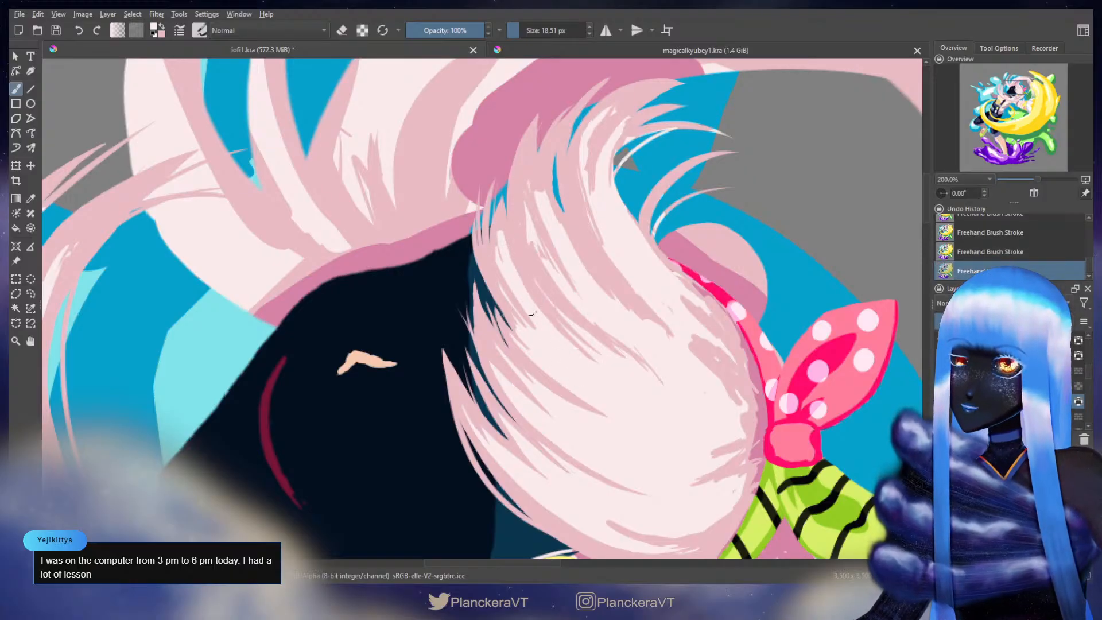
Step: Add near-white and pink strands along the bangs' face-side edge, reducing the brush from about 18.5 to 14 px
{"action": "mouse_move", "coordinate": [499, 235]}
{"action": "left_mouse_down"}
{"action": "mouse_move", "coordinate": [499, 264]}
{"action": "mouse_move", "coordinate": [485, 235]}
{"action": "left_mouse_up"}
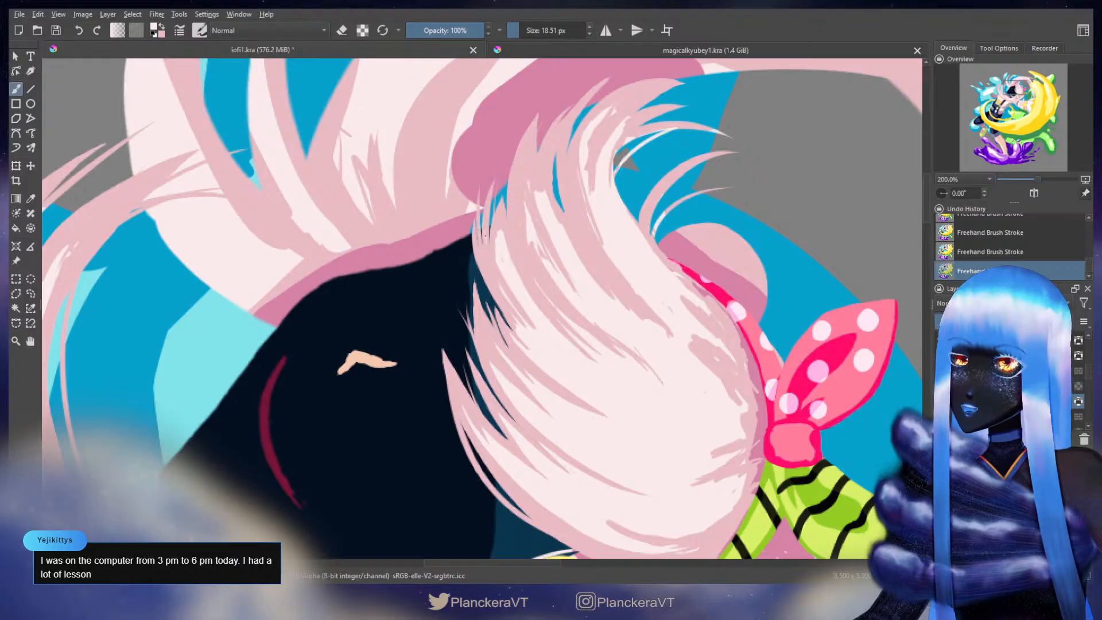
{"action": "left_click_drag", "start_coordinate": [494, 275], "coordinate": [499, 279]}
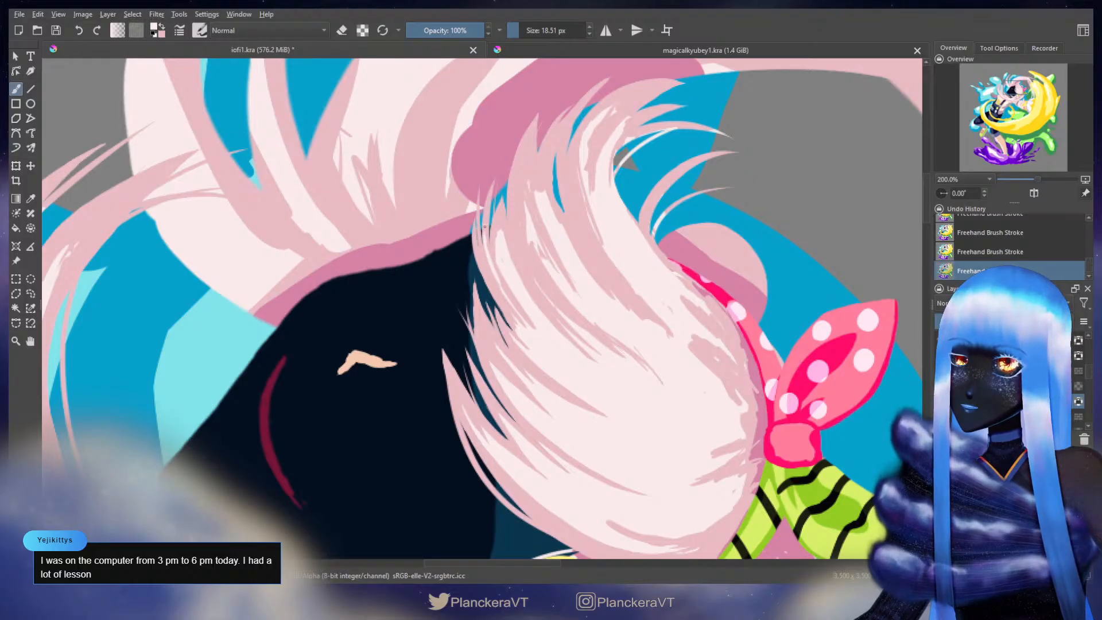
{"action": "left_click_drag", "start_coordinate": [484, 226], "coordinate": [493, 262]}
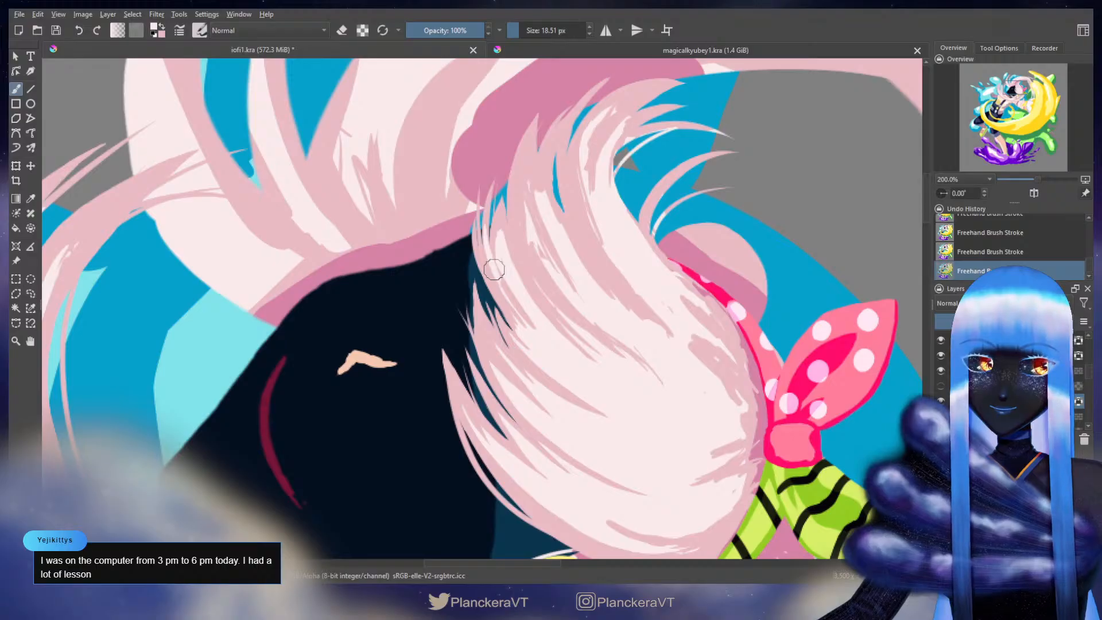
{"action": "left_click_drag", "start_coordinate": [500, 271], "coordinate": [498, 271]}
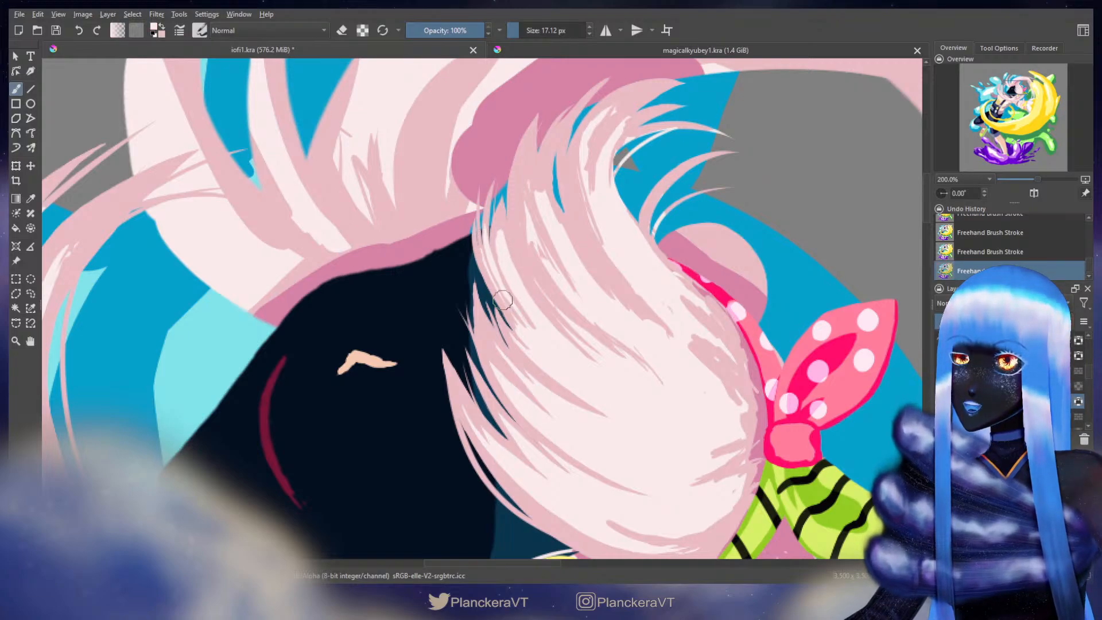
{"action": "key", "text": "x"}
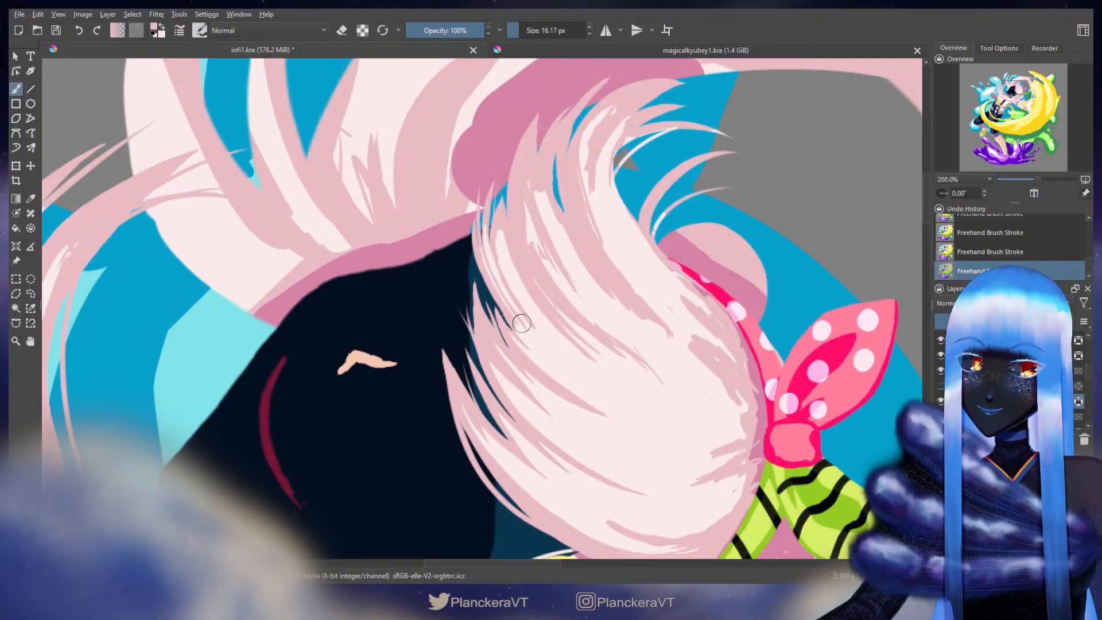
{"action": "key", "text": "bracketleft"}
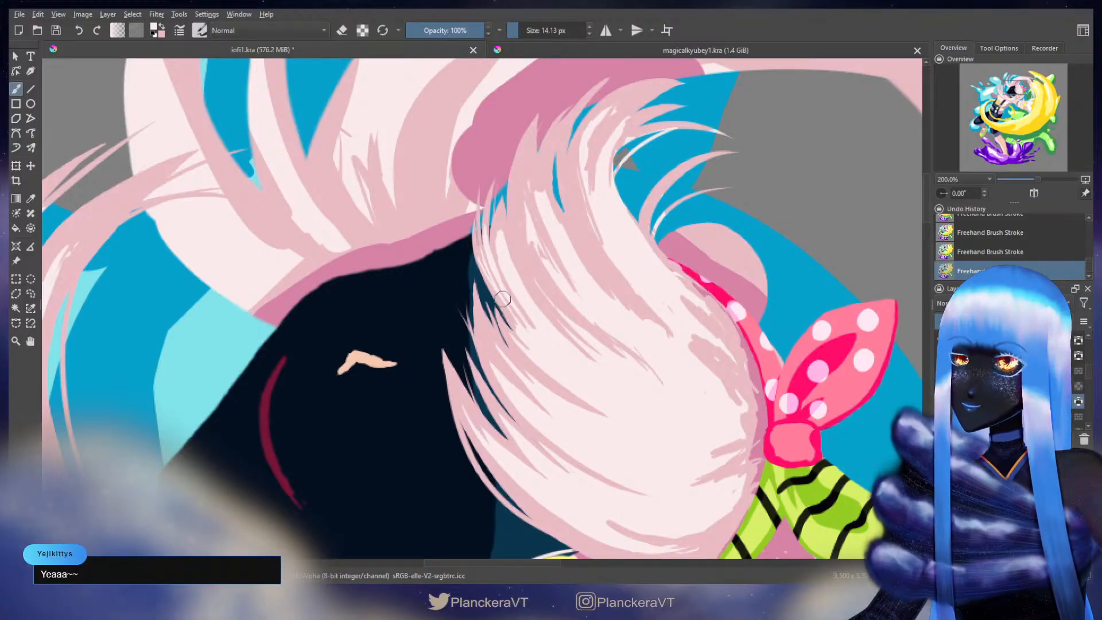
{"action": "key", "text": "x"}
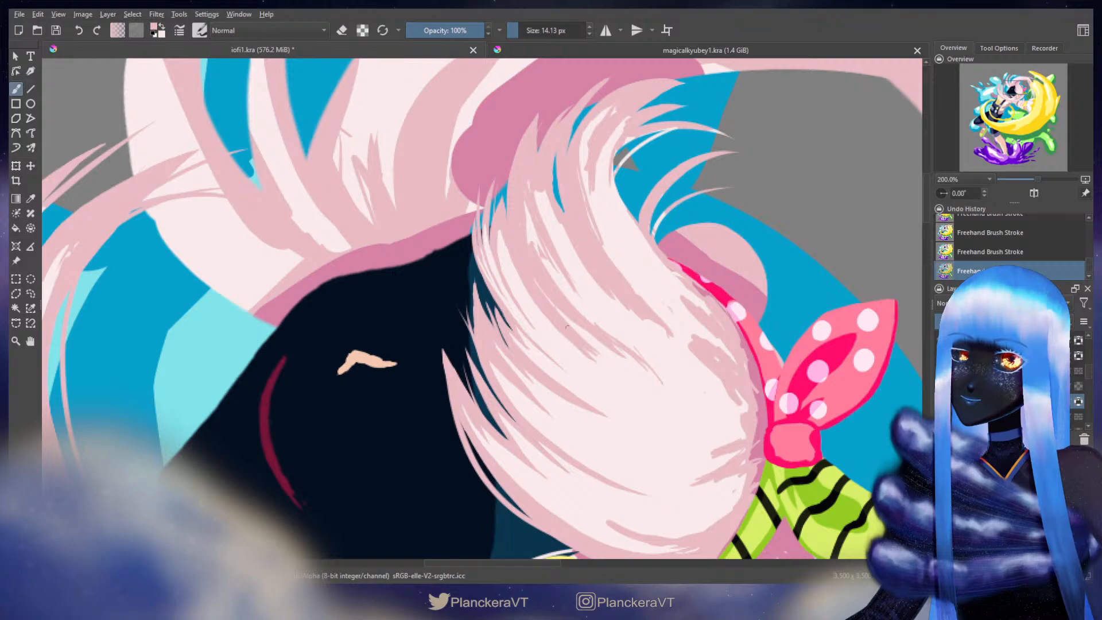
Step: Enlarge the brush to about 20.7 px and sweep long near-white strands down through the middle of the bangs
{"action": "key", "text": "bracketright"}
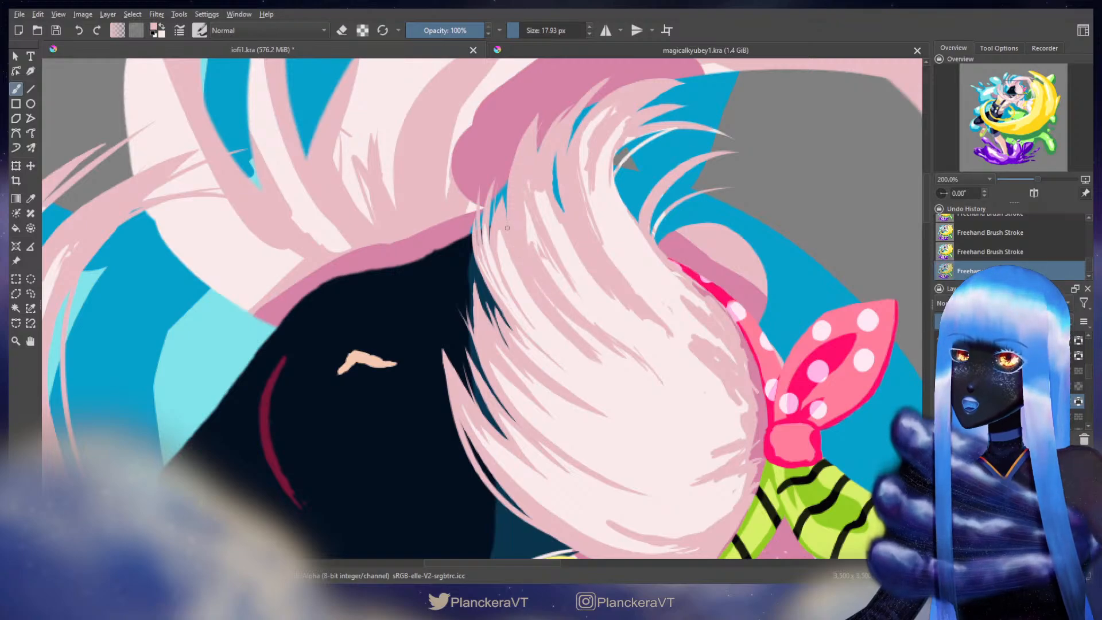
{"action": "key", "text": "bracketright"}
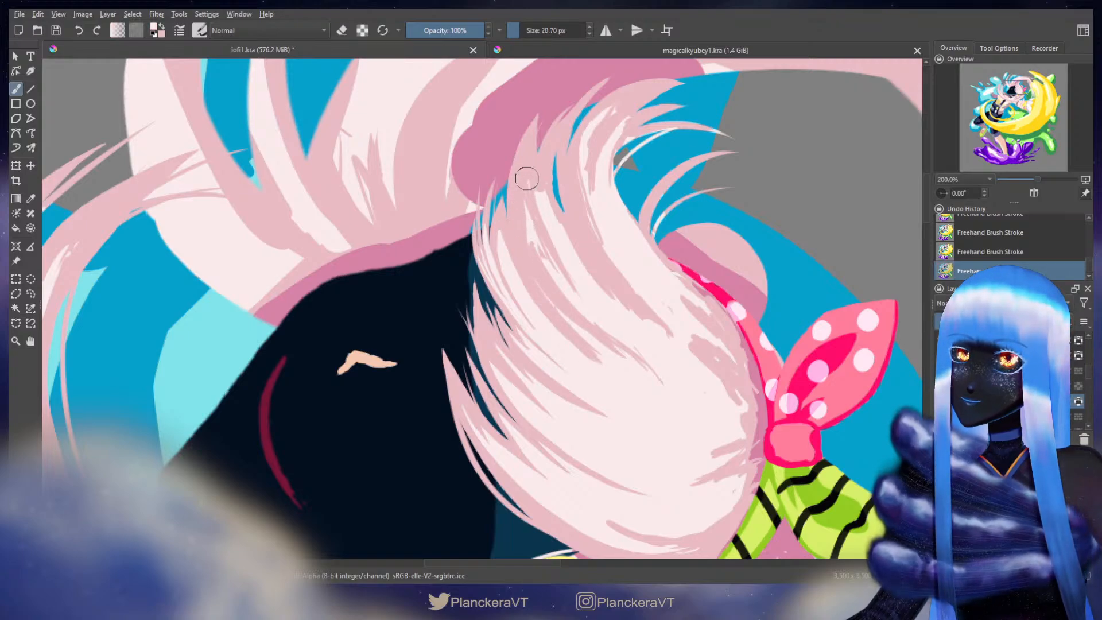
{"action": "key", "text": "ctrl+z"}
{"action": "mouse_move", "coordinate": [523, 180]}
{"action": "left_mouse_down"}
{"action": "mouse_move", "coordinate": [525, 234]}
{"action": "mouse_move", "coordinate": [570, 322]}
{"action": "left_mouse_up"}
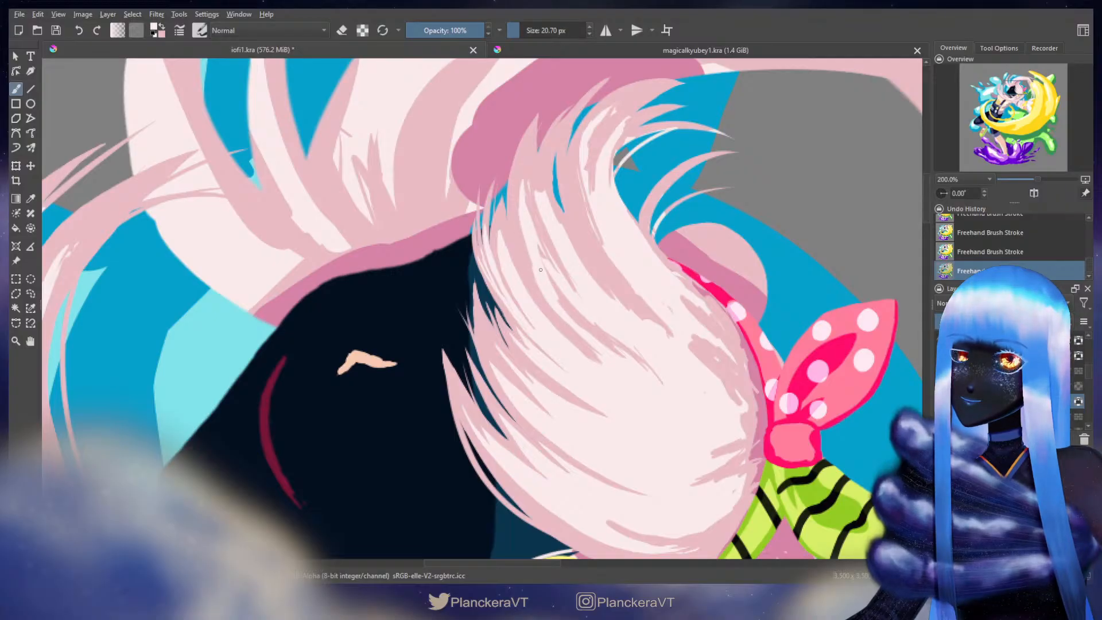
{"action": "left_click_drag", "start_coordinate": [541, 270], "coordinate": [627, 362]}
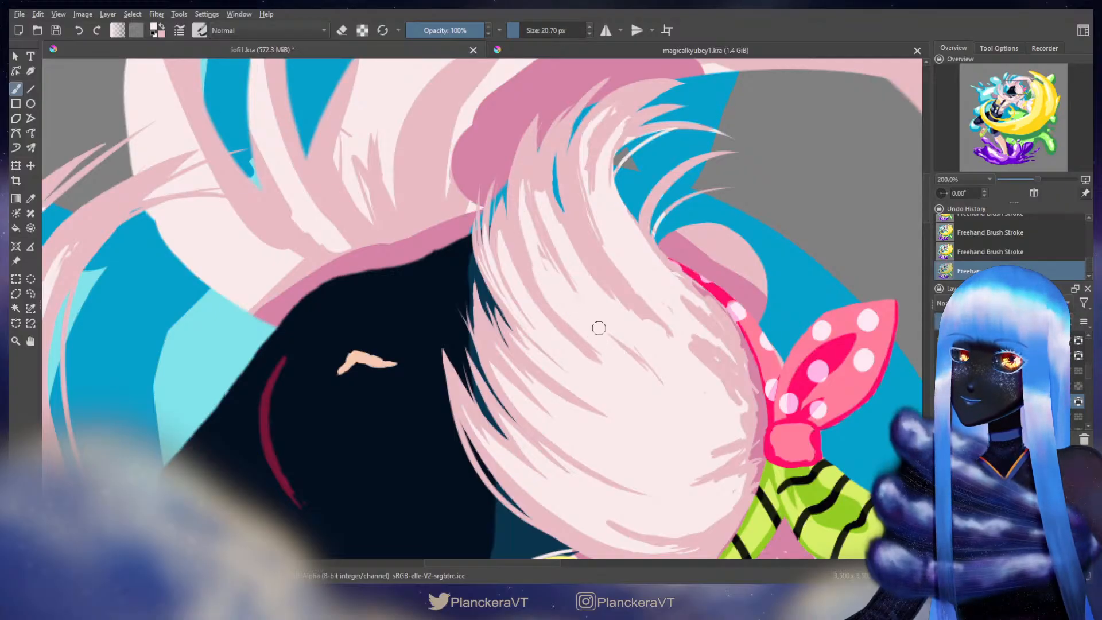
{"action": "left_click_drag", "start_coordinate": [599, 328], "coordinate": [666, 389]}
{"action": "key", "text": "x"}
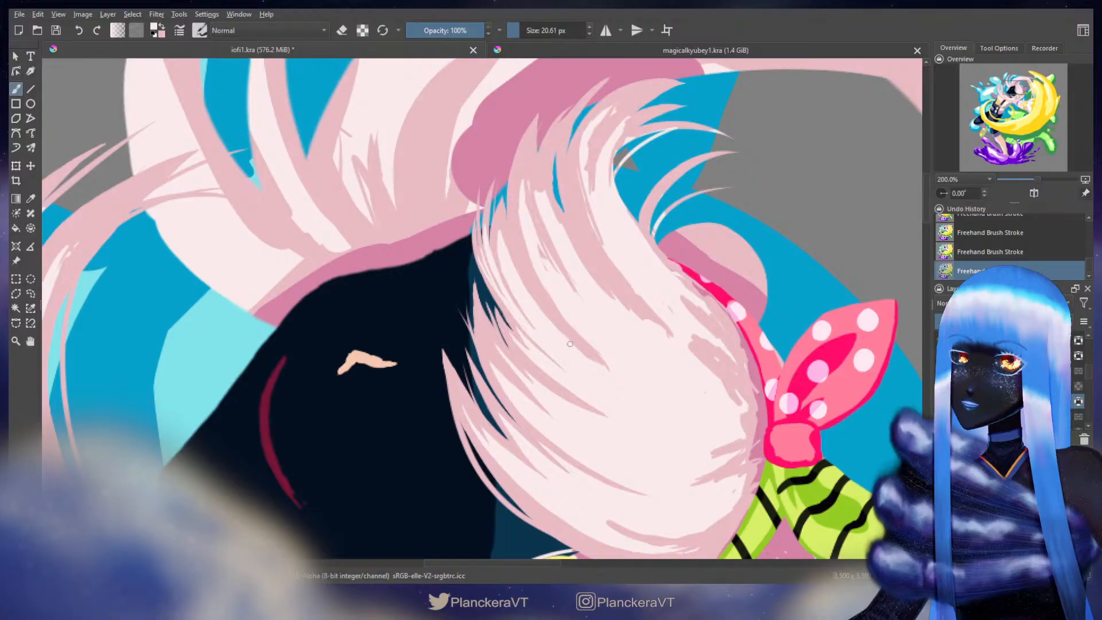
Step: Refine the thin strands beside the face by alternating pink and near-white, reducing the brush to about 16 px
{"action": "key", "text": "ctrl+z"}
{"action": "left_click", "coordinate": [496, 219]}
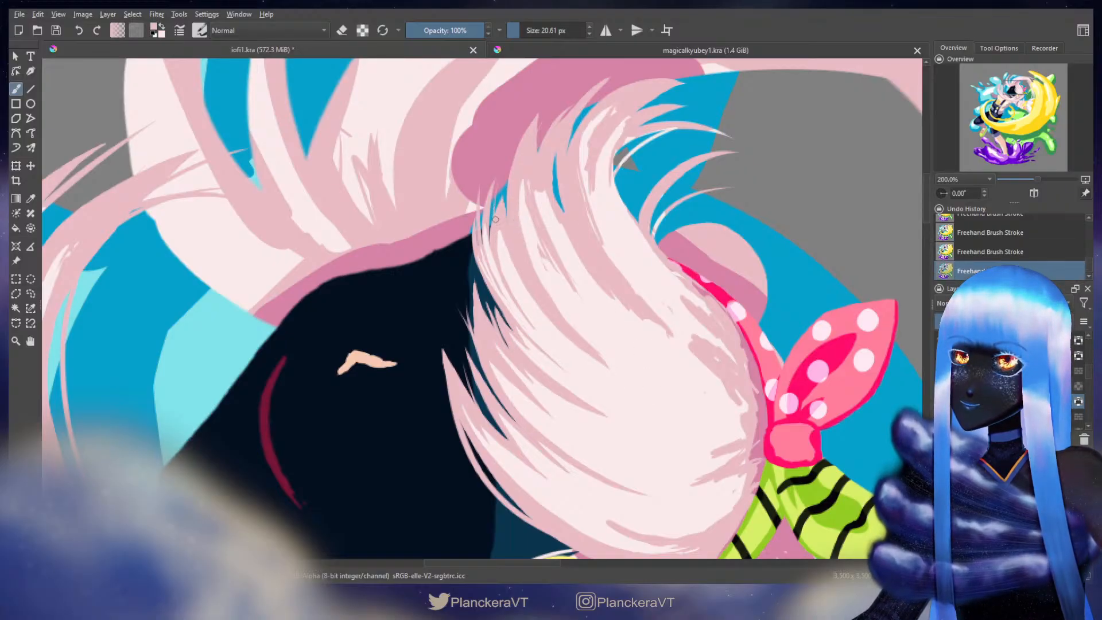
{"action": "key", "text": "bracketleft"}
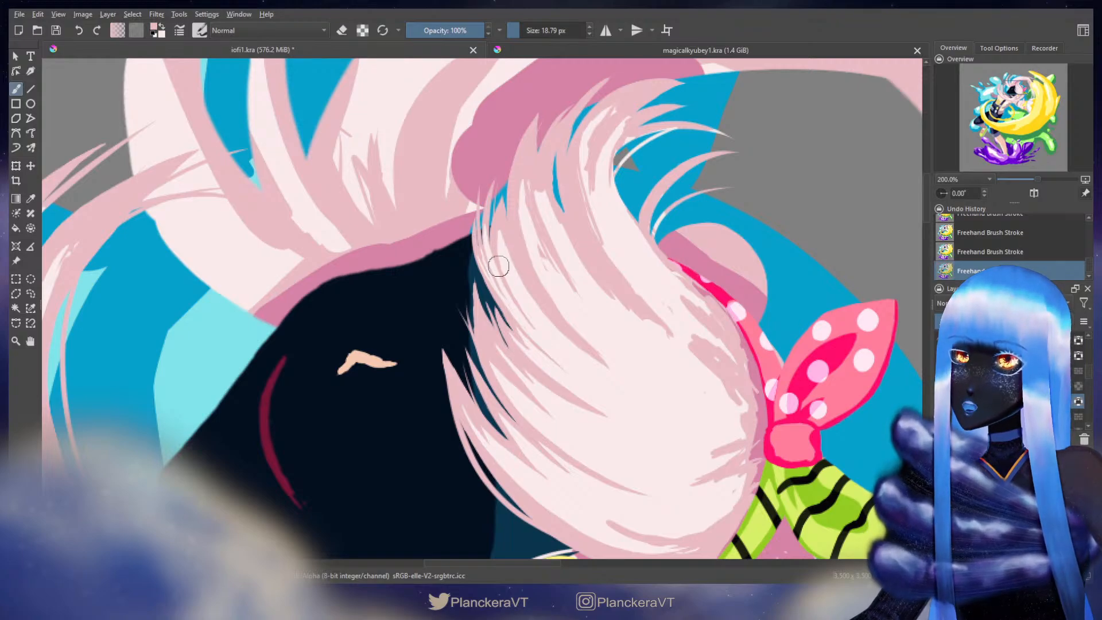
{"action": "key", "text": "bracketleft"}
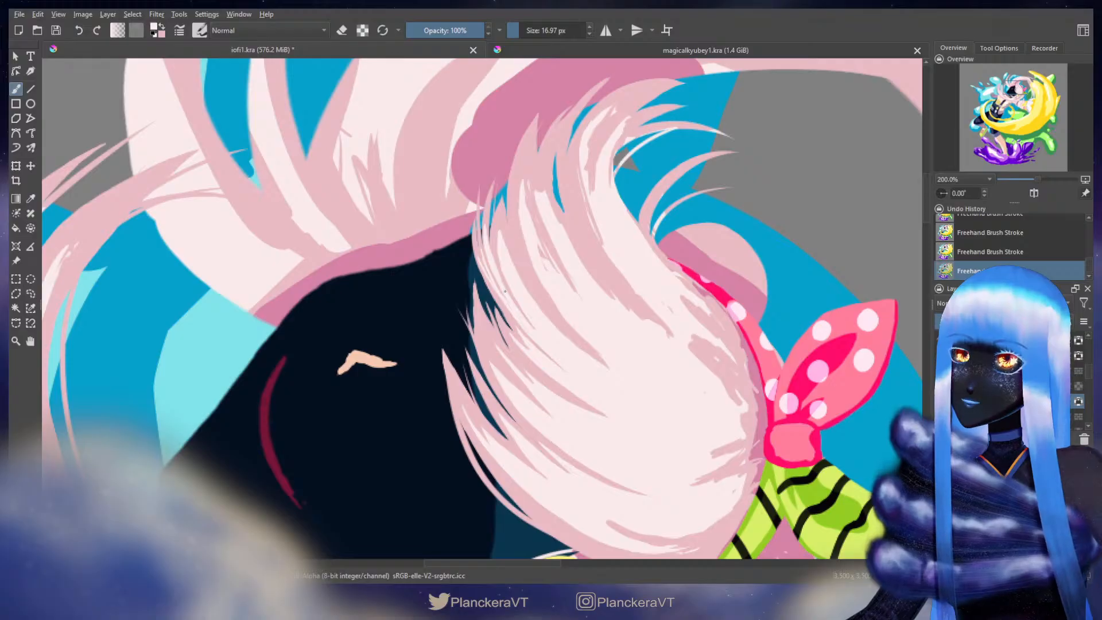
{"action": "key", "text": "x"}
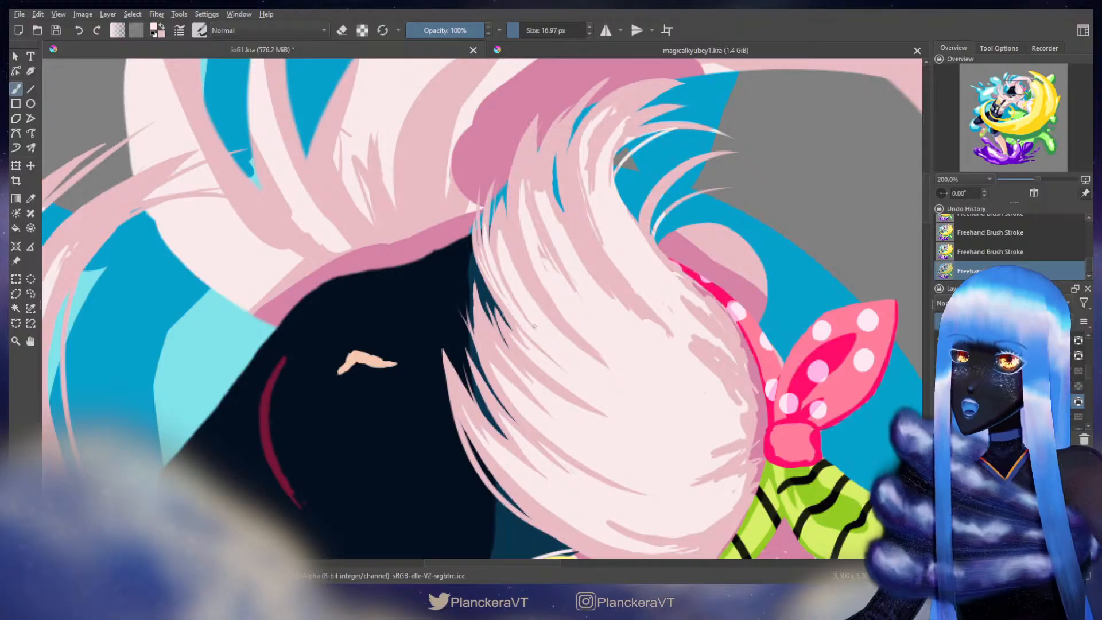
{"action": "key", "text": "bracketleft"}
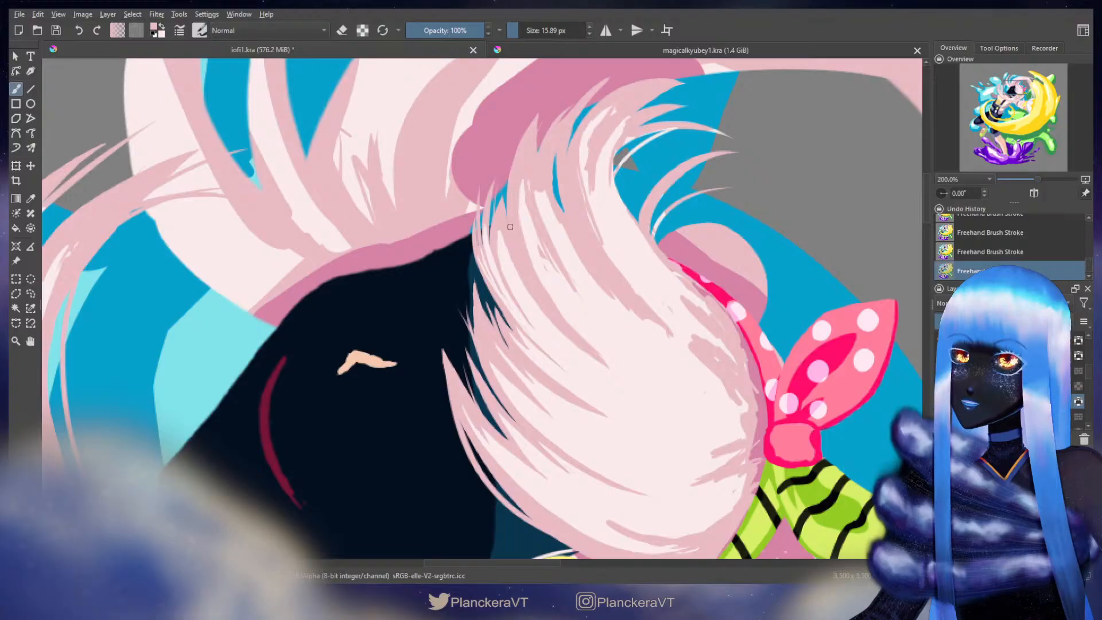
Step: Rework the short strands at the upper face side of the bangs, undoing and redrawing strokes with the 15.89 px brush
{"action": "left_click_drag", "start_coordinate": [526, 258], "coordinate": [539, 274]}
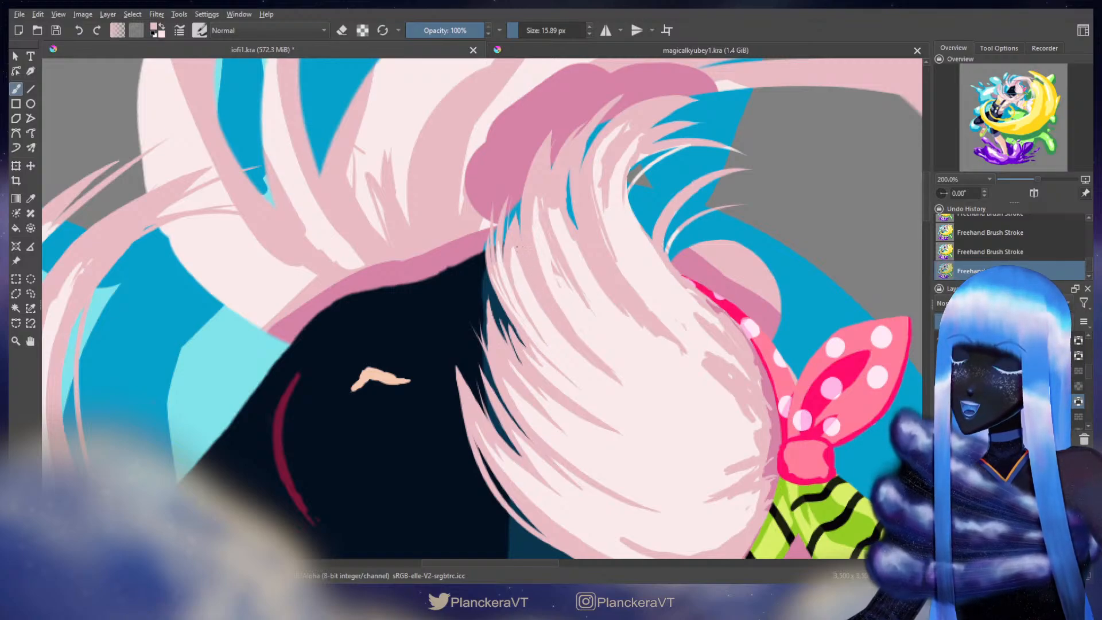
{"action": "left_click_drag", "start_coordinate": [523, 266], "coordinate": [557, 326]}
{"action": "key", "text": "ctrl+z"}
{"action": "left_click_drag", "start_coordinate": [514, 238], "coordinate": [536, 303]}
{"action": "key", "text": "ctrl+z"}
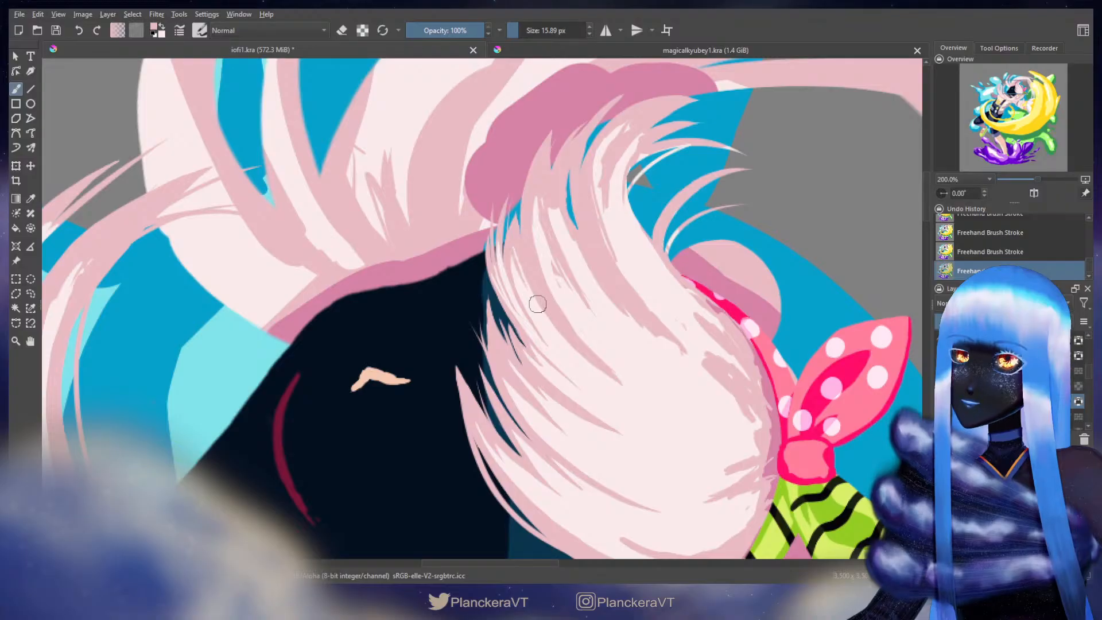
{"action": "key", "text": "ctrl+z"}
{"action": "left_click", "coordinate": [514, 239]}
{"action": "mouse_move", "coordinate": [514, 239]}
{"action": "left_mouse_down"}
{"action": "mouse_move", "coordinate": [535, 299]}
{"action": "mouse_move", "coordinate": [547, 301]}
{"action": "mouse_move", "coordinate": [523, 266]}
{"action": "left_mouse_up"}
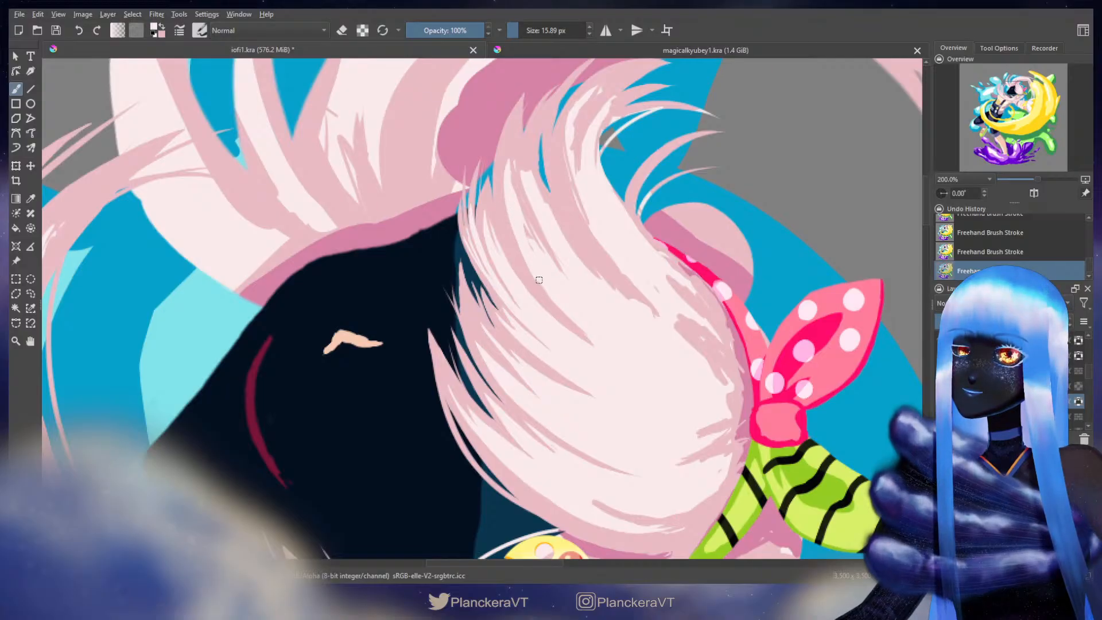
{"action": "key", "text": "ctrl+z"}
{"action": "key", "text": "ctrl+shift+z"}
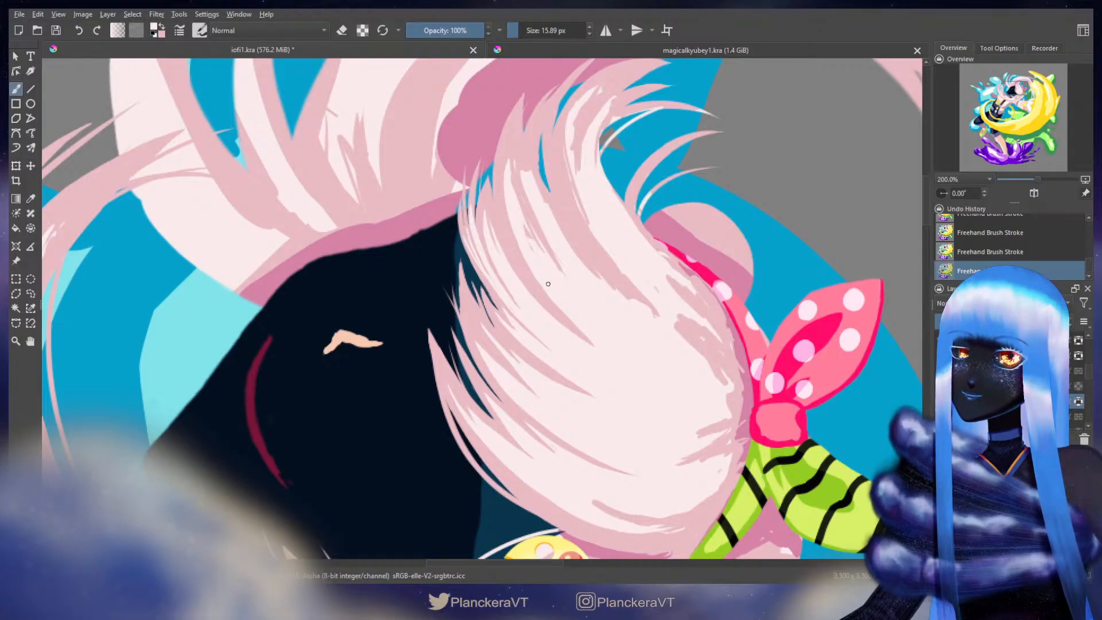
Step: Extend near-white strands up towards the root of the bangs and sample the hair's pink to shape their edges
{"action": "left_click_drag", "start_coordinate": [575, 284], "coordinate": [561, 372]}
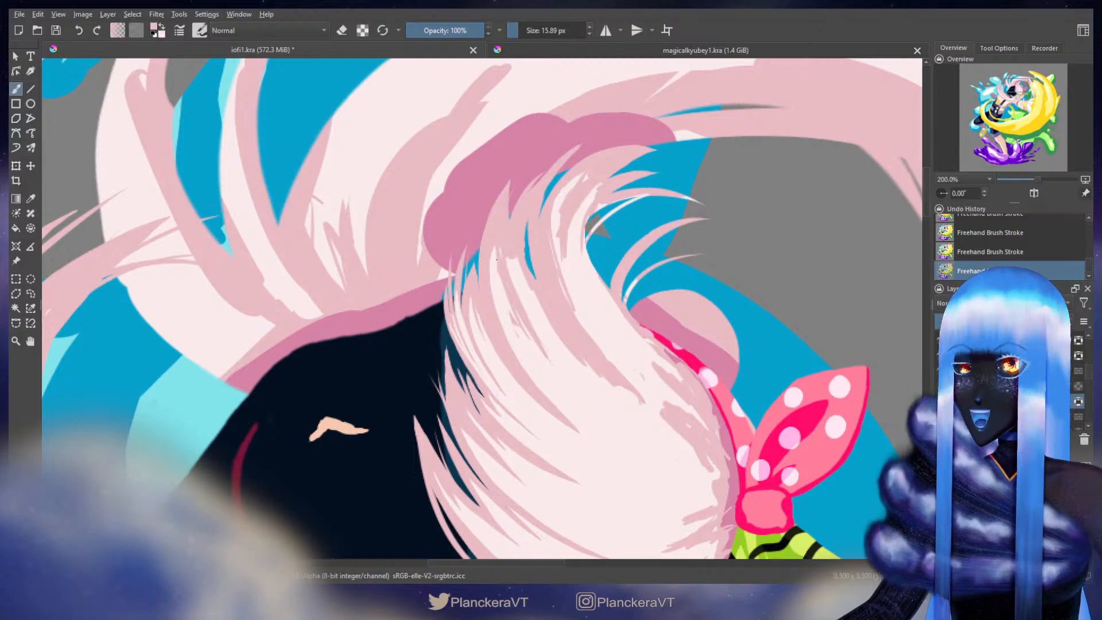
{"action": "mouse_move", "coordinate": [498, 248]}
{"action": "left_mouse_down"}
{"action": "mouse_move", "coordinate": [524, 287]}
{"action": "mouse_move", "coordinate": [493, 262]}
{"action": "left_mouse_up"}
{"action": "key", "text": "x"}
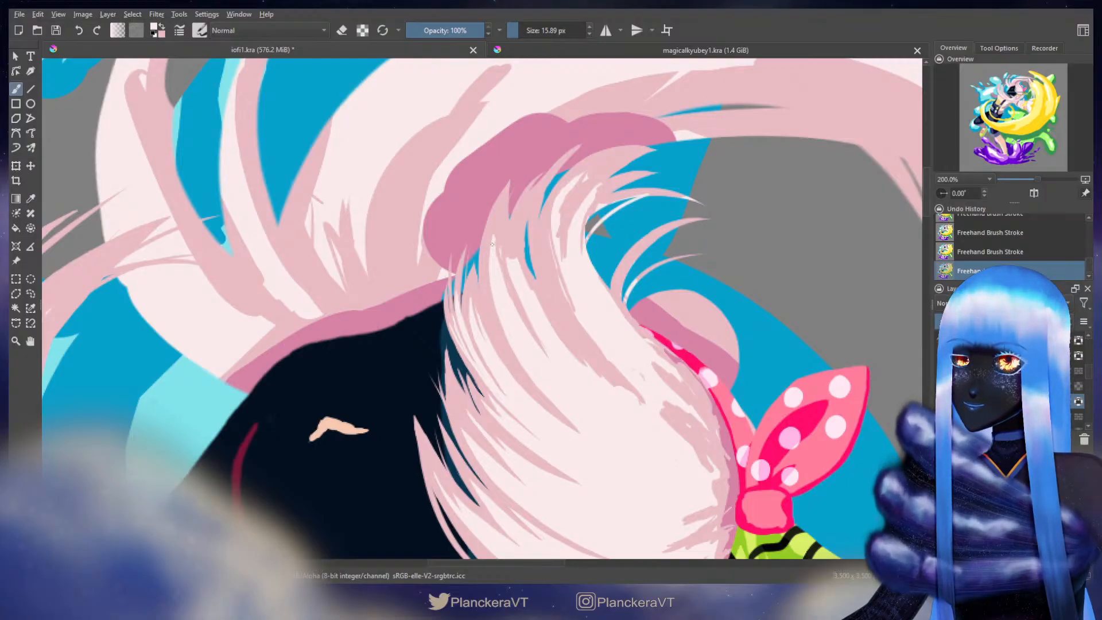
{"action": "left_click", "coordinate": [496, 224], "text": "ctrl"}
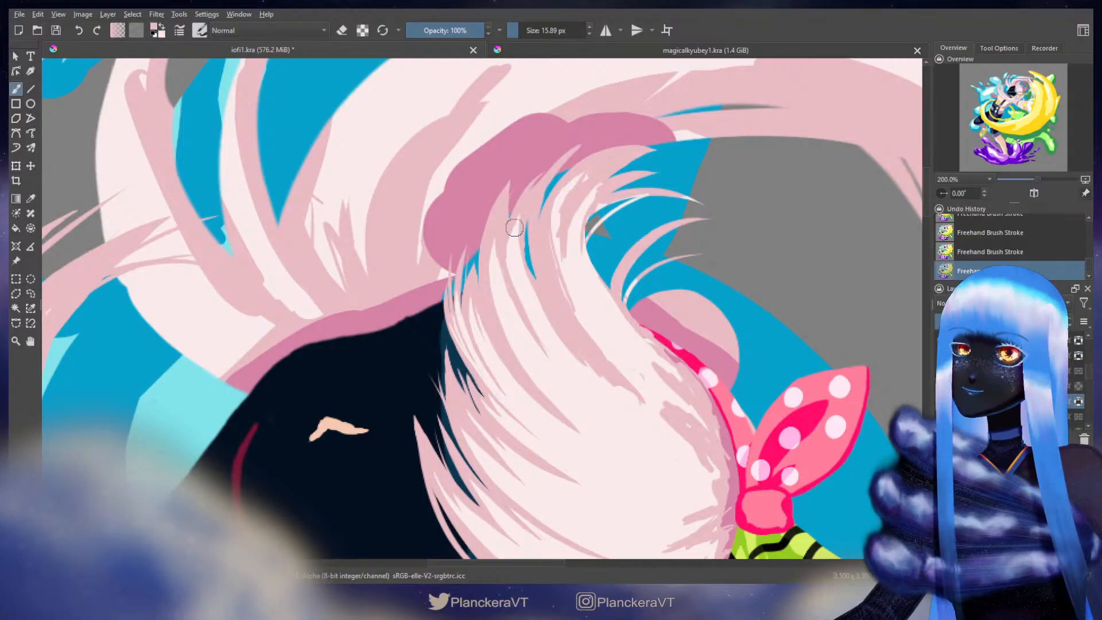
Step: Unlock the hair layer's transparency, draw pink strand tips at the bangs' root with a 12.86 px brush, and undo the last strokes
{"action": "left_click_drag", "start_coordinate": [548, 258], "coordinate": [563, 301]}
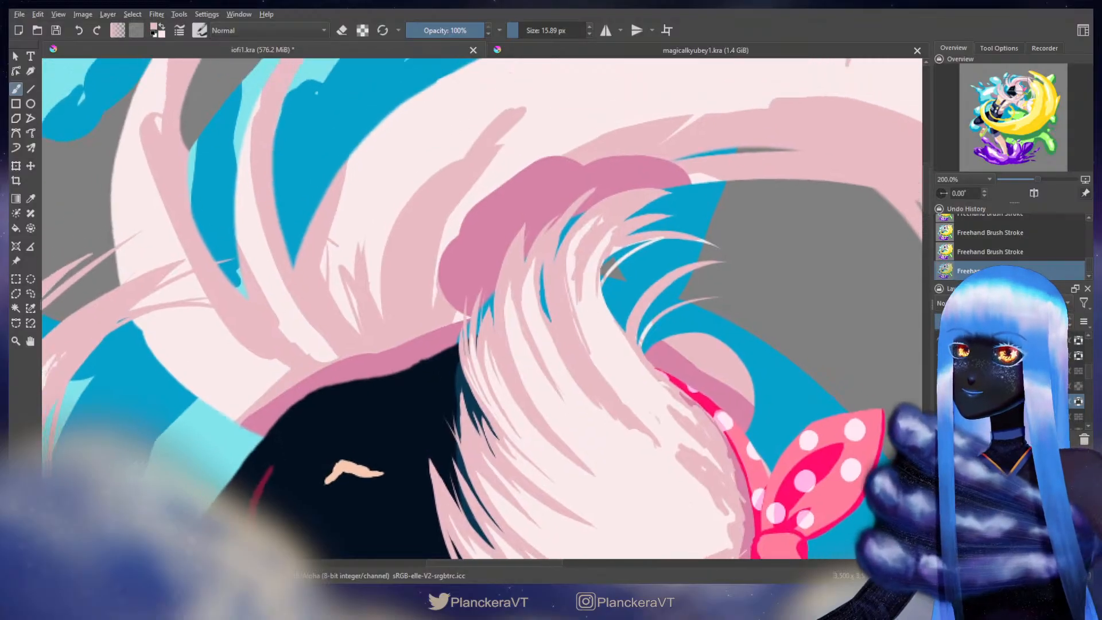
{"action": "left_click", "coordinate": [1079, 401]}
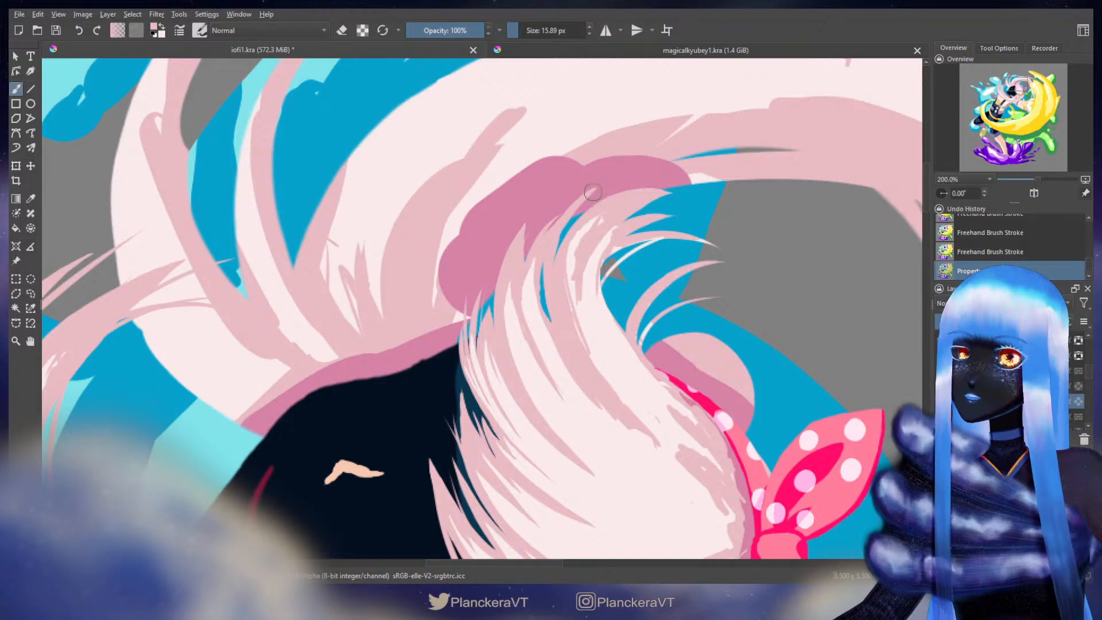
{"action": "left_click_drag", "start_coordinate": [589, 198], "coordinate": [585, 200]}
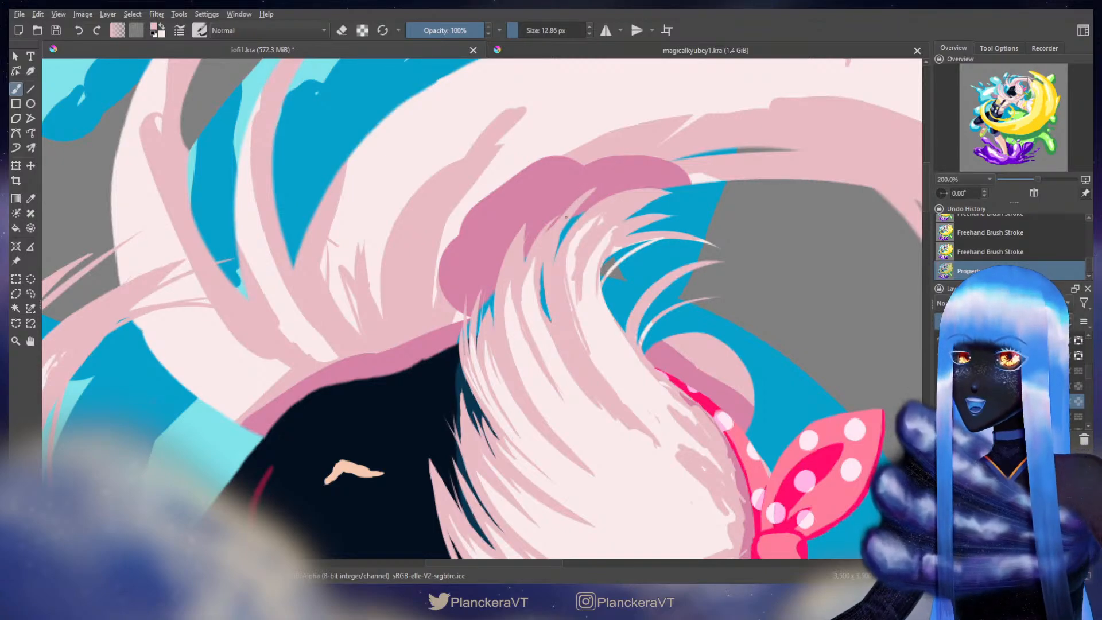
{"action": "mouse_move", "coordinate": [568, 221]}
{"action": "left_mouse_down"}
{"action": "mouse_move", "coordinate": [576, 207]}
{"action": "mouse_move", "coordinate": [551, 274]}
{"action": "left_mouse_up"}
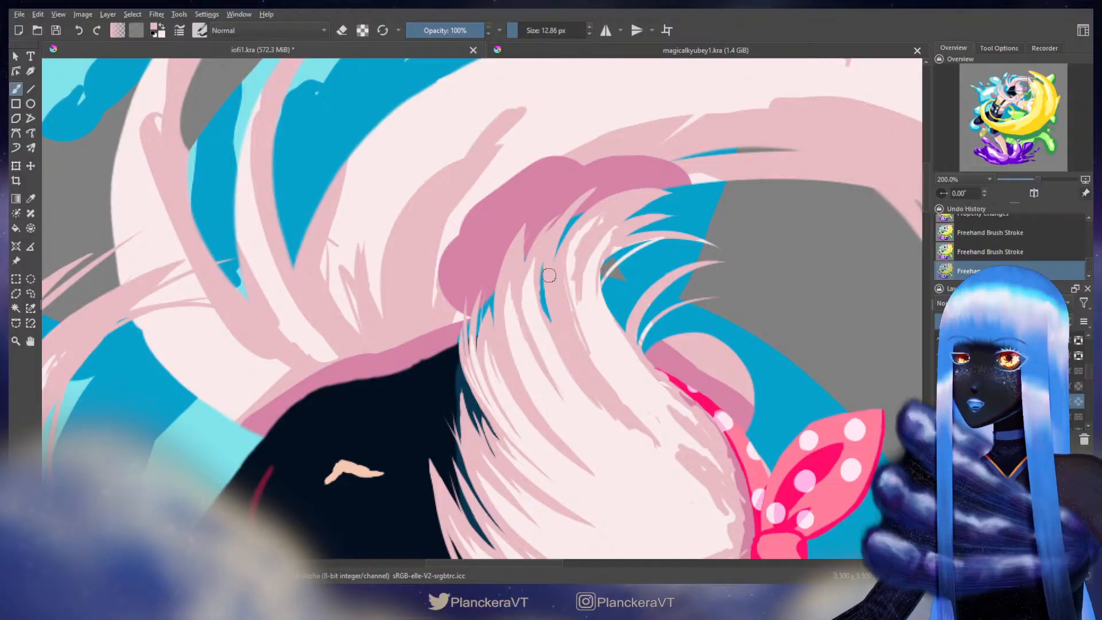
{"action": "left_click_drag", "start_coordinate": [551, 233], "coordinate": [535, 251]}
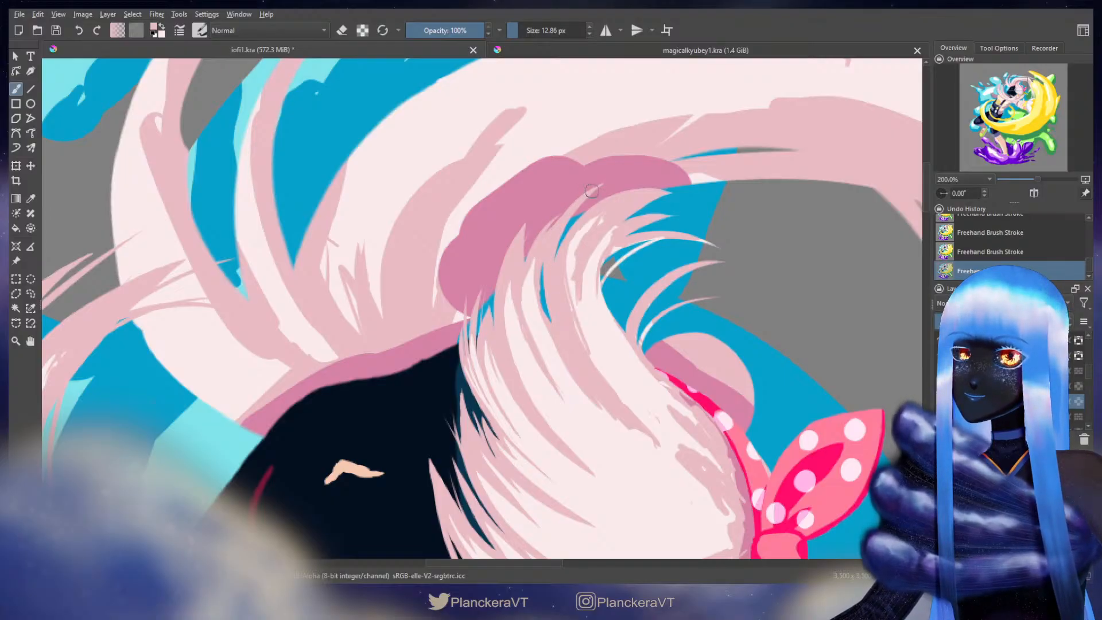
{"action": "key", "text": "ctrl+z"}
{"action": "key", "text": "ctrl+z"}
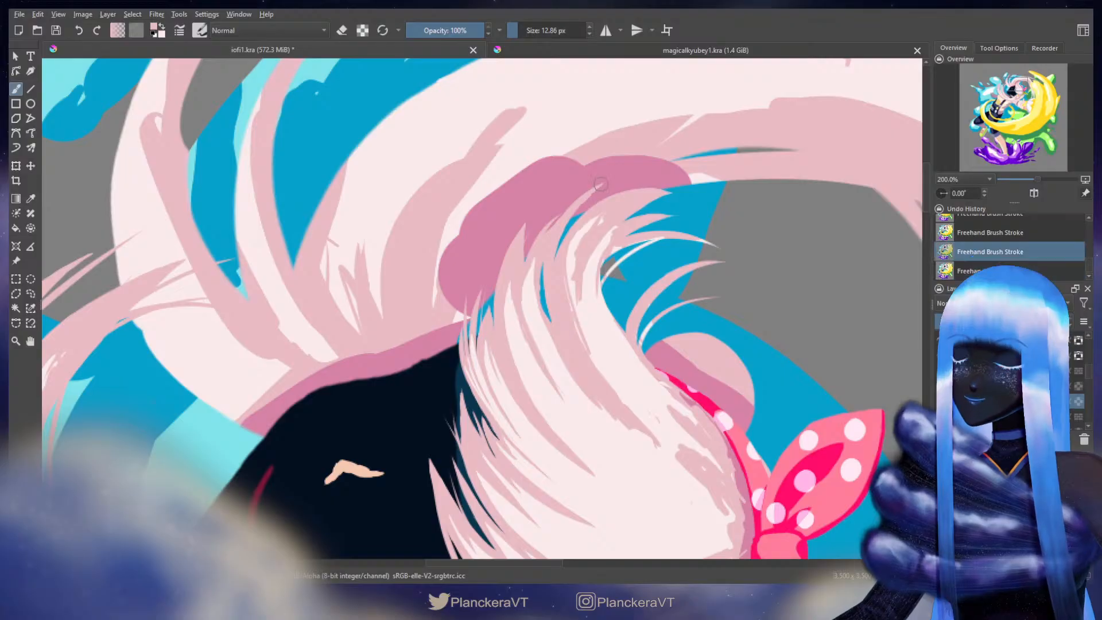
Step: Redraw the pink strand tip at the bangs' root with a 9.65 px brush, undoing the stray strokes
{"action": "key", "text": "["}
{"action": "key", "text": "ctrl+z"}
{"action": "left_click_drag", "start_coordinate": [604, 182], "coordinate": [600, 186]}
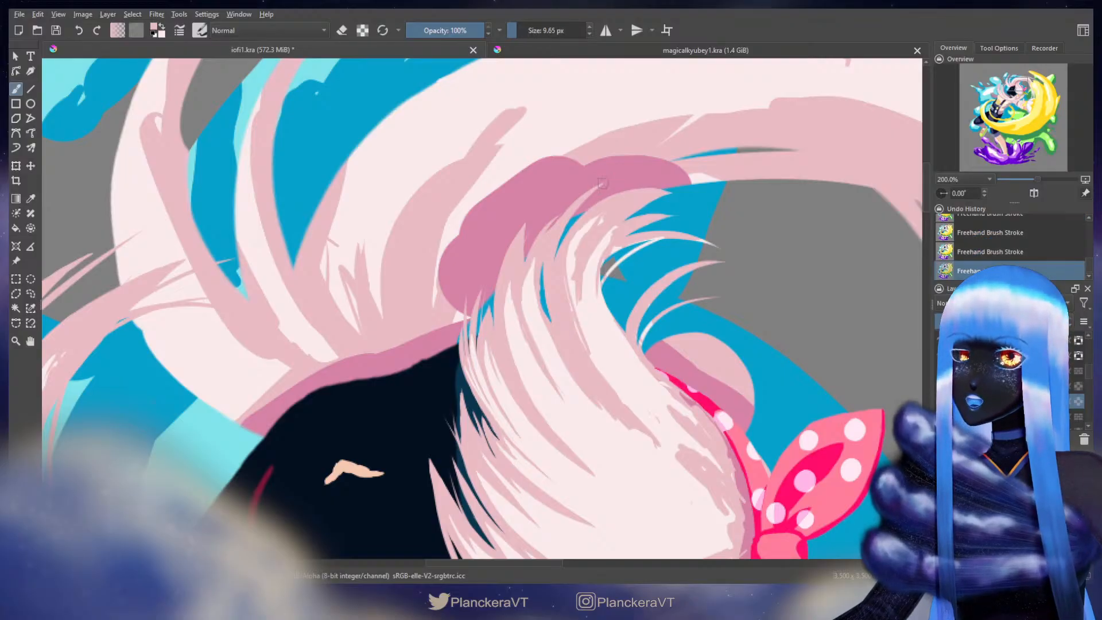
{"action": "key", "text": "ctrl+z"}
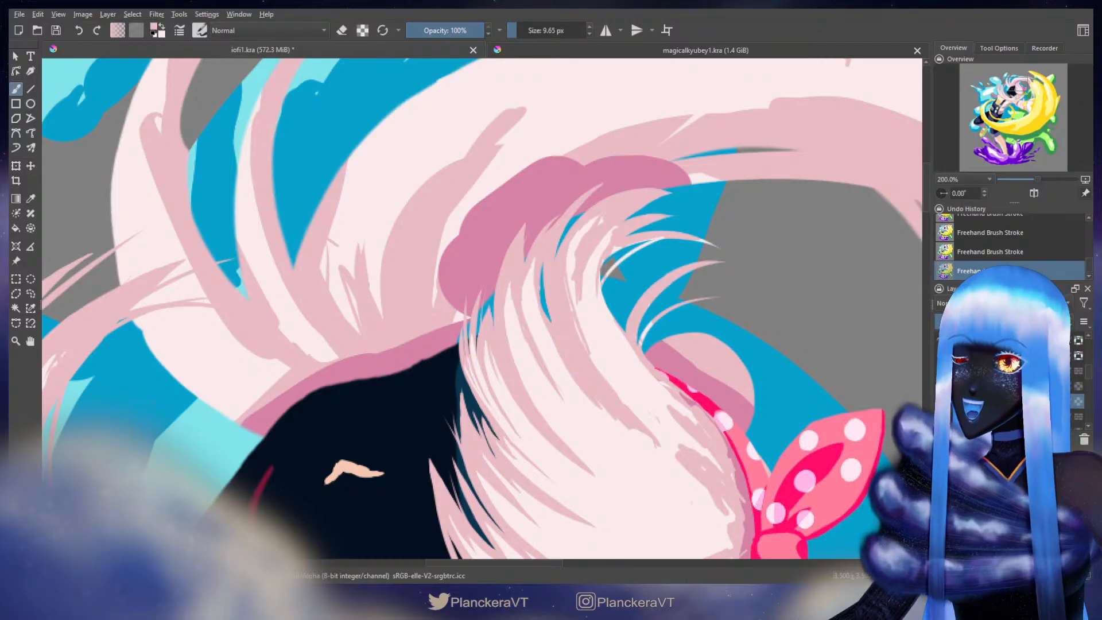
Step: Erase along the strand edges beside the blue gap in the upper bangs at 9.29 px and lock the layer's transparency
{"action": "key", "text": "e"}
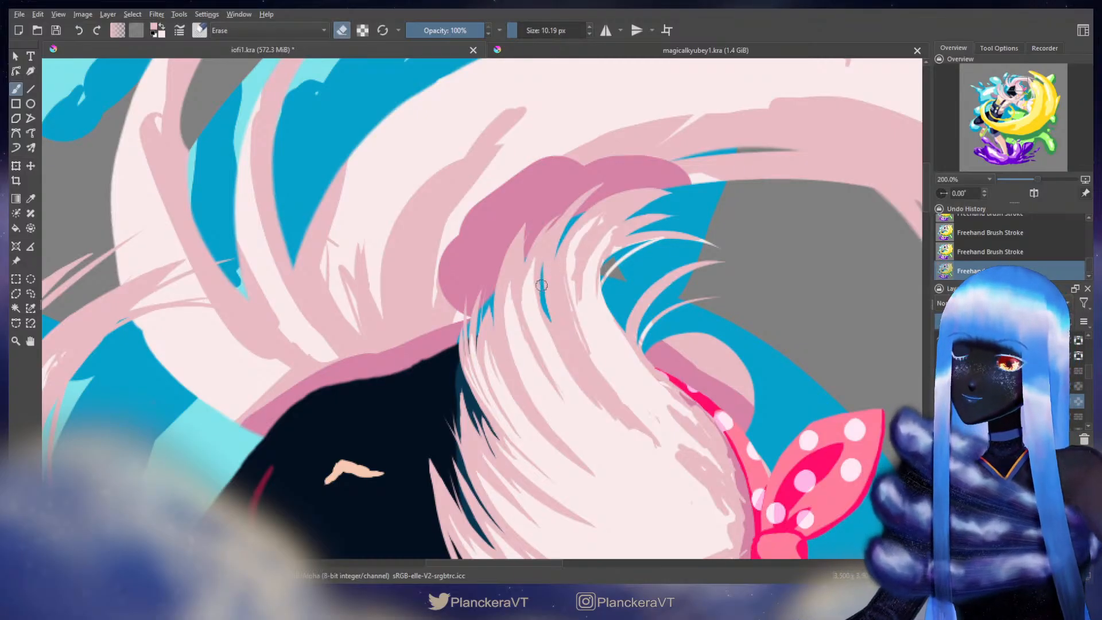
{"action": "key", "text": "bracketleft"}
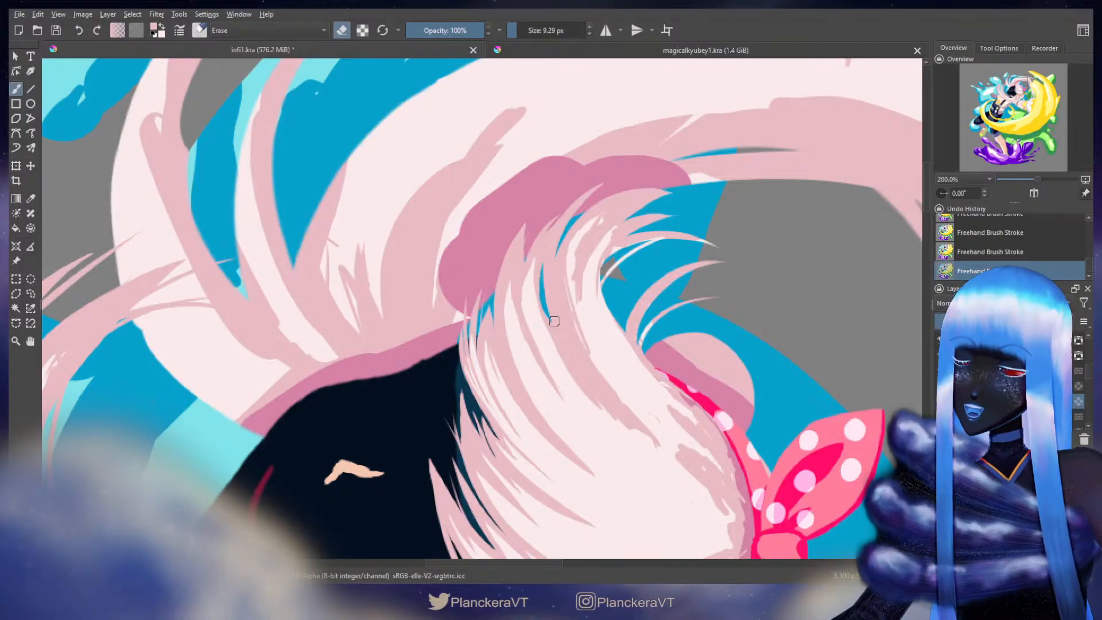
{"action": "key", "text": "e"}
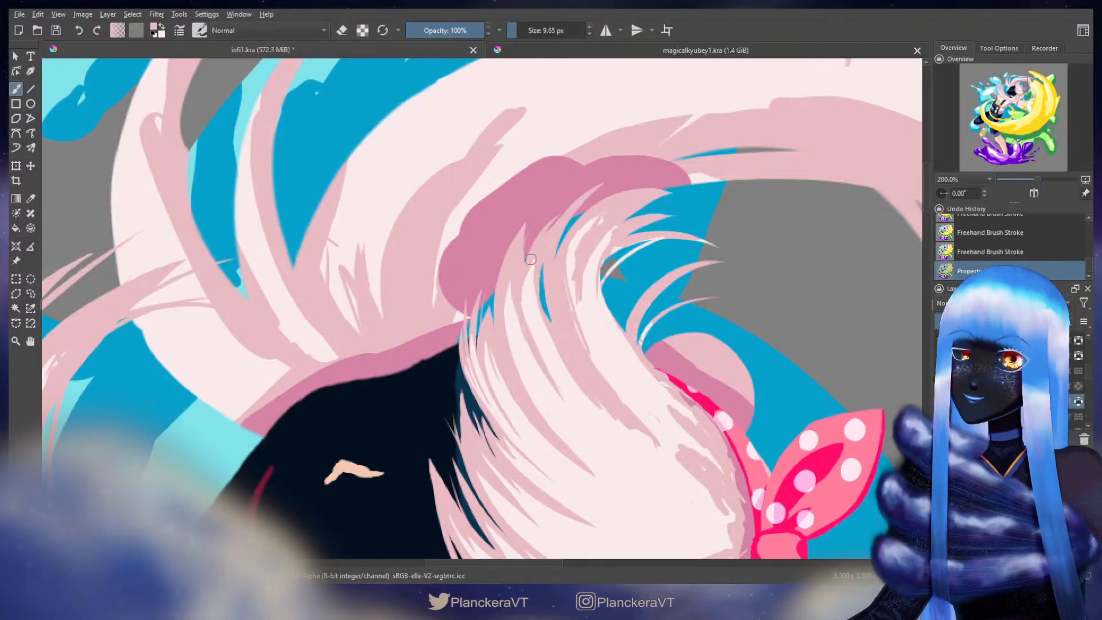
Step: Paint pink and near-white strands on the face side of the upper bangs at 12.28 px, undoing the last stroke
{"action": "left_click_drag", "start_coordinate": [535, 265], "coordinate": [531, 272]}
{"action": "key", "text": "x"}
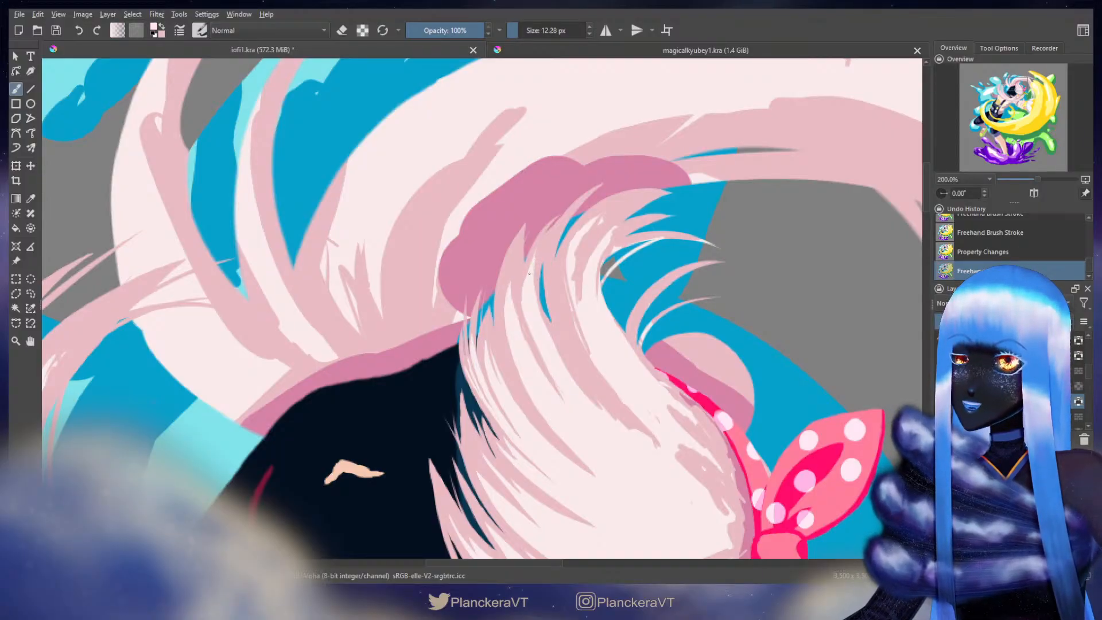
{"action": "left_click", "coordinate": [525, 284]}
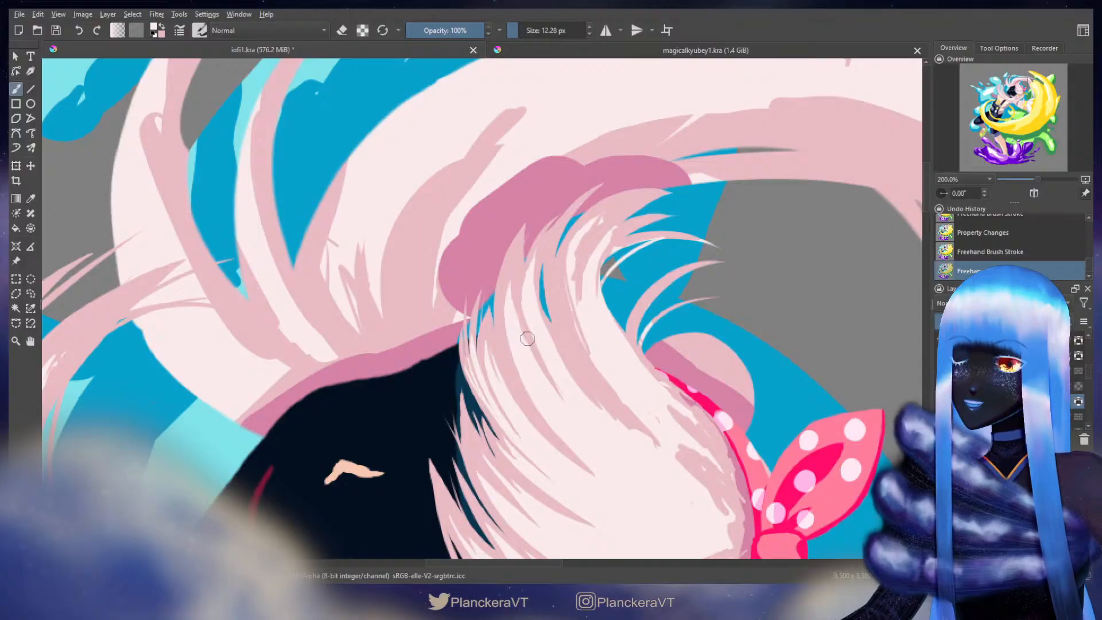
{"action": "left_click_drag", "start_coordinate": [511, 297], "coordinate": [511, 282]}
{"action": "key", "text": "ctrl+z"}
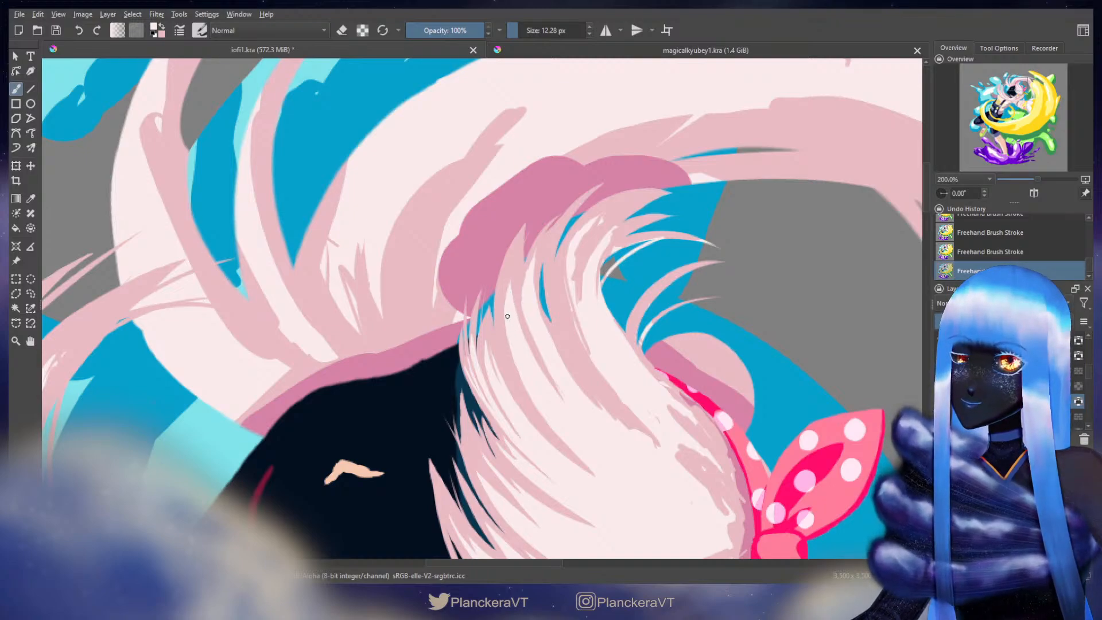
Step: Refine the near-white and pink strands running down the middle of the bangs with the 12.28 px brush
{"action": "left_click_drag", "start_coordinate": [528, 383], "coordinate": [510, 290]}
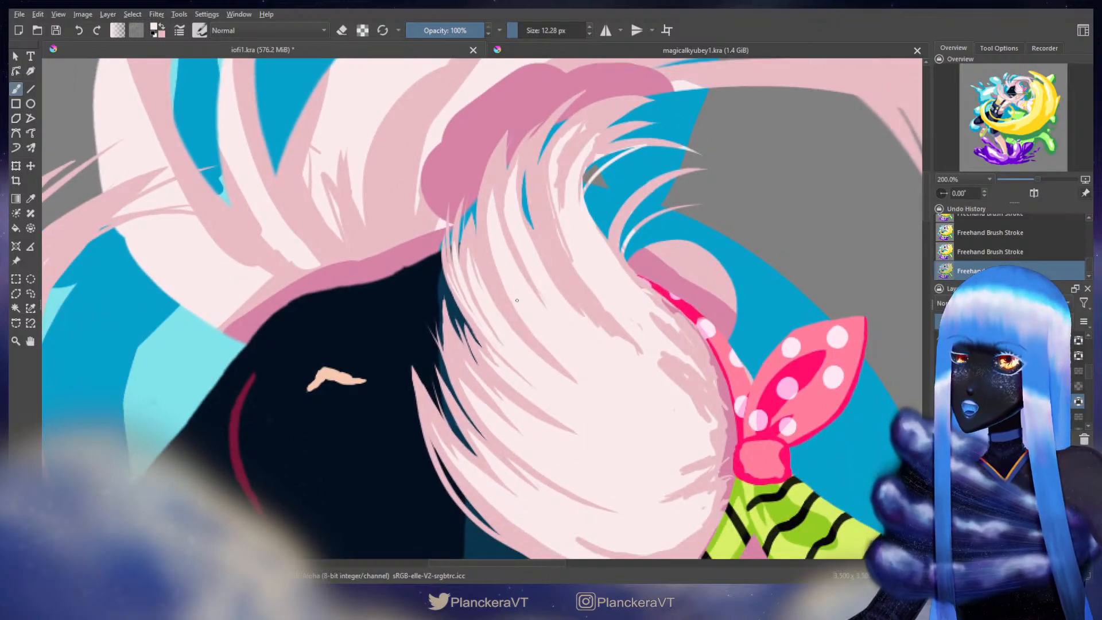
{"action": "key", "text": "ctrl+z"}
{"action": "key", "text": "ctrl+shift+z"}
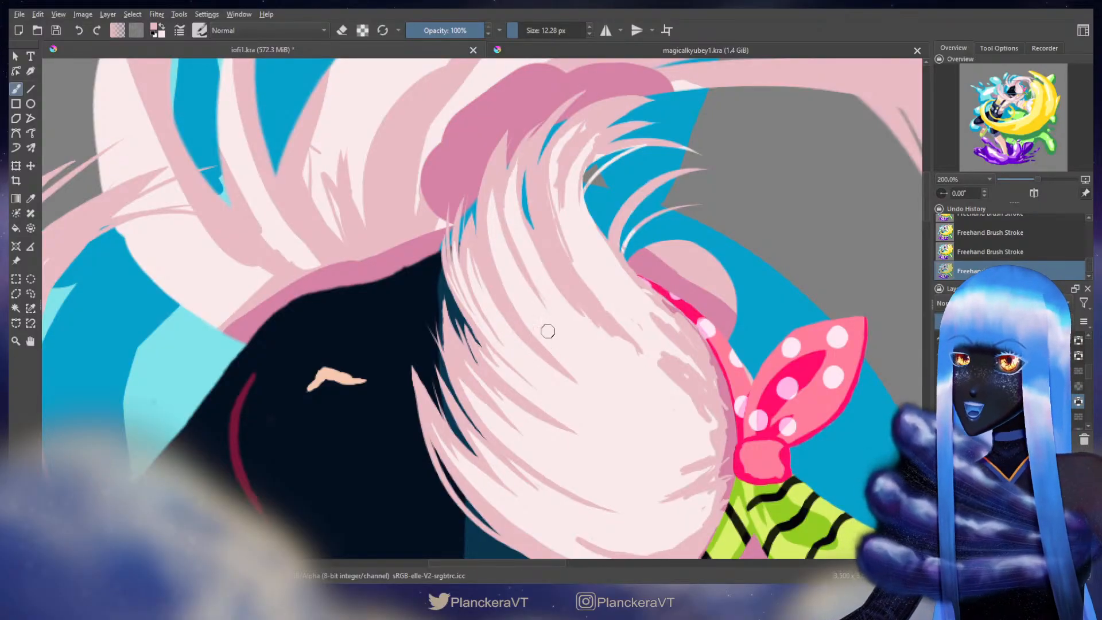
{"action": "left_click_drag", "start_coordinate": [548, 331], "coordinate": [513, 383]}
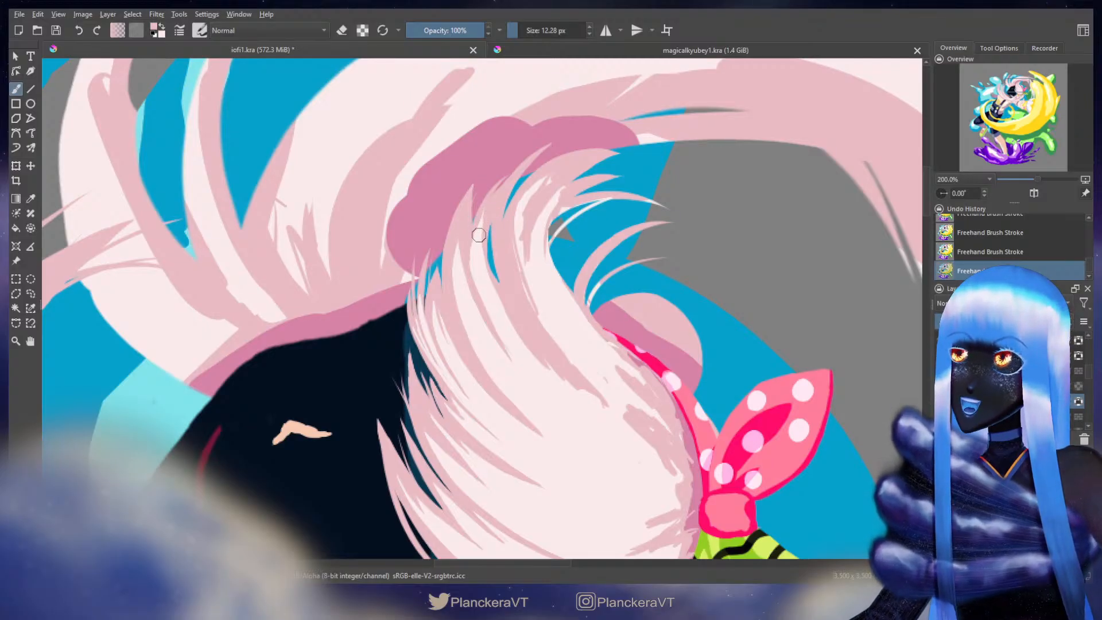
Step: Reduce the brush to 10.89 px and refine near-white strands at the bangs' root, comparing strokes with undo and redo
{"action": "key", "text": "bracketleft"}
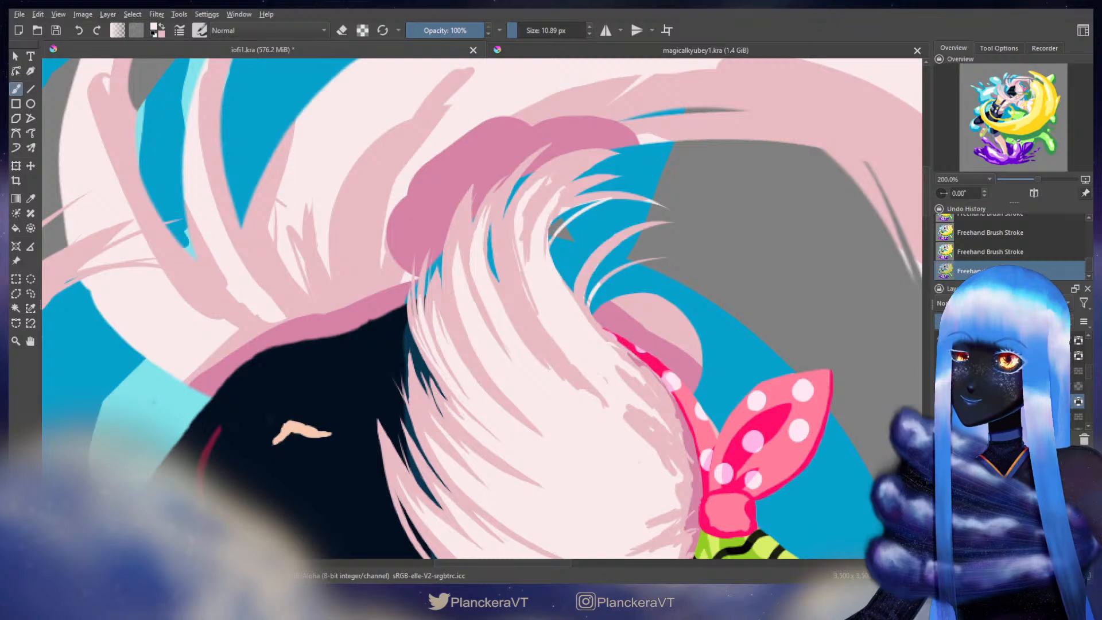
{"action": "key", "text": "ctrl+z"}
{"action": "key", "text": "ctrl+shift+z"}
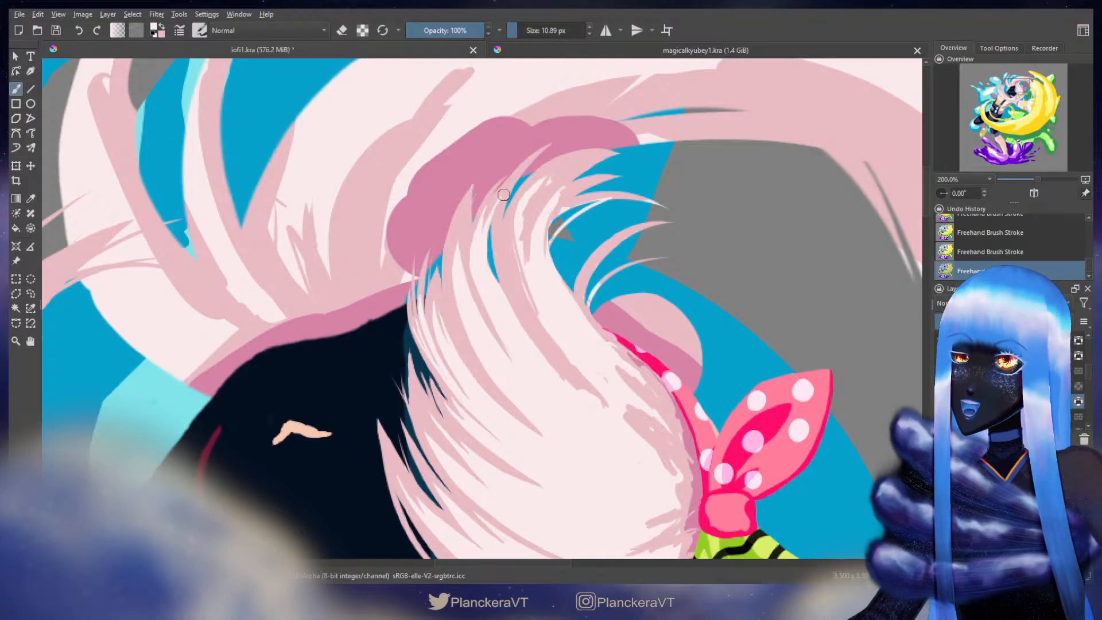
{"action": "key", "text": "ctrl+z"}
{"action": "key", "text": "ctrl+shift+z"}
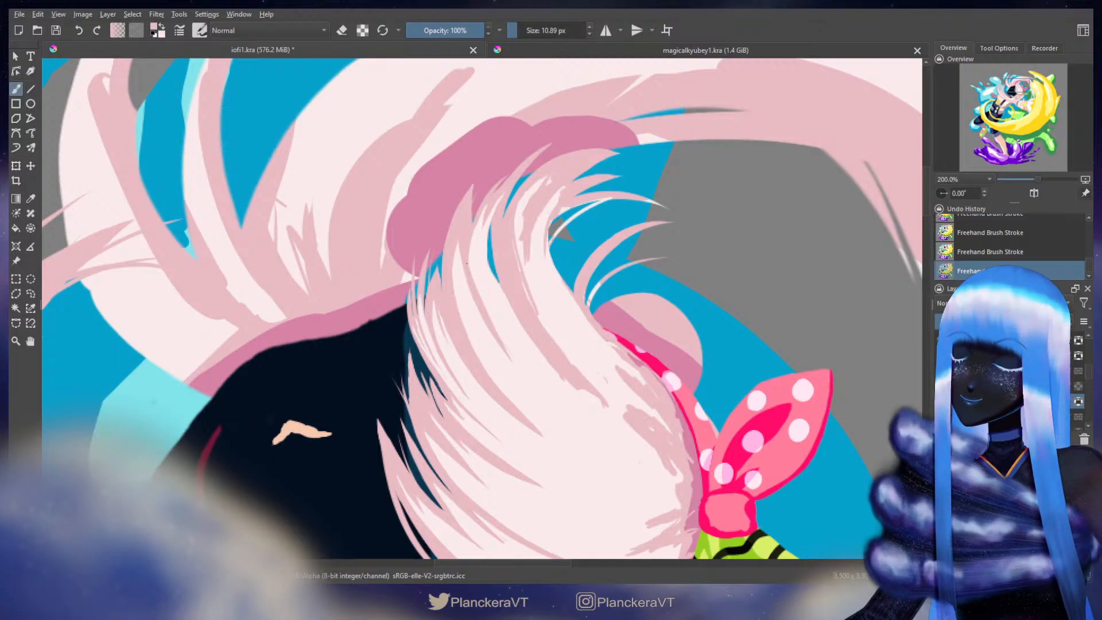
Step: Rework the patchy pink shading where the bangs curve from the root into cleaner pink and near-white strands at 10.89 px
{"action": "key", "text": "x"}
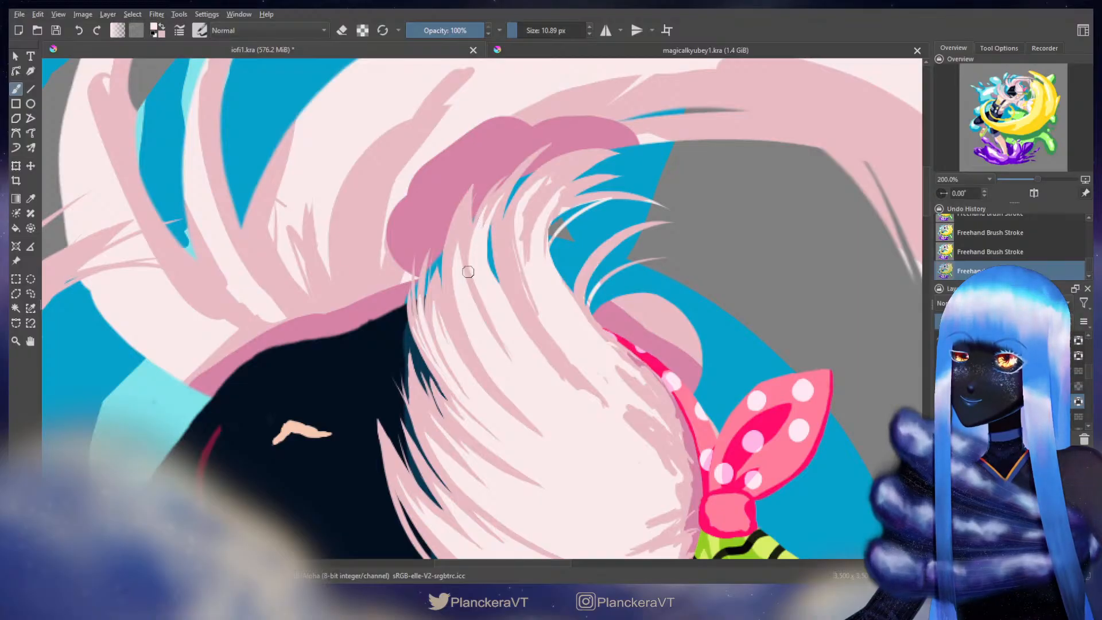
{"action": "mouse_move", "coordinate": [485, 319]}
{"action": "left_mouse_down"}
{"action": "mouse_move", "coordinate": [467, 287]}
{"action": "mouse_move", "coordinate": [460, 320]}
{"action": "left_mouse_up"}
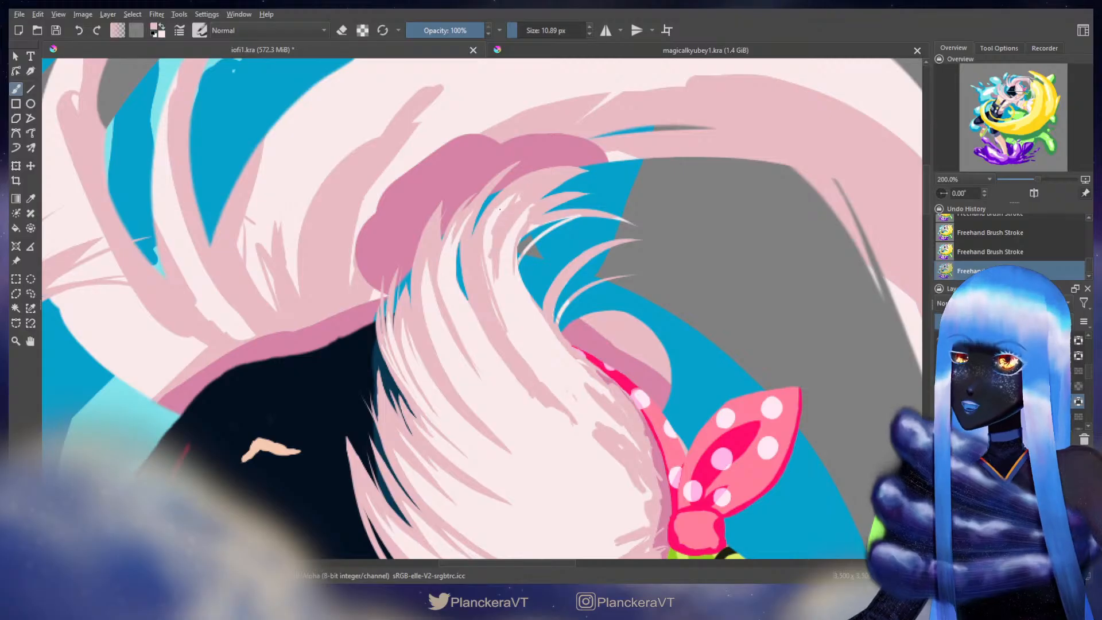
{"action": "key", "text": "ctrl+z"}
{"action": "key", "text": "ctrl+shift+z"}
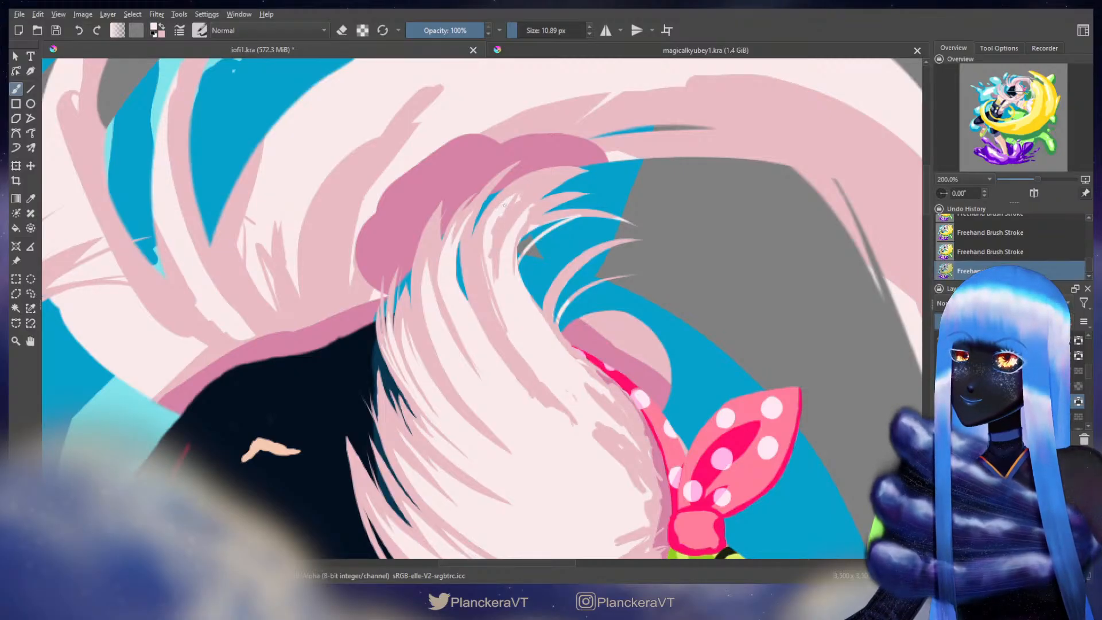
{"action": "left_click_drag", "start_coordinate": [494, 240], "coordinate": [494, 272]}
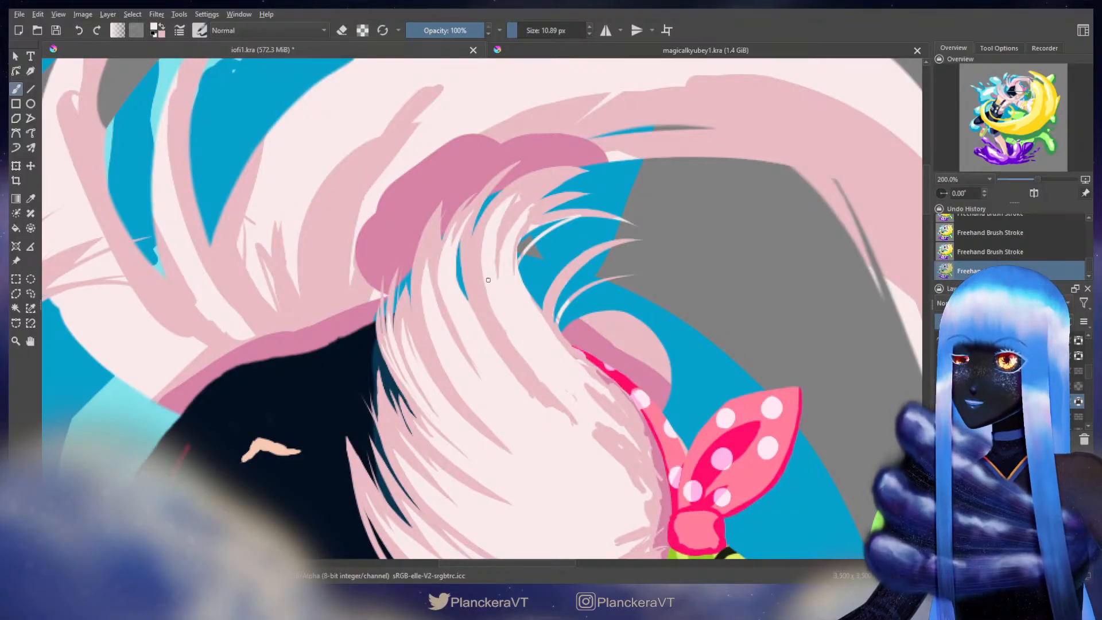
Step: Smooth the long central pink strand and refine the thinner strands towards the face with a brush of about 10.7 px
{"action": "key", "text": "x"}
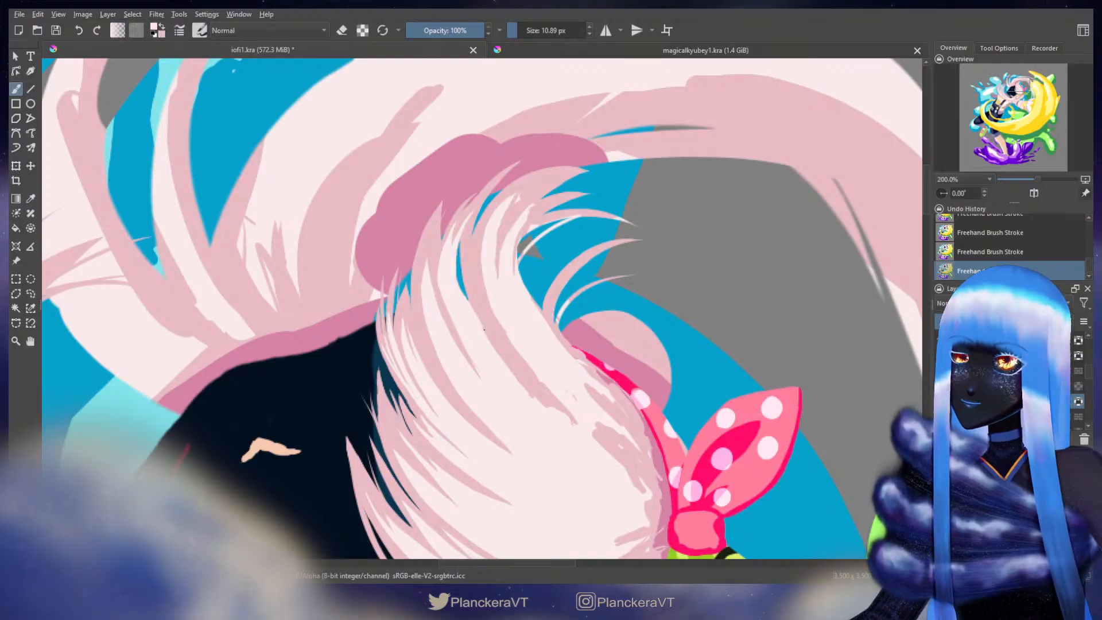
{"action": "left_click_drag", "start_coordinate": [468, 305], "coordinate": [535, 398]}
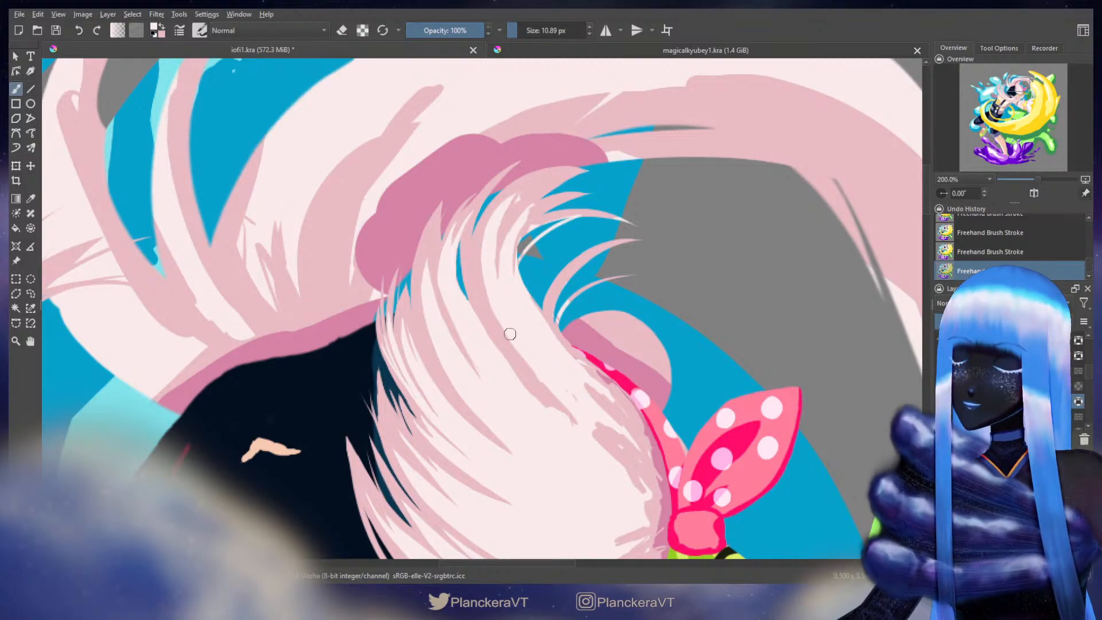
{"action": "left_click_drag", "start_coordinate": [505, 315], "coordinate": [491, 295]}
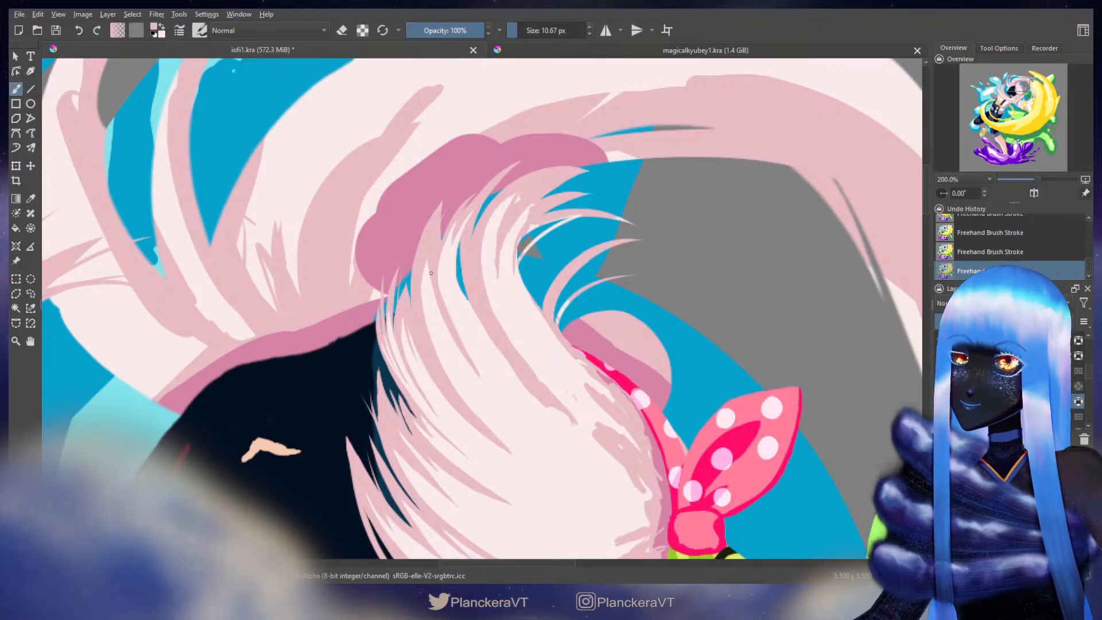
{"action": "left_click_drag", "start_coordinate": [438, 286], "coordinate": [448, 320]}
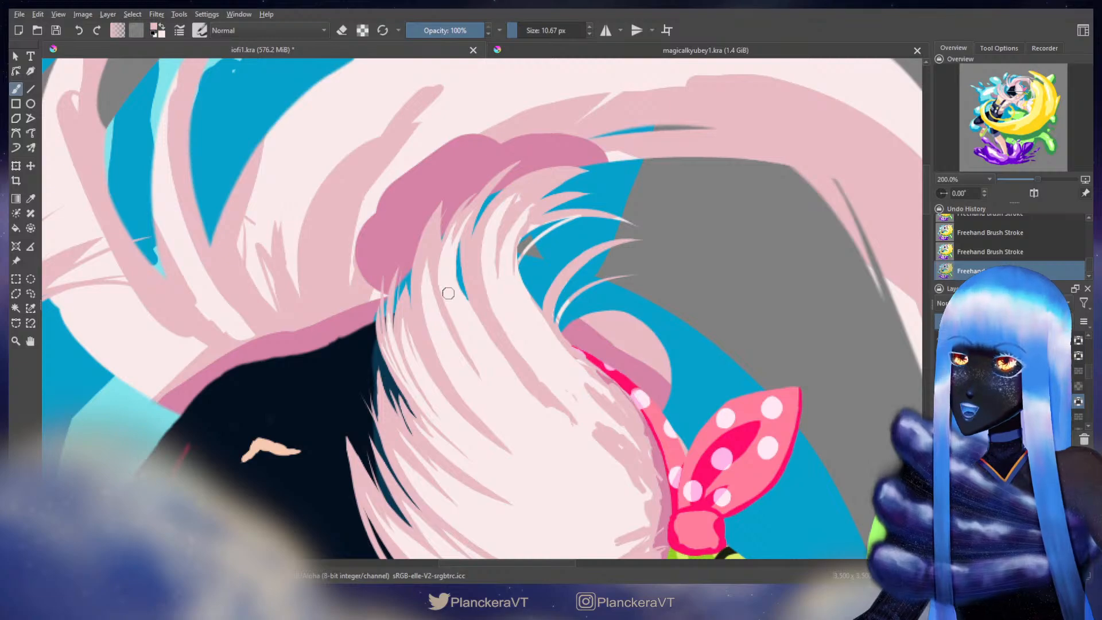
Step: Shape the lower end of the long pink strand into a taper with a 16.23 px brush, undoing unwanted strokes
{"action": "key", "text": "x"}
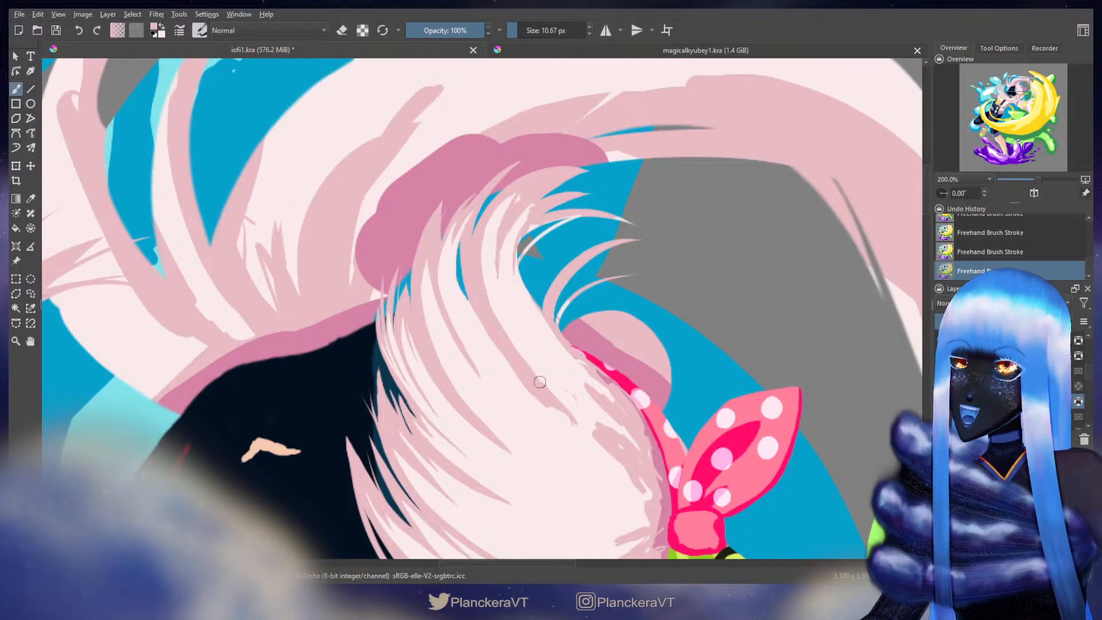
{"action": "left_click_drag", "start_coordinate": [544, 390], "coordinate": [485, 333]}
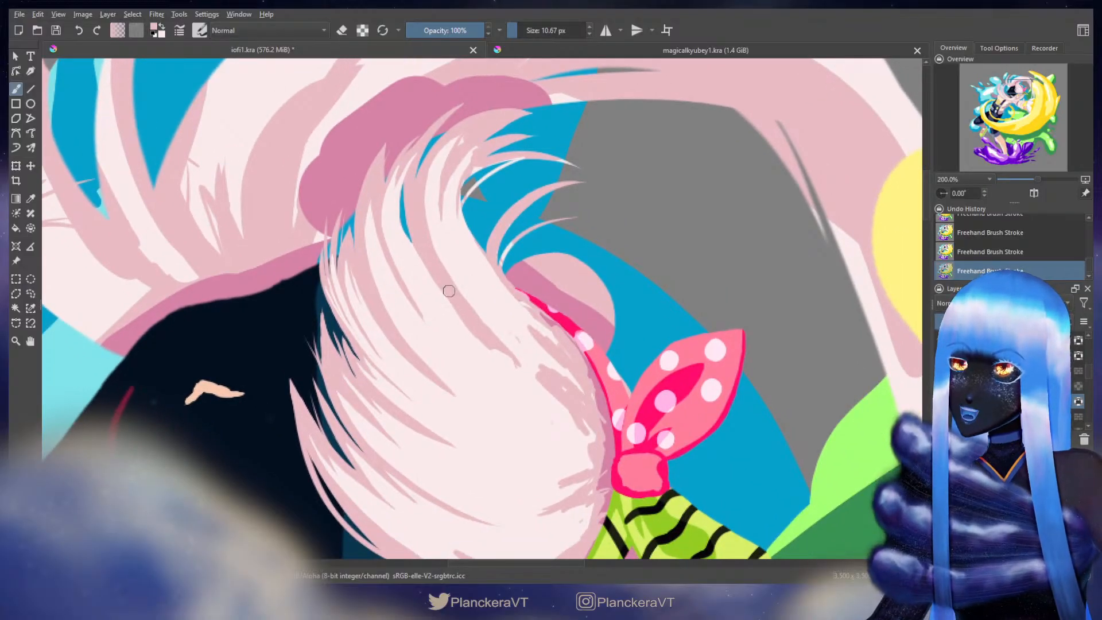
{"action": "left_click_drag", "start_coordinate": [446, 276], "coordinate": [453, 277]}
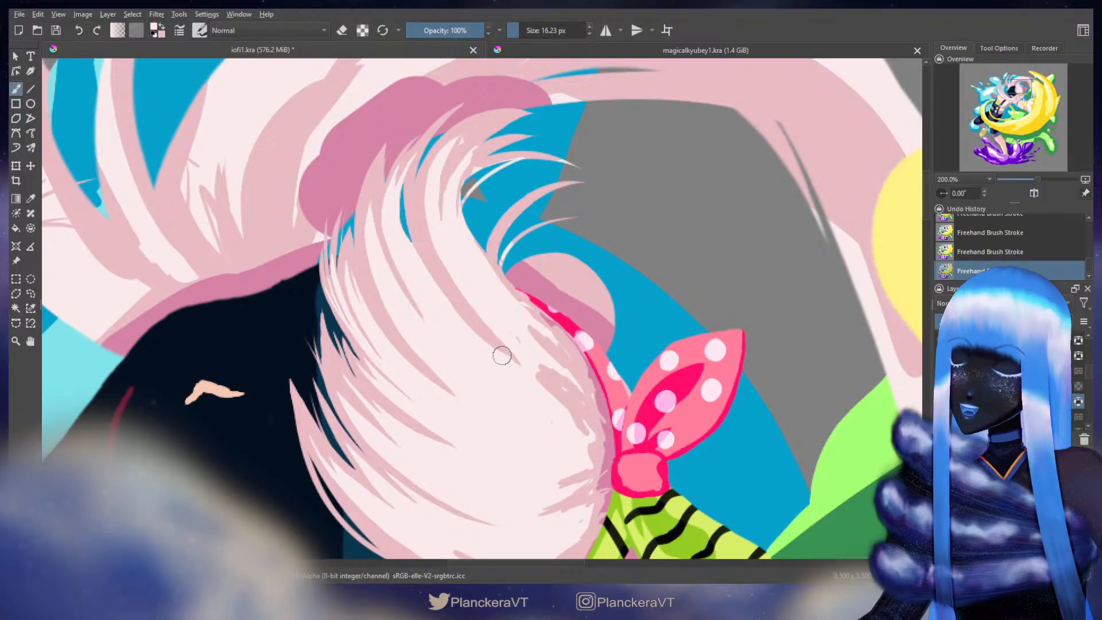
{"action": "left_click_drag", "start_coordinate": [511, 357], "coordinate": [521, 364]}
{"action": "key", "text": "ctrl+z"}
{"action": "key", "text": "ctrl+z"}
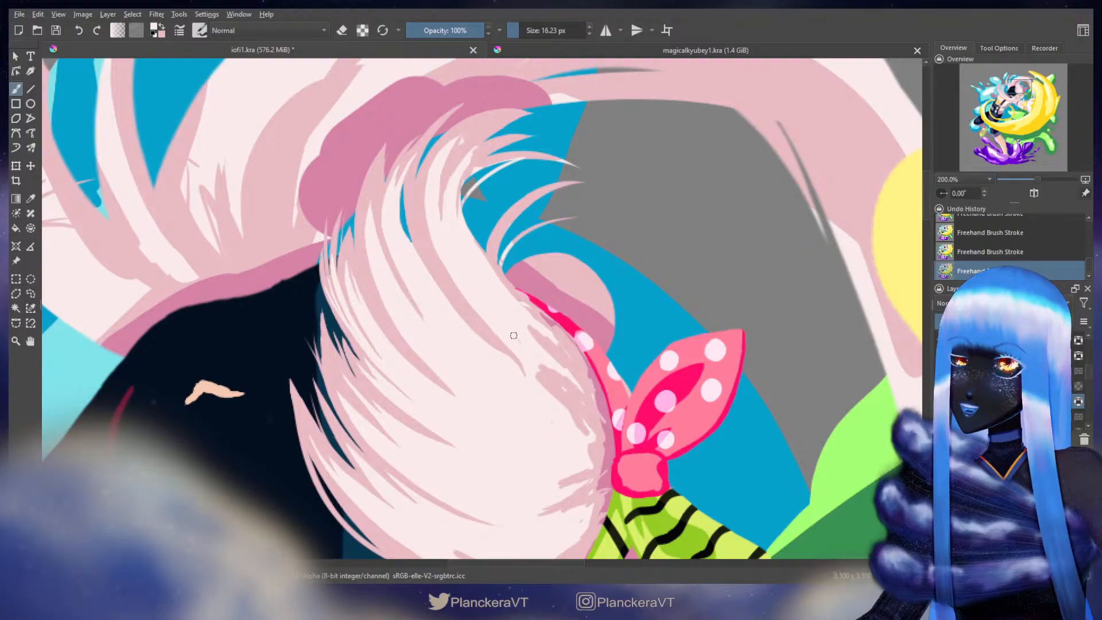
Step: Refine the pink and near-white strands from the bangs' root to the middle with the brush at 17.46 px and 16.29 px
{"action": "left_click_drag", "start_coordinate": [482, 268], "coordinate": [525, 357]}
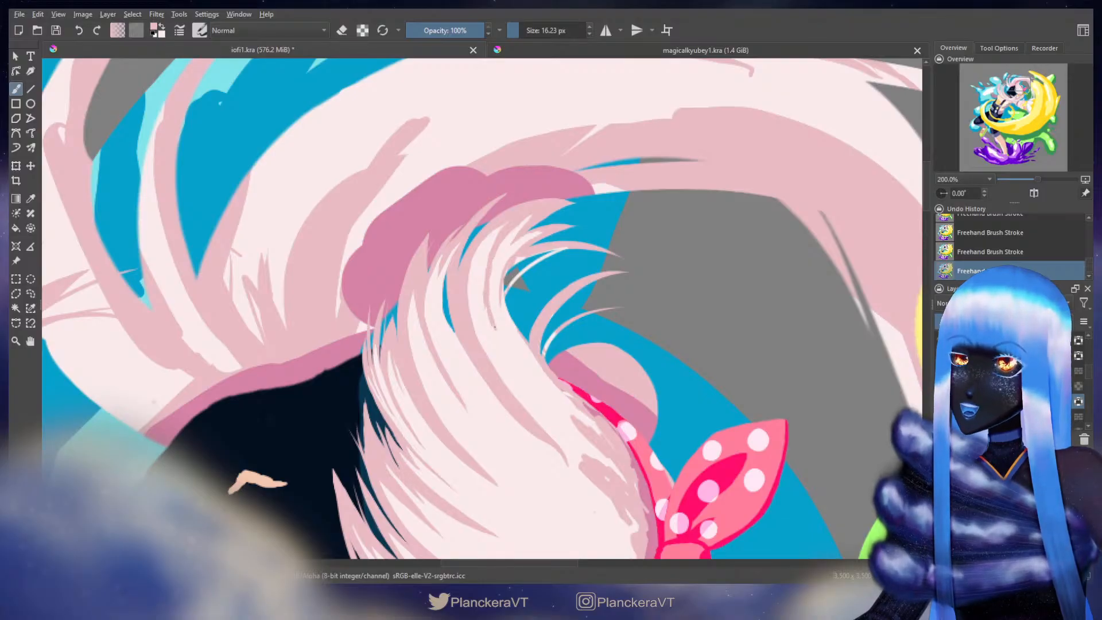
{"action": "key", "text": "ctrl+z"}
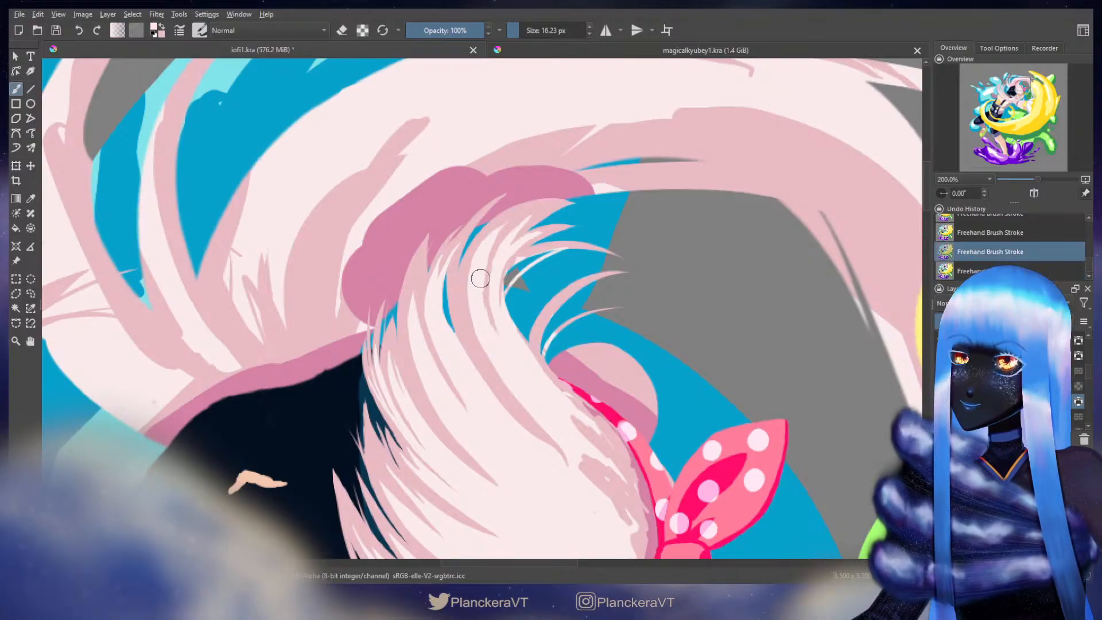
{"action": "key", "text": "ctrl+shift+z"}
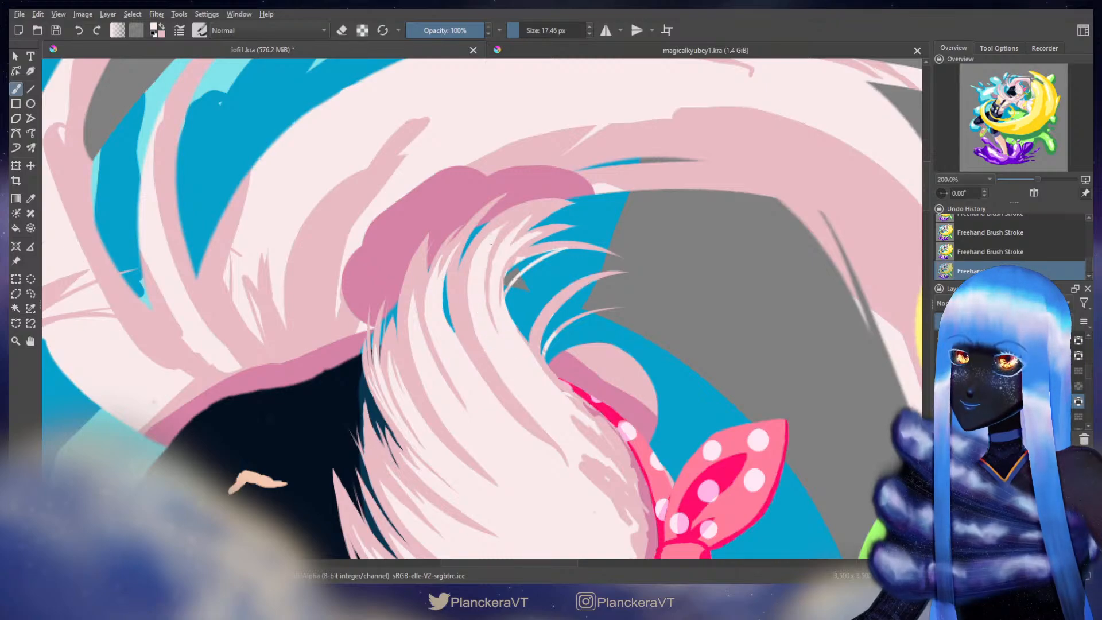
{"action": "key", "text": "ctrl+z"}
{"action": "key", "text": "ctrl+shift+z"}
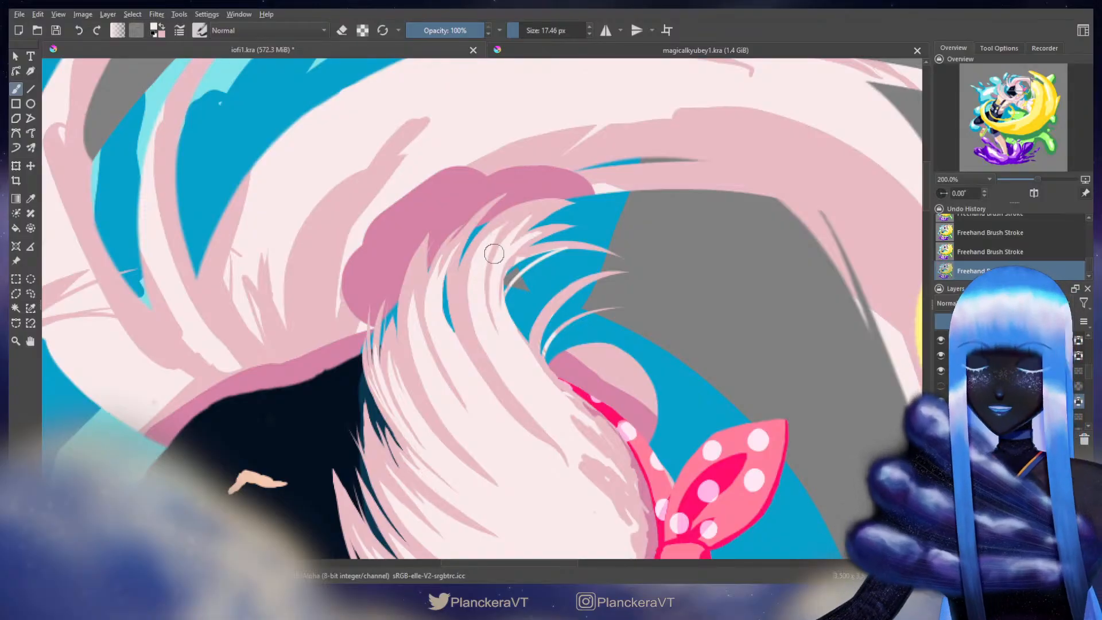
{"action": "key", "text": "x"}
{"action": "left_click_drag", "start_coordinate": [498, 247], "coordinate": [497, 245]}
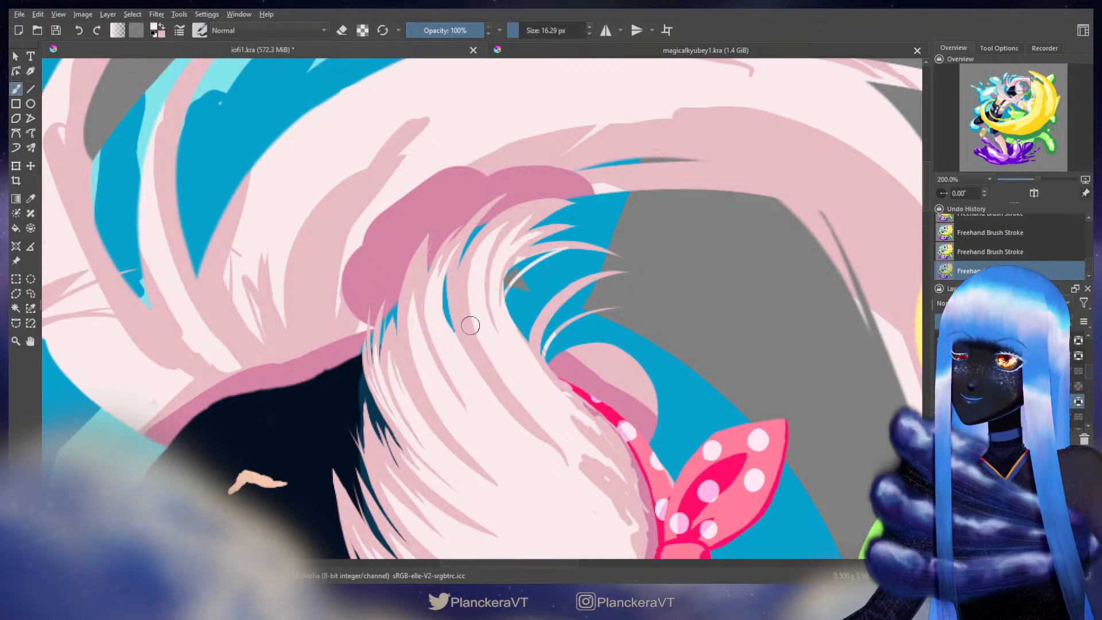
{"action": "left_click_drag", "start_coordinate": [457, 372], "coordinate": [466, 328]}
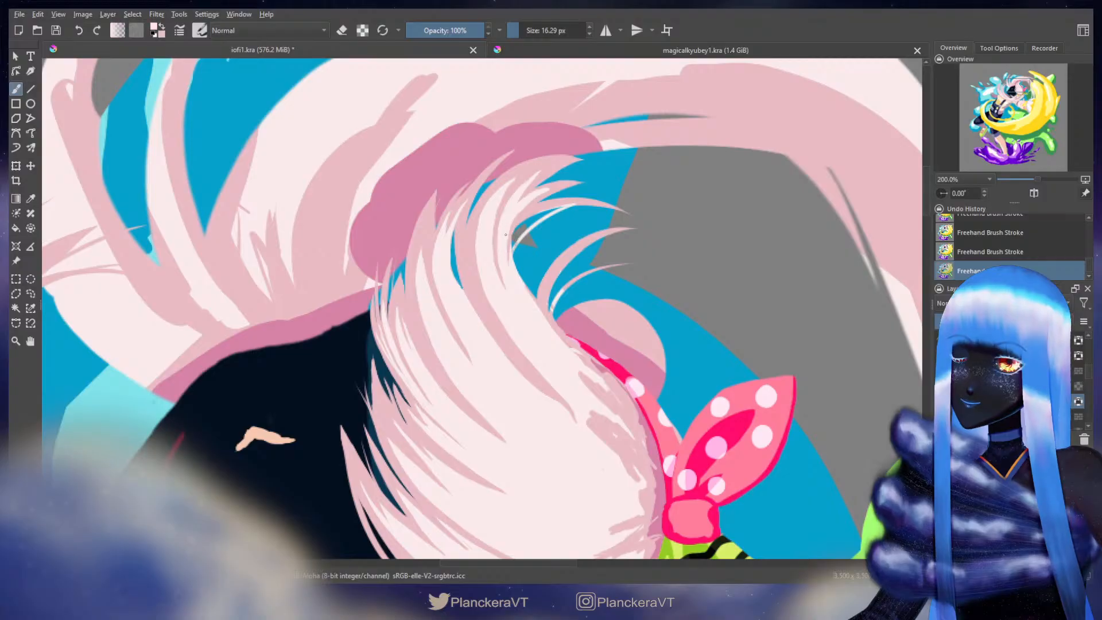
Step: Rework the short strands at the root's outer curve with the 16.29 px brush, undoing and restoring strokes to compare
{"action": "key", "text": "ctrl+z"}
{"action": "left_click_drag", "start_coordinate": [512, 228], "coordinate": [545, 206]}
{"action": "key", "text": "ctrl+z"}
{"action": "key", "text": "ctrl+z"}
{"action": "key", "text": "ctrl+shift+z"}
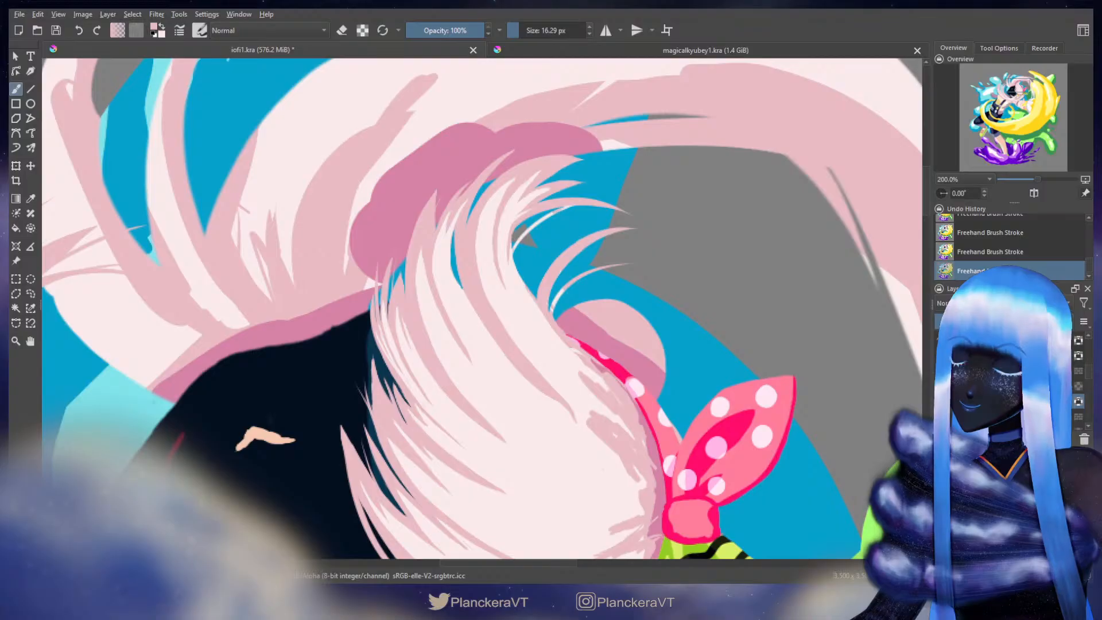
{"action": "key", "text": "ctrl+z"}
{"action": "key", "text": "ctrl+shift+z"}
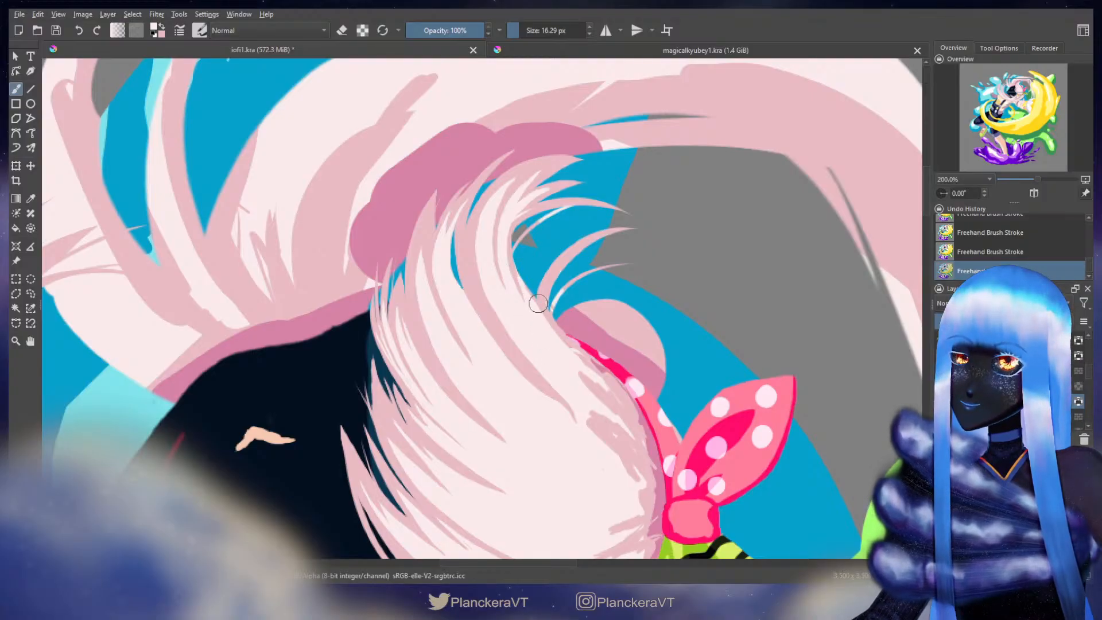
Step: Paint near-white over the curved flyaway strand behind the bangs, enlarging the brush to 20.77 px
{"action": "mouse_move", "coordinate": [539, 302]}
{"action": "left_mouse_down"}
{"action": "mouse_move", "coordinate": [506, 282]}
{"action": "mouse_move", "coordinate": [534, 253]}
{"action": "mouse_move", "coordinate": [516, 296]}
{"action": "left_mouse_up"}
{"action": "mouse_move", "coordinate": [522, 248]}
{"action": "left_mouse_down"}
{"action": "mouse_move", "coordinate": [512, 294]}
{"action": "mouse_move", "coordinate": [521, 257]}
{"action": "mouse_move", "coordinate": [549, 224]}
{"action": "mouse_move", "coordinate": [525, 254]}
{"action": "left_mouse_up"}
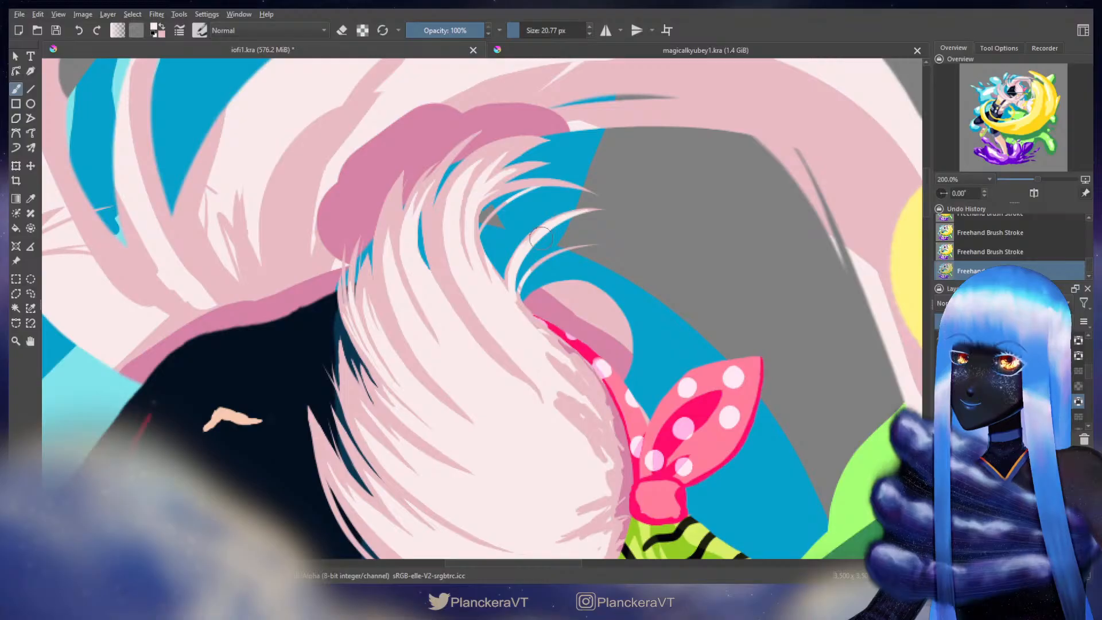
Step: Paint near-white over the curved flyaway strand and refine its base on the bangs, alternating pink and near-white with the 20.77 px brush
{"action": "left_click_drag", "start_coordinate": [590, 210], "coordinate": [529, 236]}
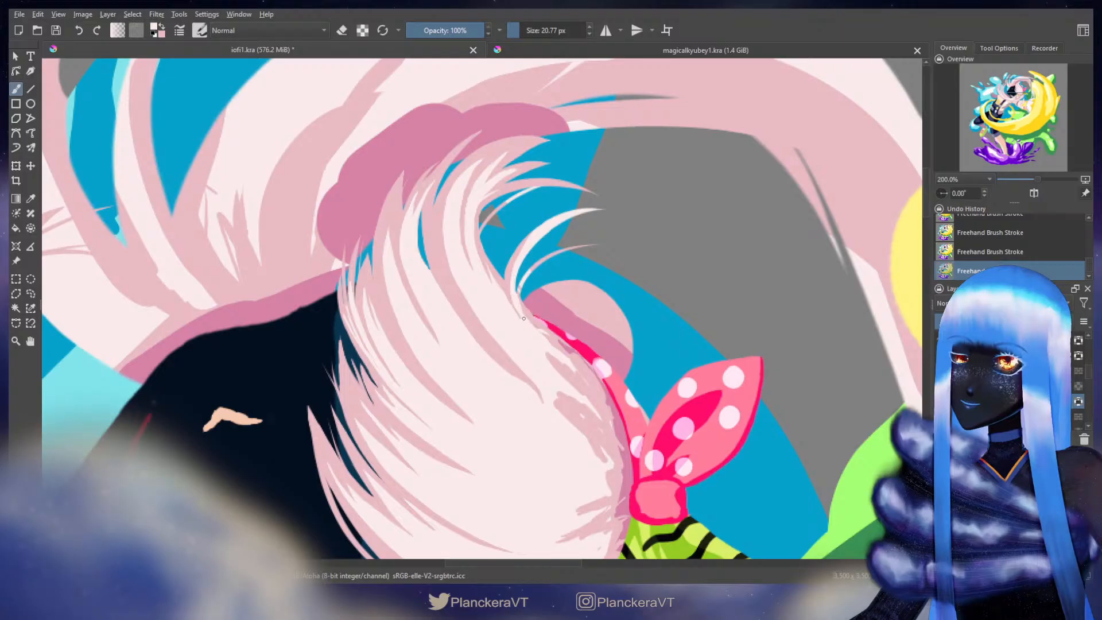
{"action": "left_click", "coordinate": [501, 283], "text": "ctrl"}
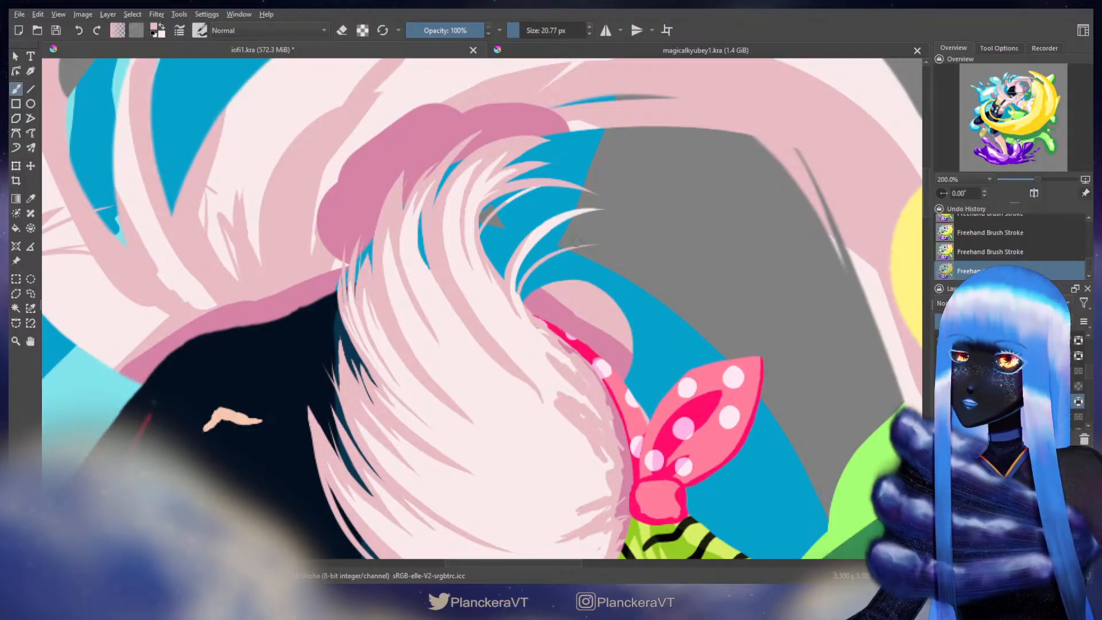
{"action": "key", "text": "x"}
{"action": "key", "text": "x"}
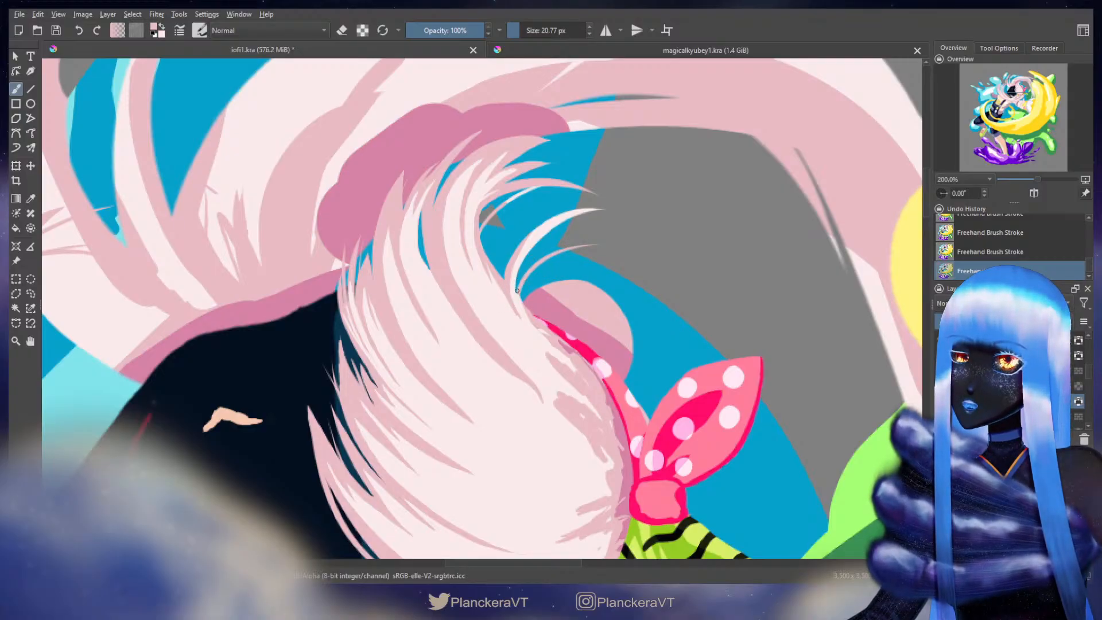
{"action": "key", "text": "x"}
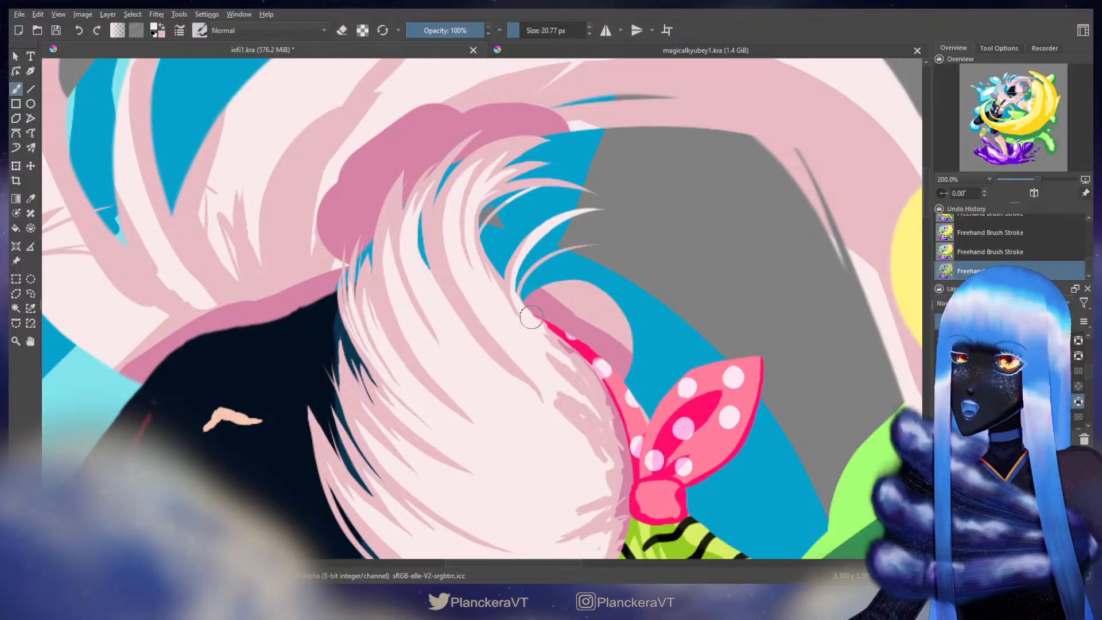
{"action": "left_click_drag", "start_coordinate": [532, 317], "coordinate": [551, 344]}
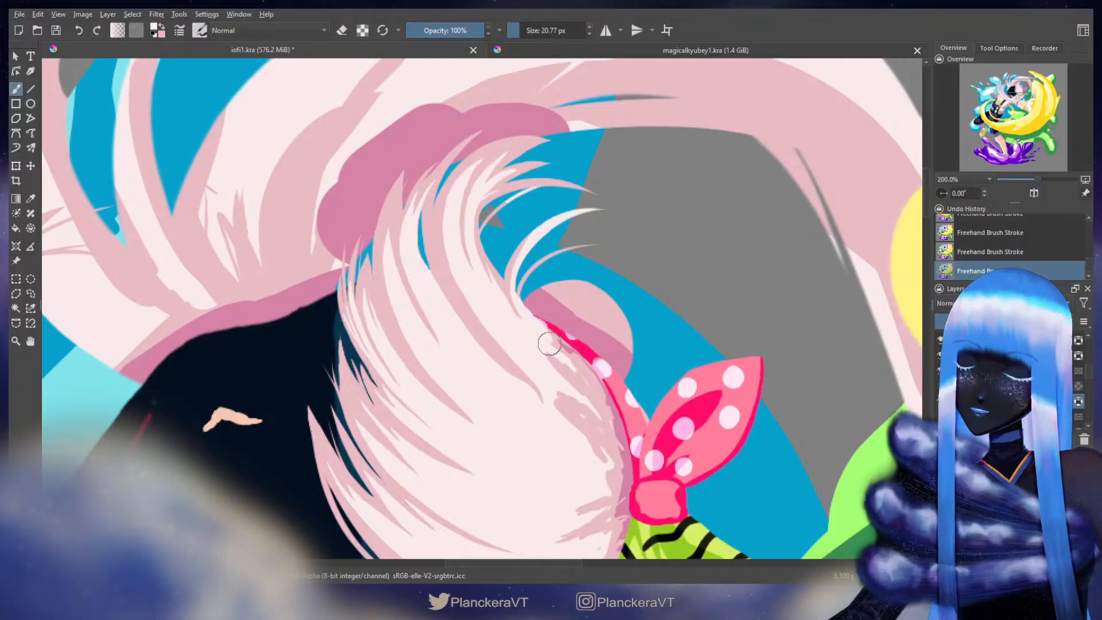
Step: Select another hair layer and touch up the bangs' outer edge below the flyaway strand with the brush at 17.18 px
{"action": "key", "text": "e"}
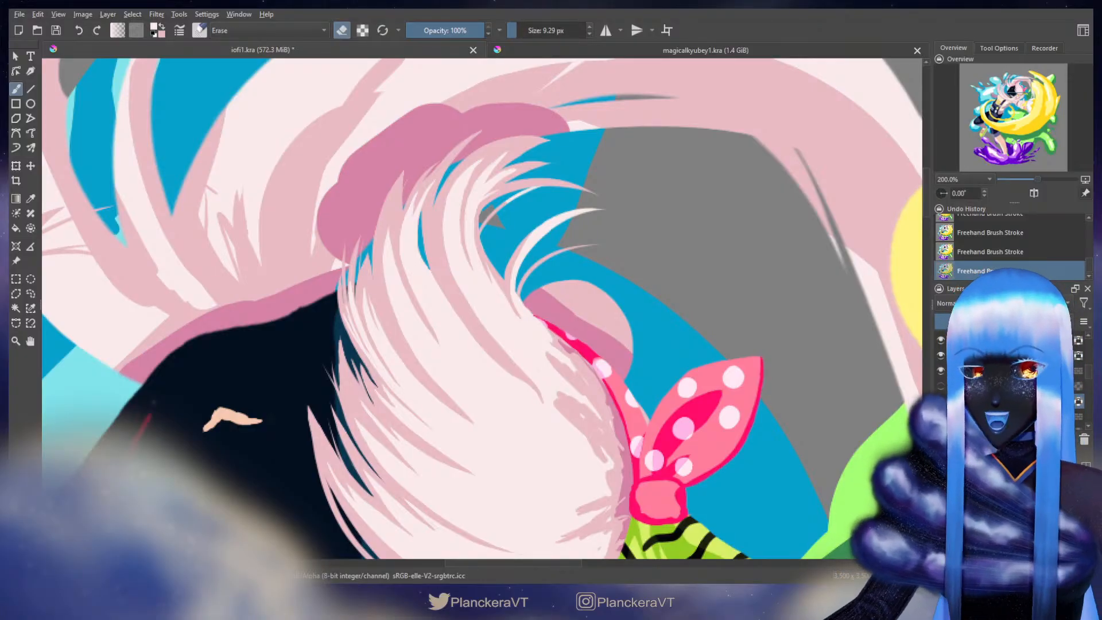
{"action": "left_click_drag", "start_coordinate": [1087, 368], "coordinate": [1088, 366]}
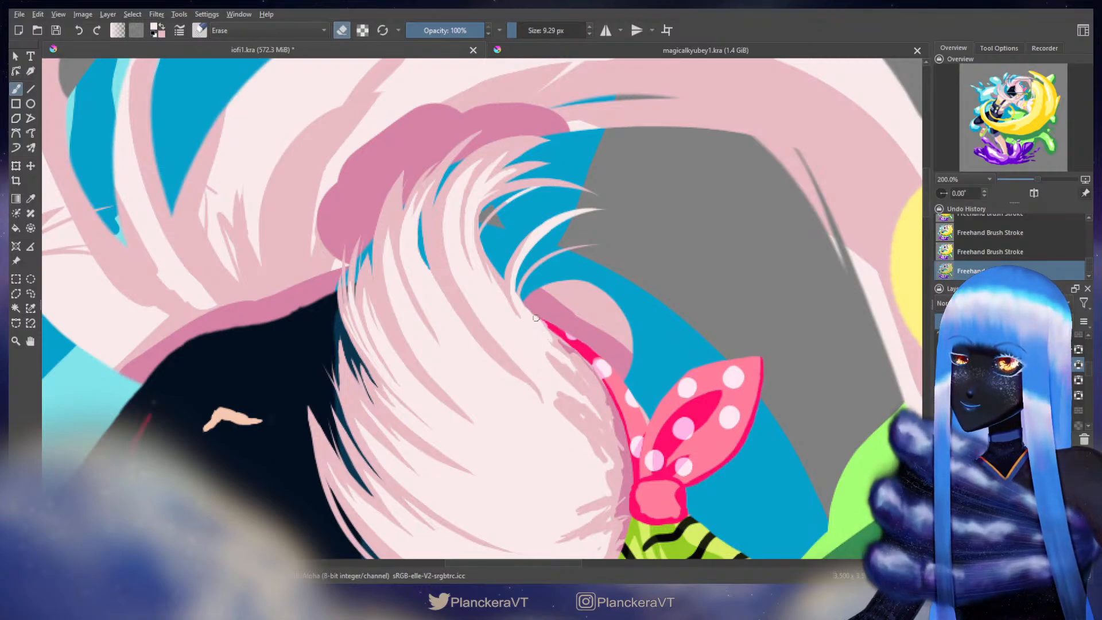
{"action": "key", "text": "e"}
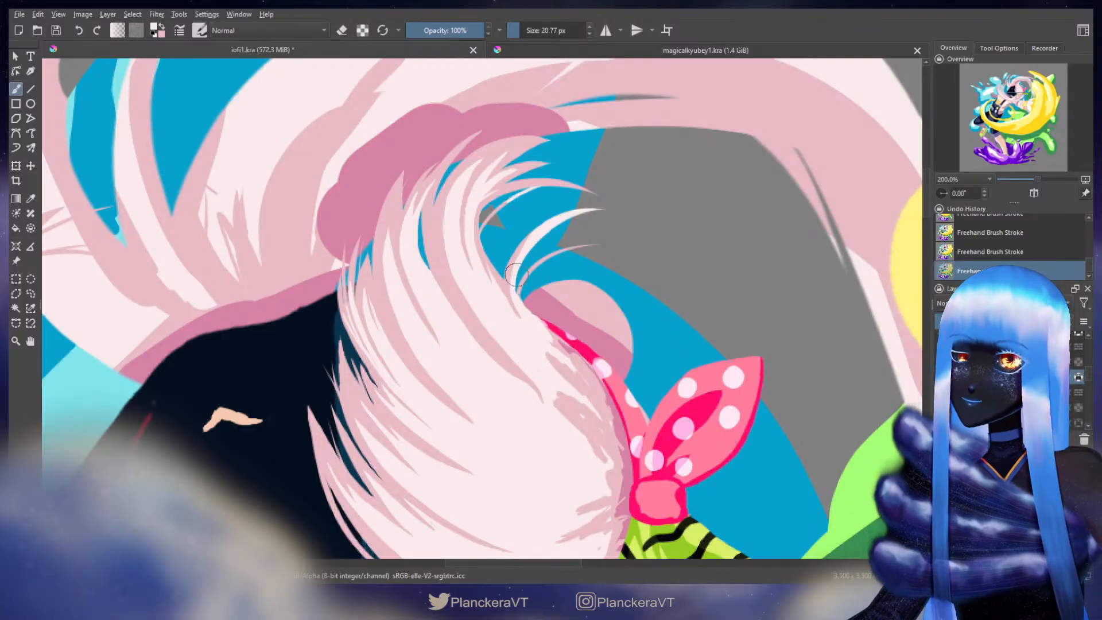
{"action": "left_click_drag", "start_coordinate": [524, 286], "coordinate": [520, 287]}
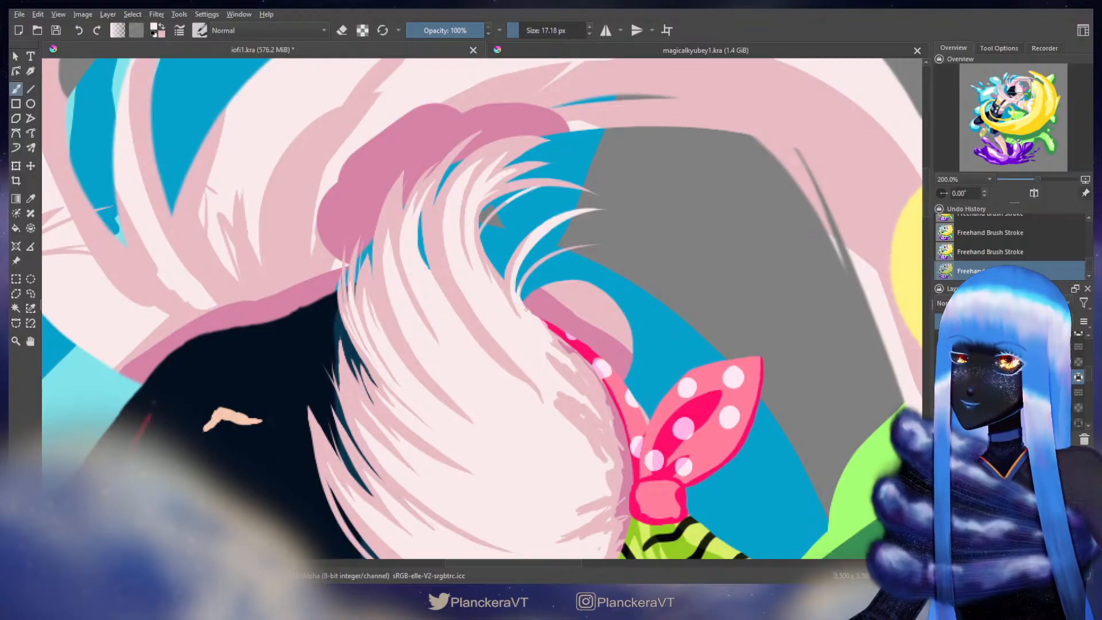
{"action": "left_click_drag", "start_coordinate": [546, 340], "coordinate": [534, 384]}
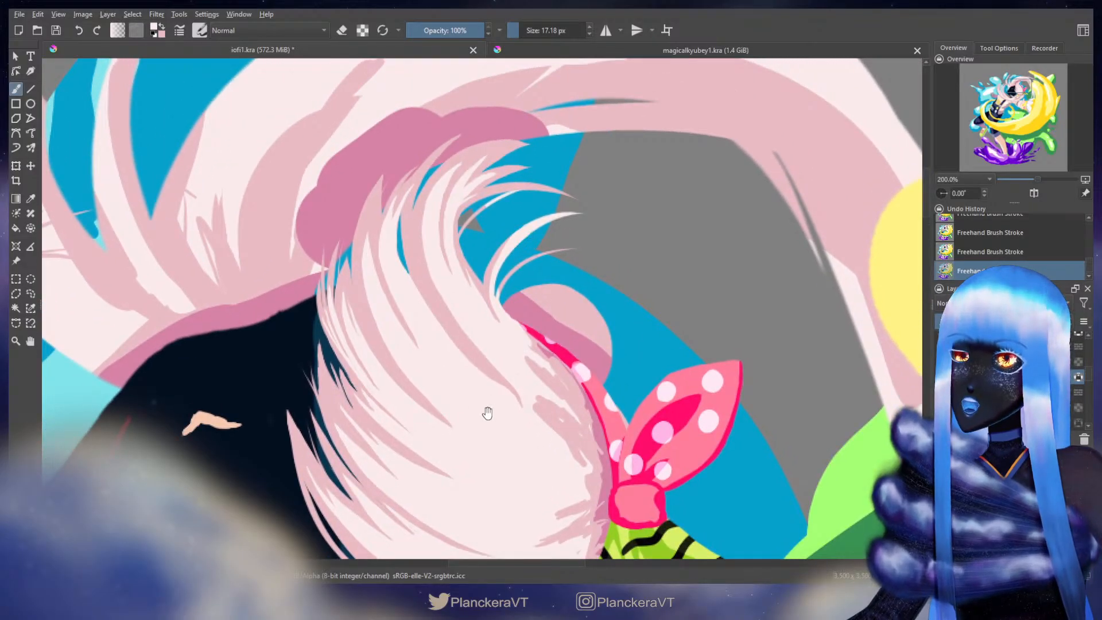
Step: Examine the hair within the whole illustration and up close around the bangs, polka-dot bow and striped ribbon tail
{"action": "scroll", "coordinate": [531, 295], "scroll_direction": "down", "scroll_amount": 1}
{"action": "scroll", "coordinate": [536, 290], "scroll_direction": "down", "scroll_amount": 4}
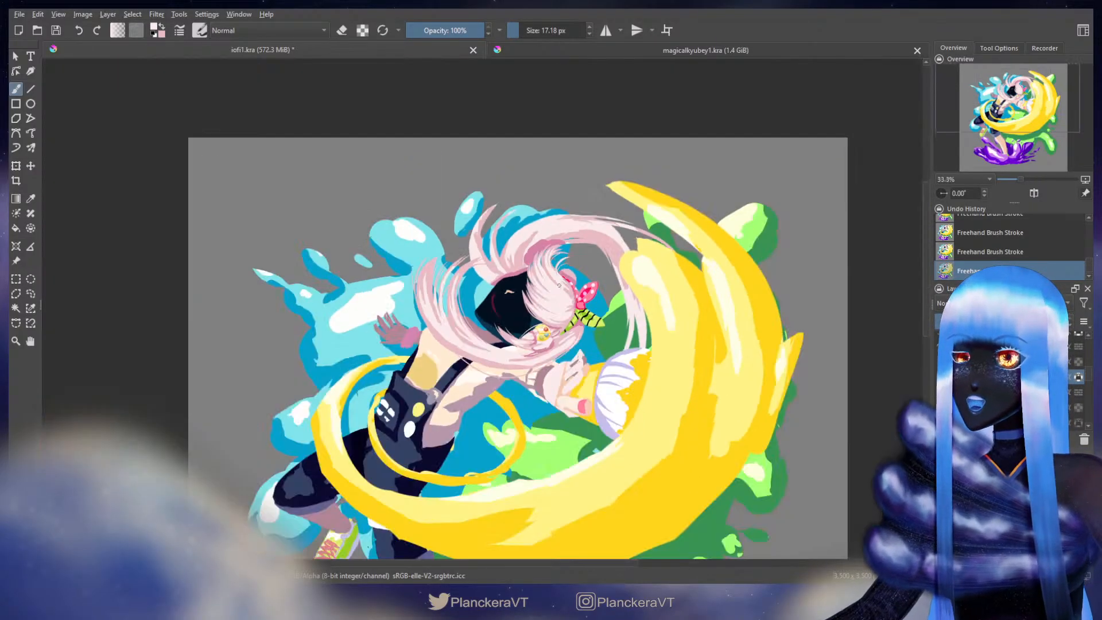
{"action": "mouse_move", "coordinate": [663, 440]}
{"action": "left_mouse_down"}
{"action": "mouse_move", "coordinate": [660, 391]}
{"action": "mouse_move", "coordinate": [652, 426]}
{"action": "left_mouse_up"}
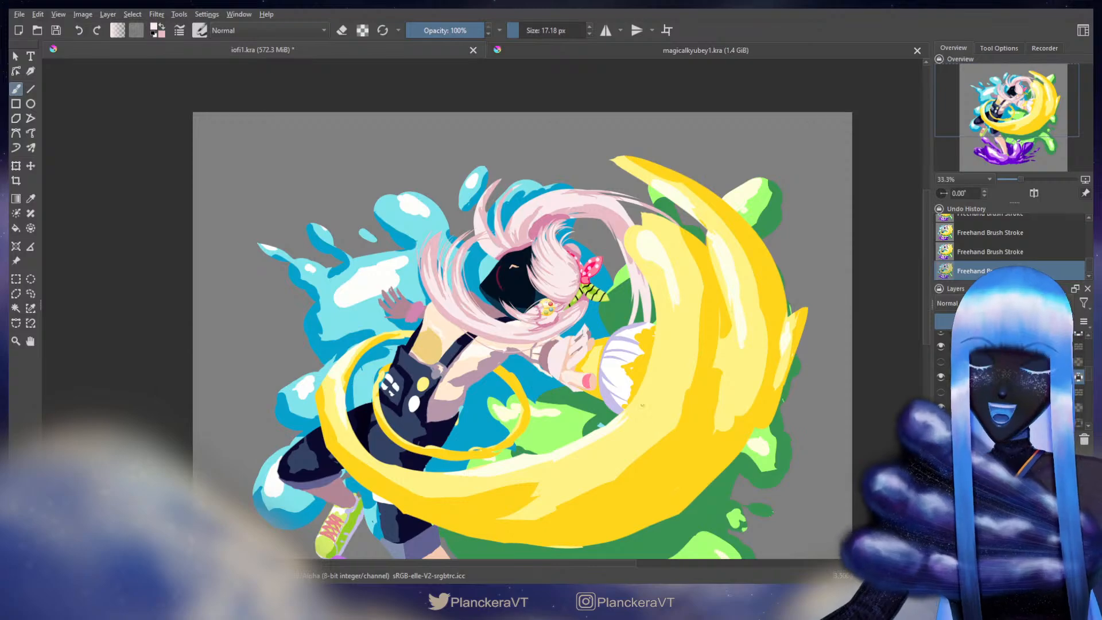
{"action": "scroll", "coordinate": [609, 330], "scroll_direction": "up", "scroll_amount": 4}
{"action": "left_click_drag", "start_coordinate": [513, 218], "coordinate": [638, 452]}
{"action": "scroll", "coordinate": [590, 367], "scroll_direction": "up", "scroll_amount": 1}
{"action": "scroll", "coordinate": [590, 368], "scroll_direction": "up", "scroll_amount": 1}
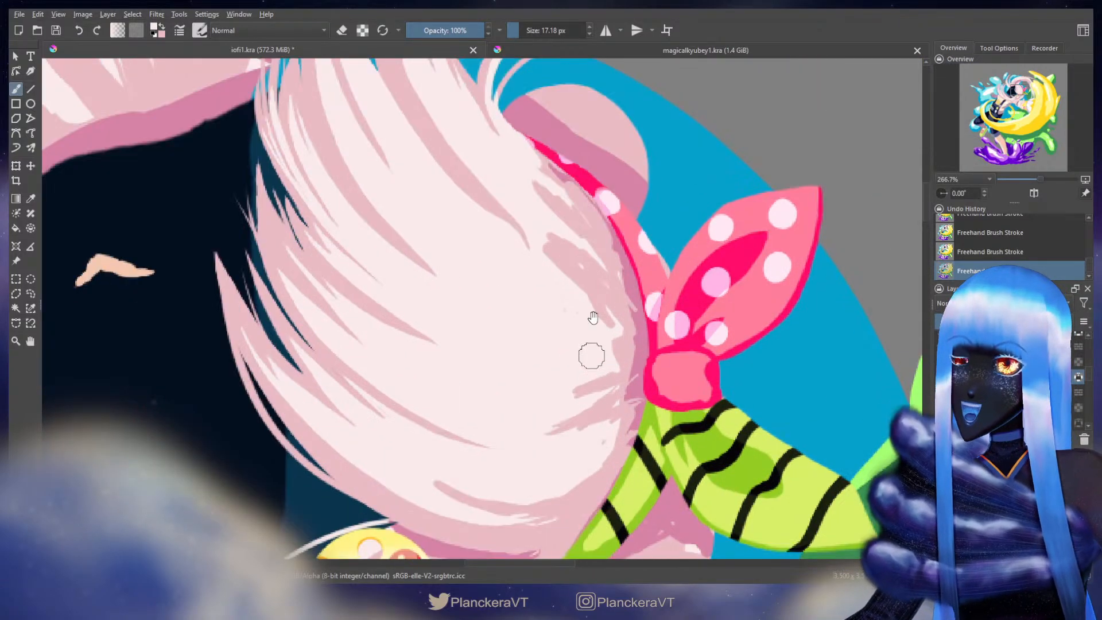
{"action": "left_click_drag", "start_coordinate": [593, 317], "coordinate": [610, 385]}
{"action": "scroll", "coordinate": [609, 383], "scroll_direction": "down", "scroll_amount": 1}
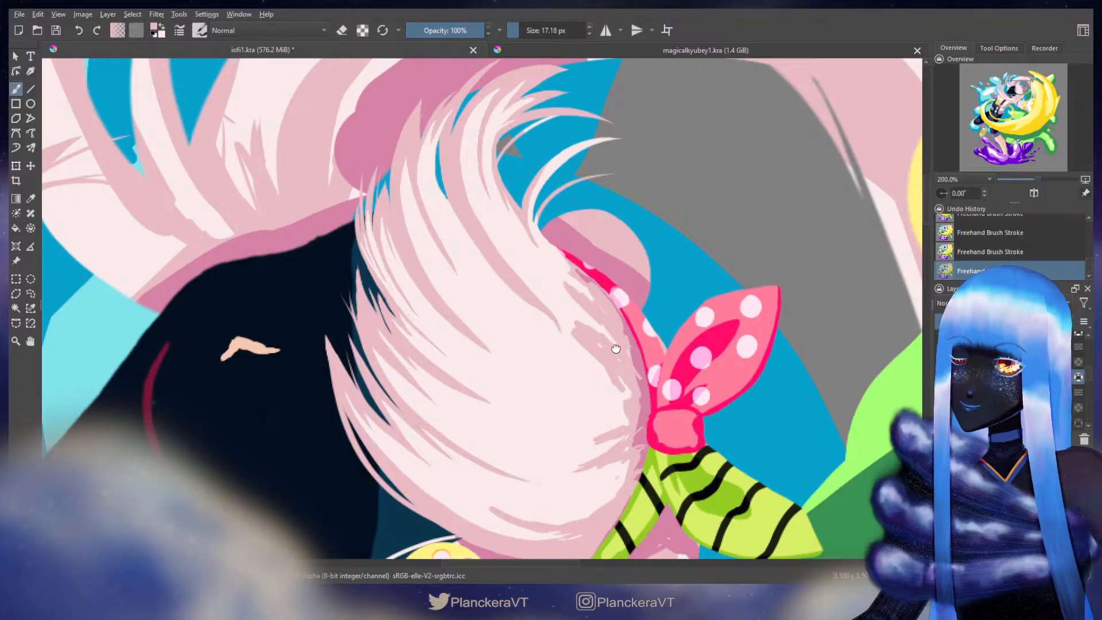
{"action": "scroll", "coordinate": [615, 347], "scroll_direction": "down", "scroll_amount": 5}
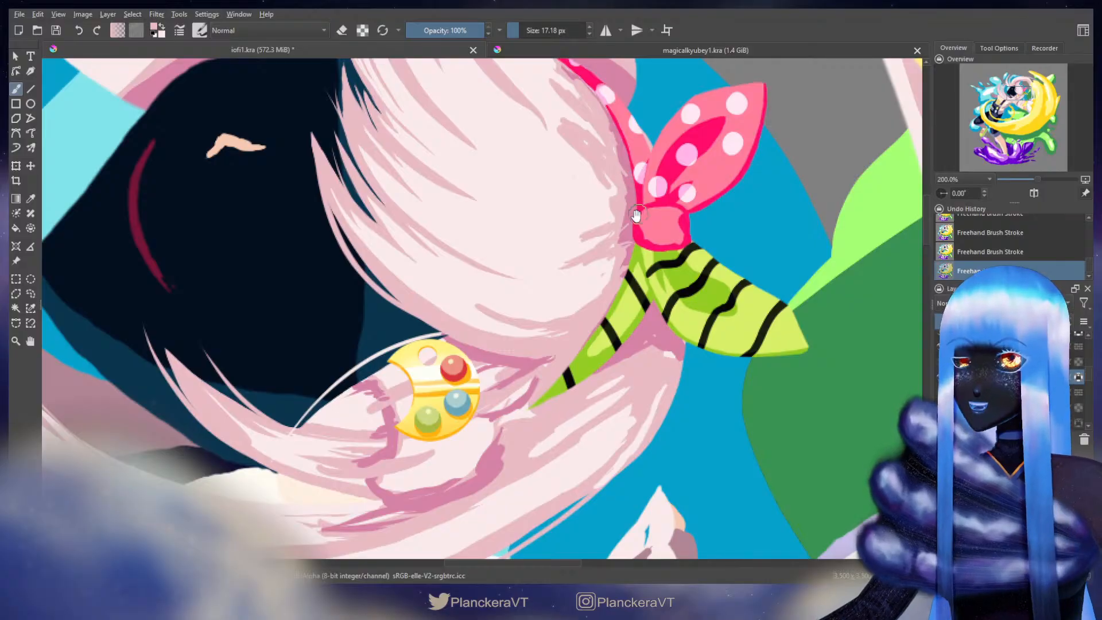
{"action": "left_click_drag", "start_coordinate": [636, 215], "coordinate": [603, 299]}
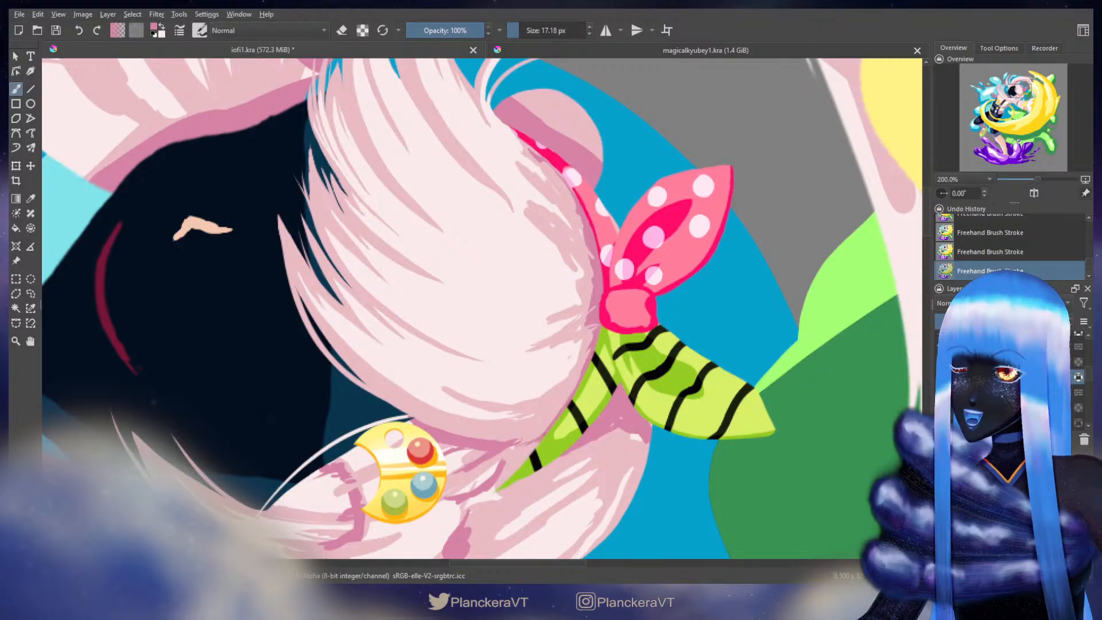
Step: Paint darker pink shadow on the hair beneath the striped green ribbon and refine the light pink strands below it with the 17.18 px brush
{"action": "left_click_drag", "start_coordinate": [553, 429], "coordinate": [551, 377]}
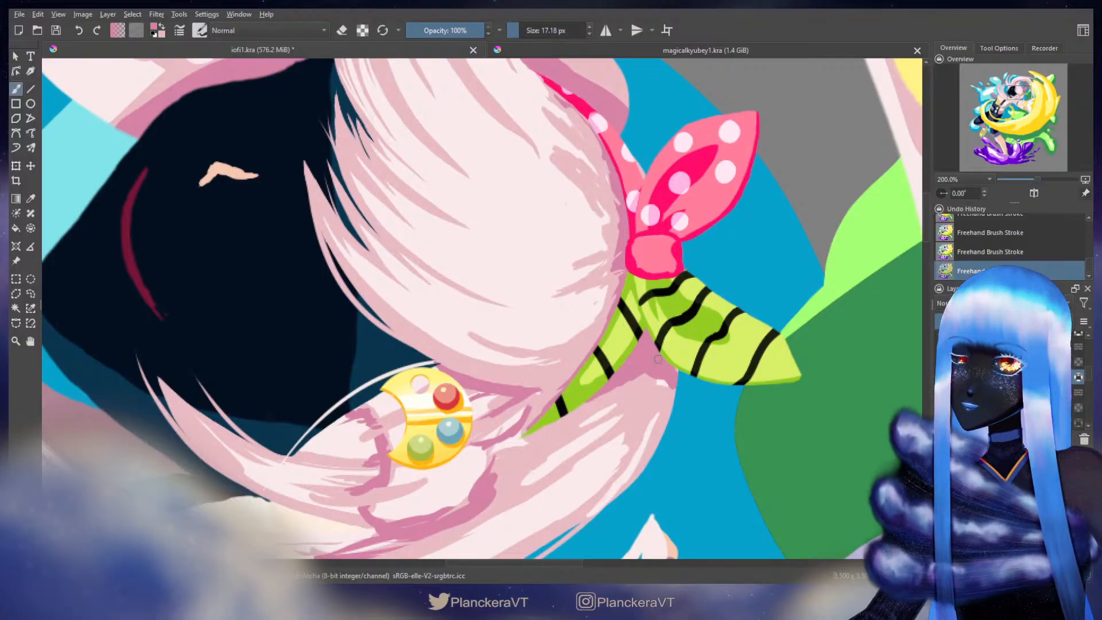
{"action": "left_click_drag", "start_coordinate": [665, 361], "coordinate": [641, 307]}
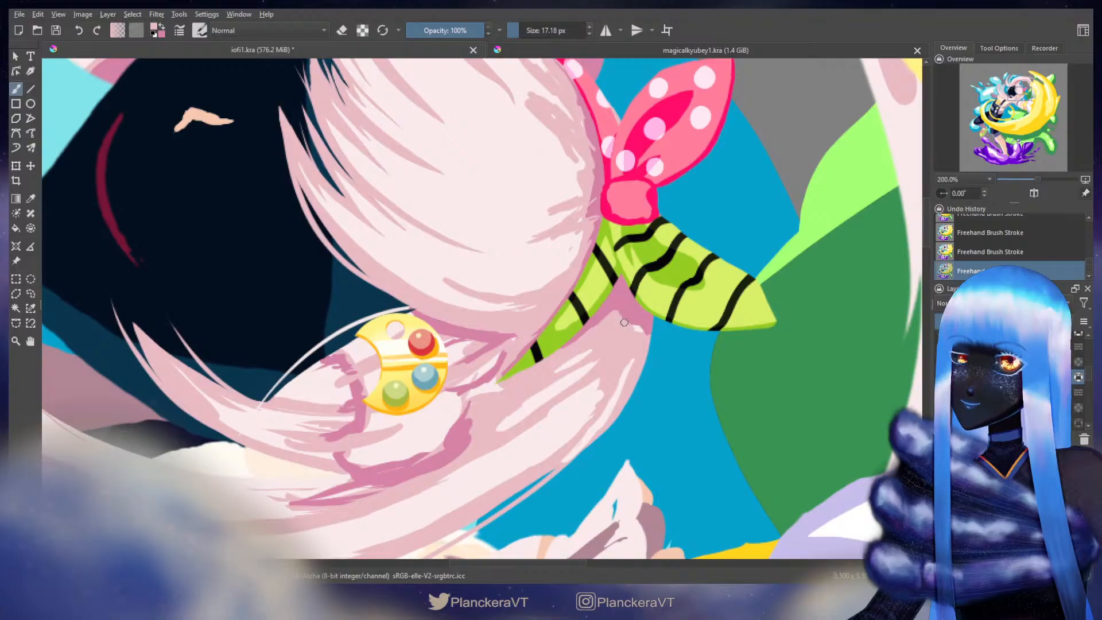
{"action": "left_click", "coordinate": [621, 293], "text": "ctrl"}
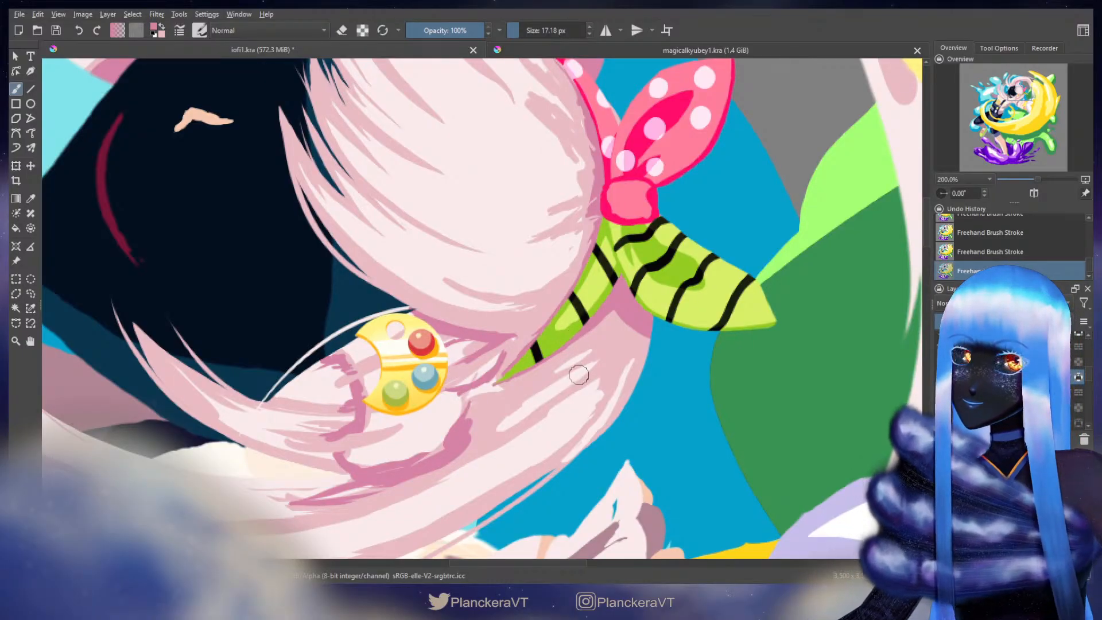
{"action": "left_click_drag", "start_coordinate": [579, 344], "coordinate": [594, 382]}
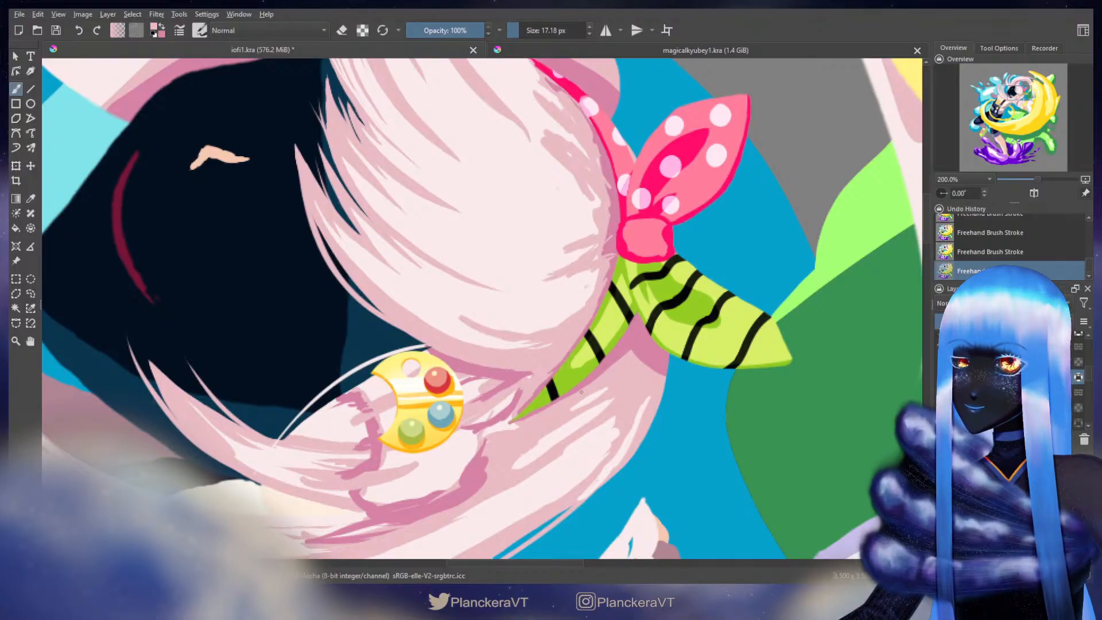
{"action": "left_click_drag", "start_coordinate": [632, 328], "coordinate": [652, 347]}
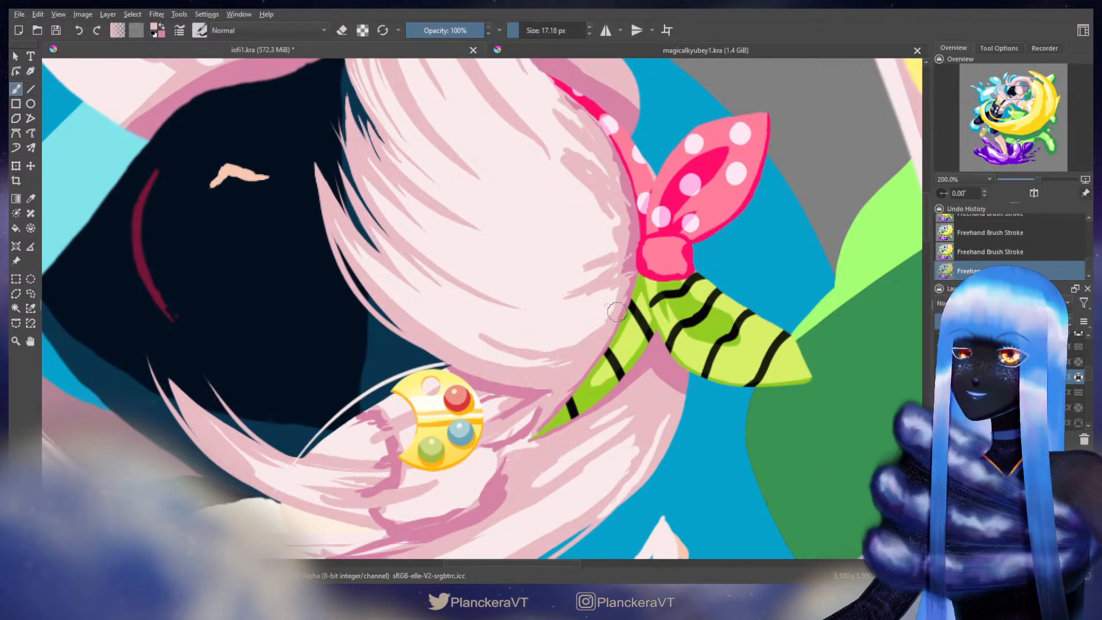
Step: Refine the pink shading along the bangs' lower edge above the palette-shaped hair clip, swapping between light and darker pink
{"action": "left_click_drag", "start_coordinate": [617, 312], "coordinate": [610, 368]}
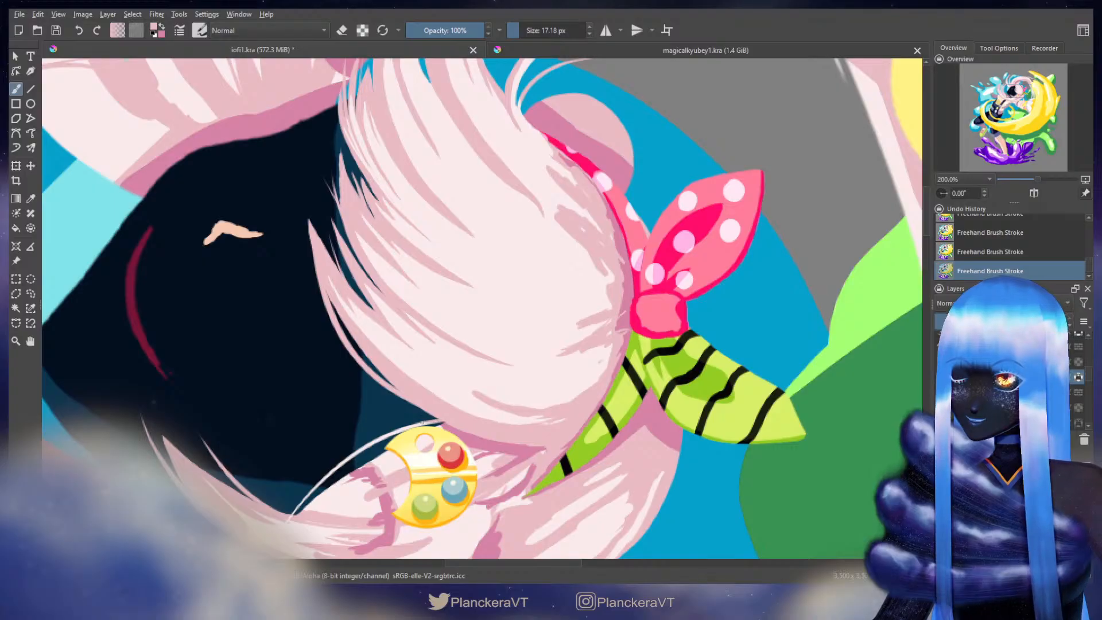
{"action": "mouse_move", "coordinate": [422, 422]}
{"action": "left_mouse_down"}
{"action": "mouse_move", "coordinate": [451, 368]}
{"action": "mouse_move", "coordinate": [523, 313]}
{"action": "left_mouse_up"}
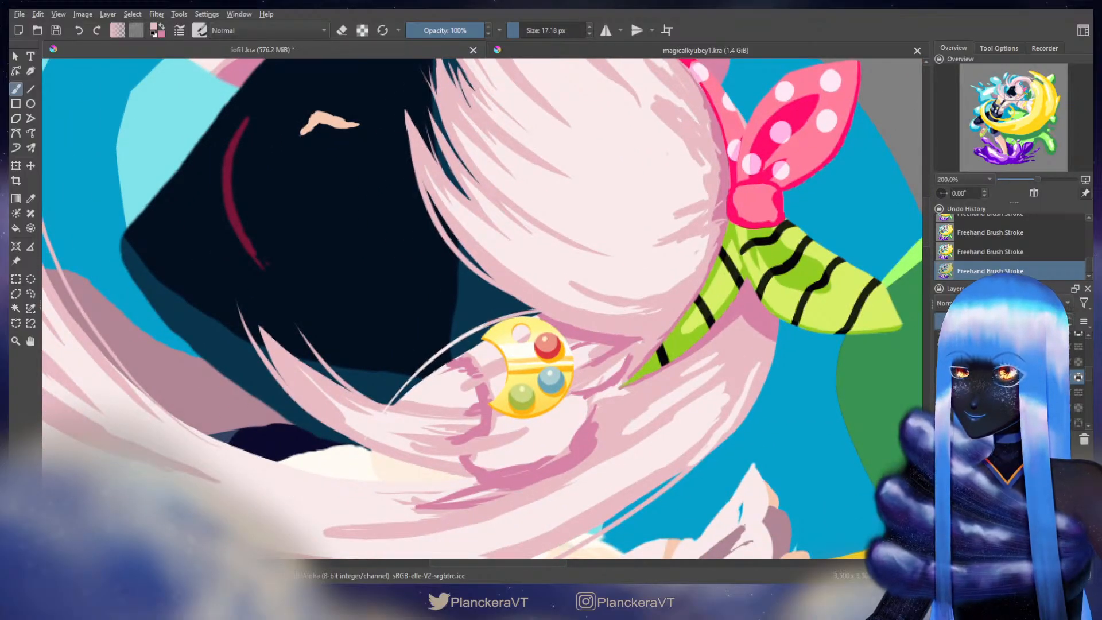
{"action": "left_click_drag", "start_coordinate": [545, 308], "coordinate": [481, 350]}
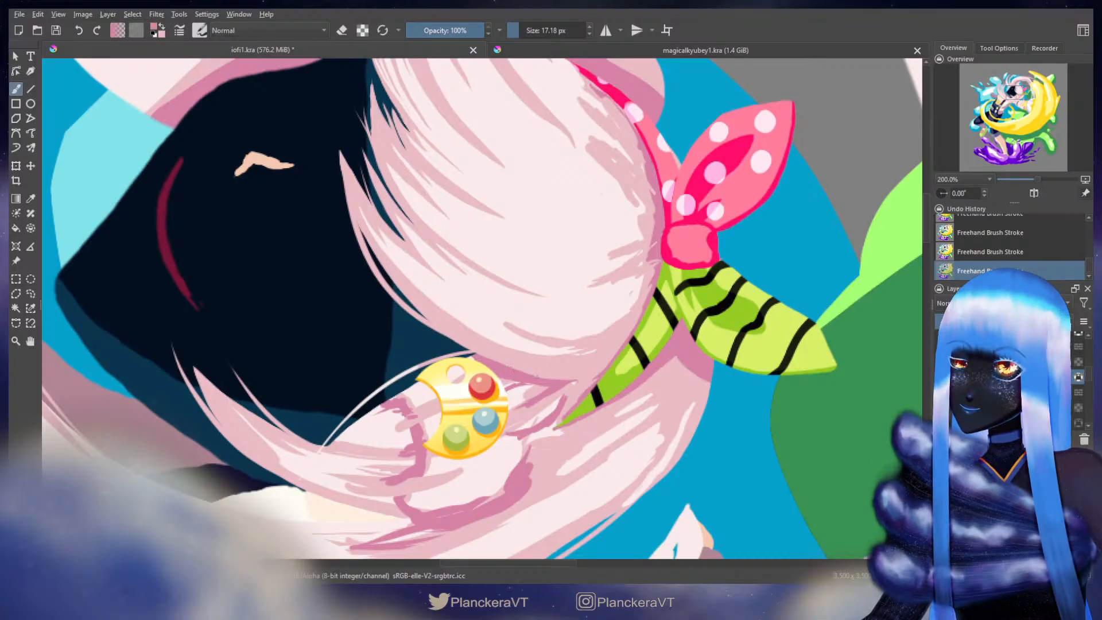
{"action": "mouse_move", "coordinate": [555, 463]}
{"action": "left_mouse_down"}
{"action": "mouse_move", "coordinate": [691, 310]}
{"action": "mouse_move", "coordinate": [783, 274]}
{"action": "left_mouse_up"}
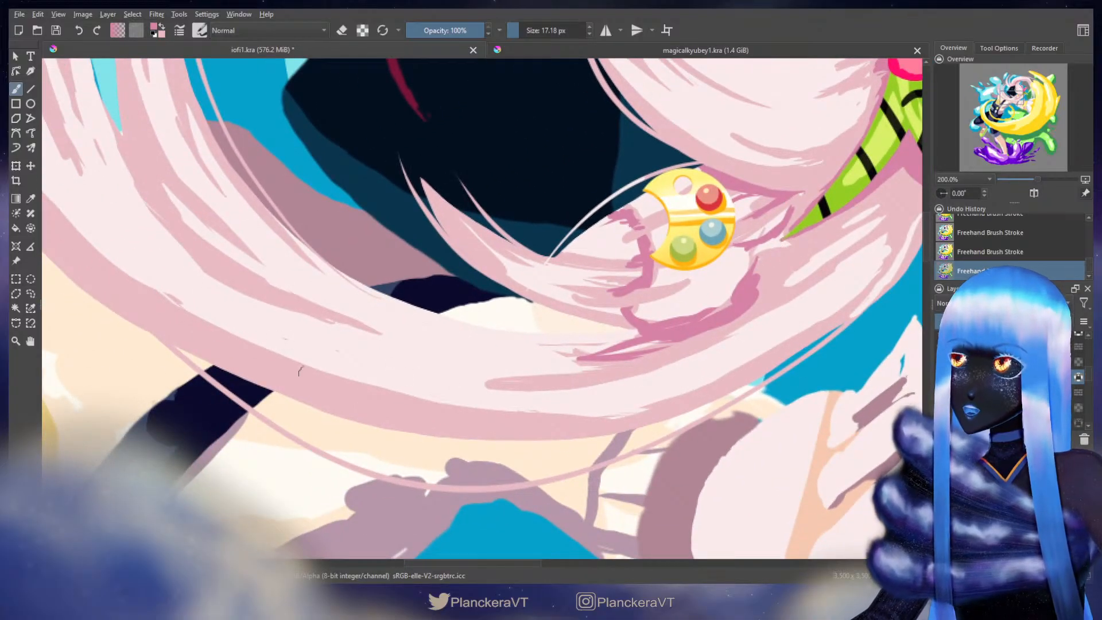
{"action": "left_click_drag", "start_coordinate": [675, 348], "coordinate": [402, 588]}
{"action": "key", "text": "x"}
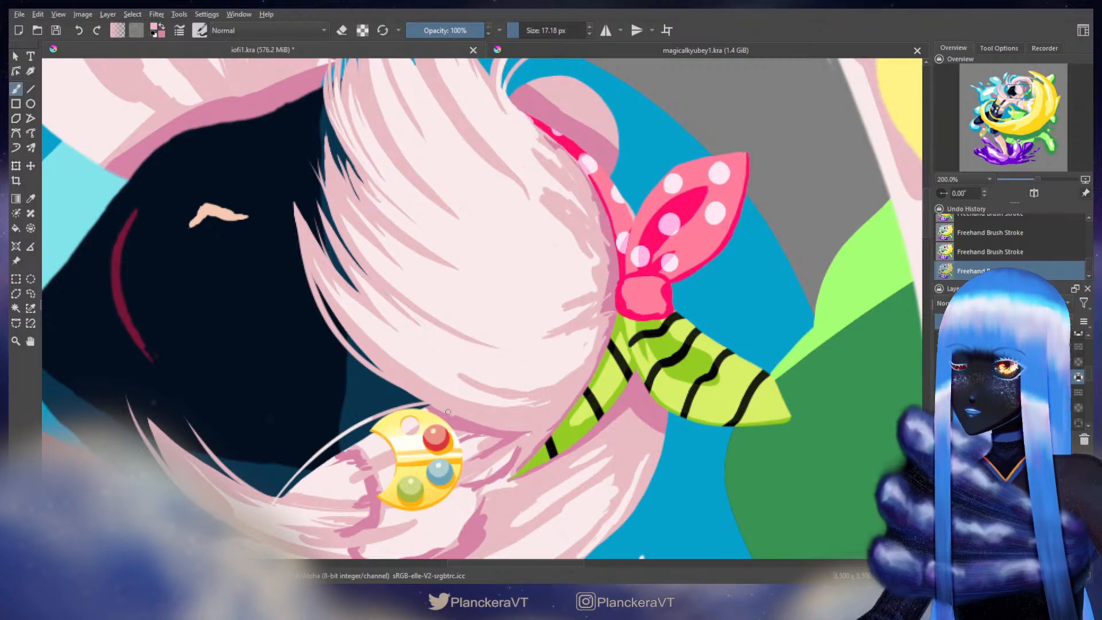
{"action": "key", "text": "x"}
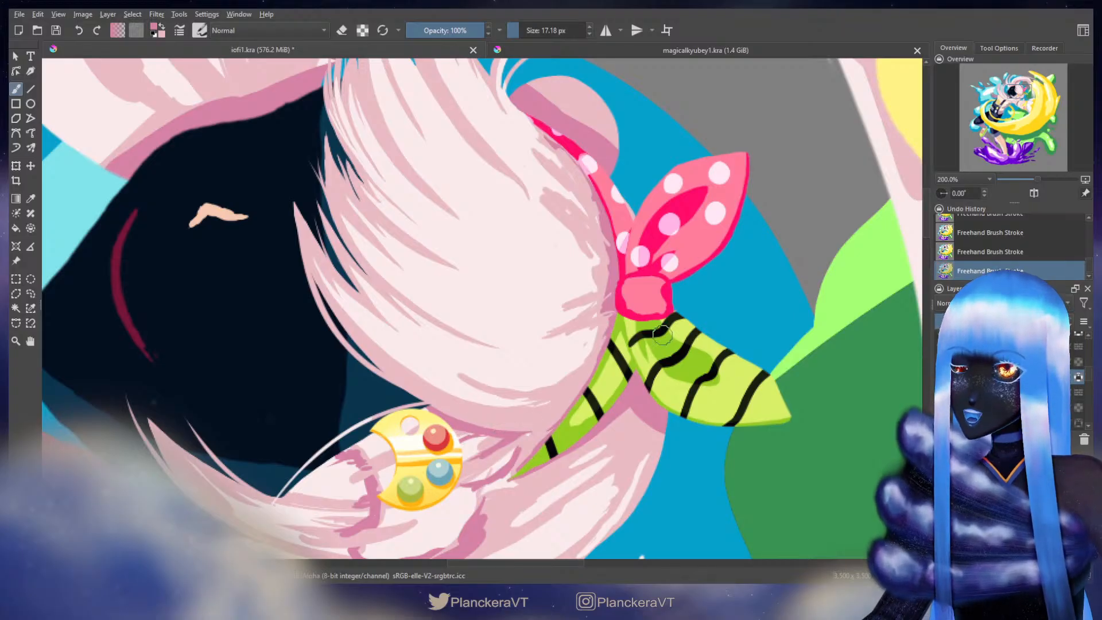
Step: Touch up the shading on the bangs' outer edge along the polka-dot ribbon, reducing the brush to 14.93 px
{"action": "left_click_drag", "start_coordinate": [641, 257], "coordinate": [613, 385]}
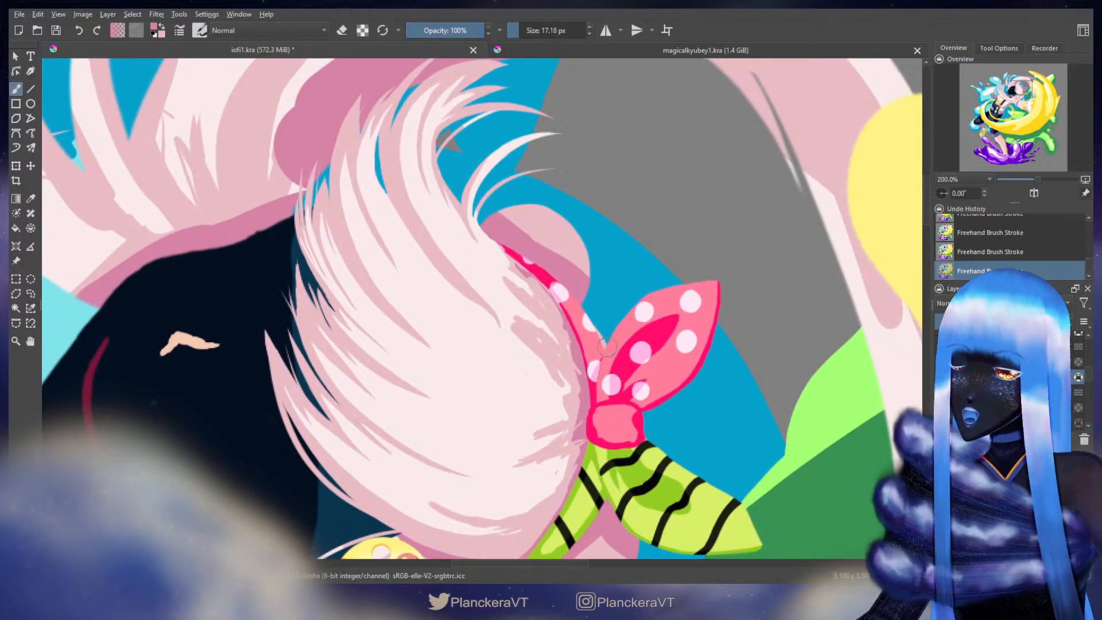
{"action": "key", "text": "x"}
{"action": "mouse_move", "coordinate": [519, 260]}
{"action": "left_mouse_down"}
{"action": "mouse_move", "coordinate": [540, 288]}
{"action": "mouse_move", "coordinate": [537, 268]}
{"action": "left_mouse_up"}
{"action": "key", "text": "x"}
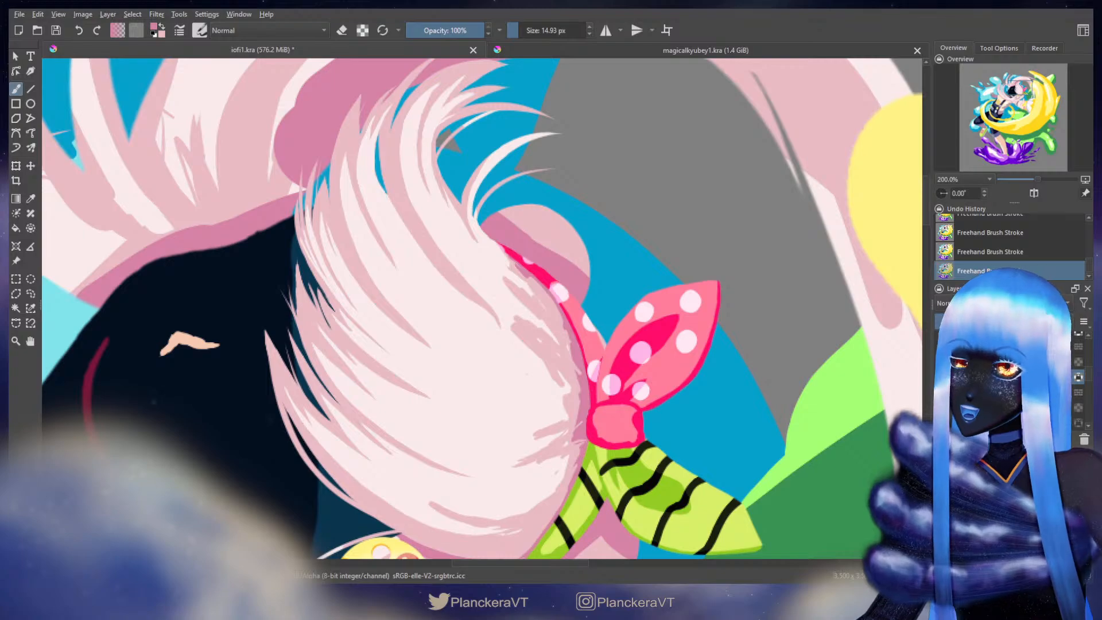
Step: Rework the pink and near-white strands at the lower part of the bangs with the brush at 12.62 px and 15.89 px
{"action": "left_click", "coordinate": [513, 361], "text": "ctrl"}
{"action": "left_click_drag", "start_coordinate": [562, 392], "coordinate": [584, 243]}
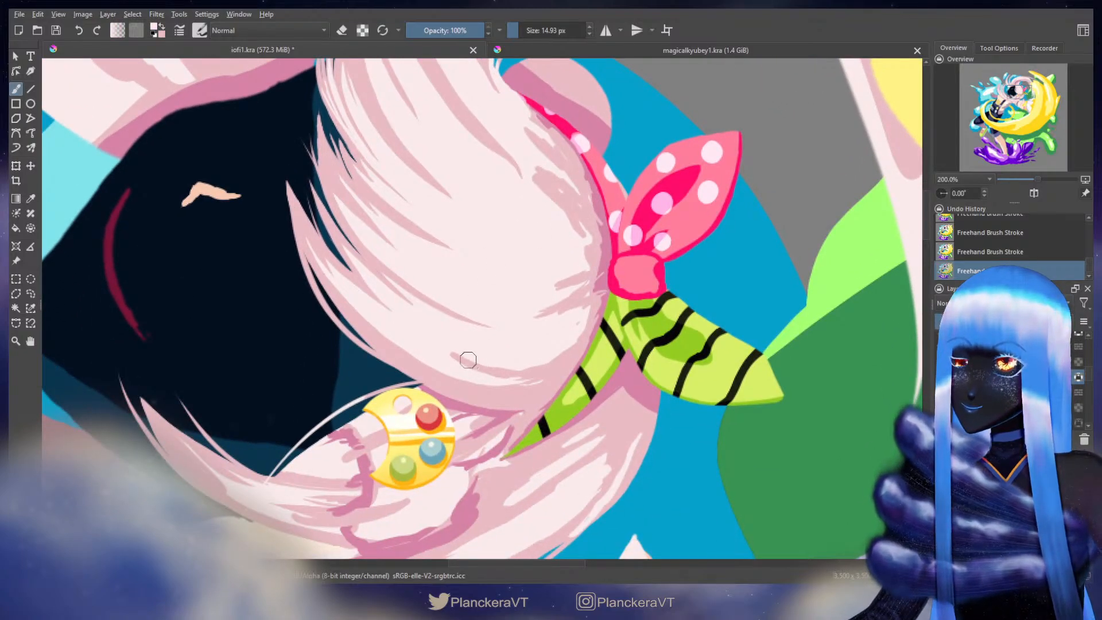
{"action": "key", "text": "bracketleft"}
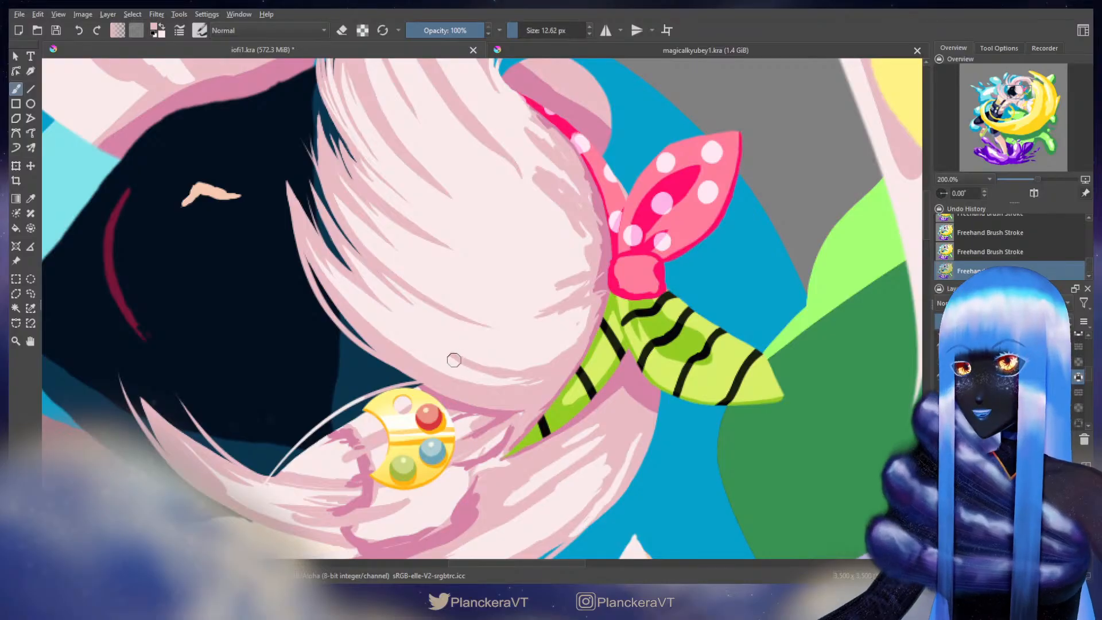
{"action": "key", "text": "bracketright"}
{"action": "key", "text": "bracketright"}
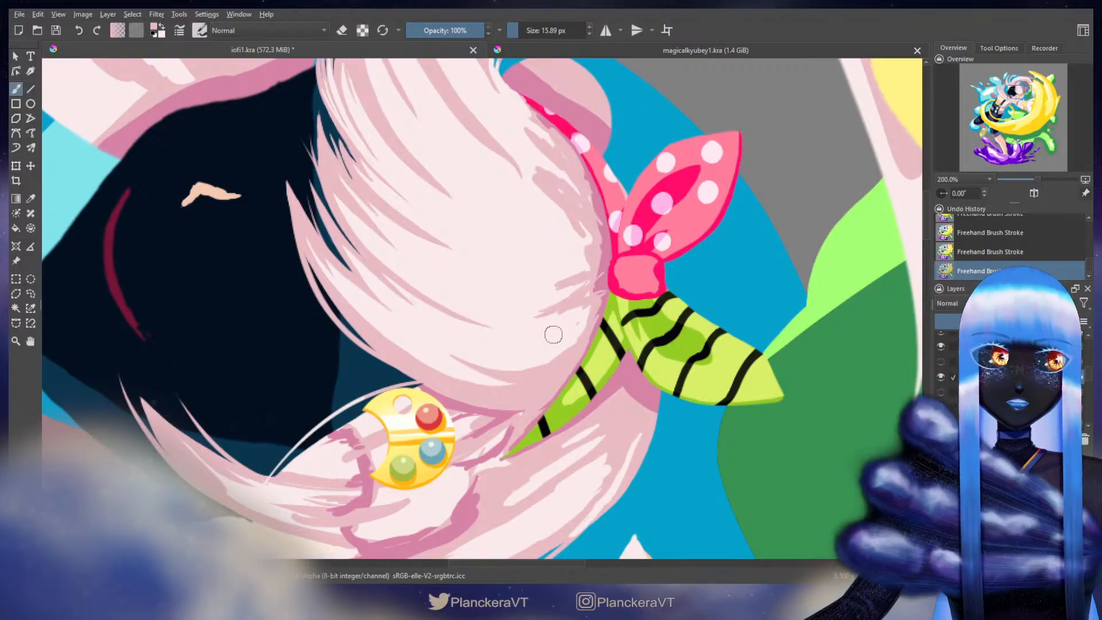
{"action": "mouse_move", "coordinate": [591, 291]}
{"action": "left_mouse_down"}
{"action": "mouse_move", "coordinate": [621, 282]}
{"action": "mouse_move", "coordinate": [604, 323]}
{"action": "left_mouse_up"}
{"action": "key", "text": "x"}
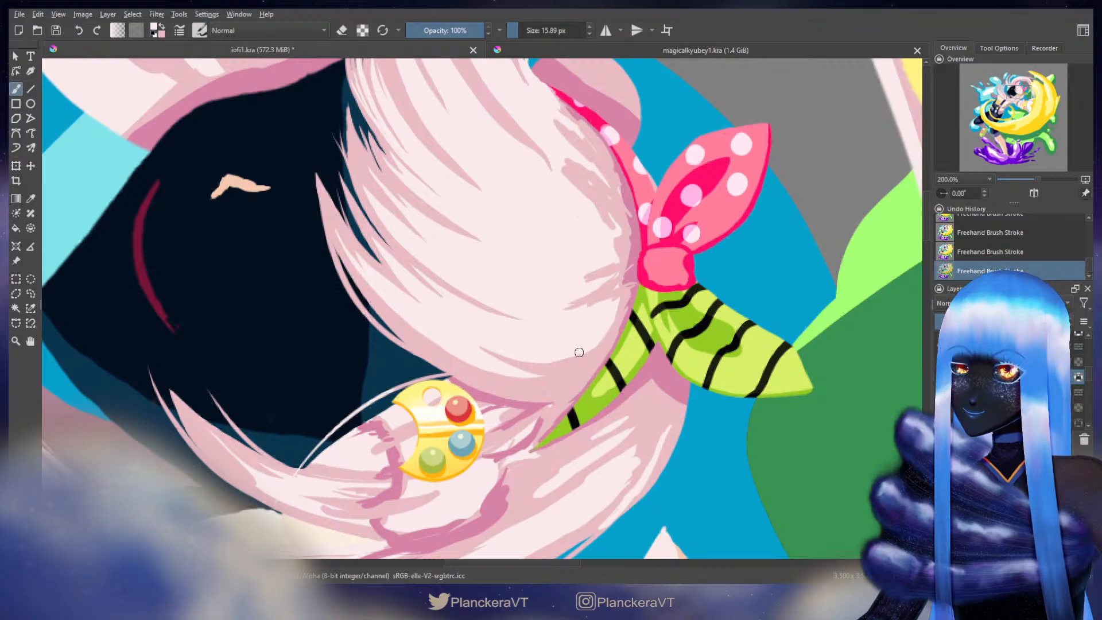
{"action": "key", "text": "x"}
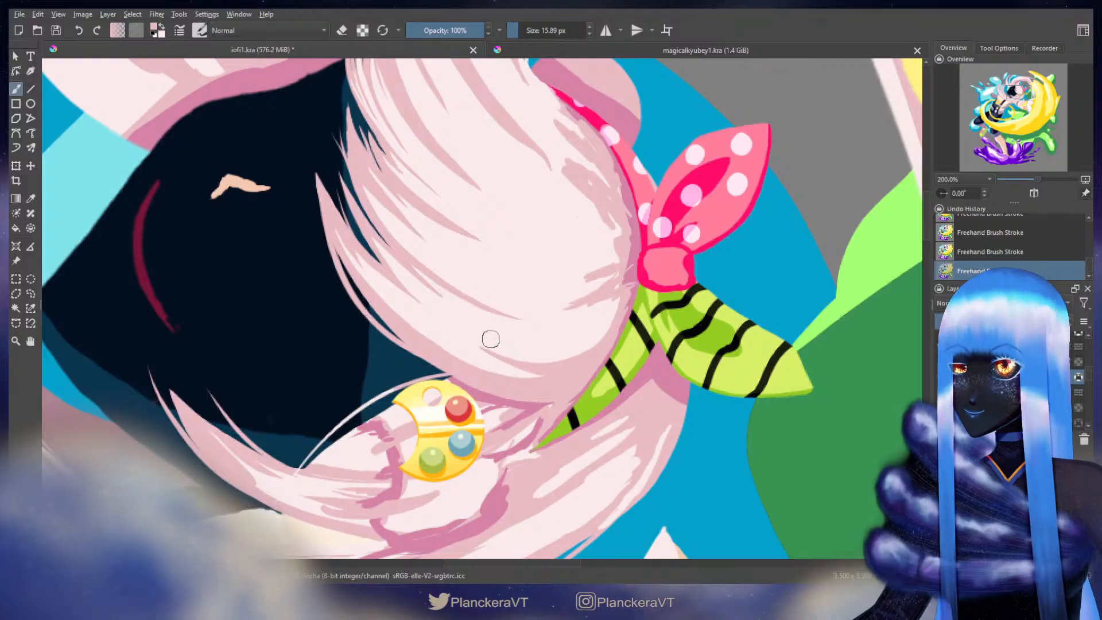
{"action": "key", "text": "x"}
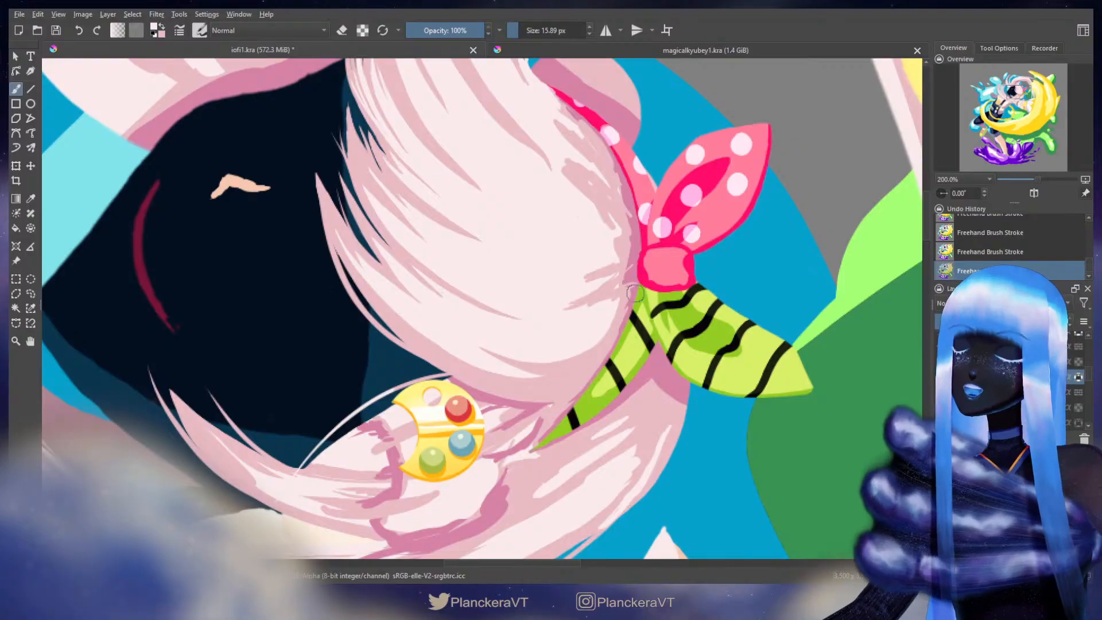
Step: Paint light pink strands into the bangs' outer edge beside the pink bow's knot with the 15.89 px brush
{"action": "scroll", "coordinate": [637, 304], "scroll_direction": "up", "scroll_amount": 4}
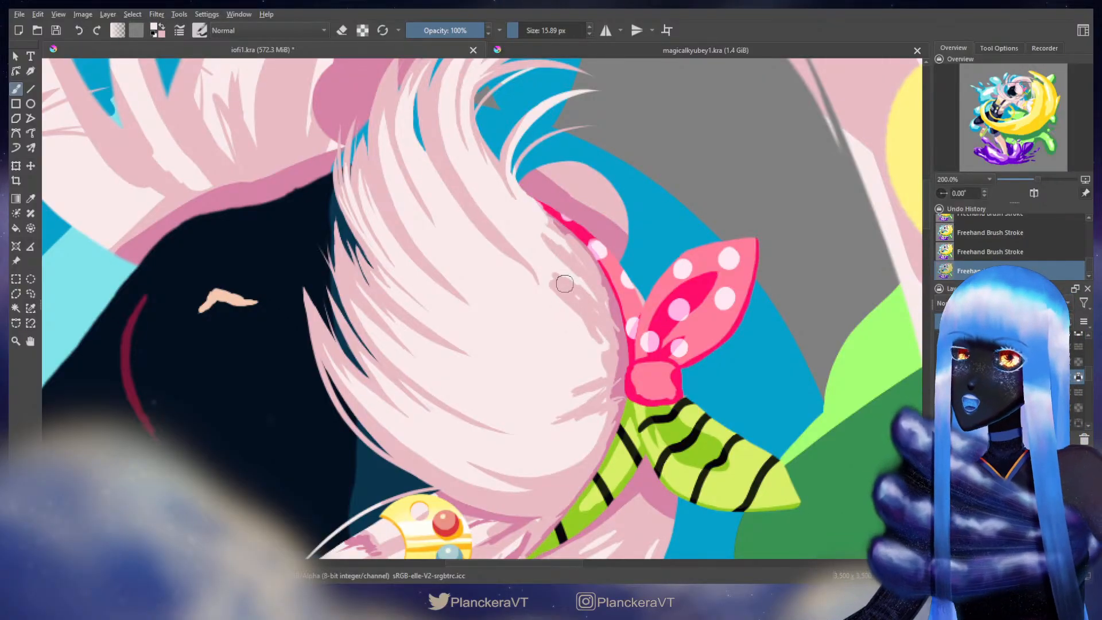
{"action": "scroll", "coordinate": [598, 320], "scroll_direction": "down", "scroll_amount": 4}
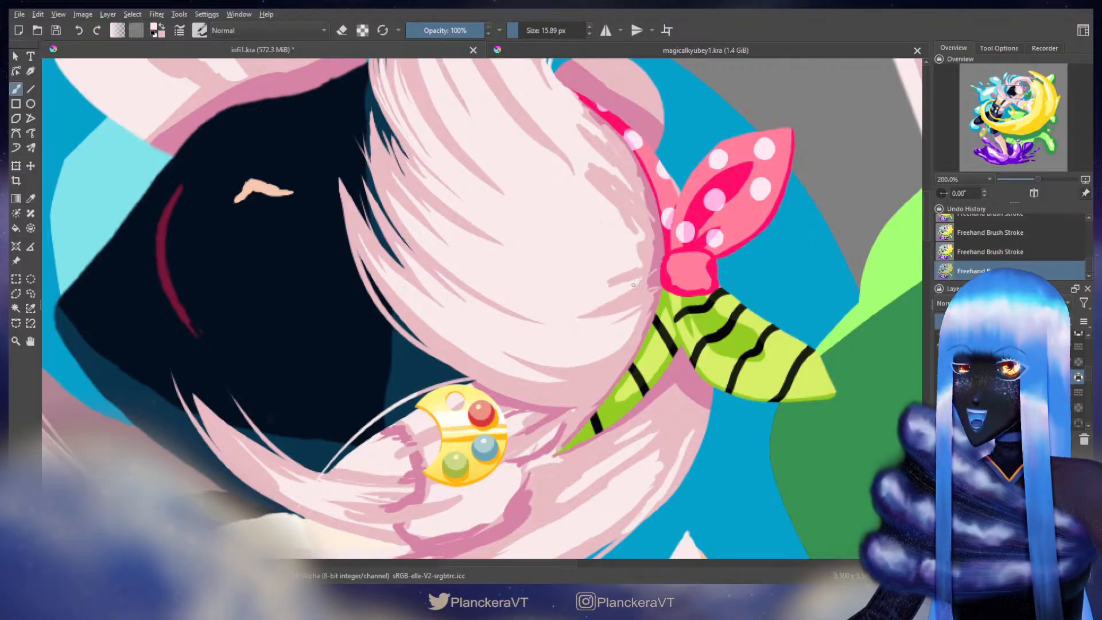
{"action": "key", "text": "x"}
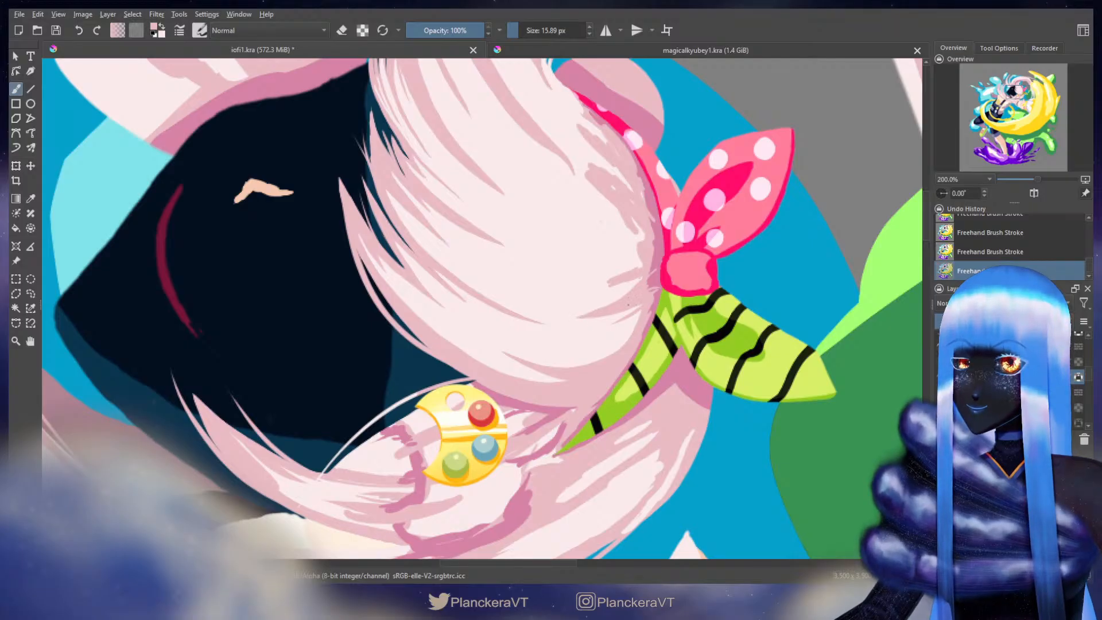
{"action": "left_click_drag", "start_coordinate": [623, 330], "coordinate": [600, 389]}
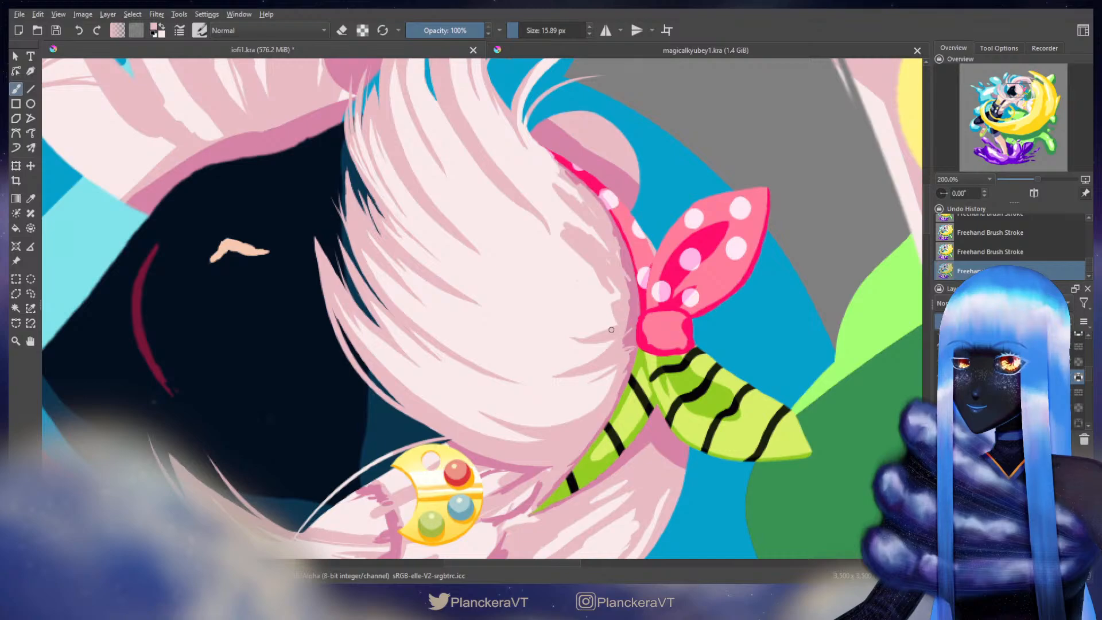
{"action": "mouse_move", "coordinate": [571, 320]}
{"action": "left_mouse_down"}
{"action": "mouse_move", "coordinate": [620, 330]}
{"action": "mouse_move", "coordinate": [554, 318]}
{"action": "mouse_move", "coordinate": [578, 320]}
{"action": "left_mouse_up"}
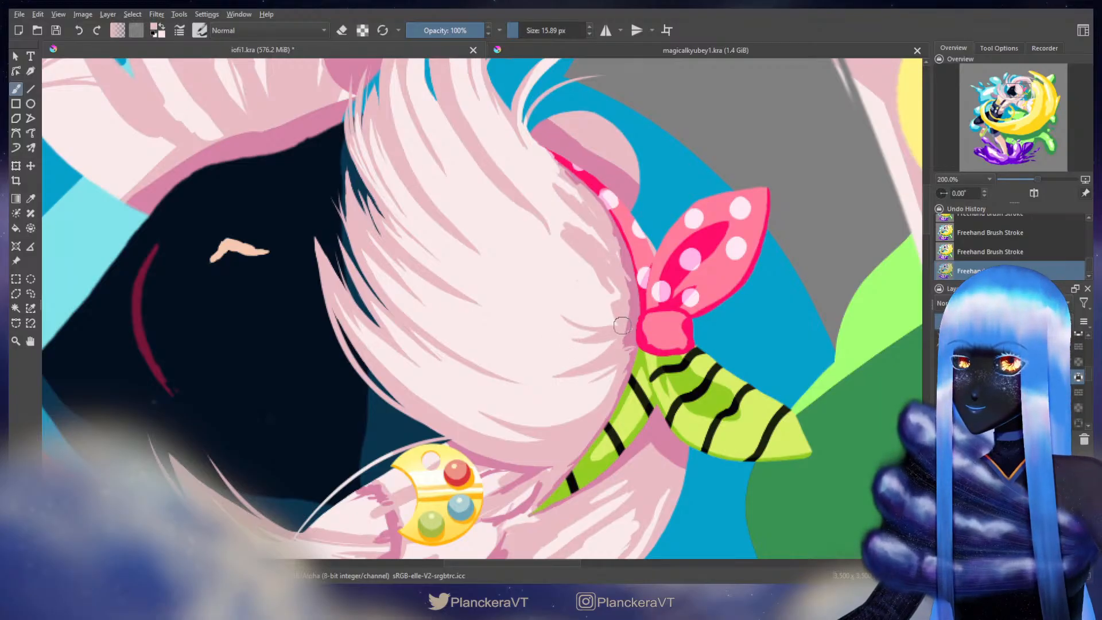
{"action": "left_click_drag", "start_coordinate": [634, 303], "coordinate": [616, 337]}
Step: Reshape the near-white and pink strands along the polka-dot ribbon with the brush at 22.31 px and 21.17 px
{"action": "key", "text": "x"}
{"action": "mouse_move", "coordinate": [550, 253]}
{"action": "left_mouse_down"}
{"action": "mouse_move", "coordinate": [561, 266]}
{"action": "mouse_move", "coordinate": [524, 344]}
{"action": "left_mouse_up"}
{"action": "key", "text": "ctrl+z"}
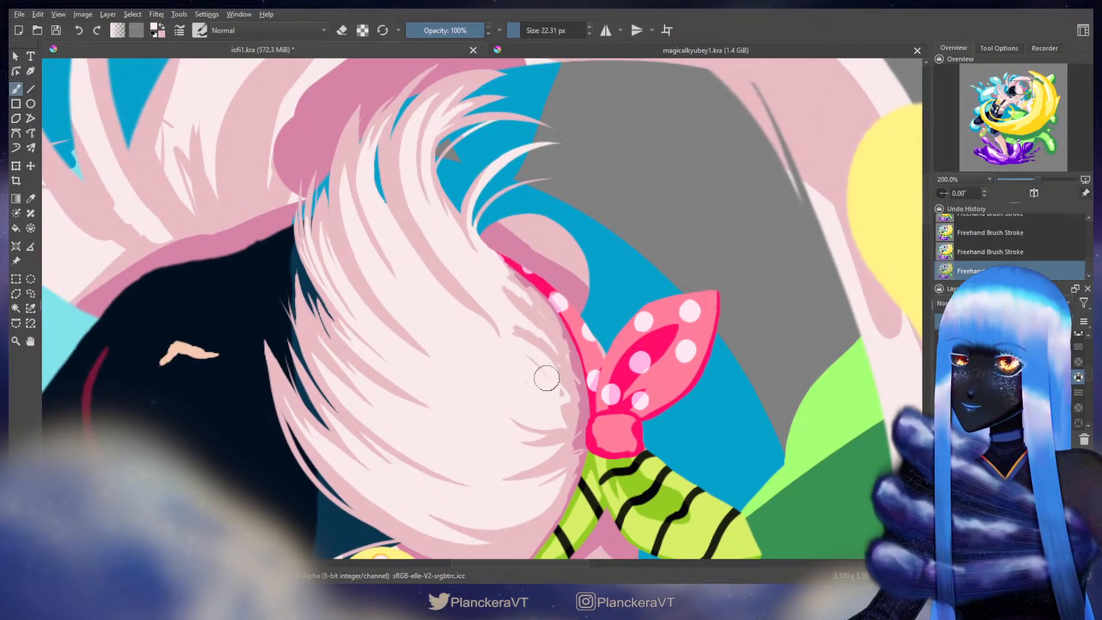
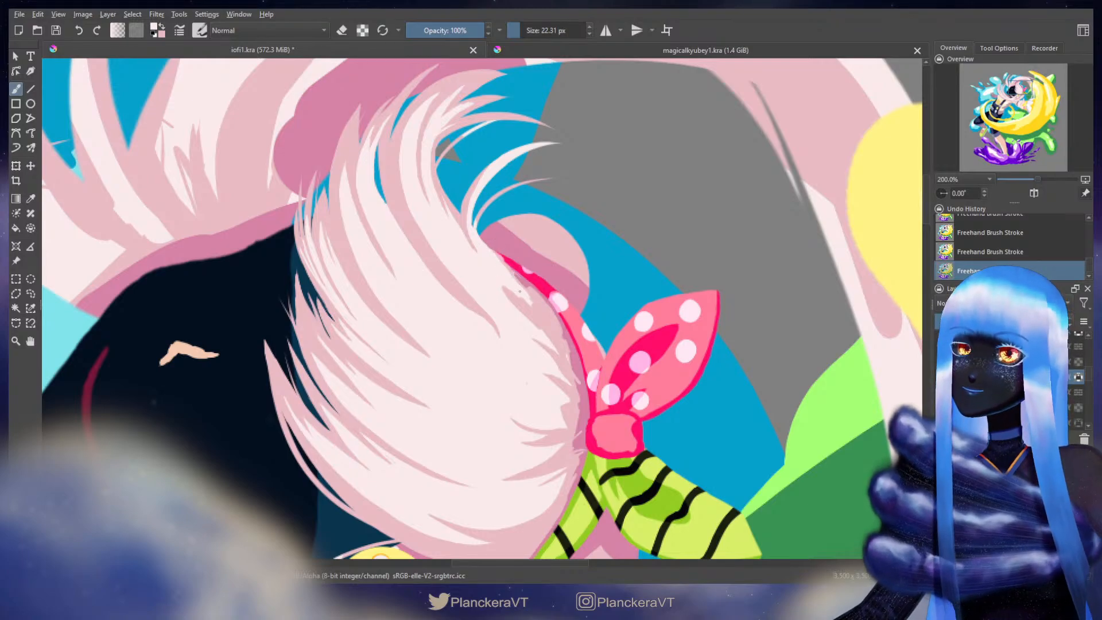
{"action": "key", "text": "bracketleft"}
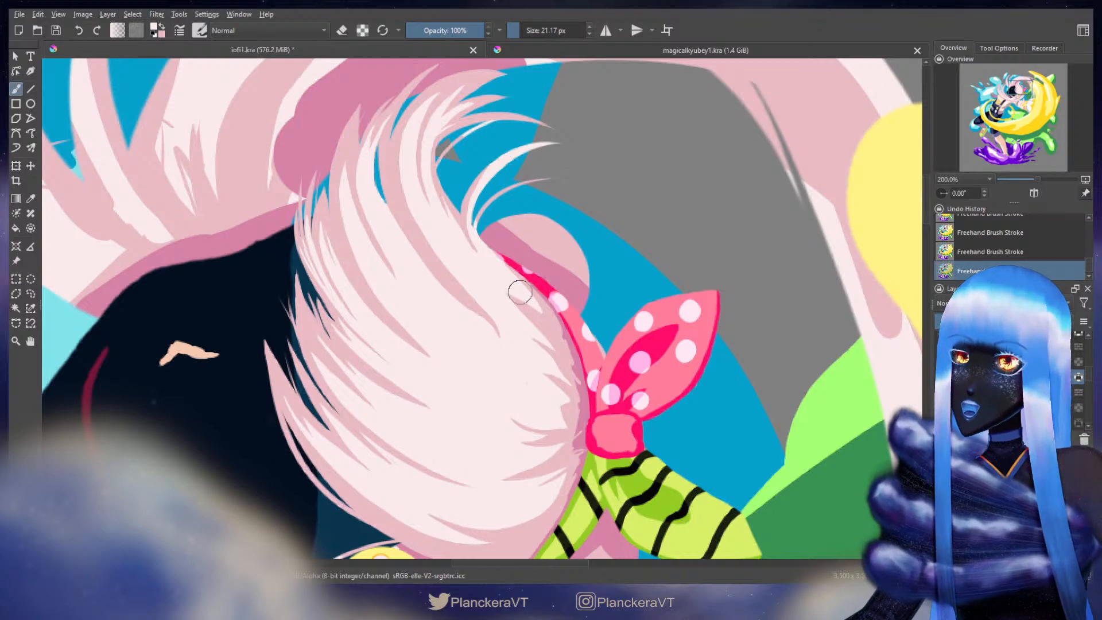
{"action": "left_click_drag", "start_coordinate": [555, 323], "coordinate": [528, 250]}
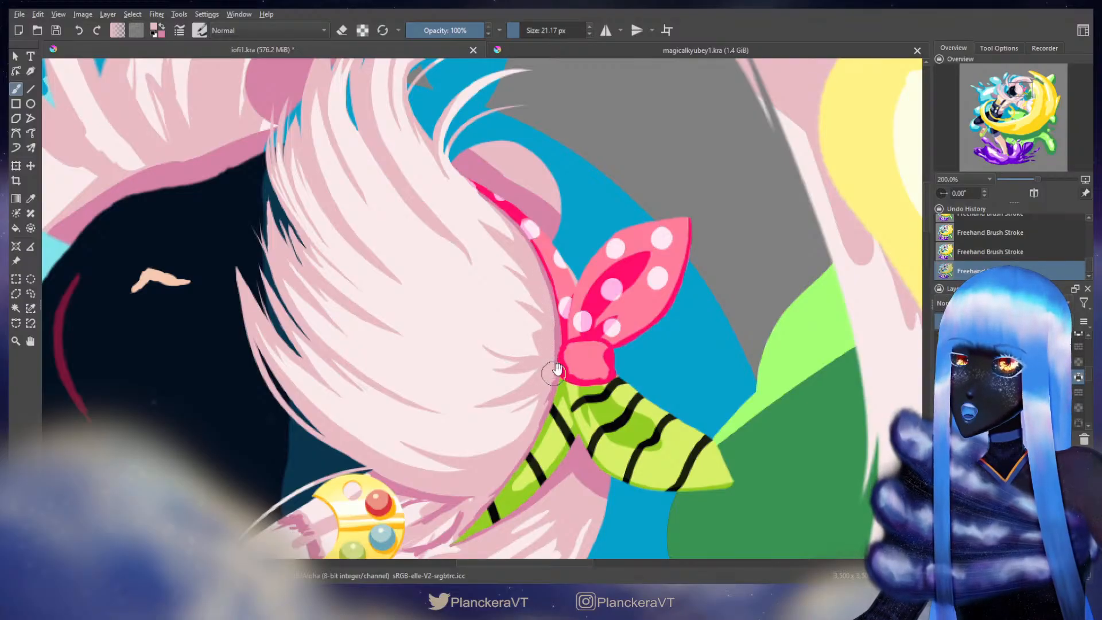
Step: Shade the bangs' outer and lower edges in darker pink, toggling the latest strokes off and on to compare
{"action": "left_click_drag", "start_coordinate": [553, 374], "coordinate": [626, 256]}
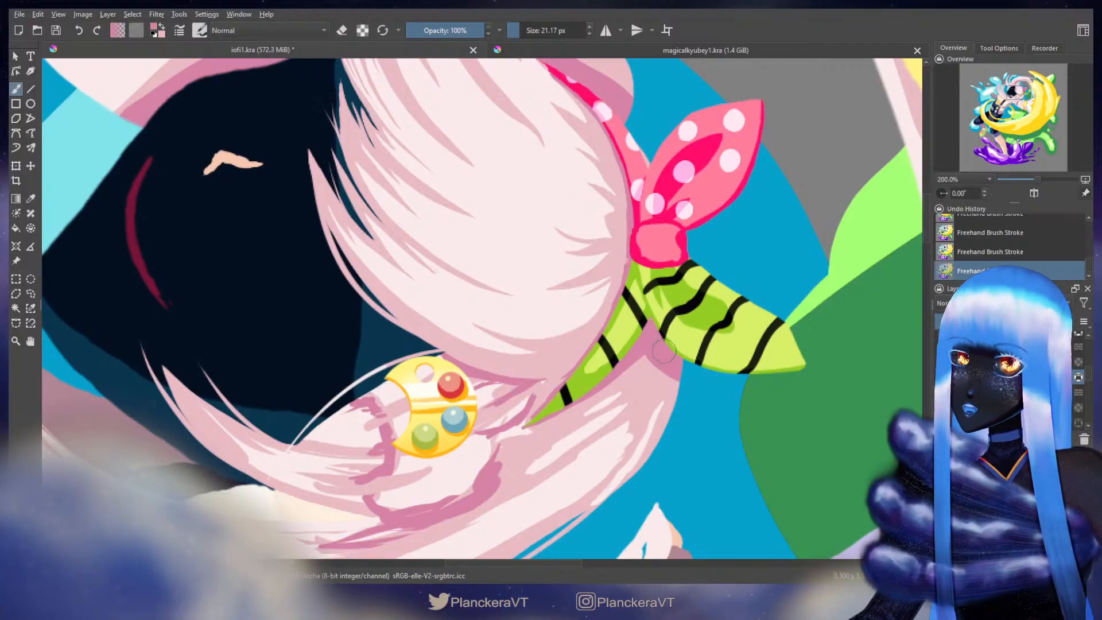
{"action": "scroll", "coordinate": [632, 298], "scroll_direction": "up", "scroll_amount": 5}
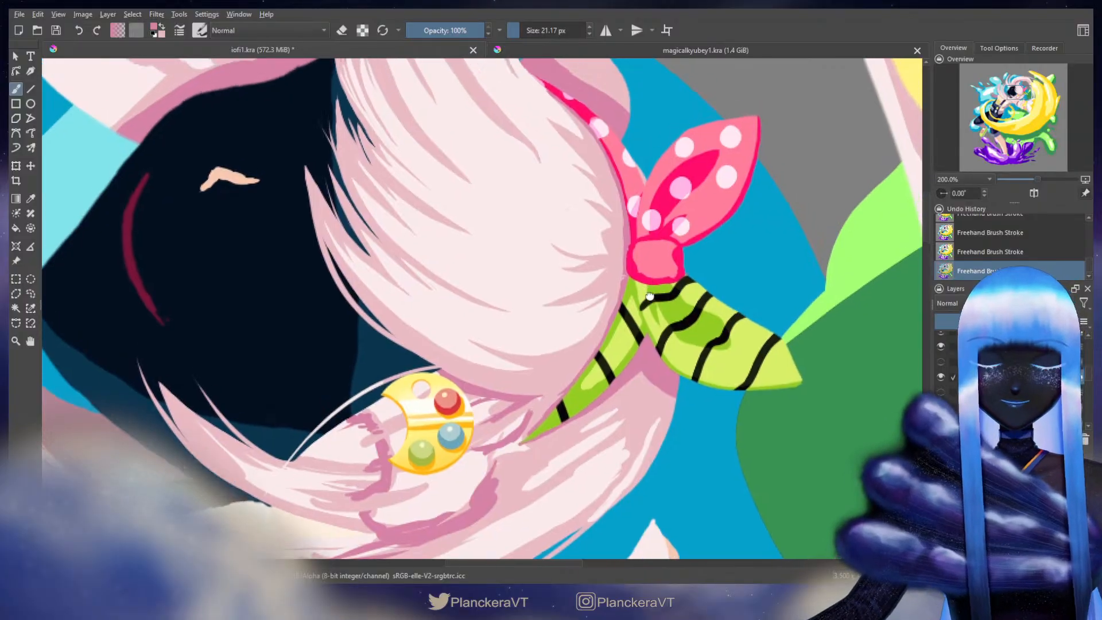
{"action": "scroll", "coordinate": [629, 247], "scroll_direction": "down", "scroll_amount": 5}
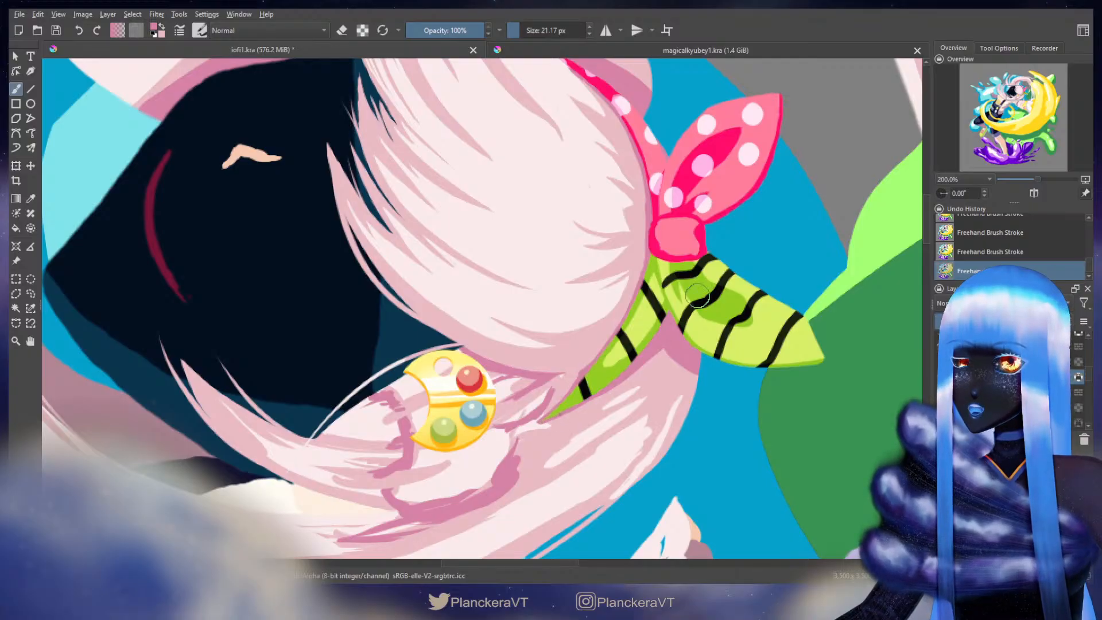
{"action": "mouse_move", "coordinate": [707, 264]}
{"action": "left_mouse_down"}
{"action": "mouse_move", "coordinate": [667, 378]}
{"action": "mouse_move", "coordinate": [666, 427]}
{"action": "left_mouse_up"}
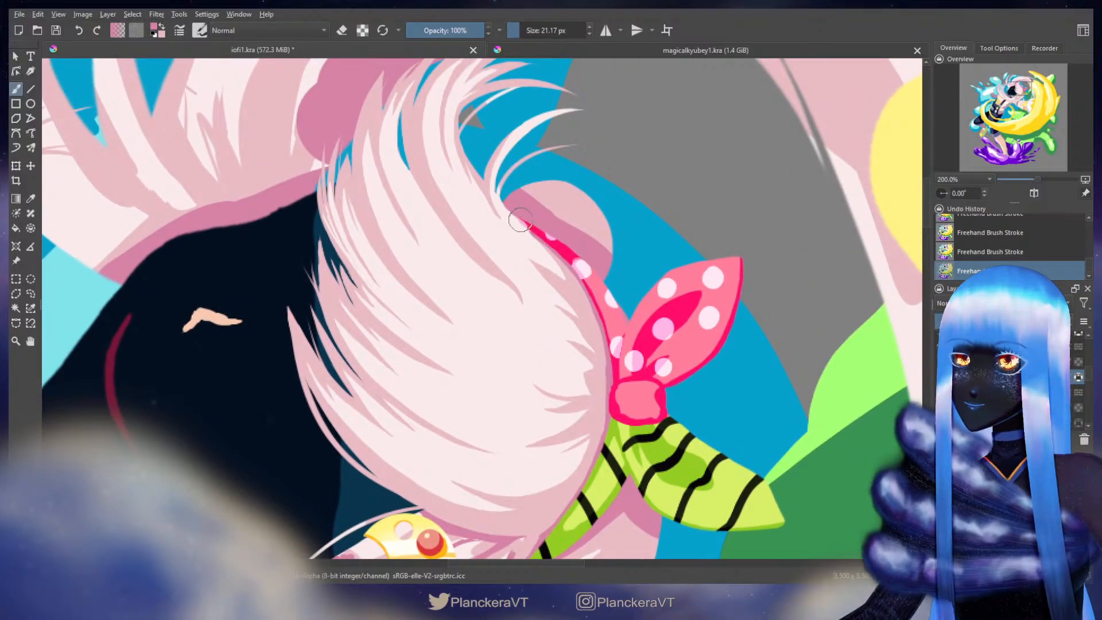
{"action": "key", "text": "ctrl+z"}
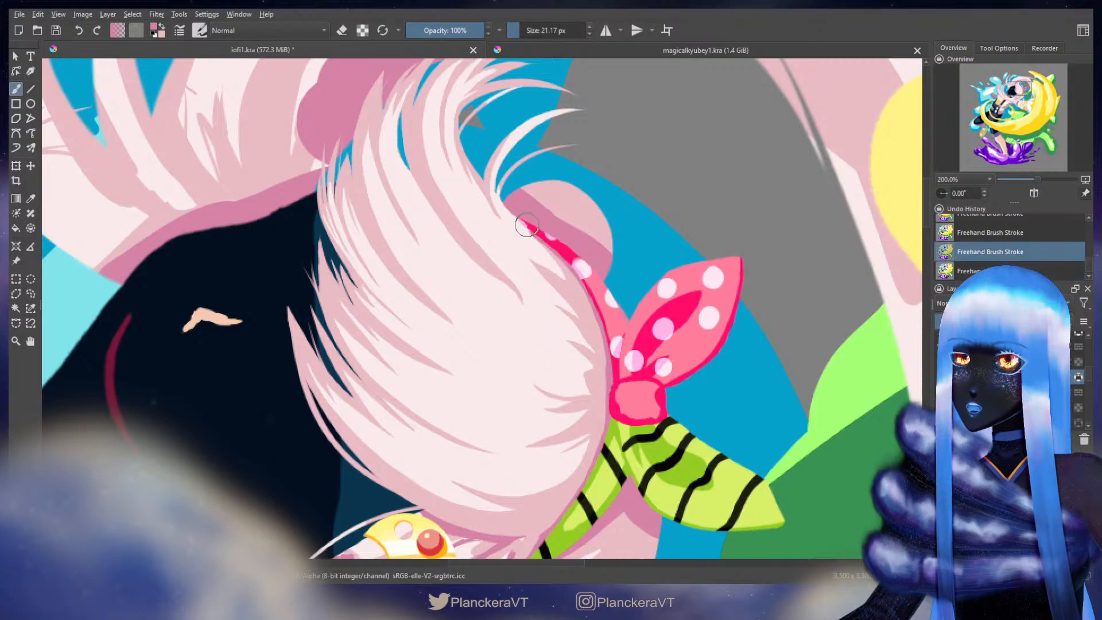
{"action": "key", "text": "ctrl+shift+z"}
{"action": "left_click_drag", "start_coordinate": [630, 386], "coordinate": [655, 250]}
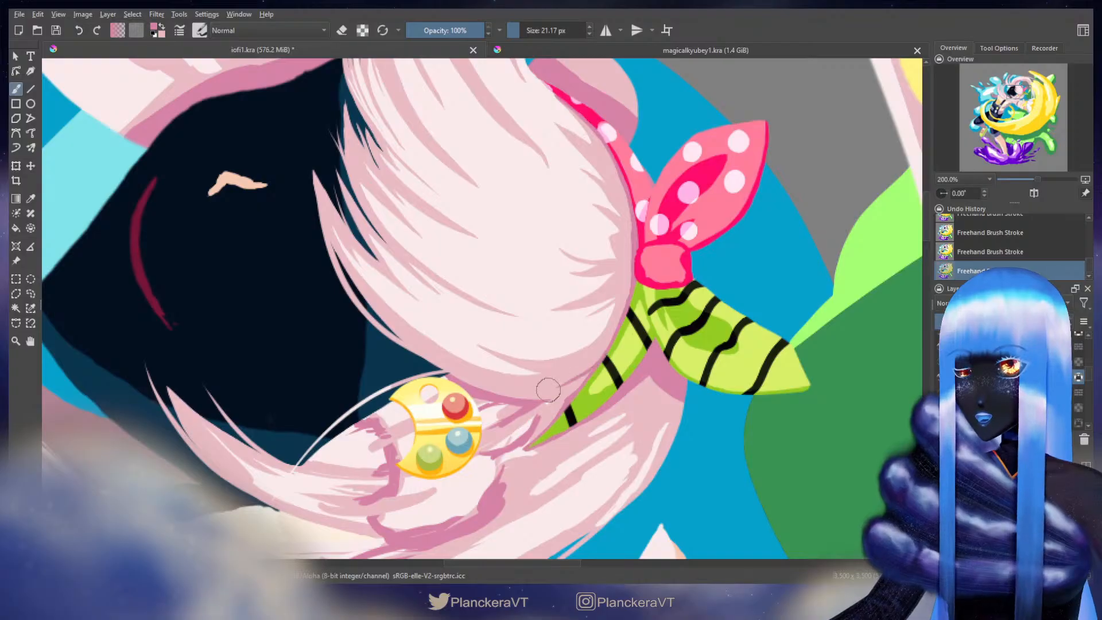
{"action": "key", "text": "ctrl+z"}
{"action": "key", "text": "ctrl+shift+z"}
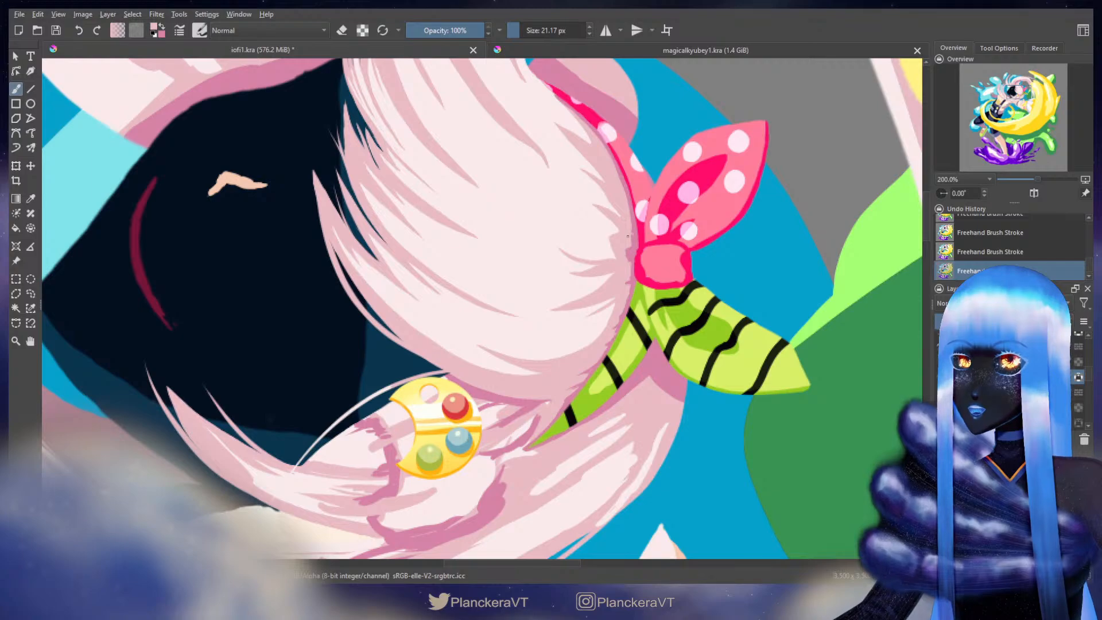
Step: Break up the bangs' edge along the bow knot and striped green ribbon with short light and darker pink strands
{"action": "left_click_drag", "start_coordinate": [623, 169], "coordinate": [588, 263]}
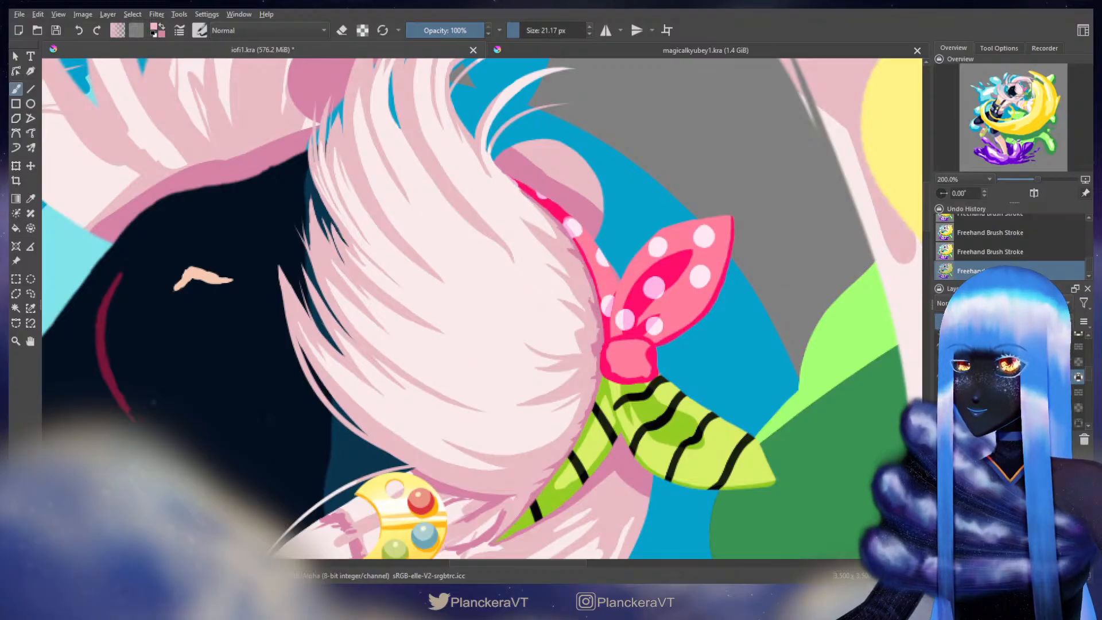
{"action": "left_click_drag", "start_coordinate": [601, 305], "coordinate": [628, 170]}
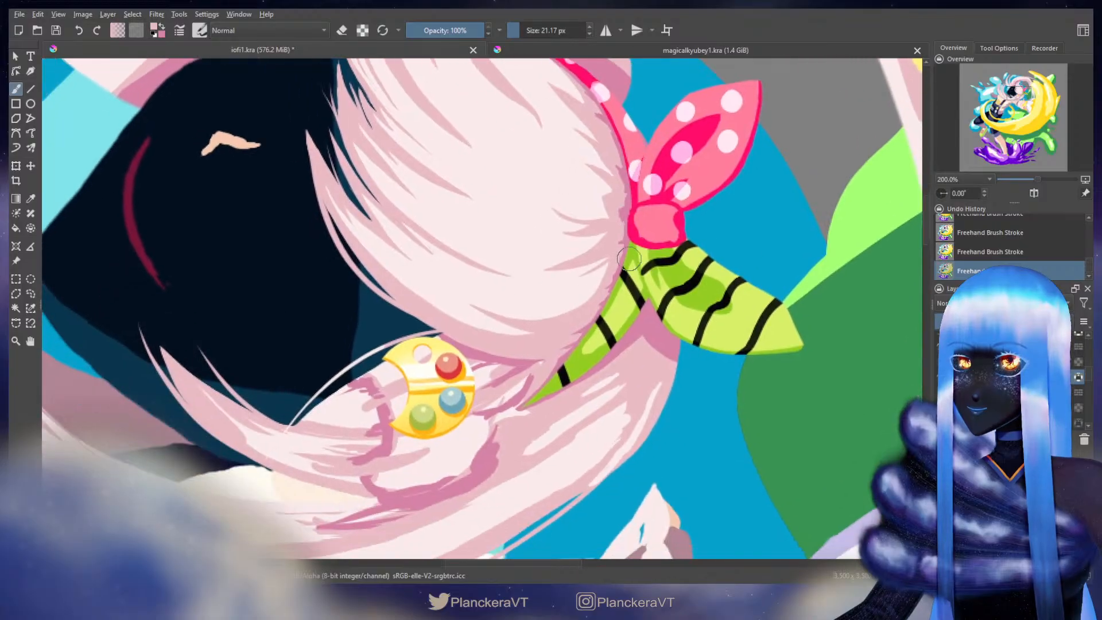
{"action": "key", "text": "x"}
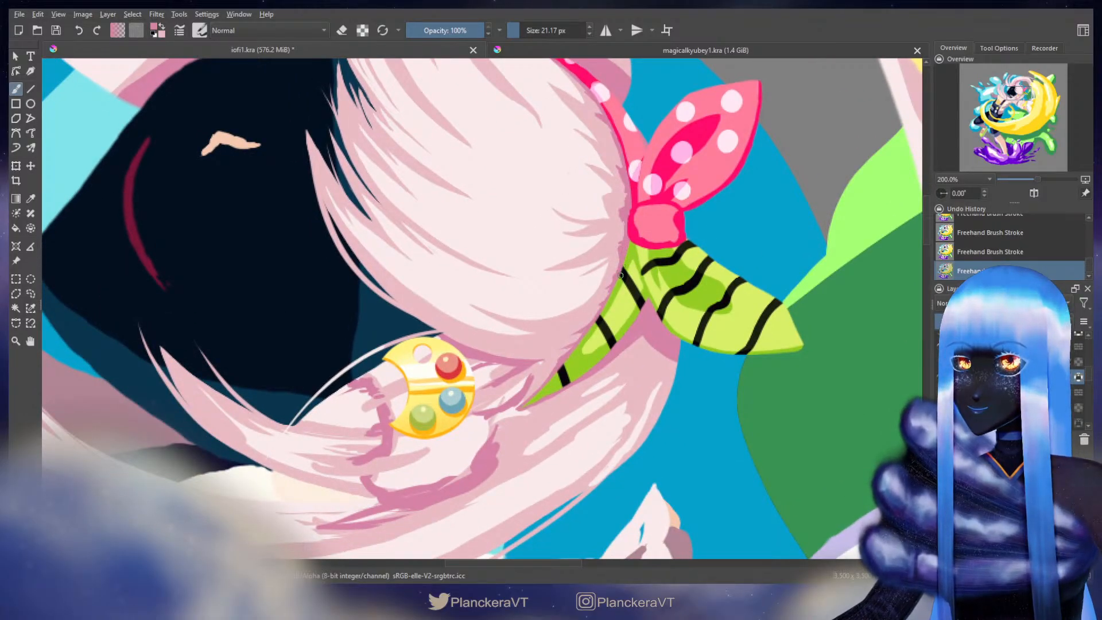
{"action": "left_click_drag", "start_coordinate": [621, 275], "coordinate": [644, 206]}
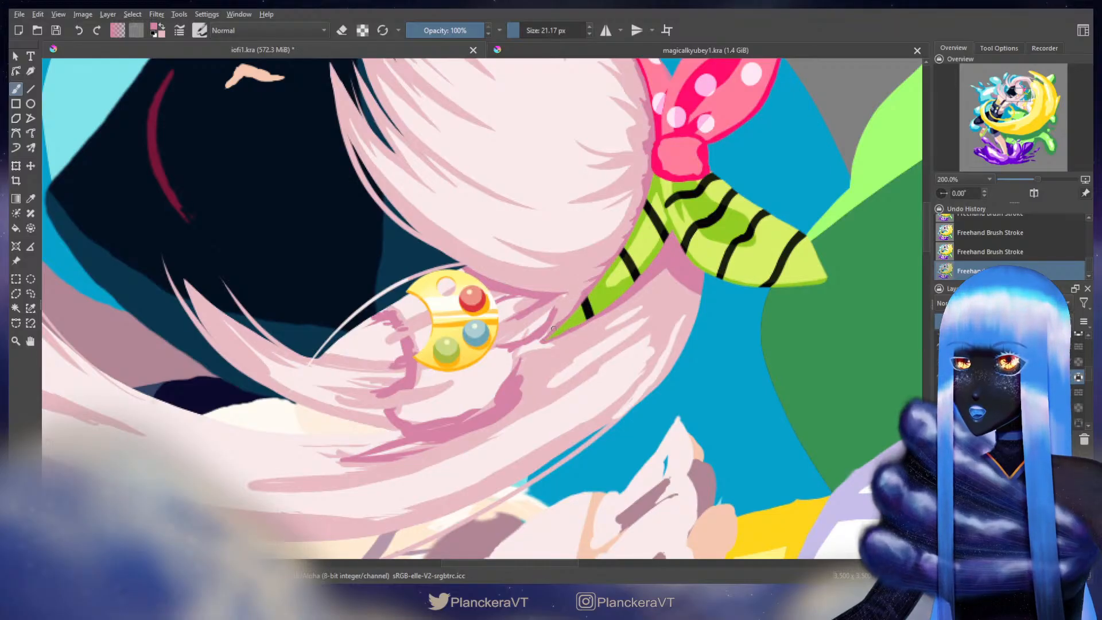
{"action": "mouse_move", "coordinate": [637, 262]}
{"action": "left_mouse_down"}
{"action": "mouse_move", "coordinate": [591, 390]}
{"action": "mouse_move", "coordinate": [593, 434]}
{"action": "left_mouse_up"}
{"action": "mouse_move", "coordinate": [588, 351]}
{"action": "left_mouse_down"}
{"action": "mouse_move", "coordinate": [598, 394]}
{"action": "mouse_move", "coordinate": [645, 320]}
{"action": "mouse_move", "coordinate": [647, 333]}
{"action": "mouse_move", "coordinate": [680, 323]}
{"action": "mouse_move", "coordinate": [670, 143]}
{"action": "left_mouse_up"}
{"action": "left_click_drag", "start_coordinate": [672, 328], "coordinate": [668, 275]}
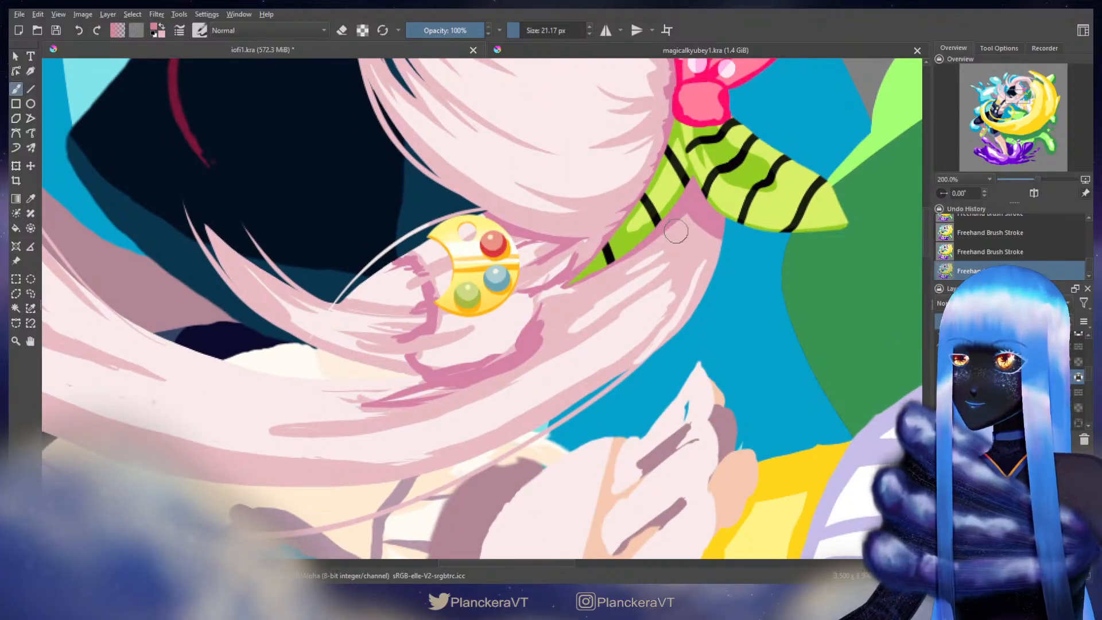
Step: Lighten the hair around the palette-shaped clip and slim the darker pink shadow beneath it
{"action": "left_click_drag", "start_coordinate": [564, 306], "coordinate": [677, 350]}
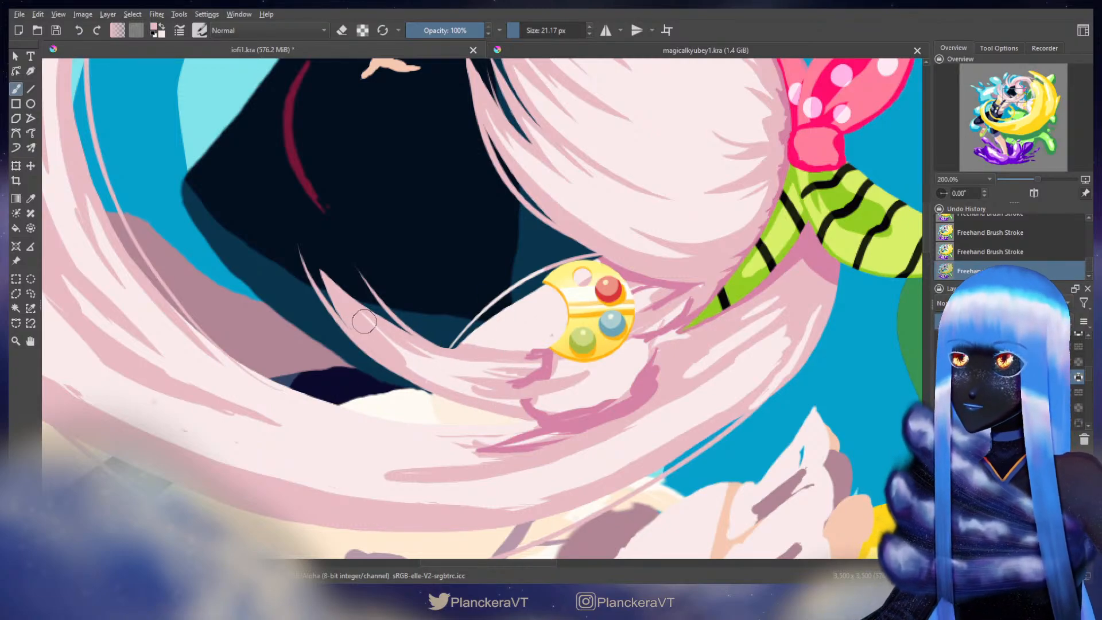
{"action": "key", "text": "x"}
{"action": "left_click_drag", "start_coordinate": [364, 324], "coordinate": [402, 358]}
{"action": "mouse_move", "coordinate": [360, 326]}
{"action": "left_mouse_down"}
{"action": "mouse_move", "coordinate": [428, 372]}
{"action": "mouse_move", "coordinate": [436, 391]}
{"action": "mouse_move", "coordinate": [585, 419]}
{"action": "mouse_move", "coordinate": [633, 400]}
{"action": "mouse_move", "coordinate": [721, 289]}
{"action": "mouse_move", "coordinate": [640, 325]}
{"action": "mouse_move", "coordinate": [711, 283]}
{"action": "mouse_move", "coordinate": [691, 304]}
{"action": "left_mouse_up"}
{"action": "key", "text": "x"}
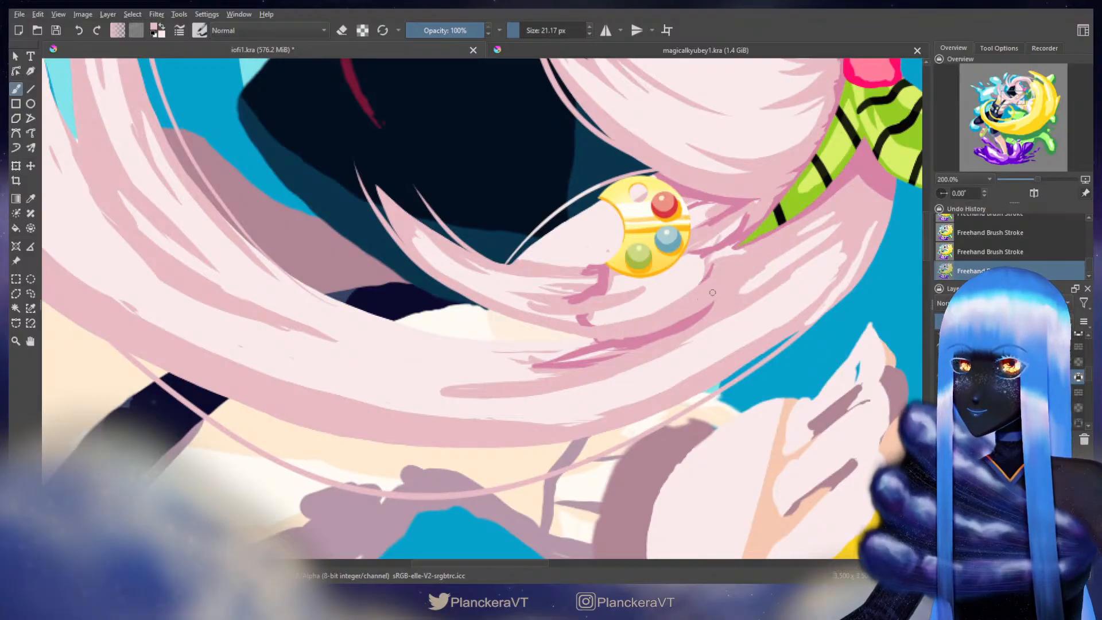
Step: Extend the darker pink shadow strands from below the clip towards the striped green ribbon's tip
{"action": "left_click", "coordinate": [683, 326], "text": "ctrl"}
{"action": "mouse_move", "coordinate": [715, 299]}
{"action": "left_mouse_down"}
{"action": "mouse_move", "coordinate": [698, 312]}
{"action": "mouse_move", "coordinate": [766, 259]}
{"action": "mouse_move", "coordinate": [739, 280]}
{"action": "left_mouse_up"}
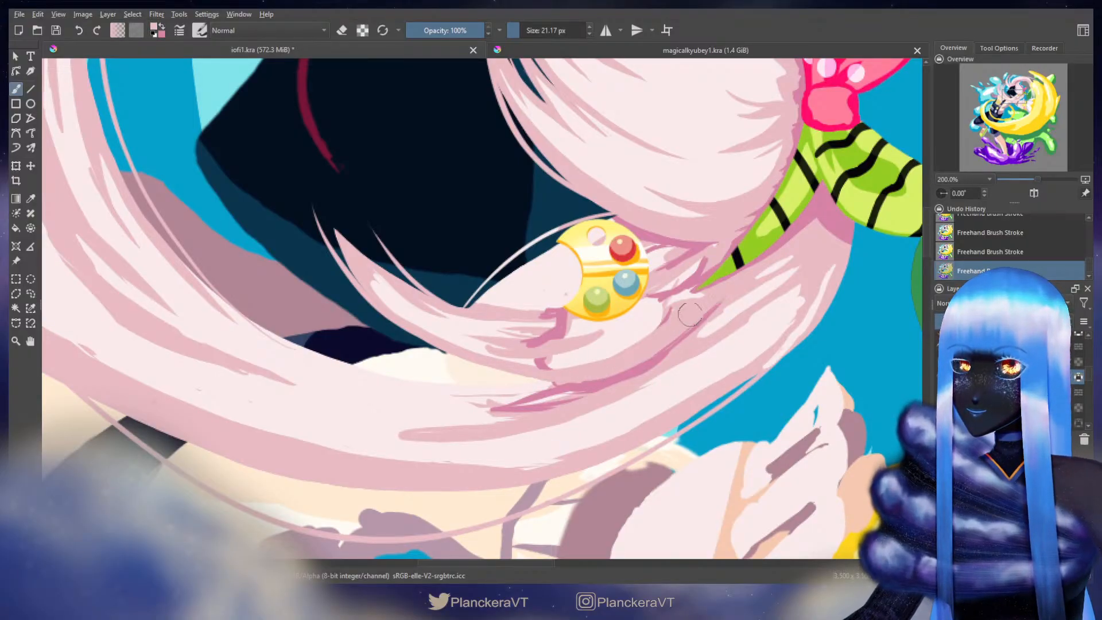
{"action": "key", "text": "x"}
{"action": "left_click_drag", "start_coordinate": [713, 291], "coordinate": [666, 336]}
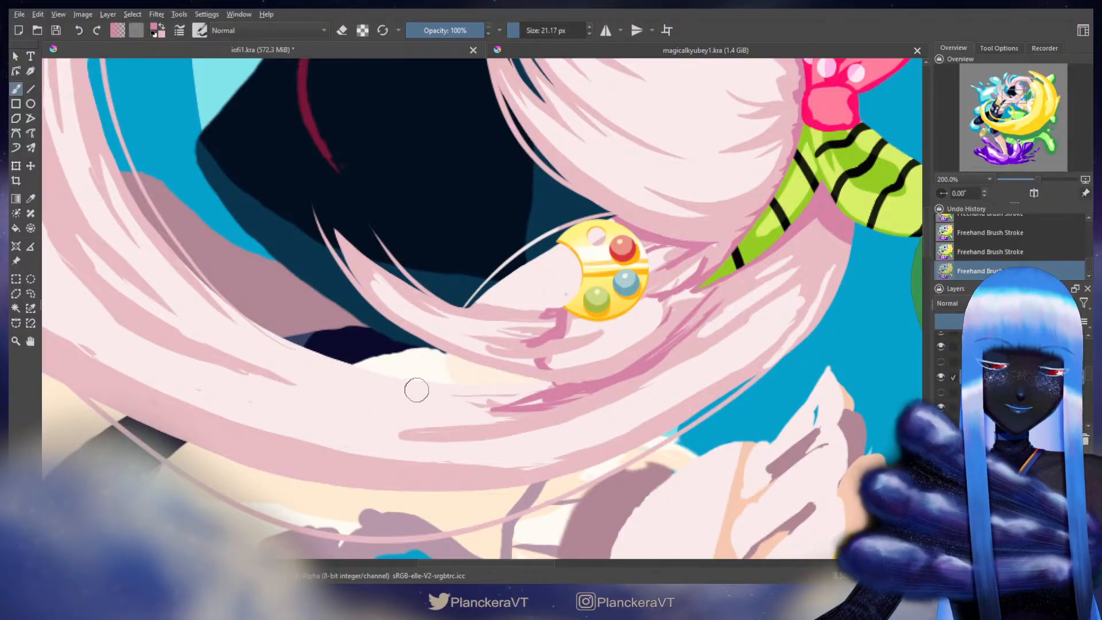
Step: Paint near-white over the darker pink patches beside and below the palette-shaped clip, undoing the last stroke
{"action": "left_click_drag", "start_coordinate": [610, 273], "coordinate": [630, 285]}
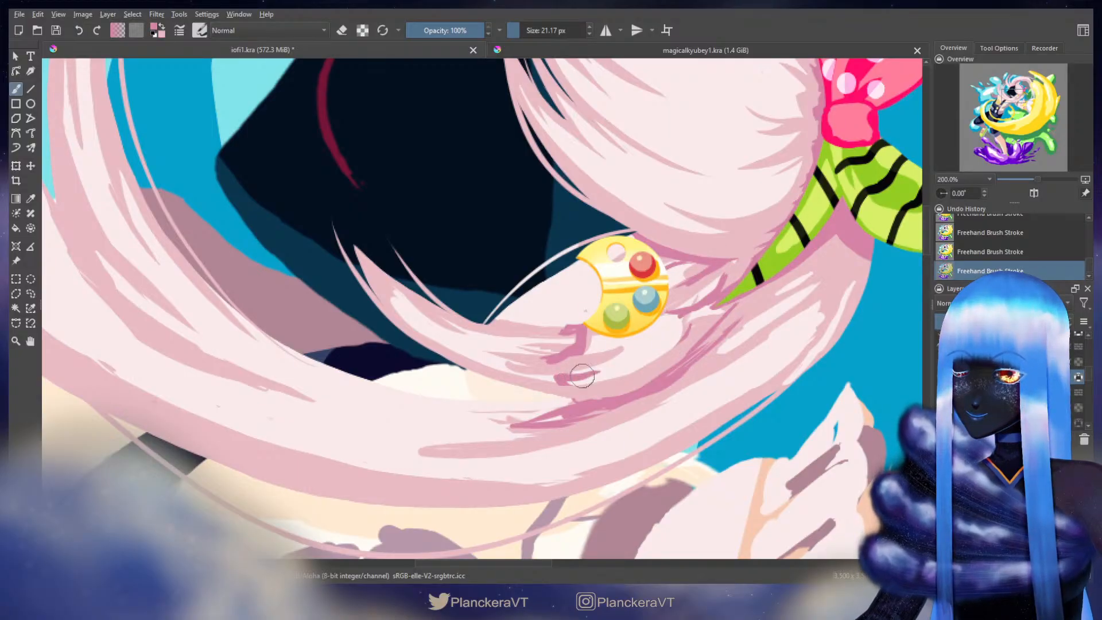
{"action": "mouse_move", "coordinate": [554, 373]}
{"action": "left_mouse_down"}
{"action": "mouse_move", "coordinate": [504, 367]}
{"action": "mouse_move", "coordinate": [537, 378]}
{"action": "left_mouse_up"}
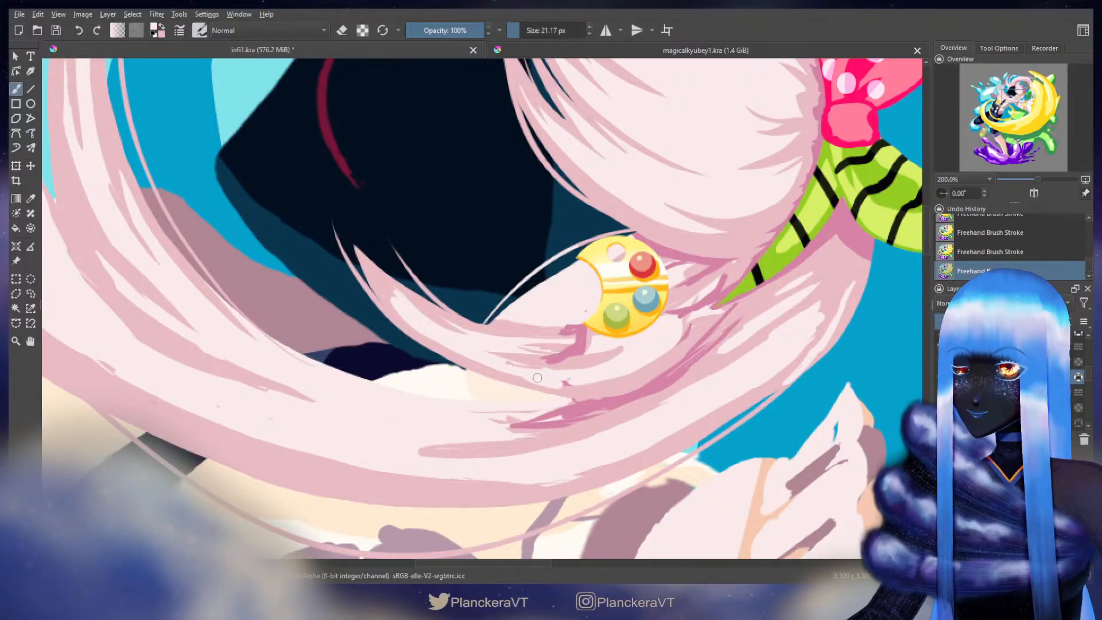
{"action": "left_click_drag", "start_coordinate": [591, 345], "coordinate": [540, 349]}
{"action": "key", "text": "c"}
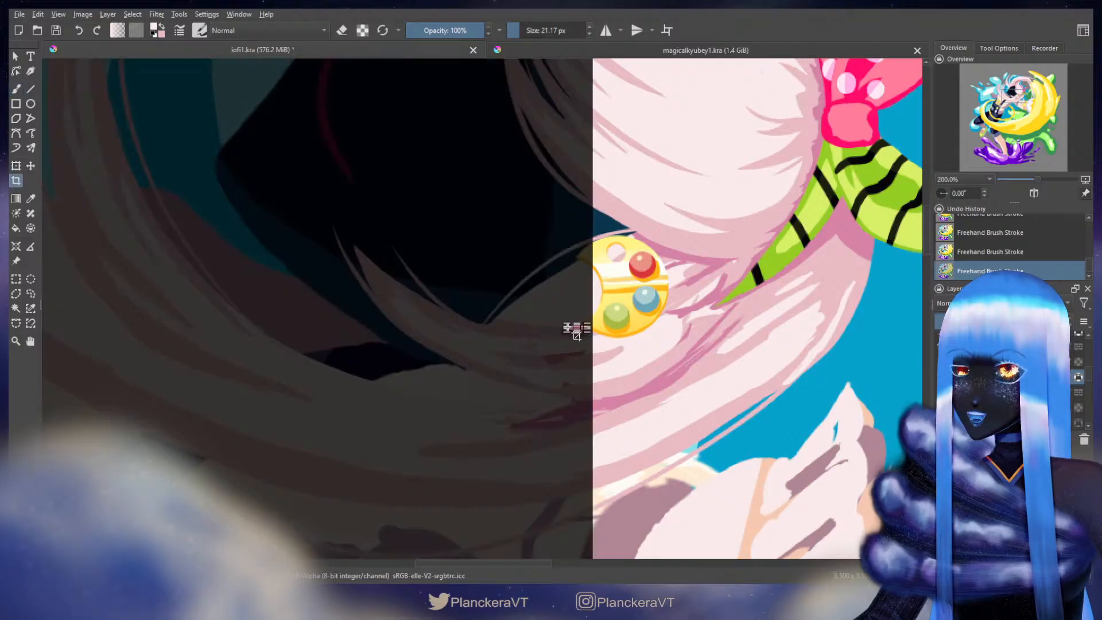
{"action": "key", "text": "b"}
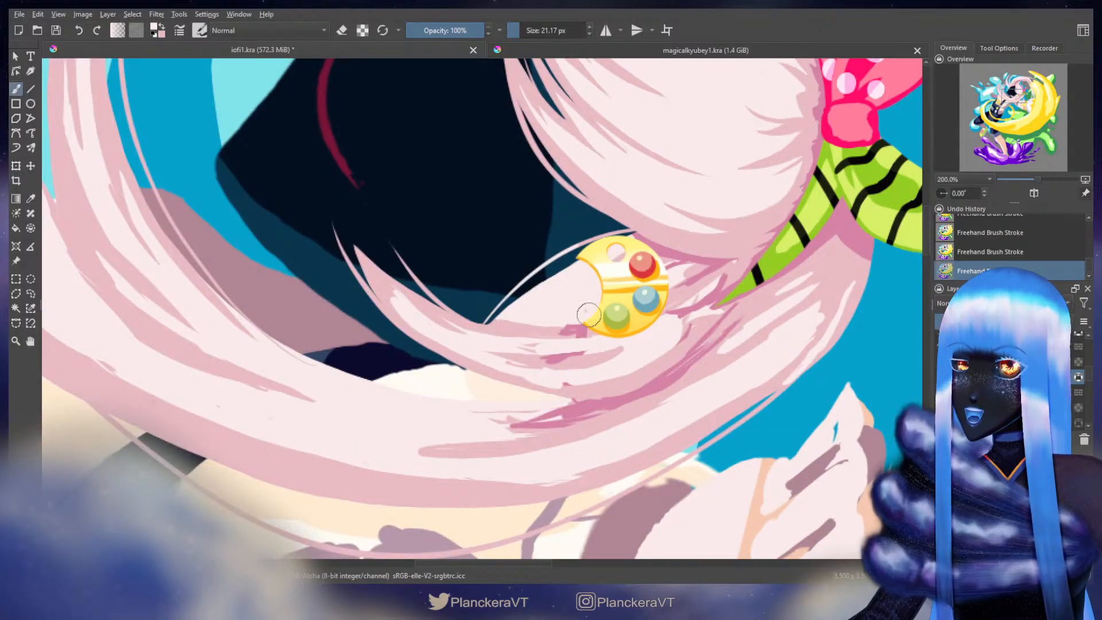
{"action": "key", "text": "ctrl+z"}
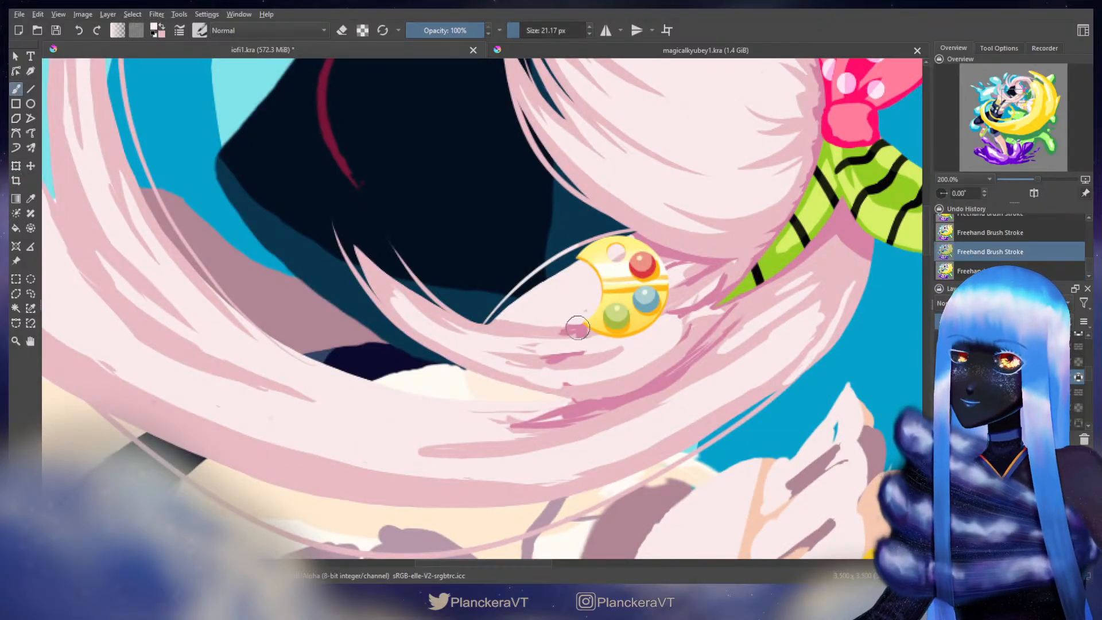
Step: Smooth the hair beneath the clip into clean light strands and fill out the darker pink shadow near the ribbon's tip
{"action": "key", "text": "x"}
{"action": "mouse_move", "coordinate": [582, 328]}
{"action": "left_mouse_down"}
{"action": "mouse_move", "coordinate": [560, 330]}
{"action": "mouse_move", "coordinate": [574, 356]}
{"action": "mouse_move", "coordinate": [515, 350]}
{"action": "mouse_move", "coordinate": [611, 357]}
{"action": "mouse_move", "coordinate": [565, 361]}
{"action": "left_mouse_up"}
{"action": "left_click", "coordinate": [599, 352], "text": "ctrl"}
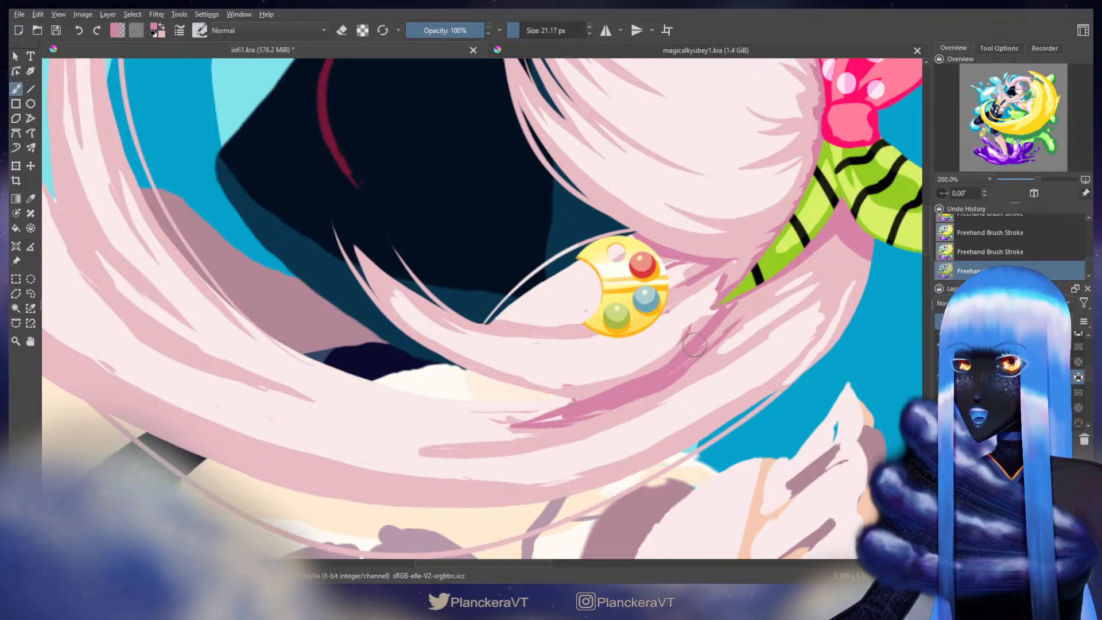
{"action": "left_click_drag", "start_coordinate": [731, 287], "coordinate": [722, 331]}
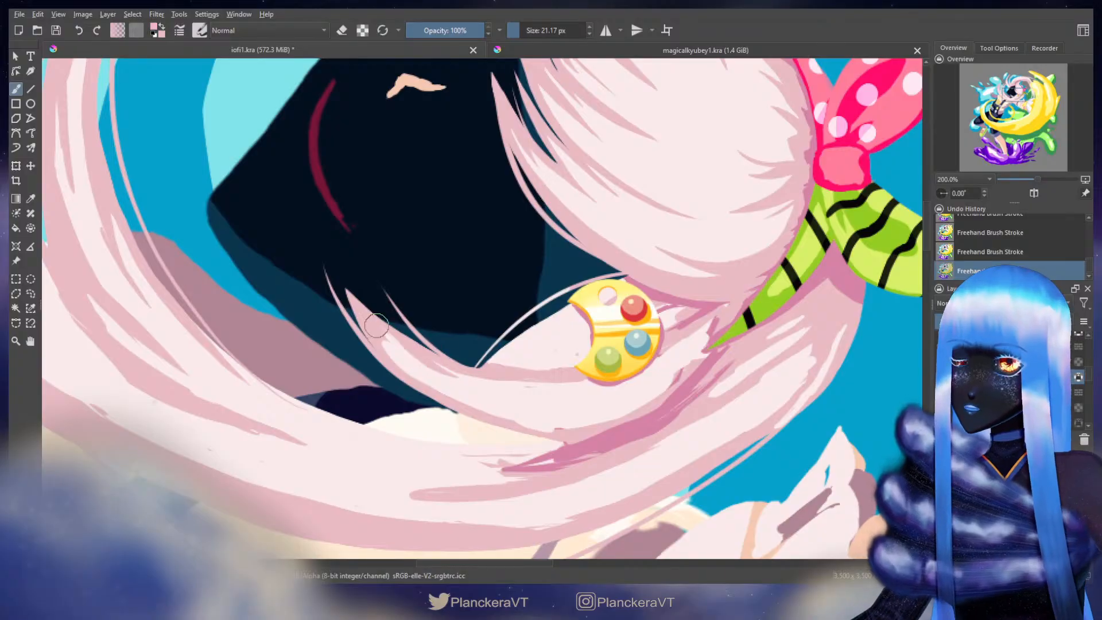
Step: Paint a thin darker pink shadow line along the strand left of the clip with the 16.88 px brush, then sample light pink
{"action": "left_click_drag", "start_coordinate": [556, 368], "coordinate": [558, 360]}
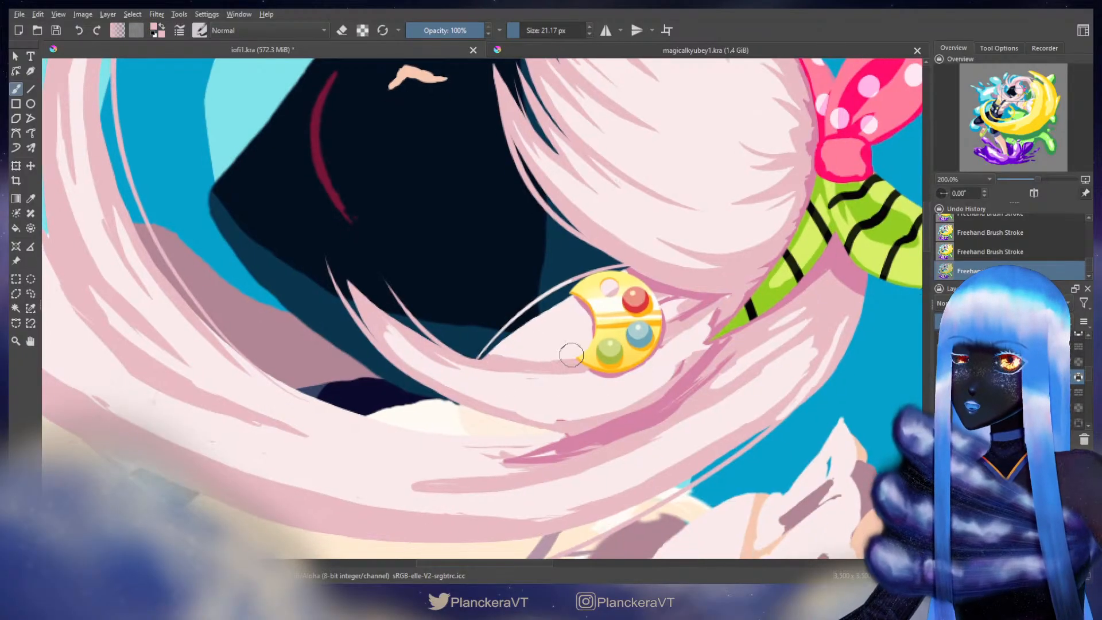
{"action": "key", "text": "bracketleft"}
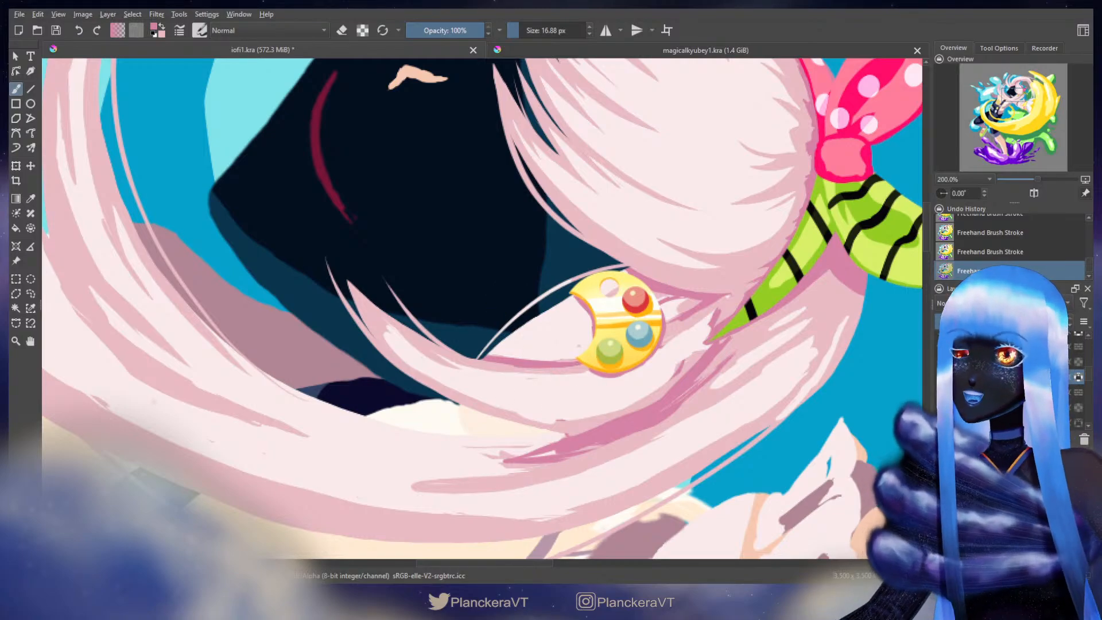
{"action": "left_click", "coordinate": [480, 392], "text": "ctrl"}
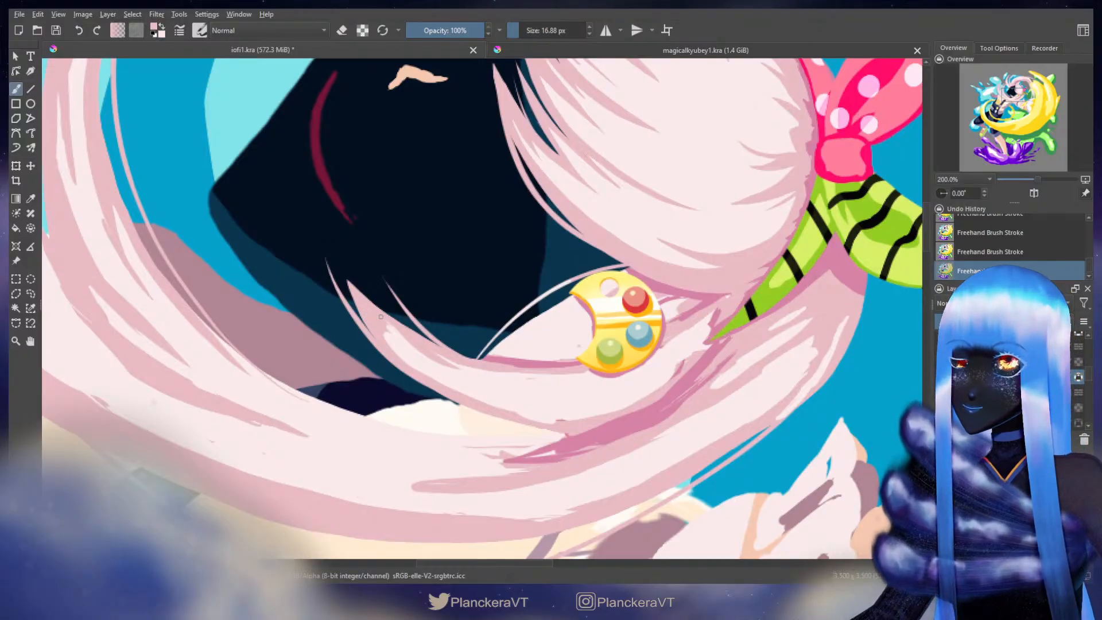
Step: Touch up the lower edge of the pointed hair strand left of the palette-shaped clip with light pink, comparing the last stroke through undo and redo
{"action": "left_click_drag", "start_coordinate": [391, 325], "coordinate": [398, 336]}
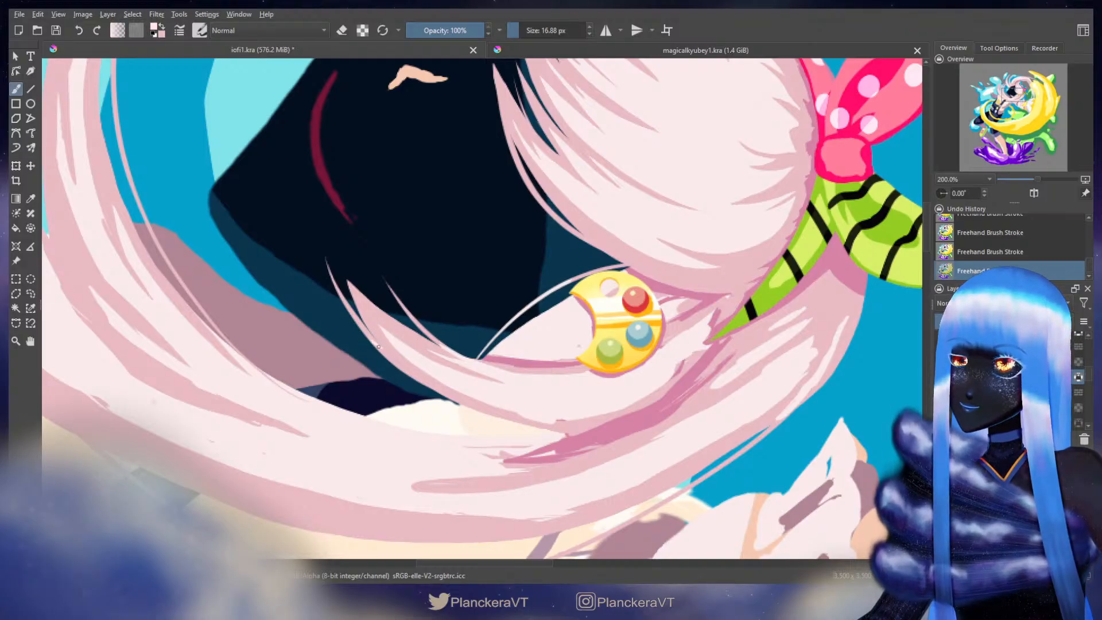
{"action": "left_click_drag", "start_coordinate": [379, 347], "coordinate": [409, 366]}
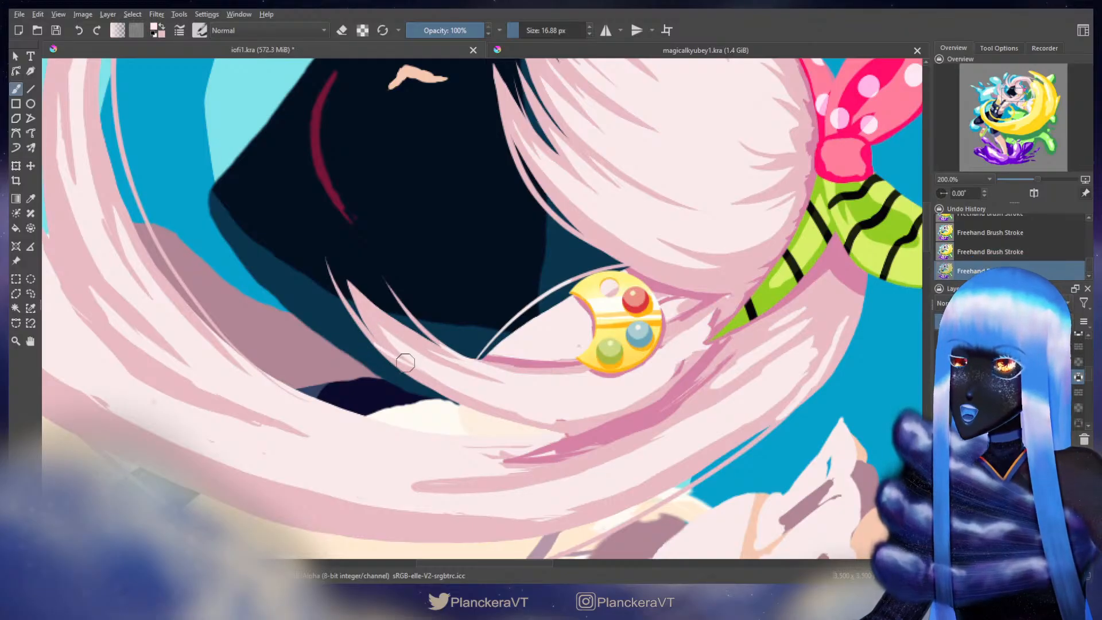
{"action": "key", "text": "ctrl+z"}
{"action": "key", "text": "ctrl+z"}
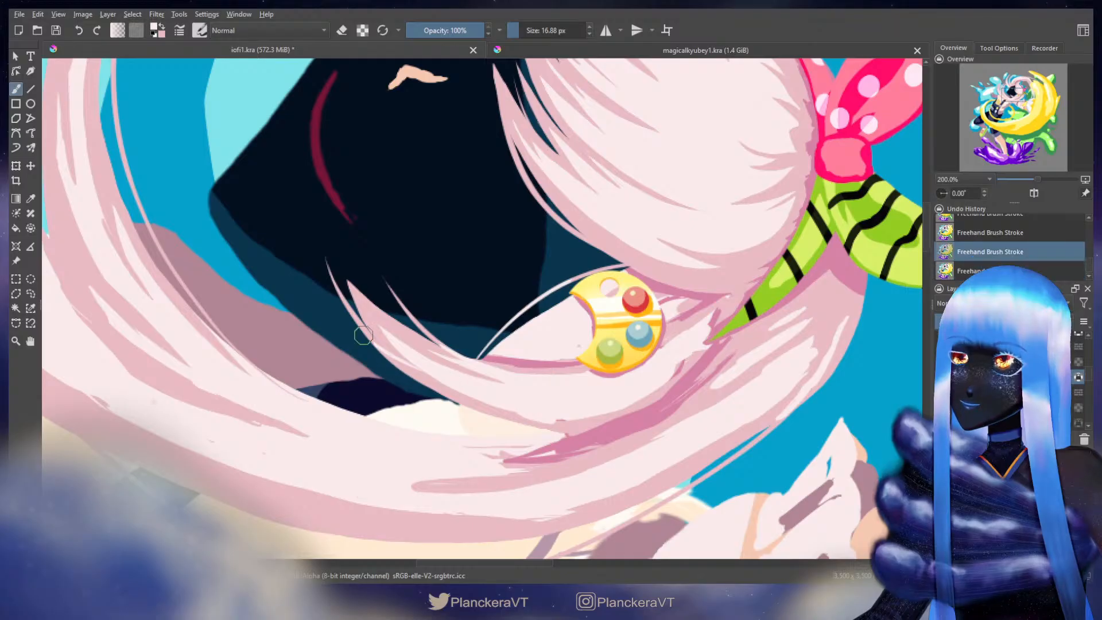
{"action": "key", "text": "ctrl+shift+z"}
{"action": "key", "text": "ctrl+shift+z"}
{"action": "key", "text": "ctrl+z"}
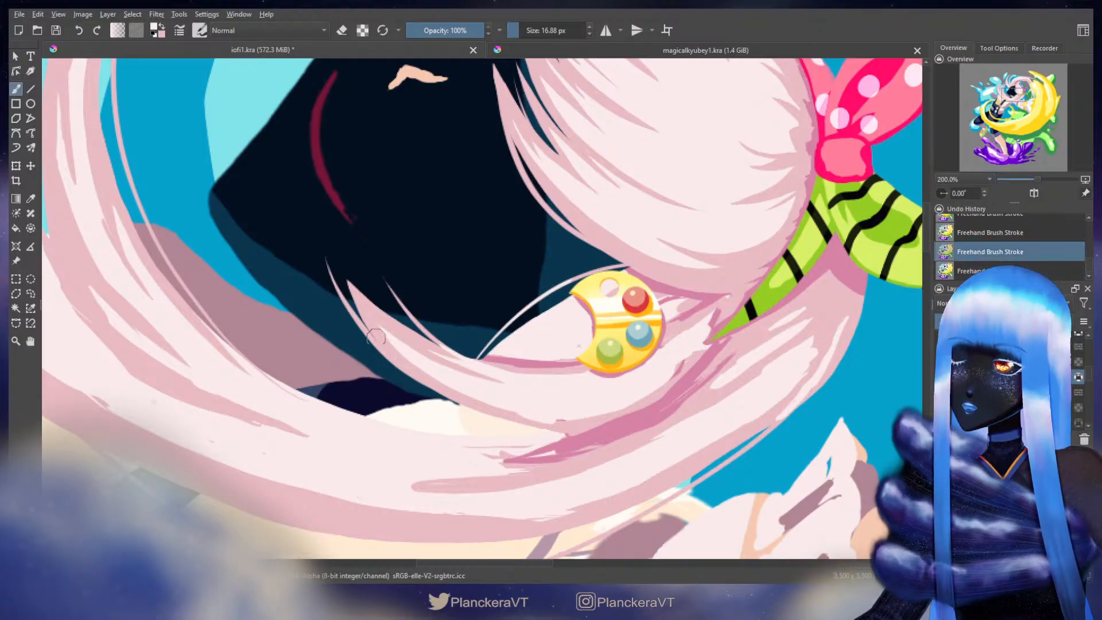
{"action": "key", "text": "ctrl+shift+z"}
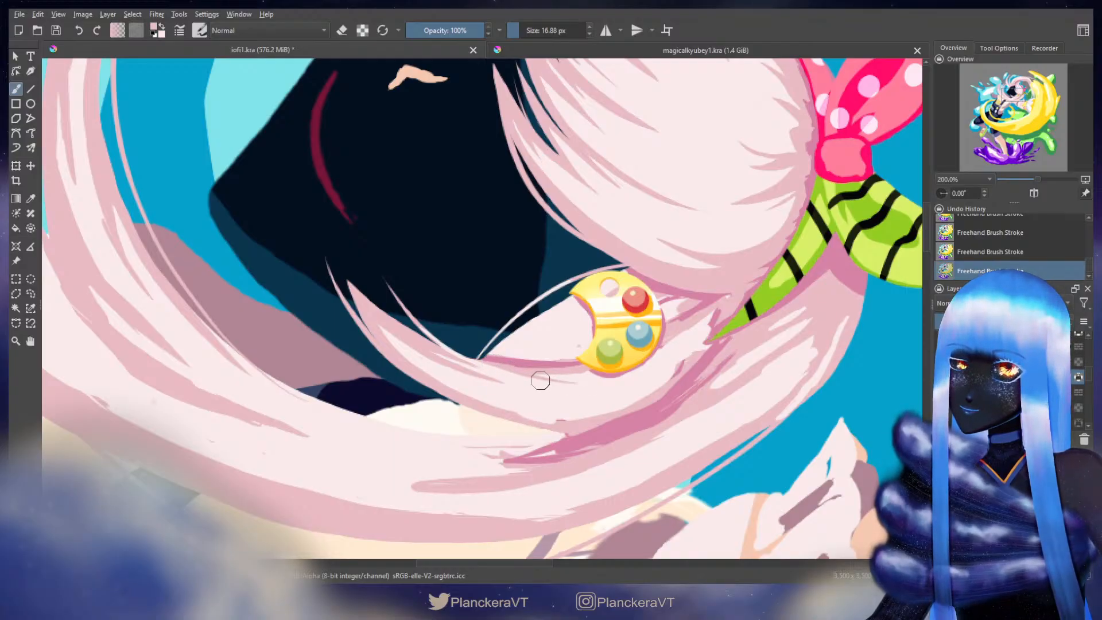
Step: Refine the thin darker pink shadow line running from the clip to the strand junction on its left, then sample light pink
{"action": "left_click_drag", "start_coordinate": [588, 382], "coordinate": [504, 374]}
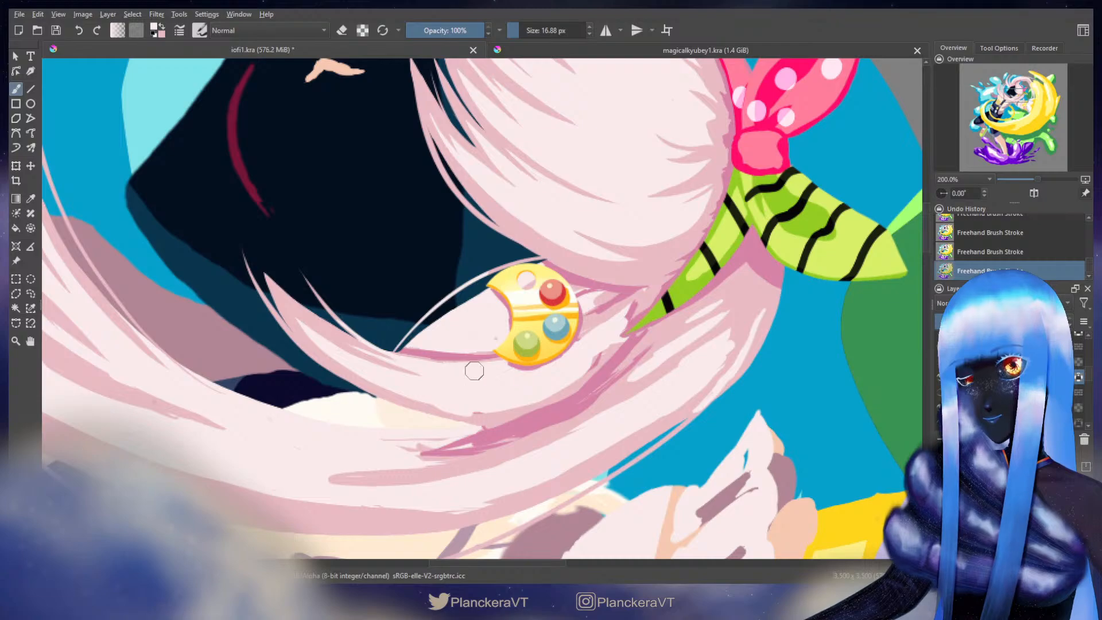
{"action": "left_click_drag", "start_coordinate": [395, 356], "coordinate": [479, 364]}
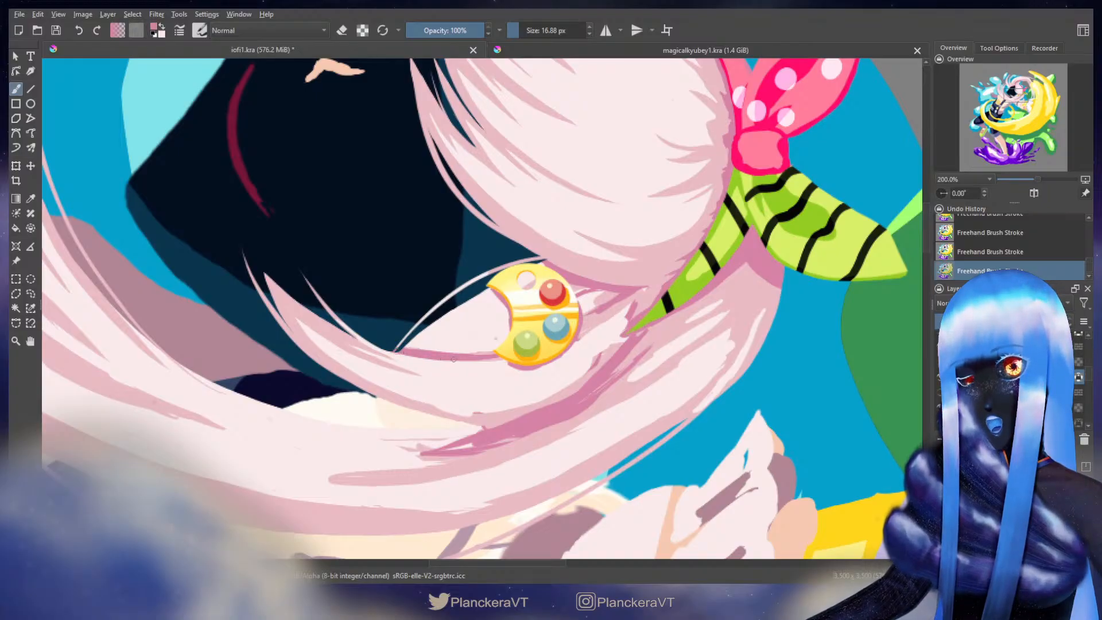
{"action": "key", "text": "x"}
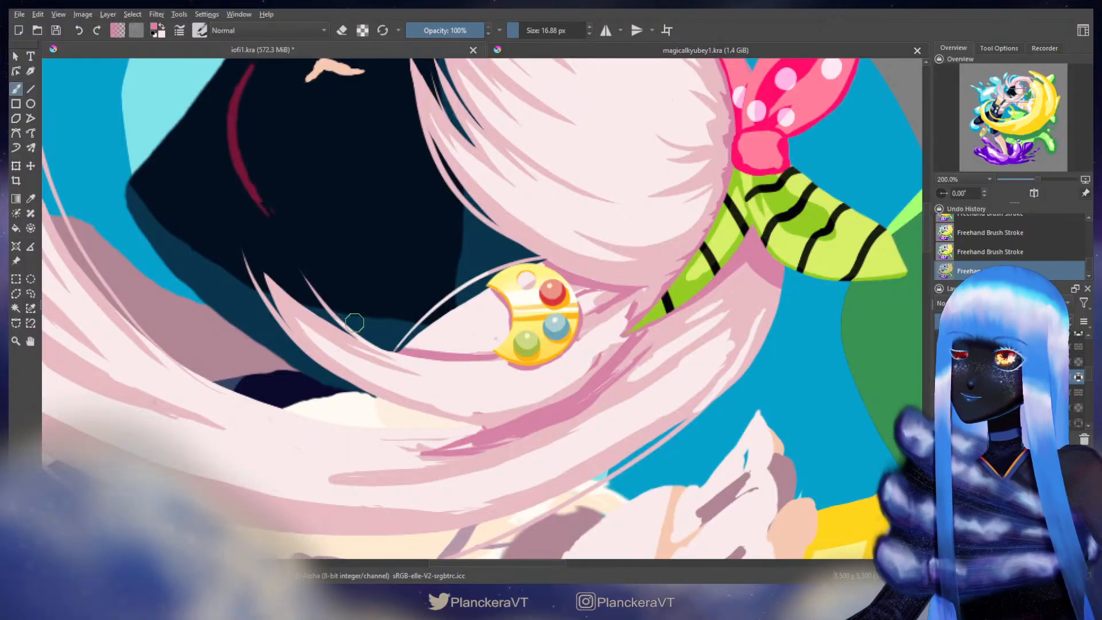
{"action": "left_click", "coordinate": [315, 300], "text": "ctrl"}
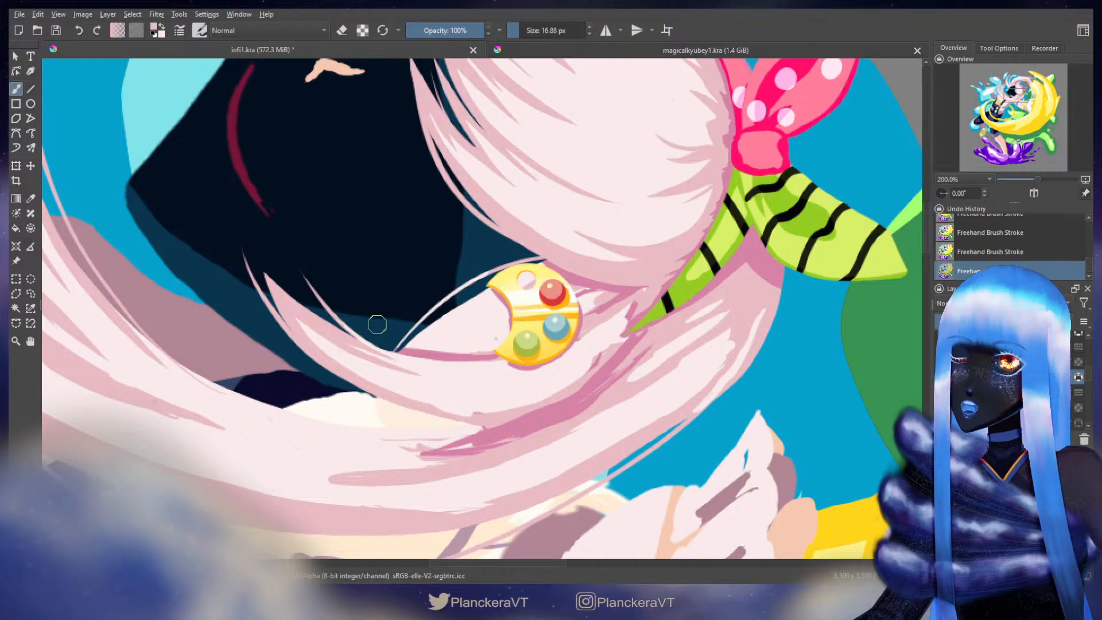
{"action": "left_click_drag", "start_coordinate": [377, 324], "coordinate": [322, 290]}
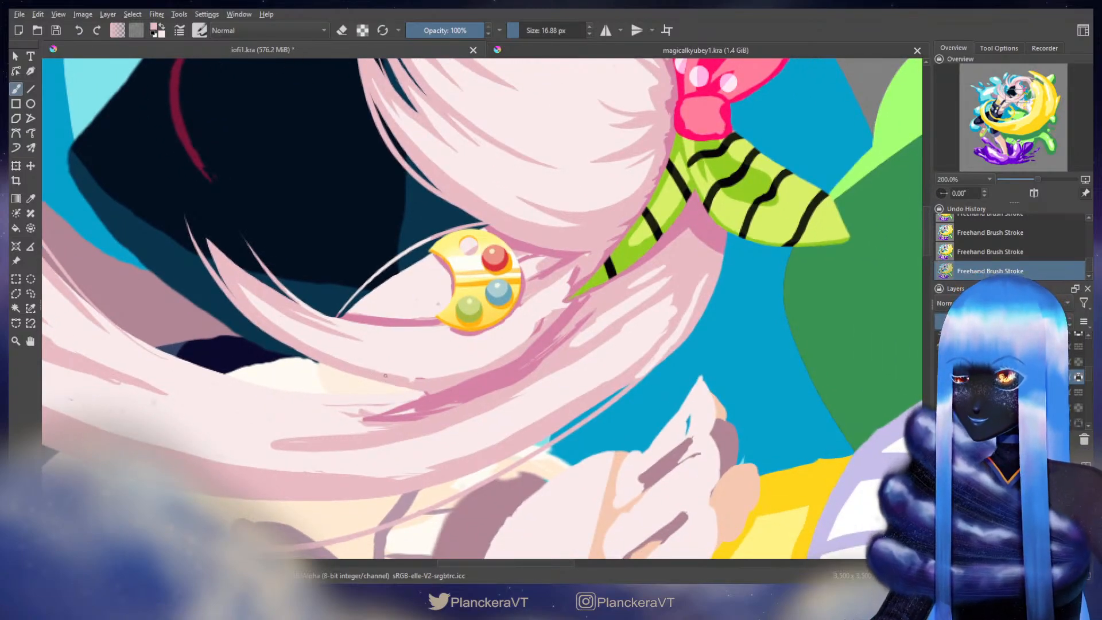
{"action": "left_click_drag", "start_coordinate": [444, 384], "coordinate": [625, 258]}
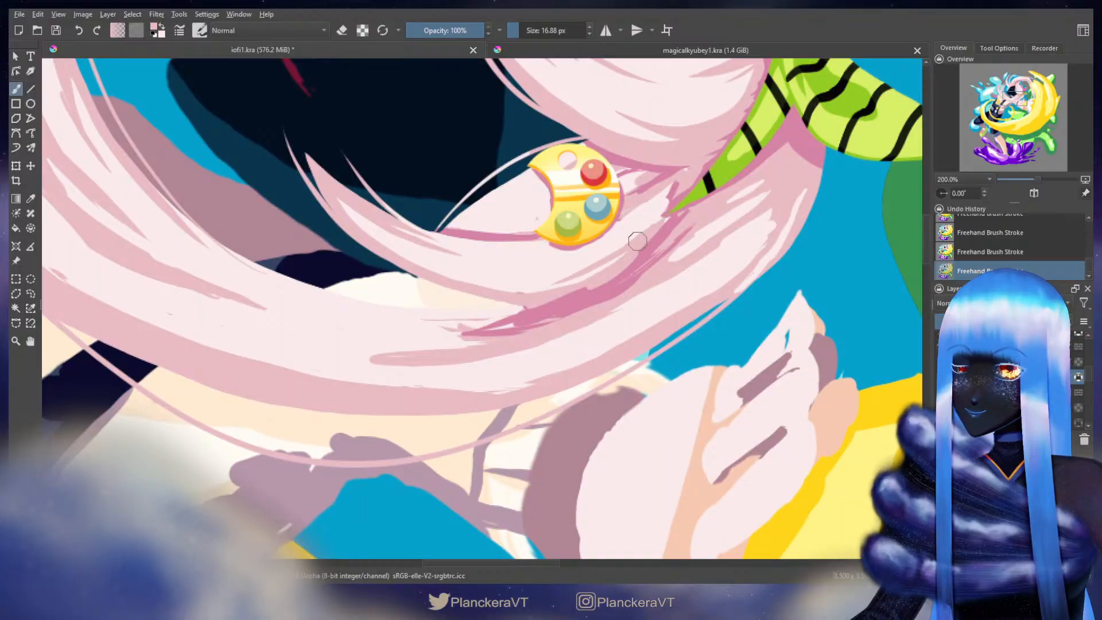
{"action": "left_click_drag", "start_coordinate": [656, 216], "coordinate": [622, 300]}
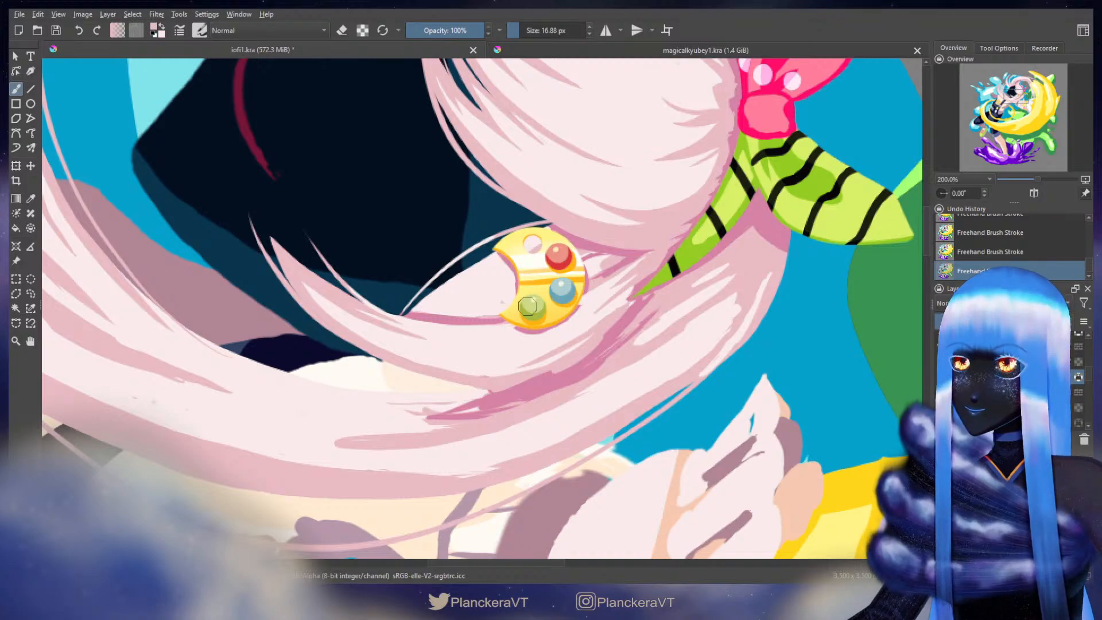
Step: Paint light pink streaks into the near-white strand directly left of the clip with the brush enlarged to 21.11 px
{"action": "key", "text": "bracketright"}
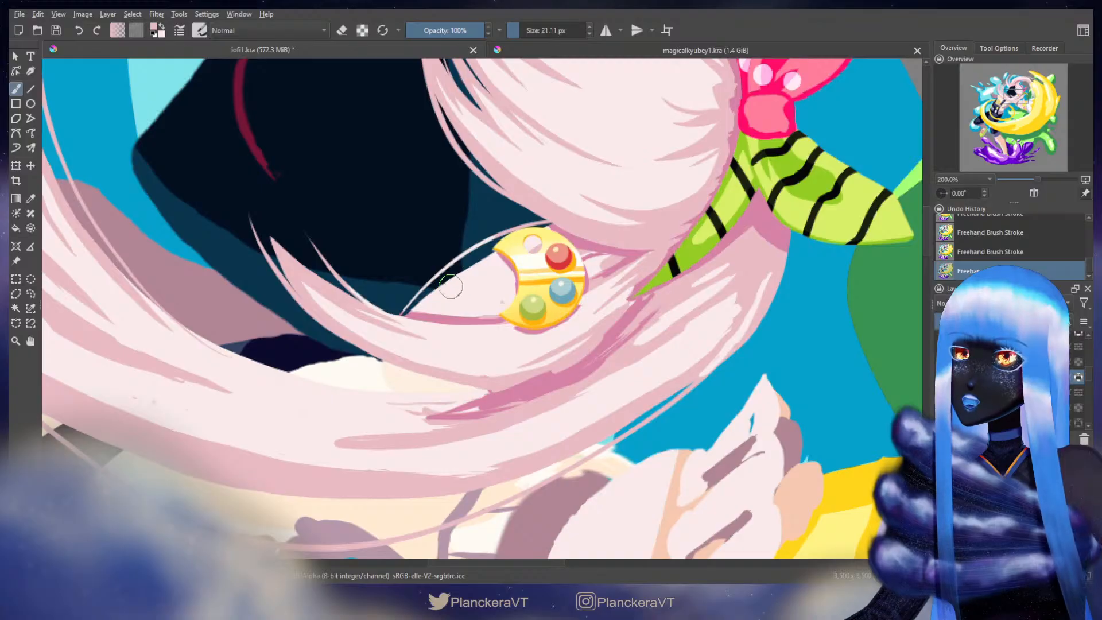
{"action": "key", "text": "ctrl+z"}
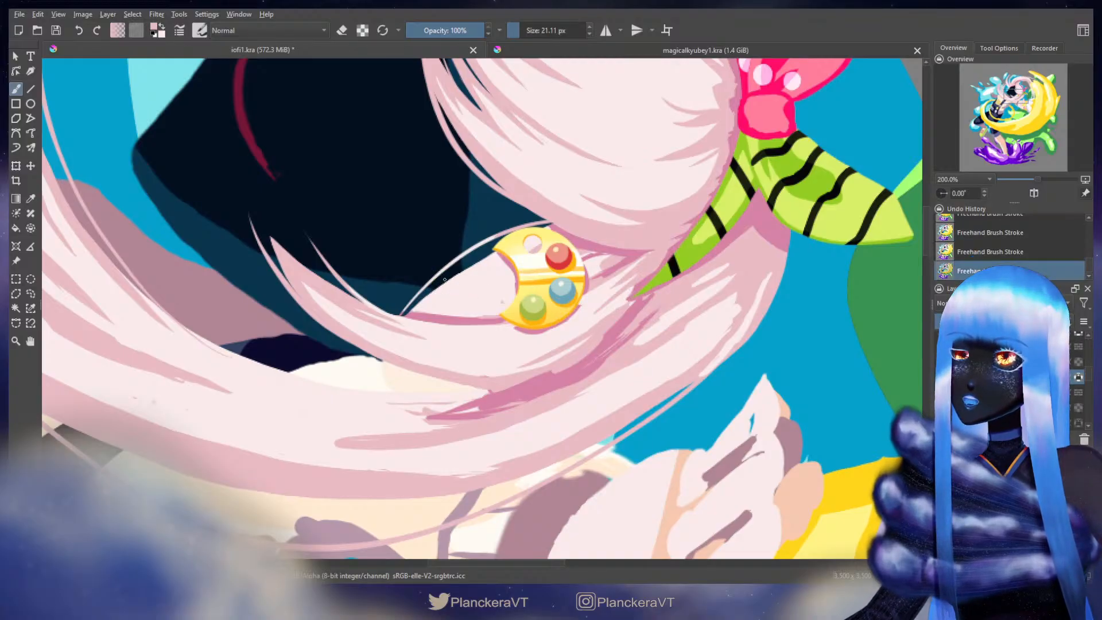
{"action": "left_click_drag", "start_coordinate": [443, 279], "coordinate": [484, 312]}
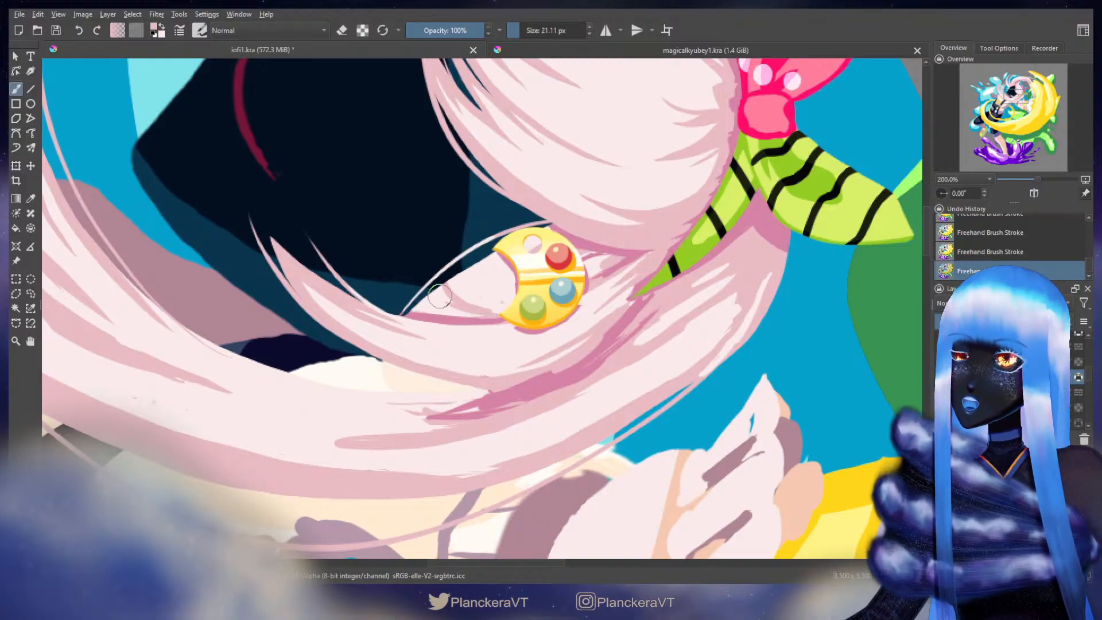
{"action": "left_click_drag", "start_coordinate": [419, 307], "coordinate": [453, 309]}
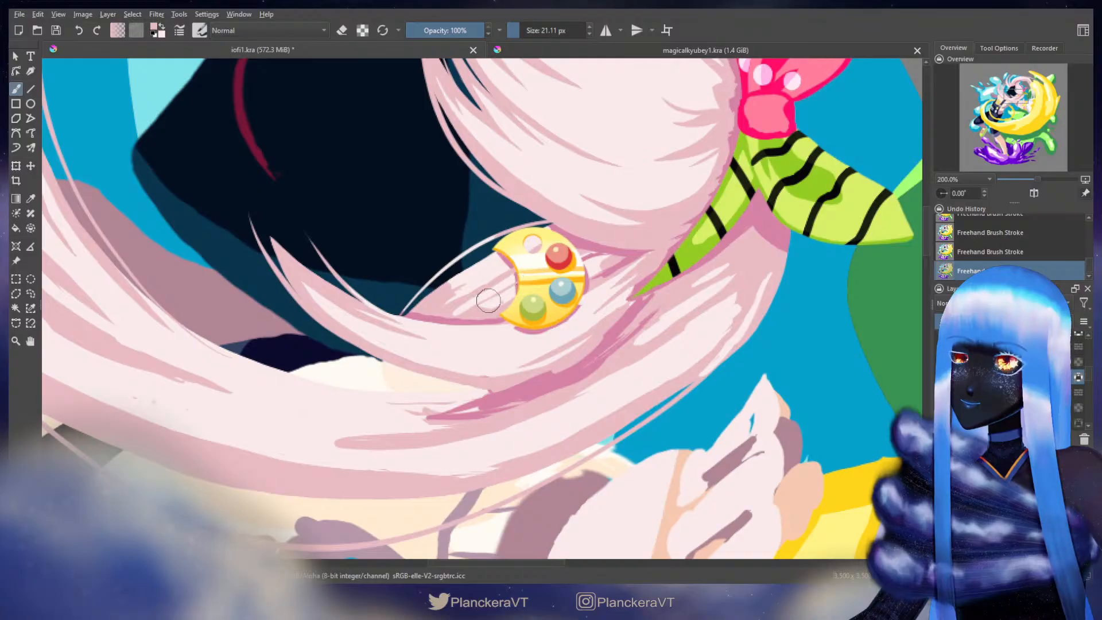
{"action": "left_click_drag", "start_coordinate": [488, 271], "coordinate": [462, 276]}
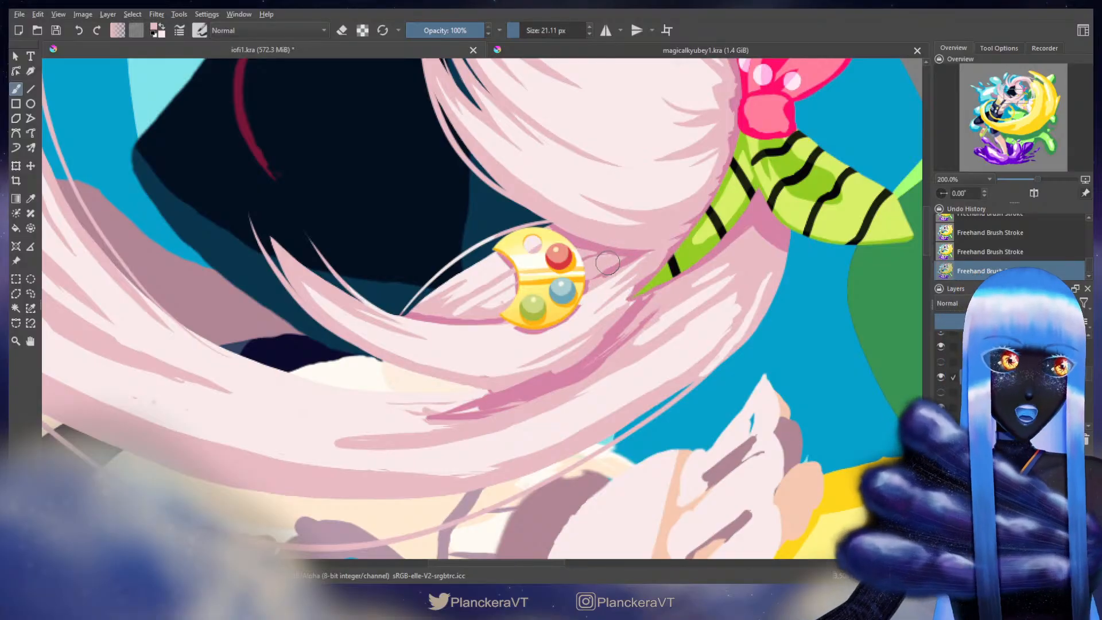
Step: Shade the hair between the clip and the striped ribbon with darker pink and dot the clip's blank paint well, undoing stray strokes
{"action": "left_click_drag", "start_coordinate": [608, 263], "coordinate": [673, 259]}
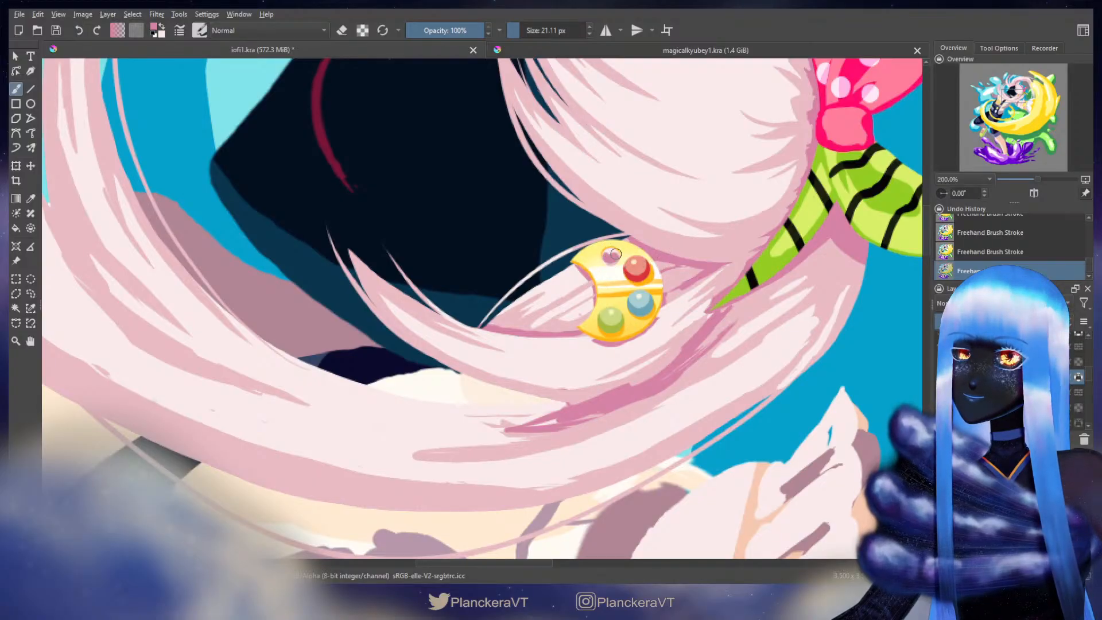
{"action": "left_click", "coordinate": [611, 255]}
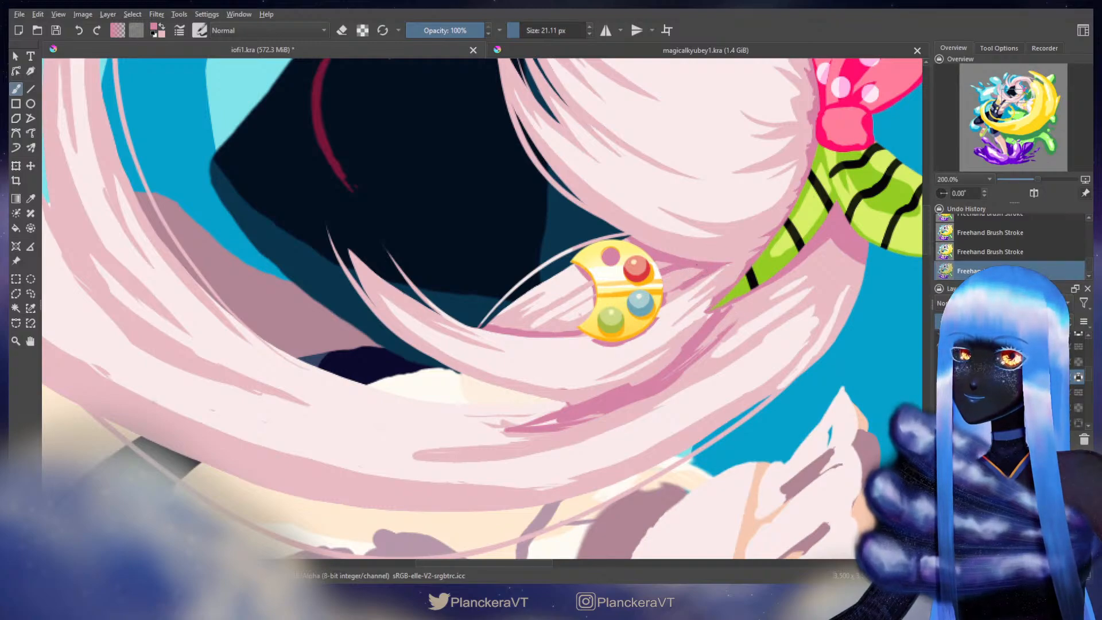
{"action": "mouse_move", "coordinate": [697, 264]}
{"action": "left_mouse_down"}
{"action": "mouse_move", "coordinate": [649, 289]}
{"action": "mouse_move", "coordinate": [696, 267]}
{"action": "mouse_move", "coordinate": [649, 286]}
{"action": "mouse_move", "coordinate": [691, 285]}
{"action": "left_mouse_up"}
{"action": "key", "text": "ctrl+z"}
{"action": "key", "text": "ctrl+z"}
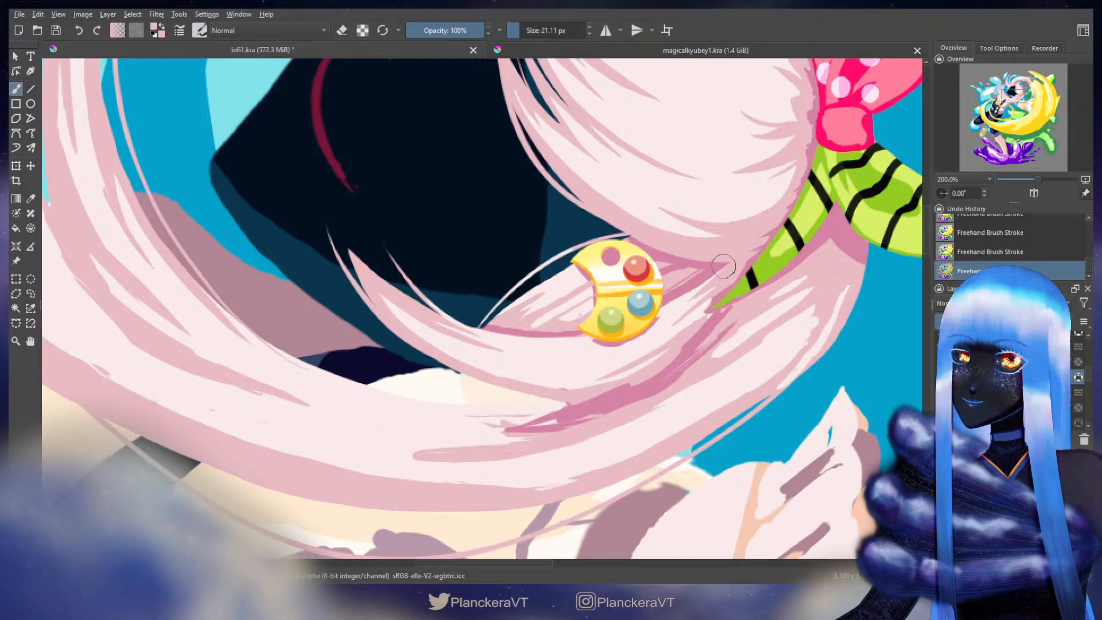
Step: Paint thin light strands over the darker pink shading between the clip and the striped ribbon's tip
{"action": "left_click", "coordinate": [721, 265], "text": "ctrl"}
{"action": "left_click_drag", "start_coordinate": [728, 263], "coordinate": [731, 262]}
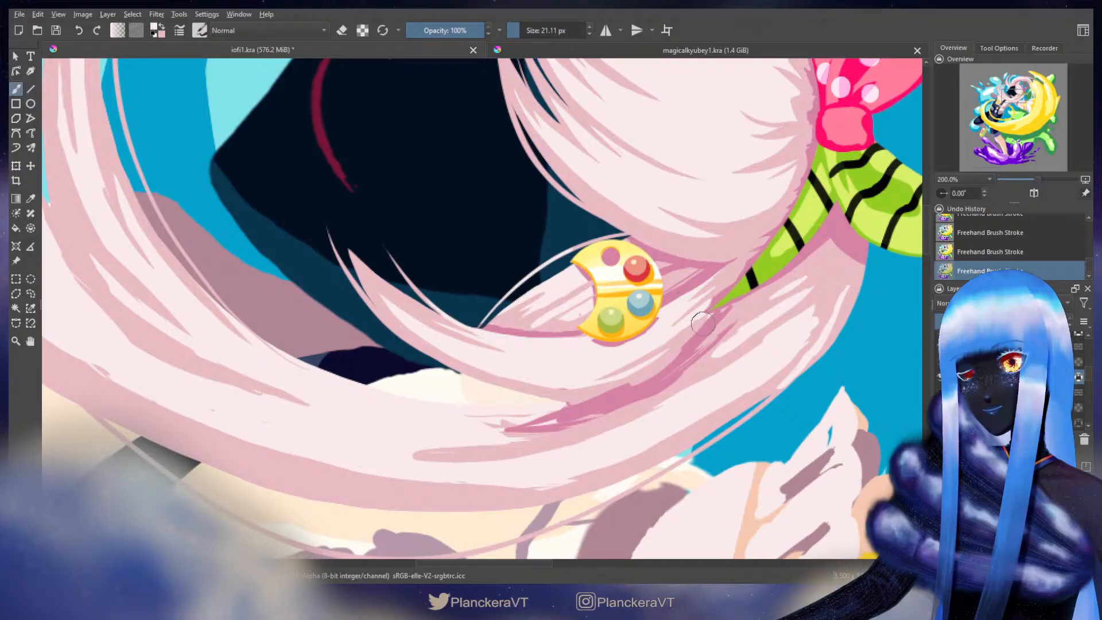
{"action": "left_click_drag", "start_coordinate": [585, 297], "coordinate": [656, 257]}
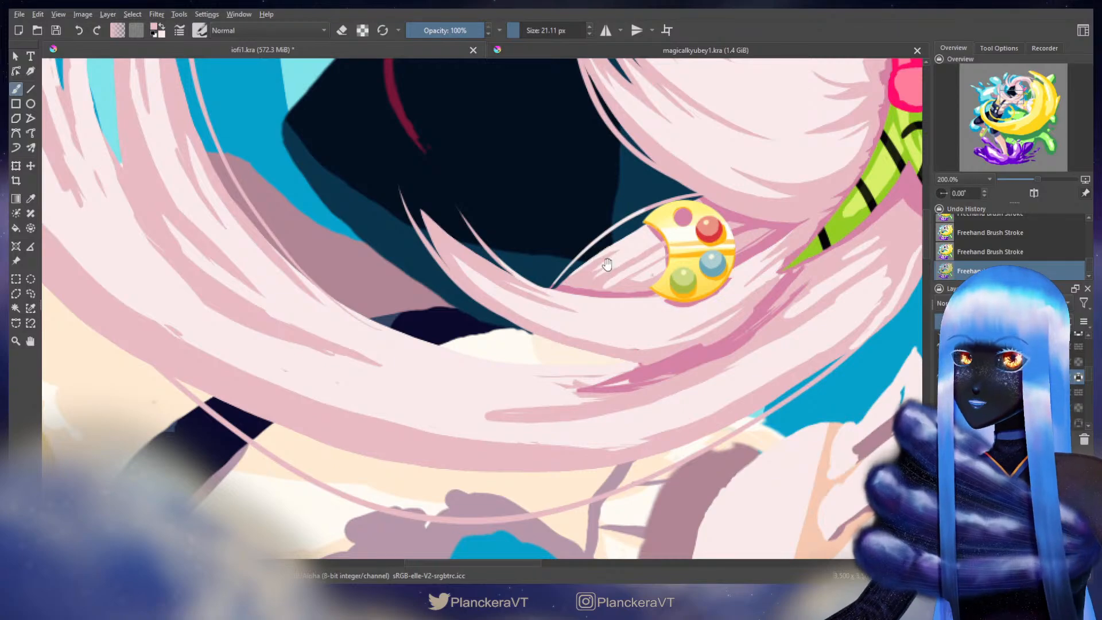
{"action": "left_click_drag", "start_coordinate": [603, 257], "coordinate": [613, 300]}
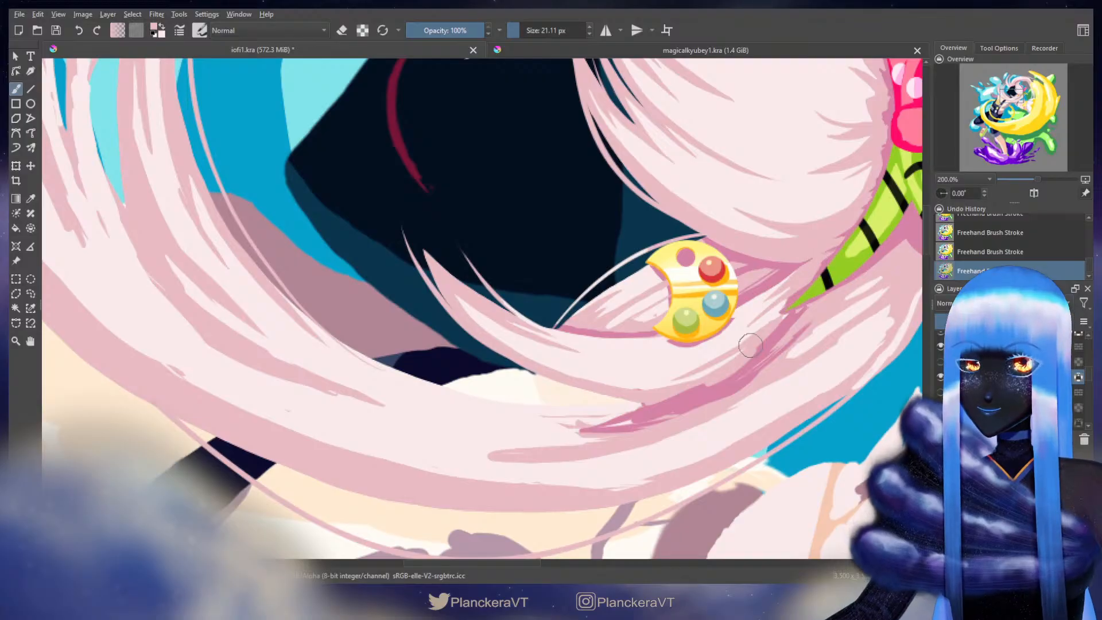
{"action": "left_click_drag", "start_coordinate": [750, 345], "coordinate": [633, 311]}
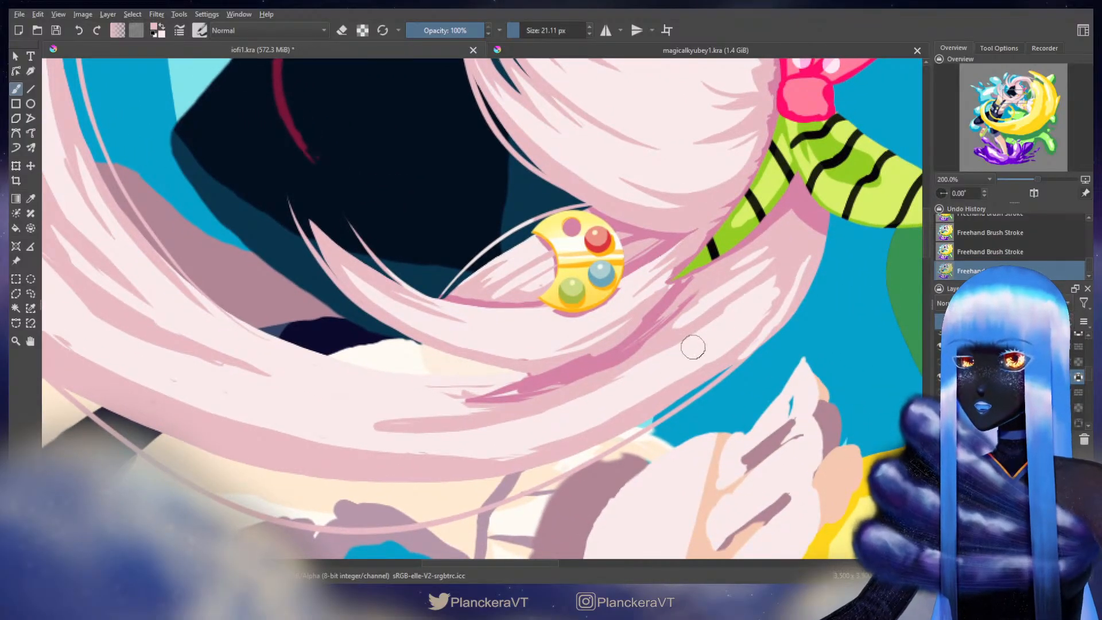
{"action": "left_click_drag", "start_coordinate": [492, 279], "coordinate": [564, 336]}
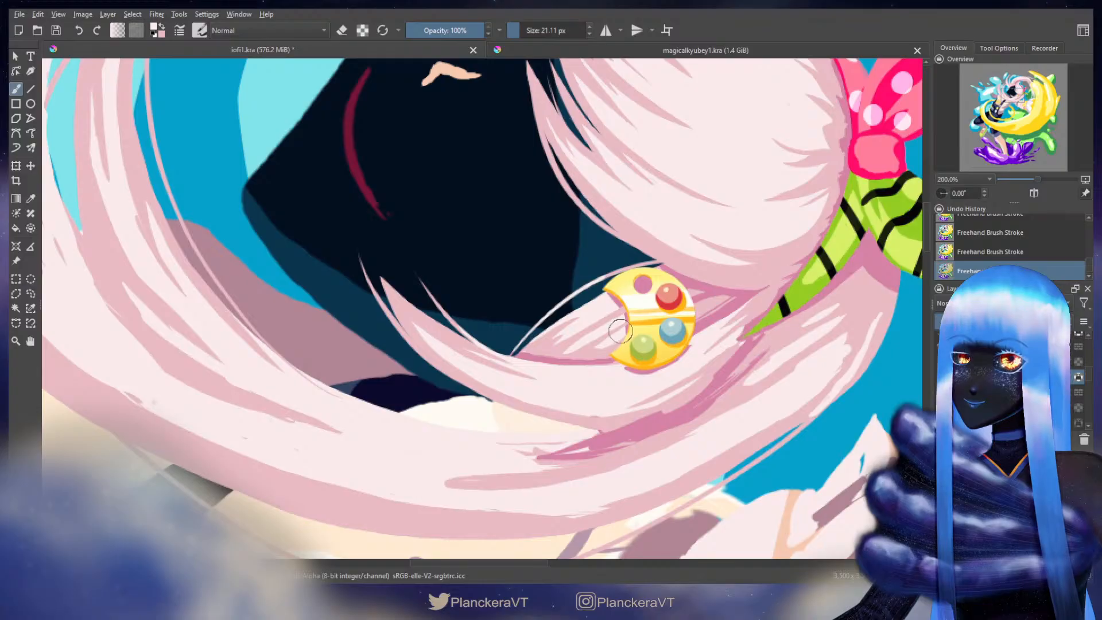
Step: Sample darker pink and paint shadow streaks into the base of the strand left of the clip, comparing the last stroke
{"action": "key", "text": "x"}
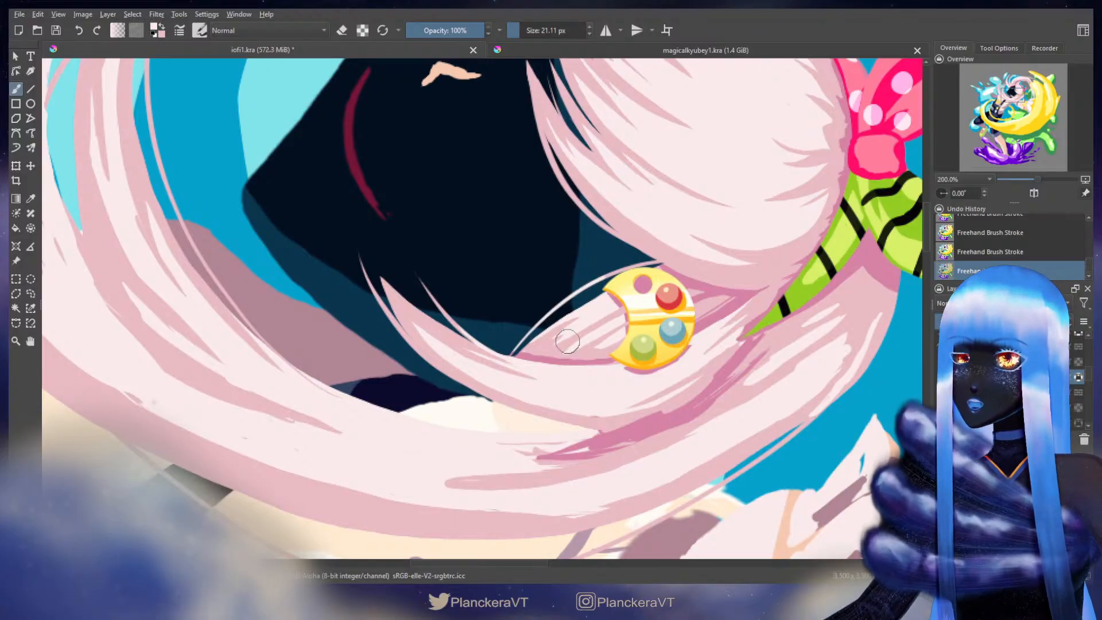
{"action": "left_click", "coordinate": [539, 359], "text": "ctrl"}
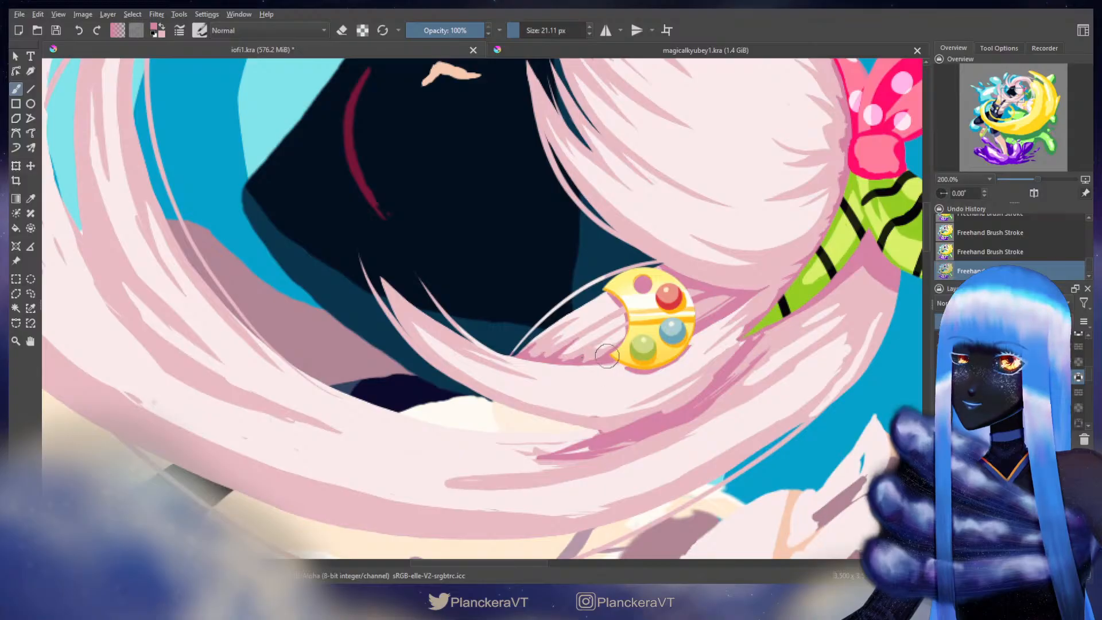
{"action": "left_click_drag", "start_coordinate": [737, 298], "coordinate": [732, 299]}
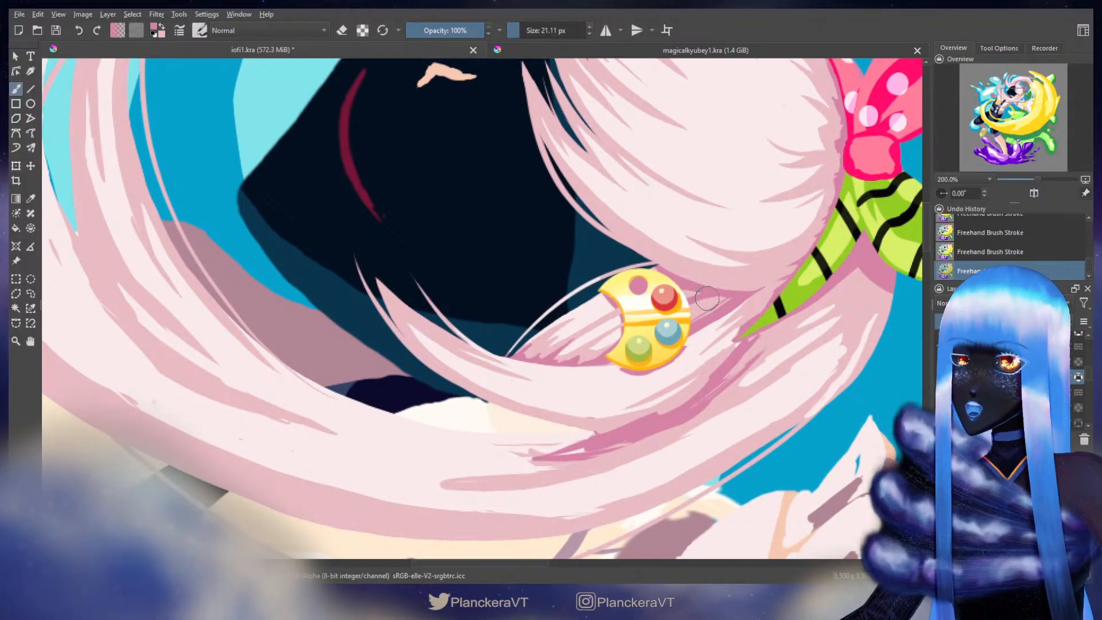
{"action": "mouse_move", "coordinate": [707, 298]}
{"action": "left_mouse_down"}
{"action": "mouse_move", "coordinate": [689, 310]}
{"action": "mouse_move", "coordinate": [714, 270]}
{"action": "left_mouse_up"}
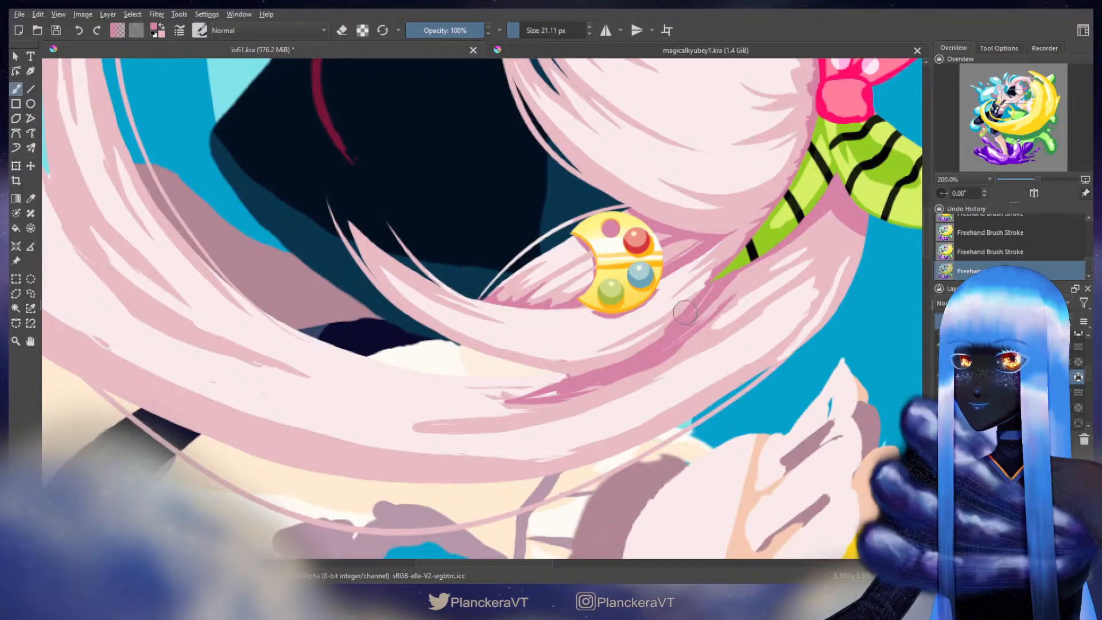
{"action": "key", "text": "ctrl+z"}
{"action": "key", "text": "ctrl+shift+z"}
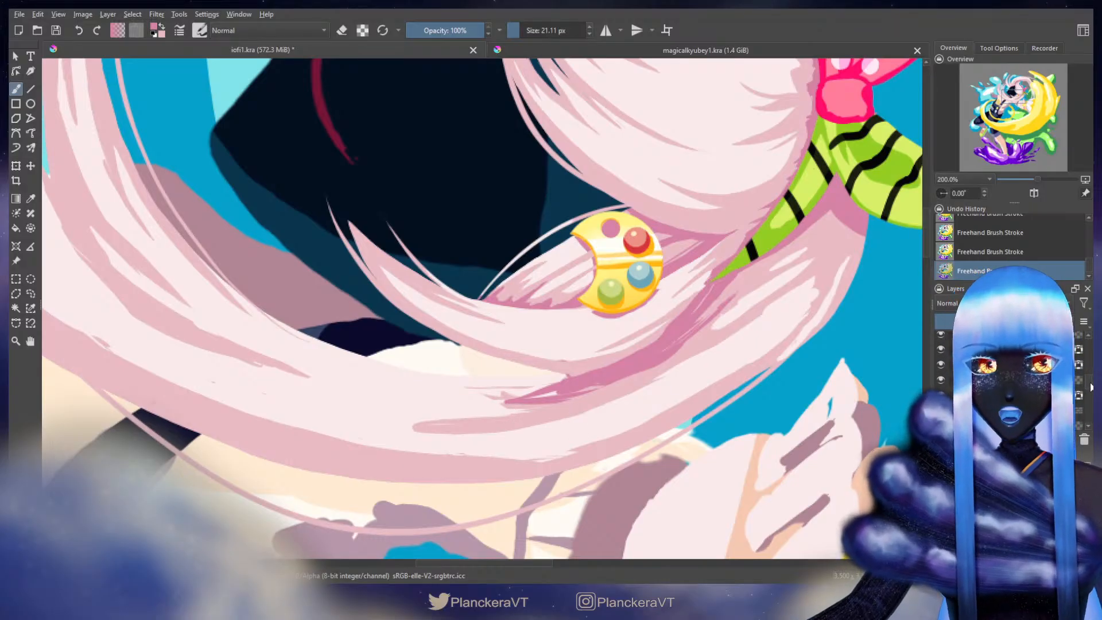
Step: Invert the colours of the two cream-coloured layers behind the lower hair with the Invert filter
{"action": "left_click_drag", "start_coordinate": [1092, 389], "coordinate": [1092, 392]}
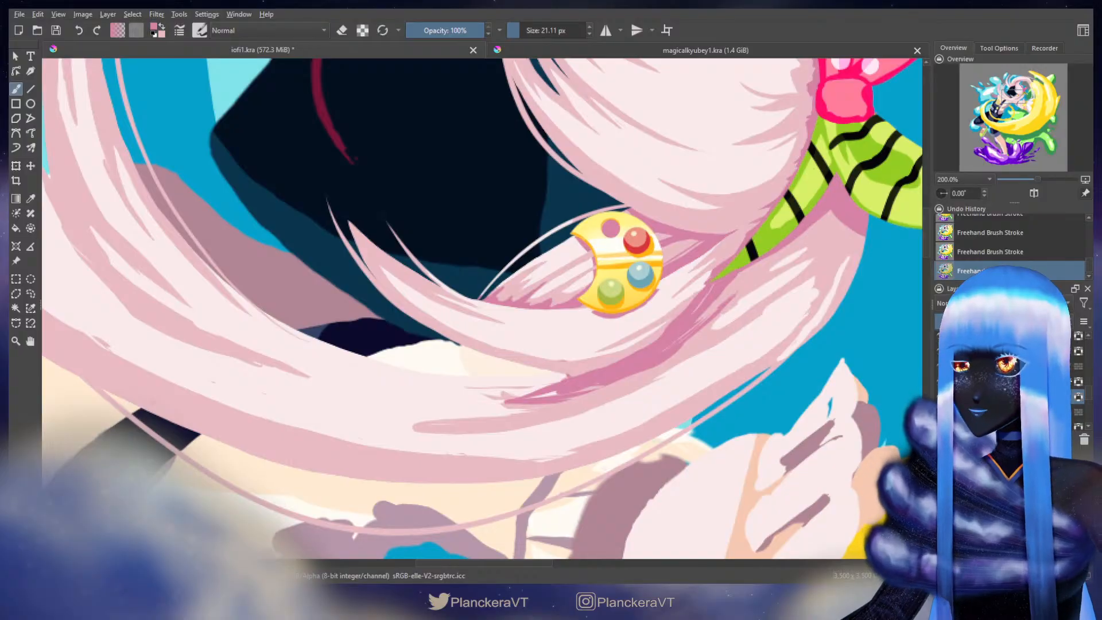
{"action": "key", "text": "ctrl+i"}
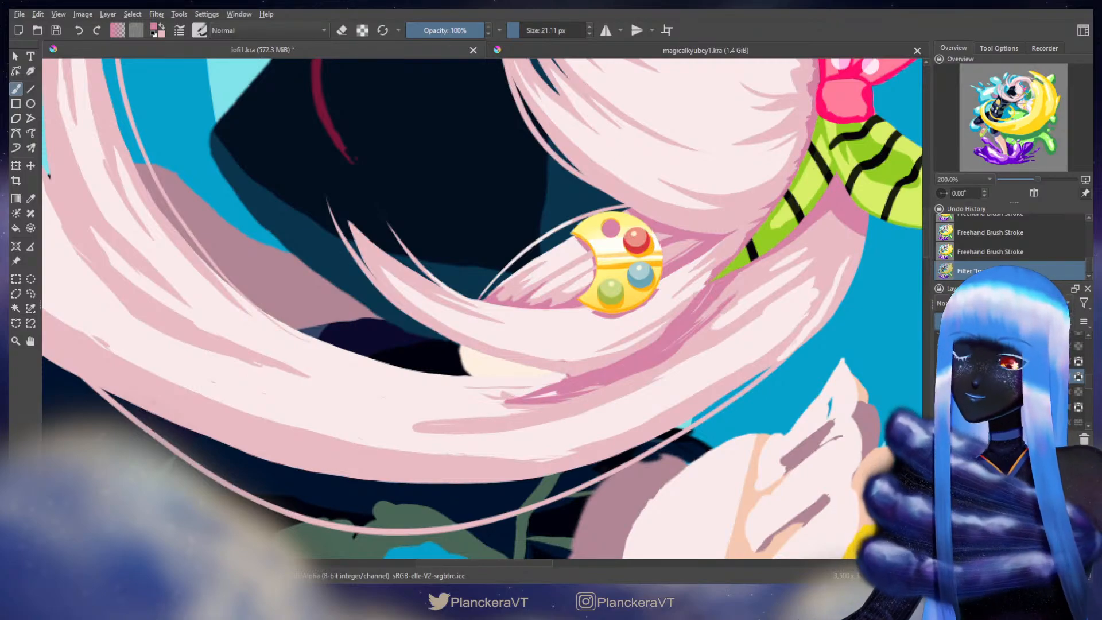
{"action": "key", "text": "ctrl+i"}
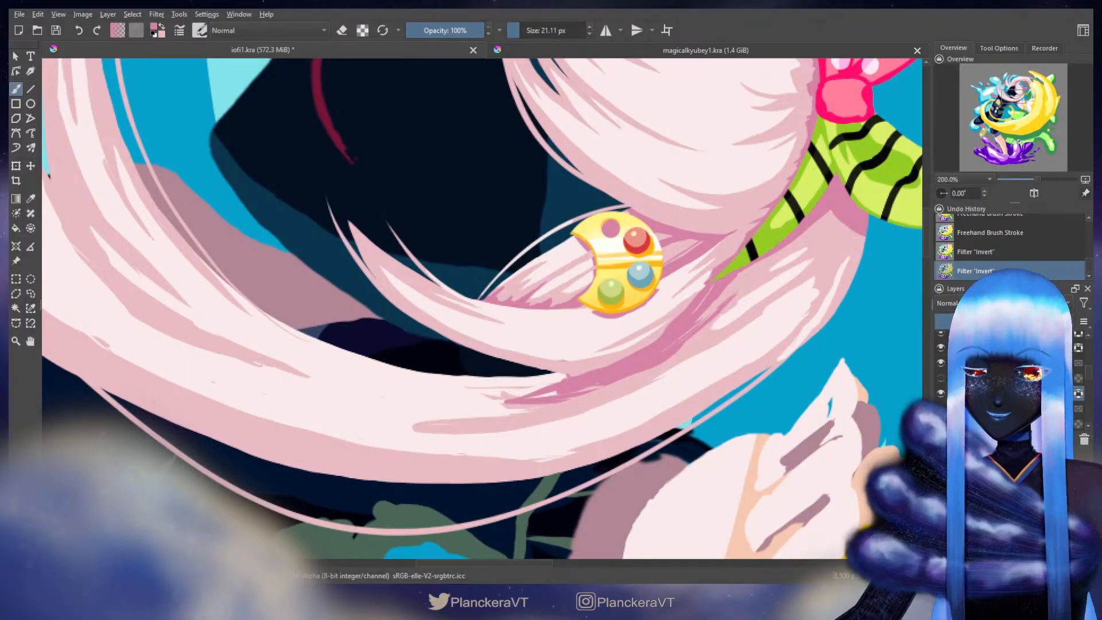
Step: Rework the shadow below the clip and near the ribbon's tip with darker pink and light pink strokes
{"action": "left_click_drag", "start_coordinate": [561, 327], "coordinate": [530, 372]}
{"action": "left_click_drag", "start_coordinate": [686, 326], "coordinate": [710, 293]}
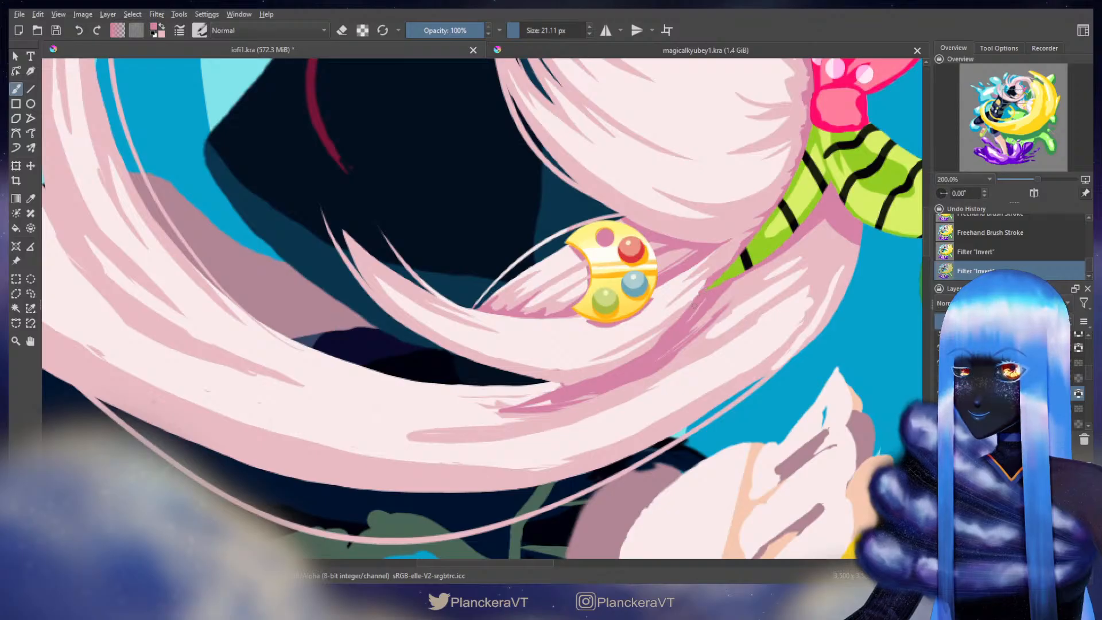
{"action": "left_click_drag", "start_coordinate": [695, 306], "coordinate": [692, 311]}
{"action": "key", "text": "x"}
{"action": "left_click_drag", "start_coordinate": [724, 264], "coordinate": [701, 294]}
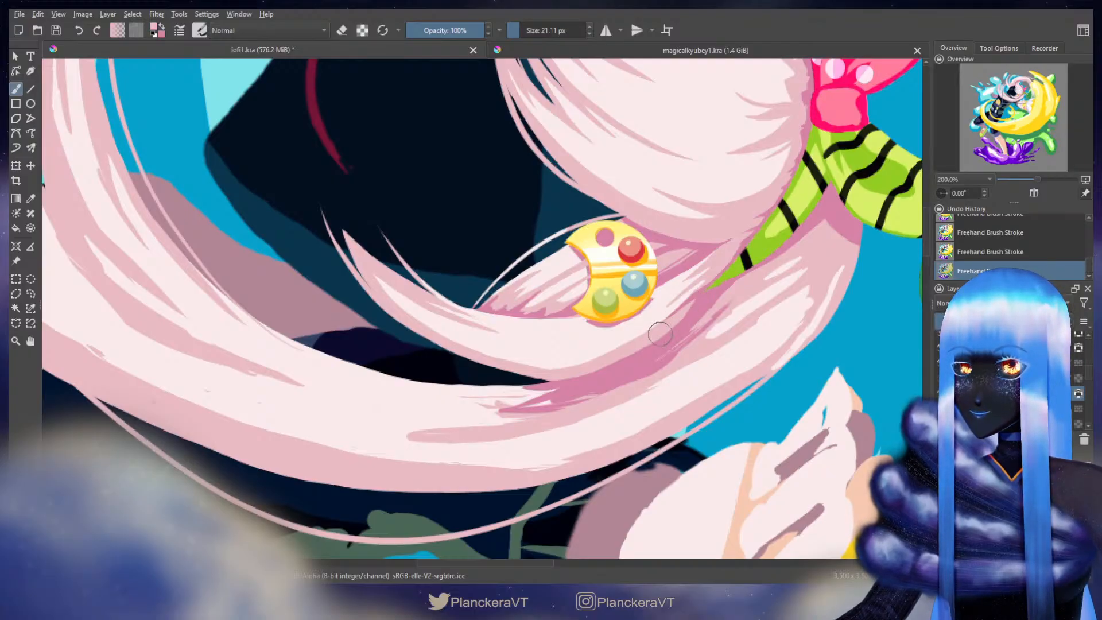
Step: Paint light and mid pink strokes along the strand below the palette clip, comparing the last stroke with and without it
{"action": "key", "text": "x"}
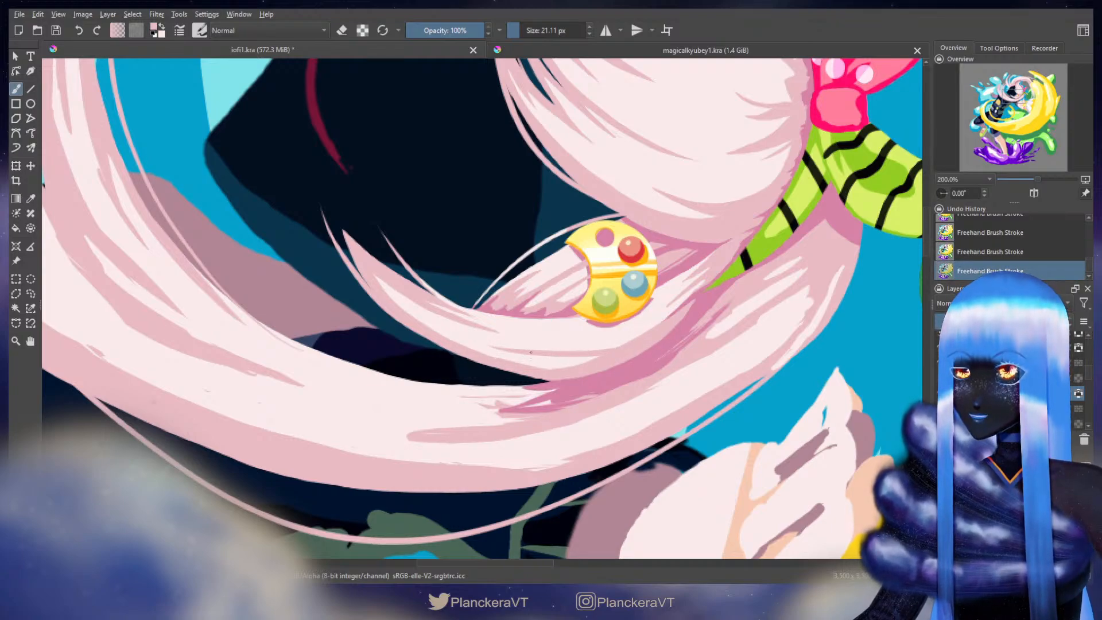
{"action": "left_click_drag", "start_coordinate": [549, 359], "coordinate": [595, 360]}
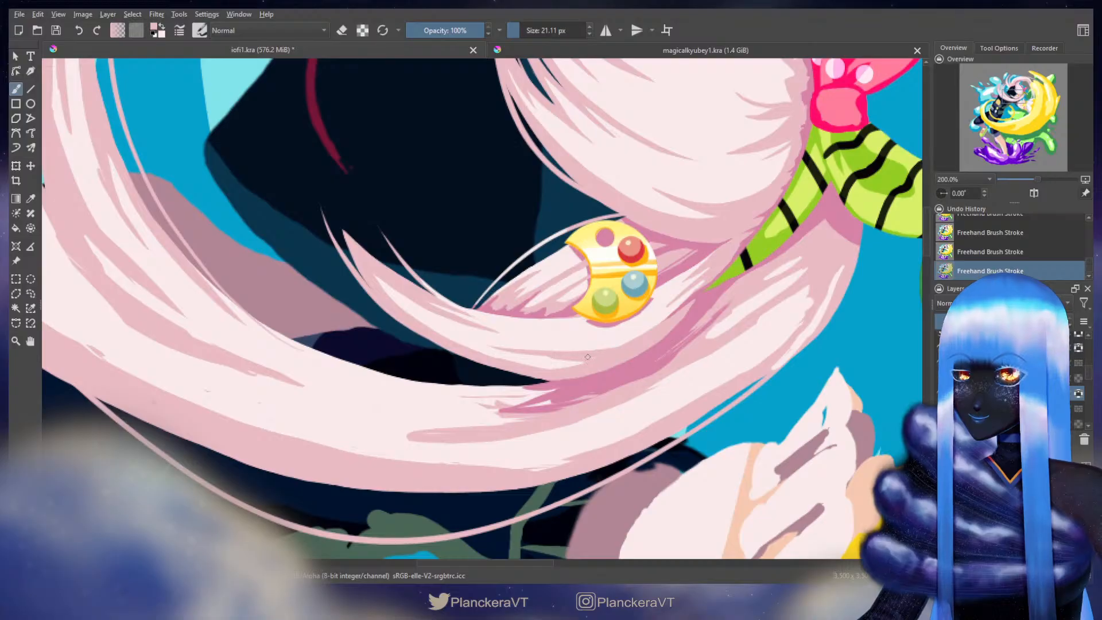
{"action": "key", "text": "ctrl+z"}
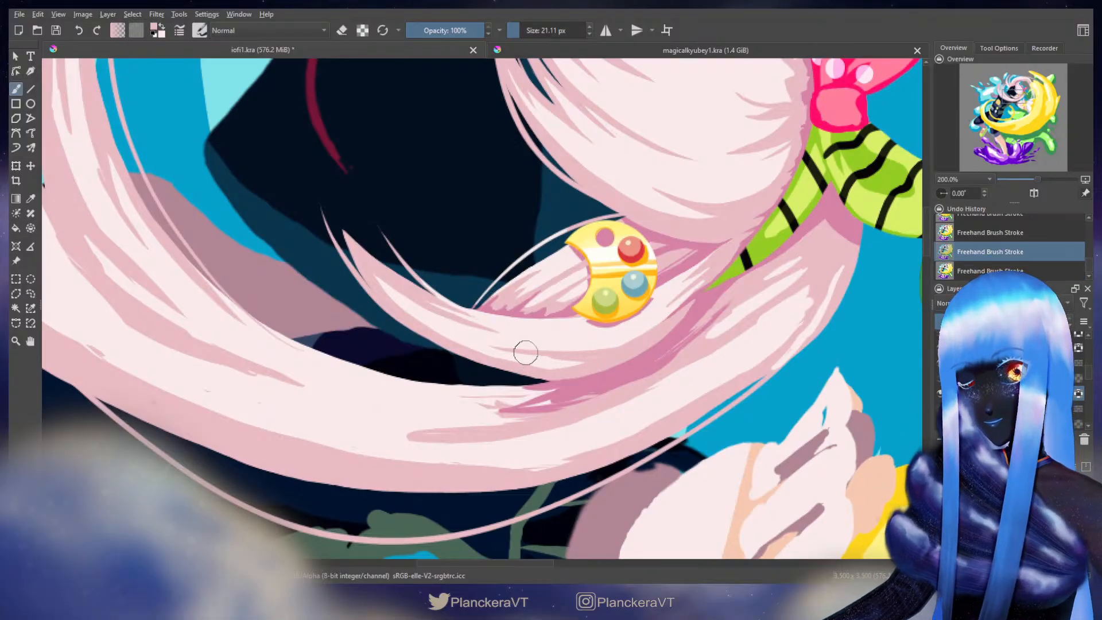
{"action": "key", "text": "ctrl+shift+z"}
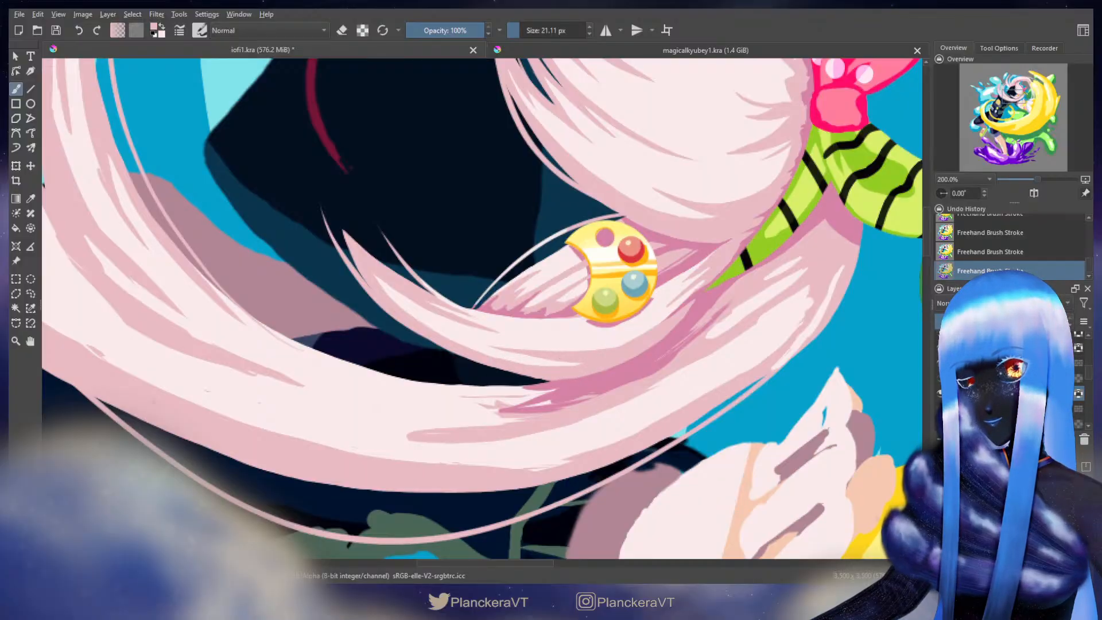
{"action": "mouse_move", "coordinate": [670, 310]}
{"action": "left_mouse_down"}
{"action": "mouse_move", "coordinate": [706, 275]}
{"action": "mouse_move", "coordinate": [711, 301]}
{"action": "mouse_move", "coordinate": [678, 372]}
{"action": "mouse_move", "coordinate": [696, 351]}
{"action": "left_mouse_up"}
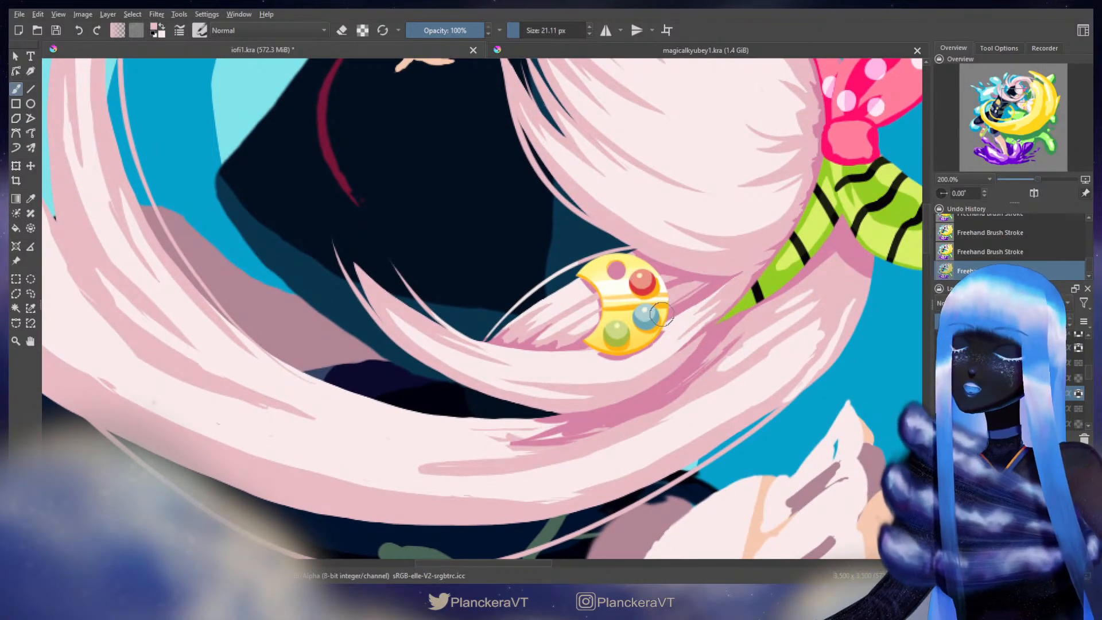
Step: Sample darker pink and paint a thin shadow along the clip's lower edge, cleaning it up with light pink at 18.91 px
{"action": "left_click", "coordinate": [613, 352], "text": "ctrl"}
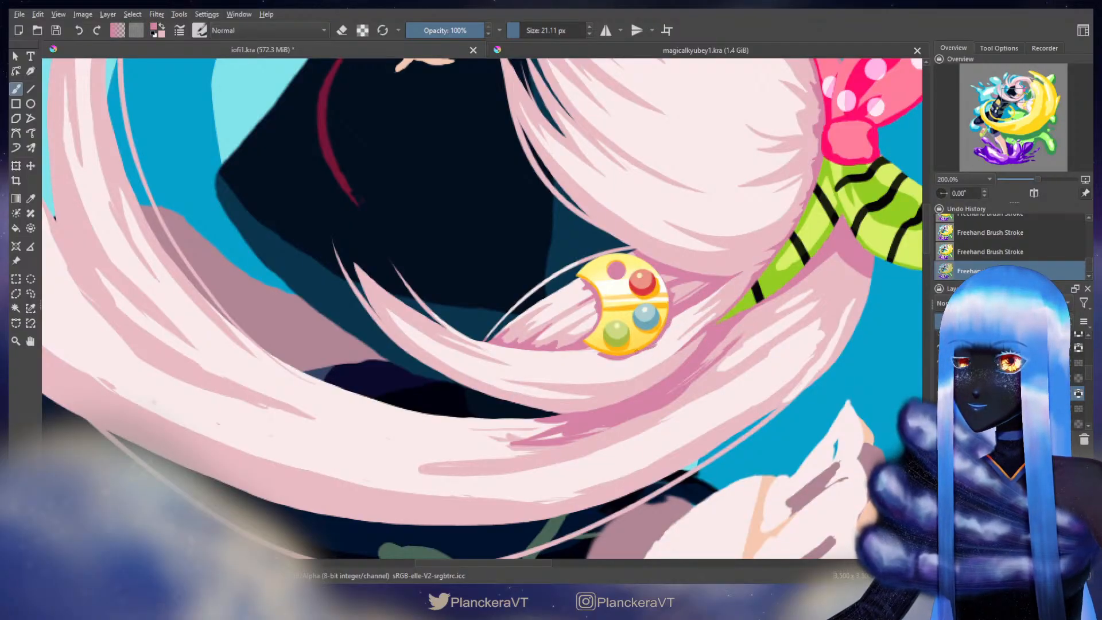
{"action": "mouse_move", "coordinate": [637, 351]}
{"action": "left_mouse_down"}
{"action": "mouse_move", "coordinate": [626, 356]}
{"action": "mouse_move", "coordinate": [652, 346]}
{"action": "mouse_move", "coordinate": [634, 355]}
{"action": "left_mouse_up"}
{"action": "key", "text": "ctrl+z"}
{"action": "key", "text": "["}
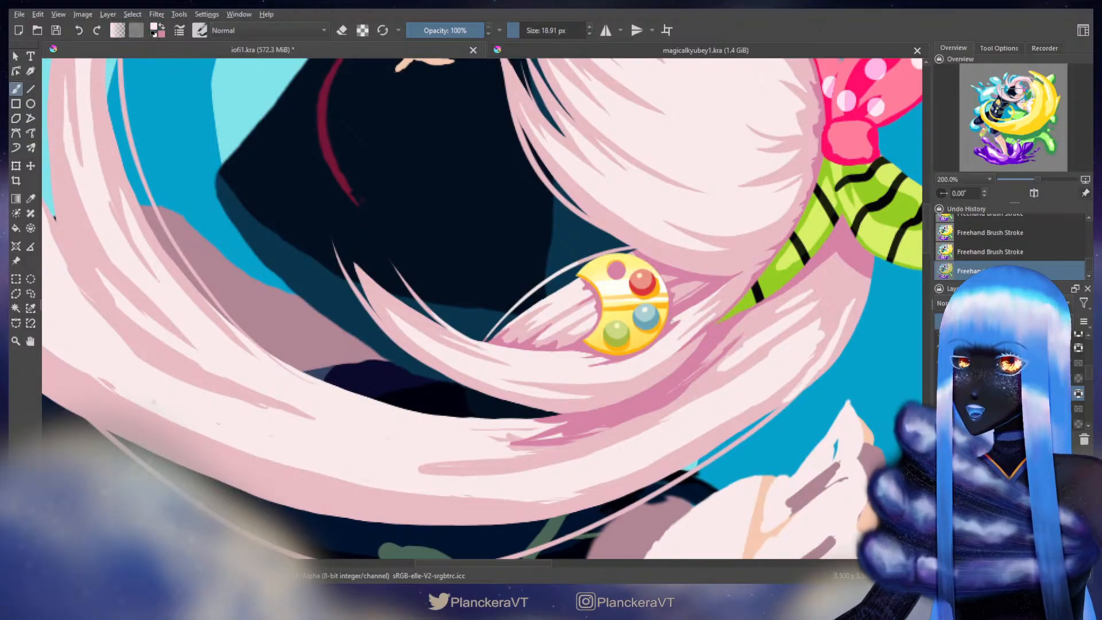
{"action": "left_click", "coordinate": [673, 322], "text": "ctrl"}
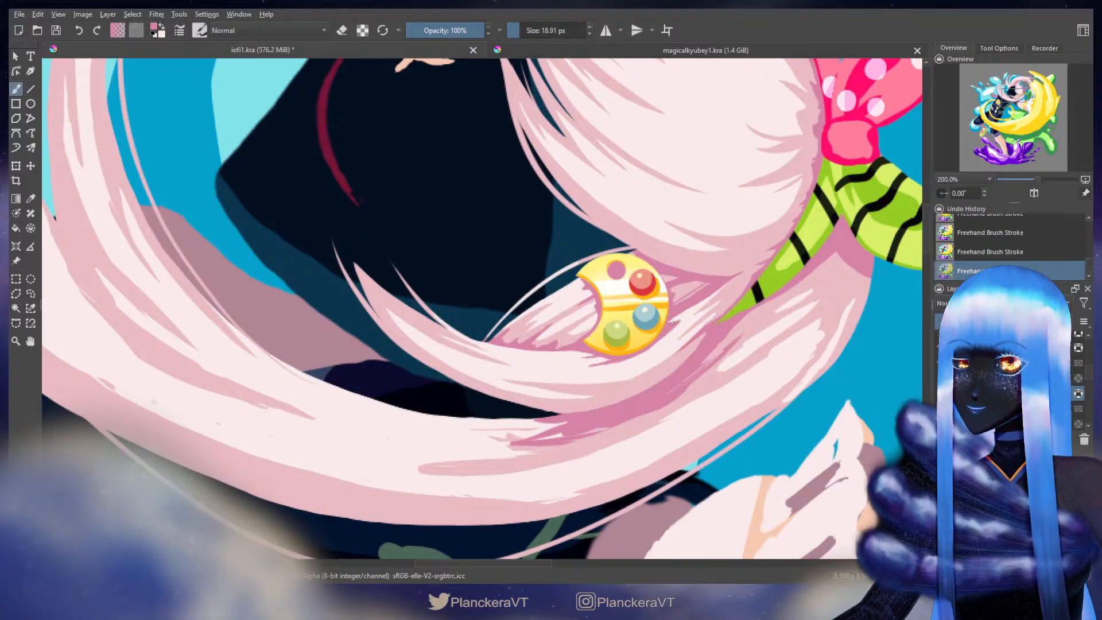
{"action": "key", "text": "x"}
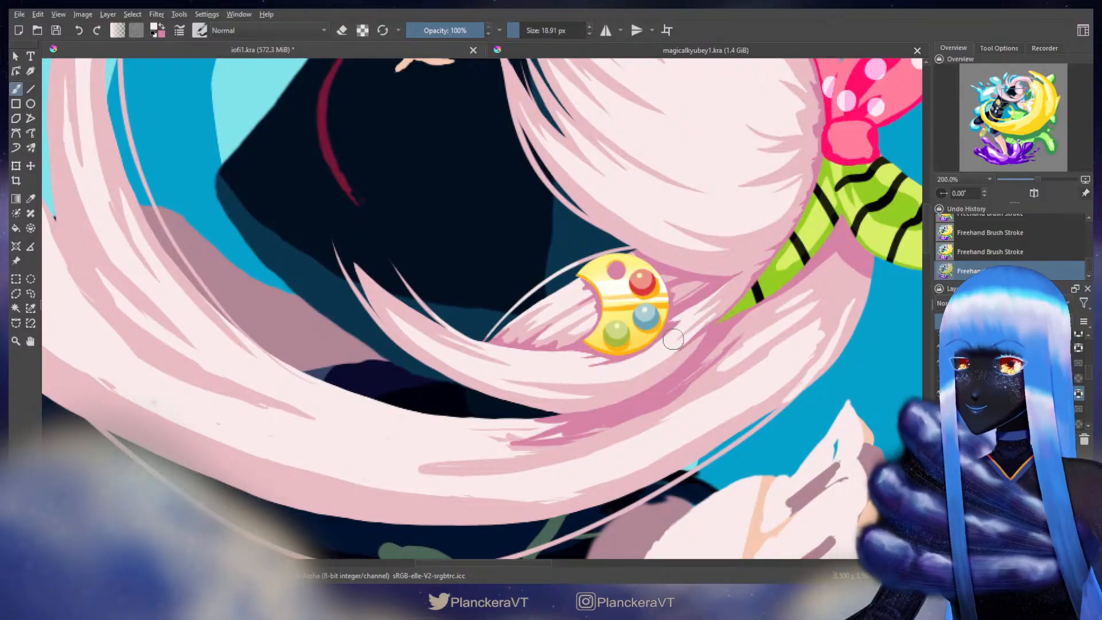
{"action": "key", "text": "x"}
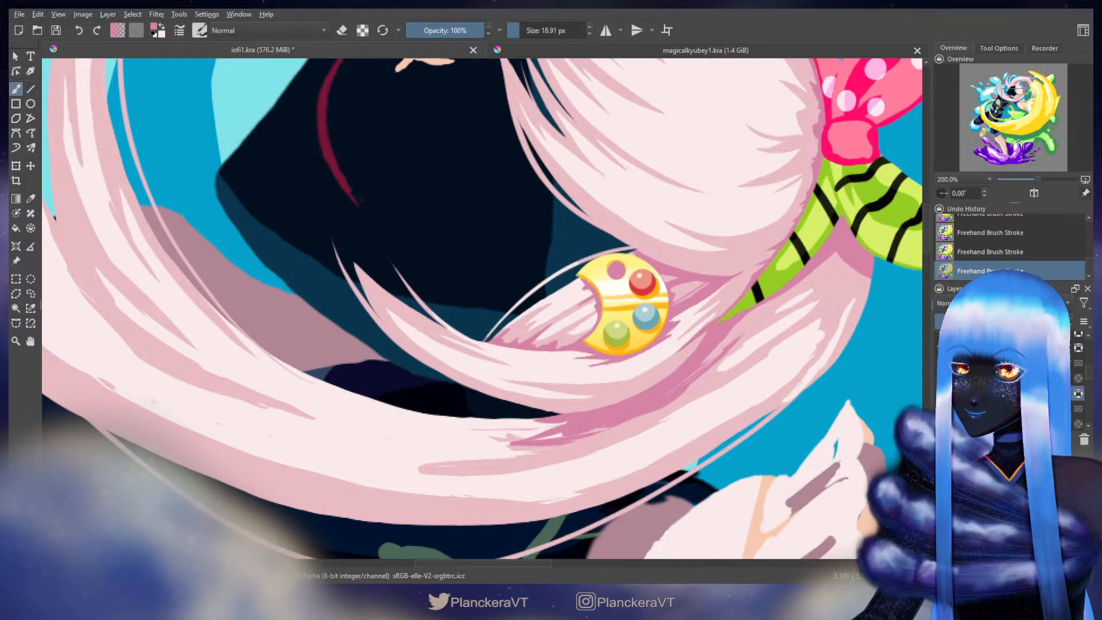
{"action": "key", "text": "x"}
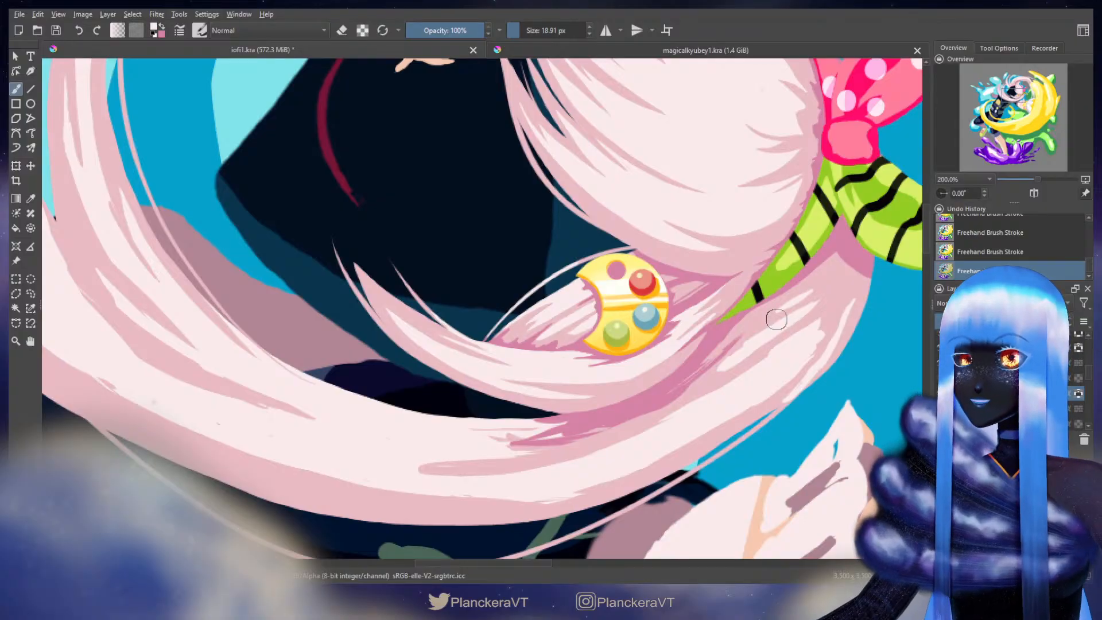
{"action": "scroll", "coordinate": [775, 320], "scroll_direction": "down", "scroll_amount": 4}
{"action": "left_click_drag", "start_coordinate": [811, 357], "coordinate": [683, 343]}
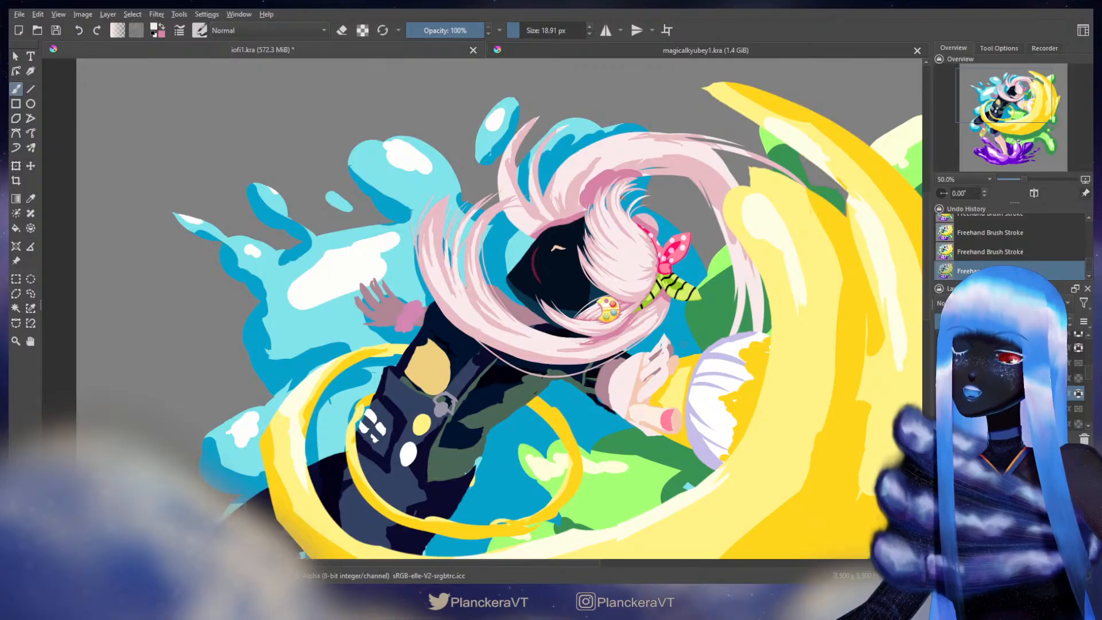
{"action": "scroll", "coordinate": [631, 337], "scroll_direction": "up", "scroll_amount": 4}
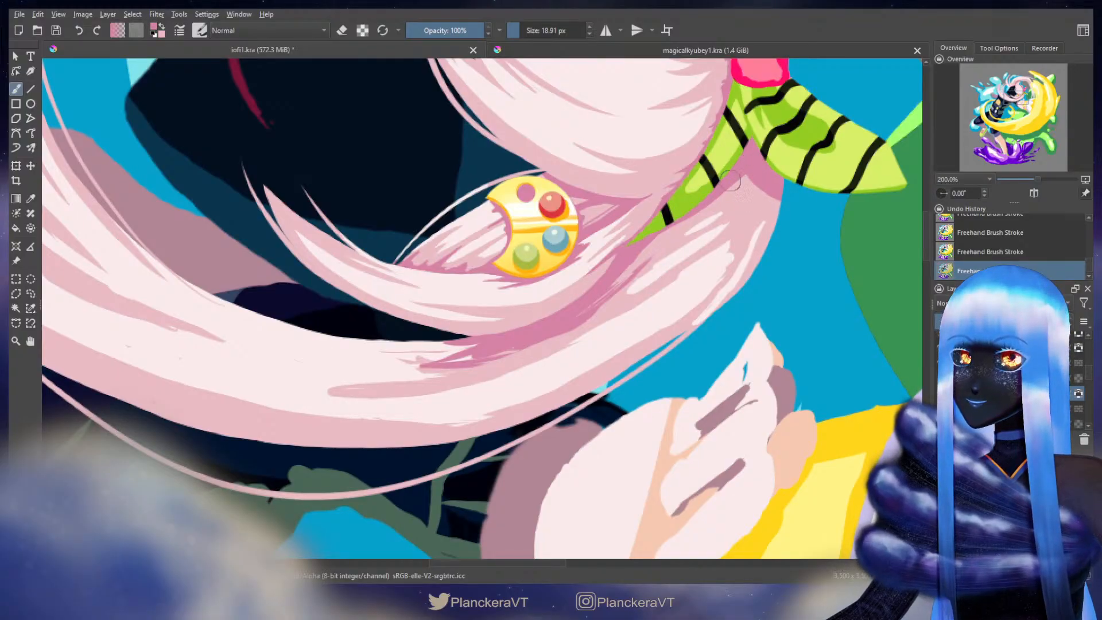
{"action": "left_click_drag", "start_coordinate": [760, 189], "coordinate": [723, 242]}
{"action": "key", "text": "ctrl+z"}
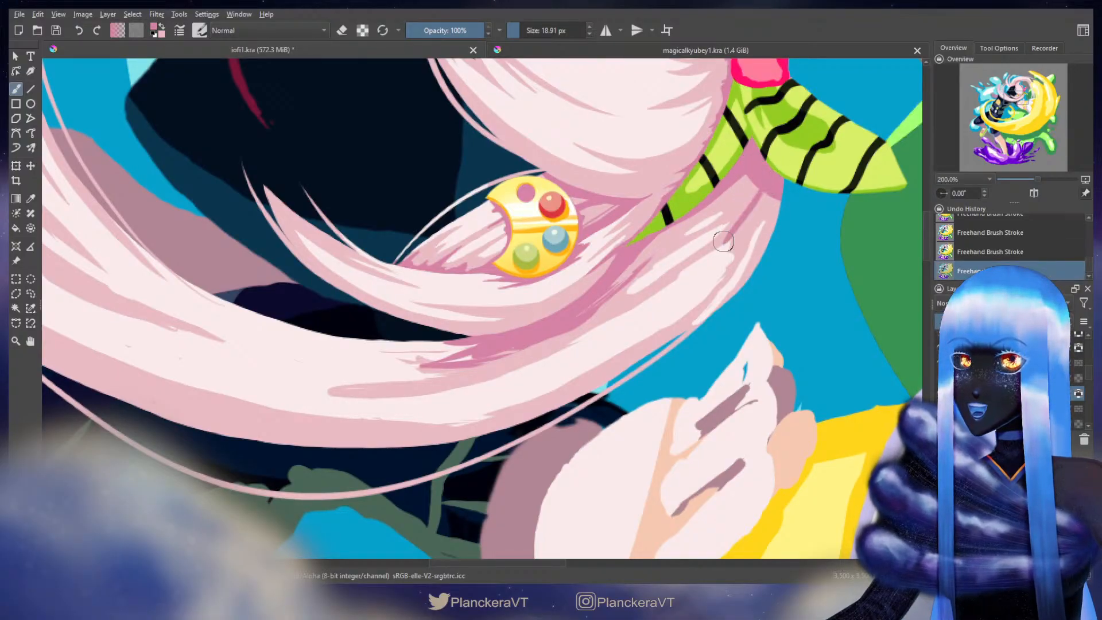
{"action": "key", "text": "ctrl+z"}
{"action": "left_click_drag", "start_coordinate": [762, 190], "coordinate": [725, 237]}
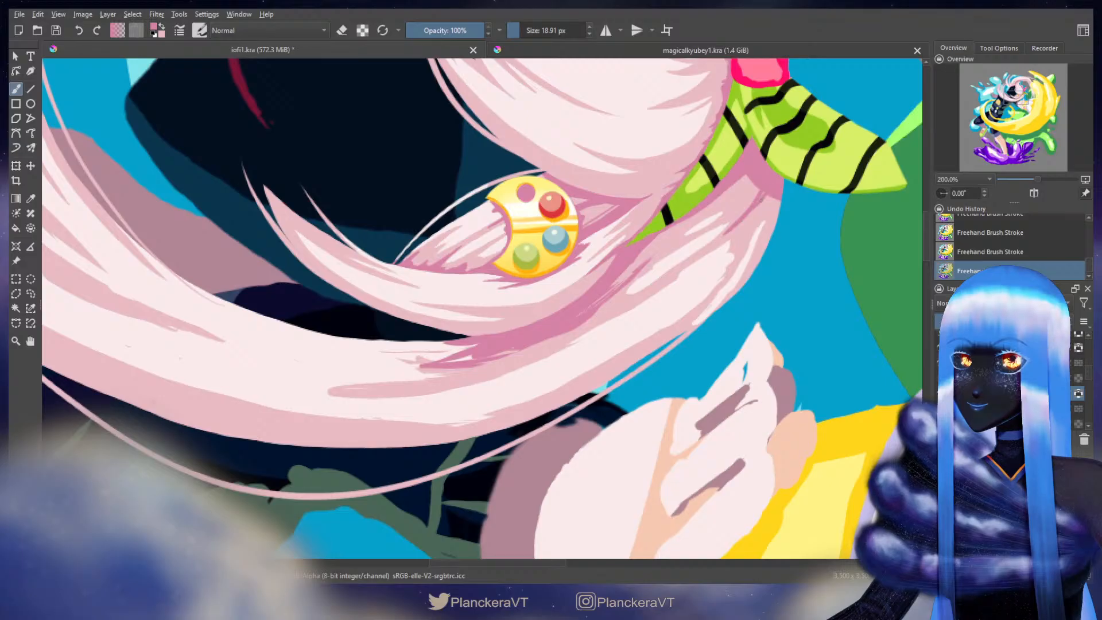
{"action": "key", "text": "ctrl+z"}
{"action": "key", "text": "ctrl+z"}
Step: Paint darker pink streaks into the hair emerging beneath the striped ribbon and trim them with sampled mid pink
{"action": "mouse_move", "coordinate": [763, 192]}
{"action": "left_mouse_down"}
{"action": "mouse_move", "coordinate": [756, 203]}
{"action": "mouse_move", "coordinate": [774, 226]}
{"action": "left_mouse_up"}
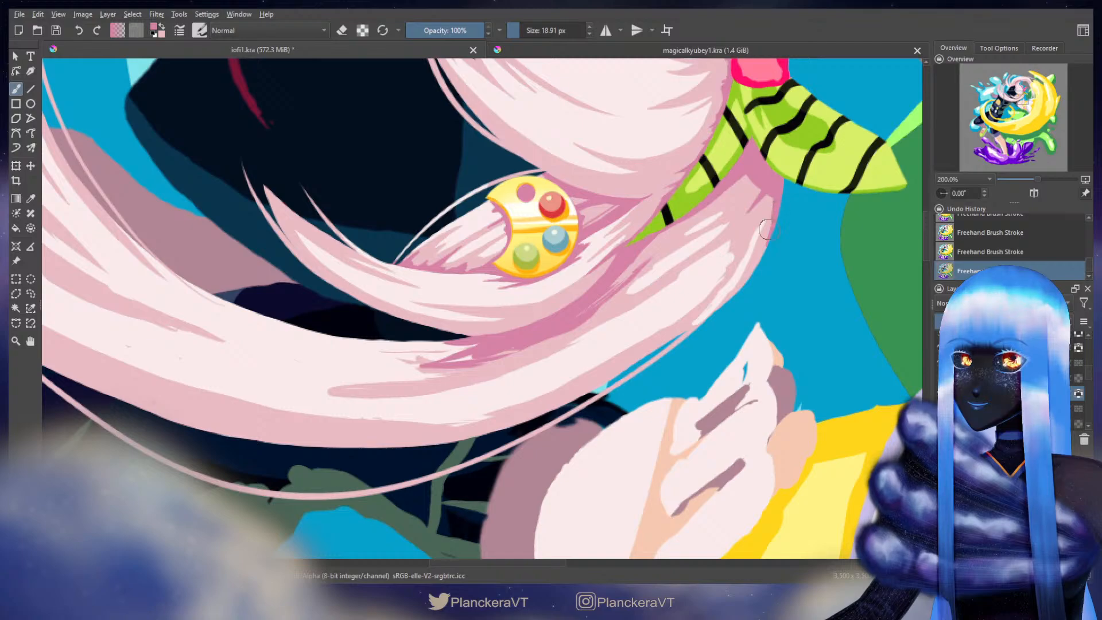
{"action": "left_click", "coordinate": [771, 200], "text": "ctrl"}
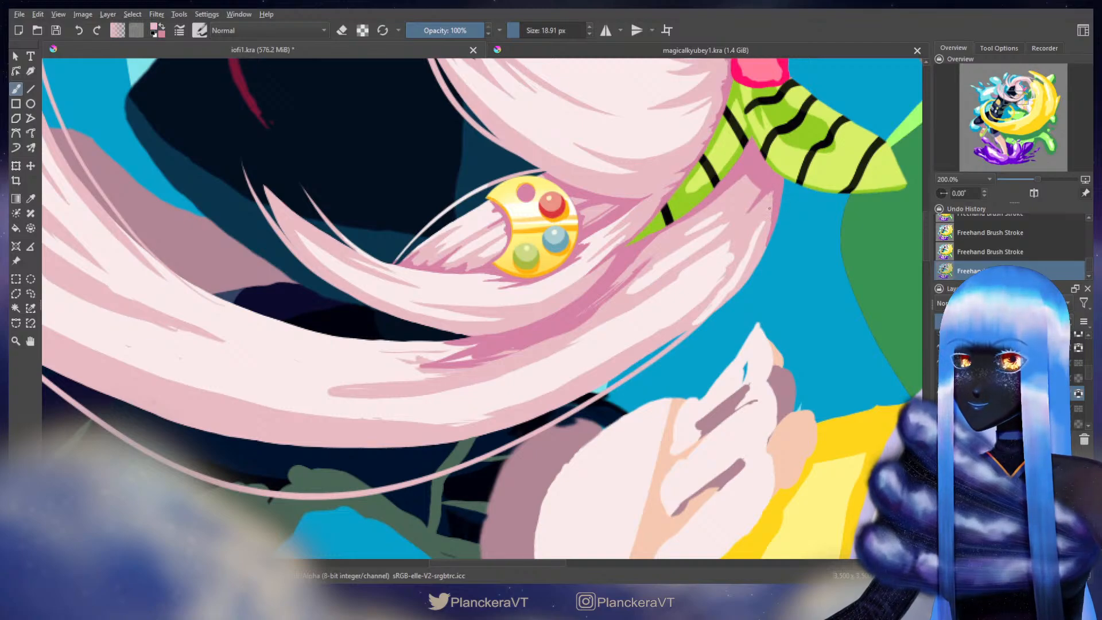
{"action": "key", "text": "x"}
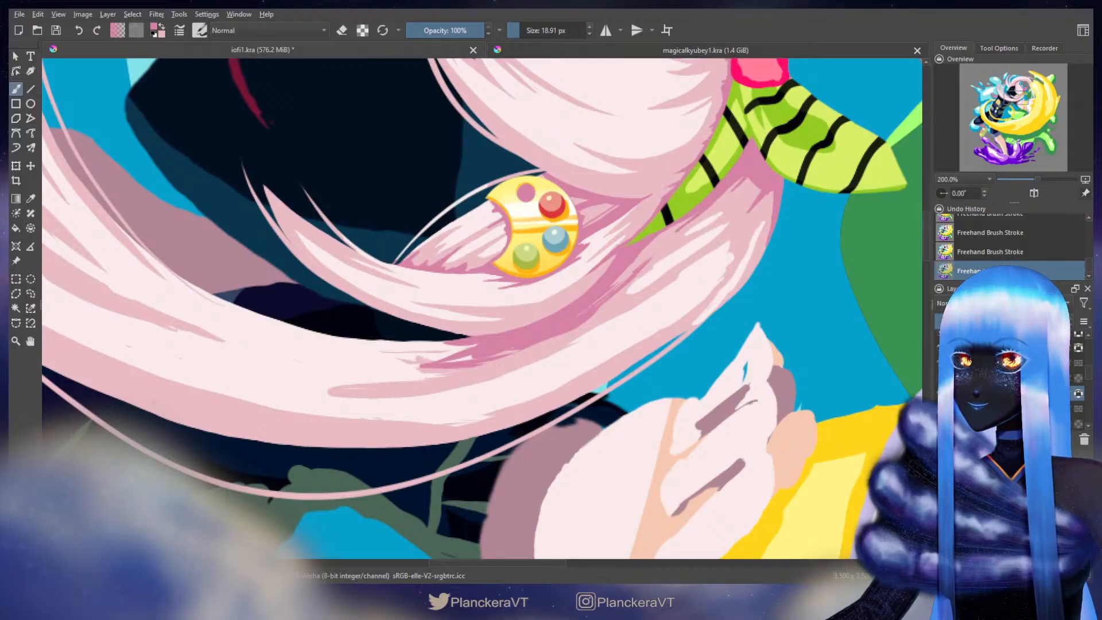
{"action": "key", "text": "x"}
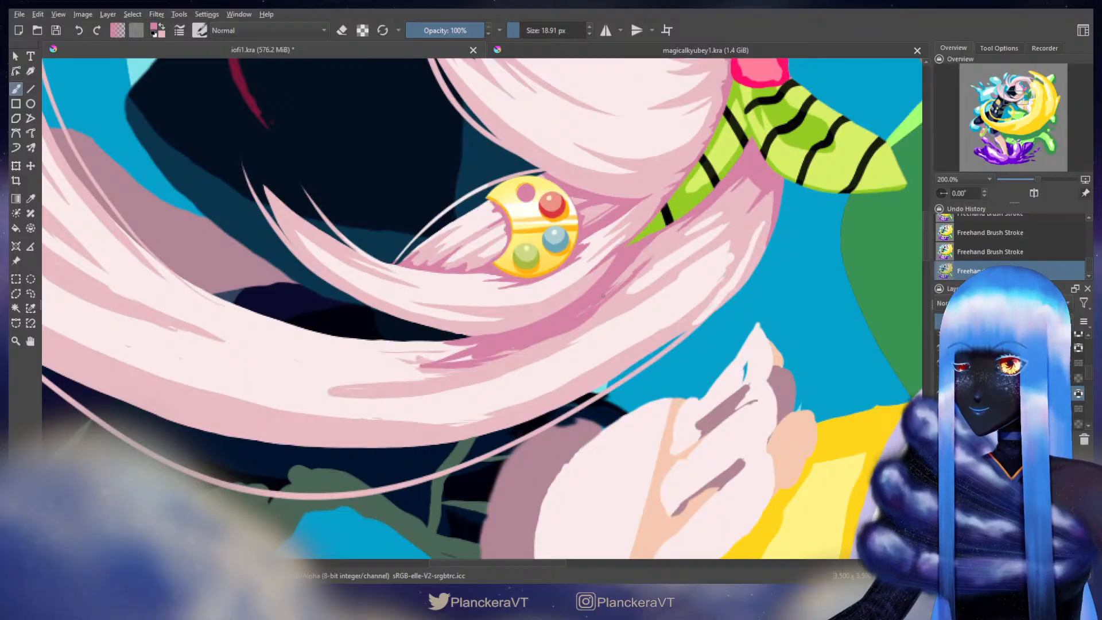
Step: Paint mid pink over the dark shadow below the clip at 29.93 px, narrowing it to a thin line
{"action": "left_click_drag", "start_coordinate": [596, 313], "coordinate": [630, 307]}
{"action": "key", "text": "x"}
{"action": "left_click_drag", "start_coordinate": [682, 256], "coordinate": [694, 256]}
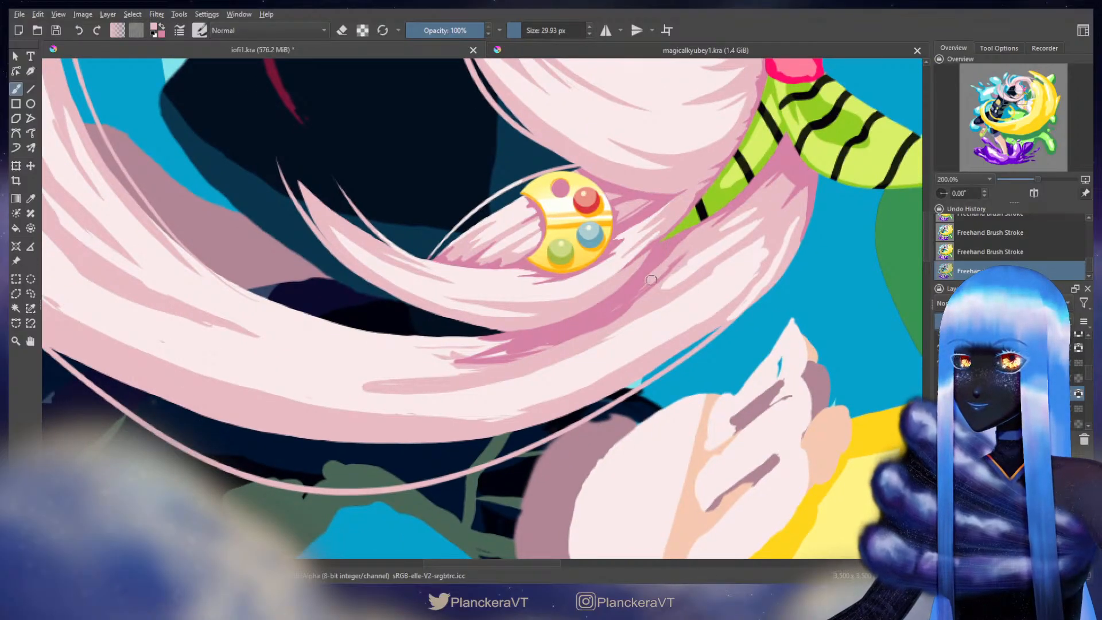
{"action": "mouse_move", "coordinate": [532, 352]}
{"action": "left_mouse_down"}
{"action": "mouse_move", "coordinate": [478, 354]}
{"action": "mouse_move", "coordinate": [594, 318]}
{"action": "mouse_move", "coordinate": [666, 264]}
{"action": "left_mouse_up"}
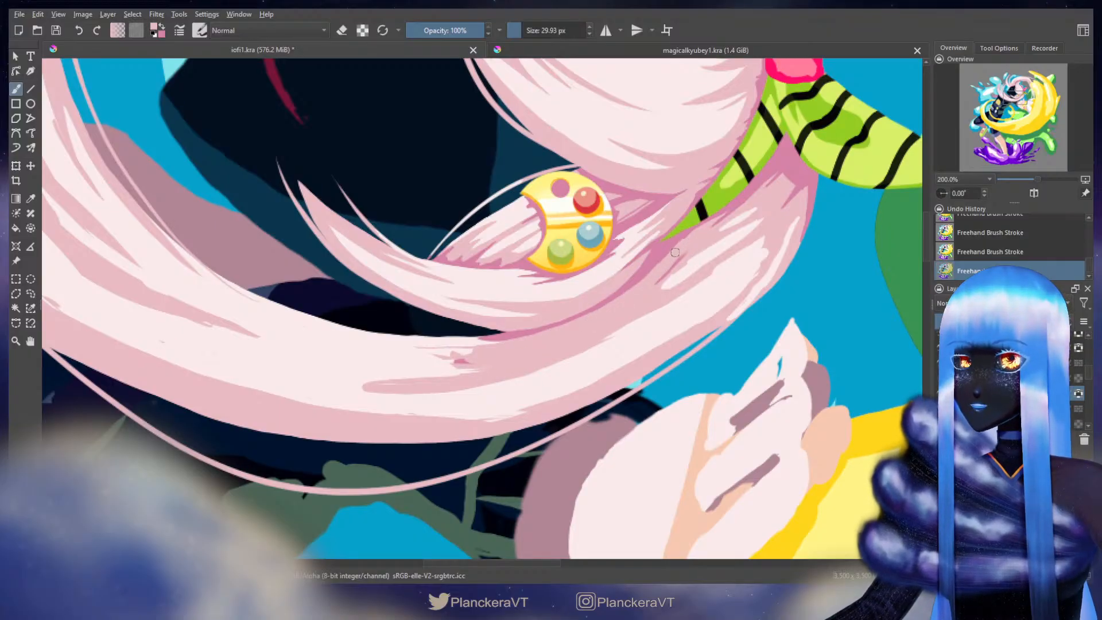
Step: Repaint the darker pink shadow from the ribbon's tip down along the lower edge of the clip's strand at 27.56 px
{"action": "key", "text": "x"}
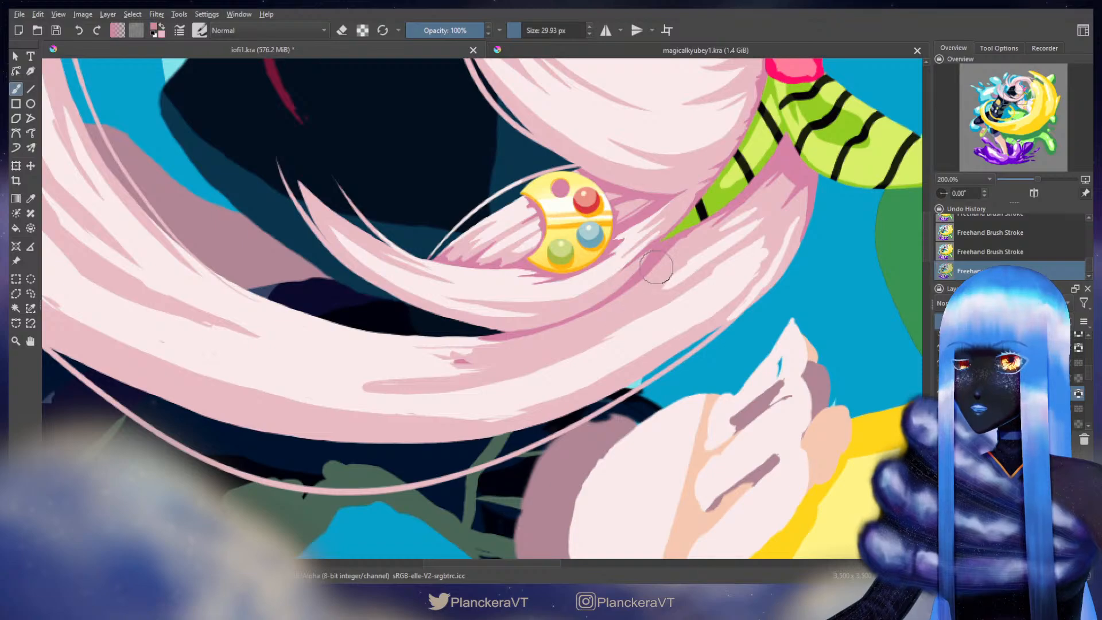
{"action": "left_click_drag", "start_coordinate": [659, 258], "coordinate": [656, 259]}
{"action": "left_click", "coordinate": [659, 258]}
{"action": "key", "text": "ctrl+z"}
{"action": "left_click", "coordinate": [661, 256]}
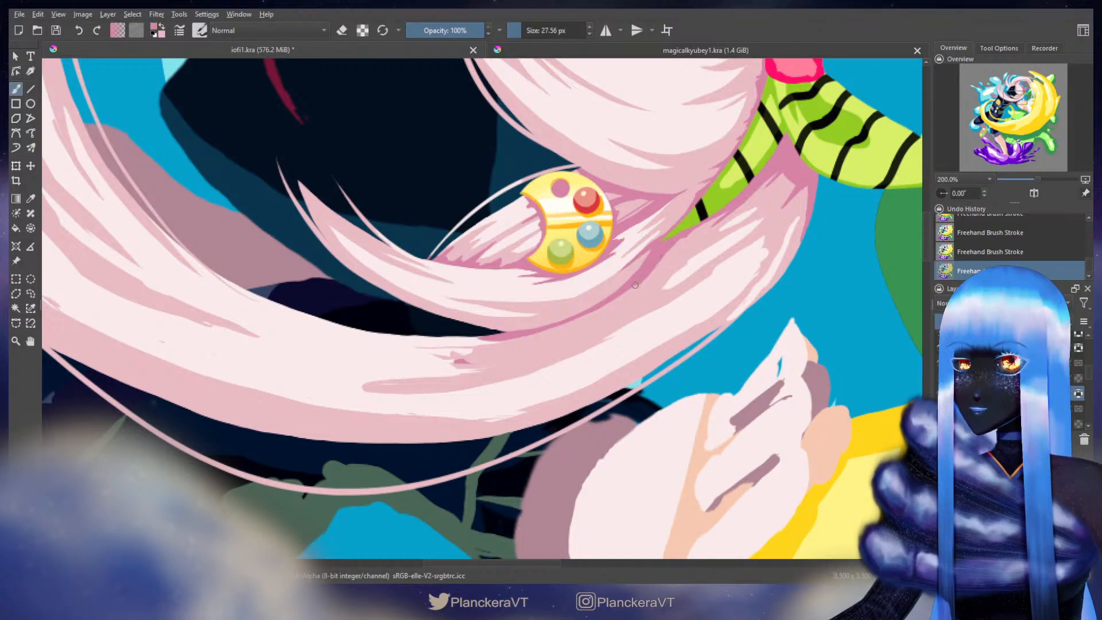
{"action": "left_click_drag", "start_coordinate": [599, 311], "coordinate": [527, 334]}
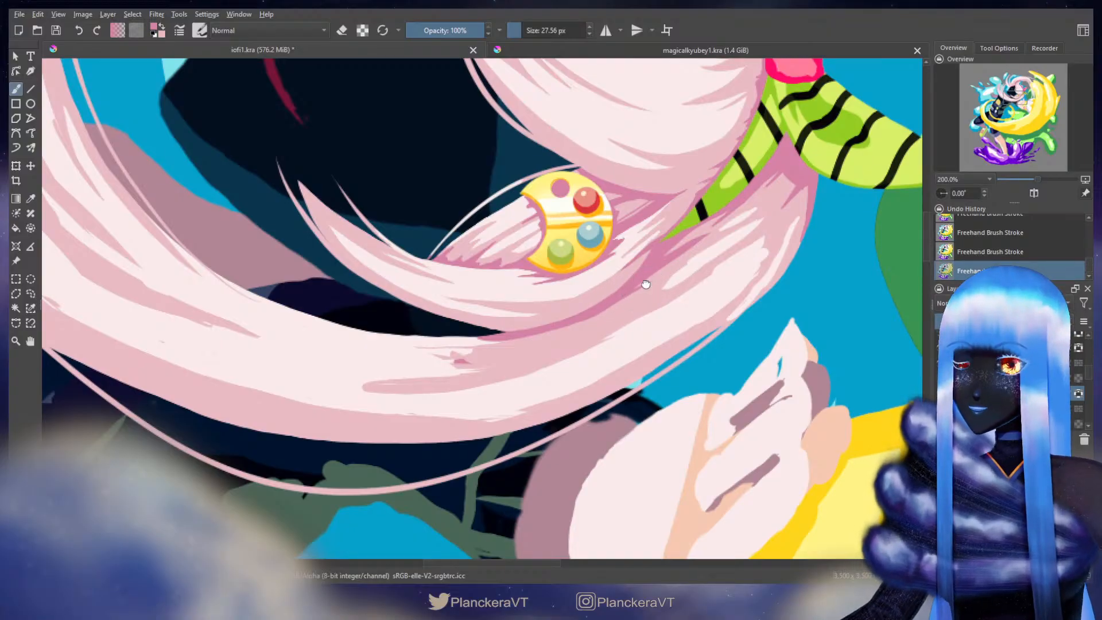
Step: Refine the shadow where the hair emerges between the ribbon tails with darker and mid pink strokes, reducing the brush to 20.64 px
{"action": "left_click_drag", "start_coordinate": [646, 284], "coordinate": [669, 308]}
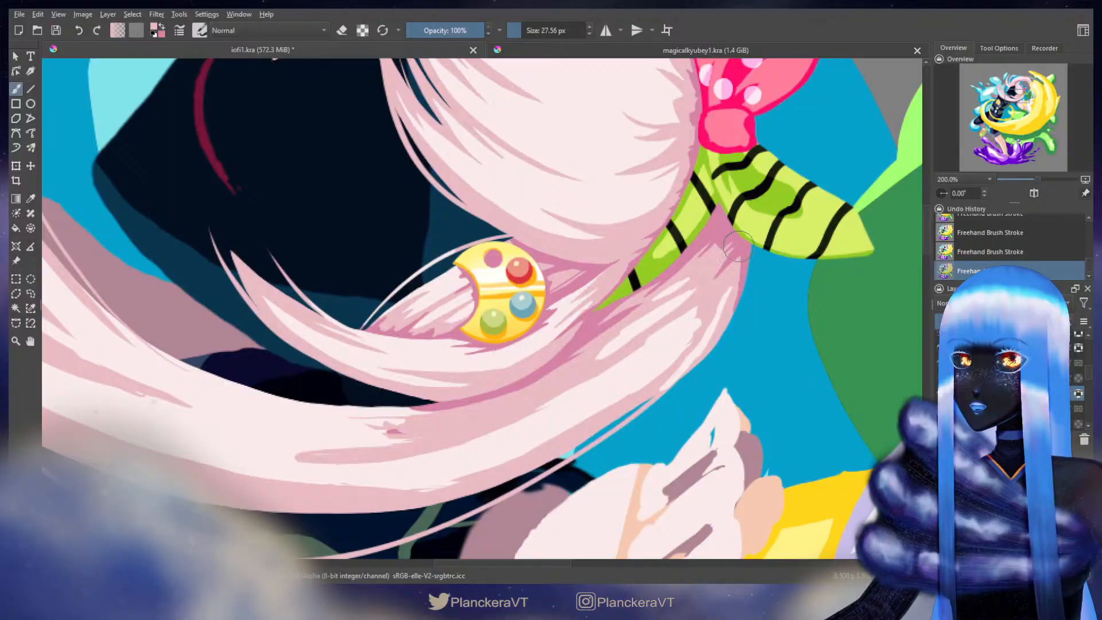
{"action": "left_click_drag", "start_coordinate": [738, 247], "coordinate": [718, 259]}
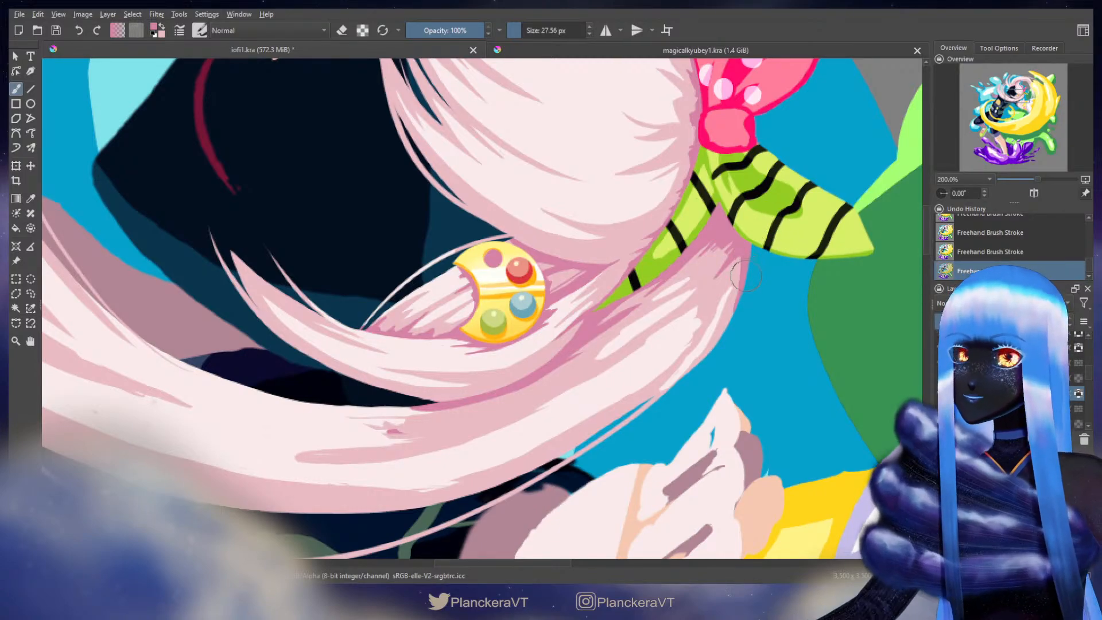
{"action": "key", "text": "x"}
{"action": "left_click_drag", "start_coordinate": [734, 276], "coordinate": [726, 276], "text": "shift"}
{"action": "left_click_drag", "start_coordinate": [733, 278], "coordinate": [749, 247]}
{"action": "key", "text": "x"}
{"action": "left_click", "coordinate": [675, 295], "text": "ctrl"}
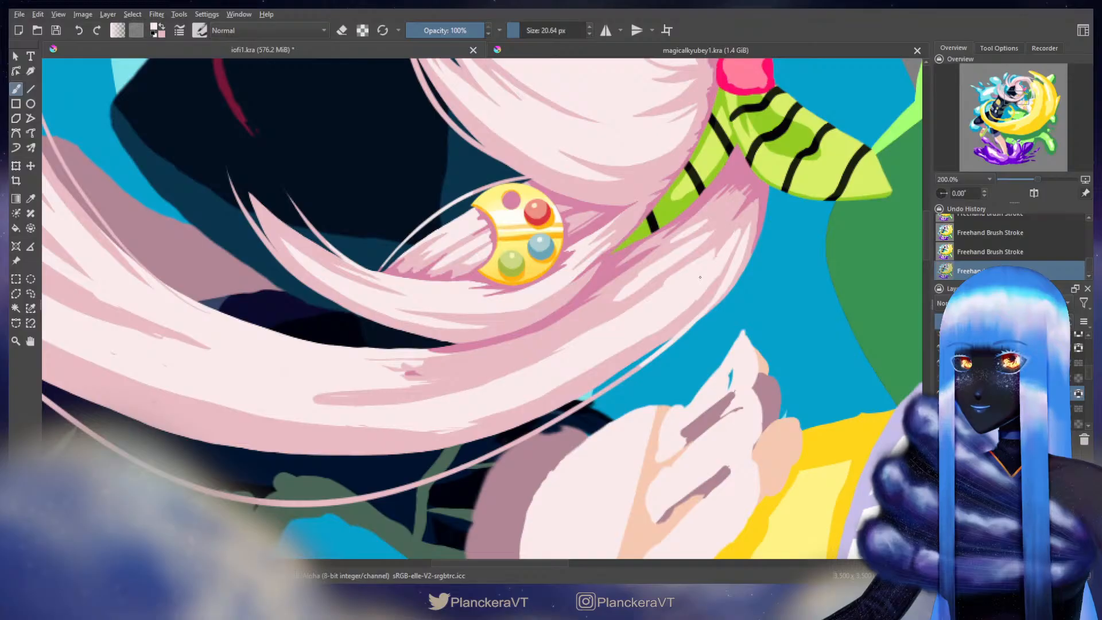
Step: Paint alternating light and mid pink strands below the ribbon's tip, tapering them toward the clip's shadow
{"action": "left_click_drag", "start_coordinate": [679, 266], "coordinate": [759, 237]}
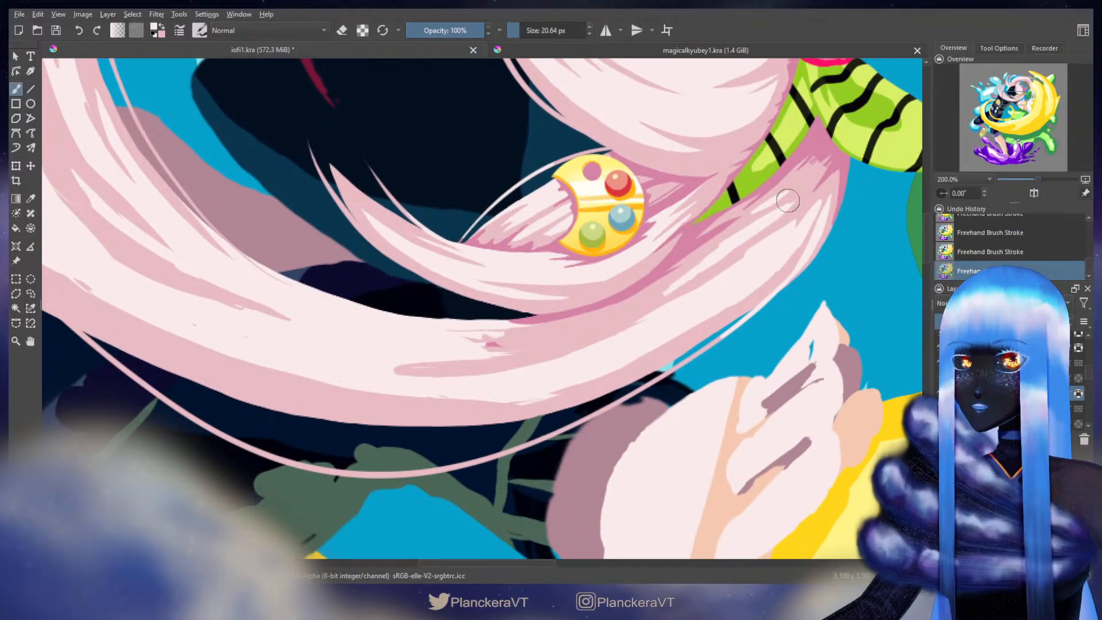
{"action": "key", "text": "x"}
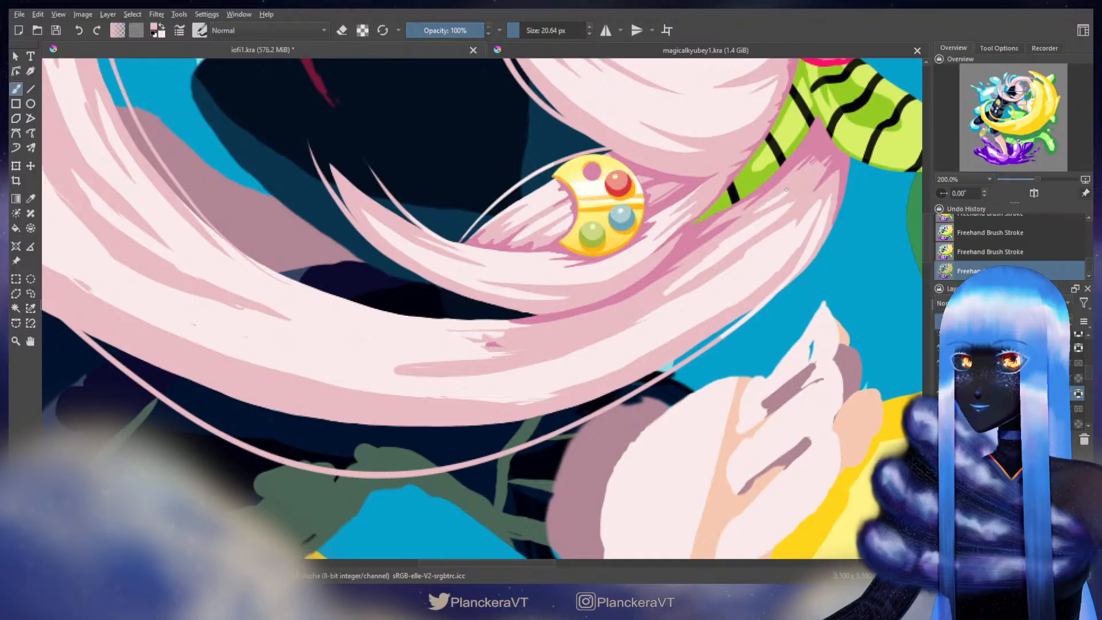
{"action": "left_click_drag", "start_coordinate": [768, 212], "coordinate": [660, 297]}
{"action": "key", "text": "x"}
{"action": "left_click_drag", "start_coordinate": [730, 241], "coordinate": [663, 300]}
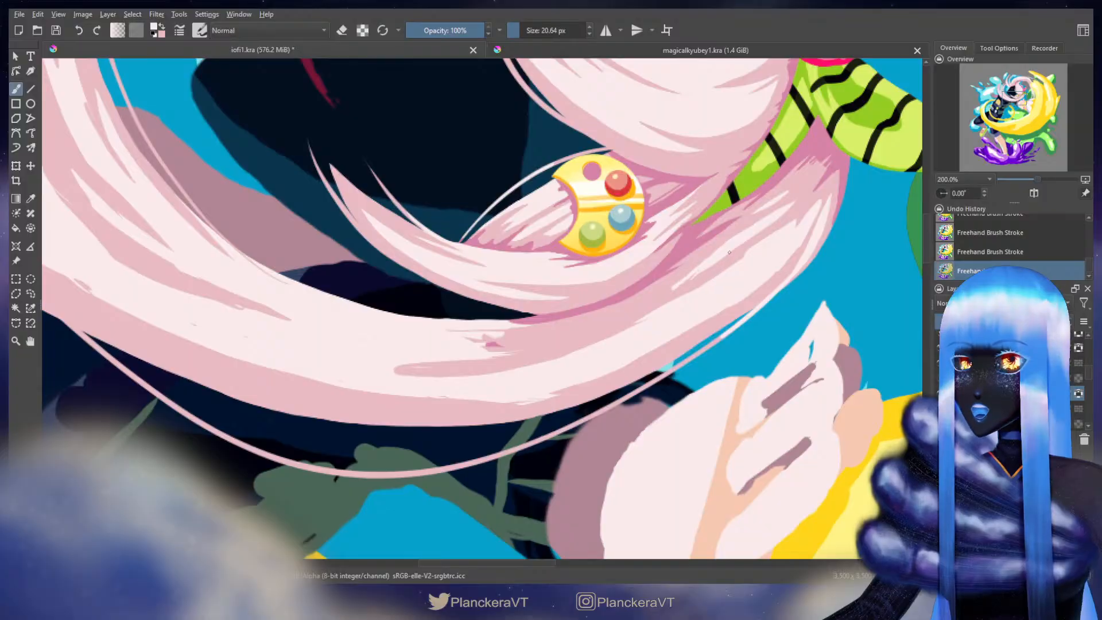
{"action": "left_click_drag", "start_coordinate": [713, 264], "coordinate": [668, 294]}
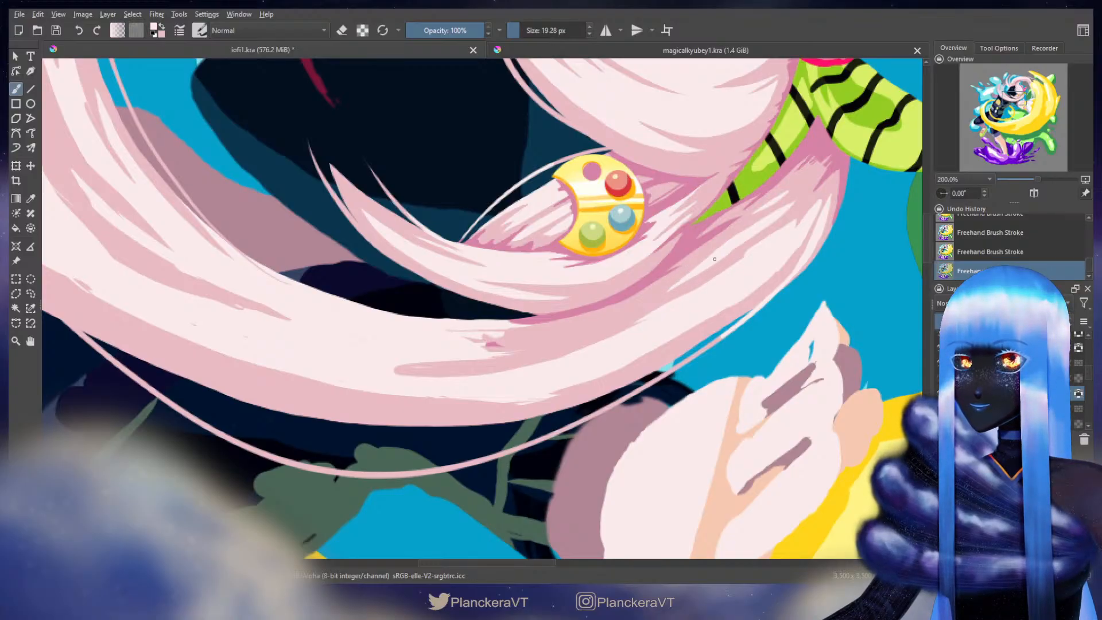
Step: Add thin mid pink streaks to the strand below the ribbon, compare the last stroke, and tidy the strand with light pink
{"action": "left_click_drag", "start_coordinate": [760, 227], "coordinate": [708, 276]}
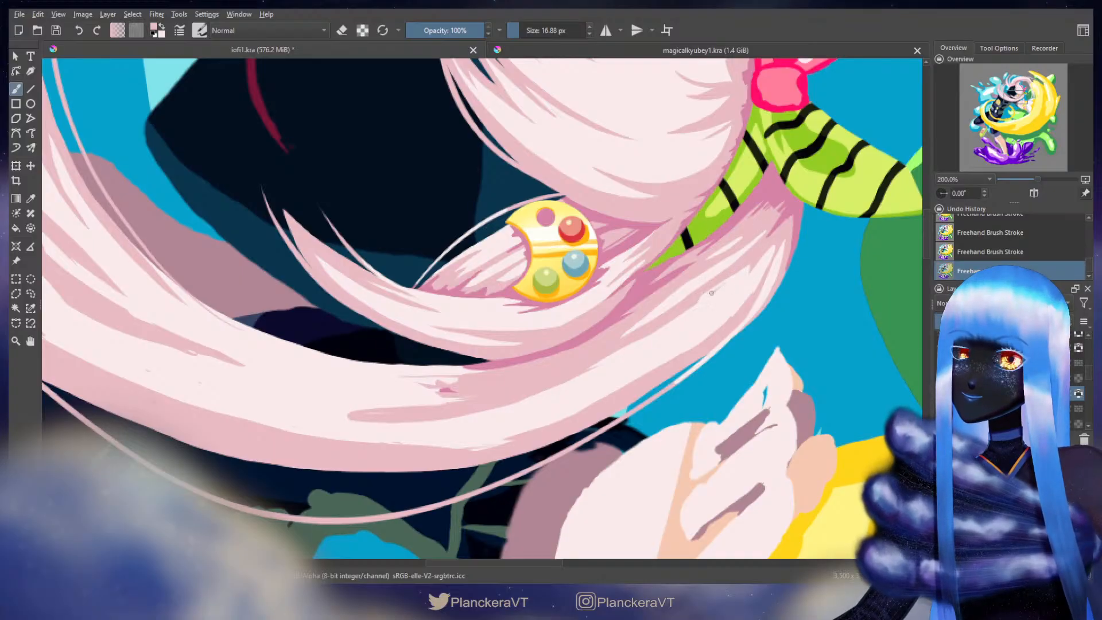
{"action": "key", "text": "ctrl+z"}
{"action": "key", "text": "ctrl+shift+z"}
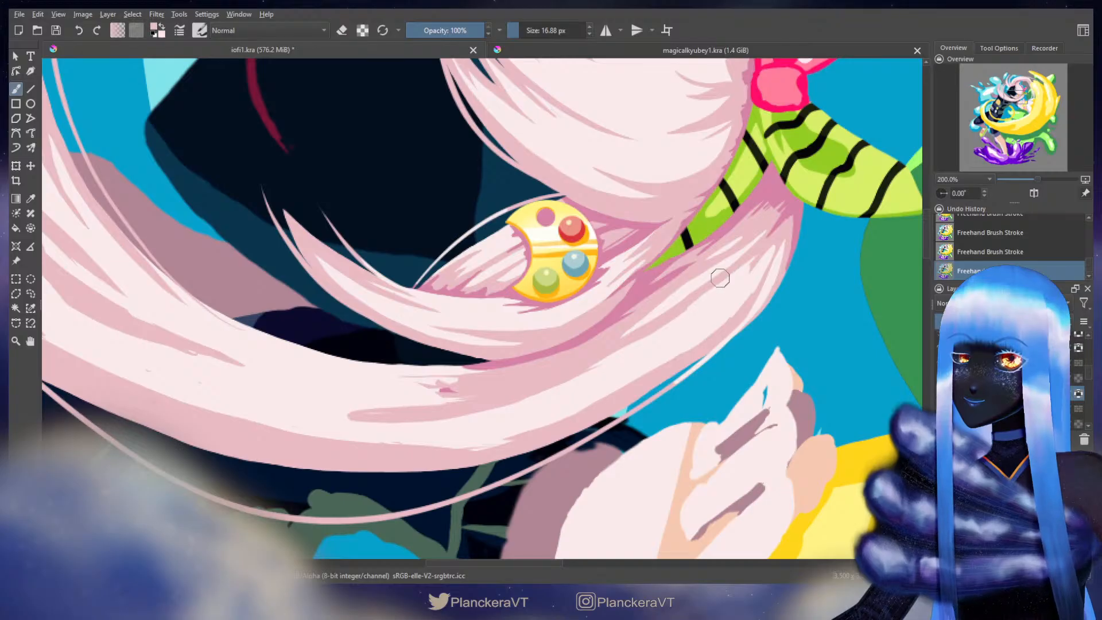
{"action": "key", "text": "bracketright"}
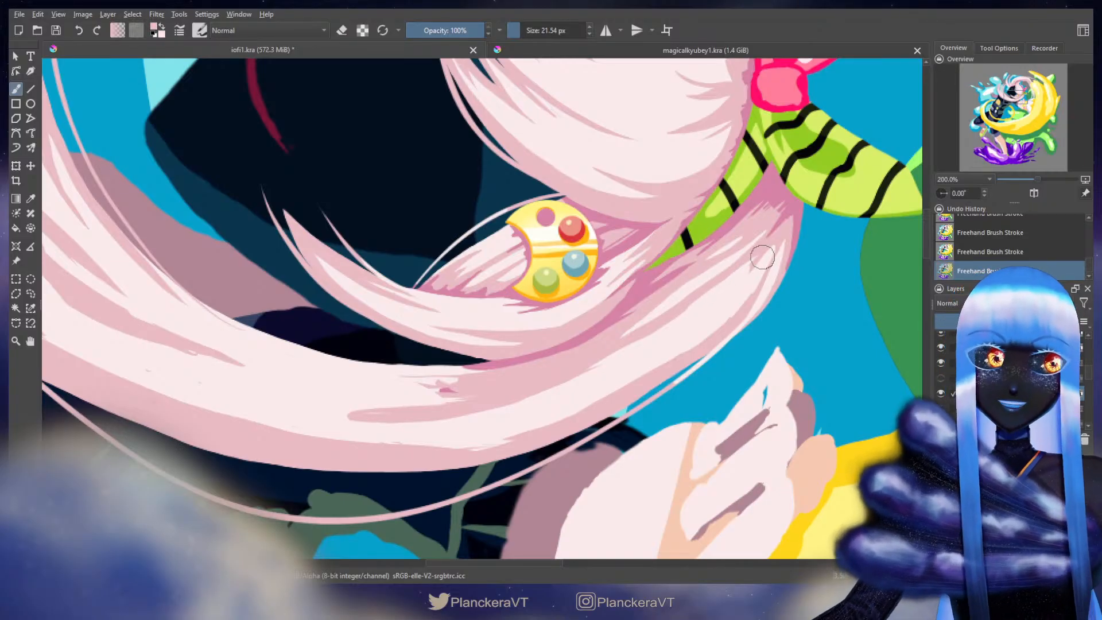
{"action": "key", "text": "bracketleft"}
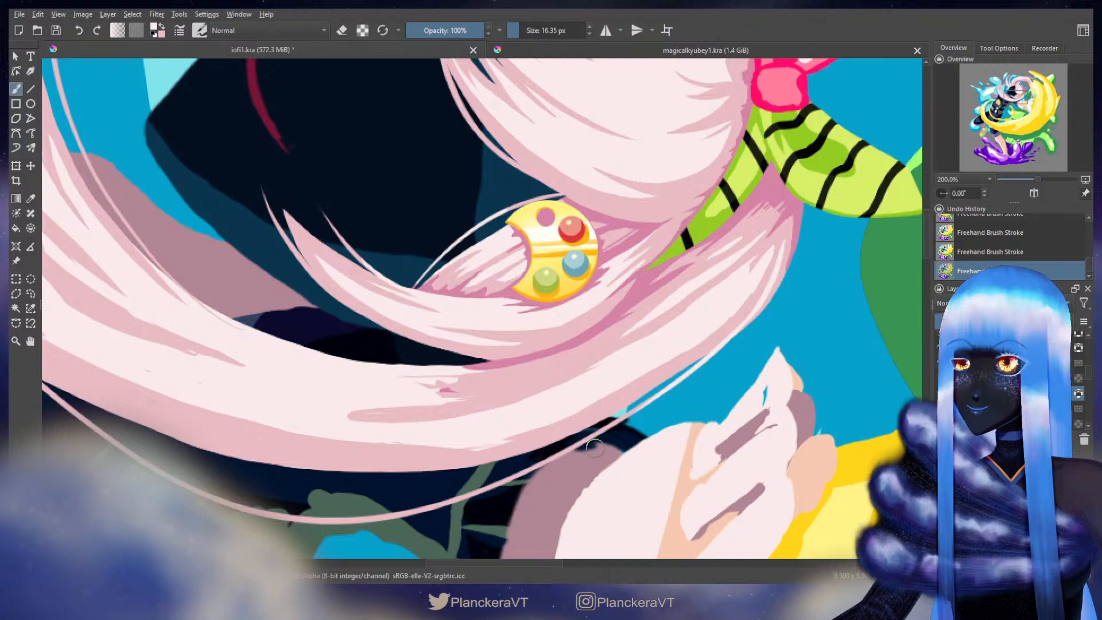
Step: Refine the light and mid pink strand below the ribbon's tip, undoing the last stroke and repainting it with a short touch
{"action": "left_click_drag", "start_coordinate": [764, 306], "coordinate": [744, 330]}
{"action": "key", "text": "x"}
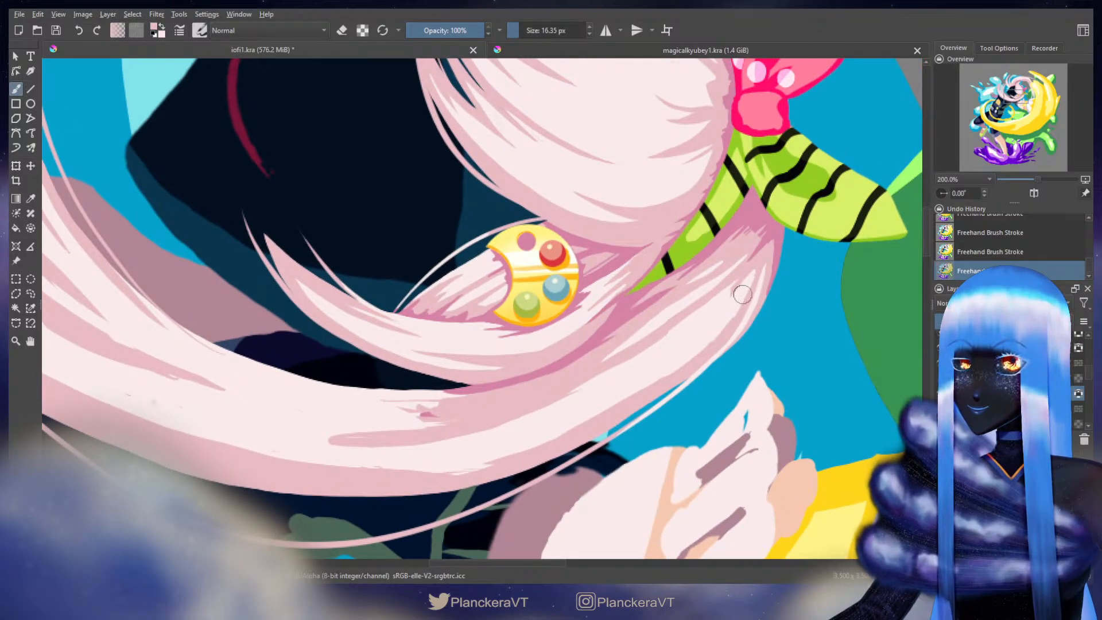
{"action": "key", "text": "x"}
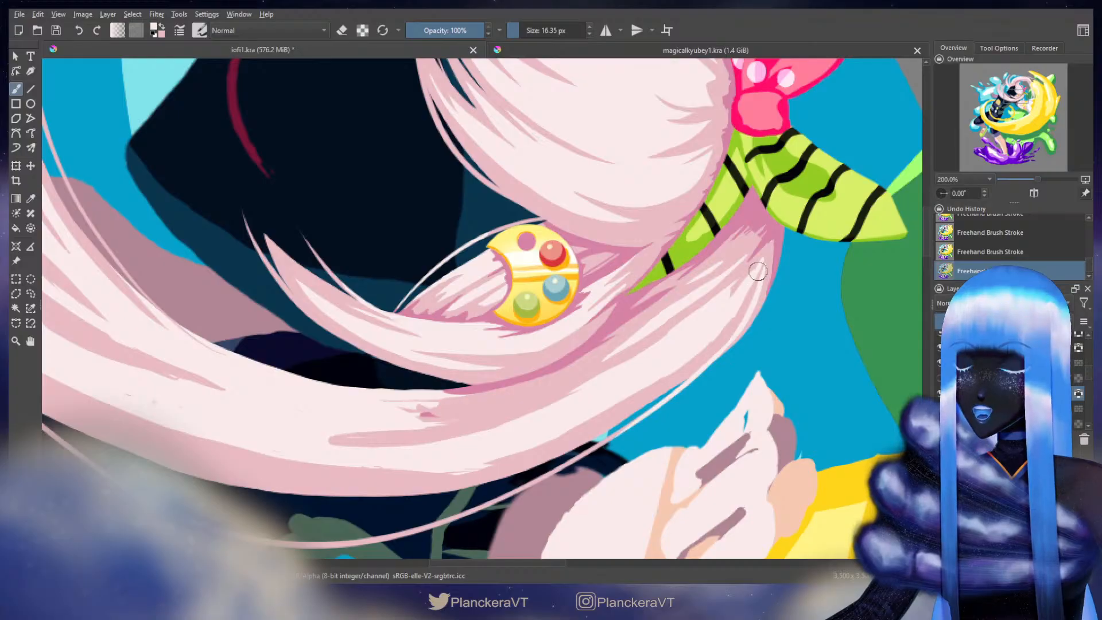
{"action": "key", "text": "ctrl+z"}
{"action": "left_click_drag", "start_coordinate": [758, 271], "coordinate": [759, 266]}
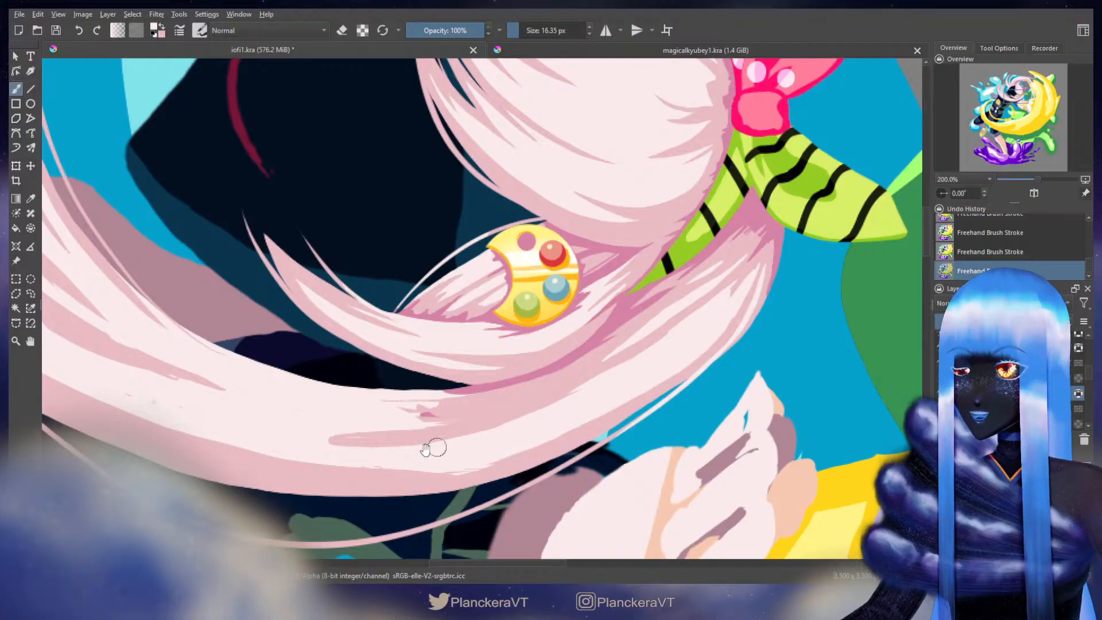
Step: Widen the light pink highlights in the long lock's upswept tip at 22.53 px and clean its outer edge with mid pink
{"action": "mouse_move", "coordinate": [433, 446]}
{"action": "left_mouse_down"}
{"action": "mouse_move", "coordinate": [601, 386]}
{"action": "mouse_move", "coordinate": [505, 388]}
{"action": "mouse_move", "coordinate": [510, 363]}
{"action": "mouse_move", "coordinate": [576, 418]}
{"action": "mouse_move", "coordinate": [519, 323]}
{"action": "mouse_move", "coordinate": [558, 364]}
{"action": "mouse_move", "coordinate": [517, 367]}
{"action": "mouse_move", "coordinate": [503, 351]}
{"action": "left_mouse_up"}
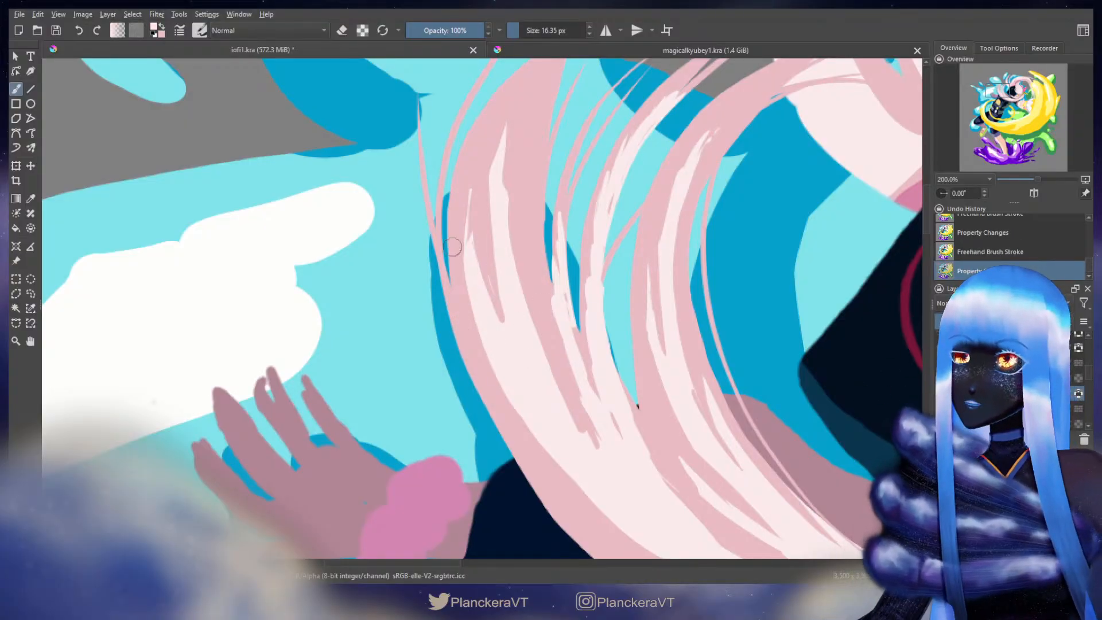
{"action": "key", "text": "bracketright"}
{"action": "key", "text": "bracketright"}
{"action": "left_click_drag", "start_coordinate": [470, 203], "coordinate": [474, 286]}
{"action": "mouse_move", "coordinate": [470, 191]}
{"action": "left_mouse_down"}
{"action": "mouse_move", "coordinate": [467, 291]}
{"action": "mouse_move", "coordinate": [490, 359]}
{"action": "left_mouse_up"}
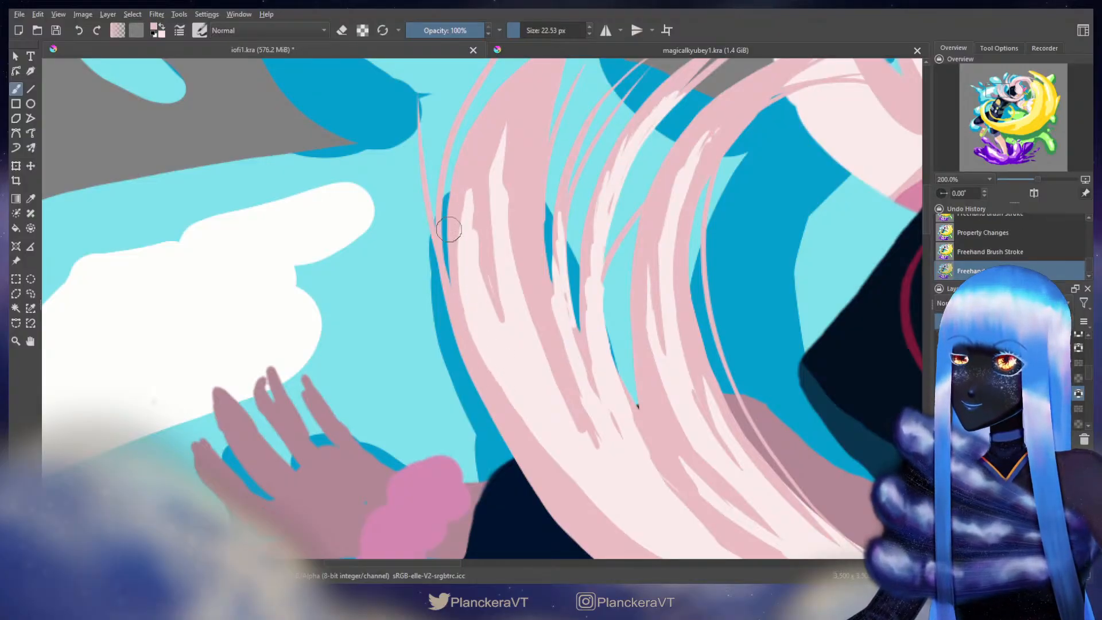
{"action": "mouse_move", "coordinate": [457, 239]}
{"action": "left_mouse_down"}
{"action": "mouse_move", "coordinate": [474, 345]}
{"action": "mouse_move", "coordinate": [548, 469]}
{"action": "left_mouse_up"}
{"action": "left_click_drag", "start_coordinate": [503, 392], "coordinate": [474, 362]}
{"action": "key", "text": "x"}
{"action": "mouse_move", "coordinate": [446, 234]}
{"action": "left_mouse_down"}
{"action": "mouse_move", "coordinate": [468, 334]}
{"action": "mouse_move", "coordinate": [509, 401]}
{"action": "mouse_move", "coordinate": [615, 493]}
{"action": "left_mouse_up"}
Step: Smooth the mid pink shadow edge where the long lock curves past the shoulder, with the brush at 25.03 px
{"action": "left_click_drag", "start_coordinate": [589, 433], "coordinate": [425, 299]}
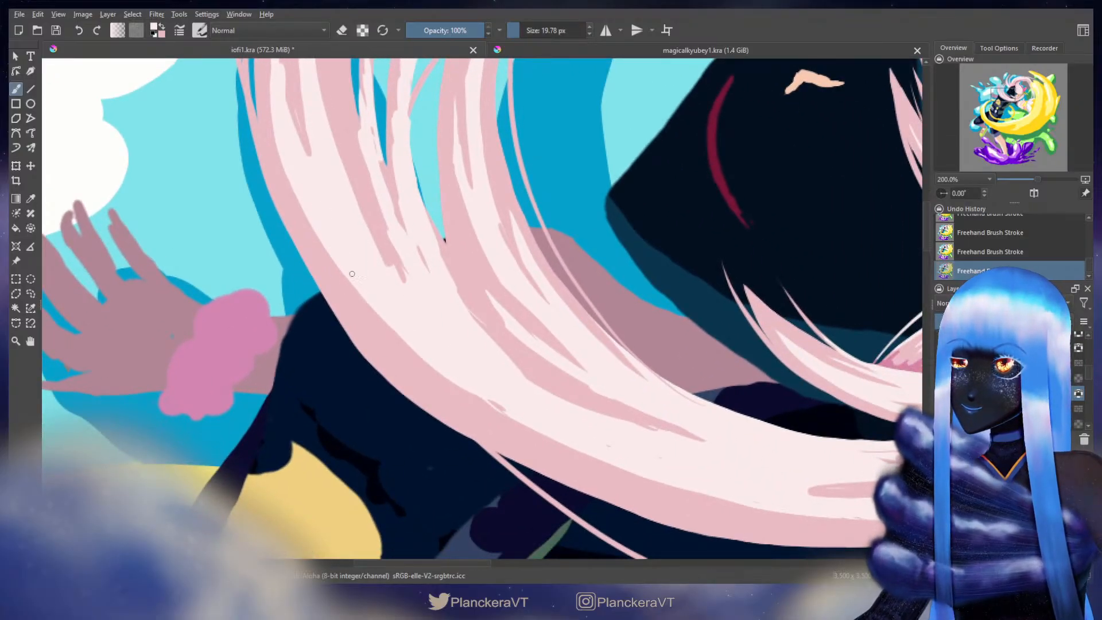
{"action": "key", "text": "bracketright"}
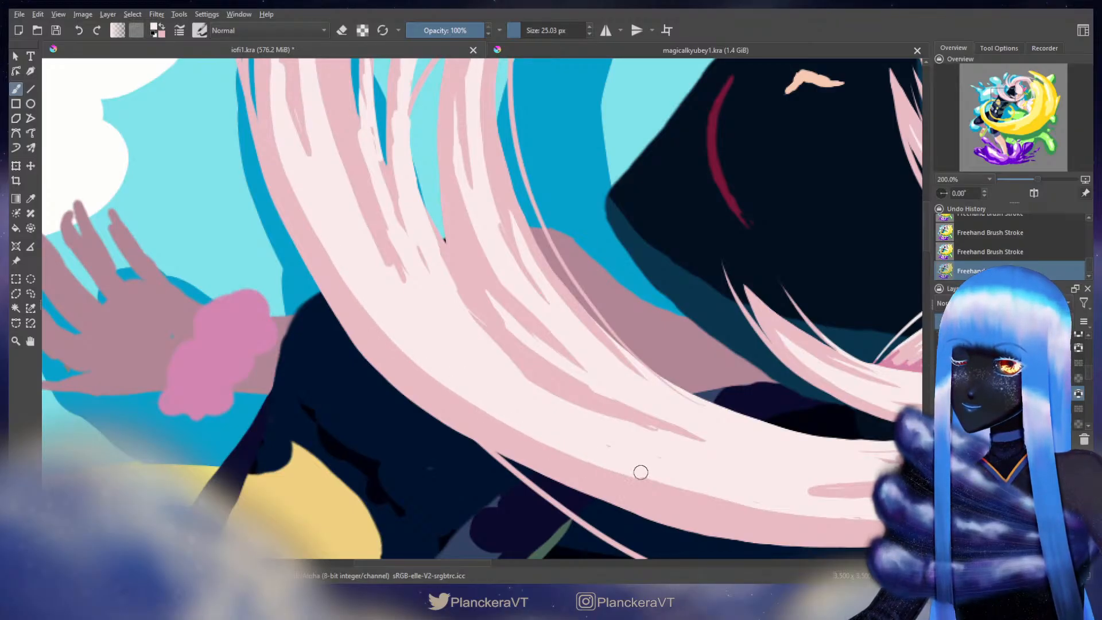
{"action": "left_click_drag", "start_coordinate": [679, 463], "coordinate": [291, 310]}
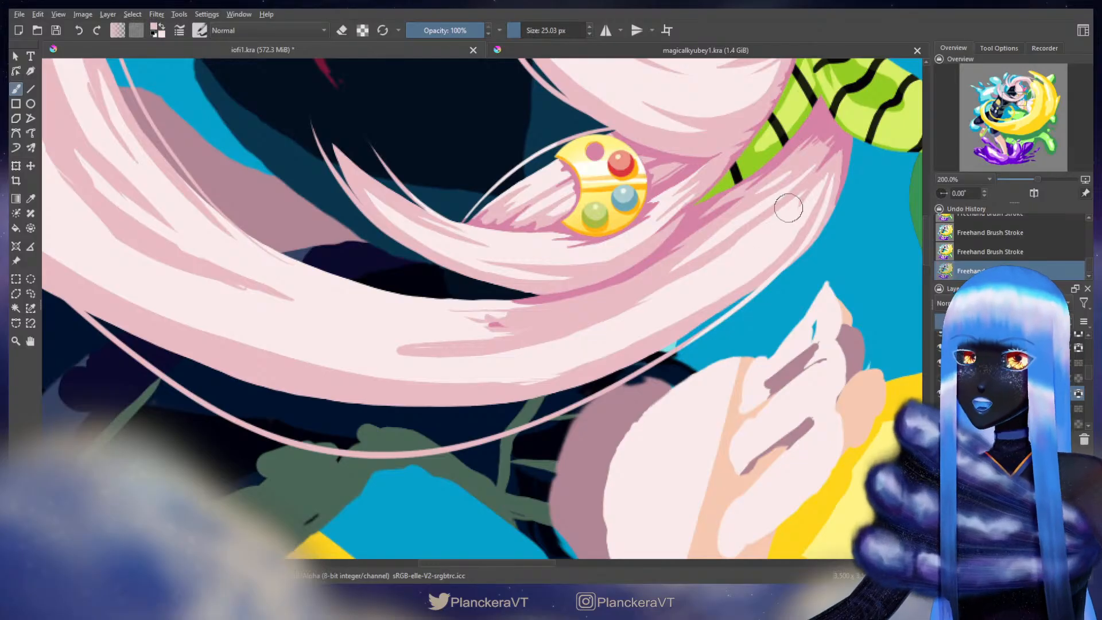
Step: Add short mid pink touches below the ribbon's tip and even out the shadow along the lock's underside at about 18 px
{"action": "left_click_drag", "start_coordinate": [820, 201], "coordinate": [811, 201]}
{"action": "left_click_drag", "start_coordinate": [822, 201], "coordinate": [816, 212]}
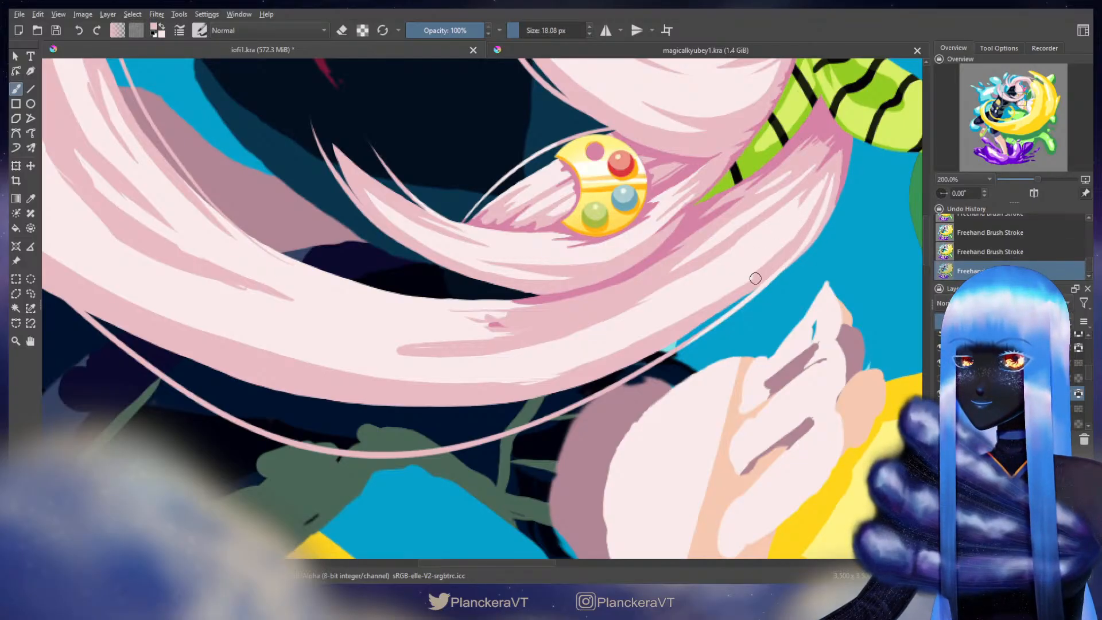
{"action": "left_click_drag", "start_coordinate": [719, 301], "coordinate": [572, 371]}
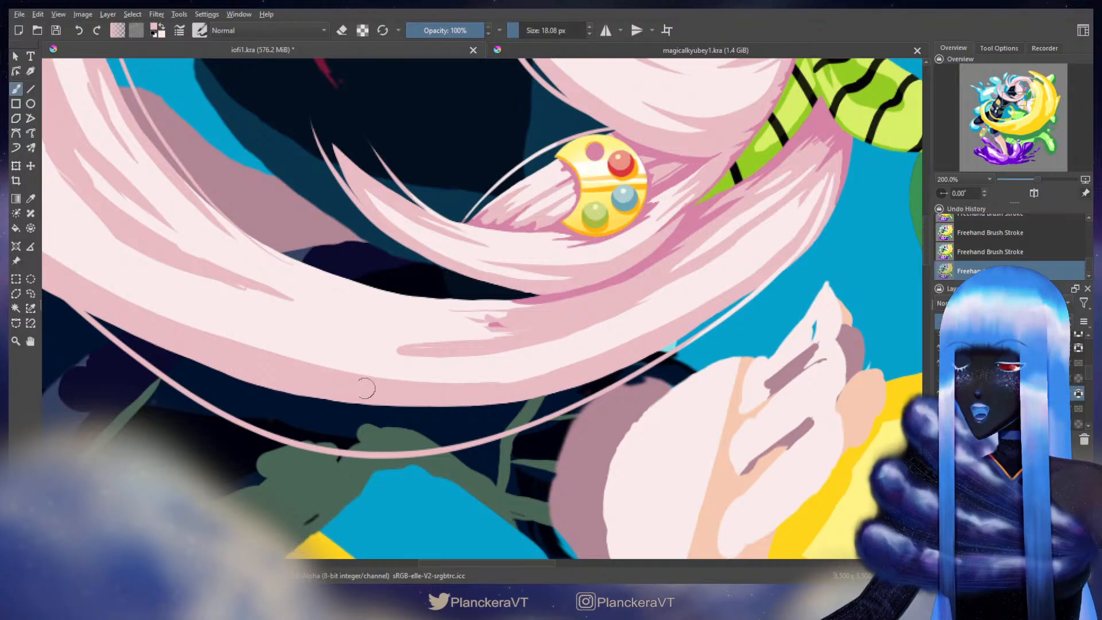
{"action": "mouse_move", "coordinate": [517, 385]}
{"action": "left_mouse_down"}
{"action": "mouse_move", "coordinate": [534, 382]}
{"action": "mouse_move", "coordinate": [487, 385]}
{"action": "mouse_move", "coordinate": [534, 378]}
{"action": "left_mouse_up"}
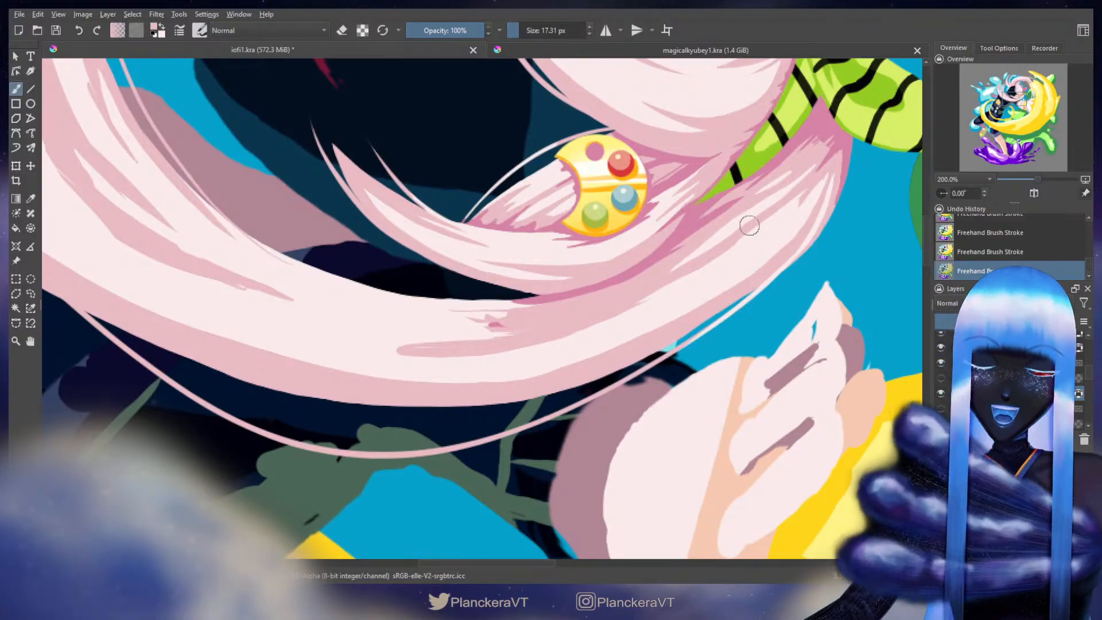
Step: Paint thin light and mid pink streaks in the strand below the ribbon's tip, varying the brush between 9.53 and 14.38 px
{"action": "mouse_move", "coordinate": [754, 236]}
{"action": "left_mouse_down"}
{"action": "mouse_move", "coordinate": [760, 259]}
{"action": "mouse_move", "coordinate": [781, 258]}
{"action": "mouse_move", "coordinate": [856, 314]}
{"action": "mouse_move", "coordinate": [814, 398]}
{"action": "mouse_move", "coordinate": [760, 463]}
{"action": "mouse_move", "coordinate": [721, 414]}
{"action": "mouse_move", "coordinate": [707, 290]}
{"action": "mouse_move", "coordinate": [712, 238]}
{"action": "mouse_move", "coordinate": [747, 175]}
{"action": "left_mouse_up"}
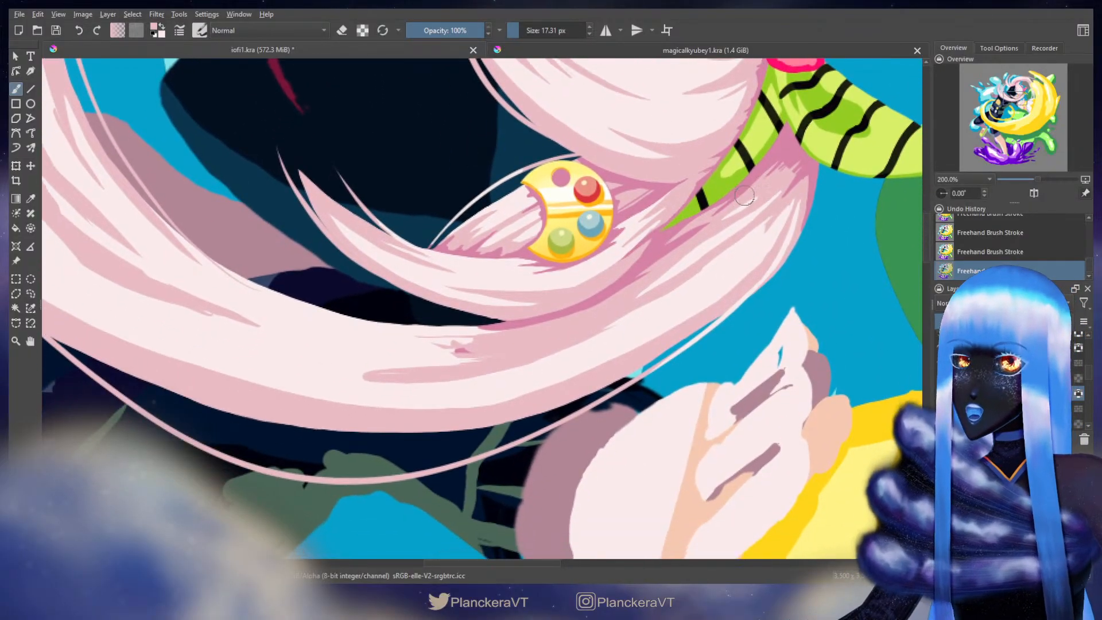
{"action": "key", "text": "bracketleft"}
{"action": "key", "text": "bracketleft"}
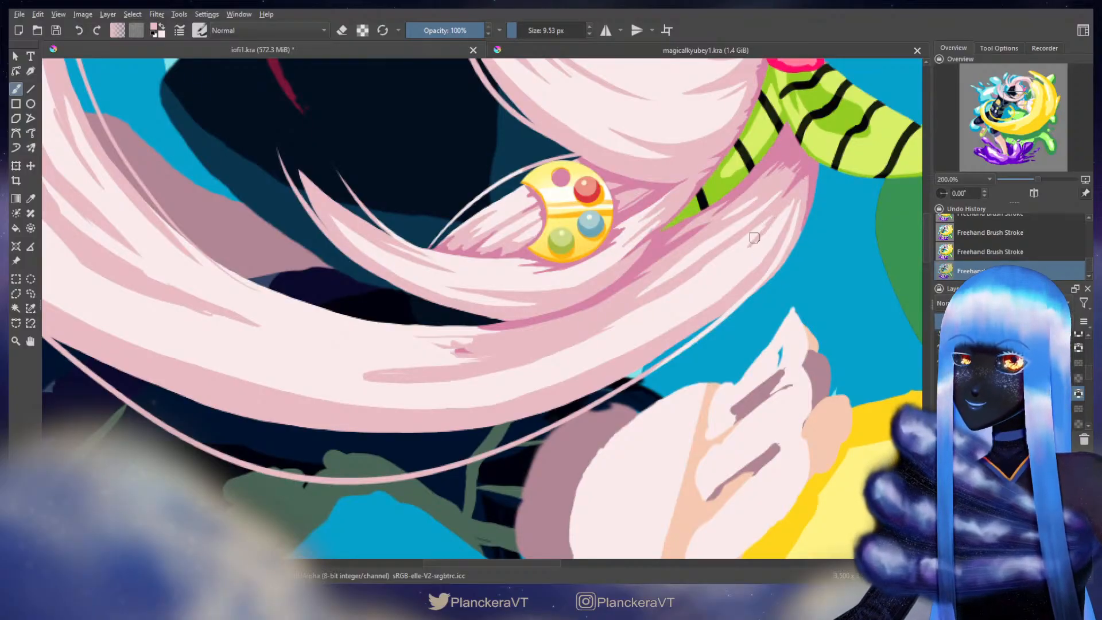
{"action": "key", "text": "bracketright"}
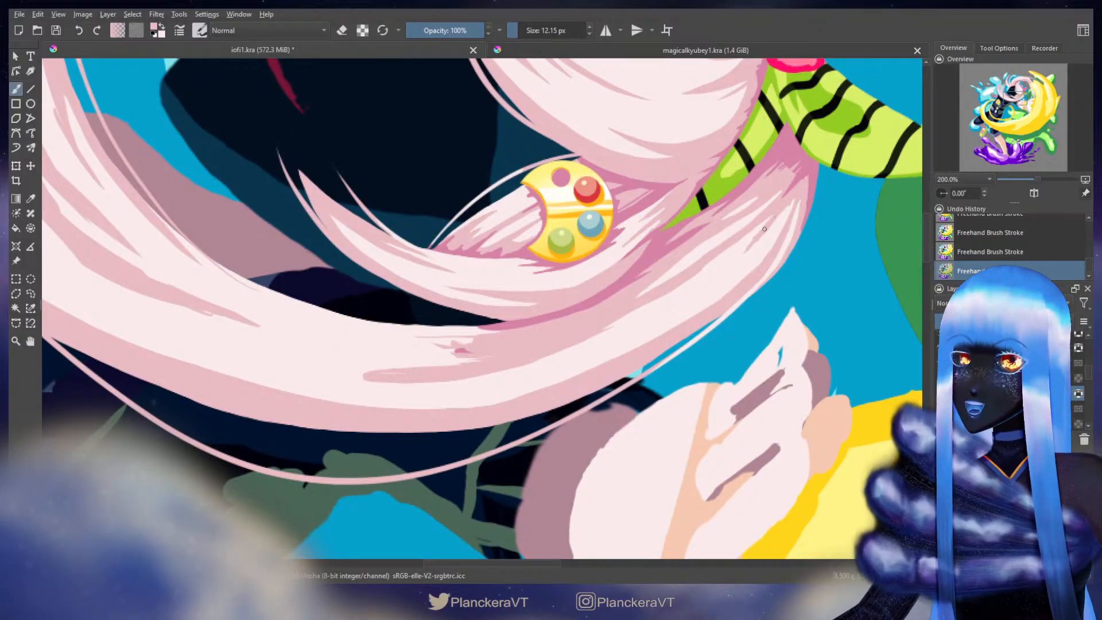
{"action": "key", "text": "bracketleft"}
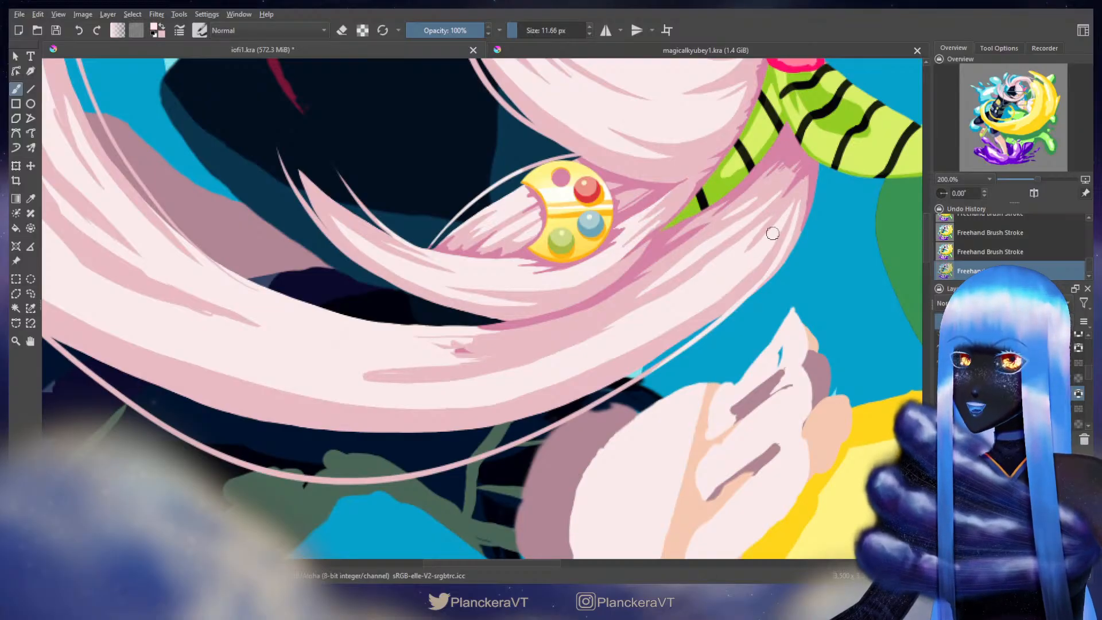
{"action": "key", "text": "bracketright"}
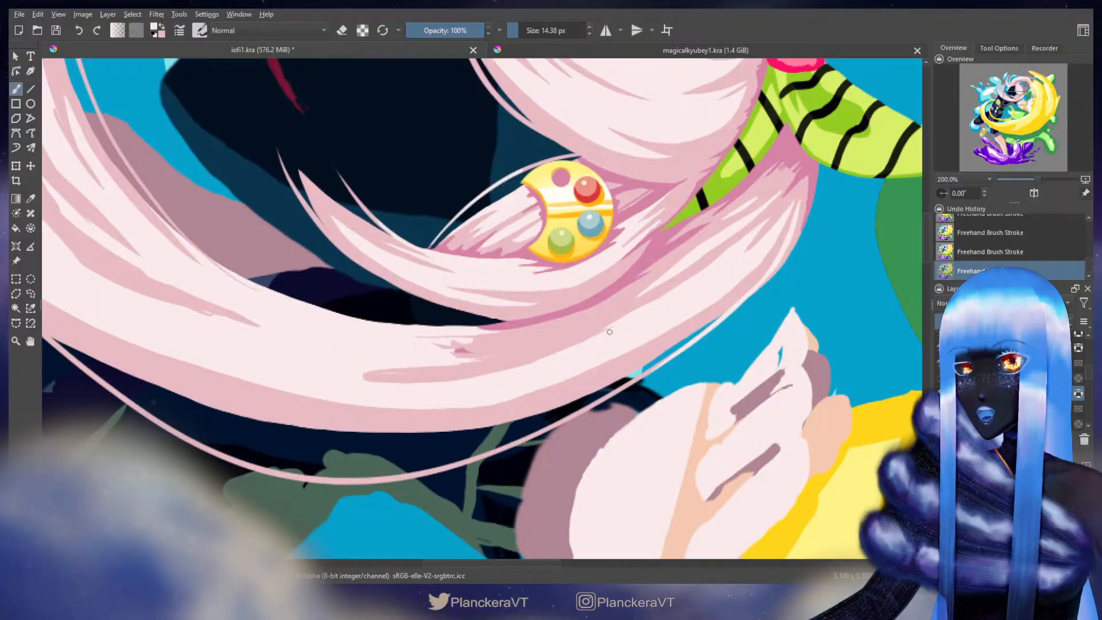
Step: Extend the mid pink shadow streak beneath the clip's strand into a longer taper along the middle of the long lock
{"action": "left_click_drag", "start_coordinate": [687, 313], "coordinate": [745, 309]}
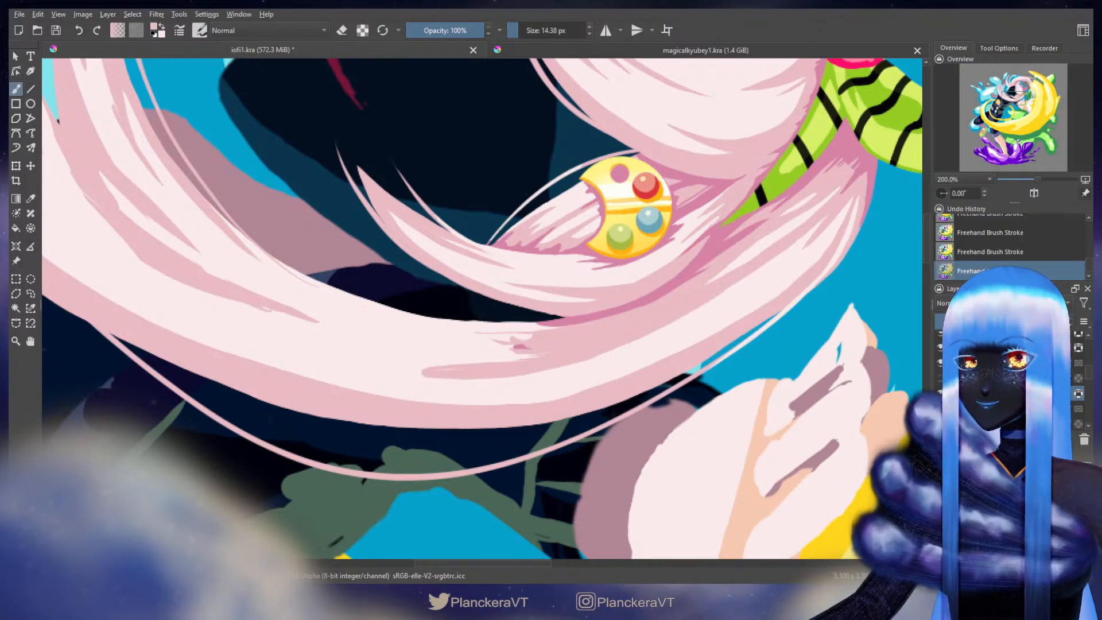
{"action": "left_click_drag", "start_coordinate": [700, 294], "coordinate": [813, 251]}
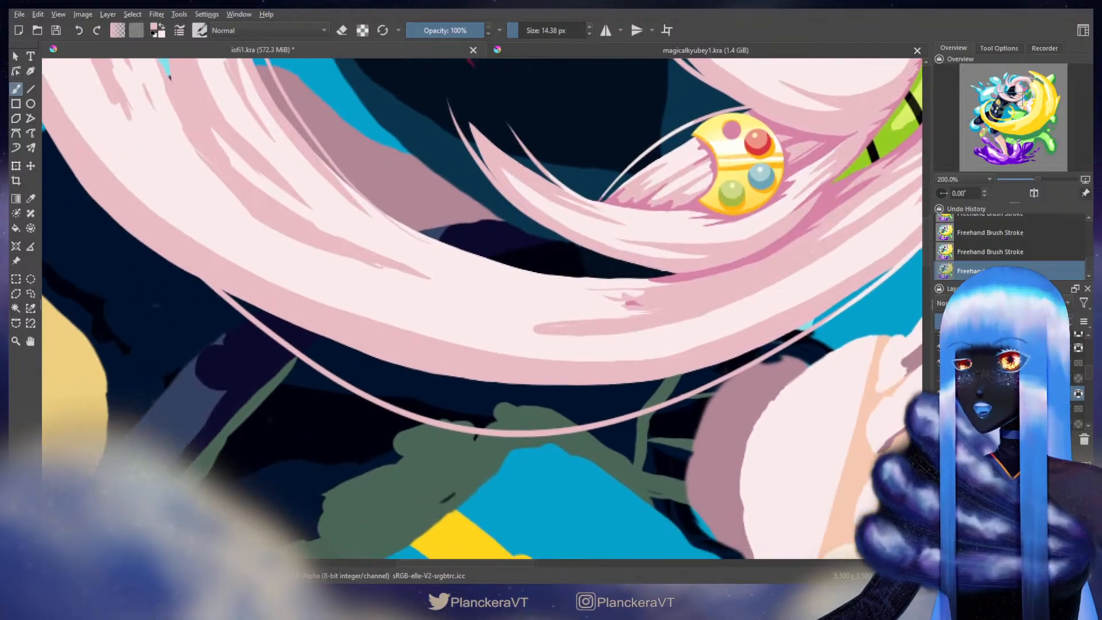
{"action": "mouse_move", "coordinate": [686, 296]}
{"action": "left_mouse_down"}
{"action": "mouse_move", "coordinate": [625, 302]}
{"action": "mouse_move", "coordinate": [701, 300]}
{"action": "mouse_move", "coordinate": [780, 270]}
{"action": "mouse_move", "coordinate": [648, 326]}
{"action": "mouse_move", "coordinate": [517, 328]}
{"action": "left_mouse_up"}
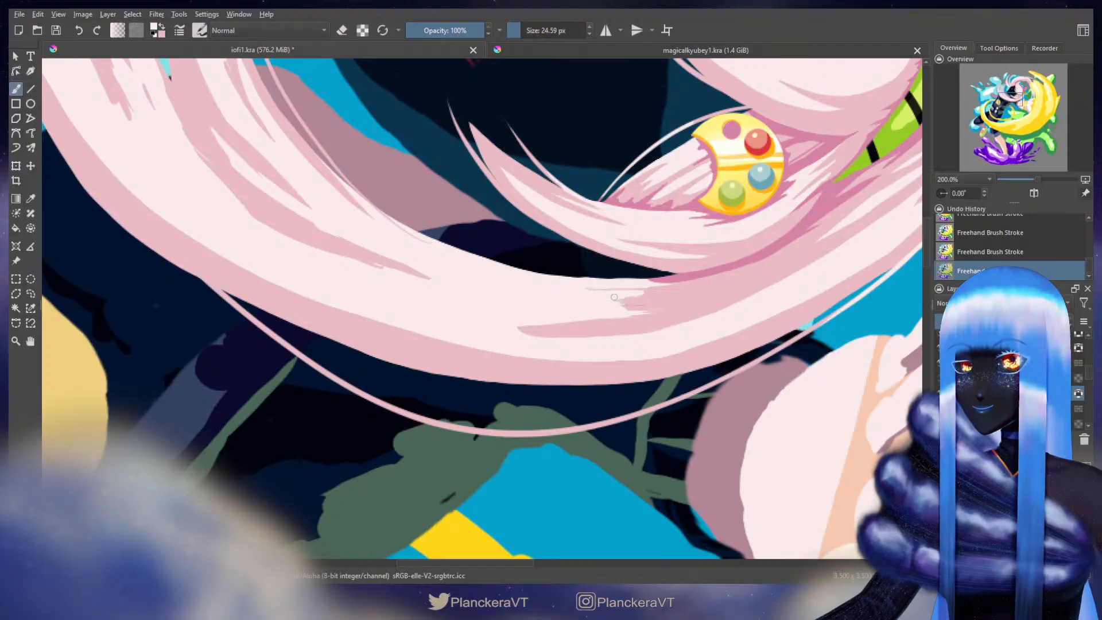
Step: Repaint the thin mid pink streak along the long lock's upper edge below the clip's strand and clean its tip at 24.59 px
{"action": "mouse_move", "coordinate": [687, 283]}
{"action": "left_mouse_down"}
{"action": "mouse_move", "coordinate": [698, 281]}
{"action": "mouse_move", "coordinate": [567, 293]}
{"action": "left_mouse_up"}
{"action": "key", "text": "ctrl+z"}
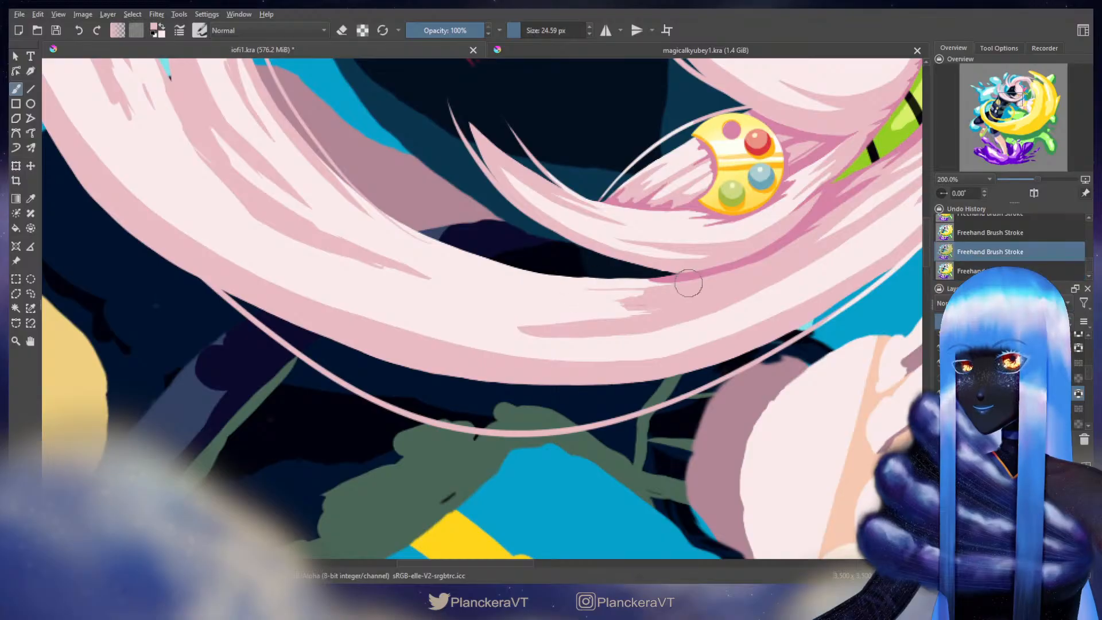
{"action": "left_click_drag", "start_coordinate": [689, 284], "coordinate": [566, 288]}
{"action": "key", "text": "ctrl+z"}
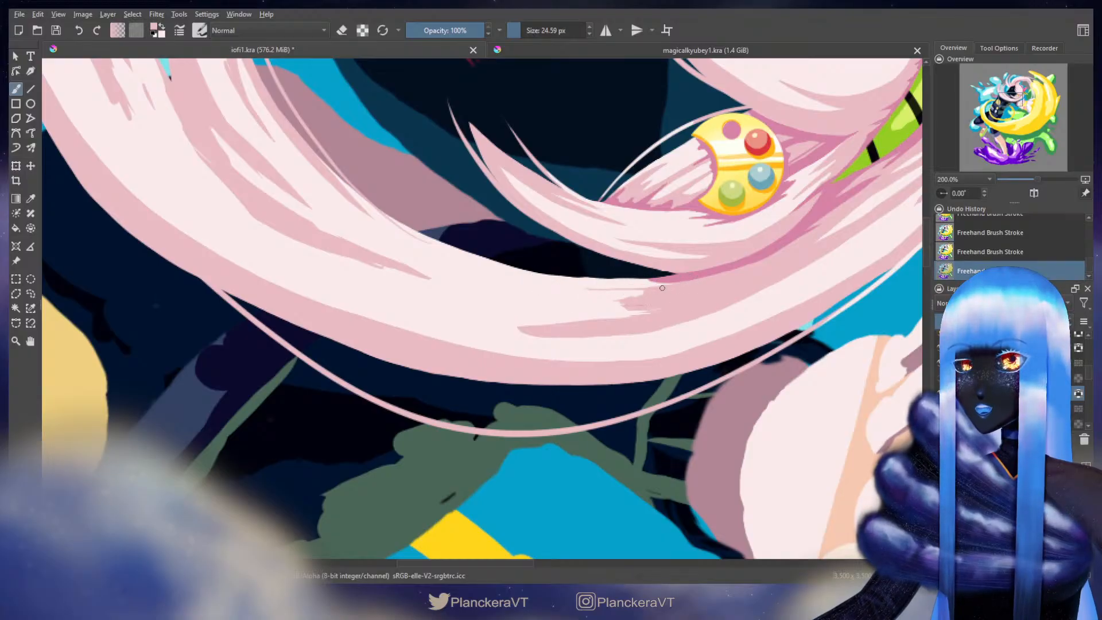
{"action": "left_click_drag", "start_coordinate": [665, 288], "coordinate": [527, 291]}
{"action": "mouse_move", "coordinate": [669, 296]}
{"action": "left_mouse_down"}
{"action": "mouse_move", "coordinate": [629, 303]}
{"action": "mouse_move", "coordinate": [652, 309]}
{"action": "mouse_move", "coordinate": [610, 306]}
{"action": "mouse_move", "coordinate": [643, 295]}
{"action": "left_mouse_up"}
{"action": "key", "text": "x"}
{"action": "mouse_move", "coordinate": [652, 293]}
{"action": "left_mouse_down"}
{"action": "mouse_move", "coordinate": [615, 303]}
{"action": "mouse_move", "coordinate": [651, 312]}
{"action": "left_mouse_up"}
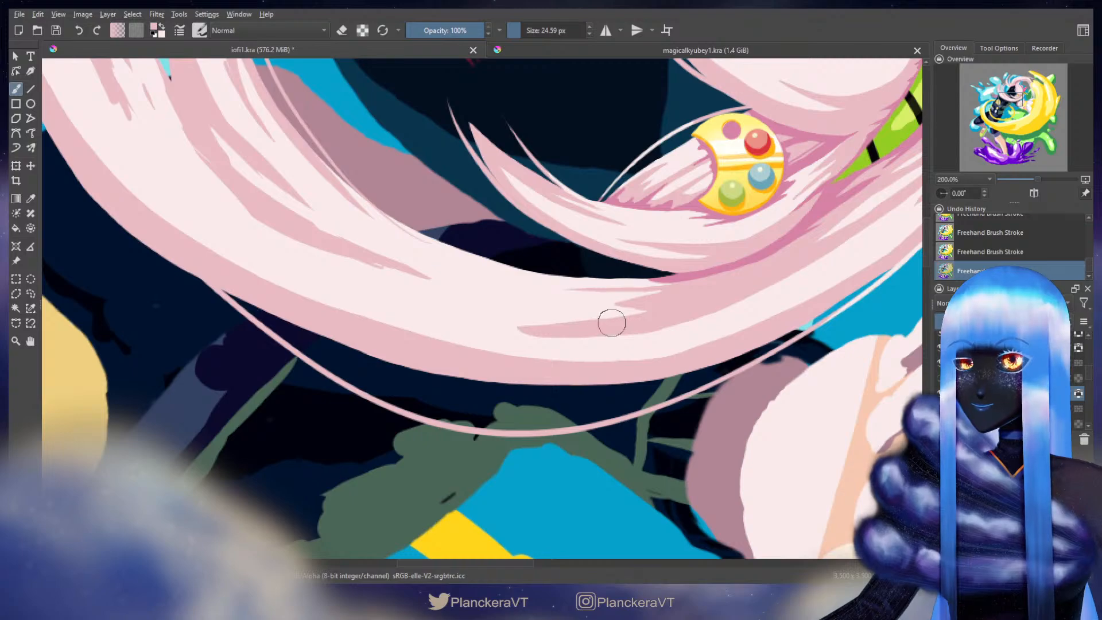
Step: Trim the lower edge of the shadow streak beneath the clip's strand with a light pink stroke at 27.46 px
{"action": "key", "text": "x"}
{"action": "left_click_drag", "start_coordinate": [741, 307], "coordinate": [745, 307], "text": "shift"}
{"action": "mouse_move", "coordinate": [731, 314]}
{"action": "left_mouse_down"}
{"action": "mouse_move", "coordinate": [539, 336]}
{"action": "mouse_move", "coordinate": [489, 326]}
{"action": "mouse_move", "coordinate": [529, 340]}
{"action": "mouse_move", "coordinate": [611, 338]}
{"action": "mouse_move", "coordinate": [800, 280]}
{"action": "mouse_move", "coordinate": [620, 342]}
{"action": "left_mouse_up"}
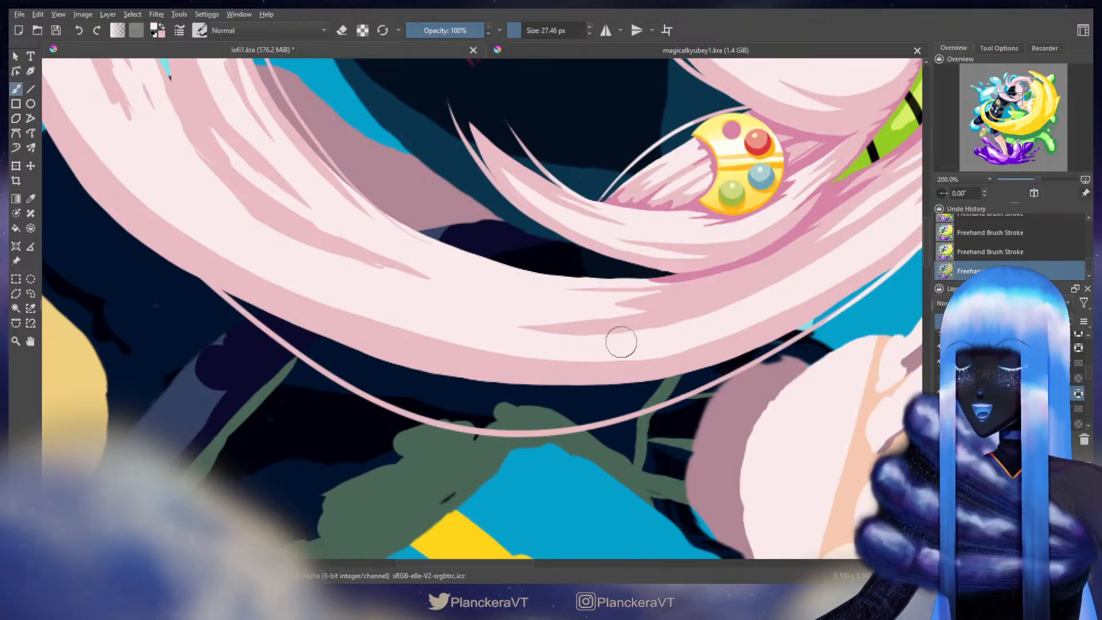
Step: Lengthen the middle mid pink streak in the shadow below the clip's strand at 19.16 px, redoing the stroke until it tapers
{"action": "left_click_drag", "start_coordinate": [737, 287], "coordinate": [718, 339]}
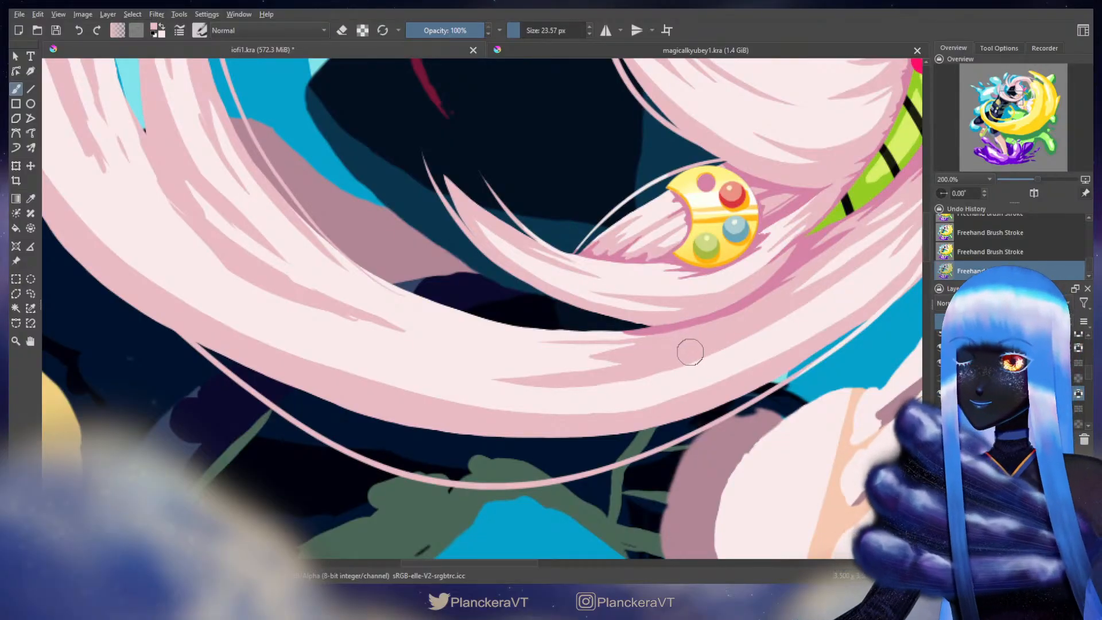
{"action": "key", "text": "bracketleft"}
{"action": "key", "text": "bracketleft"}
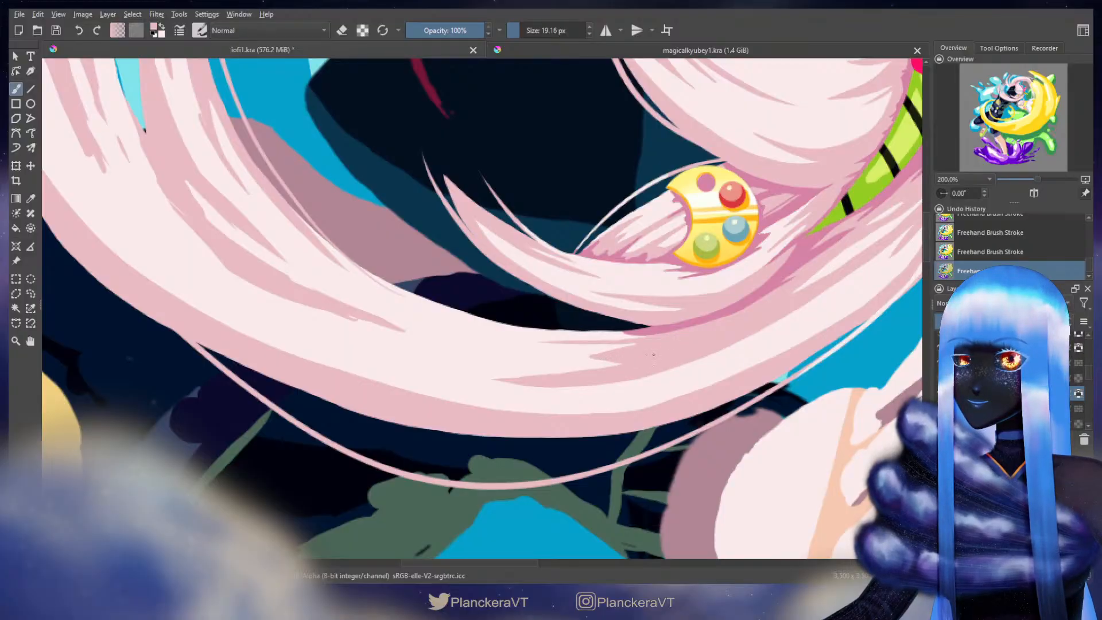
{"action": "left_click_drag", "start_coordinate": [618, 363], "coordinate": [512, 365]}
{"action": "left_click_drag", "start_coordinate": [659, 354], "coordinate": [481, 376]}
{"action": "key", "text": "ctrl+z"}
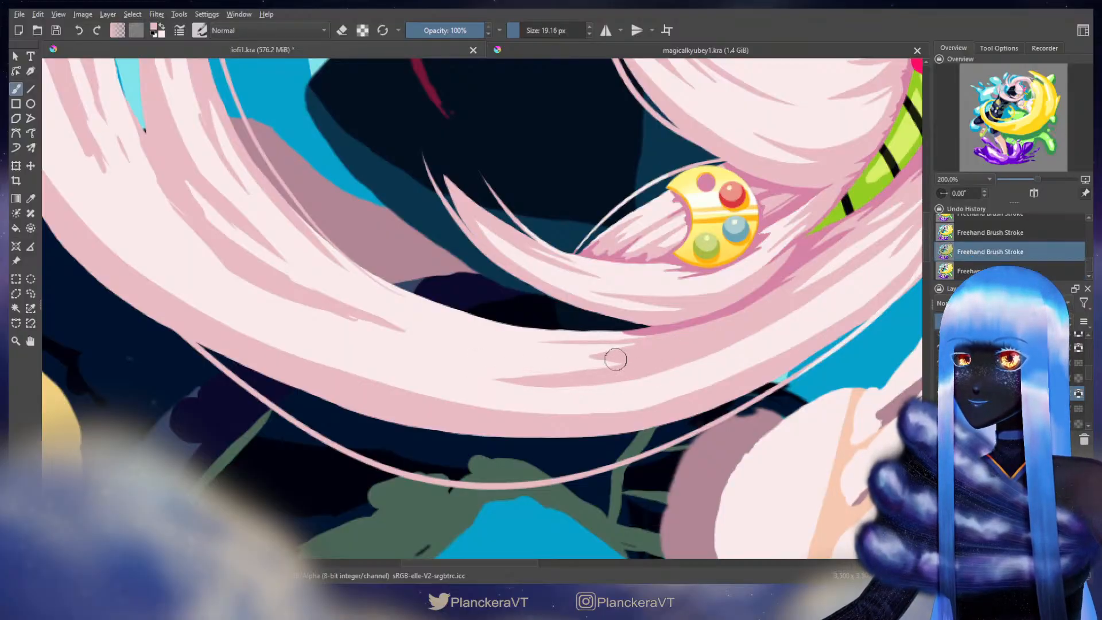
{"action": "left_click_drag", "start_coordinate": [642, 358], "coordinate": [548, 367]}
Step: Paint a mid pink stroke along the inner edge of the long lock's tip with the layer's alpha lock off, and re-enable it
{"action": "left_click_drag", "start_coordinate": [776, 307], "coordinate": [621, 307]}
{"action": "scroll", "coordinate": [586, 425], "scroll_direction": "down", "scroll_amount": 1}
{"action": "scroll", "coordinate": [579, 424], "scroll_direction": "down", "scroll_amount": 4}
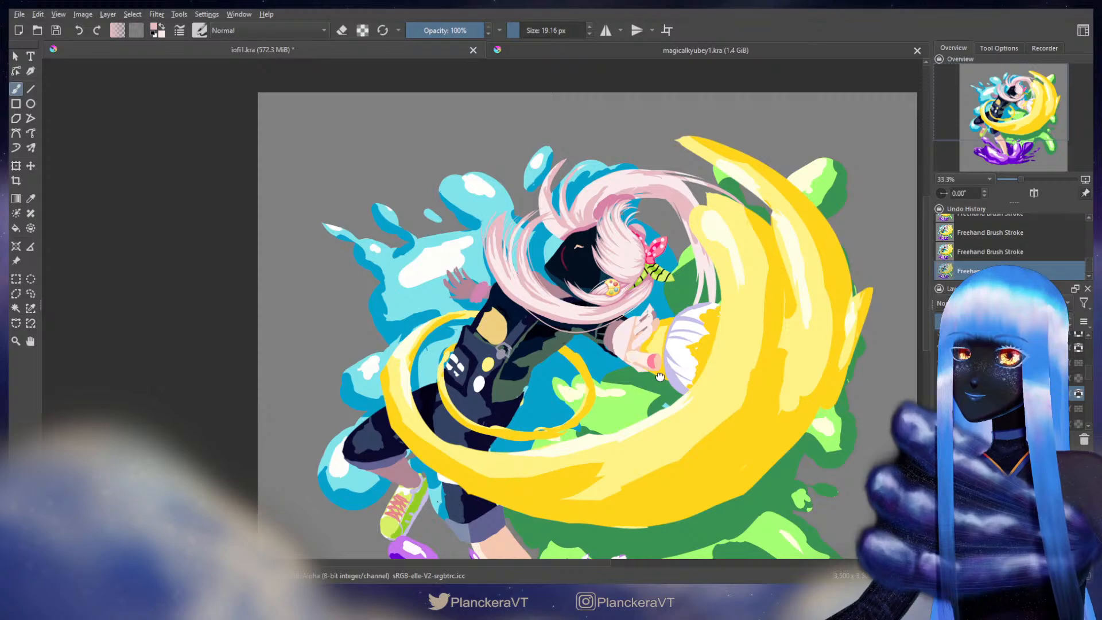
{"action": "left_click_drag", "start_coordinate": [659, 377], "coordinate": [653, 425]}
{"action": "scroll", "coordinate": [537, 338], "scroll_direction": "up", "scroll_amount": 6}
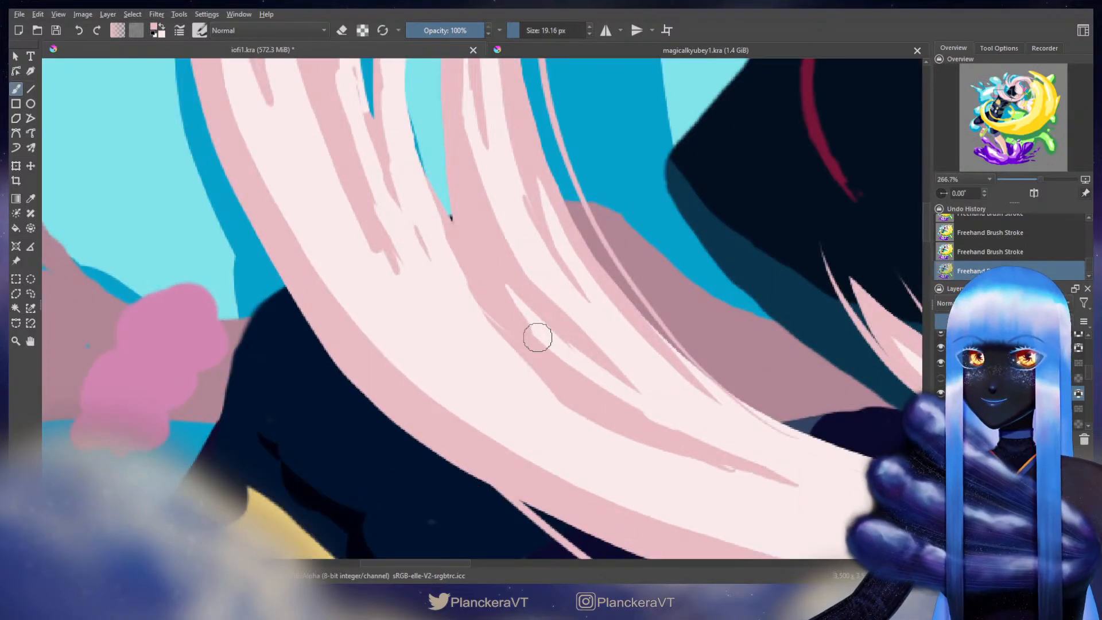
{"action": "scroll", "coordinate": [540, 333], "scroll_direction": "down", "scroll_amount": 1}
{"action": "left_click_drag", "start_coordinate": [547, 227], "coordinate": [644, 429]}
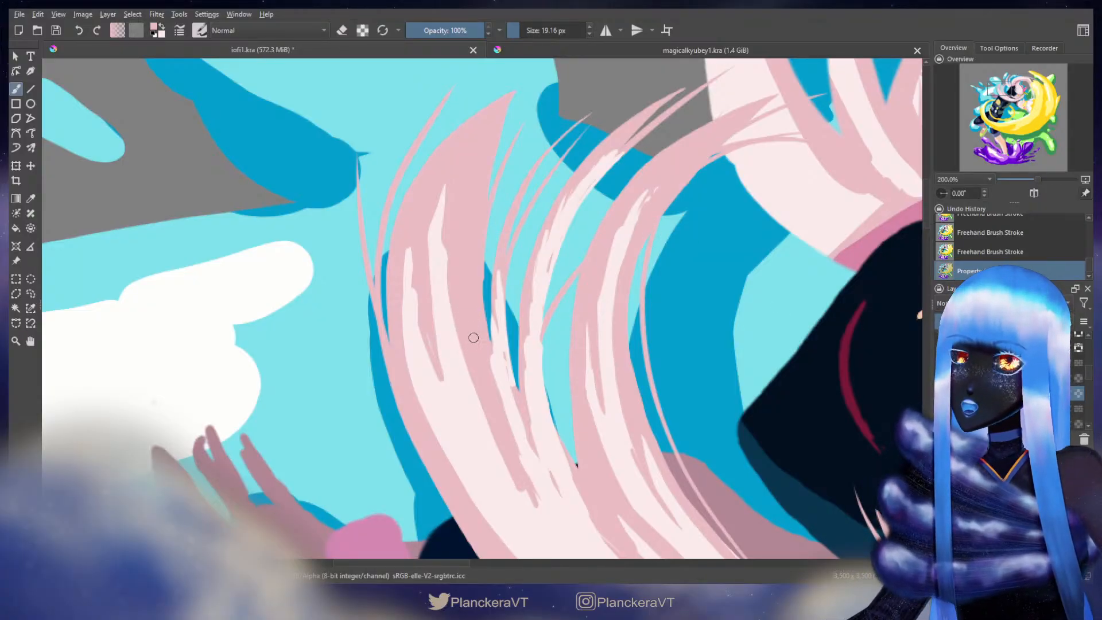
{"action": "left_click_drag", "start_coordinate": [466, 306], "coordinate": [483, 383]}
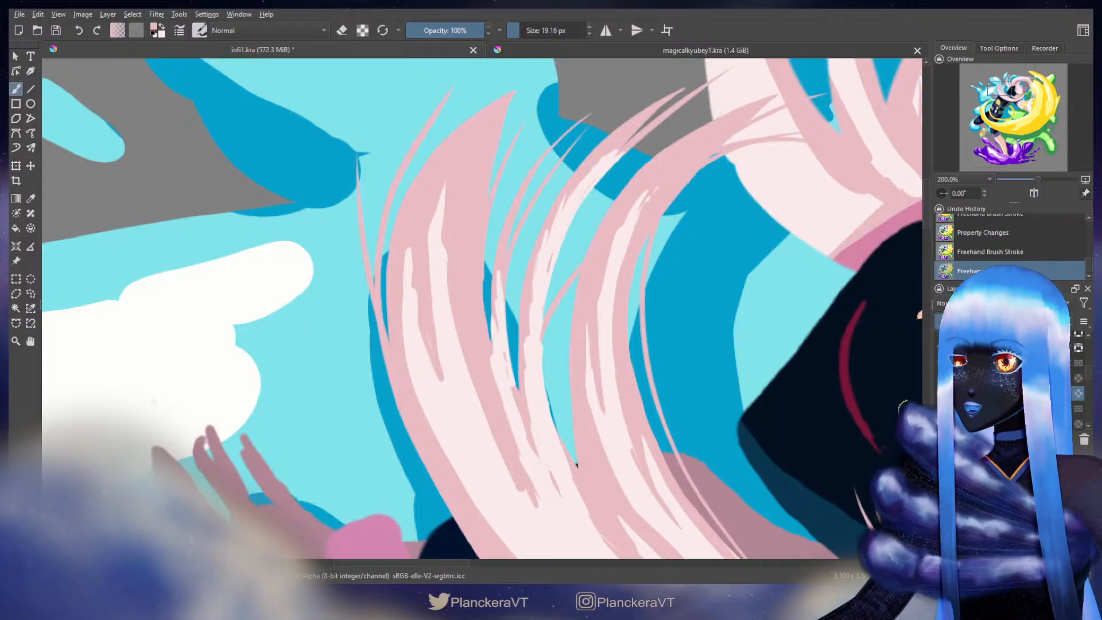
{"action": "left_click", "coordinate": [1078, 395]}
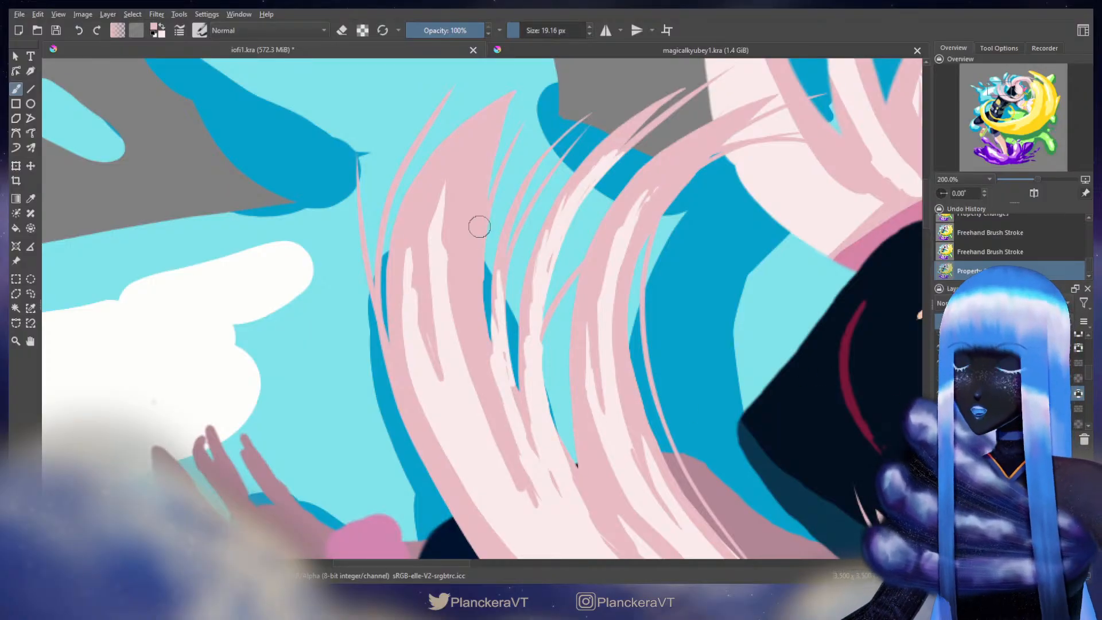
Step: Paint a thin light pink highlight down the inner edge of the long lock's tip at 11.75 px, replacing the earlier attempts
{"action": "left_click_drag", "start_coordinate": [489, 252], "coordinate": [518, 235]}
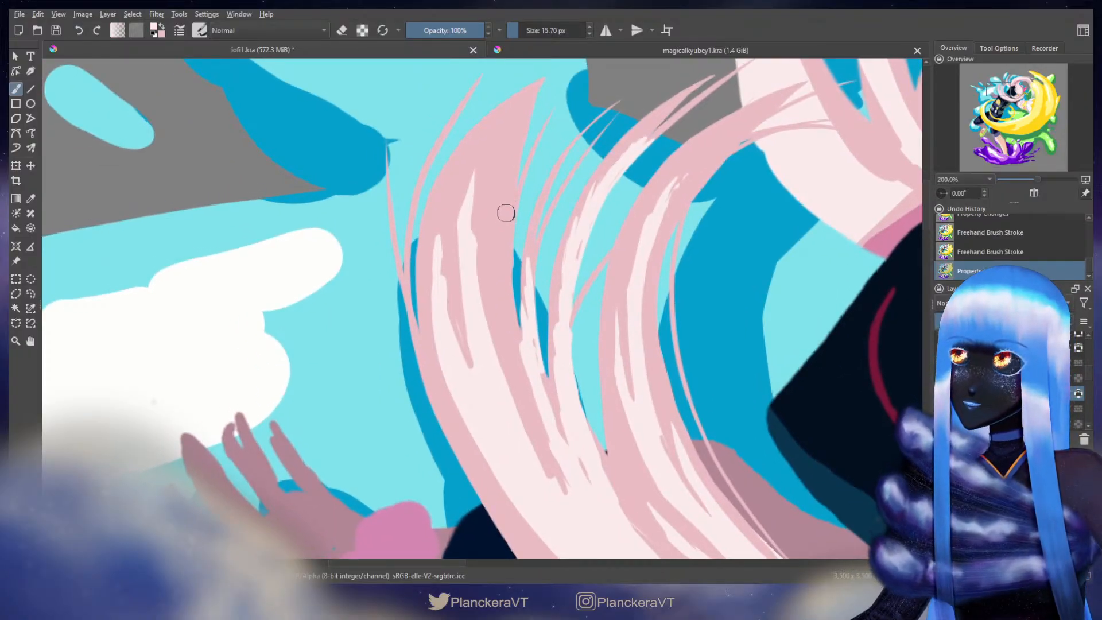
{"action": "key", "text": "bracketleft"}
{"action": "key", "text": "bracketleft"}
{"action": "mouse_move", "coordinate": [518, 191]}
{"action": "left_mouse_down", "text": "shift"}
{"action": "mouse_move", "coordinate": [512, 213]}
{"action": "mouse_move", "coordinate": [517, 192]}
{"action": "left_mouse_up", "text": "shift"}
{"action": "key", "text": "ctrl+z"}
{"action": "key", "text": "ctrl+z"}
{"action": "mouse_move", "coordinate": [517, 197]}
{"action": "left_mouse_down"}
{"action": "mouse_move", "coordinate": [505, 330]}
{"action": "mouse_move", "coordinate": [504, 320]}
{"action": "mouse_move", "coordinate": [512, 398]}
{"action": "left_mouse_up"}
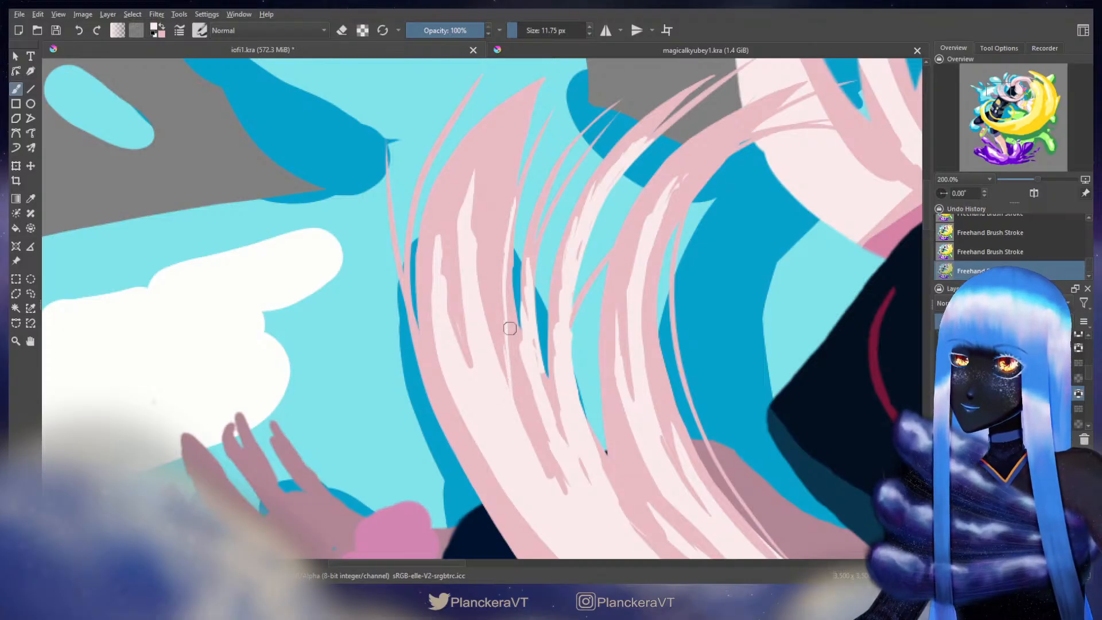
Step: Broaden the central light pink highlight in the long lock's tip with strokes at 21.97 px
{"action": "left_click_drag", "start_coordinate": [470, 307], "coordinate": [485, 305], "text": "shift"}
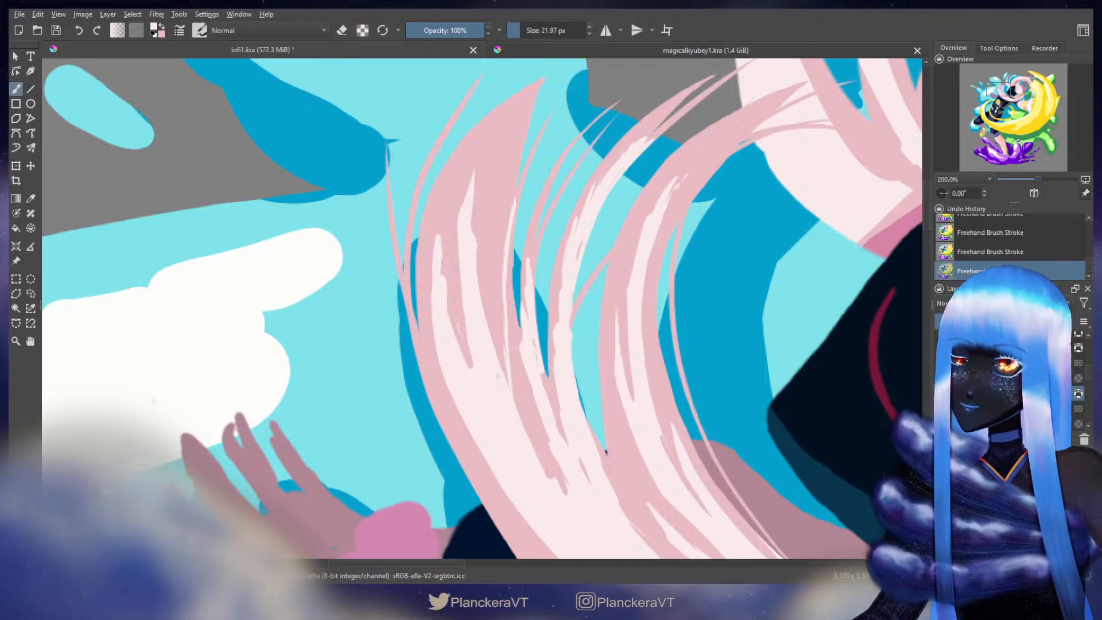
{"action": "mouse_move", "coordinate": [488, 346]}
{"action": "left_mouse_down"}
{"action": "mouse_move", "coordinate": [489, 199]}
{"action": "mouse_move", "coordinate": [511, 157]}
{"action": "mouse_move", "coordinate": [494, 177]}
{"action": "mouse_move", "coordinate": [466, 281]}
{"action": "mouse_move", "coordinate": [481, 203]}
{"action": "mouse_move", "coordinate": [487, 194]}
{"action": "mouse_move", "coordinate": [472, 285]}
{"action": "mouse_move", "coordinate": [464, 245]}
{"action": "left_mouse_up"}
{"action": "mouse_move", "coordinate": [497, 172]}
{"action": "left_mouse_down"}
{"action": "mouse_move", "coordinate": [478, 242]}
{"action": "mouse_move", "coordinate": [477, 198]}
{"action": "mouse_move", "coordinate": [464, 219]}
{"action": "mouse_move", "coordinate": [469, 365]}
{"action": "left_mouse_up"}
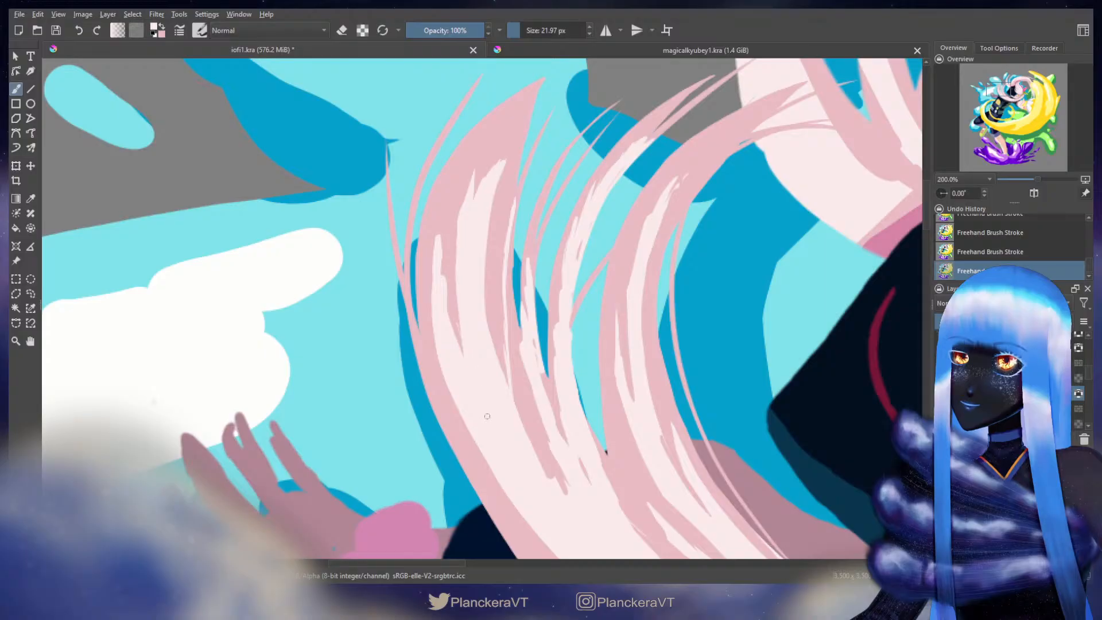
Step: Taper the tip of the central light pink highlight in the long lock at 21.97 px and lengthen the mid pink streak beside it
{"action": "key", "text": "x"}
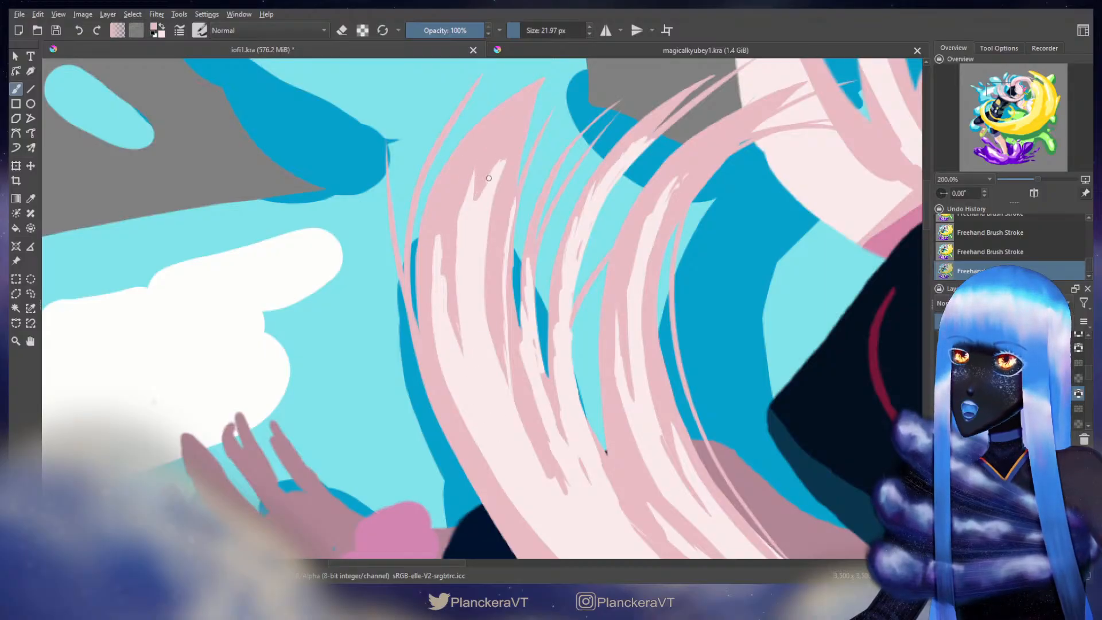
{"action": "left_click_drag", "start_coordinate": [489, 178], "coordinate": [505, 149]}
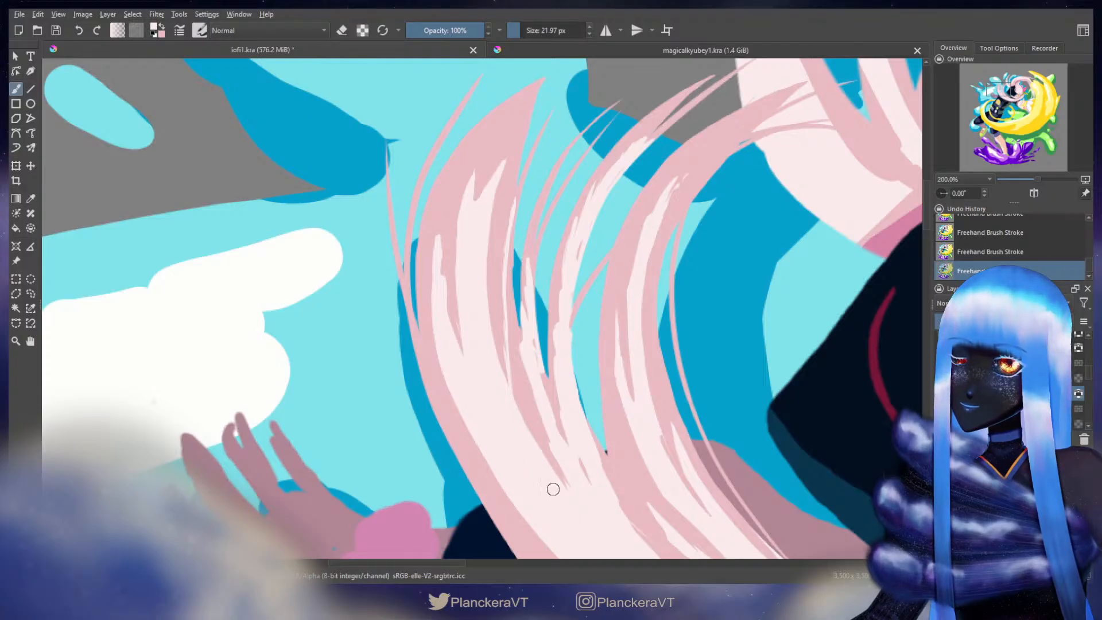
{"action": "mouse_move", "coordinate": [598, 494]}
{"action": "left_mouse_down"}
{"action": "mouse_move", "coordinate": [502, 320]}
{"action": "mouse_move", "coordinate": [525, 414]}
{"action": "mouse_move", "coordinate": [554, 438]}
{"action": "mouse_move", "coordinate": [630, 431]}
{"action": "left_mouse_up"}
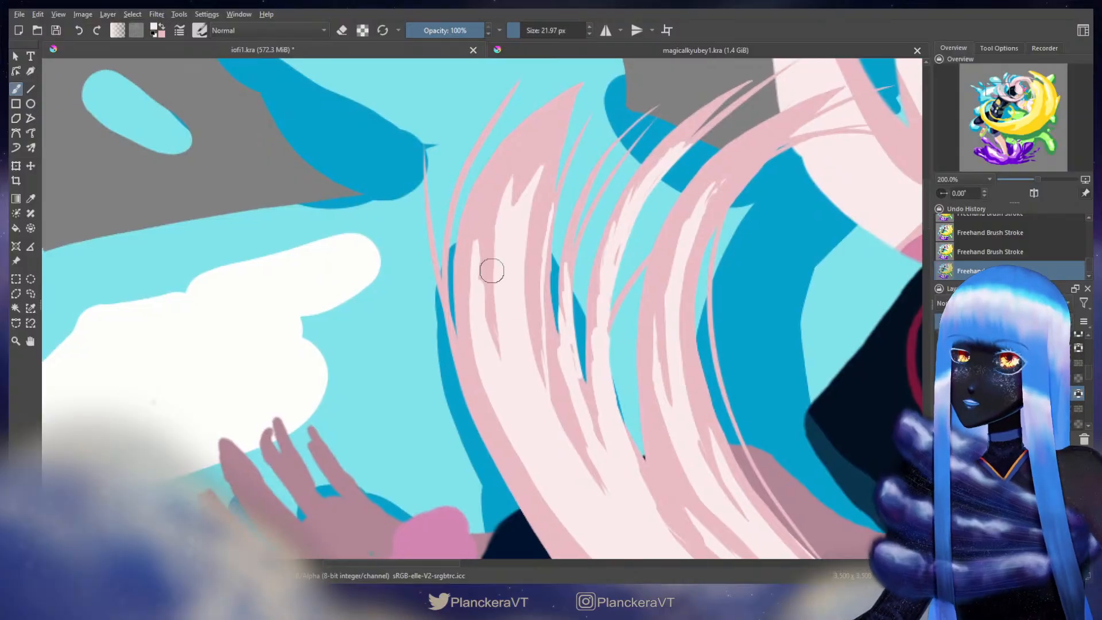
{"action": "key", "text": "x"}
{"action": "left_click_drag", "start_coordinate": [486, 240], "coordinate": [482, 234]}
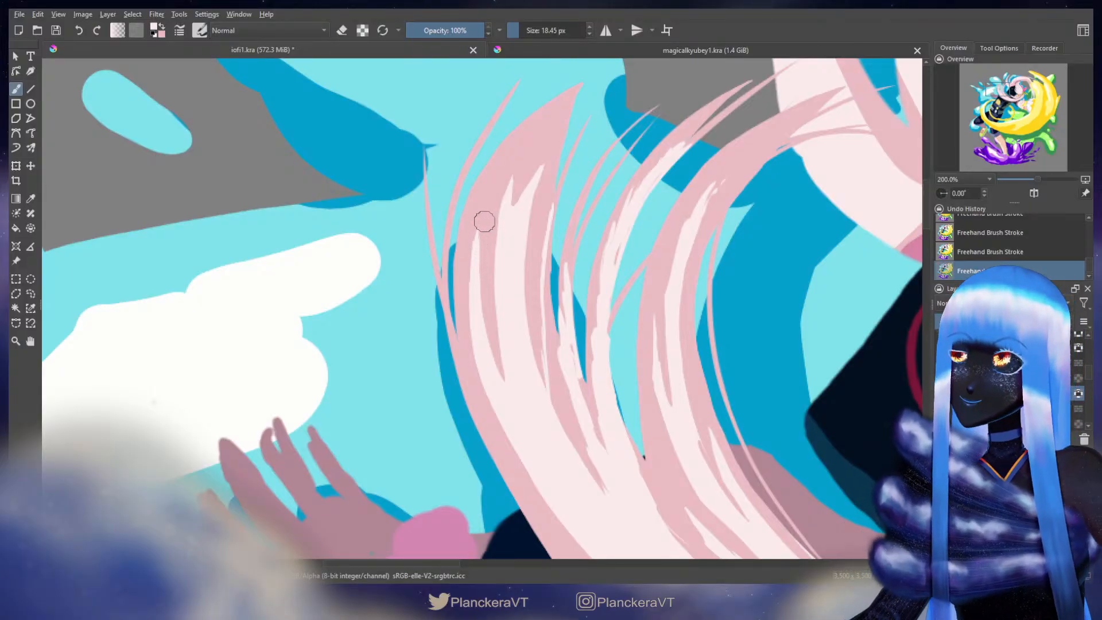
Step: Extend the mid pink streak near the long lock's inner edge downward with strokes at 11.75 and 16.07 px
{"action": "key", "text": "bracketleft"}
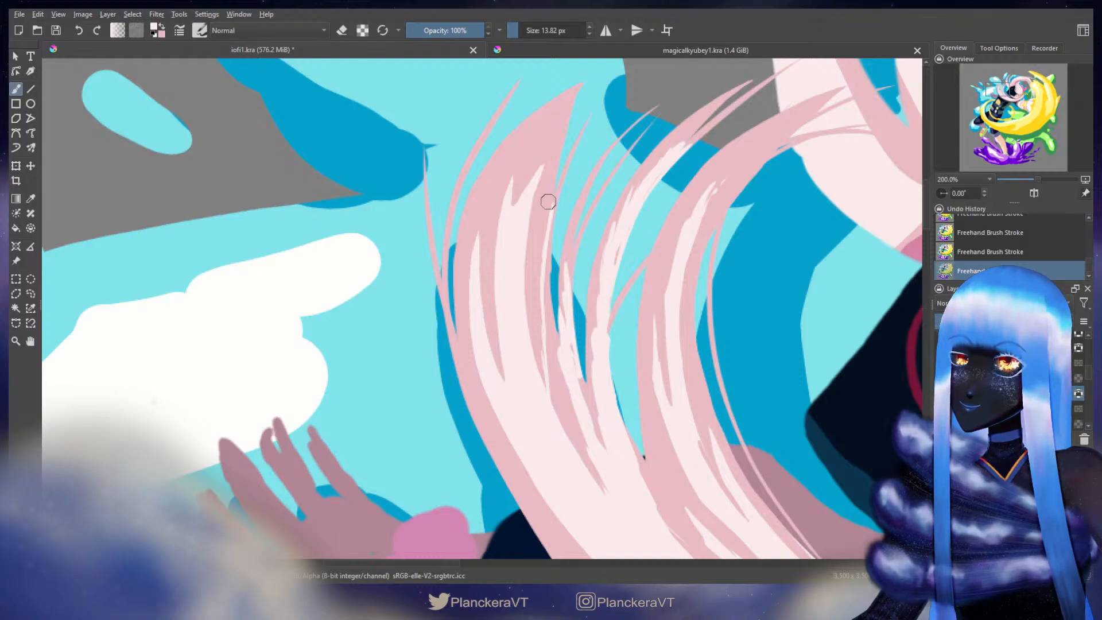
{"action": "key", "text": "bracketleft"}
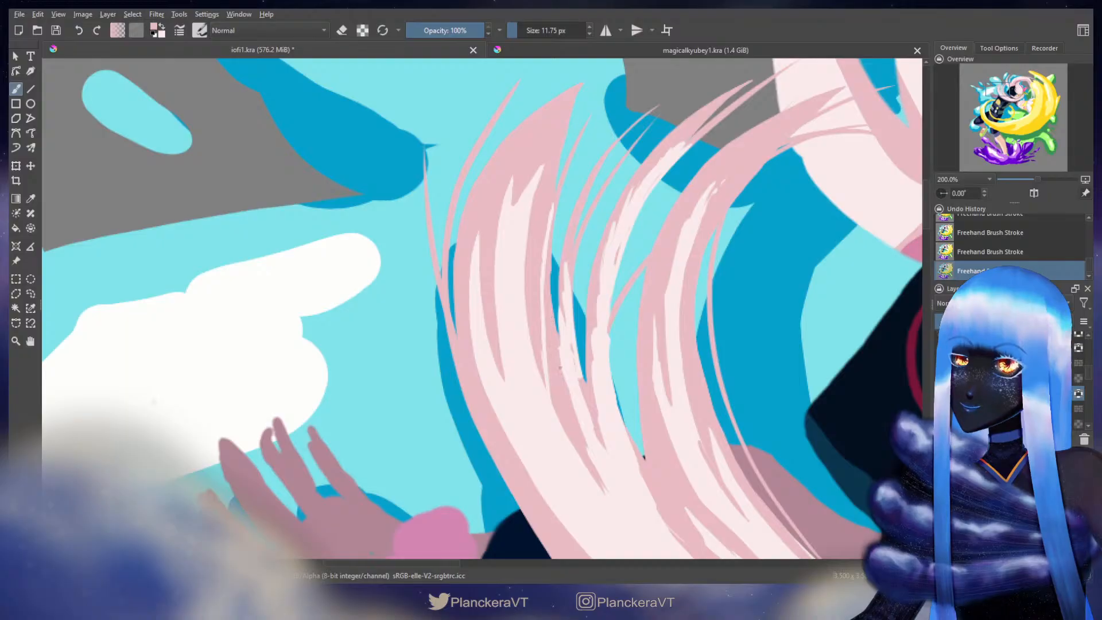
{"action": "mouse_move", "coordinate": [561, 368]}
{"action": "left_mouse_down"}
{"action": "mouse_move", "coordinate": [558, 350]}
{"action": "mouse_move", "coordinate": [559, 422]}
{"action": "left_mouse_up"}
{"action": "key", "text": "x"}
{"action": "left_click_drag", "start_coordinate": [544, 352], "coordinate": [544, 386]}
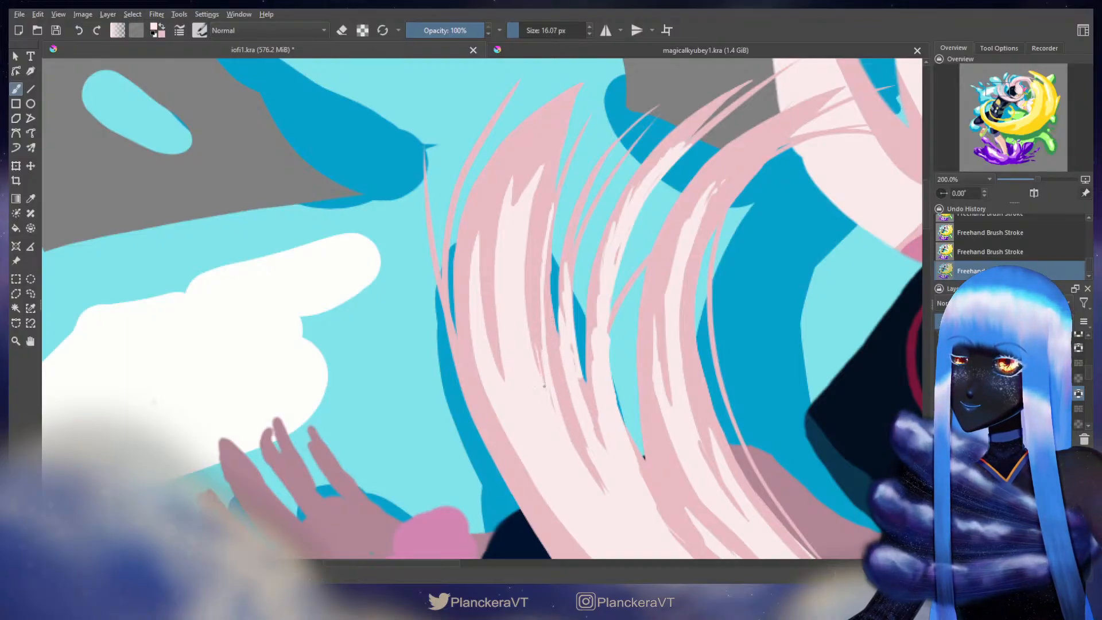
{"action": "key", "text": "ctrl+z"}
{"action": "key", "text": "ctrl+shift+z"}
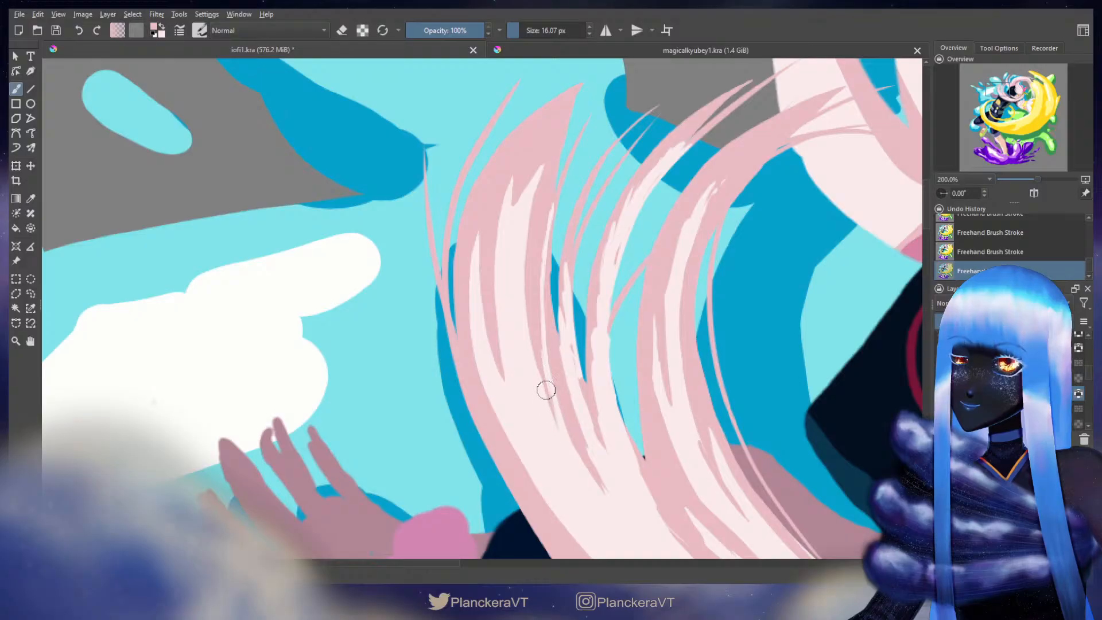
Step: Refine the inner streak of the long lock with mid pink strokes at 16.07 px and trim its lower end with light pink
{"action": "left_click_drag", "start_coordinate": [535, 301], "coordinate": [534, 282]}
{"action": "mouse_move", "coordinate": [542, 366]}
{"action": "left_mouse_down"}
{"action": "mouse_move", "coordinate": [562, 440]}
{"action": "mouse_move", "coordinate": [546, 351]}
{"action": "left_mouse_up"}
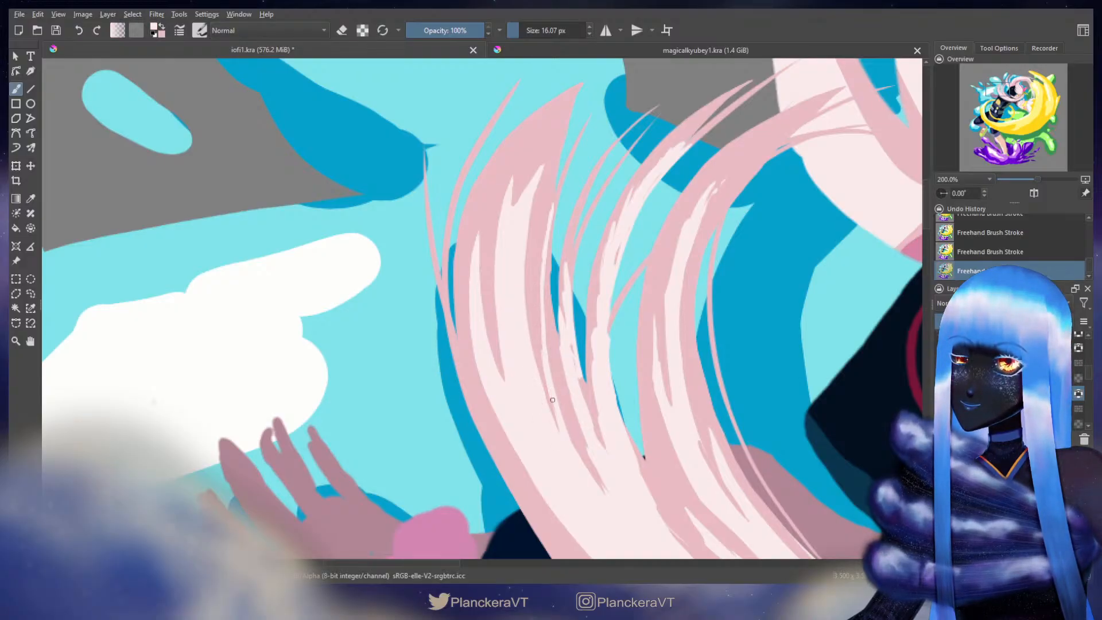
{"action": "left_click_drag", "start_coordinate": [552, 400], "coordinate": [554, 411]}
{"action": "key", "text": "x"}
{"action": "left_click_drag", "start_coordinate": [538, 330], "coordinate": [540, 361], "text": "shift"}
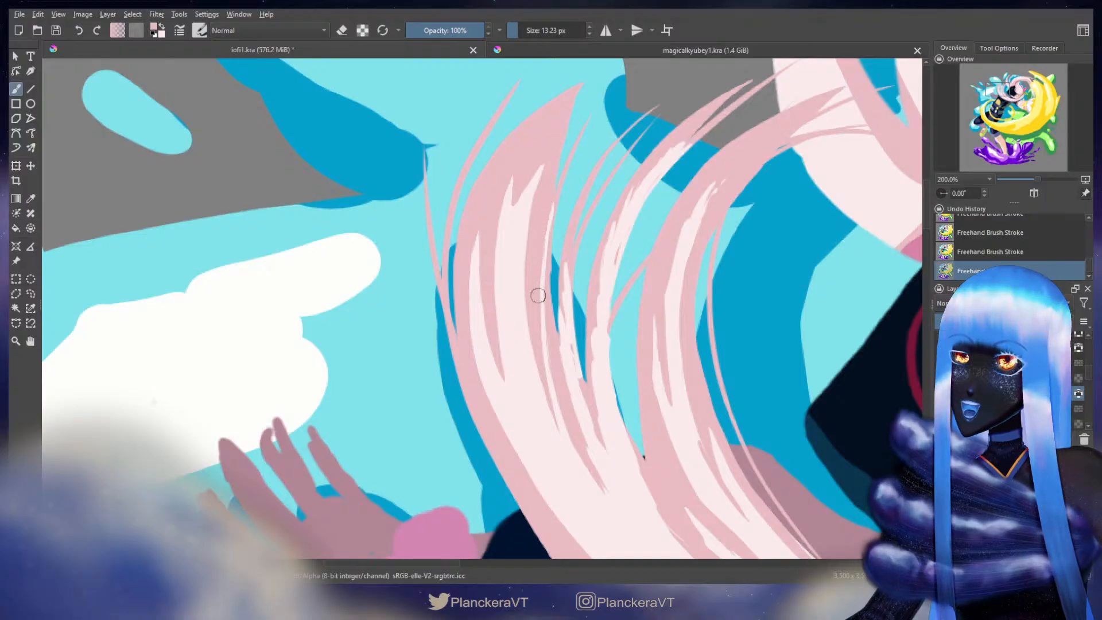
Step: Refine the thin light pink highlight and adjoining mid pink streak along the long lock's inner edge with a brush of about 10 px
{"action": "key", "text": "["}
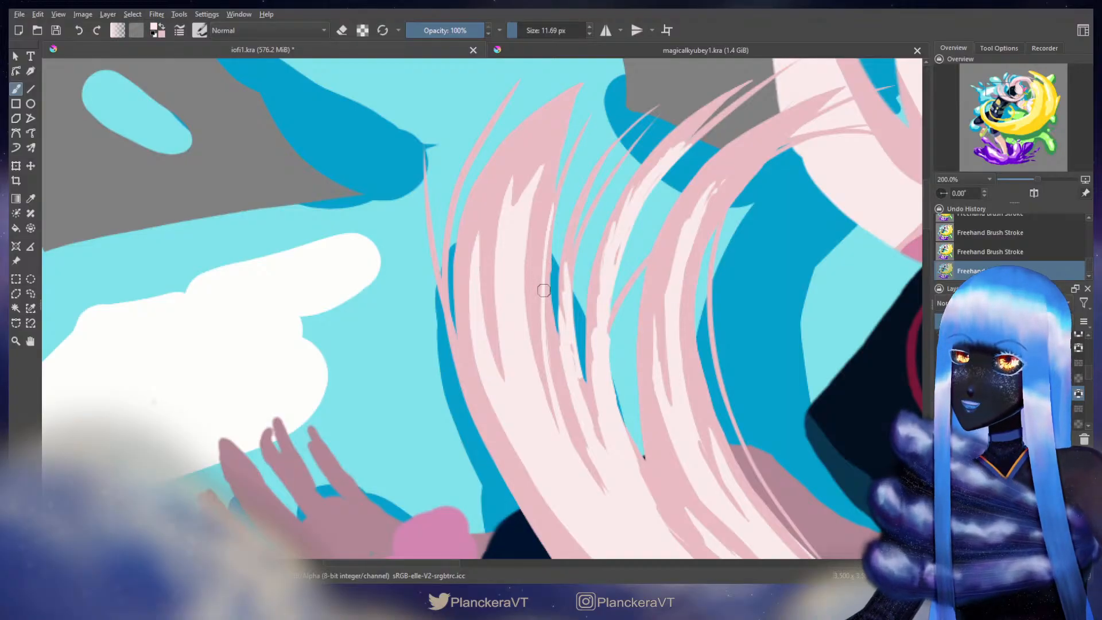
{"action": "key", "text": "e"}
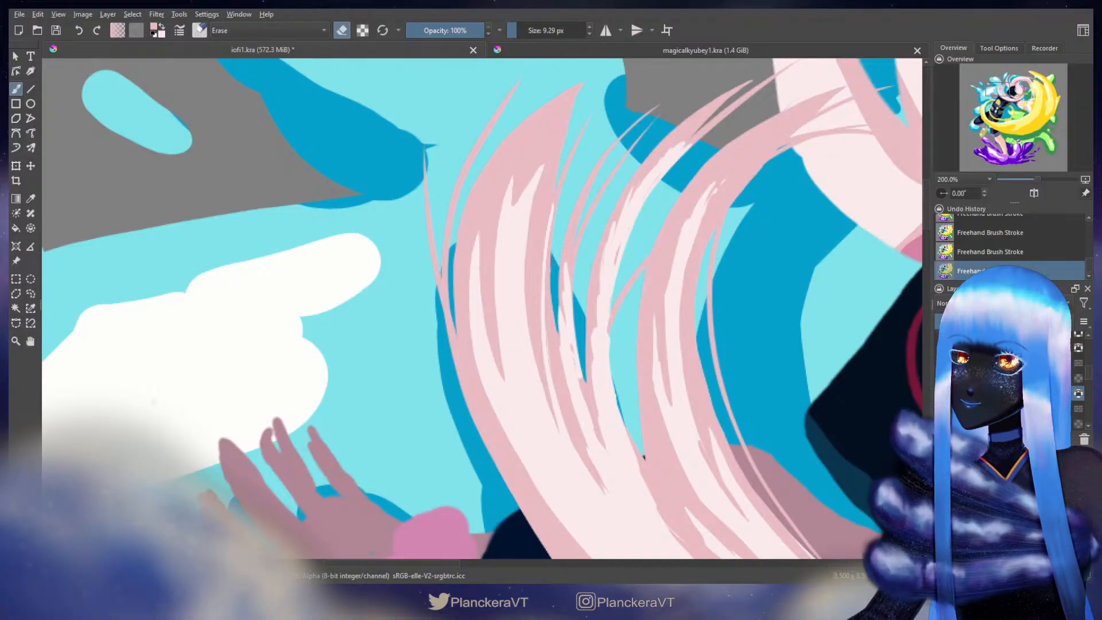
{"action": "key", "text": "e"}
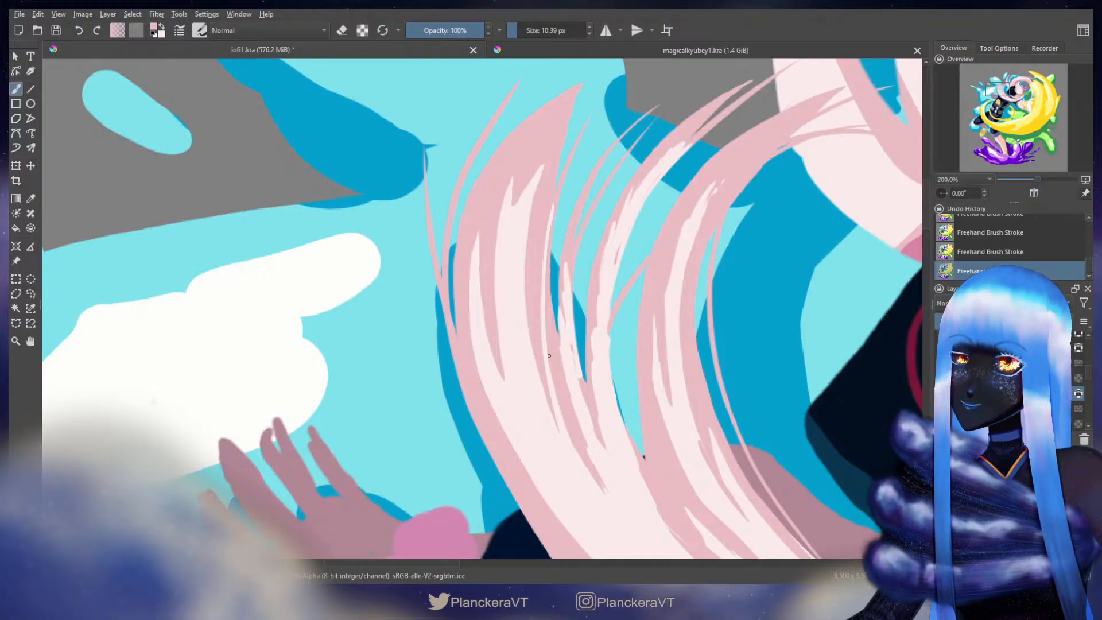
{"action": "left_click_drag", "start_coordinate": [556, 385], "coordinate": [552, 302]}
{"action": "key", "text": "x"}
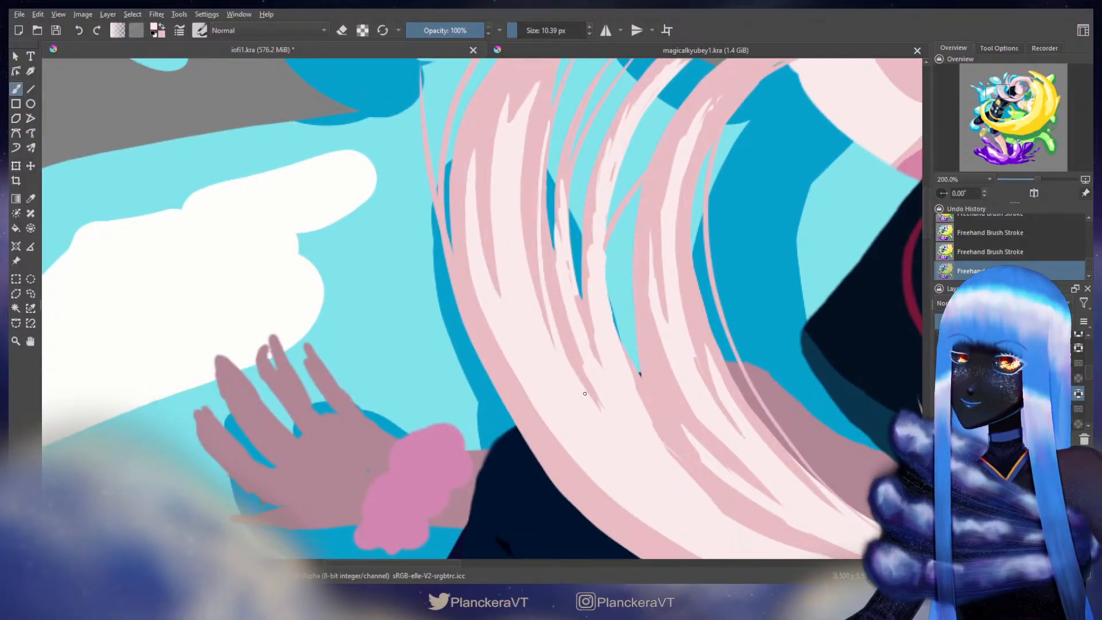
{"action": "key", "text": "bracketleft"}
{"action": "left_click_drag", "start_coordinate": [561, 322], "coordinate": [556, 375]}
Step: Rework the tip and inner side of the central light pink highlight in the long lock at 14.72 px
{"action": "key", "text": "bracketright"}
{"action": "key", "text": "bracketright"}
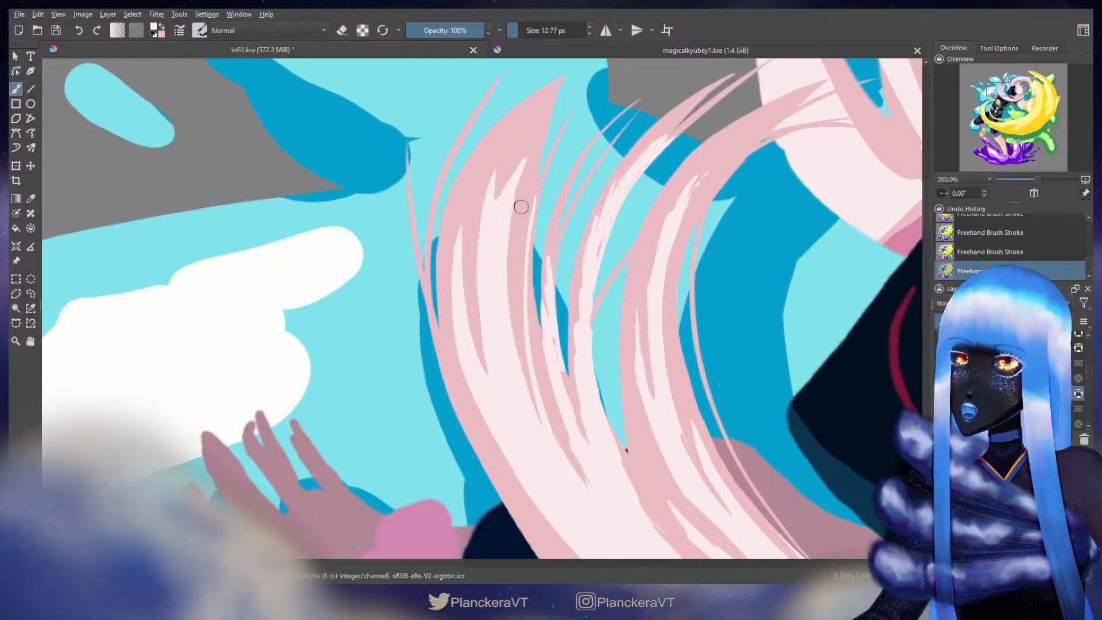
{"action": "key", "text": "bracketright"}
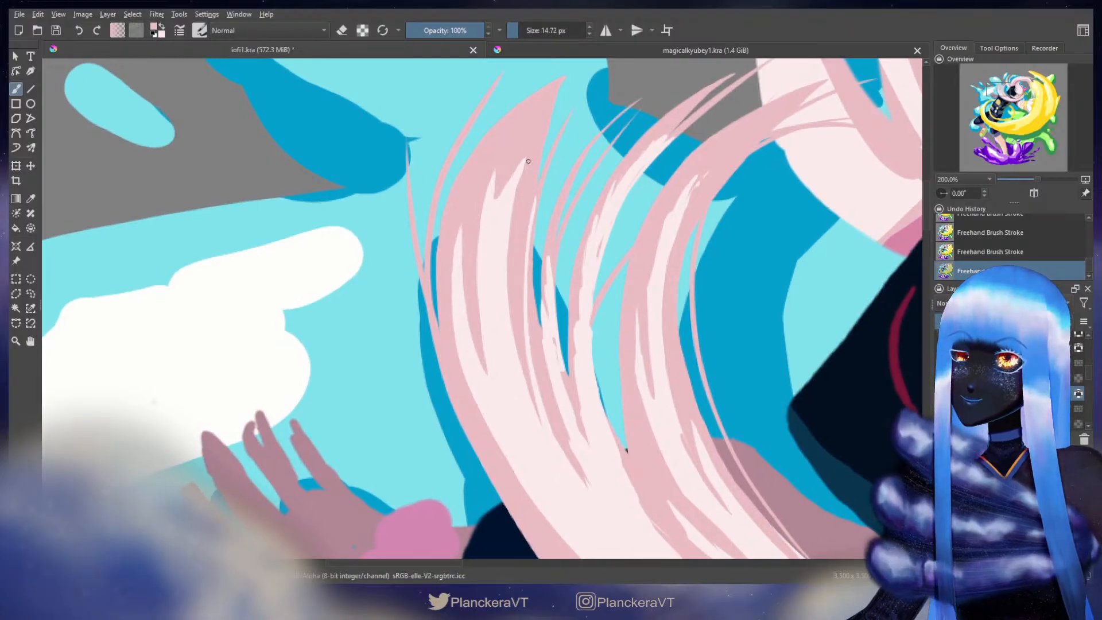
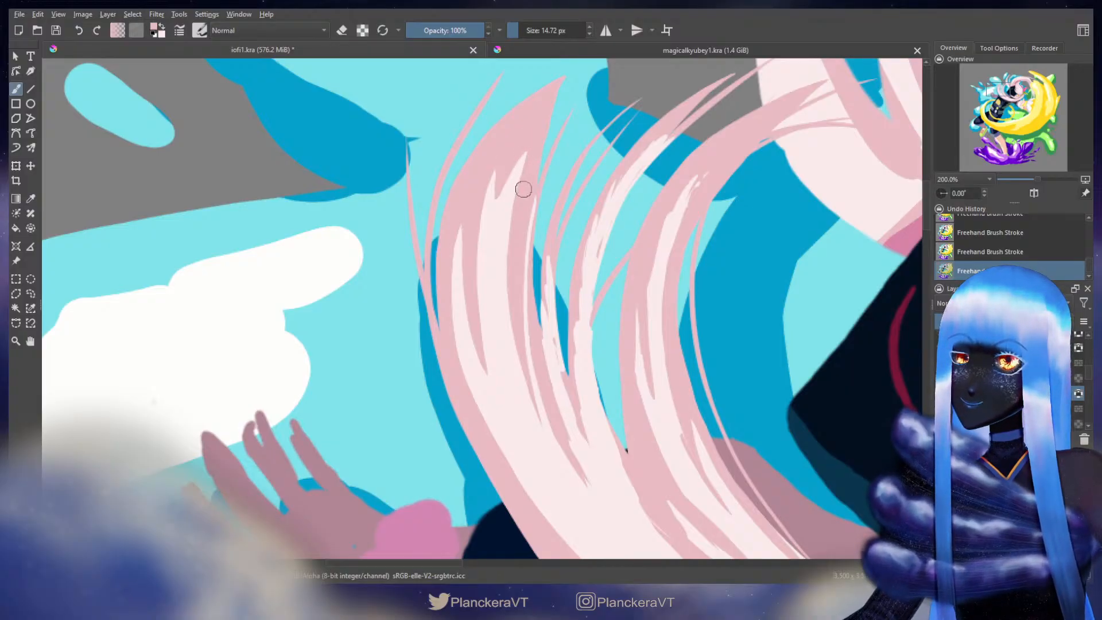
{"action": "mouse_move", "coordinate": [533, 212]}
{"action": "left_mouse_down"}
{"action": "mouse_move", "coordinate": [515, 175]}
{"action": "mouse_move", "coordinate": [487, 293]}
{"action": "mouse_move", "coordinate": [485, 229]}
{"action": "mouse_move", "coordinate": [512, 313]}
{"action": "left_mouse_up"}
Step: Turn the layer's alpha lock off, thicken the neighbouring strand's tip over the grey area with mid pink at 12.03 px, and re-enable the lock
{"action": "key", "text": "e"}
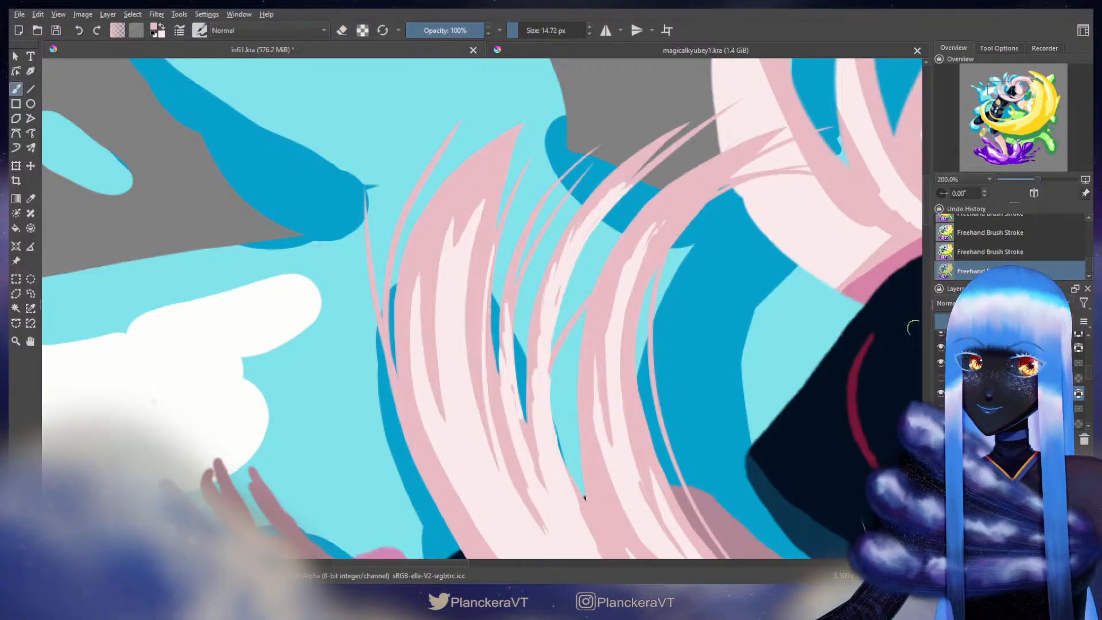
{"action": "key", "text": "e"}
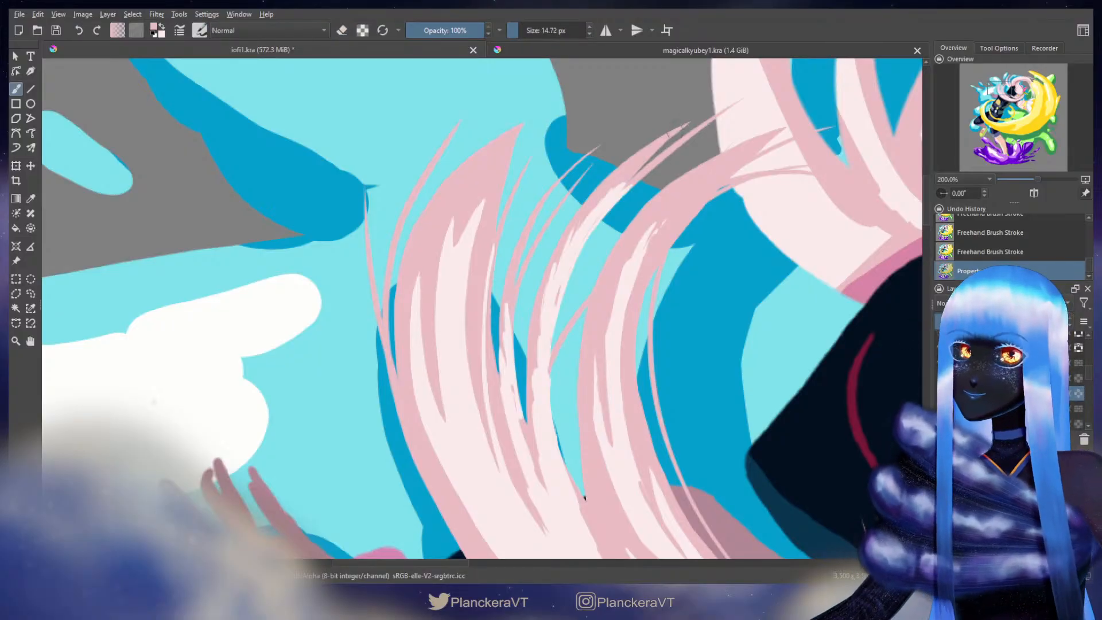
{"action": "mouse_move", "coordinate": [679, 129]}
{"action": "left_mouse_down"}
{"action": "mouse_move", "coordinate": [660, 147]}
{"action": "mouse_move", "coordinate": [689, 123]}
{"action": "left_mouse_up"}
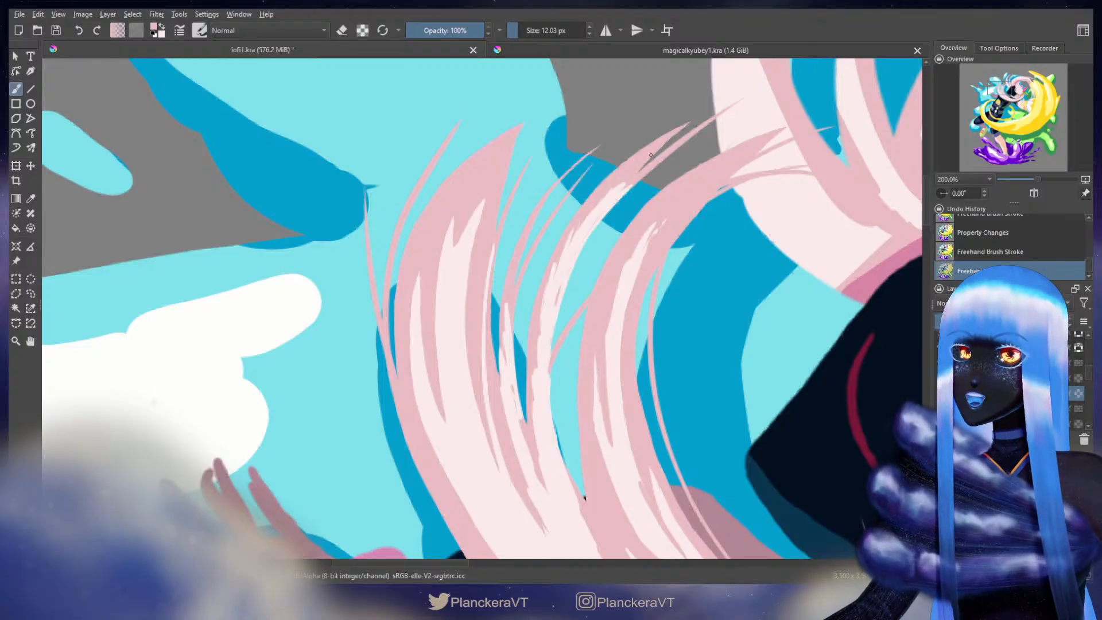
{"action": "left_click_drag", "start_coordinate": [665, 141], "coordinate": [688, 124]}
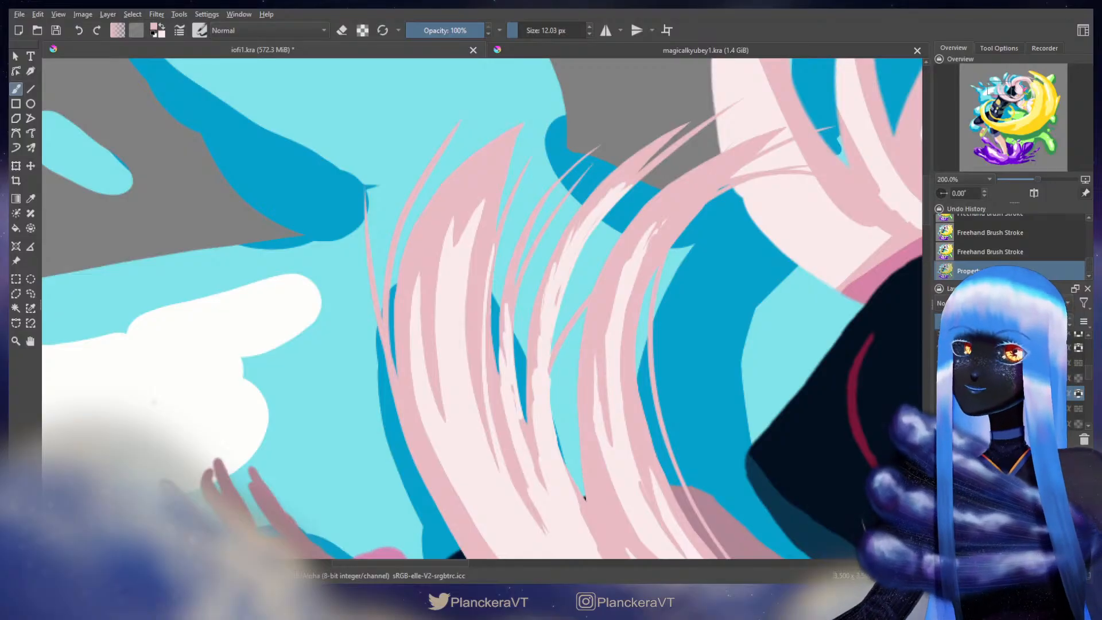
{"action": "mouse_move", "coordinate": [676, 299]}
{"action": "left_mouse_down"}
{"action": "mouse_move", "coordinate": [665, 270]}
{"action": "mouse_move", "coordinate": [610, 290]}
{"action": "mouse_move", "coordinate": [612, 423]}
{"action": "left_mouse_up"}
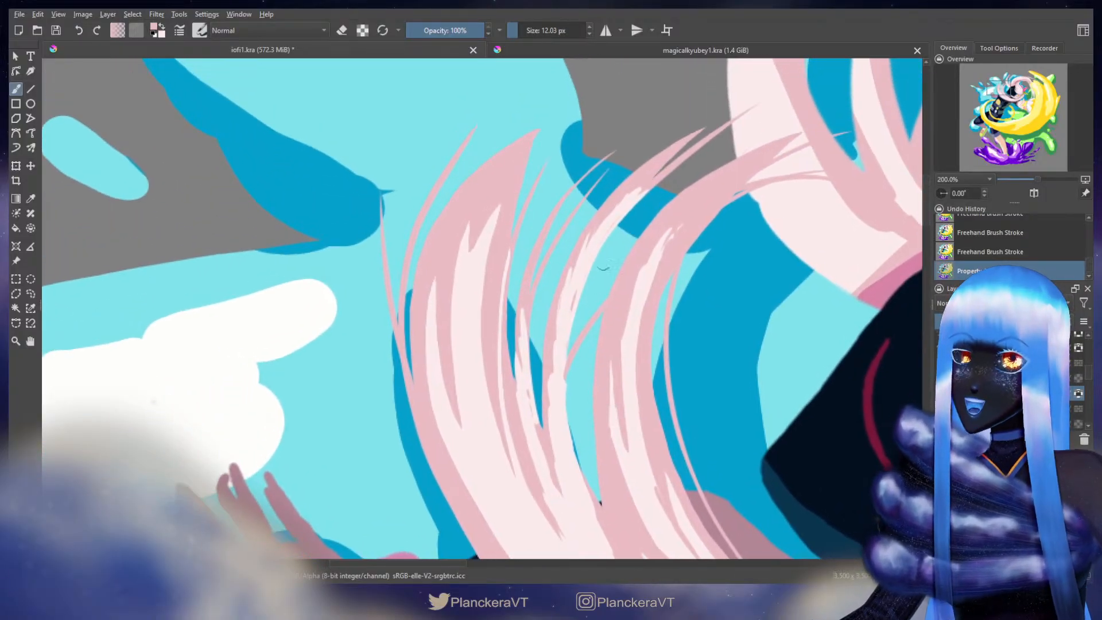
Step: Extend the light pink highlight up the neighbouring strand toward its tip and shade the strand's base with mid pink at 16.20 px
{"action": "mouse_move", "coordinate": [627, 208]}
{"action": "left_mouse_down"}
{"action": "mouse_move", "coordinate": [644, 173]}
{"action": "mouse_move", "coordinate": [559, 306]}
{"action": "mouse_move", "coordinate": [560, 289]}
{"action": "mouse_move", "coordinate": [547, 370]}
{"action": "left_mouse_up"}
{"action": "key", "text": "x"}
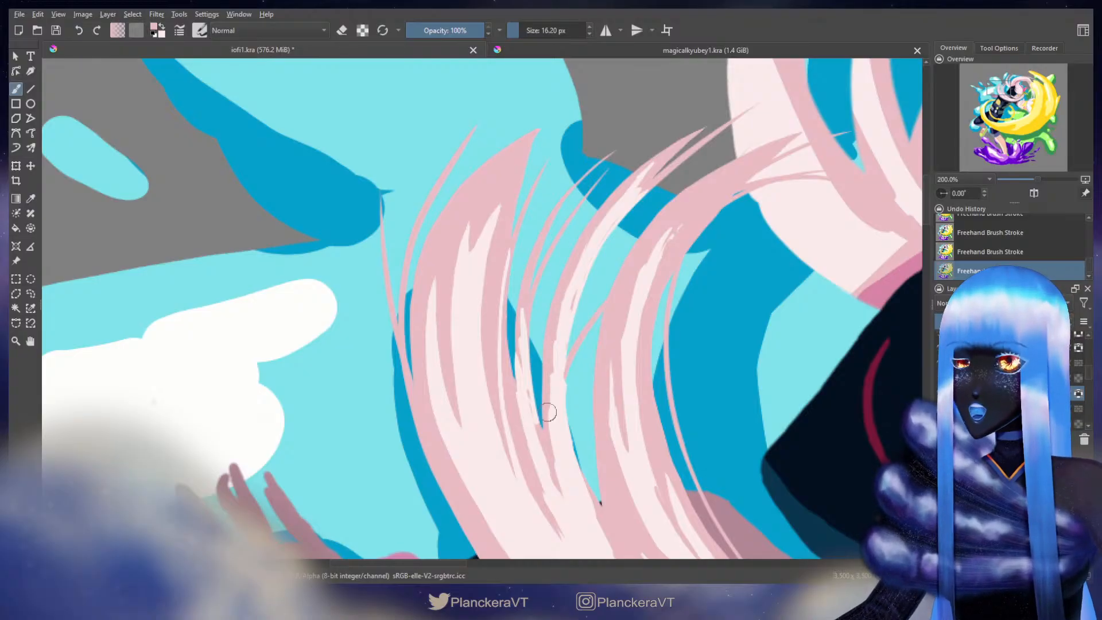
{"action": "left_click_drag", "start_coordinate": [548, 408], "coordinate": [557, 354]}
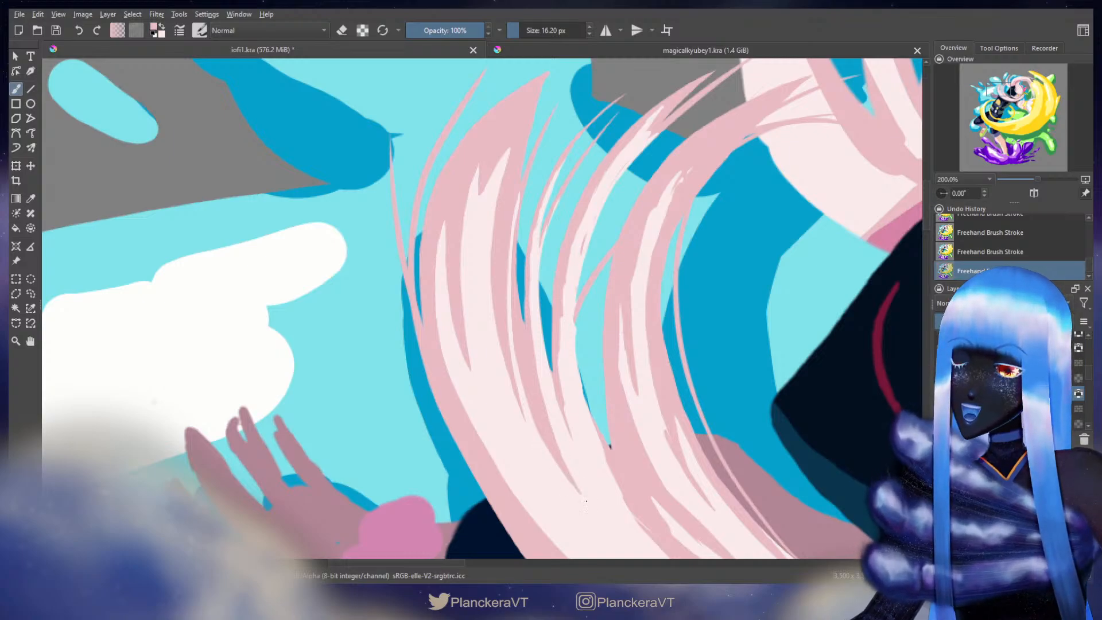
Step: Refine the light pink highlight along the thin strand between the long lock and the neighbouring strand at 16.20 px
{"action": "left_click_drag", "start_coordinate": [557, 457], "coordinate": [517, 337]}
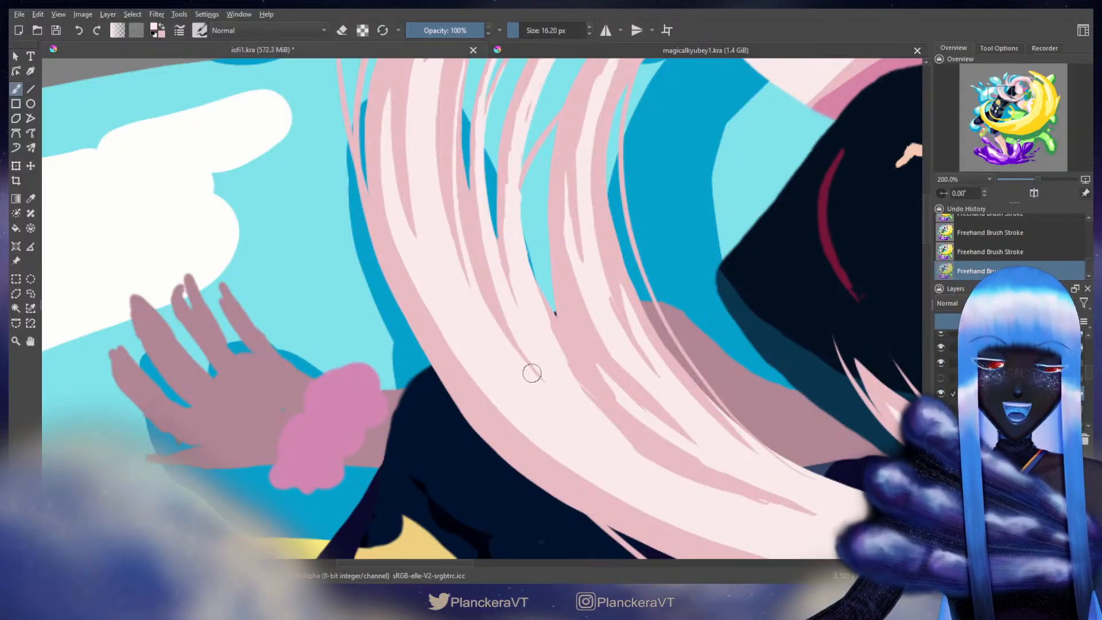
{"action": "left_click_drag", "start_coordinate": [508, 320], "coordinate": [541, 393]}
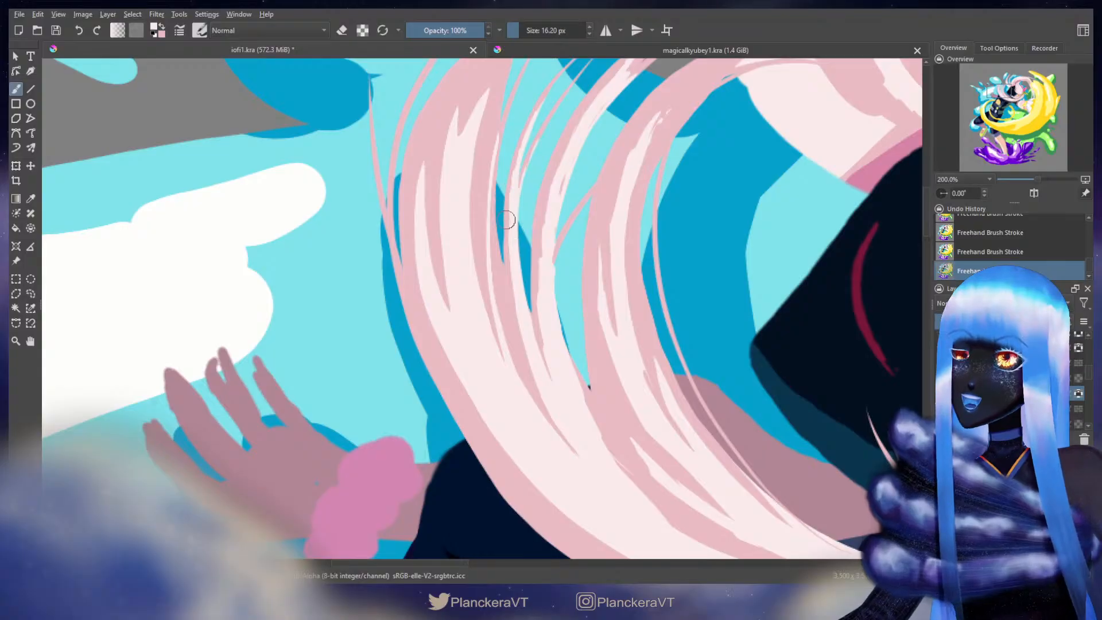
{"action": "key", "text": "ctrl+z"}
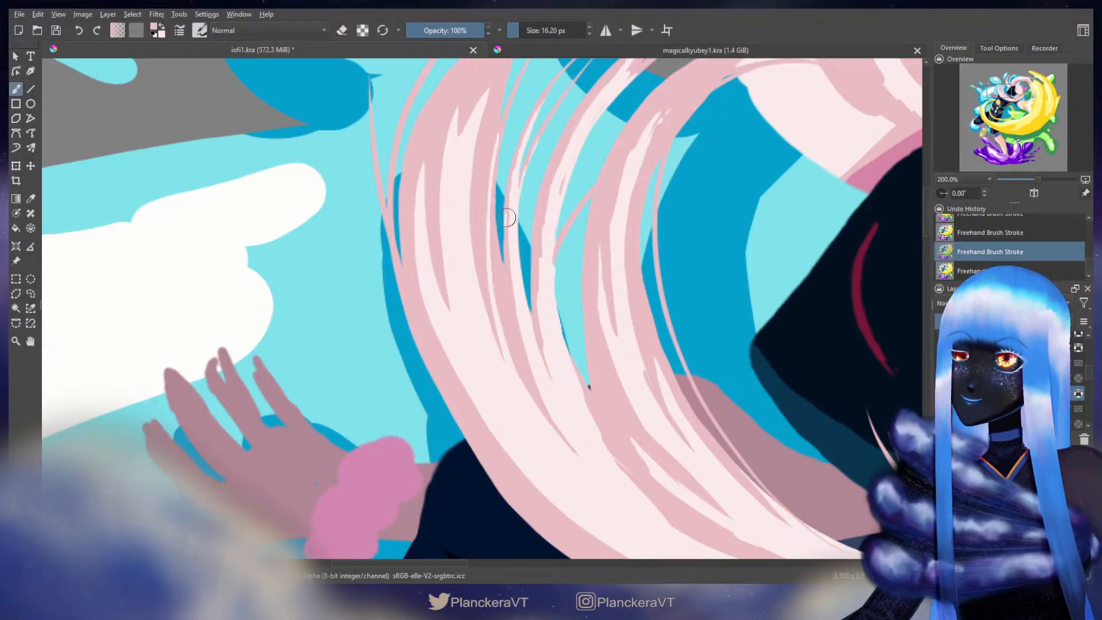
{"action": "key", "text": "ctrl+shift+z"}
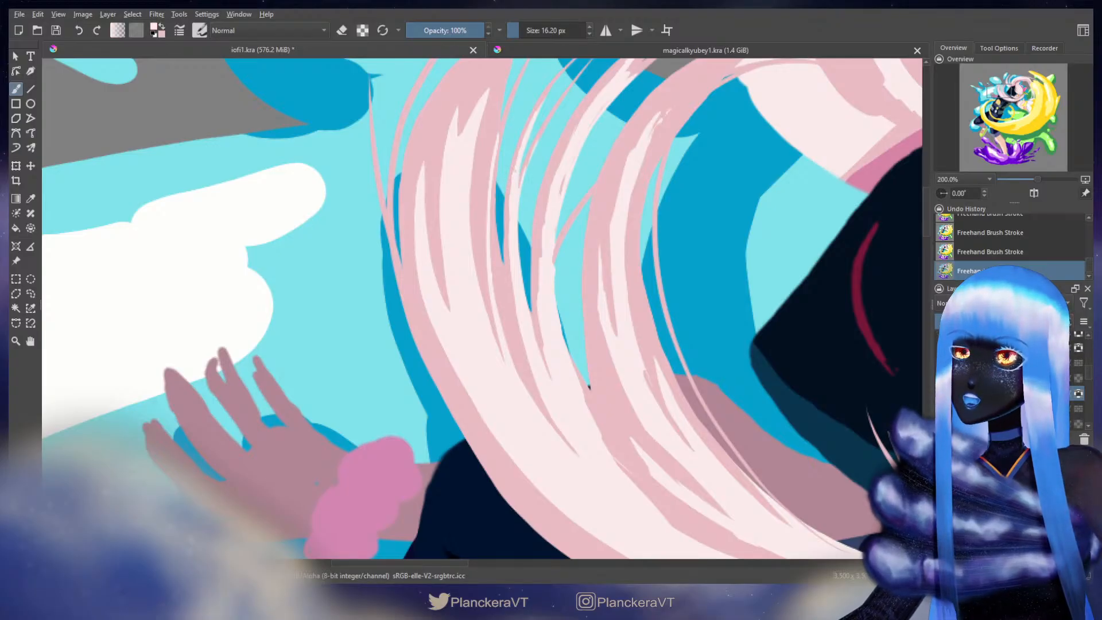
{"action": "left_click_drag", "start_coordinate": [534, 128], "coordinate": [517, 222]}
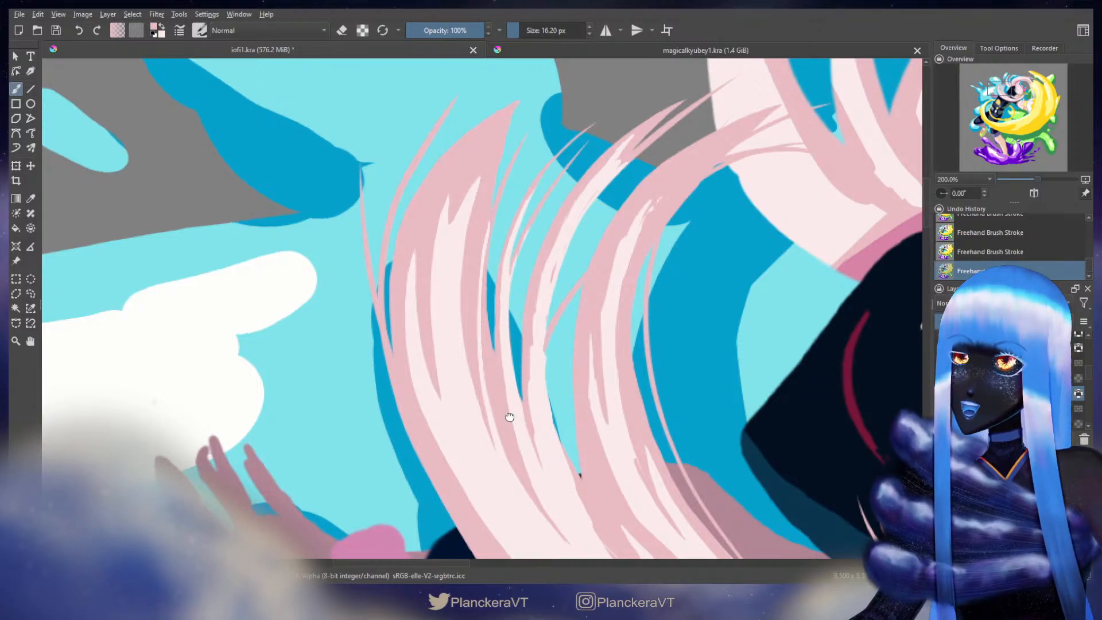
{"action": "left_click_drag", "start_coordinate": [510, 419], "coordinate": [518, 386]}
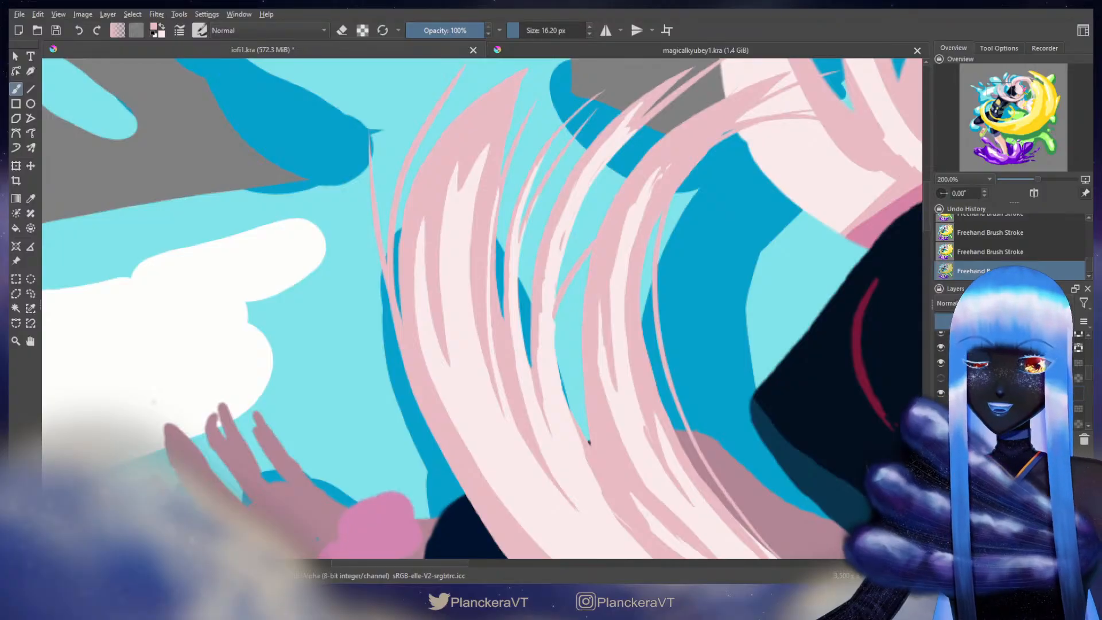
Step: Paint mid pink into the notch where the thin strand meets the long lock with the alpha lock off, and re-enable it
{"action": "left_click", "coordinate": [1080, 396]}
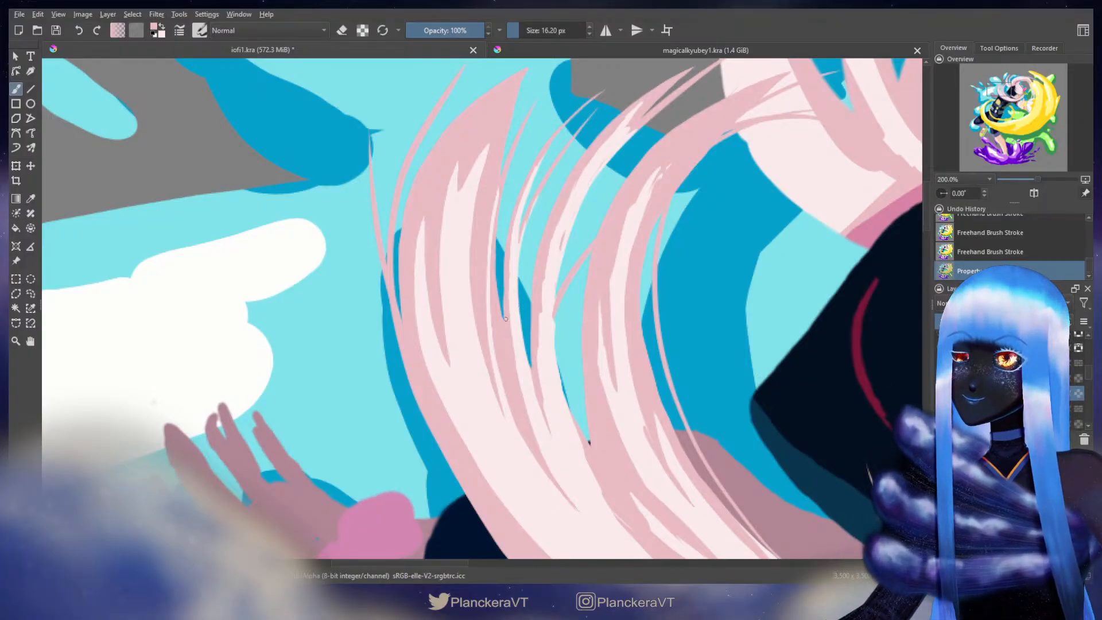
{"action": "left_click_drag", "start_coordinate": [507, 316], "coordinate": [510, 336]}
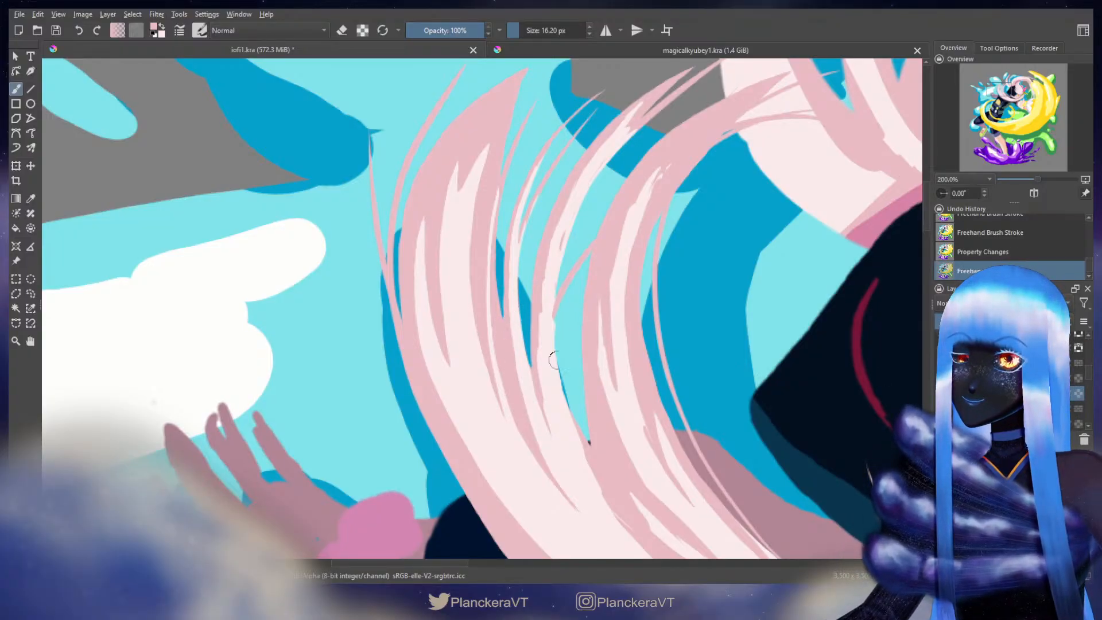
{"action": "left_click", "coordinate": [1079, 394]}
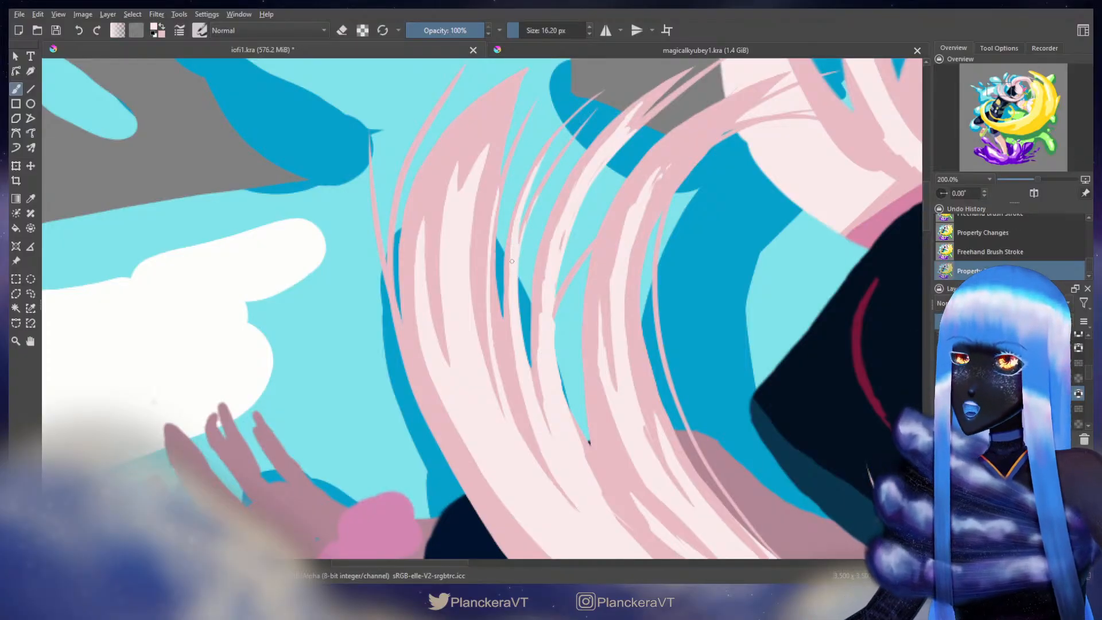
Step: Touch up the thin strand's light pink highlight at 16.20 px and sample the hair colours at the long lock's inner edge
{"action": "left_click_drag", "start_coordinate": [514, 258], "coordinate": [513, 273]}
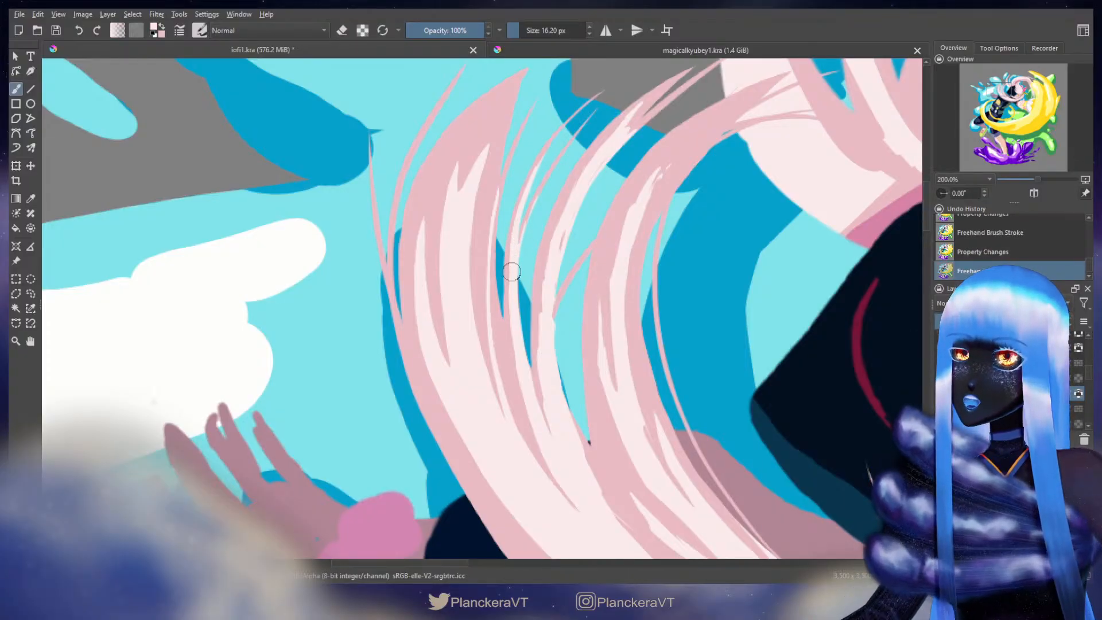
{"action": "left_click", "coordinate": [499, 203], "text": "ctrl"}
{"action": "left_click", "coordinate": [498, 194], "text": "ctrl"}
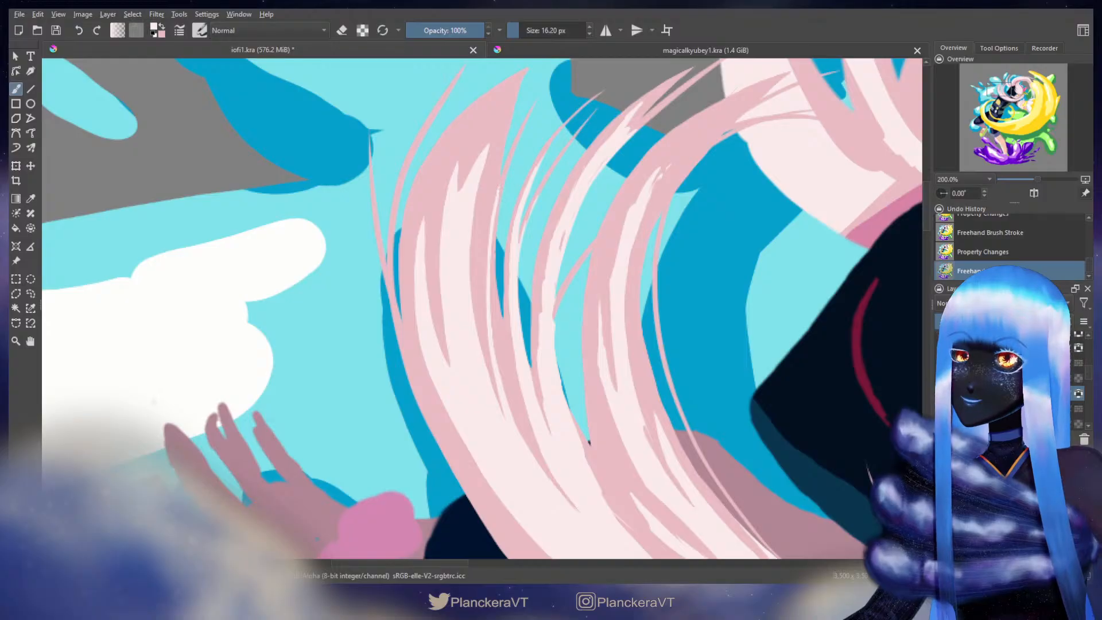
Step: Refine the thin strand's edge and highlight along the blue gap beside the long lock with short strokes, comparing the last stroke undone and redone
{"action": "left_click_drag", "start_coordinate": [501, 192], "coordinate": [503, 180]}
{"action": "left_click", "coordinate": [503, 178]}
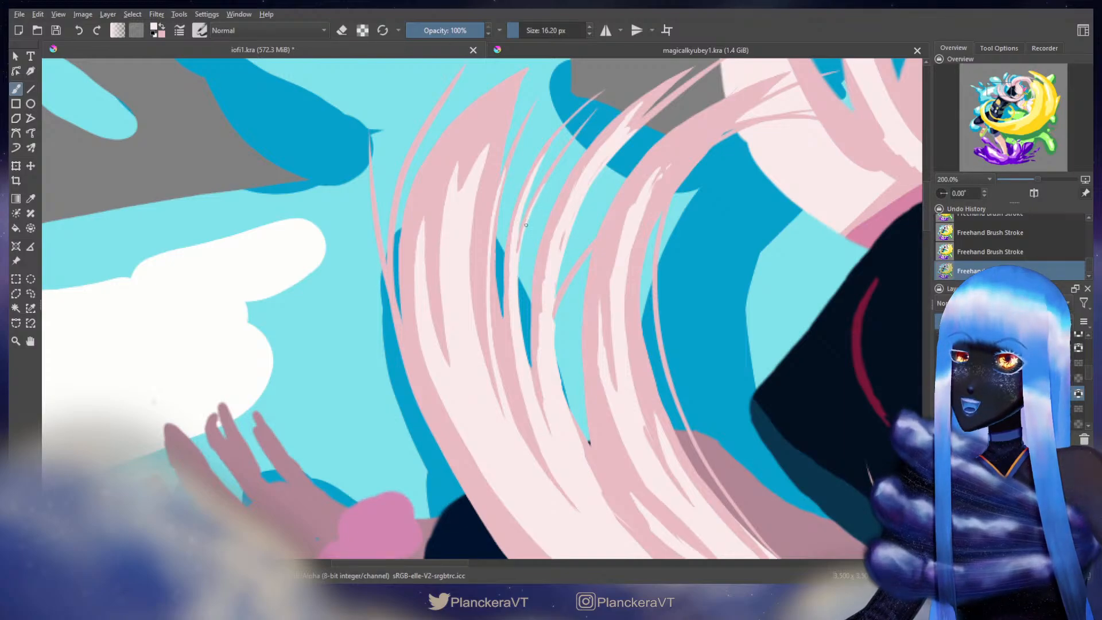
{"action": "scroll", "coordinate": [520, 254], "scroll_direction": "down", "scroll_amount": 2}
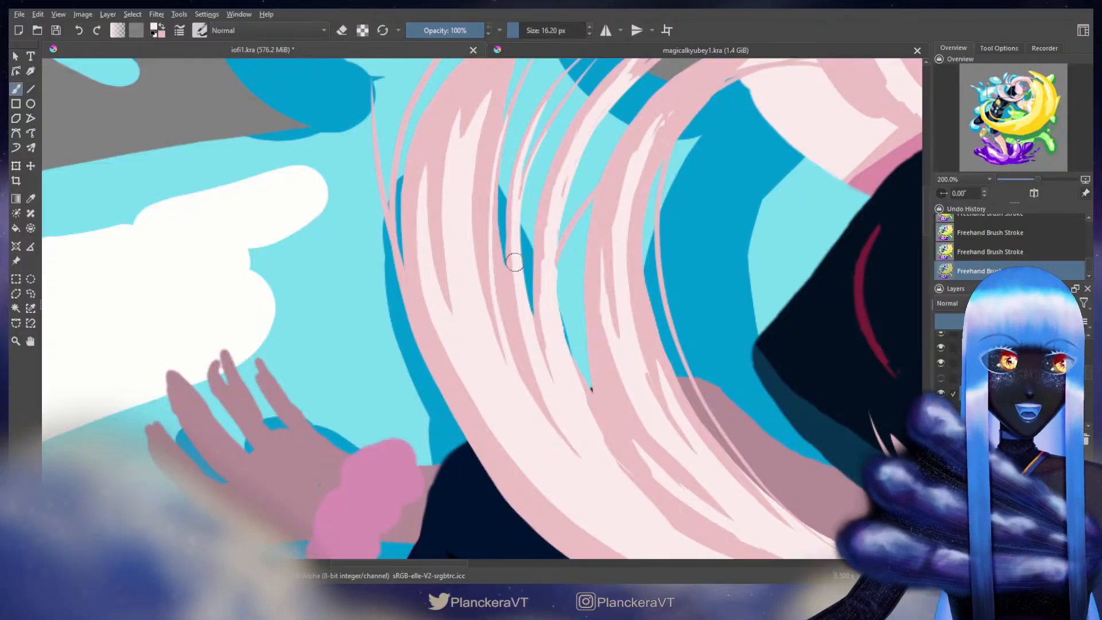
{"action": "left_click_drag", "start_coordinate": [514, 259], "coordinate": [515, 237]}
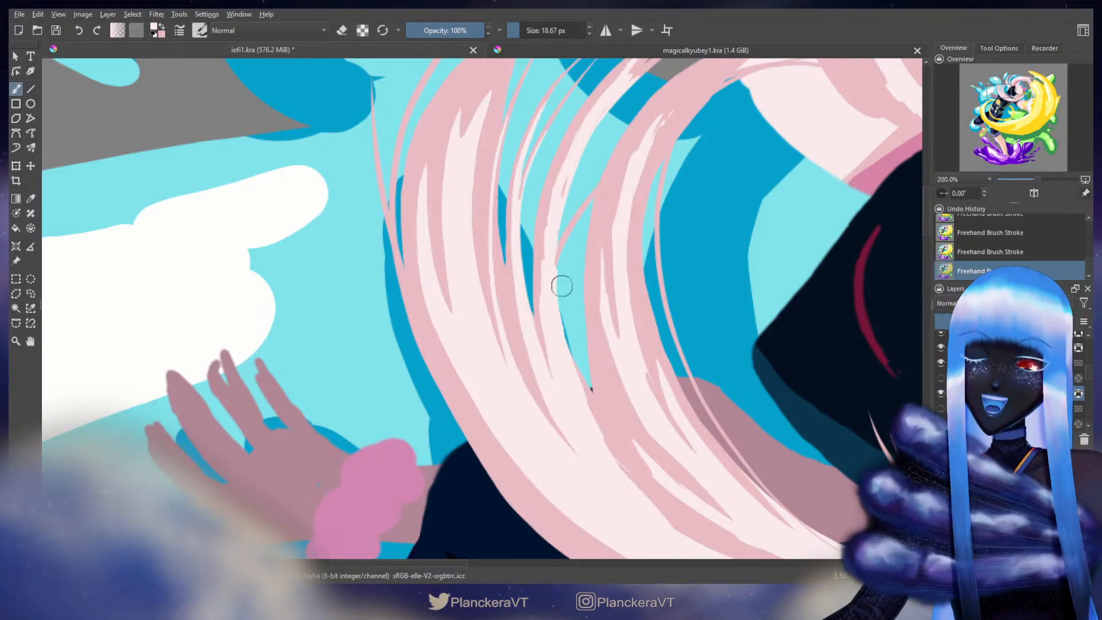
{"action": "key", "text": "ctrl+z"}
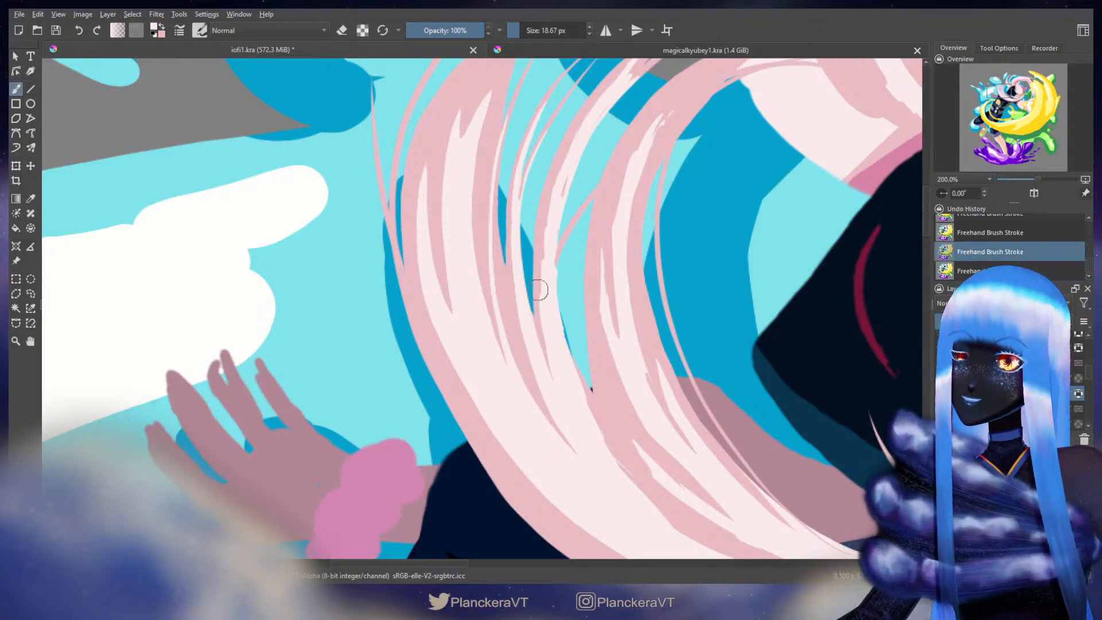
{"action": "key", "text": "ctrl+shift+z"}
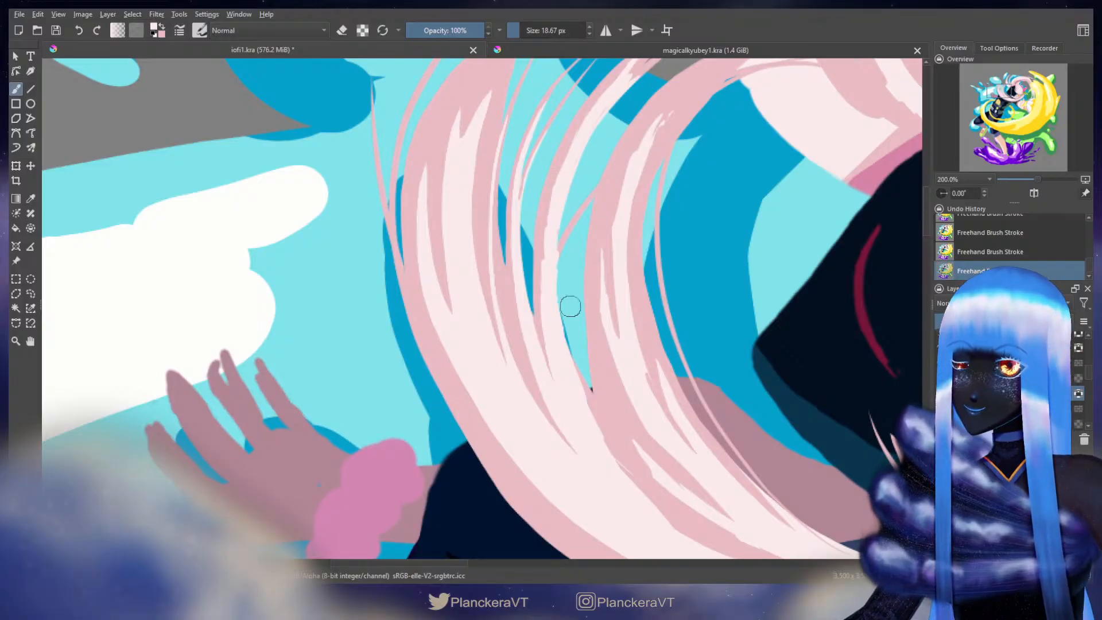
Step: Paint over the hair just below the notch where the neighbouring strands join, with the brush at 26.66 px
{"action": "key", "text": "e"}
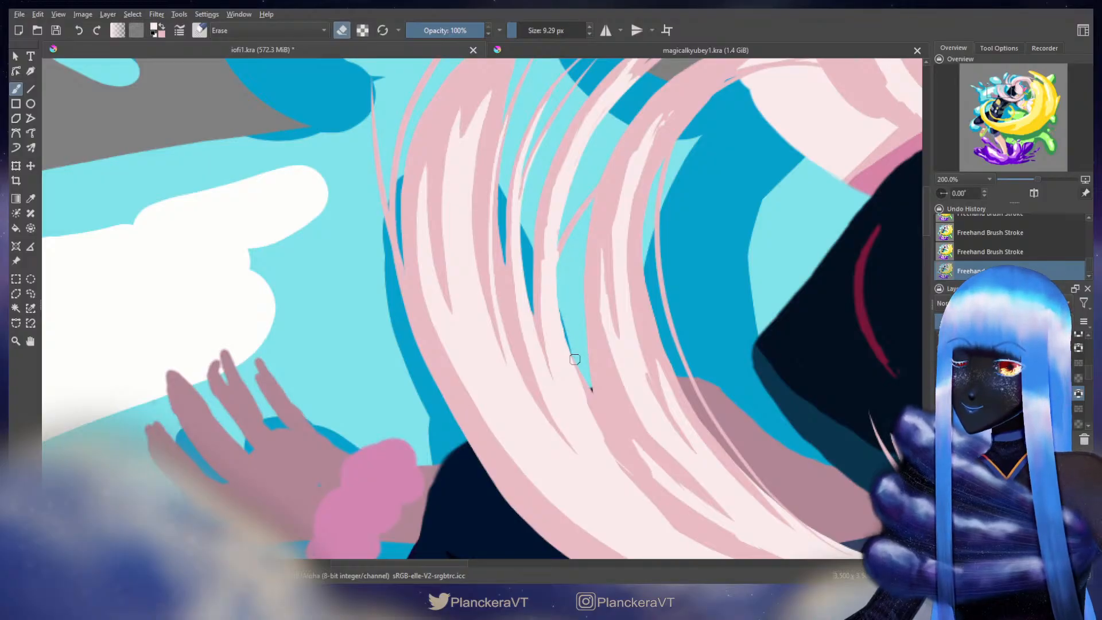
{"action": "key", "text": "e"}
{"action": "mouse_move", "coordinate": [591, 387]}
{"action": "left_mouse_down"}
{"action": "mouse_move", "coordinate": [477, 288]}
{"action": "mouse_move", "coordinate": [491, 339]}
{"action": "left_mouse_up"}
{"action": "left_click_drag", "start_coordinate": [477, 318], "coordinate": [487, 318], "text": "shift"}
{"action": "left_click_drag", "start_coordinate": [484, 315], "coordinate": [504, 363]}
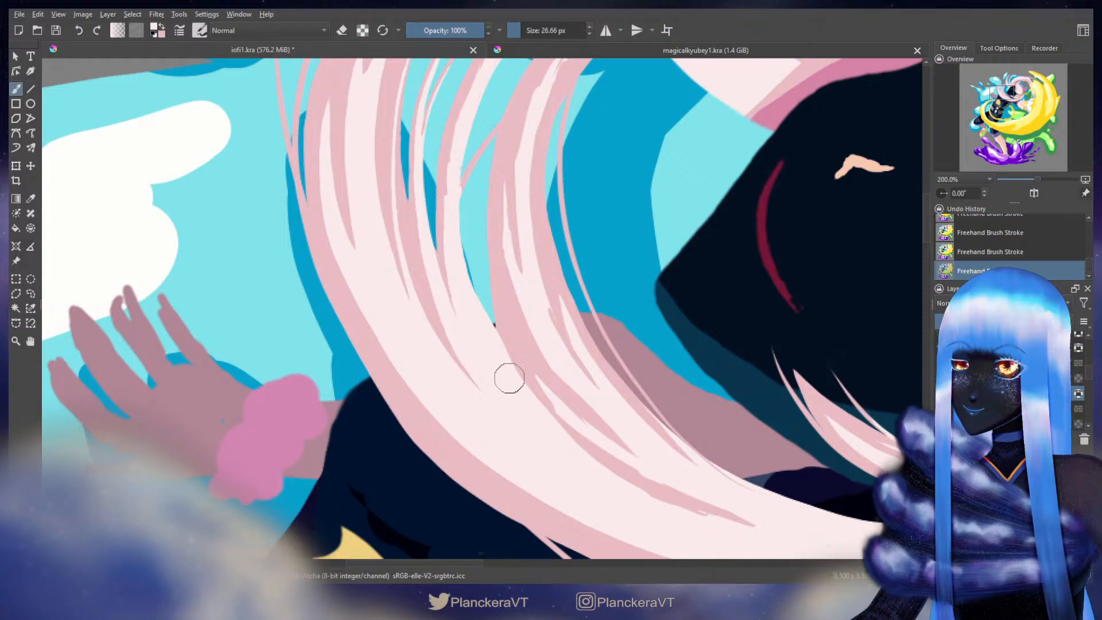
Step: Paint dark pink strokes to smooth the lower part of the shadow band along the hair curve with a 26.66 px brush
{"action": "left_click_drag", "start_coordinate": [571, 423], "coordinate": [623, 460]}
{"action": "left_click_drag", "start_coordinate": [554, 396], "coordinate": [651, 478]}
{"action": "left_click_drag", "start_coordinate": [578, 413], "coordinate": [662, 481]}
{"action": "left_click_drag", "start_coordinate": [627, 463], "coordinate": [672, 486]}
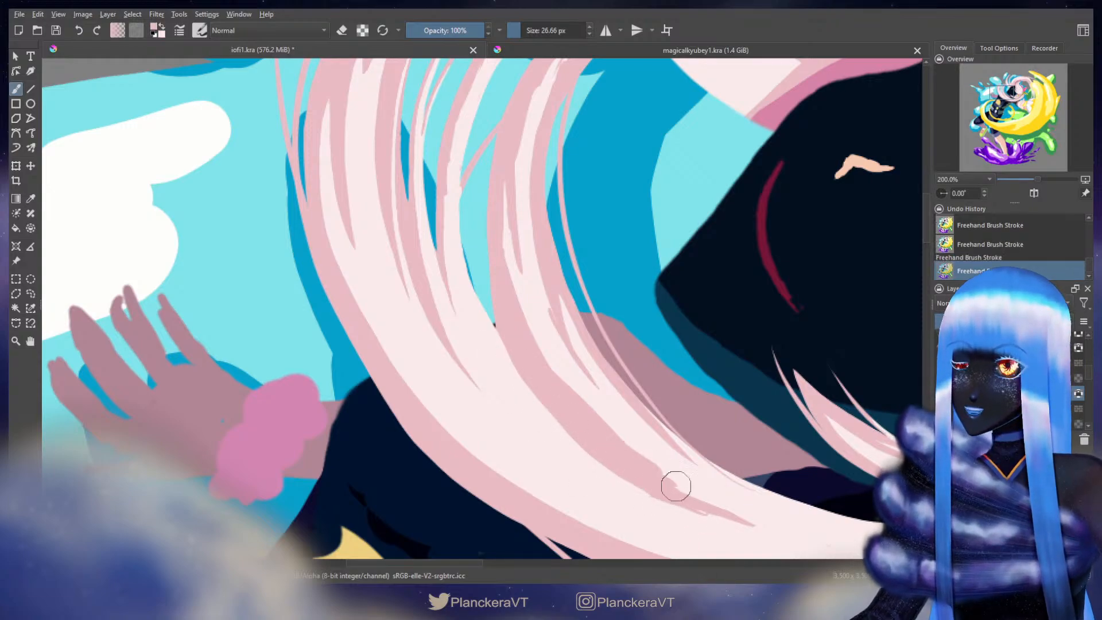
Step: Trim the edges of the shadow band in the hair curve with light pink strokes, using a 23.85 px brush
{"action": "key", "text": "x"}
{"action": "key", "text": "bracketleft"}
{"action": "mouse_move", "coordinate": [502, 349]}
{"action": "left_mouse_down"}
{"action": "mouse_move", "coordinate": [523, 379]}
{"action": "mouse_move", "coordinate": [493, 335]}
{"action": "mouse_move", "coordinate": [586, 453]}
{"action": "mouse_move", "coordinate": [488, 332]}
{"action": "left_mouse_up"}
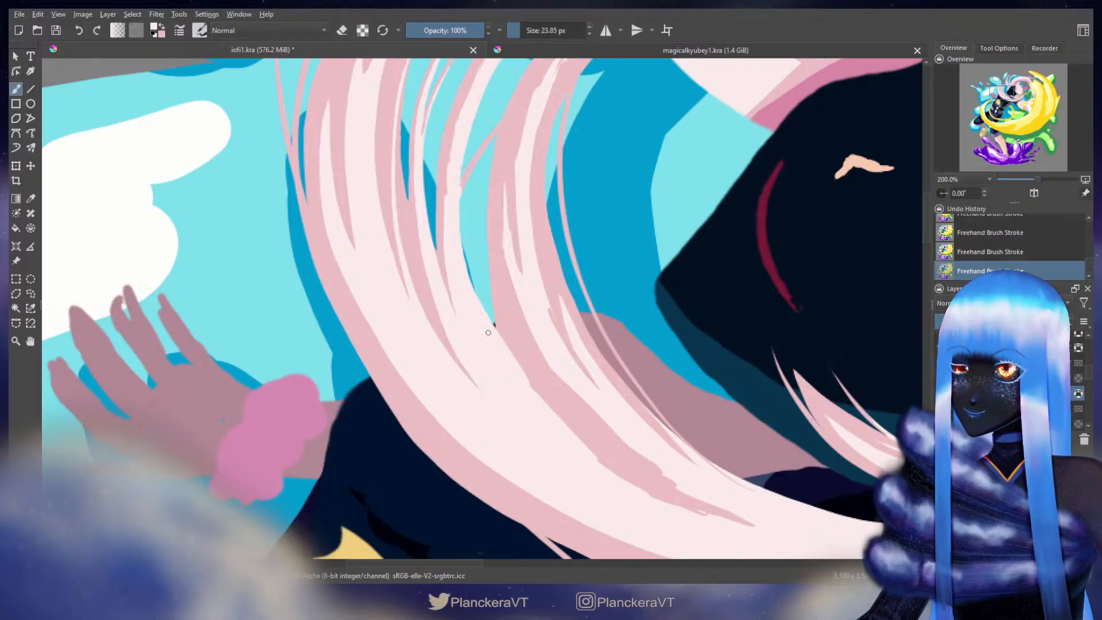
{"action": "mouse_move", "coordinate": [557, 426]}
{"action": "left_mouse_down"}
{"action": "mouse_move", "coordinate": [535, 392]}
{"action": "mouse_move", "coordinate": [625, 476]}
{"action": "mouse_move", "coordinate": [725, 529]}
{"action": "left_mouse_up"}
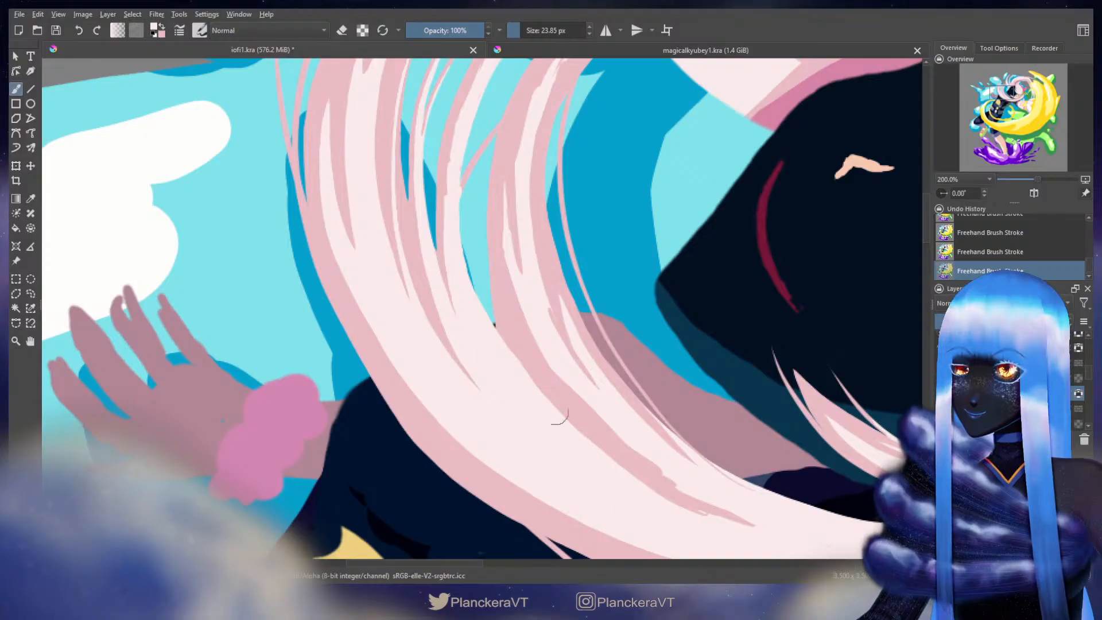
{"action": "mouse_move", "coordinate": [493, 336]}
{"action": "left_mouse_down"}
{"action": "mouse_move", "coordinate": [618, 465]}
{"action": "mouse_move", "coordinate": [753, 533]}
{"action": "left_mouse_up"}
{"action": "mouse_move", "coordinate": [487, 314]}
{"action": "left_mouse_down"}
{"action": "mouse_move", "coordinate": [539, 439]}
{"action": "mouse_move", "coordinate": [505, 309]}
{"action": "mouse_move", "coordinate": [501, 339]}
{"action": "mouse_move", "coordinate": [518, 292]}
{"action": "mouse_move", "coordinate": [509, 315]}
{"action": "left_mouse_up"}
{"action": "left_click", "coordinate": [514, 319], "text": "ctrl"}
{"action": "key", "text": "ctrl+z"}
Step: Sample the hair pinks and refine the thin strand crossing the gap between the two long locks
{"action": "left_click", "coordinate": [504, 333], "text": "ctrl"}
{"action": "left_click", "coordinate": [519, 289], "text": "ctrl"}
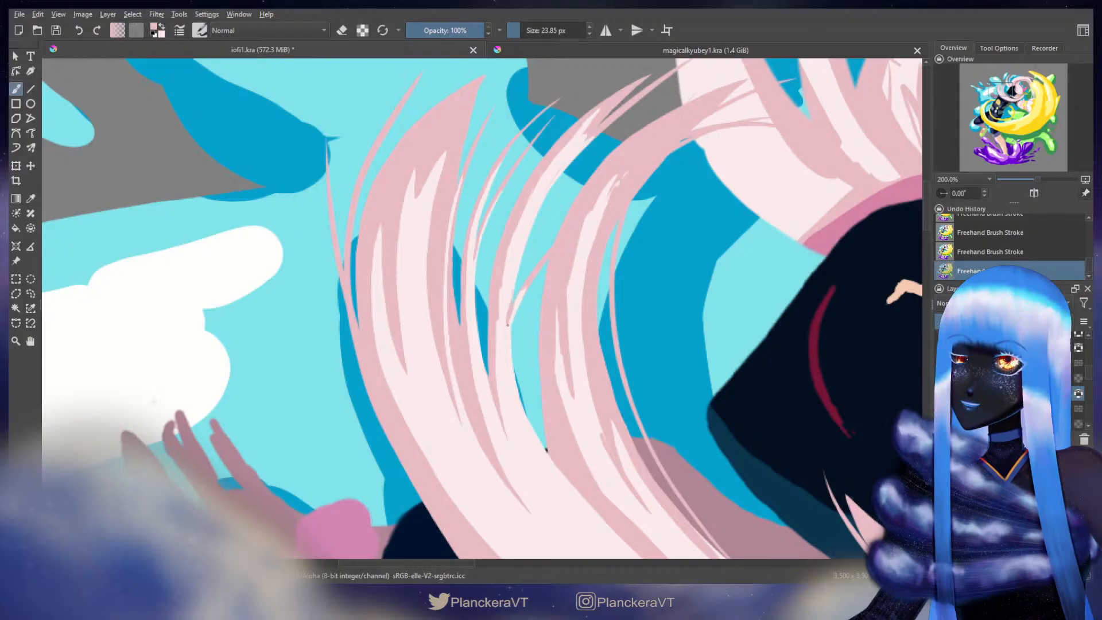
{"action": "left_click", "coordinate": [519, 292], "text": "ctrl"}
{"action": "left_click_drag", "start_coordinate": [518, 301], "coordinate": [529, 282]}
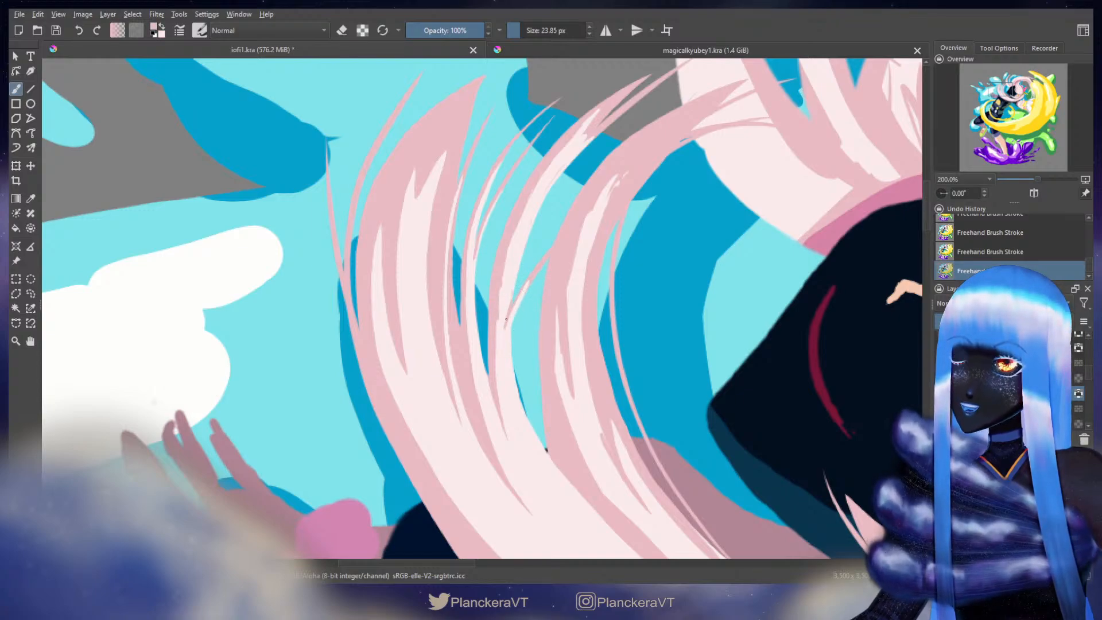
{"action": "left_click_drag", "start_coordinate": [539, 248], "coordinate": [518, 318]}
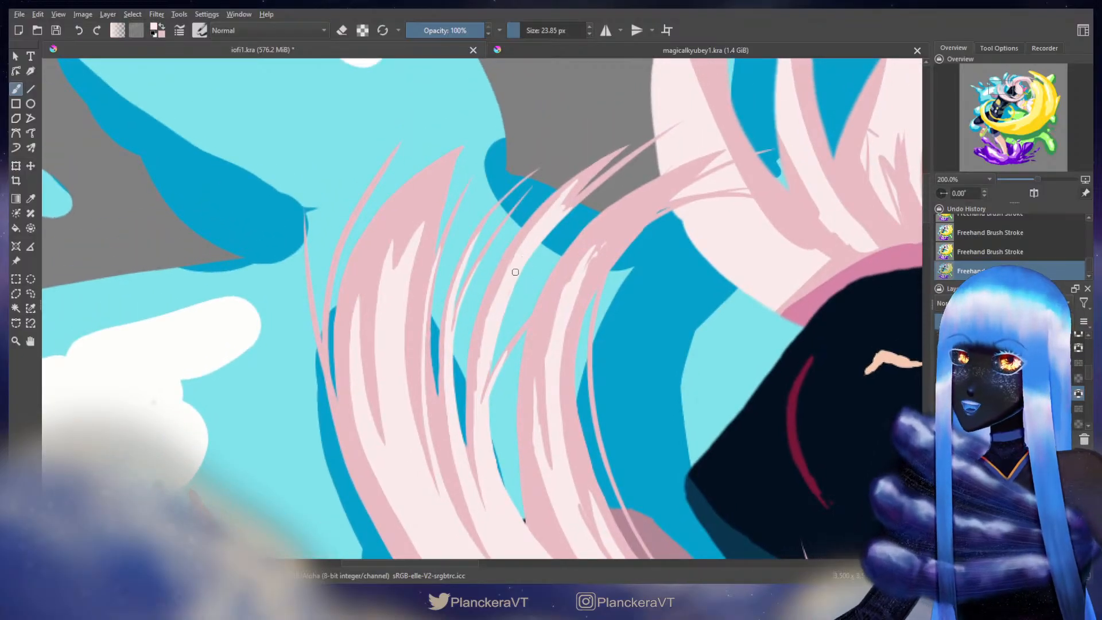
{"action": "mouse_move", "coordinate": [502, 329]}
{"action": "left_mouse_down"}
{"action": "mouse_move", "coordinate": [544, 270]}
{"action": "mouse_move", "coordinate": [561, 214]}
{"action": "left_mouse_up"}
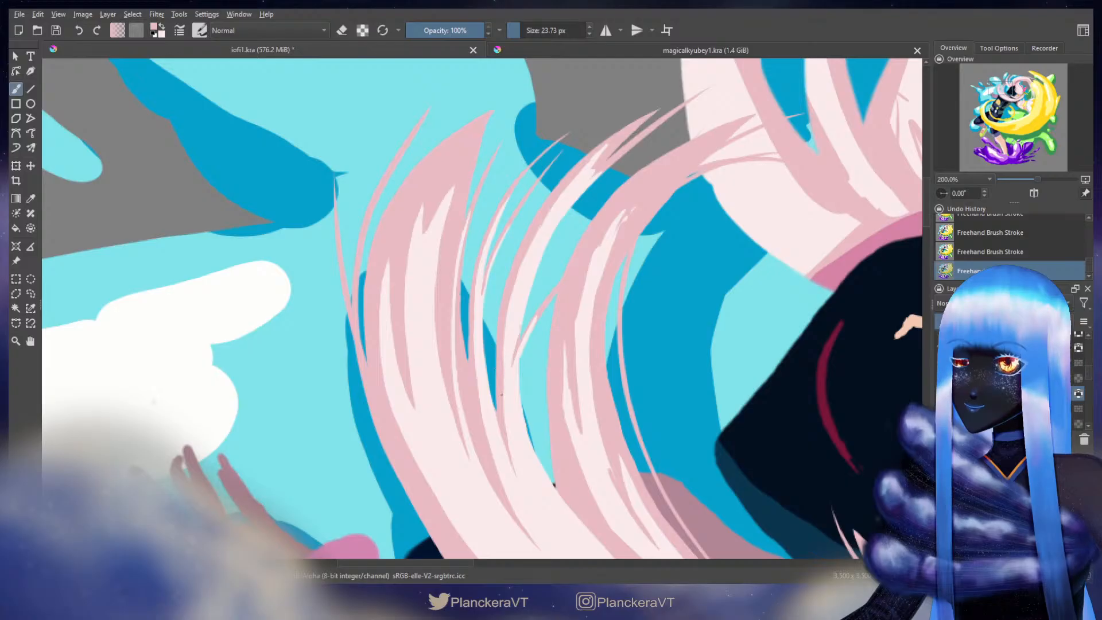
Step: Touch up the narrow middle lock in light pink from its base to its forked tips with a 21.01 px brush
{"action": "mouse_move", "coordinate": [502, 410]}
{"action": "left_mouse_down"}
{"action": "mouse_move", "coordinate": [506, 434]}
{"action": "mouse_move", "coordinate": [497, 394]}
{"action": "left_mouse_up"}
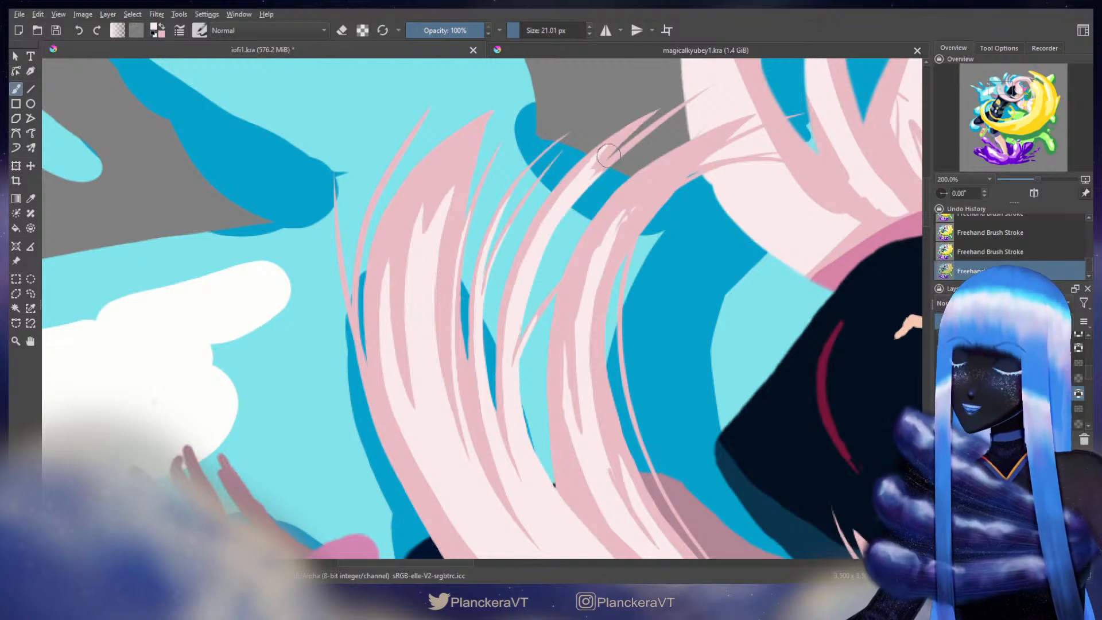
{"action": "left_click_drag", "start_coordinate": [564, 202], "coordinate": [554, 216]}
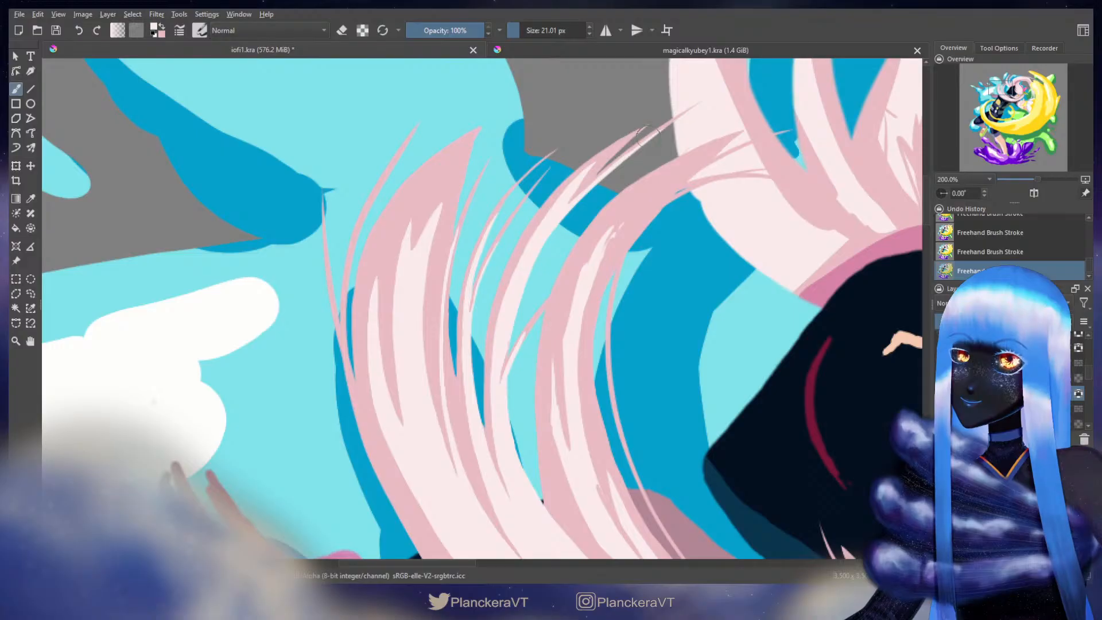
{"action": "left_click_drag", "start_coordinate": [659, 131], "coordinate": [584, 184]}
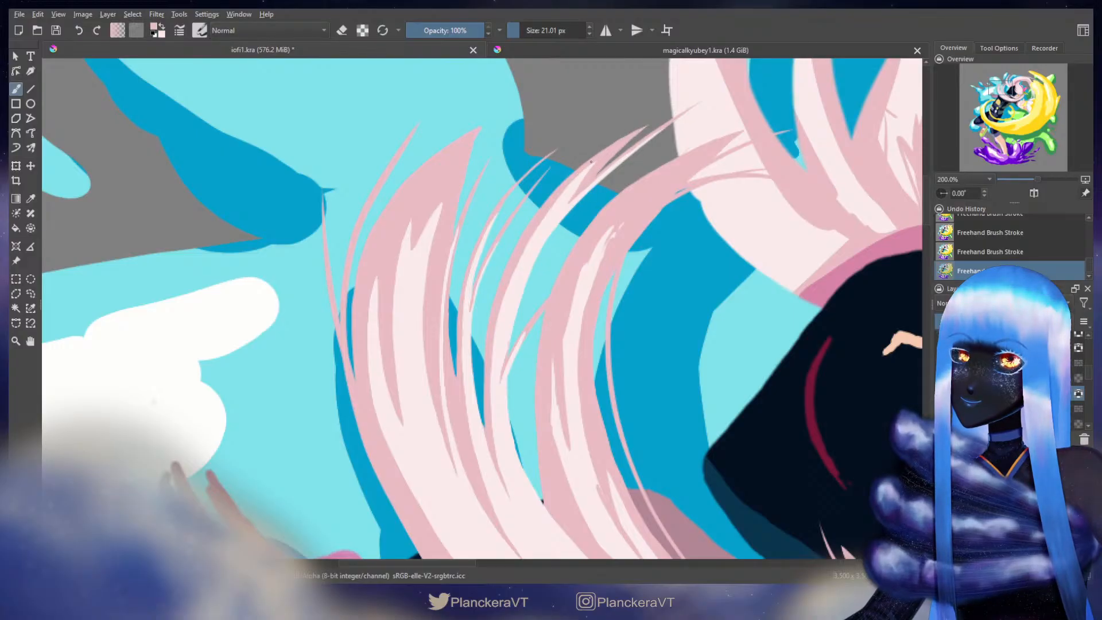
Step: Smooth the long dark pink shadow band down the inner lock with a 24.50 px brush, undoing the stroke that misses
{"action": "scroll", "coordinate": [591, 173], "scroll_direction": "down", "scroll_amount": 4}
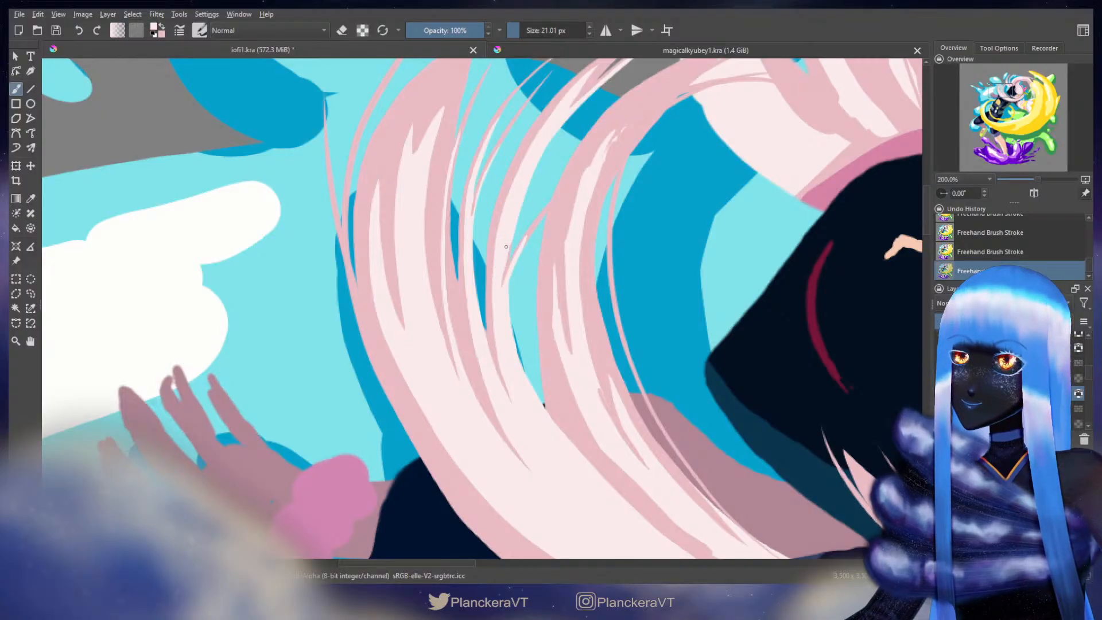
{"action": "left_click_drag", "start_coordinate": [547, 291], "coordinate": [435, 281]}
{"action": "key", "text": "bracketright"}
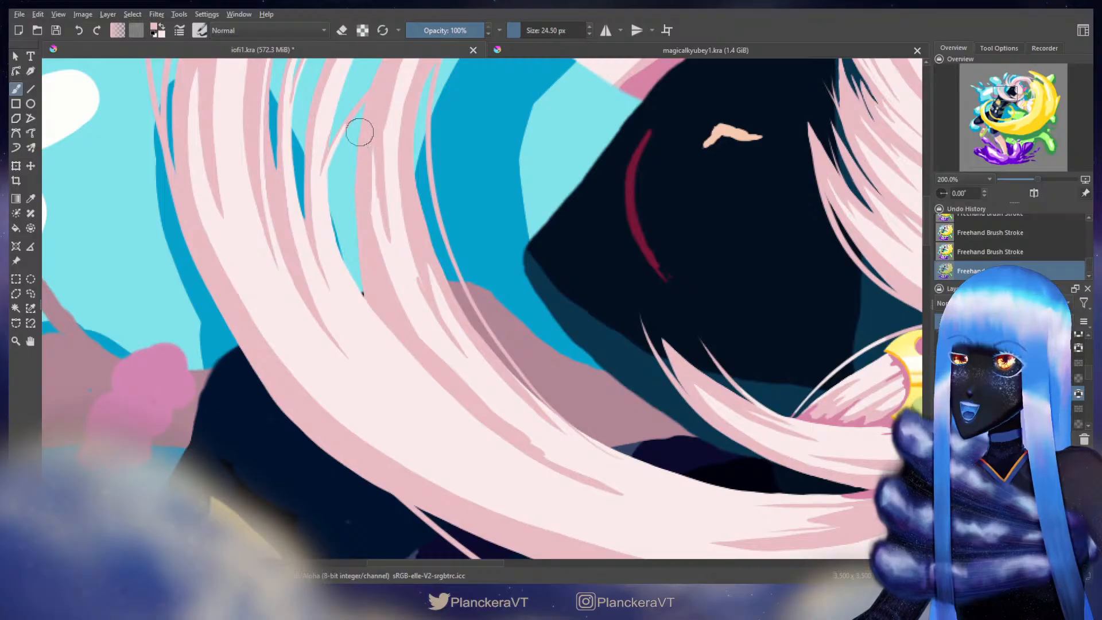
{"action": "mouse_move", "coordinate": [368, 164]}
{"action": "left_mouse_down"}
{"action": "mouse_move", "coordinate": [382, 259]}
{"action": "mouse_move", "coordinate": [441, 360]}
{"action": "mouse_move", "coordinate": [545, 456]}
{"action": "mouse_move", "coordinate": [677, 506]}
{"action": "left_mouse_up"}
{"action": "key", "text": "ctrl+z"}
{"action": "left_click_drag", "start_coordinate": [623, 454], "coordinate": [572, 449]}
Step: Refine the inner lock's shadow streak and the edge of its long shadow band in light pink with a 21.14 px brush
{"action": "key", "text": "x"}
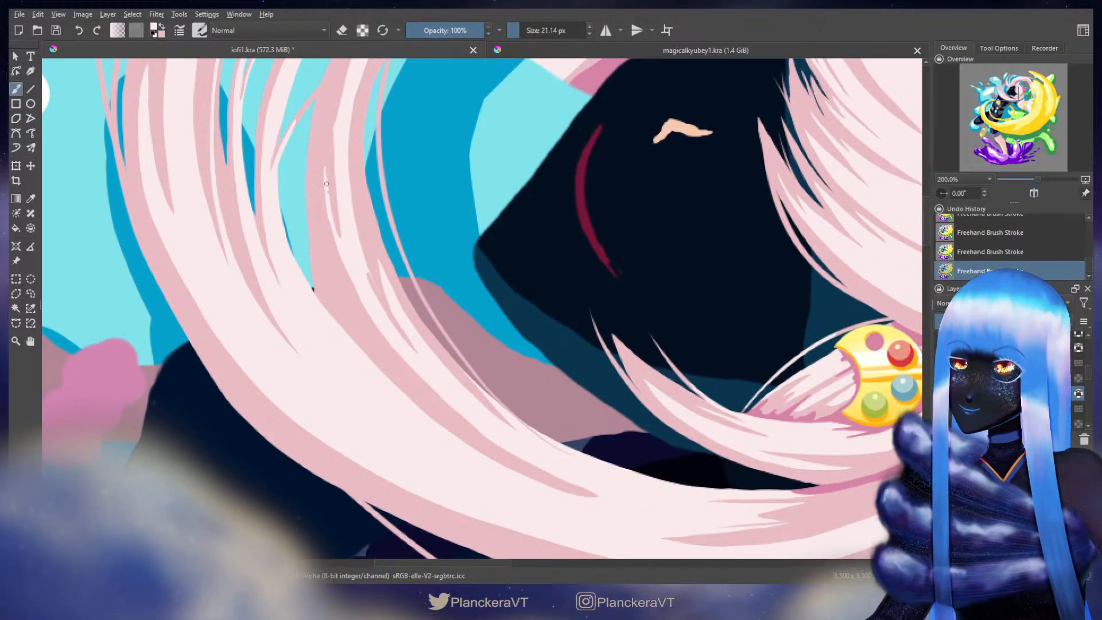
{"action": "left_click_drag", "start_coordinate": [333, 225], "coordinate": [326, 181]}
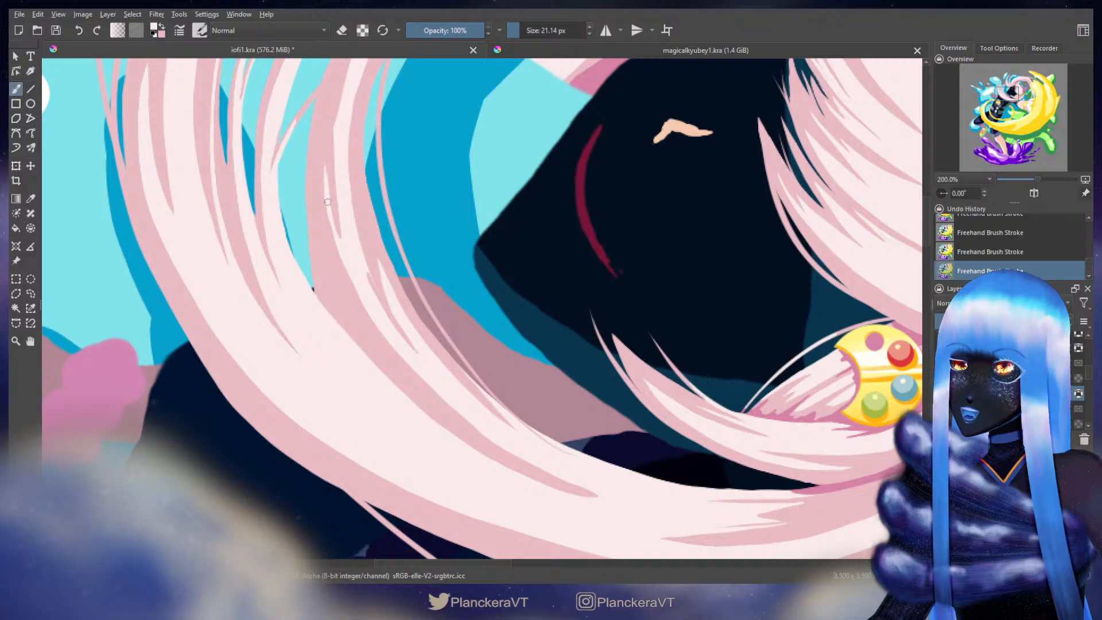
{"action": "mouse_move", "coordinate": [333, 230]}
{"action": "left_mouse_down"}
{"action": "mouse_move", "coordinate": [377, 329]}
{"action": "mouse_move", "coordinate": [493, 436]}
{"action": "mouse_move", "coordinate": [538, 462]}
{"action": "left_mouse_up"}
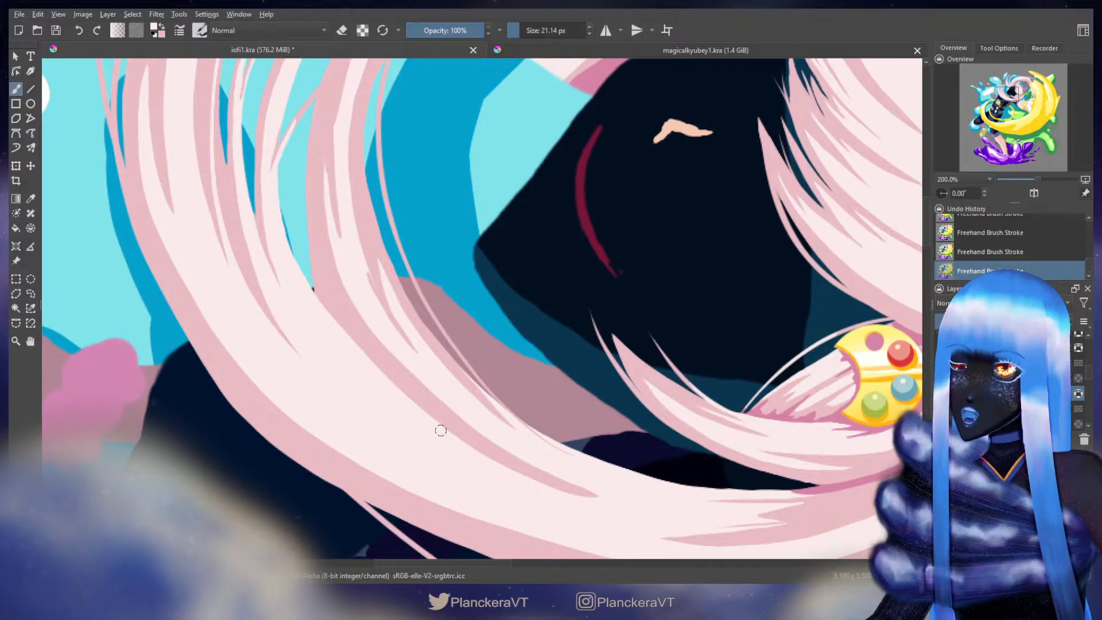
{"action": "left_click_drag", "start_coordinate": [465, 462], "coordinate": [390, 440]}
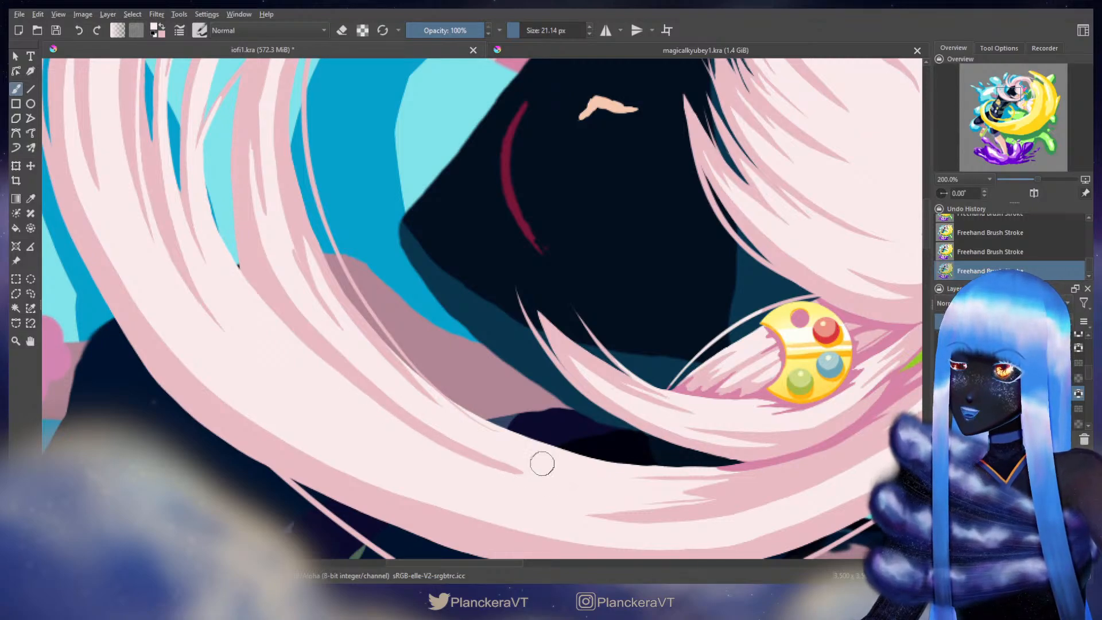
{"action": "key", "text": "bracketleft"}
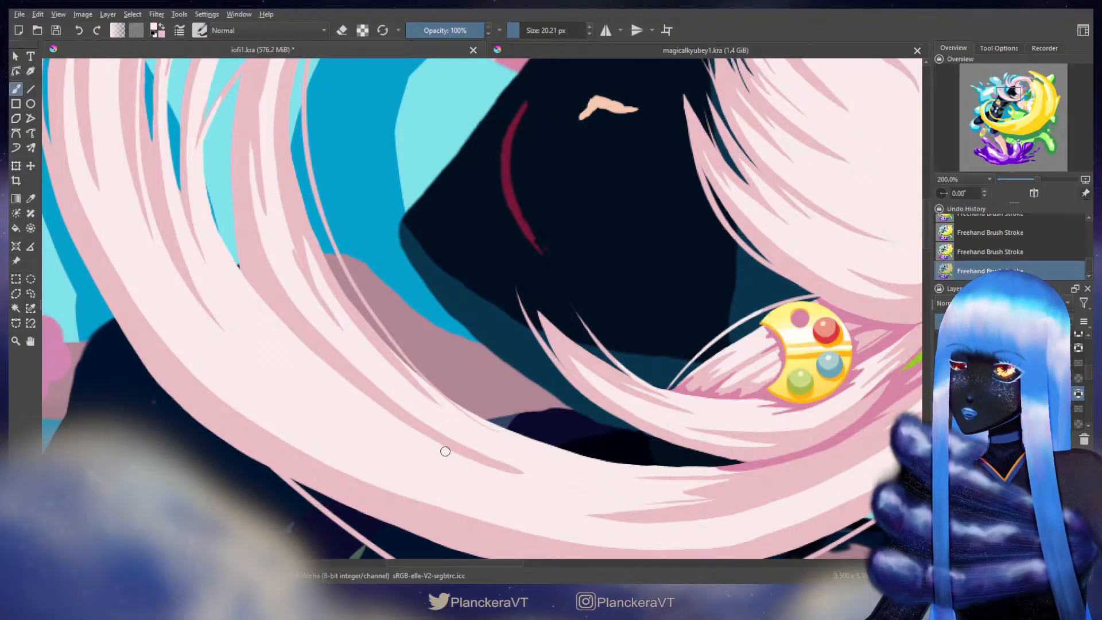
Step: Reinforce the dark pink shadow along the outer side of the inner lock with an 18.61 px brush
{"action": "left_click_drag", "start_coordinate": [359, 288], "coordinate": [491, 382]}
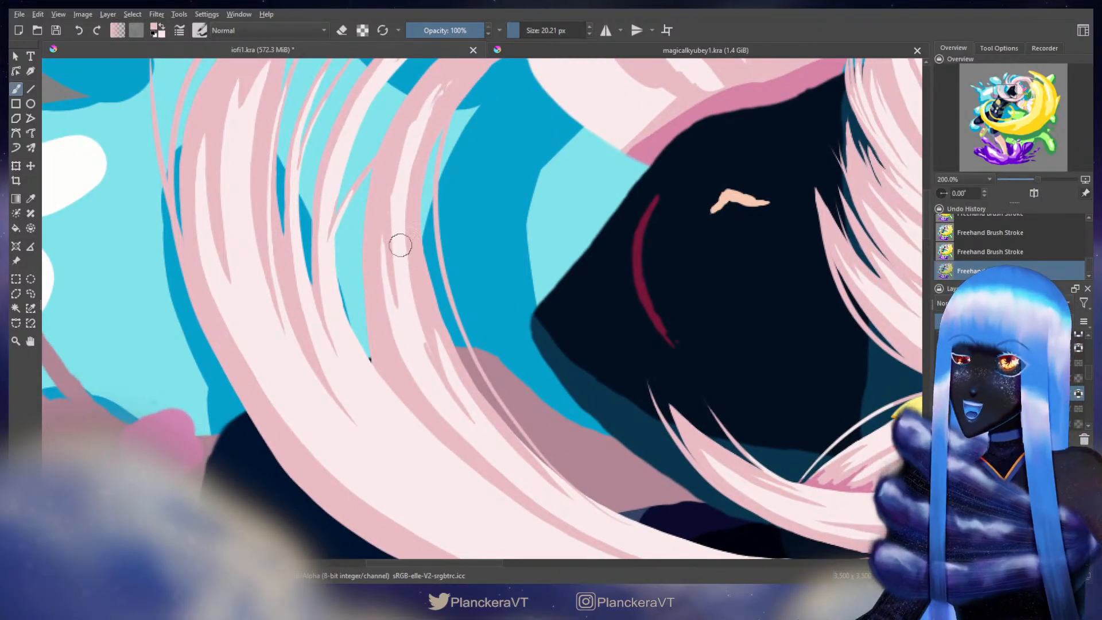
{"action": "left_click_drag", "start_coordinate": [394, 244], "coordinate": [388, 233]}
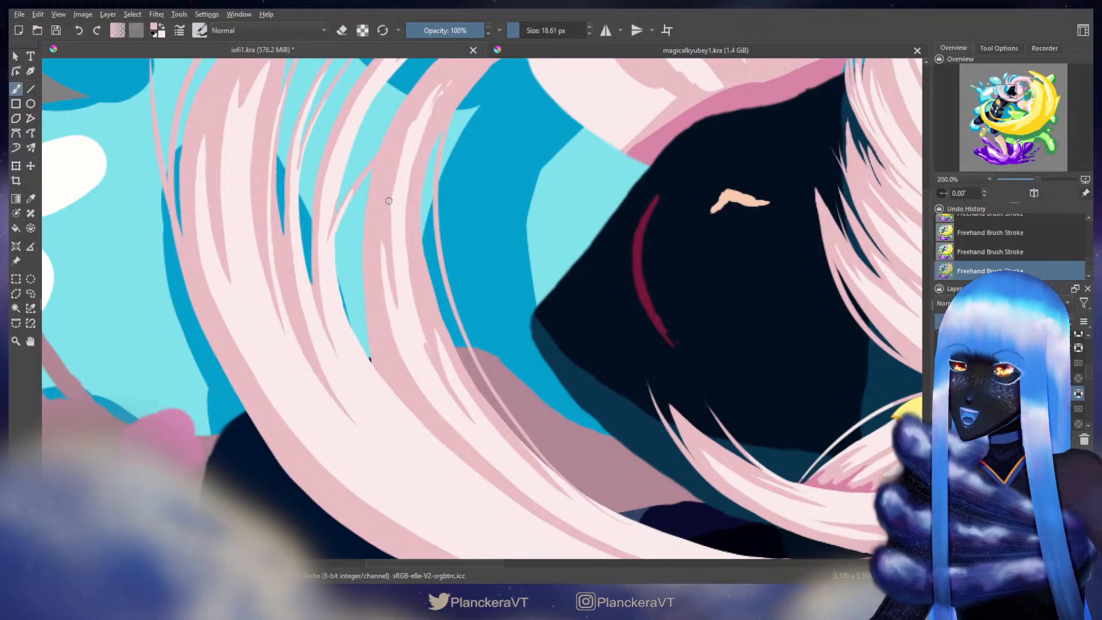
{"action": "left_click_drag", "start_coordinate": [385, 223], "coordinate": [375, 351]}
Step: Paint over the forked shadow streak in the inner lock with light pink, using 23.85 px and 27.28 px brushes
{"action": "key", "text": "x"}
{"action": "mouse_move", "coordinate": [419, 236]}
{"action": "left_mouse_down"}
{"action": "mouse_move", "coordinate": [445, 190]}
{"action": "mouse_move", "coordinate": [498, 149]}
{"action": "mouse_move", "coordinate": [434, 212]}
{"action": "mouse_move", "coordinate": [399, 308]}
{"action": "mouse_move", "coordinate": [407, 419]}
{"action": "mouse_move", "coordinate": [441, 518]}
{"action": "left_mouse_up"}
{"action": "left_click_drag", "start_coordinate": [411, 474], "coordinate": [403, 405]}
{"action": "left_click_drag", "start_coordinate": [397, 350], "coordinate": [437, 464]}
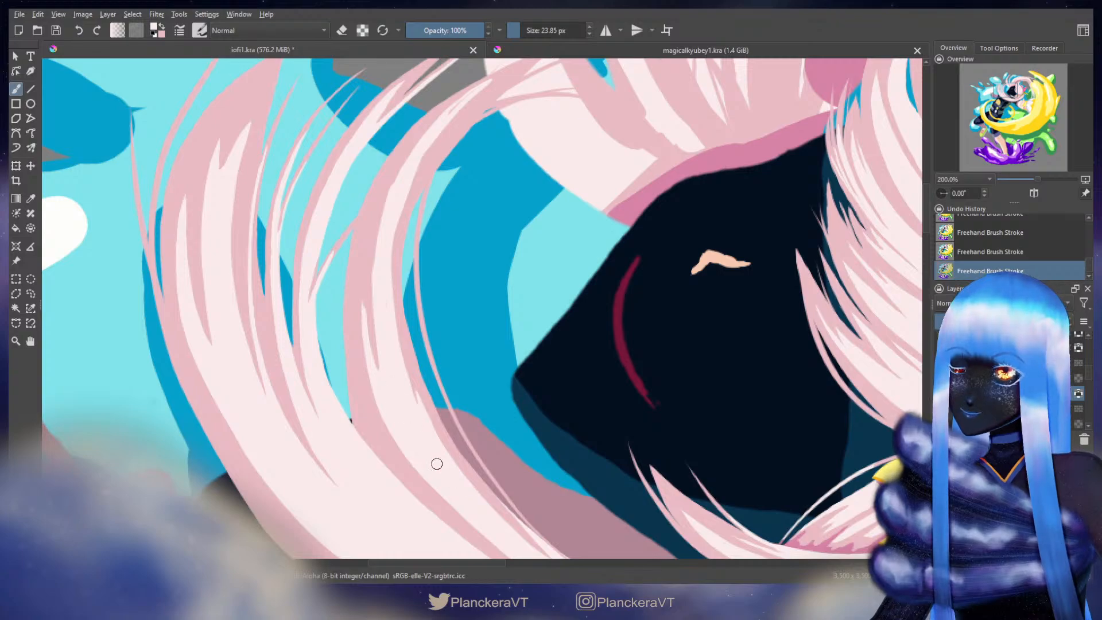
{"action": "mouse_move", "coordinate": [406, 333]}
{"action": "left_mouse_down"}
{"action": "mouse_move", "coordinate": [356, 194]}
{"action": "mouse_move", "coordinate": [385, 268]}
{"action": "left_mouse_up"}
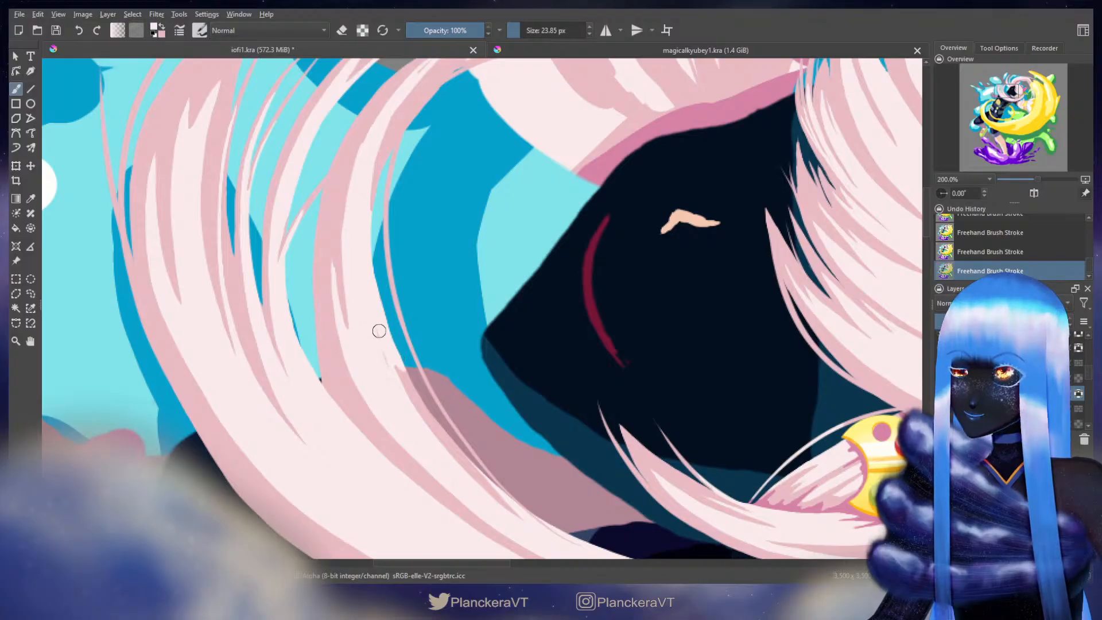
{"action": "mouse_move", "coordinate": [379, 332]}
{"action": "left_mouse_down"}
{"action": "mouse_move", "coordinate": [392, 374]}
{"action": "mouse_move", "coordinate": [422, 409]}
{"action": "left_mouse_up"}
{"action": "key", "text": "bracketright"}
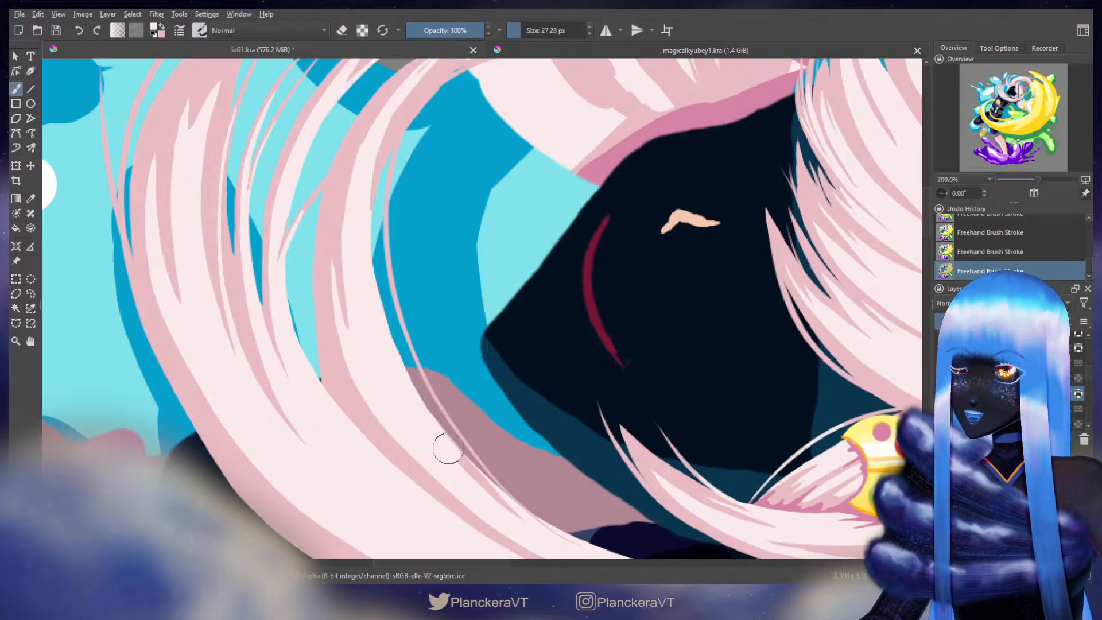
{"action": "mouse_move", "coordinate": [448, 448]}
{"action": "left_mouse_down"}
{"action": "mouse_move", "coordinate": [503, 502]}
{"action": "mouse_move", "coordinate": [490, 490]}
{"action": "mouse_move", "coordinate": [517, 501]}
{"action": "left_mouse_up"}
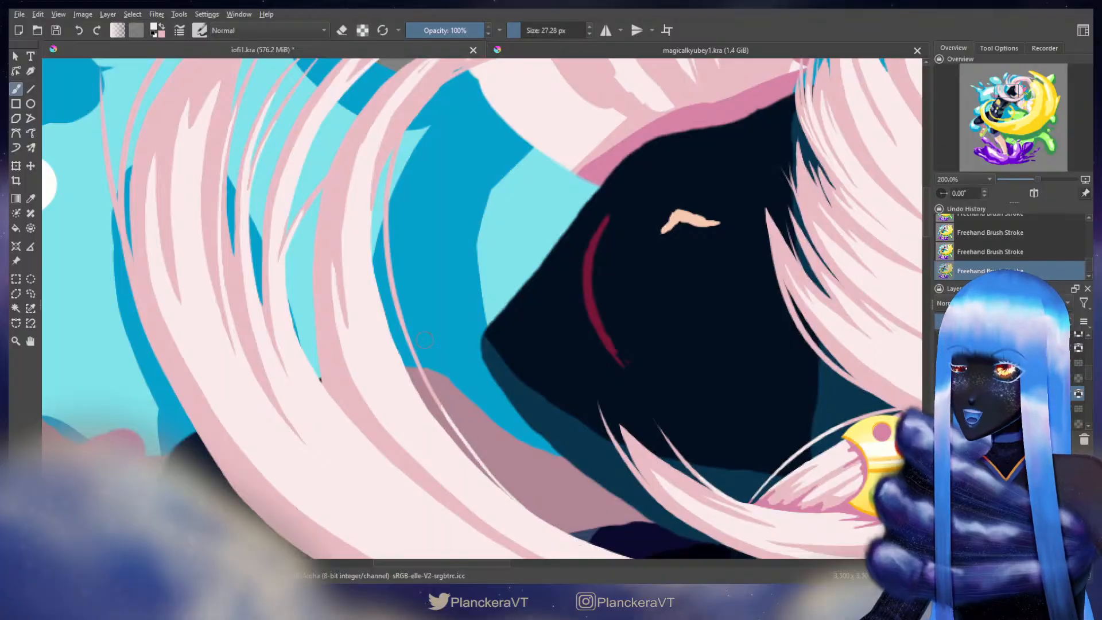
Step: Highlight the thin strand and the curved upper end of the inner lock in light pink
{"action": "mouse_move", "coordinate": [415, 343]}
{"action": "left_mouse_down"}
{"action": "mouse_move", "coordinate": [404, 199]}
{"action": "mouse_move", "coordinate": [416, 328]}
{"action": "mouse_move", "coordinate": [392, 247]}
{"action": "mouse_move", "coordinate": [397, 144]}
{"action": "left_mouse_up"}
{"action": "scroll", "coordinate": [483, 309], "scroll_direction": "up", "scroll_amount": 3}
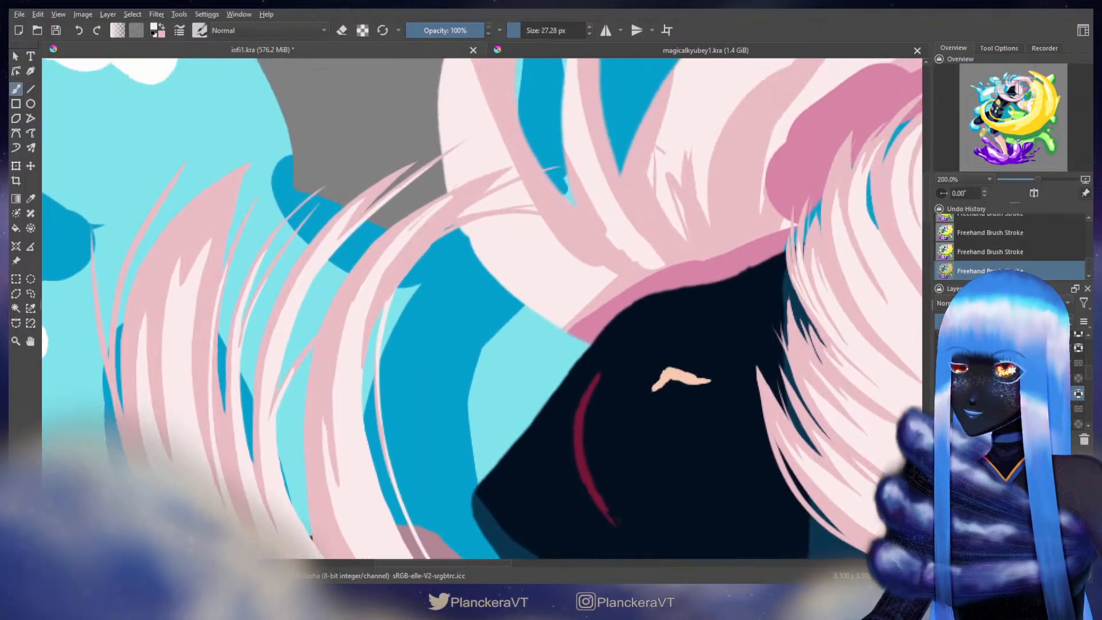
{"action": "mouse_move", "coordinate": [395, 296]}
{"action": "left_mouse_down"}
{"action": "mouse_move", "coordinate": [397, 272]}
{"action": "mouse_move", "coordinate": [473, 221]}
{"action": "left_mouse_up"}
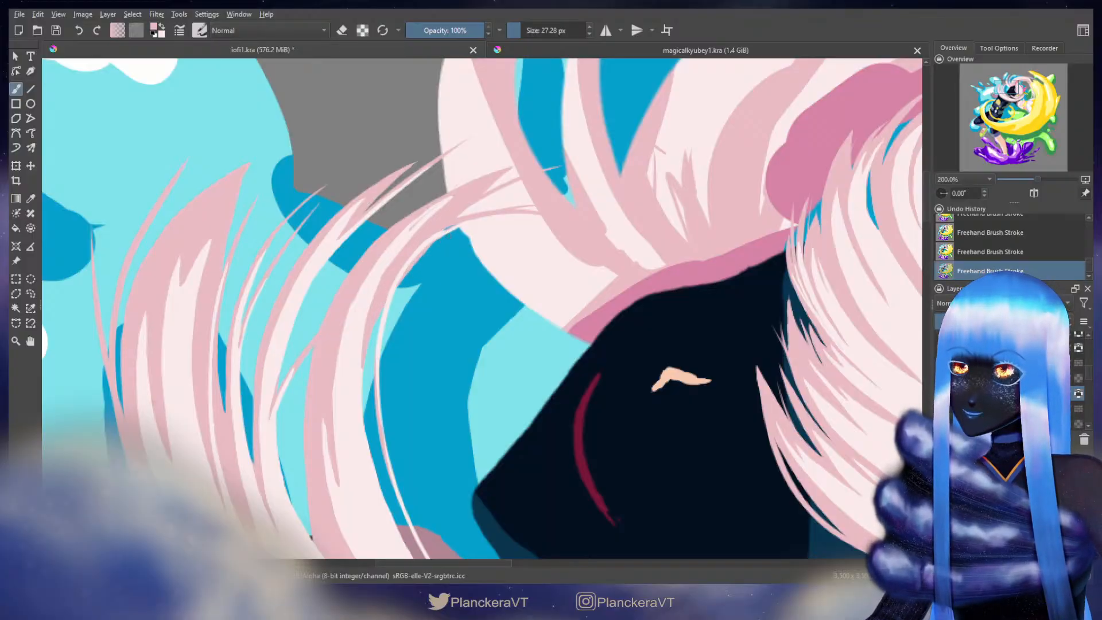
{"action": "key", "text": "bracketleft"}
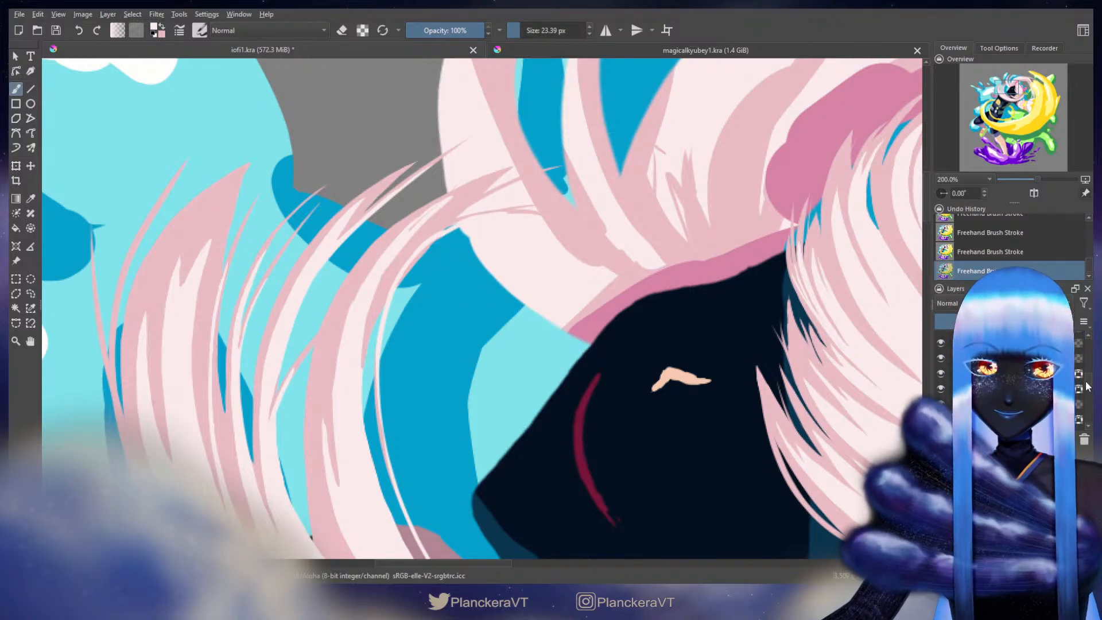
Step: Hide the layer of pale pink hair behind the hood that overlaps the lock tips
{"action": "left_click_drag", "start_coordinate": [1088, 387], "coordinate": [1088, 390]}
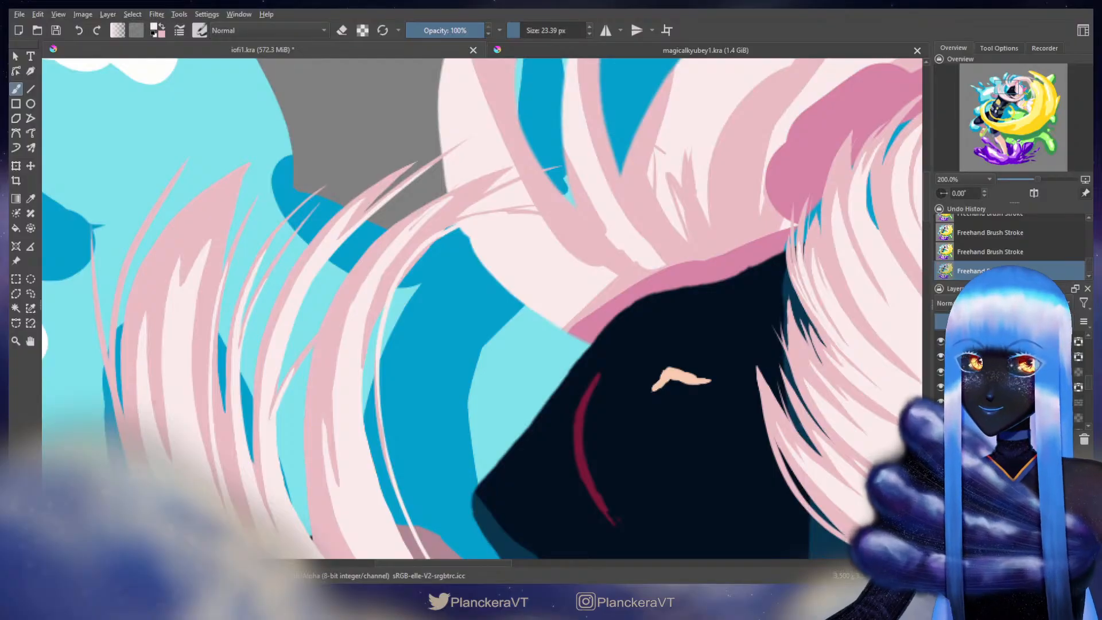
{"action": "left_click", "coordinate": [1079, 385]}
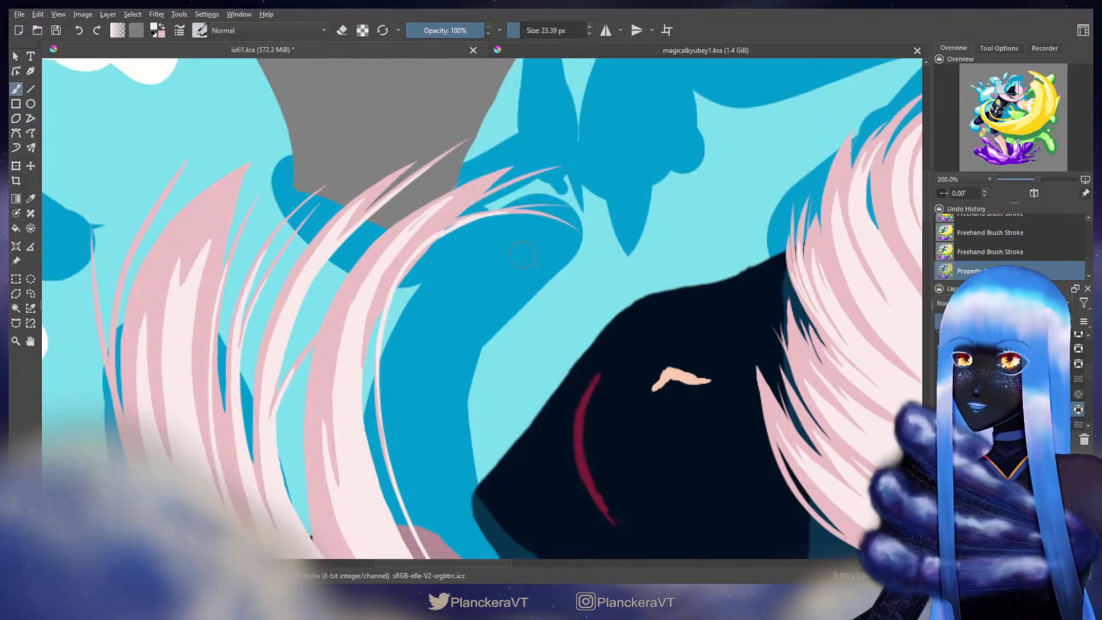
Step: Extend the light pink highlight up the inner lock toward its curved tip with a 20.24 px brush
{"action": "key", "text": "x"}
{"action": "mouse_move", "coordinate": [411, 276]}
{"action": "left_mouse_down"}
{"action": "mouse_move", "coordinate": [396, 297]}
{"action": "mouse_move", "coordinate": [455, 228]}
{"action": "left_mouse_up"}
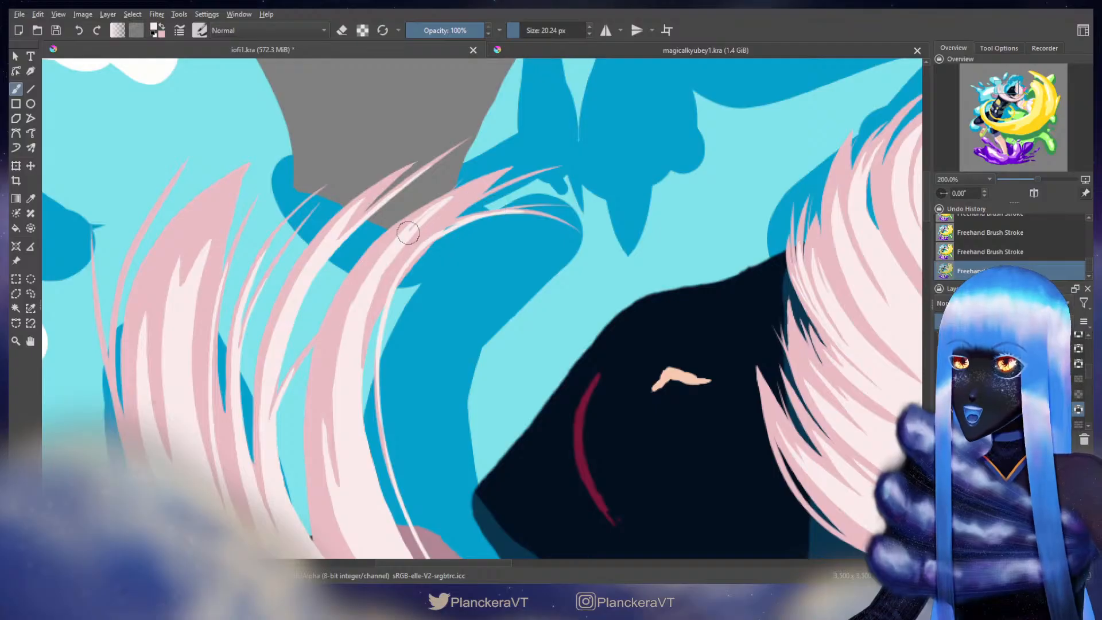
{"action": "left_click_drag", "start_coordinate": [409, 232], "coordinate": [427, 220]}
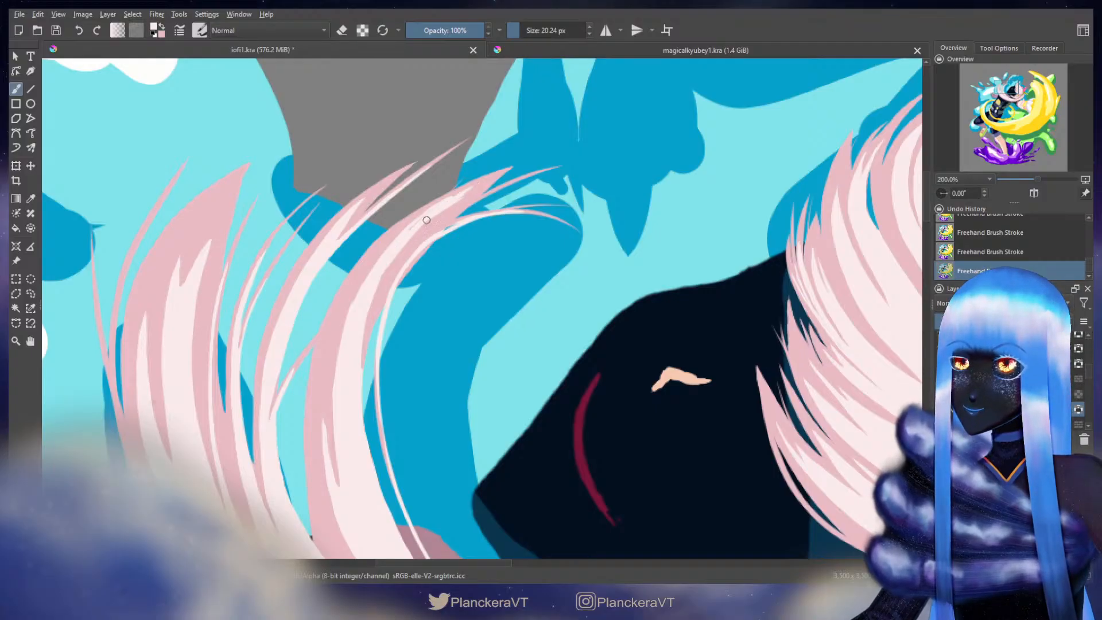
{"action": "left_click_drag", "start_coordinate": [365, 314], "coordinate": [471, 233]}
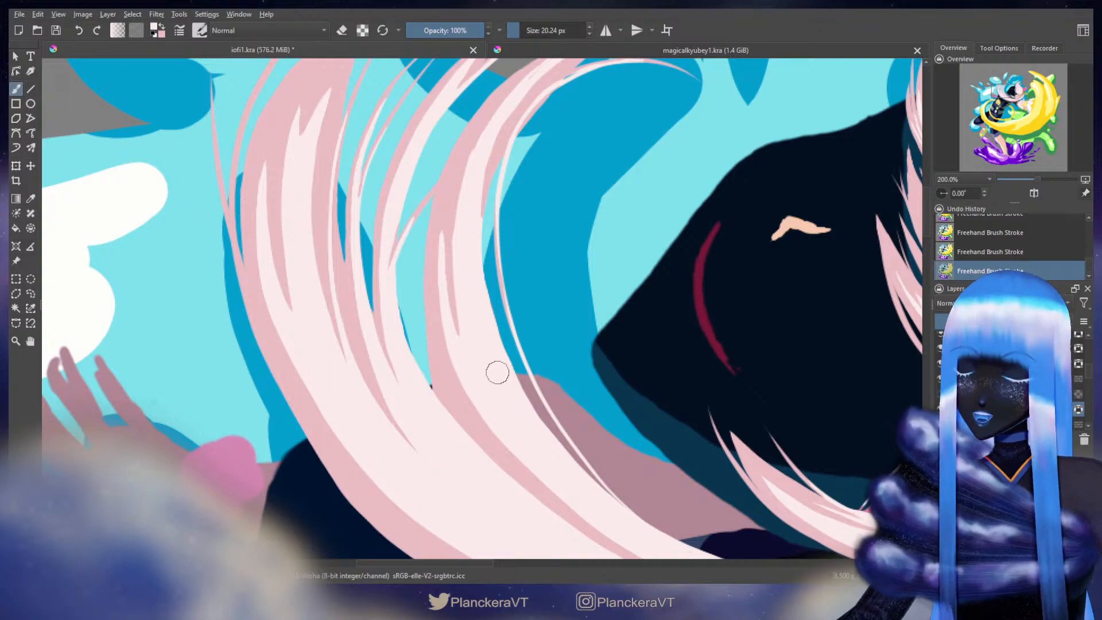
{"action": "left_click_drag", "start_coordinate": [492, 372], "coordinate": [519, 438]}
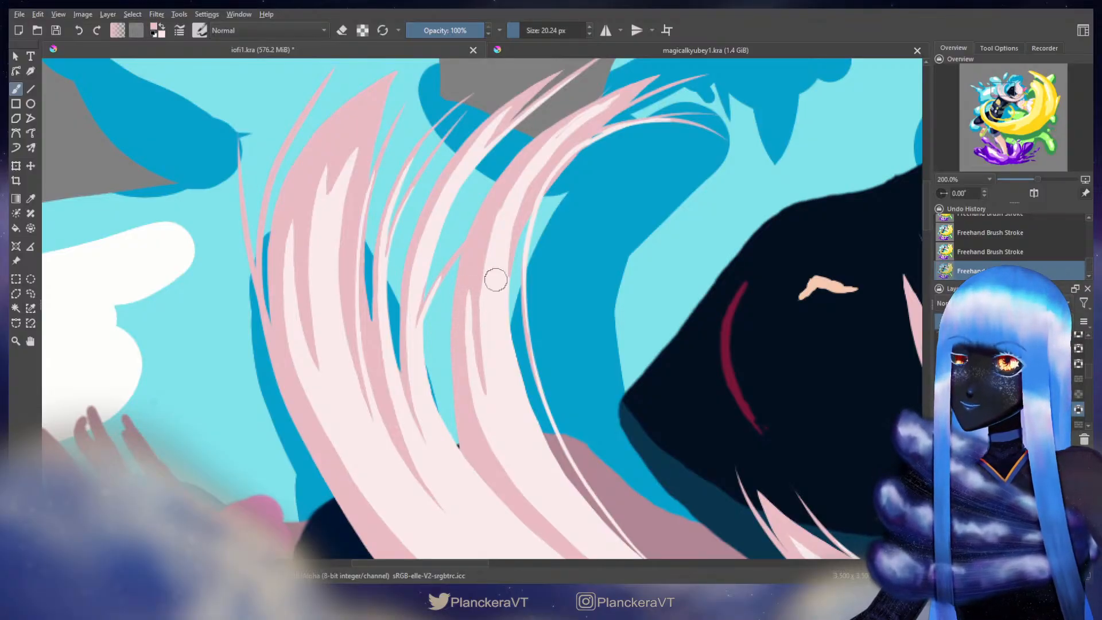
{"action": "left_click_drag", "start_coordinate": [520, 212], "coordinate": [500, 285]}
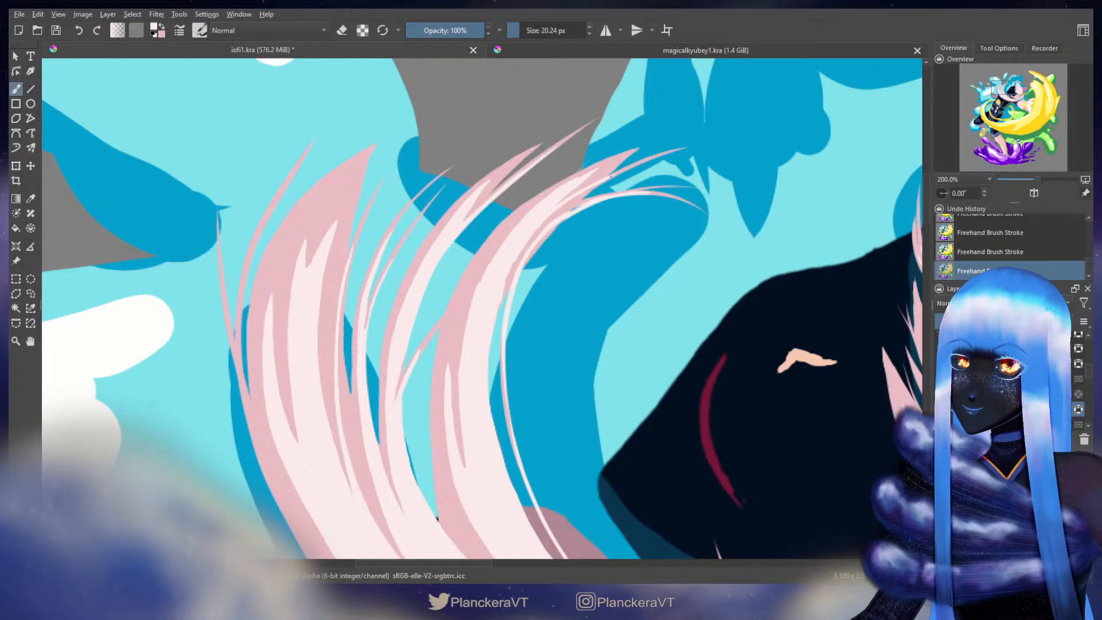
Step: Clean up the inner lock's curved tip and highlight edge with fine pink strokes, using 15.30 px and 14.22 px brushes
{"action": "key", "text": "x"}
{"action": "left_click_drag", "start_coordinate": [606, 164], "coordinate": [601, 163]}
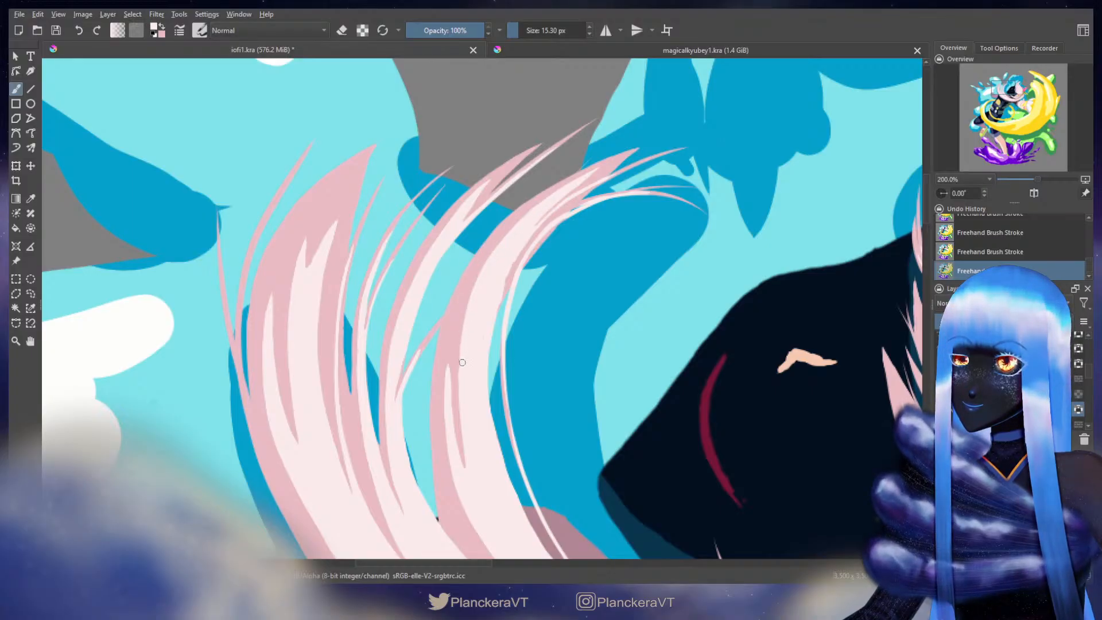
{"action": "left_click_drag", "start_coordinate": [480, 426], "coordinate": [509, 308]}
{"action": "left_click_drag", "start_coordinate": [504, 256], "coordinate": [498, 256]}
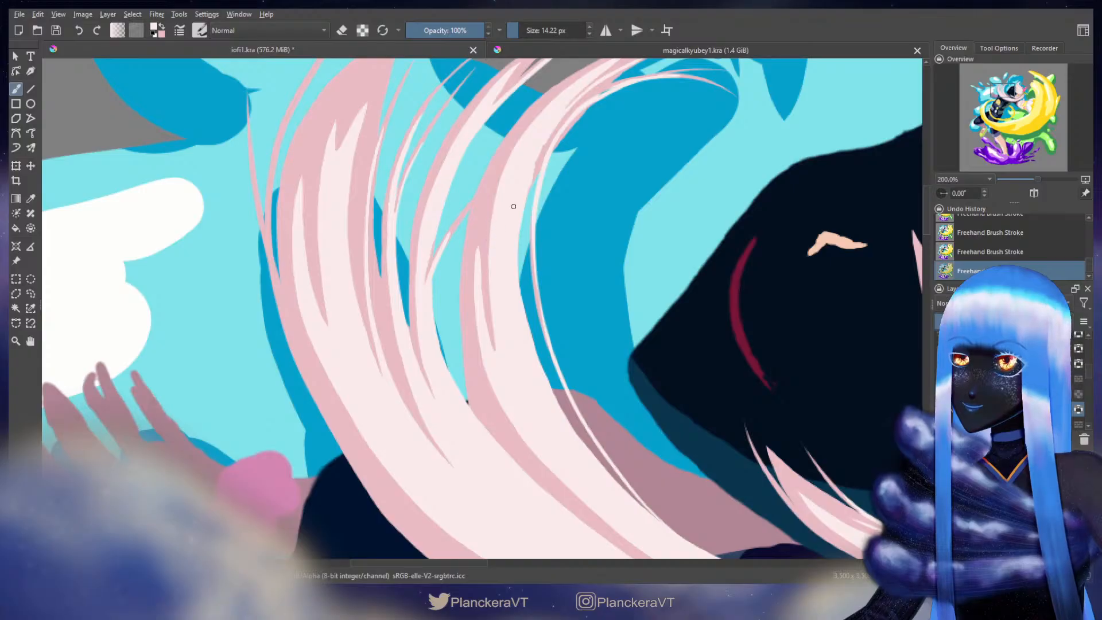
Step: Paint fine dark pink streaks down the inner lock and along its curved upper end with a 17.37 px brush
{"action": "left_click_drag", "start_coordinate": [489, 333], "coordinate": [482, 380]}
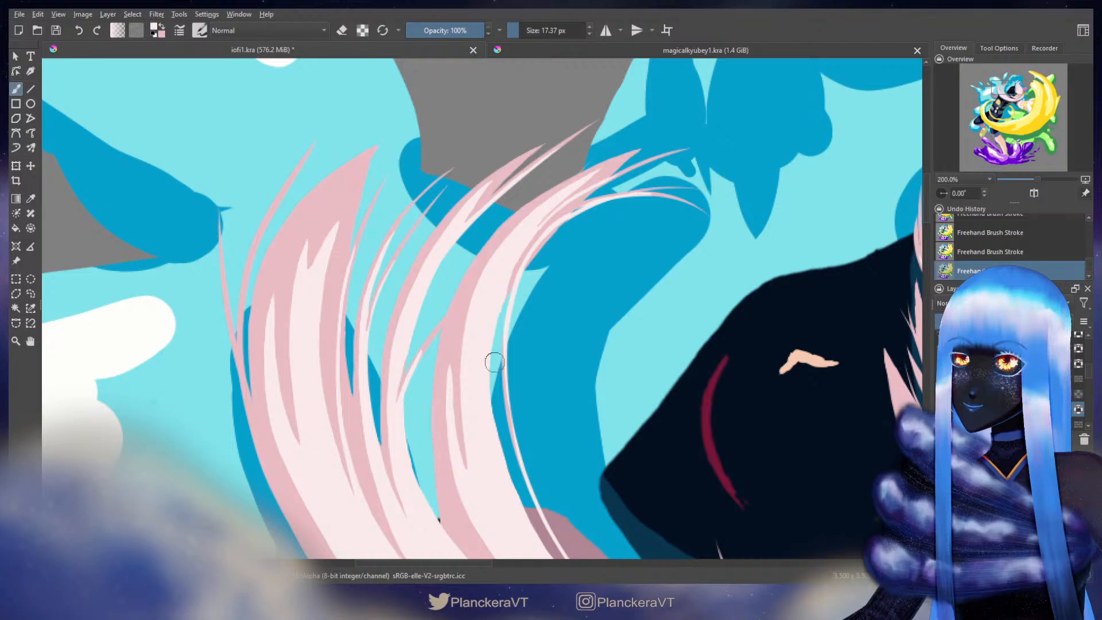
{"action": "mouse_move", "coordinate": [492, 362]}
{"action": "left_mouse_down"}
{"action": "mouse_move", "coordinate": [497, 230]}
{"action": "mouse_move", "coordinate": [469, 167]}
{"action": "mouse_move", "coordinate": [491, 352]}
{"action": "left_mouse_up"}
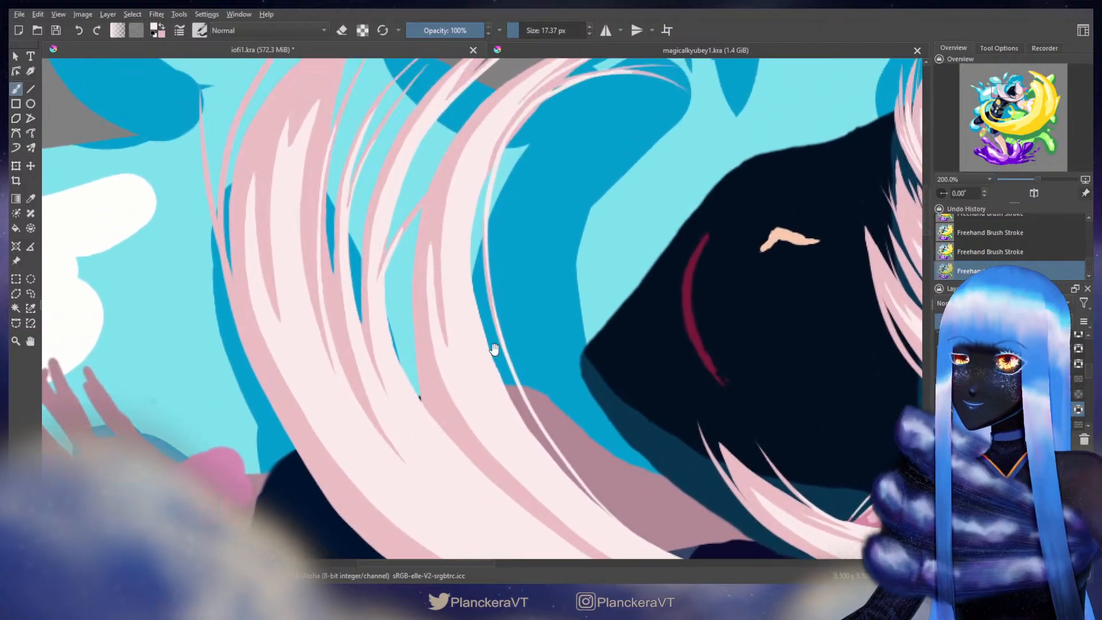
{"action": "key", "text": "minus"}
{"action": "key", "text": "minus"}
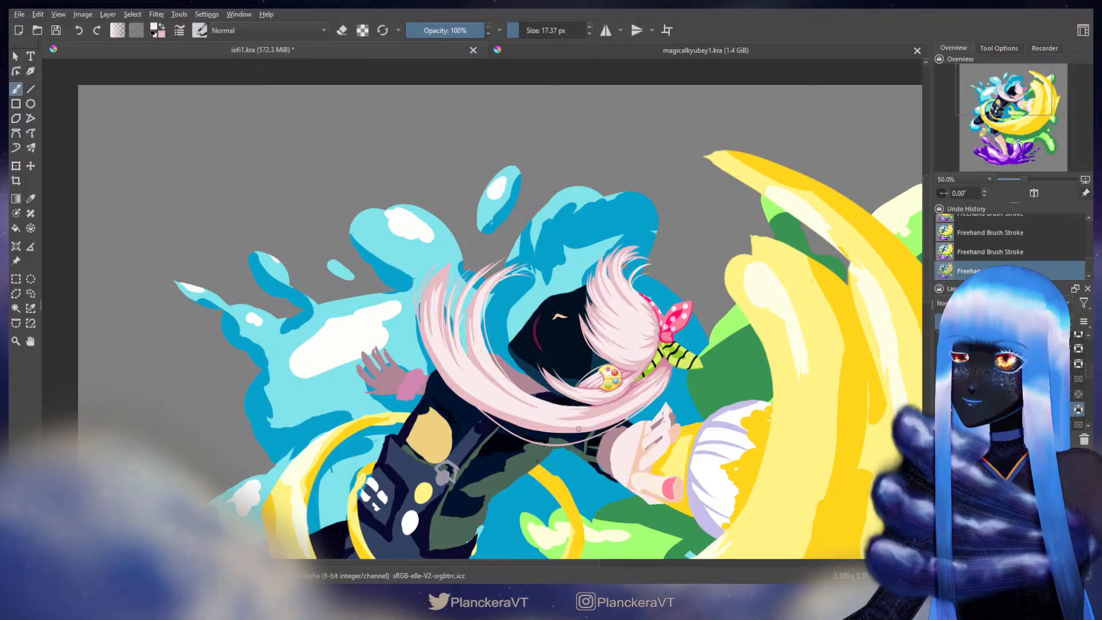
{"action": "scroll", "coordinate": [505, 377], "scroll_direction": "up", "scroll_amount": 3}
{"action": "left_click_drag", "start_coordinate": [494, 271], "coordinate": [498, 290]}
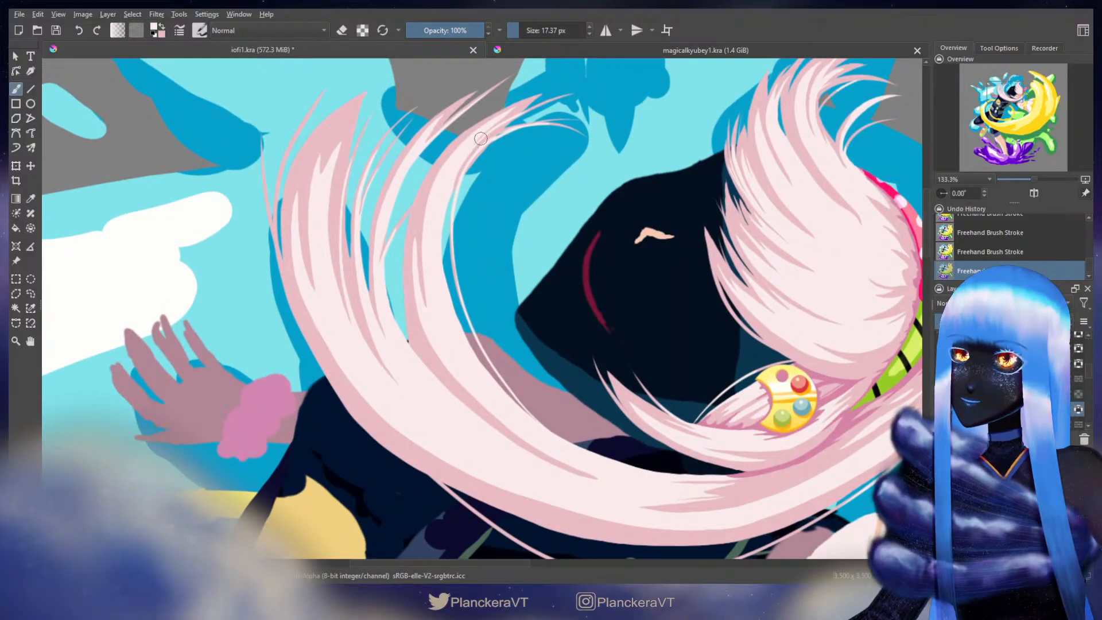
{"action": "key", "text": "ctrl+z"}
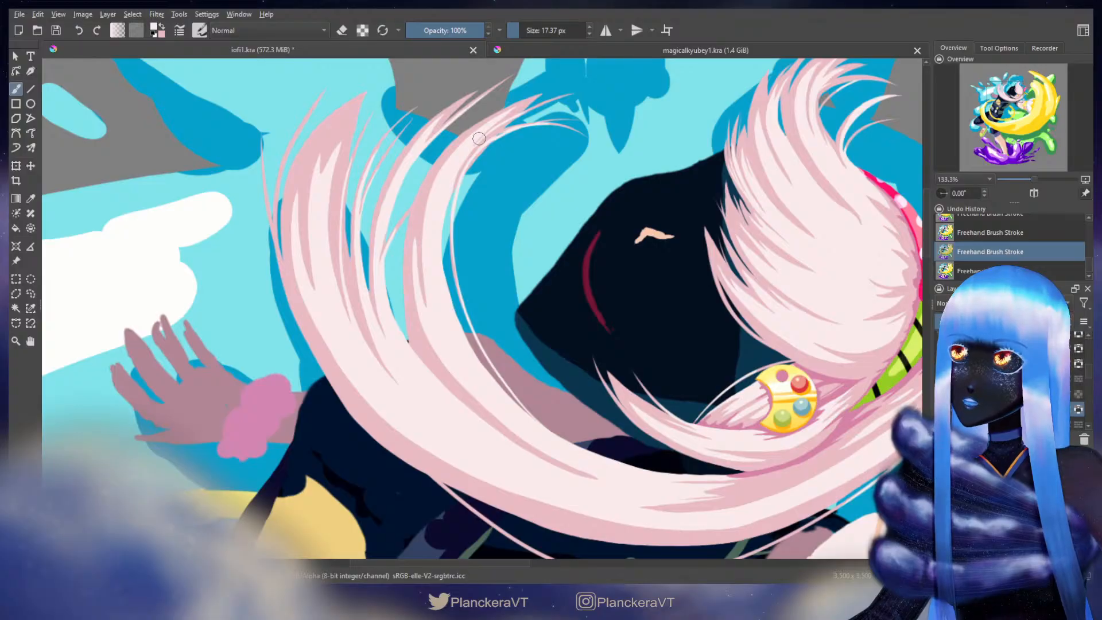
{"action": "key", "text": "ctrl+shift+z"}
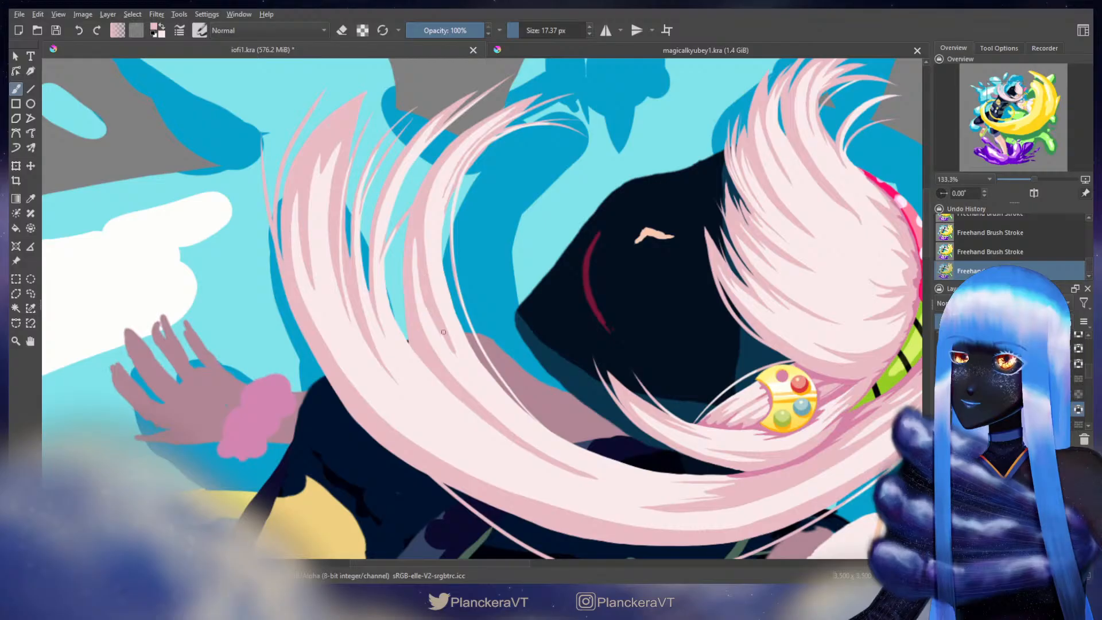
Step: Paint thin, tapering dark pink streaks where the middle lock merges into the outer hair mass, using a 7.96 px brush
{"action": "left_click_drag", "start_coordinate": [456, 347], "coordinate": [388, 268]}
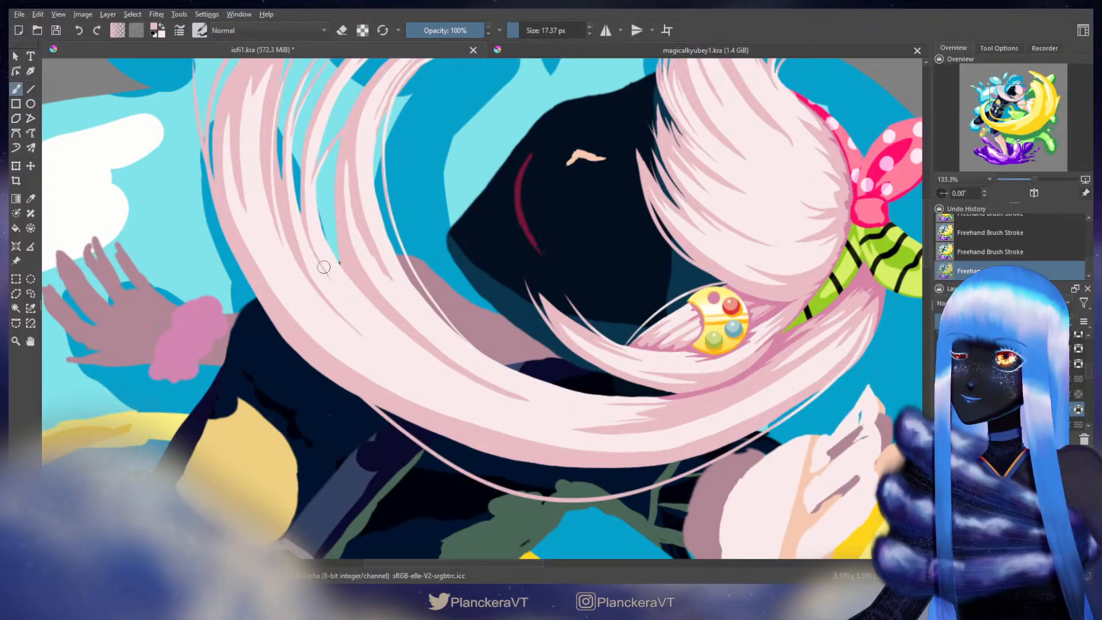
{"action": "scroll", "coordinate": [357, 304], "scroll_direction": "down", "scroll_amount": 3}
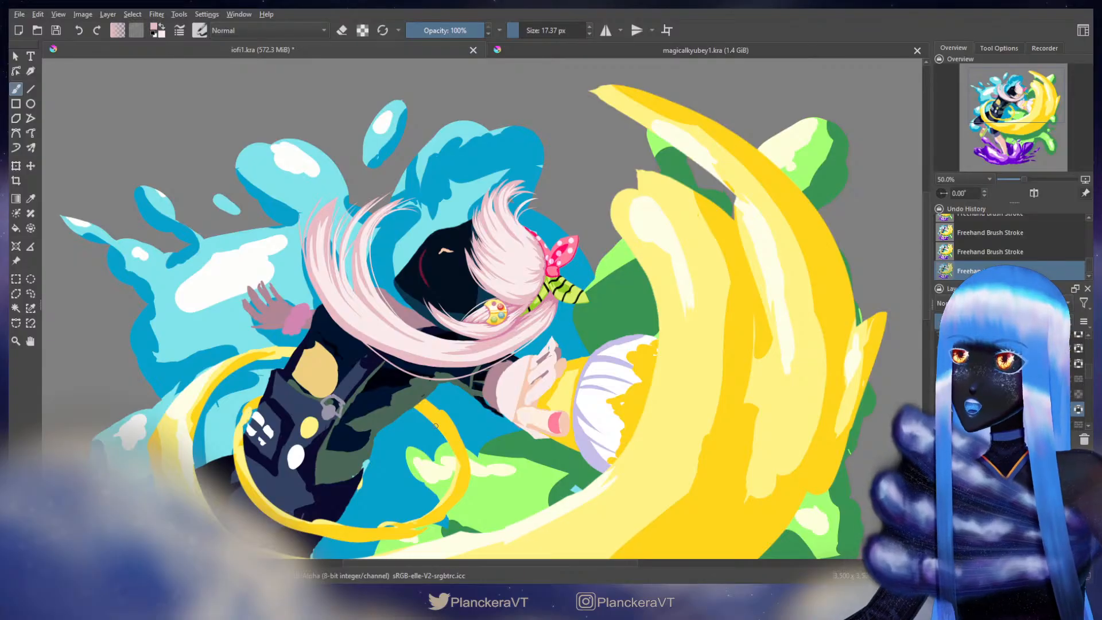
{"action": "scroll", "coordinate": [413, 365], "scroll_direction": "up", "scroll_amount": 5}
{"action": "scroll", "coordinate": [406, 287], "scroll_direction": "down", "scroll_amount": 1}
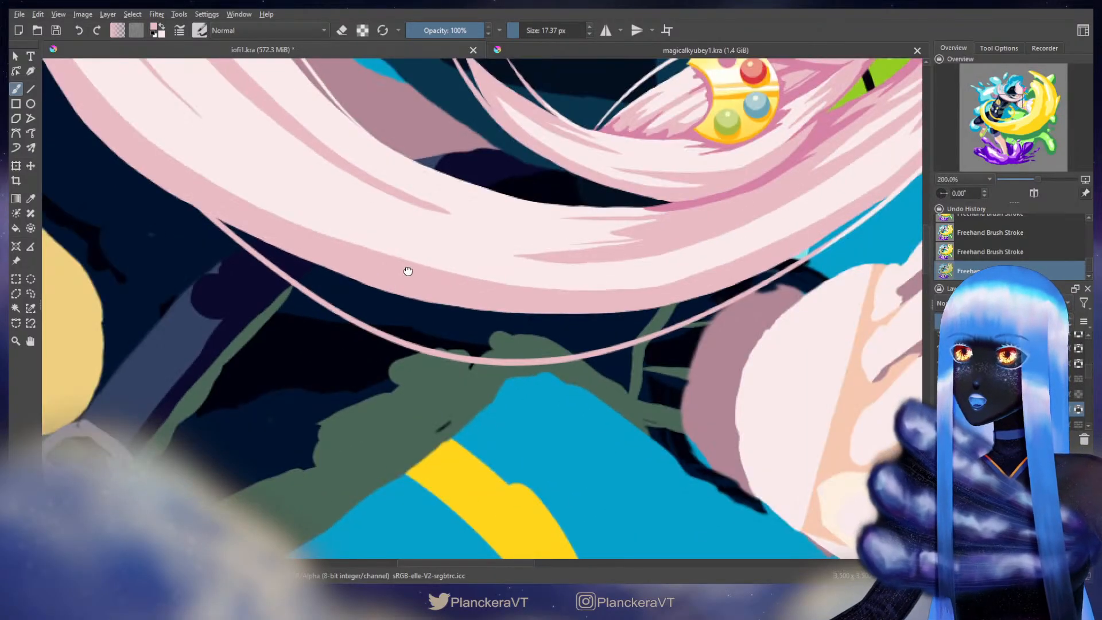
{"action": "left_click_drag", "start_coordinate": [406, 268], "coordinate": [547, 436]}
{"action": "left_click_drag", "start_coordinate": [340, 278], "coordinate": [324, 275]}
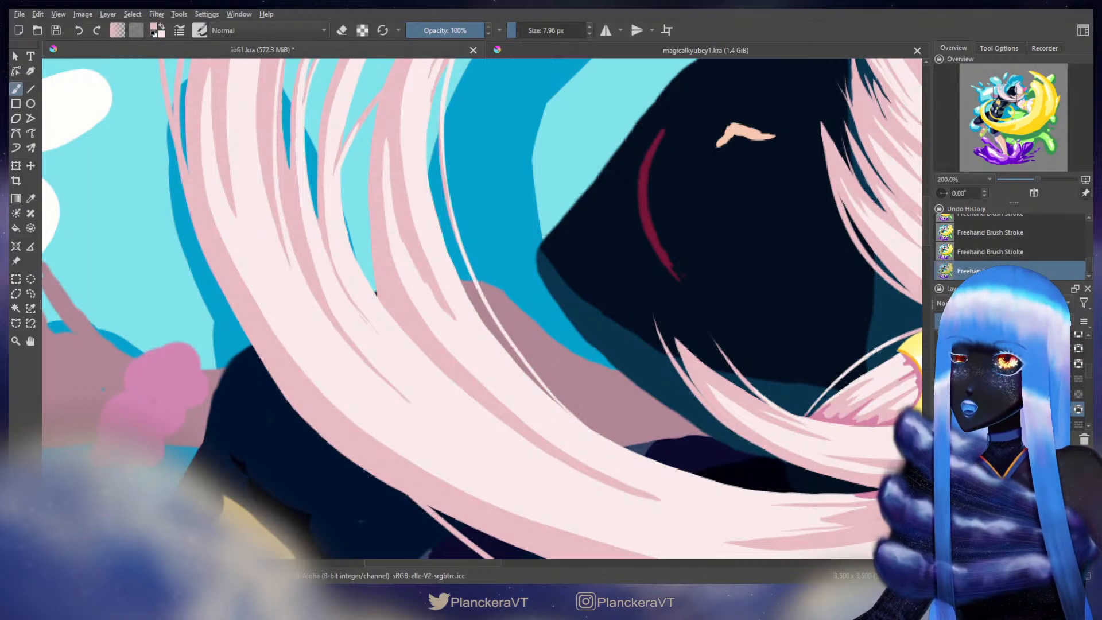
{"action": "left_click_drag", "start_coordinate": [324, 231], "coordinate": [345, 282]}
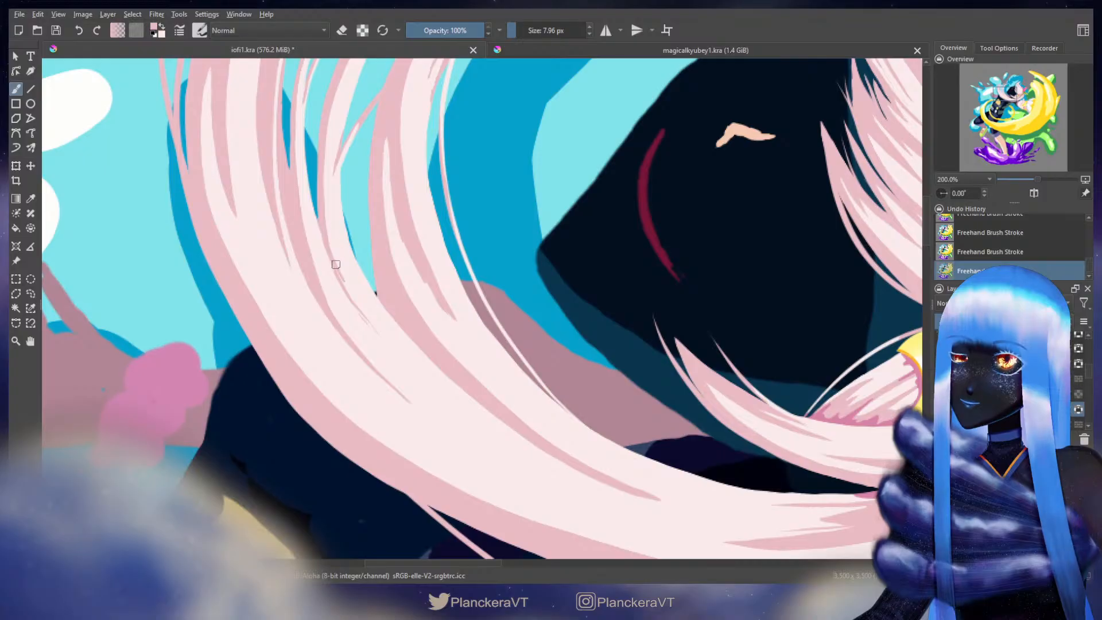
Step: Trim the middle lock's new streaks to cleaner points with light pink strokes, using 10.83 px and 7.46 px brushes
{"action": "key", "text": "bracketright"}
{"action": "key", "text": "bracketright"}
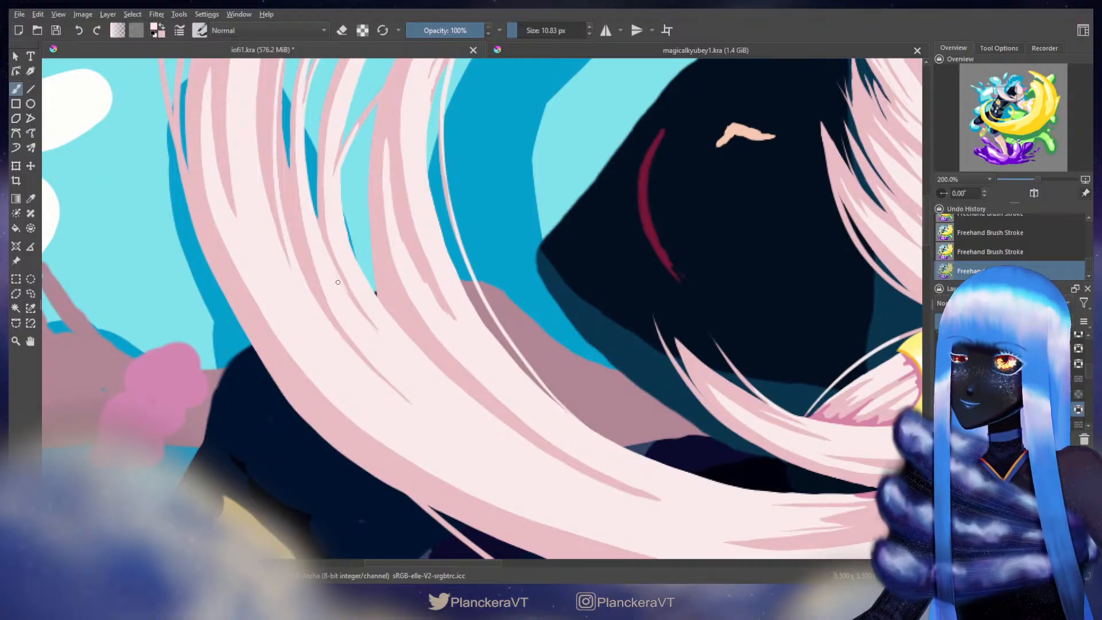
{"action": "key", "text": "bracketleft"}
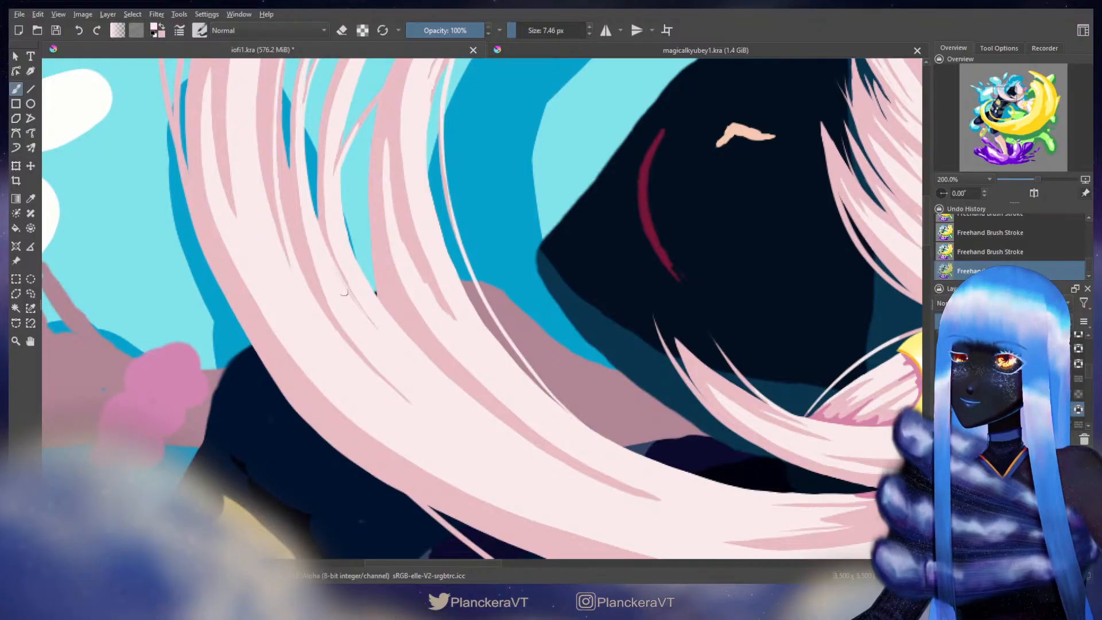
{"action": "key", "text": "bracketright"}
{"action": "key", "text": "bracketright"}
{"action": "key", "text": "bracketright"}
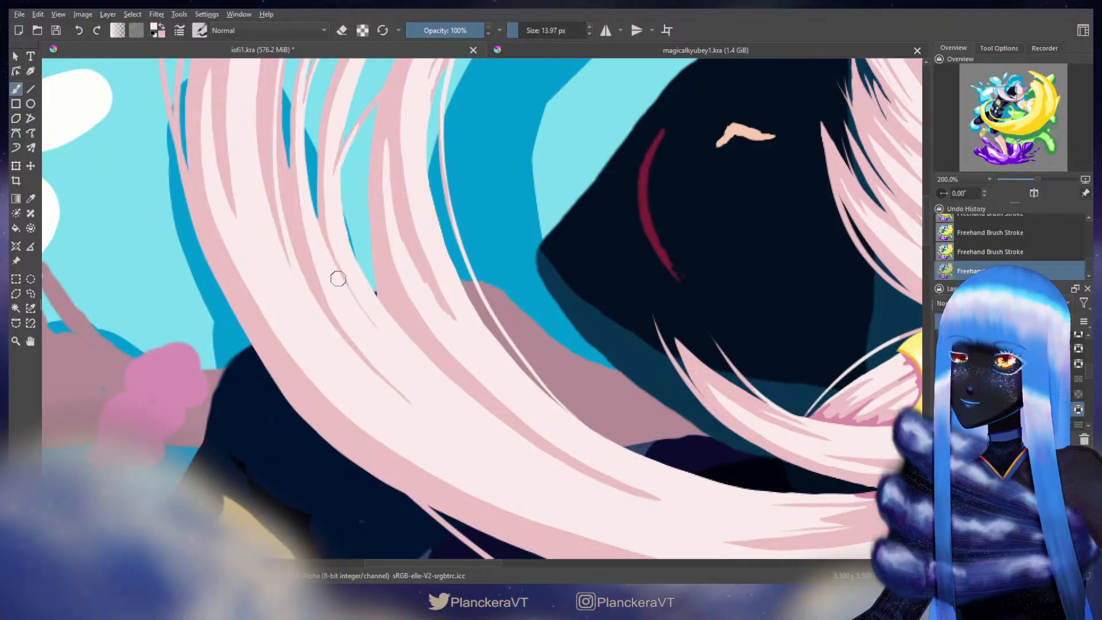
Step: Refine the shadow streaks at the base of the middle lock with alternating dark and light pink strokes at 10.15 px
{"action": "key", "text": "x"}
{"action": "key", "text": "bracketleft"}
{"action": "left_click_drag", "start_coordinate": [325, 232], "coordinate": [343, 274]}
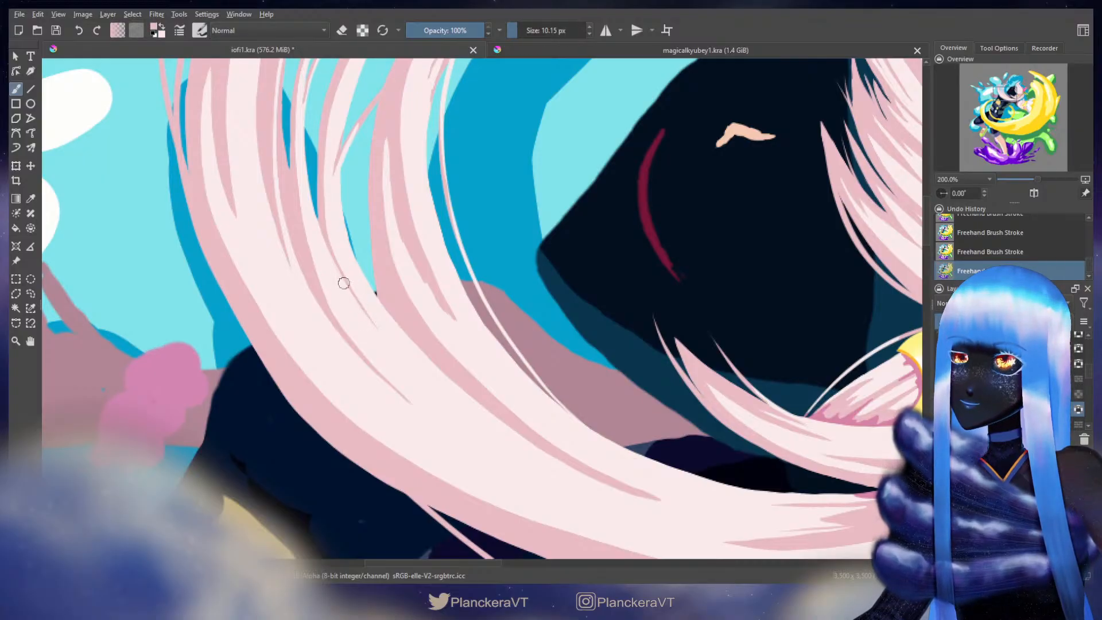
{"action": "key", "text": "x"}
{"action": "key", "text": "x"}
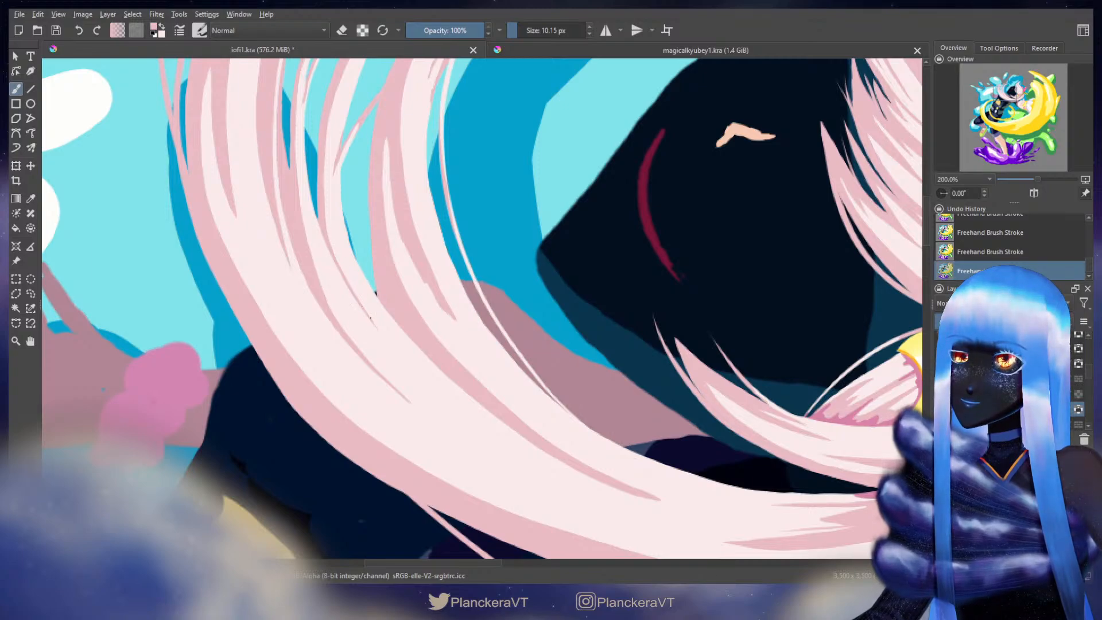
{"action": "key", "text": "x"}
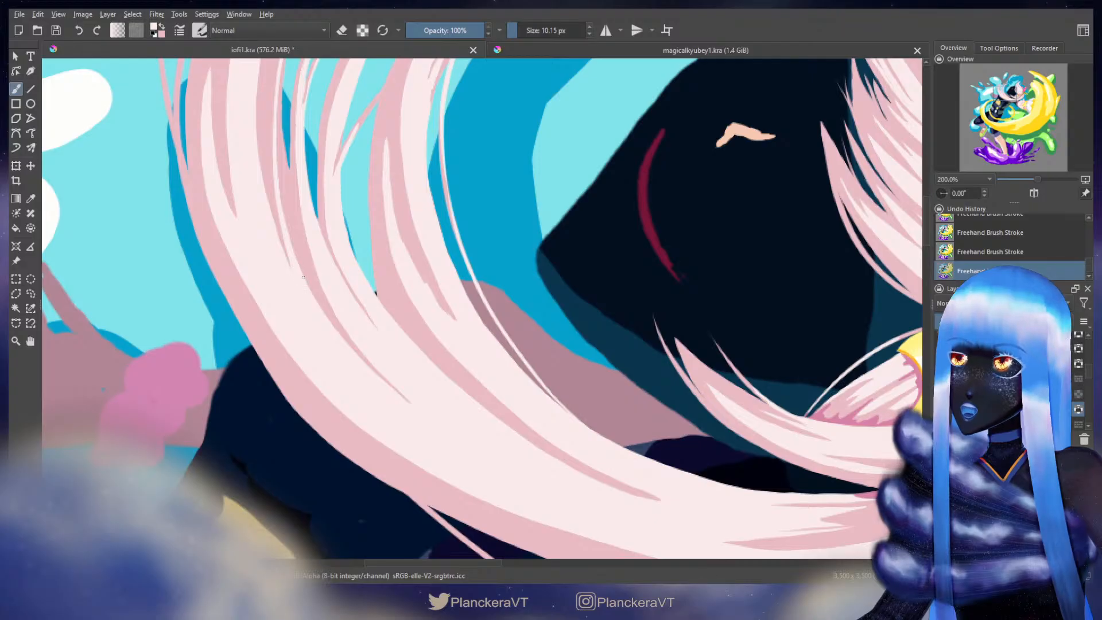
{"action": "key", "text": "ctrl+z"}
{"action": "key", "text": "ctrl+shift+z"}
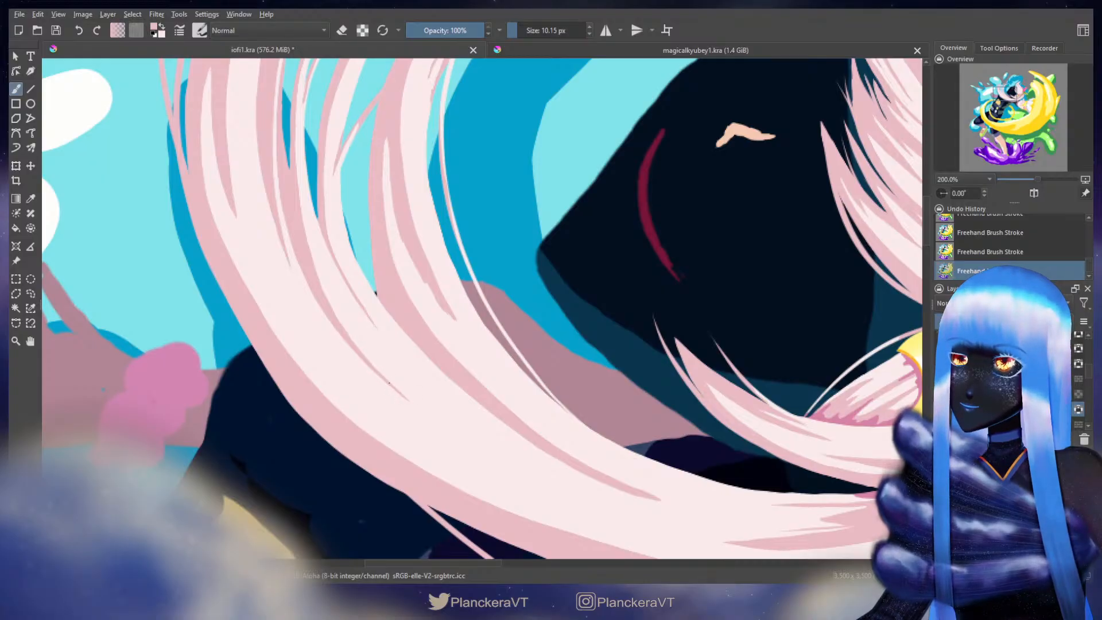
Step: Lighten the thin strand running beside the inner lock down to its base in light pink, using 26.66 px and 16.32 px brushes
{"action": "scroll", "coordinate": [431, 344], "scroll_direction": "up", "scroll_amount": 2}
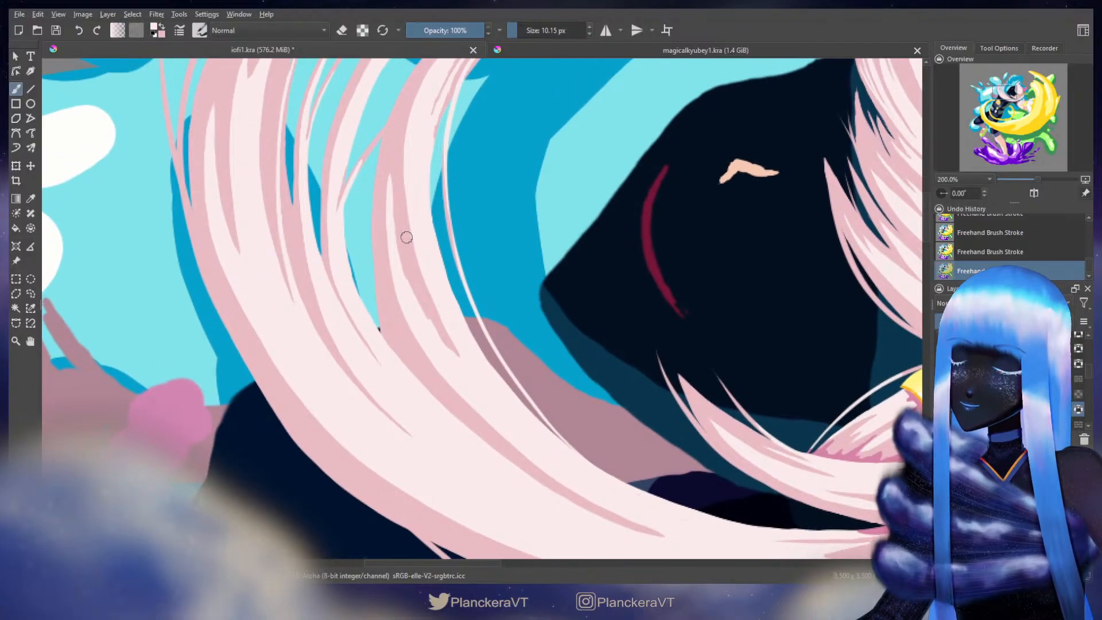
{"action": "scroll", "coordinate": [407, 237], "scroll_direction": "up", "scroll_amount": 3}
{"action": "key", "text": "bracketright"}
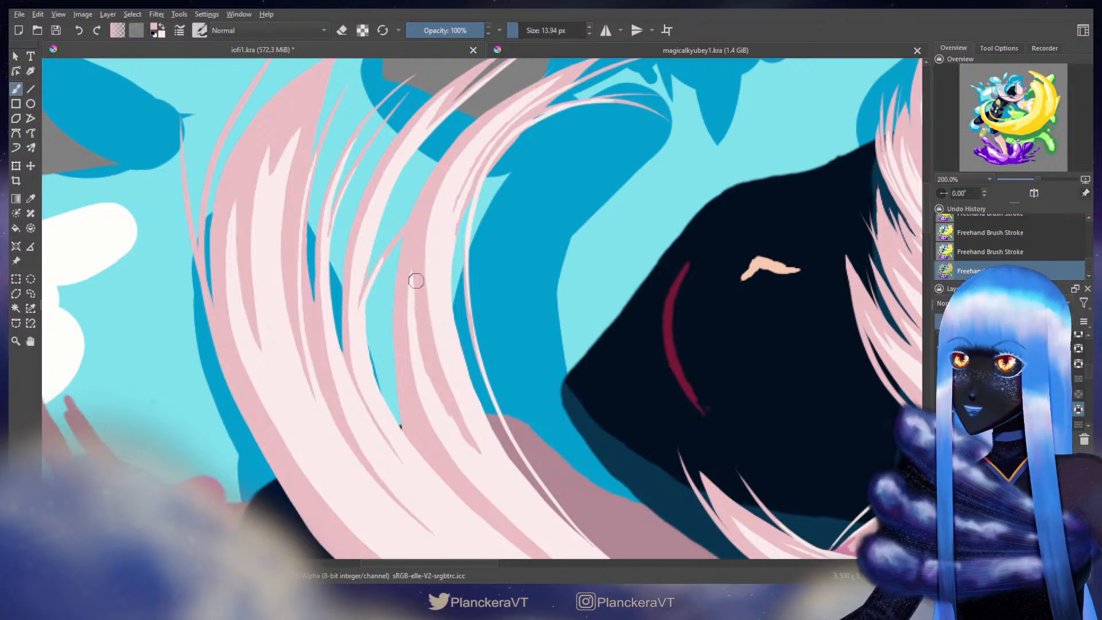
{"action": "scroll", "coordinate": [422, 270], "scroll_direction": "down", "scroll_amount": 1}
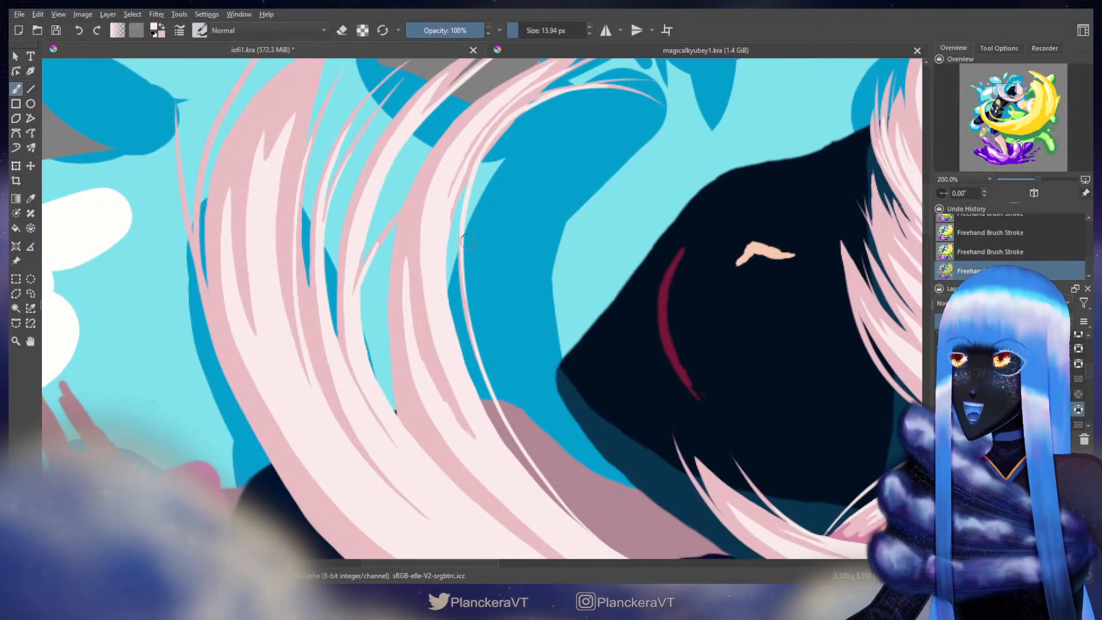
{"action": "key", "text": "bracketright"}
{"action": "key", "text": "bracketright"}
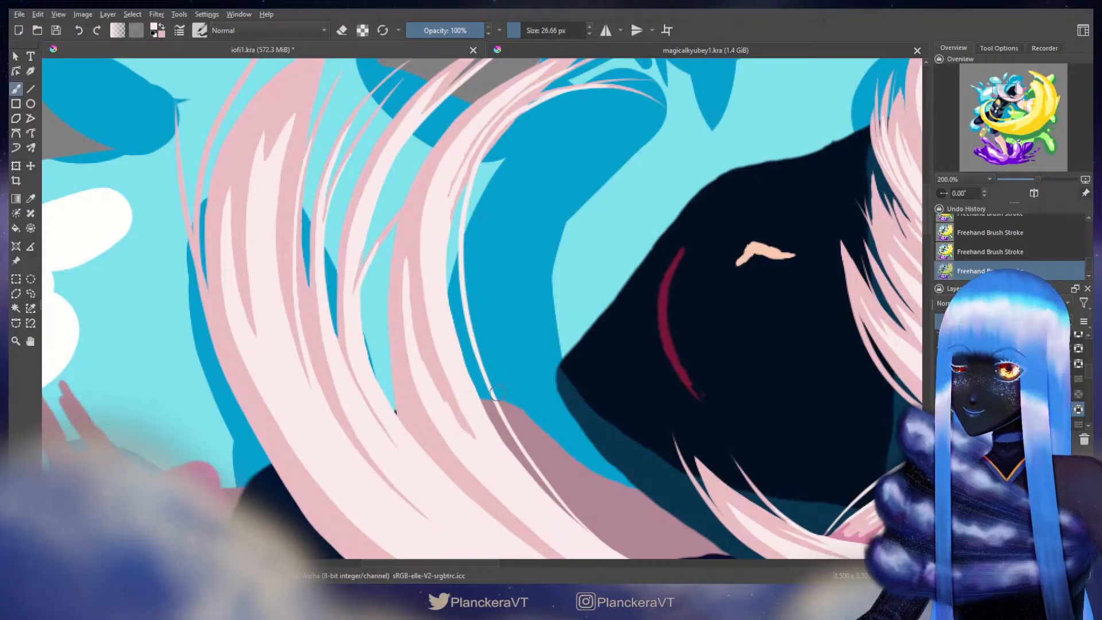
{"action": "left_click_drag", "start_coordinate": [576, 460], "coordinate": [499, 321]}
{"action": "key", "text": "bracketleft"}
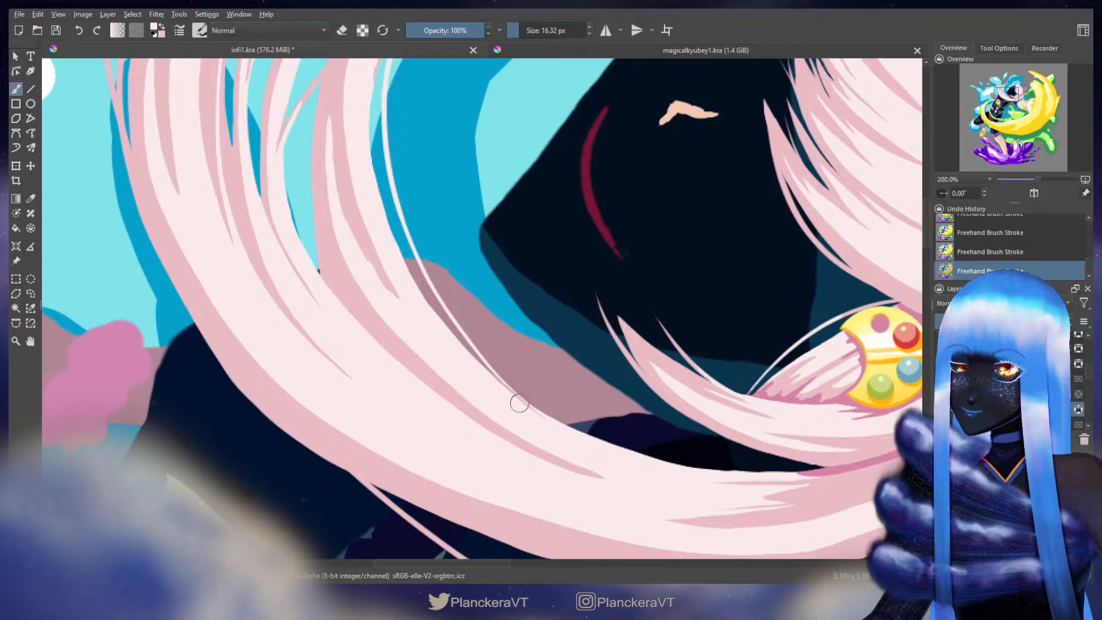
{"action": "left_click_drag", "start_coordinate": [479, 304], "coordinate": [552, 390]}
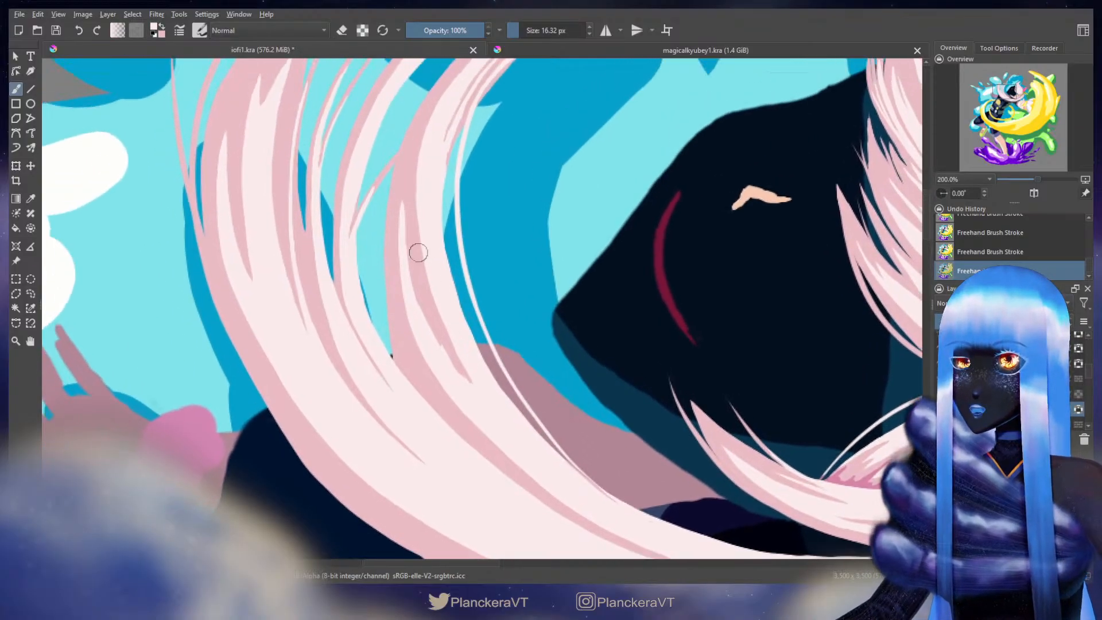
Step: Rework the long dark streak inside the inner lock with dark and light pink strokes at 16.32 px, smoothing its edges
{"action": "key", "text": "x"}
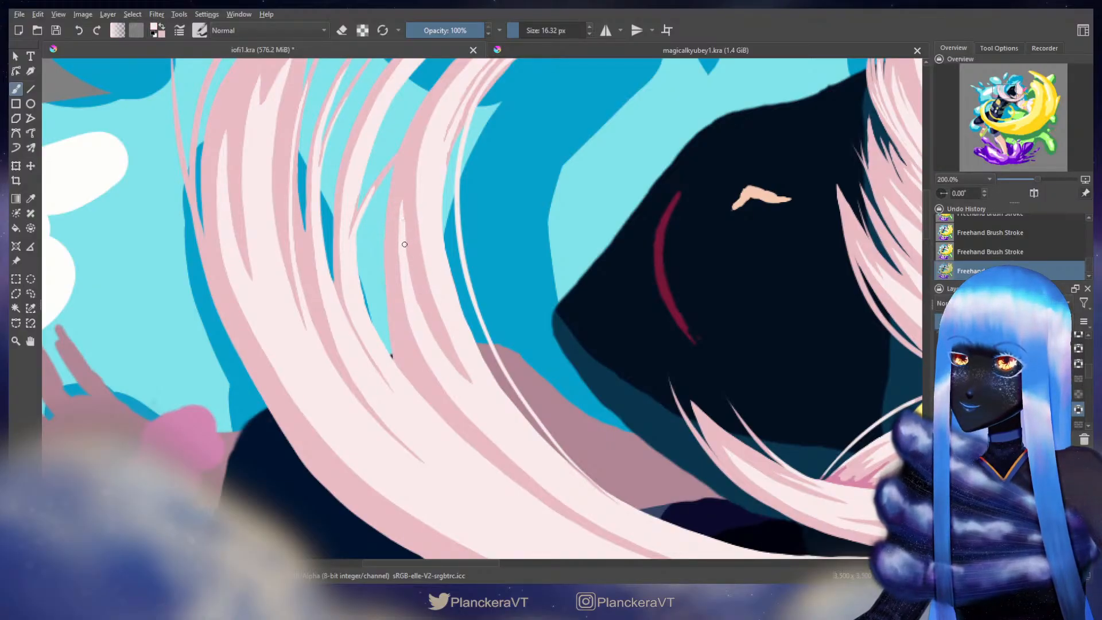
{"action": "left_click_drag", "start_coordinate": [409, 271], "coordinate": [448, 351]}
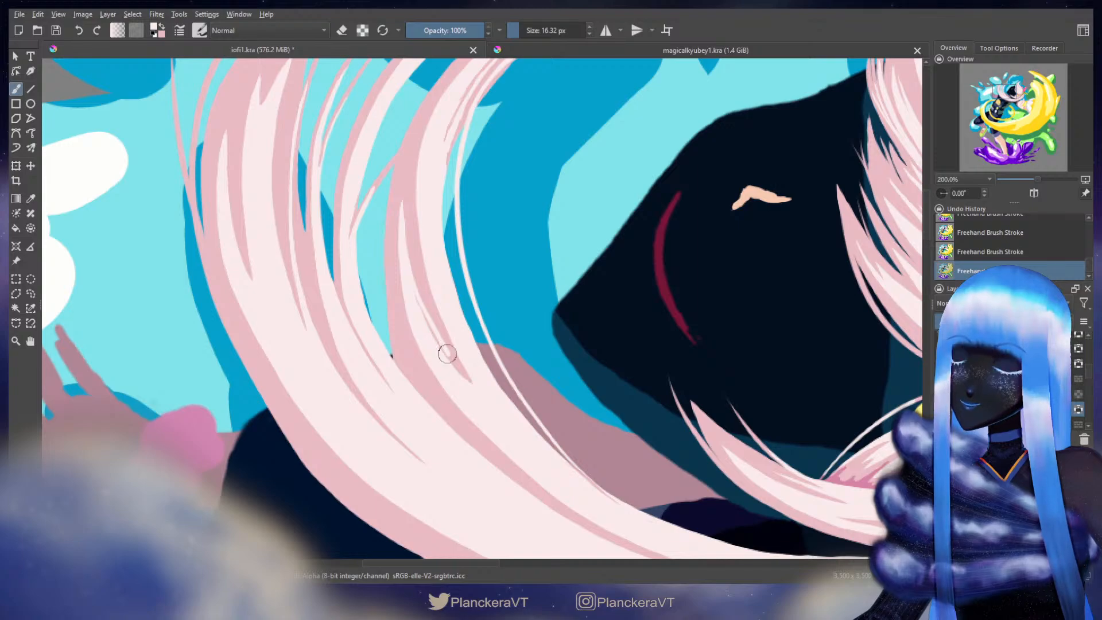
{"action": "key", "text": "ctrl+z"}
{"action": "left_click_drag", "start_coordinate": [401, 214], "coordinate": [415, 293]}
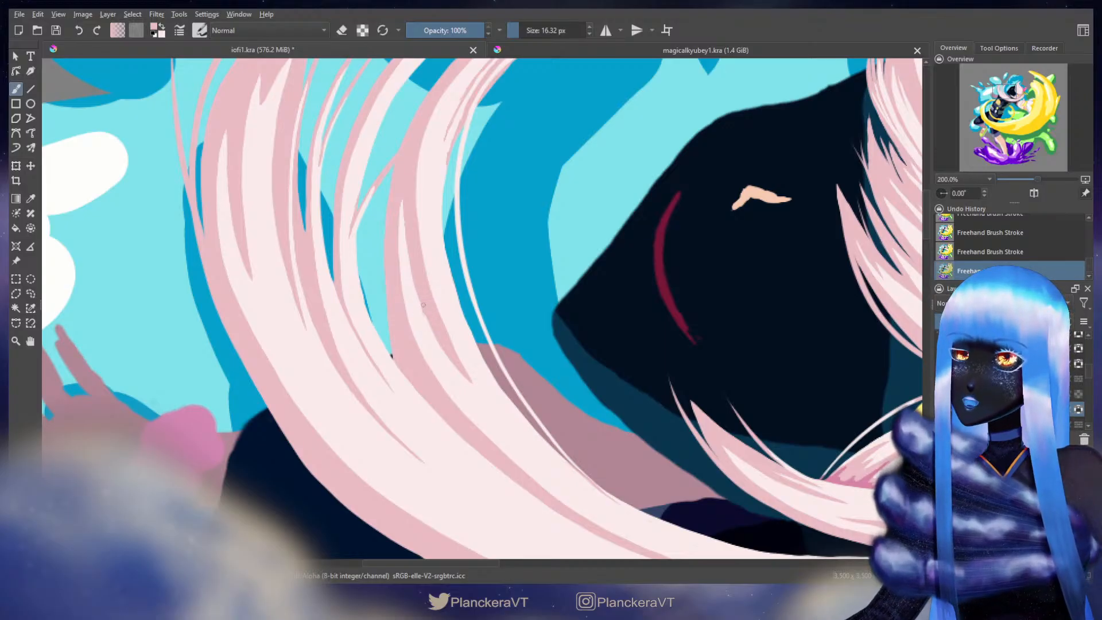
{"action": "key", "text": "ctrl+z"}
{"action": "key", "text": "ctrl+shift+z"}
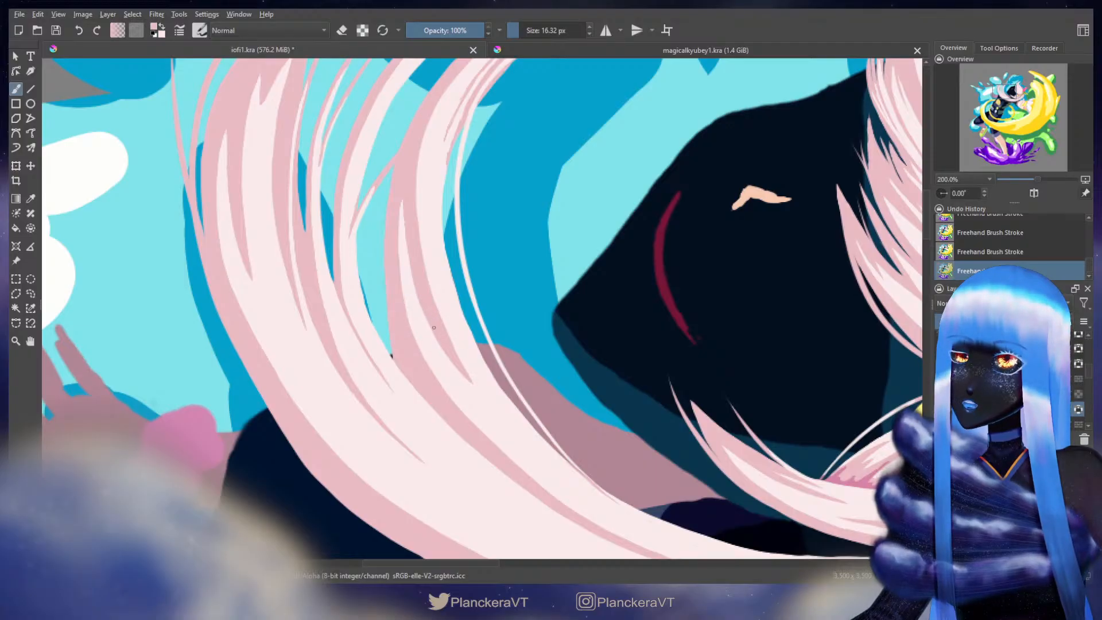
Step: Refine the fine streaks in the inner lock's curved upper end with dark and light pink strokes, reducing the brush to 9.31 px
{"action": "scroll", "coordinate": [434, 327], "scroll_direction": "up", "scroll_amount": 5}
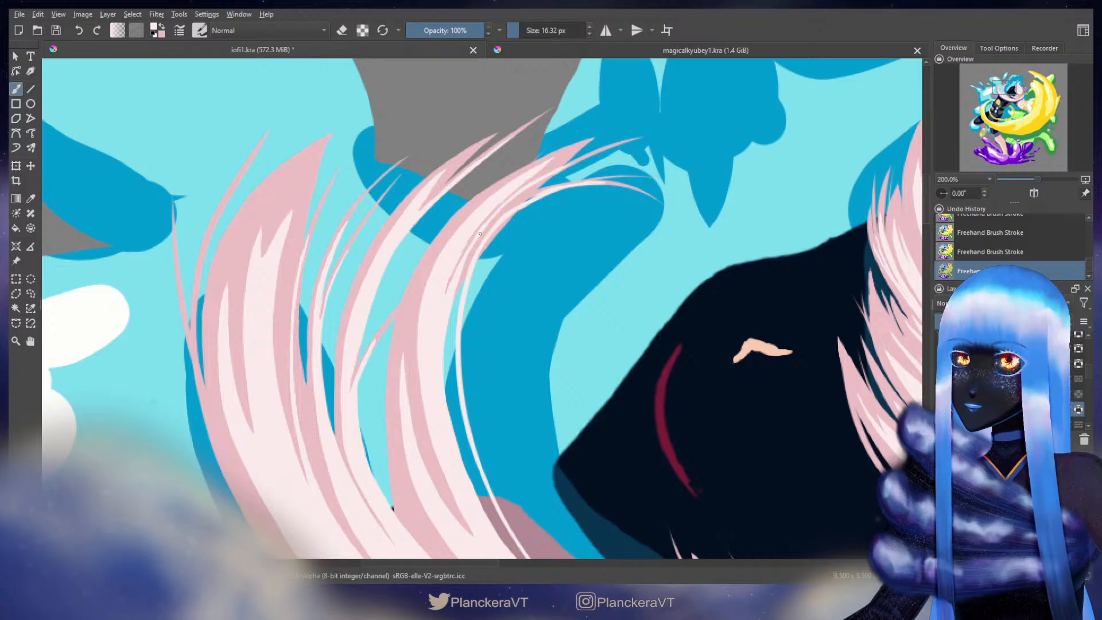
{"action": "key", "text": "bracketleft"}
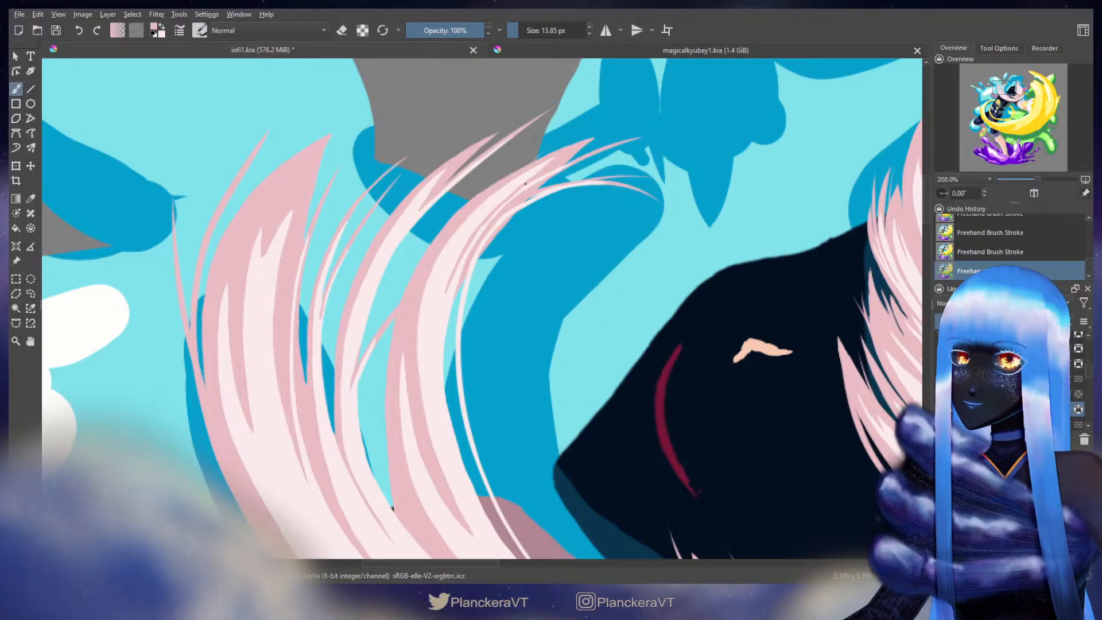
{"action": "key", "text": "bracketleft"}
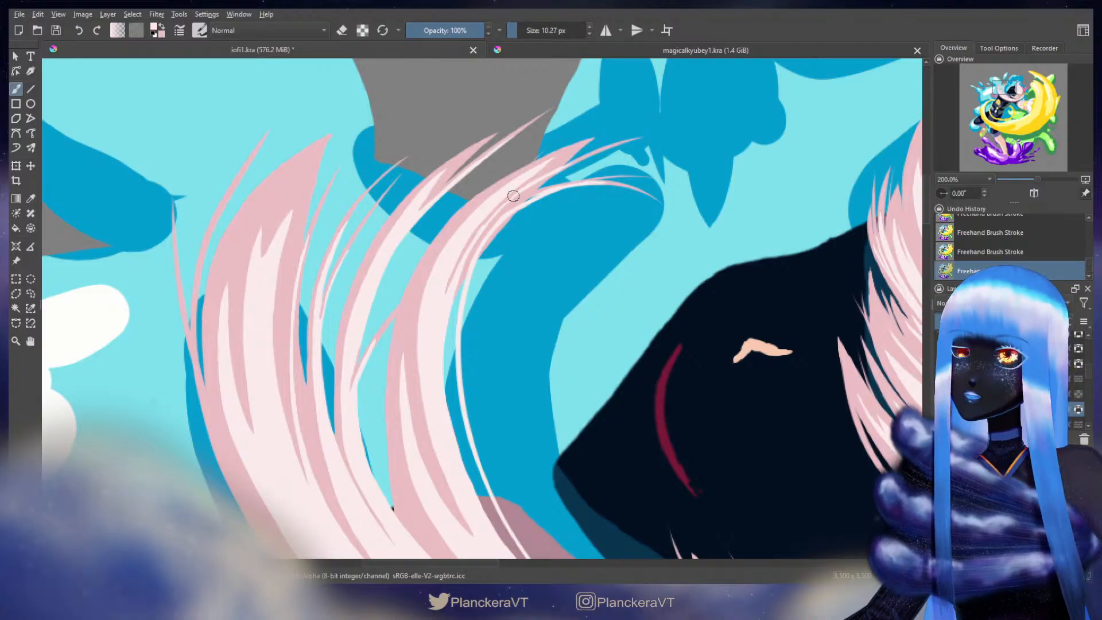
{"action": "left_click_drag", "start_coordinate": [519, 192], "coordinate": [512, 200]}
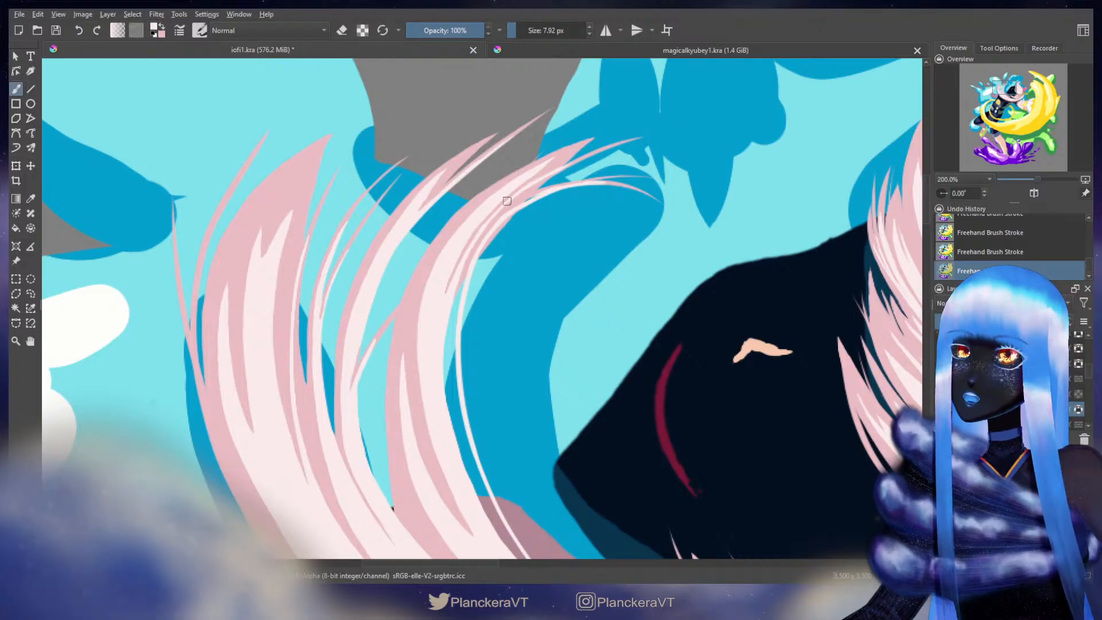
{"action": "key", "text": "x"}
{"action": "left_click_drag", "start_coordinate": [510, 200], "coordinate": [523, 188]}
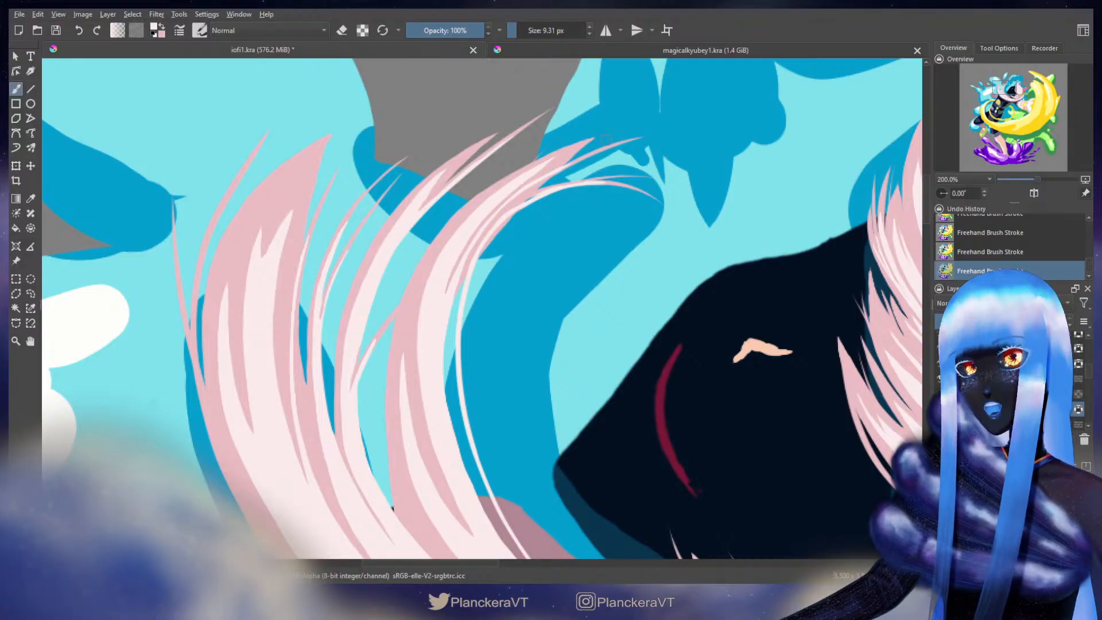
Step: Toggle the visibility of the layer directly above the selected hair layer
{"action": "scroll", "coordinate": [674, 233], "scroll_direction": "down", "scroll_amount": 4}
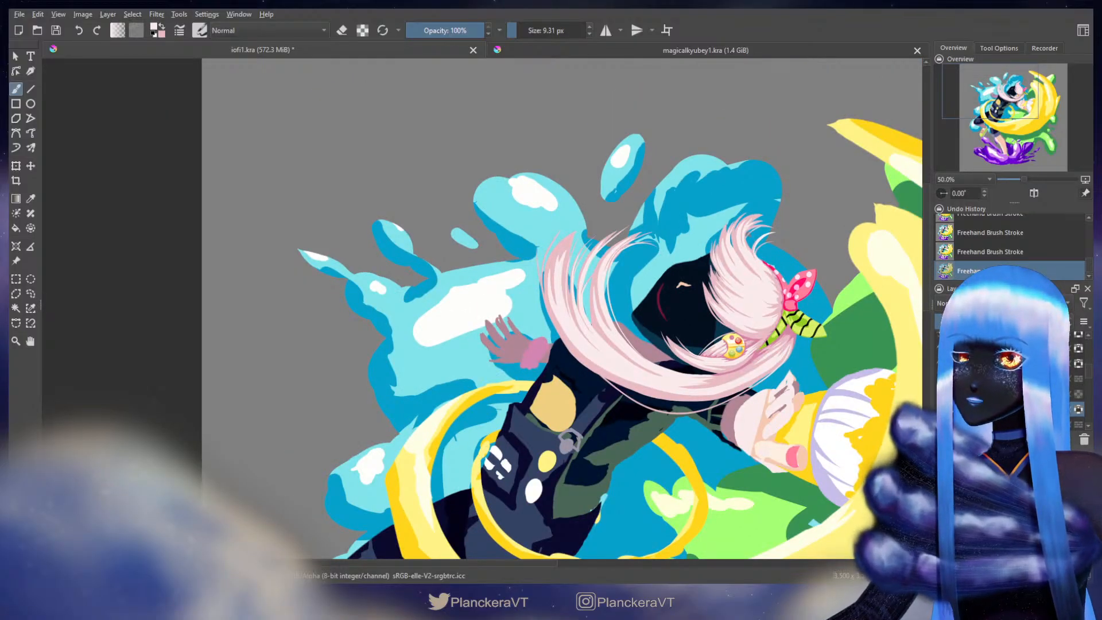
{"action": "left_click_drag", "start_coordinate": [709, 418], "coordinate": [595, 428]}
{"action": "left_click", "coordinate": [942, 394]}
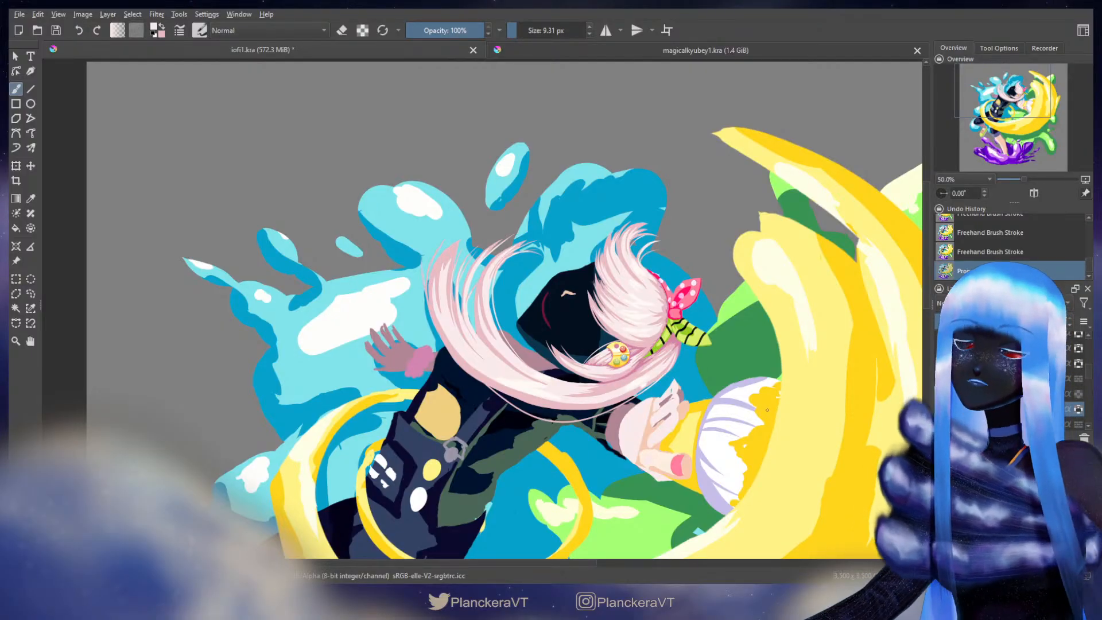
Step: Clear the existing white highlights from the selected hair highlight layer
{"action": "scroll", "coordinate": [691, 323], "scroll_direction": "up", "scroll_amount": 3}
{"action": "scroll", "coordinate": [691, 323], "scroll_direction": "down", "scroll_amount": 1}
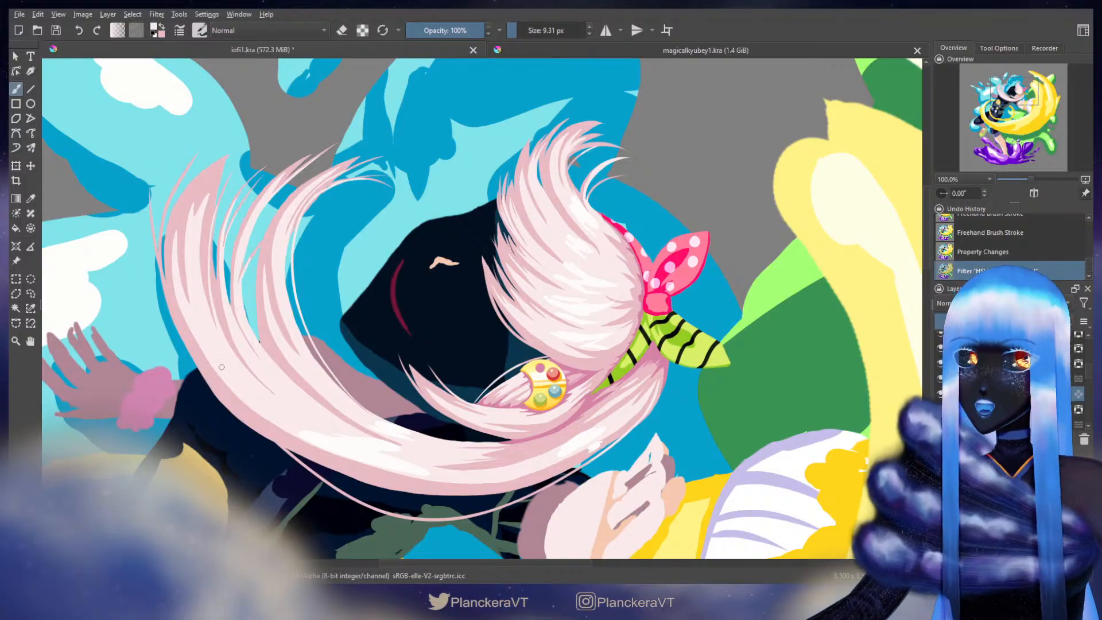
{"action": "scroll", "coordinate": [574, 356], "scroll_direction": "up", "scroll_amount": 4}
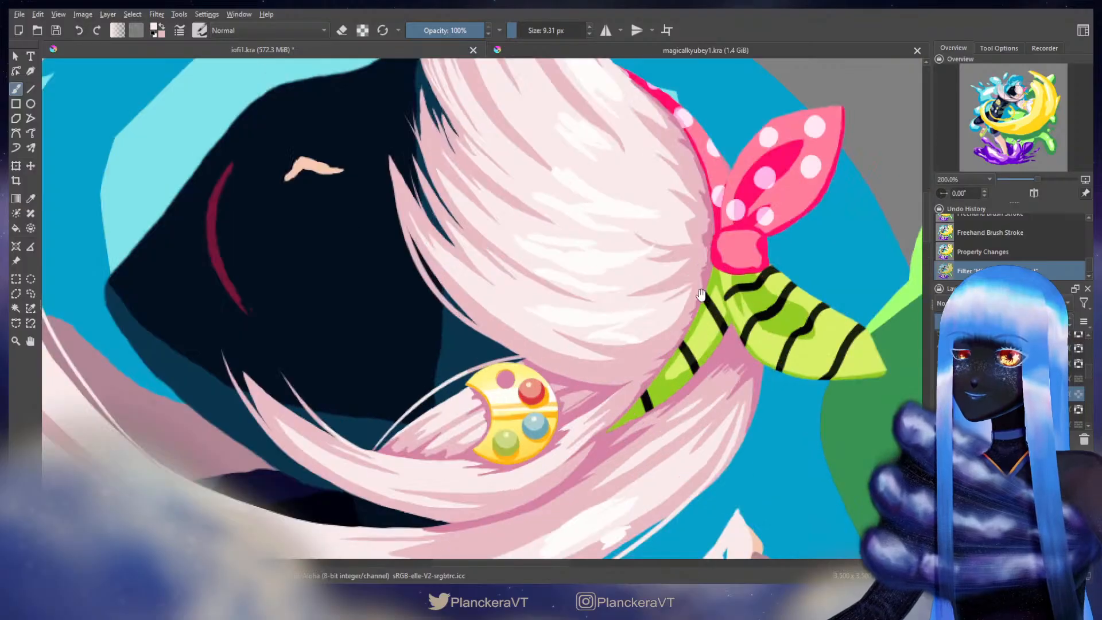
{"action": "left_click_drag", "start_coordinate": [697, 290], "coordinate": [645, 426]}
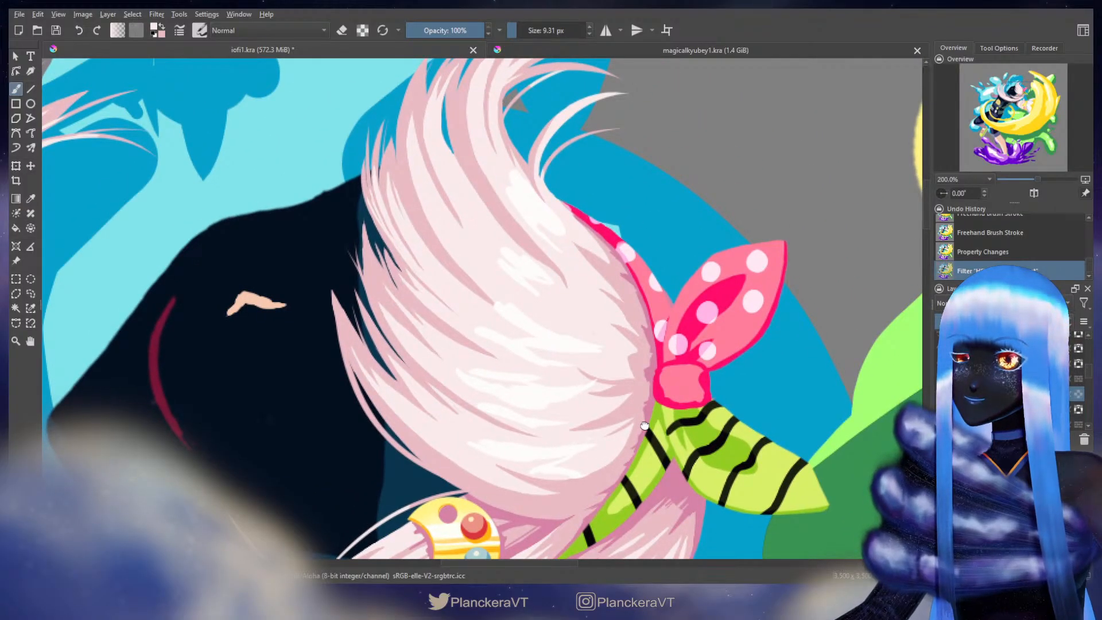
{"action": "scroll", "coordinate": [645, 425], "scroll_direction": "down", "scroll_amount": 2}
{"action": "left_click_drag", "start_coordinate": [666, 431], "coordinate": [670, 320]}
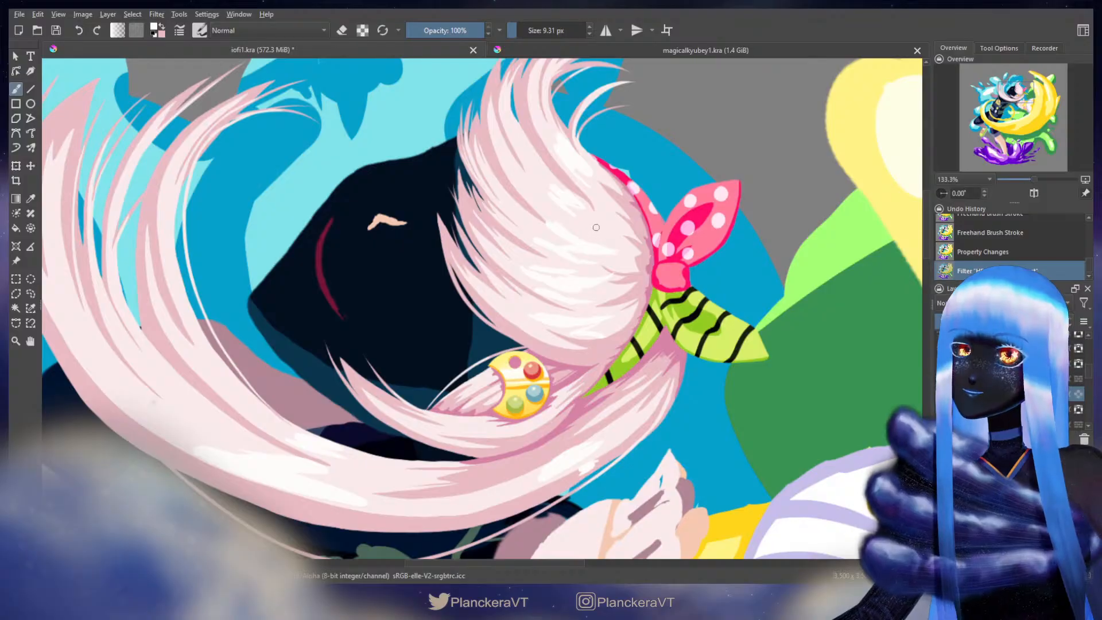
{"action": "key", "text": "Delete"}
{"action": "left_click_drag", "start_coordinate": [569, 279], "coordinate": [527, 326]}
Step: Paint a white highlight along the lower edge of the hair above the palette clip with an 18.94 px brush
{"action": "mouse_move", "coordinate": [481, 353]}
{"action": "left_mouse_down", "text": "shift"}
{"action": "mouse_move", "coordinate": [447, 340]}
{"action": "mouse_move", "coordinate": [473, 369]}
{"action": "mouse_move", "coordinate": [503, 383]}
{"action": "mouse_move", "coordinate": [456, 356]}
{"action": "mouse_move", "coordinate": [506, 385]}
{"action": "left_mouse_up", "text": "shift"}
{"action": "key", "text": "ctrl+z"}
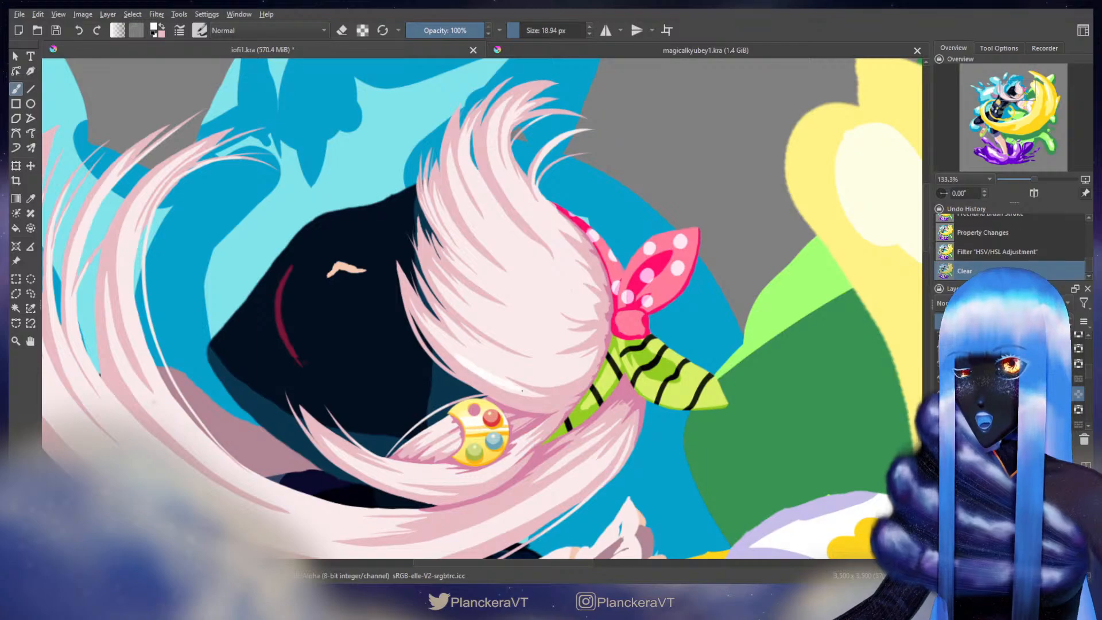
{"action": "key", "text": "ctrl+z"}
{"action": "left_click_drag", "start_coordinate": [457, 355], "coordinate": [508, 389]}
{"action": "key", "text": "ctrl+z"}
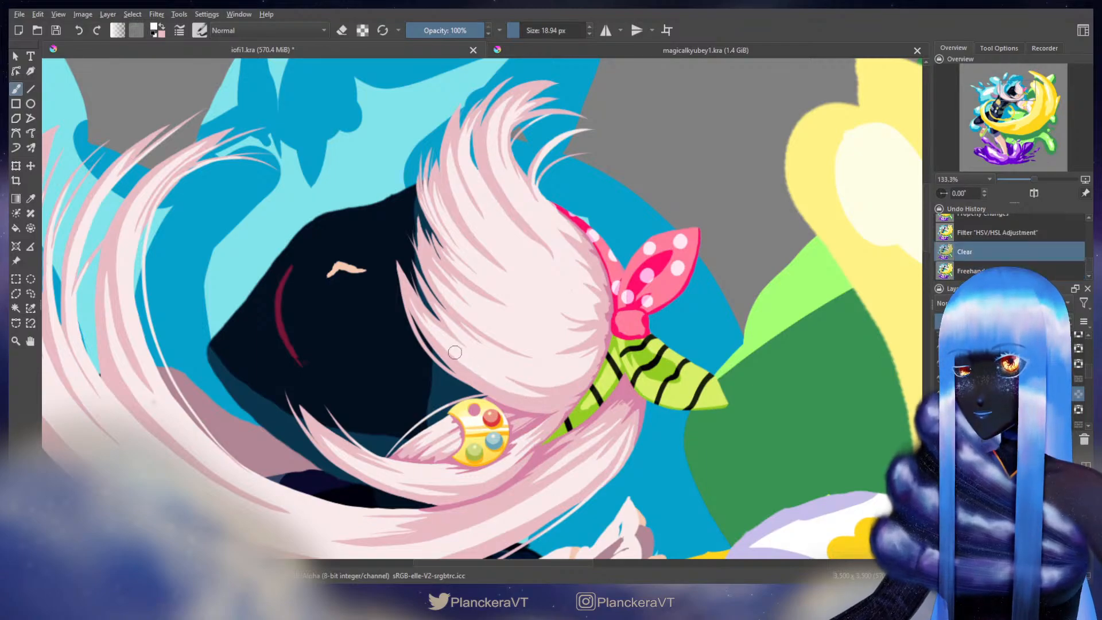
{"action": "left_click_drag", "start_coordinate": [454, 351], "coordinate": [515, 389]}
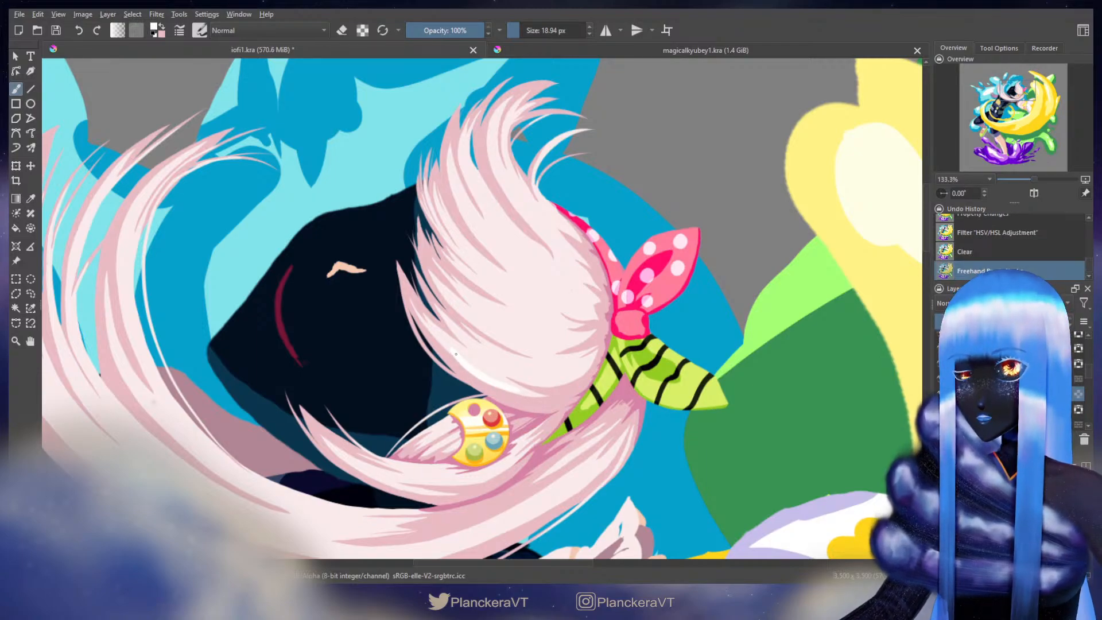
Step: Layer more tapered white highlight strokes above the lower-edge highlight, following the hair's curve at 18.94 px
{"action": "left_click_drag", "start_coordinate": [456, 354], "coordinate": [522, 367]}
{"action": "key", "text": "ctrl+z"}
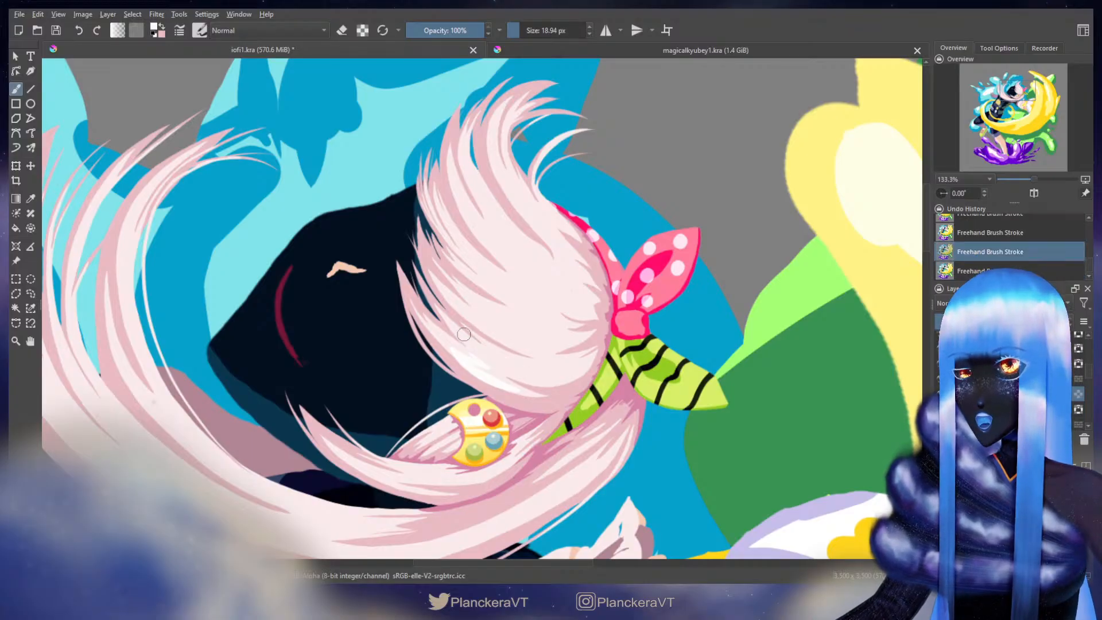
{"action": "left_click_drag", "start_coordinate": [464, 334], "coordinate": [522, 364]}
{"action": "key", "text": "ctrl+z"}
{"action": "left_click_drag", "start_coordinate": [465, 335], "coordinate": [517, 362]}
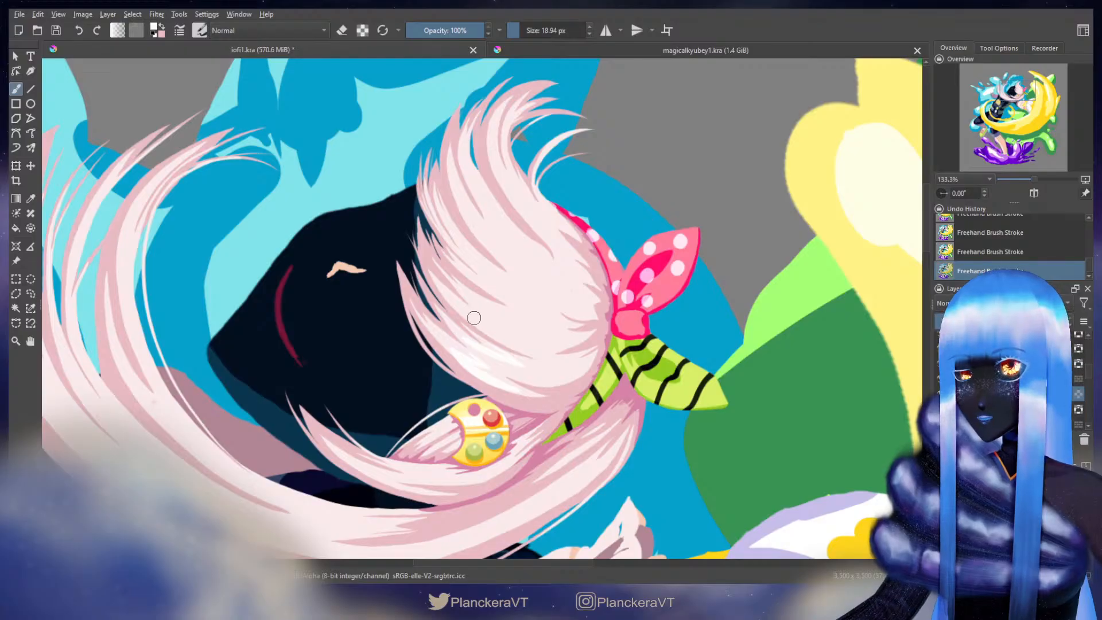
{"action": "left_click_drag", "start_coordinate": [490, 336], "coordinate": [518, 345]}
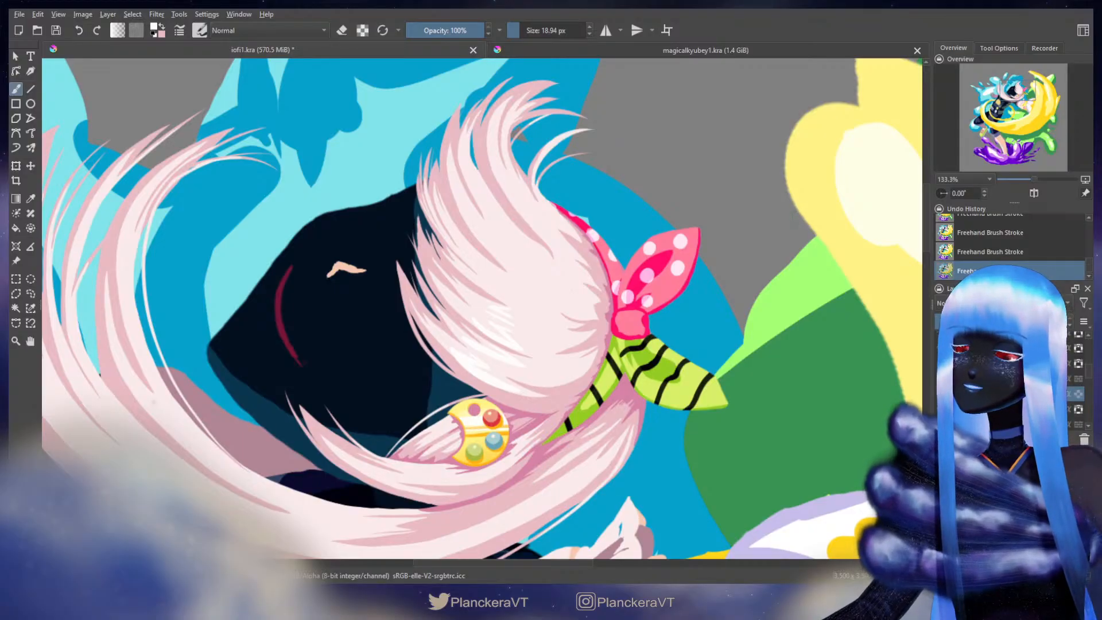
Step: Enlarge the brush to 28.48 px and paint white highlight strokes across the upper crown of the hair
{"action": "left_click_drag", "start_coordinate": [516, 195], "coordinate": [554, 243], "text": "shift"}
{"action": "key", "text": "ctrl+z"}
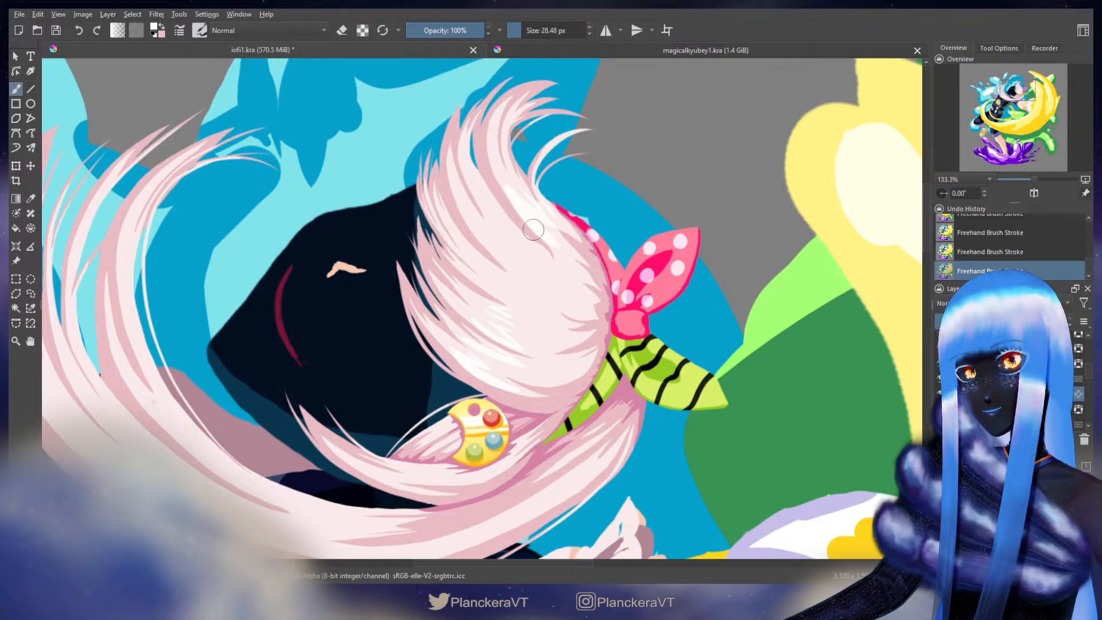
{"action": "left_click_drag", "start_coordinate": [502, 214], "coordinate": [556, 263]}
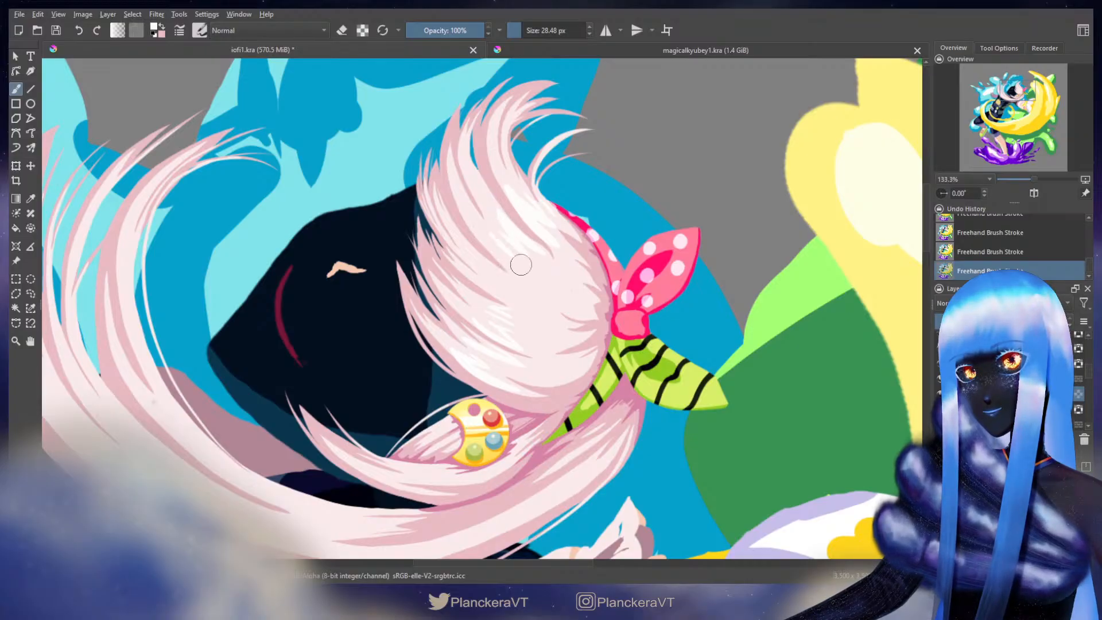
Step: Extend the white highlights down through the middle of the hair, linking the crown and lower highlights at 28.48 px
{"action": "left_click_drag", "start_coordinate": [492, 250], "coordinate": [515, 279]}
{"action": "key", "text": "ctrl+z"}
{"action": "left_click", "coordinate": [489, 247]}
{"action": "key", "text": "ctrl+z"}
{"action": "key", "text": "ctrl+z"}
{"action": "key", "text": "ctrl+z"}
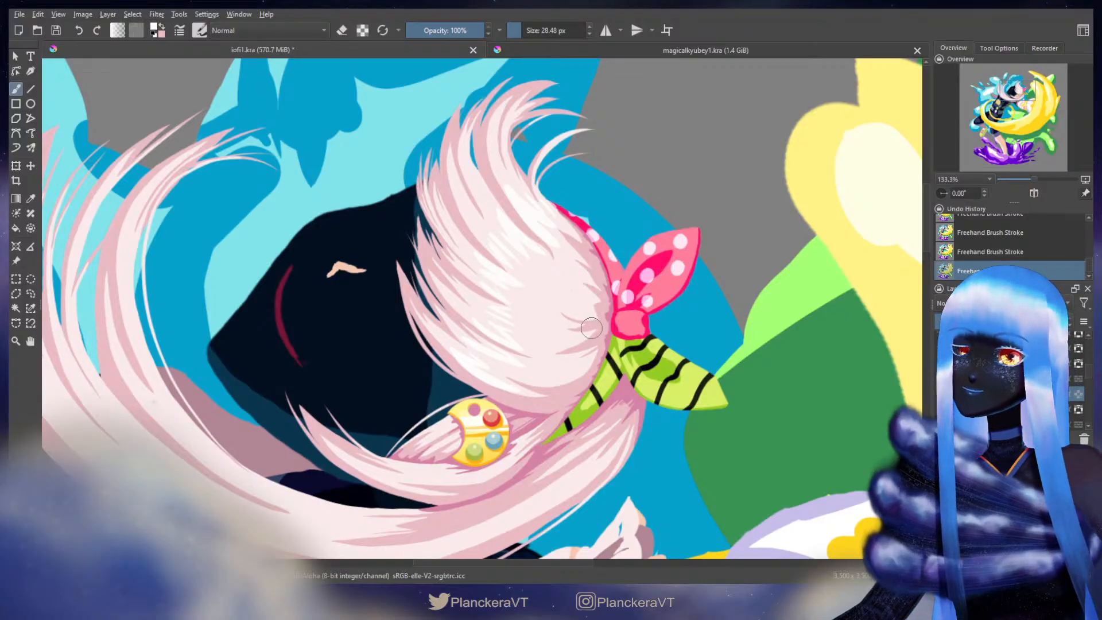
Step: Add short white highlight strokes along the hair's gathered edge beside the polka-dot bow
{"action": "left_click", "coordinate": [592, 294], "text": "ctrl"}
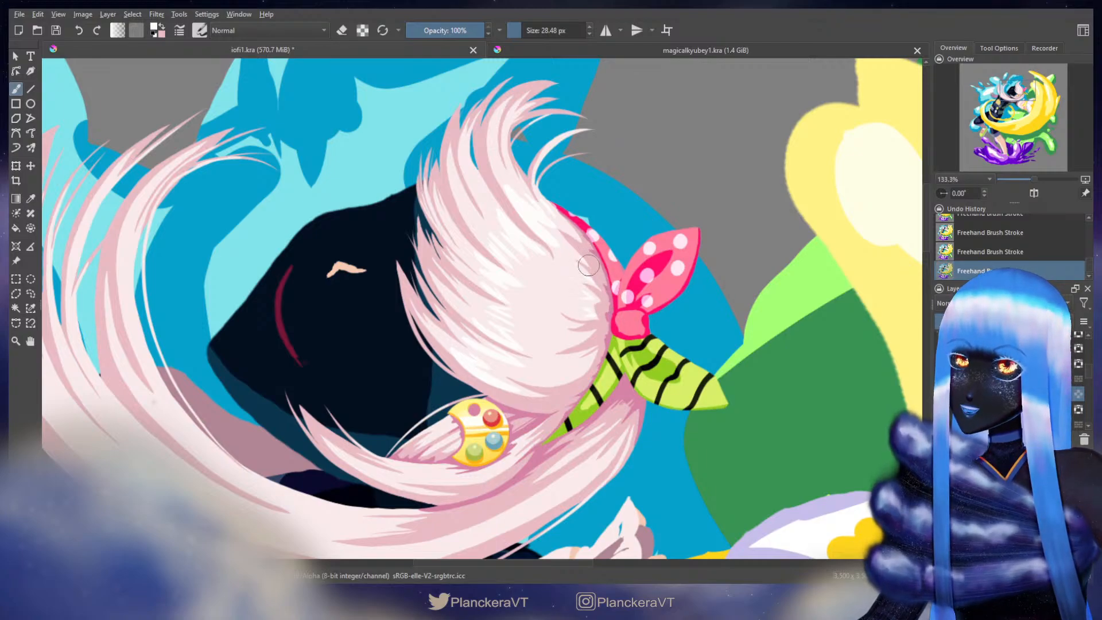
{"action": "mouse_move", "coordinate": [589, 334]}
{"action": "left_mouse_down"}
{"action": "mouse_move", "coordinate": [576, 335]}
{"action": "mouse_move", "coordinate": [590, 359]}
{"action": "left_mouse_up"}
{"action": "key", "text": "ctrl+z"}
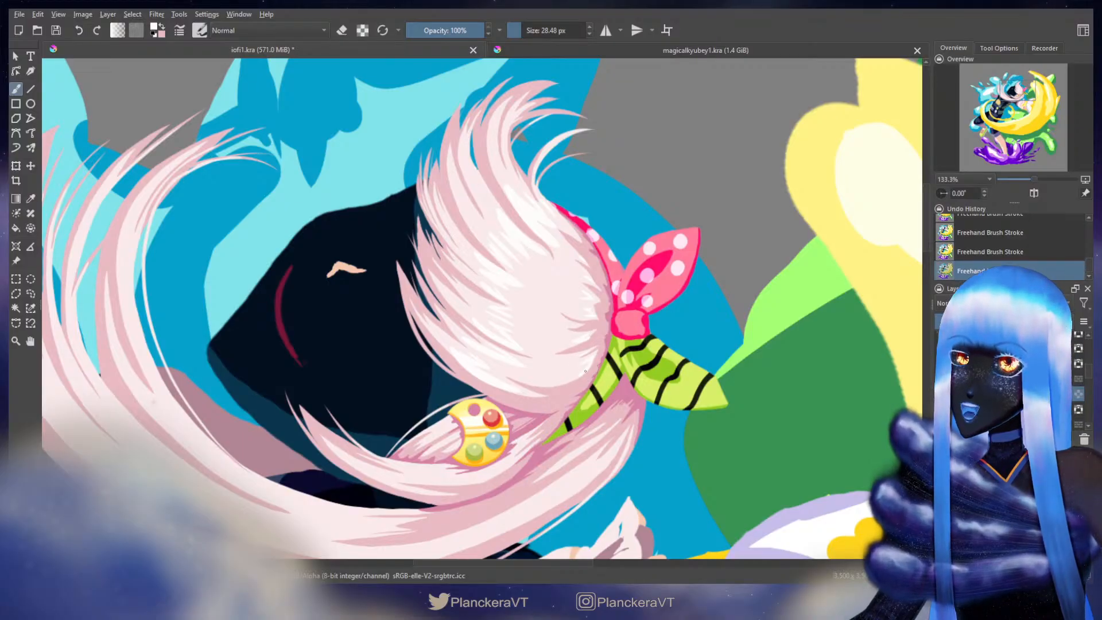
Step: Add white highlights to the strands around the palette hair clip and to the ponytail below the striped ribbon at 28.48 px
{"action": "mouse_move", "coordinate": [552, 427]}
{"action": "left_mouse_down"}
{"action": "mouse_move", "coordinate": [622, 262]}
{"action": "mouse_move", "coordinate": [642, 244]}
{"action": "mouse_move", "coordinate": [595, 318]}
{"action": "mouse_move", "coordinate": [574, 320]}
{"action": "left_mouse_up"}
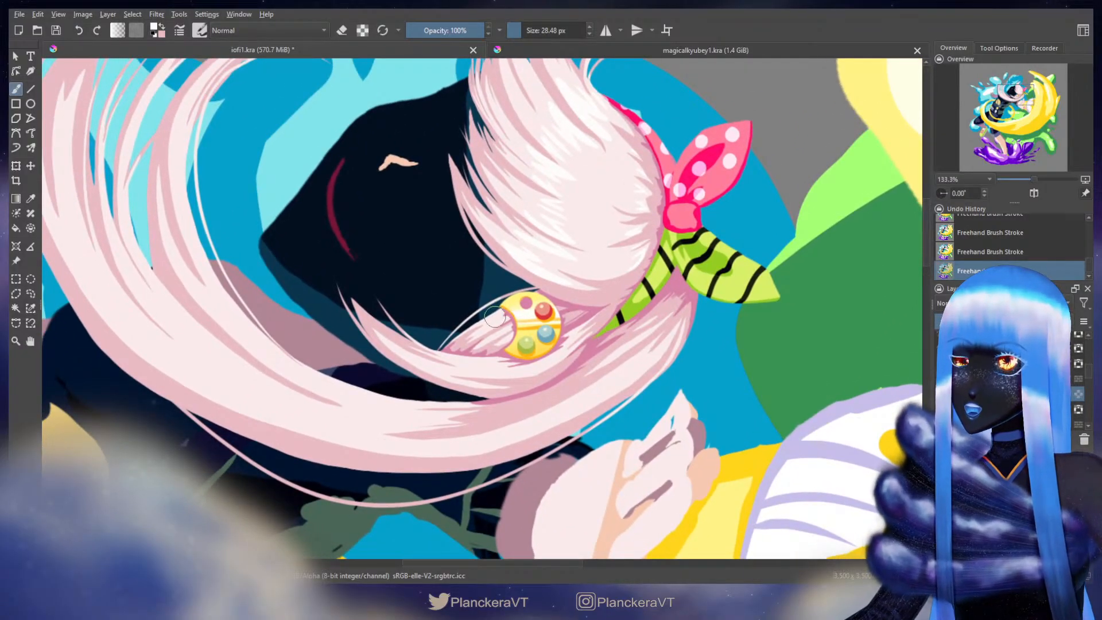
{"action": "left_click_drag", "start_coordinate": [495, 317], "coordinate": [493, 316]}
{"action": "key", "text": "ctrl+z"}
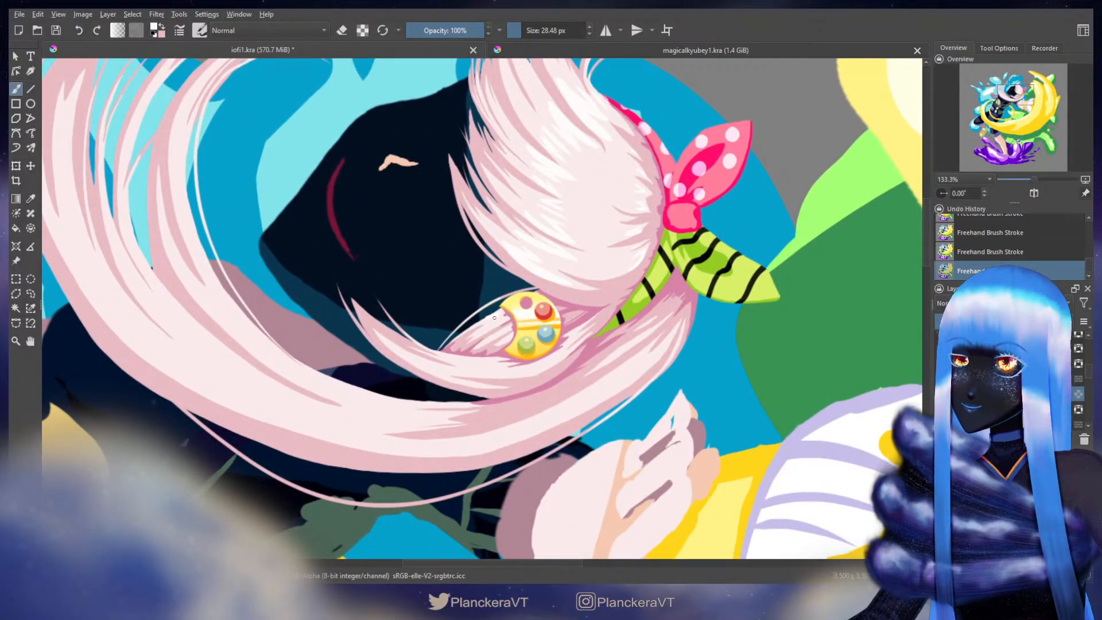
{"action": "left_click", "coordinate": [507, 326], "text": "ctrl"}
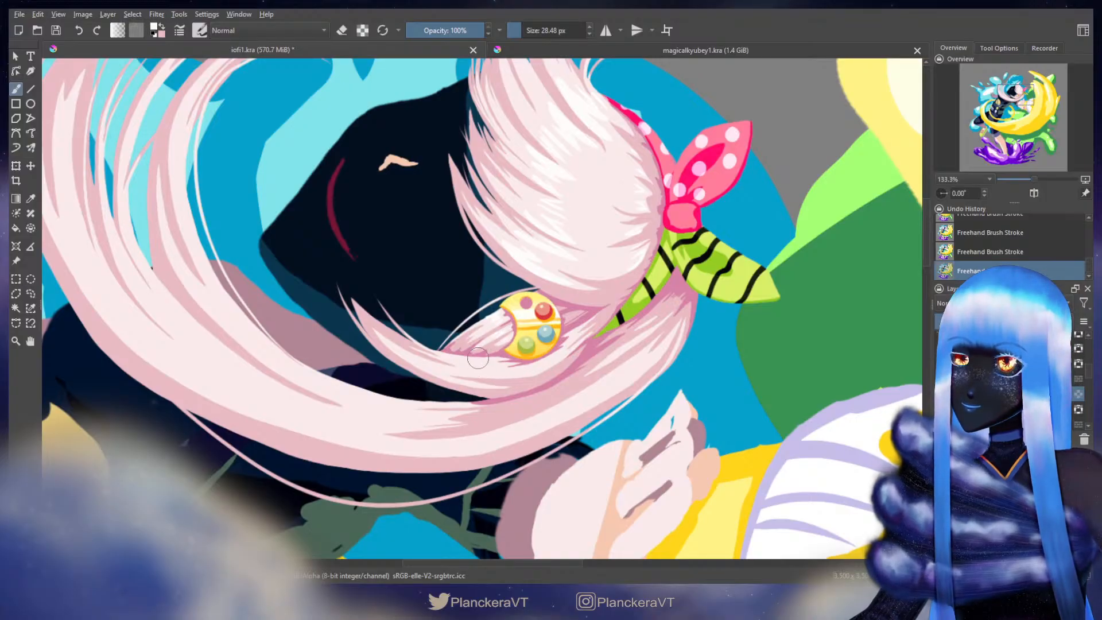
{"action": "key", "text": "ctrl+z"}
{"action": "left_click_drag", "start_coordinate": [538, 361], "coordinate": [543, 360]}
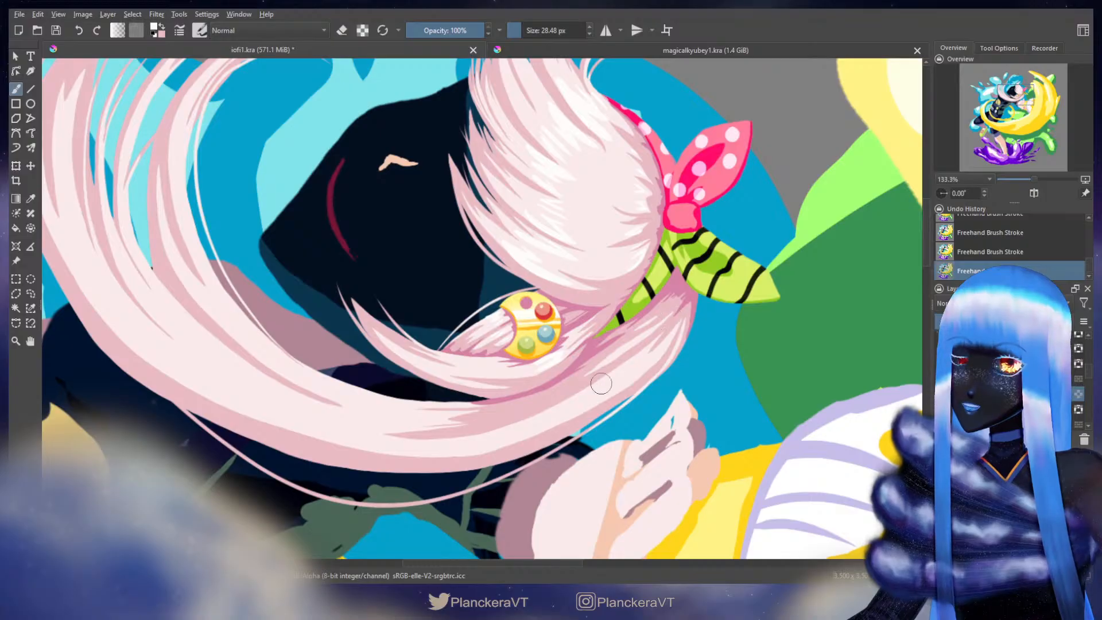
{"action": "mouse_move", "coordinate": [597, 383]}
{"action": "left_mouse_down"}
{"action": "mouse_move", "coordinate": [536, 421]}
{"action": "mouse_move", "coordinate": [638, 310]}
{"action": "left_mouse_up"}
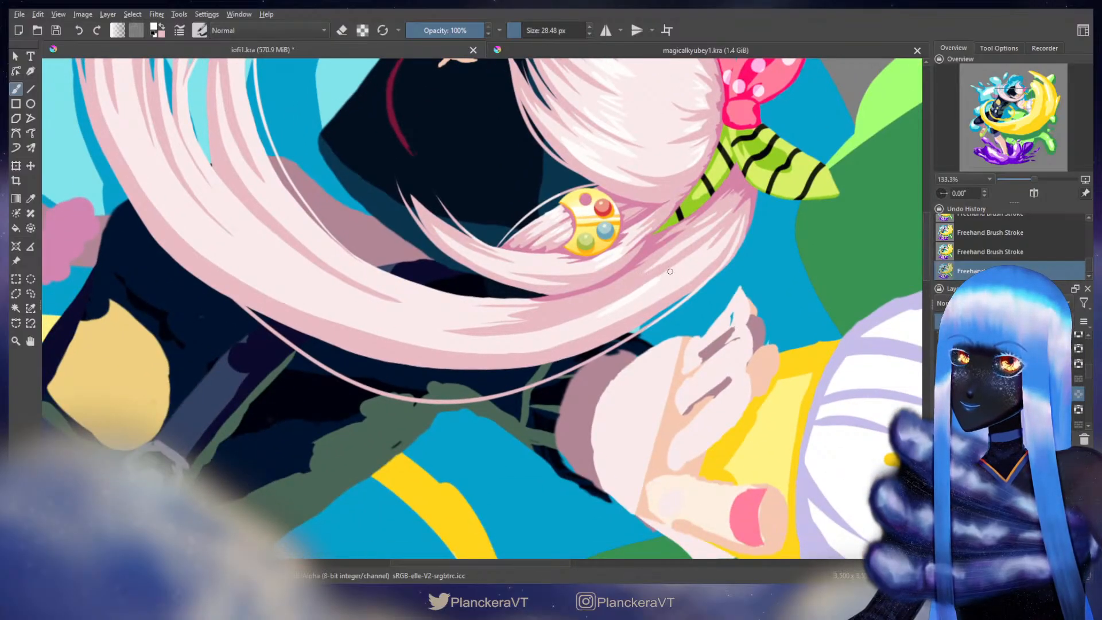
Step: Paint broad white highlight strokes across the bend of the long sweeping ponytail with a 43.86 px brush
{"action": "mouse_move", "coordinate": [665, 272]}
{"action": "left_mouse_down"}
{"action": "mouse_move", "coordinate": [604, 311]}
{"action": "mouse_move", "coordinate": [687, 305]}
{"action": "mouse_move", "coordinate": [728, 390]}
{"action": "left_mouse_up"}
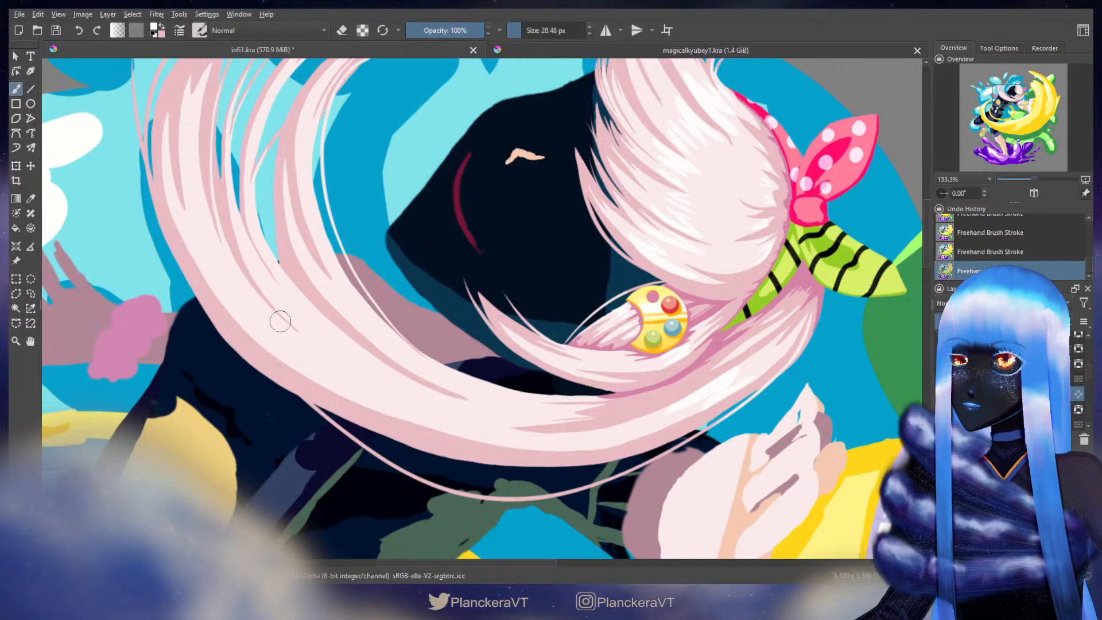
{"action": "mouse_move", "coordinate": [246, 321]}
{"action": "left_mouse_down"}
{"action": "mouse_move", "coordinate": [356, 382]}
{"action": "mouse_move", "coordinate": [290, 361]}
{"action": "mouse_move", "coordinate": [345, 386]}
{"action": "left_mouse_up"}
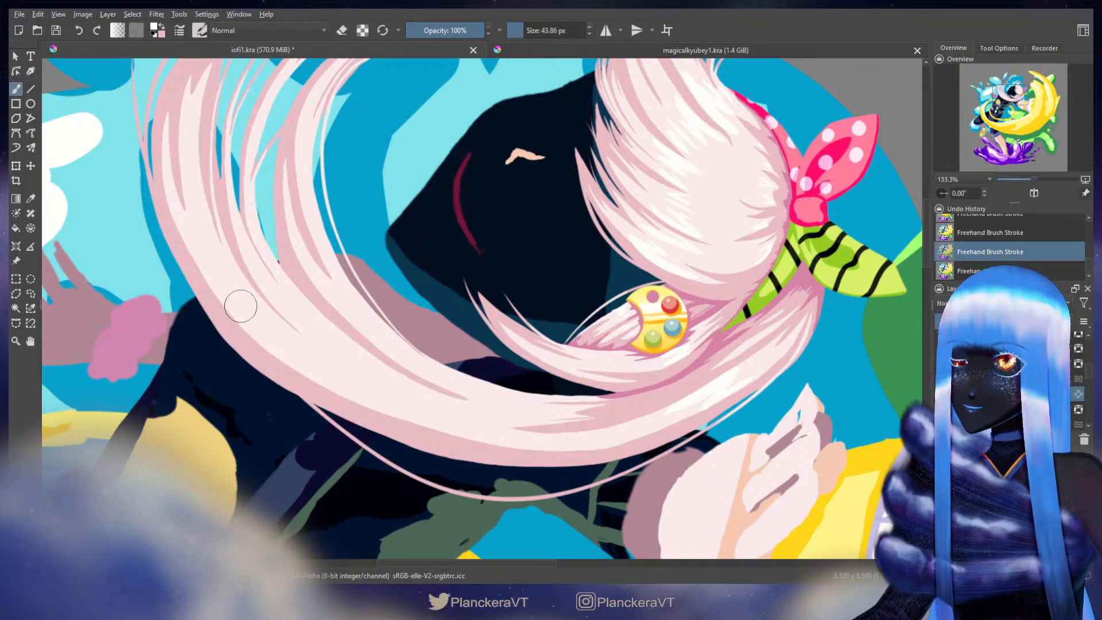
{"action": "left_click_drag", "start_coordinate": [238, 305], "coordinate": [350, 389]}
{"action": "mouse_move", "coordinate": [250, 315]}
{"action": "left_mouse_down"}
{"action": "mouse_move", "coordinate": [343, 360]}
{"action": "mouse_move", "coordinate": [279, 304]}
{"action": "mouse_move", "coordinate": [364, 363]}
{"action": "mouse_move", "coordinate": [337, 333]}
{"action": "mouse_move", "coordinate": [365, 352]}
{"action": "mouse_move", "coordinate": [373, 336]}
{"action": "mouse_move", "coordinate": [334, 306]}
{"action": "mouse_move", "coordinate": [387, 344]}
{"action": "left_mouse_up"}
{"action": "key", "text": "ctrl+z"}
{"action": "mouse_move", "coordinate": [346, 312]}
{"action": "left_mouse_down"}
{"action": "mouse_move", "coordinate": [378, 340]}
{"action": "mouse_move", "coordinate": [350, 314]}
{"action": "left_mouse_up"}
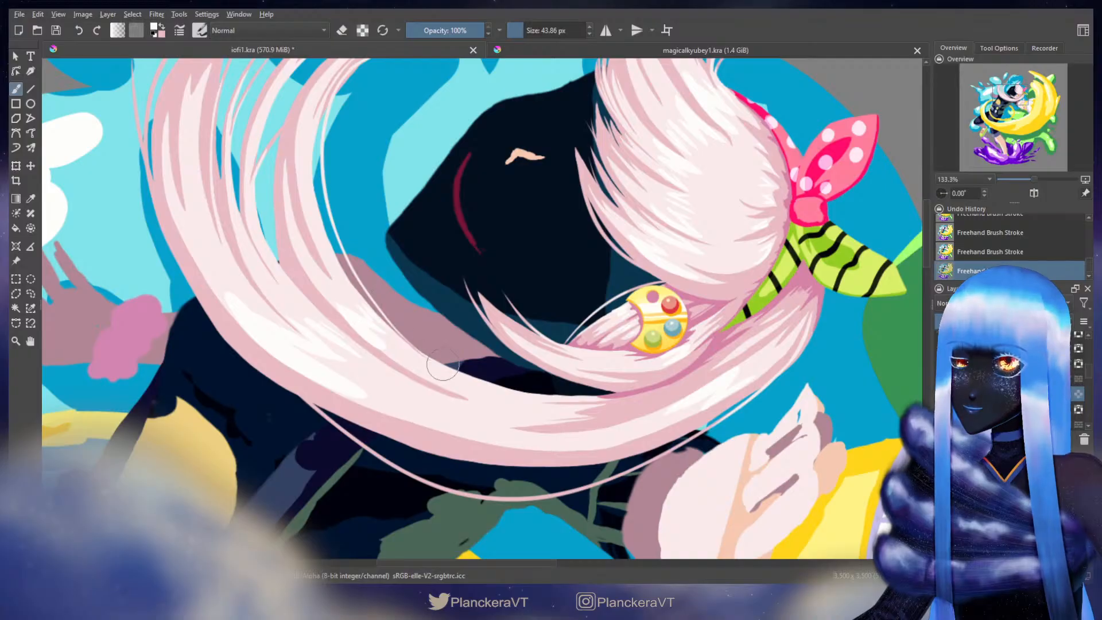
Step: Examine the new white highlights across the whole hairstyle, both from a distance and close up
{"action": "scroll", "coordinate": [517, 367], "scroll_direction": "down", "scroll_amount": 2}
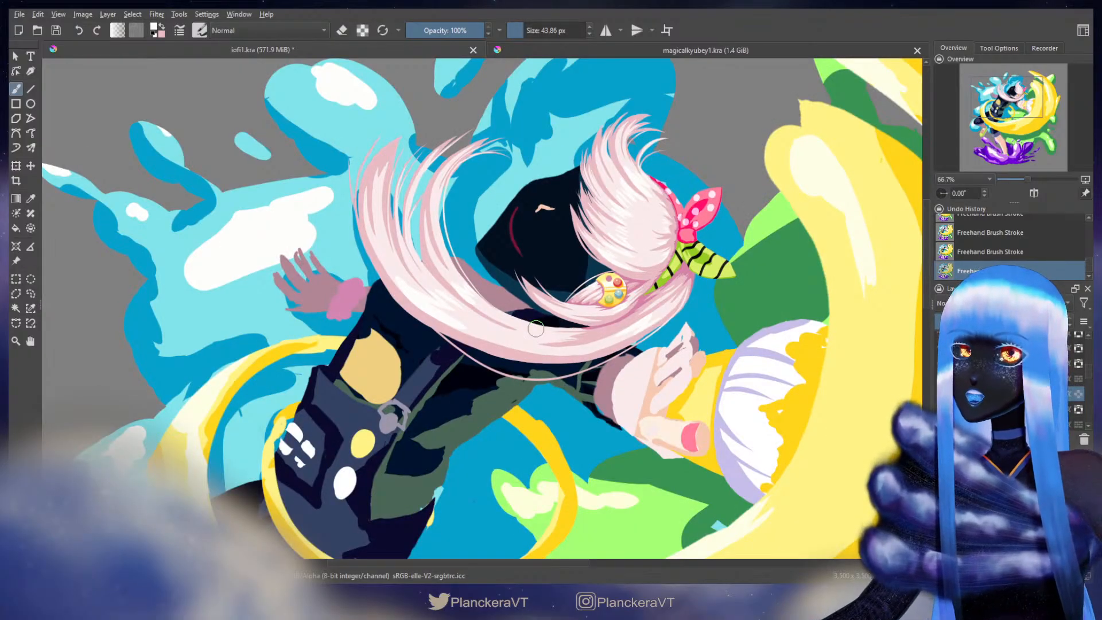
{"action": "left_click_drag", "start_coordinate": [728, 333], "coordinate": [717, 372]}
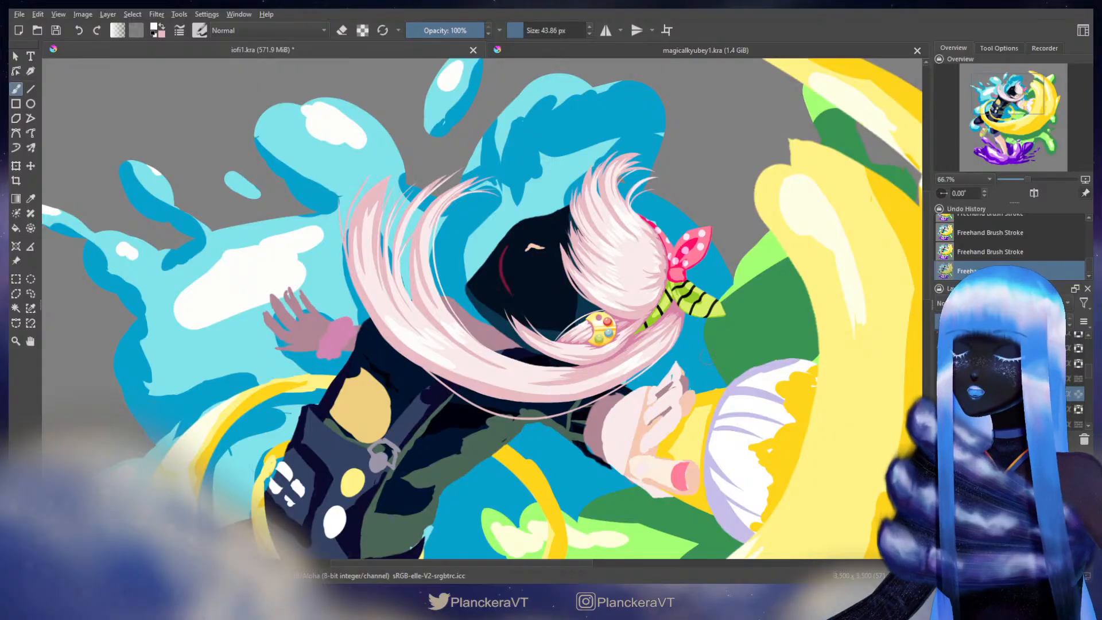
{"action": "scroll", "coordinate": [635, 263], "scroll_direction": "up", "scroll_amount": 2}
{"action": "scroll", "coordinate": [670, 396], "scroll_direction": "up", "scroll_amount": 1}
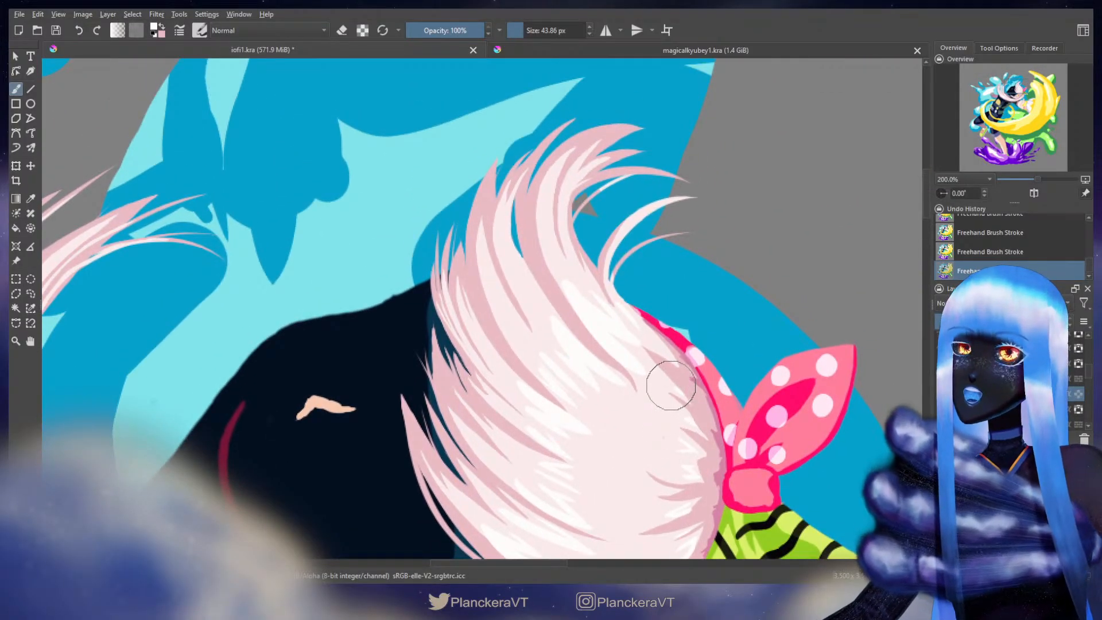
{"action": "scroll", "coordinate": [669, 380], "scroll_direction": "down", "scroll_amount": 3}
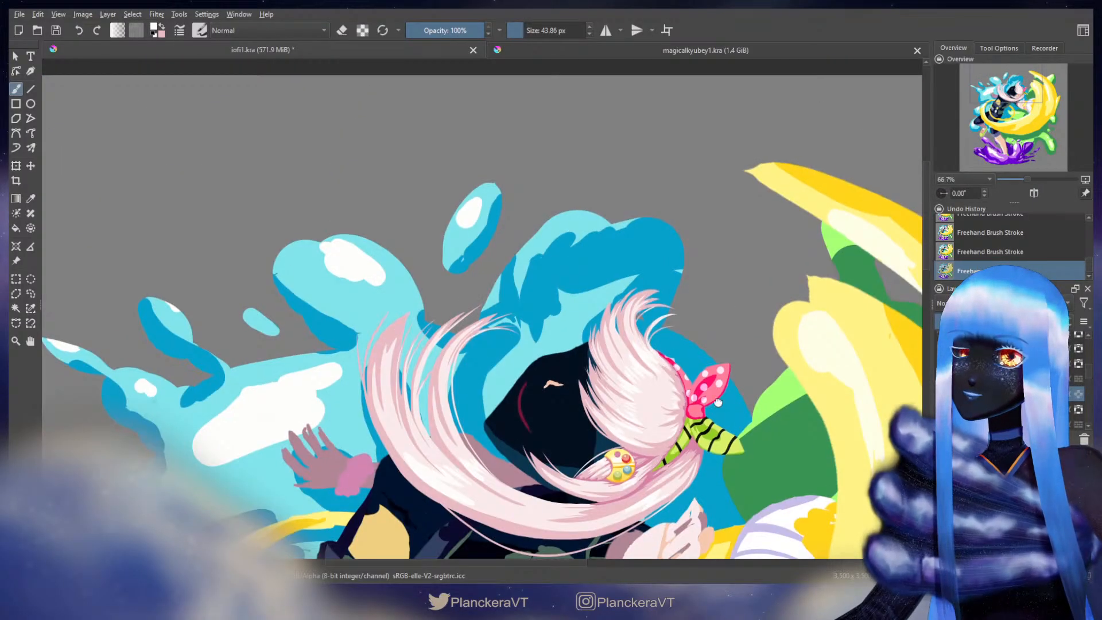
{"action": "left_click_drag", "start_coordinate": [700, 371], "coordinate": [676, 208]}
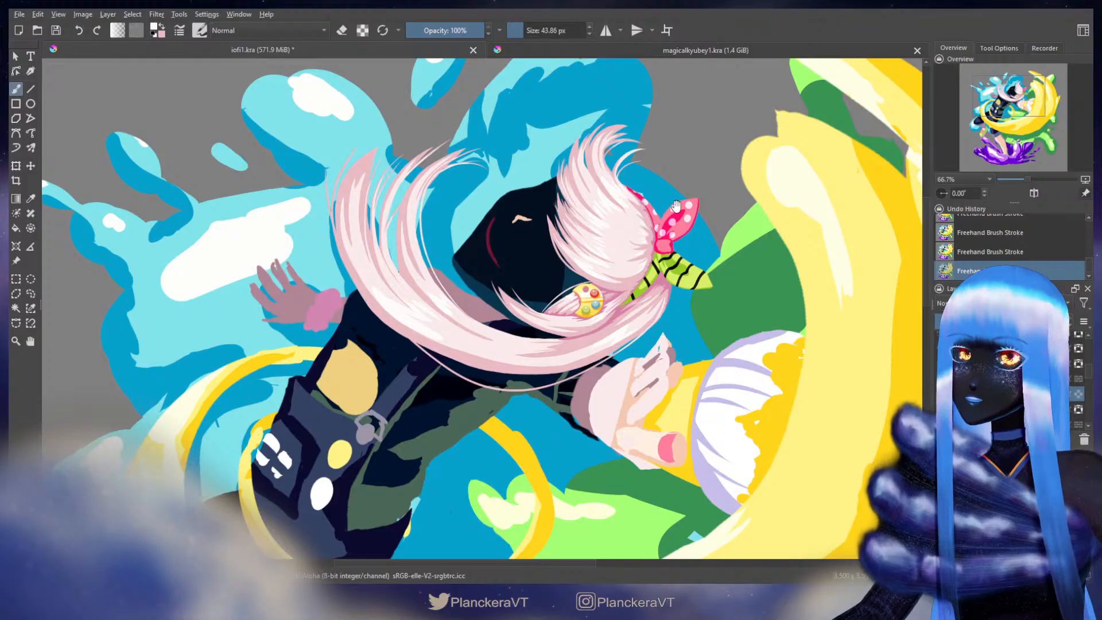
{"action": "scroll", "coordinate": [646, 221], "scroll_direction": "up", "scroll_amount": 6}
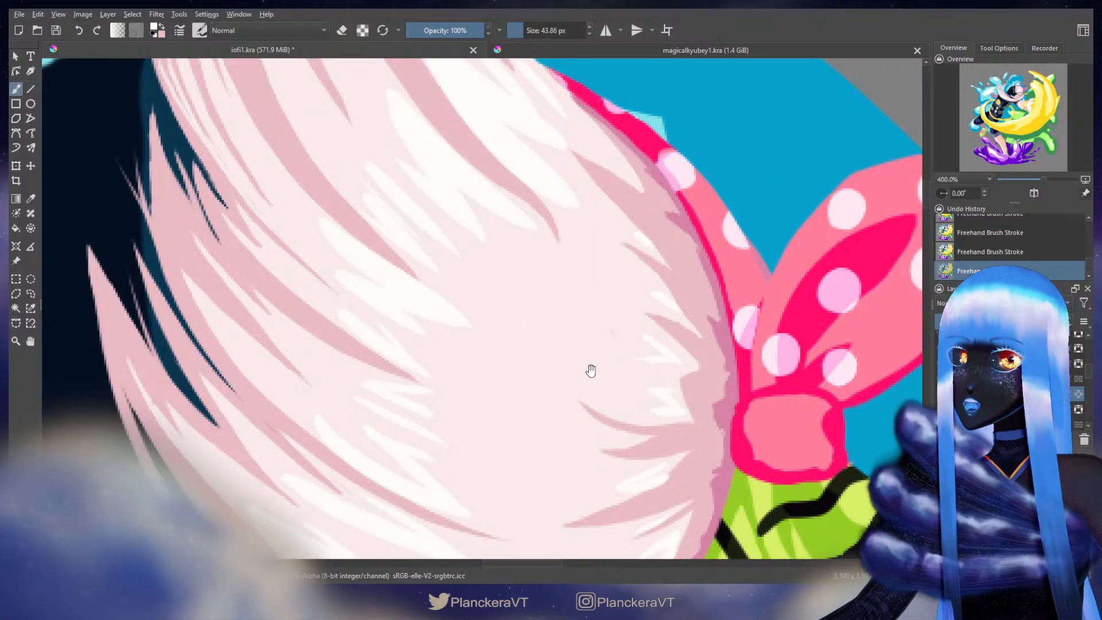
{"action": "left_click_drag", "start_coordinate": [591, 372], "coordinate": [612, 199]}
{"action": "scroll", "coordinate": [609, 213], "scroll_direction": "down", "scroll_amount": 2}
{"action": "scroll", "coordinate": [608, 218], "scroll_direction": "down", "scroll_amount": 1}
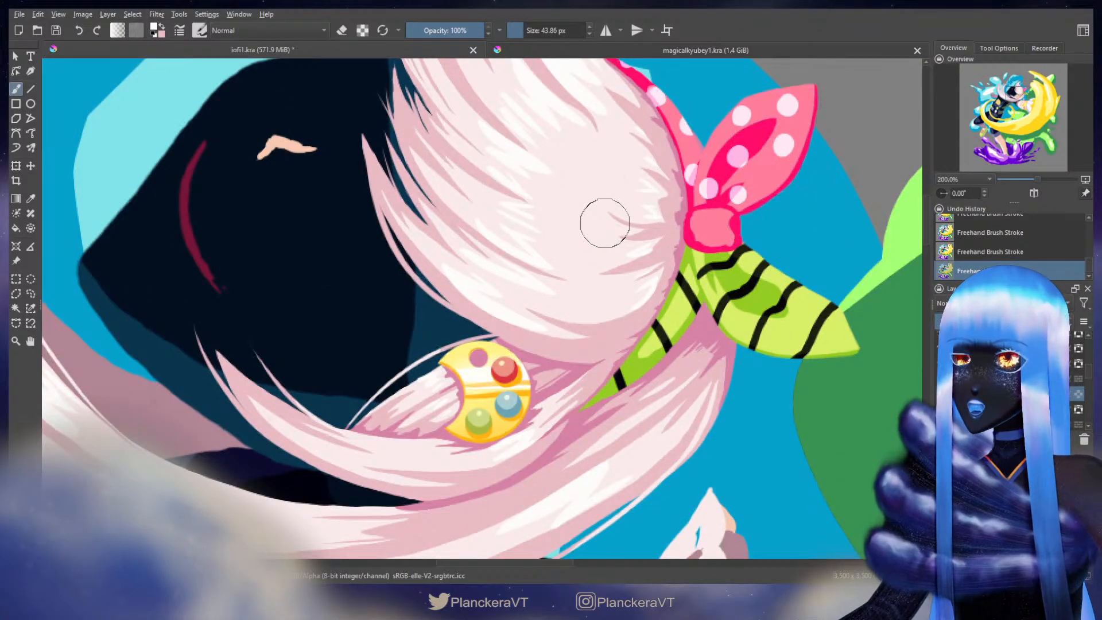
Step: Paint and trim the white highlights on the lower strands above the palette hair clip with a 17.56 px brush and 10.13 px eraser
{"action": "key", "text": "e"}
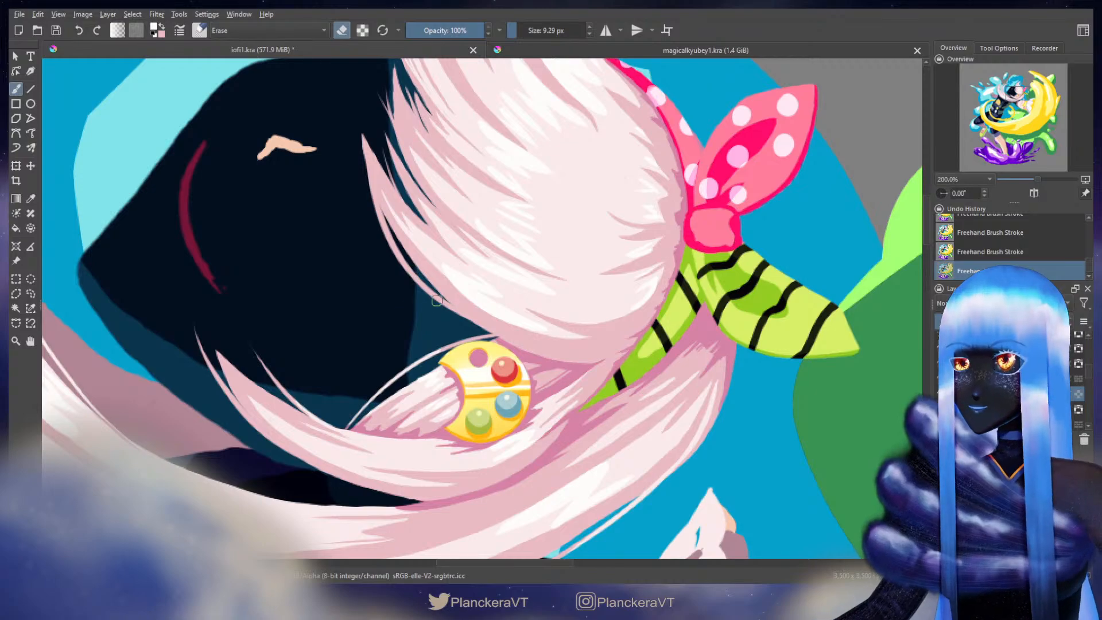
{"action": "left_click_drag", "start_coordinate": [437, 301], "coordinate": [453, 282], "text": "shift"}
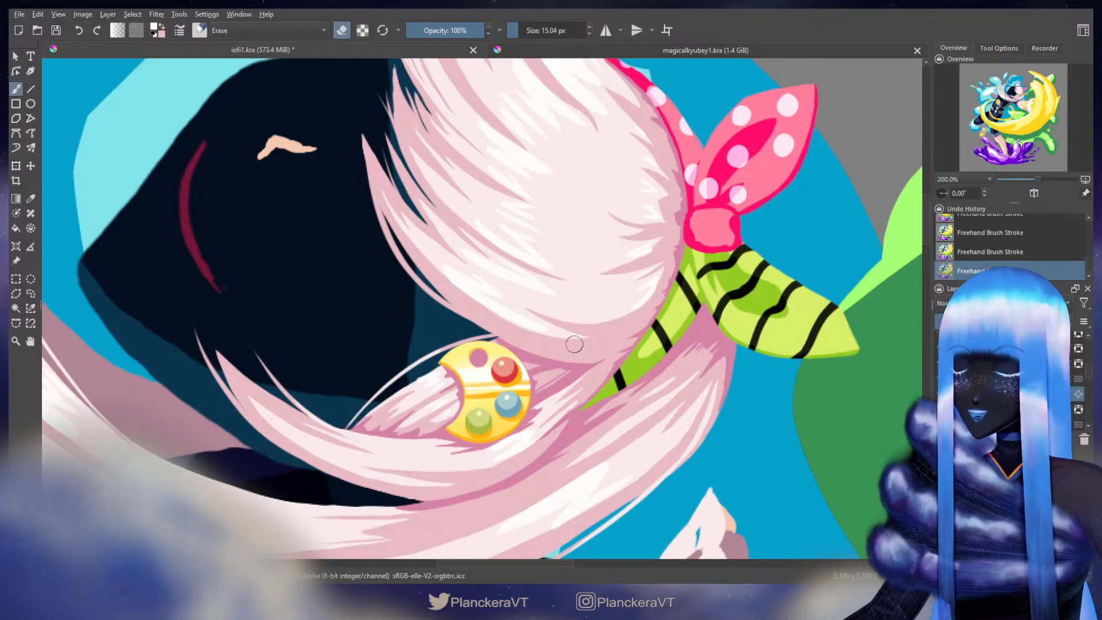
{"action": "key", "text": "e"}
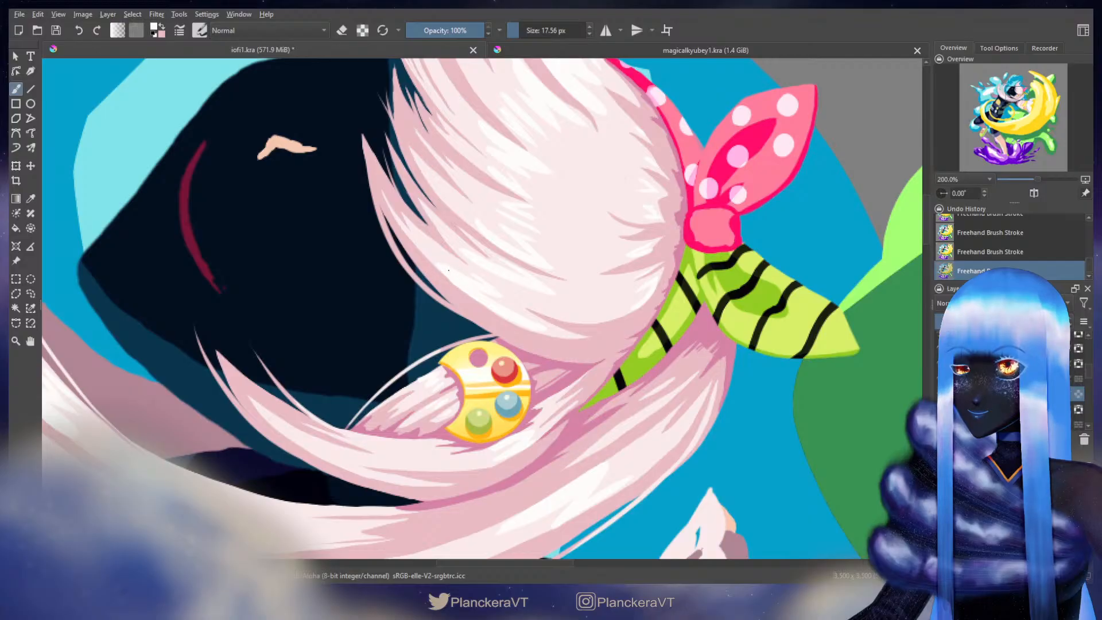
{"action": "key", "text": "e"}
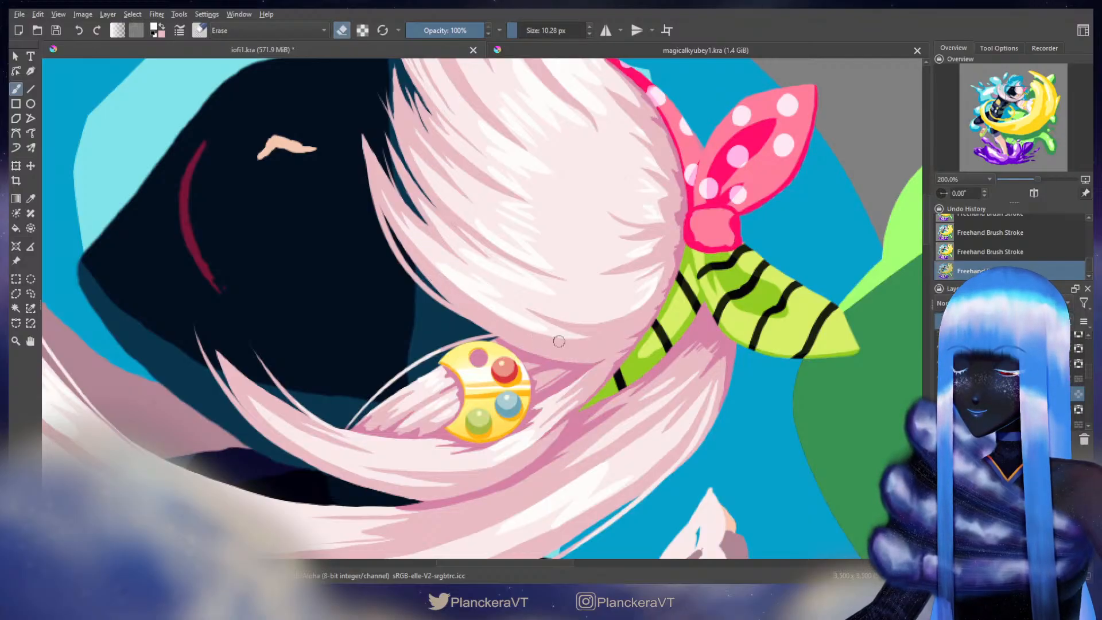
{"action": "key", "text": "e"}
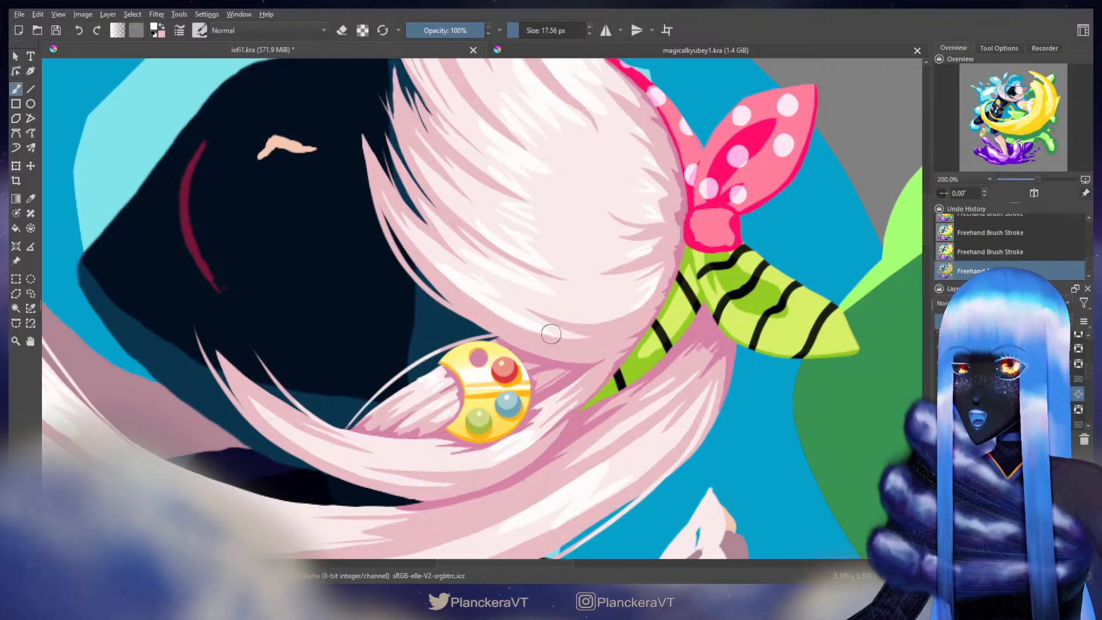
{"action": "key", "text": "e"}
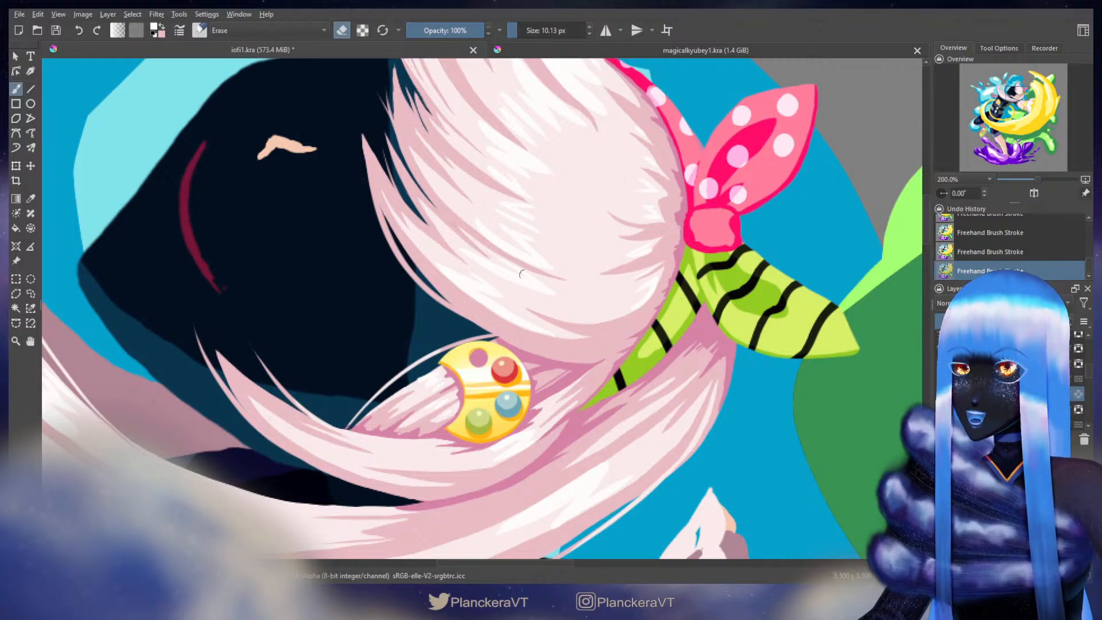
{"action": "key", "text": "e"}
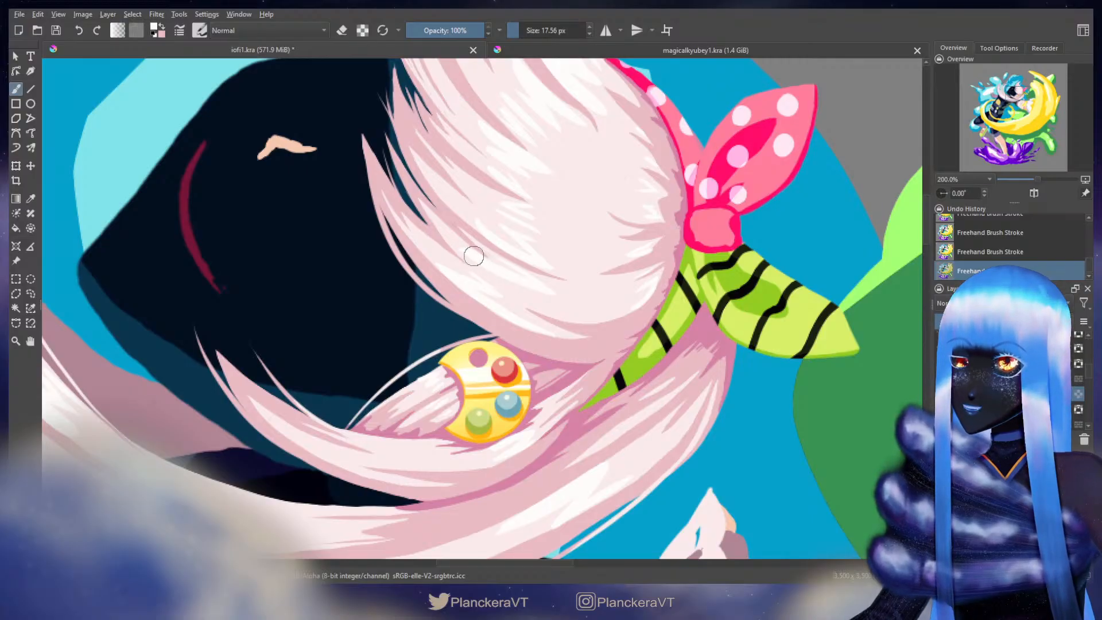
{"action": "key", "text": "e"}
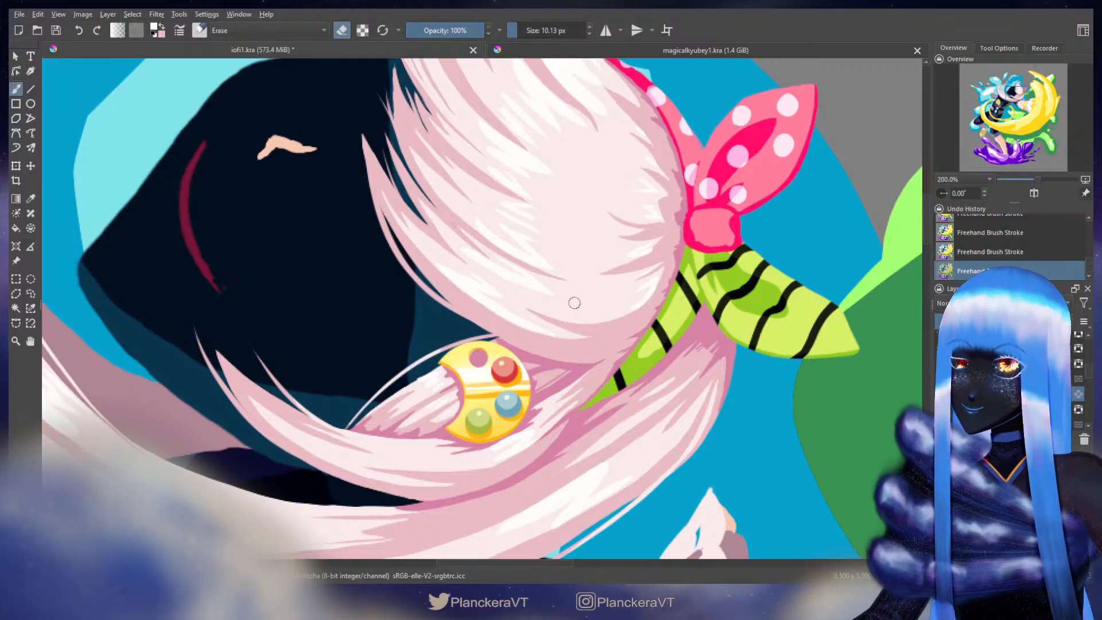
{"action": "key", "text": "e"}
{"action": "left_click_drag", "start_coordinate": [516, 268], "coordinate": [546, 280]}
{"action": "key", "text": "ctrl+z"}
{"action": "key", "text": "ctrl+z"}
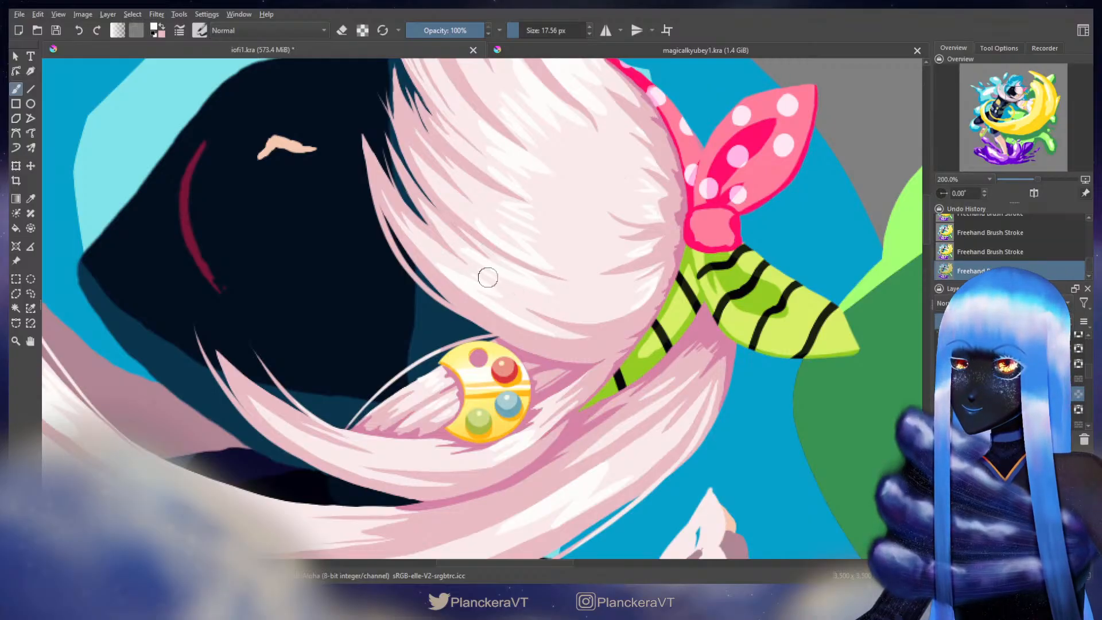
Step: Taper the white highlights across the middle of the gathered hair with the 17.56 px brush and 10.13 px eraser
{"action": "left_click_drag", "start_coordinate": [547, 300], "coordinate": [512, 356]}
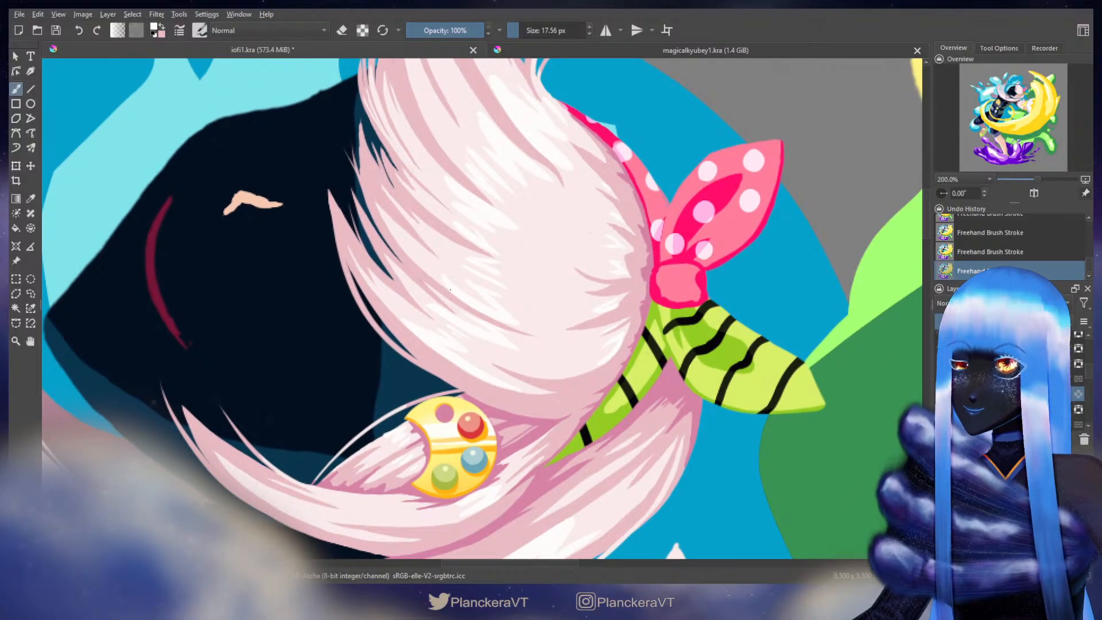
{"action": "key", "text": "e"}
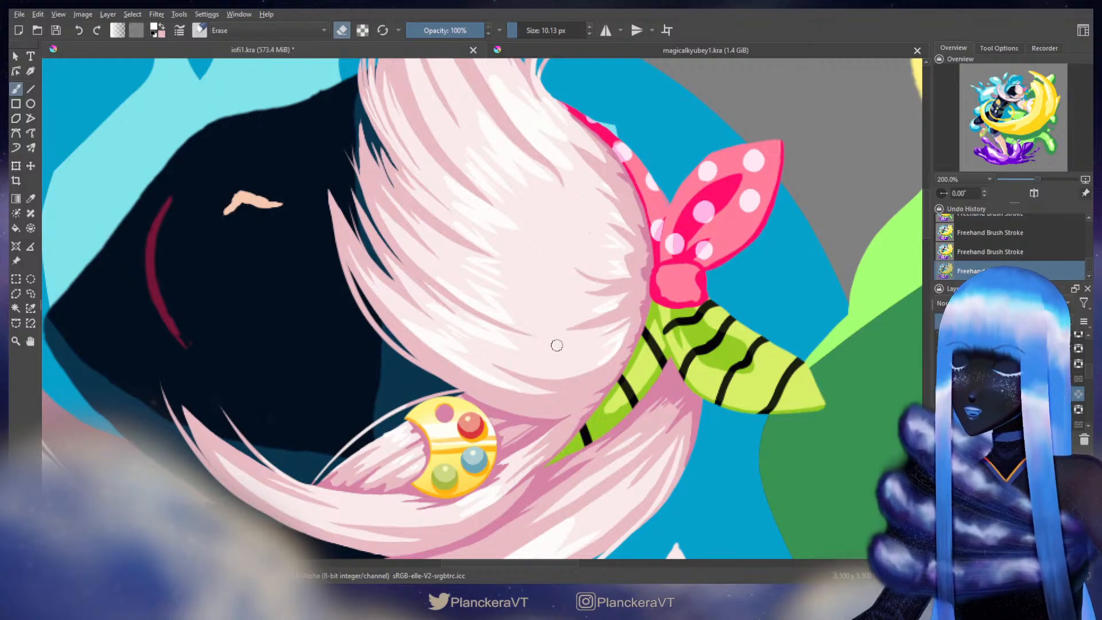
{"action": "key", "text": "e"}
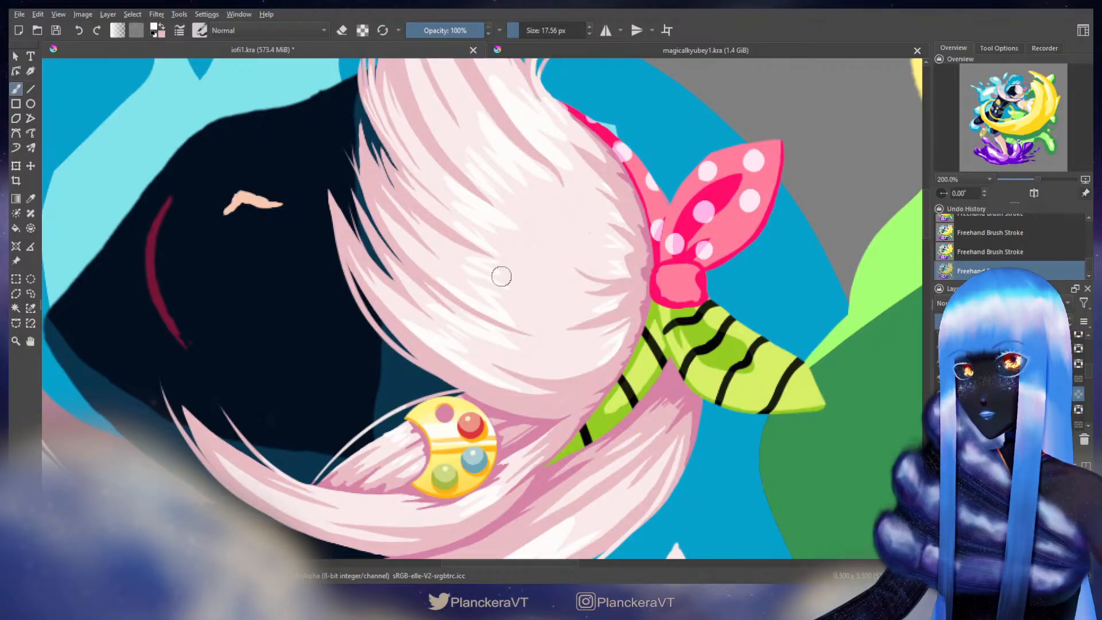
{"action": "key", "text": "e"}
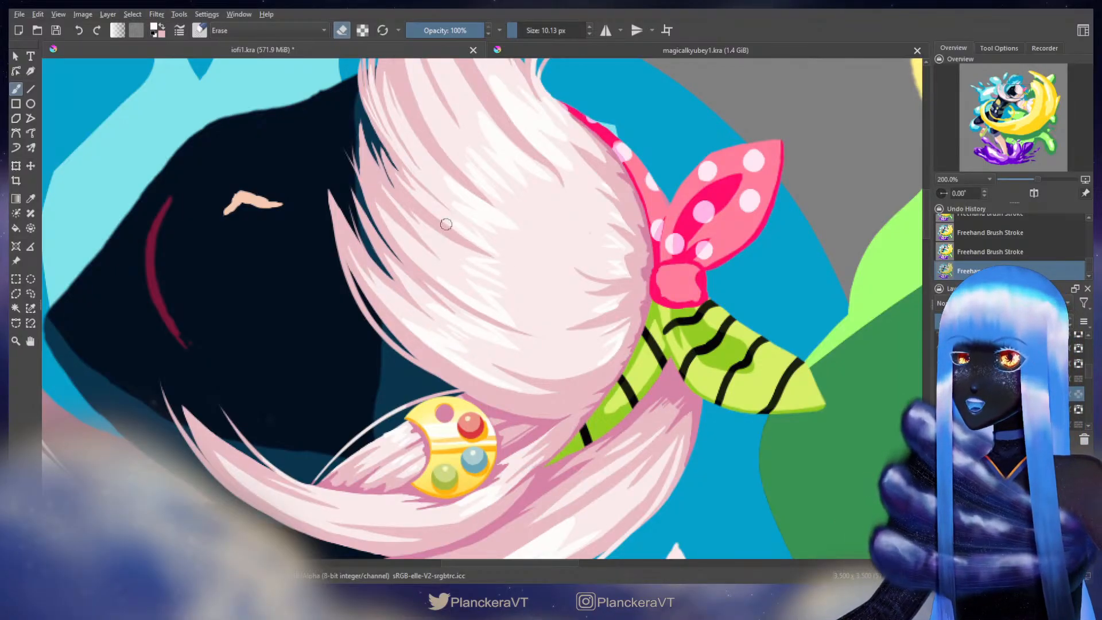
{"action": "key", "text": "e"}
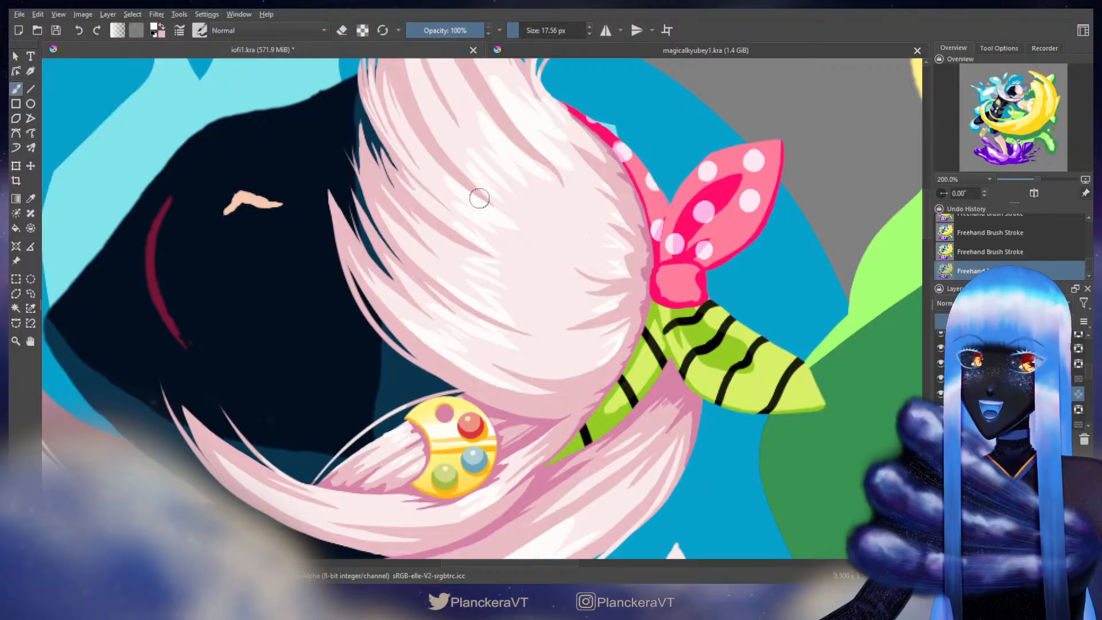
Step: Refine the highlight tips on the hair's upper-middle strands, erasing at 9.57 px and painting at 9.87 px
{"action": "scroll", "coordinate": [471, 244], "scroll_direction": "up", "scroll_amount": 1}
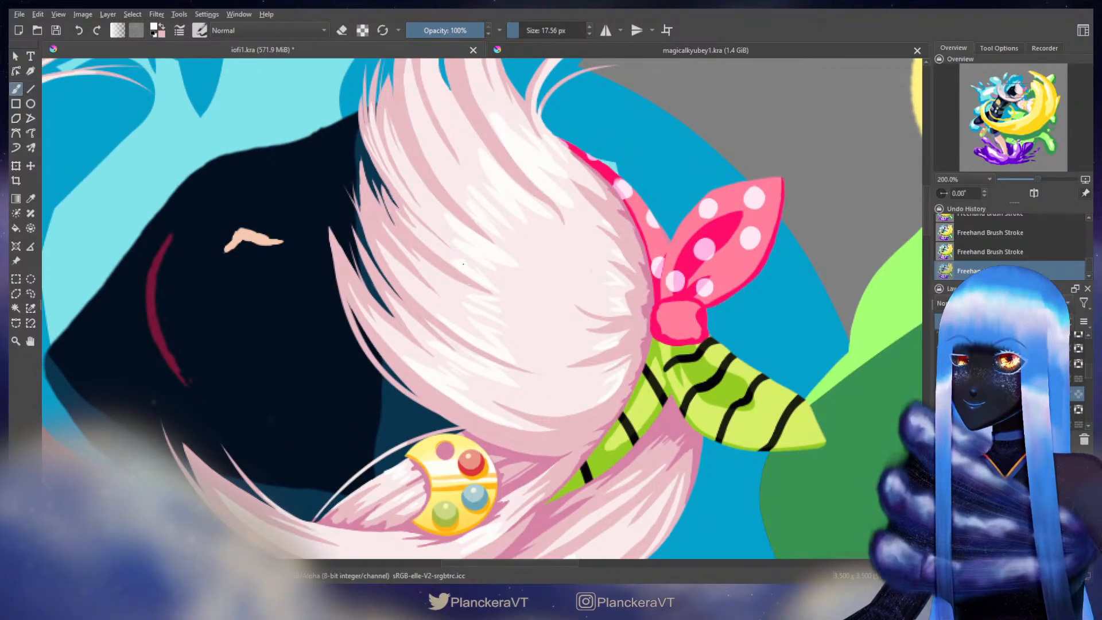
{"action": "key", "text": "e"}
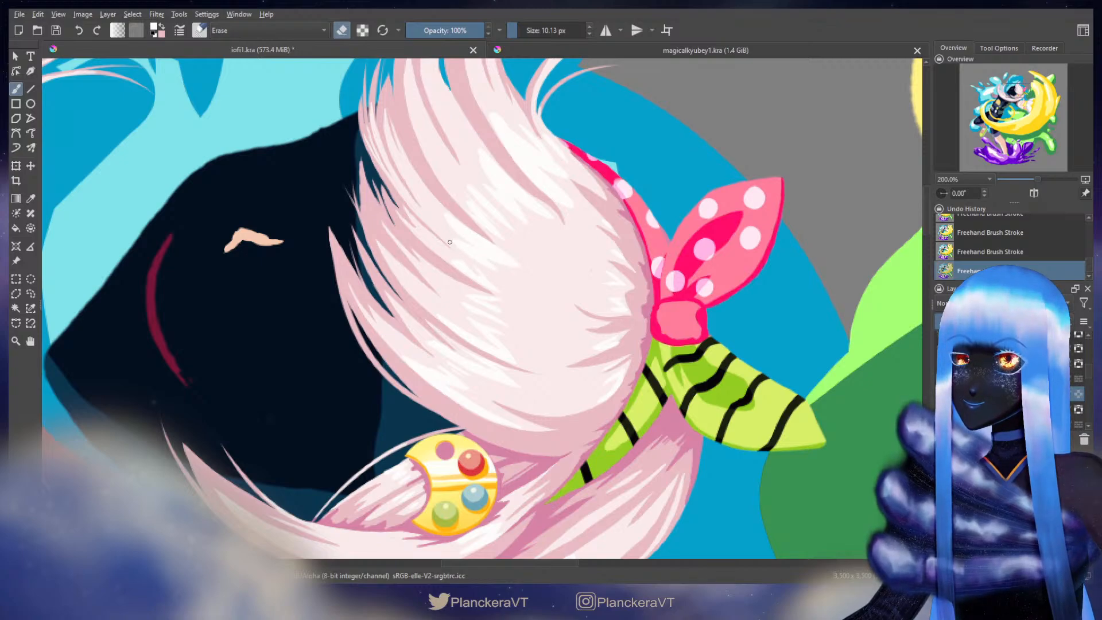
{"action": "left_click_drag", "start_coordinate": [470, 241], "coordinate": [469, 288]}
{"action": "key", "text": "bracketleft"}
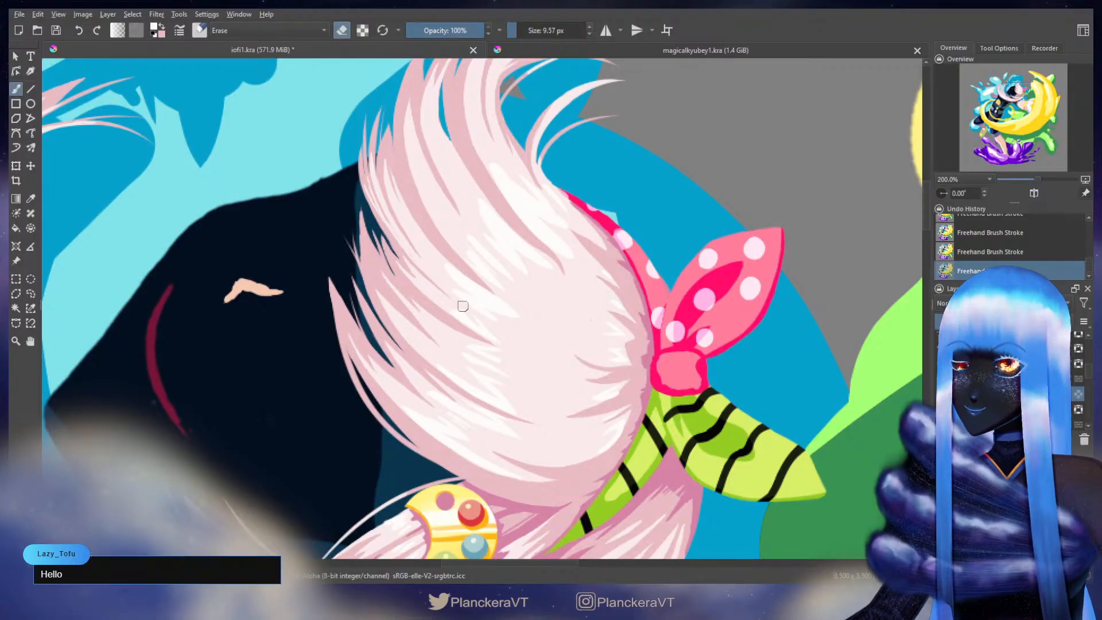
{"action": "key", "text": "e"}
{"action": "key", "text": "bracketleft"}
{"action": "key", "text": "bracketleft"}
{"action": "key", "text": "bracketleft"}
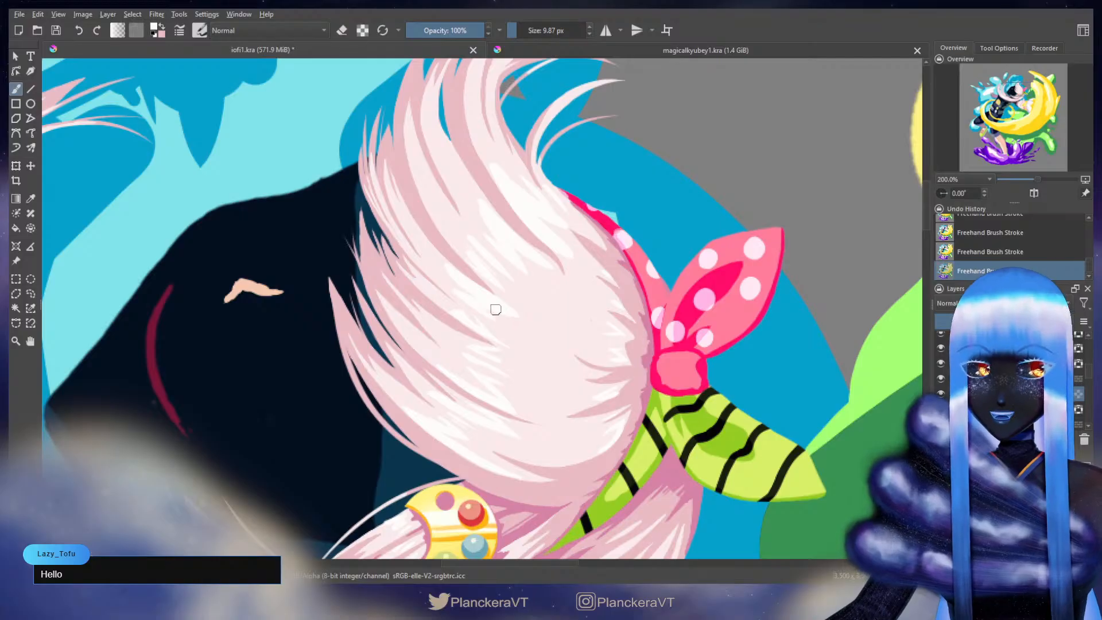
Step: Extend and sharpen the white highlights in the hair's upper half with a 12.09 px brush and 9.26 px eraser
{"action": "key", "text": "bracketright"}
{"action": "key", "text": "bracketright"}
{"action": "key", "text": "bracketright"}
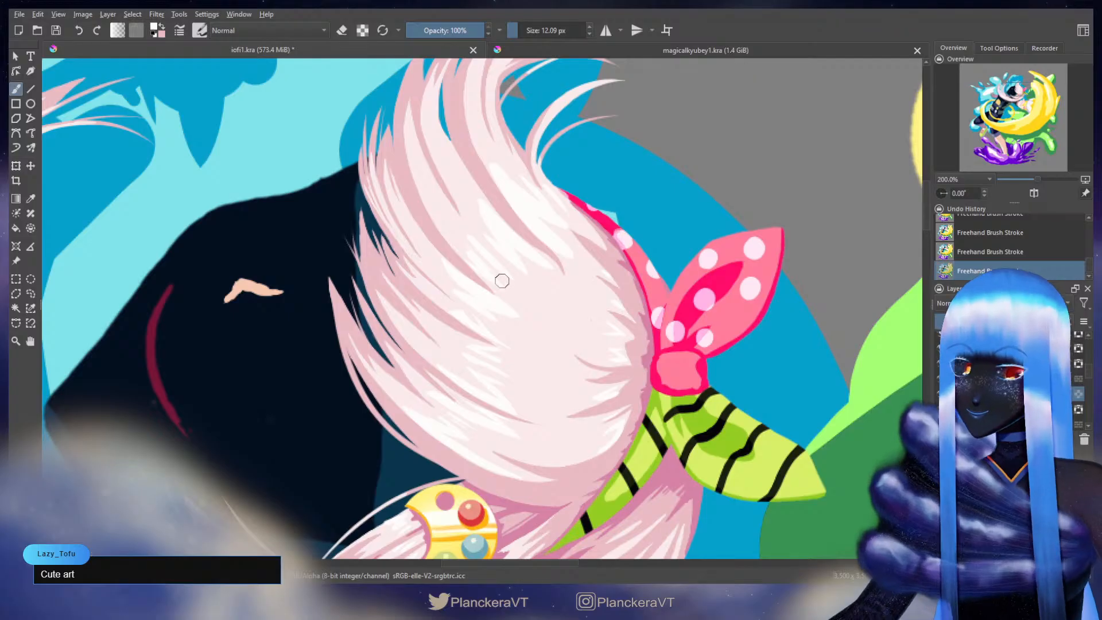
{"action": "key", "text": "e"}
{"action": "key", "text": "bracketleft"}
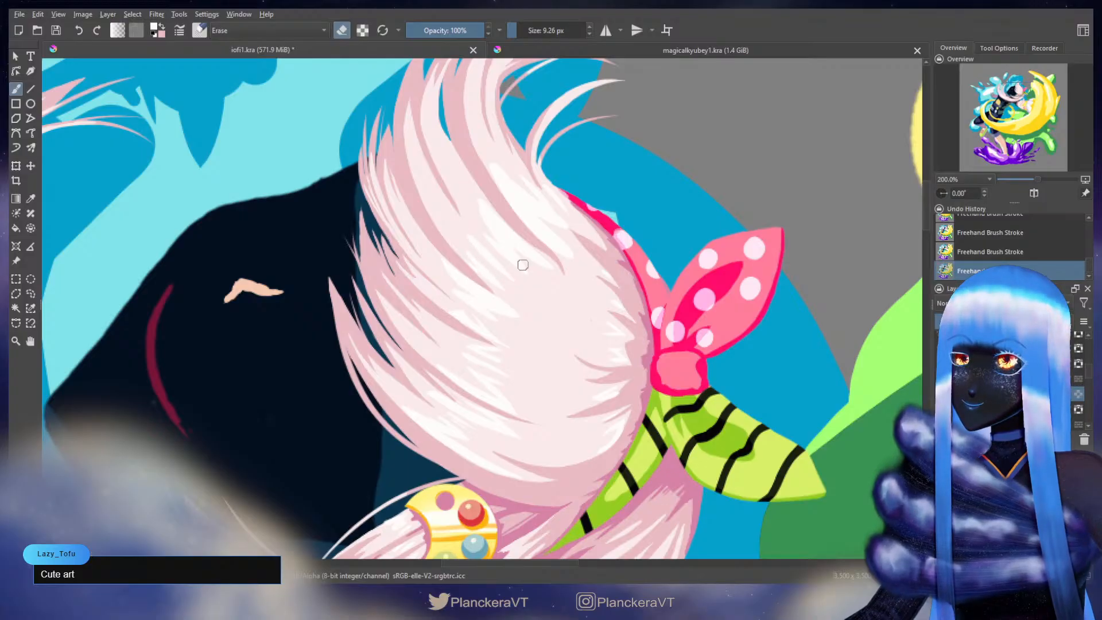
{"action": "key", "text": "e"}
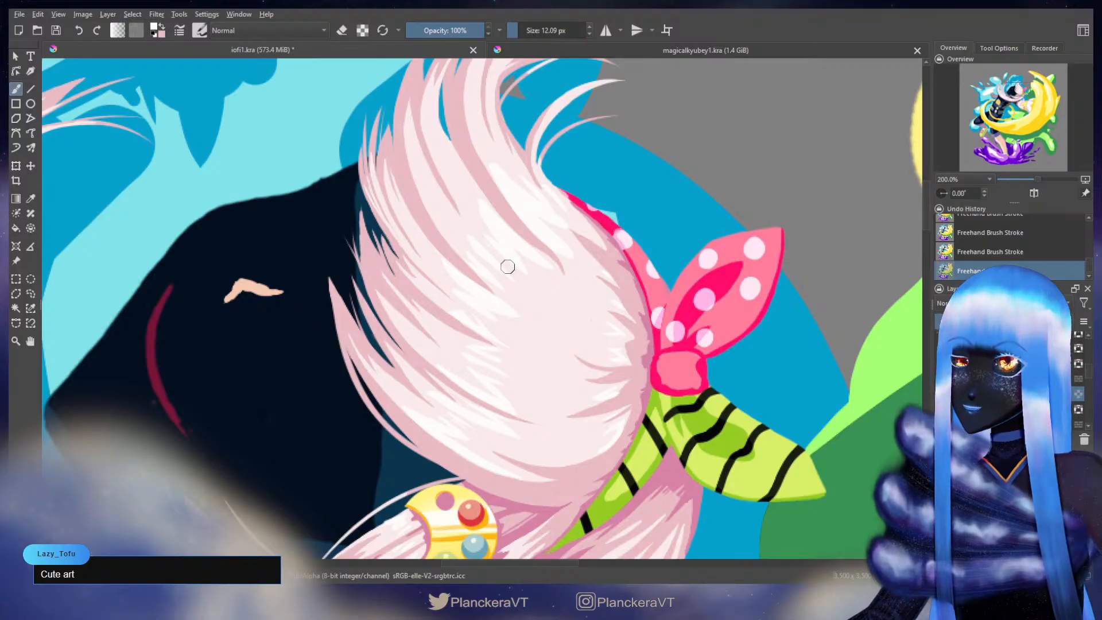
{"action": "key", "text": "e"}
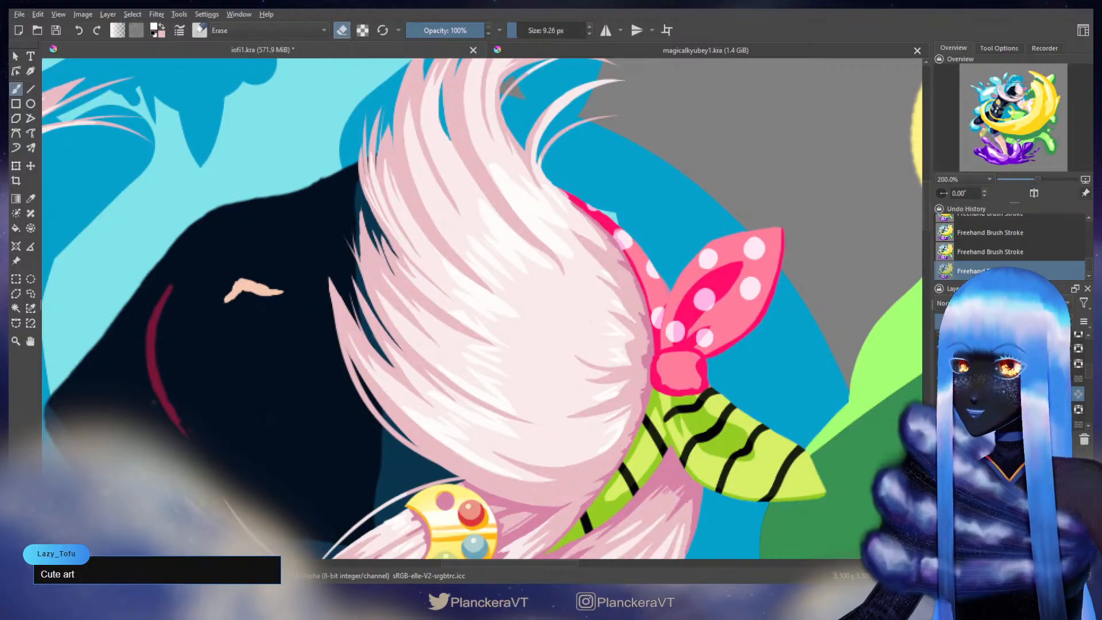
Step: Shape the highlights below the hair's upswept tuft, trimming them at 11.58 px and adding white strokes at 12.09 px
{"action": "scroll", "coordinate": [524, 241], "scroll_direction": "up", "scroll_amount": 1}
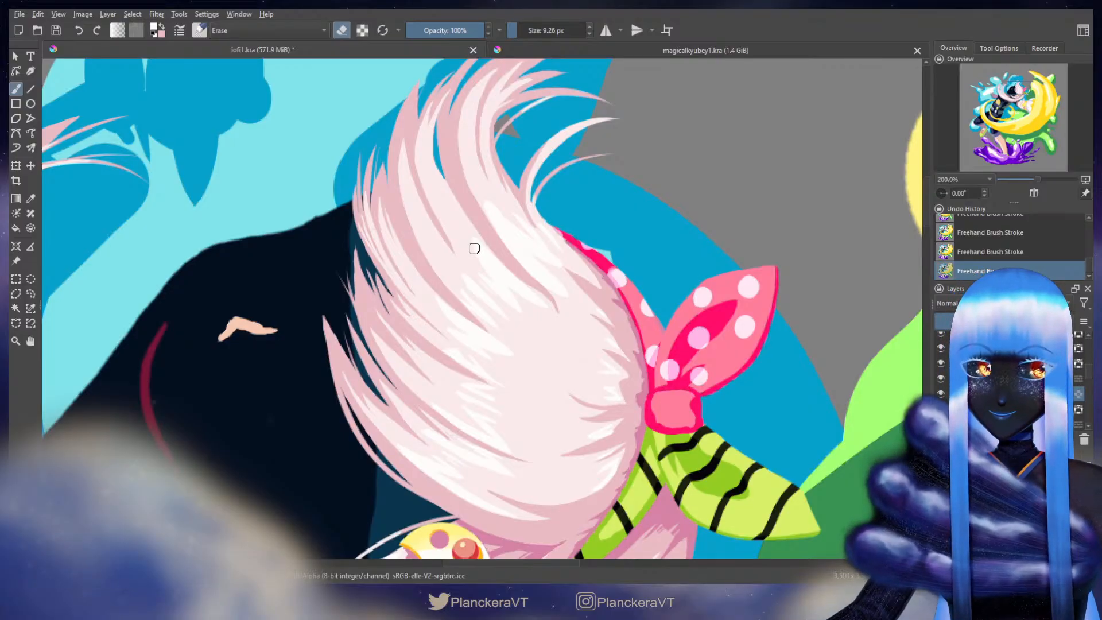
{"action": "key", "text": "bracketright"}
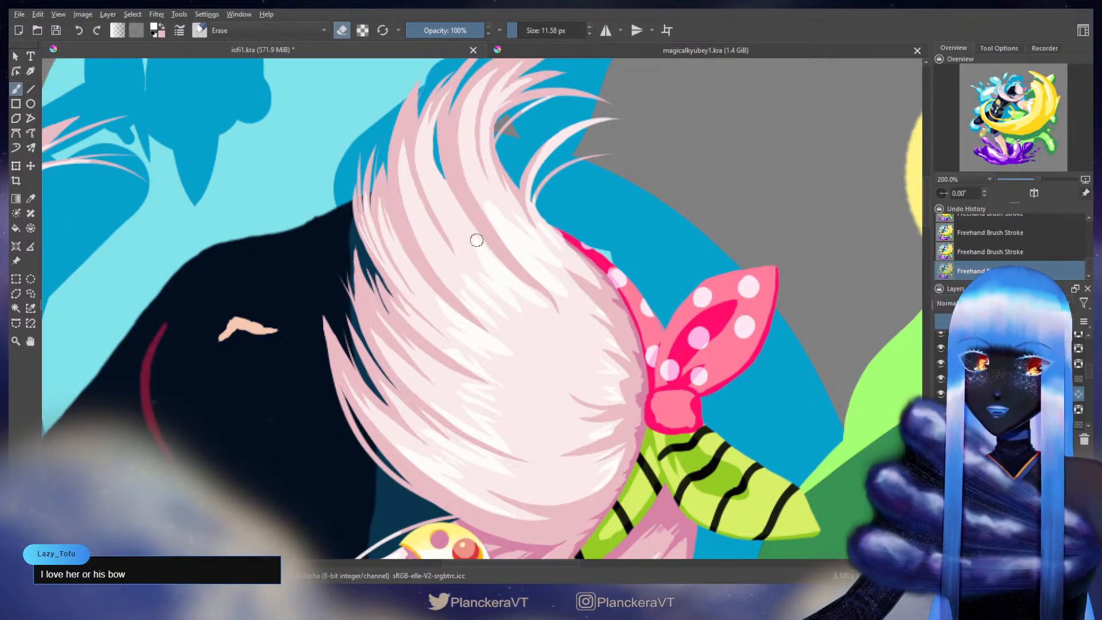
{"action": "key", "text": "e"}
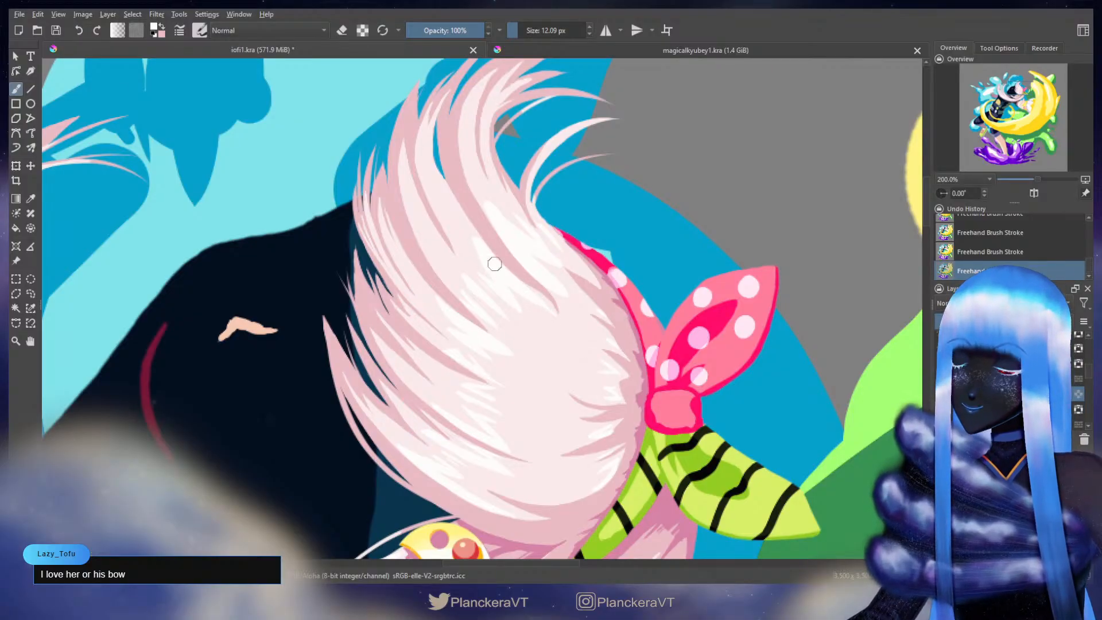
{"action": "key", "text": "e"}
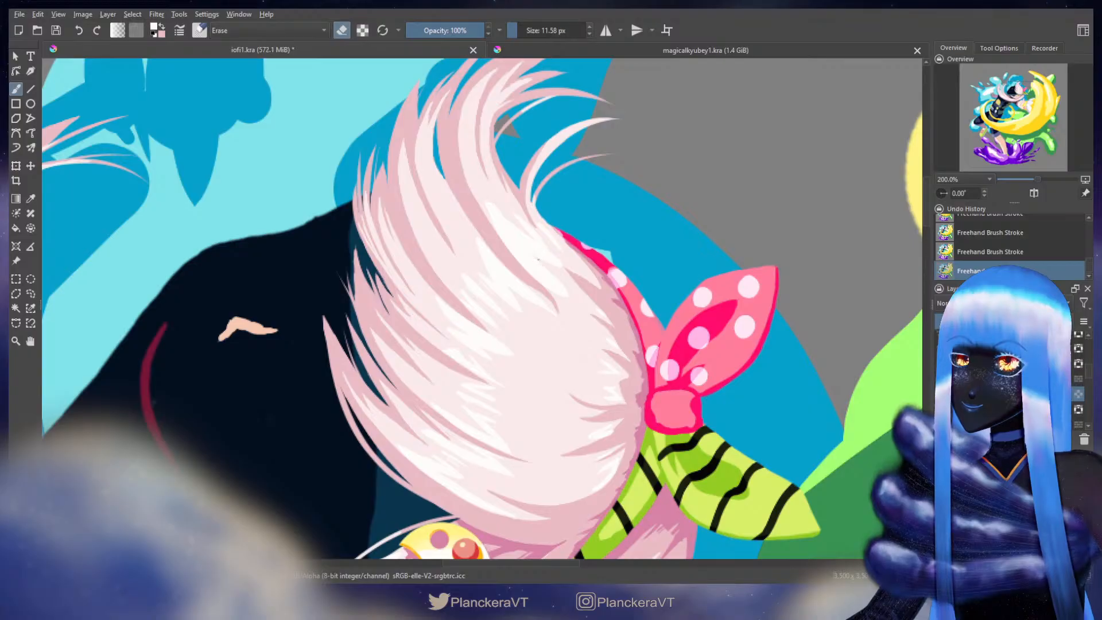
{"action": "key", "text": "e"}
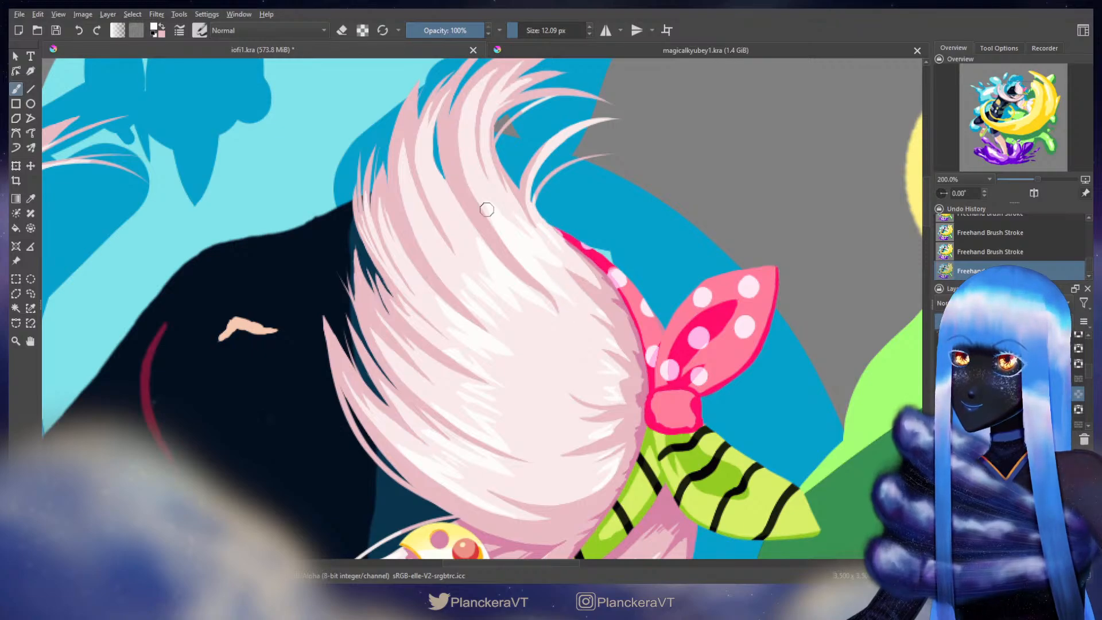
Step: Clean up the highlights where the upswept tuft meets the end of the pink ribbon, using a 17.78 px eraser
{"action": "key", "text": "e"}
{"action": "mouse_move", "coordinate": [502, 196]}
{"action": "left_mouse_down"}
{"action": "mouse_move", "coordinate": [464, 259]}
{"action": "mouse_move", "coordinate": [467, 250]}
{"action": "mouse_move", "coordinate": [463, 275]}
{"action": "mouse_move", "coordinate": [512, 313]}
{"action": "mouse_move", "coordinate": [497, 285]}
{"action": "left_mouse_up"}
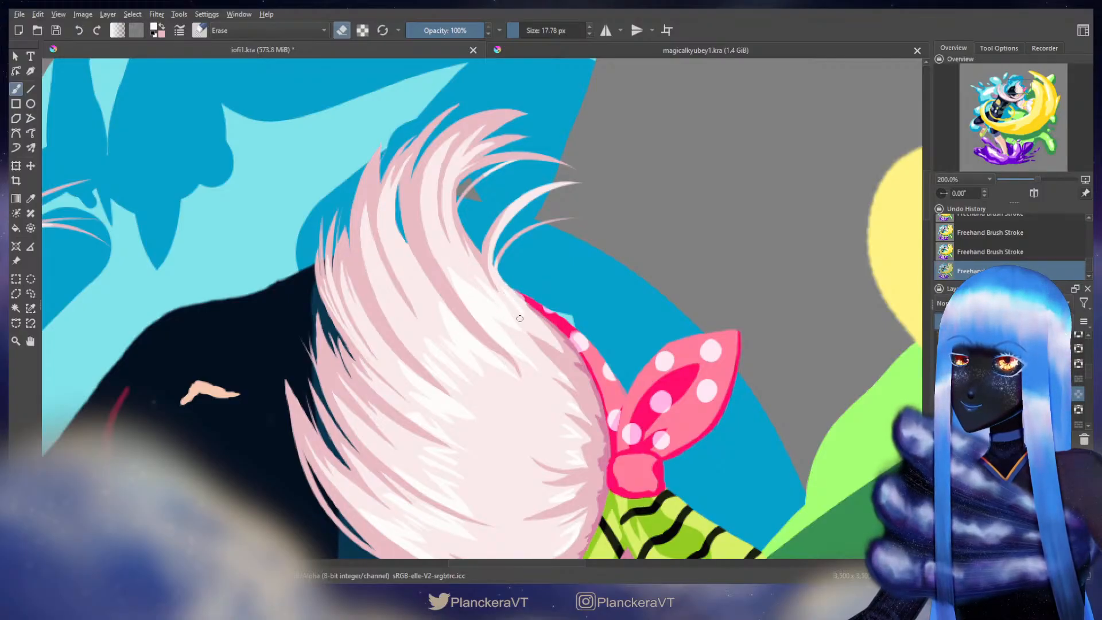
{"action": "key", "text": "e"}
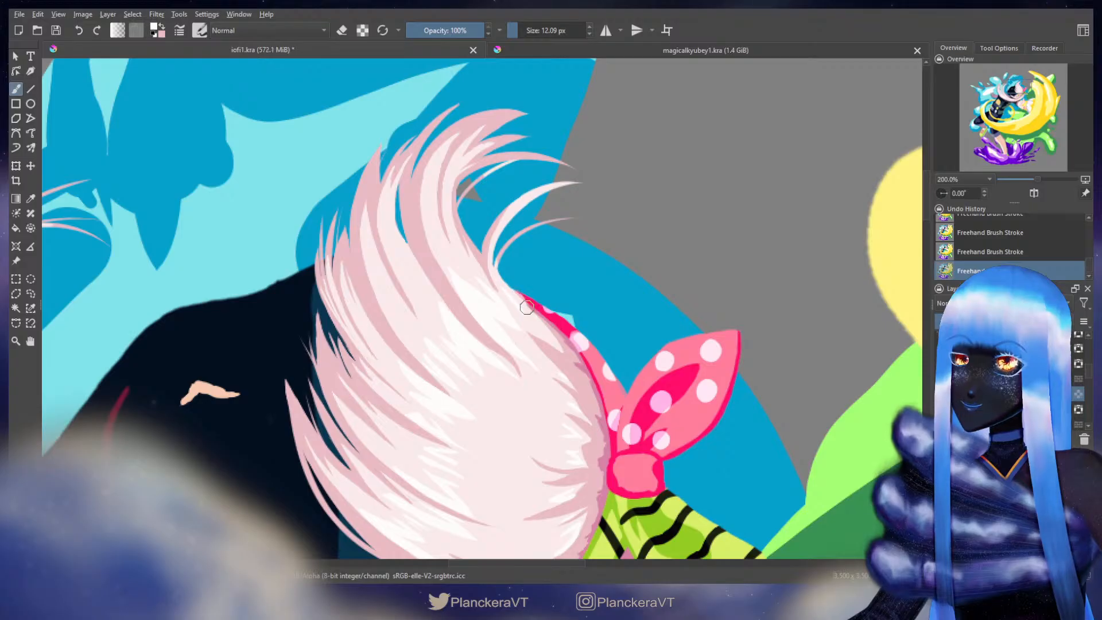
Step: Refine the white highlights along the hair's edge beside the pink ribbon, erasing at 15.72 px and painting at 11.20 px
{"action": "scroll", "coordinate": [616, 261], "scroll_direction": "down", "scroll_amount": 5}
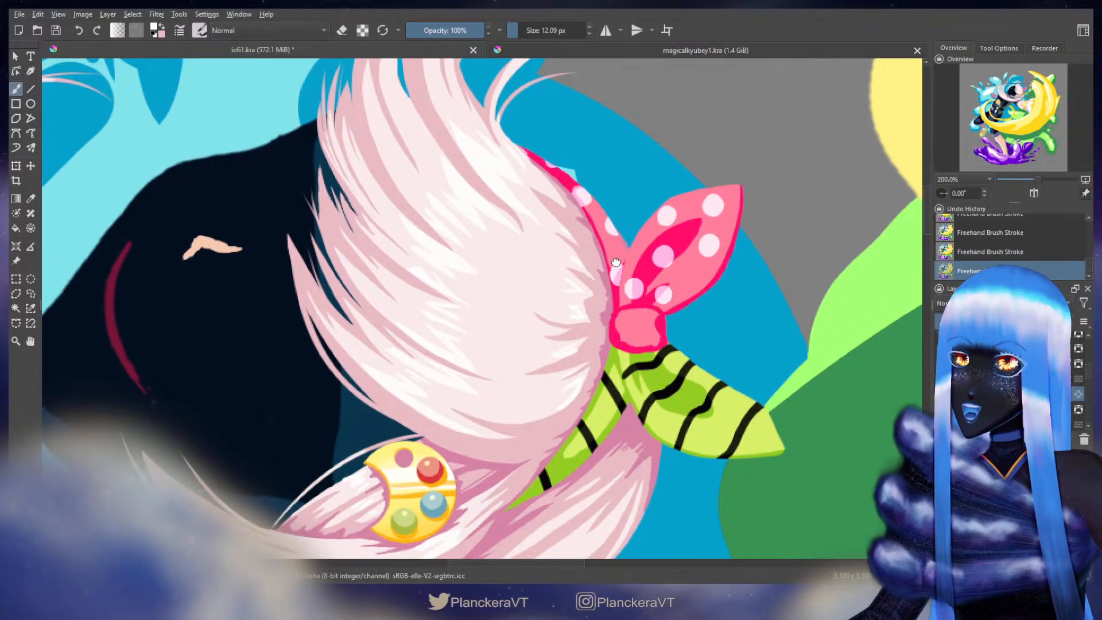
{"action": "left_click_drag", "start_coordinate": [616, 262], "coordinate": [605, 287]}
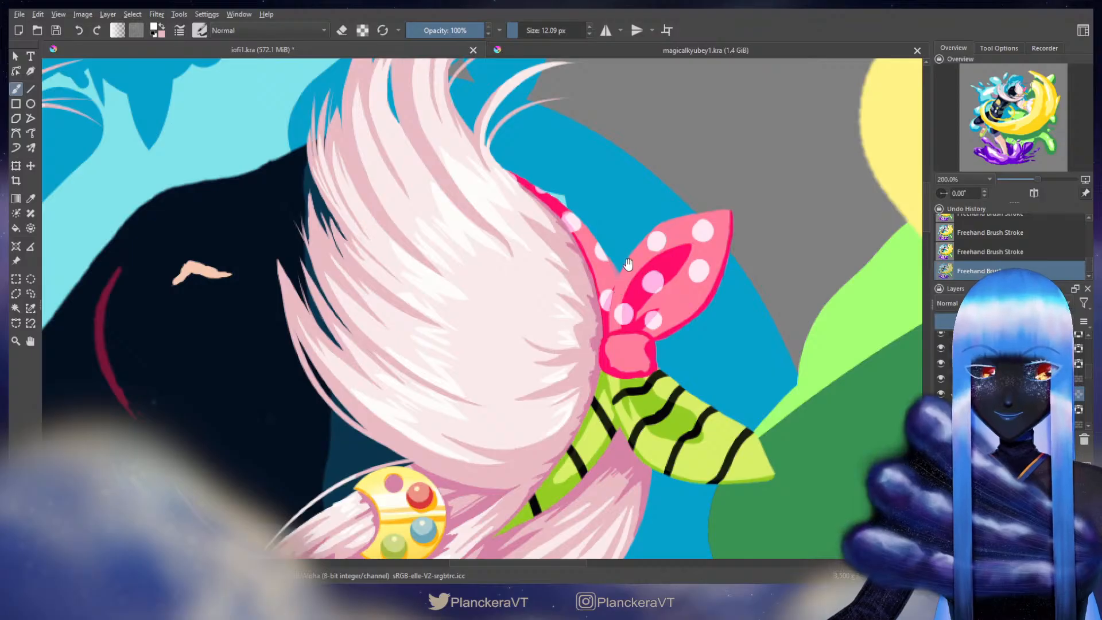
{"action": "left_click_drag", "start_coordinate": [628, 264], "coordinate": [618, 280]}
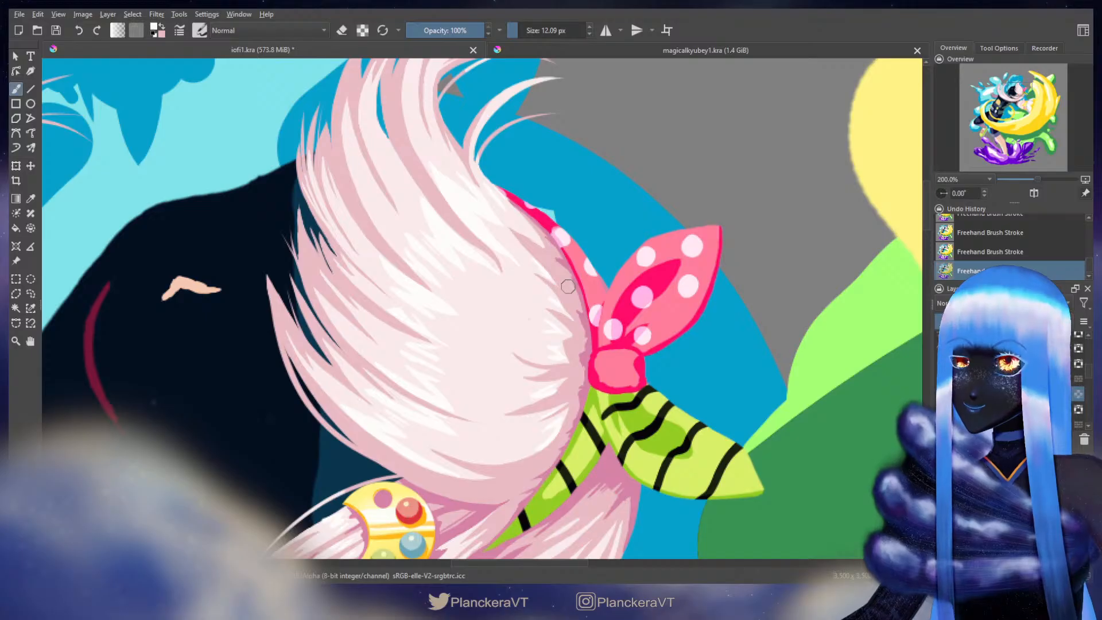
{"action": "key", "text": "e"}
{"action": "key", "text": "bracketleft"}
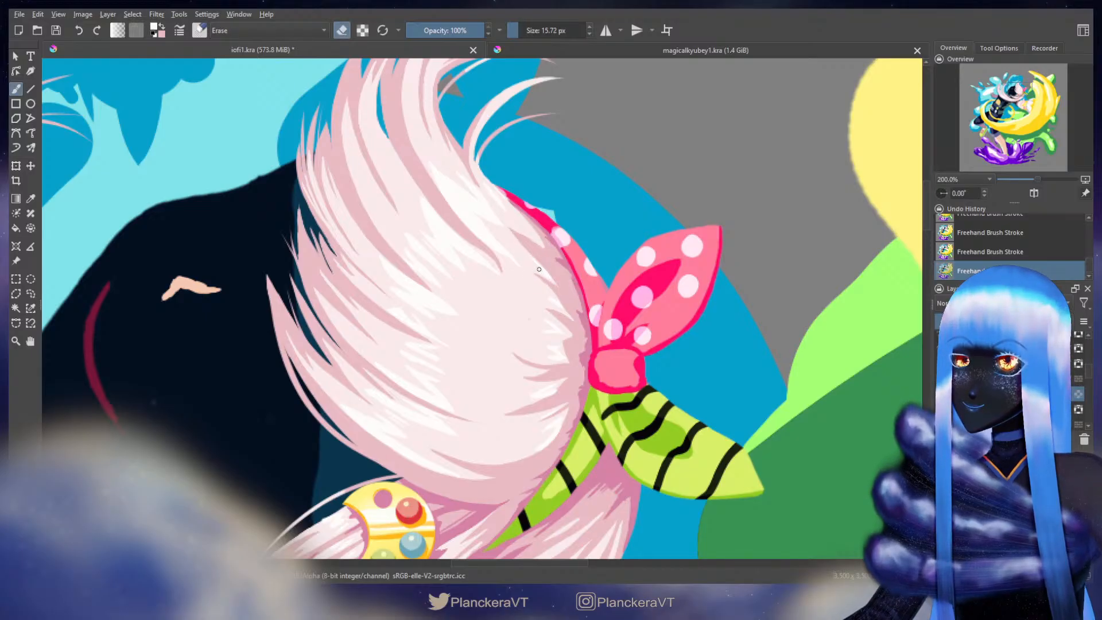
{"action": "key", "text": "e"}
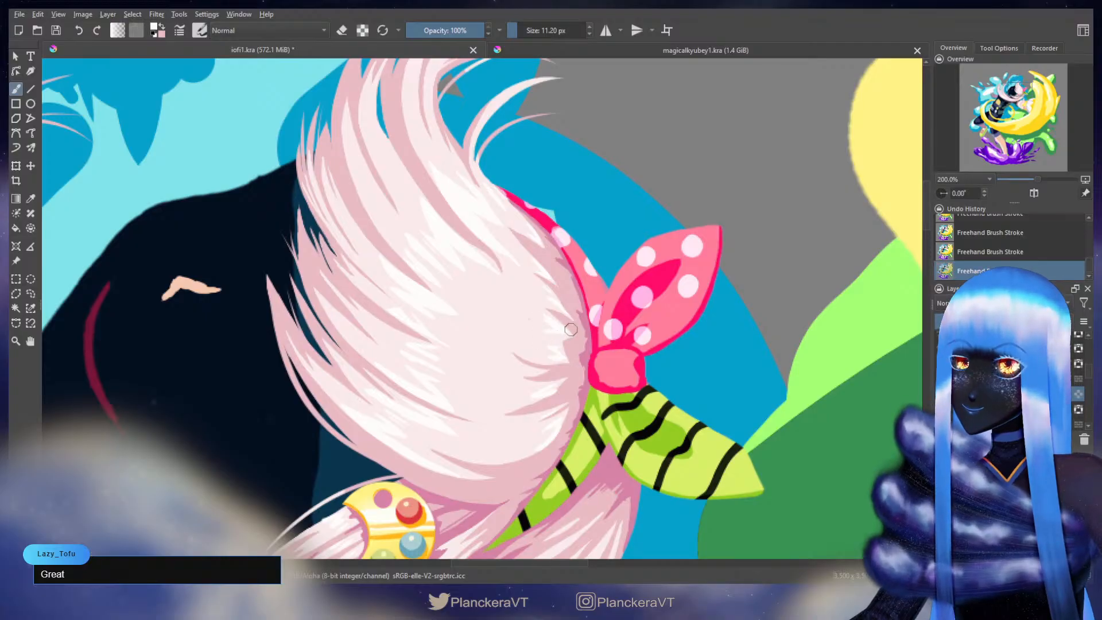
Step: Taper the short highlight strands near the bow's lower polka dots, using a 12.81 px eraser and an 11.20 px brush
{"action": "key", "text": "e"}
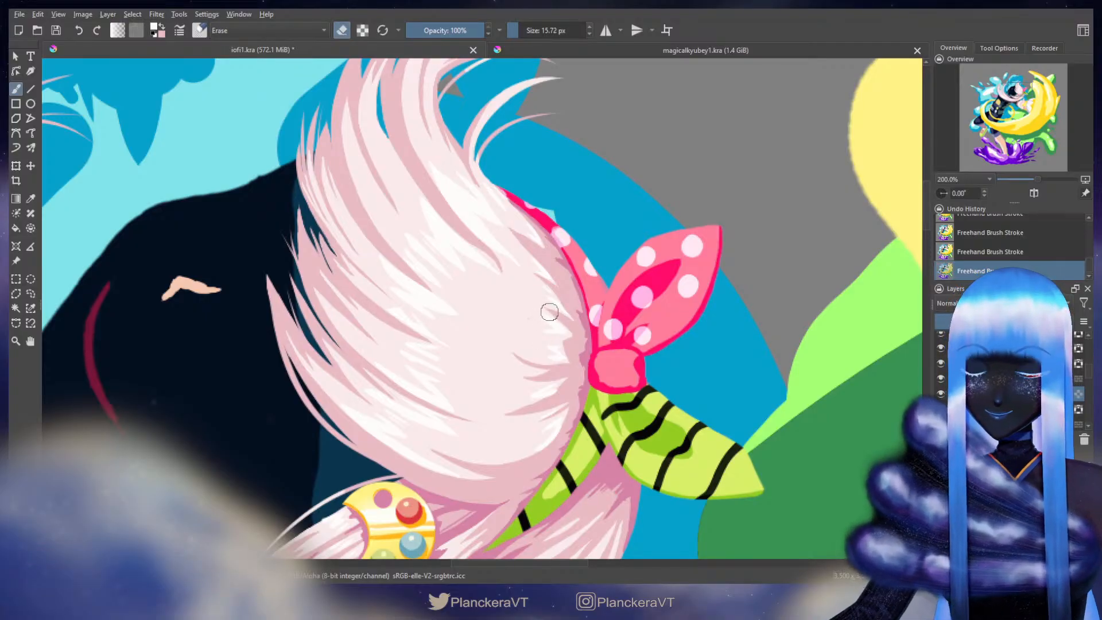
{"action": "left_click_drag", "start_coordinate": [551, 313], "coordinate": [549, 324]}
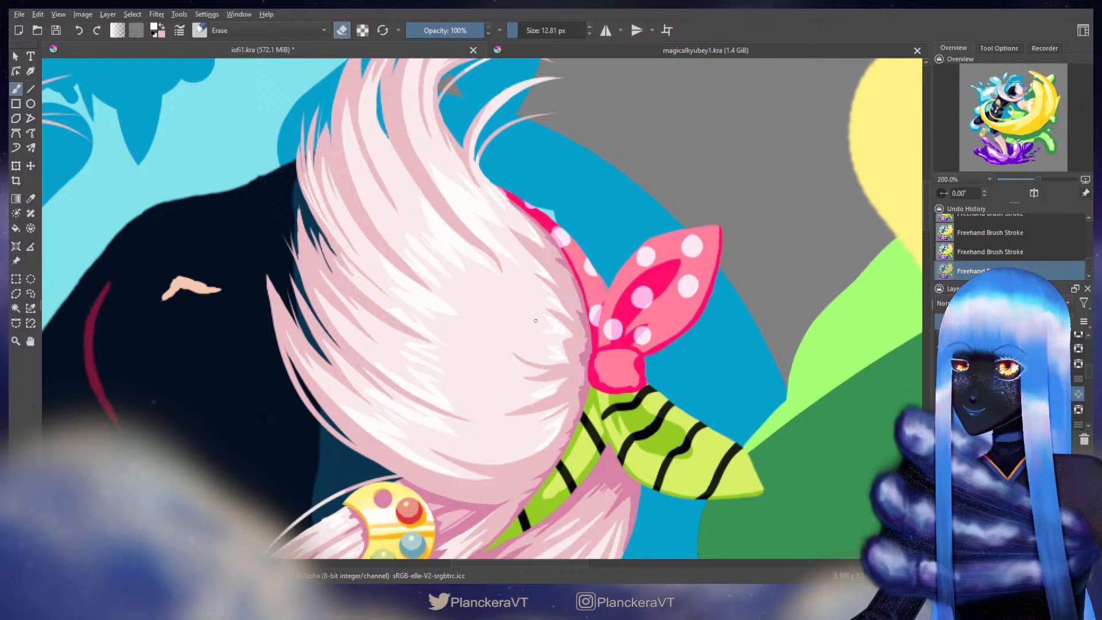
{"action": "key", "text": "e"}
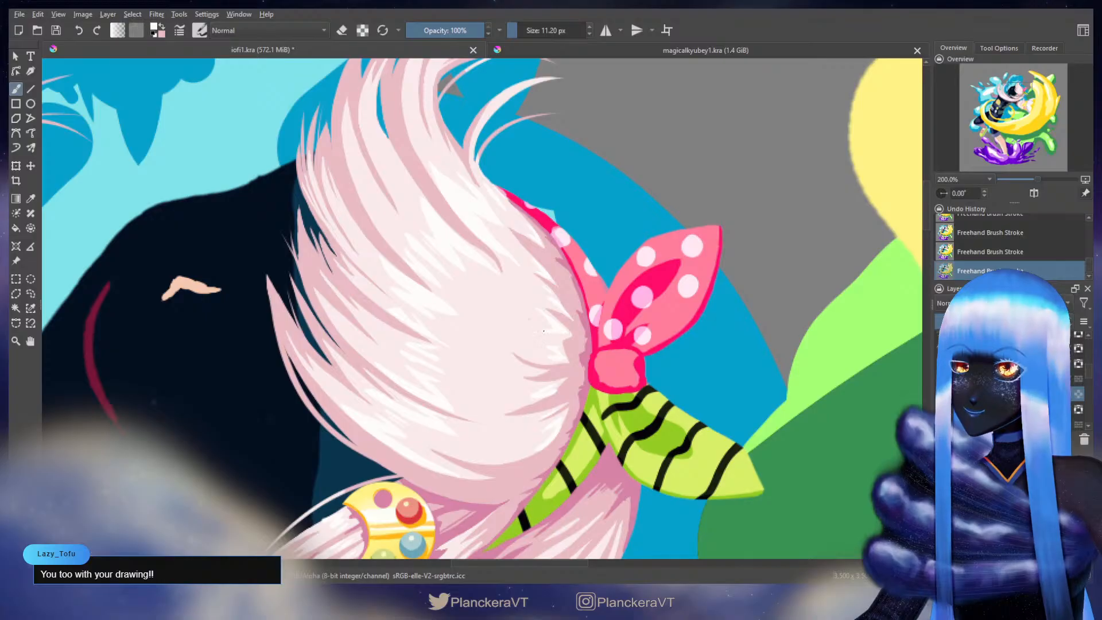
{"action": "key", "text": "e"}
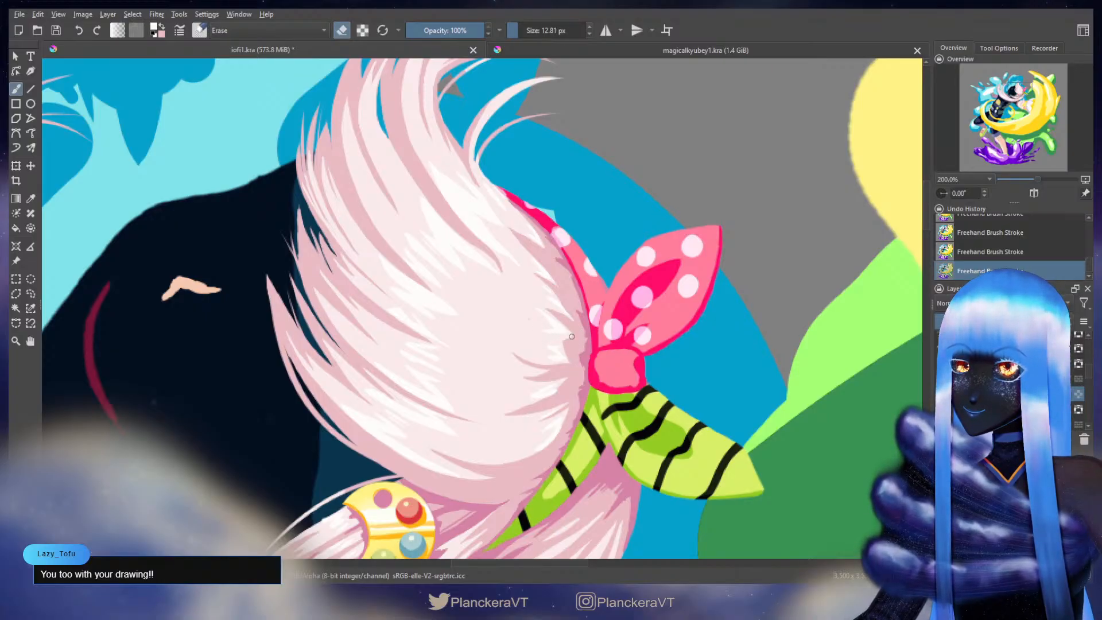
{"action": "key", "text": "e"}
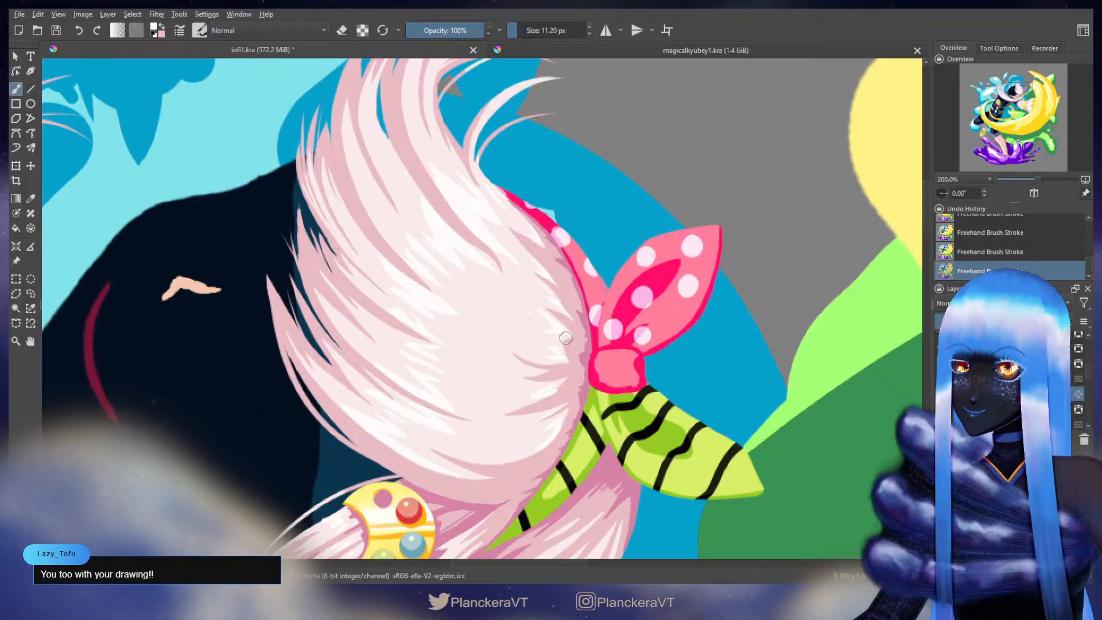
Step: Trim and reshape the highlights next to the bow's knot with the eraser at 12.81 and 25.19 px and the 11.20 px brush
{"action": "left_click_drag", "start_coordinate": [558, 322], "coordinate": [567, 276]}
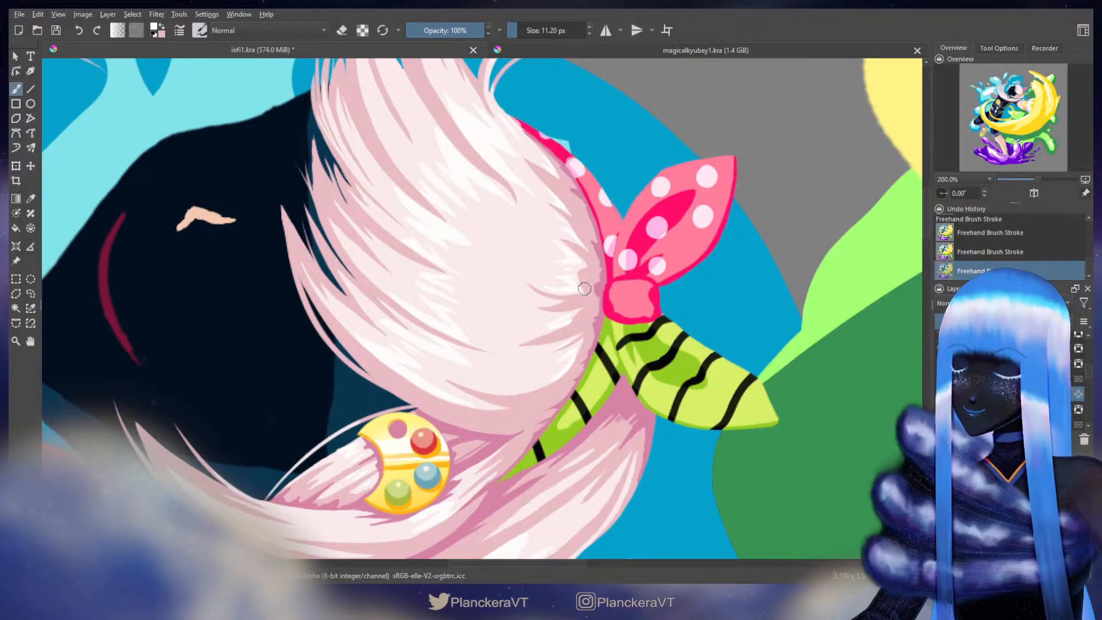
{"action": "key", "text": "e"}
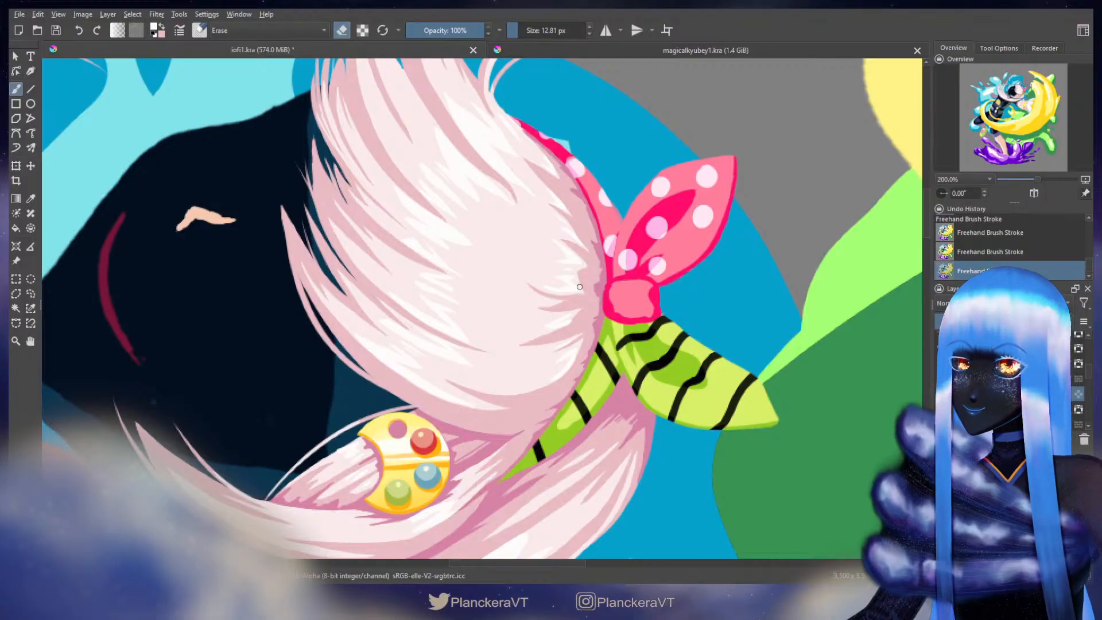
{"action": "left_click_drag", "start_coordinate": [580, 286], "coordinate": [586, 291]}
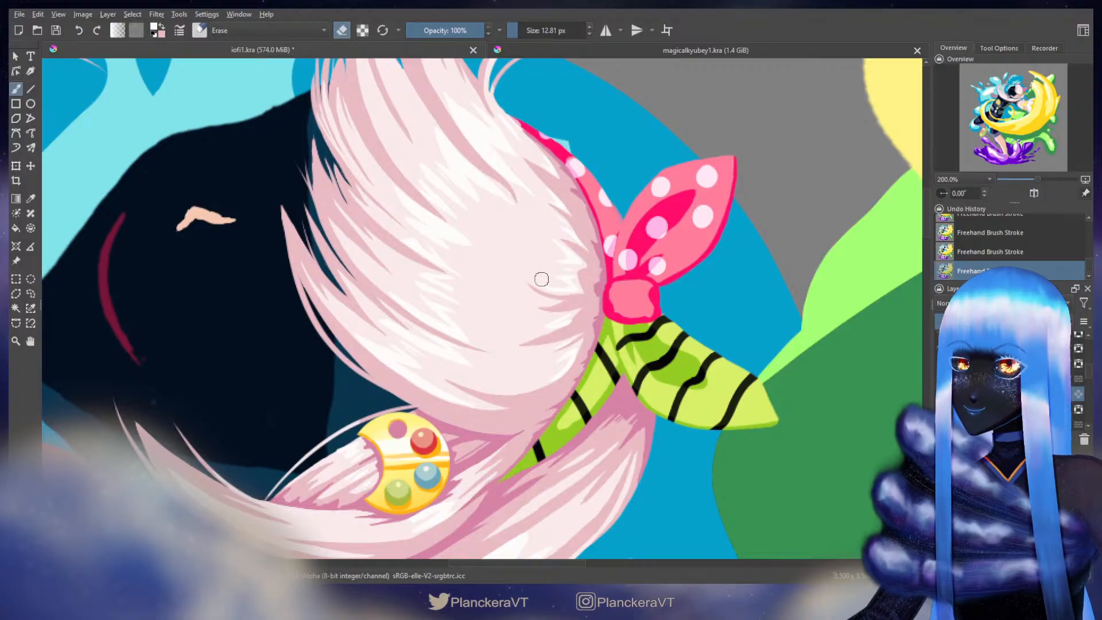
{"action": "key", "text": "e"}
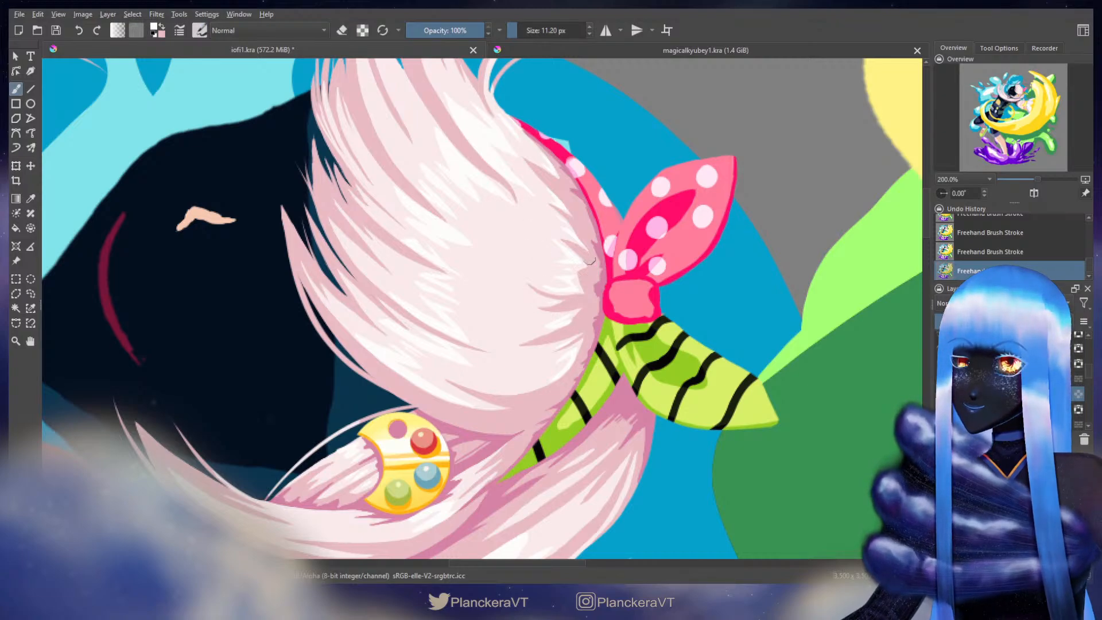
{"action": "key", "text": "e"}
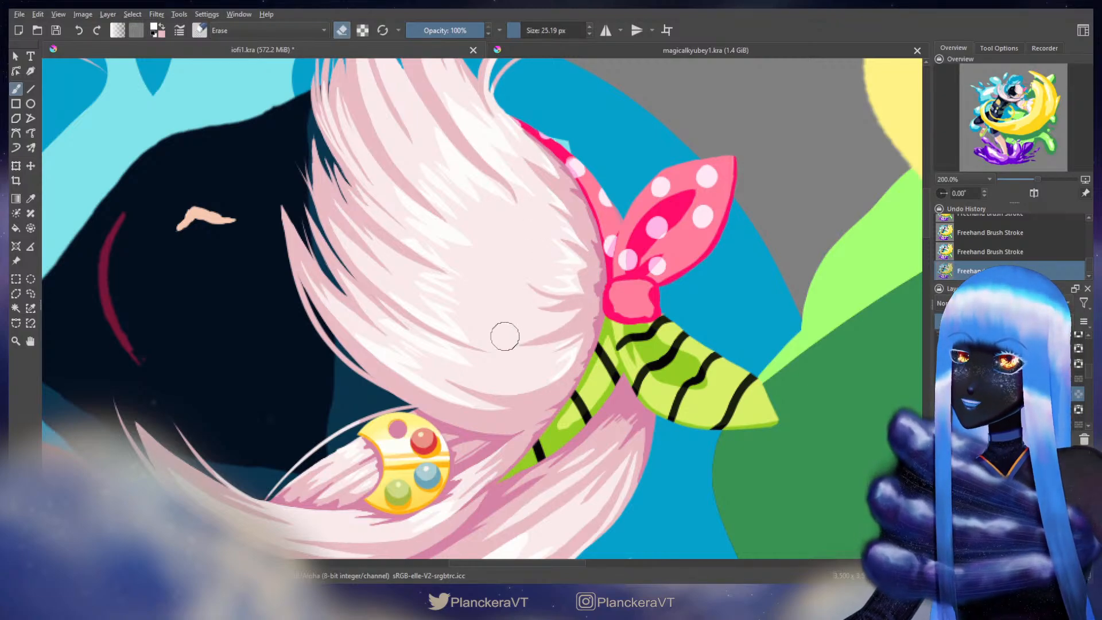
{"action": "key", "text": "e"}
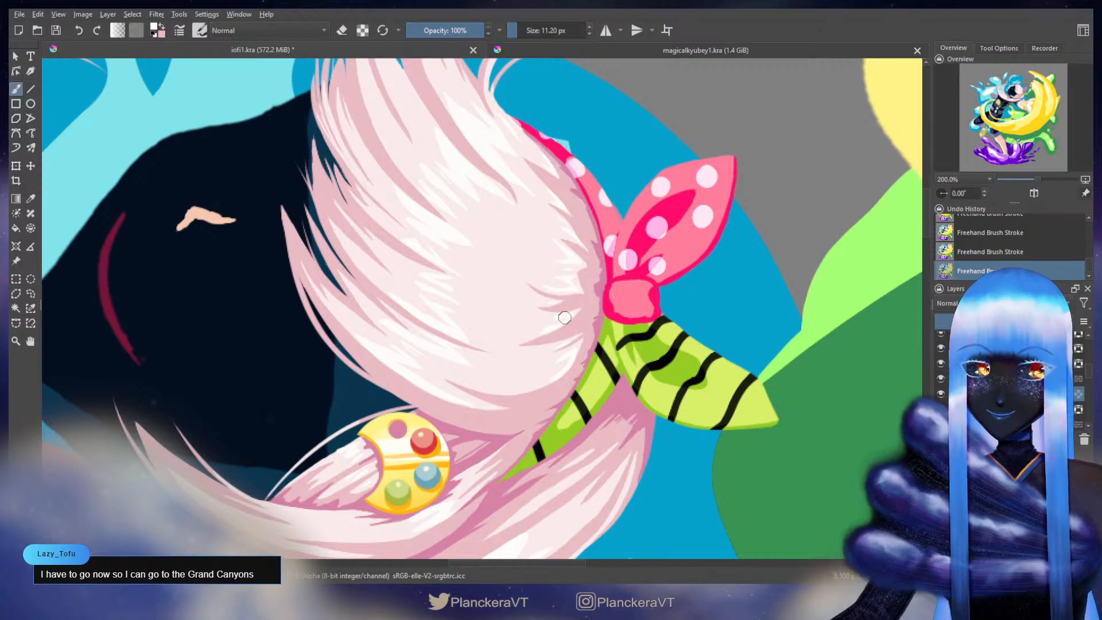
Step: Sharpen the highlight tips below the bow's knot with a 12.60 px eraser and extend them with the 11.20 px brush
{"action": "key", "text": "e"}
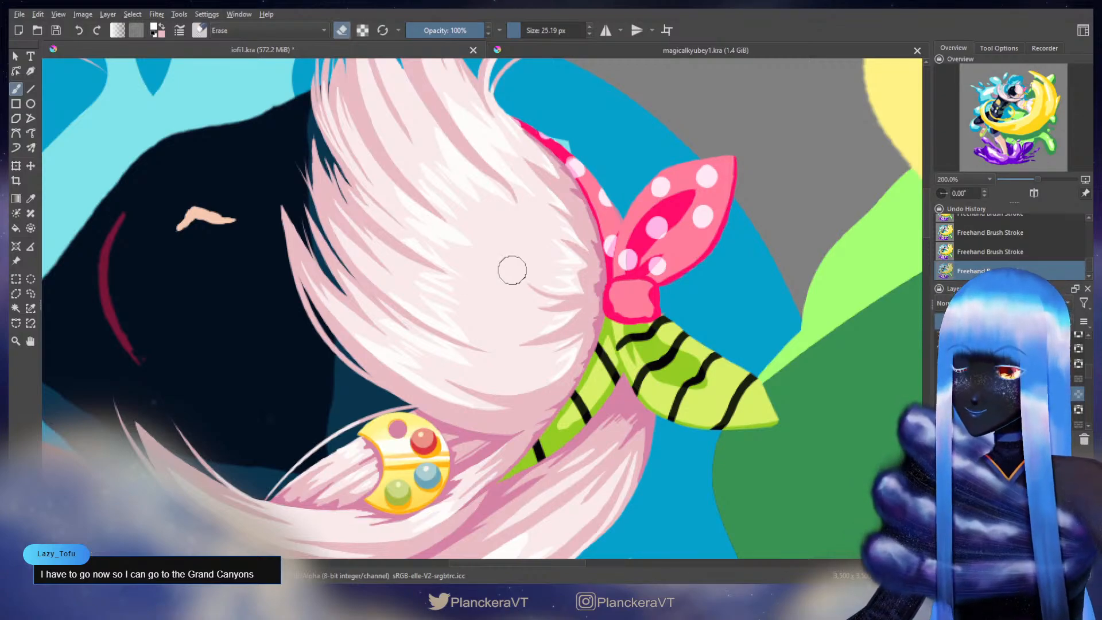
{"action": "key", "text": "bracketleft"}
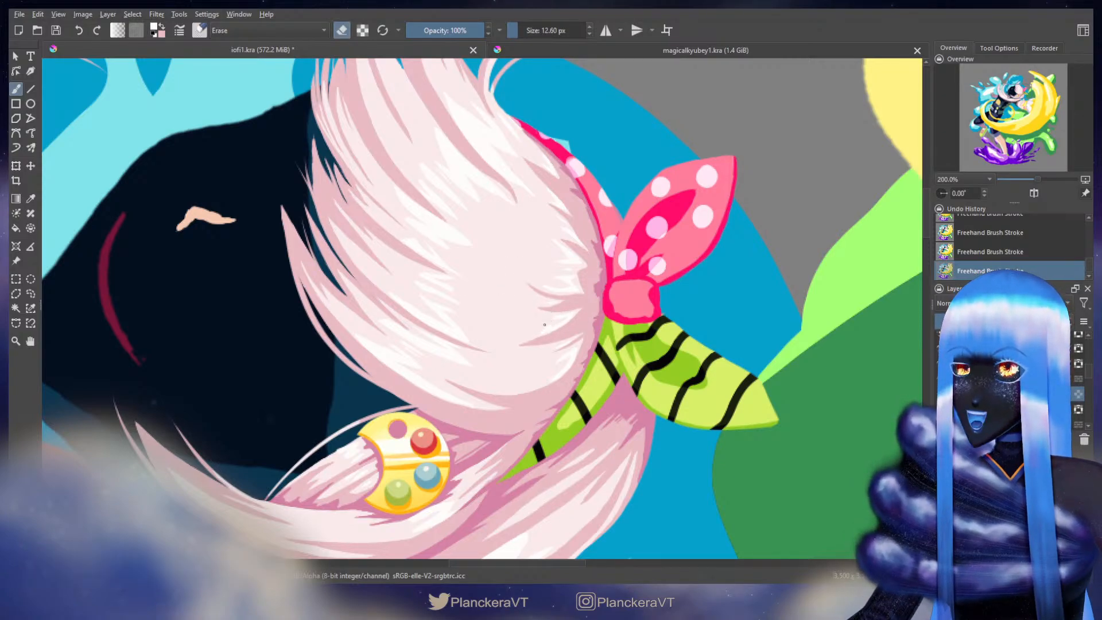
{"action": "key", "text": "e"}
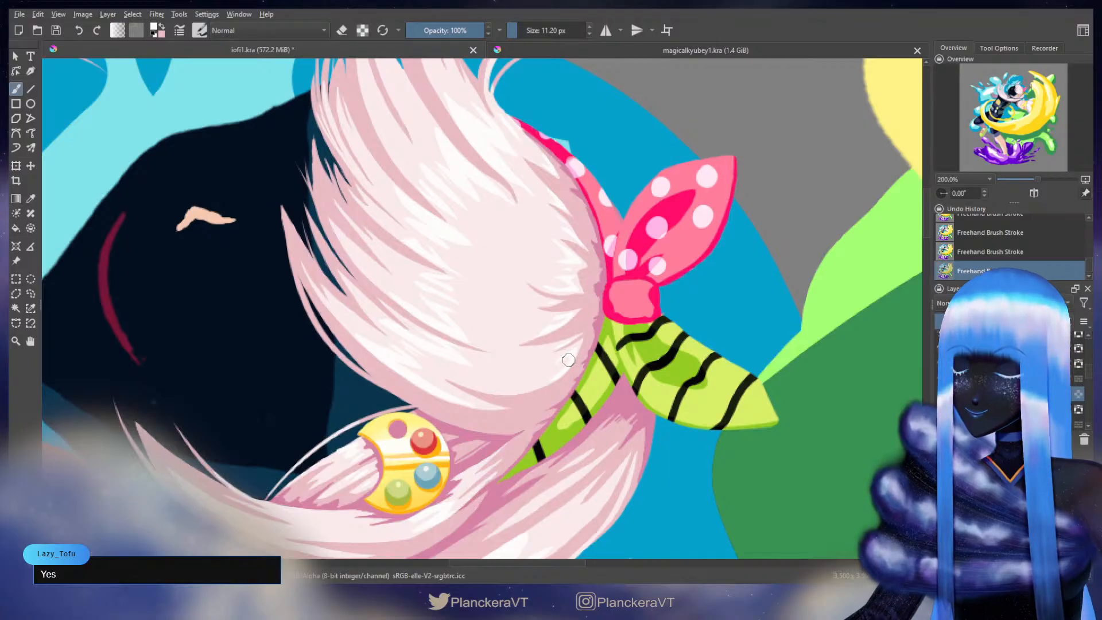
Step: Paint the highlight on the hair's lower sweep above the hand at 15.55 px and trim its end with a 19.76 px eraser
{"action": "left_click_drag", "start_coordinate": [586, 393], "coordinate": [590, 310]}
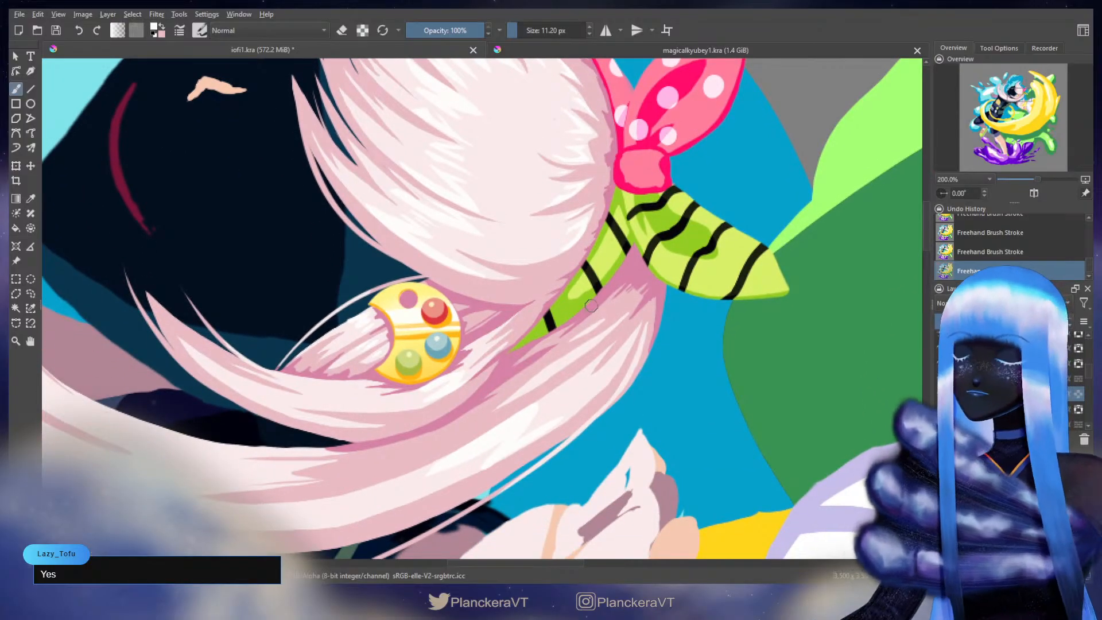
{"action": "left_click_drag", "start_coordinate": [615, 345], "coordinate": [704, 193]}
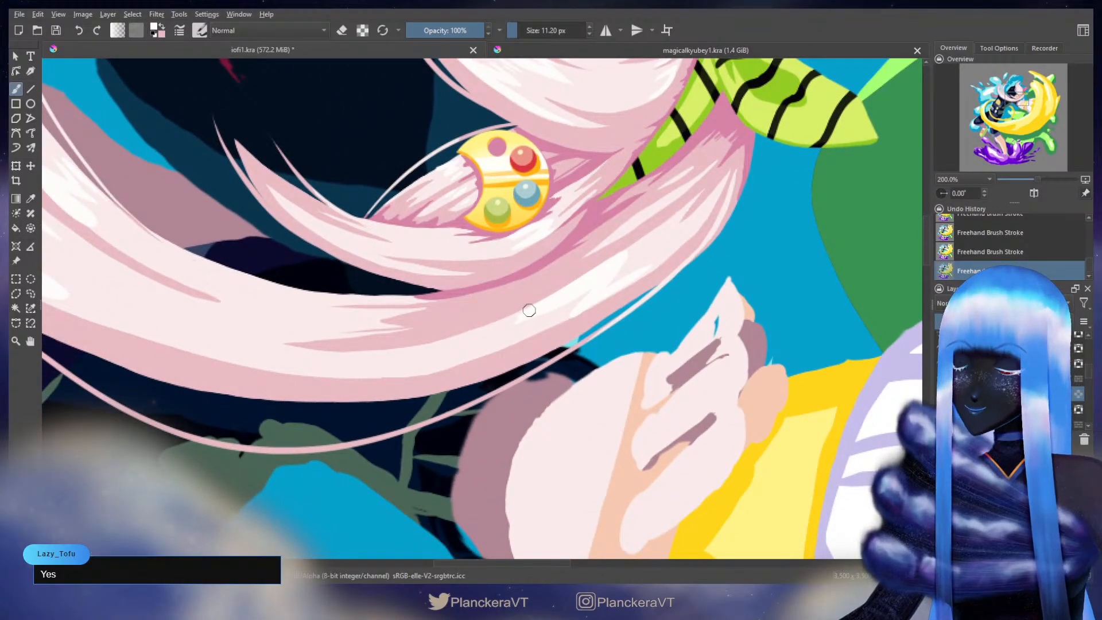
{"action": "left_click_drag", "start_coordinate": [529, 310], "coordinate": [534, 308]}
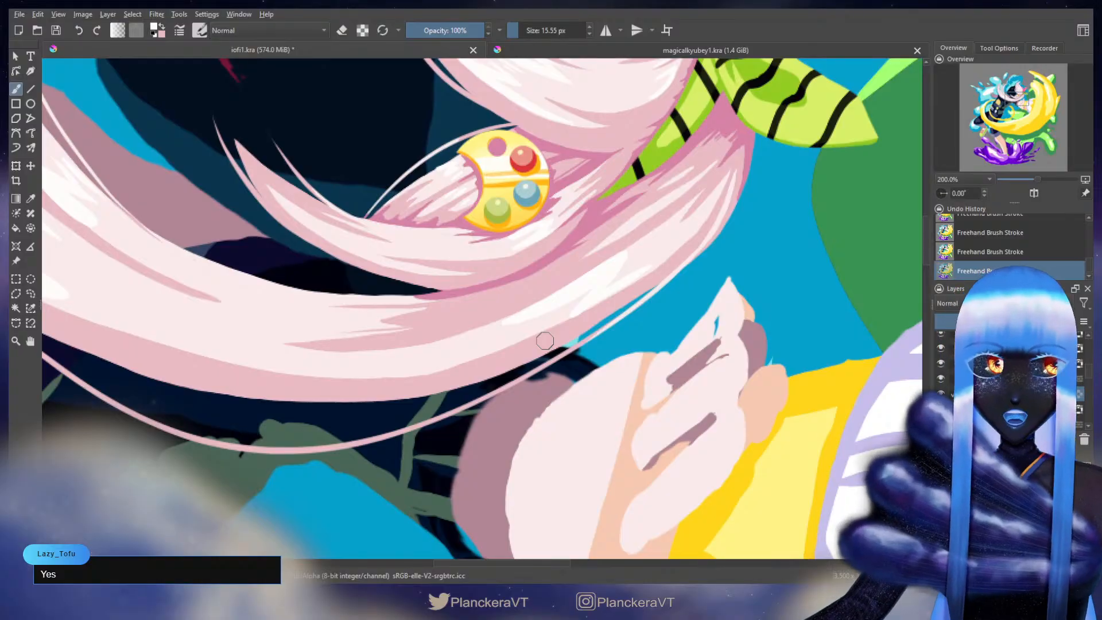
{"action": "key", "text": "e"}
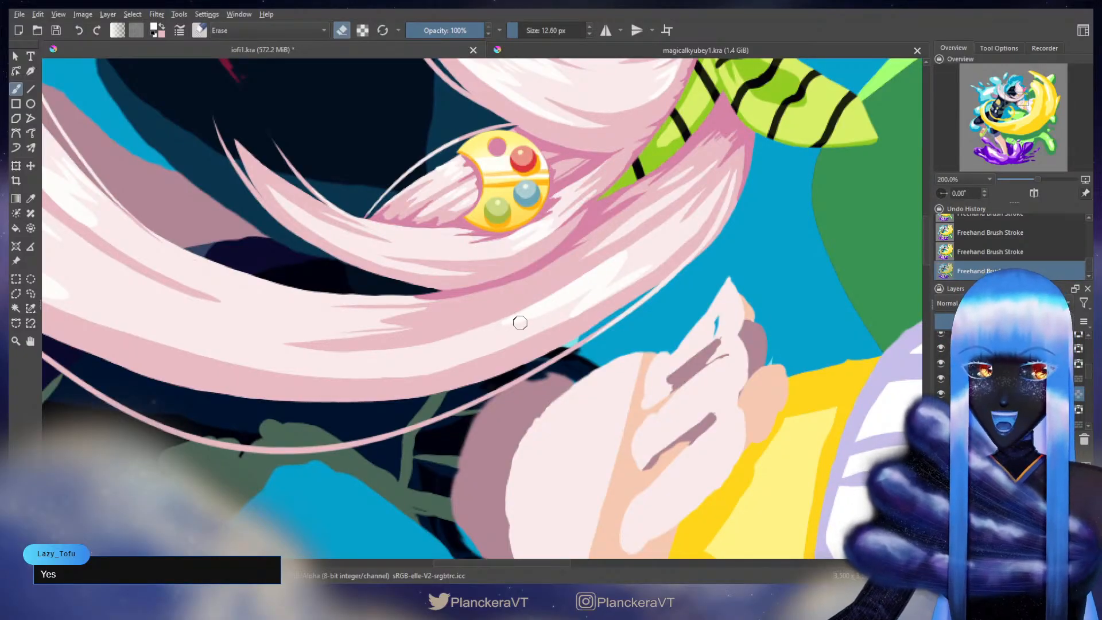
{"action": "left_click_drag", "start_coordinate": [513, 325], "coordinate": [507, 328]}
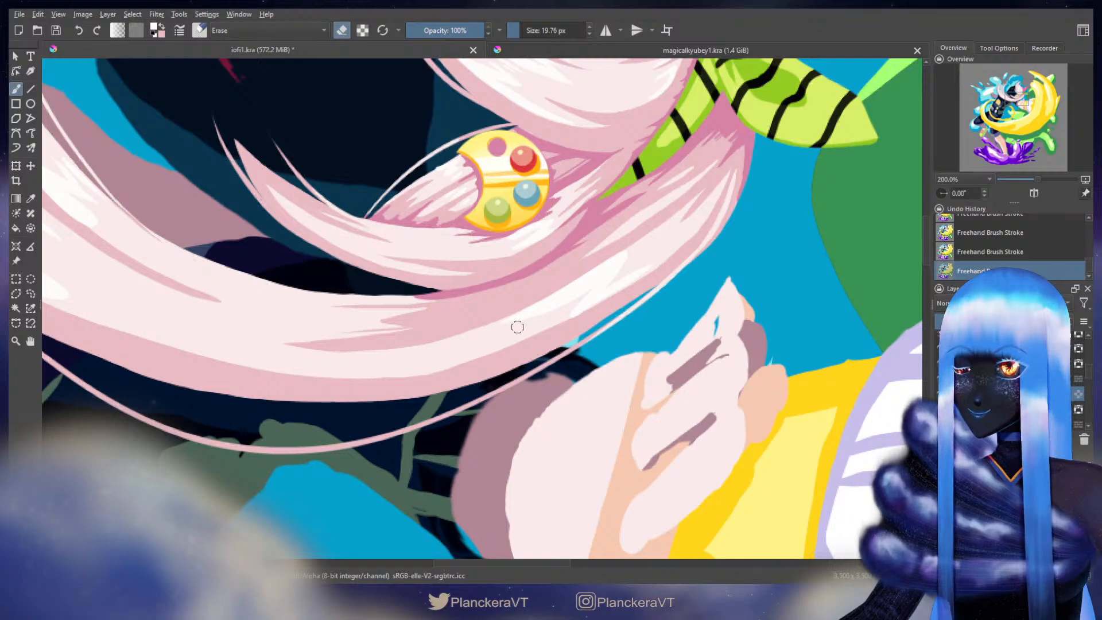
Step: Refine the lower sweep's highlights into tapered strands, alternating the 15.55 px brush with a 17.26 px eraser
{"action": "key", "text": "e"}
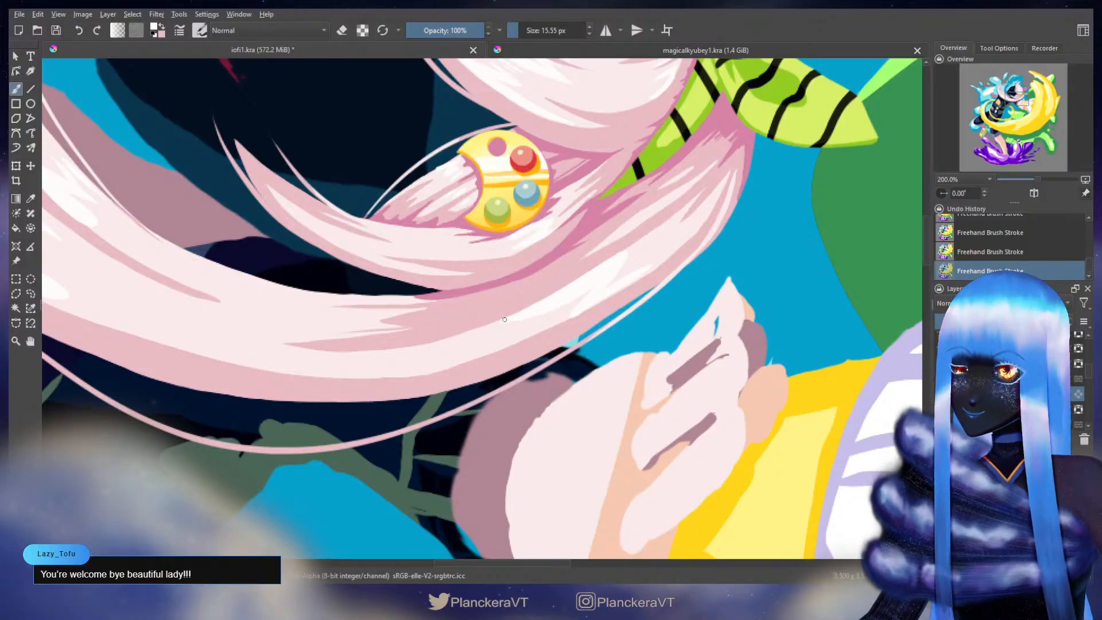
{"action": "key", "text": "e"}
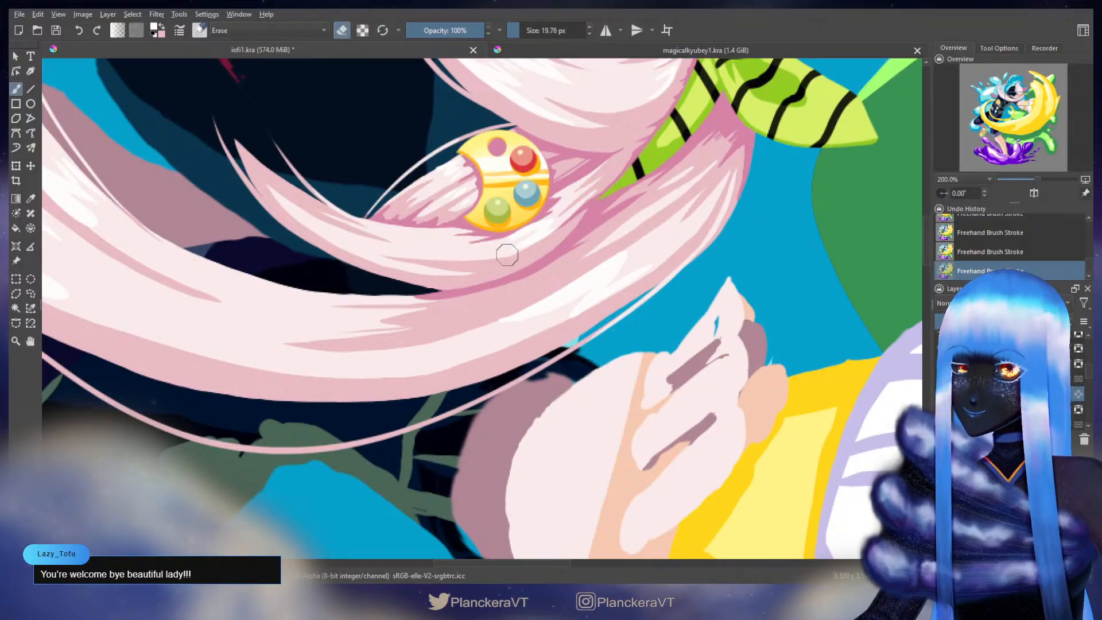
{"action": "left_click_drag", "start_coordinate": [524, 288], "coordinate": [498, 317]}
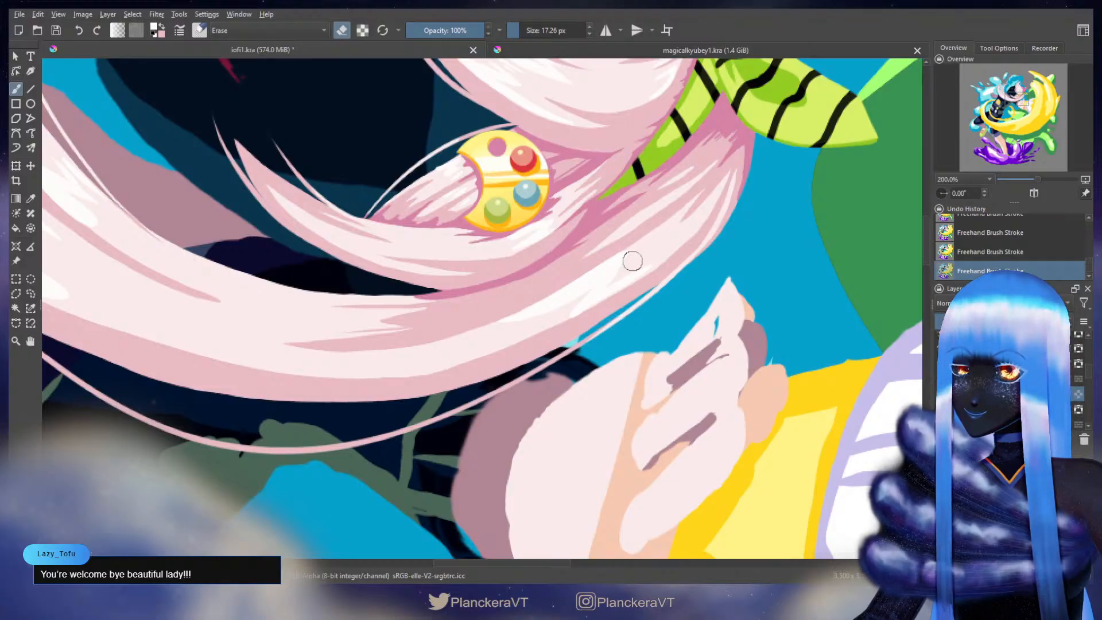
{"action": "key", "text": "e"}
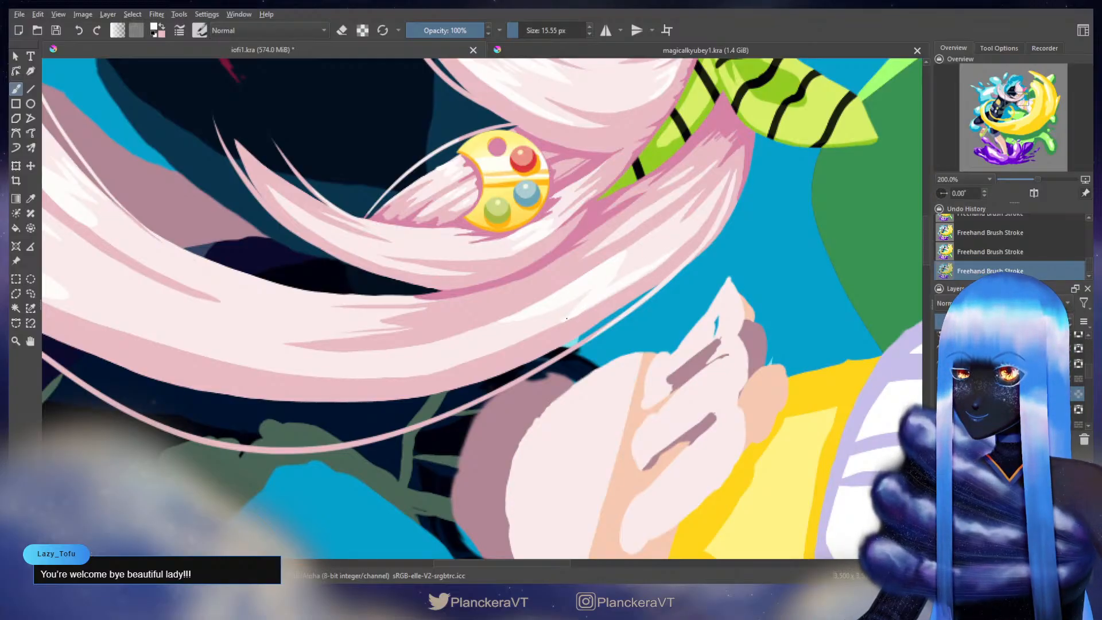
{"action": "key", "text": "e"}
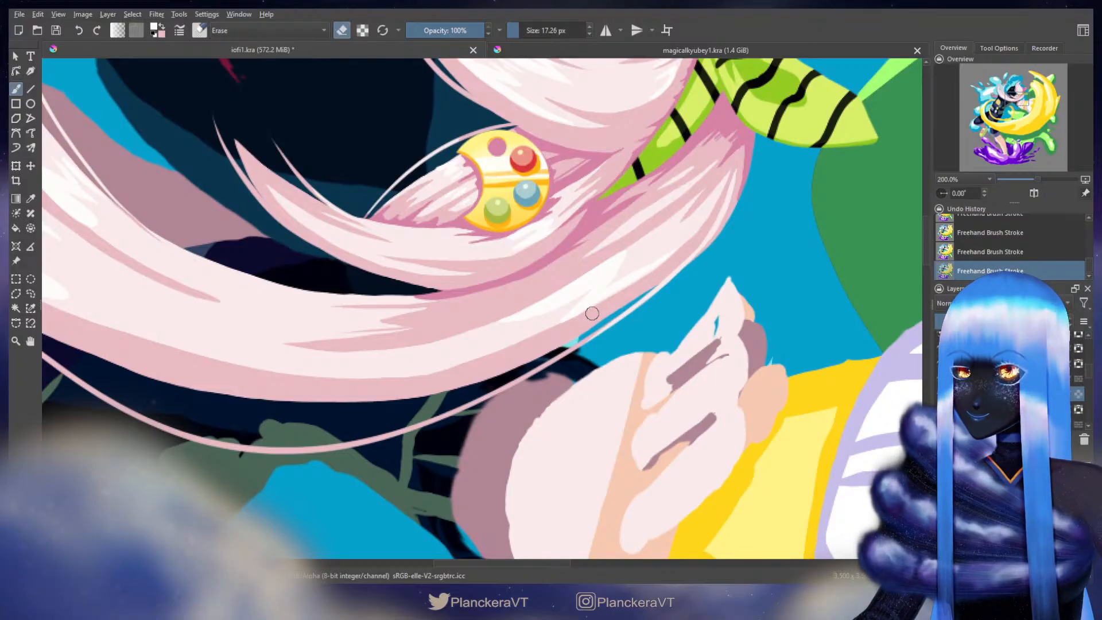
{"action": "key", "text": "e"}
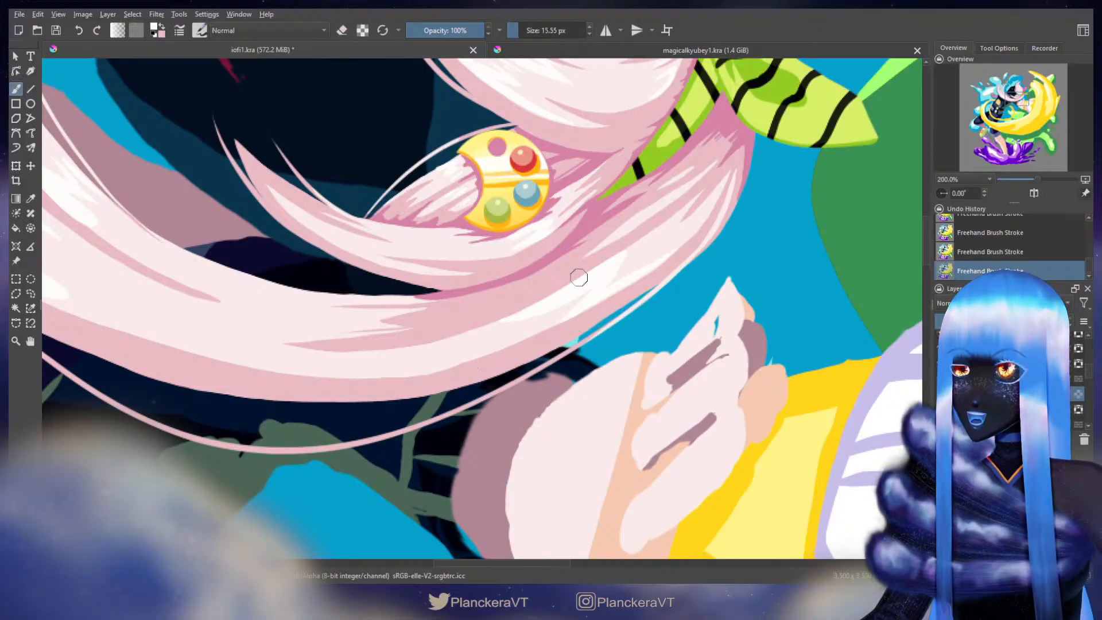
Step: Trim the white highlights on the strand below the yellow hair clip with a 12.94 px eraser
{"action": "left_click_drag", "start_coordinate": [587, 298], "coordinate": [614, 318]}
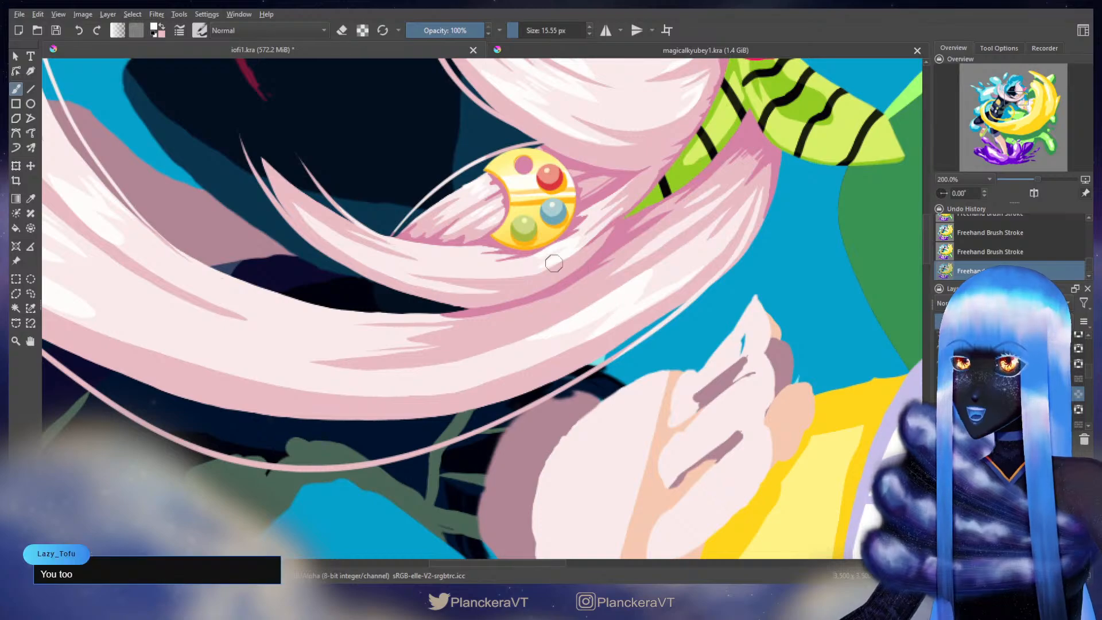
{"action": "left_click_drag", "start_coordinate": [526, 249], "coordinate": [580, 317]}
{"action": "key", "text": "e"}
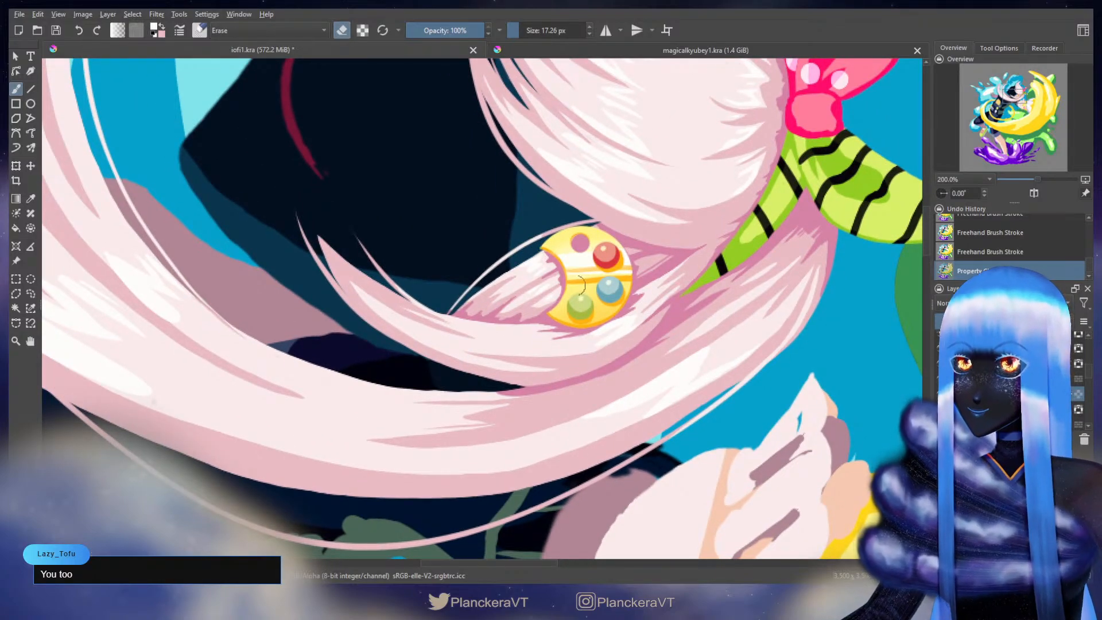
{"action": "mouse_move", "coordinate": [538, 260]}
{"action": "left_mouse_down", "text": "shift"}
{"action": "mouse_move", "coordinate": [526, 280]}
{"action": "mouse_move", "coordinate": [536, 274]}
{"action": "mouse_move", "coordinate": [530, 293]}
{"action": "mouse_move", "coordinate": [557, 292]}
{"action": "left_mouse_up", "text": "shift"}
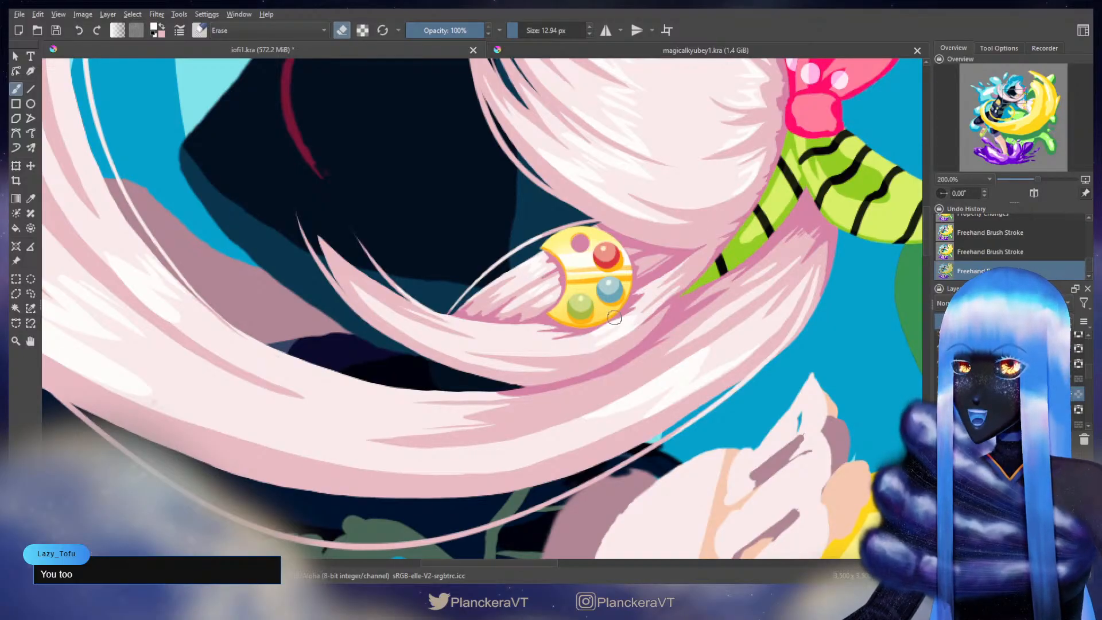
{"action": "left_click_drag", "start_coordinate": [636, 307], "coordinate": [598, 327]}
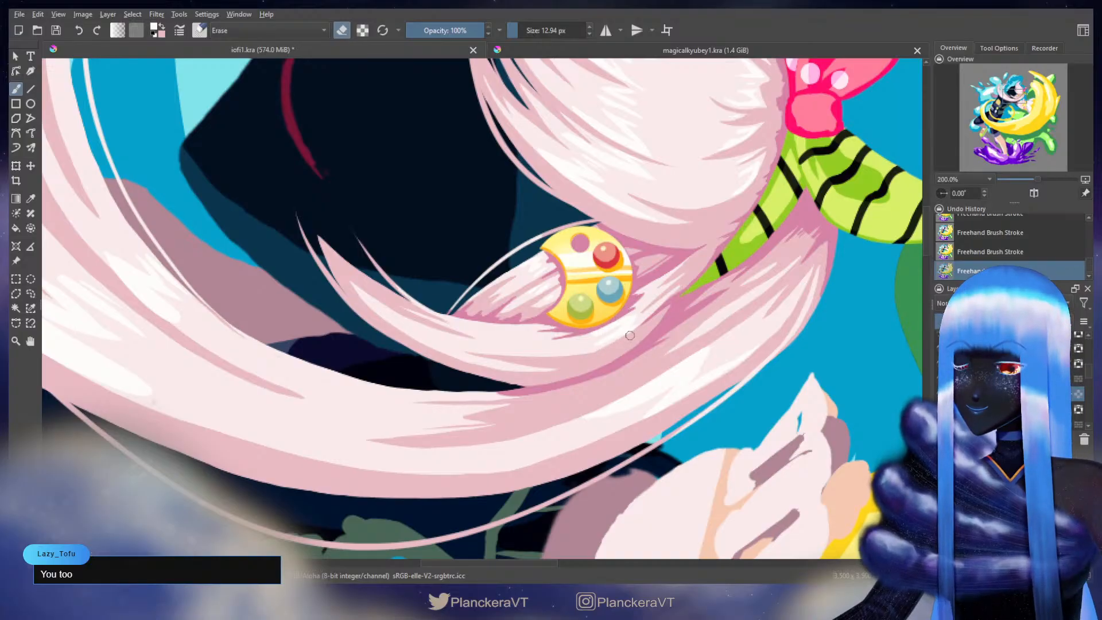
{"action": "key", "text": "ctrl+z"}
{"action": "key", "text": "ctrl+shift+z"}
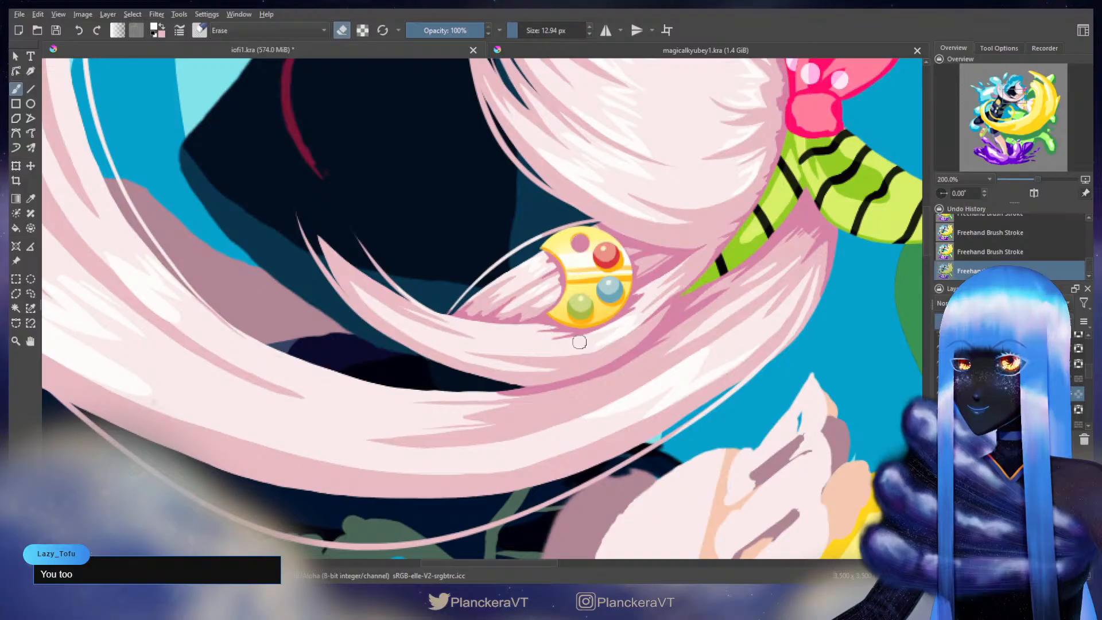
Step: Extend the upper tip of the white highlight on the long sweep's outer curve at 20.36 px and taper it with a 15.13 px eraser
{"action": "mouse_move", "coordinate": [506, 344]}
{"action": "left_mouse_down"}
{"action": "mouse_move", "coordinate": [578, 372]}
{"action": "mouse_move", "coordinate": [758, 373]}
{"action": "left_mouse_up"}
{"action": "left_click_drag", "start_coordinate": [469, 330], "coordinate": [563, 357]}
{"action": "left_click_drag", "start_coordinate": [294, 286], "coordinate": [296, 287]}
{"action": "key", "text": "e"}
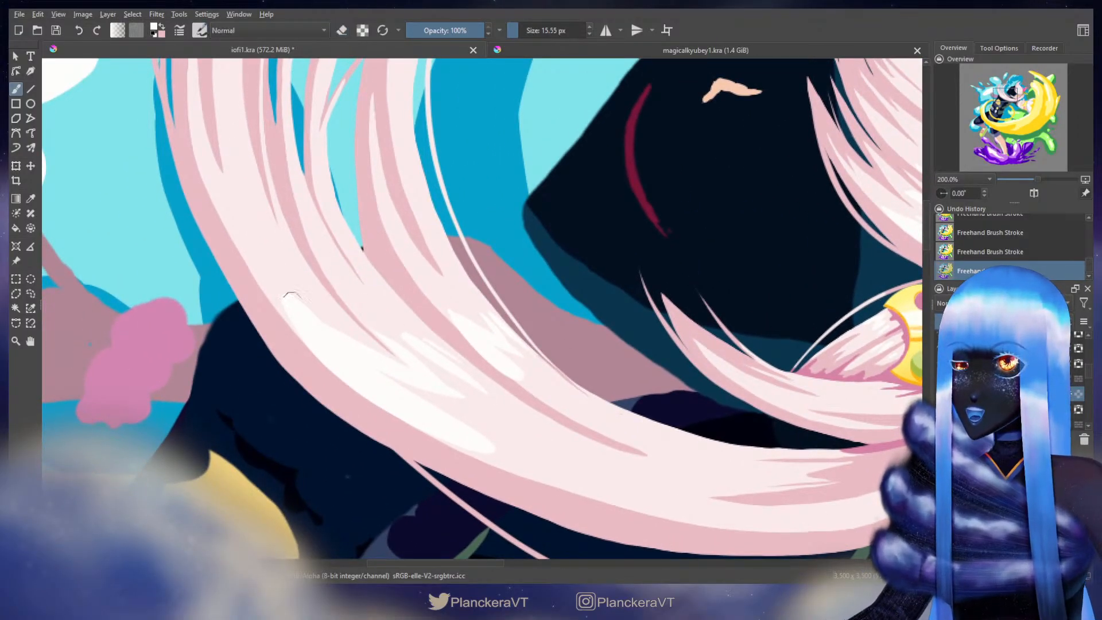
{"action": "mouse_move", "coordinate": [295, 326]}
{"action": "left_mouse_down"}
{"action": "mouse_move", "coordinate": [303, 335]}
{"action": "mouse_move", "coordinate": [265, 285]}
{"action": "mouse_move", "coordinate": [320, 331]}
{"action": "left_mouse_up"}
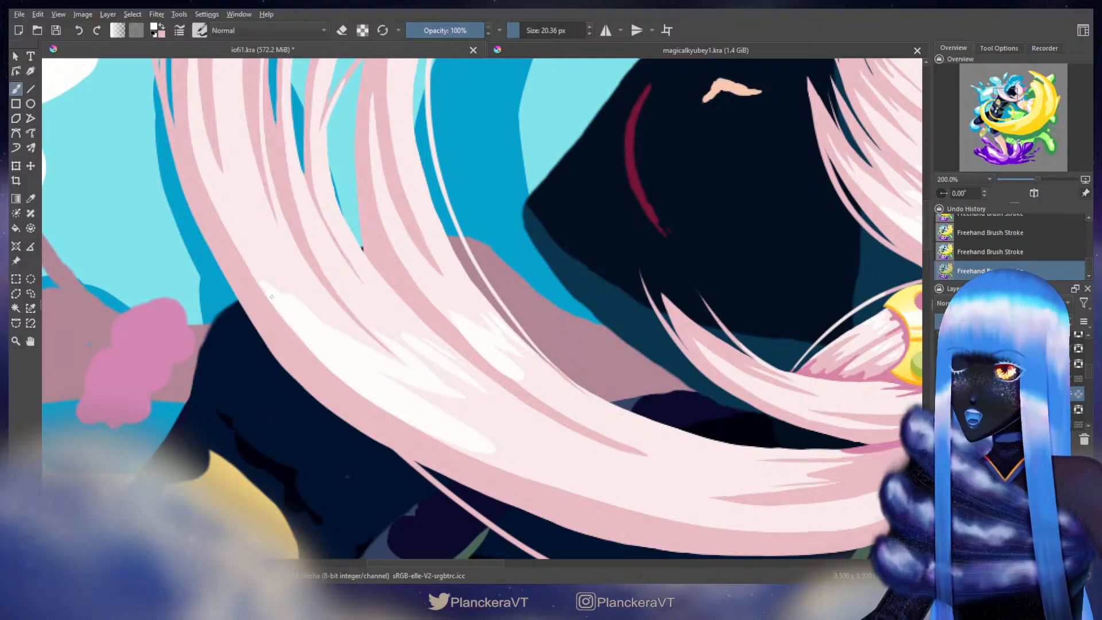
{"action": "left_click_drag", "start_coordinate": [260, 281], "coordinate": [315, 331]}
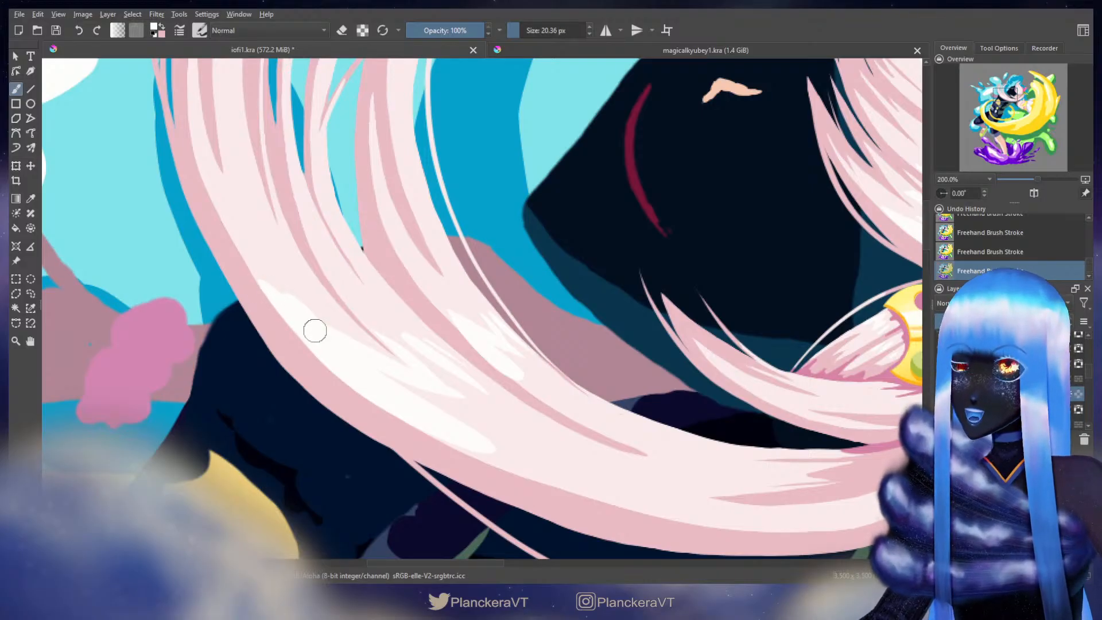
{"action": "key", "text": "e"}
{"action": "mouse_move", "coordinate": [292, 295]}
{"action": "left_mouse_down"}
{"action": "mouse_move", "coordinate": [271, 281]}
{"action": "mouse_move", "coordinate": [320, 307]}
{"action": "mouse_move", "coordinate": [291, 286]}
{"action": "mouse_move", "coordinate": [301, 302]}
{"action": "left_mouse_up"}
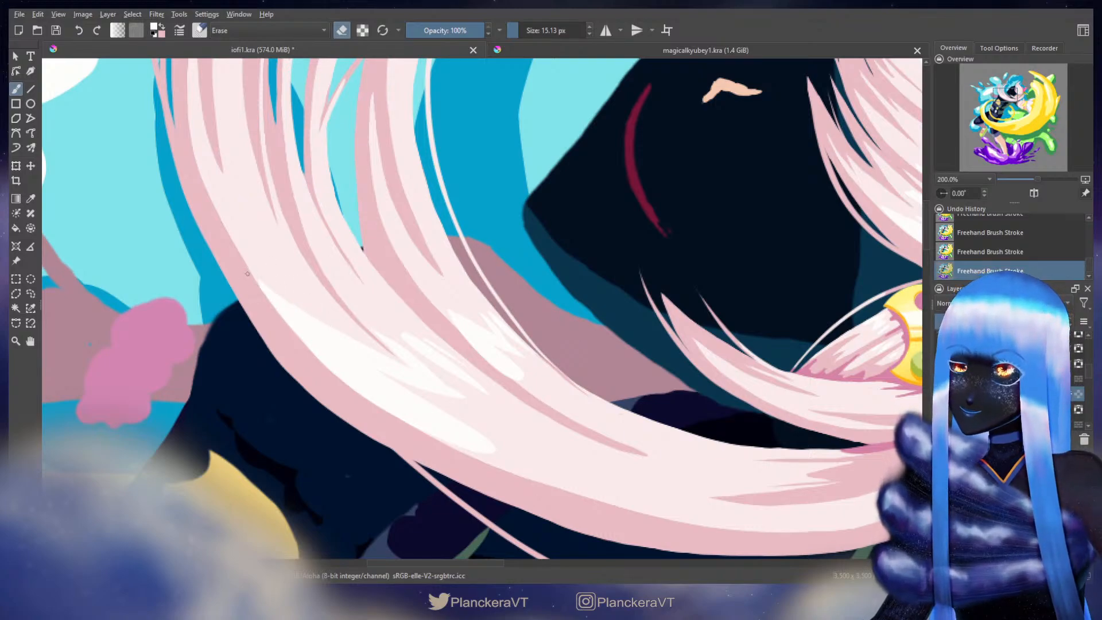
Step: Extend the lower tip of the outer curve's white highlight at 20.36 px and trim it into a point with a 13.77 px eraser
{"action": "left_click_drag", "start_coordinate": [418, 393], "coordinate": [359, 342]}
{"action": "key", "text": "e"}
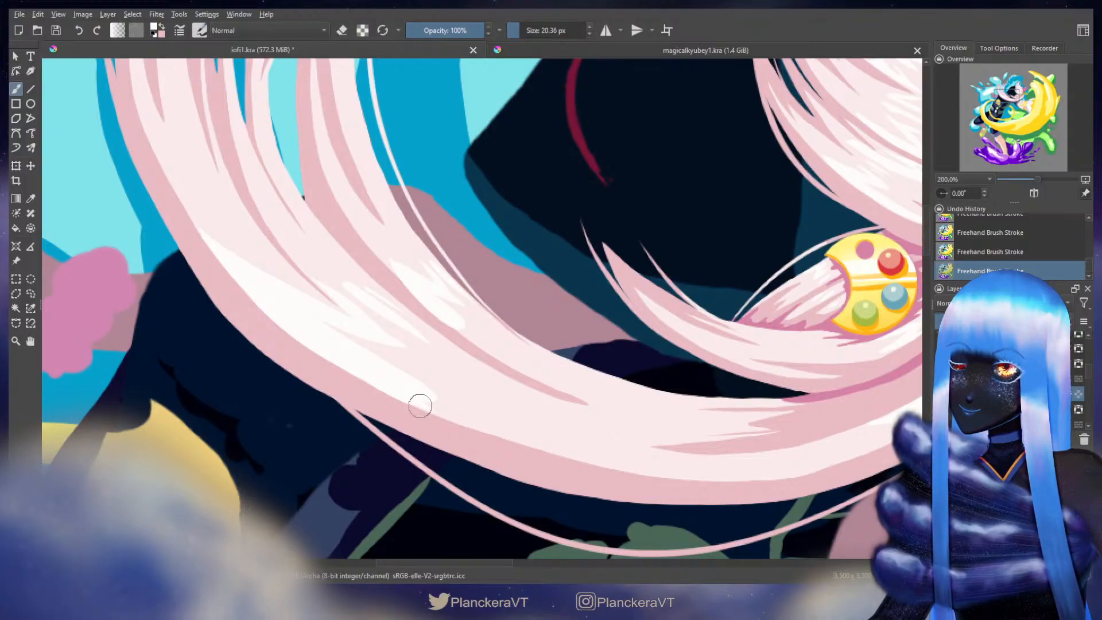
{"action": "left_click_drag", "start_coordinate": [407, 379], "coordinate": [431, 392]}
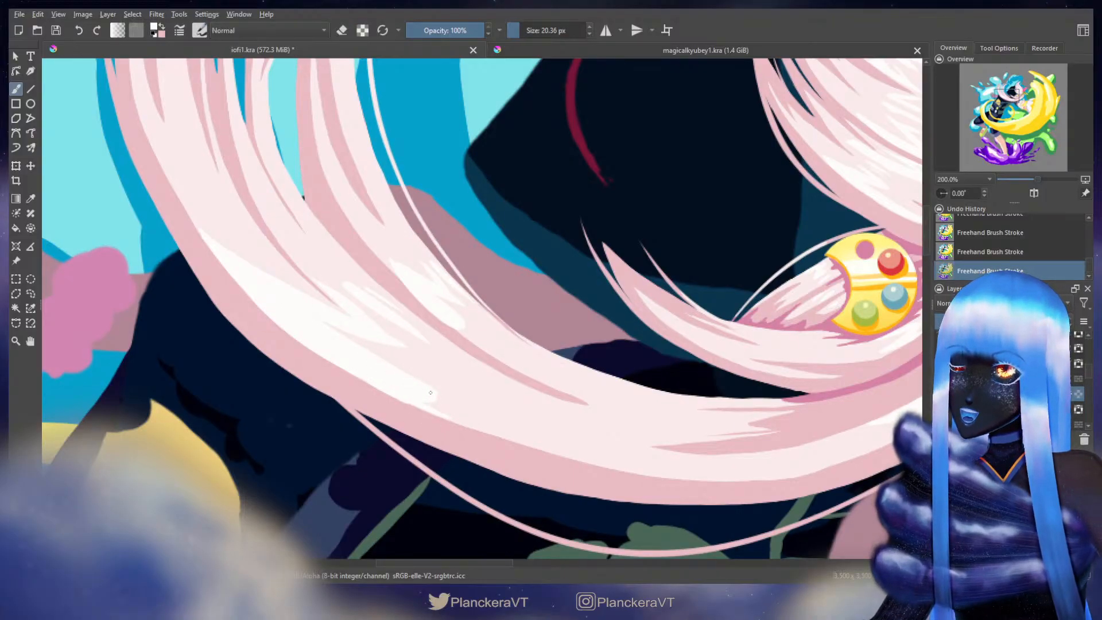
{"action": "key", "text": "ctrl+z"}
{"action": "key", "text": "ctrl+z"}
{"action": "mouse_move", "coordinate": [370, 355]}
{"action": "left_mouse_down"}
{"action": "mouse_move", "coordinate": [431, 390]}
{"action": "mouse_move", "coordinate": [417, 382]}
{"action": "mouse_move", "coordinate": [439, 409]}
{"action": "left_mouse_up"}
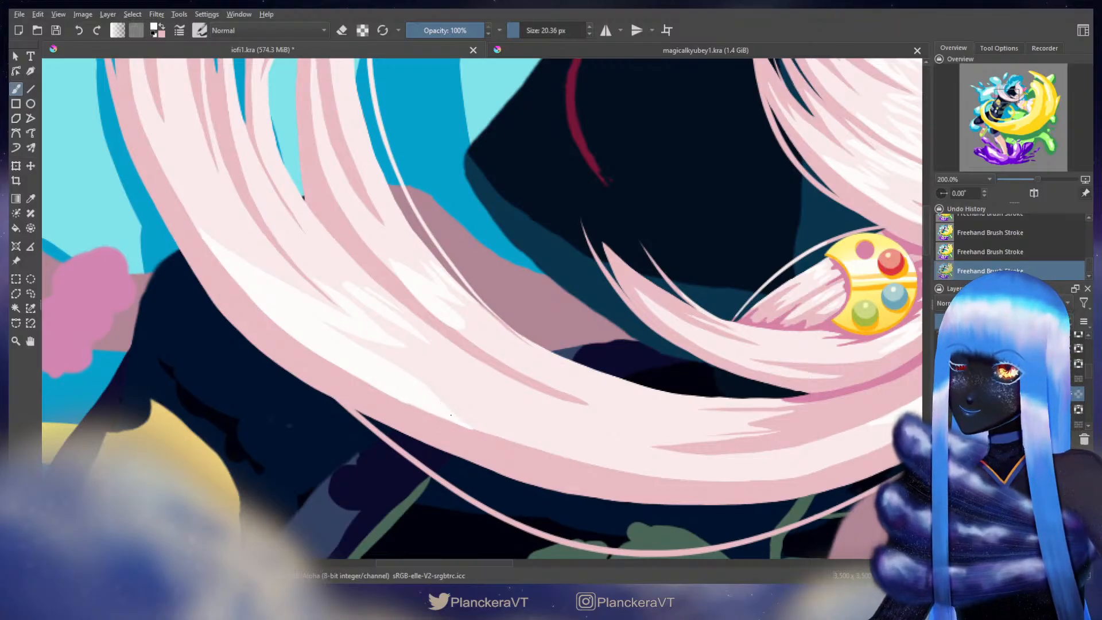
{"action": "key", "text": "e"}
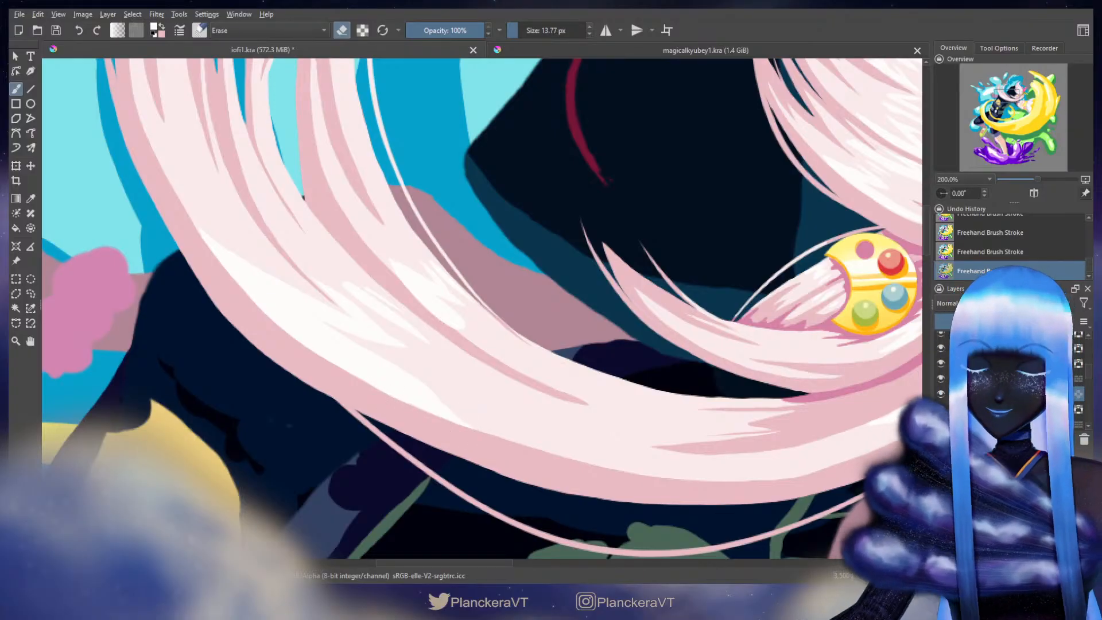
Step: Split the highlights in the middle of the long sweep into thin strands, alternating a 14.47 px brush with a 13.77 px eraser
{"action": "left_click_drag", "start_coordinate": [327, 296], "coordinate": [344, 351]}
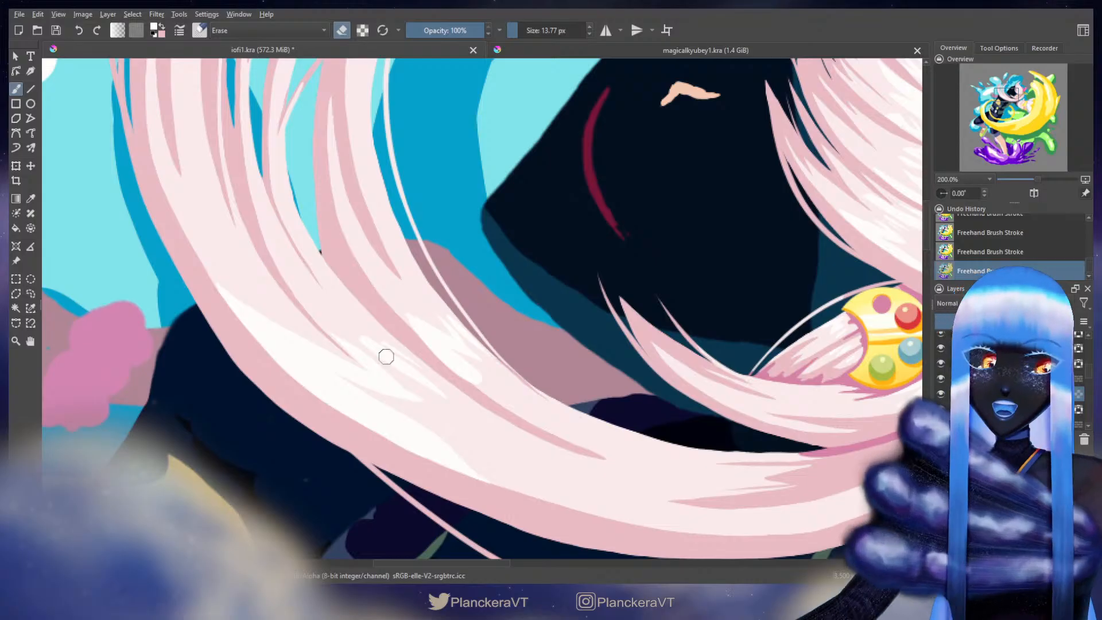
{"action": "key", "text": "e"}
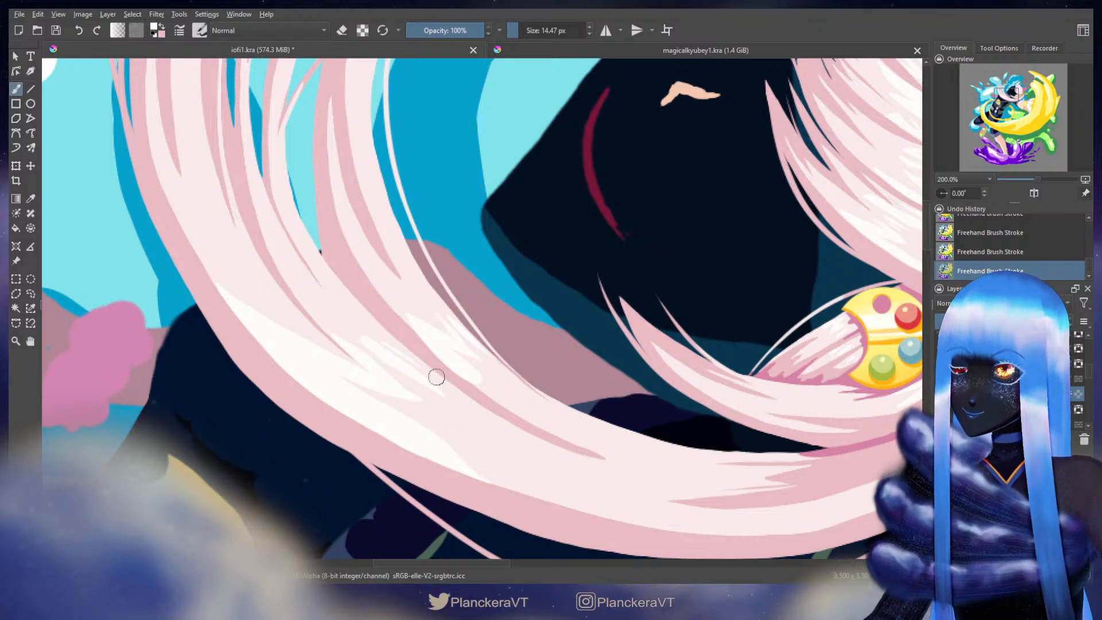
{"action": "key", "text": "e"}
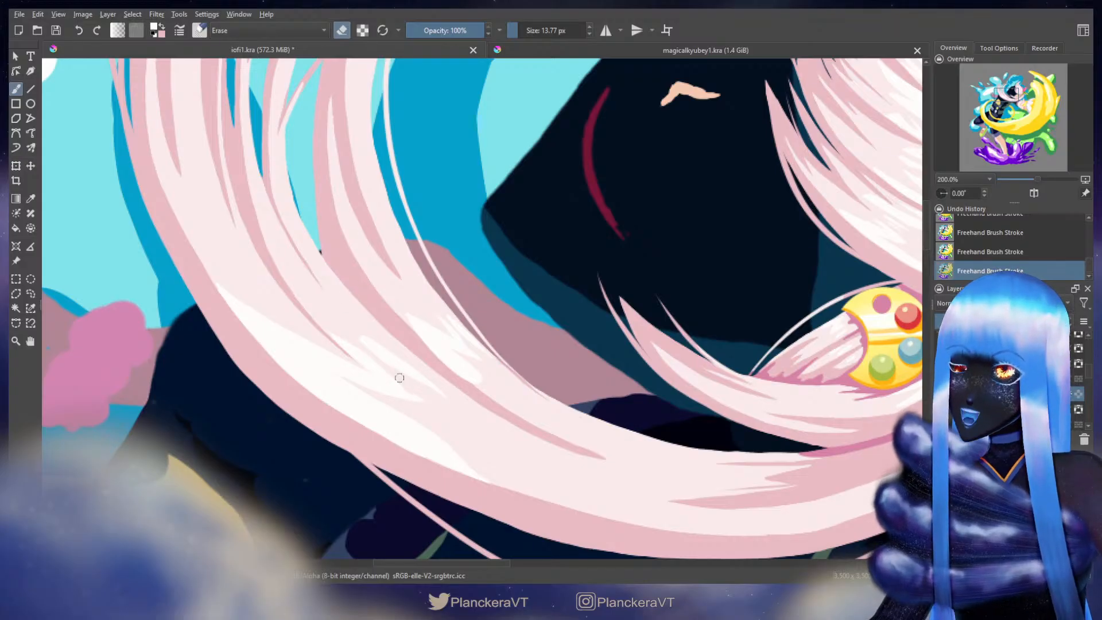
{"action": "key", "text": "e"}
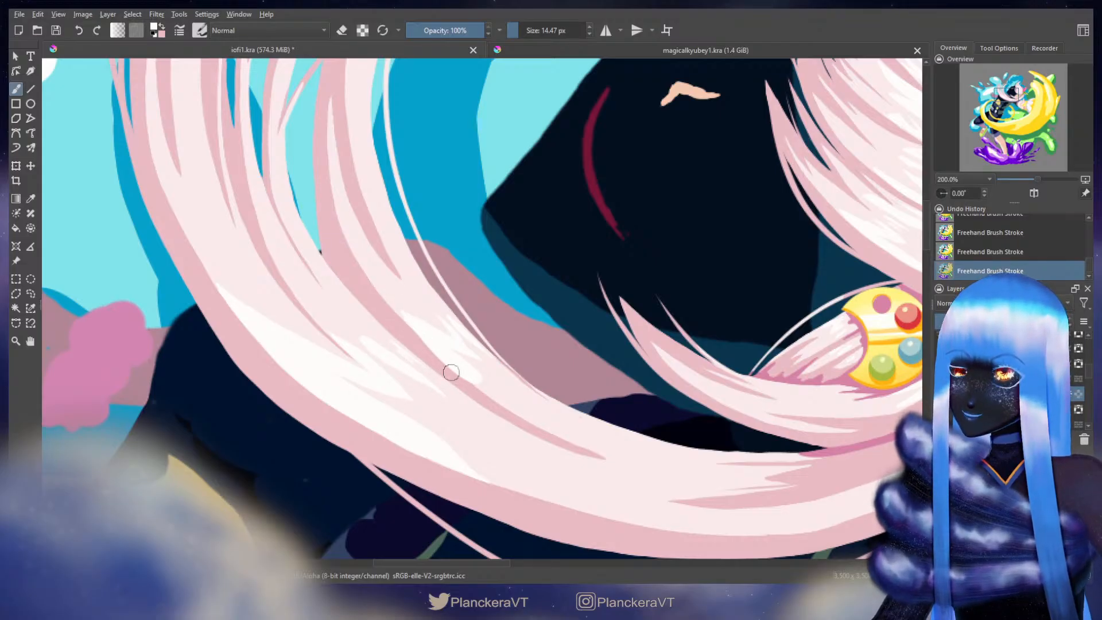
{"action": "key", "text": "e"}
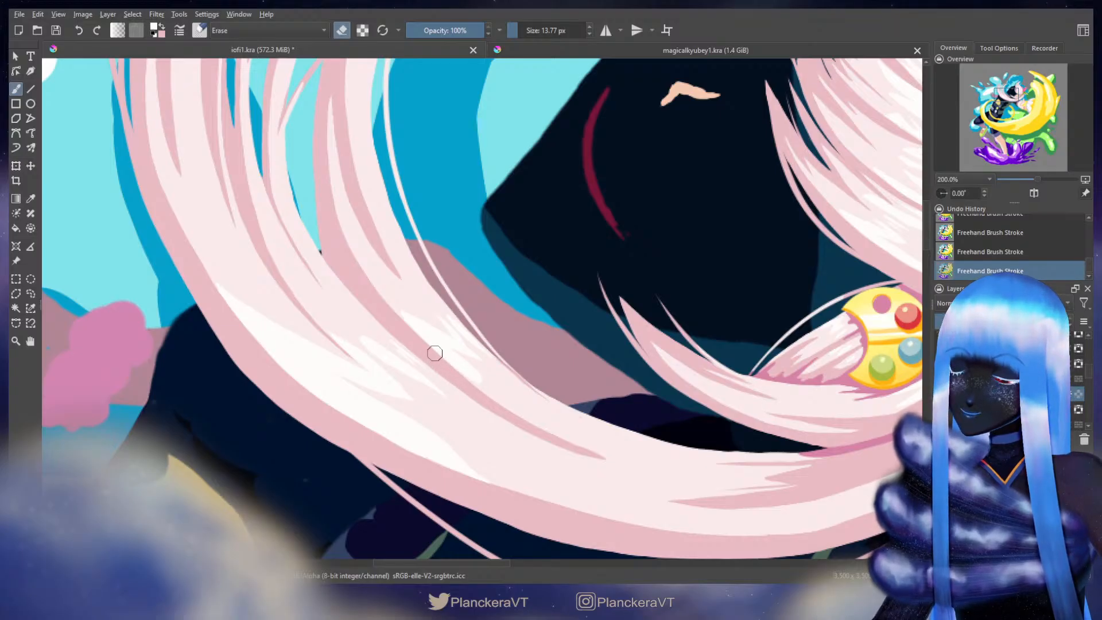
{"action": "key", "text": "e"}
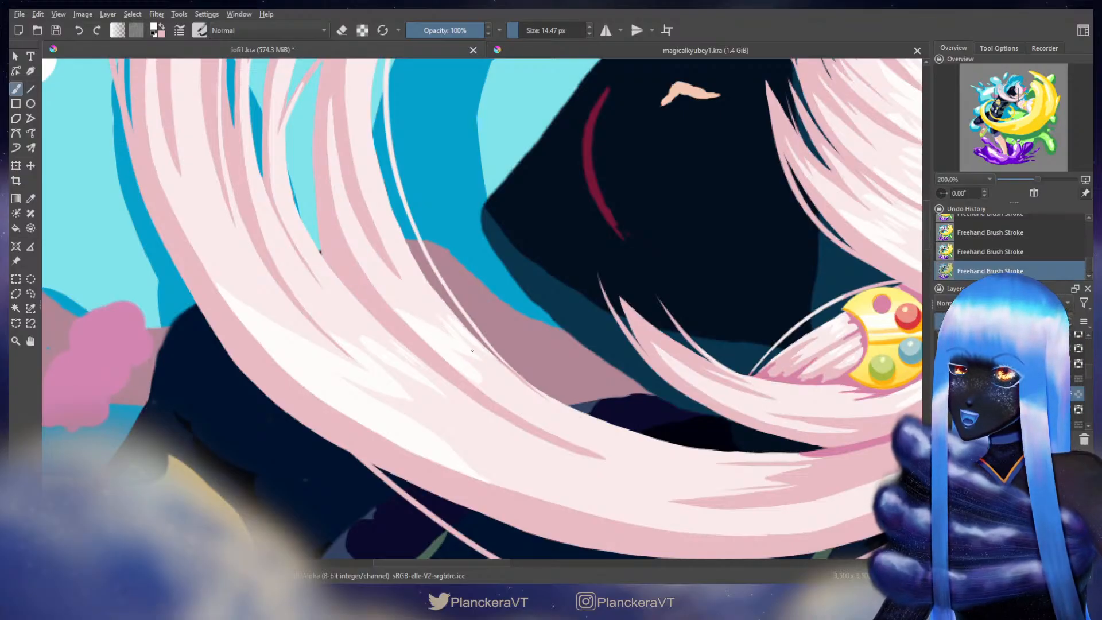
Step: Refine the highlight strands along the sweep's inner edge with the 14.47 px brush and an eraser reduced to 11.49 px and 9.54 px
{"action": "key", "text": "e"}
{"action": "key", "text": "bracketleft"}
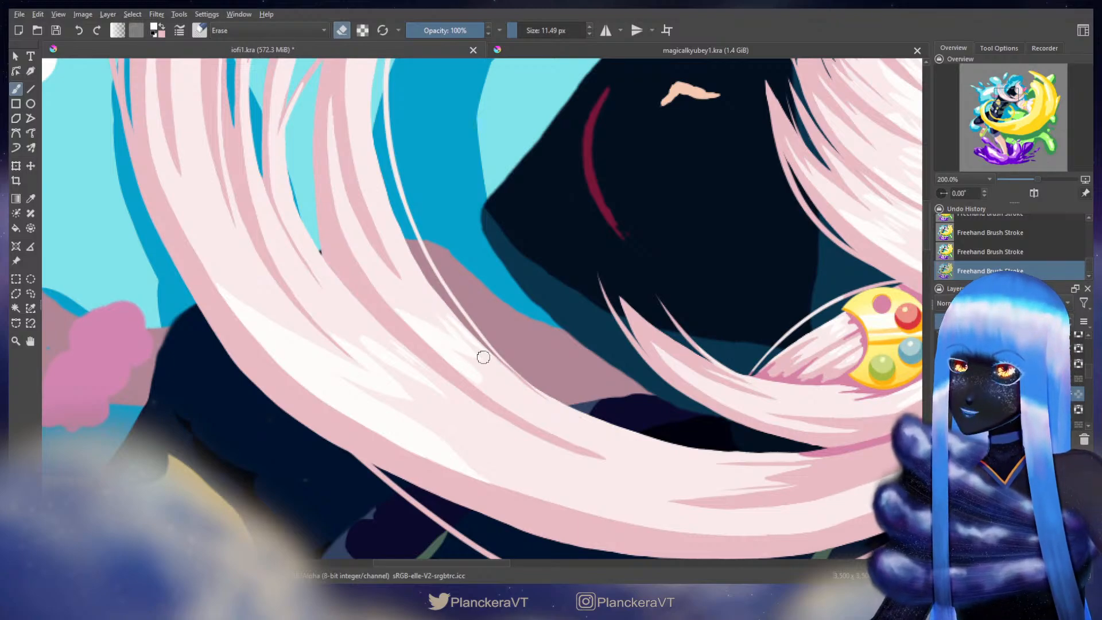
{"action": "key", "text": "e"}
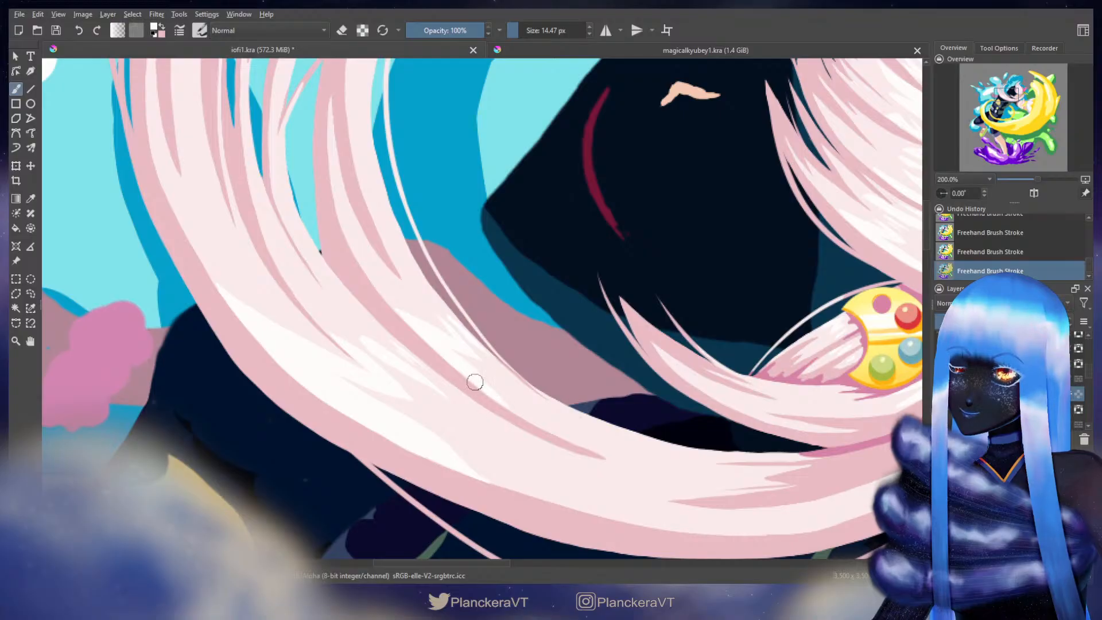
{"action": "key", "text": "e"}
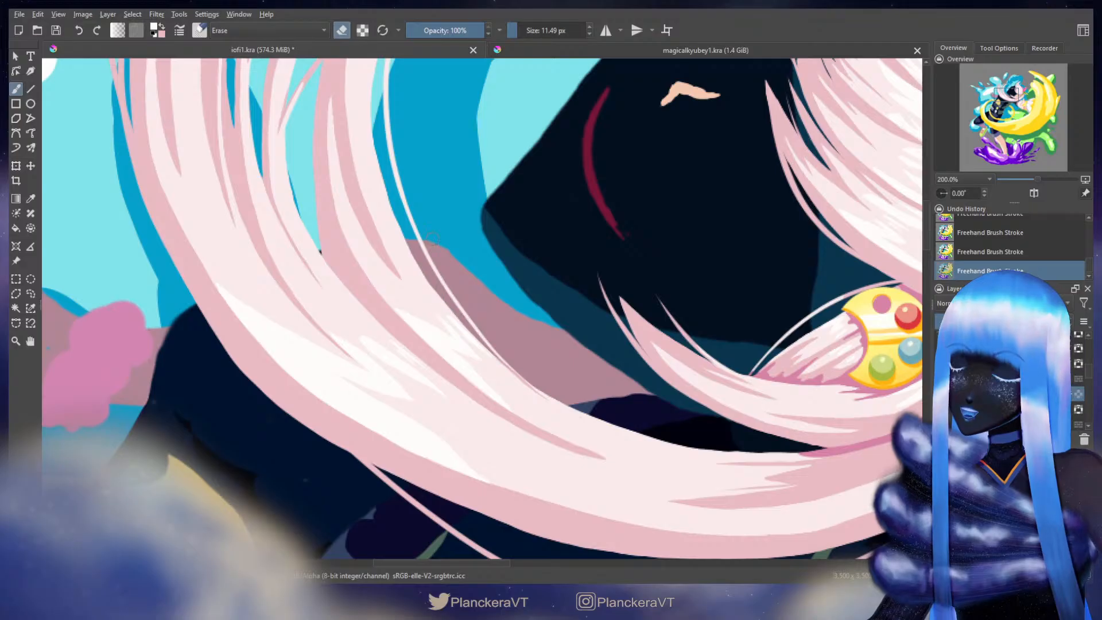
{"action": "key", "text": "e"}
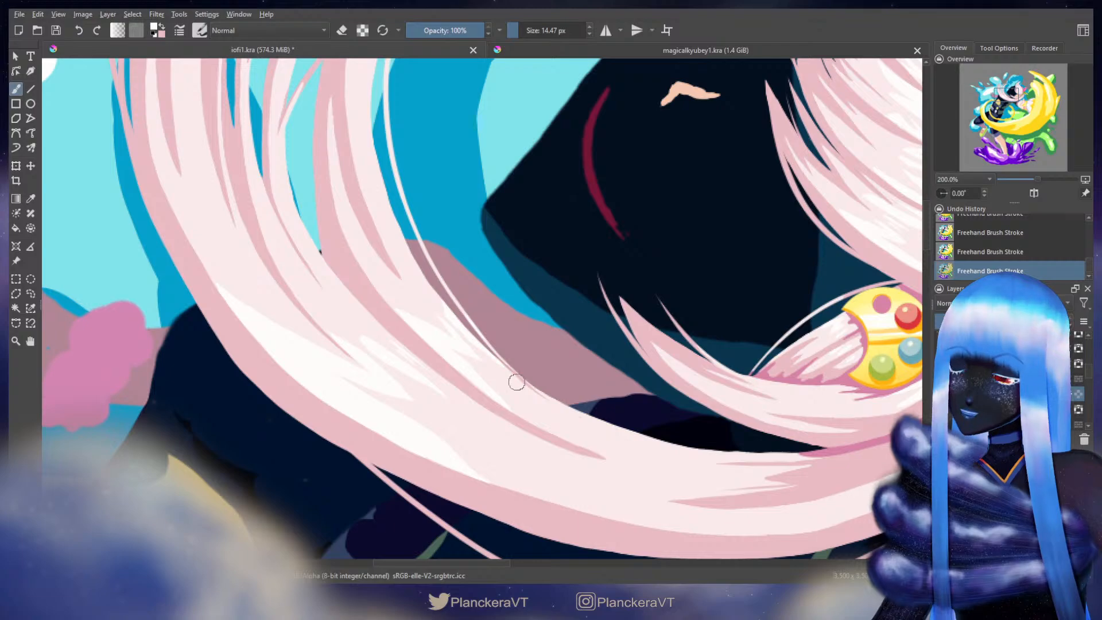
{"action": "key", "text": "e"}
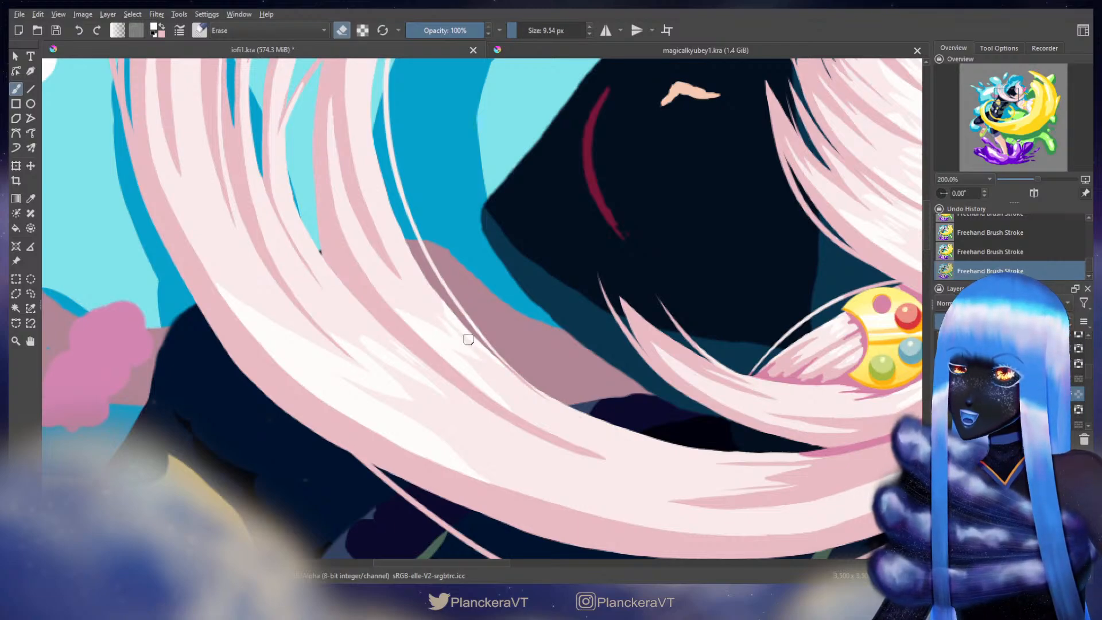
Step: Show the hidden eyes and rear hair, and invert the darkened face layers back to natural skin colours
{"action": "scroll", "coordinate": [518, 378], "scroll_direction": "down", "scroll_amount": 3}
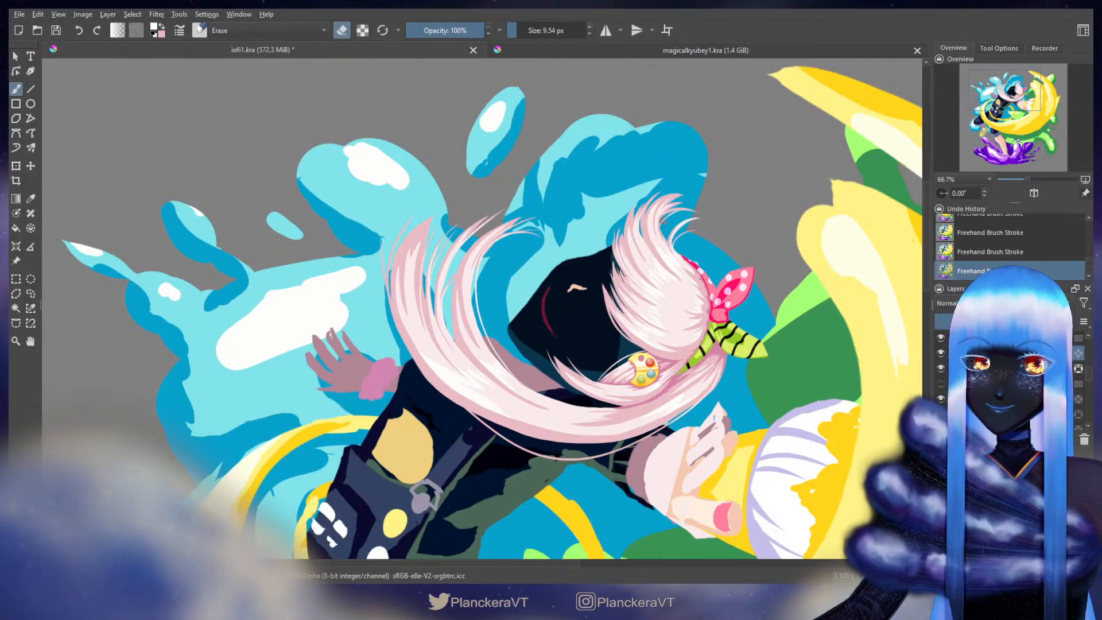
{"action": "left_click", "coordinate": [941, 384]}
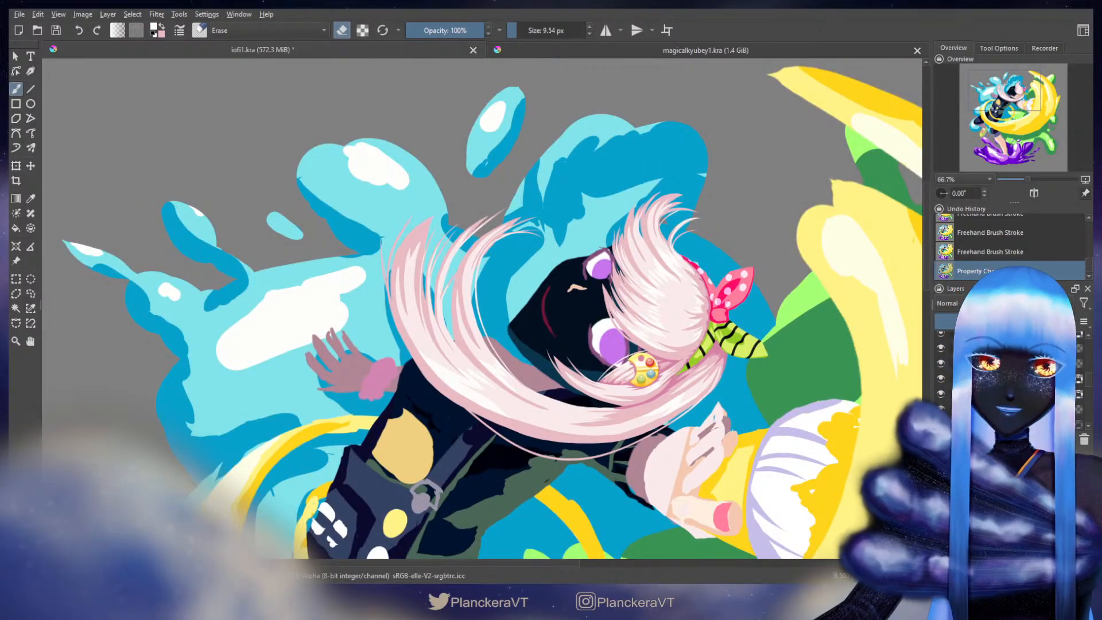
{"action": "left_click", "coordinate": [941, 383]}
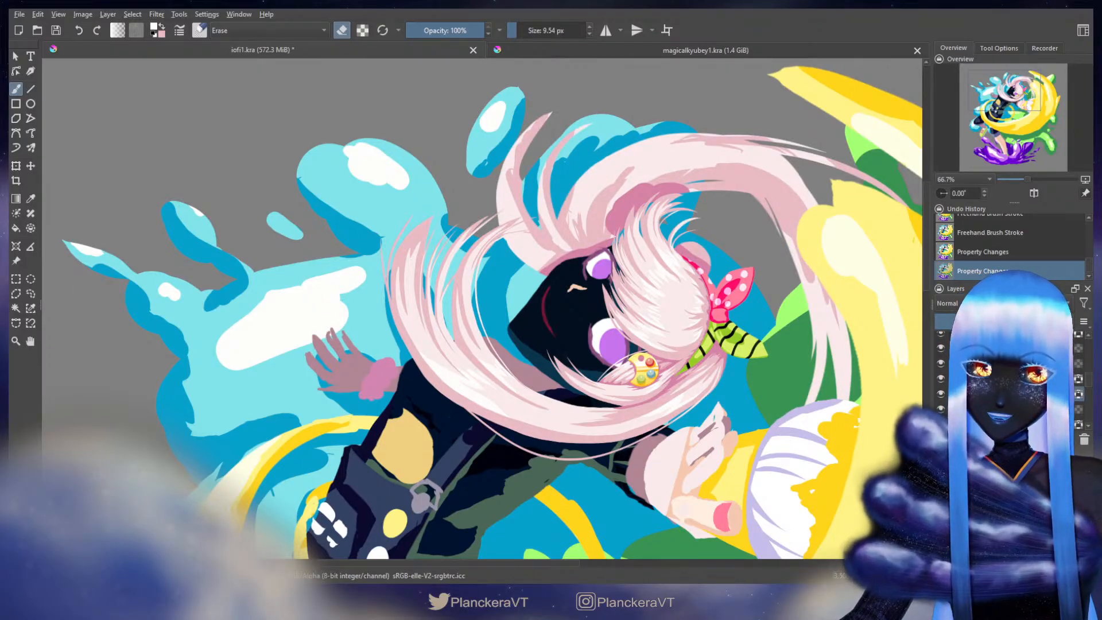
{"action": "key", "text": "ctrl+i"}
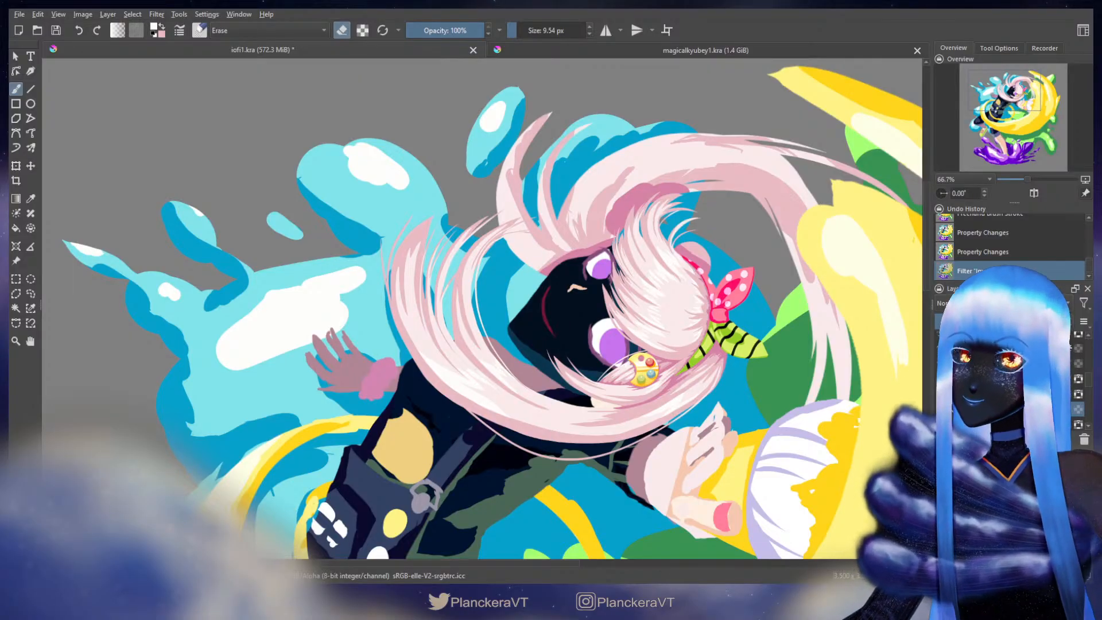
{"action": "key", "text": "ctrl+i"}
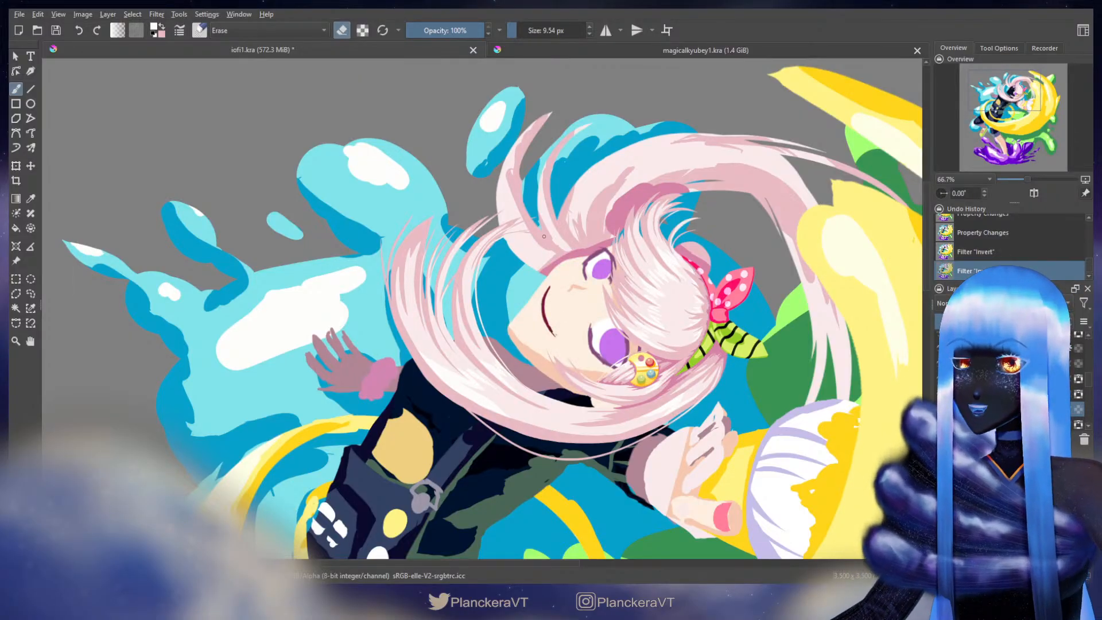
Step: Soften the hair highlights by duplicating their layer, applying Gaussian Blur to the copy and merging it down
{"action": "scroll", "coordinate": [544, 236], "scroll_direction": "down", "scroll_amount": 2}
{"action": "left_click_drag", "start_coordinate": [713, 302], "coordinate": [716, 278]}
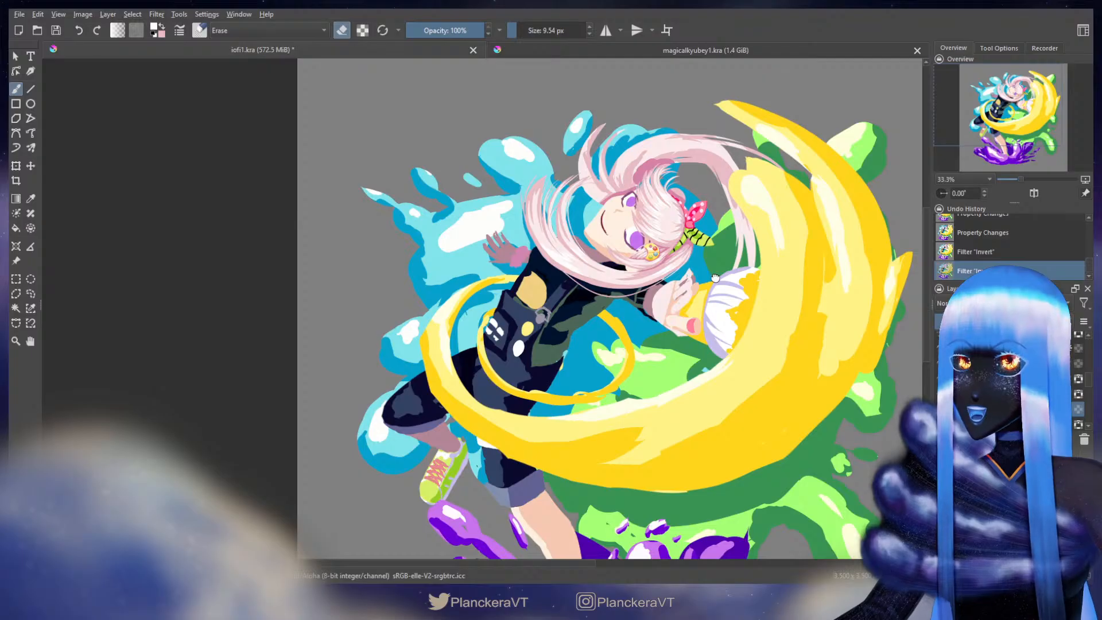
{"action": "left_click_drag", "start_coordinate": [715, 278], "coordinate": [695, 330]}
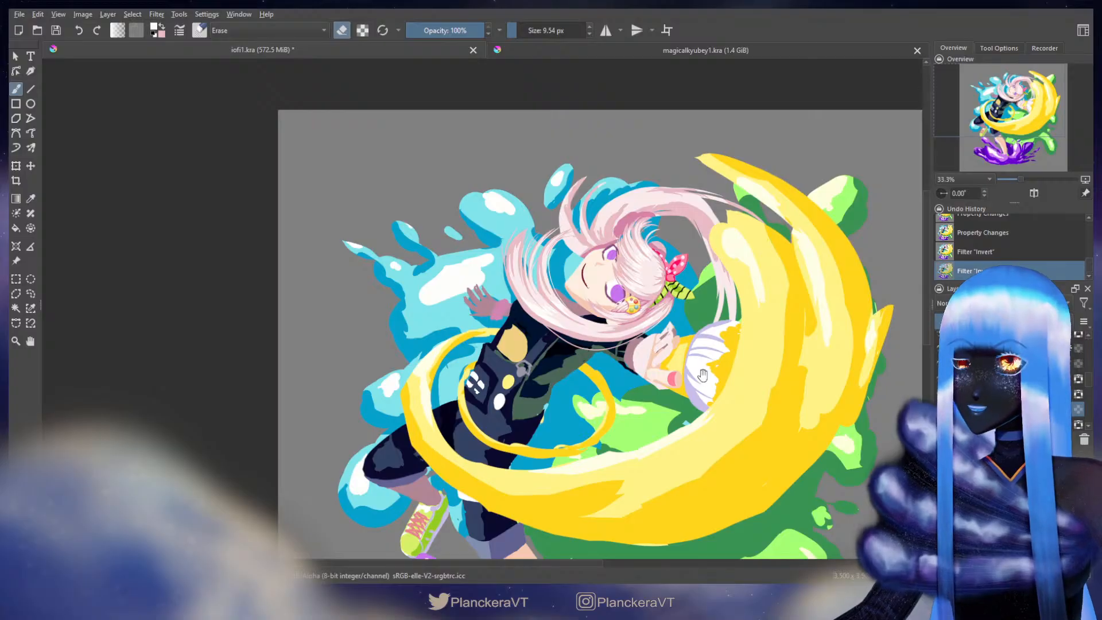
{"action": "left_click_drag", "start_coordinate": [703, 375], "coordinate": [669, 343]}
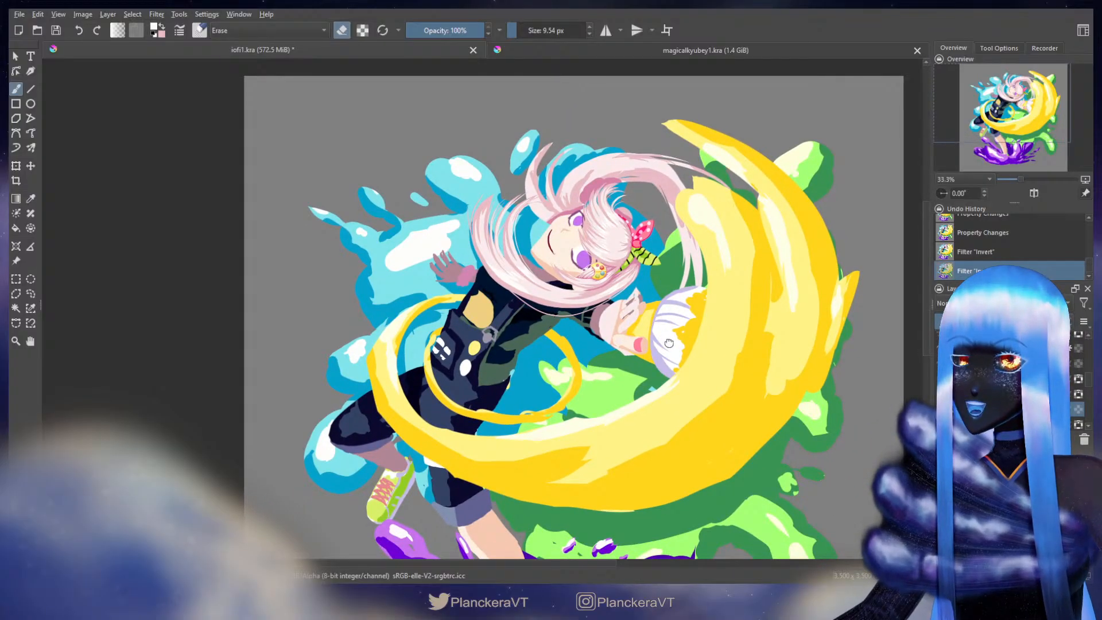
{"action": "scroll", "coordinate": [669, 343], "scroll_direction": "up", "scroll_amount": 2}
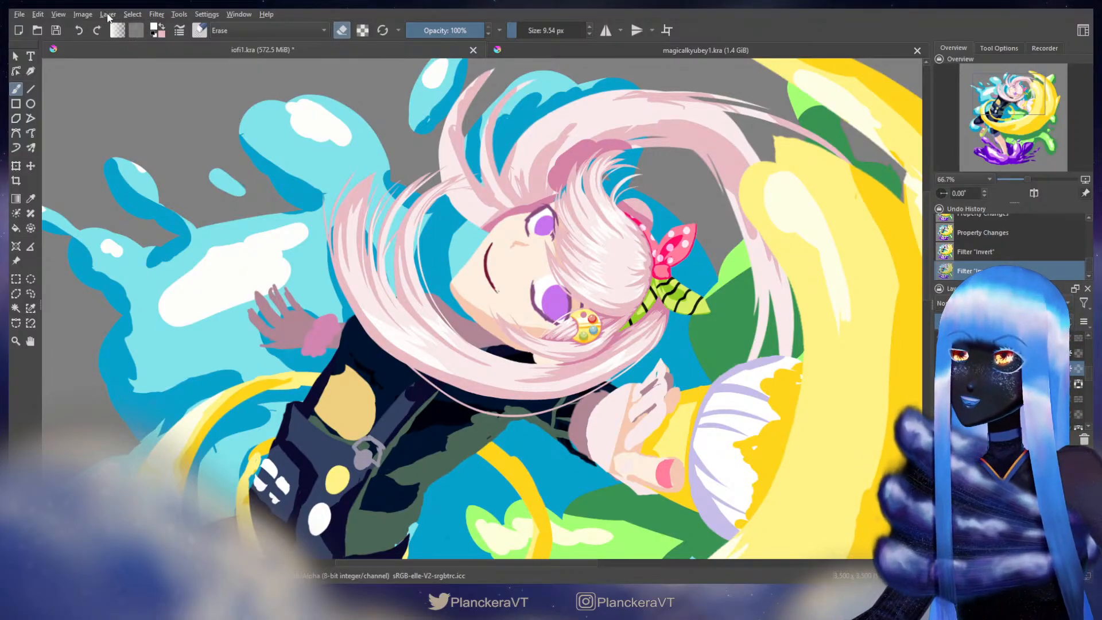
{"action": "key", "text": "ctrl+j"}
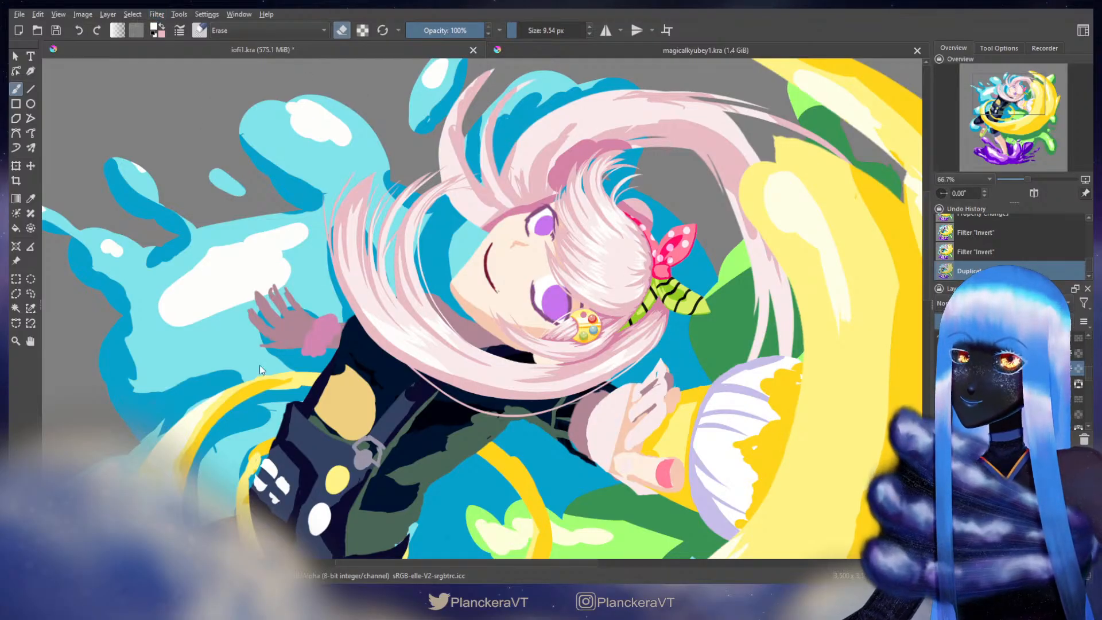
{"action": "key", "text": "1"}
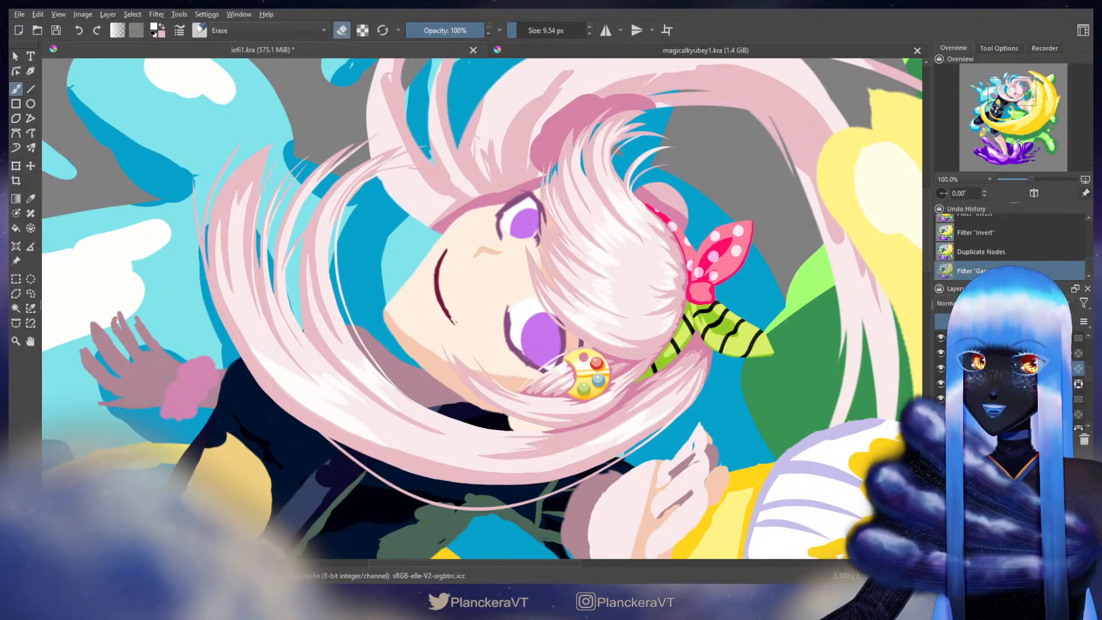
{"action": "key", "text": "ctrl+e"}
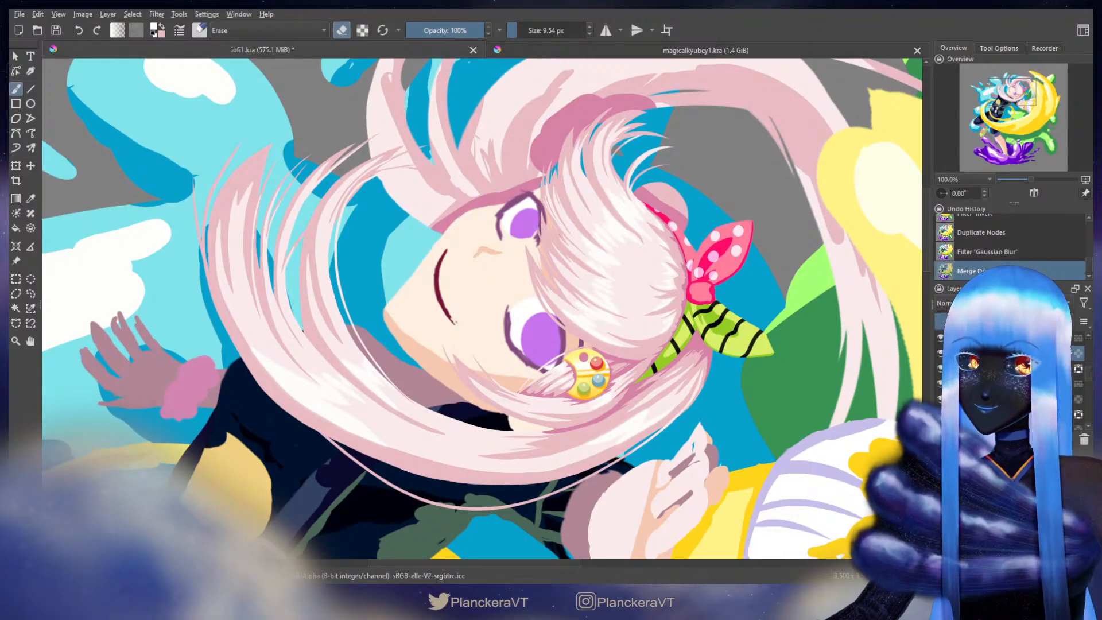
Step: Add a new clipped layer for the hair and paint a soft white glow across the bangs with the previously used brush
{"action": "key", "text": "Insert"}
{"action": "left_click", "coordinate": [1067, 353]}
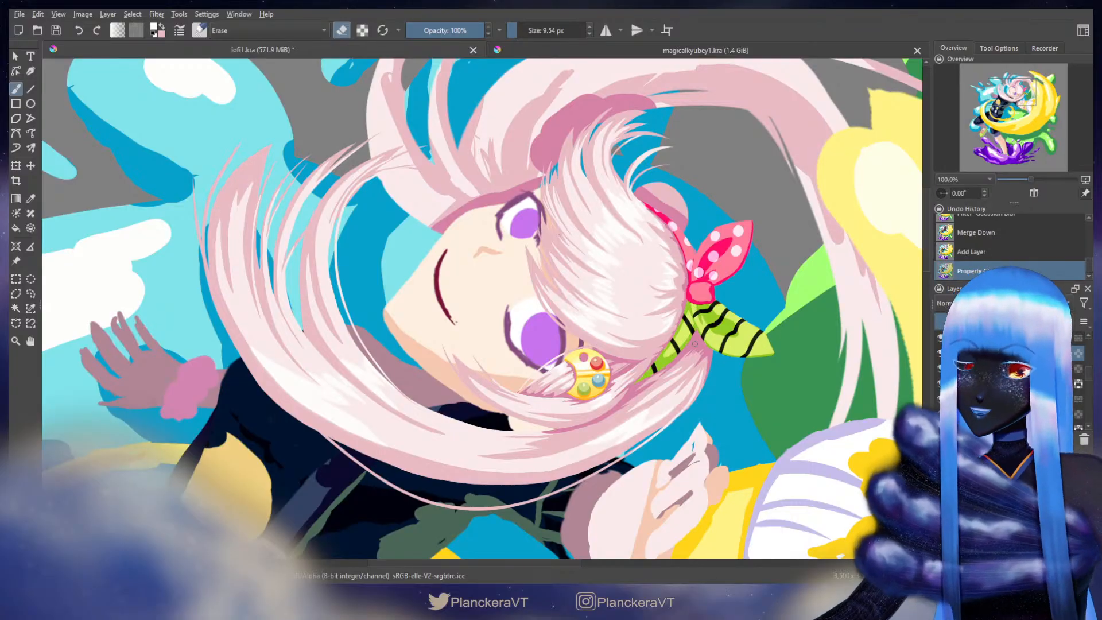
{"action": "key", "text": "e"}
{"action": "key", "text": "slash"}
{"action": "mouse_move", "coordinate": [551, 167]}
{"action": "left_mouse_down"}
{"action": "mouse_move", "coordinate": [632, 241]}
{"action": "mouse_move", "coordinate": [608, 190]}
{"action": "mouse_move", "coordinate": [626, 217]}
{"action": "mouse_move", "coordinate": [600, 258]}
{"action": "mouse_move", "coordinate": [603, 310]}
{"action": "mouse_move", "coordinate": [618, 331]}
{"action": "mouse_move", "coordinate": [605, 281]}
{"action": "mouse_move", "coordinate": [609, 216]}
{"action": "mouse_move", "coordinate": [600, 285]}
{"action": "mouse_move", "coordinate": [634, 323]}
{"action": "left_mouse_up"}
Step: Paint smaller soft white glows beside the ribbon, on the strands below the yellow clip and on the long sweep, reducing the brush to 92.89 px and 41.65 px
{"action": "key", "text": "bracketleft"}
{"action": "key", "text": "bracketleft"}
{"action": "key", "text": "bracketleft"}
{"action": "key", "text": "bracketleft"}
{"action": "key", "text": "bracketleft"}
{"action": "key", "text": "bracketleft"}
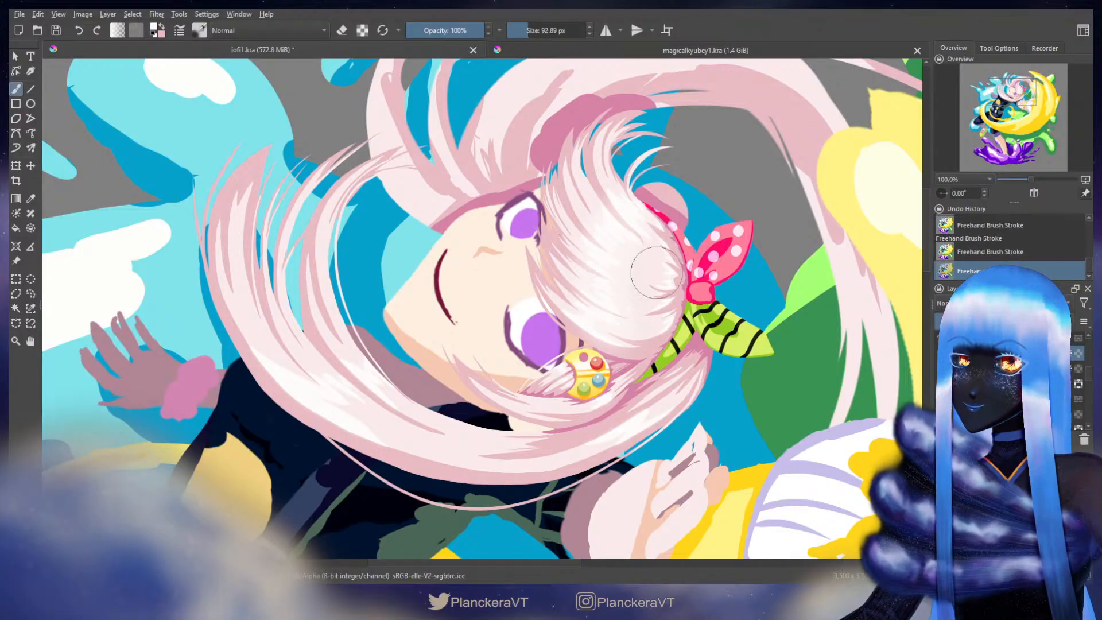
{"action": "mouse_move", "coordinate": [666, 243]}
{"action": "left_mouse_down"}
{"action": "mouse_move", "coordinate": [668, 325]}
{"action": "mouse_move", "coordinate": [676, 245]}
{"action": "mouse_move", "coordinate": [660, 225]}
{"action": "mouse_move", "coordinate": [671, 319]}
{"action": "left_mouse_up"}
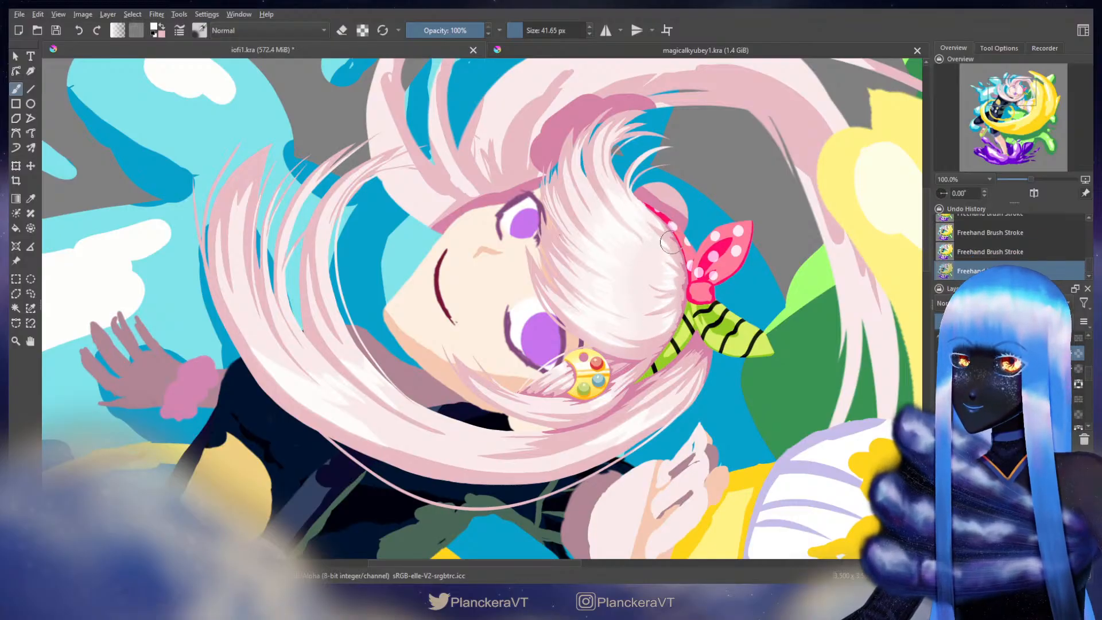
{"action": "mouse_move", "coordinate": [640, 402]}
{"action": "left_mouse_down"}
{"action": "mouse_move", "coordinate": [604, 438]}
{"action": "mouse_move", "coordinate": [652, 420]}
{"action": "mouse_move", "coordinate": [610, 440]}
{"action": "left_mouse_up"}
{"action": "mouse_move", "coordinate": [300, 417]}
{"action": "left_mouse_down"}
{"action": "mouse_move", "coordinate": [345, 417]}
{"action": "mouse_move", "coordinate": [365, 402]}
{"action": "left_mouse_up"}
{"action": "mouse_move", "coordinate": [286, 402]}
{"action": "left_mouse_down"}
{"action": "mouse_move", "coordinate": [348, 370]}
{"action": "mouse_move", "coordinate": [306, 399]}
{"action": "mouse_move", "coordinate": [354, 389]}
{"action": "mouse_move", "coordinate": [320, 416]}
{"action": "mouse_move", "coordinate": [351, 389]}
{"action": "left_mouse_up"}
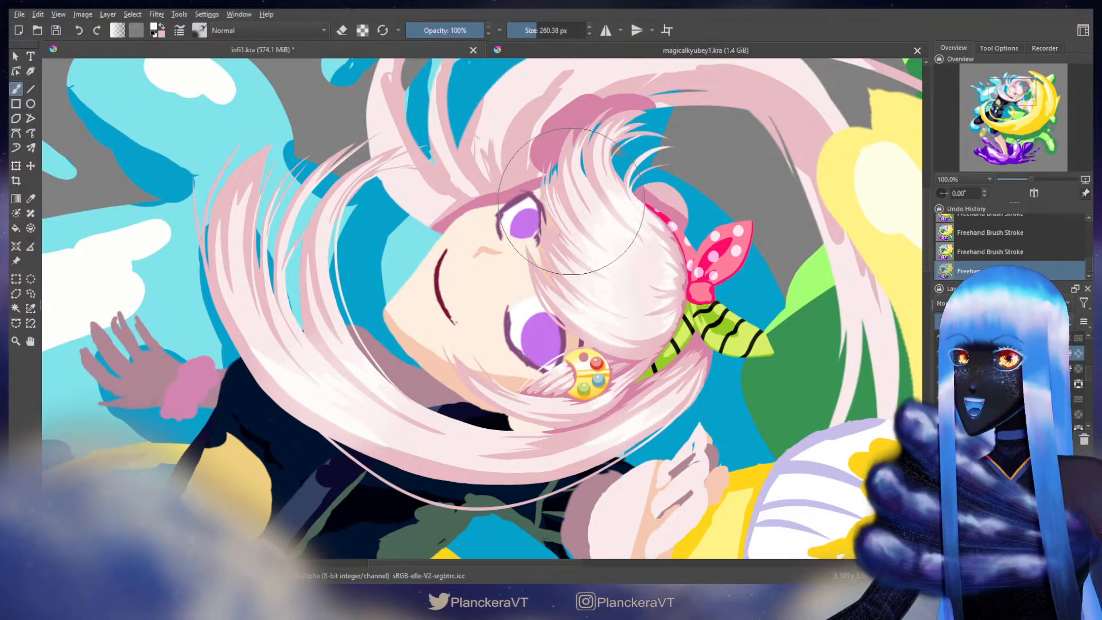
Step: Switch the brush to erasing and erase the white glow from the pink shadow along the bangs' lower edge above the yellow clip
{"action": "scroll", "coordinate": [676, 349], "scroll_direction": "up", "scroll_amount": 3}
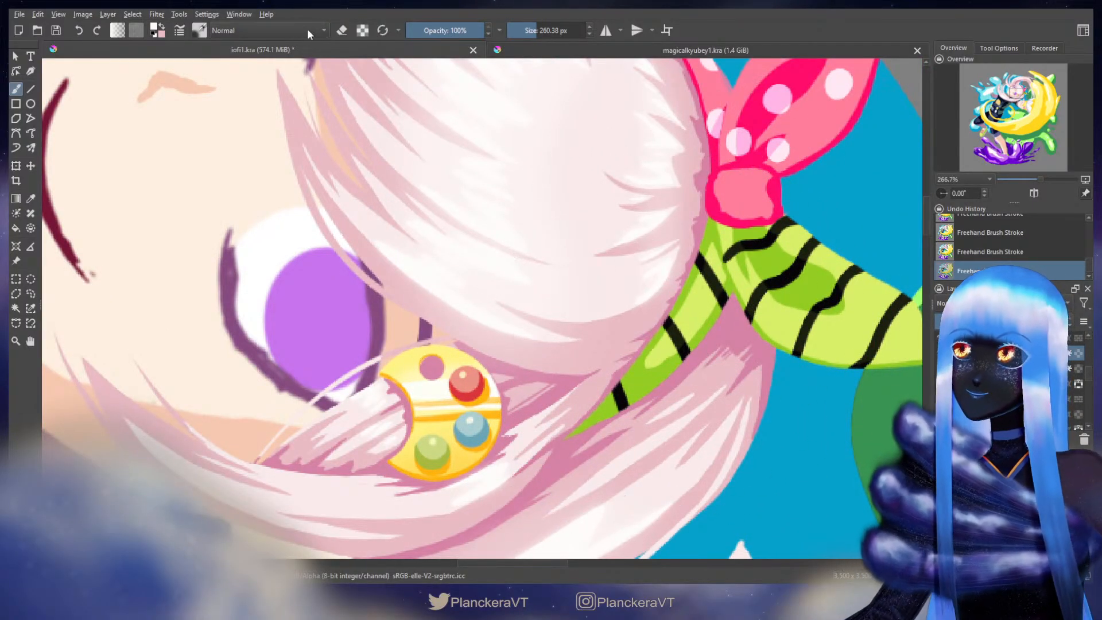
{"action": "left_click", "coordinate": [343, 31]}
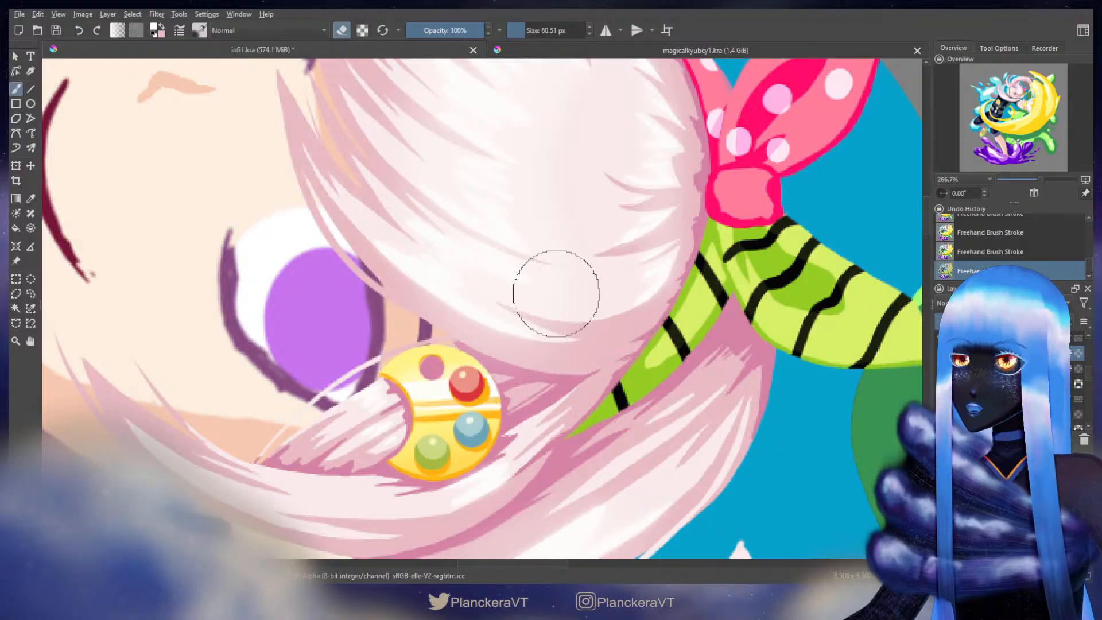
{"action": "left_click_drag", "start_coordinate": [539, 276], "coordinate": [592, 276]}
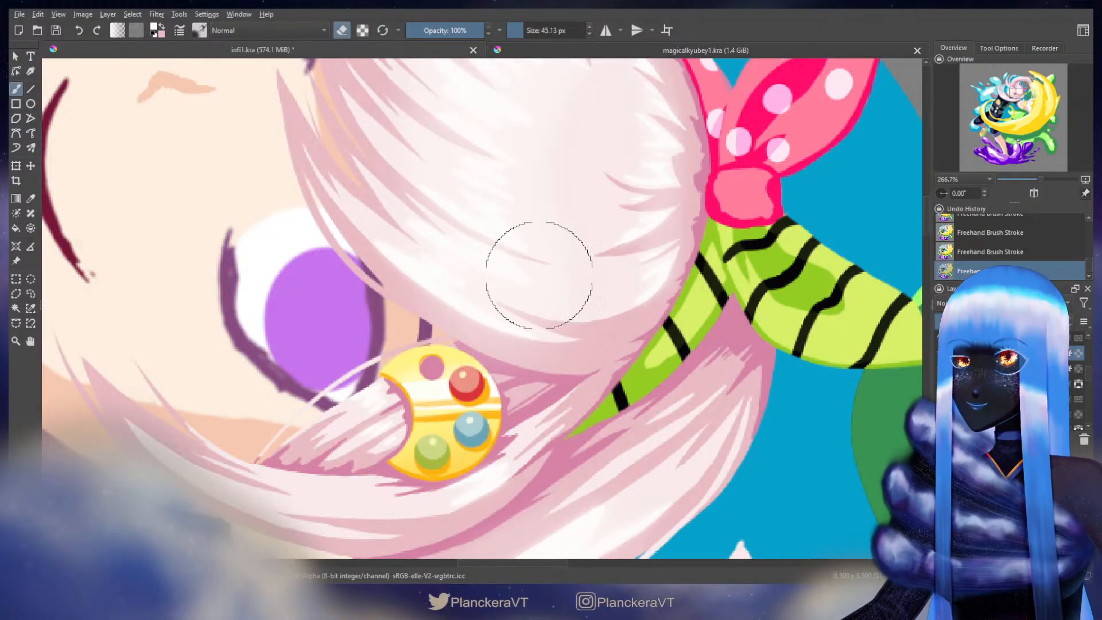
{"action": "left_click", "coordinate": [343, 31]}
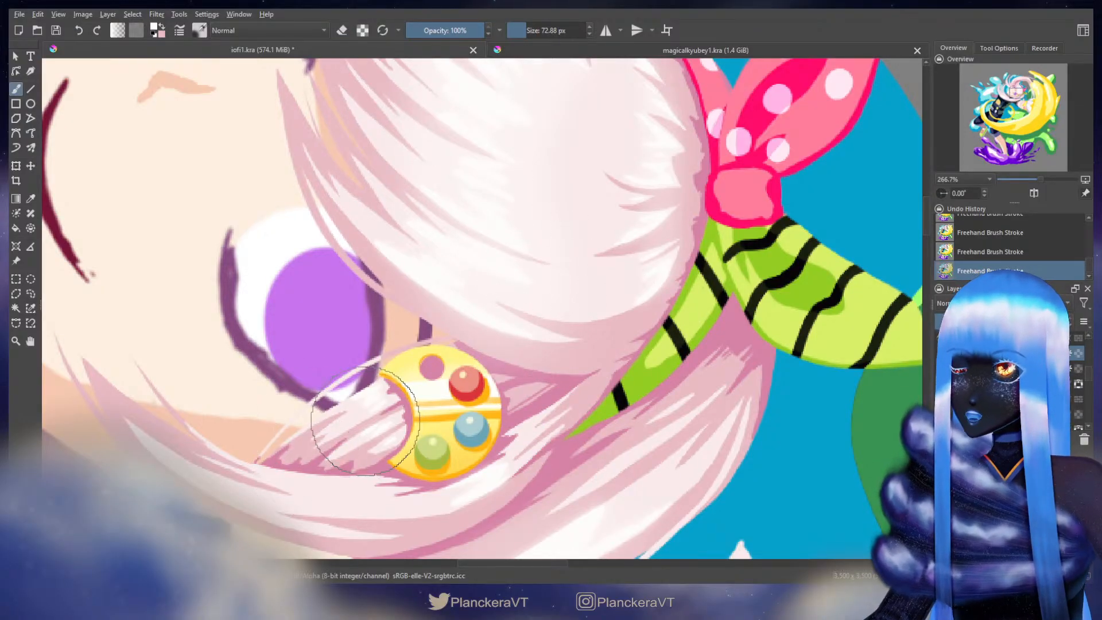
{"action": "left_click_drag", "start_coordinate": [512, 448], "coordinate": [484, 476]}
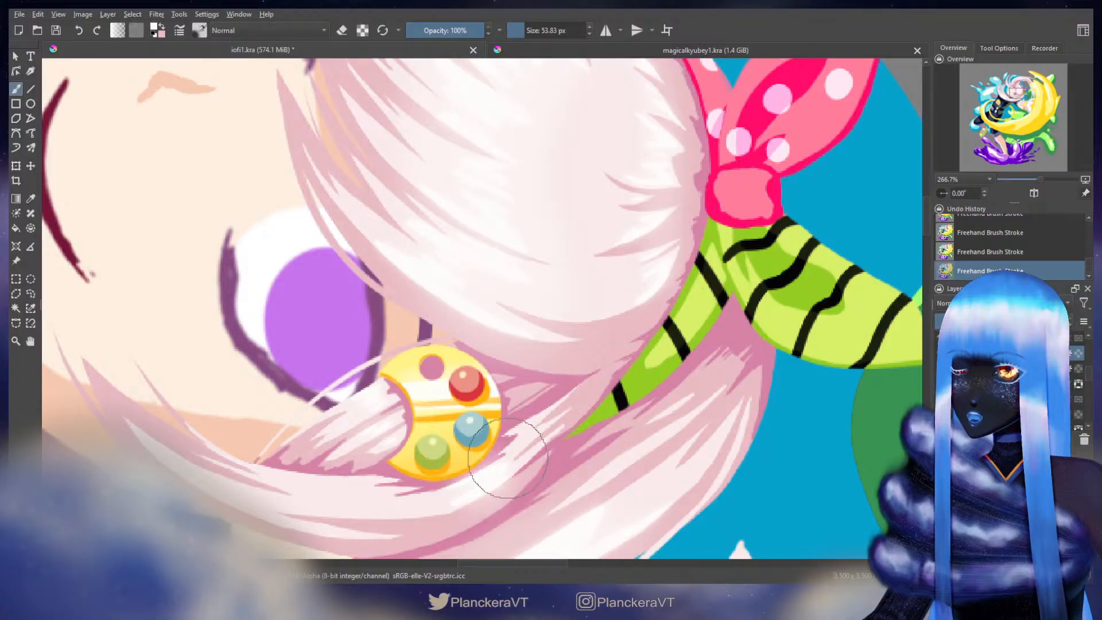
{"action": "left_click", "coordinate": [342, 31]}
{"action": "left_click_drag", "start_coordinate": [433, 301], "coordinate": [393, 279]}
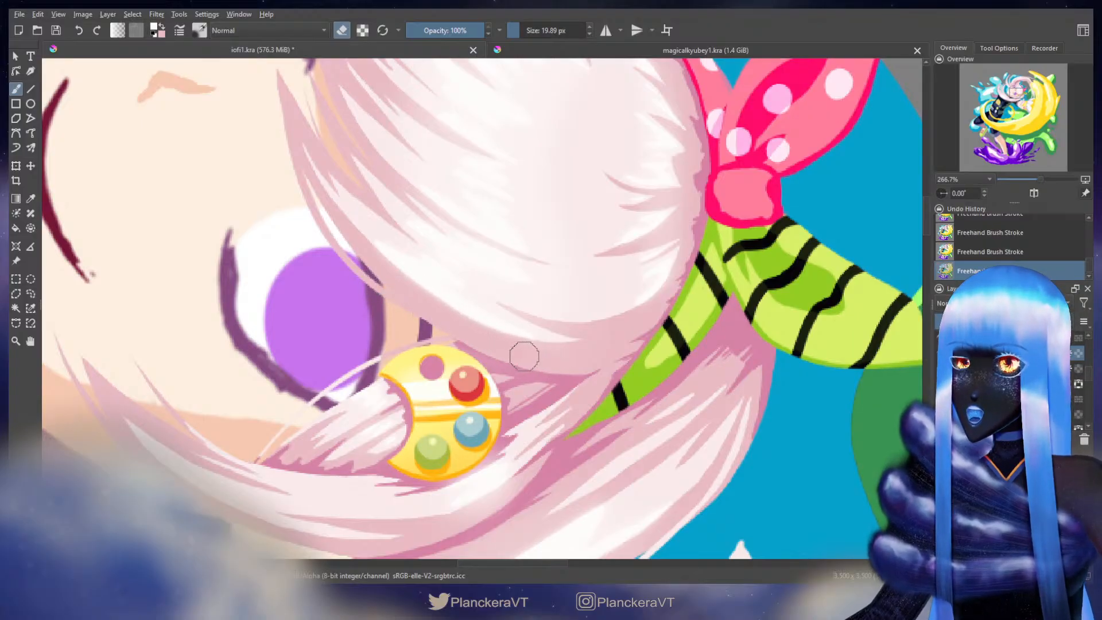
Step: Erase the glow from the thin pink strands on the face side of the bangs, reducing the eraser to 2.80 px
{"action": "left_click_drag", "start_coordinate": [428, 284], "coordinate": [402, 381]}
{"action": "left_click_drag", "start_coordinate": [456, 324], "coordinate": [435, 327]}
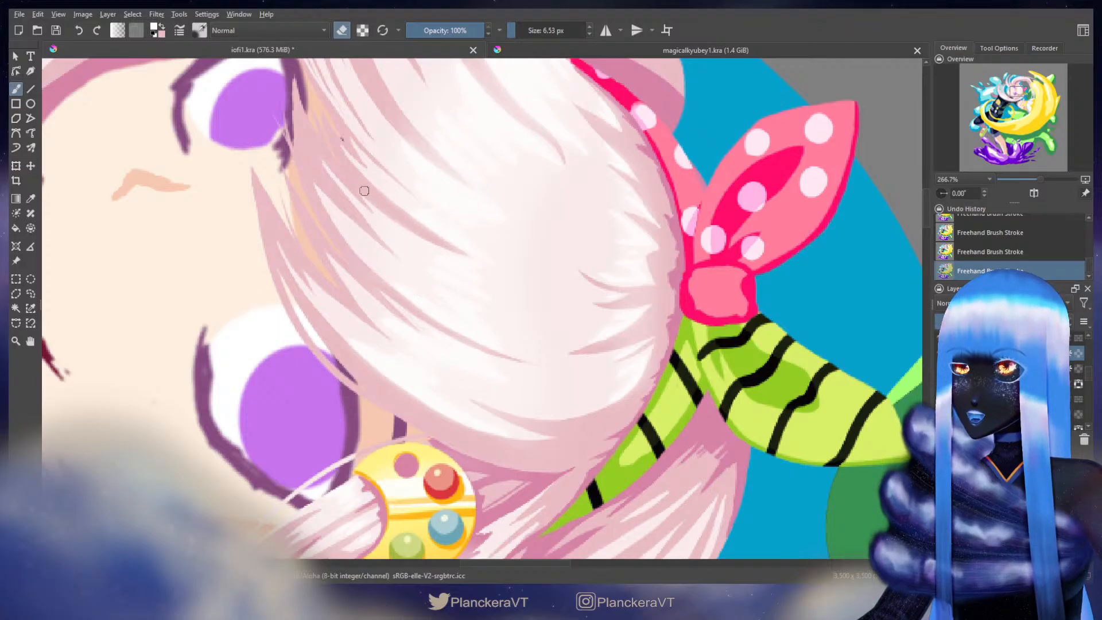
{"action": "key", "text": "bracketleft"}
{"action": "key", "text": "bracketleft"}
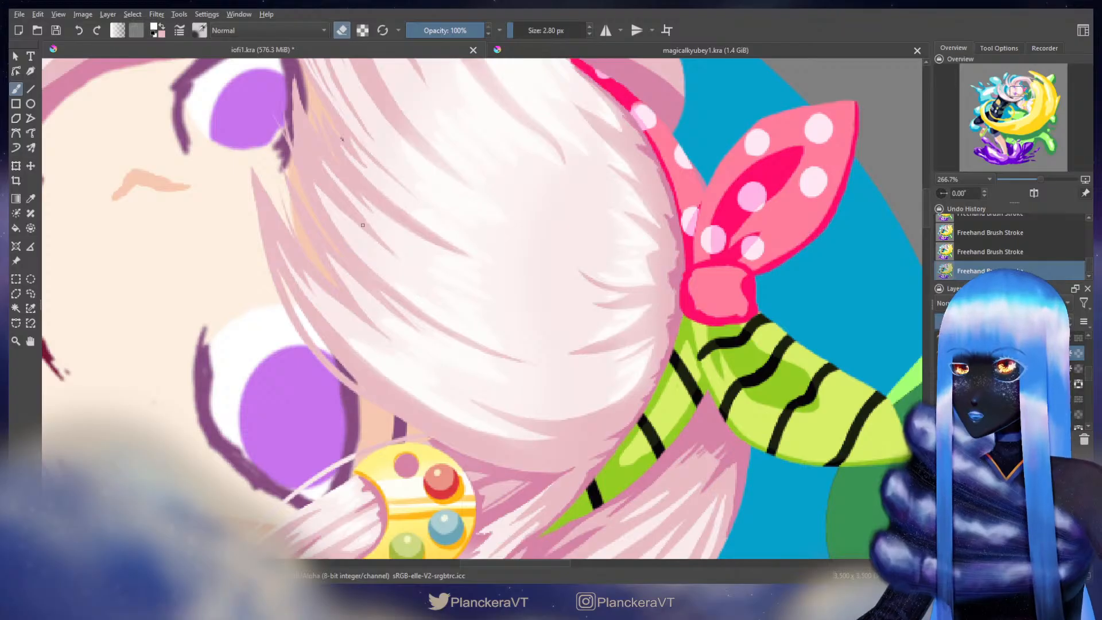
{"action": "left_click_drag", "start_coordinate": [375, 234], "coordinate": [396, 366]}
Step: Erase the glow along the pink shadow strands across the middle of the bangs with the eraser at 5.30 px and 4.19 px
{"action": "key", "text": "bracketright"}
{"action": "key", "text": "bracketright"}
{"action": "key", "text": "bracketright"}
{"action": "key", "text": "bracketright"}
{"action": "key", "text": "bracketright"}
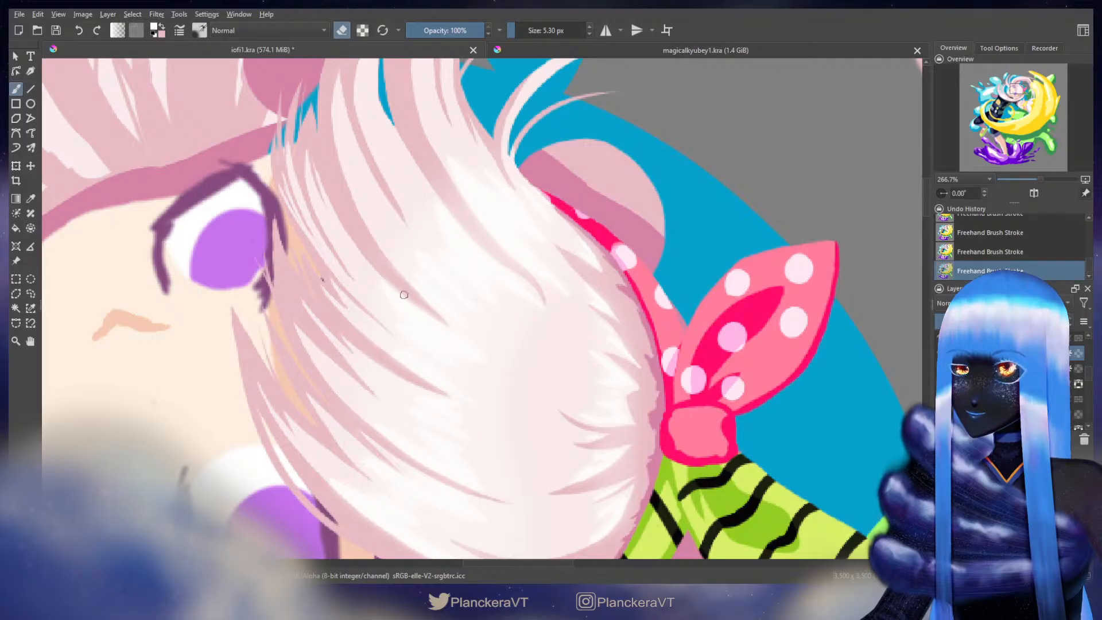
{"action": "key", "text": "bracketleft"}
{"action": "key", "text": "bracketleft"}
{"action": "key", "text": "bracketleft"}
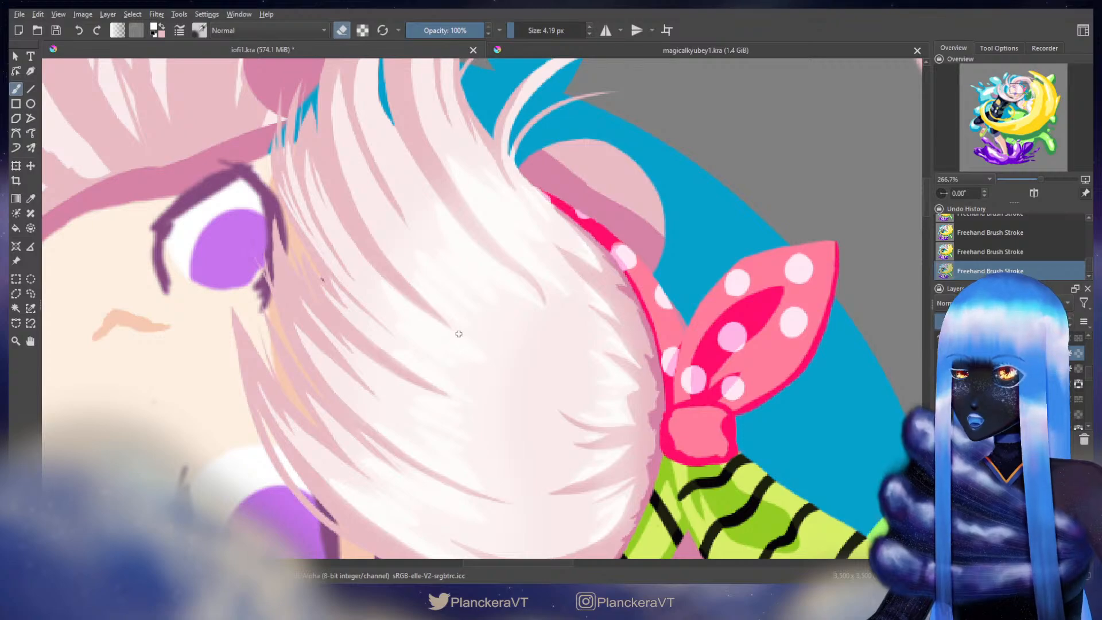
{"action": "mouse_move", "coordinate": [481, 229]}
{"action": "left_mouse_down"}
{"action": "mouse_move", "coordinate": [444, 308]}
{"action": "mouse_move", "coordinate": [412, 280]}
{"action": "mouse_move", "coordinate": [502, 377]}
{"action": "mouse_move", "coordinate": [432, 304]}
{"action": "mouse_move", "coordinate": [458, 332]}
{"action": "left_mouse_up"}
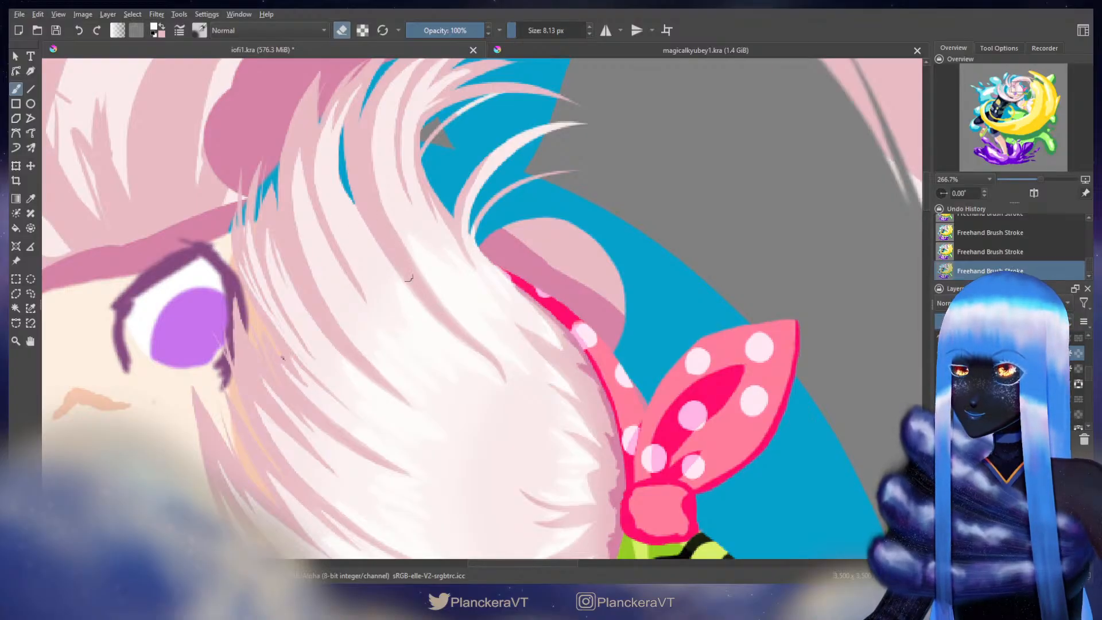
Step: Erase the glow from the upper bangs' shadow strands and the edge along the dotted hairband, using sizes from 3.73 px to 15.33 px
{"action": "left_click_drag", "start_coordinate": [449, 321], "coordinate": [445, 322]}
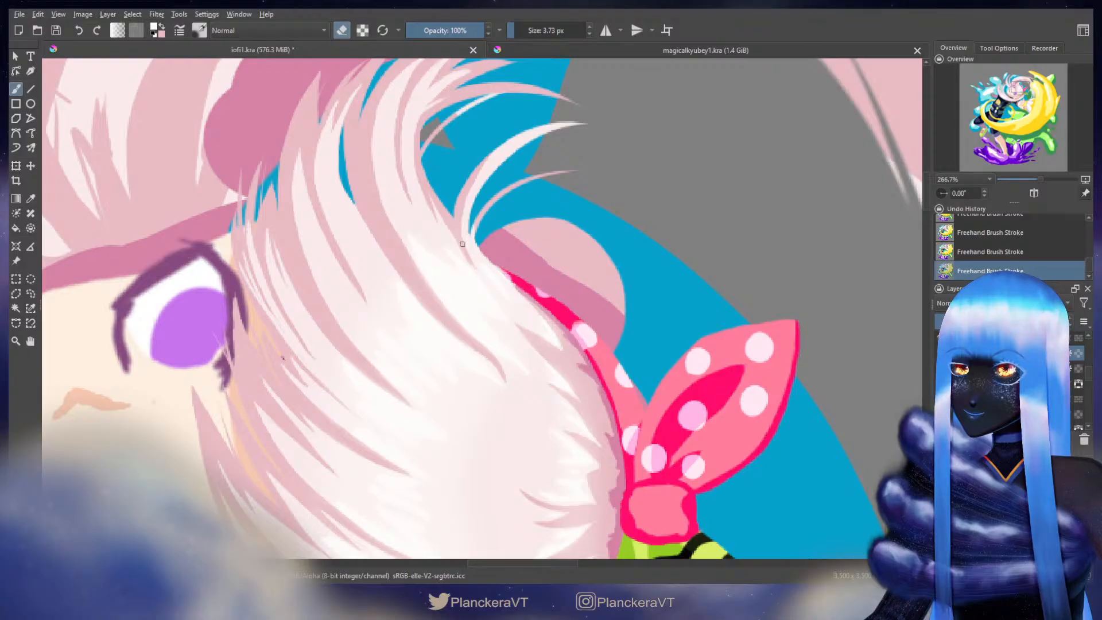
{"action": "mouse_move", "coordinate": [569, 343]}
{"action": "left_mouse_down"}
{"action": "mouse_move", "coordinate": [494, 260]}
{"action": "mouse_move", "coordinate": [468, 254]}
{"action": "left_mouse_up"}
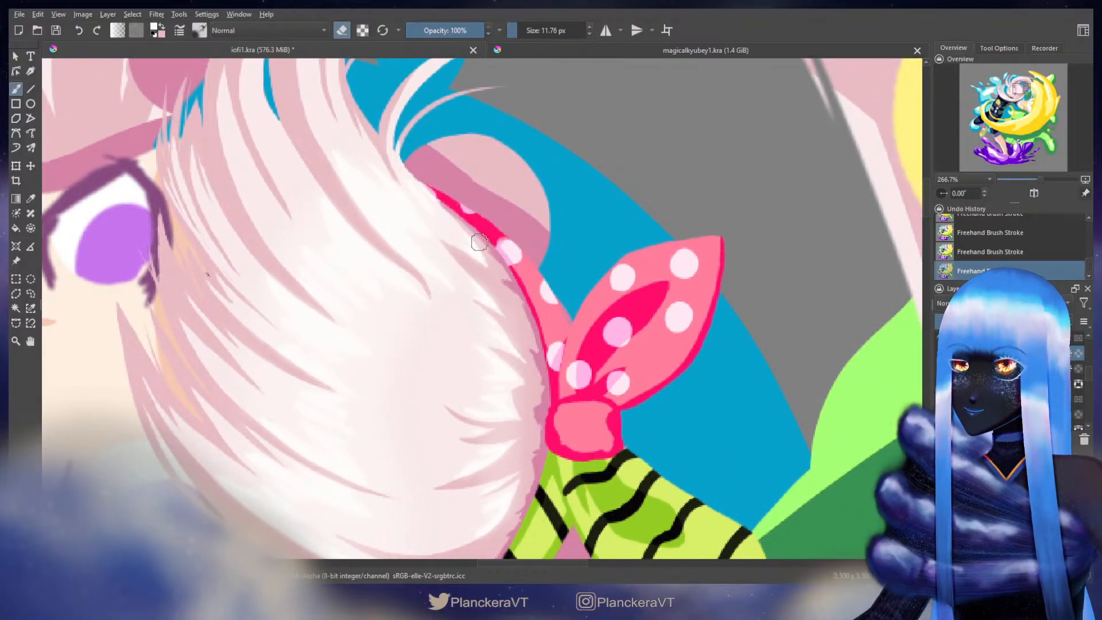
{"action": "left_click_drag", "start_coordinate": [525, 335], "coordinate": [517, 320]}
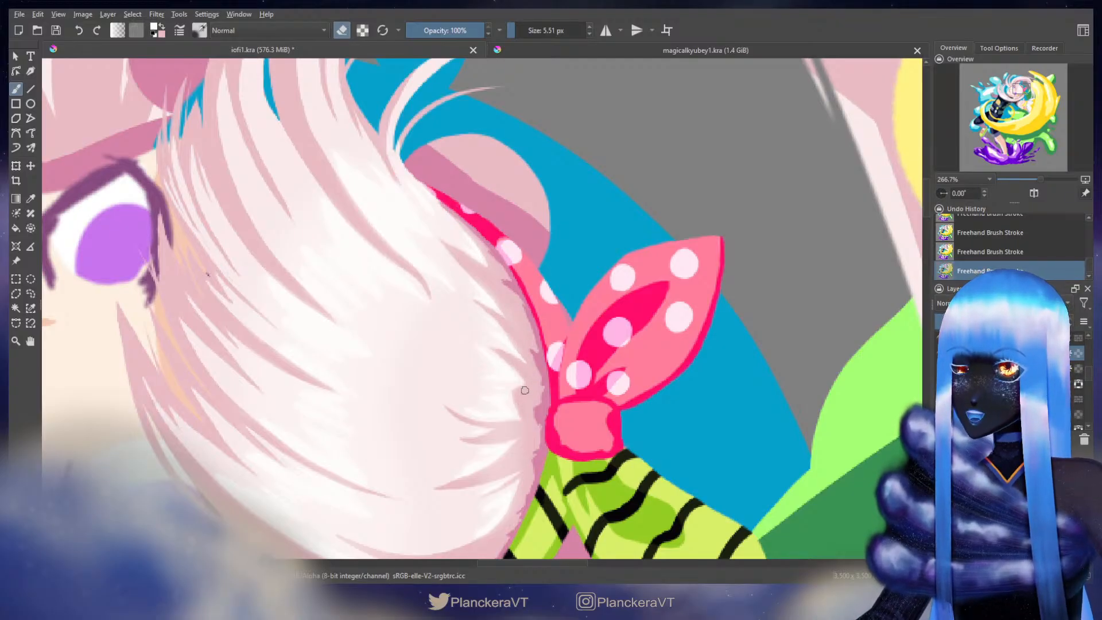
{"action": "left_click_drag", "start_coordinate": [527, 407], "coordinate": [531, 386]}
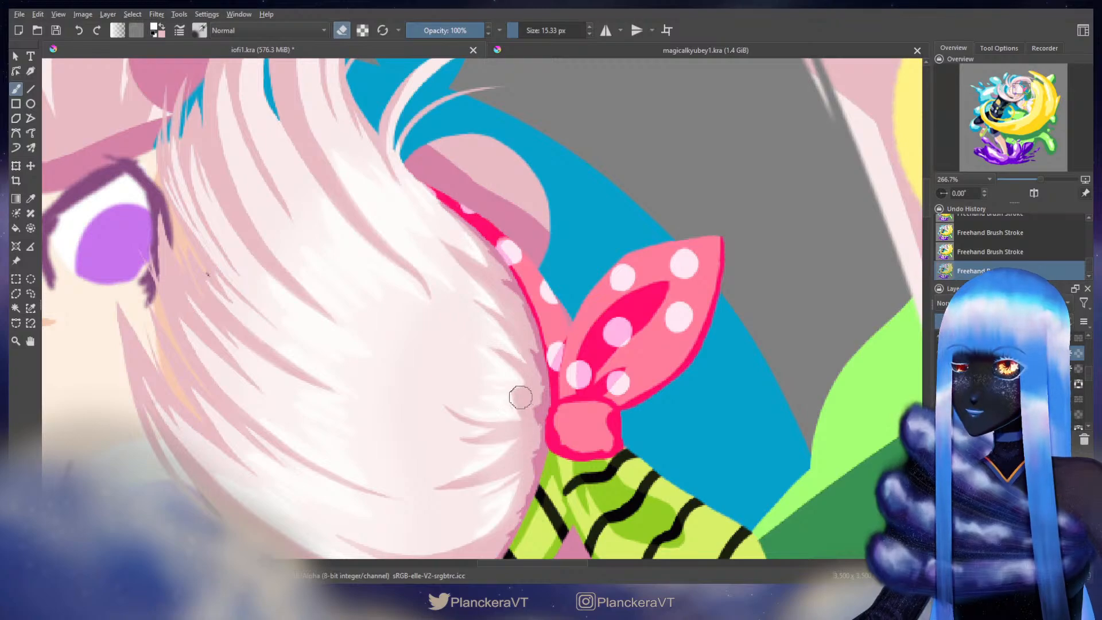
Step: Erase the glow from the short shadow strands beside the ribbon knot, varying the eraser from 12.34 px down to 5.49 px
{"action": "scroll", "coordinate": [542, 413], "scroll_direction": "down", "scroll_amount": 3}
{"action": "mouse_move", "coordinate": [519, 316]}
{"action": "left_mouse_down"}
{"action": "mouse_move", "coordinate": [475, 319]}
{"action": "mouse_move", "coordinate": [531, 323]}
{"action": "mouse_move", "coordinate": [517, 329]}
{"action": "left_mouse_up"}
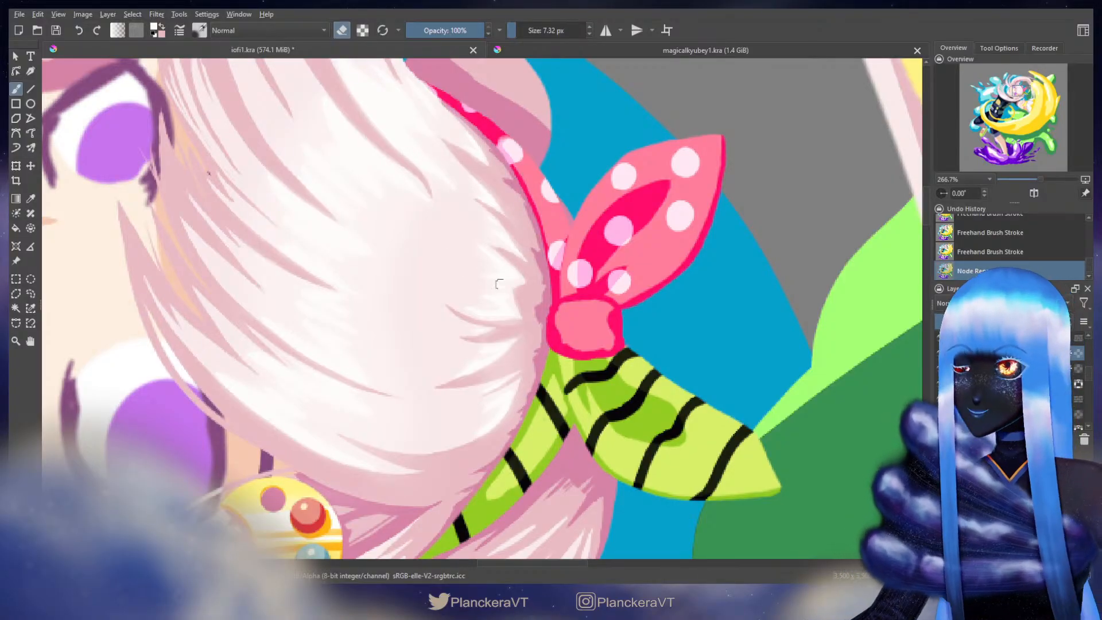
{"action": "mouse_move", "coordinate": [519, 320]}
{"action": "left_mouse_down"}
{"action": "mouse_move", "coordinate": [456, 311]}
{"action": "mouse_move", "coordinate": [516, 322]}
{"action": "mouse_move", "coordinate": [470, 340]}
{"action": "mouse_move", "coordinate": [517, 332]}
{"action": "left_mouse_up"}
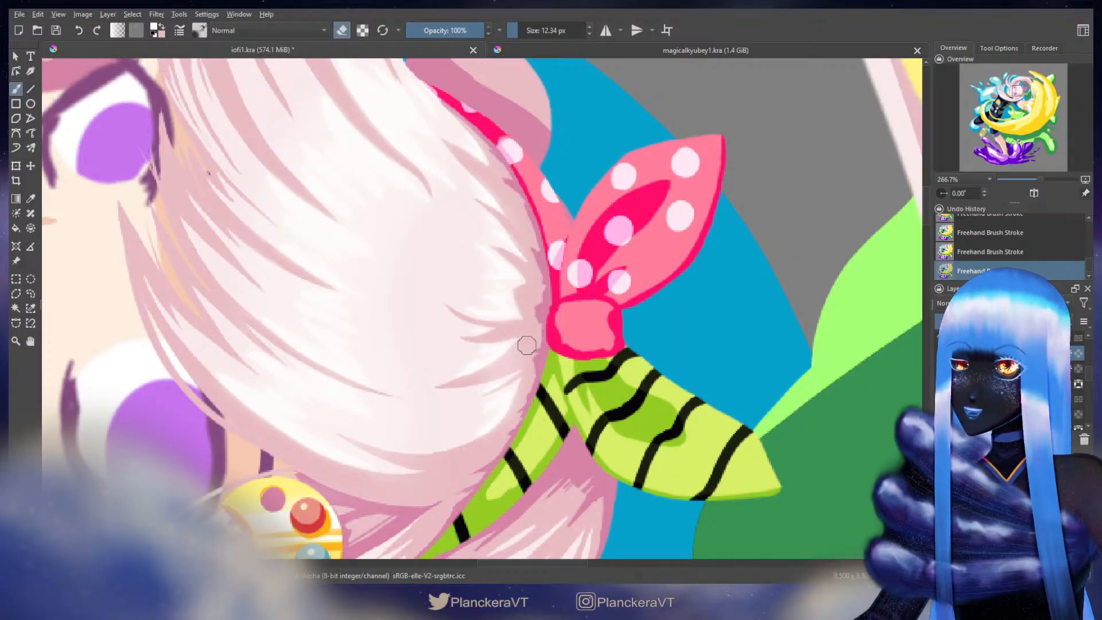
{"action": "key", "text": "bracketleft"}
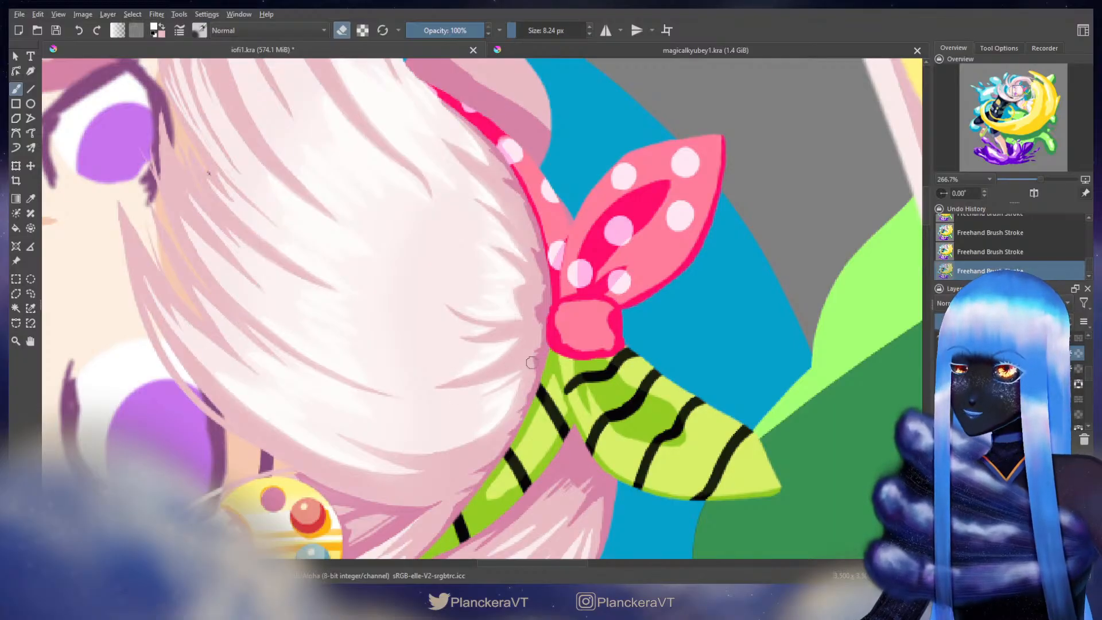
{"action": "key", "text": "bracketleft"}
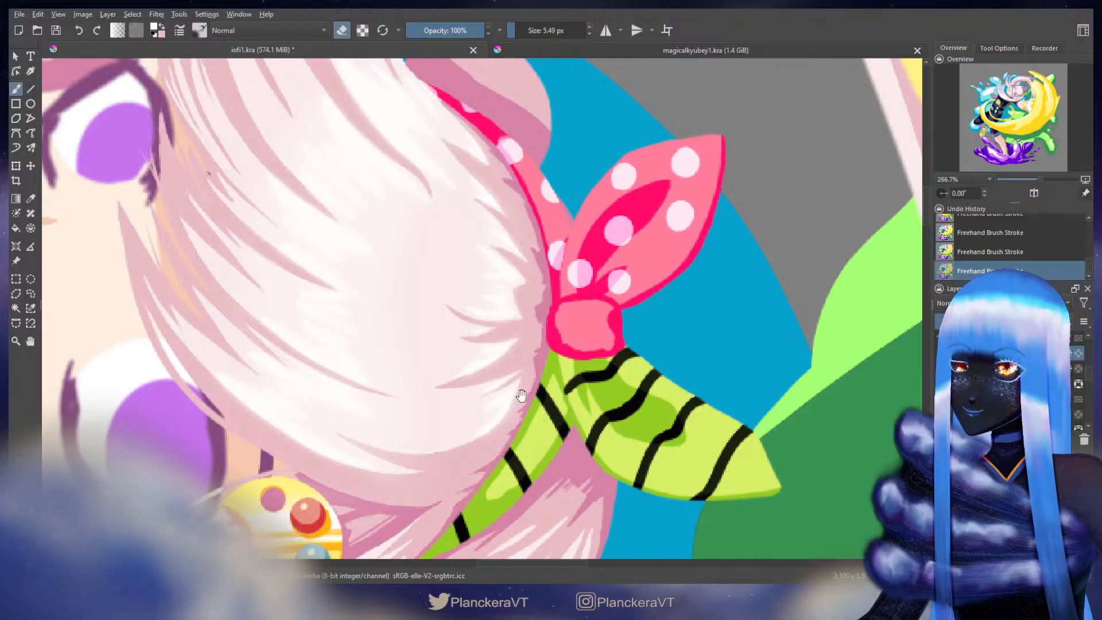
Step: Clean the glow off the bangs' lower shadow edge near the striped ribbon with the eraser at 16.05 px and 5.72 px
{"action": "scroll", "coordinate": [505, 385], "scroll_direction": "down", "scroll_amount": 4}
{"action": "key", "text": "bracketright"}
{"action": "key", "text": "bracketright"}
{"action": "key", "text": "bracketright"}
{"action": "key", "text": "bracketright"}
{"action": "key", "text": "bracketright"}
{"action": "key", "text": "bracketright"}
{"action": "key", "text": "bracketright"}
{"action": "key", "text": "bracketright"}
{"action": "key", "text": "bracketright"}
{"action": "key", "text": "bracketright"}
{"action": "key", "text": "bracketright"}
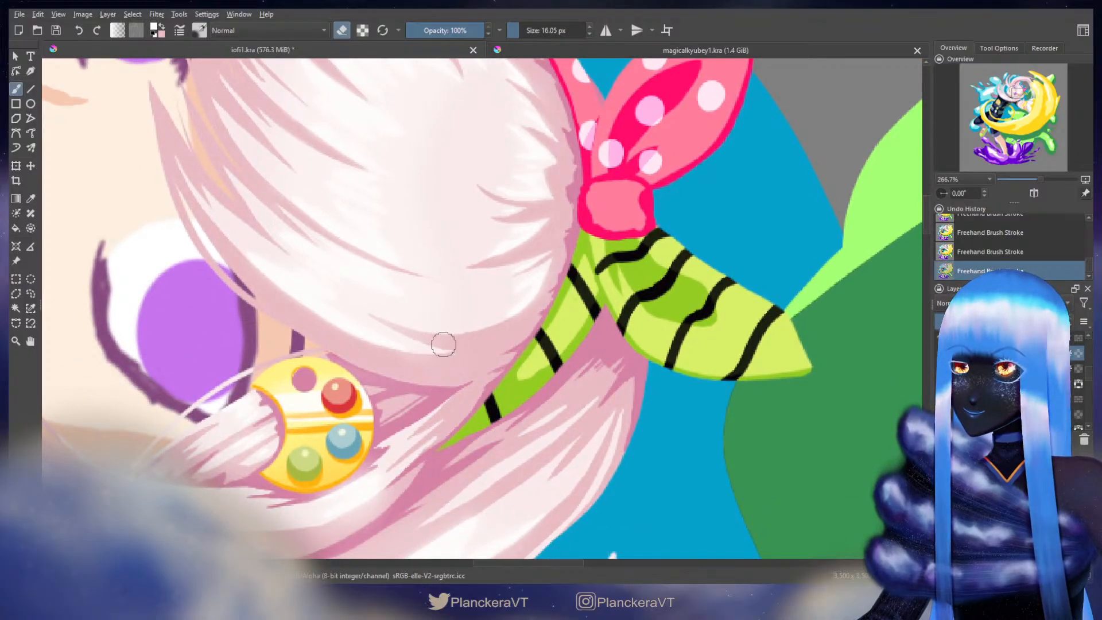
{"action": "key", "text": "bracketleft"}
{"action": "key", "text": "bracketleft"}
{"action": "key", "text": "bracketleft"}
{"action": "key", "text": "bracketleft"}
{"action": "key", "text": "bracketleft"}
{"action": "key", "text": "bracketleft"}
{"action": "key", "text": "bracketleft"}
{"action": "key", "text": "bracketleft"}
{"action": "key", "text": "bracketleft"}
{"action": "key", "text": "bracketleft"}
{"action": "key", "text": "bracketleft"}
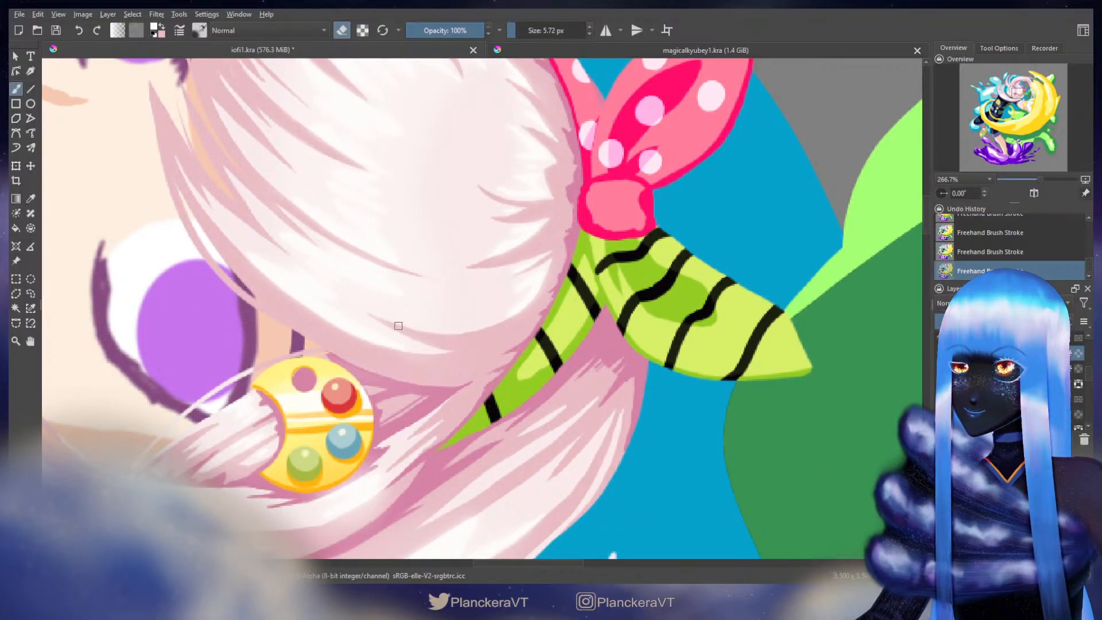
Step: Erase the remaining glow under the bangs toward the yellow clip, enlarging the eraser to 10.79 px and 27.30 px
{"action": "key", "text": "bracketright"}
{"action": "key", "text": "bracketright"}
{"action": "key", "text": "bracketright"}
{"action": "key", "text": "bracketright"}
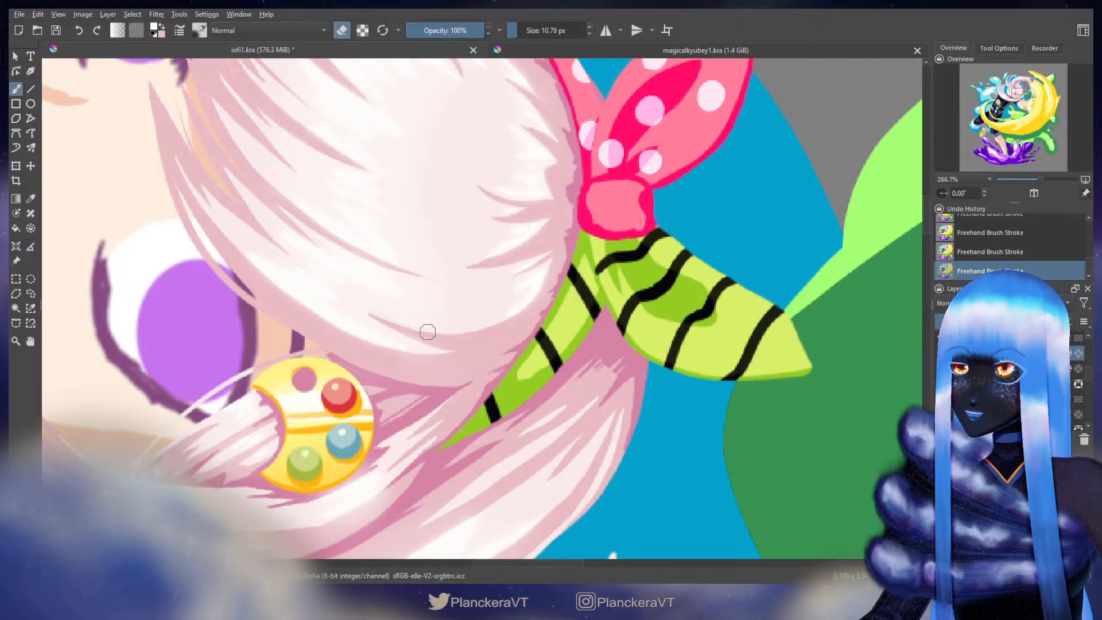
{"action": "key", "text": "bracketright"}
{"action": "key", "text": "bracketright"}
{"action": "key", "text": "bracketright"}
{"action": "key", "text": "bracketright"}
{"action": "key", "text": "bracketright"}
{"action": "key", "text": "bracketright"}
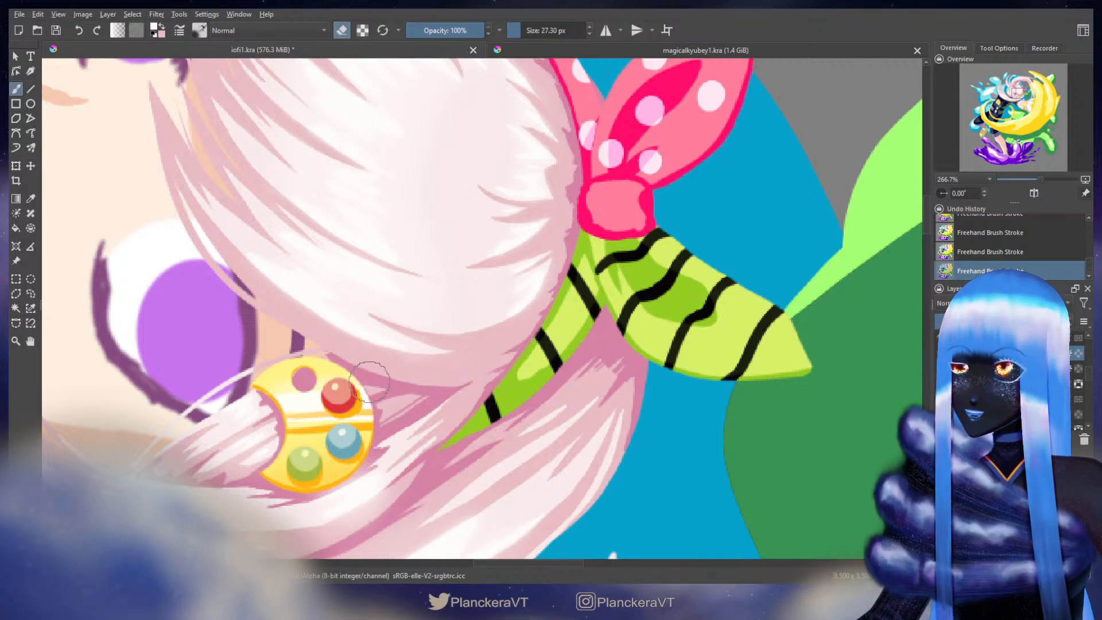
Step: Erase the glow from the pink shadow strands around the yellow clip with the eraser at 12.13 px and 9.59 px
{"action": "left_click_drag", "start_coordinate": [384, 400], "coordinate": [583, 280]}
{"action": "key", "text": "bracketleft"}
{"action": "key", "text": "bracketleft"}
{"action": "key", "text": "bracketleft"}
{"action": "key", "text": "bracketleft"}
{"action": "key", "text": "bracketleft"}
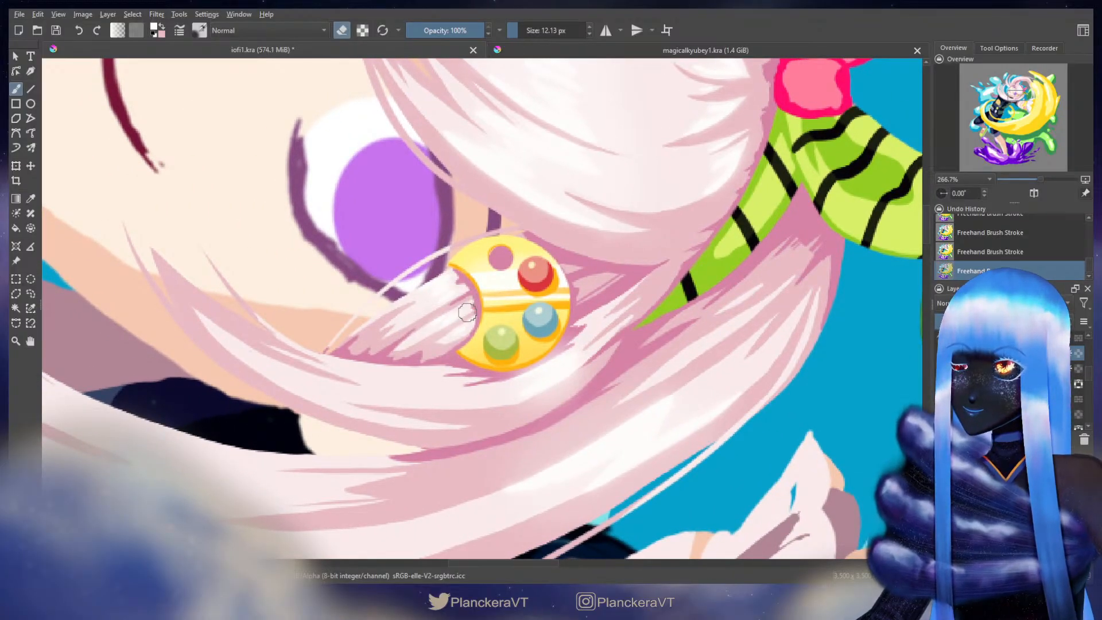
{"action": "key", "text": "bracketleft"}
{"action": "key", "text": "bracketleft"}
{"action": "key", "text": "bracketleft"}
{"action": "key", "text": "bracketleft"}
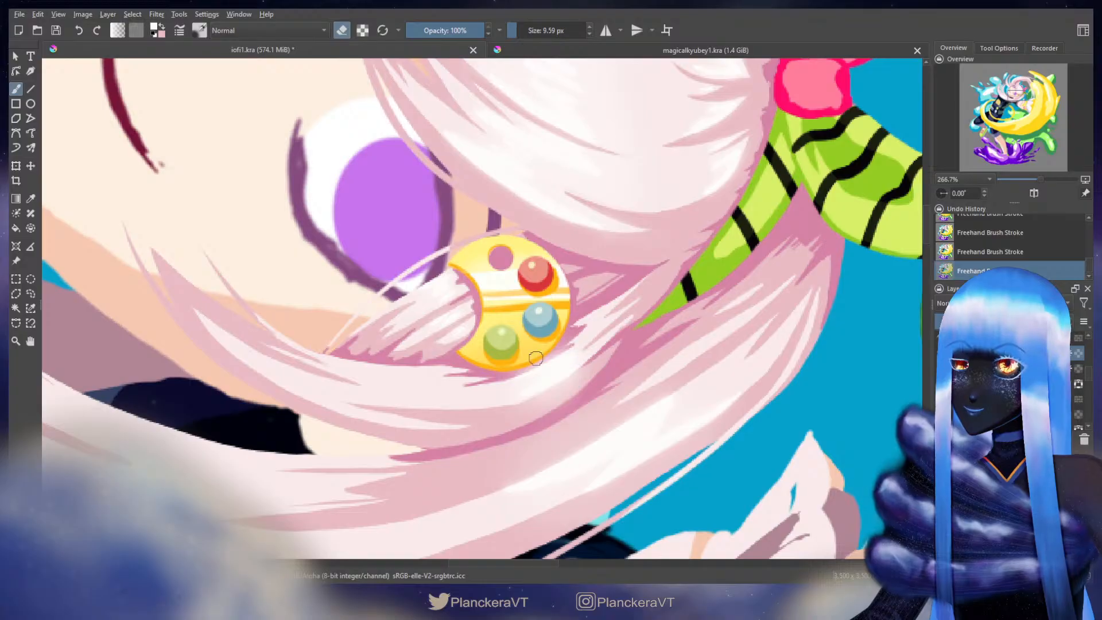
Step: Erase the glow from the shadow strands below the clip and the near part of the long sweep, enlarging the eraser to 19.08 px
{"action": "key", "text": "bracketright"}
{"action": "key", "text": "bracketright"}
{"action": "key", "text": "bracketright"}
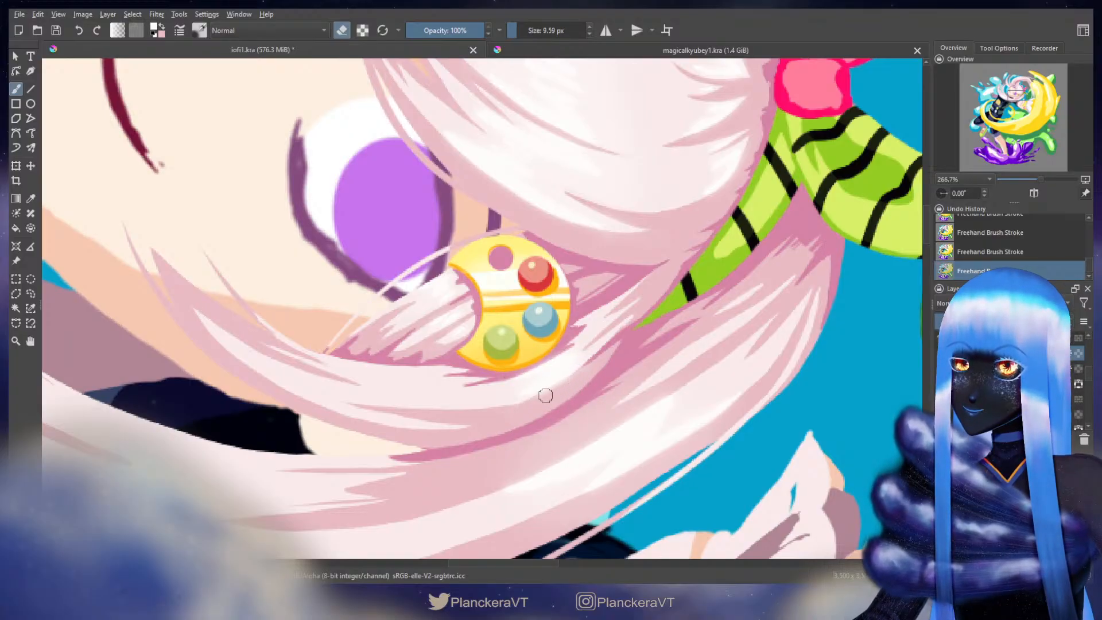
{"action": "left_click_drag", "start_coordinate": [649, 353], "coordinate": [592, 249]}
{"action": "left_click_drag", "start_coordinate": [637, 246], "coordinate": [652, 246]}
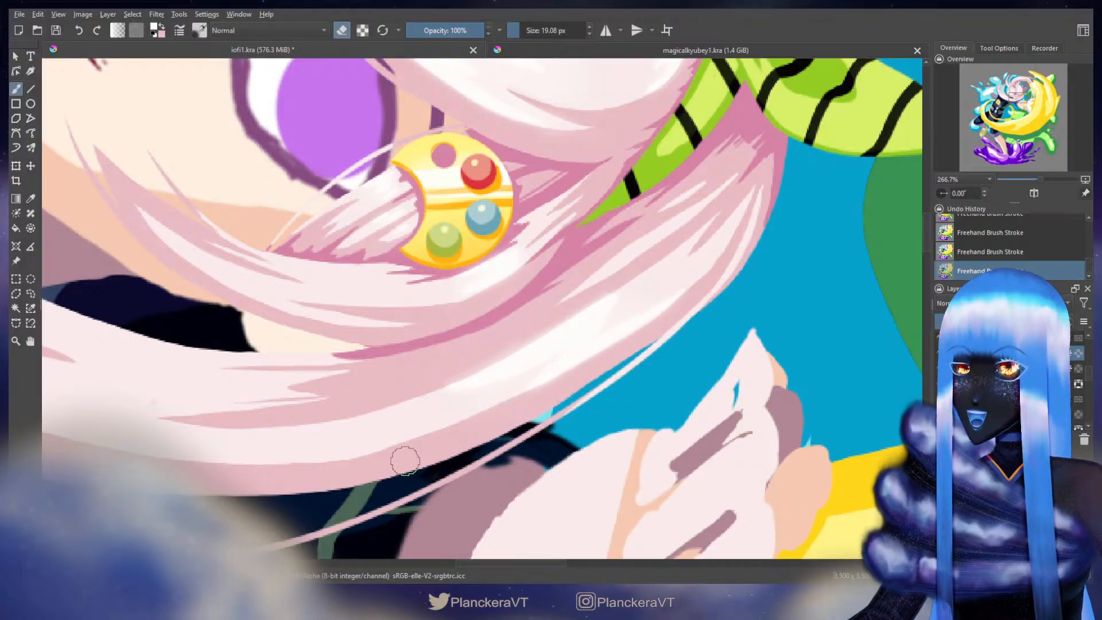
{"action": "left_click_drag", "start_coordinate": [604, 366], "coordinate": [612, 362]}
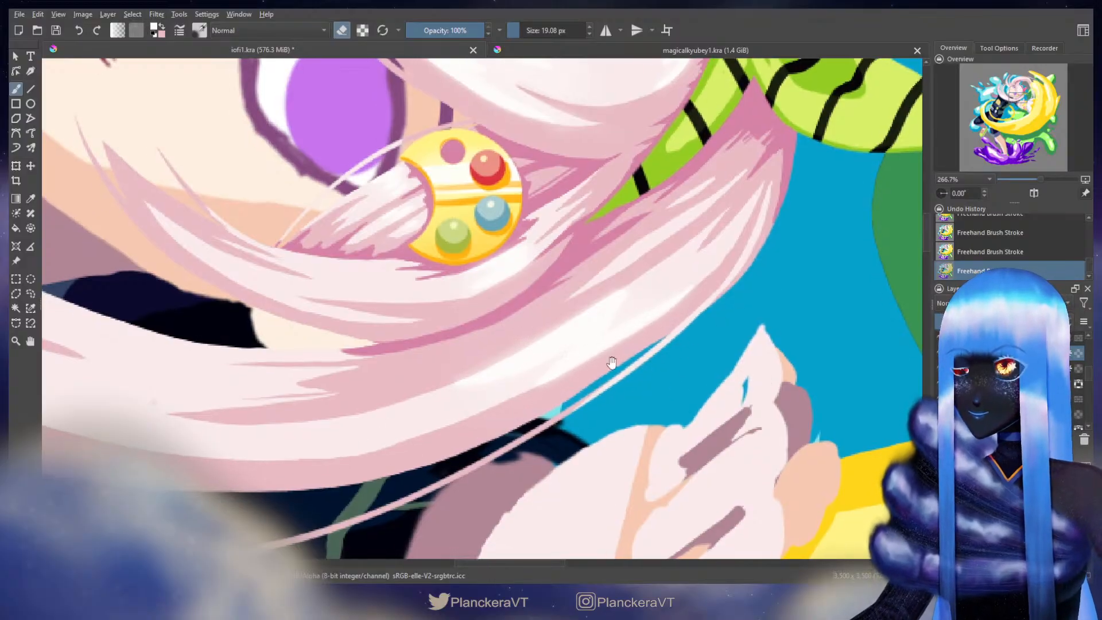
Step: Erase the glow from the pink shadow along the outer edge of the long hair sweep with a 35.19 px eraser
{"action": "left_click_drag", "start_coordinate": [340, 367], "coordinate": [813, 351]}
{"action": "left_click_drag", "start_coordinate": [323, 350], "coordinate": [421, 419]}
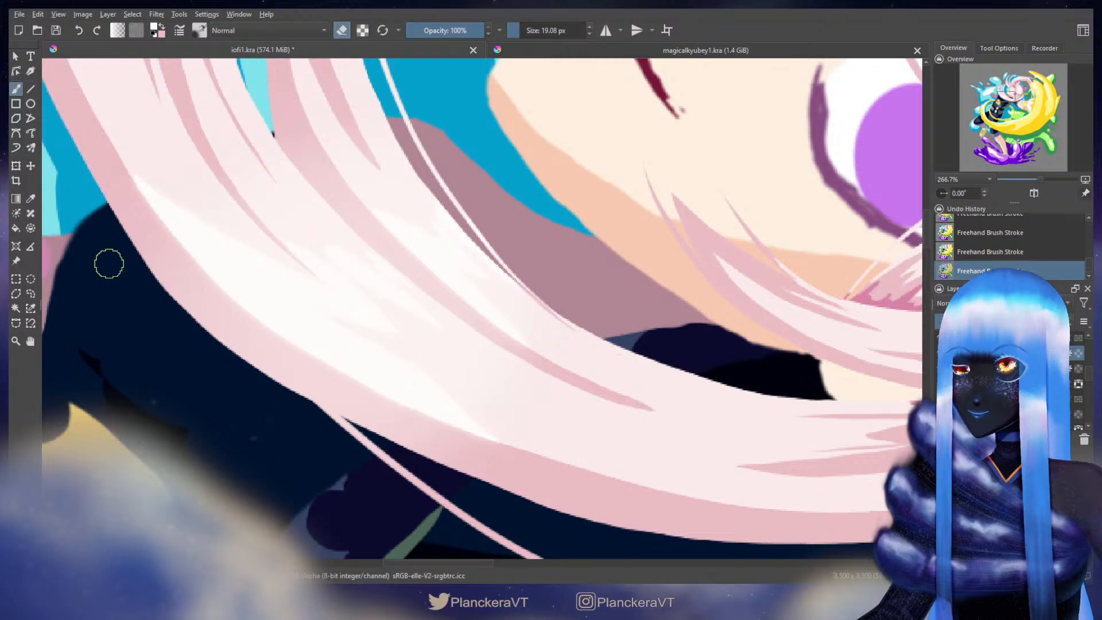
{"action": "key", "text": "bracketright"}
{"action": "key", "text": "bracketright"}
{"action": "key", "text": "bracketright"}
{"action": "mouse_move", "coordinate": [261, 361]}
{"action": "left_mouse_down"}
{"action": "mouse_move", "coordinate": [407, 468]}
{"action": "mouse_move", "coordinate": [320, 406]}
{"action": "mouse_move", "coordinate": [468, 446]}
{"action": "left_mouse_up"}
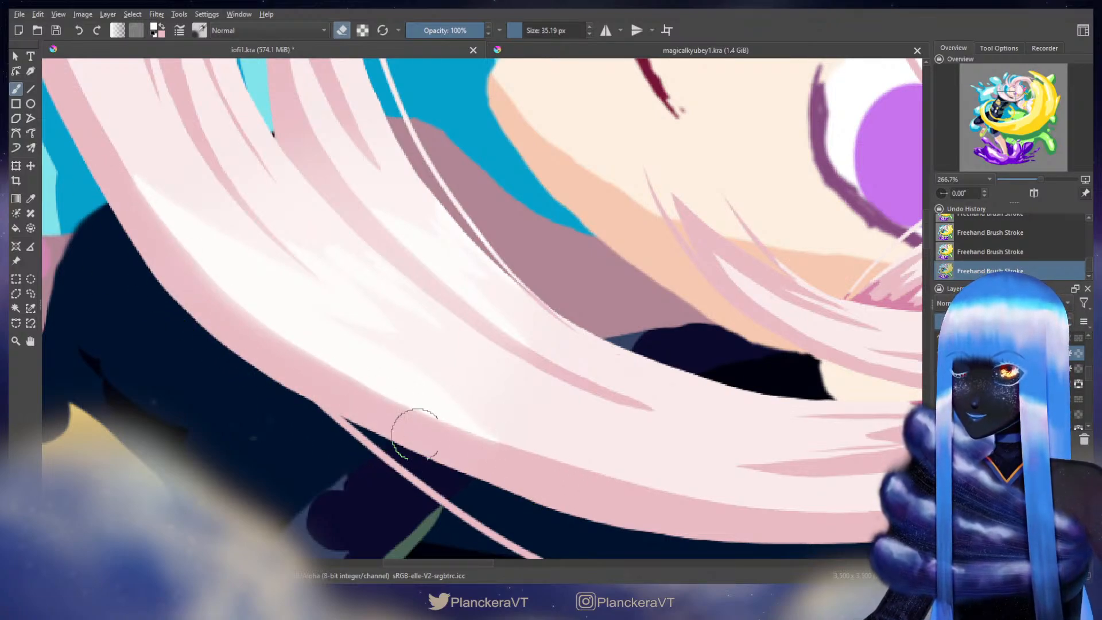
Step: Erase the glow from the thin shadow strand on the outer side of the long sweep, reducing the eraser to 3.82 px
{"action": "left_click_drag", "start_coordinate": [401, 319], "coordinate": [450, 399]}
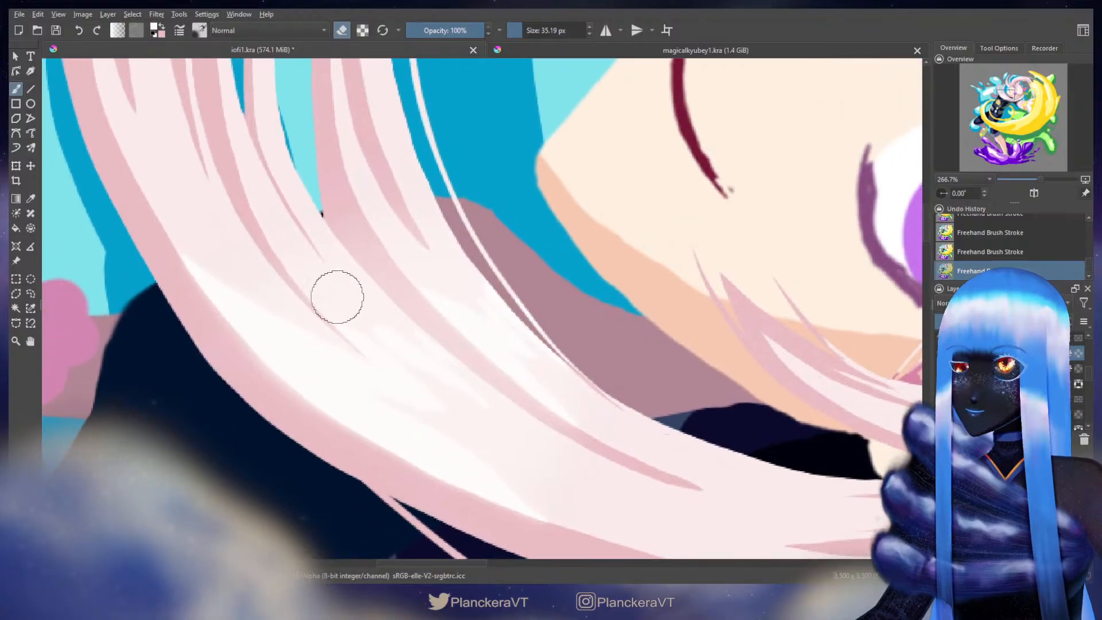
{"action": "key", "text": "bracketleft"}
{"action": "key", "text": "bracketleft"}
{"action": "key", "text": "bracketleft"}
{"action": "key", "text": "bracketleft"}
{"action": "key", "text": "bracketleft"}
{"action": "key", "text": "bracketleft"}
{"action": "key", "text": "bracketleft"}
{"action": "key", "text": "bracketleft"}
{"action": "key", "text": "bracketleft"}
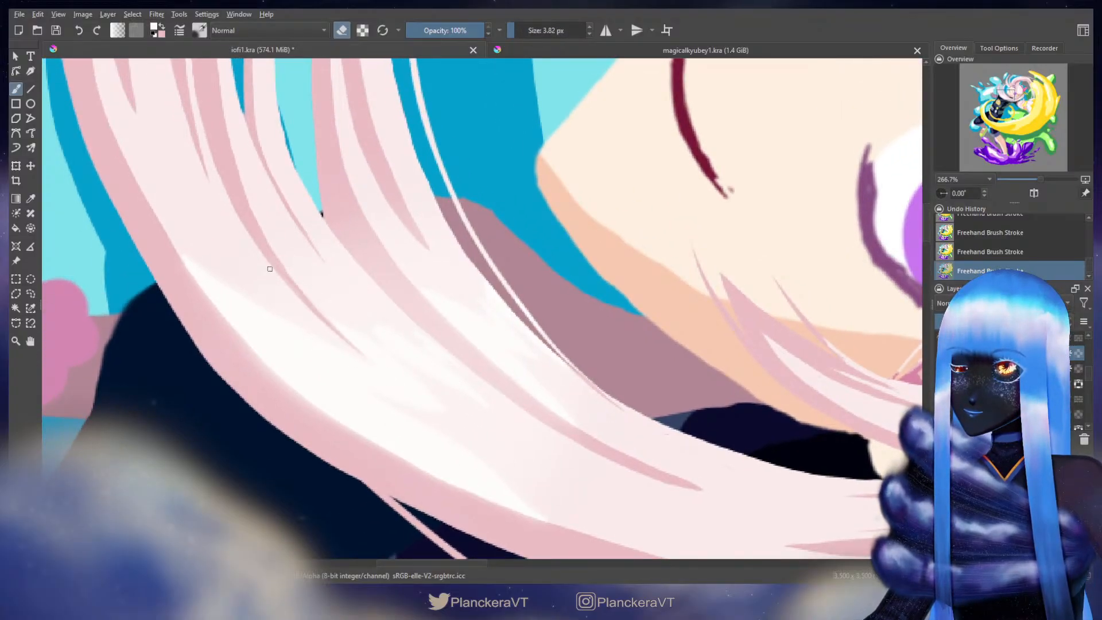
Step: Erase the glow along the central shadow strand of the long sweep with the eraser at 15.72 px, 21.63 px and 14.89 px
{"action": "key", "text": "bracketright"}
{"action": "key", "text": "bracketright"}
{"action": "key", "text": "bracketright"}
{"action": "key", "text": "bracketright"}
{"action": "key", "text": "bracketright"}
{"action": "key", "text": "bracketright"}
{"action": "key", "text": "bracketright"}
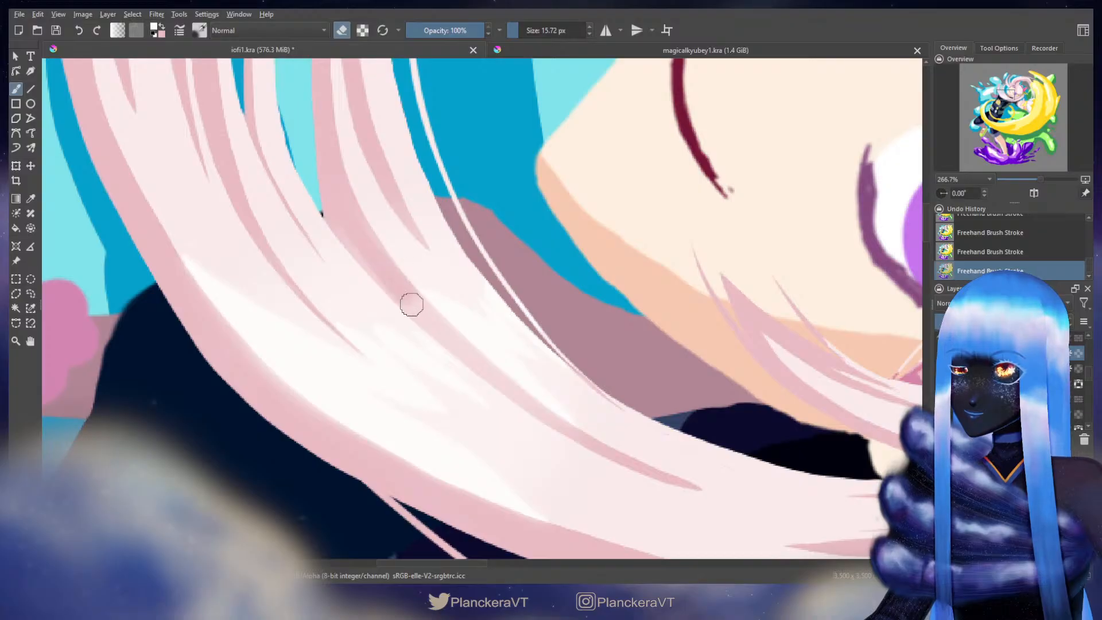
{"action": "key", "text": "bracketright"}
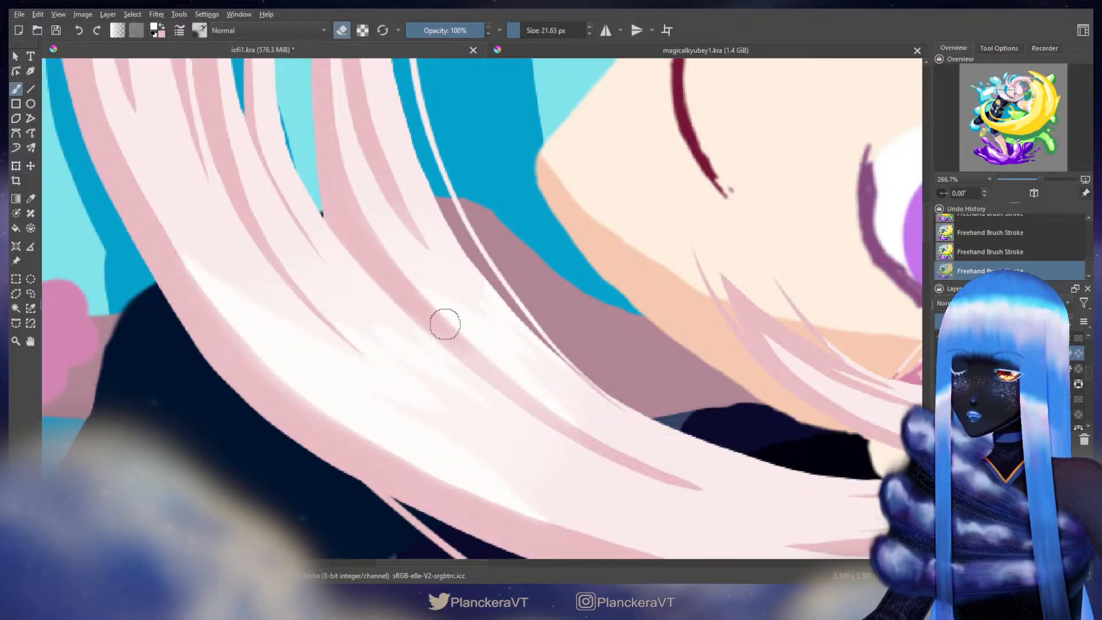
{"action": "key", "text": "bracketleft"}
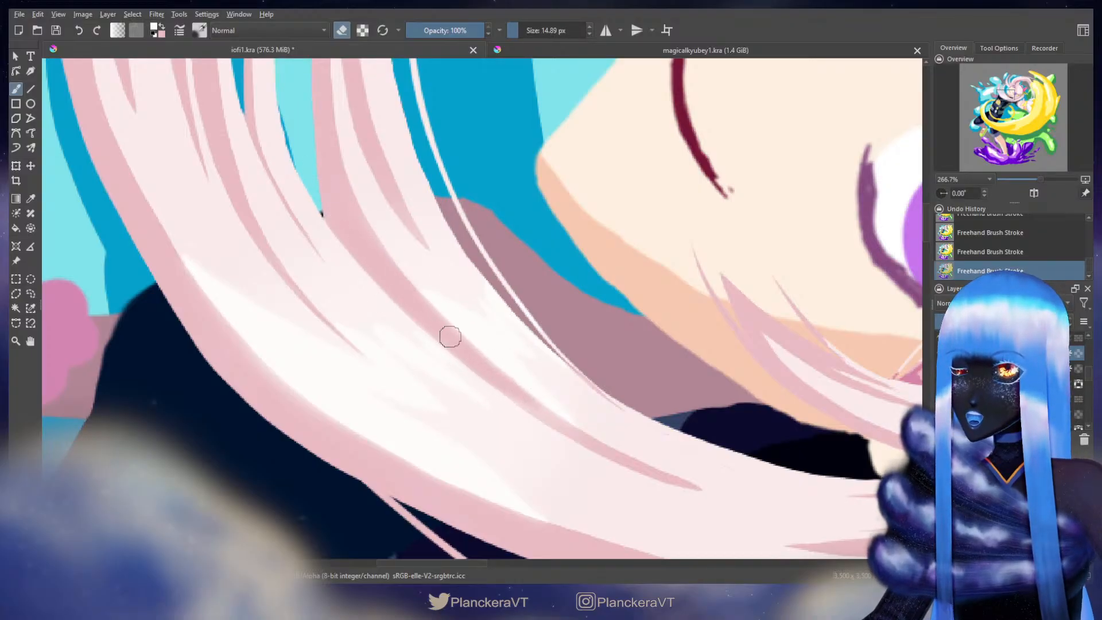
Step: Erase the glow from the thin inner shadow strands of the long sweep with the eraser at 11.23 px and 9.73 px
{"action": "left_click_drag", "start_coordinate": [539, 399], "coordinate": [458, 312]}
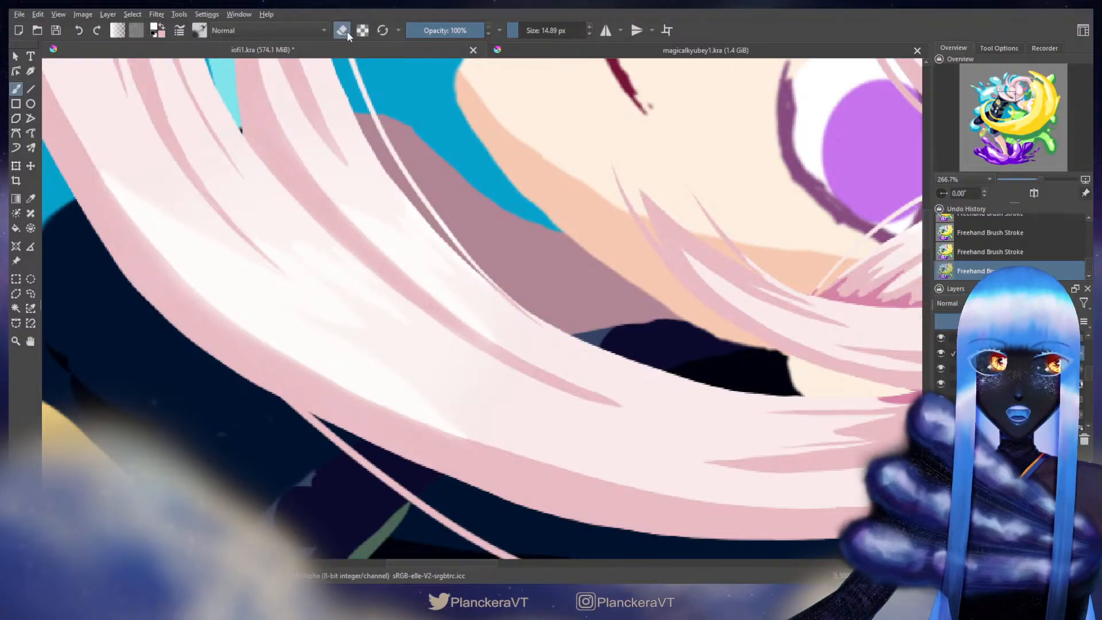
{"action": "key", "text": "bracketleft"}
{"action": "key", "text": "bracketleft"}
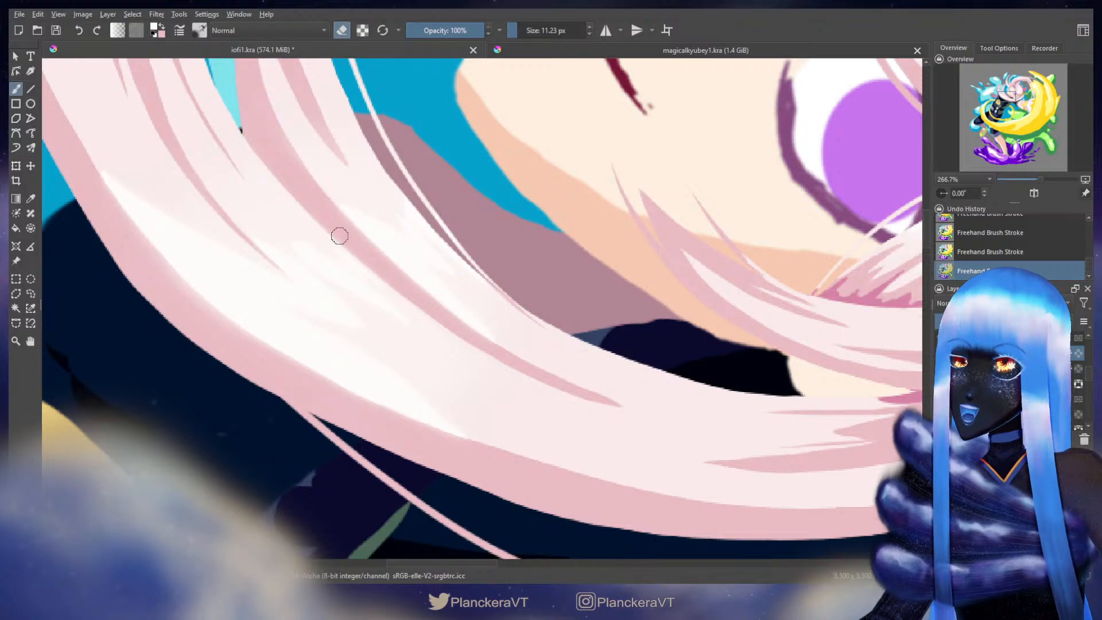
{"action": "left_click_drag", "start_coordinate": [339, 173], "coordinate": [358, 327]}
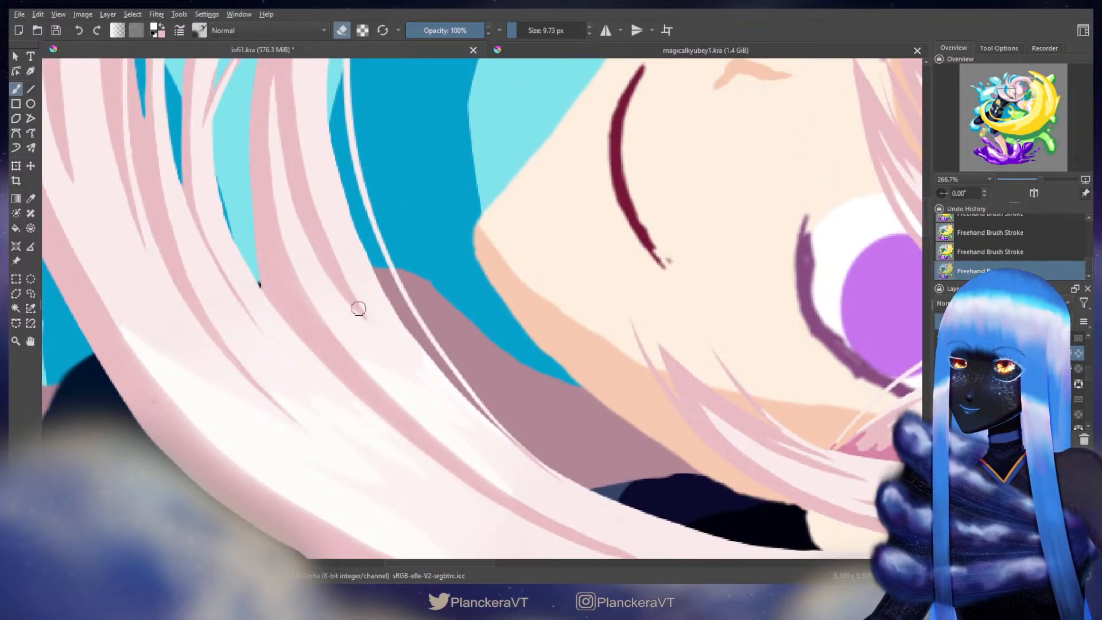
Step: Invert the colours of the character's dark shirt under the overalls
{"action": "scroll", "coordinate": [548, 376], "scroll_direction": "down", "scroll_amount": 4}
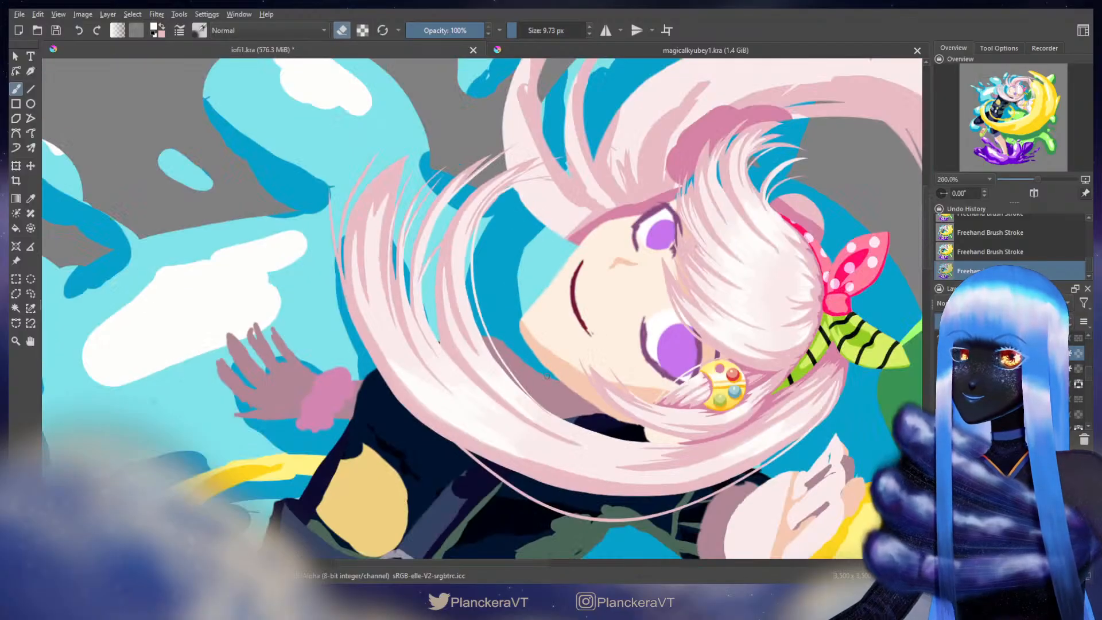
{"action": "scroll", "coordinate": [756, 443], "scroll_direction": "down", "scroll_amount": 1}
{"action": "left_click_drag", "start_coordinate": [757, 443], "coordinate": [687, 315]}
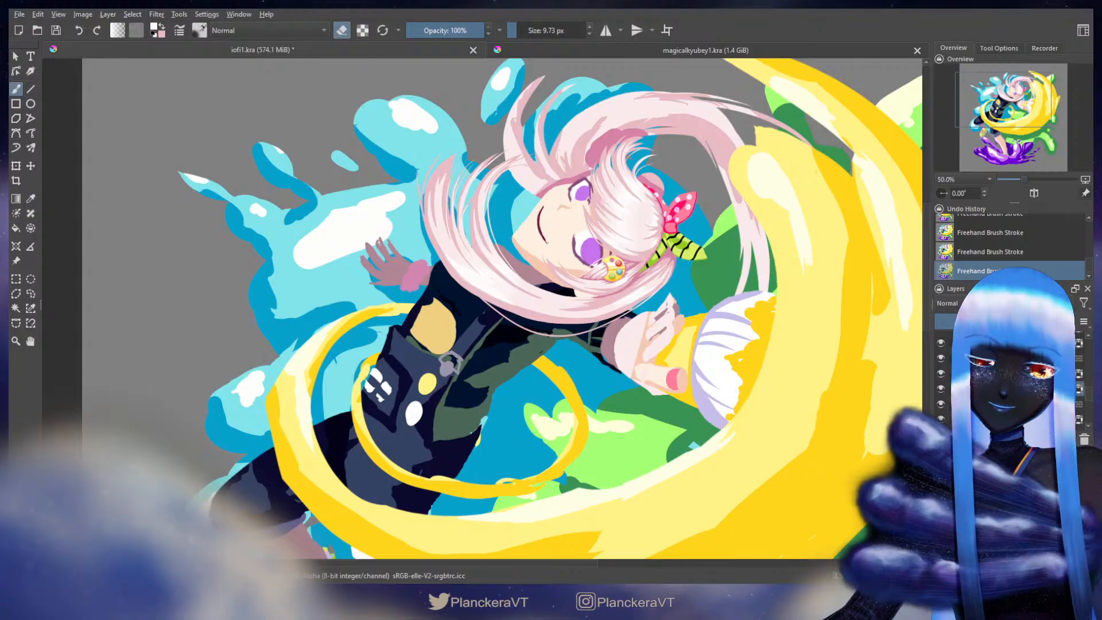
{"action": "key", "text": "ctrl+i"}
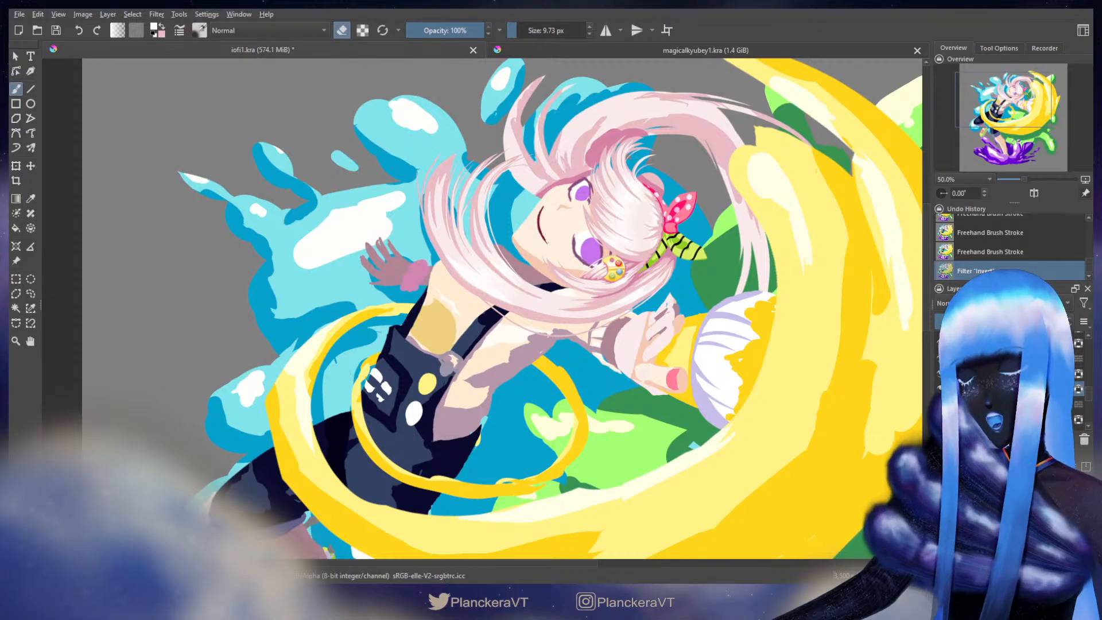
Step: Show the hidden red paint splash layer around the hair
{"action": "scroll", "coordinate": [787, 272], "scroll_direction": "down", "scroll_amount": 2}
{"action": "left_click_drag", "start_coordinate": [790, 356], "coordinate": [696, 346]}
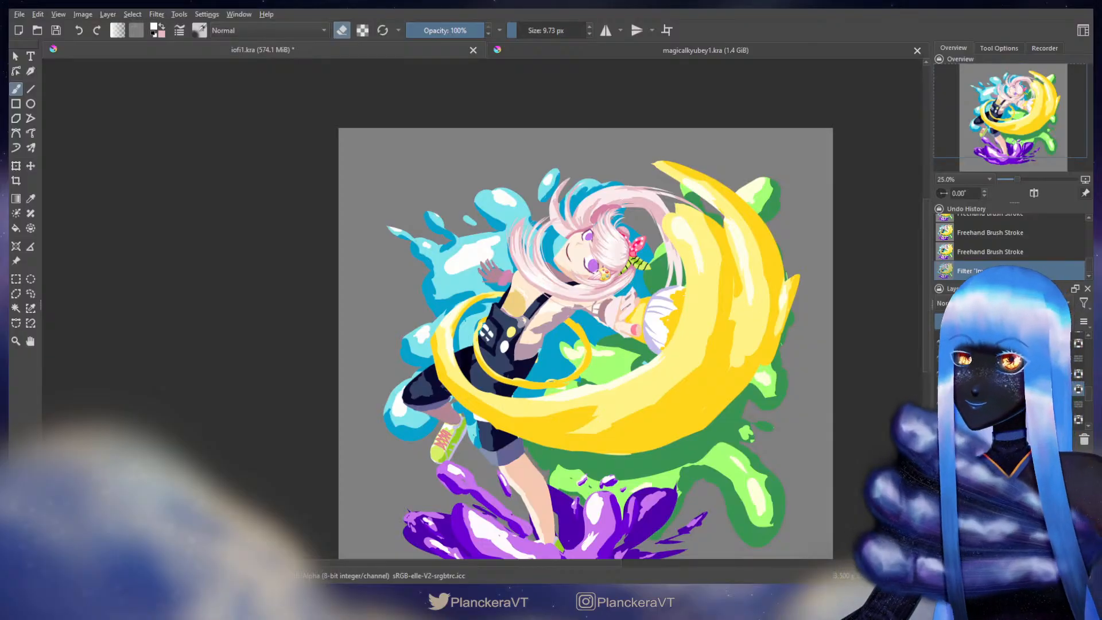
{"action": "left_click_drag", "start_coordinate": [737, 416], "coordinate": [733, 377]}
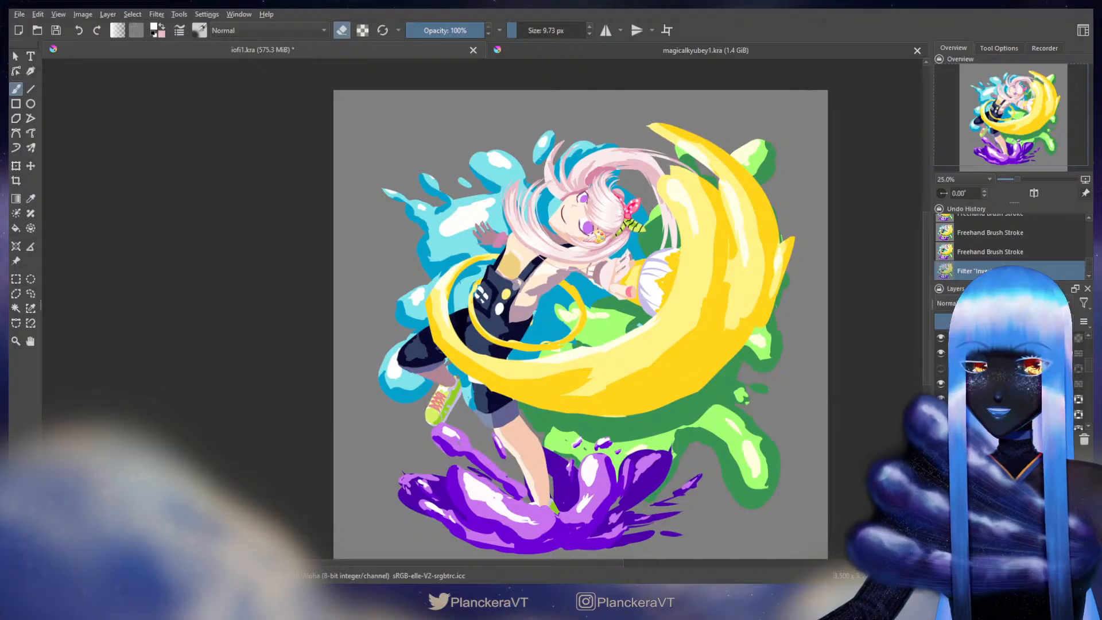
{"action": "left_click", "coordinate": [941, 369]}
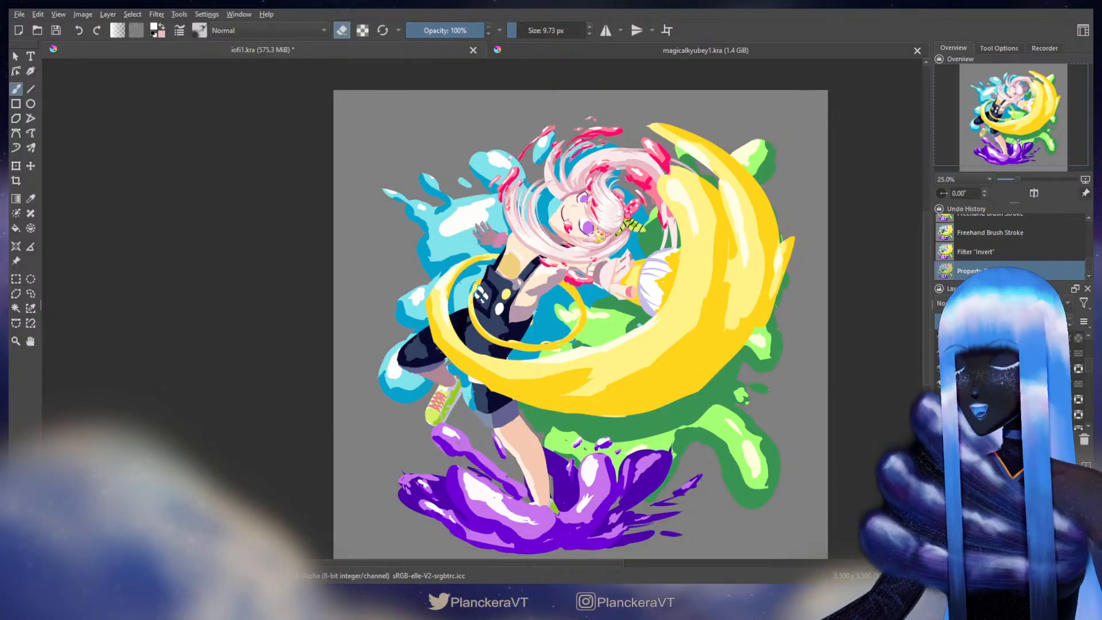
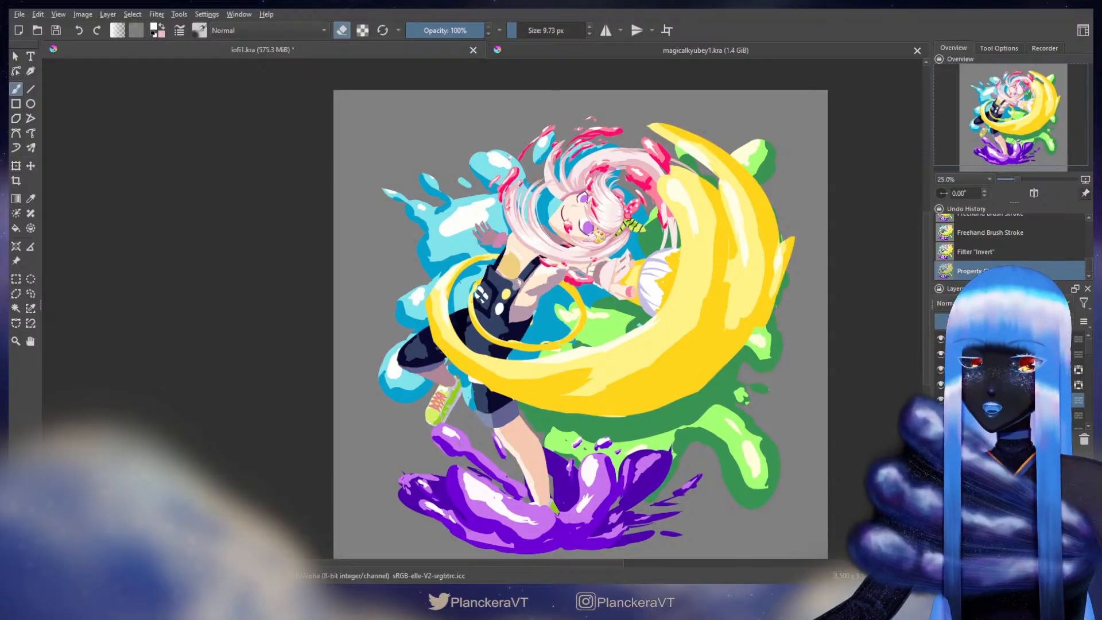
Step: Add a layer named Lighting at the top of the character's group and set its blending mode to Multiply
{"action": "key", "text": "Insert"}
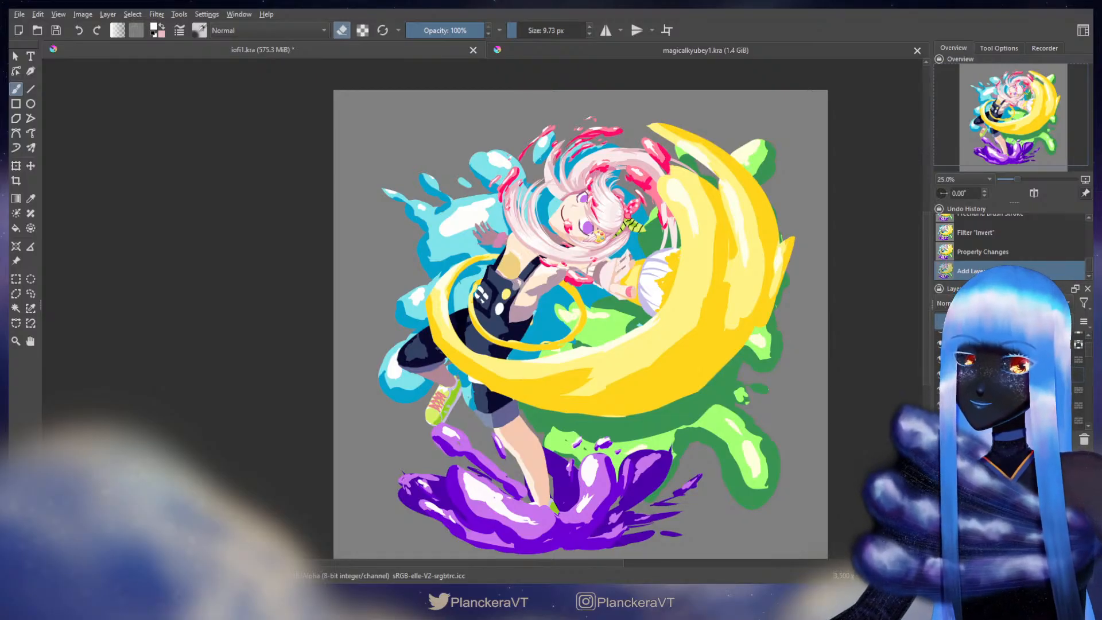
{"action": "key", "text": "Return"}
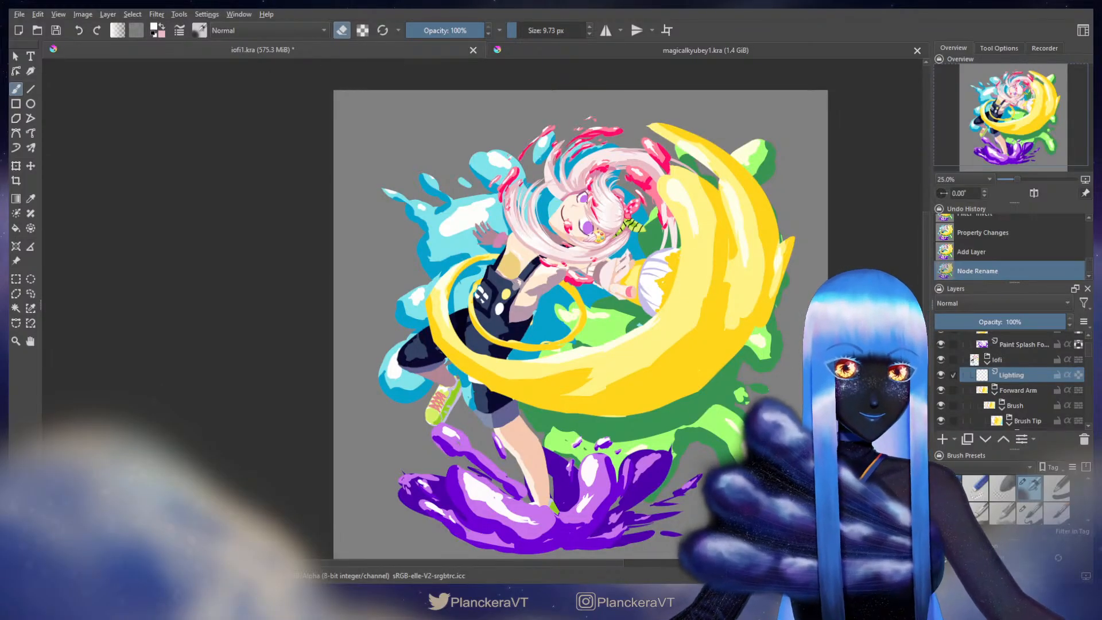
{"action": "left_click", "coordinate": [969, 303]}
{"action": "left_click", "coordinate": [962, 287]}
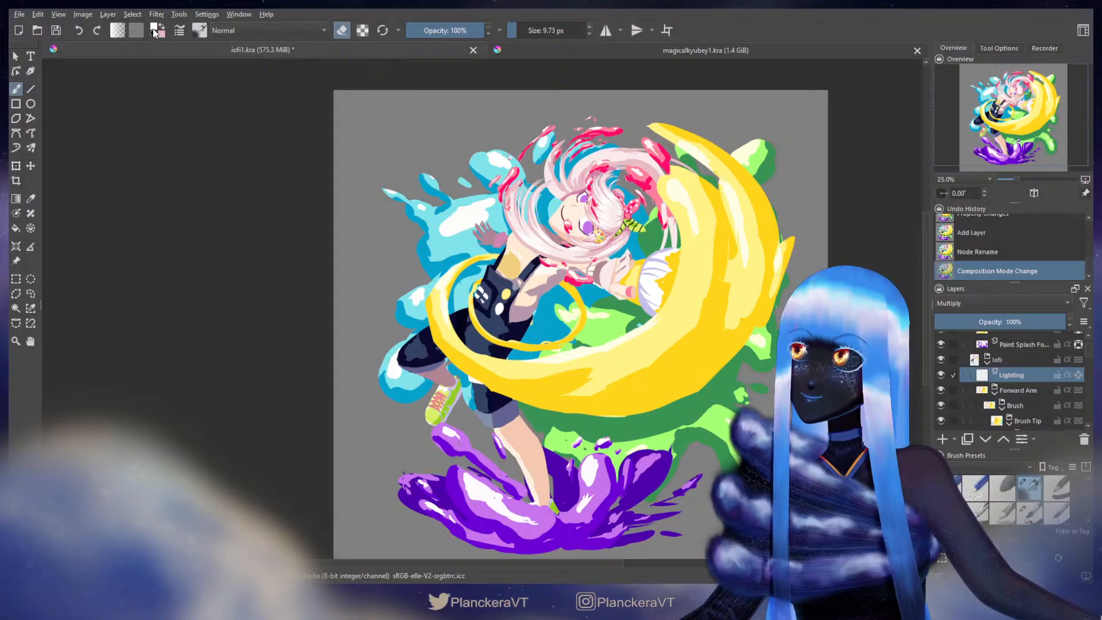
Step: Switch from erasing to a soft purple painting brush at 554.98 px and enable alpha inheritance on the Lighting layer
{"action": "key", "text": "e"}
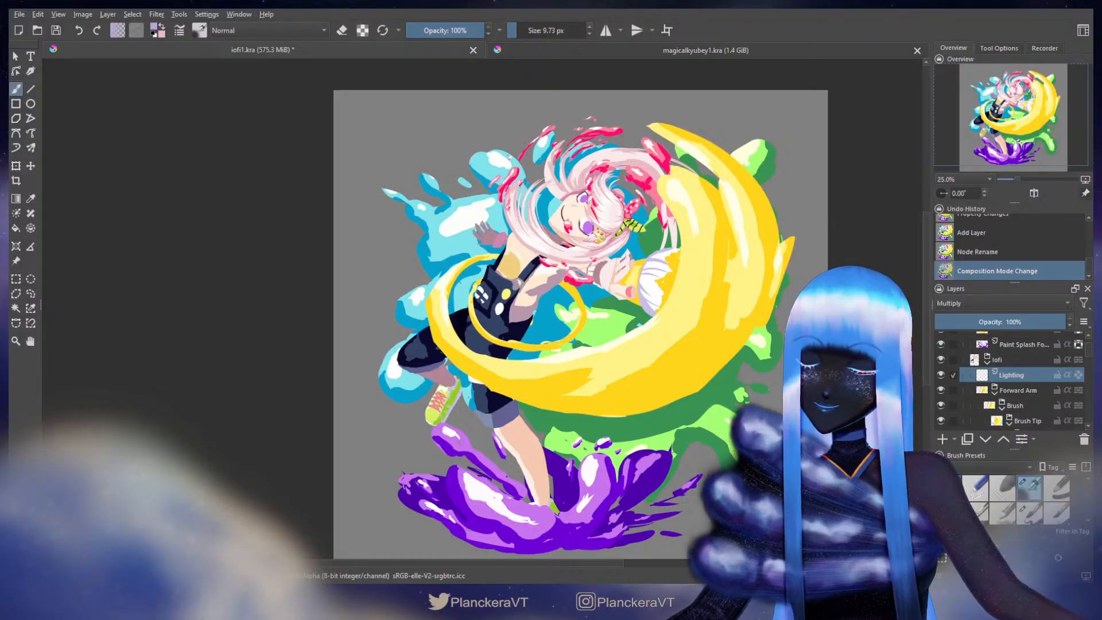
{"action": "left_click", "coordinate": [1030, 511]}
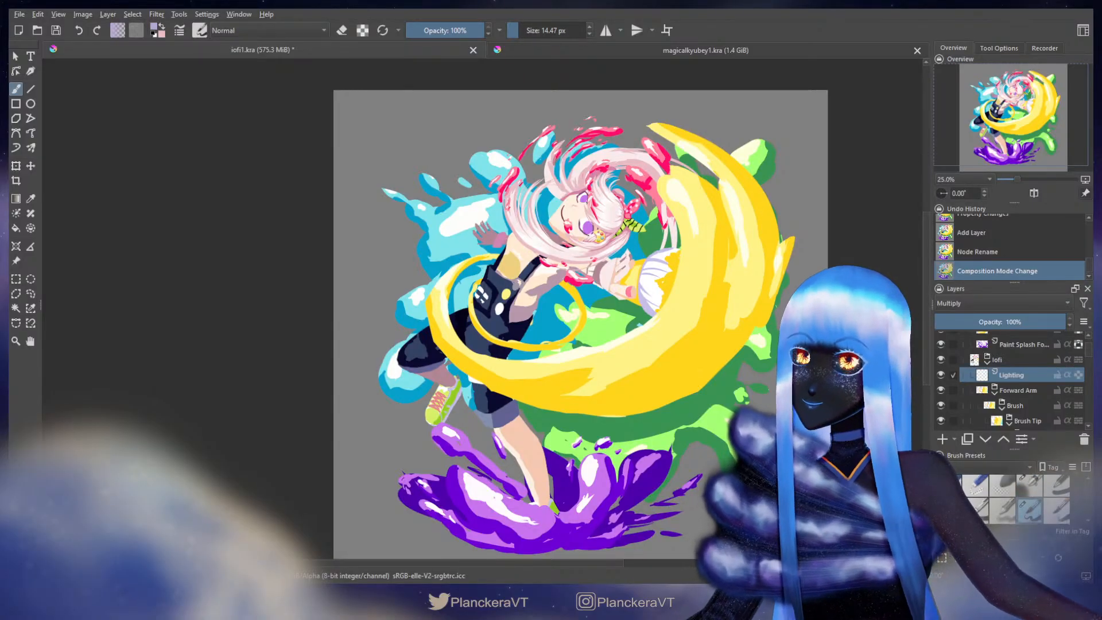
{"action": "left_click_drag", "start_coordinate": [606, 300], "coordinate": [609, 300]}
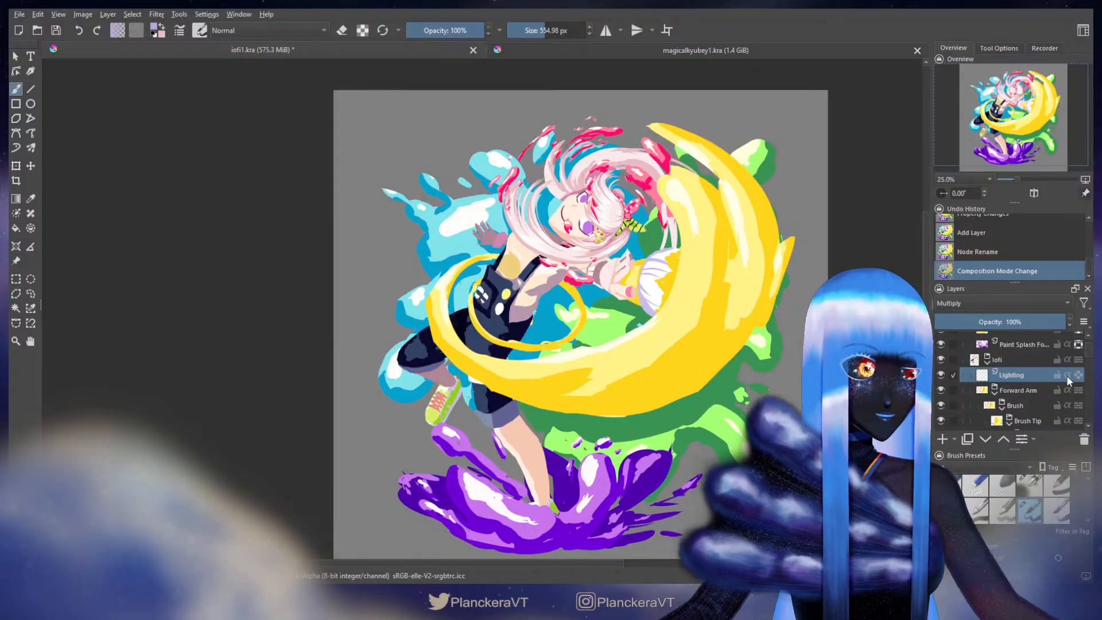
{"action": "left_click", "coordinate": [1068, 375]}
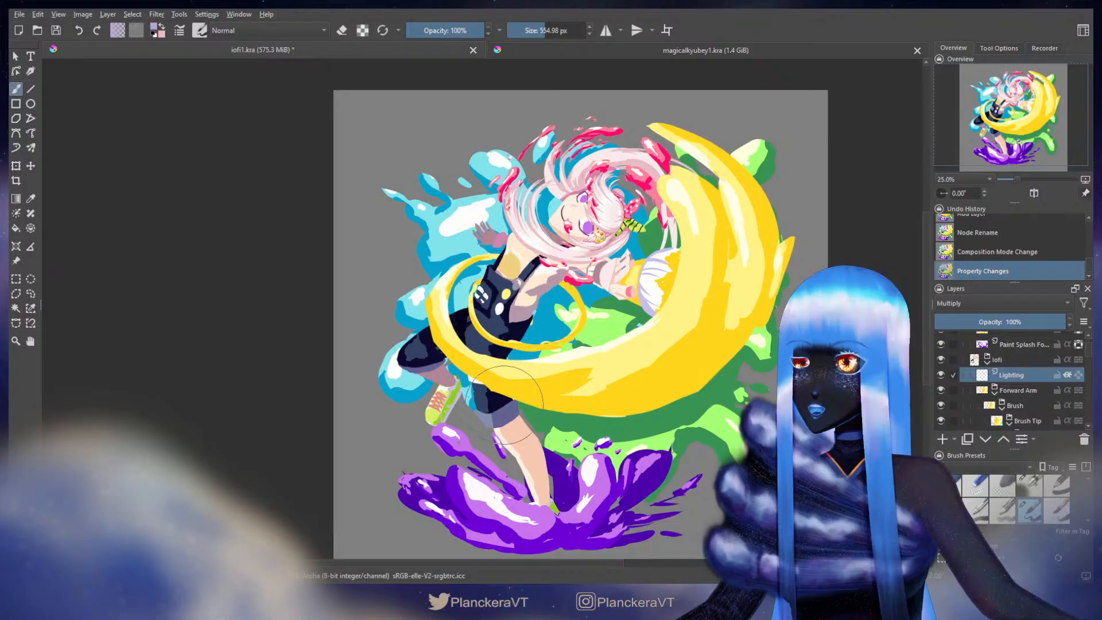
Step: Paint broad purple shading over the shoes, legs, lower overalls and back hand on the Lighting layer
{"action": "left_click_drag", "start_coordinate": [438, 331], "coordinate": [453, 351]}
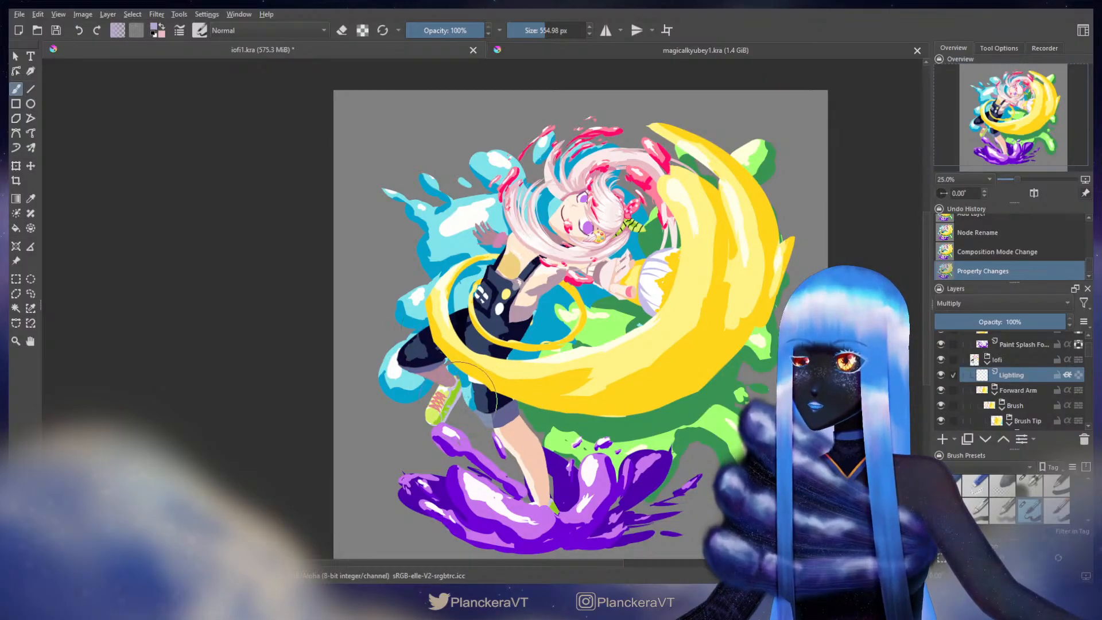
{"action": "mouse_move", "coordinate": [461, 390]}
{"action": "left_mouse_down"}
{"action": "mouse_move", "coordinate": [437, 336]}
{"action": "mouse_move", "coordinate": [422, 368]}
{"action": "mouse_move", "coordinate": [442, 419]}
{"action": "left_mouse_up"}
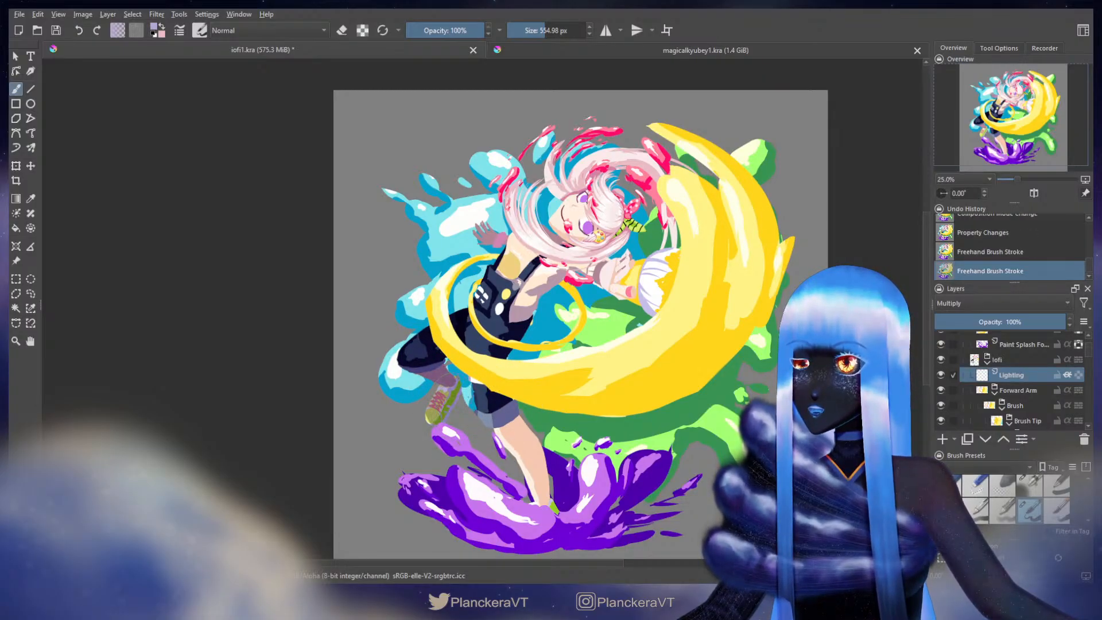
{"action": "mouse_move", "coordinate": [477, 384]}
{"action": "left_mouse_down"}
{"action": "mouse_move", "coordinate": [548, 495]}
{"action": "mouse_move", "coordinate": [563, 499]}
{"action": "left_mouse_up"}
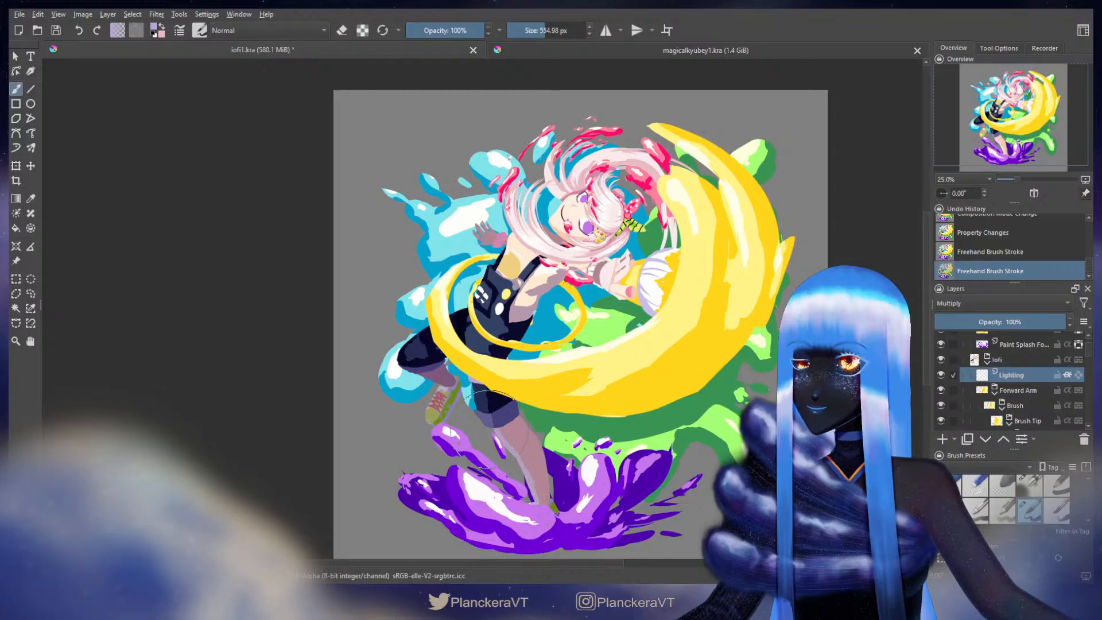
{"action": "mouse_move", "coordinate": [467, 328]}
{"action": "left_mouse_down"}
{"action": "mouse_move", "coordinate": [443, 313]}
{"action": "mouse_move", "coordinate": [484, 343]}
{"action": "mouse_move", "coordinate": [522, 345]}
{"action": "mouse_move", "coordinate": [480, 273]}
{"action": "mouse_move", "coordinate": [477, 232]}
{"action": "mouse_move", "coordinate": [491, 232]}
{"action": "mouse_move", "coordinate": [468, 255]}
{"action": "left_mouse_up"}
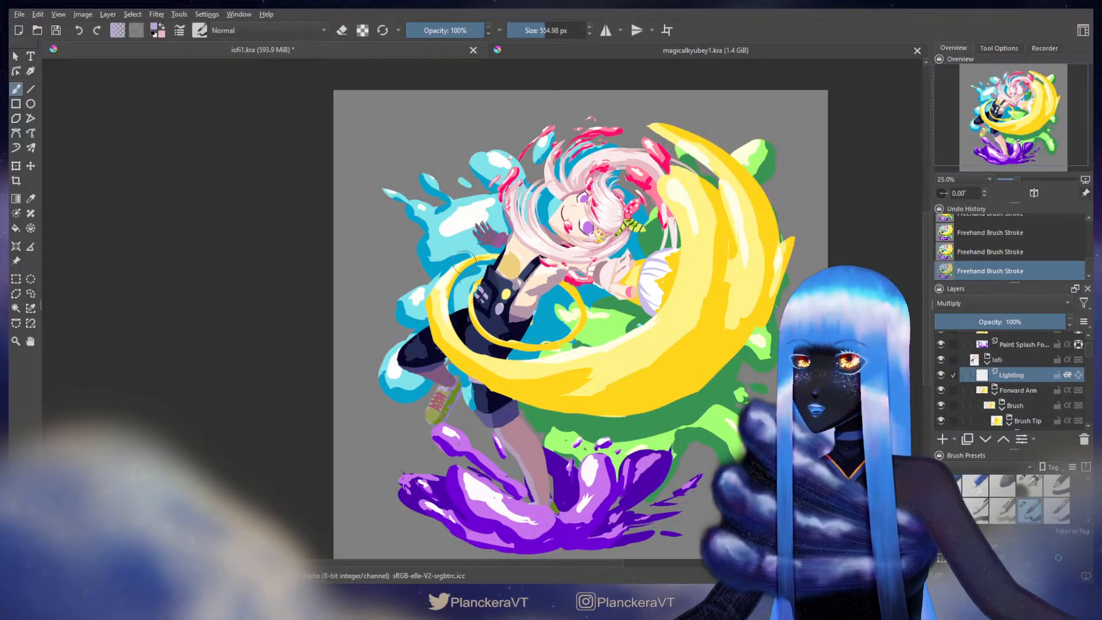
Step: Erase stray shading from the upper body with a 113.56 px eraser and apply an HSV/HSL adjustment to the Lighting layer
{"action": "key", "text": "e"}
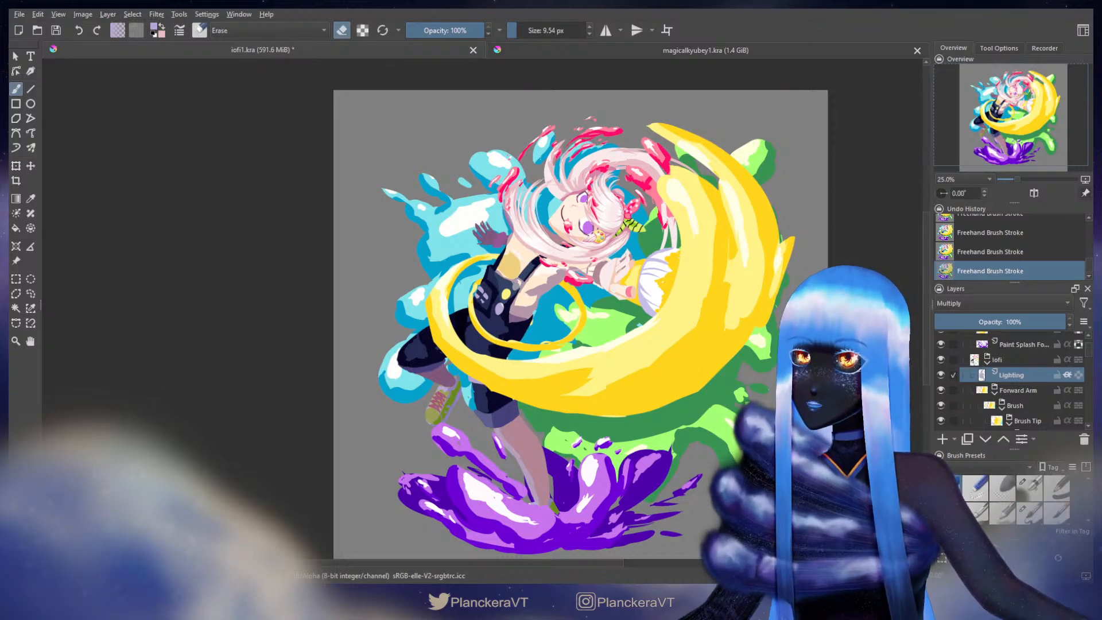
{"action": "key", "text": "bracketright"}
{"action": "left_click_drag", "start_coordinate": [517, 214], "coordinate": [572, 213]}
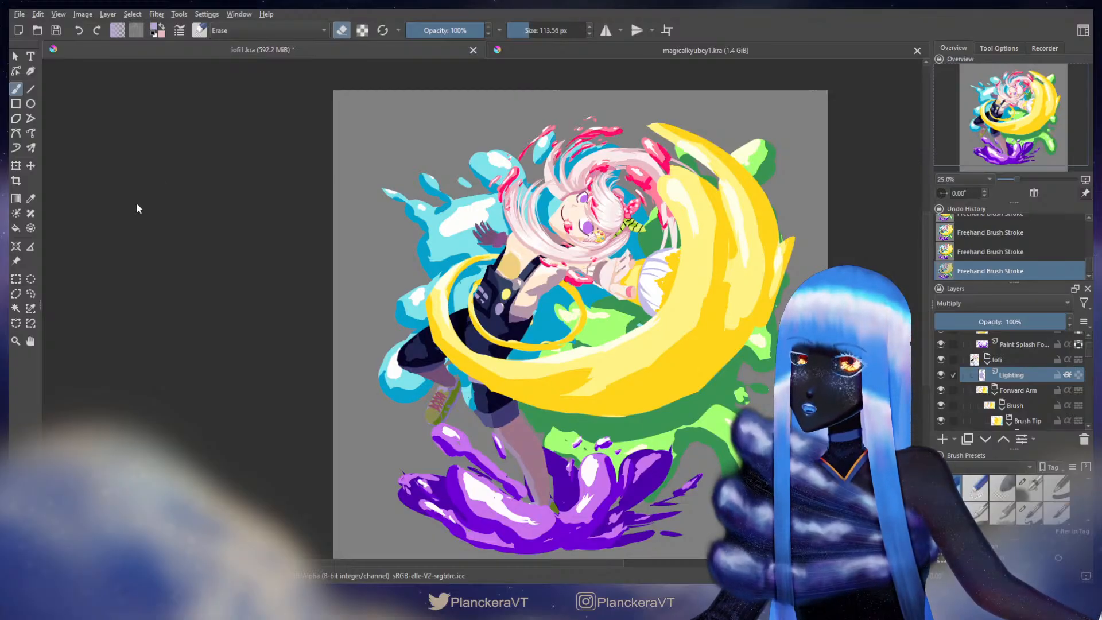
{"action": "left_click", "coordinate": [225, 348]}
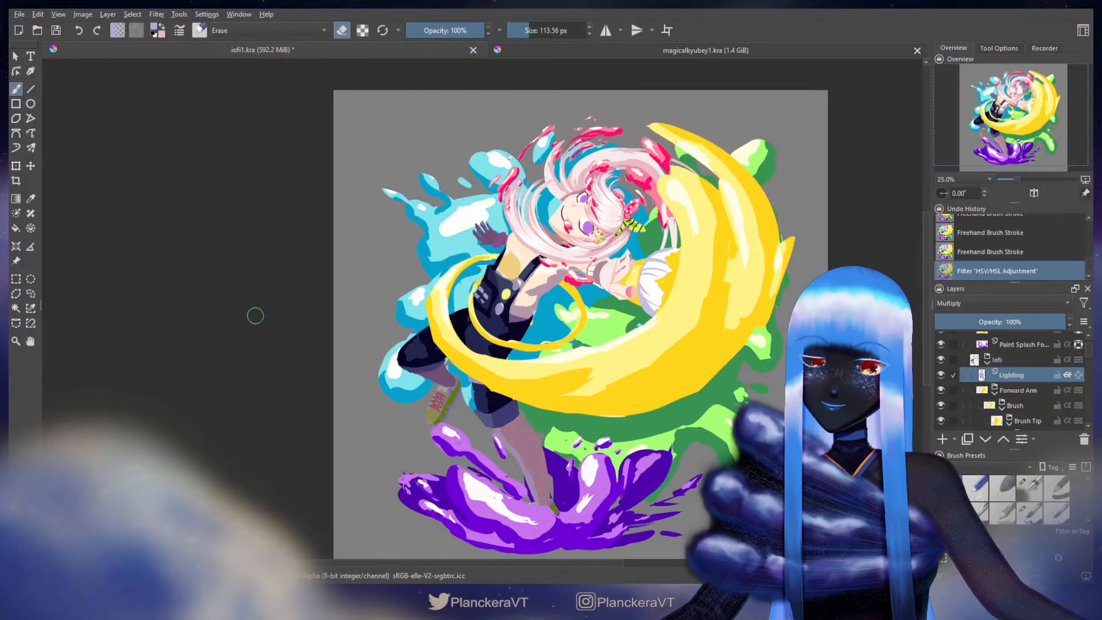
Step: Try the Normal blending mode on the Lighting layer and undo the change
{"action": "left_click", "coordinate": [978, 305]}
{"action": "left_click", "coordinate": [978, 282]}
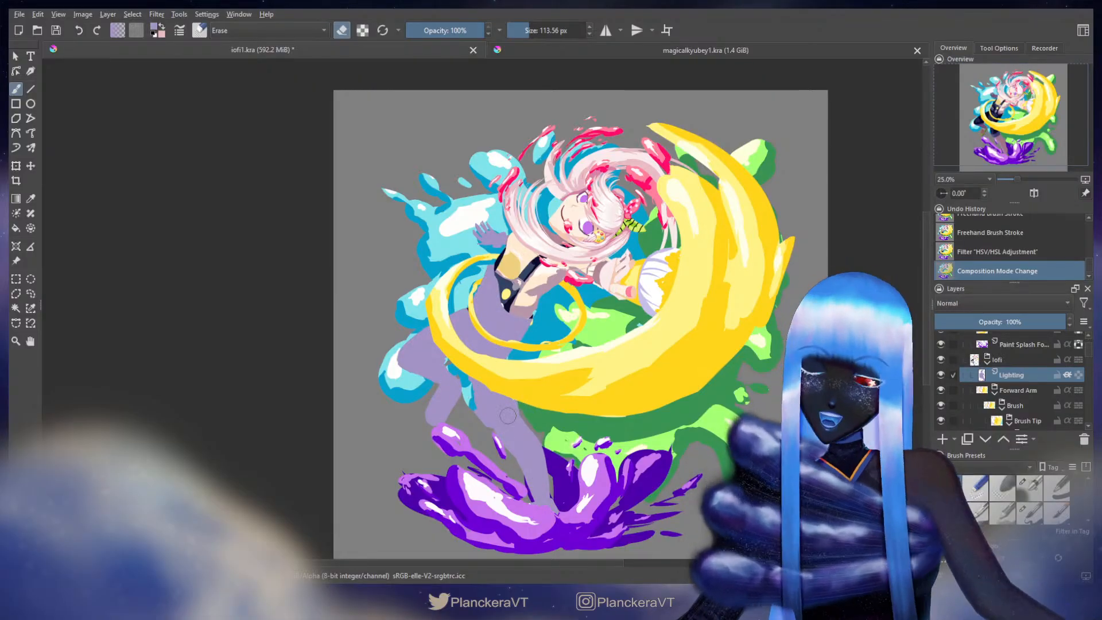
{"action": "key", "text": "e"}
{"action": "key", "text": "ctrl+z"}
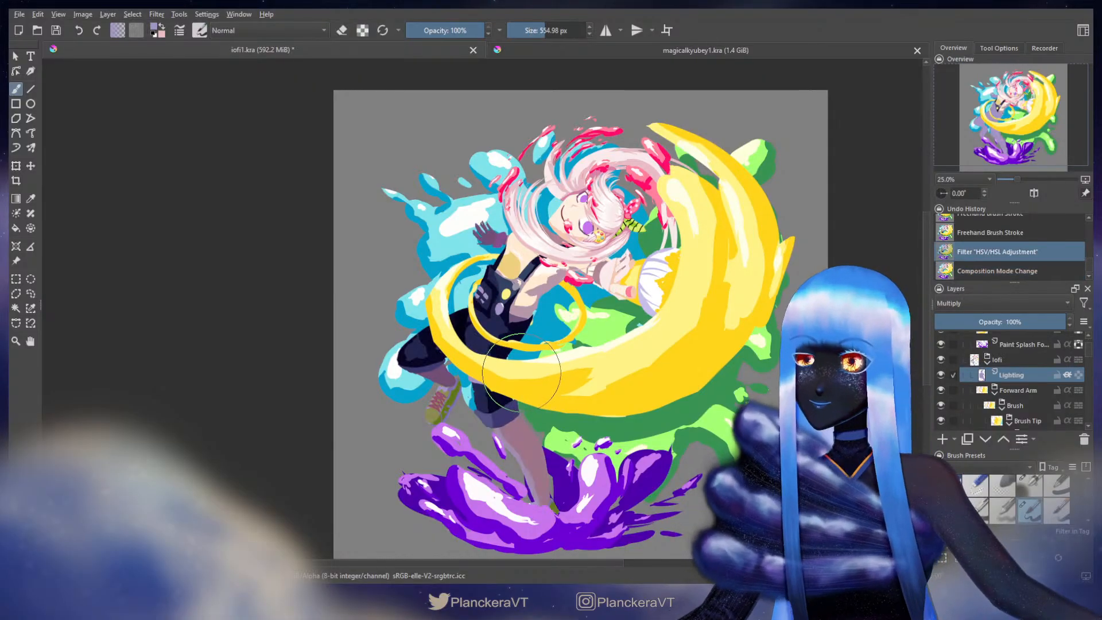
Step: Paint shading across the shoulders below the hair, reducing the brush to 198.23 px and 177.01 px, and compare the last stroke off and on
{"action": "mouse_move", "coordinate": [555, 295]}
{"action": "left_mouse_down", "text": "shift"}
{"action": "mouse_move", "coordinate": [438, 295]}
{"action": "mouse_move", "coordinate": [505, 295]}
{"action": "mouse_move", "coordinate": [476, 295]}
{"action": "left_mouse_up", "text": "shift"}
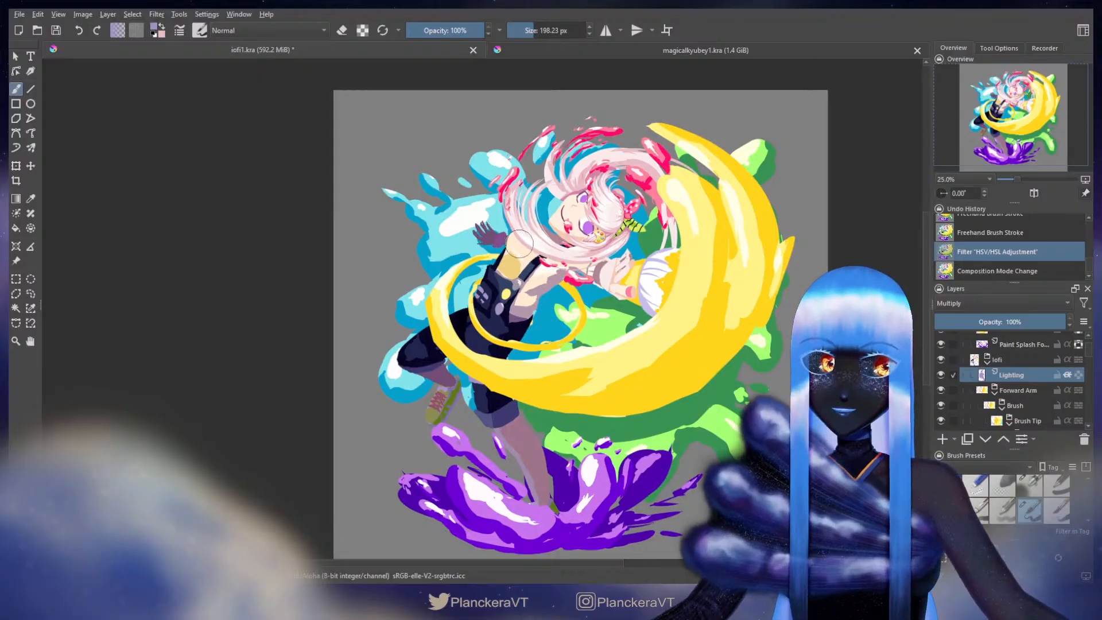
{"action": "mouse_move", "coordinate": [519, 244]}
{"action": "left_mouse_down", "text": "shift"}
{"action": "mouse_move", "coordinate": [510, 244]}
{"action": "mouse_move", "coordinate": [543, 266]}
{"action": "mouse_move", "coordinate": [525, 265]}
{"action": "mouse_move", "coordinate": [590, 274]}
{"action": "left_mouse_up", "text": "shift"}
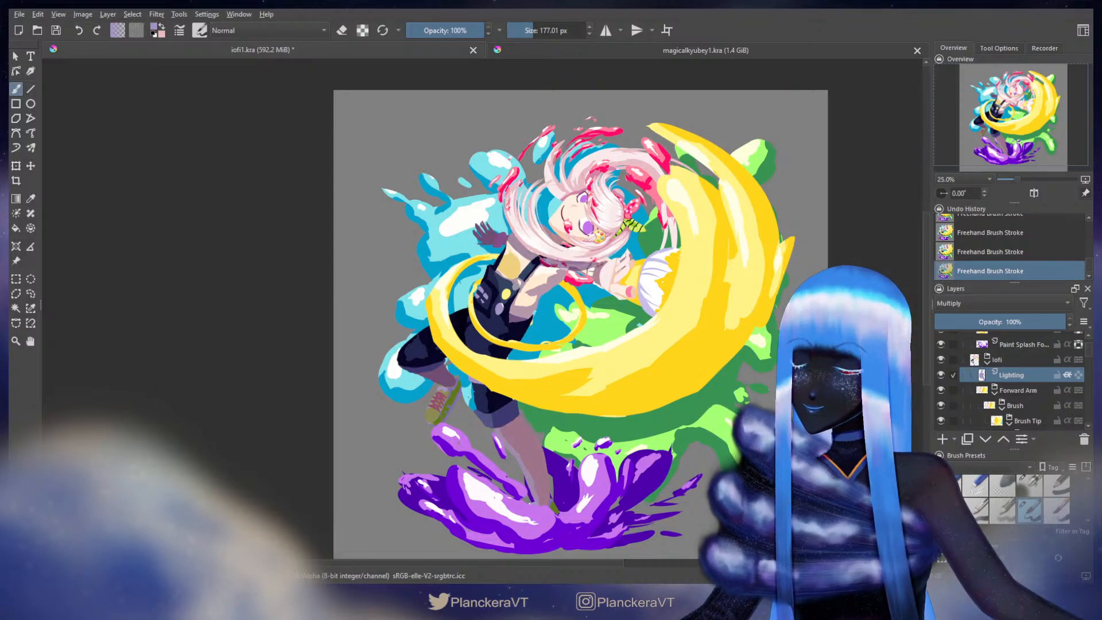
{"action": "key", "text": "ctrl+z"}
{"action": "key", "text": "ctrl+shift+z"}
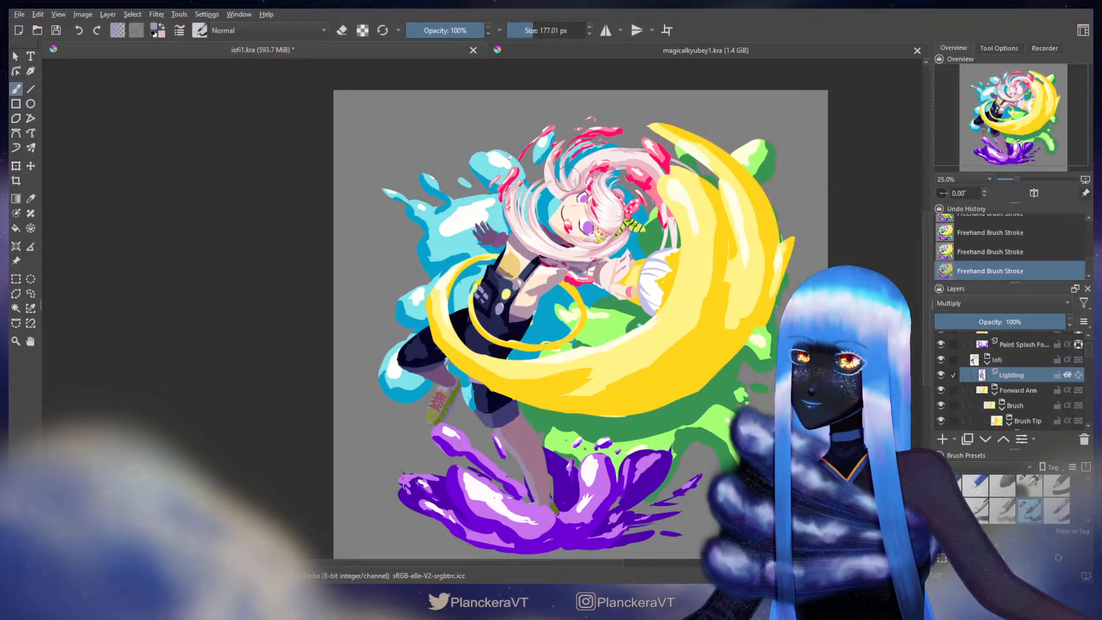
Step: Group the Paint Streak Back, Paint Splash, Paint Smear and Blue Smear layers and name the group Paint
{"action": "scroll", "coordinate": [1011, 386], "scroll_direction": "down", "scroll_amount": 5}
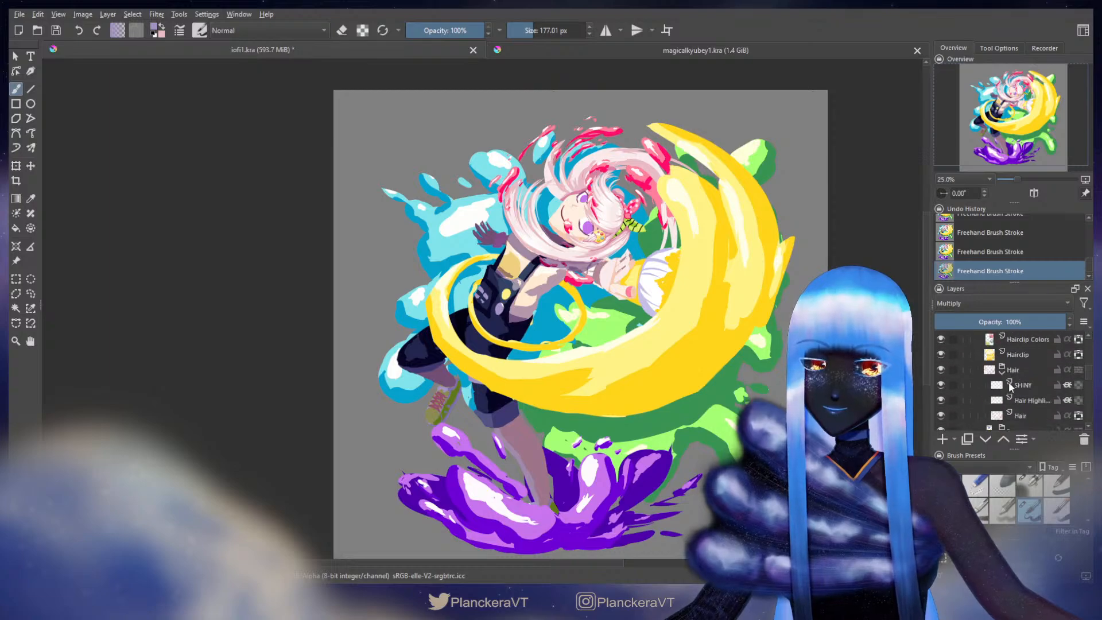
{"action": "scroll", "coordinate": [1010, 384], "scroll_direction": "down", "scroll_amount": 5}
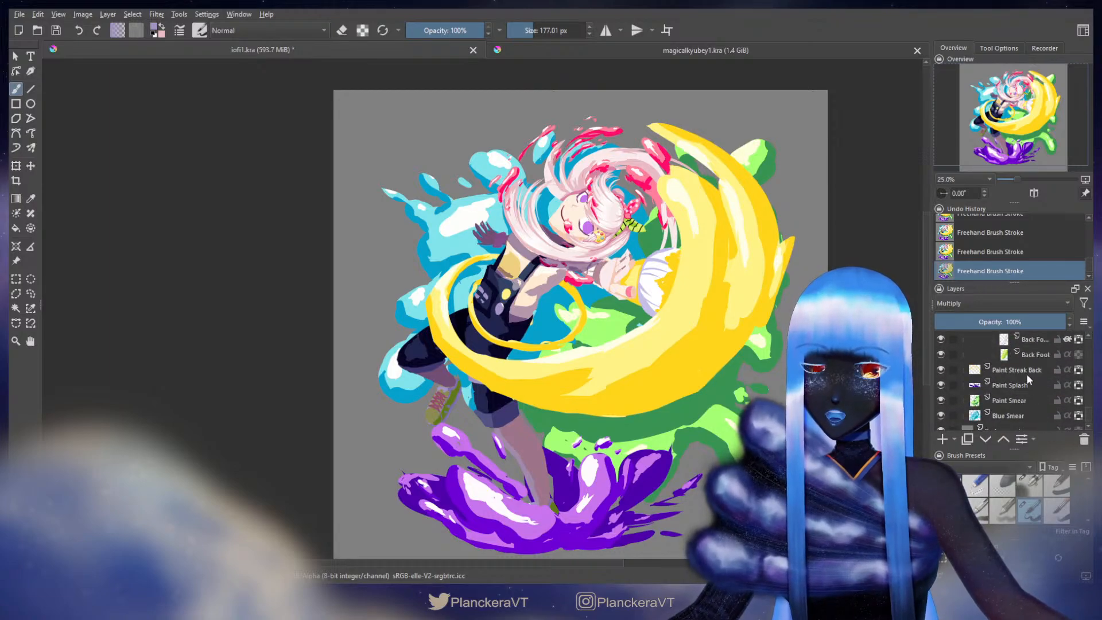
{"action": "left_click", "coordinate": [1028, 374]}
{"action": "left_click", "coordinate": [1012, 414], "text": "shift"}
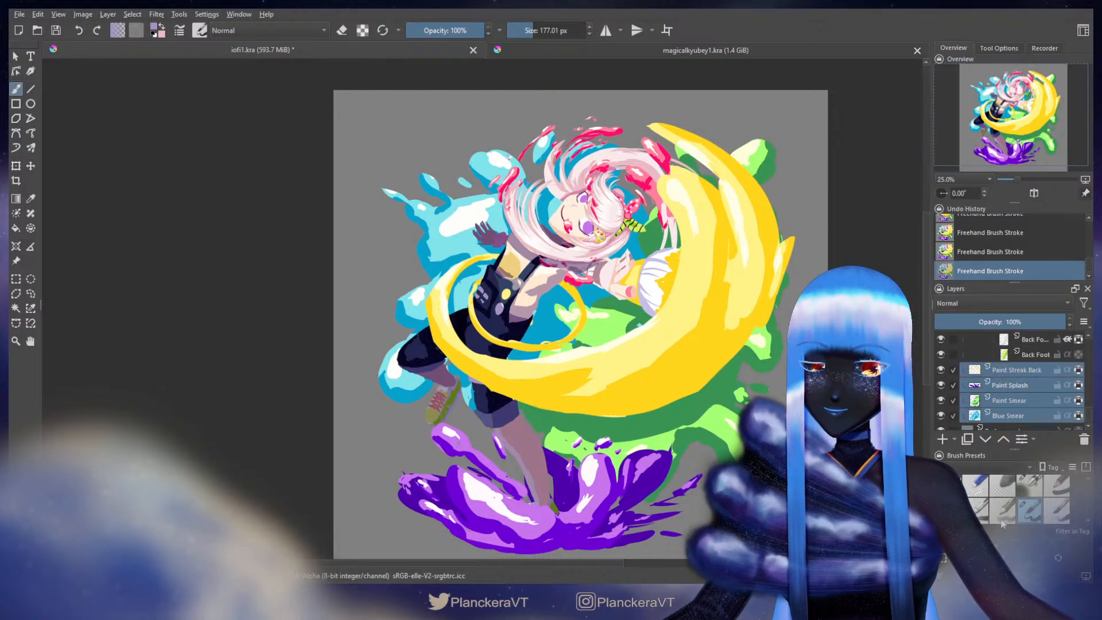
{"action": "key", "text": "ctrl+g"}
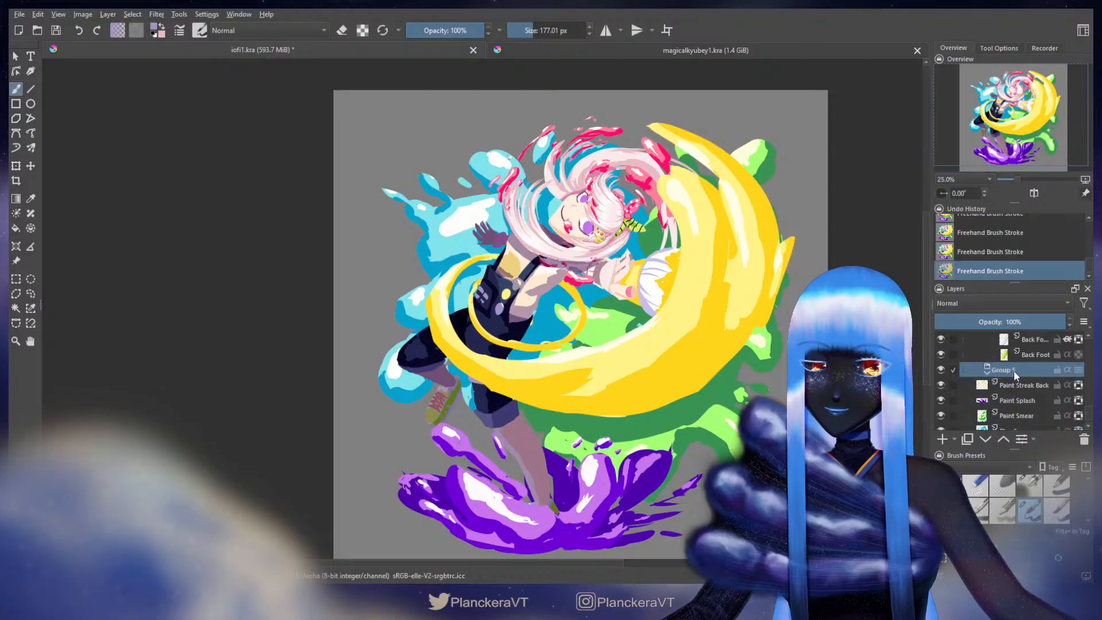
{"action": "double_click", "coordinate": [1014, 371]}
{"action": "type", "text": "Paint"}
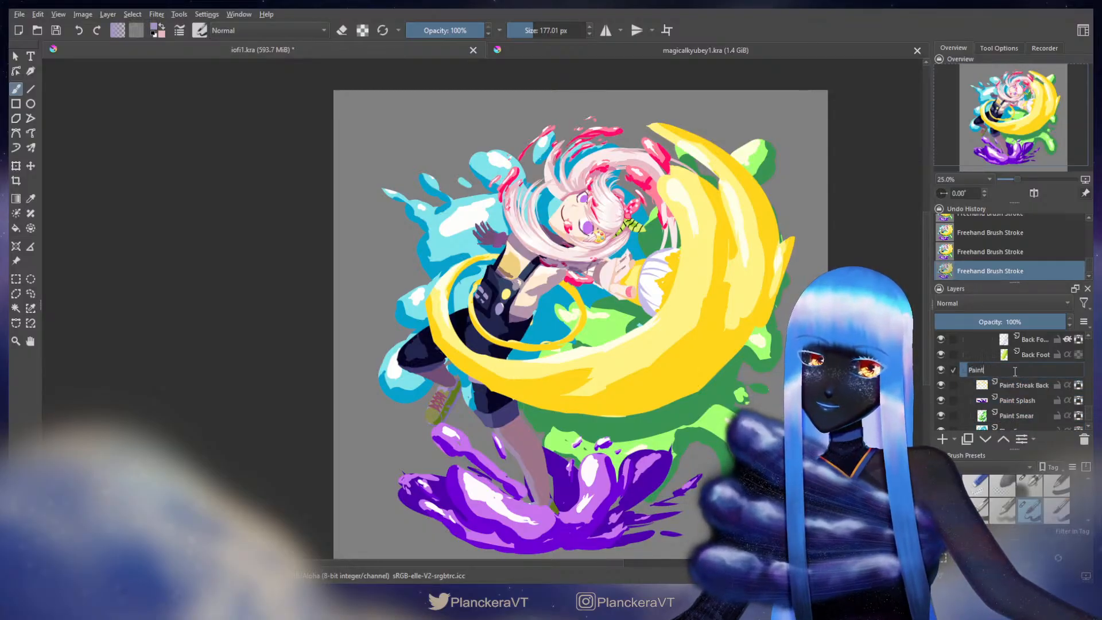
{"action": "key", "text": "Return"}
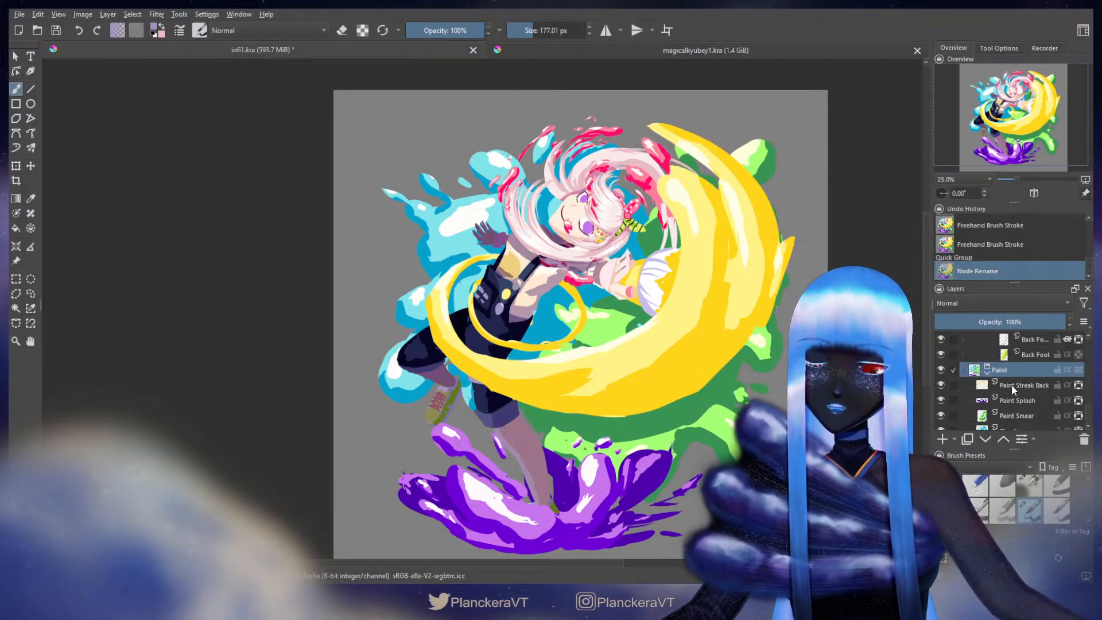
Step: Move Paint Streak Back above the Paint group and add a paint layer named Lighting inside the group
{"action": "left_click_drag", "start_coordinate": [1012, 385], "coordinate": [1034, 365]}
{"action": "left_click", "coordinate": [1028, 387]}
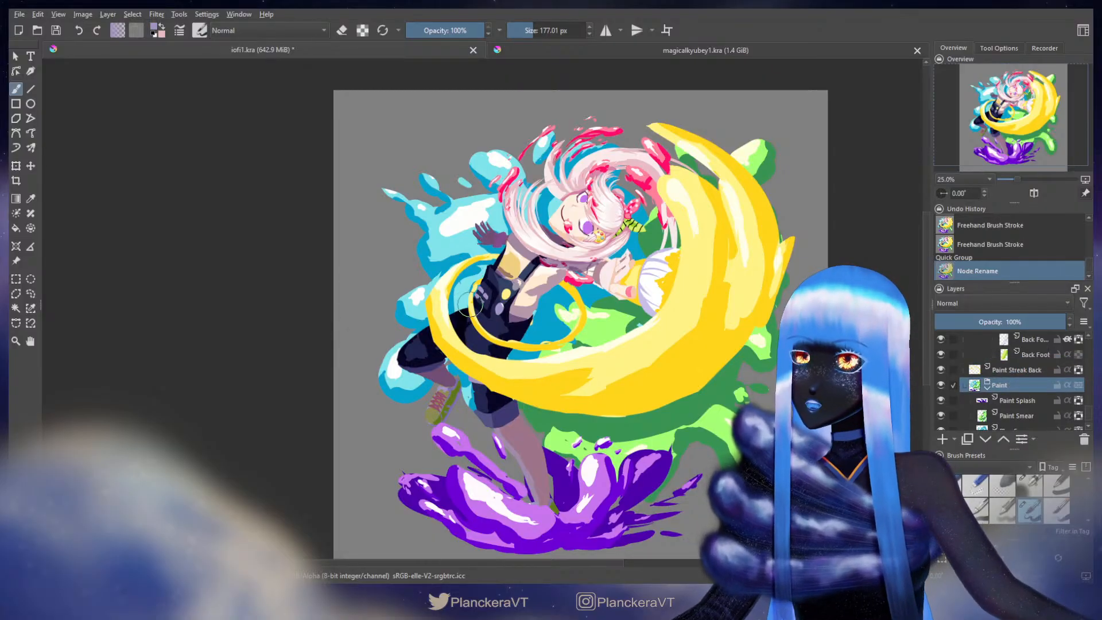
{"action": "key", "text": "bracketright"}
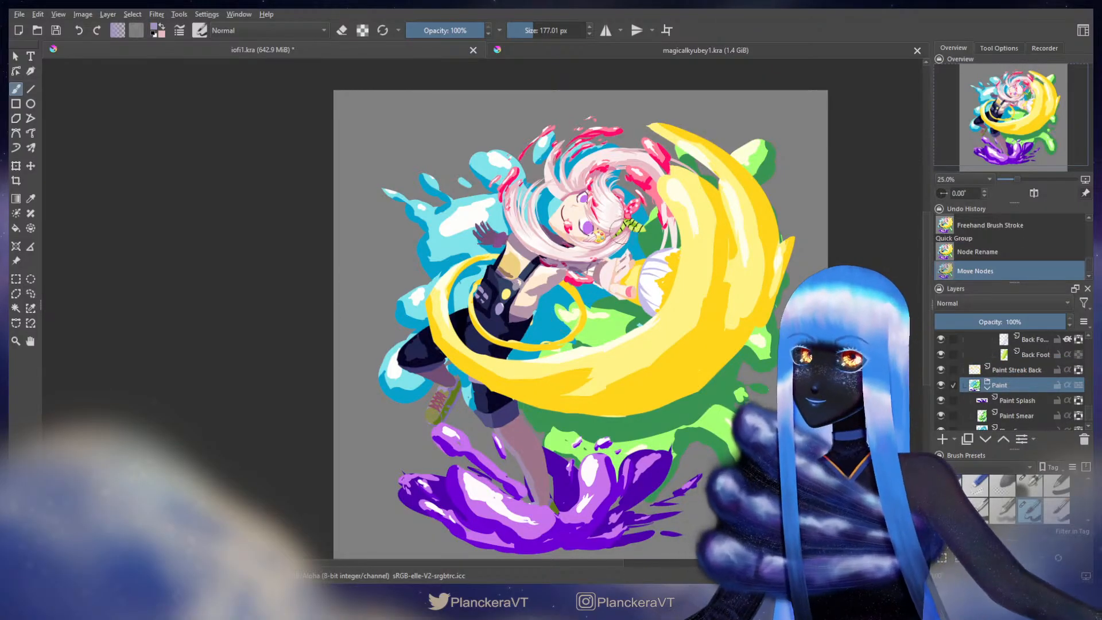
{"action": "left_click", "coordinate": [943, 440]}
{"action": "double_click", "coordinate": [1020, 400]}
{"action": "type", "text": "Light"}
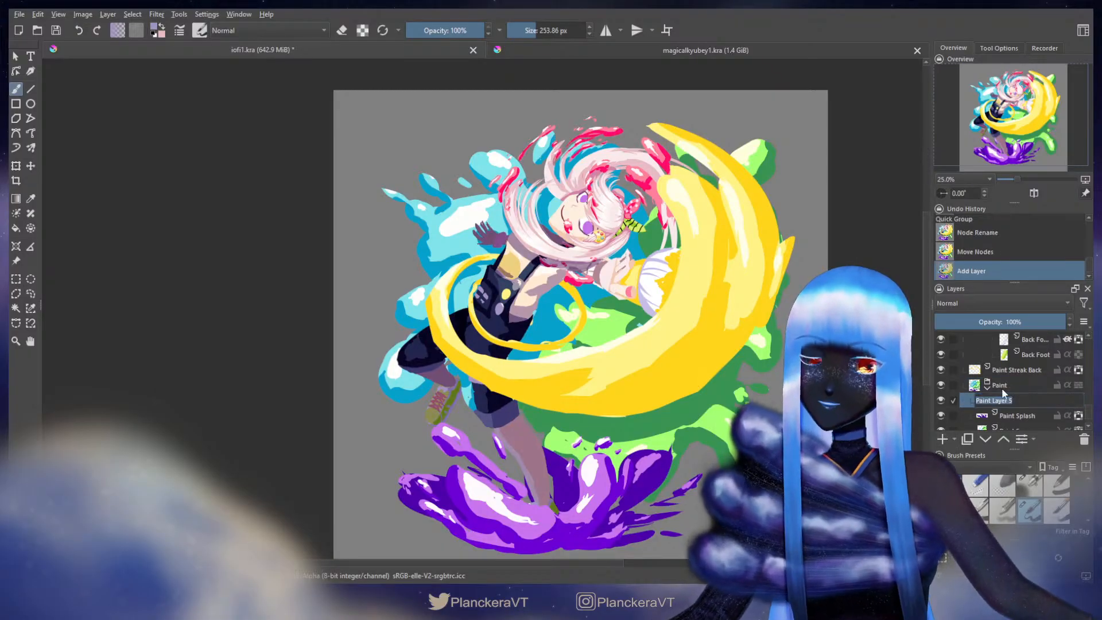
{"action": "type", "text": "ing"}
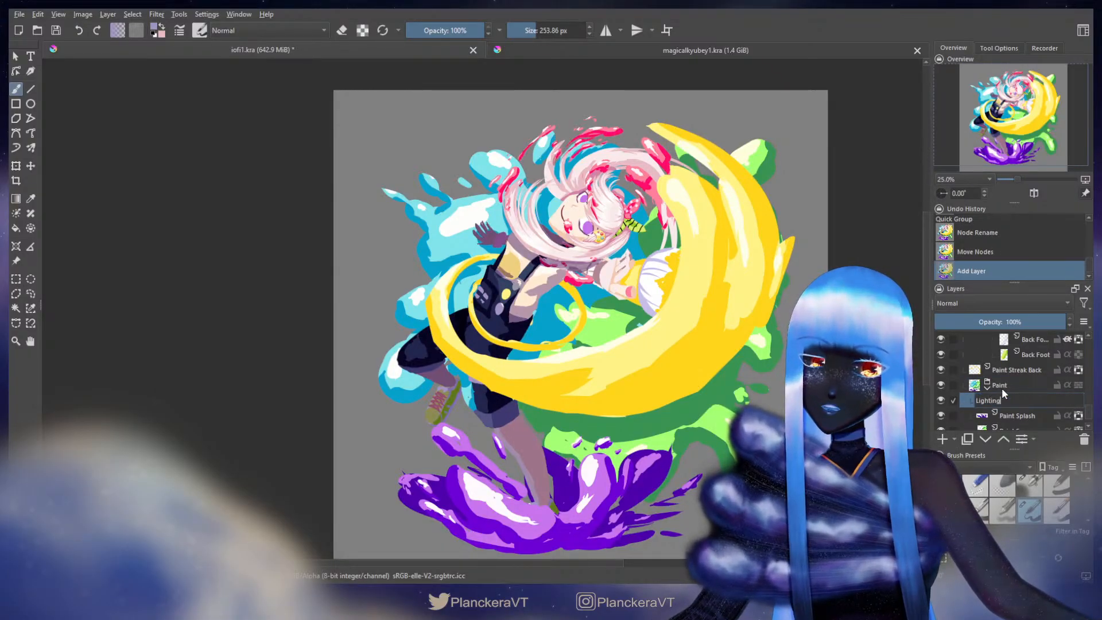
{"action": "key", "text": "Return"}
Step: Paint first shadow strokes behind the figure, set the Paint group's Lighting layer to Multiply and make it inherit alpha
{"action": "left_click_drag", "start_coordinate": [563, 293], "coordinate": [549, 304]}
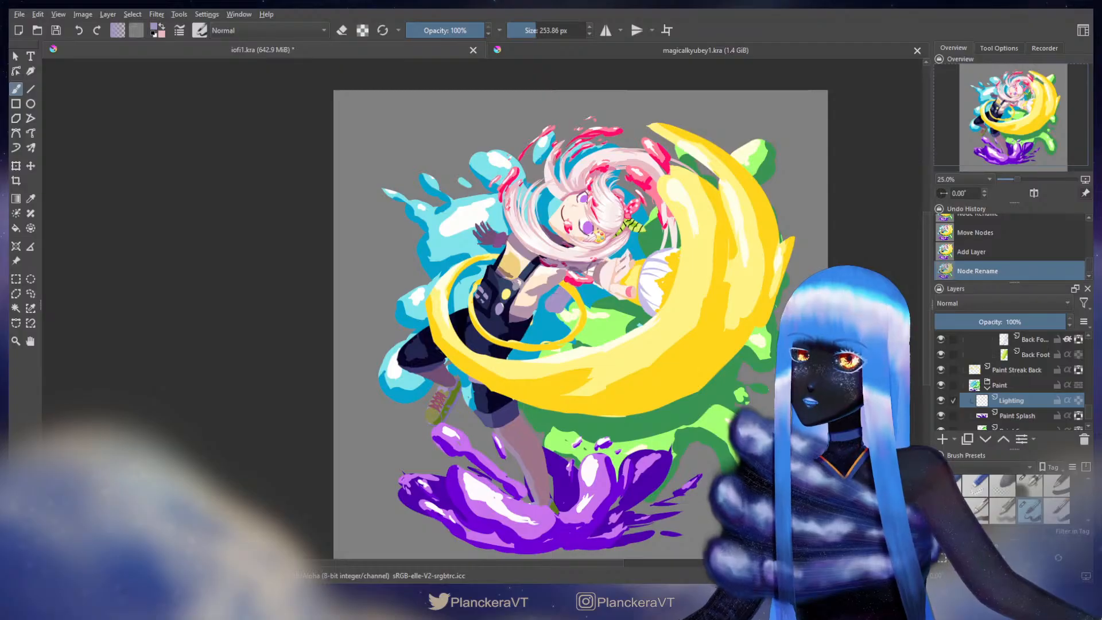
{"action": "scroll", "coordinate": [965, 303], "scroll_direction": "down", "scroll_amount": 1}
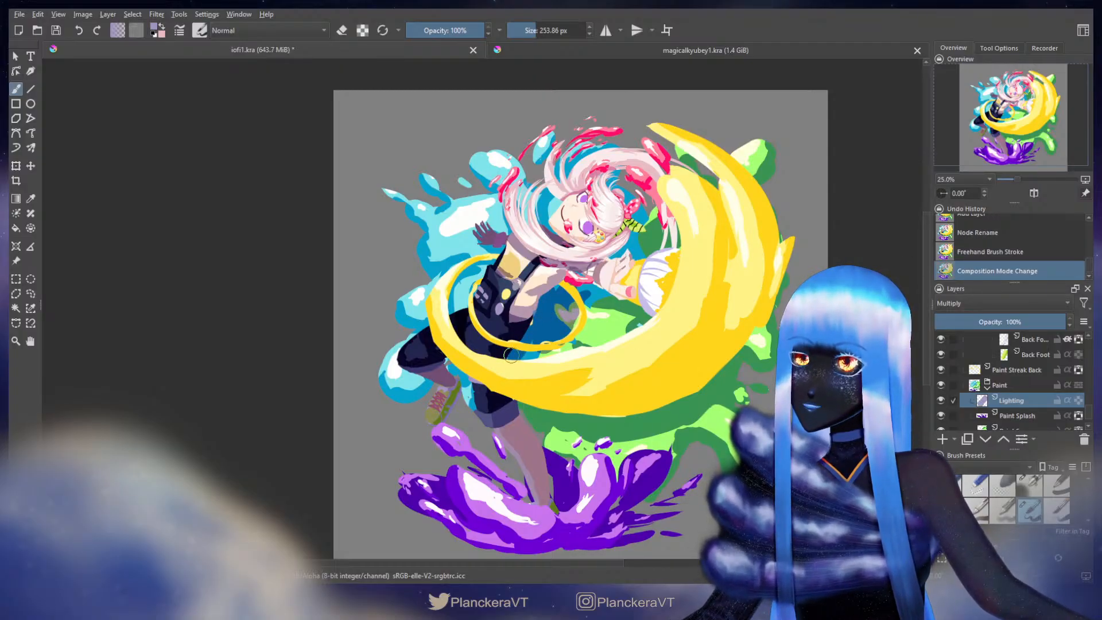
{"action": "mouse_move", "coordinate": [544, 434]}
{"action": "left_mouse_down"}
{"action": "mouse_move", "coordinate": [567, 471]}
{"action": "mouse_move", "coordinate": [586, 459]}
{"action": "left_mouse_up"}
{"action": "left_click", "coordinate": [1067, 400]}
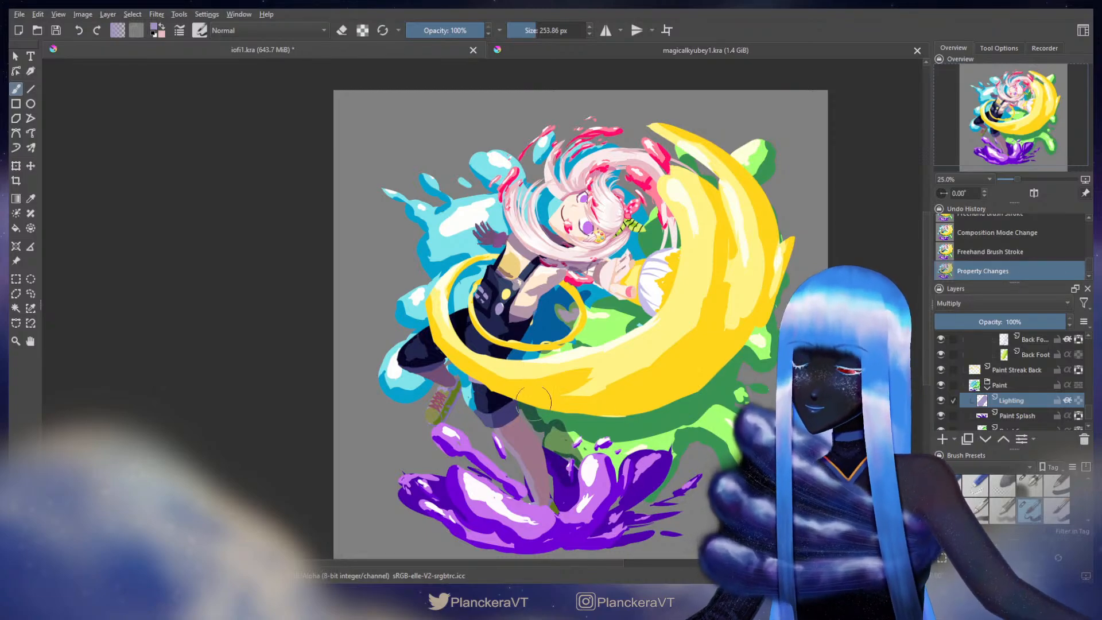
Step: Paint shadows over the blue, green and purple paint directly behind the figure with the 253.86 px brush
{"action": "left_click_drag", "start_coordinate": [544, 404], "coordinate": [525, 365]}
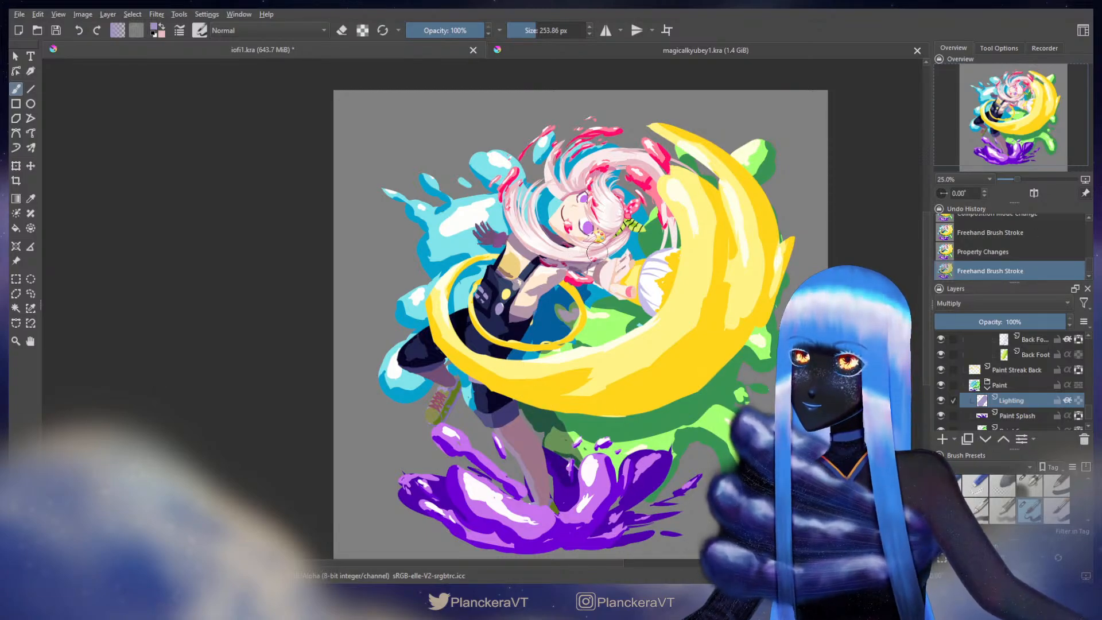
{"action": "mouse_move", "coordinate": [597, 253]}
{"action": "left_mouse_down"}
{"action": "mouse_move", "coordinate": [627, 243]}
{"action": "mouse_move", "coordinate": [631, 267]}
{"action": "mouse_move", "coordinate": [648, 240]}
{"action": "mouse_move", "coordinate": [632, 236]}
{"action": "mouse_move", "coordinate": [641, 218]}
{"action": "mouse_move", "coordinate": [626, 307]}
{"action": "mouse_move", "coordinate": [598, 315]}
{"action": "mouse_move", "coordinate": [612, 287]}
{"action": "left_mouse_up"}
{"action": "left_click_drag", "start_coordinate": [522, 344], "coordinate": [536, 383]}
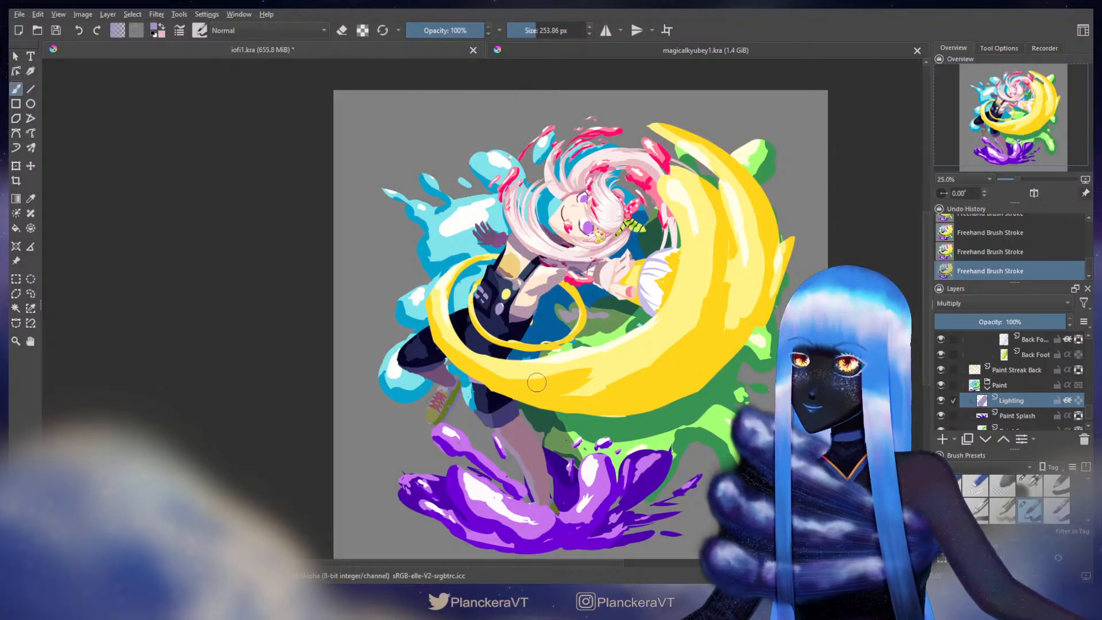
{"action": "mouse_move", "coordinate": [537, 429]}
{"action": "left_mouse_down"}
{"action": "mouse_move", "coordinate": [513, 367]}
{"action": "mouse_move", "coordinate": [467, 393]}
{"action": "mouse_move", "coordinate": [452, 368]}
{"action": "left_mouse_up"}
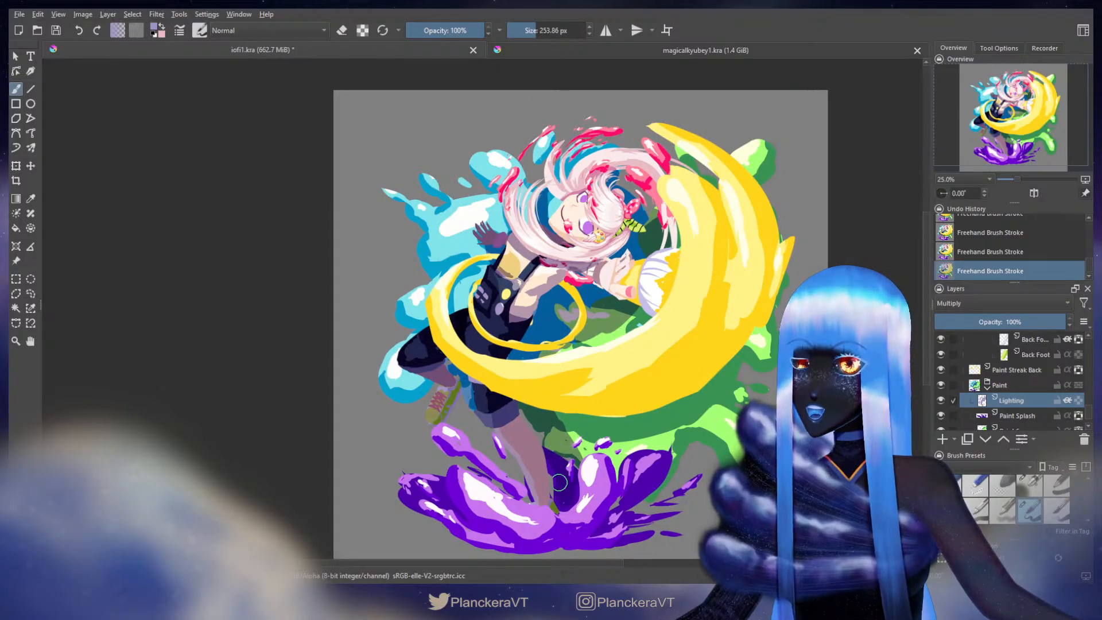
{"action": "left_click_drag", "start_coordinate": [568, 487], "coordinate": [572, 495]}
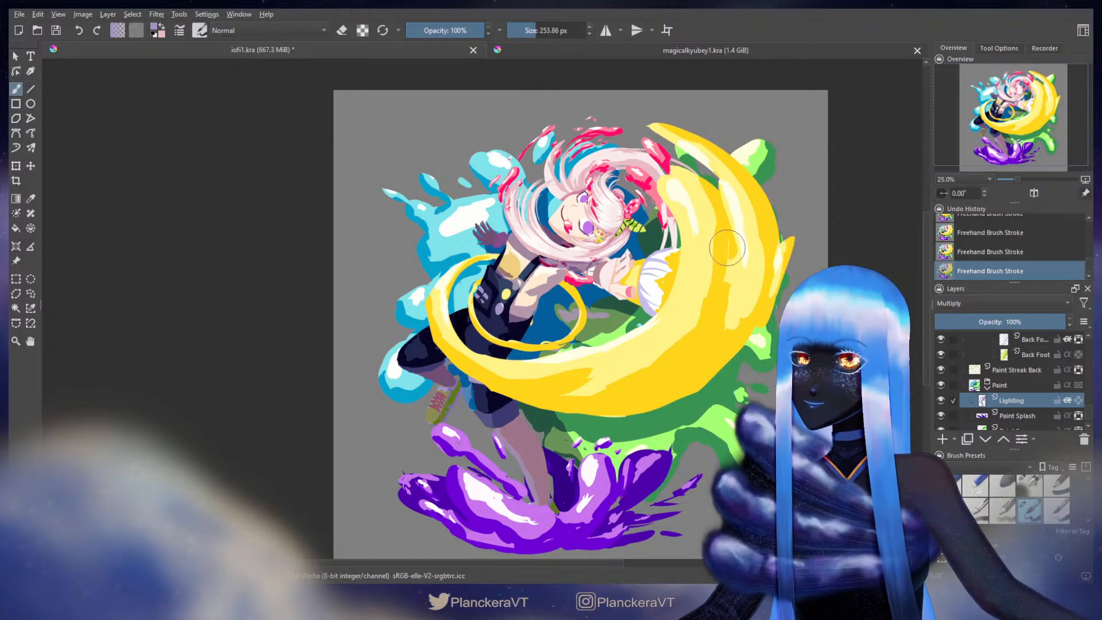
Step: Add a paint layer named Shine above the Lighting layer in the character's group
{"action": "scroll", "coordinate": [1026, 367], "scroll_direction": "up", "scroll_amount": 5}
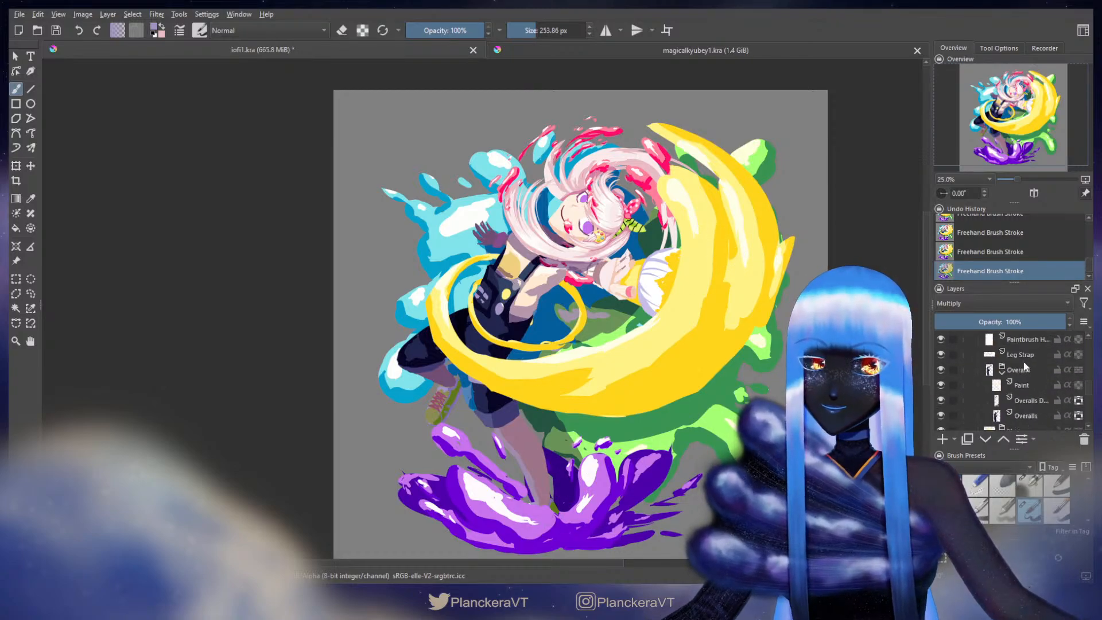
{"action": "scroll", "coordinate": [1025, 364], "scroll_direction": "up", "scroll_amount": 6}
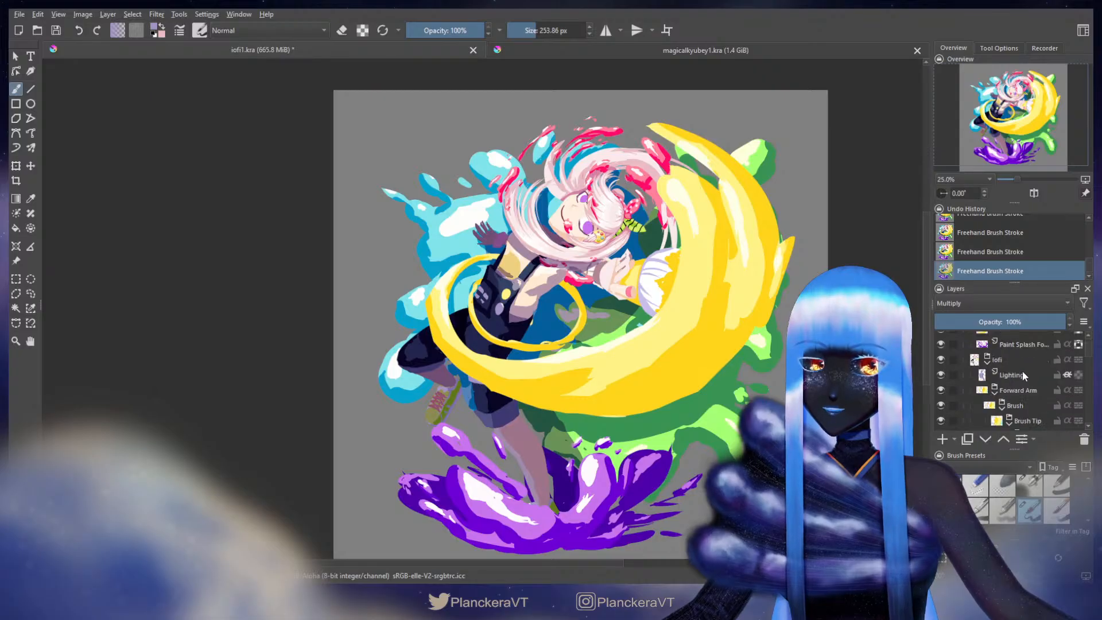
{"action": "key", "text": "Insert"}
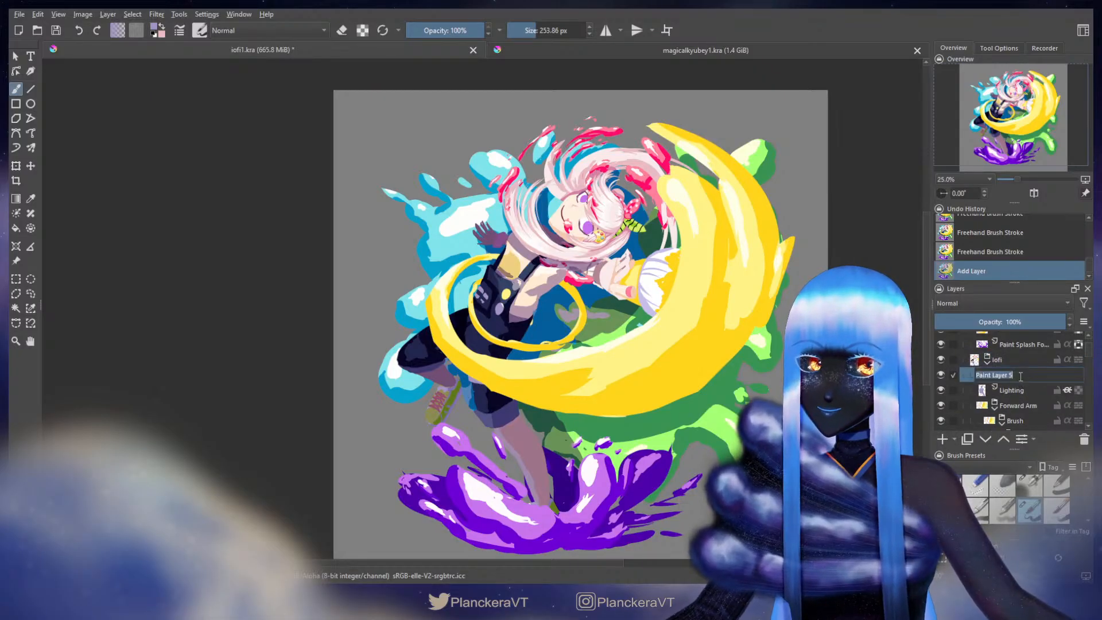
{"action": "type", "text": "Shi"}
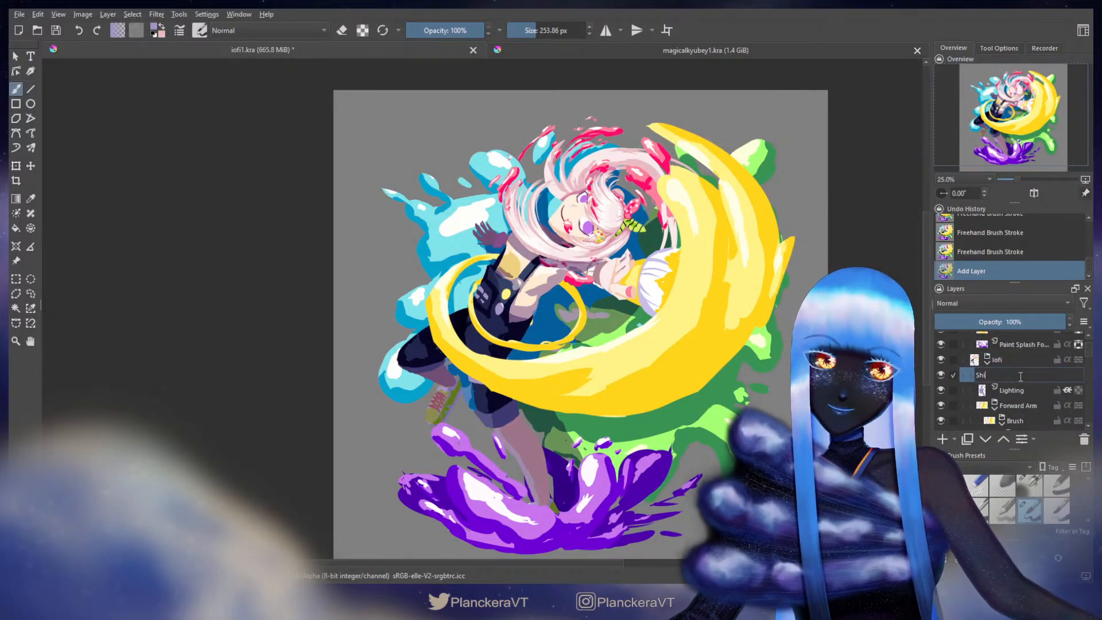
{"action": "type", "text": "ne"}
{"action": "key", "text": "Return"}
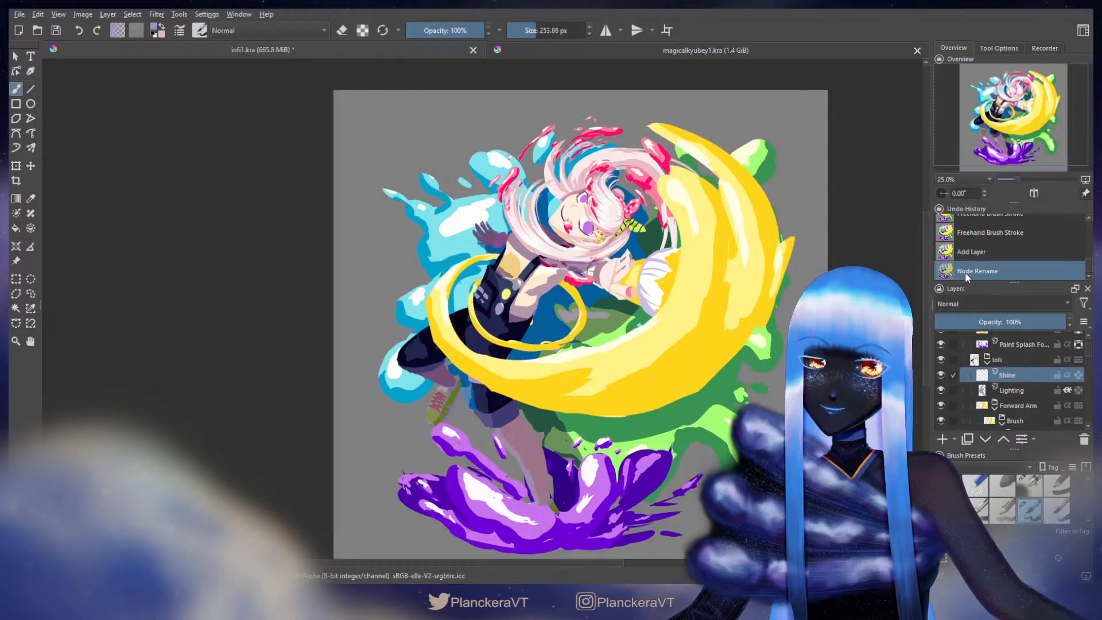
Step: Set the Shine layer to Addition and paint a patch of light over the face with a 145.82 px brush
{"action": "left_click", "coordinate": [959, 204]}
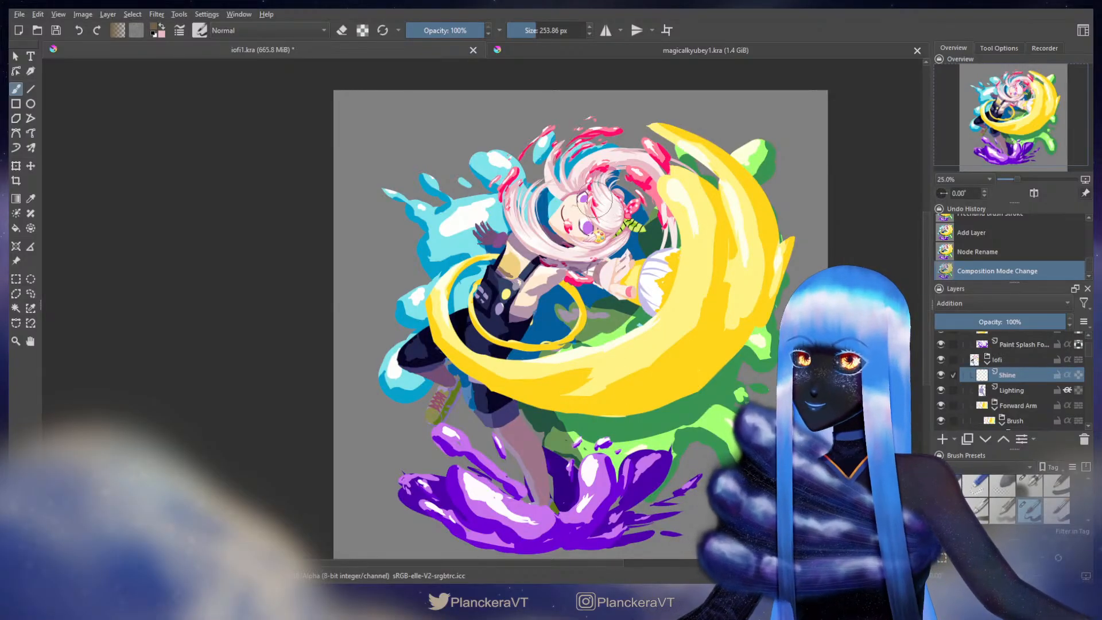
{"action": "key", "text": "bracketleft"}
{"action": "key", "text": "bracketleft"}
{"action": "key", "text": "bracketleft"}
{"action": "key", "text": "bracketleft"}
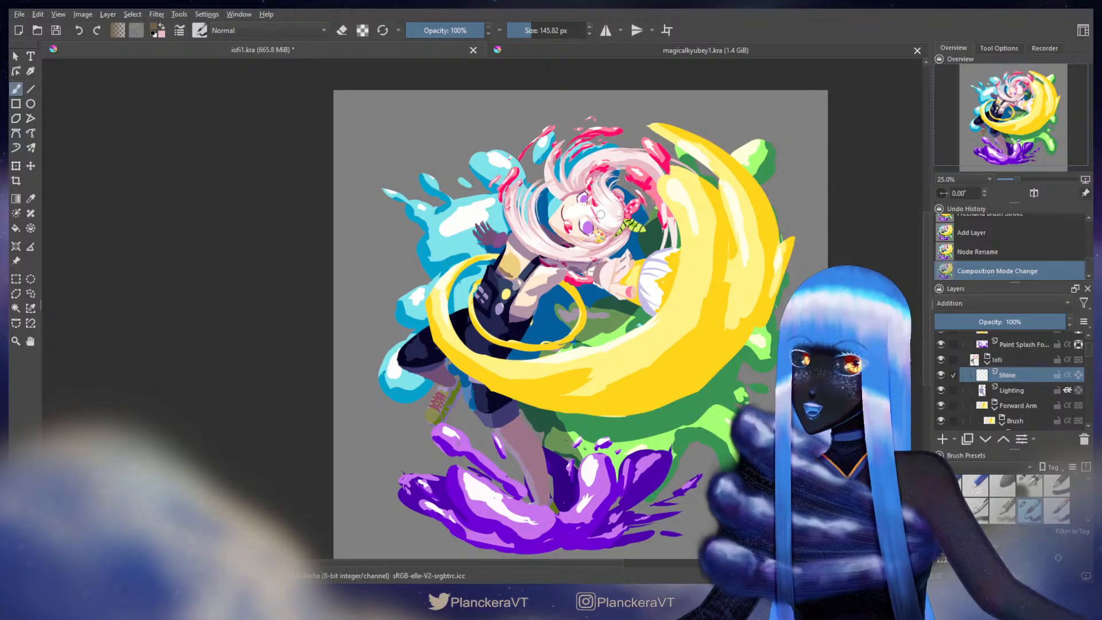
{"action": "mouse_move", "coordinate": [558, 219]}
{"action": "left_mouse_down"}
{"action": "mouse_move", "coordinate": [614, 223]}
{"action": "mouse_move", "coordinate": [582, 228]}
{"action": "left_mouse_up"}
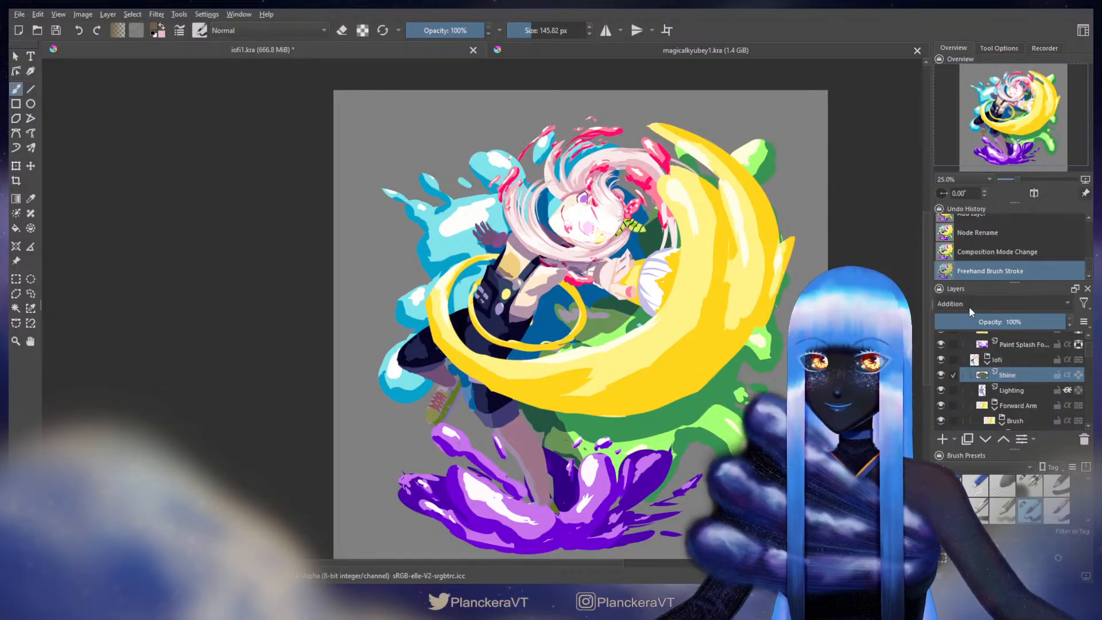
Step: Try Color Dodge, Screen and Hard Light blending on the Shine layer and set it to Color Dodge
{"action": "scroll", "coordinate": [970, 305], "scroll_direction": "up", "scroll_amount": 1}
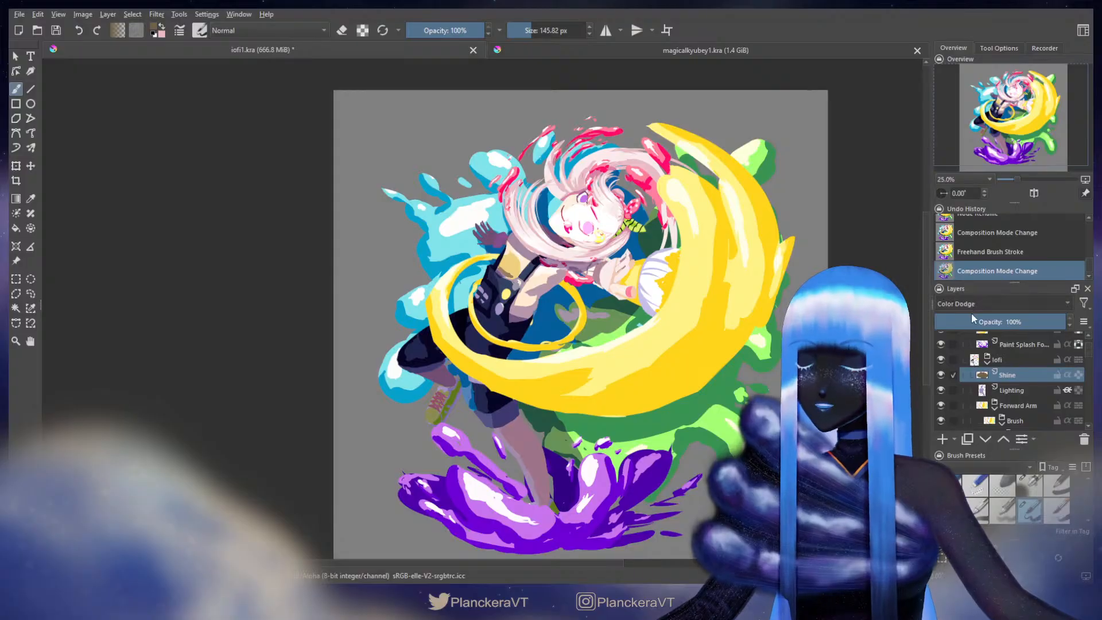
{"action": "scroll", "coordinate": [971, 310], "scroll_direction": "up", "scroll_amount": 1}
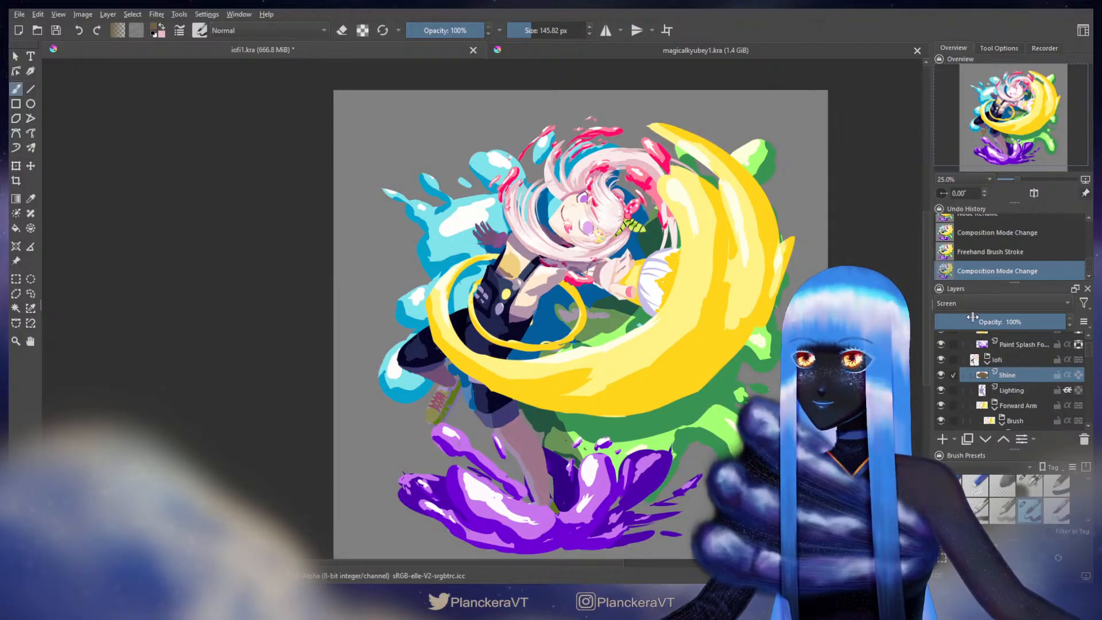
{"action": "left_click", "coordinate": [962, 239]}
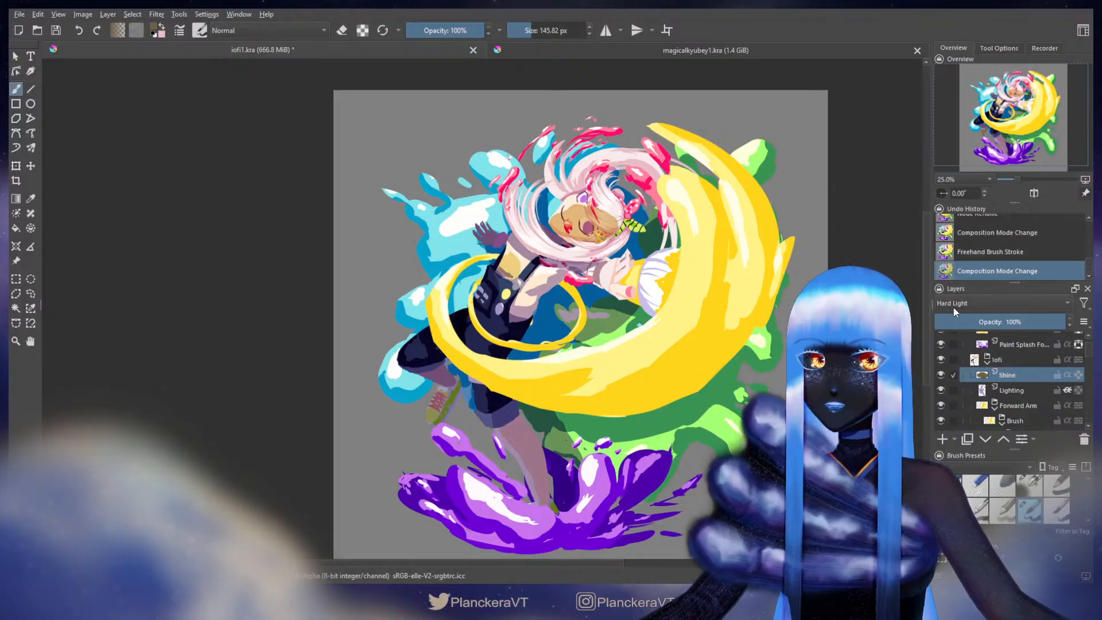
{"action": "left_click", "coordinate": [964, 255]}
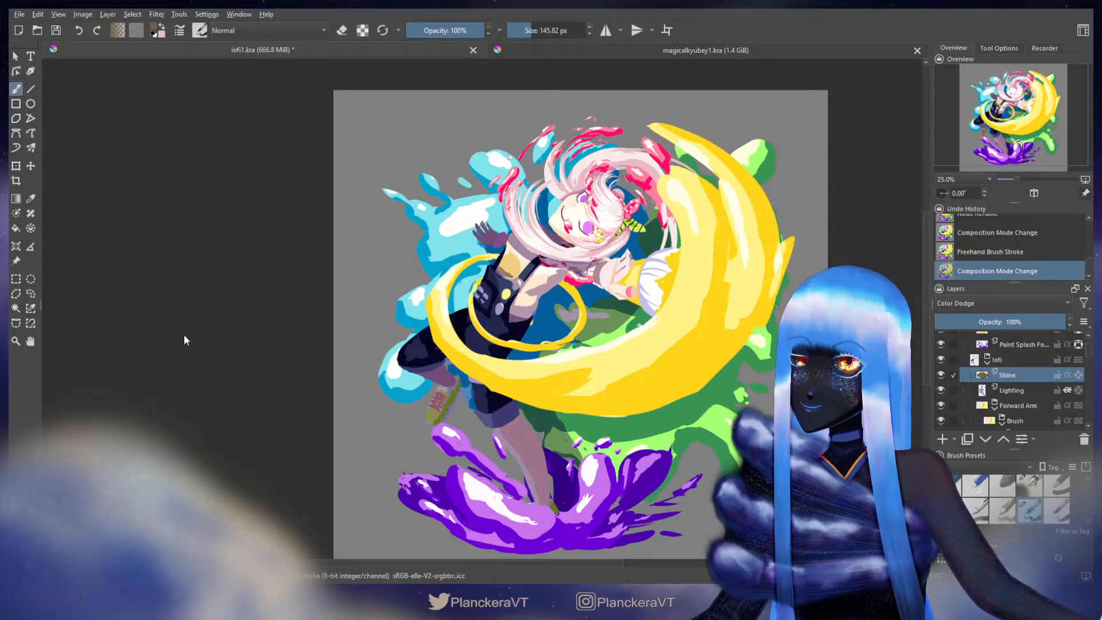
Step: Apply an HSV/HSL adjustment to the Shine layer and sample its dark colour during a temporary switch to Normal blending
{"action": "key", "text": "ctrl+f"}
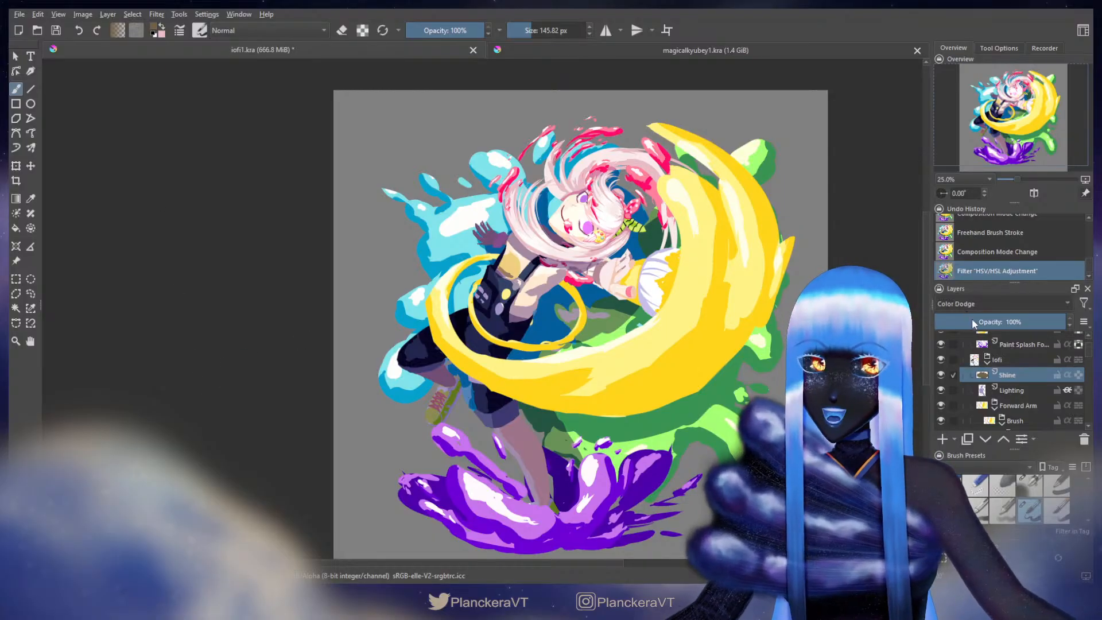
{"action": "key", "text": "alt+shift+n"}
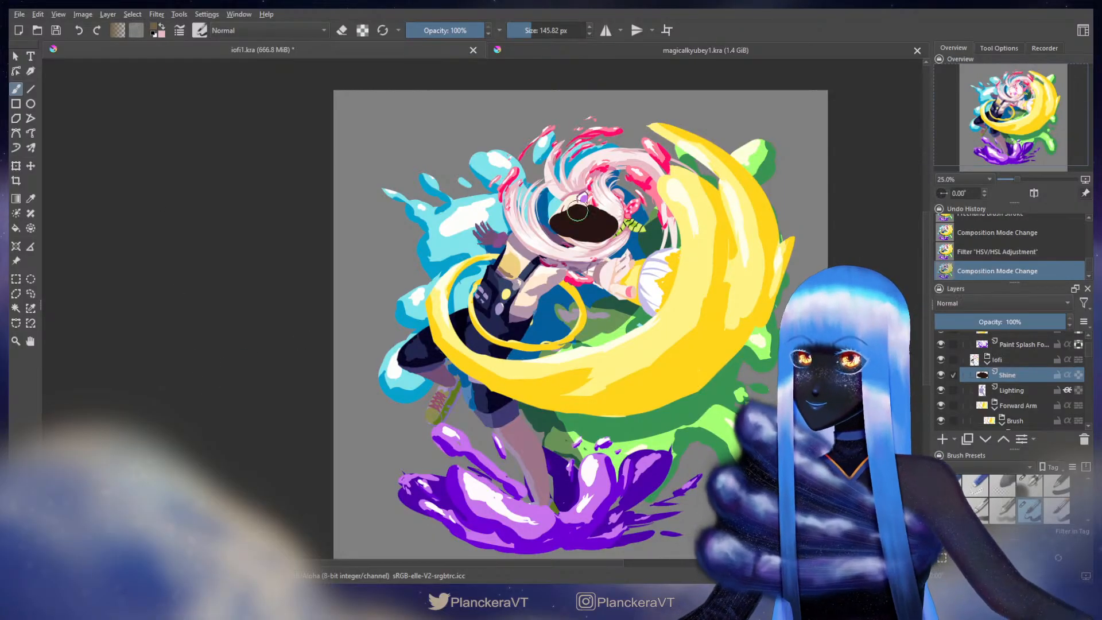
{"action": "key", "text": "ctrl+z"}
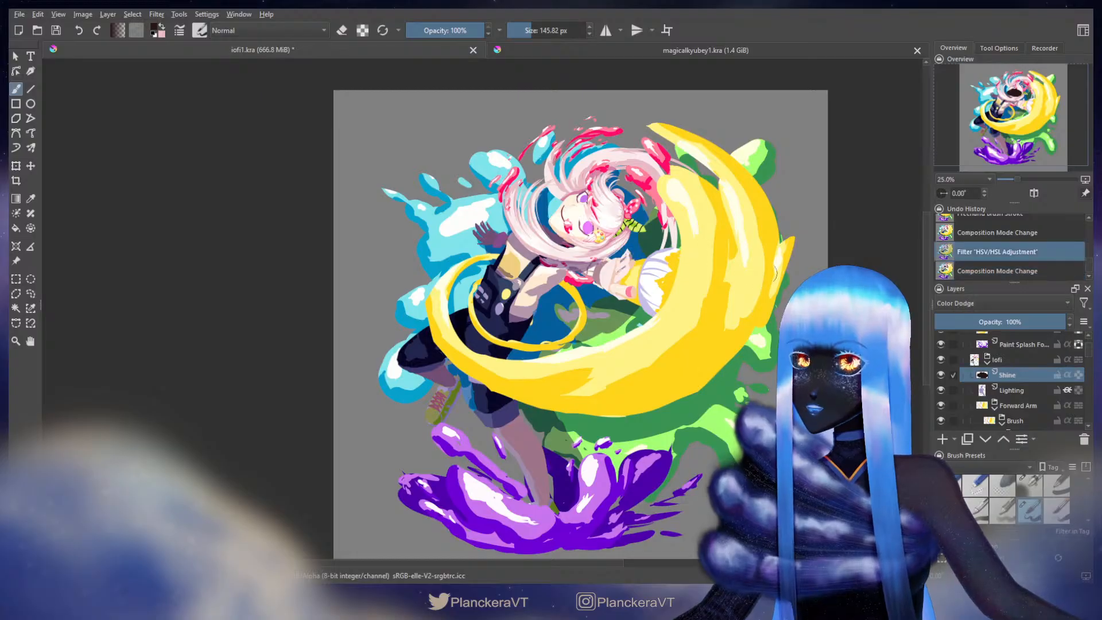
Step: Paint light over the face and hair on the Shine layer with a 136.98 px brush and undo the unwanted strokes
{"action": "mouse_move", "coordinate": [568, 230]}
{"action": "left_mouse_down"}
{"action": "mouse_move", "coordinate": [625, 238]}
{"action": "mouse_move", "coordinate": [551, 249]}
{"action": "mouse_move", "coordinate": [514, 203]}
{"action": "left_mouse_up"}
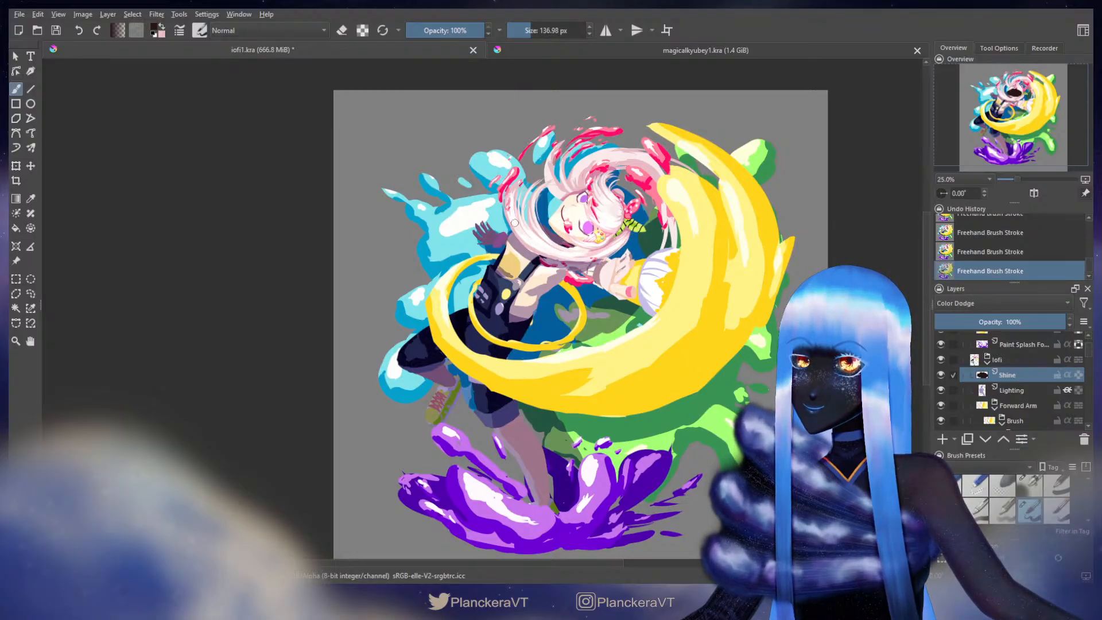
{"action": "left_click_drag", "start_coordinate": [541, 247], "coordinate": [533, 201]}
{"action": "key", "text": "ctrl+z"}
{"action": "key", "text": "ctrl+z"}
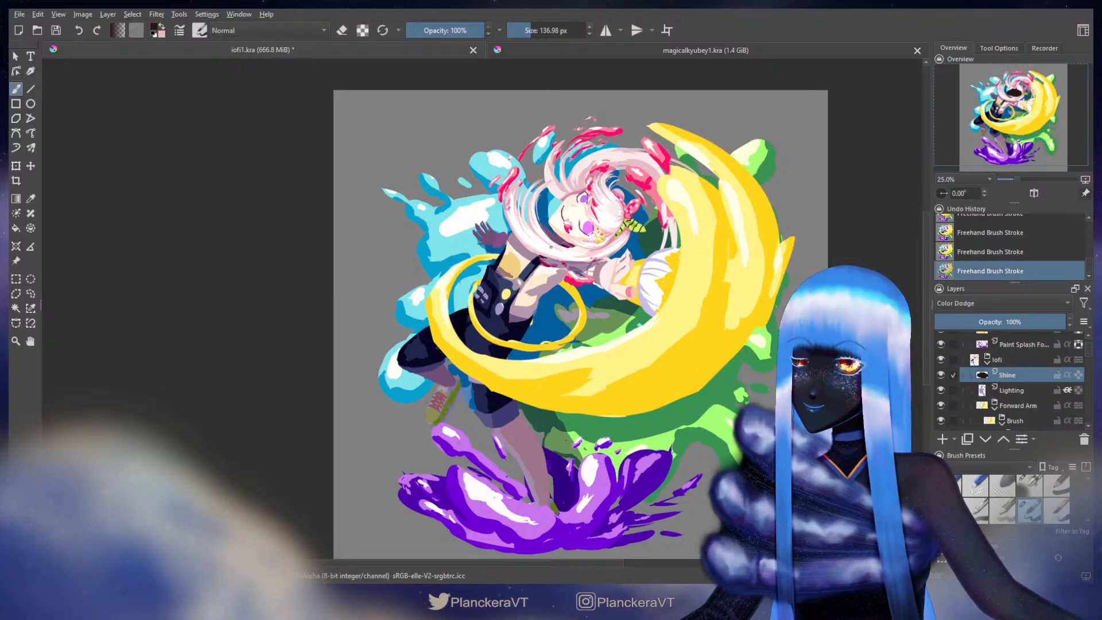
Step: Make the Shine layer inherit alpha and paint light on the forward arm and upper body, enlarging the brush to 193.41 px
{"action": "left_click", "coordinate": [1068, 375]}
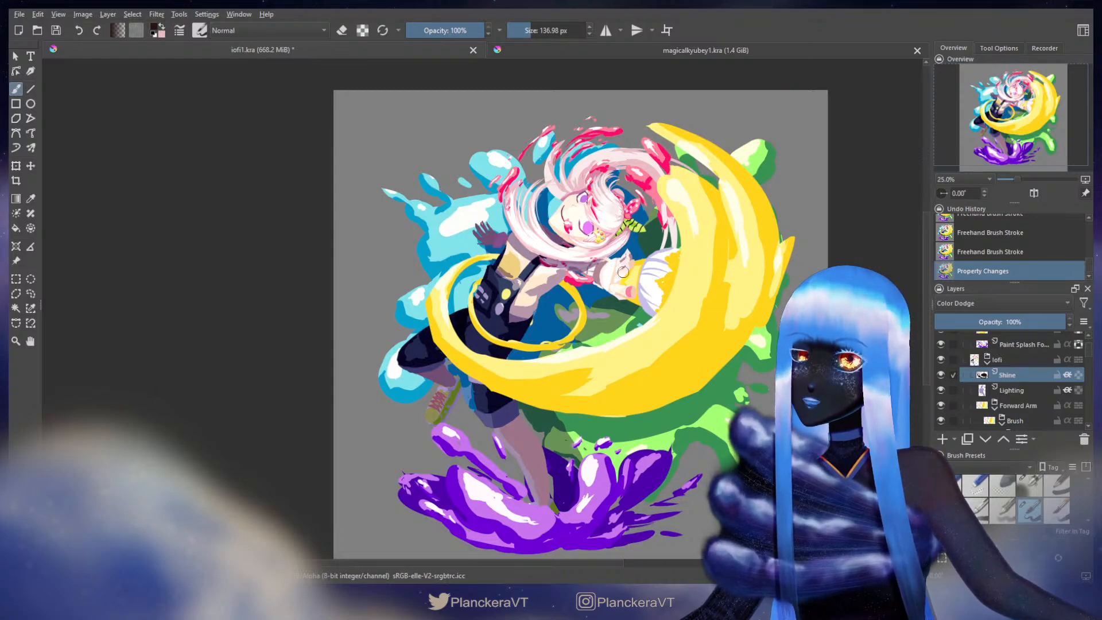
{"action": "left_click_drag", "start_coordinate": [623, 291], "coordinate": [635, 287]}
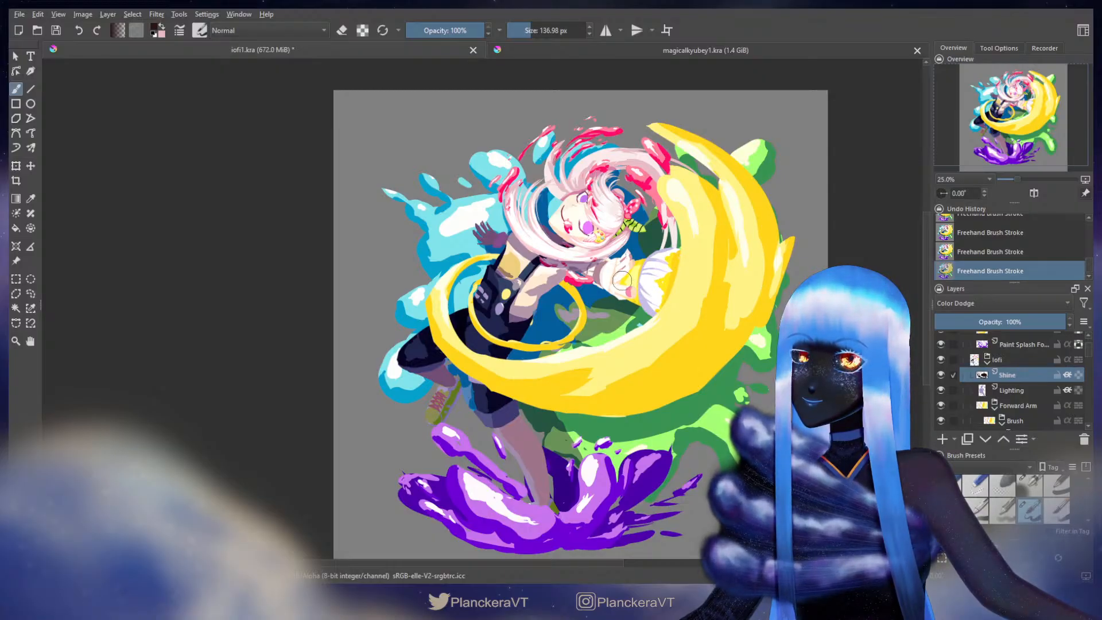
{"action": "left_click_drag", "start_coordinate": [520, 290], "coordinate": [528, 288]}
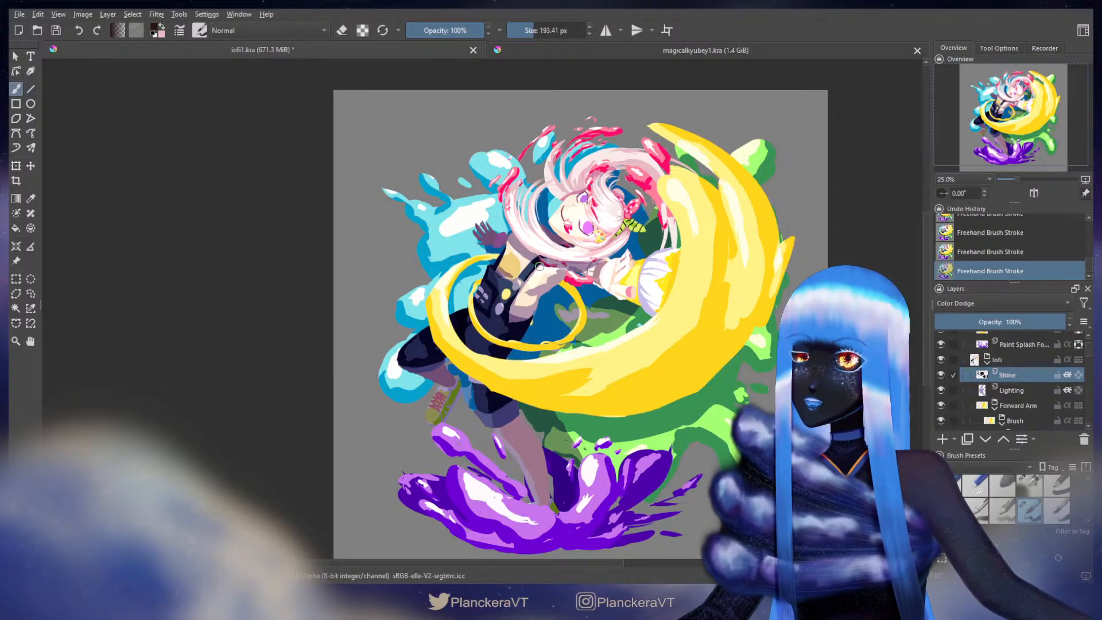
{"action": "left_click_drag", "start_coordinate": [533, 268], "coordinate": [524, 274]}
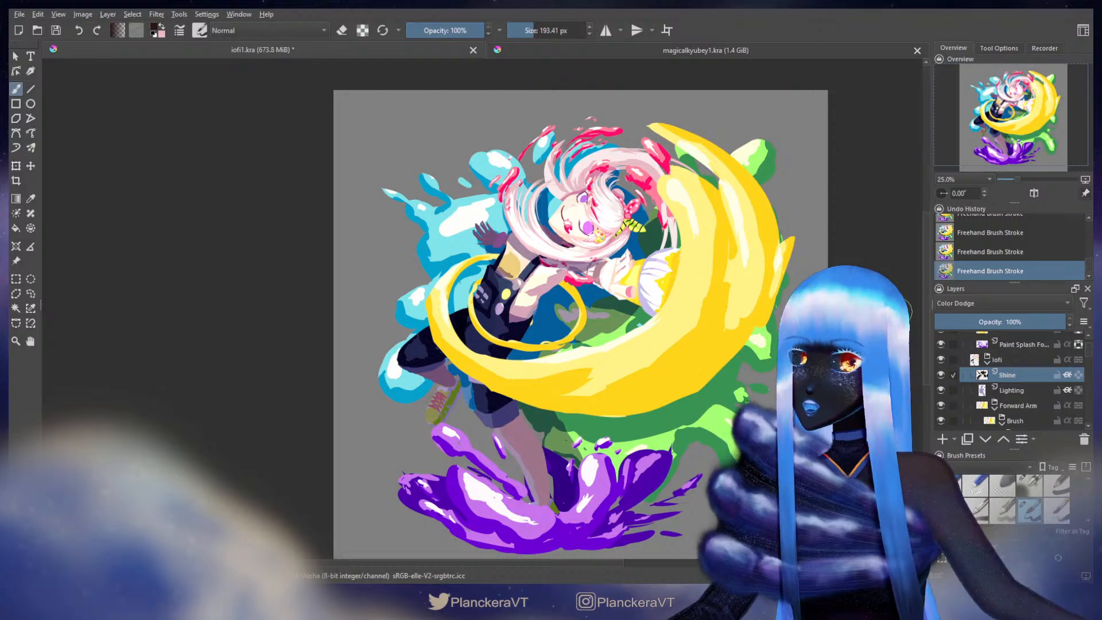
Step: Compare the figure with the Shine layer hidden and shown
{"action": "left_click", "coordinate": [941, 375]}
{"action": "left_click", "coordinate": [941, 375]}
{"action": "left_click", "coordinate": [941, 375]}
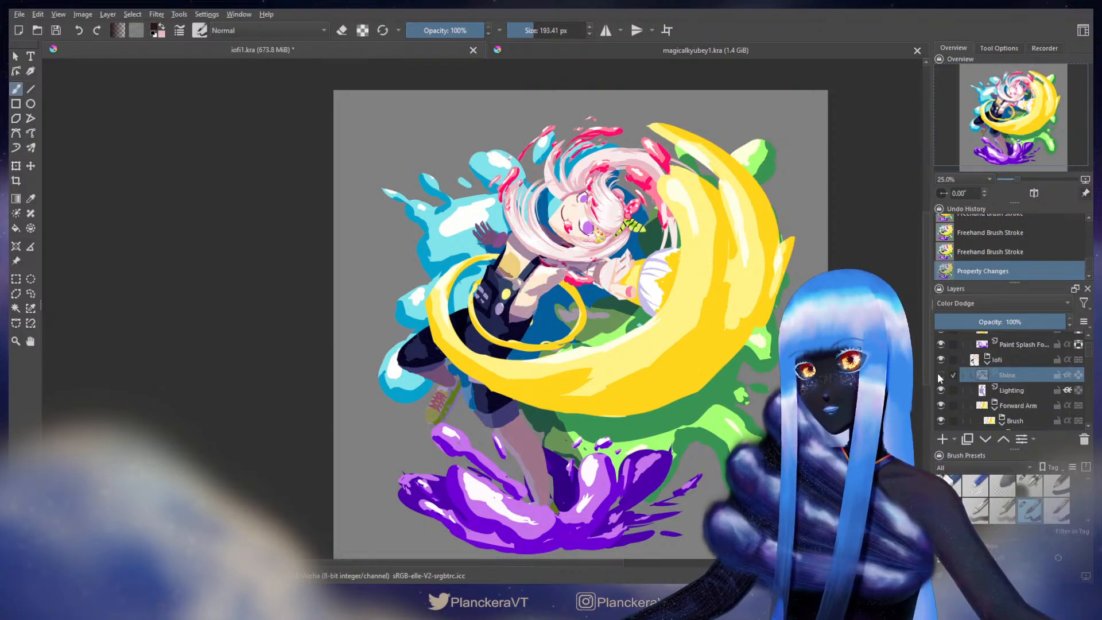
{"action": "left_click", "coordinate": [941, 375]}
{"action": "left_click", "coordinate": [941, 375]}
{"action": "left_click", "coordinate": [941, 375]}
{"action": "left_click", "coordinate": [941, 375]}
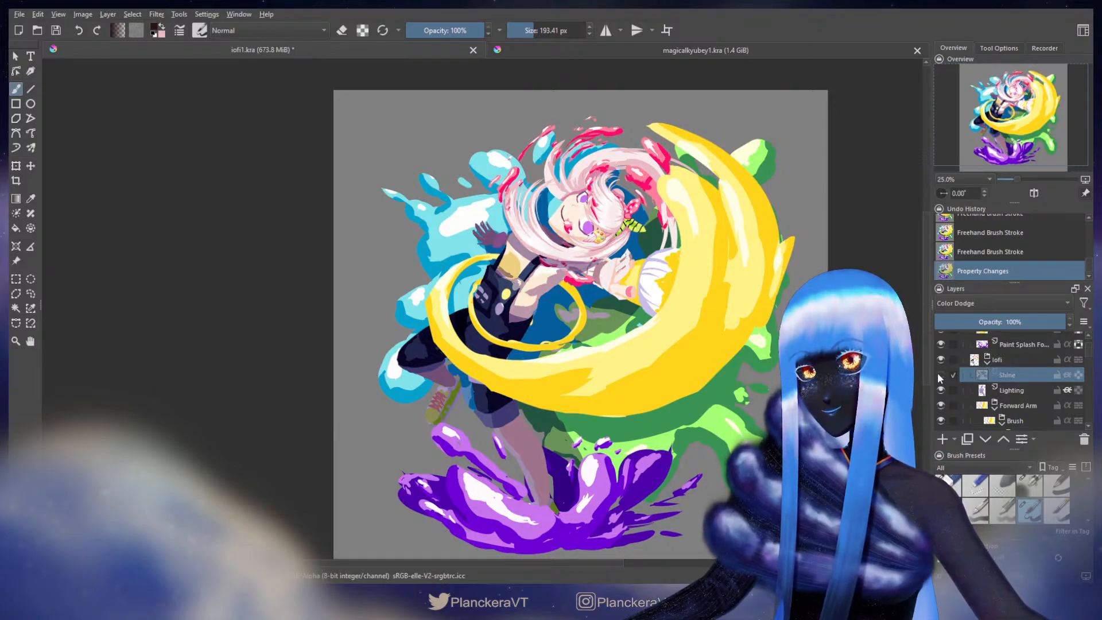
{"action": "left_click", "coordinate": [941, 375]}
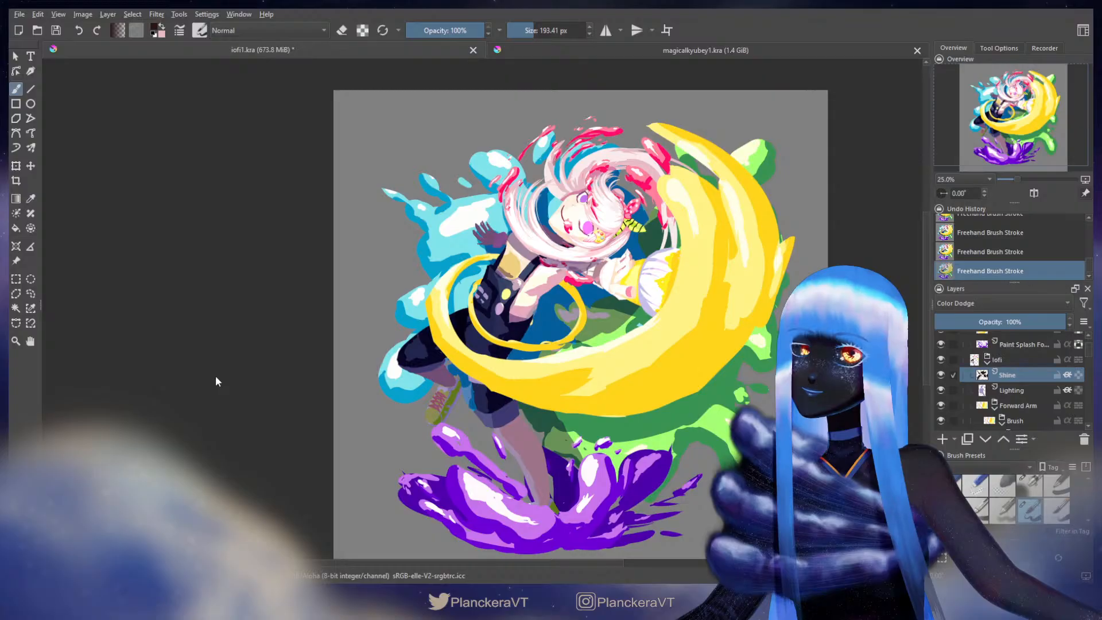
Step: Reapply the HSV/HSL adjustment to the Shine layer and hide the shadow layers over the figure and the background paint
{"action": "key", "text": "ctrl+f"}
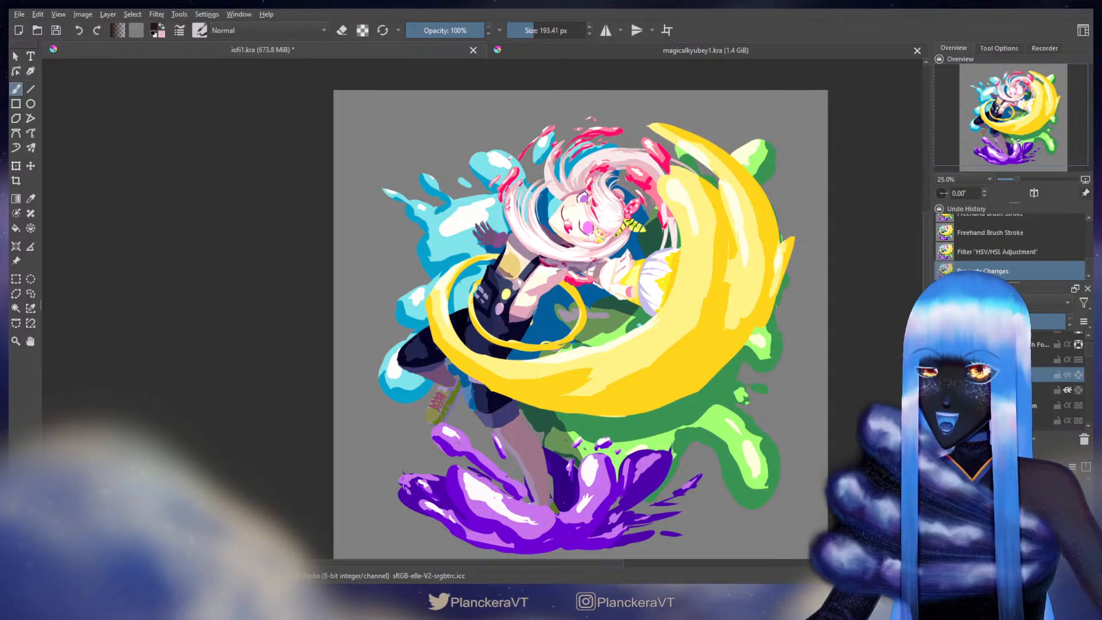
{"action": "left_click", "coordinate": [942, 390]}
{"action": "scroll", "coordinate": [942, 391], "scroll_direction": "down", "scroll_amount": 3}
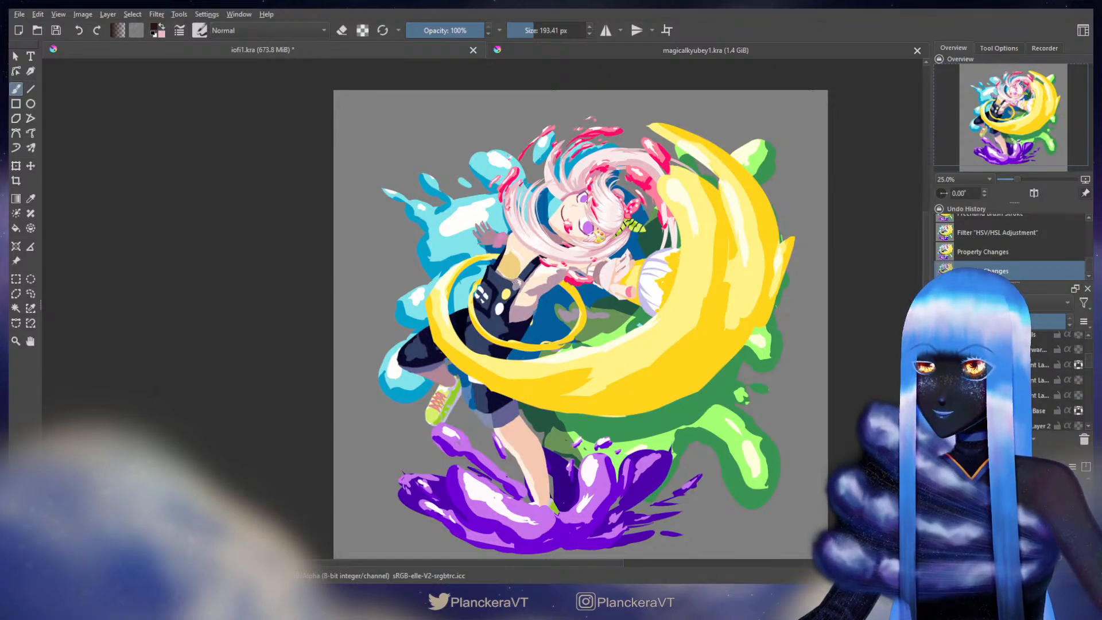
{"action": "scroll", "coordinate": [1045, 379], "scroll_direction": "up", "scroll_amount": 5}
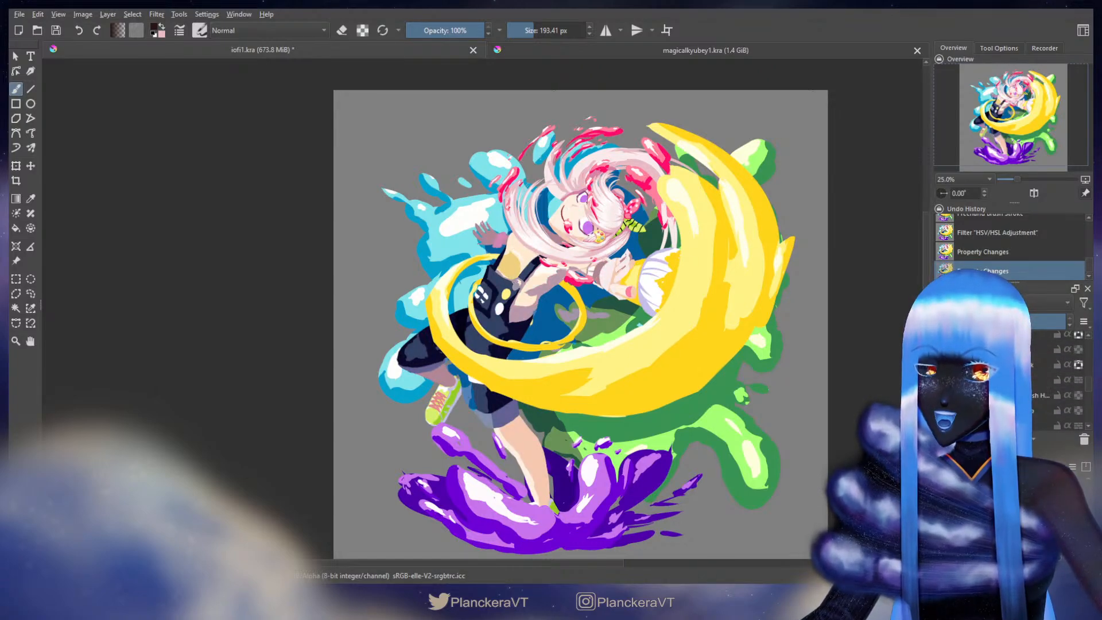
{"action": "scroll", "coordinate": [1057, 379], "scroll_direction": "down", "scroll_amount": 5}
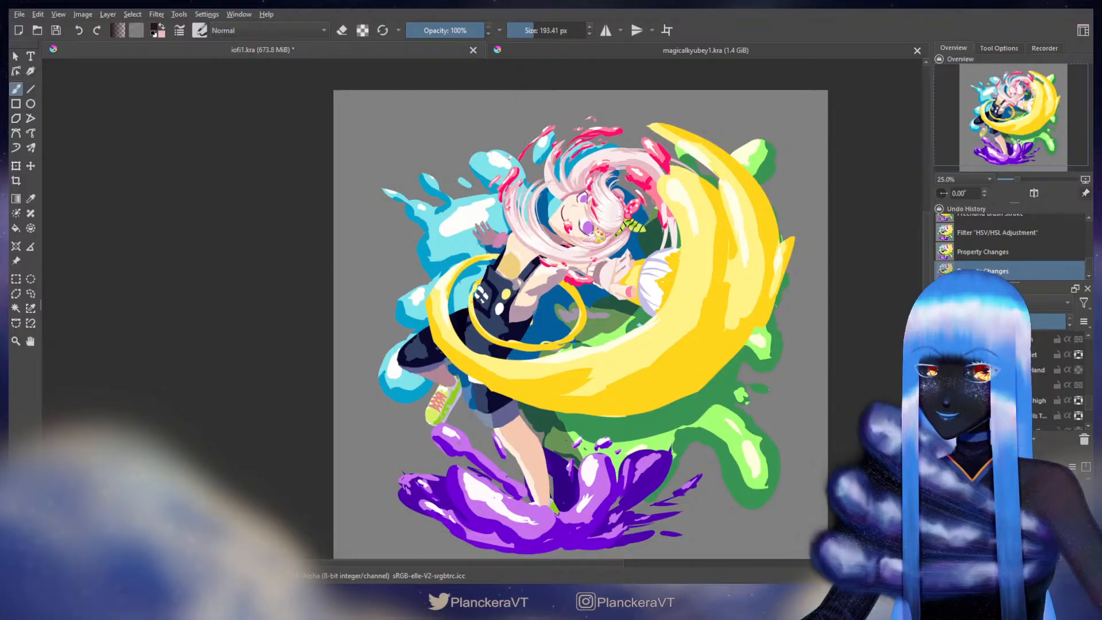
{"action": "scroll", "coordinate": [1056, 379], "scroll_direction": "down", "scroll_amount": 3}
{"action": "left_click", "coordinate": [942, 361]}
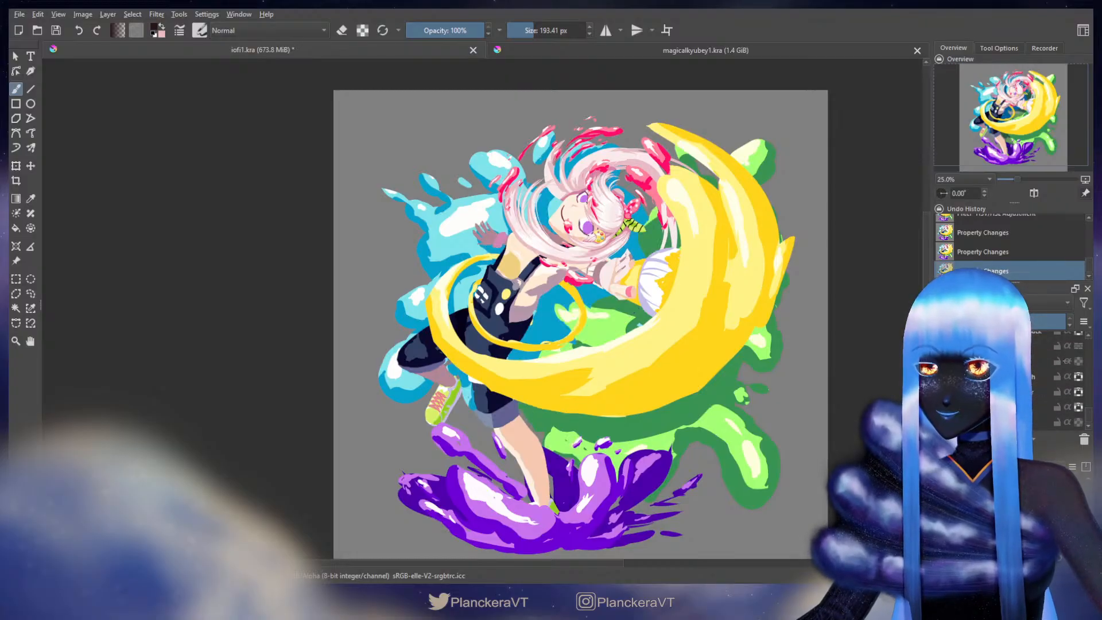
Step: Select the yellow paint streak layer, sample yellow from the streak and turn off the layer's alpha lock
{"action": "scroll", "coordinate": [1056, 378], "scroll_direction": "up", "scroll_amount": 8}
{"action": "scroll", "coordinate": [1056, 379], "scroll_direction": "down", "scroll_amount": 3}
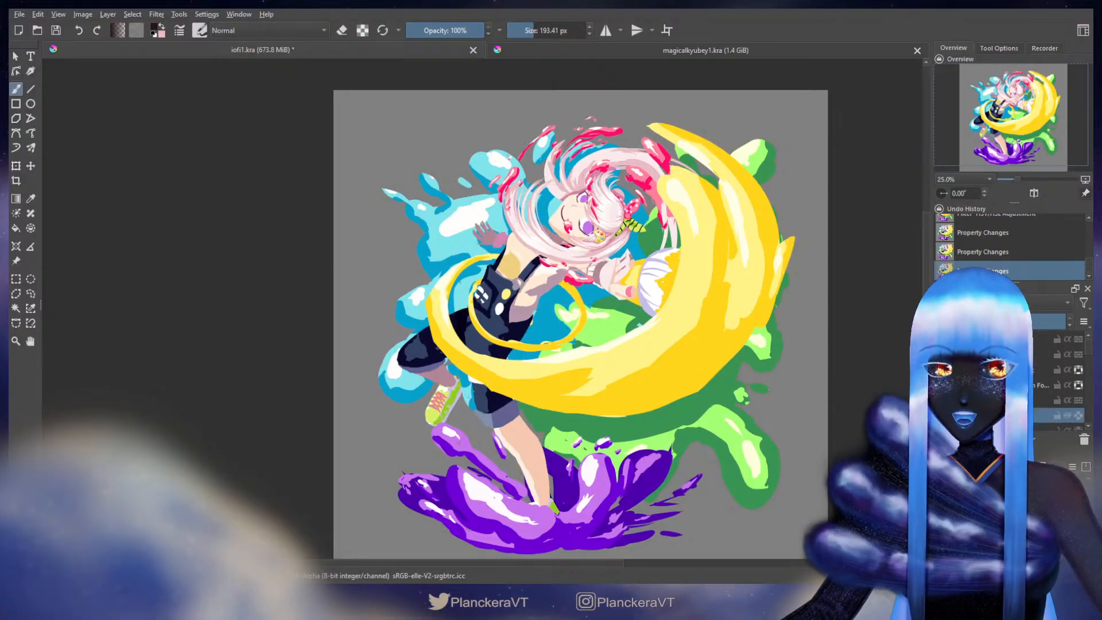
{"action": "scroll", "coordinate": [1057, 379], "scroll_direction": "down", "scroll_amount": 6}
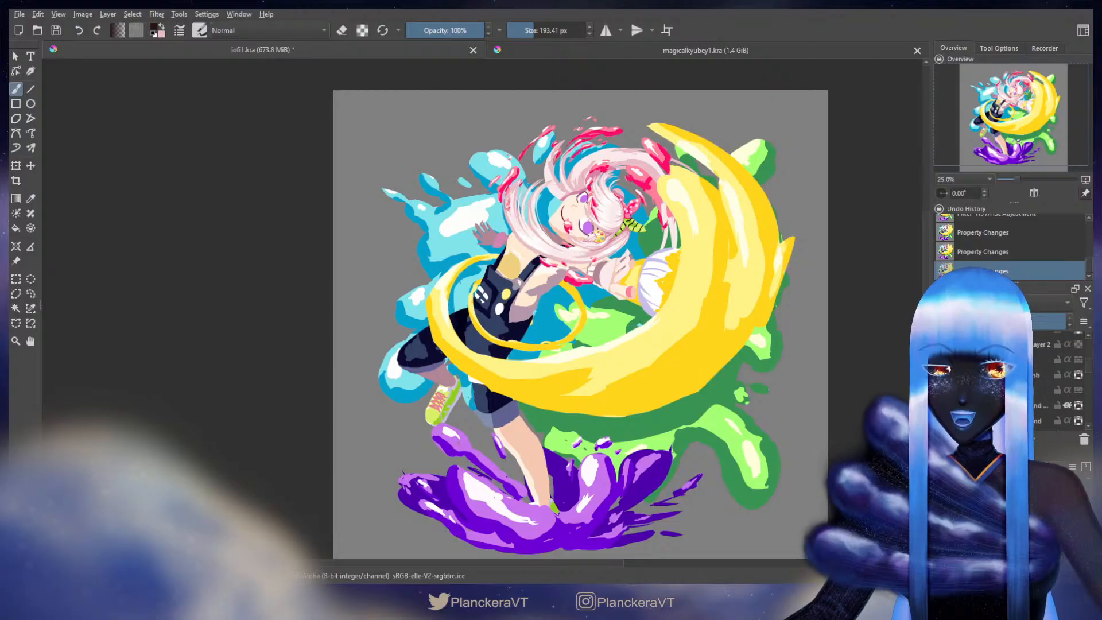
{"action": "scroll", "coordinate": [1057, 379], "scroll_direction": "up", "scroll_amount": 5}
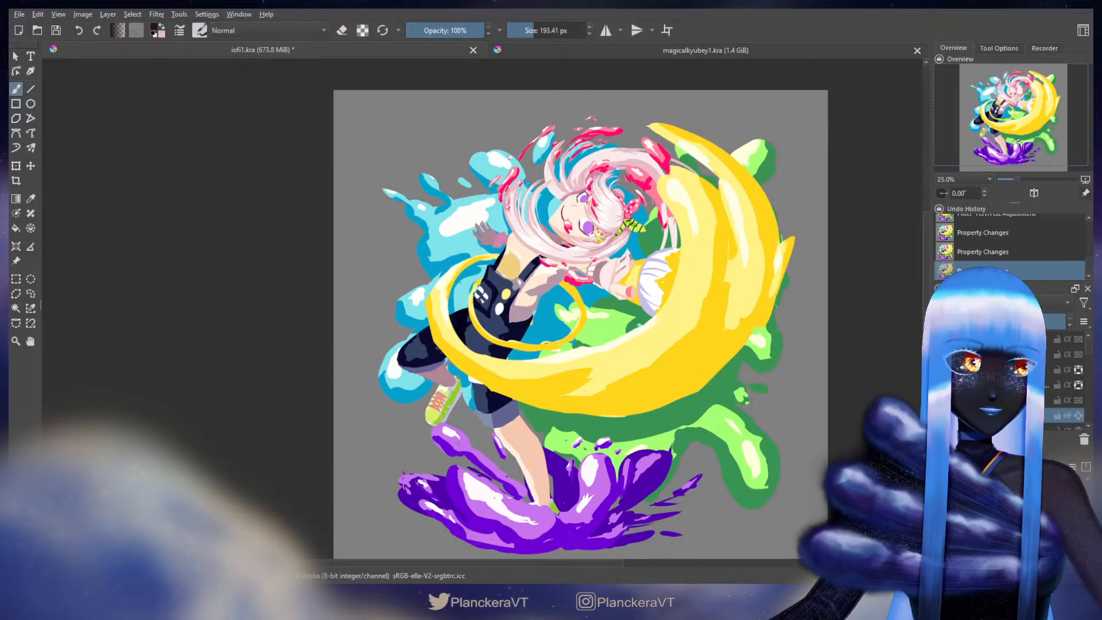
{"action": "left_click", "coordinate": [1051, 369]}
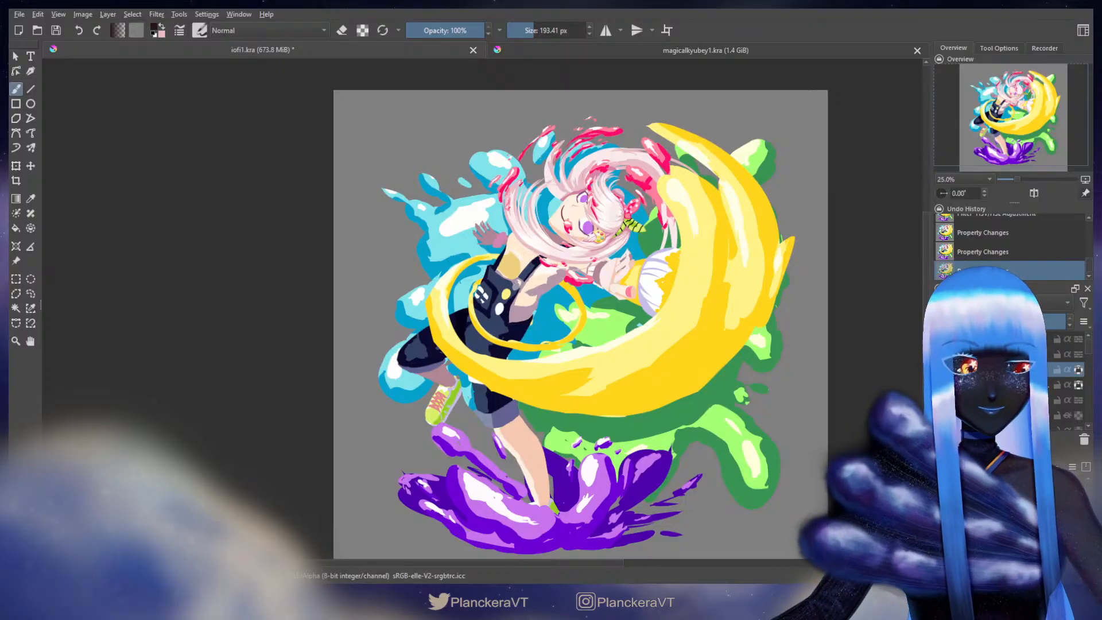
{"action": "left_click", "coordinate": [666, 325], "text": "ctrl"}
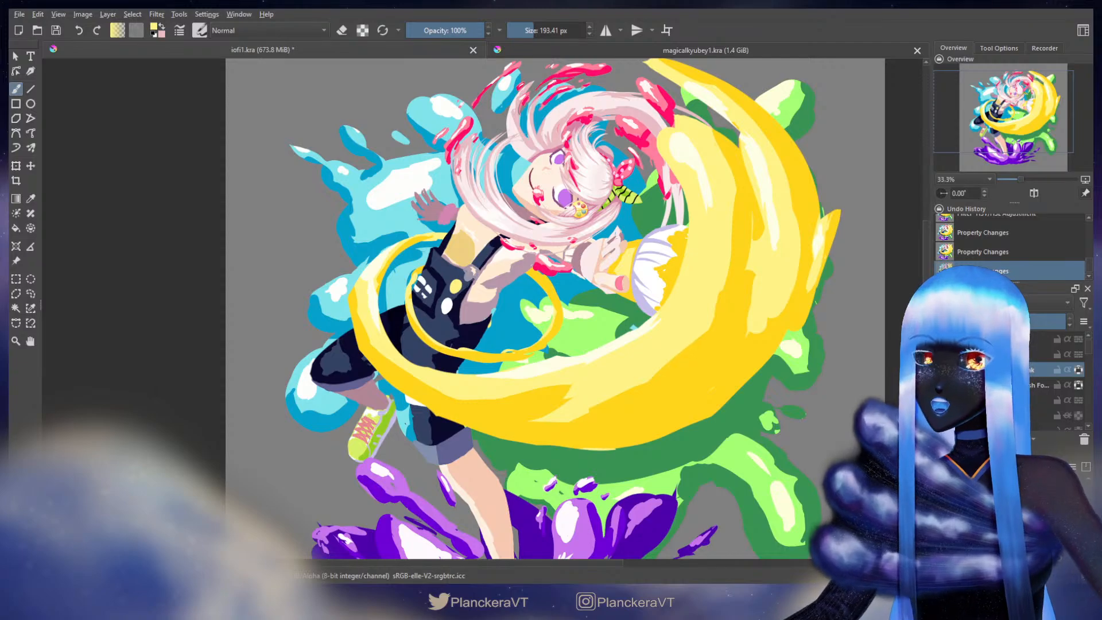
{"action": "left_click", "coordinate": [1078, 370]}
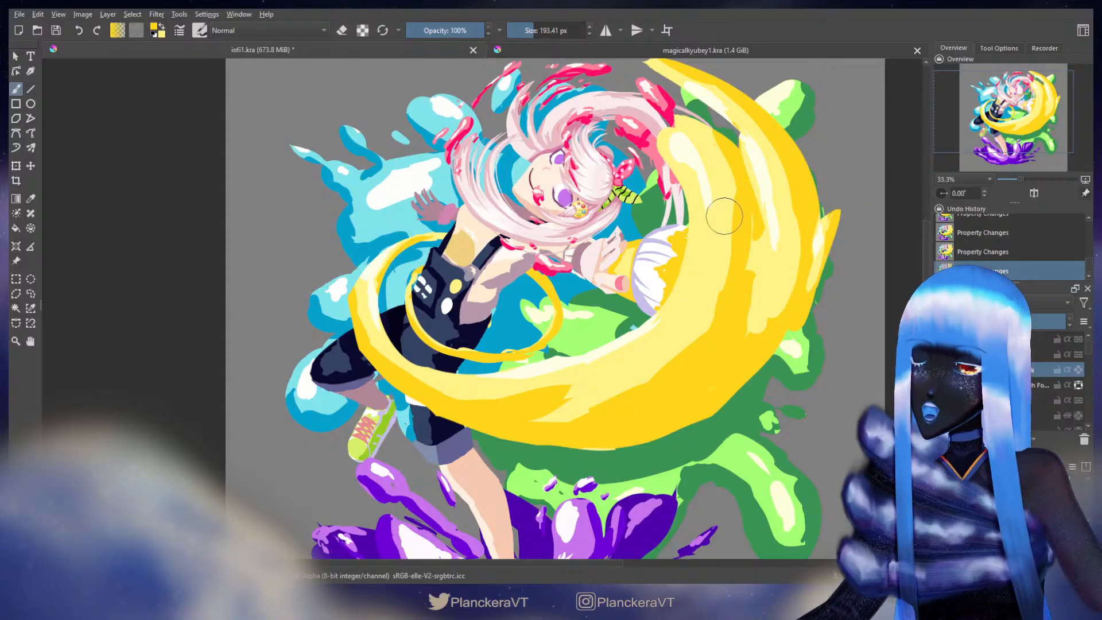
Step: Reshape the streak's rounded upper end beside the hair with yellow strokes, cleaning its edge with a 163.40 px eraser
{"action": "mouse_move", "coordinate": [717, 184]}
{"action": "left_mouse_down"}
{"action": "mouse_move", "coordinate": [690, 267]}
{"action": "mouse_move", "coordinate": [646, 280]}
{"action": "left_mouse_up"}
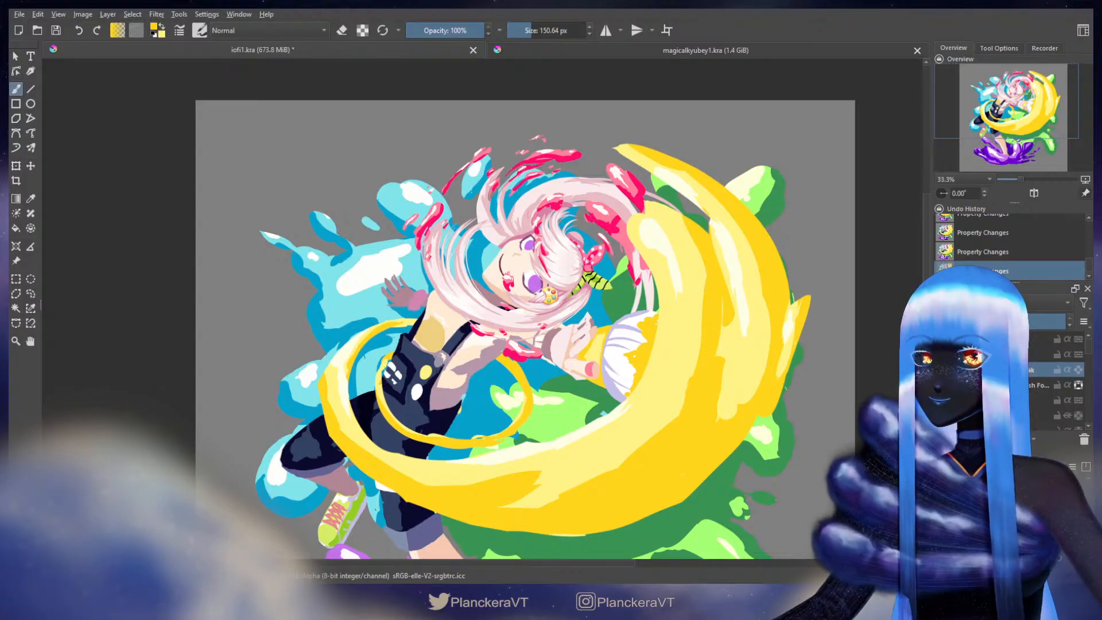
{"action": "left_click_drag", "start_coordinate": [679, 232], "coordinate": [676, 232]}
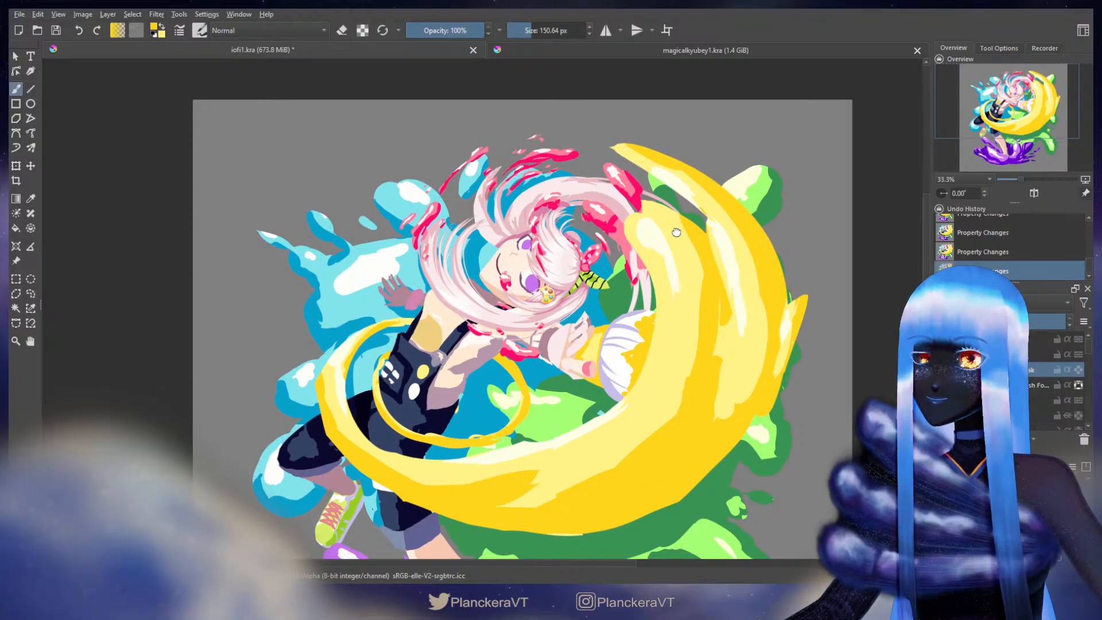
{"action": "left_click_drag", "start_coordinate": [676, 232], "coordinate": [677, 232]}
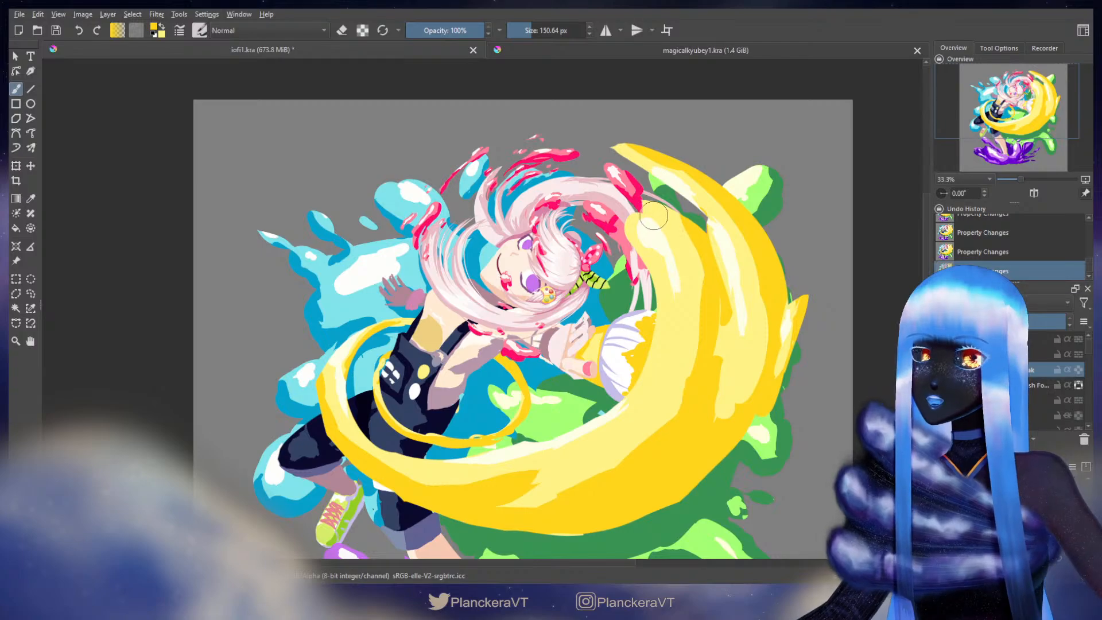
{"action": "key", "text": "bracketleft"}
{"action": "key", "text": "x"}
{"action": "mouse_move", "coordinate": [651, 211]}
{"action": "left_mouse_down"}
{"action": "mouse_move", "coordinate": [627, 227]}
{"action": "mouse_move", "coordinate": [640, 253]}
{"action": "mouse_move", "coordinate": [628, 263]}
{"action": "mouse_move", "coordinate": [638, 261]}
{"action": "mouse_move", "coordinate": [621, 254]}
{"action": "left_mouse_up"}
{"action": "key", "text": "e"}
{"action": "key", "text": "ctrl+z"}
{"action": "left_click_drag", "start_coordinate": [602, 254], "coordinate": [657, 276]}
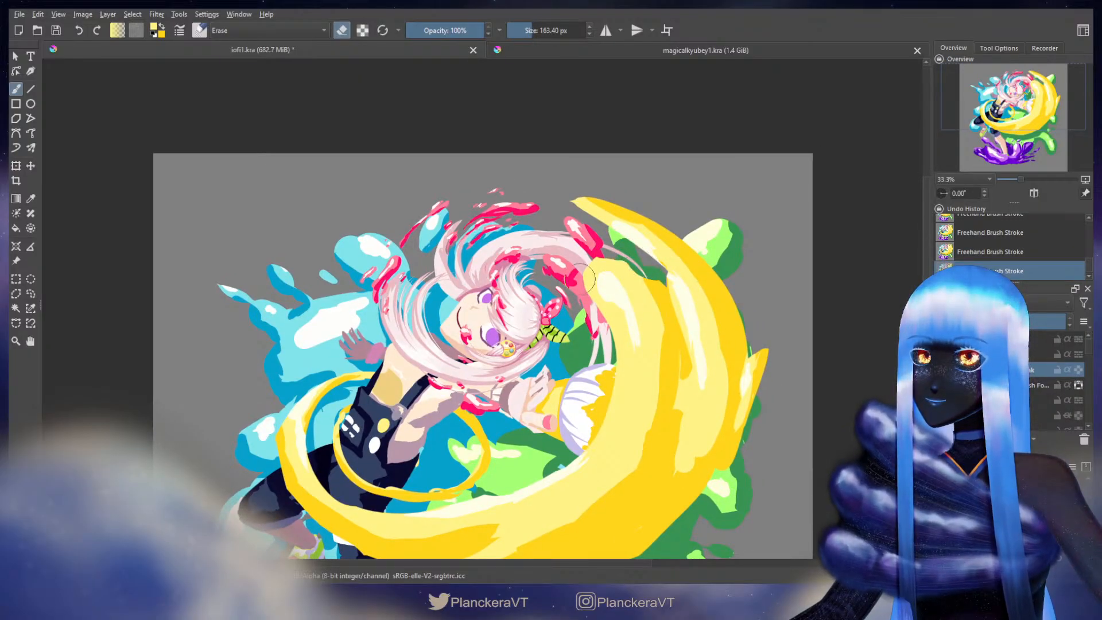
{"action": "key", "text": "e"}
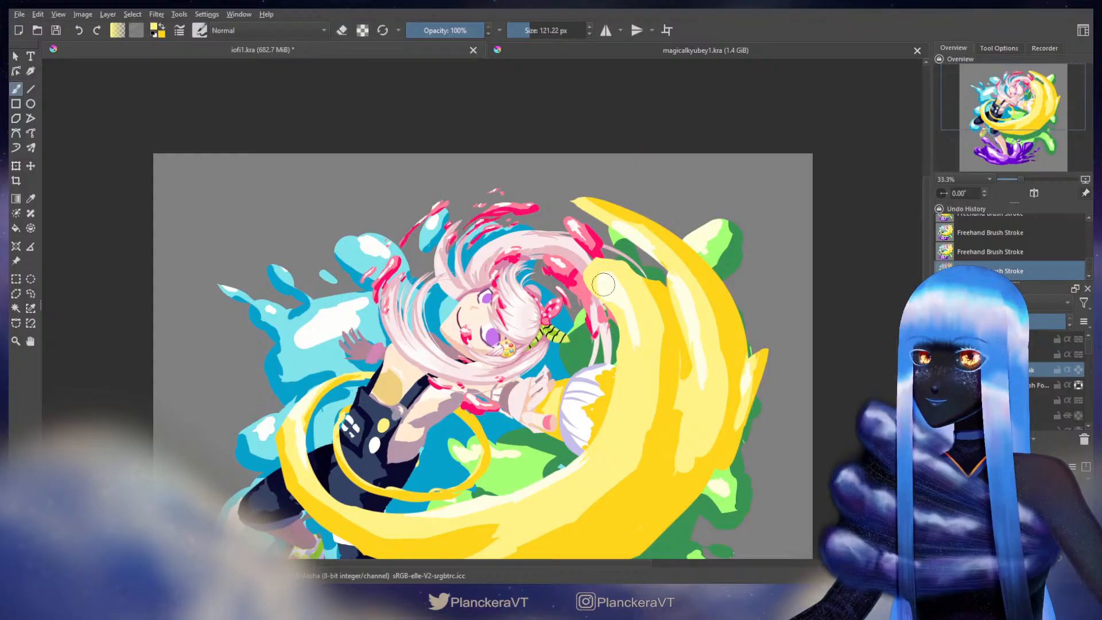
Step: Erase the streak's inner edge back around the sleeve and repaint it pale yellow with a 150.80 px brush
{"action": "left_click_drag", "start_coordinate": [612, 309], "coordinate": [611, 397]}
{"action": "left_click_drag", "start_coordinate": [626, 368], "coordinate": [653, 250]}
{"action": "mouse_move", "coordinate": [646, 258]}
{"action": "left_mouse_down"}
{"action": "mouse_move", "coordinate": [637, 293]}
{"action": "mouse_move", "coordinate": [641, 275]}
{"action": "left_mouse_up"}
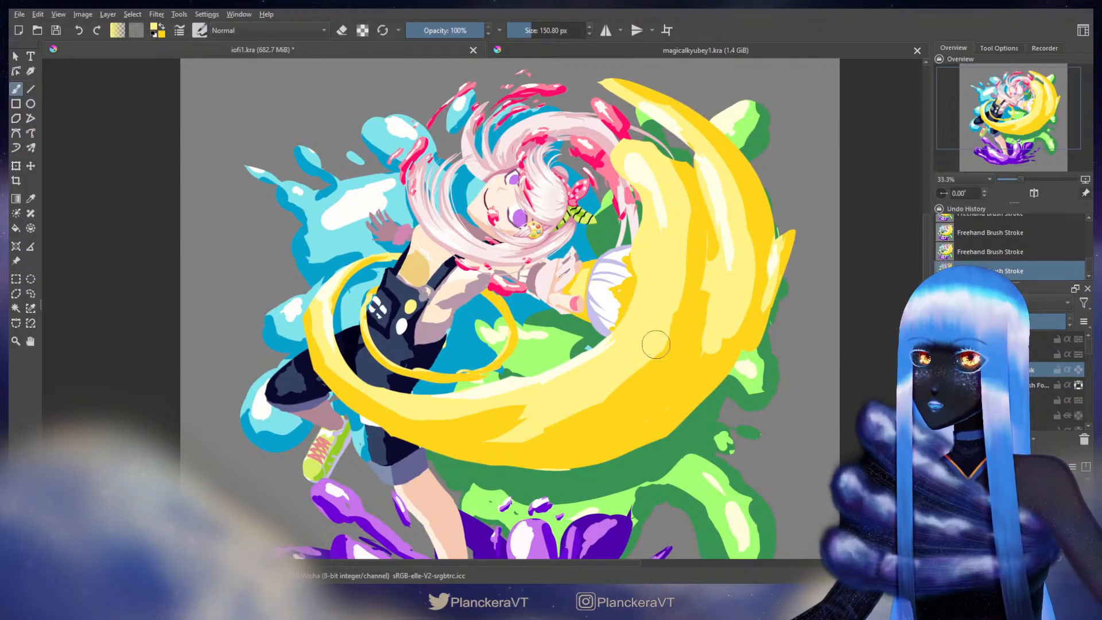
{"action": "key", "text": "e"}
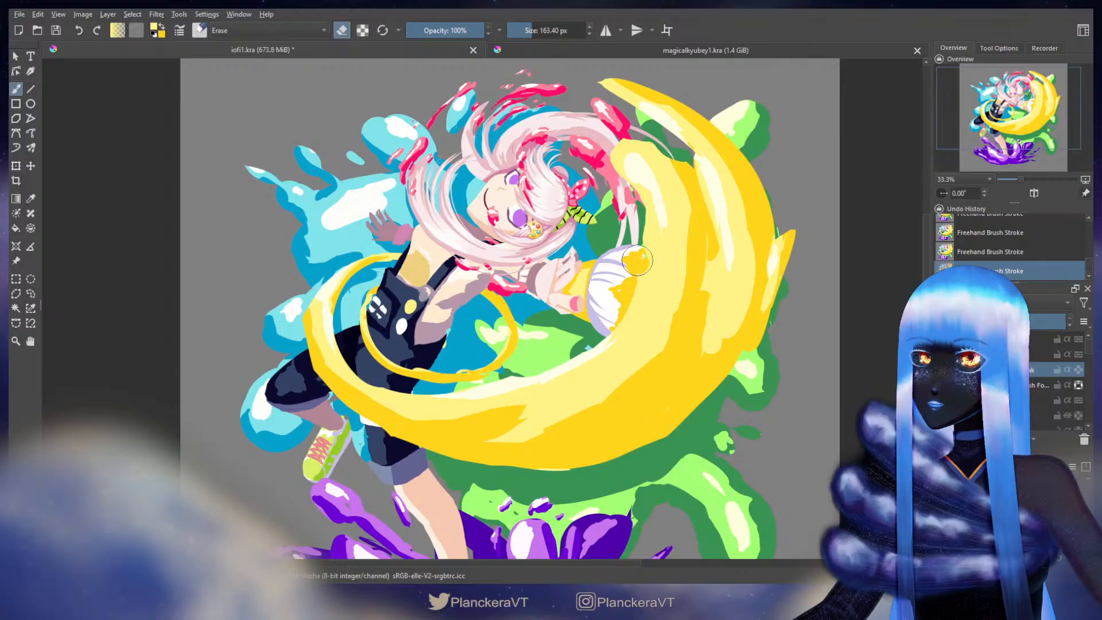
{"action": "key", "text": "ctrl+z"}
{"action": "mouse_move", "coordinate": [630, 230]}
{"action": "left_mouse_down"}
{"action": "mouse_move", "coordinate": [634, 306]}
{"action": "mouse_move", "coordinate": [567, 294]}
{"action": "mouse_move", "coordinate": [629, 296]}
{"action": "mouse_move", "coordinate": [656, 341]}
{"action": "left_mouse_up"}
{"action": "key", "text": "e"}
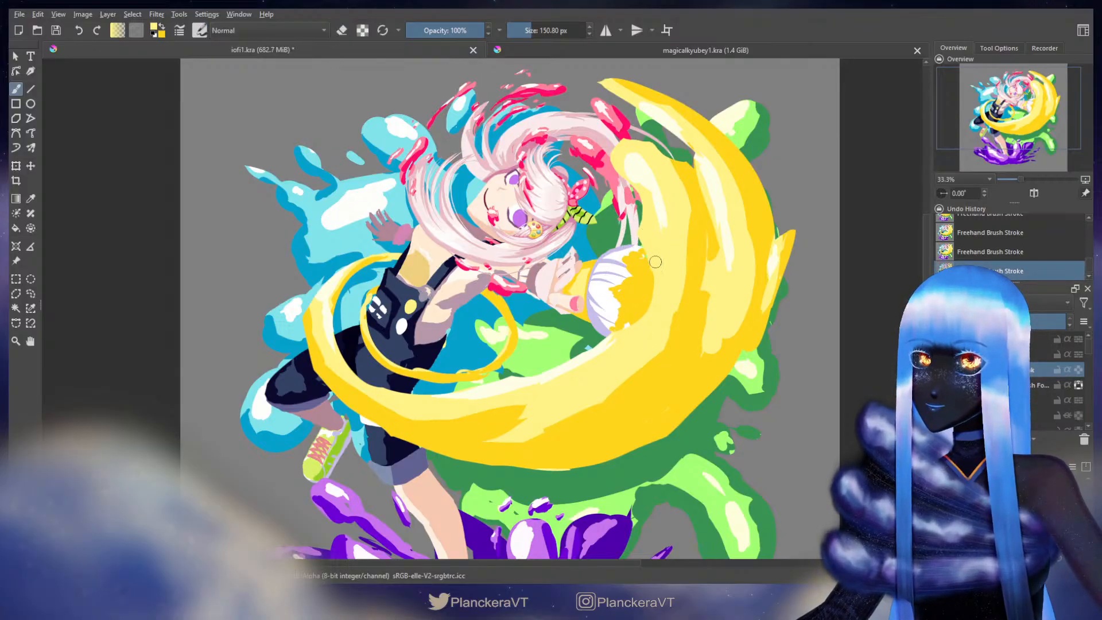
{"action": "mouse_move", "coordinate": [654, 282]}
{"action": "left_mouse_down"}
{"action": "mouse_move", "coordinate": [633, 314]}
{"action": "mouse_move", "coordinate": [654, 280]}
{"action": "mouse_move", "coordinate": [648, 300]}
{"action": "mouse_move", "coordinate": [578, 349]}
{"action": "mouse_move", "coordinate": [621, 329]}
{"action": "left_mouse_up"}
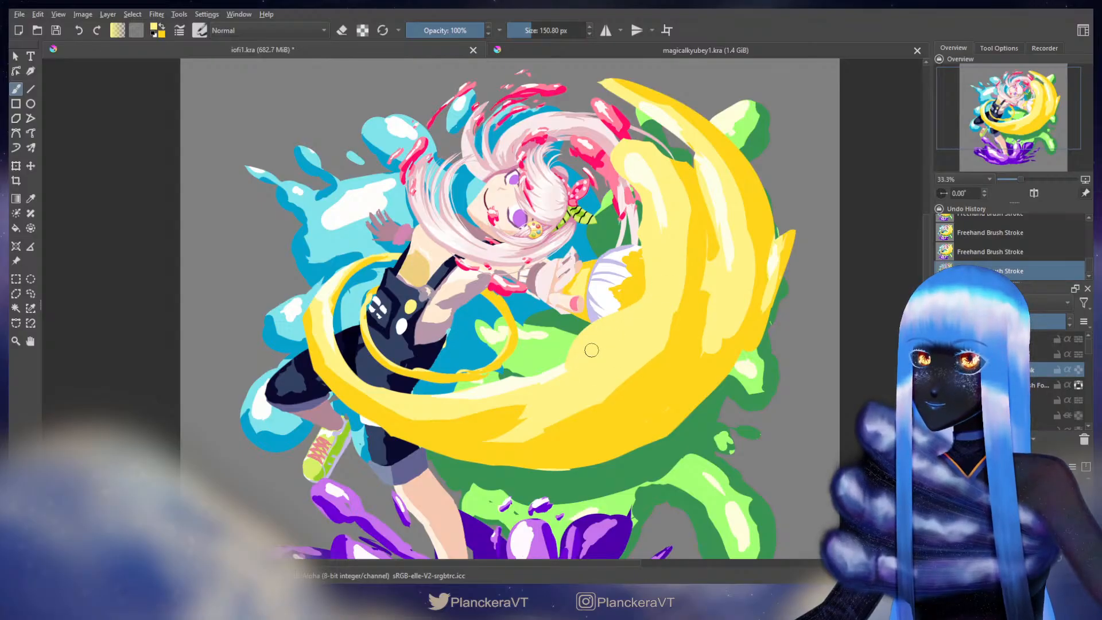
Step: Invert the colours of the yellow streak layer and sample its dark blue as the brush colour
{"action": "left_click_drag", "start_coordinate": [655, 222], "coordinate": [627, 289]}
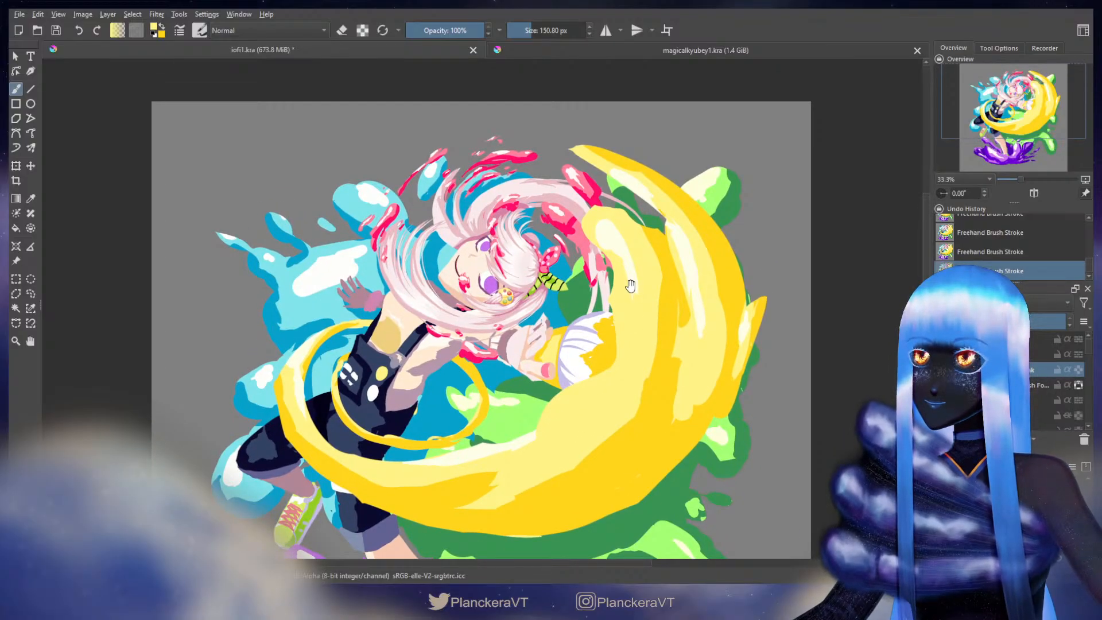
{"action": "key", "text": "ctrl+i"}
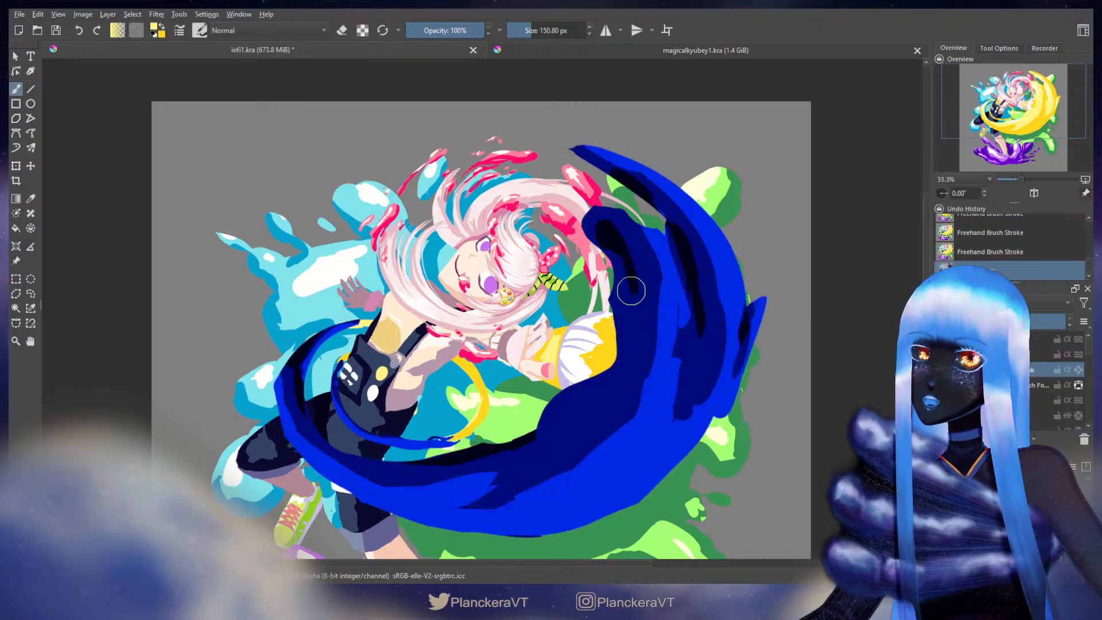
{"action": "left_click", "coordinate": [632, 323], "text": "ctrl"}
Step: Extend and taper the streak's pointed upper tip in blue, undoing unwanted strokes and trimming it with a 154.72 px eraser
{"action": "mouse_move", "coordinate": [607, 242]}
{"action": "left_mouse_down", "text": "shift"}
{"action": "mouse_move", "coordinate": [590, 208]}
{"action": "mouse_move", "coordinate": [585, 223]}
{"action": "mouse_move", "coordinate": [594, 207]}
{"action": "mouse_move", "coordinate": [621, 209]}
{"action": "mouse_move", "coordinate": [631, 224]}
{"action": "mouse_move", "coordinate": [592, 212]}
{"action": "mouse_move", "coordinate": [617, 212]}
{"action": "mouse_move", "coordinate": [649, 236]}
{"action": "mouse_move", "coordinate": [592, 214]}
{"action": "mouse_move", "coordinate": [611, 206]}
{"action": "mouse_move", "coordinate": [646, 233]}
{"action": "mouse_move", "coordinate": [613, 210]}
{"action": "mouse_move", "coordinate": [591, 211]}
{"action": "mouse_move", "coordinate": [617, 207]}
{"action": "mouse_move", "coordinate": [638, 233]}
{"action": "mouse_move", "coordinate": [607, 221]}
{"action": "mouse_move", "coordinate": [648, 239]}
{"action": "left_mouse_up", "text": "shift"}
{"action": "key", "text": "ctrl+z"}
{"action": "mouse_move", "coordinate": [617, 164]}
{"action": "left_mouse_down"}
{"action": "mouse_move", "coordinate": [538, 144]}
{"action": "mouse_move", "coordinate": [615, 168]}
{"action": "mouse_move", "coordinate": [559, 171]}
{"action": "mouse_move", "coordinate": [596, 200]}
{"action": "mouse_move", "coordinate": [594, 177]}
{"action": "left_mouse_up"}
{"action": "key", "text": "ctrl+z"}
{"action": "key", "text": "e"}
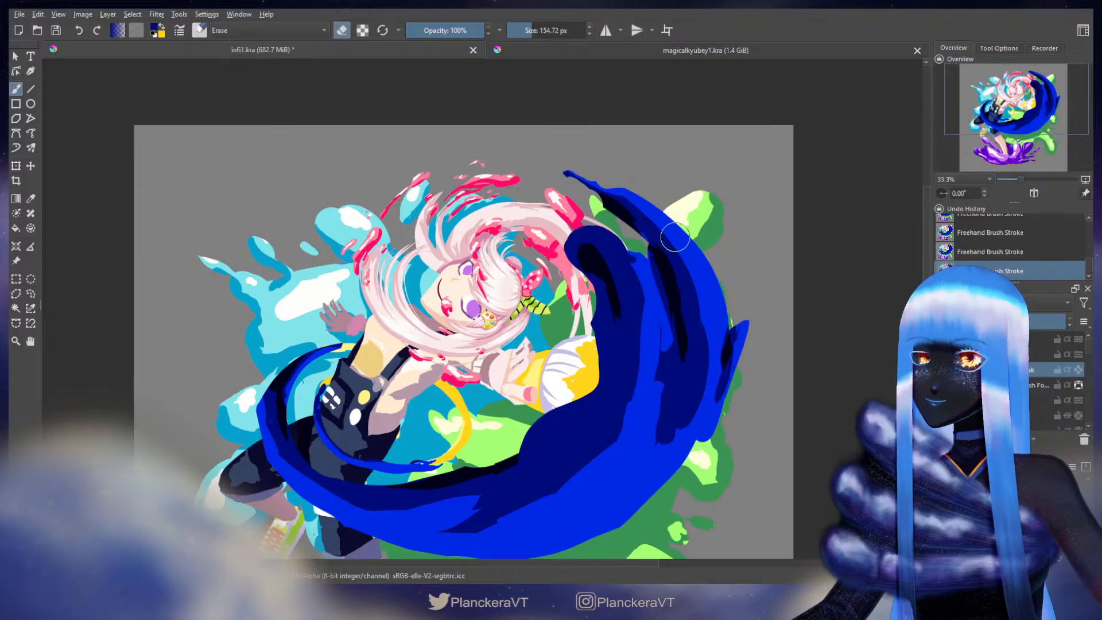
{"action": "key", "text": "e"}
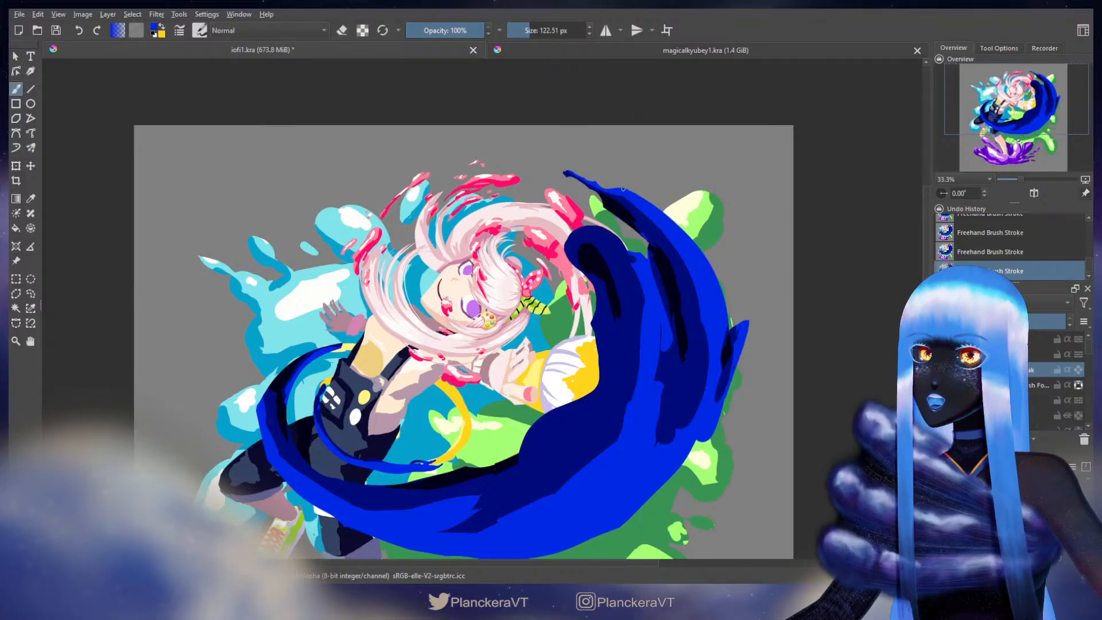
{"action": "key", "text": "ctrl+z"}
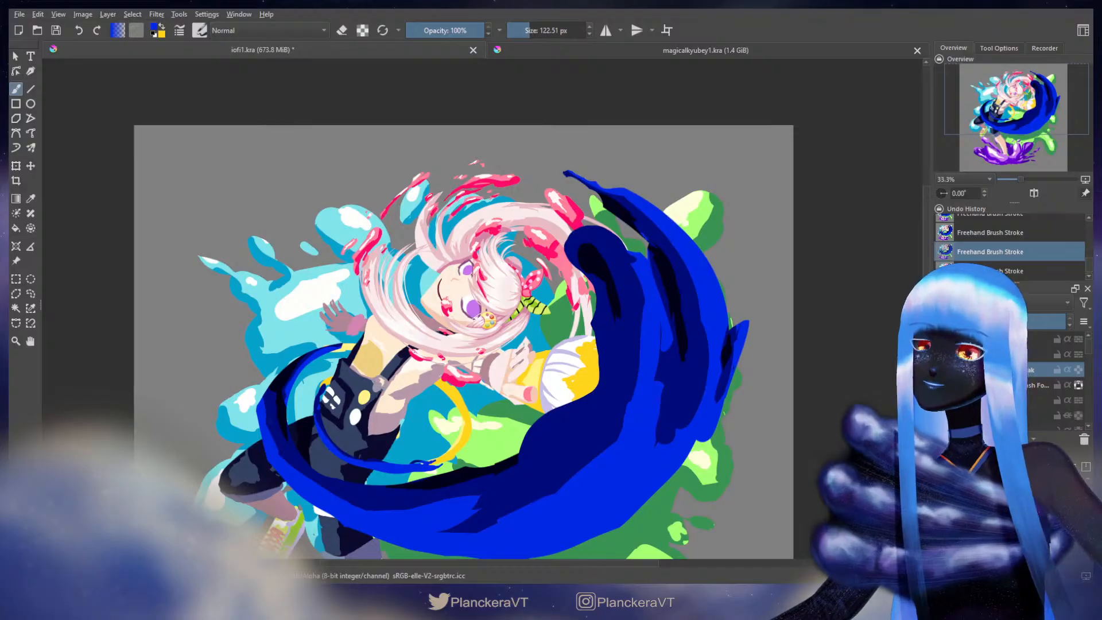
{"action": "key", "text": "ctrl+shift+z"}
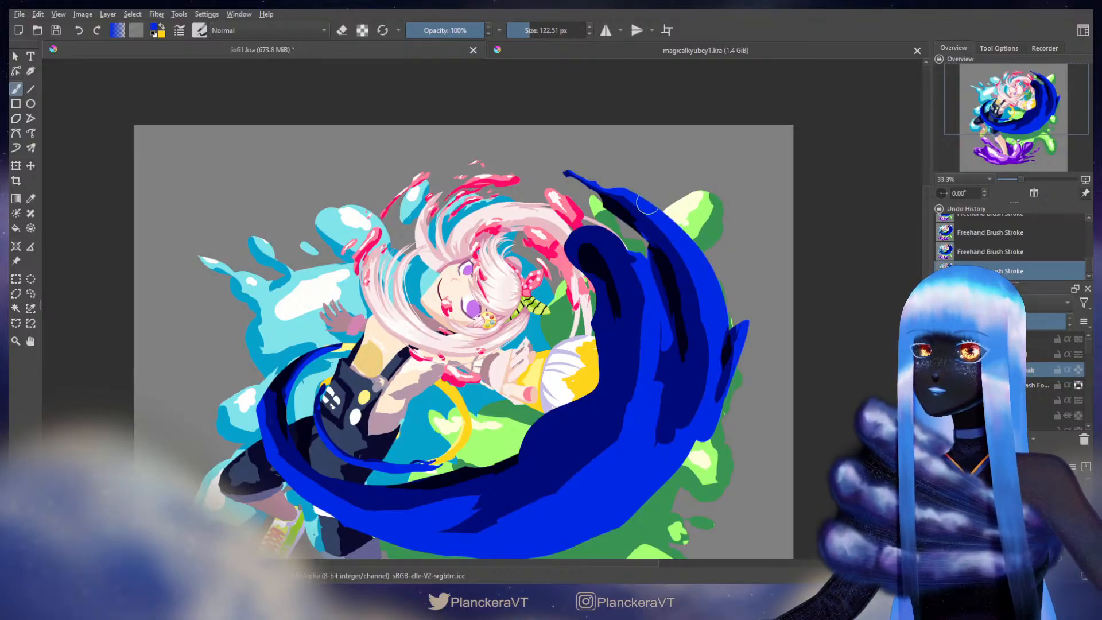
Step: Paint thin splash offshoots from the streak's pointed tip in bright blue, trimming them with a 117.74 px eraser
{"action": "left_click_drag", "start_coordinate": [644, 198], "coordinate": [623, 185]}
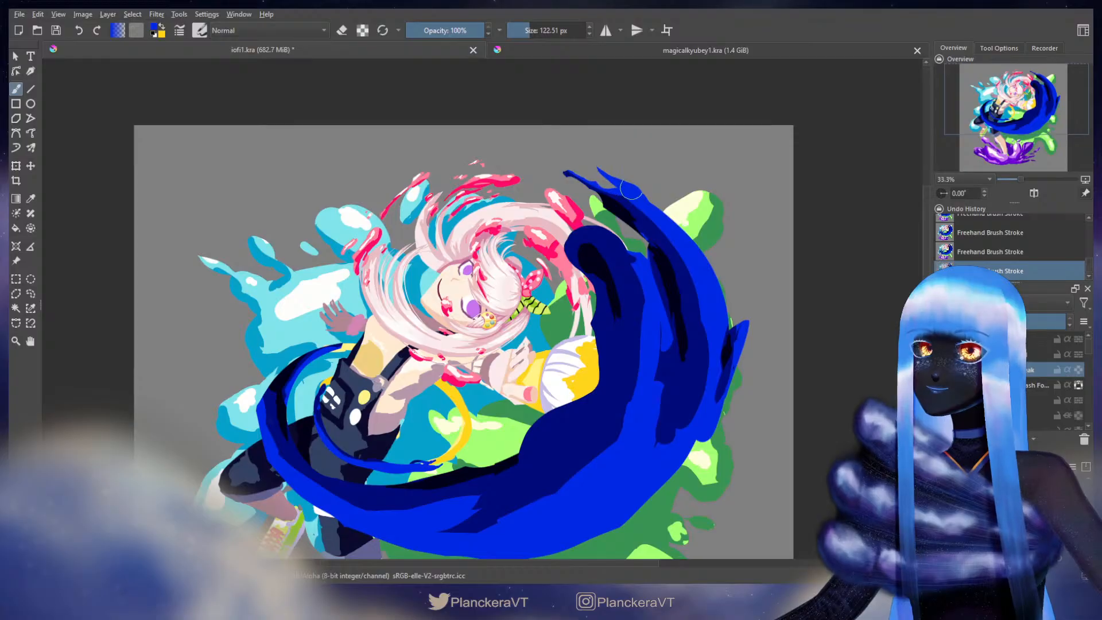
{"action": "key", "text": "e"}
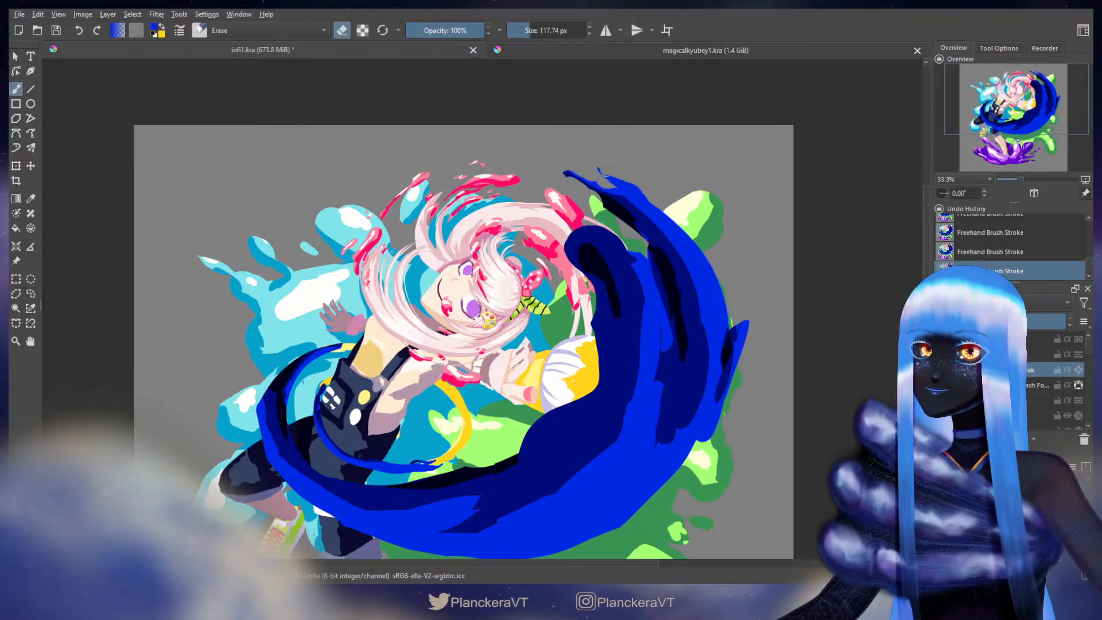
{"action": "key", "text": "e"}
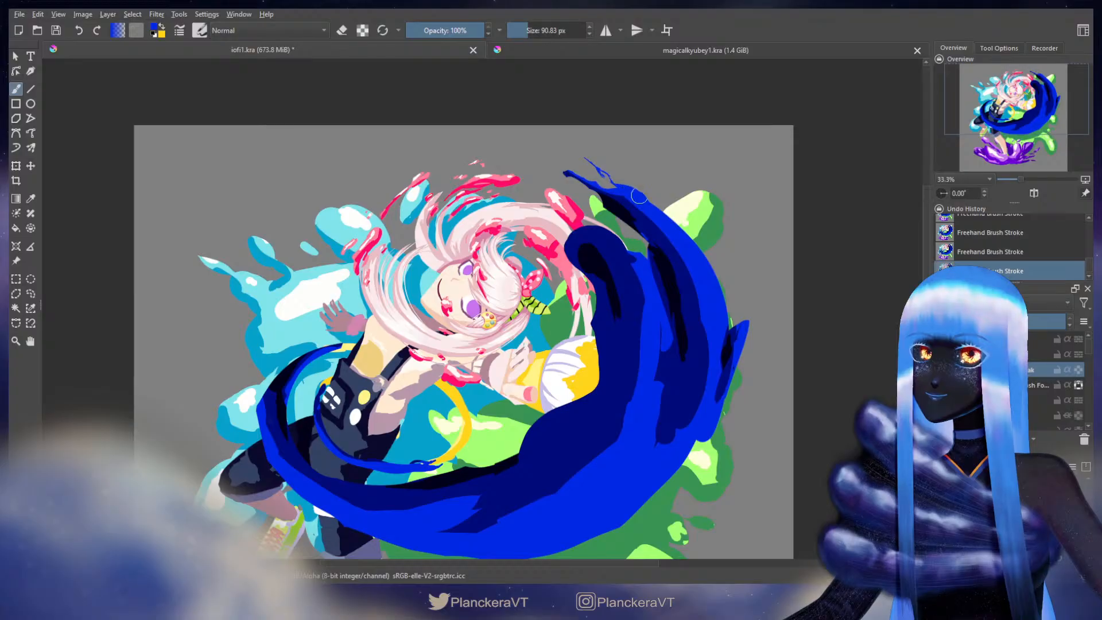
{"action": "mouse_move", "coordinate": [652, 200]}
{"action": "left_mouse_down"}
{"action": "mouse_move", "coordinate": [683, 218]}
{"action": "mouse_move", "coordinate": [603, 206]}
{"action": "left_mouse_up"}
Step: Carve away paint around the splash offshoots and open a gap inside the streak's upper arc with a 102.15 px eraser
{"action": "key", "text": "e"}
{"action": "key", "text": "bracketleft"}
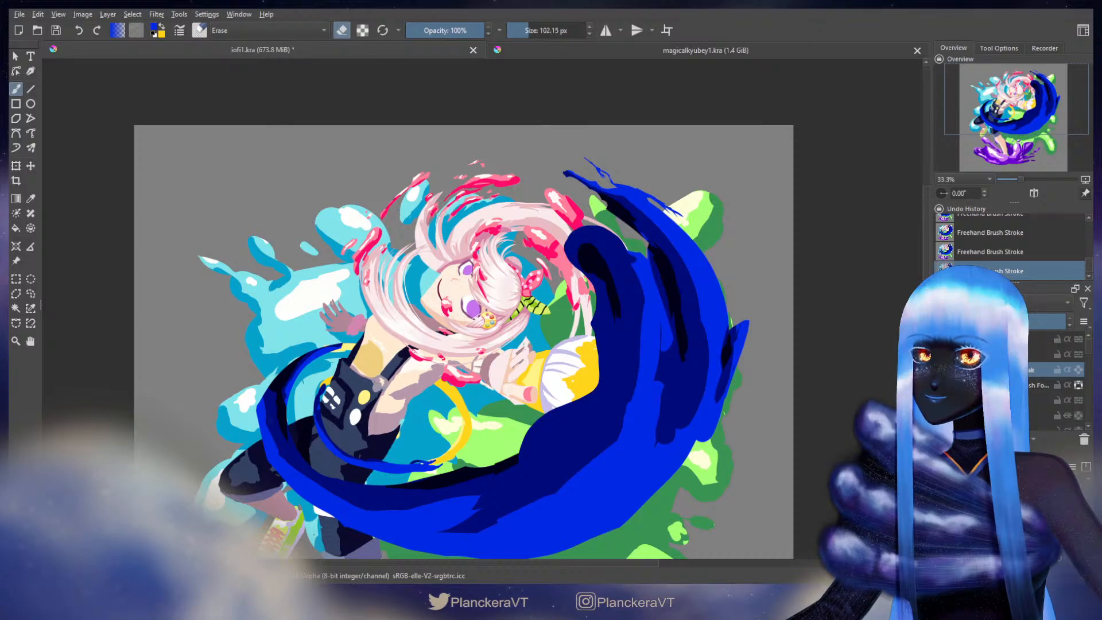
{"action": "left_click_drag", "start_coordinate": [600, 194], "coordinate": [628, 223]}
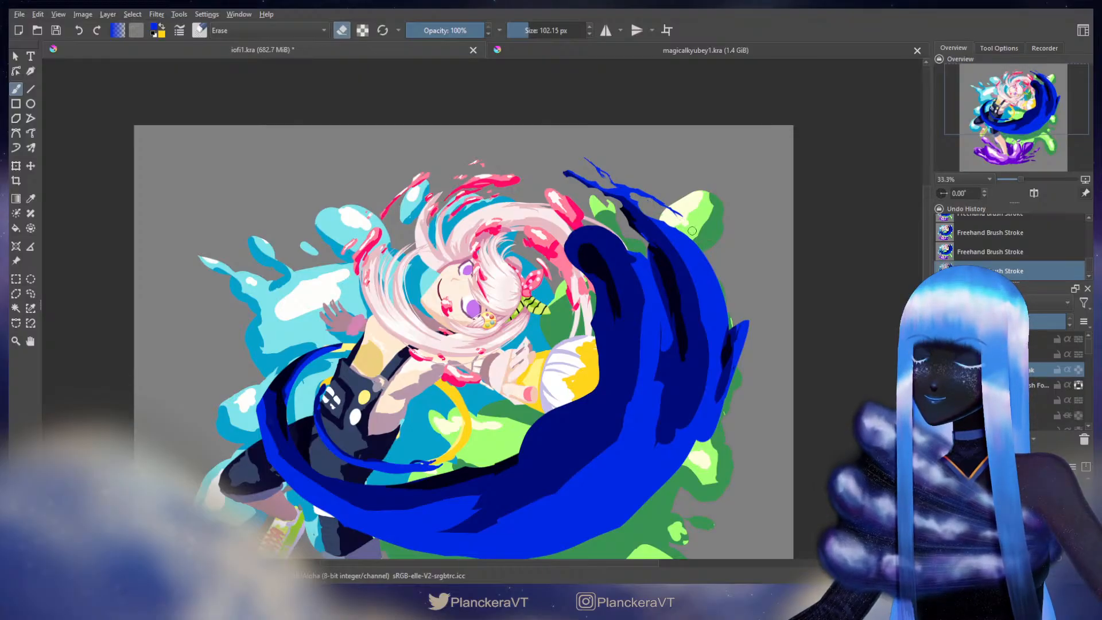
{"action": "mouse_move", "coordinate": [645, 246]}
{"action": "left_mouse_down"}
{"action": "mouse_move", "coordinate": [608, 209]}
{"action": "mouse_move", "coordinate": [601, 233]}
{"action": "mouse_move", "coordinate": [615, 249]}
{"action": "mouse_move", "coordinate": [593, 182]}
{"action": "mouse_move", "coordinate": [619, 228]}
{"action": "left_mouse_up"}
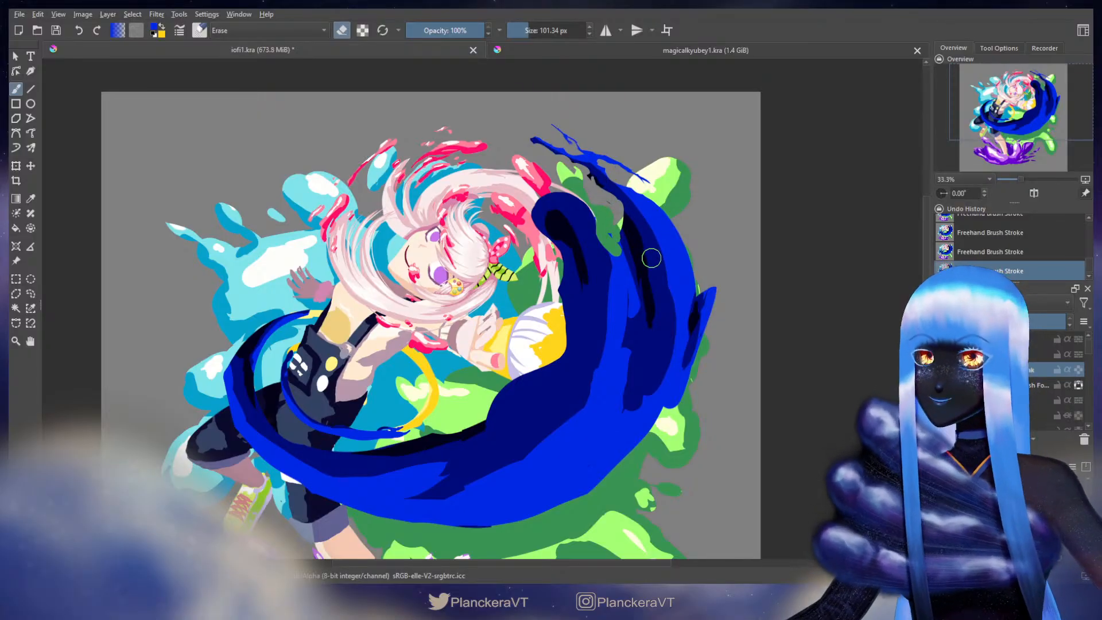
Step: Compare the latest brush strokes on the streak by undoing and redoing, and undo the last two
{"action": "key", "text": "e"}
{"action": "key", "text": "e"}
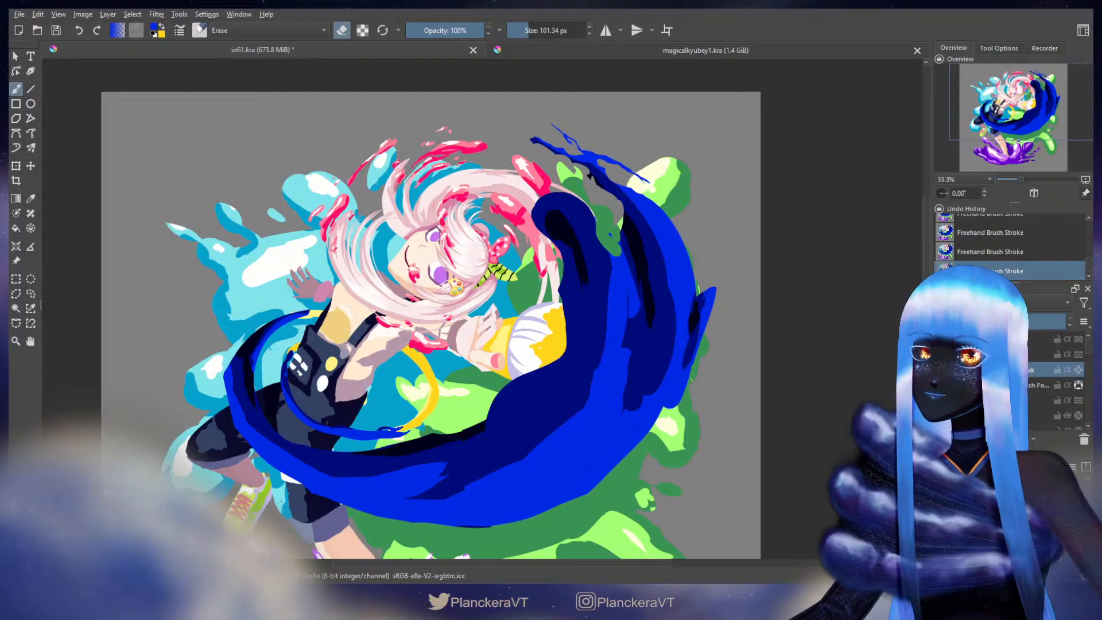
{"action": "key", "text": "e"}
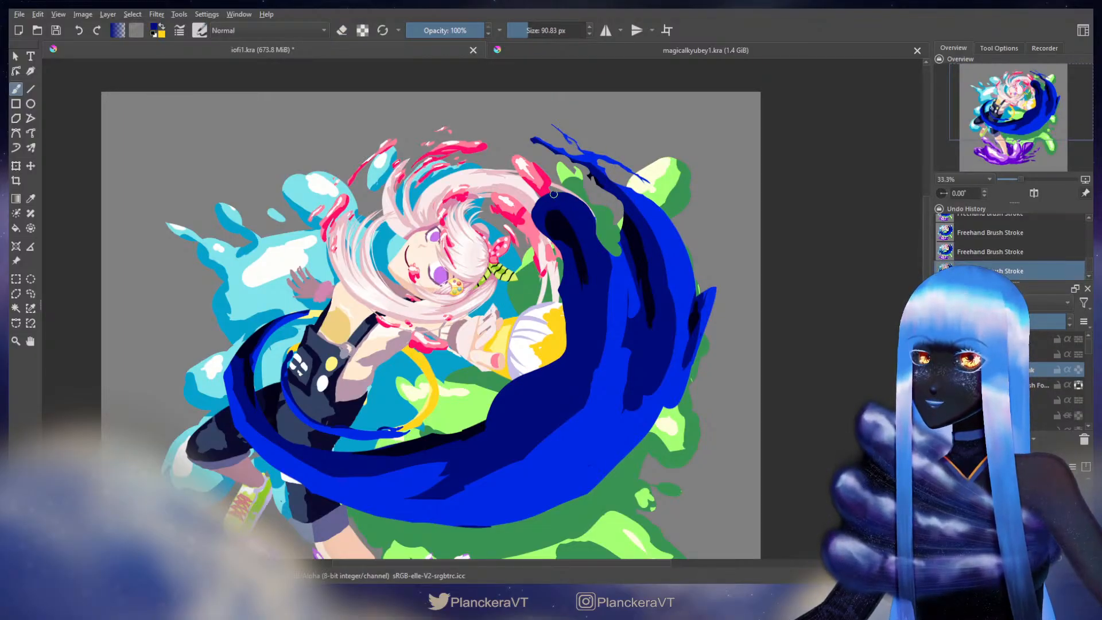
{"action": "key", "text": "ctrl+z"}
{"action": "key", "text": "ctrl+shift+z"}
{"action": "key", "text": "ctrl+z"}
{"action": "key", "text": "ctrl+z"}
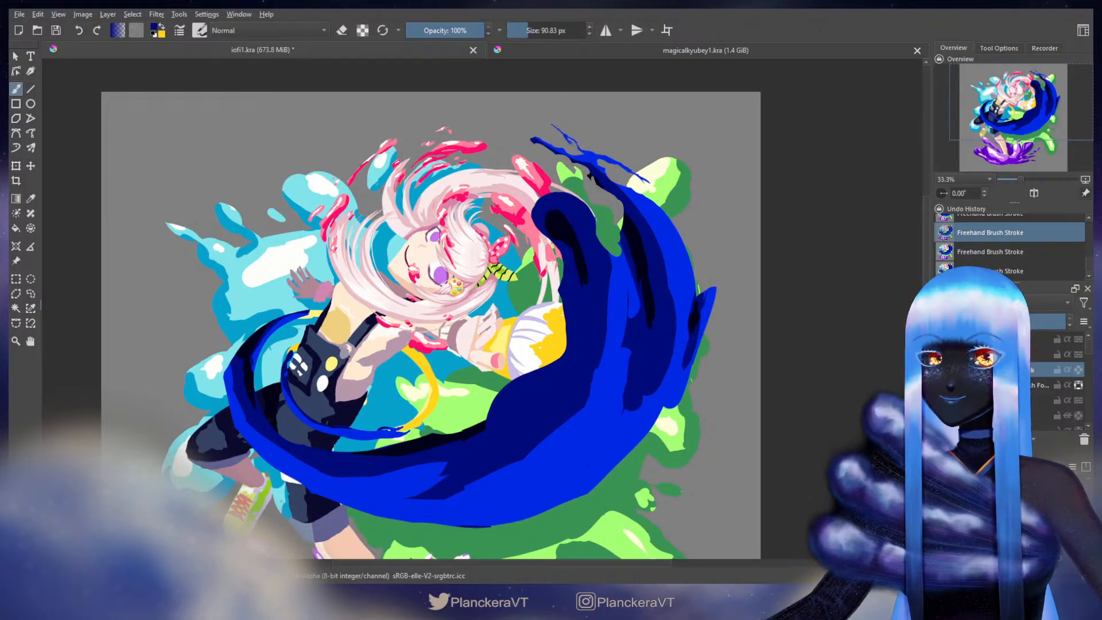
Step: Compare the streak with and without its latest brush strokes by redoing and undoing, and restore the strokes
{"action": "key", "text": "ctrl+shift+z"}
{"action": "key", "text": "ctrl+shift+z"}
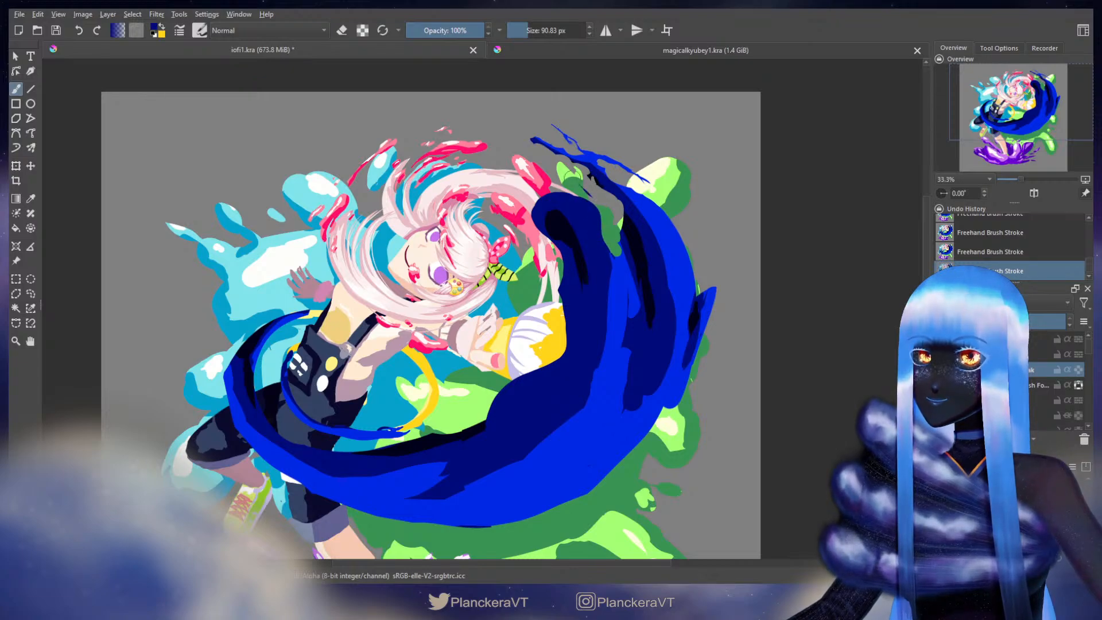
{"action": "key", "text": "ctrl+z"}
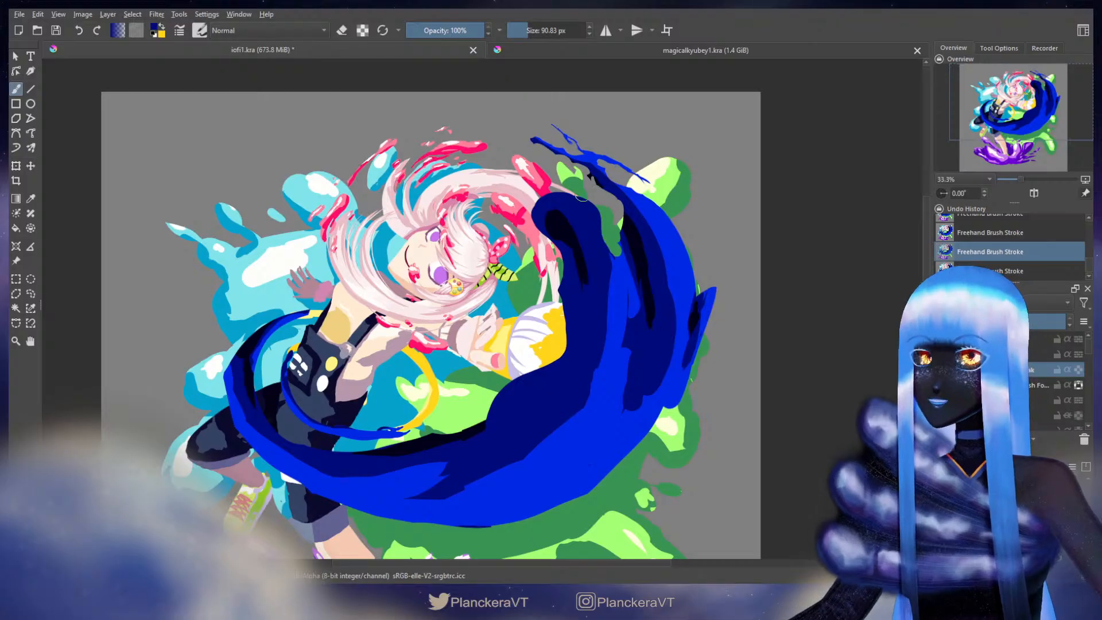
{"action": "key", "text": "ctrl+shift+z"}
{"action": "key", "text": "ctrl+z"}
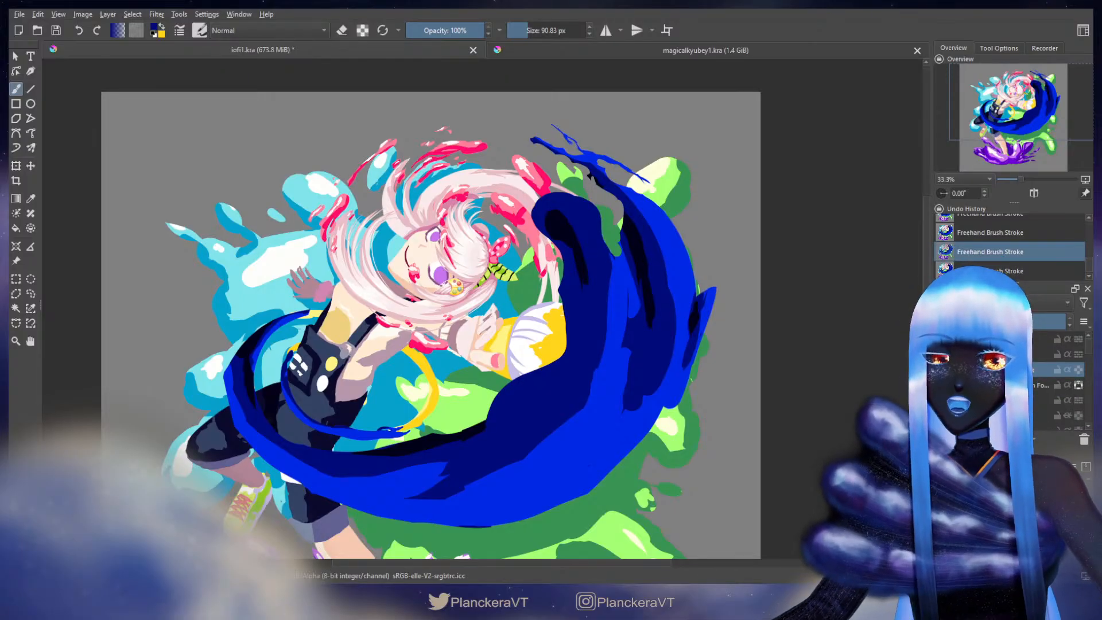
{"action": "key", "text": "ctrl+shift+z"}
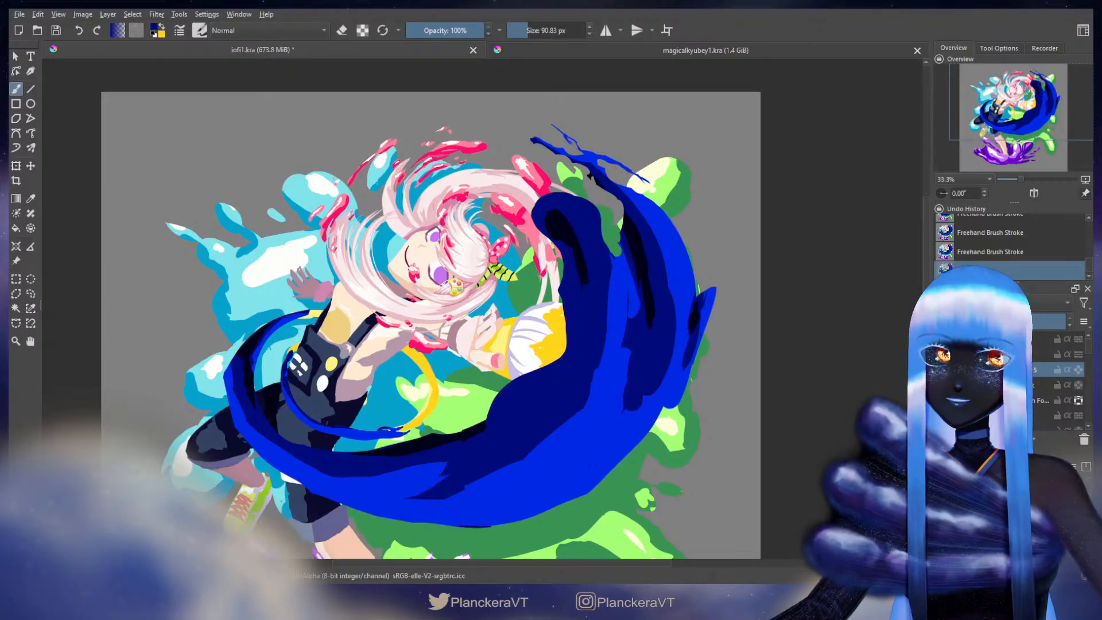
Step: Add a new layer for splatter above the streak's layer and set up a spatter brush in turquoise
{"action": "scroll", "coordinate": [1088, 368], "scroll_direction": "down", "scroll_amount": 1}
{"action": "scroll", "coordinate": [1088, 362], "scroll_direction": "up", "scroll_amount": 2}
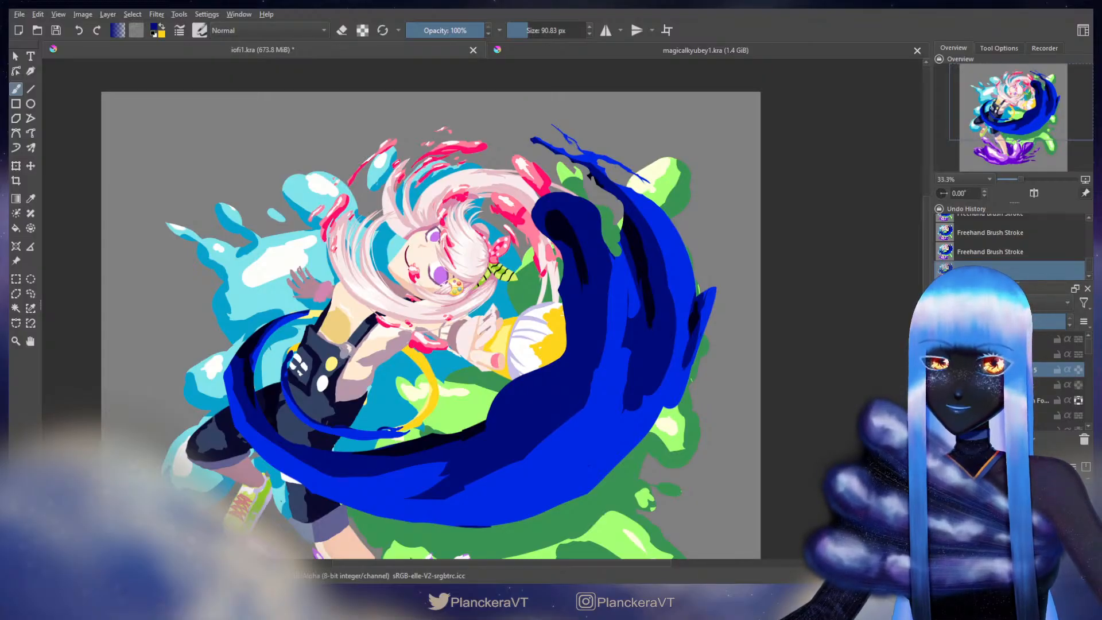
{"action": "key", "text": "slash"}
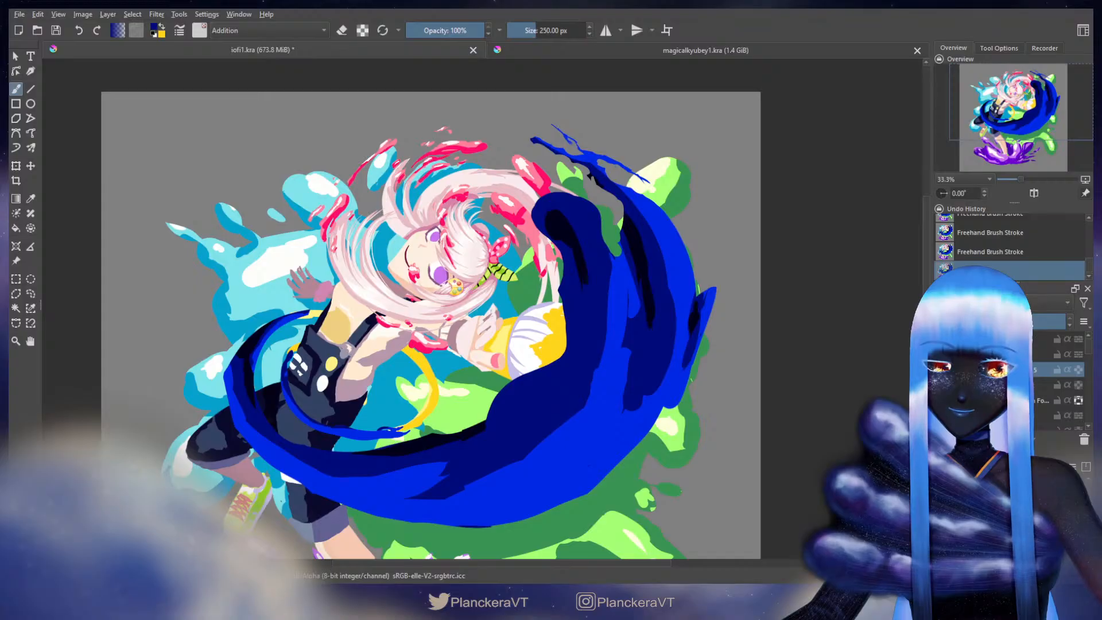
{"action": "key", "text": "slash"}
{"action": "scroll", "coordinate": [648, 206], "scroll_direction": "up", "scroll_amount": 1}
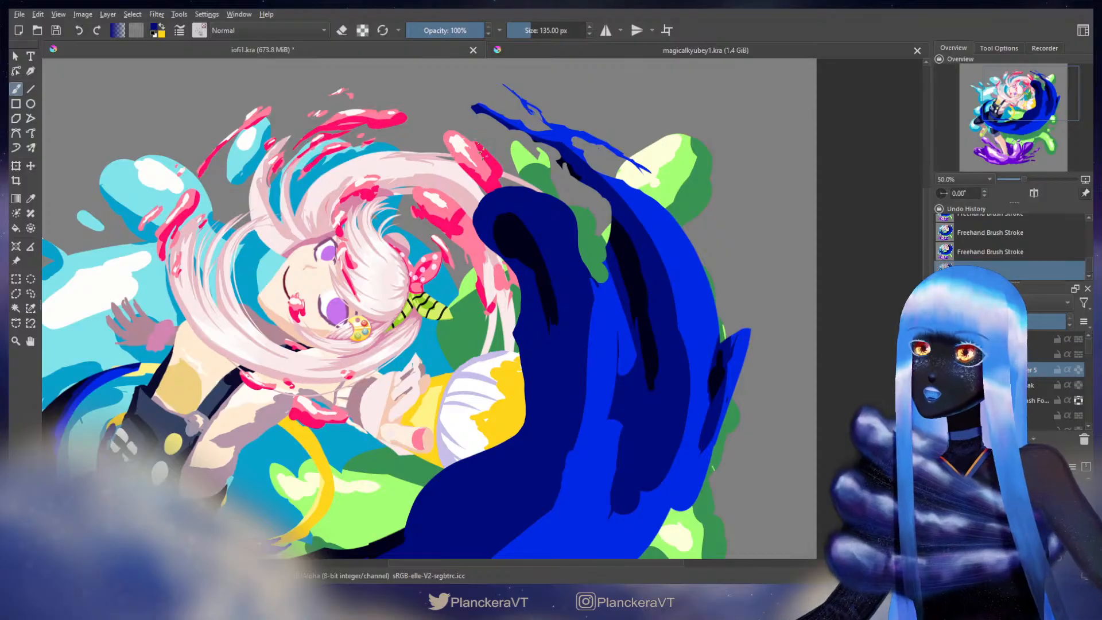
{"action": "key", "text": "x"}
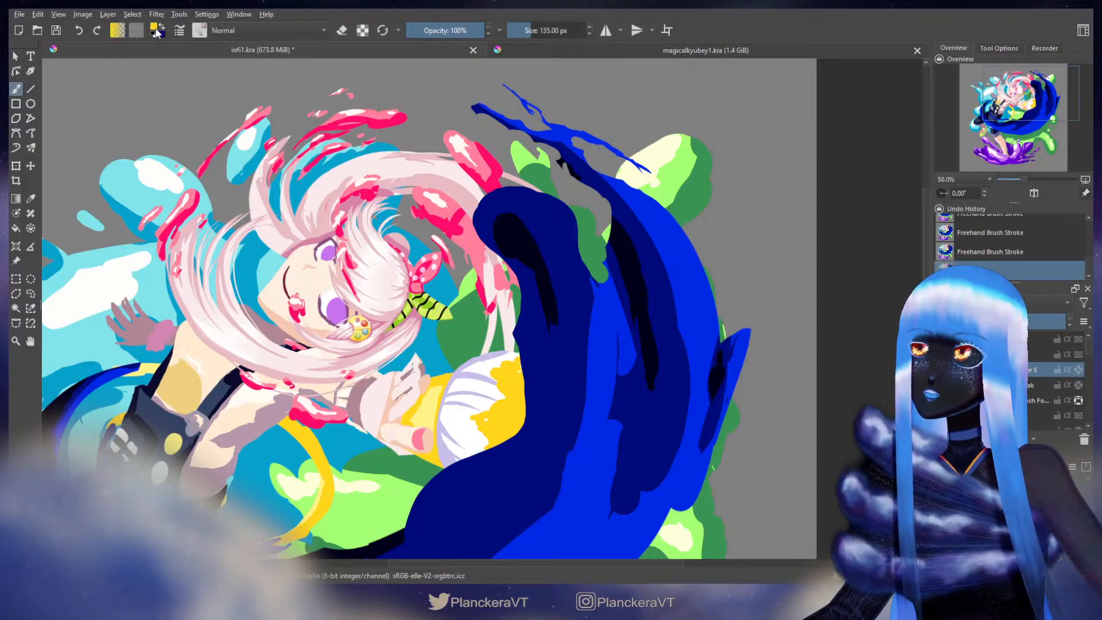
{"action": "left_click", "coordinate": [514, 246]}
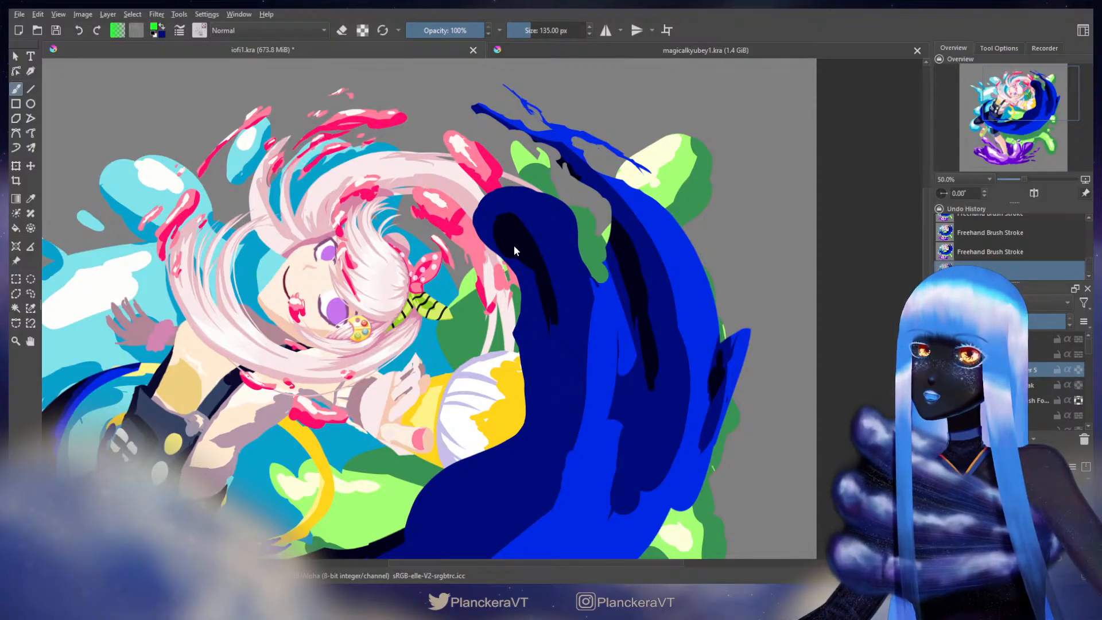
{"action": "left_click", "coordinate": [509, 249]}
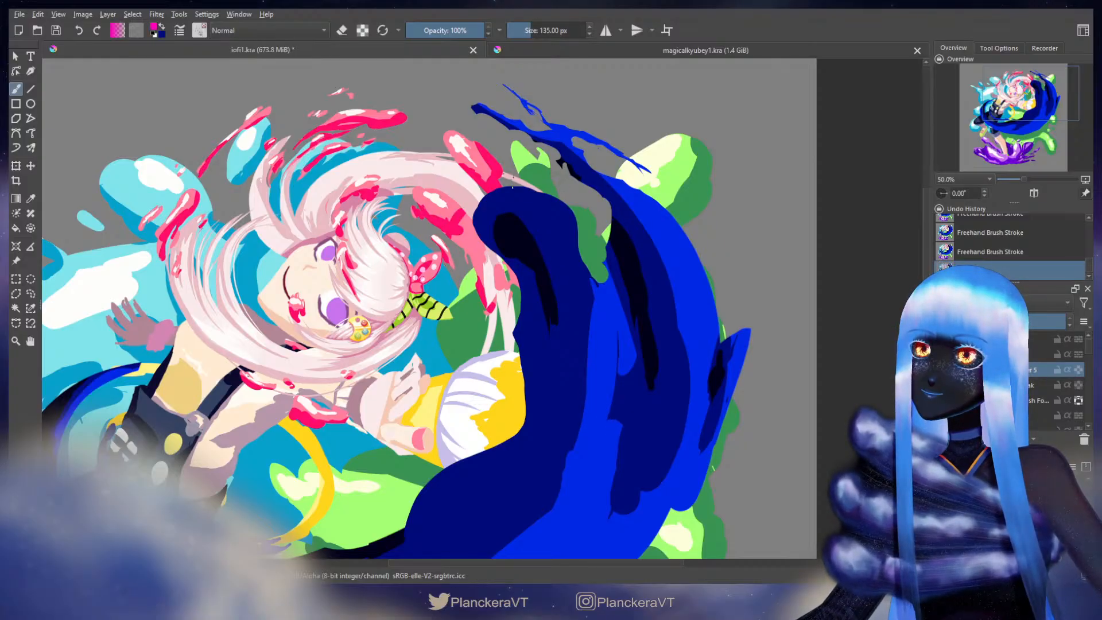
{"action": "key", "text": "ctrl+z"}
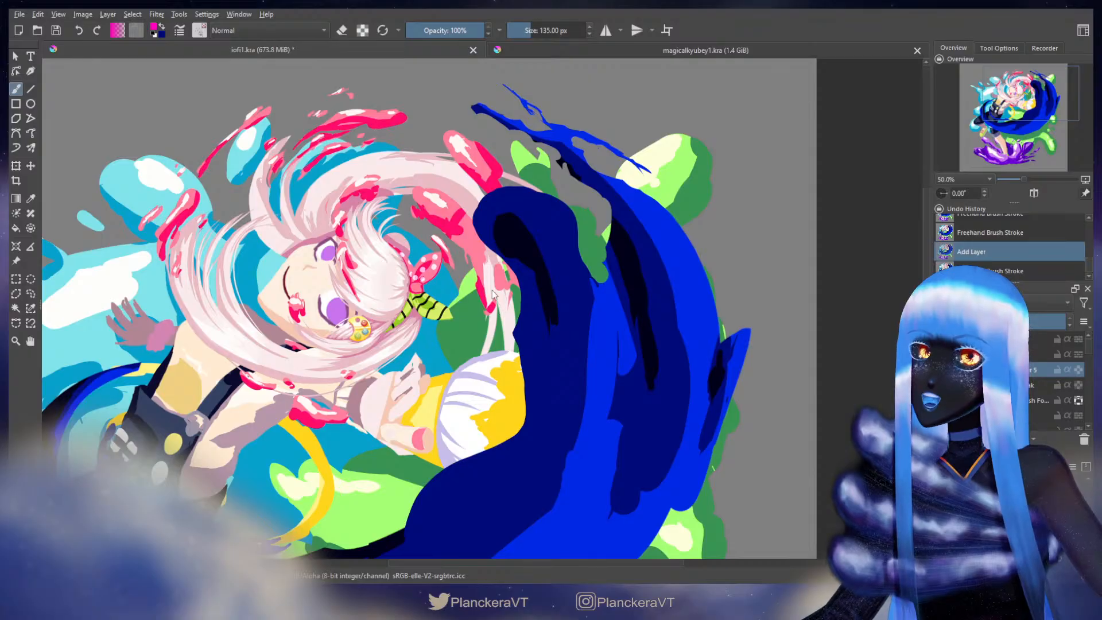
{"action": "left_click", "coordinate": [534, 223]}
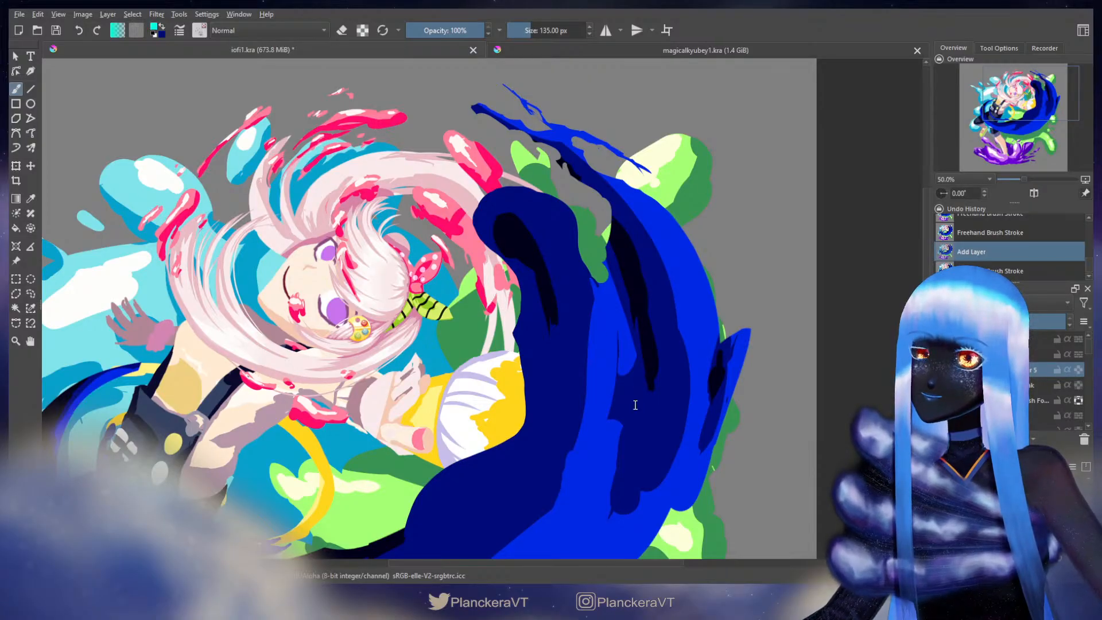
Step: Spatter fine turquoise dots over the green blob below the streak's pointed tip with a 143 px brush, undoing unwanted strokes
{"action": "mouse_move", "coordinate": [488, 153]}
{"action": "left_mouse_down"}
{"action": "mouse_move", "coordinate": [520, 177]}
{"action": "mouse_move", "coordinate": [565, 182]}
{"action": "left_mouse_up"}
{"action": "key", "text": "ctrl+z"}
{"action": "key", "text": "bracketright"}
{"action": "key", "text": "ctrl+z"}
{"action": "left_click_drag", "start_coordinate": [532, 135], "coordinate": [516, 138]}
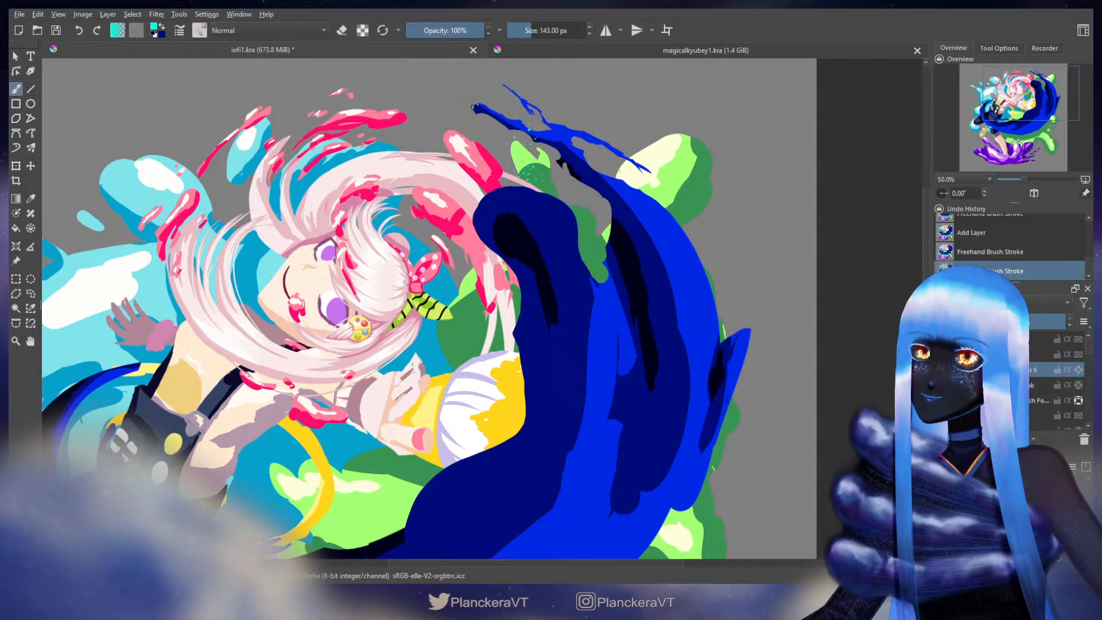
Step: Scatter turquoise droplets around the streak's pointed tip with the spatter brush at 425 px and 349 px, undoing the oversized spatter
{"action": "left_click_drag", "start_coordinate": [474, 107], "coordinate": [456, 99]}
{"action": "left_click", "coordinate": [543, 31]}
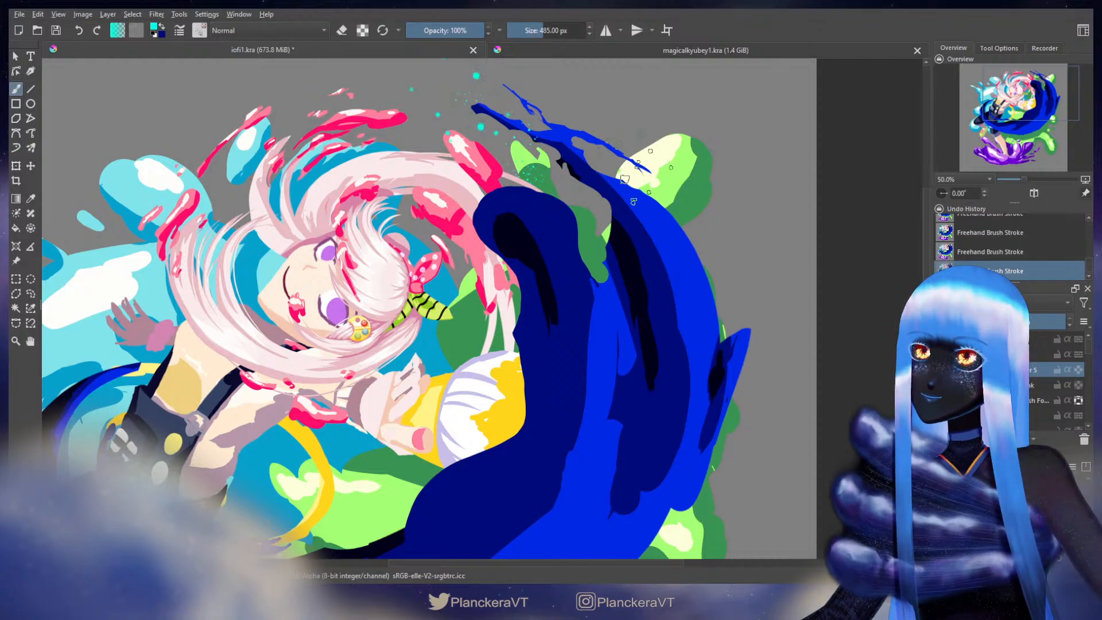
{"action": "key", "text": "ctrl+z"}
{"action": "key", "text": "bracketleft"}
{"action": "key", "text": "bracketleft"}
{"action": "left_click", "coordinate": [478, 129]}
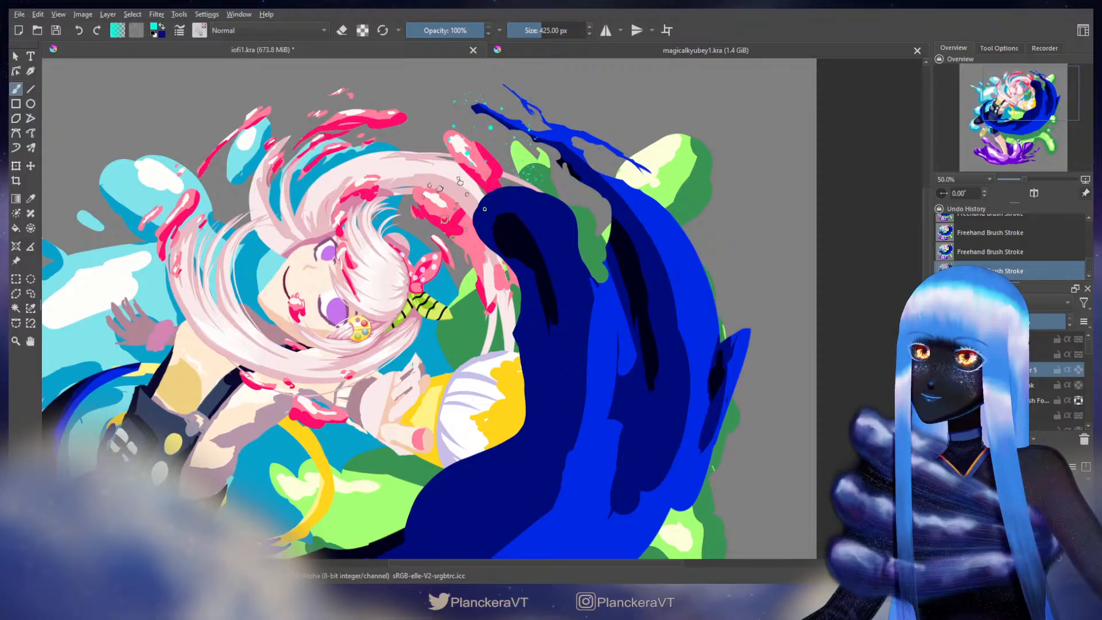
{"action": "key", "text": "bracketleft"}
{"action": "key", "text": "bracketleft"}
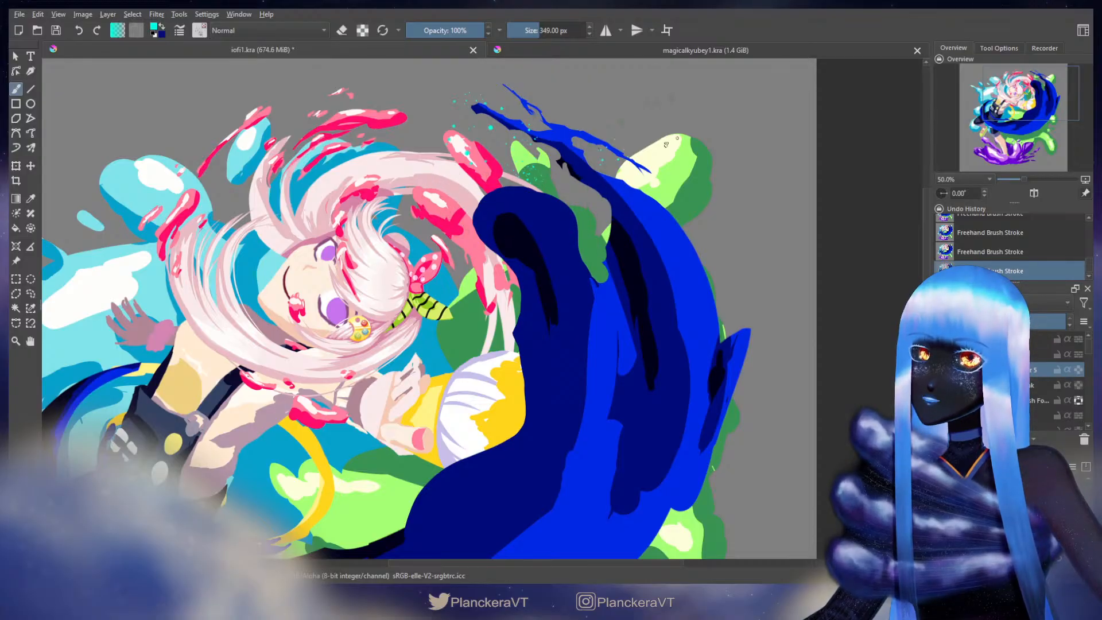
{"action": "left_click", "coordinate": [582, 109]}
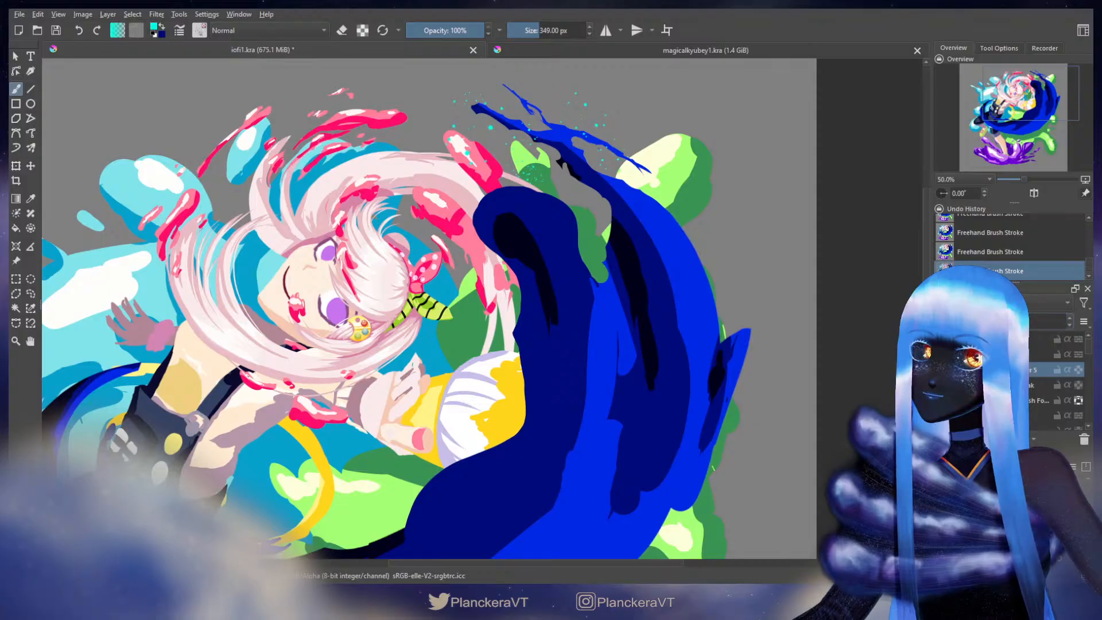
Step: Lower the droplet layer's opacity and switch to a 17.96 px brush in dark blue, undoing the test stroke
{"action": "scroll", "coordinate": [548, 138], "scroll_direction": "up", "scroll_amount": 3}
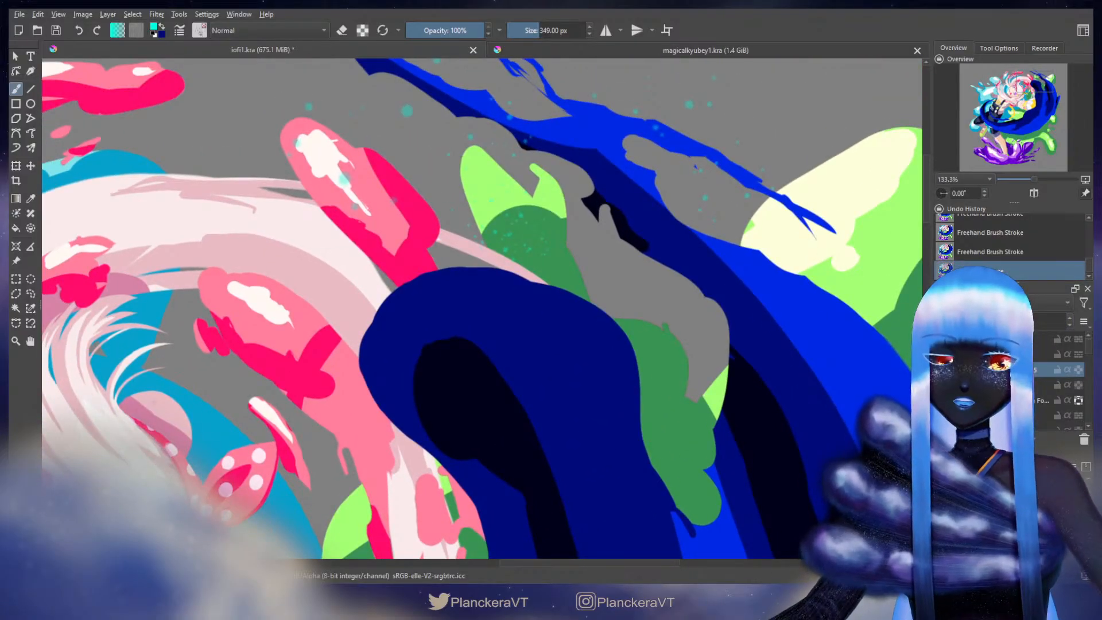
{"action": "key", "text": "slash"}
{"action": "key", "text": "bracketleft"}
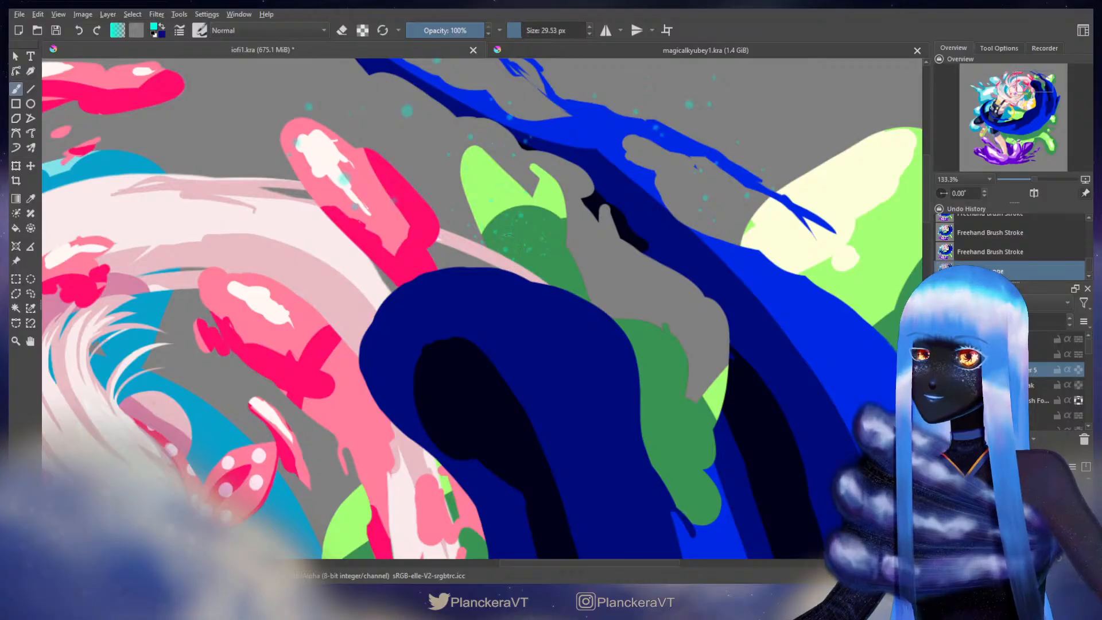
{"action": "key", "text": "bracketleft"}
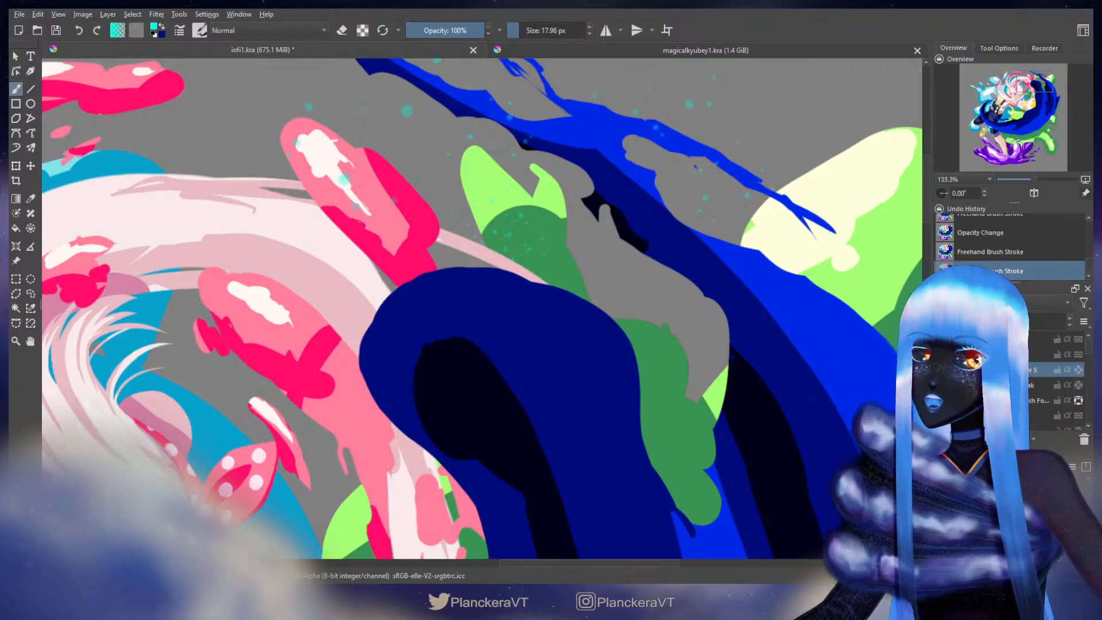
{"action": "key", "text": "ctrl+z"}
{"action": "key", "text": "x"}
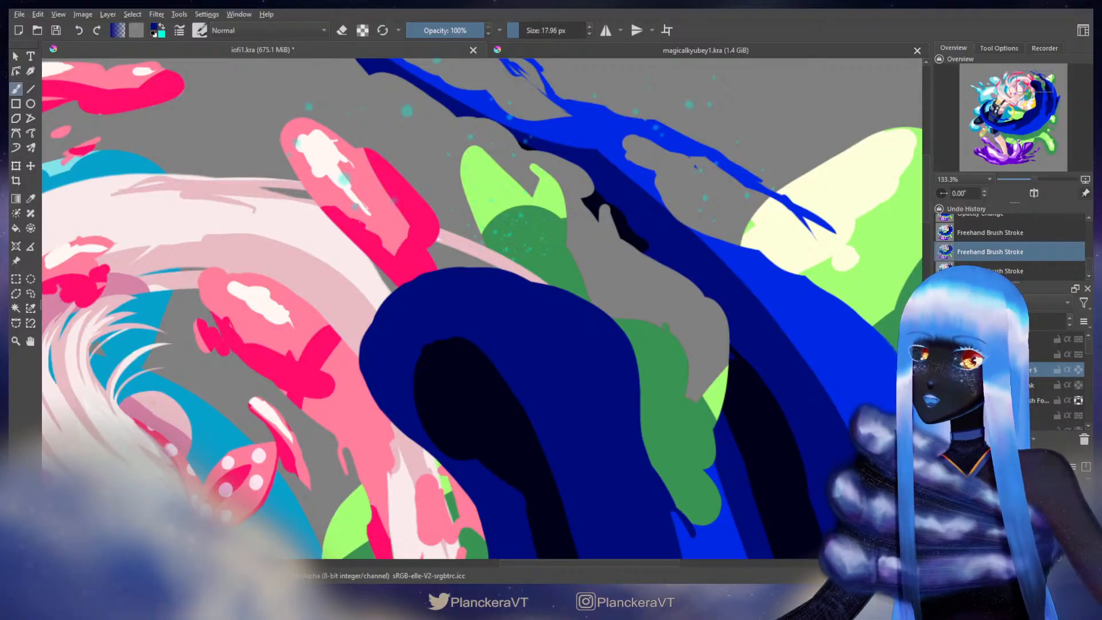
Step: On the layer beneath the splatter, paint dark blue over the turquoise droplets around the green blob and the pink splash
{"action": "left_click", "coordinate": [1062, 387]}
{"action": "left_click_drag", "start_coordinate": [482, 236], "coordinate": [477, 238]}
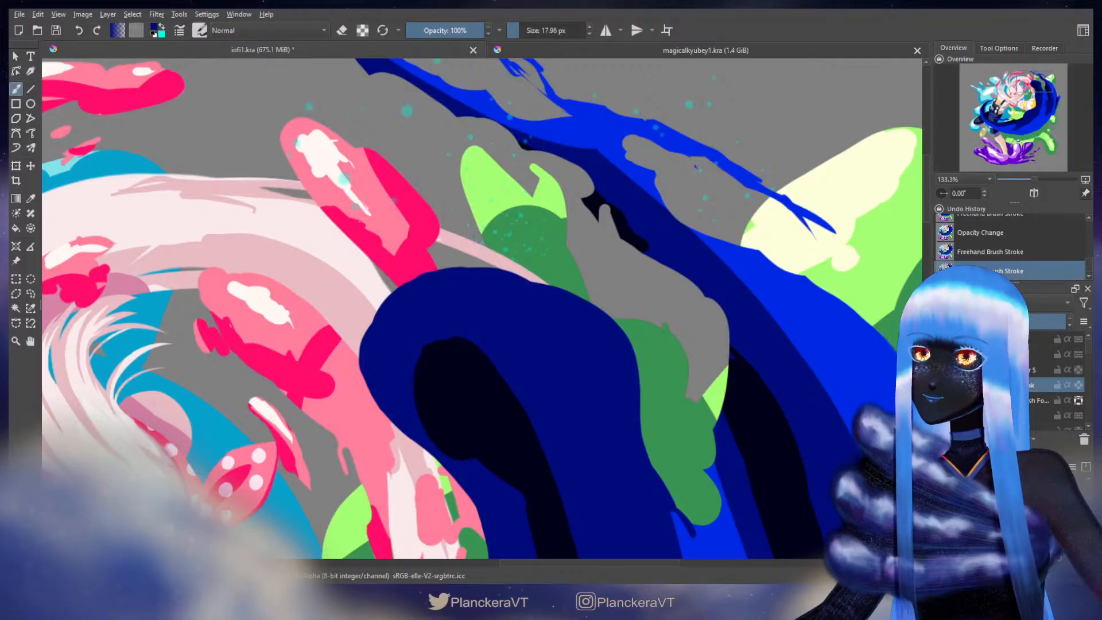
{"action": "left_click", "coordinate": [482, 241]}
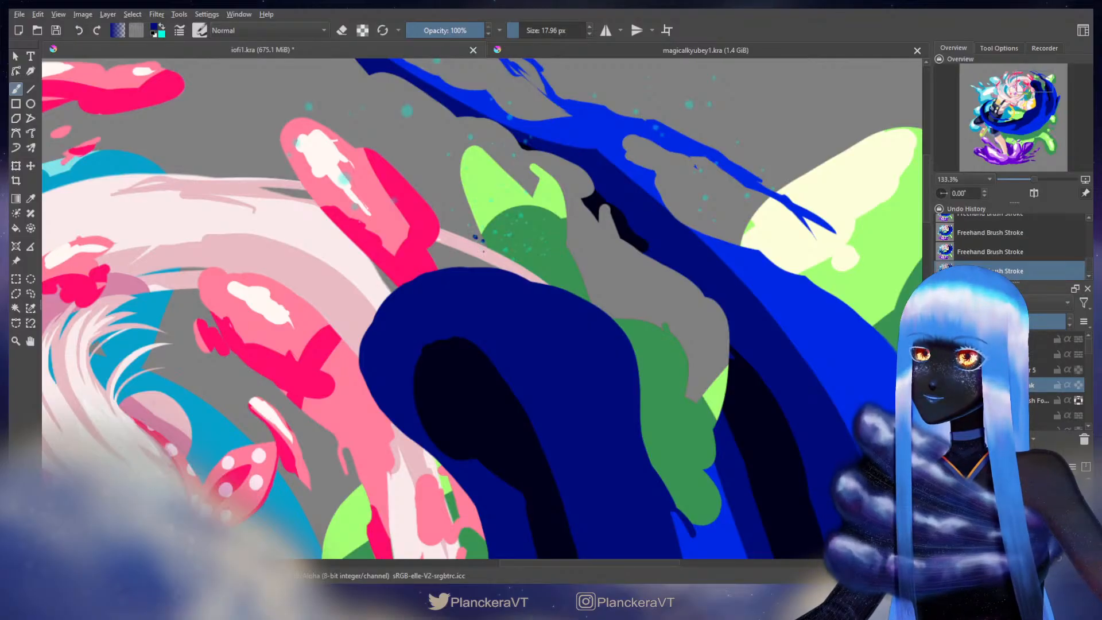
{"action": "left_click", "coordinate": [509, 232]}
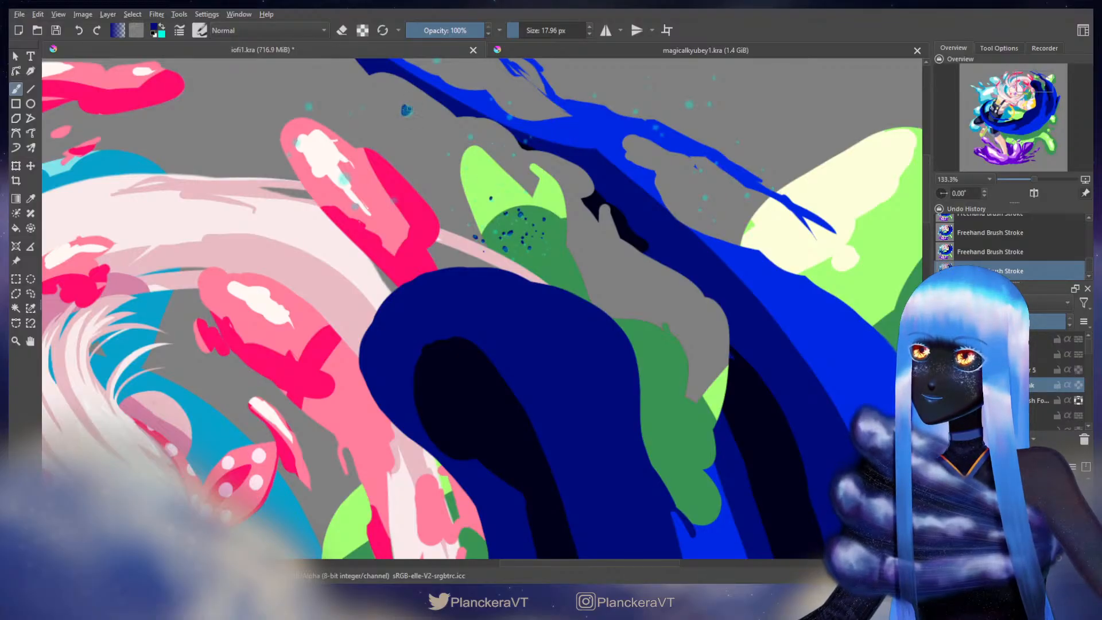
{"action": "left_click_drag", "start_coordinate": [407, 110], "coordinate": [408, 112]}
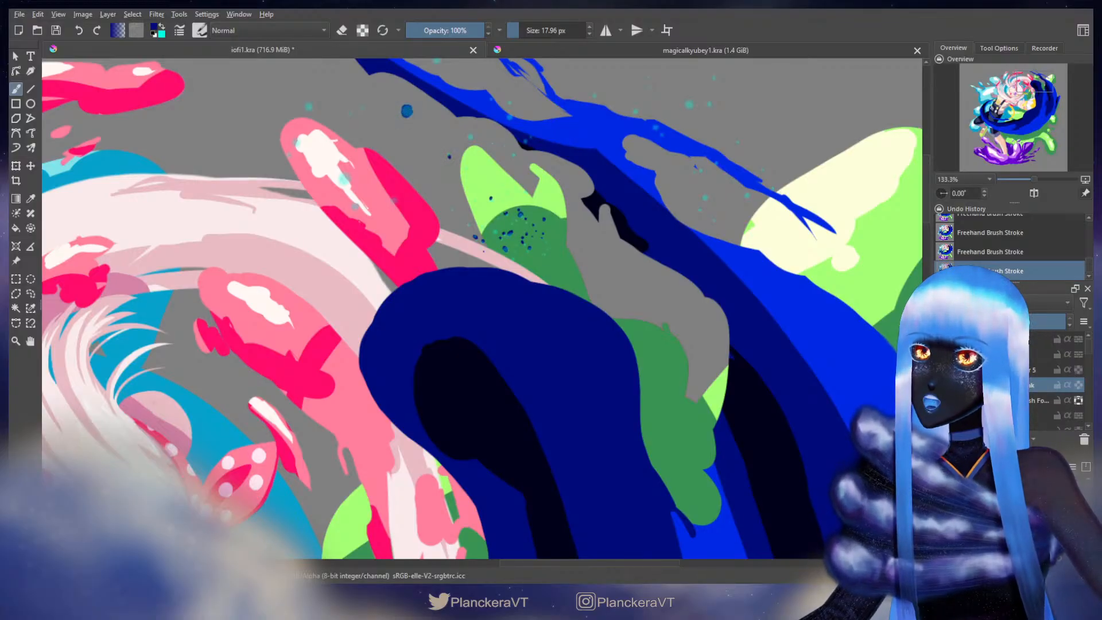
{"action": "left_click", "coordinate": [393, 198]}
{"action": "left_click", "coordinate": [354, 205]}
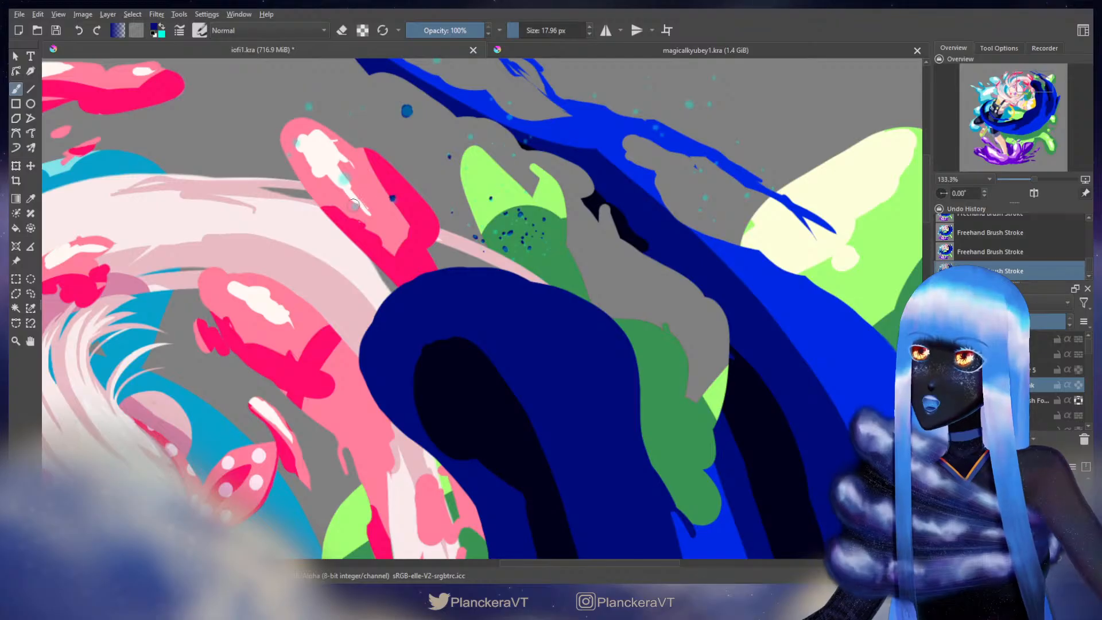
{"action": "left_click", "coordinate": [342, 175]}
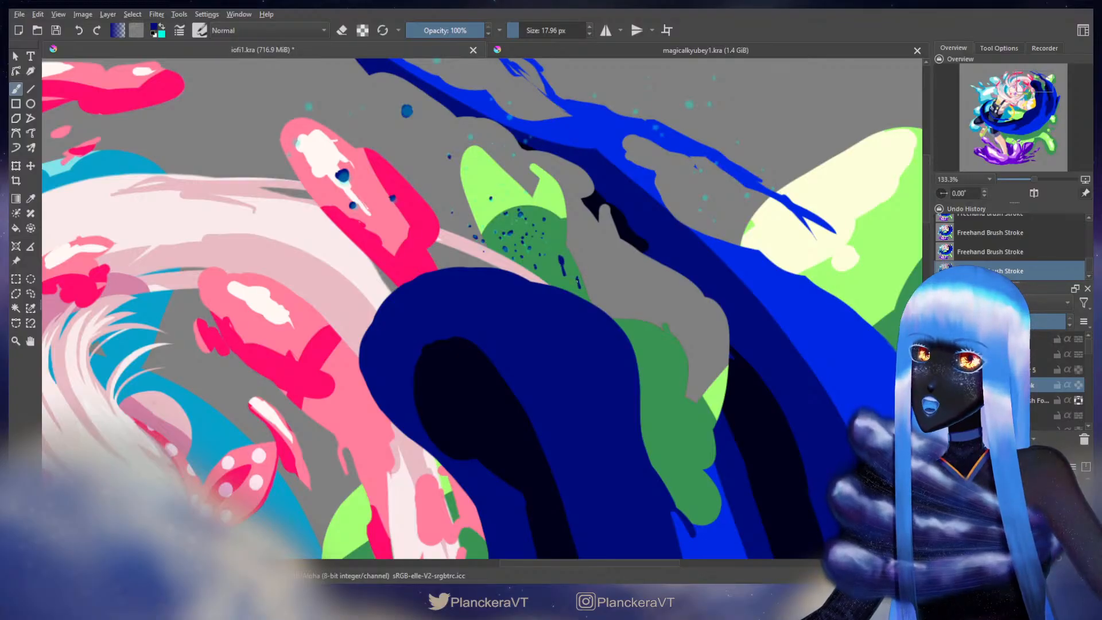
Step: Smooth the jagged lower edge of the streak's upper arc with the eraser at 101.34 px and 45.27 px
{"action": "mouse_move", "coordinate": [655, 262]}
{"action": "left_mouse_down"}
{"action": "mouse_move", "coordinate": [604, 208]}
{"action": "mouse_move", "coordinate": [597, 356]}
{"action": "left_mouse_up"}
{"action": "key", "text": "e"}
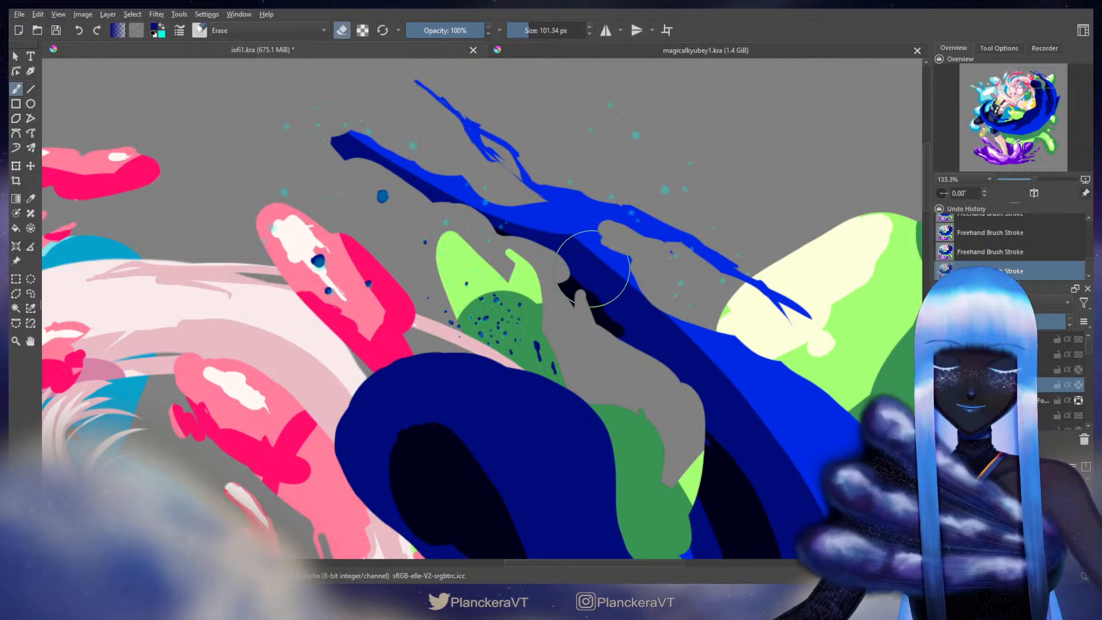
{"action": "mouse_move", "coordinate": [588, 294]}
{"action": "left_mouse_down"}
{"action": "mouse_move", "coordinate": [552, 291]}
{"action": "mouse_move", "coordinate": [567, 292]}
{"action": "left_mouse_up"}
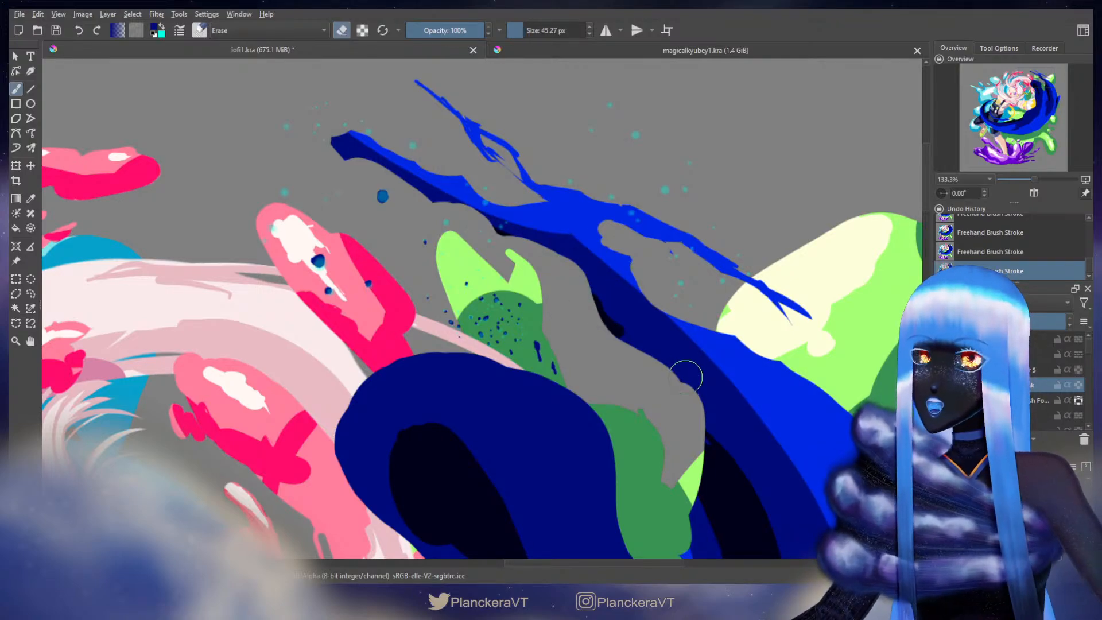
Step: Paint a thin dark blue spike into the streak's inner gap and dark blue droplets around its pointed tip with a 17.96 px brush
{"action": "key", "text": "e"}
{"action": "key", "text": "ctrl+z"}
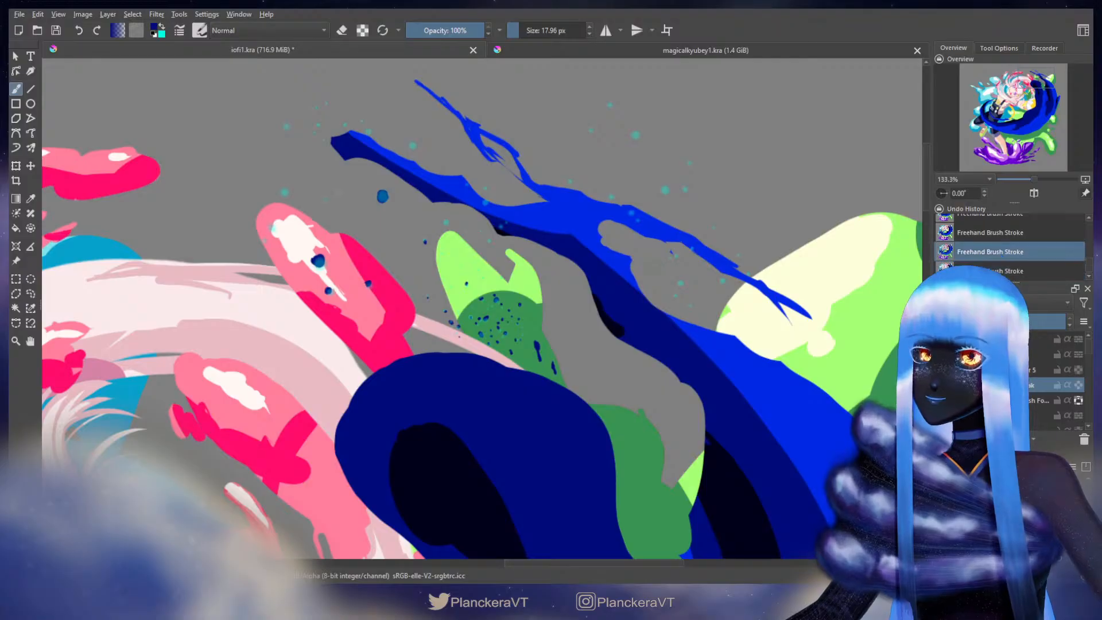
{"action": "left_click_drag", "start_coordinate": [633, 262], "coordinate": [653, 272]}
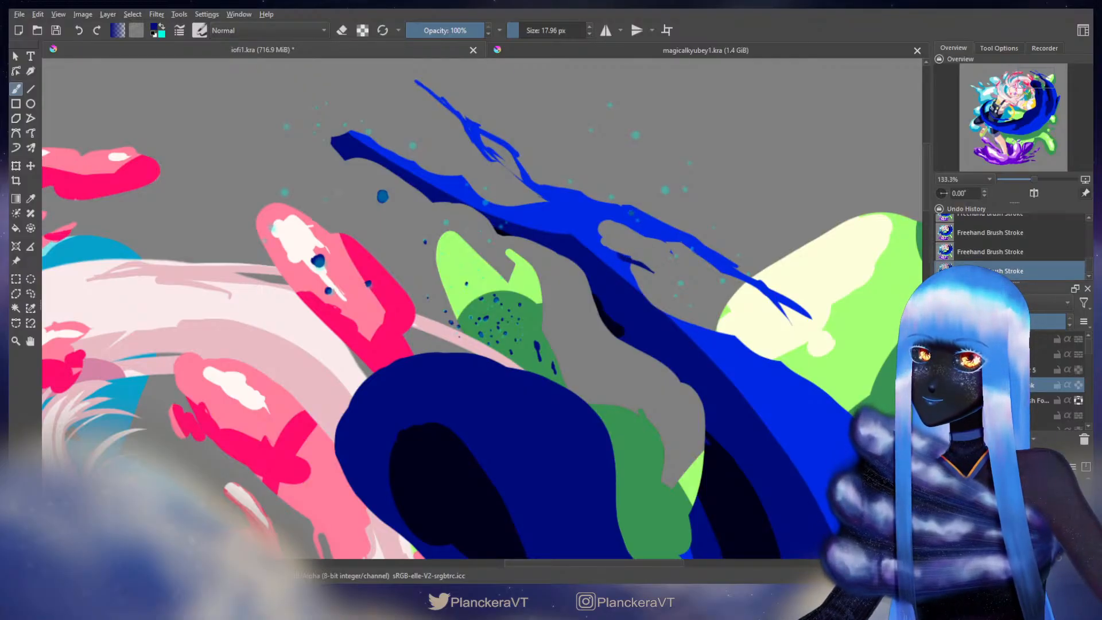
{"action": "left_click", "coordinate": [624, 173]}
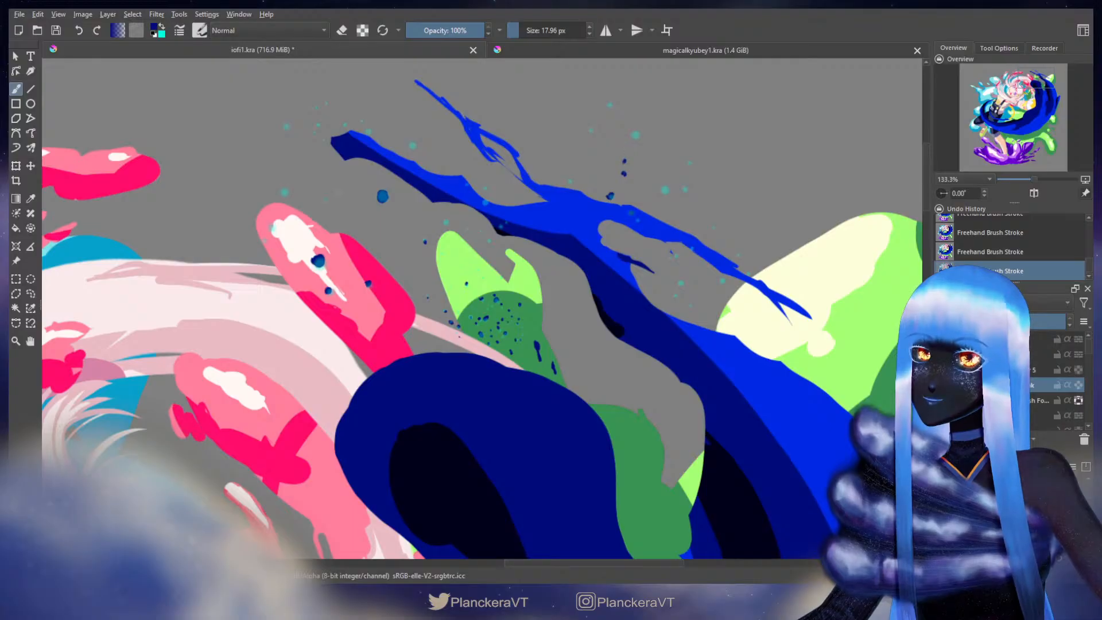
{"action": "left_click", "coordinate": [485, 187]}
{"action": "left_click", "coordinate": [412, 147]}
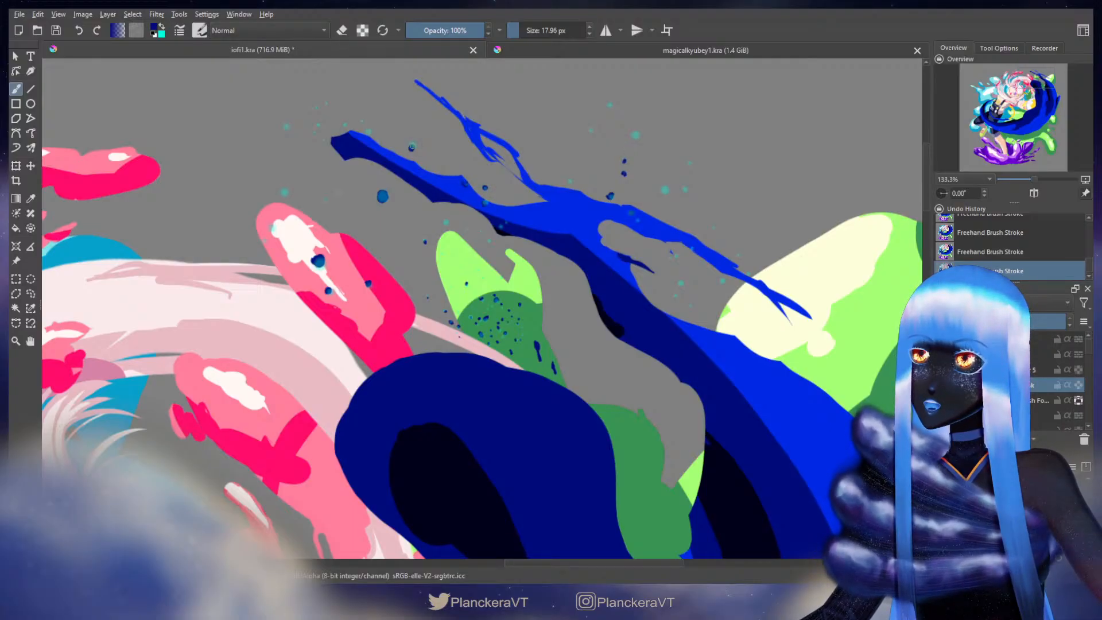
{"action": "left_click", "coordinate": [367, 130]}
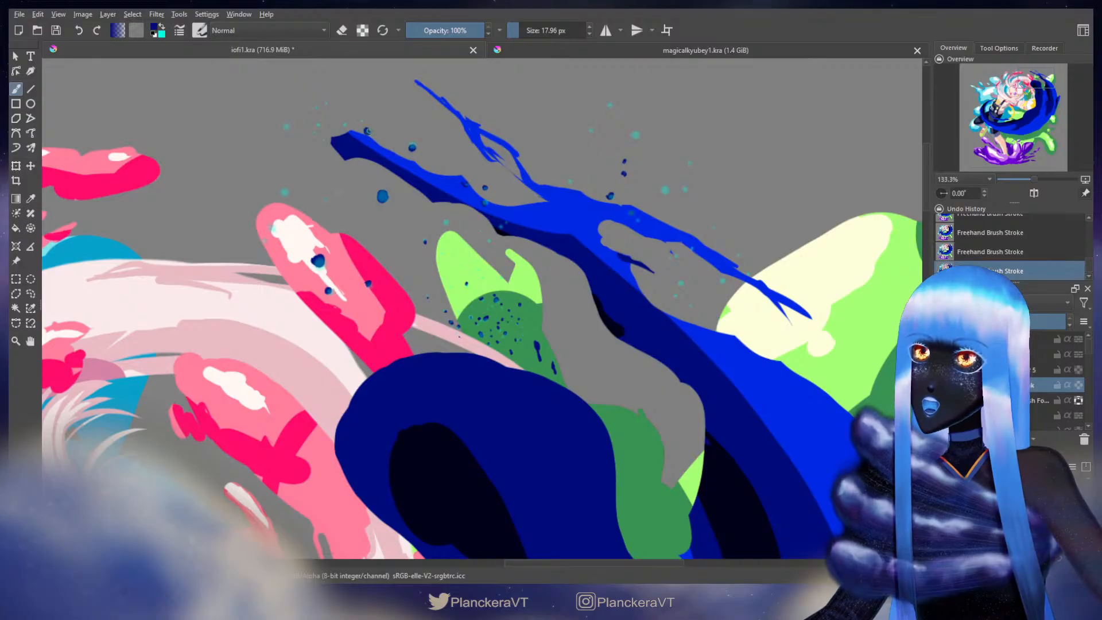
{"action": "left_click_drag", "start_coordinate": [367, 130], "coordinate": [430, 194]}
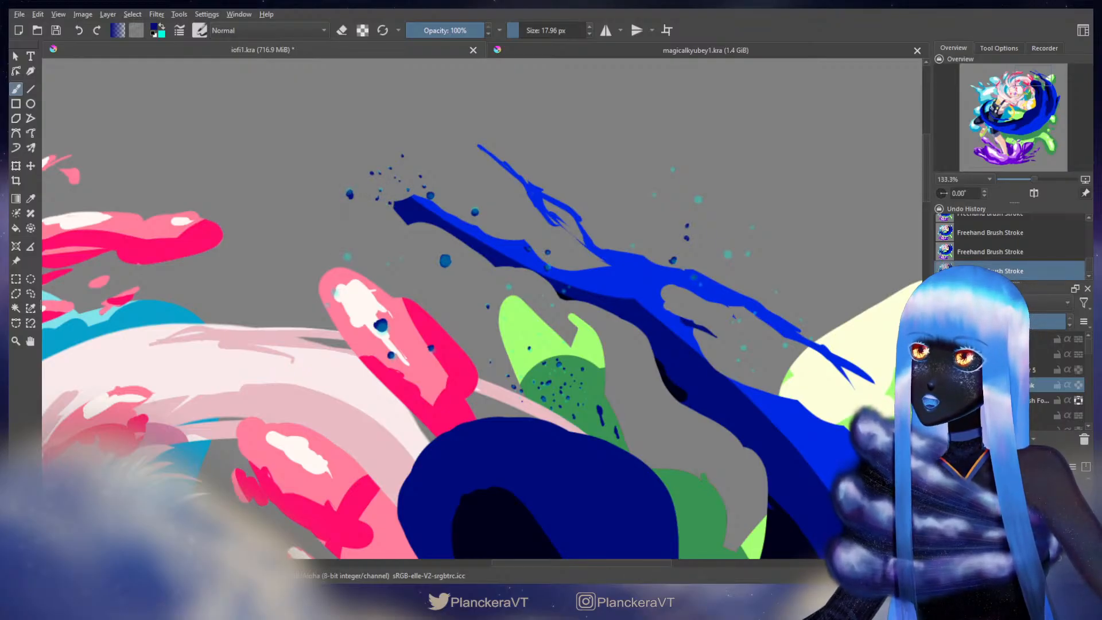
Step: Clear the dark blue droplets from the tip of the pink splash with a 55.97 px eraser
{"action": "left_click", "coordinate": [346, 260]}
{"action": "left_click", "coordinate": [335, 292]}
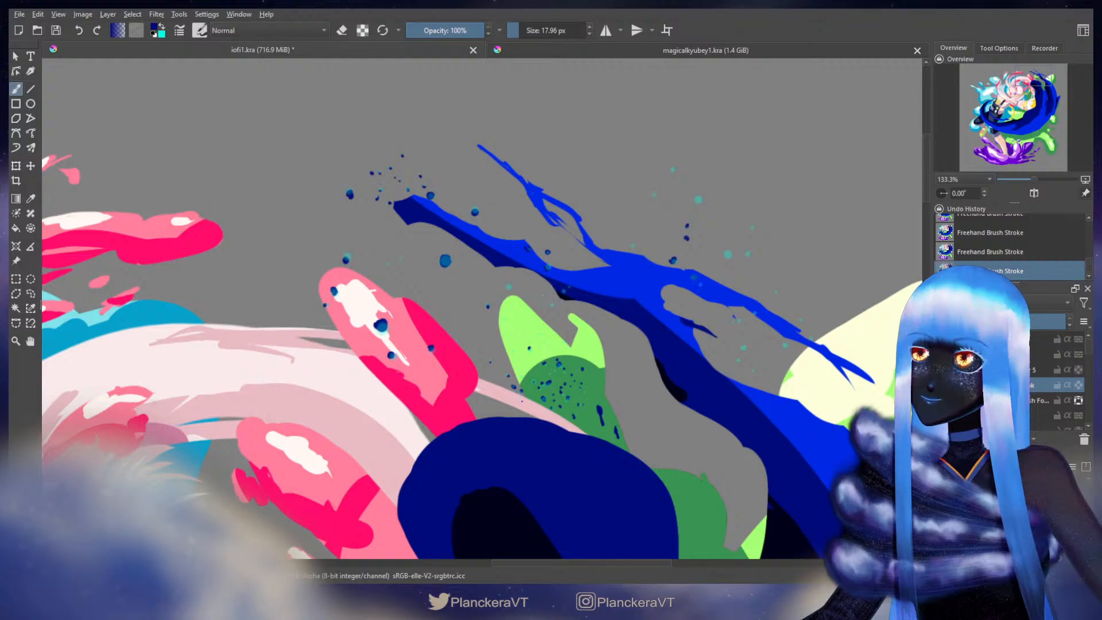
{"action": "key", "text": "e"}
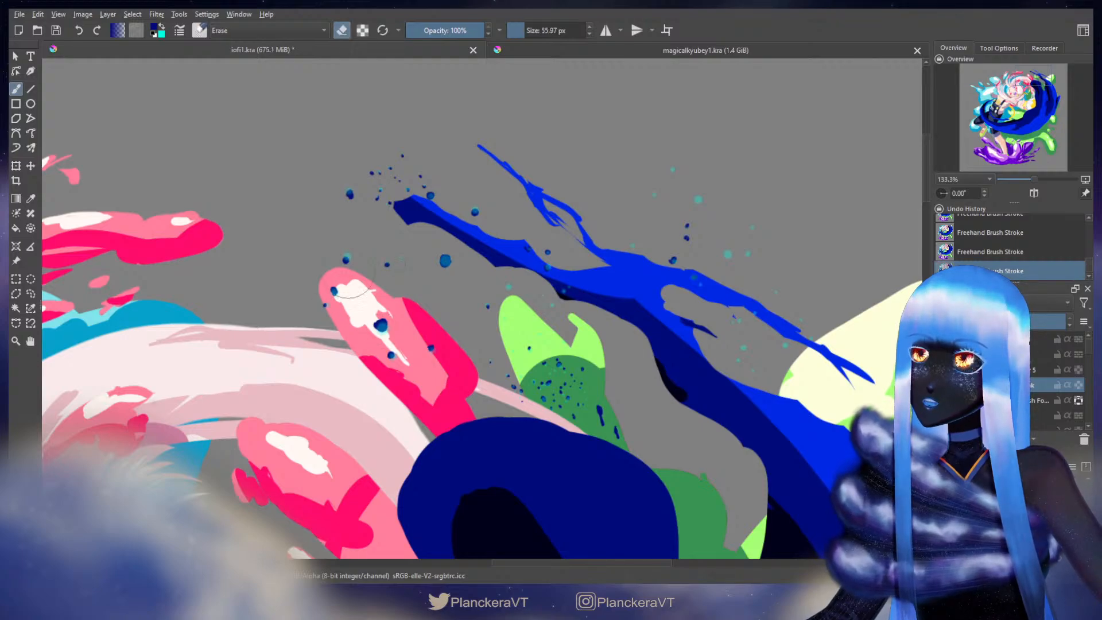
{"action": "left_click_drag", "start_coordinate": [345, 296], "coordinate": [419, 348]}
{"action": "key", "text": "e"}
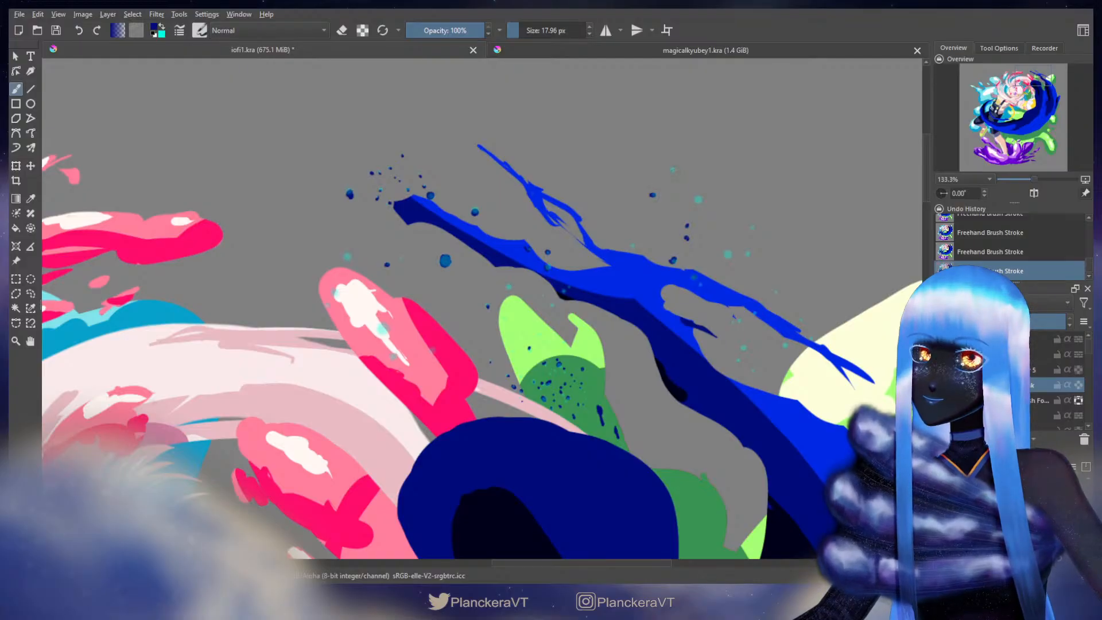
Step: Paint dark blue over the turquoise droplets above the streak's upper arc at 17.96 px and delete the turquoise droplet layer
{"action": "left_click", "coordinate": [673, 170]}
{"action": "left_click", "coordinate": [699, 201]}
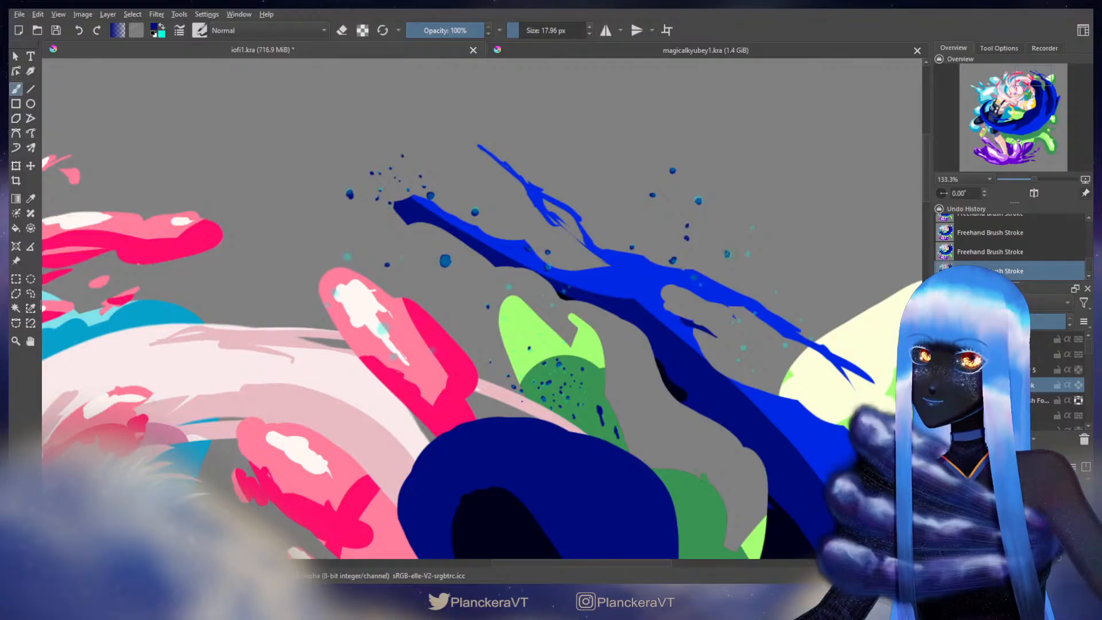
{"action": "left_click_drag", "start_coordinate": [632, 251], "coordinate": [581, 162]}
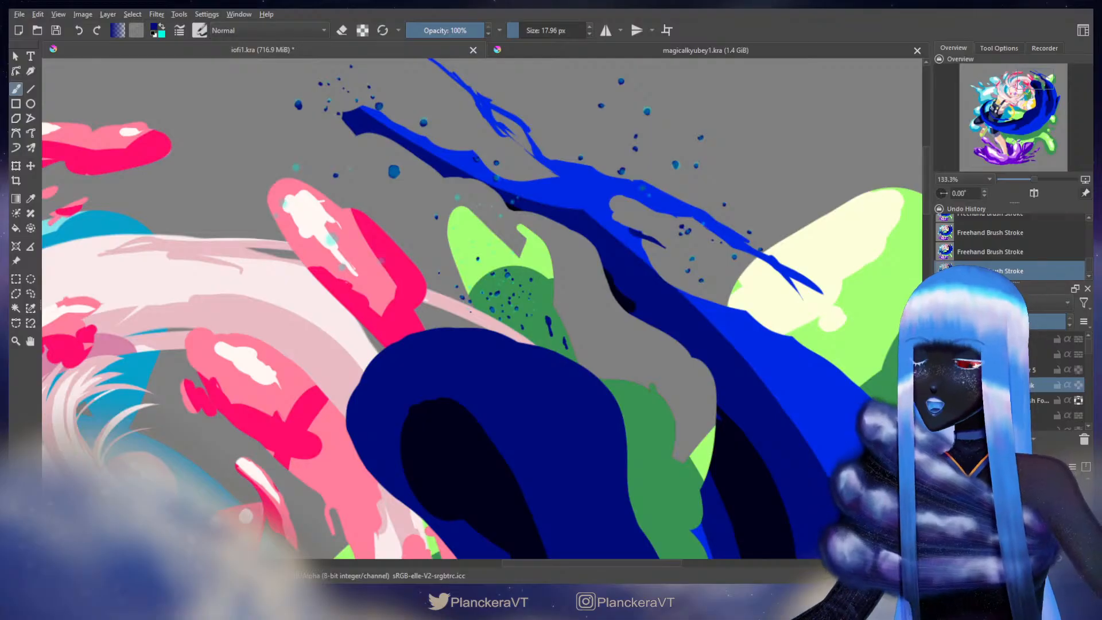
{"action": "left_click", "coordinate": [1034, 369]}
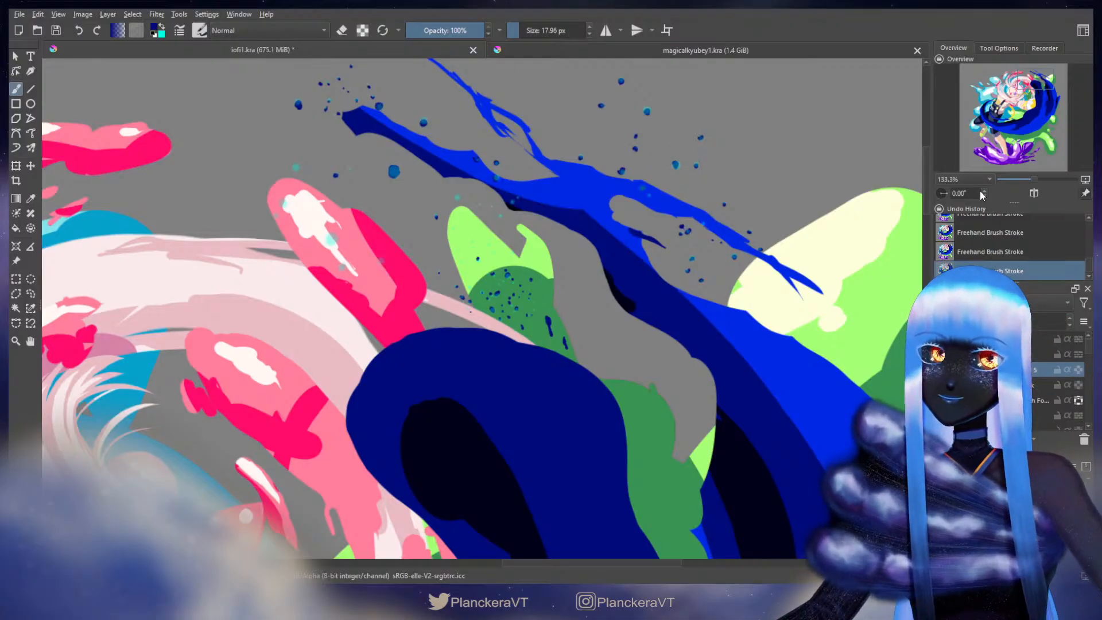
Step: Trim the inner edges of the streak's upper arc and lower curve with the eraser at 71.89 px and 163.53 px
{"action": "scroll", "coordinate": [675, 304], "scroll_direction": "down", "scroll_amount": 4}
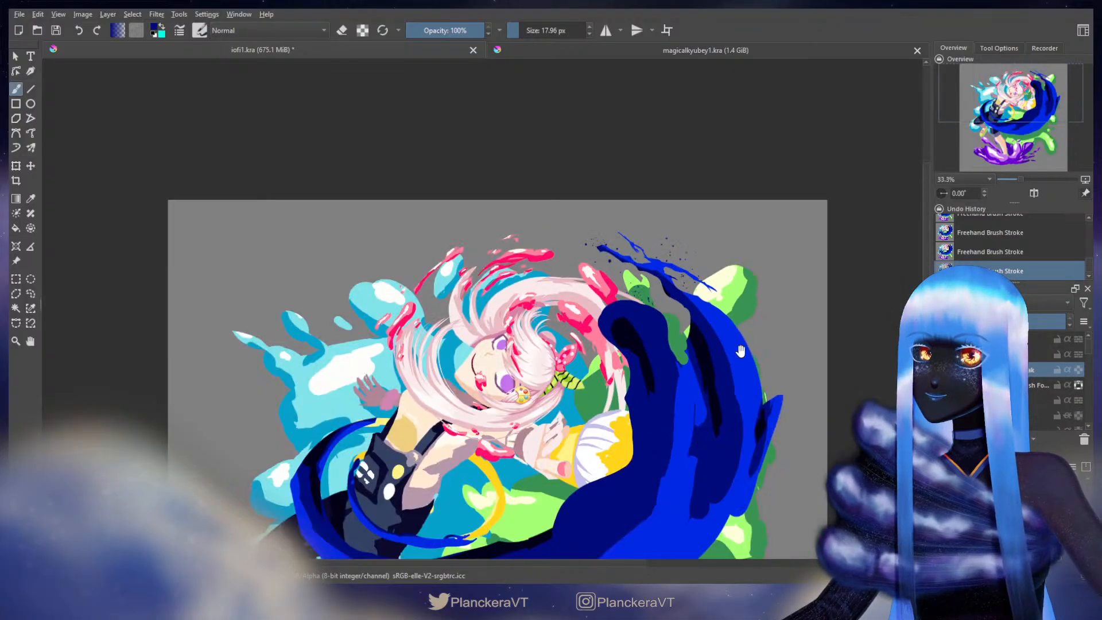
{"action": "left_click_drag", "start_coordinate": [741, 350], "coordinate": [738, 280]}
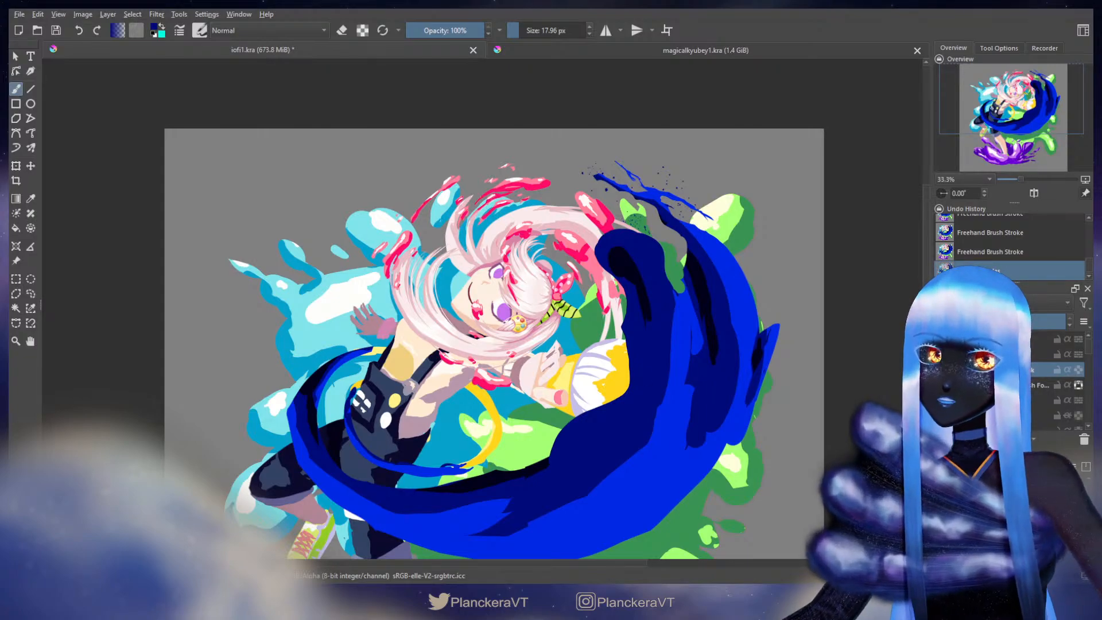
{"action": "key", "text": "e"}
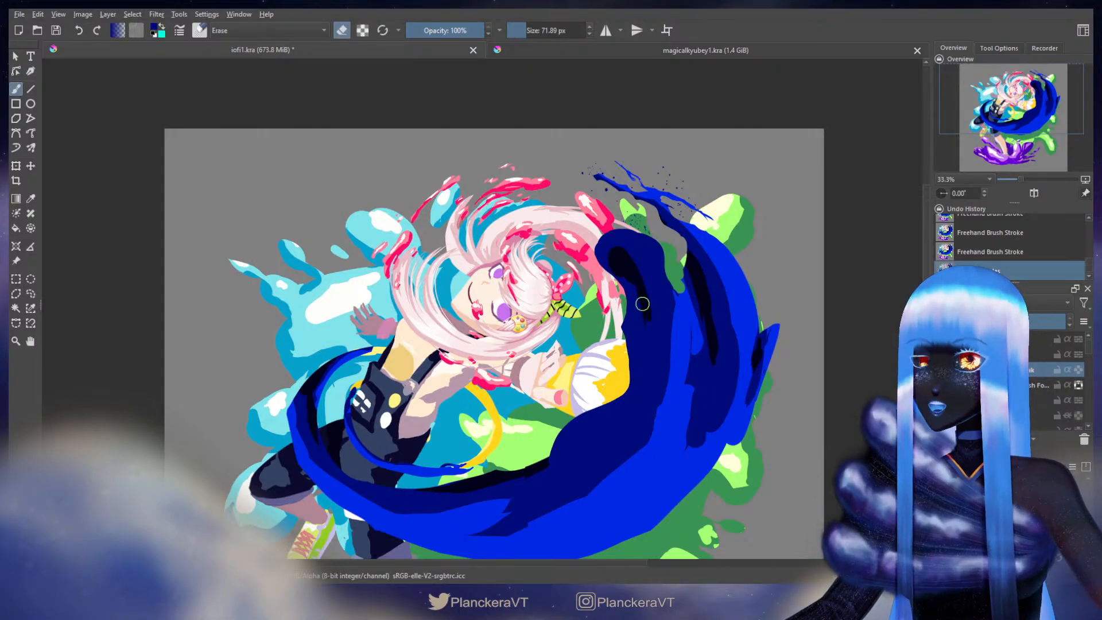
{"action": "mouse_move", "coordinate": [651, 293]}
{"action": "left_mouse_down"}
{"action": "mouse_move", "coordinate": [658, 222]}
{"action": "mouse_move", "coordinate": [689, 230]}
{"action": "left_mouse_up"}
{"action": "left_click_drag", "start_coordinate": [686, 193], "coordinate": [693, 200]}
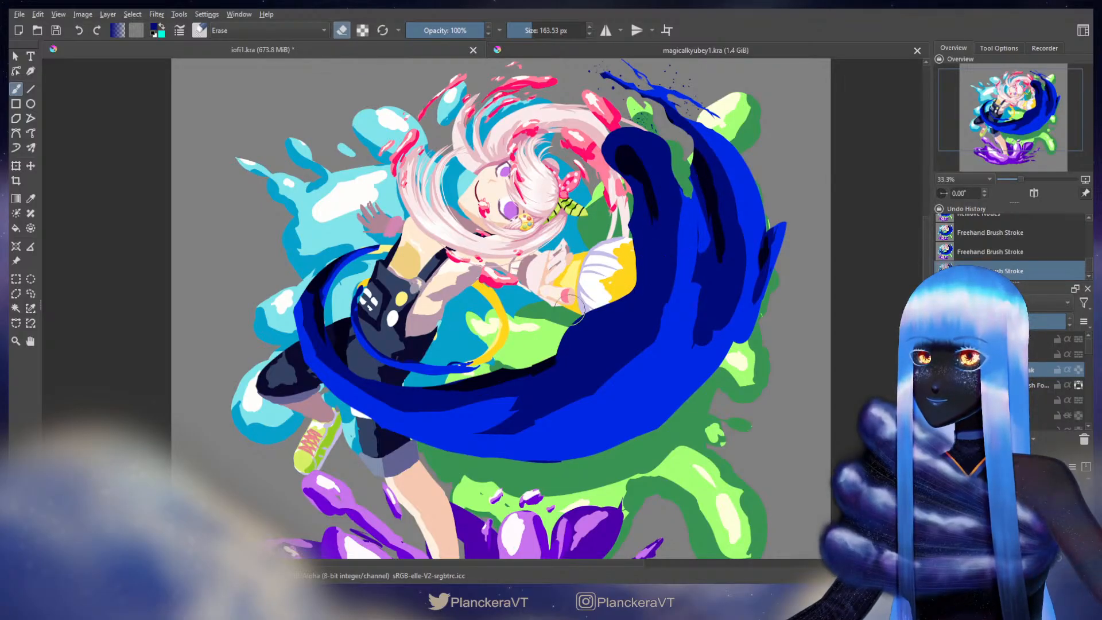
{"action": "mouse_move", "coordinate": [548, 347]}
{"action": "left_mouse_down"}
{"action": "mouse_move", "coordinate": [529, 372]}
{"action": "mouse_move", "coordinate": [516, 363]}
{"action": "mouse_move", "coordinate": [539, 361]}
{"action": "mouse_move", "coordinate": [544, 343]}
{"action": "mouse_move", "coordinate": [548, 354]}
{"action": "mouse_move", "coordinate": [512, 383]}
{"action": "mouse_move", "coordinate": [477, 372]}
{"action": "left_mouse_up"}
{"action": "key", "text": "ctrl+z"}
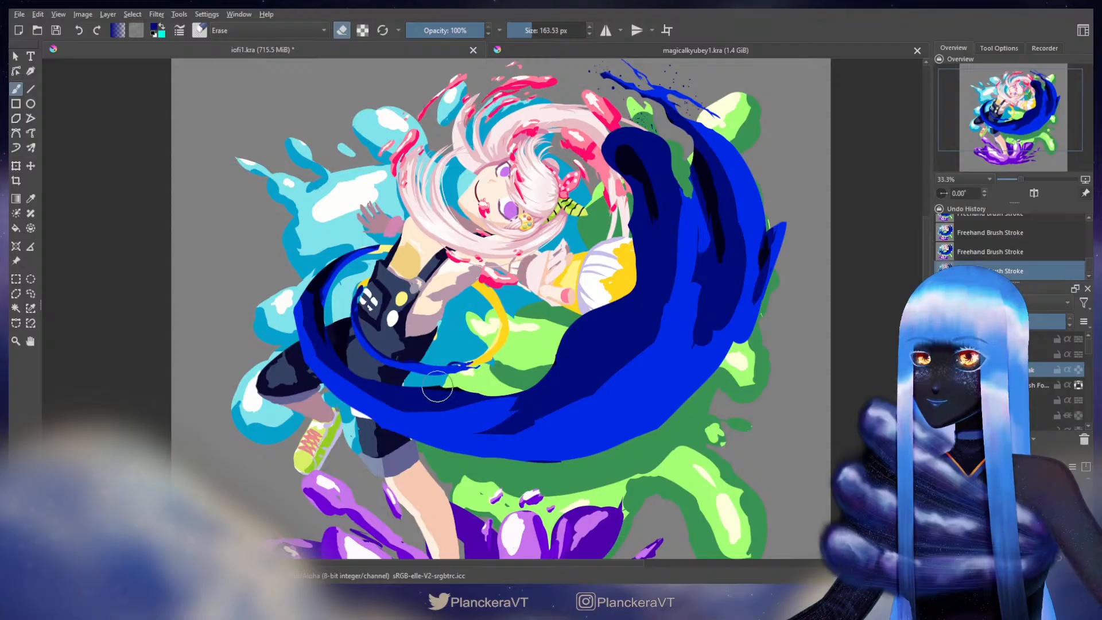
Step: Fill out the streak's lower outer edge in bright blue with a 123.58 px brush, and undo the extra stroke made at 177.12 px
{"action": "left_click_drag", "start_coordinate": [612, 310], "coordinate": [631, 249]}
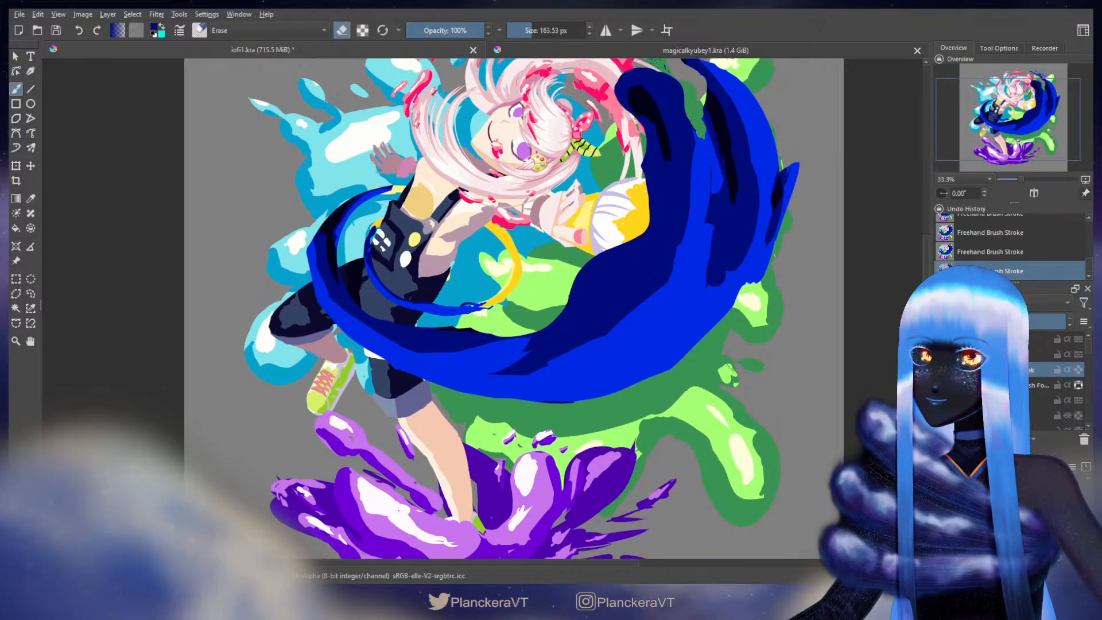
{"action": "key", "text": "e"}
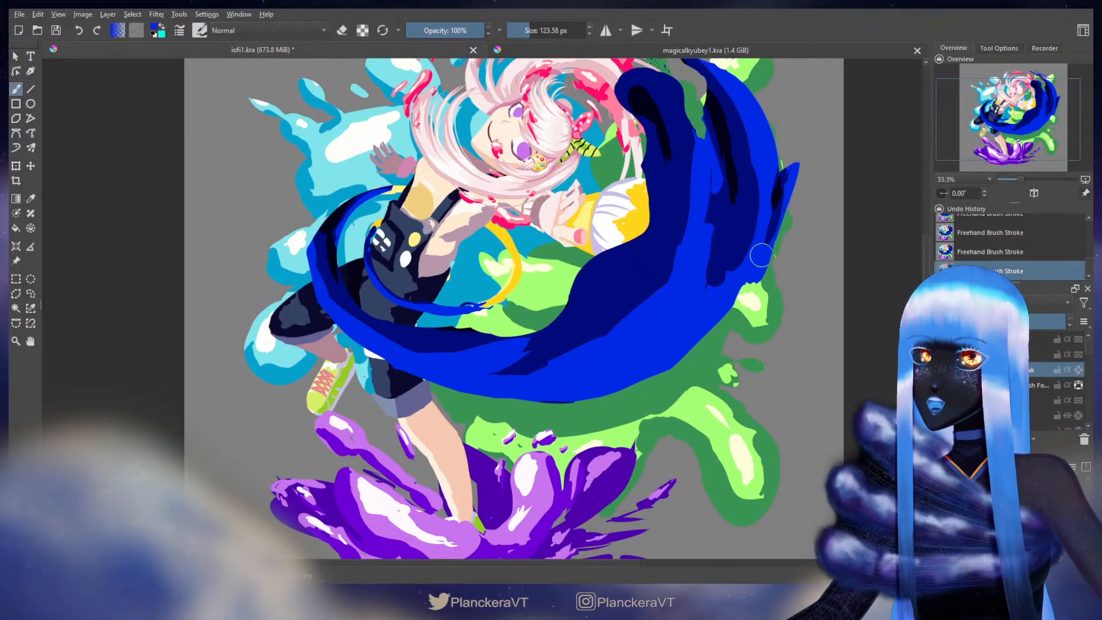
{"action": "left_click_drag", "start_coordinate": [760, 263], "coordinate": [716, 334]}
{"action": "key", "text": "ctrl+z"}
{"action": "mouse_move", "coordinate": [741, 288]}
{"action": "left_mouse_down"}
{"action": "mouse_move", "coordinate": [770, 289]}
{"action": "mouse_move", "coordinate": [733, 300]}
{"action": "mouse_move", "coordinate": [704, 362]}
{"action": "mouse_move", "coordinate": [691, 349]}
{"action": "left_mouse_up"}
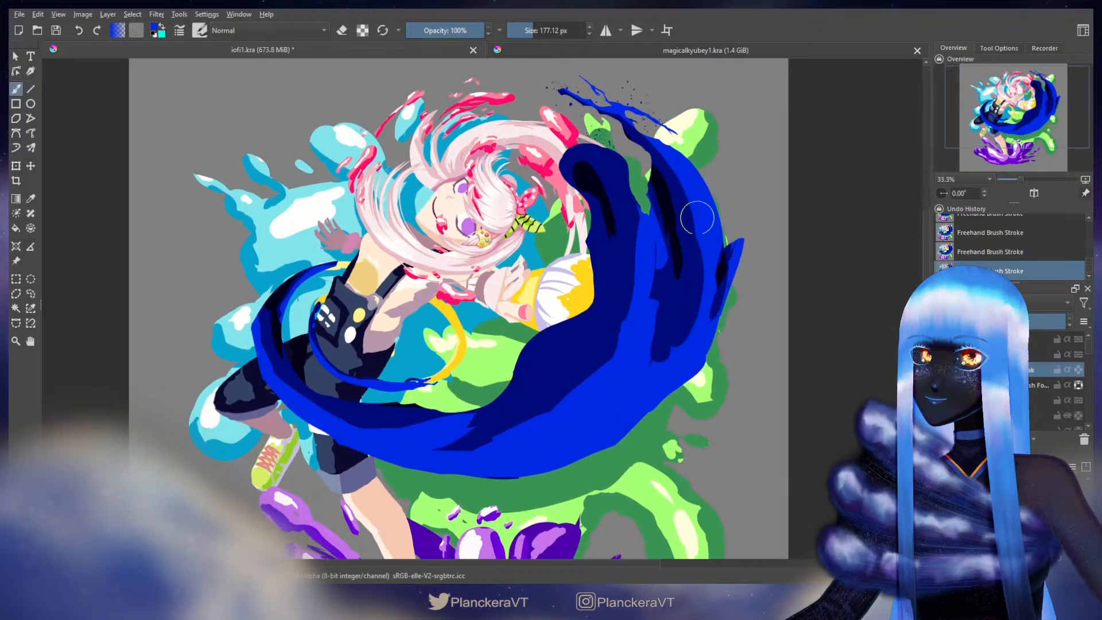
{"action": "key", "text": "ctrl+z"}
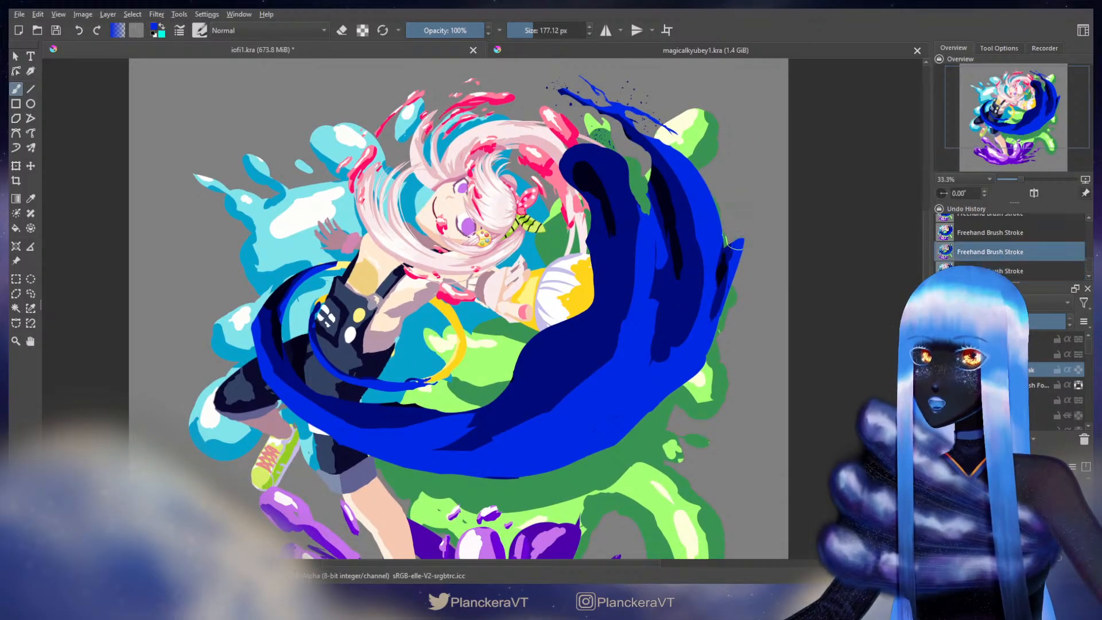
Step: Switch to the eraser at 204.85 px for reshaping the blue streak's outer curve
{"action": "key", "text": "e"}
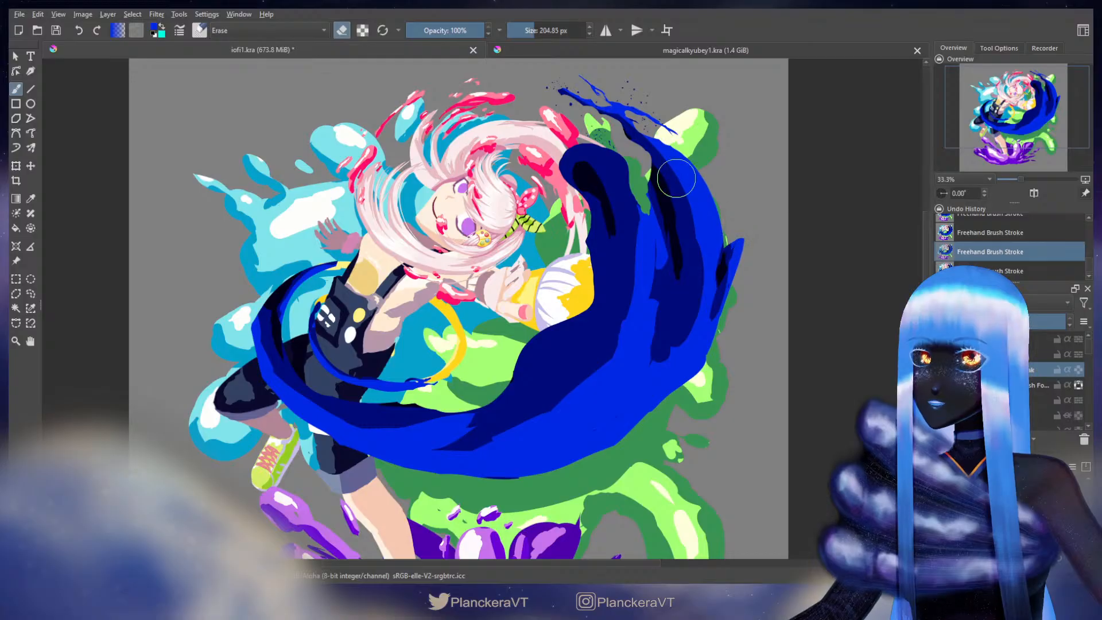
Step: Trim the upper outer edge of the blue swoosh with the eraser and widen the green gap between its strands
{"action": "mouse_move", "coordinate": [677, 178]}
{"action": "left_mouse_down"}
{"action": "mouse_move", "coordinate": [653, 165]}
{"action": "mouse_move", "coordinate": [655, 204]}
{"action": "mouse_move", "coordinate": [685, 141]}
{"action": "mouse_move", "coordinate": [739, 255]}
{"action": "mouse_move", "coordinate": [684, 164]}
{"action": "mouse_move", "coordinate": [711, 223]}
{"action": "left_mouse_up"}
{"action": "key", "text": "e"}
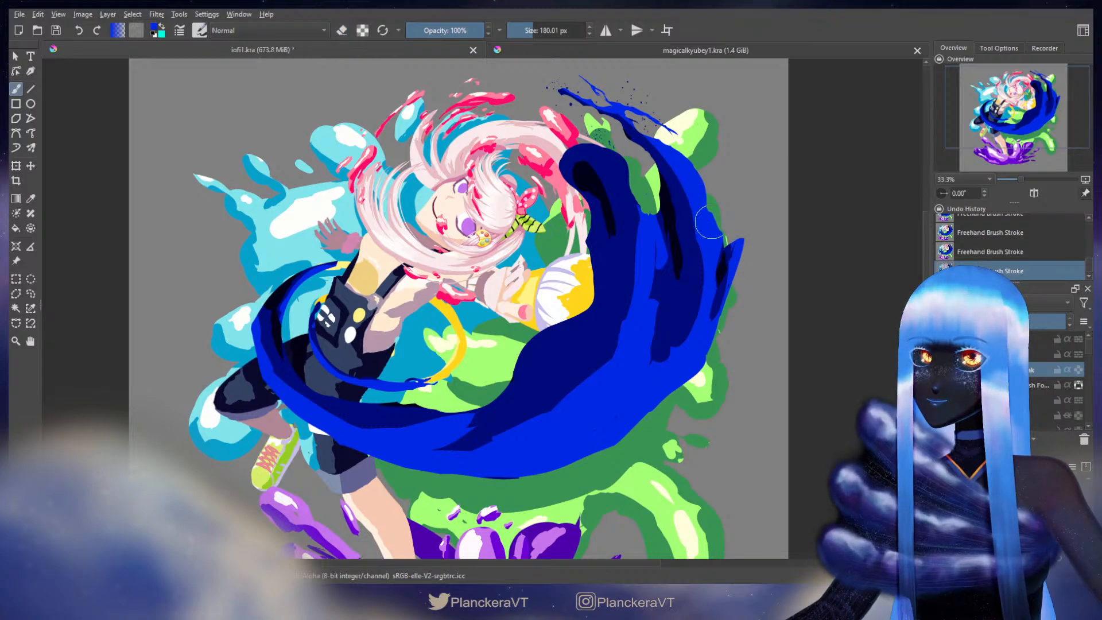
{"action": "key", "text": "e"}
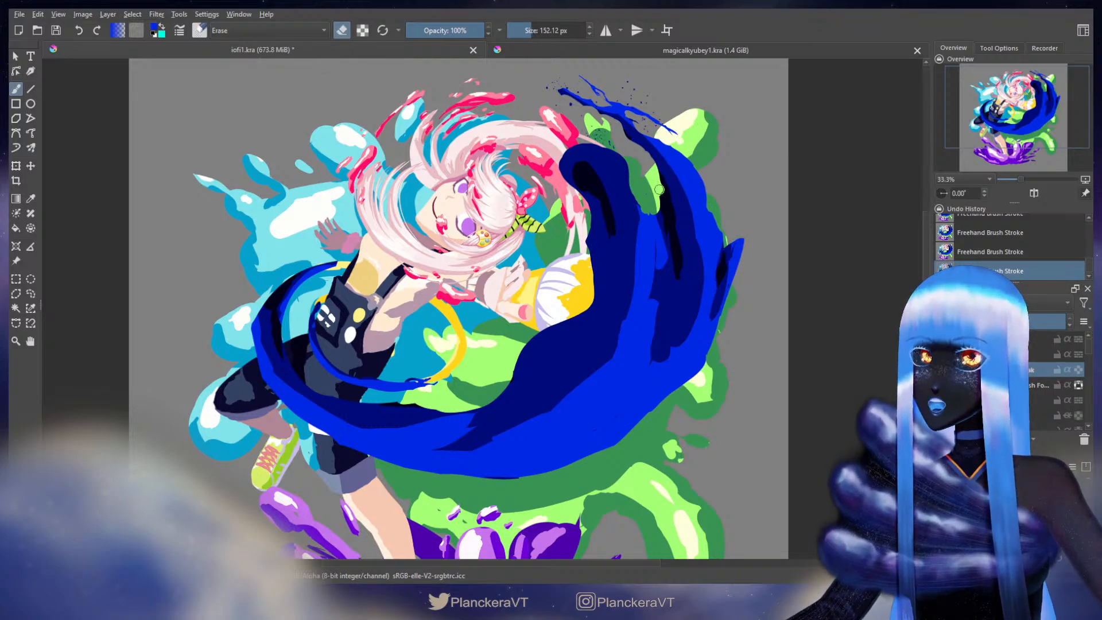
{"action": "mouse_move", "coordinate": [659, 189]}
{"action": "left_mouse_down"}
{"action": "mouse_move", "coordinate": [658, 252]}
{"action": "mouse_move", "coordinate": [652, 229]}
{"action": "left_mouse_up"}
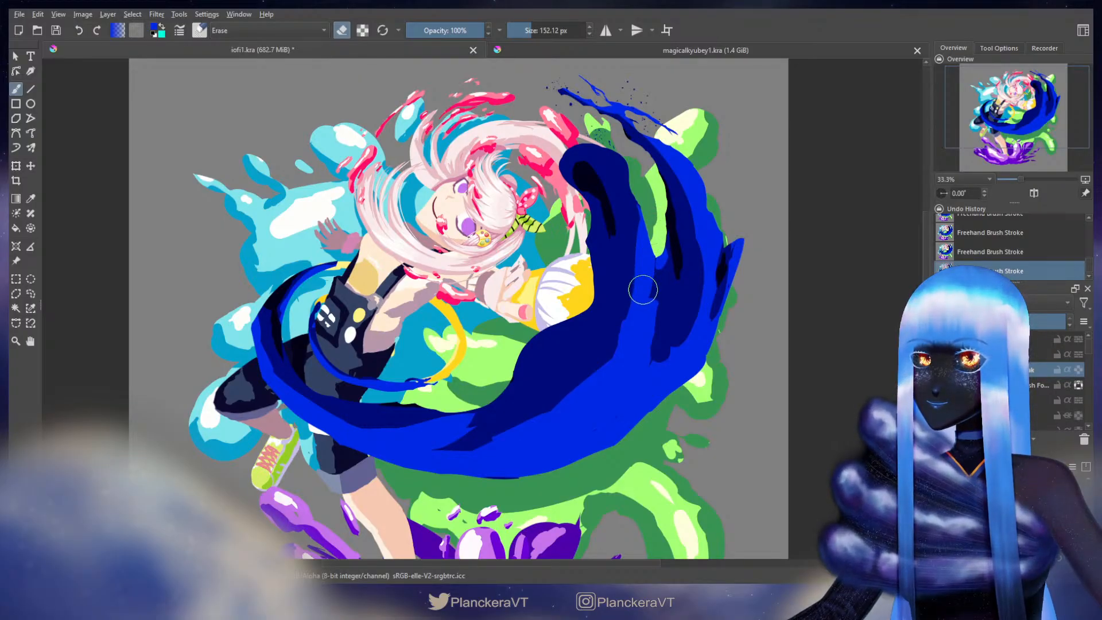
Step: Paint bright blue along the swoosh's inner strand beside the green gap and add pointed splash tips to its upper outer edge
{"action": "key", "text": "e"}
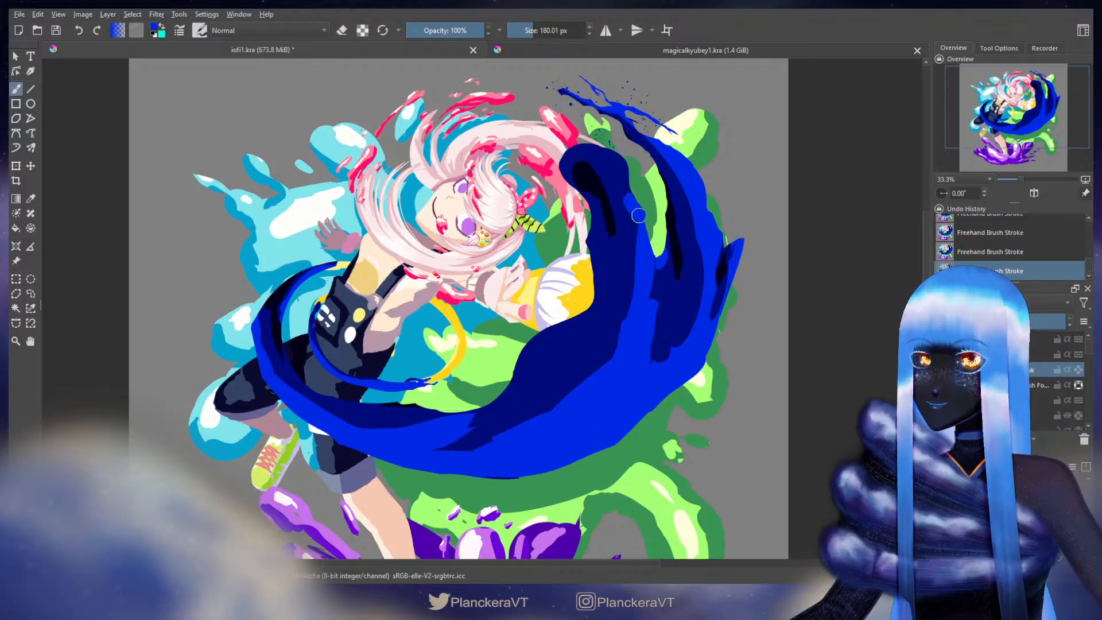
{"action": "mouse_move", "coordinate": [638, 216]}
{"action": "left_mouse_down"}
{"action": "mouse_move", "coordinate": [647, 261]}
{"action": "mouse_move", "coordinate": [653, 244]}
{"action": "mouse_move", "coordinate": [649, 283]}
{"action": "left_mouse_up"}
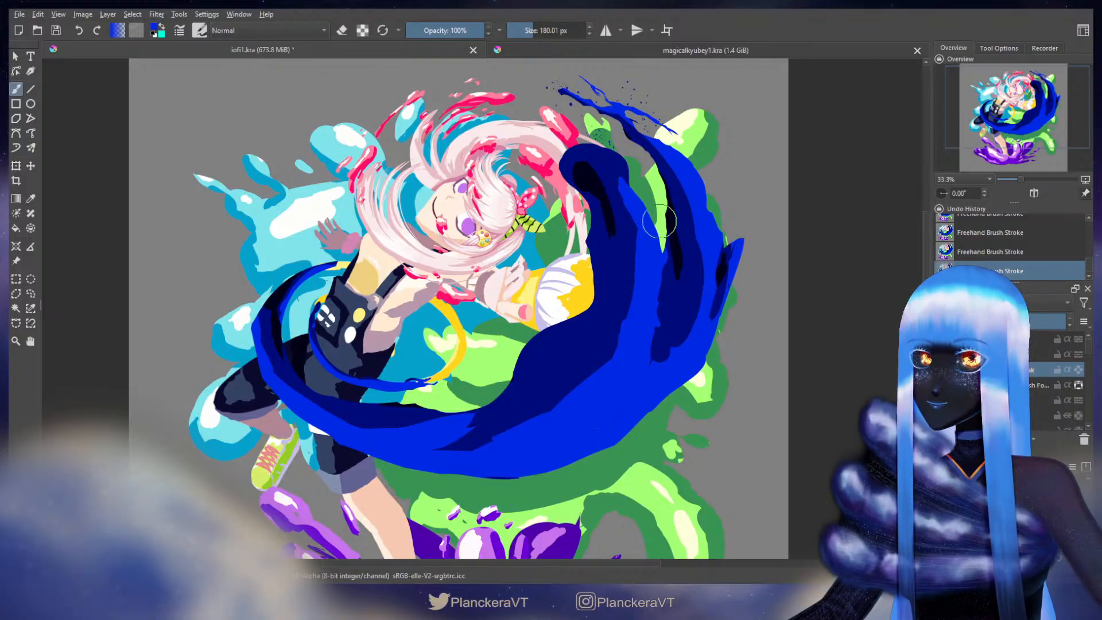
{"action": "mouse_move", "coordinate": [693, 172]}
{"action": "left_mouse_down"}
{"action": "mouse_move", "coordinate": [706, 207]}
{"action": "mouse_move", "coordinate": [698, 154]}
{"action": "mouse_move", "coordinate": [702, 167]}
{"action": "left_mouse_up"}
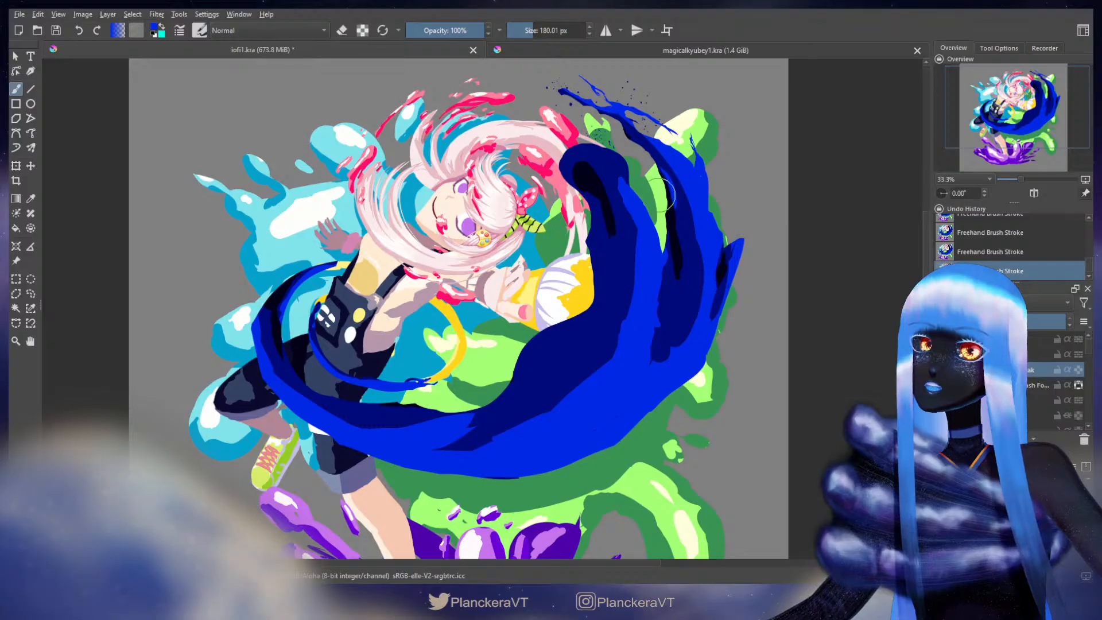
{"action": "key", "text": "ctrl+z"}
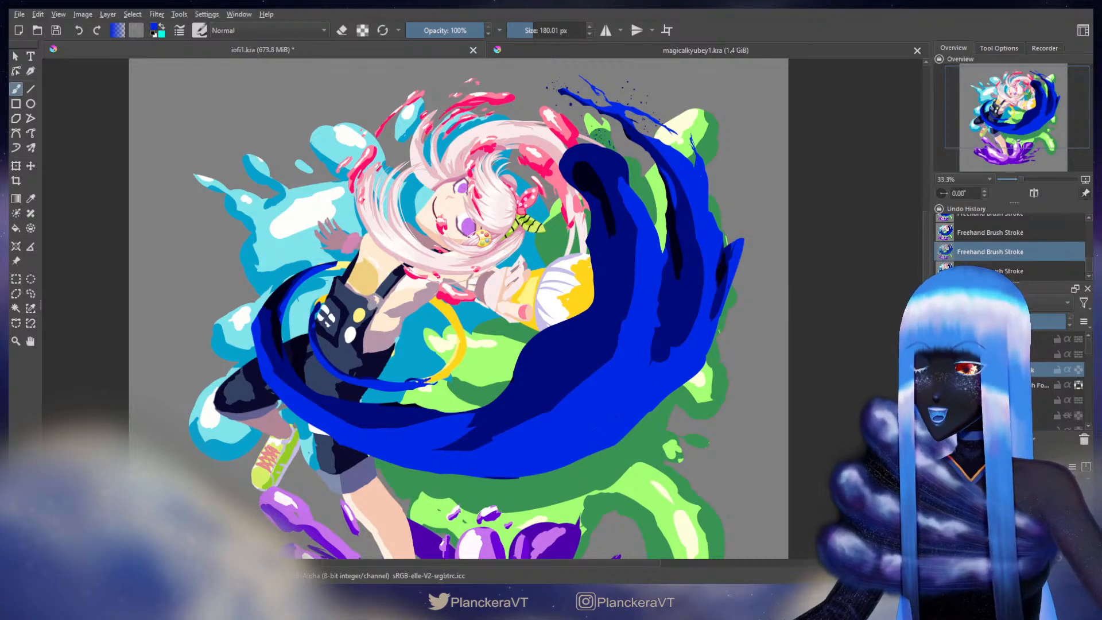
{"action": "key", "text": "e"}
{"action": "key", "text": "bracketleft"}
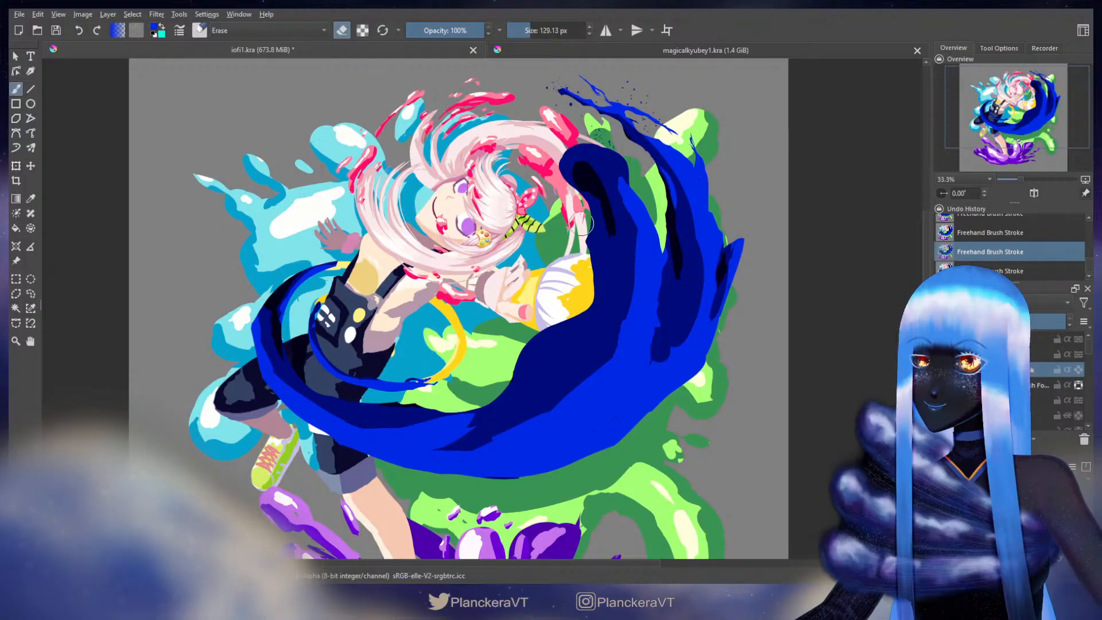
{"action": "key", "text": "ctrl+shift+z"}
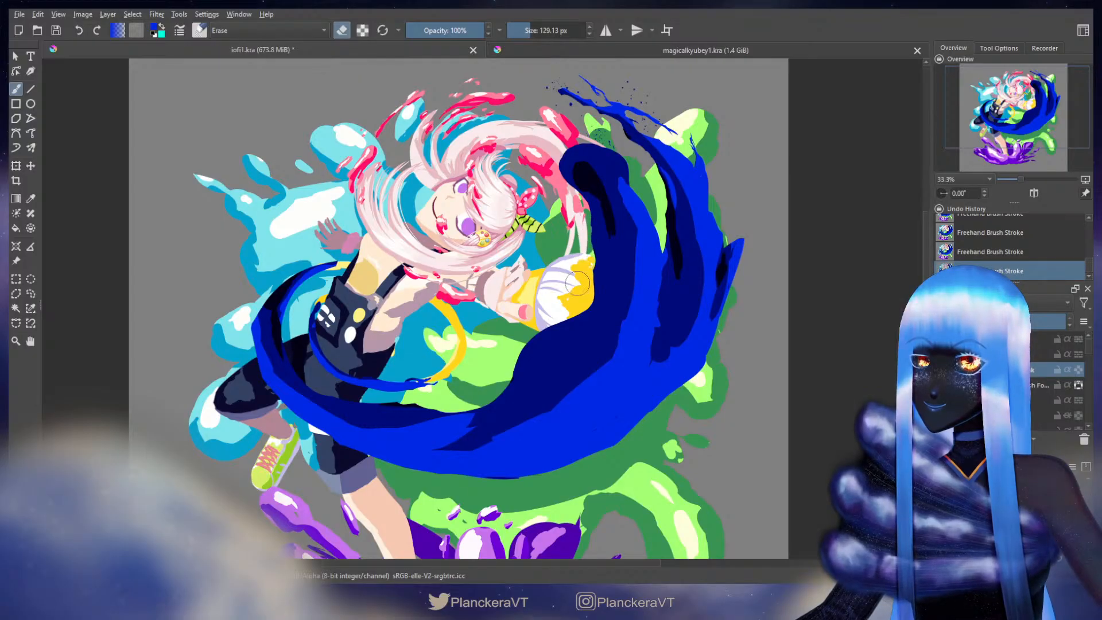
Step: Paint a bright blue highlight along the swoosh's inner edge beside the pink hair and yellow top, undoing the last stroke
{"action": "key", "text": "e"}
{"action": "key", "text": "bracketright"}
{"action": "key", "text": "bracketright"}
{"action": "left_click_drag", "start_coordinate": [591, 201], "coordinate": [596, 215]}
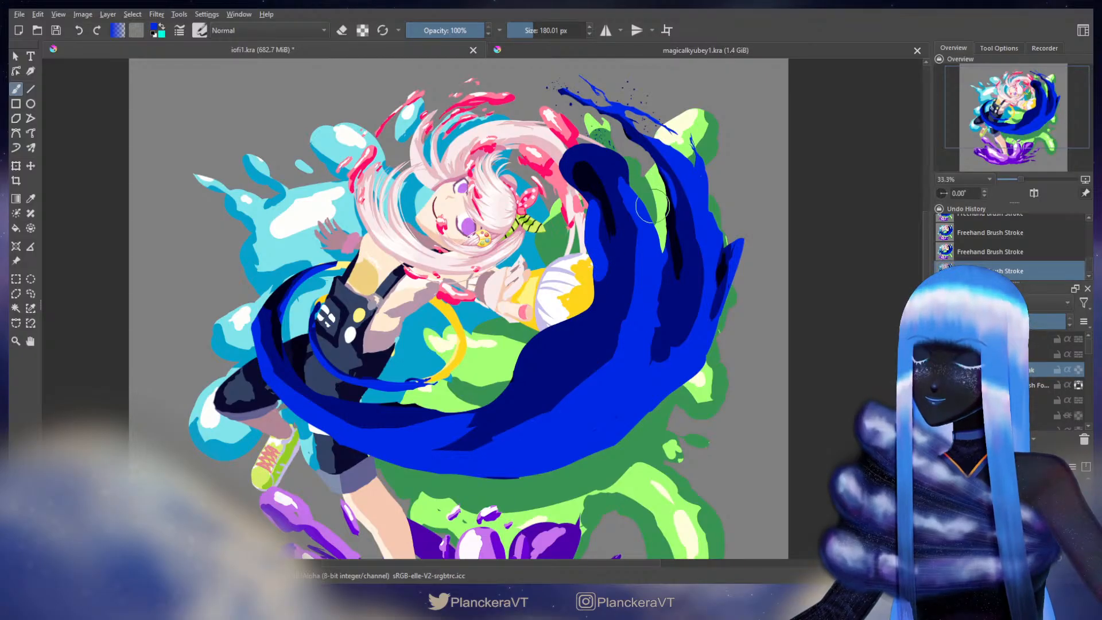
{"action": "key", "text": "ctrl+z"}
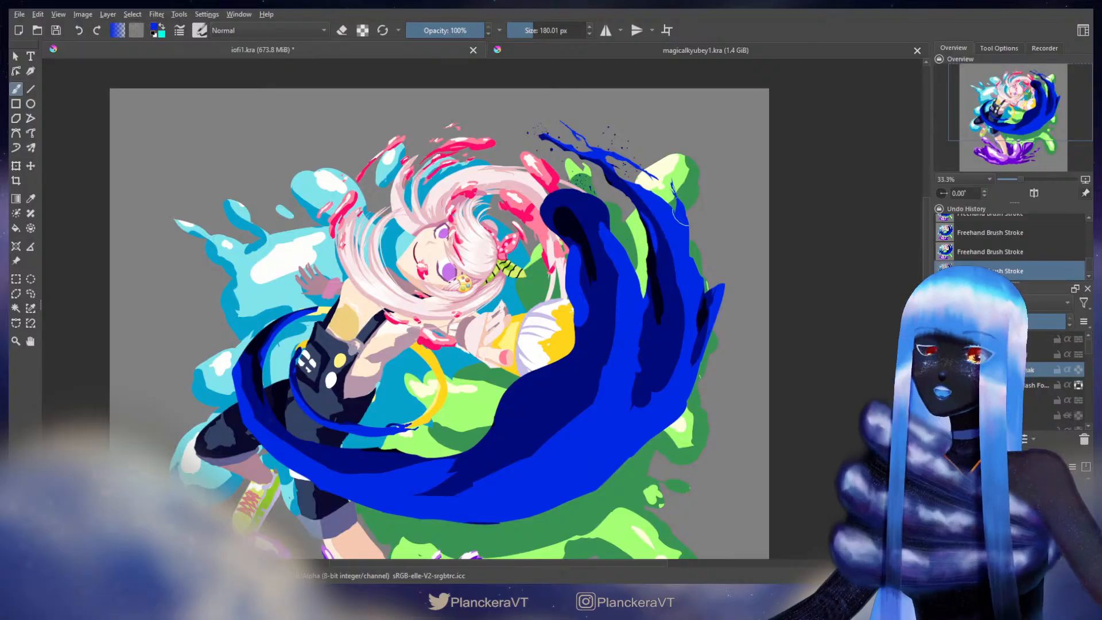
Step: Erase small notches around the swoosh's upper splash tips and near the pointed tip on its outer edge
{"action": "key", "text": "e"}
{"action": "left_click_drag", "start_coordinate": [660, 240], "coordinate": [662, 217]}
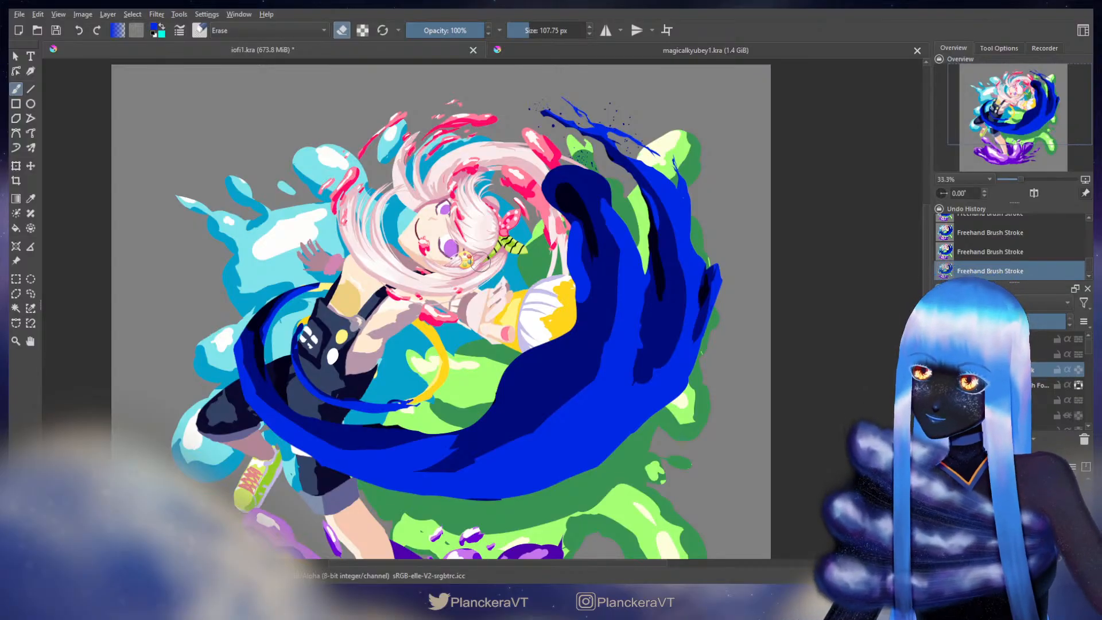
{"action": "left_click_drag", "start_coordinate": [538, 455], "coordinate": [613, 292]}
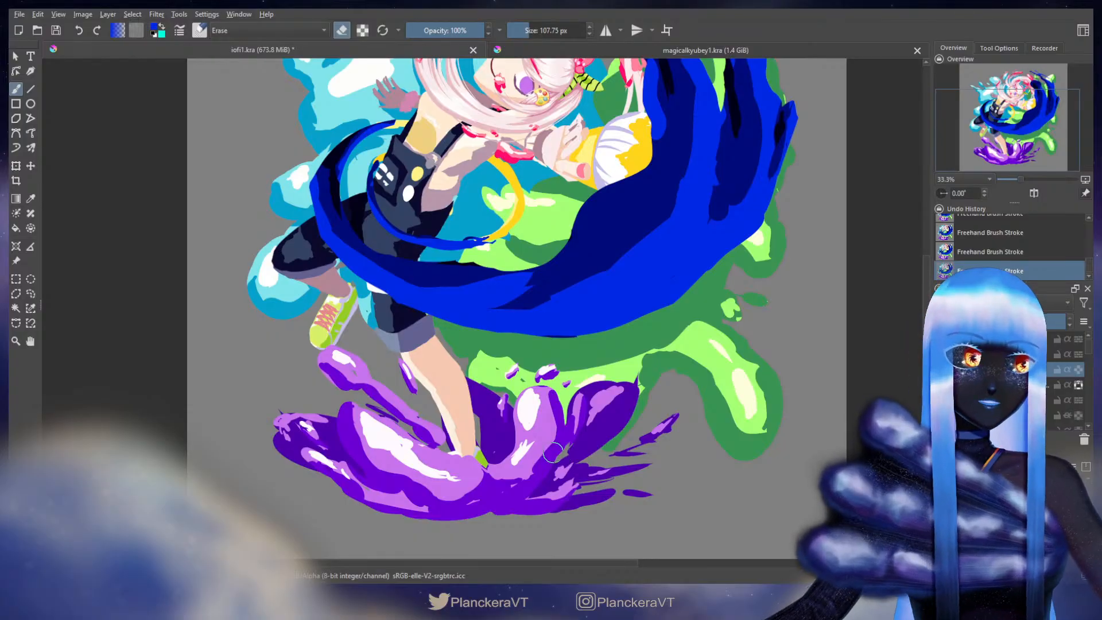
{"action": "left_click_drag", "start_coordinate": [639, 282], "coordinate": [603, 427]}
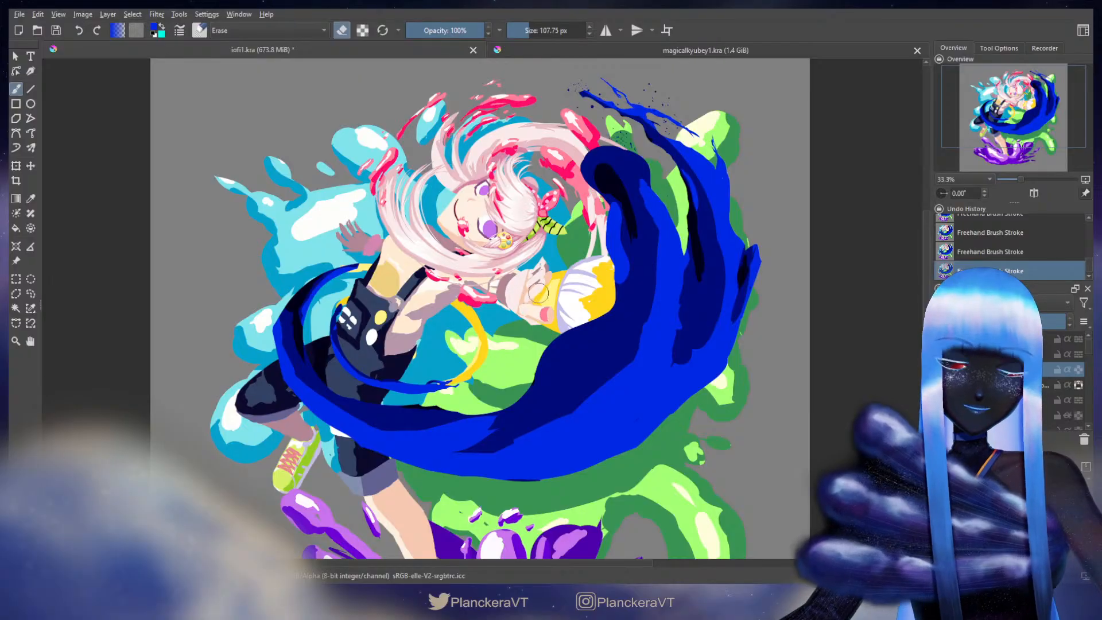
{"action": "left_click_drag", "start_coordinate": [737, 231], "coordinate": [730, 209]}
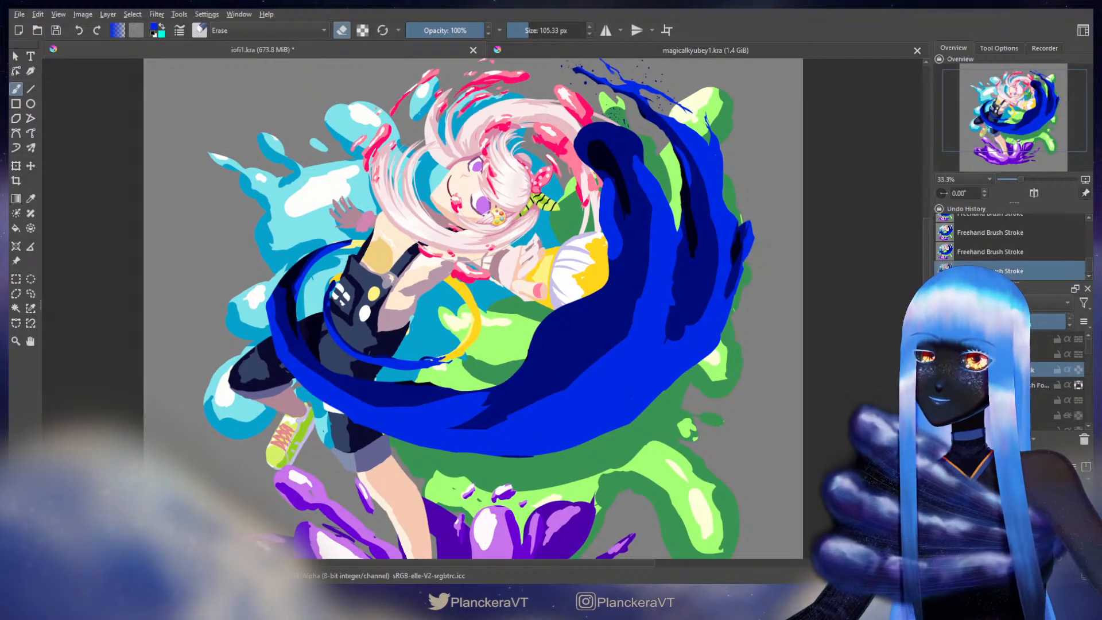
Step: Carve back the swoosh's lower outer edge with the eraser, try bright blue spikes there, and undo the unwanted strokes
{"action": "mouse_move", "coordinate": [728, 274]}
{"action": "left_mouse_down"}
{"action": "mouse_move", "coordinate": [709, 345]}
{"action": "mouse_move", "coordinate": [652, 379]}
{"action": "mouse_move", "coordinate": [629, 418]}
{"action": "mouse_move", "coordinate": [724, 334]}
{"action": "mouse_move", "coordinate": [635, 375]}
{"action": "left_mouse_up"}
{"action": "key", "text": "e"}
{"action": "mouse_move", "coordinate": [614, 385]}
{"action": "left_mouse_down"}
{"action": "mouse_move", "coordinate": [703, 353]}
{"action": "mouse_move", "coordinate": [719, 335]}
{"action": "mouse_move", "coordinate": [683, 357]}
{"action": "mouse_move", "coordinate": [713, 331]}
{"action": "left_mouse_up"}
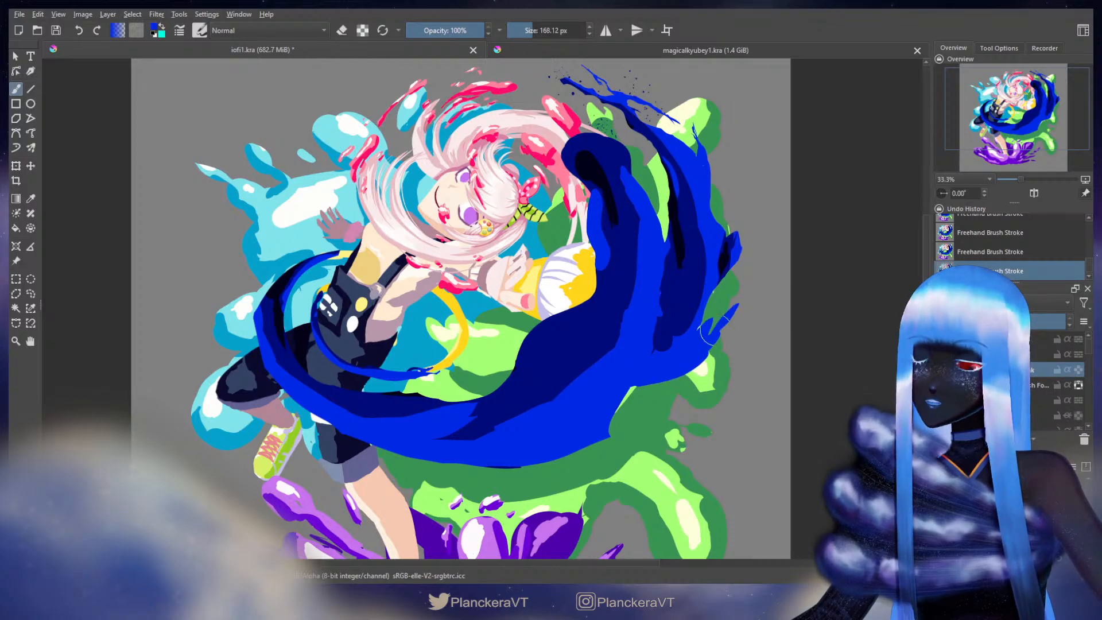
{"action": "key", "text": "ctrl+z"}
{"action": "key", "text": "ctrl+z"}
{"action": "key", "text": "ctrl+z"}
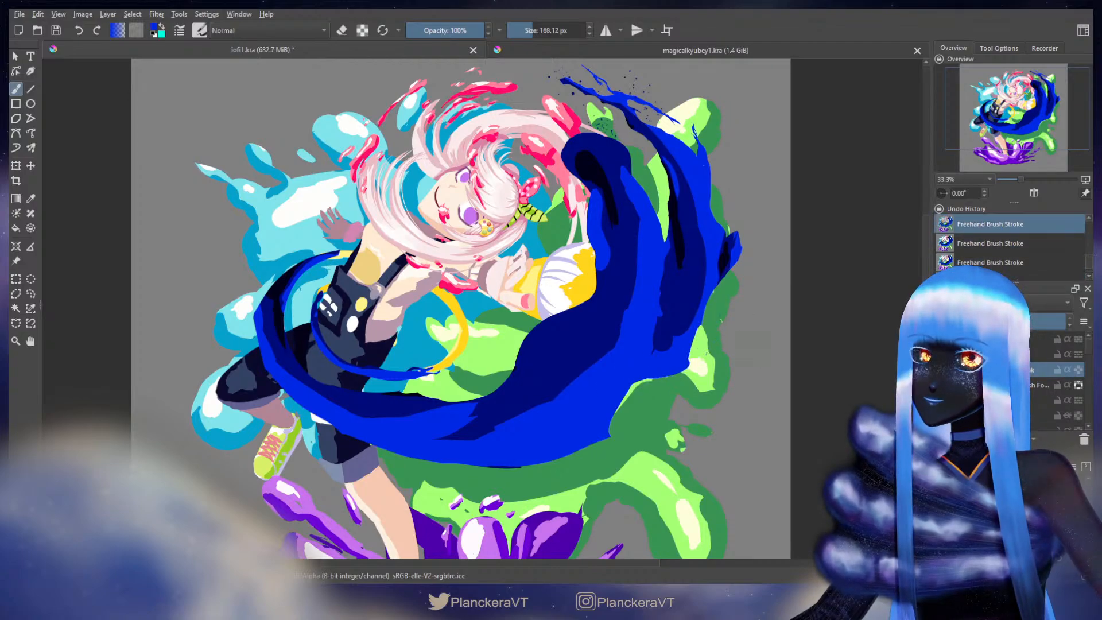
Step: Erase a gap along the swoosh's outer edge to separate the pointed blue fragment from the main shape
{"action": "key", "text": "e"}
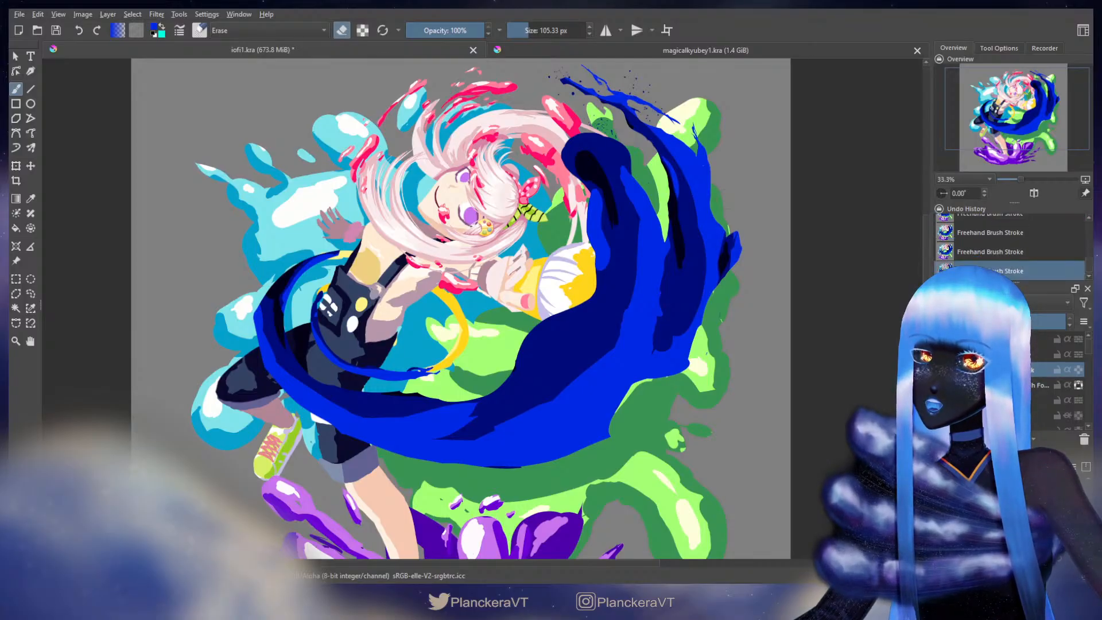
{"action": "mouse_move", "coordinate": [725, 232]}
{"action": "left_mouse_down"}
{"action": "mouse_move", "coordinate": [716, 268]}
{"action": "mouse_move", "coordinate": [712, 231]}
{"action": "mouse_move", "coordinate": [710, 265]}
{"action": "left_mouse_up"}
{"action": "mouse_move", "coordinate": [714, 231]}
{"action": "left_mouse_down"}
{"action": "mouse_move", "coordinate": [713, 284]}
{"action": "mouse_move", "coordinate": [708, 258]}
{"action": "mouse_move", "coordinate": [671, 371]}
{"action": "left_mouse_up"}
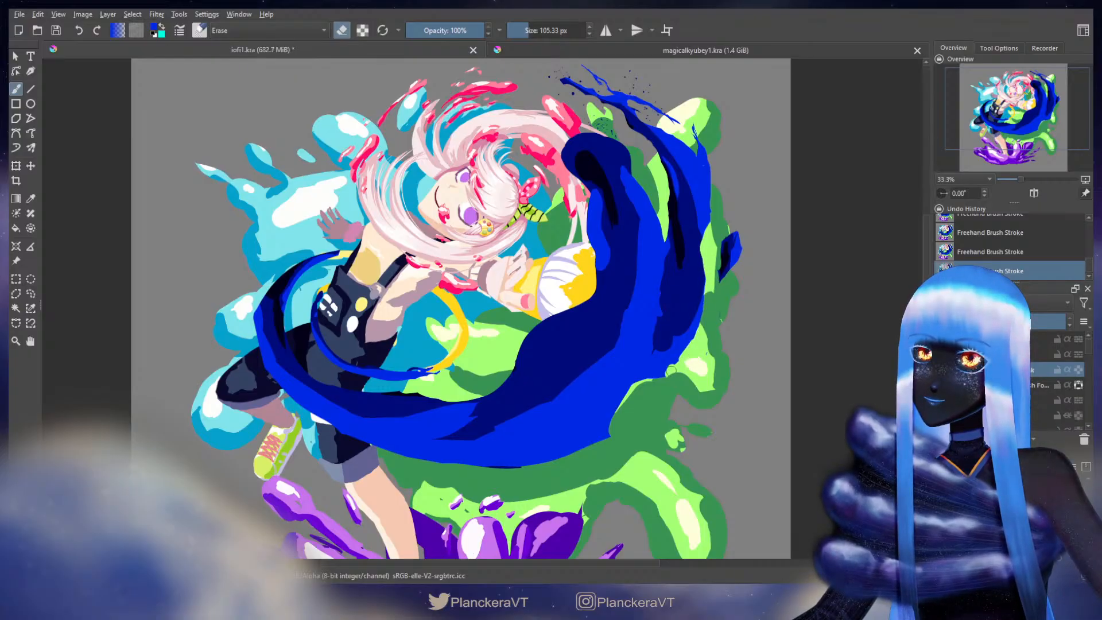
Step: Paint a detached blue splash above the separated fragment and jagged bright blue tips on the swoosh's outer edge below it
{"action": "key", "text": "e"}
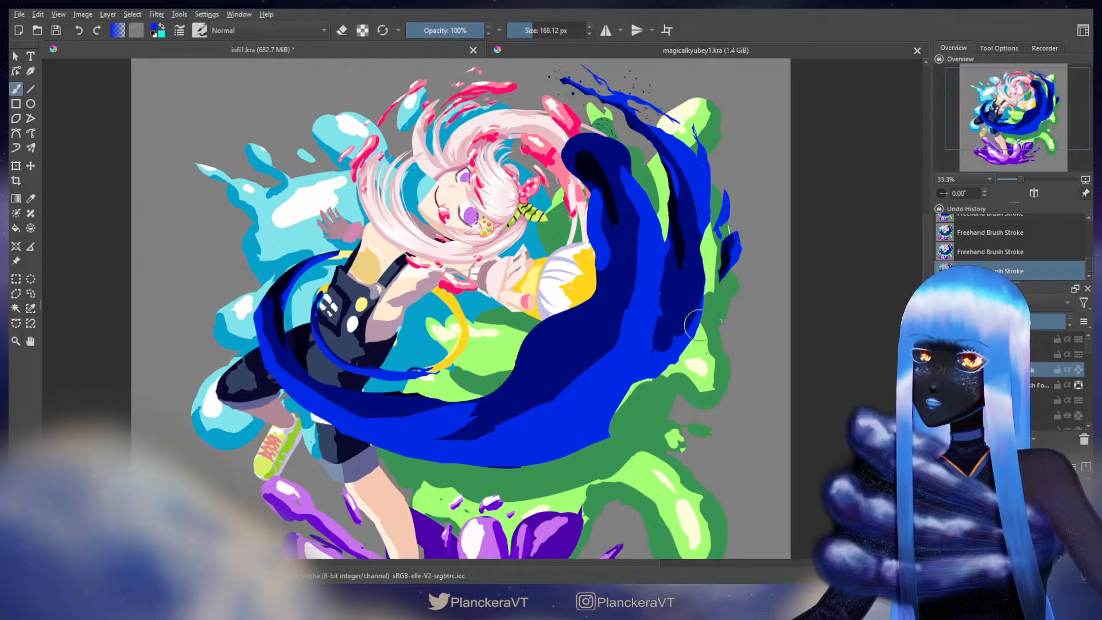
{"action": "mouse_move", "coordinate": [693, 326]}
{"action": "left_mouse_down"}
{"action": "mouse_move", "coordinate": [708, 297]}
{"action": "mouse_move", "coordinate": [709, 333]}
{"action": "mouse_move", "coordinate": [687, 344]}
{"action": "left_mouse_up"}
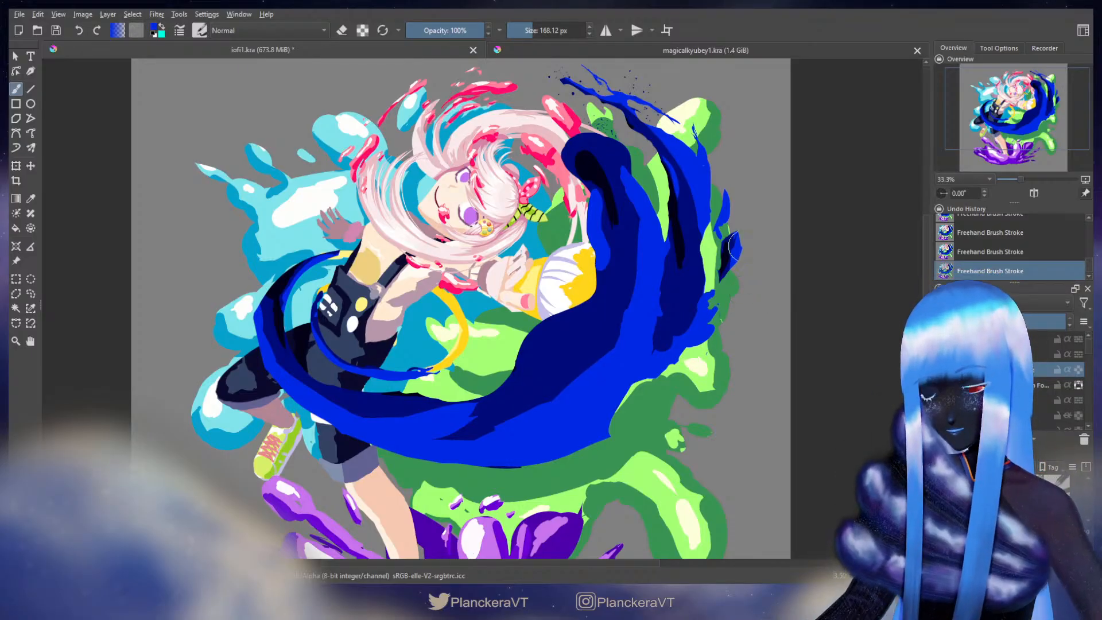
{"action": "mouse_move", "coordinate": [733, 177]}
{"action": "left_mouse_down"}
{"action": "mouse_move", "coordinate": [727, 191]}
{"action": "mouse_move", "coordinate": [792, 125]}
{"action": "left_mouse_up"}
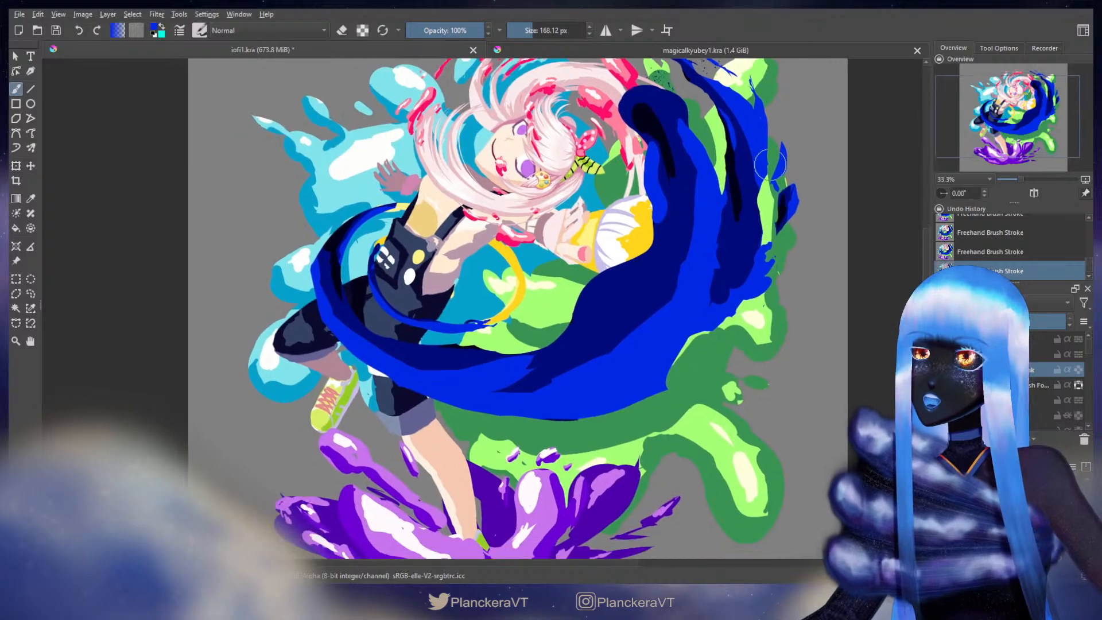
Step: Reshape the swoosh's lower edge over the green slime with the eraser and paint bright blue splash tips there
{"action": "key", "text": "e"}
{"action": "mouse_move", "coordinate": [687, 345]}
{"action": "left_mouse_down"}
{"action": "mouse_move", "coordinate": [663, 377]}
{"action": "mouse_move", "coordinate": [581, 419]}
{"action": "mouse_move", "coordinate": [646, 414]}
{"action": "mouse_move", "coordinate": [660, 401]}
{"action": "mouse_move", "coordinate": [595, 414]}
{"action": "mouse_move", "coordinate": [649, 403]}
{"action": "left_mouse_up"}
{"action": "key", "text": "e"}
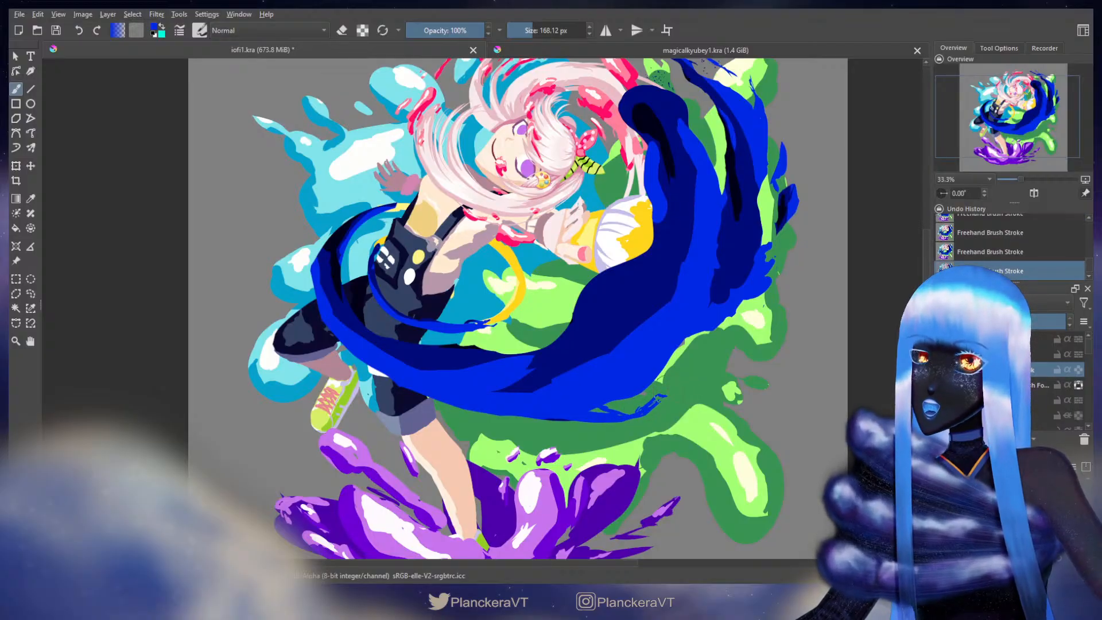
{"action": "mouse_move", "coordinate": [715, 327]}
{"action": "left_mouse_down"}
{"action": "mouse_move", "coordinate": [678, 336]}
{"action": "mouse_move", "coordinate": [701, 329]}
{"action": "mouse_move", "coordinate": [660, 363]}
{"action": "left_mouse_up"}
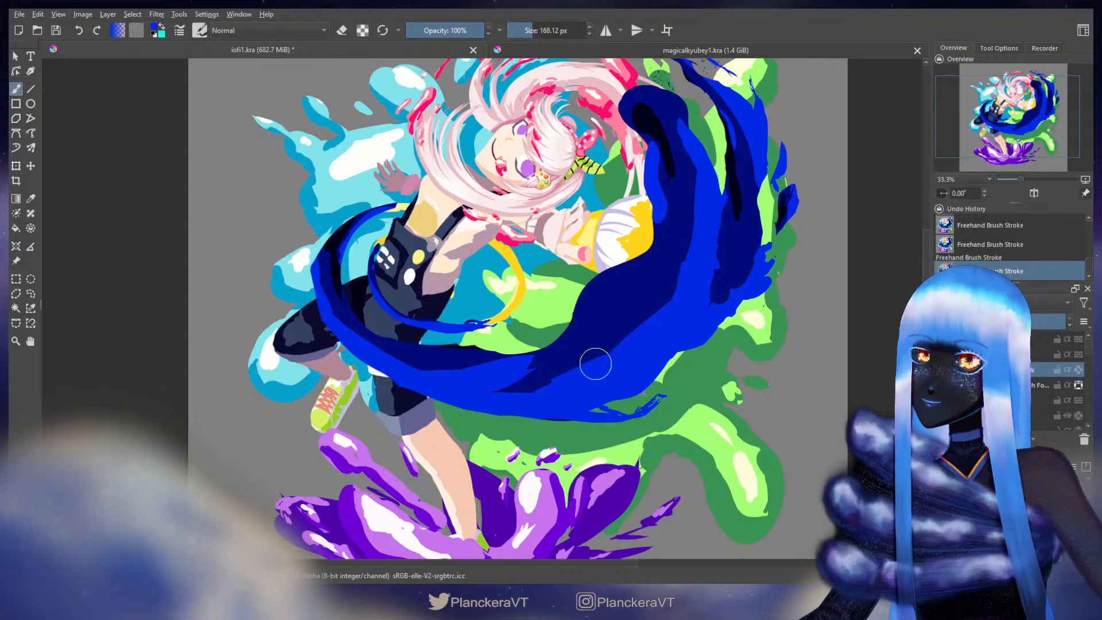
Step: Paint small blue splashes along the inner edge of the swoosh's upper strand and droplets around the detached outer fragment
{"action": "mouse_move", "coordinate": [571, 355]}
{"action": "left_mouse_down"}
{"action": "mouse_move", "coordinate": [608, 362]}
{"action": "mouse_move", "coordinate": [579, 404]}
{"action": "left_mouse_up"}
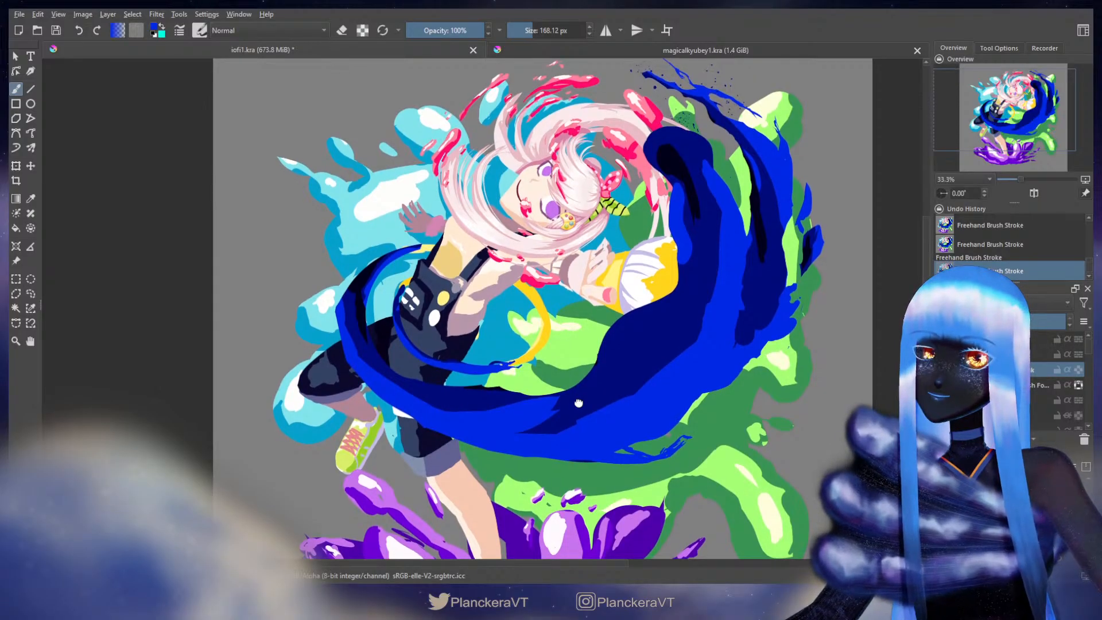
{"action": "left_click_drag", "start_coordinate": [754, 177], "coordinate": [716, 243]}
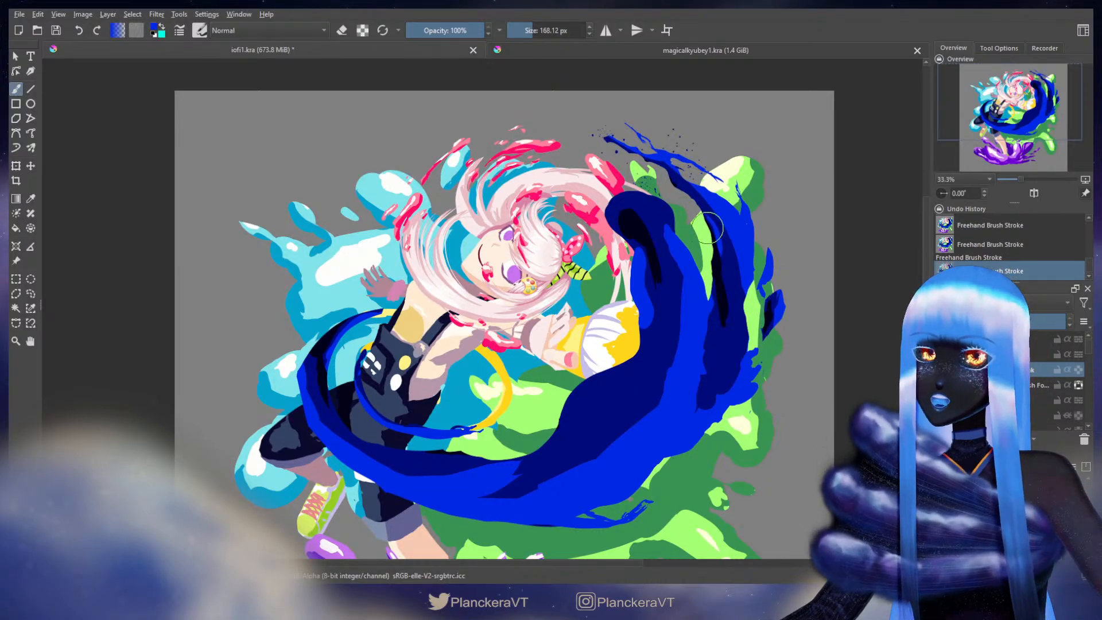
{"action": "left_click_drag", "start_coordinate": [713, 241], "coordinate": [700, 207]}
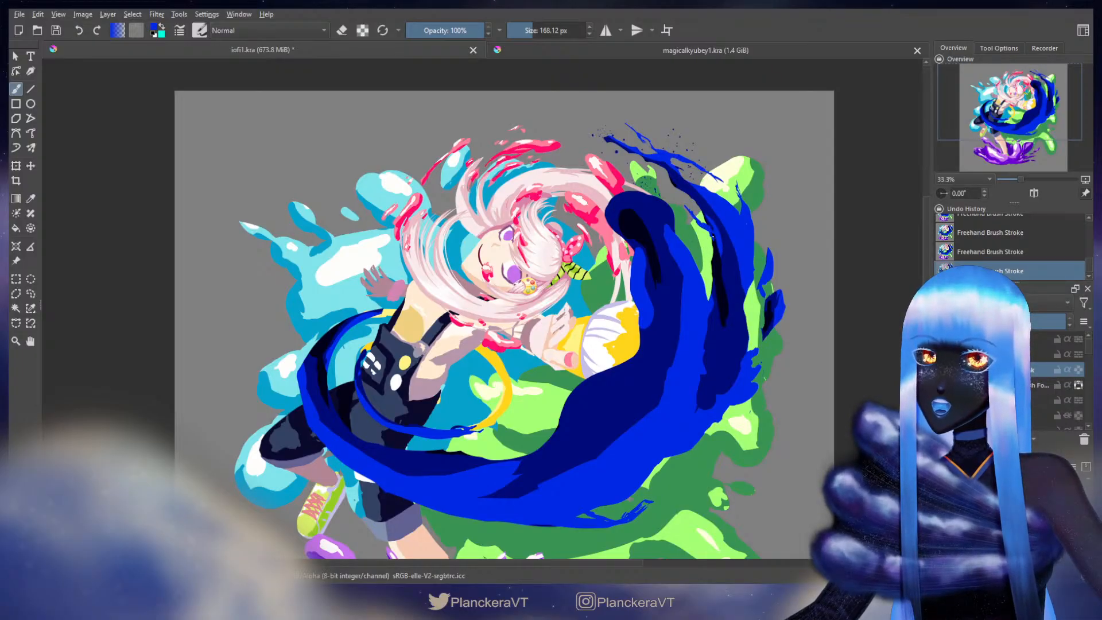
{"action": "key", "text": "ctrl+z"}
{"action": "key", "text": "ctrl+shift+z"}
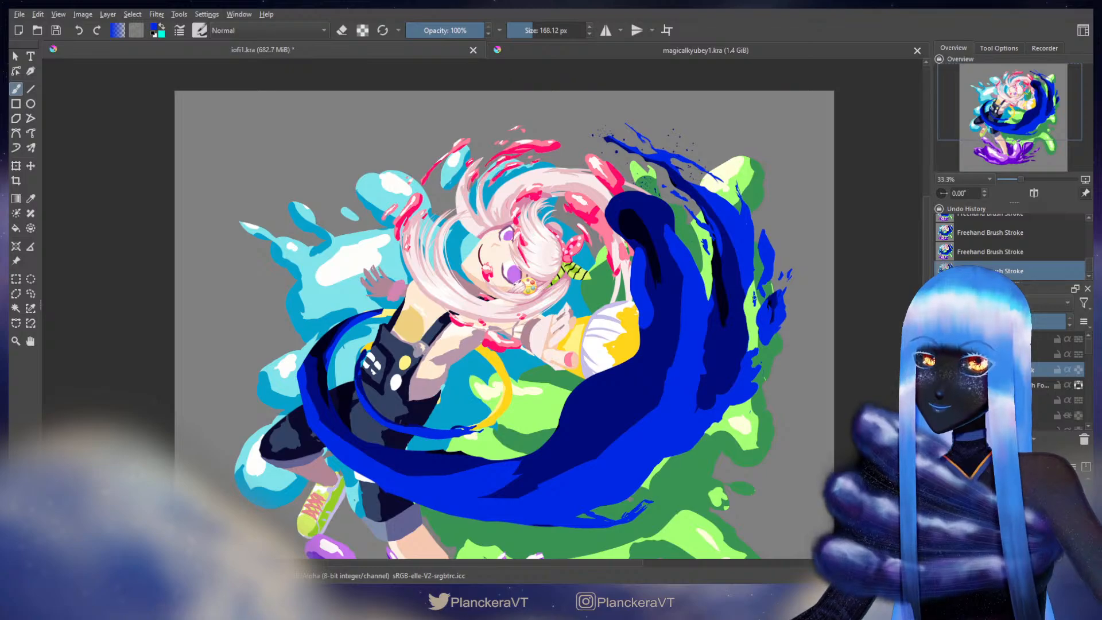
Step: Paint bright blue splash streaks on the swoosh's inner lower edge, just below the yellow ring
{"action": "scroll", "coordinate": [798, 299], "scroll_direction": "down", "scroll_amount": 1}
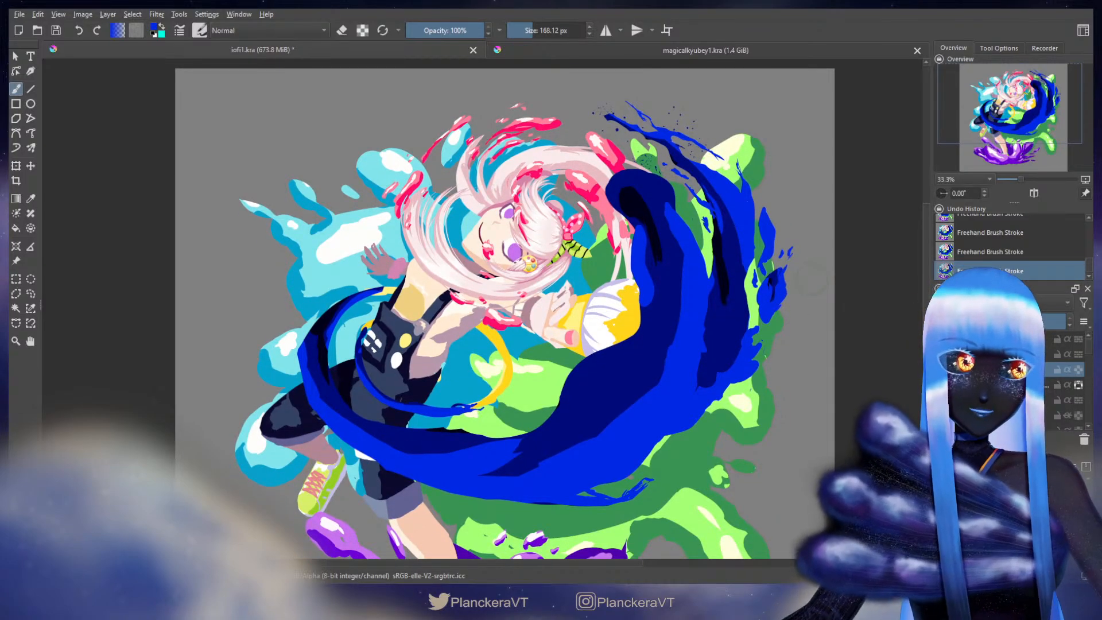
{"action": "left_click_drag", "start_coordinate": [583, 381], "coordinate": [678, 305]}
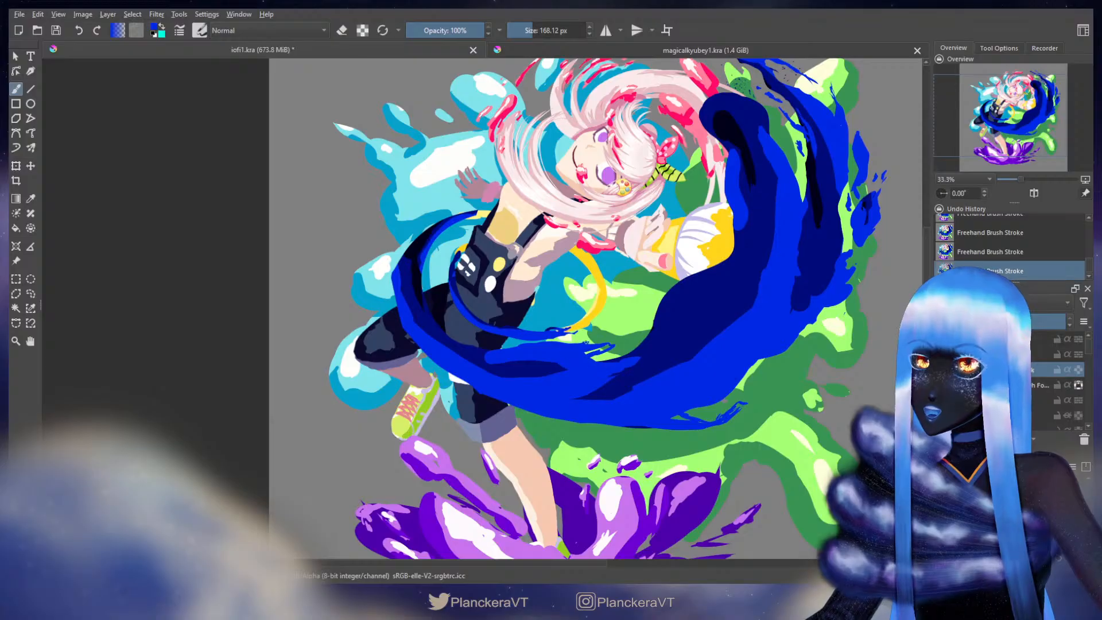
{"action": "left_click_drag", "start_coordinate": [584, 347], "coordinate": [603, 338]}
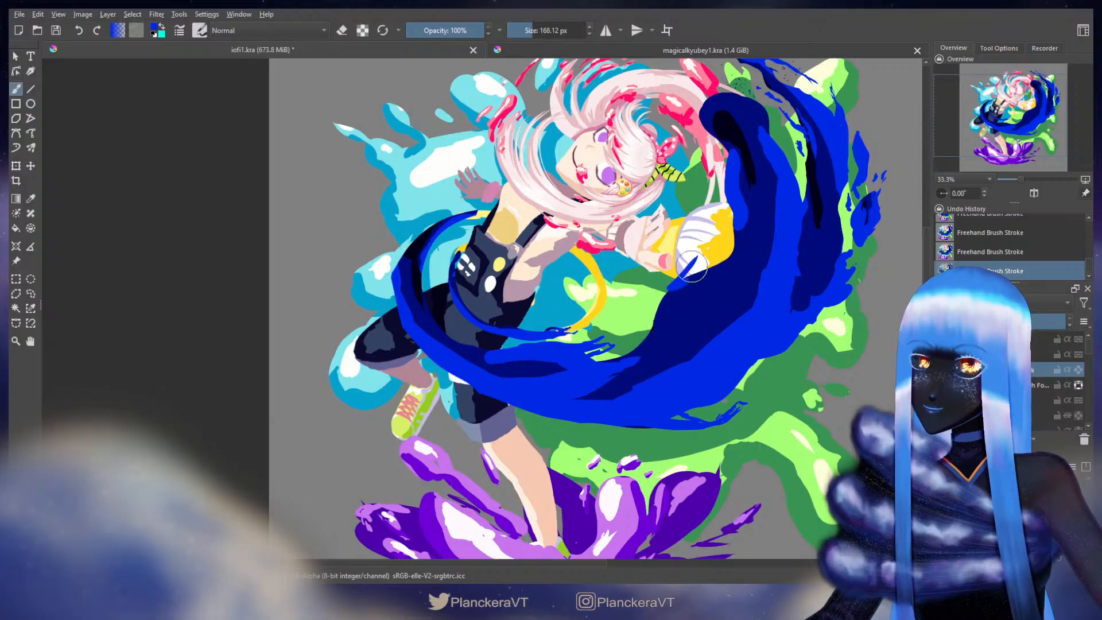
Step: Paint thin blue splash streaks from the swoosh's inner edge across the yellow top and green slime, comparing them with undo and redo
{"action": "left_click_drag", "start_coordinate": [672, 286], "coordinate": [709, 253]}
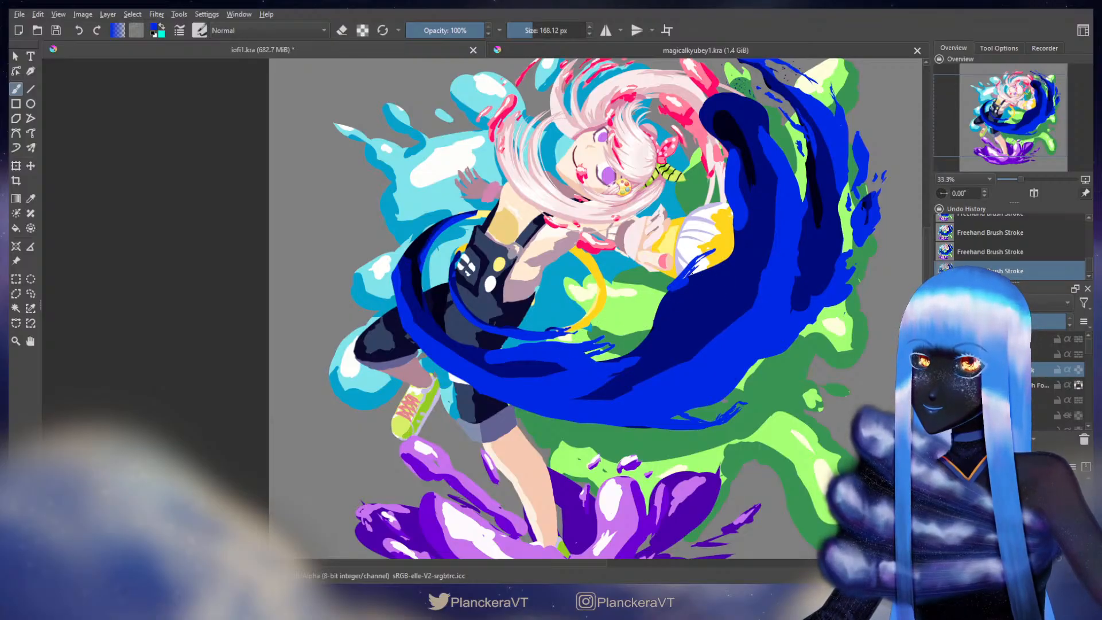
{"action": "left_click_drag", "start_coordinate": [659, 300], "coordinate": [638, 319]}
{"action": "key", "text": "ctrl+z"}
{"action": "key", "text": "ctrl+z"}
{"action": "key", "text": "ctrl+z"}
{"action": "key", "text": "ctrl+z"}
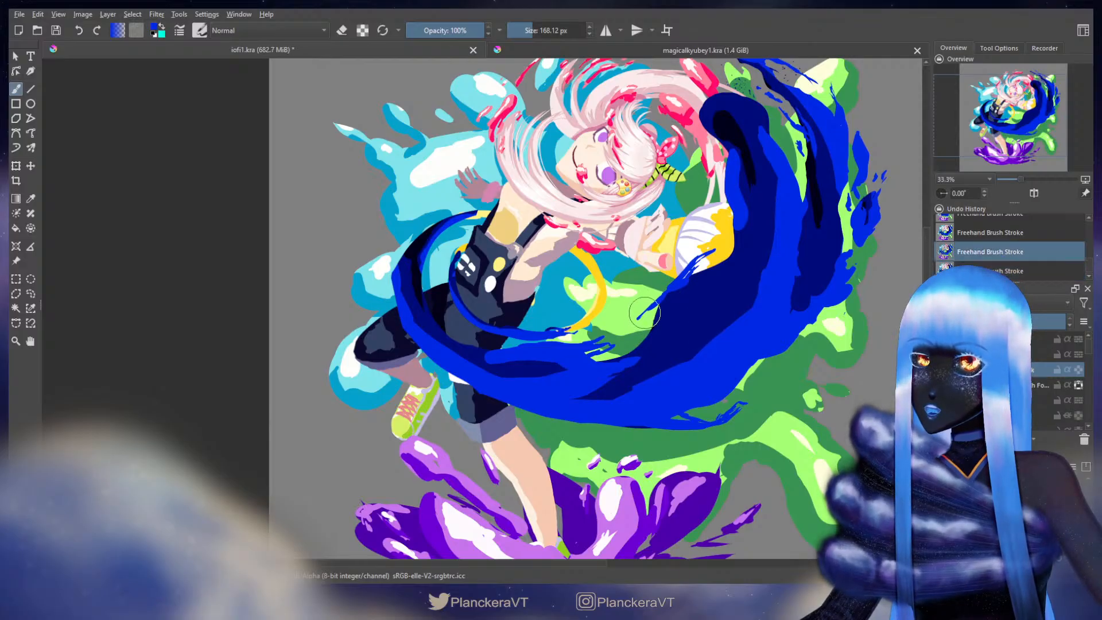
{"action": "key", "text": "ctrl+shift+z"}
{"action": "key", "text": "ctrl+shift+z"}
{"action": "key", "text": "ctrl+shift+z"}
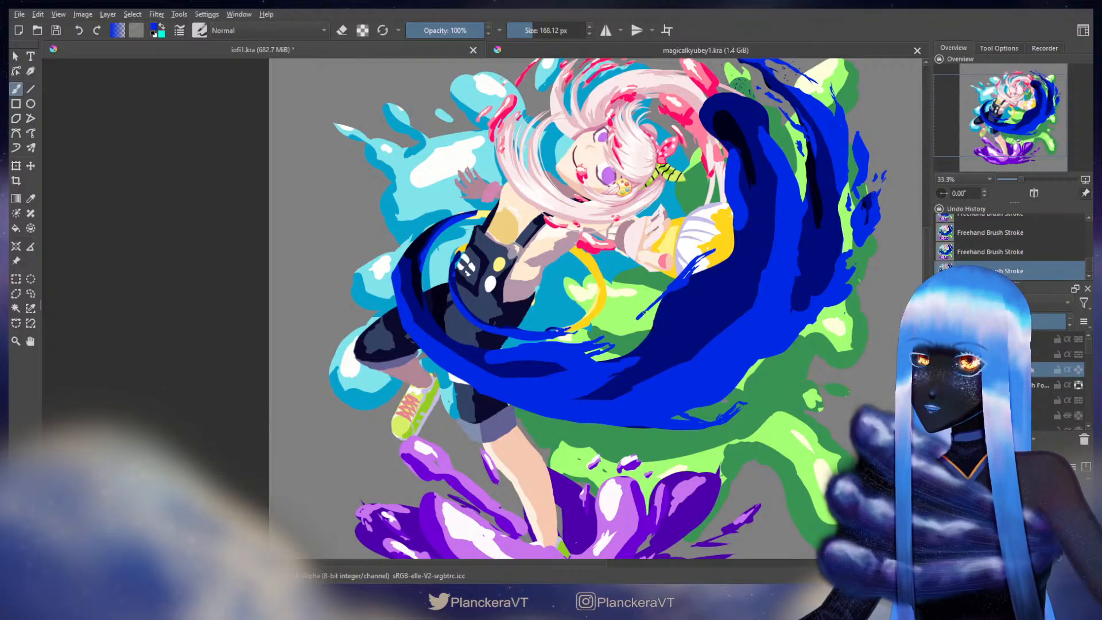
{"action": "left_click_drag", "start_coordinate": [644, 313], "coordinate": [634, 321]}
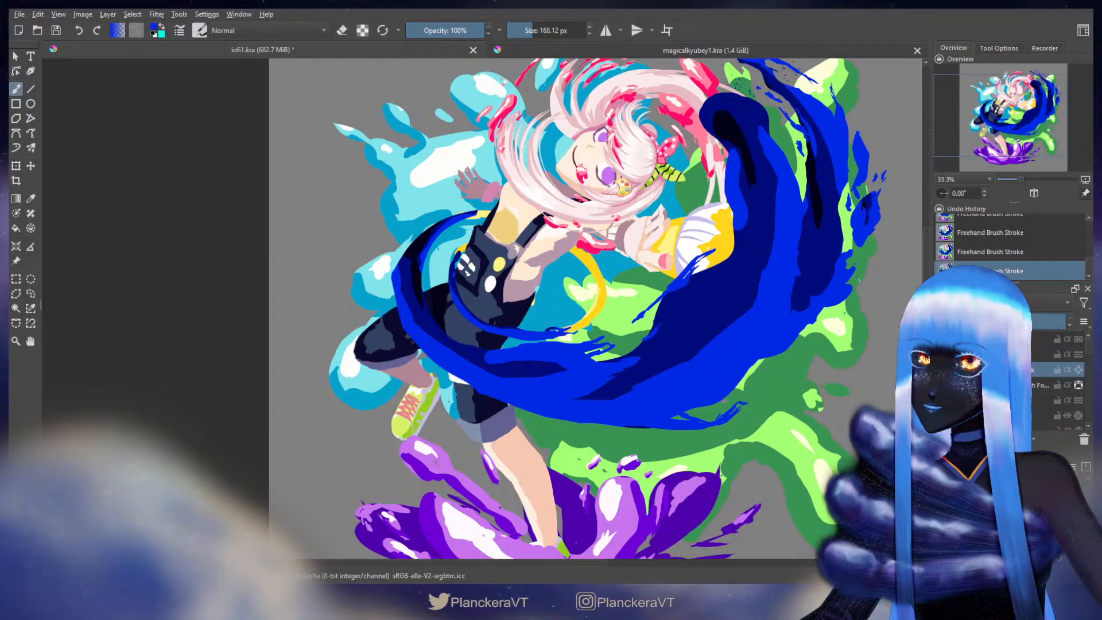
Step: Refine the edges of the swoosh's outer upper strand with the brush and eraser where it crosses the green slime
{"action": "left_click_drag", "start_coordinate": [756, 365], "coordinate": [768, 318]}
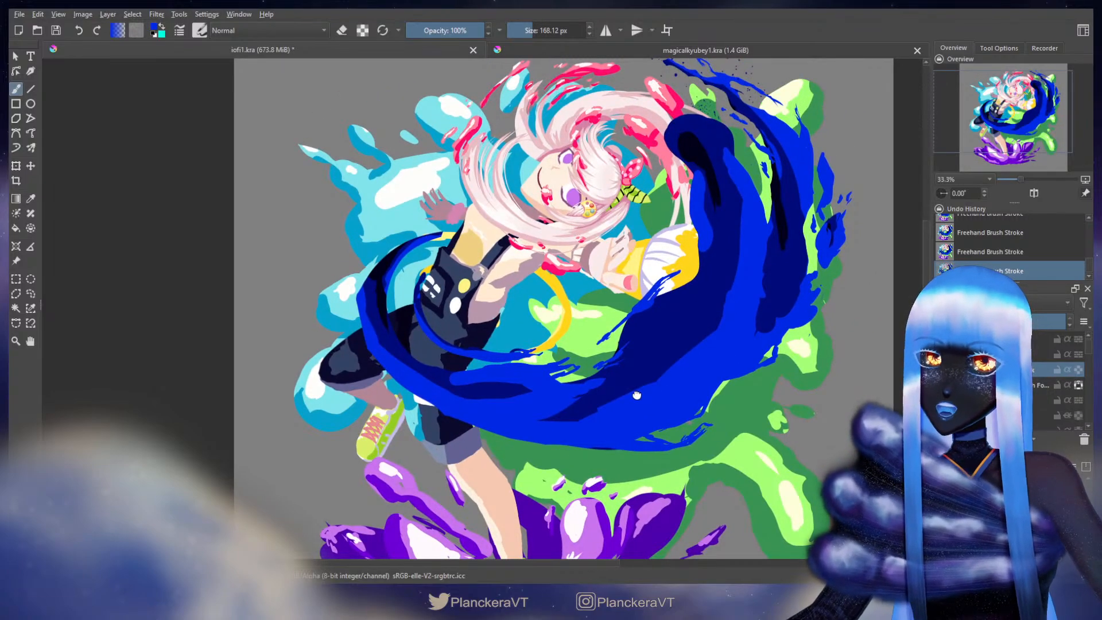
{"action": "left_click_drag", "start_coordinate": [632, 453], "coordinate": [612, 457]}
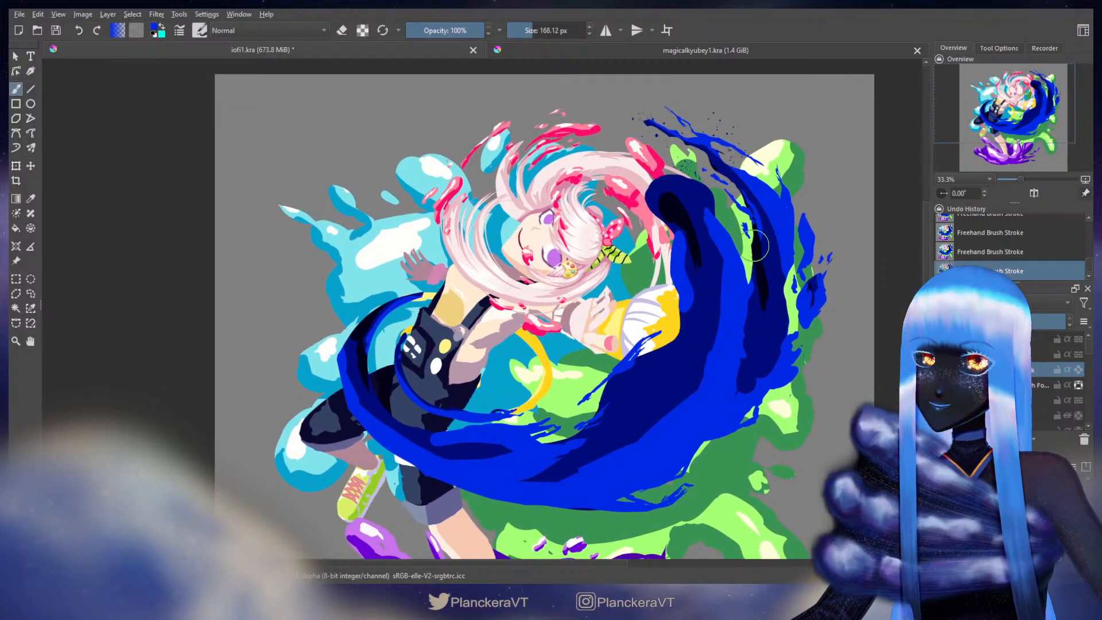
{"action": "key", "text": "ctrl+z"}
{"action": "key", "text": "ctrl+shift+z"}
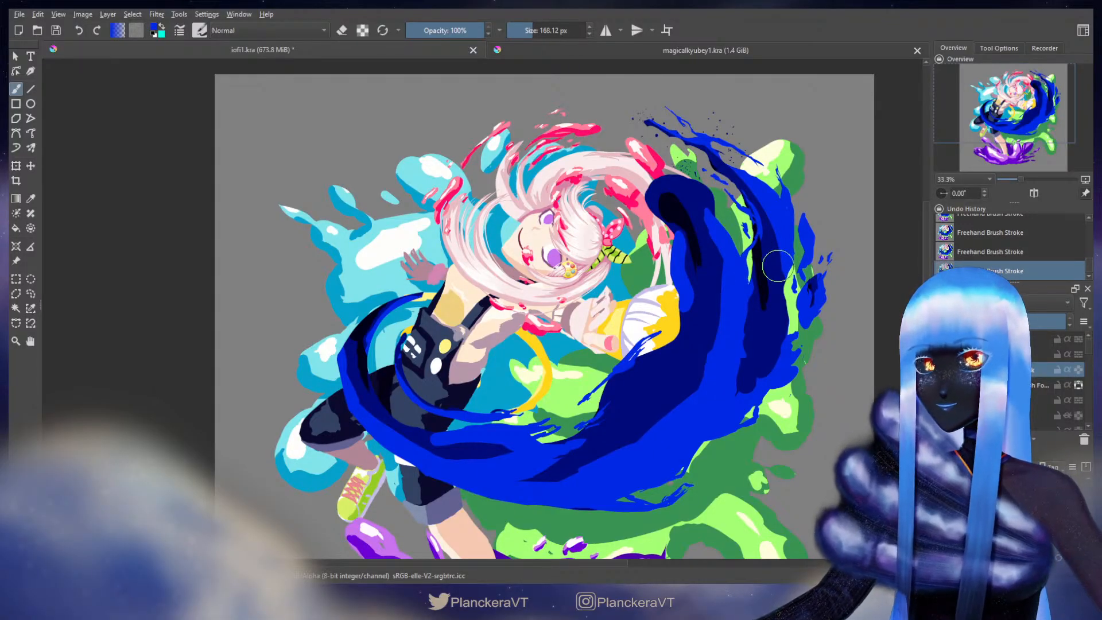
{"action": "key", "text": "e"}
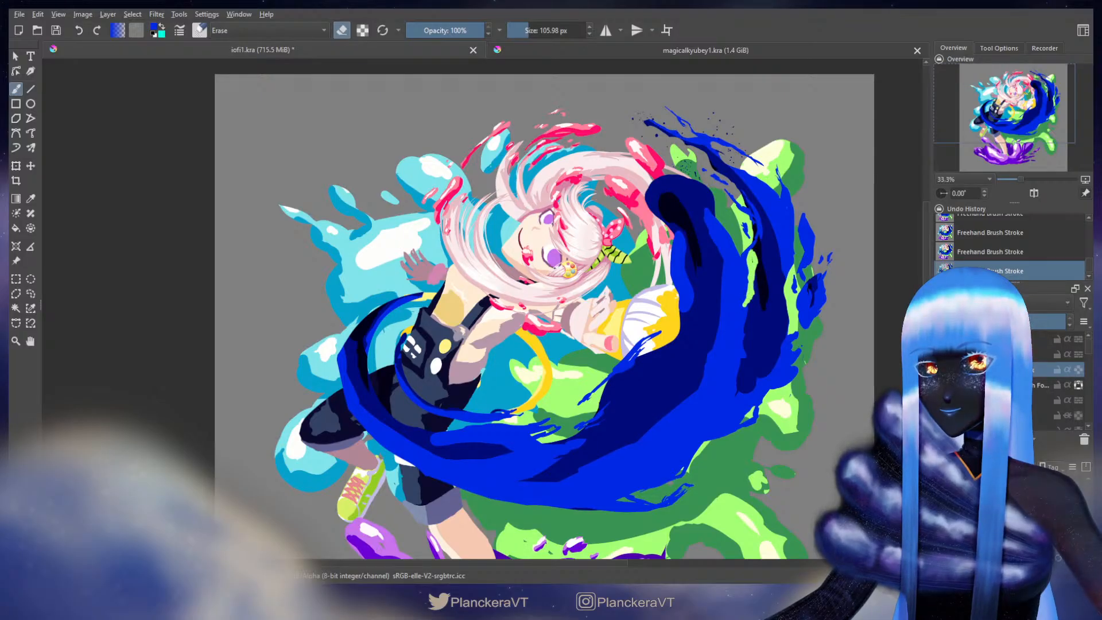
{"action": "key", "text": "e"}
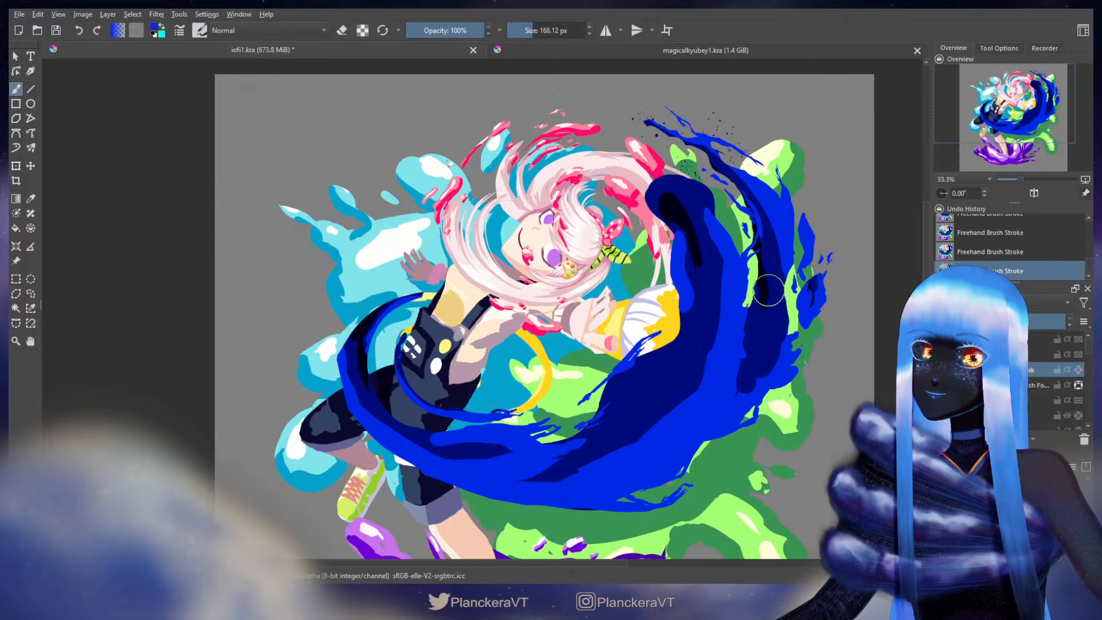
Step: Reshape the swoosh's lower band around the dark shorts with the eraser and bright blue splash strokes
{"action": "left_click_drag", "start_coordinate": [658, 356], "coordinate": [727, 270]}
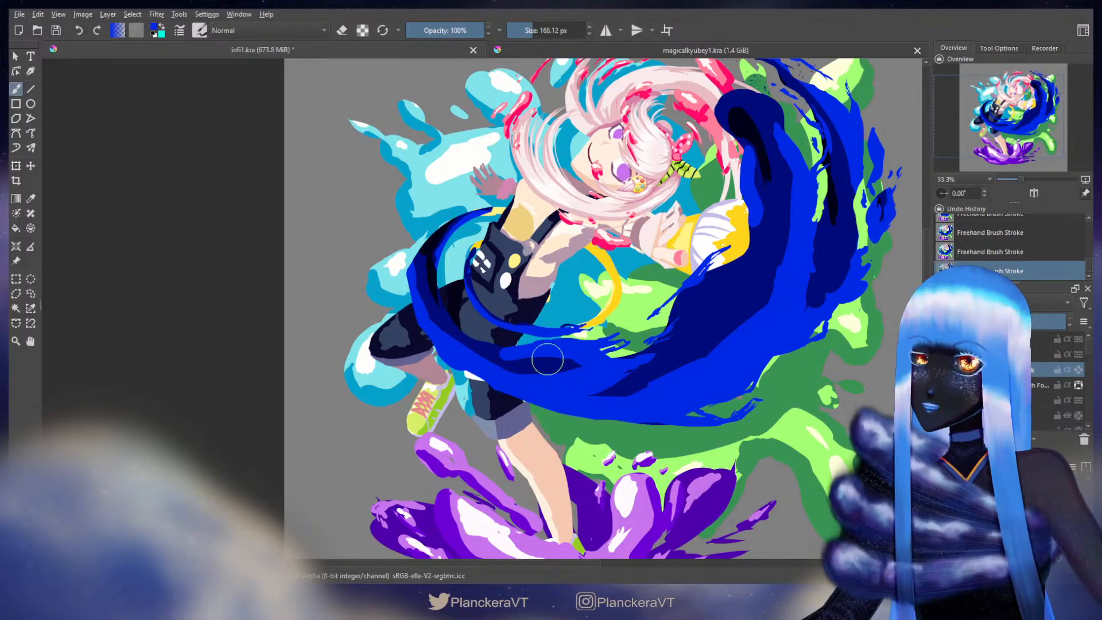
{"action": "key", "text": "e"}
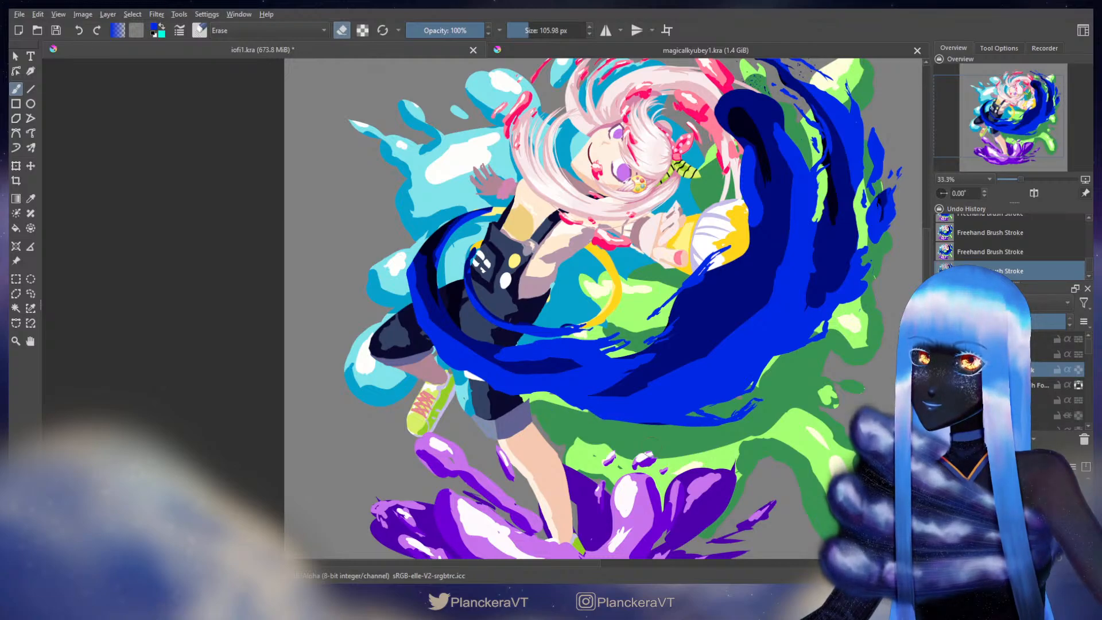
{"action": "key", "text": "e"}
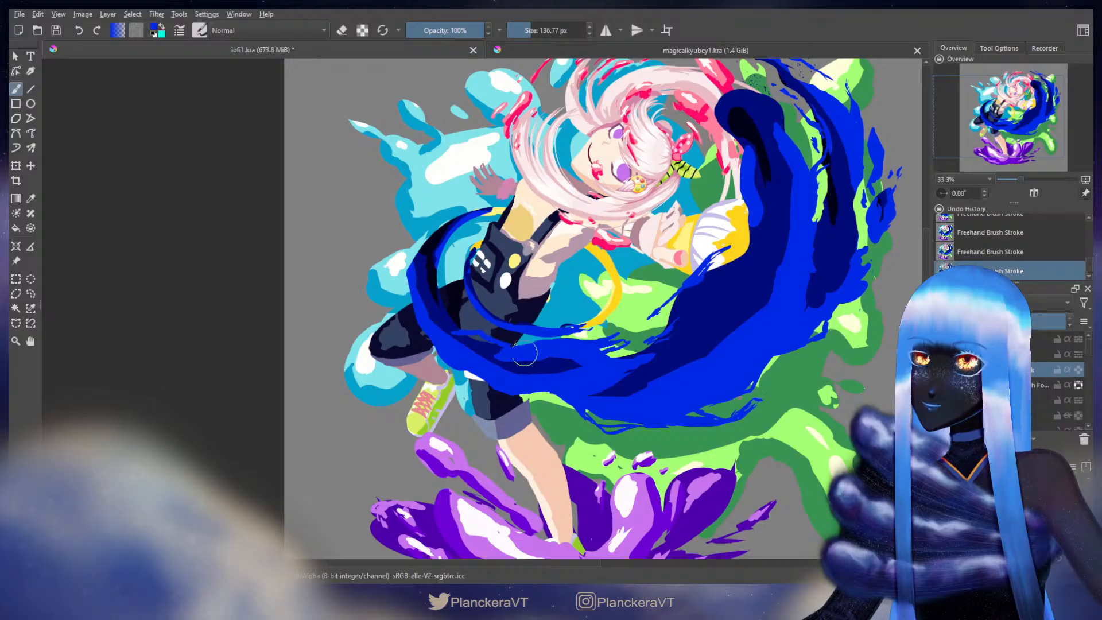
{"action": "left_click_drag", "start_coordinate": [452, 232], "coordinate": [535, 275]}
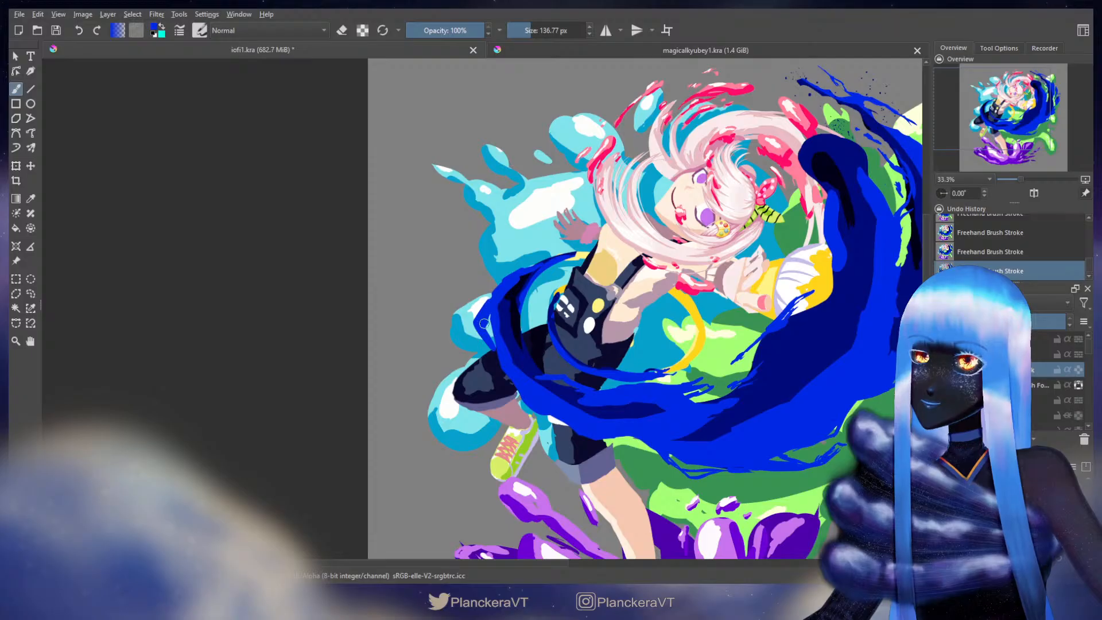
Step: Thin the inner edge of the swoosh's curl beside the overalls with the eraser and paint bright blue streaks along it
{"action": "key", "text": "ctrl+z"}
{"action": "key", "text": "ctrl+z"}
{"action": "key", "text": "ctrl+shift+z"}
{"action": "key", "text": "ctrl+shift+z"}
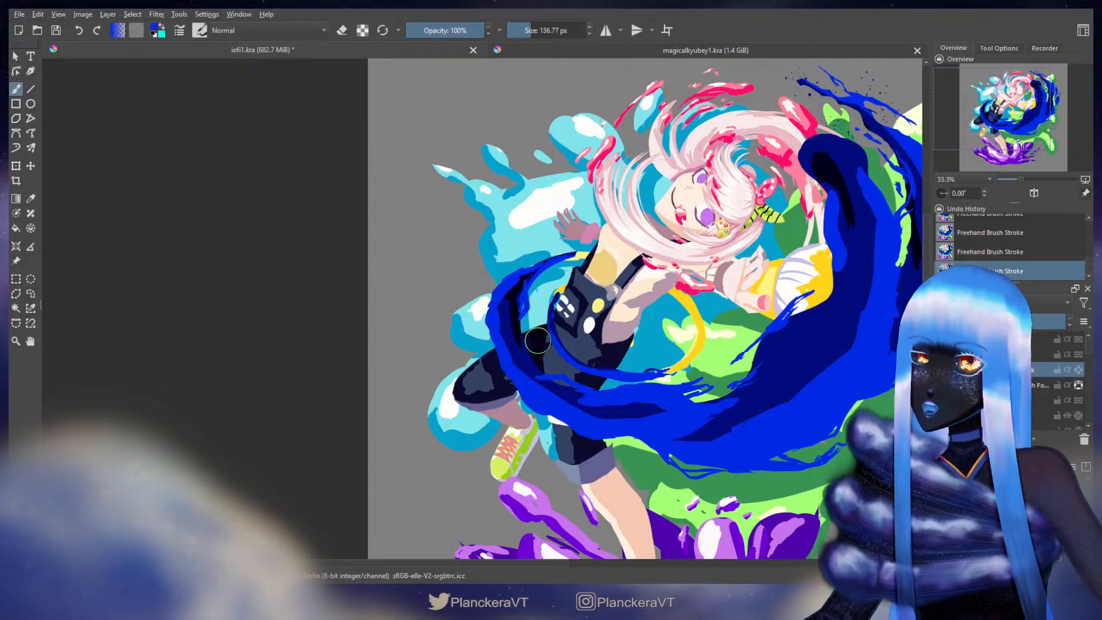
{"action": "key", "text": "e"}
{"action": "left_click_drag", "start_coordinate": [531, 280], "coordinate": [527, 330]}
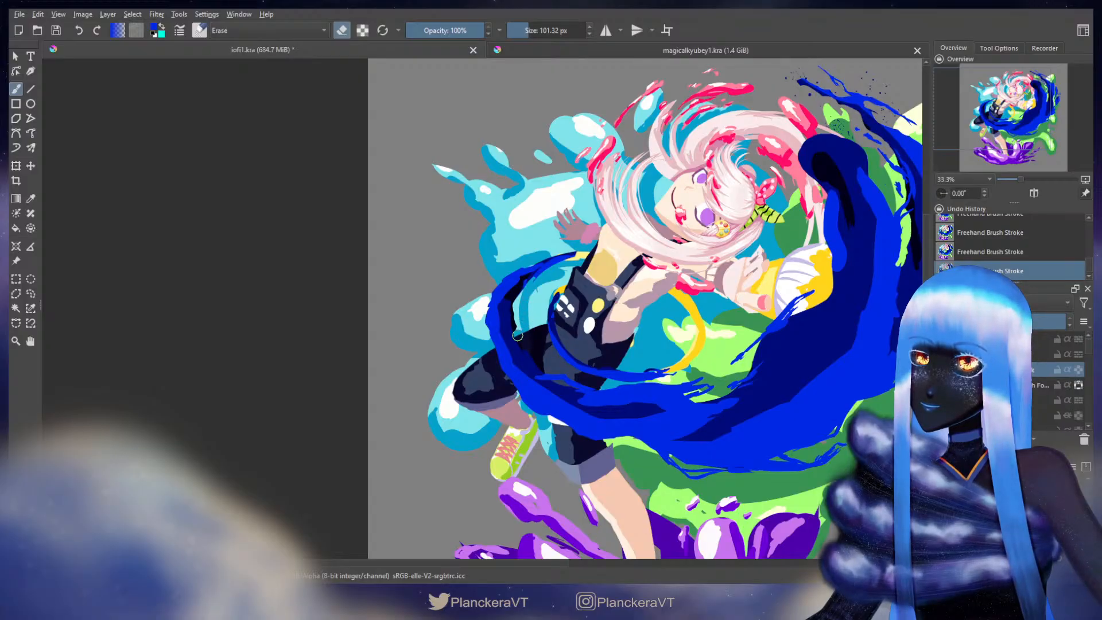
{"action": "key", "text": "e"}
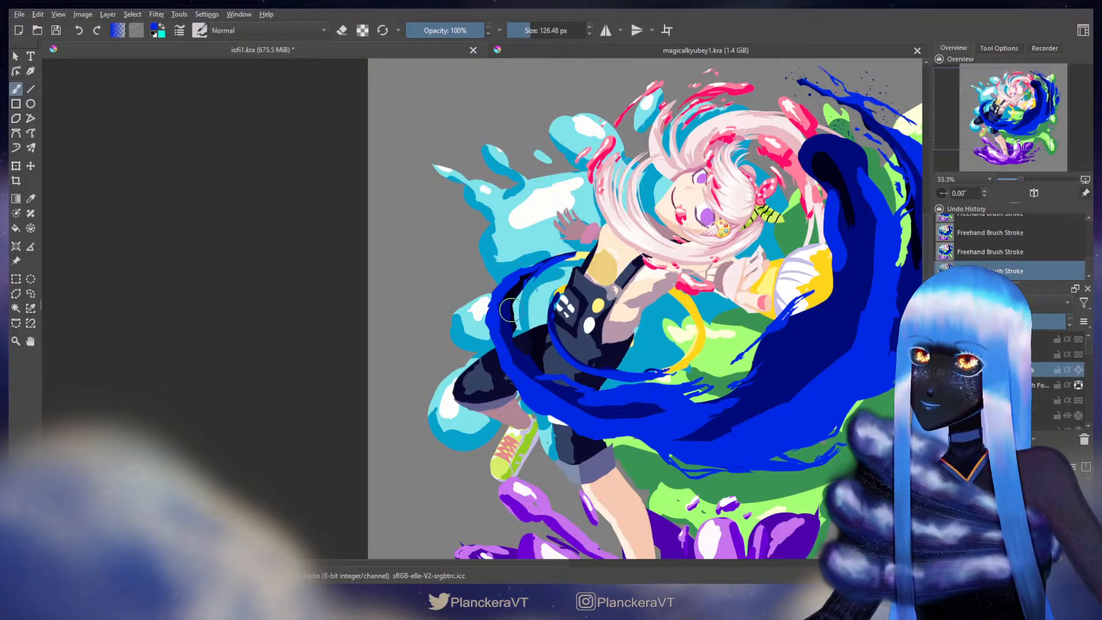
{"action": "mouse_move", "coordinate": [510, 310]}
{"action": "left_mouse_down"}
{"action": "mouse_move", "coordinate": [543, 377]}
{"action": "mouse_move", "coordinate": [497, 360]}
{"action": "mouse_move", "coordinate": [522, 402]}
{"action": "mouse_move", "coordinate": [510, 374]}
{"action": "left_mouse_up"}
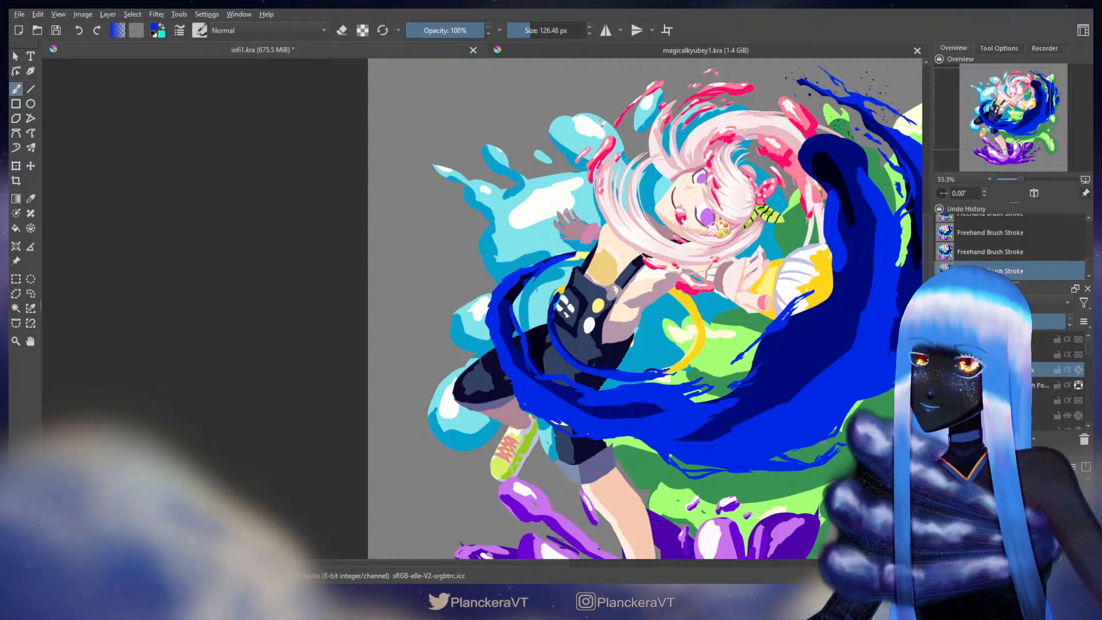
Step: Compare the latest blue strokes on the swoosh's curl using undo and redo, and extend its thin tip toward the character's arm
{"action": "mouse_move", "coordinate": [692, 341]}
{"action": "left_mouse_down"}
{"action": "mouse_move", "coordinate": [646, 350]}
{"action": "mouse_move", "coordinate": [577, 391]}
{"action": "left_mouse_up"}
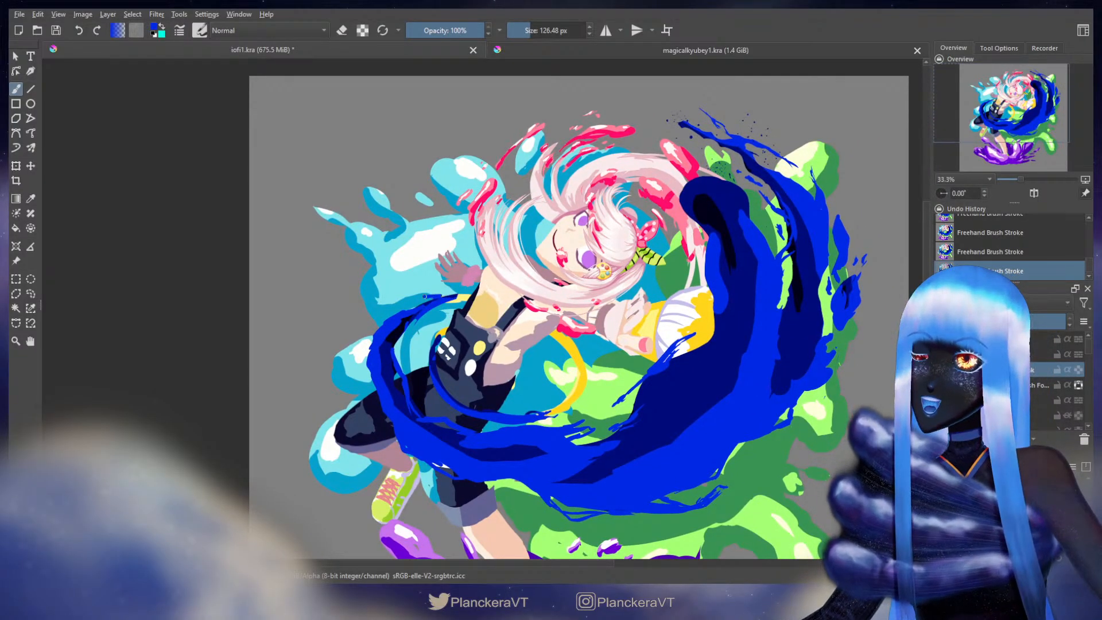
{"action": "key", "text": "ctrl+z"}
{"action": "key", "text": "ctrl+z"}
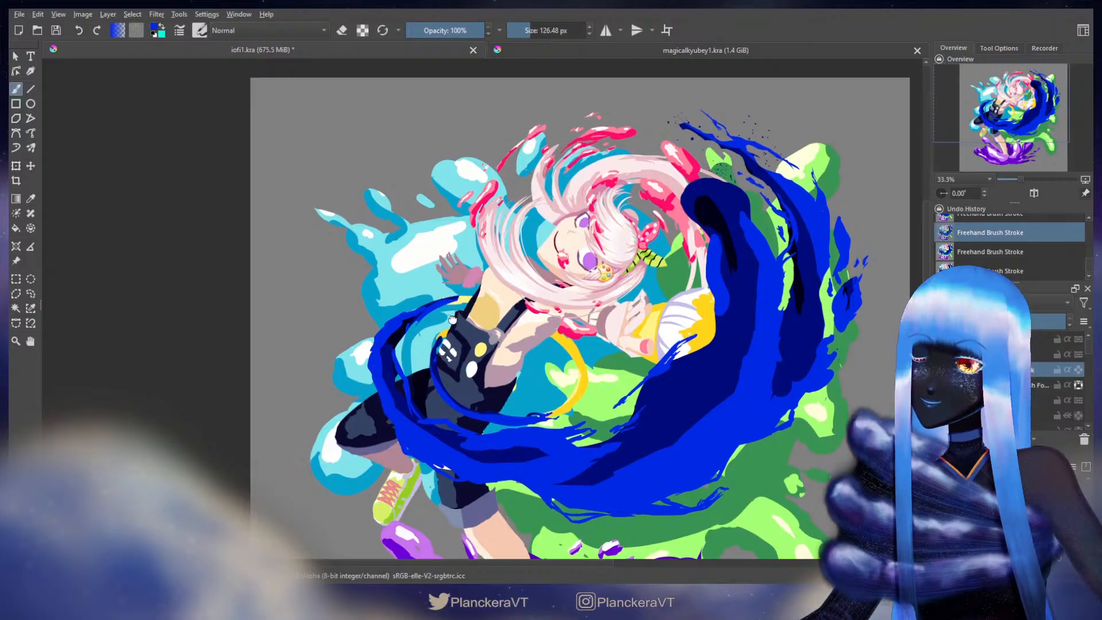
{"action": "left_click_drag", "start_coordinate": [453, 319], "coordinate": [575, 324]}
{"action": "key", "text": "ctrl+shift+z"}
{"action": "key", "text": "ctrl+shift+z"}
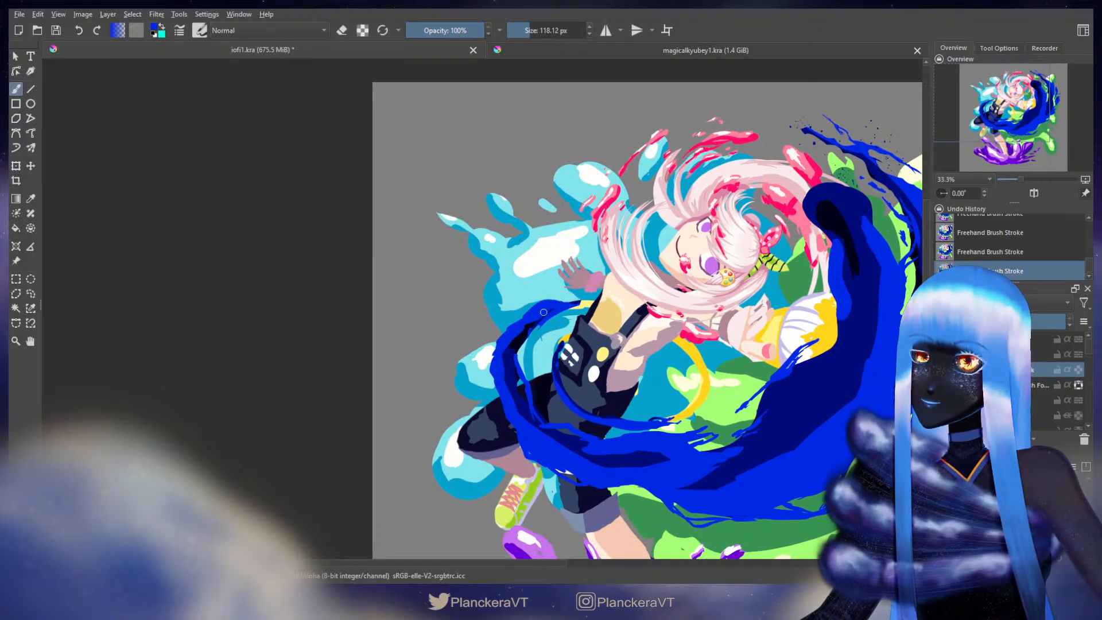
Step: Carve gaps into the swoosh's thin curled tip with a smaller eraser and paint blue splash streaks on its inner side
{"action": "key", "text": "e"}
{"action": "key", "text": "bracketleft"}
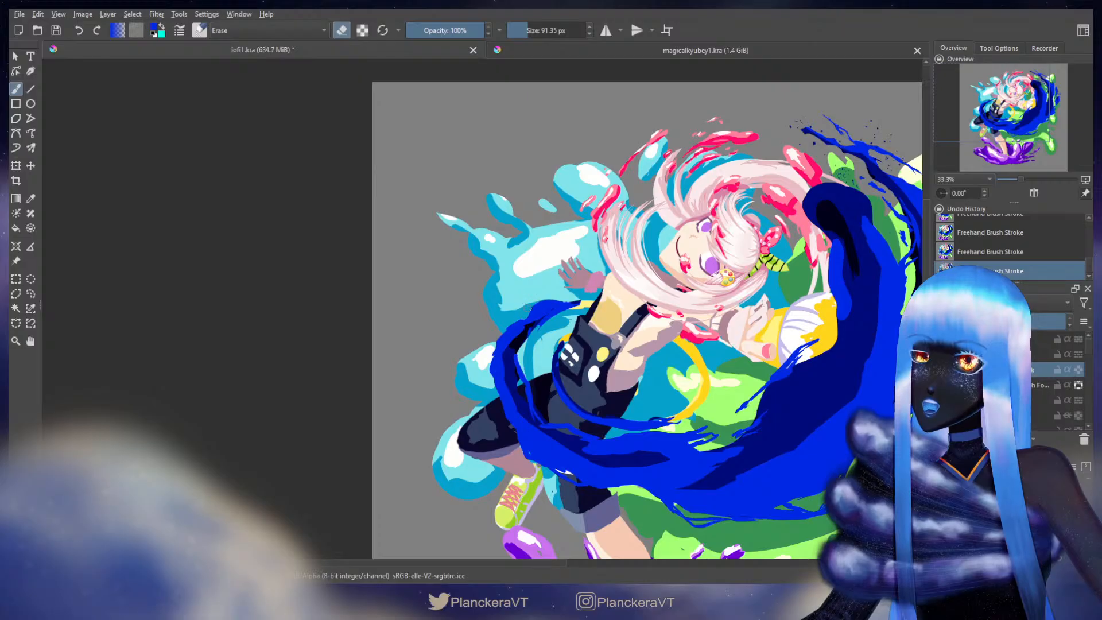
{"action": "left_click_drag", "start_coordinate": [503, 329], "coordinate": [489, 352]}
{"action": "left_click_drag", "start_coordinate": [547, 330], "coordinate": [543, 301]}
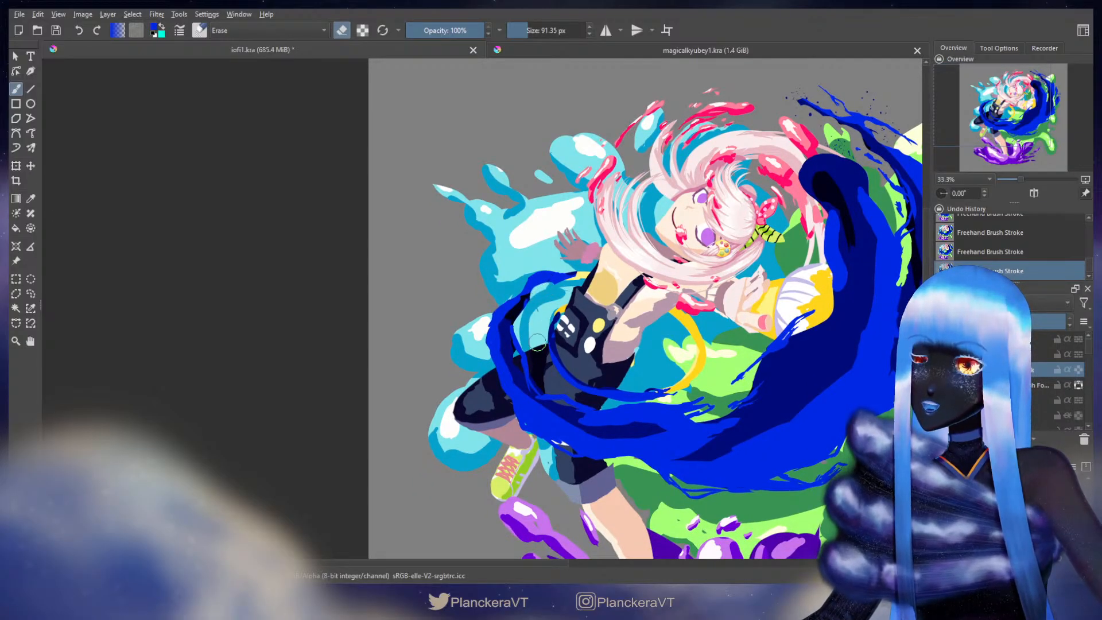
{"action": "key", "text": "e"}
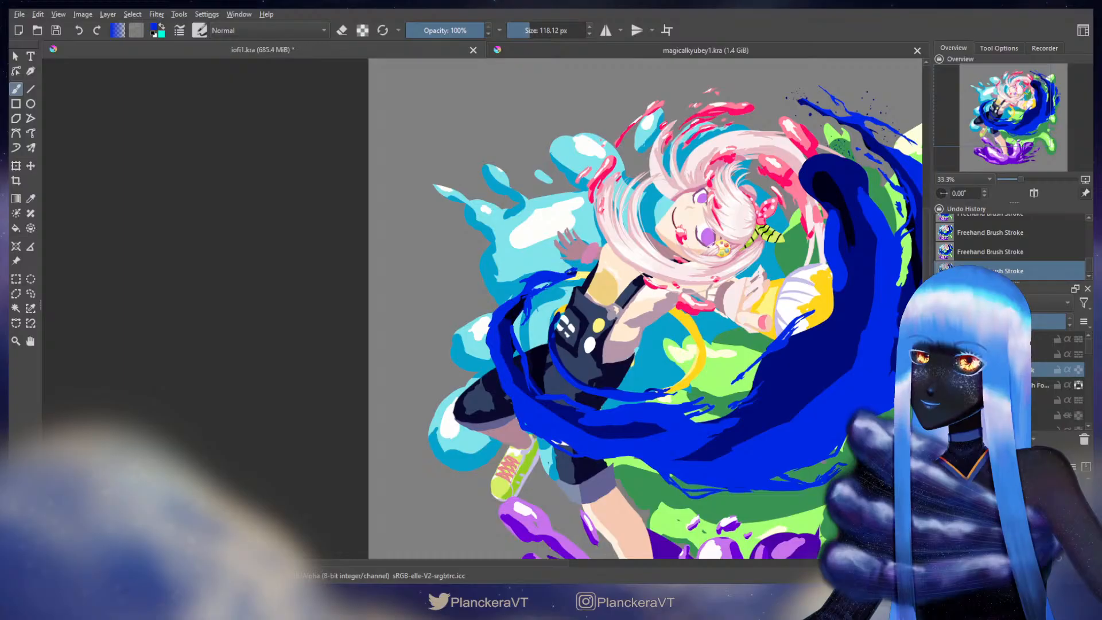
{"action": "left_click_drag", "start_coordinate": [549, 325], "coordinate": [519, 310]}
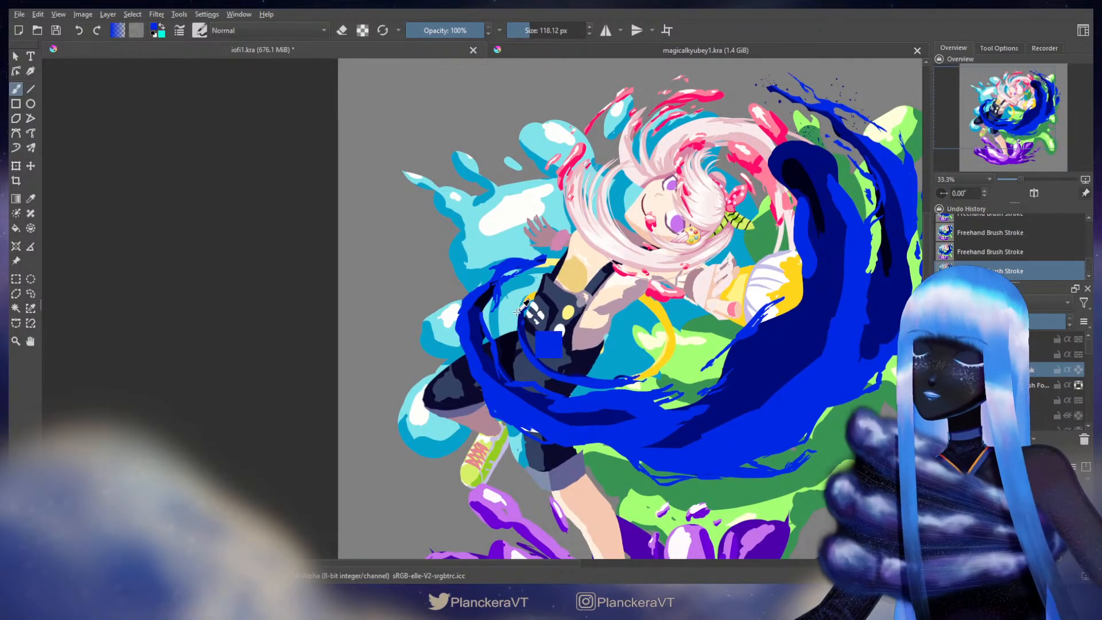
Step: Invert the swoosh layer's colors from blue to yellow
{"action": "key", "text": "ctrl+i"}
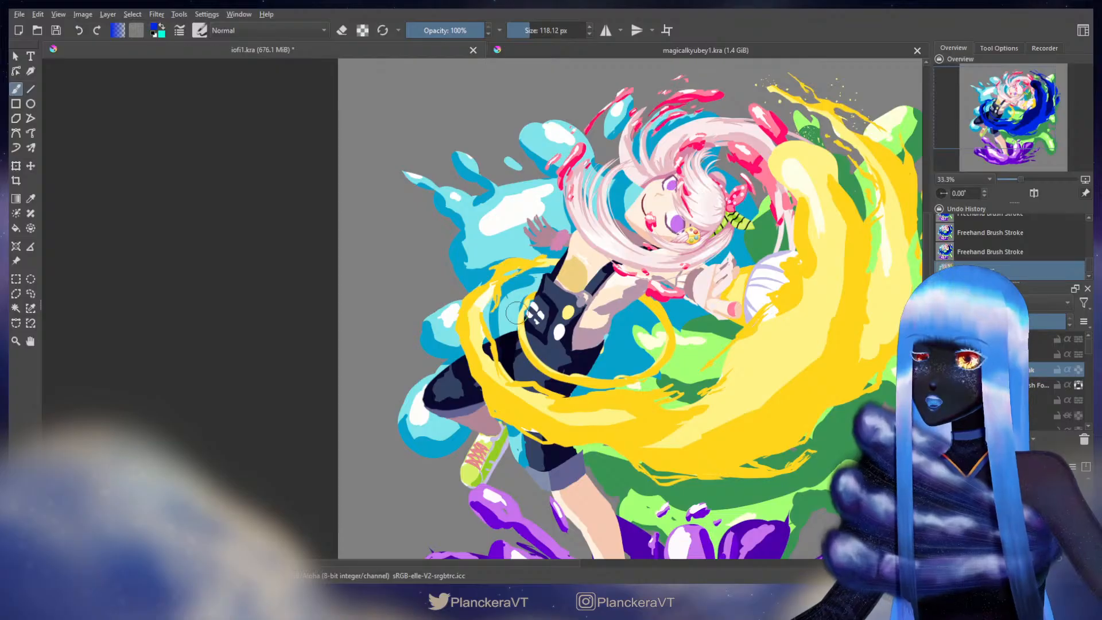
{"action": "left_click_drag", "start_coordinate": [616, 328], "coordinate": [533, 350]}
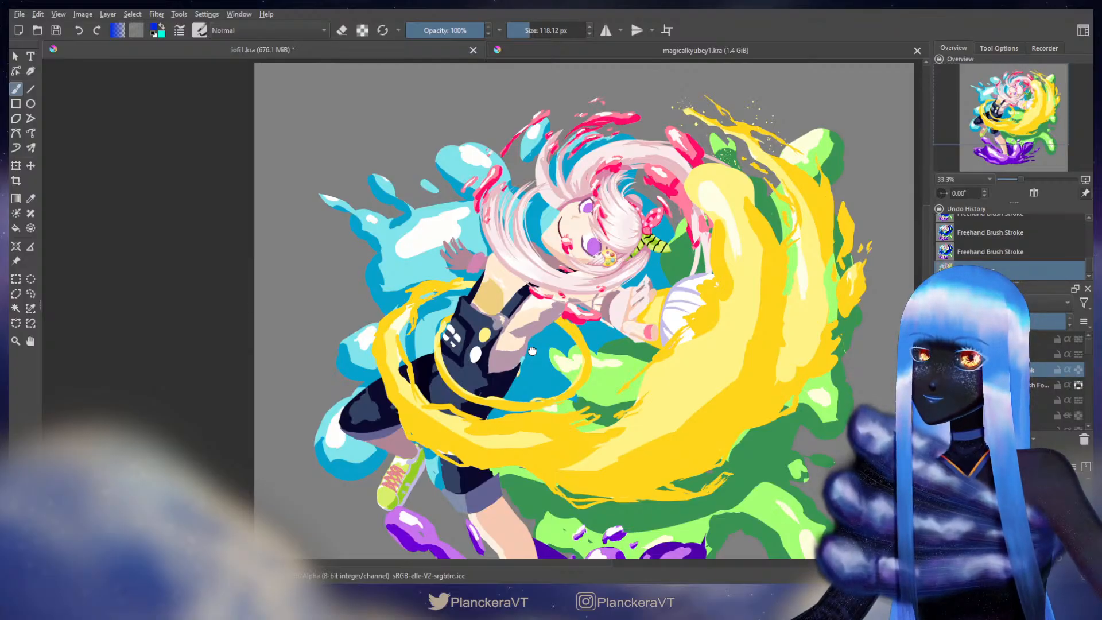
{"action": "left_click_drag", "start_coordinate": [532, 350], "coordinate": [543, 323]}
Step: Sample the swoosh's bright yellow and paint small splashes and droplets from its outer edge over the raised leg
{"action": "left_click", "coordinate": [426, 389], "text": "ctrl"}
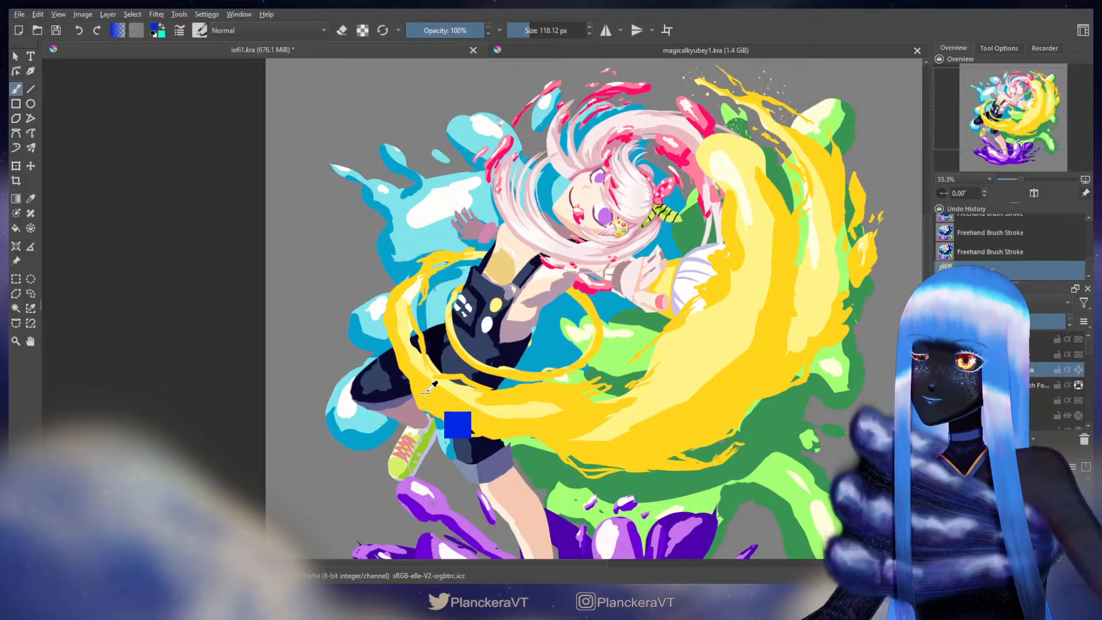
{"action": "left_click", "coordinate": [415, 378]}
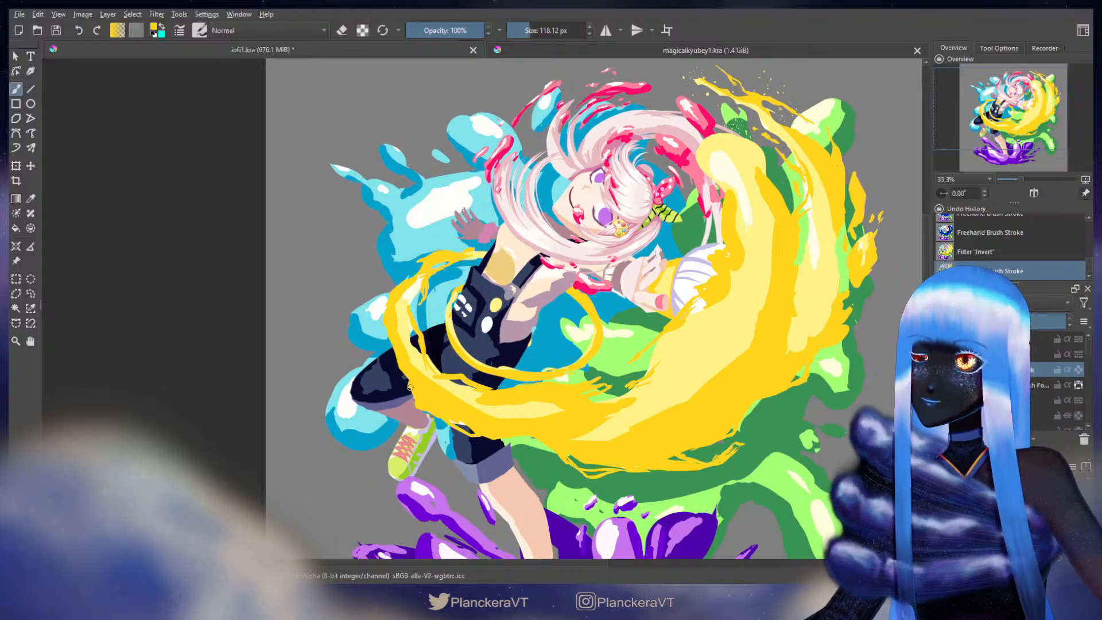
{"action": "left_click", "coordinate": [410, 387]}
{"action": "left_click", "coordinate": [410, 385]}
{"action": "left_click", "coordinate": [408, 392]}
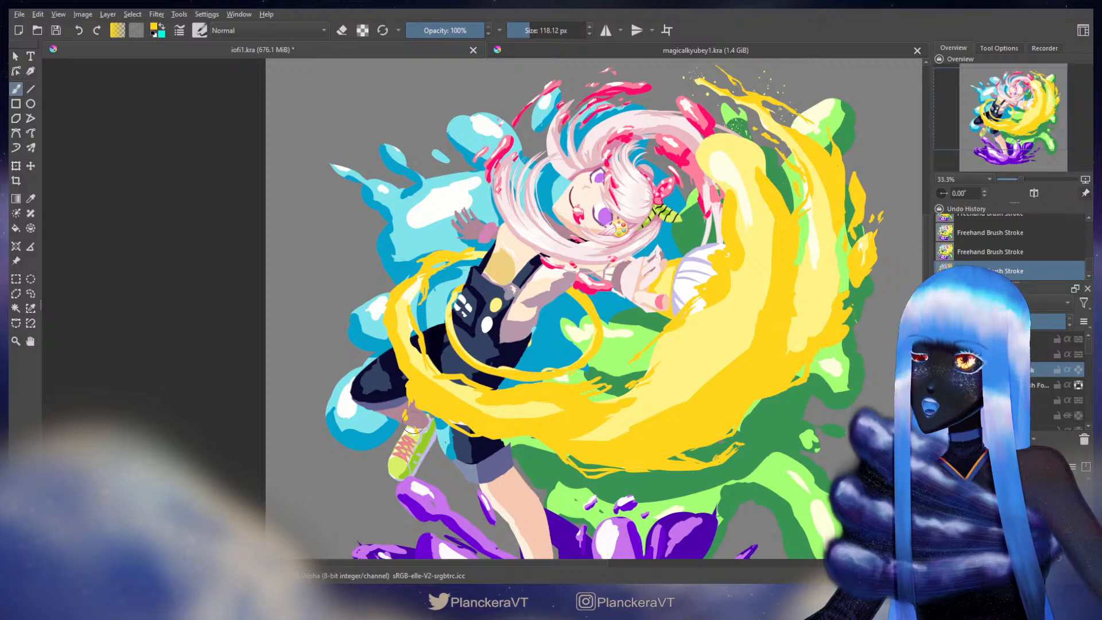
{"action": "left_click", "coordinate": [411, 428]}
{"action": "left_click", "coordinate": [419, 401]}
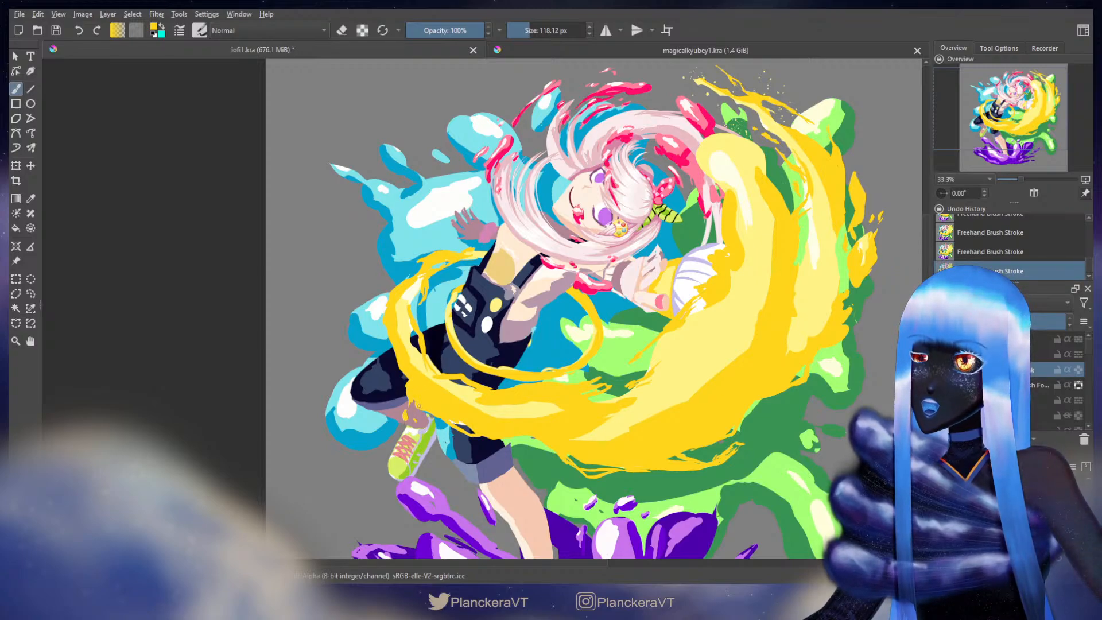
{"action": "left_click_drag", "start_coordinate": [419, 406], "coordinate": [430, 414]}
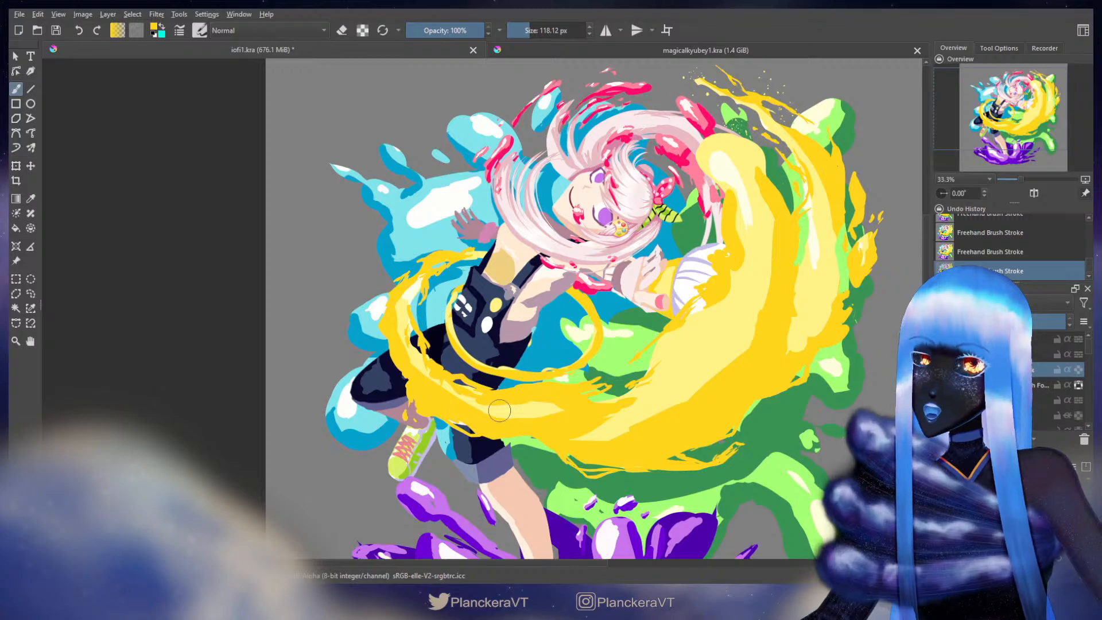
Step: Break up the detached outer fragment of the yellow swoosh with the eraser and yellow brush strokes
{"action": "left_click_drag", "start_coordinate": [694, 378], "coordinate": [615, 413]}
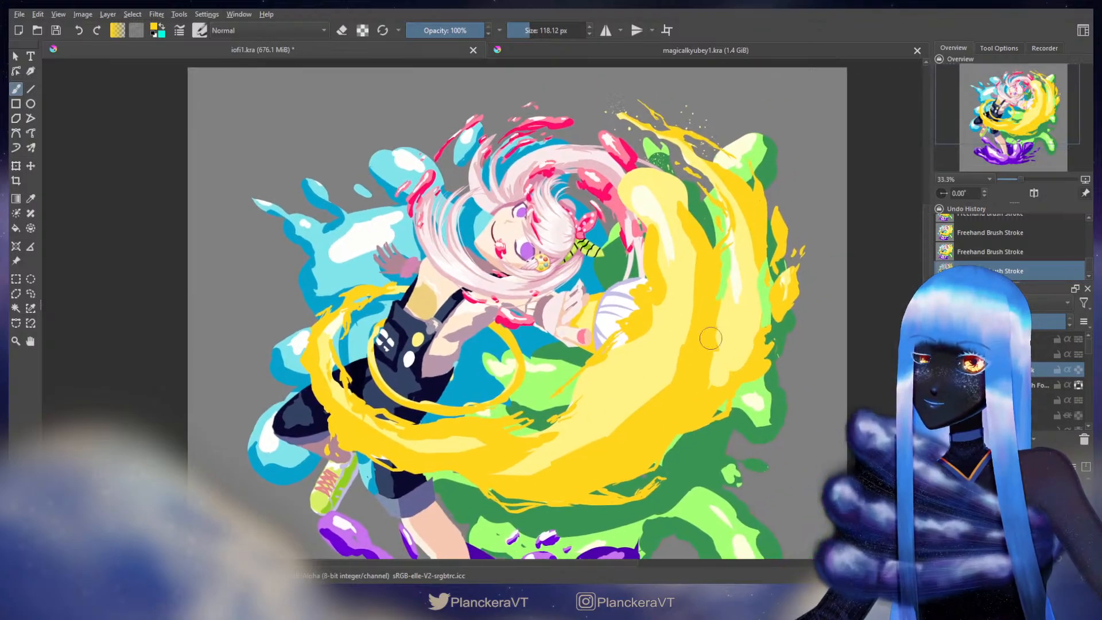
{"action": "key", "text": "e"}
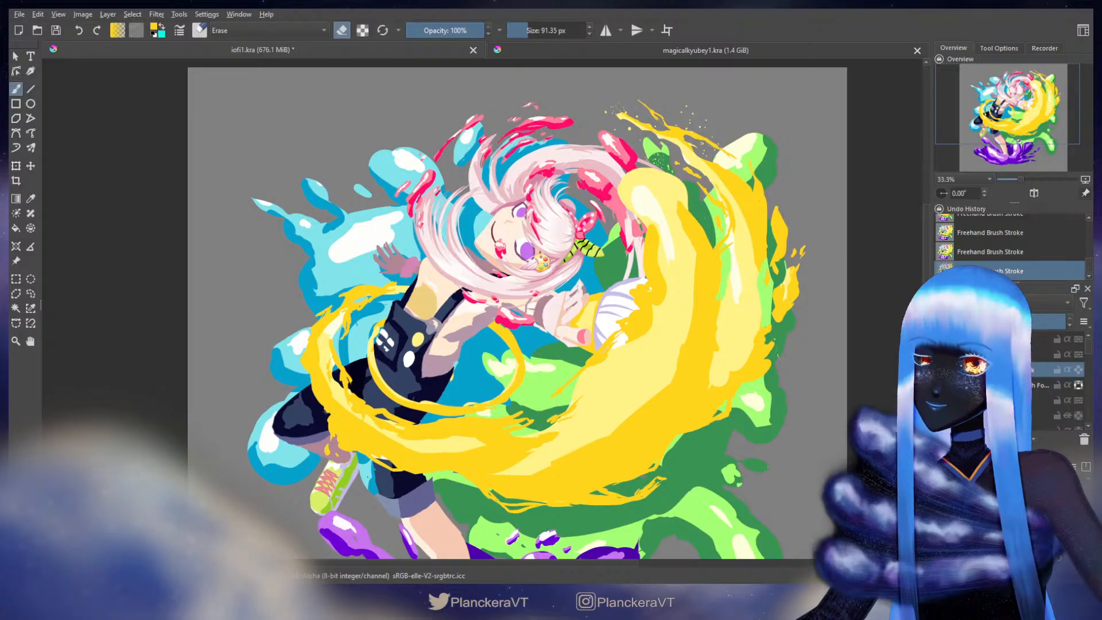
{"action": "key", "text": "e"}
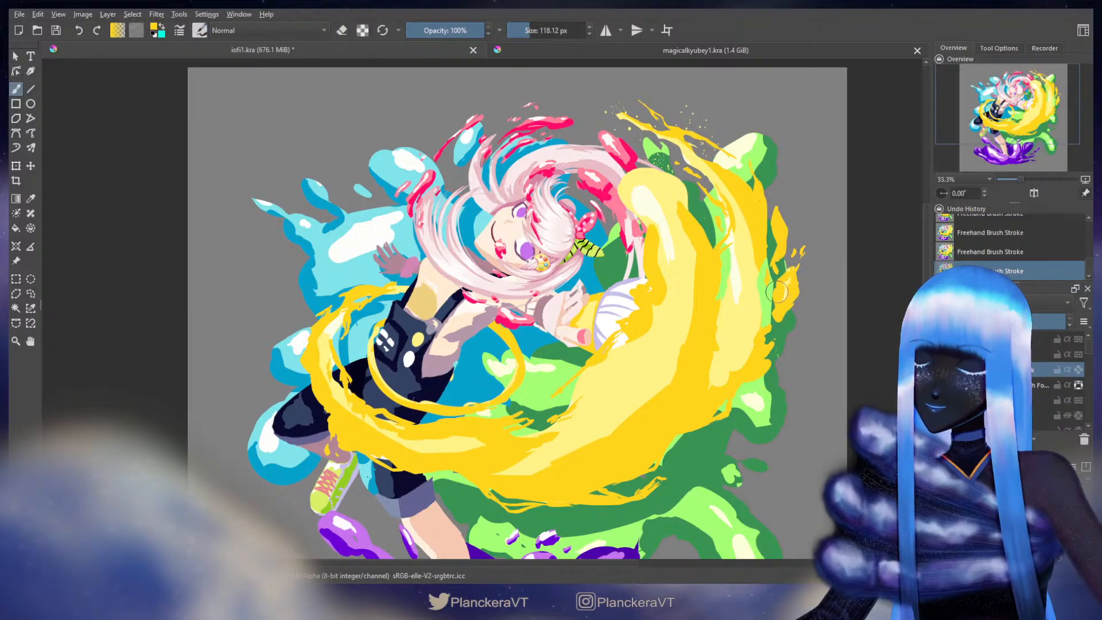
{"action": "key", "text": "e"}
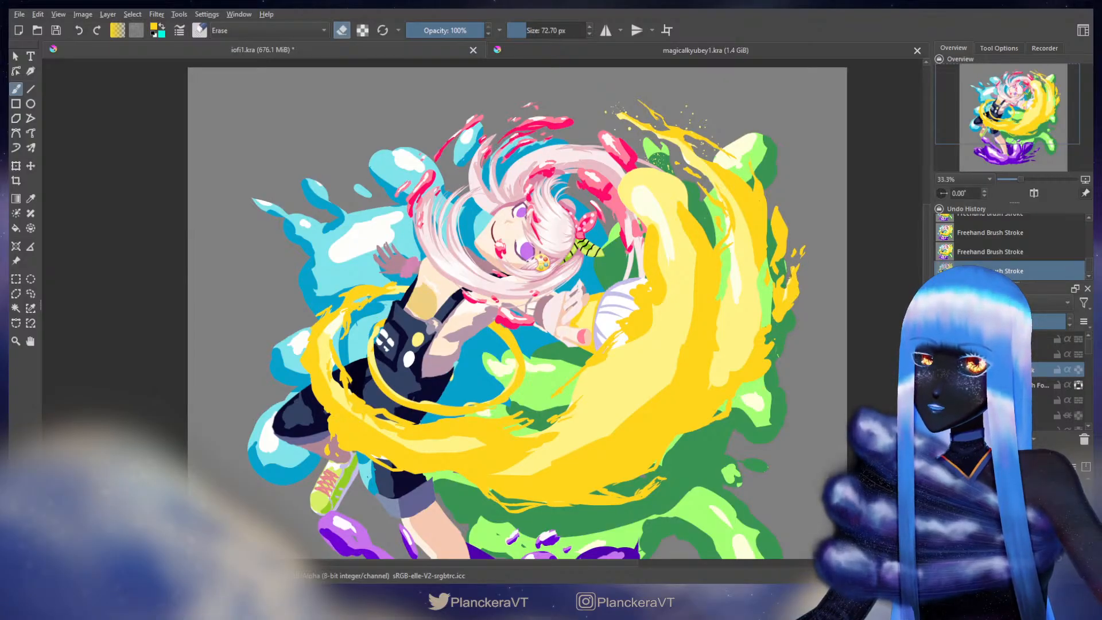
{"action": "key", "text": "e"}
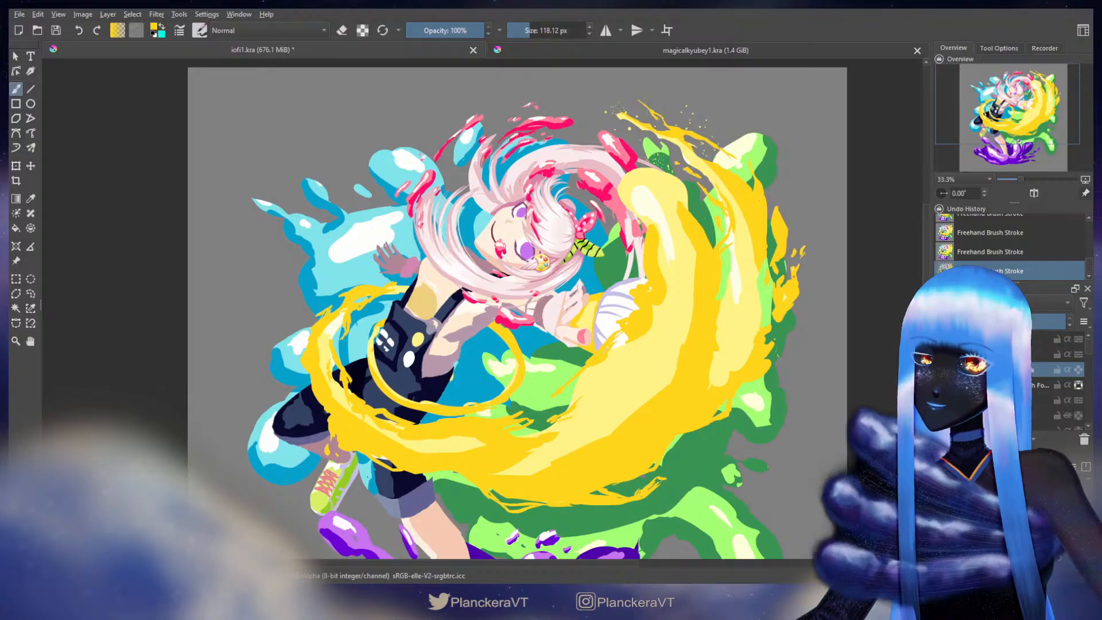
Step: Undo the latest strokes on the detached outer fragment and repaint small yellow splashes at its lower end
{"action": "left_click_drag", "start_coordinate": [793, 277], "coordinate": [794, 294]}
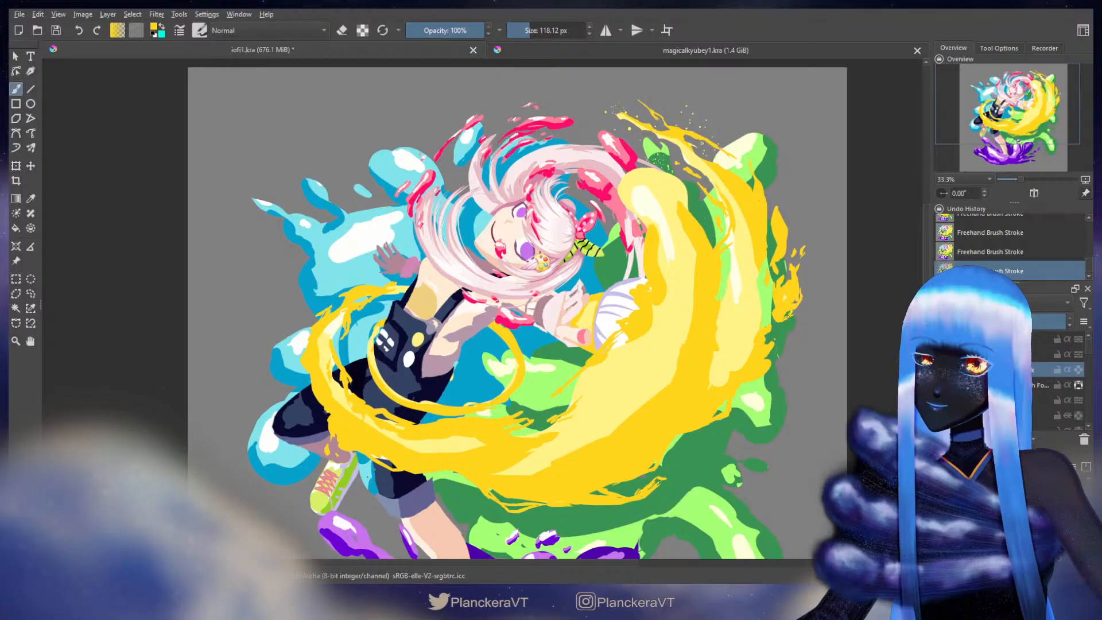
{"action": "key", "text": "ctrl+z"}
{"action": "key", "text": "ctrl+z"}
{"action": "key", "text": "ctrl+z"}
{"action": "left_click_drag", "start_coordinate": [778, 310], "coordinate": [774, 325]}
{"action": "left_click_drag", "start_coordinate": [777, 310], "coordinate": [774, 322]}
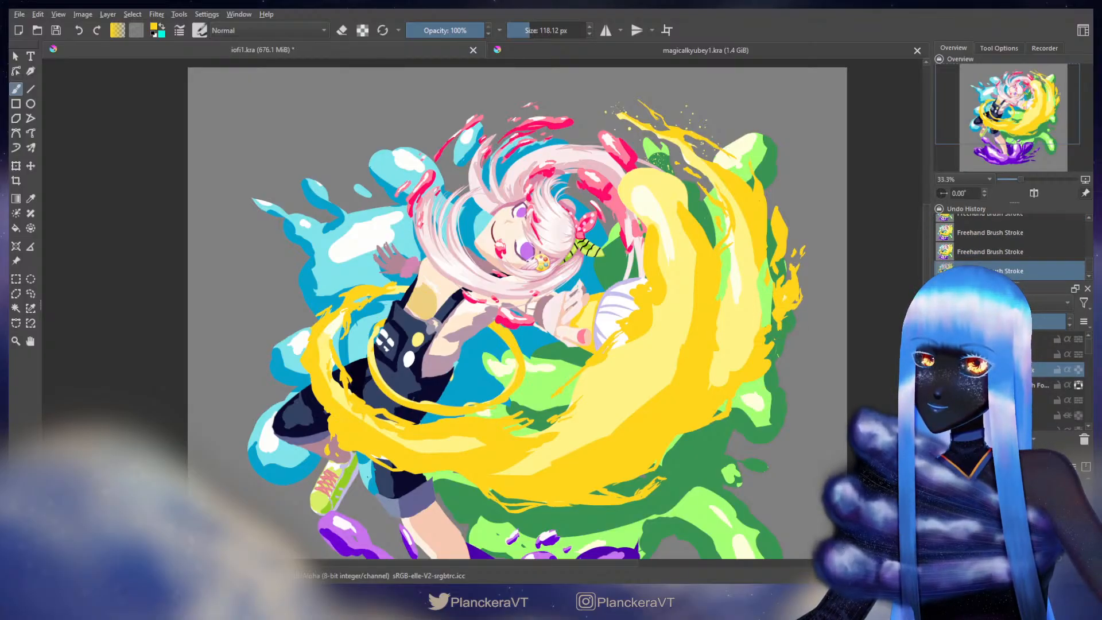
{"action": "left_click_drag", "start_coordinate": [774, 316], "coordinate": [774, 316]}
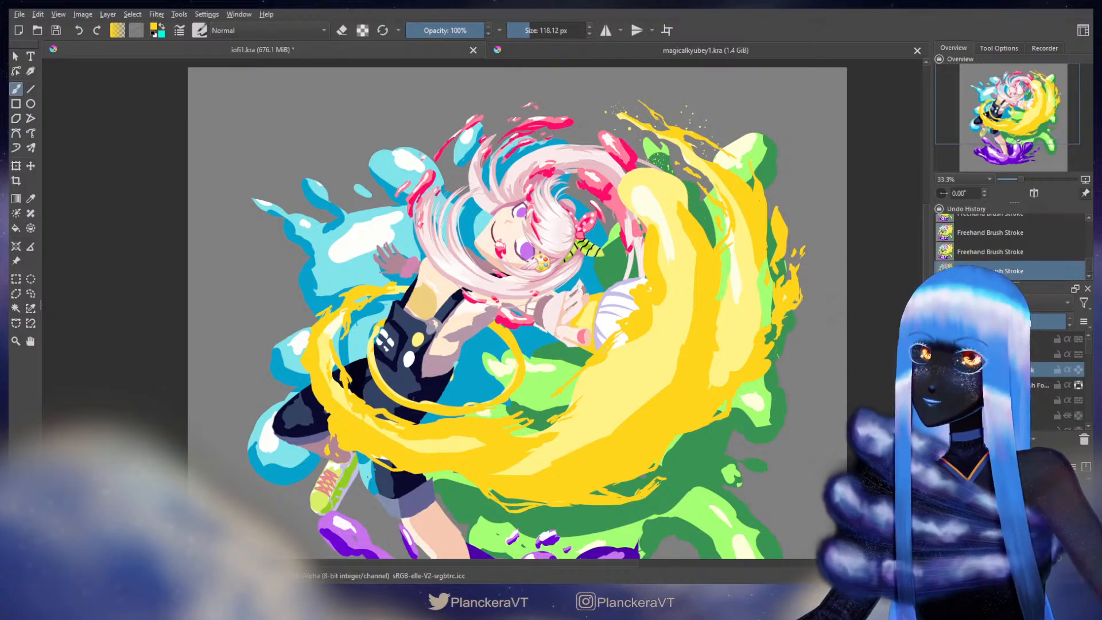
Step: Hide the layer with the hand and white striped clothing beside the swoosh's inner edge
{"action": "left_click_drag", "start_coordinate": [696, 237], "coordinate": [715, 228]}
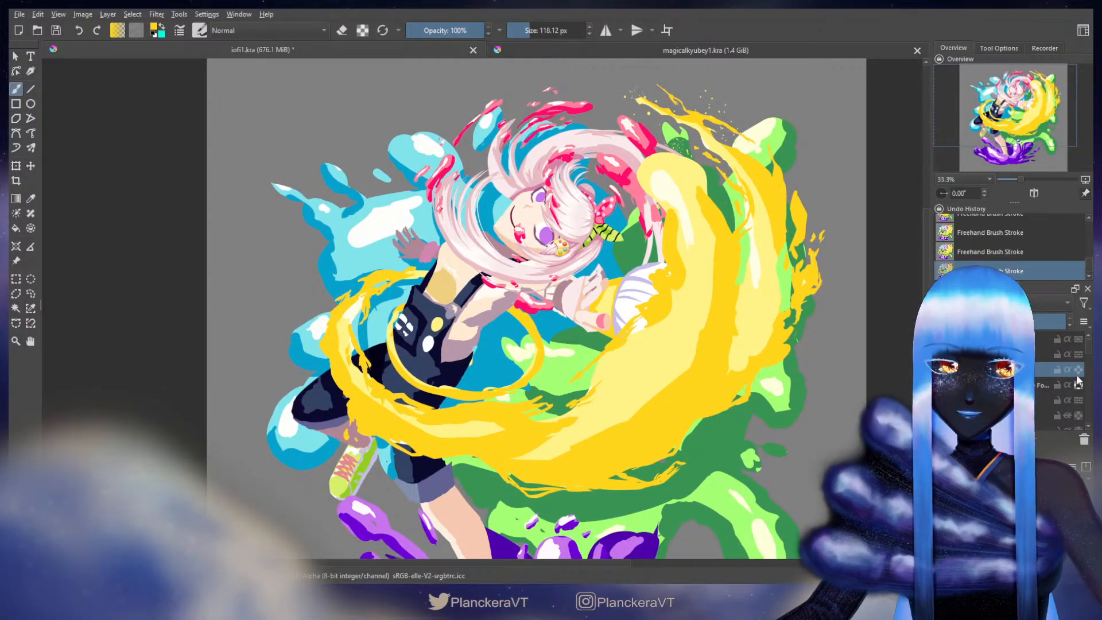
{"action": "mouse_move", "coordinate": [1089, 353]}
{"action": "left_mouse_down"}
{"action": "mouse_move", "coordinate": [1090, 362]}
{"action": "mouse_move", "coordinate": [1088, 351]}
{"action": "left_mouse_up"}
{"action": "left_click", "coordinate": [942, 344]}
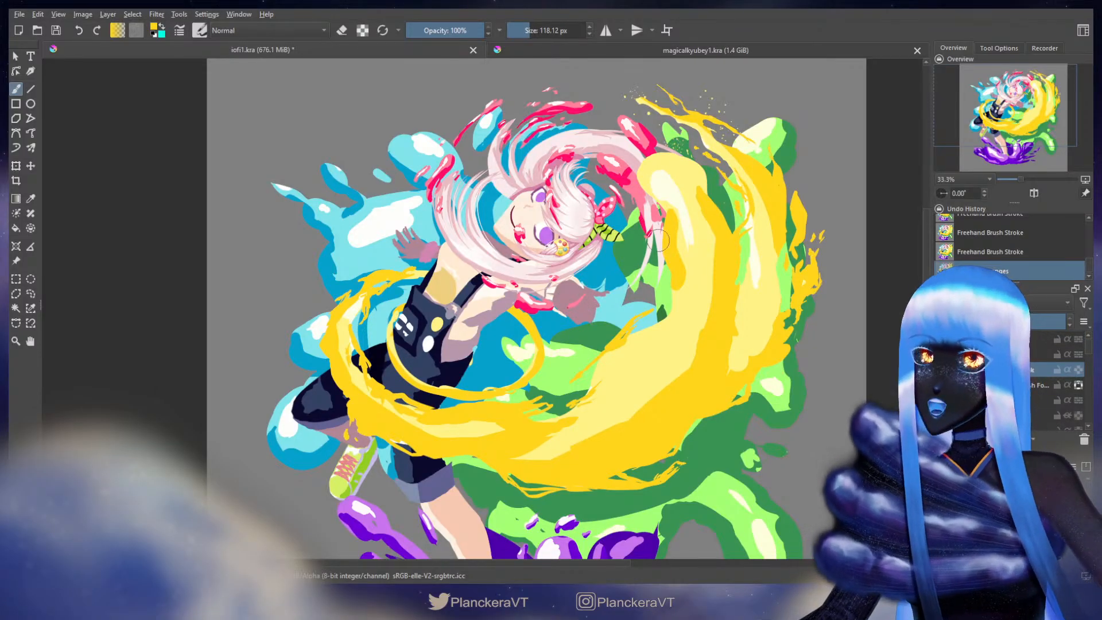
Step: Redo the yellow strokes on the swoosh's inner edge, painting a splash below the gloved hand
{"action": "mouse_move", "coordinate": [665, 246]}
{"action": "left_mouse_down"}
{"action": "mouse_move", "coordinate": [673, 291]}
{"action": "mouse_move", "coordinate": [660, 242]}
{"action": "left_mouse_up"}
{"action": "key", "text": "ctrl+z"}
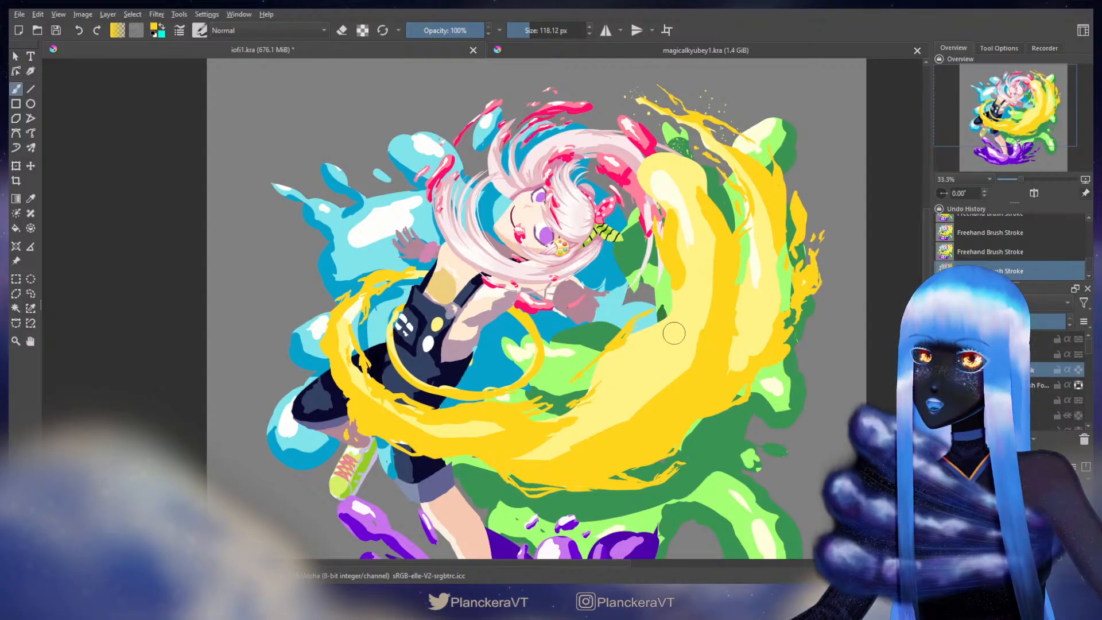
{"action": "mouse_move", "coordinate": [674, 328]}
{"action": "left_mouse_down"}
{"action": "mouse_move", "coordinate": [651, 336]}
{"action": "mouse_move", "coordinate": [671, 324]}
{"action": "mouse_move", "coordinate": [642, 315]}
{"action": "left_mouse_up"}
{"action": "key", "text": "ctrl+z"}
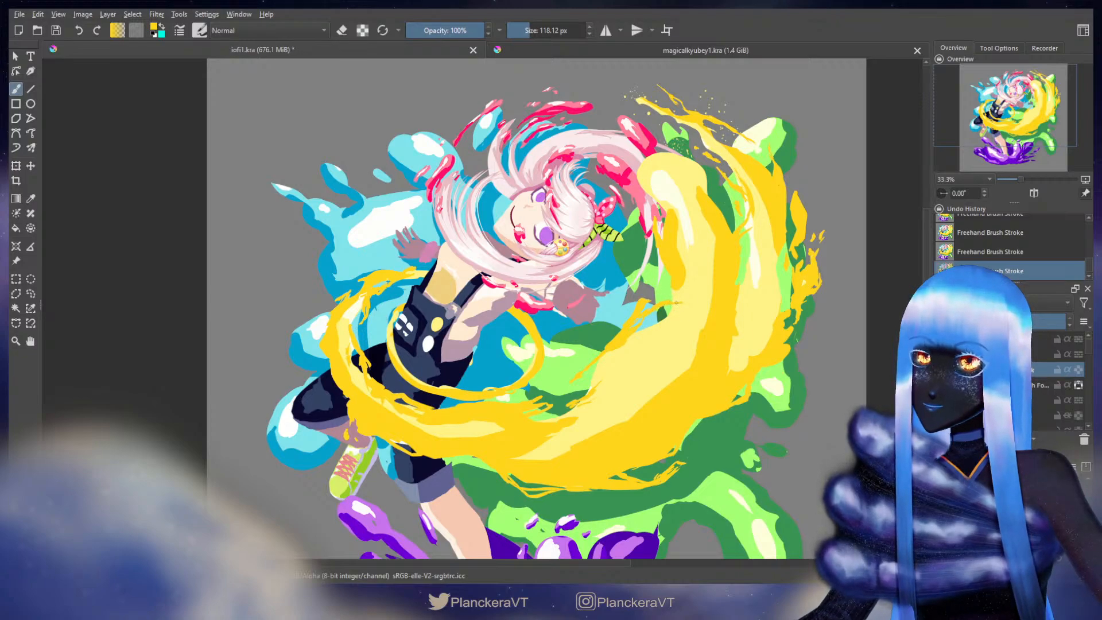
Step: Invert the swoosh layer's colors from yellow to blue and undo the stray stroke near the ring
{"action": "left_click_drag", "start_coordinate": [597, 365], "coordinate": [647, 287]}
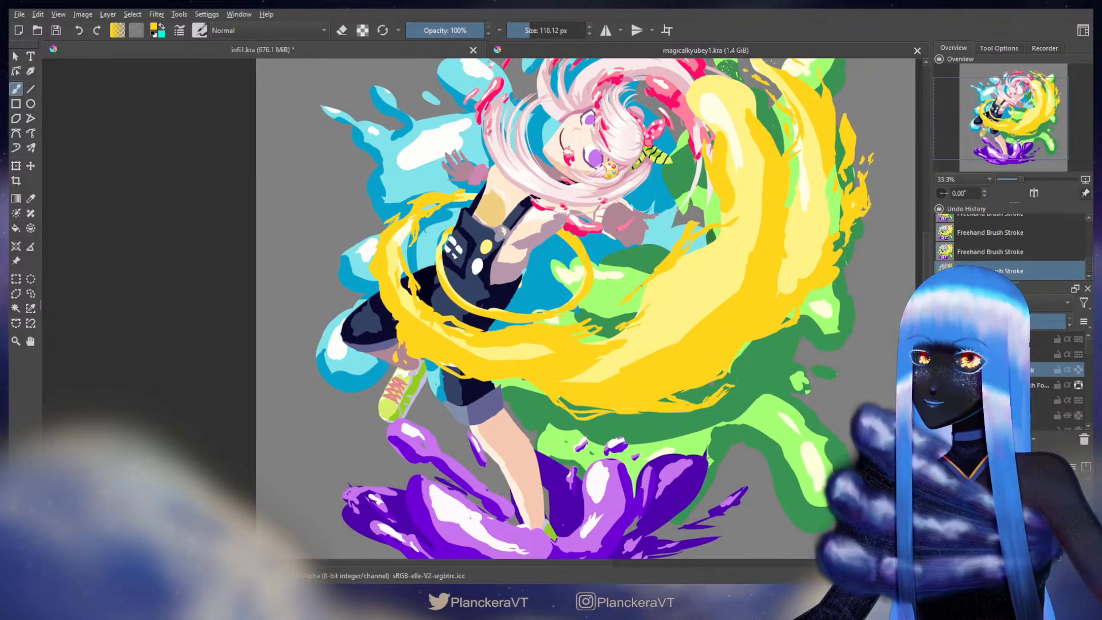
{"action": "left_click_drag", "start_coordinate": [653, 326], "coordinate": [670, 321]}
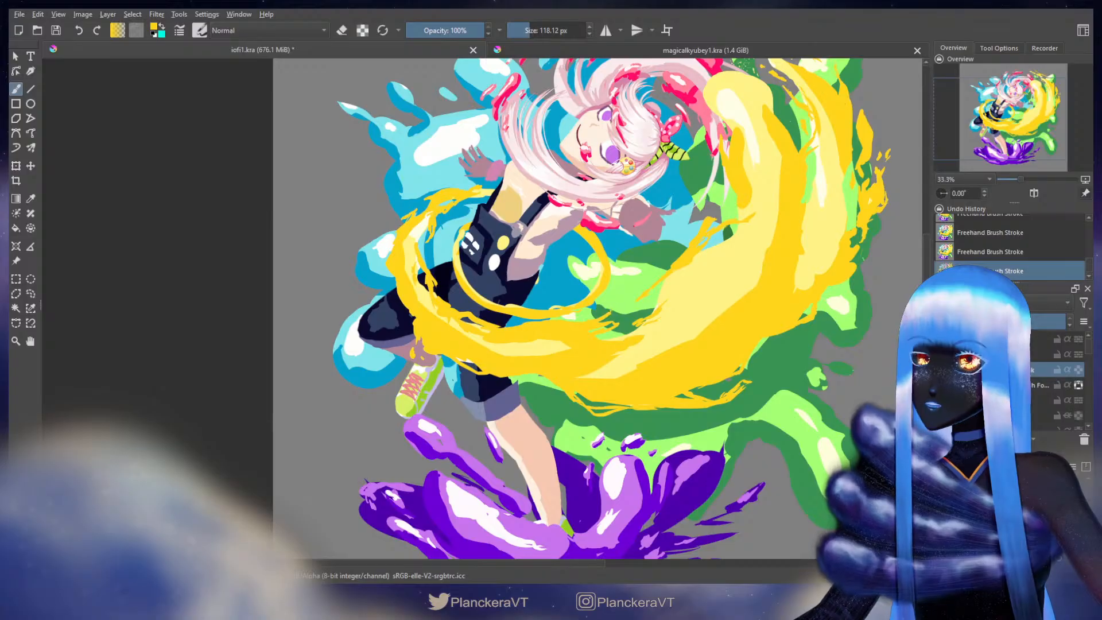
{"action": "left_click_drag", "start_coordinate": [559, 349], "coordinate": [559, 385]}
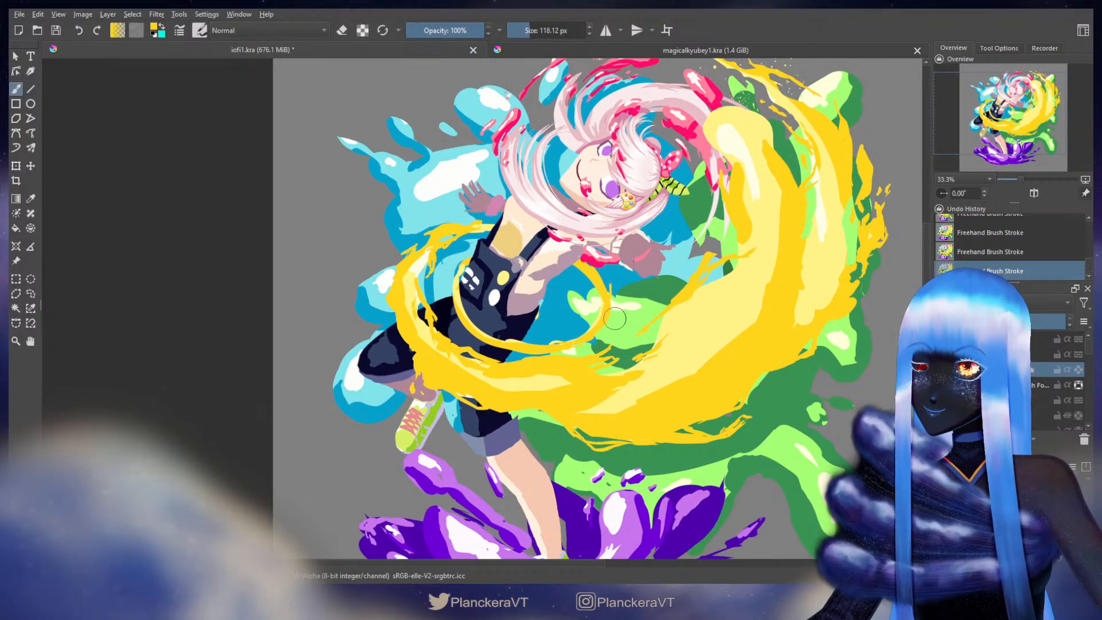
{"action": "key", "text": "ctrl+i"}
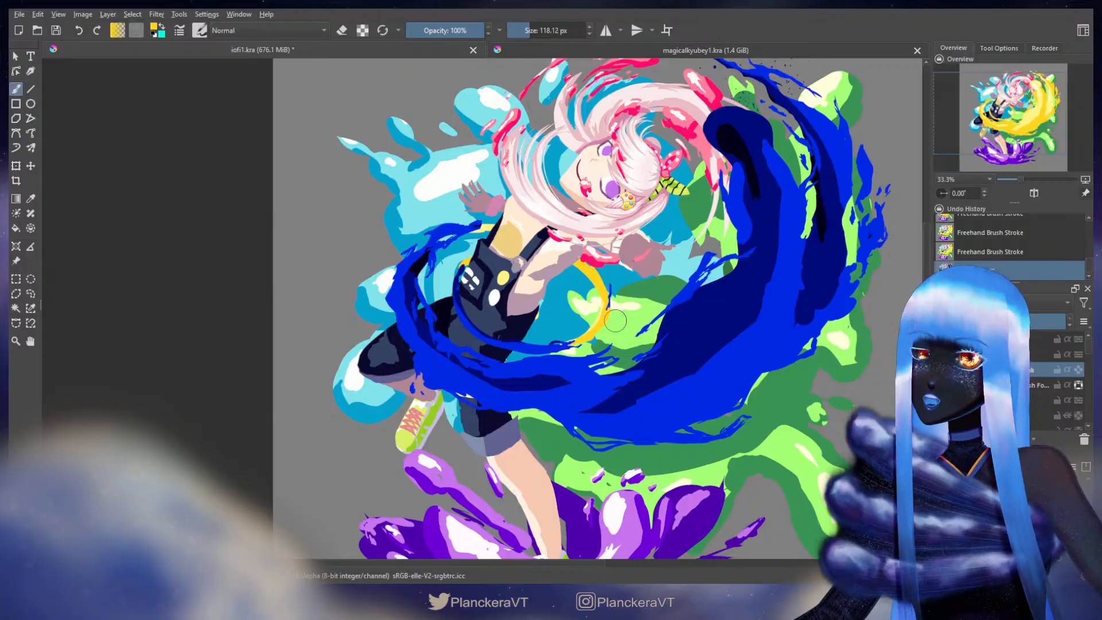
{"action": "key", "text": "ctrl+z"}
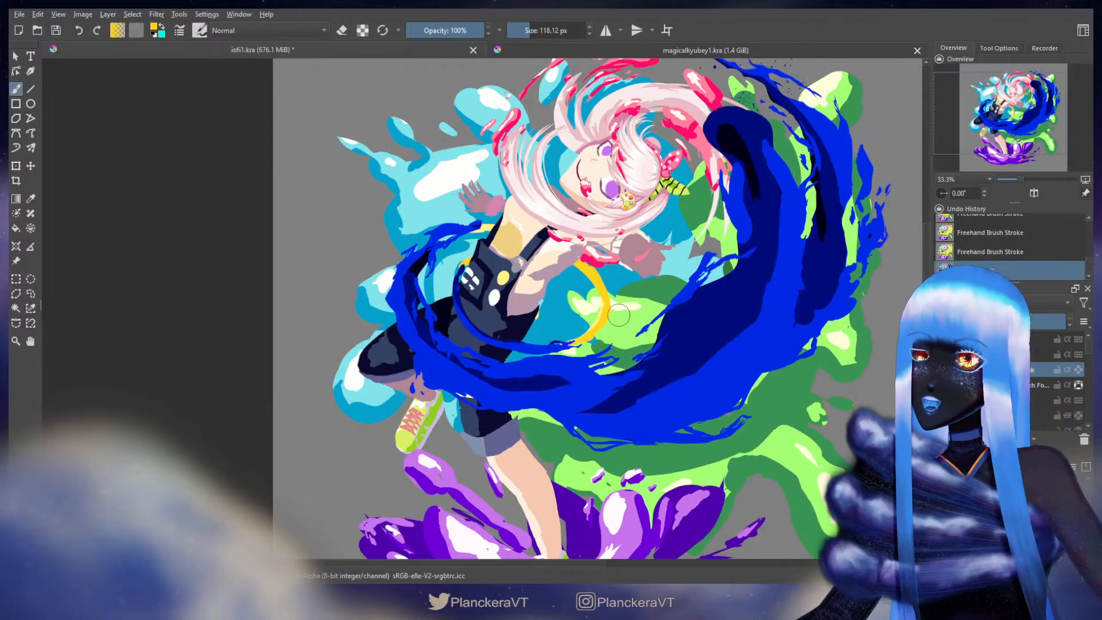
Step: Sample the swoosh's bright blue and paint splashes along its thin inner strand over the dark overalls
{"action": "left_click", "coordinate": [506, 344], "text": "ctrl"}
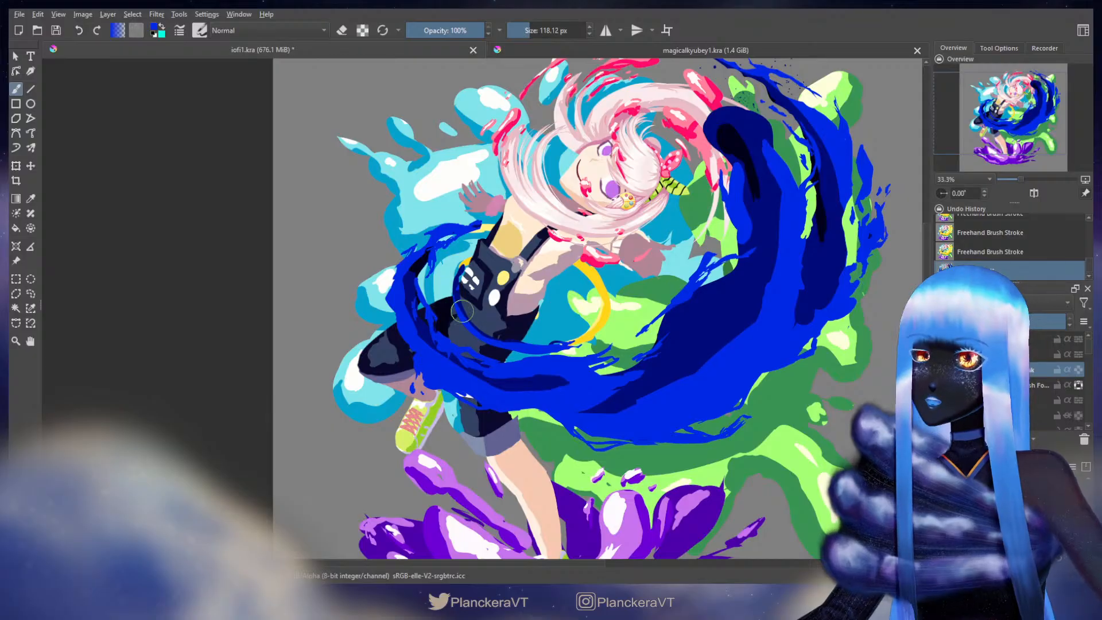
{"action": "left_click_drag", "start_coordinate": [454, 294], "coordinate": [466, 323]}
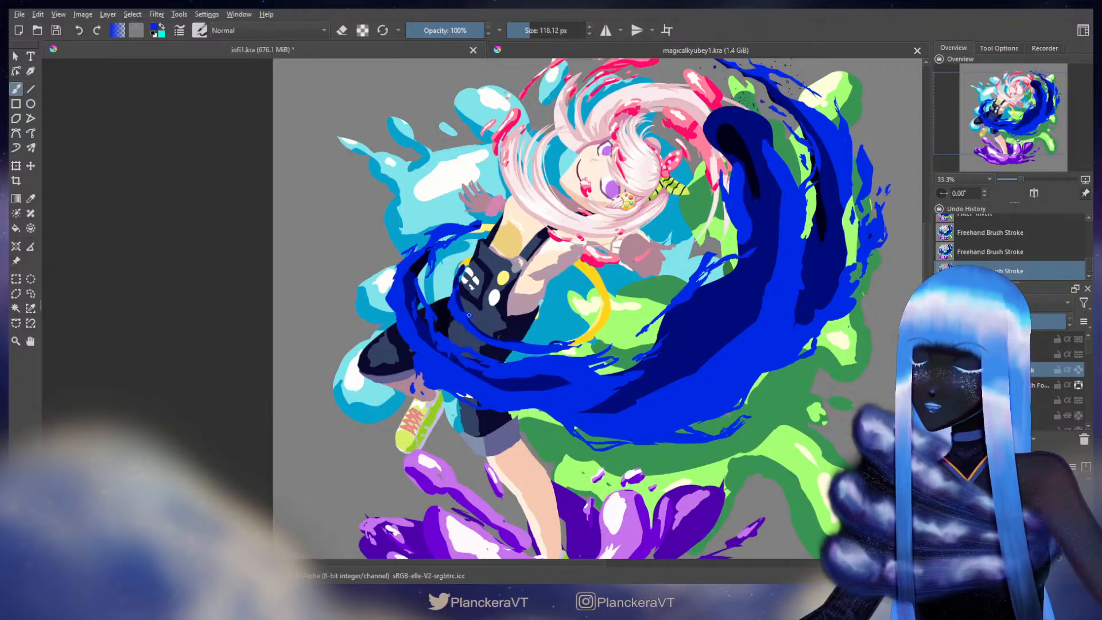
{"action": "key", "text": "ctrl+z"}
{"action": "key", "text": "ctrl+shift+z"}
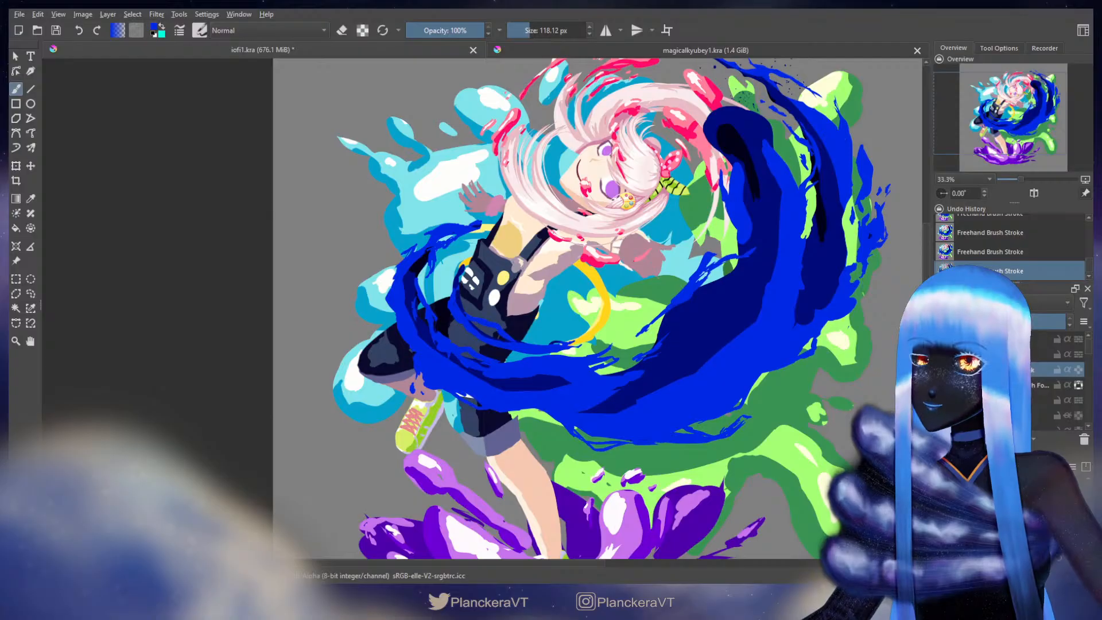
{"action": "key", "text": "ctrl+z"}
{"action": "key", "text": "ctrl+z"}
{"action": "key", "text": "ctrl+shift+z"}
{"action": "key", "text": "ctrl+shift+z"}
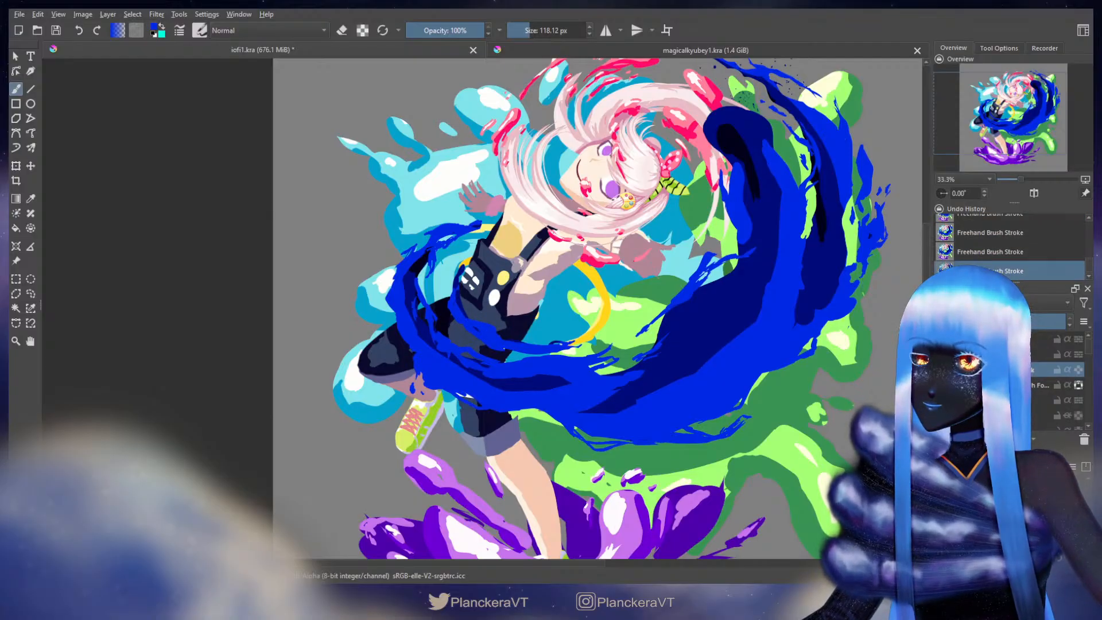
Step: Shape the inner strand across the waist with eraser cuts and further bright blue splashes
{"action": "key", "text": "e"}
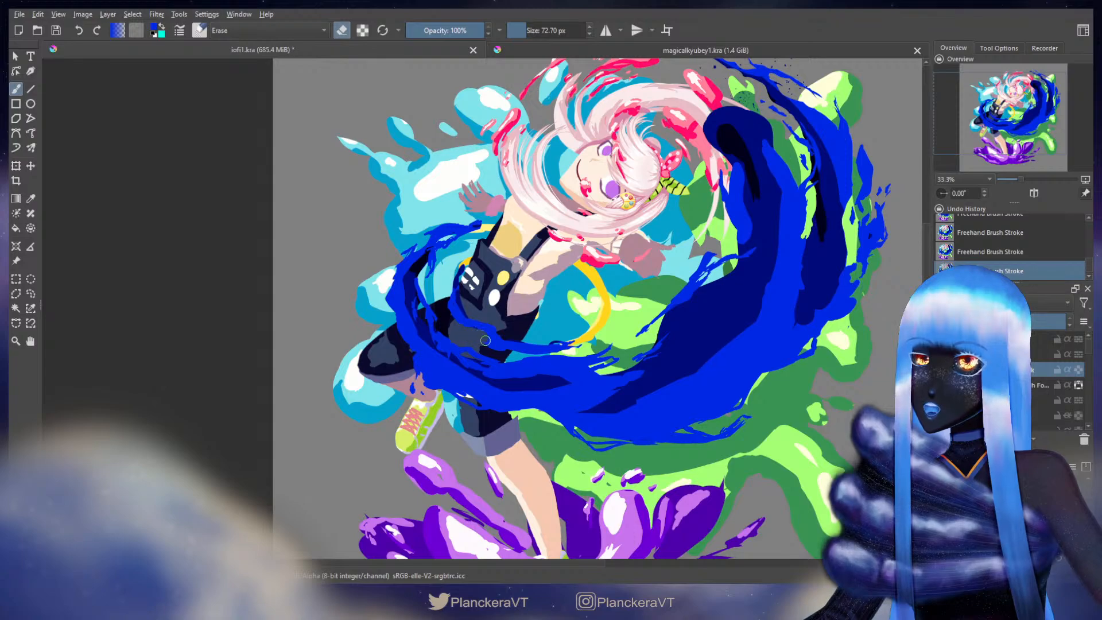
{"action": "key", "text": "e"}
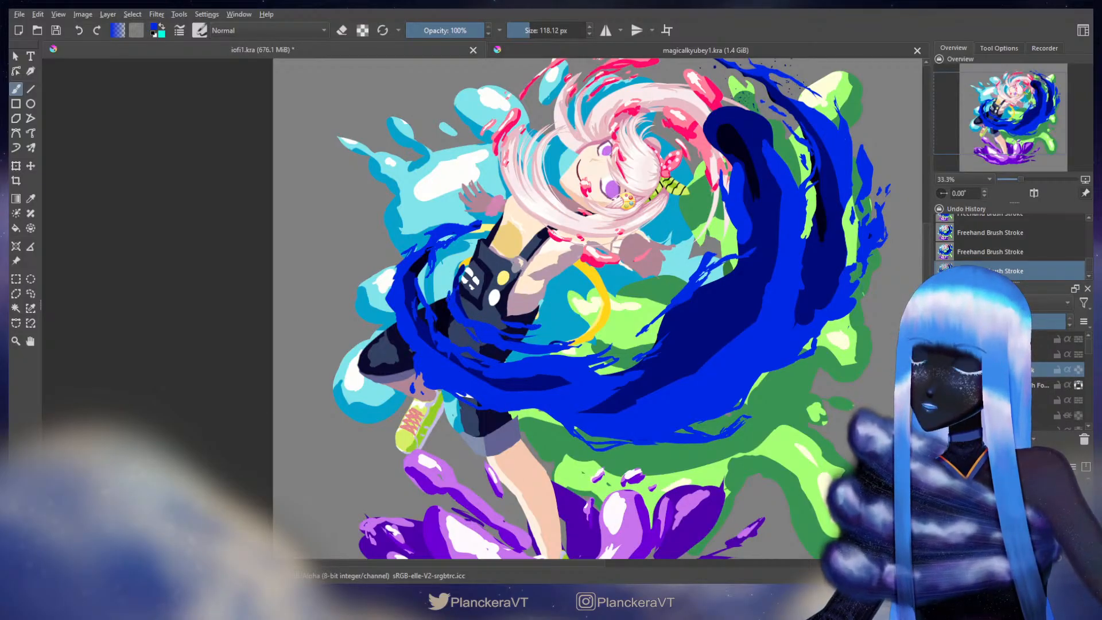
{"action": "key", "text": "ctrl+z"}
{"action": "key", "text": "ctrl+shift+z"}
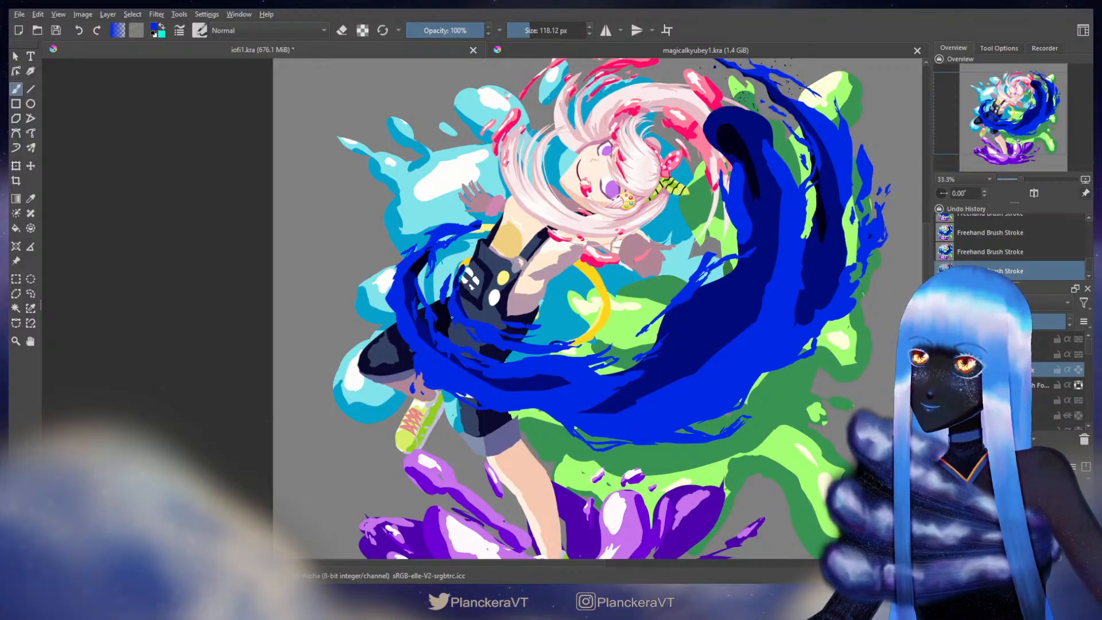
{"action": "left_click_drag", "start_coordinate": [451, 317], "coordinate": [495, 333]}
{"action": "mouse_move", "coordinate": [455, 299]}
{"action": "left_mouse_down"}
{"action": "mouse_move", "coordinate": [525, 300]}
{"action": "mouse_move", "coordinate": [538, 336]}
{"action": "left_mouse_up"}
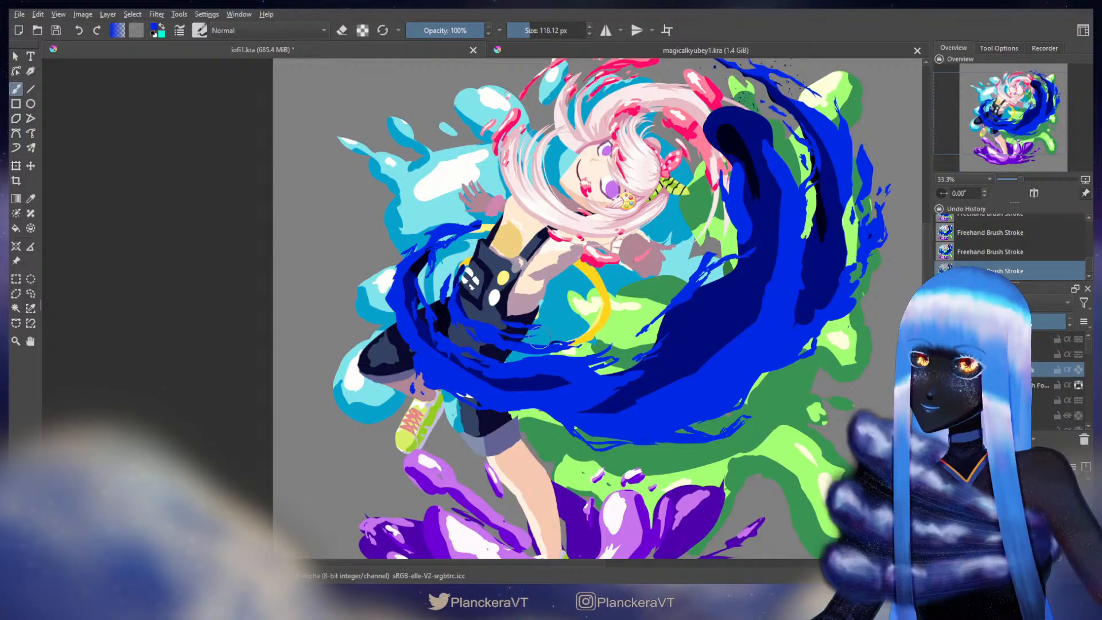
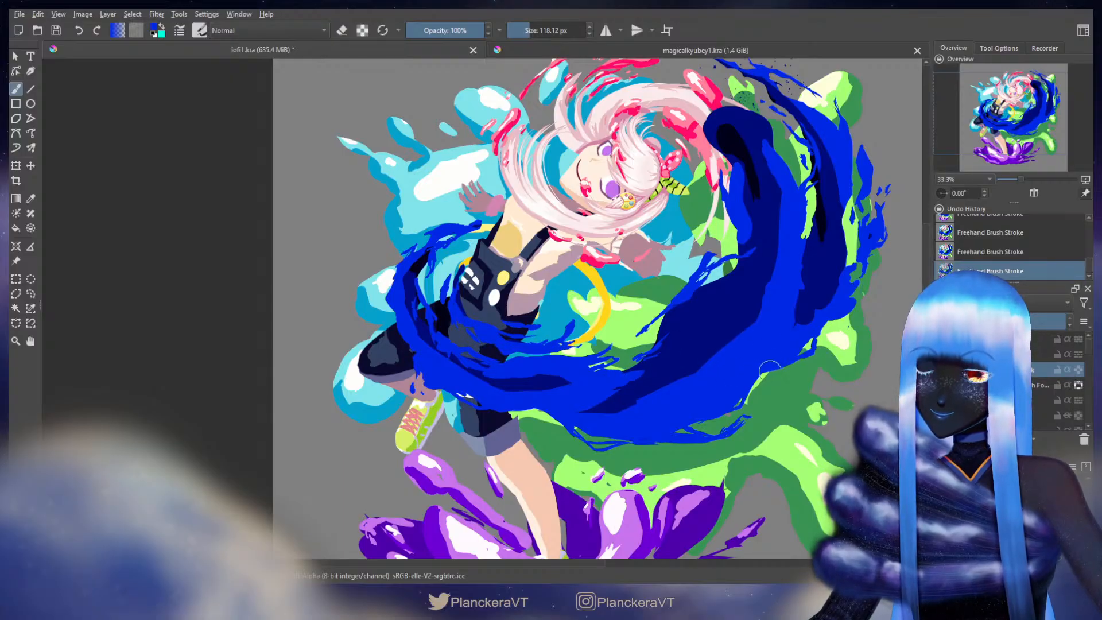
Step: Undo the latest strokes on the swoosh's narrow loop and repaint its outer edge in bright blue above the raised leg
{"action": "left_click_drag", "start_coordinate": [787, 339], "coordinate": [764, 369]}
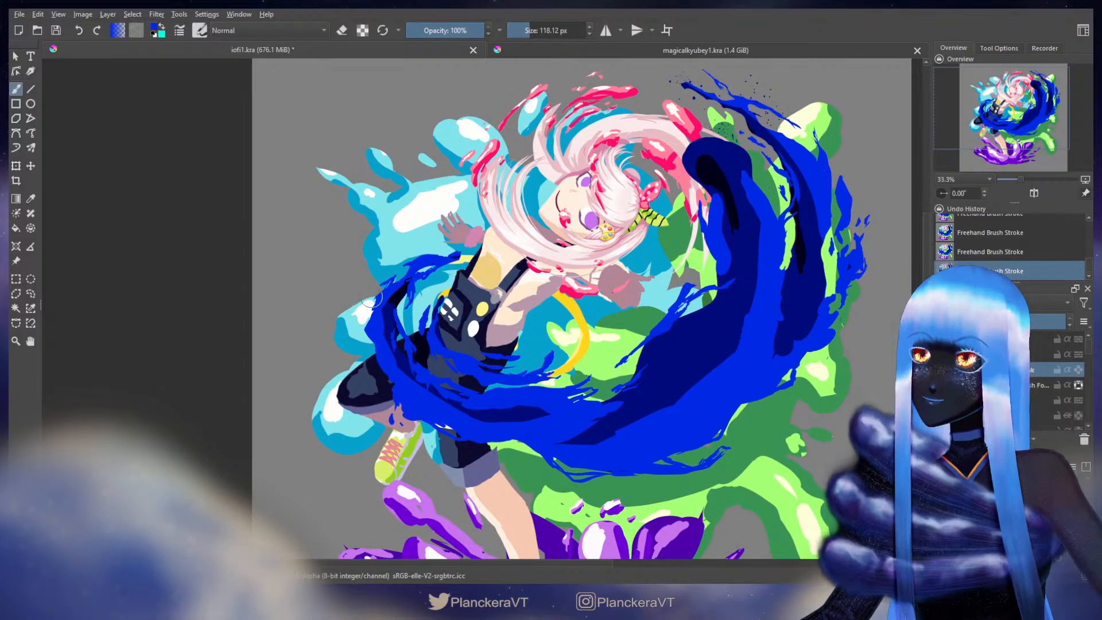
{"action": "key", "text": "e"}
{"action": "key", "text": "e"}
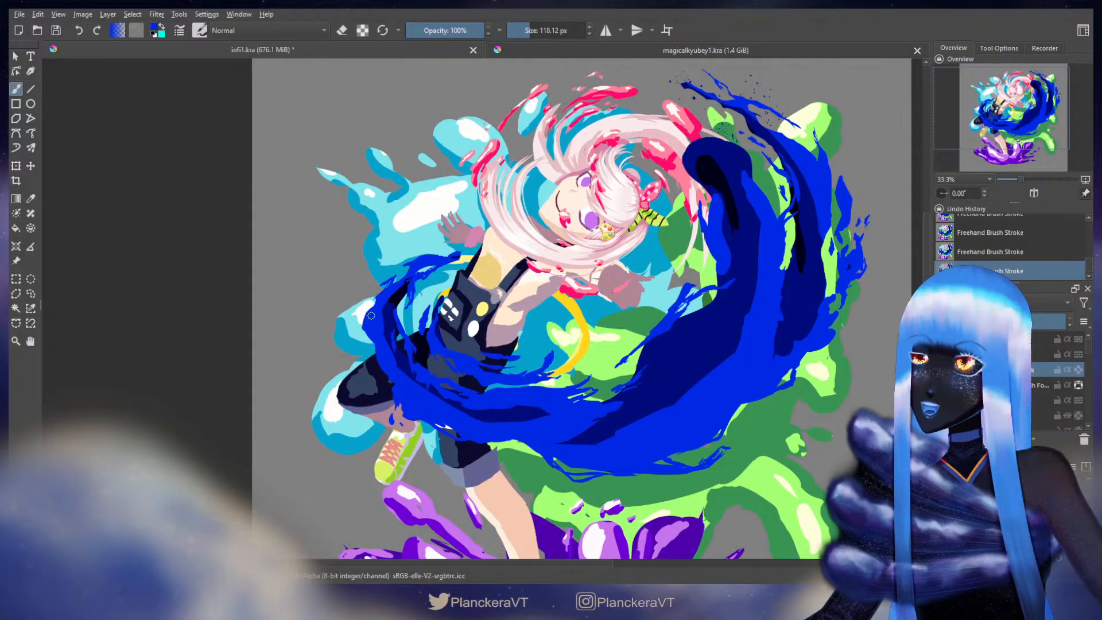
{"action": "key", "text": "ctrl+z"}
{"action": "key", "text": "ctrl+z"}
{"action": "left_click_drag", "start_coordinate": [375, 312], "coordinate": [369, 359]}
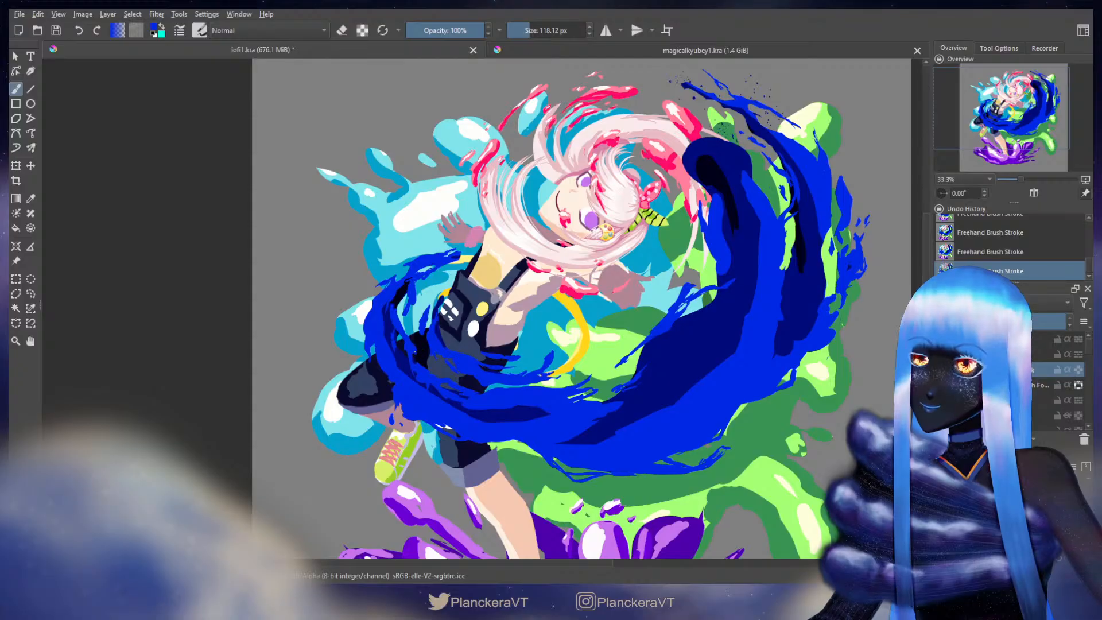
{"action": "key", "text": "ctrl+z"}
{"action": "key", "text": "ctrl+shift+z"}
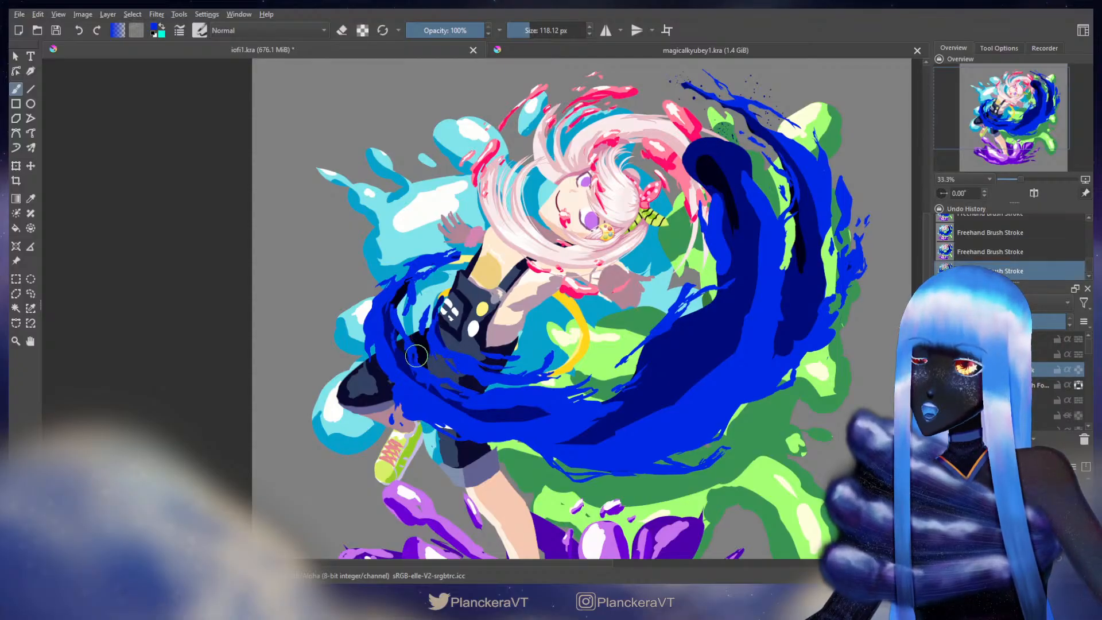
Step: Refine the splashes inside the narrow loop beside the overalls with blue brush strokes and the eraser
{"action": "key", "text": "ctrl+z"}
{"action": "key", "text": "ctrl+z"}
{"action": "key", "text": "ctrl+shift+z"}
{"action": "key", "text": "ctrl+shift+z"}
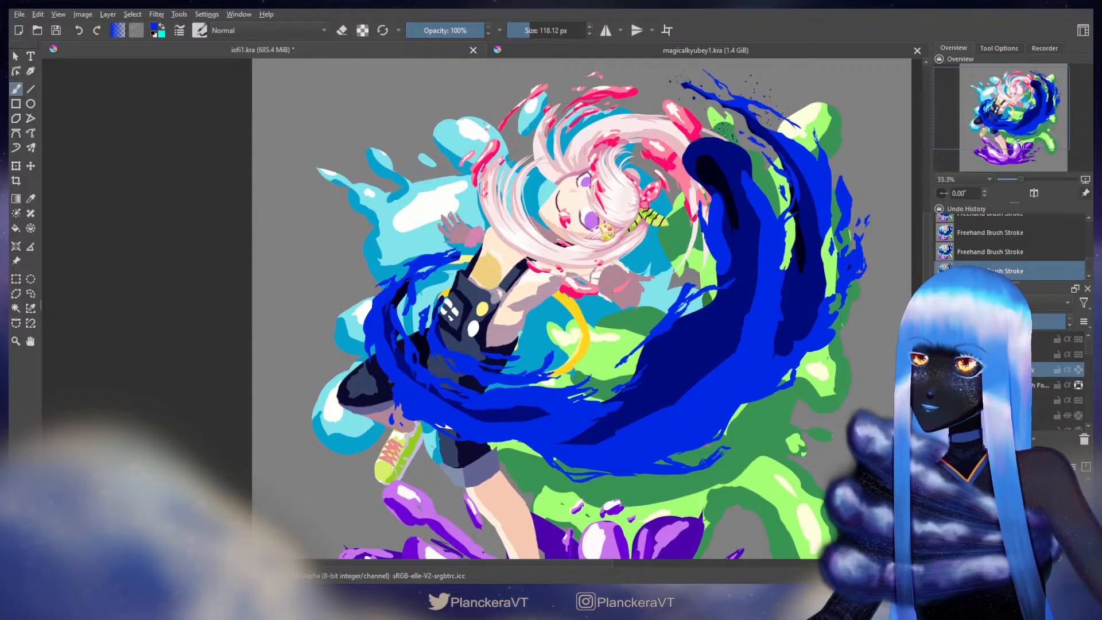
{"action": "key", "text": "ctrl+z"}
{"action": "key", "text": "ctrl+z"}
{"action": "key", "text": "ctrl+shift+z"}
{"action": "key", "text": "ctrl+shift+z"}
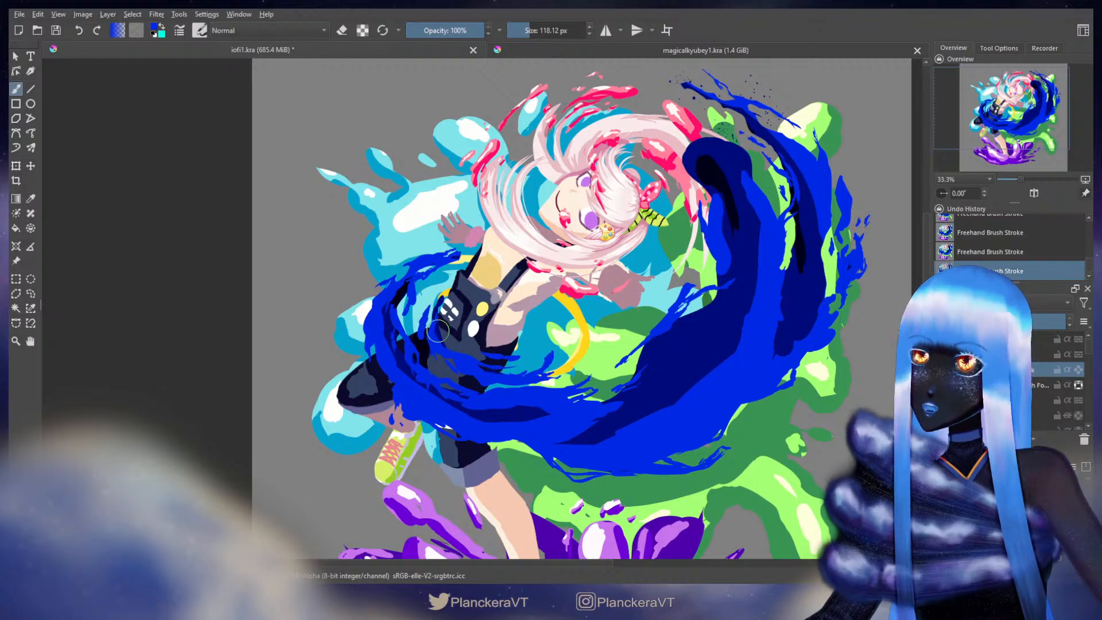
{"action": "key", "text": "e"}
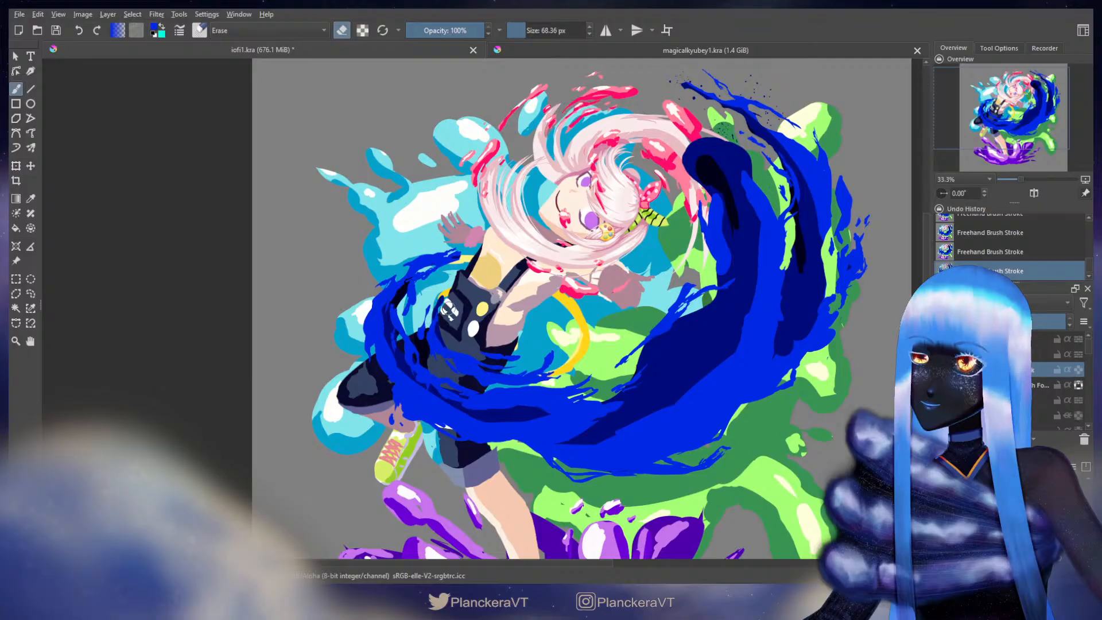
{"action": "key", "text": "e"}
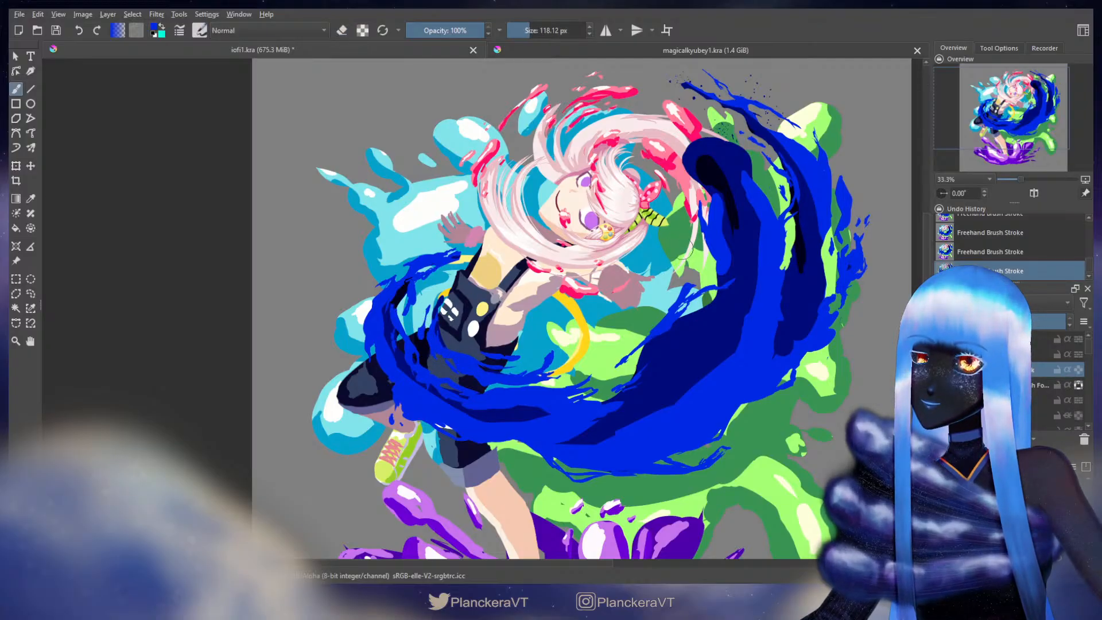
Step: Paint a bright blue rim along the upper edge of the swoosh's rounded dark tip with a smaller brush
{"action": "mouse_move", "coordinate": [686, 241]}
{"action": "left_mouse_down"}
{"action": "mouse_move", "coordinate": [670, 202]}
{"action": "mouse_move", "coordinate": [665, 233]}
{"action": "left_mouse_up"}
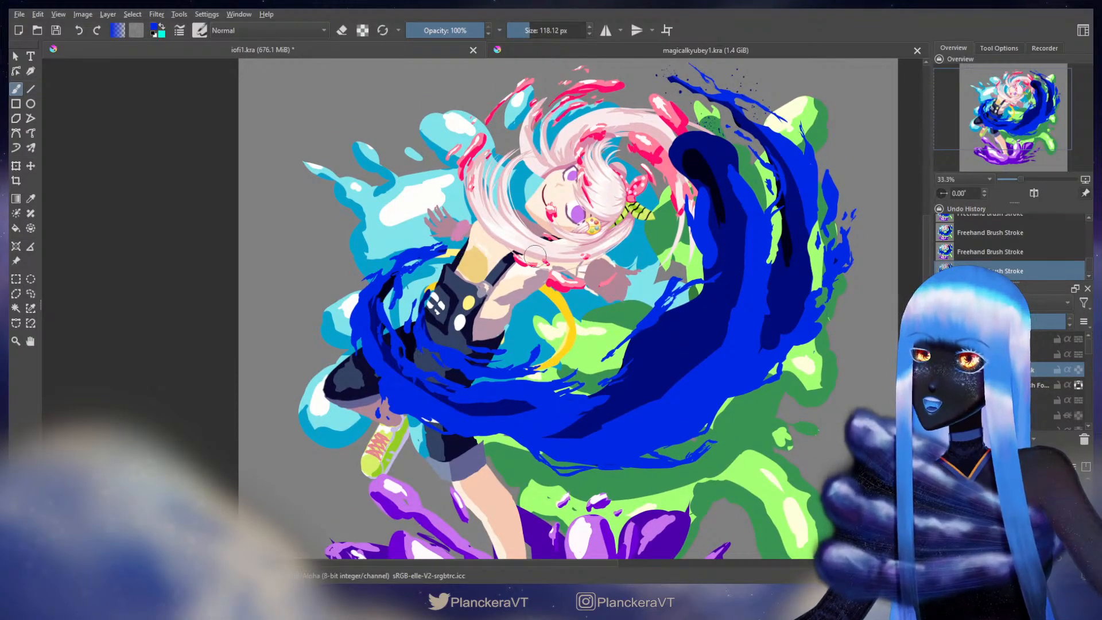
{"action": "scroll", "coordinate": [727, 405], "scroll_direction": "up", "scroll_amount": 2}
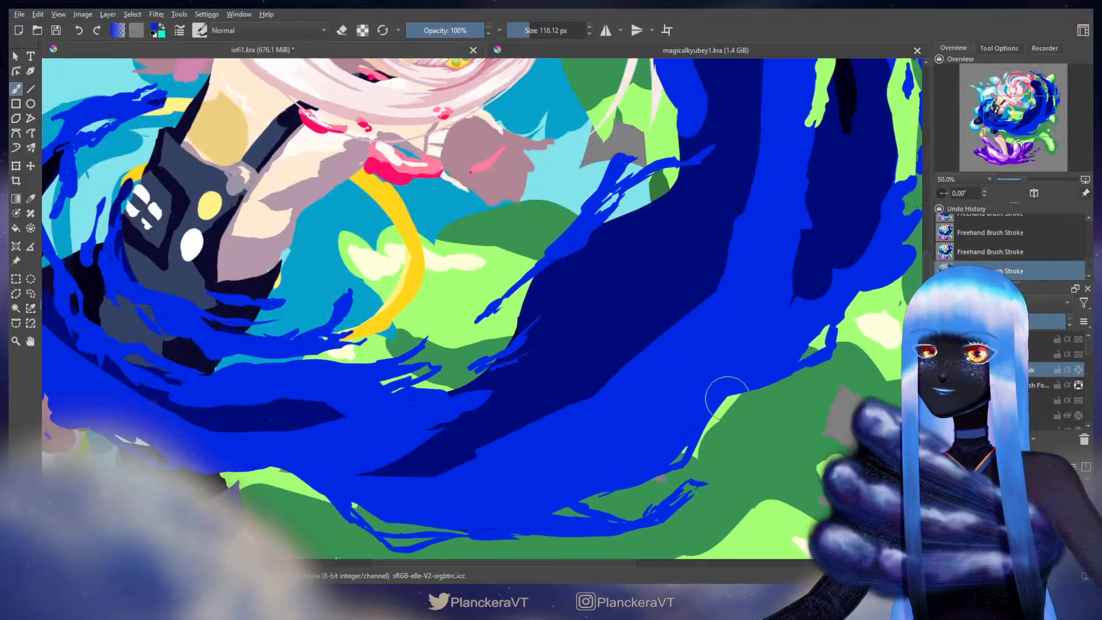
{"action": "left_click_drag", "start_coordinate": [752, 253], "coordinate": [623, 546]}
{"action": "scroll", "coordinate": [632, 283], "scroll_direction": "up", "scroll_amount": 1}
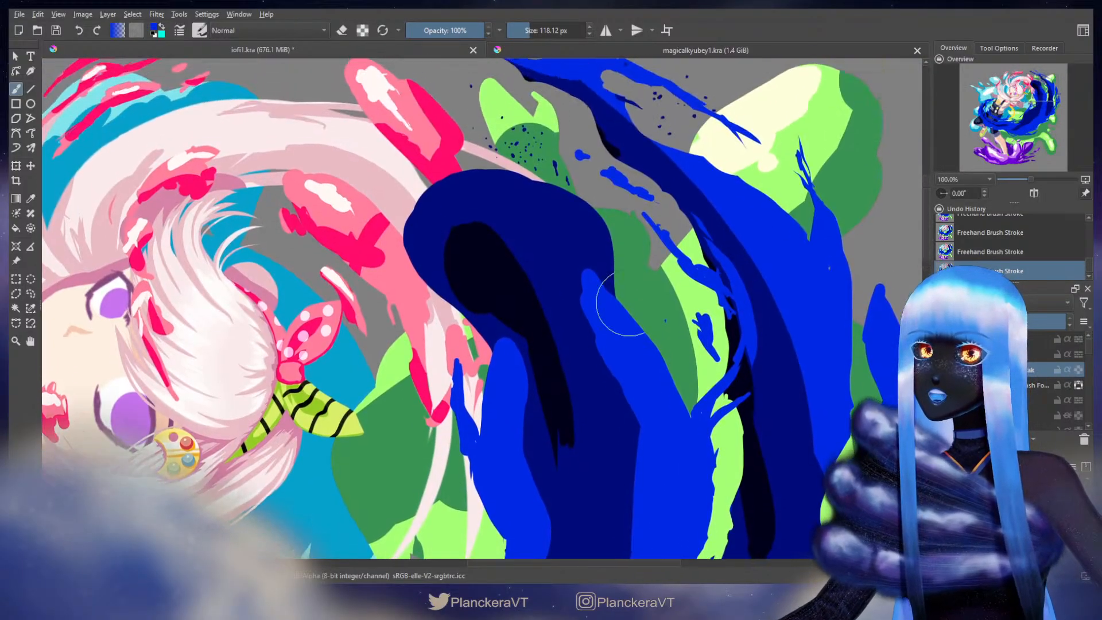
{"action": "key", "text": "e"}
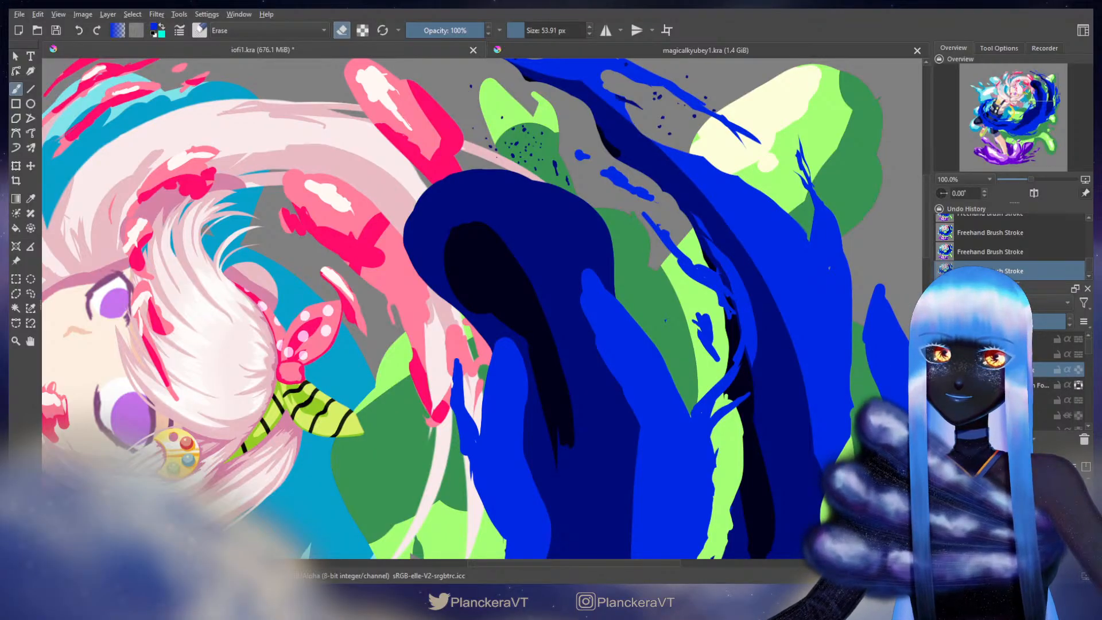
{"action": "key", "text": "bracketleft"}
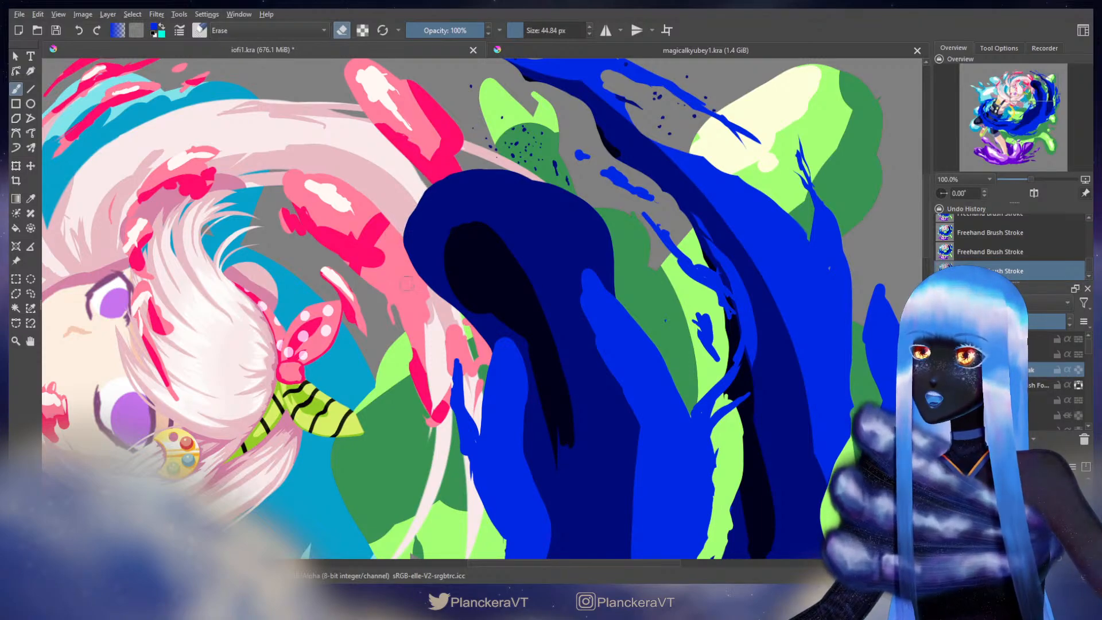
{"action": "key", "text": "e"}
{"action": "key", "text": "bracketleft"}
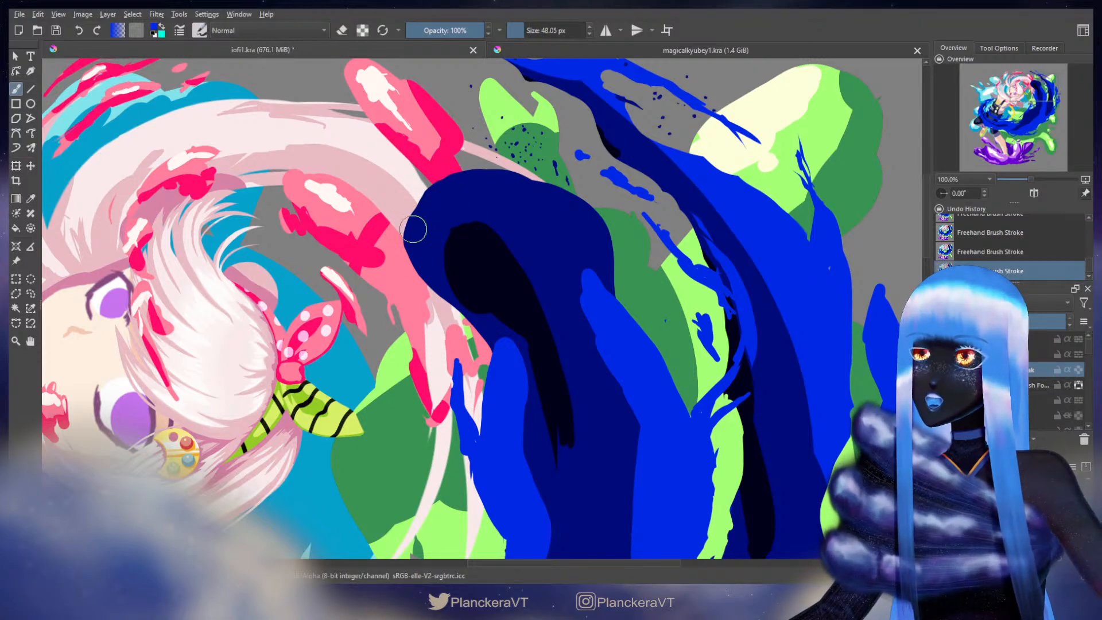
{"action": "mouse_move", "coordinate": [406, 237]}
{"action": "left_mouse_down"}
{"action": "mouse_move", "coordinate": [456, 168]}
{"action": "mouse_move", "coordinate": [494, 171]}
{"action": "mouse_move", "coordinate": [557, 200]}
{"action": "left_mouse_up"}
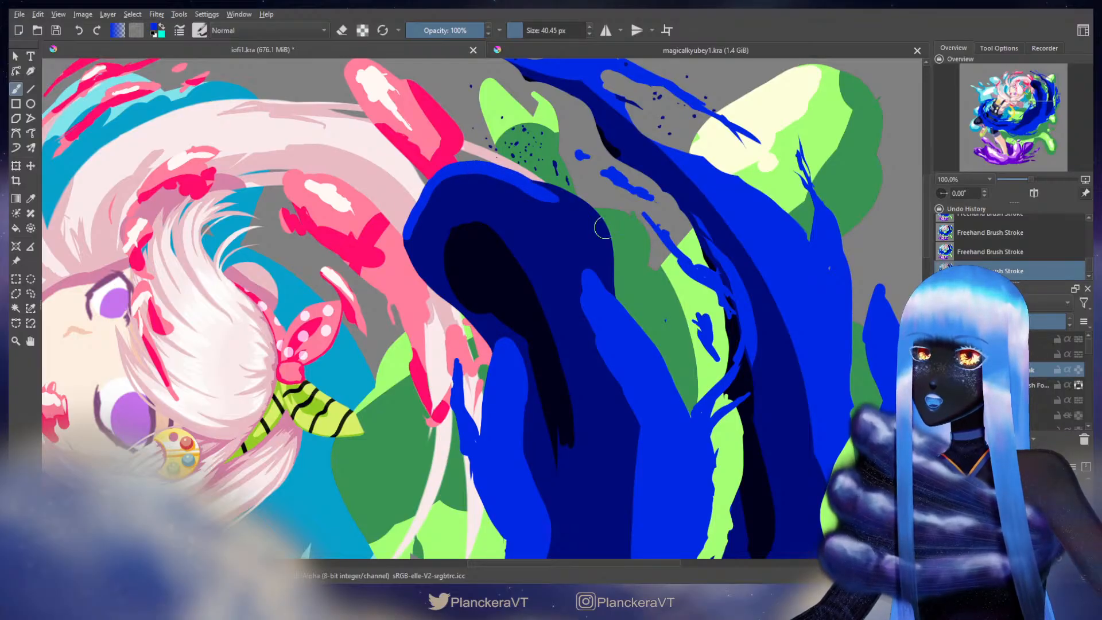
Step: Carve the small blue droplet over the light green blob into a thin branching splash with a smaller eraser and bright blue strokes
{"action": "key", "text": "e"}
{"action": "key", "text": "bracketright"}
{"action": "key", "text": "bracketleft"}
{"action": "key", "text": "bracketleft"}
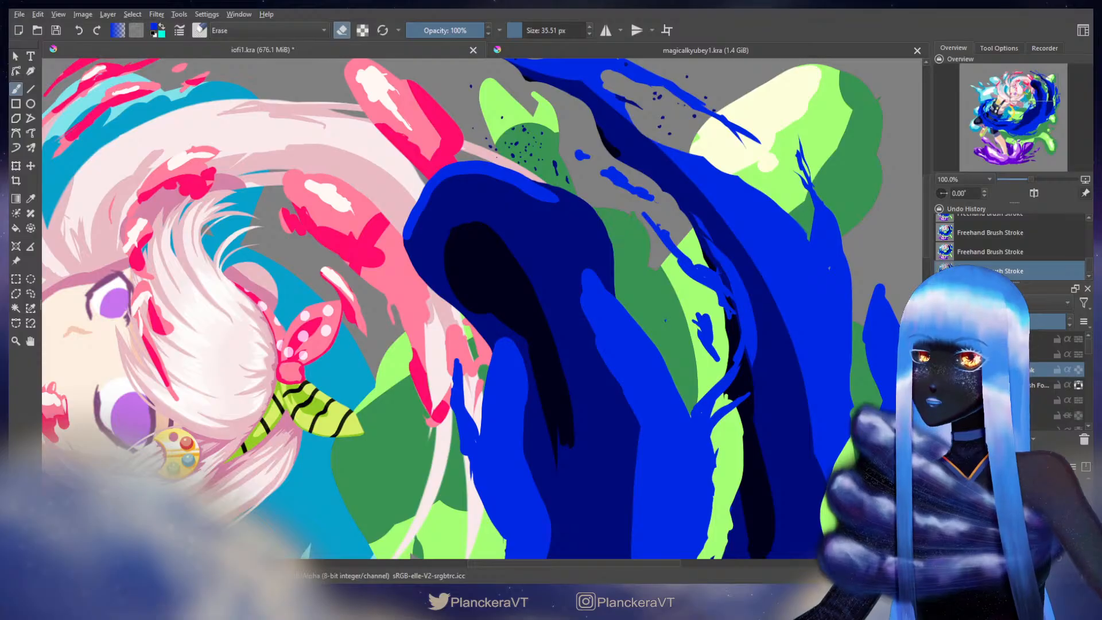
{"action": "left_click_drag", "start_coordinate": [665, 313], "coordinate": [650, 284]}
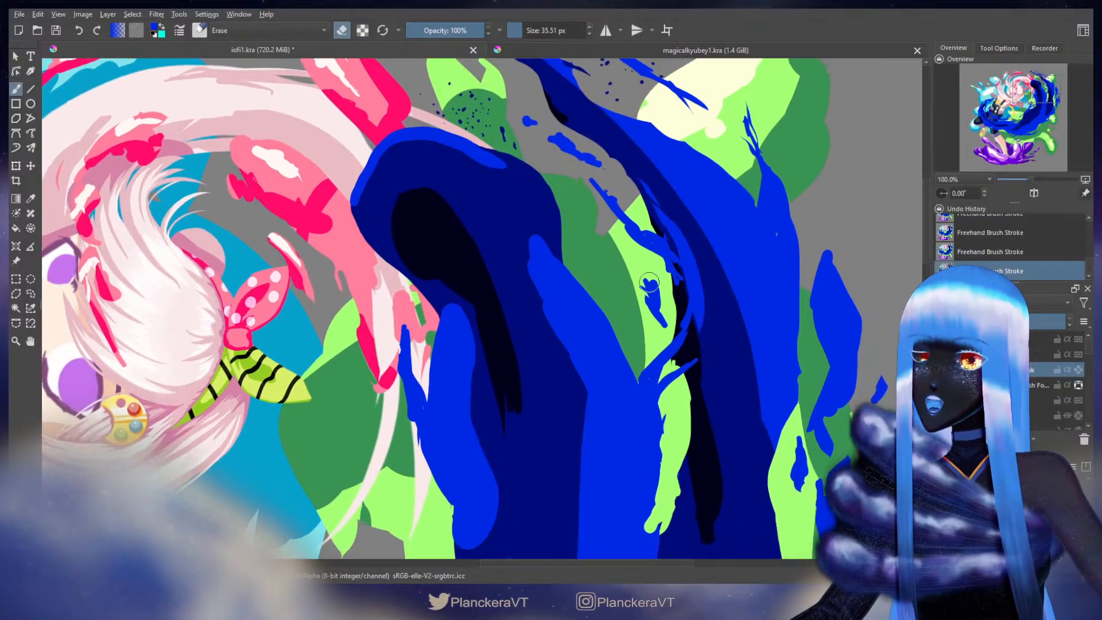
{"action": "key", "text": "bracketleft"}
{"action": "key", "text": "bracketleft"}
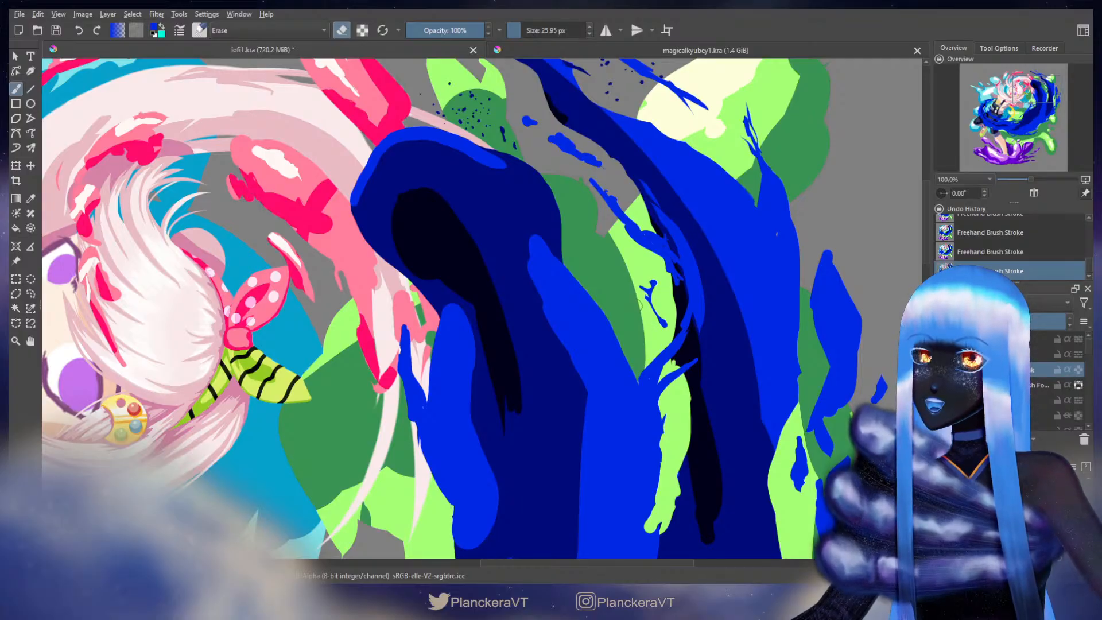
{"action": "key", "text": "e"}
{"action": "key", "text": "bracketleft"}
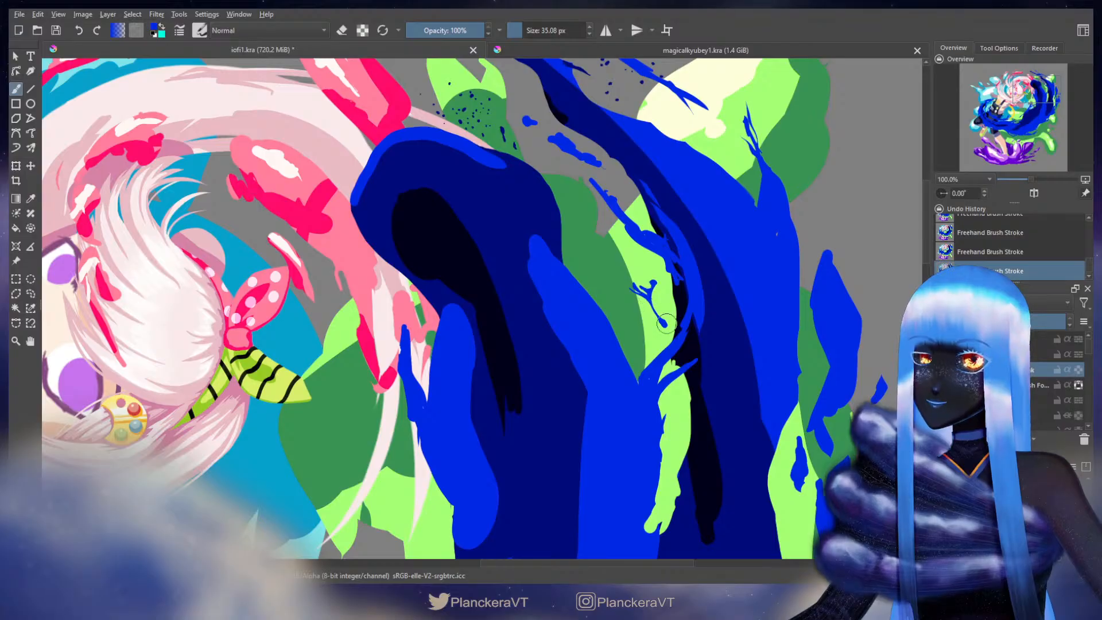
{"action": "left_click_drag", "start_coordinate": [682, 285], "coordinate": [656, 310]}
Step: Erase the dark sliver beside the thin inner strand over the light green blob and thicken its lower junction in bright blue
{"action": "key", "text": "e"}
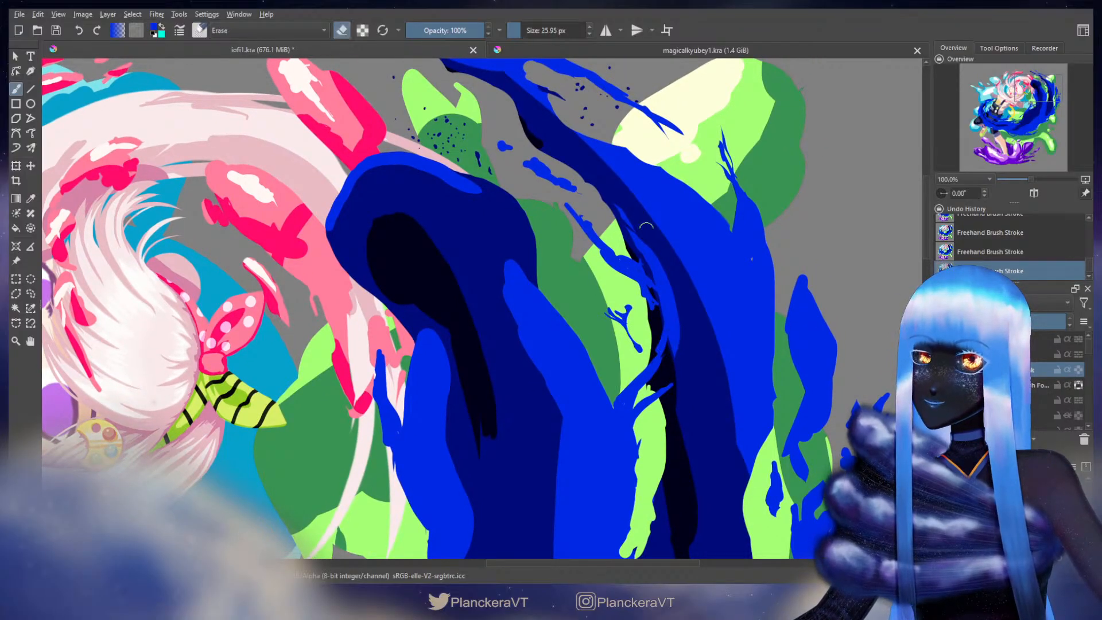
{"action": "key", "text": "ctrl+z"}
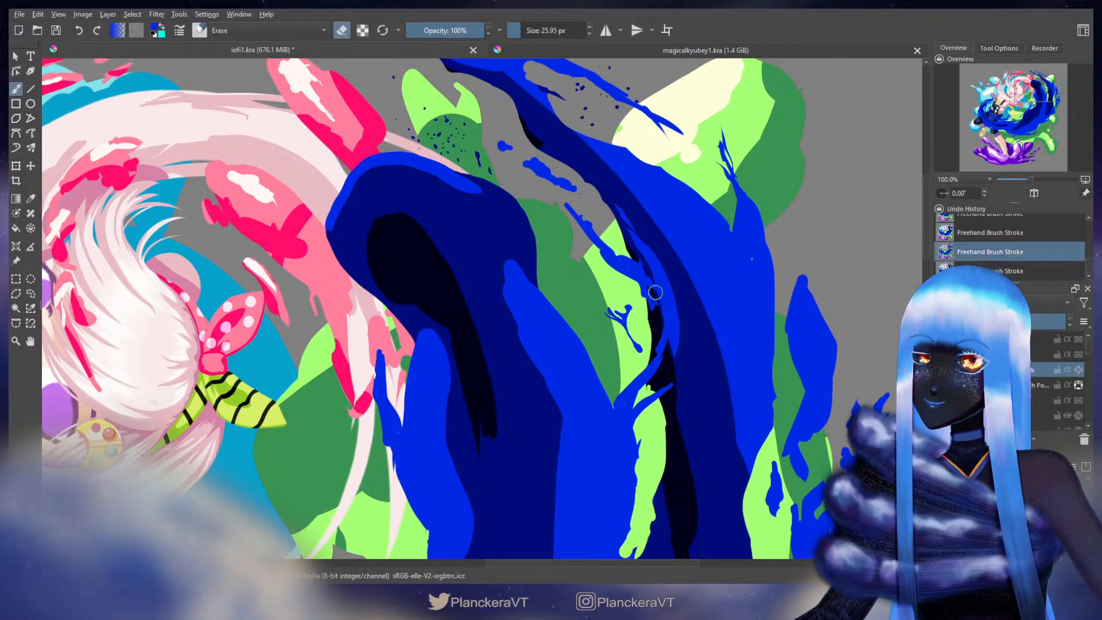
{"action": "key", "text": "ctrl+shift+z"}
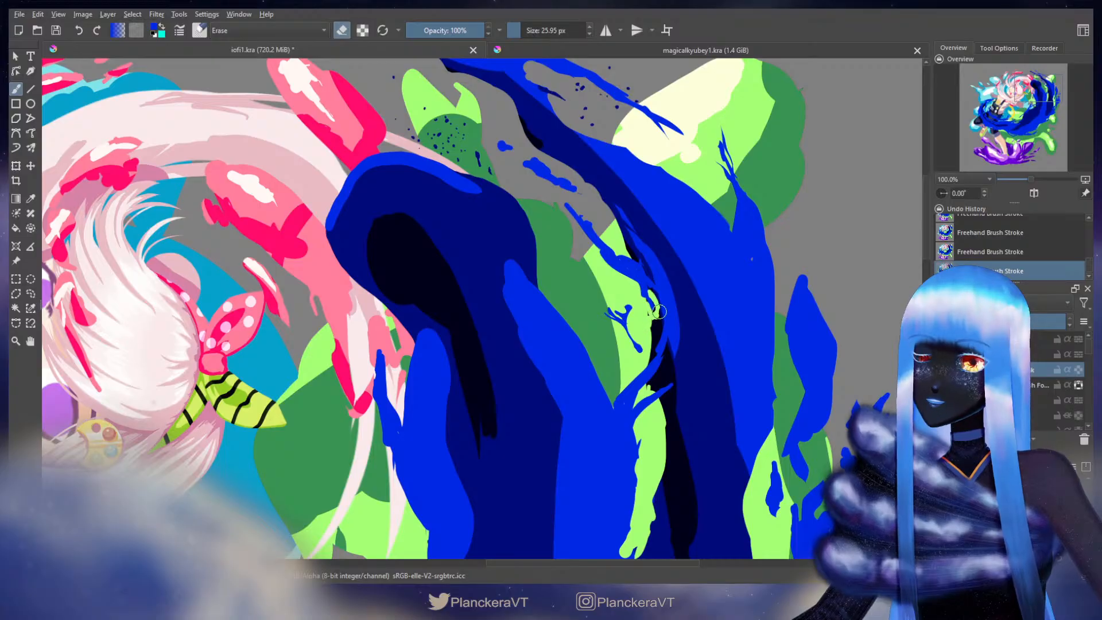
{"action": "mouse_move", "coordinate": [659, 317]}
{"action": "left_mouse_down"}
{"action": "mouse_move", "coordinate": [650, 356]}
{"action": "mouse_move", "coordinate": [646, 314]}
{"action": "mouse_move", "coordinate": [649, 358]}
{"action": "mouse_move", "coordinate": [659, 330]}
{"action": "mouse_move", "coordinate": [637, 373]}
{"action": "left_mouse_up"}
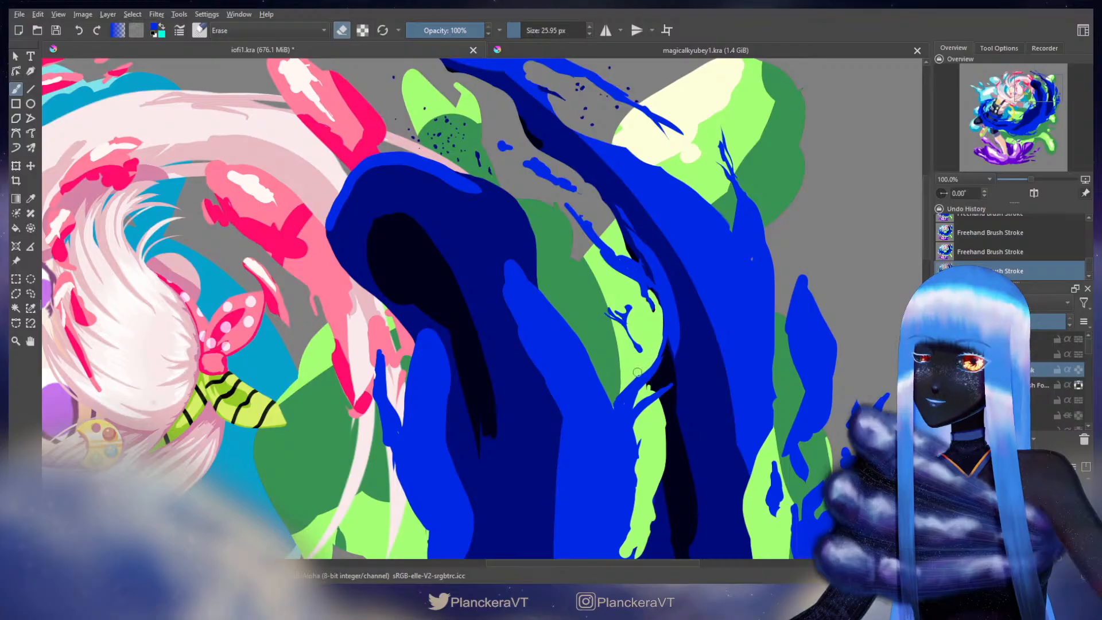
{"action": "key", "text": "e"}
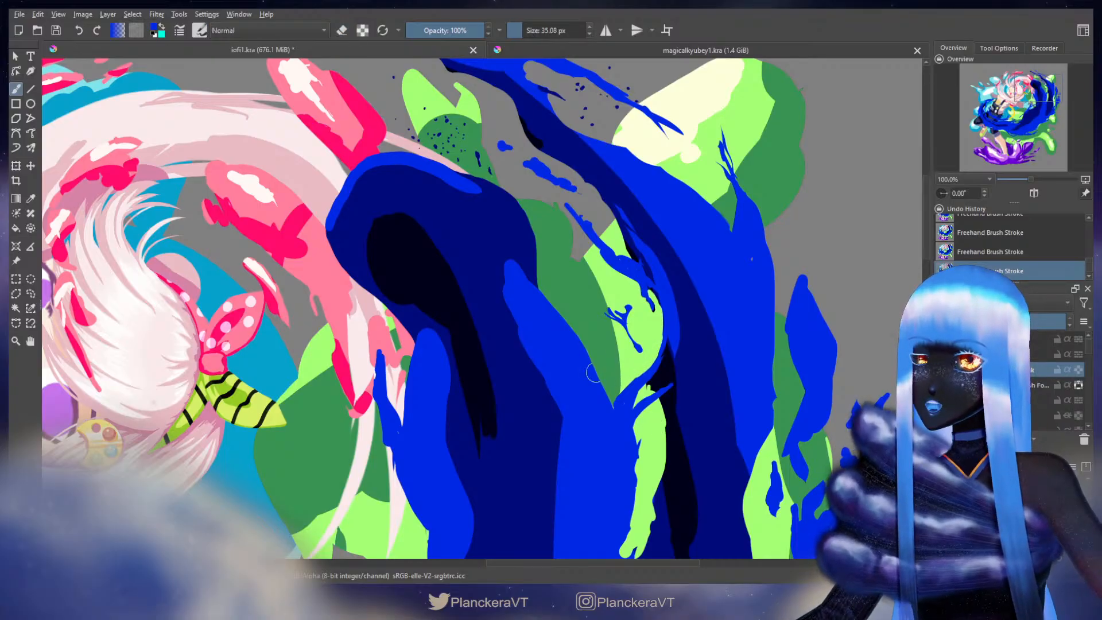
{"action": "left_click_drag", "start_coordinate": [624, 402], "coordinate": [627, 402]}
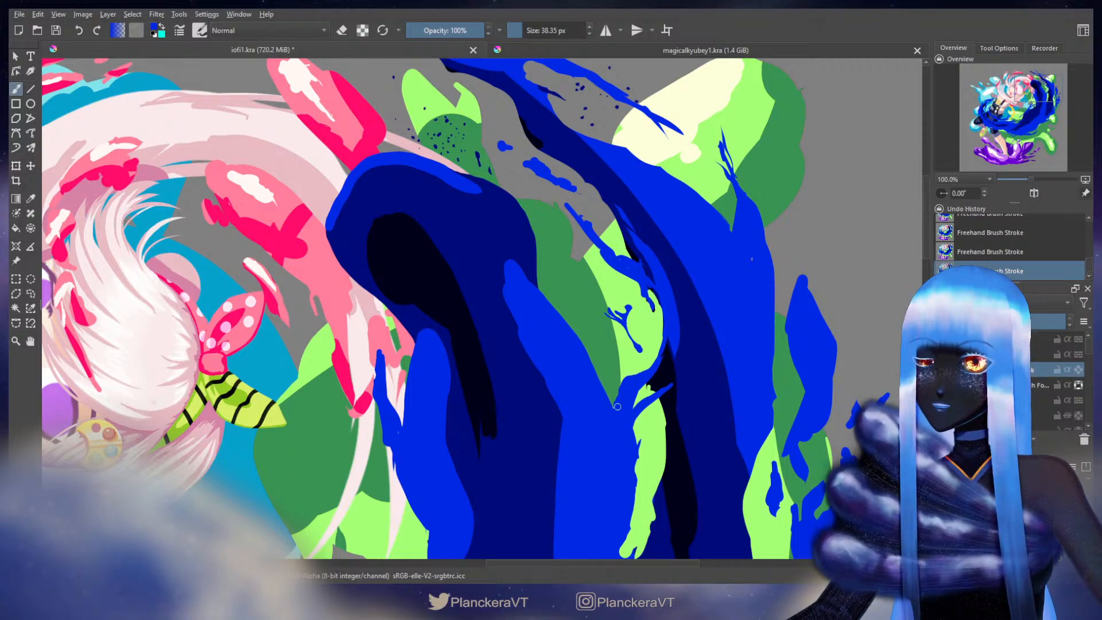
Step: Cut a small gap into the outer-edge spike and extend the swoosh's bright blue upper edge beside the pale yellow shape
{"action": "key", "text": "e"}
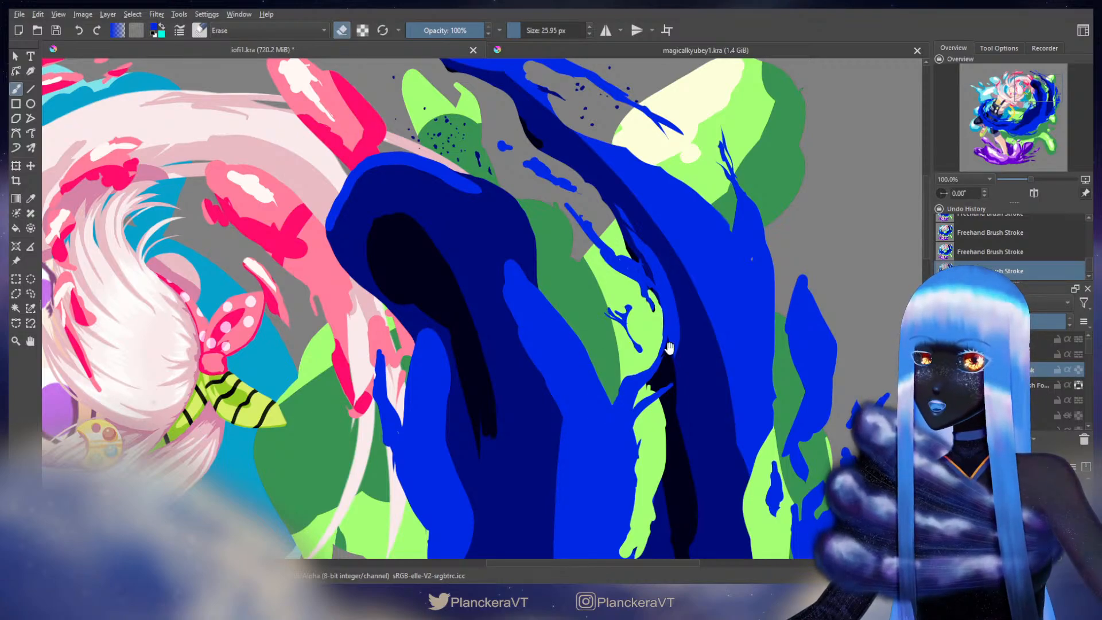
{"action": "left_click_drag", "start_coordinate": [670, 348], "coordinate": [633, 392]}
{"action": "left_click_drag", "start_coordinate": [715, 263], "coordinate": [717, 279]}
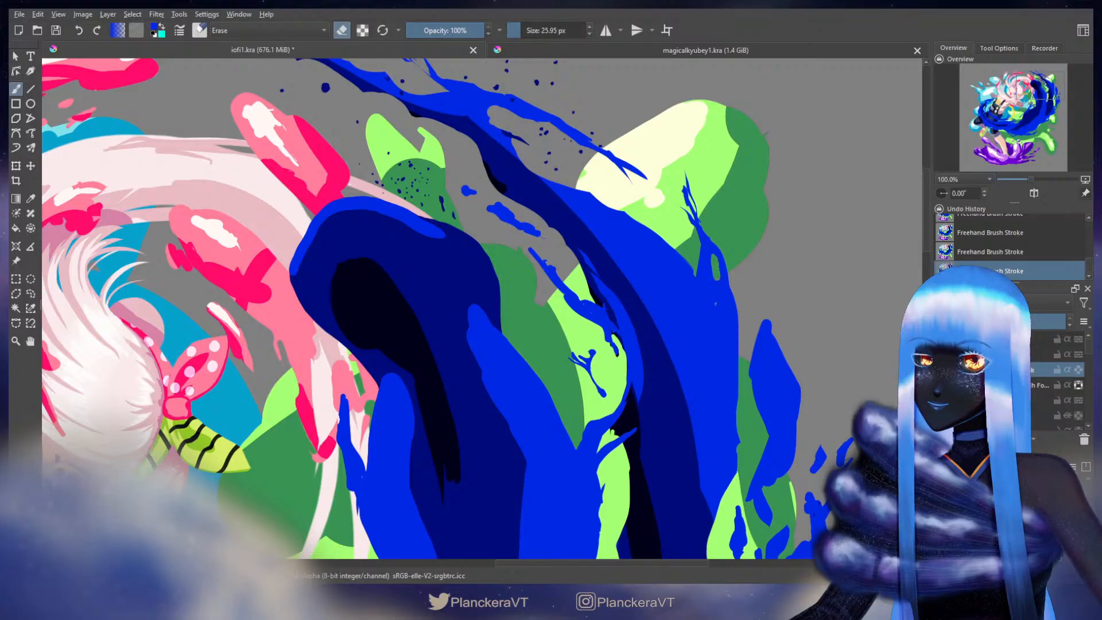
{"action": "key", "text": "e"}
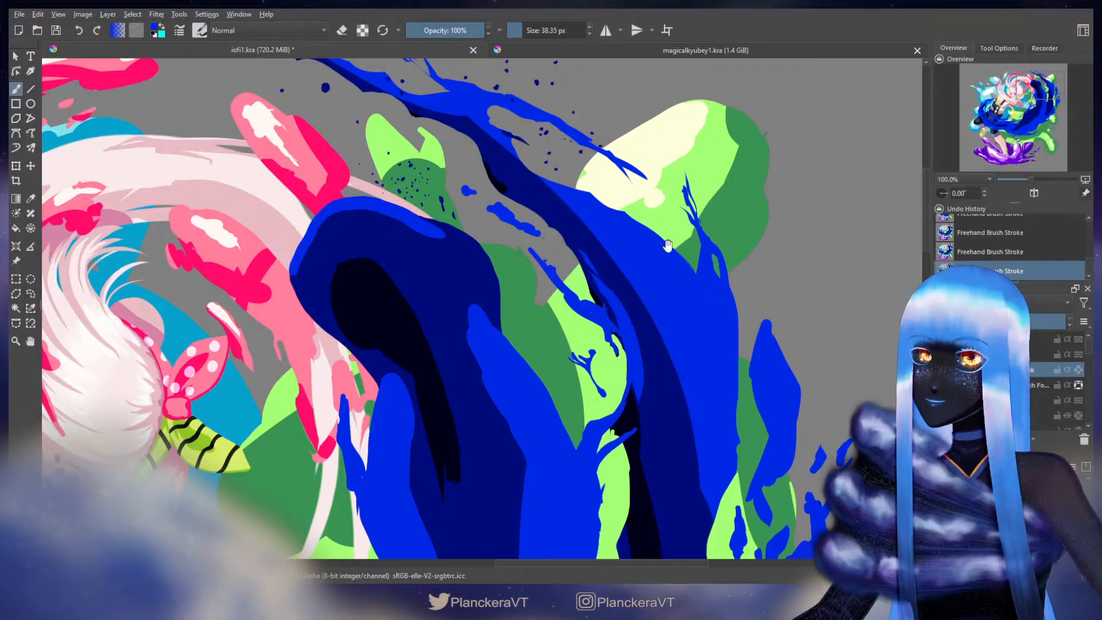
{"action": "scroll", "coordinate": [578, 289], "scroll_direction": "up", "scroll_amount": 3}
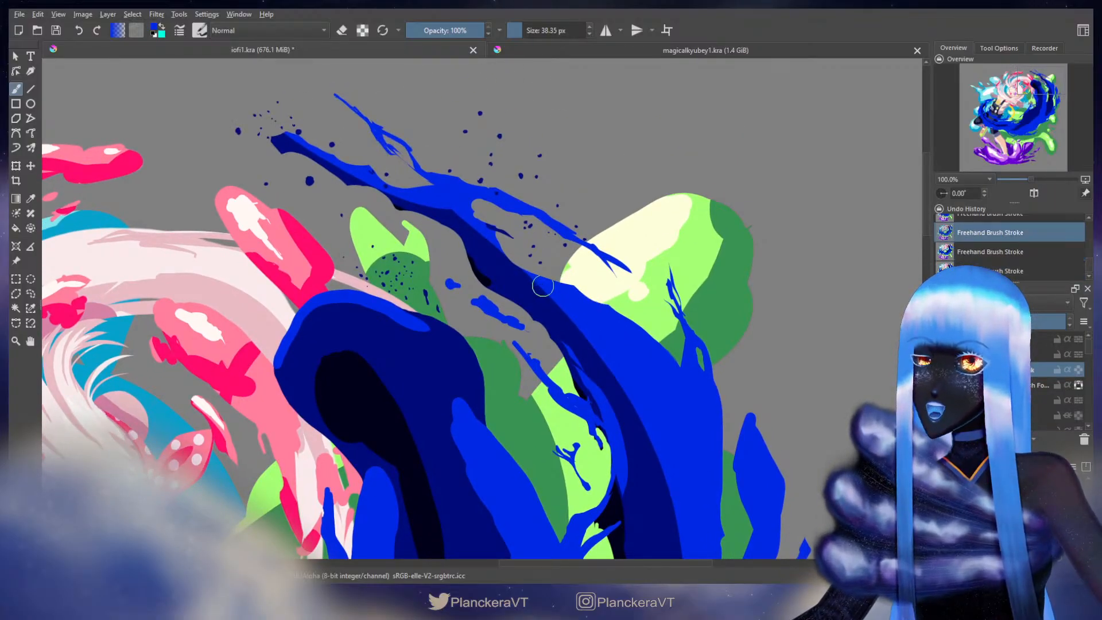
{"action": "mouse_move", "coordinate": [541, 282]}
{"action": "left_mouse_down"}
{"action": "mouse_move", "coordinate": [566, 284]}
{"action": "mouse_move", "coordinate": [606, 317]}
{"action": "left_mouse_up"}
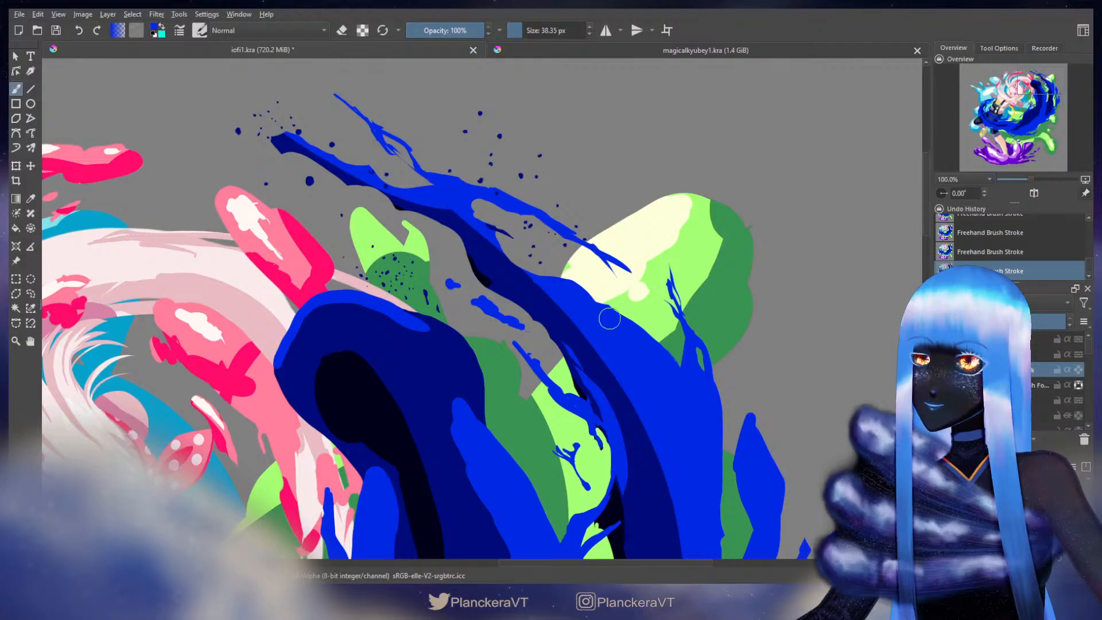
Step: Reshape the splash inside the upper strand's opening with bright blue strokes and smaller eraser cuts
{"action": "key", "text": "e"}
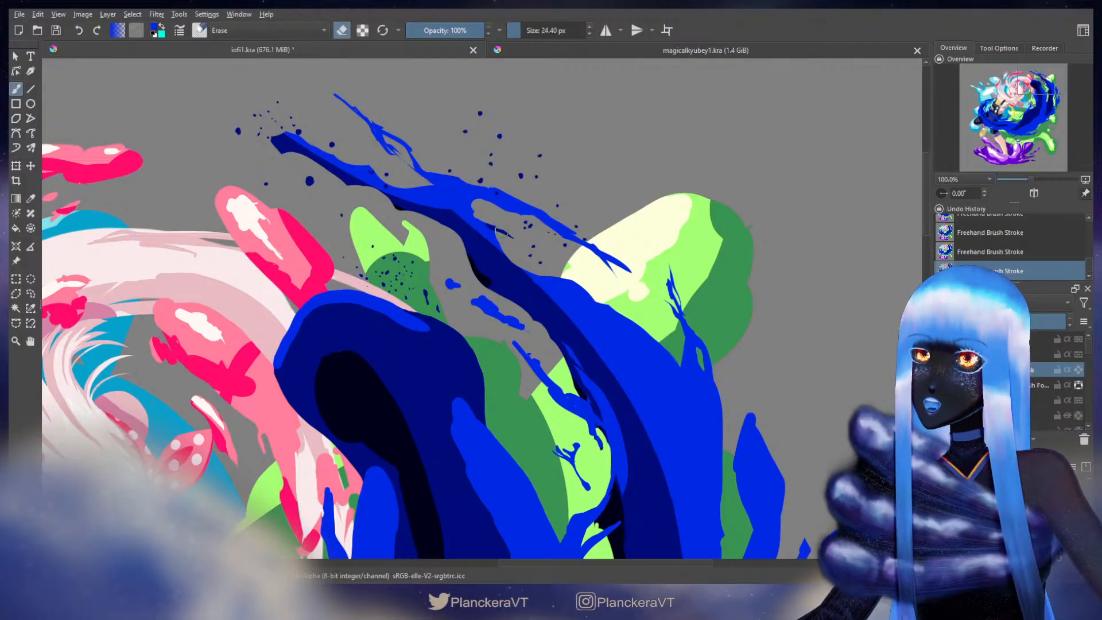
{"action": "key", "text": "e"}
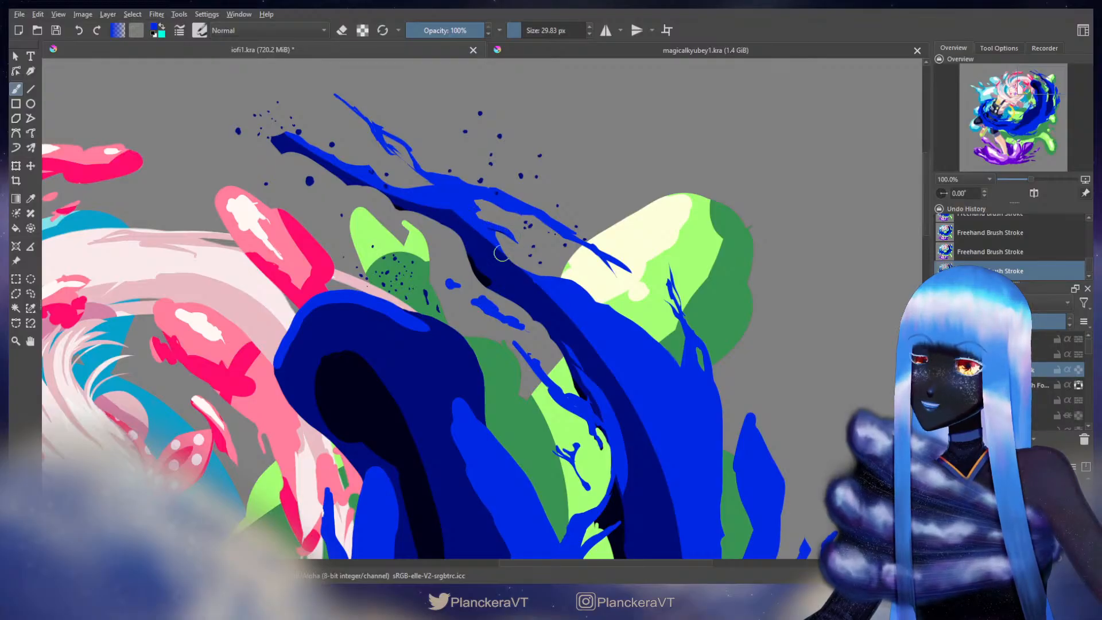
{"action": "key", "text": "e"}
{"action": "key", "text": "bracketleft"}
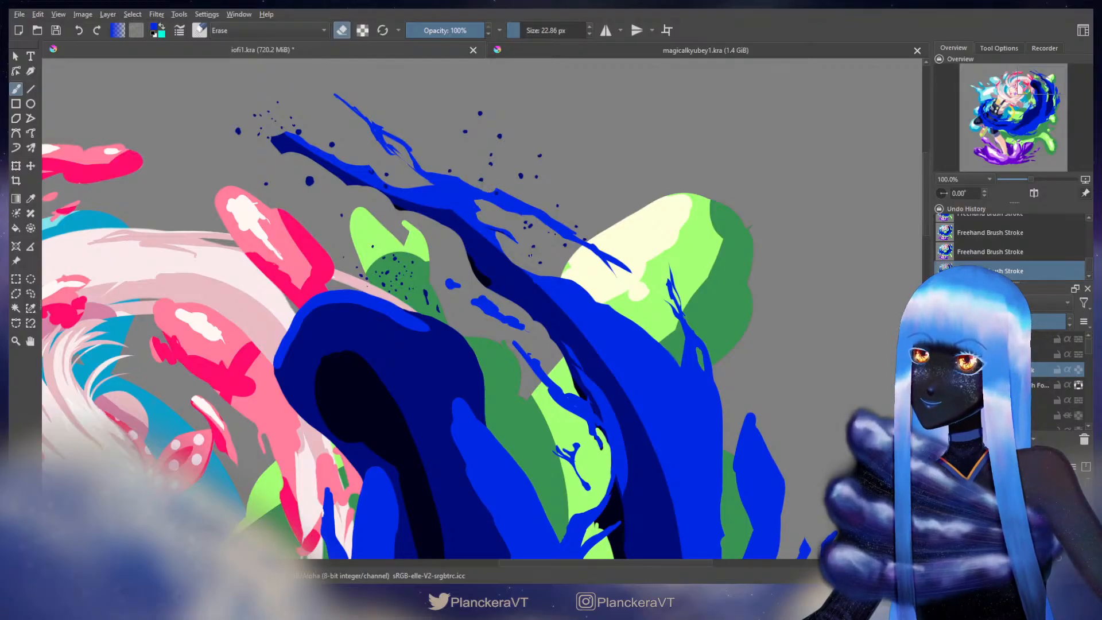
Step: Undo the last stroke and repaint a small pointed splash on the upper edge of the forked strand, trimming it with the eraser
{"action": "key", "text": "e"}
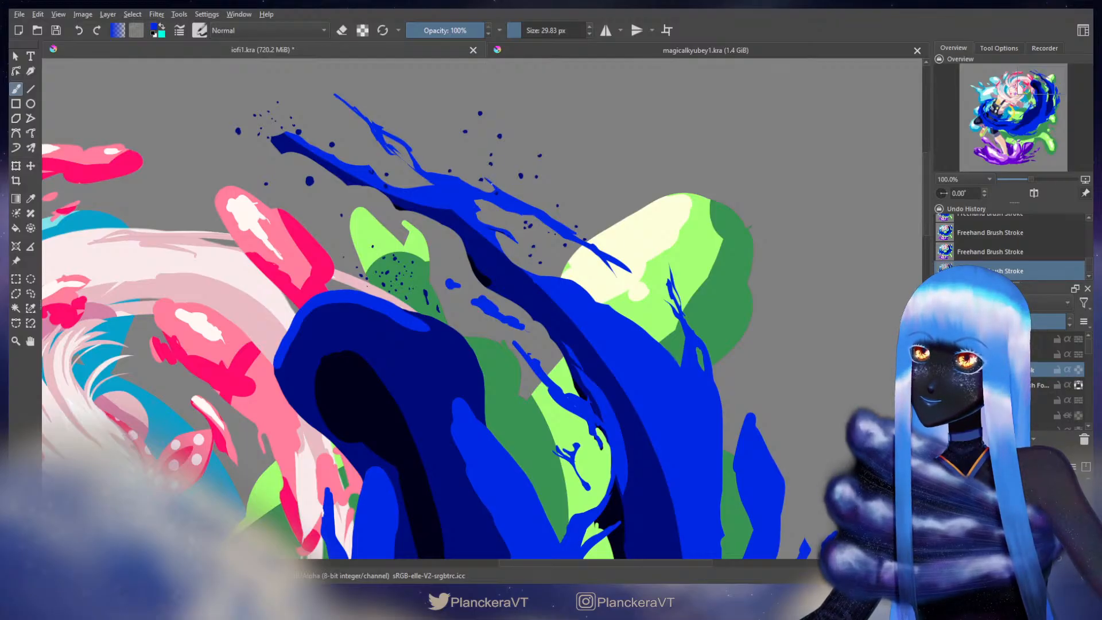
{"action": "key", "text": "ctrl+z"}
{"action": "left_click_drag", "start_coordinate": [502, 191], "coordinate": [491, 182]}
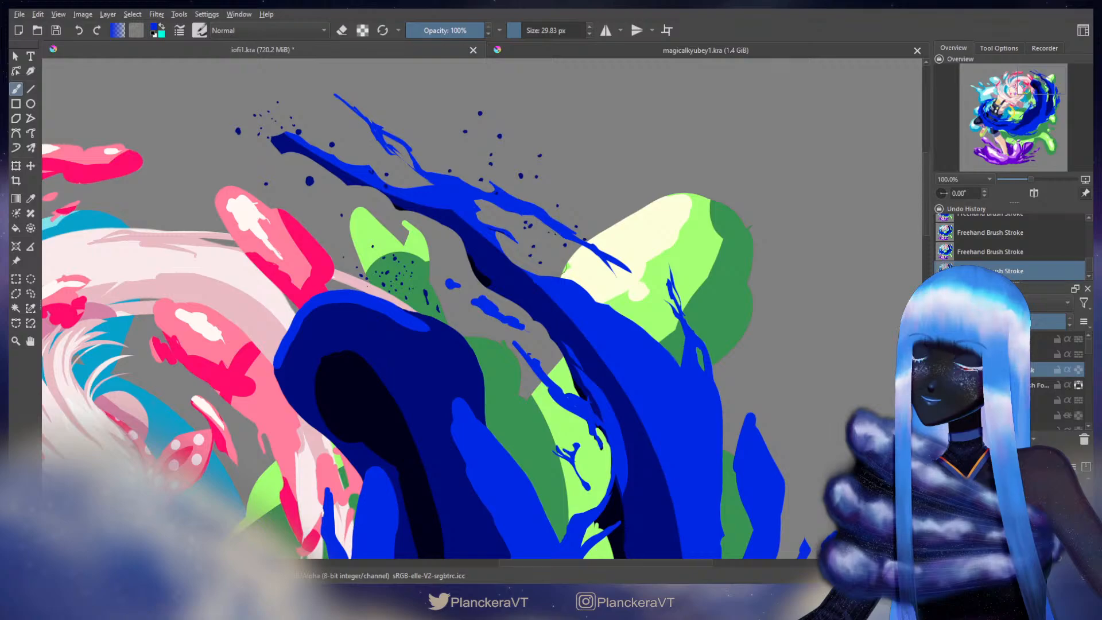
{"action": "key", "text": "e"}
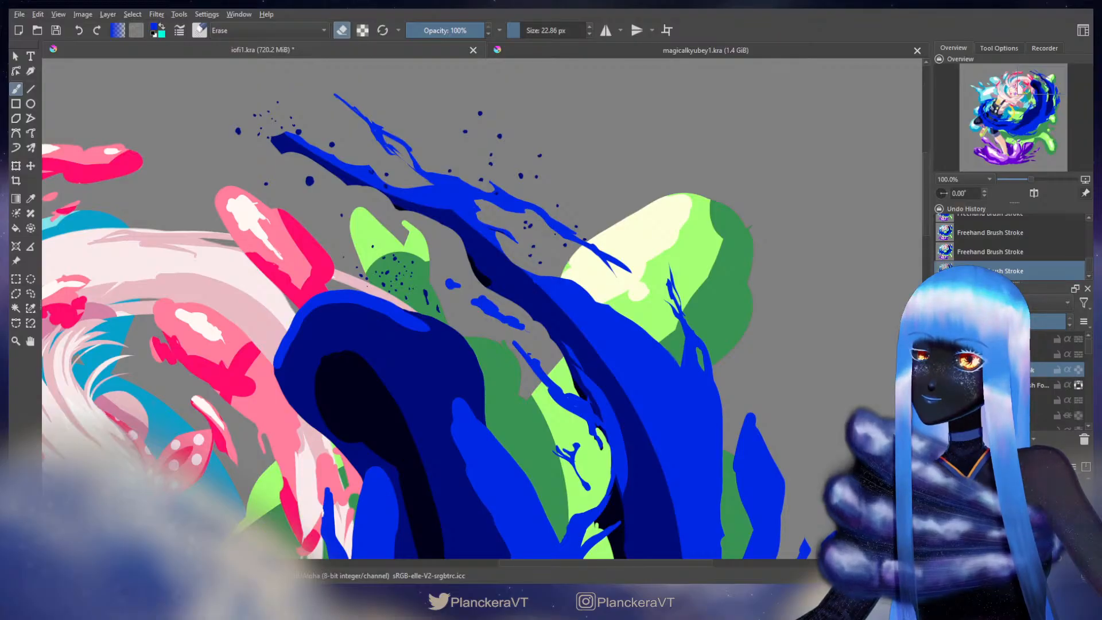
{"action": "key", "text": "e"}
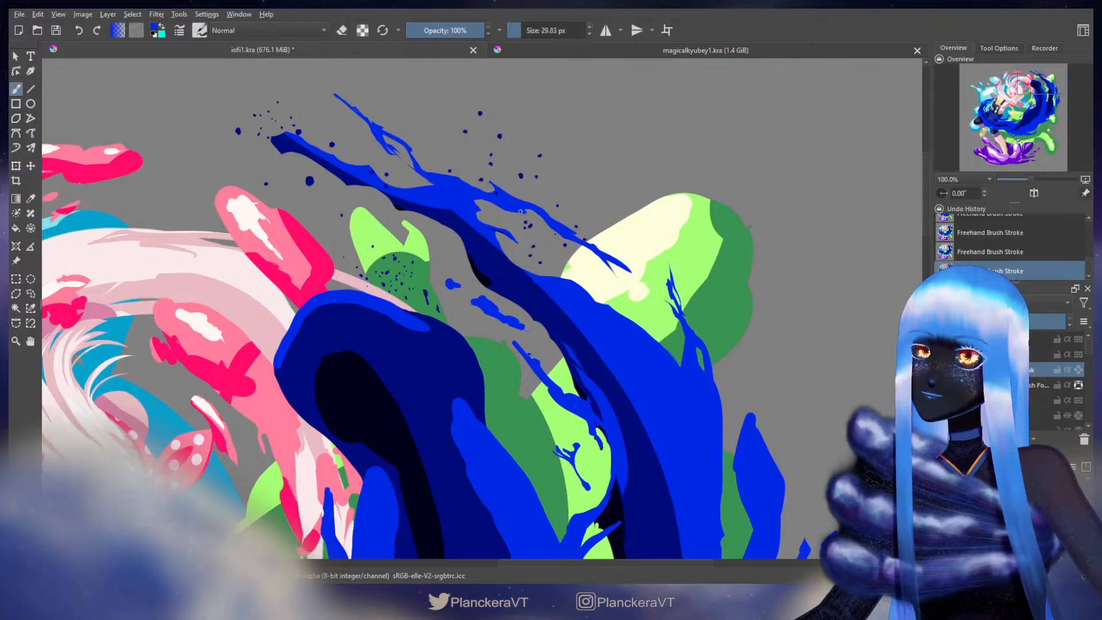
Step: Undo the last stroke and repaint the thin bright blue link joining the topmost wispy splash to the main strand
{"action": "left_click_drag", "start_coordinate": [510, 205], "coordinate": [567, 306]}
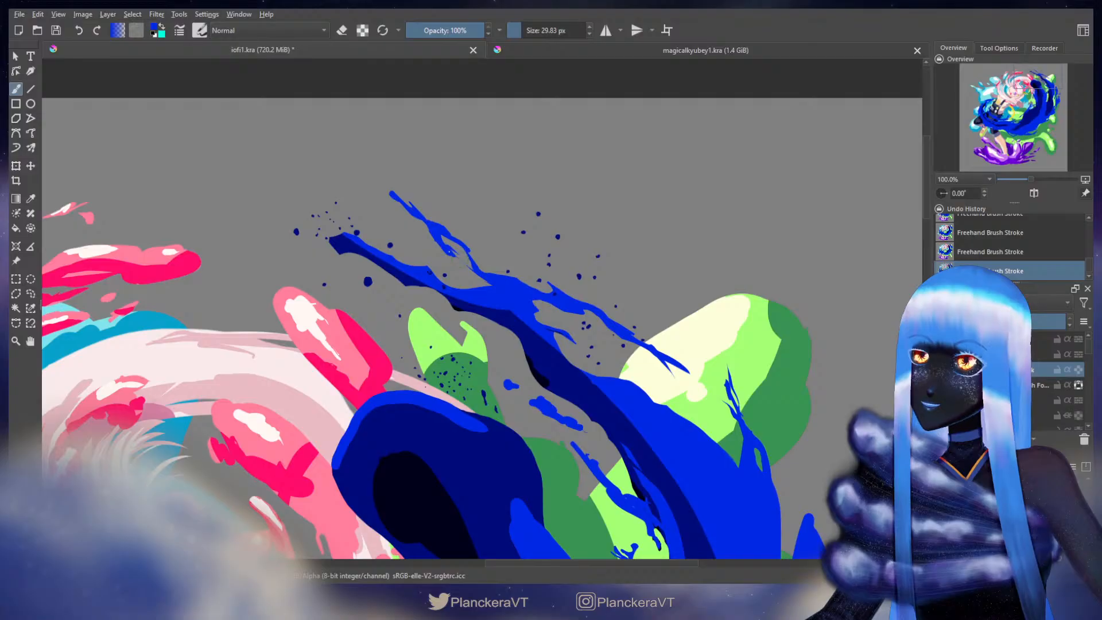
{"action": "left_click_drag", "start_coordinate": [455, 256], "coordinate": [485, 282]}
{"action": "key", "text": "ctrl+z"}
{"action": "left_click_drag", "start_coordinate": [449, 251], "coordinate": [476, 268]}
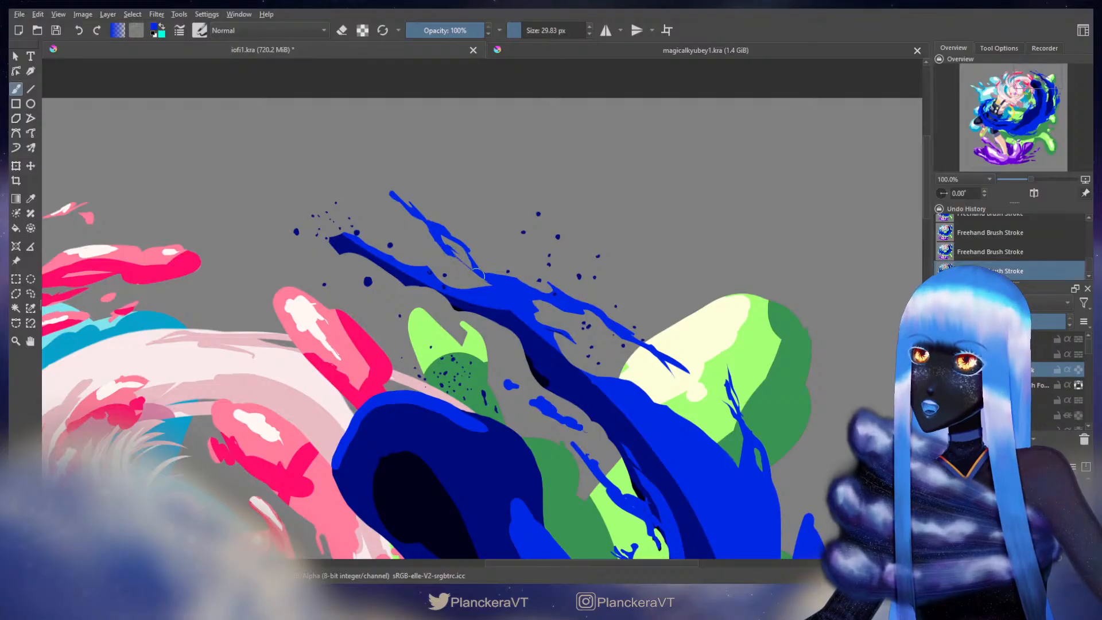
Step: Round off the upper strand's pointed dark tip with the eraser and paint a bright blue rim around it
{"action": "key", "text": "e"}
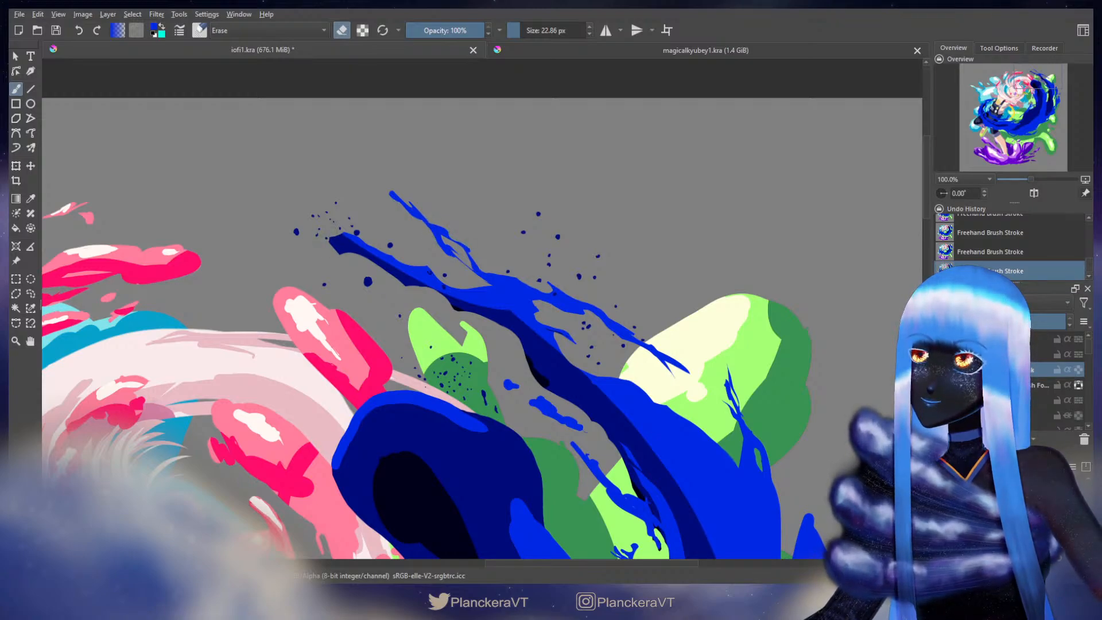
{"action": "left_click_drag", "start_coordinate": [331, 240], "coordinate": [344, 252]}
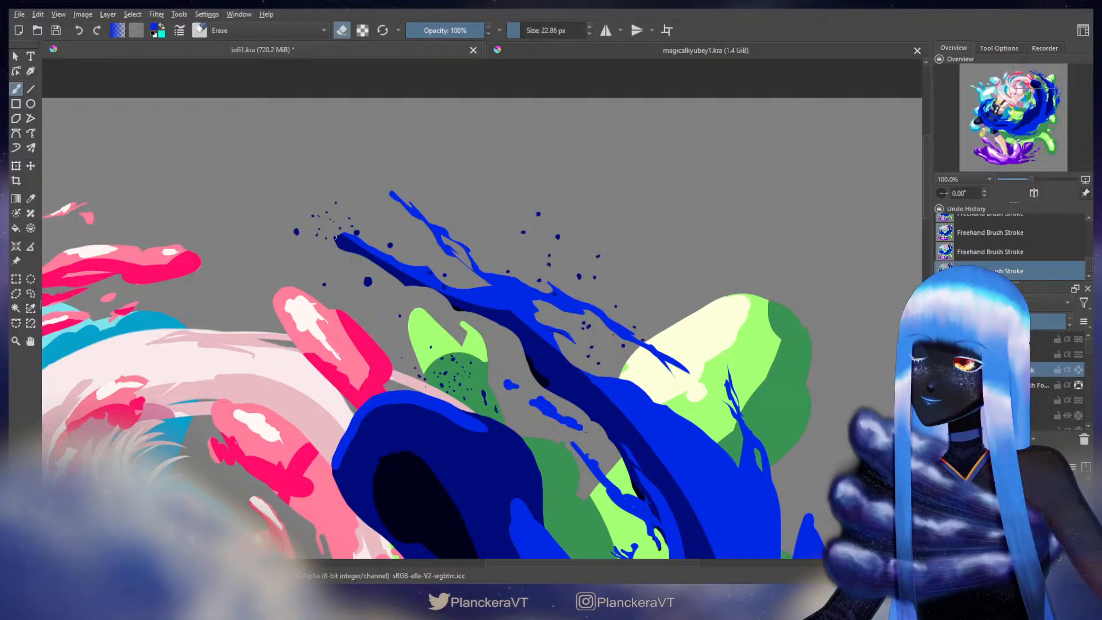
{"action": "key", "text": "e"}
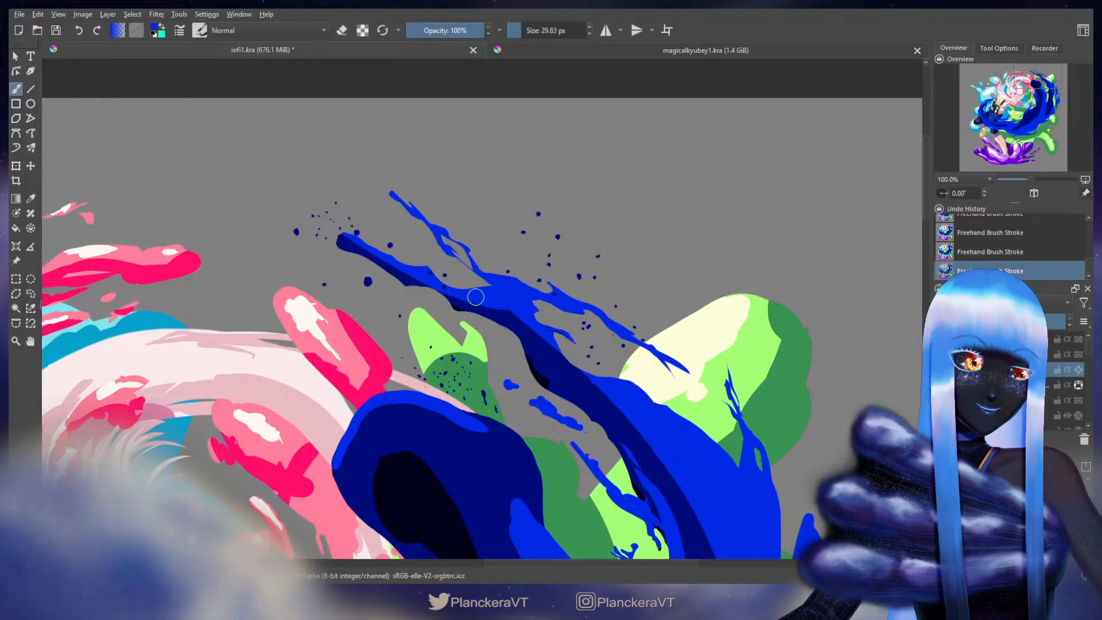
{"action": "left_click_drag", "start_coordinate": [470, 287], "coordinate": [559, 316]}
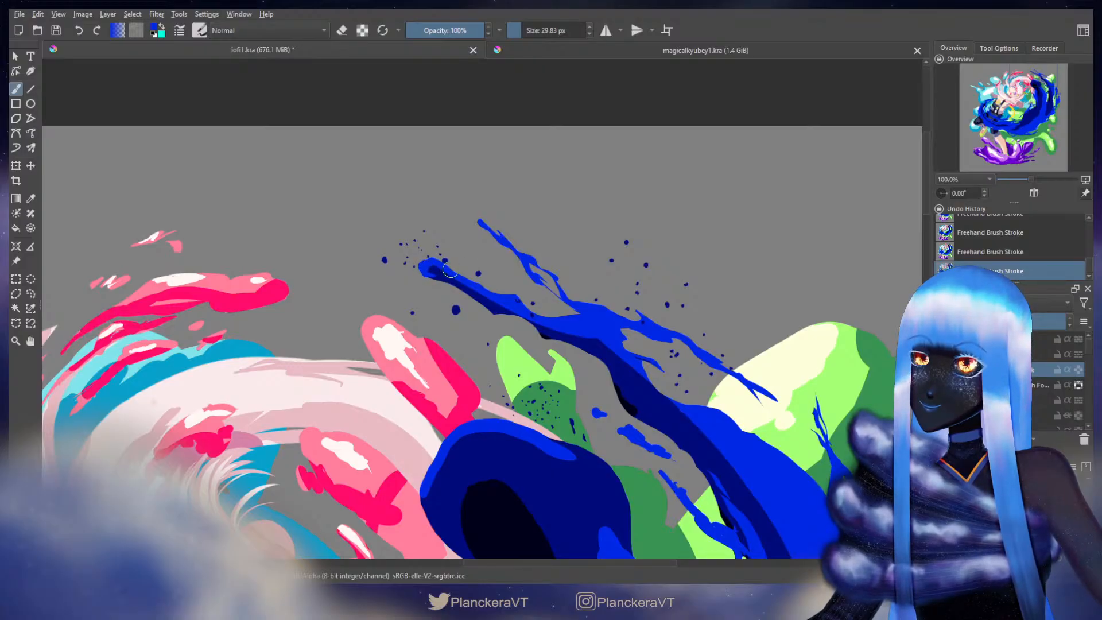
Step: Undo the recent strokes near the upper strand's tip and repaint the bright blue highlight along its upper edge
{"action": "key", "text": "ctrl+z"}
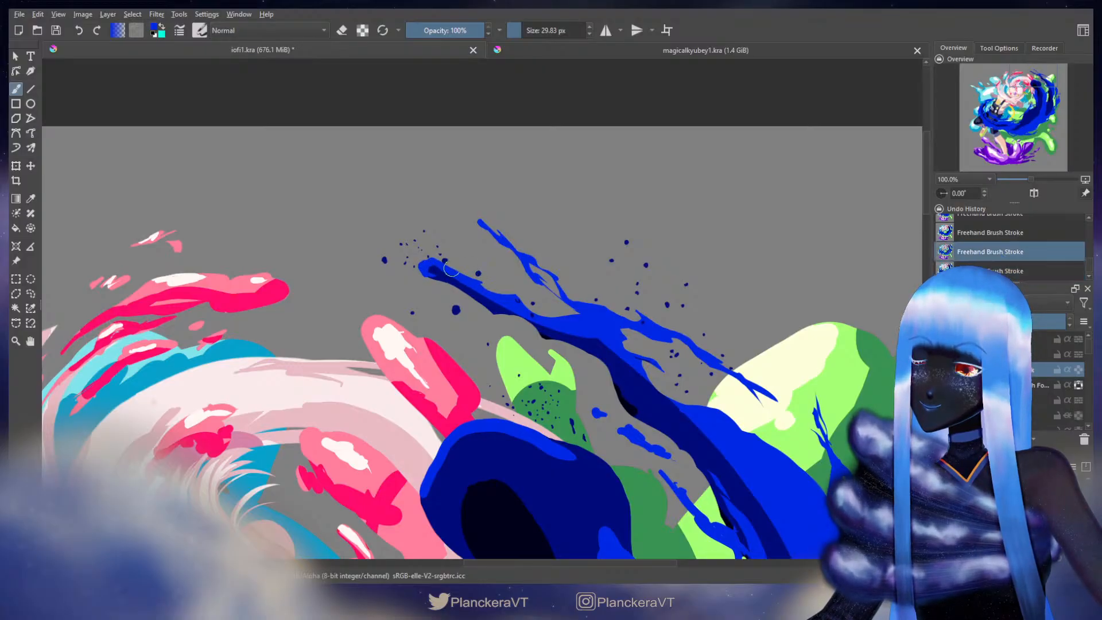
{"action": "key", "text": "ctrl+z"}
{"action": "left_click_drag", "start_coordinate": [441, 266], "coordinate": [486, 287]}
{"action": "key", "text": "ctrl+z"}
{"action": "key", "text": "ctrl+z"}
{"action": "key", "text": "ctrl+shift+z"}
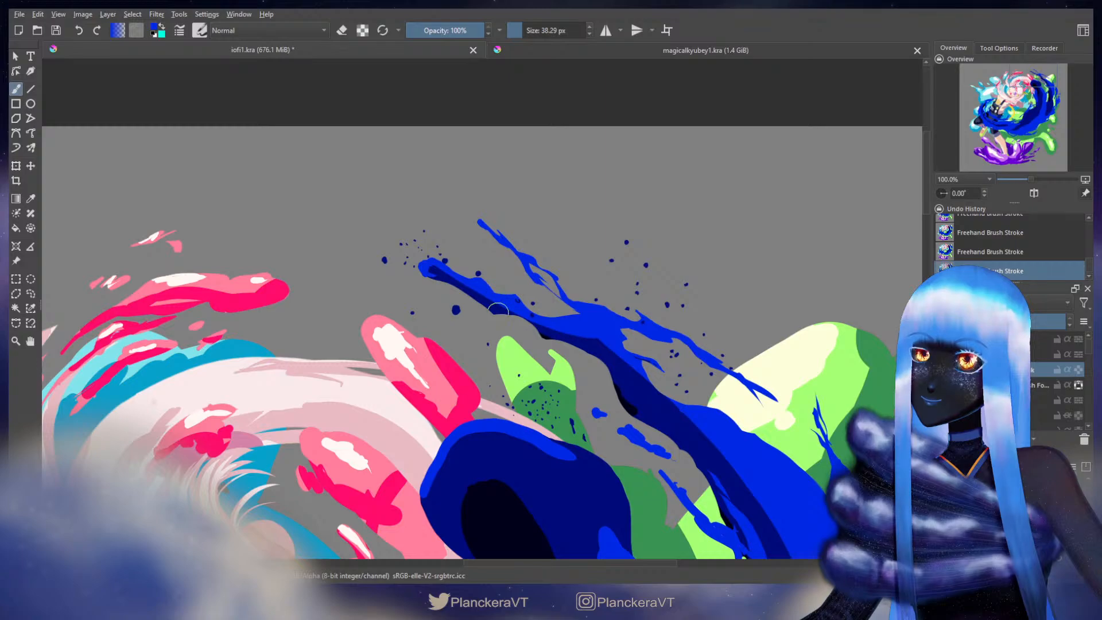
Step: Cut a small opening into the upper strand near its tip and add a thin bright blue splash along its underside
{"action": "key", "text": "e"}
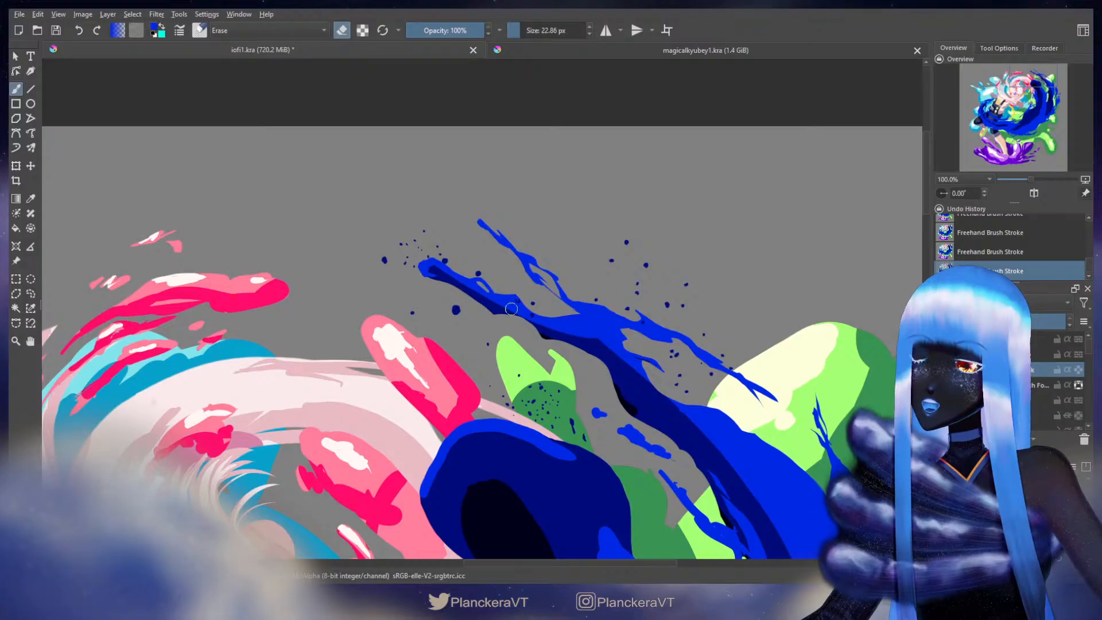
{"action": "key", "text": "e"}
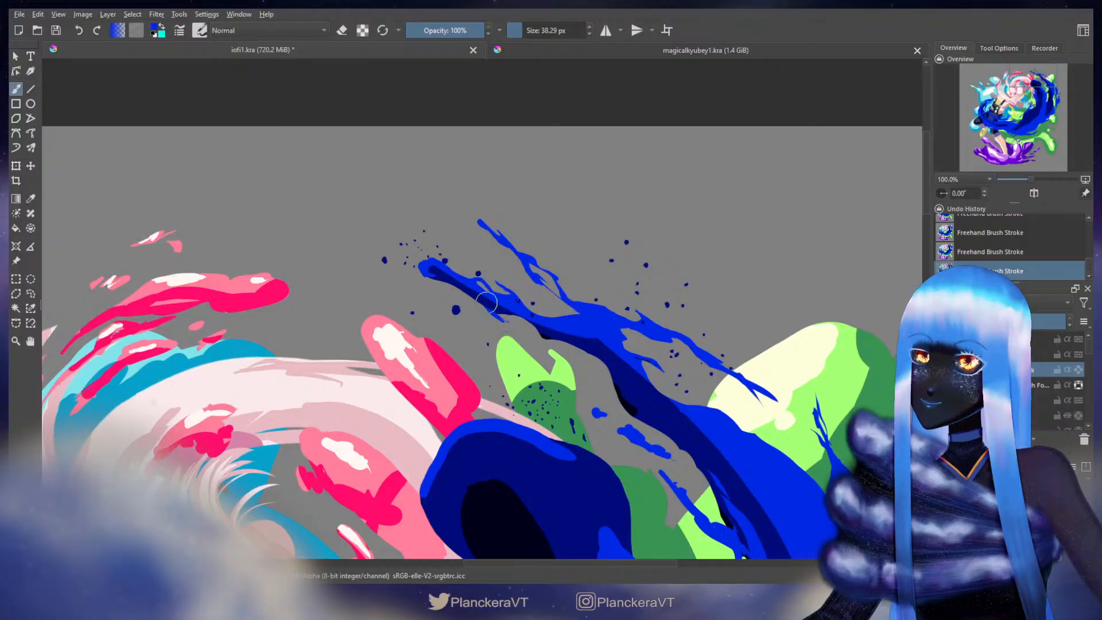
{"action": "key", "text": "bracketleft"}
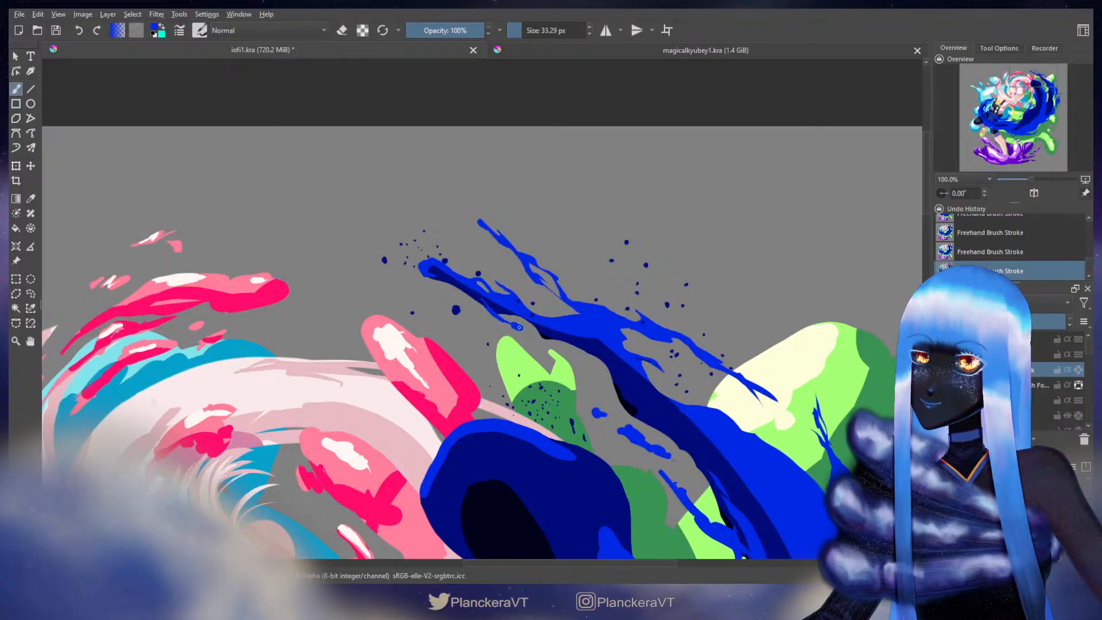
{"action": "key", "text": "ctrl+z"}
{"action": "key", "text": "ctrl+z"}
{"action": "key", "text": "ctrl+shift+z"}
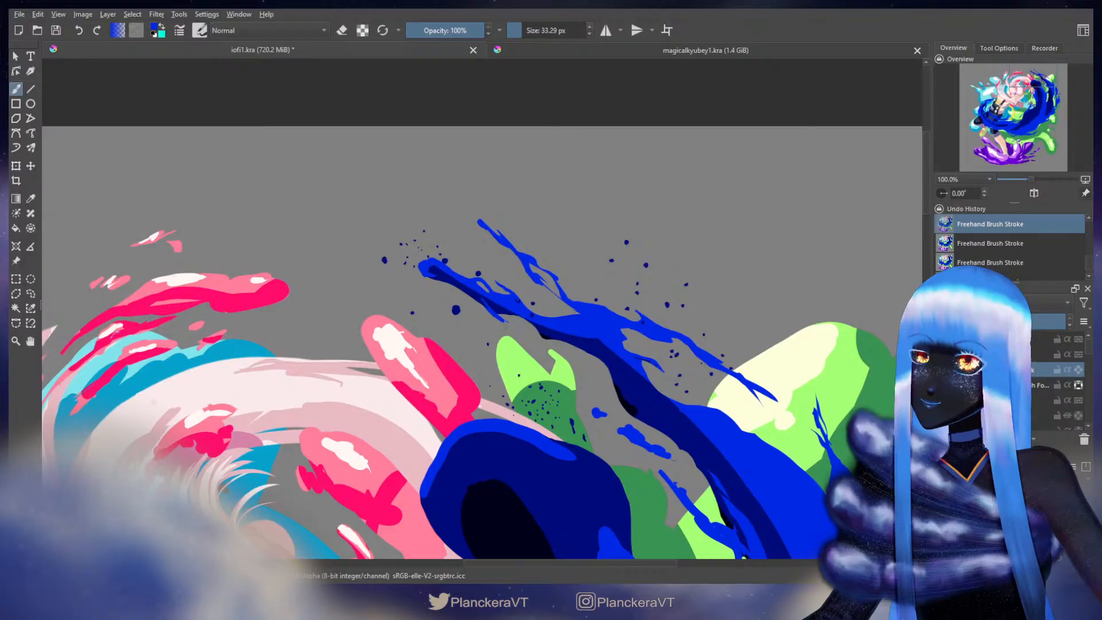
{"action": "key", "text": "ctrl+shift+z"}
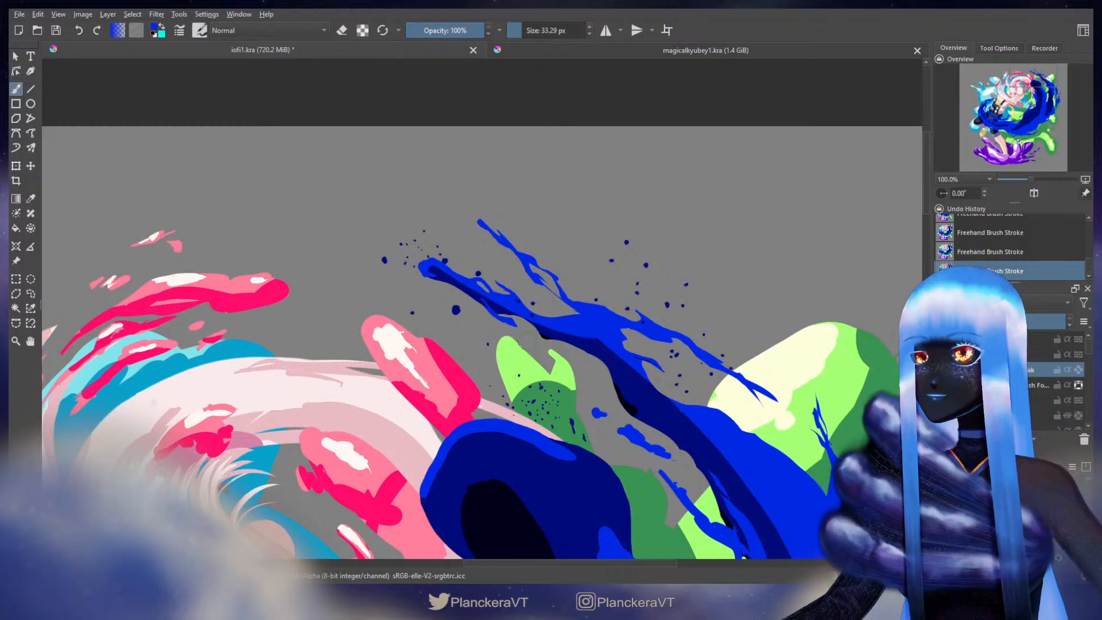
Step: Trim the upper strand's underside and small inner branch with the eraser, and touch up their edges in bright blue
{"action": "key", "text": "e"}
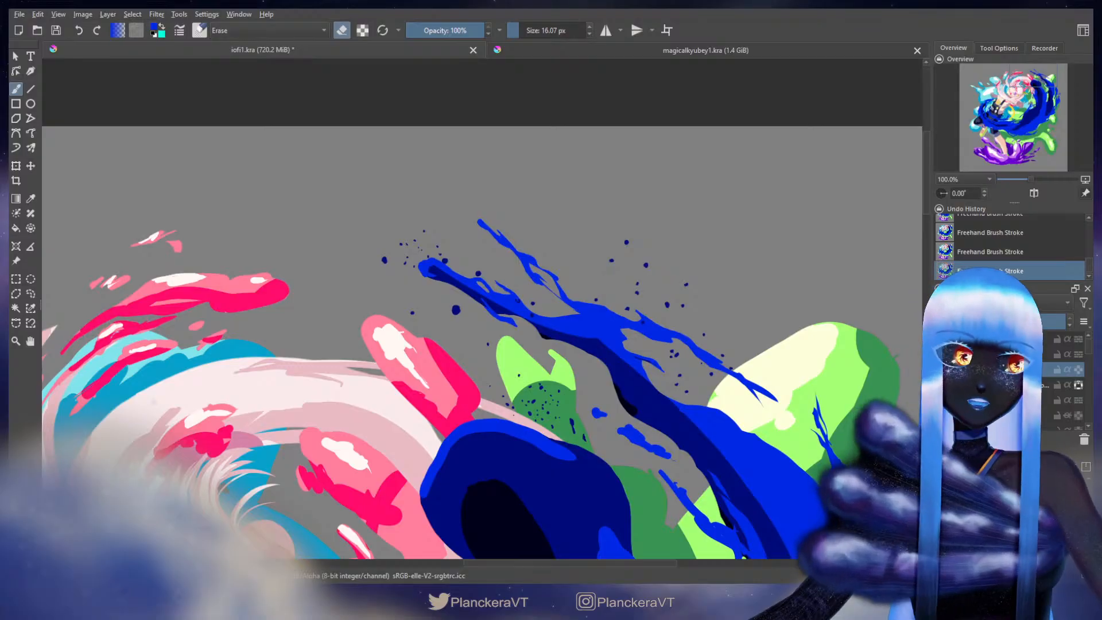
{"action": "left_click_drag", "start_coordinate": [601, 298], "coordinate": [565, 256]}
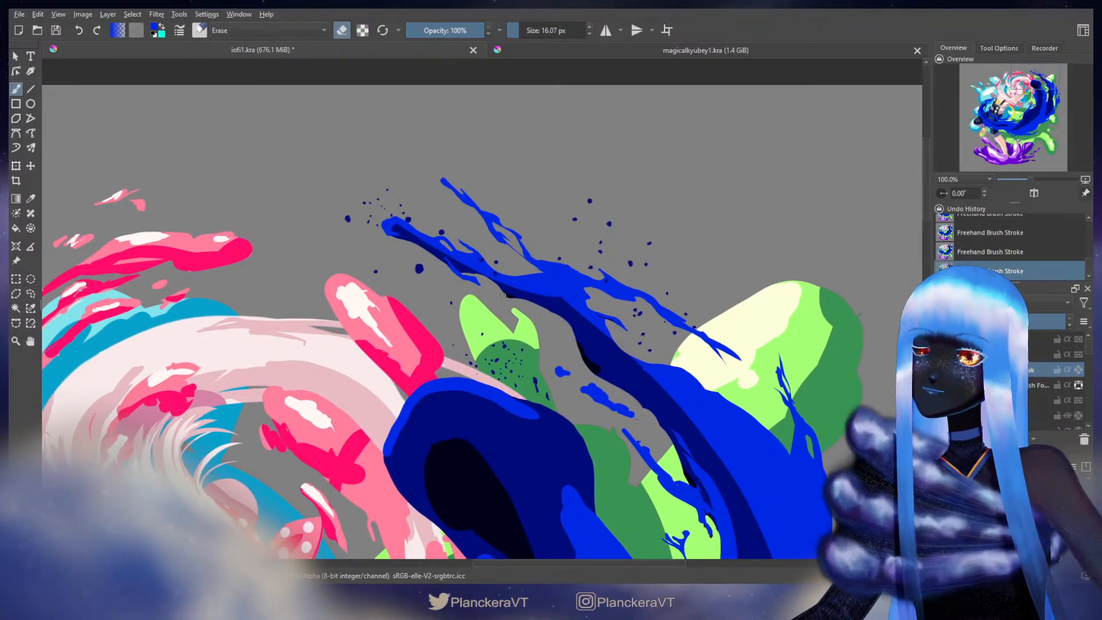
{"action": "left_click_drag", "start_coordinate": [528, 301], "coordinate": [558, 314]}
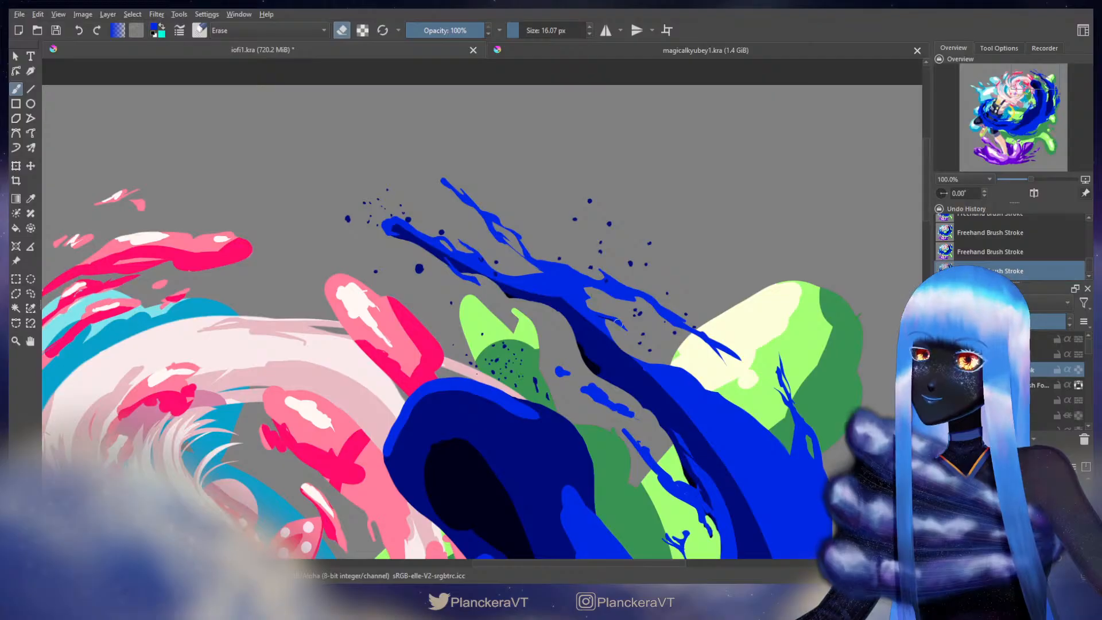
{"action": "key", "text": "e"}
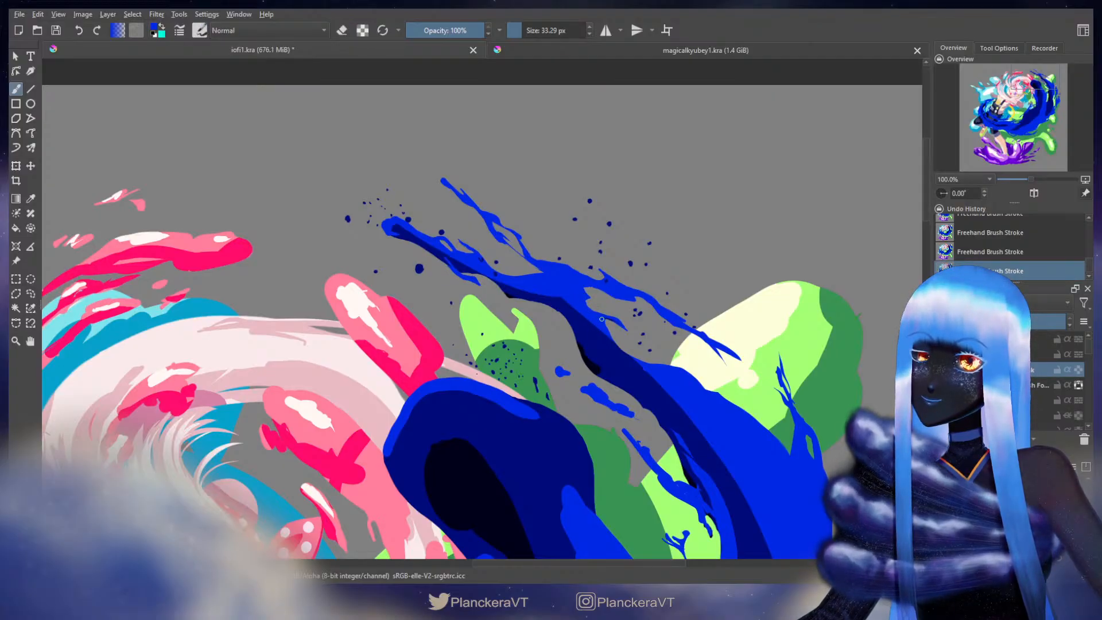
{"action": "left_click_drag", "start_coordinate": [553, 304], "coordinate": [560, 309]}
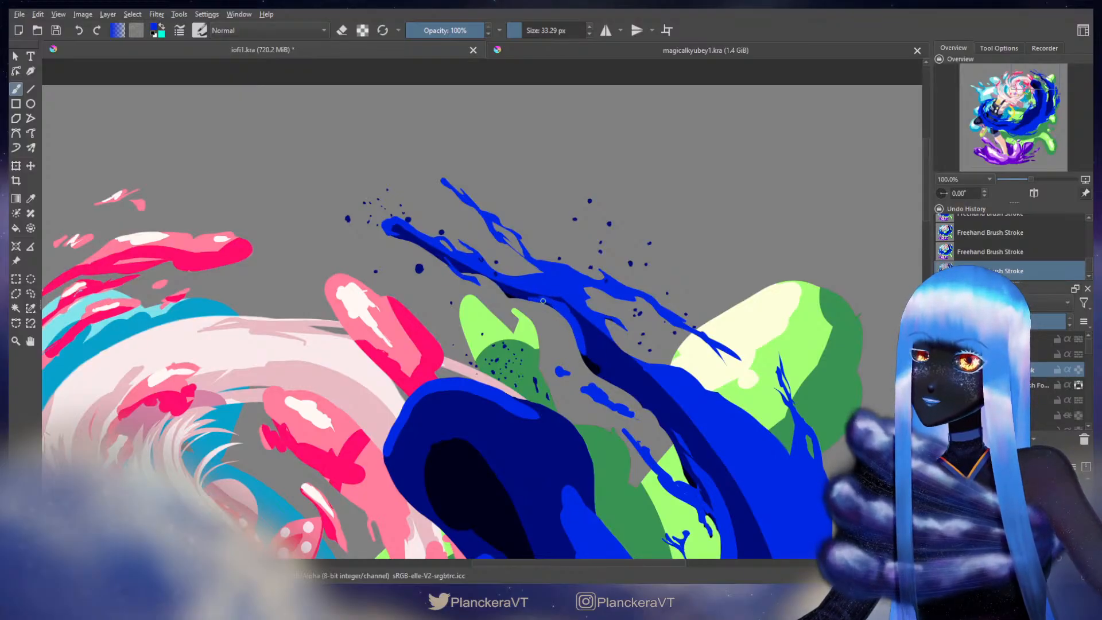
{"action": "left_click_drag", "start_coordinate": [597, 350], "coordinate": [546, 288]}
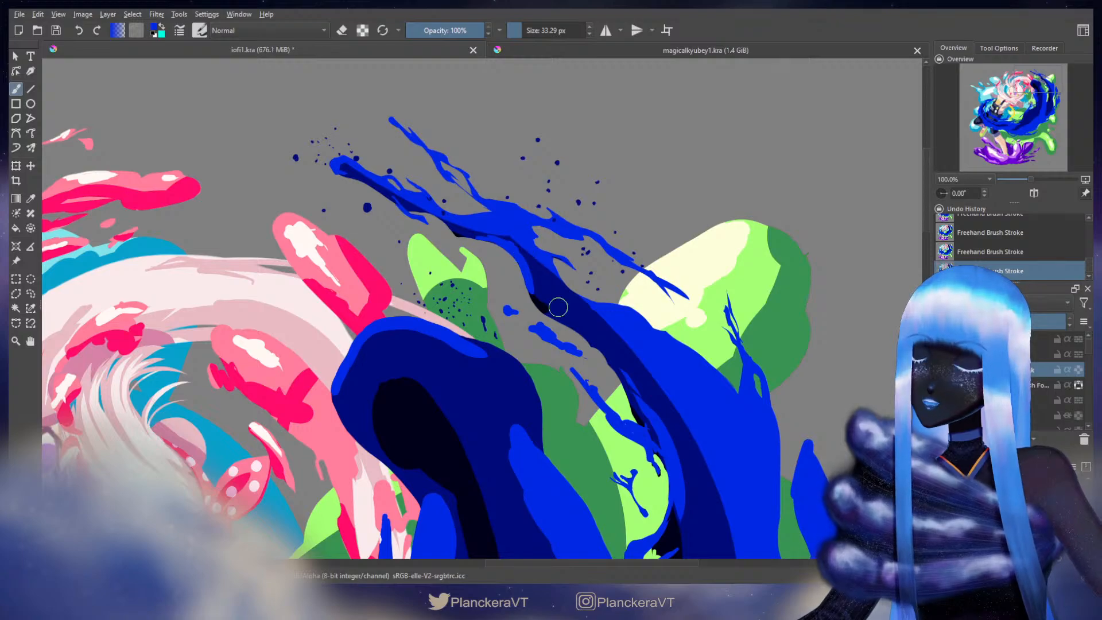
Step: Thin the detached splashes below the upper strand with the eraser and reshape them into wispy fragments with bright blue strokes
{"action": "key", "text": "e"}
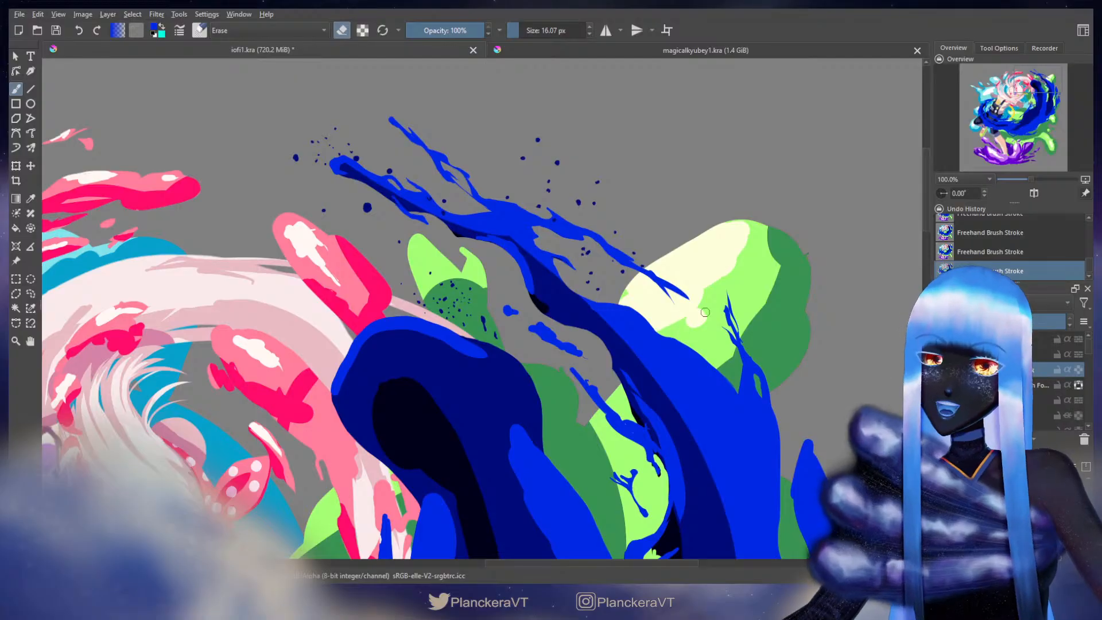
{"action": "left_click_drag", "start_coordinate": [605, 328], "coordinate": [625, 260]}
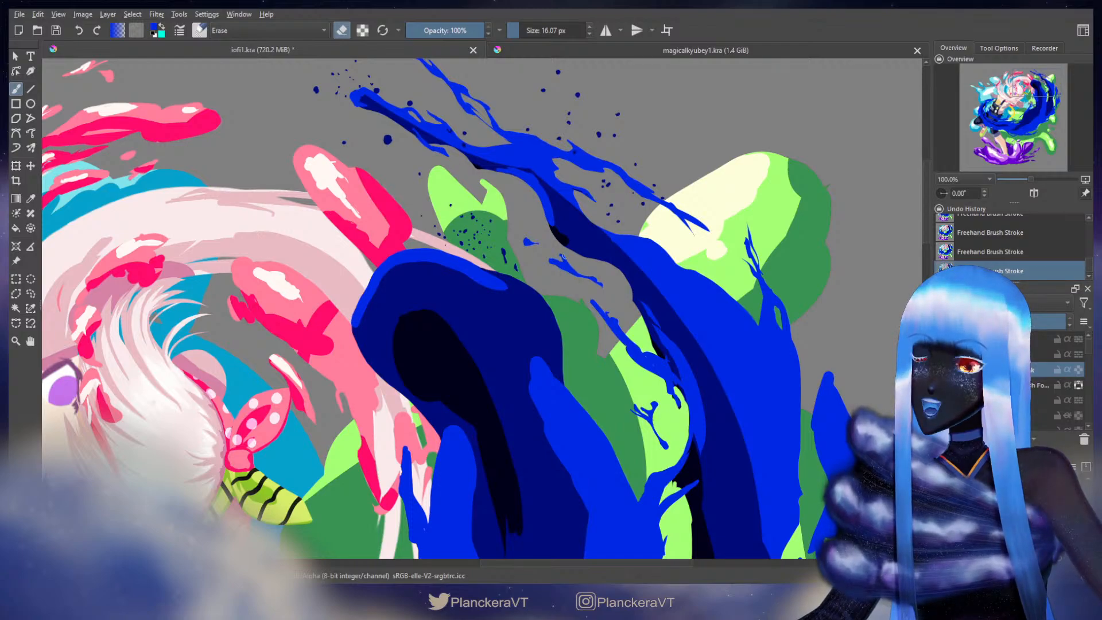
{"action": "key", "text": "e"}
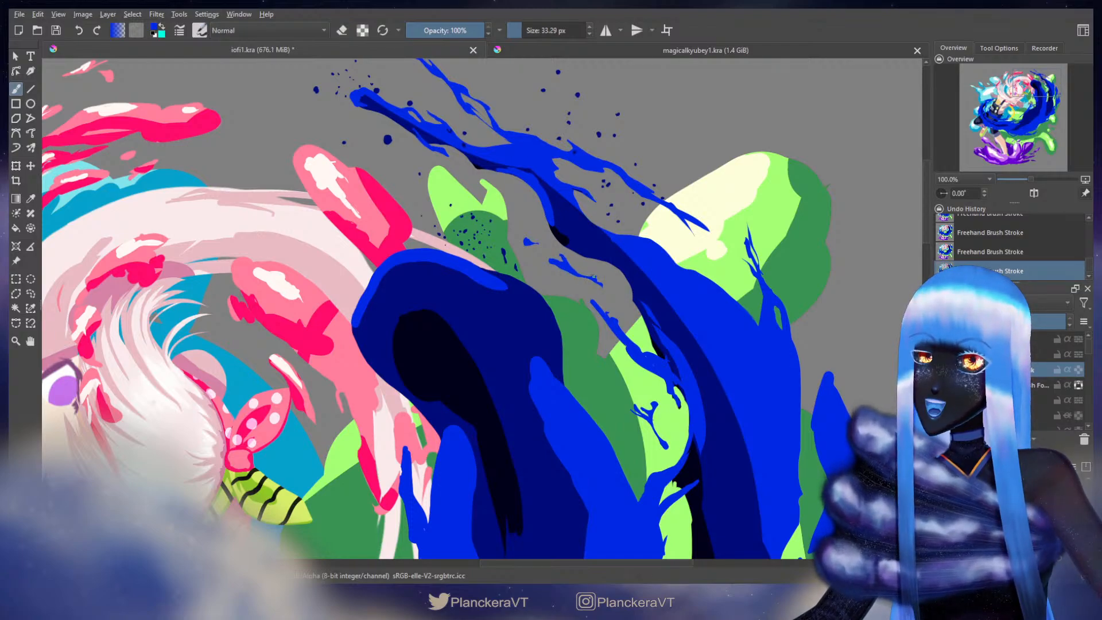
{"action": "key", "text": "ctrl+z"}
{"action": "key", "text": "ctrl+z"}
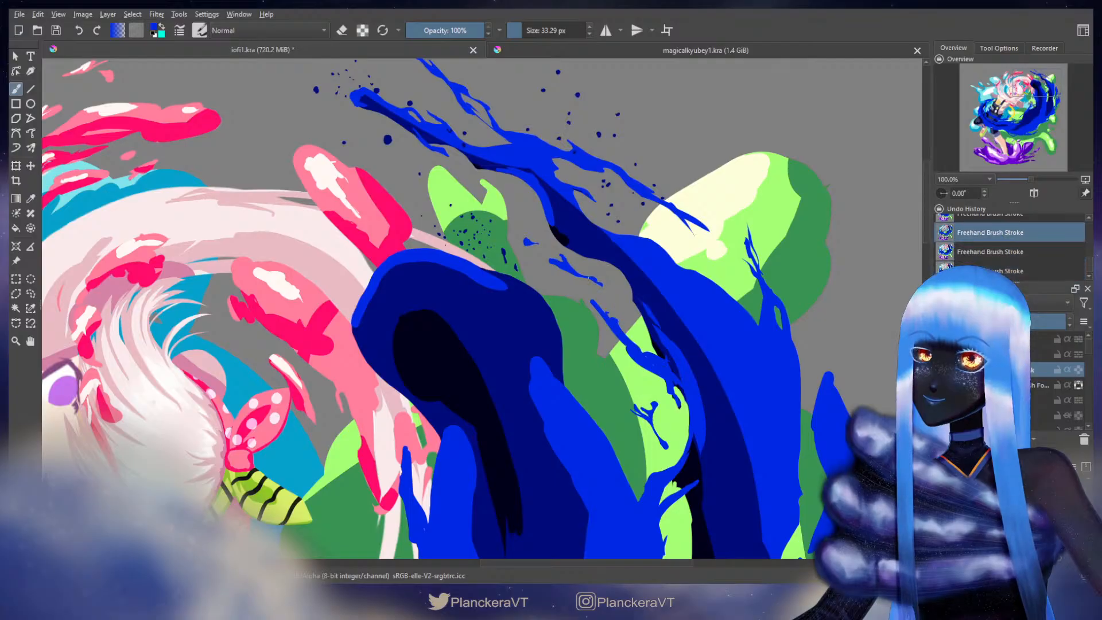
{"action": "key", "text": "ctrl+shift+z"}
{"action": "key", "text": "ctrl+shift+z"}
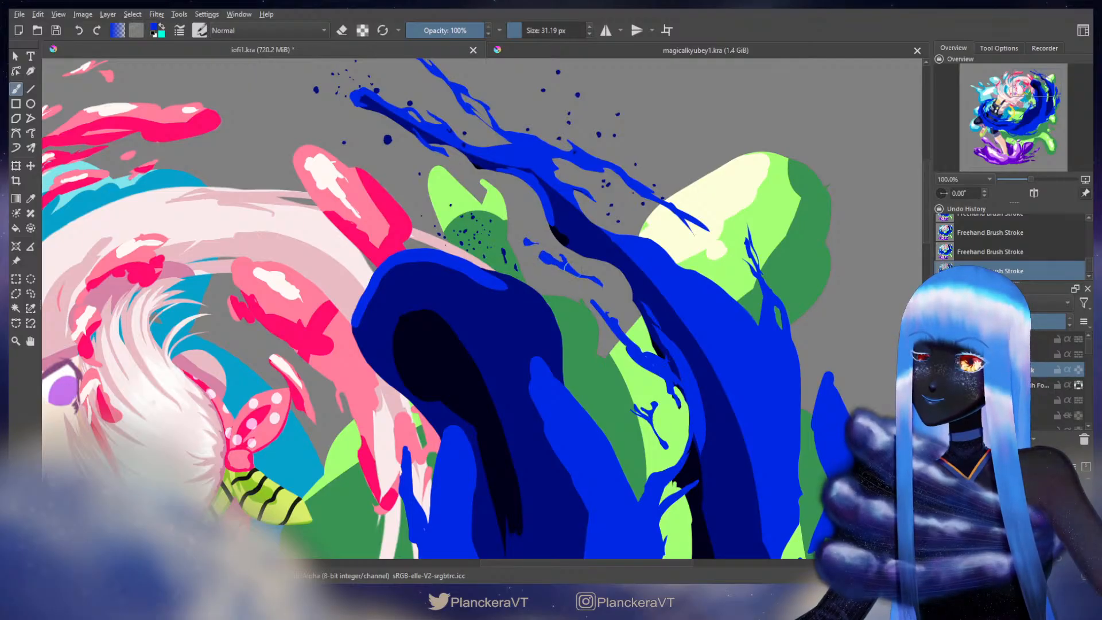
{"action": "key", "text": "e"}
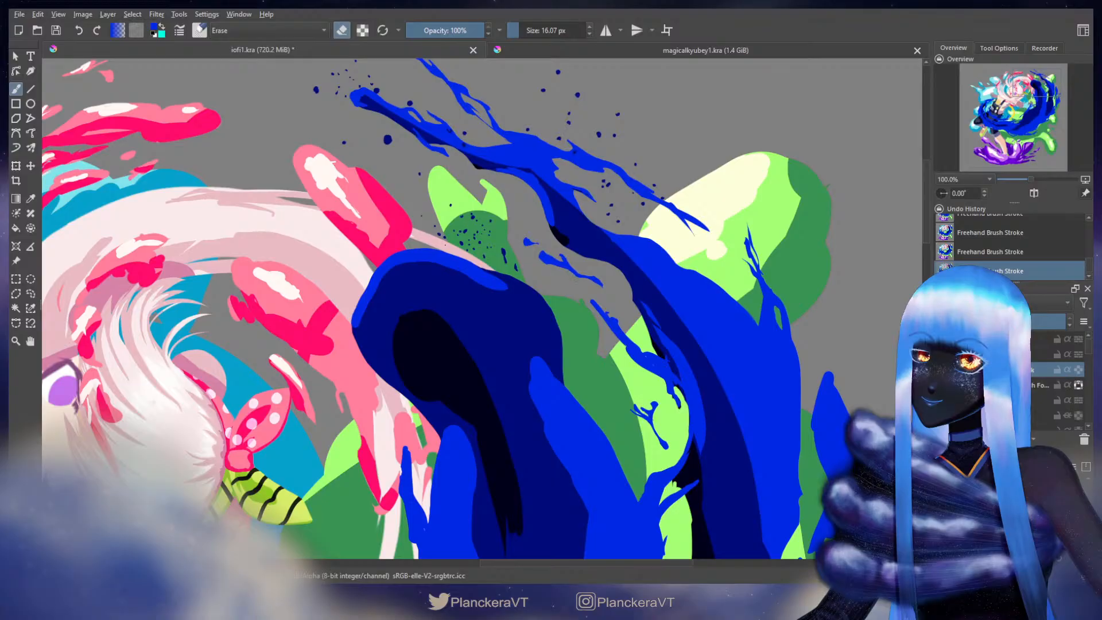
Step: Paint a rounded bright blue drop at the end of the wisp crossing the pale green shape, and trim its neck with a 13.78 px eraser
{"action": "left_click_drag", "start_coordinate": [630, 297], "coordinate": [552, 337]}
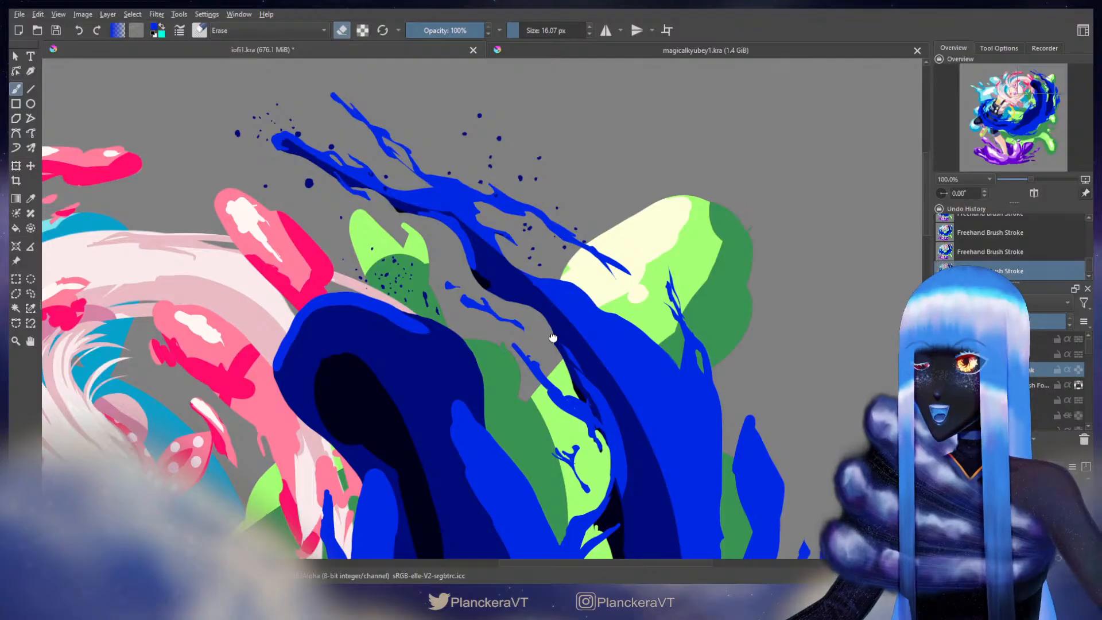
{"action": "left_click_drag", "start_coordinate": [553, 338], "coordinate": [554, 339]}
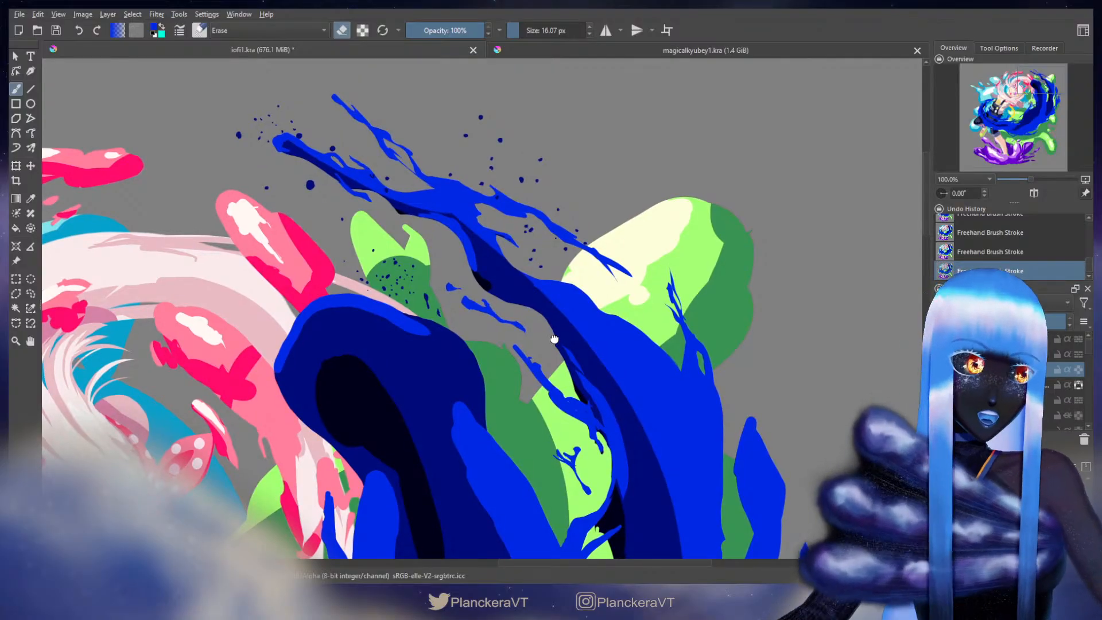
{"action": "key", "text": "bracketleft"}
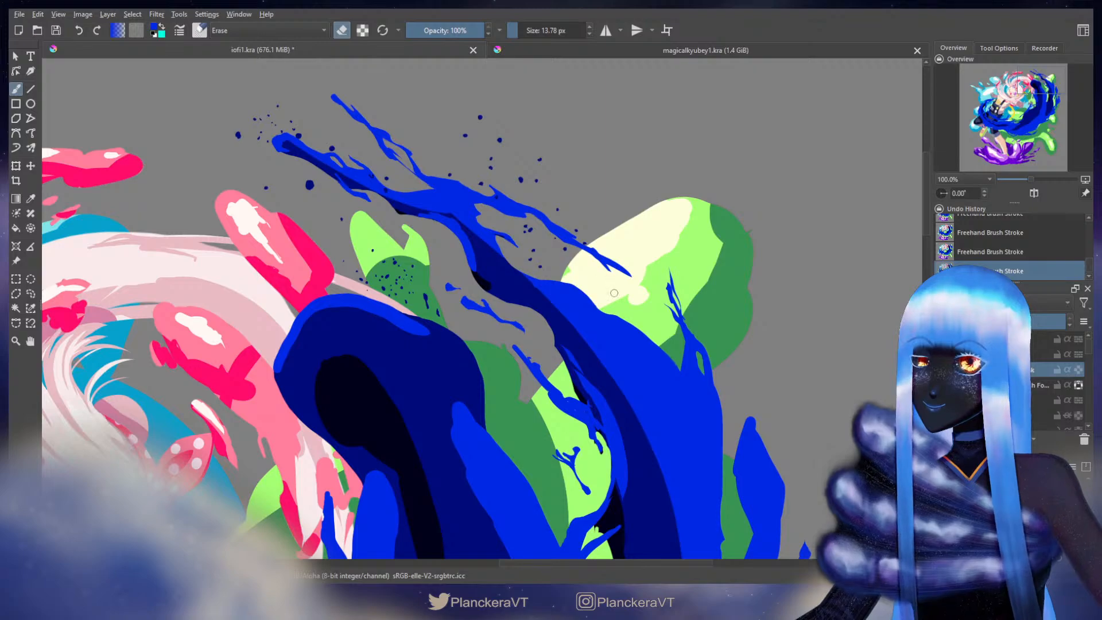
{"action": "key", "text": "e"}
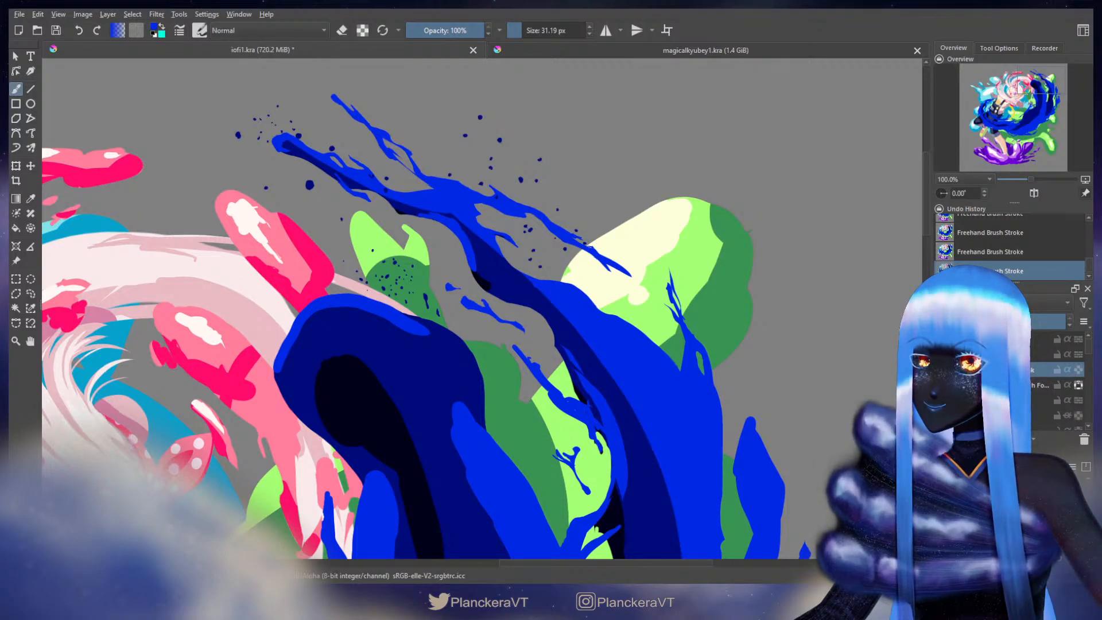
{"action": "key", "text": "ctrl+z"}
{"action": "key", "text": "ctrl+z"}
{"action": "key", "text": "ctrl+shift+z"}
{"action": "key", "text": "ctrl+shift+z"}
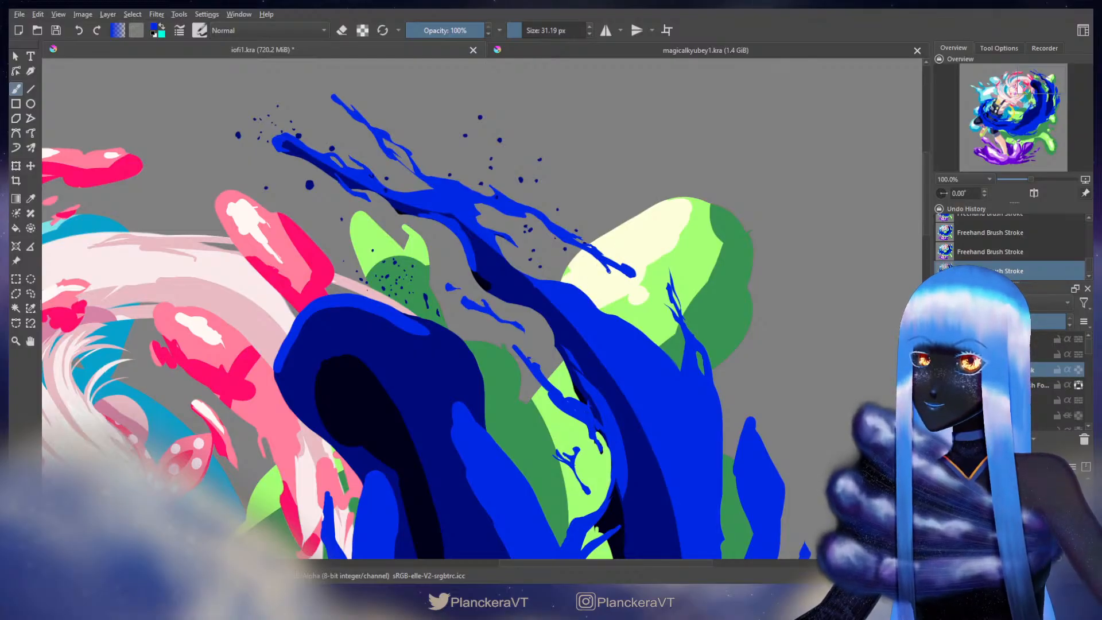
{"action": "key", "text": "e"}
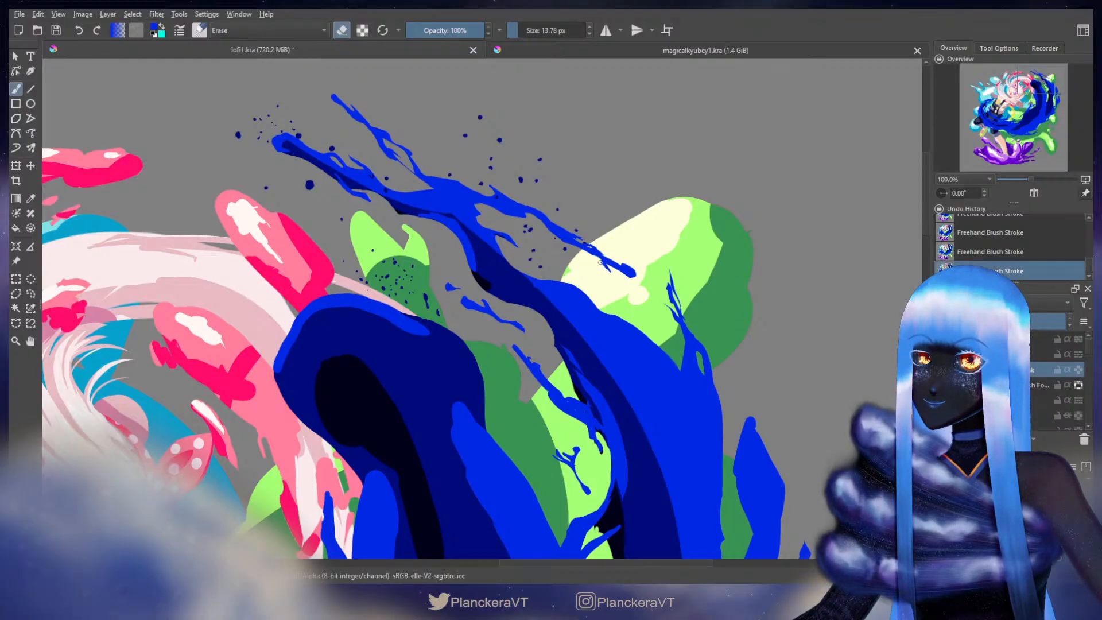
Step: Blunt the tip of the small splash over the green shape with an 18.91 px eraser and paint a bright blue side spur on it
{"action": "left_click_drag", "start_coordinate": [661, 284], "coordinate": [629, 249]}
{"action": "key", "text": "bracketright"}
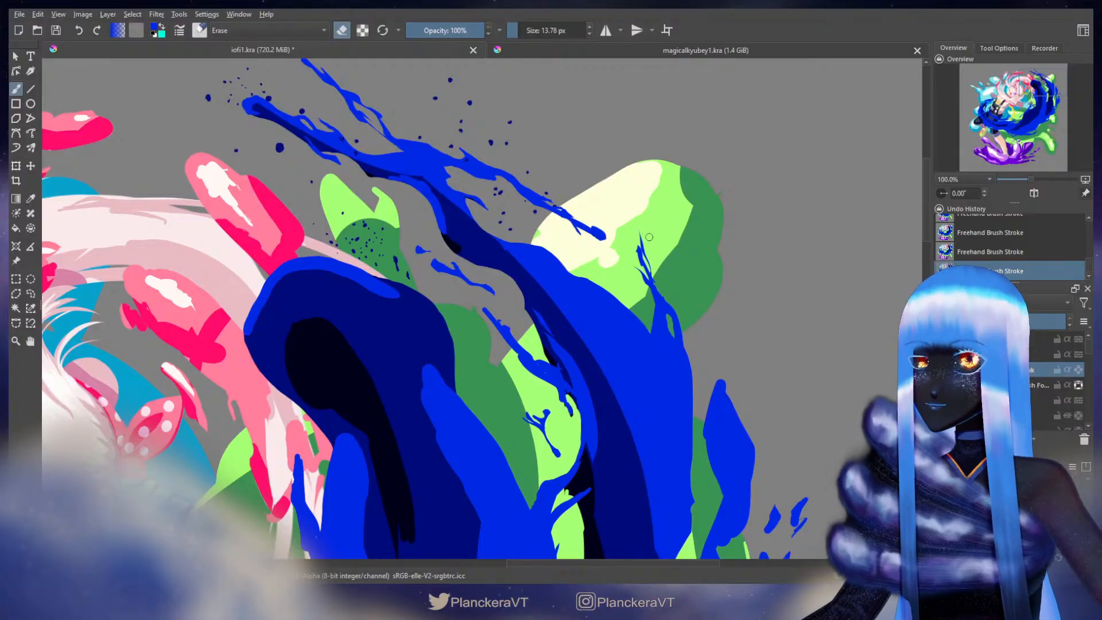
{"action": "key", "text": "bracketright"}
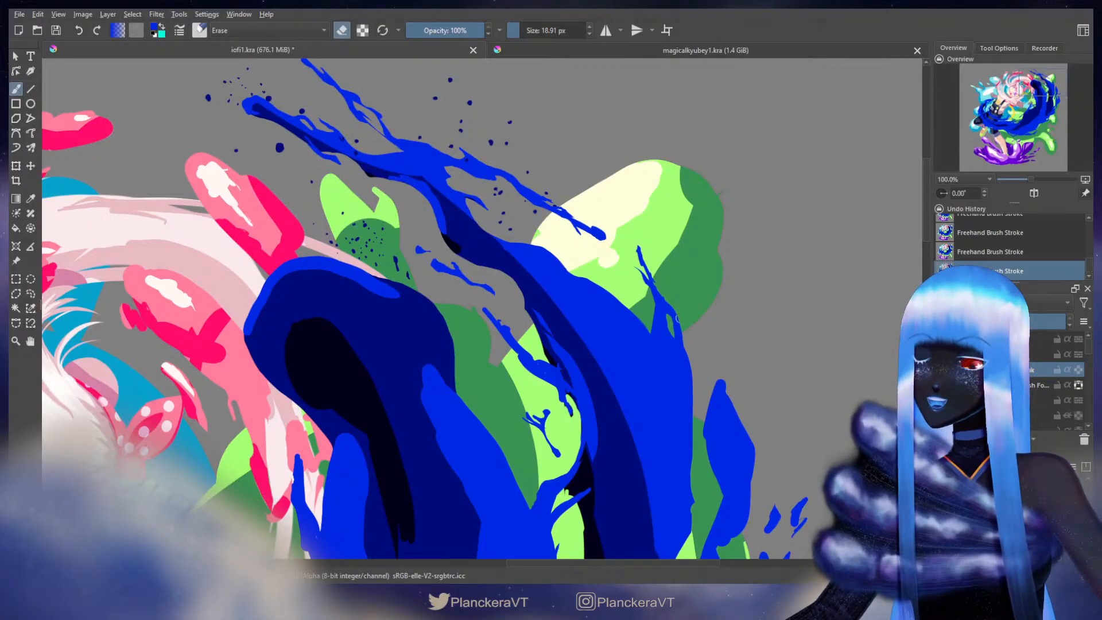
{"action": "key", "text": "e"}
{"action": "key", "text": "bracketright"}
{"action": "key", "text": "bracketright"}
{"action": "key", "text": "bracketright"}
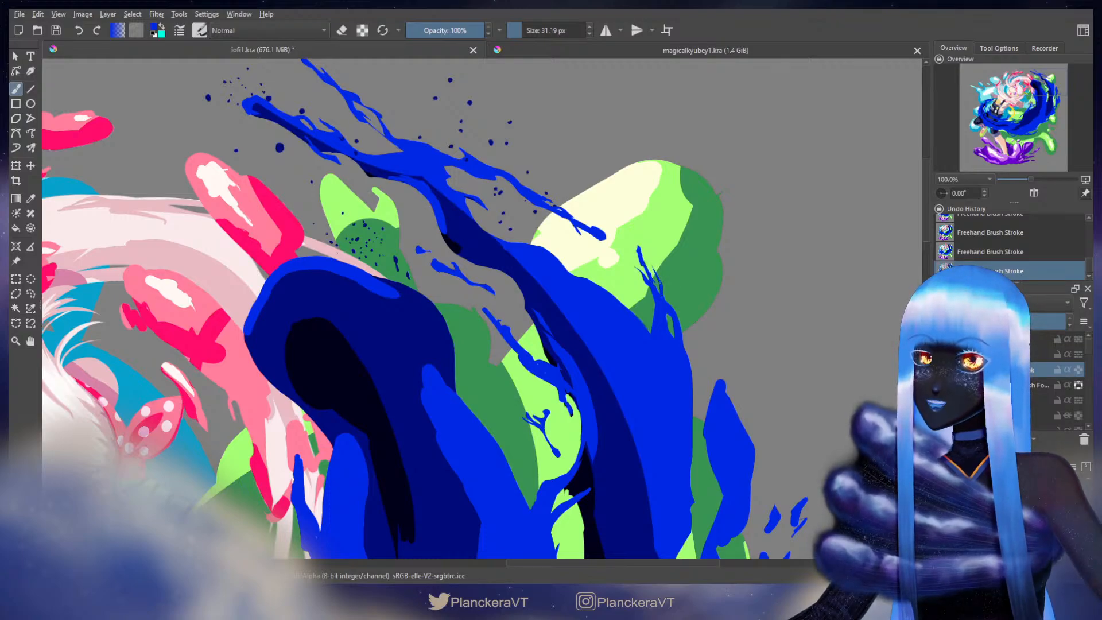
Step: Undo and redo the last stroke to compare it, and dot a small bright blue droplet beside the small splash's spur
{"action": "key", "text": "e"}
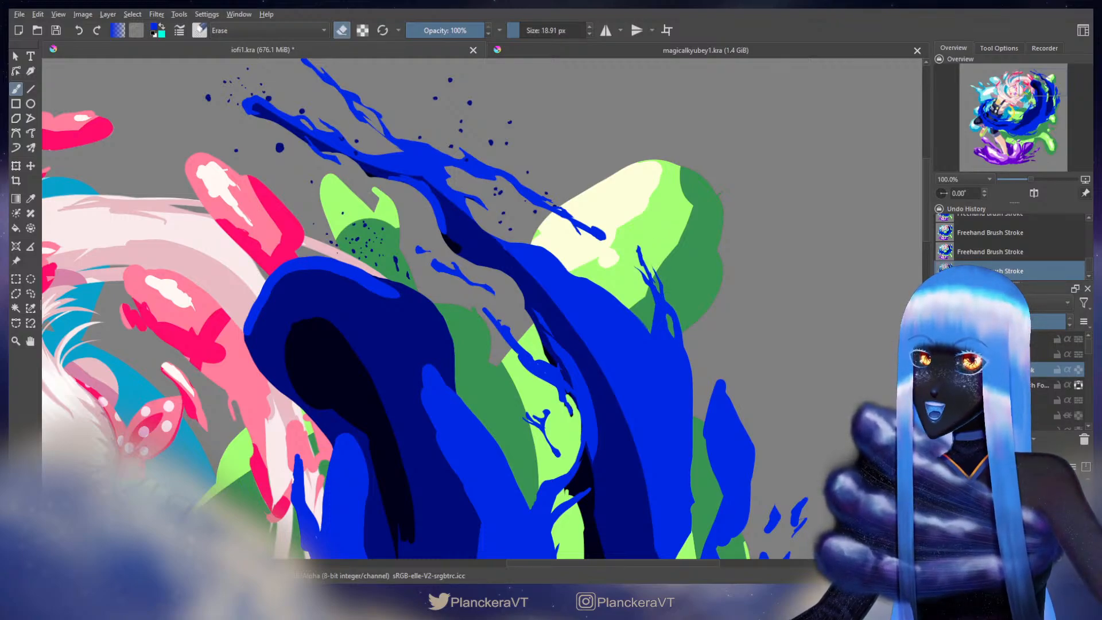
{"action": "key", "text": "e"}
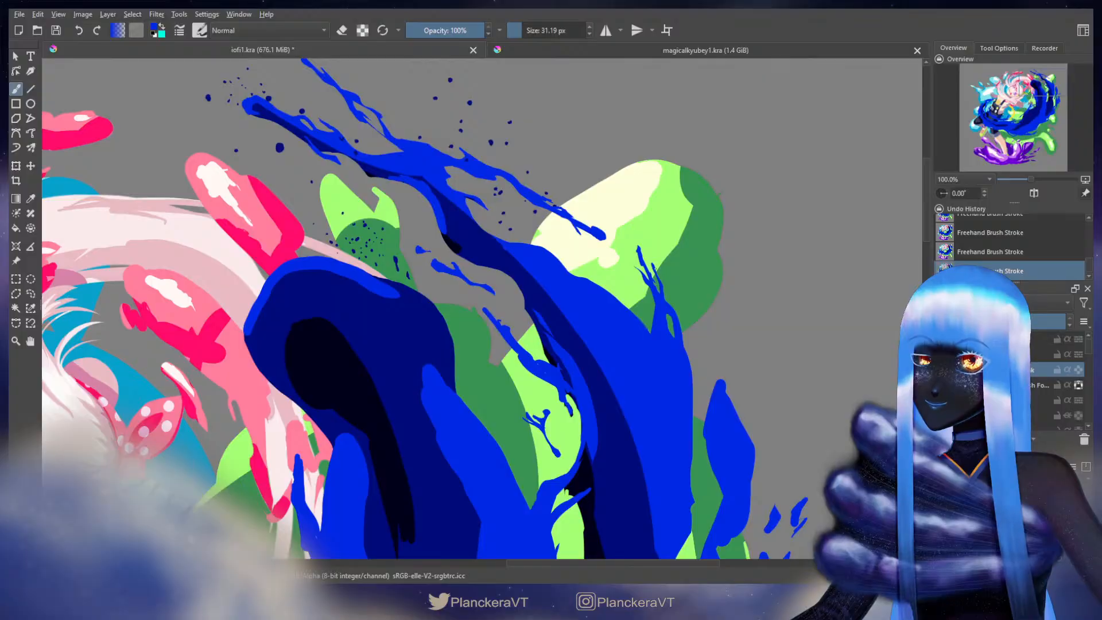
{"action": "key", "text": "ctrl+z"}
{"action": "key", "text": "e"}
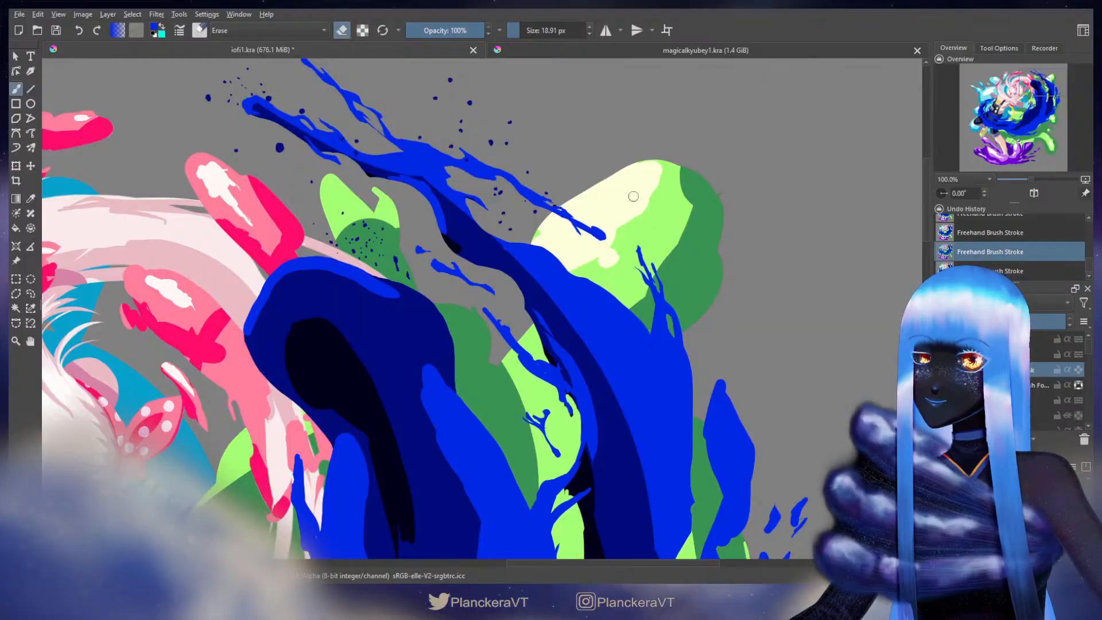
{"action": "key", "text": "ctrl+shift+z"}
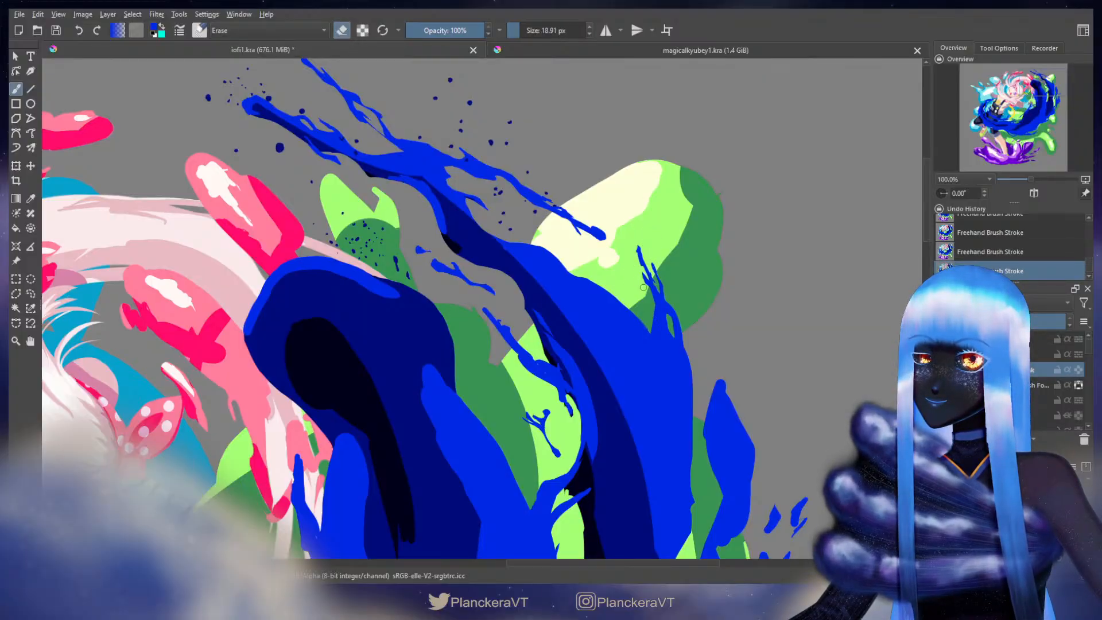
{"action": "key", "text": "e"}
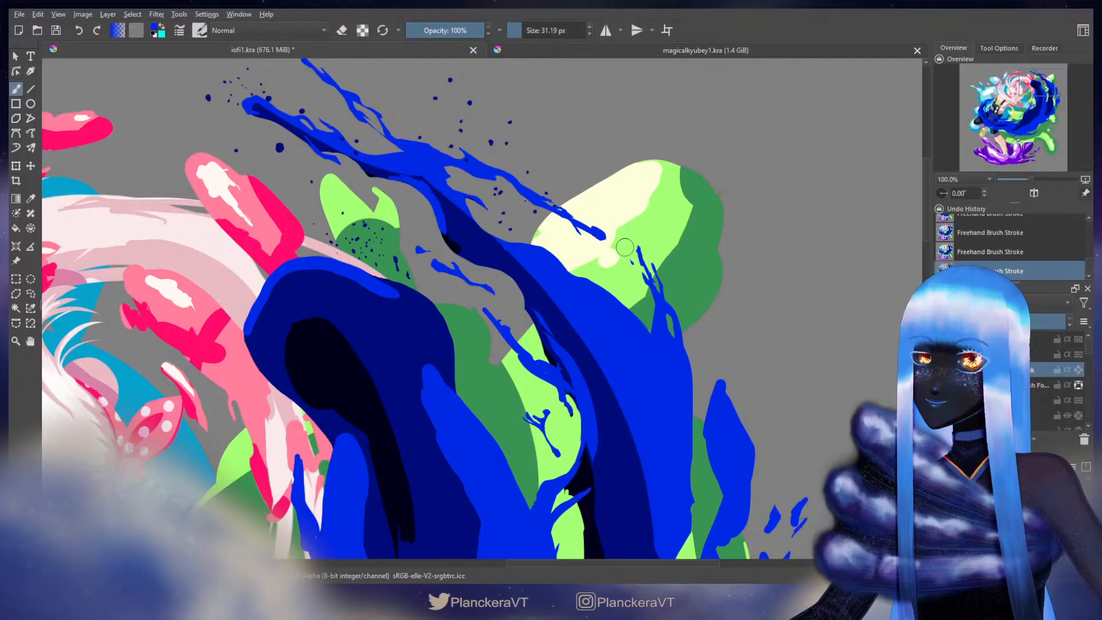
Step: Dot bright blue droplets between the two splash tips over the green shape and paint bright blue onto the dark specks around the upper strand
{"action": "left_click_drag", "start_coordinate": [629, 238], "coordinate": [631, 227]}
{"action": "key", "text": "ctrl+z"}
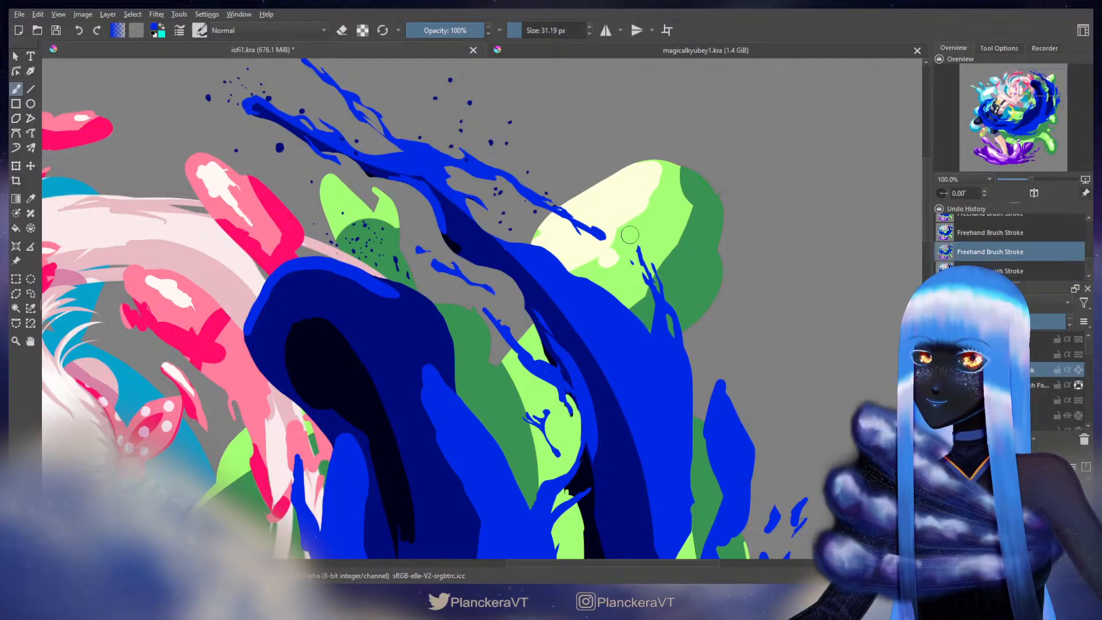
{"action": "left_click", "coordinate": [627, 234]}
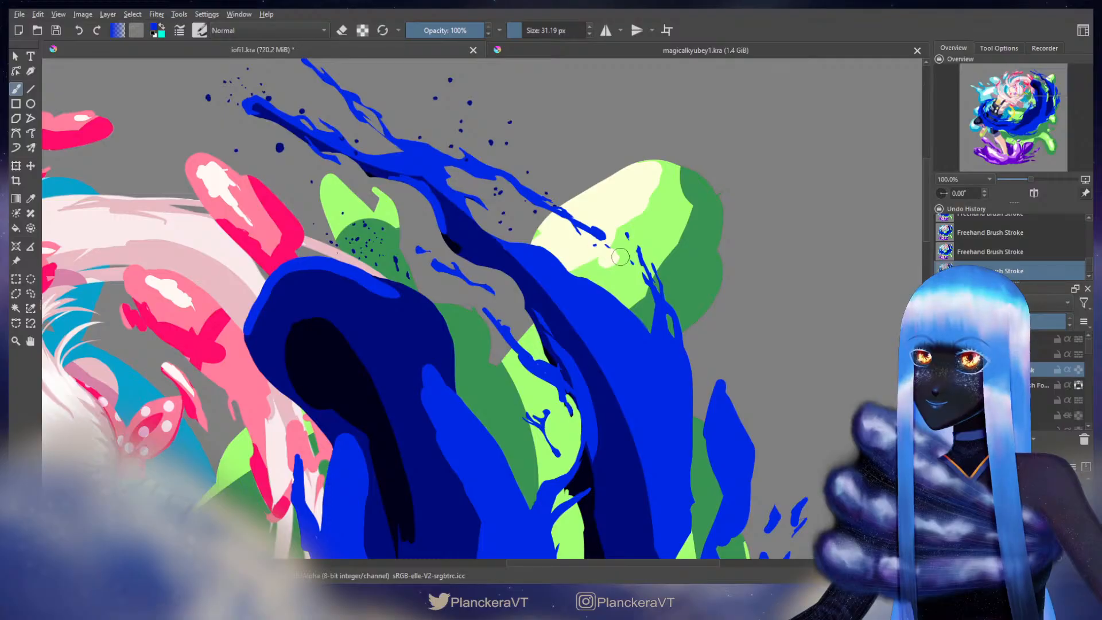
{"action": "left_click_drag", "start_coordinate": [704, 263], "coordinate": [882, 337]}
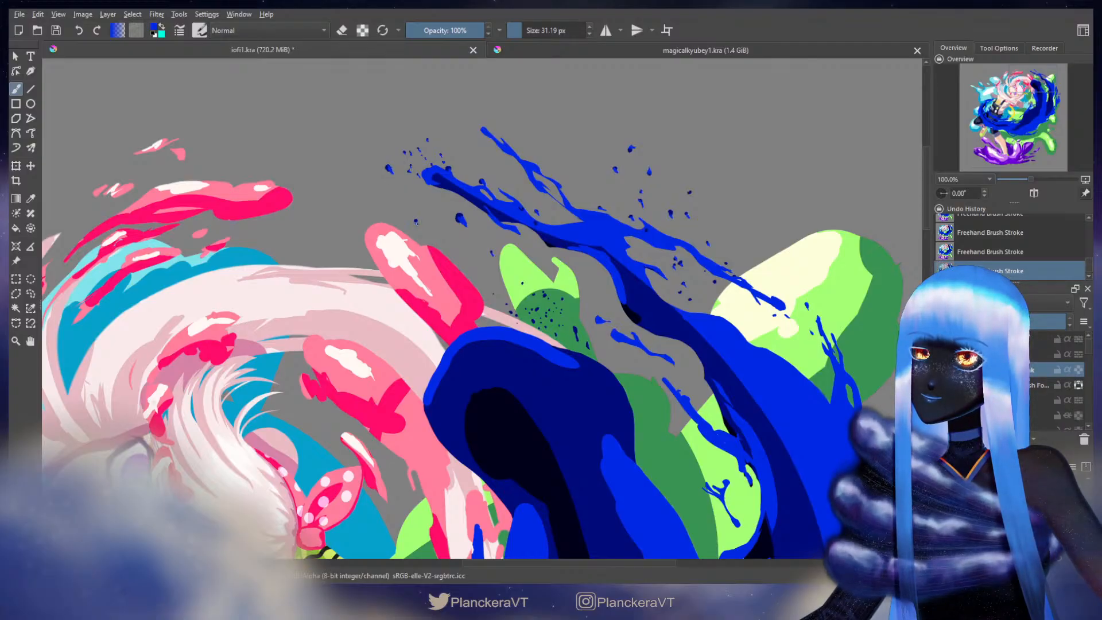
{"action": "left_click_drag", "start_coordinate": [602, 308], "coordinate": [582, 259]}
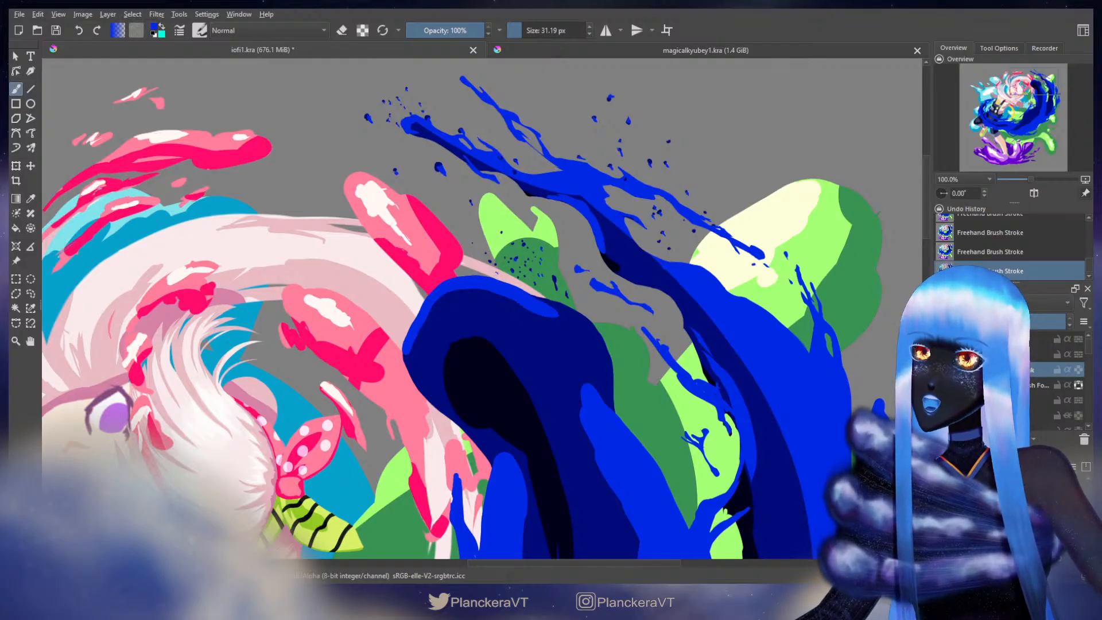
Step: Reshape the thin splash beside the main strand with a thicker bright blue head, a small side branch and an eraser-thinned neck
{"action": "mouse_move", "coordinate": [654, 203]}
{"action": "left_mouse_down"}
{"action": "mouse_move", "coordinate": [635, 150]}
{"action": "mouse_move", "coordinate": [544, 209]}
{"action": "left_mouse_up"}
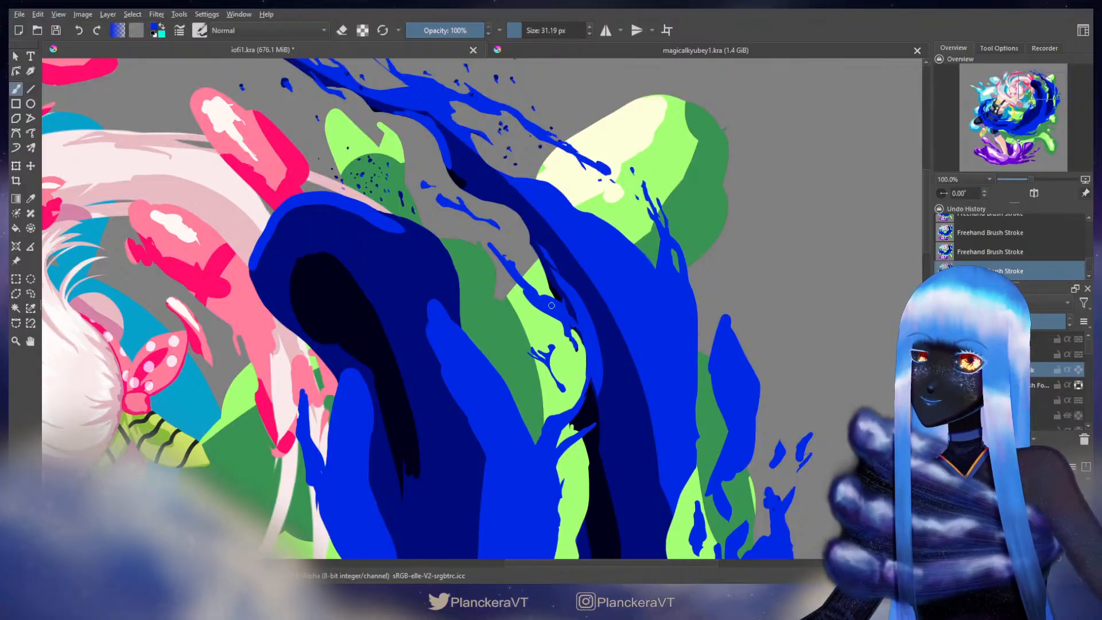
{"action": "key", "text": "e"}
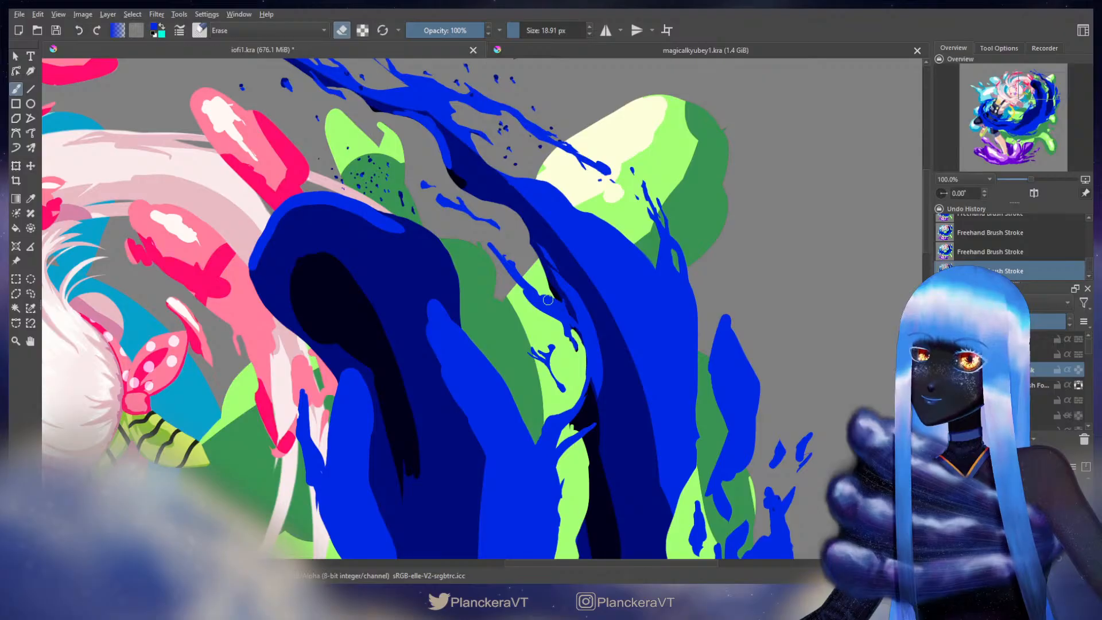
{"action": "key", "text": "e"}
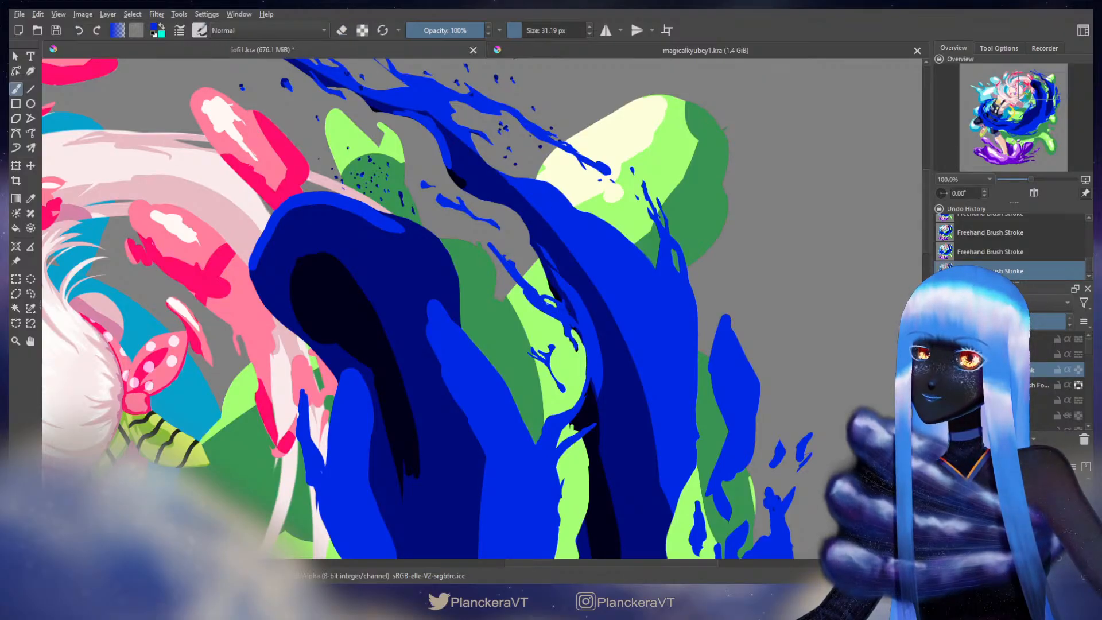
{"action": "mouse_move", "coordinate": [559, 309]}
{"action": "left_mouse_down"}
{"action": "mouse_move", "coordinate": [529, 277]}
{"action": "mouse_move", "coordinate": [531, 301]}
{"action": "left_mouse_up"}
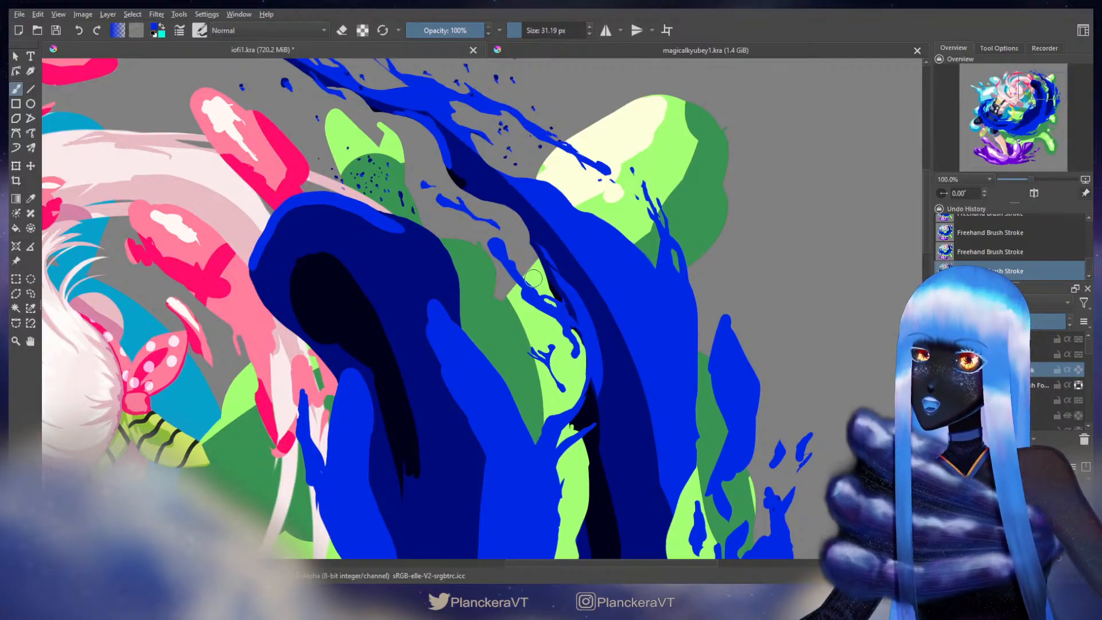
{"action": "key", "text": "e"}
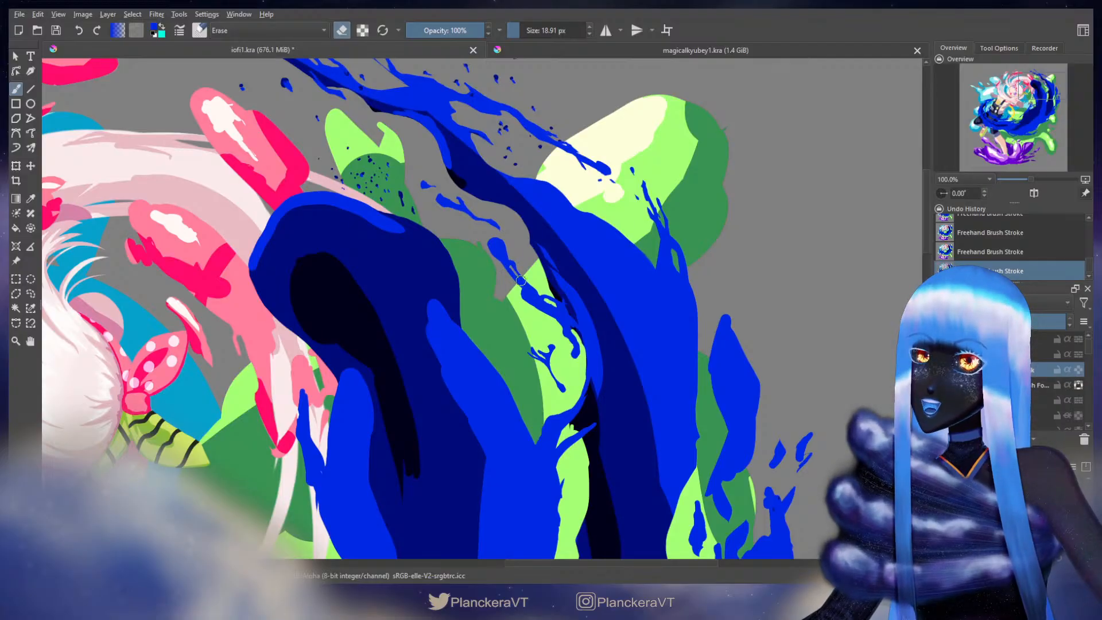
Step: Extend the swoosh's outer edge with a 44.22 px bright blue brush, down along the inner side of the light green gap
{"action": "key", "text": "e"}
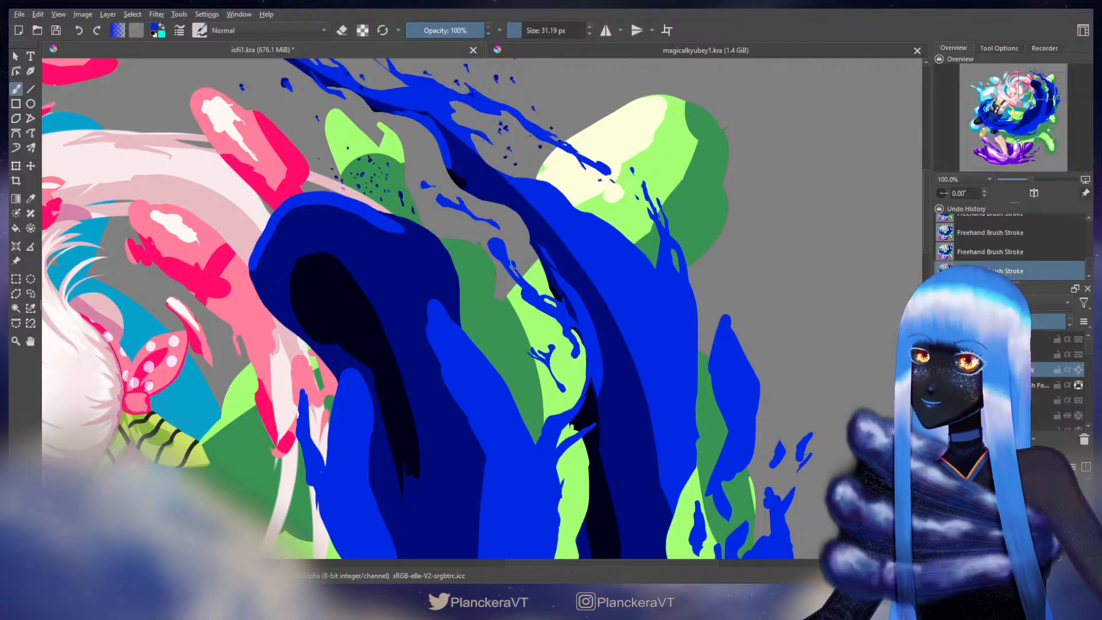
{"action": "mouse_move", "coordinate": [568, 319]}
{"action": "left_mouse_down"}
{"action": "mouse_move", "coordinate": [564, 239]}
{"action": "mouse_move", "coordinate": [544, 298]}
{"action": "mouse_move", "coordinate": [566, 165]}
{"action": "left_mouse_up"}
{"action": "mouse_move", "coordinate": [634, 211]}
{"action": "left_mouse_down"}
{"action": "mouse_move", "coordinate": [629, 179]}
{"action": "mouse_move", "coordinate": [630, 204]}
{"action": "mouse_move", "coordinate": [600, 207]}
{"action": "mouse_move", "coordinate": [592, 190]}
{"action": "mouse_move", "coordinate": [600, 236]}
{"action": "left_mouse_up"}
{"action": "key", "text": "ctrl+z"}
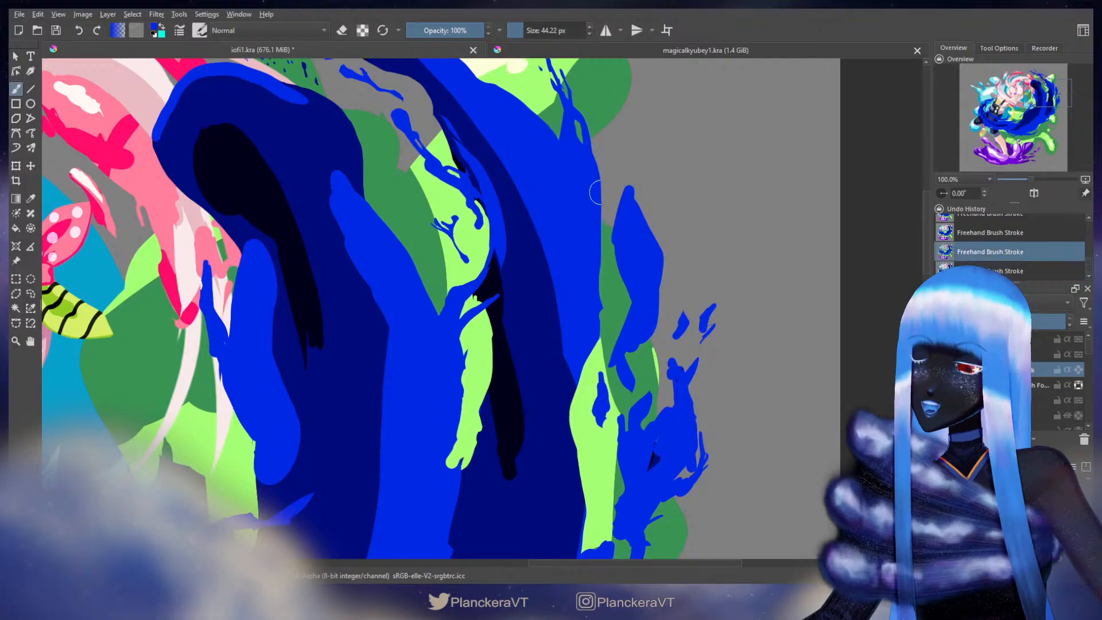
{"action": "mouse_move", "coordinate": [594, 192]}
{"action": "left_mouse_down"}
{"action": "mouse_move", "coordinate": [598, 323]}
{"action": "mouse_move", "coordinate": [567, 395]}
{"action": "mouse_move", "coordinate": [568, 440]}
{"action": "left_mouse_up"}
{"action": "scroll", "coordinate": [568, 402], "scroll_direction": "down", "scroll_amount": 2}
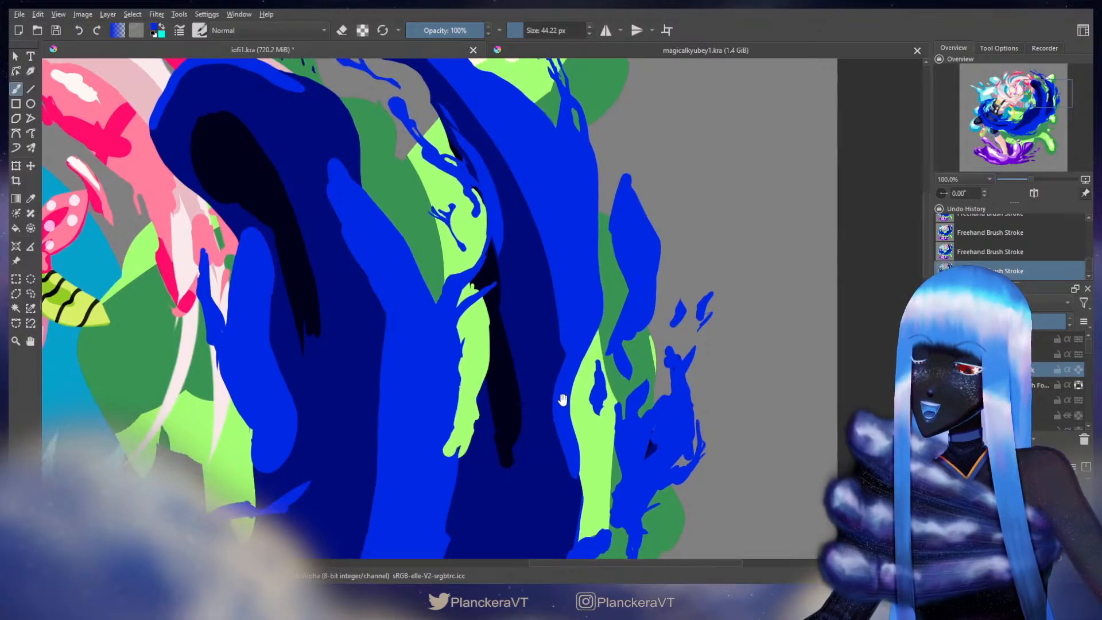
Step: Connect the drop inside the light green gap to the swoosh above it with a bright blue strand
{"action": "left_click_drag", "start_coordinate": [596, 278], "coordinate": [593, 332]}
{"action": "key", "text": "ctrl+z"}
{"action": "left_click_drag", "start_coordinate": [594, 291], "coordinate": [594, 331]}
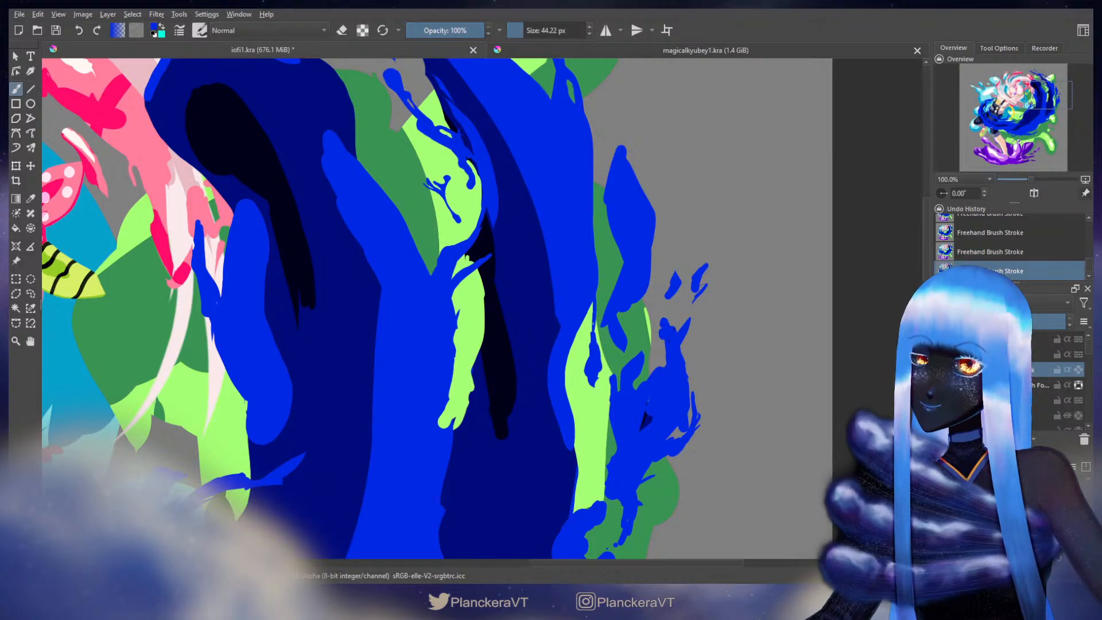
{"action": "left_click_drag", "start_coordinate": [596, 287], "coordinate": [594, 326]}
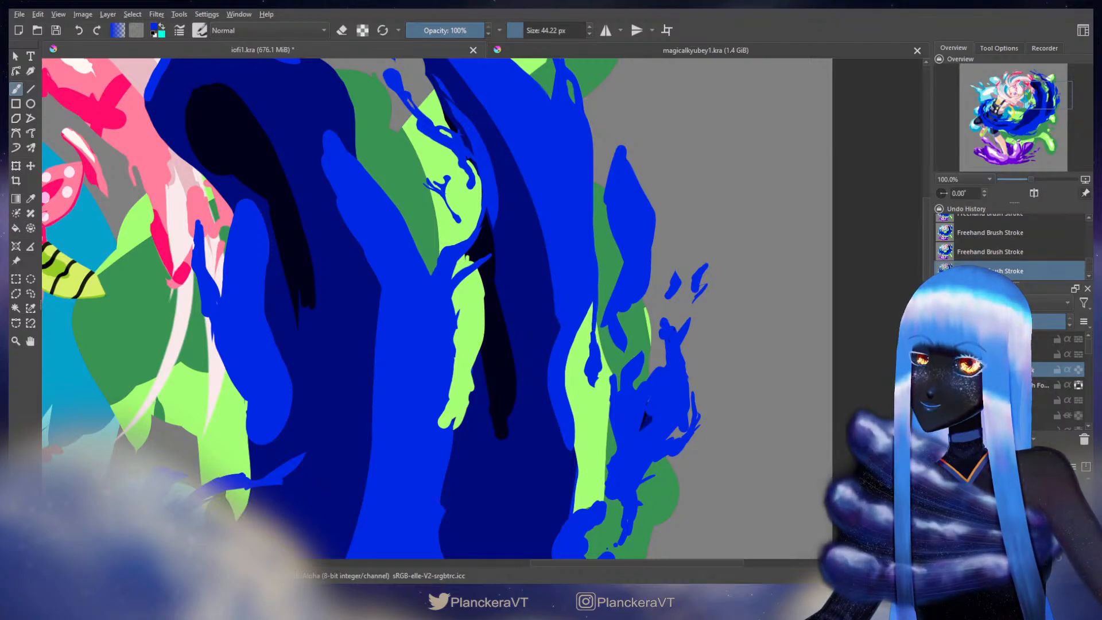
Step: Thin the strand above the hanging drop with an 18.66 px eraser and paint a small bright blue spur on the drop's side
{"action": "key", "text": "e"}
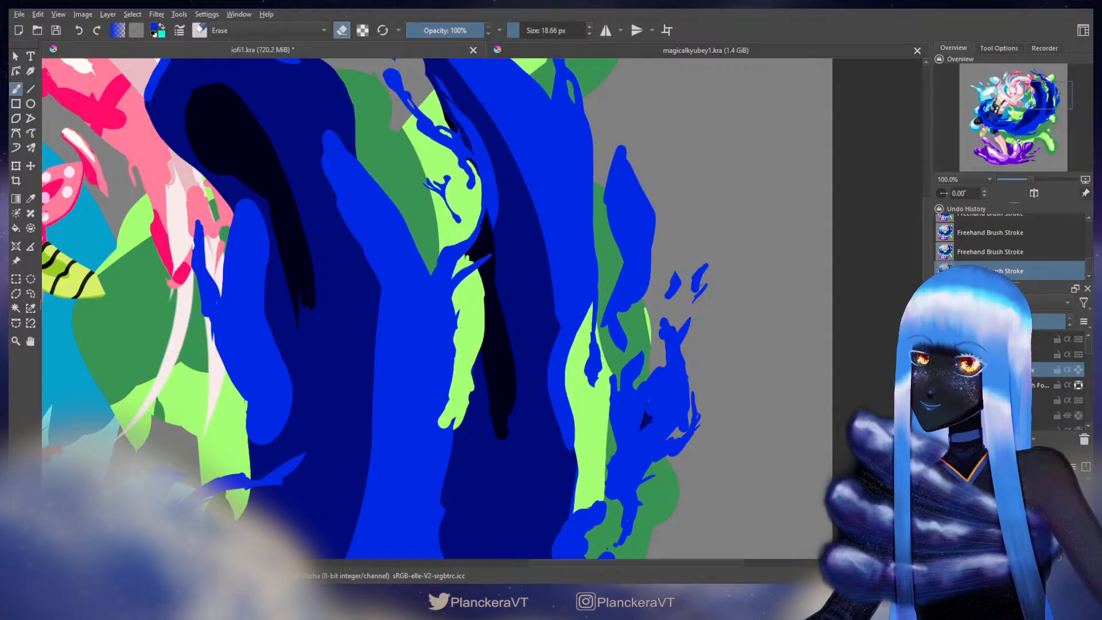
{"action": "left_click_drag", "start_coordinate": [595, 318], "coordinate": [598, 333]}
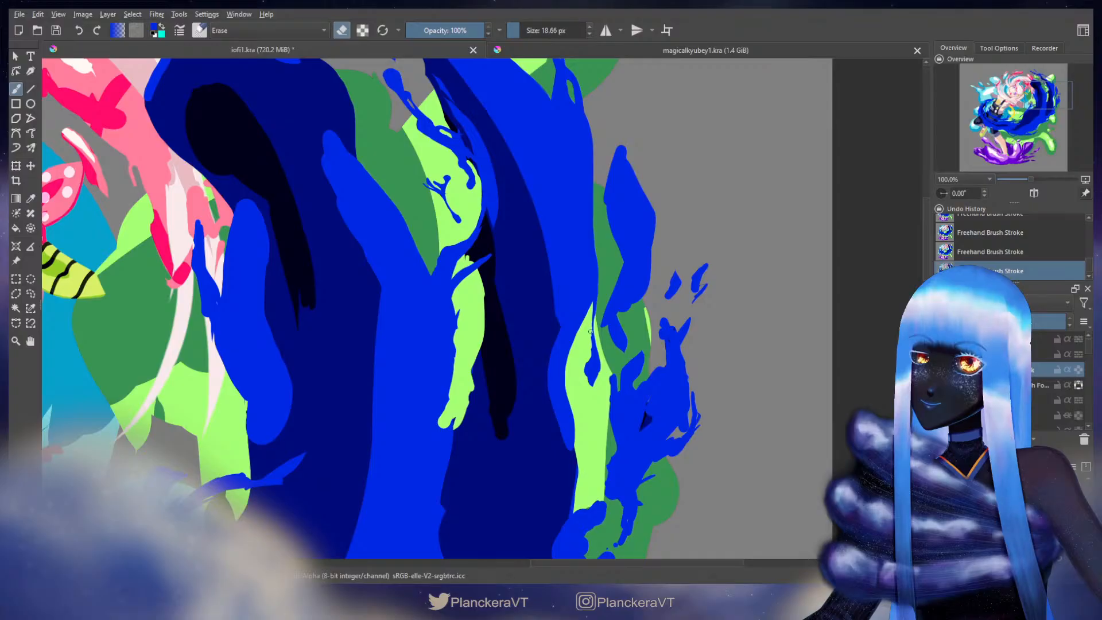
{"action": "key", "text": "e"}
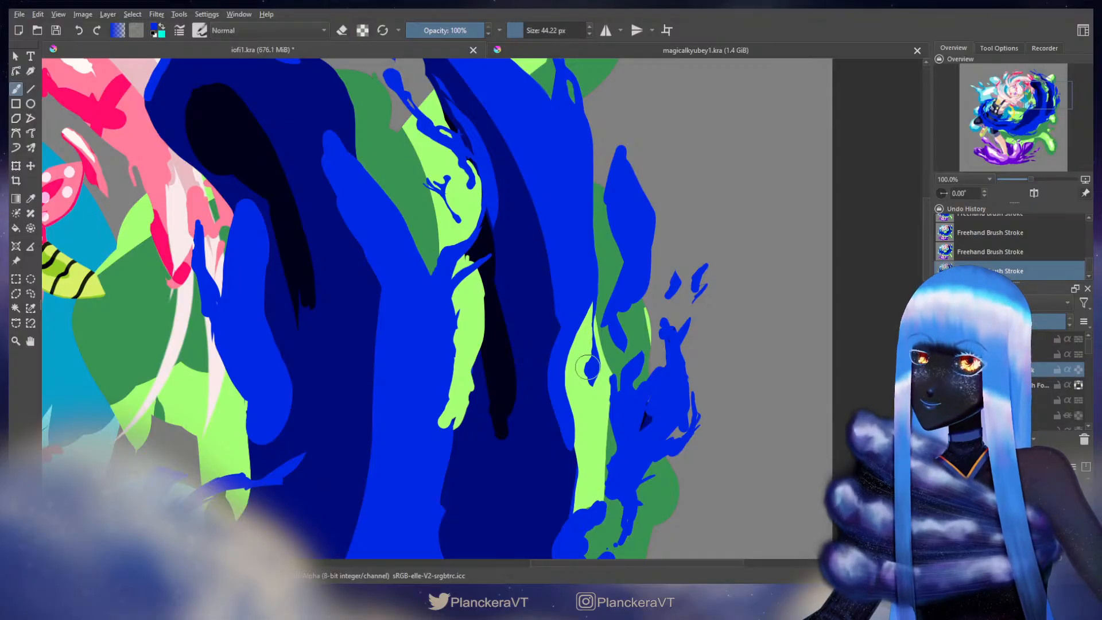
{"action": "left_click_drag", "start_coordinate": [586, 367], "coordinate": [592, 384]}
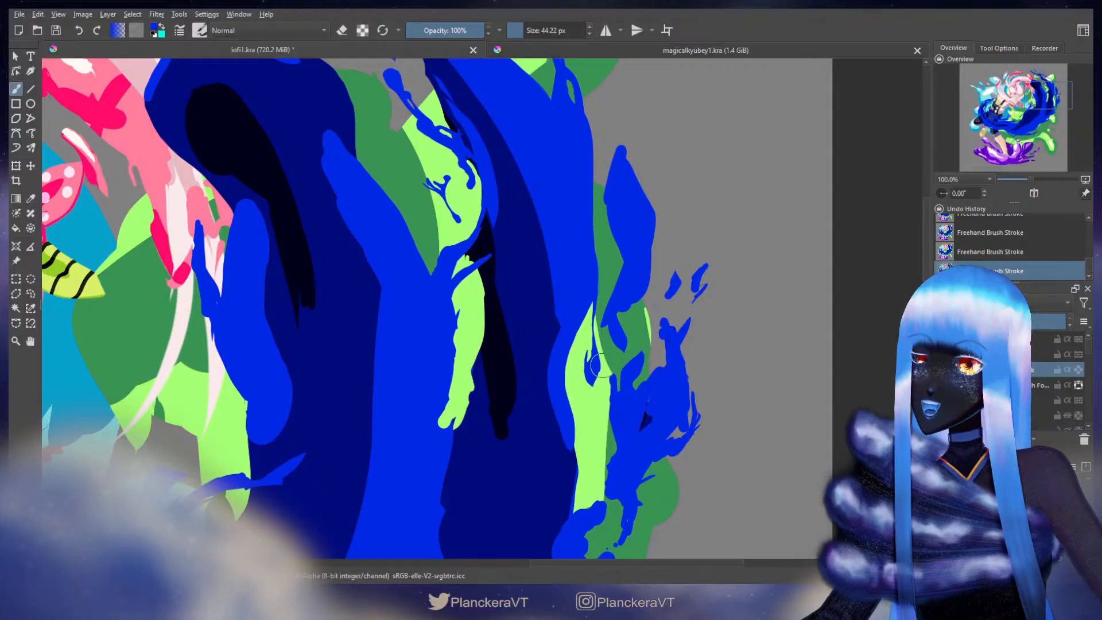
Step: Carve the detached splash beside the swoosh into a narrower wavy shape with a 37 px eraser and cut a small hole near its outer edge
{"action": "key", "text": "e"}
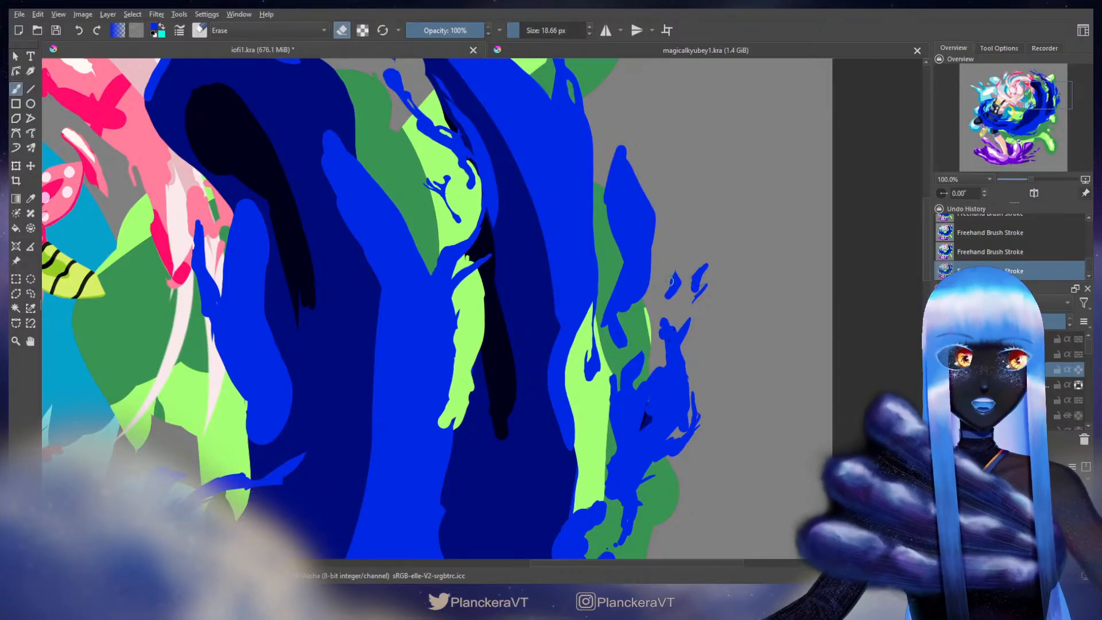
{"action": "left_click_drag", "start_coordinate": [639, 224], "coordinate": [638, 310]}
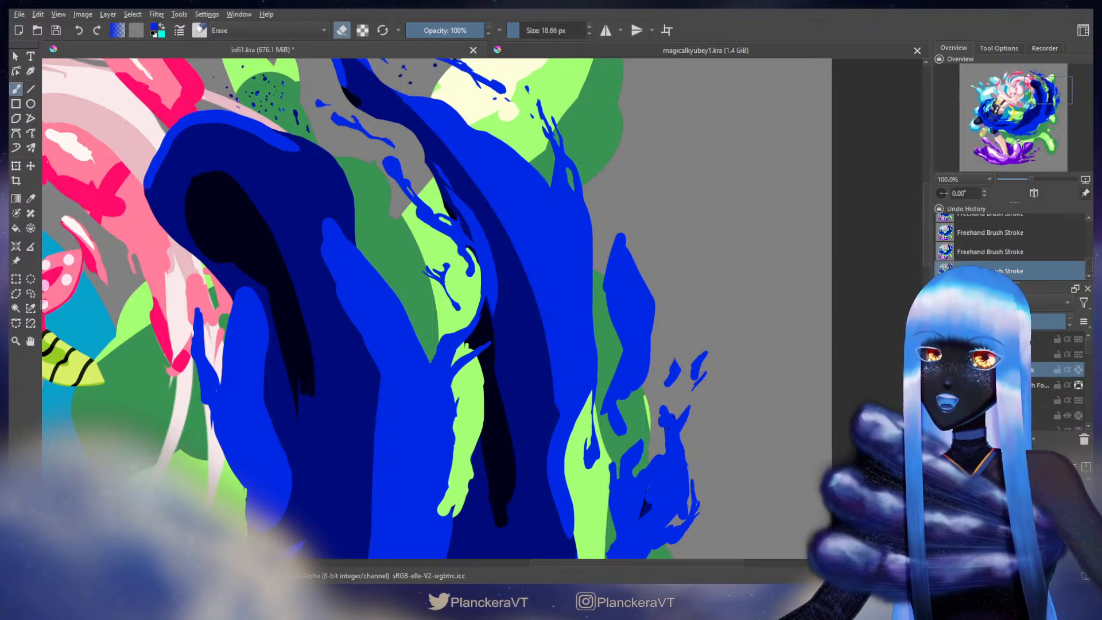
{"action": "mouse_move", "coordinate": [617, 257]}
{"action": "left_mouse_down"}
{"action": "mouse_move", "coordinate": [627, 257]}
{"action": "mouse_move", "coordinate": [612, 300]}
{"action": "mouse_move", "coordinate": [621, 338]}
{"action": "left_mouse_up"}
{"action": "mouse_move", "coordinate": [609, 244]}
{"action": "left_mouse_down"}
{"action": "mouse_move", "coordinate": [625, 236]}
{"action": "mouse_move", "coordinate": [638, 261]}
{"action": "left_mouse_up"}
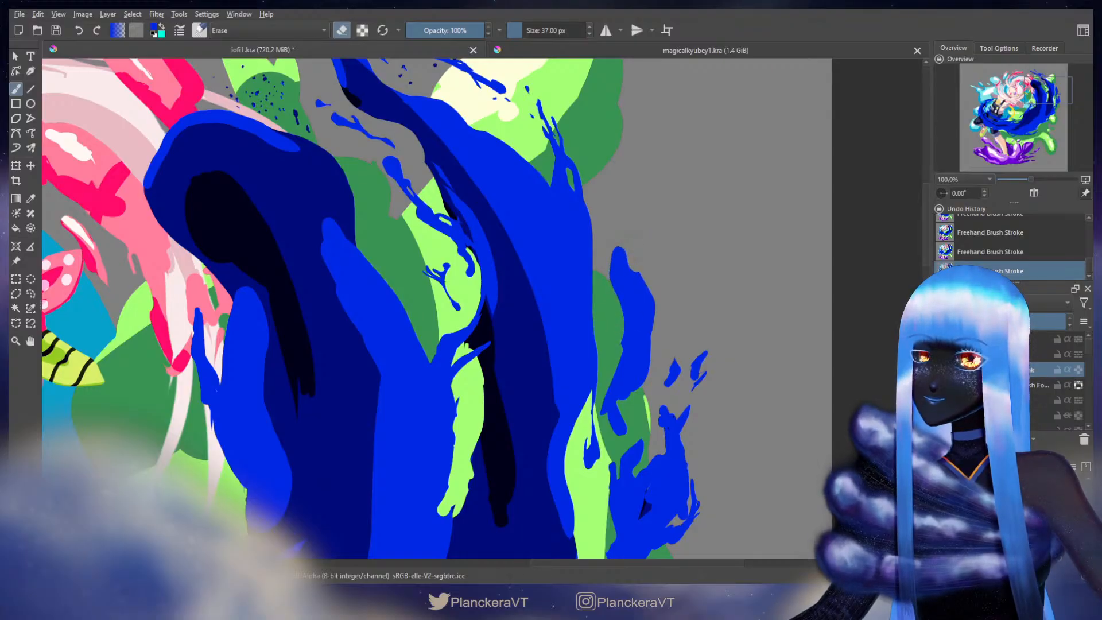
{"action": "mouse_move", "coordinate": [652, 312]}
{"action": "left_mouse_down"}
{"action": "mouse_move", "coordinate": [646, 378]}
{"action": "mouse_move", "coordinate": [625, 414]}
{"action": "left_mouse_up"}
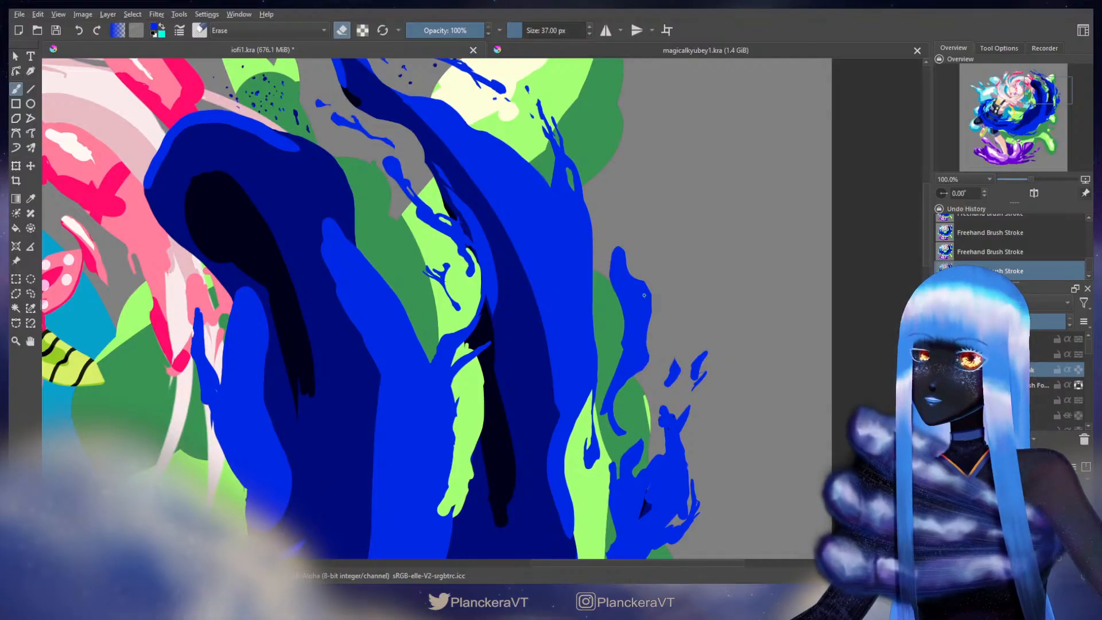
{"action": "left_click_drag", "start_coordinate": [644, 295], "coordinate": [642, 322]}
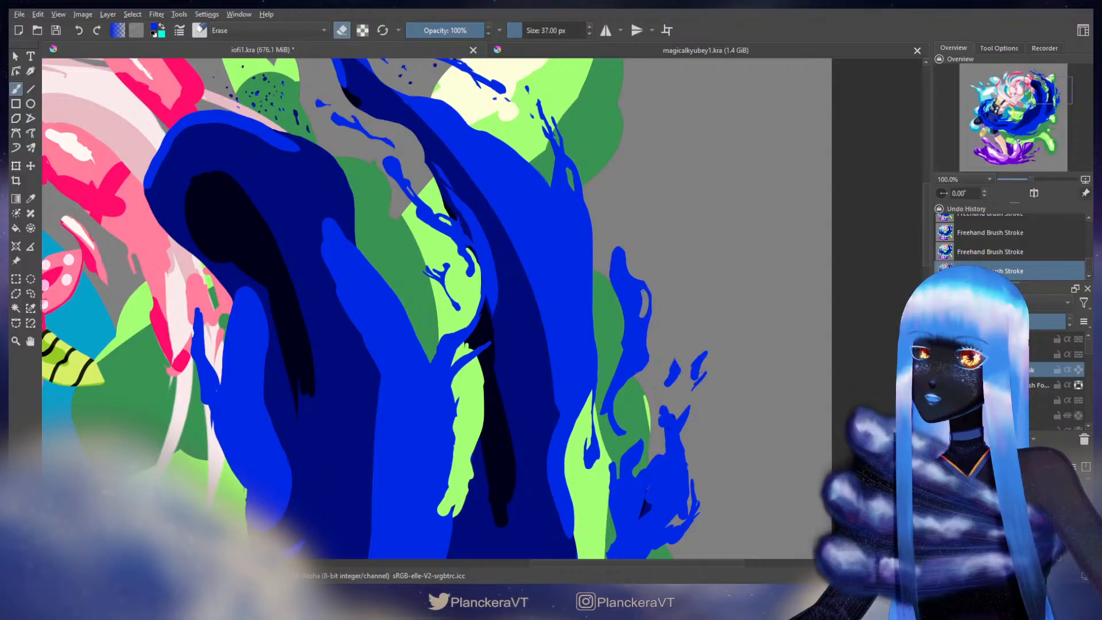
Step: Touch up the hole's rim and the lower inner side of the detached splash with a 41.50 px bright blue brush
{"action": "key", "text": "e"}
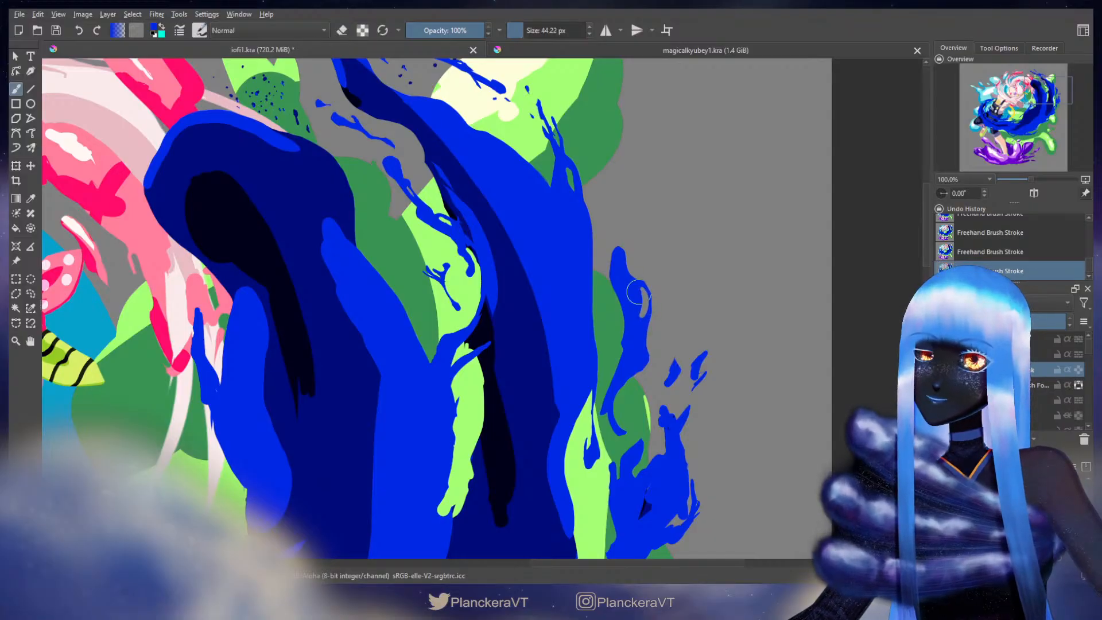
{"action": "key", "text": "bracketright"}
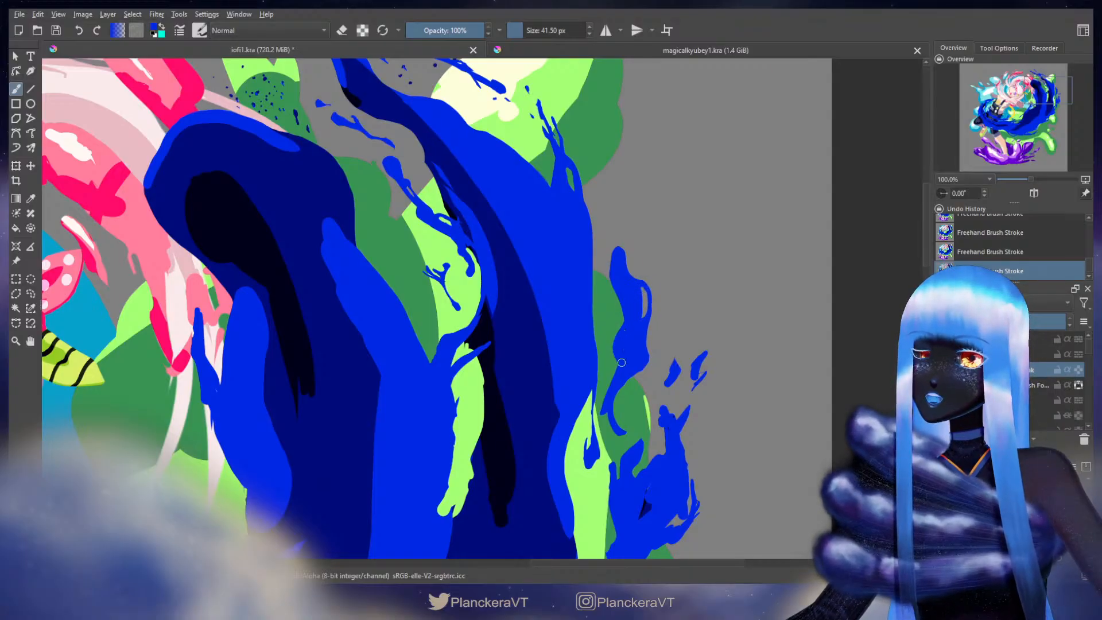
{"action": "key", "text": "ctrl+z"}
{"action": "key", "text": "ctrl+shift+z"}
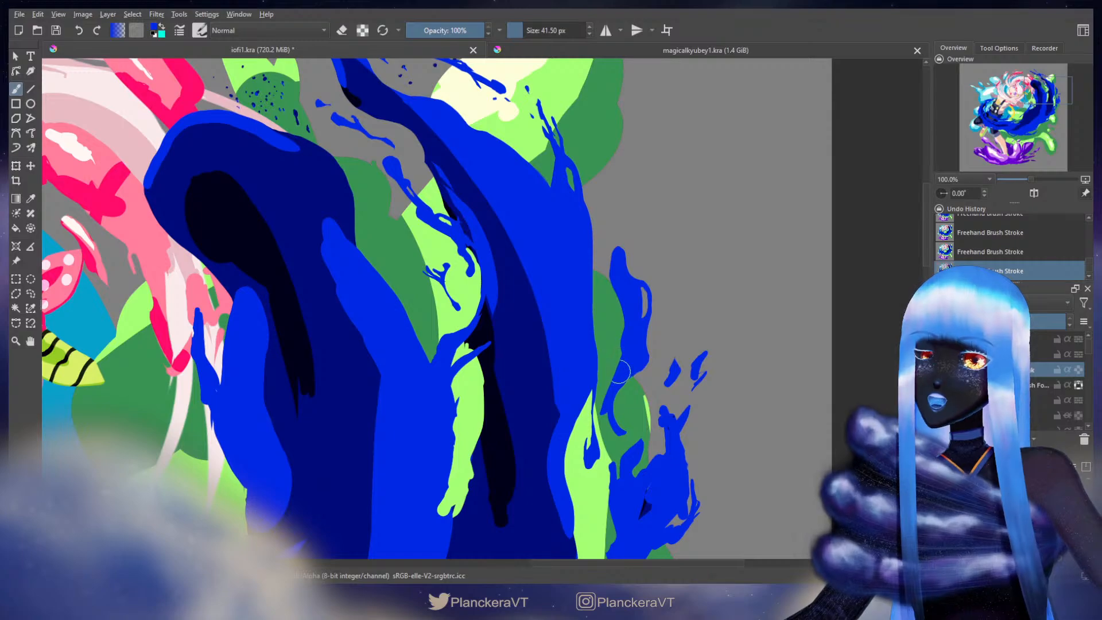
Step: Cut the two large droplets beyond the detached splash into smaller, thinner drops with a 37 px eraser
{"action": "key", "text": "e"}
{"action": "mouse_move", "coordinate": [630, 337]}
{"action": "left_mouse_down"}
{"action": "mouse_move", "coordinate": [647, 280]}
{"action": "mouse_move", "coordinate": [687, 312]}
{"action": "left_mouse_up"}
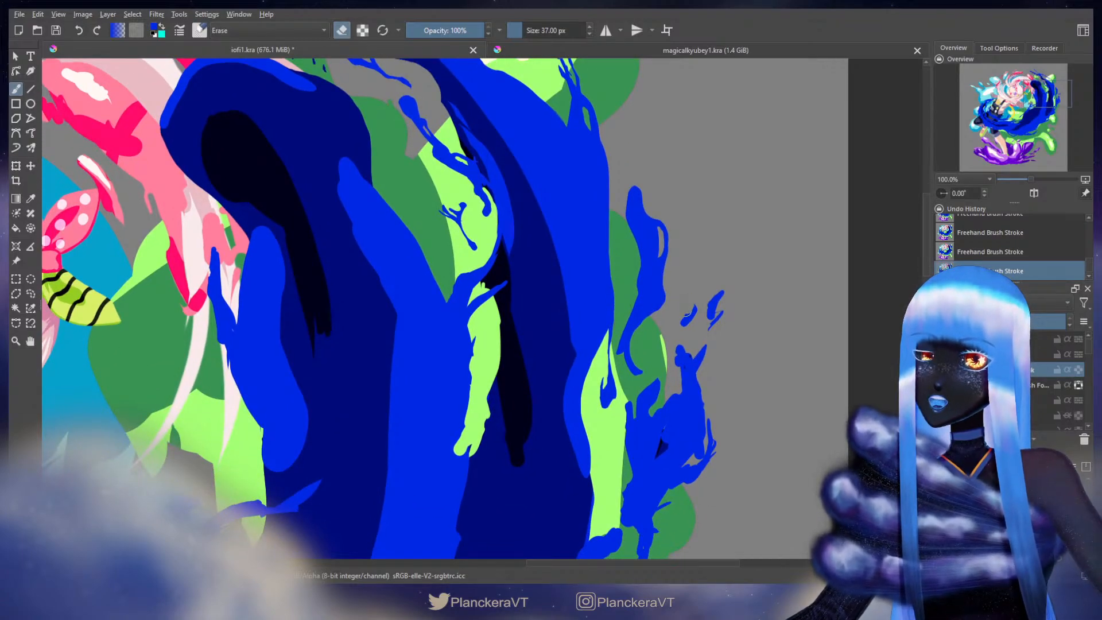
{"action": "key", "text": "ctrl+z"}
{"action": "left_click", "coordinate": [693, 300]}
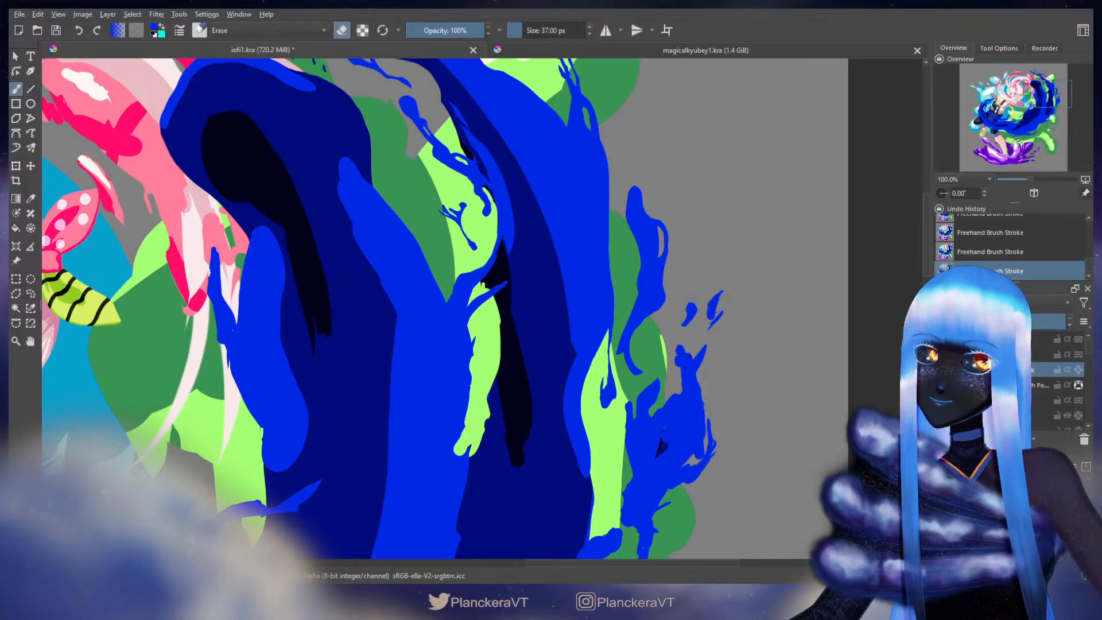
{"action": "left_click_drag", "start_coordinate": [724, 294], "coordinate": [694, 320]}
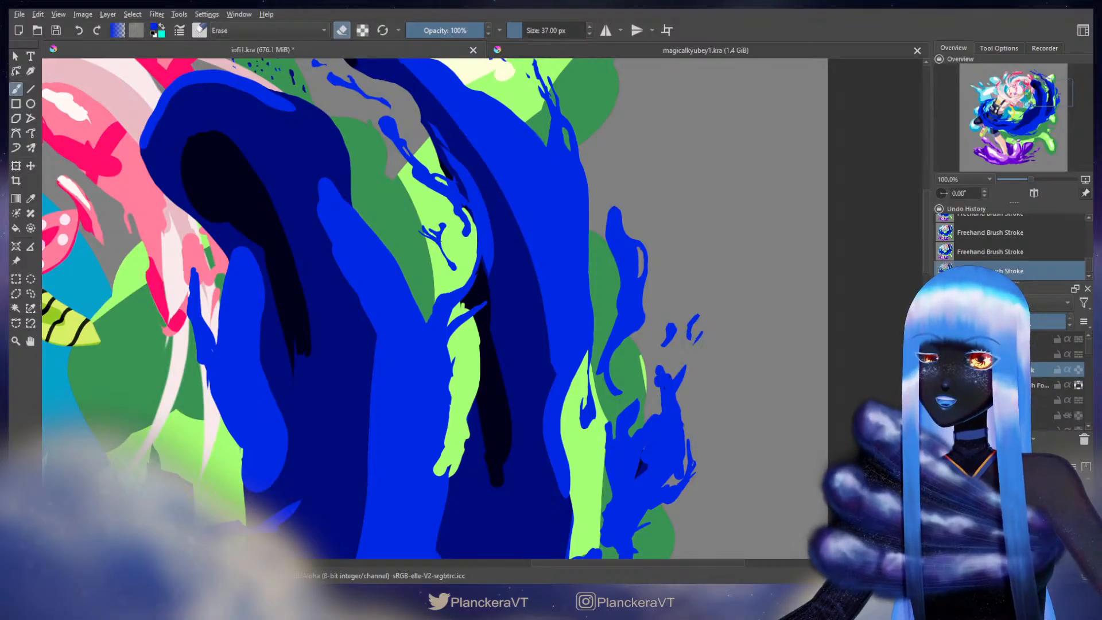
Step: Carve the spiky splash below the droplets with a 37 px eraser, notching its forked tip and opening a wide gap behind its outer strand
{"action": "left_click_drag", "start_coordinate": [672, 380], "coordinate": [700, 284]}
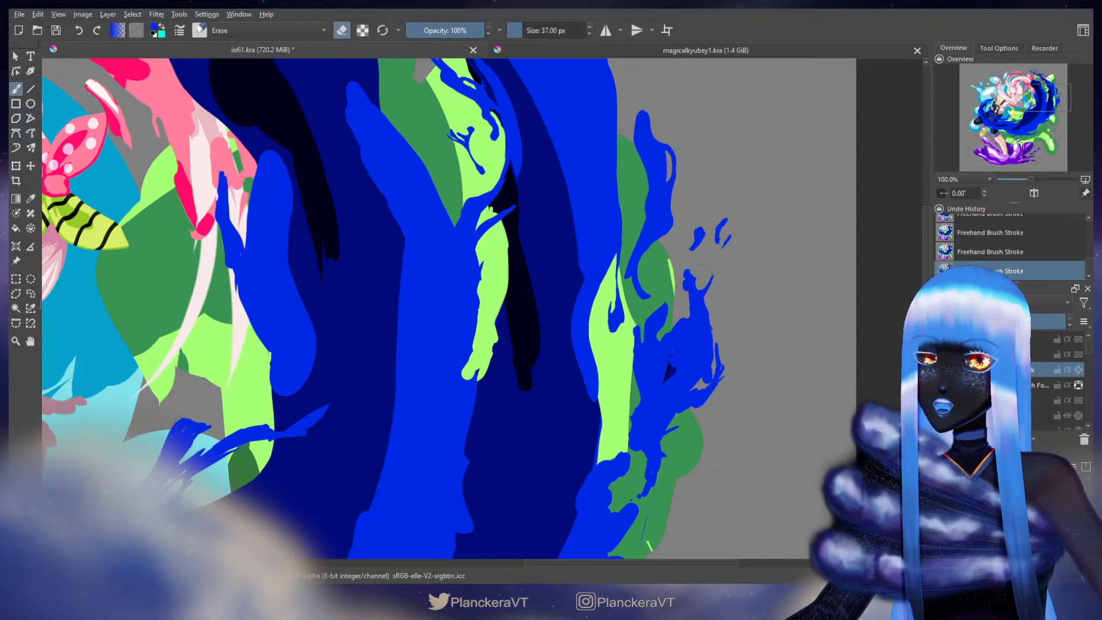
{"action": "key", "text": "e"}
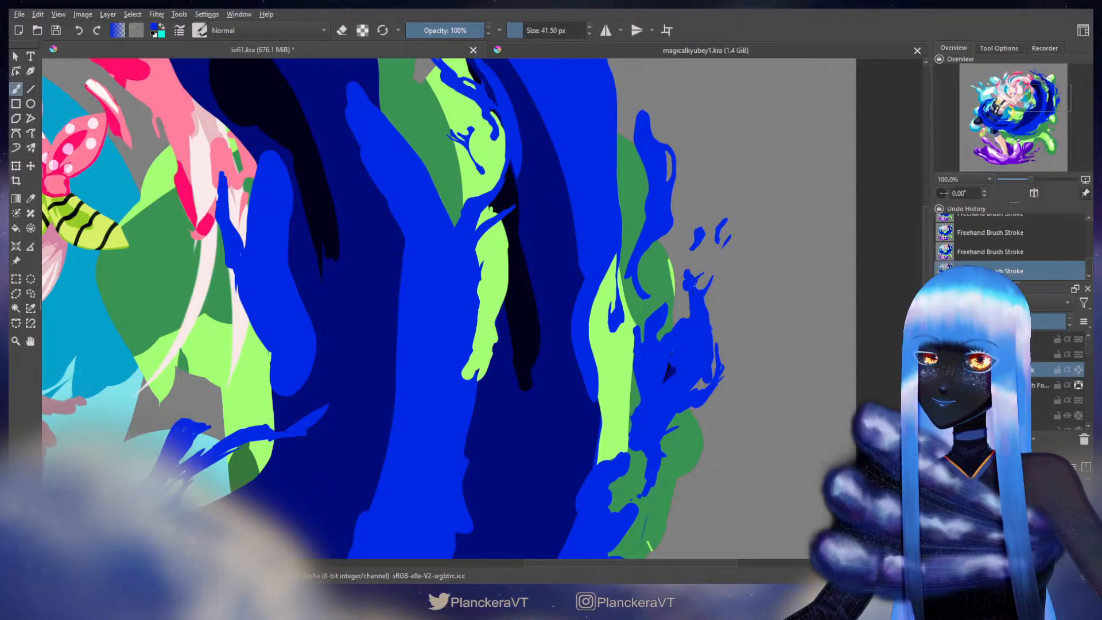
{"action": "key", "text": "e"}
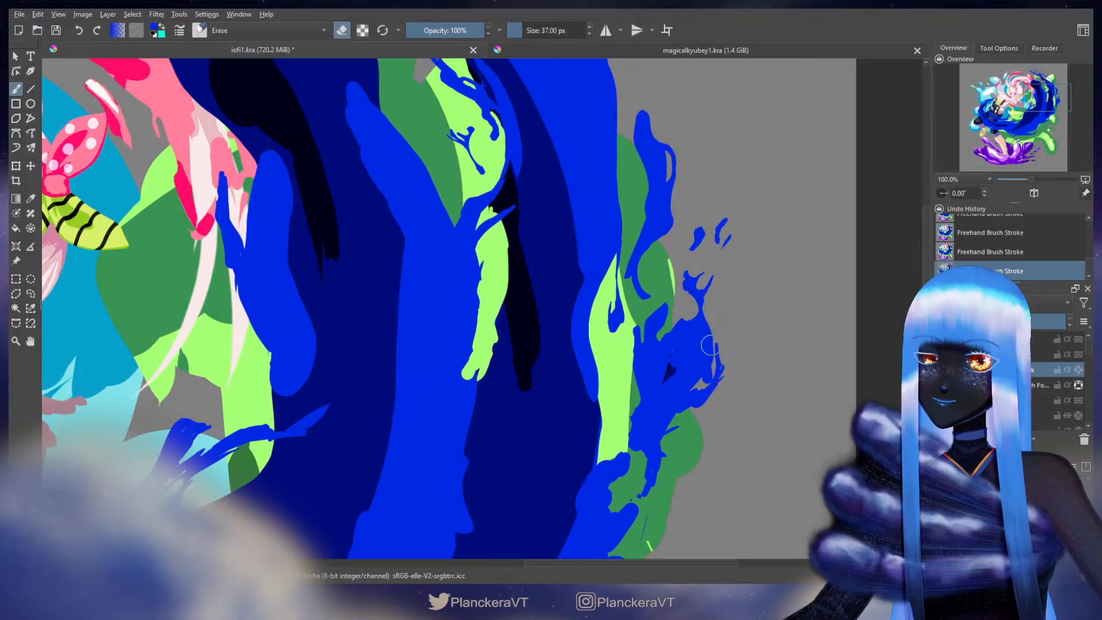
{"action": "key", "text": "ctrl+z"}
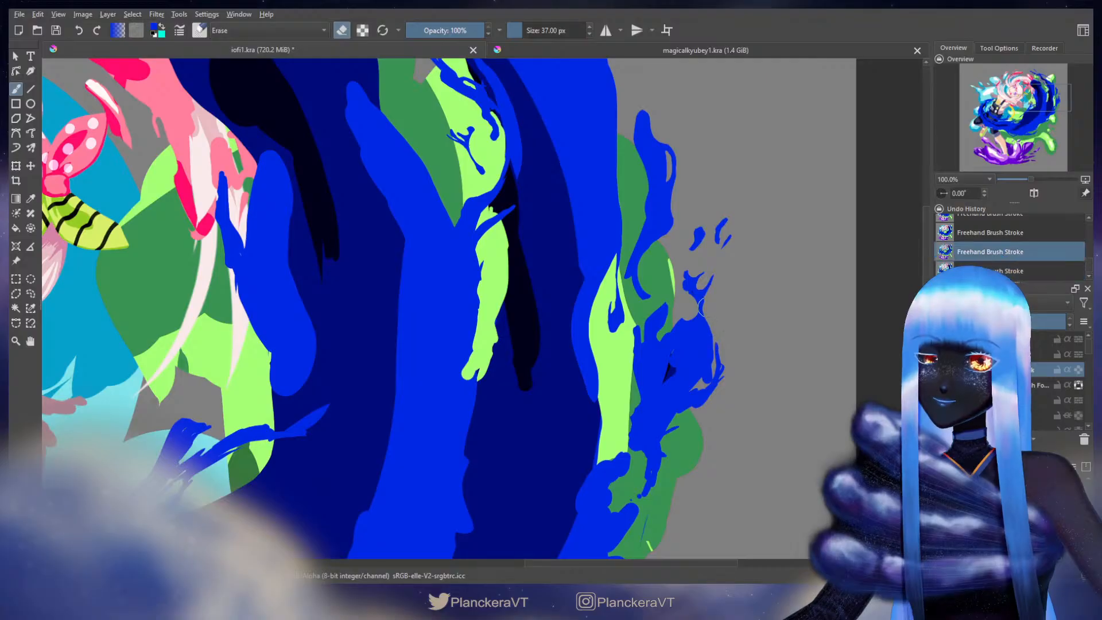
{"action": "key", "text": "ctrl+shift+z"}
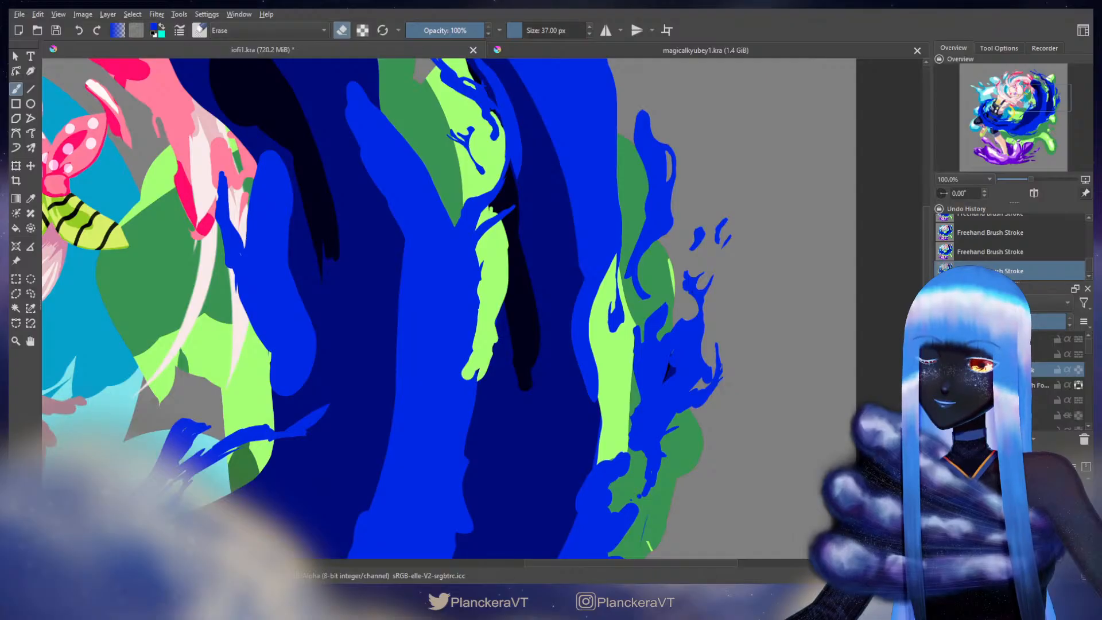
Step: Refine the spiky splash's thin outer strand with bright blue touches and a 28.79 px eraser
{"action": "key", "text": "e"}
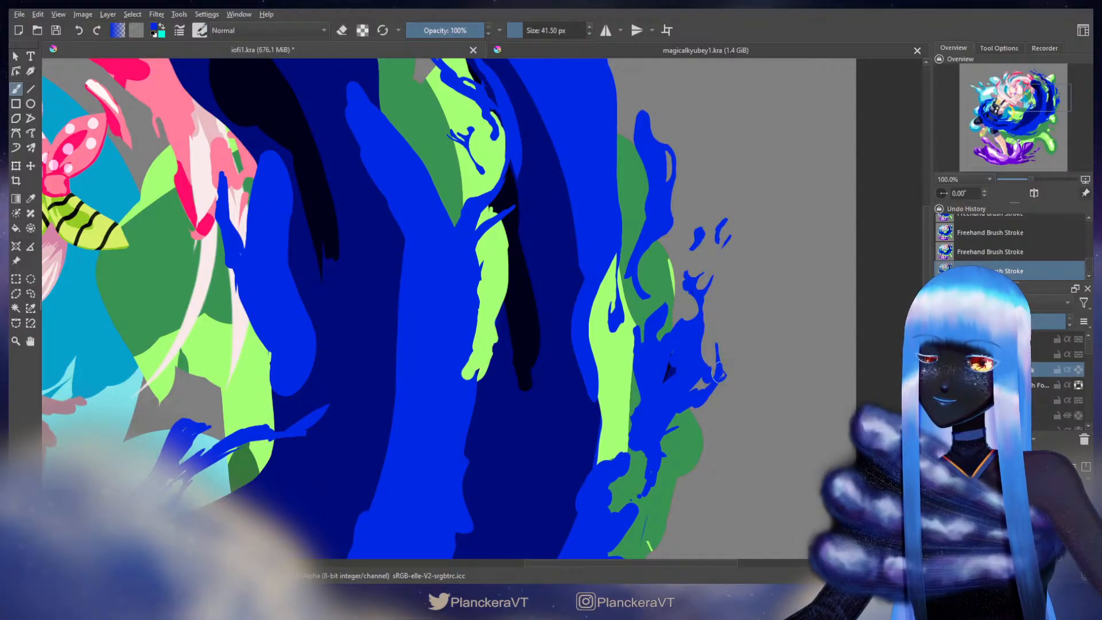
{"action": "key", "text": "ctrl+z"}
{"action": "key", "text": "e"}
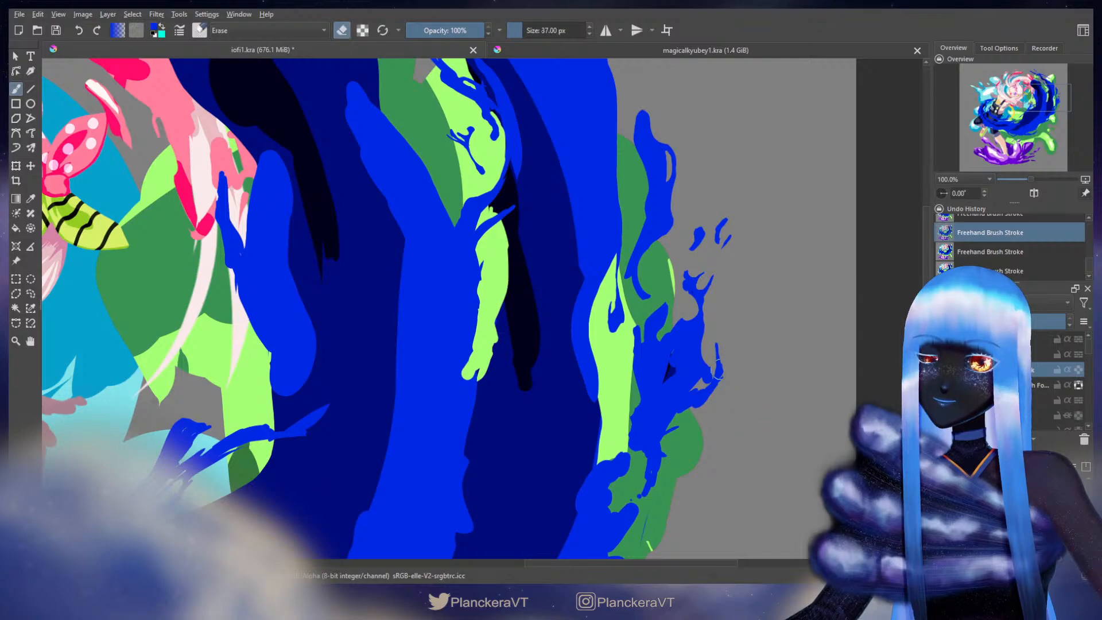
{"action": "left_click_drag", "start_coordinate": [717, 371], "coordinate": [713, 372]}
{"action": "key", "text": "ctrl+shift+z"}
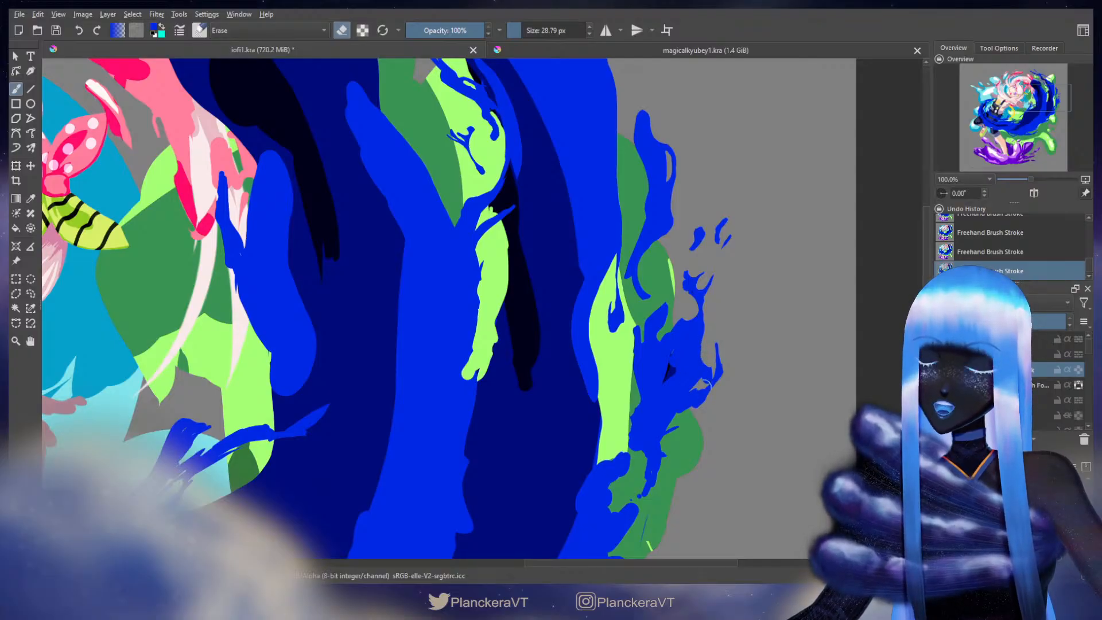
Step: Paint a curved bright blue hook on the small splash over the dark green shape with a 41.50 px brush and trim around it
{"action": "key", "text": "e"}
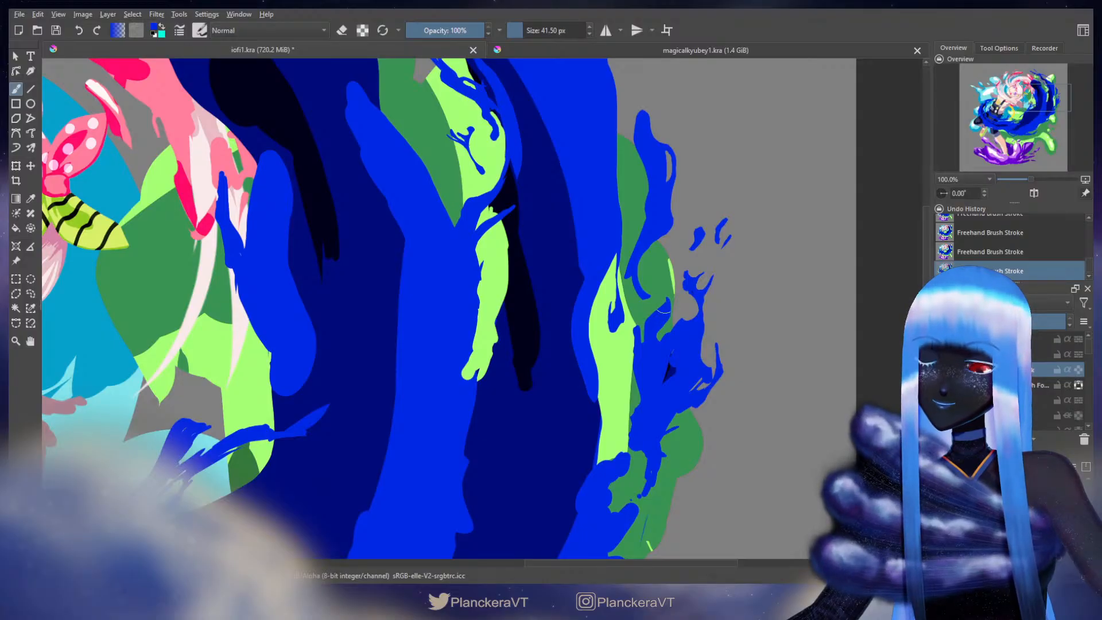
{"action": "key", "text": "e"}
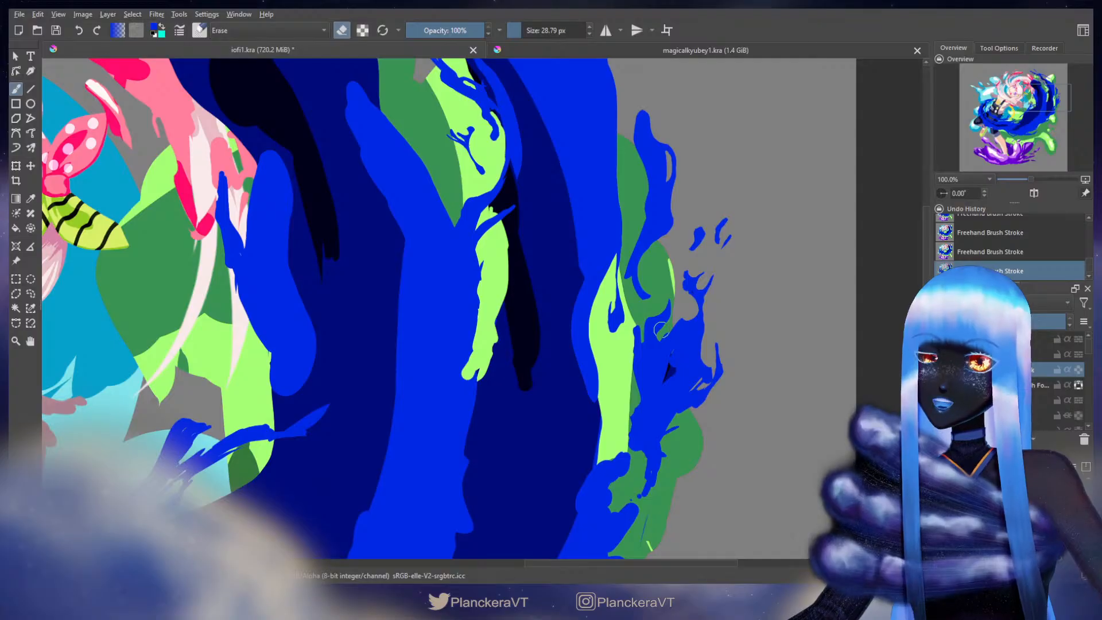
{"action": "key", "text": "e"}
{"action": "key", "text": "ctrl+z"}
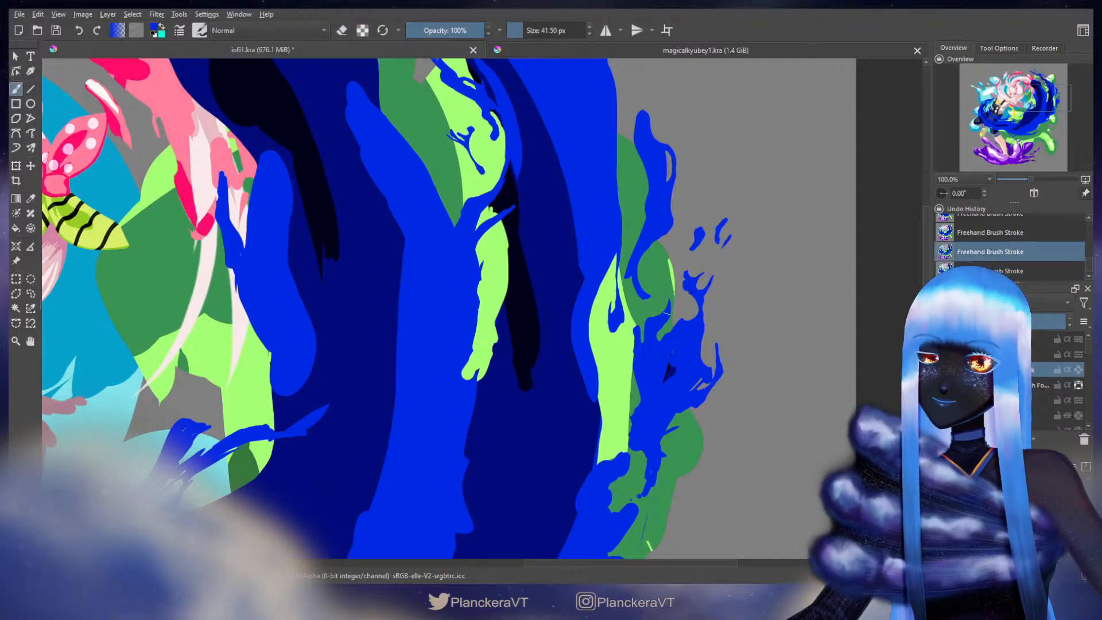
{"action": "left_click_drag", "start_coordinate": [661, 319], "coordinate": [670, 301]}
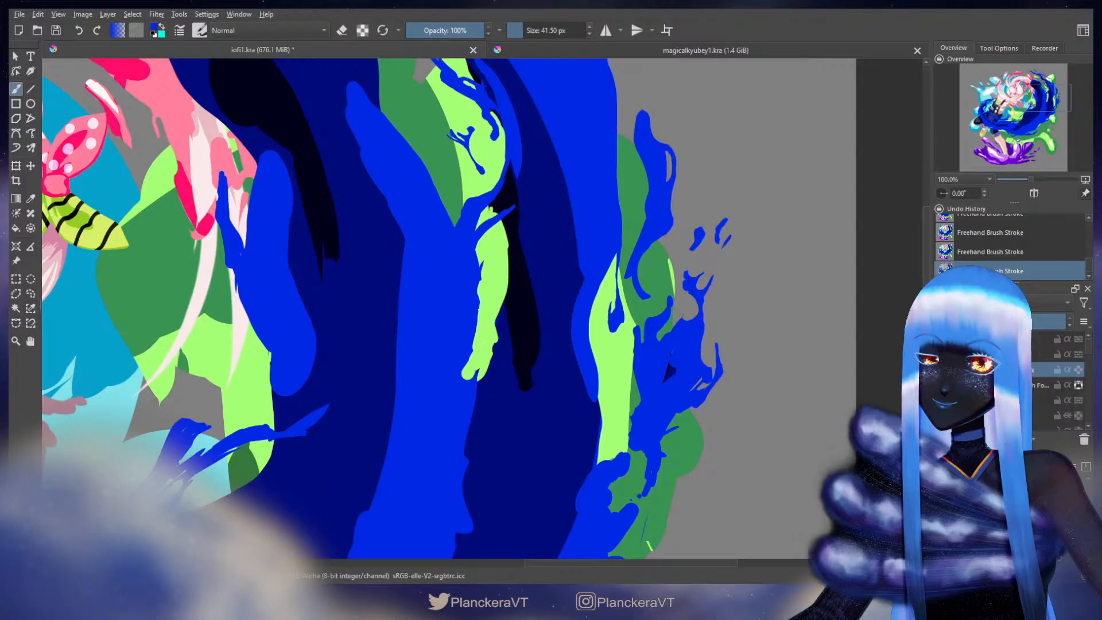
Step: Undo and redo the latest strokes around the small splash's curved hook to compare the versions
{"action": "key", "text": "ctrl+z"}
{"action": "key", "text": "ctrl+z"}
{"action": "key", "text": "ctrl+z"}
{"action": "key", "text": "ctrl+z"}
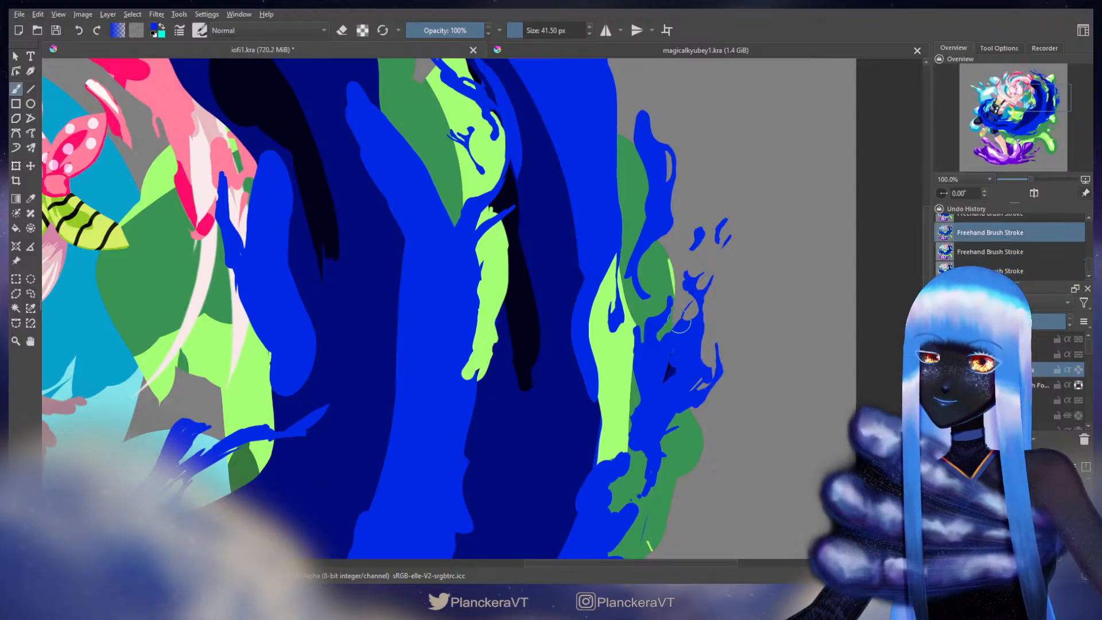
{"action": "key", "text": "ctrl+shift+z"}
{"action": "key", "text": "ctrl+shift+z"}
{"action": "key", "text": "ctrl+shift+z"}
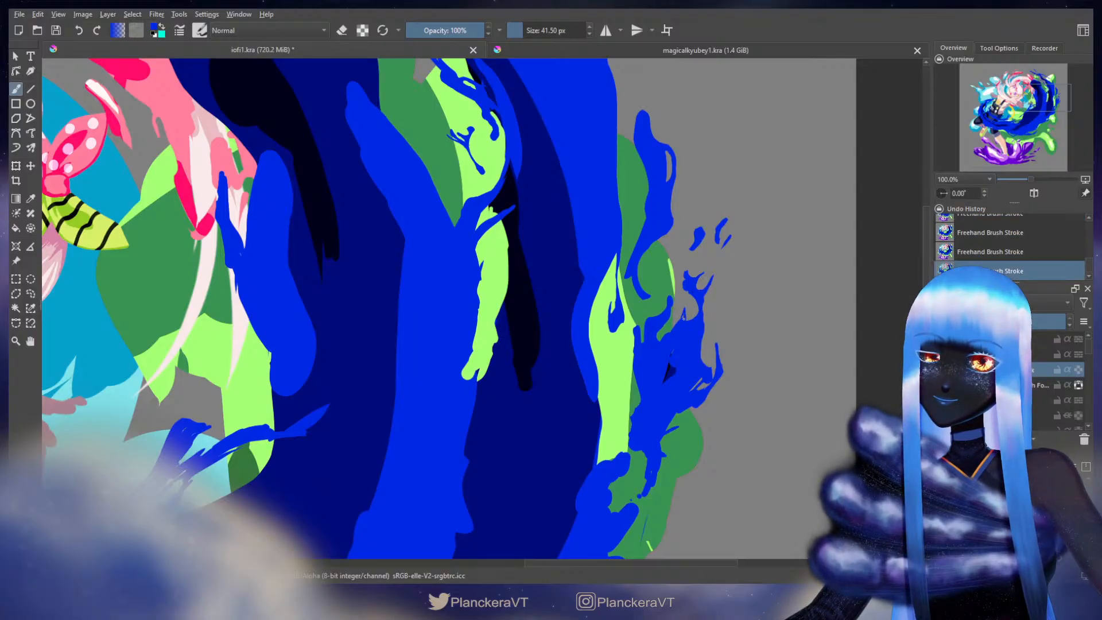
{"action": "key", "text": "ctrl+z"}
{"action": "key", "text": "ctrl+shift+z"}
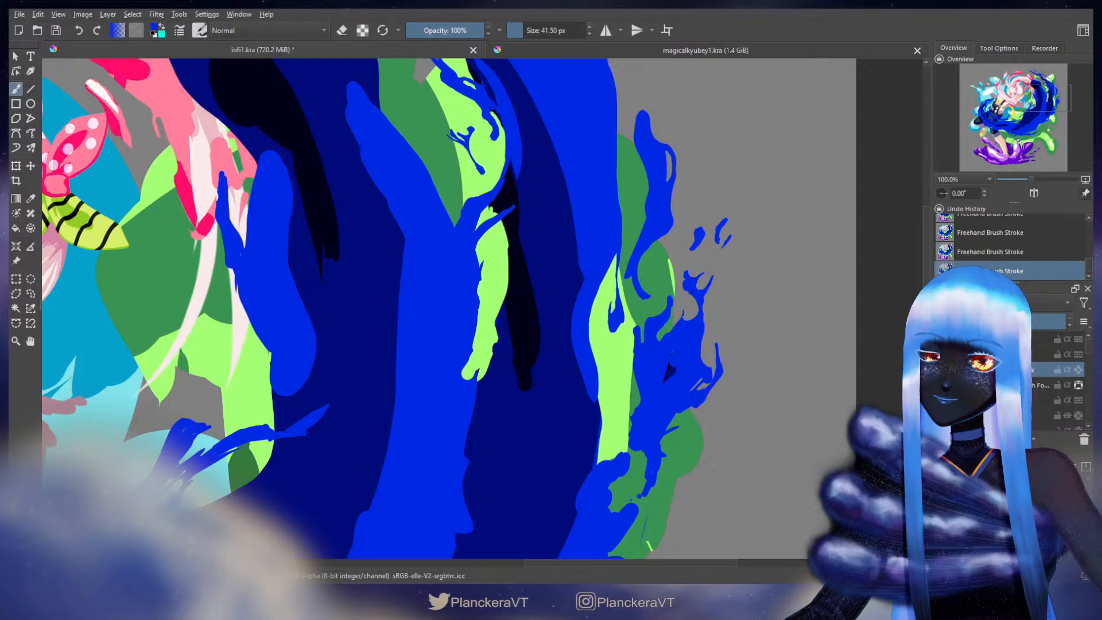
Step: Trim the inner edge of the spiky splash beside the light green strip with a 24.28 px eraser, opening narrow gaps
{"action": "left_click_drag", "start_coordinate": [689, 336], "coordinate": [696, 307]}
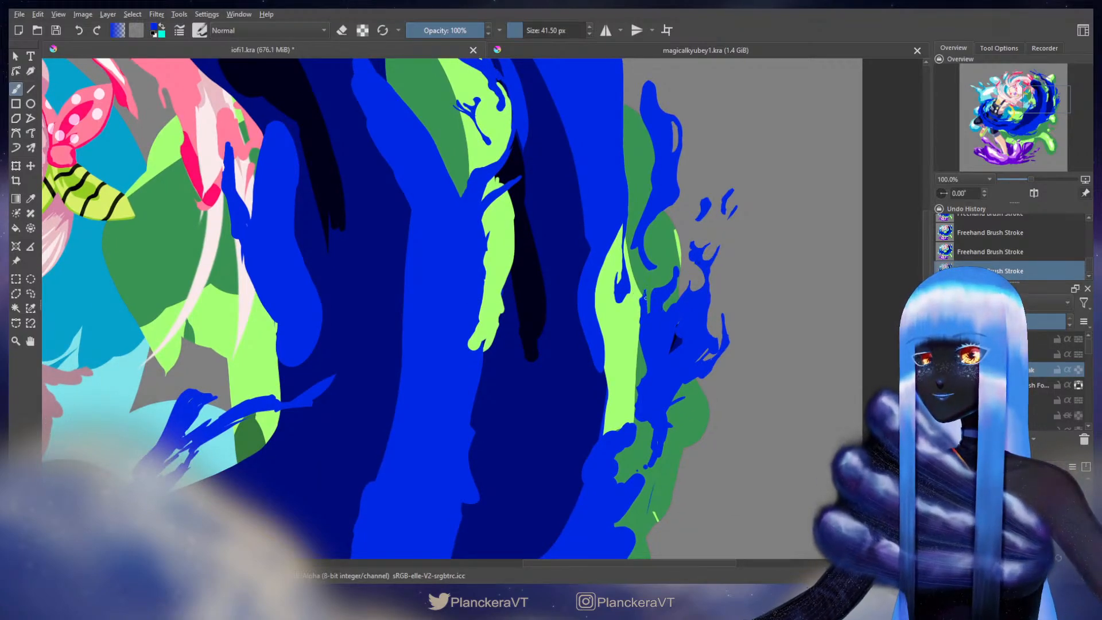
{"action": "key", "text": "e"}
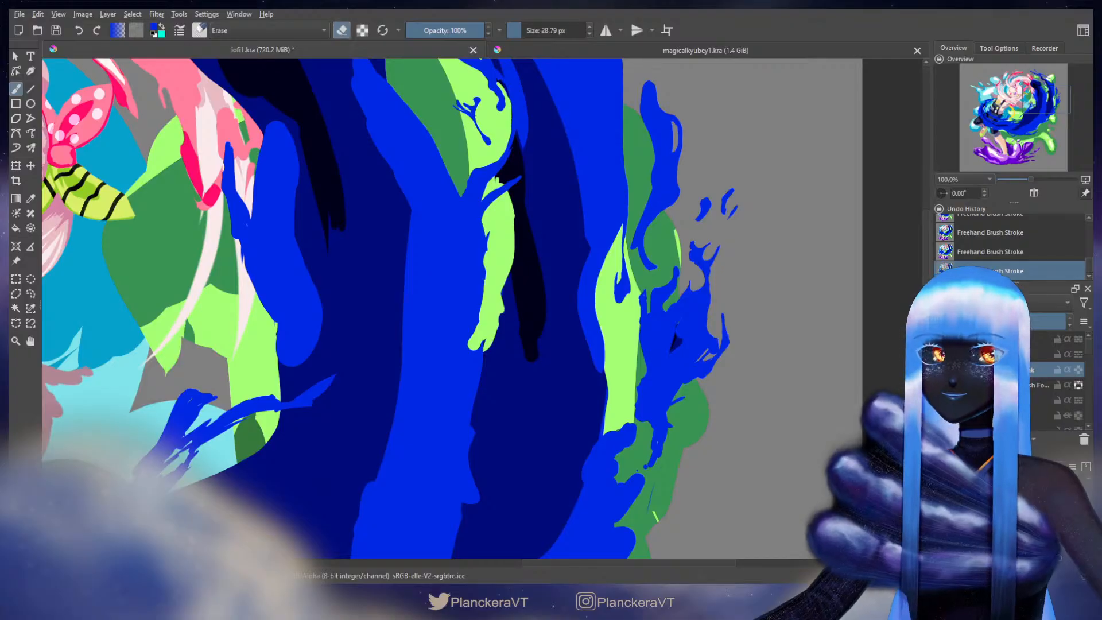
{"action": "key", "text": "bracketleft"}
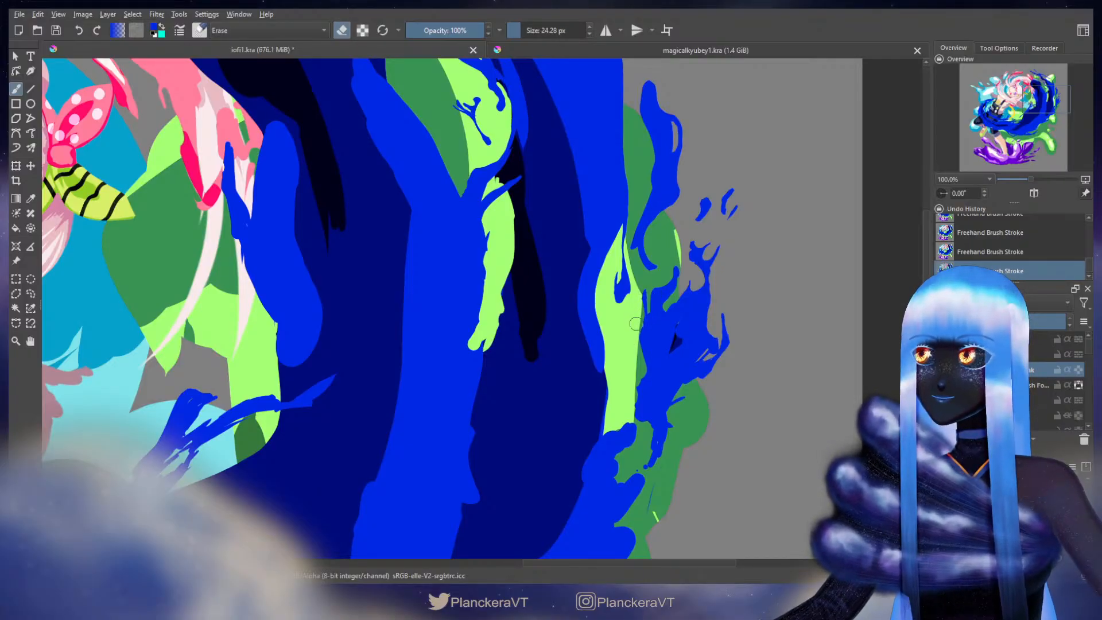
{"action": "key", "text": "e"}
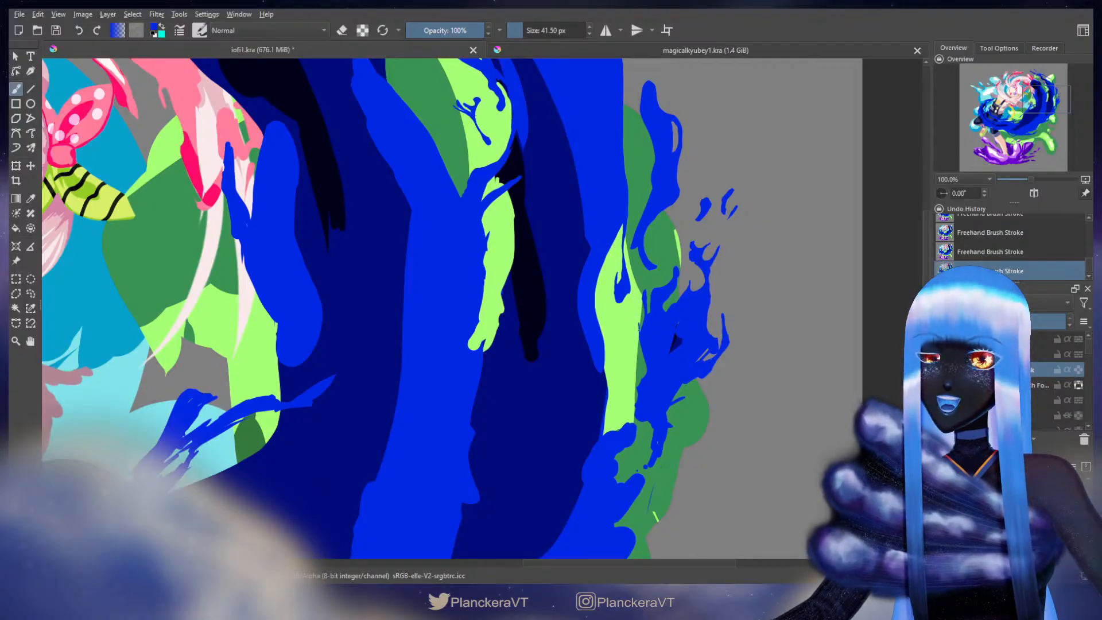
{"action": "left_click_drag", "start_coordinate": [649, 373], "coordinate": [692, 298]}
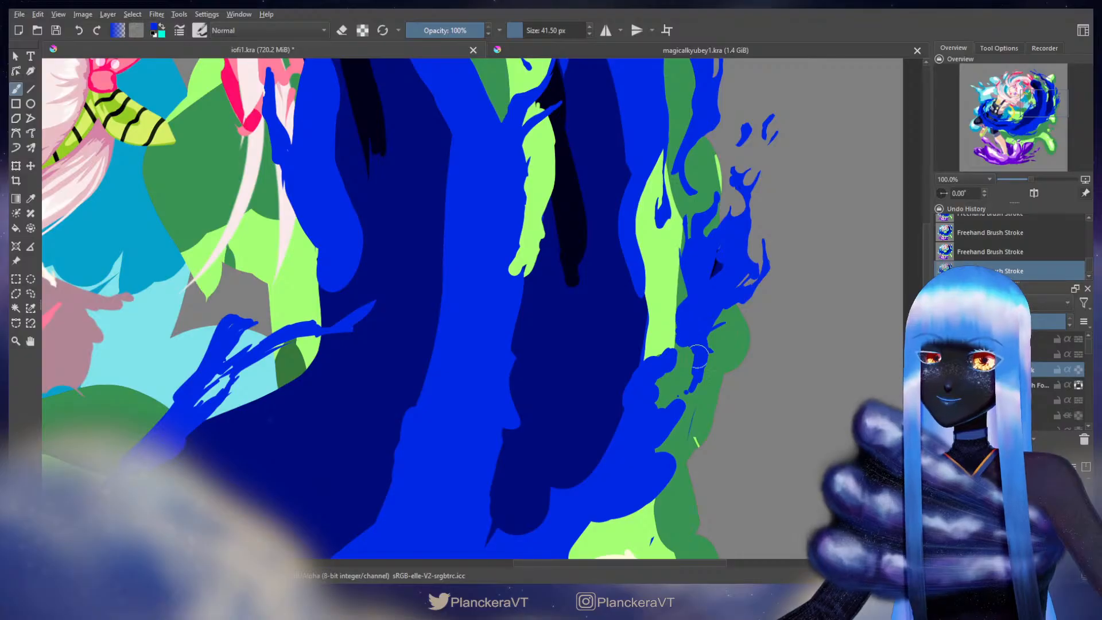
{"action": "key", "text": "e"}
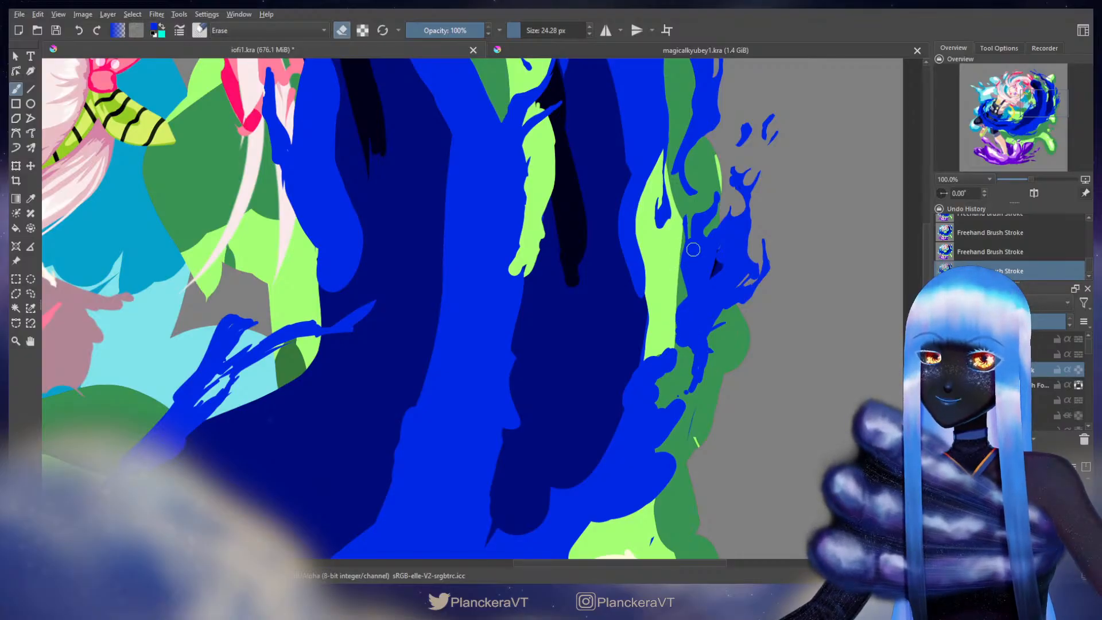
{"action": "mouse_move", "coordinate": [688, 271]}
{"action": "left_mouse_down"}
{"action": "mouse_move", "coordinate": [687, 255]}
{"action": "mouse_move", "coordinate": [690, 283]}
{"action": "left_mouse_up"}
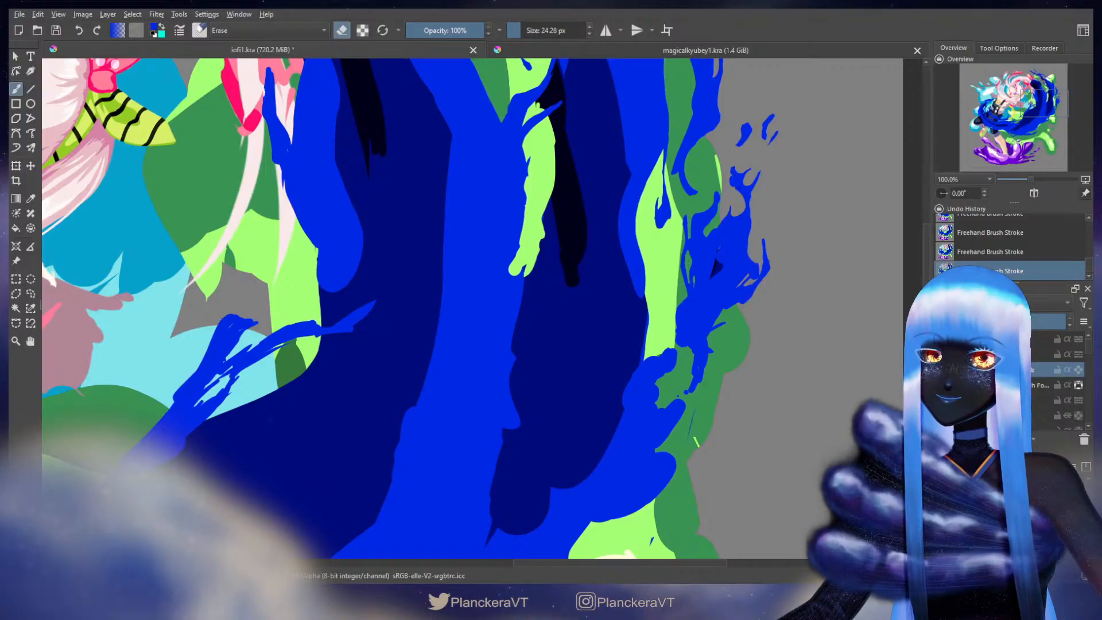
{"action": "key", "text": "e"}
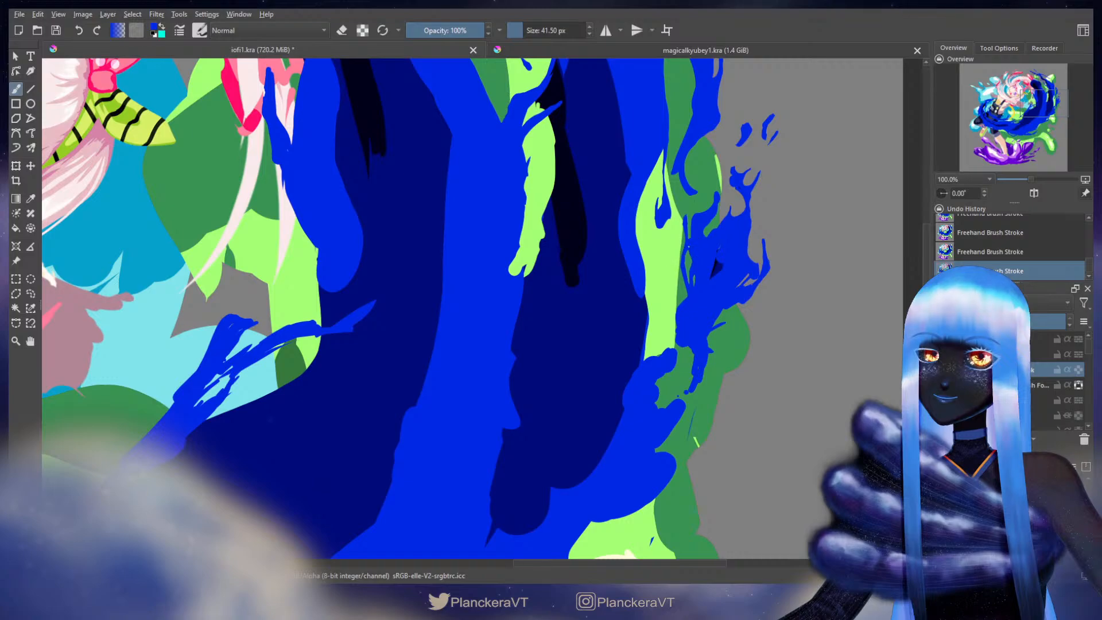
Step: Cut a rounded opening into the spiky splash's lower outer side and close it with a thin bright blue strand
{"action": "left_click_drag", "start_coordinate": [721, 247], "coordinate": [708, 278]}
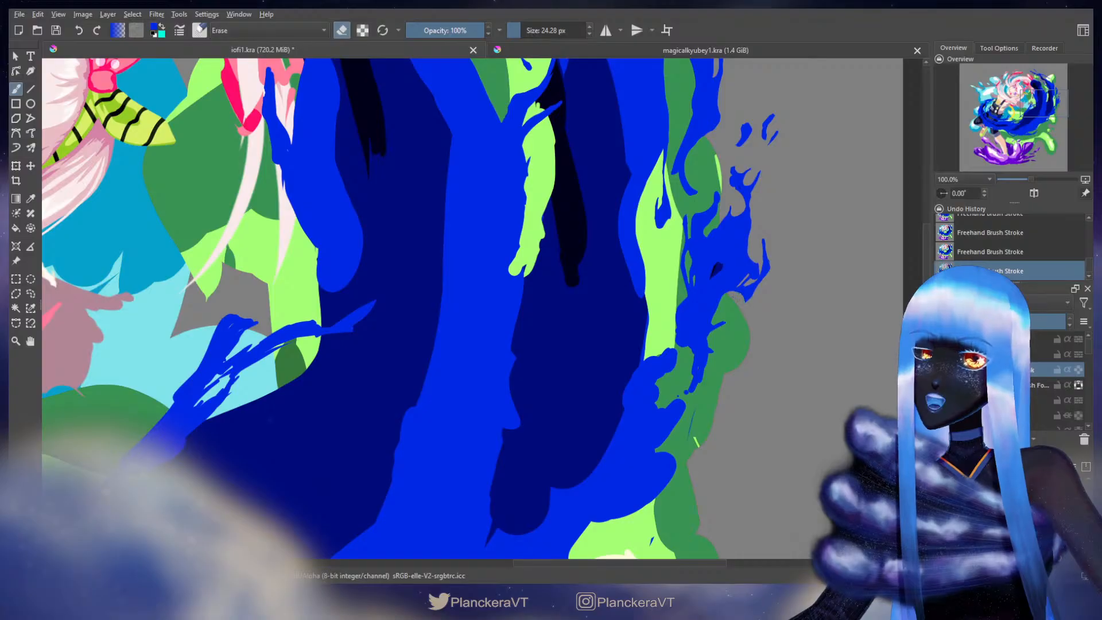
{"action": "key", "text": "e"}
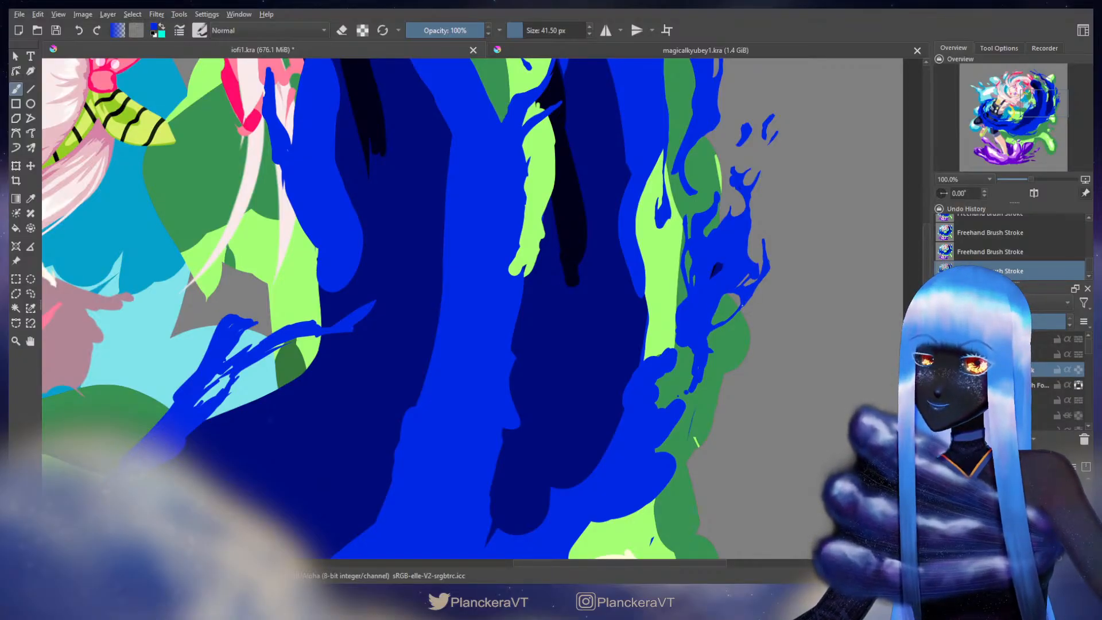
{"action": "left_click_drag", "start_coordinate": [698, 335], "coordinate": [715, 309]}
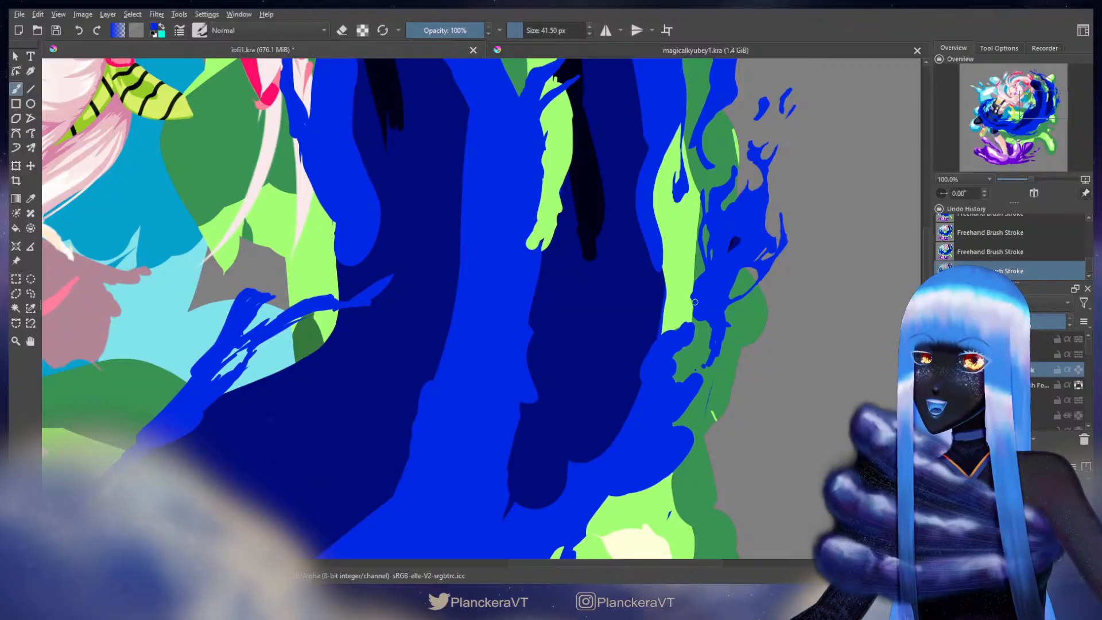
Step: Thin the spiky splash's tail and trim the swoosh tip at the light green strip's lower end with a 29.46 px eraser
{"action": "key", "text": "e"}
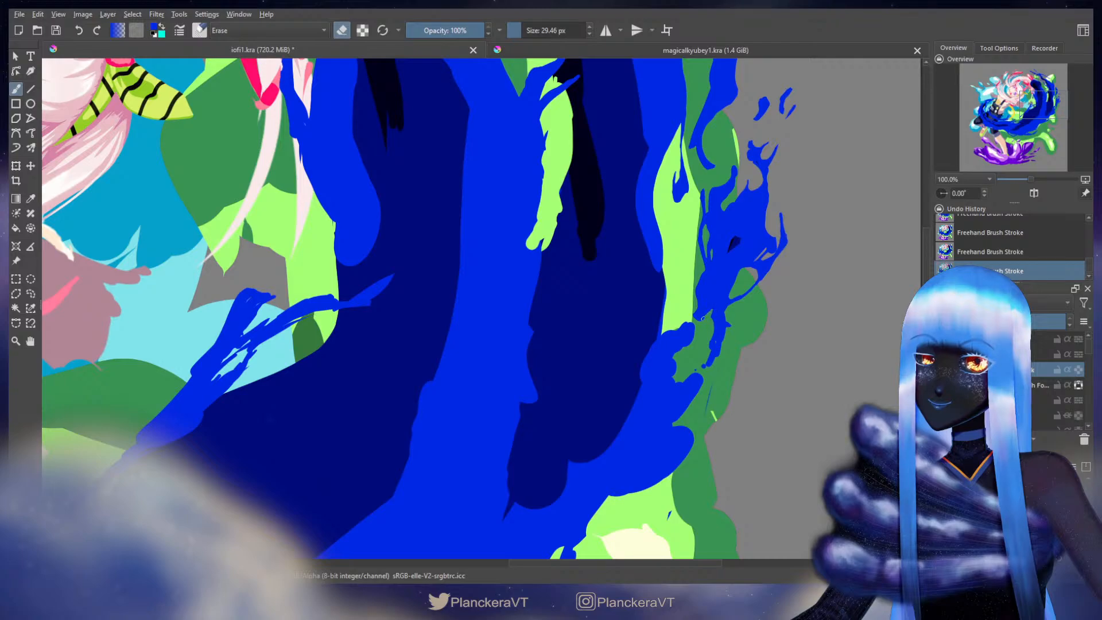
{"action": "left_click_drag", "start_coordinate": [713, 308], "coordinate": [713, 347]}
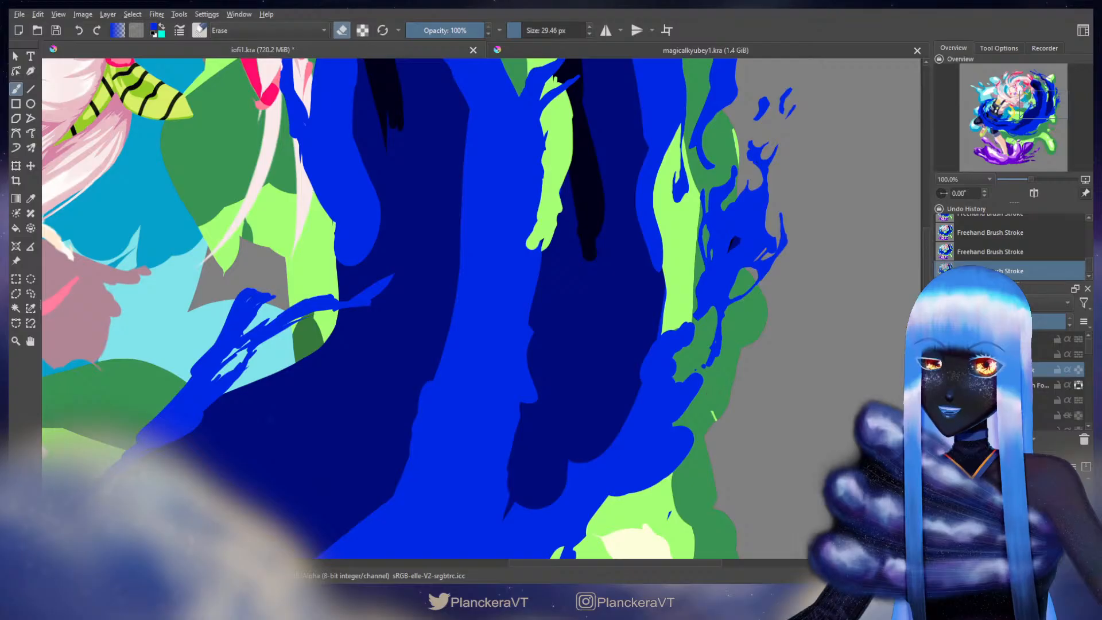
{"action": "key", "text": "e"}
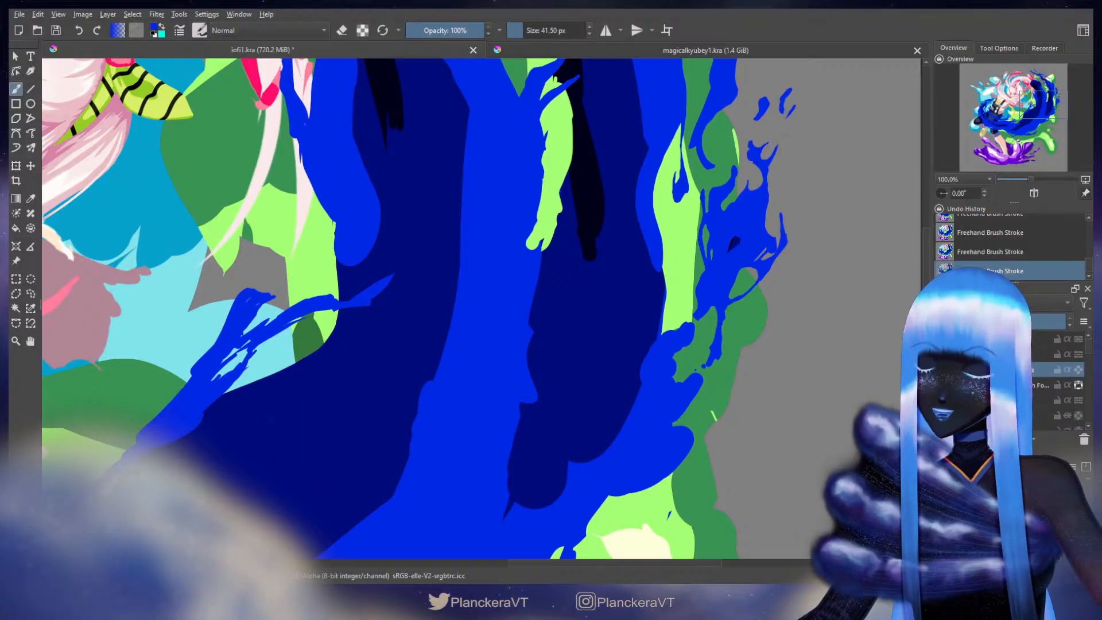
{"action": "key", "text": "e"}
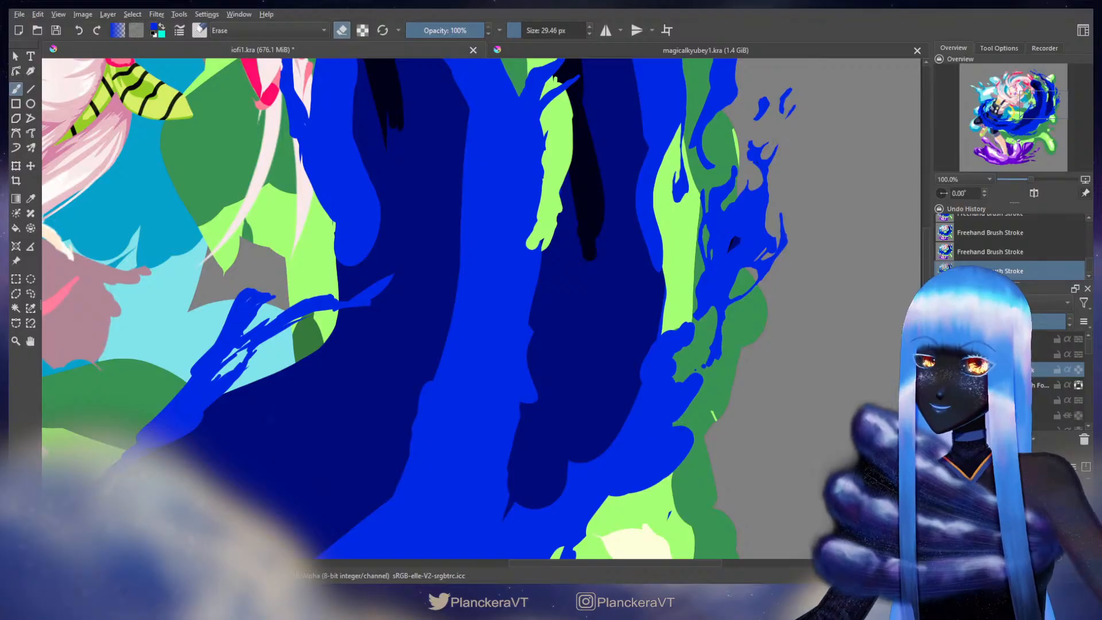
{"action": "left_click_drag", "start_coordinate": [694, 330], "coordinate": [678, 347]}
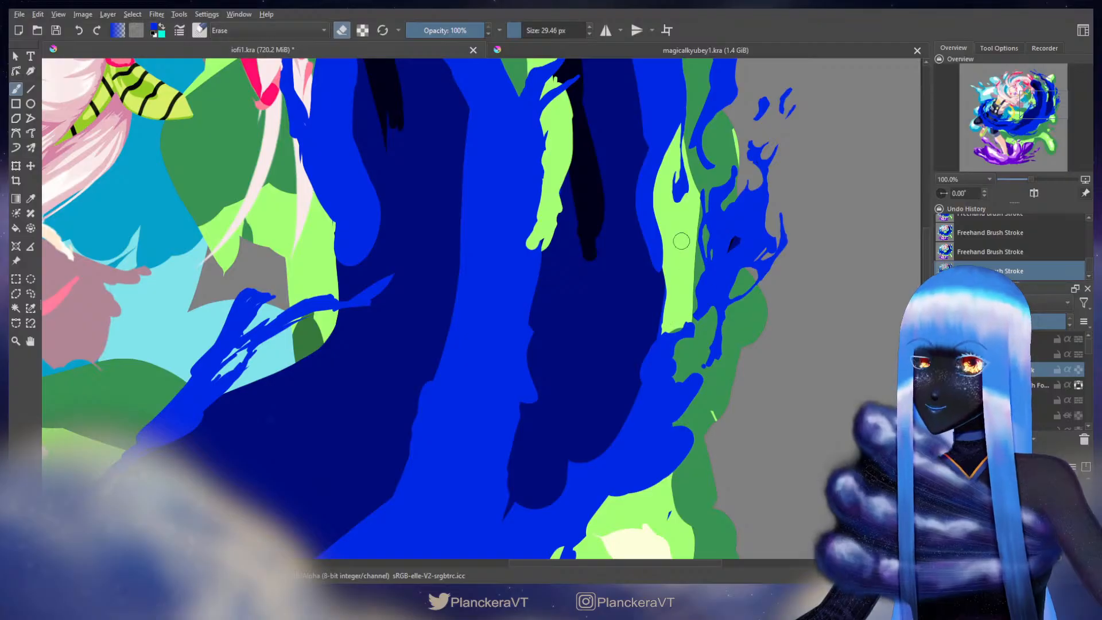
Step: Narrow the light green strip by painting bright blue along its inner edge with a 41.50 px brush
{"action": "key", "text": "e"}
{"action": "mouse_move", "coordinate": [656, 148]}
{"action": "left_mouse_down"}
{"action": "mouse_move", "coordinate": [640, 225]}
{"action": "mouse_move", "coordinate": [651, 194]}
{"action": "mouse_move", "coordinate": [665, 281]}
{"action": "mouse_move", "coordinate": [649, 309]}
{"action": "mouse_move", "coordinate": [660, 160]}
{"action": "mouse_move", "coordinate": [649, 218]}
{"action": "mouse_move", "coordinate": [668, 292]}
{"action": "mouse_move", "coordinate": [650, 358]}
{"action": "mouse_move", "coordinate": [661, 332]}
{"action": "left_mouse_up"}
{"action": "key", "text": "ctrl+z"}
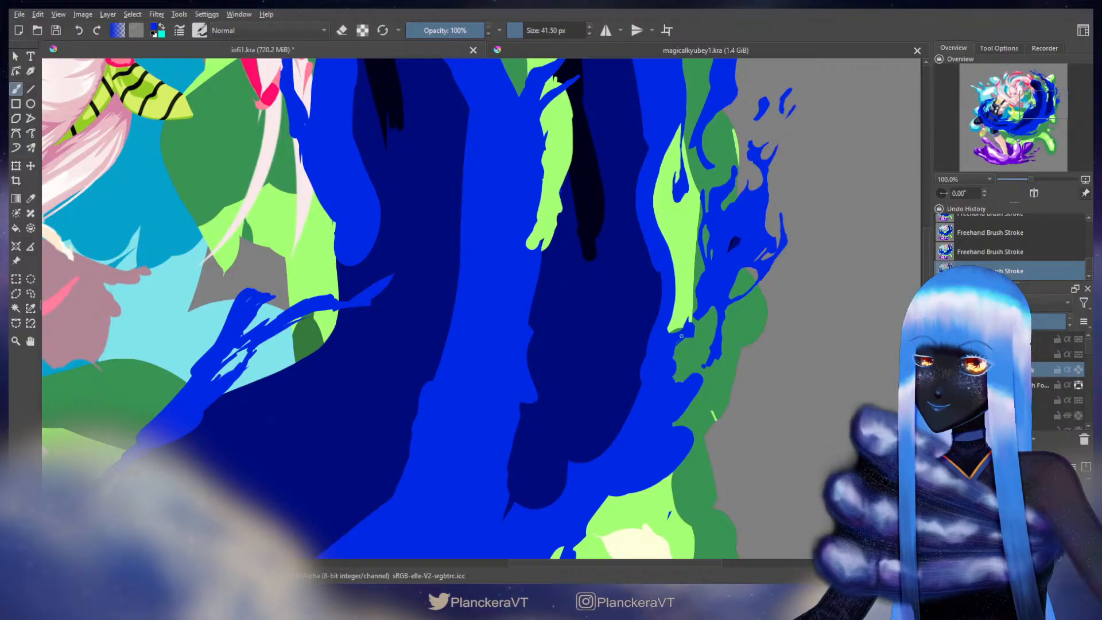
Step: Try small bright blue strokes around the swoosh's tip below the light green strip and undo them
{"action": "mouse_move", "coordinate": [674, 344]}
{"action": "left_mouse_down"}
{"action": "mouse_move", "coordinate": [665, 365]}
{"action": "mouse_move", "coordinate": [672, 359]}
{"action": "mouse_move", "coordinate": [682, 390]}
{"action": "mouse_move", "coordinate": [696, 371]}
{"action": "mouse_move", "coordinate": [679, 393]}
{"action": "mouse_move", "coordinate": [693, 365]}
{"action": "left_mouse_up"}
{"action": "key", "text": "ctrl+z"}
{"action": "key", "text": "ctrl+z"}
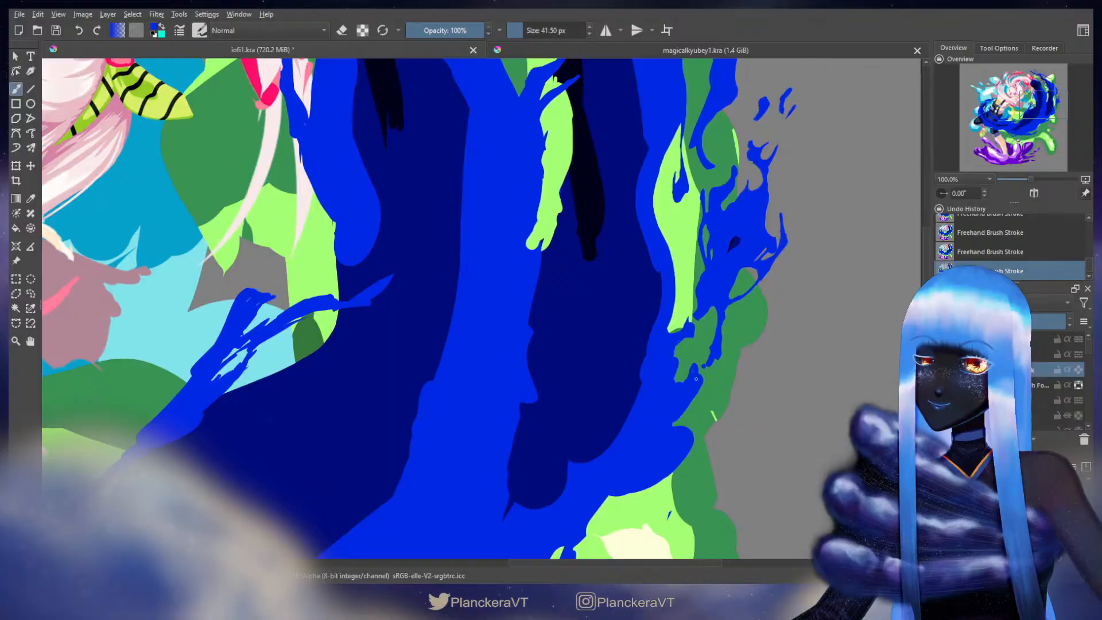
{"action": "key", "text": "ctrl+z"}
Step: Notch and thin the swoosh's pointed side tips over the dark green shape with a 29.46 px eraser
{"action": "key", "text": "e"}
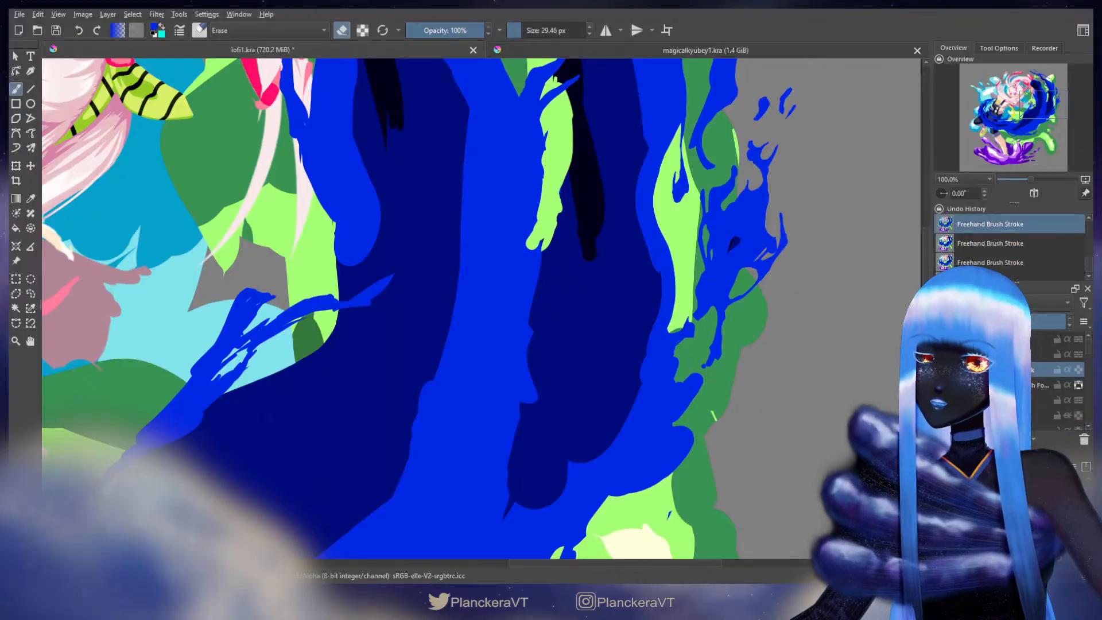
{"action": "mouse_move", "coordinate": [707, 386]}
{"action": "left_mouse_down"}
{"action": "mouse_move", "coordinate": [692, 409]}
{"action": "mouse_move", "coordinate": [719, 351]}
{"action": "left_mouse_up"}
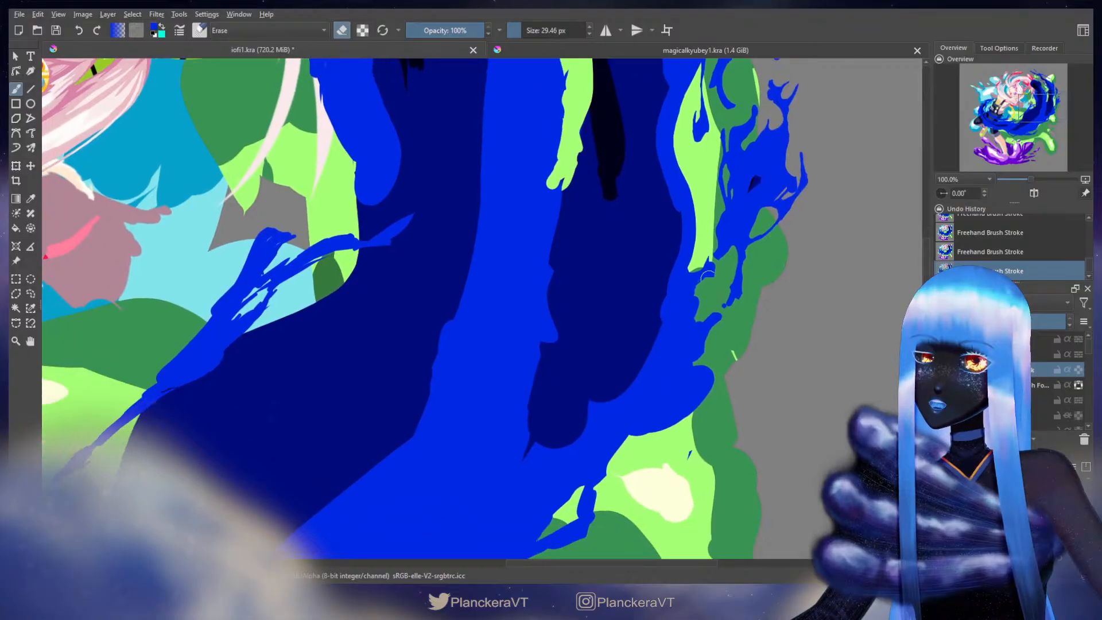
{"action": "left_click_drag", "start_coordinate": [705, 286], "coordinate": [702, 296]}
{"action": "key", "text": "e"}
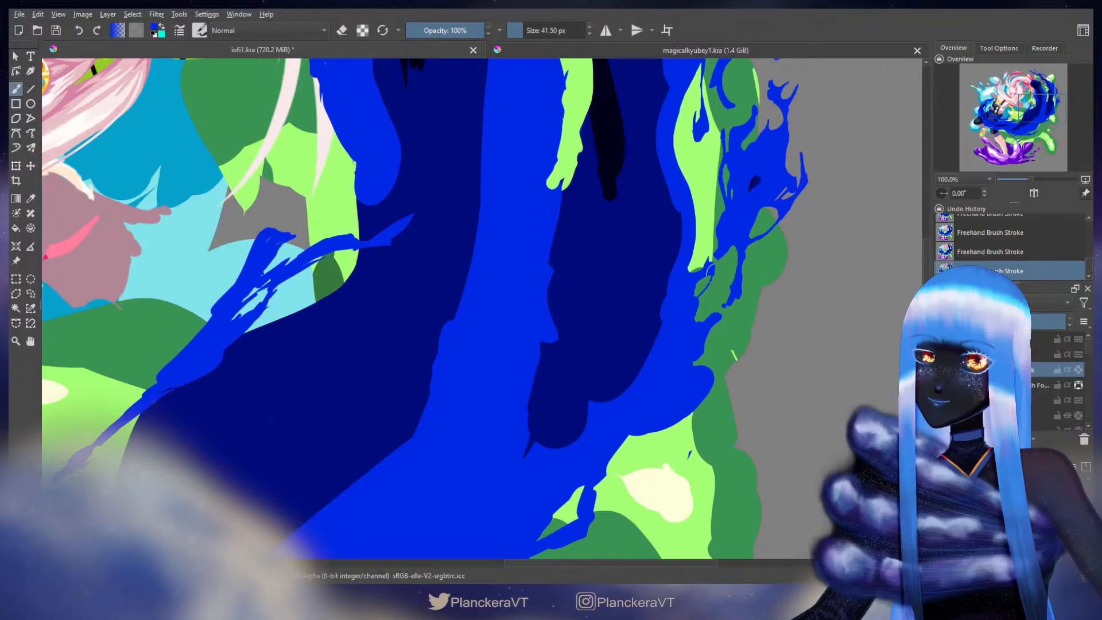
{"action": "key", "text": "e"}
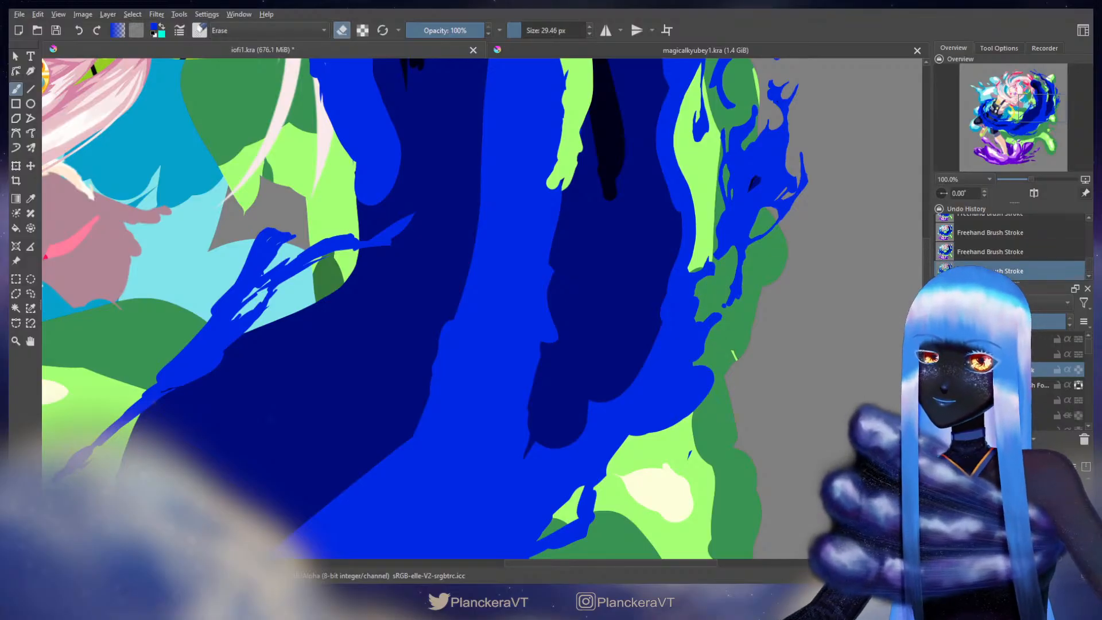
{"action": "mouse_move", "coordinate": [706, 363]}
{"action": "left_mouse_down"}
{"action": "mouse_move", "coordinate": [686, 410]}
{"action": "mouse_move", "coordinate": [706, 370]}
{"action": "mouse_move", "coordinate": [704, 402]}
{"action": "mouse_move", "coordinate": [665, 474]}
{"action": "mouse_move", "coordinate": [747, 323]}
{"action": "mouse_move", "coordinate": [725, 313]}
{"action": "mouse_move", "coordinate": [739, 333]}
{"action": "mouse_move", "coordinate": [723, 350]}
{"action": "left_mouse_up"}
{"action": "key", "text": "e"}
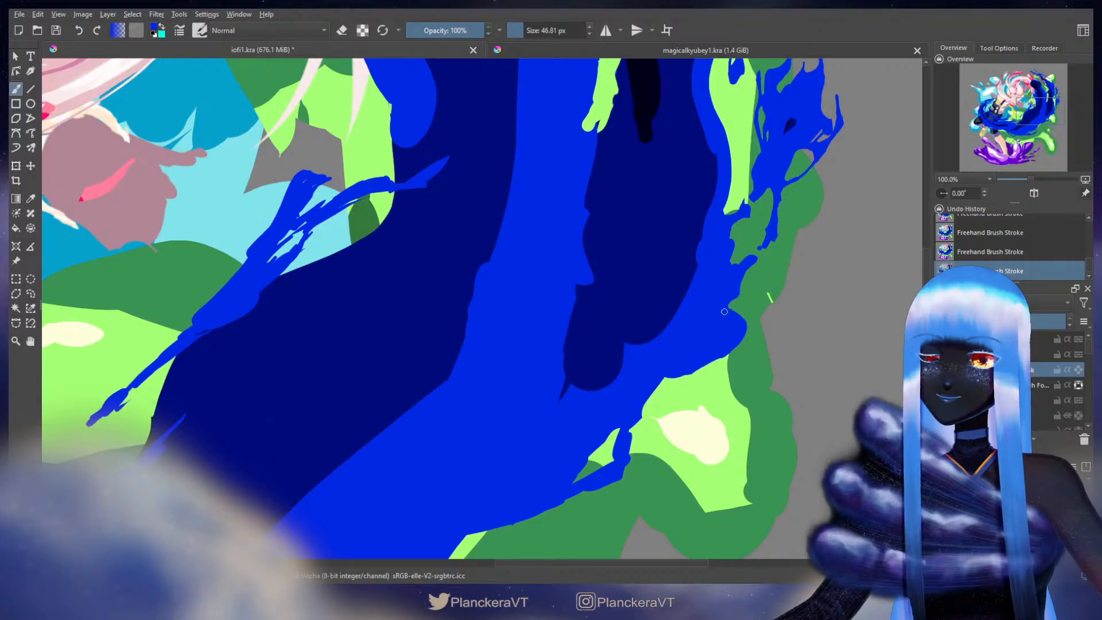
Step: Carve the swoosh's rounded lobe above the light green shape with a 56.26 px eraser and paint a bright blue hook with a 46.81 px brush
{"action": "key", "text": "e"}
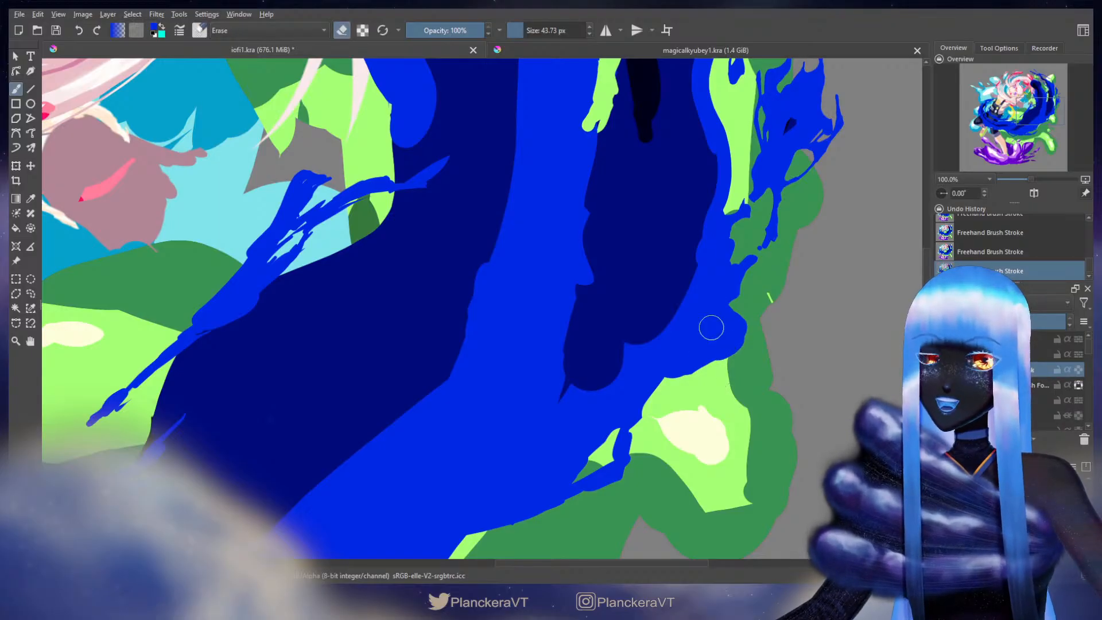
{"action": "mouse_move", "coordinate": [725, 366]}
{"action": "left_mouse_down"}
{"action": "mouse_move", "coordinate": [686, 374]}
{"action": "mouse_move", "coordinate": [695, 361]}
{"action": "mouse_move", "coordinate": [725, 358]}
{"action": "mouse_move", "coordinate": [686, 364]}
{"action": "mouse_move", "coordinate": [680, 389]}
{"action": "left_mouse_up"}
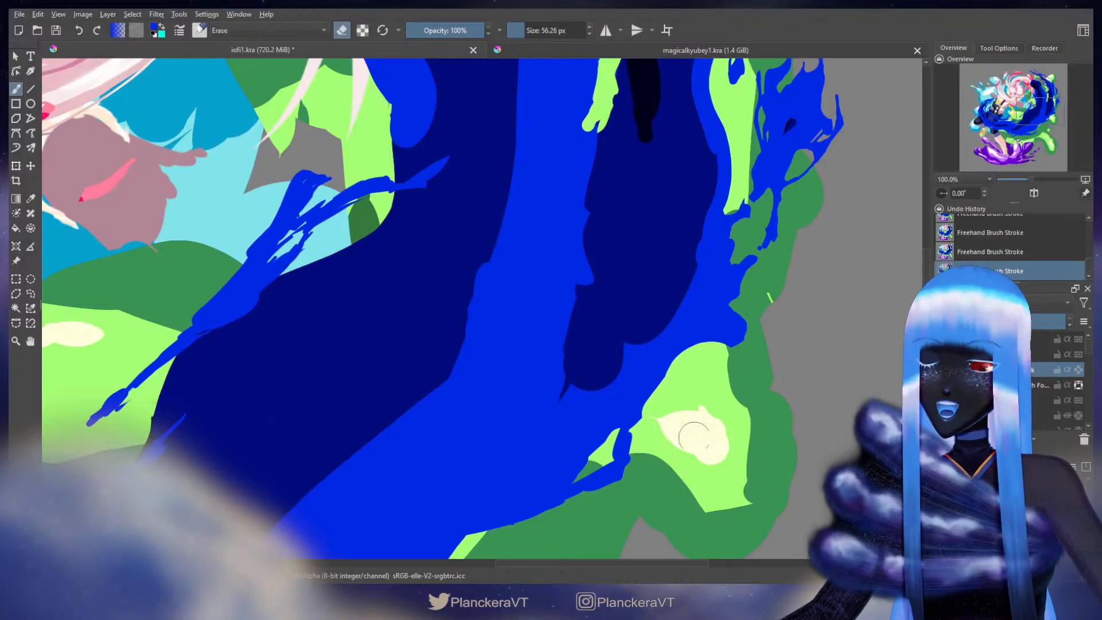
{"action": "key", "text": "e"}
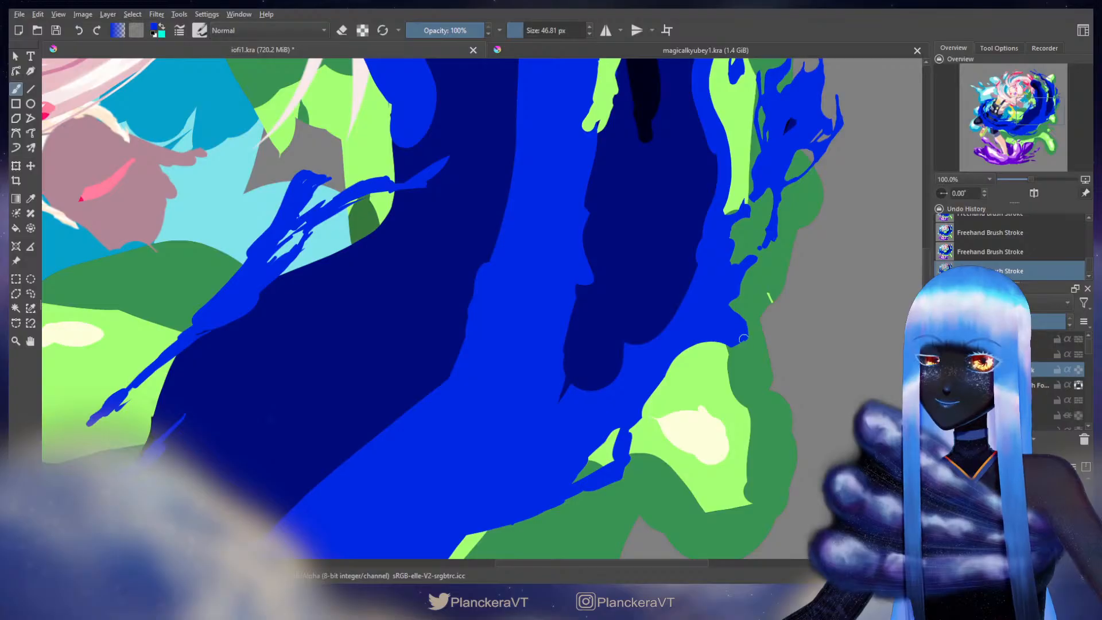
{"action": "left_click_drag", "start_coordinate": [744, 338], "coordinate": [727, 365]}
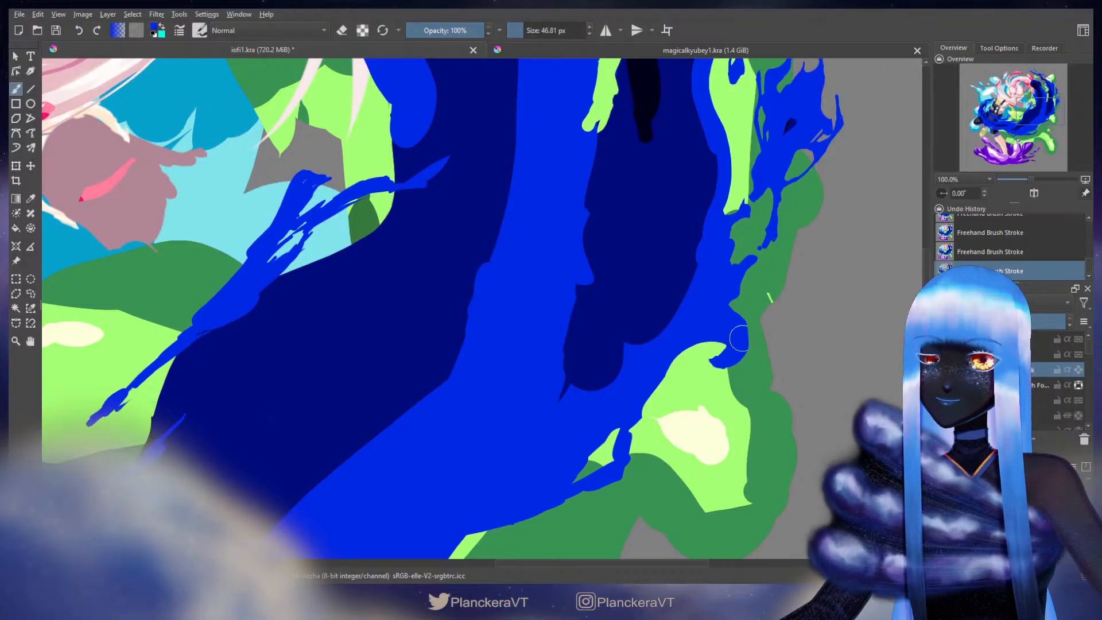
Step: Erase a narrow slit inside the hook with a 56.26 px eraser, refine its curl, and undo and redo the latest stroke to compare
{"action": "key", "text": "e"}
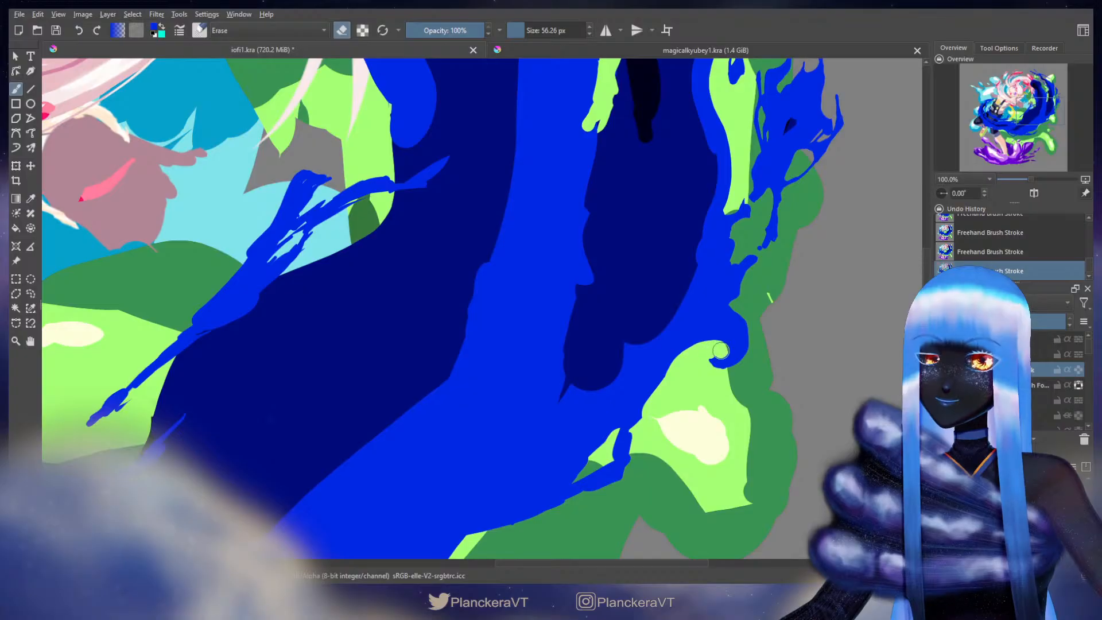
{"action": "mouse_move", "coordinate": [721, 350]}
{"action": "left_mouse_down"}
{"action": "mouse_move", "coordinate": [708, 357]}
{"action": "mouse_move", "coordinate": [722, 377]}
{"action": "left_mouse_up"}
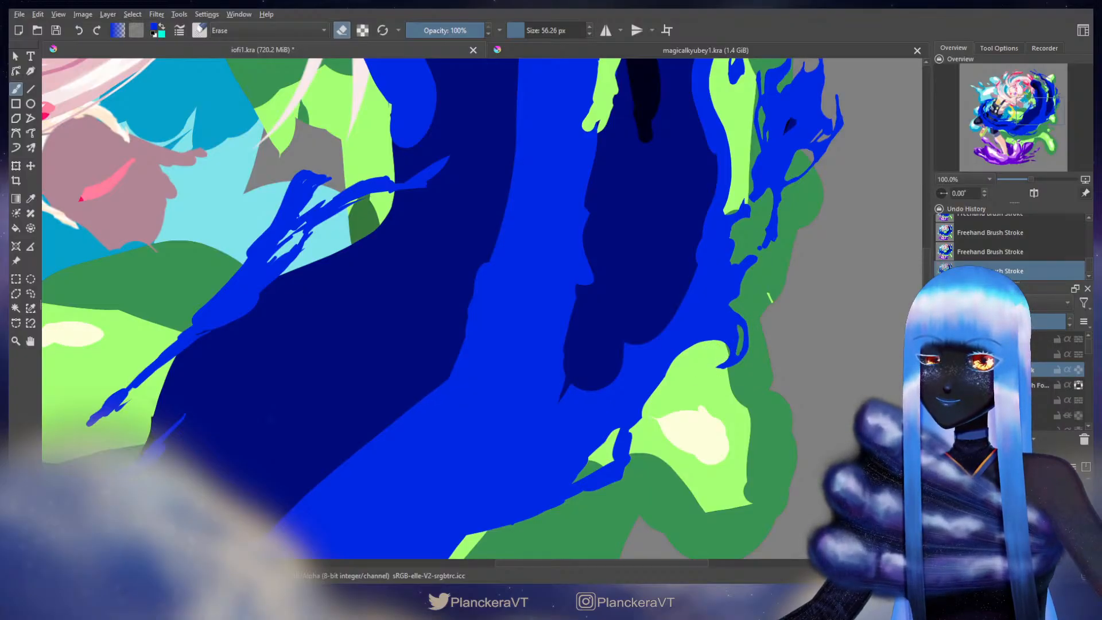
{"action": "key", "text": "e"}
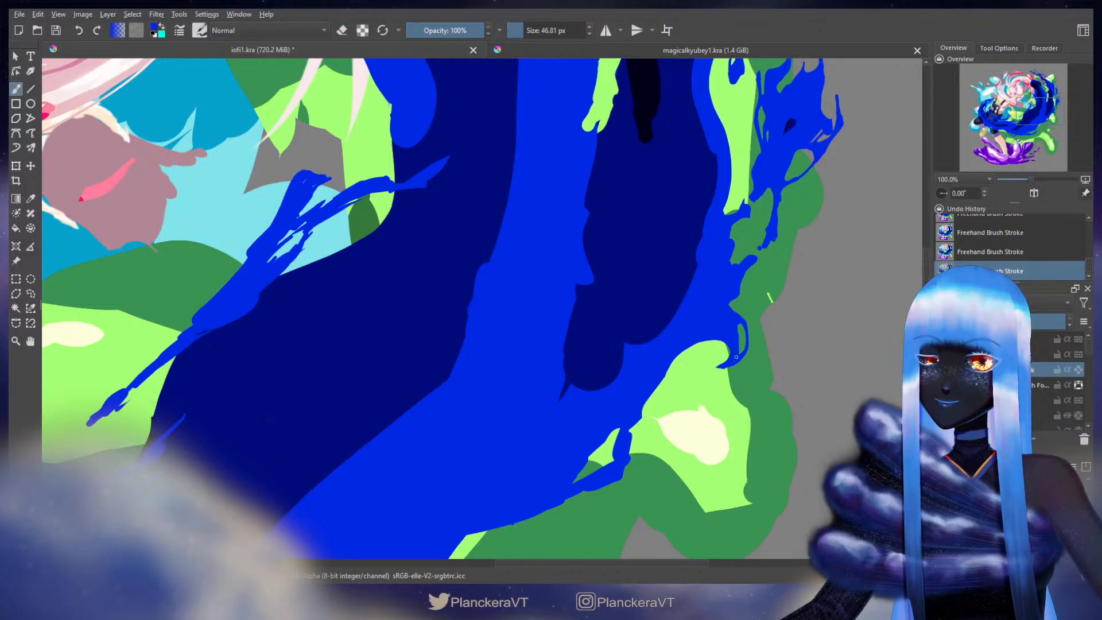
{"action": "key", "text": "ctrl+z"}
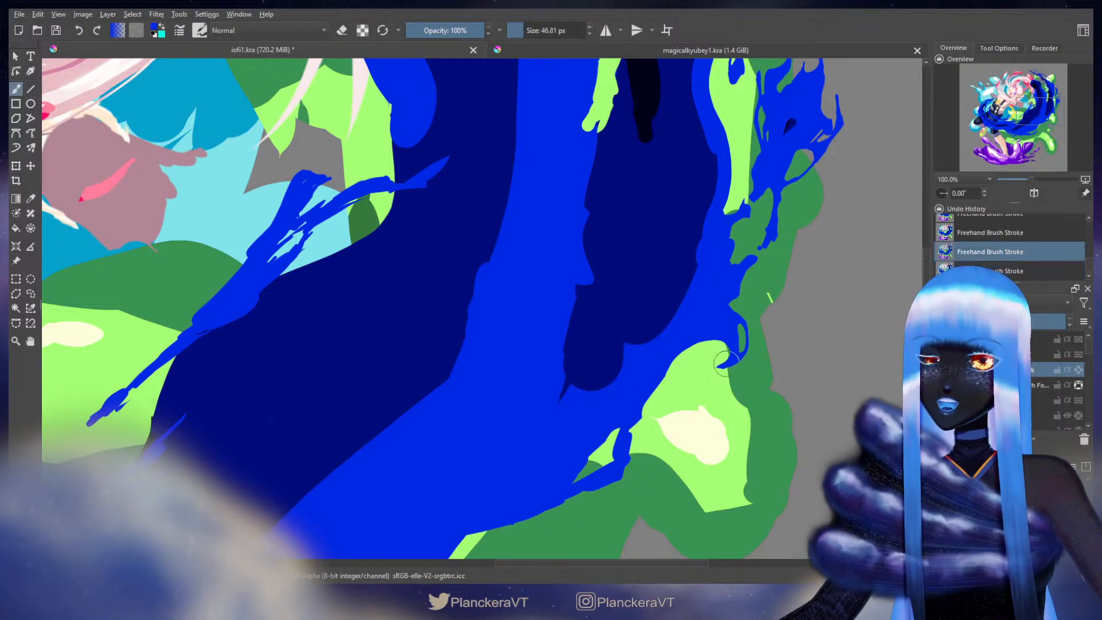
{"action": "key", "text": "ctrl+shift+z"}
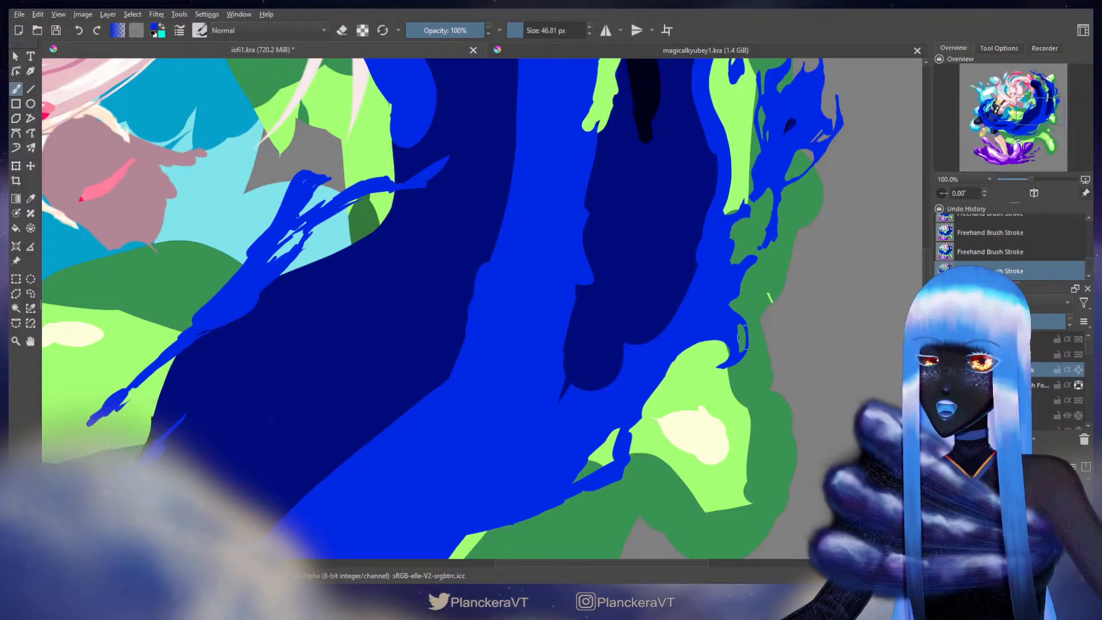
Step: Thin the swoosh's lower tendril beside the pale yellow highlight into two fine strands with a 56.26 px eraser
{"action": "mouse_move", "coordinate": [699, 365]}
{"action": "left_mouse_down"}
{"action": "mouse_move", "coordinate": [783, 295]}
{"action": "mouse_move", "coordinate": [714, 347]}
{"action": "left_mouse_up"}
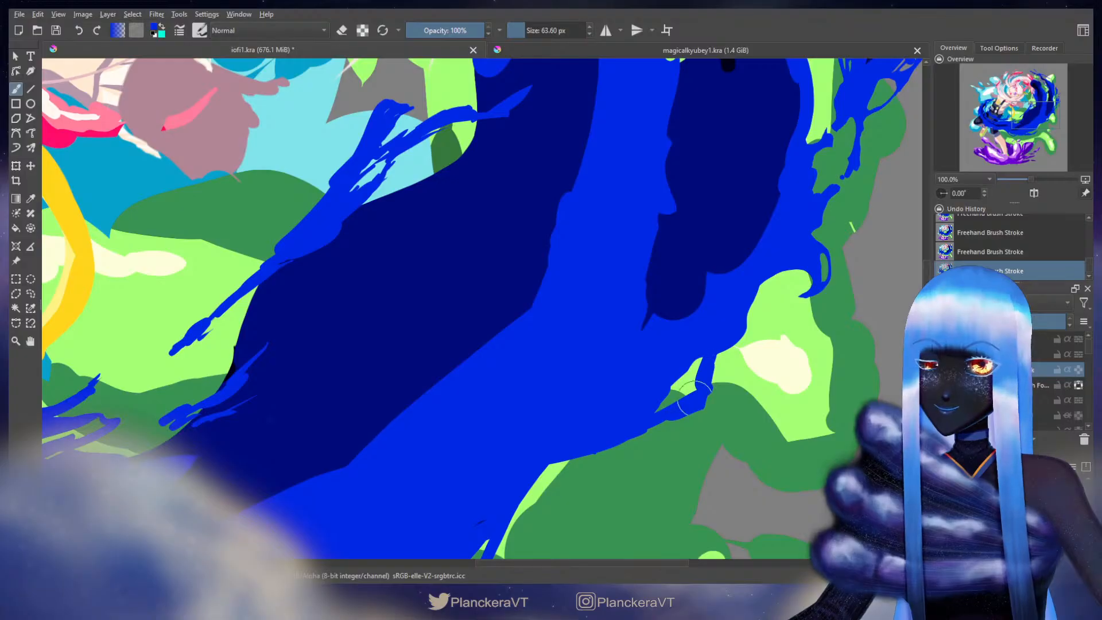
{"action": "key", "text": "e"}
{"action": "mouse_move", "coordinate": [705, 368]}
{"action": "left_mouse_down"}
{"action": "mouse_move", "coordinate": [718, 359]}
{"action": "mouse_move", "coordinate": [688, 409]}
{"action": "left_mouse_up"}
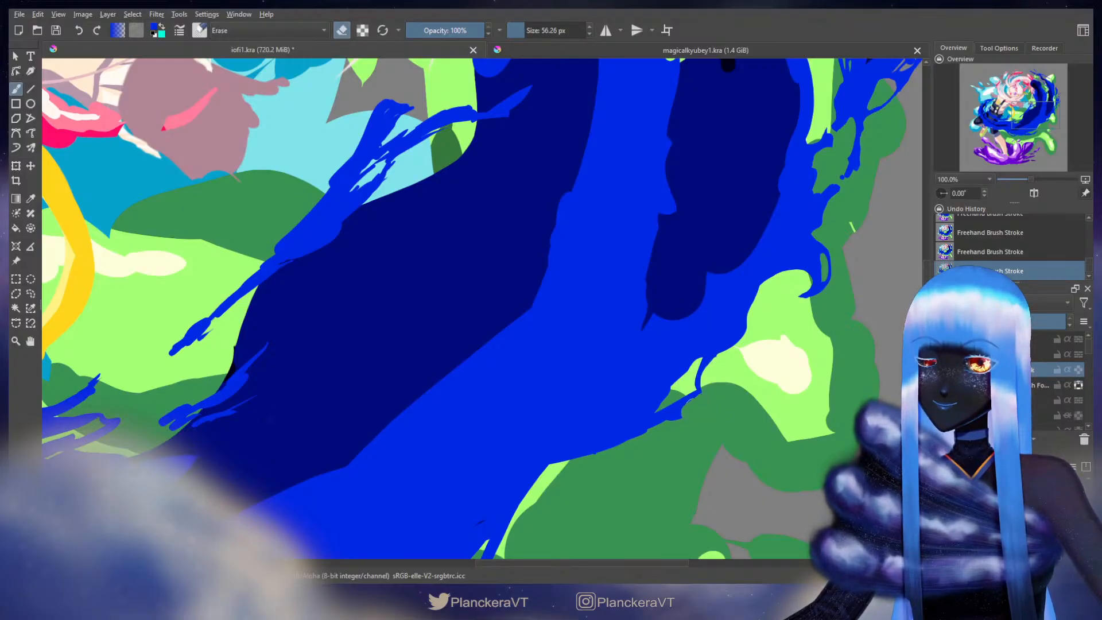
{"action": "key", "text": "e"}
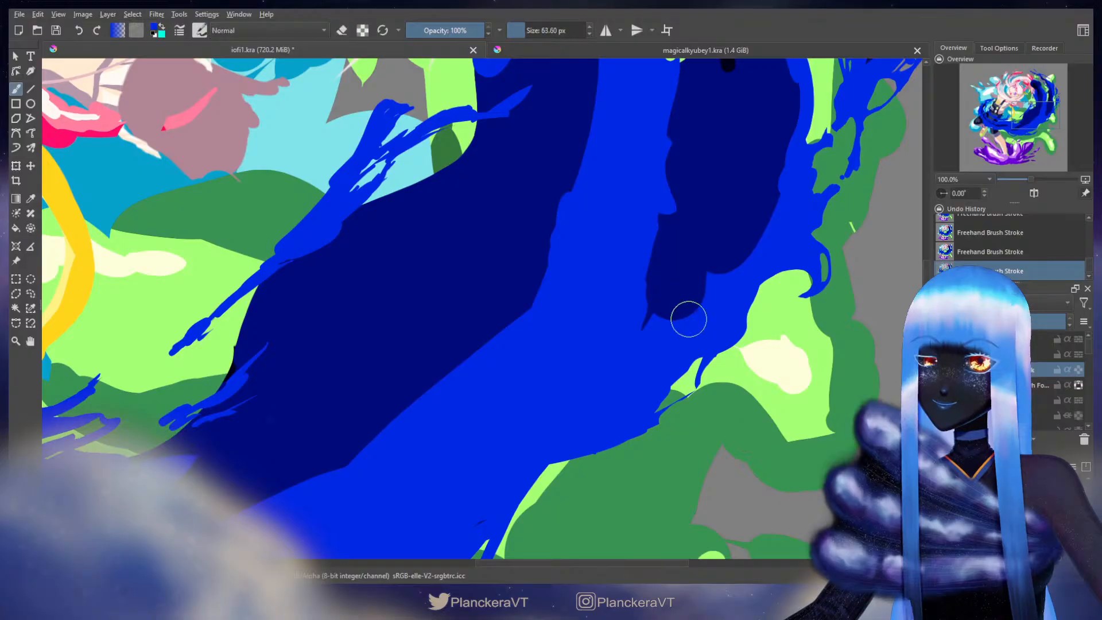
Step: Undo the latest strokes, repaint the thin hanging strand with a 63.60 px brush, and carve an opening behind it with a 36.13 px eraser
{"action": "key", "text": "ctrl+z"}
{"action": "key", "text": "ctrl+z"}
{"action": "key", "text": "ctrl+z"}
{"action": "key", "text": "ctrl+z"}
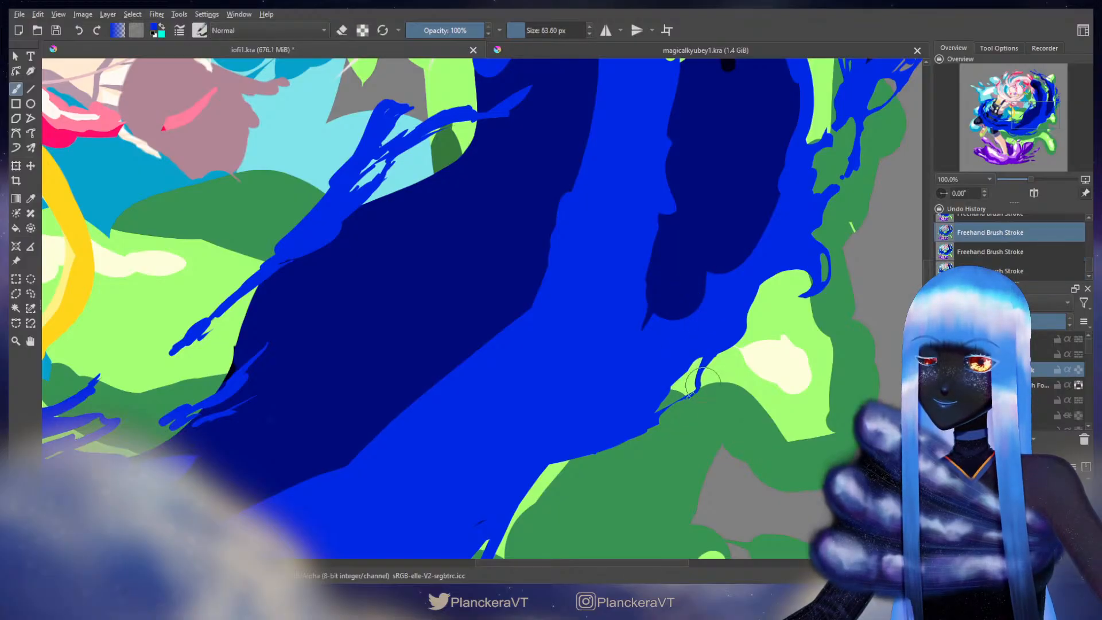
{"action": "left_click_drag", "start_coordinate": [699, 375], "coordinate": [662, 410]}
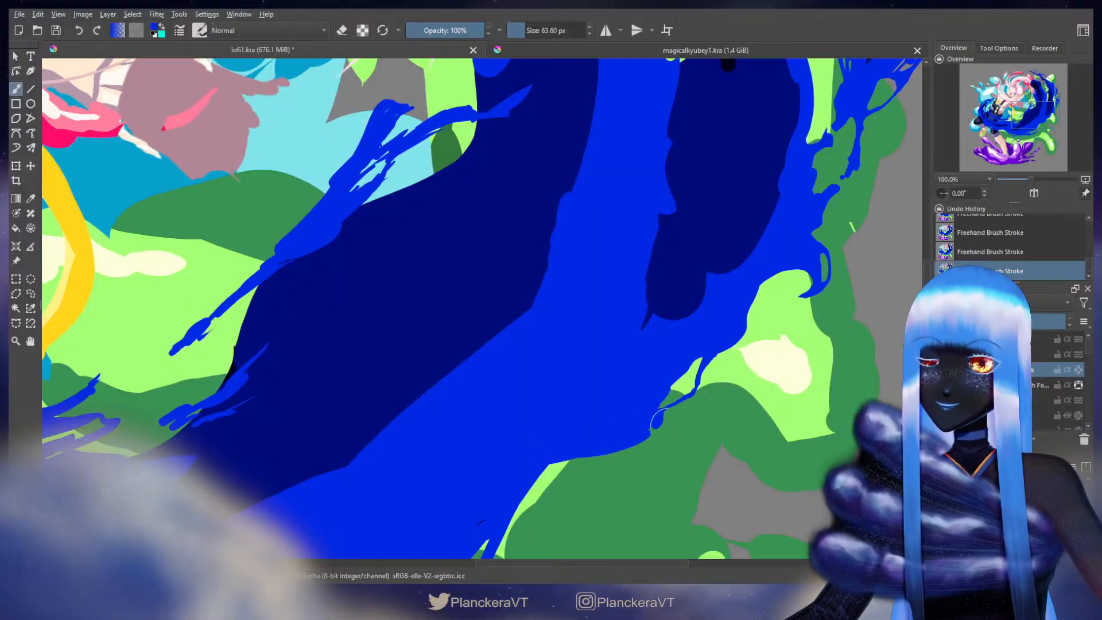
{"action": "key", "text": "e"}
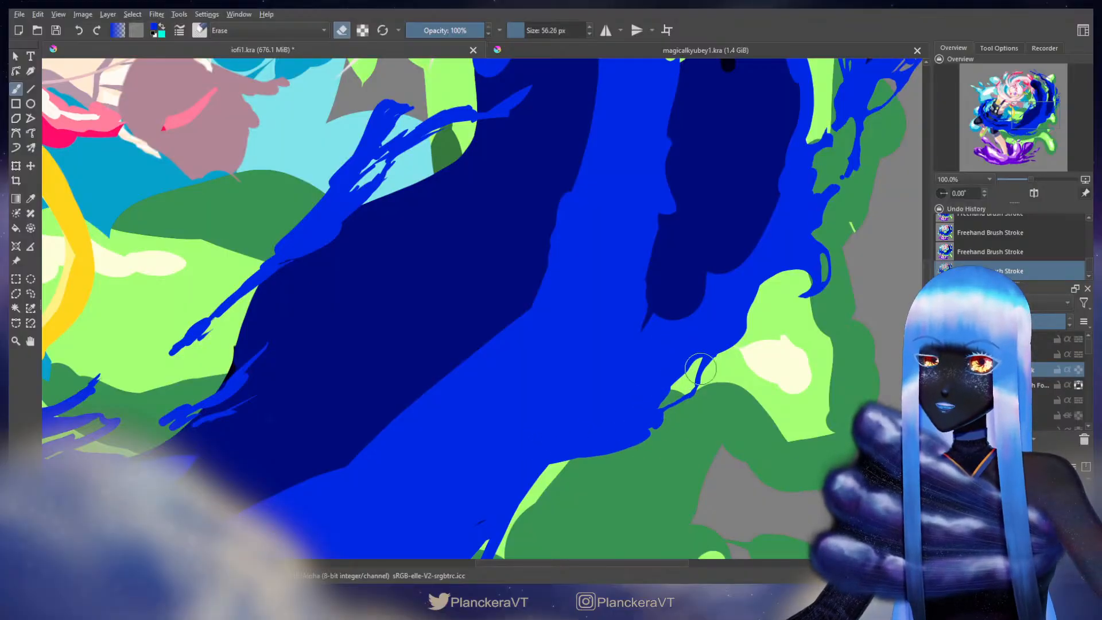
{"action": "mouse_move", "coordinate": [692, 366]}
{"action": "left_mouse_down"}
{"action": "mouse_move", "coordinate": [652, 406]}
{"action": "mouse_move", "coordinate": [628, 412]}
{"action": "left_mouse_up"}
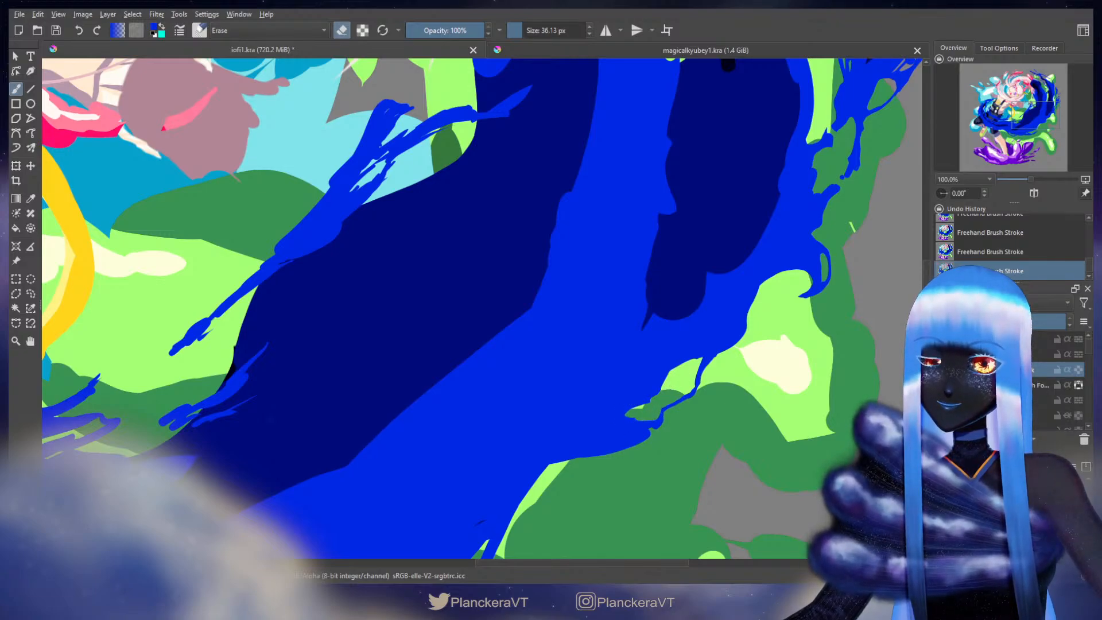
Step: Smooth the strand's lower end with a 42.55 px brush and trim the upper corner of its opening with a 36.93 px brush
{"action": "key", "text": "e"}
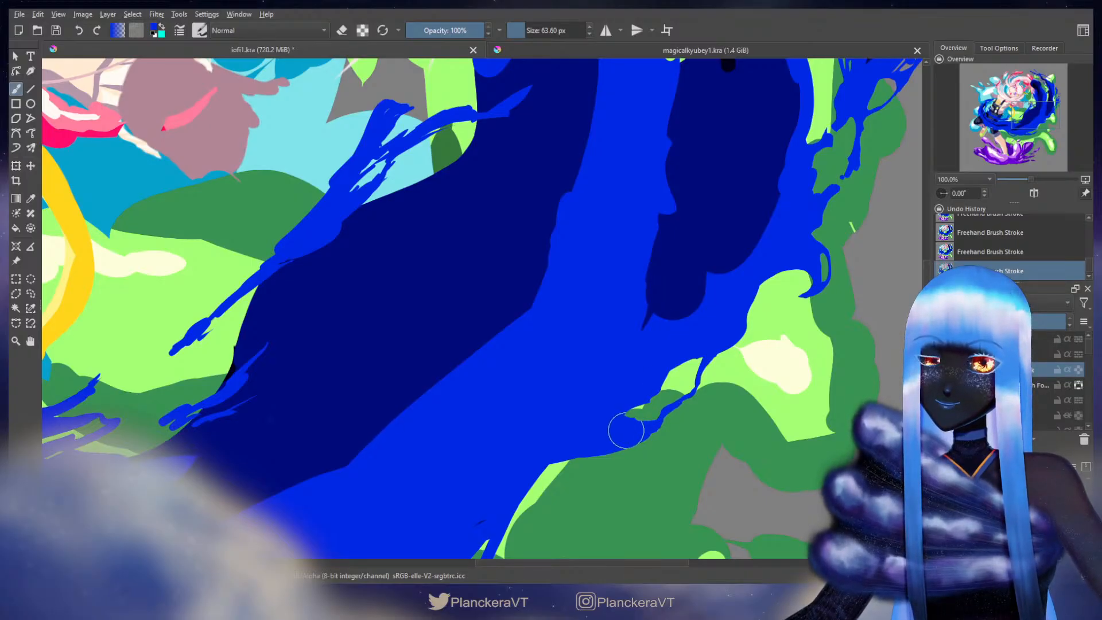
{"action": "key", "text": "e"}
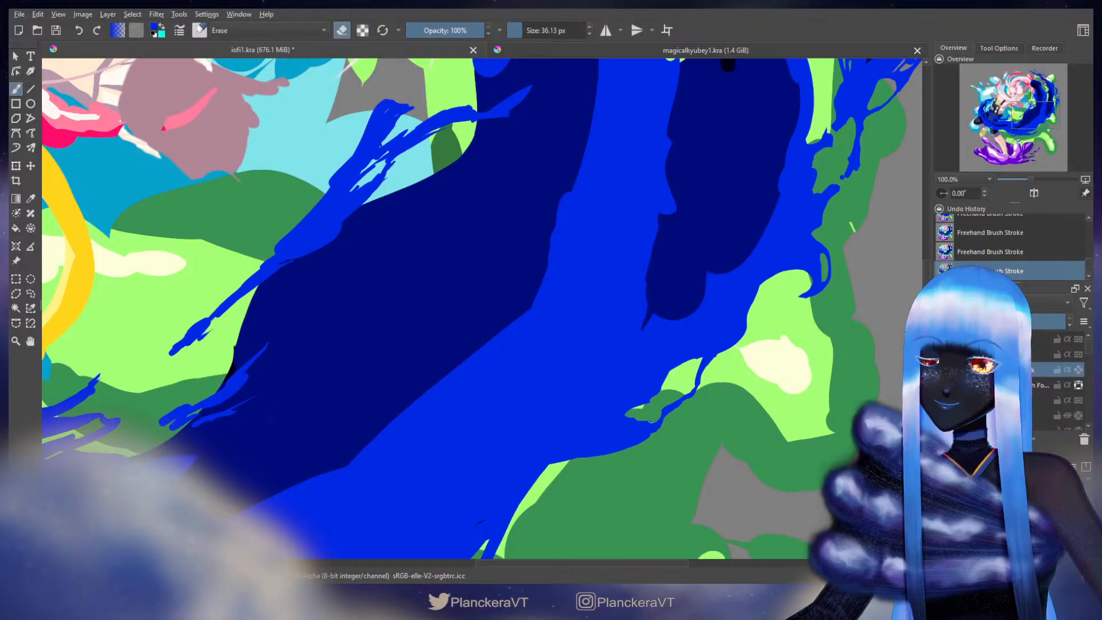
{"action": "key", "text": "e"}
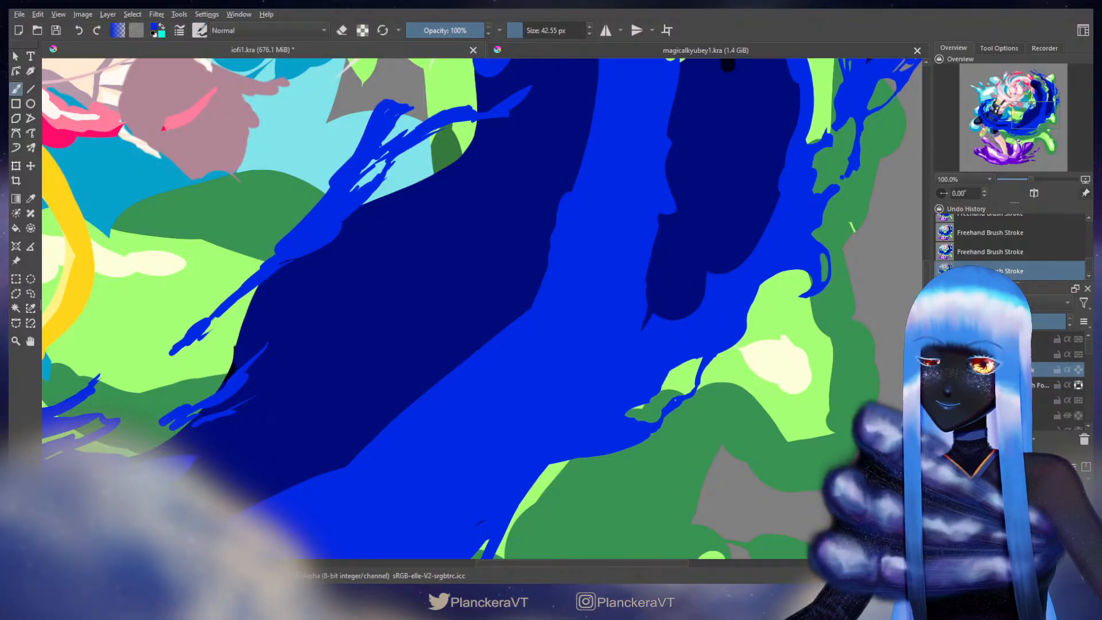
{"action": "mouse_move", "coordinate": [661, 422]}
{"action": "left_mouse_down"}
{"action": "mouse_move", "coordinate": [647, 436]}
{"action": "mouse_move", "coordinate": [636, 419]}
{"action": "mouse_move", "coordinate": [649, 423]}
{"action": "left_mouse_up"}
{"action": "key", "text": "bracketleft"}
{"action": "key", "text": "bracketleft"}
{"action": "key", "text": "bracketleft"}
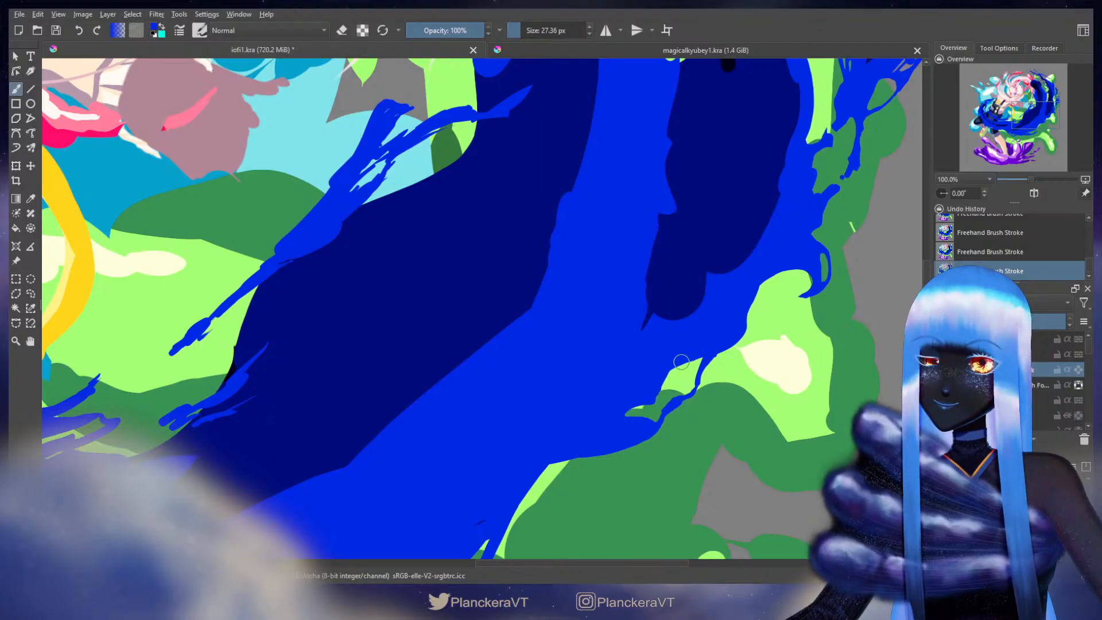
{"action": "key", "text": "bracketright"}
{"action": "key", "text": "bracketright"}
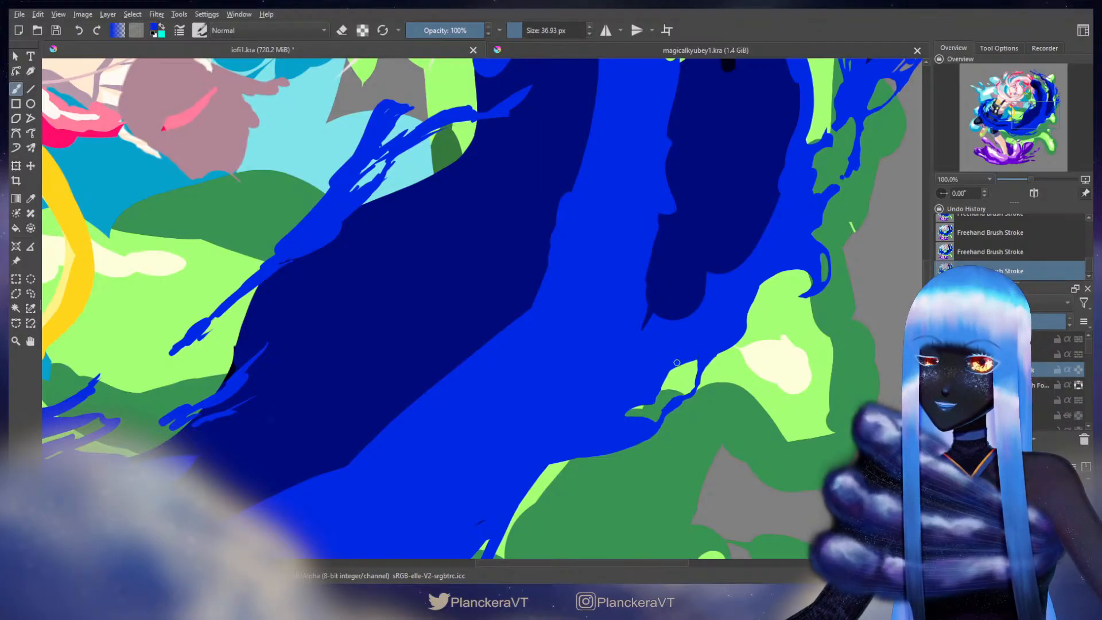
Step: Slim the pointed blue tip on the rounded lobe beside the character's hair with a 36.13 px eraser
{"action": "left_click_drag", "start_coordinate": [781, 284], "coordinate": [666, 462]}
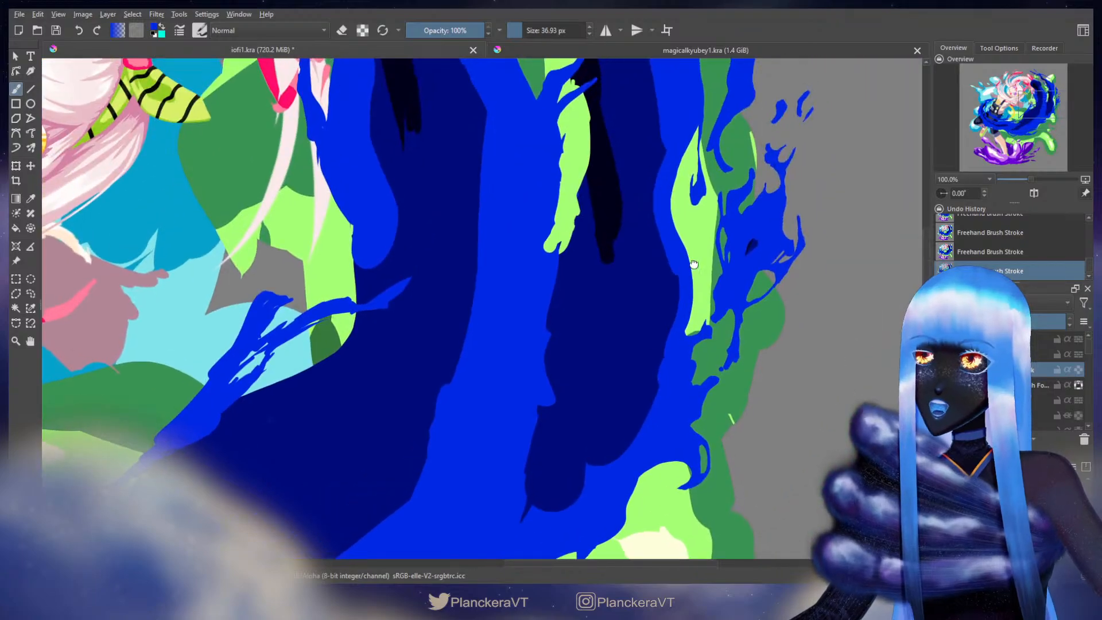
{"action": "left_click_drag", "start_coordinate": [694, 266], "coordinate": [820, 392]}
{"action": "mouse_move", "coordinate": [597, 235]}
{"action": "left_mouse_down"}
{"action": "mouse_move", "coordinate": [735, 397]}
{"action": "mouse_move", "coordinate": [739, 420]}
{"action": "left_mouse_up"}
{"action": "left_click_drag", "start_coordinate": [711, 303], "coordinate": [755, 150]}
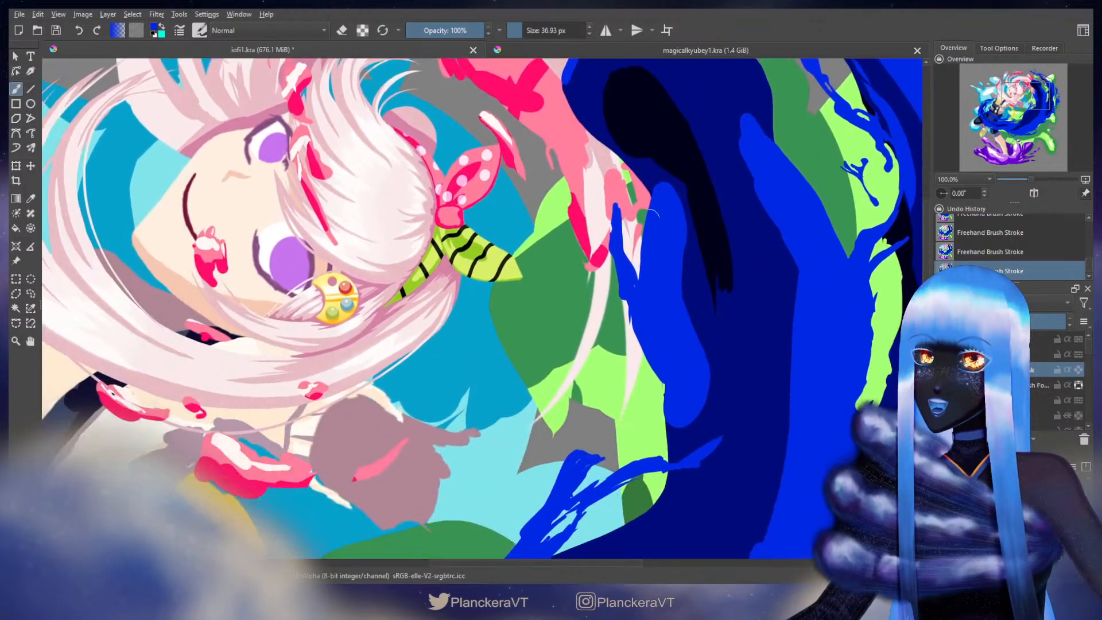
{"action": "key", "text": "e"}
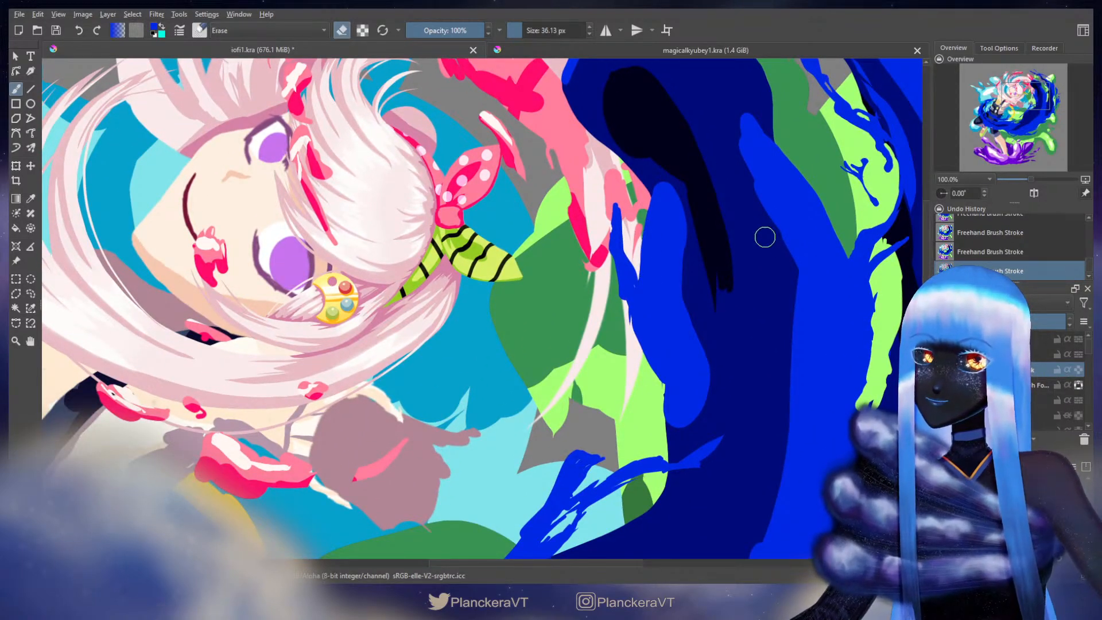
{"action": "left_click_drag", "start_coordinate": [765, 236], "coordinate": [670, 298]}
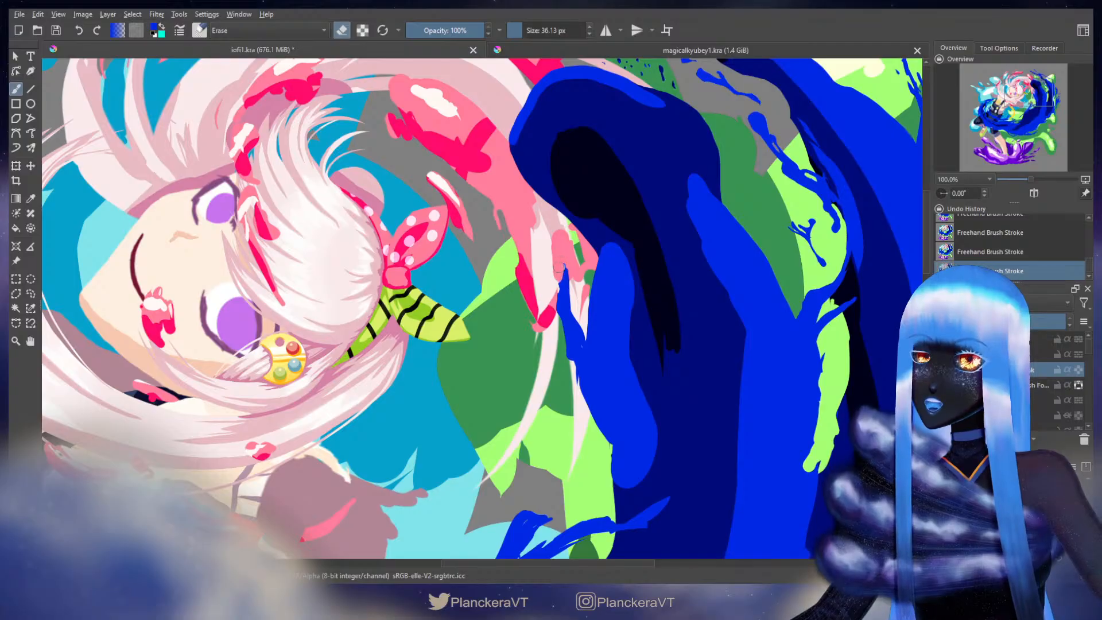
{"action": "mouse_move", "coordinate": [557, 269]}
{"action": "left_mouse_down"}
{"action": "mouse_move", "coordinate": [553, 307]}
{"action": "mouse_move", "coordinate": [565, 333]}
{"action": "left_mouse_up"}
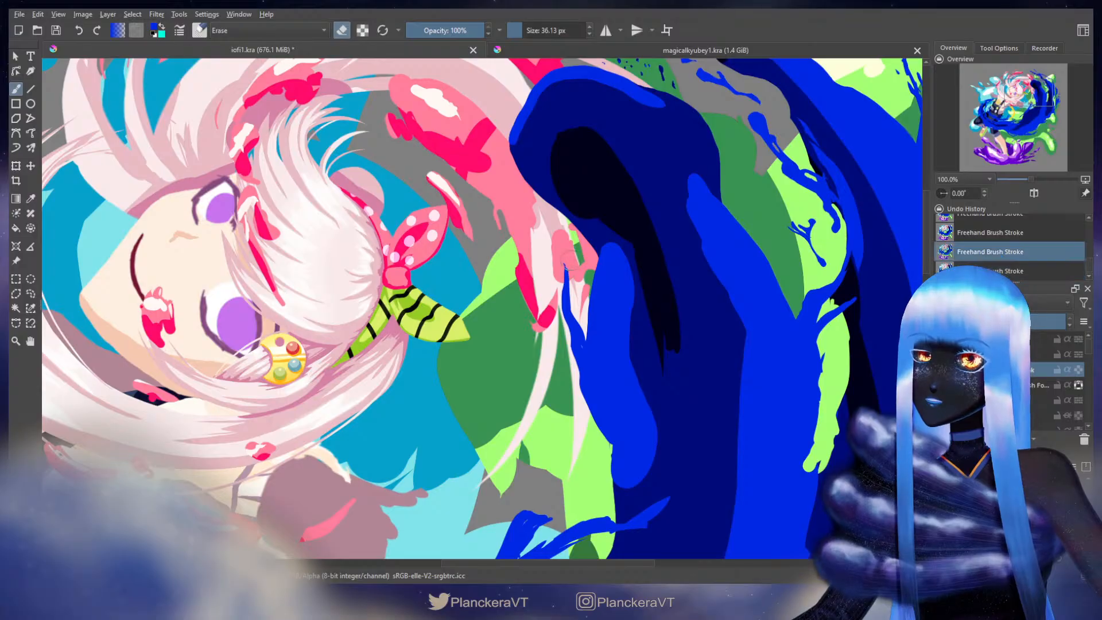
{"action": "left_click_drag", "start_coordinate": [568, 273], "coordinate": [580, 320]}
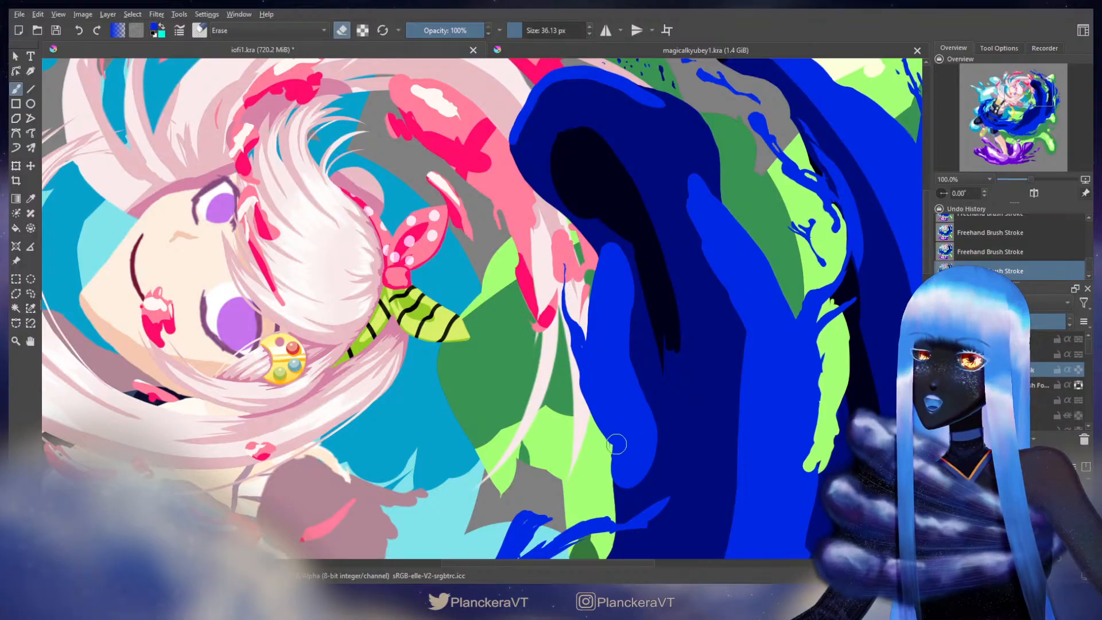
Step: Paint thin bright blue strands around that lobe and near the coral drips with a 36.93 px brush, undoing and redrawing unwanted strokes
{"action": "key", "text": "e"}
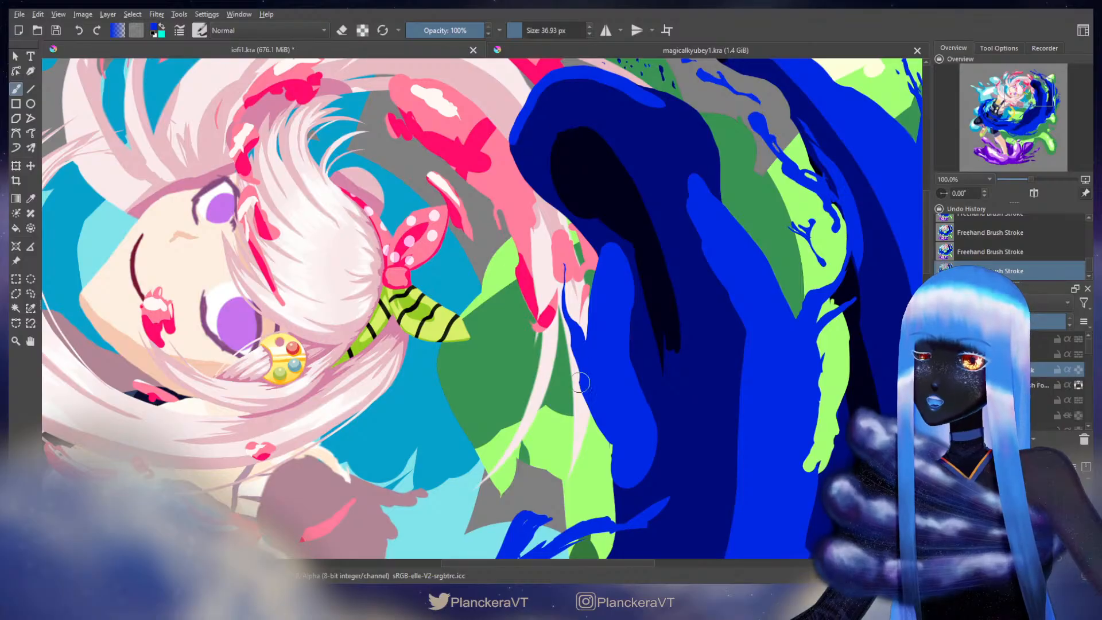
{"action": "key", "text": "ctrl+z"}
{"action": "key", "text": "ctrl+z"}
{"action": "mouse_move", "coordinate": [575, 365]}
{"action": "left_mouse_down"}
{"action": "mouse_move", "coordinate": [571, 350]}
{"action": "mouse_move", "coordinate": [580, 377]}
{"action": "left_mouse_up"}
{"action": "key", "text": "ctrl+z"}
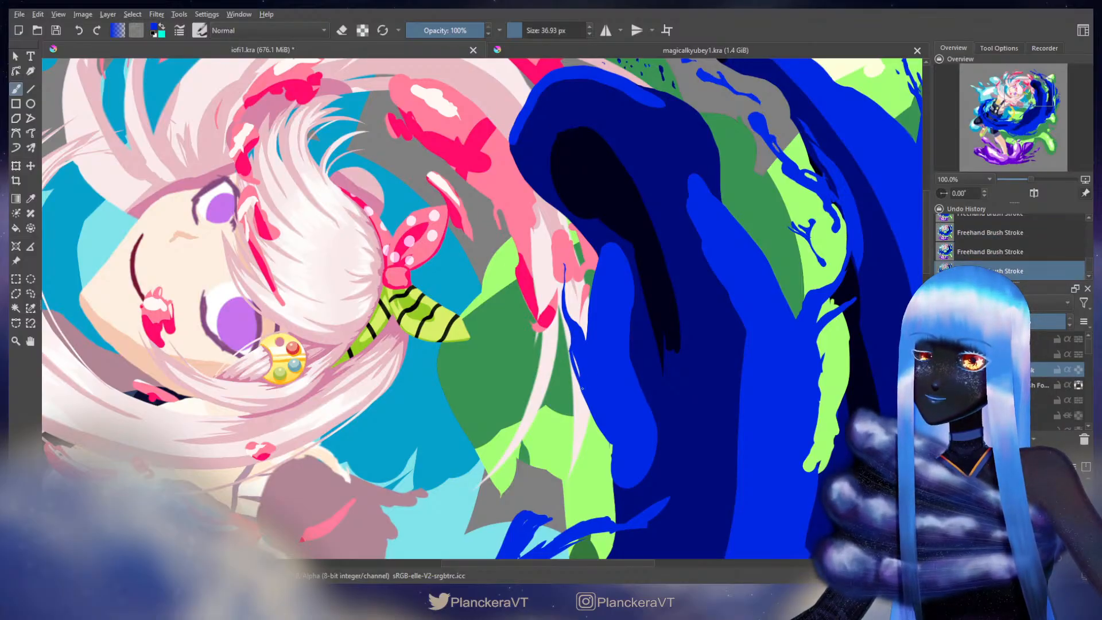
{"action": "left_click_drag", "start_coordinate": [588, 236], "coordinate": [600, 287]}
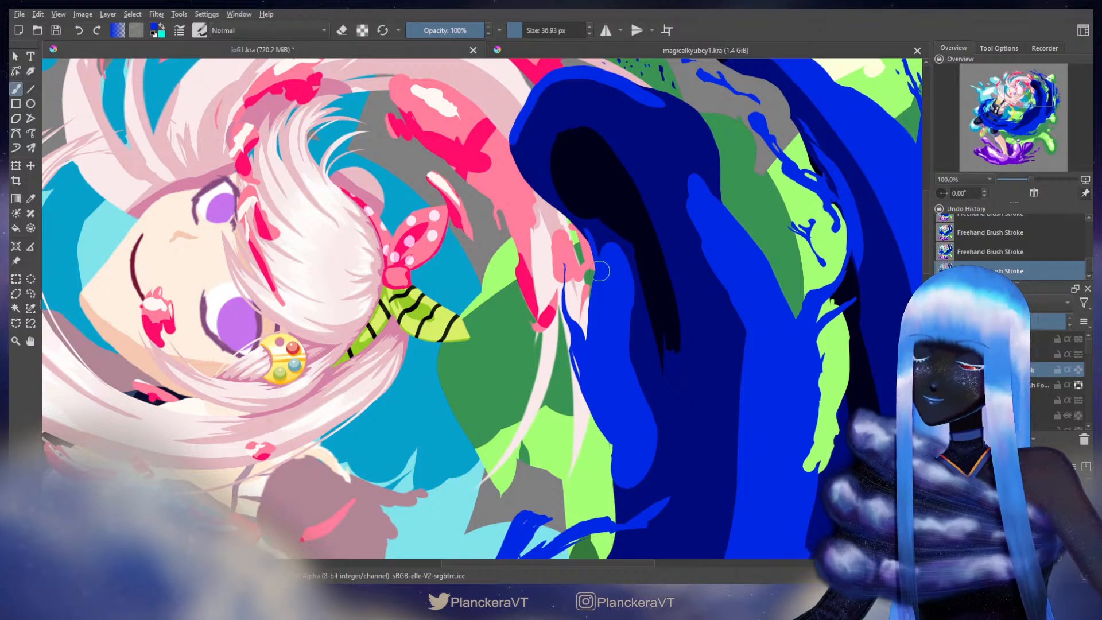
{"action": "key", "text": "ctrl+z"}
{"action": "left_click_drag", "start_coordinate": [579, 234], "coordinate": [598, 284]}
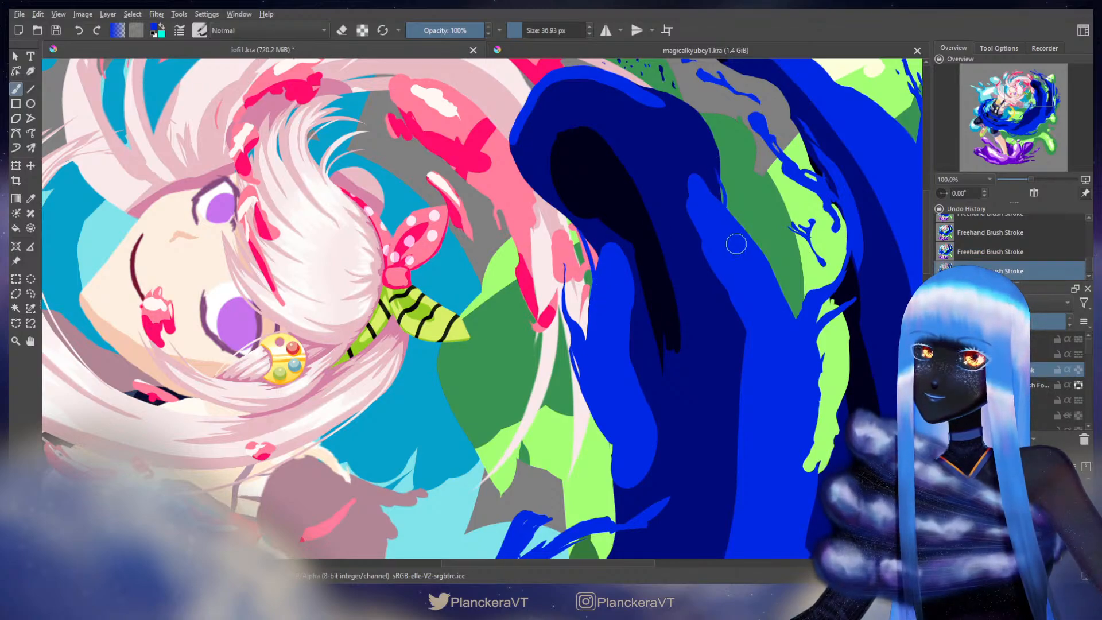
Step: Paint a sharp forked tip on the tendril over the light blue area with a 36.93 px brush and refine it with a 36.13 px eraser
{"action": "scroll", "coordinate": [729, 247], "scroll_direction": "down", "scroll_amount": 5}
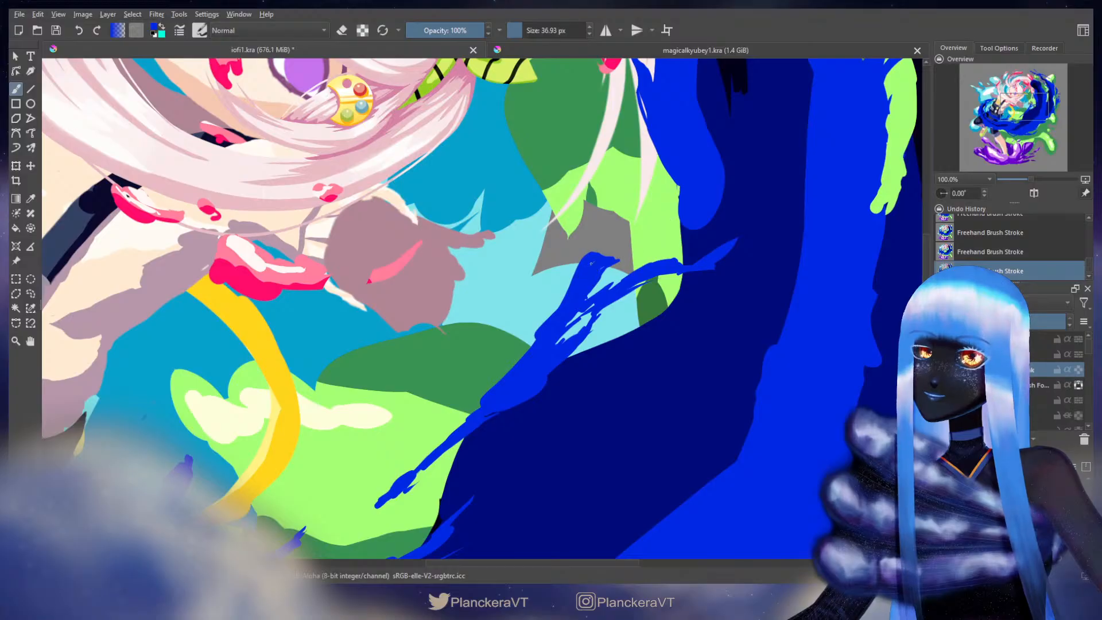
{"action": "left_click_drag", "start_coordinate": [590, 267], "coordinate": [623, 248]}
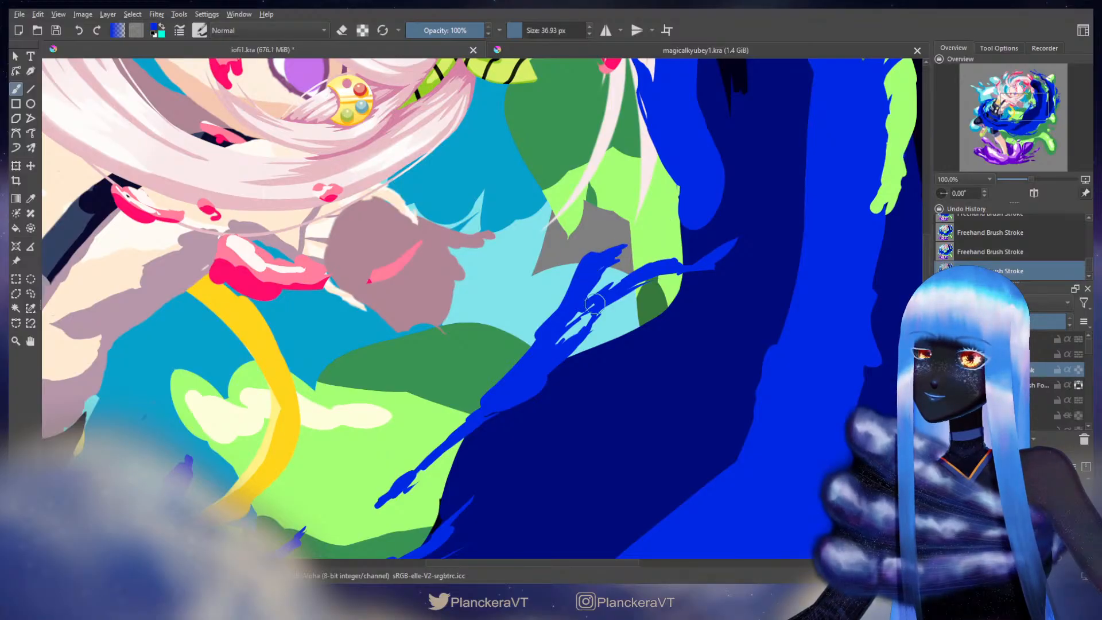
{"action": "key", "text": "e"}
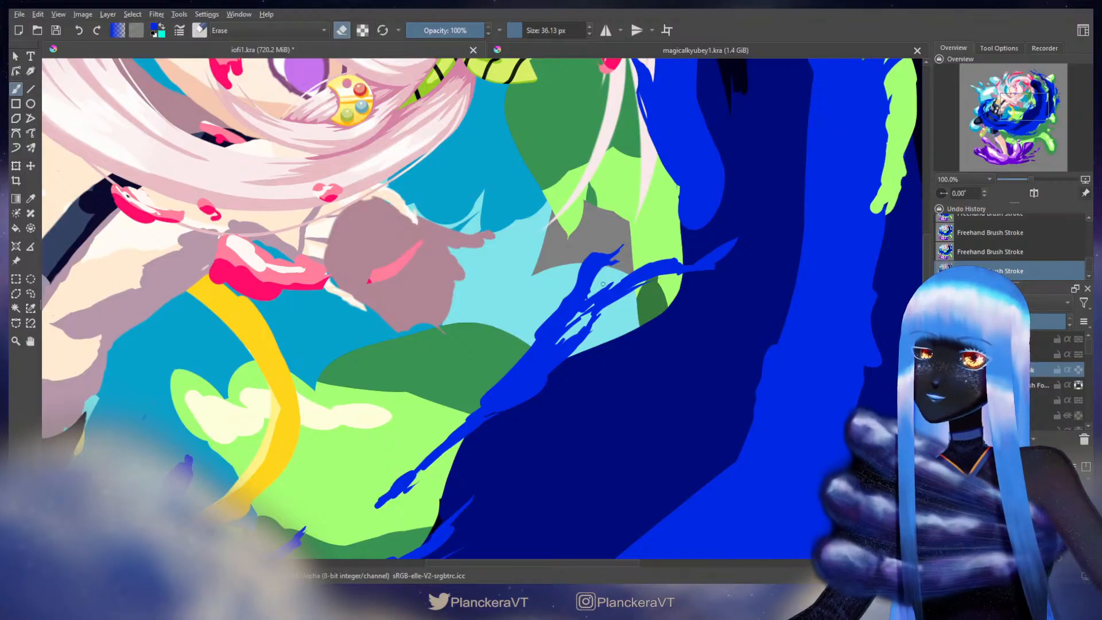
{"action": "key", "text": "e"}
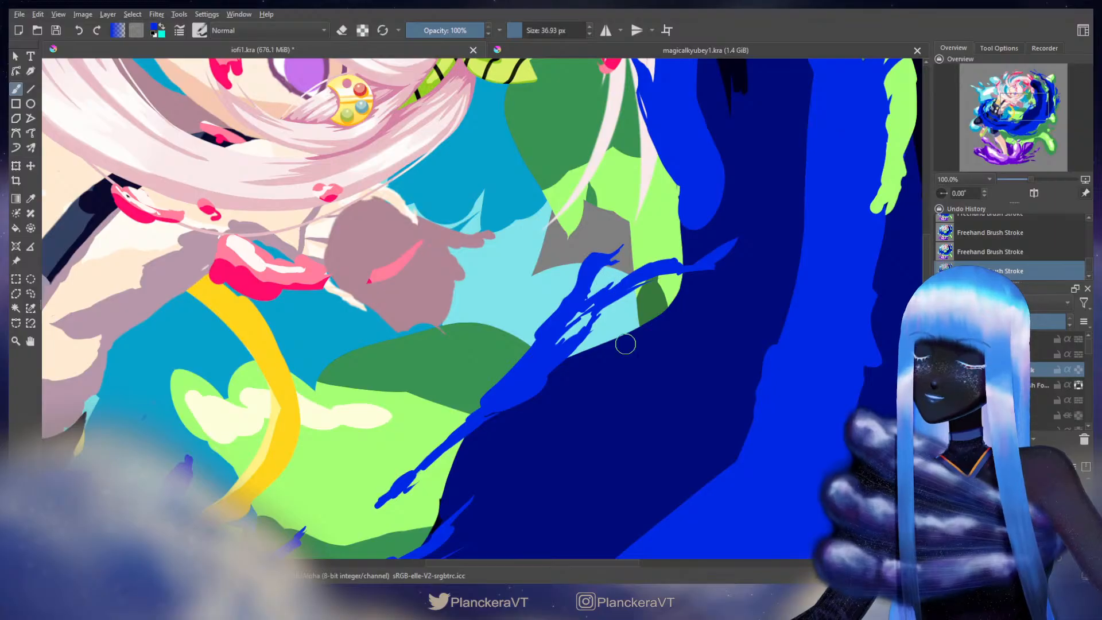
Step: Erase a notch where the tendril meets the light green shape with a 36.13 px eraser and bridge it with a 36.93 px brush strand
{"action": "key", "text": "e"}
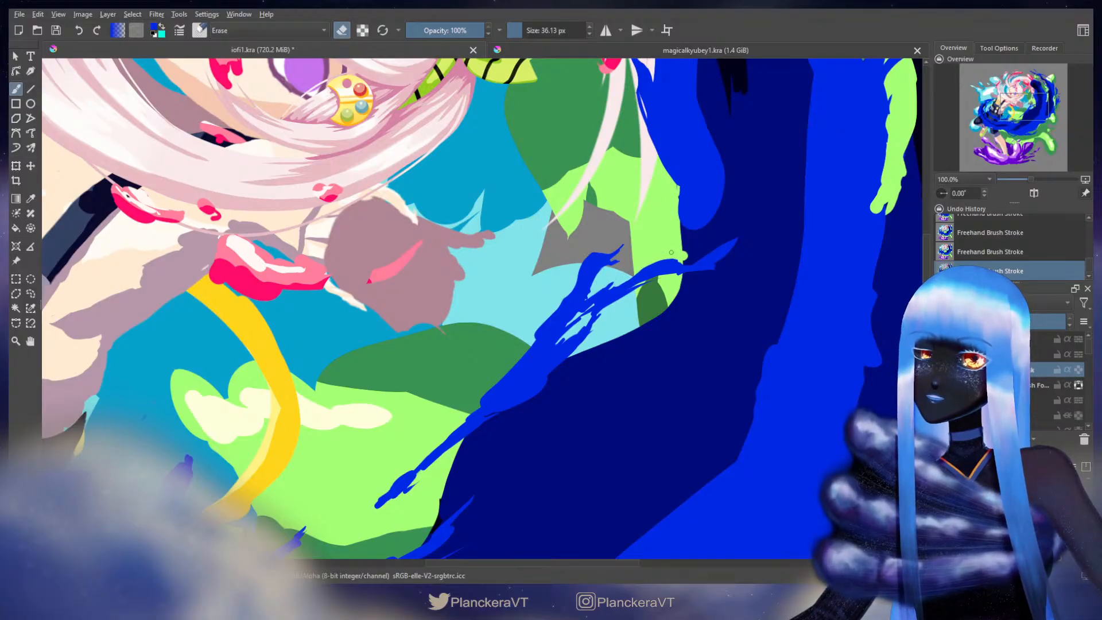
{"action": "key", "text": "e"}
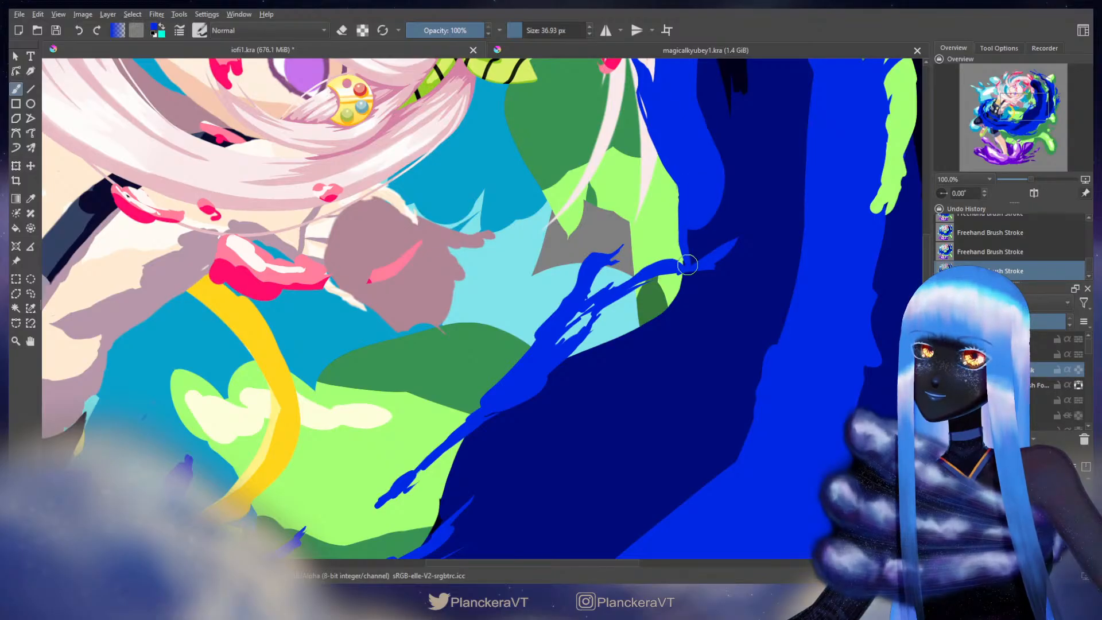
{"action": "key", "text": "e"}
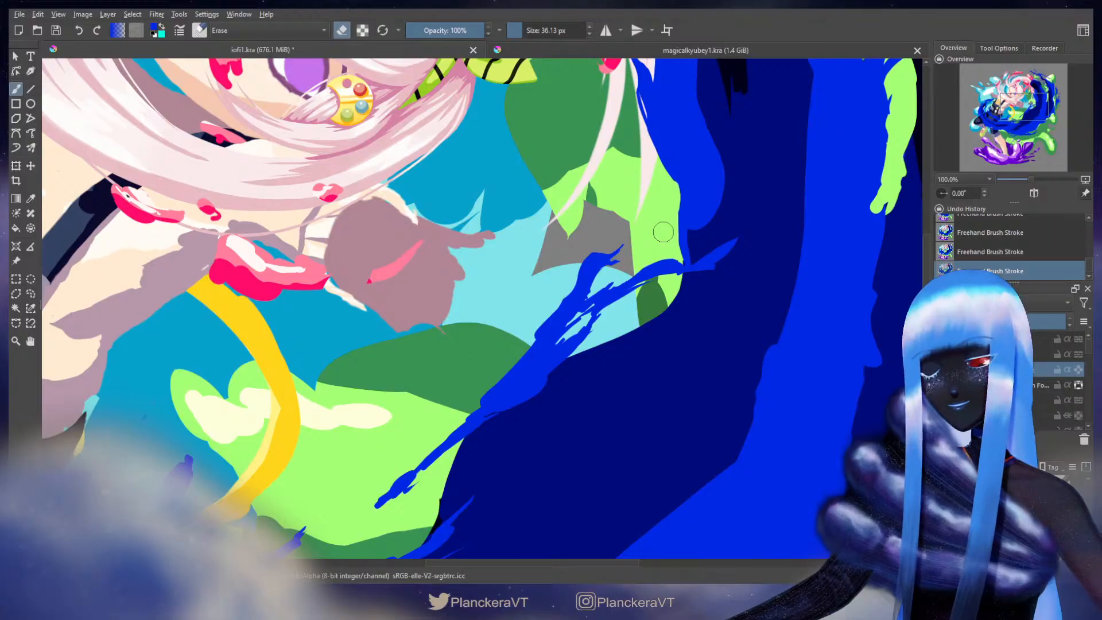
{"action": "key", "text": "e"}
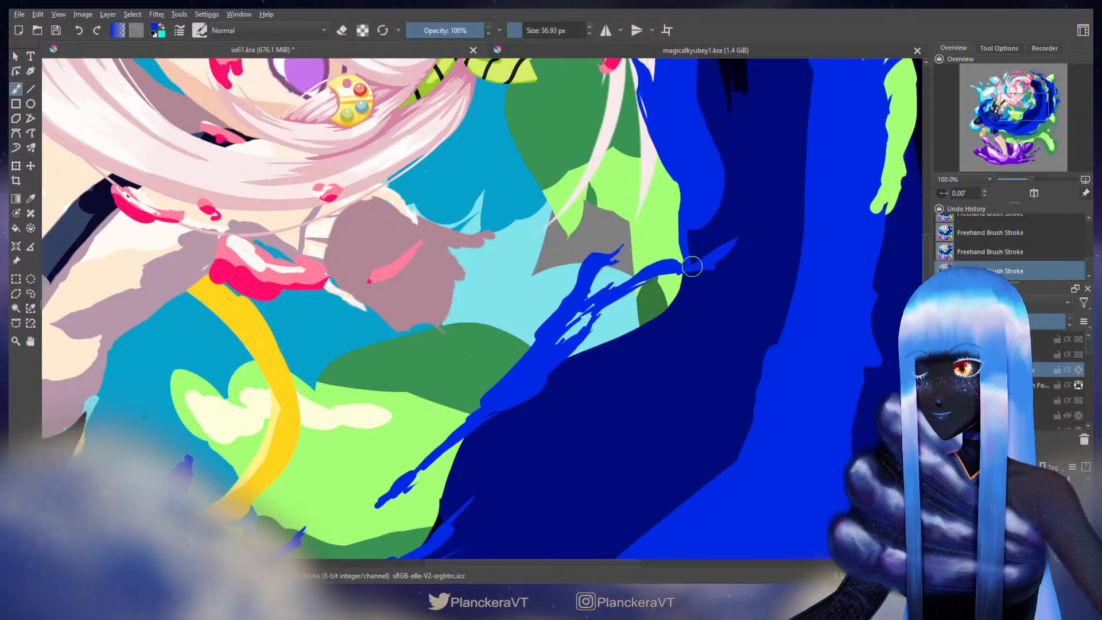
Step: Carve the lobe's lower edge back along the light green shape with a 25.20 px eraser
{"action": "key", "text": "e"}
{"action": "left_click_drag", "start_coordinate": [267, 504], "coordinate": [279, 496]}
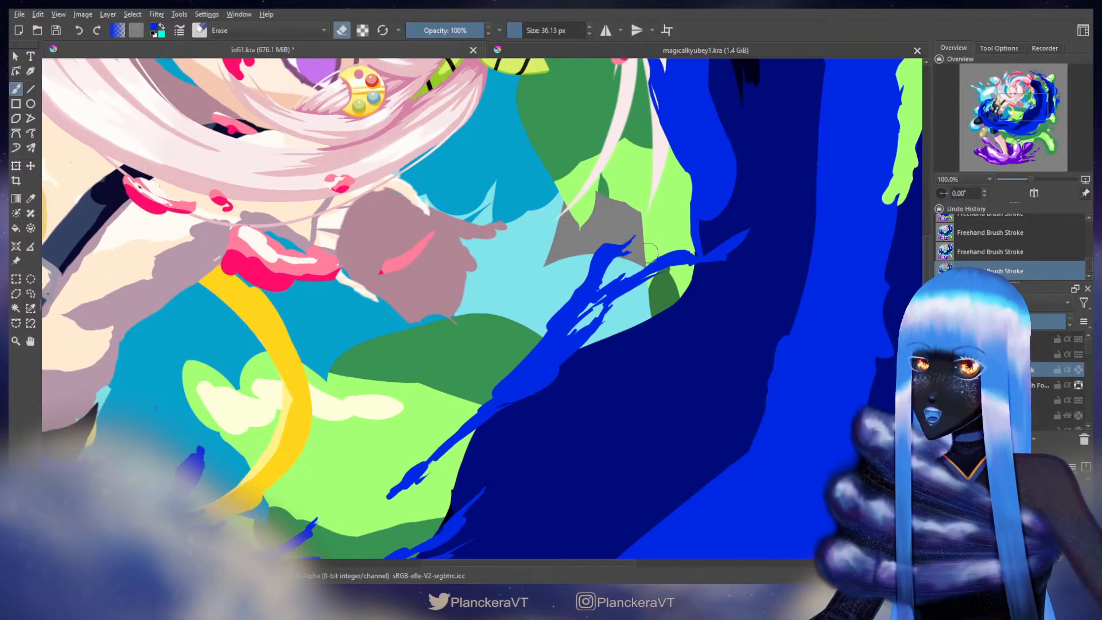
{"action": "key", "text": "bracketleft"}
{"action": "key", "text": "bracketleft"}
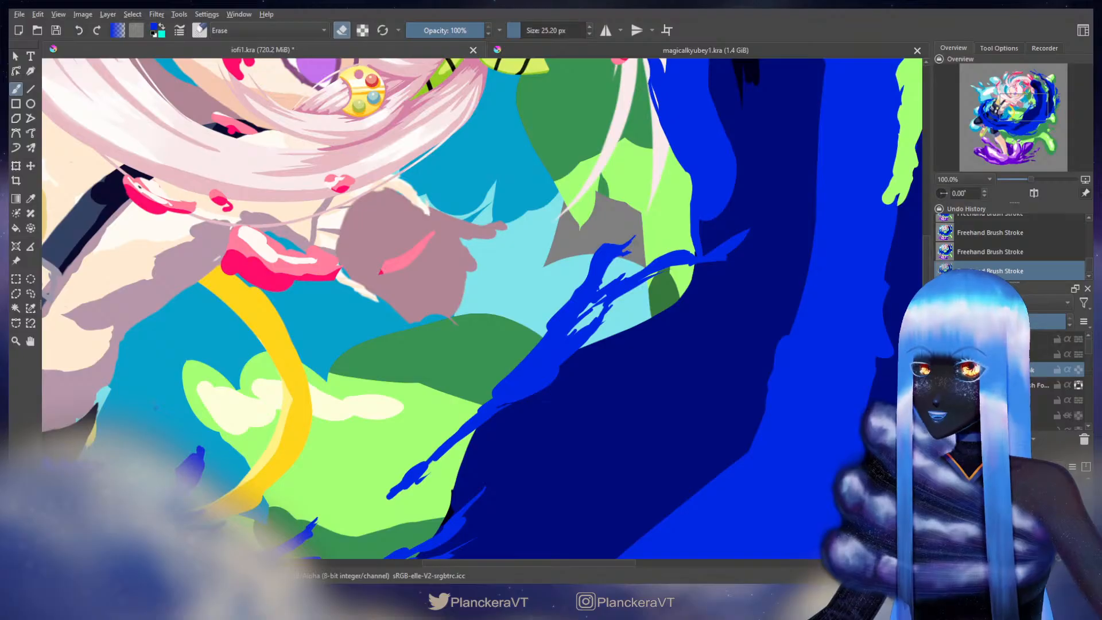
{"action": "mouse_move", "coordinate": [685, 201]}
{"action": "left_mouse_down"}
{"action": "mouse_move", "coordinate": [642, 310]}
{"action": "mouse_move", "coordinate": [695, 212]}
{"action": "left_mouse_up"}
{"action": "key", "text": "e"}
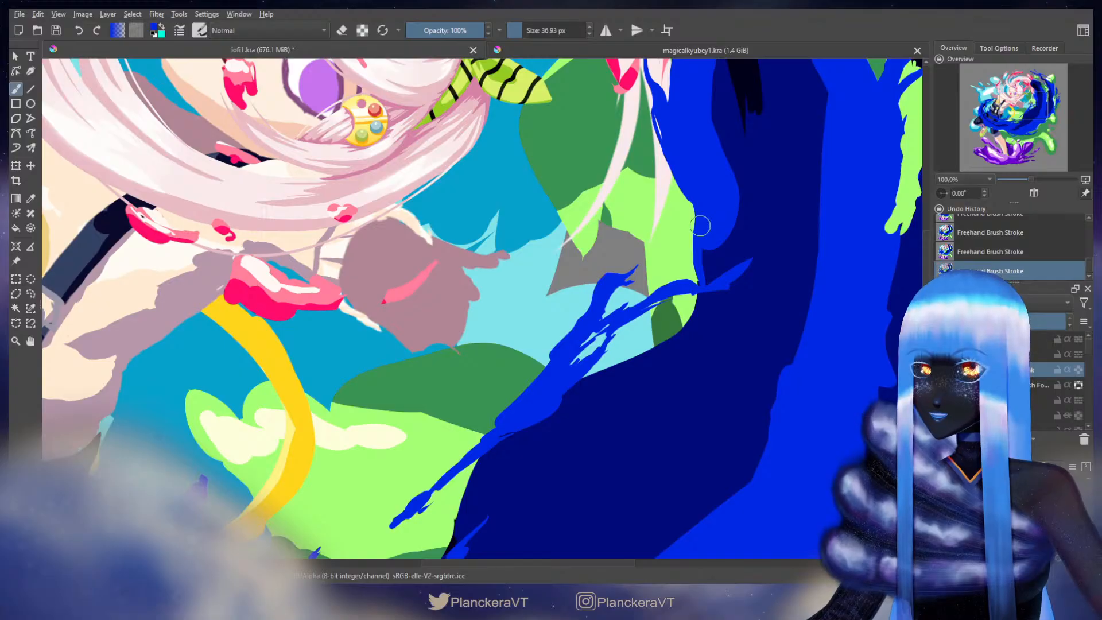
{"action": "key", "text": "e"}
{"action": "left_click_drag", "start_coordinate": [691, 209], "coordinate": [682, 250]}
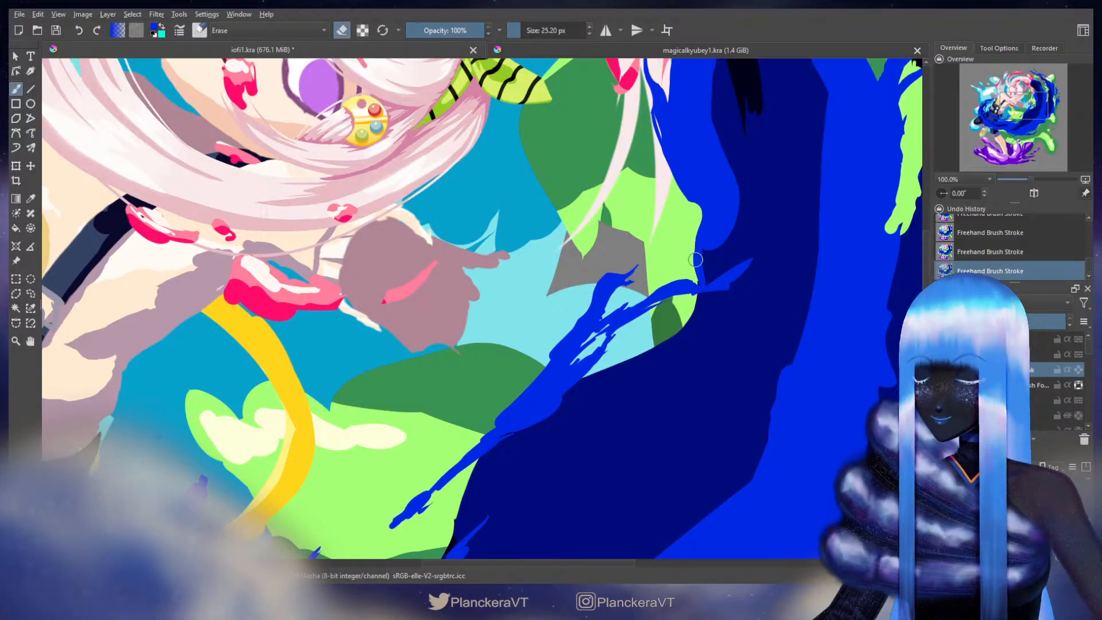
Step: Paint a curved bright blue link from the lobe to the tendril and thicken their junction with a 36.93 px brush
{"action": "key", "text": "e"}
{"action": "left_click_drag", "start_coordinate": [695, 210], "coordinate": [699, 203]}
{"action": "key", "text": "ctrl+z"}
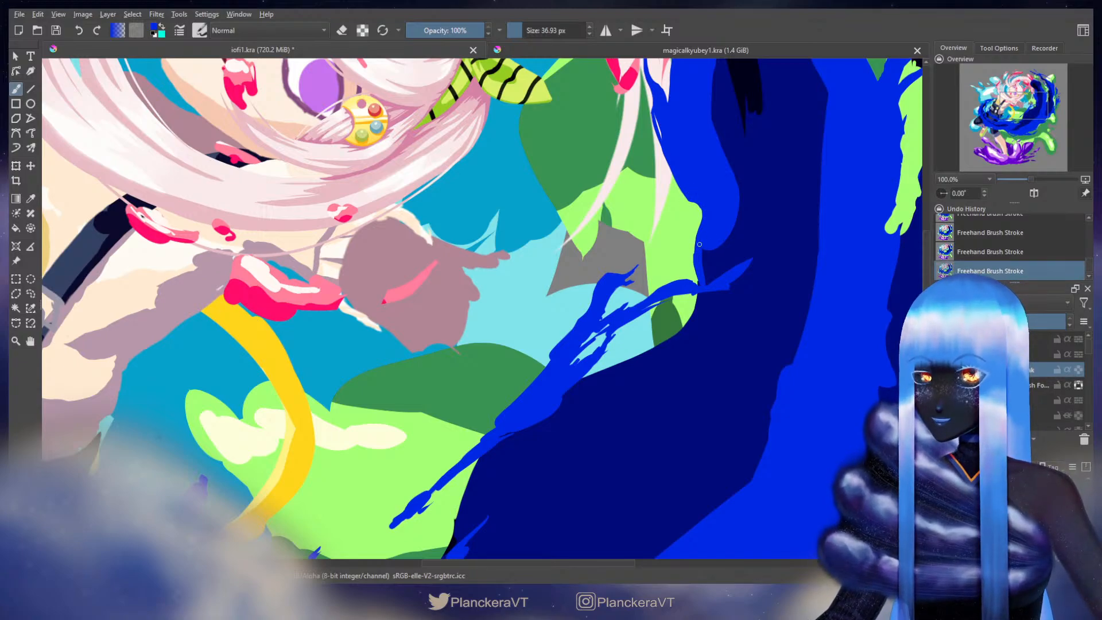
{"action": "left_click_drag", "start_coordinate": [700, 245], "coordinate": [701, 289]}
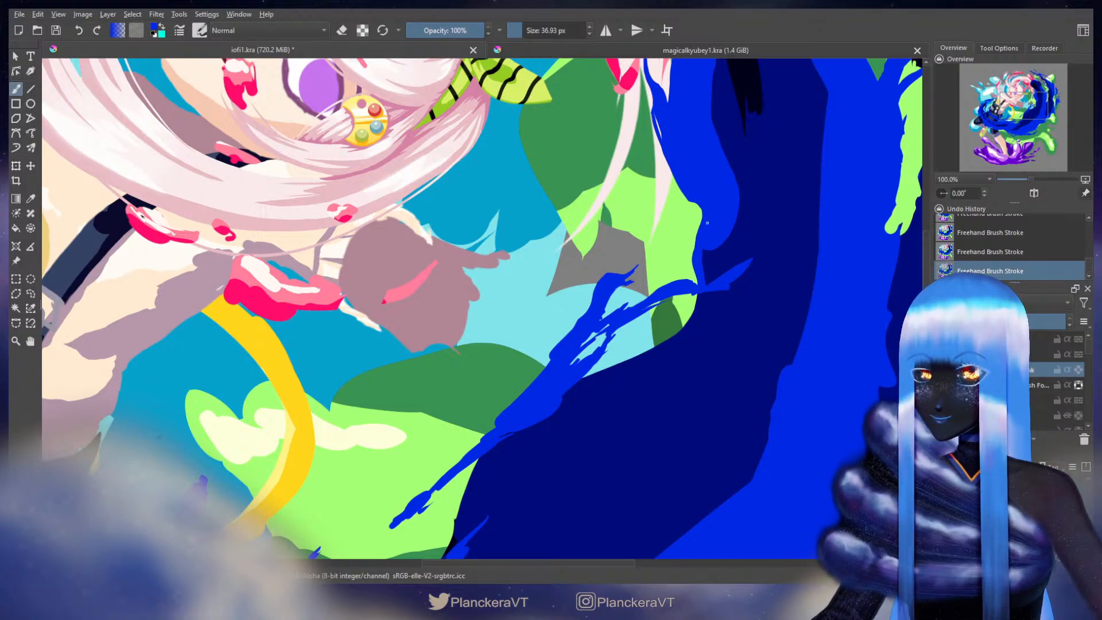
{"action": "mouse_move", "coordinate": [698, 245]}
{"action": "left_mouse_down"}
{"action": "mouse_move", "coordinate": [689, 300]}
{"action": "mouse_move", "coordinate": [666, 291]}
{"action": "mouse_move", "coordinate": [691, 283]}
{"action": "mouse_move", "coordinate": [665, 287]}
{"action": "mouse_move", "coordinate": [698, 287]}
{"action": "mouse_move", "coordinate": [659, 291]}
{"action": "left_mouse_up"}
{"action": "key", "text": "e"}
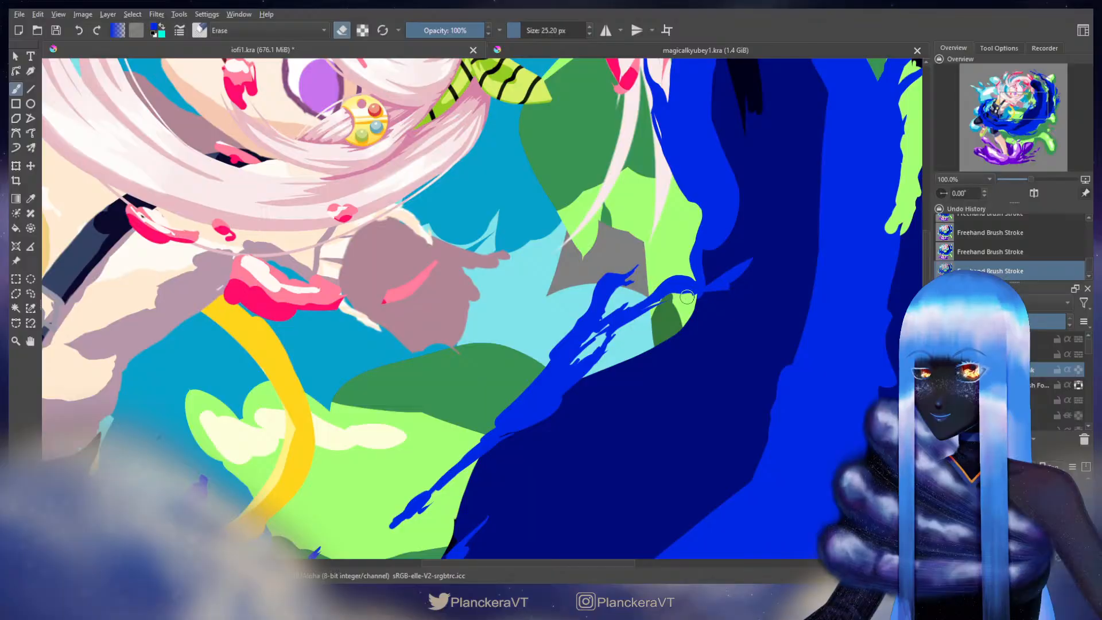
{"action": "key", "text": "e"}
{"action": "left_click_drag", "start_coordinate": [669, 297], "coordinate": [690, 288]}
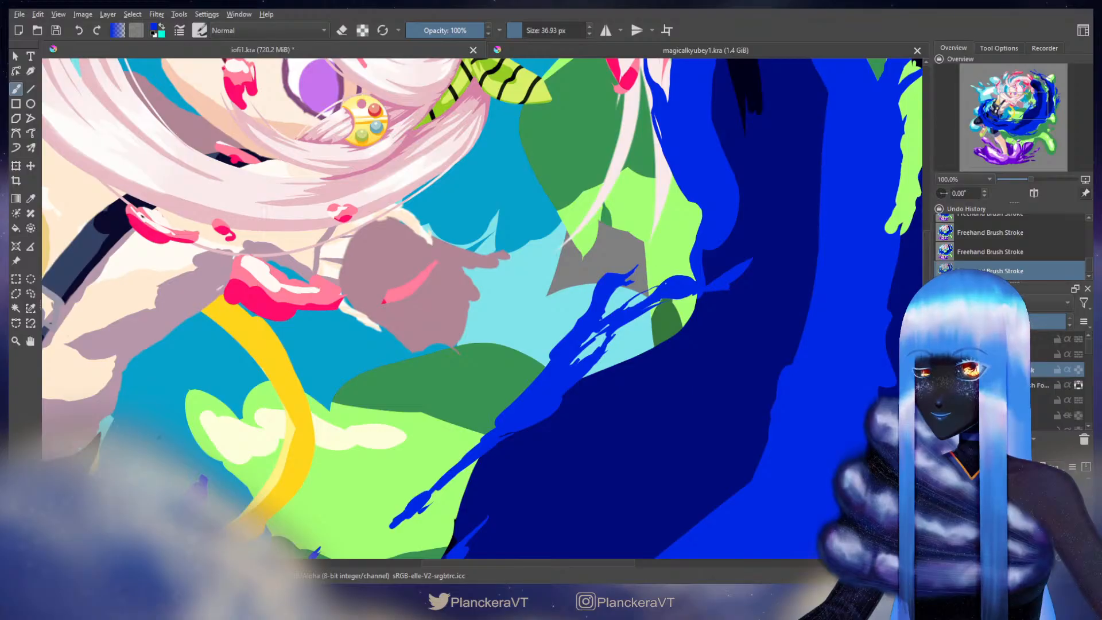
Step: Trim the tendril's edge over the light blue area with a 22.49 px eraser and smooth it with a 34.40 px brush
{"action": "key", "text": "e"}
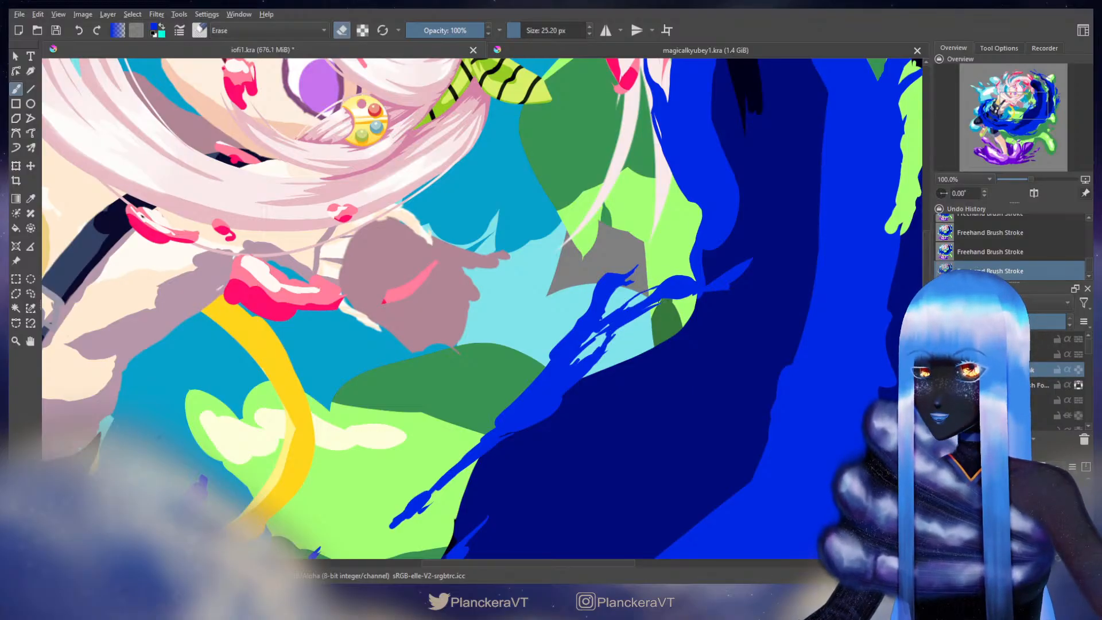
{"action": "mouse_move", "coordinate": [658, 301]}
{"action": "left_mouse_down"}
{"action": "mouse_move", "coordinate": [650, 312]}
{"action": "mouse_move", "coordinate": [707, 221]}
{"action": "mouse_move", "coordinate": [680, 237]}
{"action": "mouse_move", "coordinate": [632, 311]}
{"action": "left_mouse_up"}
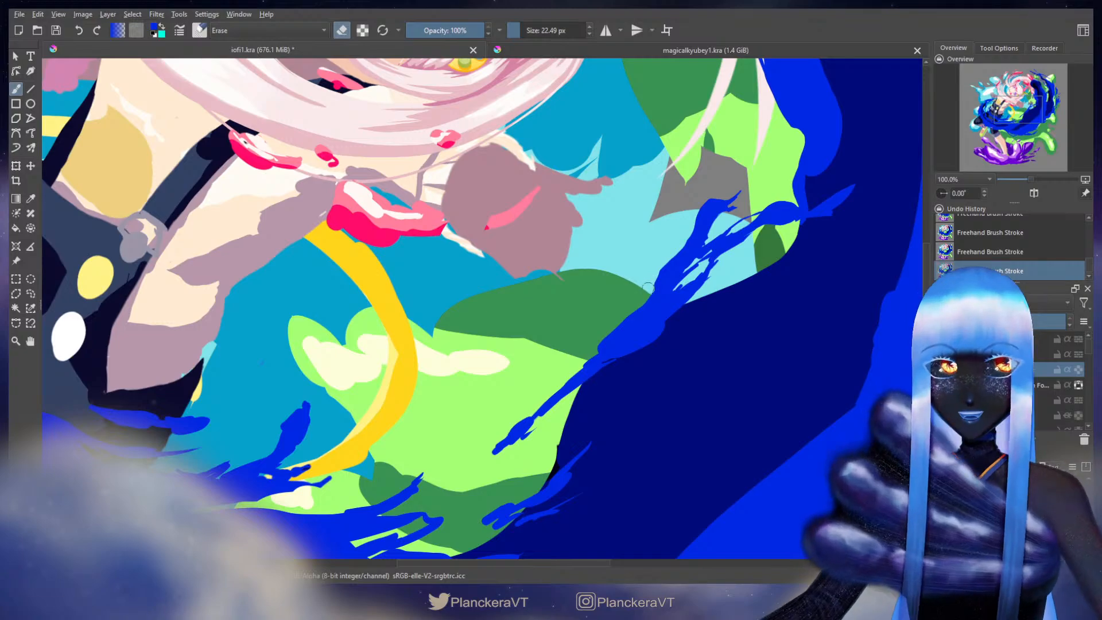
{"action": "key", "text": "e"}
{"action": "key", "text": "bracketleft"}
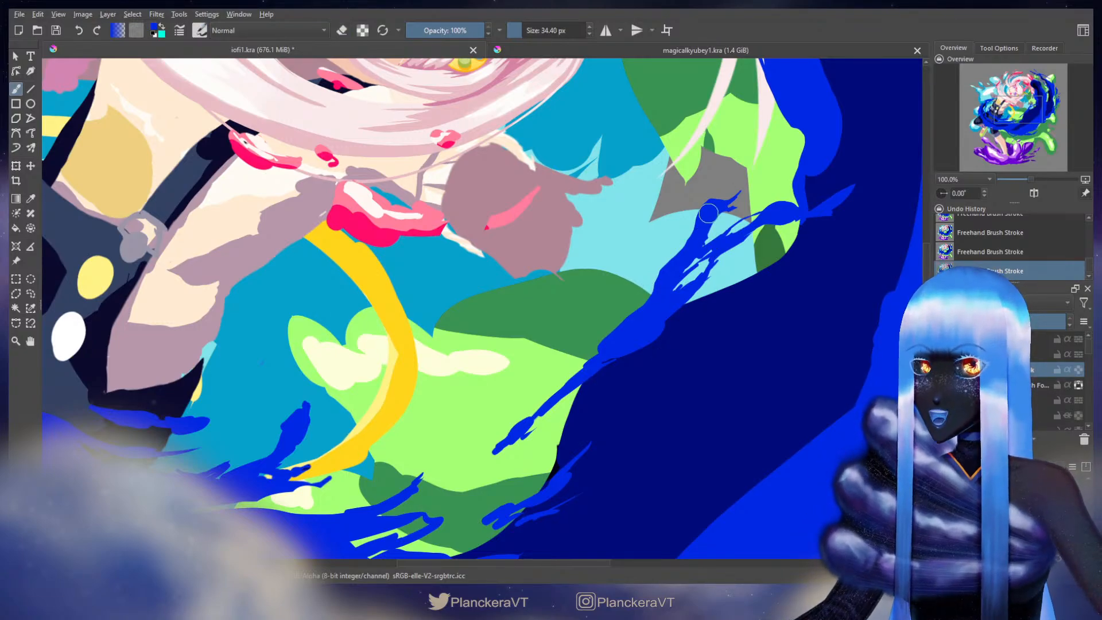
{"action": "mouse_move", "coordinate": [714, 203]}
{"action": "left_mouse_down"}
{"action": "mouse_move", "coordinate": [681, 255]}
{"action": "mouse_move", "coordinate": [713, 208]}
{"action": "mouse_move", "coordinate": [646, 314]}
{"action": "mouse_move", "coordinate": [651, 302]}
{"action": "mouse_move", "coordinate": [597, 344]}
{"action": "left_mouse_up"}
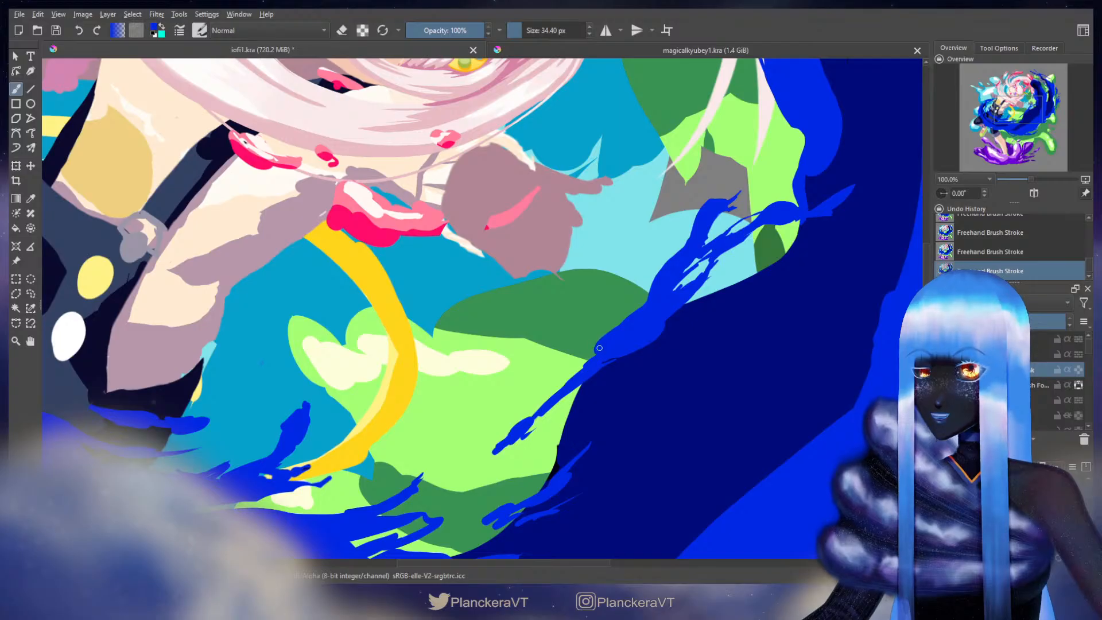
Step: Thin the narrow strand running down over the light green shape with a 22.49 px eraser
{"action": "key", "text": "e"}
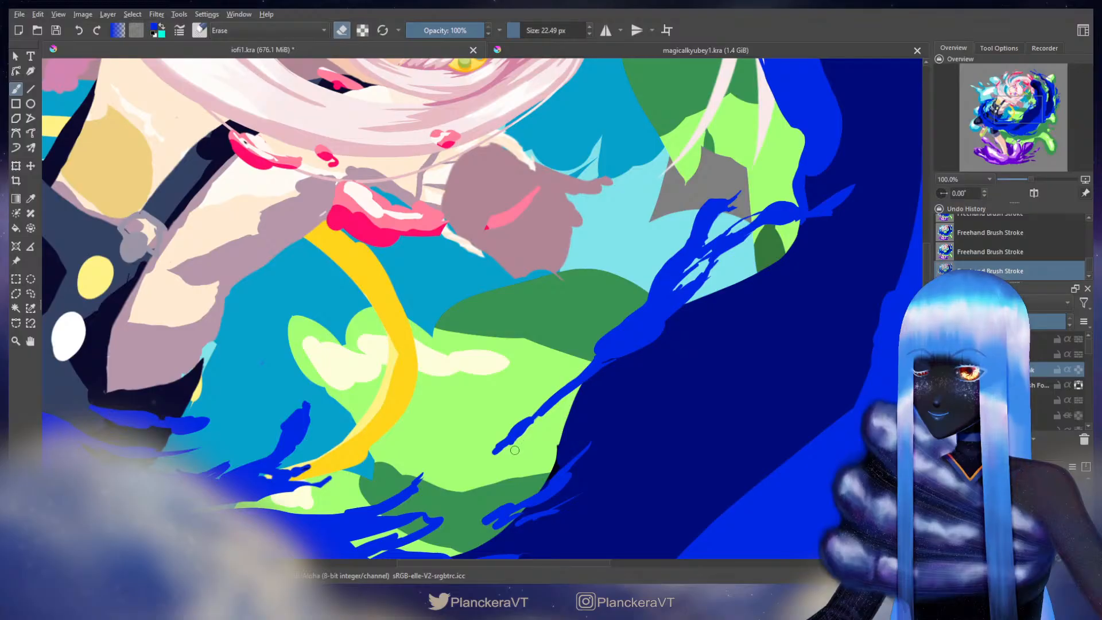
{"action": "key", "text": "e"}
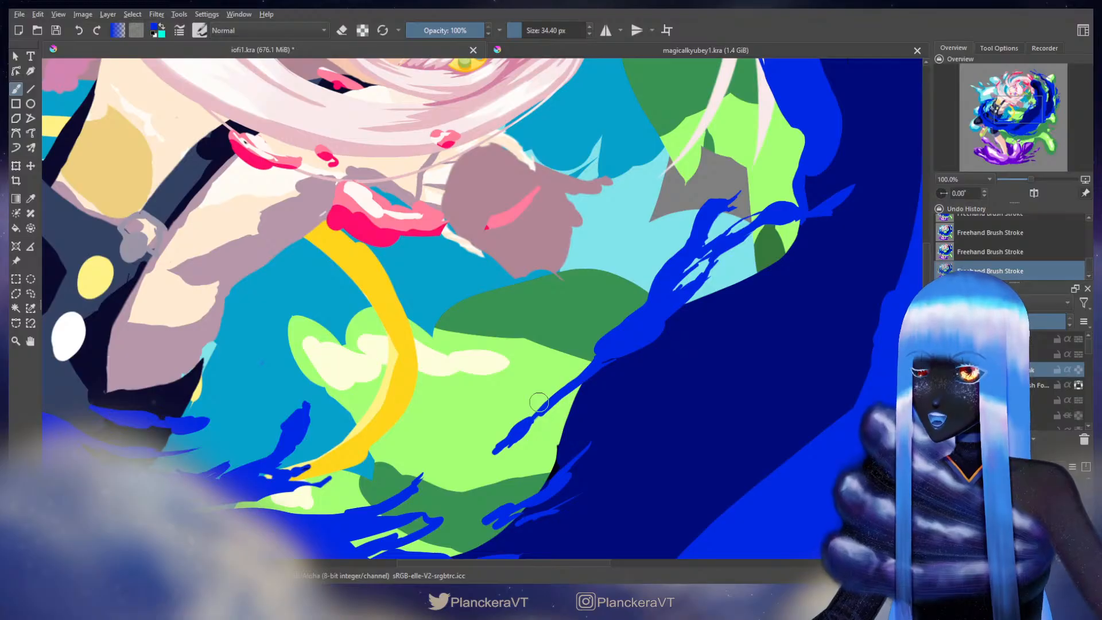
{"action": "key", "text": "e"}
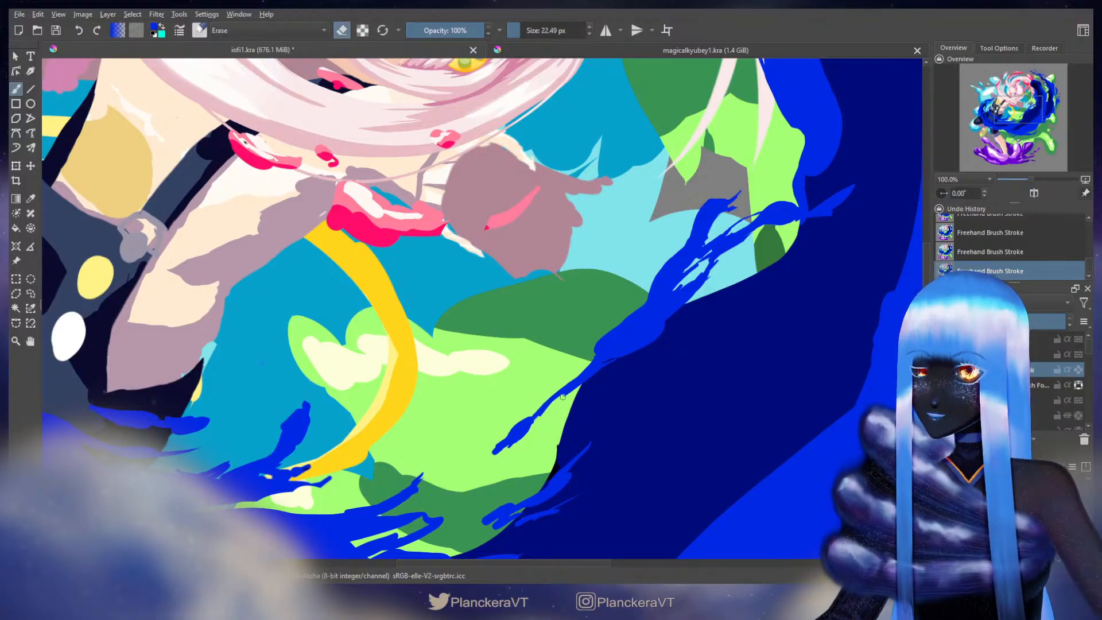
{"action": "left_click_drag", "start_coordinate": [574, 389], "coordinate": [542, 415]}
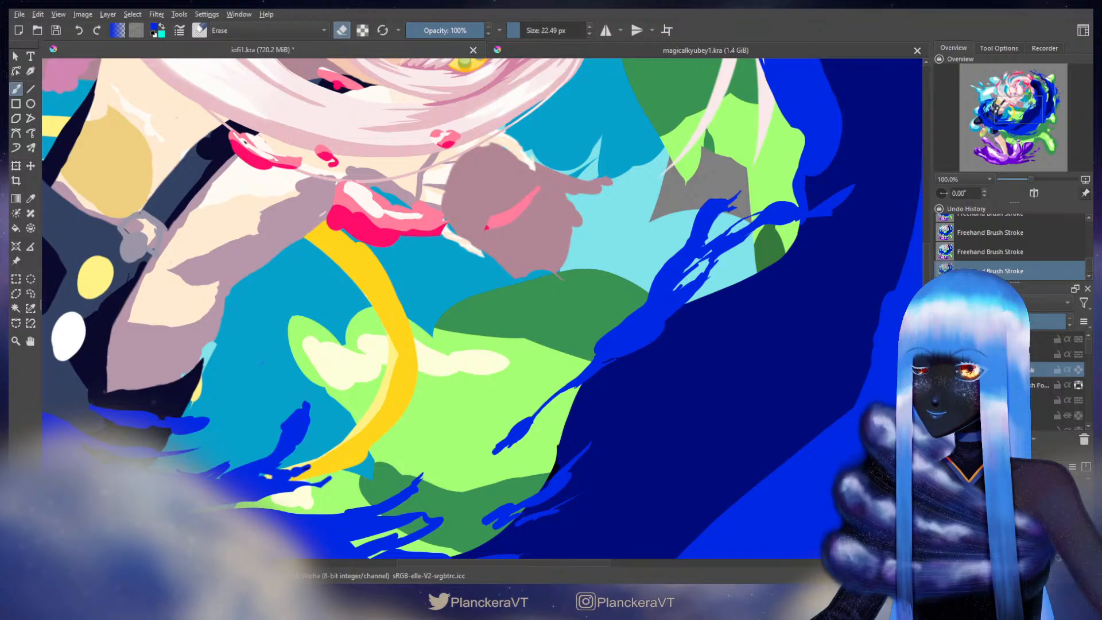
Step: Undo the last spur strokes on the thin strand over the light green shape and repaint it with a 34.40 px brush
{"action": "key", "text": "e"}
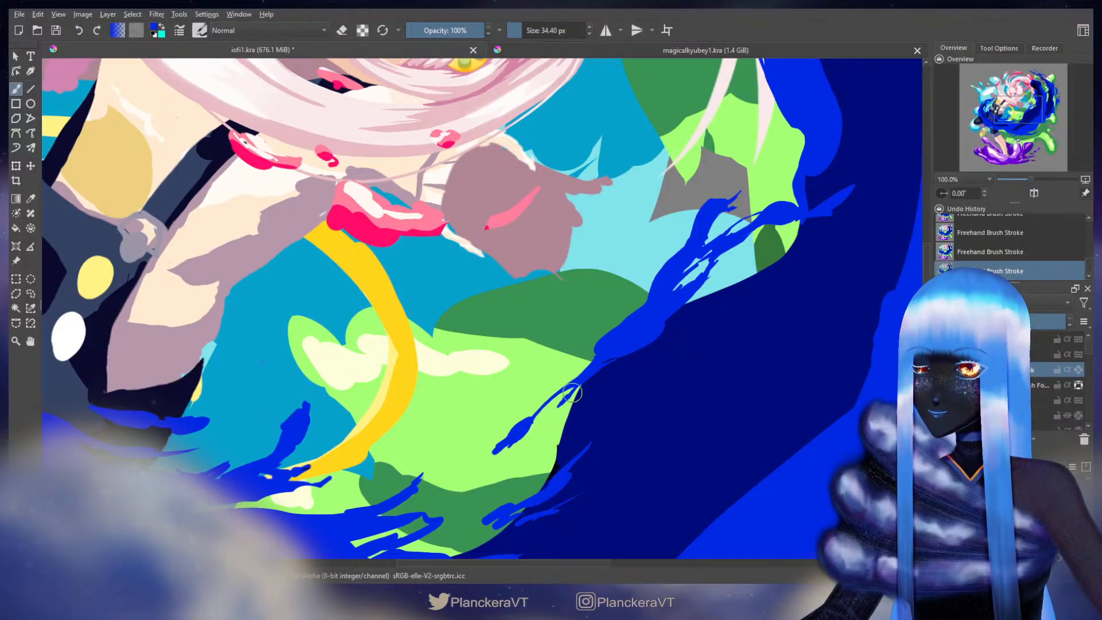
{"action": "key", "text": "ctrl+z"}
{"action": "key", "text": "ctrl+z"}
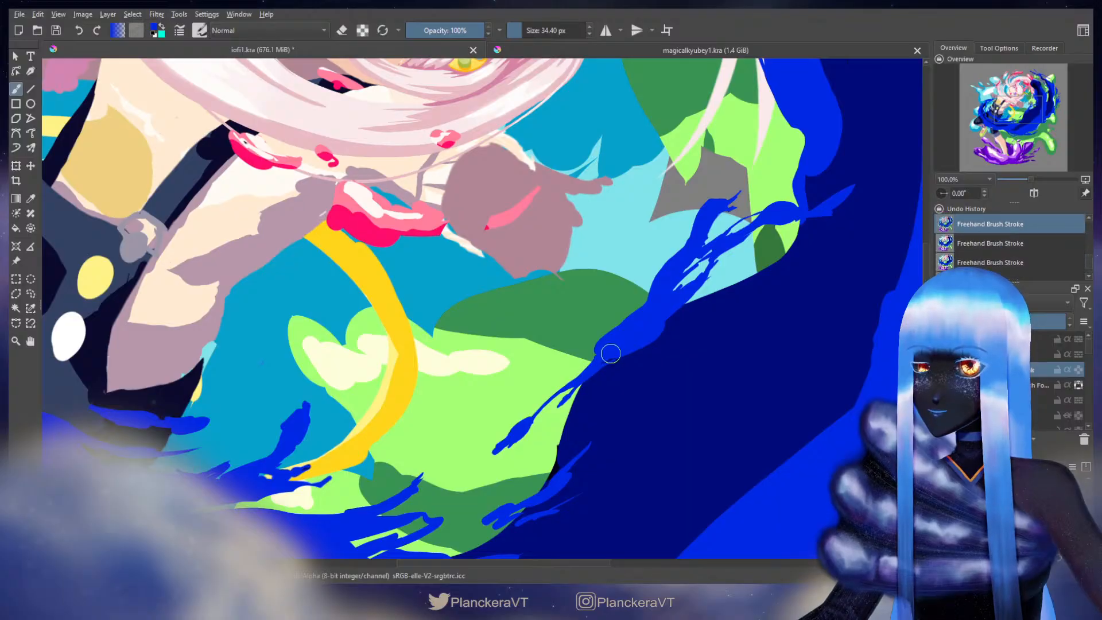
{"action": "key", "text": "ctrl+z"}
{"action": "key", "text": "ctrl+z"}
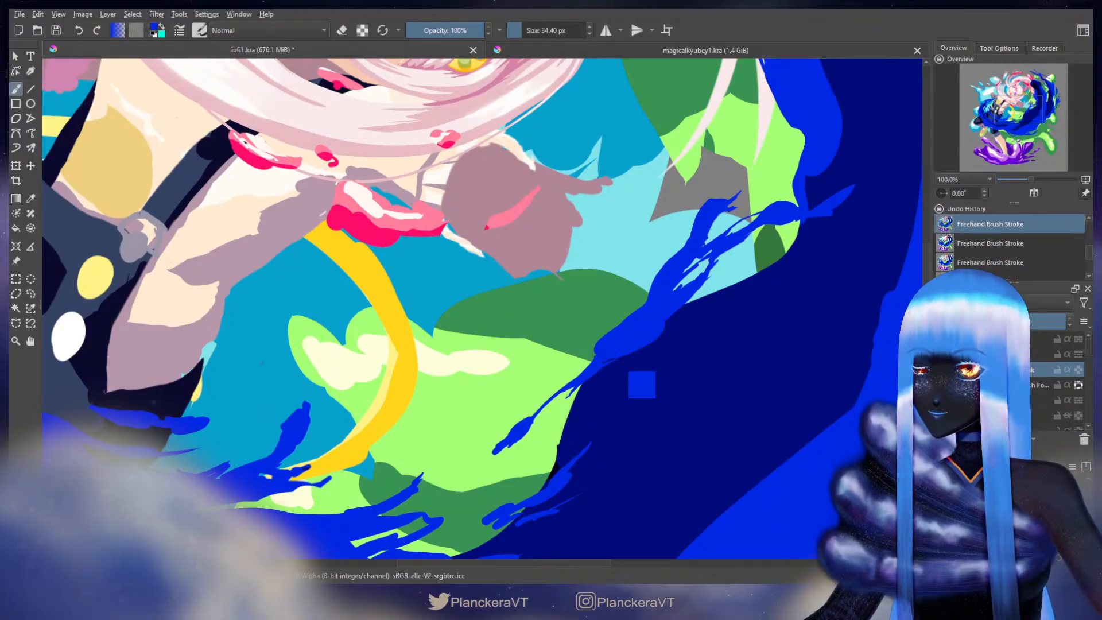
{"action": "left_click_drag", "start_coordinate": [606, 362], "coordinate": [568, 397]}
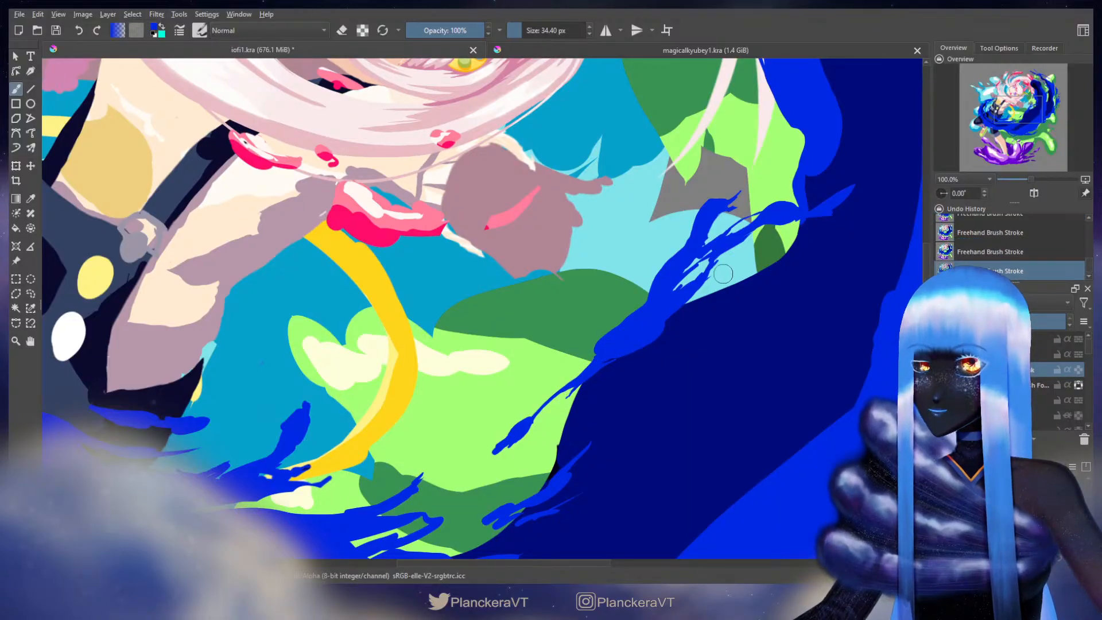
Step: Open and clean the gap between the tendril's two strands with a 22.73 px eraser and cut a small hole in the hooked tip
{"action": "left_click_drag", "start_coordinate": [692, 311], "coordinate": [630, 375]}
{"action": "key", "text": "e"}
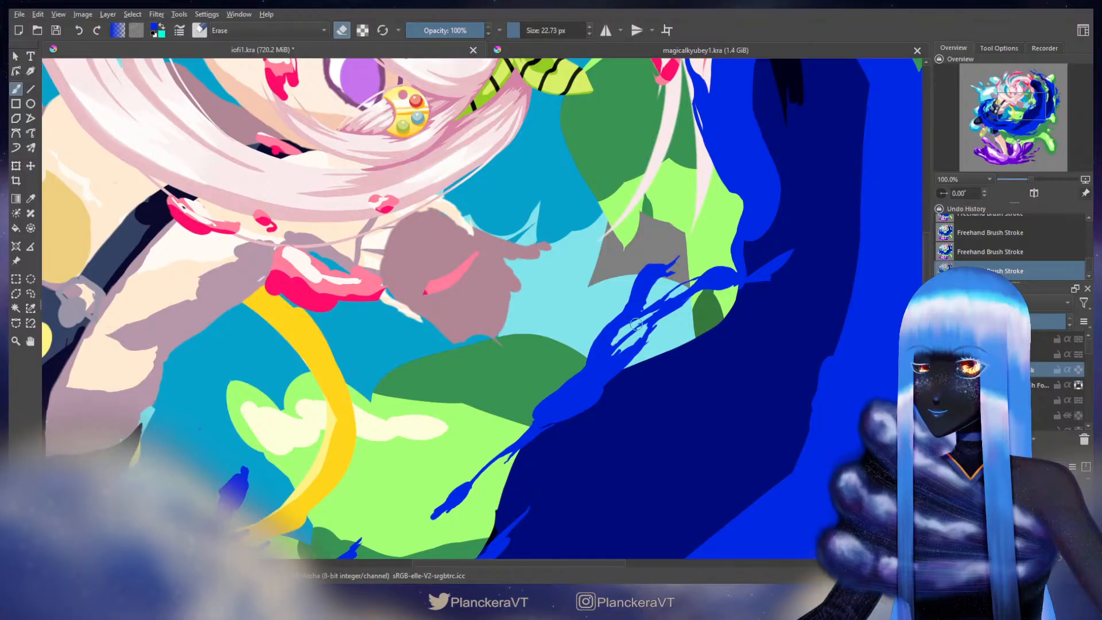
{"action": "key", "text": "e"}
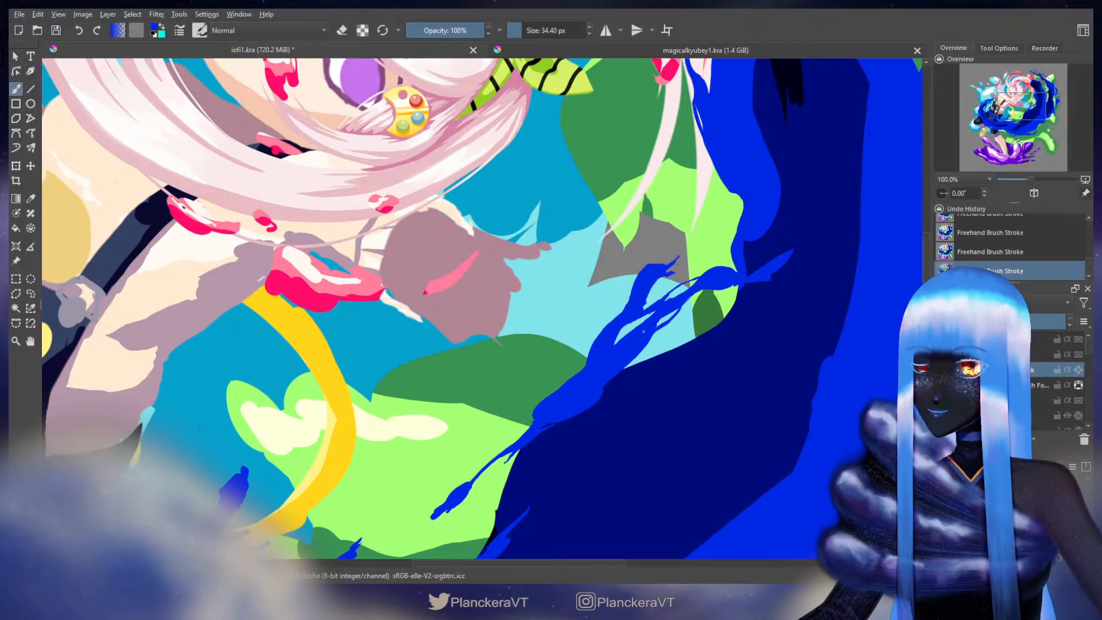
{"action": "key", "text": "e"}
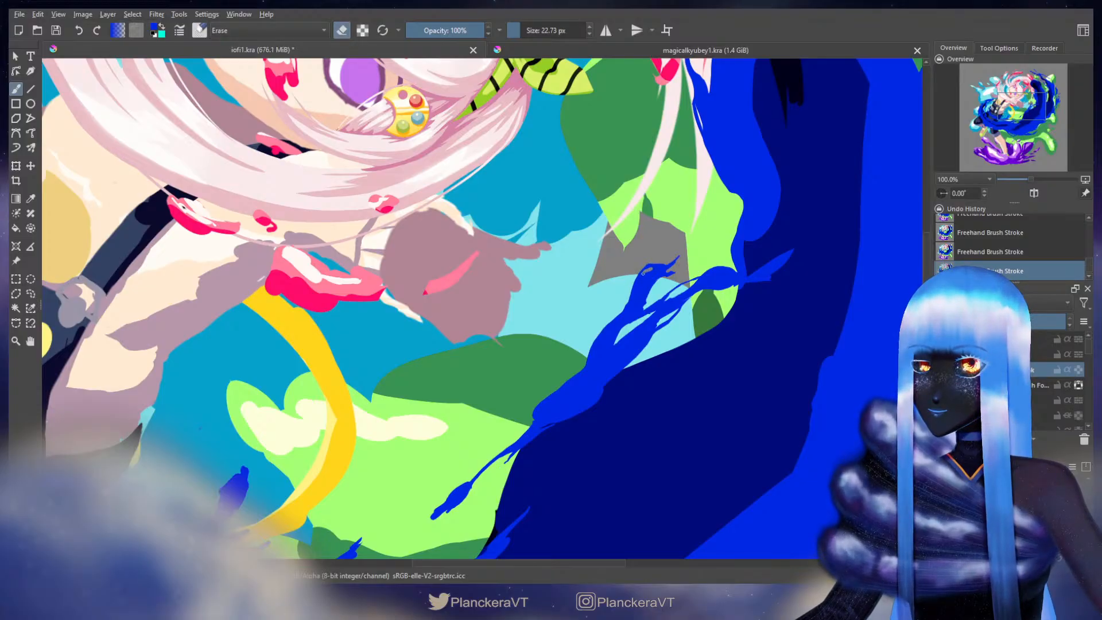
Step: Refine the ragged splash beside the dark green shape with a 28.97 px brush and a 22.73 px eraser
{"action": "key", "text": "e"}
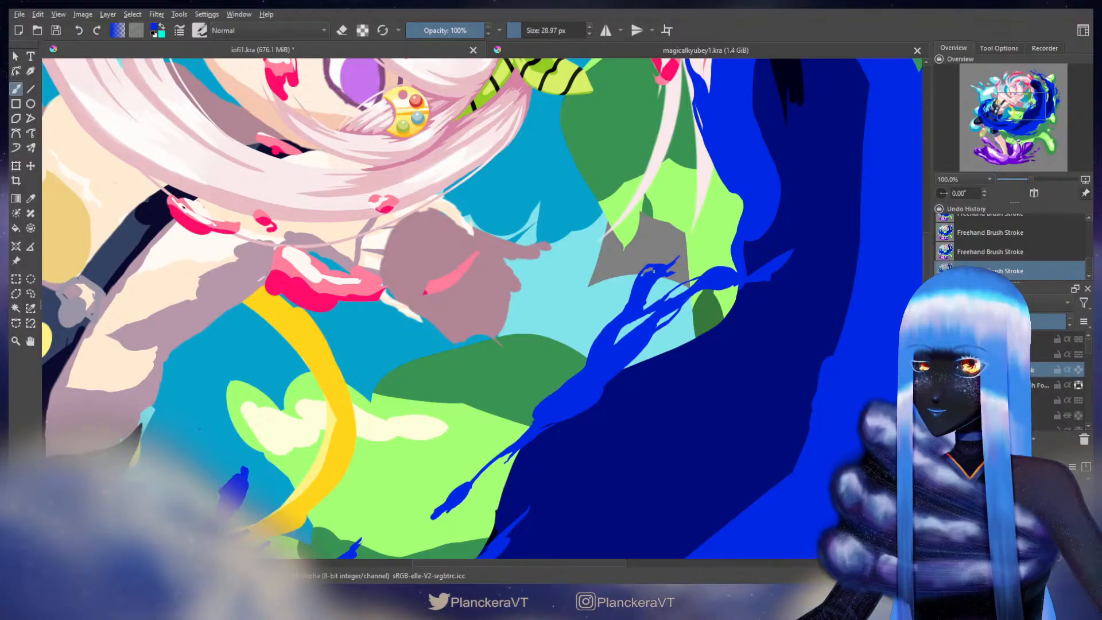
{"action": "mouse_move", "coordinate": [682, 433]}
{"action": "left_mouse_down"}
{"action": "mouse_move", "coordinate": [707, 327]}
{"action": "mouse_move", "coordinate": [756, 302]}
{"action": "mouse_move", "coordinate": [740, 244]}
{"action": "left_mouse_up"}
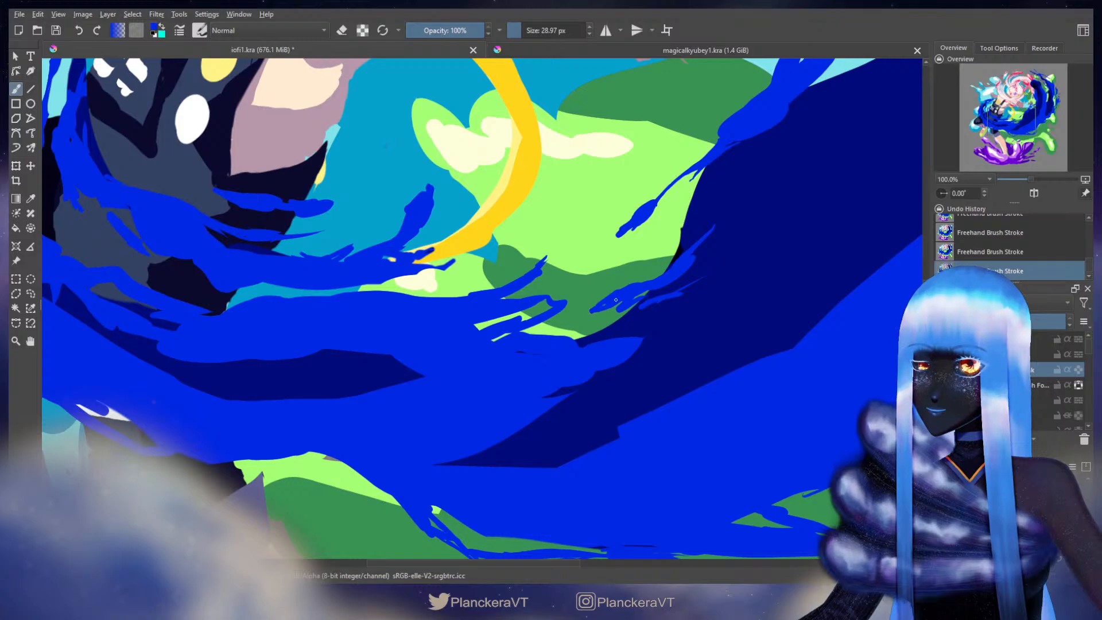
{"action": "key", "text": "e"}
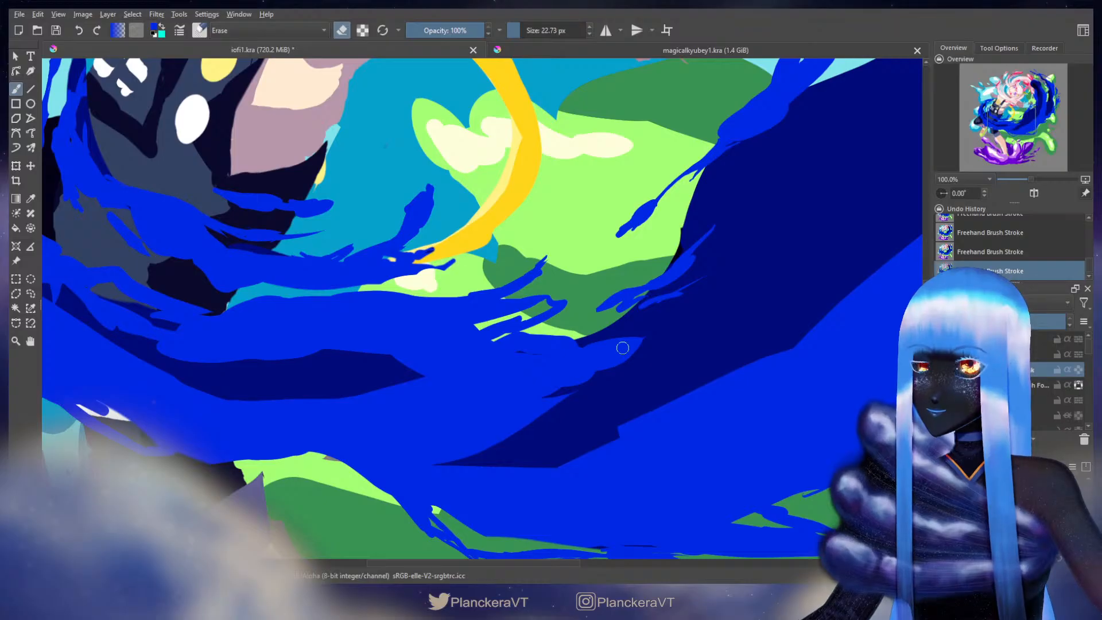
{"action": "key", "text": "e"}
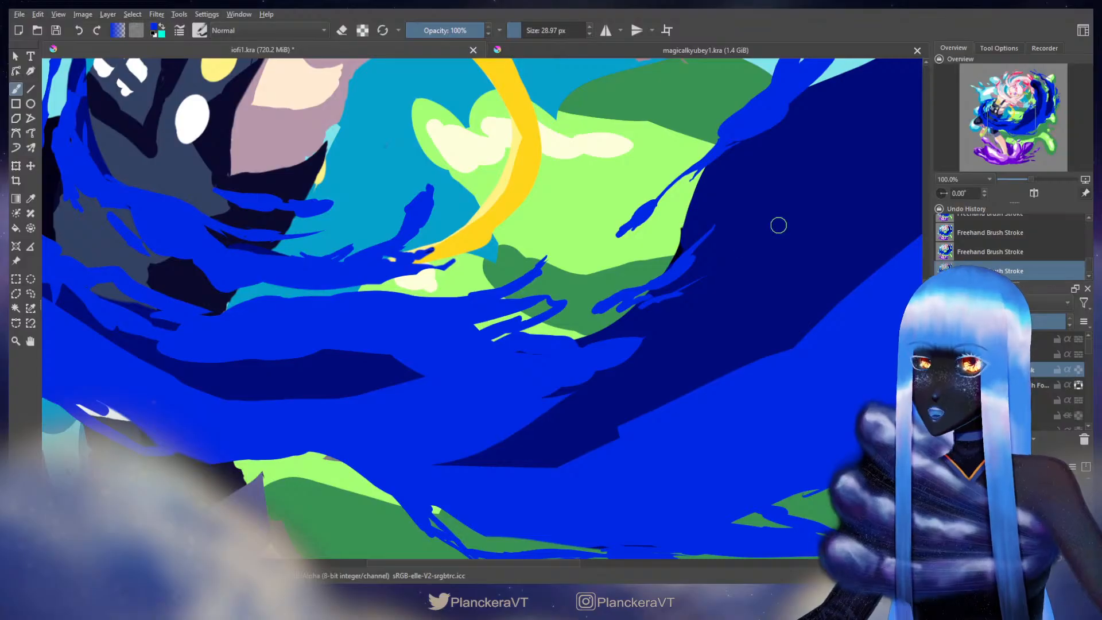
Step: Paint a rounded tip and small droplets on the strands over the dark green shape with a 28.97 px brush, refined with a 16.50 px eraser
{"action": "left_click_drag", "start_coordinate": [747, 285], "coordinate": [516, 339]}
{"action": "left_click_drag", "start_coordinate": [741, 242], "coordinate": [715, 280]}
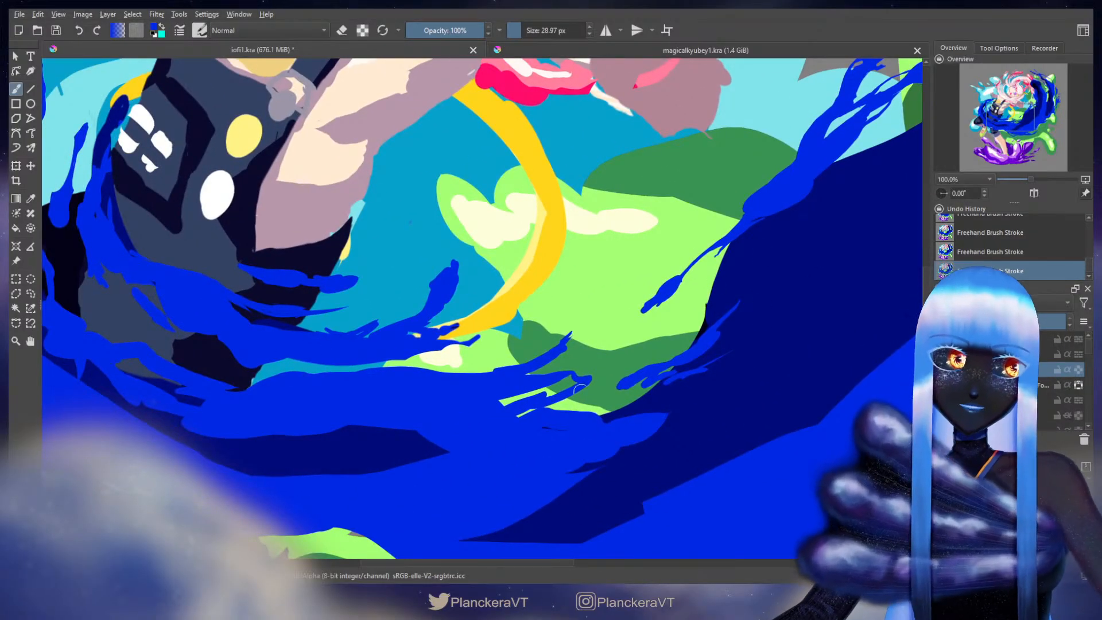
{"action": "mouse_move", "coordinate": [594, 367]}
{"action": "left_mouse_down"}
{"action": "mouse_move", "coordinate": [653, 349]}
{"action": "mouse_move", "coordinate": [633, 309]}
{"action": "left_mouse_up"}
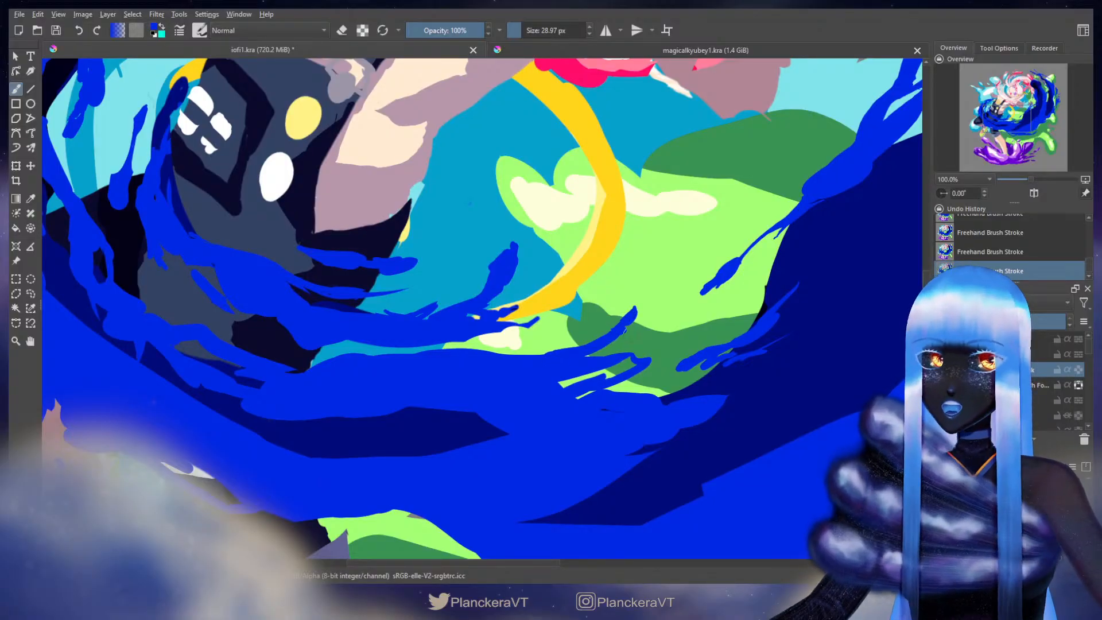
{"action": "key", "text": "e"}
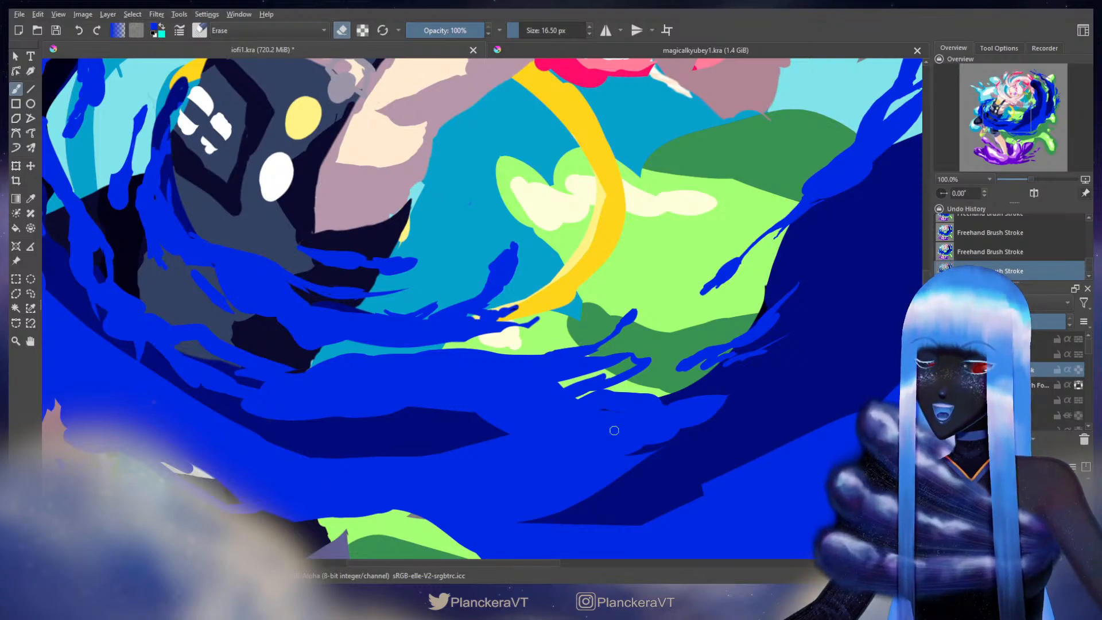
{"action": "key", "text": "e"}
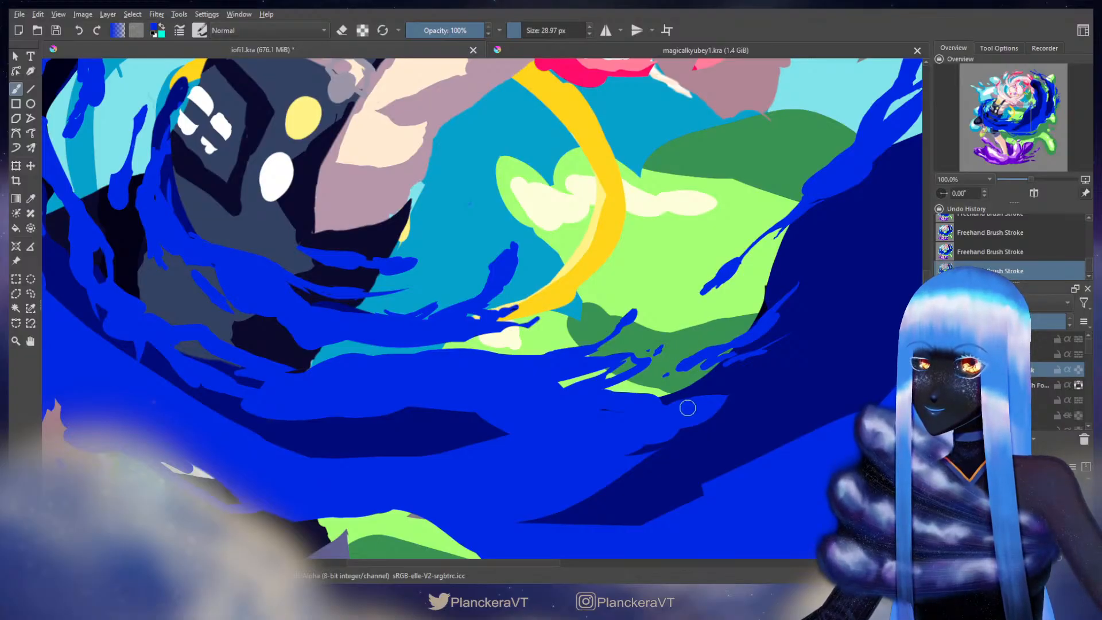
Step: Carve a narrow gap beside the strand crossing the character's dark bodysuit with a 29.28 px eraser
{"action": "left_click_drag", "start_coordinate": [667, 396], "coordinate": [732, 374]}
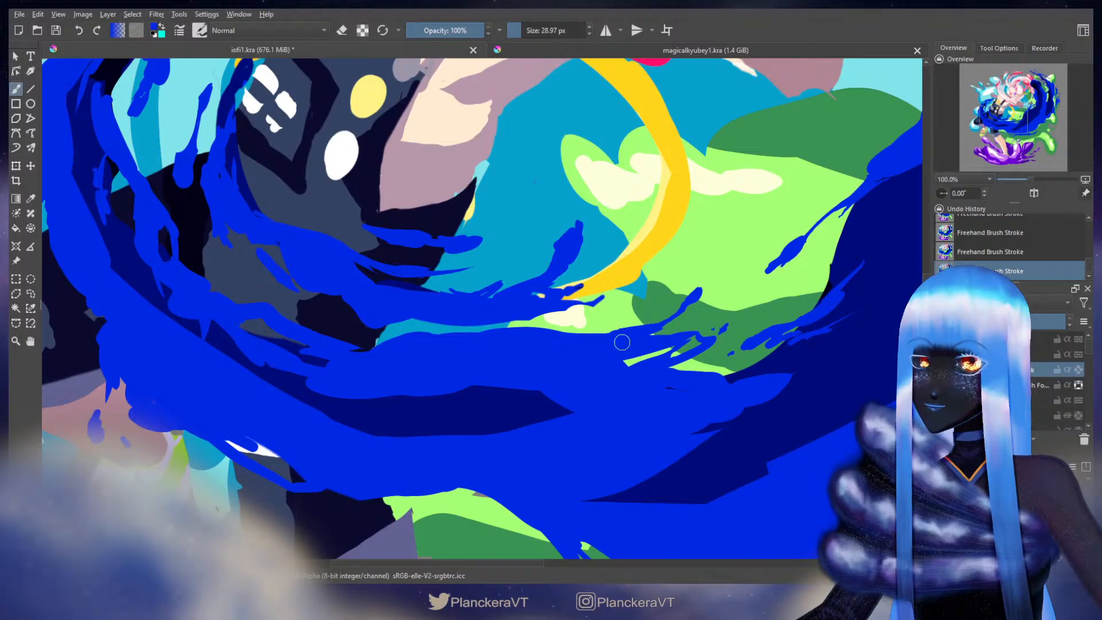
{"action": "left_click_drag", "start_coordinate": [481, 345], "coordinate": [608, 370]}
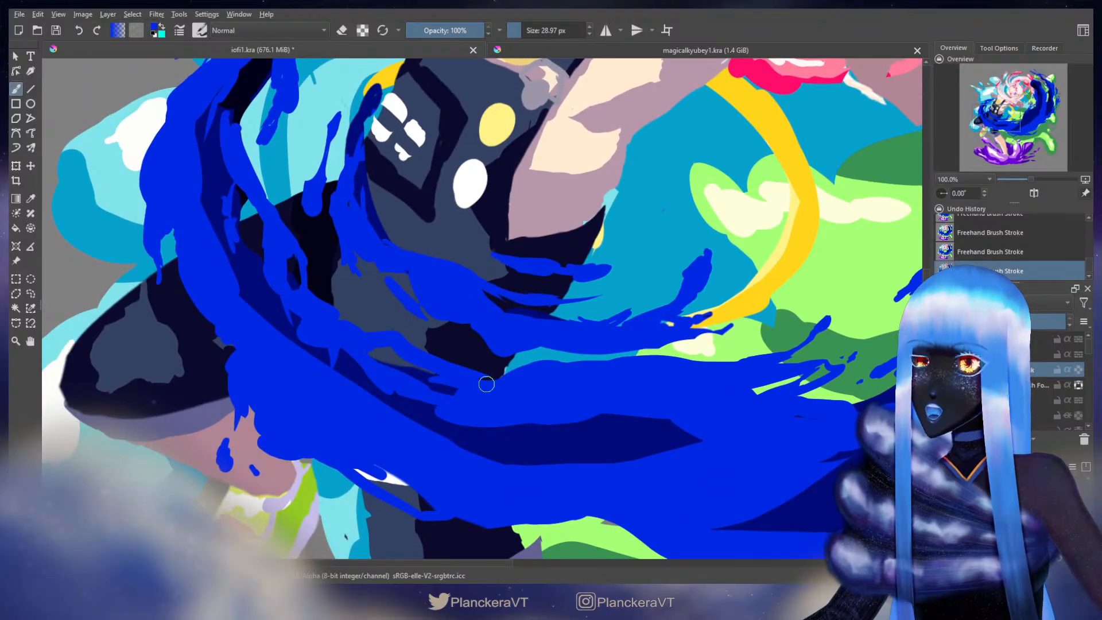
{"action": "key", "text": "e"}
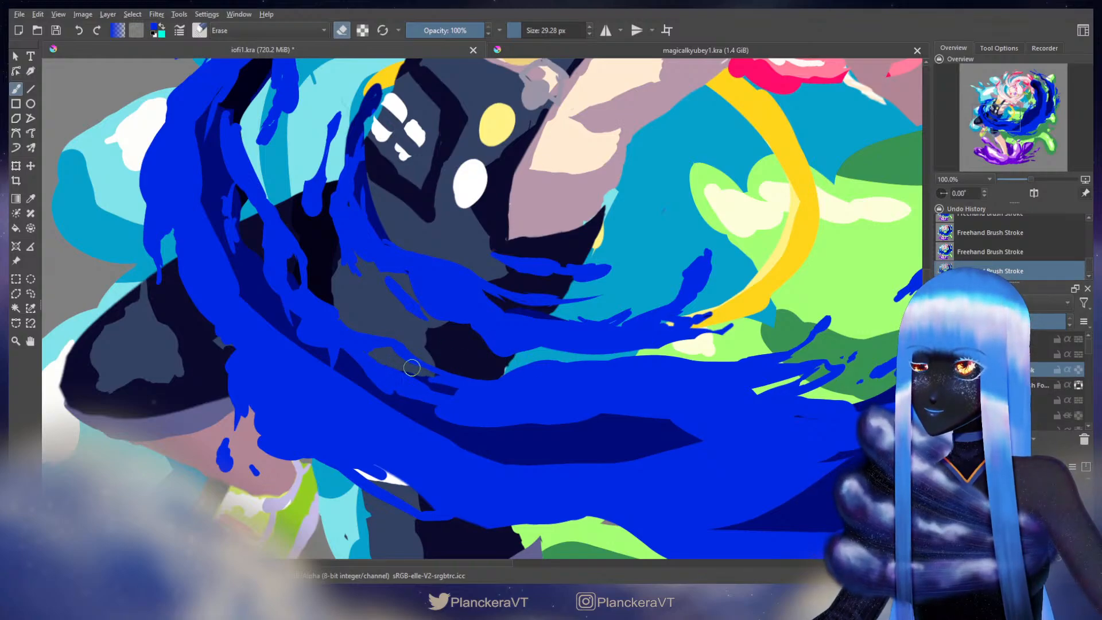
{"action": "key", "text": "e"}
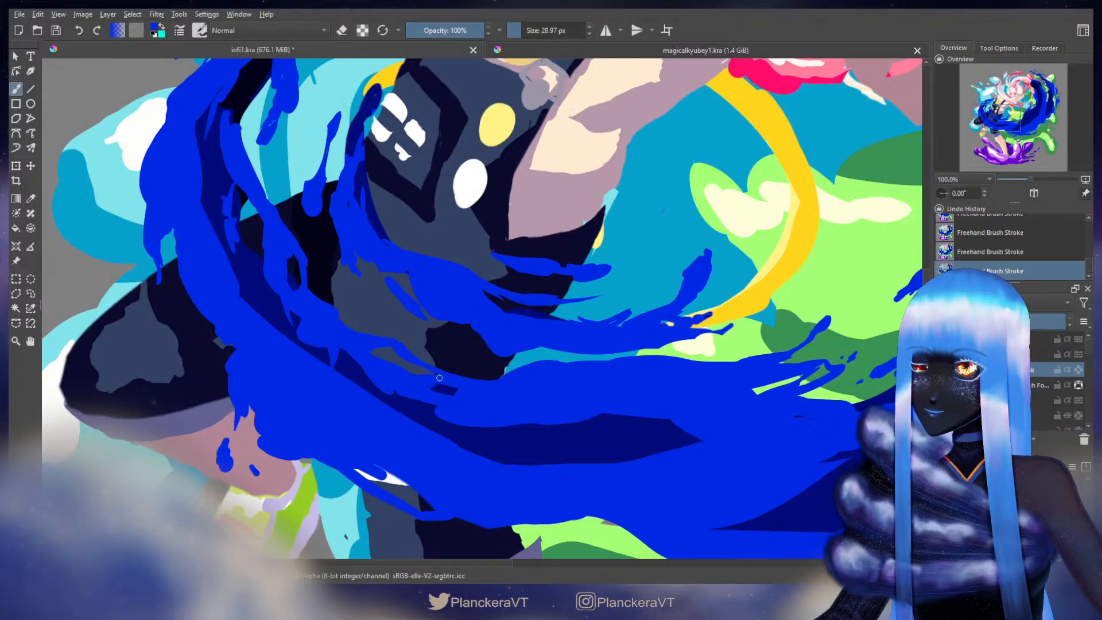
Step: Refine the outline of the looped strand over the black area with a 29.28 px eraser and a 28.97 px brush
{"action": "mouse_move", "coordinate": [436, 364]}
{"action": "left_mouse_down"}
{"action": "mouse_move", "coordinate": [469, 395]}
{"action": "mouse_move", "coordinate": [547, 433]}
{"action": "left_mouse_up"}
{"action": "key", "text": "e"}
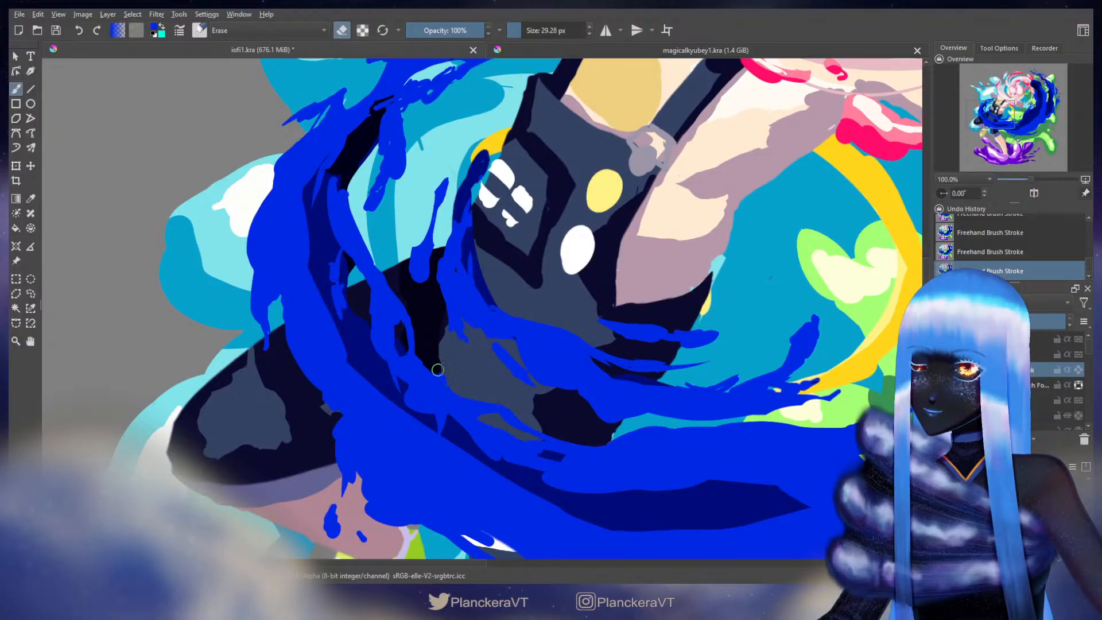
{"action": "key", "text": "e"}
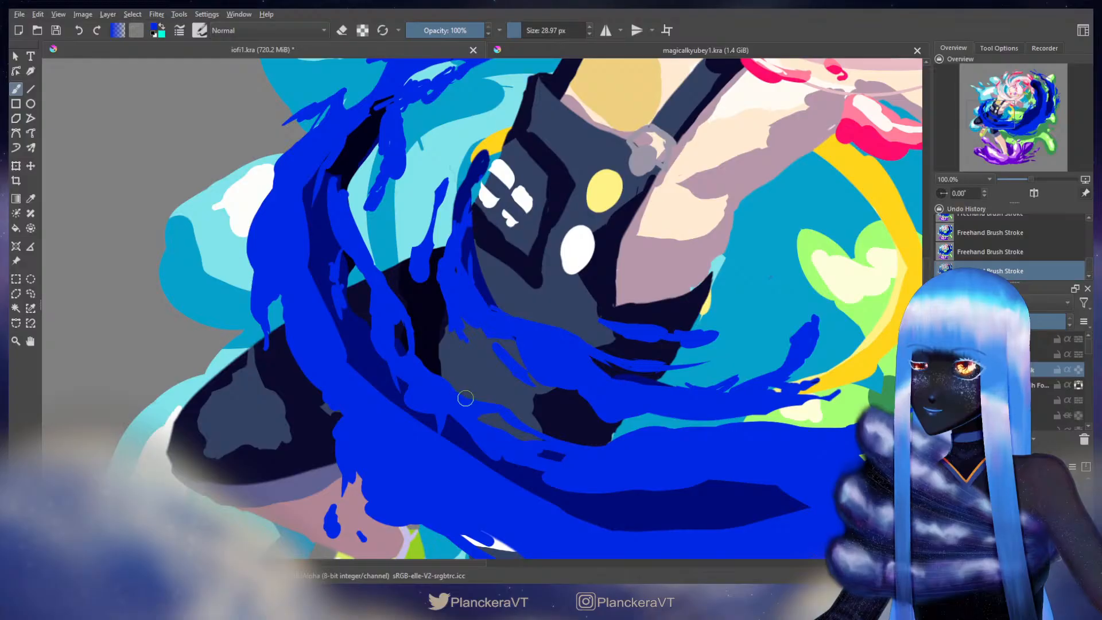
{"action": "left_click_drag", "start_coordinate": [443, 322], "coordinate": [469, 324]}
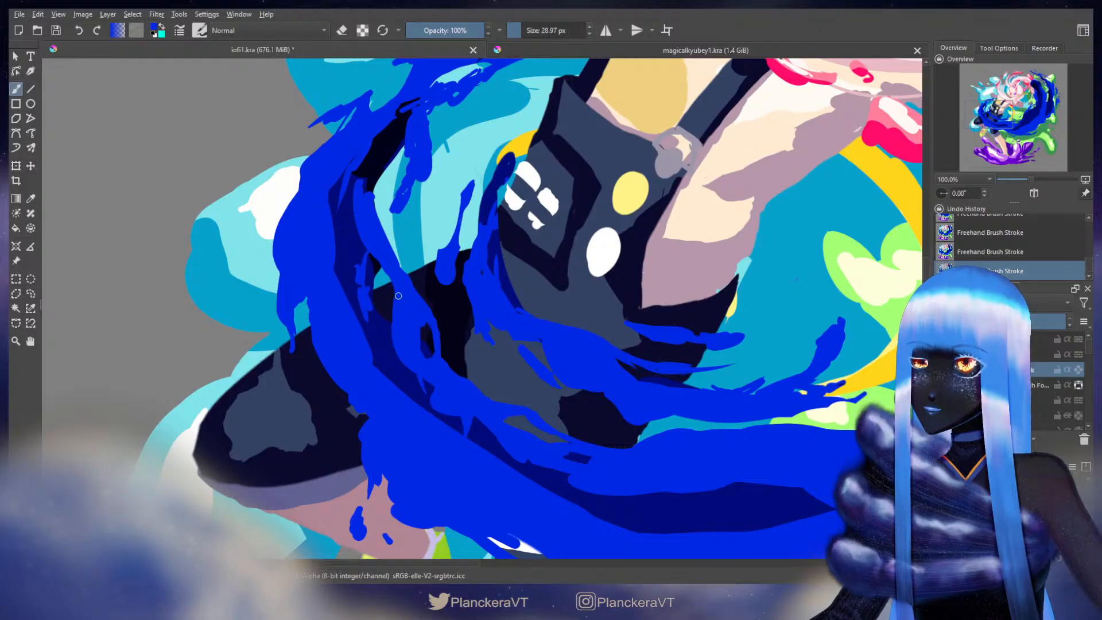
Step: Slim the stem of the droplet-shaped splash beside the dark bodysuit with a 27.74 px eraser, undoing the stray cuts
{"action": "left_click_drag", "start_coordinate": [403, 315], "coordinate": [500, 383]}
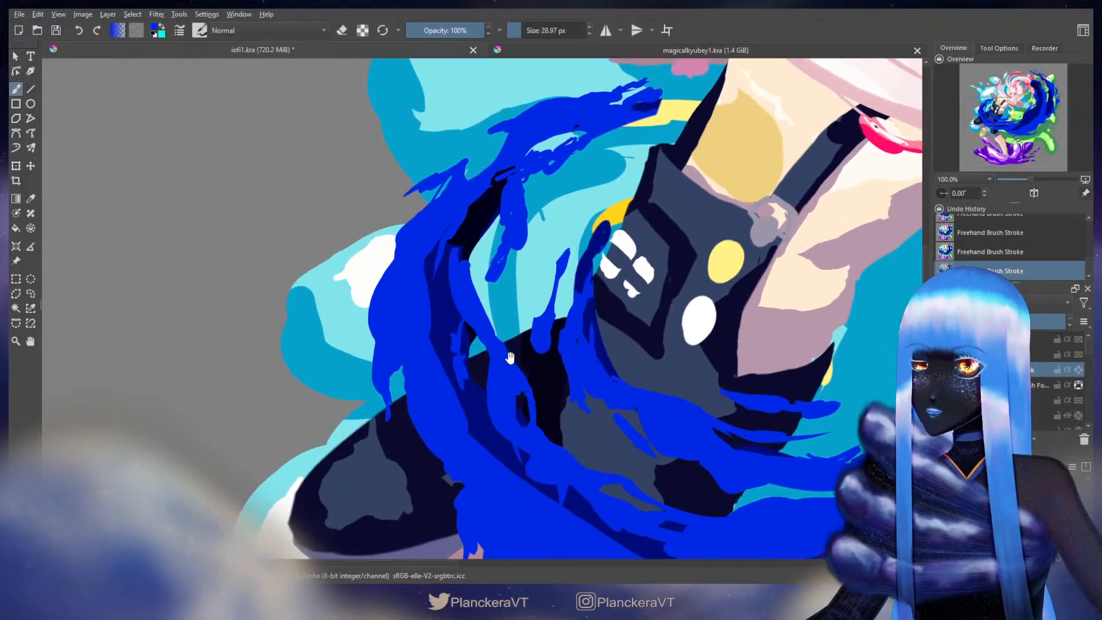
{"action": "key", "text": "e"}
{"action": "key", "text": "bracketleft"}
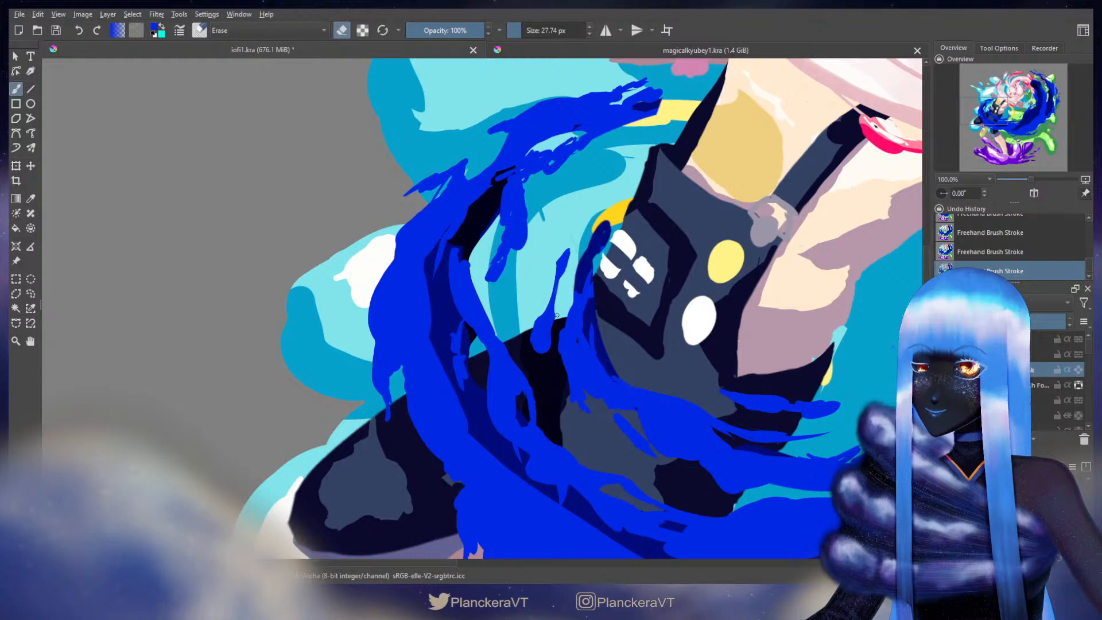
{"action": "left_click_drag", "start_coordinate": [558, 257], "coordinate": [555, 271]}
{"action": "key", "text": "ctrl+z"}
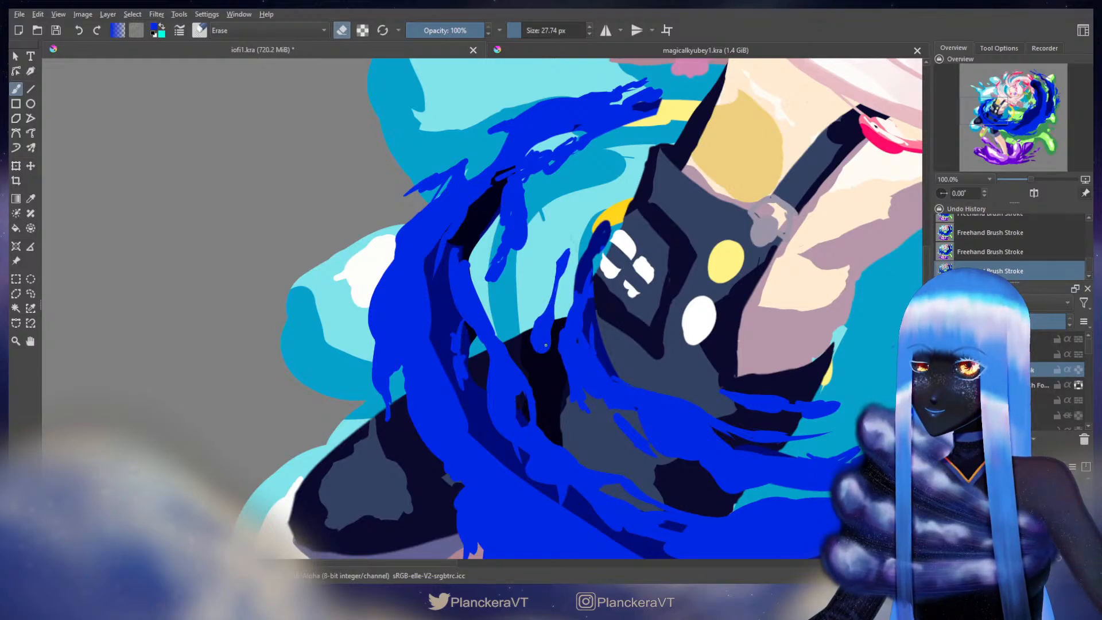
{"action": "key", "text": "ctrl+z"}
{"action": "key", "text": "ctrl+shift+z"}
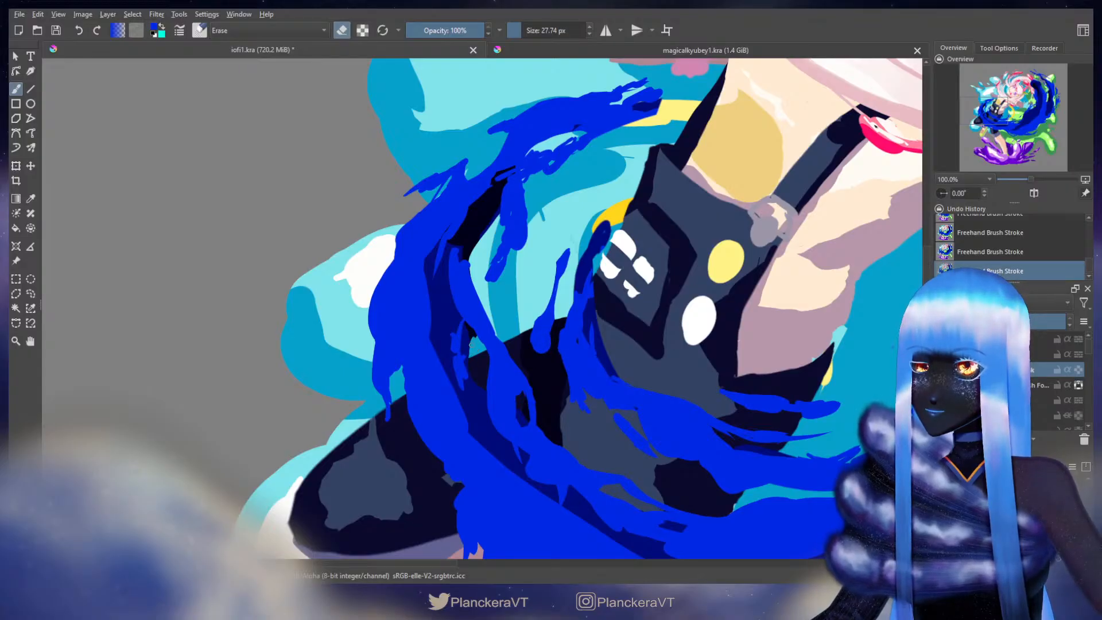
Step: Link the looped strand across the dark gap and reshape the hanging strand with a 28.97 px brush and a 34.65 px eraser
{"action": "key", "text": "e"}
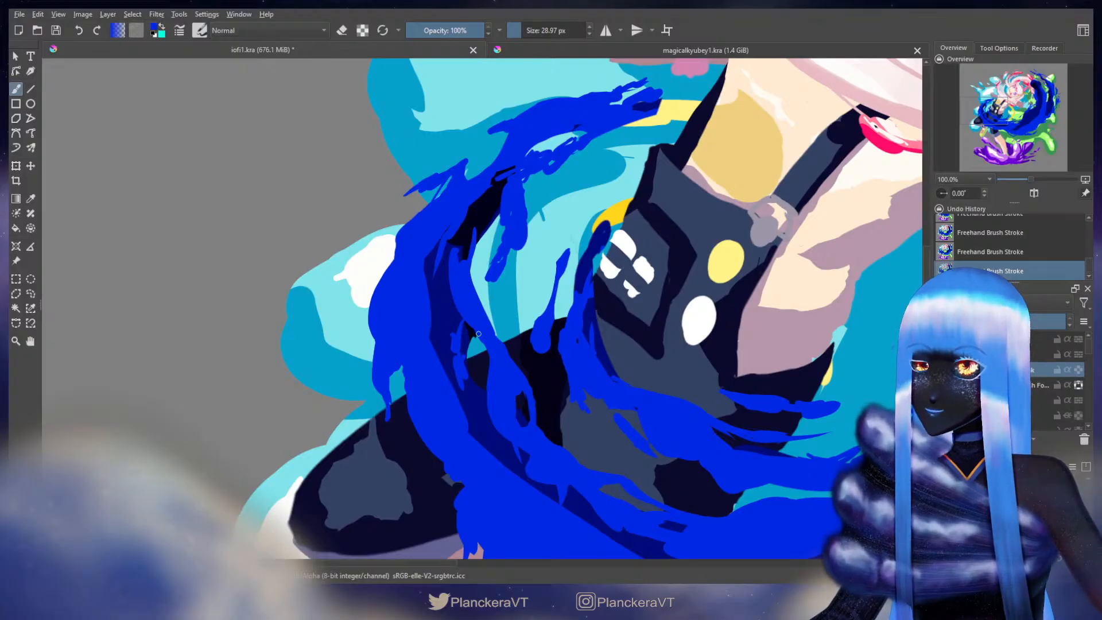
{"action": "left_click_drag", "start_coordinate": [478, 334], "coordinate": [482, 345]}
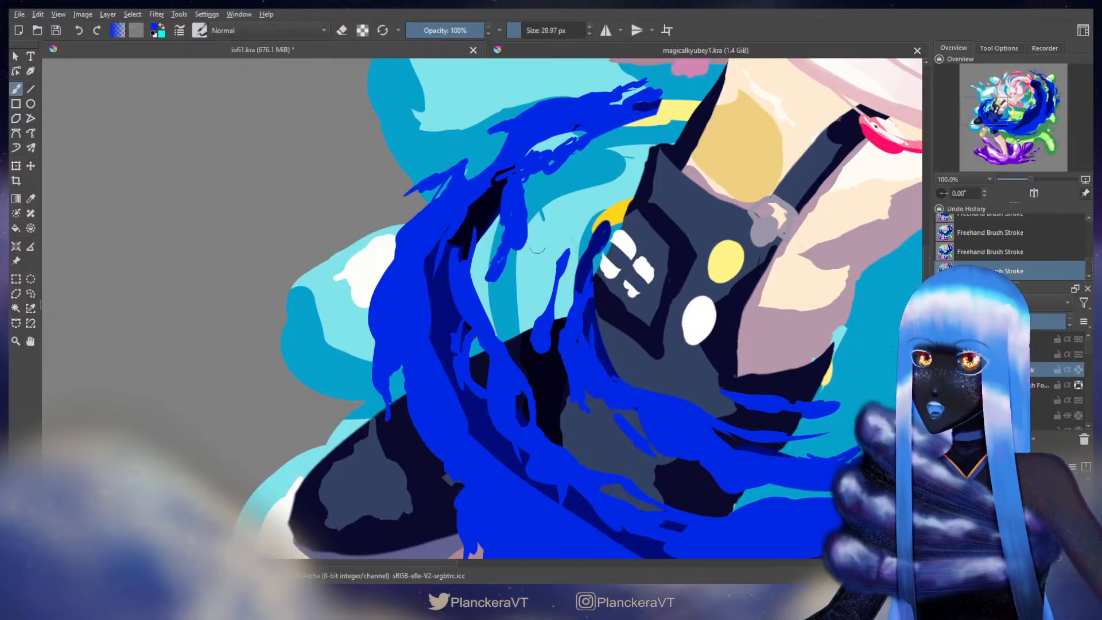
{"action": "left_click_drag", "start_coordinate": [543, 252], "coordinate": [624, 322]}
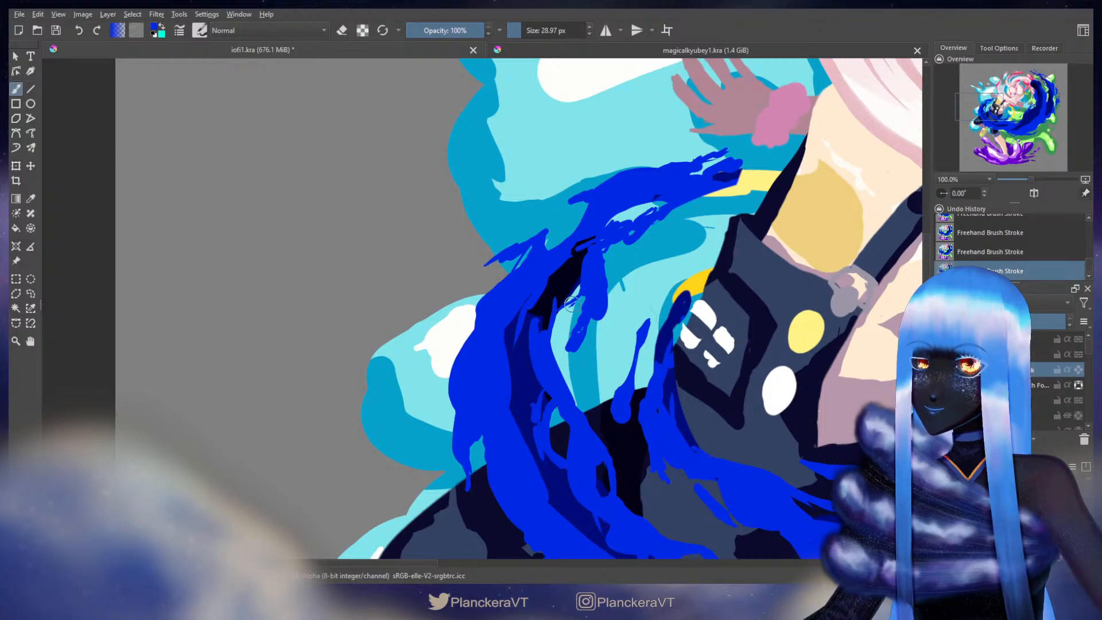
{"action": "key", "text": "ctrl+z"}
{"action": "left_click_drag", "start_coordinate": [584, 323], "coordinate": [595, 314]}
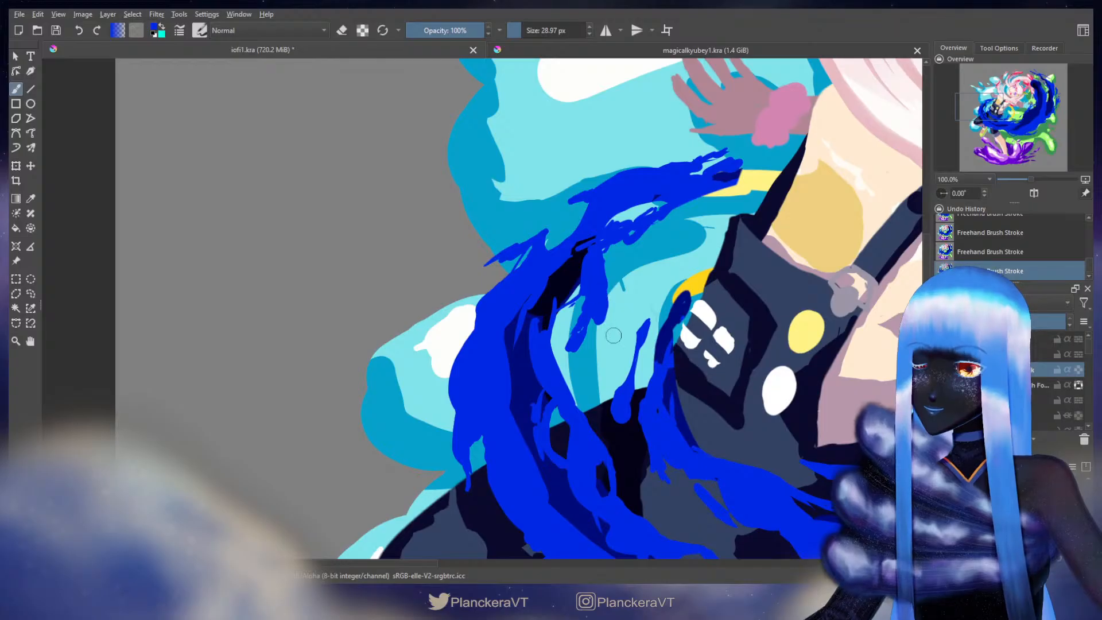
{"action": "key", "text": "e"}
{"action": "mouse_move", "coordinate": [602, 265]}
{"action": "left_mouse_down"}
{"action": "mouse_move", "coordinate": [613, 300]}
{"action": "mouse_move", "coordinate": [606, 340]}
{"action": "left_mouse_up"}
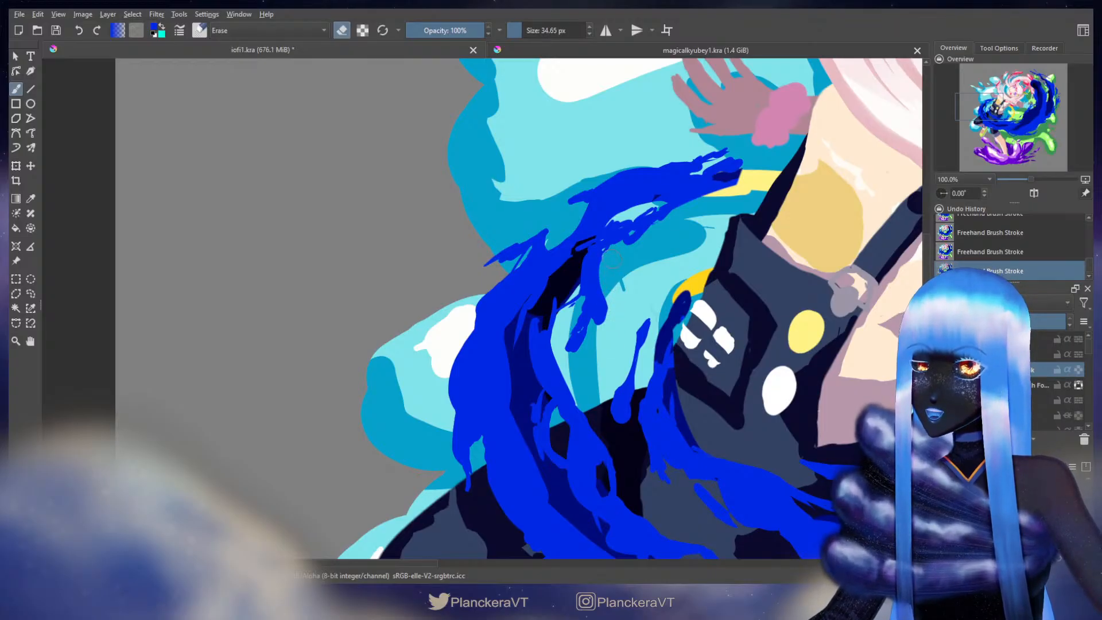
Step: Trim the small drips and clean the narrow opening in the upper strand with a 34.65 px eraser and a 28.97 px brush
{"action": "left_click_drag", "start_coordinate": [608, 253], "coordinate": [623, 243]}
{"action": "key", "text": "e"}
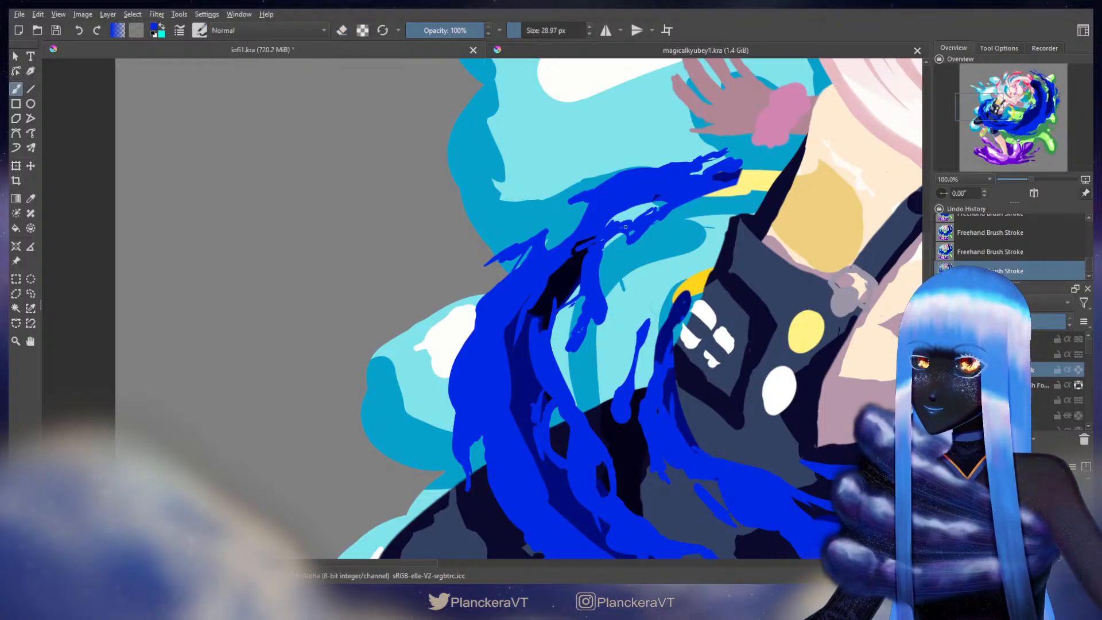
{"action": "key", "text": "ctrl+z"}
{"action": "left_click_drag", "start_coordinate": [636, 236], "coordinate": [626, 234]}
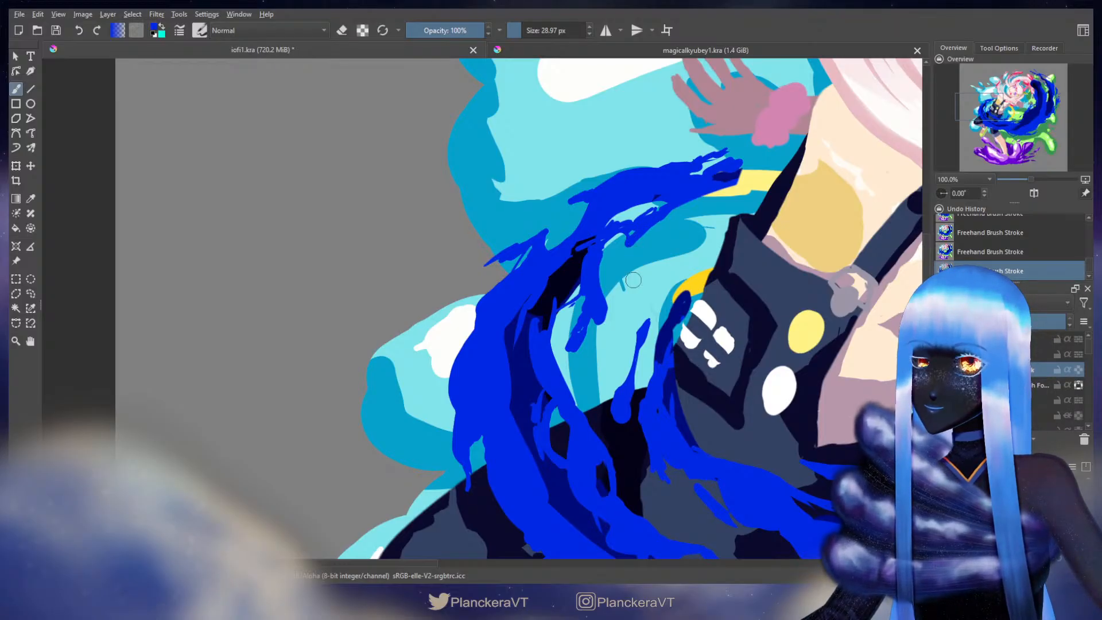
{"action": "key", "text": "e"}
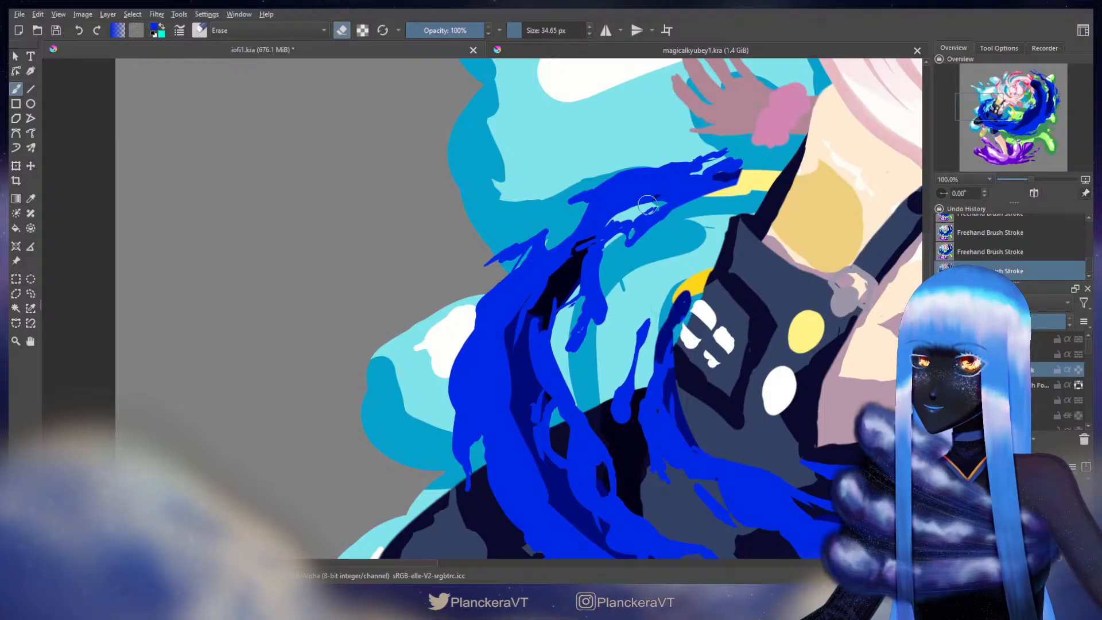
{"action": "left_click_drag", "start_coordinate": [610, 223], "coordinate": [666, 198]}
{"action": "key", "text": "e"}
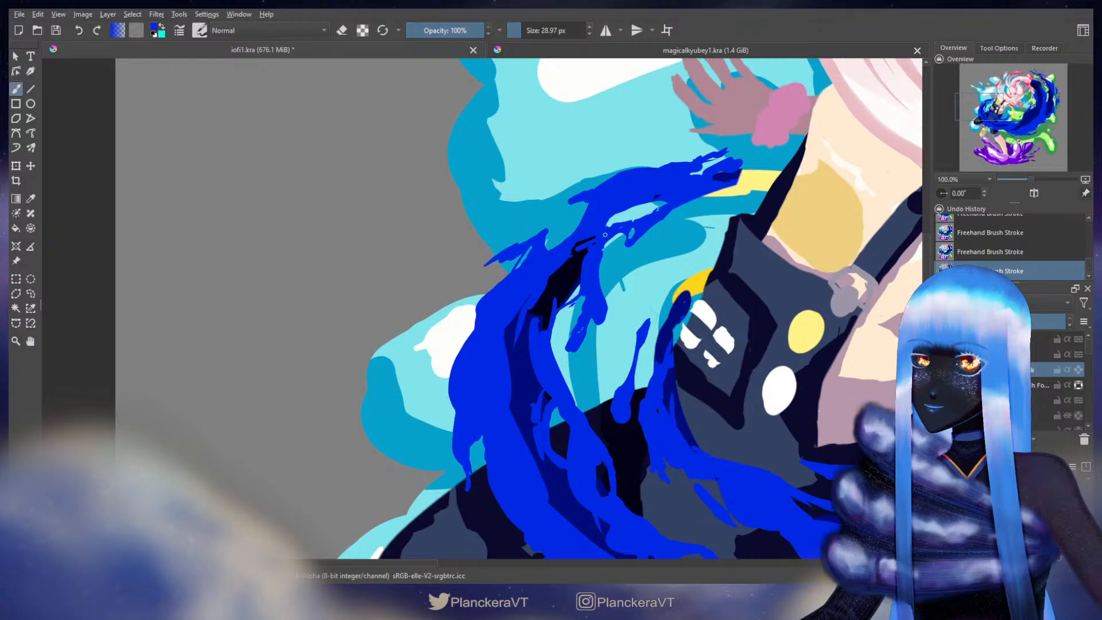
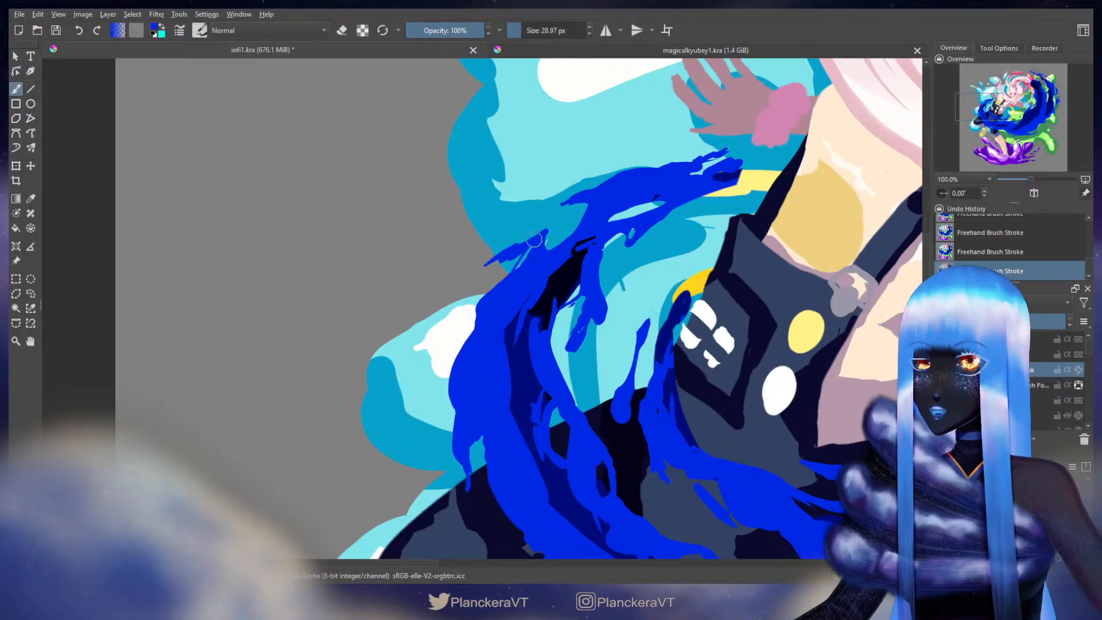
Step: Refine the hanging strand's forked tip beside the black area with a 28.97 px brush and a 29.59 px eraser
{"action": "left_click_drag", "start_coordinate": [534, 240], "coordinate": [612, 242]}
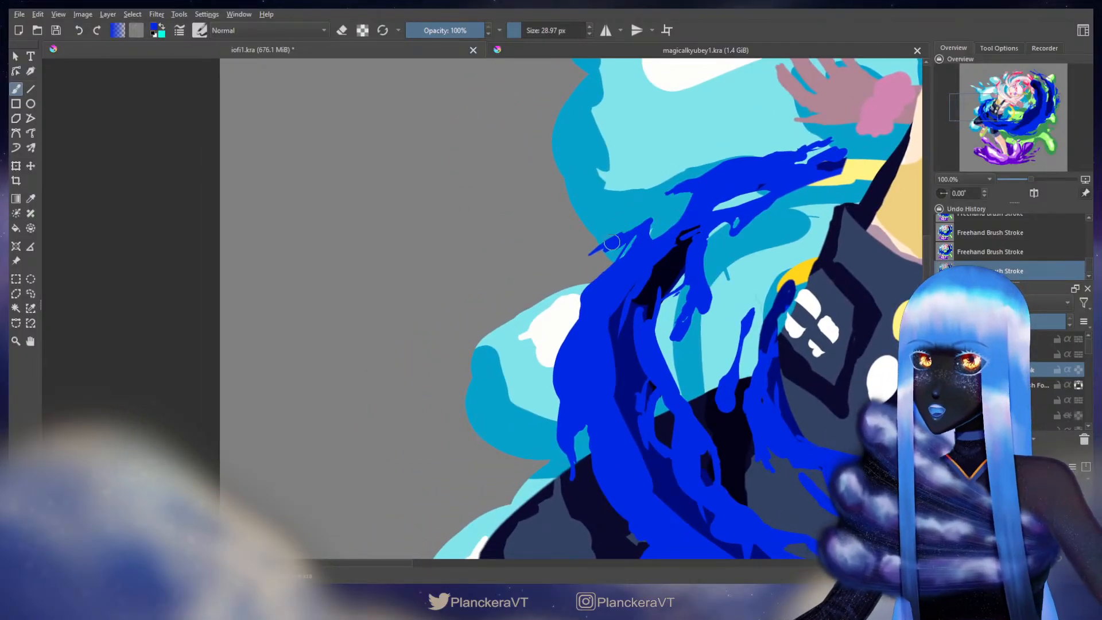
{"action": "left_click_drag", "start_coordinate": [698, 295], "coordinate": [635, 256]}
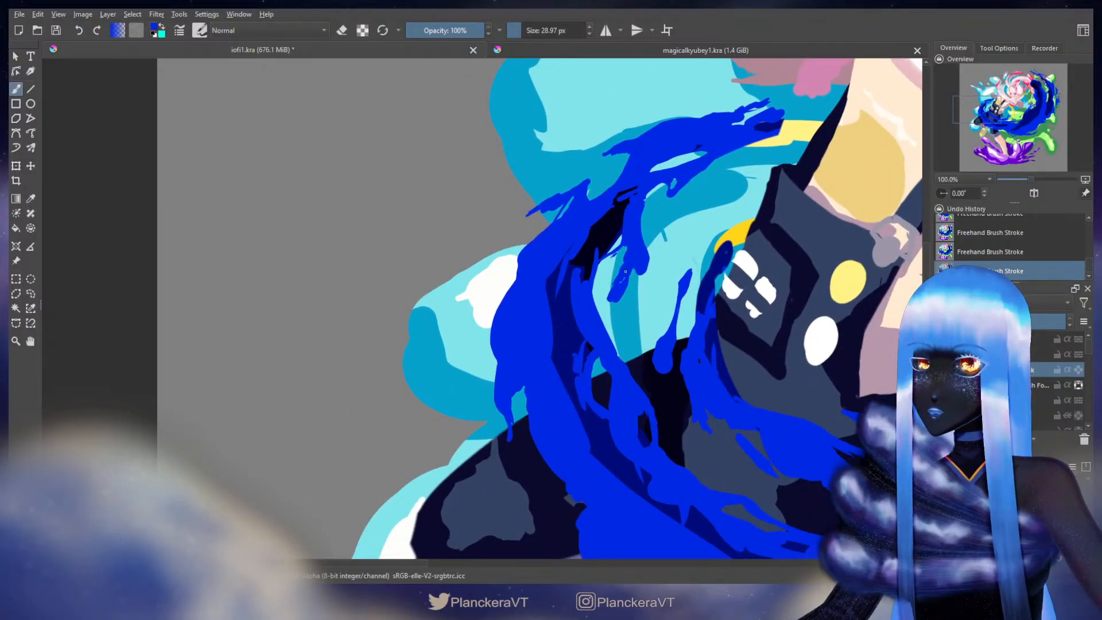
{"action": "key", "text": "e"}
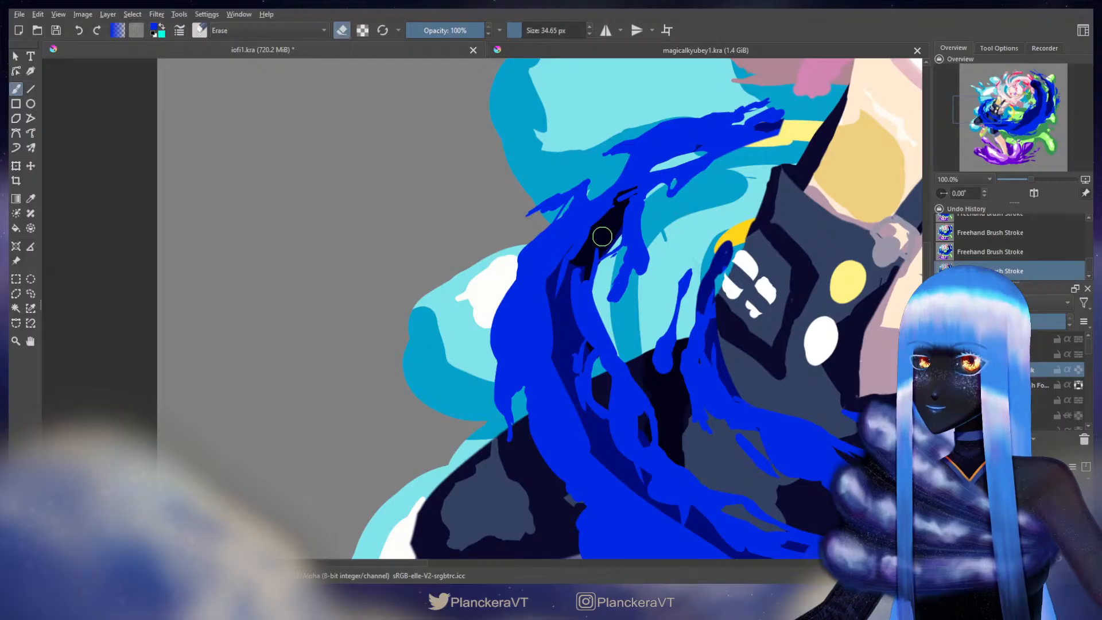
{"action": "key", "text": "bracketleft"}
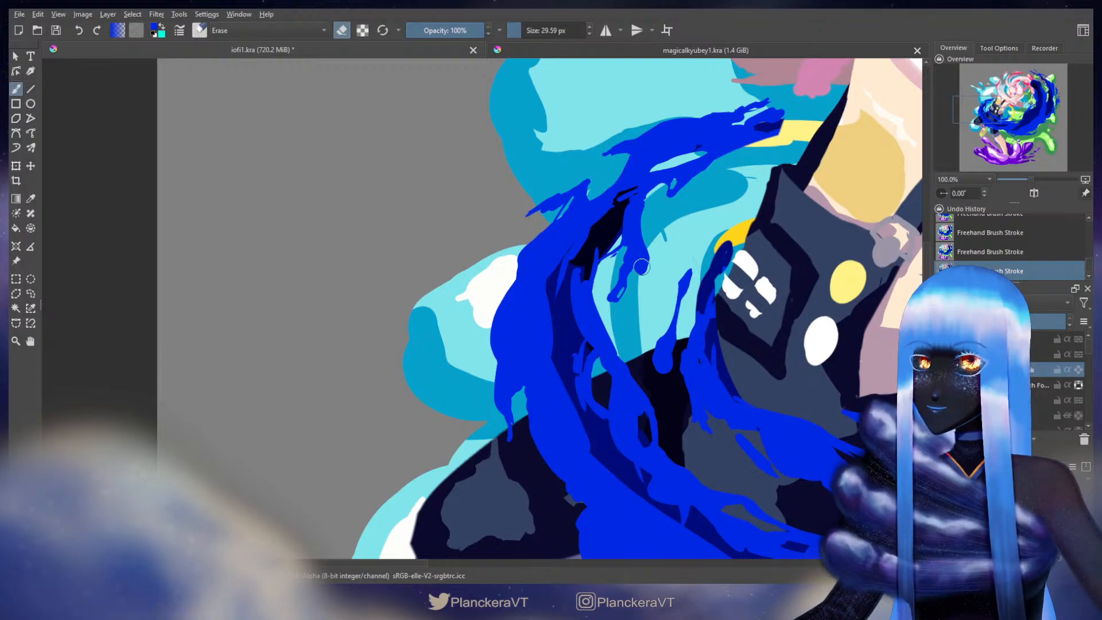
{"action": "key", "text": "e"}
Step: Shape the rounded tip and neck of the strand beside the bodysuit's white emblem with a 28.97 px brush and a 25.64 px eraser
{"action": "left_click_drag", "start_coordinate": [763, 110], "coordinate": [689, 214]}
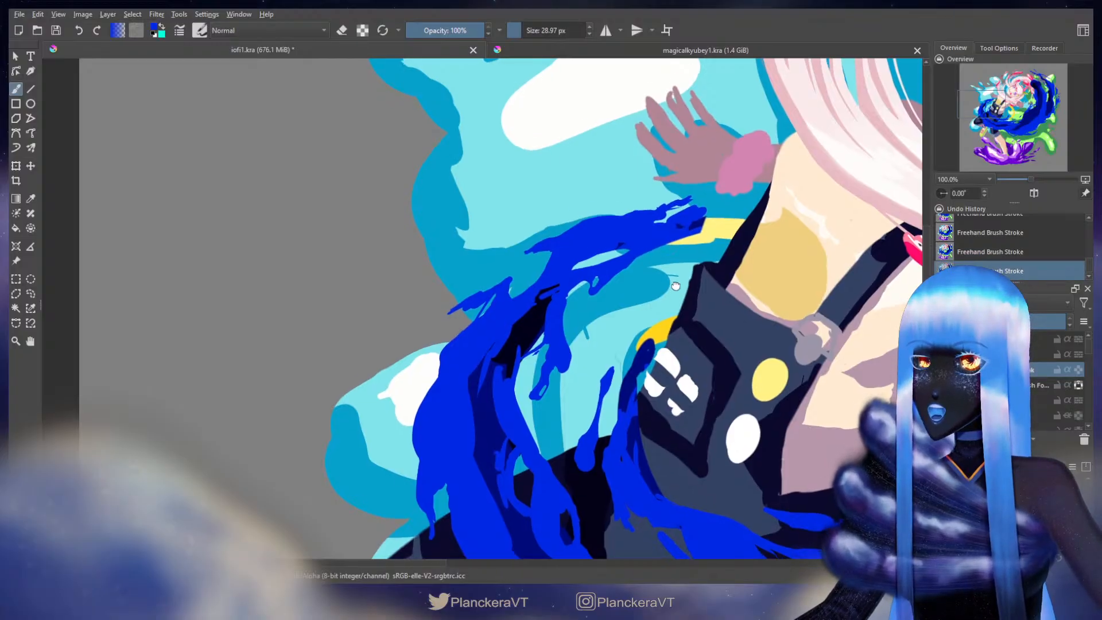
{"action": "mouse_move", "coordinate": [678, 354]}
{"action": "left_mouse_down"}
{"action": "mouse_move", "coordinate": [681, 263]}
{"action": "mouse_move", "coordinate": [626, 204]}
{"action": "mouse_move", "coordinate": [579, 159]}
{"action": "mouse_move", "coordinate": [481, 160]}
{"action": "left_mouse_up"}
{"action": "mouse_move", "coordinate": [480, 329]}
{"action": "left_mouse_down"}
{"action": "mouse_move", "coordinate": [514, 329]}
{"action": "mouse_move", "coordinate": [575, 371]}
{"action": "left_mouse_up"}
{"action": "key", "text": "e"}
{"action": "key", "text": "e"}
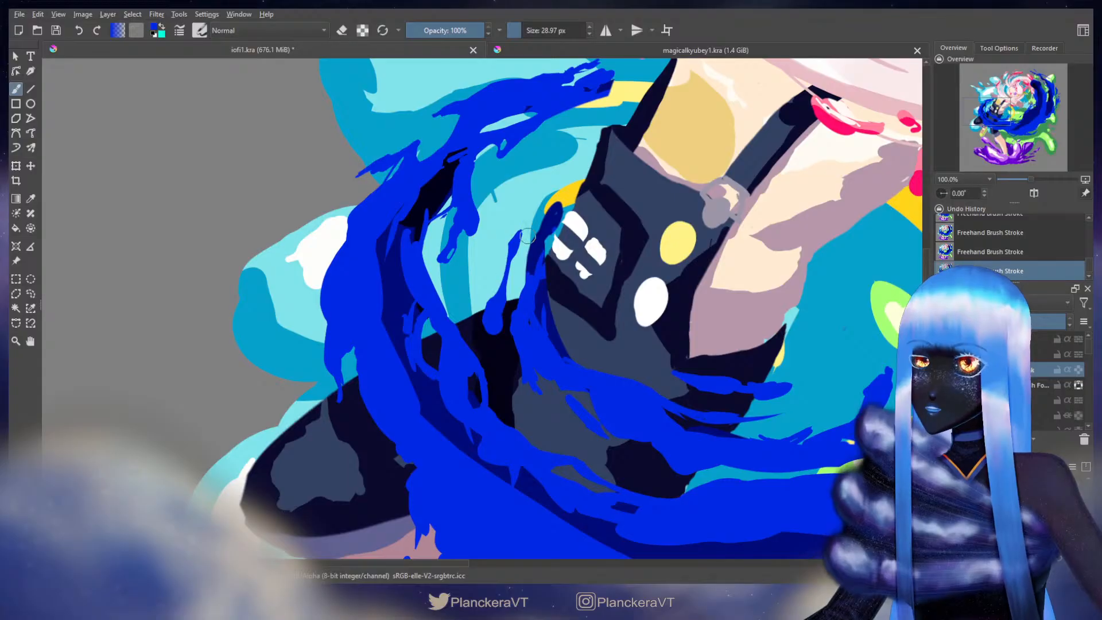
{"action": "left_click_drag", "start_coordinate": [554, 208], "coordinate": [540, 237]}
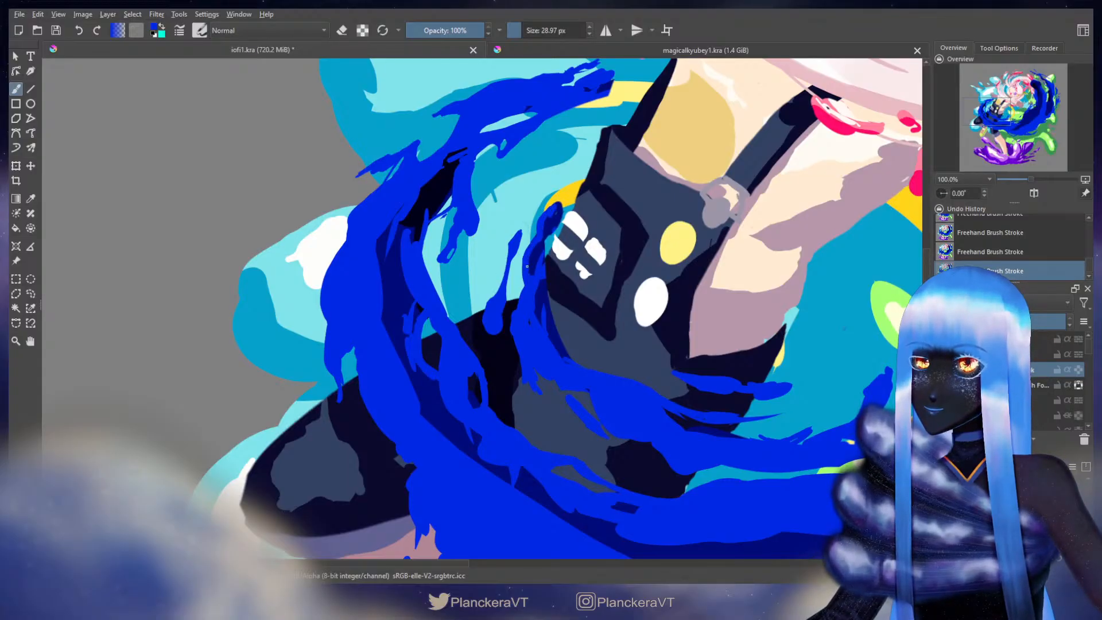
{"action": "key", "text": "e"}
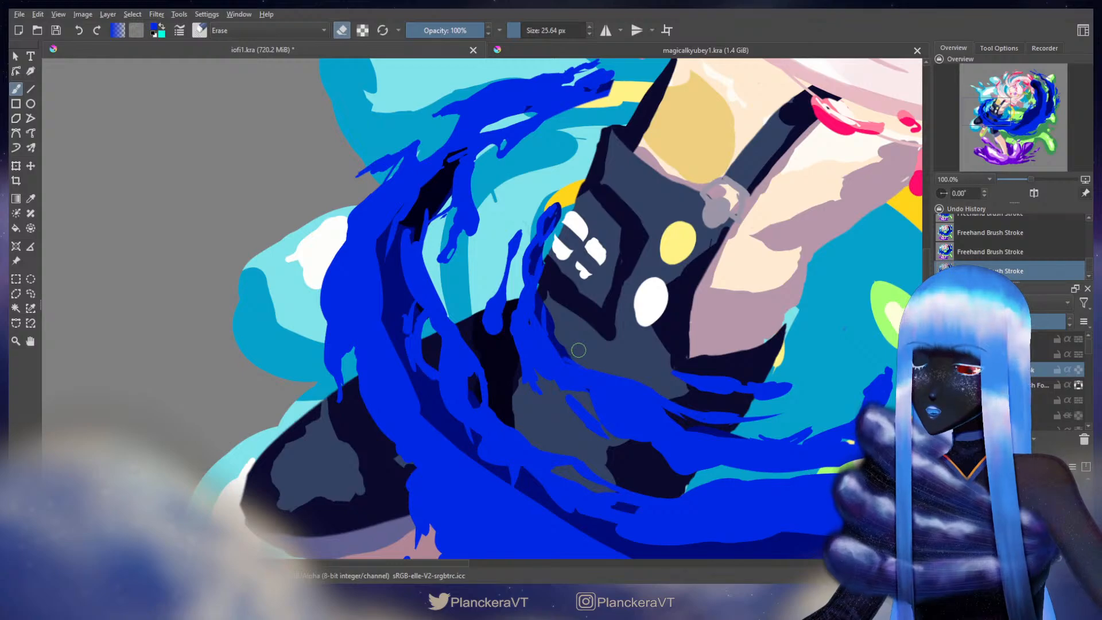
{"action": "key", "text": "e"}
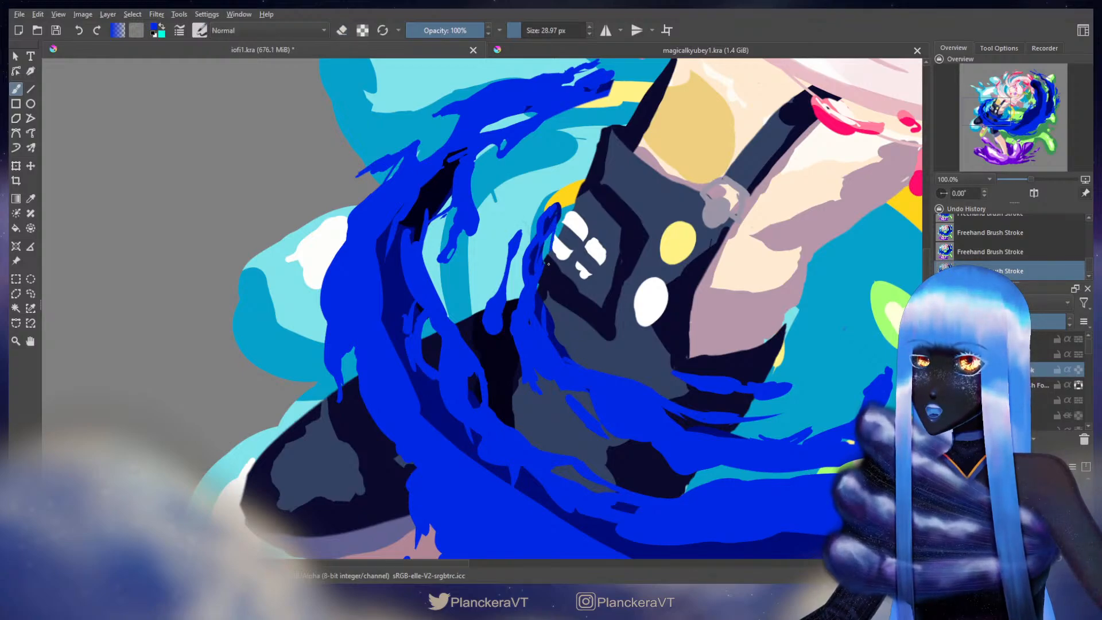
{"action": "key", "text": "ctrl+z"}
{"action": "left_click_drag", "start_coordinate": [549, 242], "coordinate": [546, 265]}
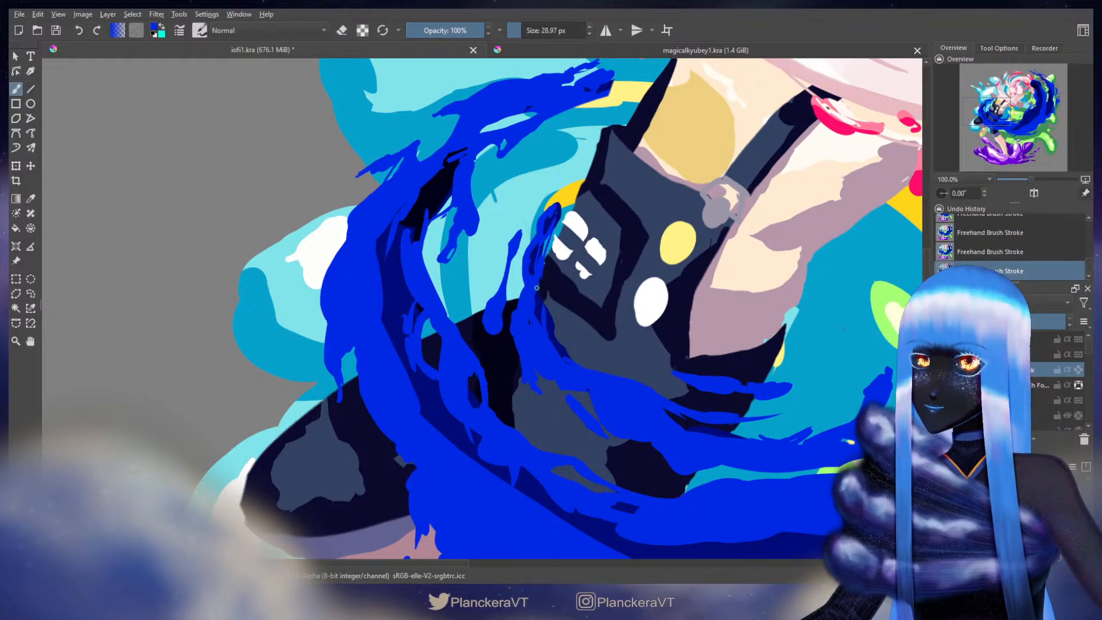
Step: Paint a short side branch and a drip on the strand over the bodysuit, refining them with a 23.54 px eraser
{"action": "left_click_drag", "start_coordinate": [556, 313], "coordinate": [555, 317]}
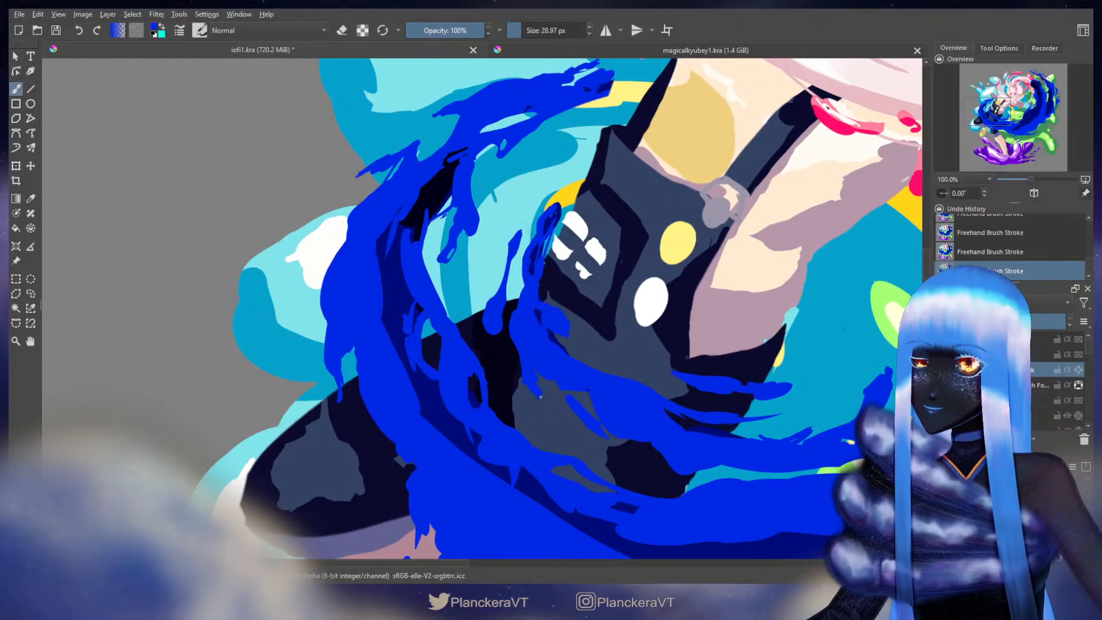
{"action": "key", "text": "e"}
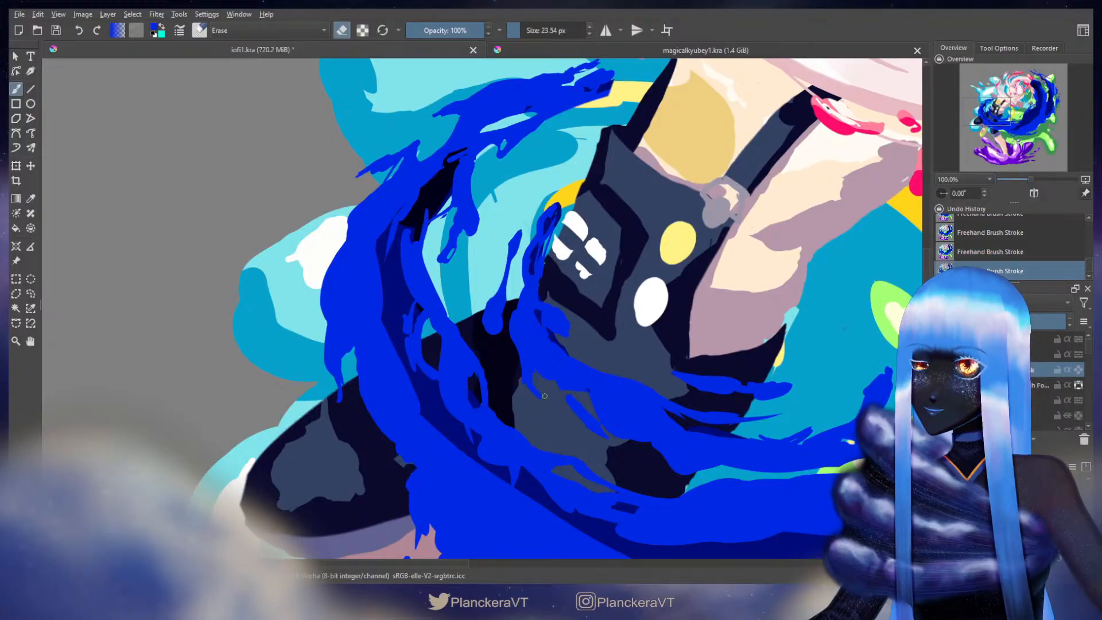
{"action": "left_click_drag", "start_coordinate": [544, 399], "coordinate": [551, 395]}
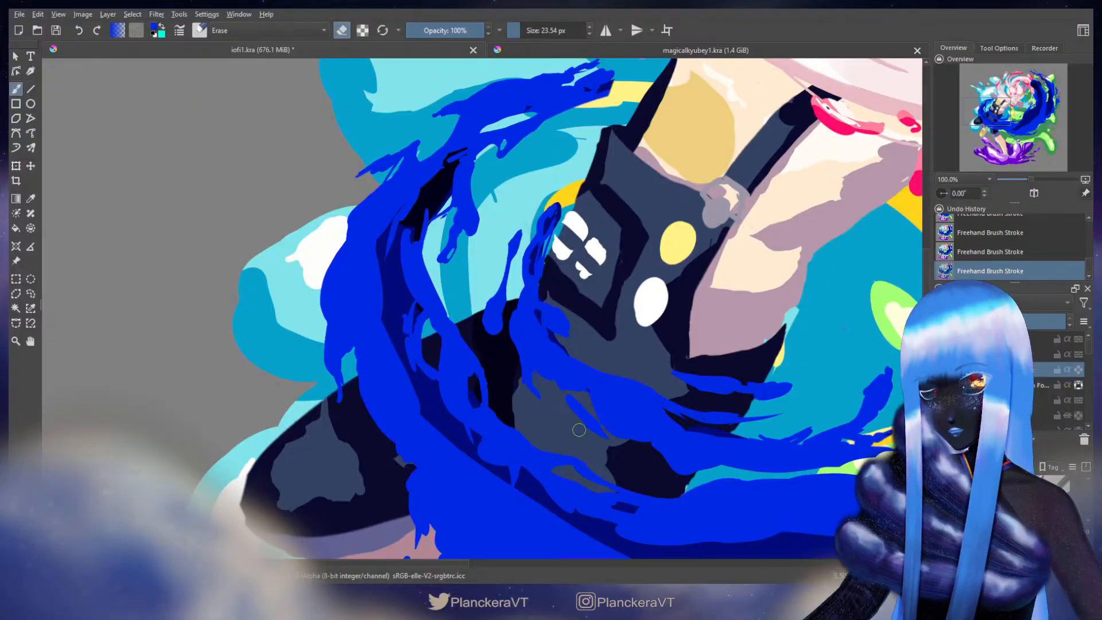
Step: Carve thin slits along the upper edge of the strand crossing the bodysuit with a 23.54 px eraser and a 28.97 px brush
{"action": "key", "text": "e"}
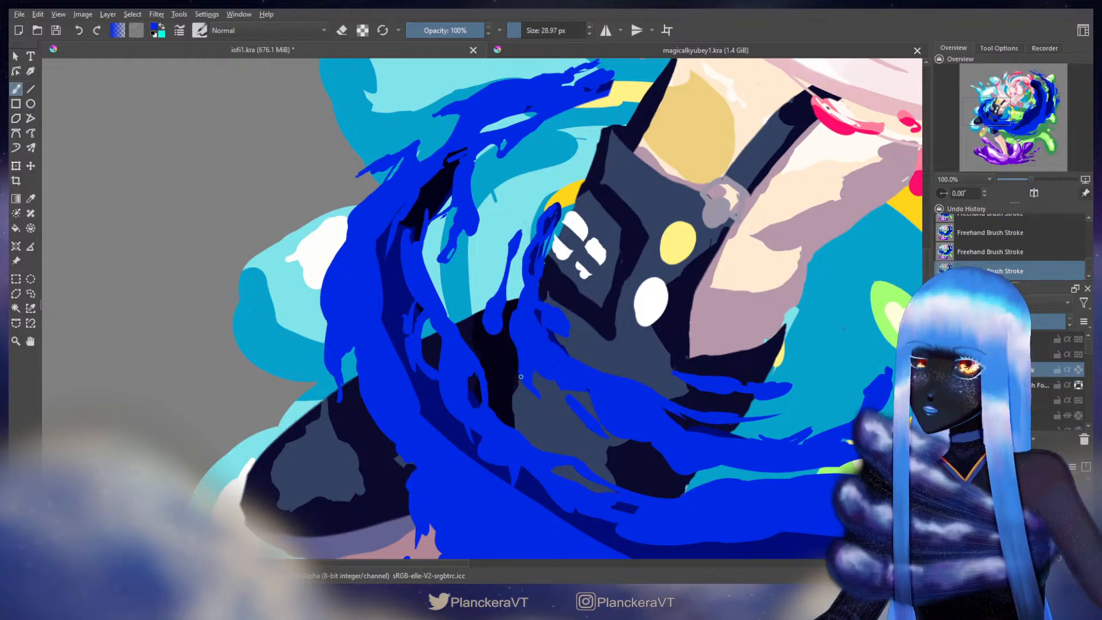
{"action": "key", "text": "e"}
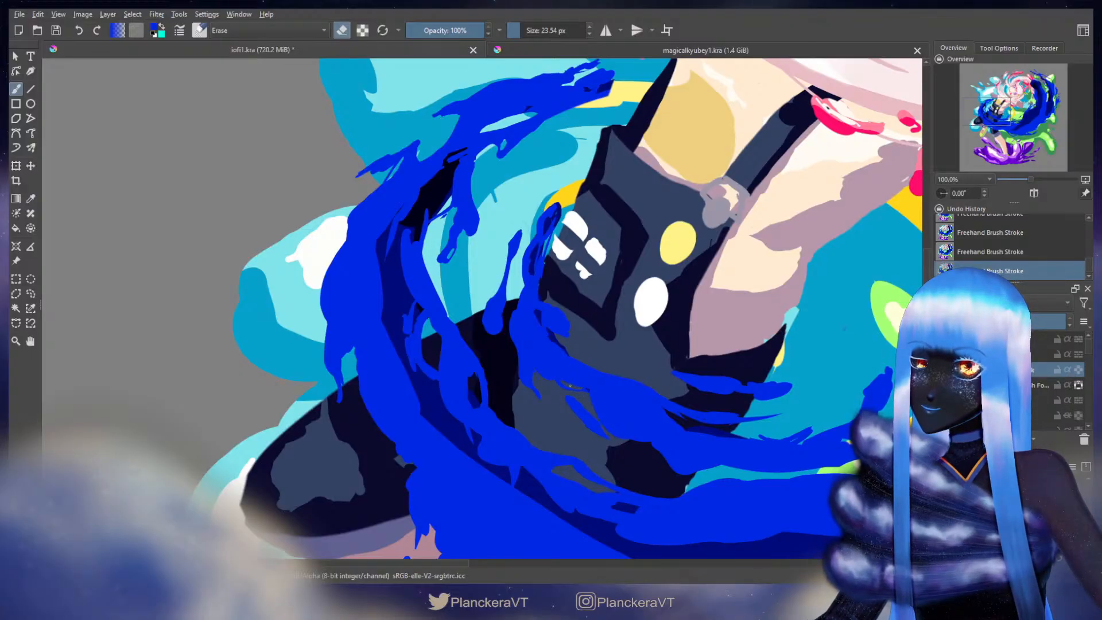
{"action": "key", "text": "e"}
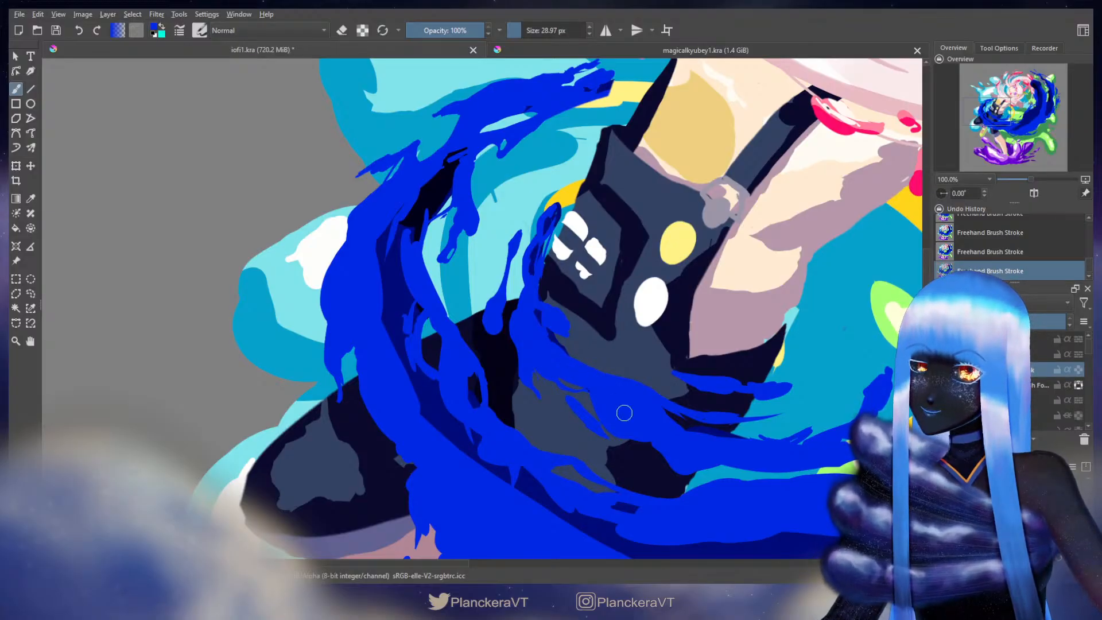
{"action": "key", "text": "e"}
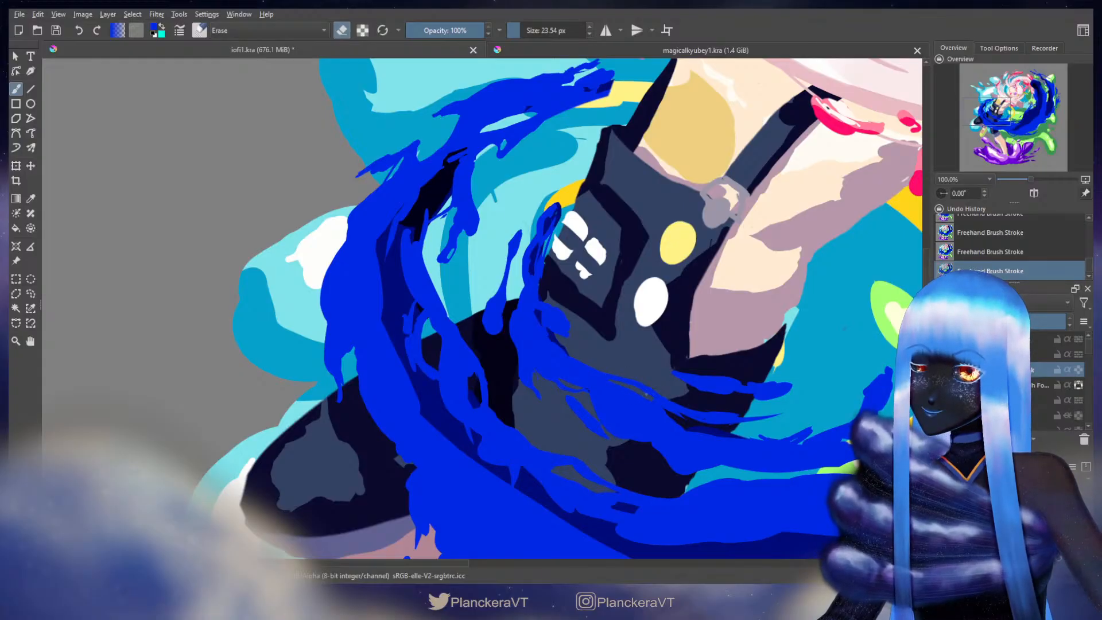
{"action": "key", "text": "e"}
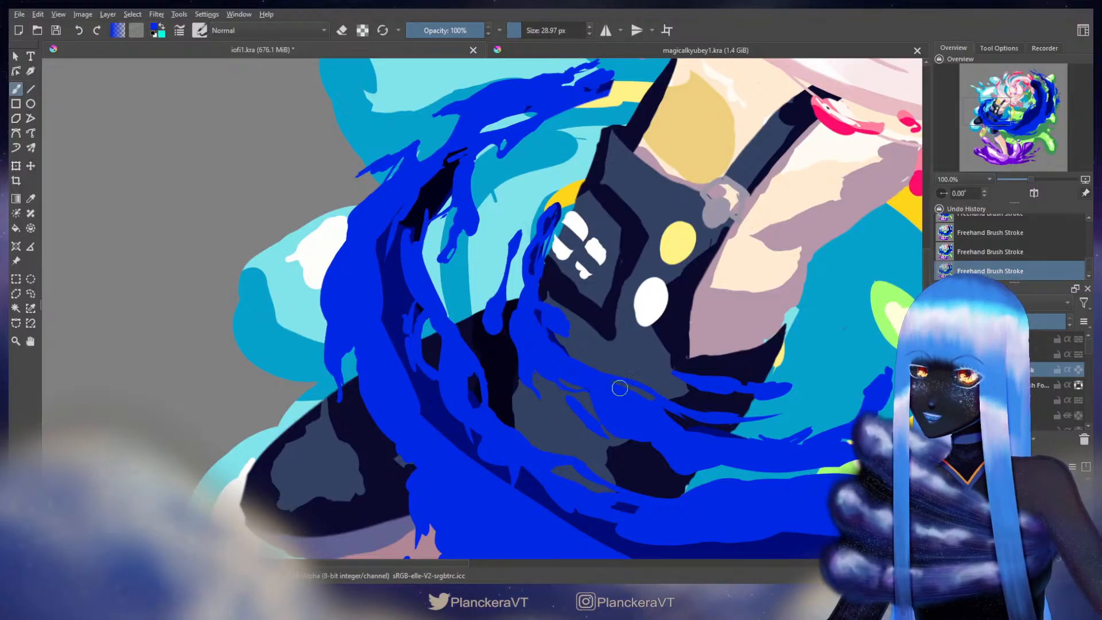
{"action": "left_click_drag", "start_coordinate": [620, 387], "coordinate": [546, 305]}
Step: Widen the gap beneath the thin strands crossing the bodysuit's waist with a 23.54 px eraser, undoing the stray cuts
{"action": "key", "text": "e"}
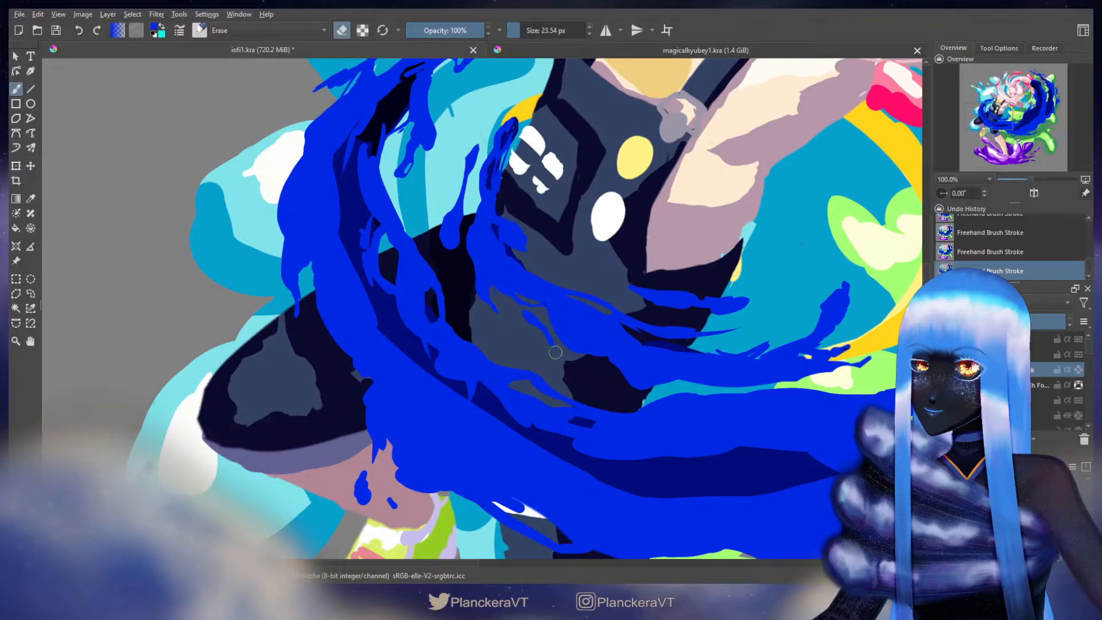
{"action": "left_click_drag", "start_coordinate": [631, 351], "coordinate": [555, 367]}
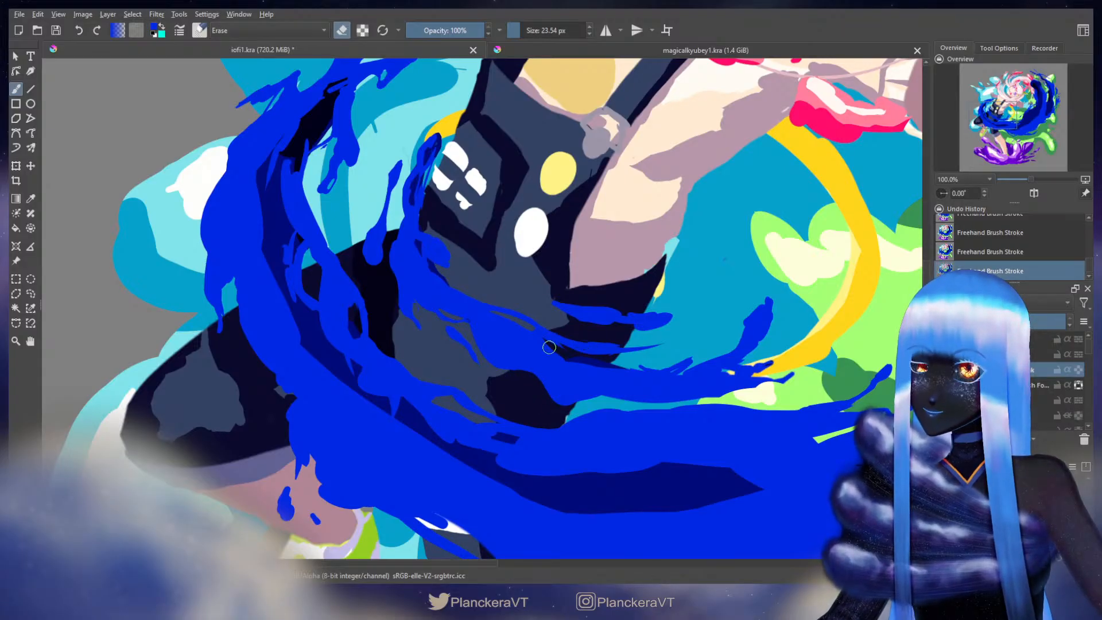
{"action": "mouse_move", "coordinate": [550, 347]}
{"action": "left_mouse_down"}
{"action": "mouse_move", "coordinate": [587, 364]}
{"action": "mouse_move", "coordinate": [553, 349]}
{"action": "mouse_move", "coordinate": [578, 369]}
{"action": "mouse_move", "coordinate": [622, 369]}
{"action": "mouse_move", "coordinate": [597, 360]}
{"action": "mouse_move", "coordinate": [611, 357]}
{"action": "mouse_move", "coordinate": [608, 368]}
{"action": "left_mouse_up"}
{"action": "key", "text": "ctrl+z"}
{"action": "key", "text": "ctrl+z"}
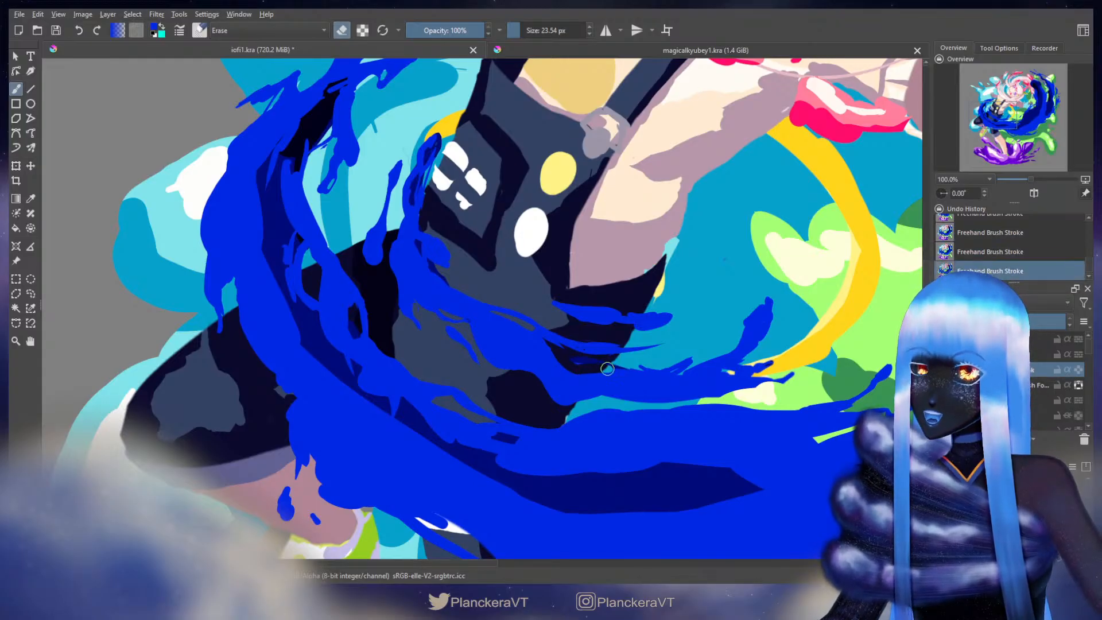
Step: Refine the pointed ends of the waist strands and add small droplets with a 28.97 px brush and a 23.54 px eraser
{"action": "key", "text": "e"}
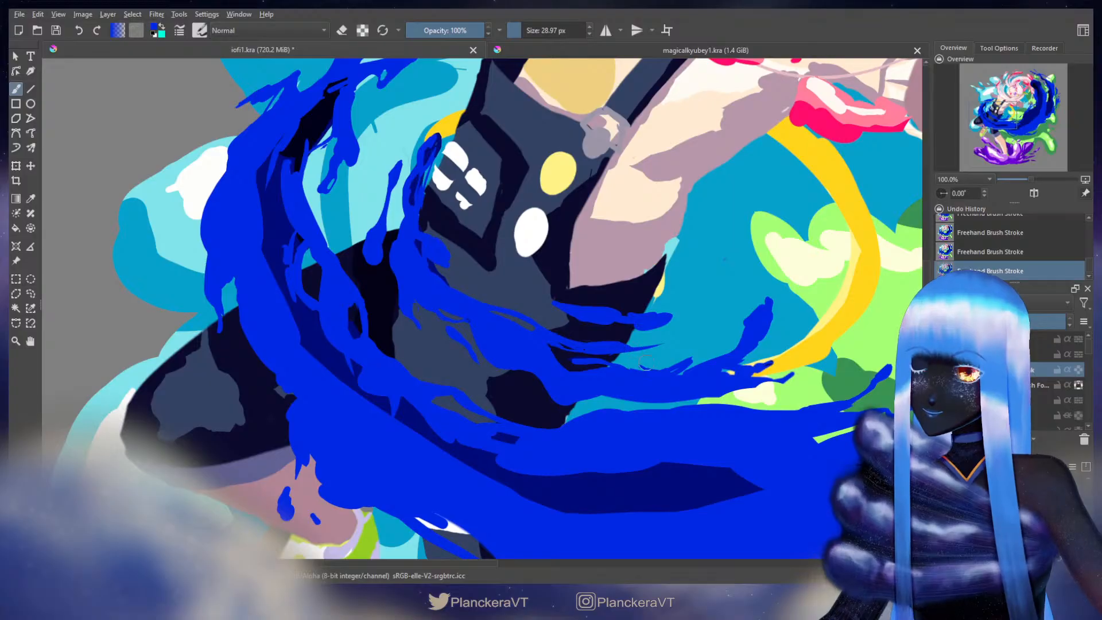
{"action": "key", "text": "e"}
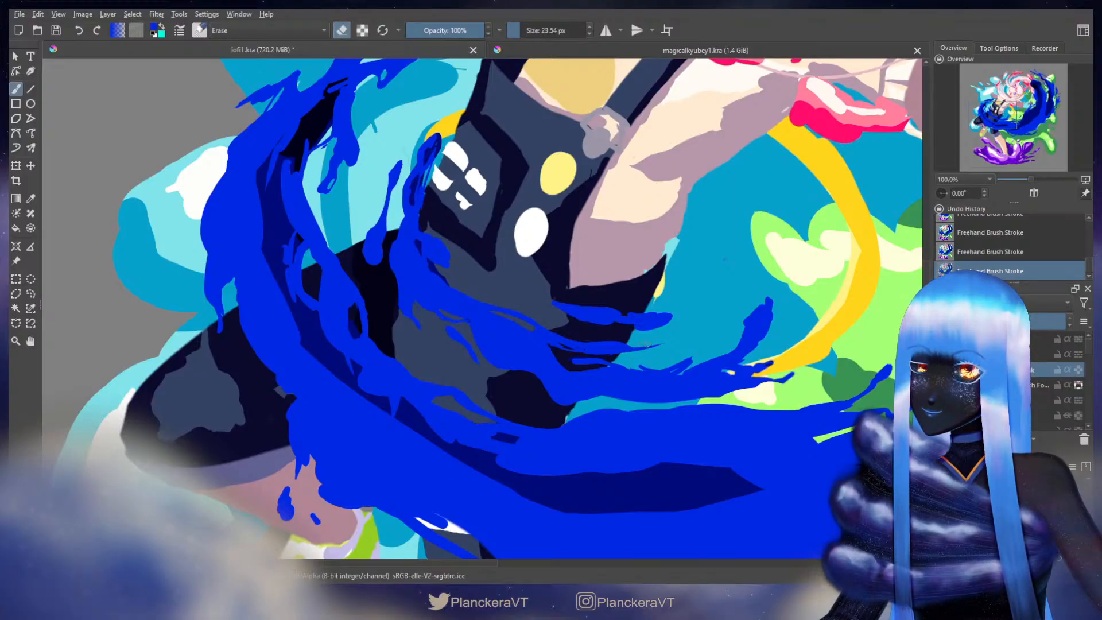
{"action": "key", "text": "e"}
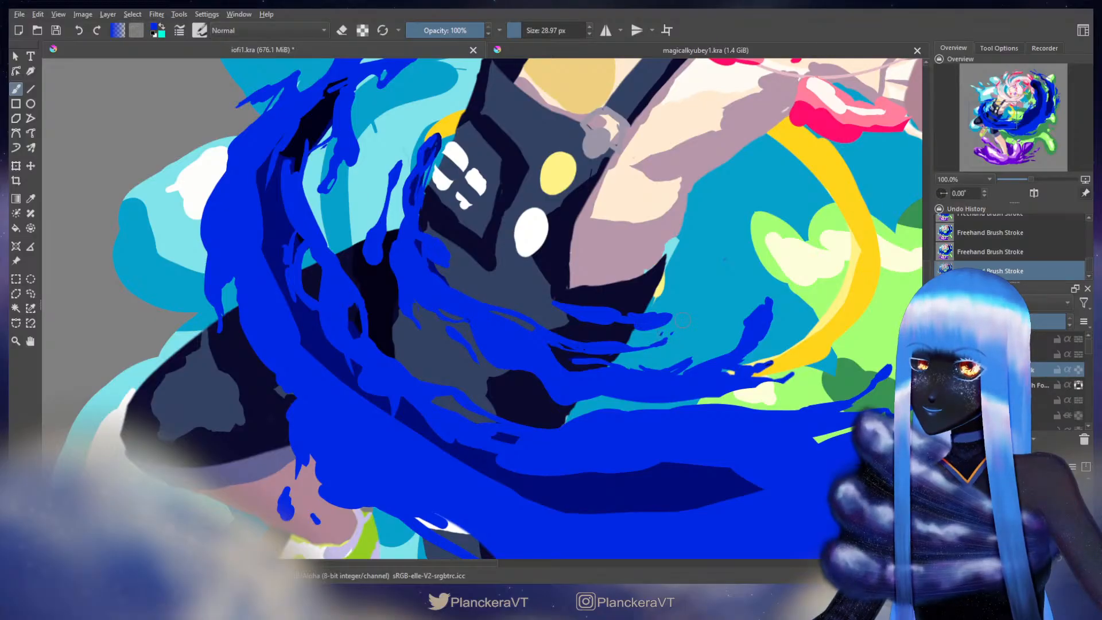
{"action": "key", "text": "ctrl+z"}
{"action": "key", "text": "ctrl+shift+z"}
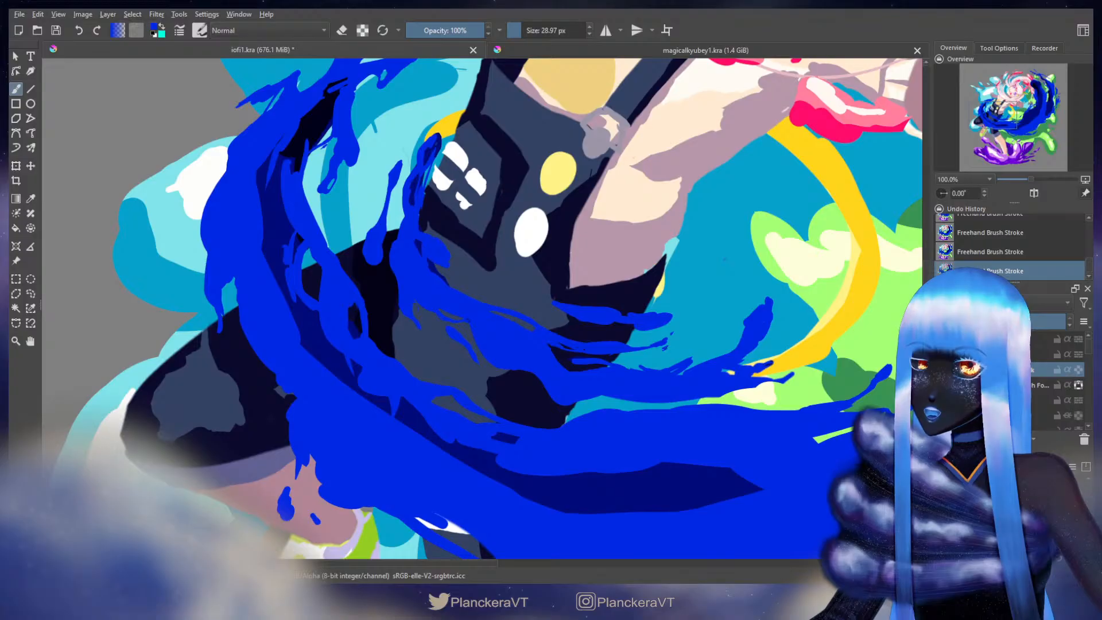
Step: Undo the latest strokes and repaint the lower waist strand's pointed tip with a 28.97 px brush, trimming it with a 23.54 px eraser
{"action": "key", "text": "ctrl+z"}
{"action": "key", "text": "ctrl+z"}
{"action": "key", "text": "ctrl+z"}
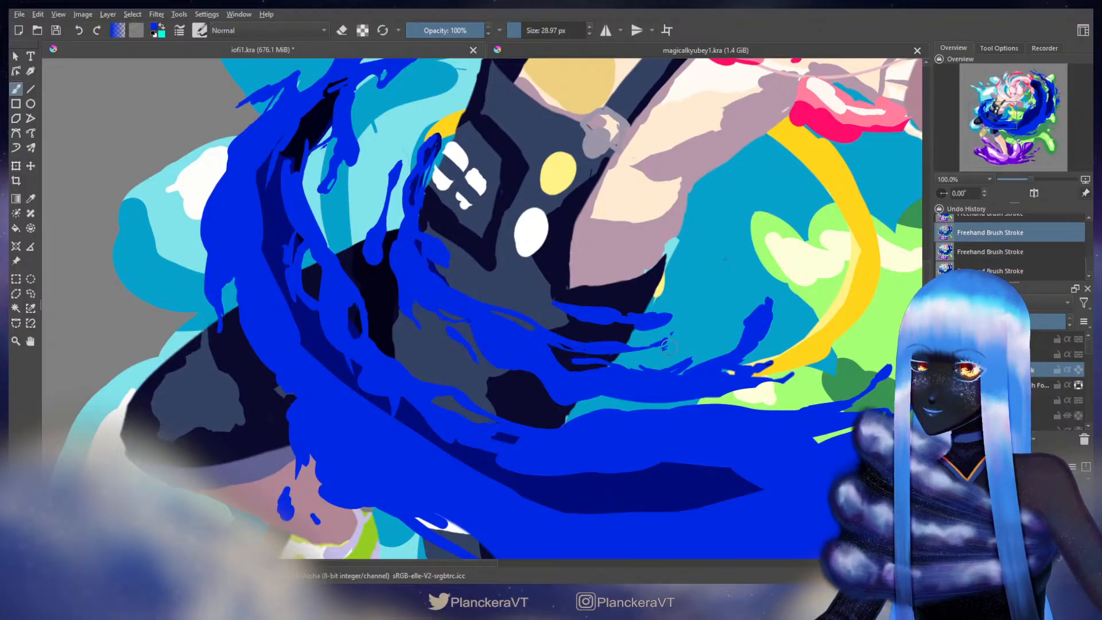
{"action": "left_click_drag", "start_coordinate": [655, 346], "coordinate": [666, 343]}
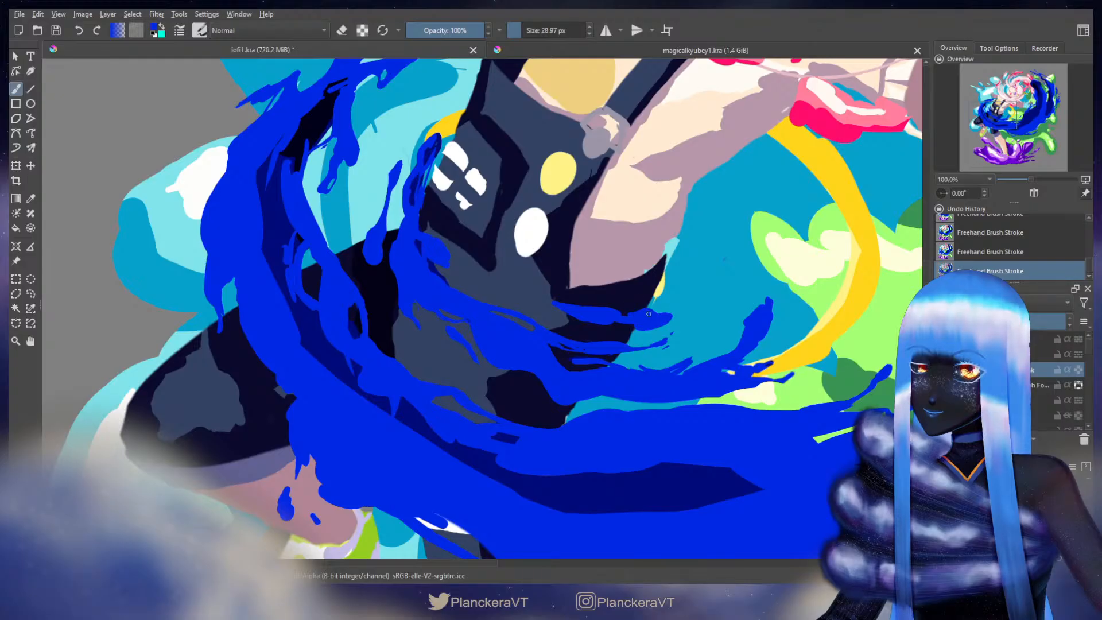
{"action": "key", "text": "e"}
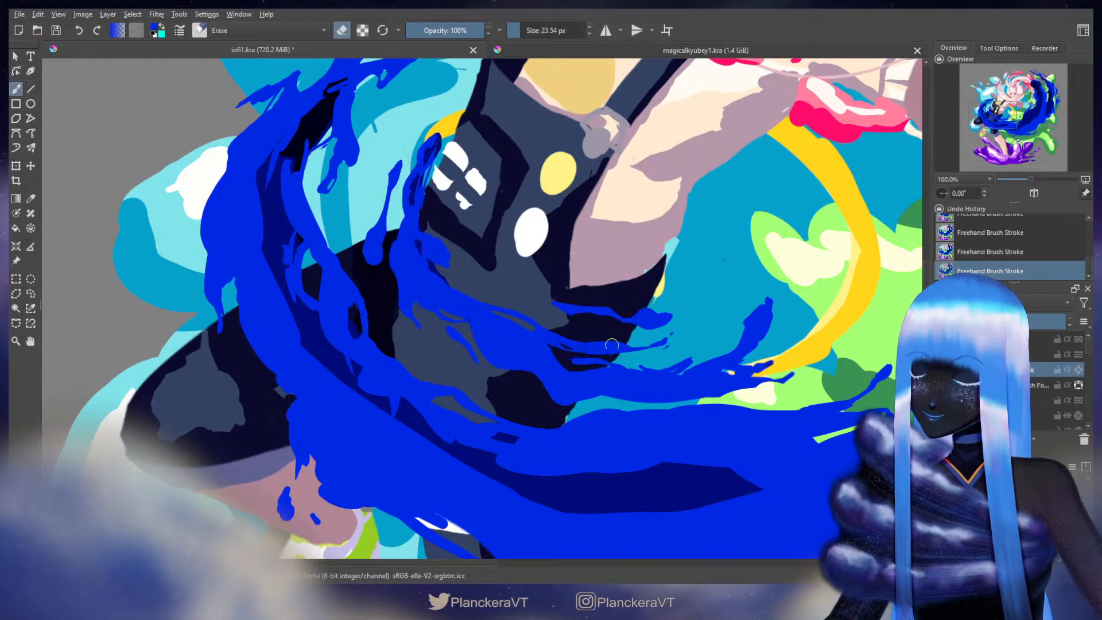
{"action": "key", "text": "e"}
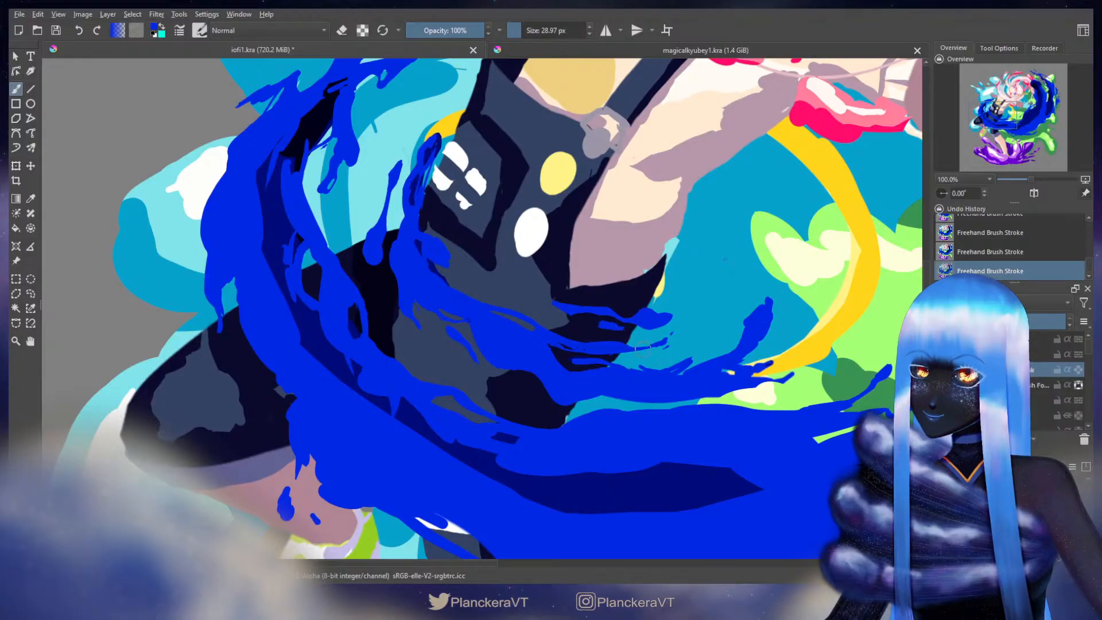
Step: Compare the waist strands with and without the last three strokes
{"action": "key", "text": "ctrl+z"}
{"action": "key", "text": "ctrl+z"}
{"action": "key", "text": "ctrl+z"}
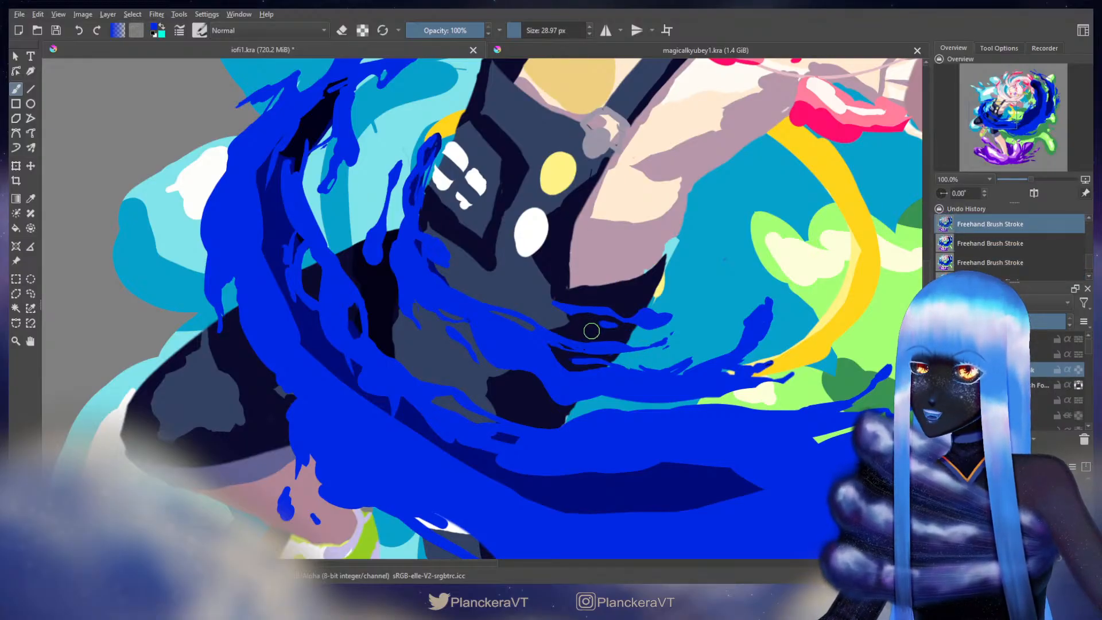
{"action": "key", "text": "ctrl+shift+z"}
{"action": "key", "text": "ctrl+shift+z"}
{"action": "key", "text": "ctrl+shift+z"}
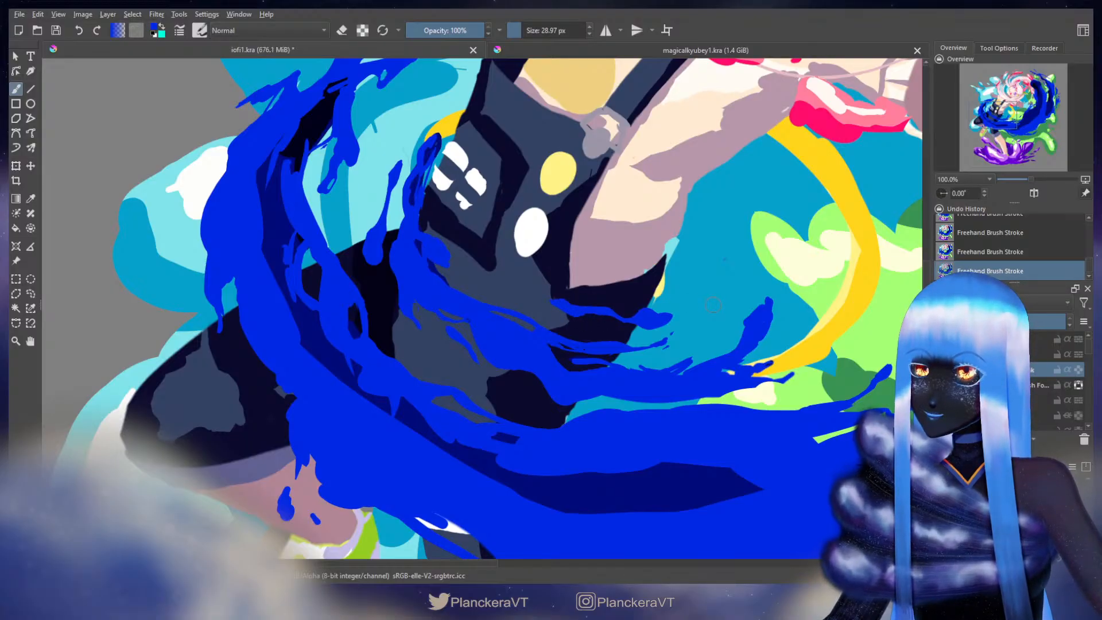
Step: Carve a thin slit into the upper waist strand with a 23.54 px eraser, redoing the first cut
{"action": "key", "text": "e"}
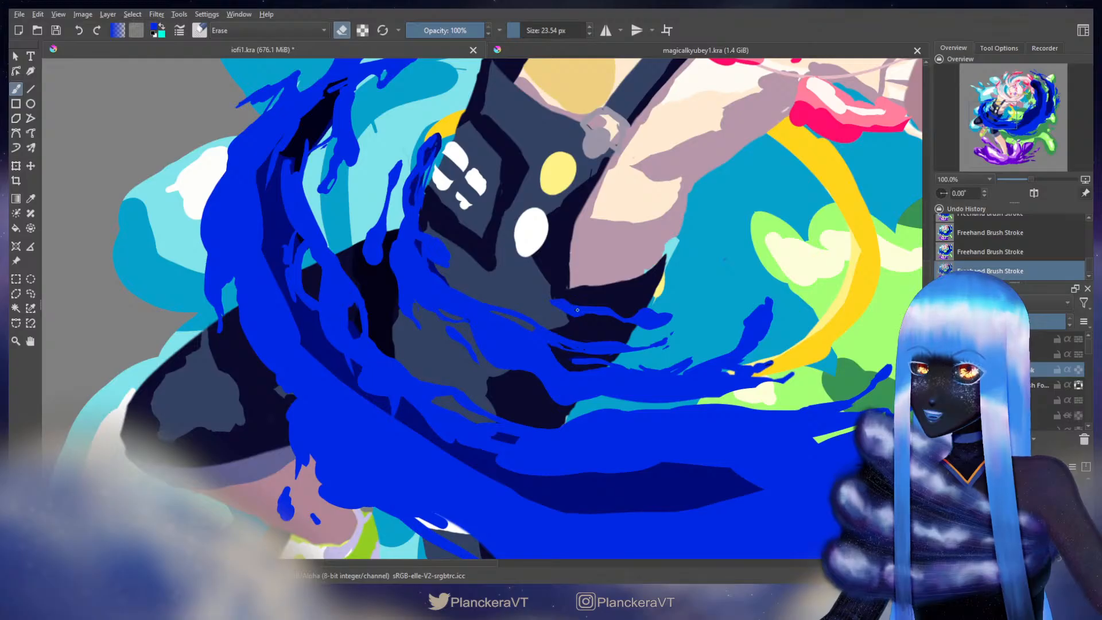
{"action": "key", "text": "ctrl+z"}
{"action": "left_click_drag", "start_coordinate": [580, 310], "coordinate": [583, 311]}
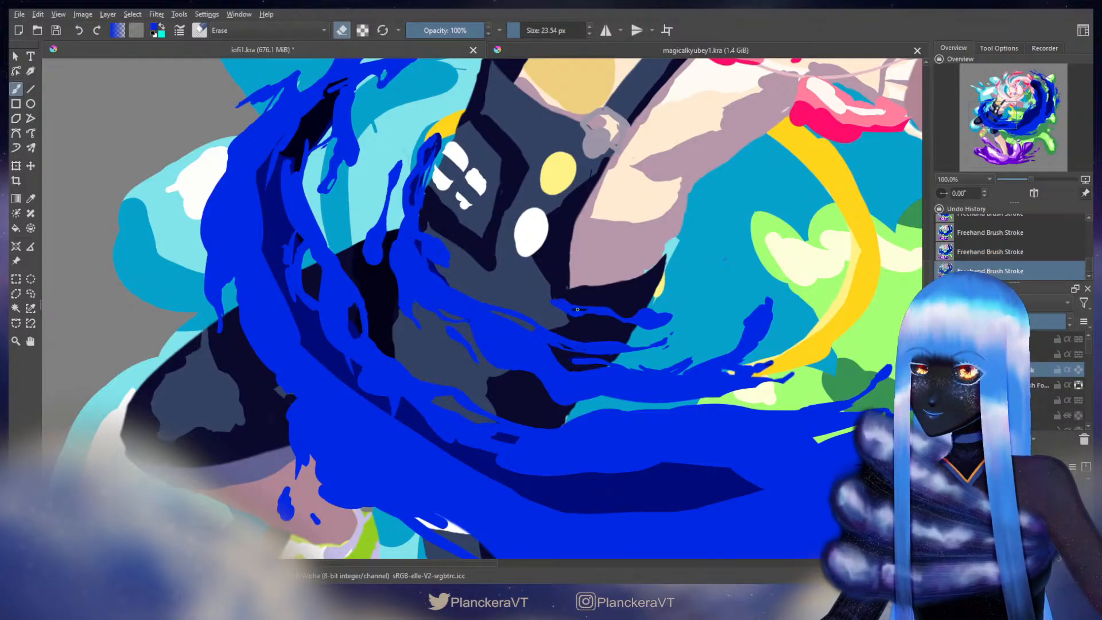
{"action": "key", "text": "e"}
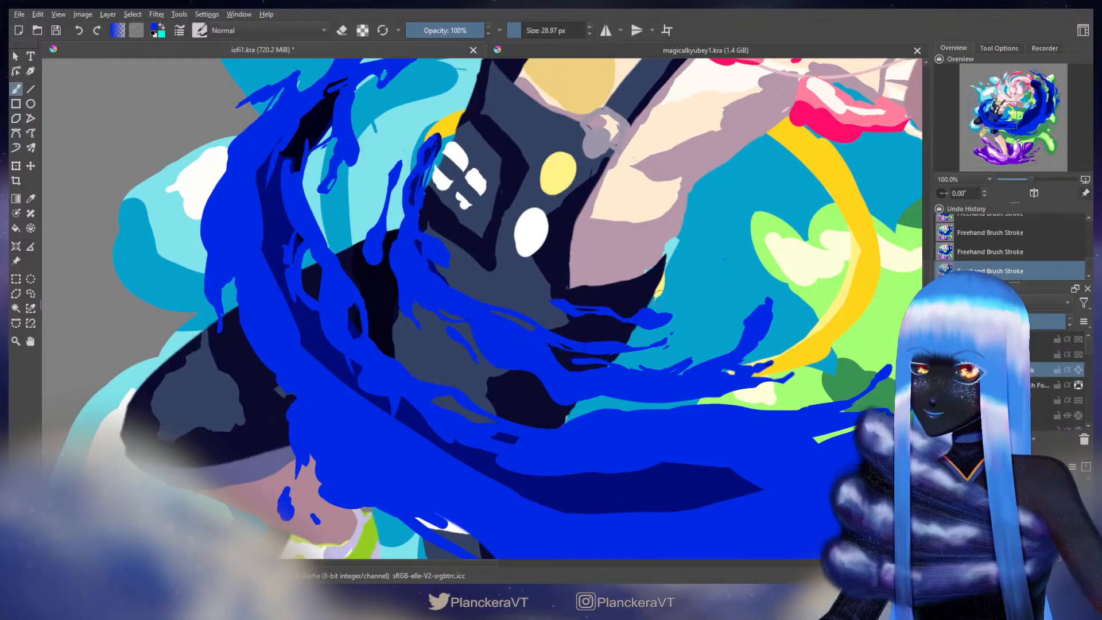
Step: Slim the neck of the upturned strand tip beside the yellow ring with a 23.54 px eraser
{"action": "left_click_drag", "start_coordinate": [704, 318], "coordinate": [689, 276]}
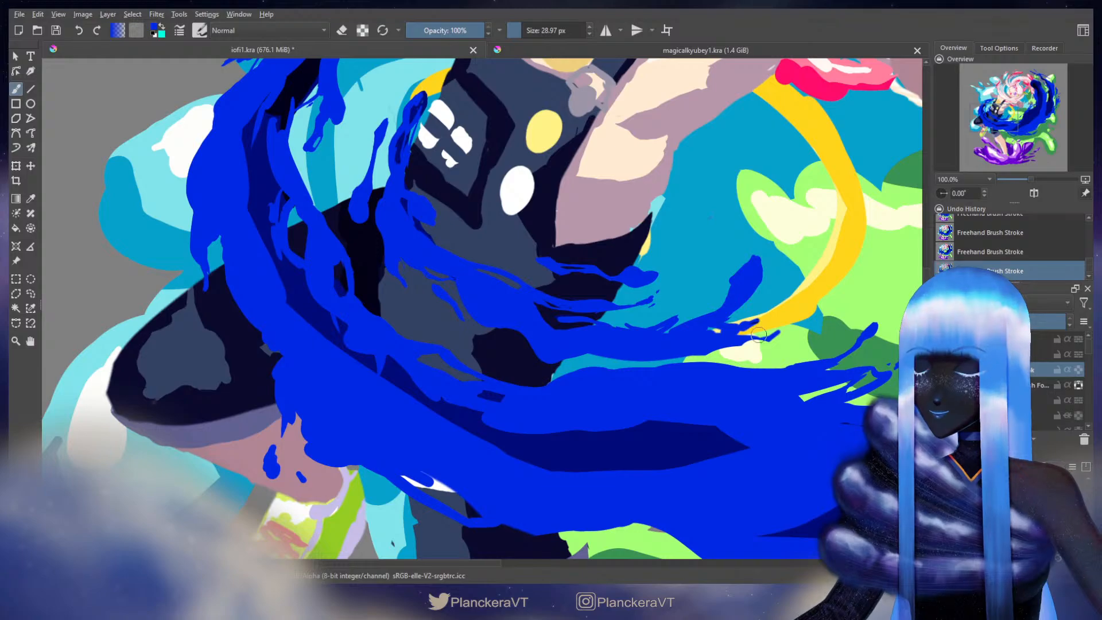
{"action": "key", "text": "e"}
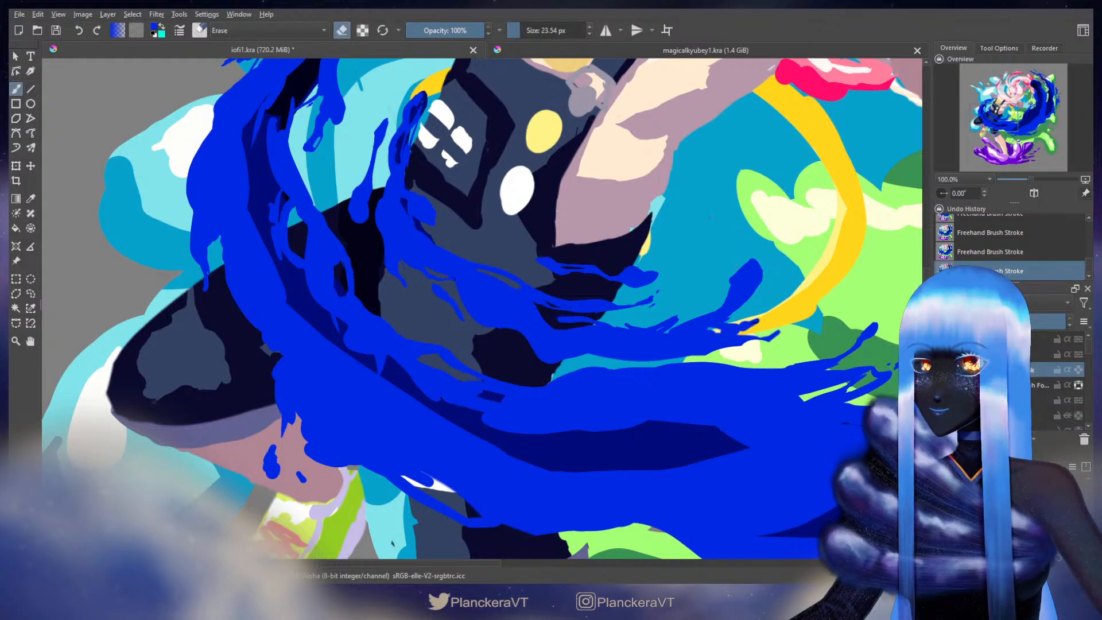
{"action": "left_click_drag", "start_coordinate": [731, 289], "coordinate": [718, 312]}
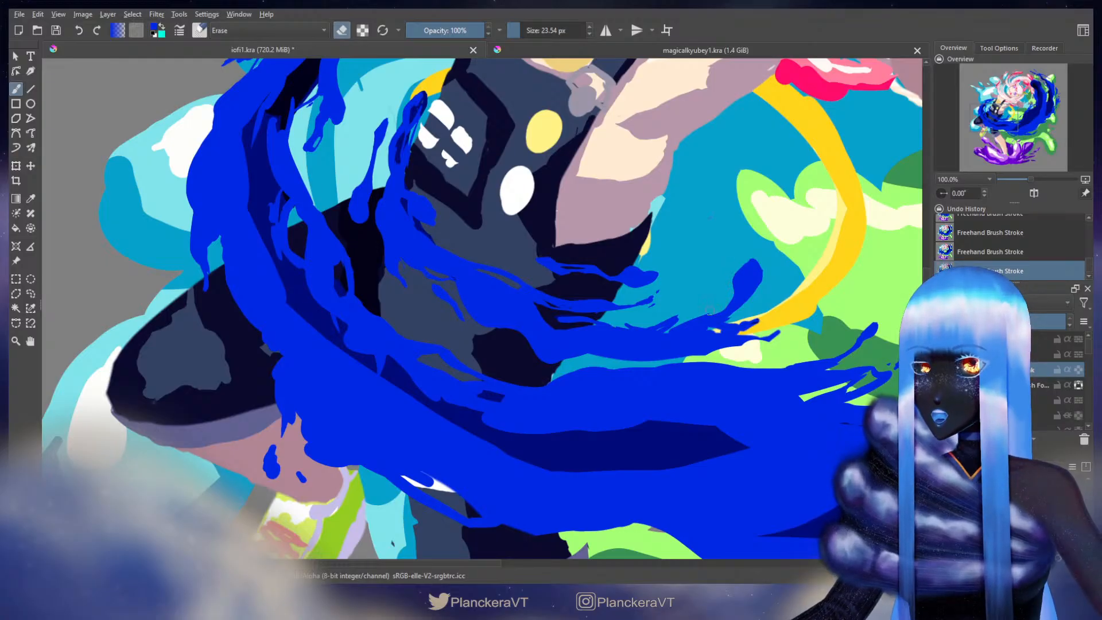
{"action": "key", "text": "e"}
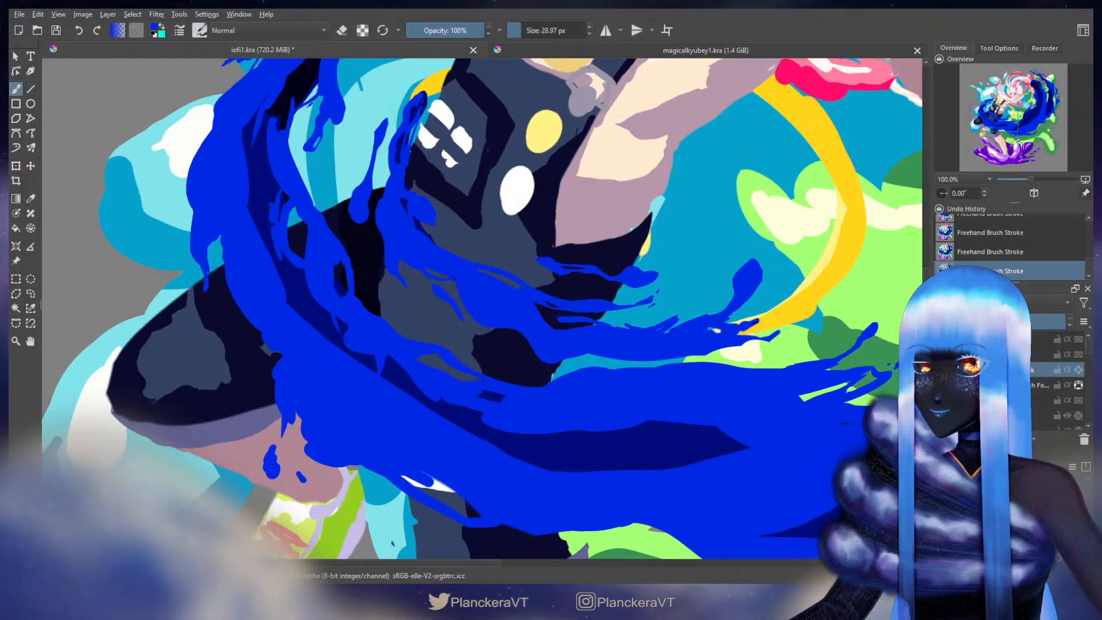
Step: Undo the latest strokes and paint small side prongs along the strand's upper edge near the upturned tip with a 26.01 px brush
{"action": "key", "text": "ctrl+z"}
{"action": "key", "text": "ctrl+z"}
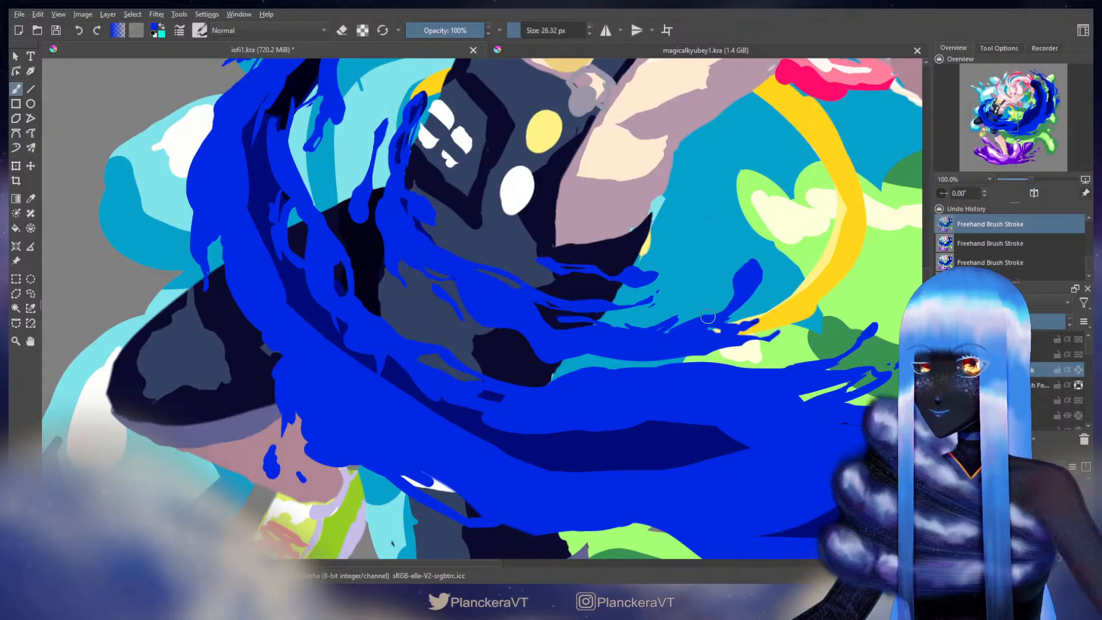
{"action": "left_click_drag", "start_coordinate": [708, 316], "coordinate": [707, 315]}
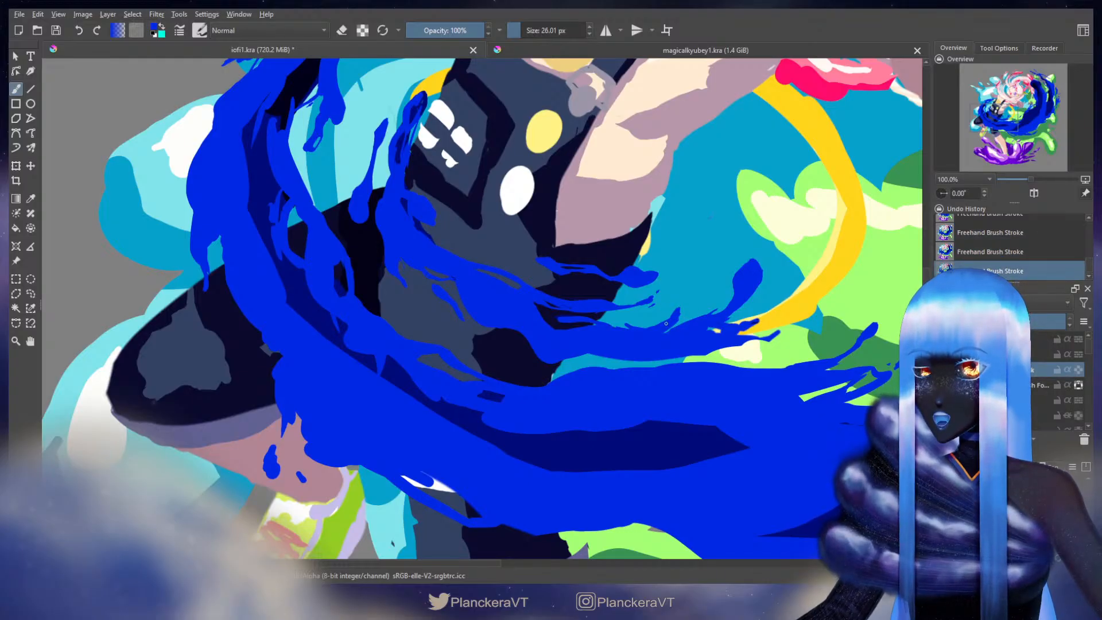
{"action": "key", "text": "e"}
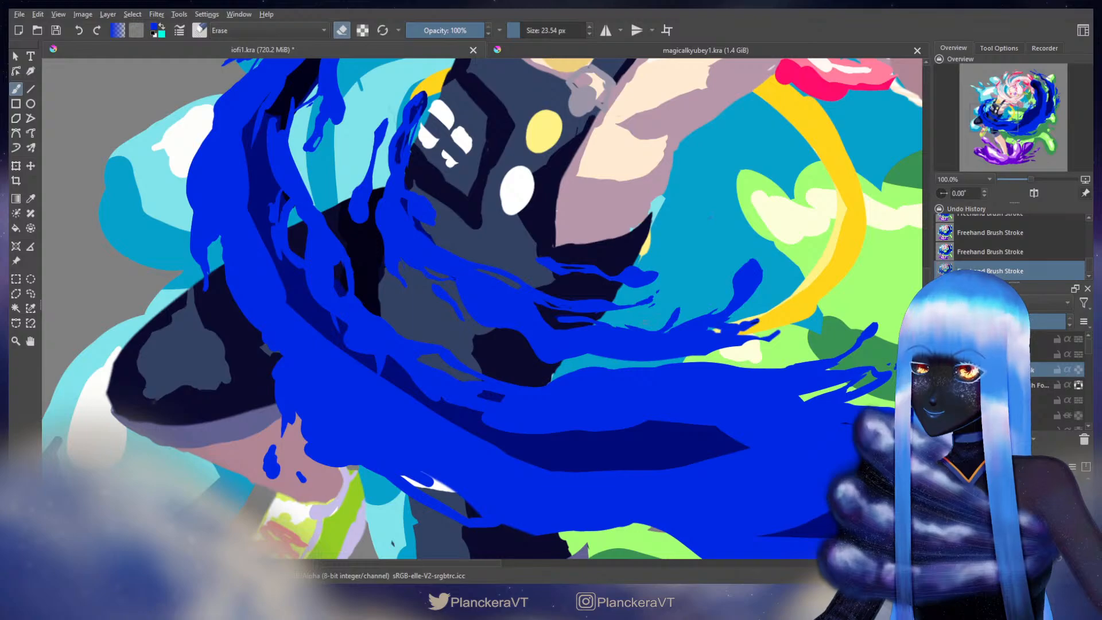
{"action": "key", "text": "e"}
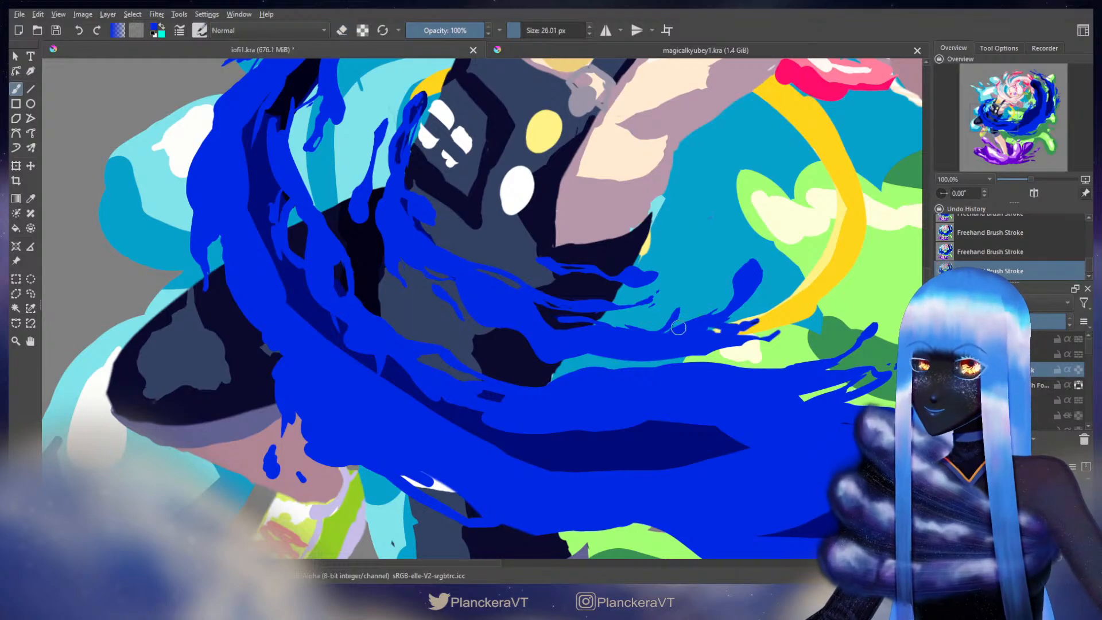
Step: Enlarge the small hole in the strand beneath the upturned tip with a 23.54 px eraser
{"action": "key", "text": "e"}
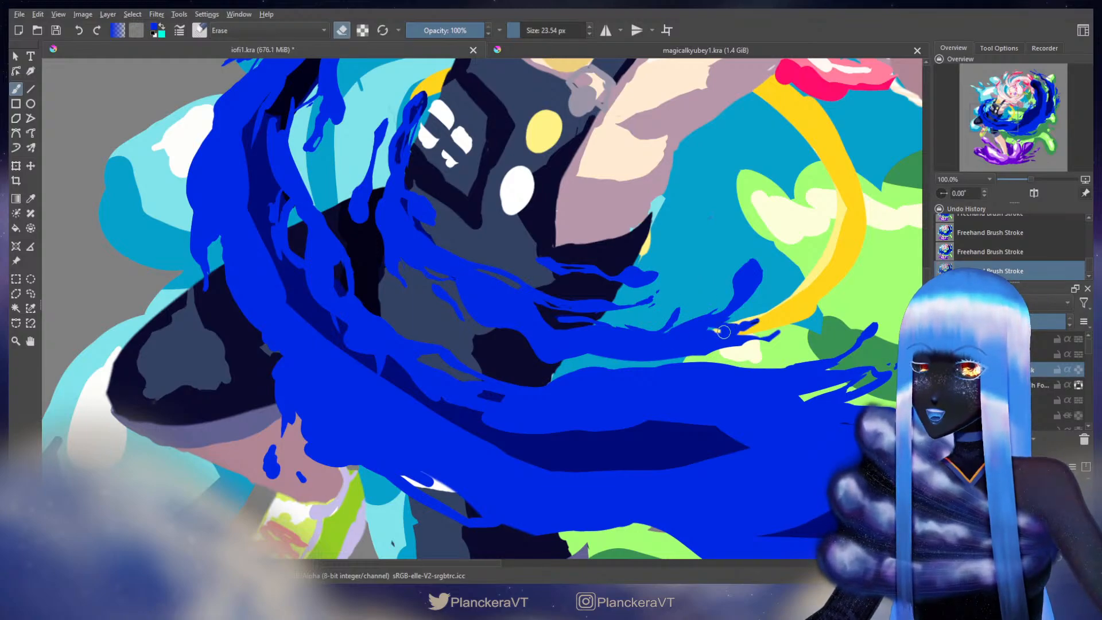
{"action": "left_click_drag", "start_coordinate": [707, 332], "coordinate": [716, 330]}
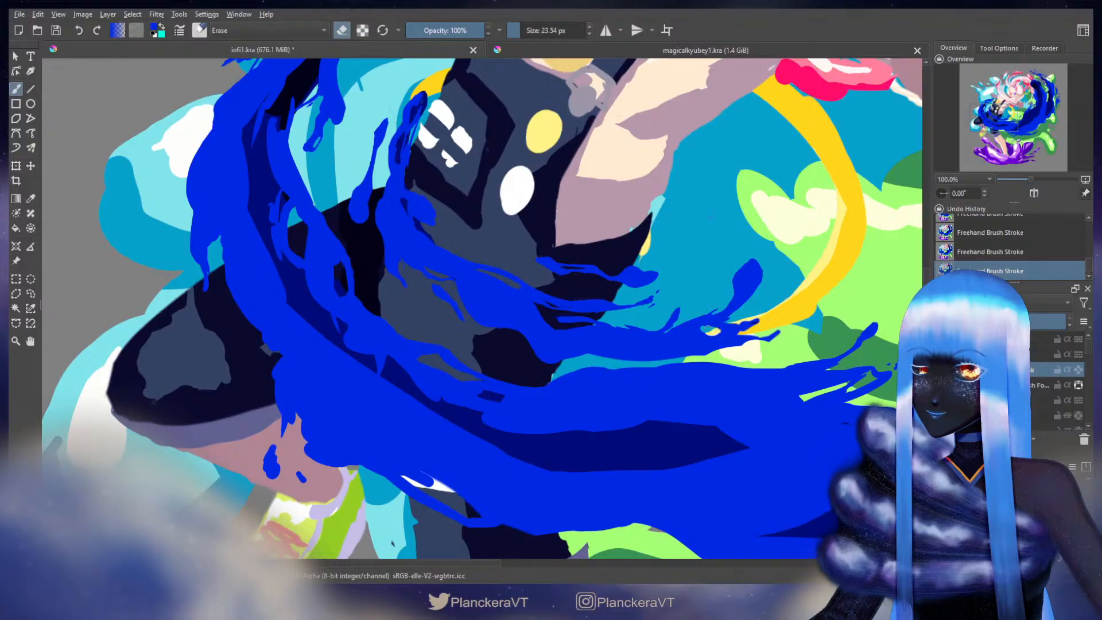
{"action": "key", "text": "e"}
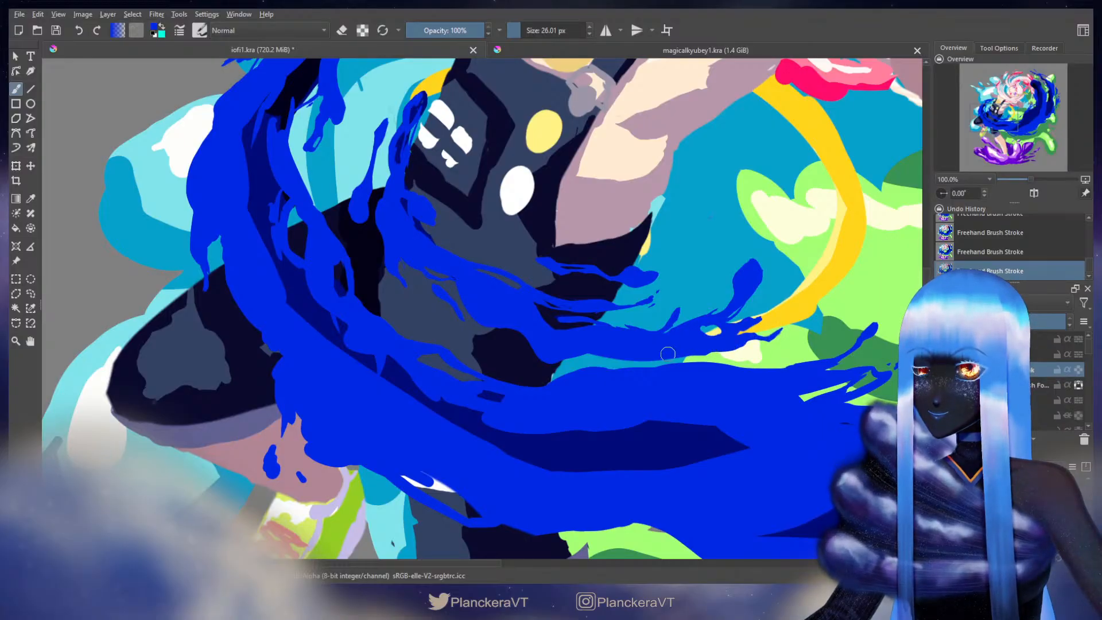
Step: Cut a long slit through the strand's lower part and a small notch at the bodysuit's edge with a 23.54 px eraser
{"action": "key", "text": "e"}
{"action": "left_click_drag", "start_coordinate": [617, 352], "coordinate": [677, 349]}
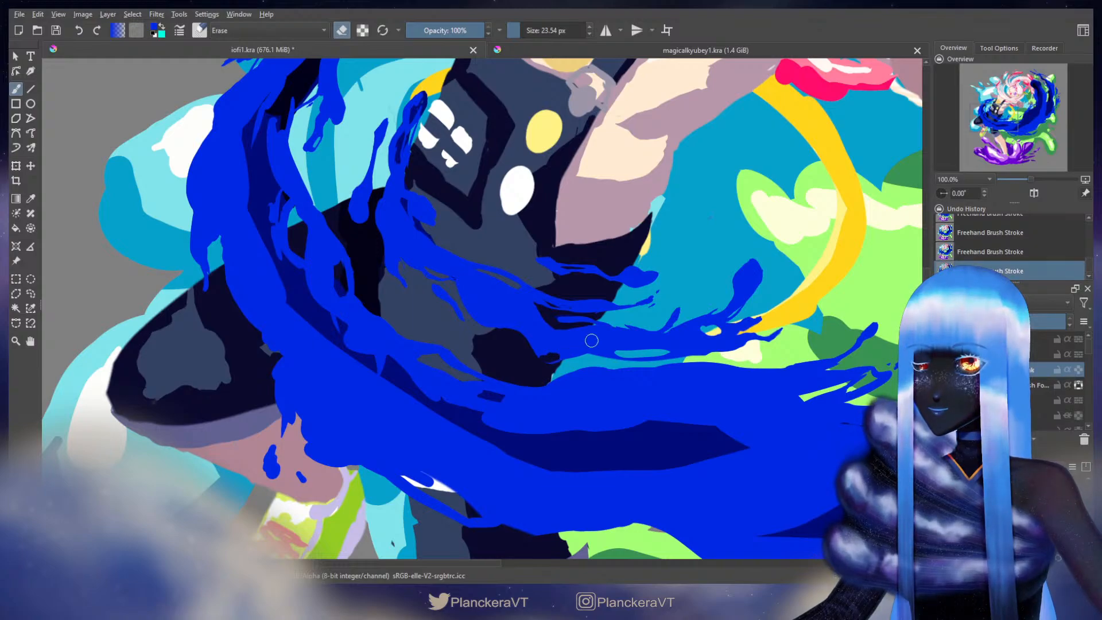
{"action": "key", "text": "ctrl+z"}
{"action": "left_click_drag", "start_coordinate": [550, 357], "coordinate": [555, 357]}
{"action": "key", "text": "e"}
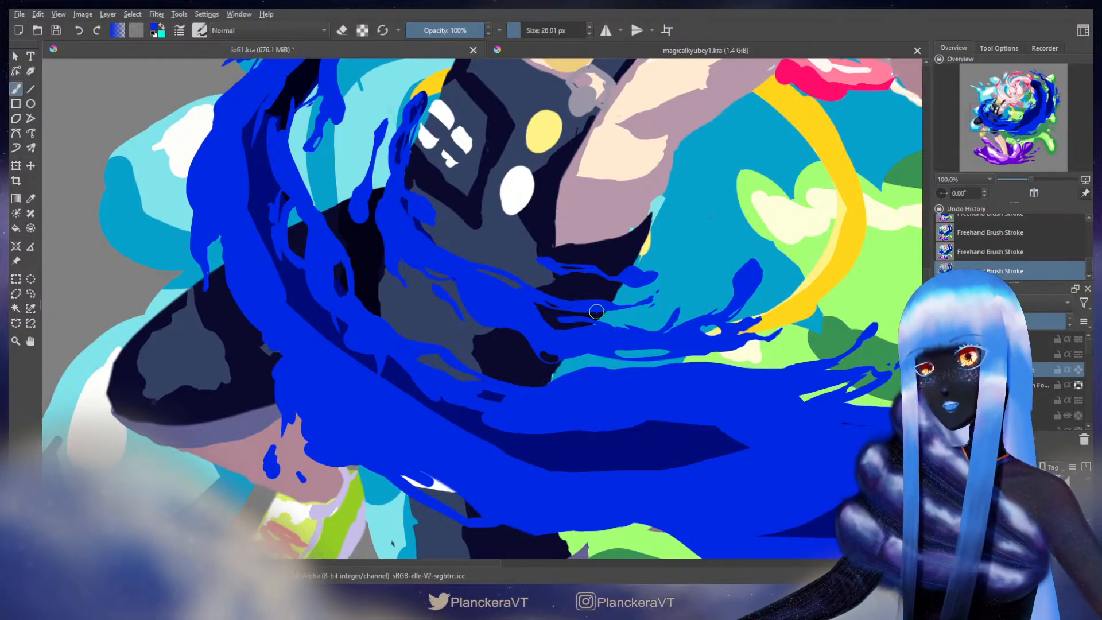
Step: Trim the big swoosh's lower edge above the forked curl over the green splash with a 23.54 px eraser
{"action": "scroll", "coordinate": [610, 335], "scroll_direction": "down", "scroll_amount": 3}
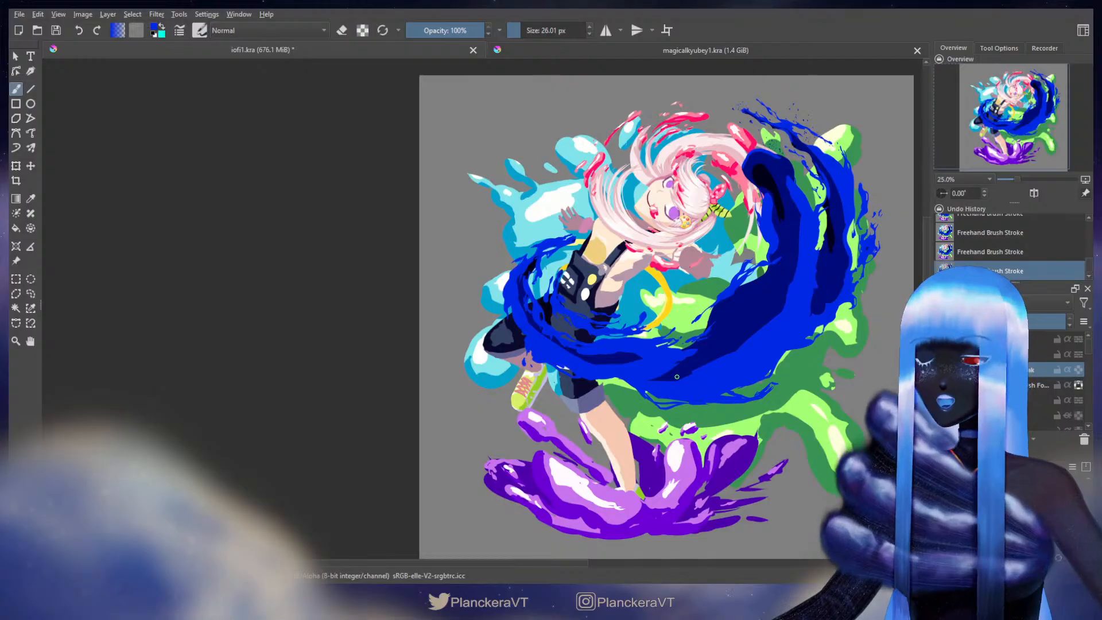
{"action": "scroll", "coordinate": [718, 320], "scroll_direction": "up", "scroll_amount": 3}
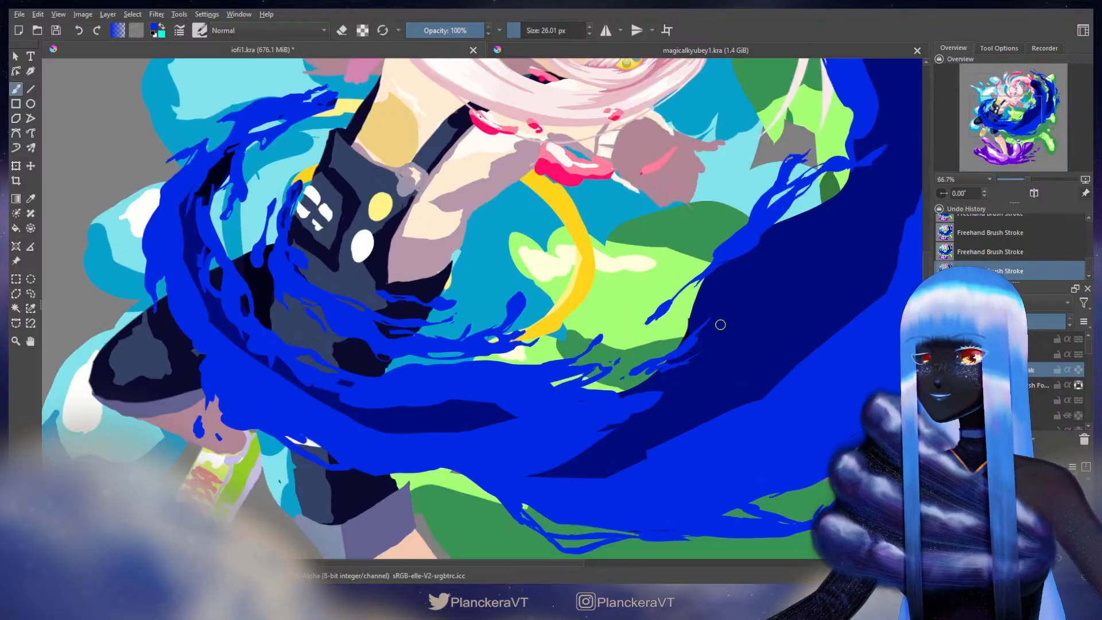
{"action": "left_click_drag", "start_coordinate": [824, 278], "coordinate": [628, 308]}
{"action": "left_click_drag", "start_coordinate": [735, 251], "coordinate": [712, 109]}
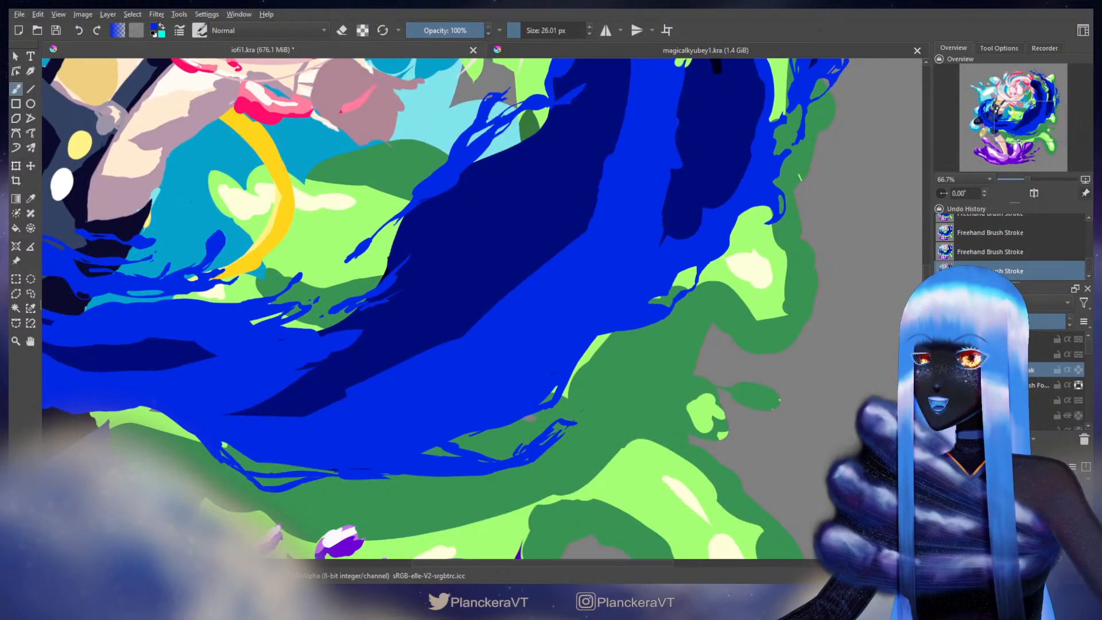
{"action": "scroll", "coordinate": [712, 109], "scroll_direction": "up", "scroll_amount": 1}
{"action": "left_click_drag", "start_coordinate": [603, 310], "coordinate": [806, 256]}
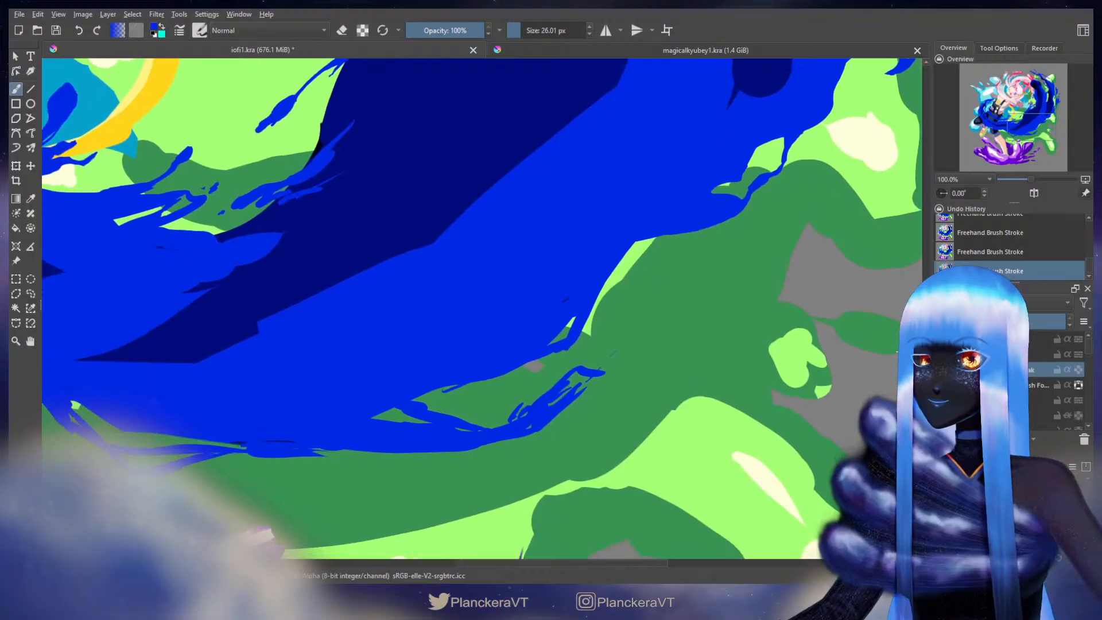
{"action": "left_click_drag", "start_coordinate": [598, 322], "coordinate": [658, 290]}
{"action": "key", "text": "e"}
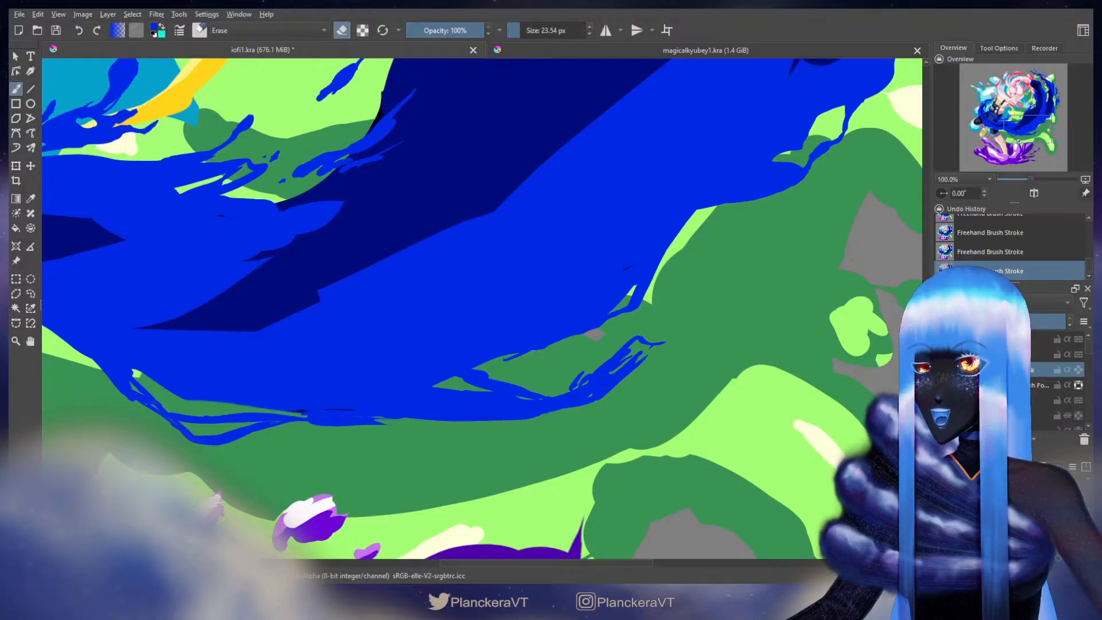
{"action": "left_click_drag", "start_coordinate": [531, 349], "coordinate": [593, 328]}
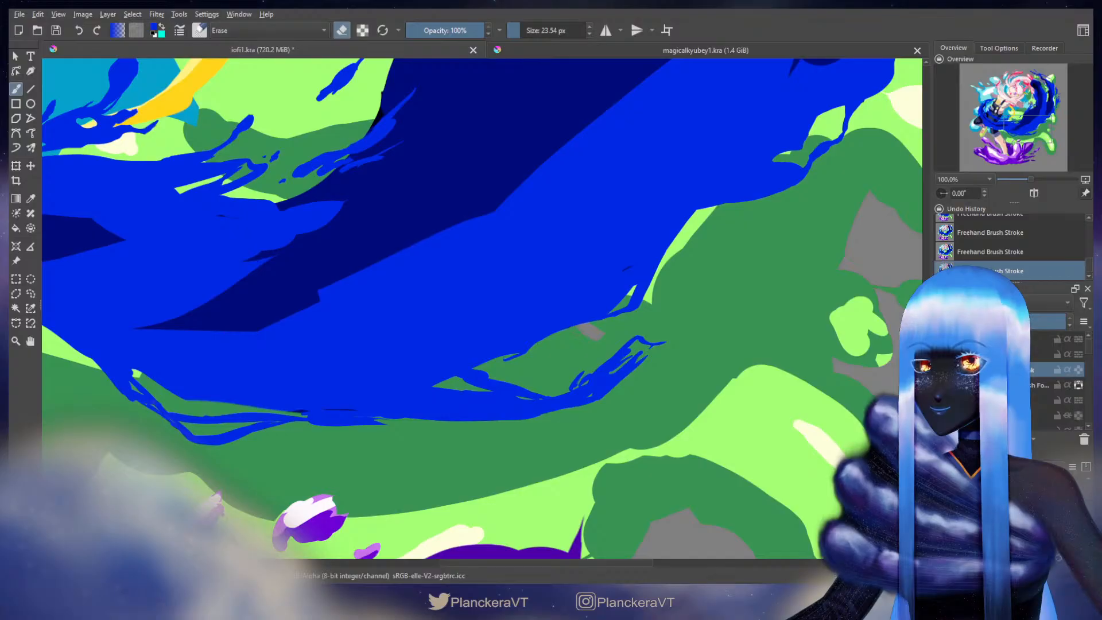
{"action": "left_click_drag", "start_coordinate": [674, 249], "coordinate": [646, 299]}
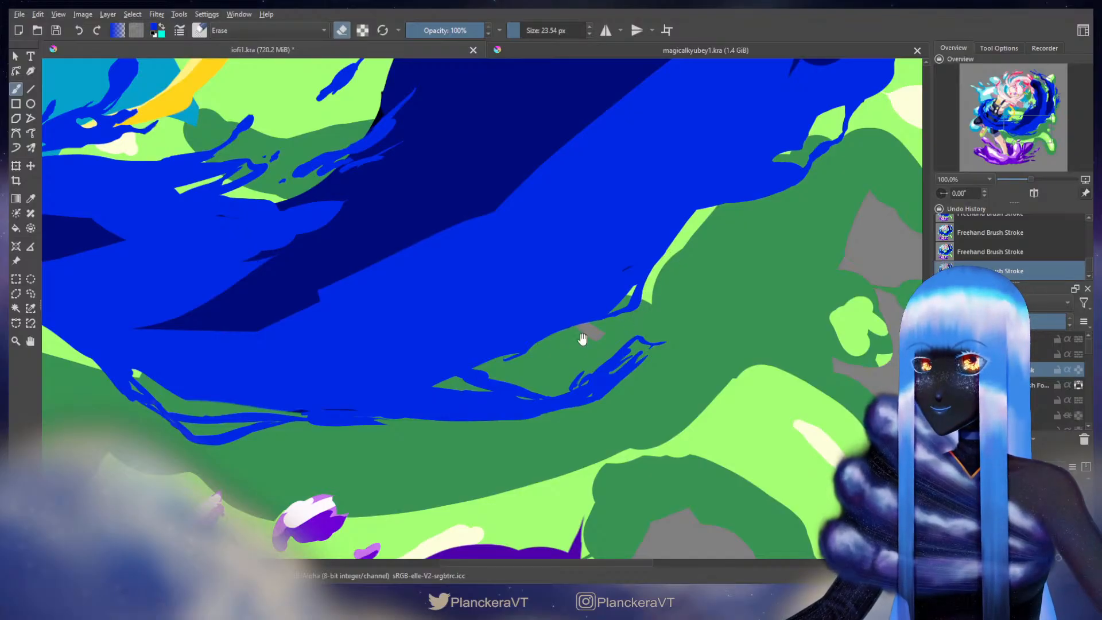
{"action": "left_click_drag", "start_coordinate": [582, 332], "coordinate": [681, 292]}
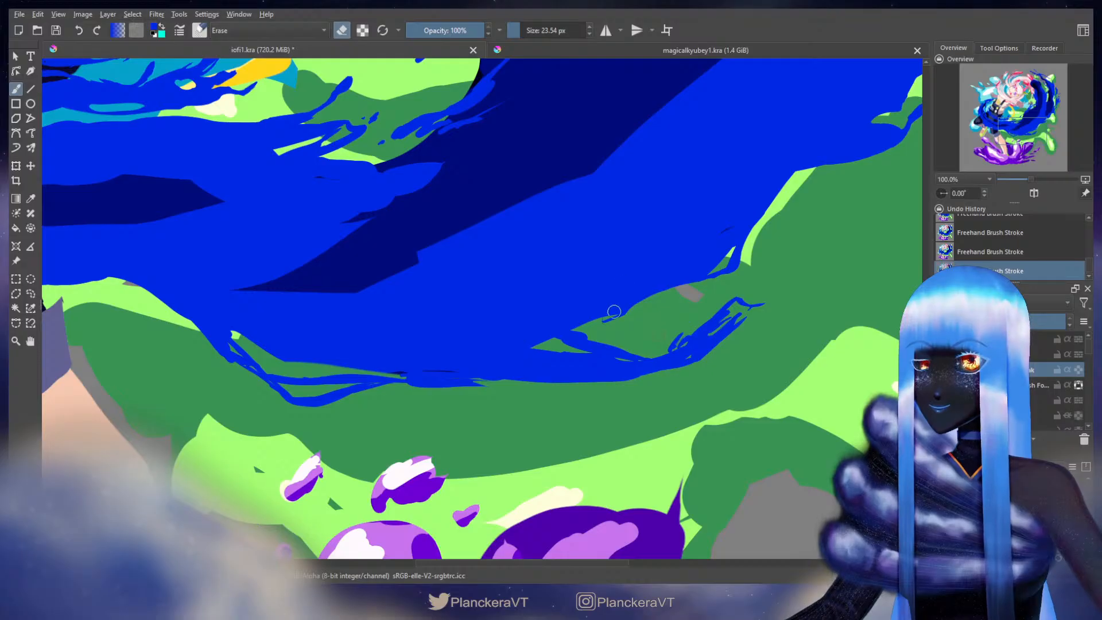
Step: Paint a thin prong into the gap beneath the big swoosh with a 26.01 px brush and reshape the gap's end with a 17.61 px eraser
{"action": "left_click_drag", "start_coordinate": [613, 314], "coordinate": [607, 316], "text": "shift"}
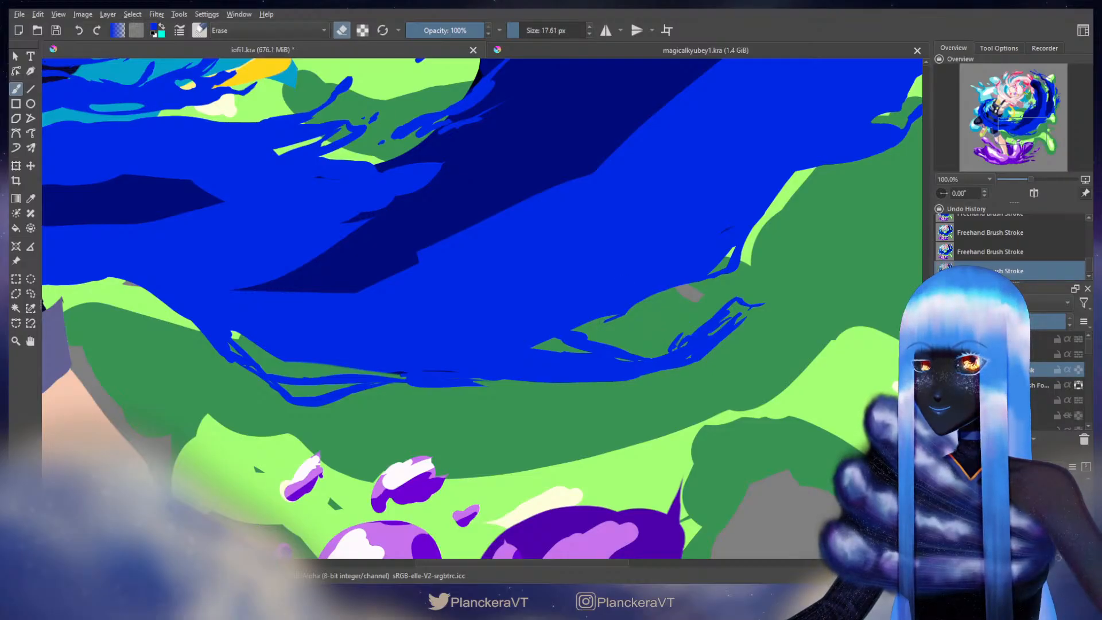
{"action": "key", "text": "e"}
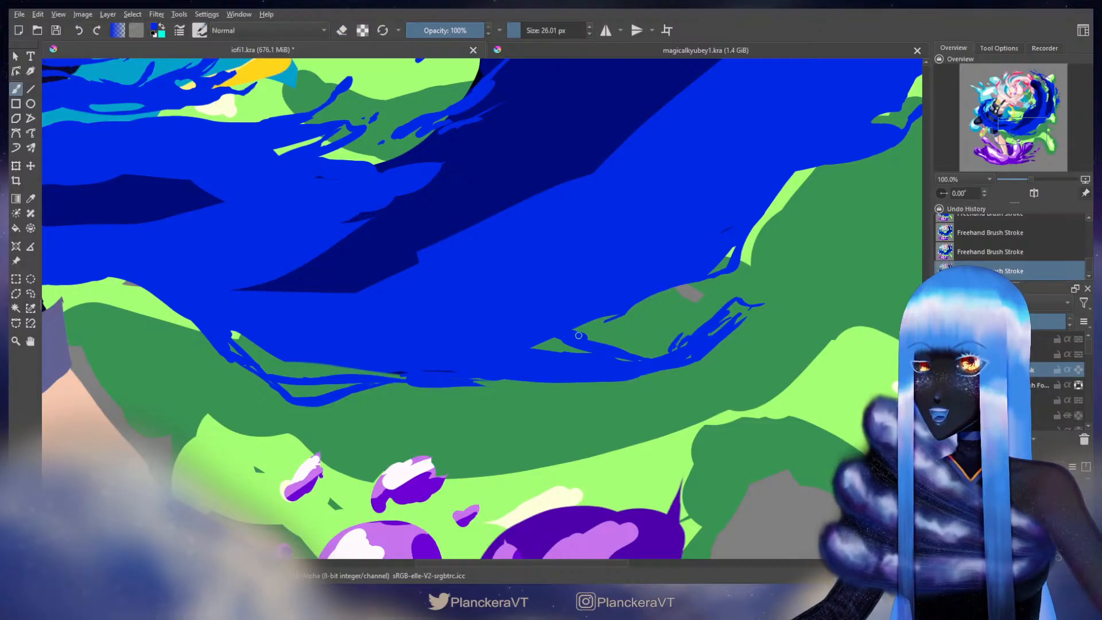
{"action": "left_click_drag", "start_coordinate": [574, 329], "coordinate": [604, 340]}
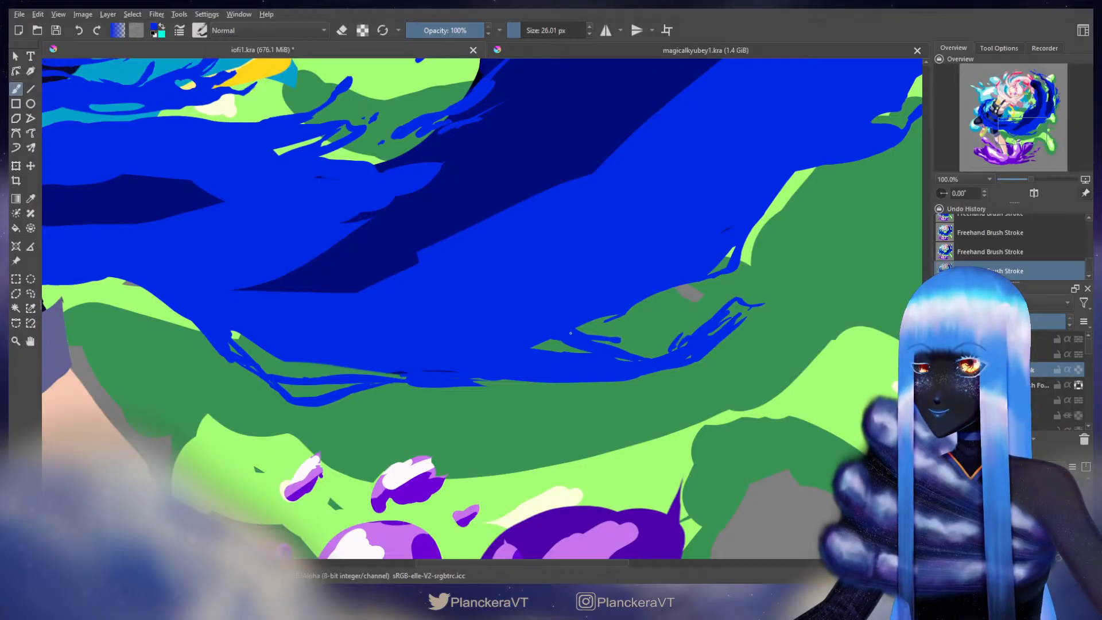
{"action": "key", "text": "e"}
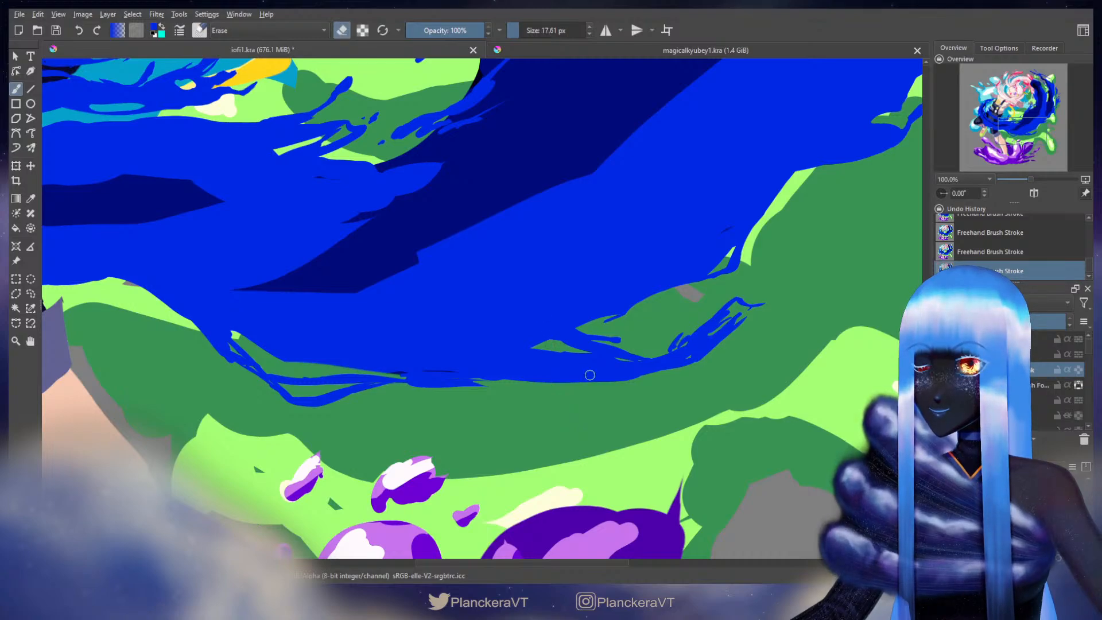
{"action": "key", "text": "e"}
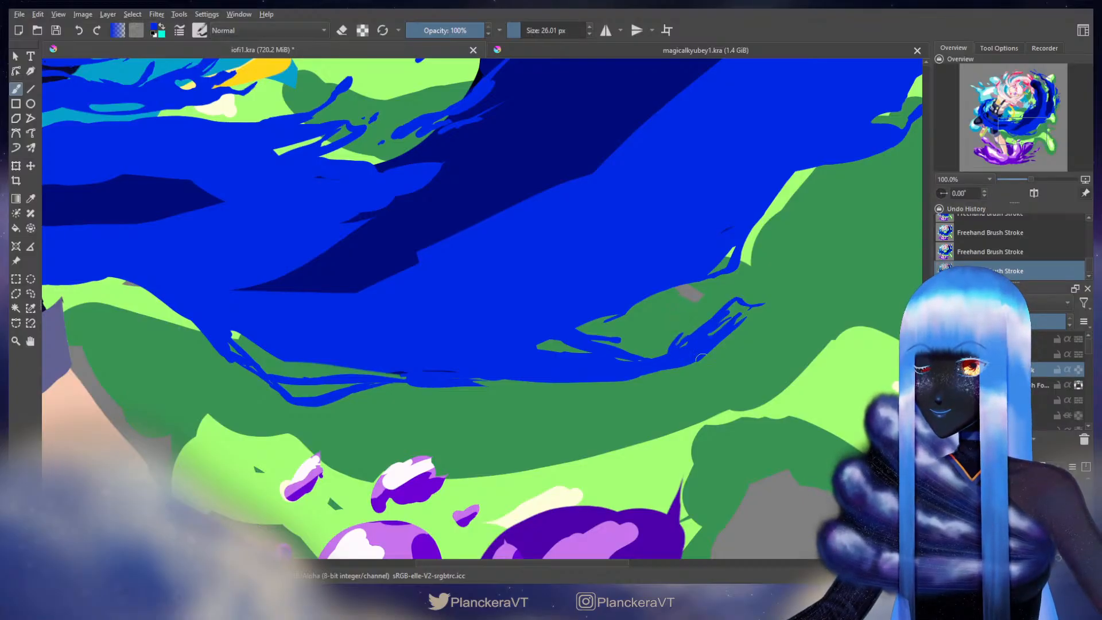
Step: Paint a thin upward prong beside the forked tip beneath the big swoosh with a 26.01 px brush, redoing the first attempts
{"action": "key", "text": "e"}
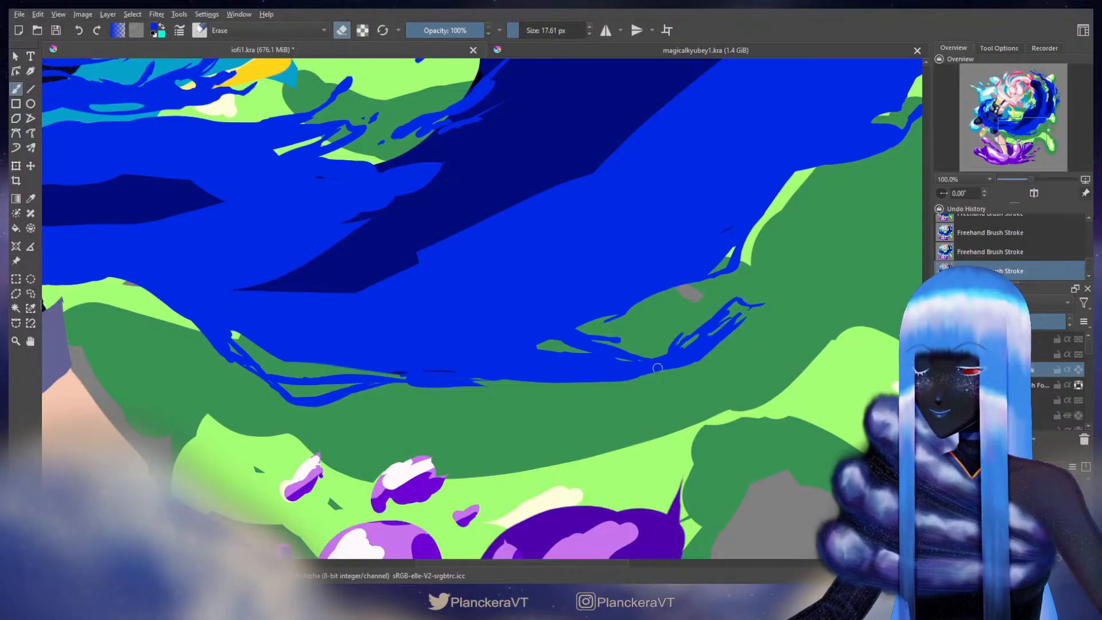
{"action": "key", "text": "e"}
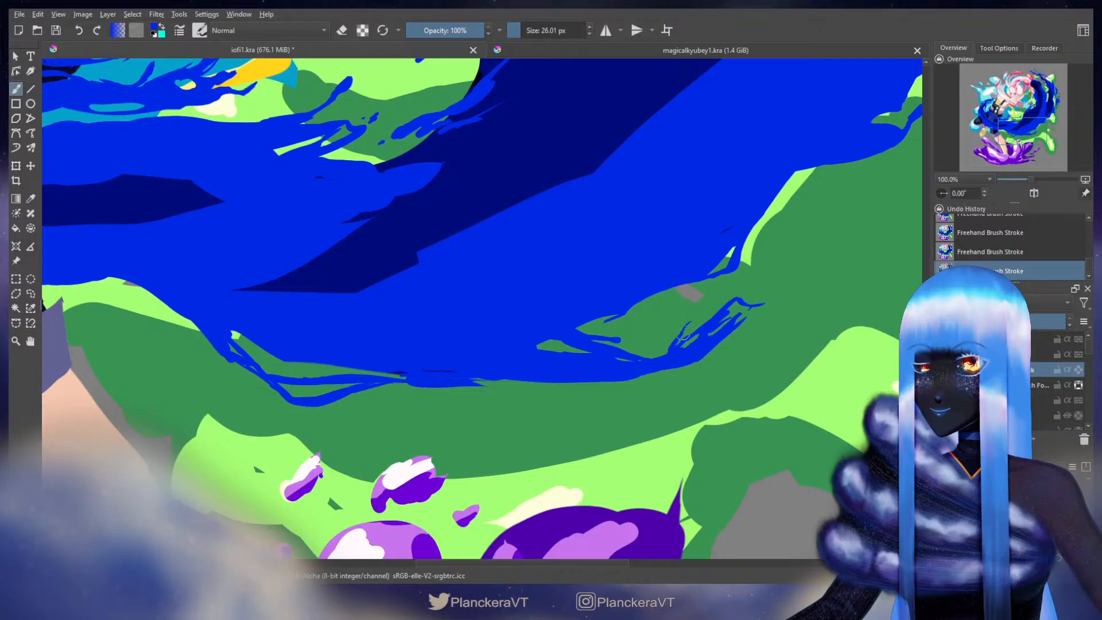
{"action": "key", "text": "ctrl+z"}
{"action": "key", "text": "ctrl+z"}
{"action": "key", "text": "ctrl+z"}
{"action": "left_click_drag", "start_coordinate": [677, 346], "coordinate": [685, 326]}
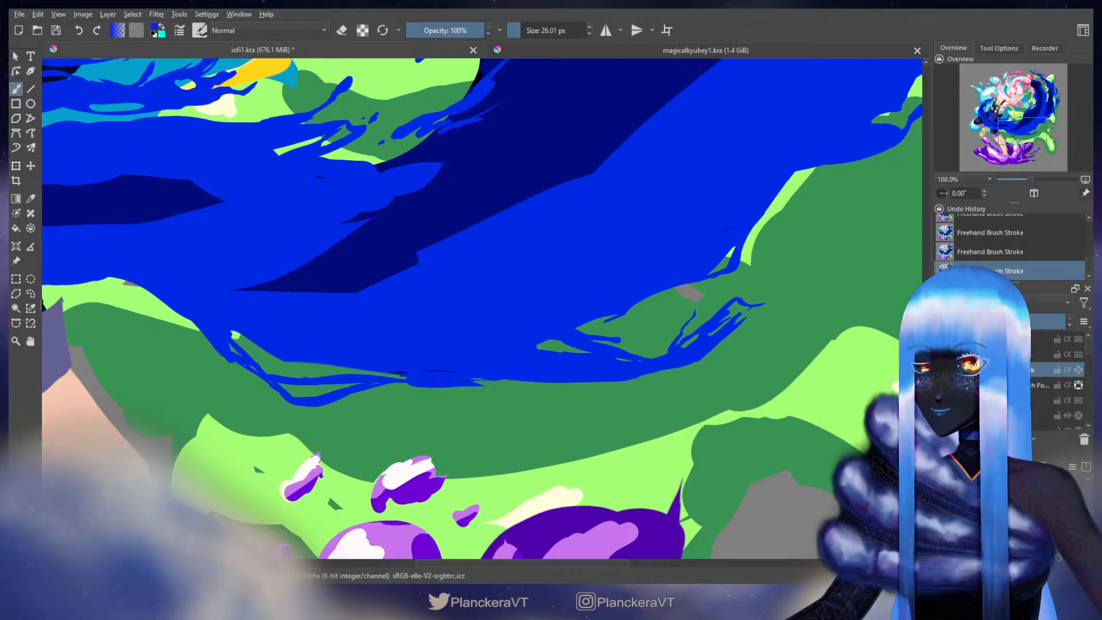
Step: Cut a small slit into the strand below the gap with a 17.61 px eraser and refine its edges with a 26.01 px brush
{"action": "key", "text": "e"}
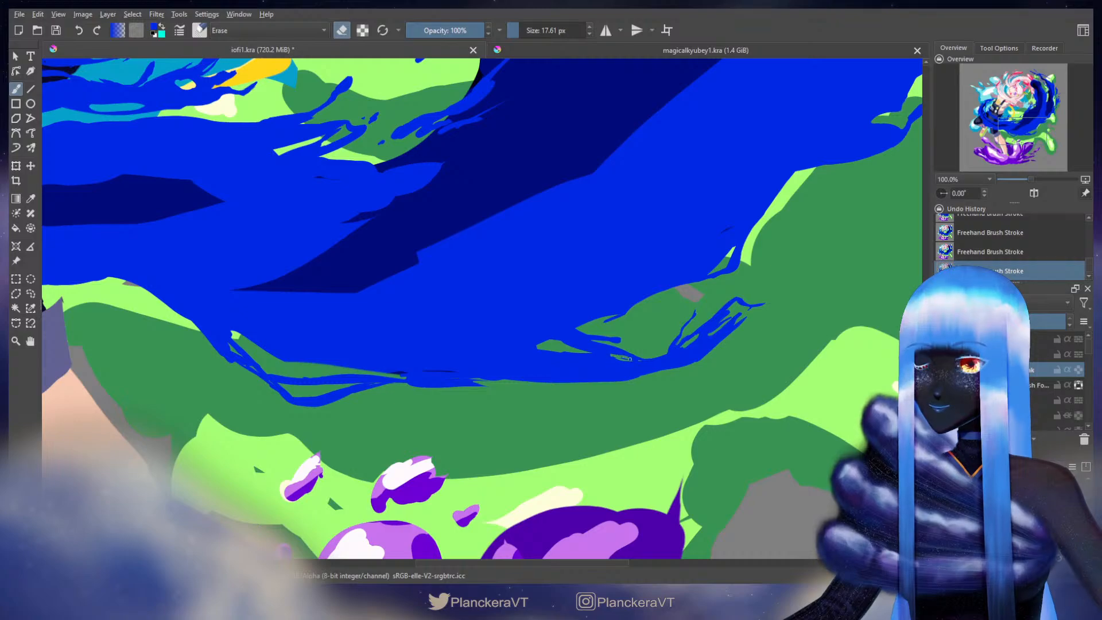
{"action": "key", "text": "e"}
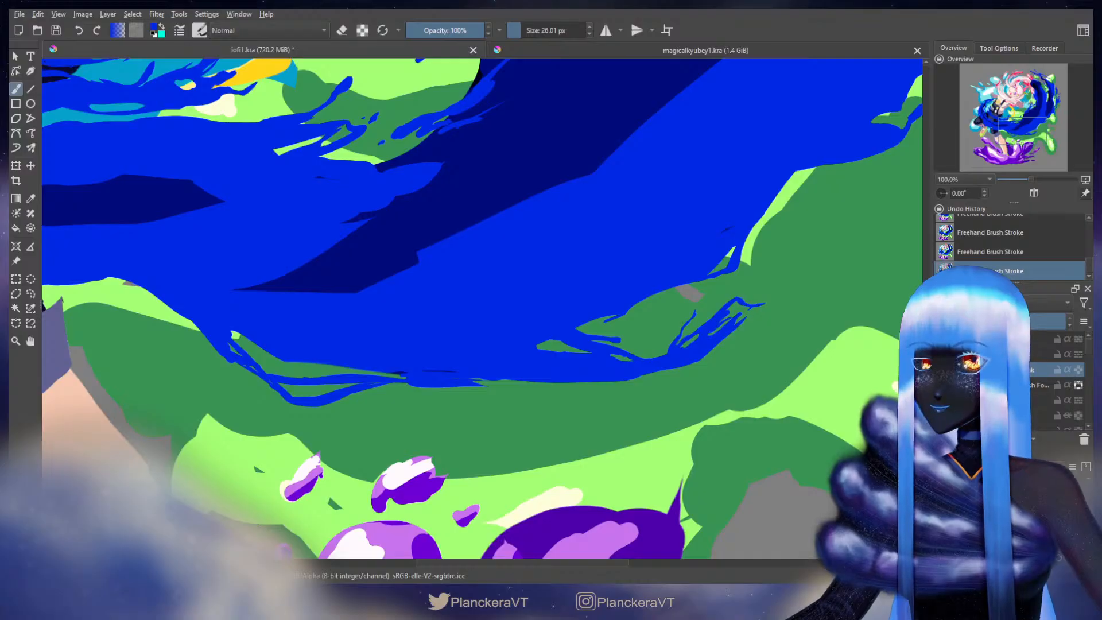
{"action": "key", "text": "e"}
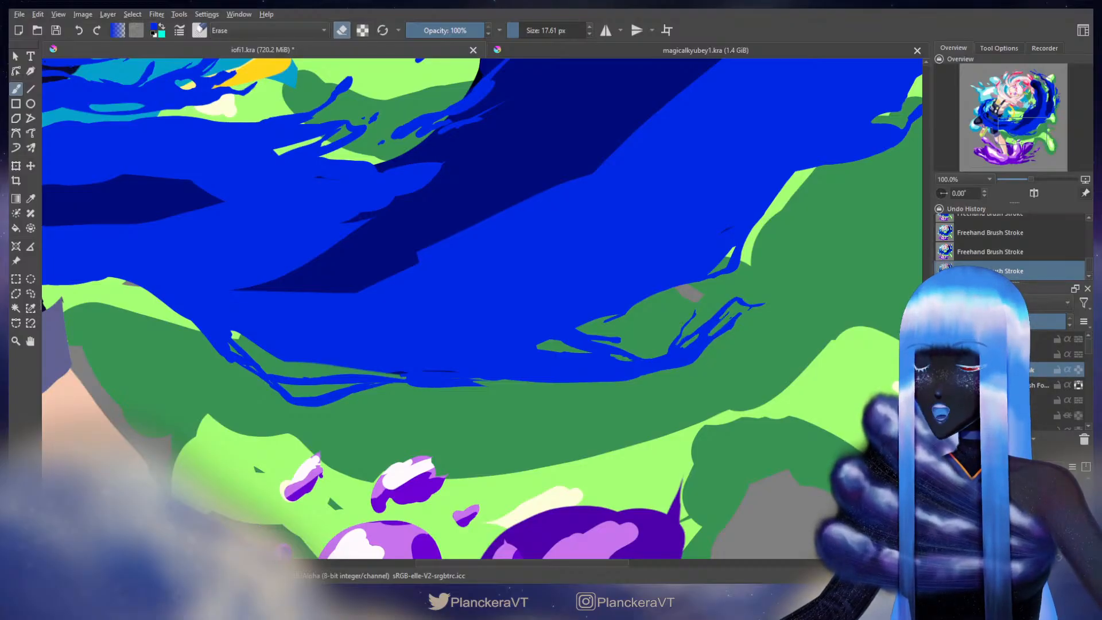
{"action": "key", "text": "e"}
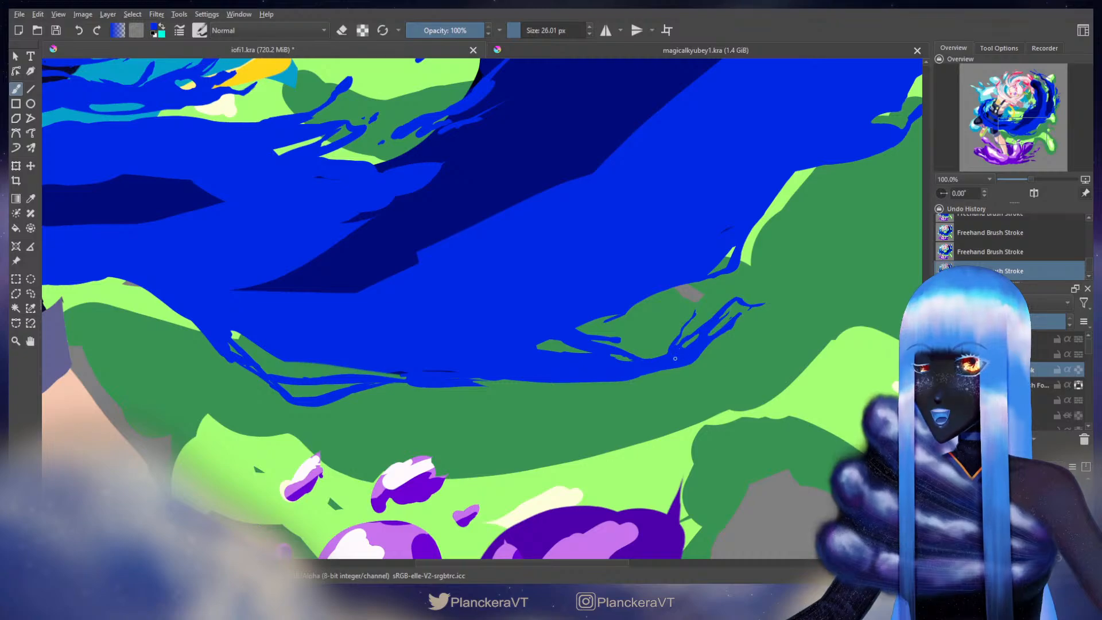
Step: Refine the blue swirl's lower edge above the dark green with brush and eraser, cutting a thin sliver-shaped gap into it
{"action": "left_click_drag", "start_coordinate": [623, 383], "coordinate": [543, 372]}
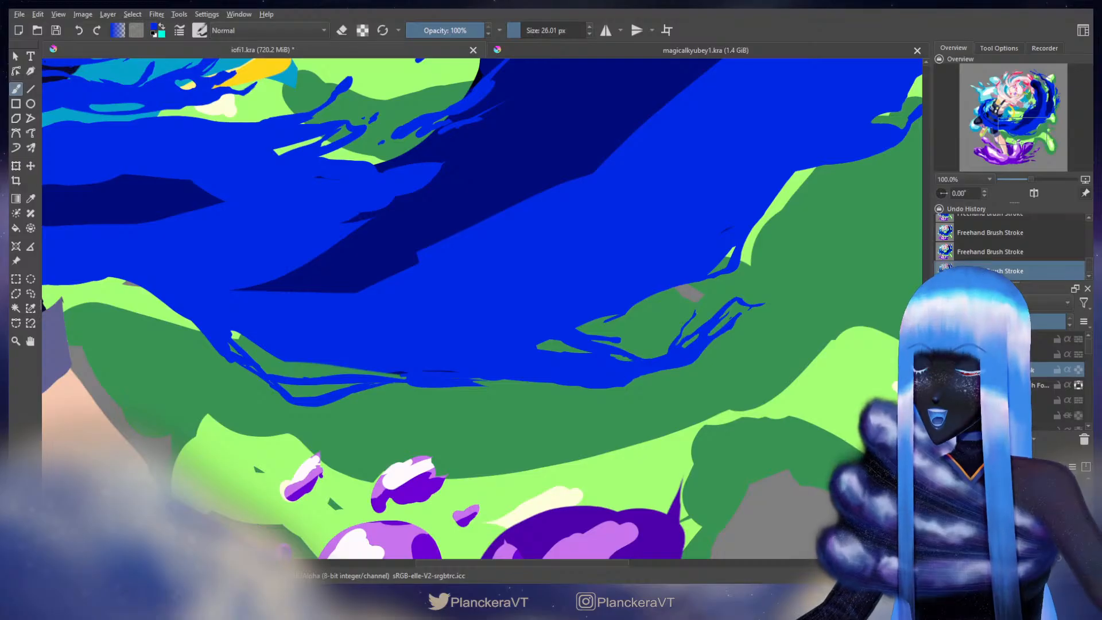
{"action": "key", "text": "e"}
{"action": "left_click_drag", "start_coordinate": [499, 388], "coordinate": [631, 362]}
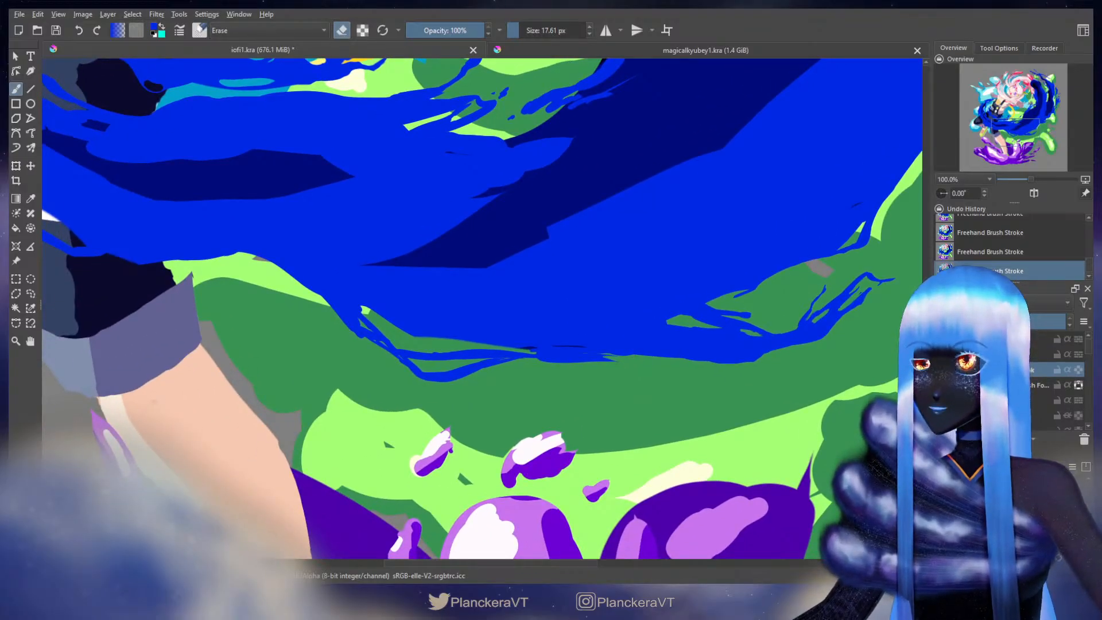
{"action": "key", "text": "e"}
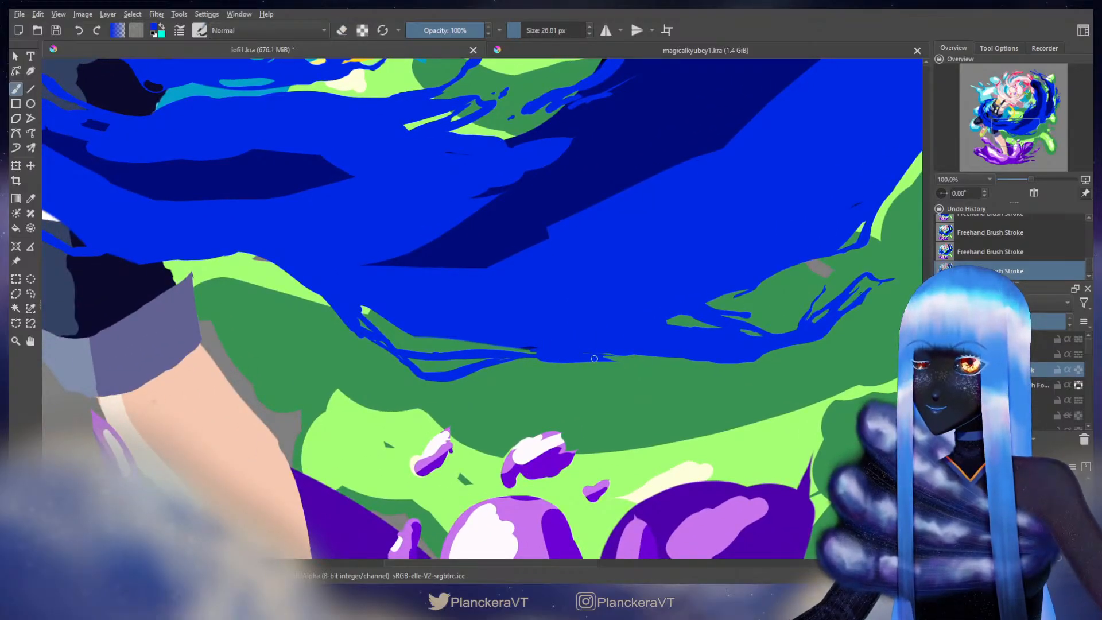
{"action": "key", "text": "e"}
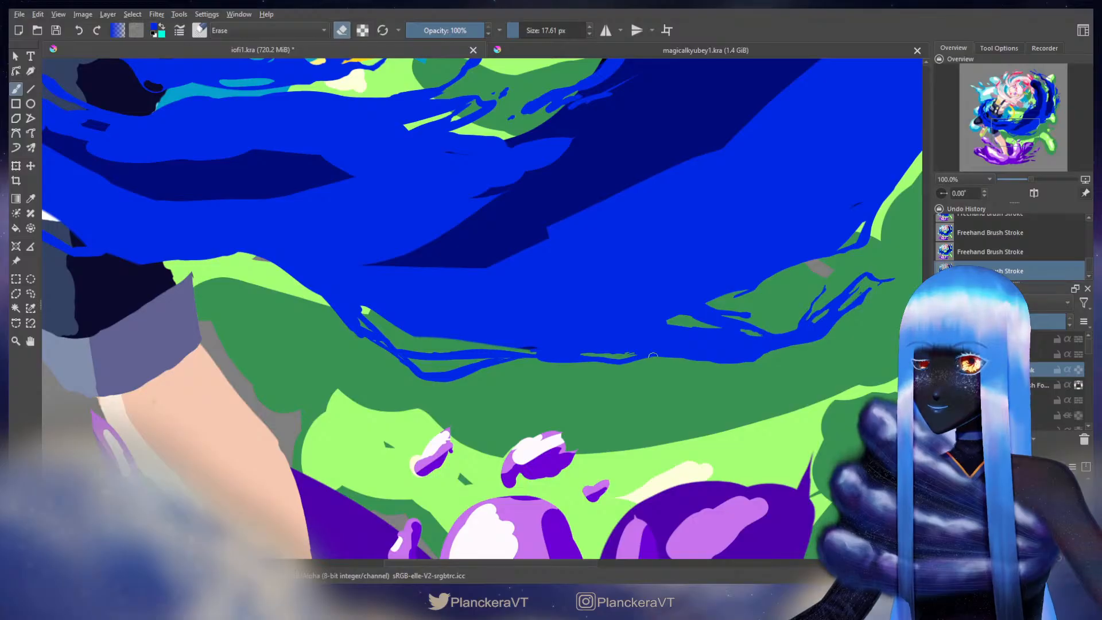
{"action": "key", "text": "e"}
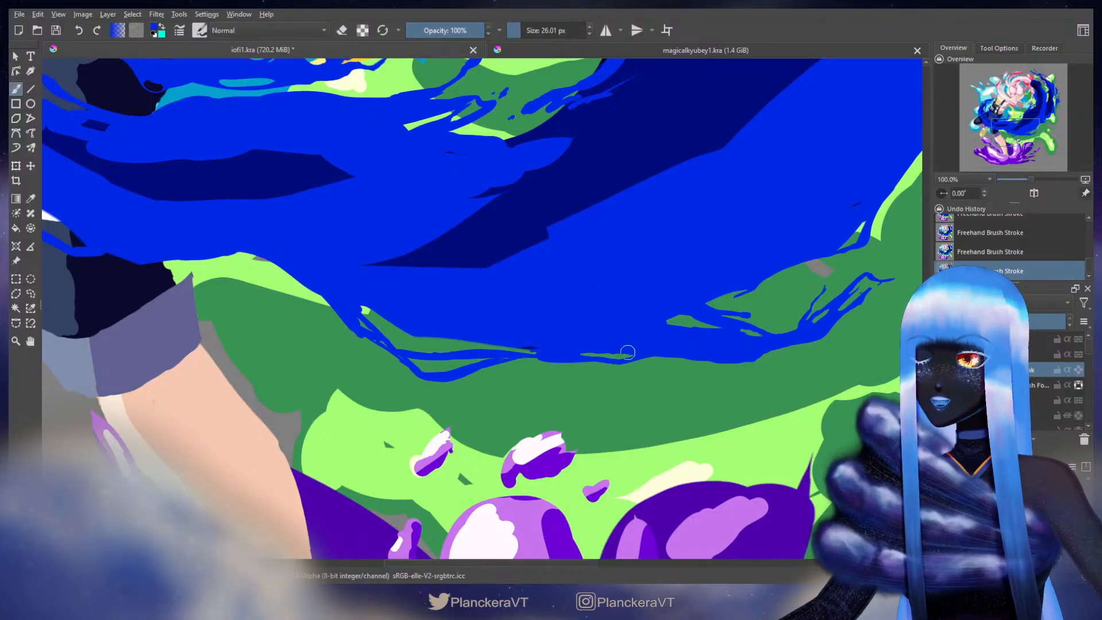
Step: Reshape the thin blue strands and narrow green gaps at the left end of the swirl's lower edge, smoothing the outline beside them
{"action": "left_click_drag", "start_coordinate": [498, 366], "coordinate": [552, 363]}
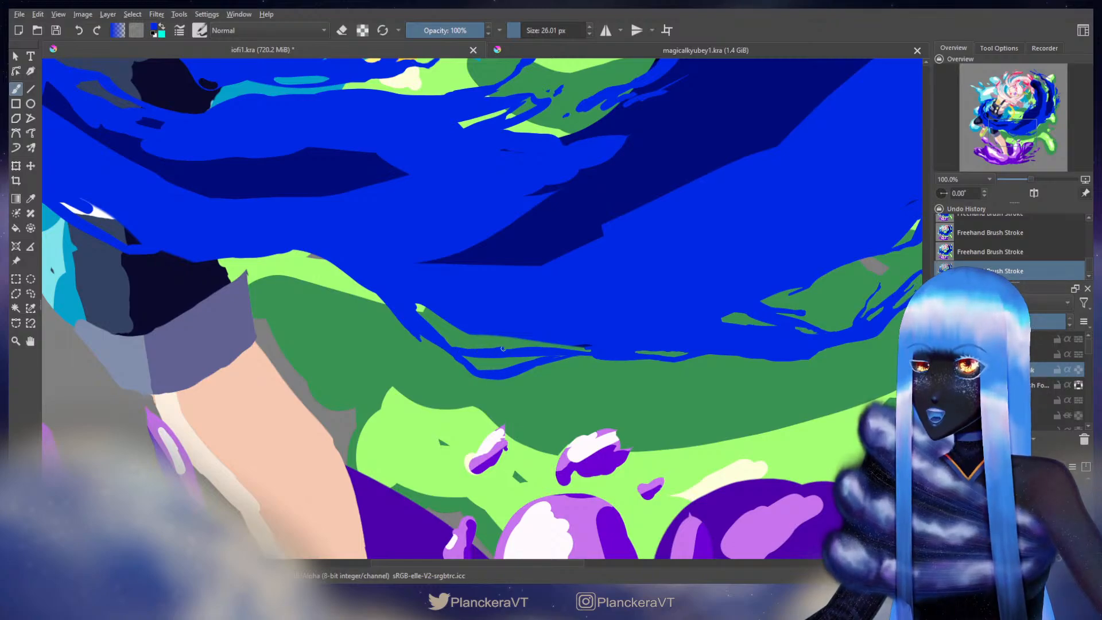
{"action": "mouse_move", "coordinate": [595, 350]}
{"action": "left_mouse_down"}
{"action": "mouse_move", "coordinate": [462, 331]}
{"action": "mouse_move", "coordinate": [395, 289]}
{"action": "mouse_move", "coordinate": [447, 319]}
{"action": "mouse_move", "coordinate": [424, 300]}
{"action": "left_mouse_up"}
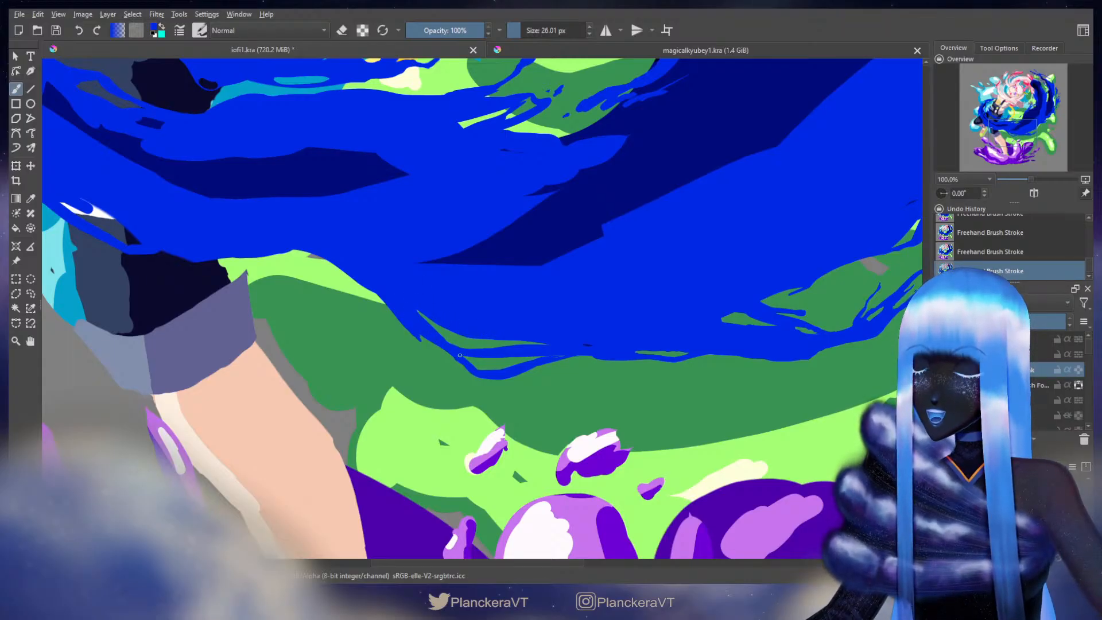
{"action": "mouse_move", "coordinate": [460, 363]}
{"action": "left_mouse_down"}
{"action": "mouse_move", "coordinate": [467, 369]}
{"action": "mouse_move", "coordinate": [487, 380]}
{"action": "mouse_move", "coordinate": [510, 372]}
{"action": "left_mouse_up"}
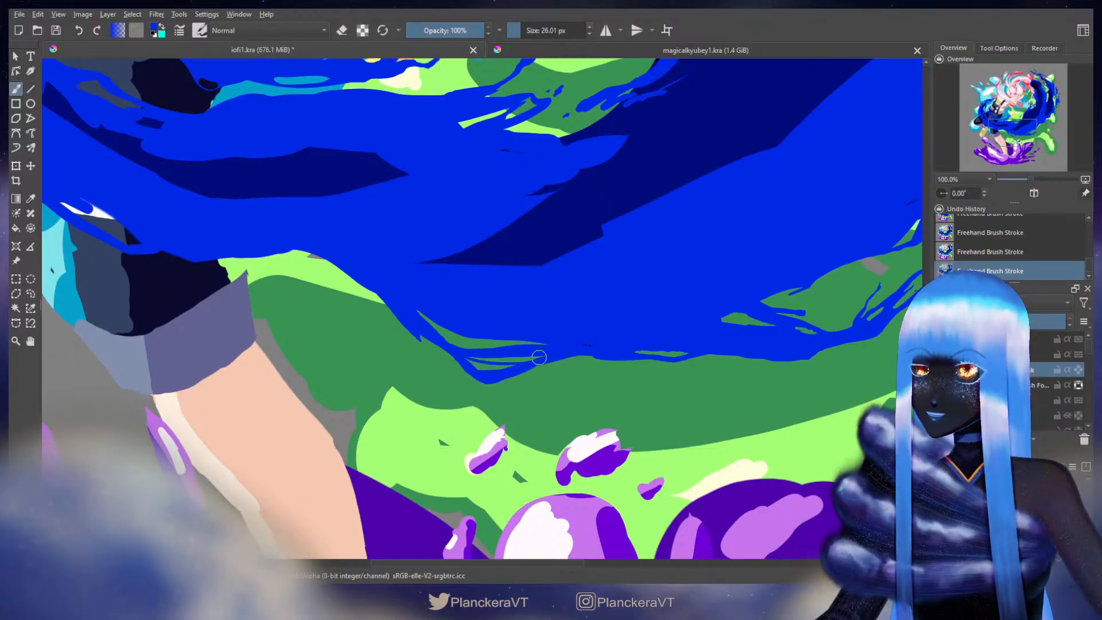
{"action": "key", "text": "ctrl+z"}
{"action": "key", "text": "ctrl+shift+z"}
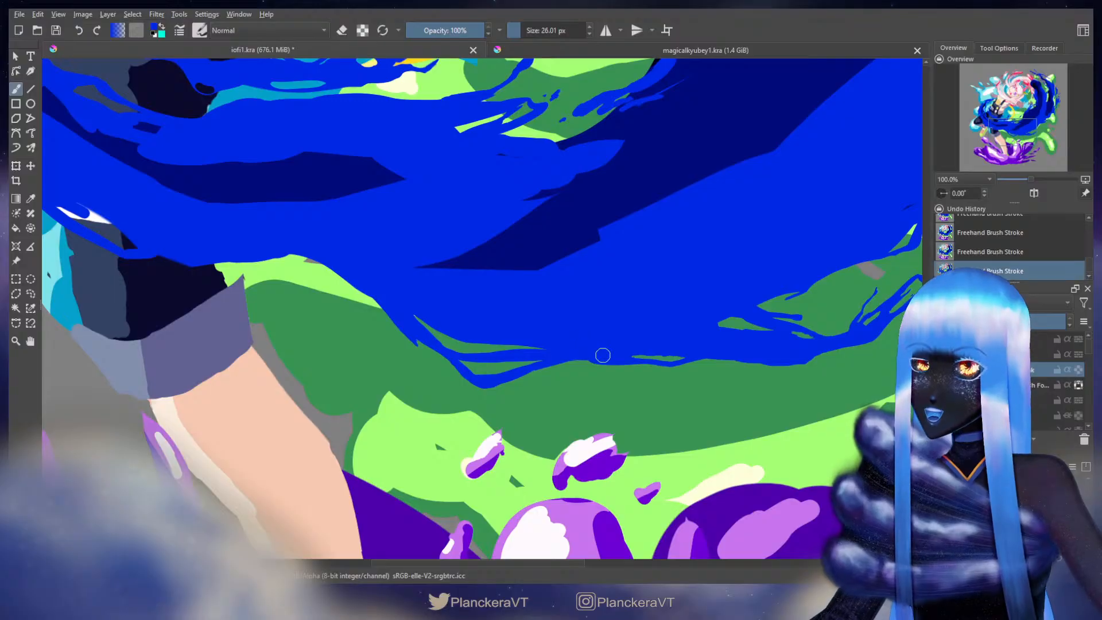
{"action": "key", "text": "ctrl+z"}
{"action": "key", "text": "ctrl+shift+z"}
{"action": "mouse_move", "coordinate": [600, 363]}
{"action": "left_mouse_down"}
{"action": "mouse_move", "coordinate": [628, 360]}
{"action": "mouse_move", "coordinate": [580, 357]}
{"action": "mouse_move", "coordinate": [624, 362]}
{"action": "left_mouse_up"}
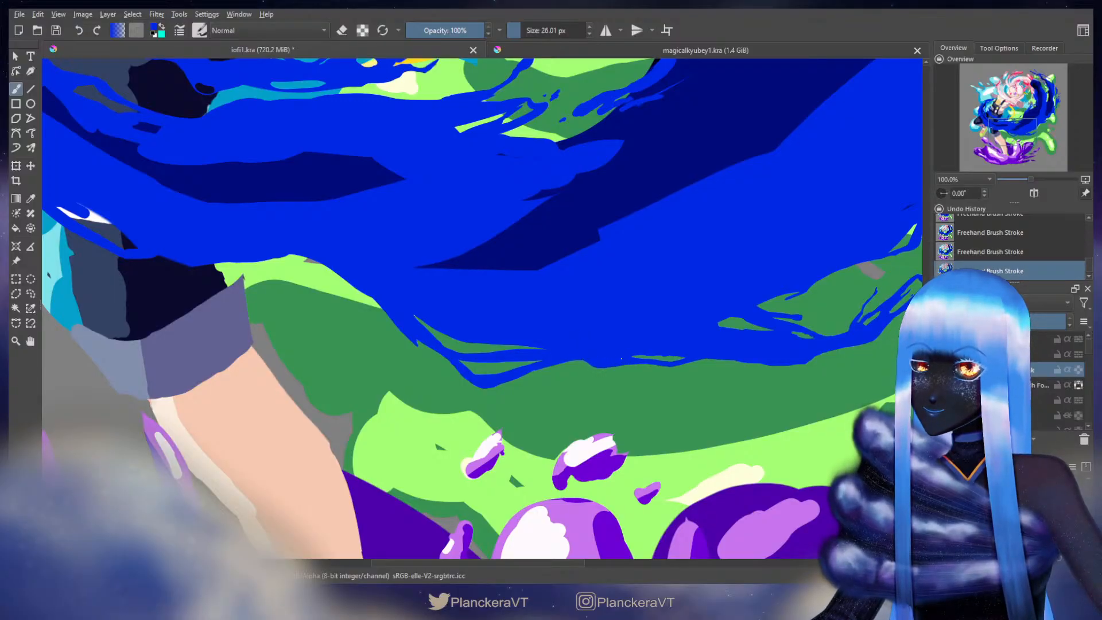
Step: Paint small pointed blue drips along the outer left side of the strands on the swirl's lower edge, trimming them with the eraser
{"action": "left_click_drag", "start_coordinate": [606, 311], "coordinate": [694, 337]}
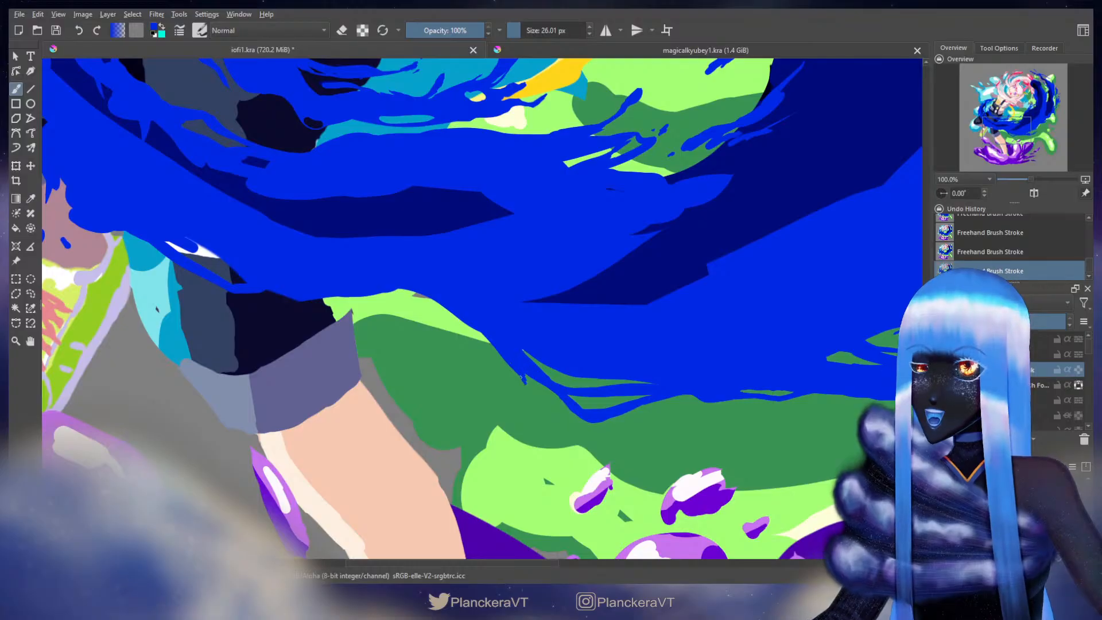
{"action": "key", "text": "ctrl+z"}
{"action": "key", "text": "ctrl+shift+z"}
{"action": "key", "text": "ctrl+z"}
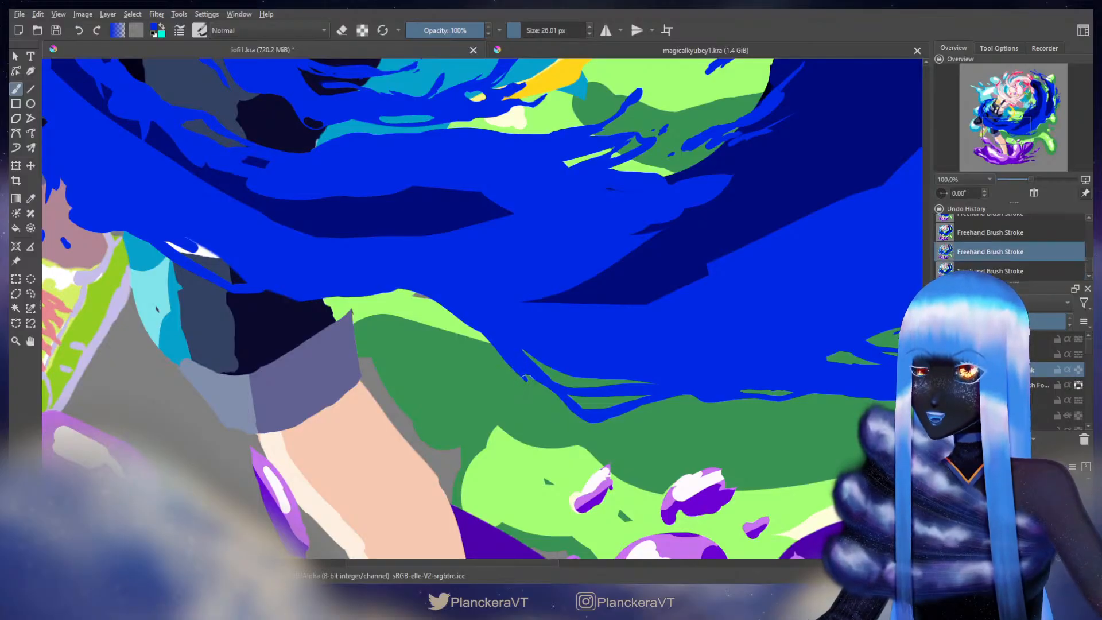
{"action": "left_click_drag", "start_coordinate": [513, 365], "coordinate": [525, 379]}
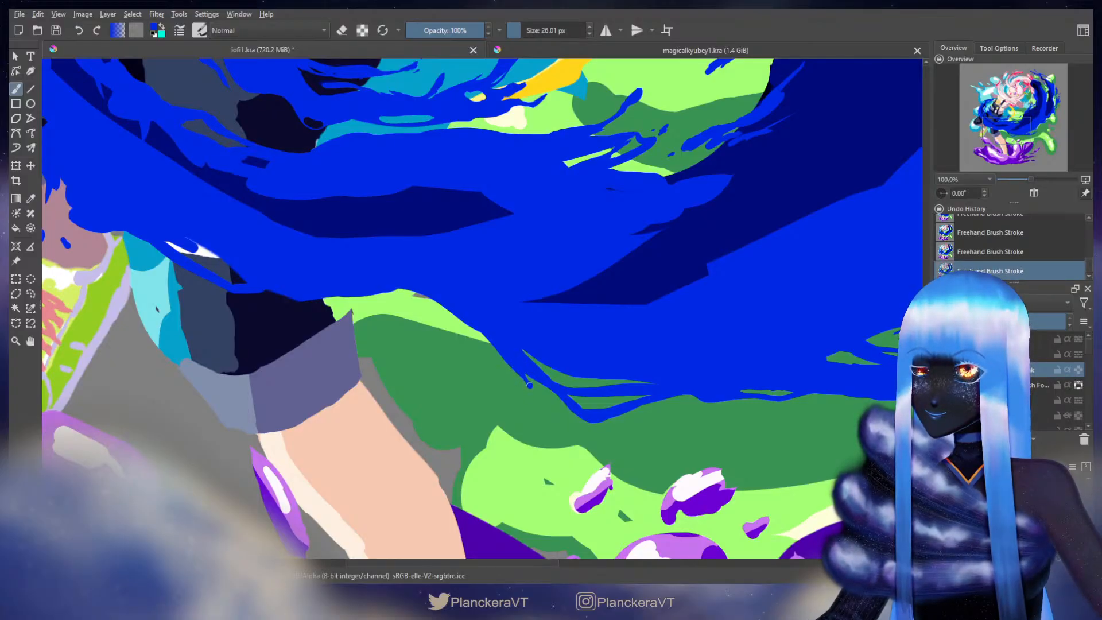
{"action": "key", "text": "e"}
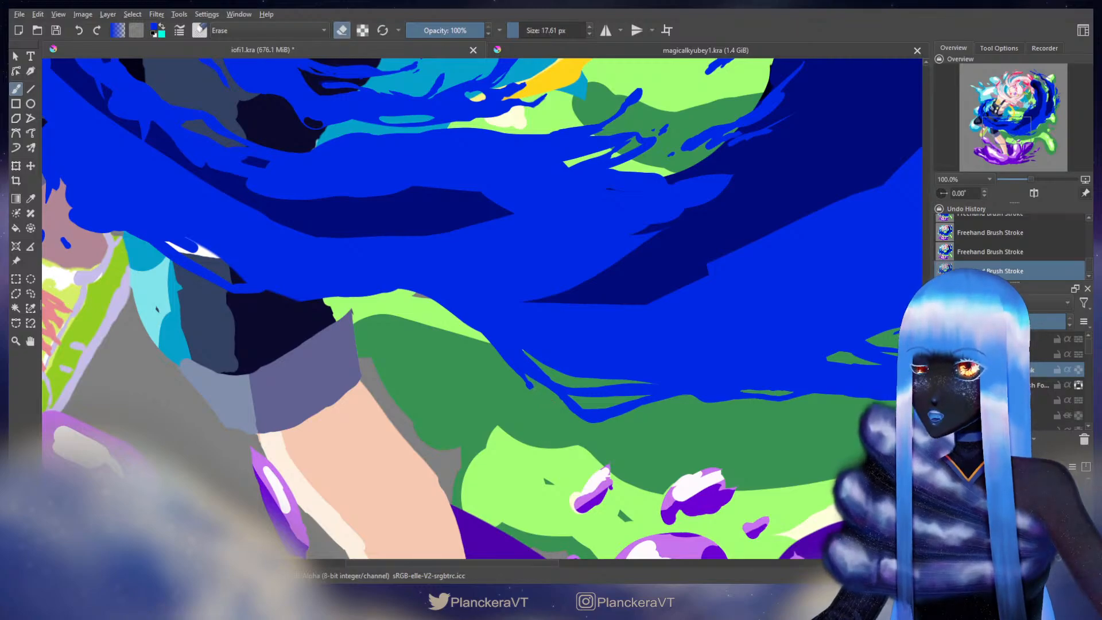
{"action": "key", "text": "e"}
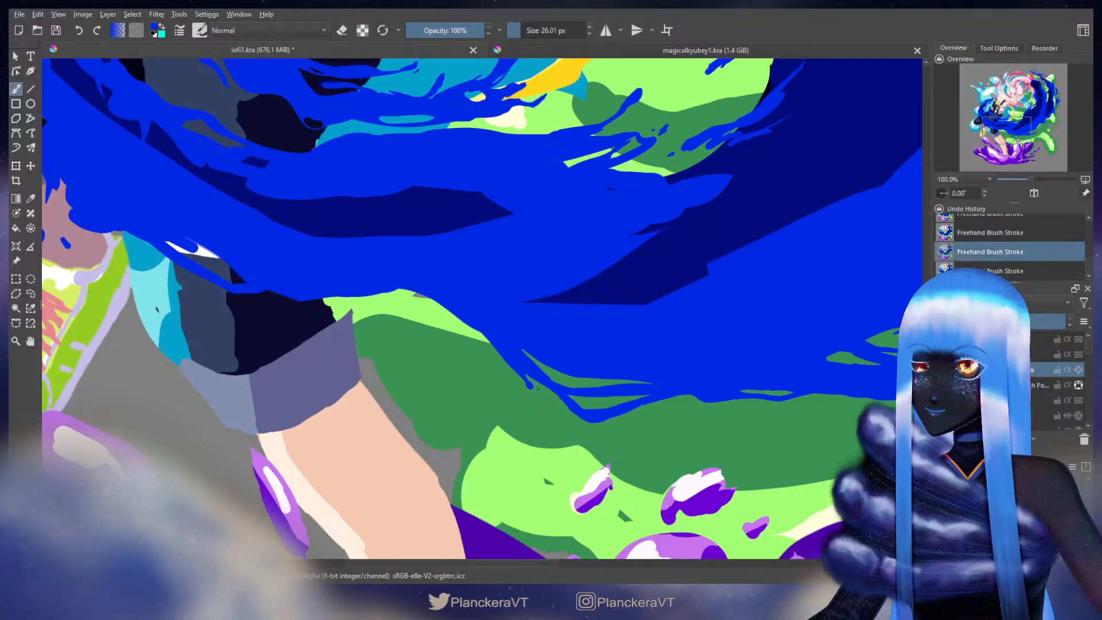
{"action": "left_click_drag", "start_coordinate": [554, 403], "coordinate": [576, 418]}
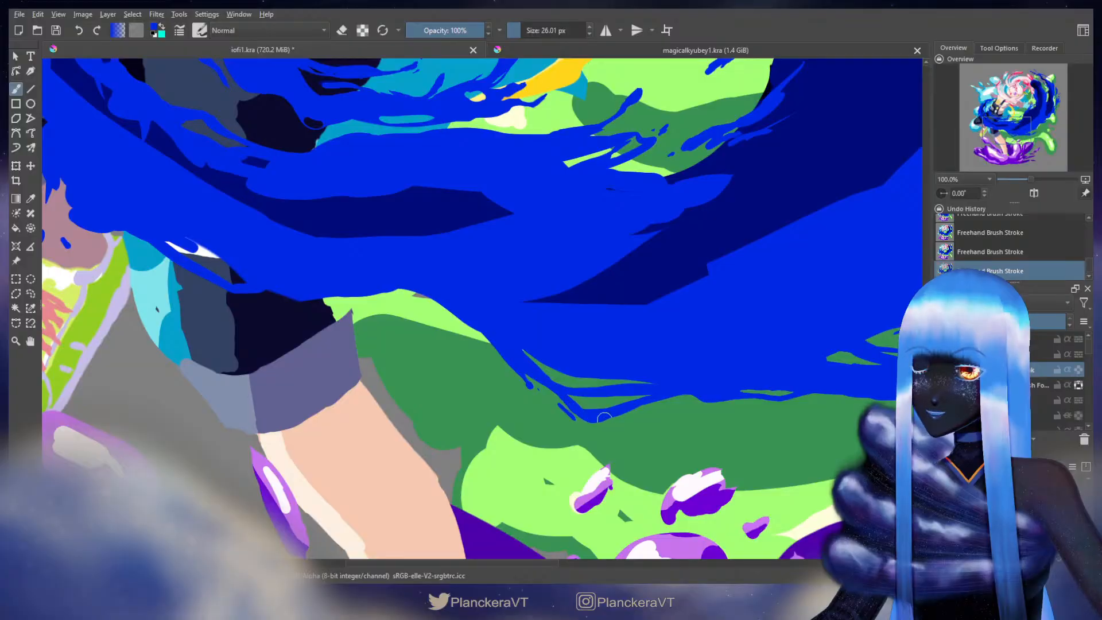
Step: Paint a slanted, elongated blue droplet over the light green patch beside the dark shorts and shape its ends with brush and eraser
{"action": "left_click_drag", "start_coordinate": [514, 300], "coordinate": [628, 371]}
{"action": "mouse_move", "coordinate": [519, 358]}
{"action": "left_mouse_down"}
{"action": "mouse_move", "coordinate": [479, 360]}
{"action": "mouse_move", "coordinate": [523, 372]}
{"action": "left_mouse_up"}
{"action": "key", "text": "ctrl+z"}
{"action": "mouse_move", "coordinate": [521, 373]}
{"action": "left_mouse_down"}
{"action": "mouse_move", "coordinate": [557, 397]}
{"action": "mouse_move", "coordinate": [530, 380]}
{"action": "mouse_move", "coordinate": [547, 394]}
{"action": "left_mouse_up"}
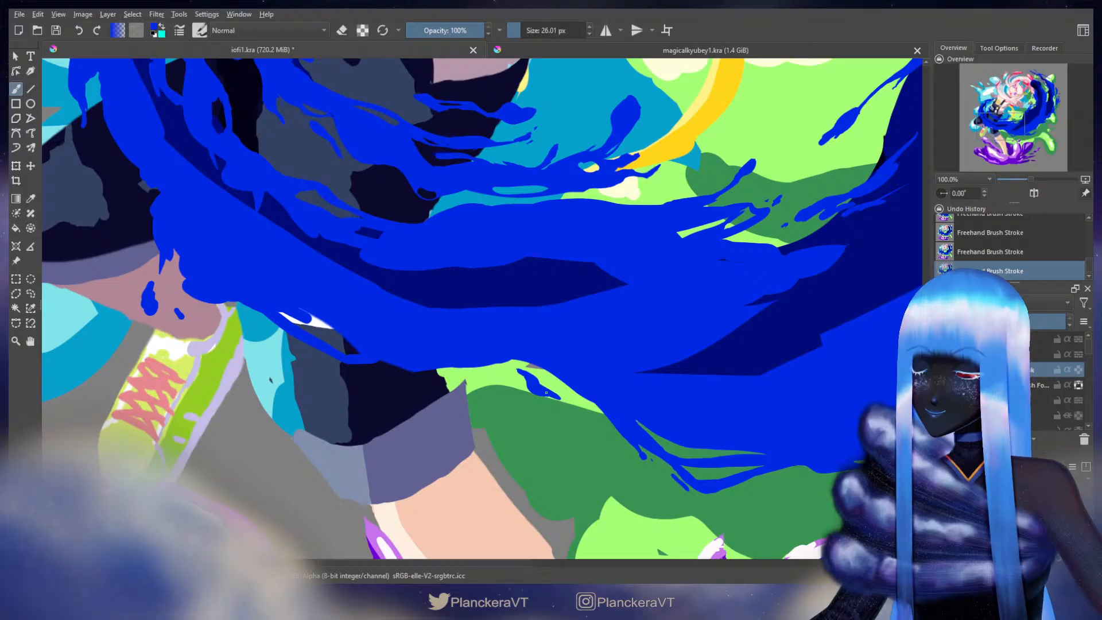
{"action": "key", "text": "e"}
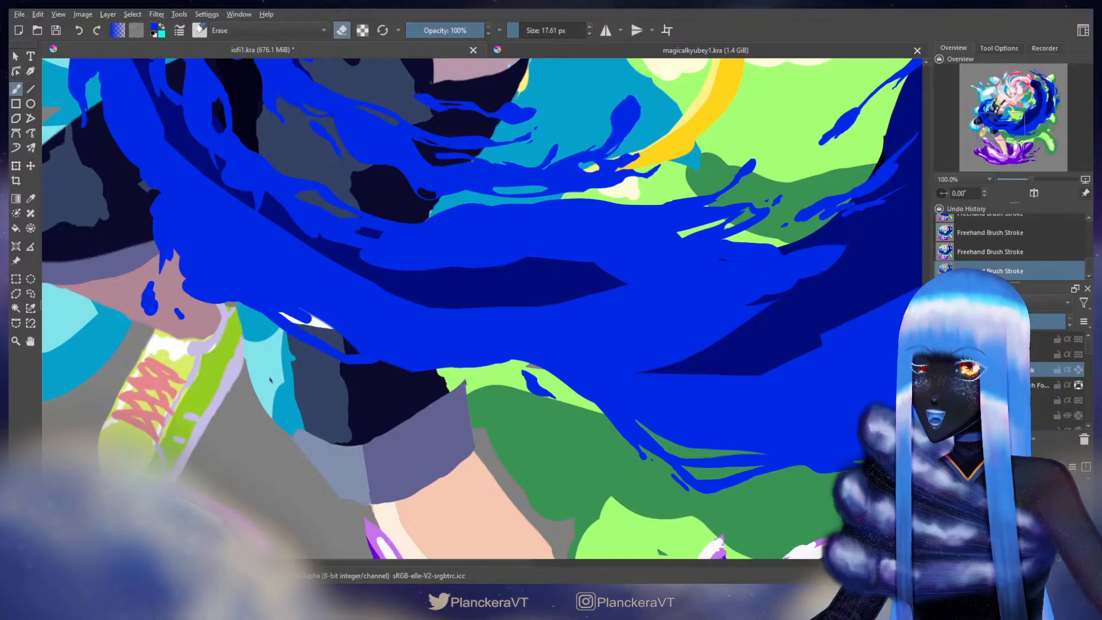
{"action": "key", "text": "e"}
{"action": "left_click_drag", "start_coordinate": [554, 396], "coordinate": [550, 397]}
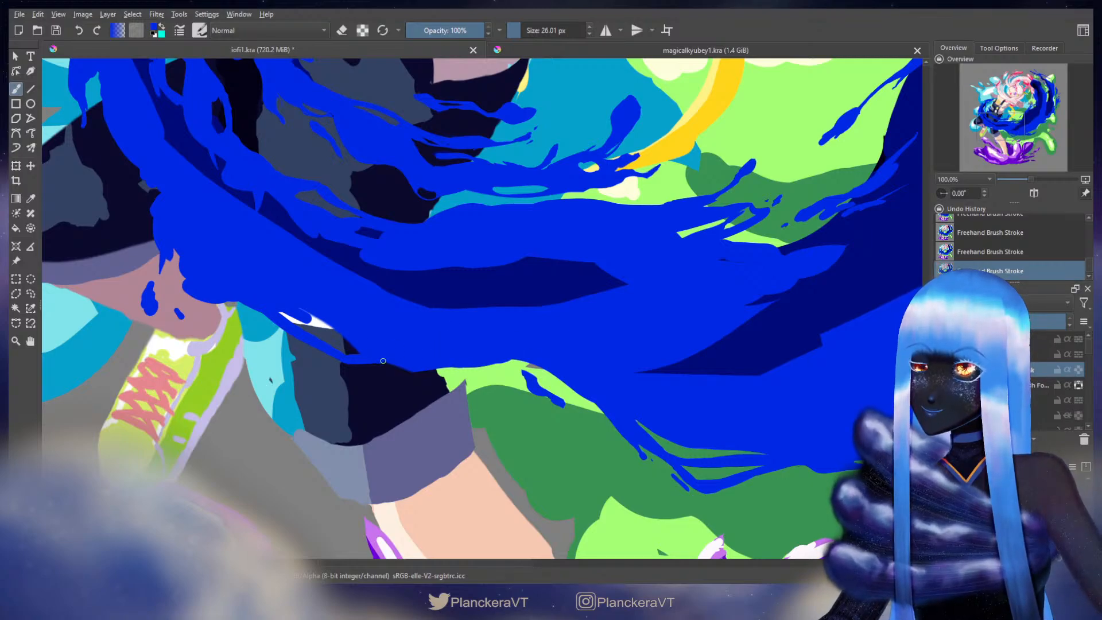
Step: Refine the blue swirl's edge across the front leg of the dark shorts, reshaping the strand below the white gap with brush and eraser
{"action": "left_click_drag", "start_coordinate": [391, 359], "coordinate": [432, 366]}
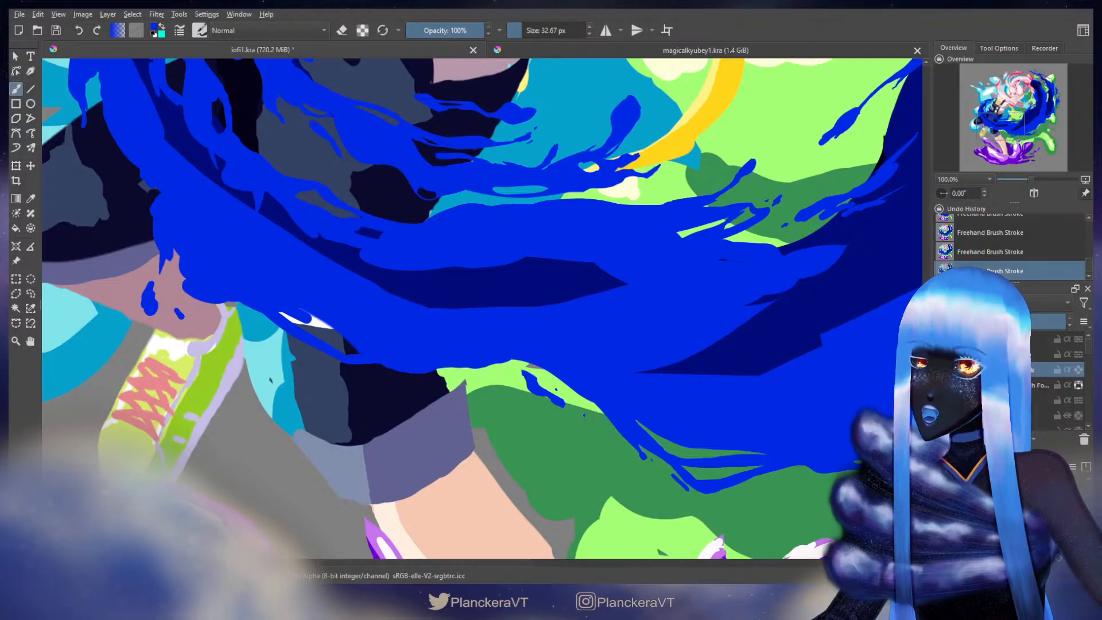
{"action": "mouse_move", "coordinate": [670, 308]}
{"action": "left_mouse_down"}
{"action": "mouse_move", "coordinate": [743, 340]}
{"action": "mouse_move", "coordinate": [807, 344]}
{"action": "left_mouse_up"}
{"action": "left_click_drag", "start_coordinate": [676, 340], "coordinate": [830, 341]}
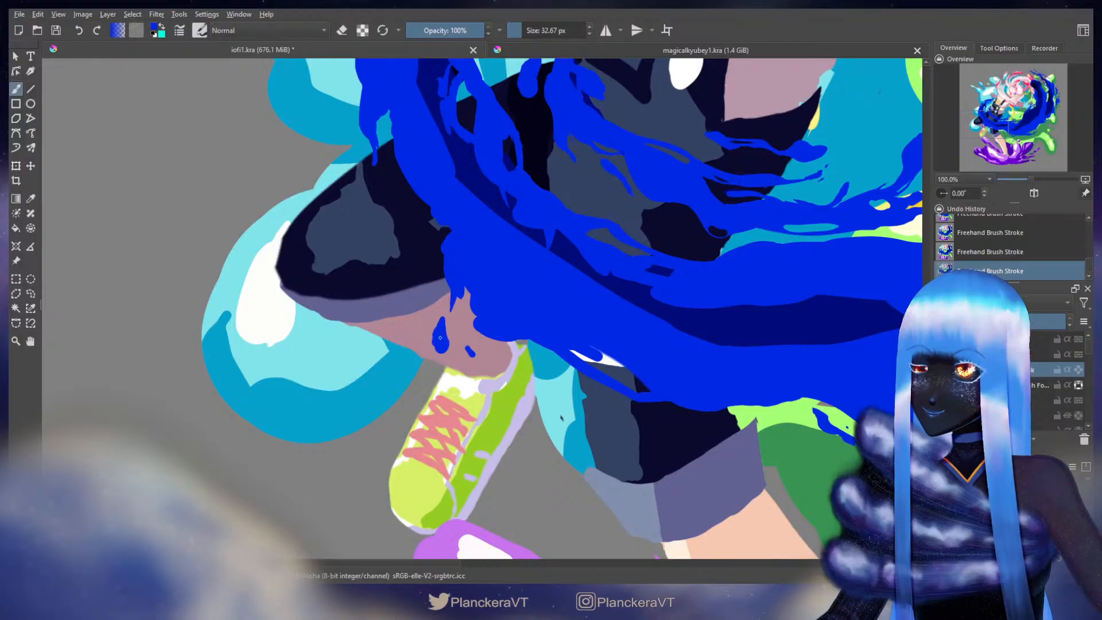
{"action": "key", "text": "e"}
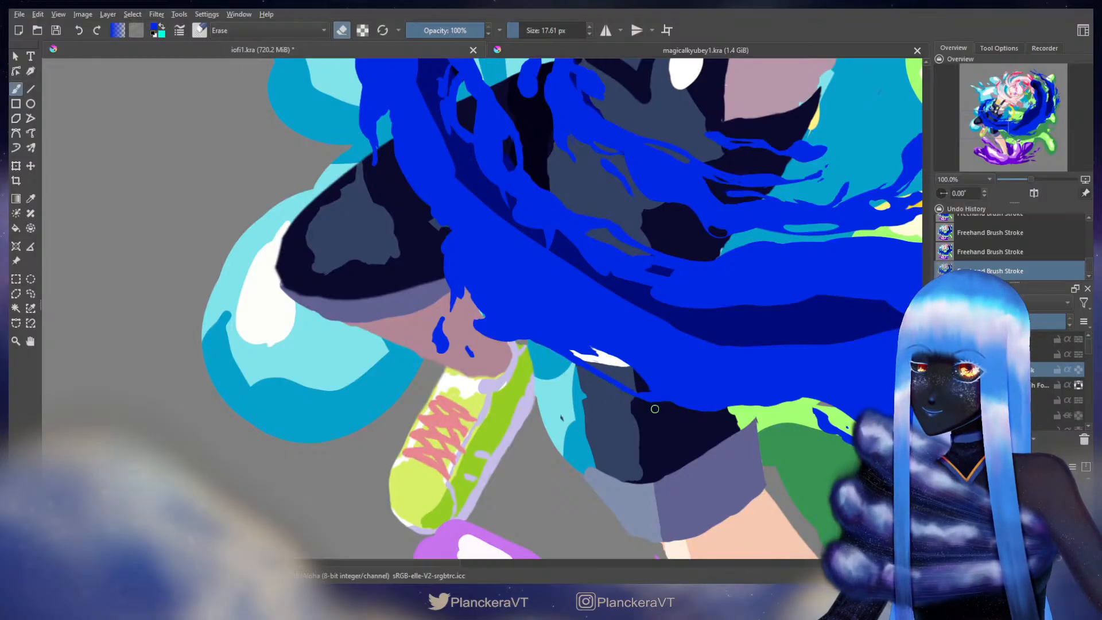
{"action": "key", "text": "e"}
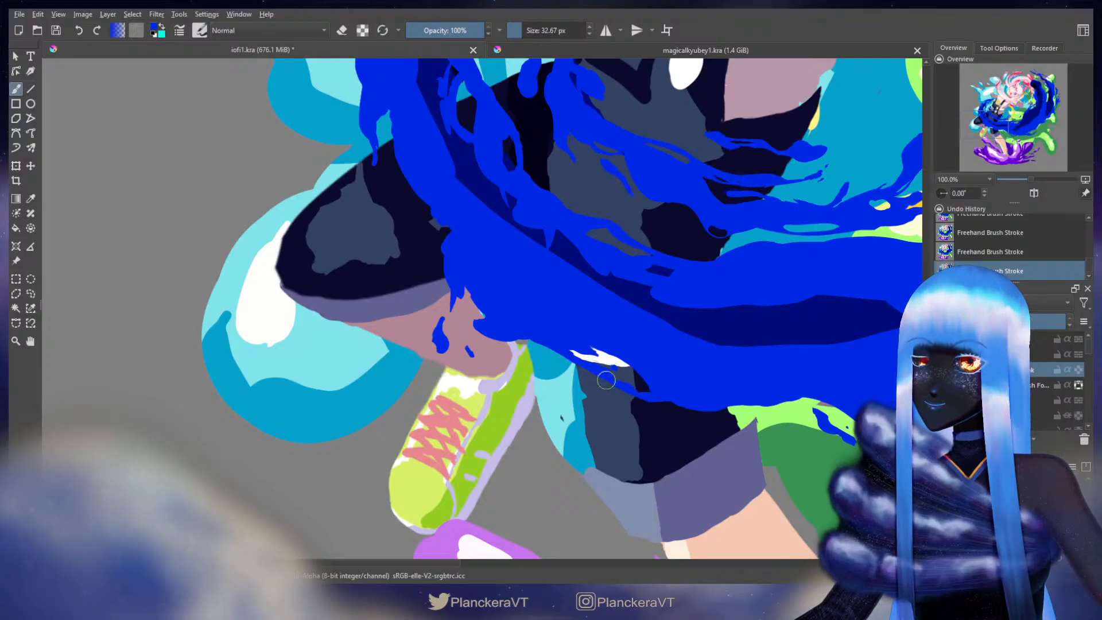
{"action": "key", "text": "ctrl+z"}
{"action": "key", "text": "ctrl+shift+z"}
{"action": "key", "text": "ctrl+z"}
{"action": "key", "text": "ctrl+shift+z"}
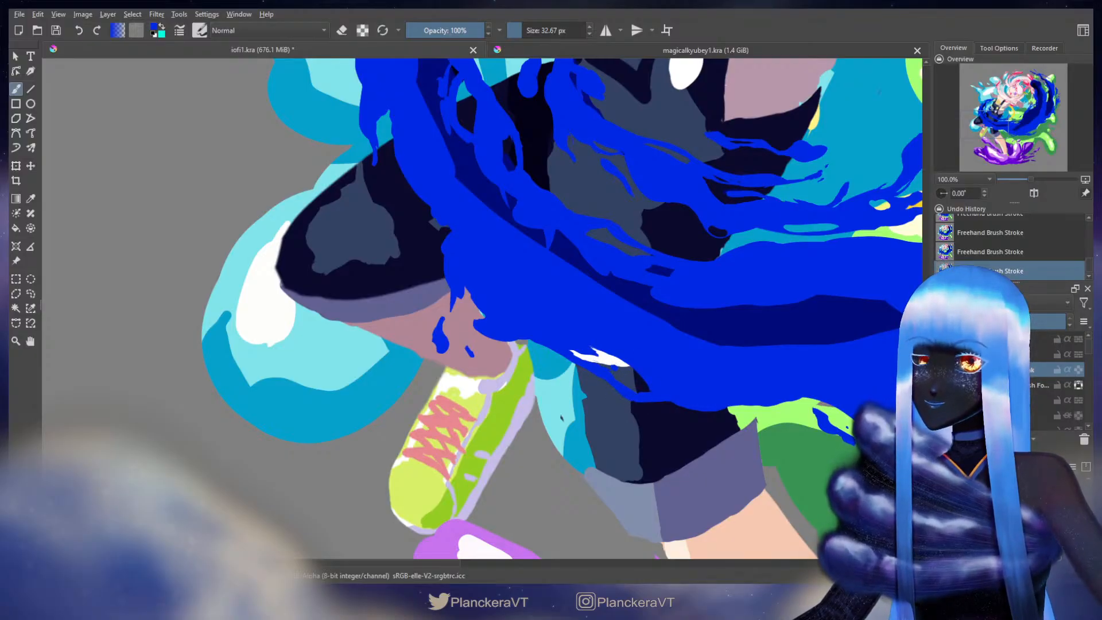
Step: Shape the thin blue drips on the swirl's left side where it overlaps the cyan blob and bent knee, using brush and eraser
{"action": "left_click_drag", "start_coordinate": [522, 284], "coordinate": [627, 355]}
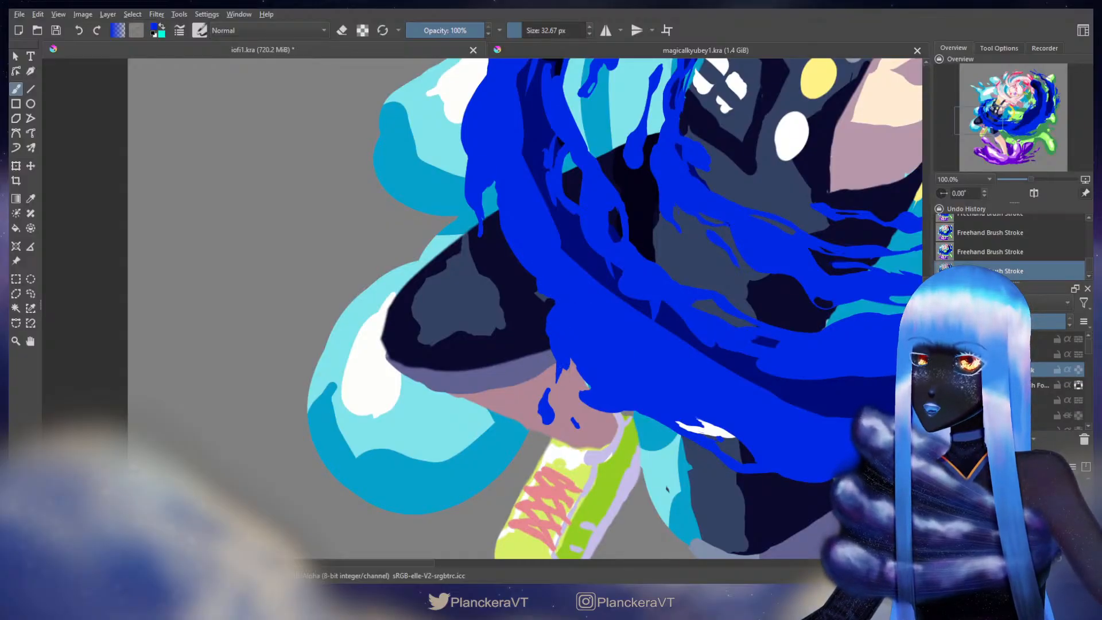
{"action": "left_click_drag", "start_coordinate": [634, 281], "coordinate": [678, 374]}
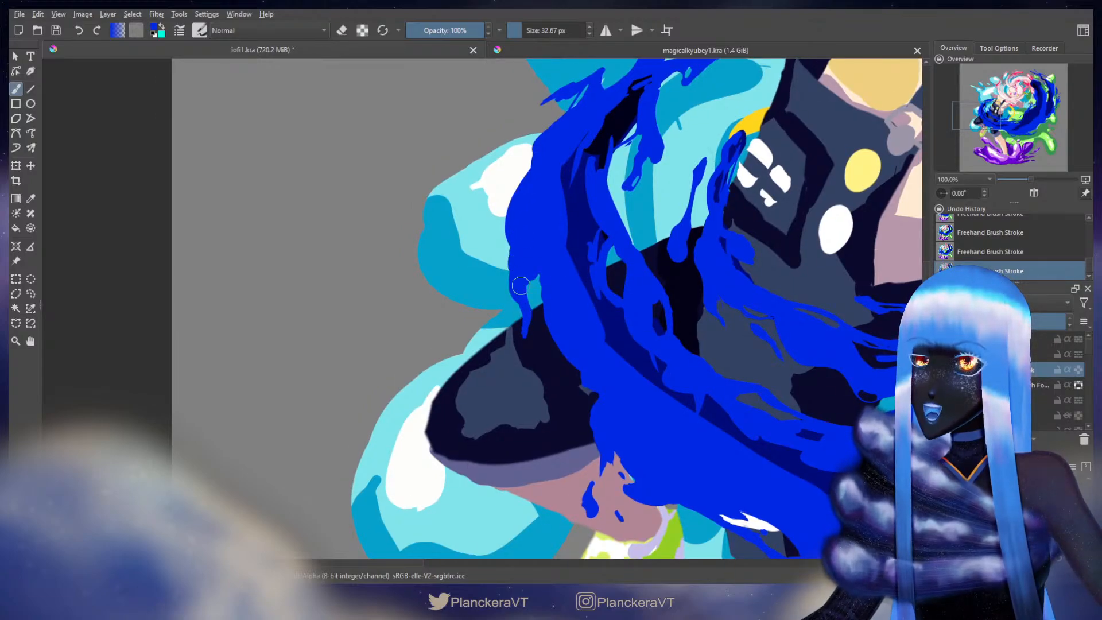
{"action": "key", "text": "e"}
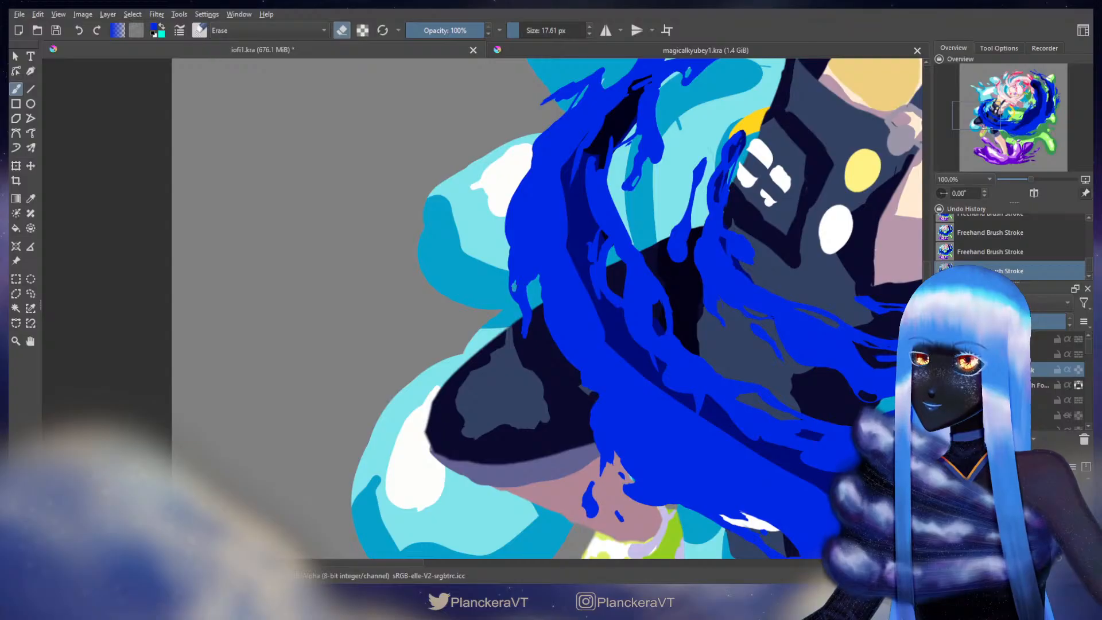
{"action": "left_click_drag", "start_coordinate": [527, 320], "coordinate": [521, 323]}
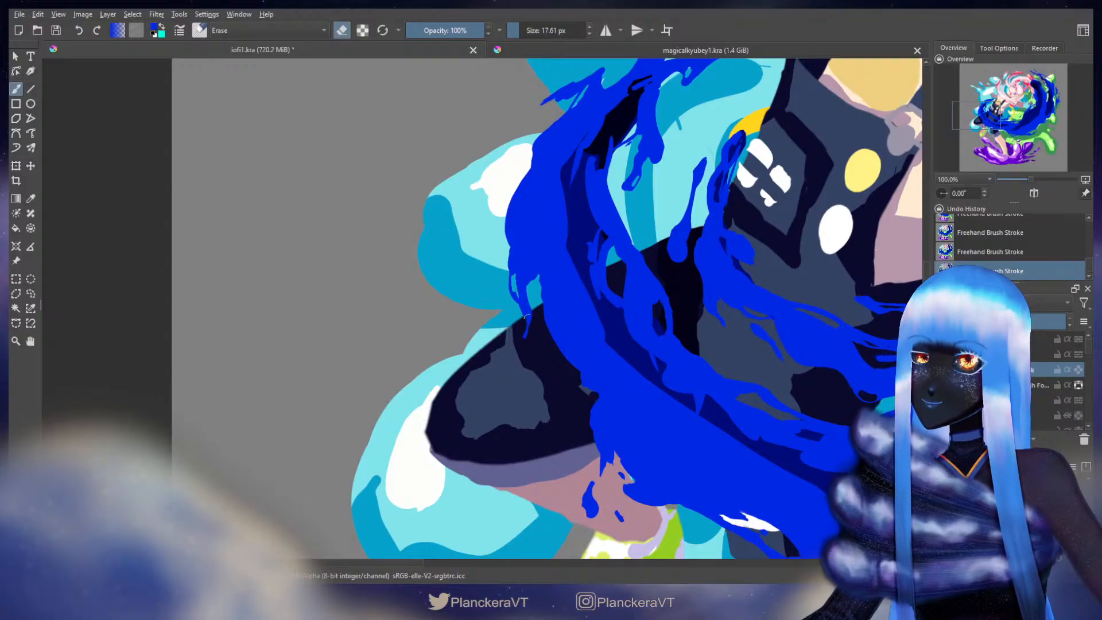
{"action": "key", "text": "e"}
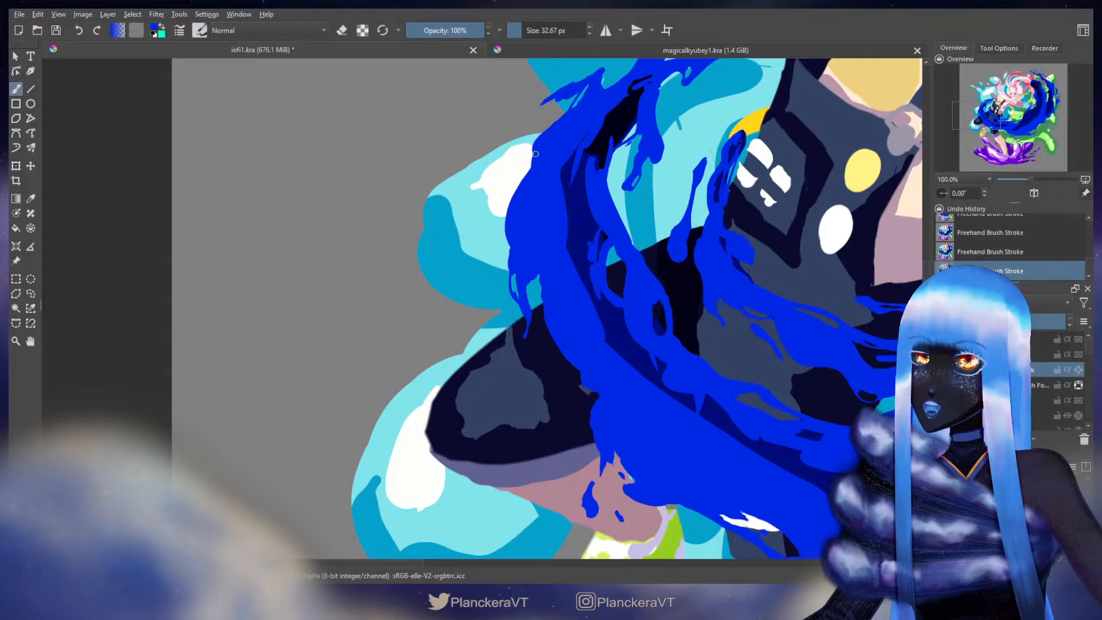
{"action": "left_click_drag", "start_coordinate": [522, 207], "coordinate": [496, 280]}
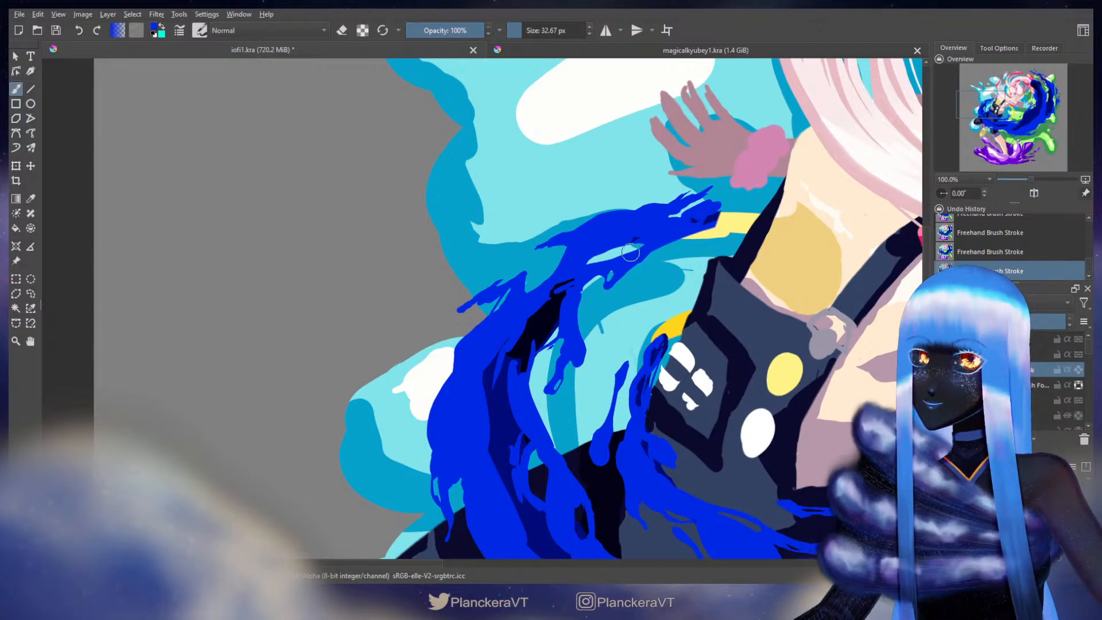
Step: Invert the blue splash layer's colours to preview it in yellow against the whole illustration, and invert them back to blue
{"action": "mouse_move", "coordinate": [830, 393]}
{"action": "left_mouse_down"}
{"action": "mouse_move", "coordinate": [775, 335]}
{"action": "mouse_move", "coordinate": [757, 259]}
{"action": "mouse_move", "coordinate": [725, 255]}
{"action": "mouse_move", "coordinate": [677, 288]}
{"action": "left_mouse_up"}
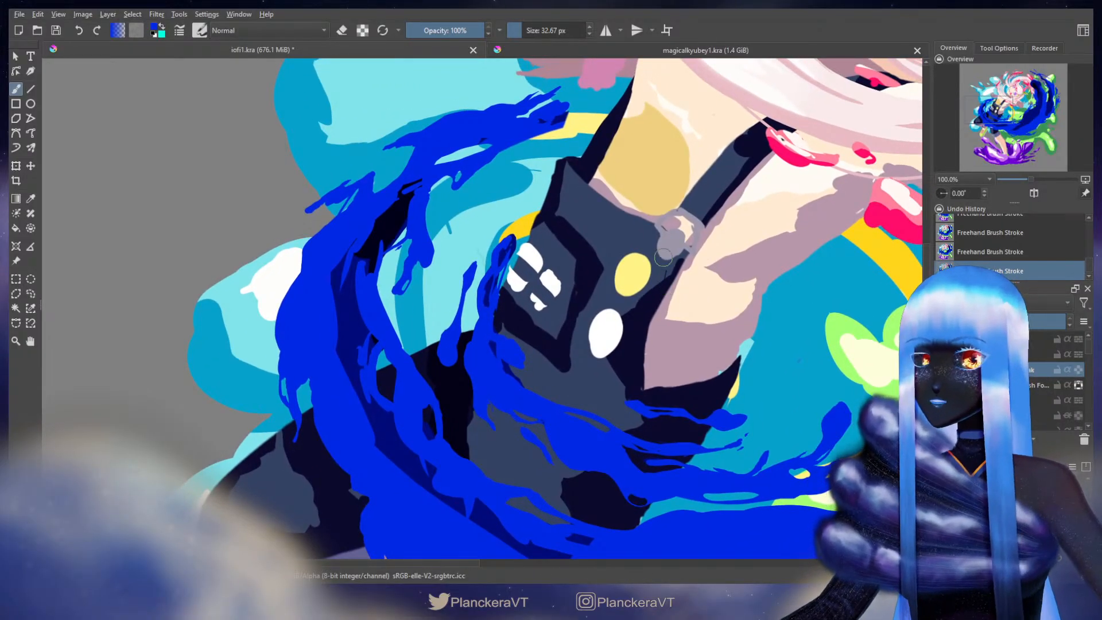
{"action": "scroll", "coordinate": [664, 247], "scroll_direction": "down", "scroll_amount": 4}
{"action": "left_click_drag", "start_coordinate": [835, 357], "coordinate": [708, 398]}
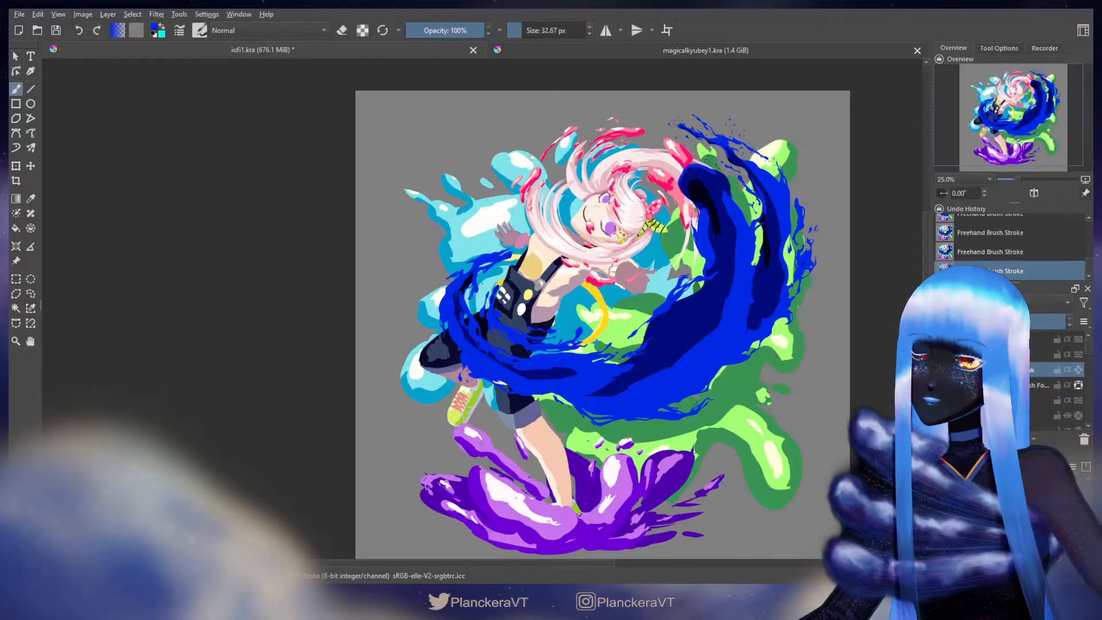
{"action": "key", "text": "ctrl+i"}
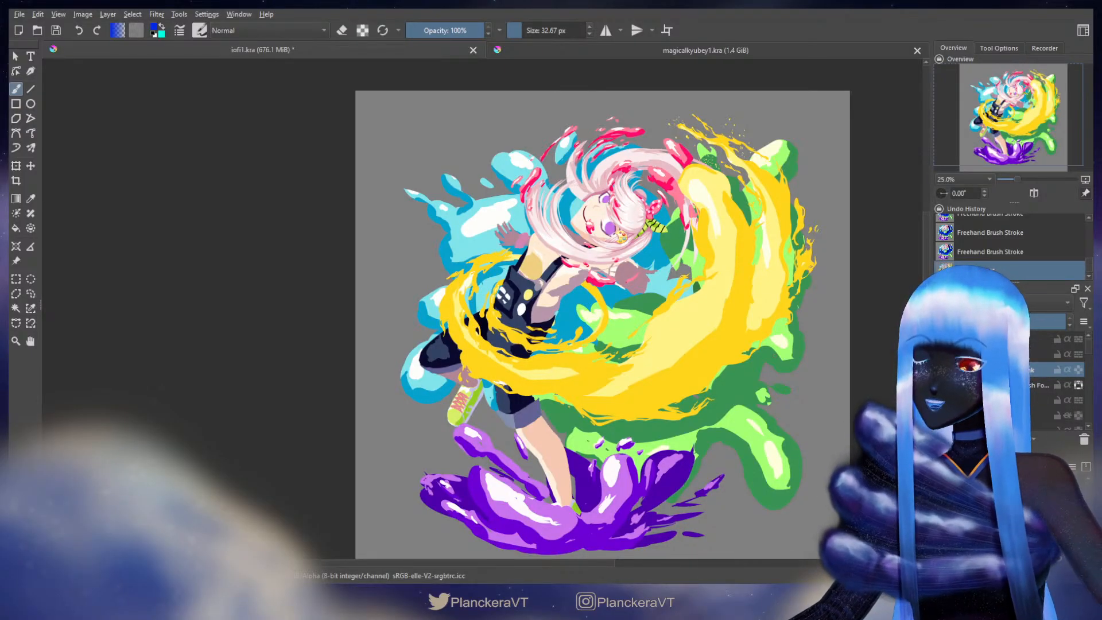
{"action": "key", "text": "ctrl+i"}
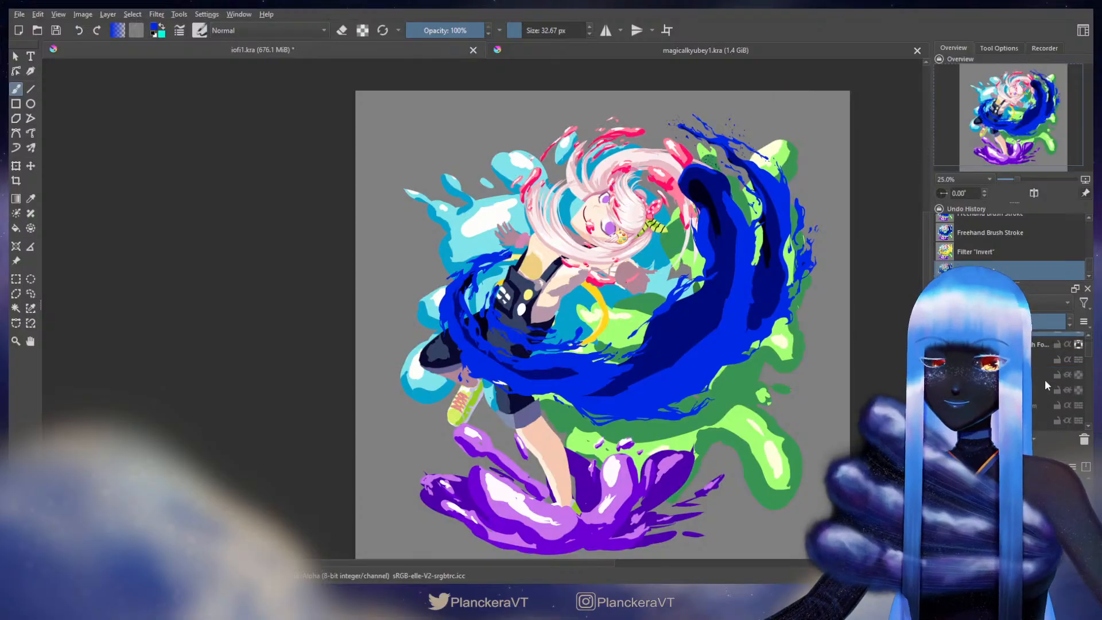
{"action": "scroll", "coordinate": [1045, 380], "scroll_direction": "up", "scroll_amount": 2}
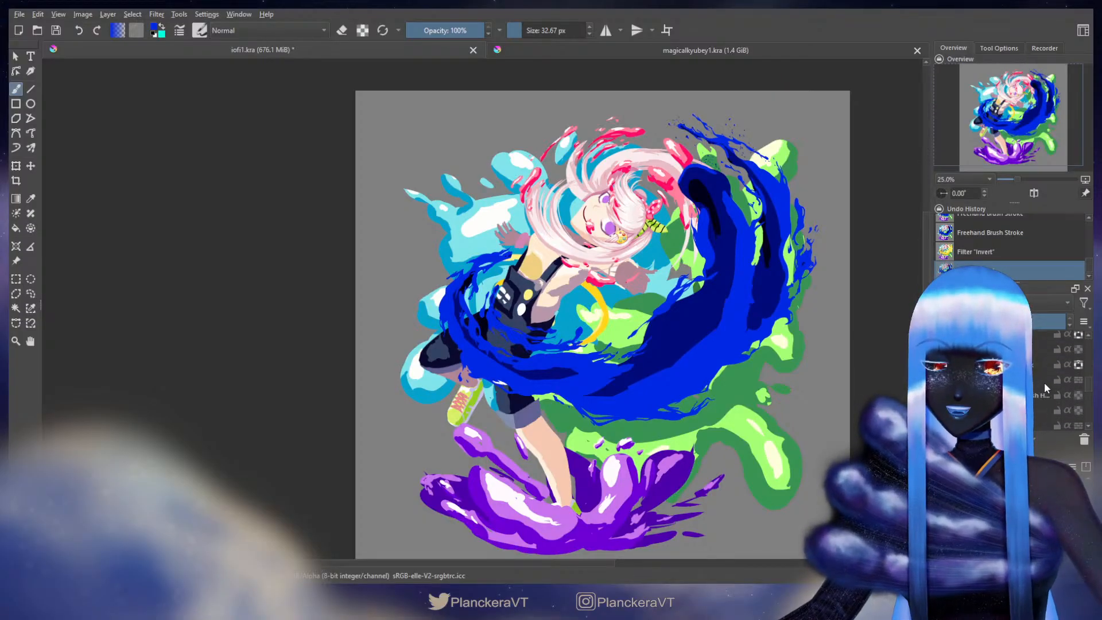
Step: Select the yellow band's layer behind the character, sample its pale yellow as the brush colour, and turn off the layer's alpha lock
{"action": "scroll", "coordinate": [1045, 394], "scroll_direction": "down", "scroll_amount": 2}
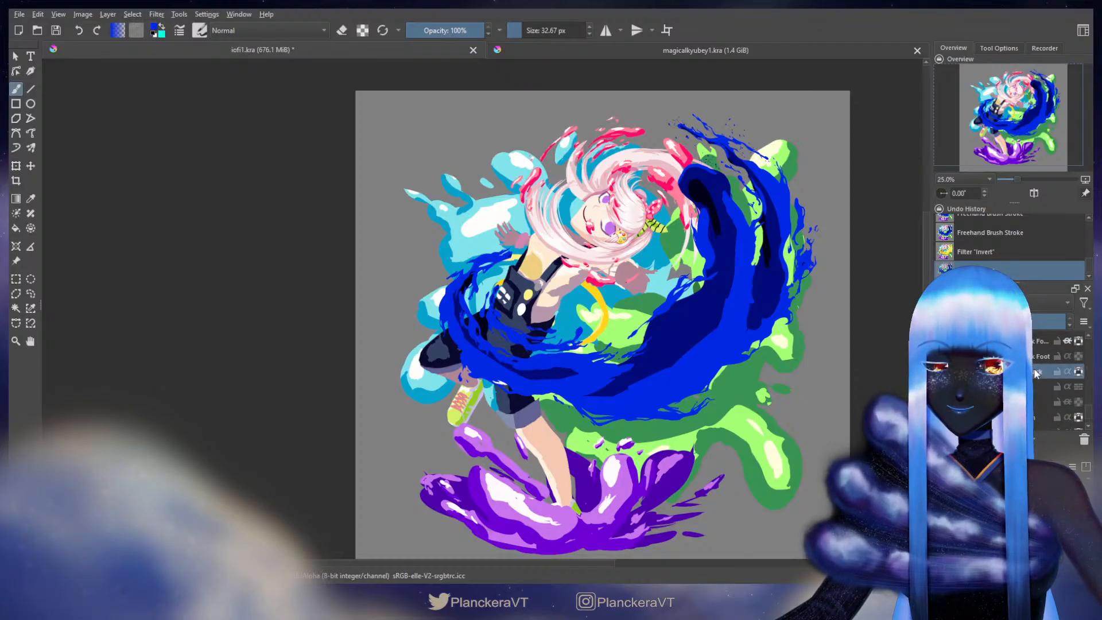
{"action": "scroll", "coordinate": [612, 324], "scroll_direction": "up", "scroll_amount": 2}
{"action": "scroll", "coordinate": [661, 317], "scroll_direction": "up", "scroll_amount": 2}
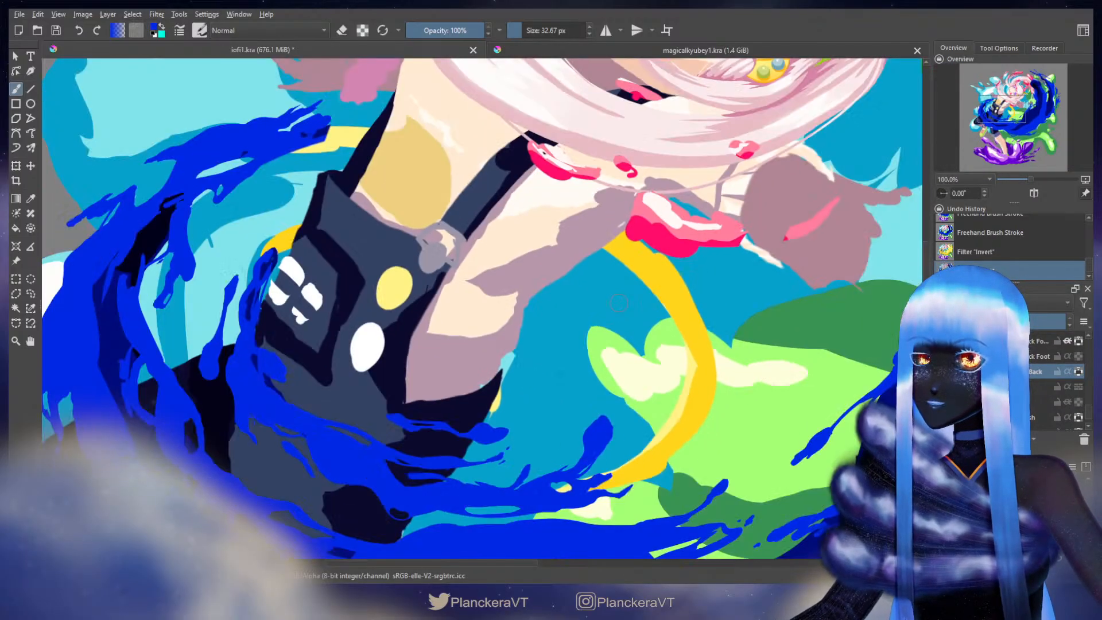
{"action": "left_click_drag", "start_coordinate": [658, 313], "coordinate": [740, 368]}
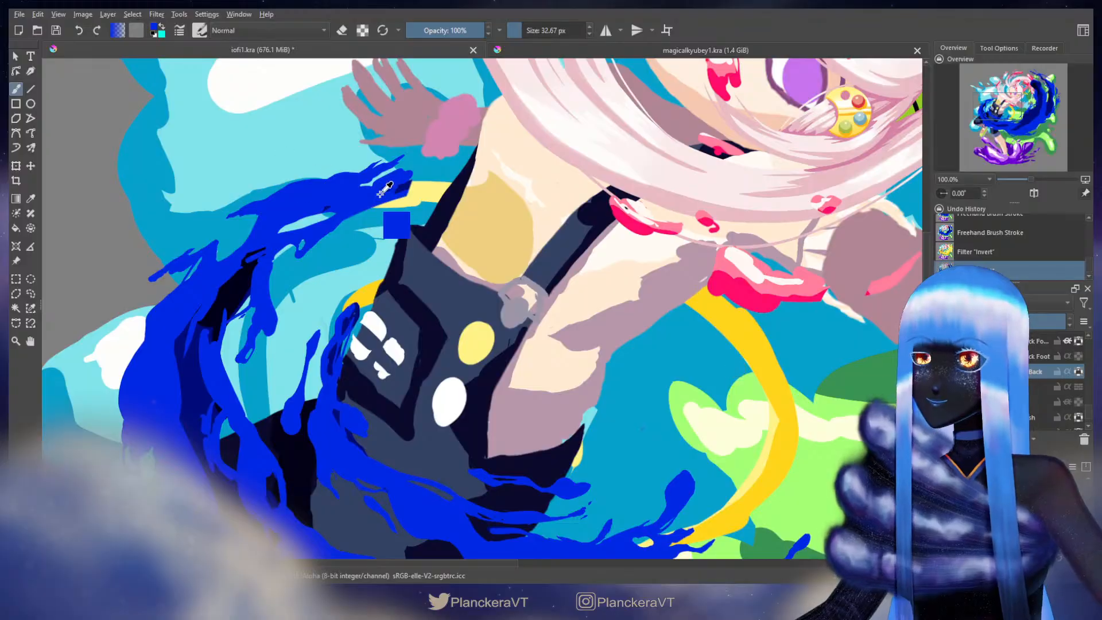
{"action": "left_click", "coordinate": [427, 185], "text": "ctrl"}
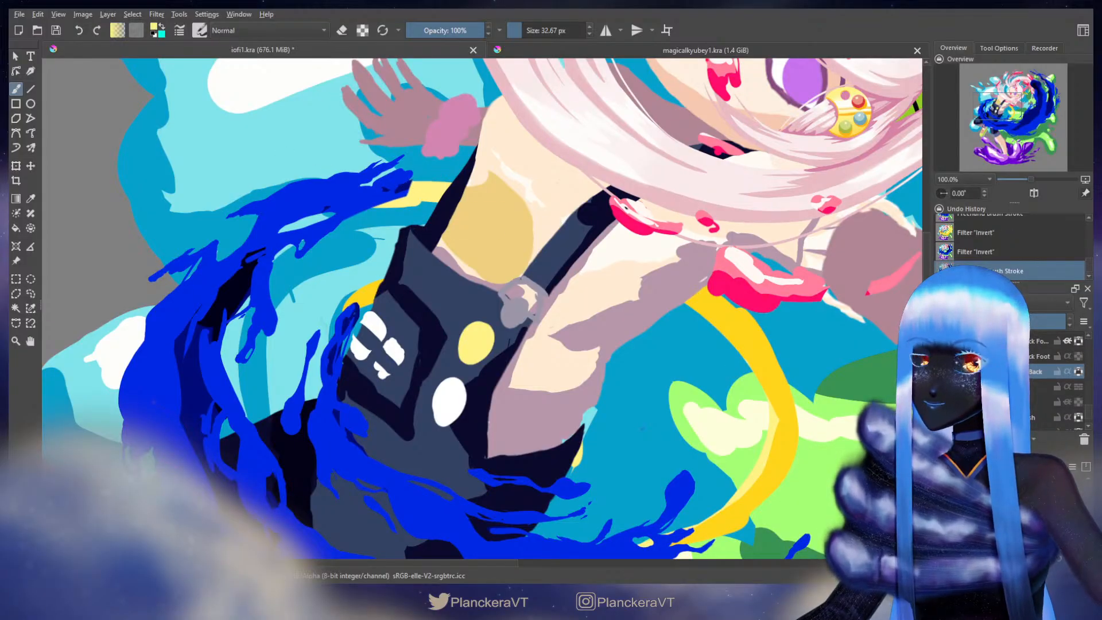
{"action": "left_click", "coordinate": [1079, 372]}
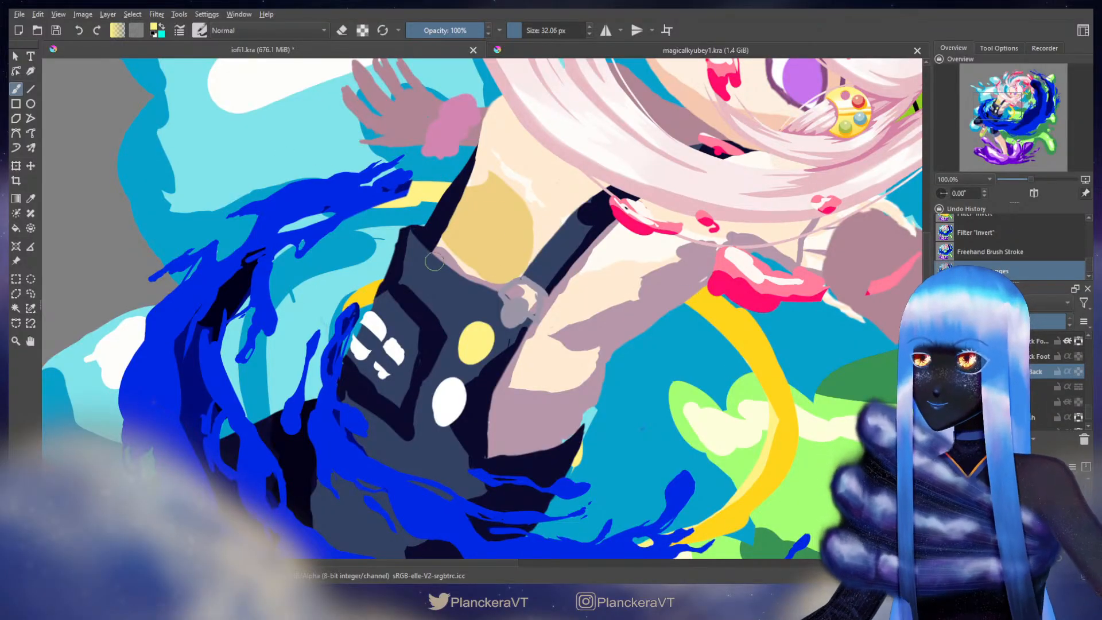
Step: Reshape the short yellow band segments beside the overalls' strap and bib with pale yellow strokes and the eraser
{"action": "mouse_move", "coordinate": [397, 194]}
{"action": "left_mouse_down", "text": "shift"}
{"action": "mouse_move", "coordinate": [442, 173]}
{"action": "mouse_move", "coordinate": [451, 183]}
{"action": "mouse_move", "coordinate": [429, 182]}
{"action": "left_mouse_up", "text": "shift"}
{"action": "key", "text": "e"}
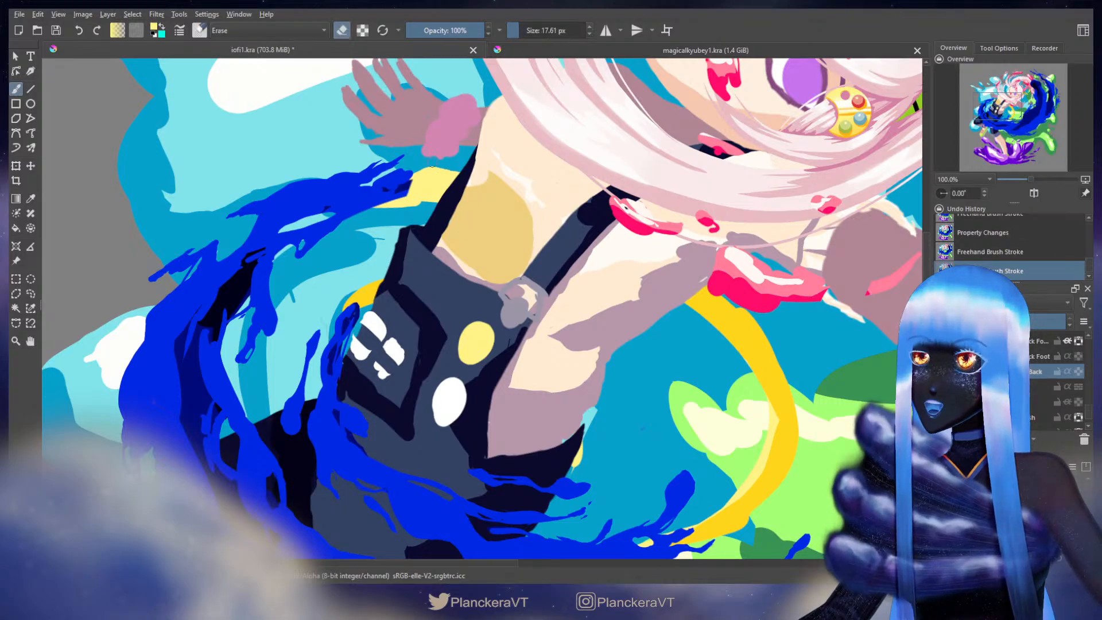
{"action": "mouse_move", "coordinate": [442, 172]}
{"action": "left_mouse_down"}
{"action": "mouse_move", "coordinate": [425, 181]}
{"action": "mouse_move", "coordinate": [432, 175]}
{"action": "left_mouse_up"}
{"action": "key", "text": "e"}
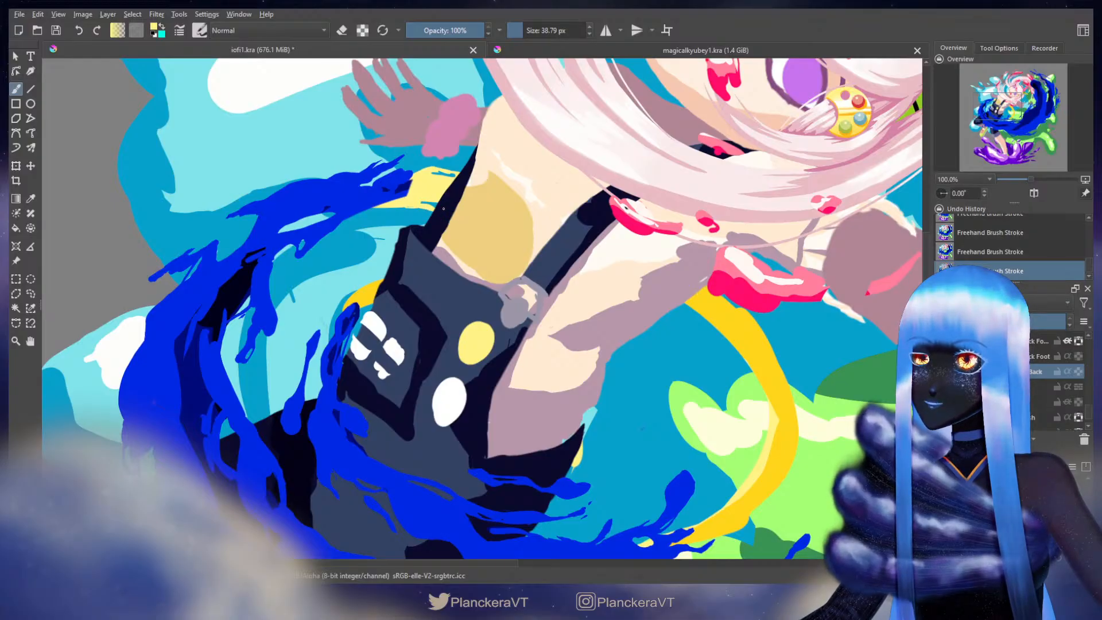
{"action": "mouse_move", "coordinate": [389, 288]}
{"action": "left_mouse_down"}
{"action": "mouse_move", "coordinate": [355, 301]}
{"action": "mouse_move", "coordinate": [356, 284]}
{"action": "mouse_move", "coordinate": [379, 275]}
{"action": "left_mouse_up"}
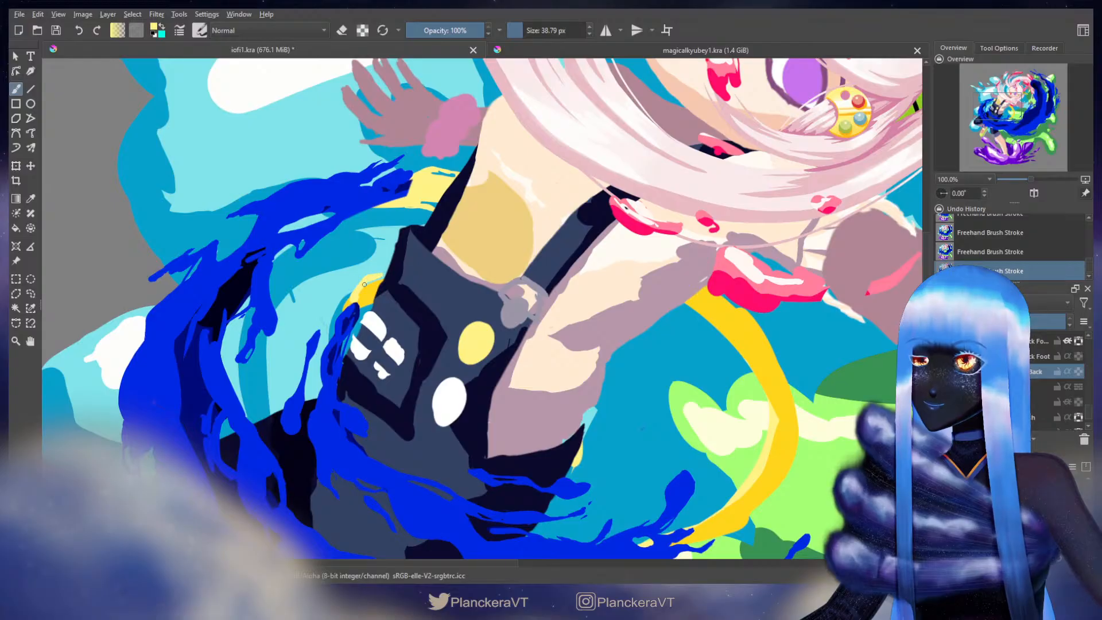
{"action": "key", "text": "e"}
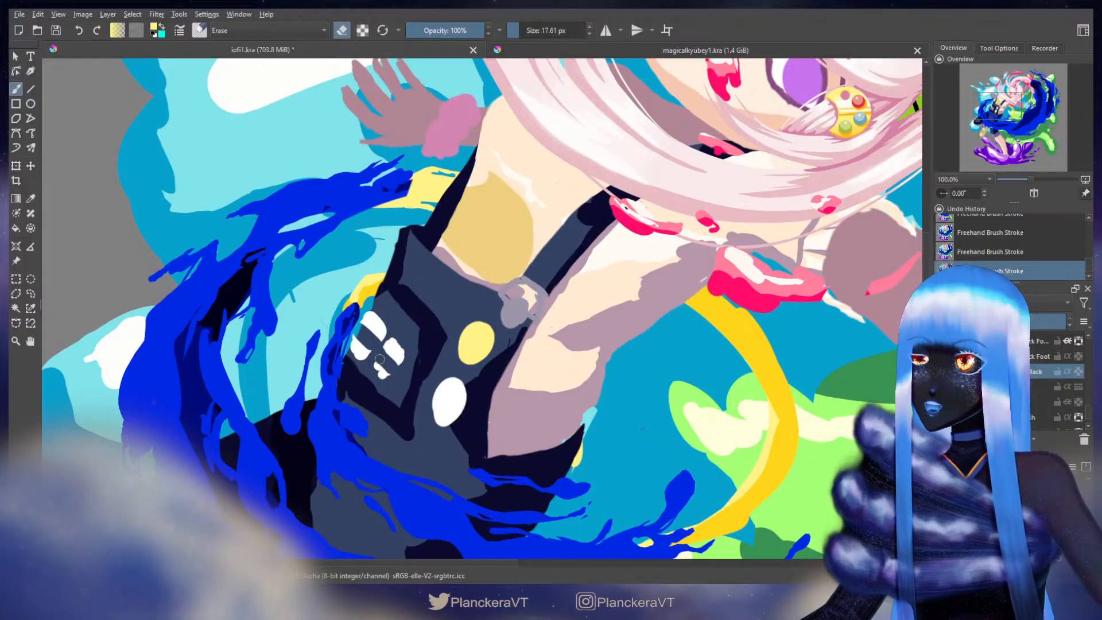
{"action": "key", "text": "e"}
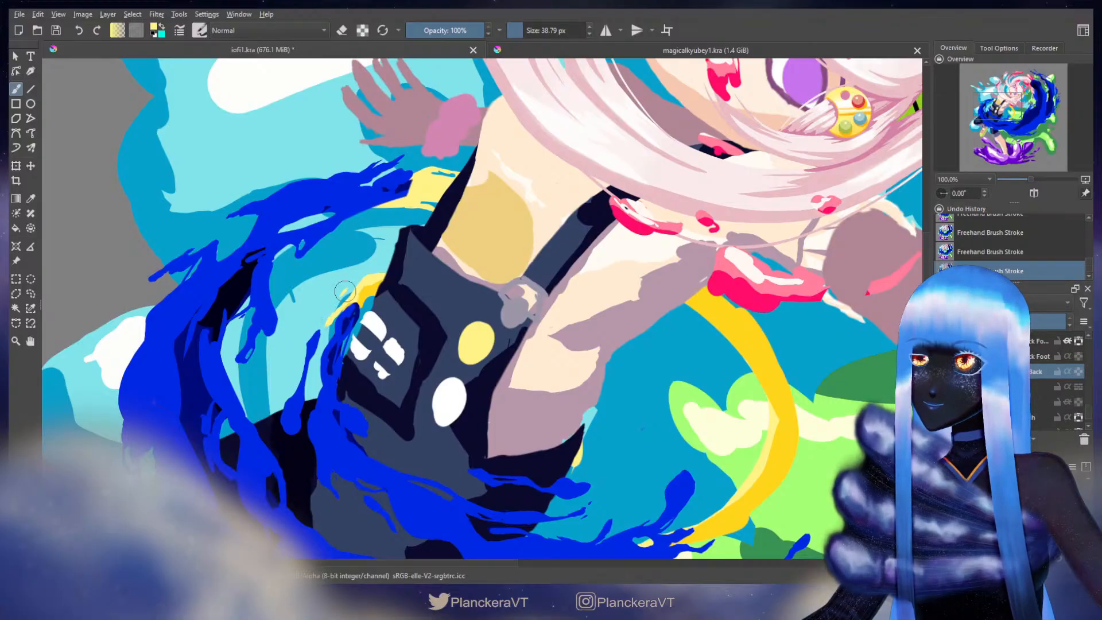
Step: Widen and roughen the upper end of the yellow band below the pink splash with pale yellow strokes and eraser cuts
{"action": "left_click_drag", "start_coordinate": [675, 275], "coordinate": [501, 269]}
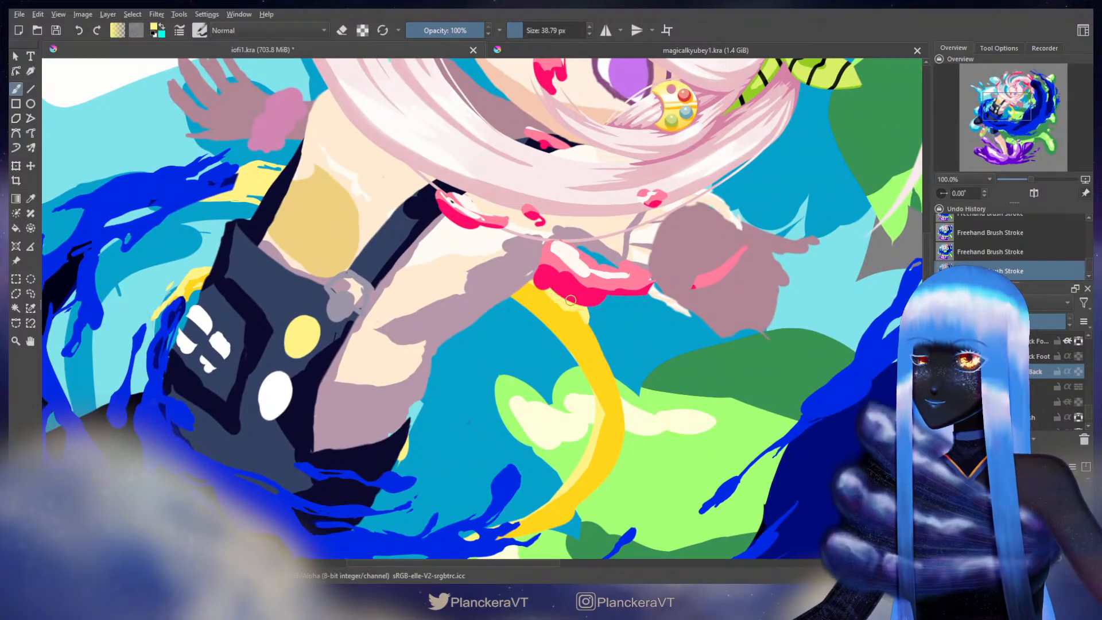
{"action": "left_click_drag", "start_coordinate": [571, 300], "coordinate": [604, 378]}
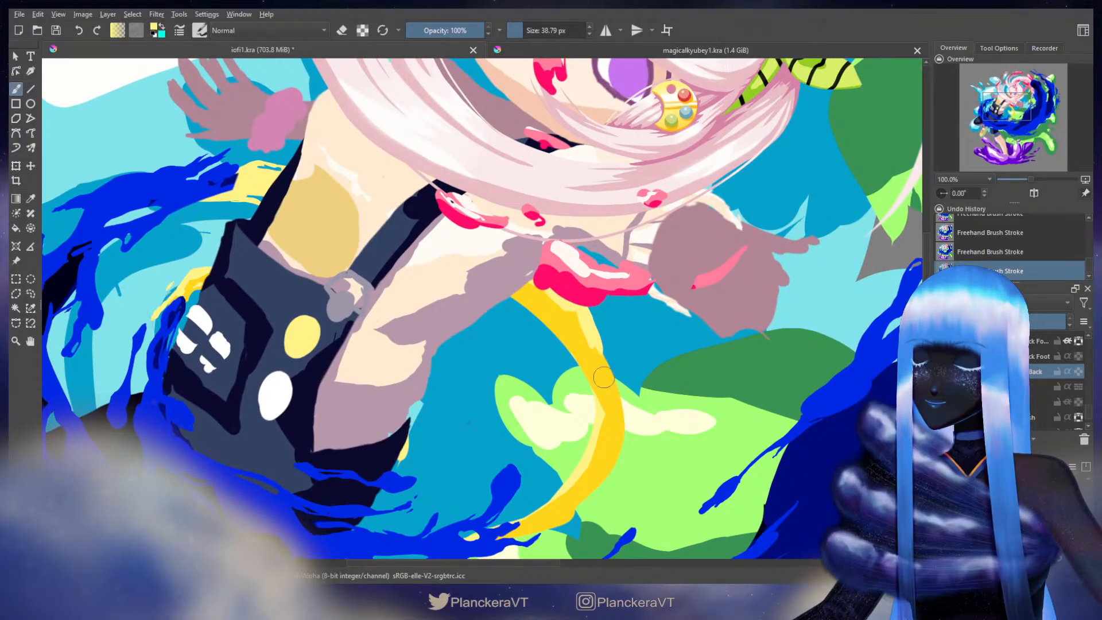
{"action": "key", "text": "e"}
{"action": "left_click_drag", "start_coordinate": [514, 296], "coordinate": [549, 327]}
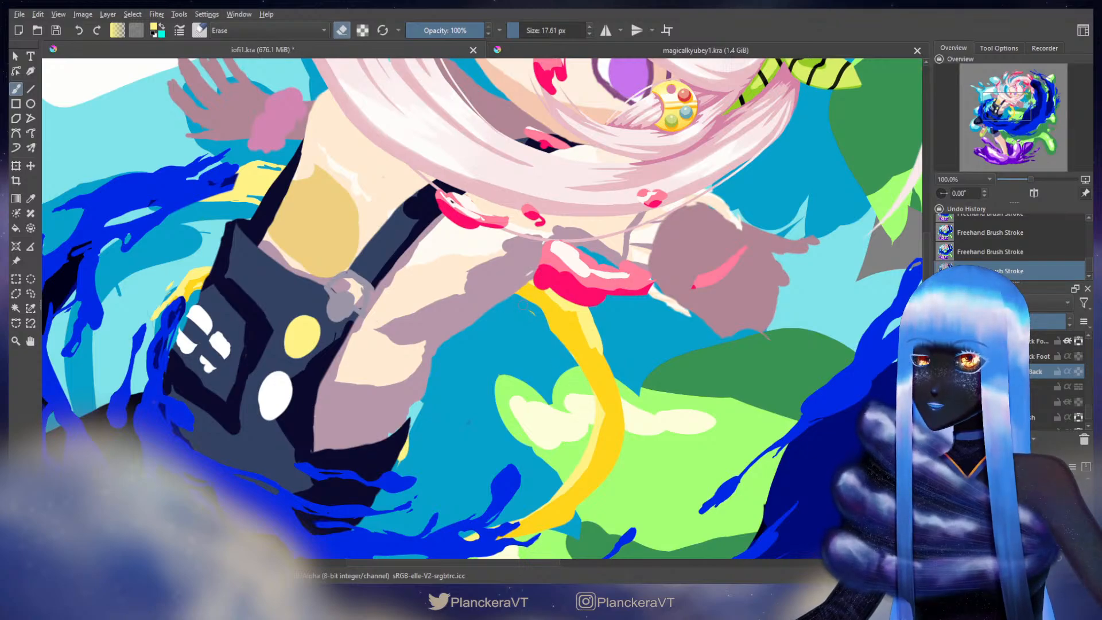
{"action": "key", "text": "e"}
{"action": "left_click_drag", "start_coordinate": [537, 295], "coordinate": [554, 341]}
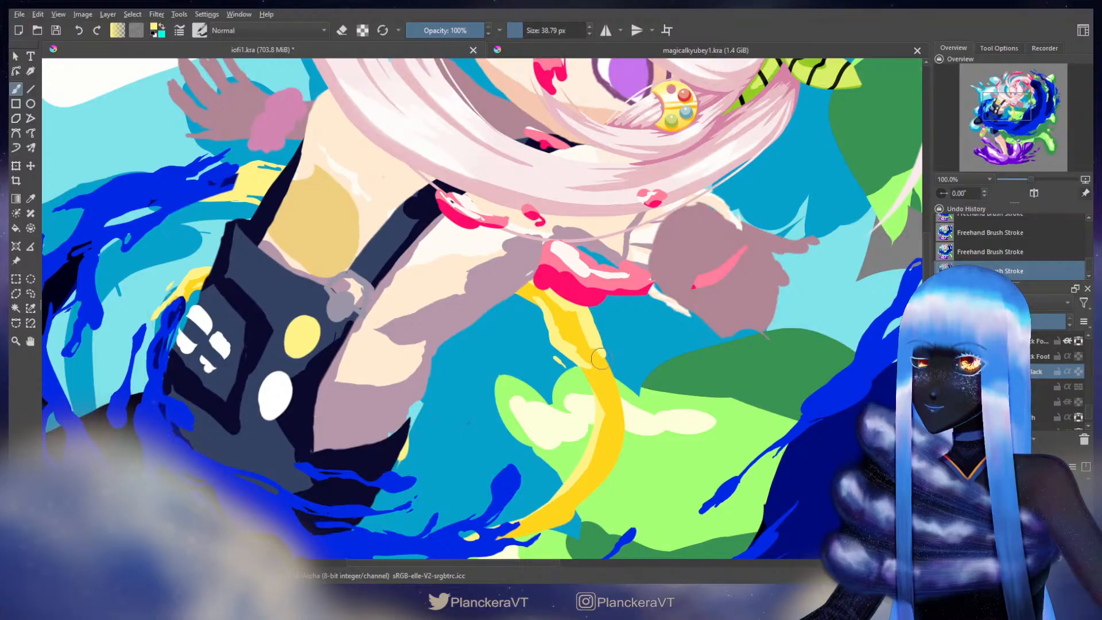
Step: Thin the middle of the yellow band with the eraser where it crosses the light green blob, undoing unwanted strokes
{"action": "left_click_drag", "start_coordinate": [600, 356], "coordinate": [589, 270]}
{"action": "key", "text": "e"}
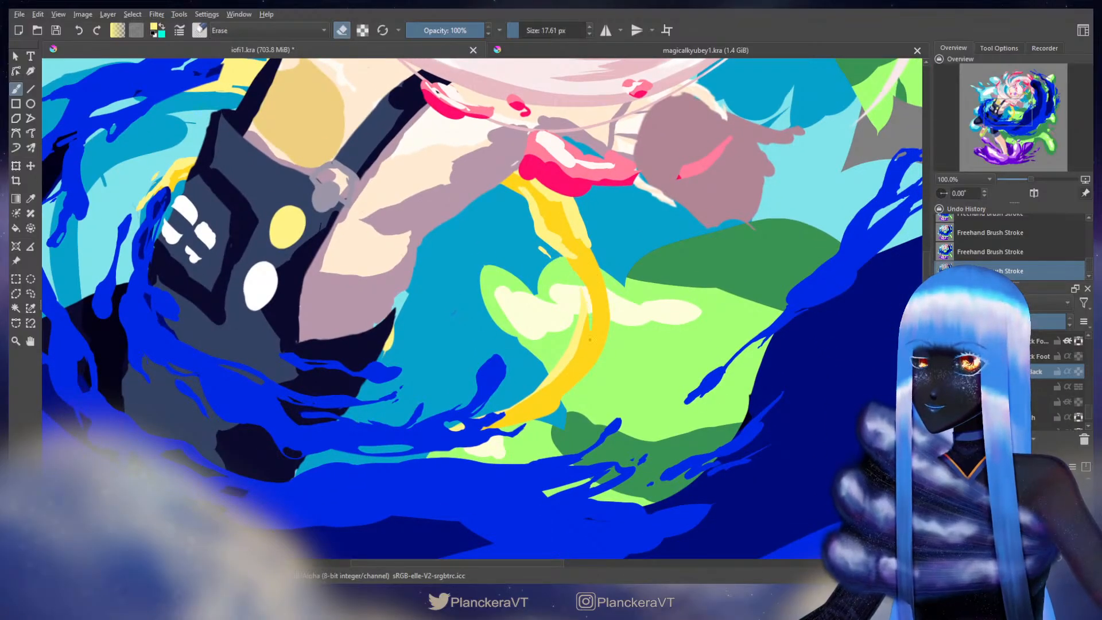
{"action": "key", "text": "ctrl+z"}
{"action": "left_click_drag", "start_coordinate": [580, 283], "coordinate": [588, 310]}
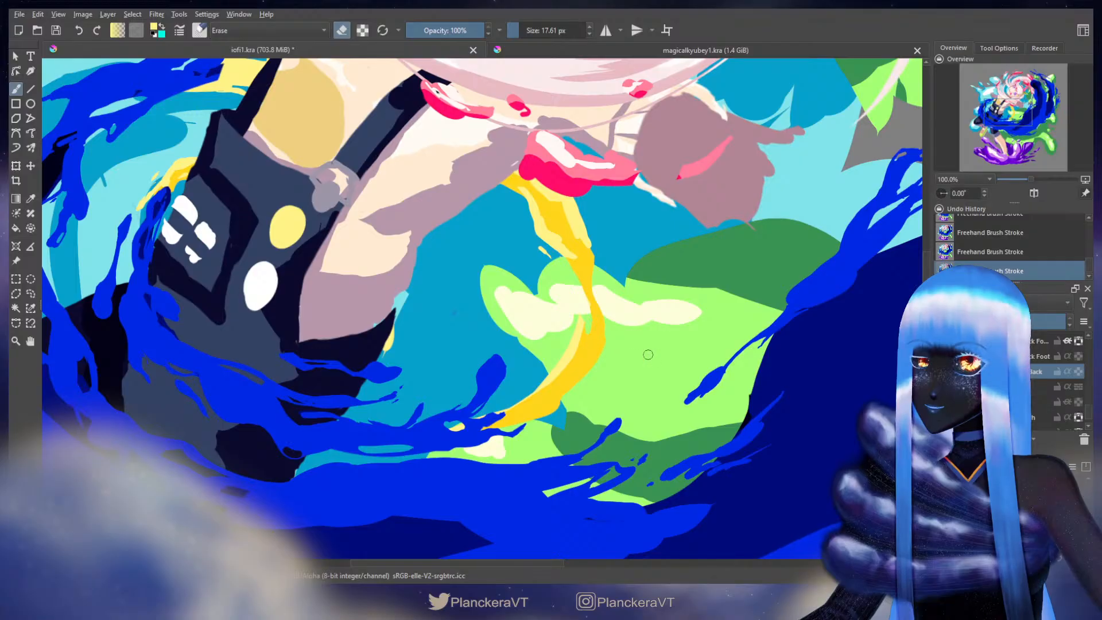
{"action": "key", "text": "e"}
{"action": "mouse_move", "coordinate": [596, 261]}
{"action": "left_mouse_down"}
{"action": "mouse_move", "coordinate": [603, 280]}
{"action": "mouse_move", "coordinate": [589, 249]}
{"action": "left_mouse_up"}
{"action": "key", "text": "ctrl+z"}
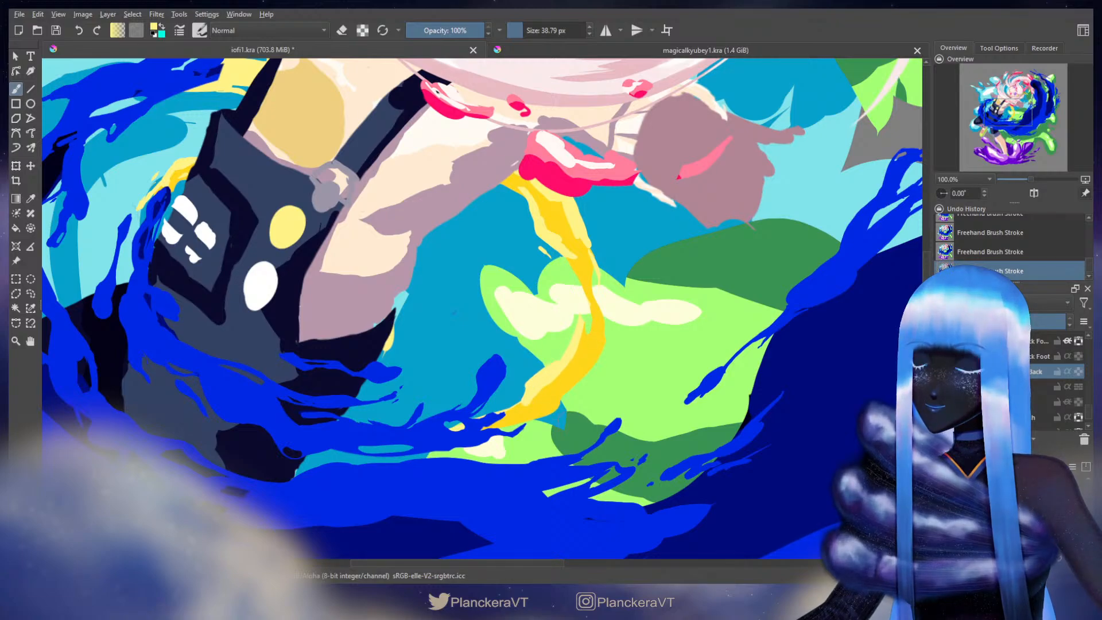
Step: Split the yellow band's lower end into thin pale strands where it meets the blue swirl
{"action": "key", "text": "e"}
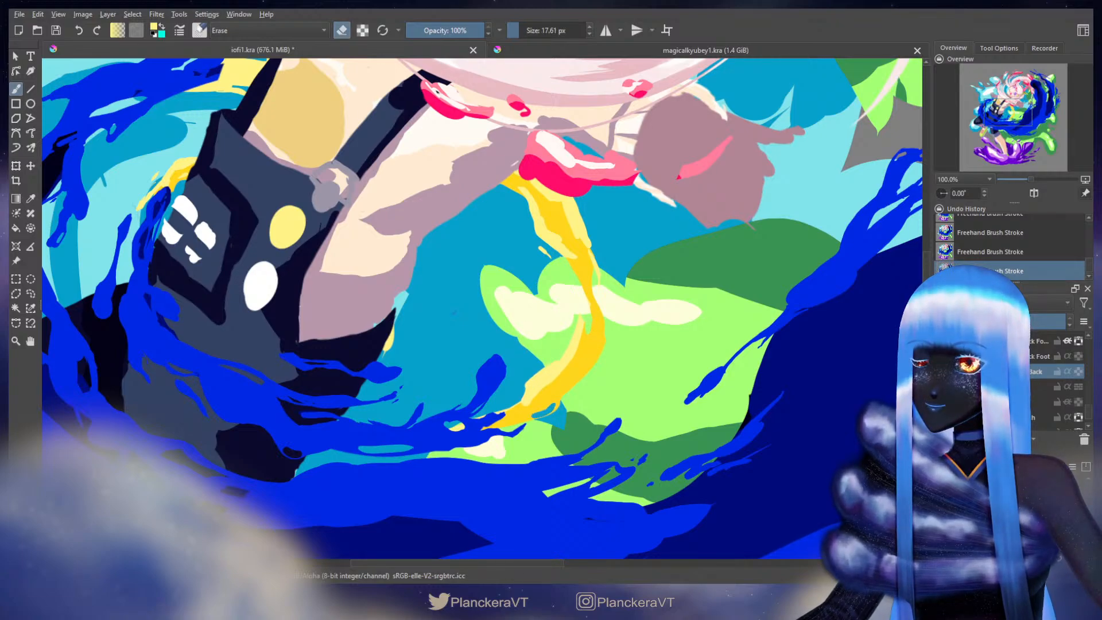
{"action": "key", "text": "e"}
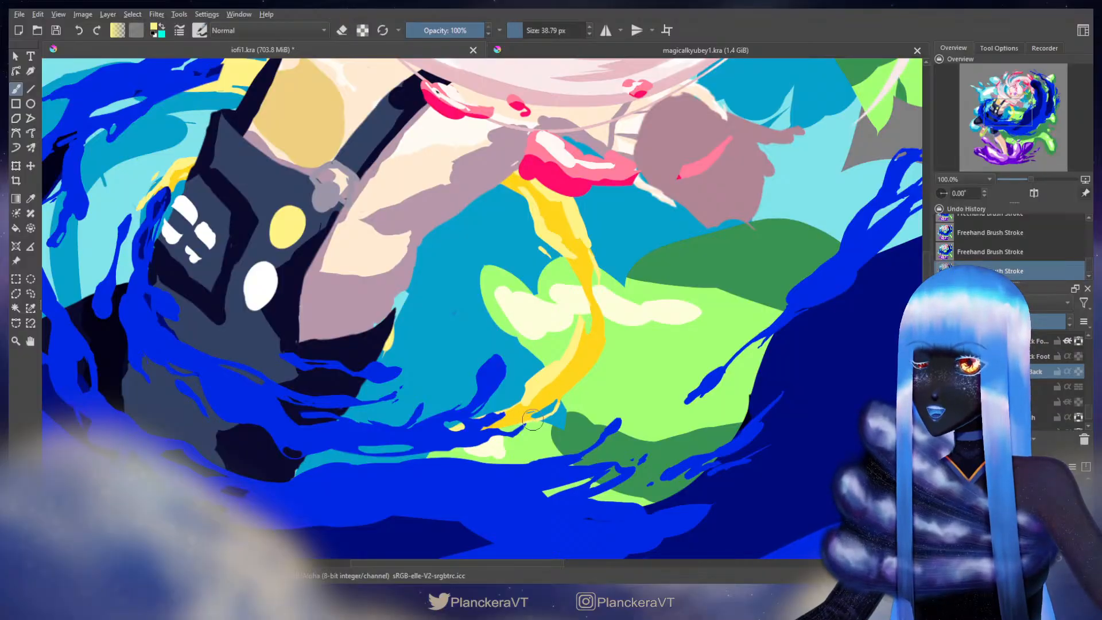
{"action": "left_click_drag", "start_coordinate": [518, 413], "coordinate": [550, 363]}
{"action": "left_click_drag", "start_coordinate": [576, 323], "coordinate": [547, 346]}
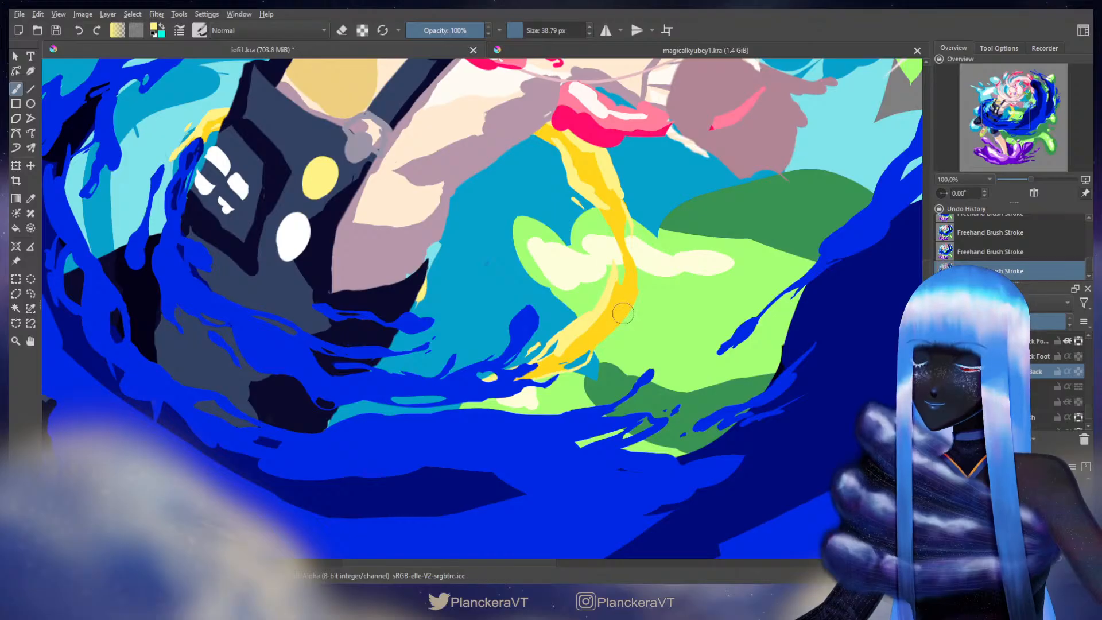
Step: Refine the outer curve of the yellow band's lower half over the light green blob with brush and eraser
{"action": "key", "text": "e"}
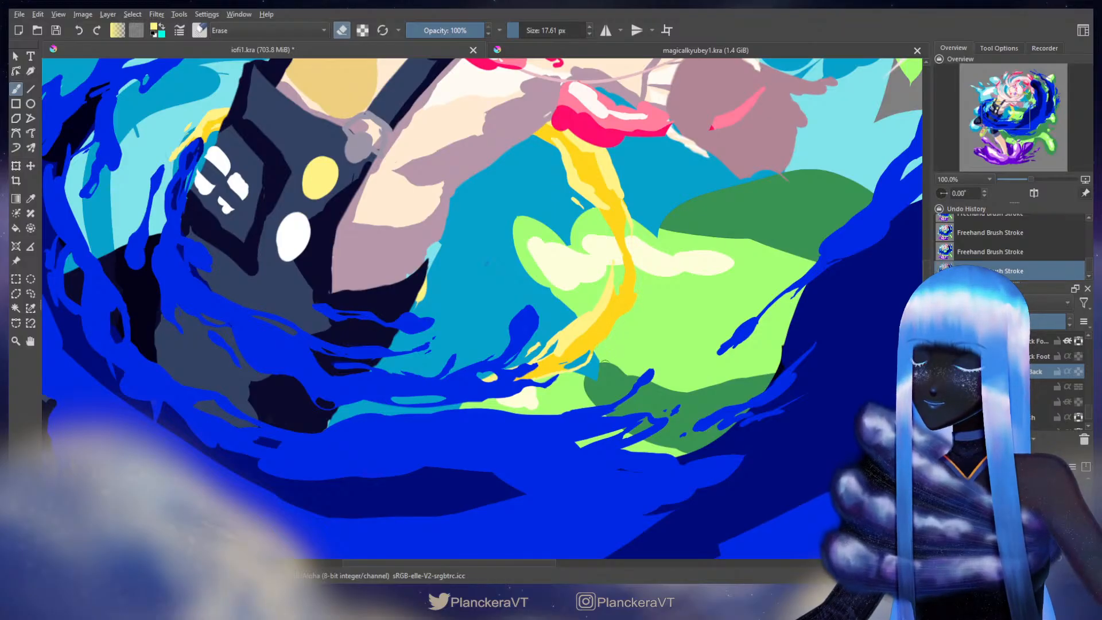
{"action": "key", "text": "e"}
{"action": "left_click_drag", "start_coordinate": [591, 327], "coordinate": [633, 288]}
{"action": "key", "text": "e"}
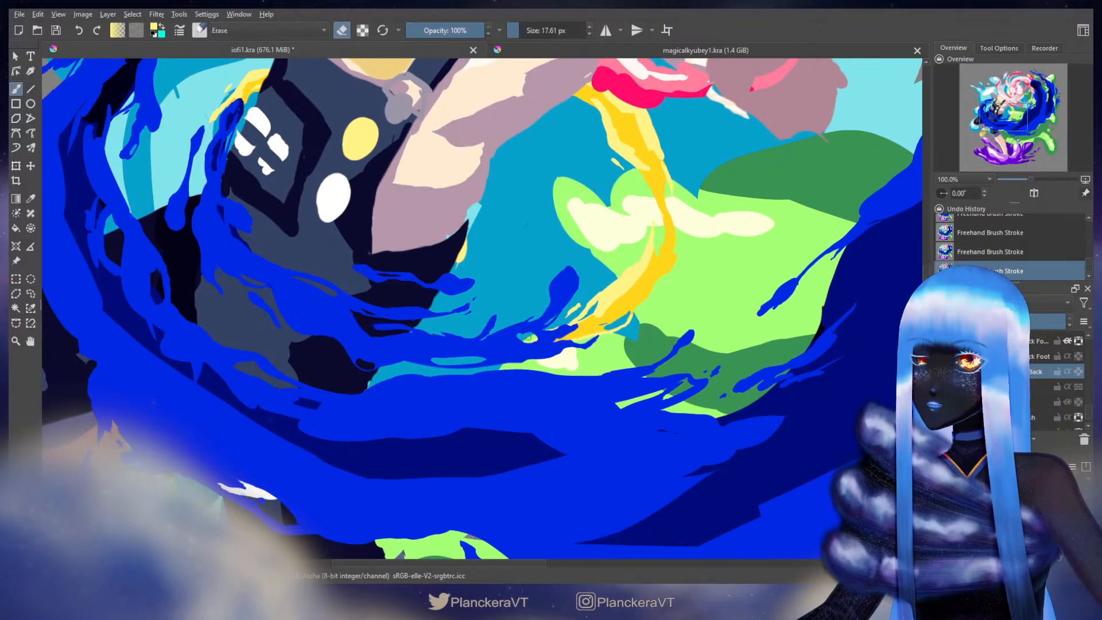
Step: Select the blue swirl's layer, invert its colours to yellow, and add a new paint layer directly above it
{"action": "scroll", "coordinate": [529, 339], "scroll_direction": "down", "scroll_amount": 3}
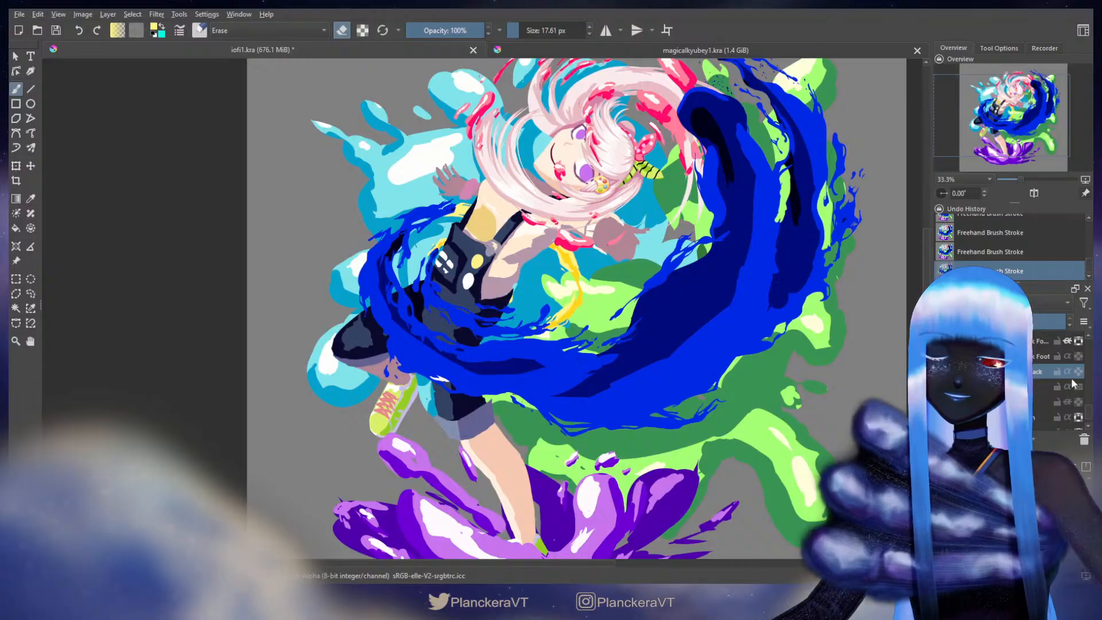
{"action": "scroll", "coordinate": [1065, 390], "scroll_direction": "up", "scroll_amount": 3}
{"action": "scroll", "coordinate": [1065, 390], "scroll_direction": "up", "scroll_amount": 5}
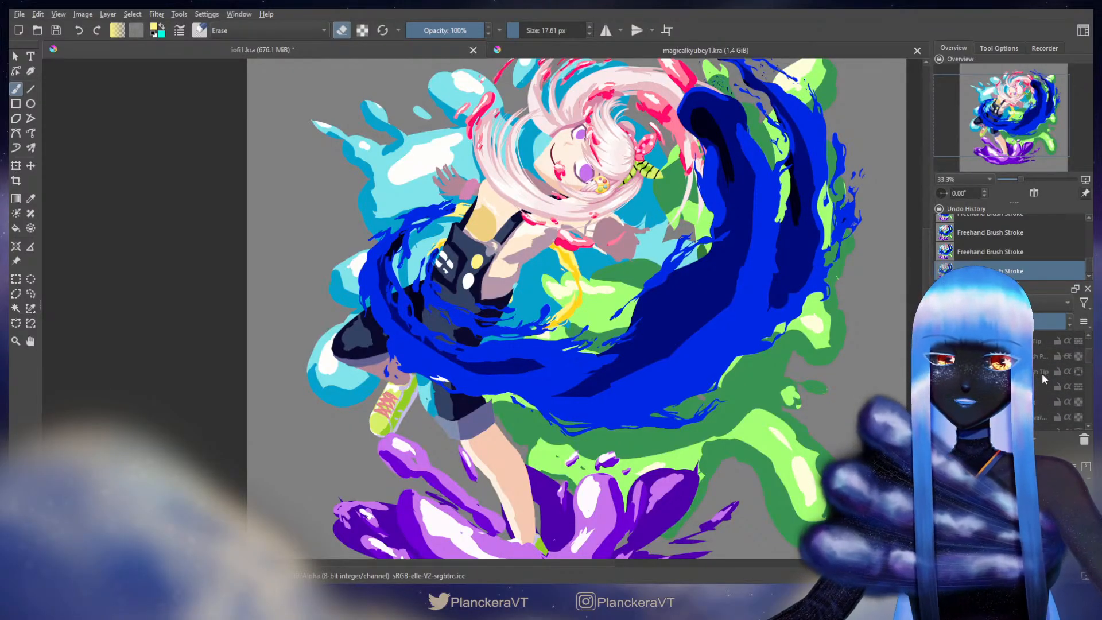
{"action": "scroll", "coordinate": [1035, 384], "scroll_direction": "up", "scroll_amount": 1}
{"action": "left_click", "coordinate": [1034, 370]}
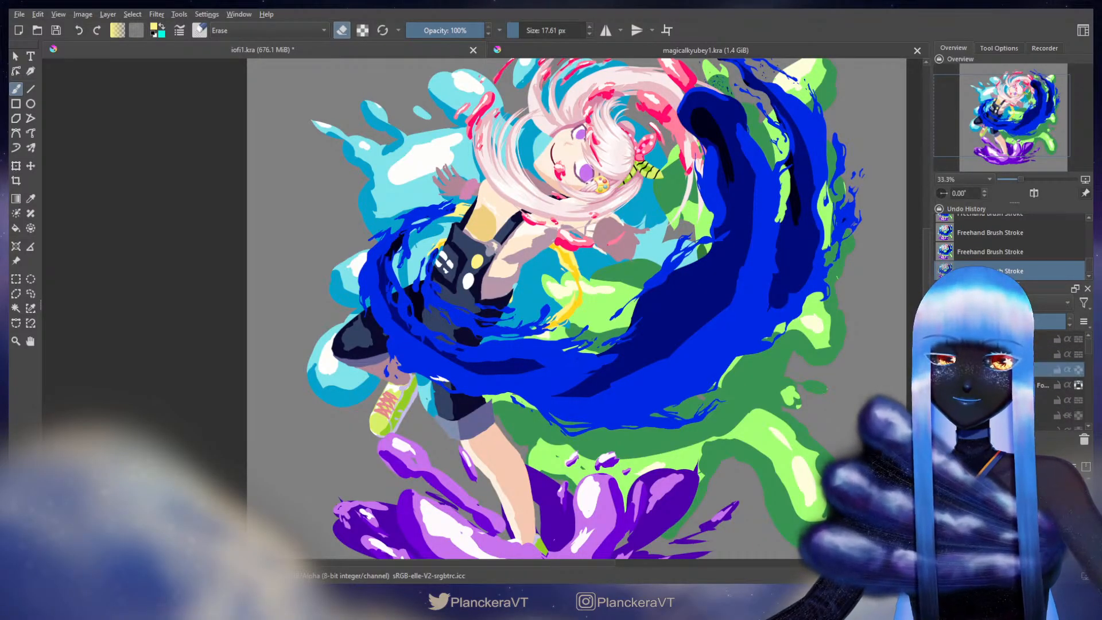
{"action": "key", "text": "ctrl+i"}
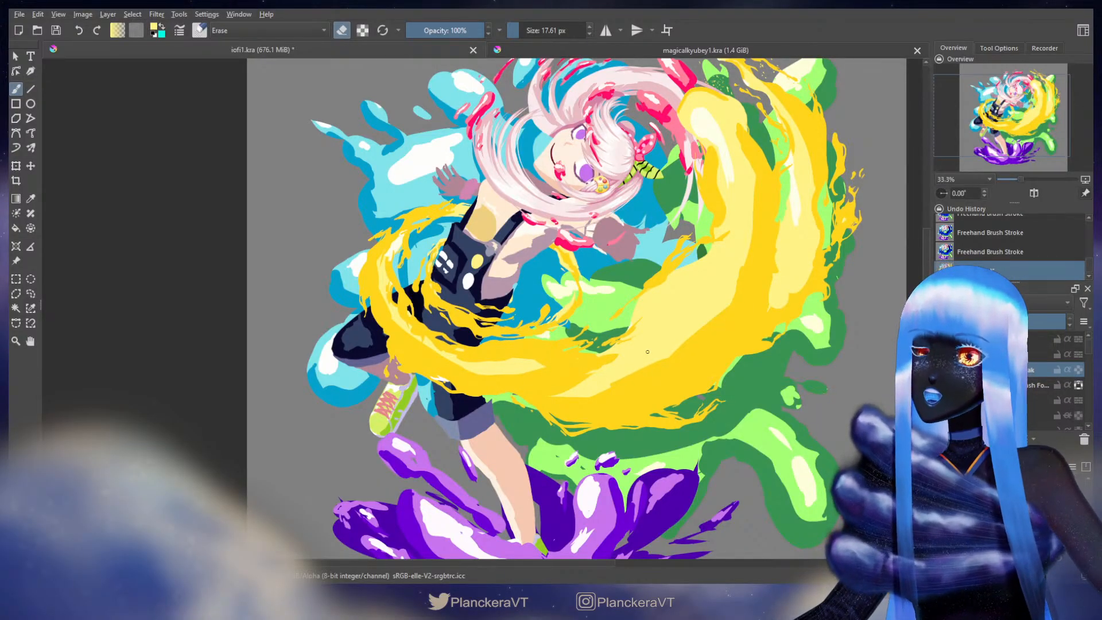
{"action": "scroll", "coordinate": [721, 359], "scroll_direction": "down", "scroll_amount": 1}
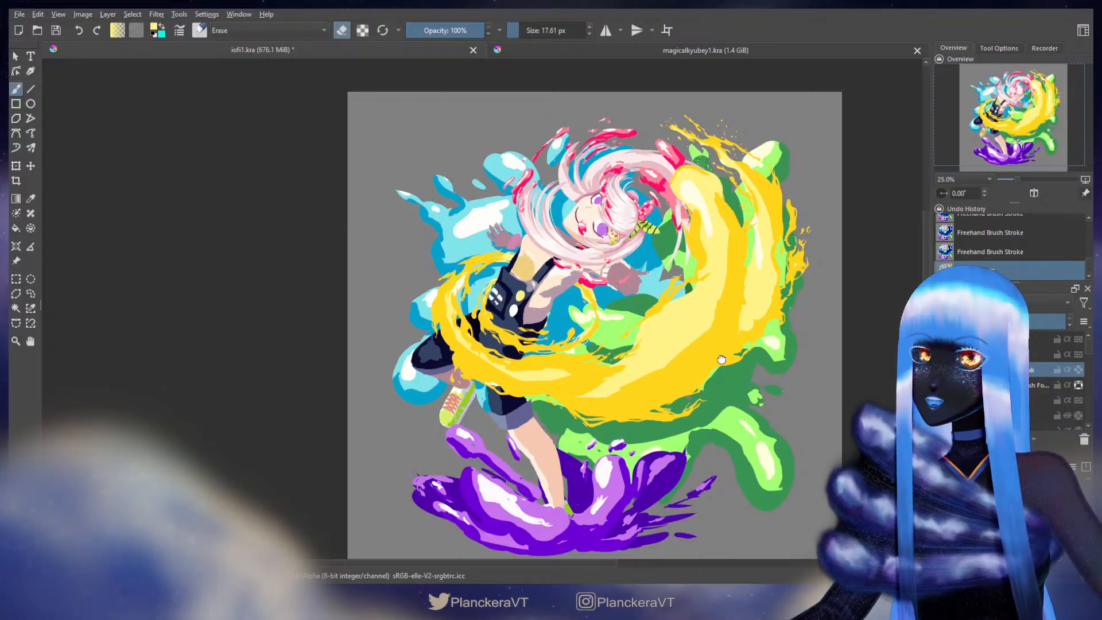
{"action": "key", "text": "Insert"}
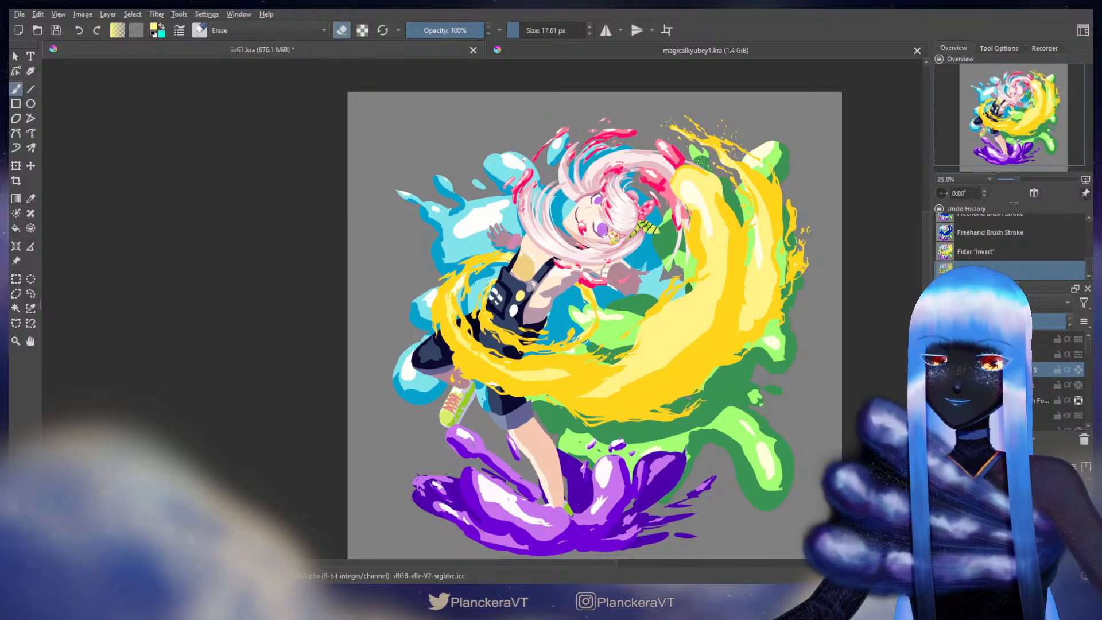
{"action": "key", "text": "e"}
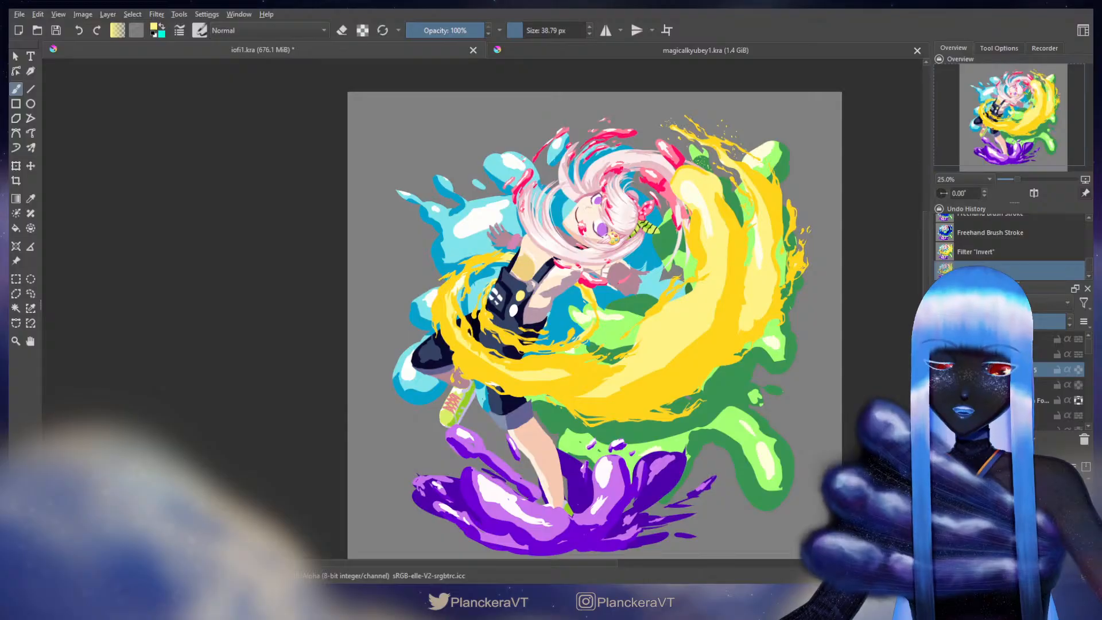
Step: Try a 506.60 px splatter brush in pale yellow around the swirl's upper streaks and undo the strokes
{"action": "key", "text": "/"}
{"action": "scroll", "coordinate": [769, 198], "scroll_direction": "up", "scroll_amount": 2}
{"action": "left_click_drag", "start_coordinate": [769, 198], "coordinate": [723, 473]}
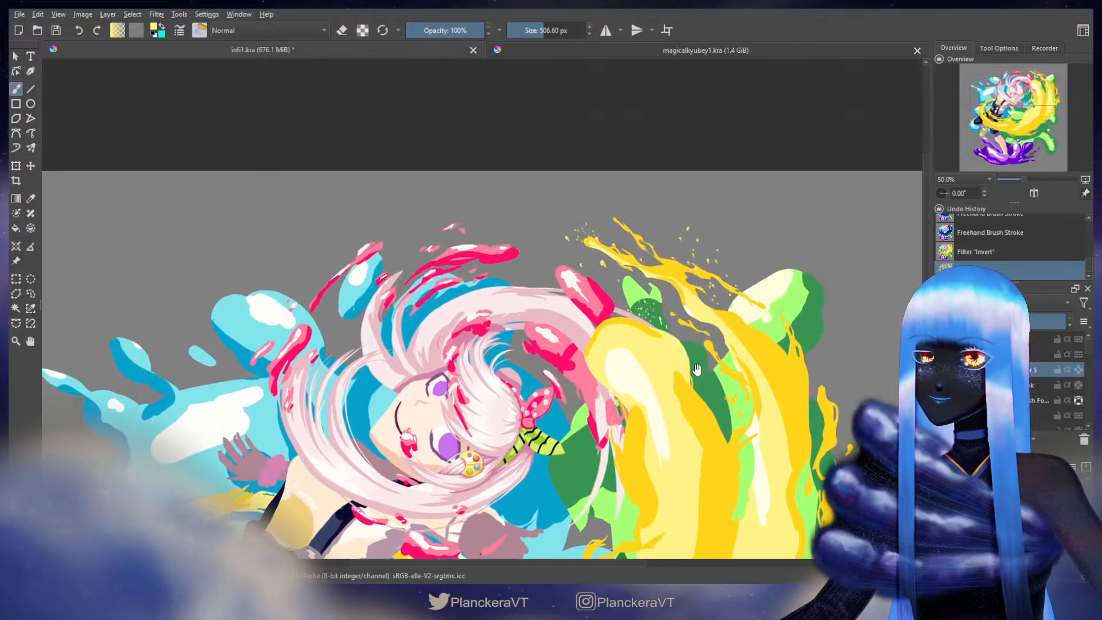
{"action": "left_click", "coordinate": [674, 276]}
{"action": "left_click", "coordinate": [732, 357]}
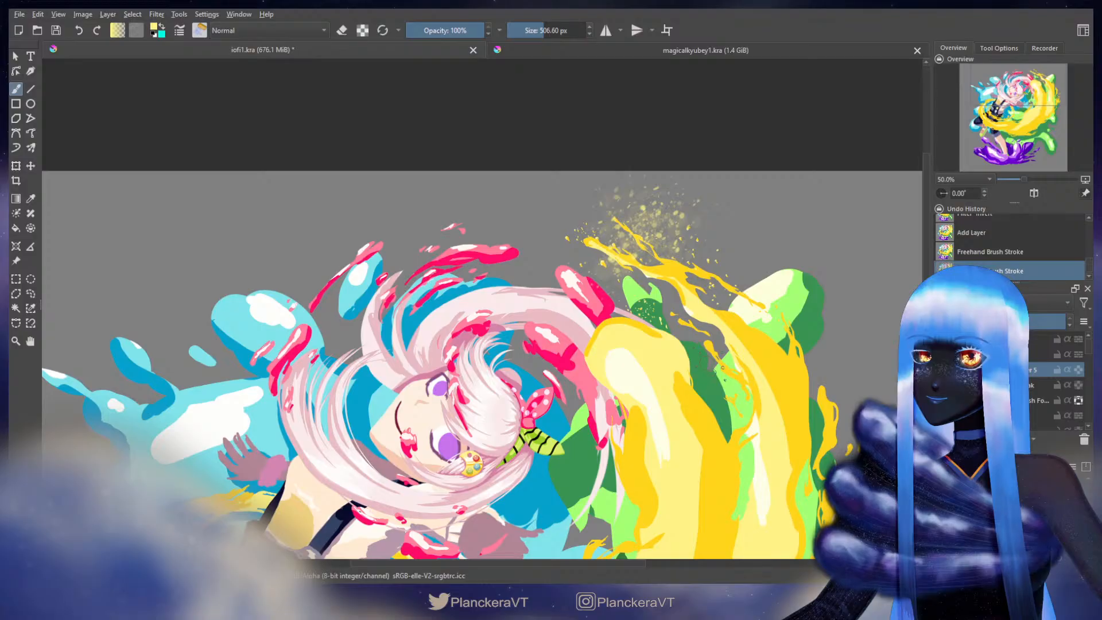
{"action": "key", "text": "ctrl+z"}
{"action": "key", "text": "ctrl+z"}
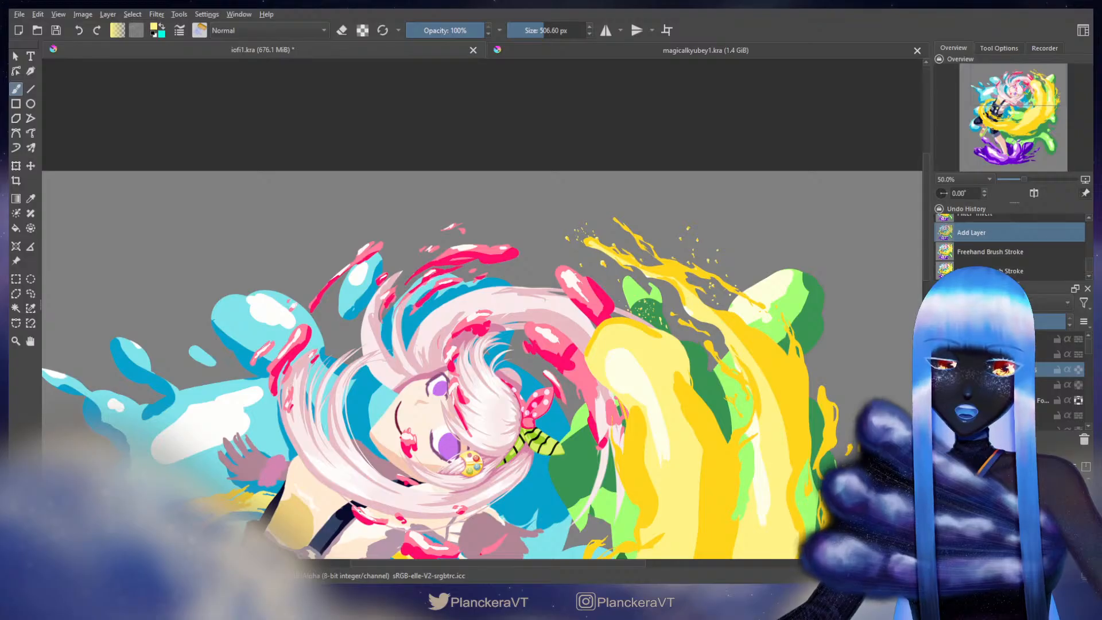
Step: Try a 384.15 px bubble brush in pale yellow above the swirl's upper streaks and undo the stroke
{"action": "key", "text": "slash"}
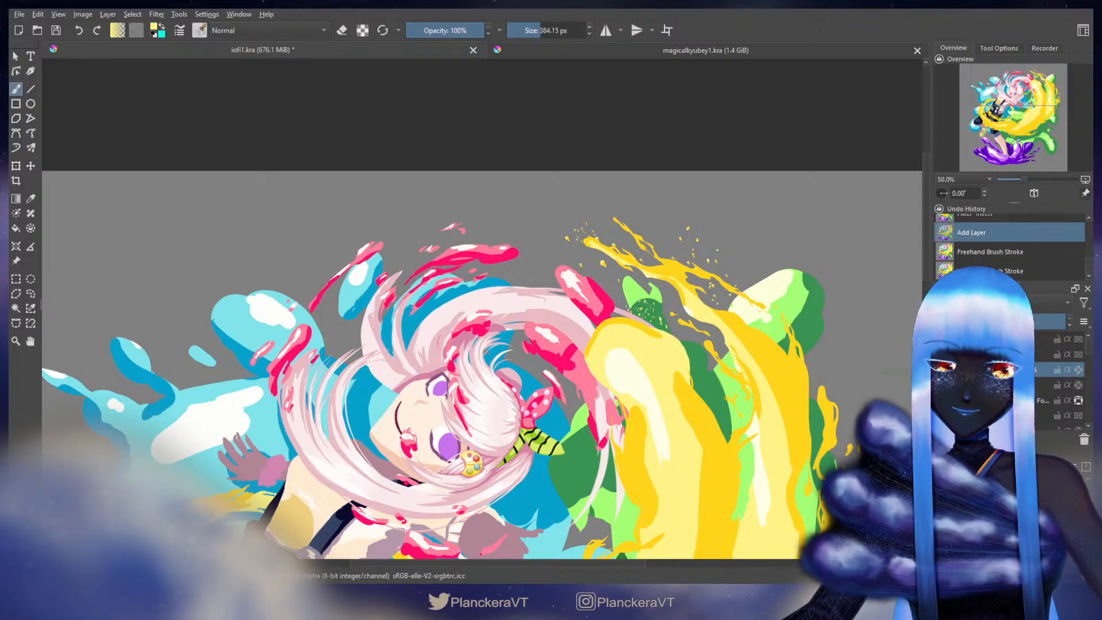
{"action": "mouse_move", "coordinate": [717, 253]}
{"action": "left_mouse_down"}
{"action": "mouse_move", "coordinate": [699, 194]}
{"action": "mouse_move", "coordinate": [636, 221]}
{"action": "left_mouse_up"}
{"action": "key", "text": "ctrl+z"}
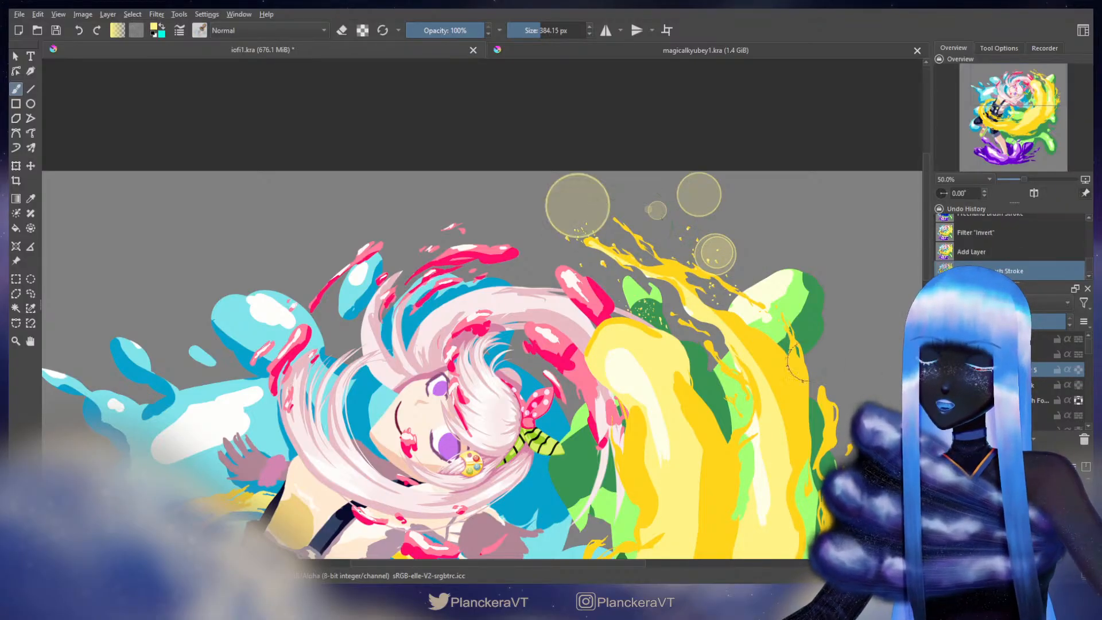
Step: Try another brush preset in pale yellow around the swirl's upper streaks and undo the stroke
{"action": "left_click", "coordinate": [999, 519]}
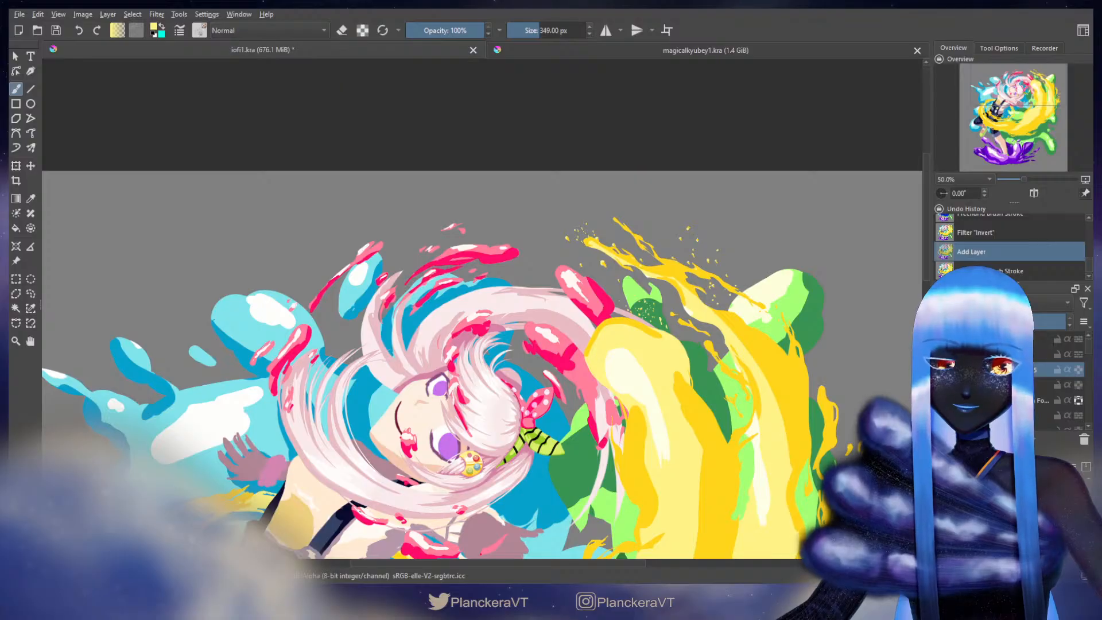
{"action": "mouse_move", "coordinate": [662, 263]}
{"action": "left_mouse_down"}
{"action": "mouse_move", "coordinate": [655, 273]}
{"action": "mouse_move", "coordinate": [648, 233]}
{"action": "mouse_move", "coordinate": [565, 226]}
{"action": "mouse_move", "coordinate": [580, 198]}
{"action": "mouse_move", "coordinate": [723, 247]}
{"action": "mouse_move", "coordinate": [778, 281]}
{"action": "left_mouse_up"}
{"action": "key", "text": "ctrl+z"}
{"action": "left_click", "coordinate": [999, 520]}
{"action": "key", "text": "ctrl+z"}
{"action": "key", "text": "ctrl+z"}
{"action": "key", "text": "ctrl+z"}
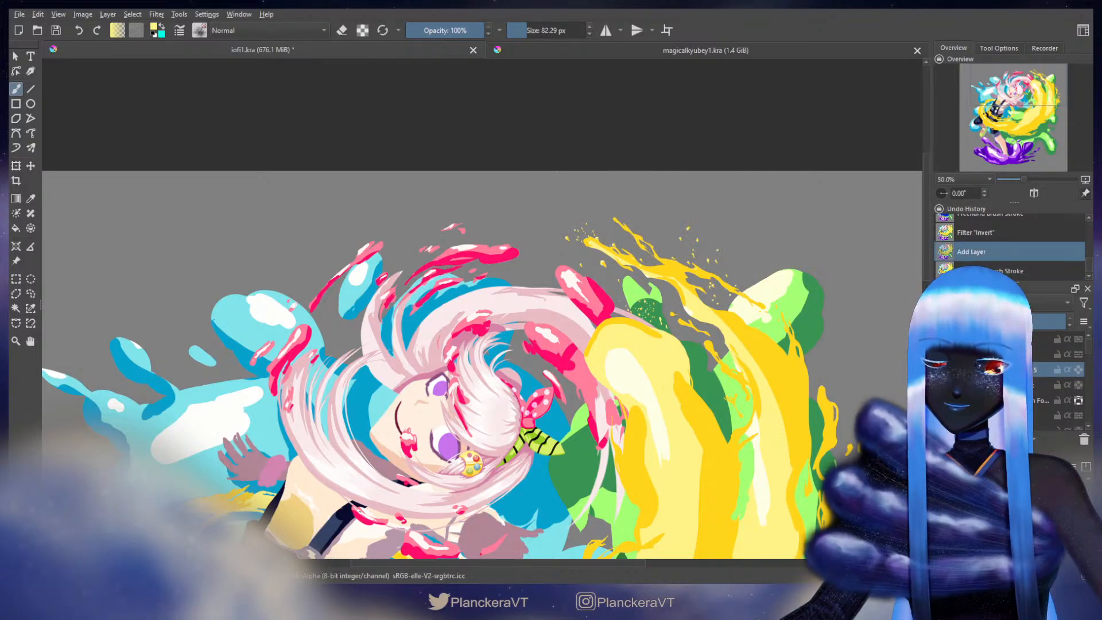
Step: Return to the splatter brush and scatter pale yellow droplets along the swirl's upper streaks, undoing unwanted strokes
{"action": "key", "text": "slash"}
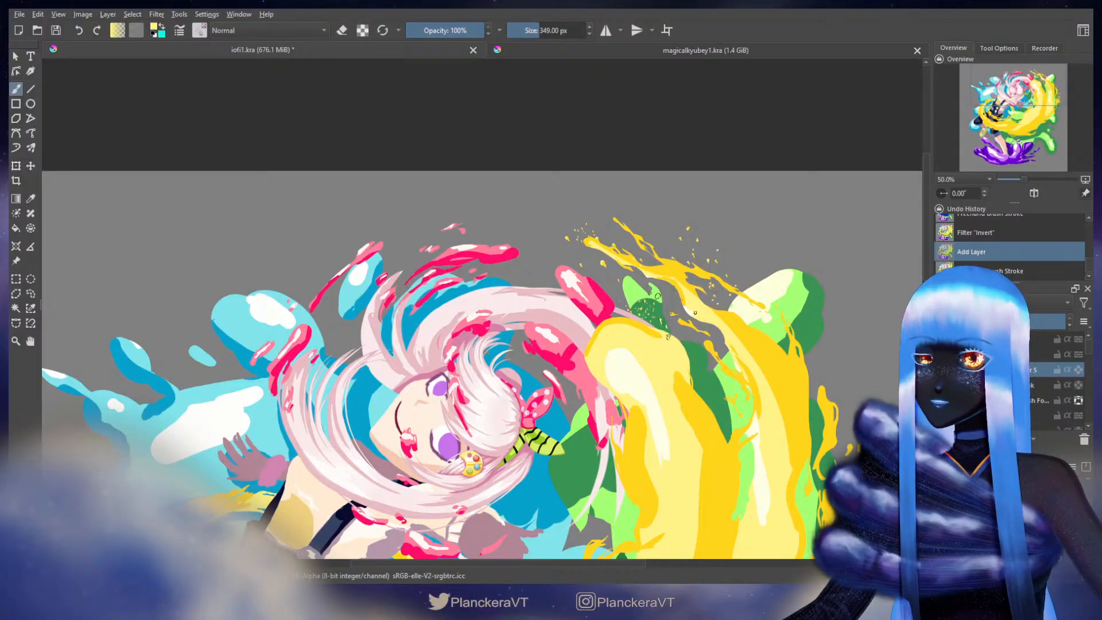
{"action": "key", "text": "bracketleft"}
{"action": "key", "text": "bracketleft"}
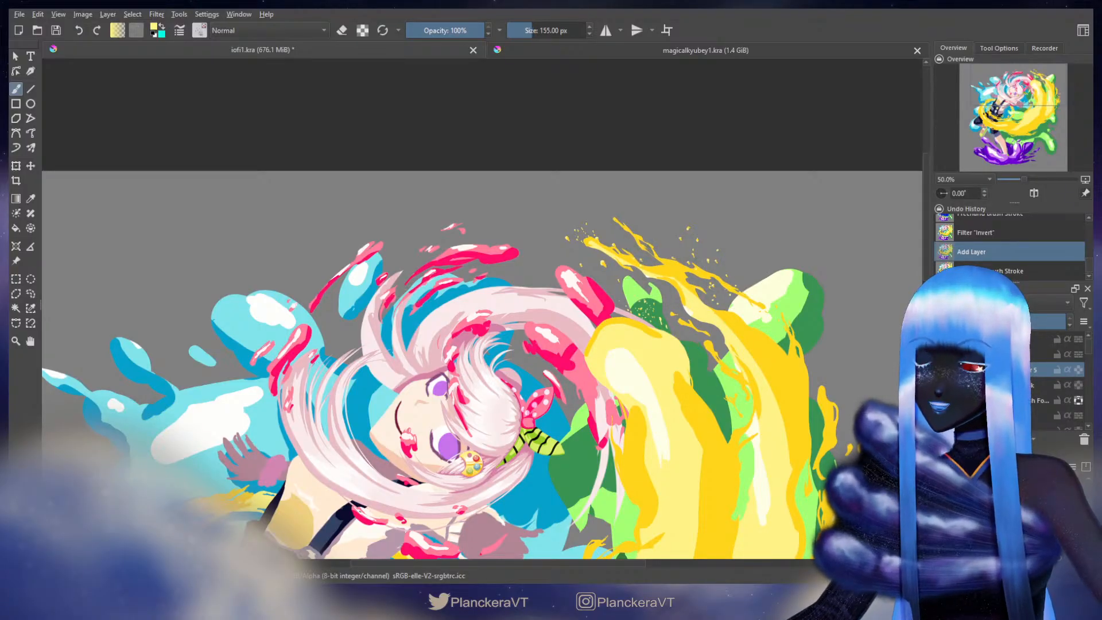
{"action": "left_click_drag", "start_coordinate": [660, 253], "coordinate": [697, 307]}
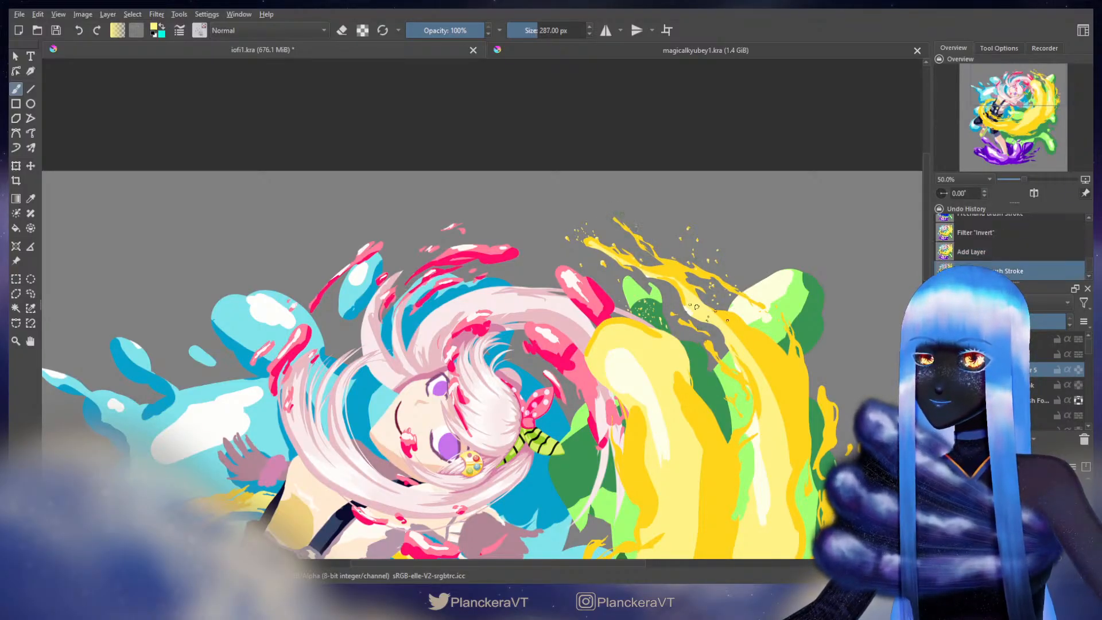
{"action": "key", "text": "ctrl+z"}
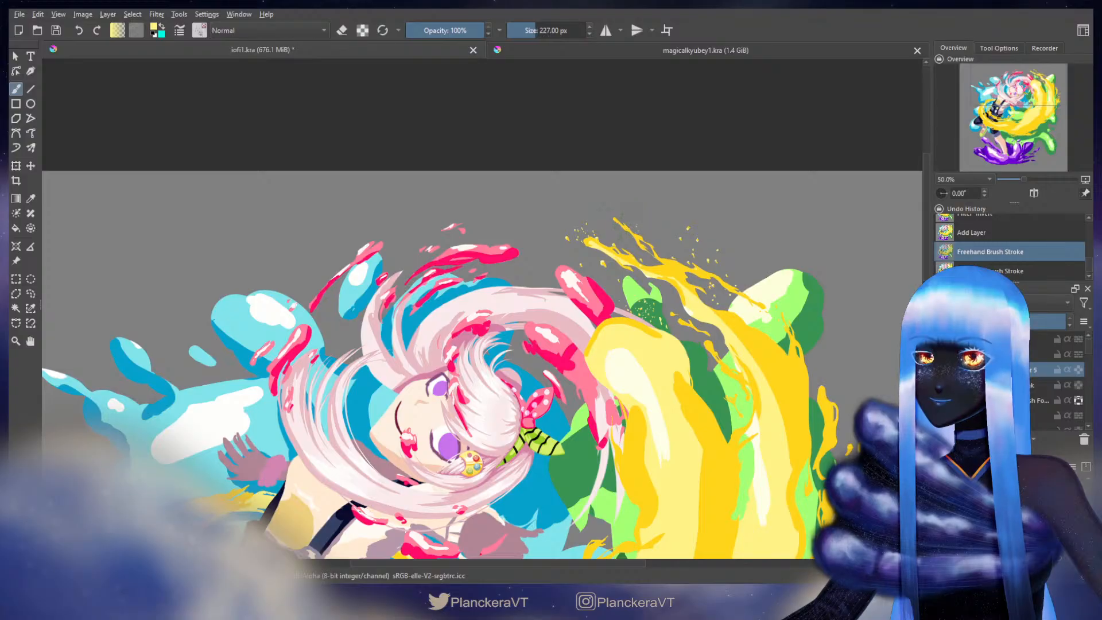
{"action": "key", "text": "ctrl+shift+z"}
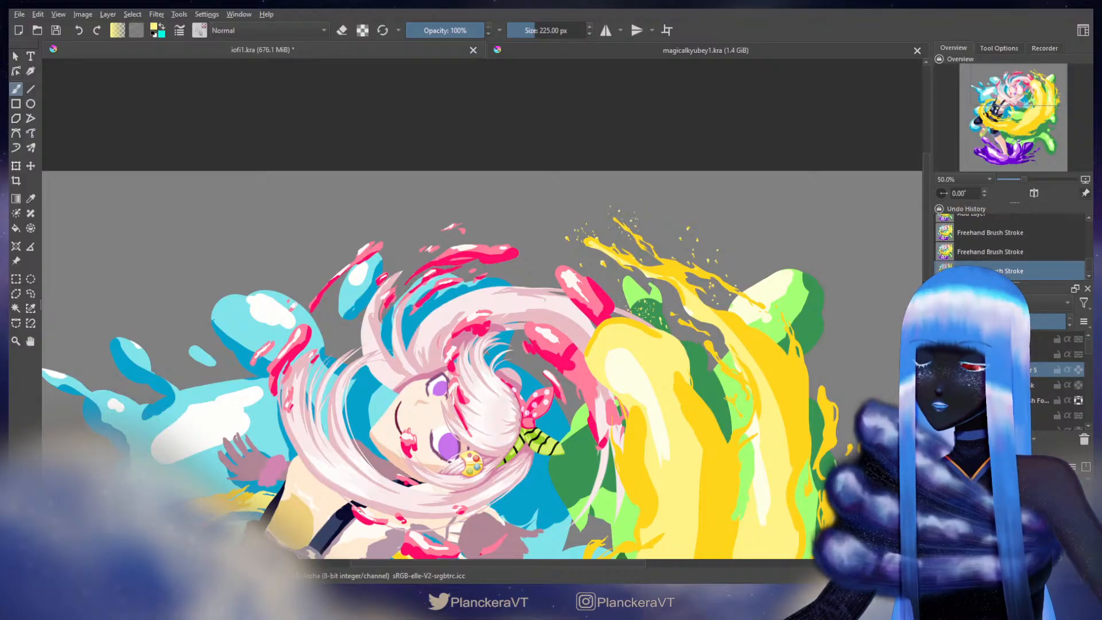
{"action": "key", "text": "ctrl+z"}
Step: Resize the splatter brush and add fine pale yellow droplets around the tip of the uppermost yellow streak
{"action": "key", "text": "bracketleft"}
{"action": "key", "text": "bracketleft"}
{"action": "key", "text": "bracketleft"}
{"action": "key", "text": "bracketleft"}
{"action": "key", "text": "bracketleft"}
{"action": "key", "text": "bracketleft"}
{"action": "left_click", "coordinate": [614, 213]}
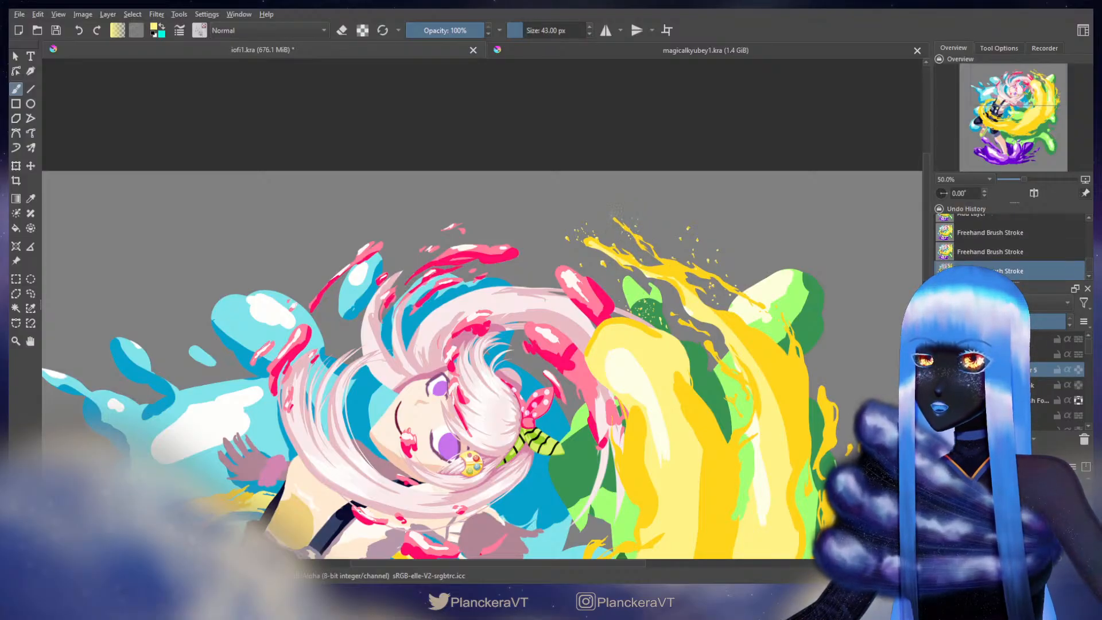
{"action": "key", "text": "ctrl+z"}
{"action": "key", "text": "bracketright"}
{"action": "key", "text": "bracketright"}
{"action": "key", "text": "bracketright"}
{"action": "key", "text": "bracketright"}
{"action": "left_click", "coordinate": [621, 213]}
Step: Splatter pale yellow droplets over the dark green gap between the two yellow bands, enlarging the brush to 283 px
{"action": "left_click_drag", "start_coordinate": [745, 401], "coordinate": [683, 276]}
{"action": "key", "text": "bracketright"}
{"action": "key", "text": "bracketright"}
{"action": "key", "text": "bracketright"}
{"action": "key", "text": "bracketright"}
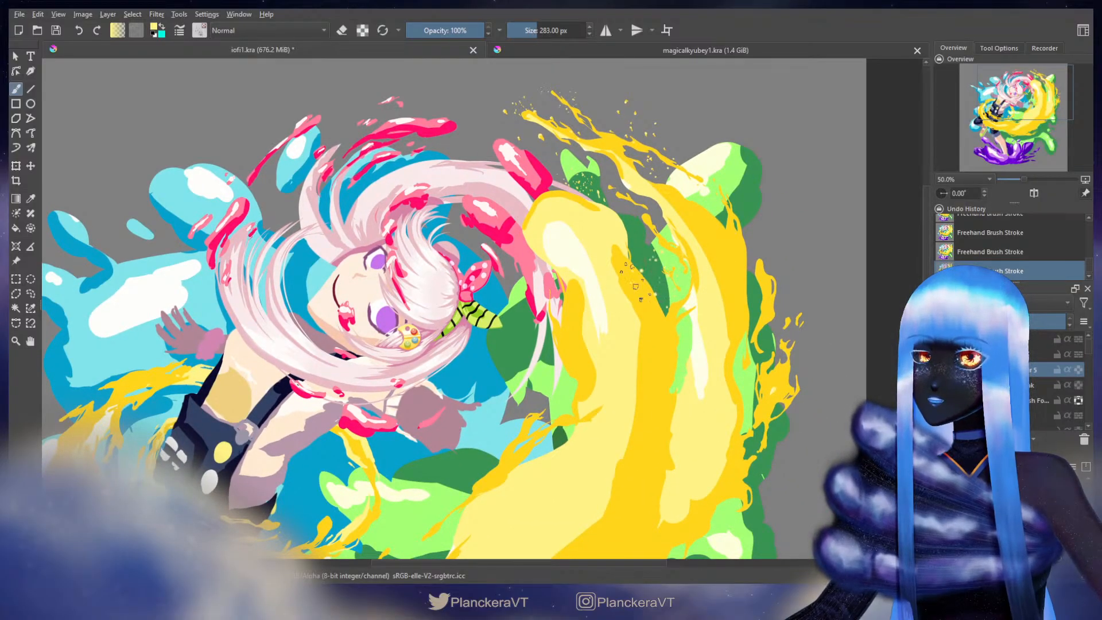
Step: Splatter 235 px pale yellow droplets around the streaks below the character's hand and along the band's lower outer edge
{"action": "left_click_drag", "start_coordinate": [563, 402], "coordinate": [665, 287]}
{"action": "key", "text": "bracketleft"}
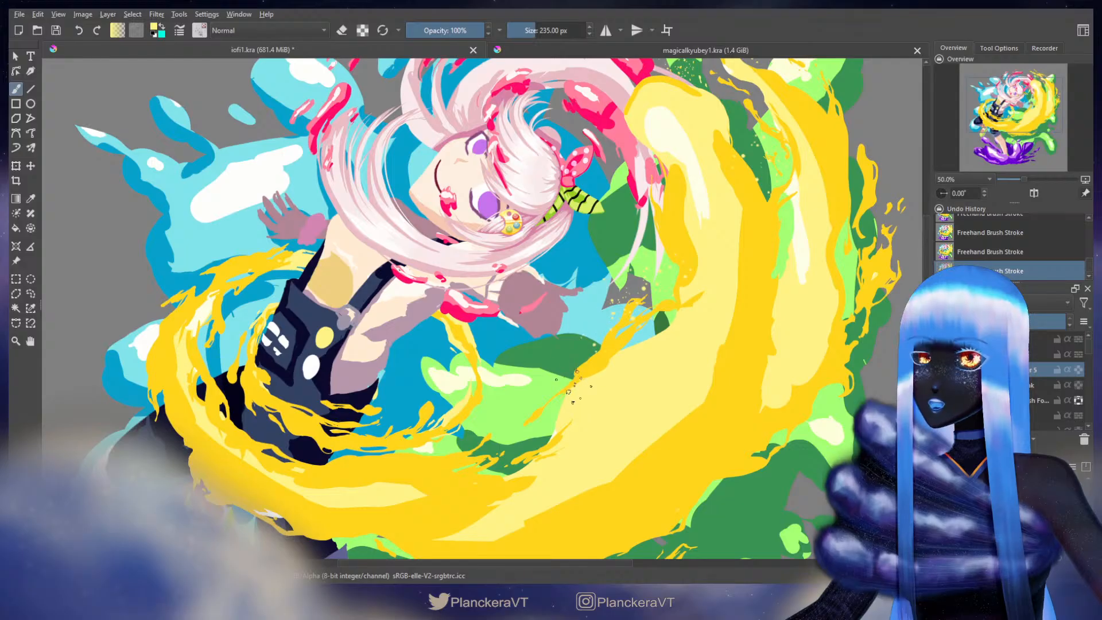
{"action": "left_click_drag", "start_coordinate": [585, 325], "coordinate": [575, 151]}
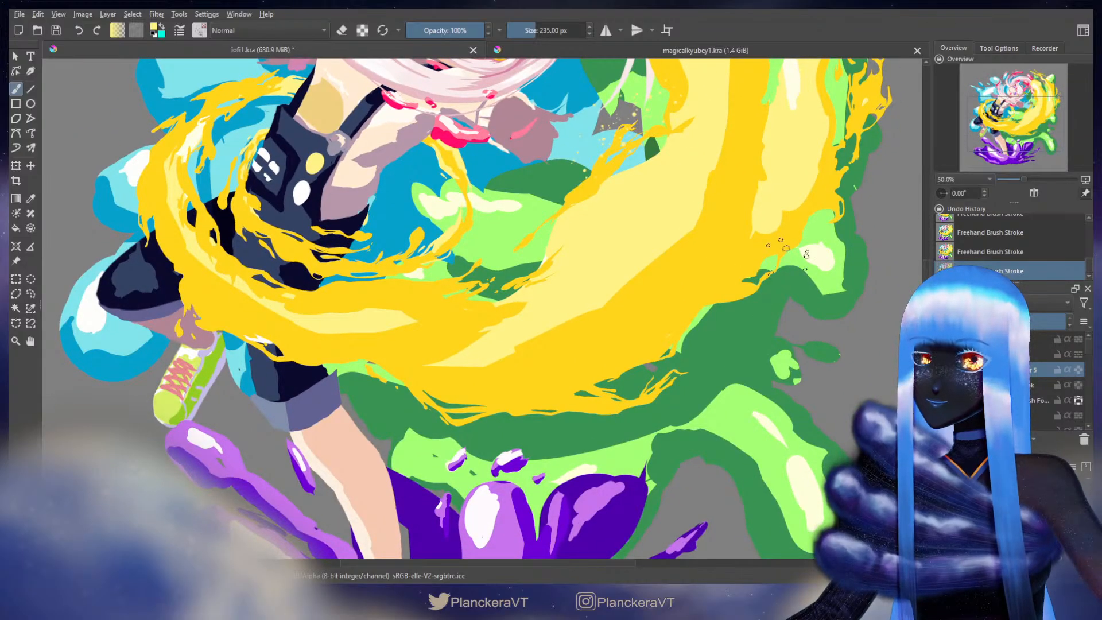
{"action": "left_click", "coordinate": [788, 259]}
{"action": "left_click_drag", "start_coordinate": [869, 73], "coordinate": [748, 276]}
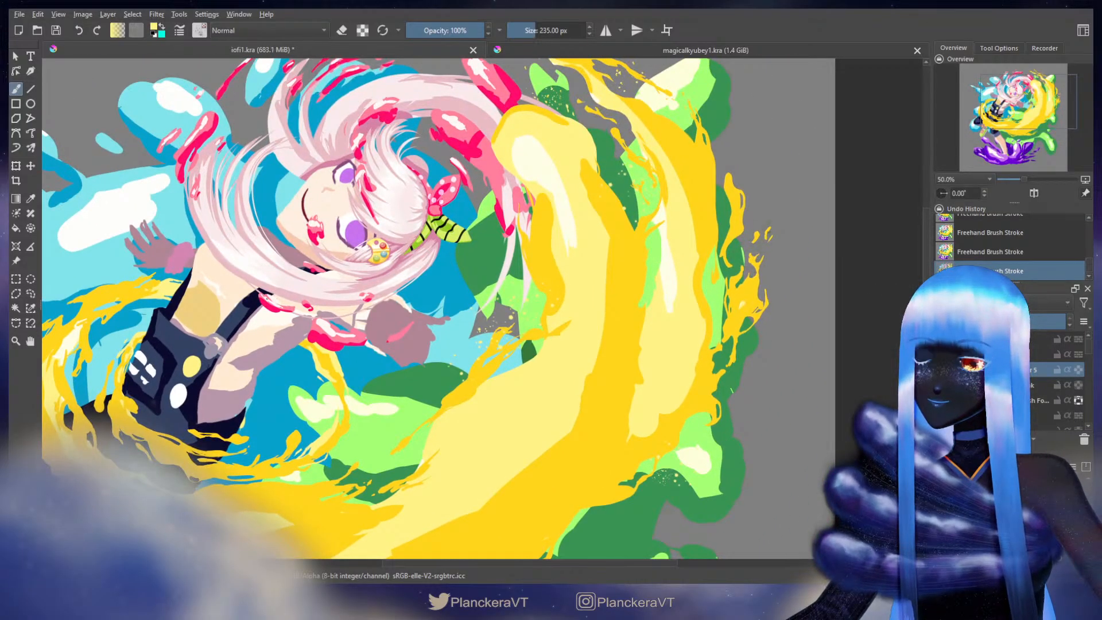
Step: Scatter pale yellow droplets outside the swirl's right-hand streaks, first with a 581 px splatter brush, then at 303 px
{"action": "key", "text": "bracketleft"}
{"action": "left_click", "coordinate": [740, 206]}
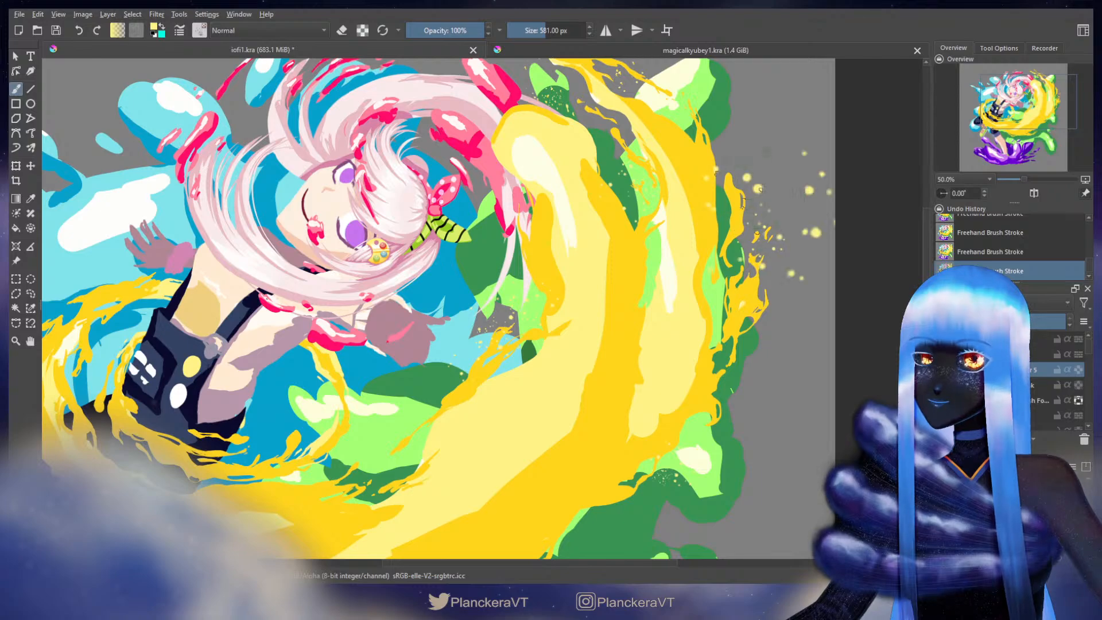
{"action": "key", "text": "bracketleft"}
{"action": "key", "text": "bracketleft"}
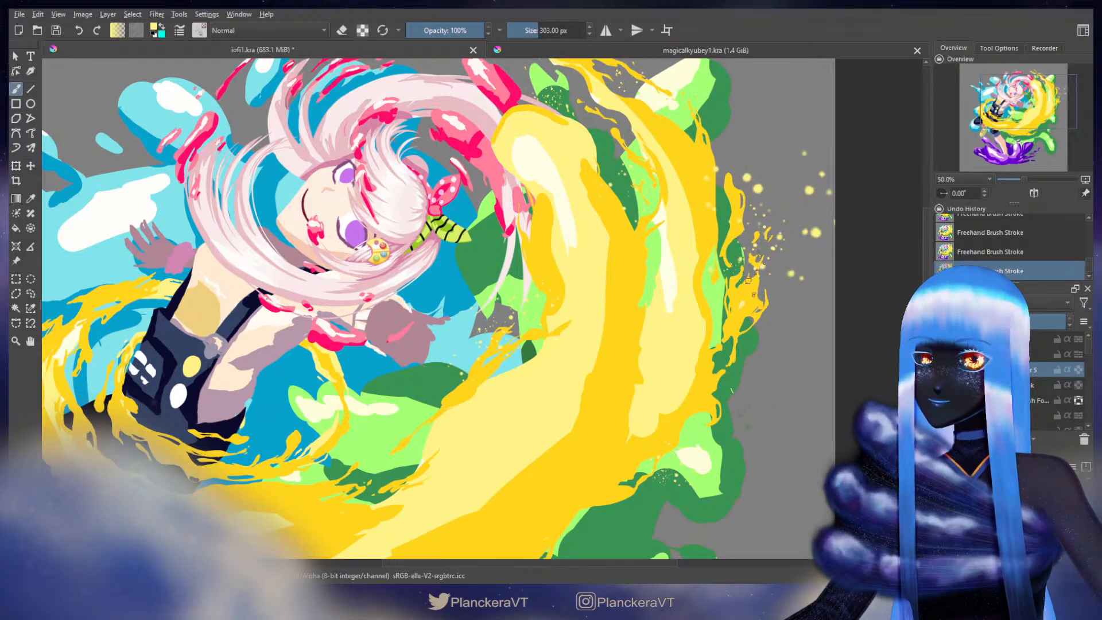
{"action": "left_click", "coordinate": [744, 150]}
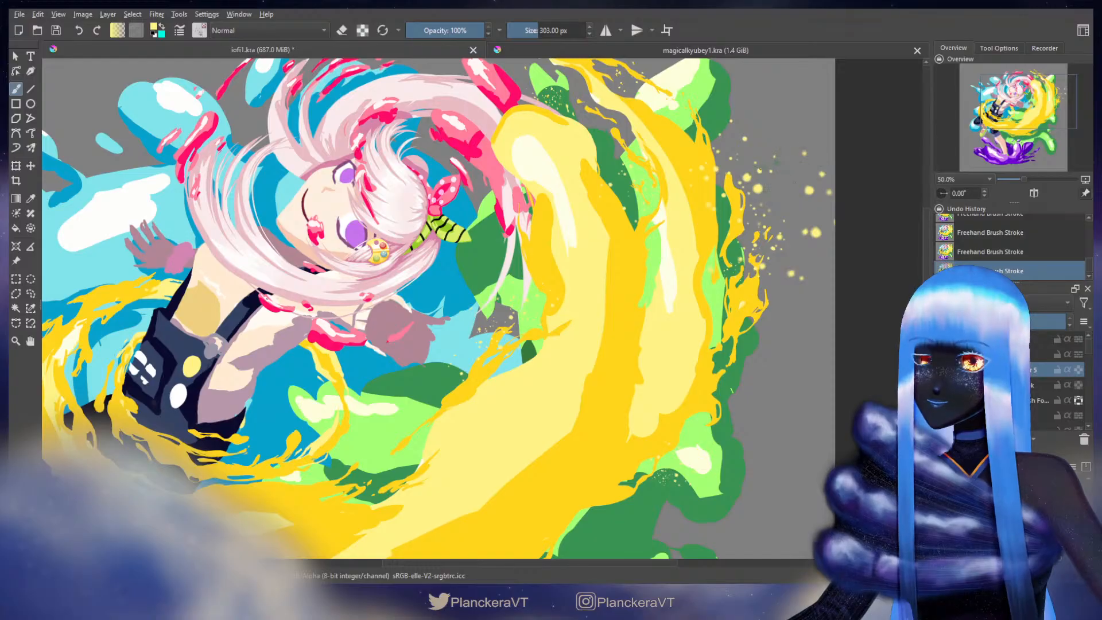
{"action": "key", "text": "bracketleft"}
{"action": "left_click_drag", "start_coordinate": [757, 188], "coordinate": [736, 295]}
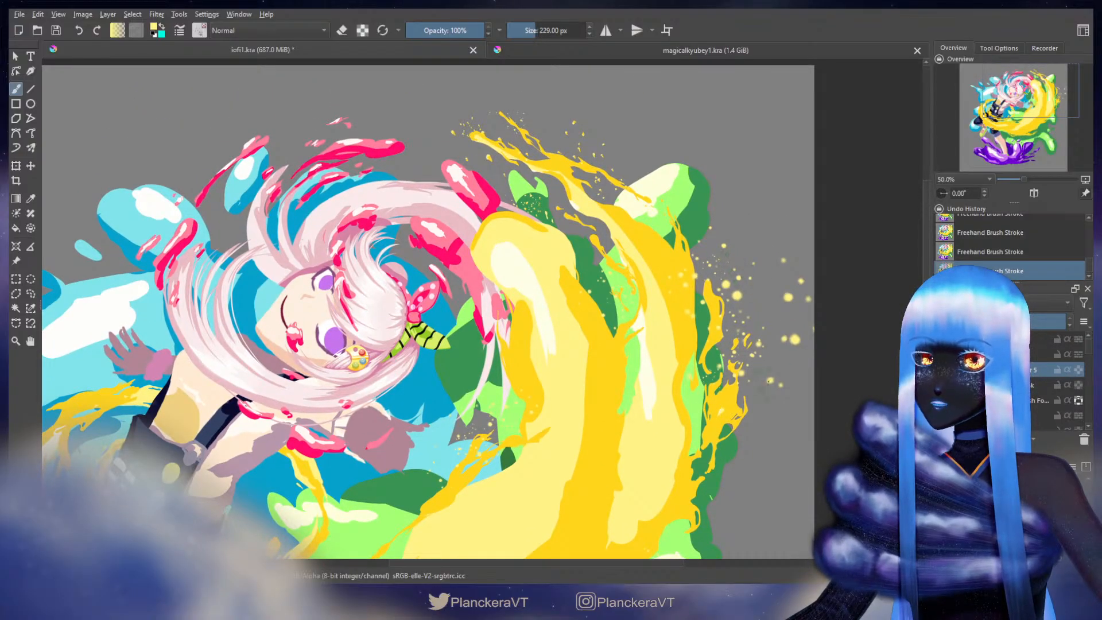
Step: Splatter pale yellow droplets over the dark green area beneath the lower yellow band with brush sizes of 249 and 173 px
{"action": "mouse_move", "coordinate": [626, 531]}
{"action": "left_mouse_down"}
{"action": "mouse_move", "coordinate": [689, 261]}
{"action": "mouse_move", "coordinate": [750, 195]}
{"action": "left_mouse_up"}
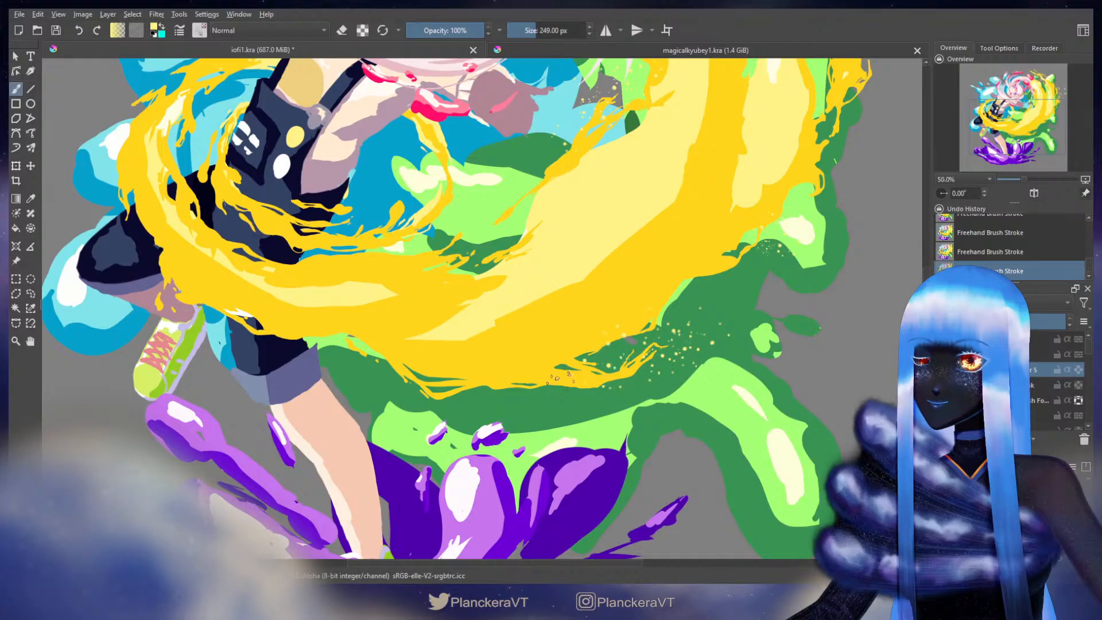
{"action": "left_click_drag", "start_coordinate": [560, 409], "coordinate": [639, 391]}
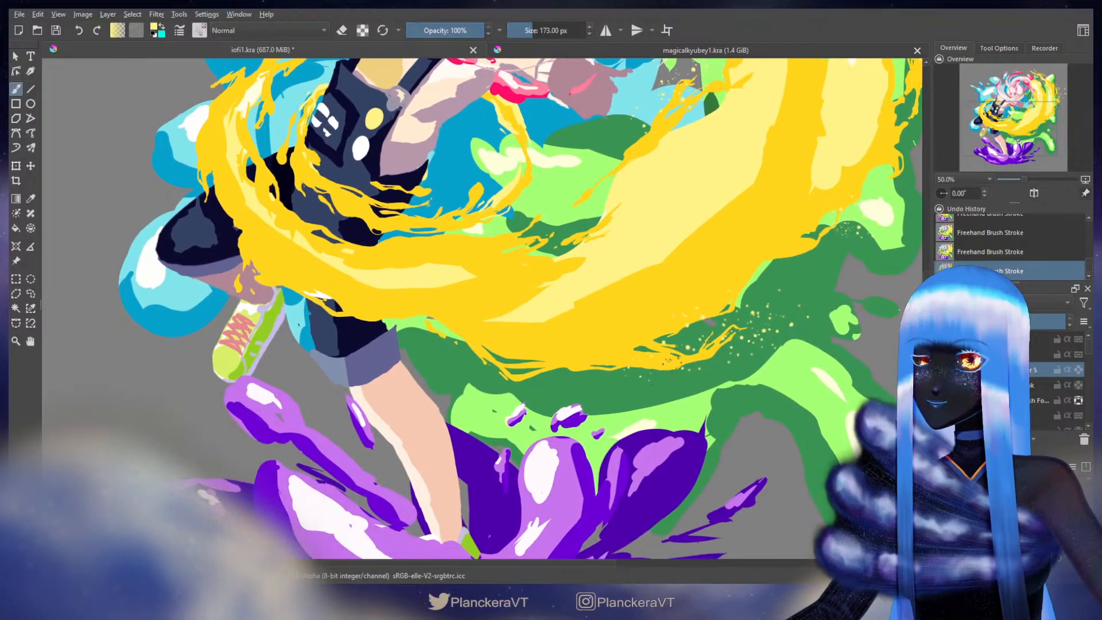
{"action": "left_click_drag", "start_coordinate": [482, 351], "coordinate": [636, 357]}
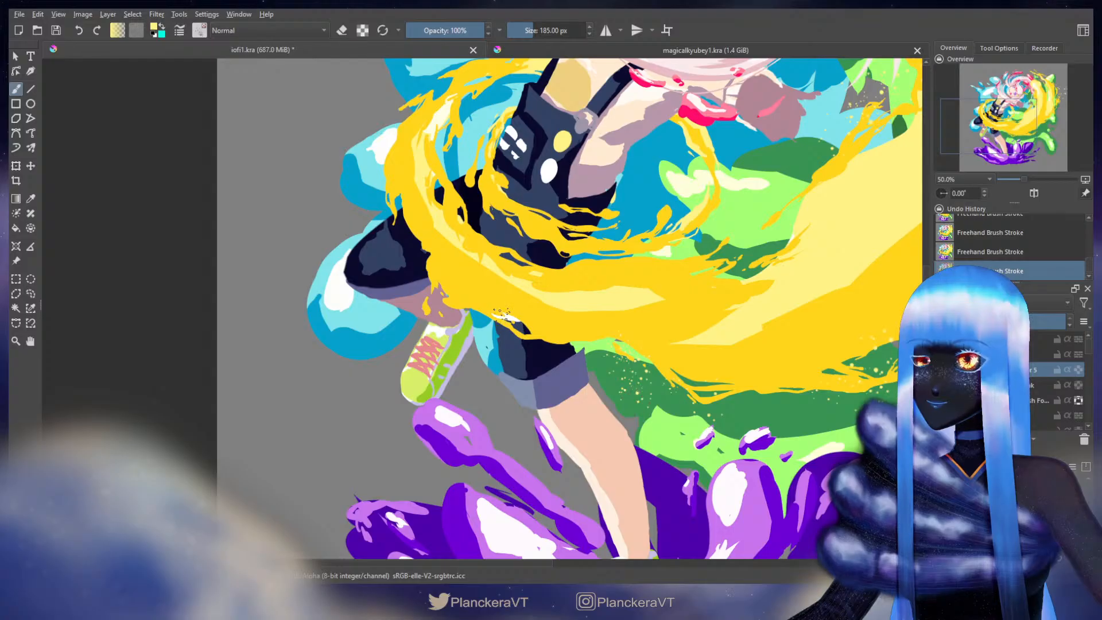
Step: Splatter pale yellow droplets over the shorts, the bent leg and the inside of the left swirl at 225 px
{"action": "left_click_drag", "start_coordinate": [524, 346], "coordinate": [585, 362]}
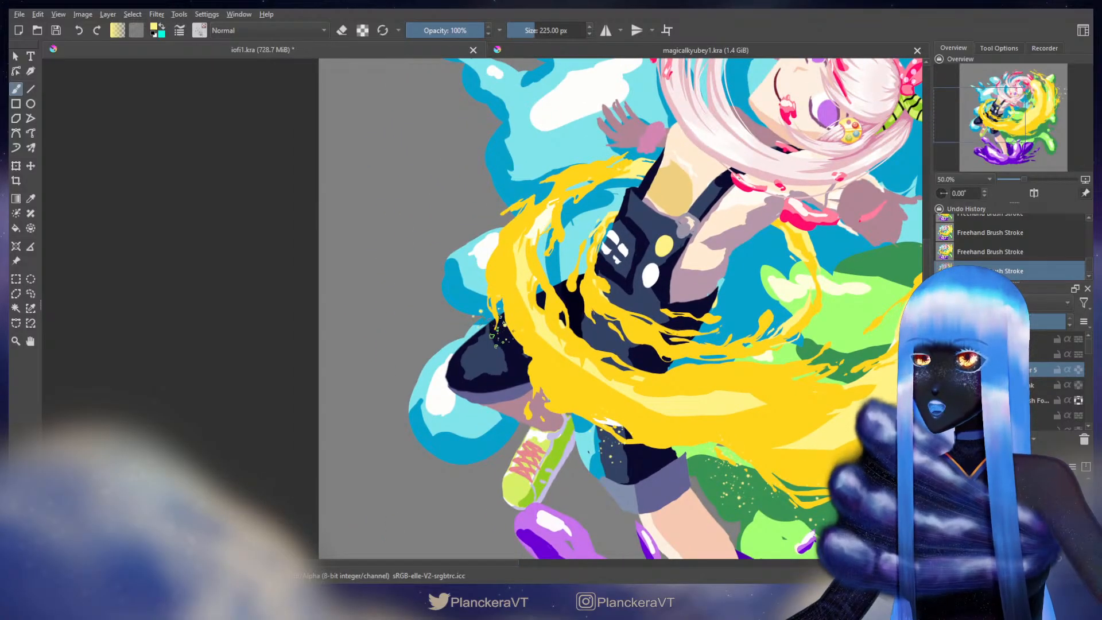
{"action": "left_click_drag", "start_coordinate": [498, 331], "coordinate": [530, 399]}
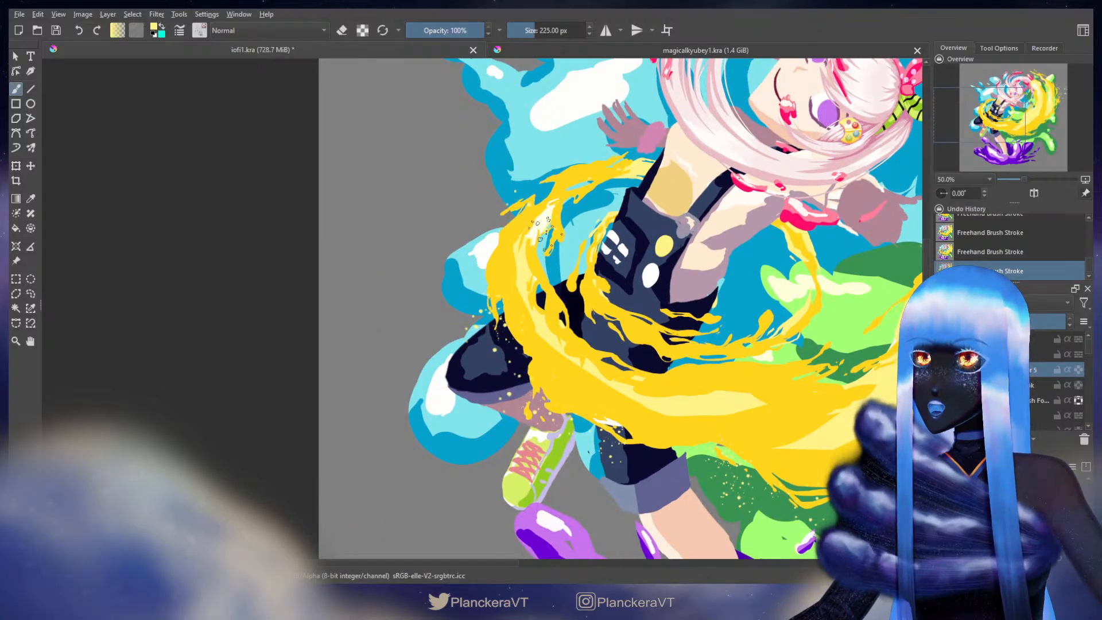
{"action": "mouse_move", "coordinate": [555, 255]}
{"action": "left_mouse_down"}
{"action": "mouse_move", "coordinate": [557, 286]}
{"action": "mouse_move", "coordinate": [629, 331]}
{"action": "mouse_move", "coordinate": [760, 344]}
{"action": "left_mouse_up"}
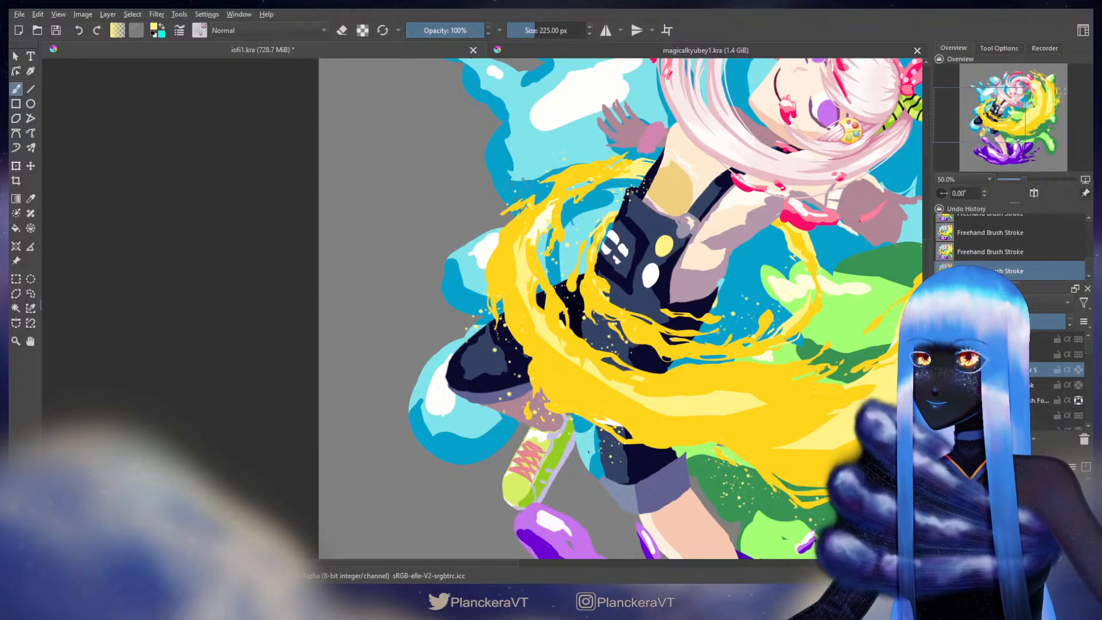
Step: Add pale yellow splatter along the swirl's left outer edge and over the light green blob, enlarging the brush to 255 px
{"action": "left_click_drag", "start_coordinate": [519, 205], "coordinate": [501, 221], "text": "shift"}
{"action": "mouse_move", "coordinate": [741, 249]}
{"action": "left_mouse_down"}
{"action": "mouse_move", "coordinate": [591, 256]}
{"action": "mouse_move", "coordinate": [553, 299]}
{"action": "left_mouse_up"}
{"action": "left_click_drag", "start_coordinate": [637, 390], "coordinate": [666, 390], "text": "shift"}
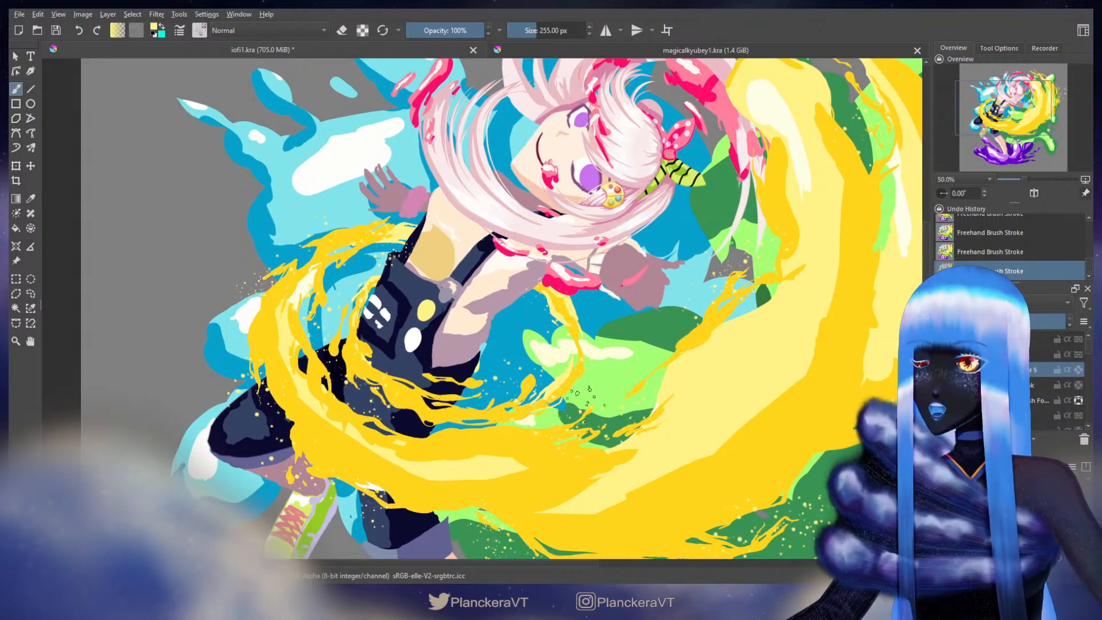
{"action": "left_click_drag", "start_coordinate": [807, 293], "coordinate": [763, 402]}
{"action": "left_click_drag", "start_coordinate": [867, 219], "coordinate": [801, 300]}
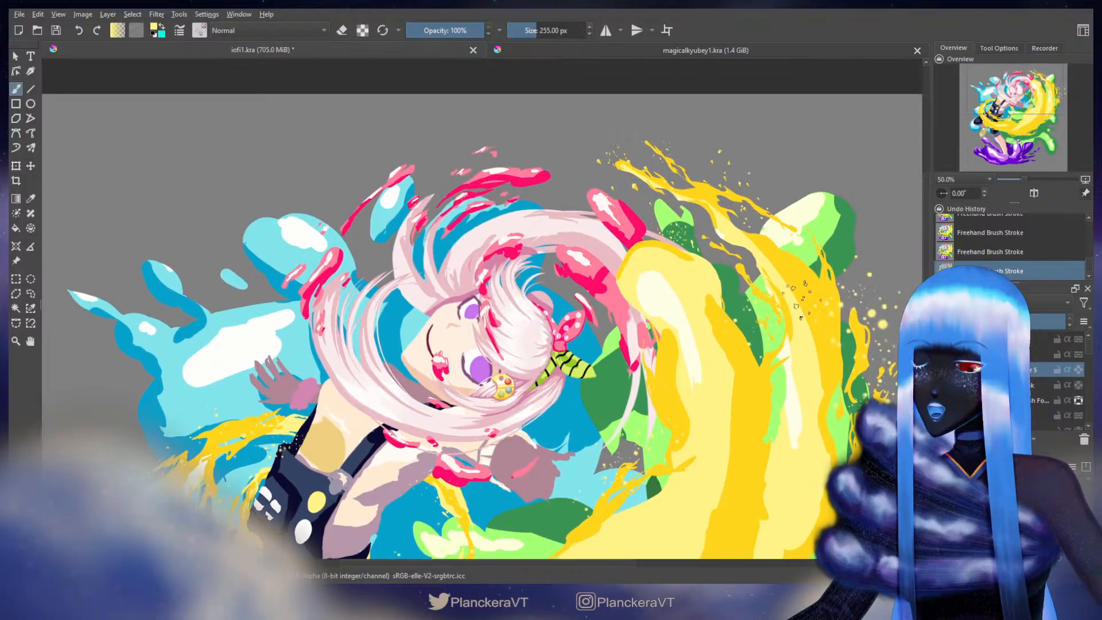
Step: Invert the splatter layer's colours to dark blue and lower that layer's opacity
{"action": "left_click", "coordinate": [1037, 389]}
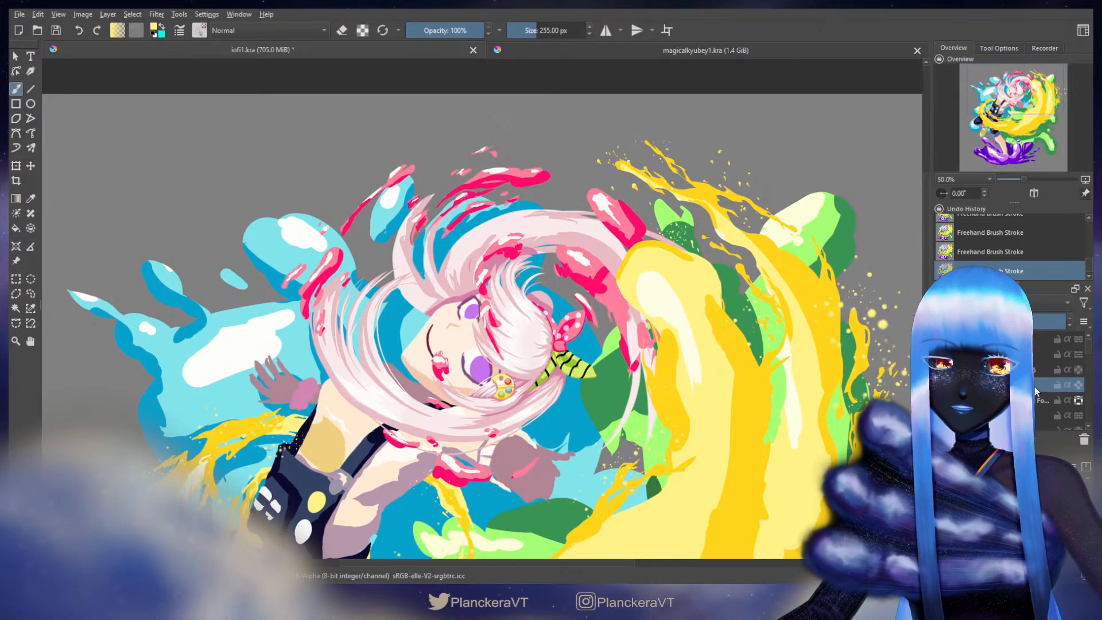
{"action": "left_click", "coordinate": [1030, 371]}
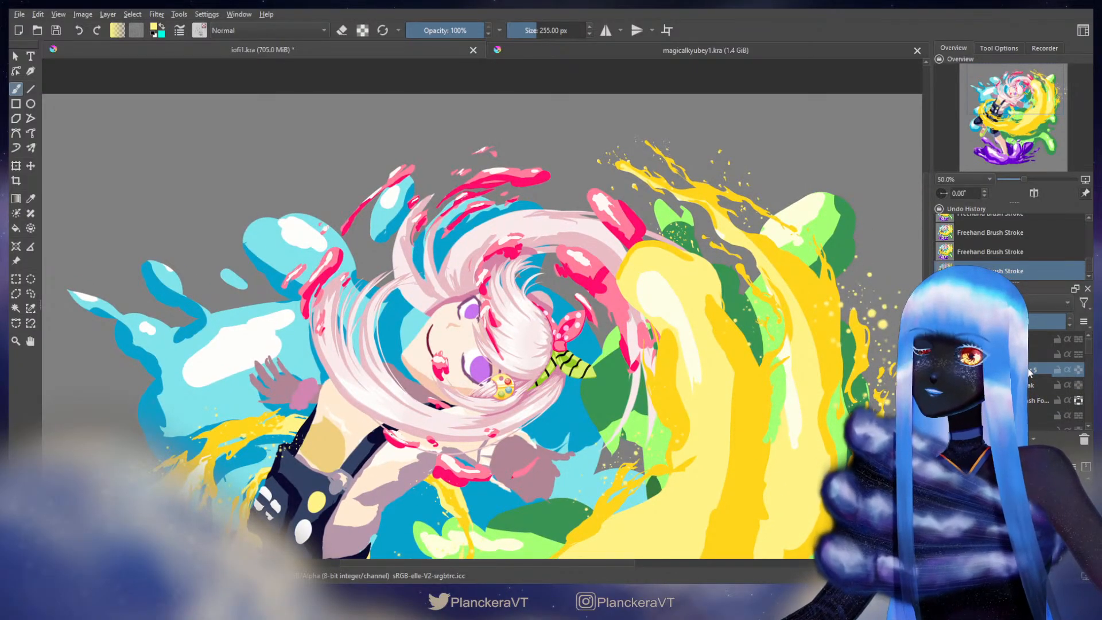
{"action": "key", "text": "ctrl+i"}
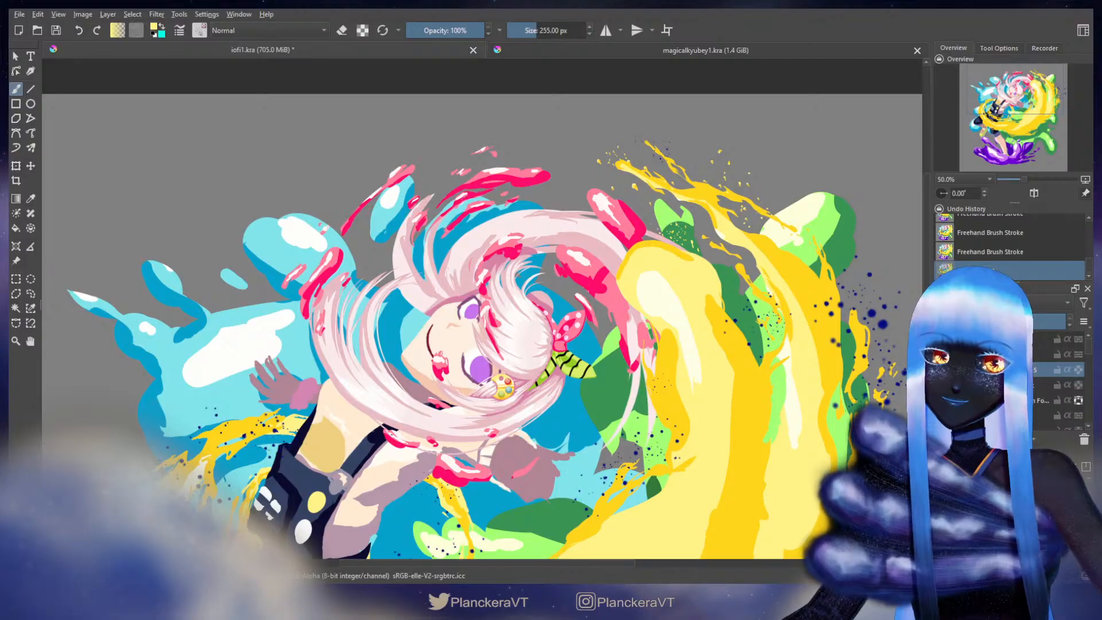
{"action": "left_click", "coordinate": [1013, 321]}
Step: On the layer below, paint solid pale yellow droplets over the faded dots in the dark green gap with a 28.97 px brush
{"action": "left_click", "coordinate": [1023, 385]}
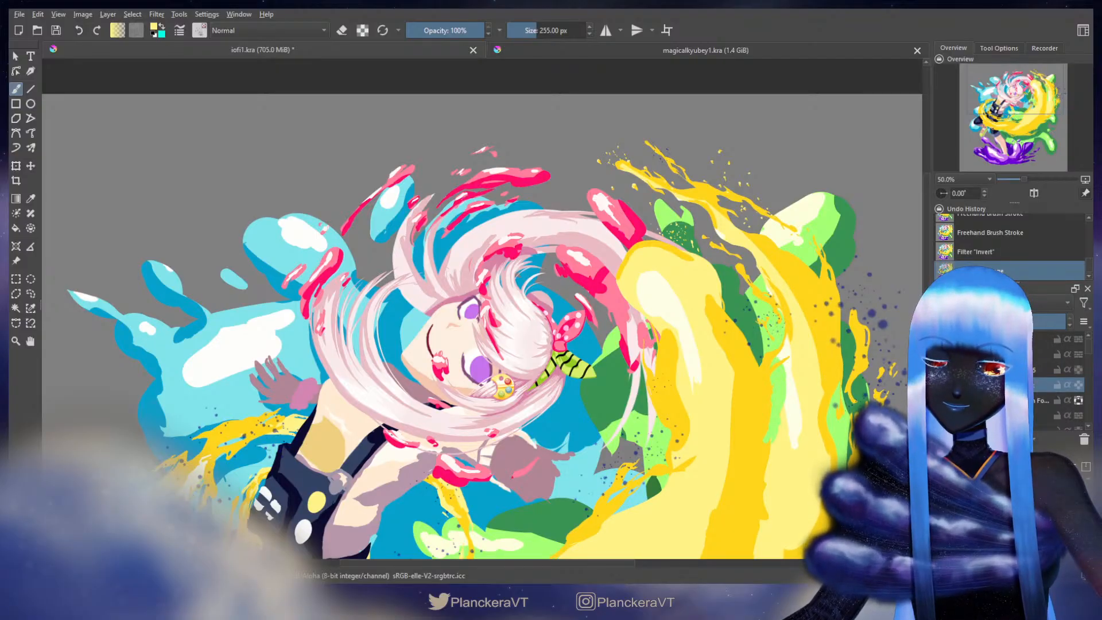
{"action": "key", "text": "slash"}
{"action": "scroll", "coordinate": [801, 328], "scroll_direction": "up", "scroll_amount": 3}
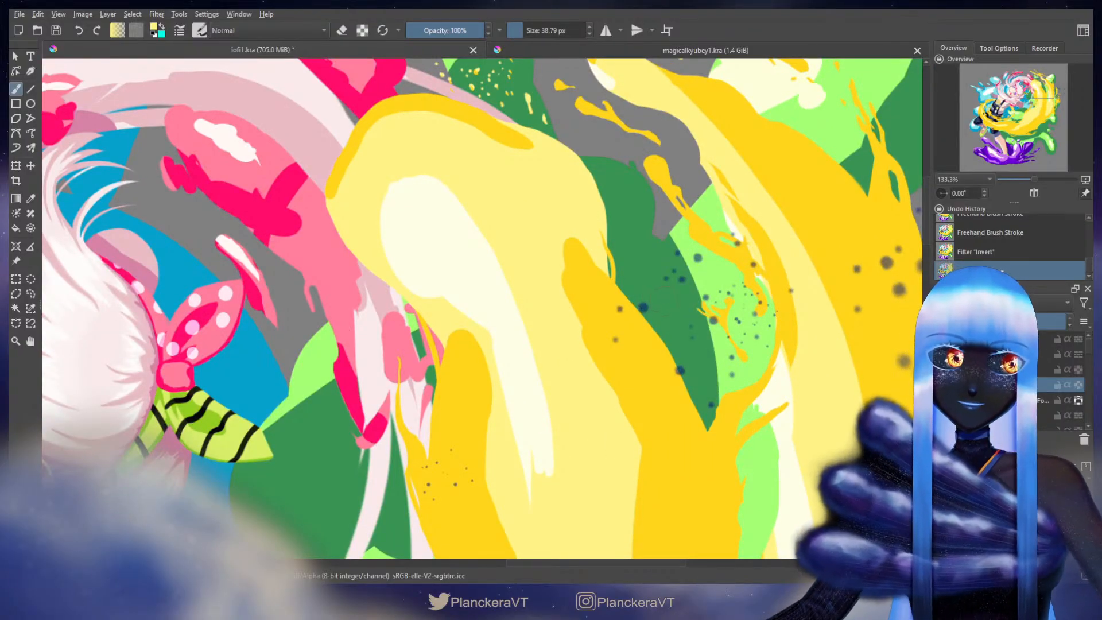
{"action": "left_click", "coordinate": [643, 309]}
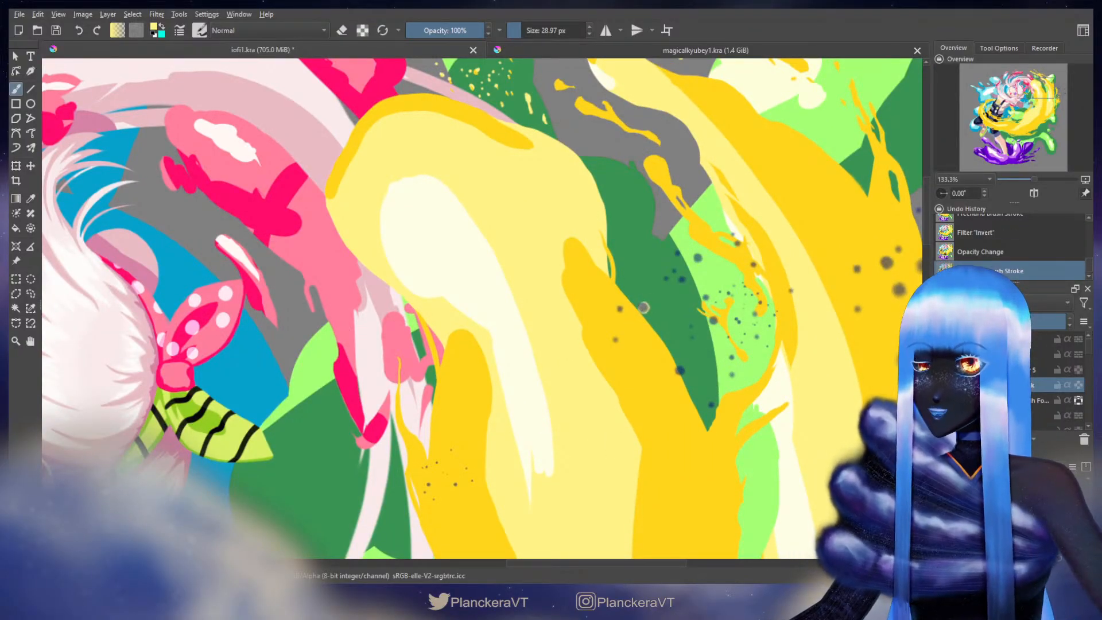
{"action": "left_click", "coordinate": [643, 308]}
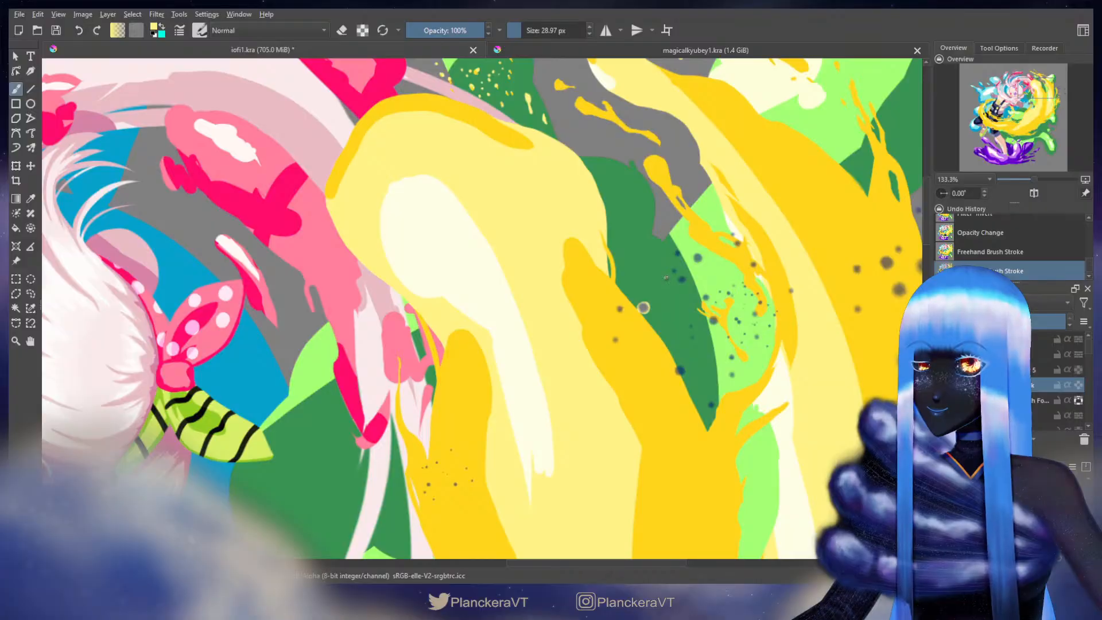
{"action": "left_click", "coordinate": [643, 308]}
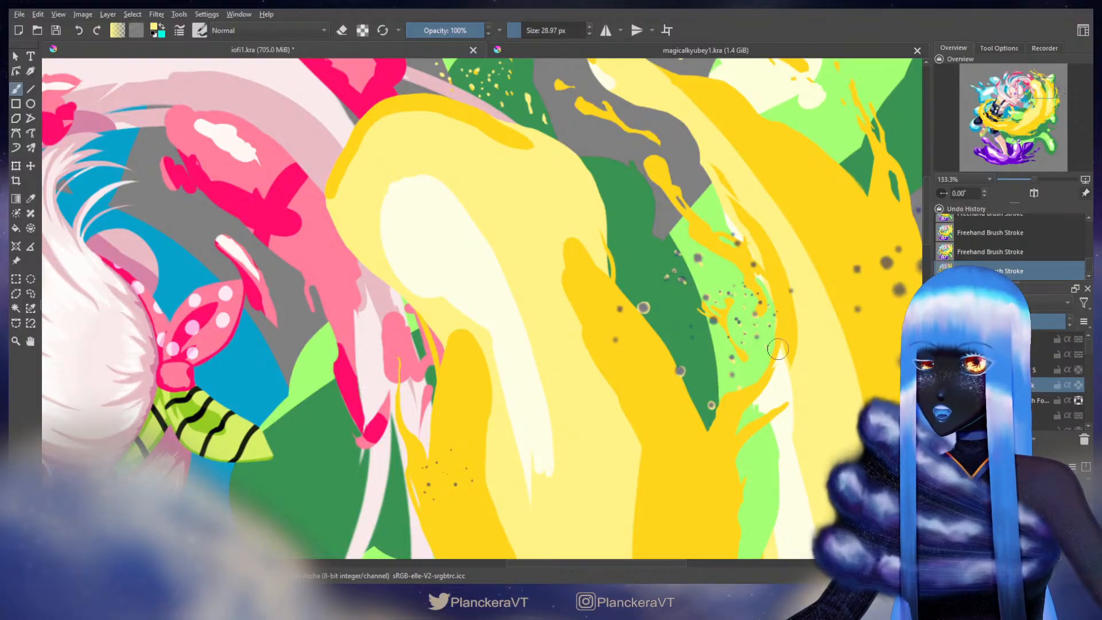
Step: Paint pale yellow droplets over the larger faded dots beside the swirl's right outer edge, enlarging the brush to 42.26 px
{"action": "left_click_drag", "start_coordinate": [746, 362], "coordinate": [698, 313]}
{"action": "scroll", "coordinate": [698, 313], "scroll_direction": "up", "scroll_amount": 3}
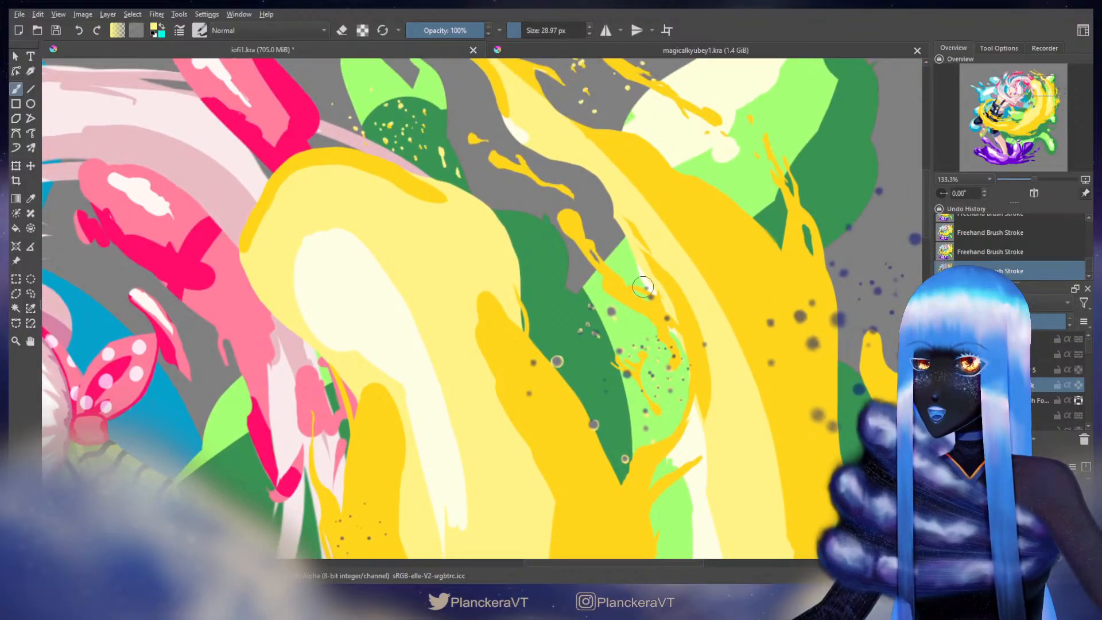
{"action": "scroll", "coordinate": [678, 291], "scroll_direction": "right", "scroll_amount": 3}
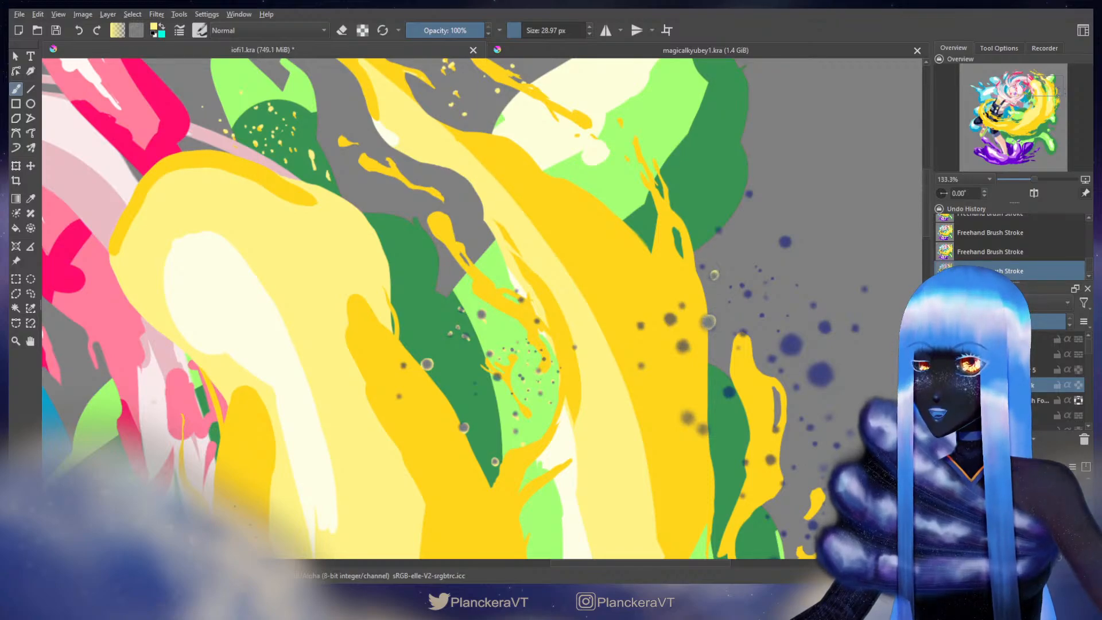
{"action": "left_click_drag", "start_coordinate": [704, 267], "coordinate": [678, 344]}
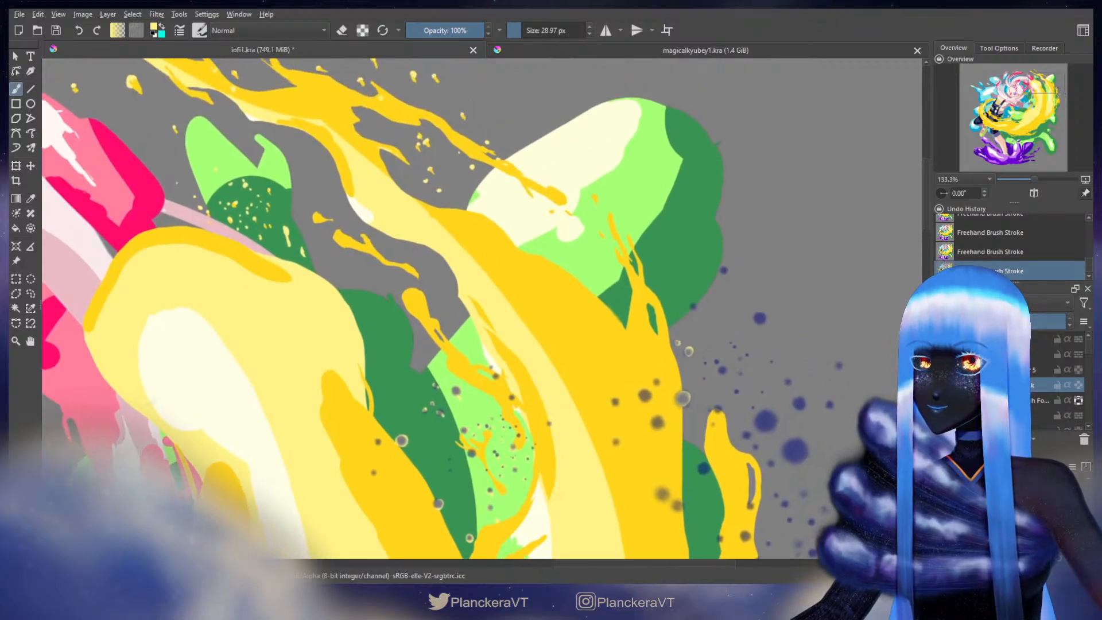
{"action": "left_click_drag", "start_coordinate": [731, 321], "coordinate": [620, 222]}
{"action": "left_click_drag", "start_coordinate": [684, 352], "coordinate": [694, 352]}
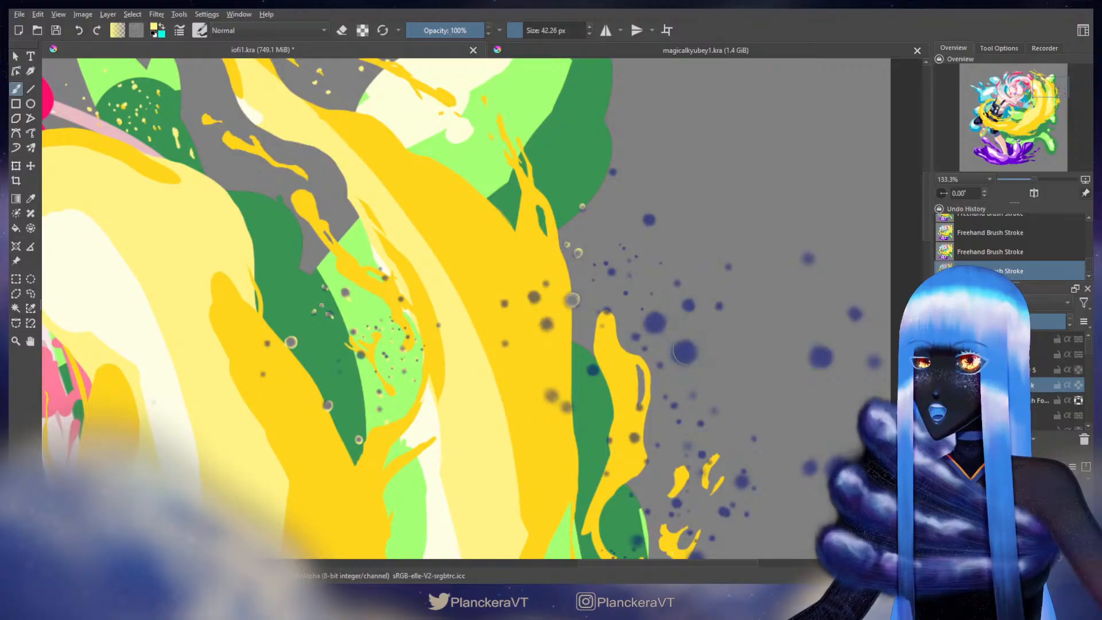
{"action": "left_click", "coordinate": [684, 351]}
{"action": "left_click", "coordinate": [655, 323]}
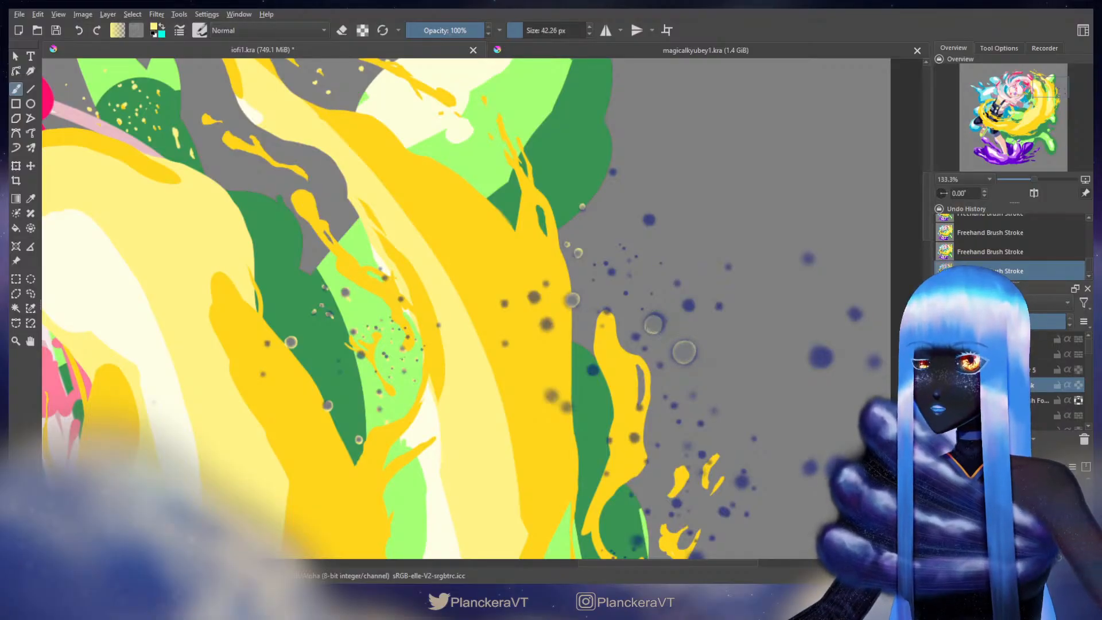
{"action": "left_click", "coordinate": [635, 337]}
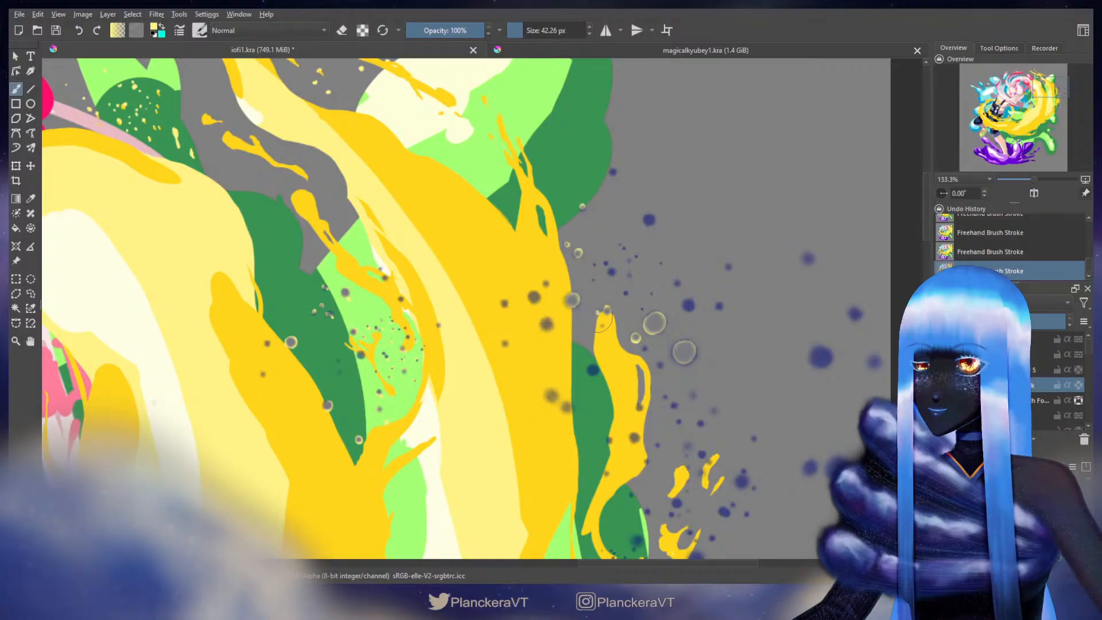
{"action": "left_click", "coordinate": [593, 369]}
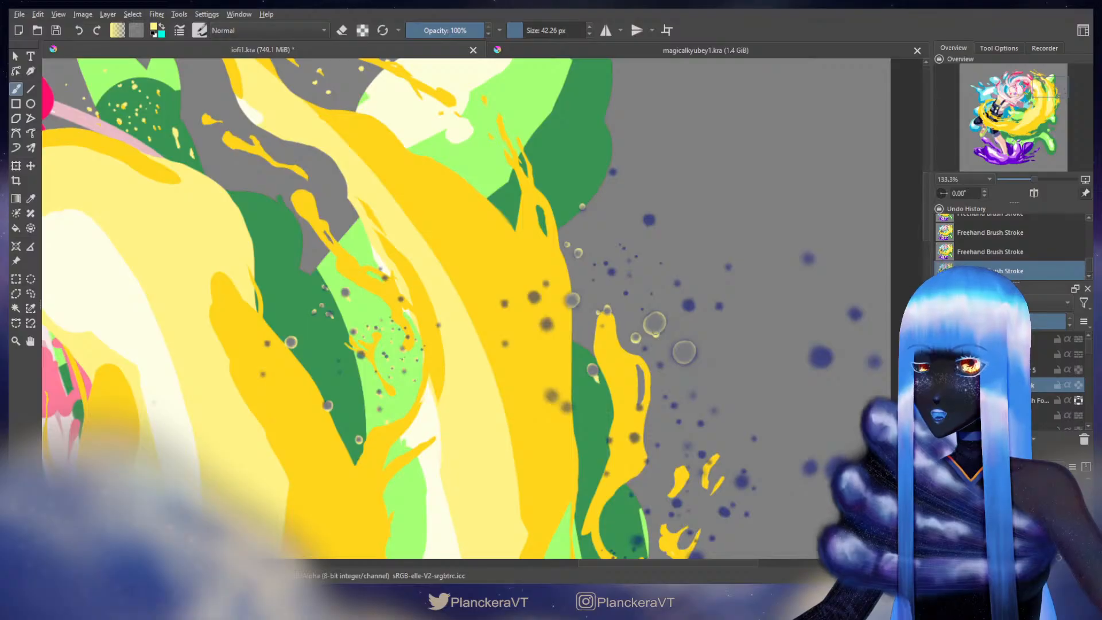
Step: Add dripping tails below the two largest droplets on the grey background, trimming the first with a 16.82 px eraser
{"action": "left_click_drag", "start_coordinate": [656, 333], "coordinate": [659, 341]}
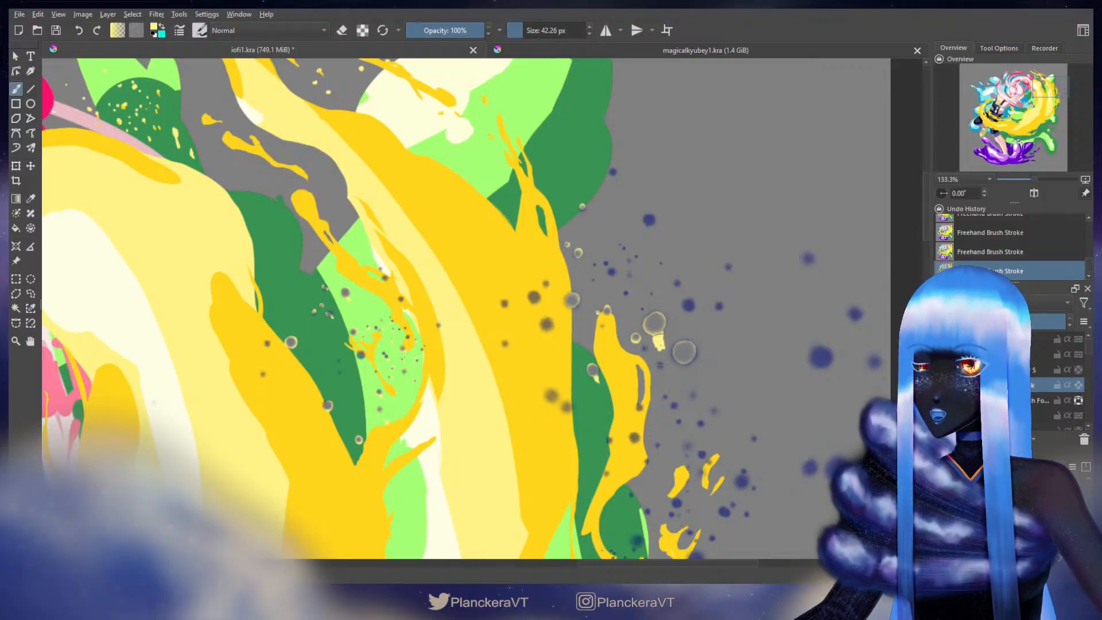
{"action": "key", "text": "e"}
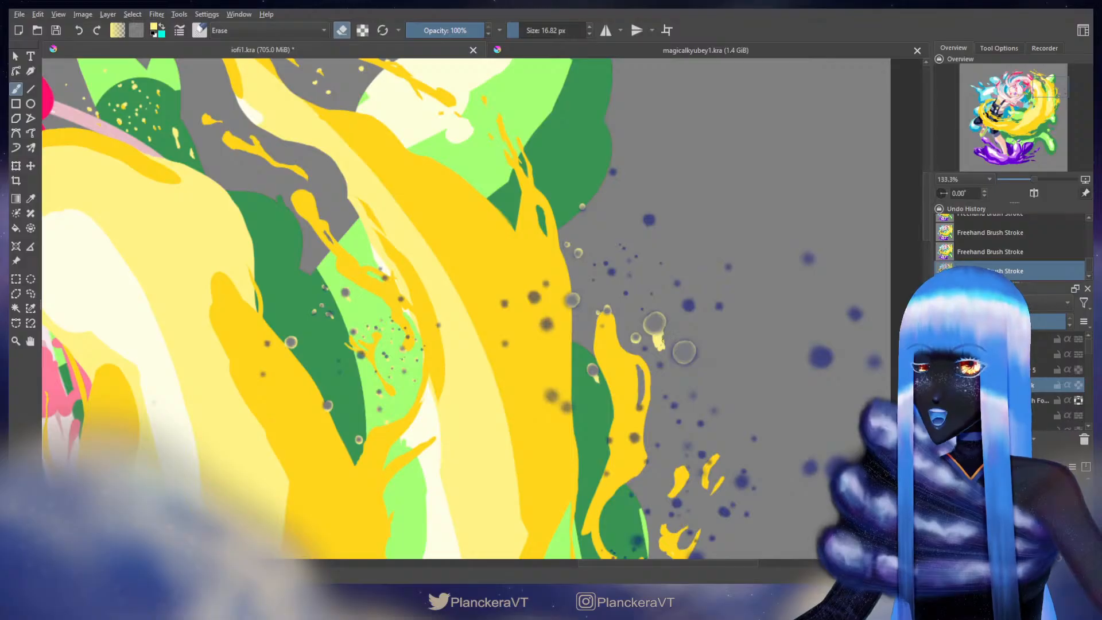
{"action": "left_click_drag", "start_coordinate": [663, 334], "coordinate": [665, 344]}
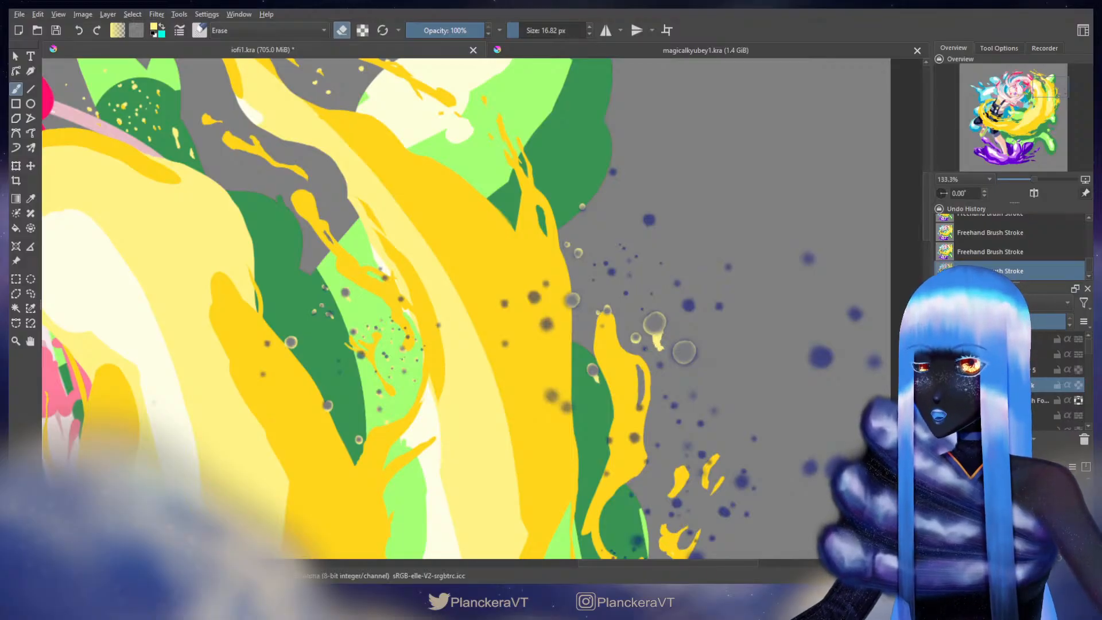
{"action": "key", "text": "e"}
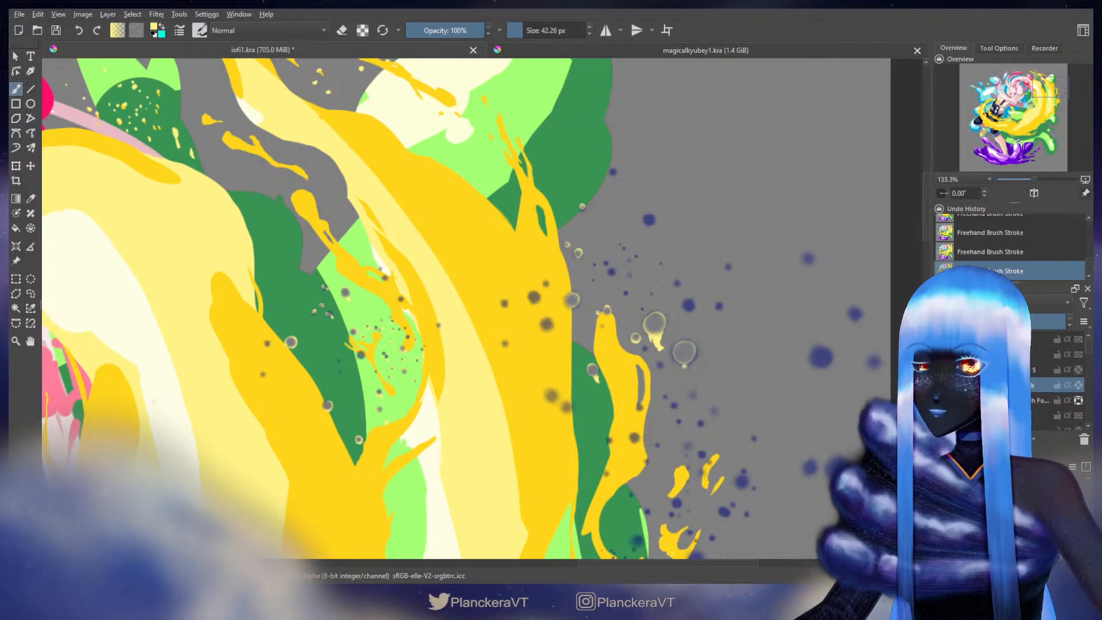
{"action": "left_click_drag", "start_coordinate": [677, 363], "coordinate": [687, 391]}
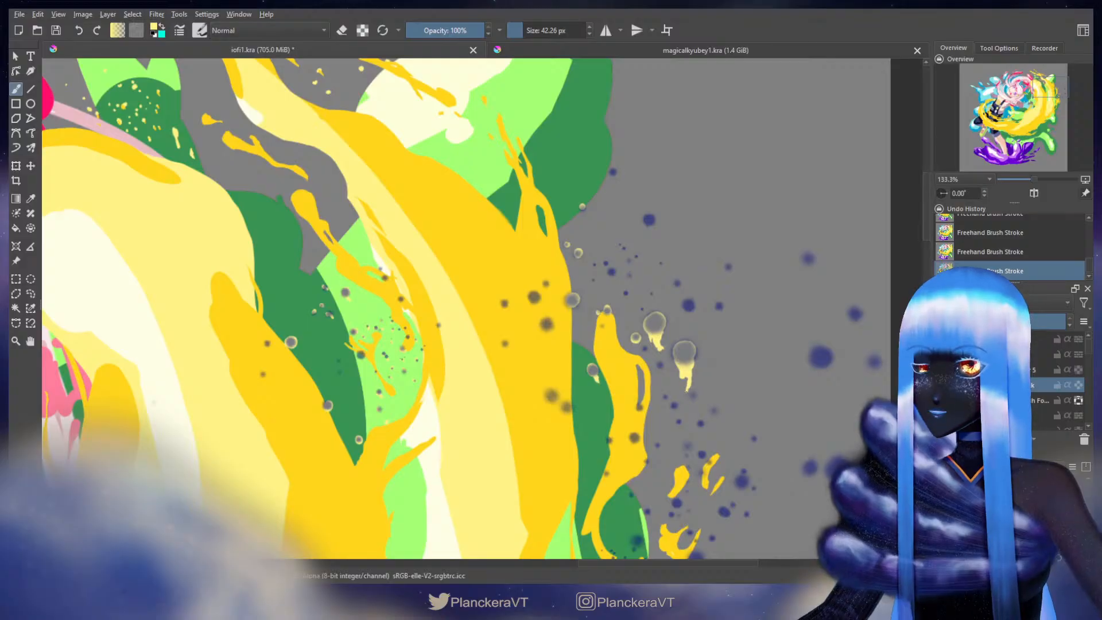
Step: Fill the faded dots around the drips and down past the small yellow splashes on the grey background with small pale yellow droplets
{"action": "left_click", "coordinate": [694, 399]}
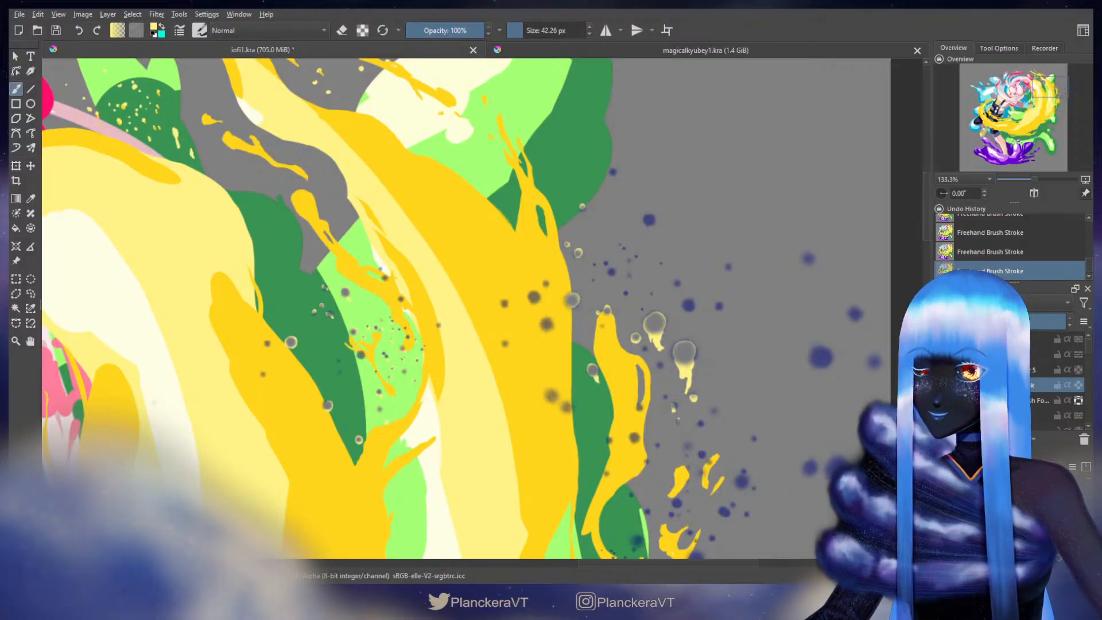
{"action": "left_click", "coordinate": [701, 425]}
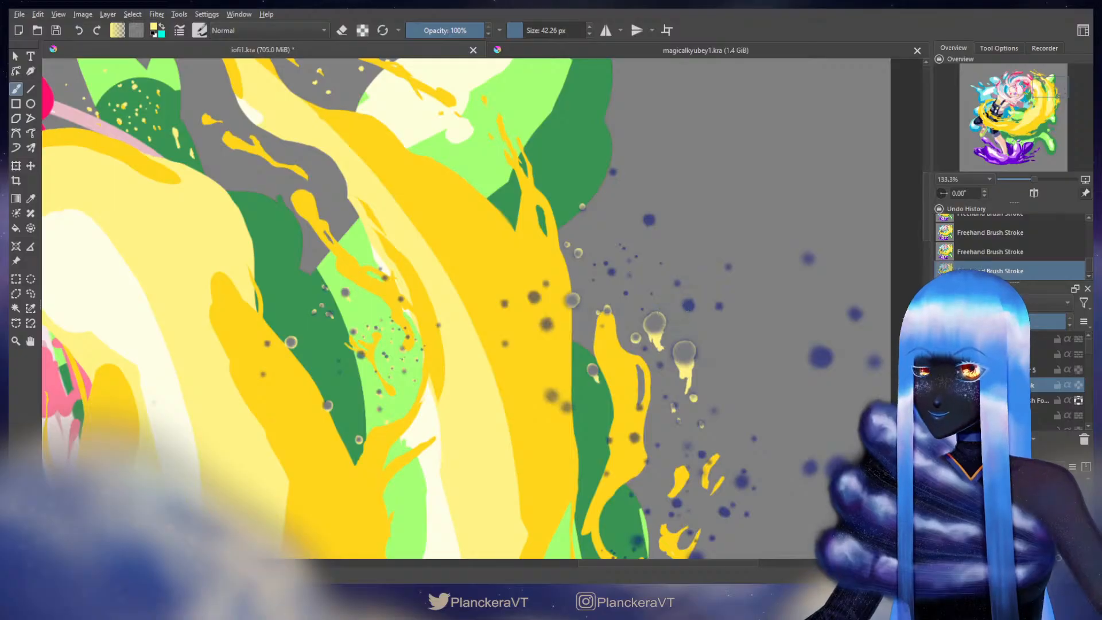
{"action": "left_click", "coordinate": [688, 304]}
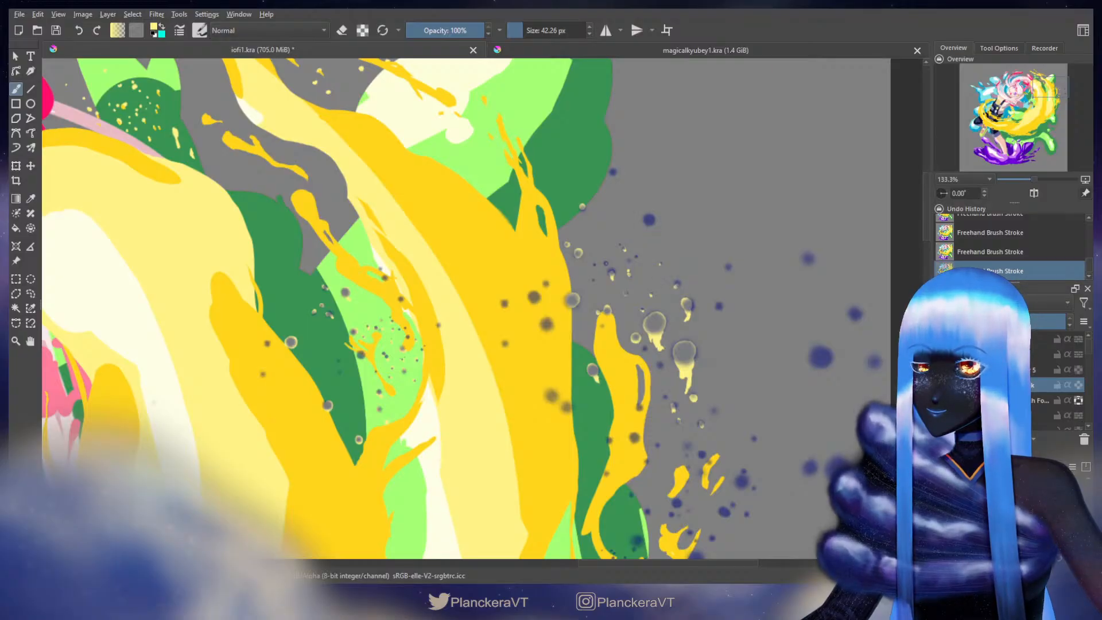
{"action": "scroll", "coordinate": [436, 310], "scroll_direction": "down", "scroll_amount": 2}
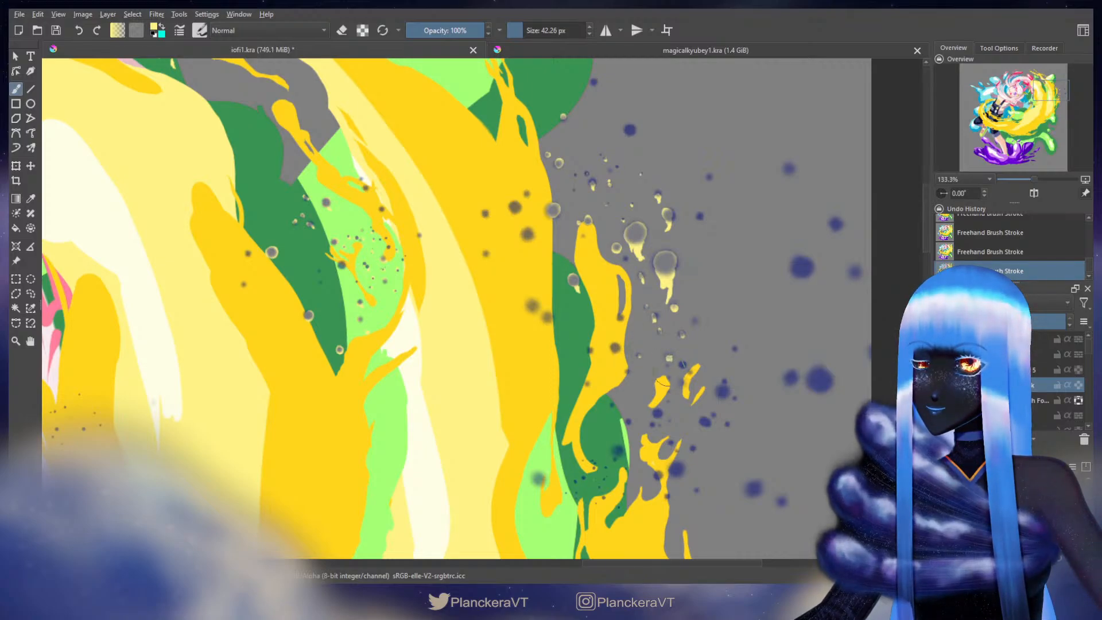
{"action": "scroll", "coordinate": [613, 332], "scroll_direction": "down", "scroll_amount": 2}
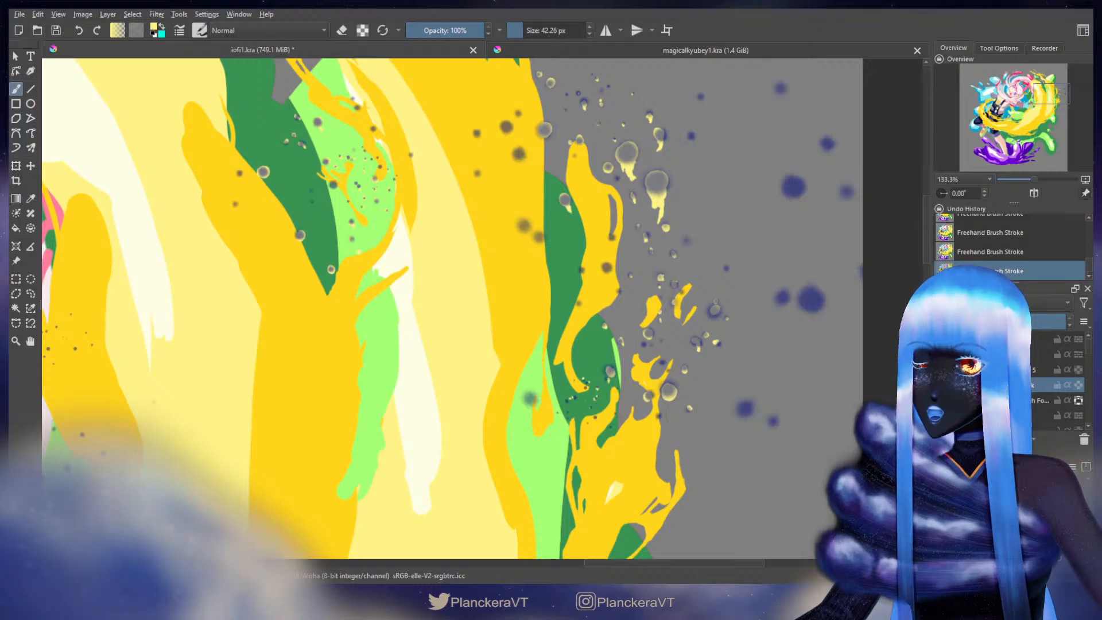
{"action": "scroll", "coordinate": [452, 308], "scroll_direction": "up", "scroll_amount": 2}
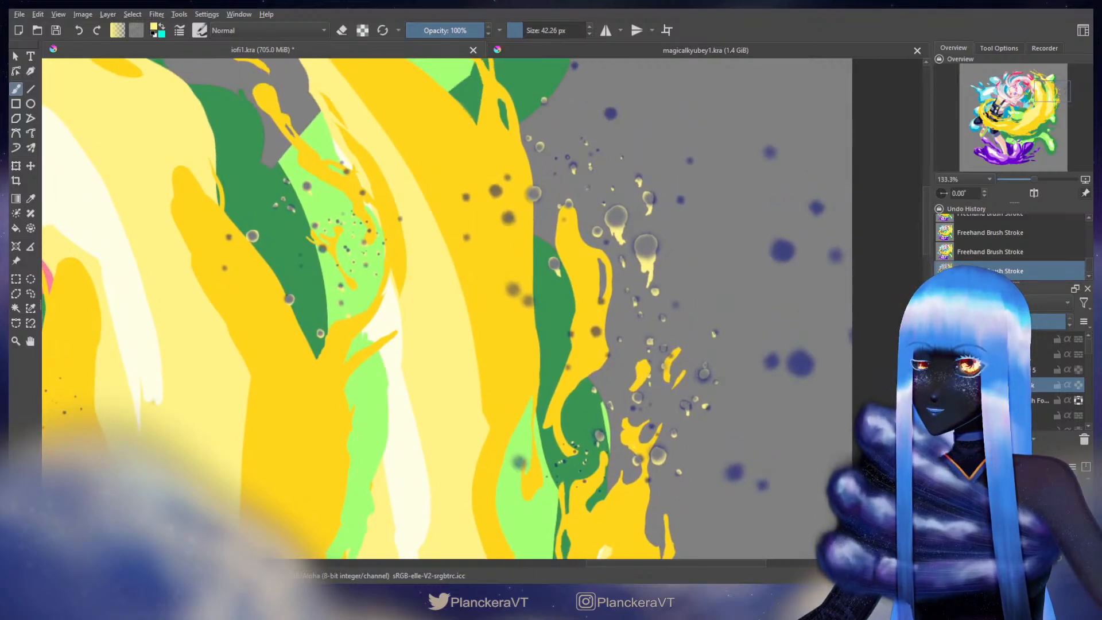
Step: Paint pale yellow droplets on the light green sliver and over the dense dots where the lower green blobs meet the swirl
{"action": "scroll", "coordinate": [584, 243], "scroll_direction": "down", "scroll_amount": 4}
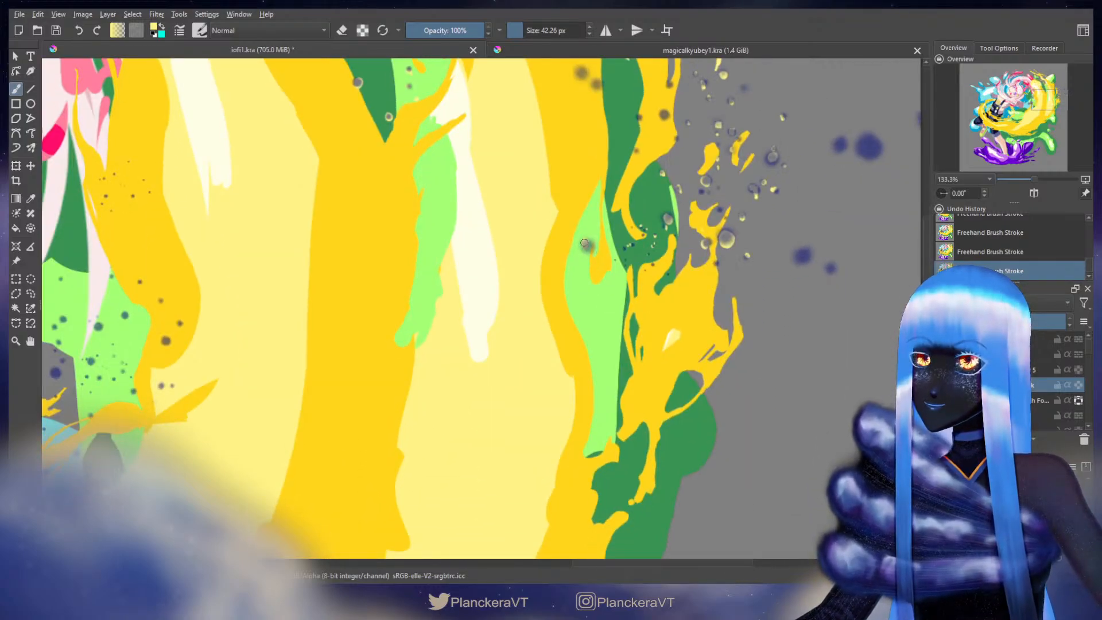
{"action": "left_click", "coordinate": [586, 247]}
{"action": "mouse_move", "coordinate": [625, 383]}
{"action": "left_mouse_down"}
{"action": "mouse_move", "coordinate": [627, 212]}
{"action": "mouse_move", "coordinate": [694, 177]}
{"action": "mouse_move", "coordinate": [736, 178]}
{"action": "left_mouse_up"}
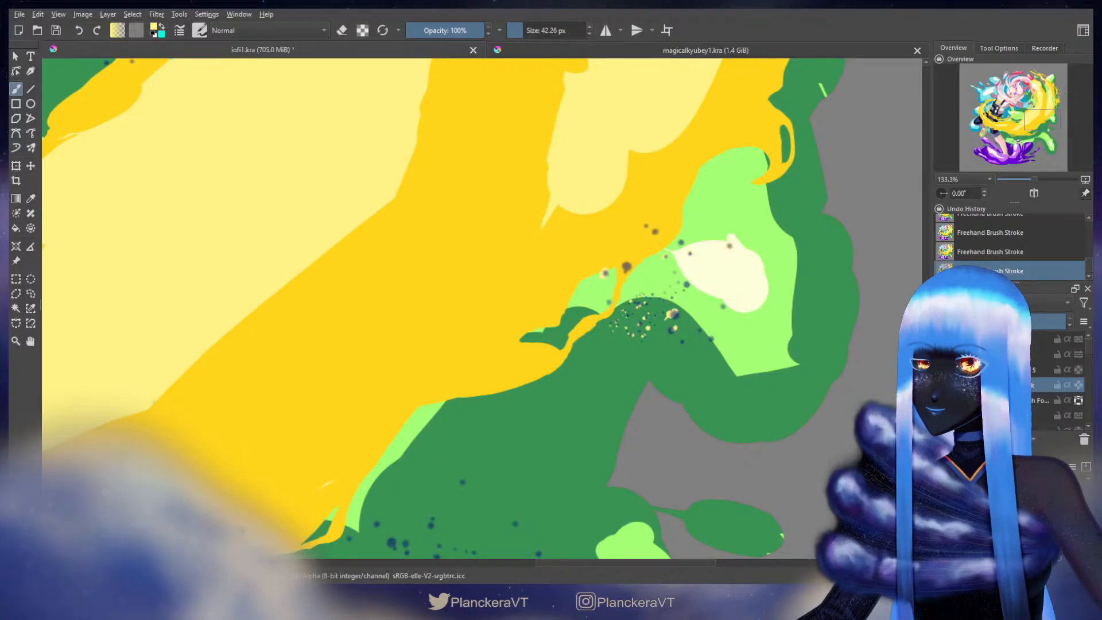
Step: Paint a single droplet on the dark green area under the swirl and a short curved pale highlight on the swirl's lower edge
{"action": "left_click_drag", "start_coordinate": [639, 373], "coordinate": [803, 117]}
{"action": "left_click_drag", "start_coordinate": [685, 249], "coordinate": [769, 276]}
{"action": "left_click", "coordinate": [710, 245]}
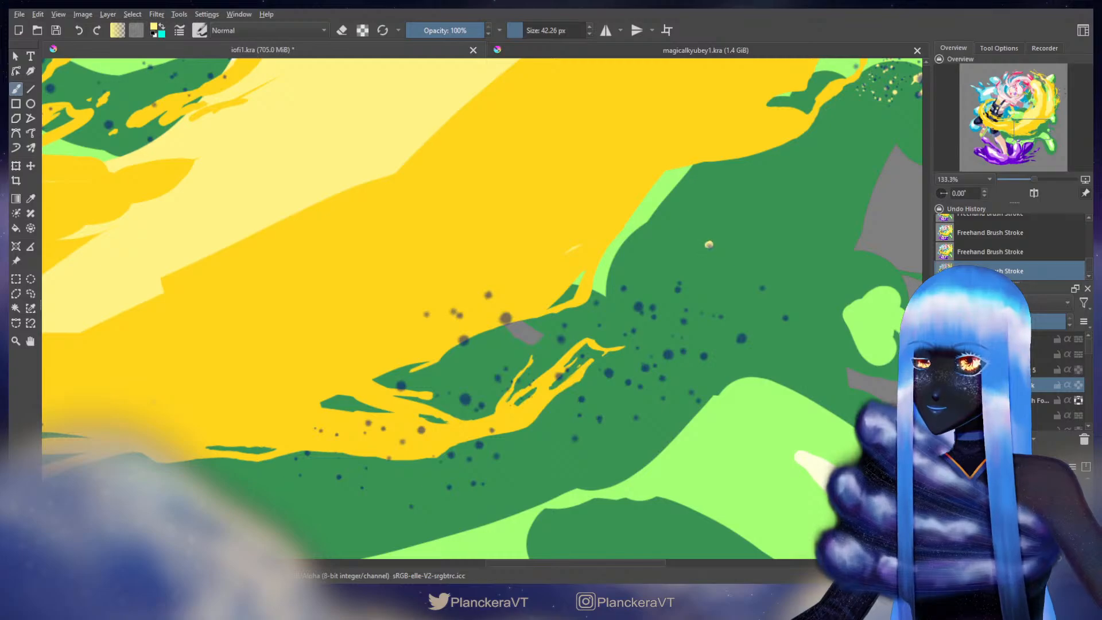
{"action": "left_click_drag", "start_coordinate": [586, 248], "coordinate": [565, 262]}
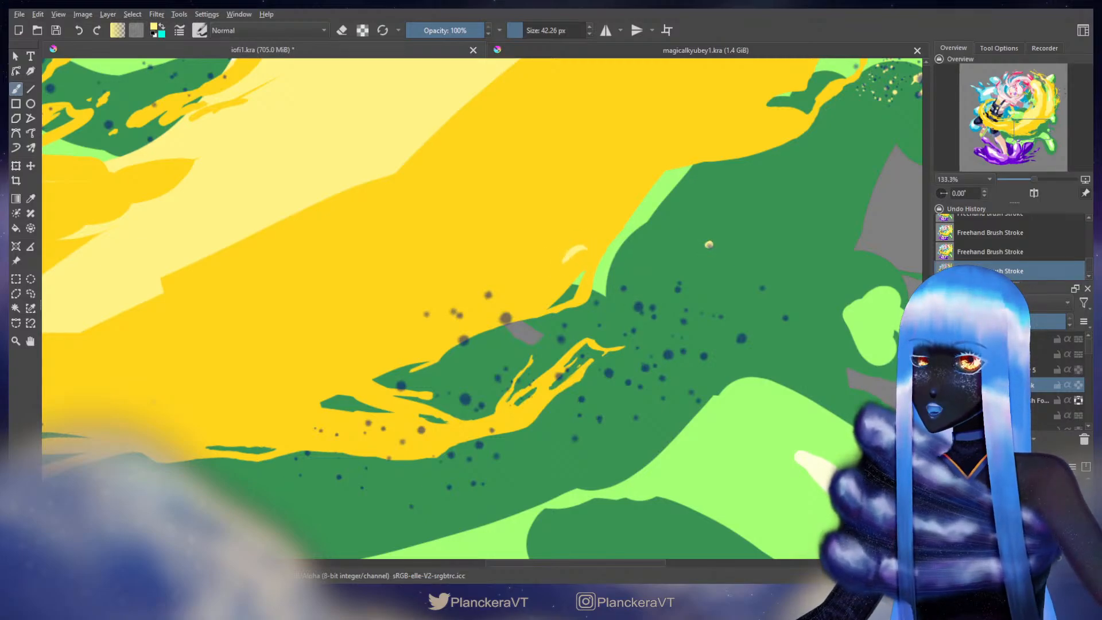
Step: Cover the faded dots on the dark green beside the tip of the yellow strands with pale yellow droplets
{"action": "left_click", "coordinate": [622, 288]}
{"action": "left_click", "coordinate": [637, 305]}
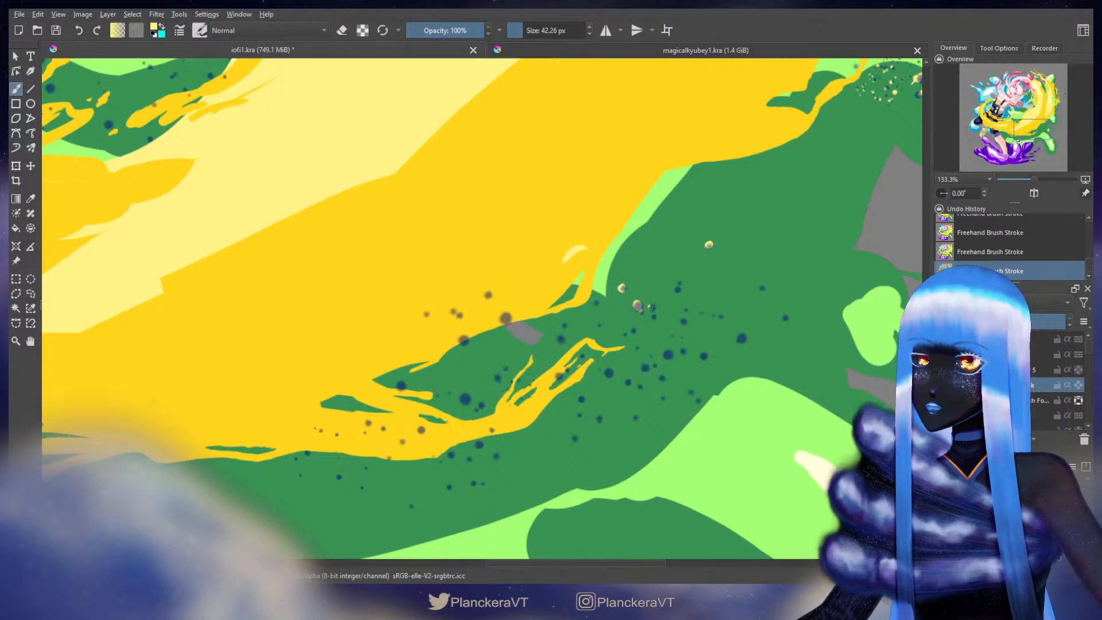
{"action": "left_click", "coordinate": [653, 307]}
{"action": "left_click", "coordinate": [652, 316]}
{"action": "left_click", "coordinate": [677, 289]}
{"action": "left_click", "coordinate": [680, 281]}
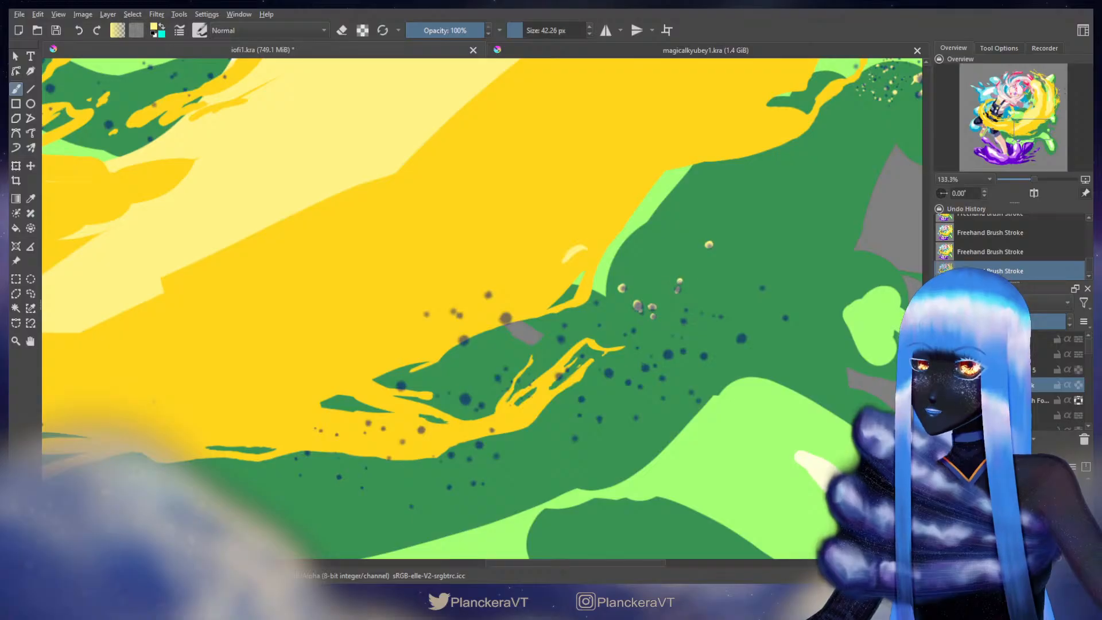
{"action": "left_click", "coordinate": [686, 320]}
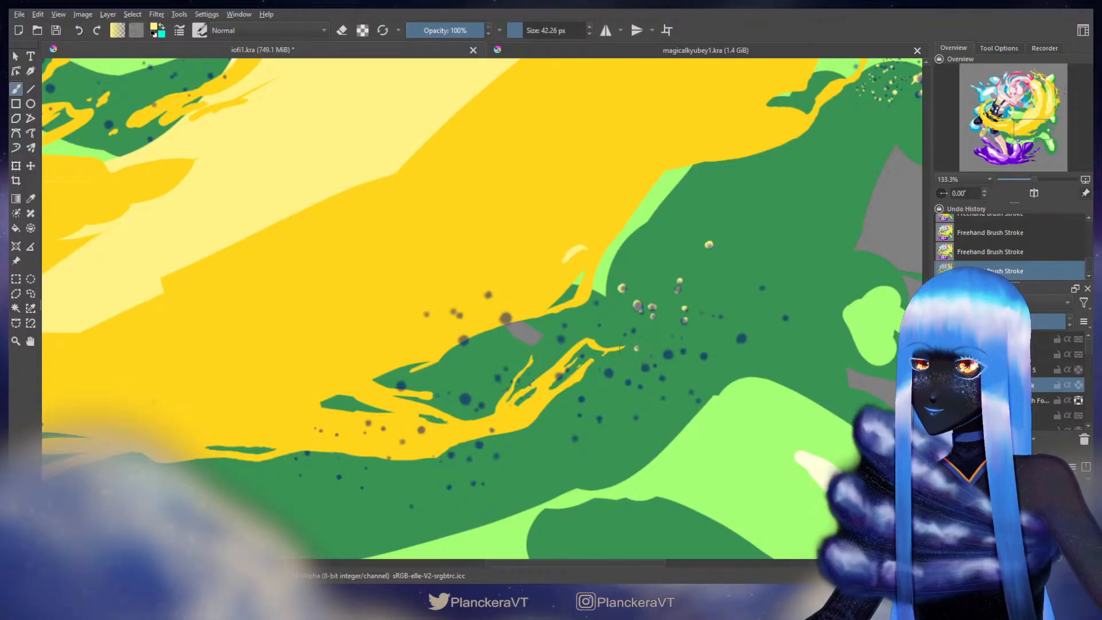
{"action": "left_click", "coordinate": [631, 334]}
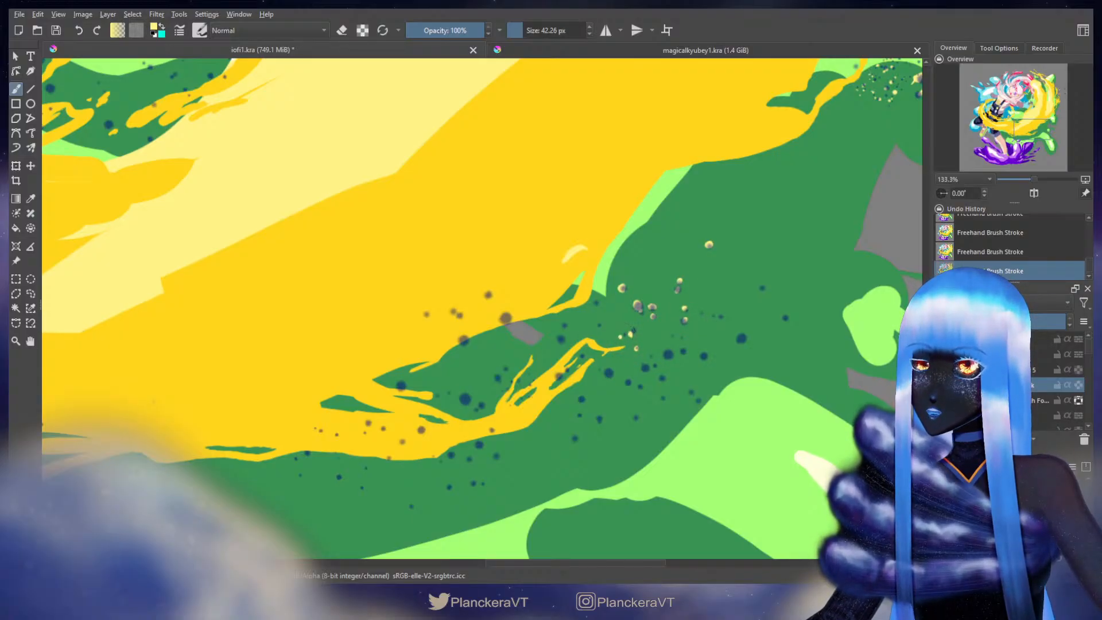
{"action": "left_click", "coordinate": [597, 304]}
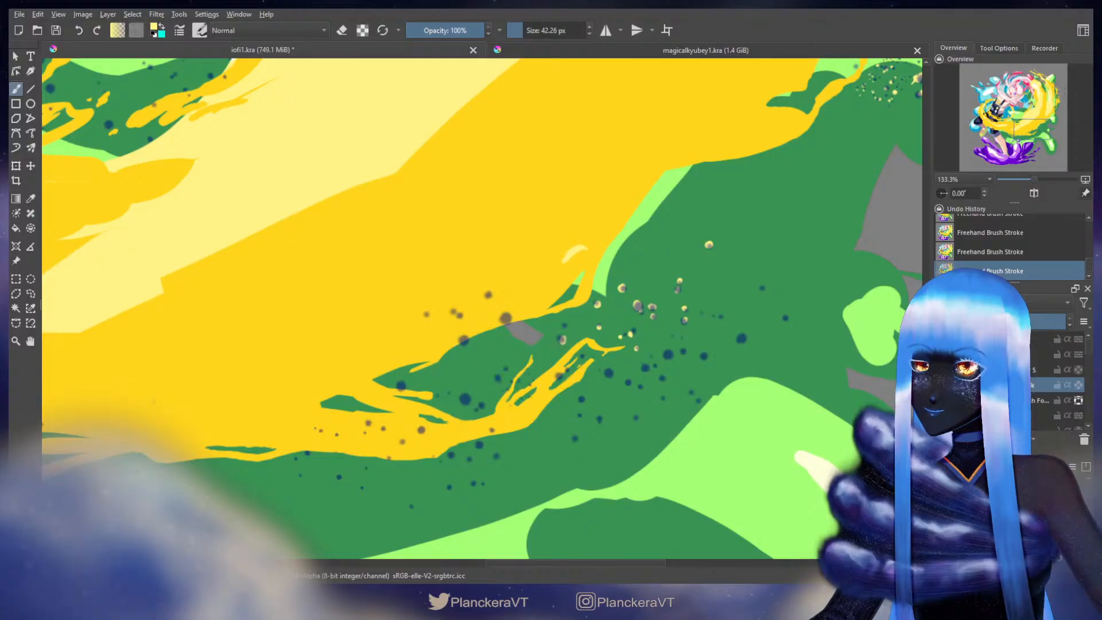
Step: Paint pale yellow droplets over the dots in the dark green gap between the swirl and its lower yellow strands
{"action": "left_click_drag", "start_coordinate": [561, 334], "coordinate": [693, 254]}
{"action": "left_click", "coordinate": [639, 286]}
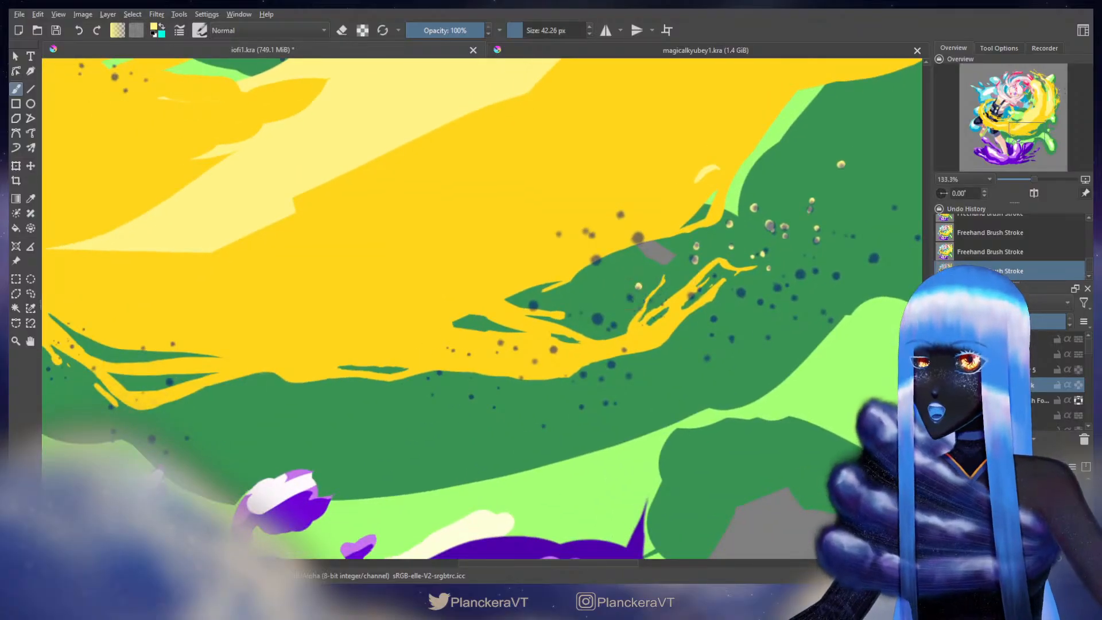
{"action": "left_click", "coordinate": [598, 319]}
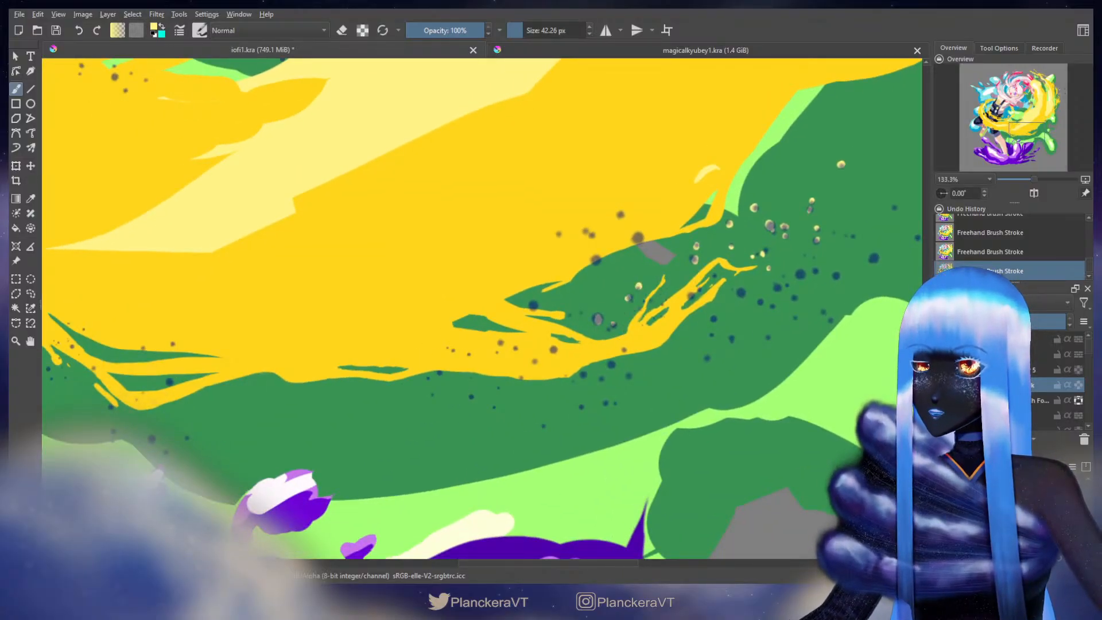
{"action": "left_click", "coordinate": [572, 317]}
{"action": "left_click", "coordinate": [534, 306]}
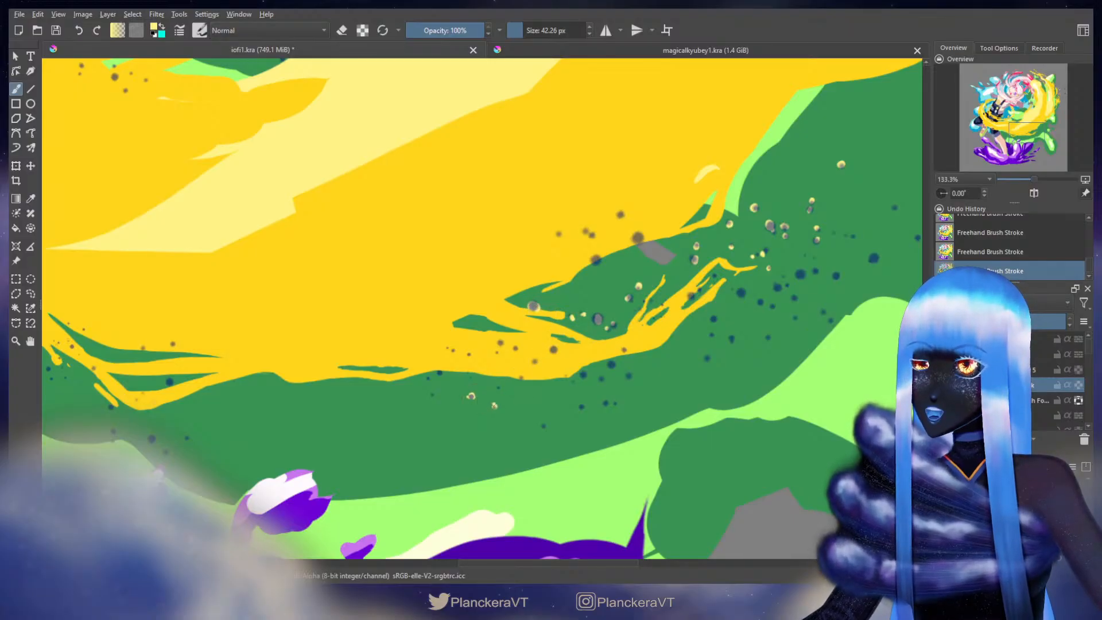
Step: Dot pale yellow droplets over the left cluster of faded dots on the dark green just beneath the swirl's lower edge
{"action": "left_click", "coordinate": [496, 386]}
{"action": "left_click", "coordinate": [440, 375]}
{"action": "left_click", "coordinate": [430, 379]}
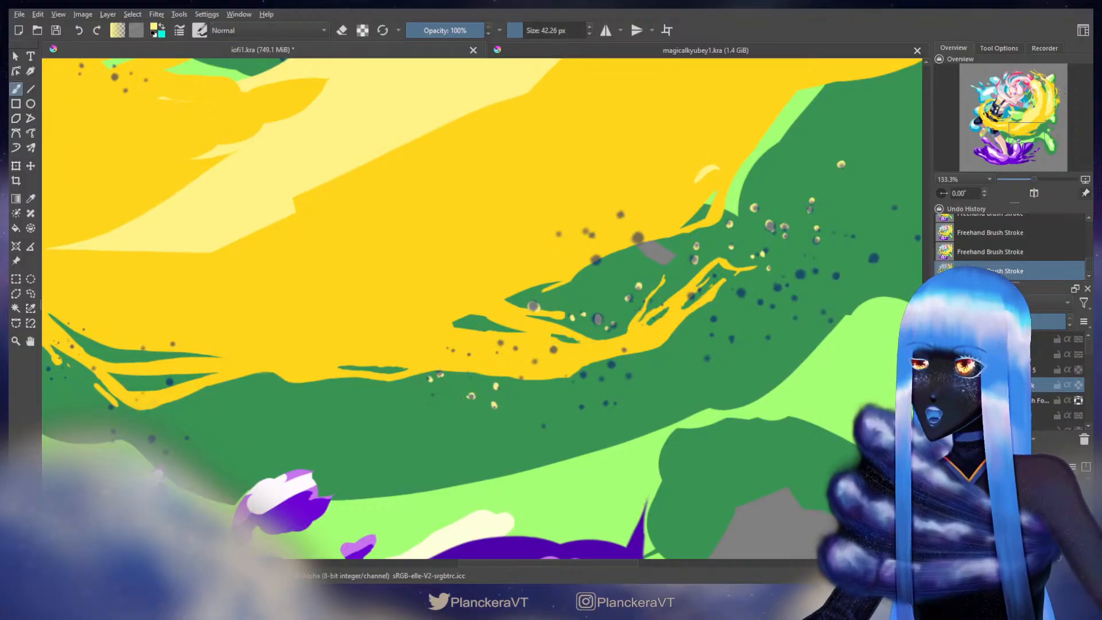
{"action": "left_click", "coordinate": [433, 393]}
{"action": "left_click", "coordinate": [467, 376]}
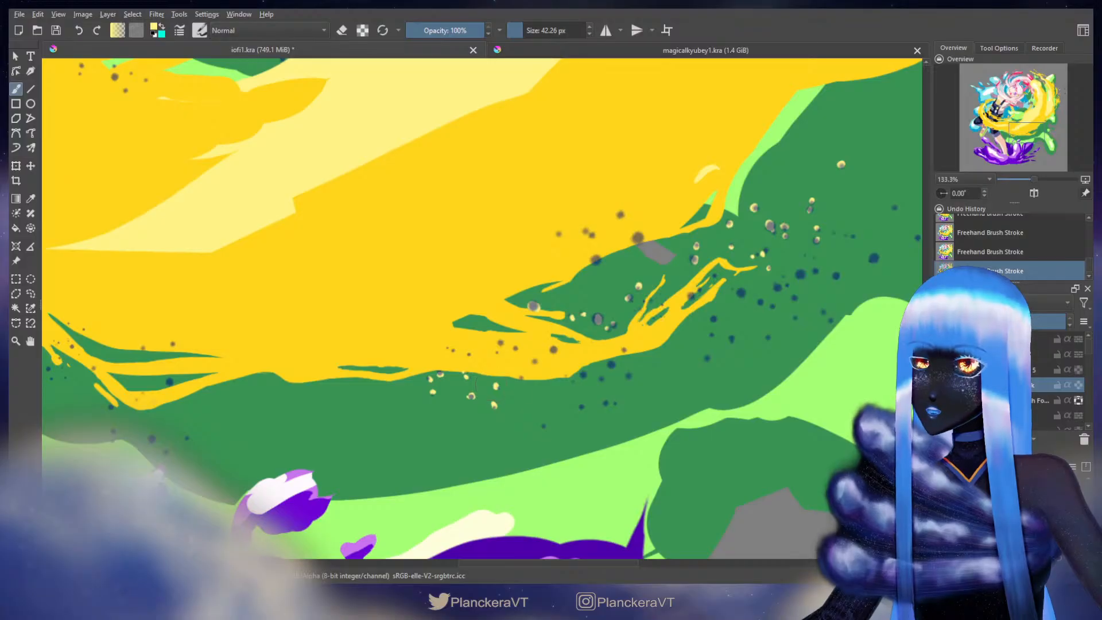
Step: Paint pale yellow droplets over the remaining faded dots on the dark green just beneath the swirl's lower yellow strands
{"action": "left_click", "coordinate": [543, 426]}
{"action": "left_click", "coordinate": [580, 406]}
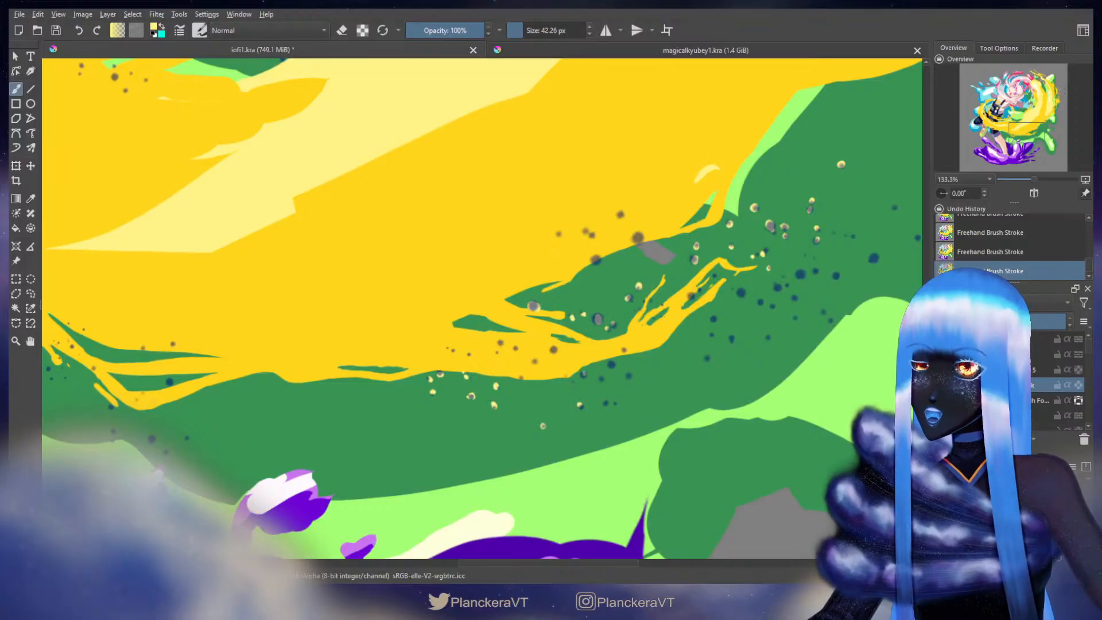
{"action": "left_click", "coordinate": [574, 379]}
{"action": "left_click", "coordinate": [612, 363]}
{"action": "left_click", "coordinate": [603, 374]}
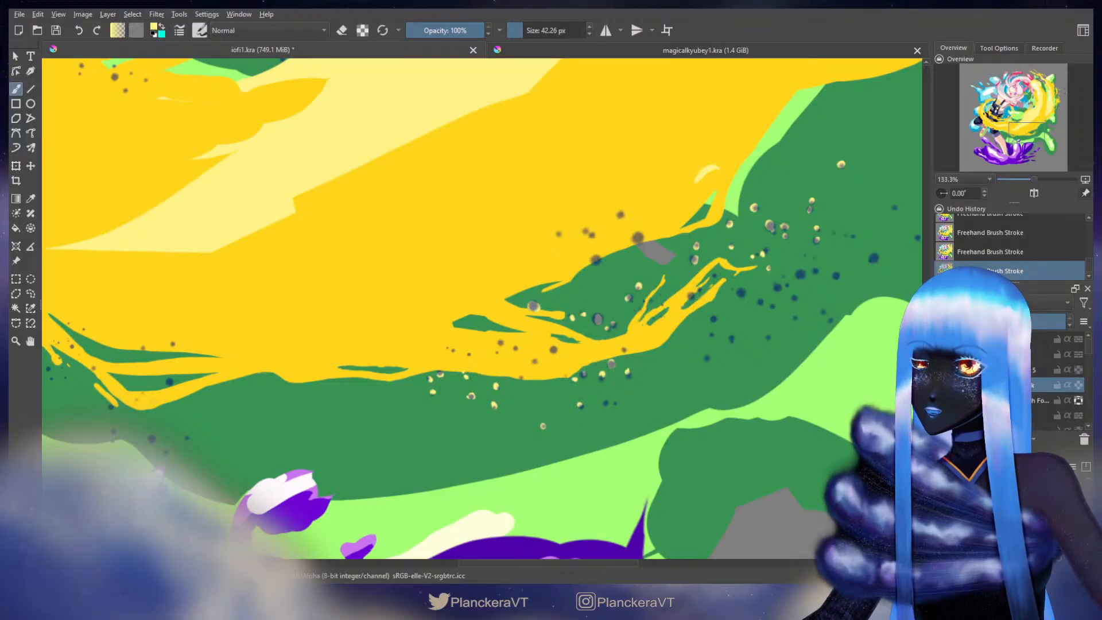
{"action": "left_click", "coordinate": [607, 401]}
Step: Dot pale yellow droplets along the outer side of the pointed yellow strands and in the small green gaps between them
{"action": "left_click", "coordinate": [707, 318]}
{"action": "left_click", "coordinate": [686, 330]}
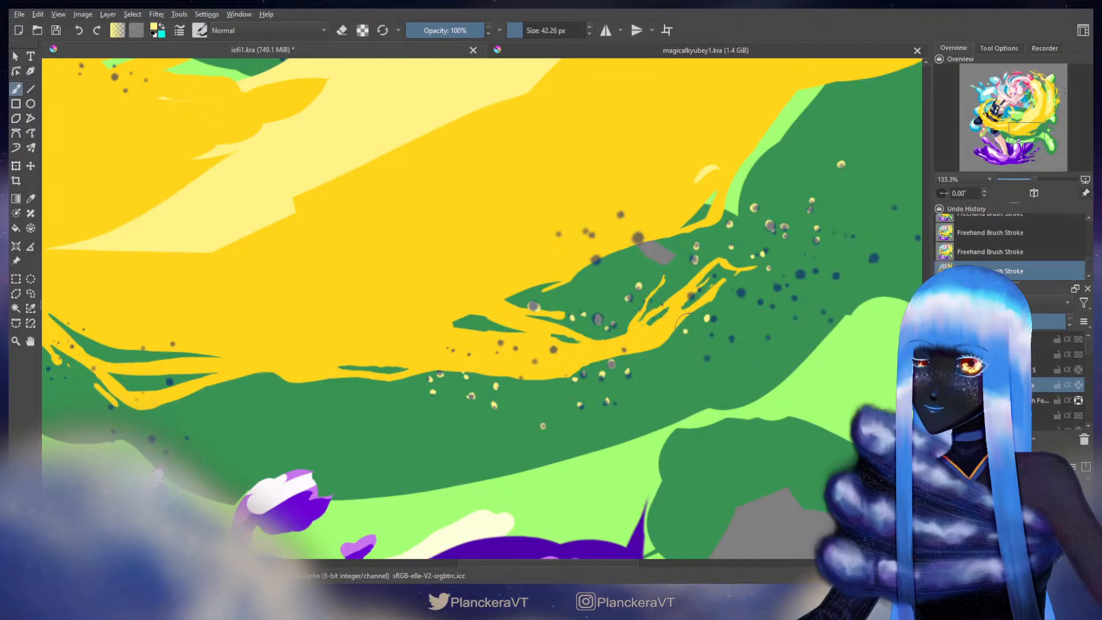
{"action": "left_click", "coordinate": [660, 315]}
{"action": "left_click", "coordinate": [660, 298]}
{"action": "left_click", "coordinate": [669, 290]}
{"action": "left_click", "coordinate": [668, 295]}
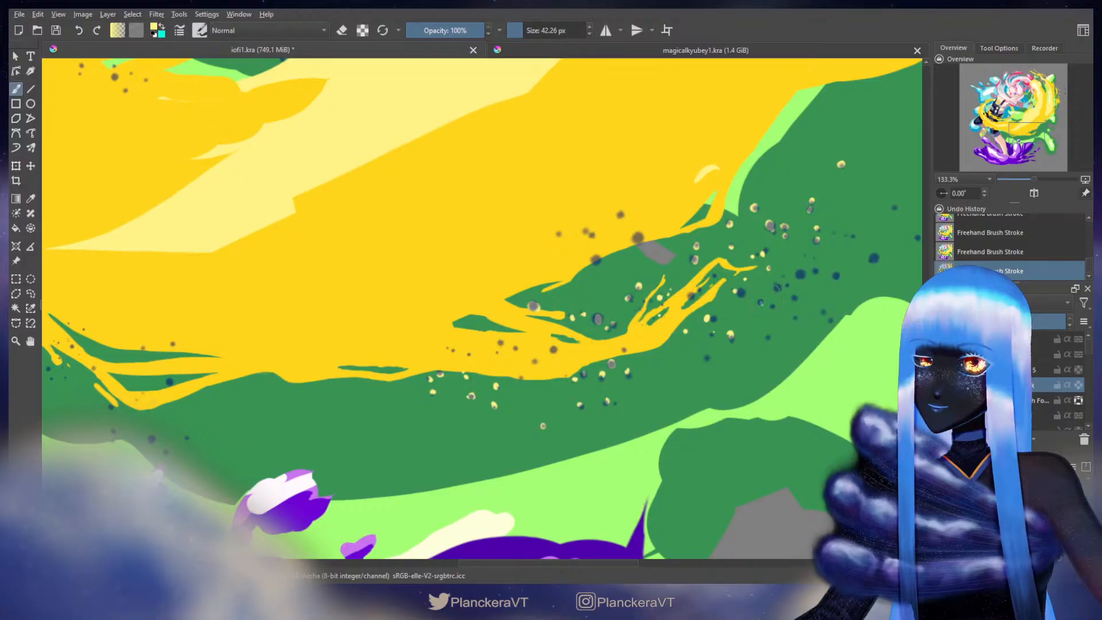
Step: Paint pale yellow droplets around the forked yellow strands on the dark green above the small purple splash drops
{"action": "left_click_drag", "start_coordinate": [556, 379], "coordinate": [807, 305]}
{"action": "left_click_drag", "start_coordinate": [601, 342], "coordinate": [780, 290]}
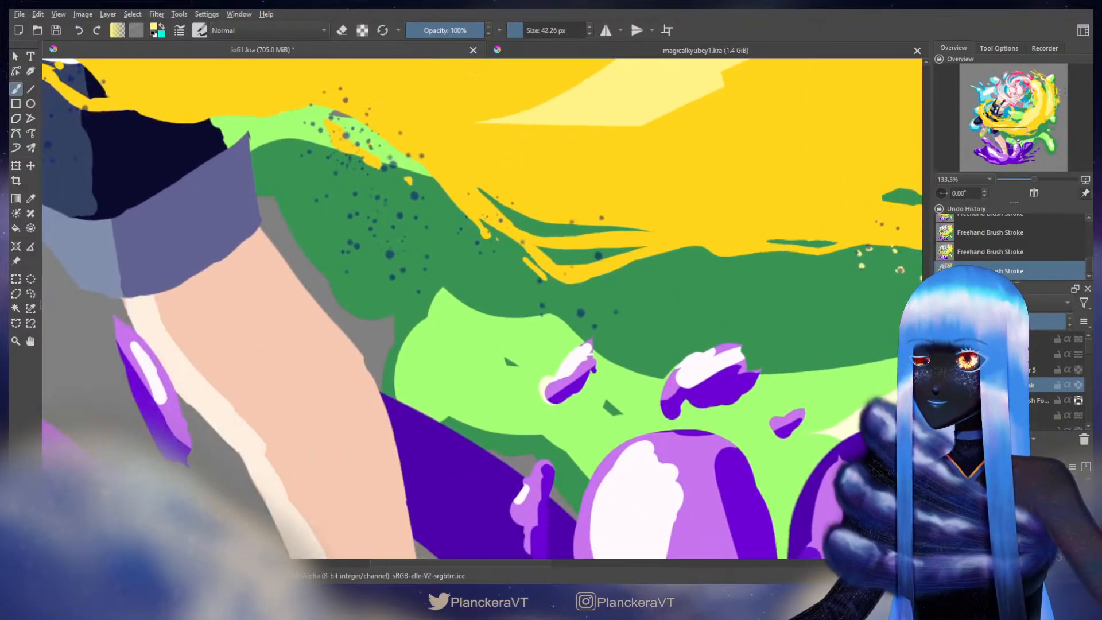
{"action": "left_click_drag", "start_coordinate": [597, 257], "coordinate": [616, 293]}
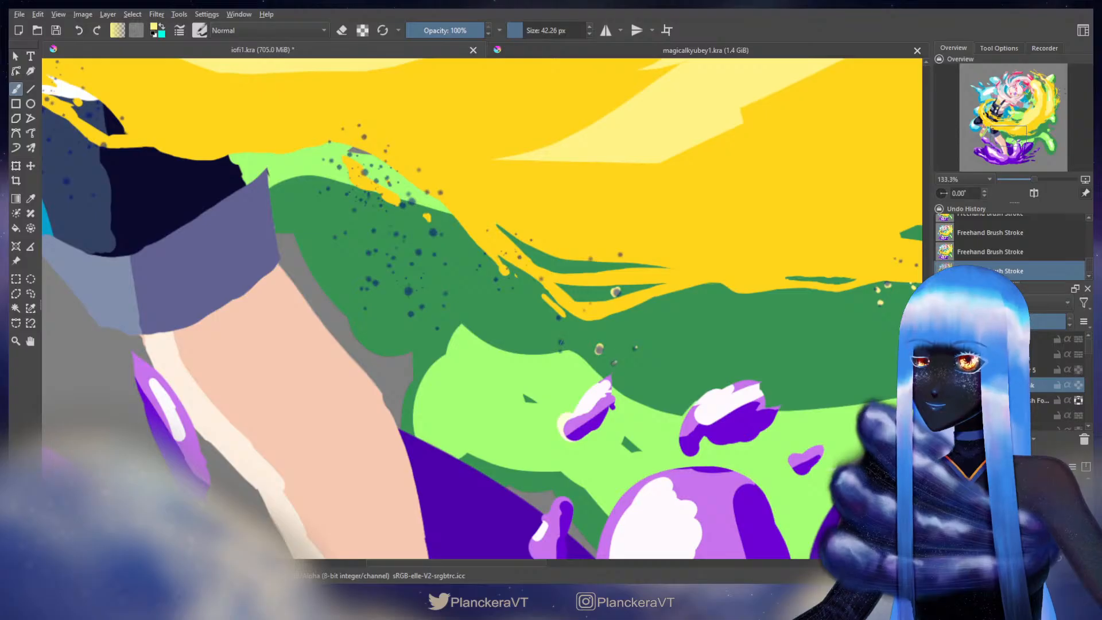
{"action": "left_click_drag", "start_coordinate": [562, 304], "coordinate": [664, 373]}
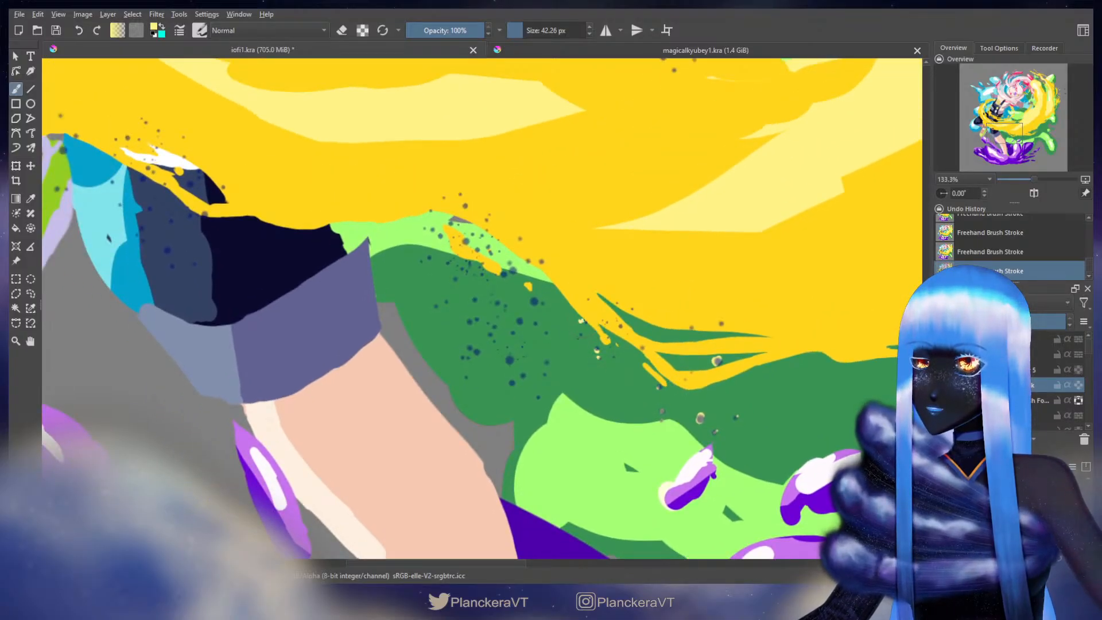
Step: Cover the dense cluster of faded dots on the green beside the purple leg cuff with pale yellow droplets
{"action": "left_click_drag", "start_coordinate": [560, 289], "coordinate": [514, 269]}
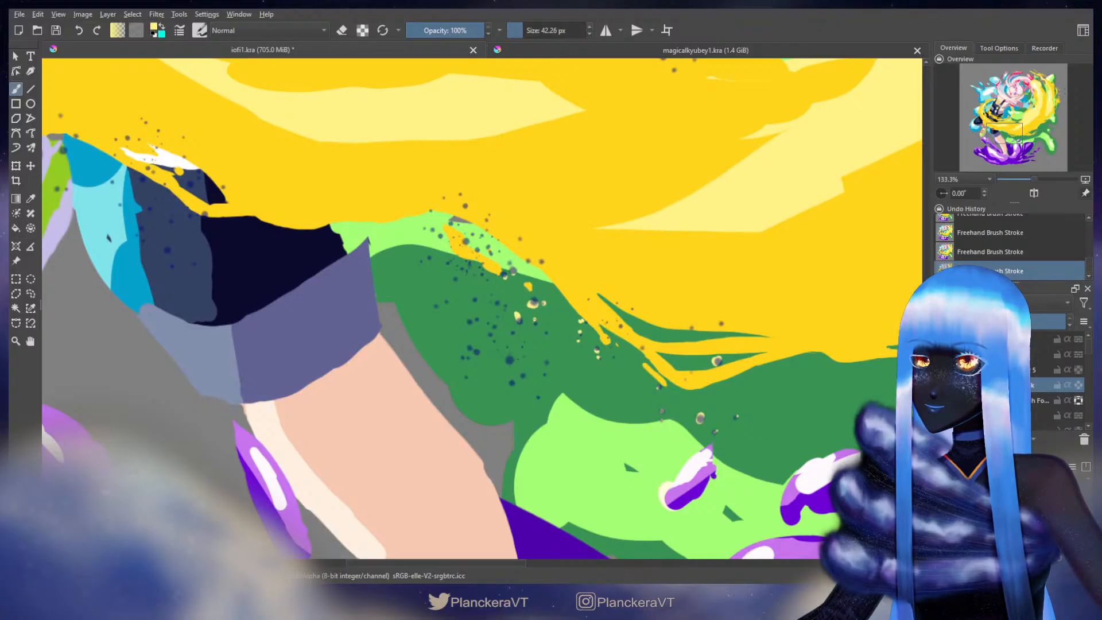
{"action": "left_click_drag", "start_coordinate": [500, 303], "coordinate": [556, 365]}
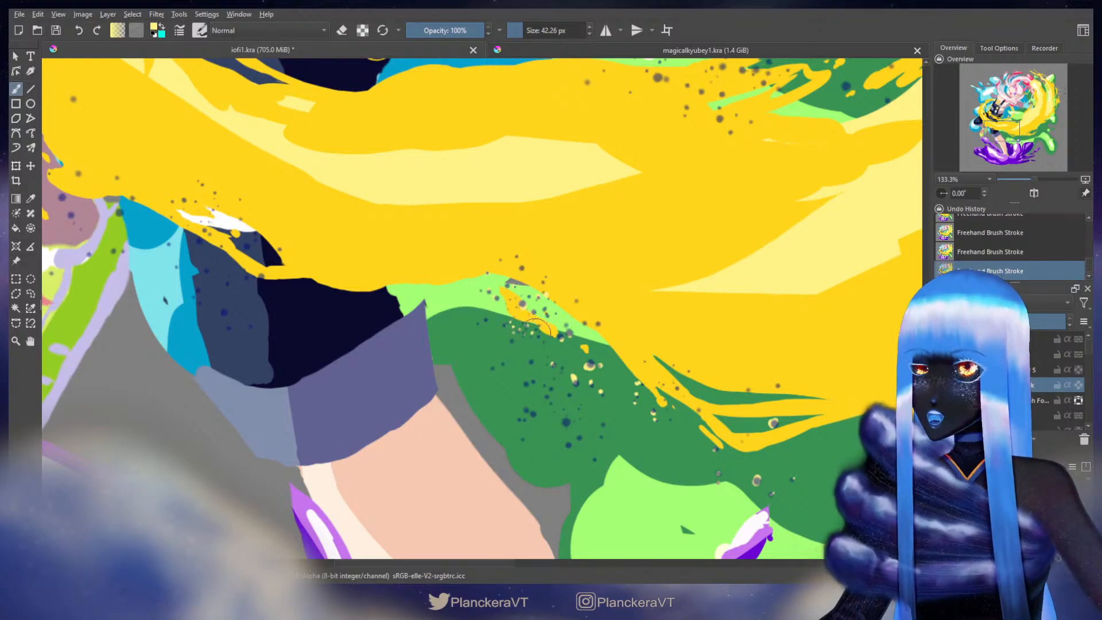
{"action": "left_click_drag", "start_coordinate": [508, 292], "coordinate": [560, 336]}
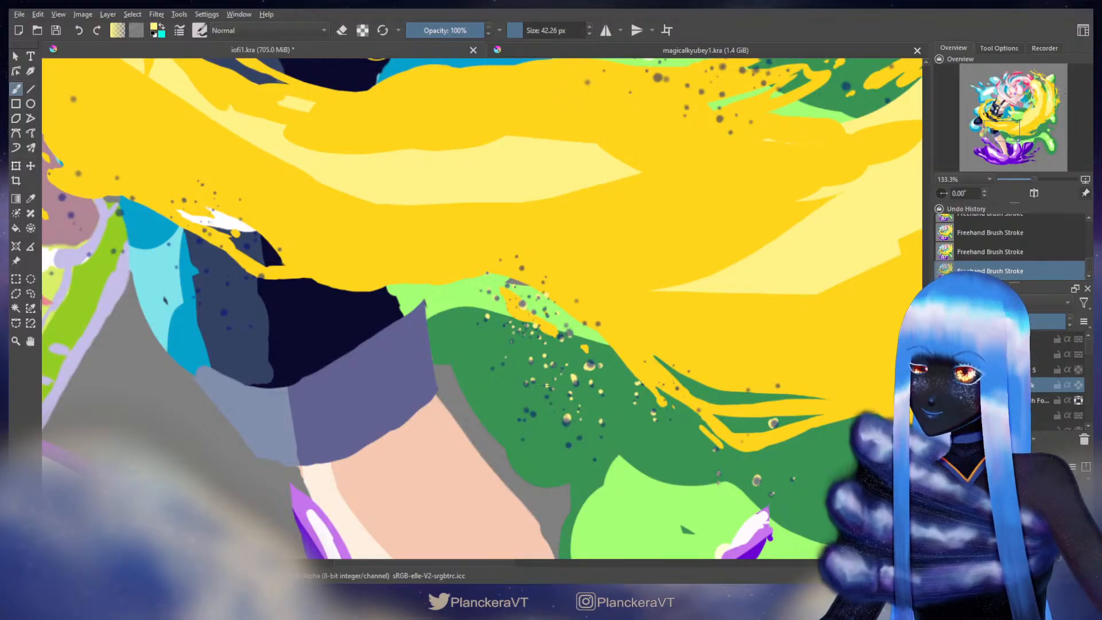
Step: Dot pale yellow droplets over the faded dots on the navy clothing above the bent leg, just under the swirl
{"action": "left_click_drag", "start_coordinate": [296, 247], "coordinate": [635, 322]}
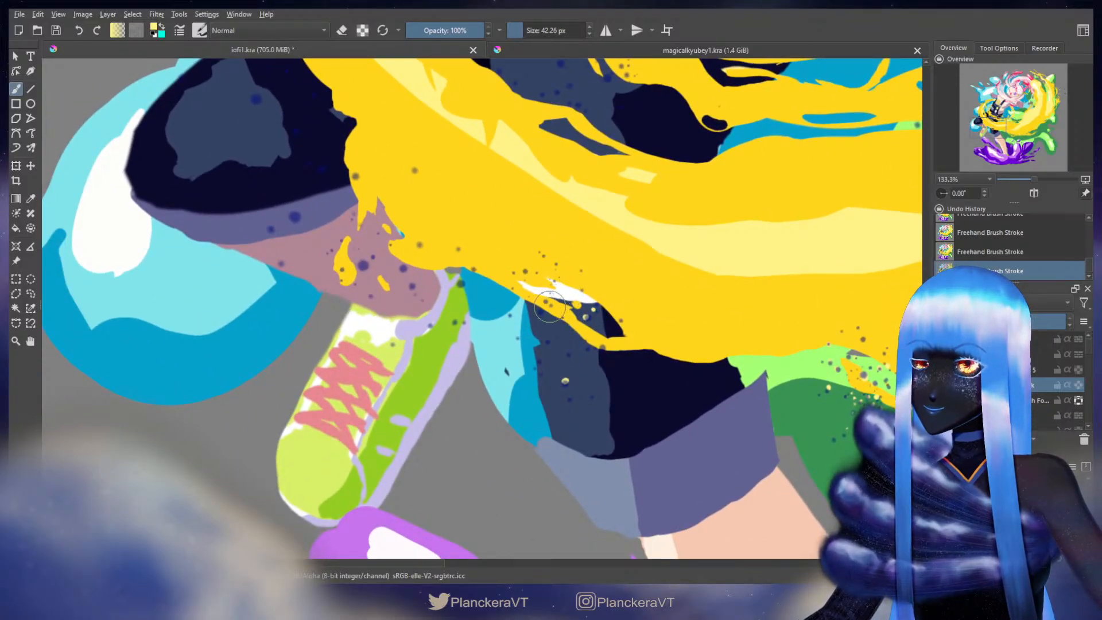
{"action": "left_click", "coordinate": [548, 341]}
{"action": "left_click", "coordinate": [554, 330]}
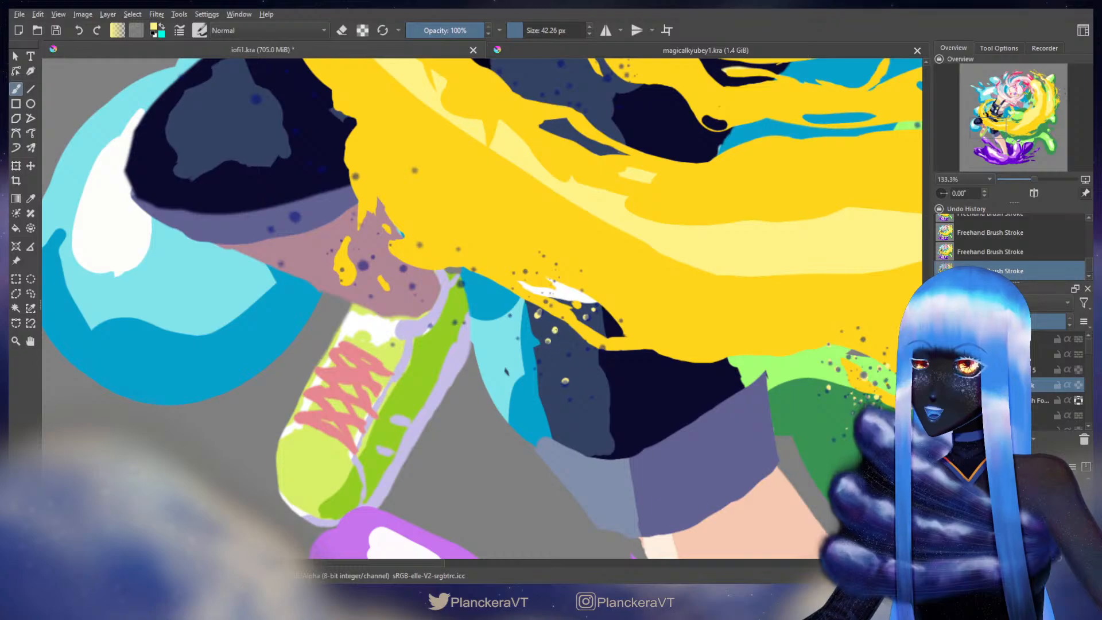
{"action": "left_click", "coordinate": [561, 335]}
{"action": "left_click", "coordinate": [534, 365]}
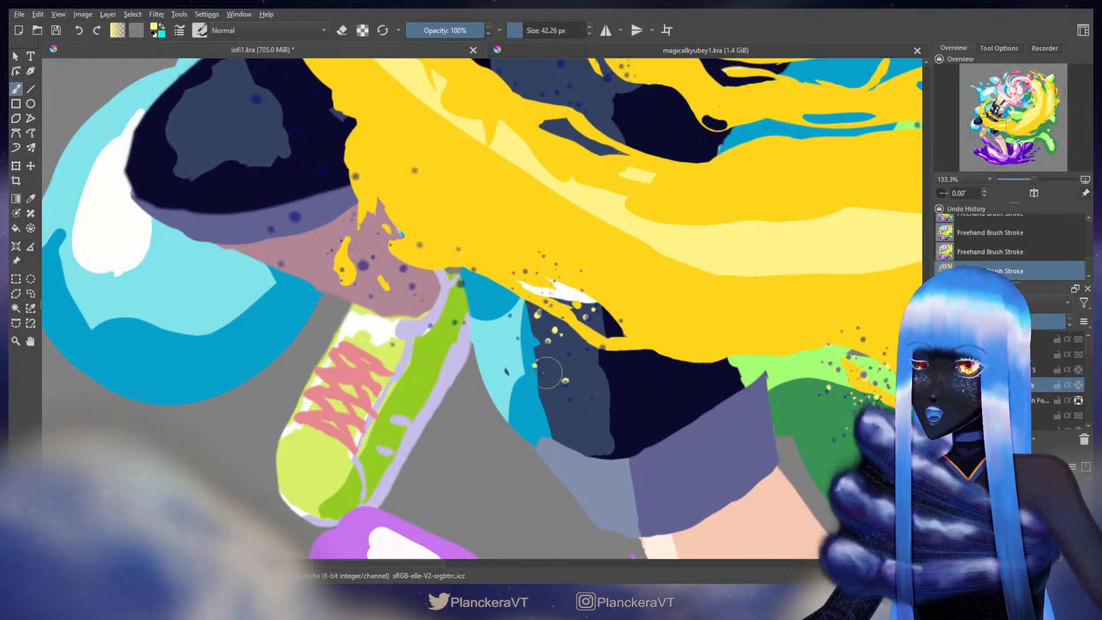
{"action": "left_click", "coordinate": [572, 355]}
{"action": "left_click", "coordinate": [589, 350]}
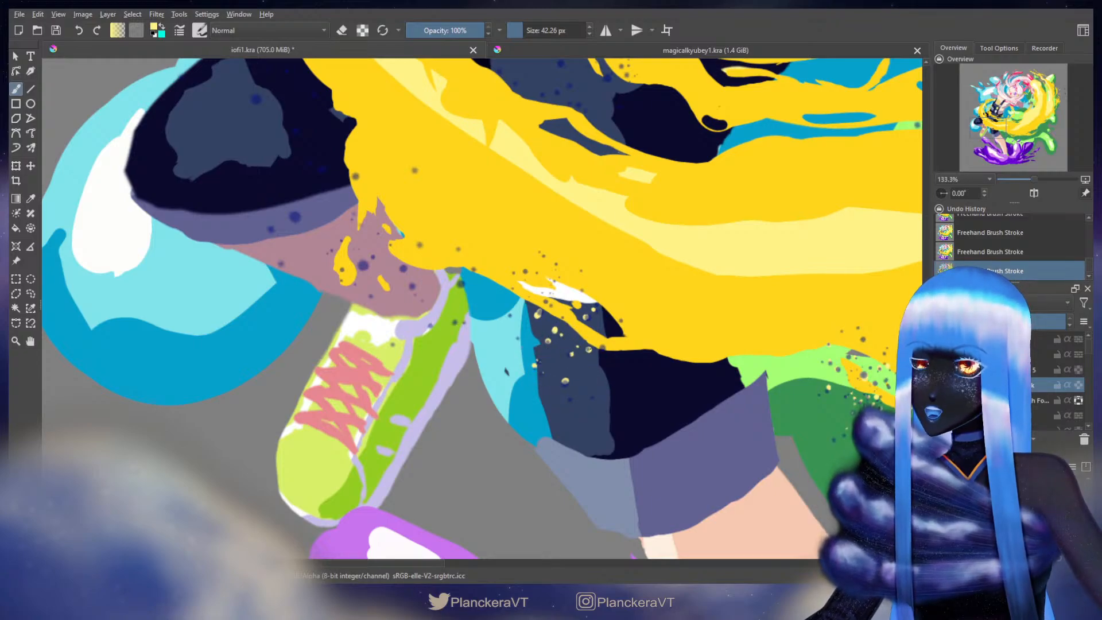
{"action": "left_click", "coordinate": [606, 358]}
Step: Paint pale yellow droplets on the shaded leg above the green sneaker, its purple cuff and the adjoining navy clothing
{"action": "left_click_drag", "start_coordinate": [558, 295], "coordinate": [706, 365]}
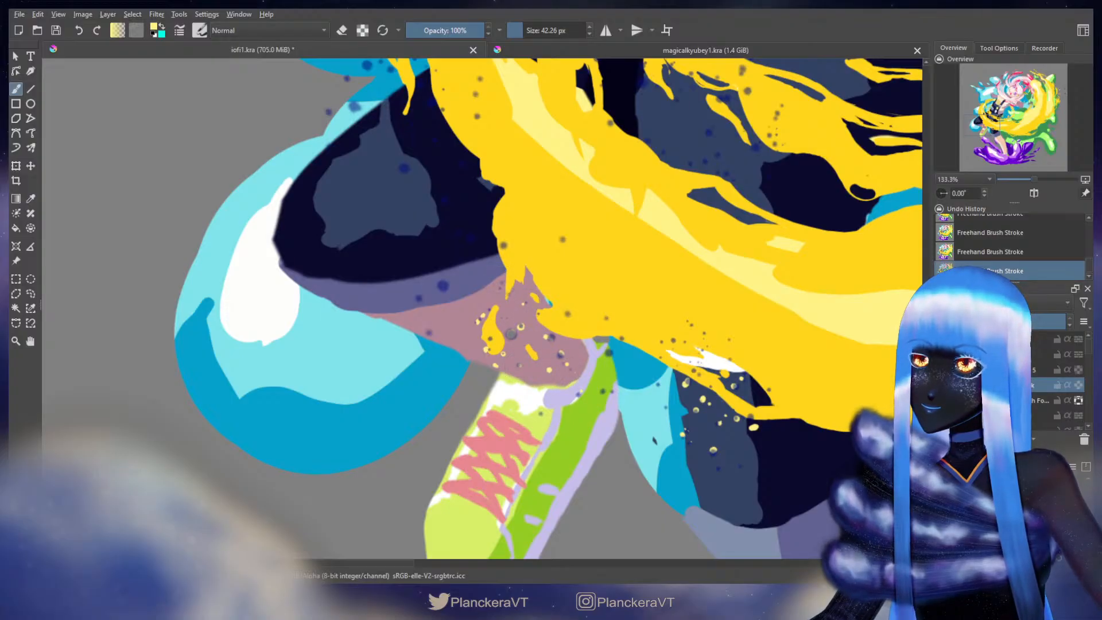
{"action": "left_click_drag", "start_coordinate": [438, 285], "coordinate": [441, 282]}
{"action": "mouse_move", "coordinate": [472, 239]}
{"action": "left_mouse_down"}
{"action": "mouse_move", "coordinate": [550, 328]}
{"action": "mouse_move", "coordinate": [576, 382]}
{"action": "left_mouse_up"}
{"action": "left_click", "coordinate": [517, 298]}
{"action": "left_click", "coordinate": [510, 263]}
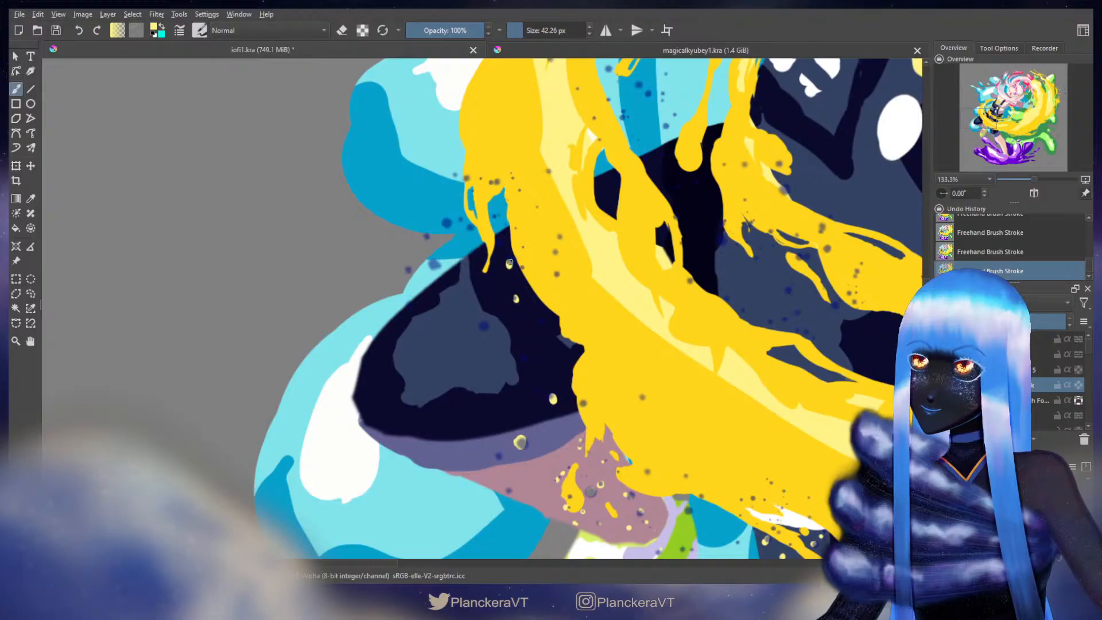
{"action": "left_click", "coordinate": [534, 307]}
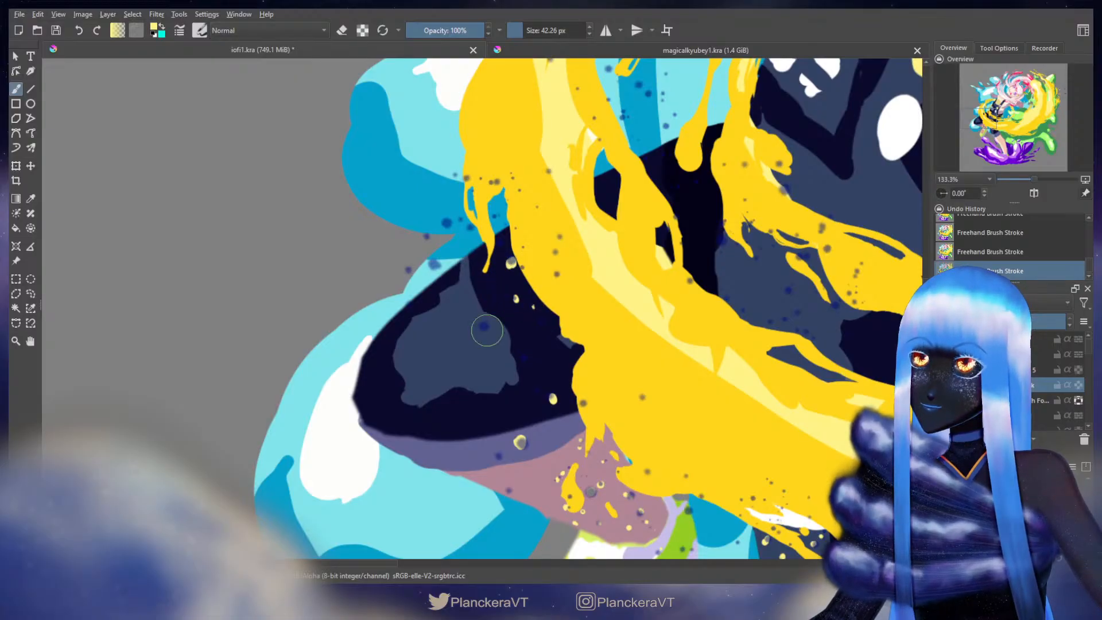
{"action": "left_click_drag", "start_coordinate": [486, 329], "coordinate": [488, 326]}
Step: Add pale yellow droplets around the swirl's dangling drips over the blue splash and on the cyan strip between them
{"action": "left_click_drag", "start_coordinate": [474, 236], "coordinate": [521, 278]}
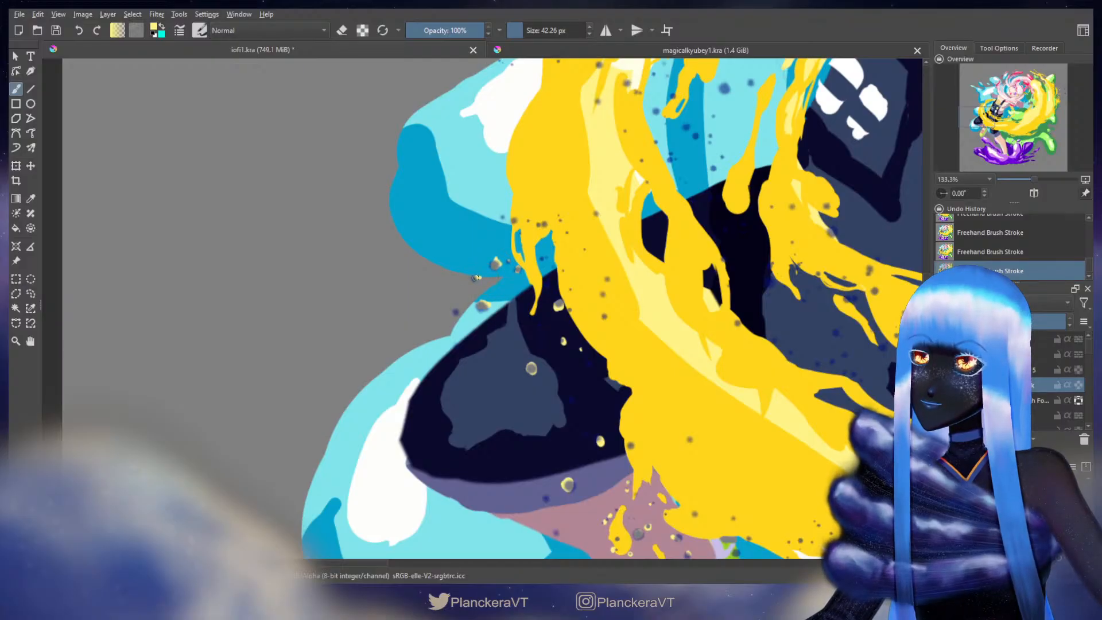
{"action": "left_click_drag", "start_coordinate": [501, 217], "coordinate": [484, 279]}
{"action": "left_click_drag", "start_coordinate": [597, 267], "coordinate": [533, 392]}
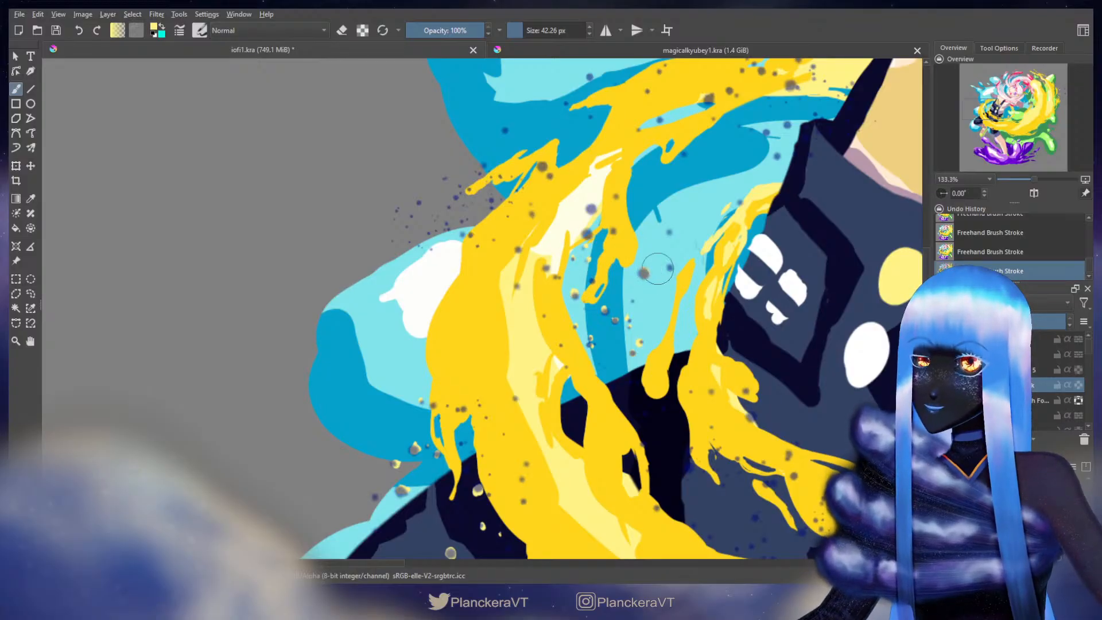
Step: Cover the dots on the grey background and cyan splash around the swirl's upper yellow strands with pale yellow droplets
{"action": "left_click_drag", "start_coordinate": [643, 276], "coordinate": [651, 352]}
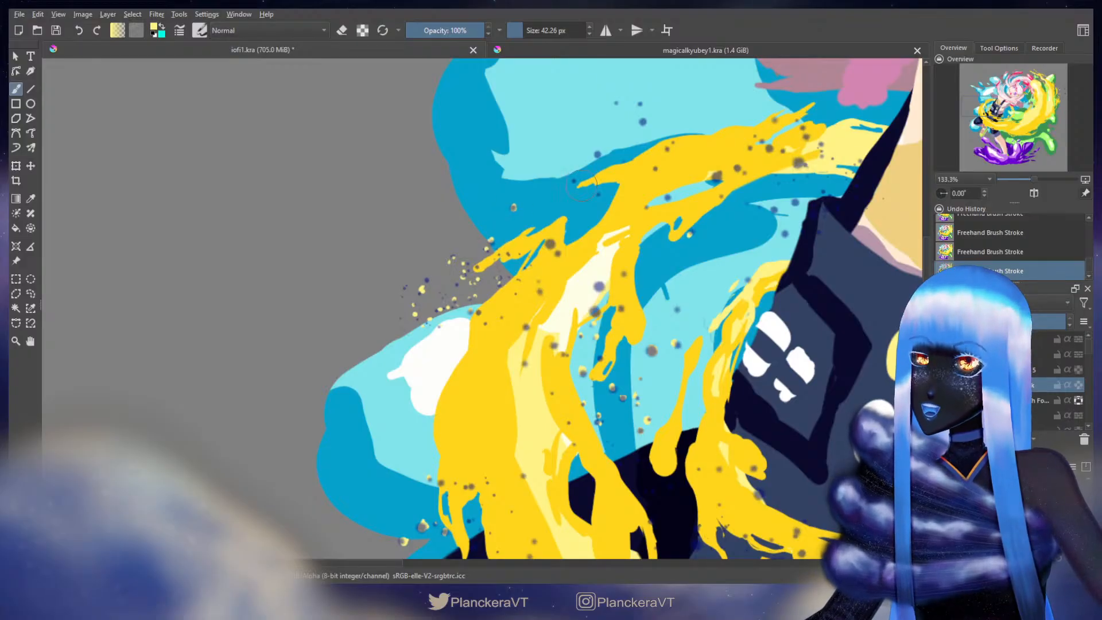
{"action": "left_click_drag", "start_coordinate": [617, 258], "coordinate": [587, 409]}
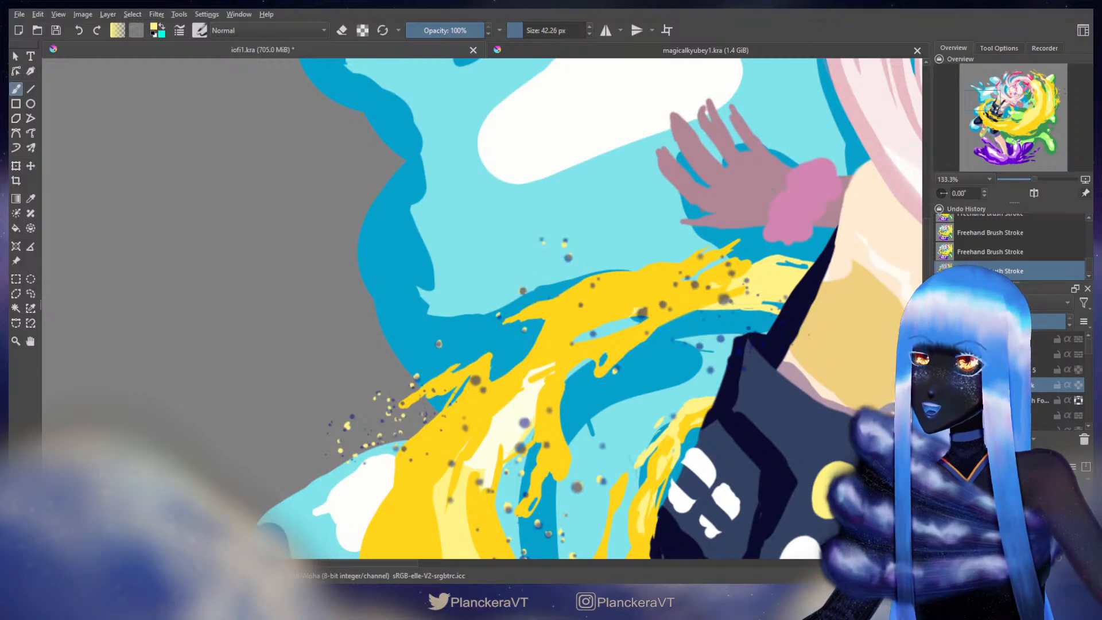
{"action": "left_click_drag", "start_coordinate": [738, 290], "coordinate": [699, 265]}
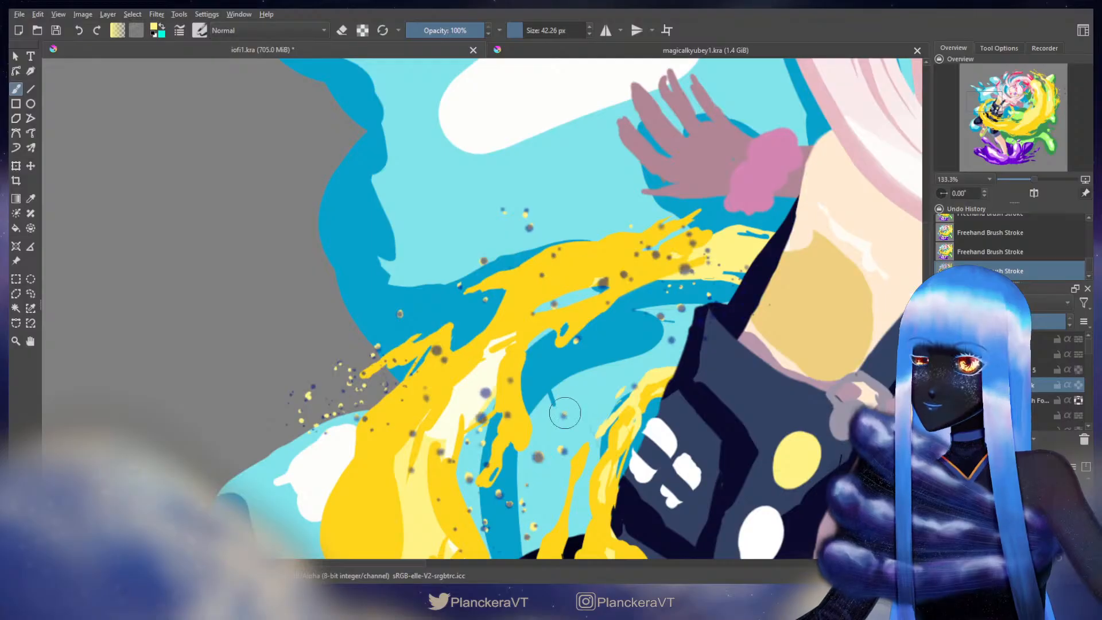
Step: Paint pale yellow droplets over the dots on the blue area under the arm, beside the thin yellow stream
{"action": "left_click_drag", "start_coordinate": [679, 292], "coordinate": [507, 288]}
{"action": "left_click_drag", "start_coordinate": [667, 311], "coordinate": [519, 229]}
{"action": "left_click_drag", "start_coordinate": [661, 268], "coordinate": [523, 230]}
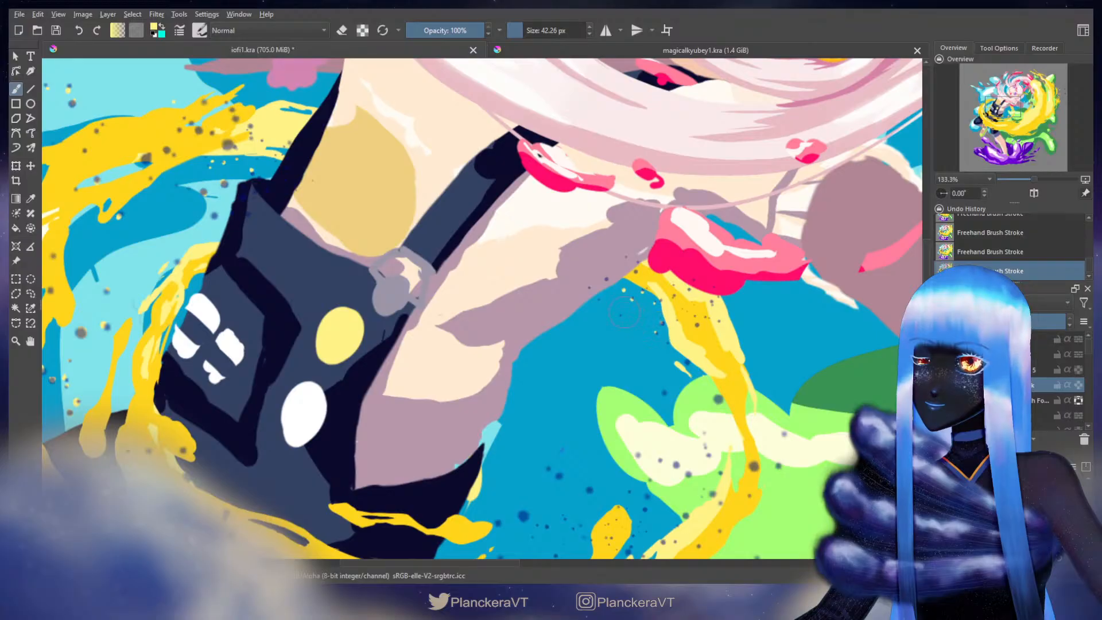
{"action": "mouse_move", "coordinate": [670, 328]}
{"action": "left_mouse_down"}
{"action": "mouse_move", "coordinate": [687, 361]}
{"action": "mouse_move", "coordinate": [674, 326]}
{"action": "mouse_move", "coordinate": [692, 319]}
{"action": "mouse_move", "coordinate": [678, 257]}
{"action": "left_mouse_up"}
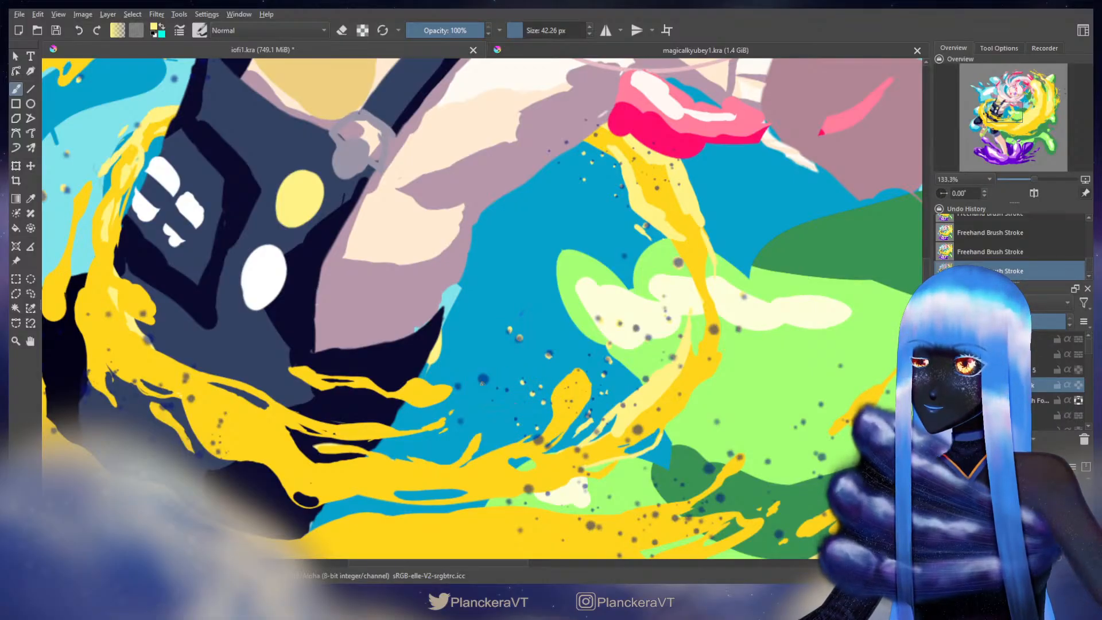
{"action": "left_click", "coordinate": [497, 392]}
{"action": "left_click_drag", "start_coordinate": [498, 391], "coordinate": [552, 346]}
Step: Trim the pale yellow sliver beside the navy clothing with the eraser on its own layer, and return to painting on the droplet layer
{"action": "key", "text": "e"}
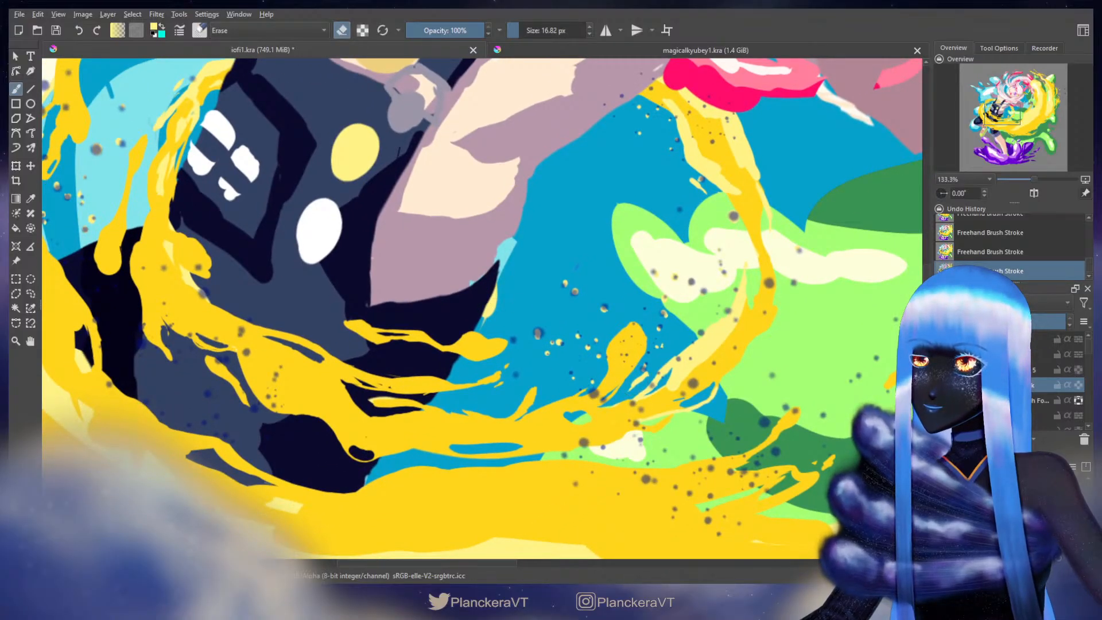
{"action": "left_click_drag", "start_coordinate": [1090, 348], "coordinate": [1093, 415]}
{"action": "left_click", "coordinate": [1044, 375]}
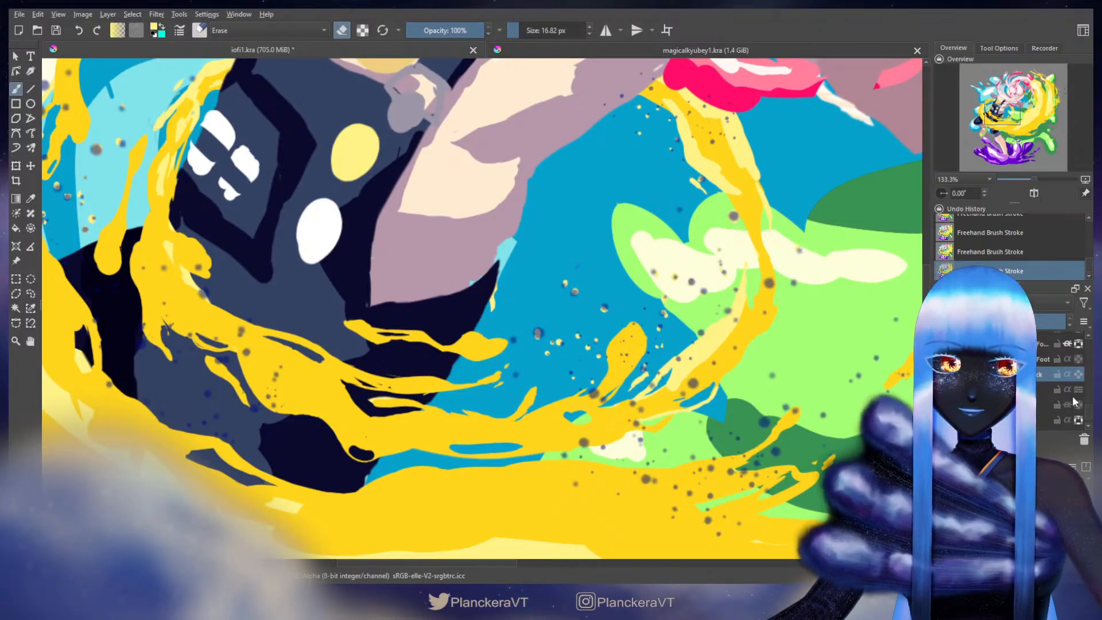
{"action": "scroll", "coordinate": [1090, 409], "scroll_direction": "up", "scroll_amount": 1}
{"action": "scroll", "coordinate": [1088, 408], "scroll_direction": "up", "scroll_amount": 1}
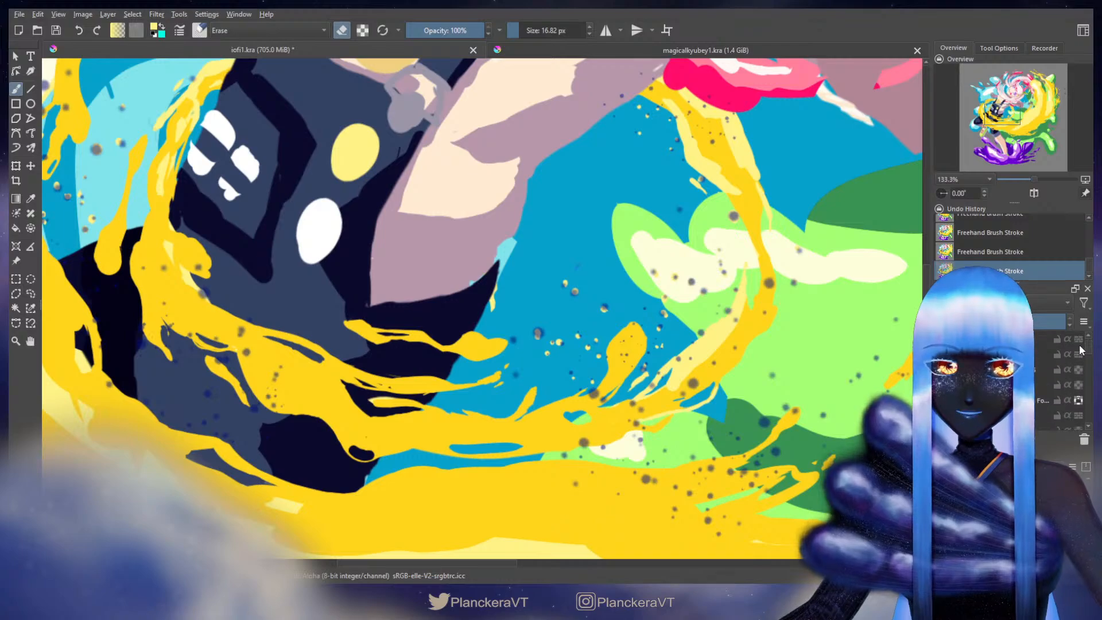
{"action": "left_click", "coordinate": [1035, 380]}
{"action": "key", "text": "e"}
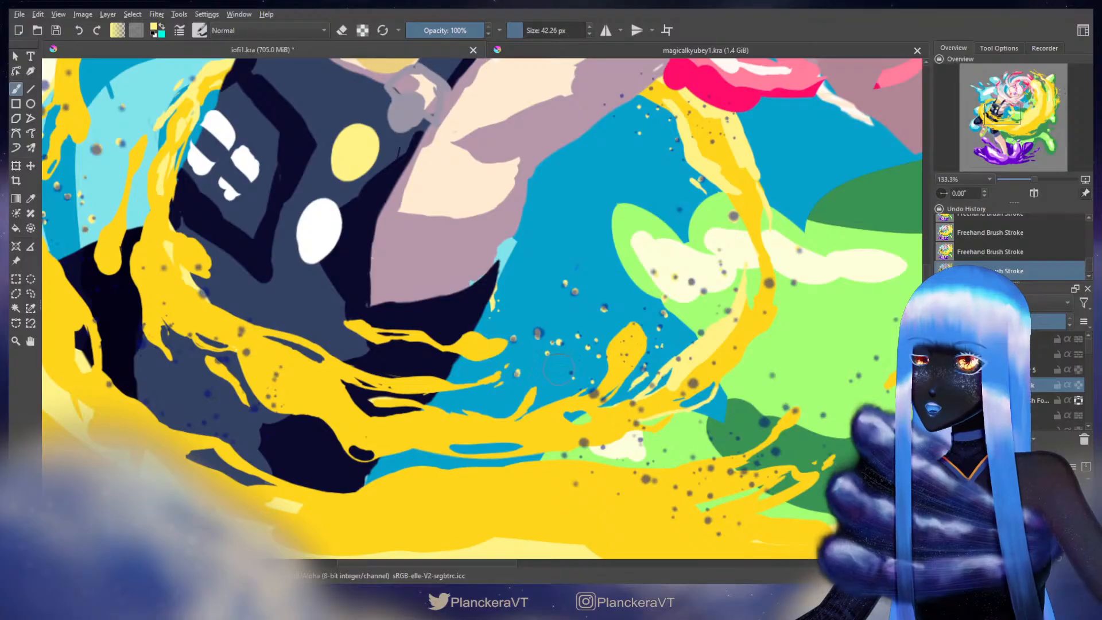
Step: Dot pale yellow droplets over the faded dots on the lime and dark green around the central yellow splash strands
{"action": "left_click_drag", "start_coordinate": [773, 395], "coordinate": [709, 315]}
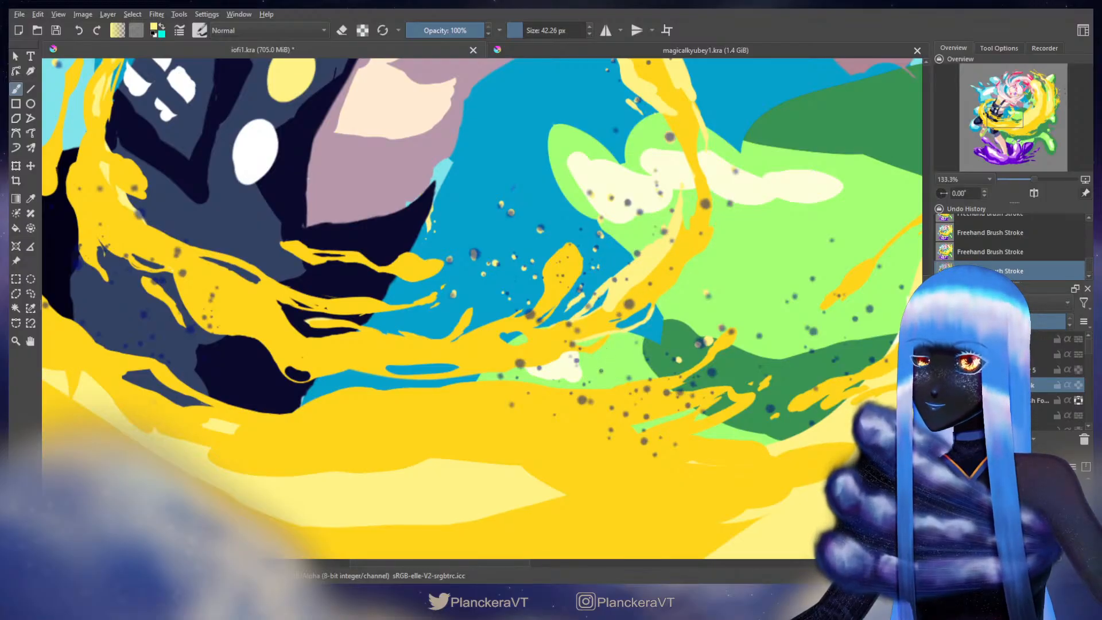
{"action": "left_click_drag", "start_coordinate": [587, 384], "coordinate": [592, 382]}
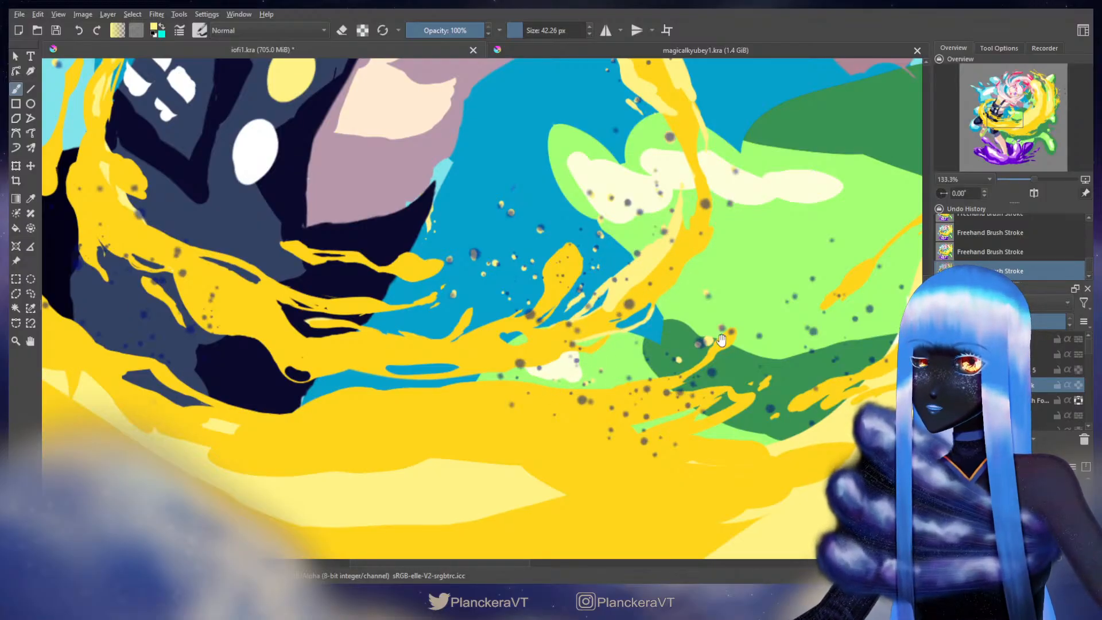
{"action": "left_click_drag", "start_coordinate": [771, 385], "coordinate": [605, 396]}
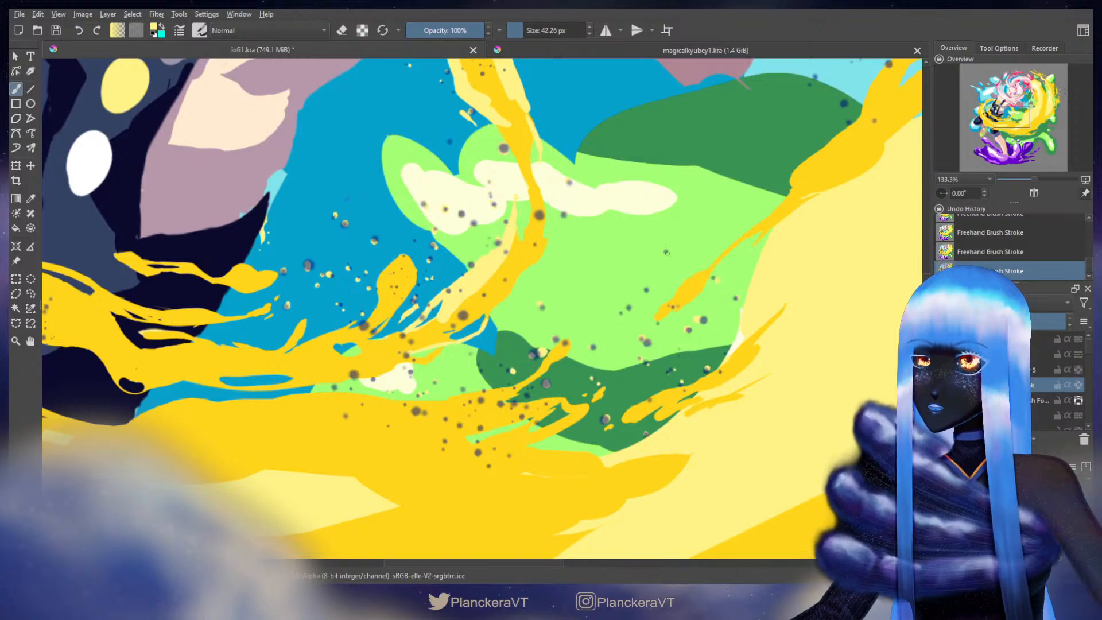
Step: Paint pale yellow droplets on the cyan, grey and lime areas between the forked yellow splash and the hair strands
{"action": "mouse_move", "coordinate": [801, 183]}
{"action": "left_mouse_down"}
{"action": "mouse_move", "coordinate": [690, 367]}
{"action": "mouse_move", "coordinate": [653, 391]}
{"action": "left_mouse_up"}
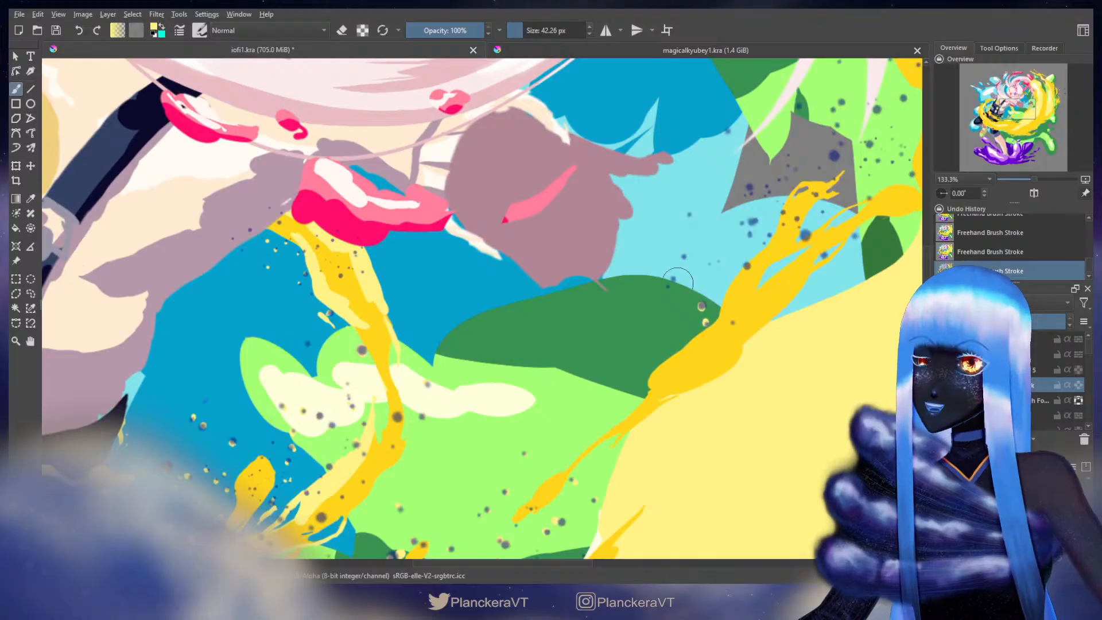
{"action": "left_click_drag", "start_coordinate": [716, 254], "coordinate": [621, 348]}
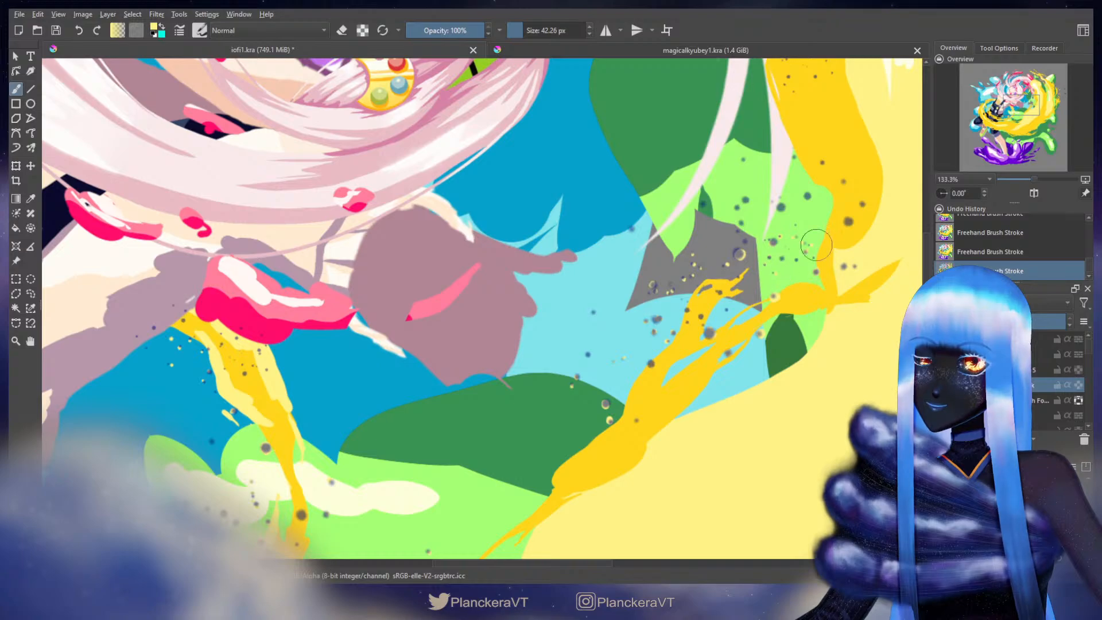
{"action": "left_click_drag", "start_coordinate": [817, 246], "coordinate": [752, 360]}
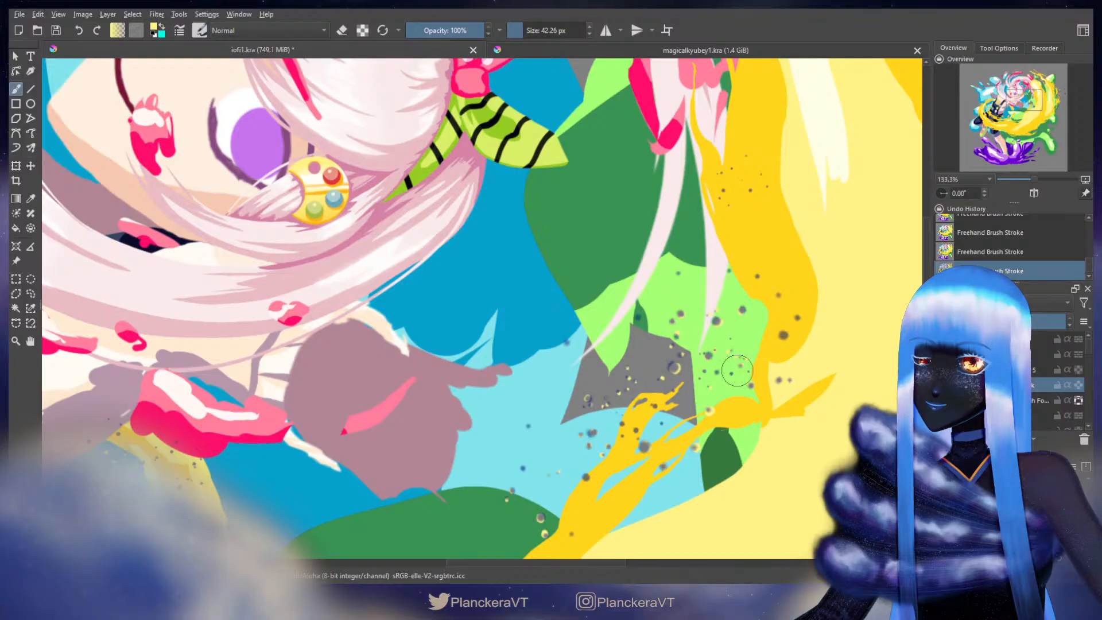
{"action": "left_click_drag", "start_coordinate": [704, 224], "coordinate": [701, 373]}
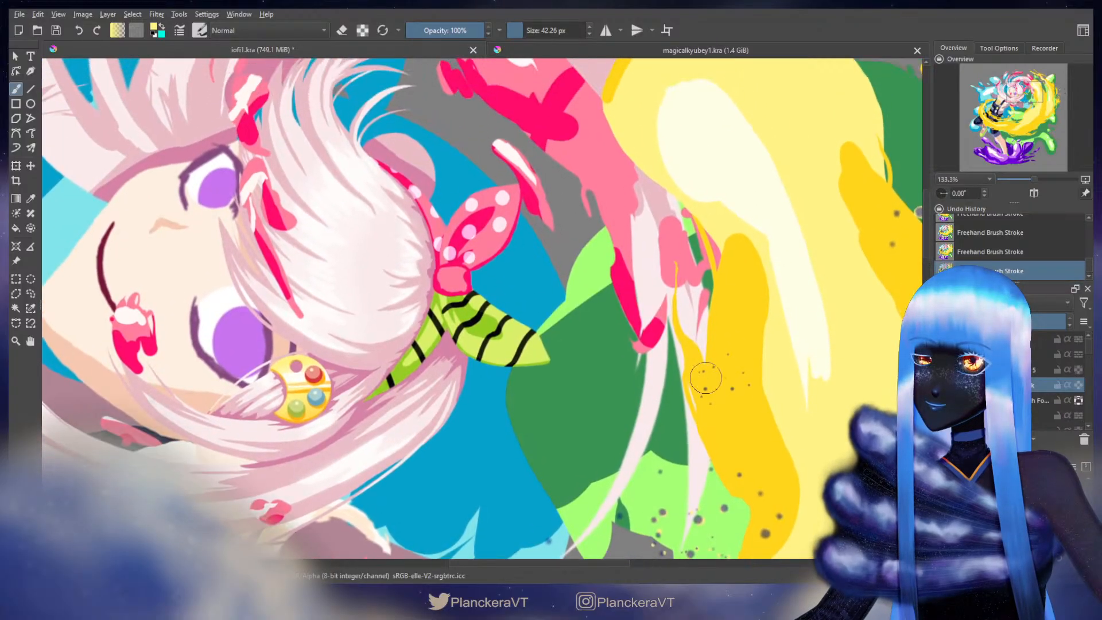
Step: Delete the faded splatter guide layer, leaving the hand-painted yellow droplets in place around the swirl
{"action": "left_click", "coordinate": [686, 303]}
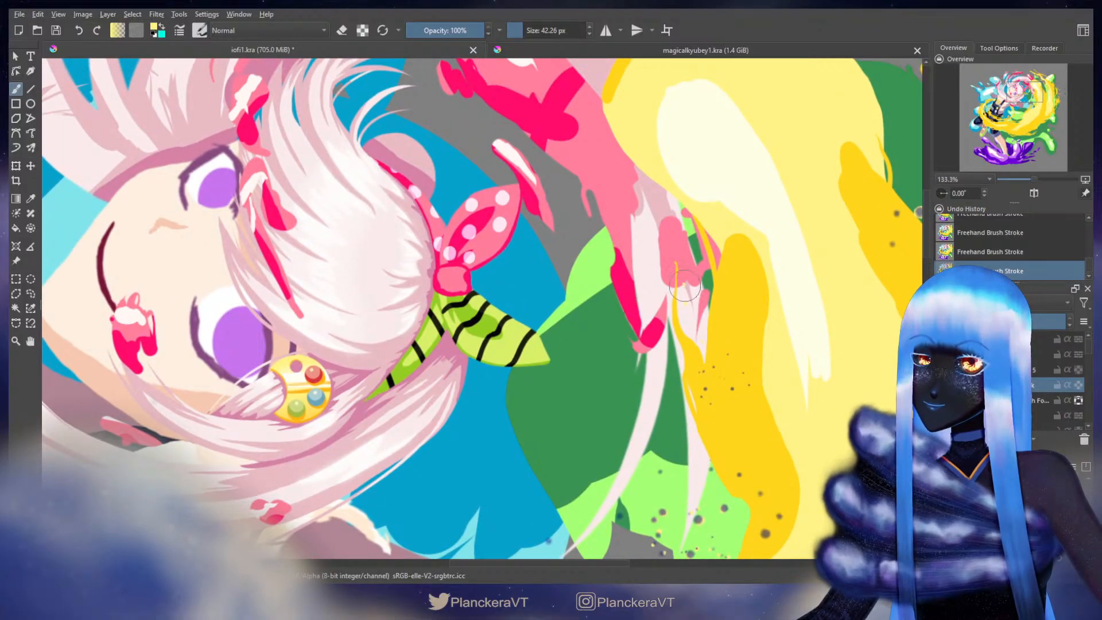
{"action": "left_click_drag", "start_coordinate": [689, 183], "coordinate": [714, 348]}
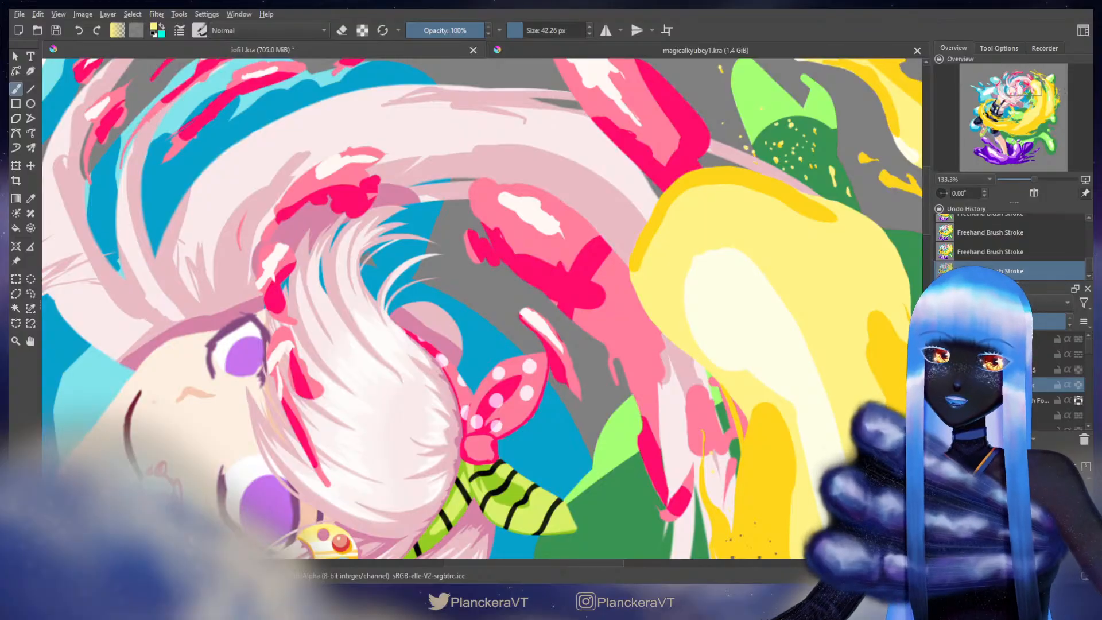
{"action": "left_click", "coordinate": [1010, 370]}
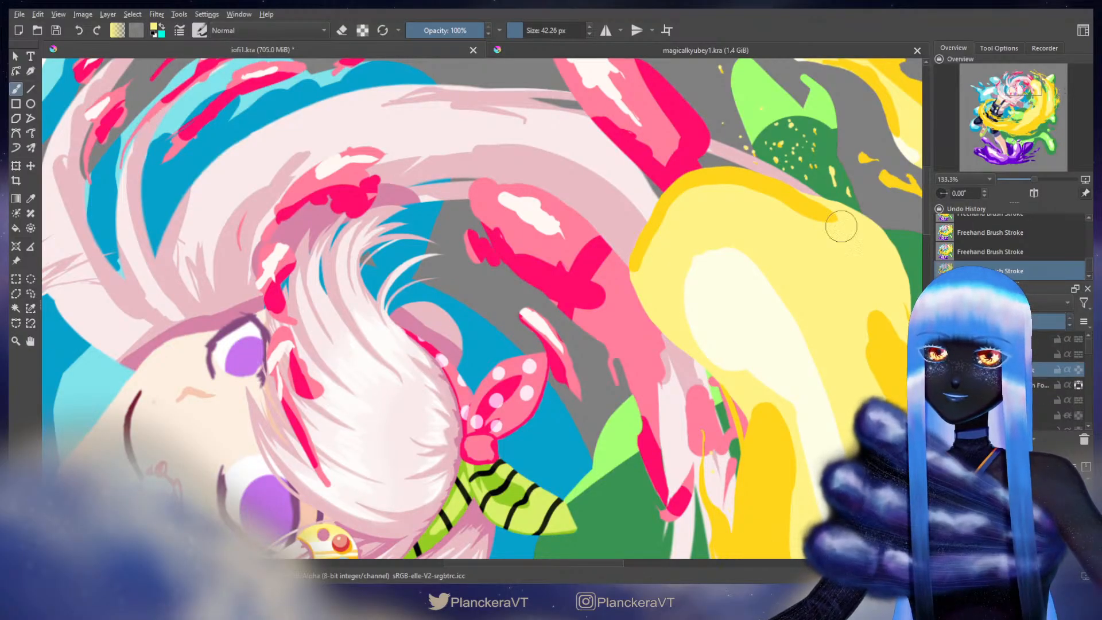
{"action": "scroll", "coordinate": [752, 282], "scroll_direction": "down", "scroll_amount": 4}
{"action": "left_click_drag", "start_coordinate": [785, 408], "coordinate": [752, 257]}
{"action": "left_click_drag", "start_coordinate": [845, 331], "coordinate": [830, 266]}
Step: Erase stray yellow droplets along the lower edge of the swirl with a large eraser
{"action": "key", "text": "e"}
{"action": "left_click_drag", "start_coordinate": [696, 407], "coordinate": [721, 407]}
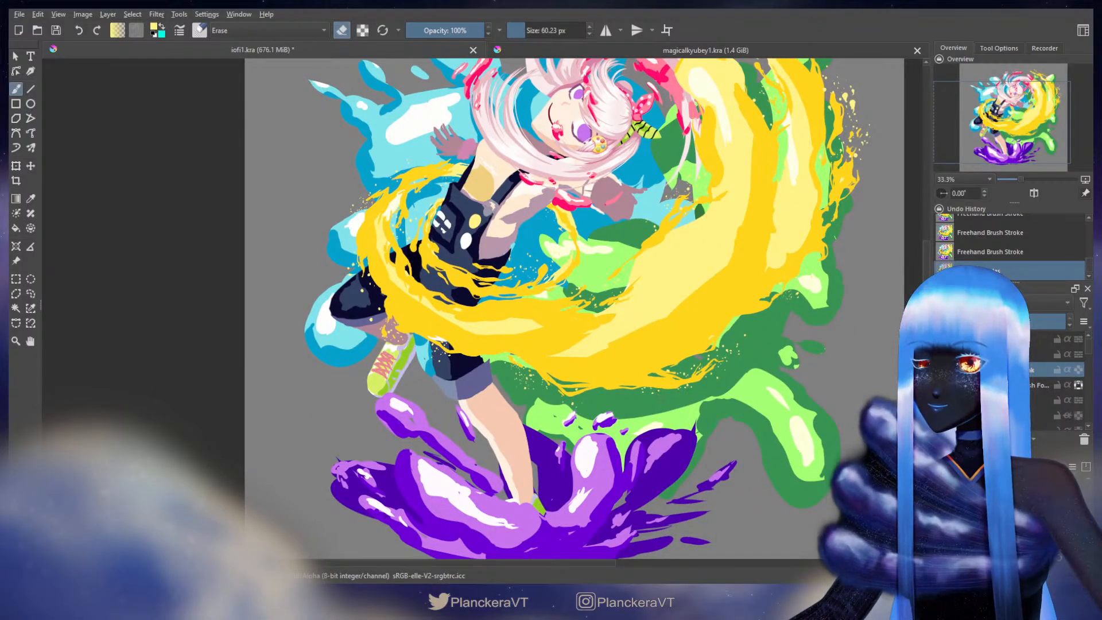
{"action": "left_click", "coordinate": [696, 390]}
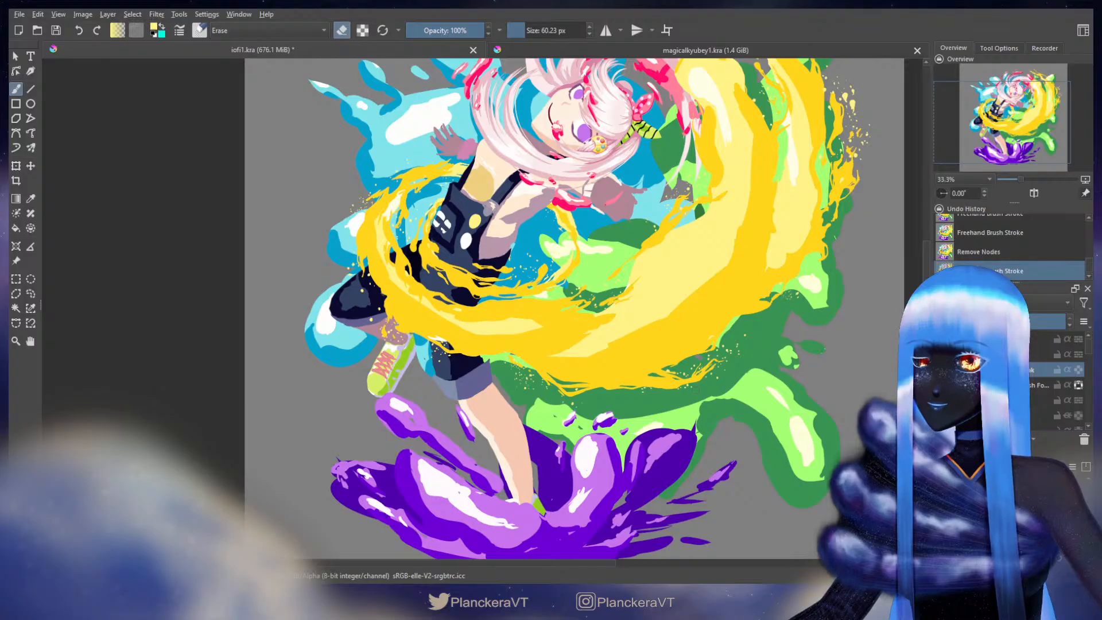
{"action": "left_click", "coordinate": [696, 390]}
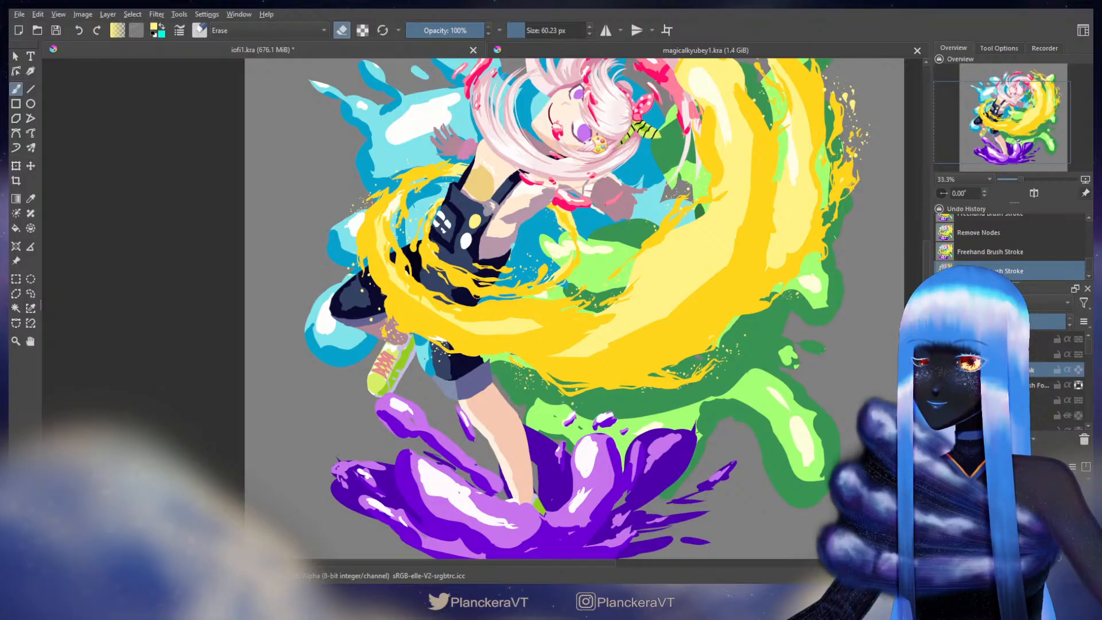
{"action": "left_click", "coordinate": [696, 390]}
{"action": "mouse_move", "coordinate": [770, 332]}
{"action": "left_mouse_down"}
{"action": "mouse_move", "coordinate": [747, 405]}
{"action": "mouse_move", "coordinate": [754, 422]}
{"action": "mouse_move", "coordinate": [756, 395]}
{"action": "mouse_move", "coordinate": [793, 357]}
{"action": "mouse_move", "coordinate": [809, 358]}
{"action": "left_mouse_up"}
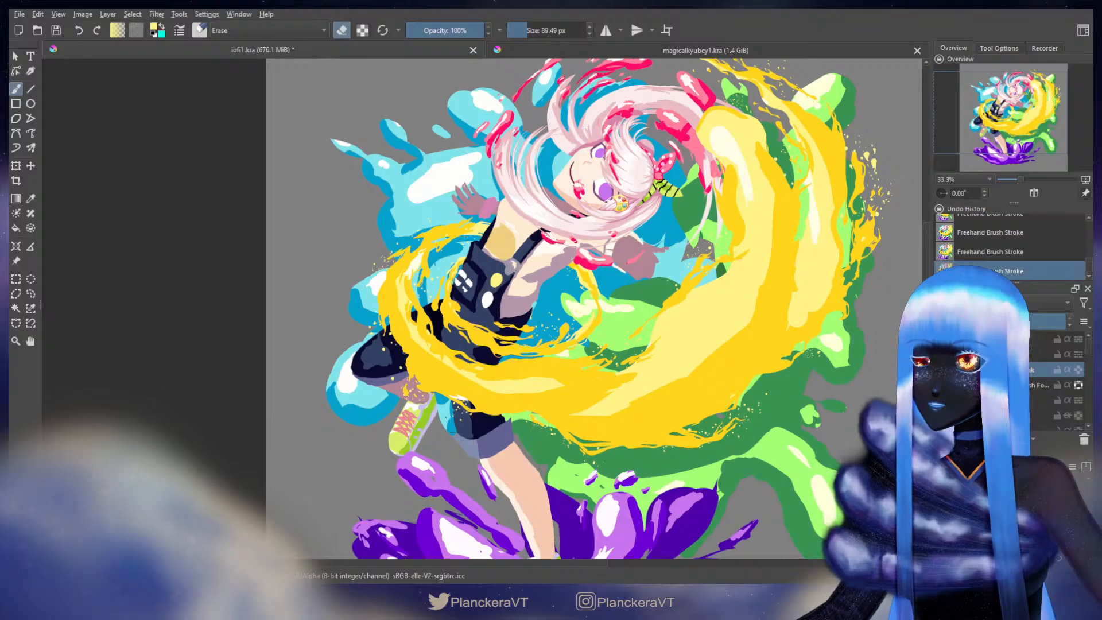
{"action": "left_click_drag", "start_coordinate": [551, 468], "coordinate": [560, 484]}
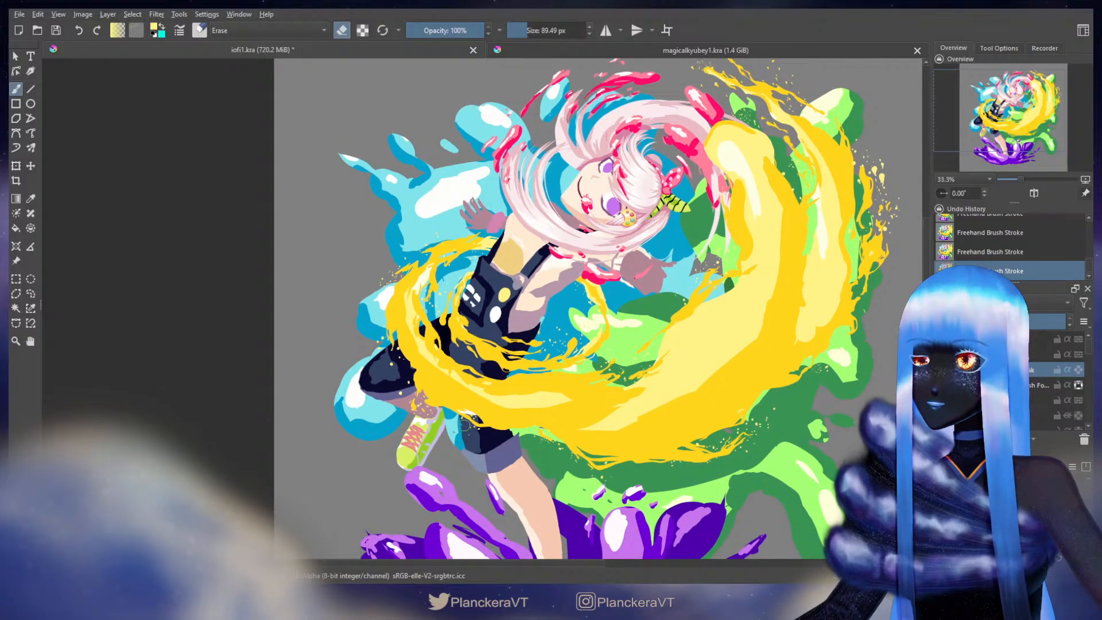
{"action": "left_click_drag", "start_coordinate": [487, 449], "coordinate": [483, 464]}
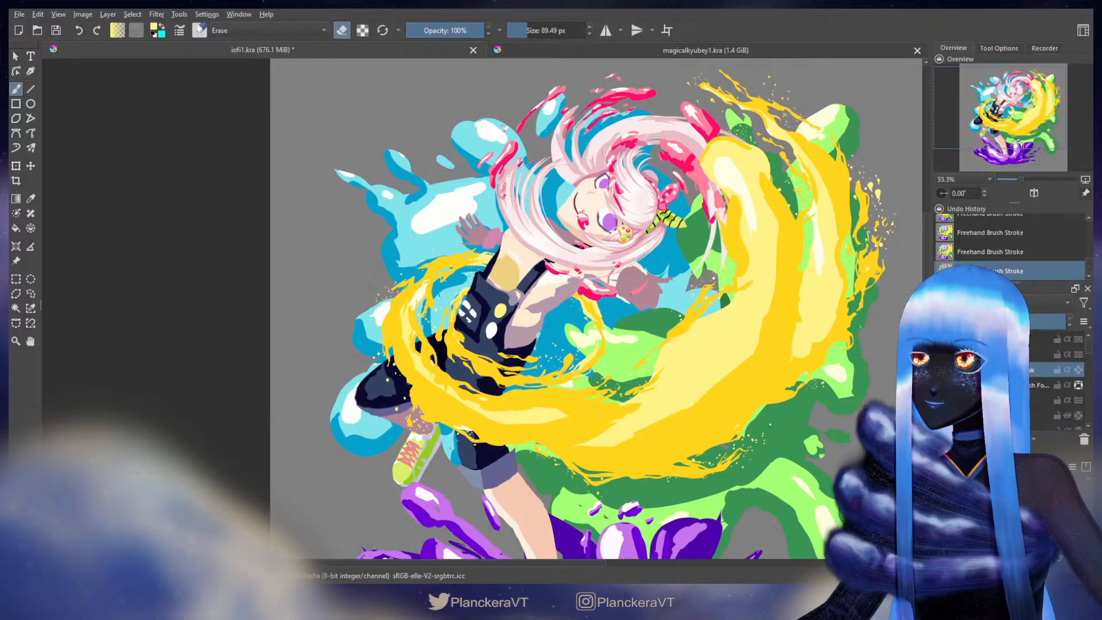
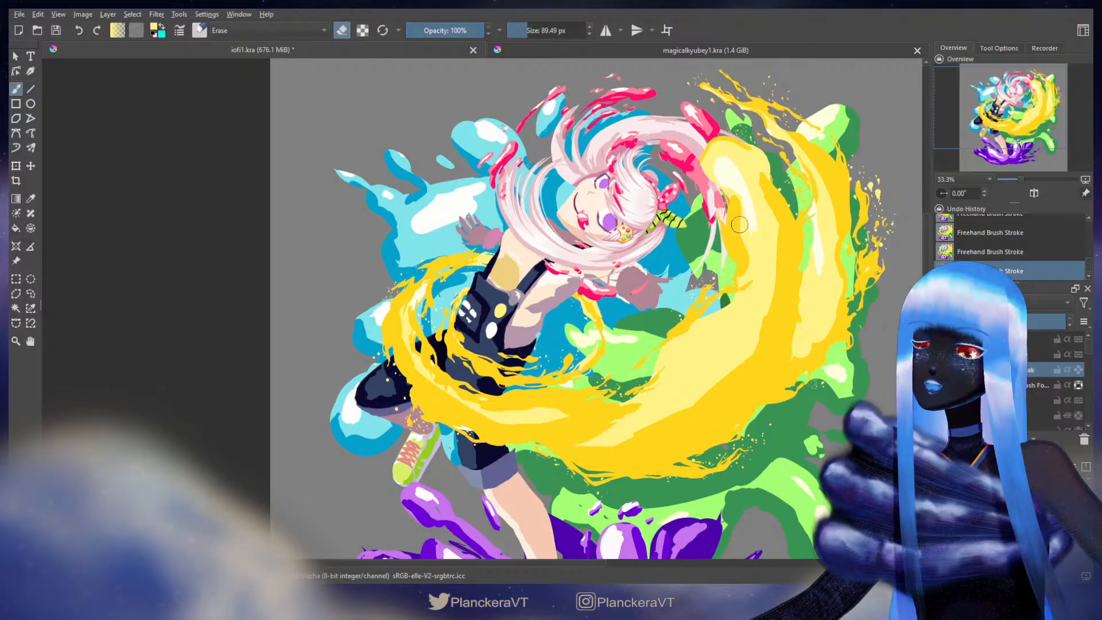
Step: Select the pink splash layer, switch off its alpha lock and sample the light pink from the streak on the mauve hand
{"action": "scroll", "coordinate": [677, 170], "scroll_direction": "up", "scroll_amount": 3}
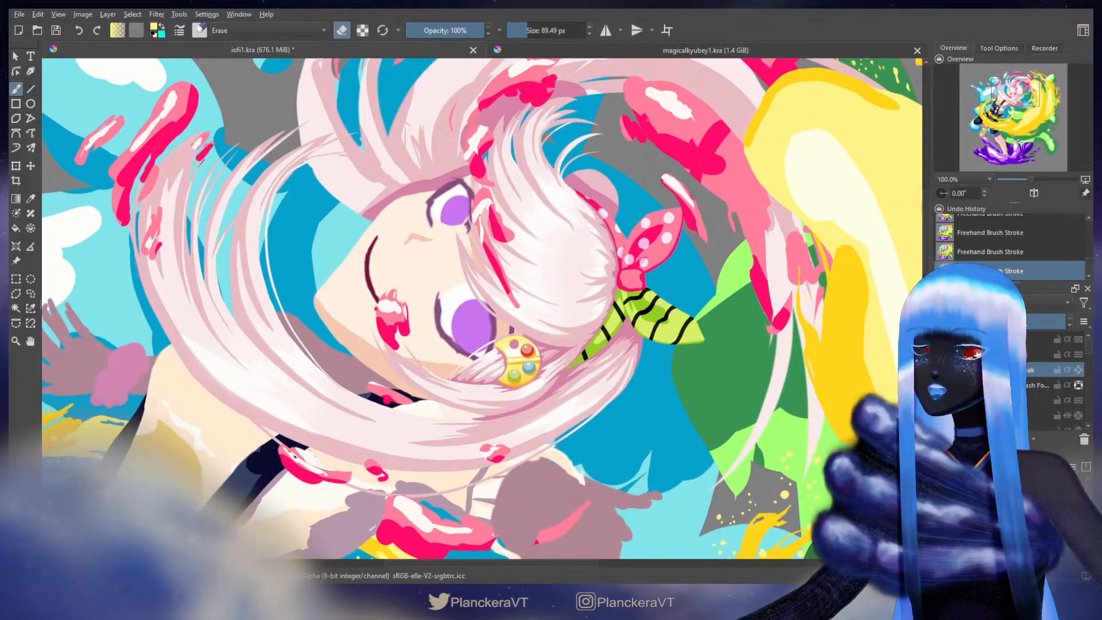
{"action": "scroll", "coordinate": [1056, 379], "scroll_direction": "down", "scroll_amount": 5}
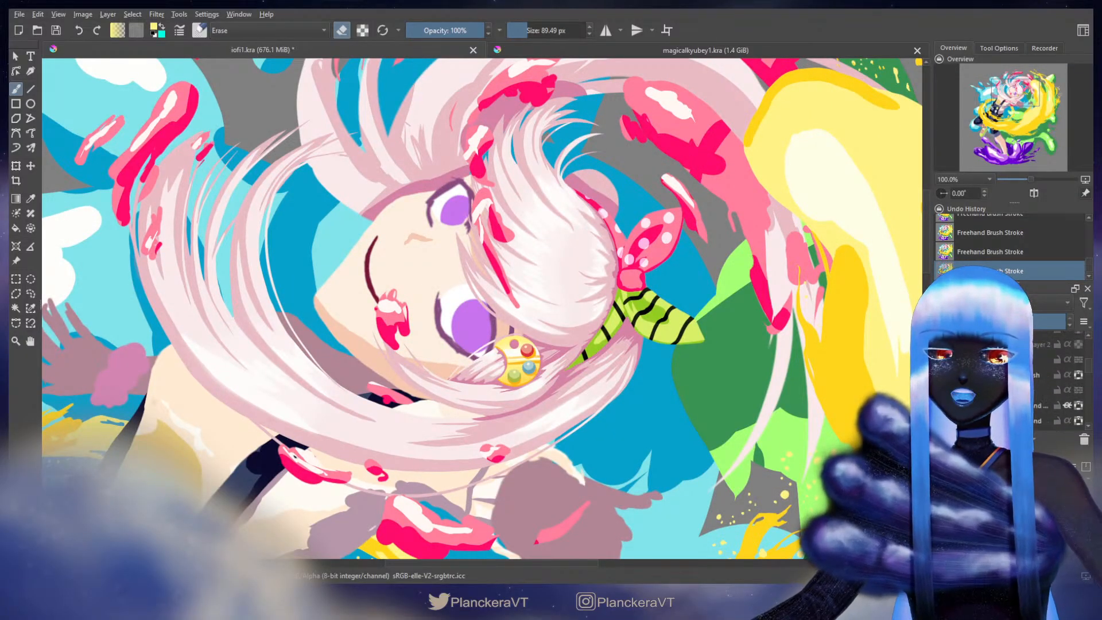
{"action": "left_click", "coordinate": [1037, 375]}
{"action": "scroll", "coordinate": [532, 408], "scroll_direction": "up", "scroll_amount": 1}
{"action": "left_click_drag", "start_coordinate": [555, 465], "coordinate": [636, 285]}
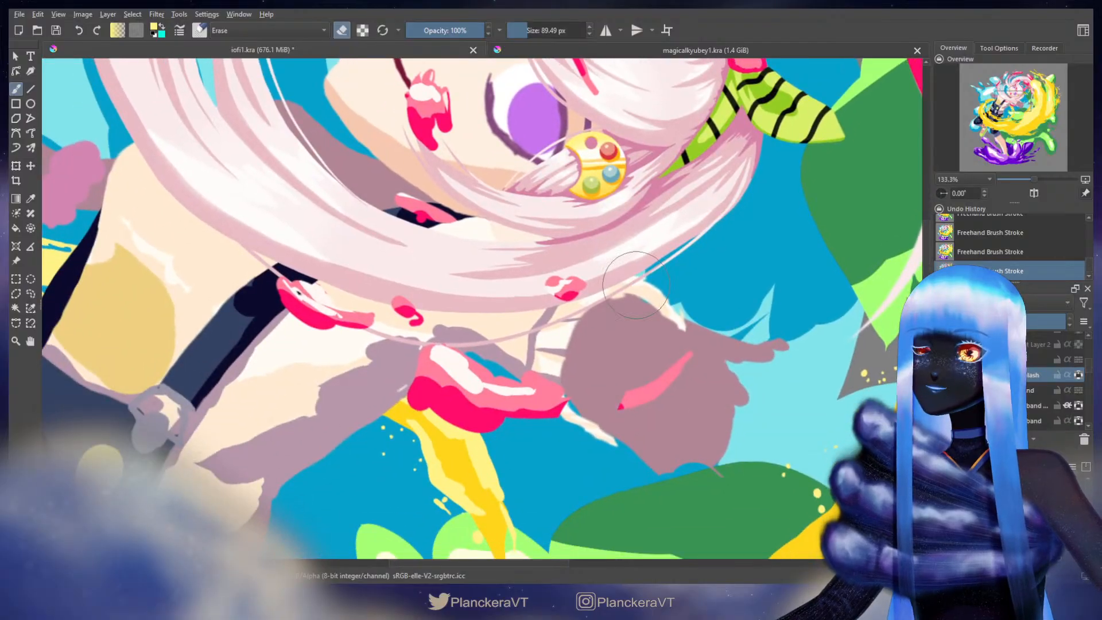
{"action": "key", "text": "e"}
{"action": "left_click", "coordinate": [660, 386], "text": "ctrl"}
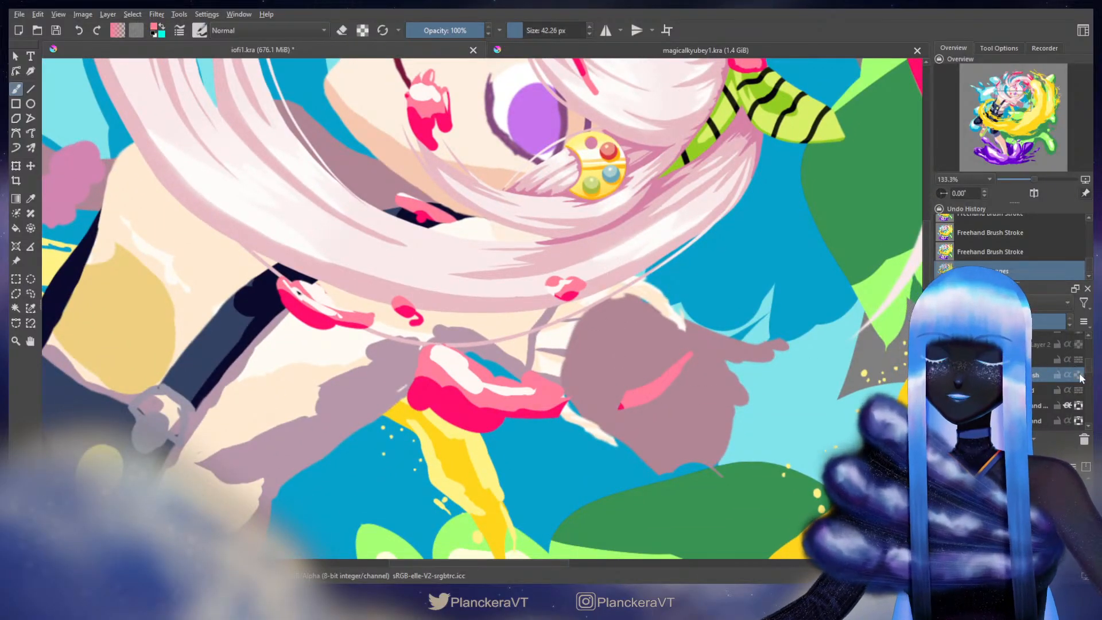
{"action": "left_click", "coordinate": [1065, 359]}
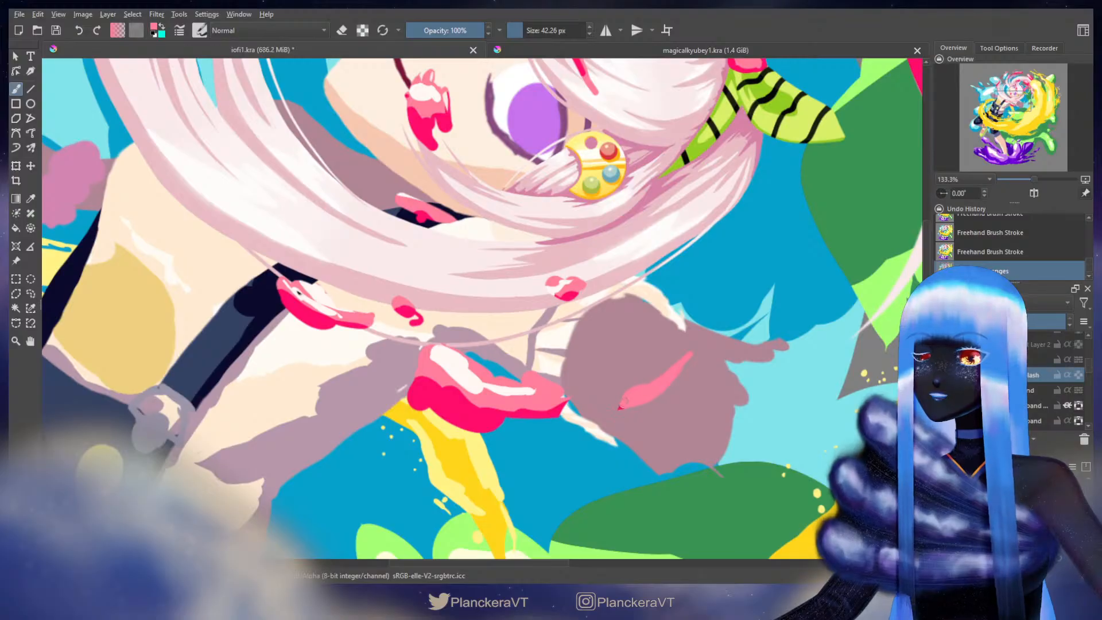
Step: Reshape the pink streak on the mauve hand and hollow out the large pink splash beside it, alternating eraser and light pink strokes
{"action": "key", "text": "e"}
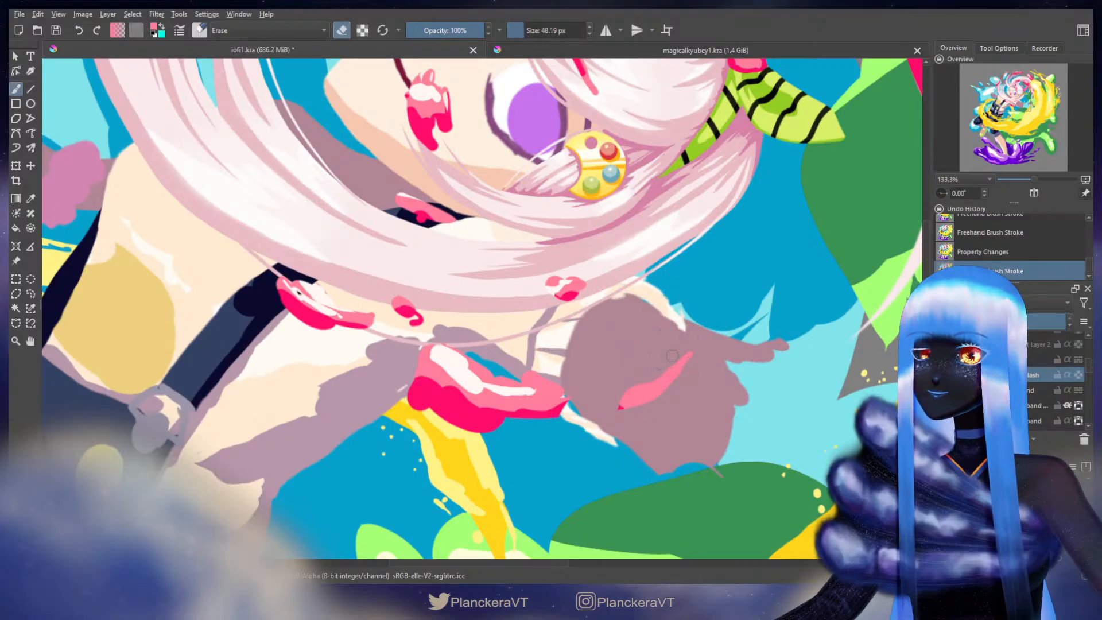
{"action": "mouse_move", "coordinate": [643, 377]}
{"action": "left_mouse_down"}
{"action": "mouse_move", "coordinate": [628, 400]}
{"action": "mouse_move", "coordinate": [638, 411]}
{"action": "left_mouse_up"}
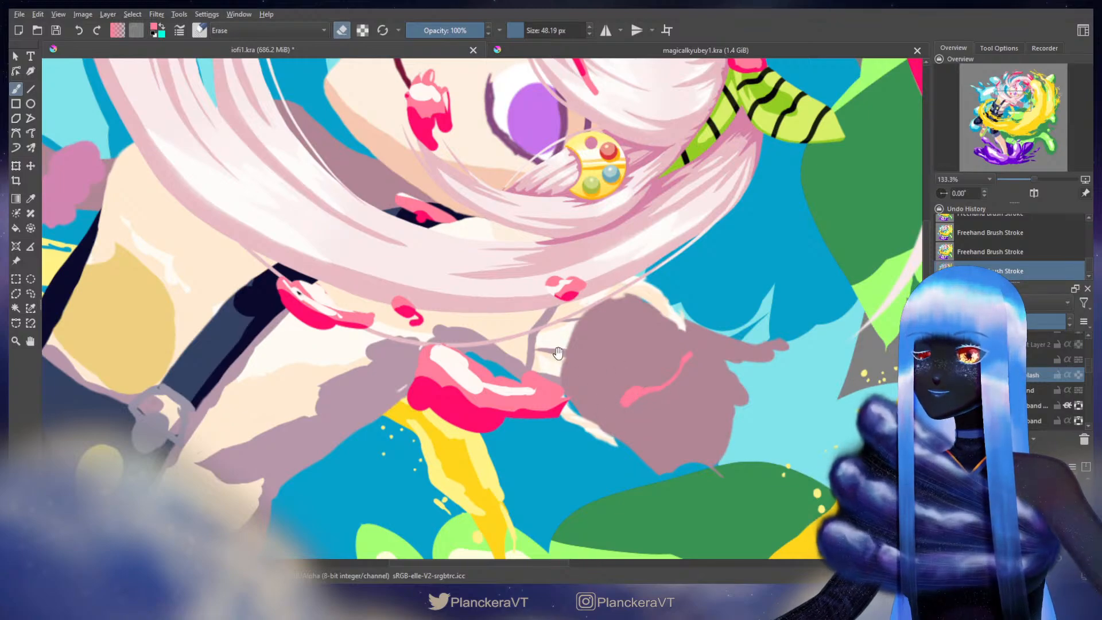
{"action": "mouse_move", "coordinate": [558, 354]}
{"action": "left_mouse_down"}
{"action": "mouse_move", "coordinate": [612, 323]}
{"action": "mouse_move", "coordinate": [554, 334]}
{"action": "left_mouse_up"}
{"action": "mouse_move", "coordinate": [479, 315]}
{"action": "left_mouse_down"}
{"action": "mouse_move", "coordinate": [510, 309]}
{"action": "mouse_move", "coordinate": [563, 335]}
{"action": "mouse_move", "coordinate": [574, 355]}
{"action": "mouse_move", "coordinate": [571, 345]}
{"action": "left_mouse_up"}
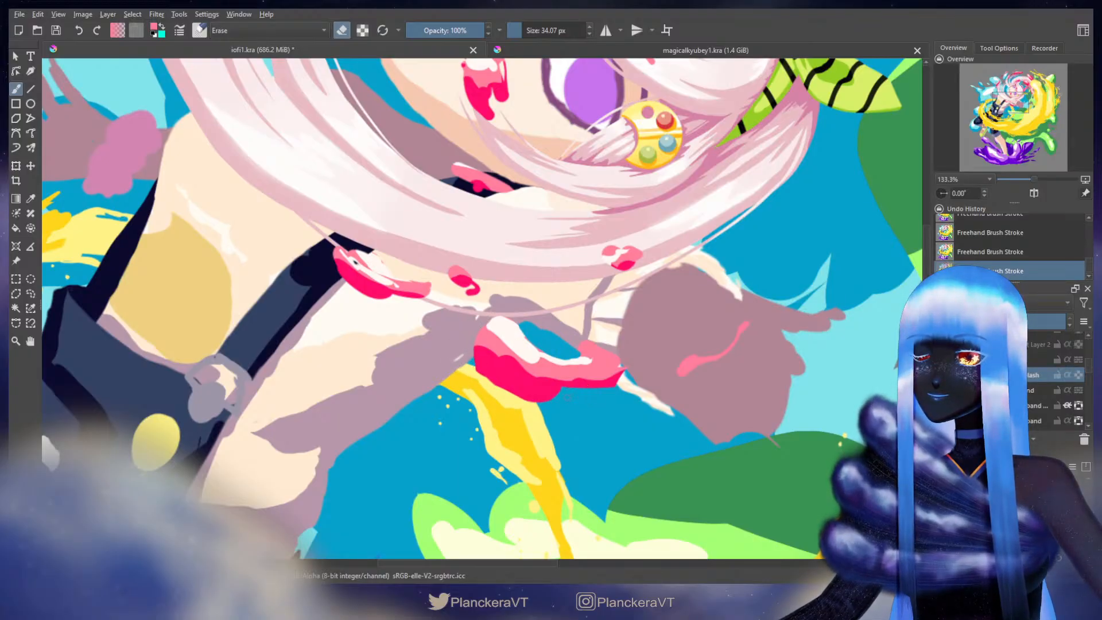
{"action": "mouse_move", "coordinate": [559, 394]}
{"action": "left_mouse_down"}
{"action": "mouse_move", "coordinate": [619, 378]}
{"action": "mouse_move", "coordinate": [627, 360]}
{"action": "mouse_move", "coordinate": [613, 381]}
{"action": "mouse_move", "coordinate": [569, 393]}
{"action": "mouse_move", "coordinate": [589, 391]}
{"action": "mouse_move", "coordinate": [500, 375]}
{"action": "mouse_move", "coordinate": [542, 398]}
{"action": "left_mouse_up"}
{"action": "key", "text": "e"}
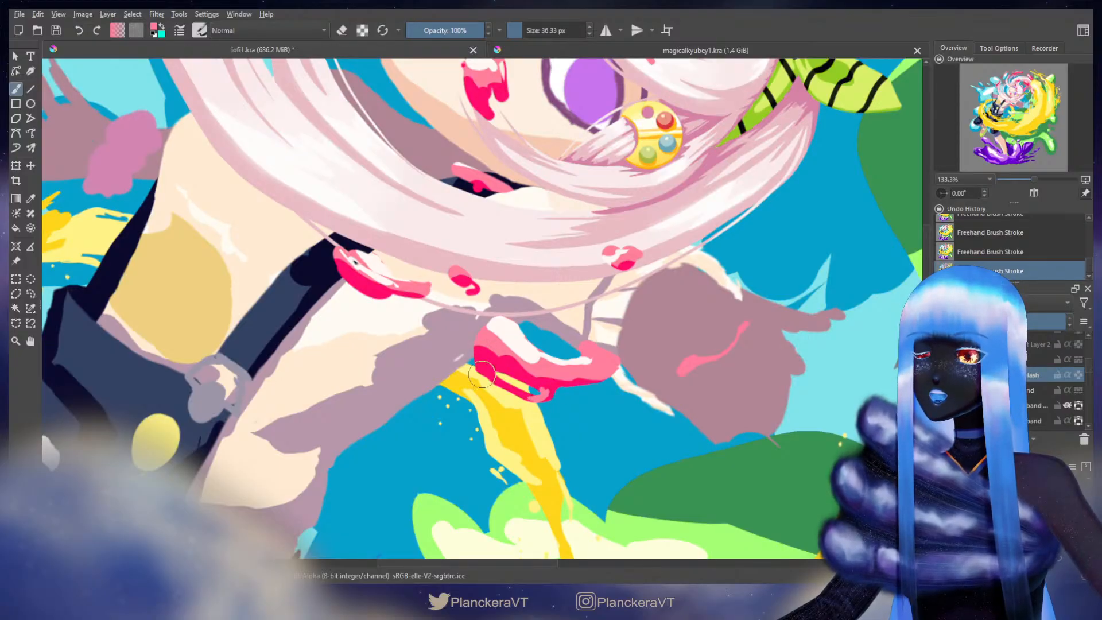
{"action": "key", "text": "e"}
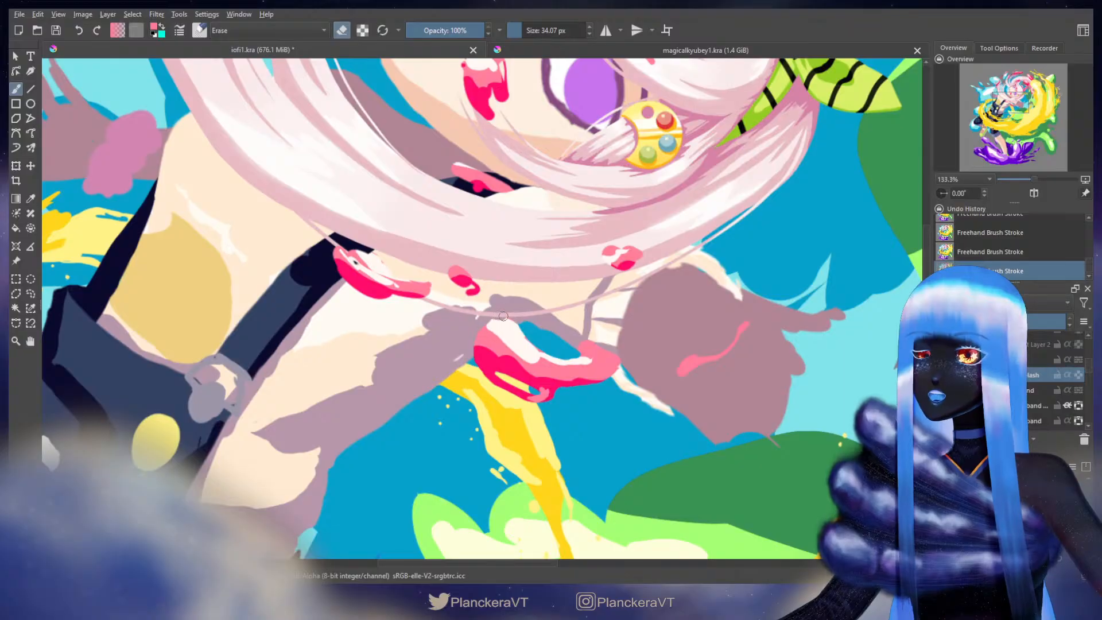
{"action": "key", "text": "e"}
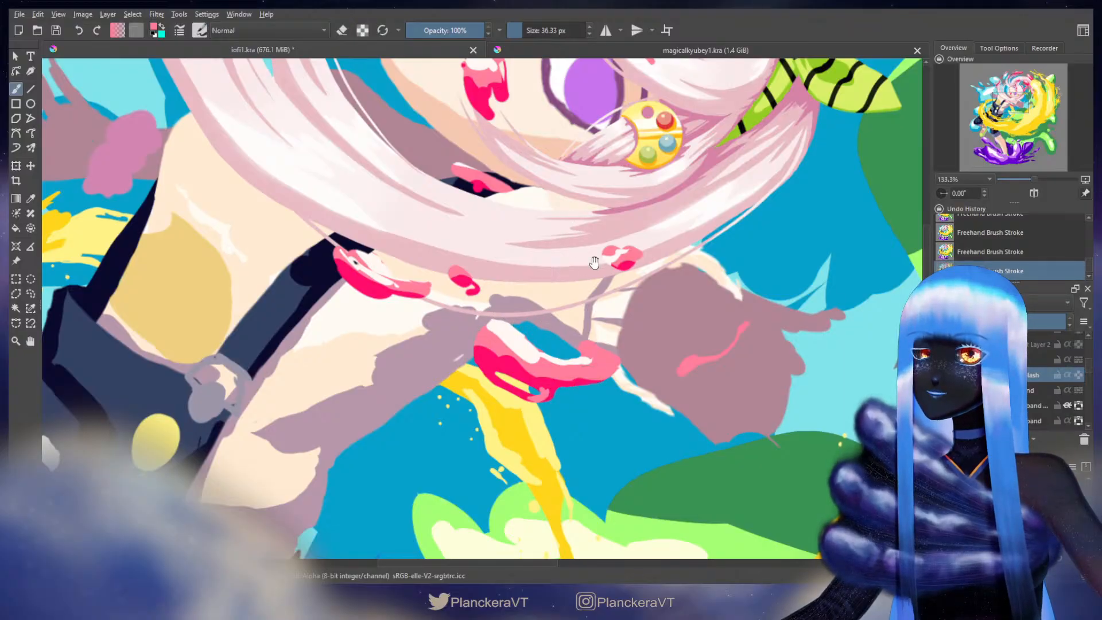
Step: Refine the small pink splats on the shoulder and the lower hair strands with light pink strokes and a small eraser
{"action": "mouse_move", "coordinate": [595, 262]}
{"action": "left_mouse_down"}
{"action": "mouse_move", "coordinate": [615, 330]}
{"action": "mouse_move", "coordinate": [637, 315]}
{"action": "mouse_move", "coordinate": [659, 320]}
{"action": "left_mouse_up"}
{"action": "left_click_drag", "start_coordinate": [484, 341], "coordinate": [495, 352]}
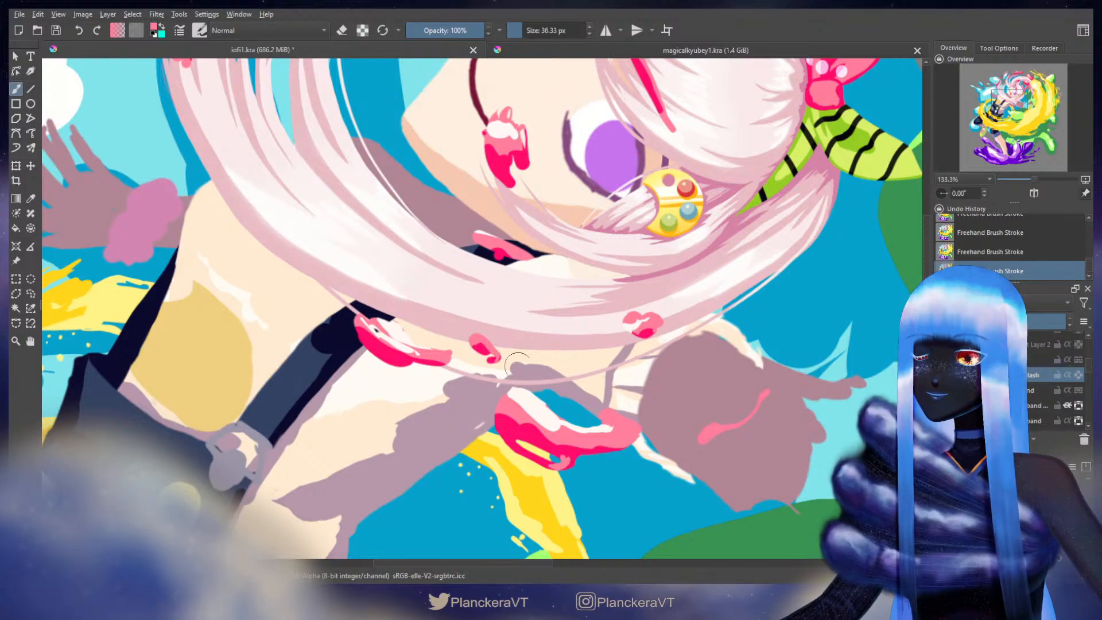
{"action": "key", "text": "e"}
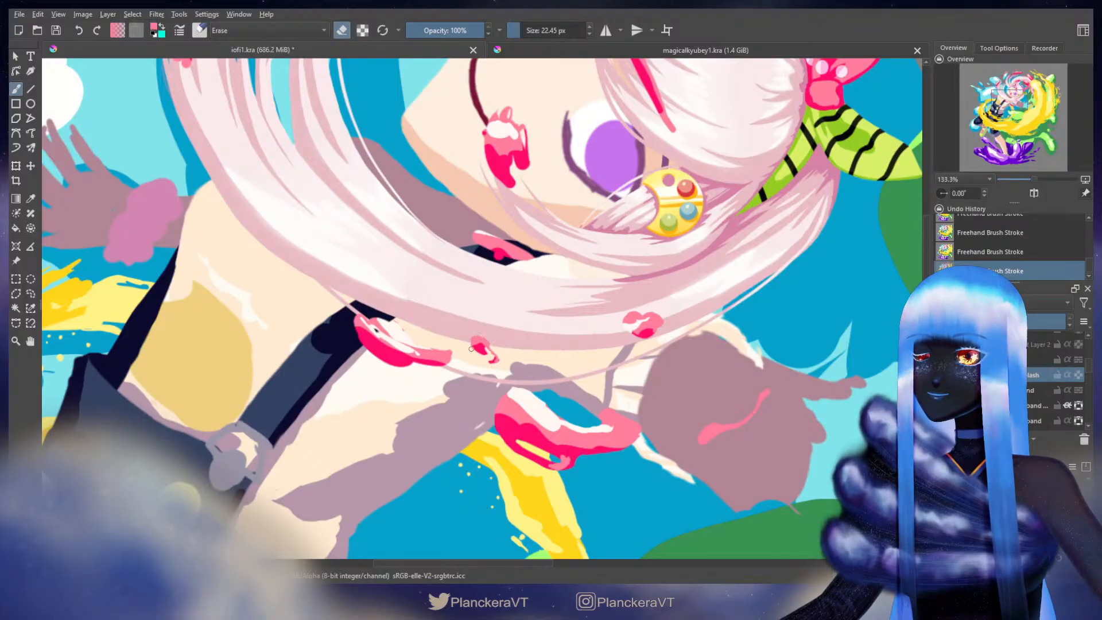
{"action": "mouse_move", "coordinate": [462, 359]}
{"action": "left_mouse_down"}
{"action": "mouse_move", "coordinate": [520, 376]}
{"action": "mouse_move", "coordinate": [494, 368]}
{"action": "mouse_move", "coordinate": [510, 375]}
{"action": "mouse_move", "coordinate": [459, 379]}
{"action": "left_mouse_up"}
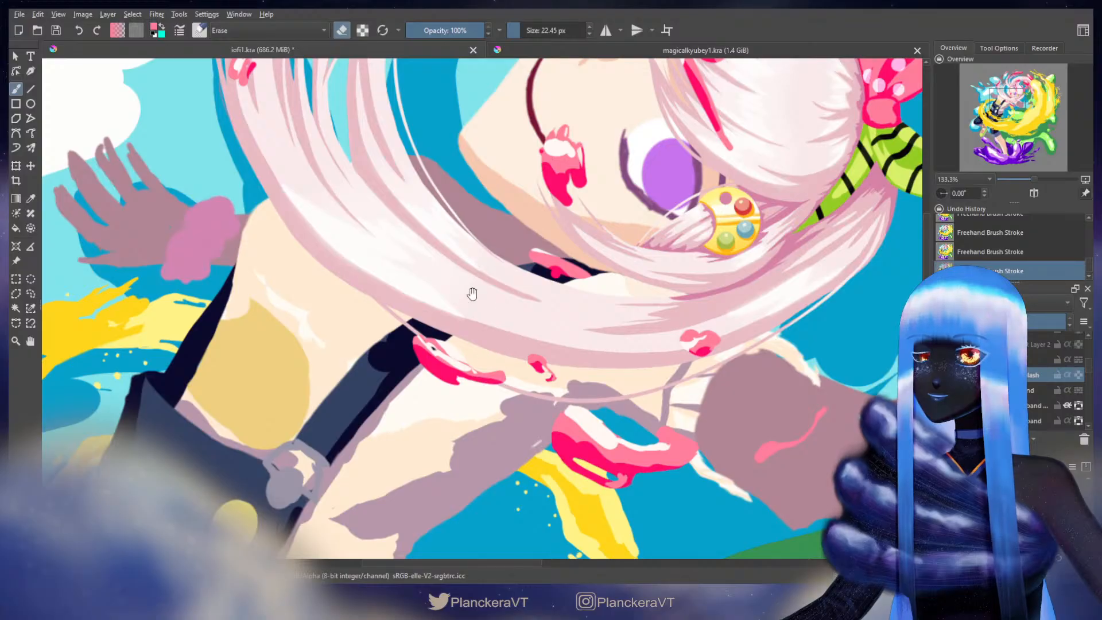
Step: Thin the pink streak on the navy strap and carve the cheek splat into dripping shapes with the eraser and light pink touch-ups
{"action": "left_click_drag", "start_coordinate": [473, 295], "coordinate": [468, 386]}
{"action": "mouse_move", "coordinate": [531, 359]}
{"action": "left_mouse_down"}
{"action": "mouse_move", "coordinate": [586, 369]}
{"action": "mouse_move", "coordinate": [548, 364]}
{"action": "left_mouse_up"}
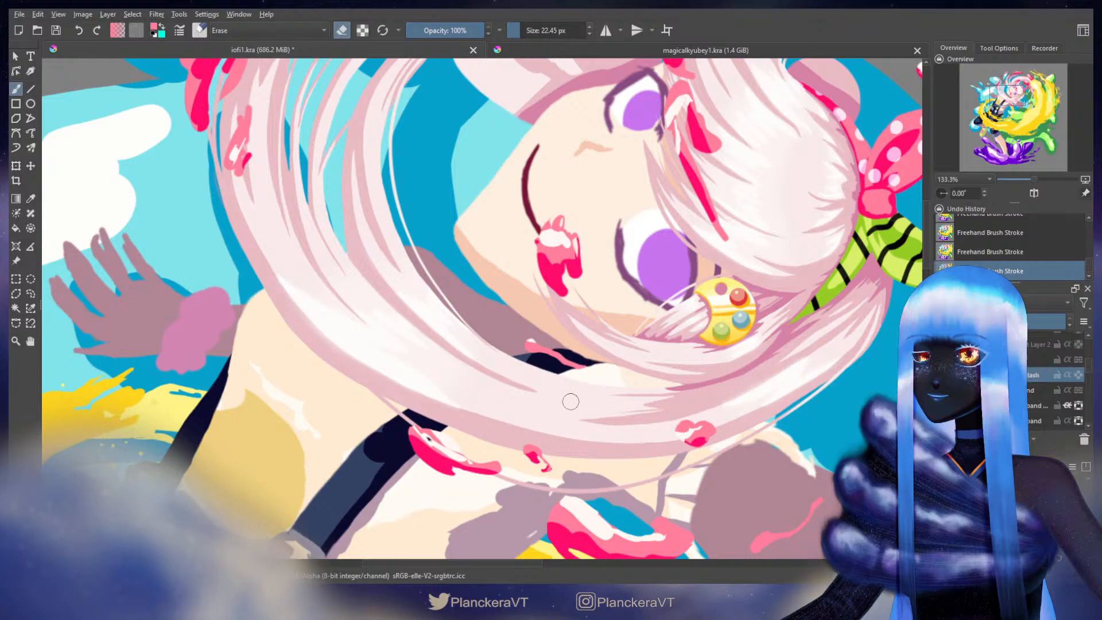
{"action": "mouse_move", "coordinate": [554, 252]}
{"action": "left_mouse_down"}
{"action": "mouse_move", "coordinate": [562, 290]}
{"action": "mouse_move", "coordinate": [539, 280]}
{"action": "mouse_move", "coordinate": [541, 301]}
{"action": "mouse_move", "coordinate": [538, 281]}
{"action": "left_mouse_up"}
{"action": "key", "text": "ctrl+z"}
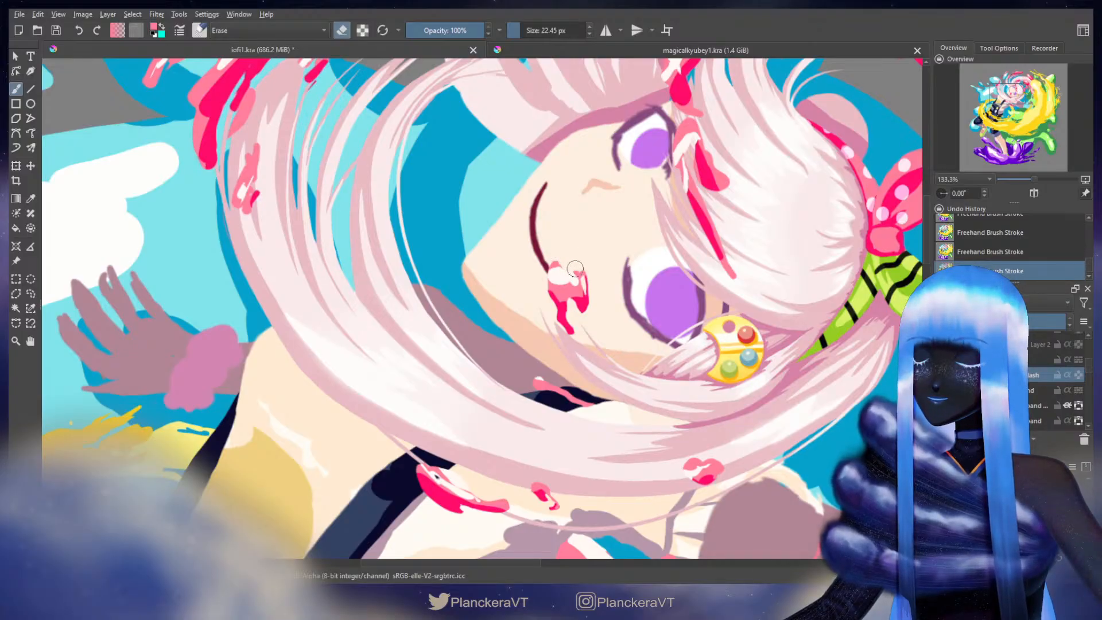
{"action": "key", "text": "e"}
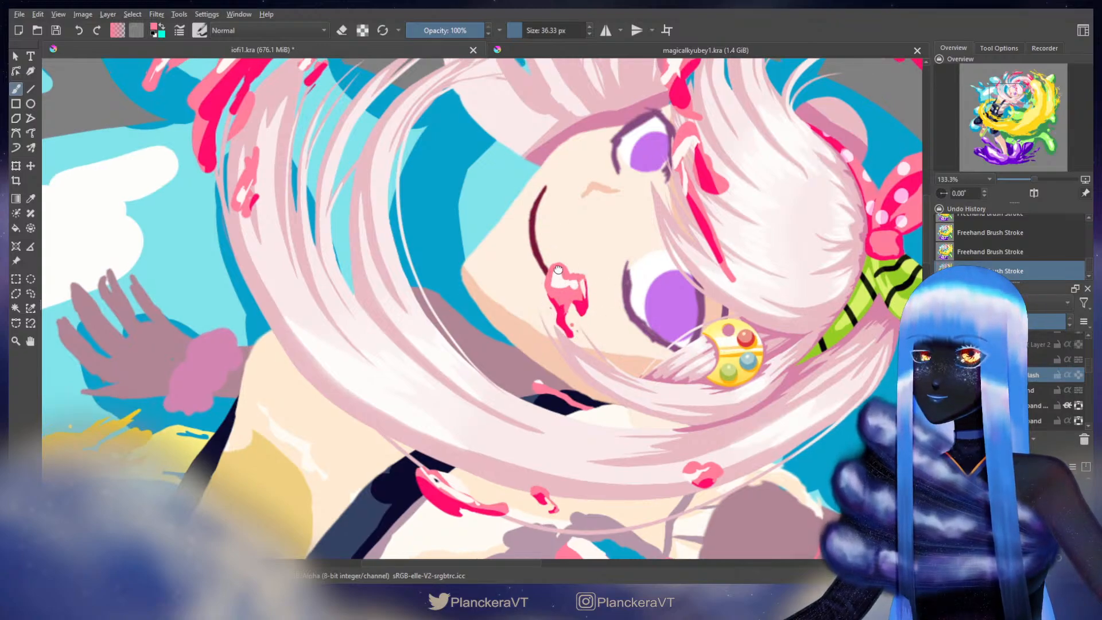
Step: Add a rounded light pink rim to the long splash over the cyan blob, and trim its lower edges beside the hair strands
{"action": "mouse_move", "coordinate": [560, 235]}
{"action": "left_mouse_down"}
{"action": "mouse_move", "coordinate": [552, 345]}
{"action": "mouse_move", "coordinate": [550, 215]}
{"action": "mouse_move", "coordinate": [643, 361]}
{"action": "left_mouse_up"}
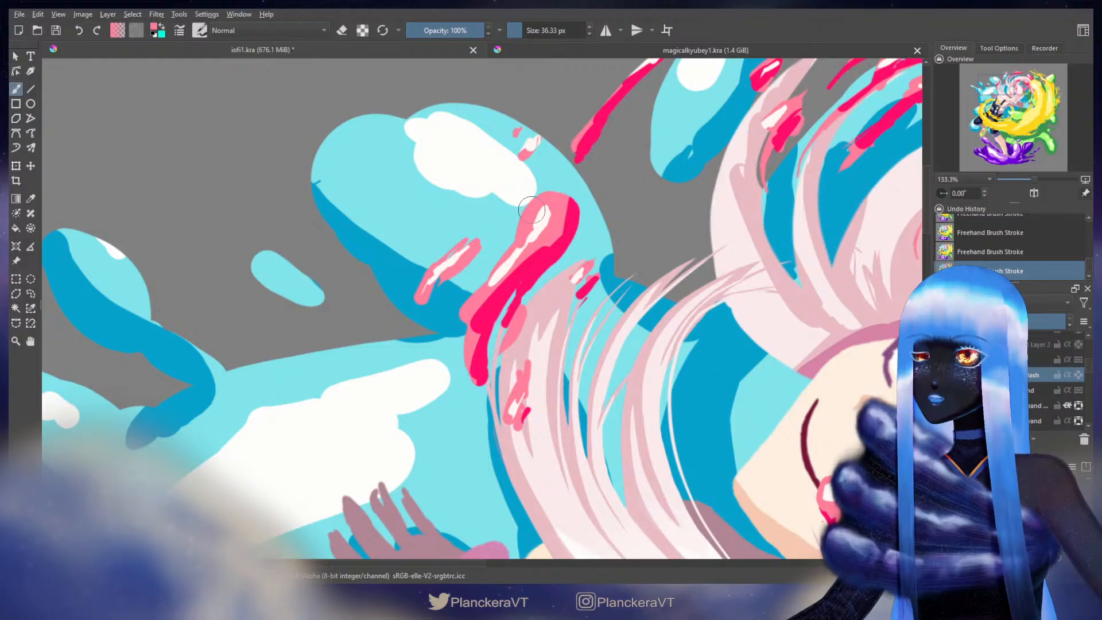
{"action": "mouse_move", "coordinate": [567, 196]}
{"action": "left_mouse_down"}
{"action": "mouse_move", "coordinate": [583, 221]}
{"action": "mouse_move", "coordinate": [569, 246]}
{"action": "mouse_move", "coordinate": [554, 256]}
{"action": "mouse_move", "coordinate": [512, 238]}
{"action": "mouse_move", "coordinate": [480, 290]}
{"action": "mouse_move", "coordinate": [502, 253]}
{"action": "mouse_move", "coordinate": [484, 281]}
{"action": "mouse_move", "coordinate": [554, 272]}
{"action": "mouse_move", "coordinate": [525, 277]}
{"action": "left_mouse_up"}
{"action": "key", "text": "e"}
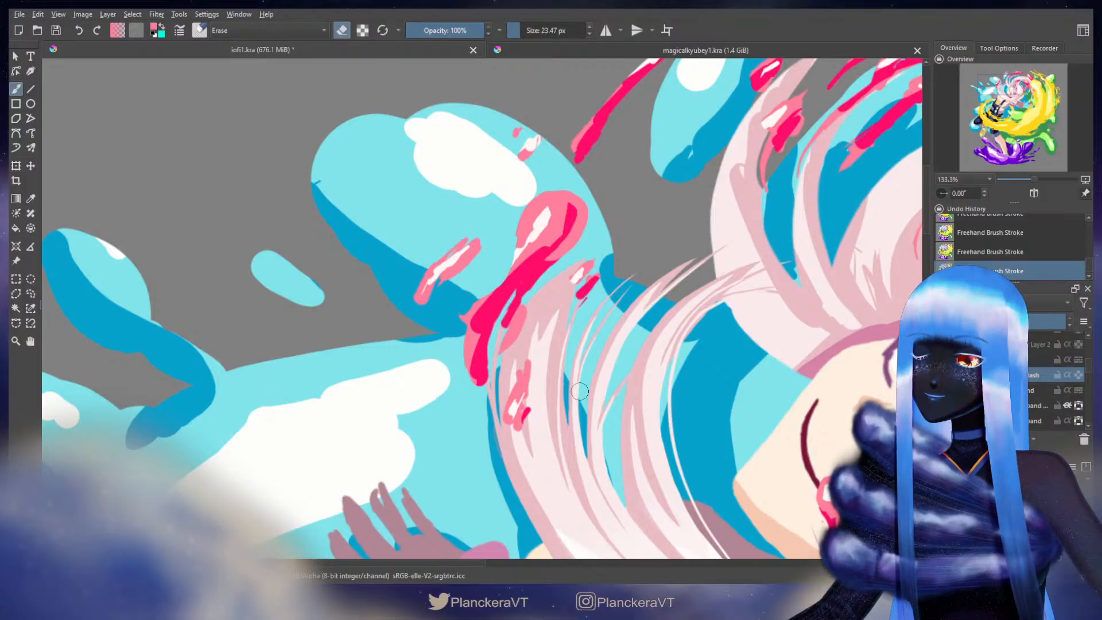
{"action": "key", "text": "e"}
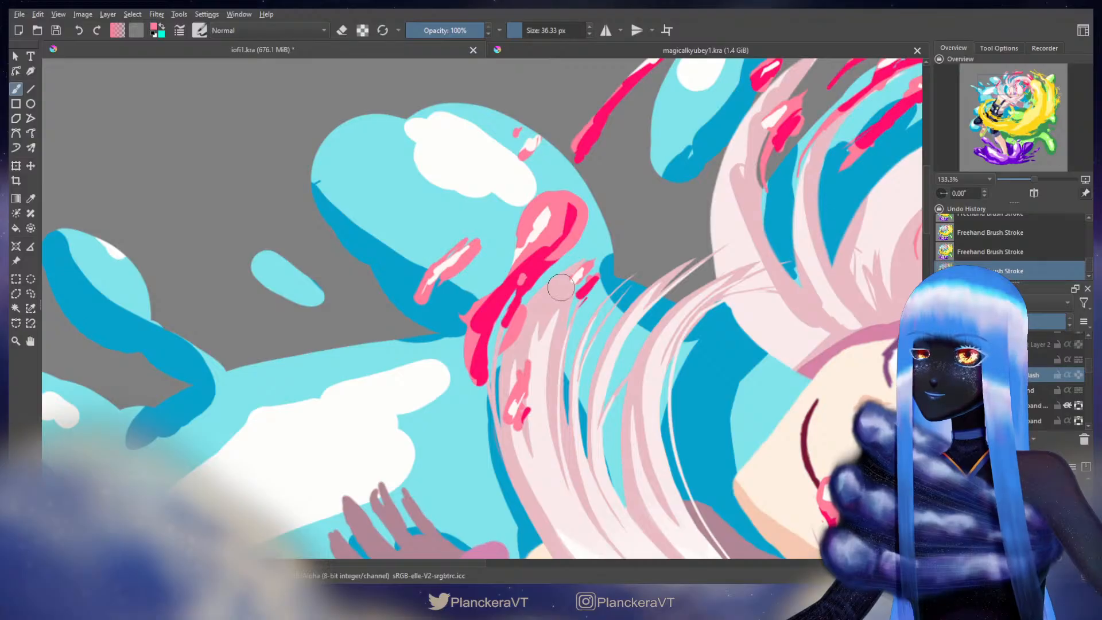
{"action": "key", "text": "e"}
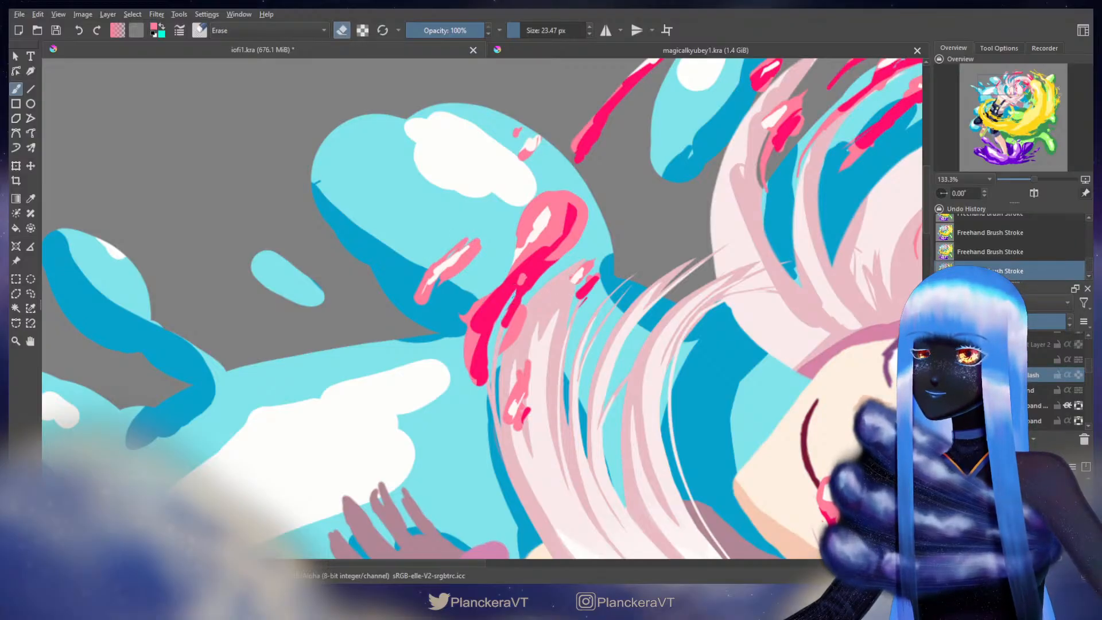
{"action": "left_click_drag", "start_coordinate": [513, 295], "coordinate": [507, 350]}
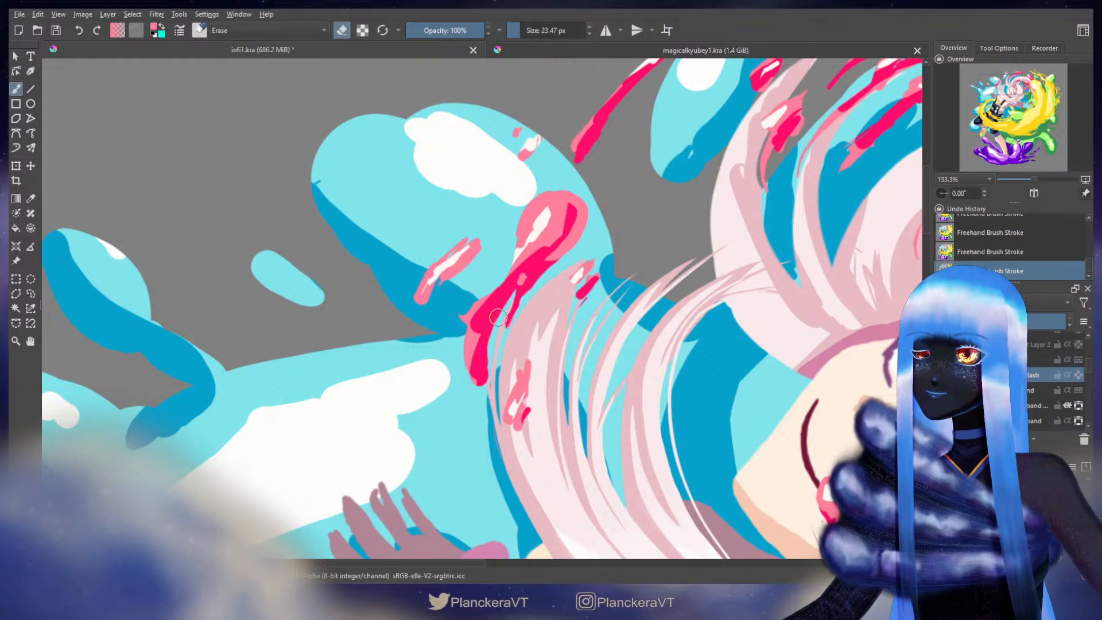
{"action": "mouse_move", "coordinate": [477, 297]}
{"action": "left_mouse_down"}
{"action": "mouse_move", "coordinate": [460, 322]}
{"action": "mouse_move", "coordinate": [473, 363]}
{"action": "mouse_move", "coordinate": [469, 306]}
{"action": "mouse_move", "coordinate": [466, 383]}
{"action": "left_mouse_up"}
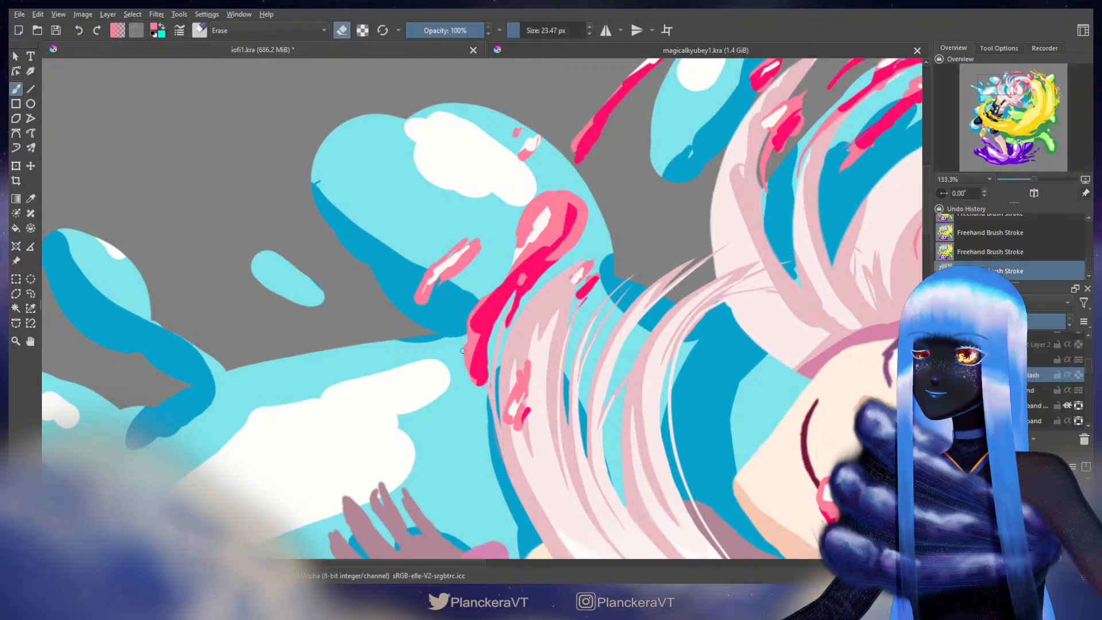
{"action": "left_click_drag", "start_coordinate": [491, 333], "coordinate": [500, 320]}
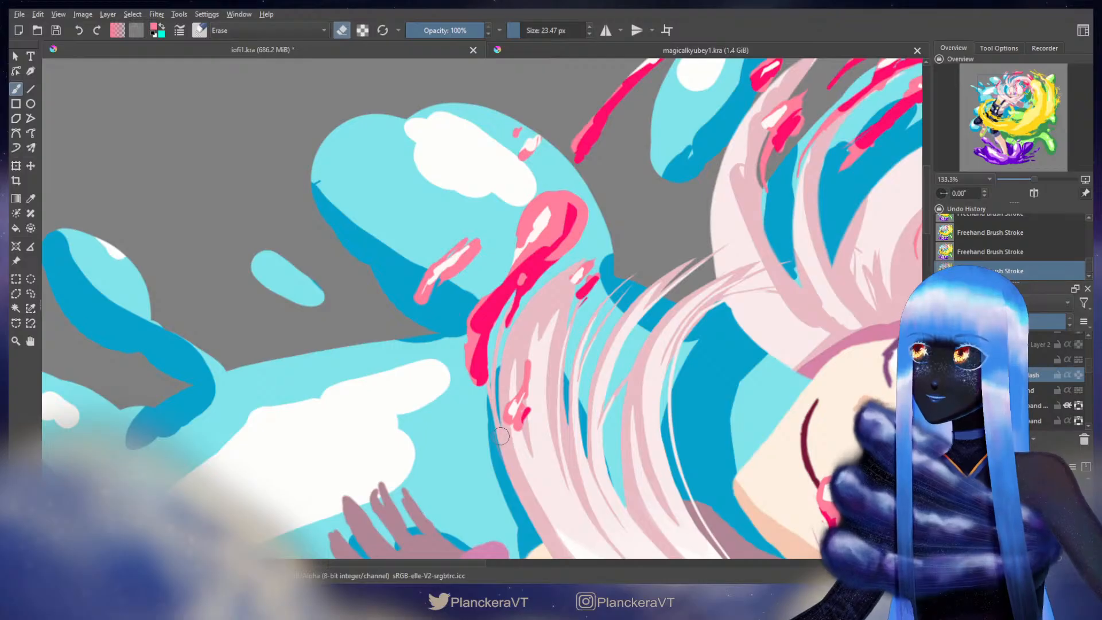
{"action": "key", "text": "e"}
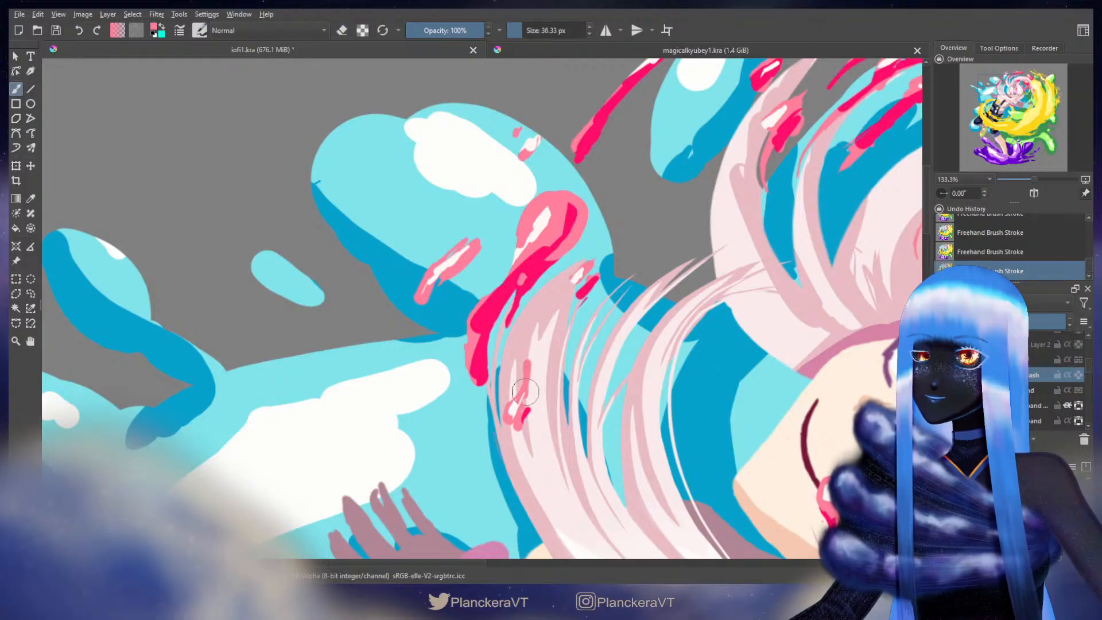
Step: Reshape the small splat on the outer pale hair strand with light pink strokes
{"action": "left_click_drag", "start_coordinate": [526, 392], "coordinate": [521, 415]}
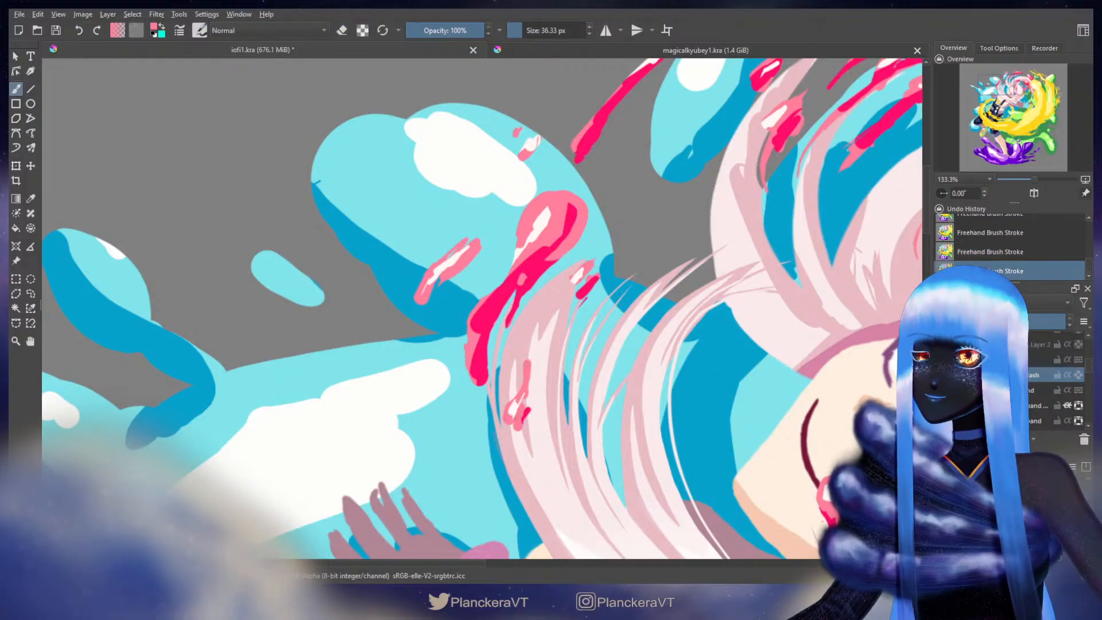
{"action": "mouse_move", "coordinate": [510, 423]}
{"action": "left_mouse_down"}
{"action": "mouse_move", "coordinate": [523, 426]}
{"action": "mouse_move", "coordinate": [524, 404]}
{"action": "left_mouse_up"}
{"action": "key", "text": "ctrl+z"}
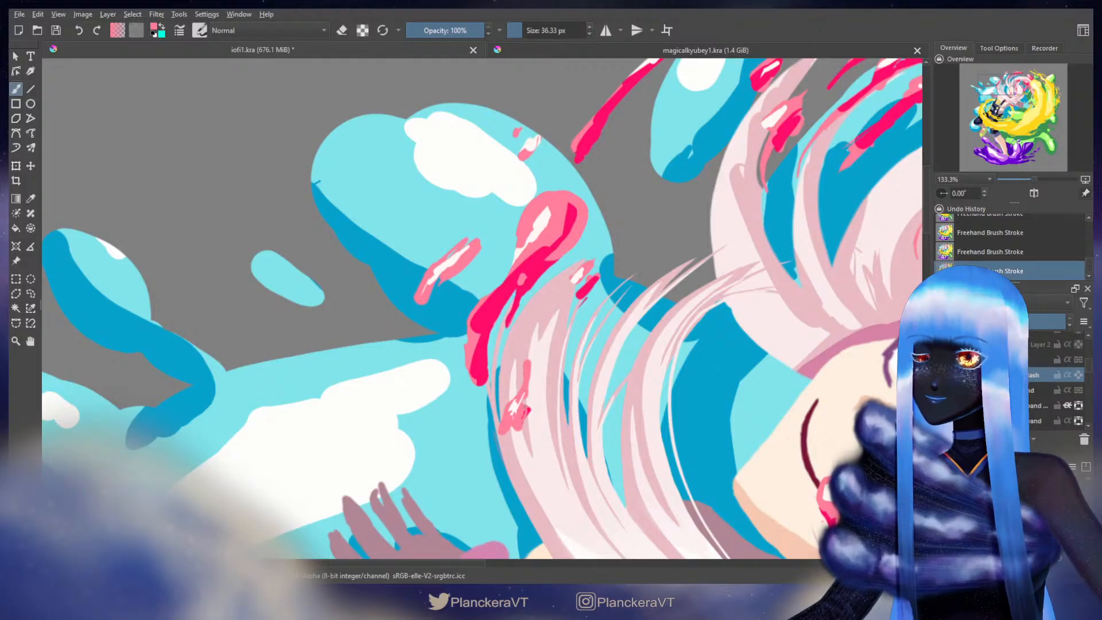
Step: Hollow out the short pink streak on the large cyan blob into a looped drip, alternating eraser and light pink strokes
{"action": "mouse_move", "coordinate": [488, 279]}
{"action": "left_mouse_down"}
{"action": "mouse_move", "coordinate": [582, 327]}
{"action": "mouse_move", "coordinate": [547, 302]}
{"action": "left_mouse_up"}
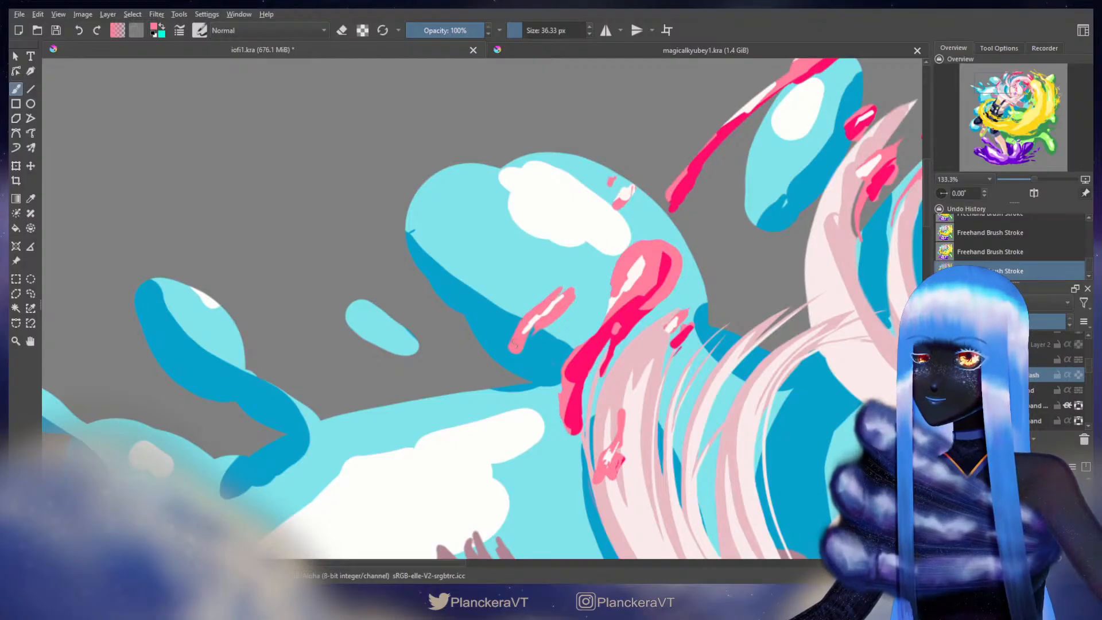
{"action": "key", "text": "e"}
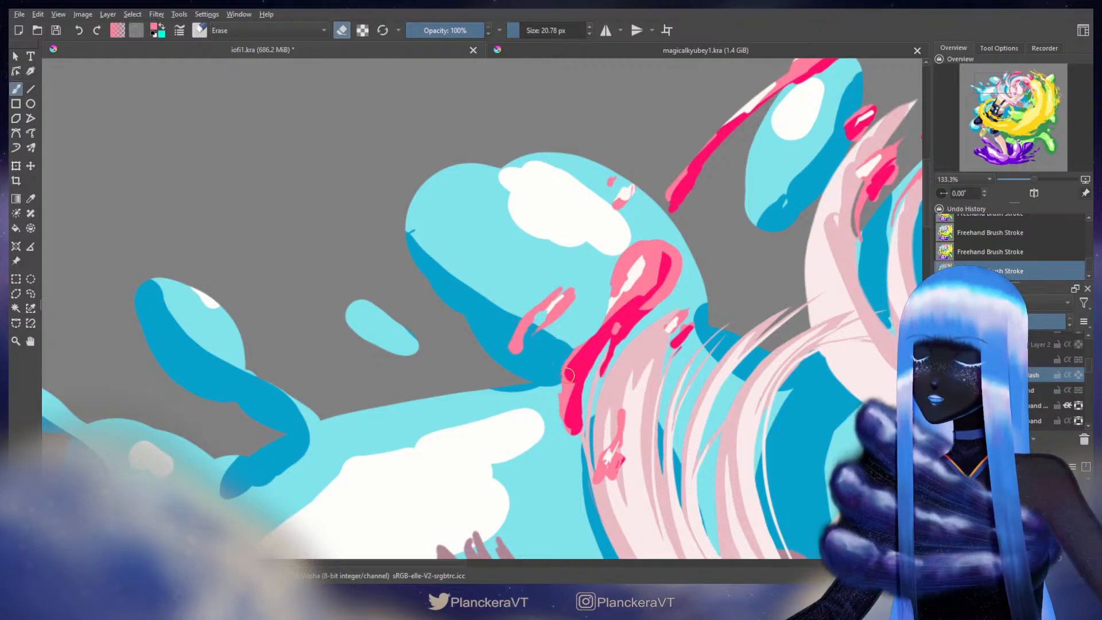
{"action": "key", "text": "e"}
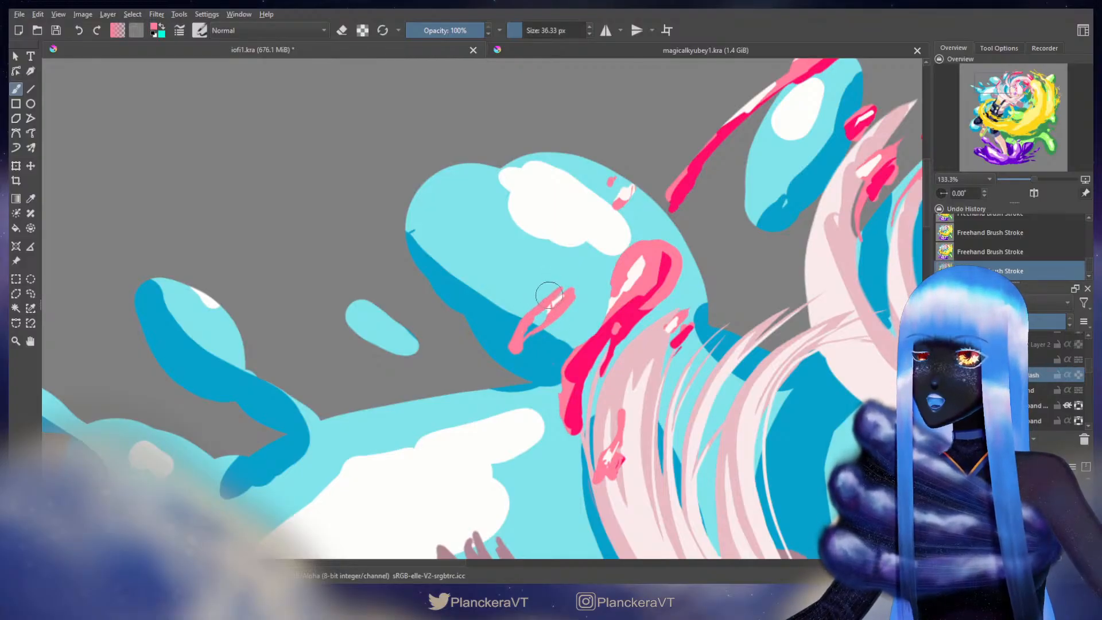
{"action": "mouse_move", "coordinate": [553, 291]}
{"action": "left_mouse_down"}
{"action": "mouse_move", "coordinate": [527, 313]}
{"action": "mouse_move", "coordinate": [573, 294]}
{"action": "left_mouse_up"}
{"action": "key", "text": "e"}
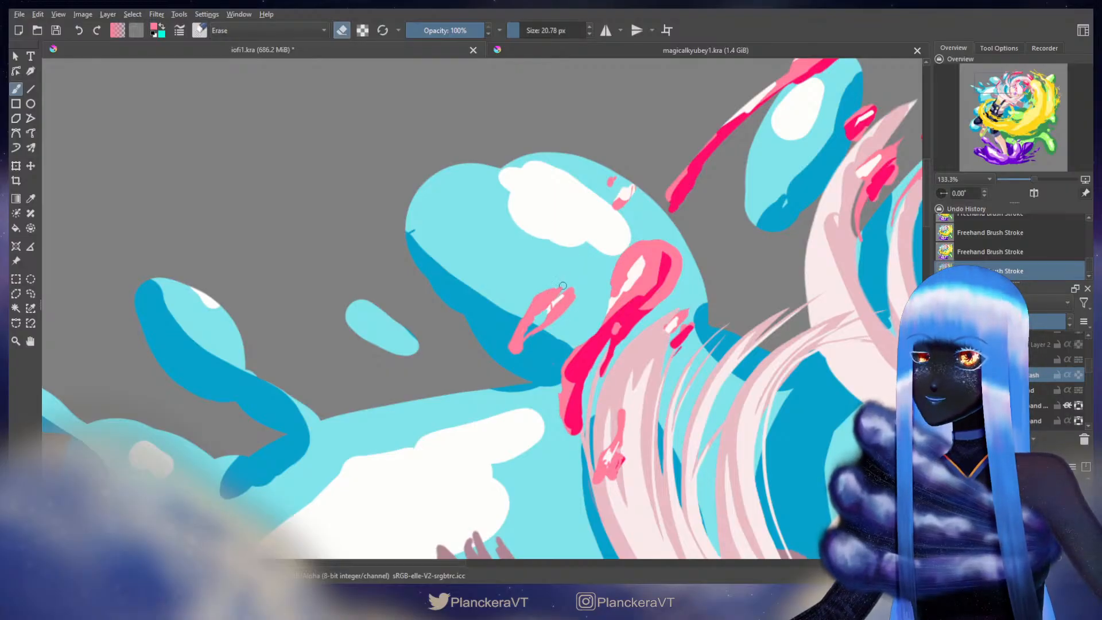
{"action": "left_click_drag", "start_coordinate": [560, 287], "coordinate": [553, 330]}
{"action": "key", "text": "e"}
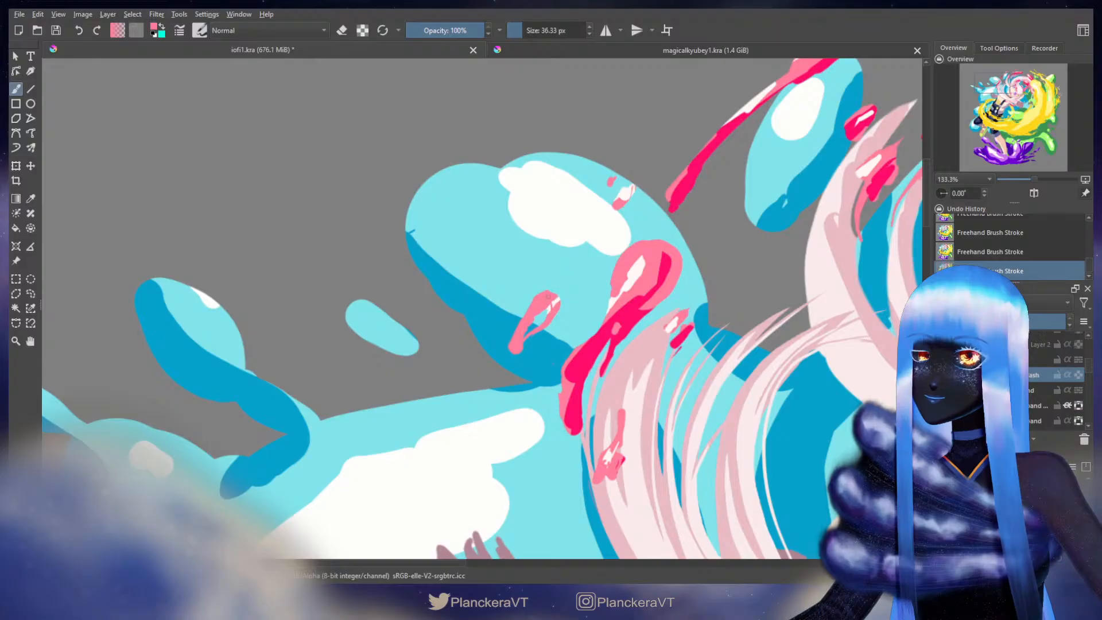
Step: Paint light pink over the white highlight of the small splat at the hair tips, and thin the dark pink streak beside it
{"action": "mouse_move", "coordinate": [606, 268]}
{"action": "left_mouse_down"}
{"action": "mouse_move", "coordinate": [534, 224]}
{"action": "mouse_move", "coordinate": [523, 202]}
{"action": "left_mouse_up"}
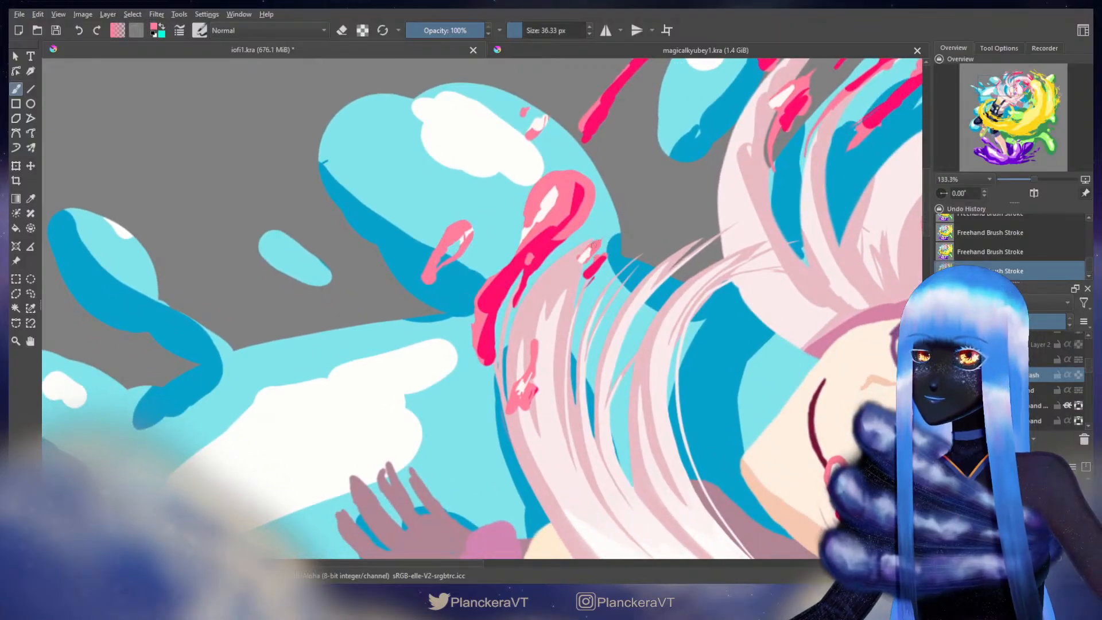
{"action": "key", "text": "bracketleft"}
{"action": "key", "text": "bracketleft"}
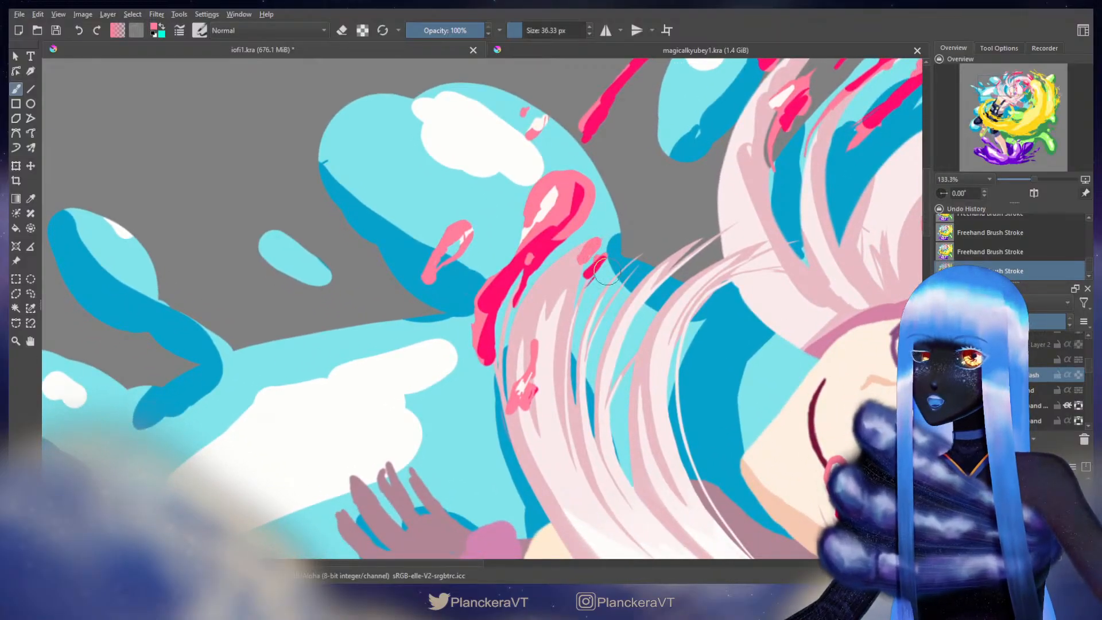
{"action": "key", "text": "e"}
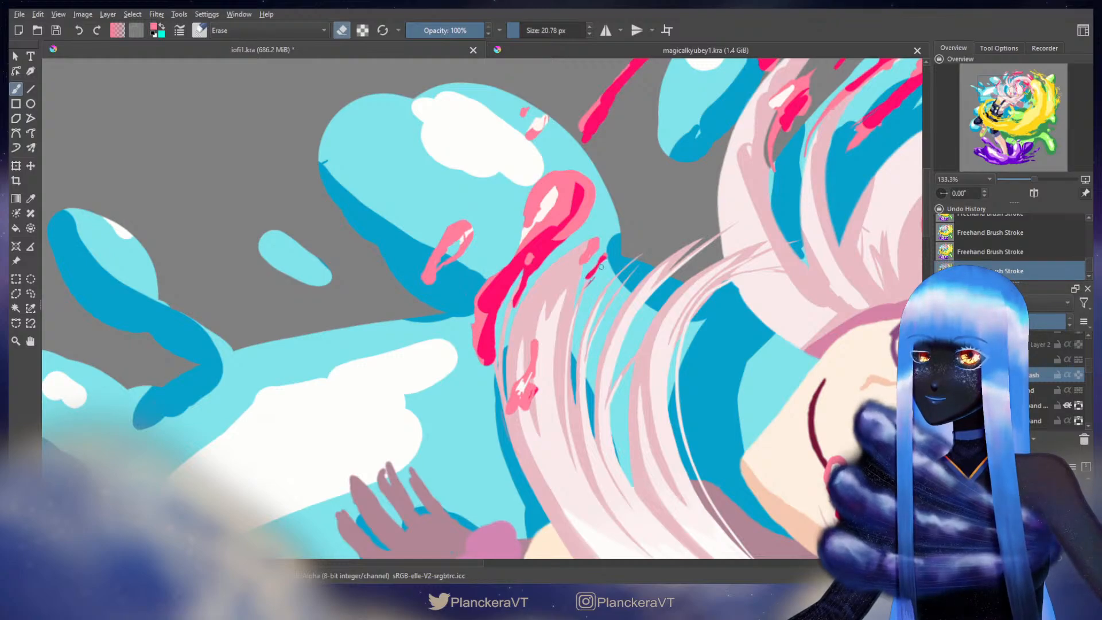
{"action": "key", "text": "e"}
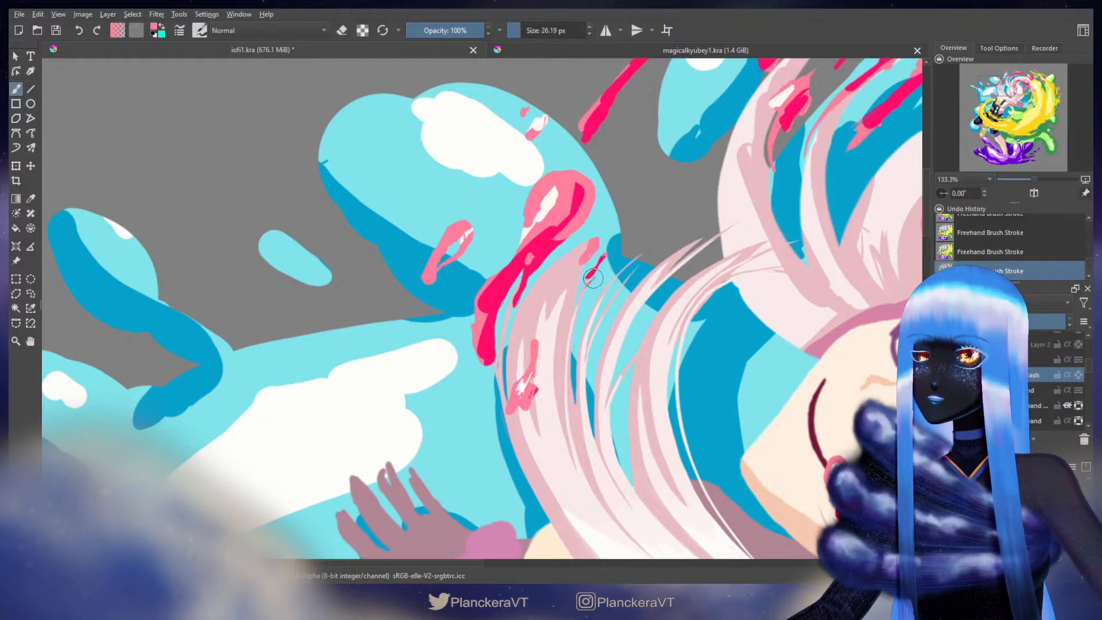
Step: Cover the white highlights of the long streak above the smaller cyan drop with light pink, using a brush of about 42 px
{"action": "left_click_drag", "start_coordinate": [676, 127], "coordinate": [641, 340]}
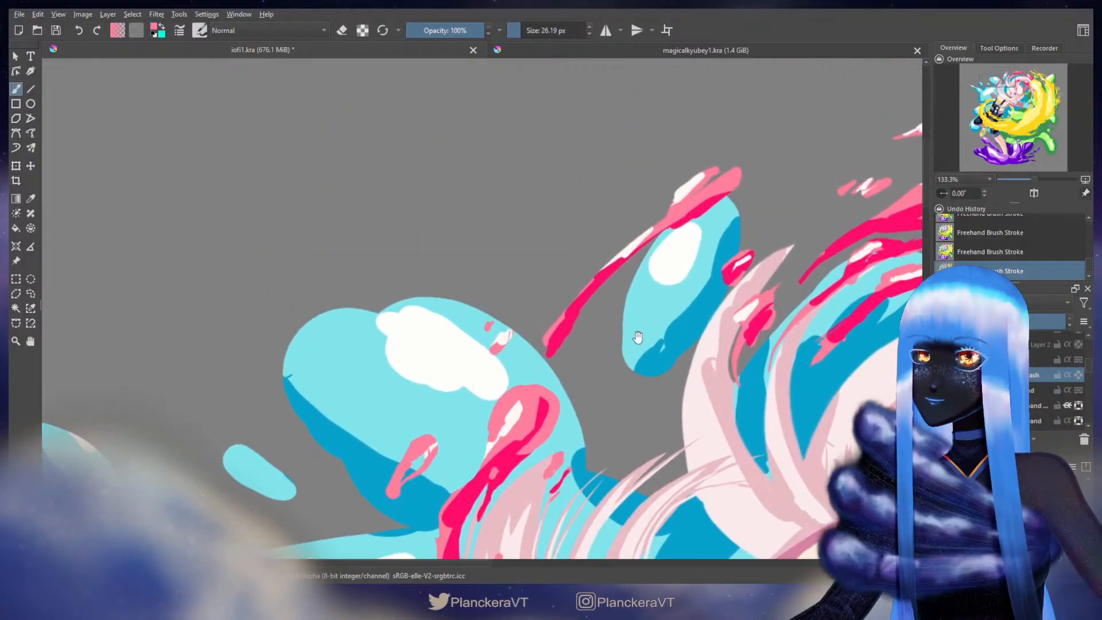
{"action": "left_click_drag", "start_coordinate": [643, 247], "coordinate": [657, 243], "text": "shift"}
{"action": "mouse_move", "coordinate": [693, 194]}
{"action": "left_mouse_down"}
{"action": "mouse_move", "coordinate": [674, 210]}
{"action": "mouse_move", "coordinate": [726, 174]}
{"action": "left_mouse_up"}
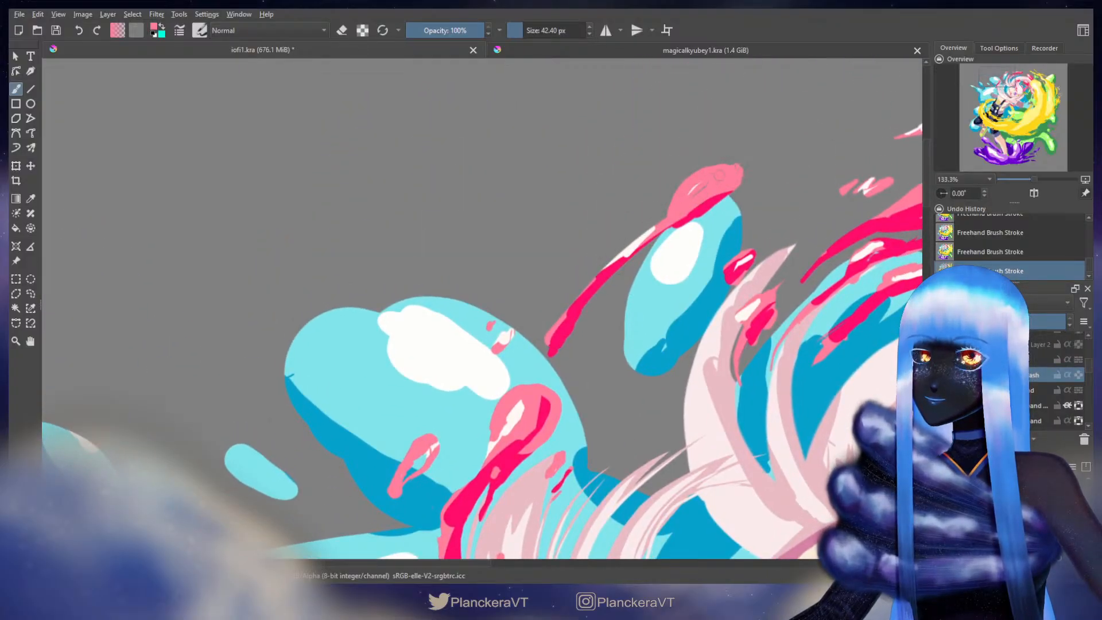
{"action": "left_click_drag", "start_coordinate": [667, 218], "coordinate": [603, 275]}
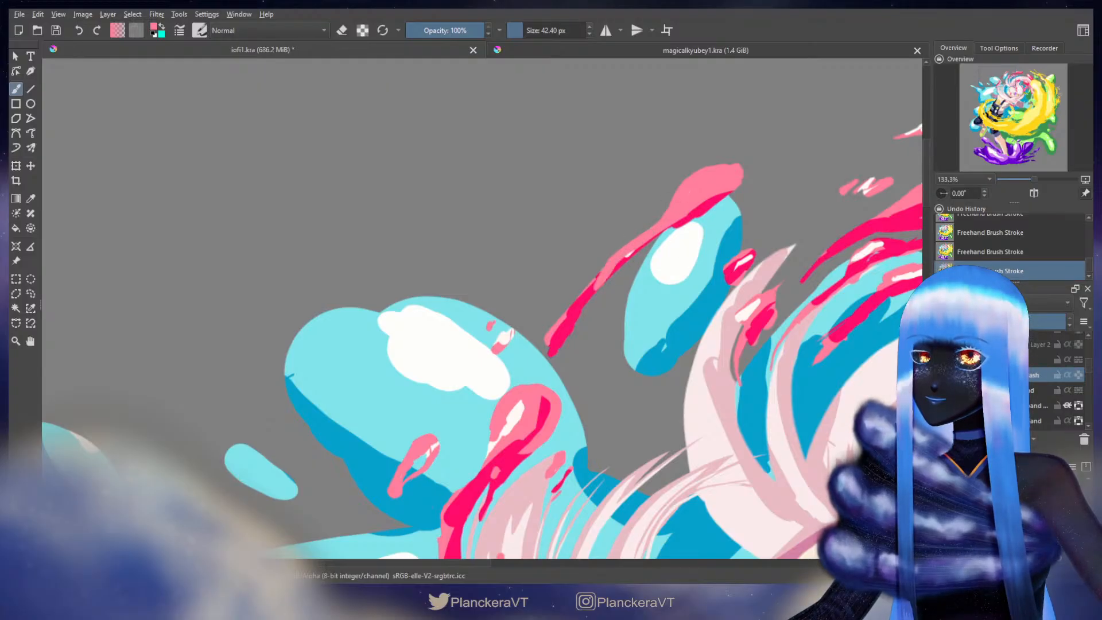
Step: Thin the long streak's tail with the eraser, and reshape the two tiny droplets on the large cyan blob, filling the bigger one light pink
{"action": "key", "text": "e"}
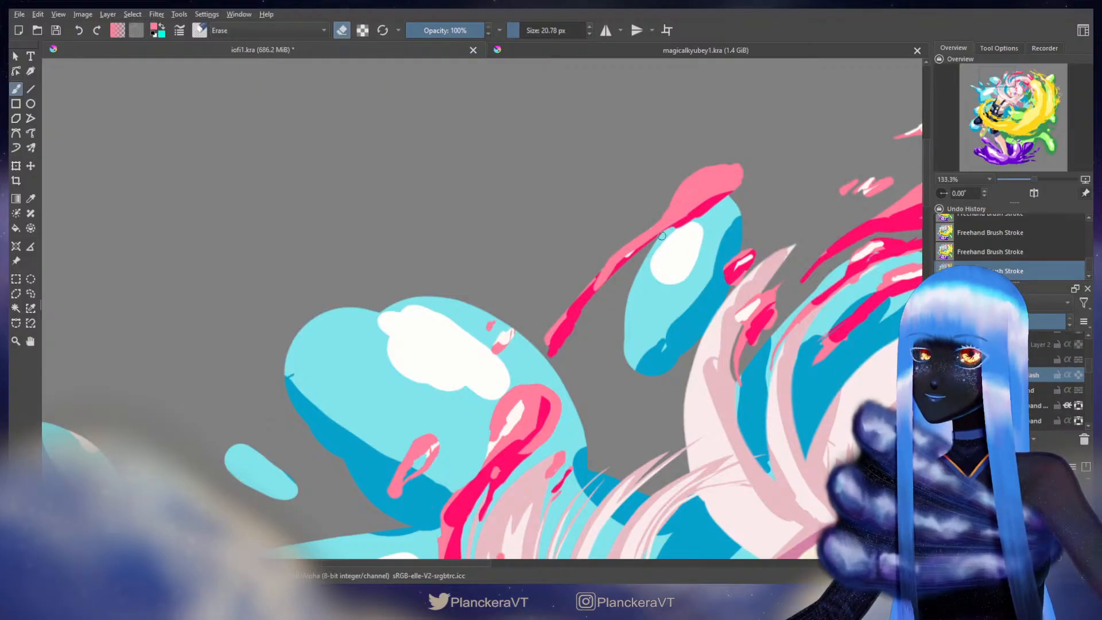
{"action": "mouse_move", "coordinate": [662, 236]}
{"action": "left_mouse_down"}
{"action": "mouse_move", "coordinate": [574, 308]}
{"action": "mouse_move", "coordinate": [550, 351]}
{"action": "left_mouse_up"}
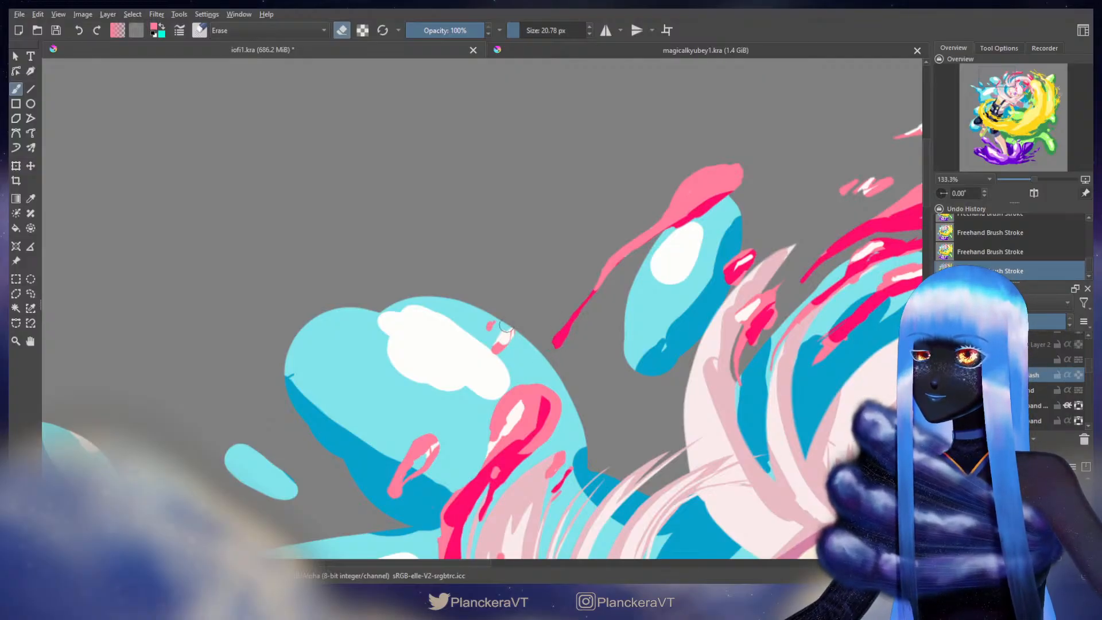
{"action": "left_click_drag", "start_coordinate": [505, 326], "coordinate": [491, 324]}
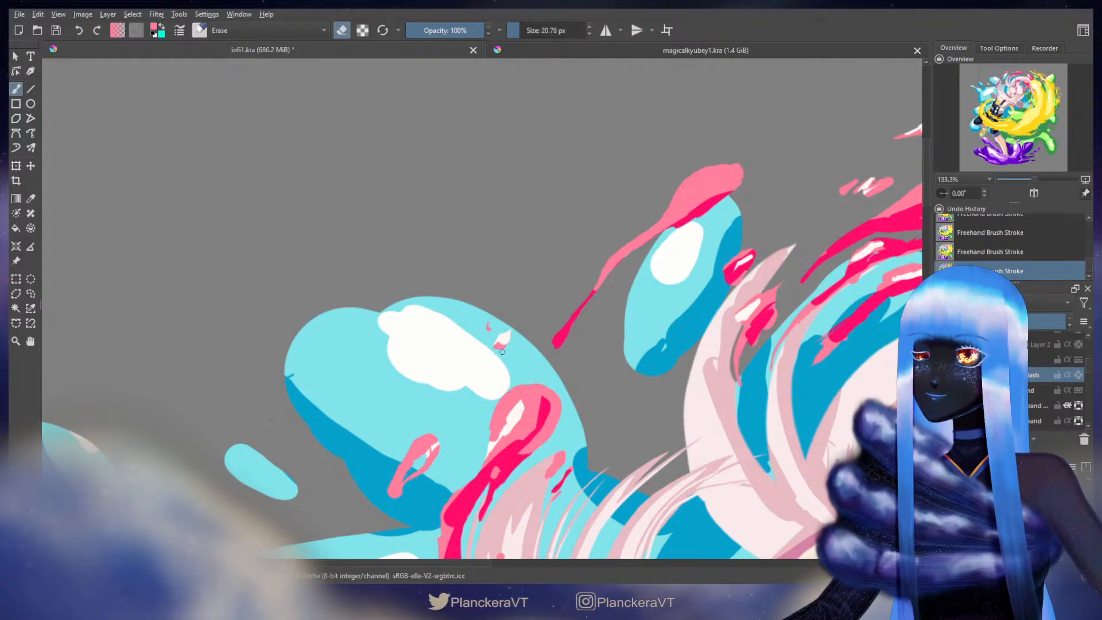
{"action": "key", "text": "e"}
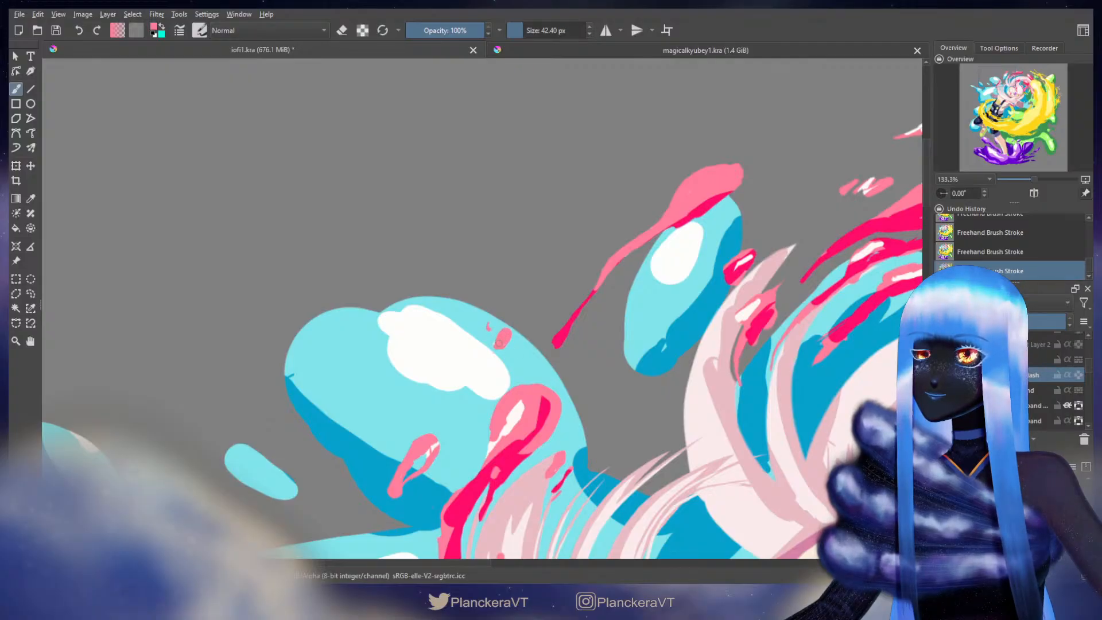
Step: Carve the splat on the pointed hair tip into a dripping shape with the eraser and smaller light pink strokes
{"action": "left_click_drag", "start_coordinate": [587, 300], "coordinate": [415, 367]}
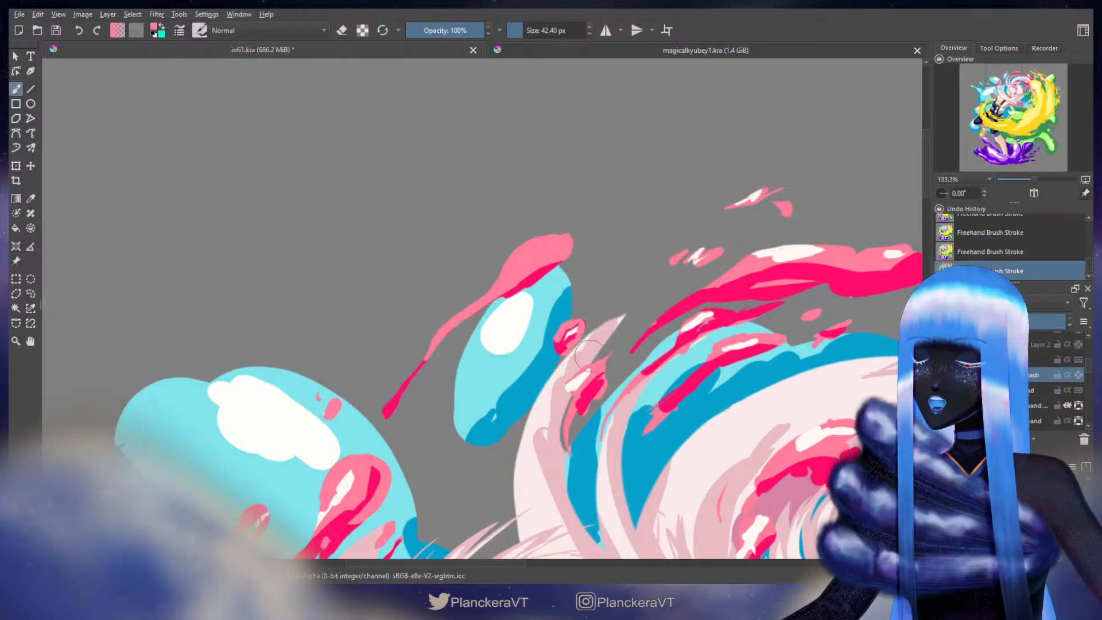
{"action": "key", "text": "e"}
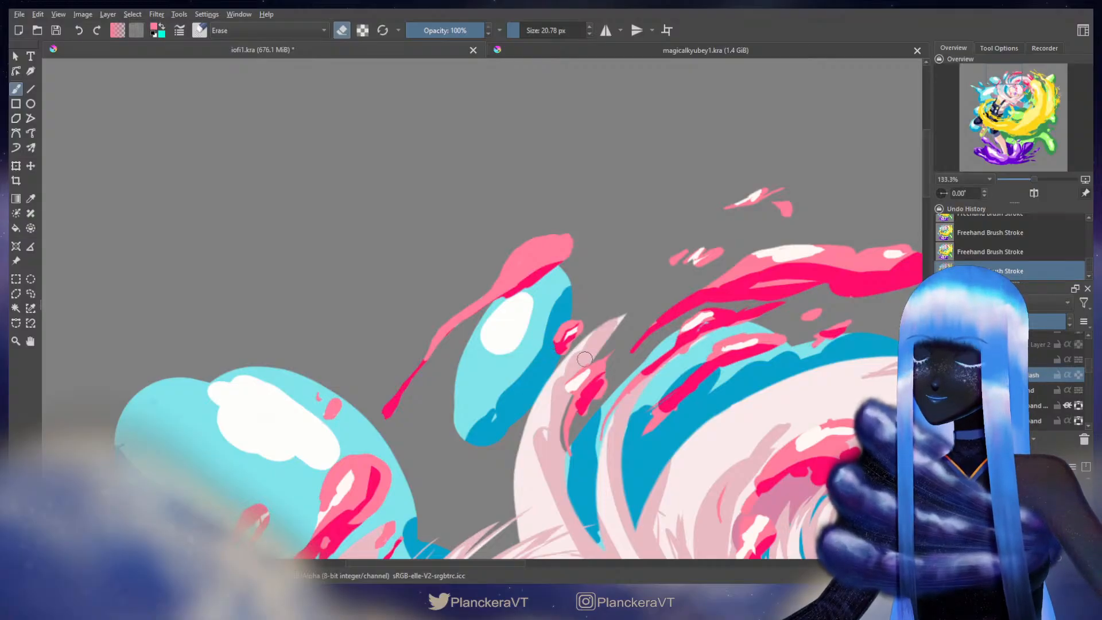
{"action": "left_click_drag", "start_coordinate": [599, 366], "coordinate": [604, 288]}
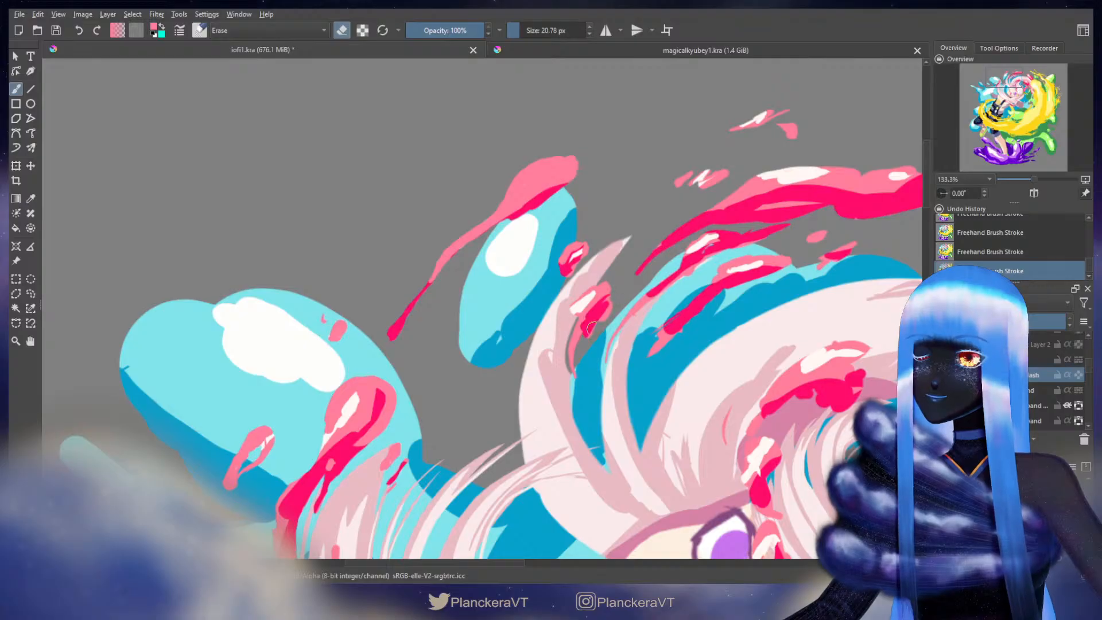
{"action": "key", "text": "e"}
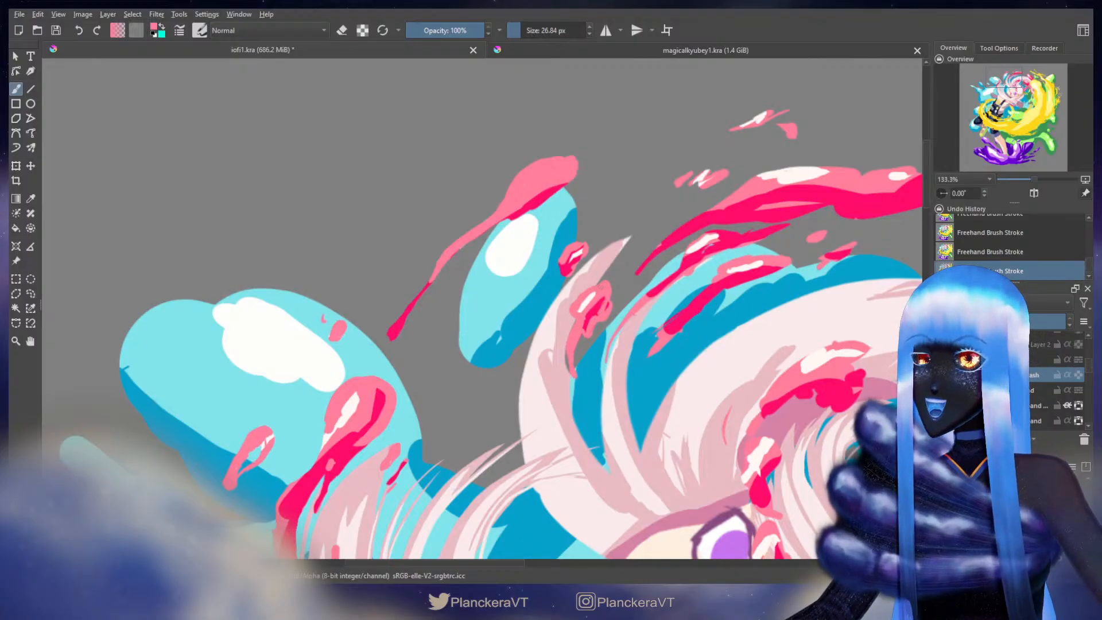
{"action": "key", "text": "ctrl+z"}
{"action": "key", "text": "ctrl+shift+z"}
{"action": "key", "text": "e"}
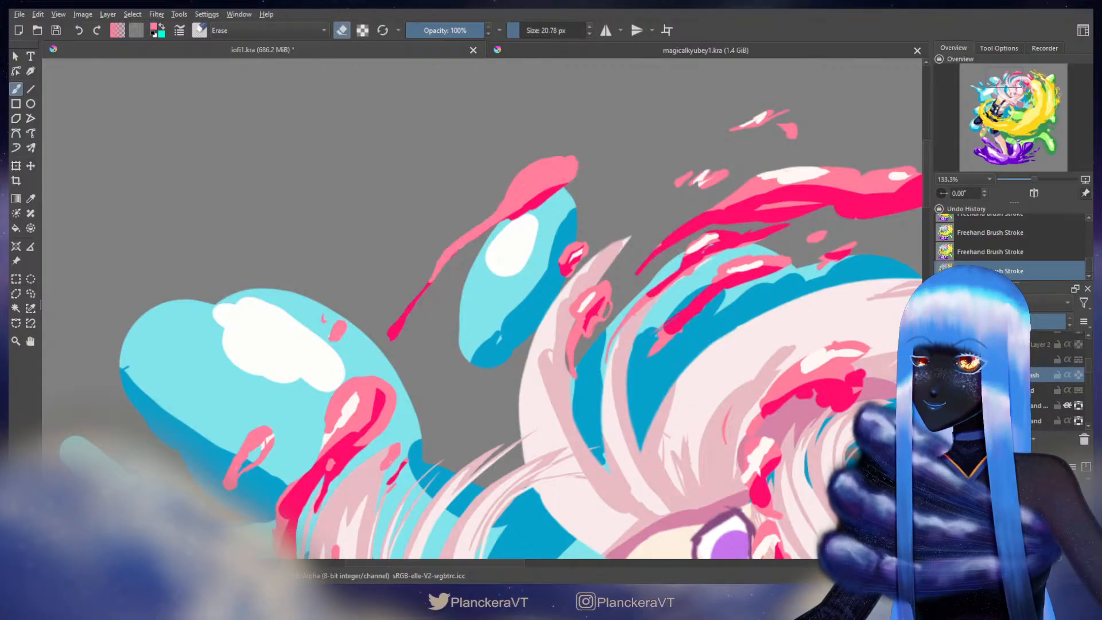
{"action": "key", "text": "e"}
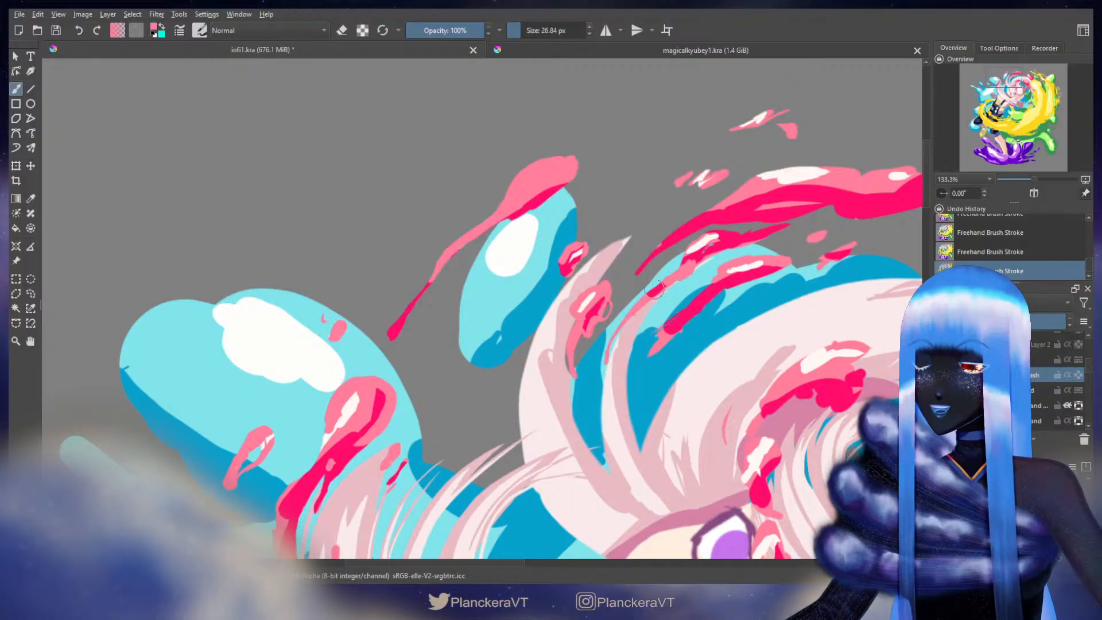
Step: Refine the upper pink streak along the cyan hair band, trimming its underside and opening gaps between light pink strokes
{"action": "left_click_drag", "start_coordinate": [704, 241], "coordinate": [645, 282]}
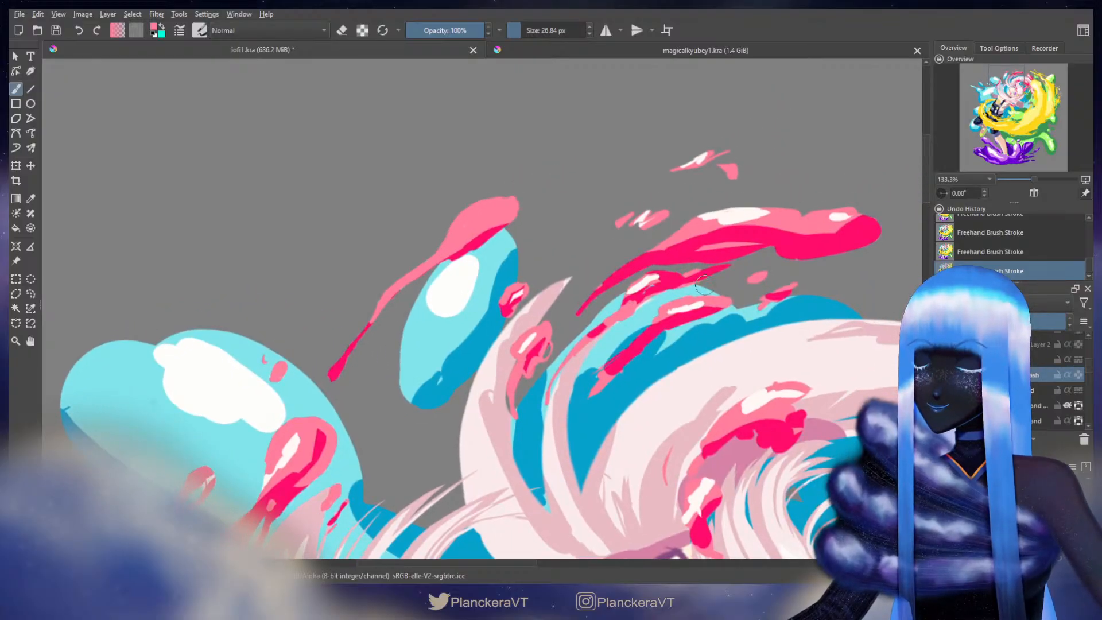
{"action": "key", "text": "e"}
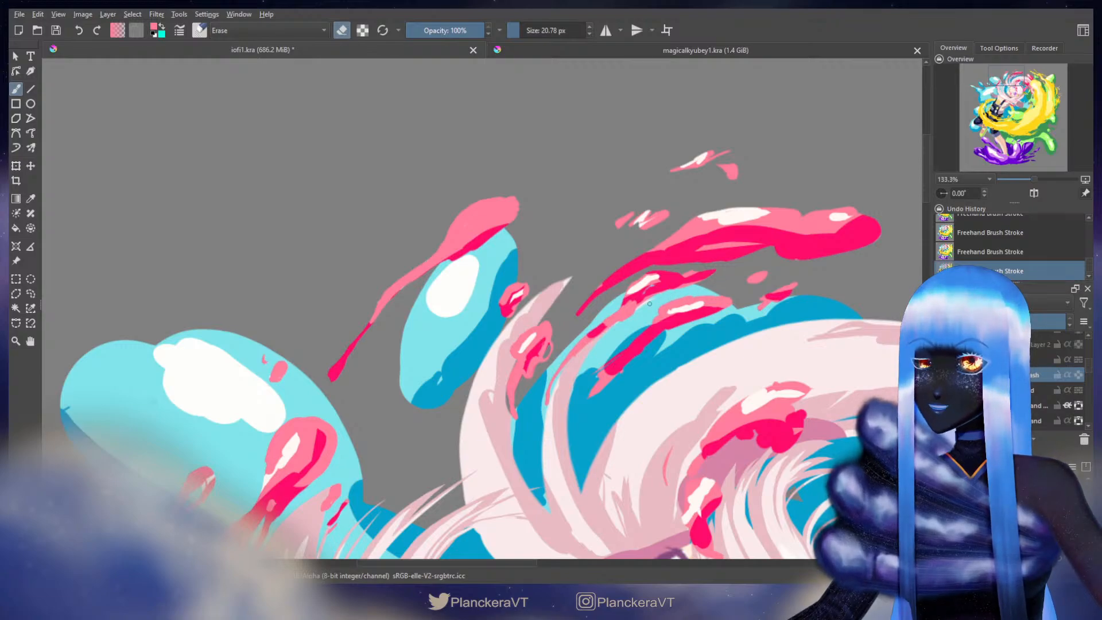
{"action": "left_click_drag", "start_coordinate": [662, 287], "coordinate": [646, 293]}
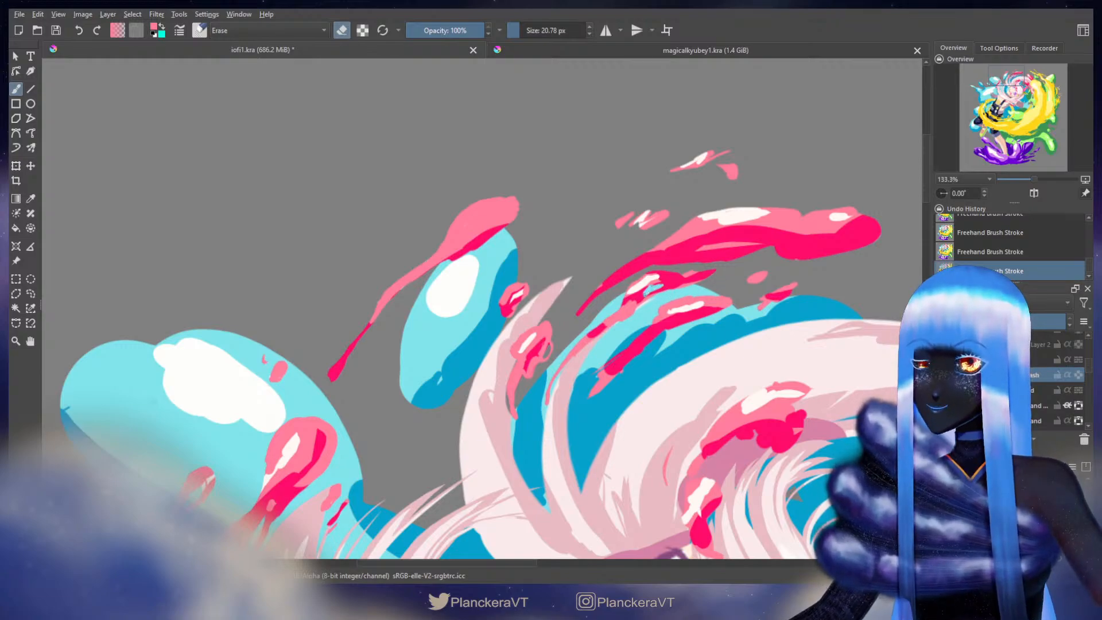
{"action": "key", "text": "e"}
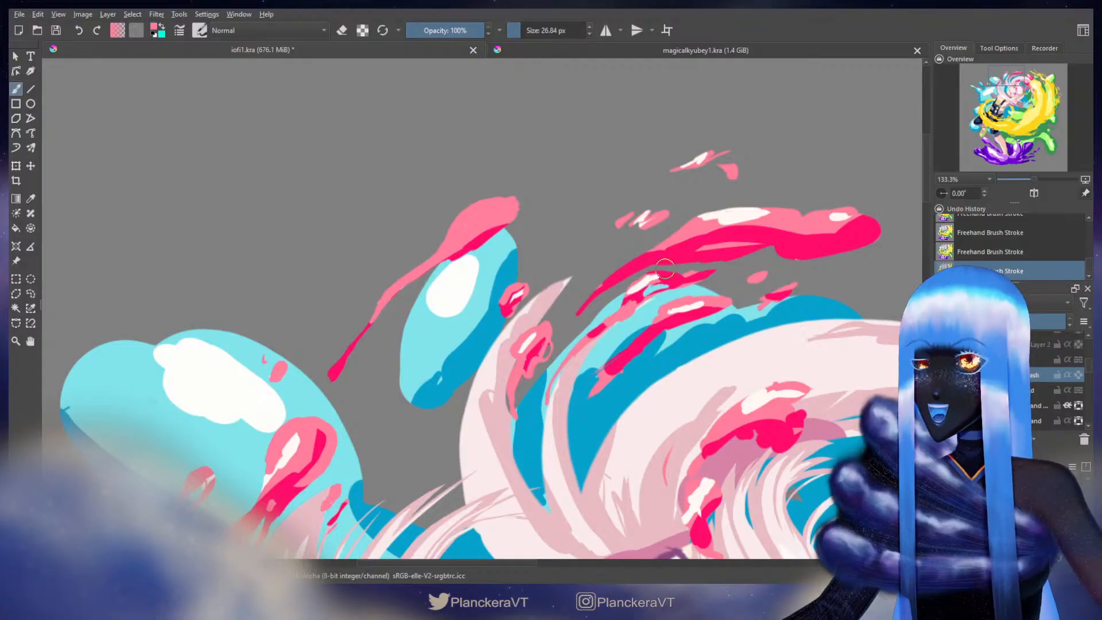
{"action": "left_click_drag", "start_coordinate": [666, 283], "coordinate": [649, 288]}
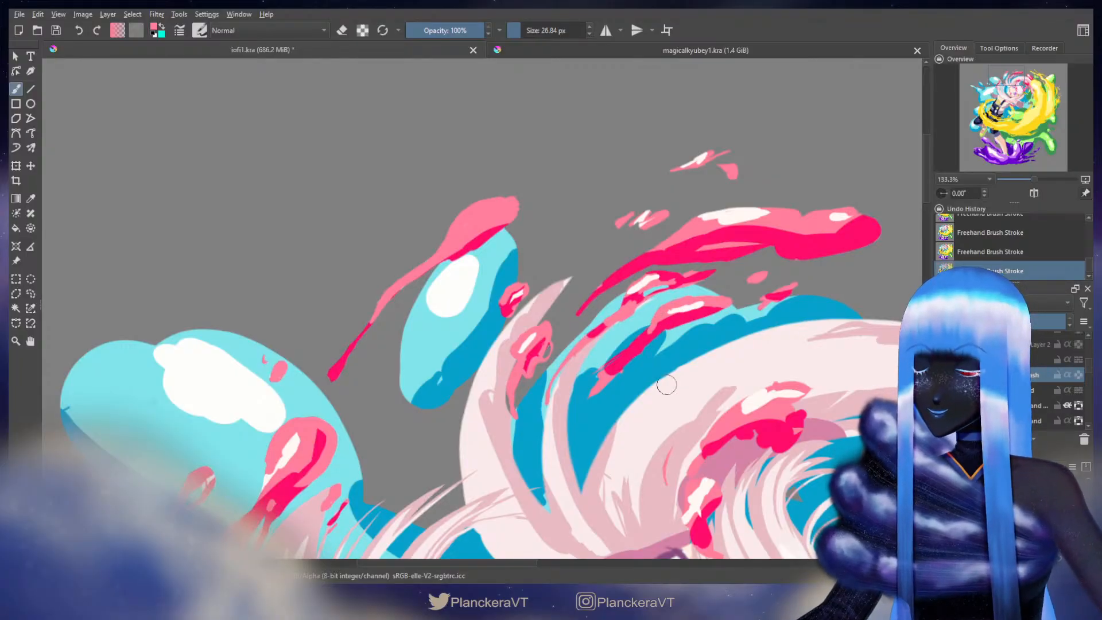
Step: Narrow the lower pink streak on the cyan hair band by erasing along its underside and ends at about 25 px
{"action": "key", "text": "e"}
{"action": "left_click_drag", "start_coordinate": [641, 336], "coordinate": [588, 374]}
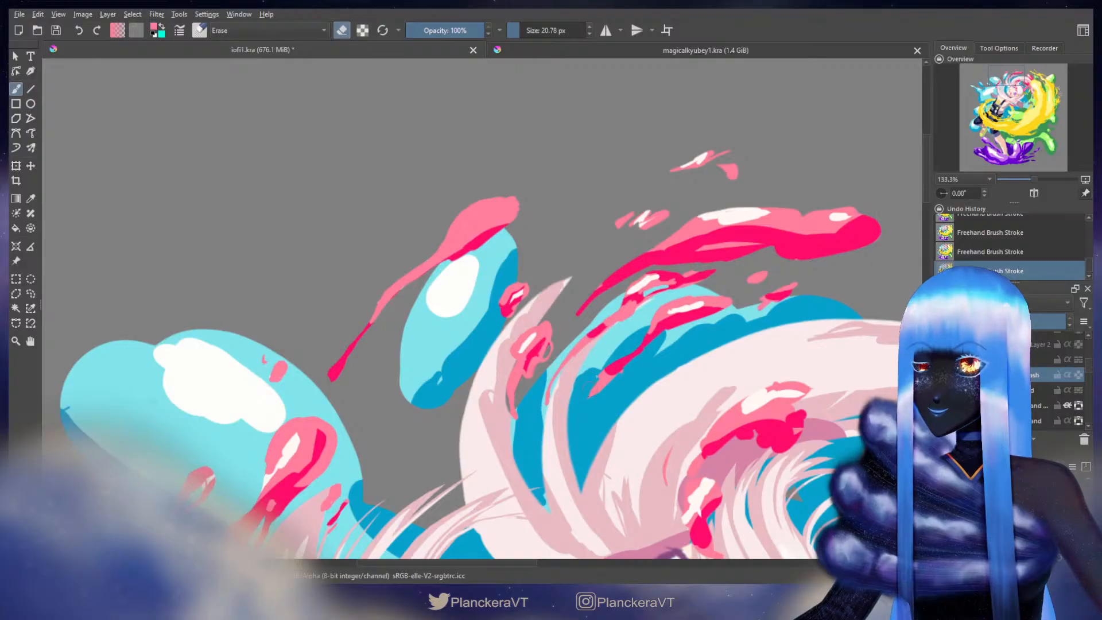
{"action": "key", "text": "e"}
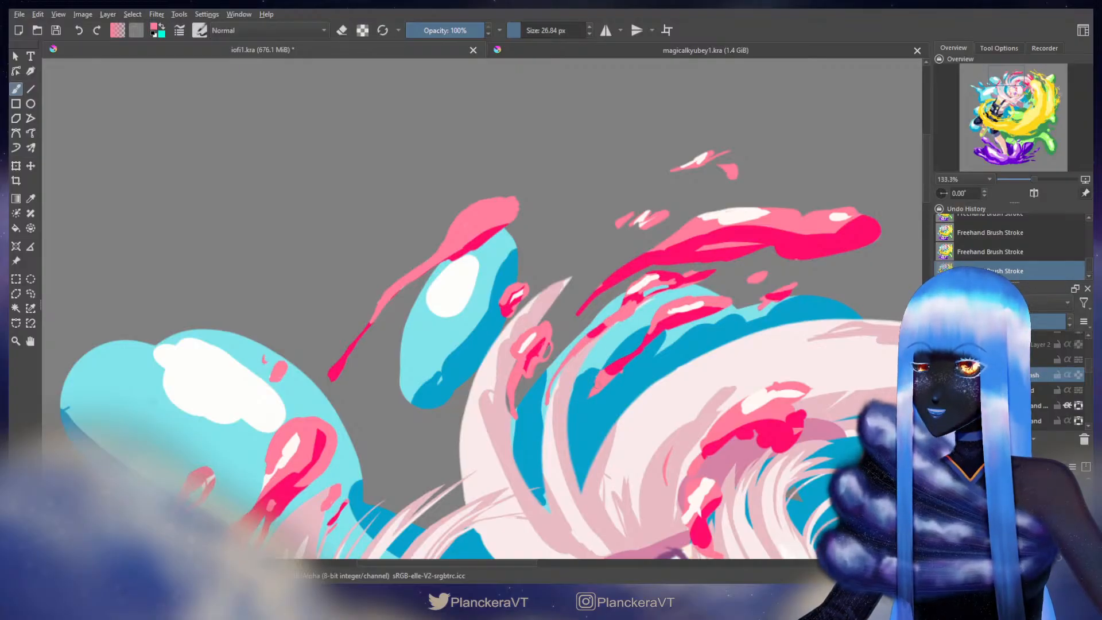
{"action": "key", "text": "e"}
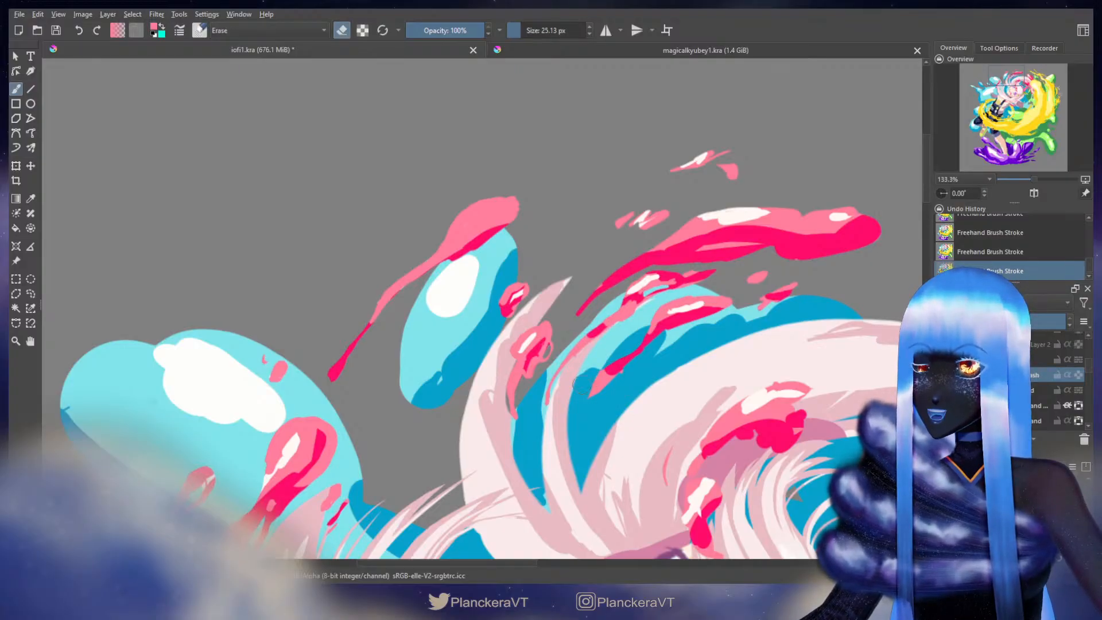
{"action": "left_click_drag", "start_coordinate": [637, 367], "coordinate": [625, 378]}
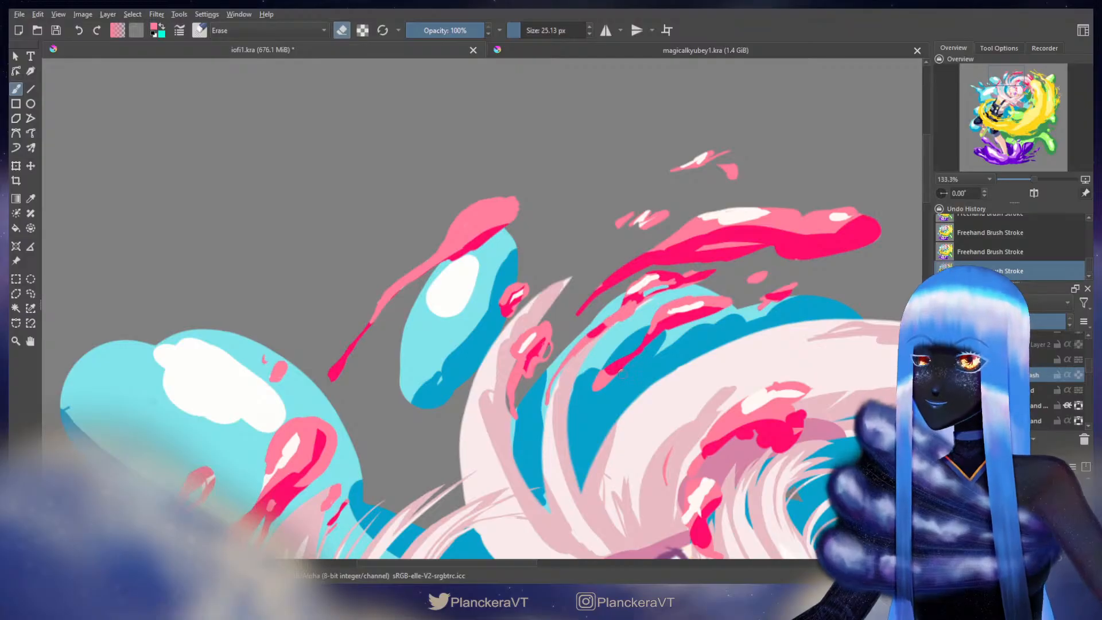
{"action": "left_click_drag", "start_coordinate": [676, 333], "coordinate": [738, 306]}
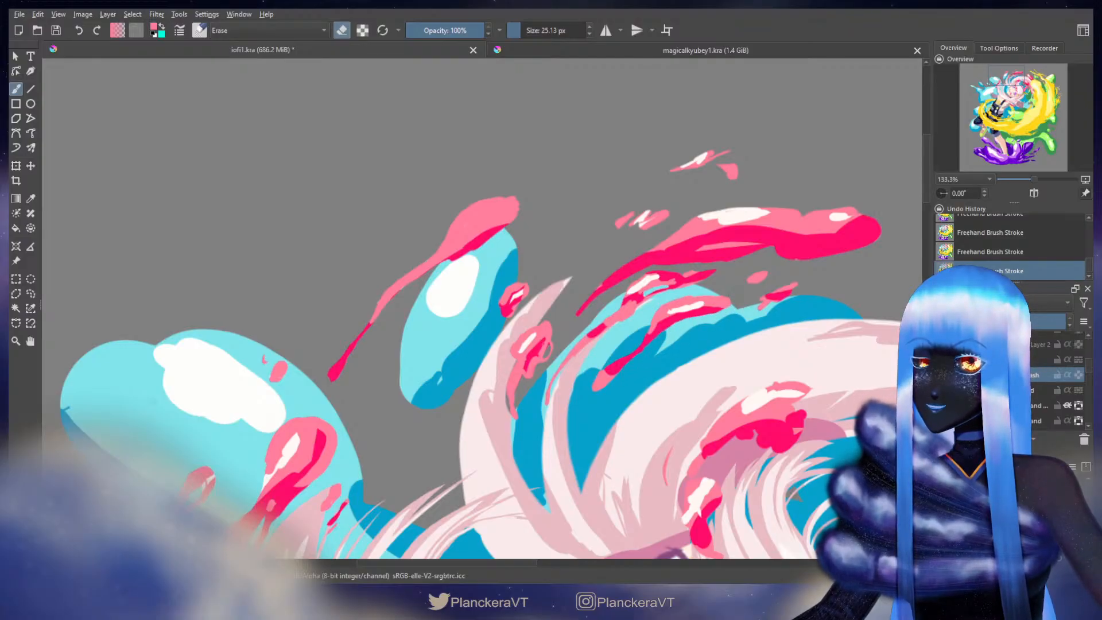
{"action": "key", "text": "e"}
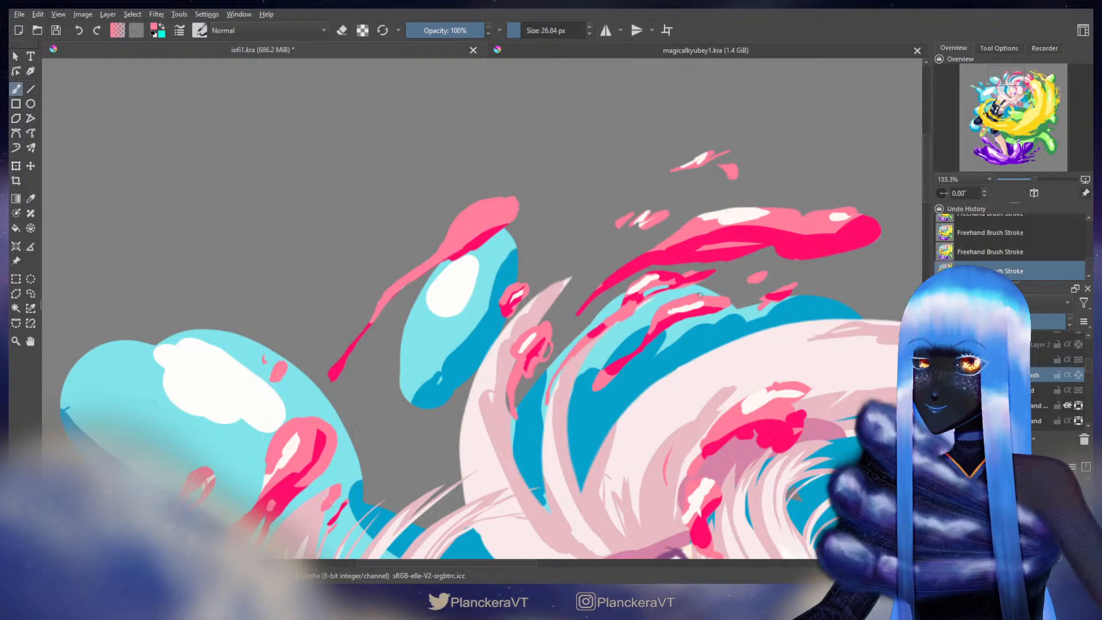
Step: Touch up the lower pink streak and reshape the two small droplets at the cyan hair band's right end with eraser and light pink strokes
{"action": "mouse_move", "coordinate": [702, 304]}
{"action": "left_mouse_down"}
{"action": "mouse_move", "coordinate": [715, 310]}
{"action": "mouse_move", "coordinate": [670, 306]}
{"action": "mouse_move", "coordinate": [690, 301]}
{"action": "left_mouse_up"}
{"action": "key", "text": "e"}
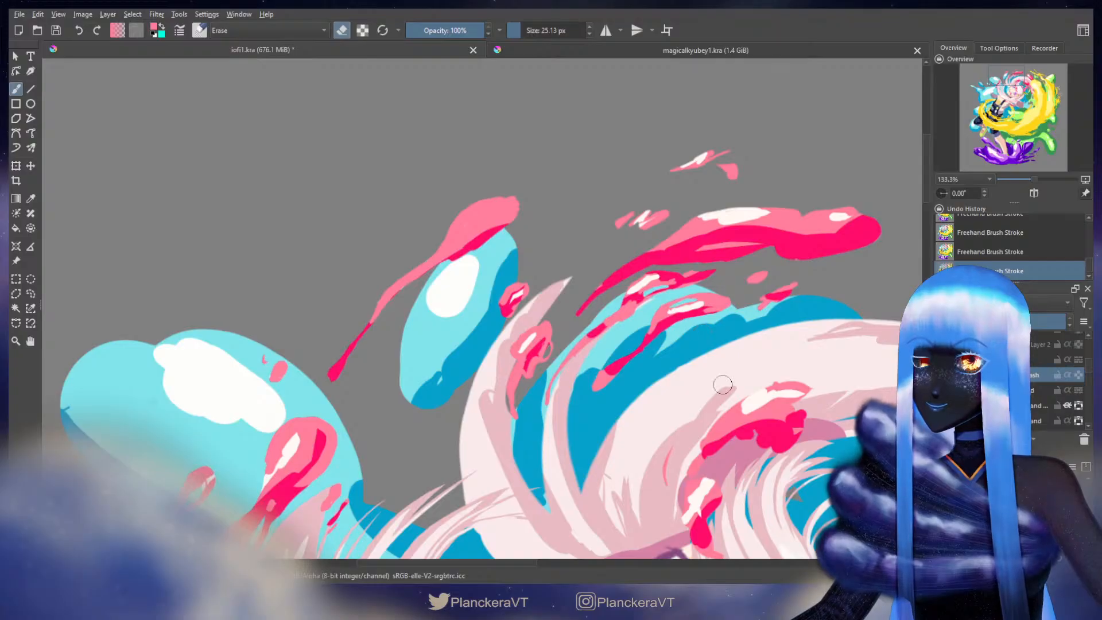
{"action": "key", "text": "e"}
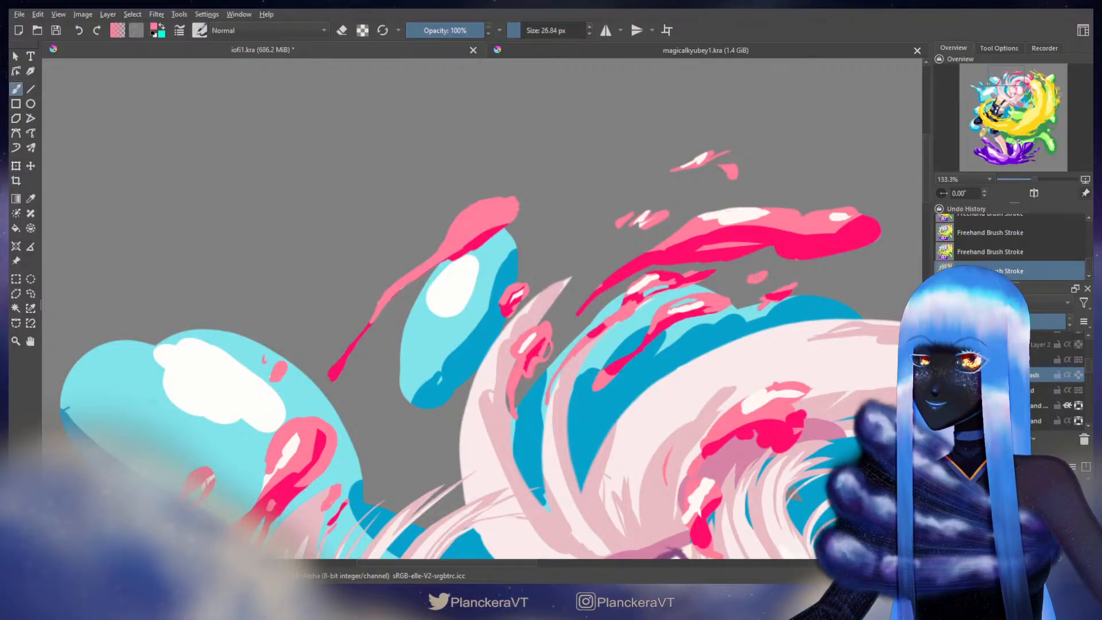
{"action": "key", "text": "e"}
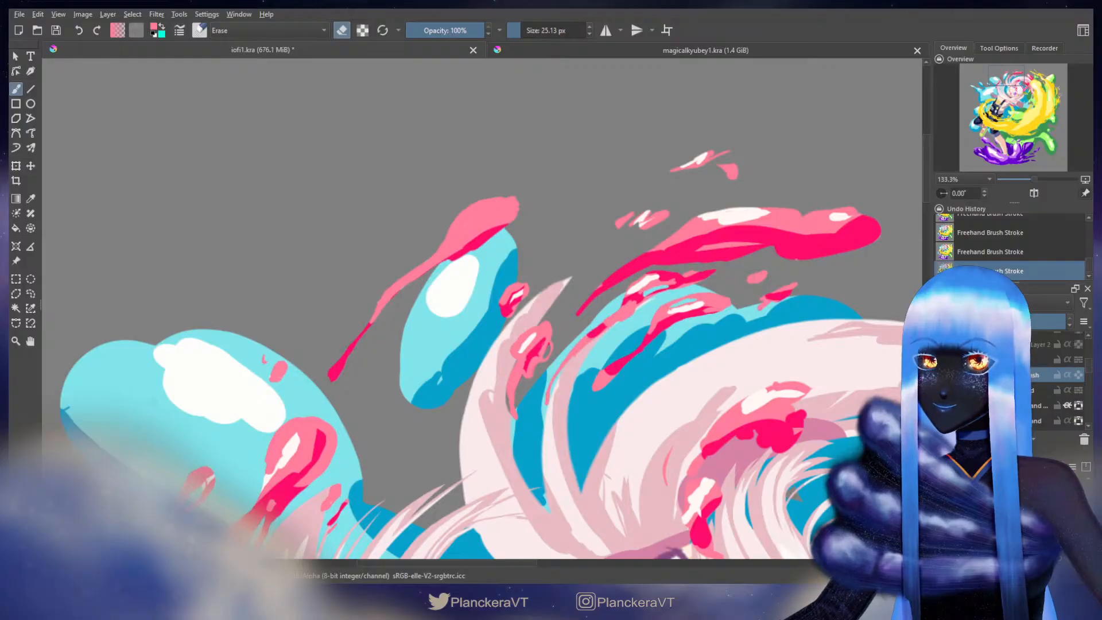
{"action": "key", "text": "ctrl+z"}
{"action": "key", "text": "ctrl+shift+z"}
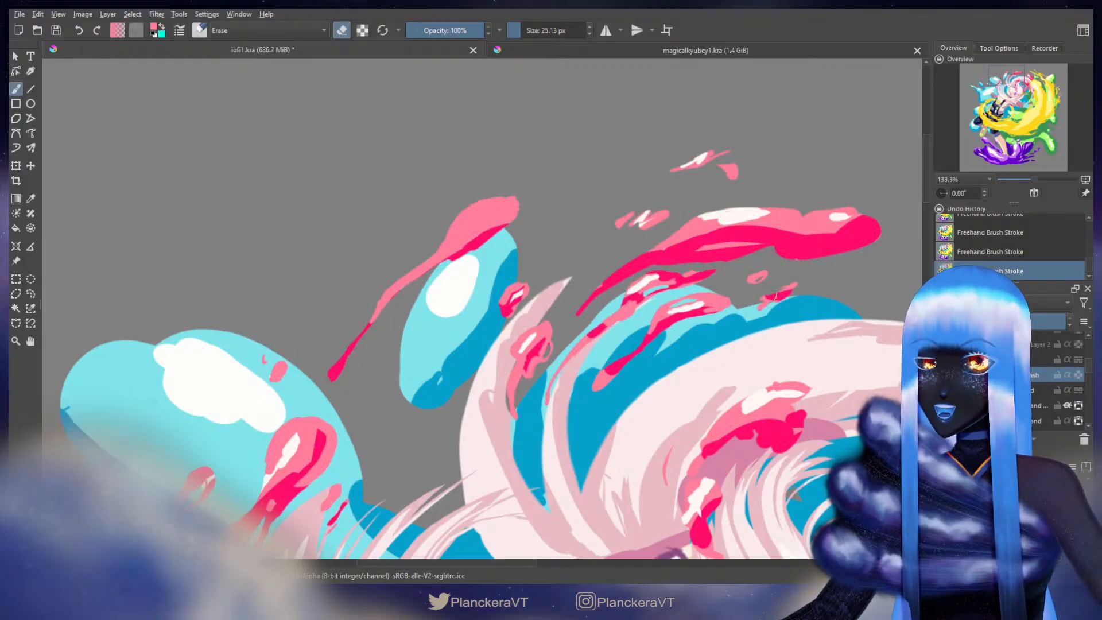
{"action": "key", "text": "ctrl+z"}
{"action": "key", "text": "e"}
{"action": "left_click_drag", "start_coordinate": [767, 292], "coordinate": [777, 304]}
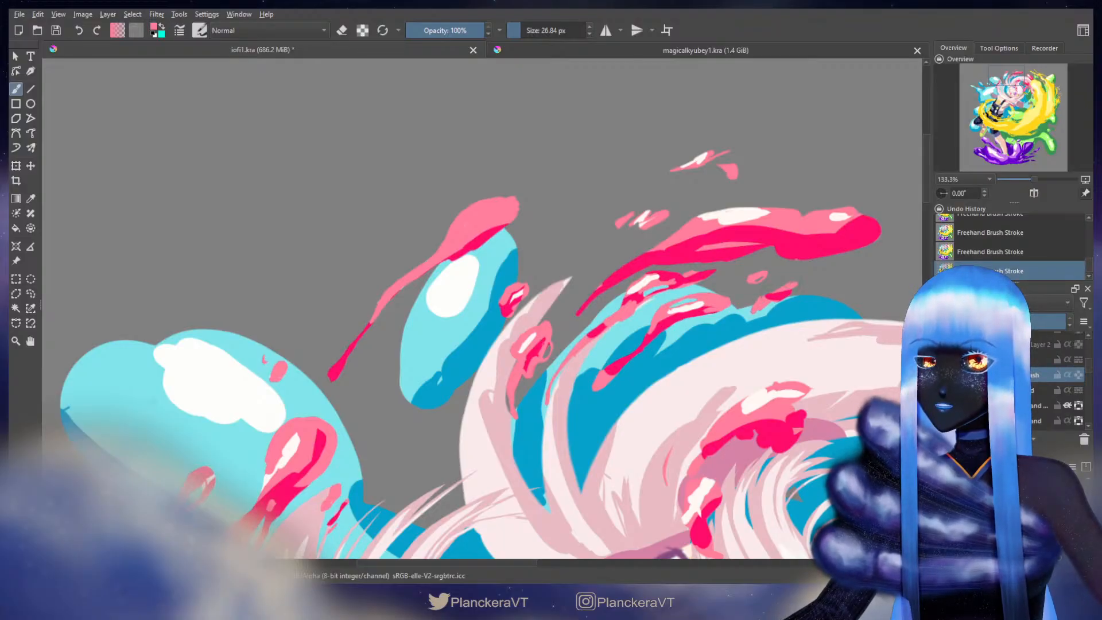
Step: Carve the small splat above the long pink streak's tail into thin separate droplets with the eraser at about 25 px
{"action": "key", "text": "e"}
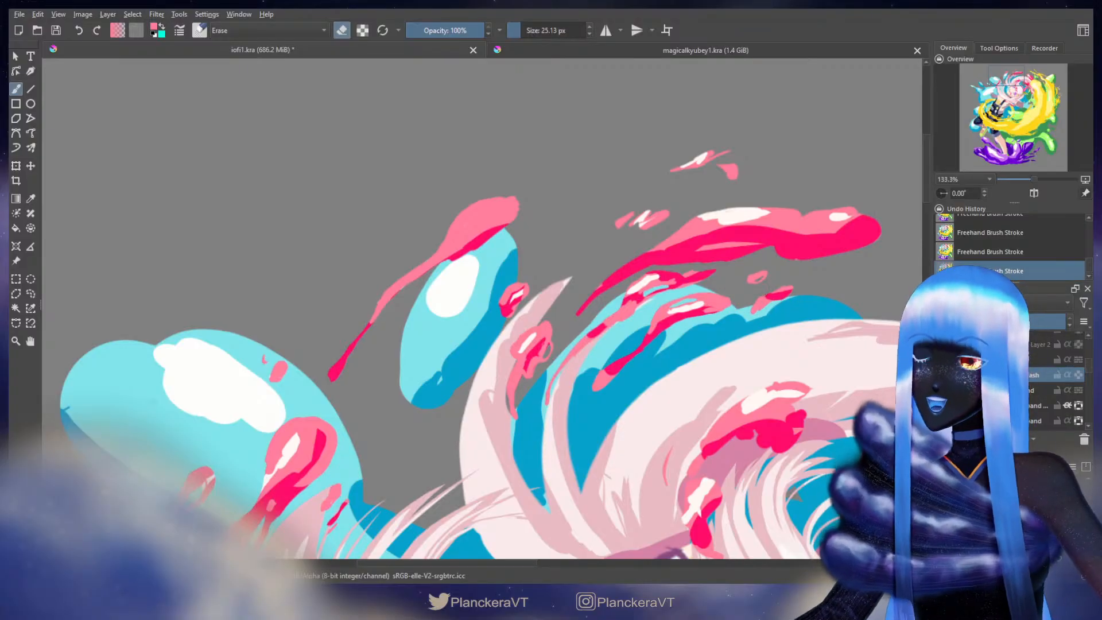
{"action": "left_click_drag", "start_coordinate": [646, 209], "coordinate": [633, 223]}
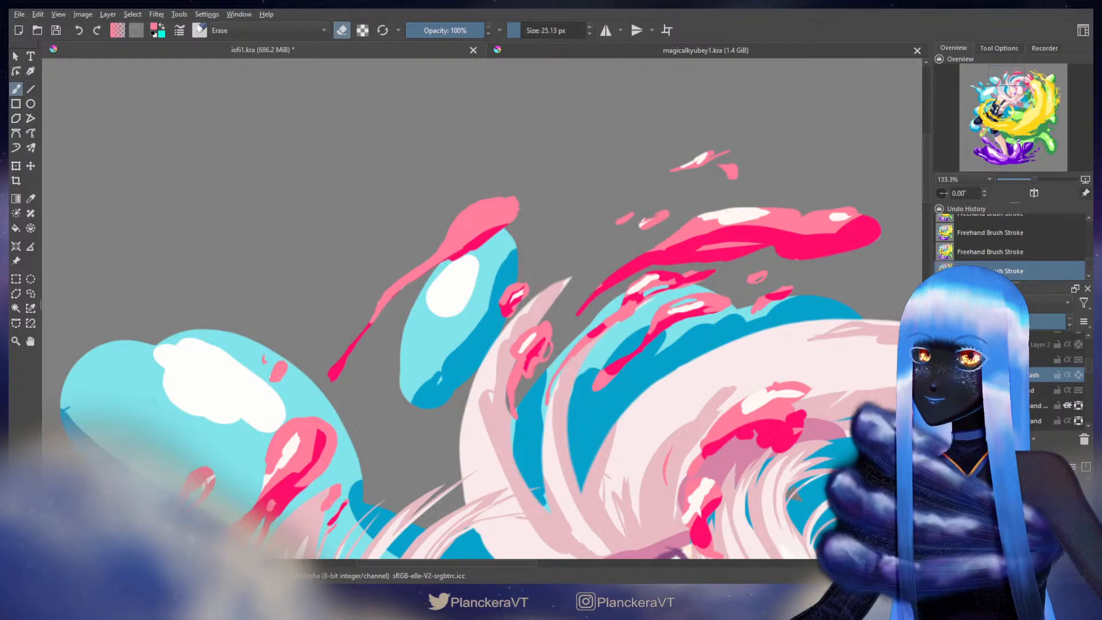
{"action": "key", "text": "e"}
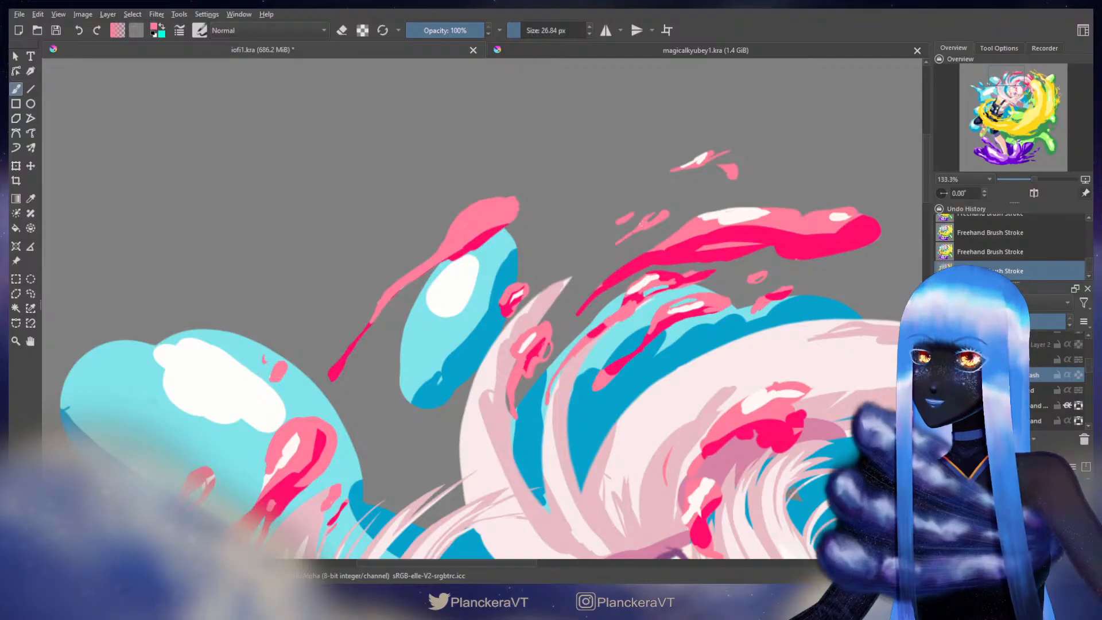
Step: Shrink the white highlight on the topmost small splat with light pink strokes, and trim the droplet beside it with the eraser
{"action": "left_click_drag", "start_coordinate": [700, 160], "coordinate": [658, 215]}
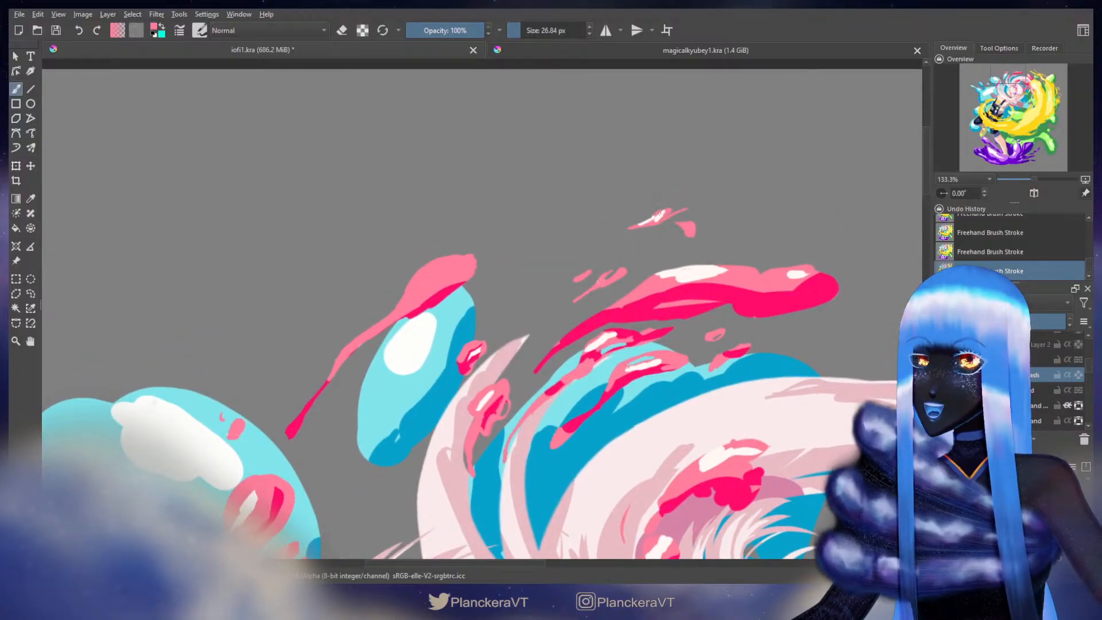
{"action": "key", "text": "ctrl+z"}
{"action": "key", "text": "ctrl+shift+z"}
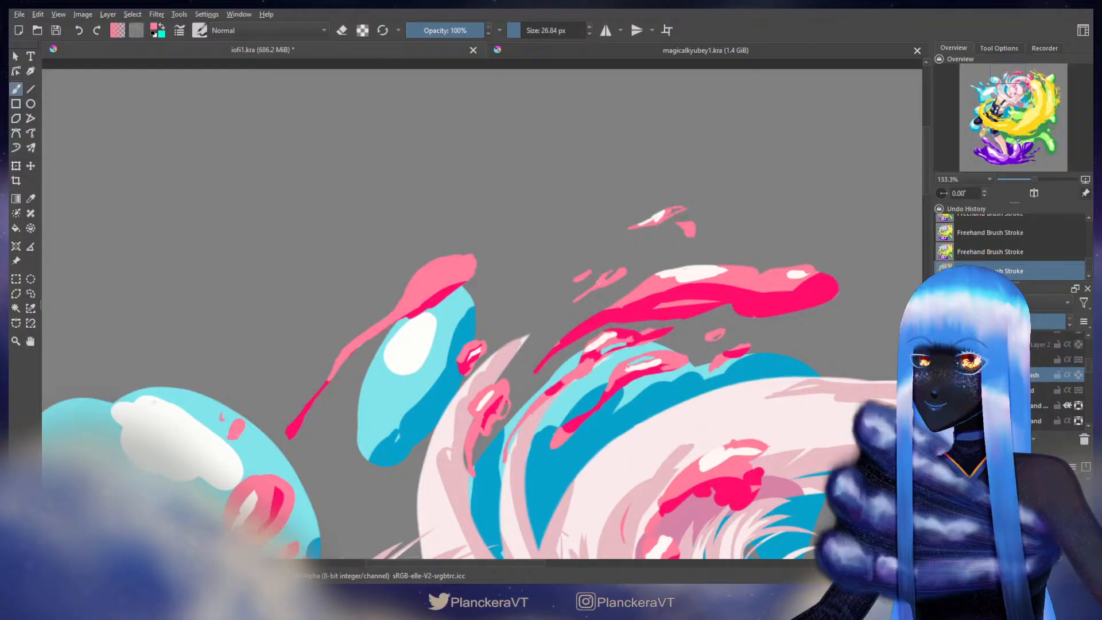
{"action": "key", "text": "ctrl+z"}
{"action": "key", "text": "ctrl+z"}
{"action": "key", "text": "ctrl+z"}
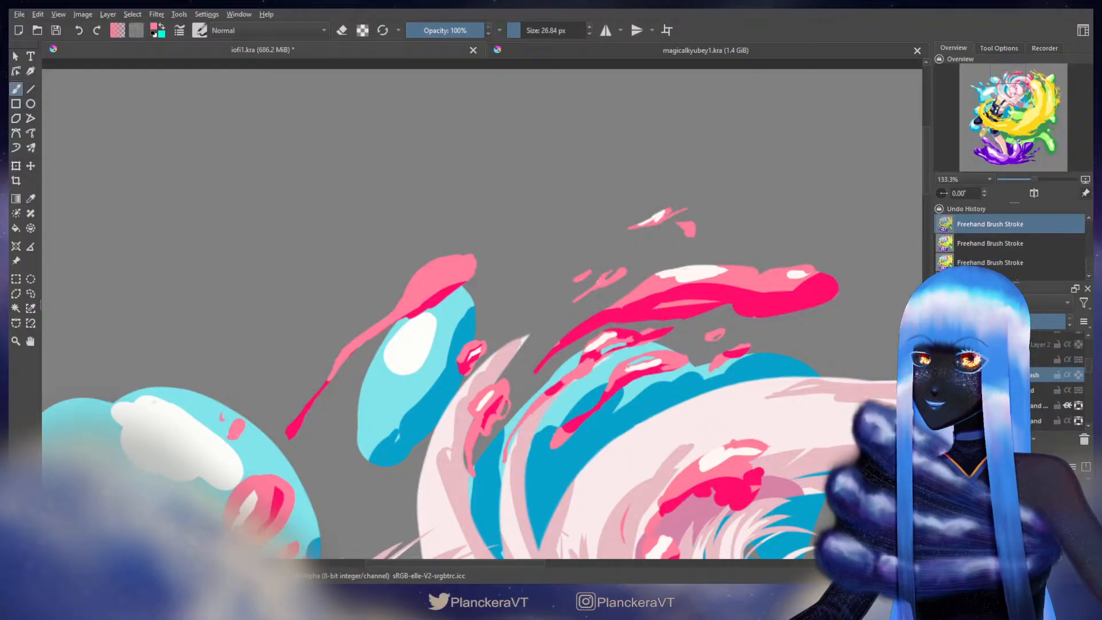
{"action": "left_click_drag", "start_coordinate": [659, 217], "coordinate": [665, 211]}
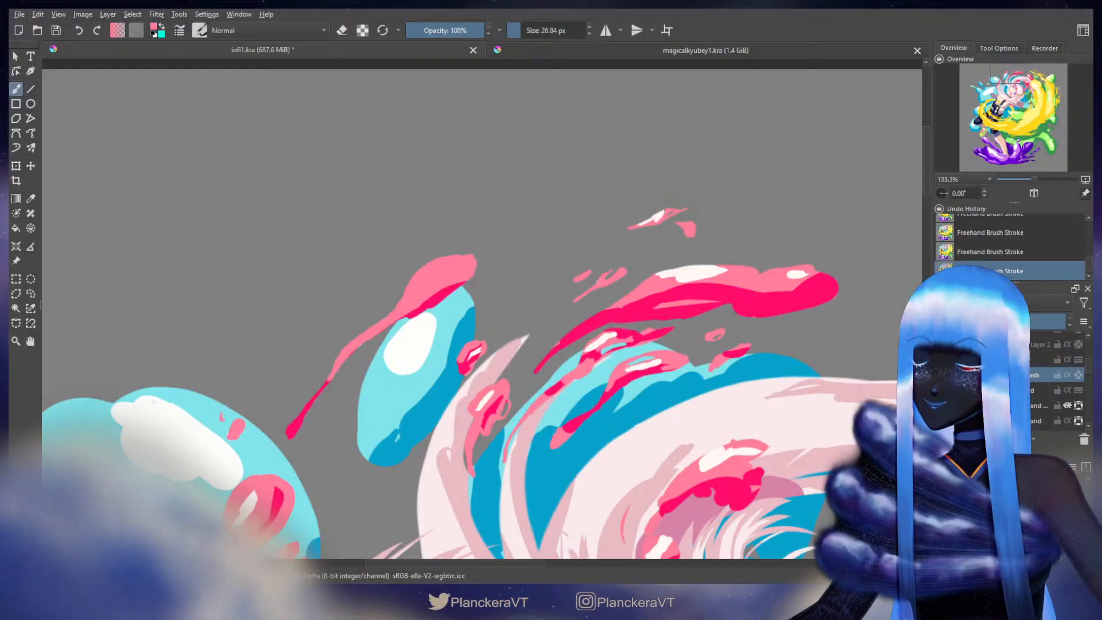
{"action": "key", "text": "ctrl+z"}
{"action": "key", "text": "ctrl+shift+z"}
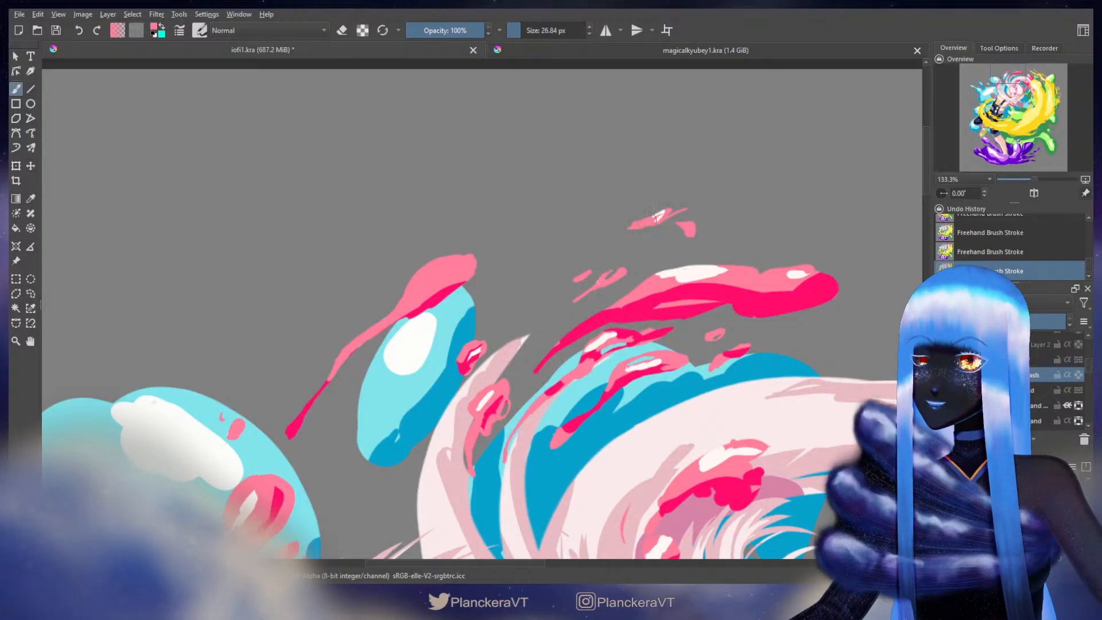
{"action": "key", "text": "e"}
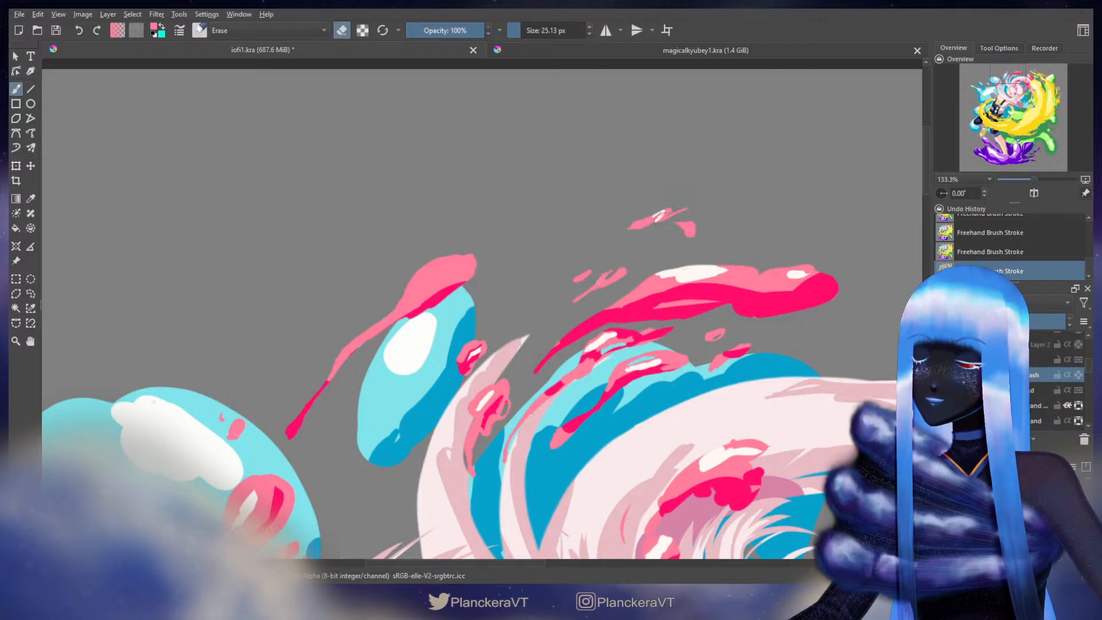
{"action": "key", "text": "e"}
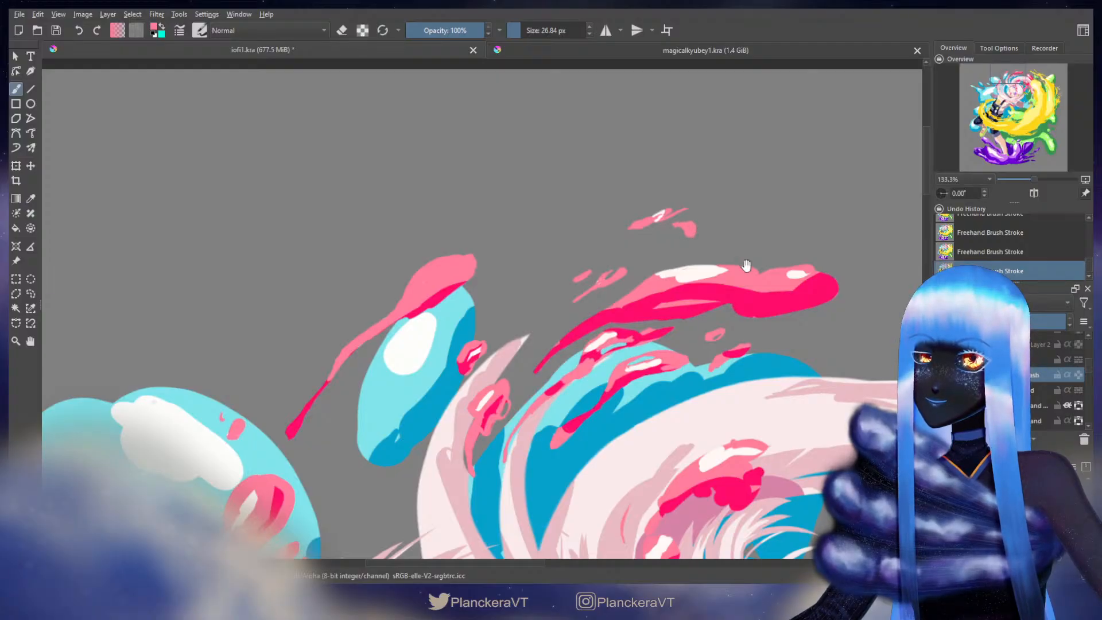
Step: Extend the tapered tail of the large upper pink streak with light pink strokes at about 31 px
{"action": "left_click_drag", "start_coordinate": [746, 265], "coordinate": [711, 230]}
{"action": "left_click_drag", "start_coordinate": [618, 245], "coordinate": [621, 245]}
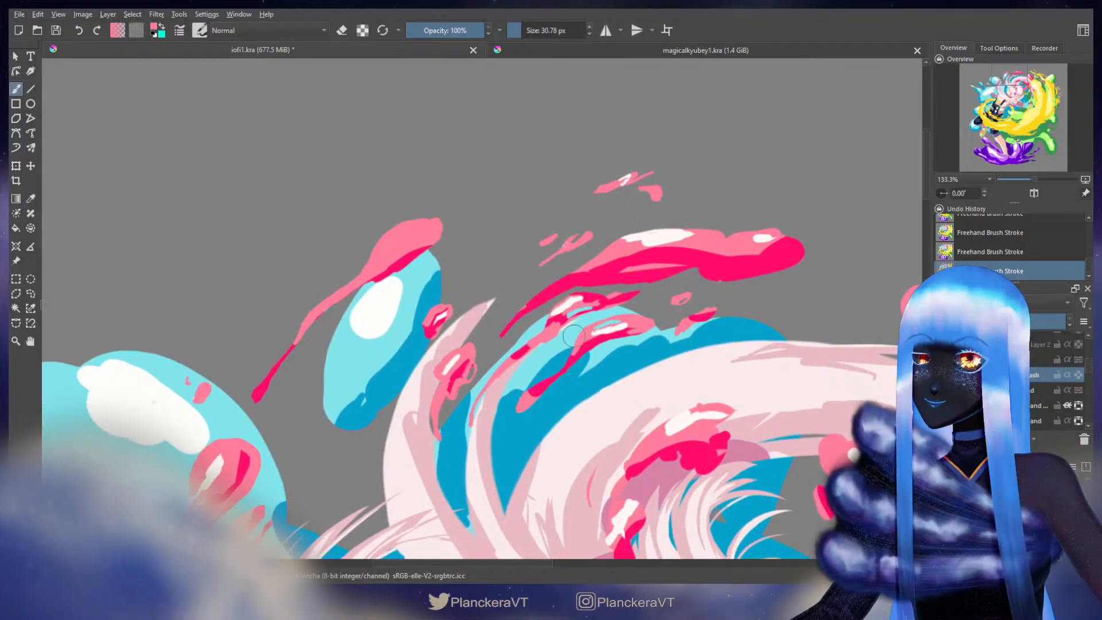
{"action": "left_click_drag", "start_coordinate": [537, 296], "coordinate": [548, 293]}
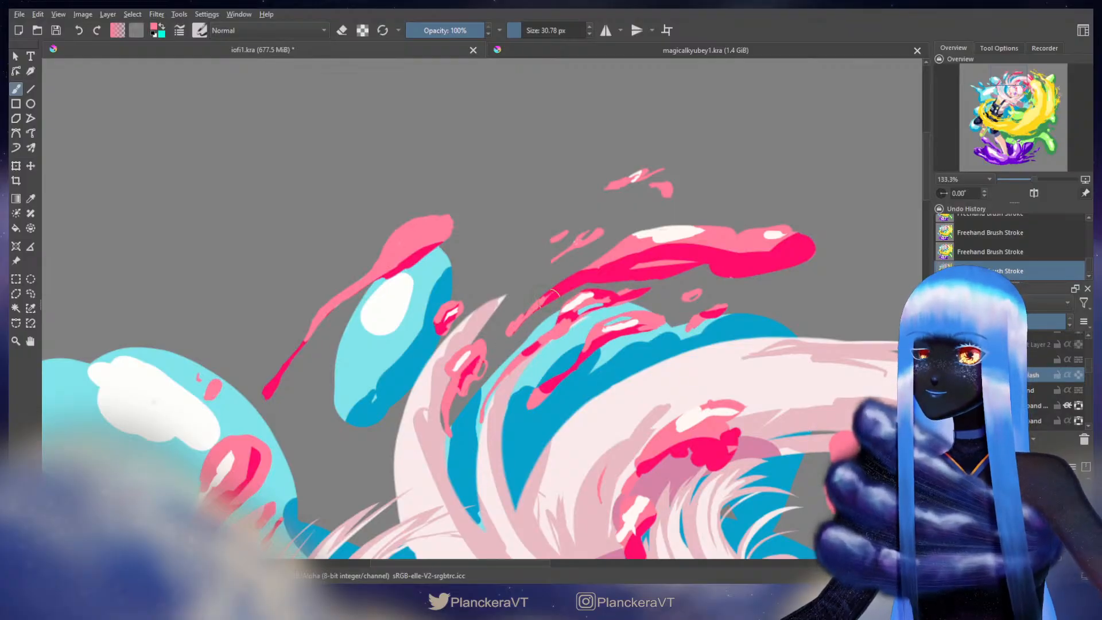
Step: Lasso the lower pink streak on the cyan hair band and move it down onto the hair strands above the face
{"action": "scroll", "coordinate": [550, 282], "scroll_direction": "down", "scroll_amount": 4}
{"action": "scroll", "coordinate": [613, 251], "scroll_direction": "up", "scroll_amount": 2}
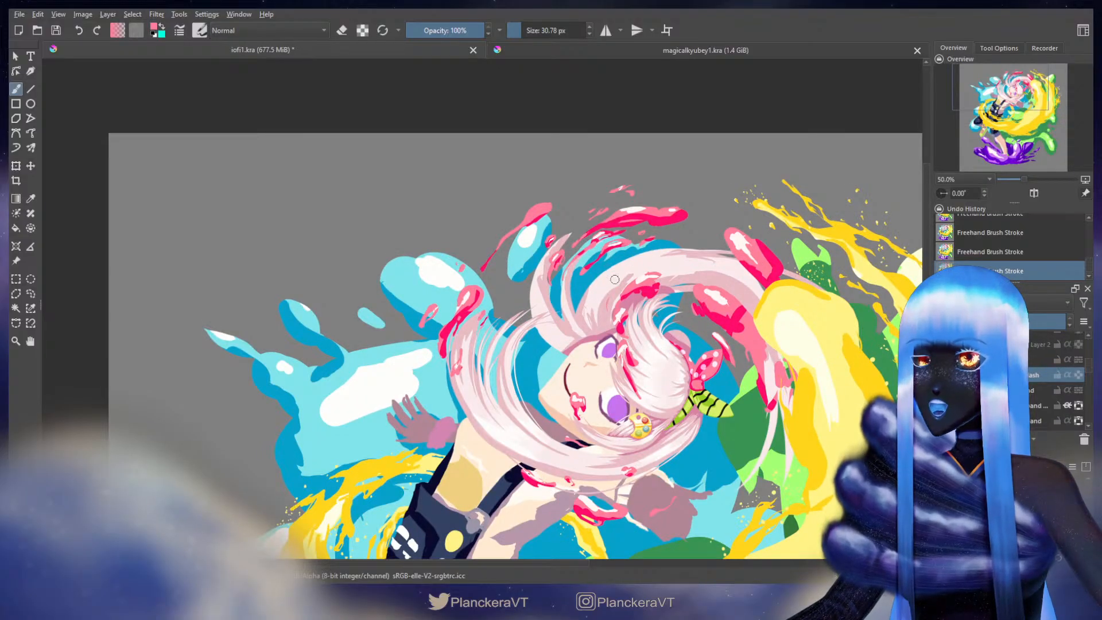
{"action": "left_click", "coordinate": [30, 293]}
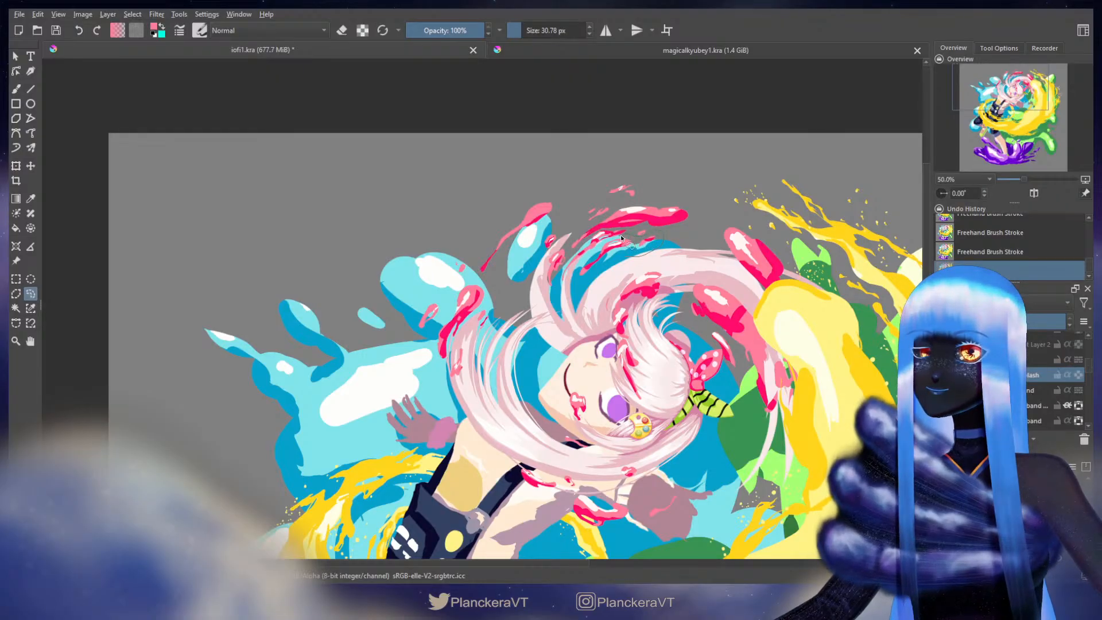
{"action": "mouse_move", "coordinate": [625, 233]}
{"action": "left_mouse_down"}
{"action": "mouse_move", "coordinate": [574, 288]}
{"action": "mouse_move", "coordinate": [619, 272]}
{"action": "mouse_move", "coordinate": [600, 272]}
{"action": "mouse_move", "coordinate": [584, 309]}
{"action": "mouse_move", "coordinate": [539, 336]}
{"action": "mouse_move", "coordinate": [616, 268]}
{"action": "left_mouse_up"}
{"action": "key", "text": "t"}
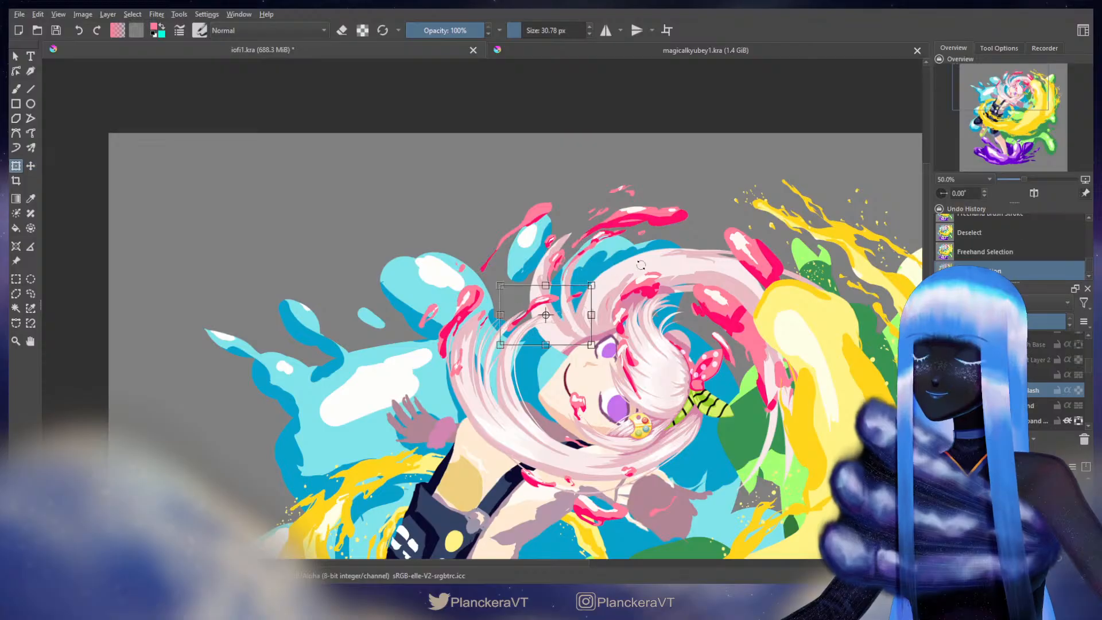
{"action": "key", "text": "ctrl+t"}
{"action": "left_click_drag", "start_coordinate": [577, 325], "coordinate": [571, 324]}
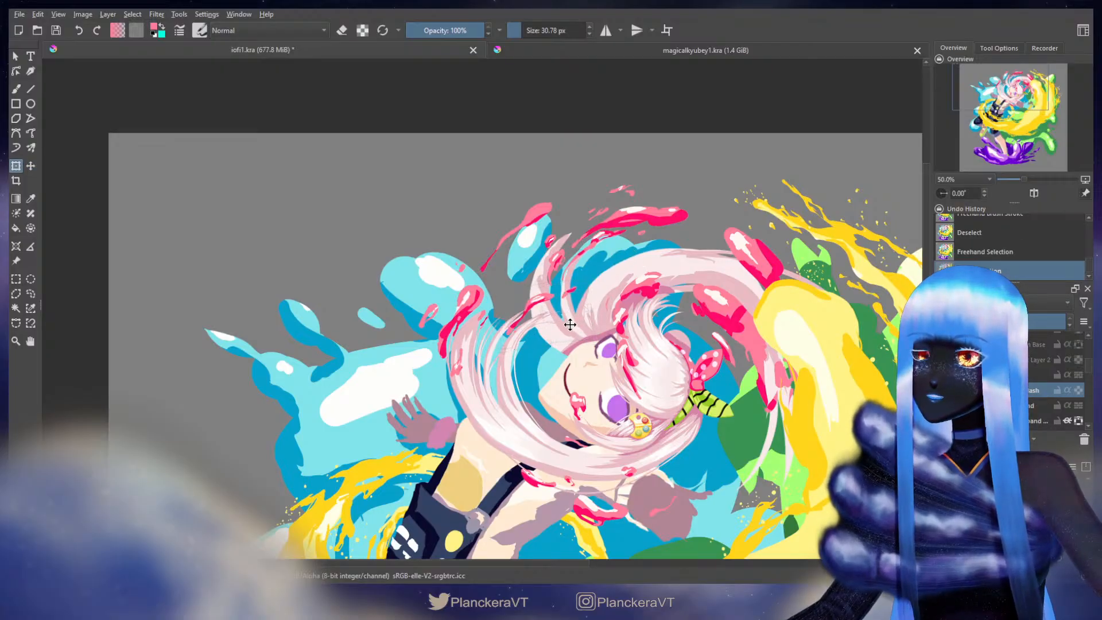
{"action": "key", "text": "b"}
{"action": "key", "text": "ctrl+shift+a"}
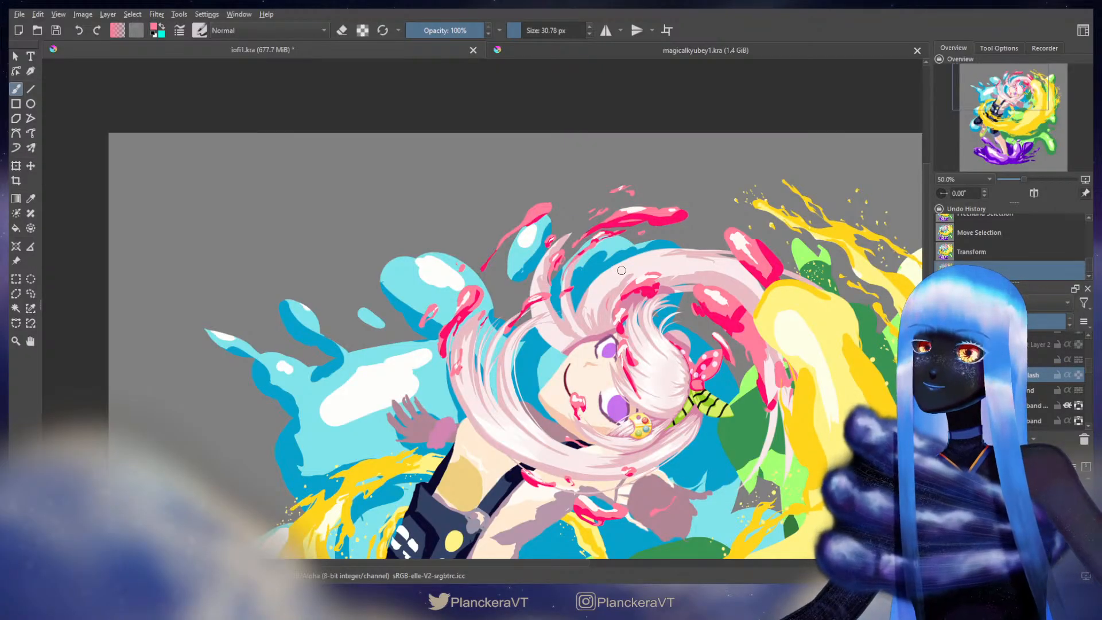
Step: Lasso the large upper pink streak, shift it up and to the right with a slight transform, and clear the selection
{"action": "left_click", "coordinate": [30, 293]}
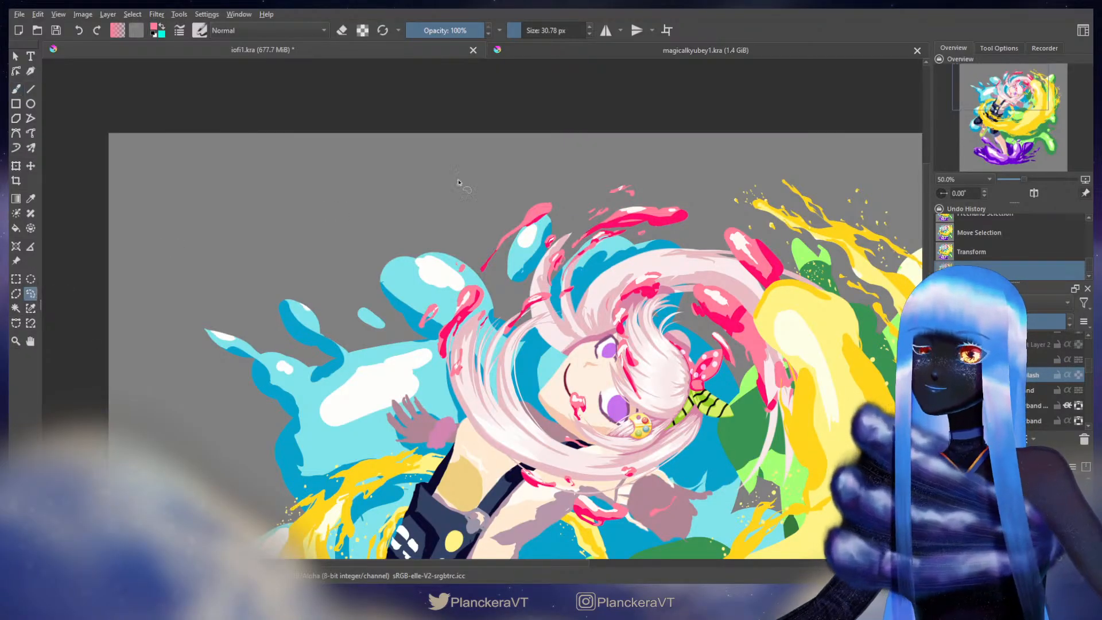
{"action": "mouse_move", "coordinate": [706, 219]}
{"action": "left_mouse_down"}
{"action": "mouse_move", "coordinate": [698, 190]}
{"action": "mouse_move", "coordinate": [679, 189]}
{"action": "mouse_move", "coordinate": [617, 206]}
{"action": "mouse_move", "coordinate": [580, 226]}
{"action": "mouse_move", "coordinate": [567, 251]}
{"action": "mouse_move", "coordinate": [596, 232]}
{"action": "mouse_move", "coordinate": [703, 219]}
{"action": "mouse_move", "coordinate": [631, 225]}
{"action": "left_mouse_up"}
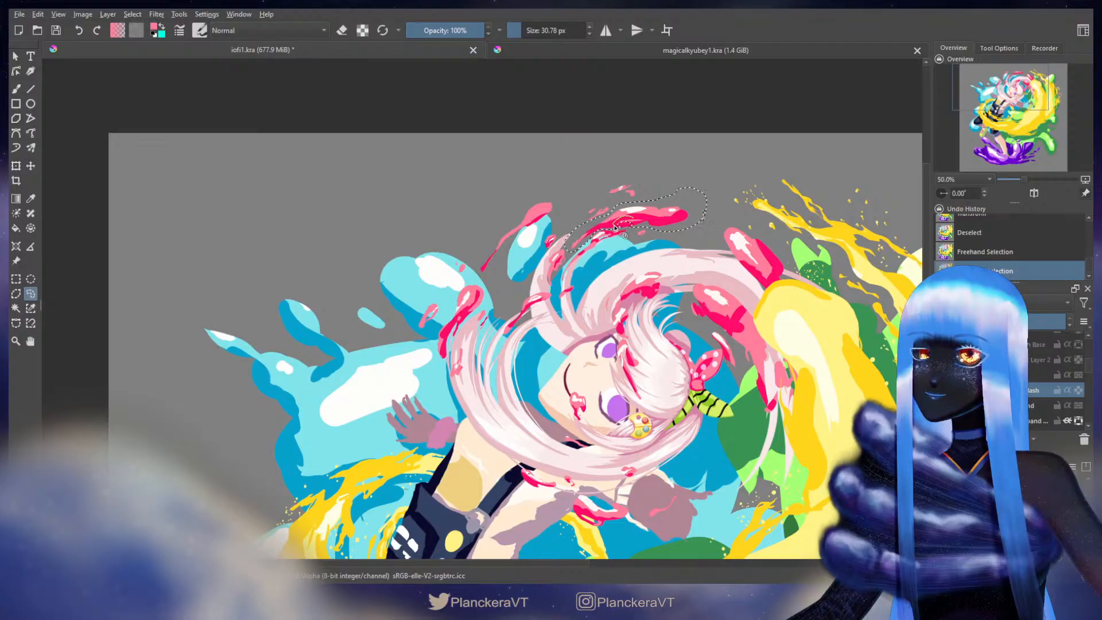
{"action": "mouse_move", "coordinate": [626, 229]}
{"action": "left_mouse_down"}
{"action": "mouse_move", "coordinate": [651, 210]}
{"action": "mouse_move", "coordinate": [617, 229]}
{"action": "mouse_move", "coordinate": [674, 197]}
{"action": "left_mouse_up"}
{"action": "key", "text": "t"}
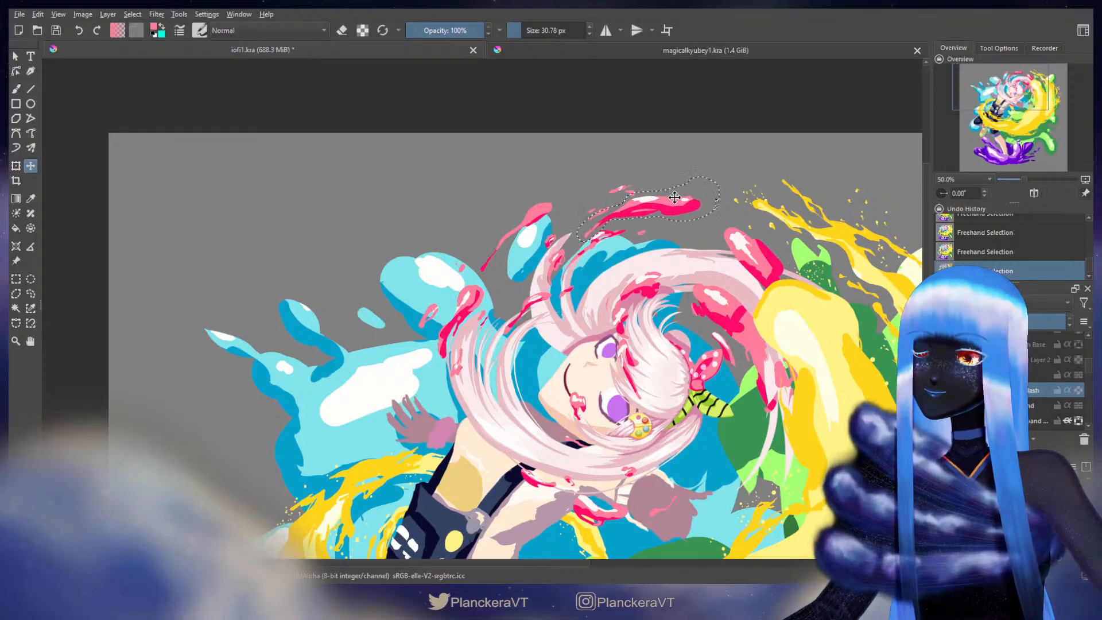
{"action": "key", "text": "ctrl+t"}
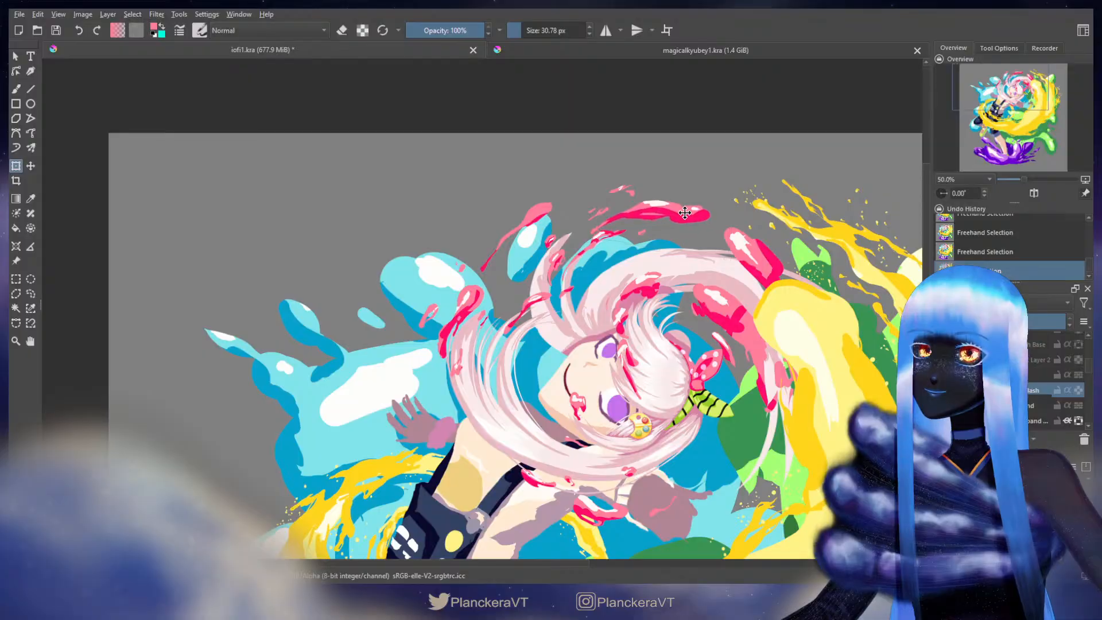
{"action": "key", "text": "b"}
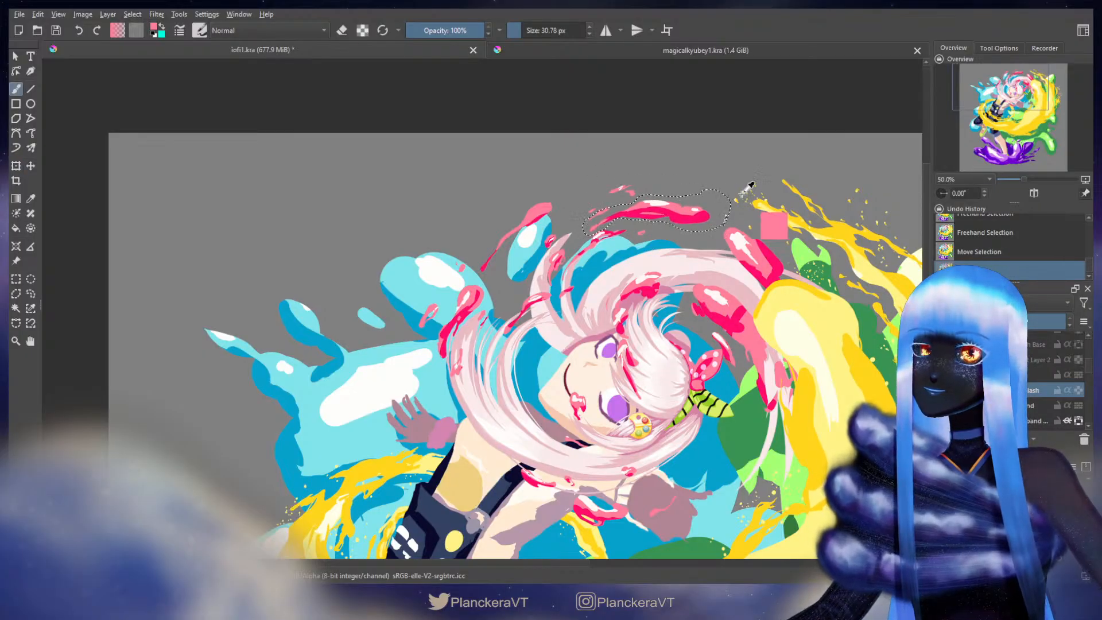
{"action": "key", "text": "ctrl+shift+a"}
Step: Widen the lone droplet below the large upper streak with light pink strokes at 42.88 px and trim it with the eraser
{"action": "scroll", "coordinate": [661, 221], "scroll_direction": "up", "scroll_amount": 3}
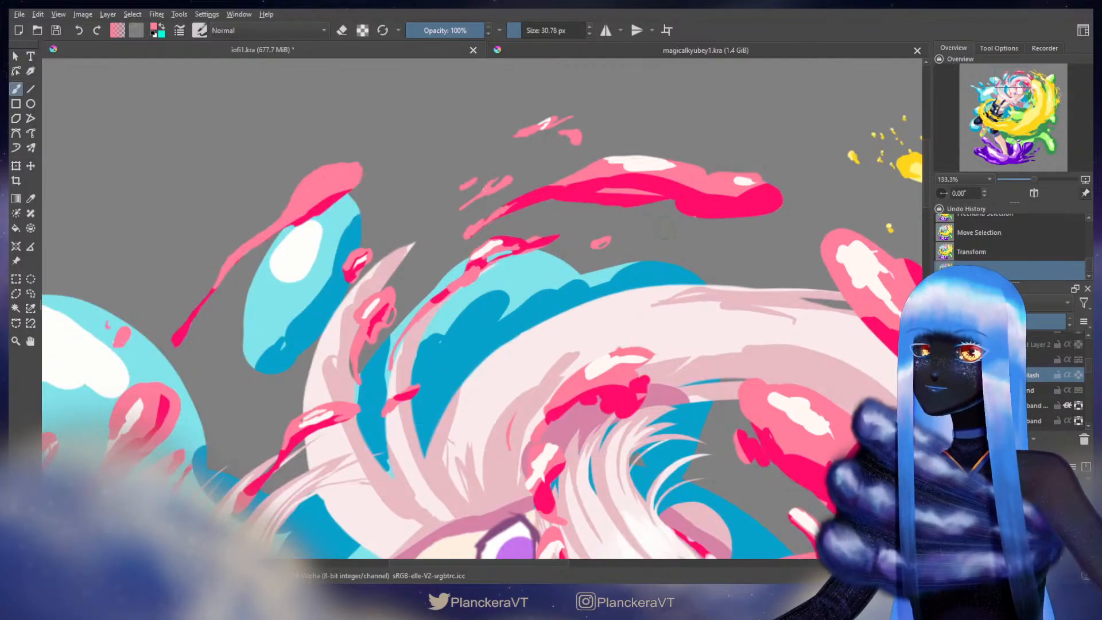
{"action": "left_click_drag", "start_coordinate": [627, 230], "coordinate": [642, 280]}
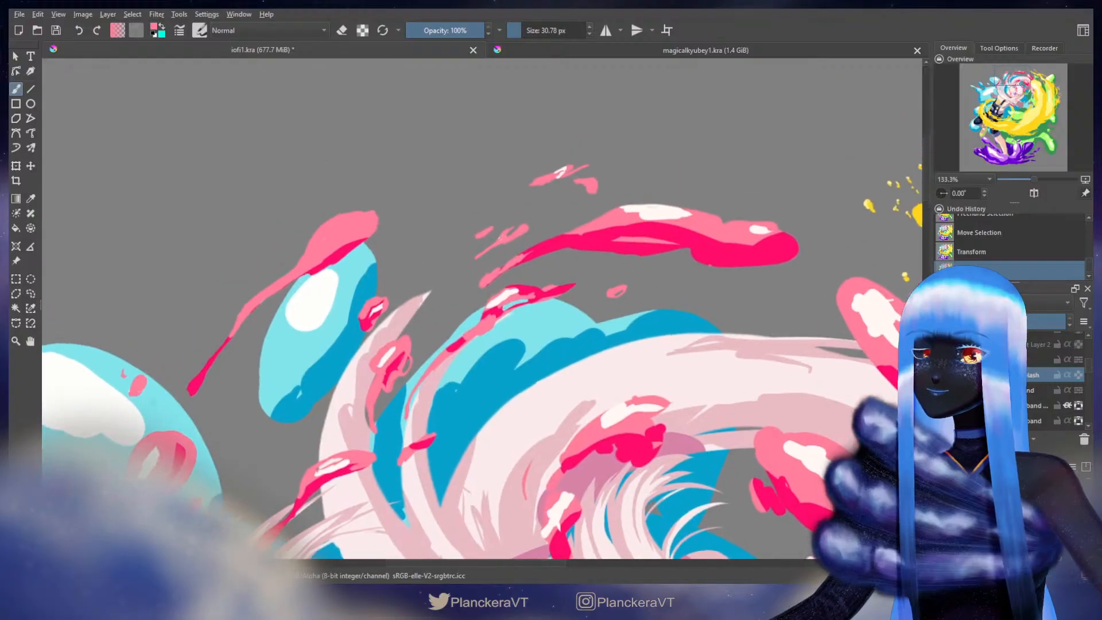
{"action": "scroll", "coordinate": [643, 279], "scroll_direction": "down", "scroll_amount": 1}
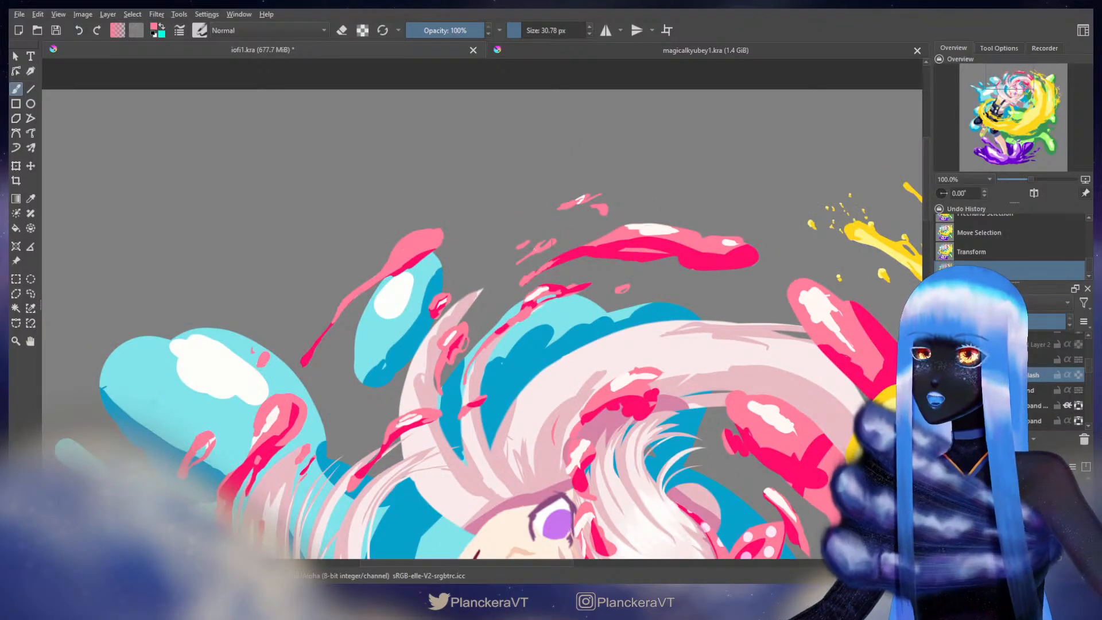
{"action": "left_click_drag", "start_coordinate": [535, 252], "coordinate": [543, 245]}
{"action": "left_click_drag", "start_coordinate": [620, 290], "coordinate": [627, 286]}
{"action": "mouse_move", "coordinate": [689, 277]}
{"action": "left_mouse_down"}
{"action": "mouse_move", "coordinate": [605, 231]}
{"action": "mouse_move", "coordinate": [611, 255]}
{"action": "mouse_move", "coordinate": [666, 260]}
{"action": "mouse_move", "coordinate": [644, 256]}
{"action": "mouse_move", "coordinate": [655, 255]}
{"action": "left_mouse_up"}
{"action": "key", "text": "bracketright"}
{"action": "key", "text": "bracketright"}
{"action": "key", "text": "ctrl+z"}
{"action": "key", "text": "ctrl+z"}
{"action": "key", "text": "ctrl+z"}
{"action": "key", "text": "ctrl+z"}
{"action": "left_click_drag", "start_coordinate": [647, 253], "coordinate": [655, 252]}
{"action": "key", "text": "ctrl+z"}
{"action": "key", "text": "ctrl+z"}
{"action": "key", "text": "ctrl+z"}
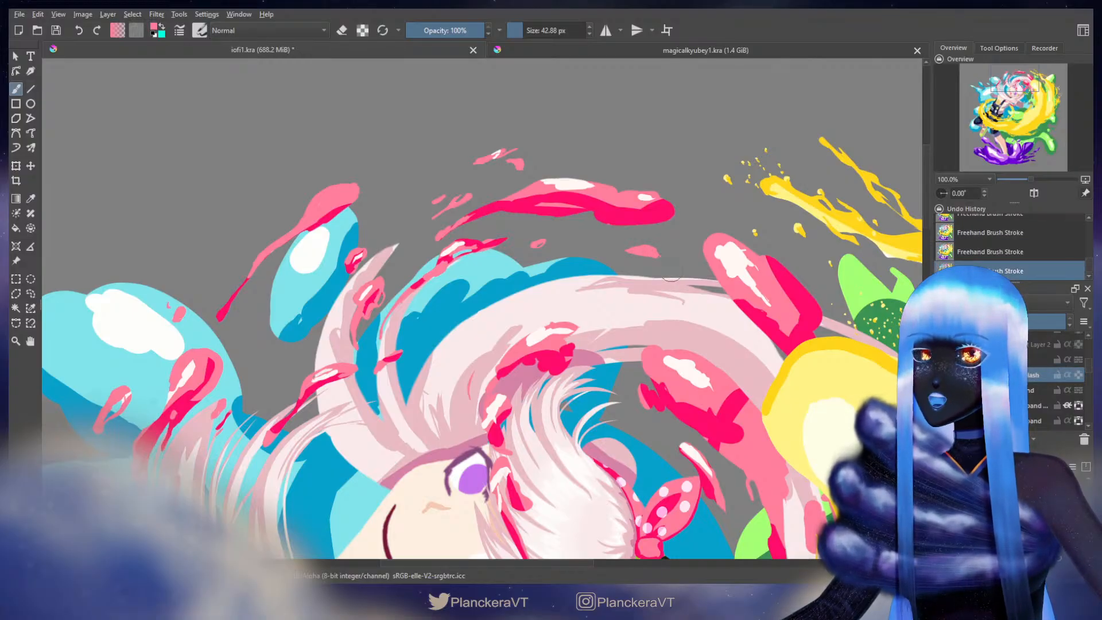
{"action": "key", "text": "e"}
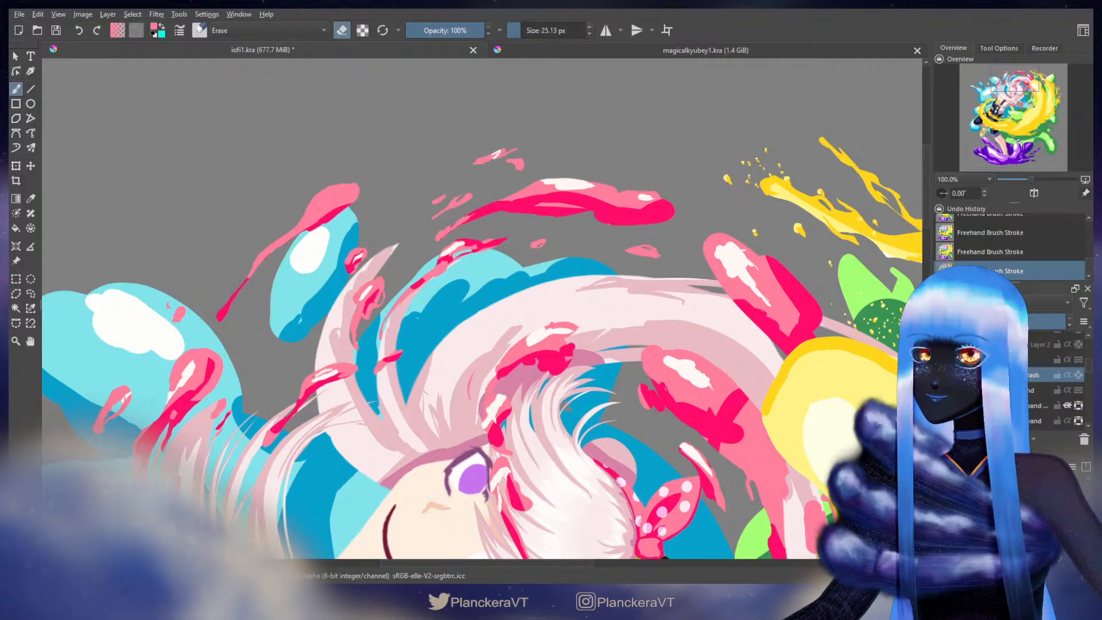
{"action": "key", "text": "e"}
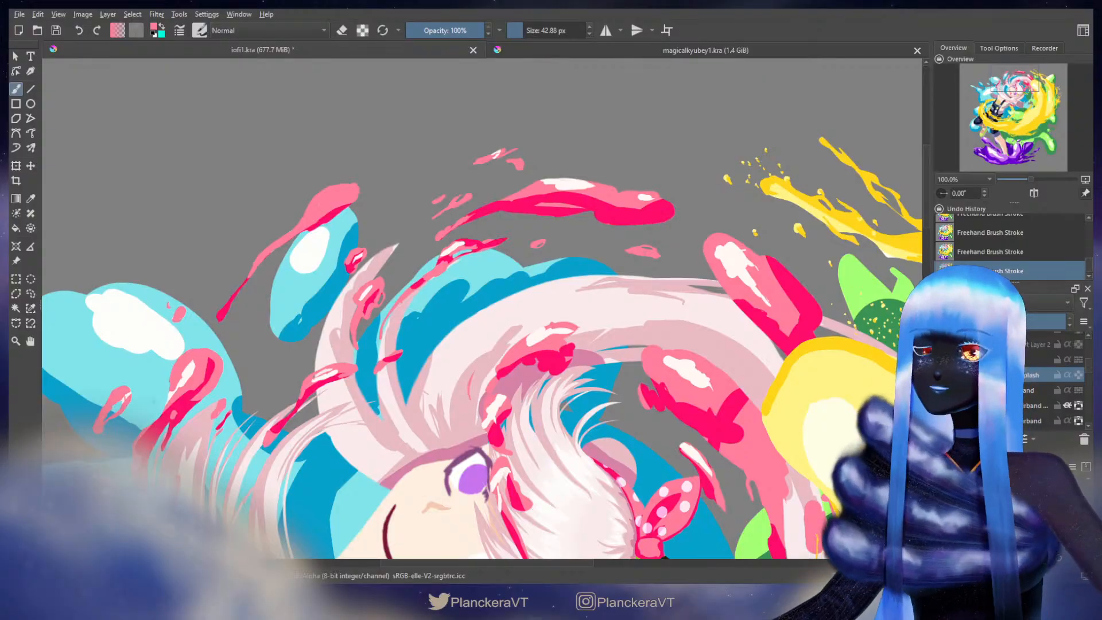
{"action": "mouse_move", "coordinate": [632, 278]}
{"action": "left_mouse_down"}
{"action": "mouse_move", "coordinate": [558, 216]}
{"action": "mouse_move", "coordinate": [482, 254]}
{"action": "left_mouse_up"}
{"action": "left_click_drag", "start_coordinate": [554, 276], "coordinate": [553, 102]}
{"action": "left_click_drag", "start_coordinate": [594, 252], "coordinate": [673, 158]}
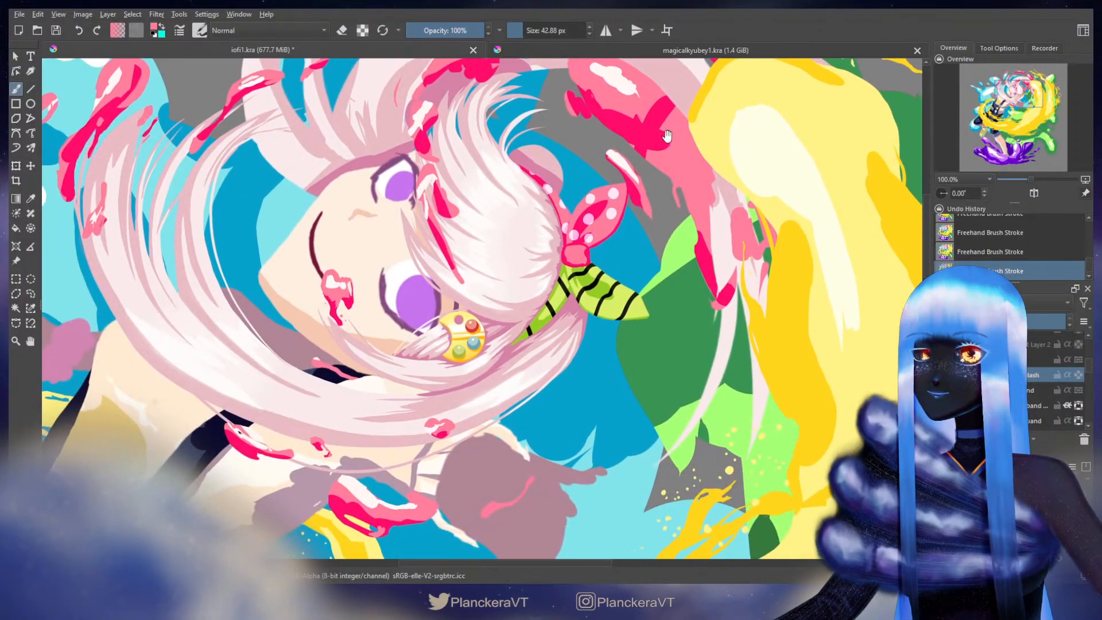
{"action": "left_click_drag", "start_coordinate": [577, 410], "coordinate": [688, 498]}
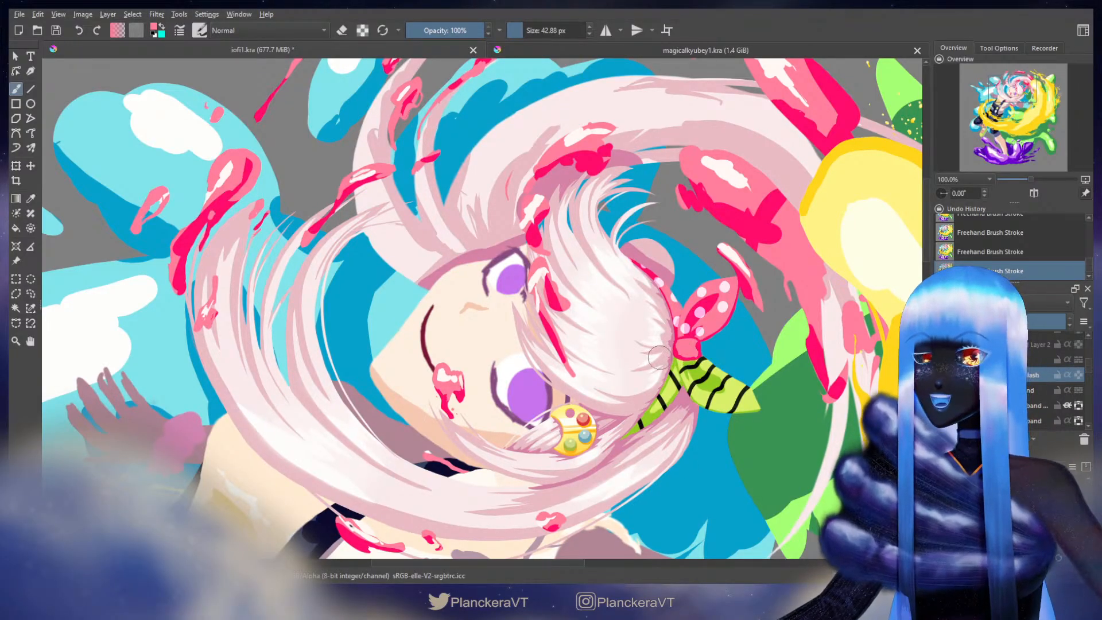
Step: Reshape the lone pink droplet beside the polka-dot bow with brush strokes at 33.34 px and trim it with the eraser
{"action": "scroll", "coordinate": [659, 358], "scroll_direction": "up", "scroll_amount": 1}
{"action": "left_click_drag", "start_coordinate": [774, 357], "coordinate": [708, 429]}
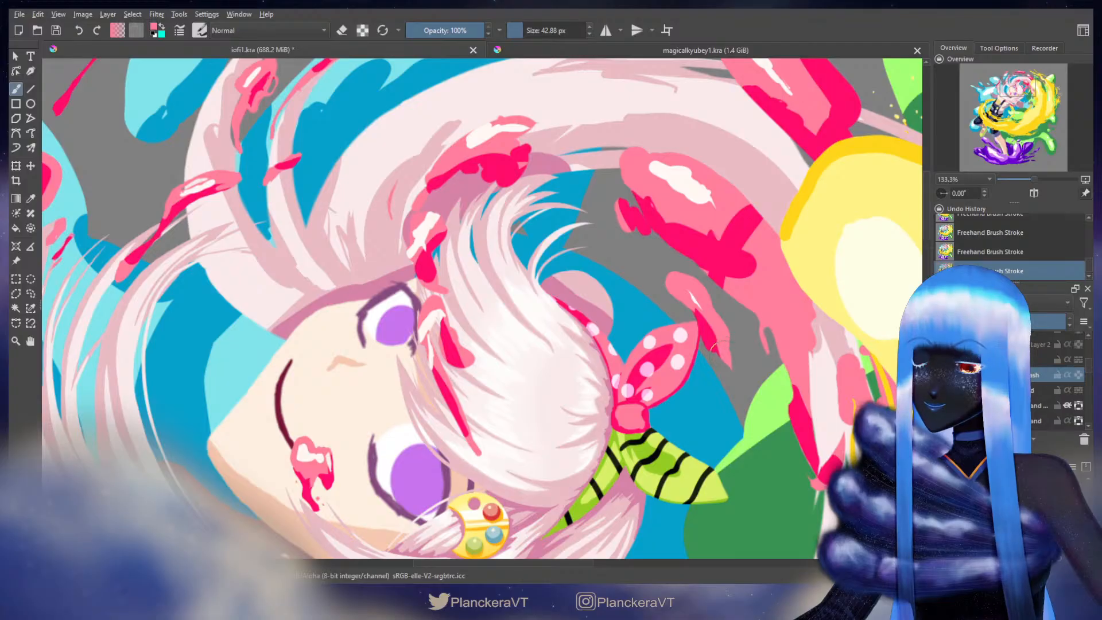
{"action": "key", "text": "e"}
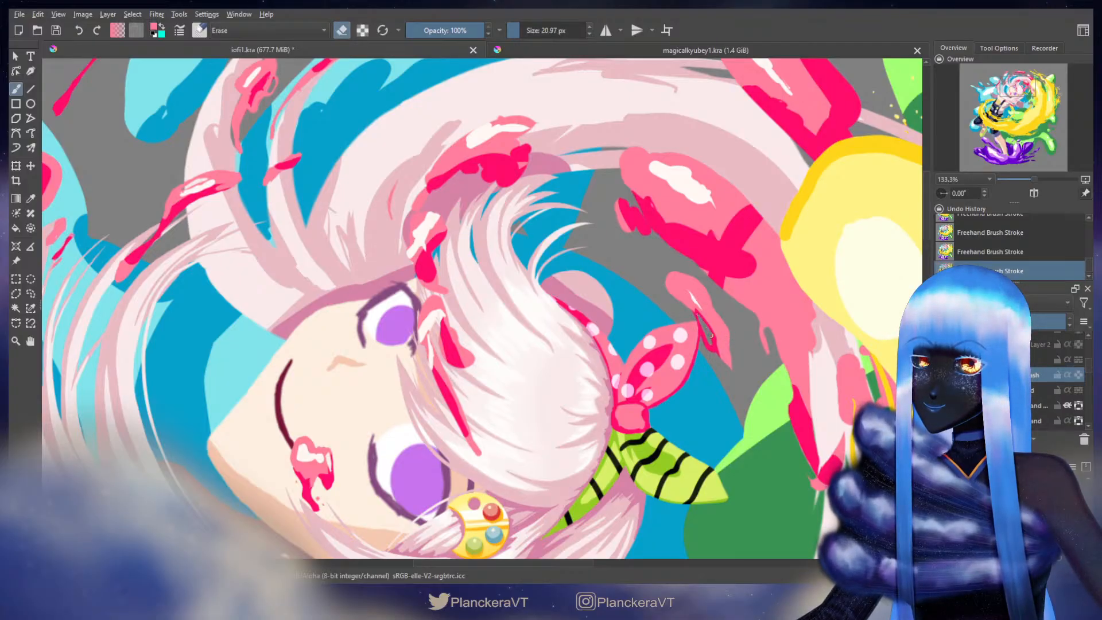
{"action": "key", "text": "e"}
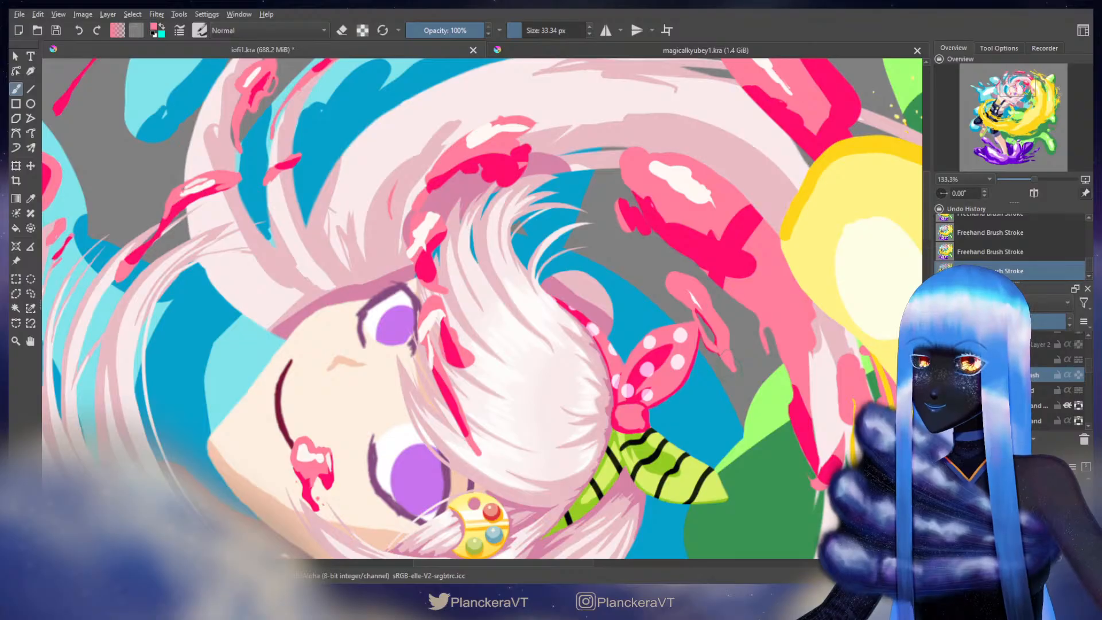
{"action": "key", "text": "e"}
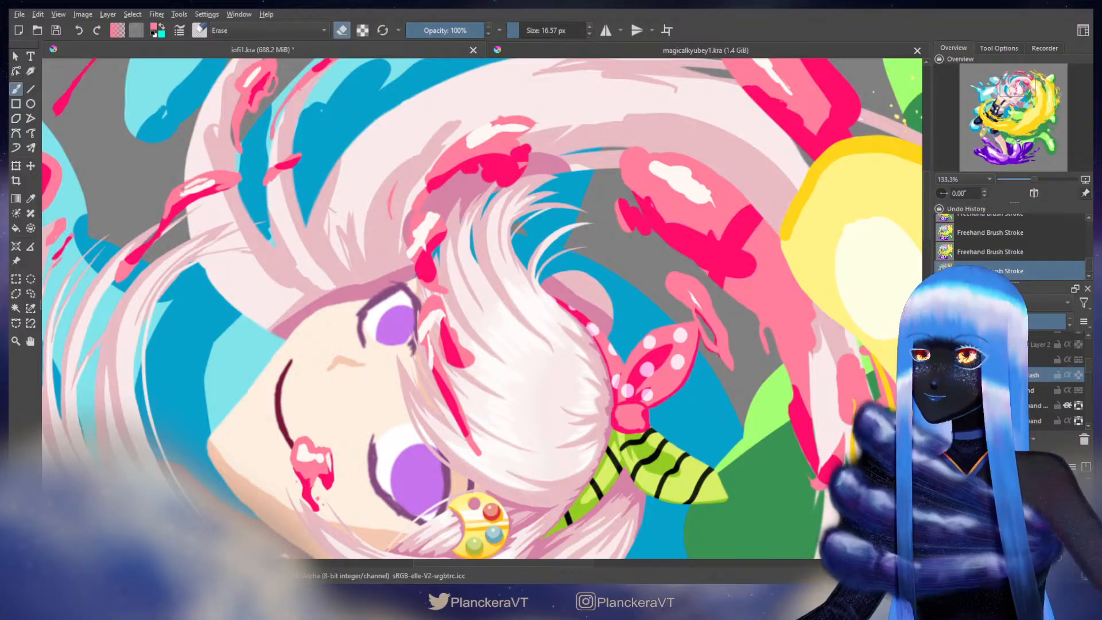
{"action": "key", "text": "e"}
Step: Thicken the small light pink droplet on the hair above the face with brush strokes at 26.44 px
{"action": "mouse_move", "coordinate": [661, 261]}
{"action": "left_mouse_down"}
{"action": "mouse_move", "coordinate": [667, 284]}
{"action": "mouse_move", "coordinate": [755, 209]}
{"action": "left_mouse_up"}
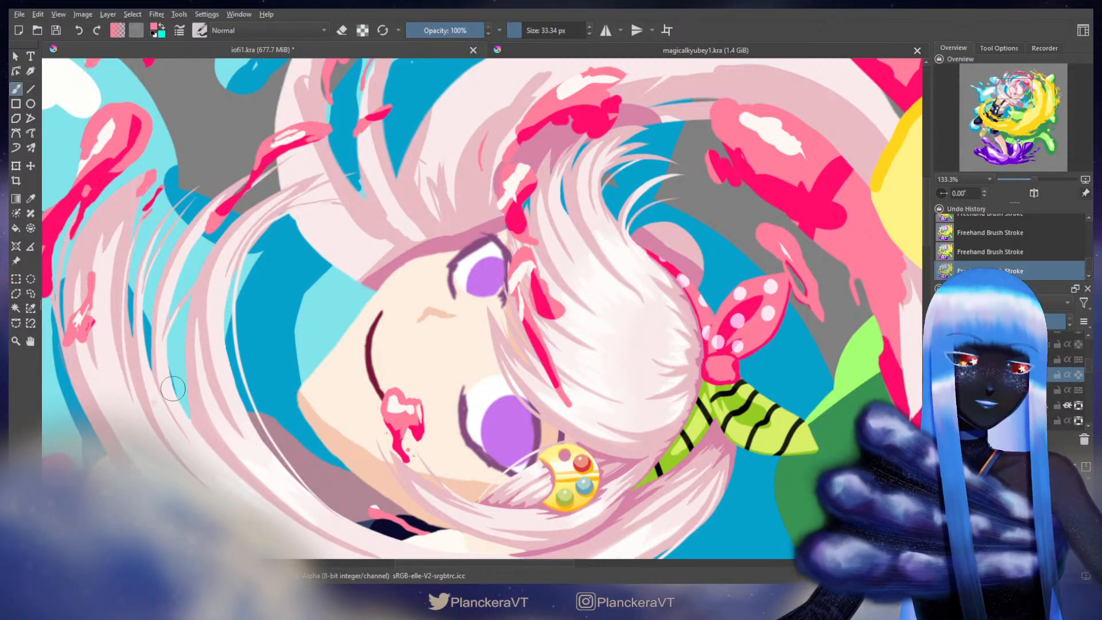
{"action": "left_click_drag", "start_coordinate": [594, 206], "coordinate": [616, 247]}
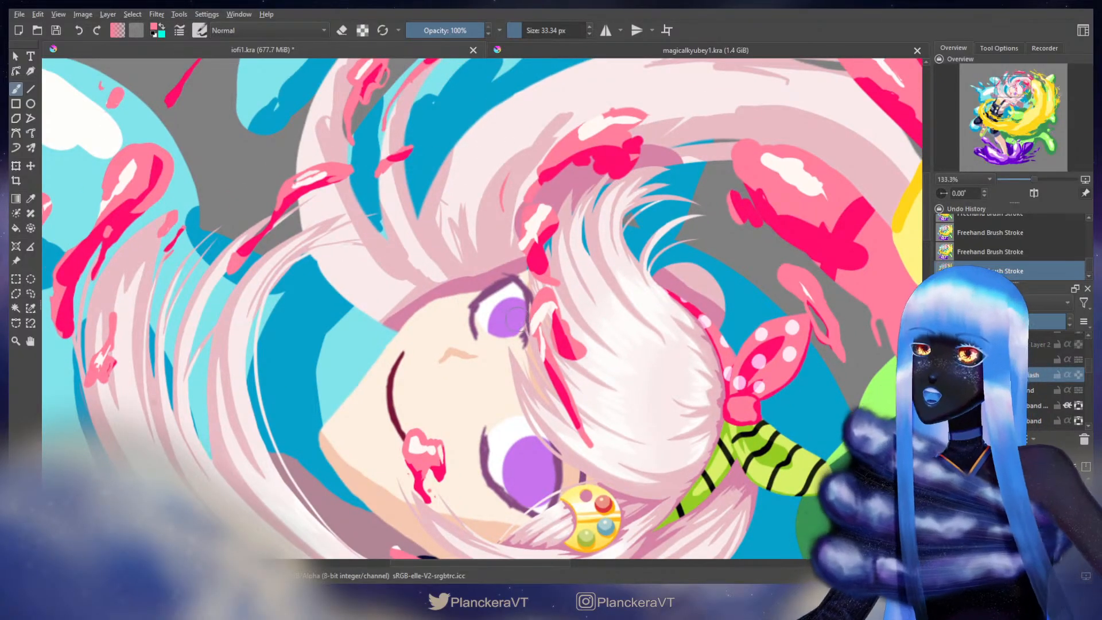
{"action": "left_click_drag", "start_coordinate": [507, 161], "coordinate": [556, 230]}
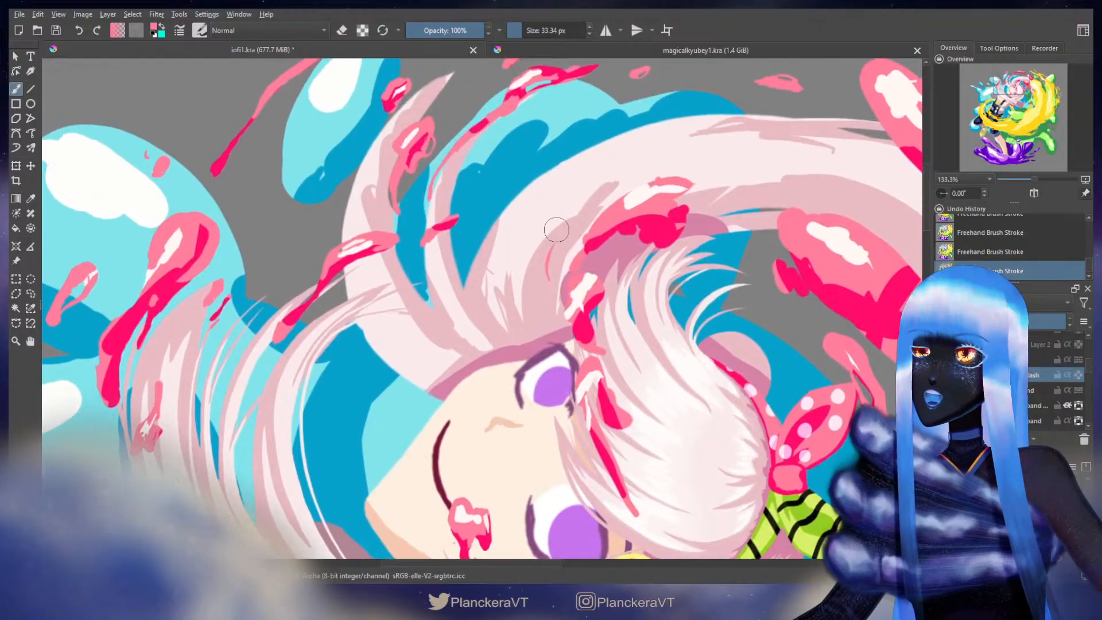
{"action": "key", "text": "bracketleft"}
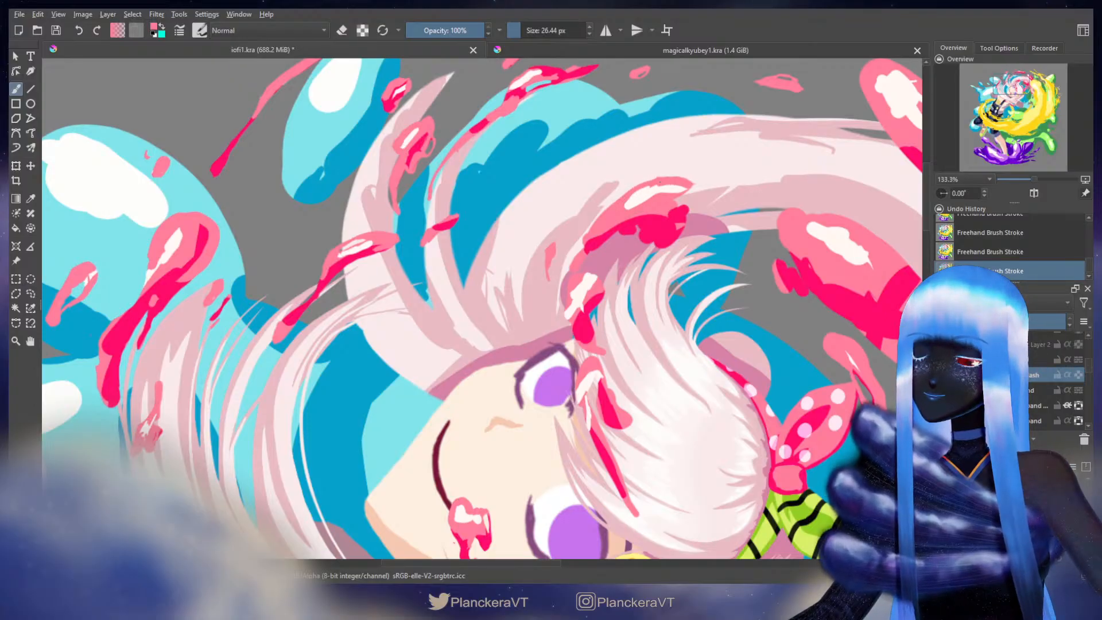
{"action": "left_click_drag", "start_coordinate": [640, 325], "coordinate": [609, 253]}
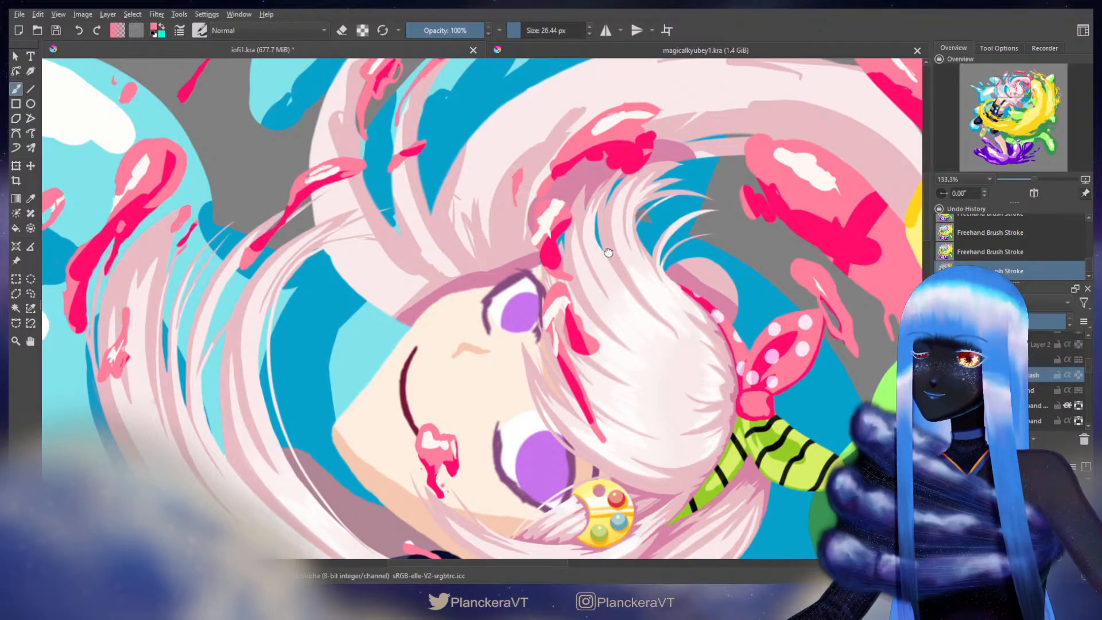
Step: Repaint the thin dark streak on the bangs as a wider light pink drip at 32.83 px, trimming its edges with the eraser at 28.65 px
{"action": "mouse_move", "coordinate": [608, 253]}
{"action": "left_mouse_down"}
{"action": "mouse_move", "coordinate": [569, 235]}
{"action": "mouse_move", "coordinate": [553, 258]}
{"action": "mouse_move", "coordinate": [560, 272]}
{"action": "mouse_move", "coordinate": [548, 258]}
{"action": "left_mouse_up"}
{"action": "left_click_drag", "start_coordinate": [481, 305], "coordinate": [485, 305]}
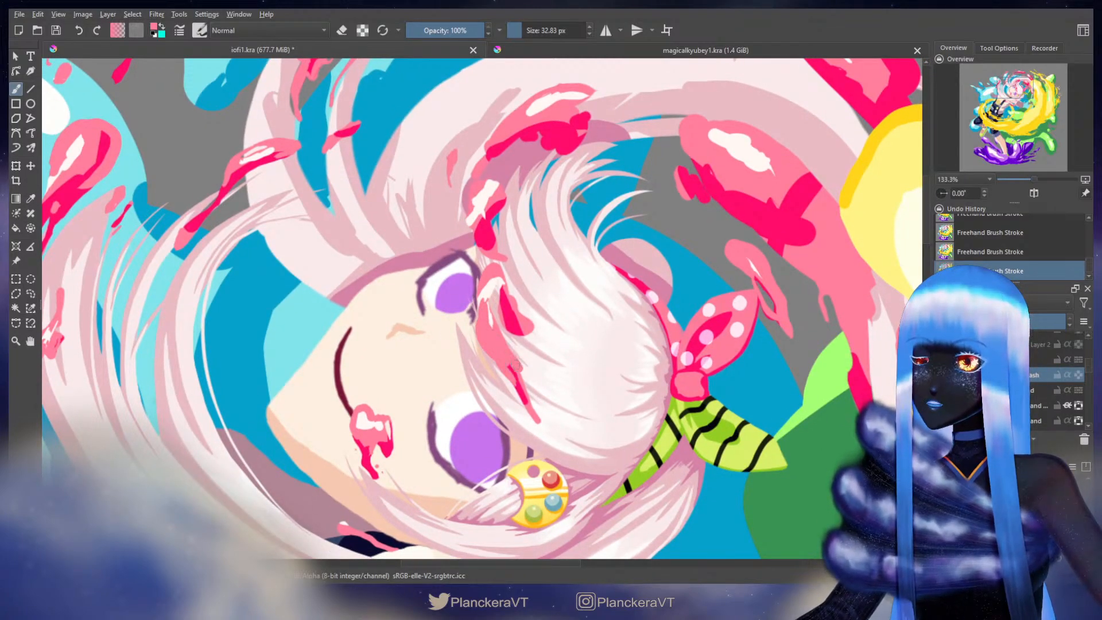
{"action": "mouse_move", "coordinate": [512, 369]}
{"action": "left_mouse_down"}
{"action": "mouse_move", "coordinate": [527, 397]}
{"action": "mouse_move", "coordinate": [519, 406]}
{"action": "mouse_move", "coordinate": [540, 409]}
{"action": "left_mouse_up"}
{"action": "key", "text": "e"}
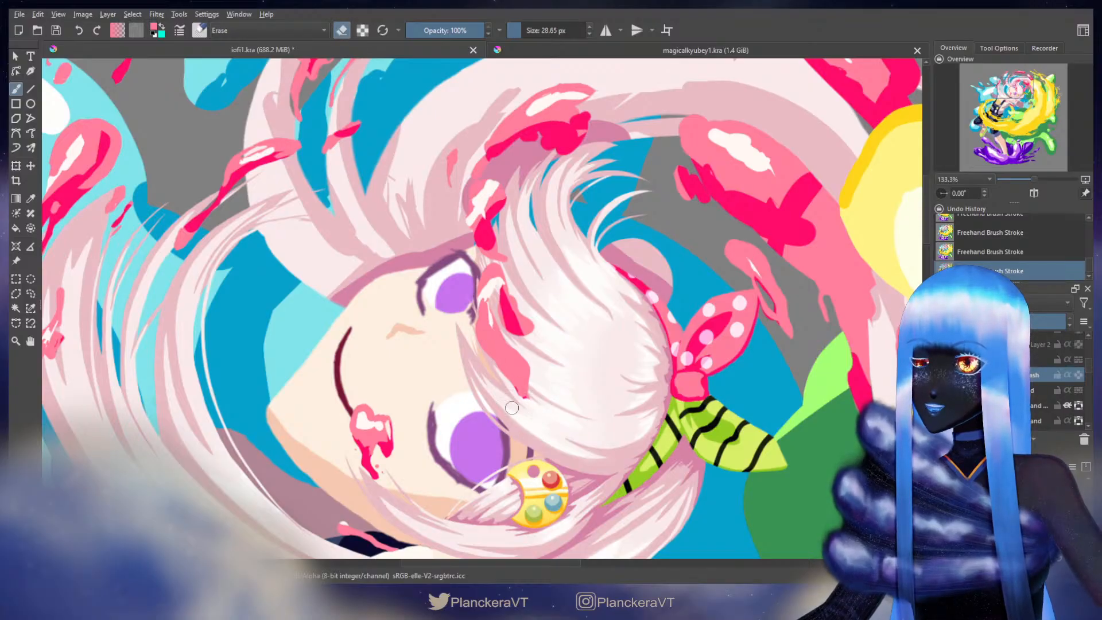
{"action": "key", "text": "e"}
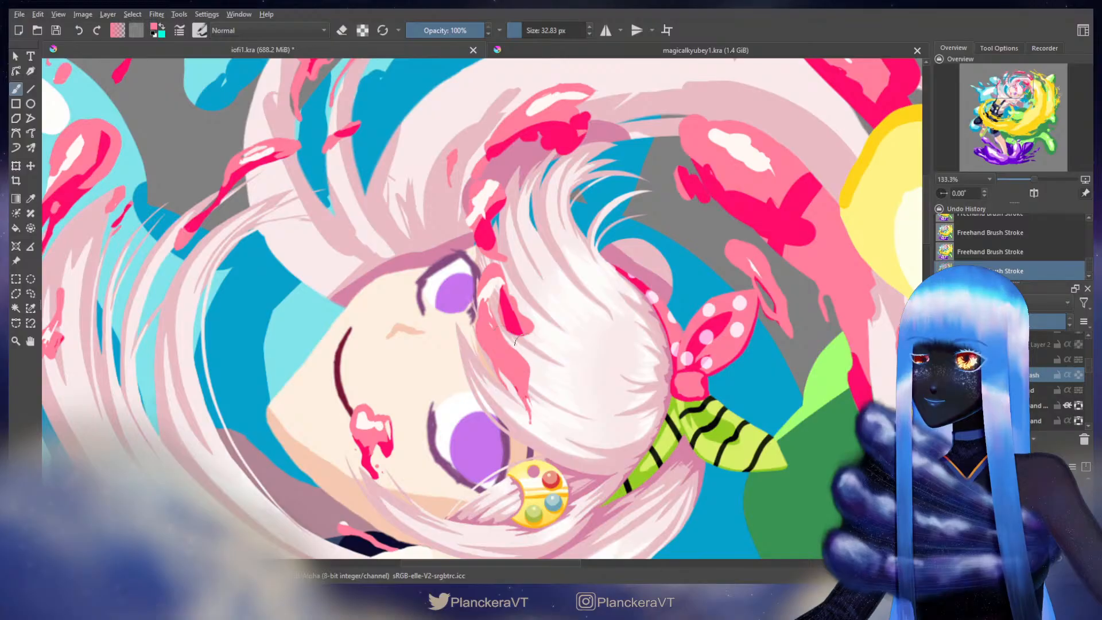
{"action": "key", "text": "e"}
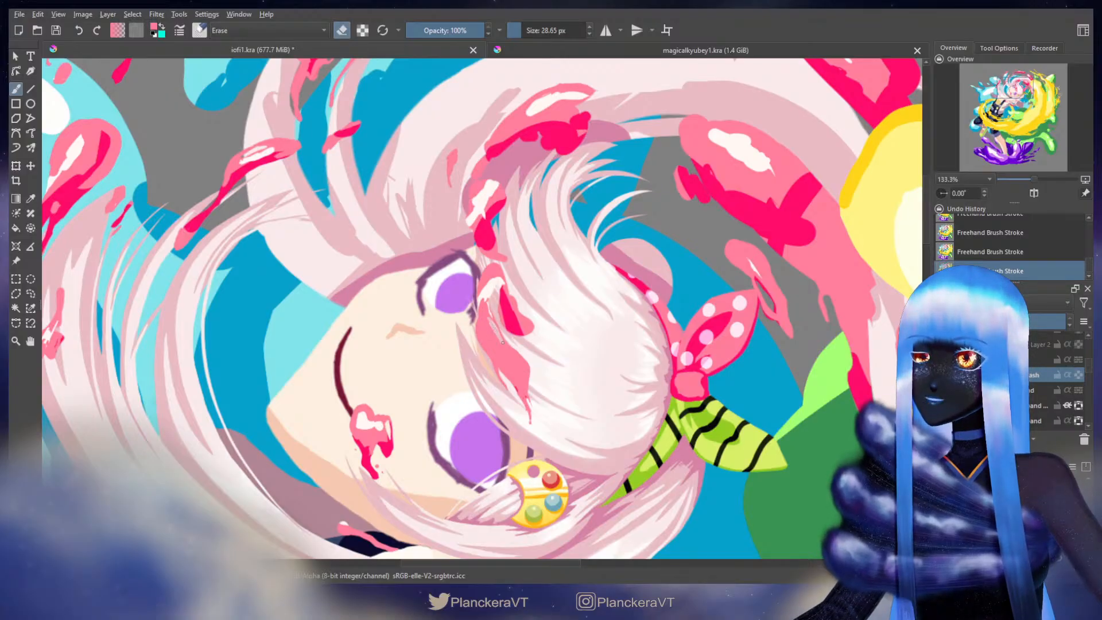
{"action": "key", "text": "e"}
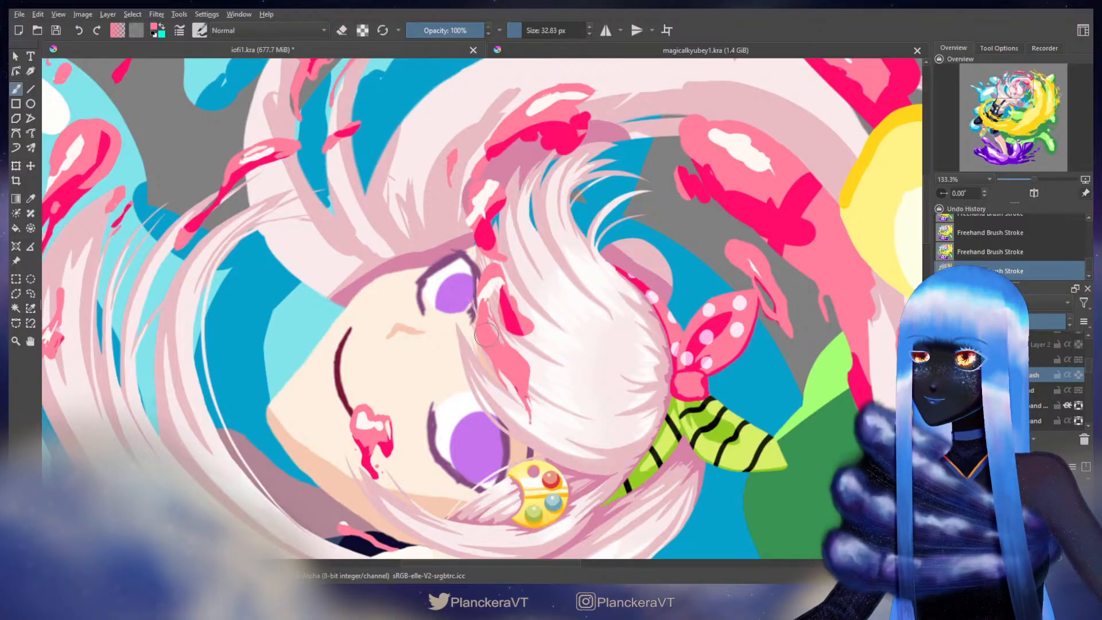
Step: Paint light pink into the splat at the head of the bangs drip and erase its highlighted upper part at 28.65 px
{"action": "left_click_drag", "start_coordinate": [501, 300], "coordinate": [511, 318]}
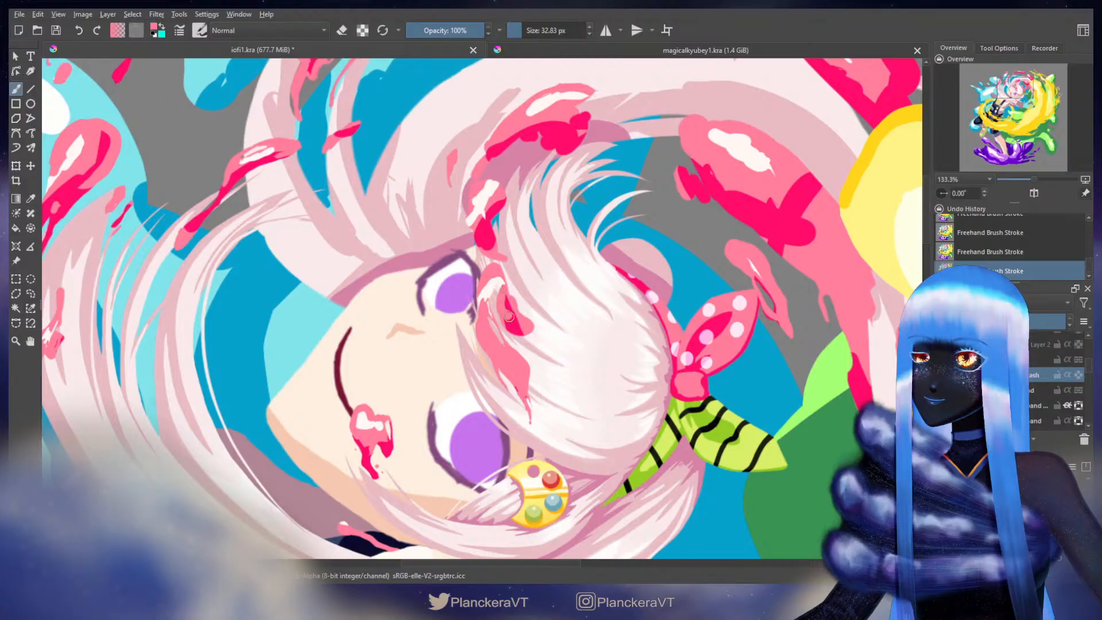
{"action": "key", "text": "e"}
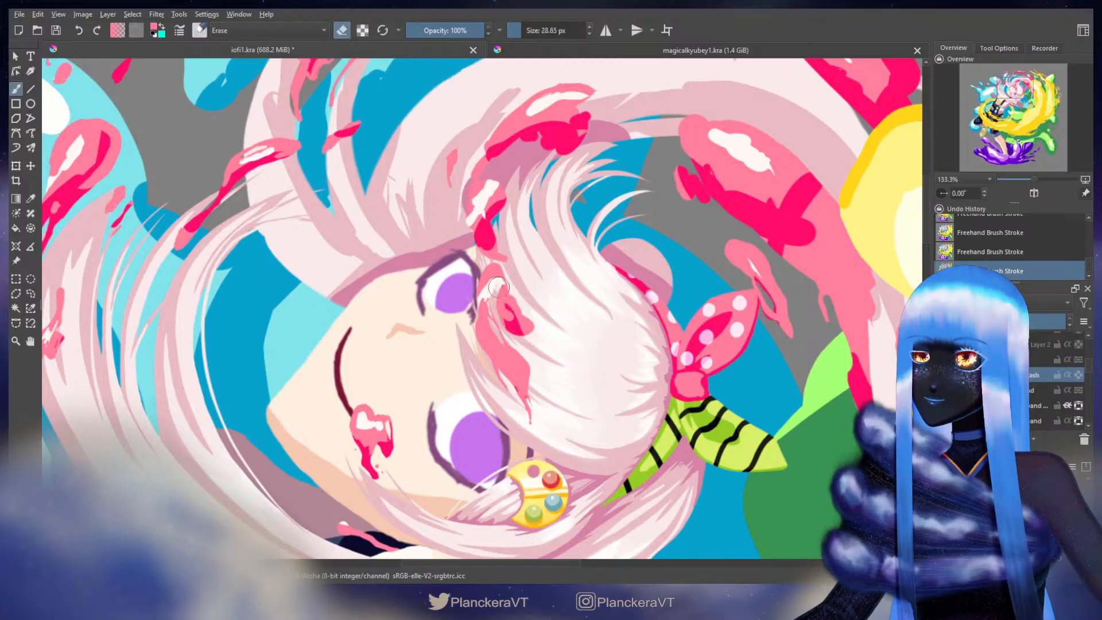
{"action": "left_click_drag", "start_coordinate": [502, 295], "coordinate": [529, 341]}
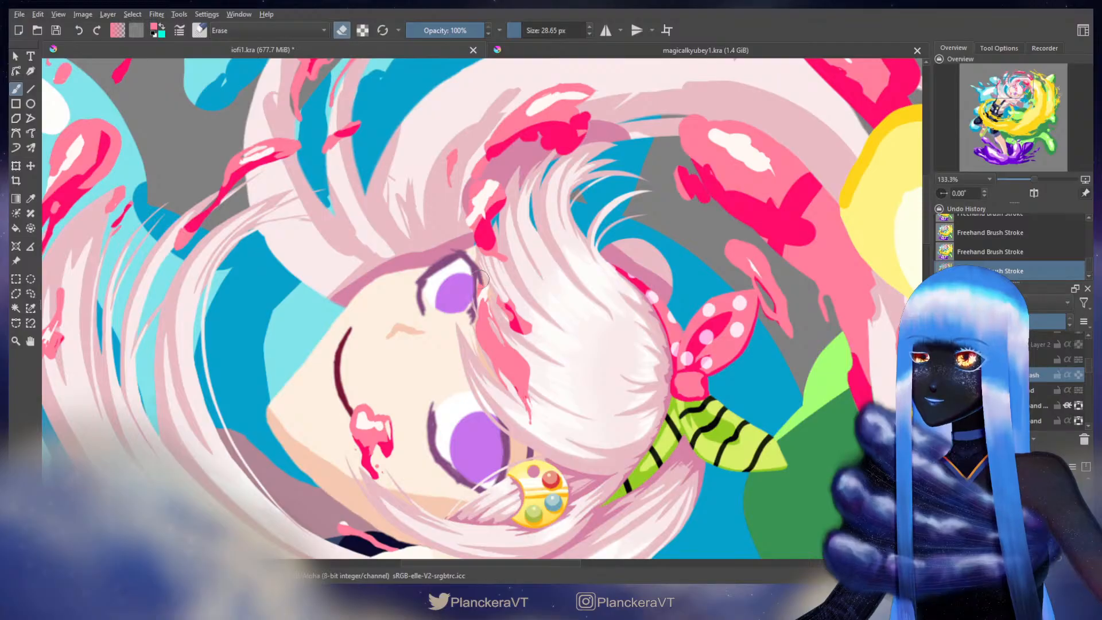
{"action": "key", "text": "e"}
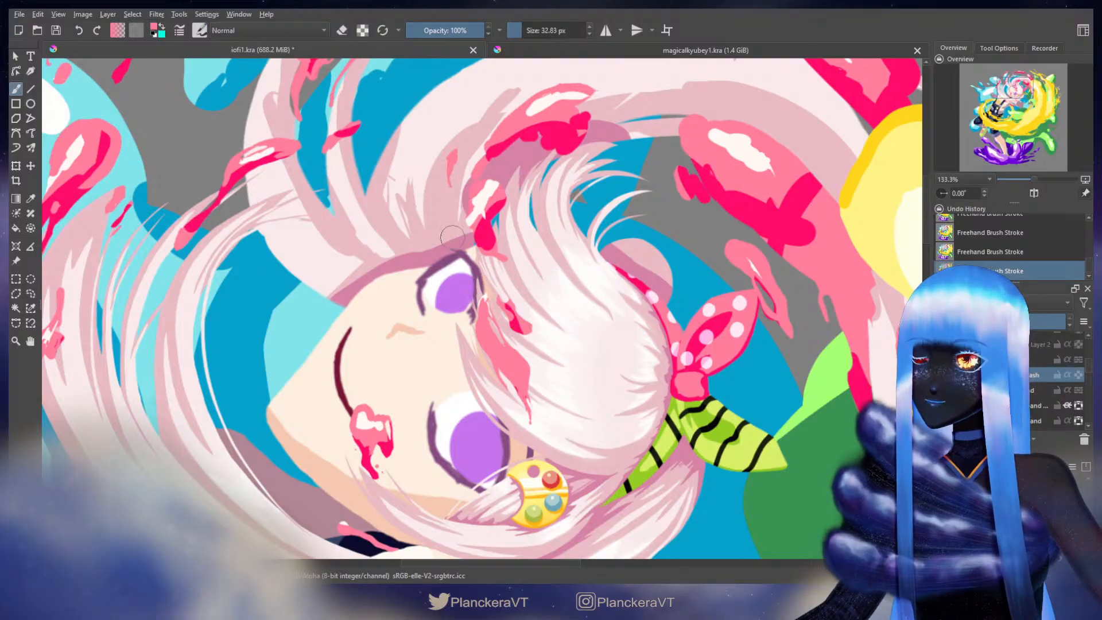
Step: Lasso the arched pink splat on the hair above the bangs, move it slightly to the right, and clear the selection
{"action": "scroll", "coordinate": [485, 297], "scroll_direction": "up", "scroll_amount": 3}
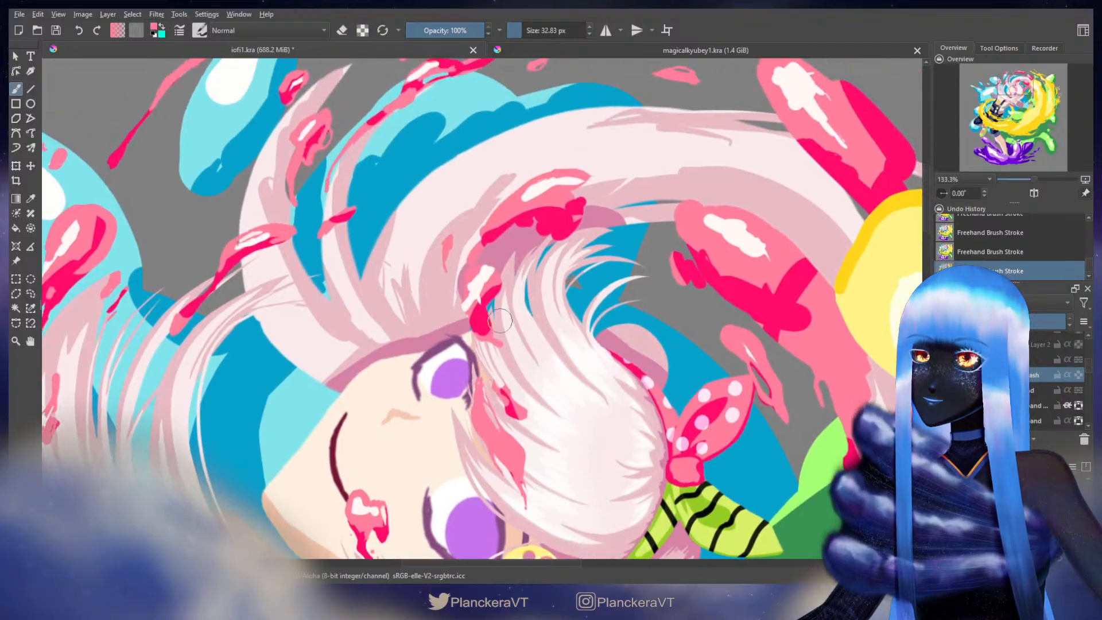
{"action": "left_click", "coordinate": [31, 294]}
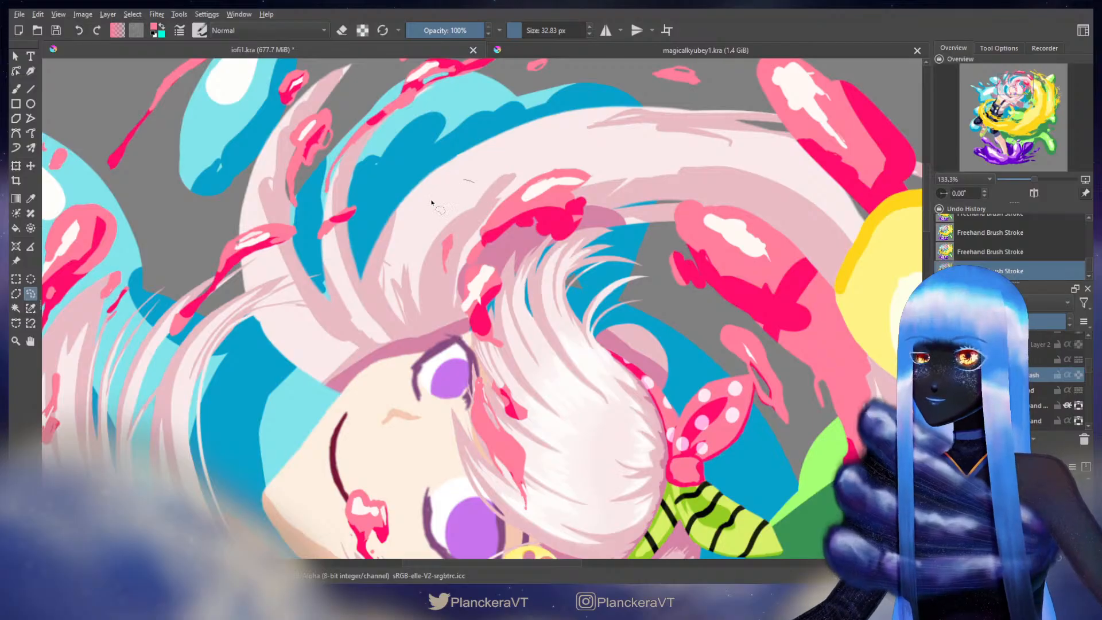
{"action": "left_click_drag", "start_coordinate": [474, 181], "coordinate": [444, 328]}
{"action": "mouse_move", "coordinate": [521, 353]}
{"action": "left_mouse_down"}
{"action": "mouse_move", "coordinate": [594, 253]}
{"action": "mouse_move", "coordinate": [477, 179]}
{"action": "left_mouse_up"}
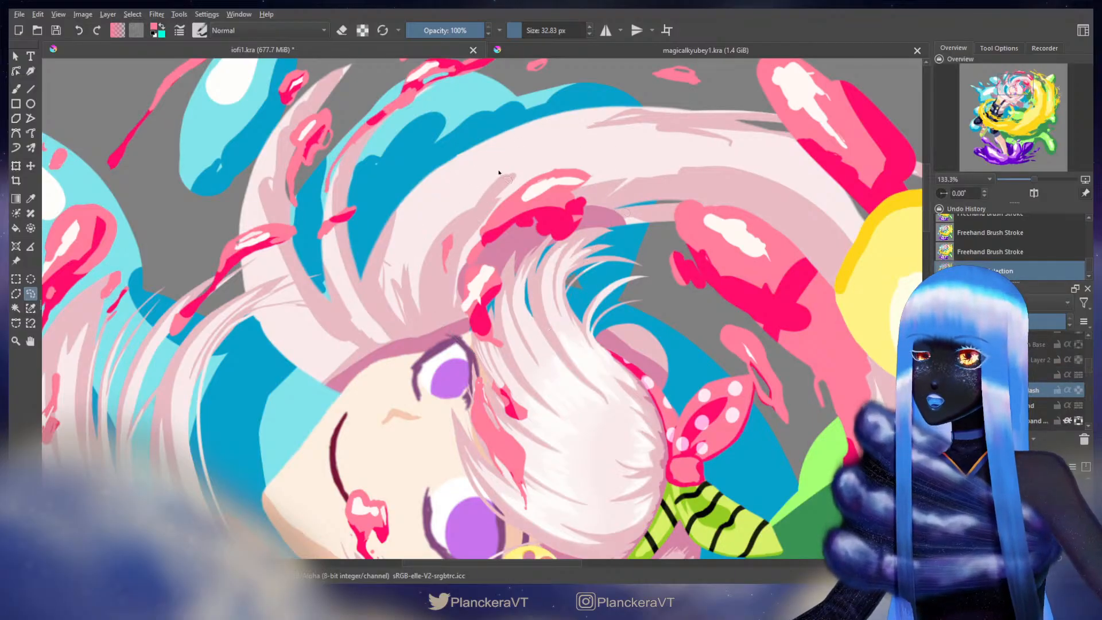
{"action": "key", "text": "t"}
{"action": "mouse_move", "coordinate": [534, 207]}
{"action": "left_mouse_down"}
{"action": "mouse_move", "coordinate": [554, 222]}
{"action": "mouse_move", "coordinate": [549, 209]}
{"action": "left_mouse_up"}
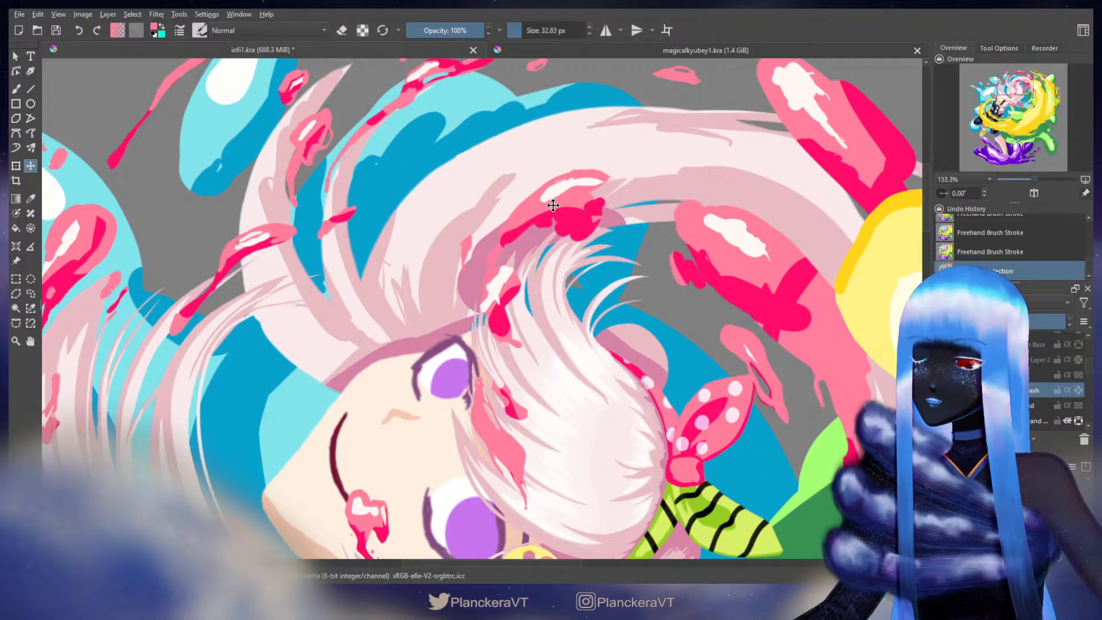
{"action": "key", "text": "b"}
{"action": "key", "text": "ctrl+shift+a"}
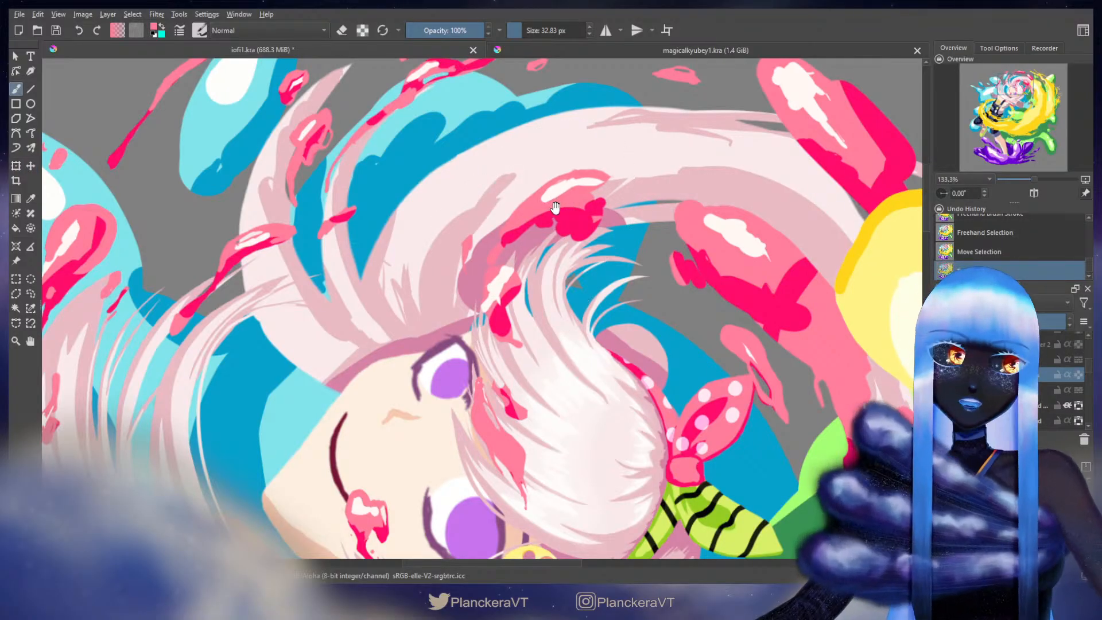
Step: Reshape the lower part and end of the arched splat with pink strokes at 32.55 px and the eraser at 28.65 px
{"action": "mouse_move", "coordinate": [506, 261]}
{"action": "left_mouse_down"}
{"action": "mouse_move", "coordinate": [536, 282]}
{"action": "mouse_move", "coordinate": [518, 340]}
{"action": "left_mouse_up"}
{"action": "left_click_drag", "start_coordinate": [517, 334], "coordinate": [551, 372]}
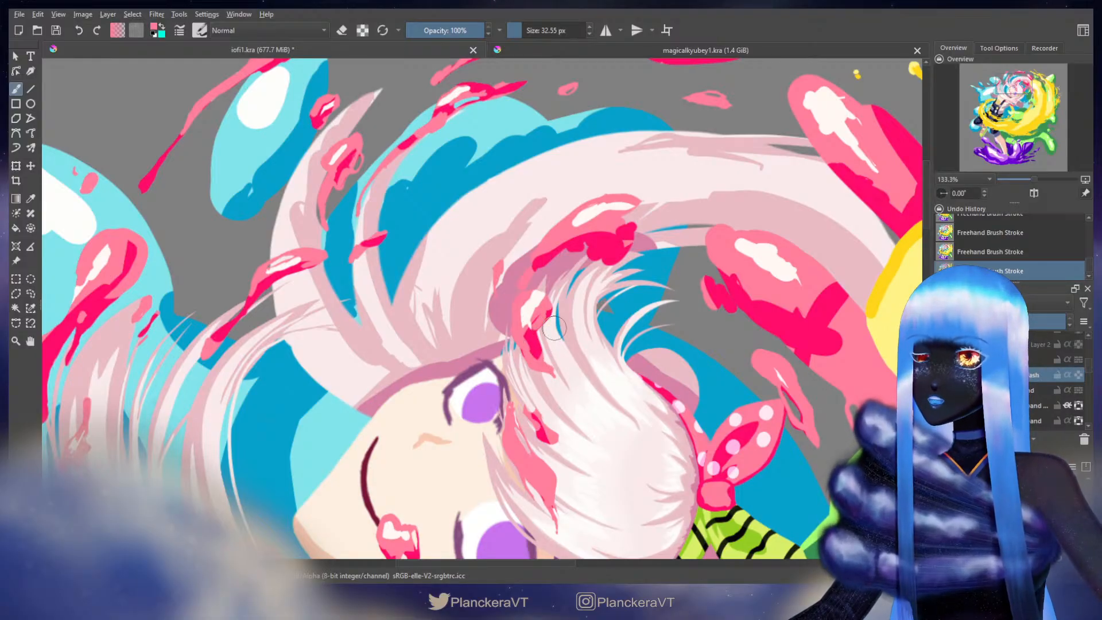
{"action": "key", "text": "e"}
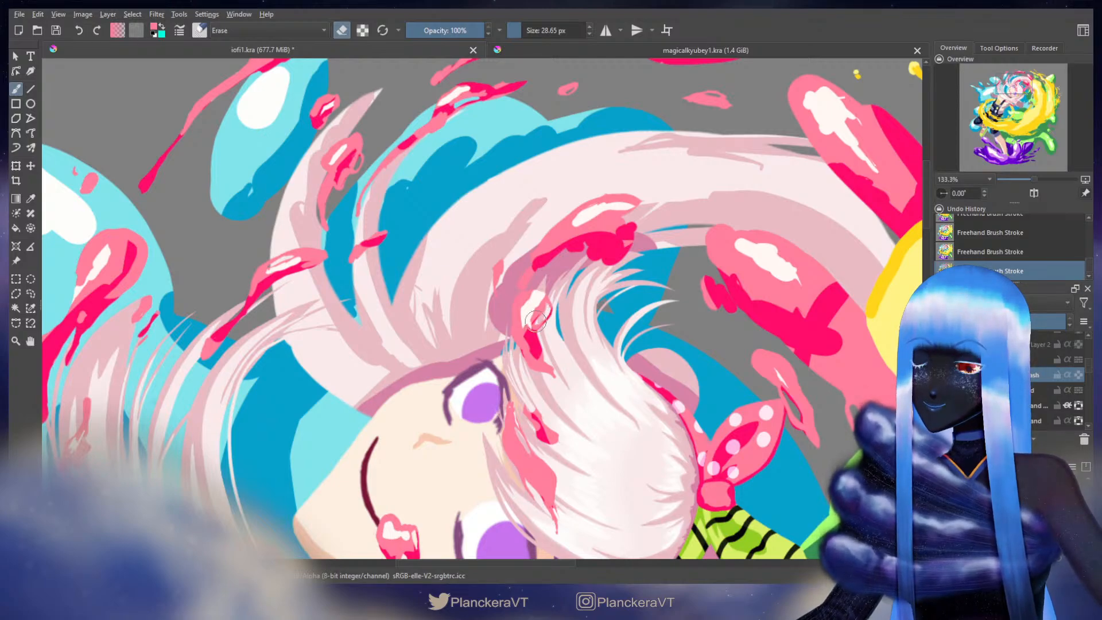
{"action": "key", "text": "e"}
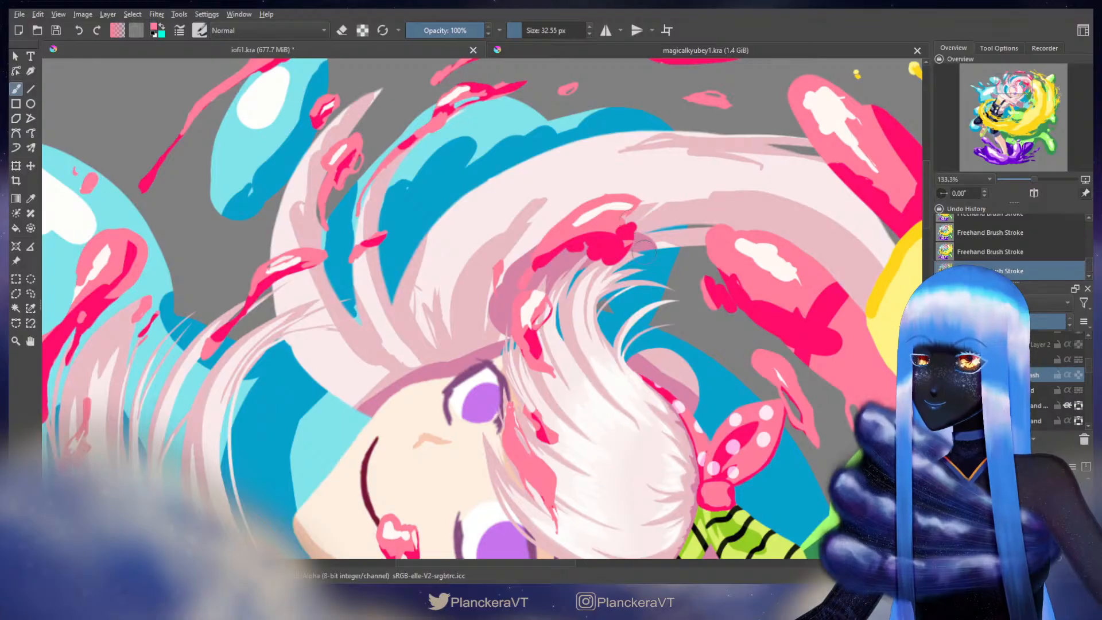
{"action": "key", "text": "e"}
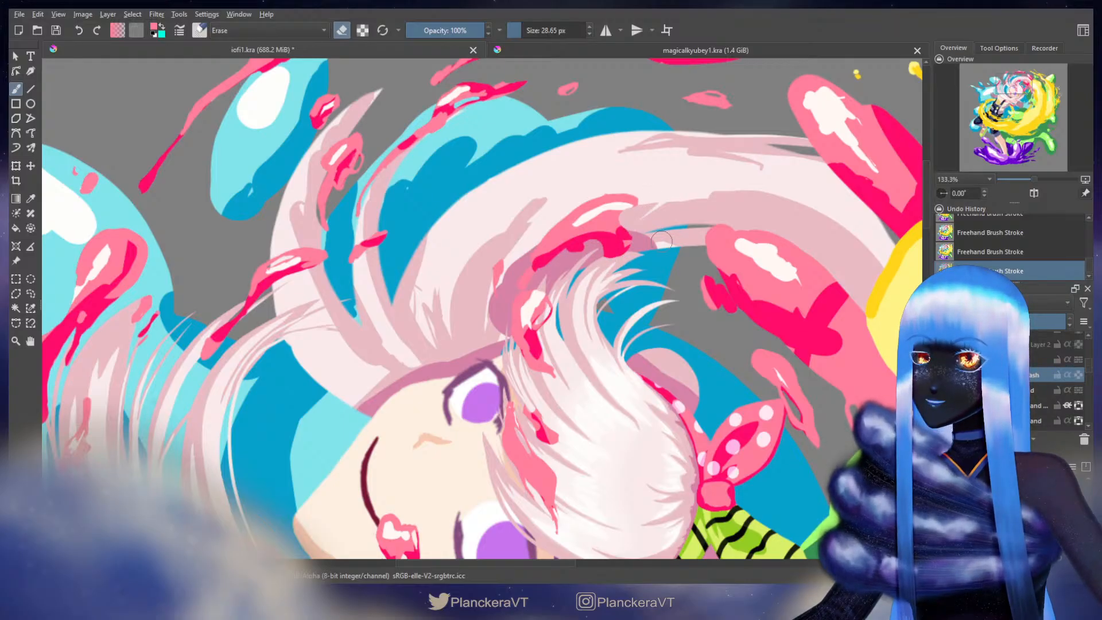
{"action": "key", "text": "e"}
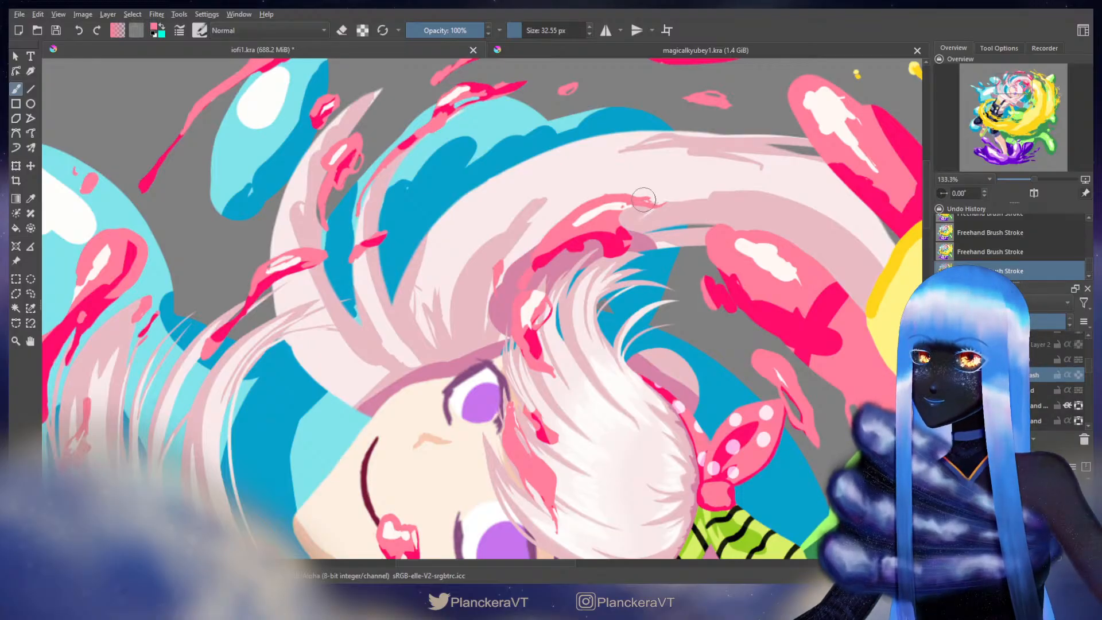
Step: Add thin light and dark pink splash tips to the arched splat at 32.55 px and trim its inner edge with the eraser at 23.51 px
{"action": "left_click_drag", "start_coordinate": [644, 199], "coordinate": [655, 213]}
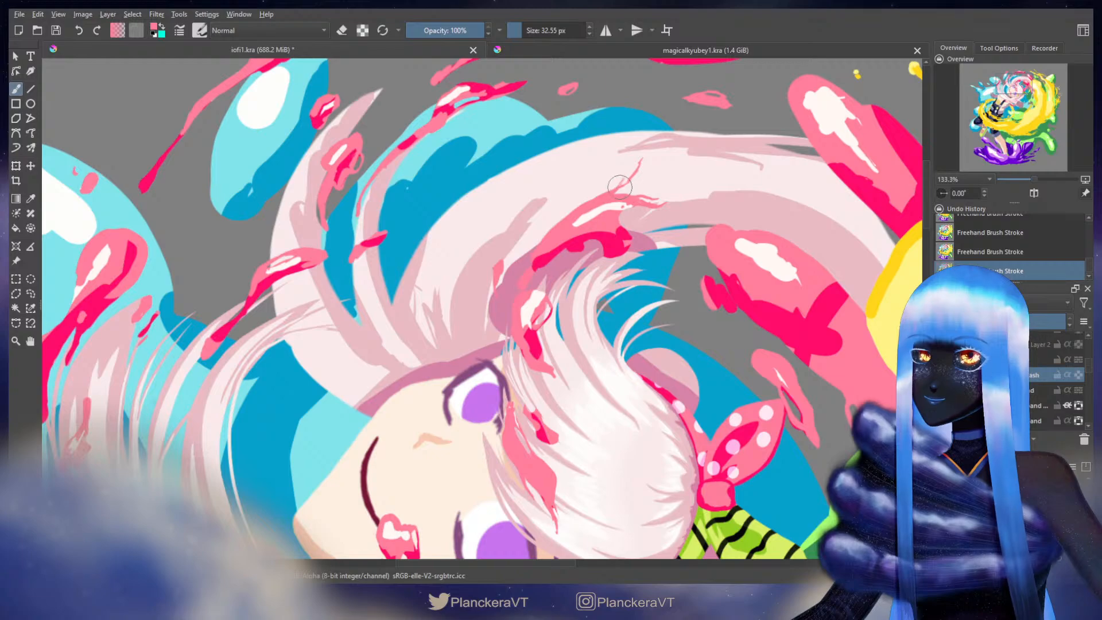
{"action": "left_click", "coordinate": [633, 228], "text": "ctrl"}
{"action": "key", "text": "ctrl+z"}
{"action": "key", "text": "ctrl+z"}
{"action": "left_click_drag", "start_coordinate": [624, 207], "coordinate": [621, 225]}
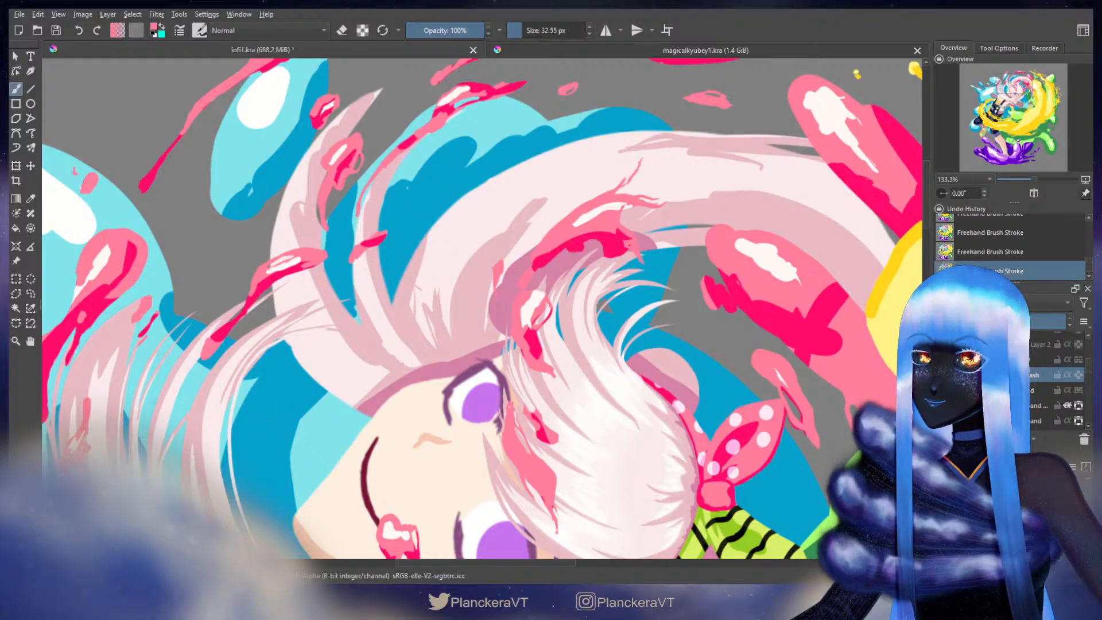
{"action": "left_click_drag", "start_coordinate": [613, 256], "coordinate": [611, 239]}
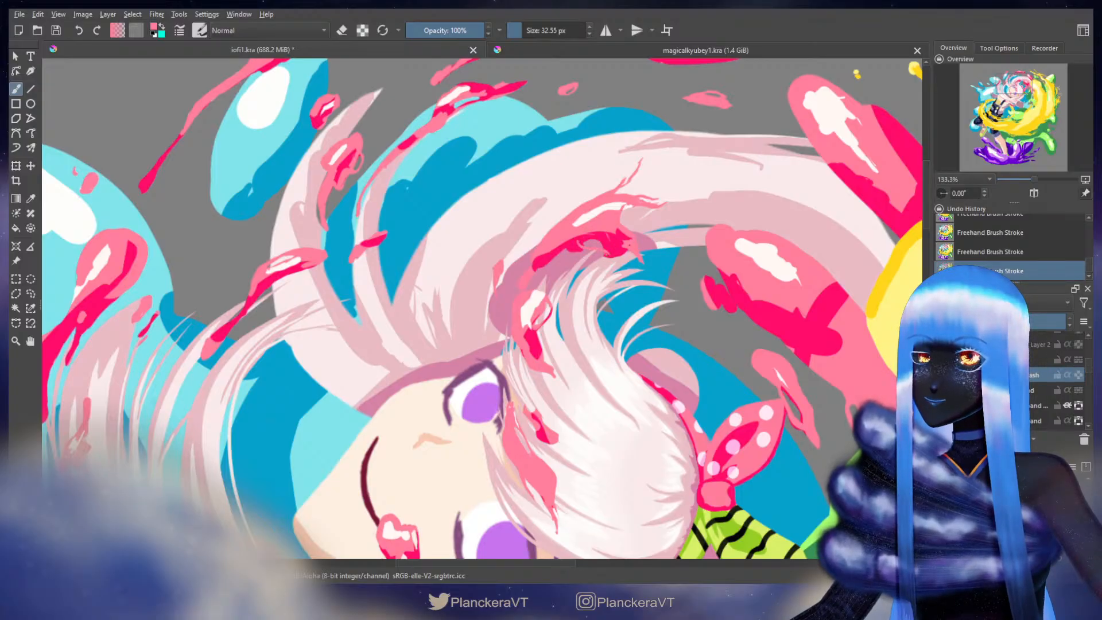
{"action": "left_click", "coordinate": [598, 249]}
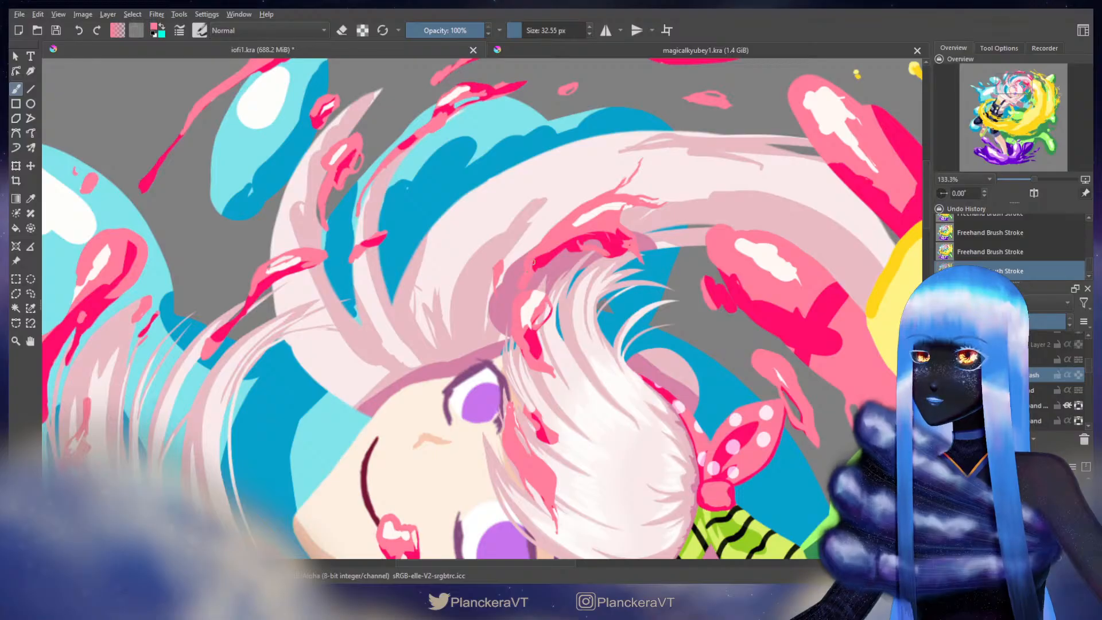
{"action": "key", "text": "e"}
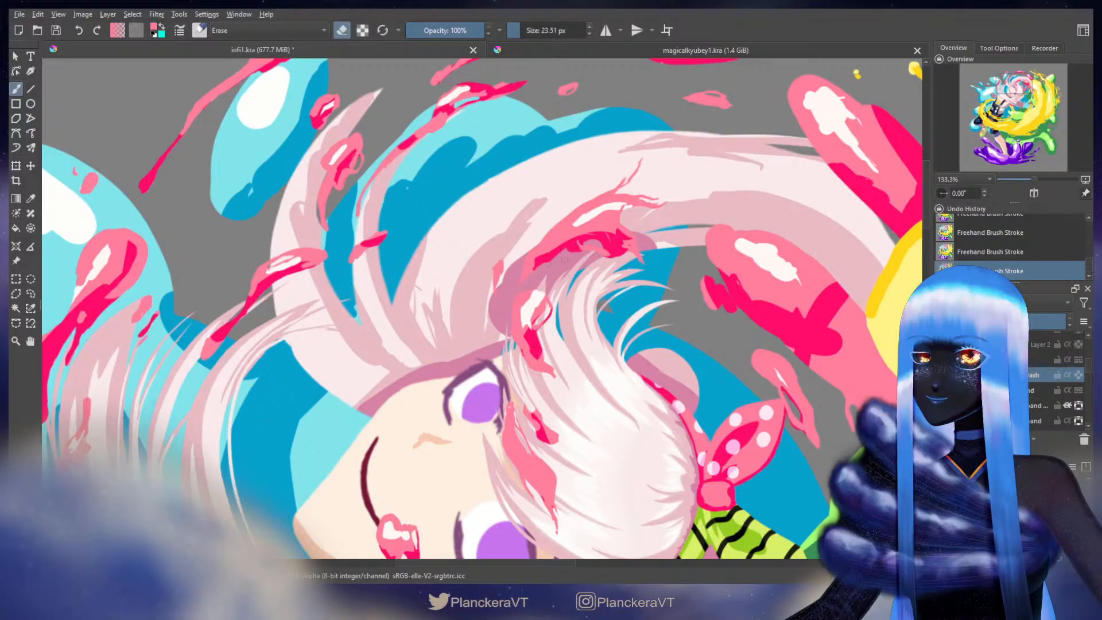
{"action": "mouse_move", "coordinate": [677, 244]}
{"action": "left_mouse_down"}
{"action": "mouse_move", "coordinate": [677, 152]}
{"action": "mouse_move", "coordinate": [659, 167]}
{"action": "mouse_move", "coordinate": [645, 227]}
{"action": "mouse_move", "coordinate": [650, 153]}
{"action": "left_mouse_up"}
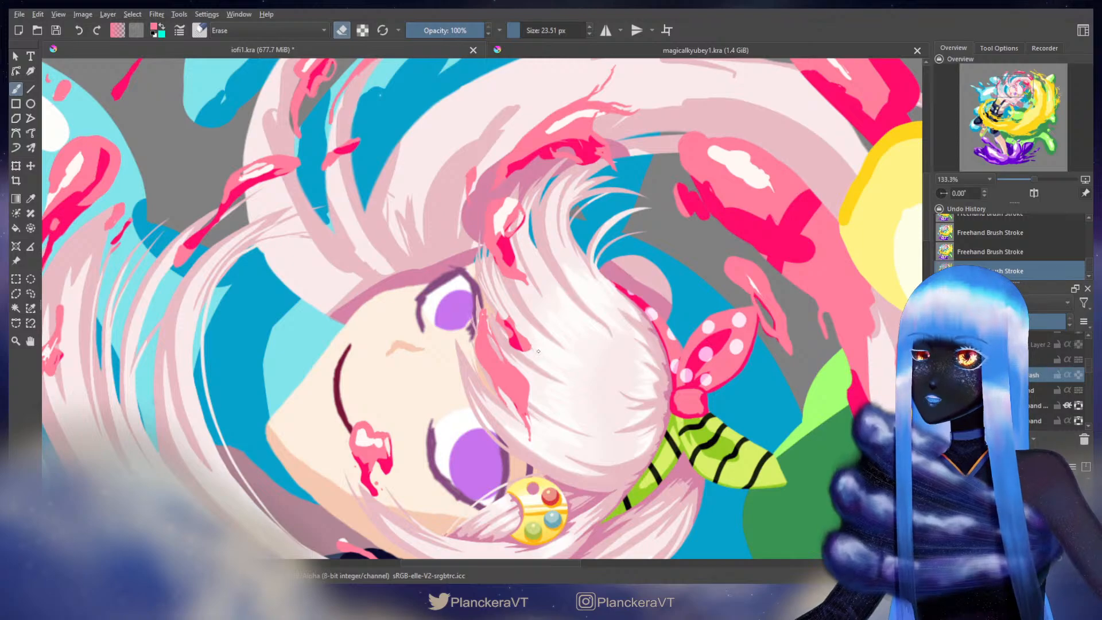
{"action": "mouse_move", "coordinate": [647, 217]}
{"action": "left_mouse_down"}
{"action": "mouse_move", "coordinate": [510, 389]}
{"action": "mouse_move", "coordinate": [561, 287]}
{"action": "mouse_move", "coordinate": [556, 306]}
{"action": "mouse_move", "coordinate": [485, 170]}
{"action": "left_mouse_up"}
{"action": "mouse_move", "coordinate": [603, 275]}
{"action": "left_mouse_down"}
{"action": "mouse_move", "coordinate": [509, 132]}
{"action": "mouse_move", "coordinate": [584, 125]}
{"action": "left_mouse_up"}
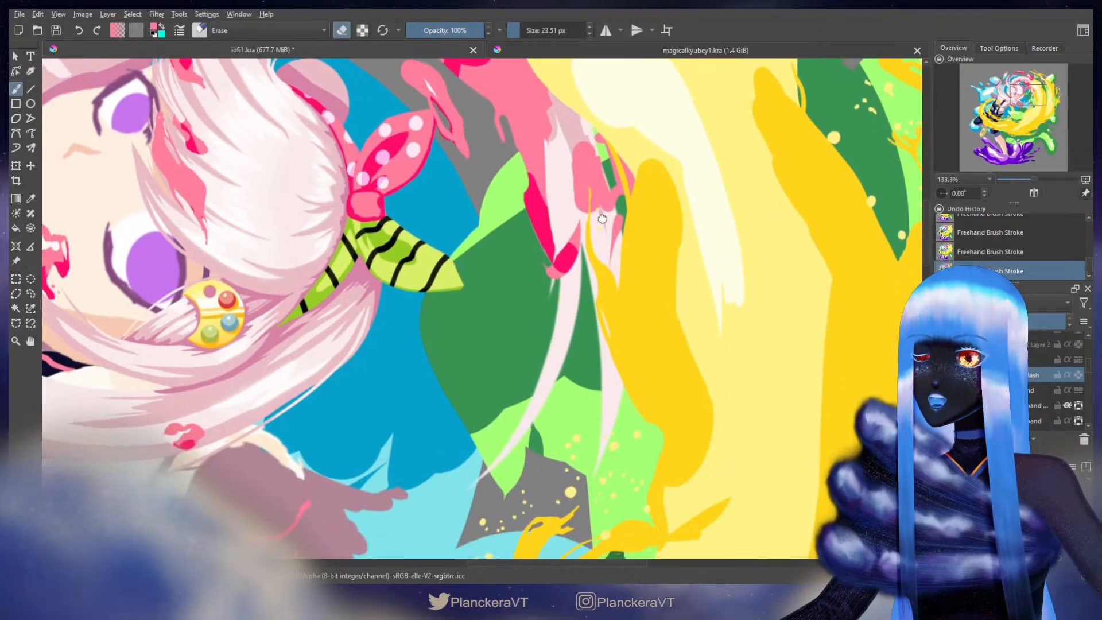
Step: Erase a notch into the upper end of the pink splat above the large yellow blob with the eraser at 37.12 px
{"action": "left_click_drag", "start_coordinate": [602, 218], "coordinate": [582, 409]}
{"action": "left_click_drag", "start_coordinate": [531, 182], "coordinate": [570, 340]}
{"action": "left_click_drag", "start_coordinate": [586, 181], "coordinate": [584, 373]}
{"action": "mouse_move", "coordinate": [555, 286]}
{"action": "left_mouse_down"}
{"action": "mouse_move", "coordinate": [538, 329]}
{"action": "mouse_move", "coordinate": [548, 329]}
{"action": "left_mouse_up"}
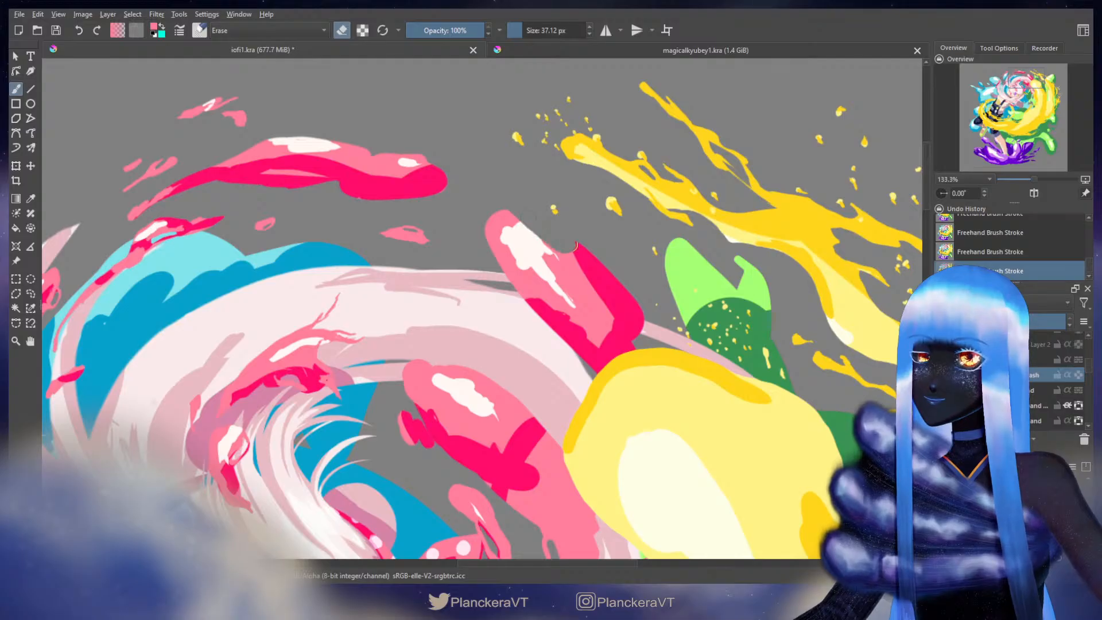
{"action": "key", "text": "ctrl+z"}
{"action": "mouse_move", "coordinate": [559, 224]}
{"action": "left_mouse_down"}
{"action": "mouse_move", "coordinate": [577, 230]}
{"action": "mouse_move", "coordinate": [550, 240]}
{"action": "mouse_move", "coordinate": [561, 243]}
{"action": "left_mouse_up"}
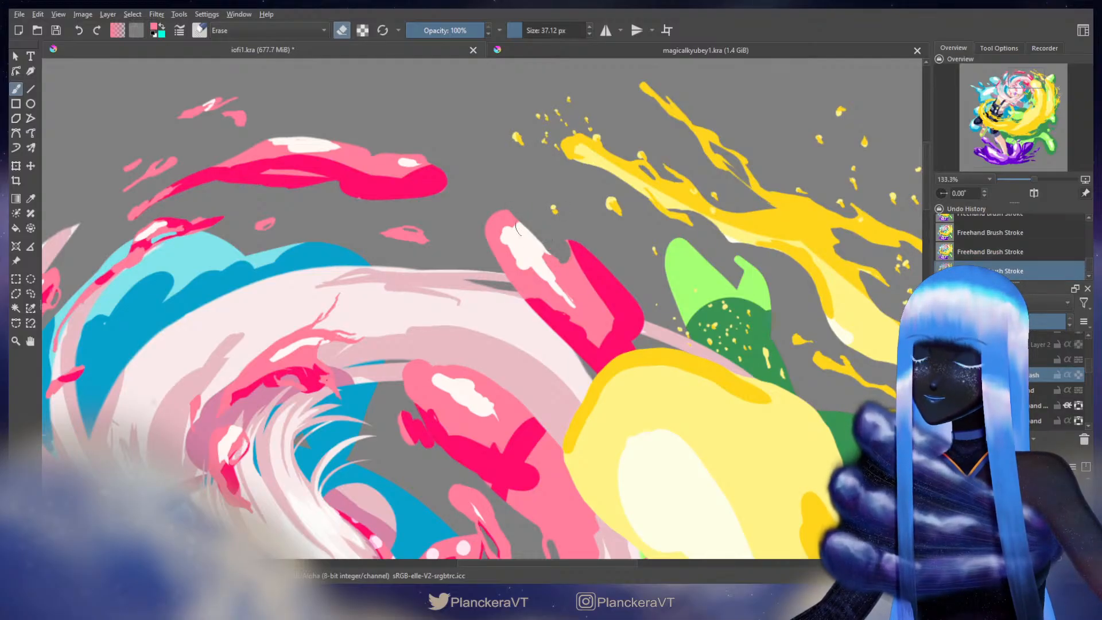
Step: Round that splat's head and add thin pink splash tips to its notch and lower edge with the brush at 40.01 px
{"action": "key", "text": "e"}
{"action": "mouse_move", "coordinate": [519, 235]}
{"action": "left_mouse_down"}
{"action": "mouse_move", "coordinate": [529, 231]}
{"action": "mouse_move", "coordinate": [545, 259]}
{"action": "left_mouse_up"}
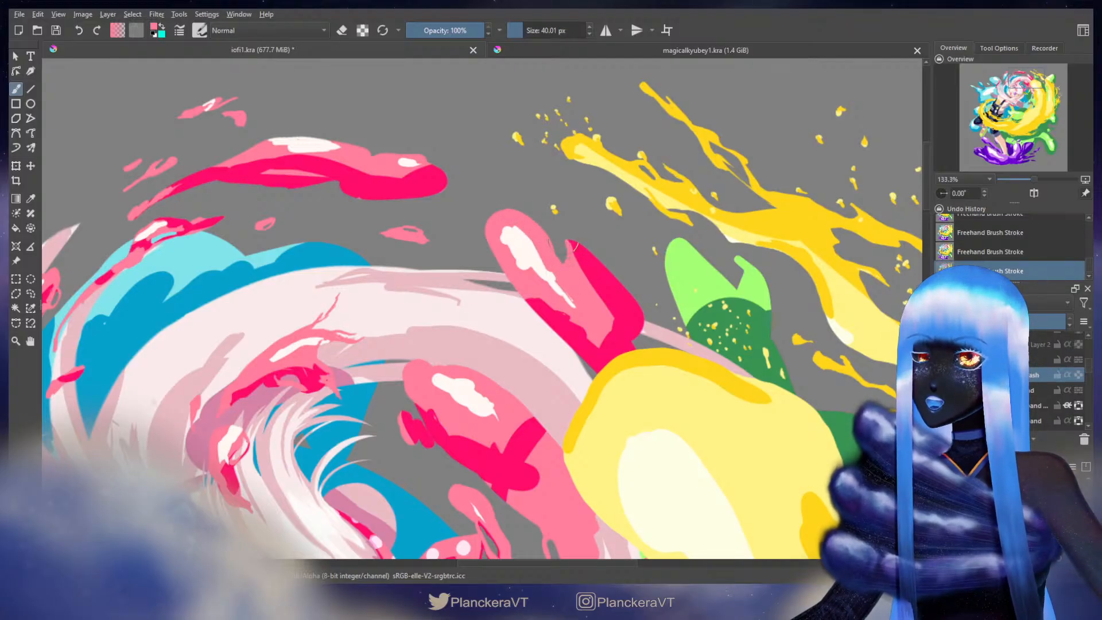
{"action": "mouse_move", "coordinate": [573, 238]}
{"action": "left_mouse_down"}
{"action": "mouse_move", "coordinate": [579, 251]}
{"action": "mouse_move", "coordinate": [566, 239]}
{"action": "left_mouse_up"}
{"action": "key", "text": "ctrl+z"}
{"action": "key", "text": "ctrl+z"}
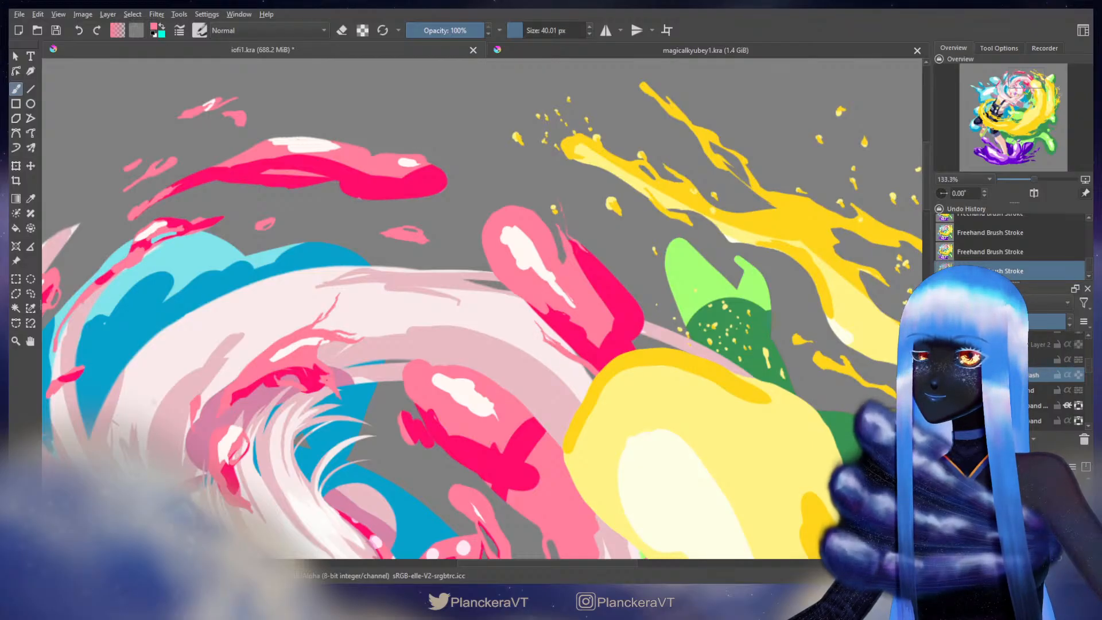
{"action": "key", "text": "ctrl+z"}
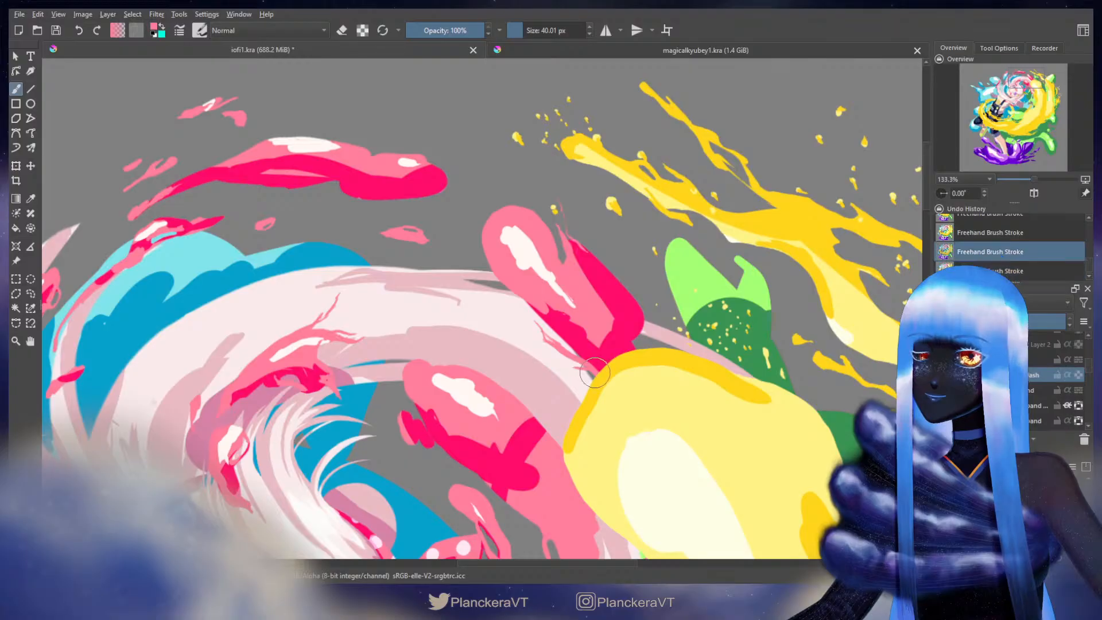
{"action": "key", "text": "ctrl+shift+z"}
{"action": "key", "text": "ctrl+z"}
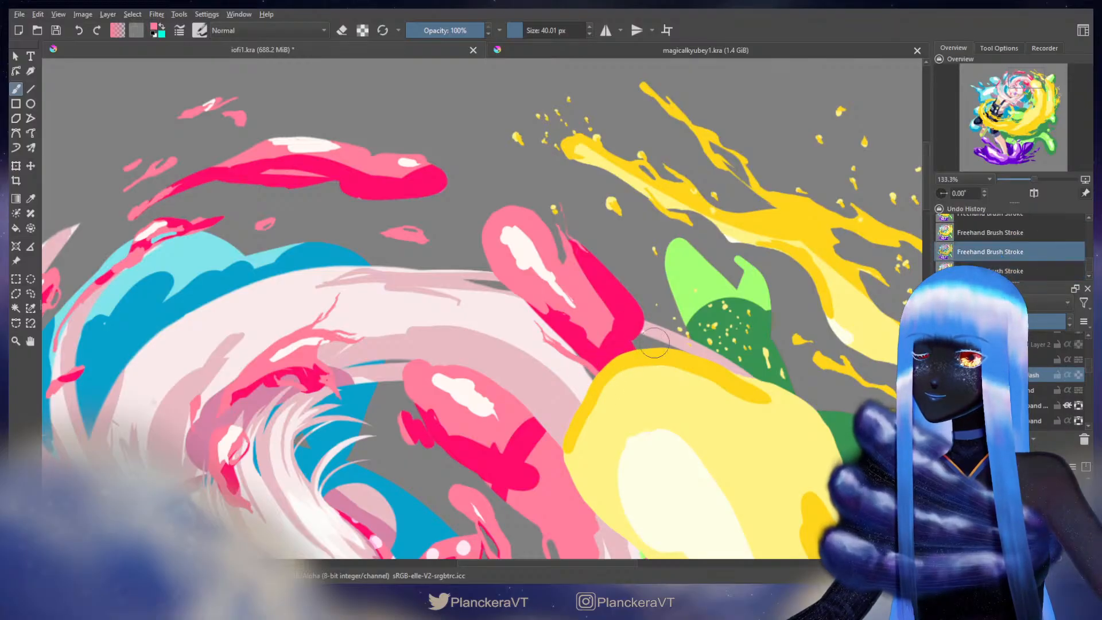
Step: Erase the outer dark pink side of the splat above the yellow blob at 39.90 px to slim it down
{"action": "key", "text": "e"}
{"action": "key", "text": "ctrl+shift+z"}
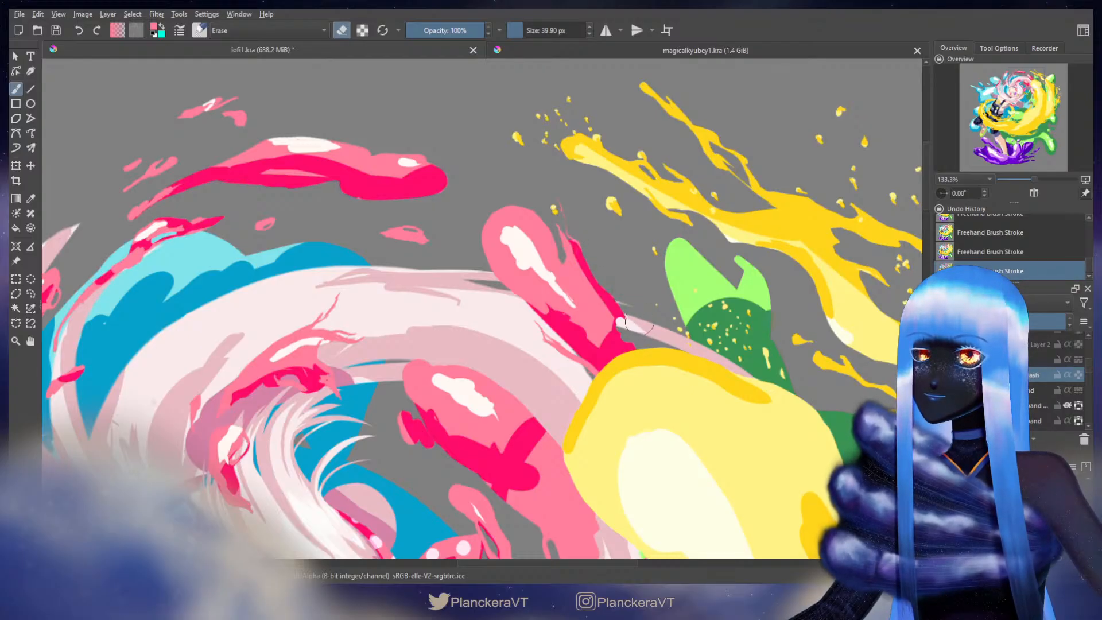
{"action": "key", "text": "e"}
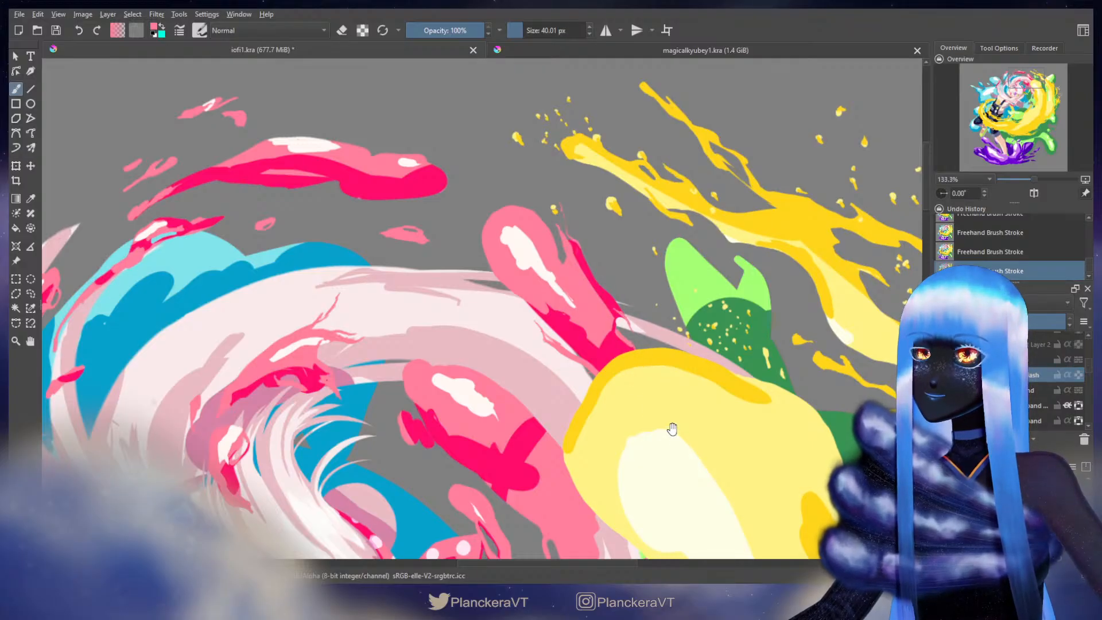
Step: Lasso the small looped pink splat near the polka-dot bow, move it down onto the striped ribbon's end, and clear the selection
{"action": "mouse_move", "coordinate": [670, 431]}
{"action": "left_mouse_down"}
{"action": "mouse_move", "coordinate": [686, 369]}
{"action": "mouse_move", "coordinate": [685, 305]}
{"action": "mouse_move", "coordinate": [725, 333]}
{"action": "left_mouse_up"}
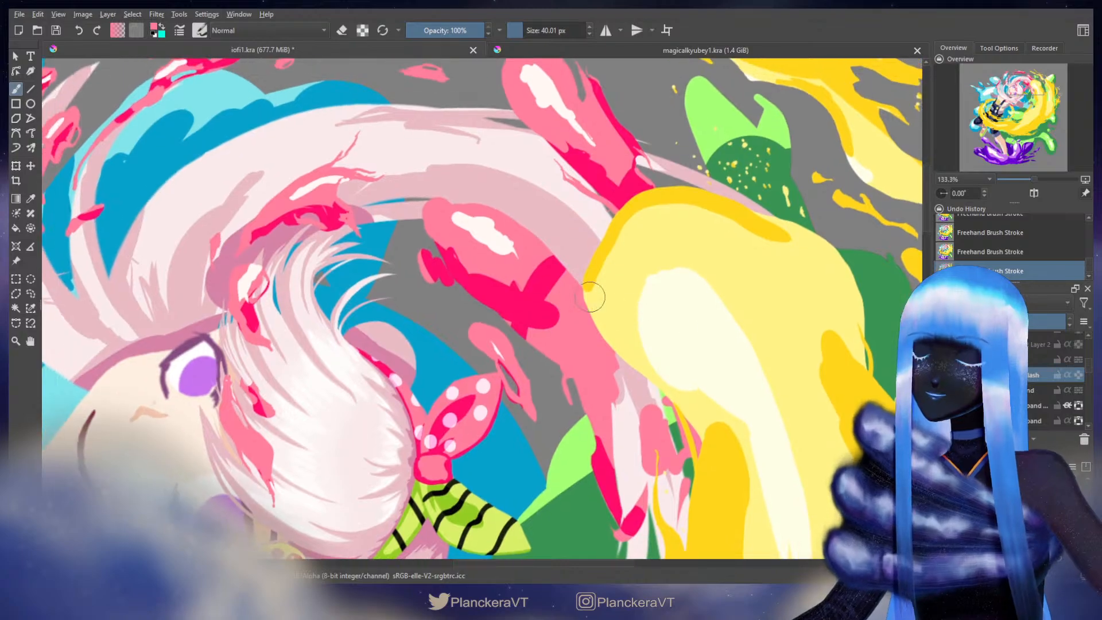
{"action": "key", "text": "e"}
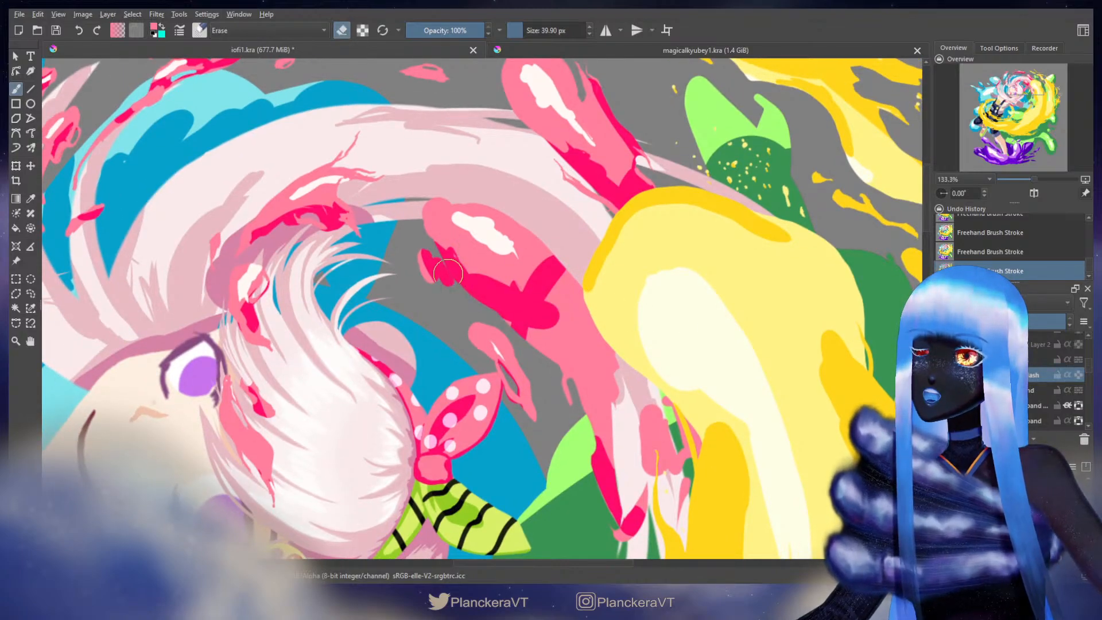
{"action": "key", "text": "e"}
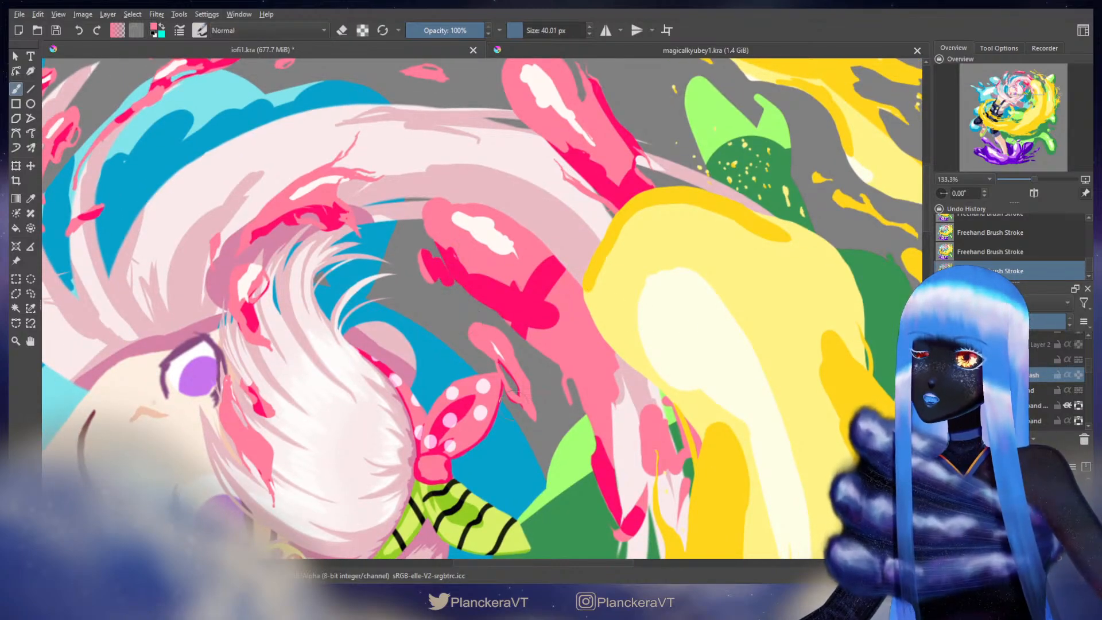
{"action": "left_click", "coordinate": [32, 292]}
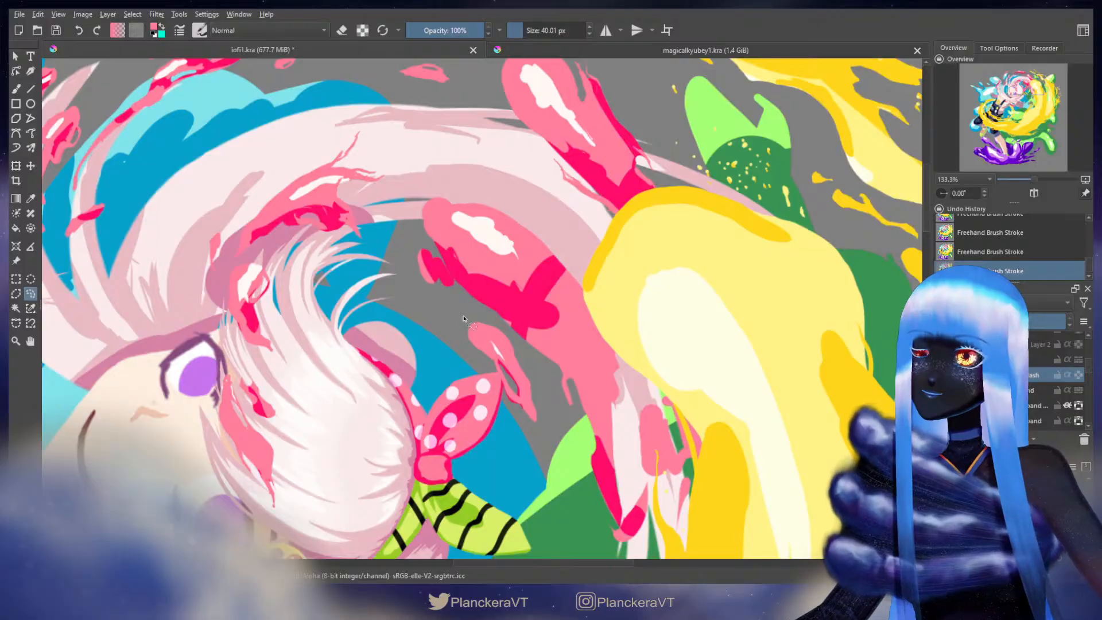
{"action": "mouse_move", "coordinate": [464, 318]}
{"action": "left_mouse_down"}
{"action": "mouse_move", "coordinate": [456, 348]}
{"action": "mouse_move", "coordinate": [501, 422]}
{"action": "mouse_move", "coordinate": [550, 418]}
{"action": "left_mouse_up"}
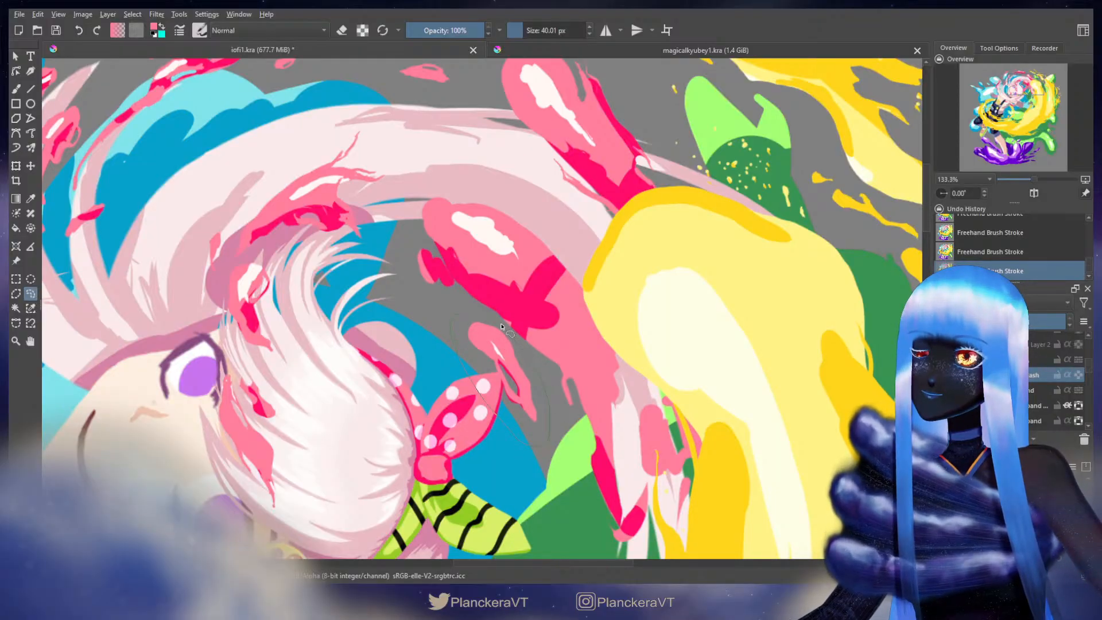
{"action": "mouse_move", "coordinate": [501, 326]}
{"action": "left_mouse_down"}
{"action": "mouse_move", "coordinate": [564, 360]}
{"action": "mouse_move", "coordinate": [575, 411]}
{"action": "left_mouse_up"}
{"action": "scroll", "coordinate": [543, 303], "scroll_direction": "down", "scroll_amount": 3}
{"action": "key", "text": "t"}
{"action": "key", "text": "ctrl+t"}
{"action": "left_click_drag", "start_coordinate": [553, 349], "coordinate": [538, 373]}
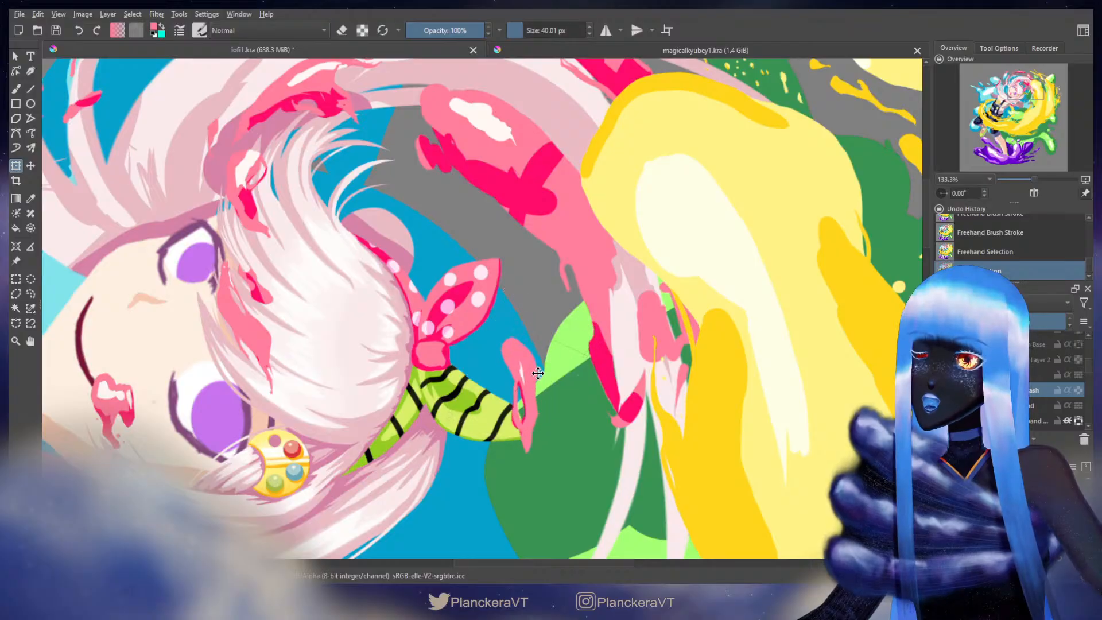
{"action": "key", "text": "Return"}
{"action": "key", "text": "b"}
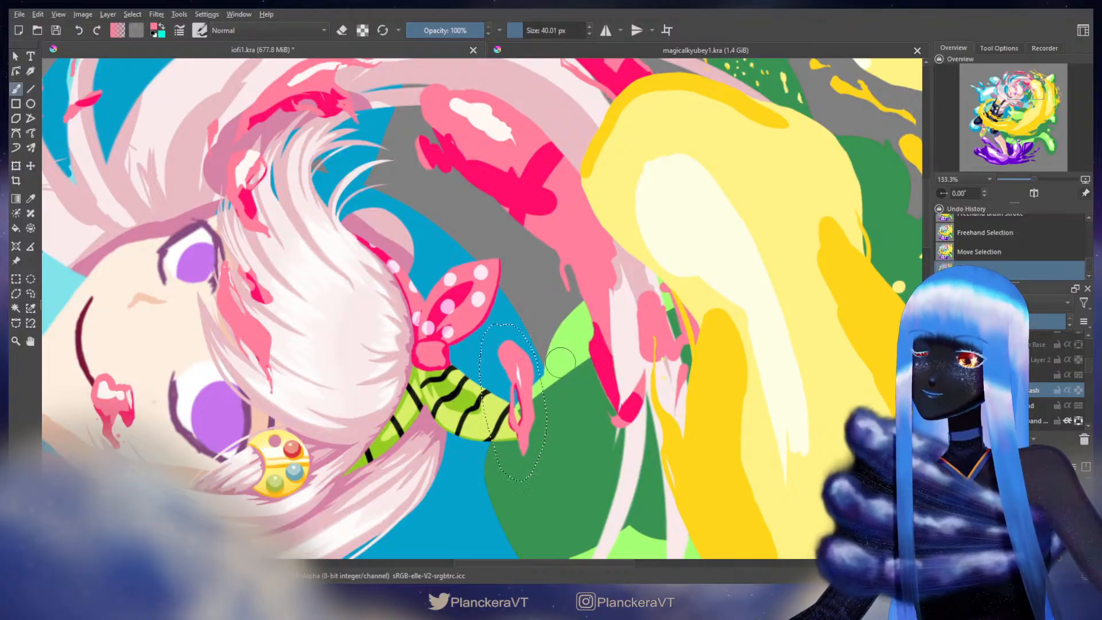
{"action": "key", "text": "ctrl+shift+a"}
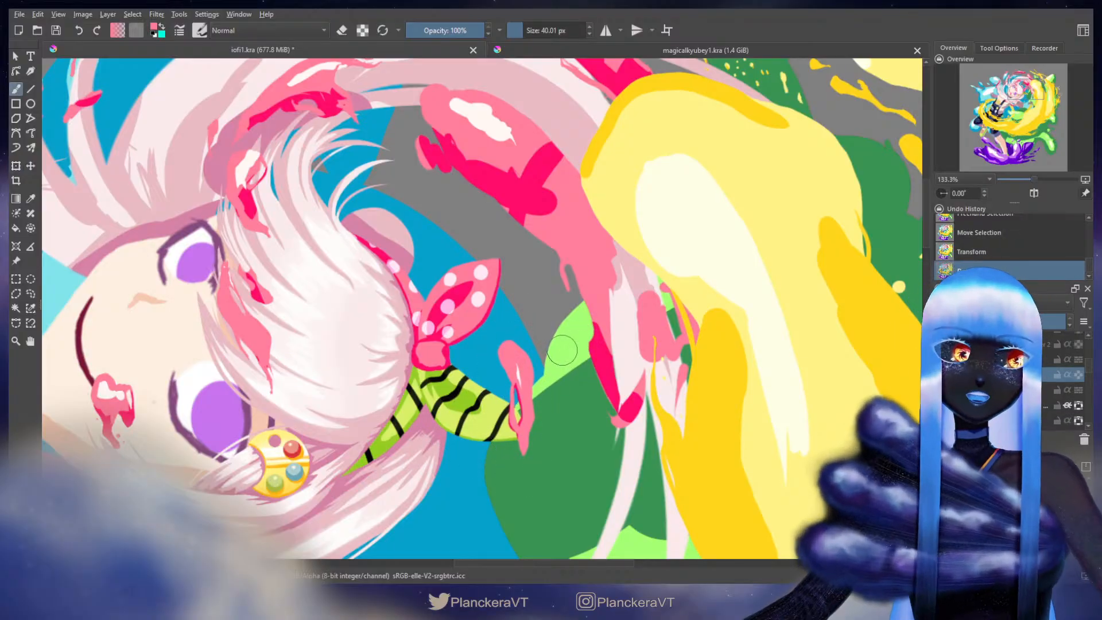
Step: Trim the small dark pink droplet beside the large splat's head and separate it from the splat with the eraser at 20.69 px
{"action": "left_click_drag", "start_coordinate": [562, 356], "coordinate": [621, 466]}
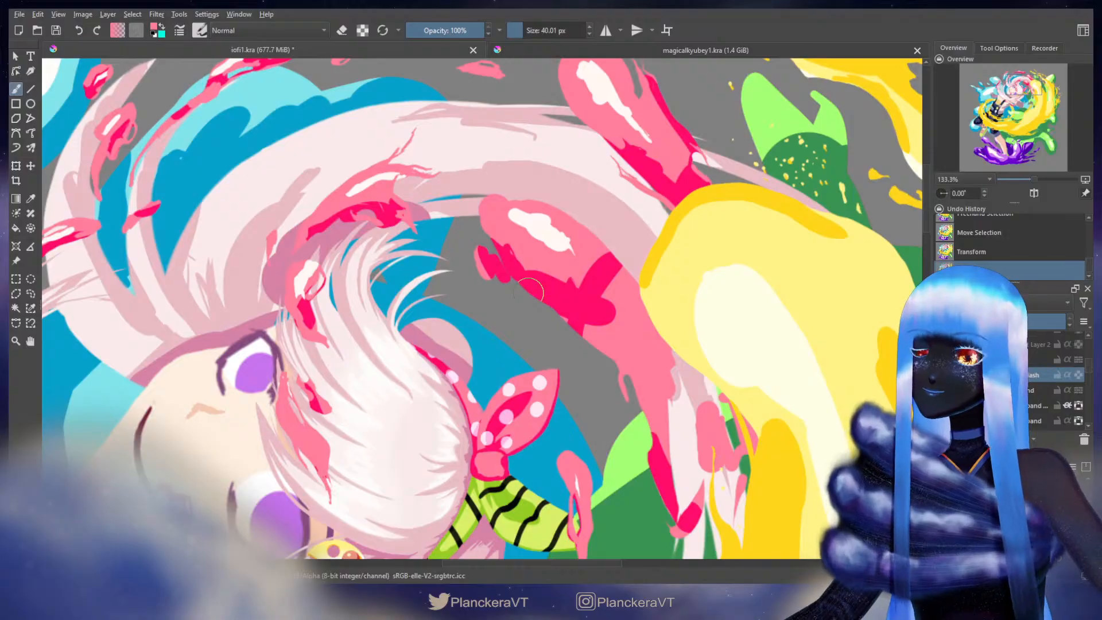
{"action": "key", "text": "e"}
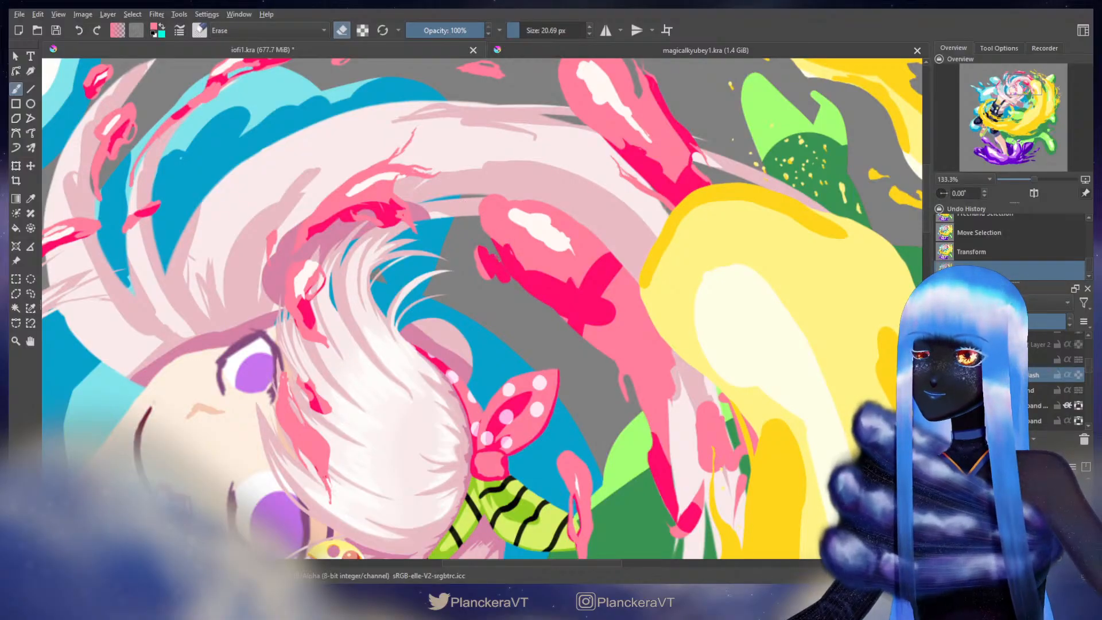
{"action": "left_click_drag", "start_coordinate": [501, 265], "coordinate": [510, 277]}
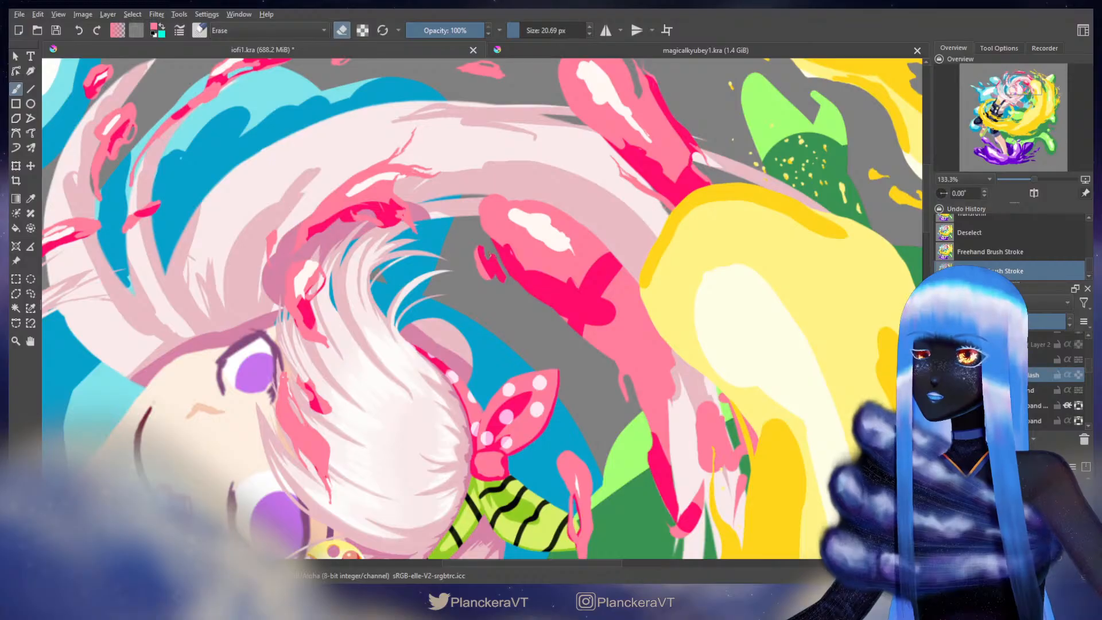
{"action": "left_click_drag", "start_coordinate": [490, 255], "coordinate": [503, 273]}
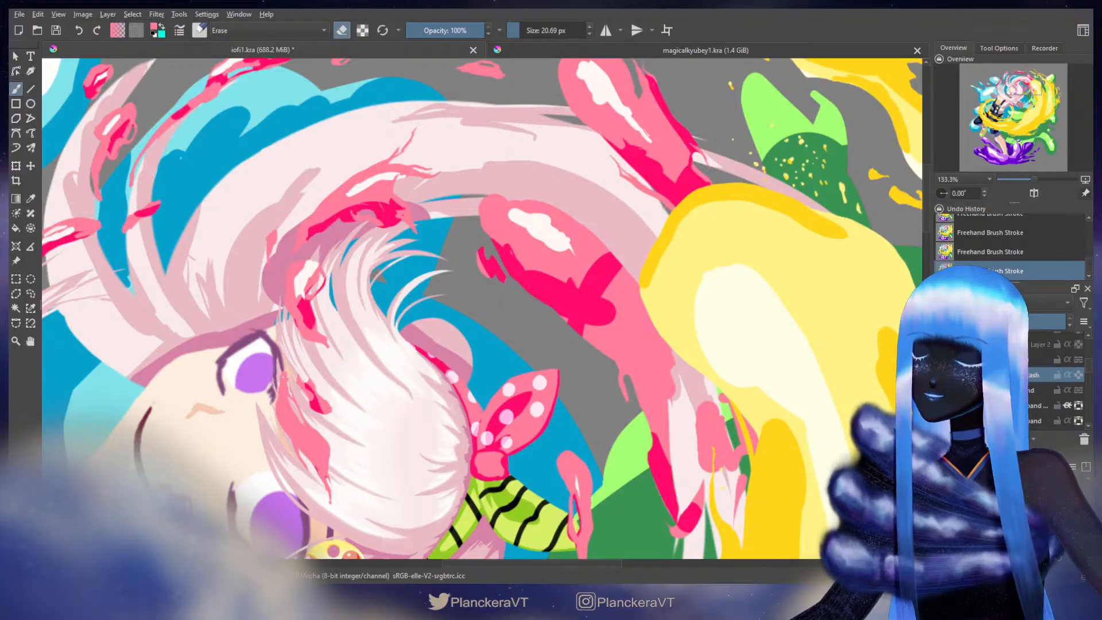
Step: Add thin tips to the small droplet and extend the large splat's head to a point with pink at 36.63 px
{"action": "key", "text": "e"}
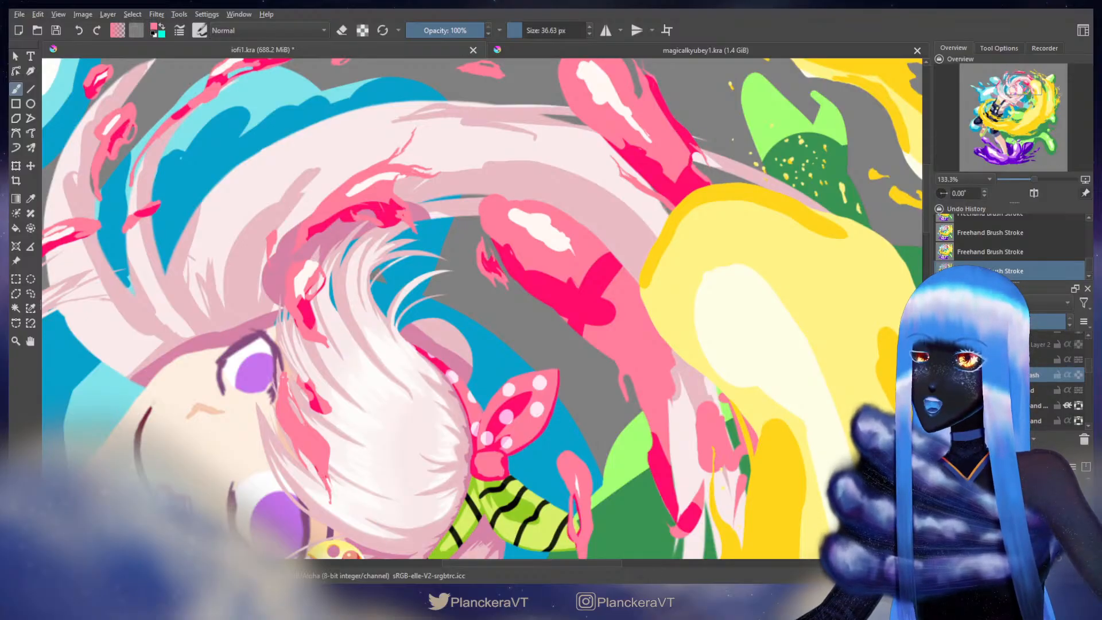
{"action": "key", "text": "ctrl+z"}
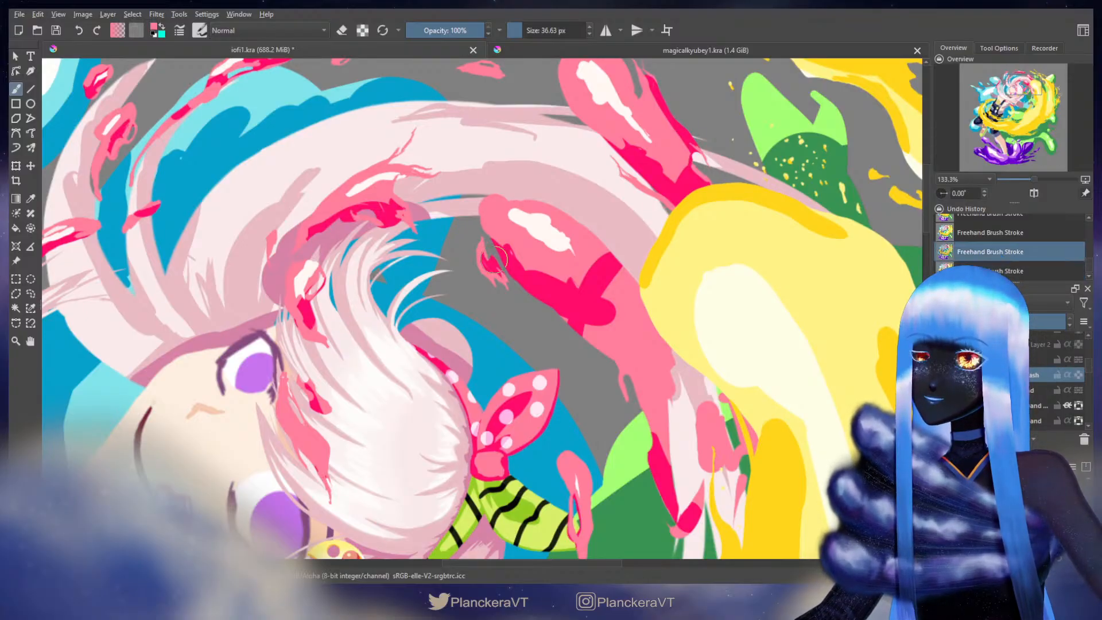
{"action": "key", "text": "ctrl+shift+z"}
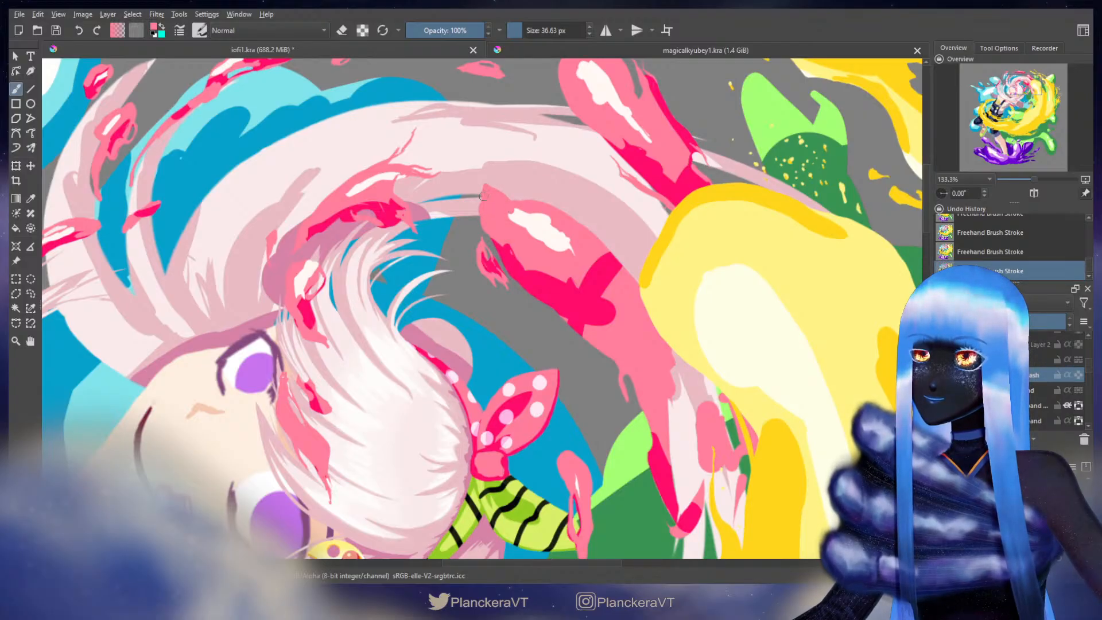
Step: Smooth the large splat's underside with the eraser at 20.69 px and trim its upper edge at 18.97 px
{"action": "key", "text": "e"}
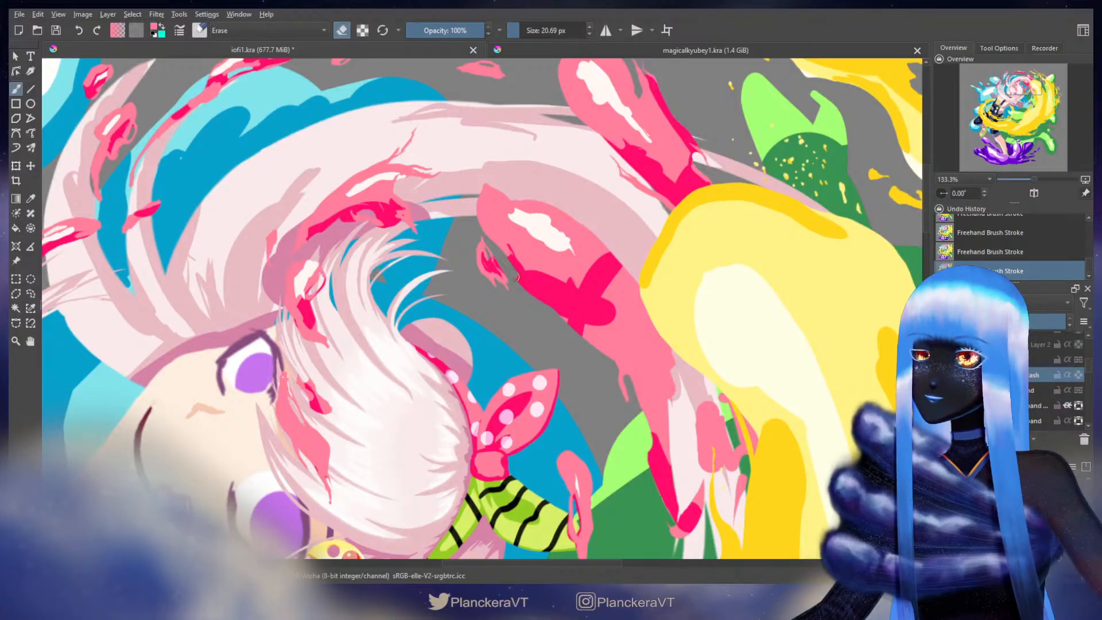
{"action": "left_click_drag", "start_coordinate": [515, 276], "coordinate": [613, 360]}
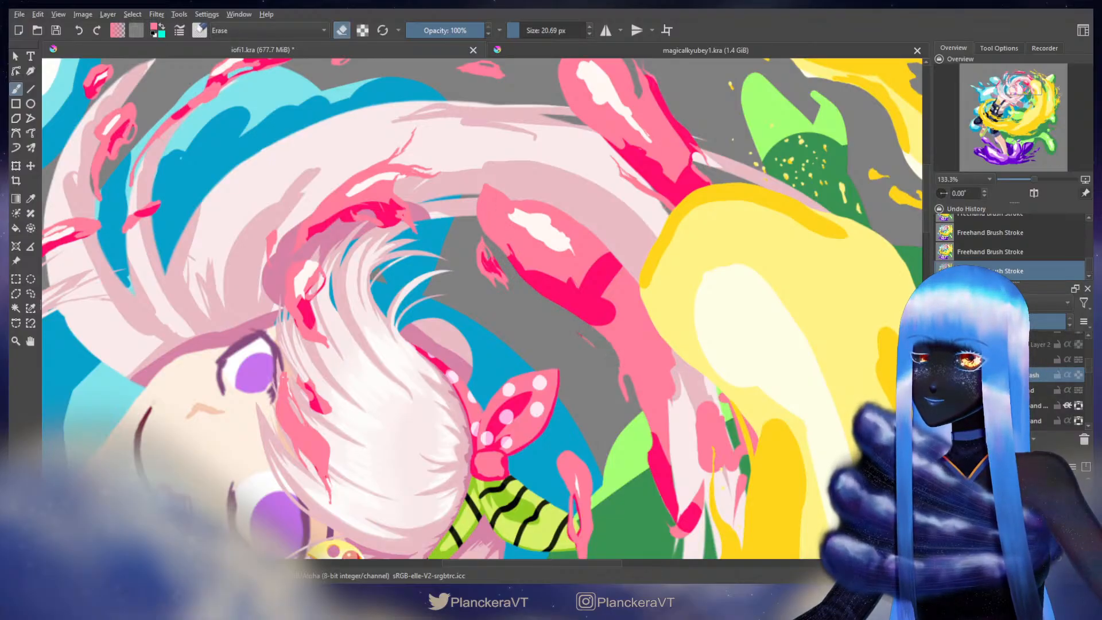
{"action": "key", "text": "e"}
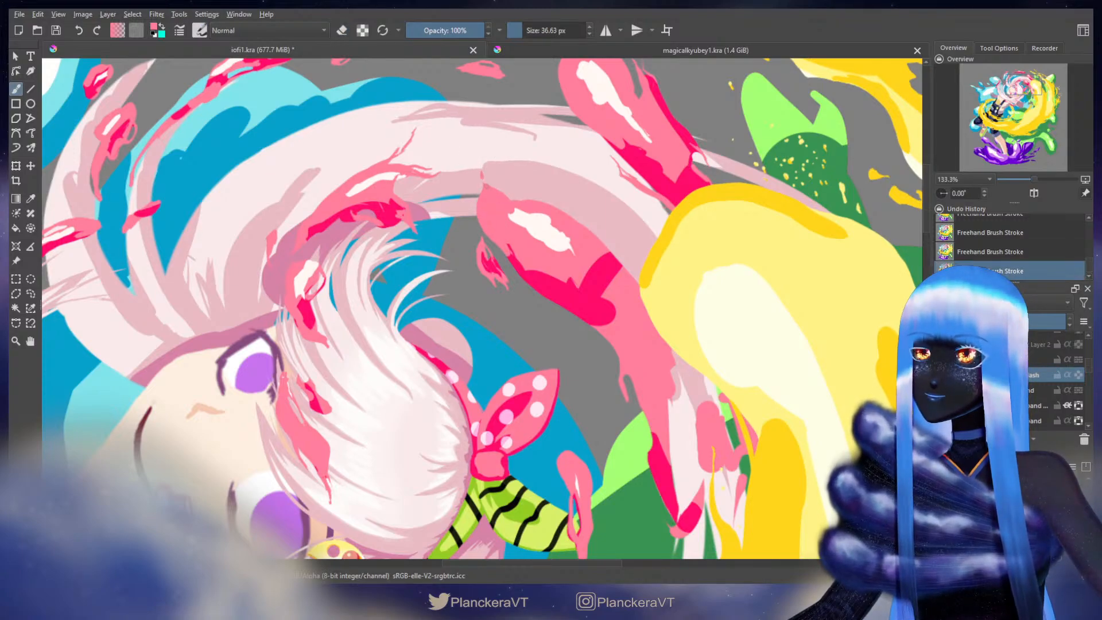
{"action": "key", "text": "e"}
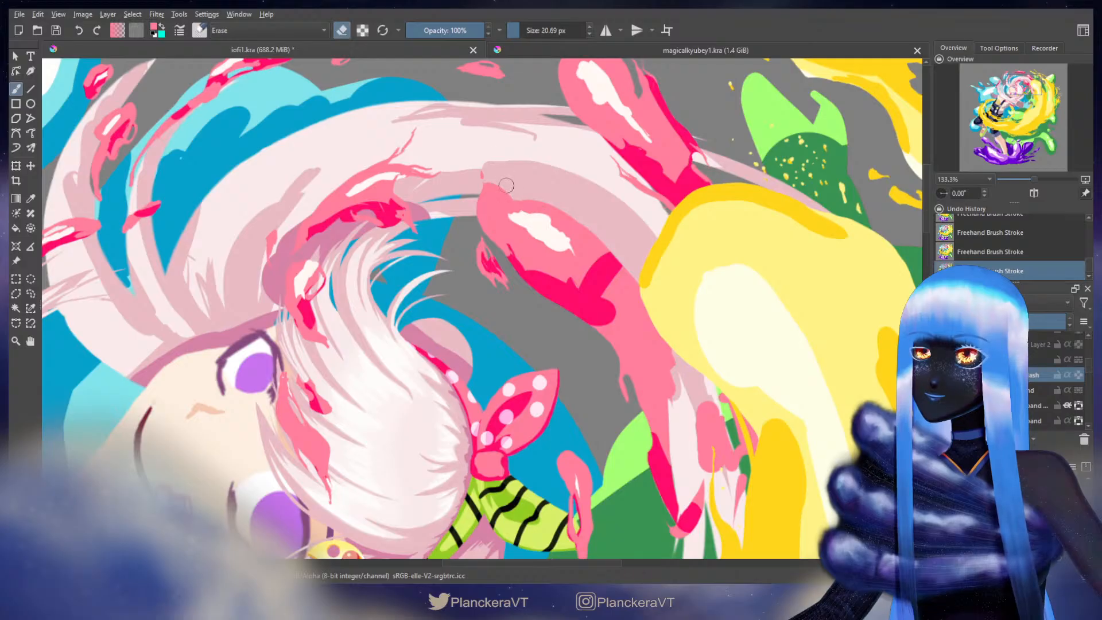
{"action": "key", "text": "bracketleft"}
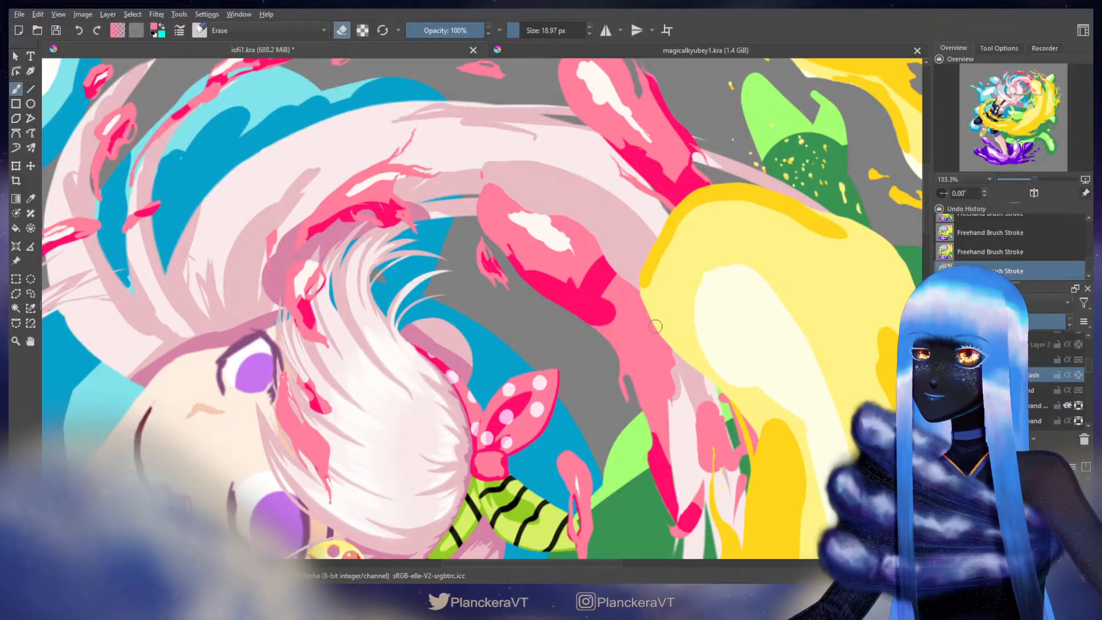
Step: Paint thin pink splash tips and streaks along the large splat's upper edge and stem at 36.63 px
{"action": "key", "text": "e"}
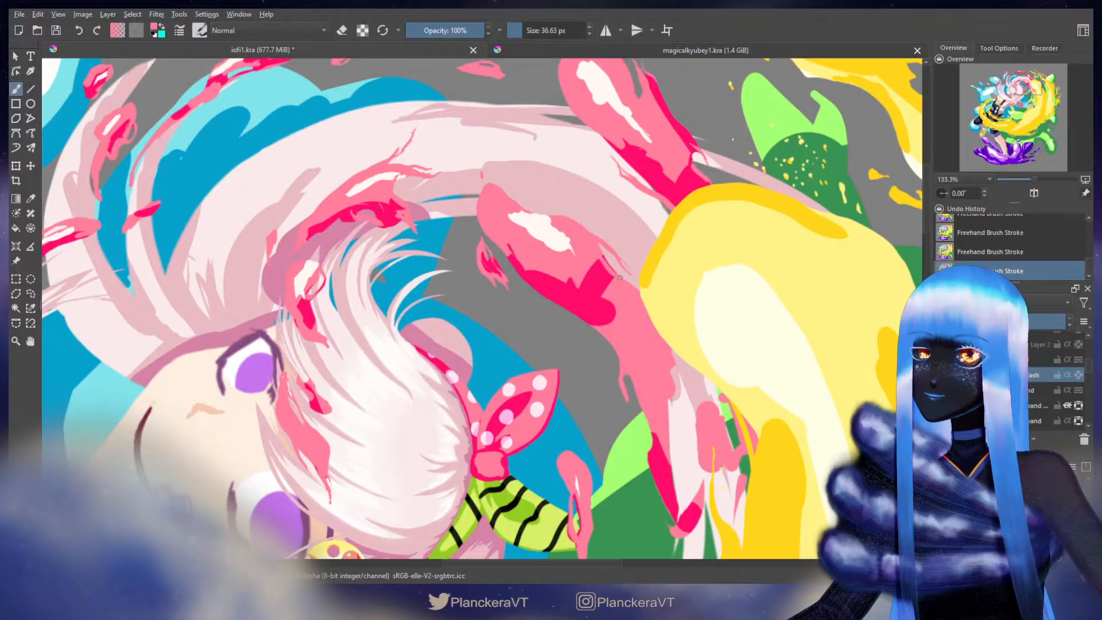
{"action": "left_click_drag", "start_coordinate": [650, 296], "coordinate": [618, 172]}
{"action": "left_click_drag", "start_coordinate": [649, 234], "coordinate": [657, 269]}
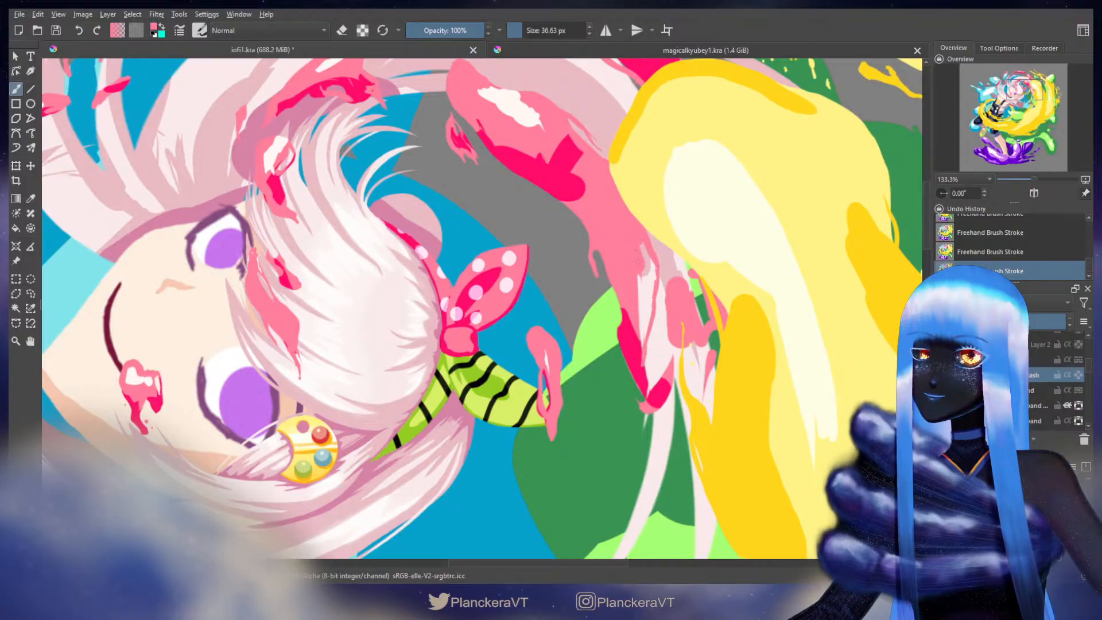
{"action": "key", "text": "ctrl+z"}
{"action": "key", "text": "ctrl+z"}
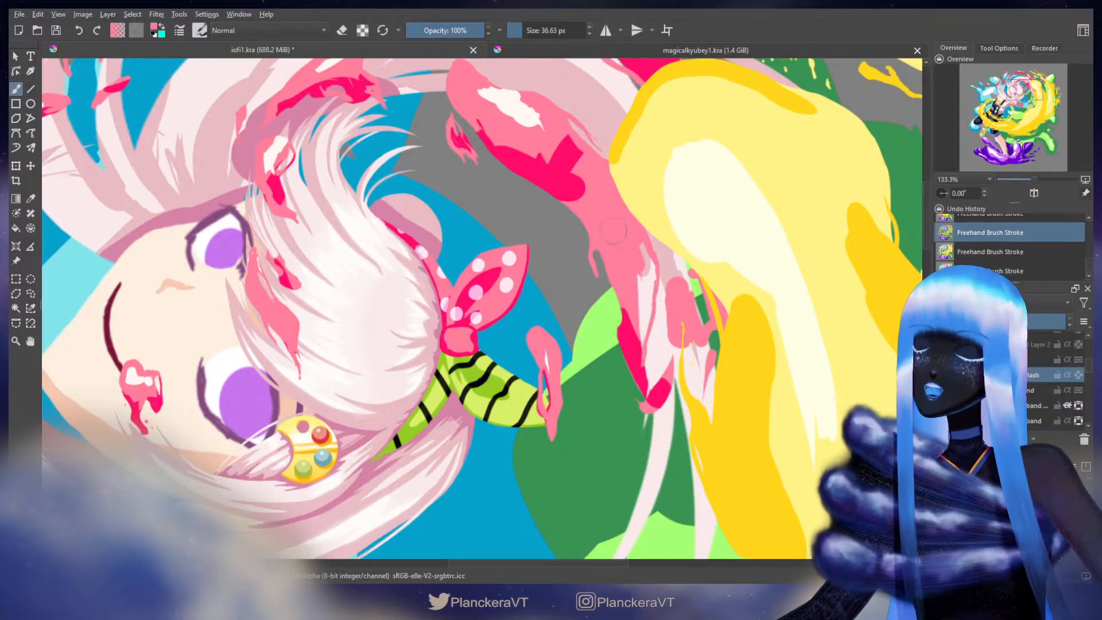
{"action": "key", "text": "ctrl+shift+z"}
{"action": "key", "text": "ctrl+shift+z"}
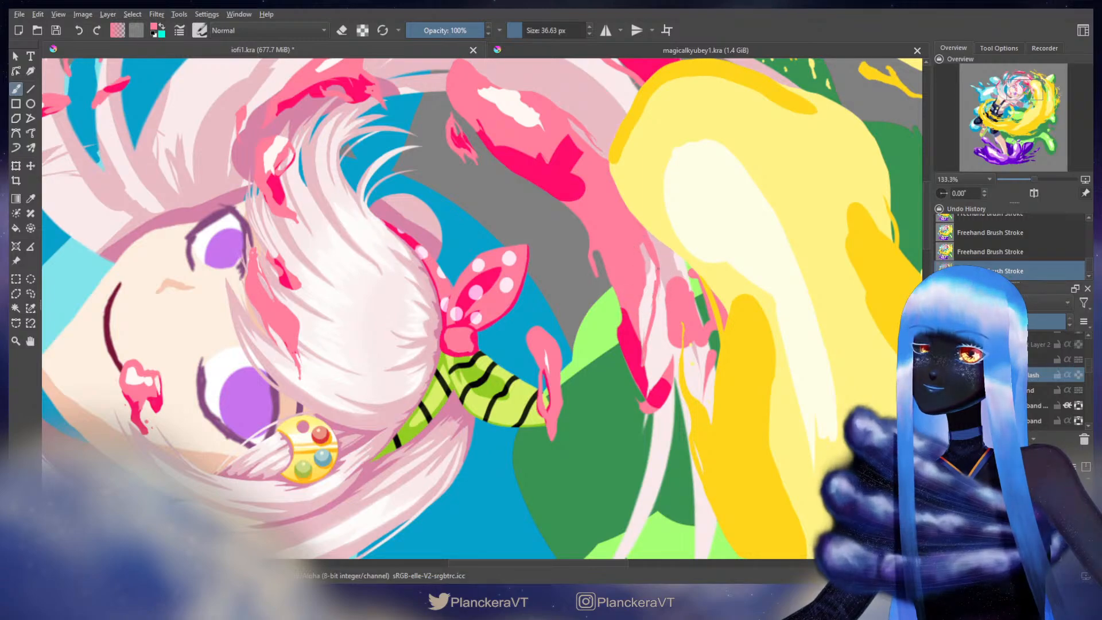
Step: Paint thin pink streaks along the large splat's lower stem at 36.63 px and trim its dark pink tip with the eraser at 18.97 px
{"action": "left_click_drag", "start_coordinate": [626, 307], "coordinate": [622, 339]}
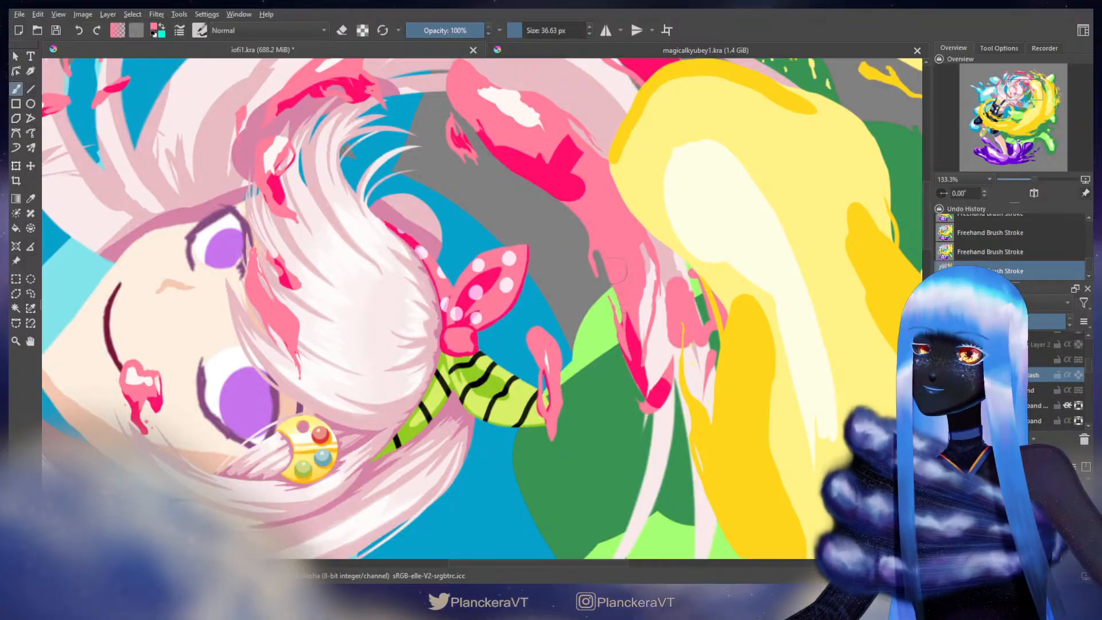
{"action": "mouse_move", "coordinate": [644, 335]}
{"action": "left_mouse_down"}
{"action": "mouse_move", "coordinate": [642, 249]}
{"action": "mouse_move", "coordinate": [630, 328]}
{"action": "left_mouse_up"}
{"action": "key", "text": "e"}
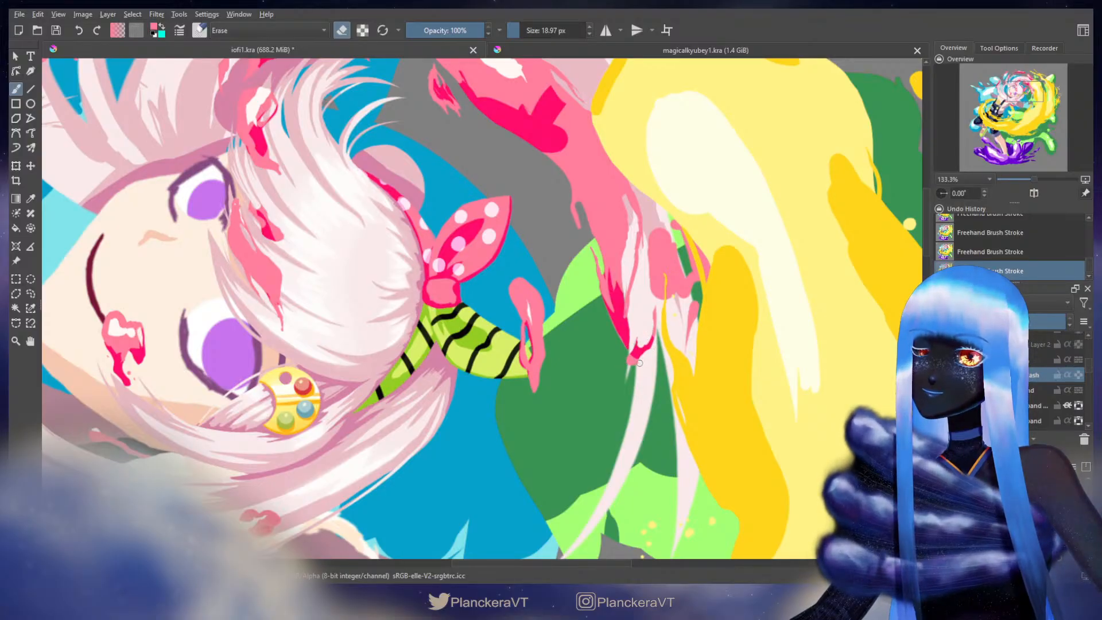
{"action": "key", "text": "e"}
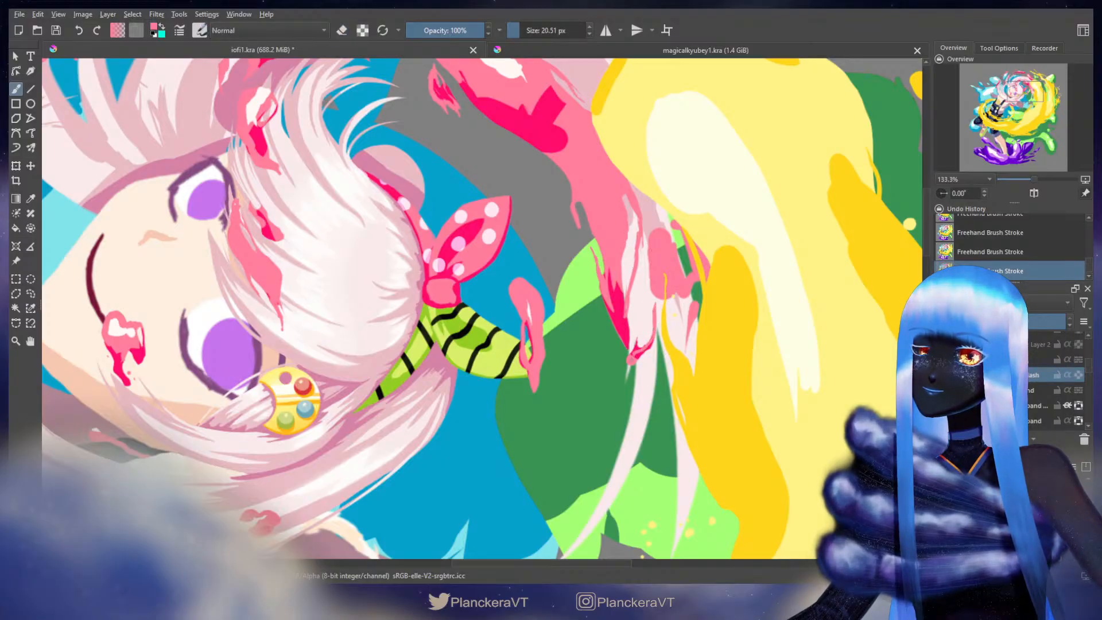
{"action": "key", "text": "e"}
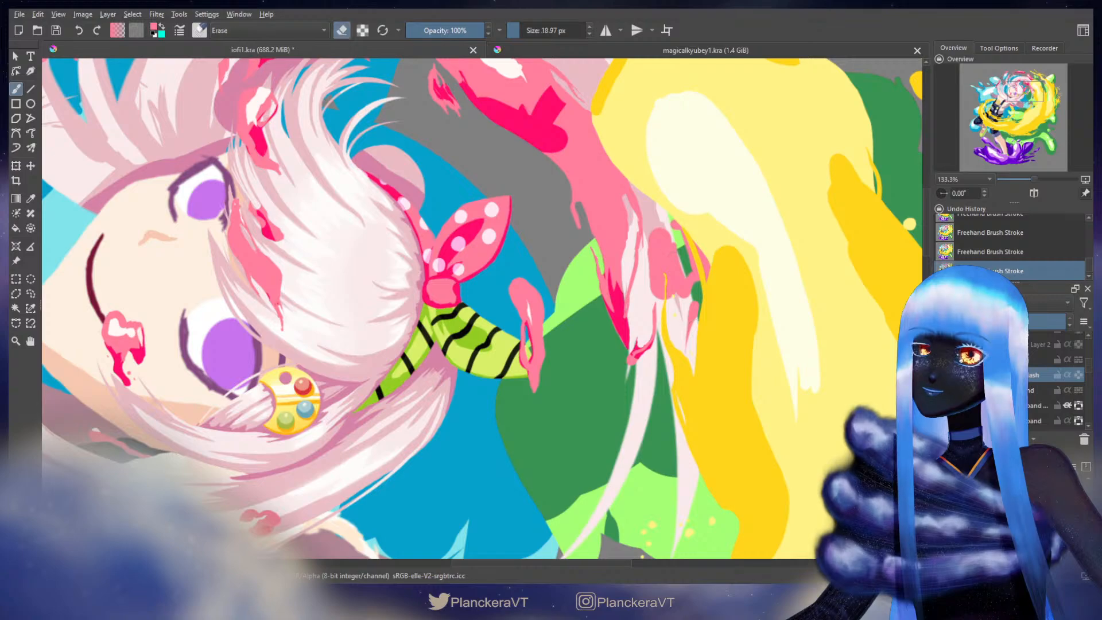
{"action": "key", "text": "e"}
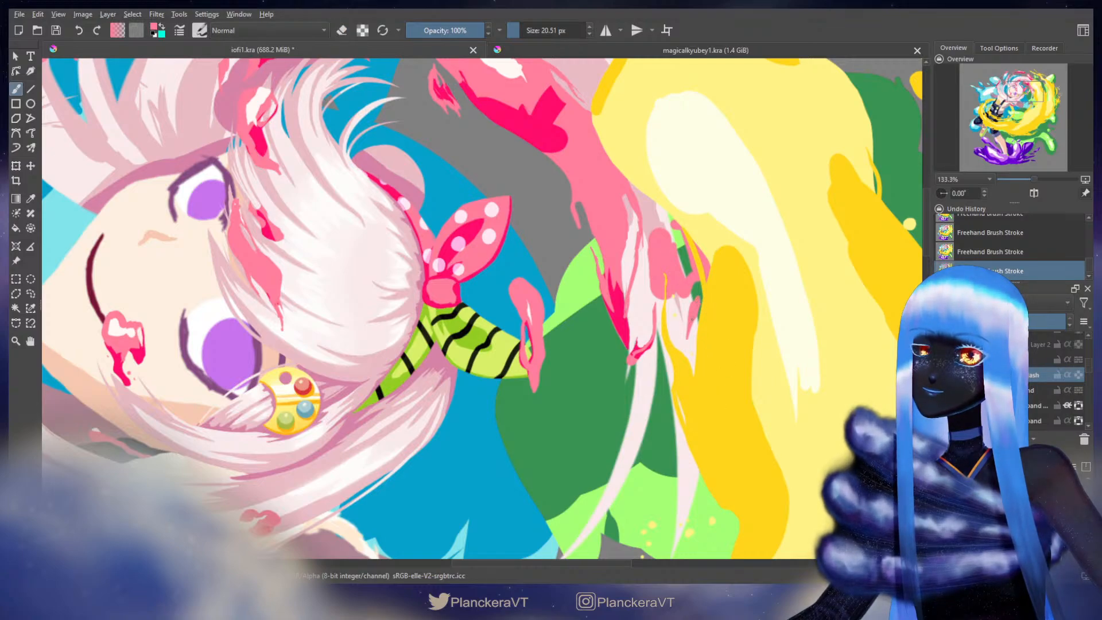
Step: Carve the pink patch beside the yellow blob with the eraser at 18.97 px and add small pink tips to it at 29.59 px
{"action": "left_click_drag", "start_coordinate": [692, 320], "coordinate": [655, 362]}
{"action": "key", "text": "e"}
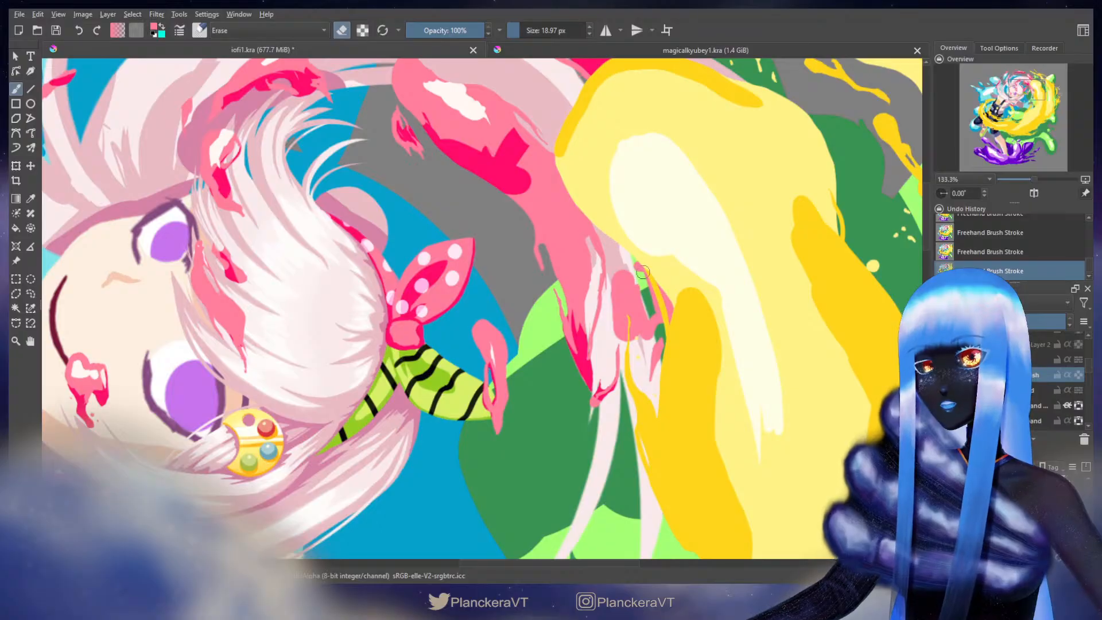
{"action": "mouse_move", "coordinate": [644, 277]}
{"action": "left_mouse_down"}
{"action": "mouse_move", "coordinate": [638, 303]}
{"action": "mouse_move", "coordinate": [616, 269]}
{"action": "mouse_move", "coordinate": [612, 285]}
{"action": "mouse_move", "coordinate": [620, 340]}
{"action": "mouse_move", "coordinate": [660, 329]}
{"action": "left_mouse_up"}
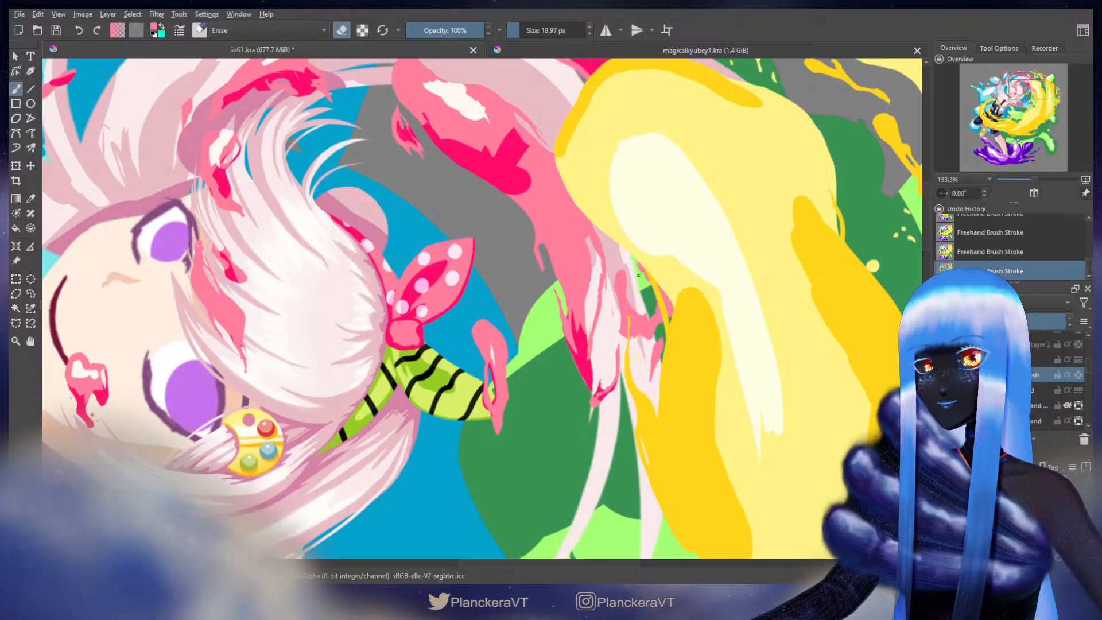
{"action": "key", "text": "e"}
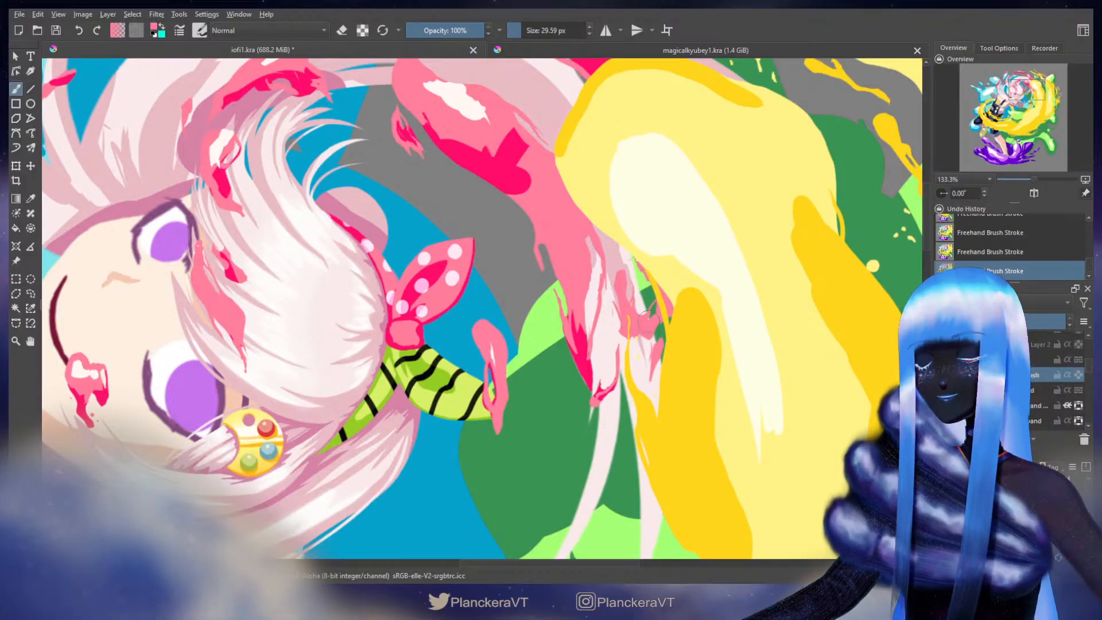
{"action": "scroll", "coordinate": [651, 313], "scroll_direction": "down", "scroll_amount": 1}
{"action": "scroll", "coordinate": [653, 316], "scroll_direction": "up", "scroll_amount": 1}
{"action": "key", "text": "e"}
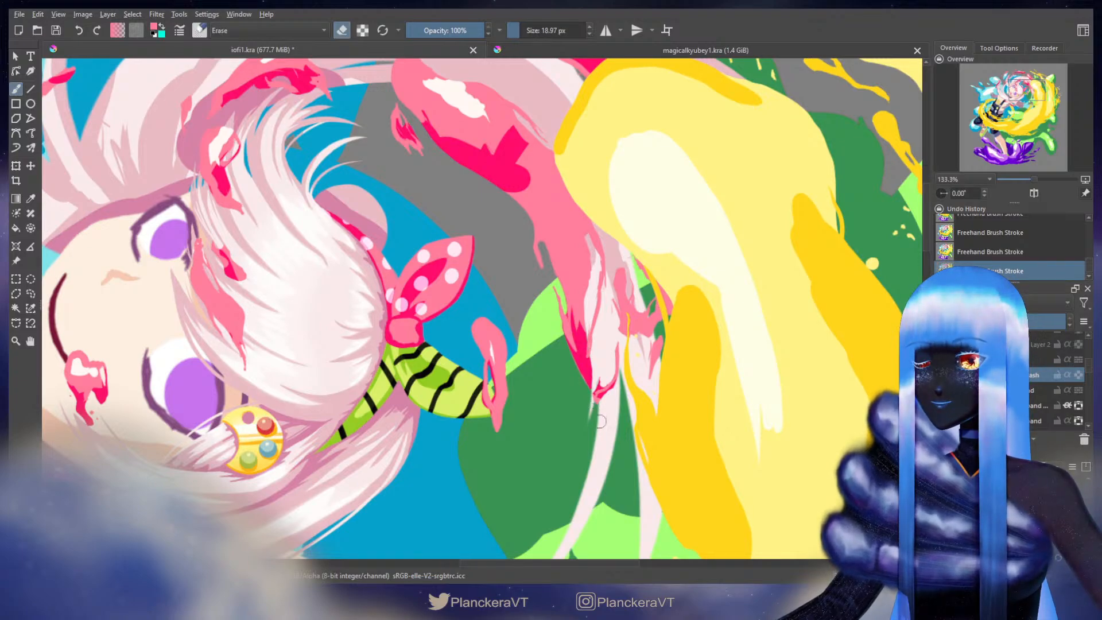
Step: Add a new paint layer directly above the splash layer
{"action": "scroll", "coordinate": [600, 422], "scroll_direction": "down", "scroll_amount": 4}
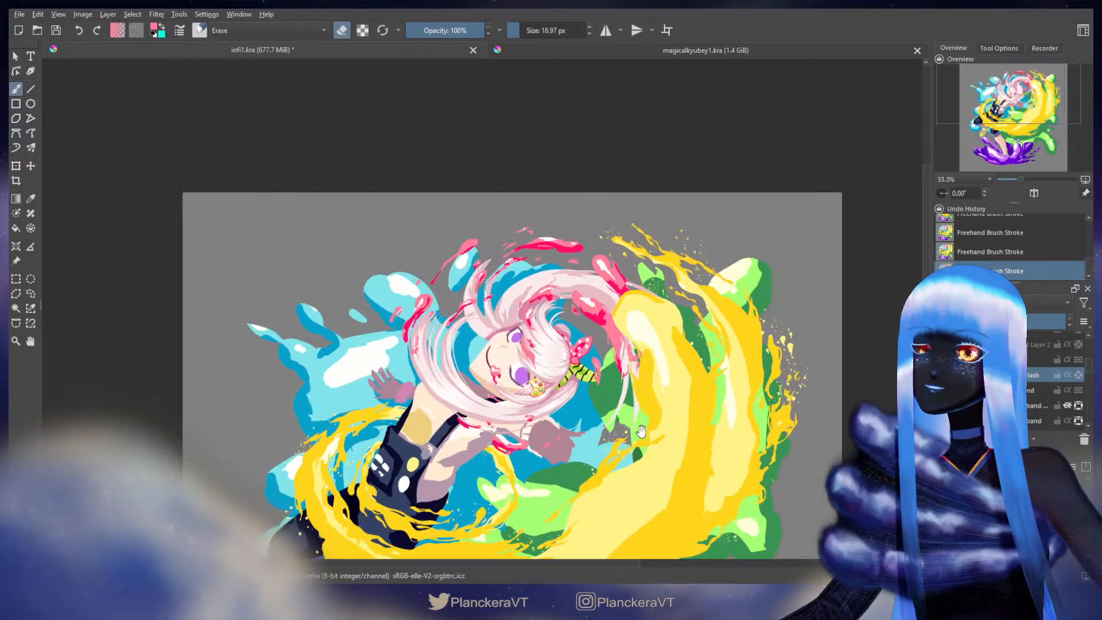
{"action": "left_click_drag", "start_coordinate": [642, 431], "coordinate": [688, 322]}
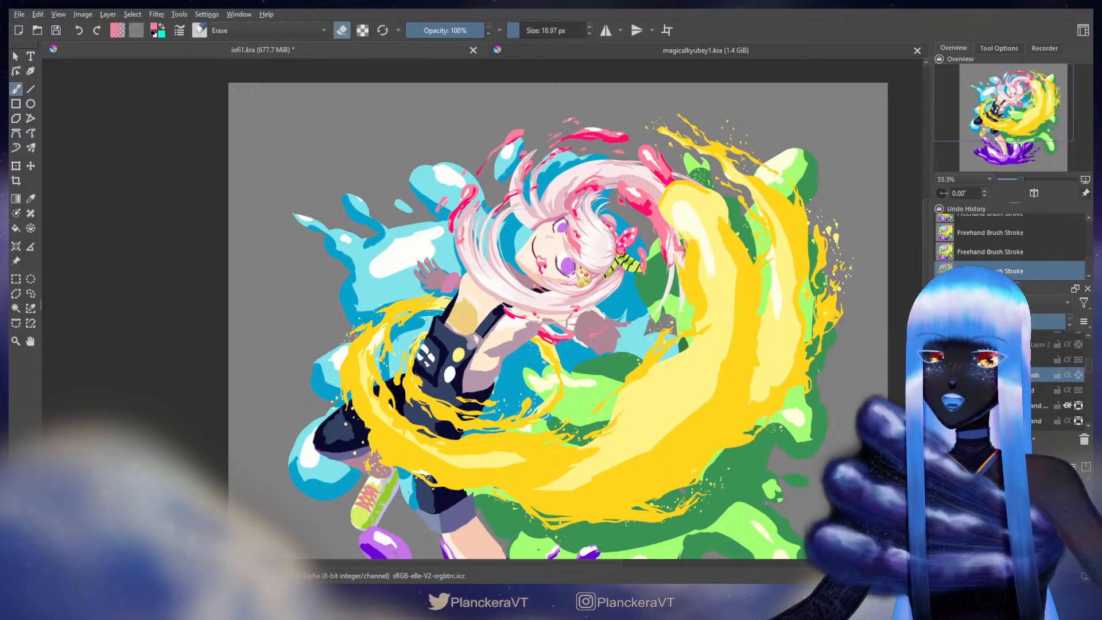
{"action": "left_click", "coordinate": [942, 439]}
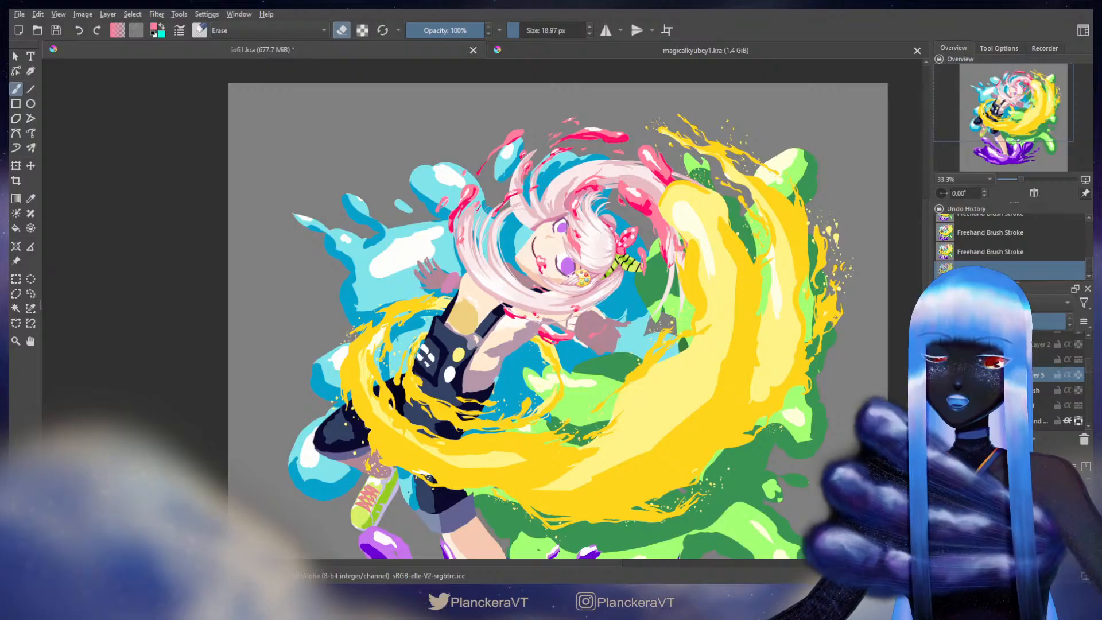
Step: Spatter fine droplets on the new layer over the hair and splashes with a spatter brush between 87 and 195 px, and invert their colour
{"action": "key", "text": "e"}
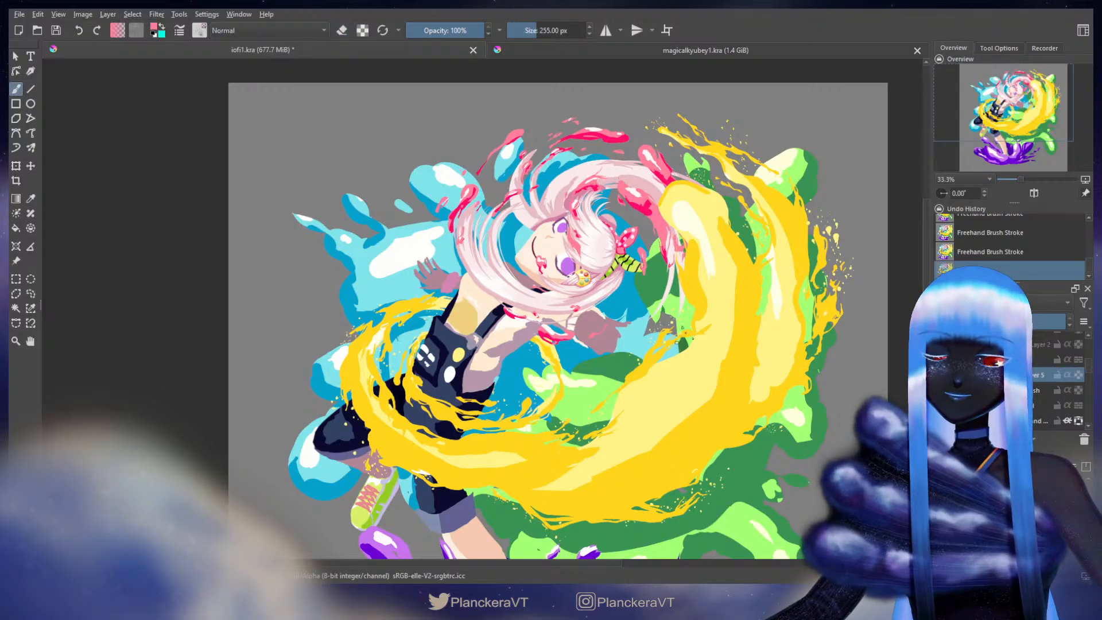
{"action": "scroll", "coordinate": [562, 285], "scroll_direction": "up", "scroll_amount": 1}
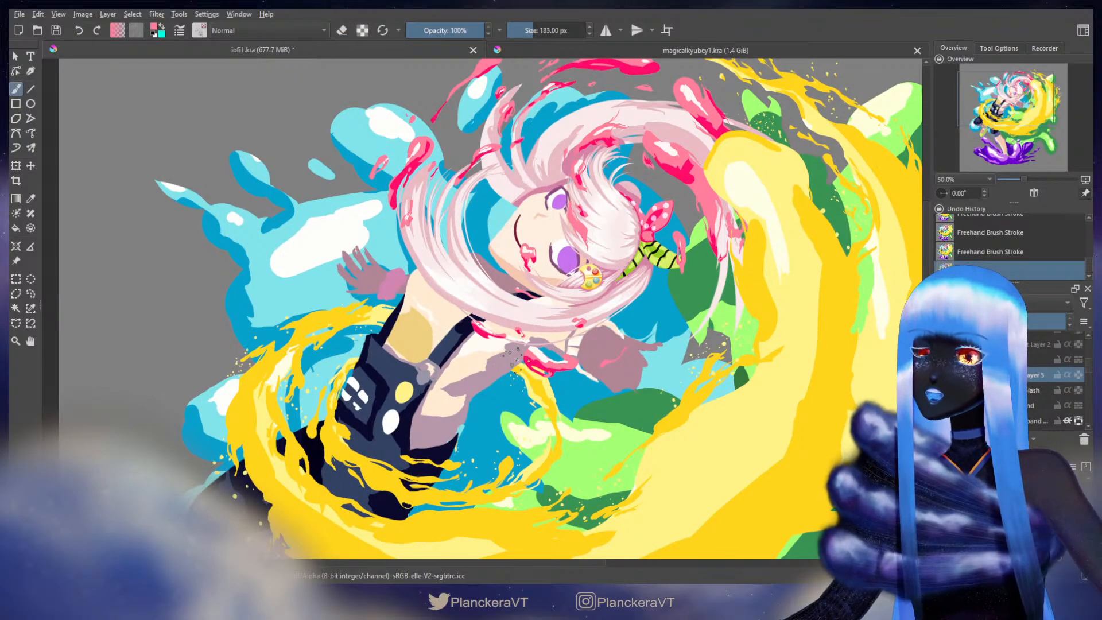
{"action": "mouse_move", "coordinate": [513, 360]}
{"action": "left_mouse_down"}
{"action": "mouse_move", "coordinate": [502, 360]}
{"action": "mouse_move", "coordinate": [540, 330]}
{"action": "mouse_move", "coordinate": [536, 347]}
{"action": "mouse_move", "coordinate": [567, 354]}
{"action": "left_mouse_up"}
{"action": "mouse_move", "coordinate": [488, 307]}
{"action": "left_mouse_down"}
{"action": "mouse_move", "coordinate": [512, 366]}
{"action": "mouse_move", "coordinate": [501, 377]}
{"action": "mouse_move", "coordinate": [463, 332]}
{"action": "left_mouse_up"}
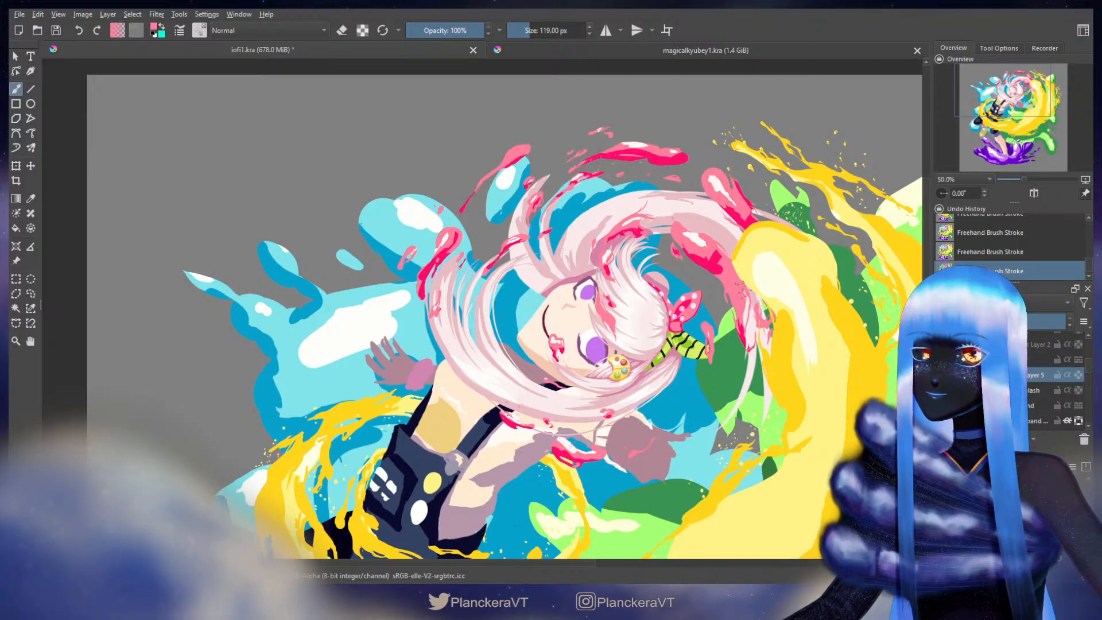
{"action": "mouse_move", "coordinate": [747, 339]}
{"action": "left_mouse_down"}
{"action": "mouse_move", "coordinate": [775, 339]}
{"action": "mouse_move", "coordinate": [758, 351]}
{"action": "left_mouse_up"}
{"action": "left_click", "coordinate": [750, 332]}
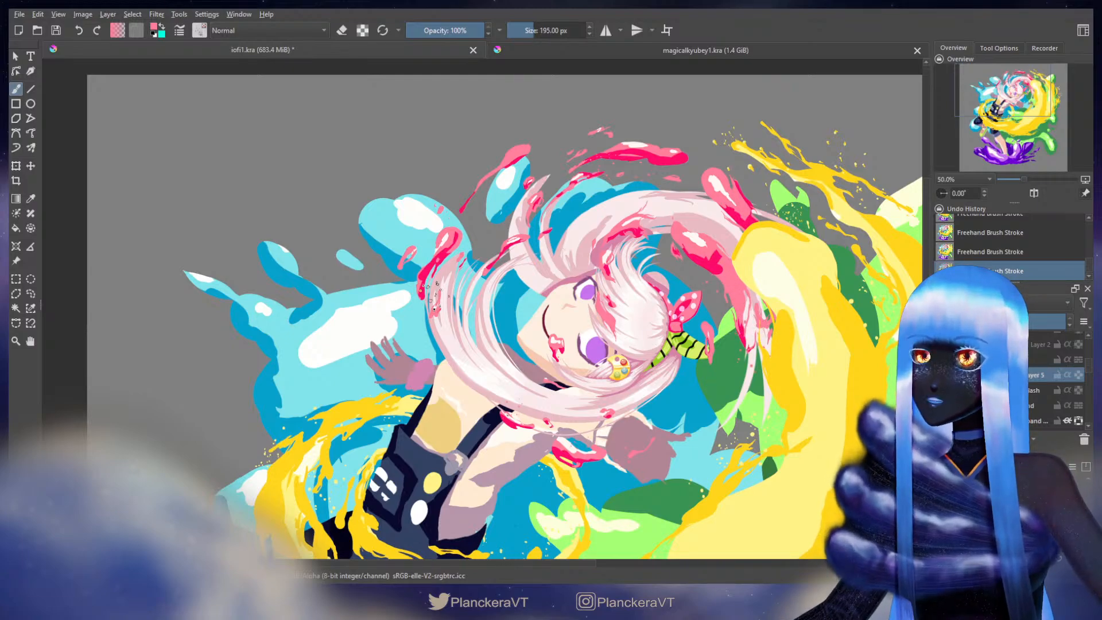
{"action": "left_click", "coordinate": [413, 321]}
{"action": "left_click_drag", "start_coordinate": [535, 343], "coordinate": [504, 343]}
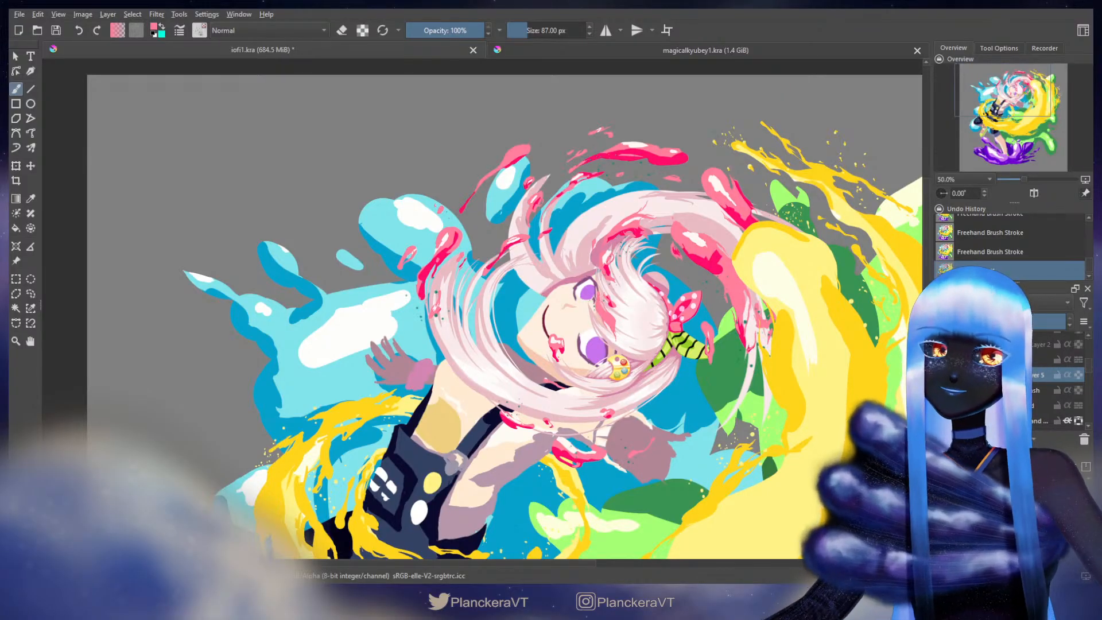
Step: On the splash layer, dot tiny droplets over the spatter marks between the upper eye and the forelock with a 14.40 px brush
{"action": "left_click", "coordinate": [1035, 390]}
{"action": "scroll", "coordinate": [653, 305], "scroll_direction": "up", "scroll_amount": 3}
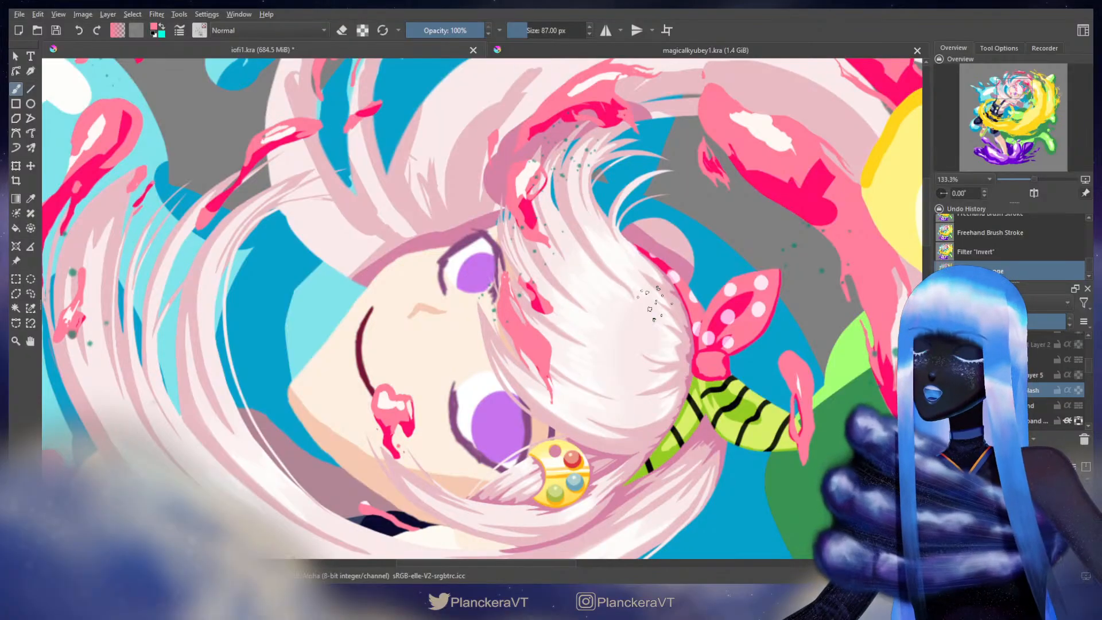
{"action": "key", "text": "["}
{"action": "key", "text": "["}
{"action": "key", "text": "["}
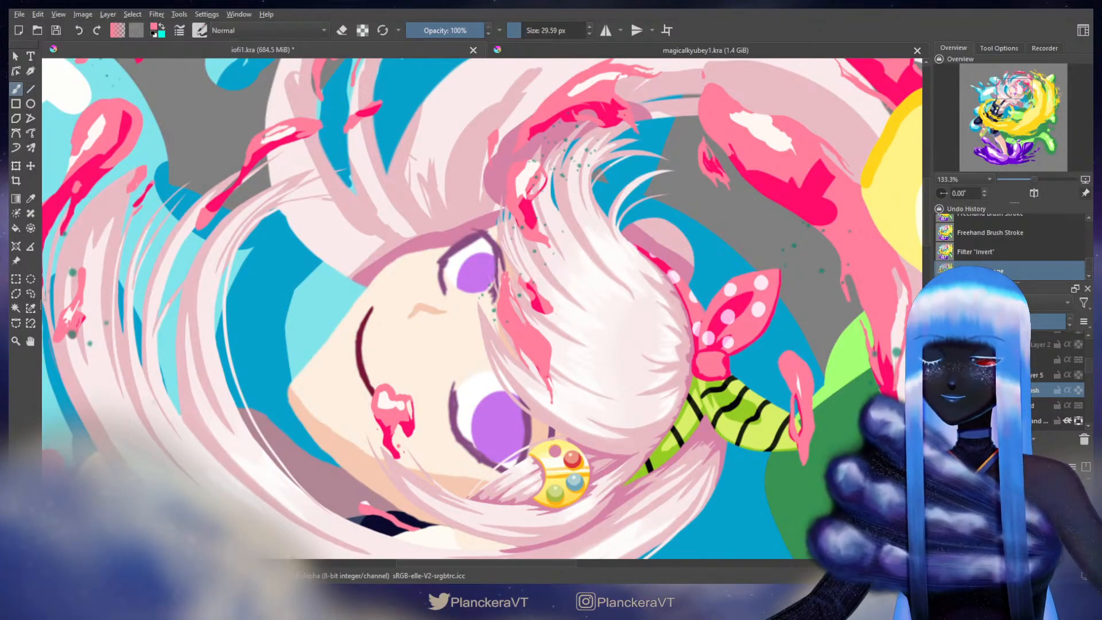
{"action": "key", "text": "["}
{"action": "key", "text": "["}
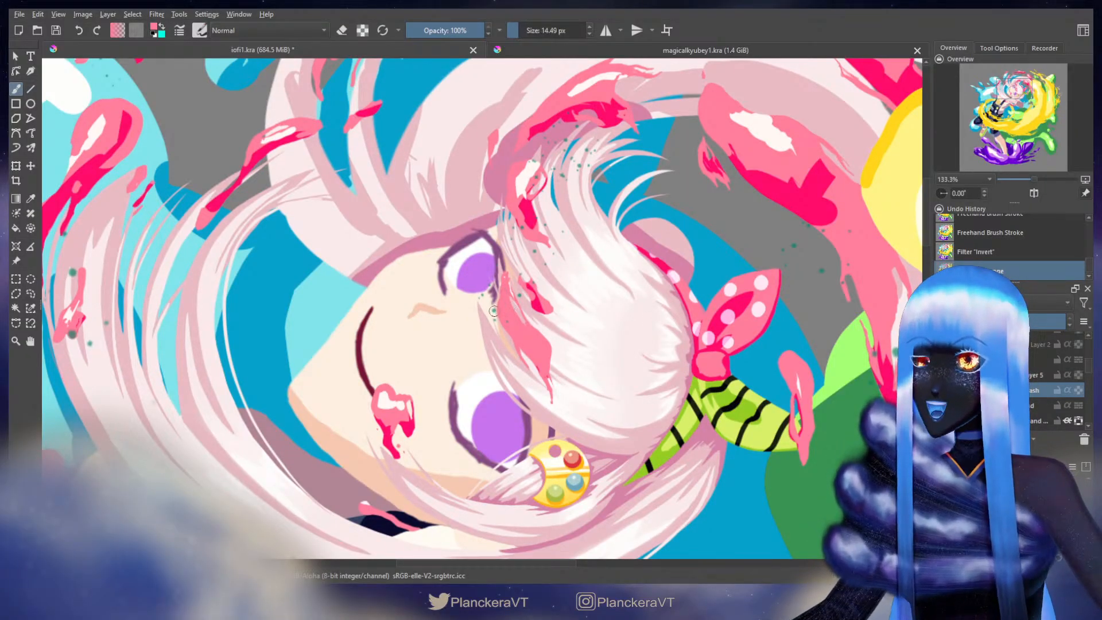
{"action": "left_click", "coordinate": [491, 296]}
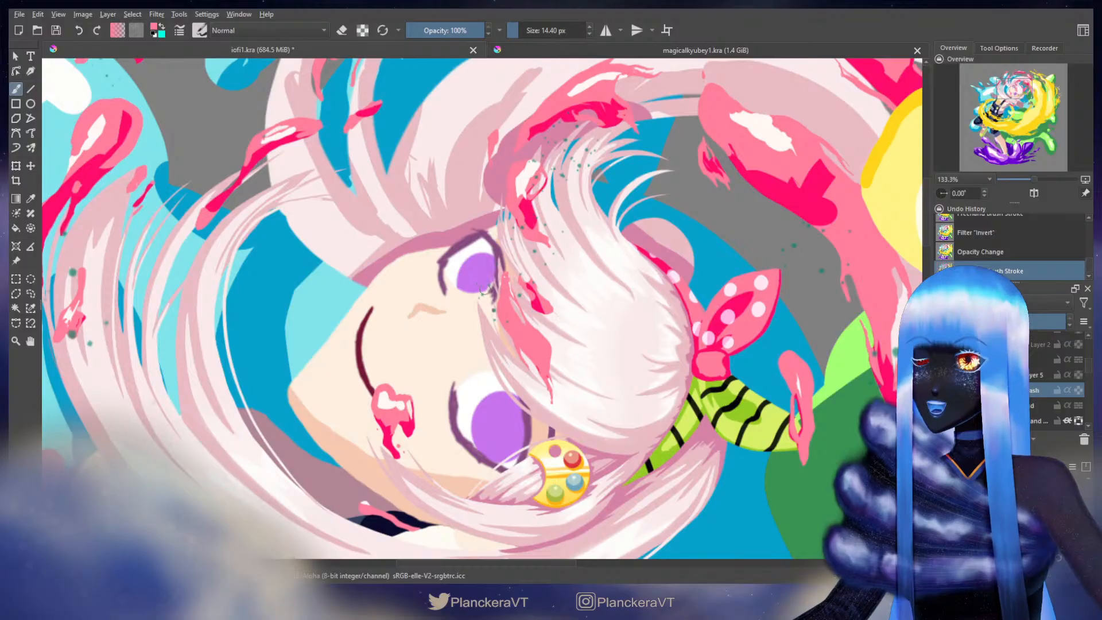
{"action": "left_click", "coordinate": [491, 296]}
{"action": "left_click", "coordinate": [492, 297]}
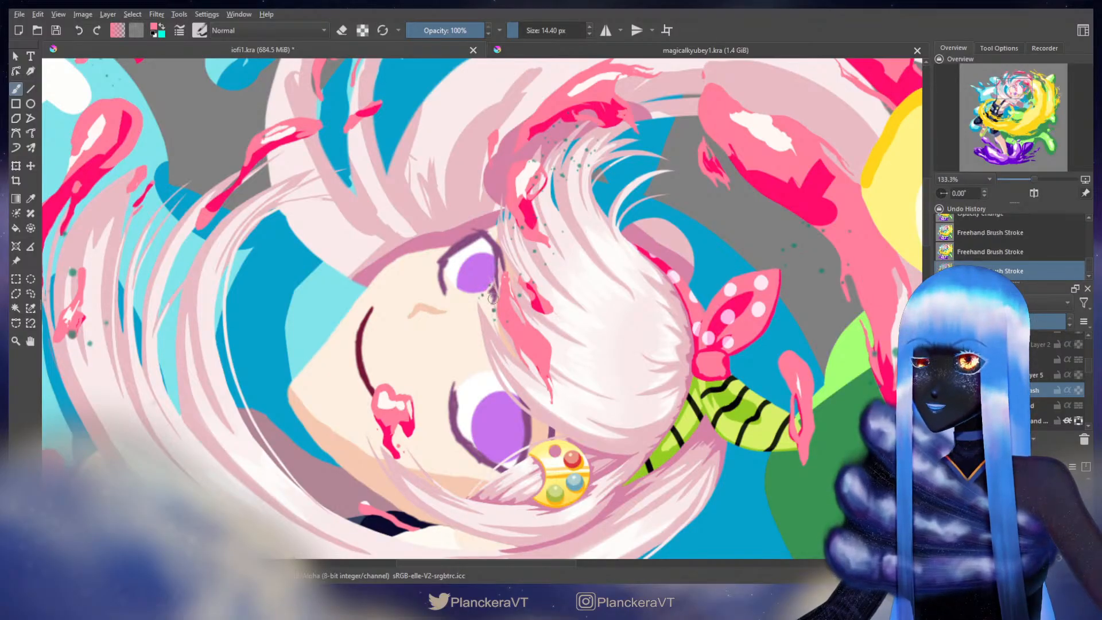
{"action": "left_click", "coordinate": [483, 298]}
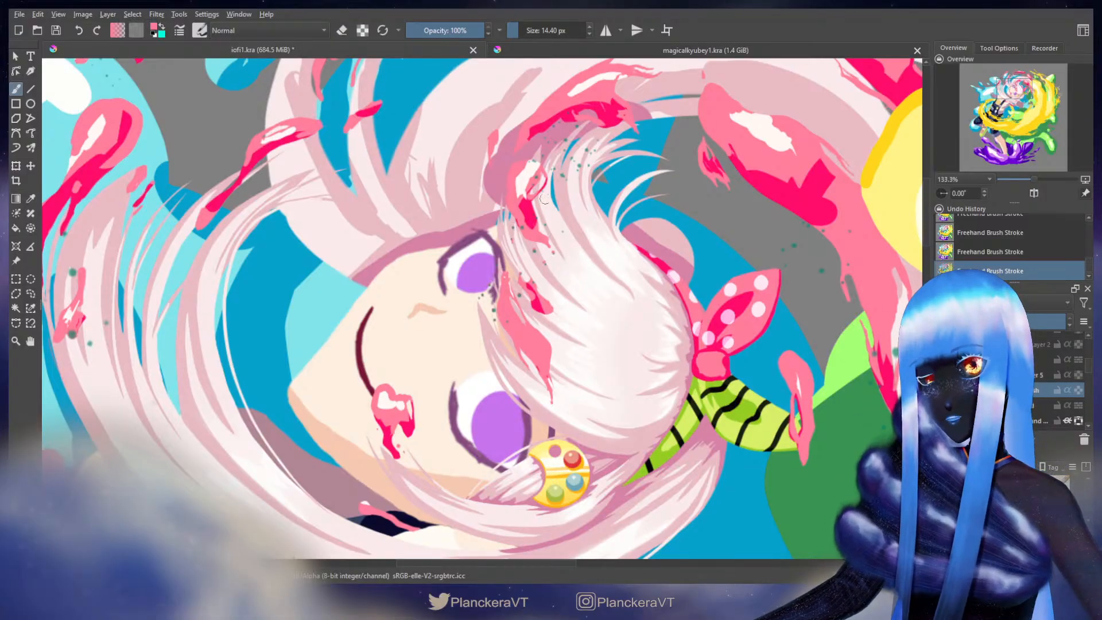
Step: Dot tiny pink droplets over the spatter marks around the forelock, the large splat and its stem at 14.40 px
{"action": "scroll", "coordinate": [547, 222], "scroll_direction": "up", "scroll_amount": 3}
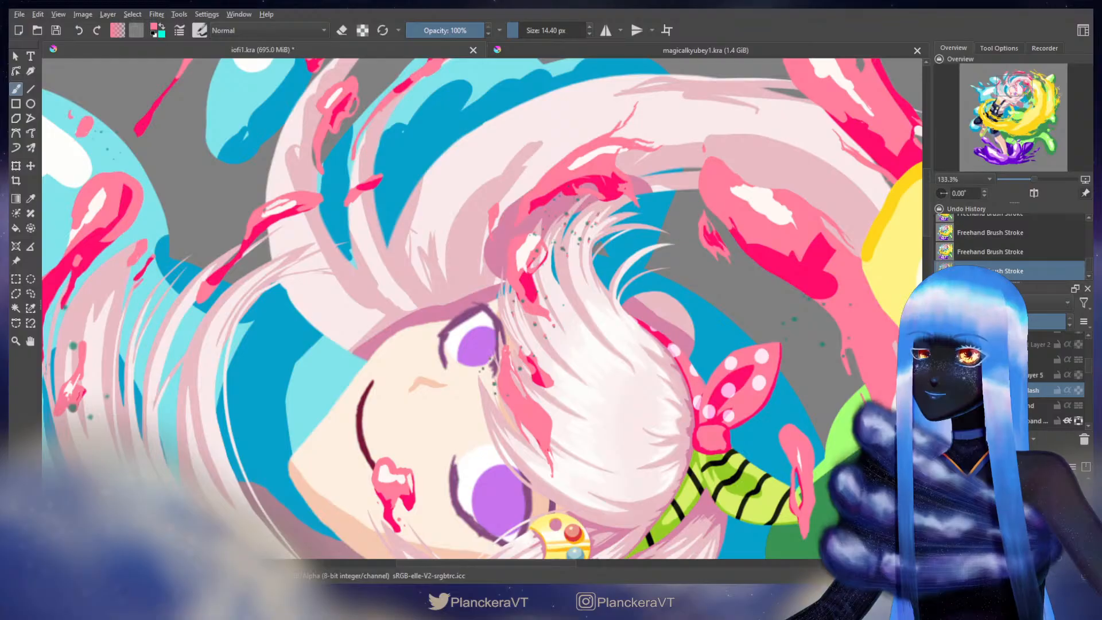
{"action": "left_click_drag", "start_coordinate": [732, 263], "coordinate": [536, 197]}
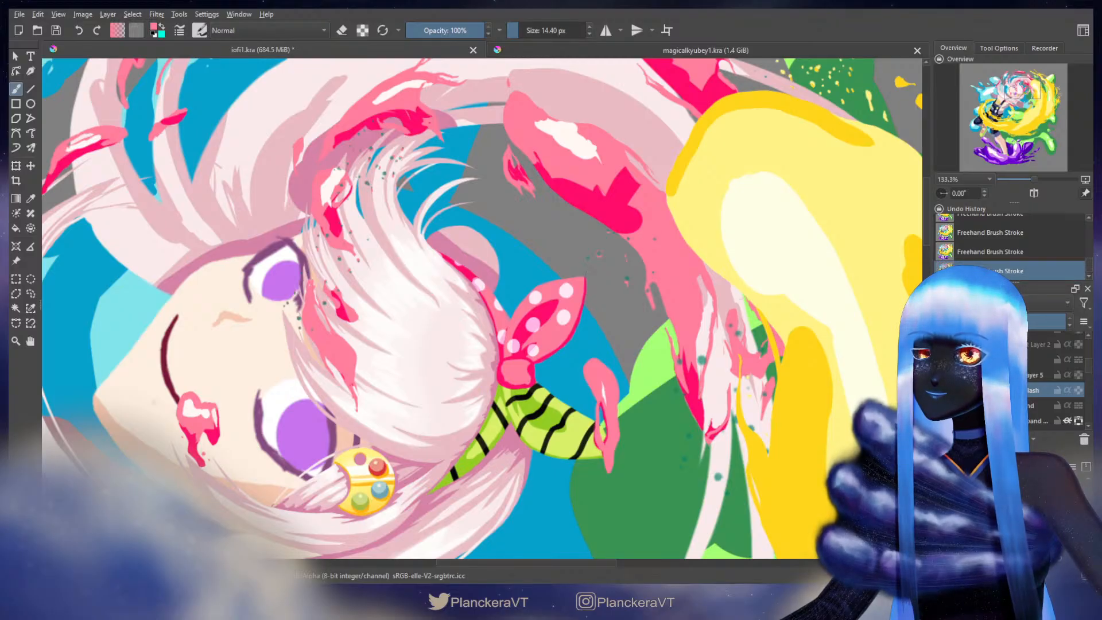
{"action": "left_click_drag", "start_coordinate": [718, 475], "coordinate": [690, 311]}
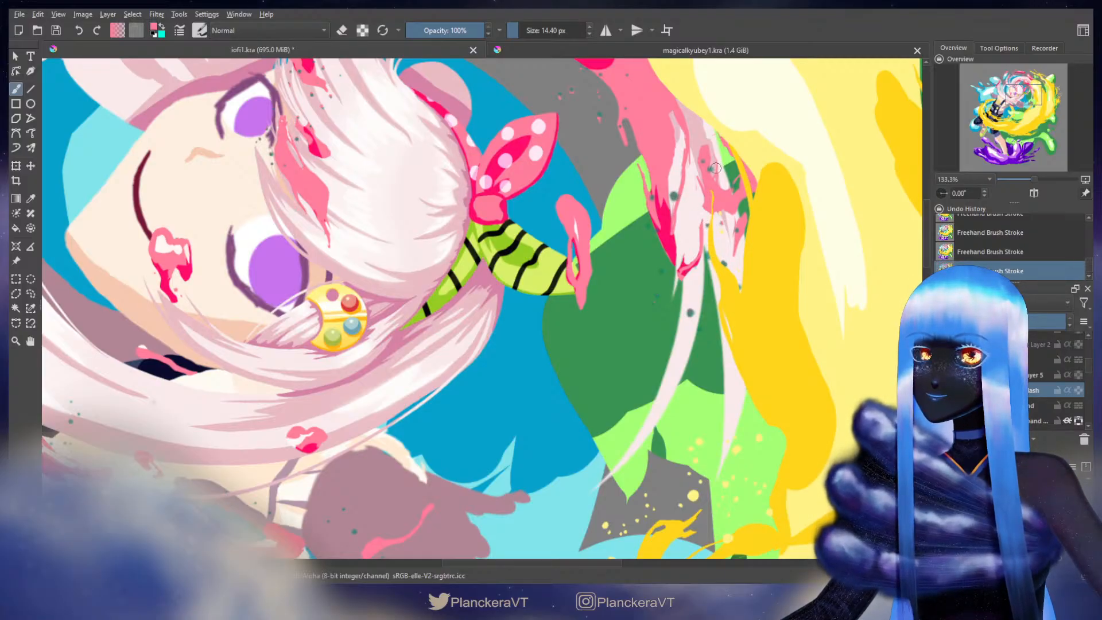
{"action": "left_click_drag", "start_coordinate": [724, 258], "coordinate": [729, 235]}
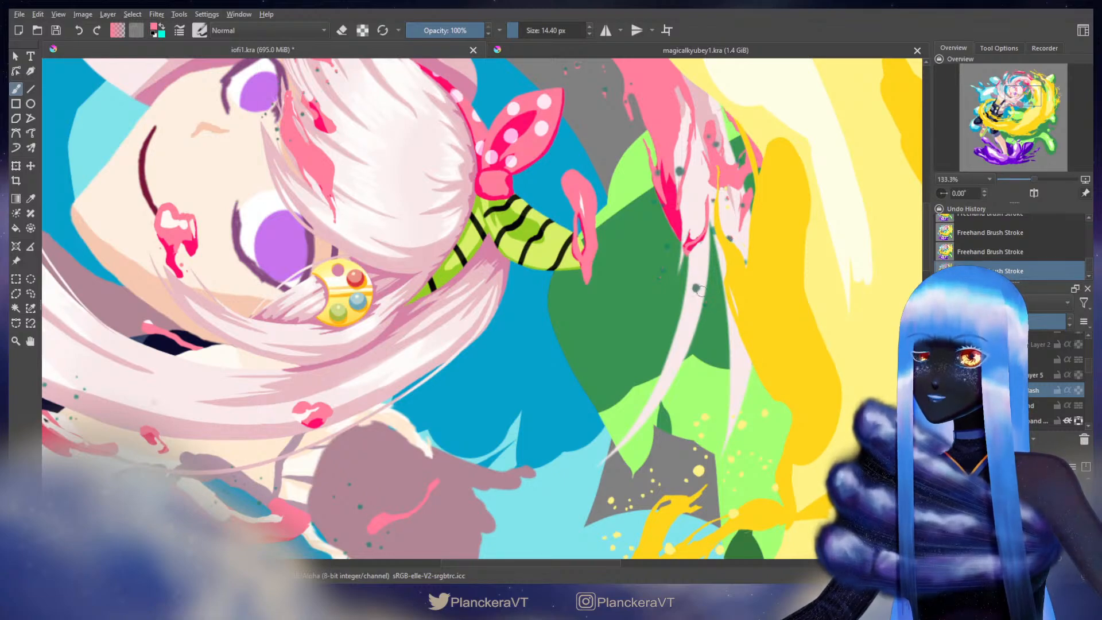
Step: Dot tiny pink droplets over the spatter marks around the shoulder and arm splashes at 14.40 px
{"action": "mouse_move", "coordinate": [700, 290]}
{"action": "left_mouse_down"}
{"action": "mouse_move", "coordinate": [881, 231]}
{"action": "mouse_move", "coordinate": [939, 78]}
{"action": "left_mouse_up"}
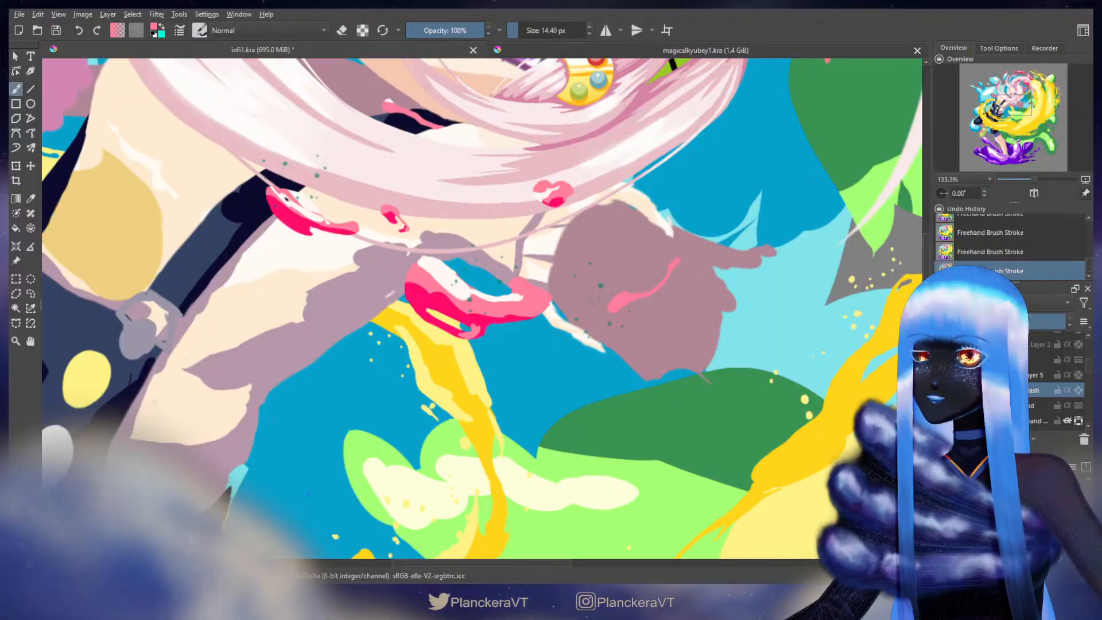
{"action": "left_click_drag", "start_coordinate": [568, 309], "coordinate": [626, 325]}
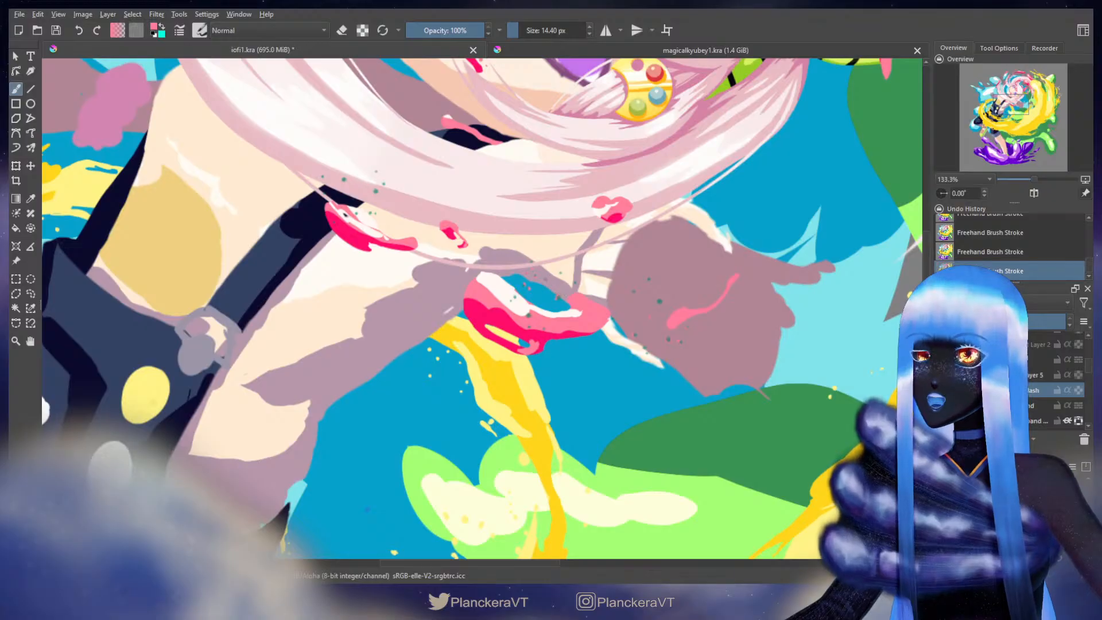
{"action": "left_click_drag", "start_coordinate": [532, 269], "coordinate": [595, 322]}
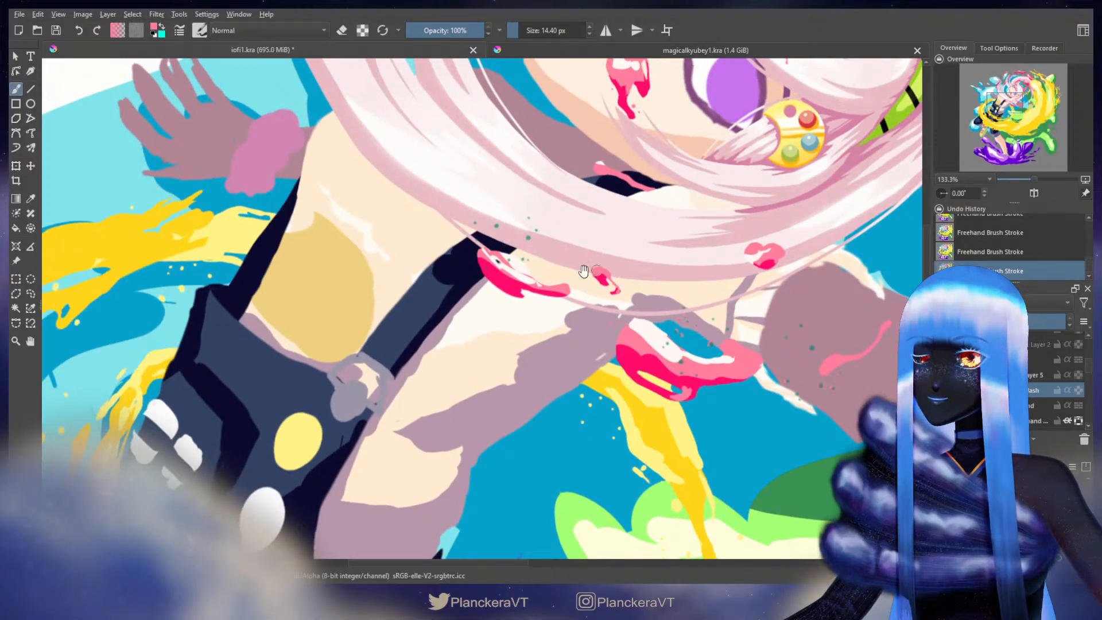
{"action": "left_click_drag", "start_coordinate": [574, 270], "coordinate": [590, 304]}
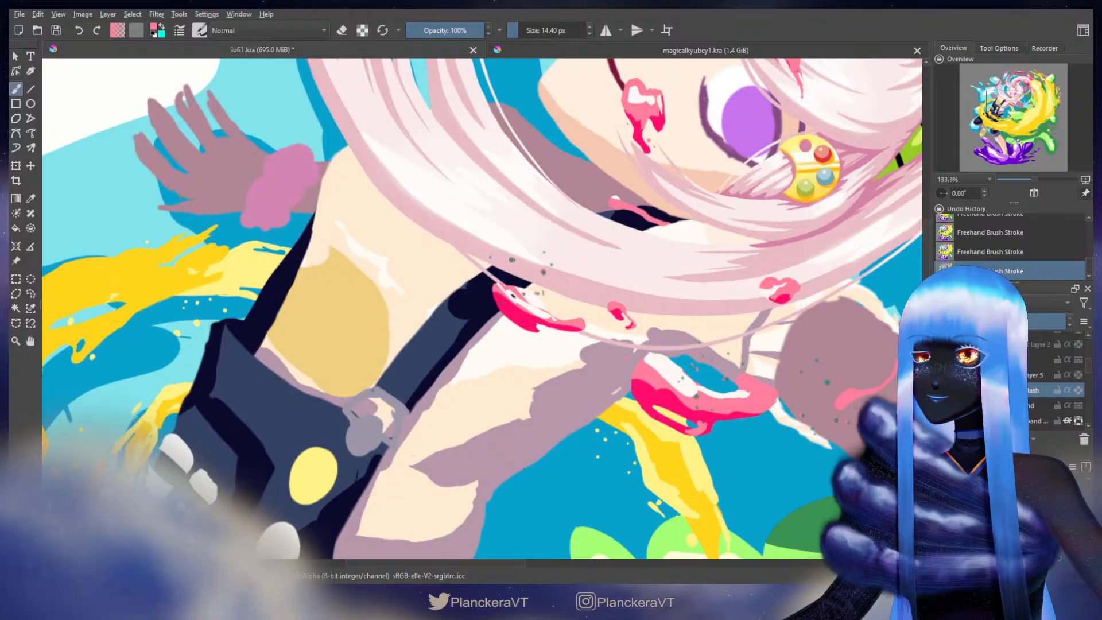
{"action": "left_click_drag", "start_coordinate": [460, 213], "coordinate": [551, 423]}
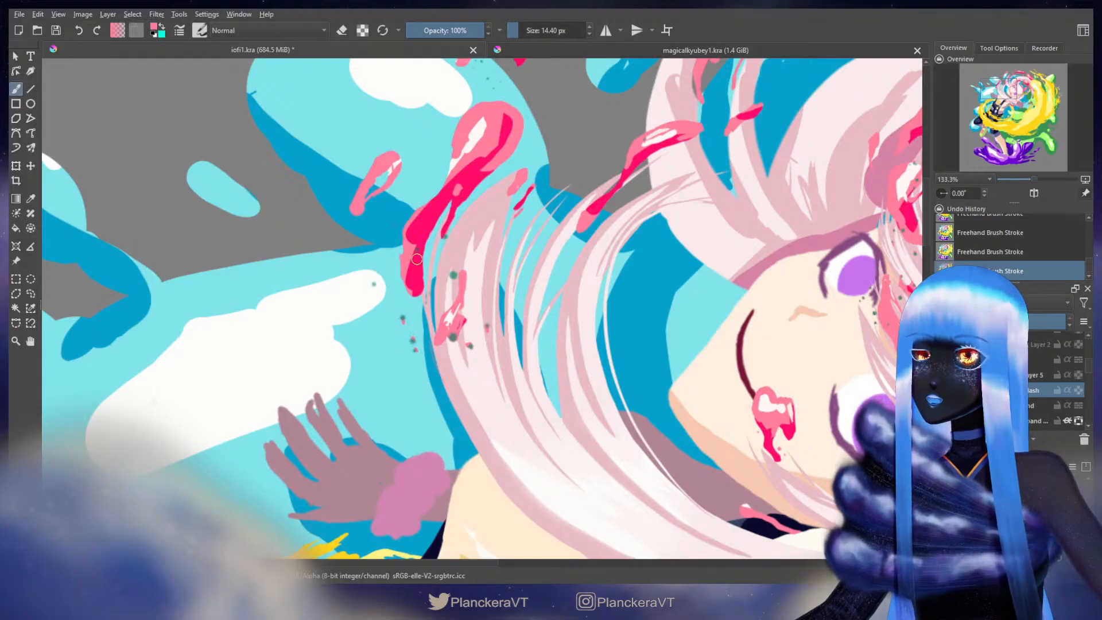
Step: Dot tiny droplets on the upper blue blob between the small pink droplet and the long streak, and undo the last dot
{"action": "scroll", "coordinate": [507, 236], "scroll_direction": "up", "scroll_amount": 5}
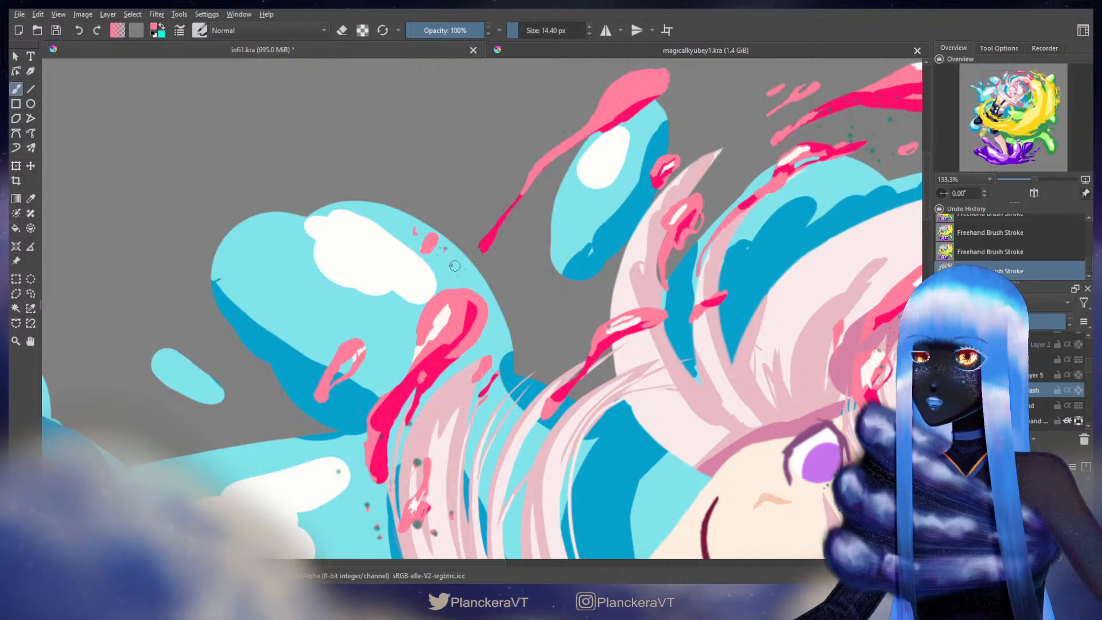
{"action": "left_click", "coordinate": [466, 268]}
{"action": "left_click", "coordinate": [458, 275]}
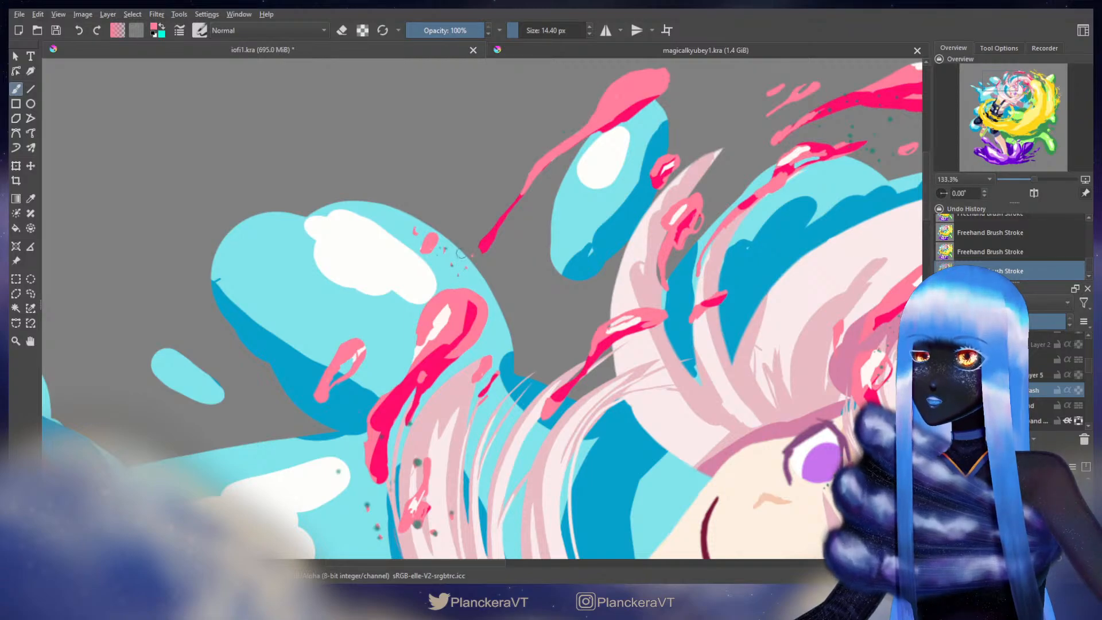
{"action": "key", "text": "ctrl+z"}
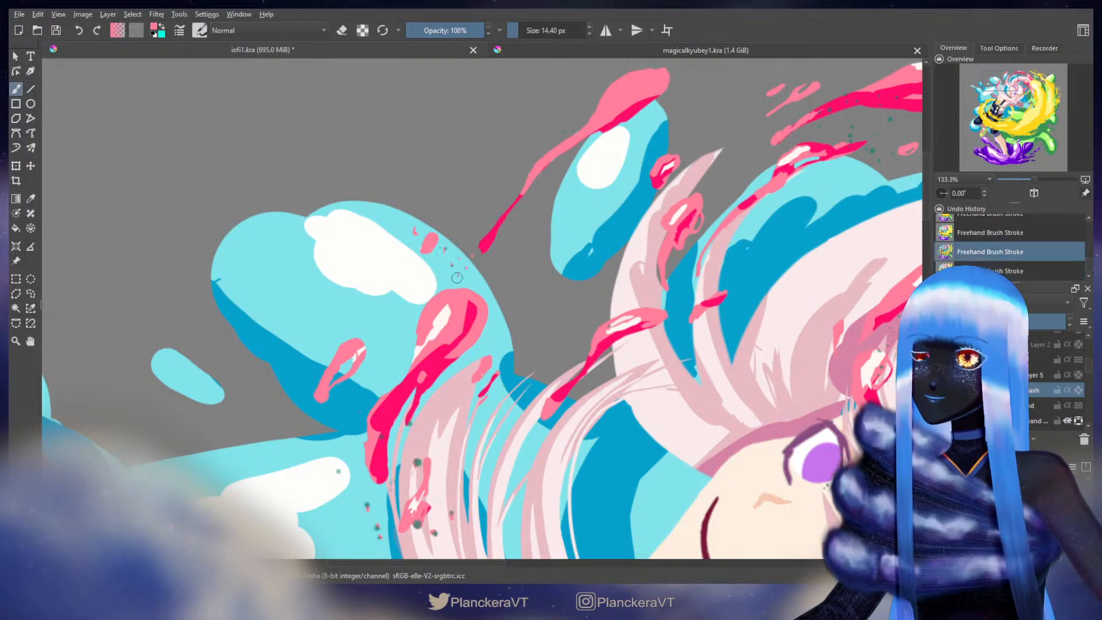
Step: Redo the last droplet on the upper blue blob and delete the spatter guide layer, Layer 5, above the splash layer
{"action": "key", "text": "ctrl+shift+z"}
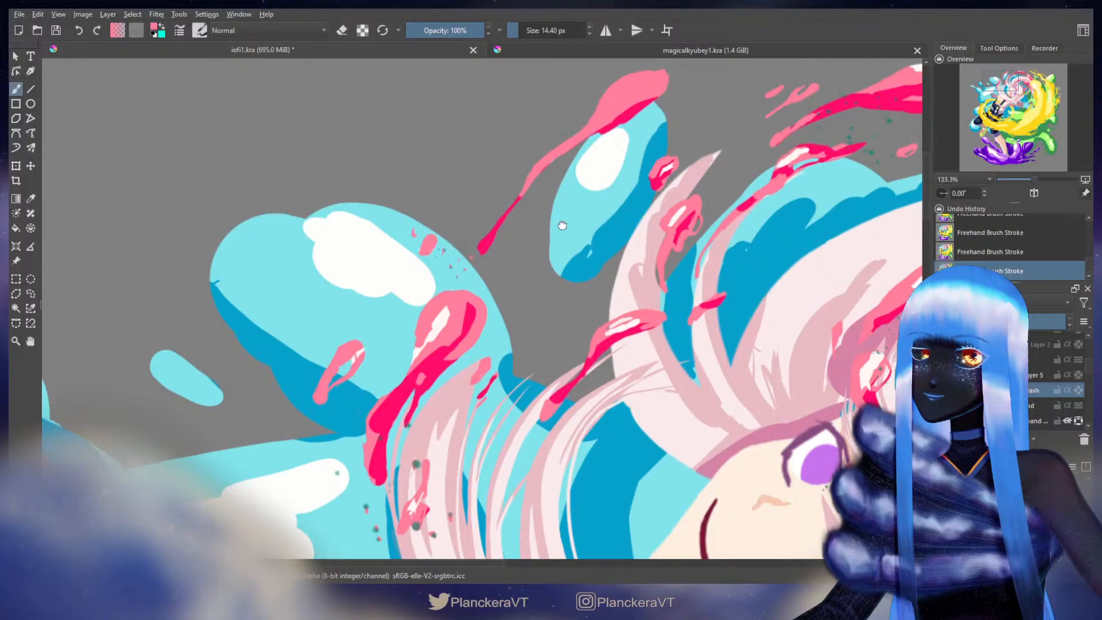
{"action": "mouse_move", "coordinate": [702, 143]}
{"action": "left_mouse_down"}
{"action": "mouse_move", "coordinate": [581, 277]}
{"action": "mouse_move", "coordinate": [510, 279]}
{"action": "left_mouse_up"}
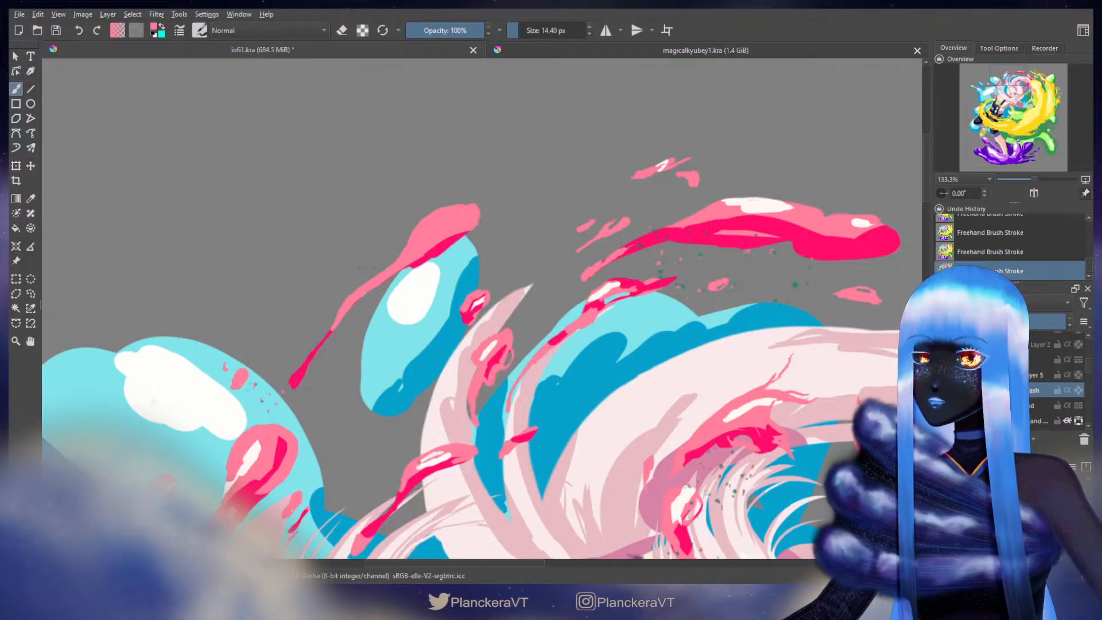
{"action": "left_click_drag", "start_coordinate": [801, 289], "coordinate": [604, 309]}
{"action": "mouse_move", "coordinate": [873, 309]}
{"action": "left_mouse_down"}
{"action": "mouse_move", "coordinate": [716, 285]}
{"action": "mouse_move", "coordinate": [620, 211]}
{"action": "mouse_move", "coordinate": [601, 122]}
{"action": "left_mouse_up"}
{"action": "scroll", "coordinate": [670, 156], "scroll_direction": "down", "scroll_amount": 3}
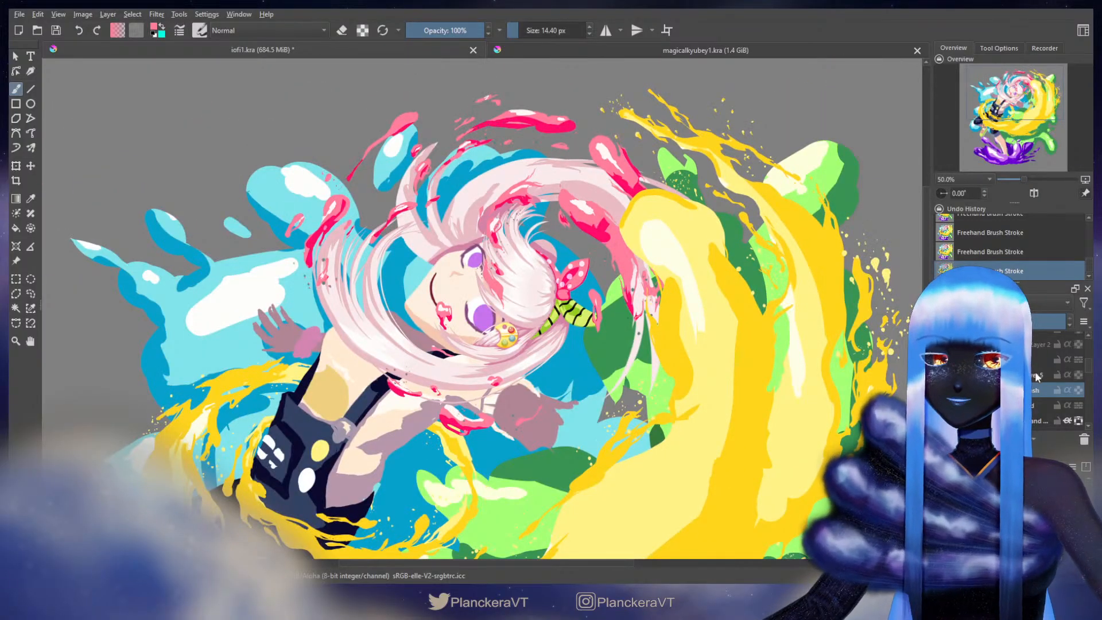
{"action": "left_click", "coordinate": [1036, 375]}
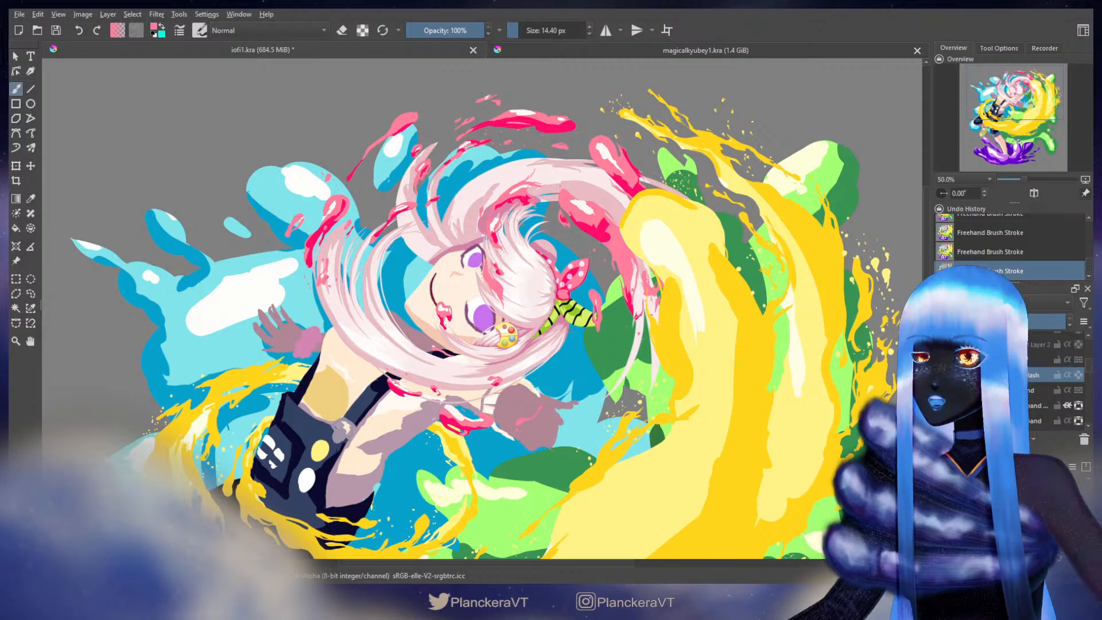
Step: Show the hidden layer with the detailed outstretched hand and striped sleeve
{"action": "scroll", "coordinate": [574, 332], "scroll_direction": "down", "scroll_amount": 1}
{"action": "left_click_drag", "start_coordinate": [619, 372], "coordinate": [686, 284]}
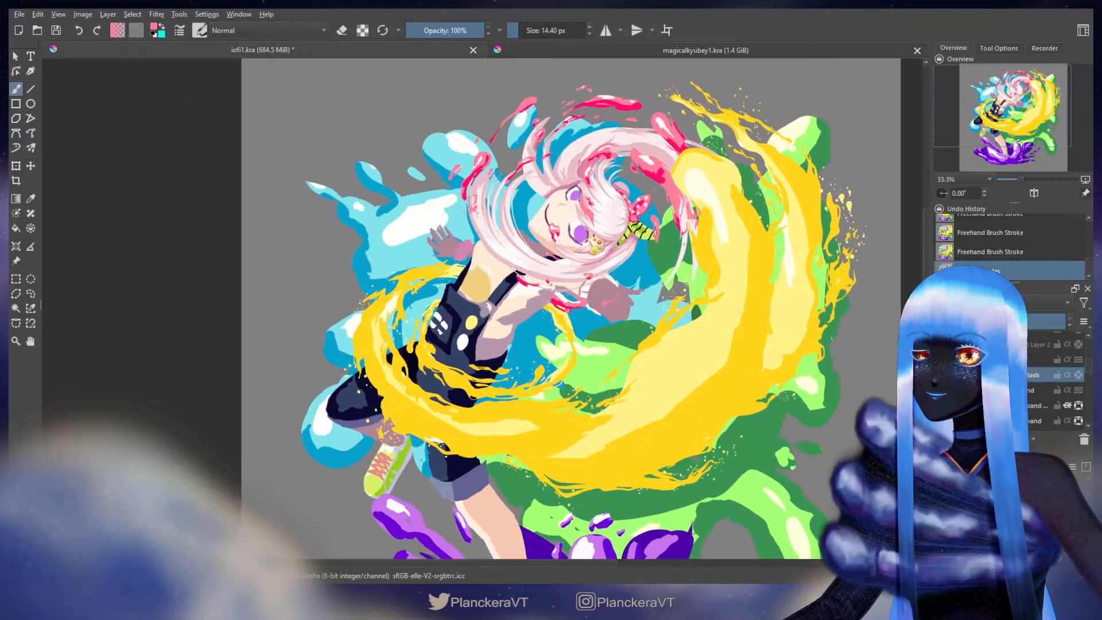
{"action": "scroll", "coordinate": [687, 284], "scroll_direction": "down", "scroll_amount": 1}
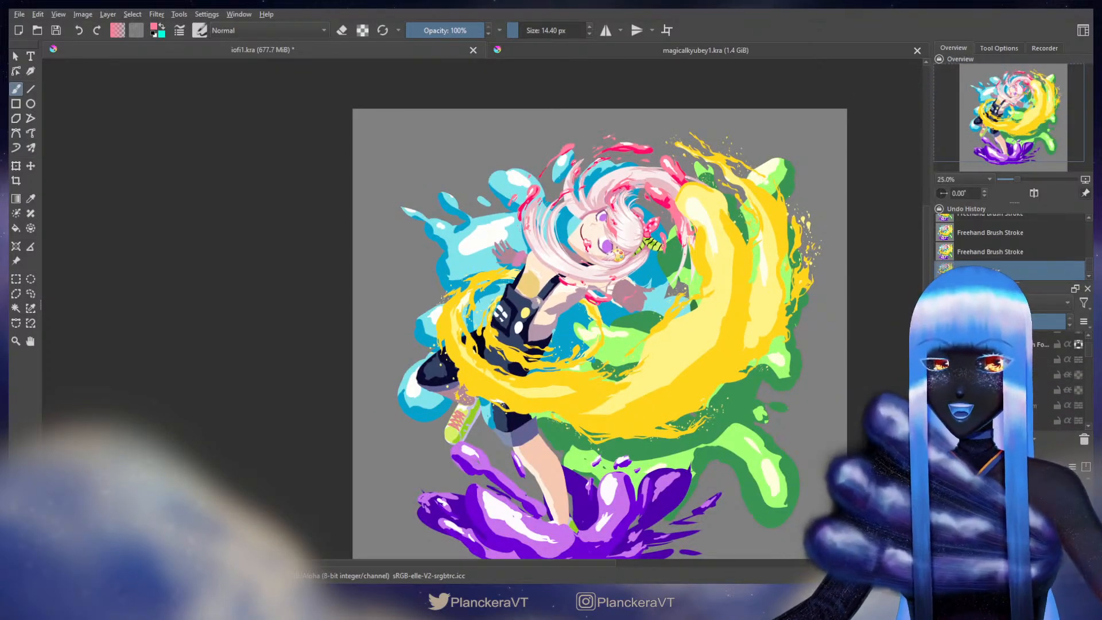
{"action": "left_click", "coordinate": [942, 359]}
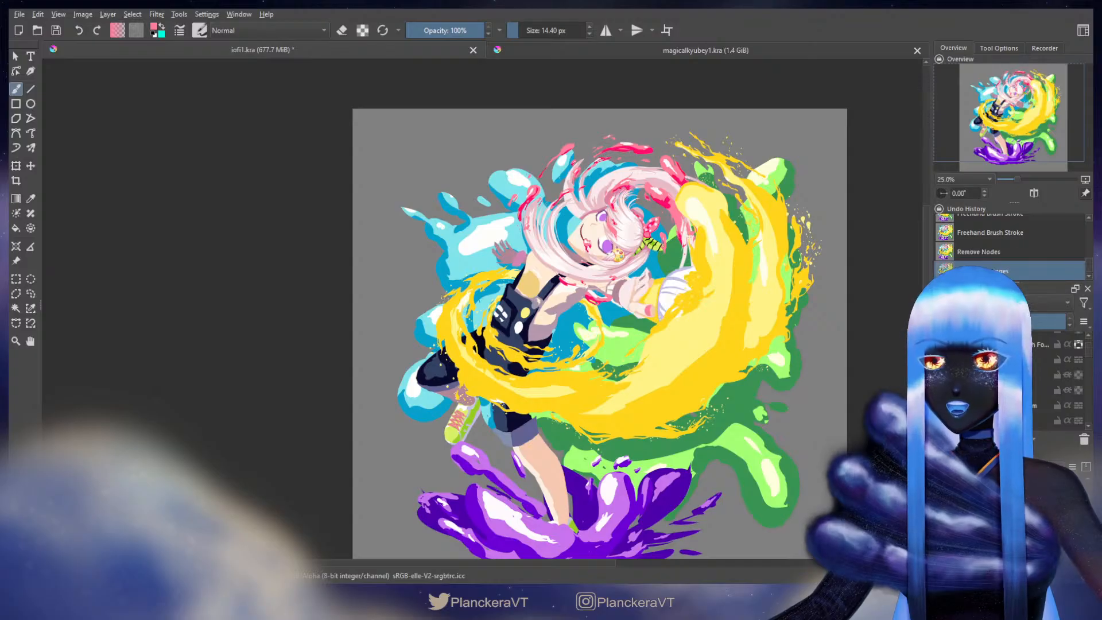
Step: Show the hidden shadow layer that darkens the blue and green splashes behind the character
{"action": "scroll", "coordinate": [999, 379], "scroll_direction": "down", "scroll_amount": 2}
{"action": "scroll", "coordinate": [999, 379], "scroll_direction": "down", "scroll_amount": 5}
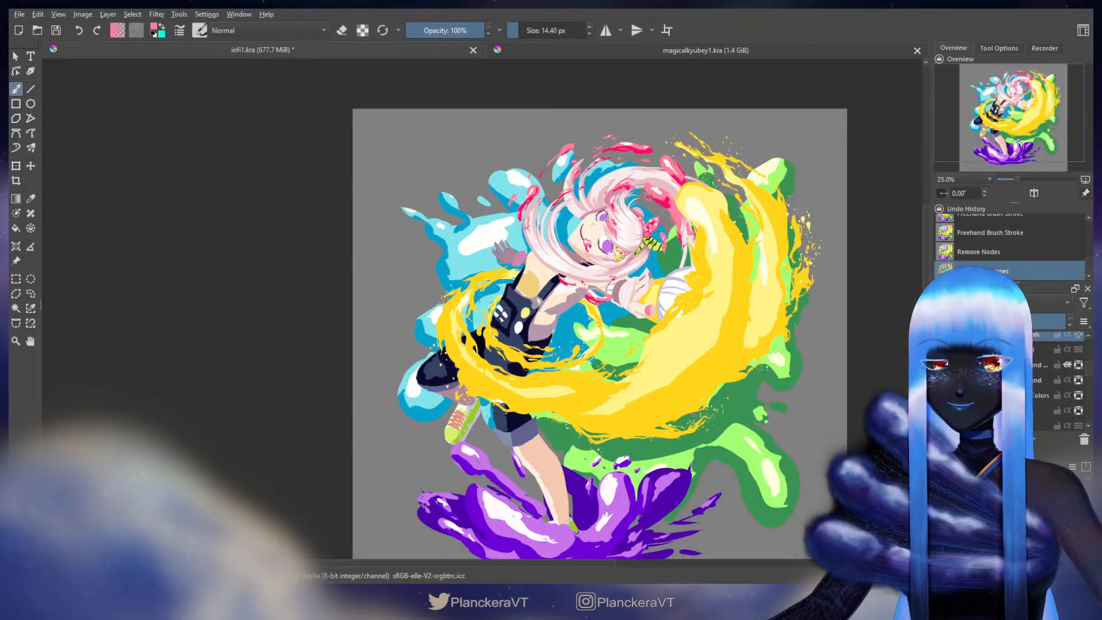
{"action": "scroll", "coordinate": [999, 379], "scroll_direction": "down", "scroll_amount": 3}
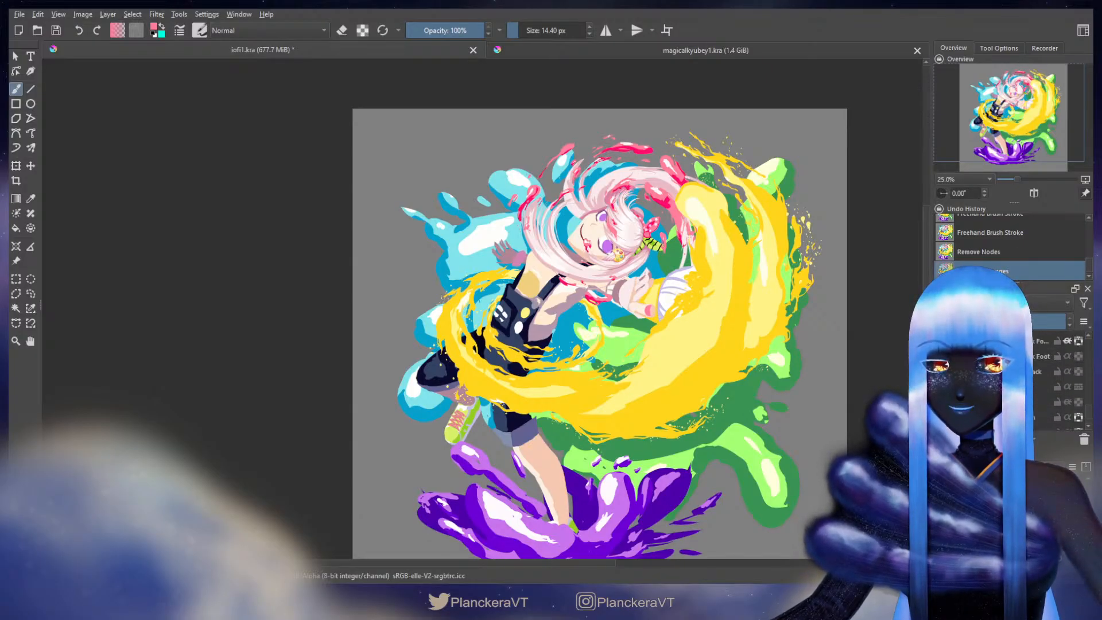
{"action": "scroll", "coordinate": [999, 379], "scroll_direction": "up", "scroll_amount": 2}
{"action": "left_click", "coordinate": [943, 367]}
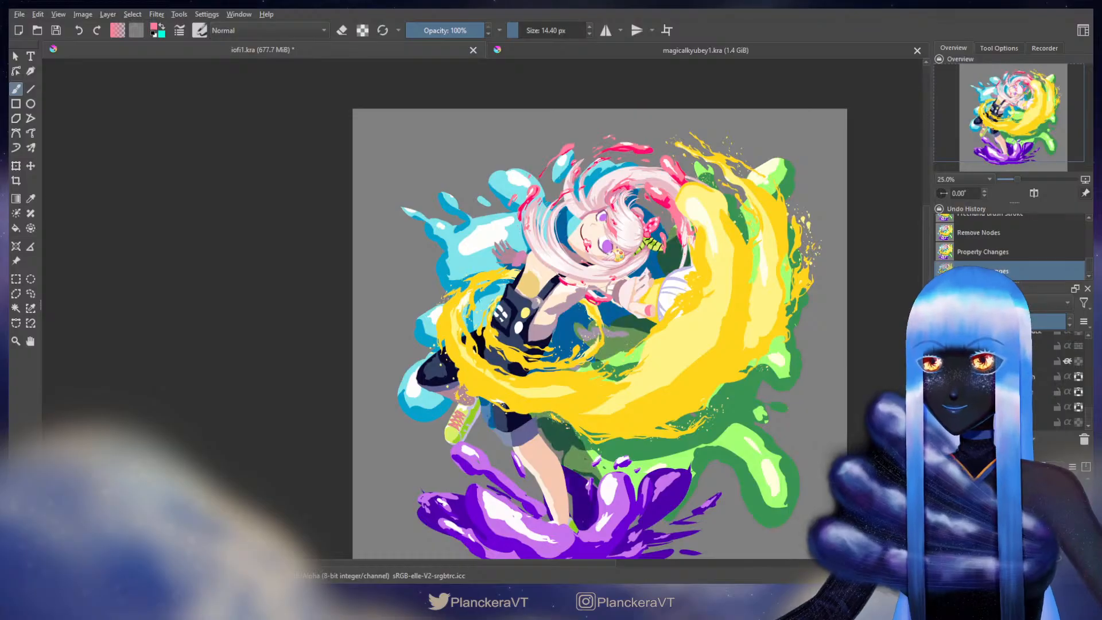
Step: Show the two hidden lighting layers that shade the character's limbs and brighten the face and torso
{"action": "scroll", "coordinate": [999, 379], "scroll_direction": "up", "scroll_amount": 2}
{"action": "scroll", "coordinate": [999, 379], "scroll_direction": "up", "scroll_amount": 10}
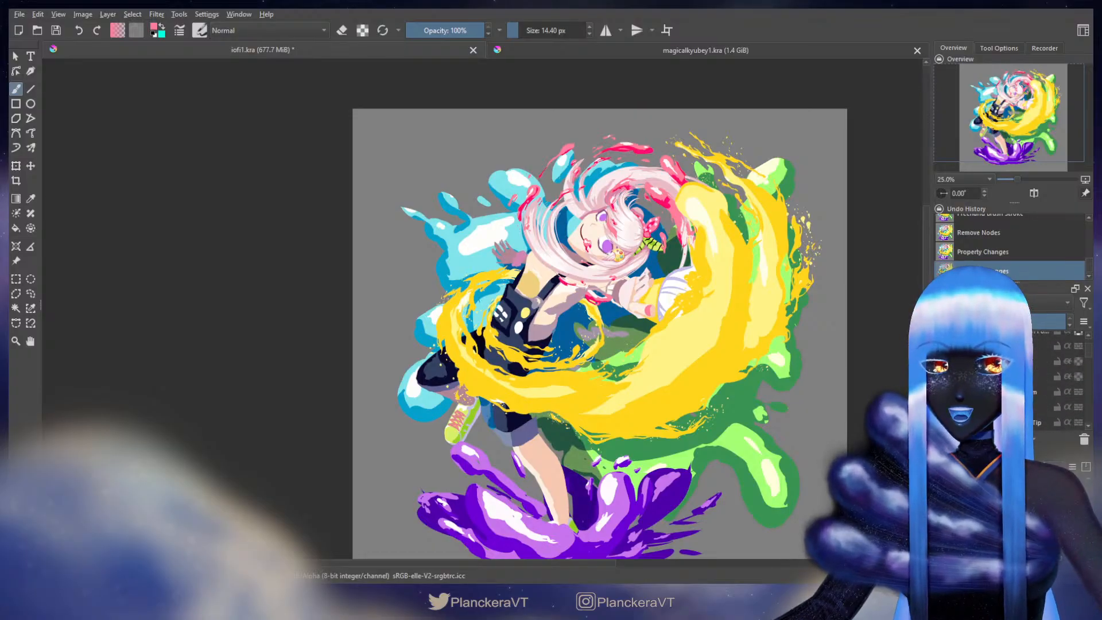
{"action": "scroll", "coordinate": [999, 379], "scroll_direction": "down", "scroll_amount": 3}
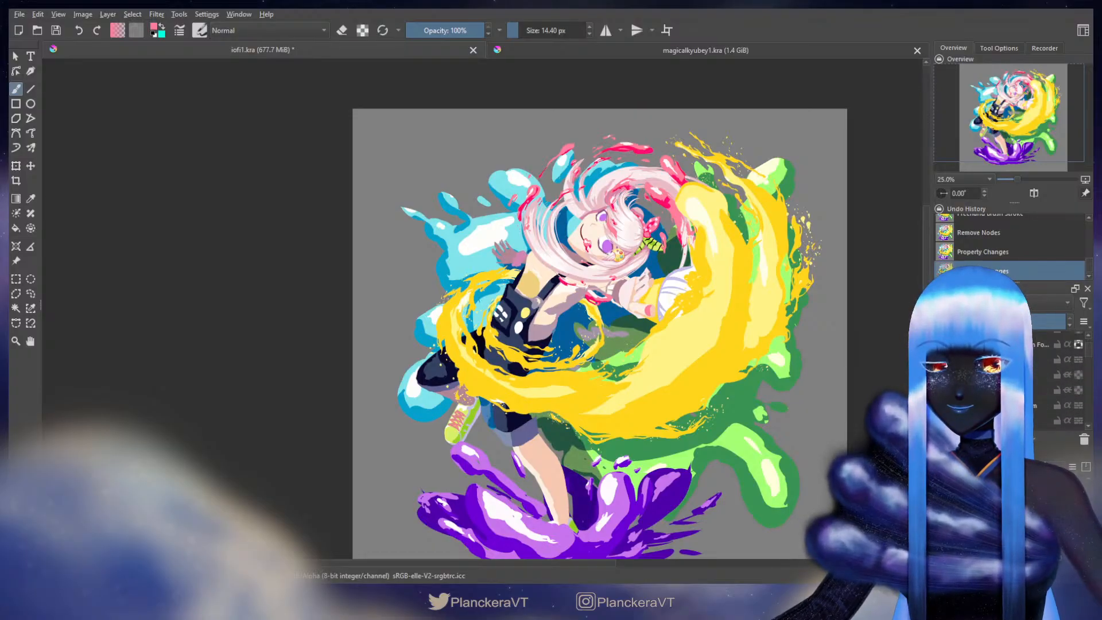
{"action": "left_click", "coordinate": [942, 375]}
{"action": "left_click", "coordinate": [942, 391]}
Step: Save the iofi1.kra document with the whole illustration in view
{"action": "left_click_drag", "start_coordinate": [600, 345], "coordinate": [602, 319]}
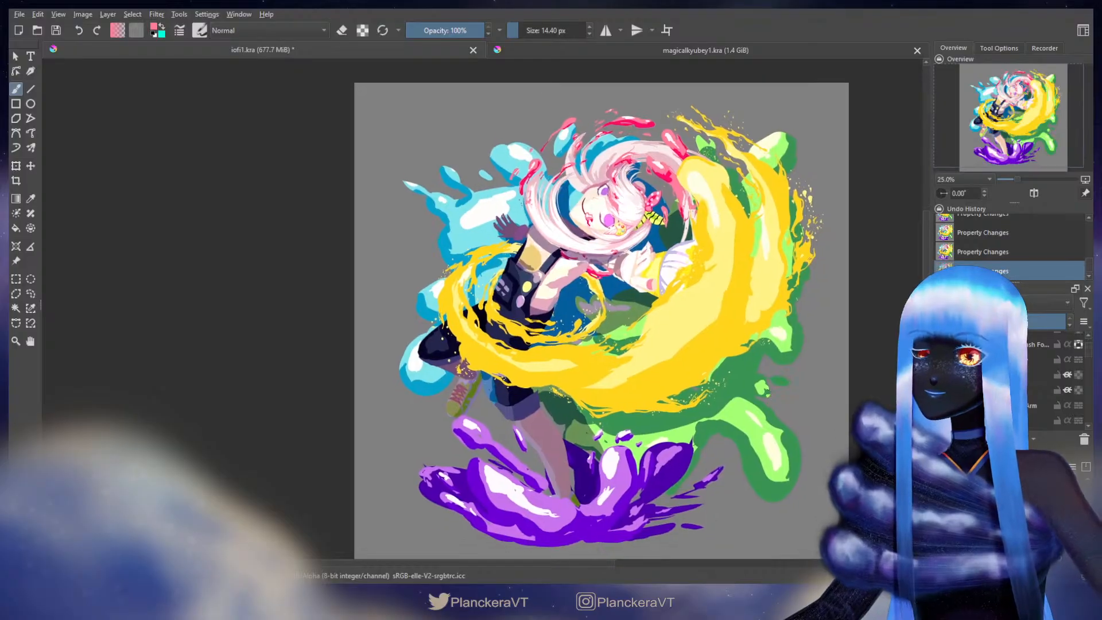
{"action": "scroll", "coordinate": [767, 392], "scroll_direction": "down", "scroll_amount": 1}
{"action": "left_click_drag", "start_coordinate": [767, 392], "coordinate": [734, 375]}
{"action": "scroll", "coordinate": [734, 375], "scroll_direction": "up", "scroll_amount": 1}
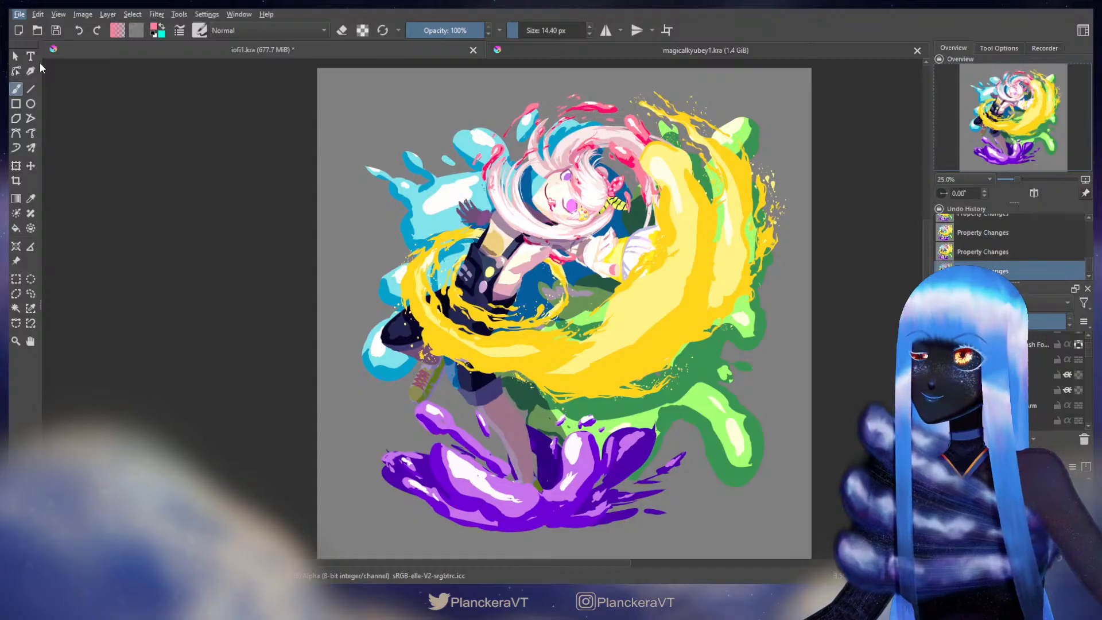
{"action": "key", "text": "ctrl+s"}
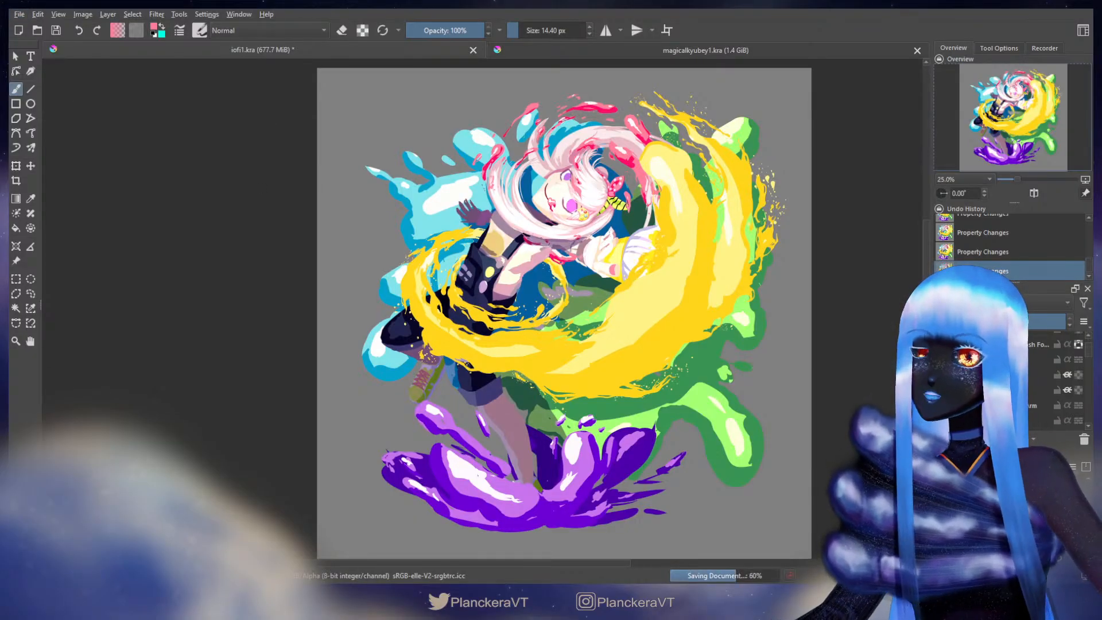